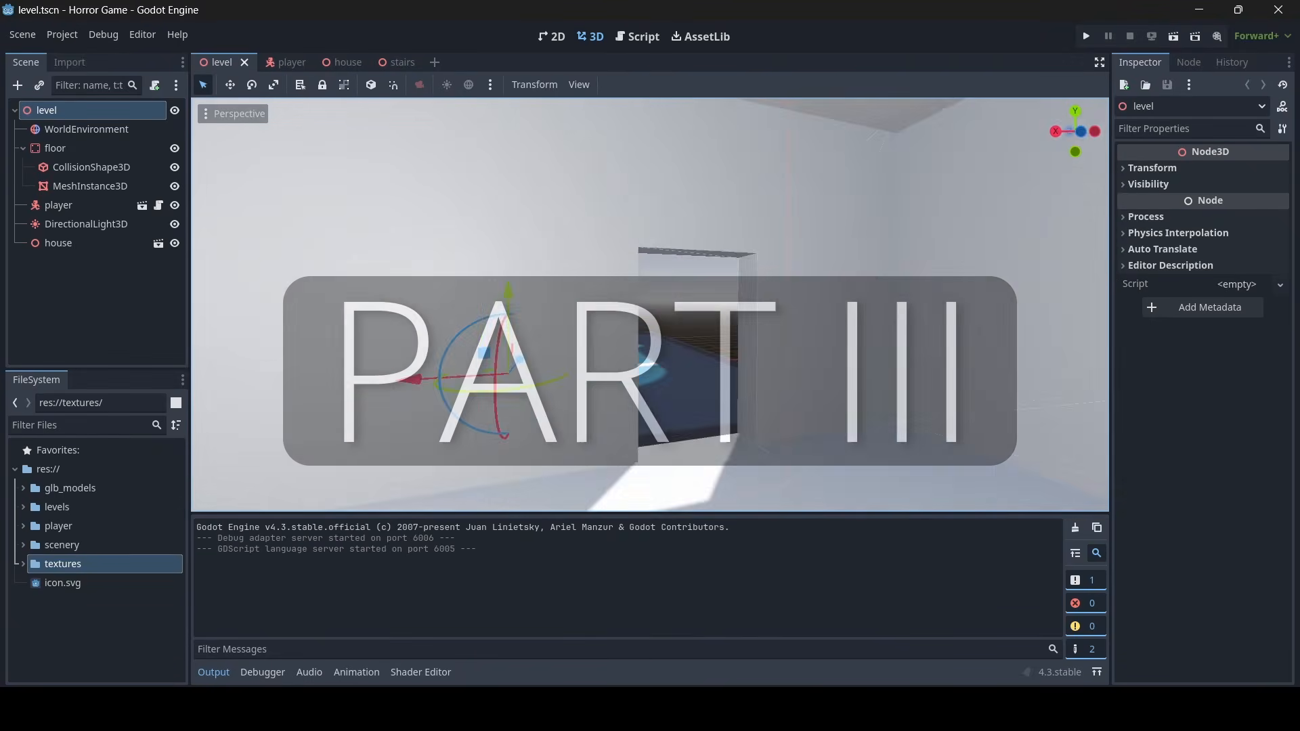
Look over the house in the level scene, including its rooms, outer walls and doorway
key("w")
right_click_drag(650, 304, 982, 261)
key("s")
key("a")
key("w")
key("w")
right_click_drag(650, 305, 609, 291)
key("w")
key("s")
key("s")
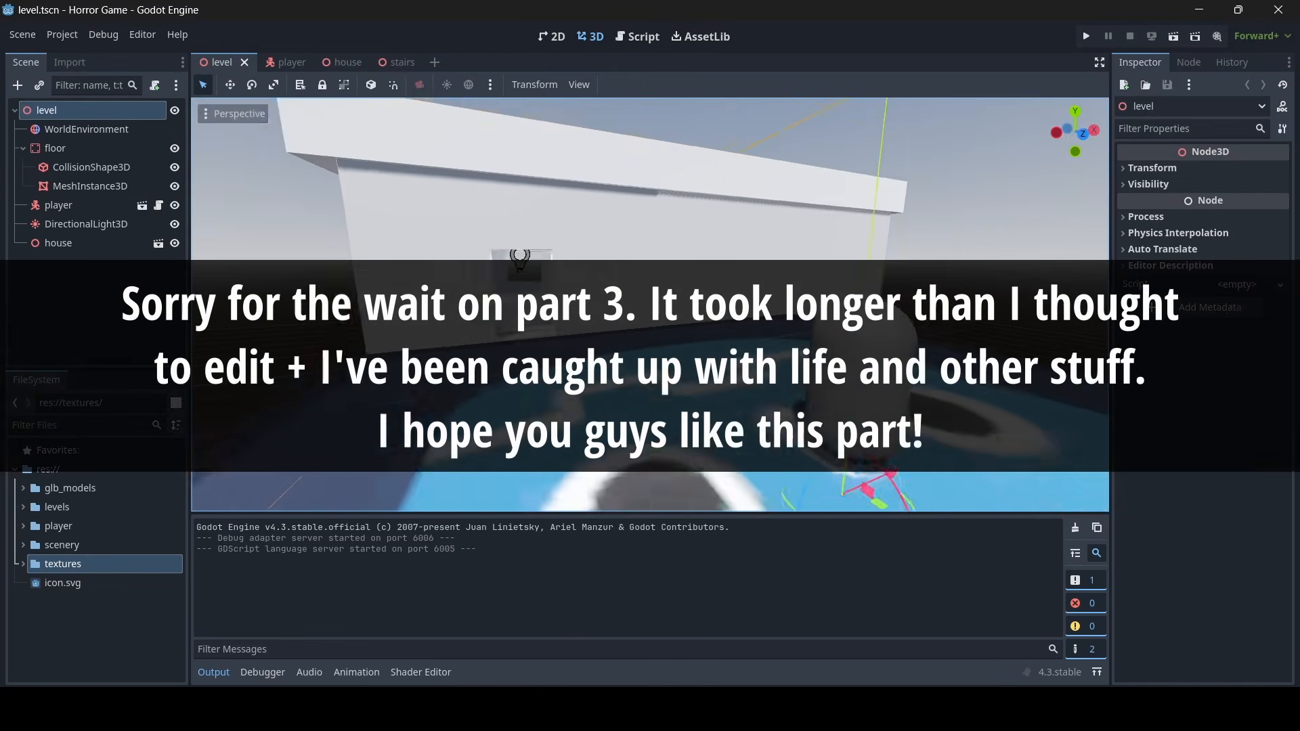
key("w")
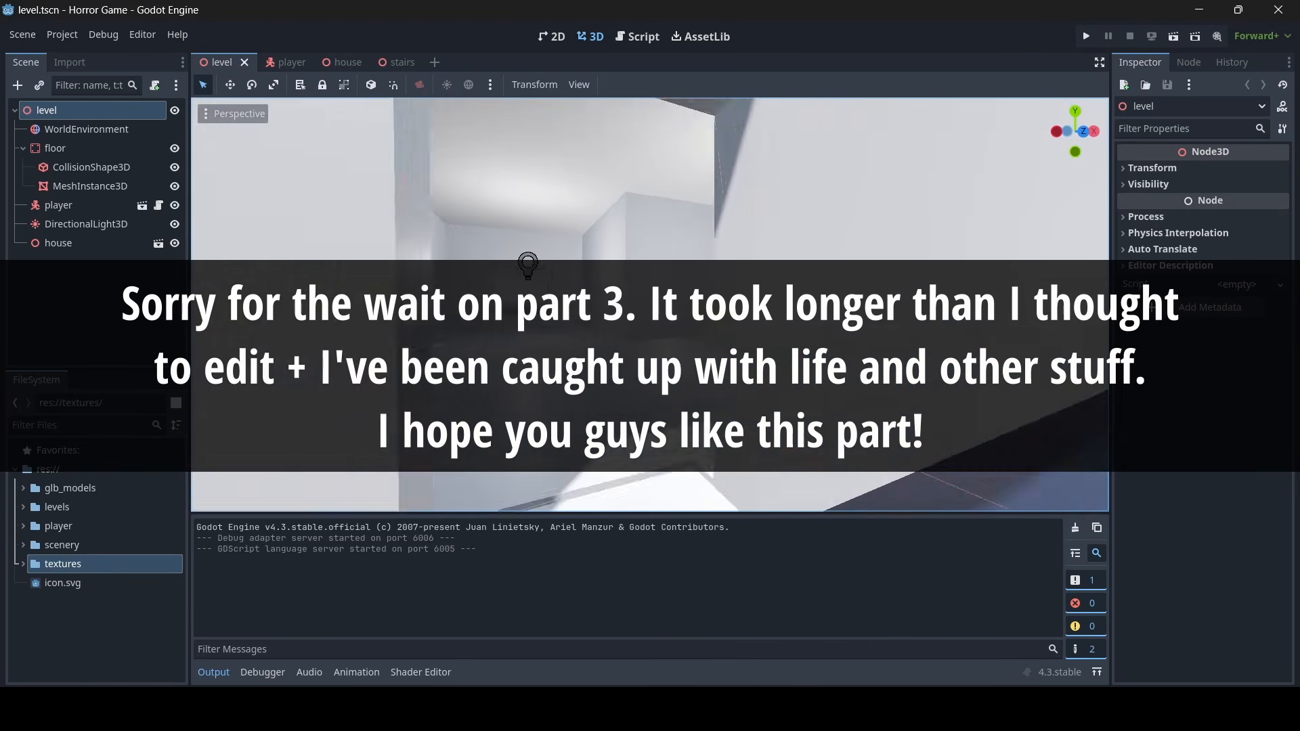
key("w")
right_click_drag(650, 304, 400, 301)
key("w")
key("w")
key("w")
key("w")
key("w")
key("s")
key("w")
key("w")
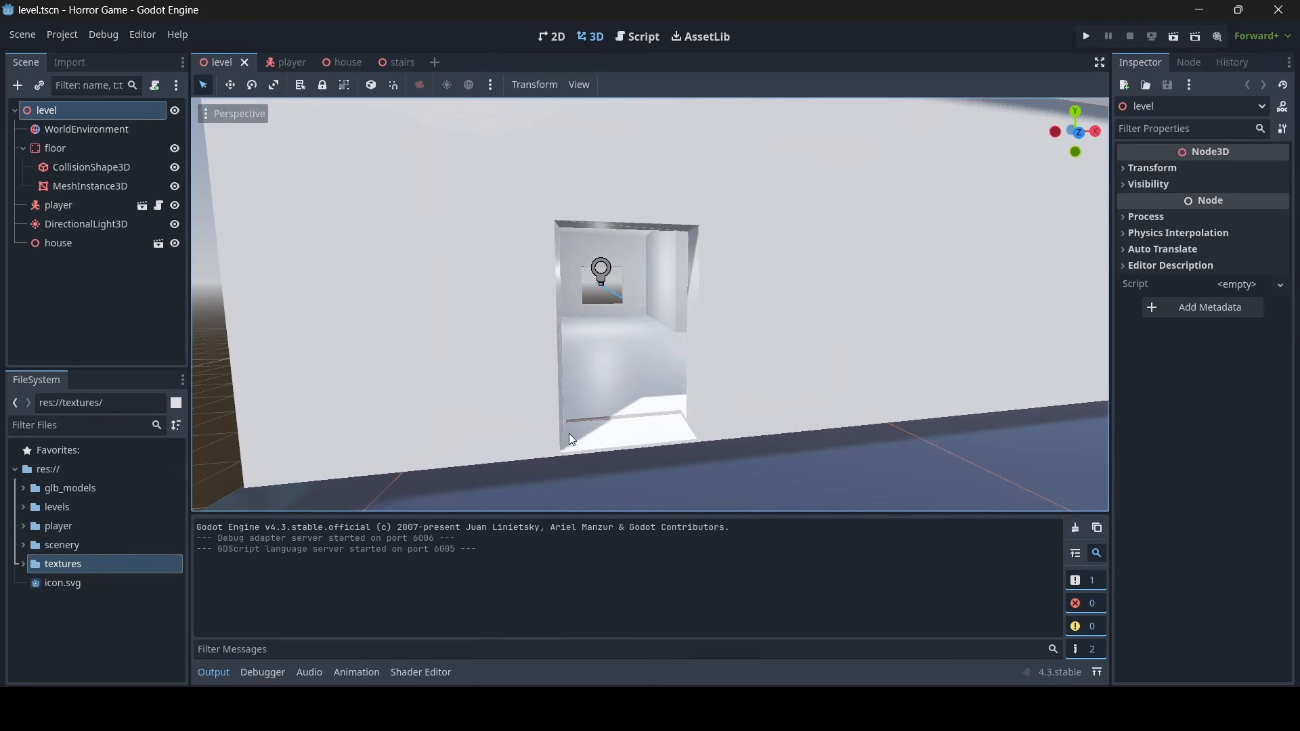
Preview the carpet.jpg, door.jpg, door_flipped.jpg and grass.jpg images in the textures folder
left_click(25, 564)
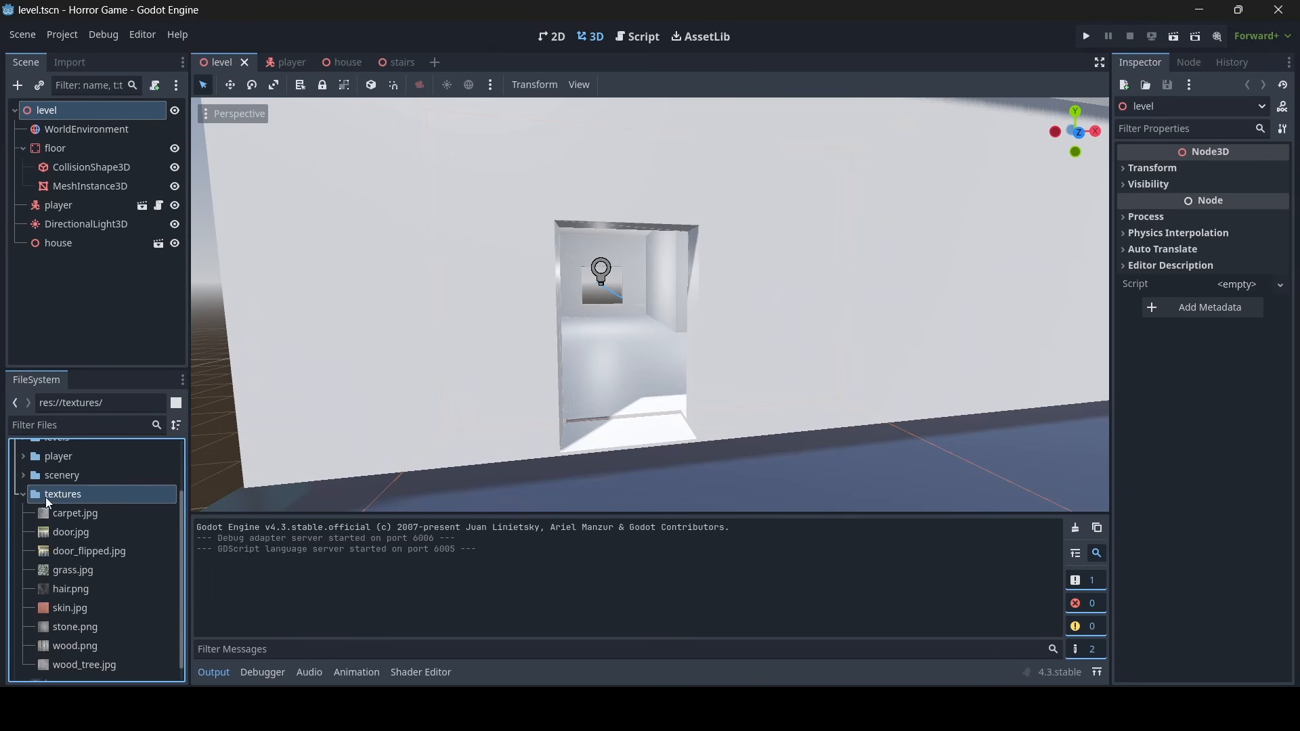
scroll(87, 497, "up", 3)
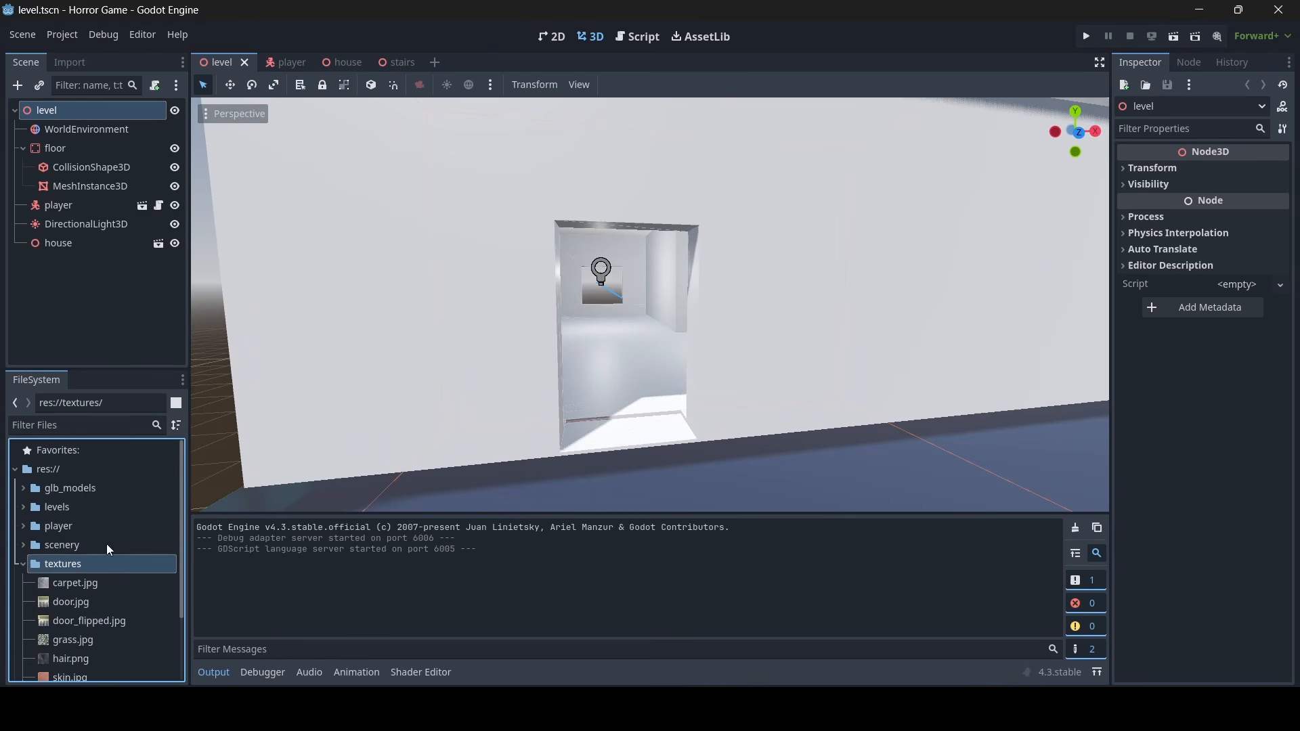
scroll(68, 577, "down", 3)
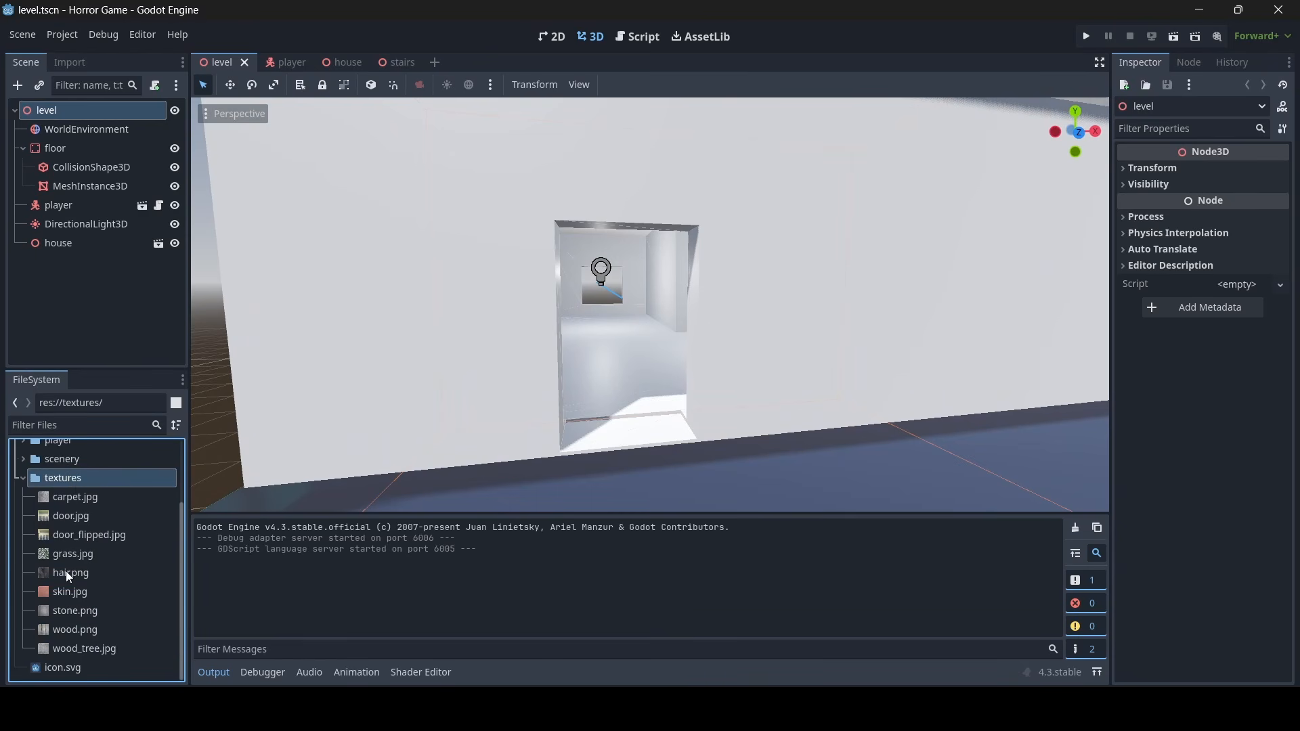
left_click(74, 499)
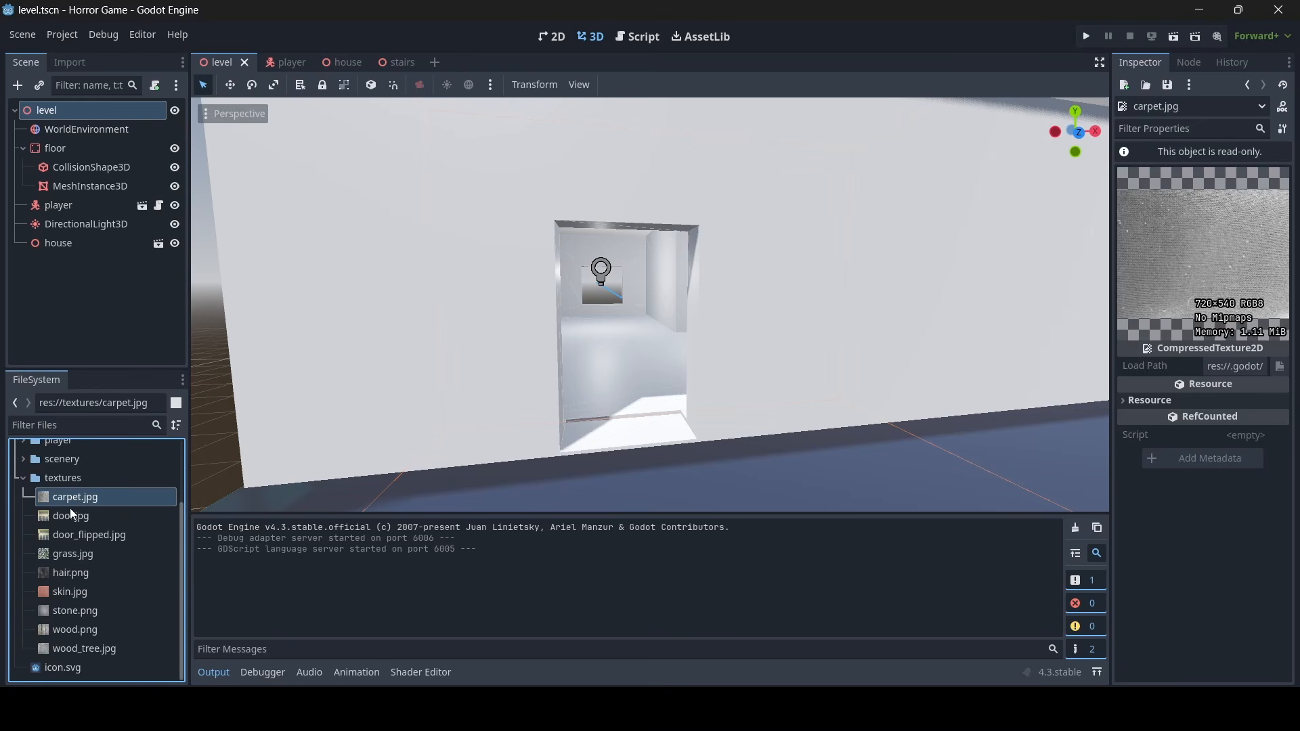
left_click(68, 520)
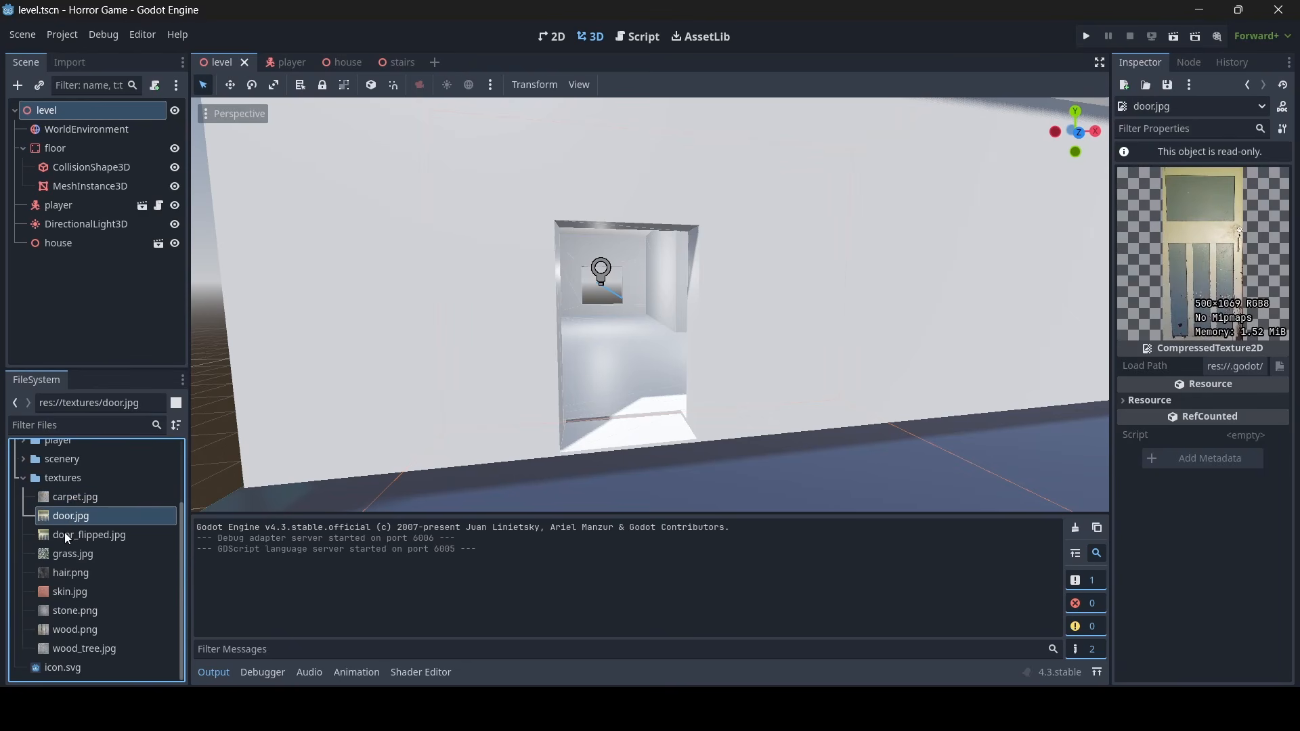
left_click(68, 536)
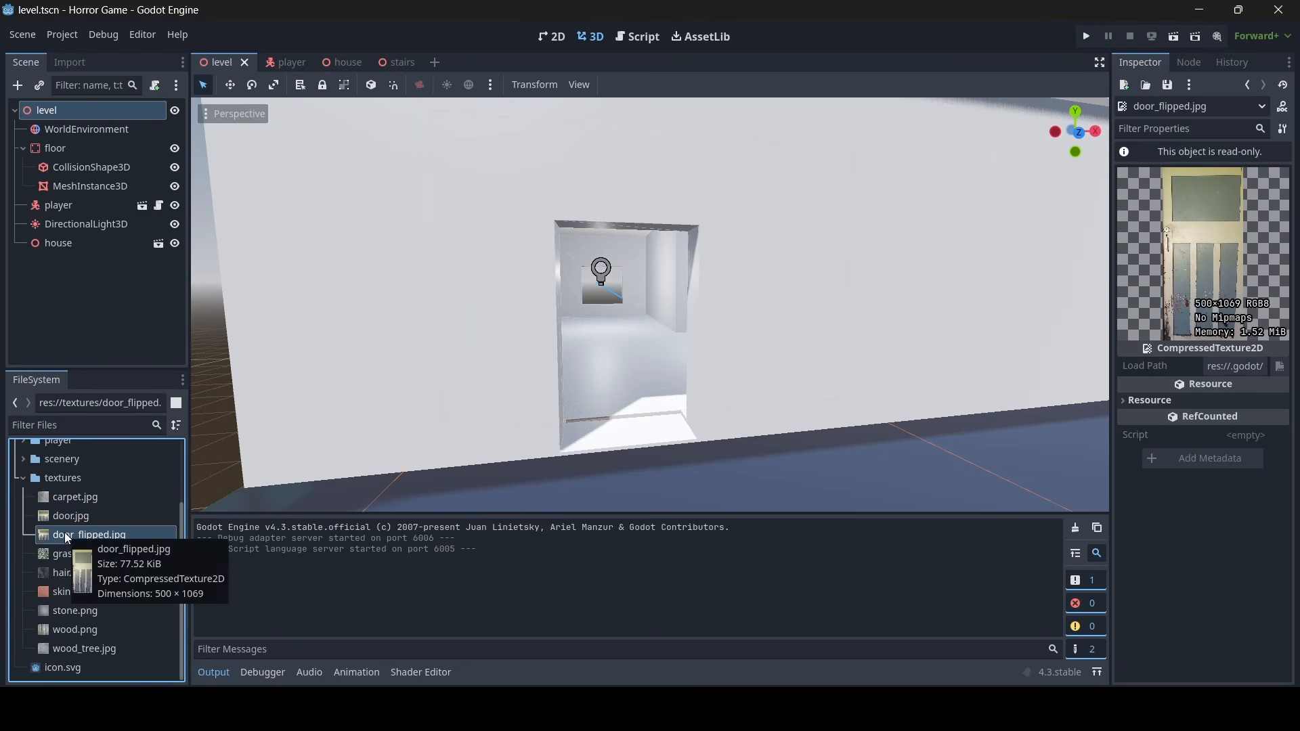
left_click(62, 555)
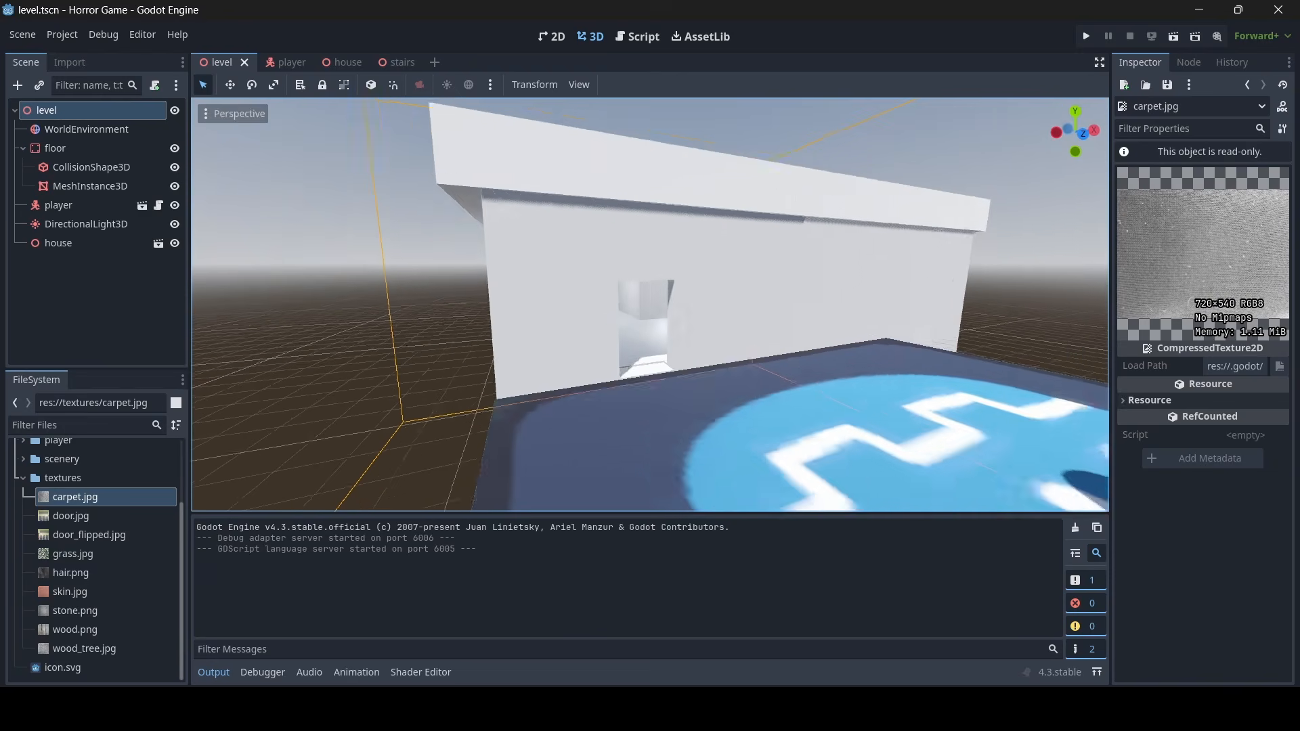
Examine the untextured exterior walls and entrance of the house from several angles outside
key("w")
right_click_drag(650, 305, 704, 296)
key("s")
key("s")
key("w")
key("a")
key("s")
key("w")
key("w")
key("s")
key("w")
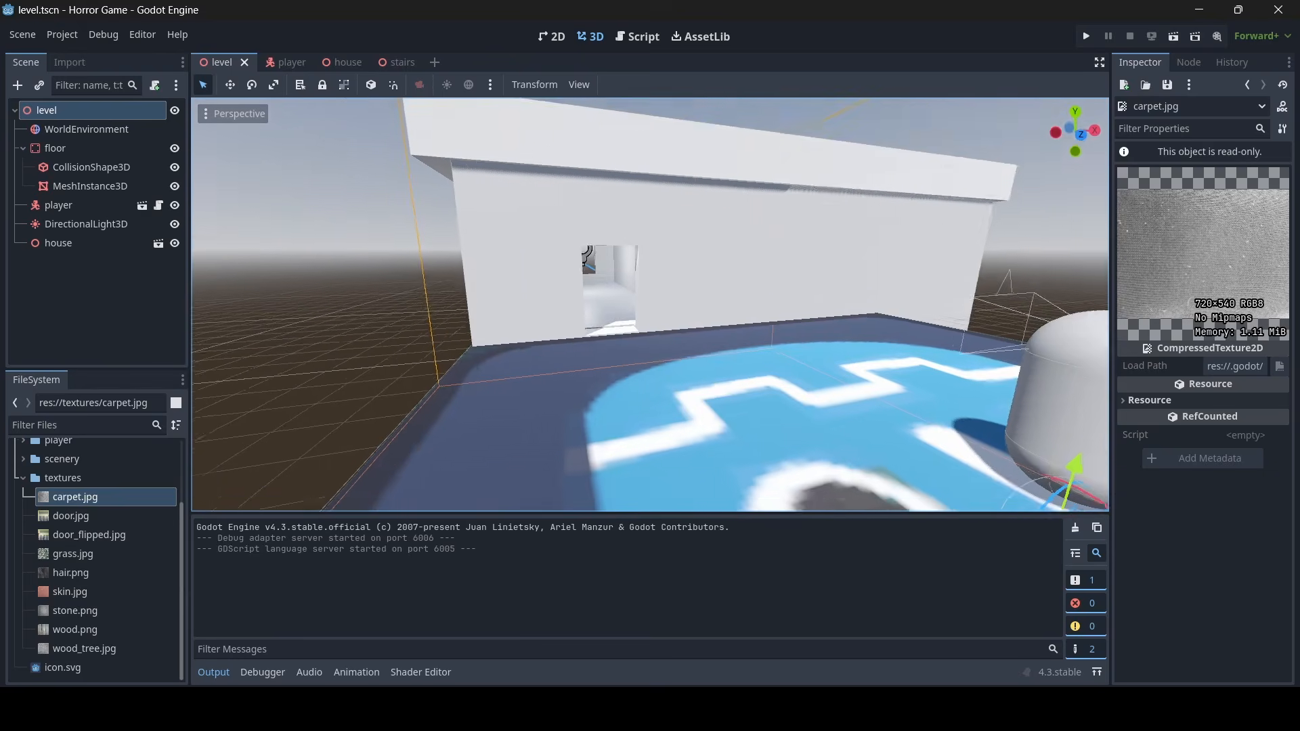
key("w")
right_click_drag(704, 296, 754, 392)
key("w")
key("s")
Collapse the textures folder and create a new folder named materials in the project root
scroll(38, 547, "up", 3)
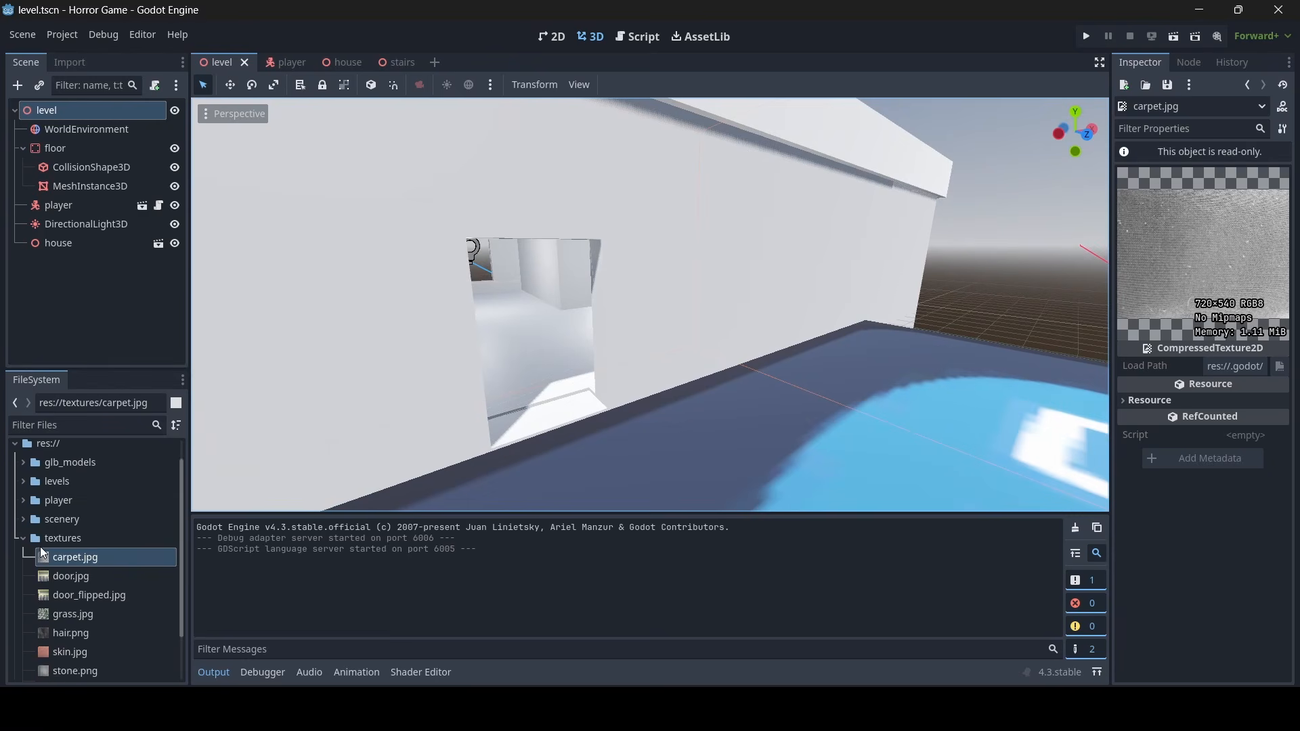
key("d")
mouse_move(509, 388)
right_mouse_down()
mouse_move(433, 384)
mouse_move(489, 396)
right_mouse_up()
key("w")
left_click(24, 565)
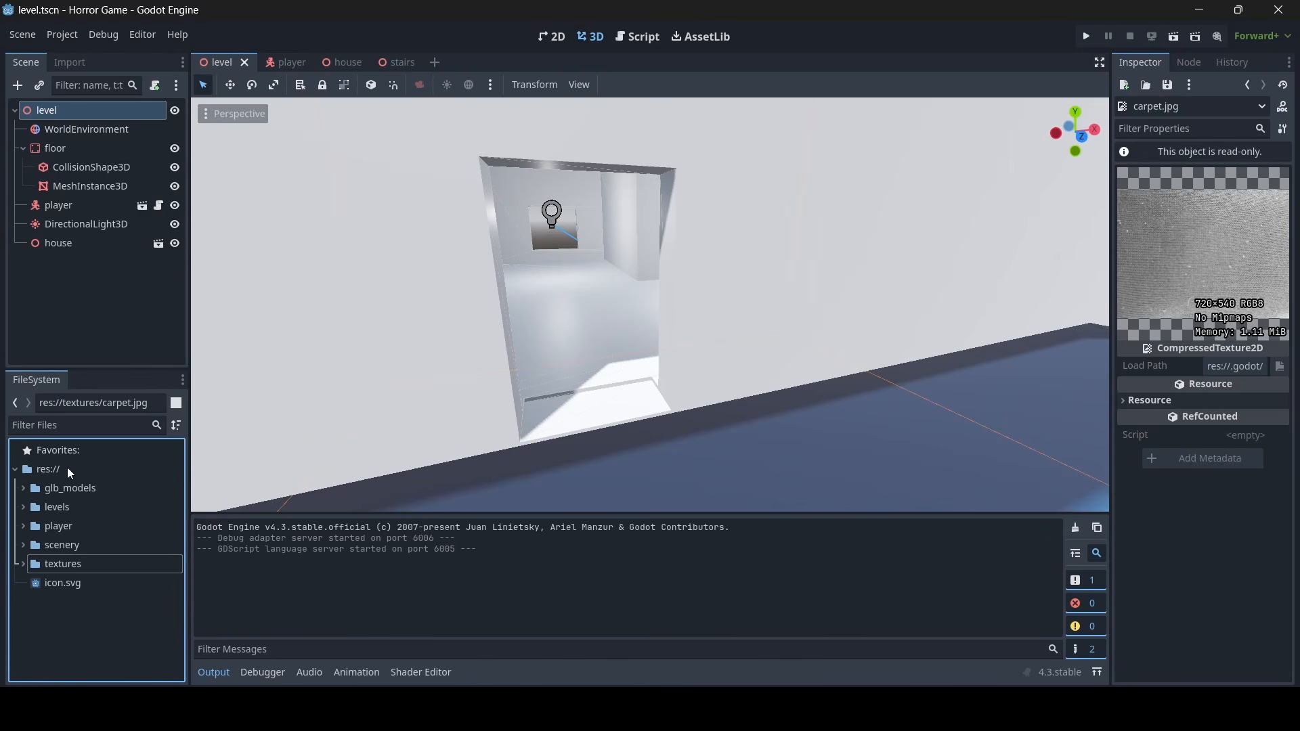
left_click(116, 469)
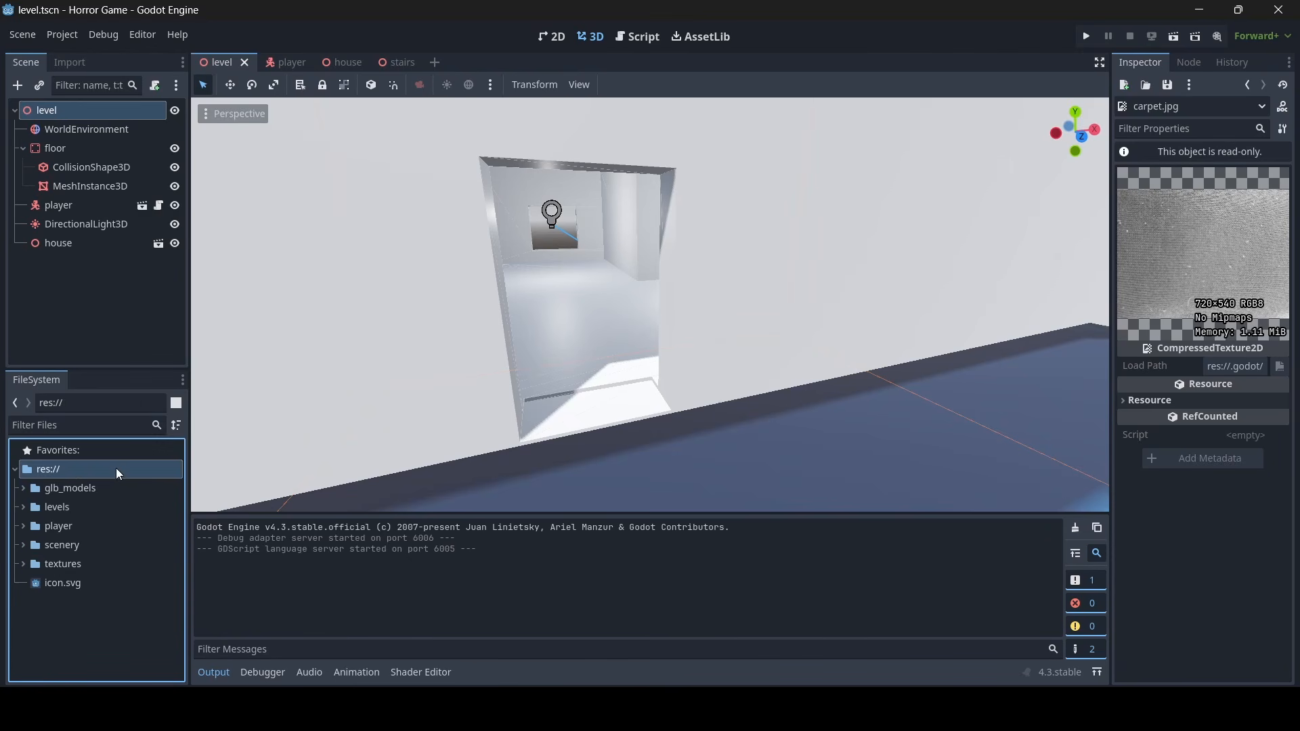
right_click(62, 467)
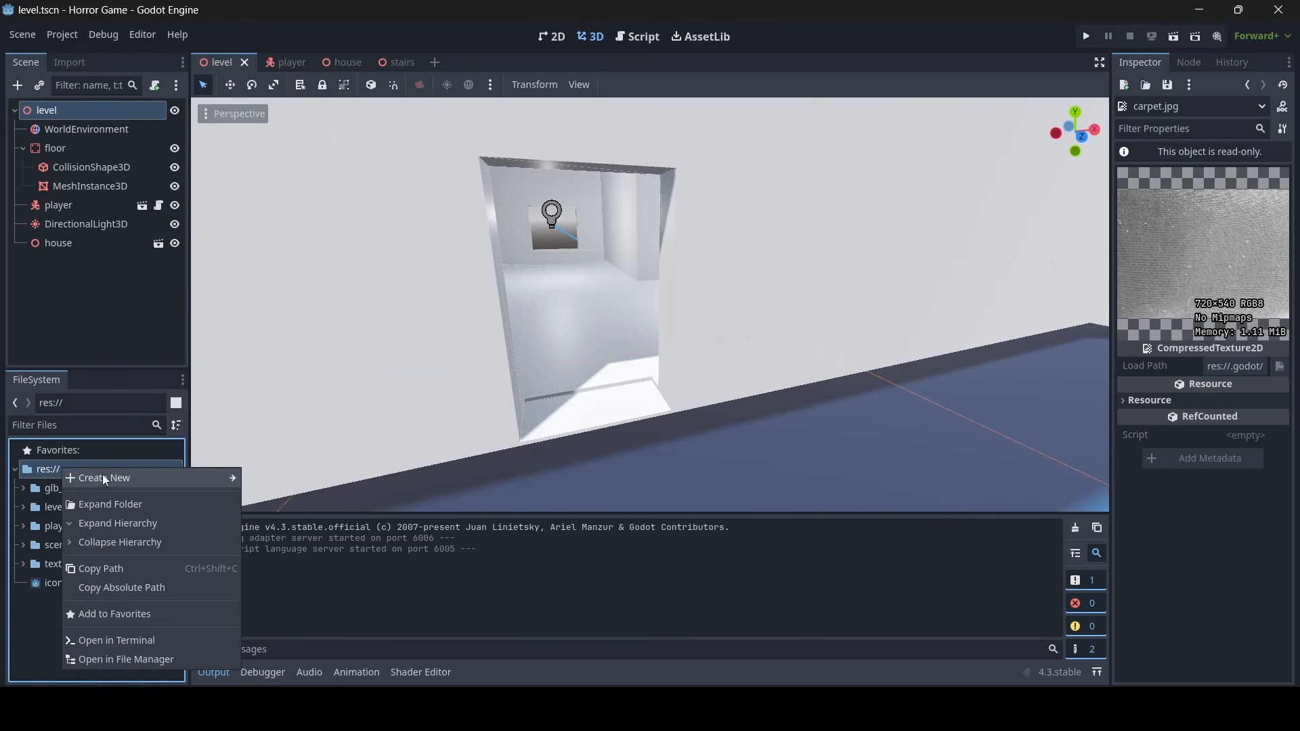
mouse_move(108, 478)
left_click(272, 479)
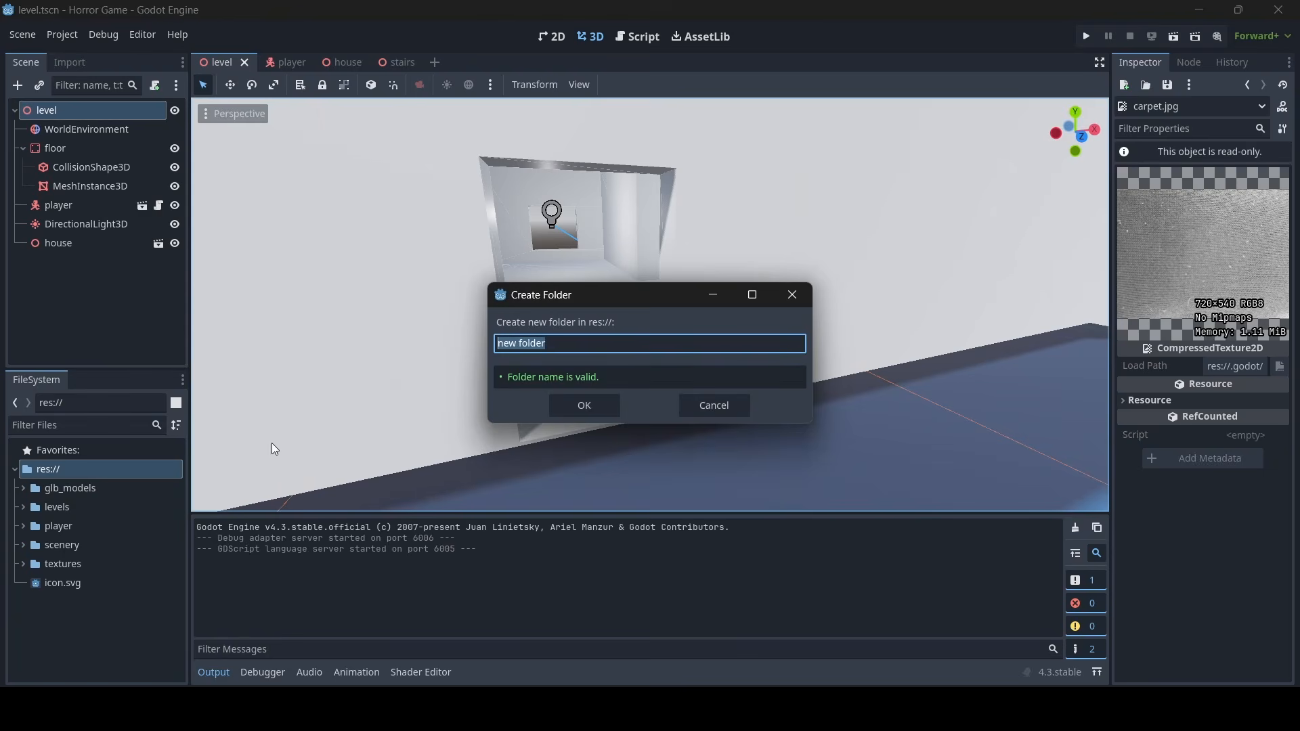
type("materials")
left_click(587, 407)
Create a StandardMaterial3D resource in the materials folder and save it as house_material.tres
left_click(41, 526)
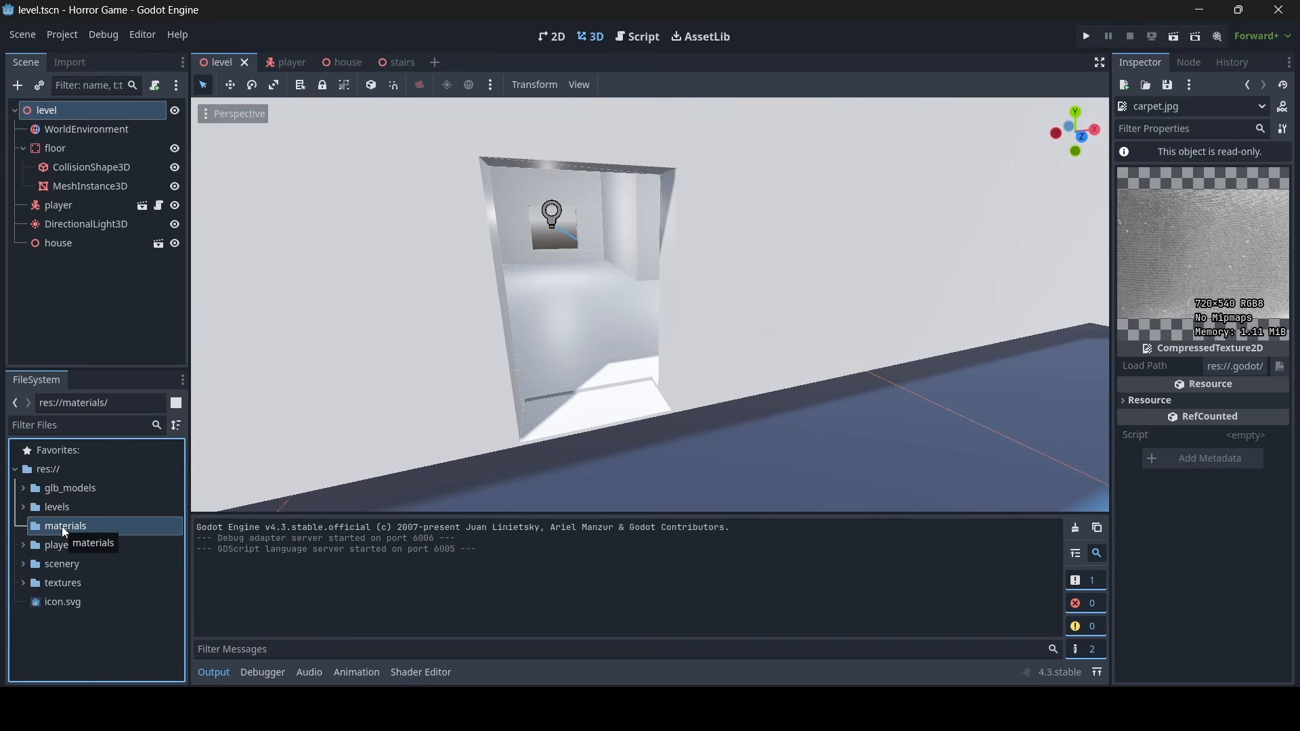
right_click(62, 526)
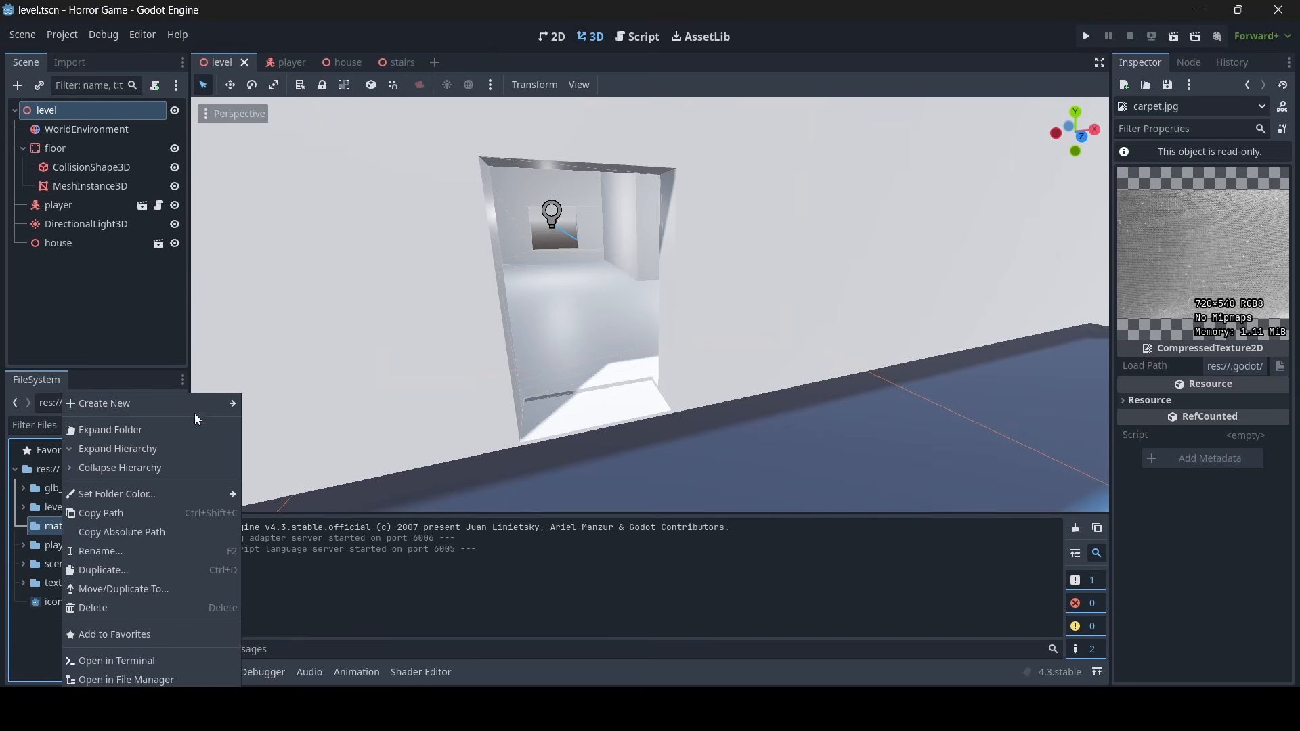
mouse_move(200, 405)
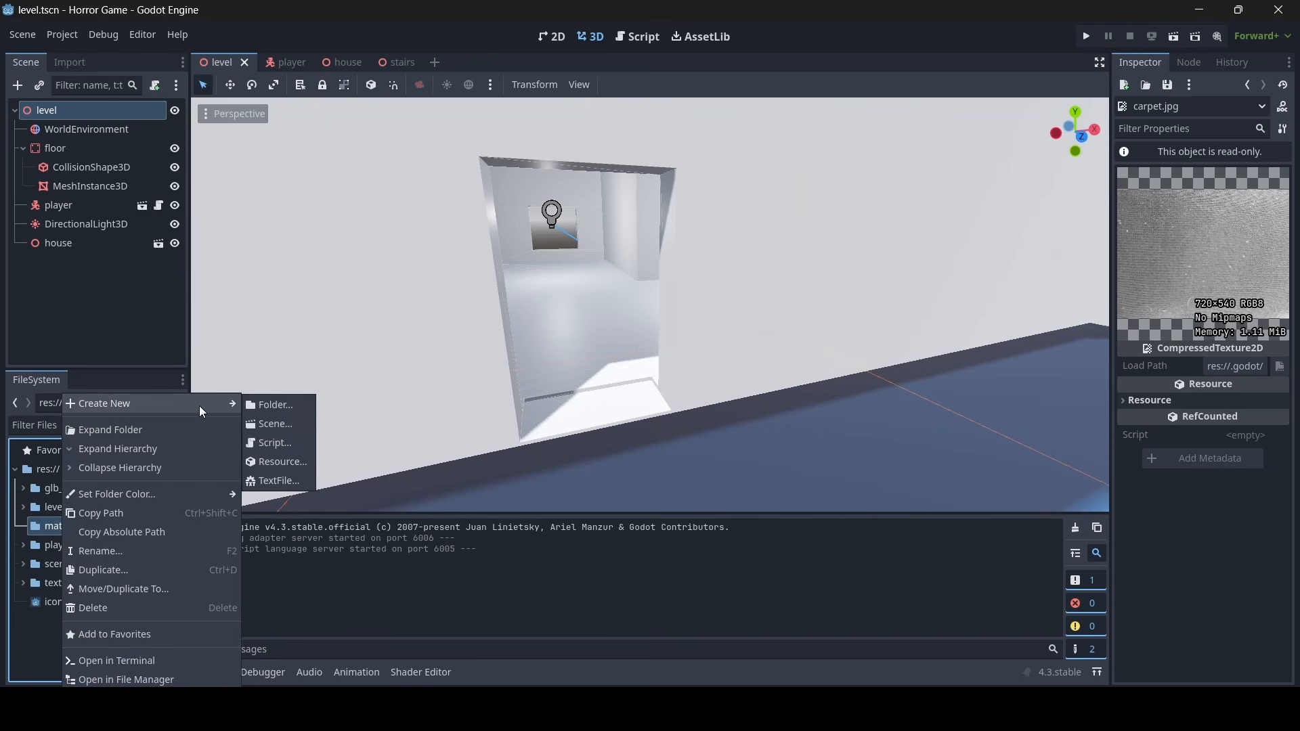
left_click(274, 459)
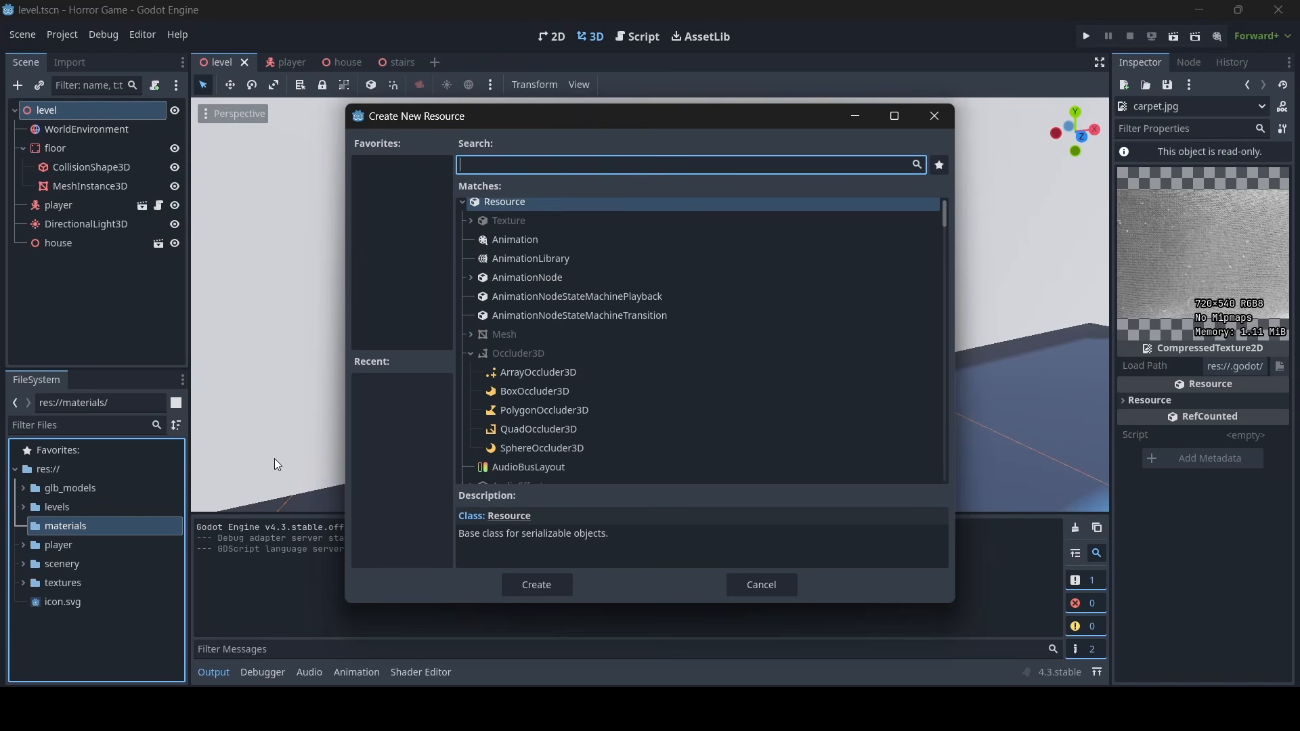
type("standa")
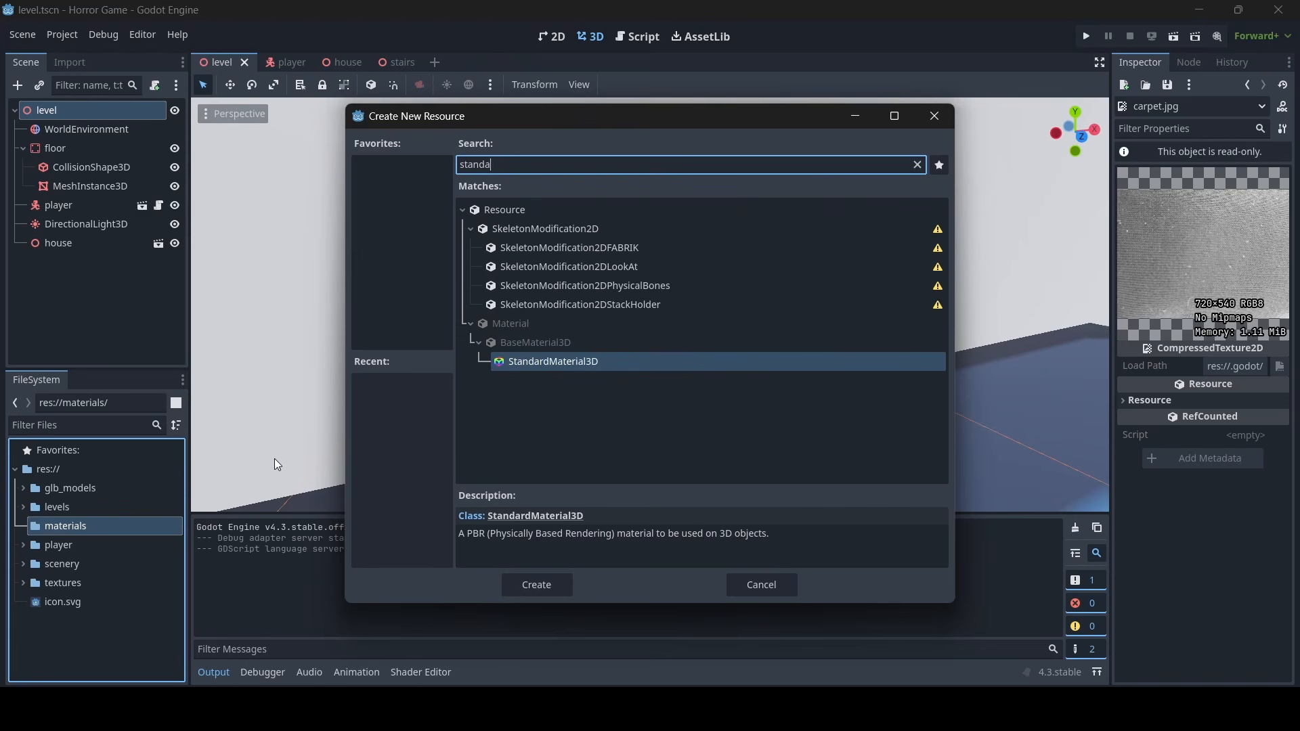
double_click(585, 363)
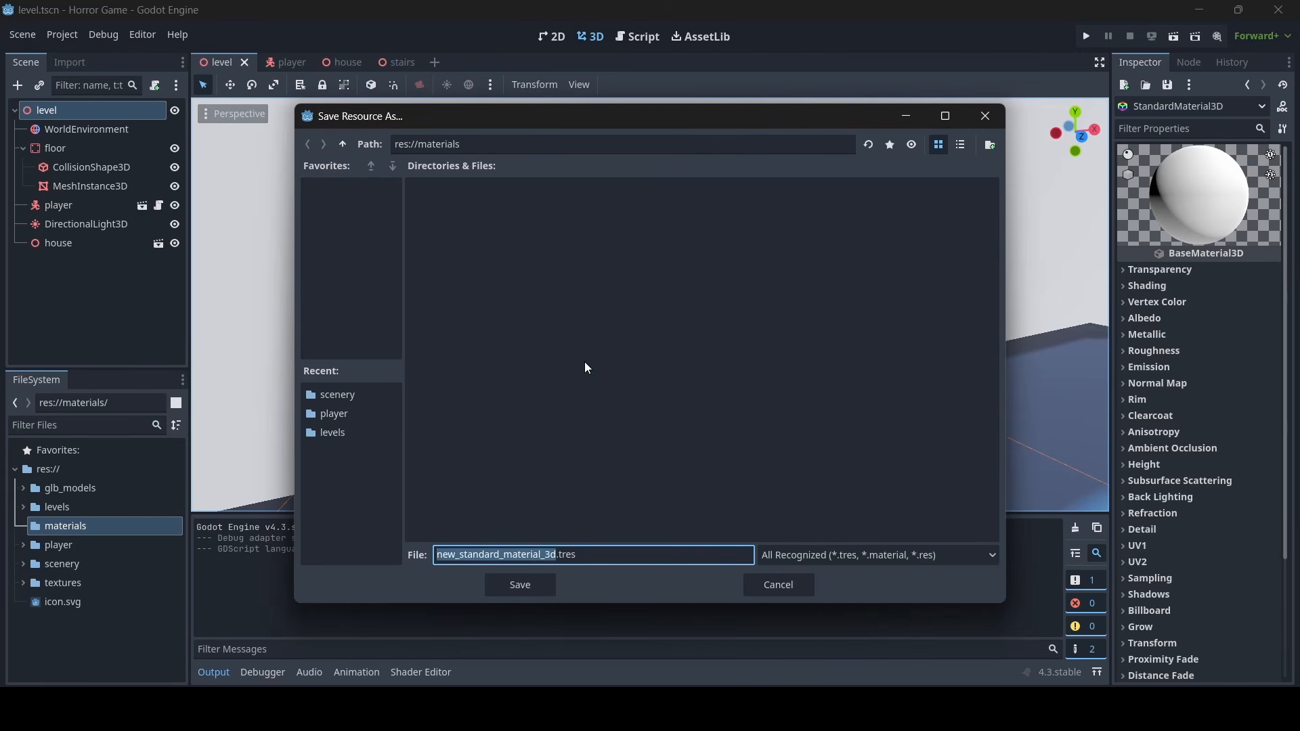
key("BackSpace")
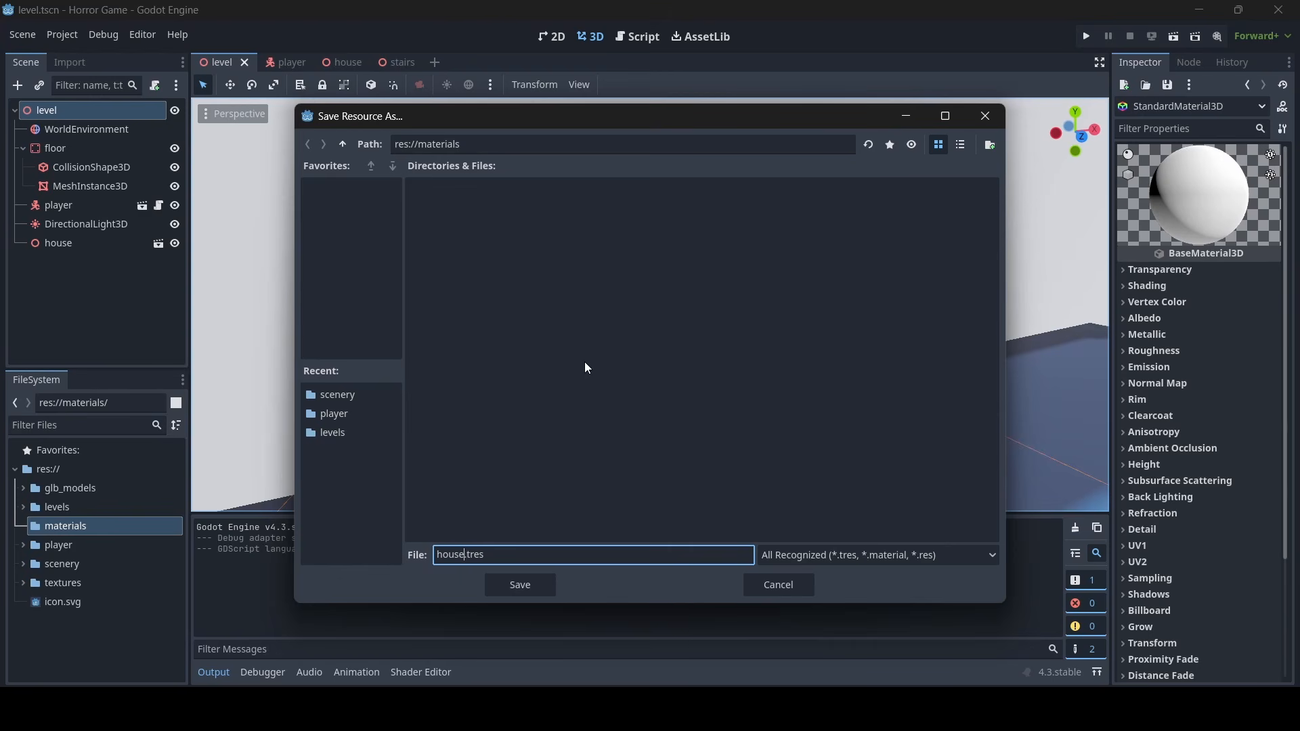
type("house_material")
left_click(537, 588)
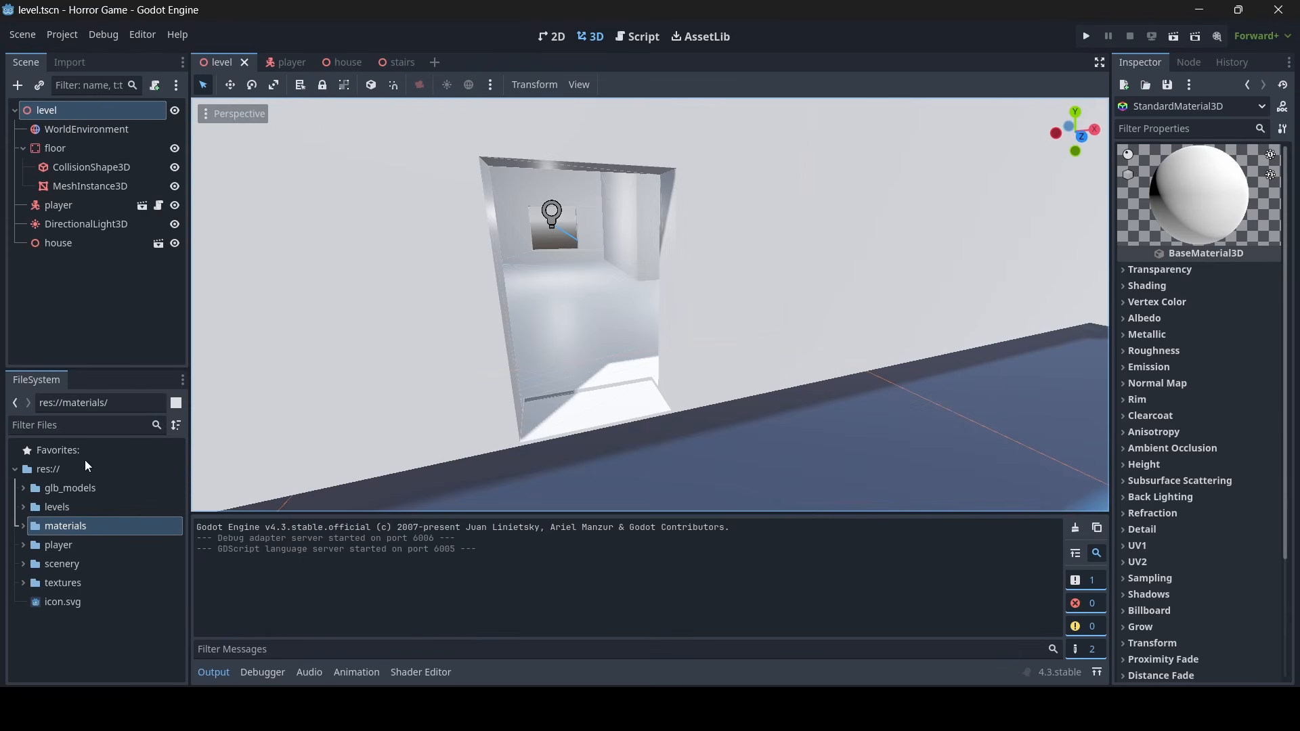
Expand the materials folder and open house_material.tres for editing
left_click(21, 526)
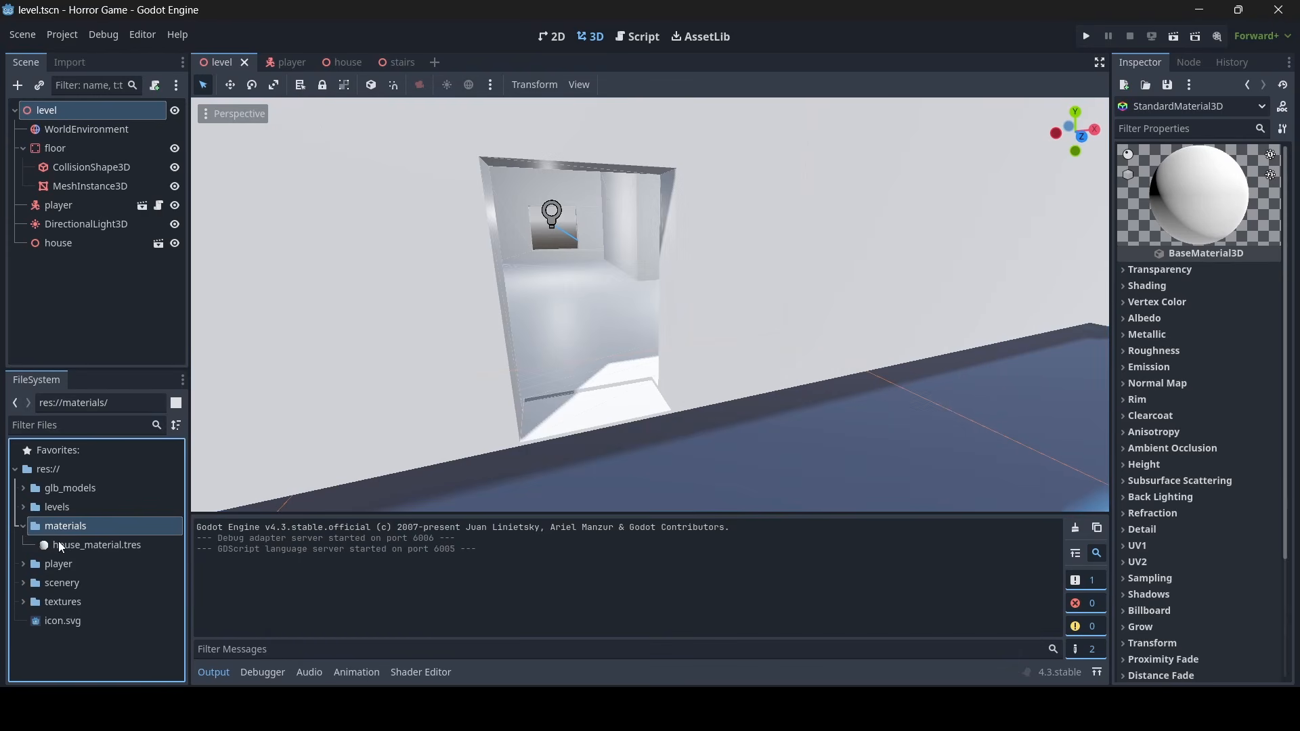
left_click(125, 545)
double_click(96, 545)
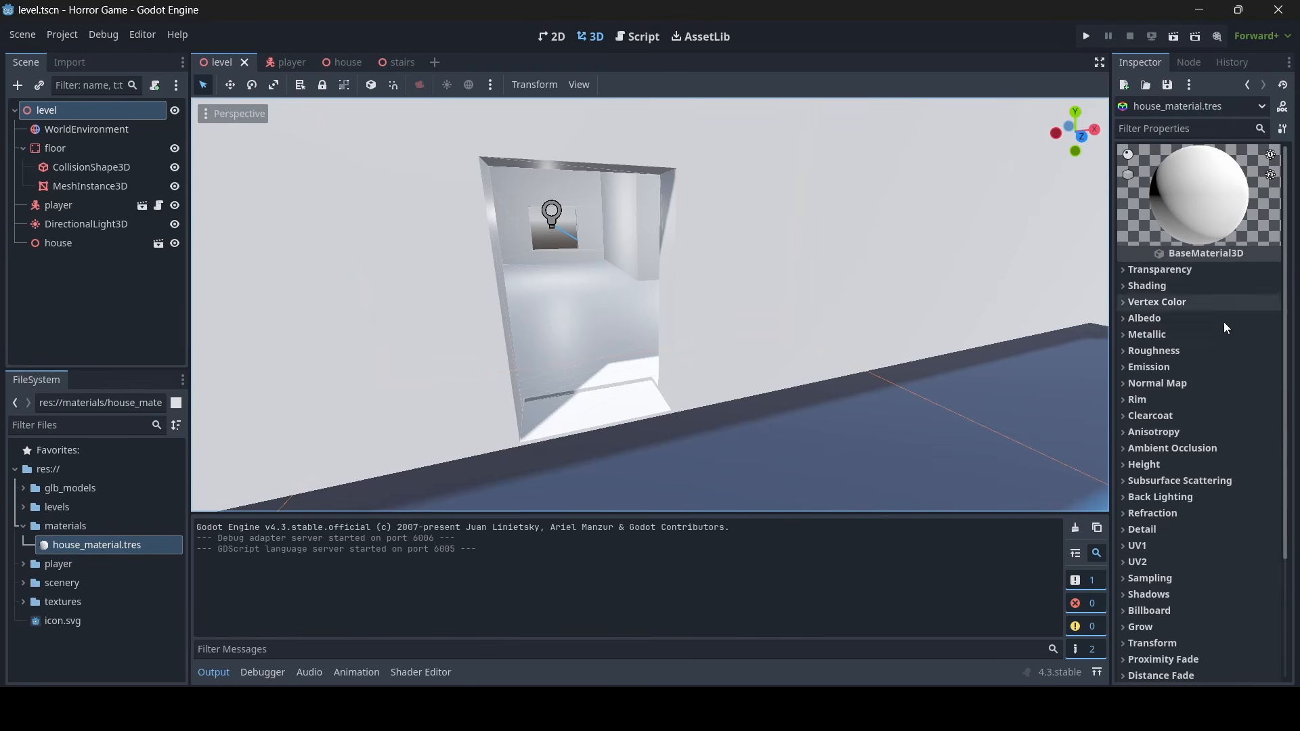
Deselect the house in the level scene, save the scene and switch to the house scene
key("w")
right_click_drag(650, 304, 880, 332)
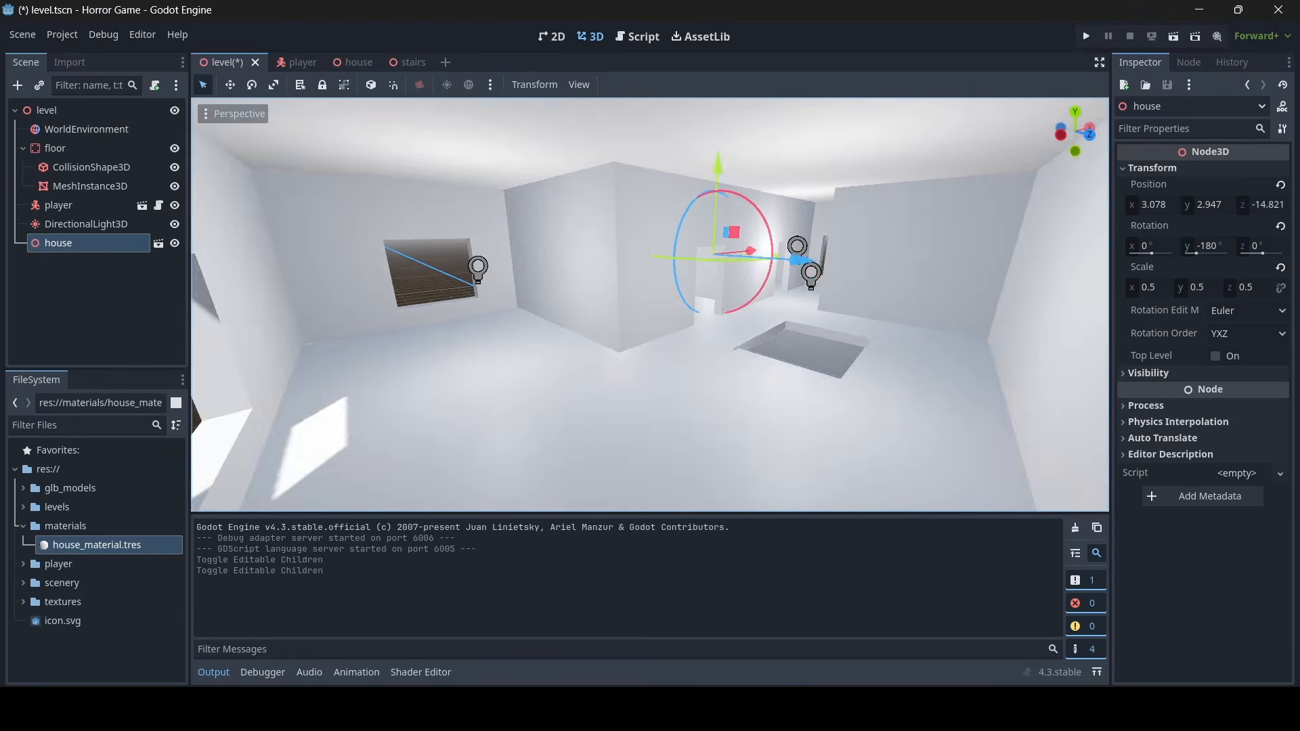
right_click_drag(651, 305, 622, 305)
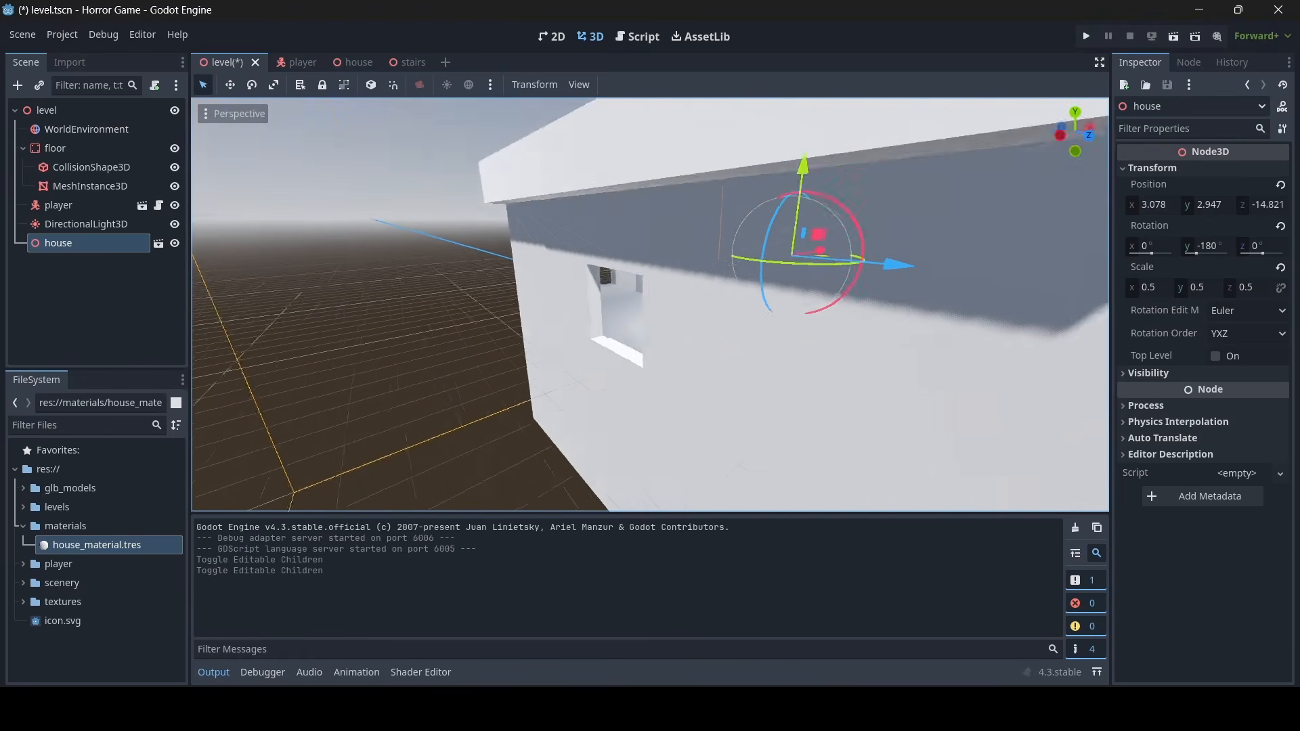
mouse_move(461, 336)
right_mouse_down()
mouse_move(474, 325)
mouse_move(433, 314)
mouse_move(463, 342)
right_mouse_up()
left_click(461, 336)
key("w")
key("d")
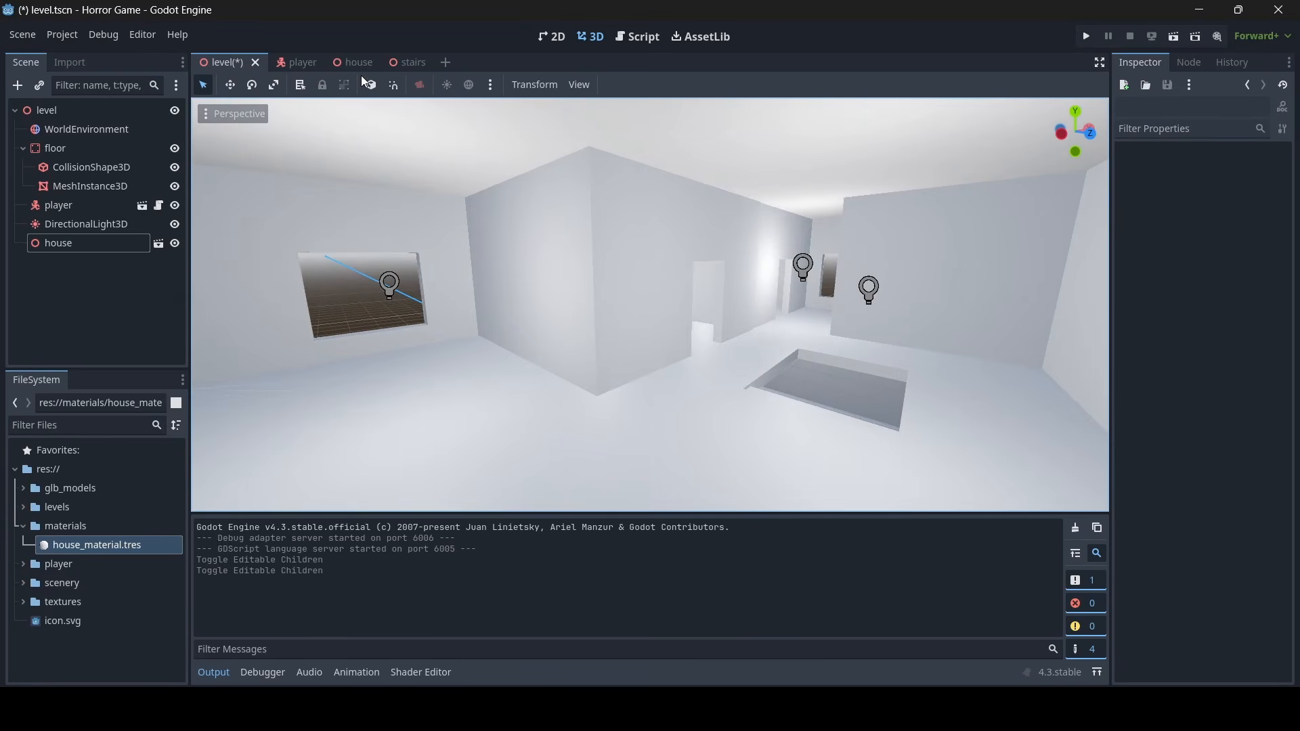
key("ctrl+s")
left_click(336, 63)
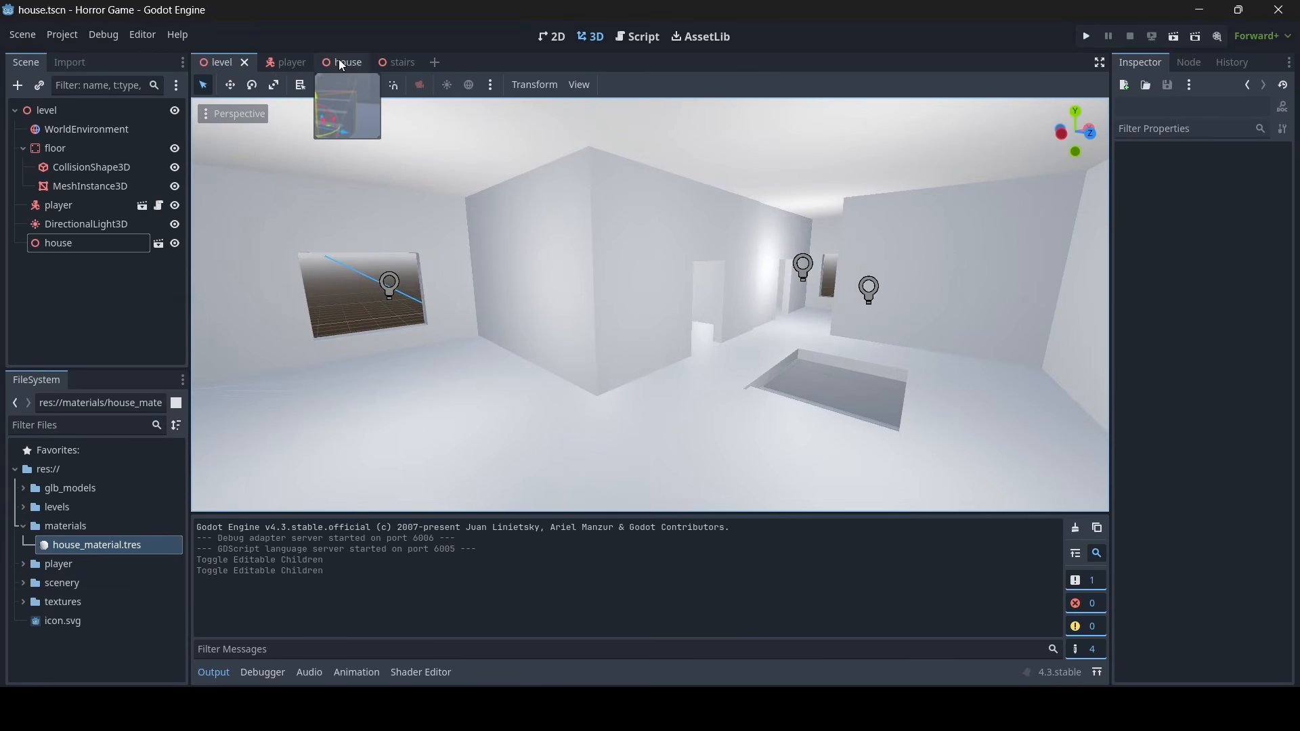
Apply house_material.tres to the house's main shell mesh in the house scene
right_click_drag(621, 186, 647, 124)
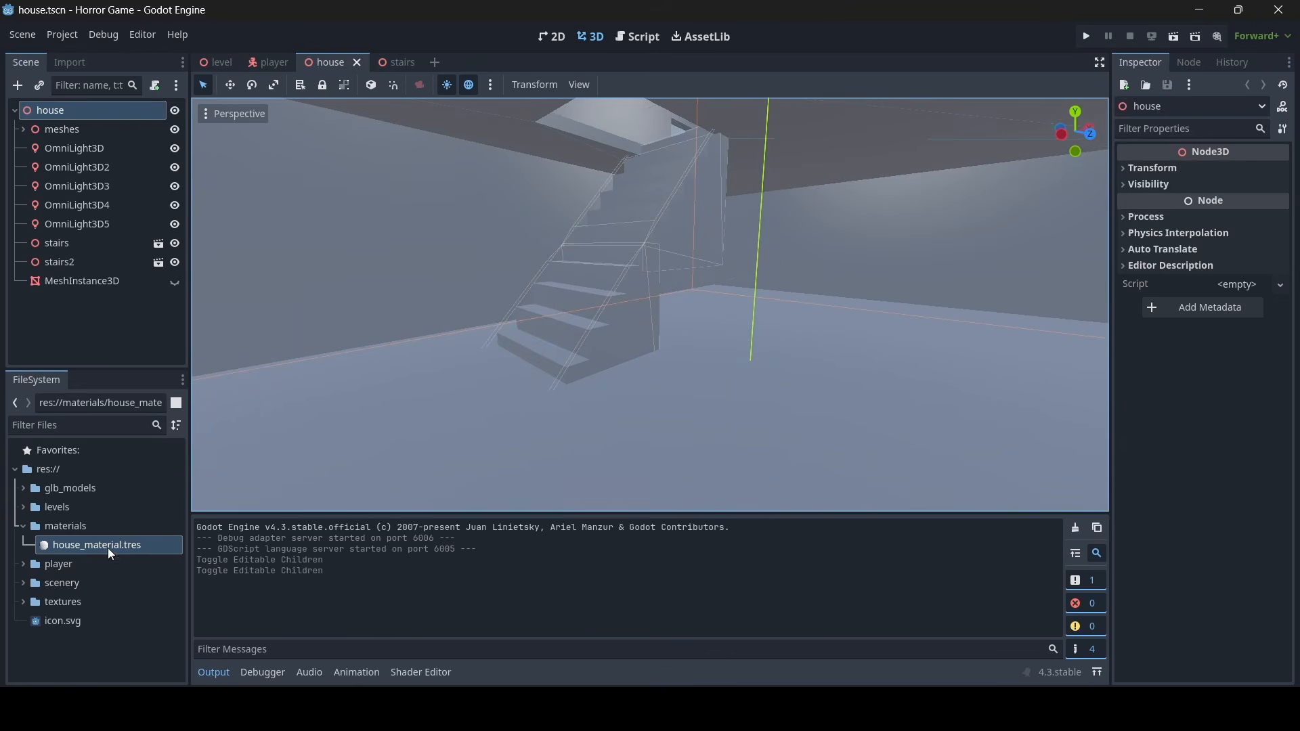
left_click_drag(115, 546, 510, 135)
right_click_drag(510, 136, 1049, 146)
key("w")
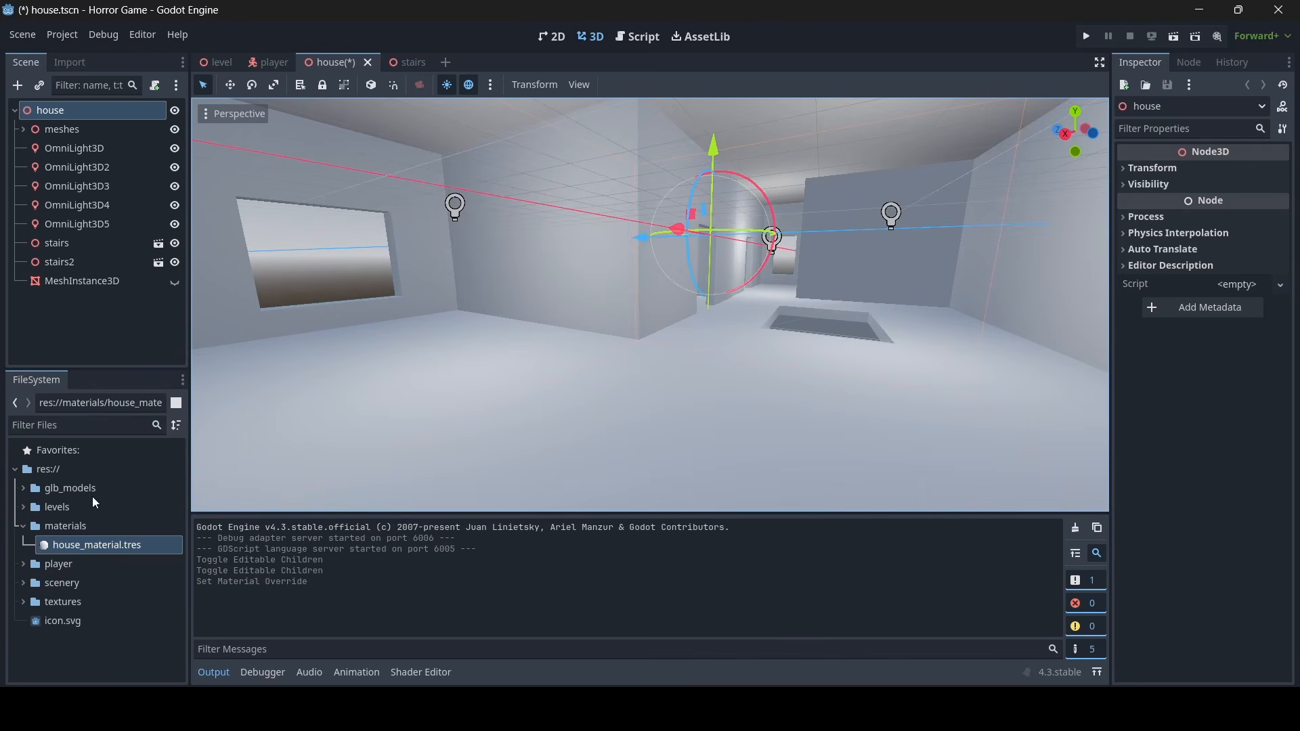
Set the albedo color of house_material.tres to a very dark grey and check it on the house
left_click(96, 543)
right_click_drag(781, 271, 672, 293)
key("w")
key("s")
key("w")
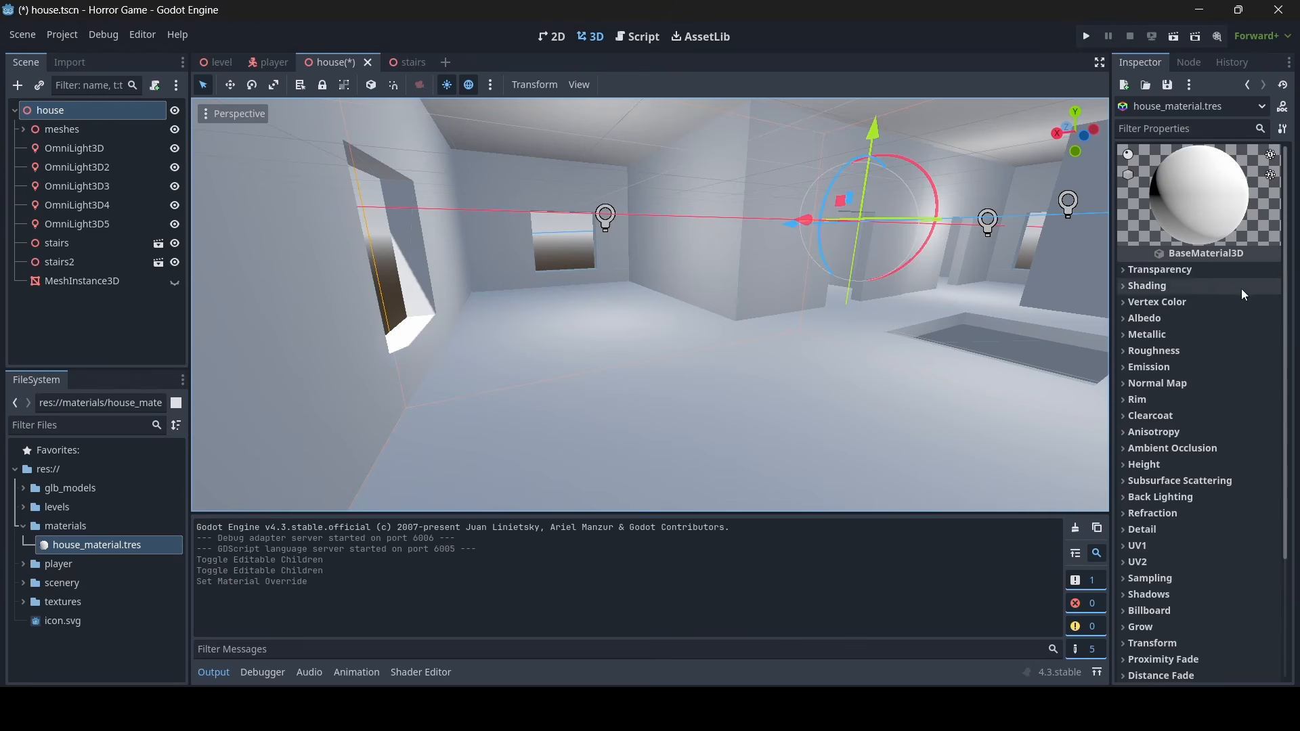
left_click(1185, 322)
left_click(1245, 343)
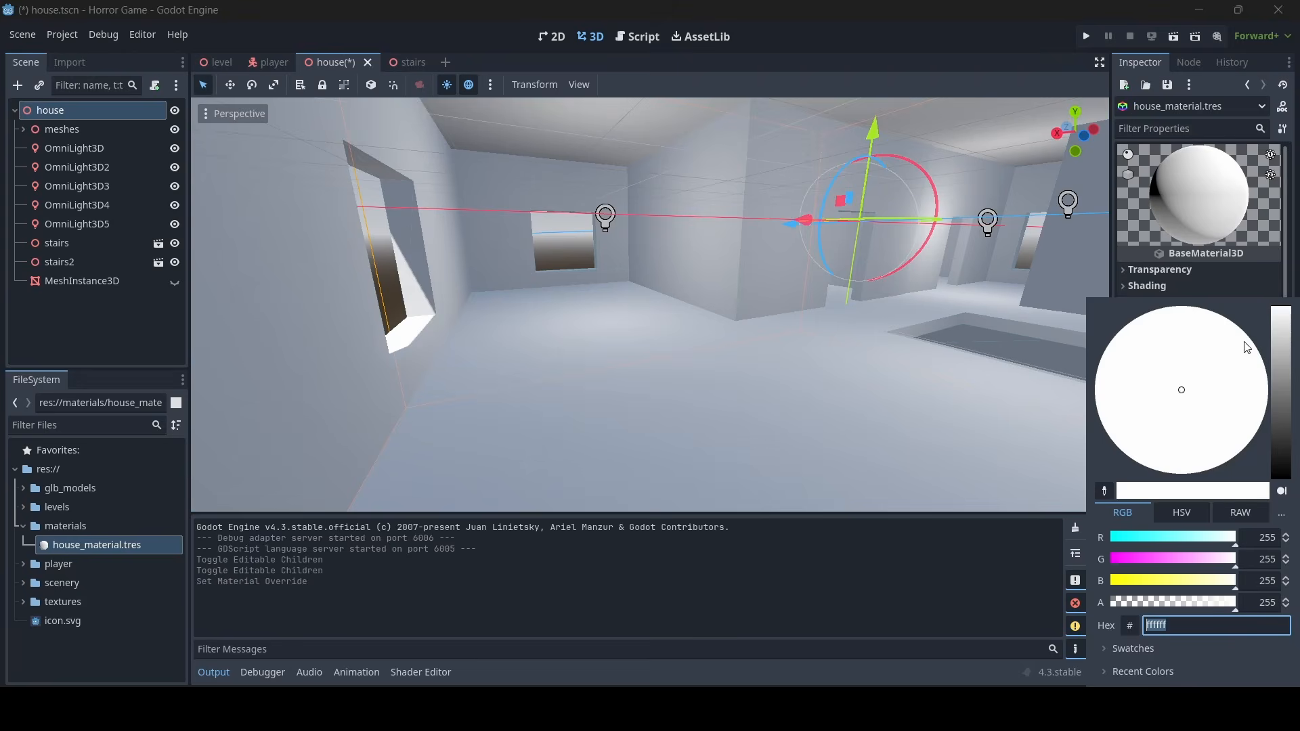
left_click_drag(1288, 351, 1276, 448)
left_click(700, 381)
right_click_drag(700, 382, 755, 446)
key("w")
key("w")
key("w")
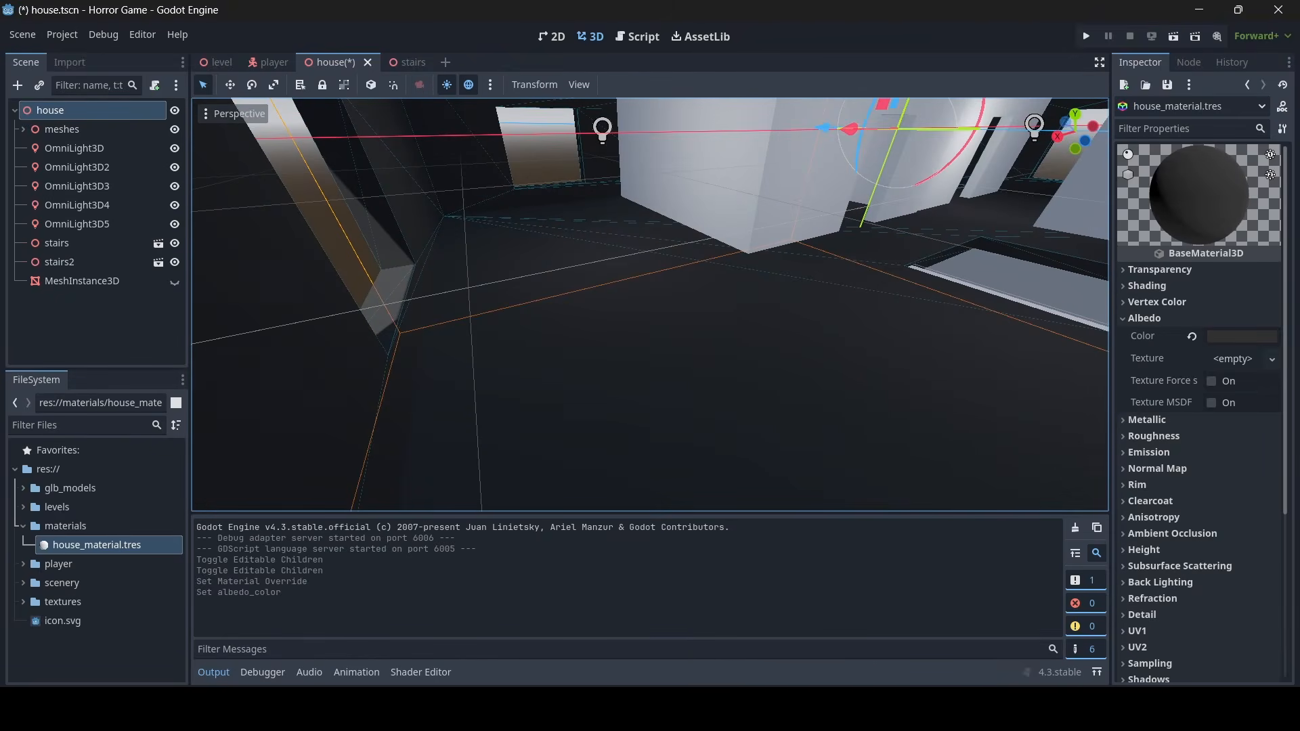
Reset the albedo color of house_material.tres to its default white and load textures/wood.png as its albedo texture
left_click(1192, 336)
right_click_drag(772, 360, 986, 369)
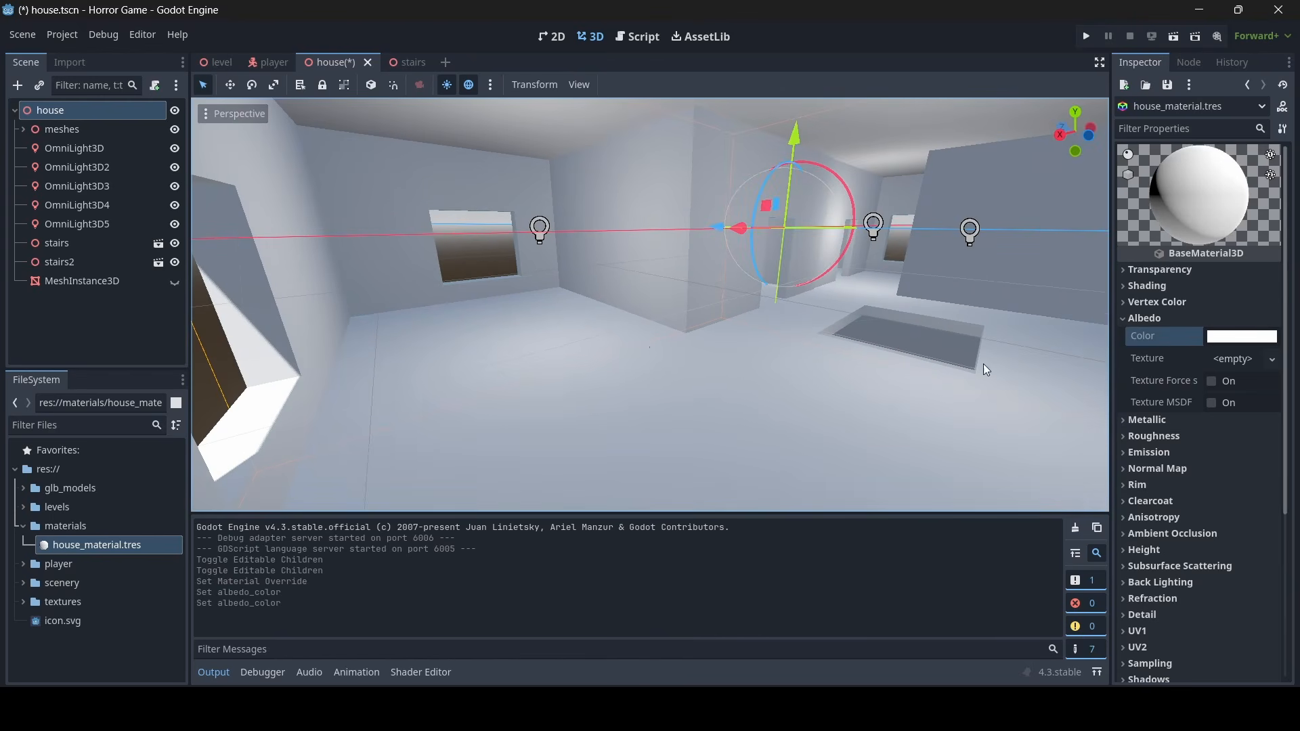
left_click(1148, 358)
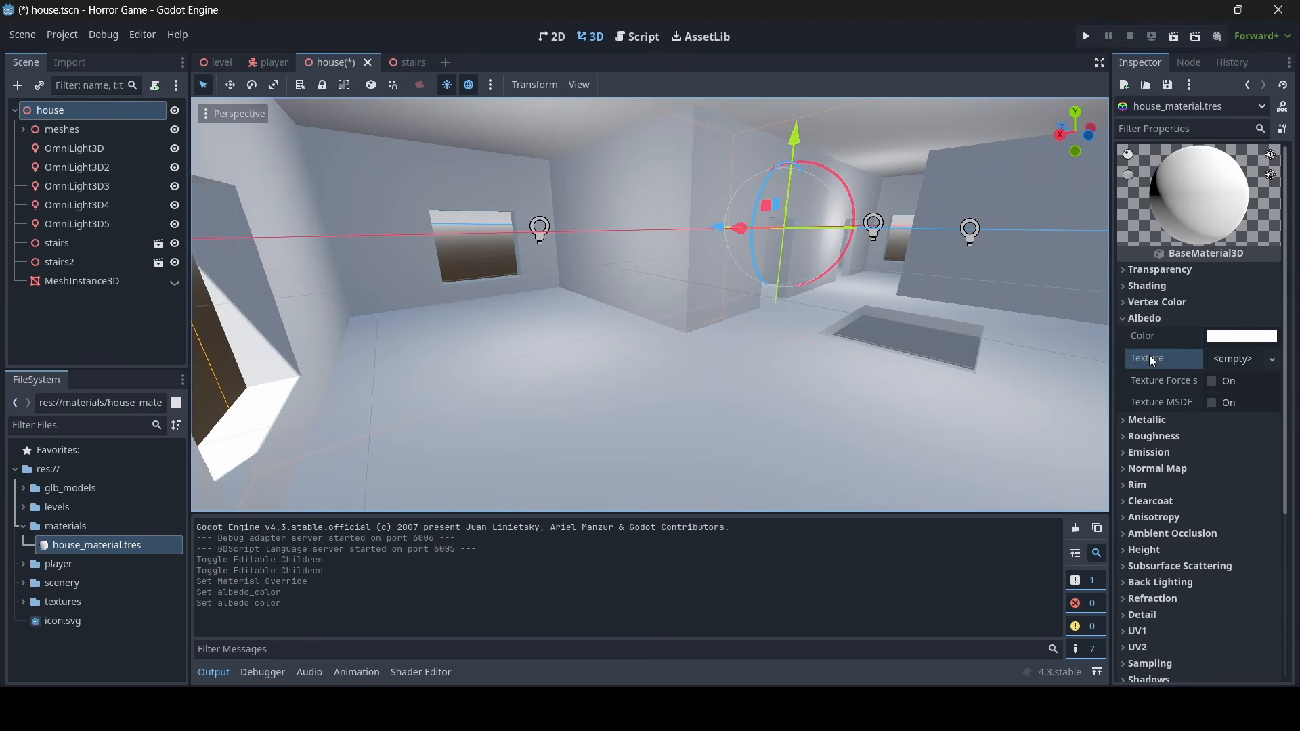
left_click(1234, 358)
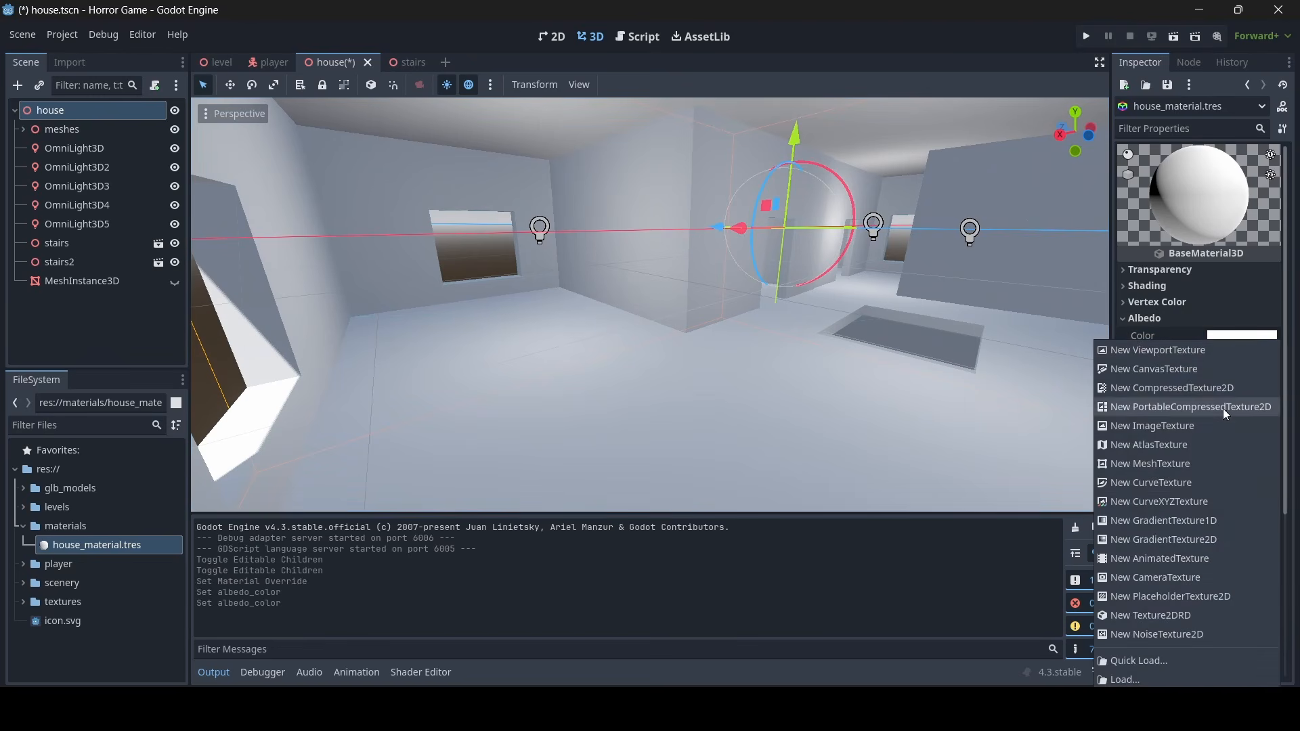
left_click(1152, 660)
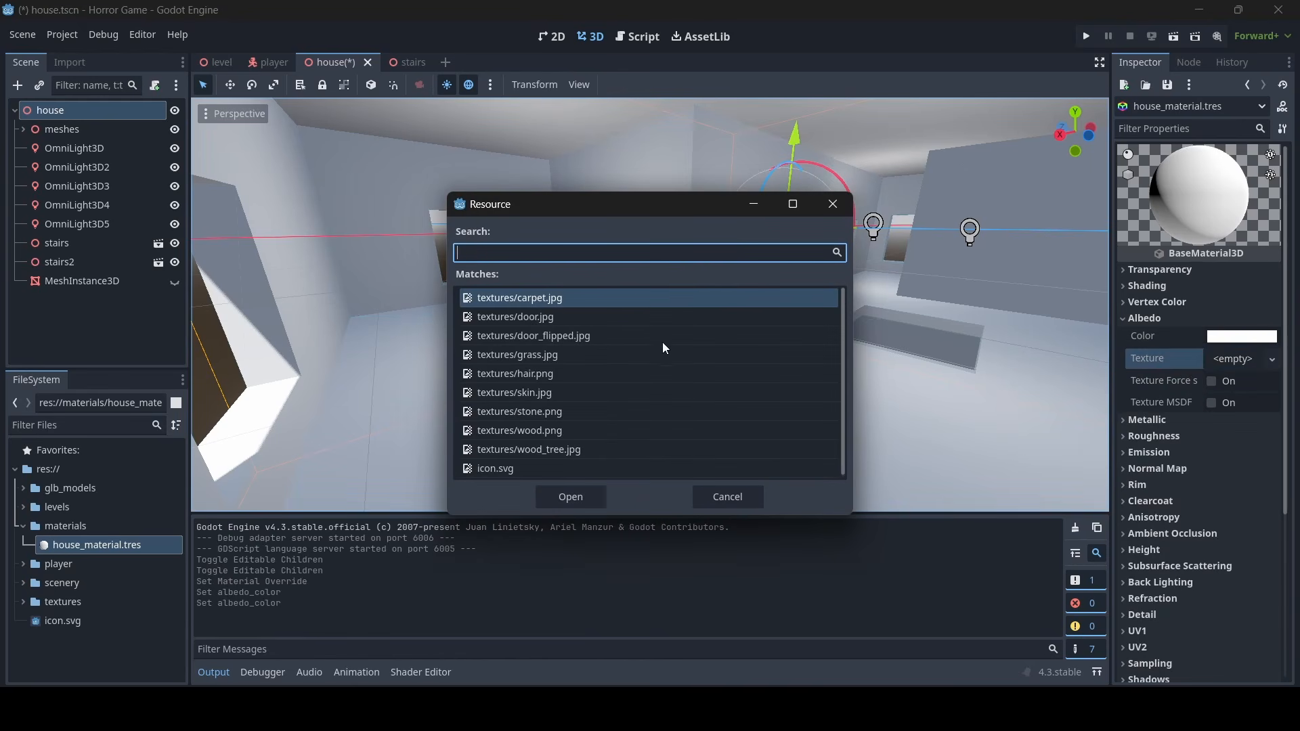
double_click(562, 432)
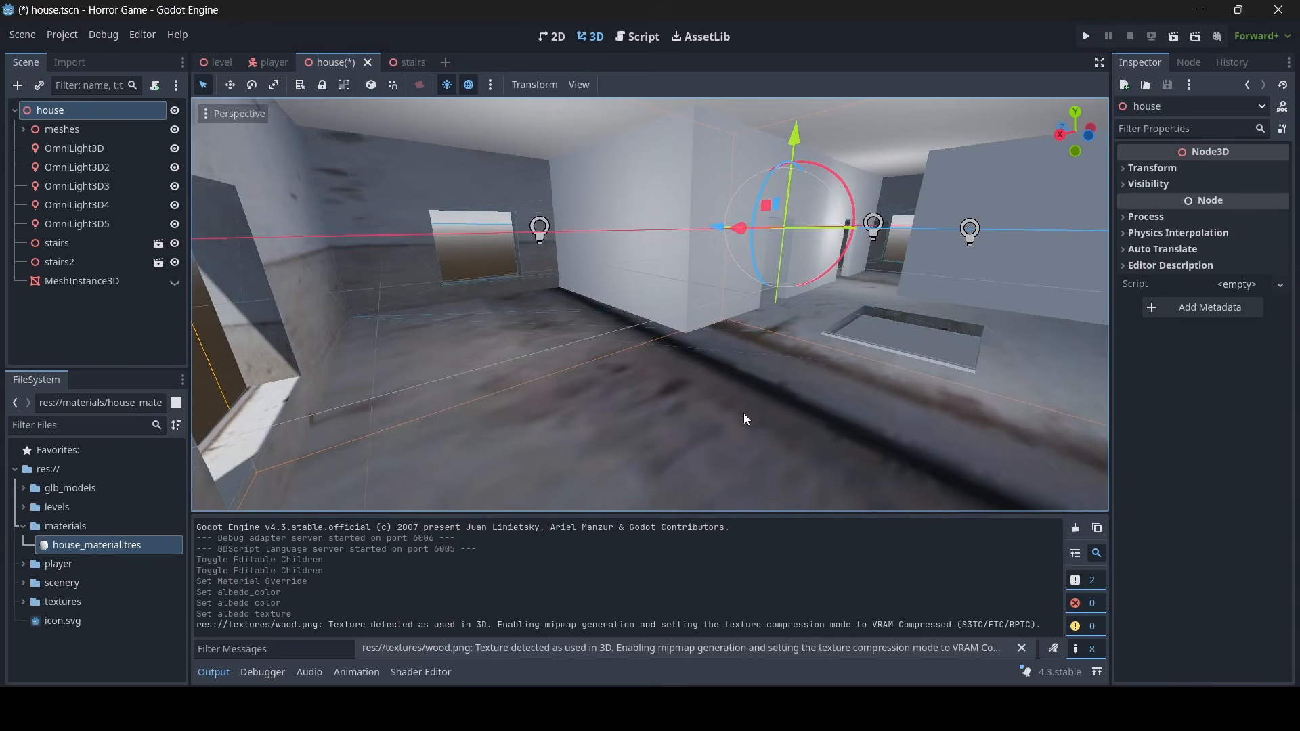
Examine how the wood texture is stretched across the house's walls and floor
key("s")
right_click_drag(744, 414, 27, 403)
key("d")
key("w")
key("s")
key("w")
key("w")
key("s")
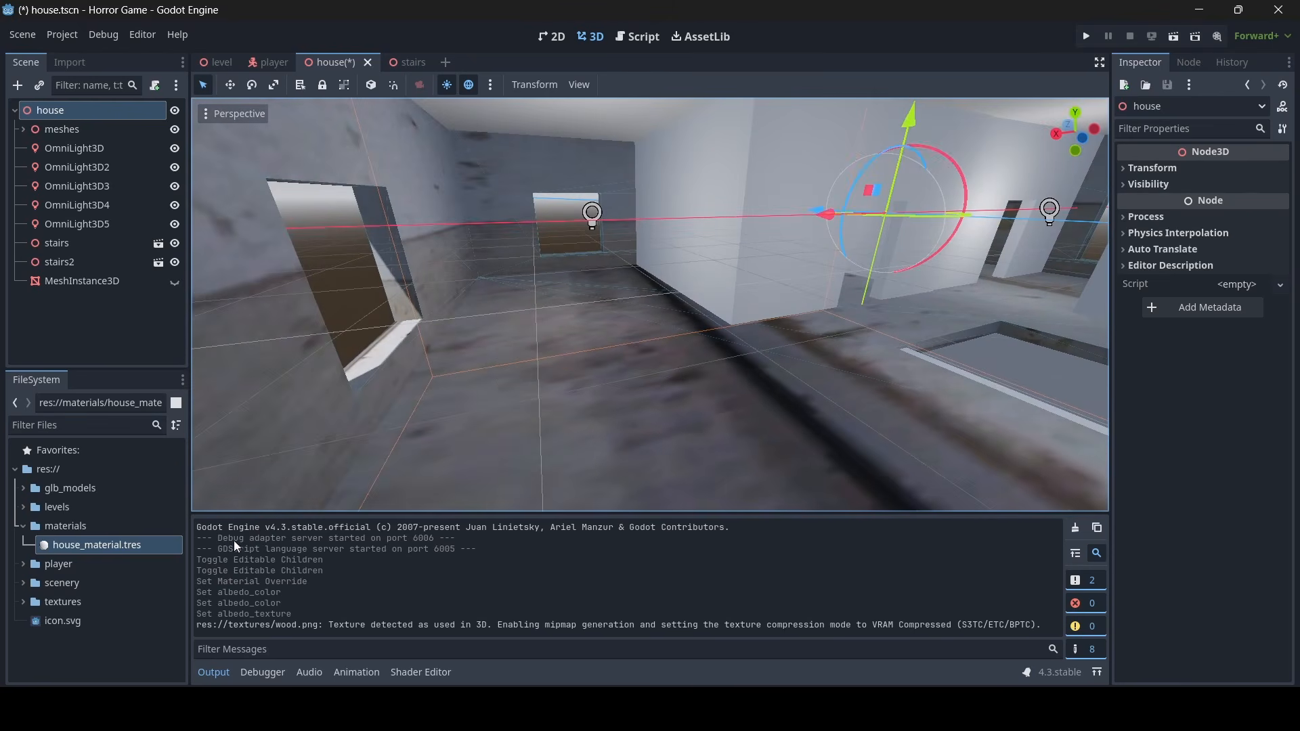
Set the UV1 x scale of house_material.tres to 3.97
left_click(142, 544)
right_click_drag(709, 424, 737, 412)
key("w")
scroll(1206, 614, "down", 5)
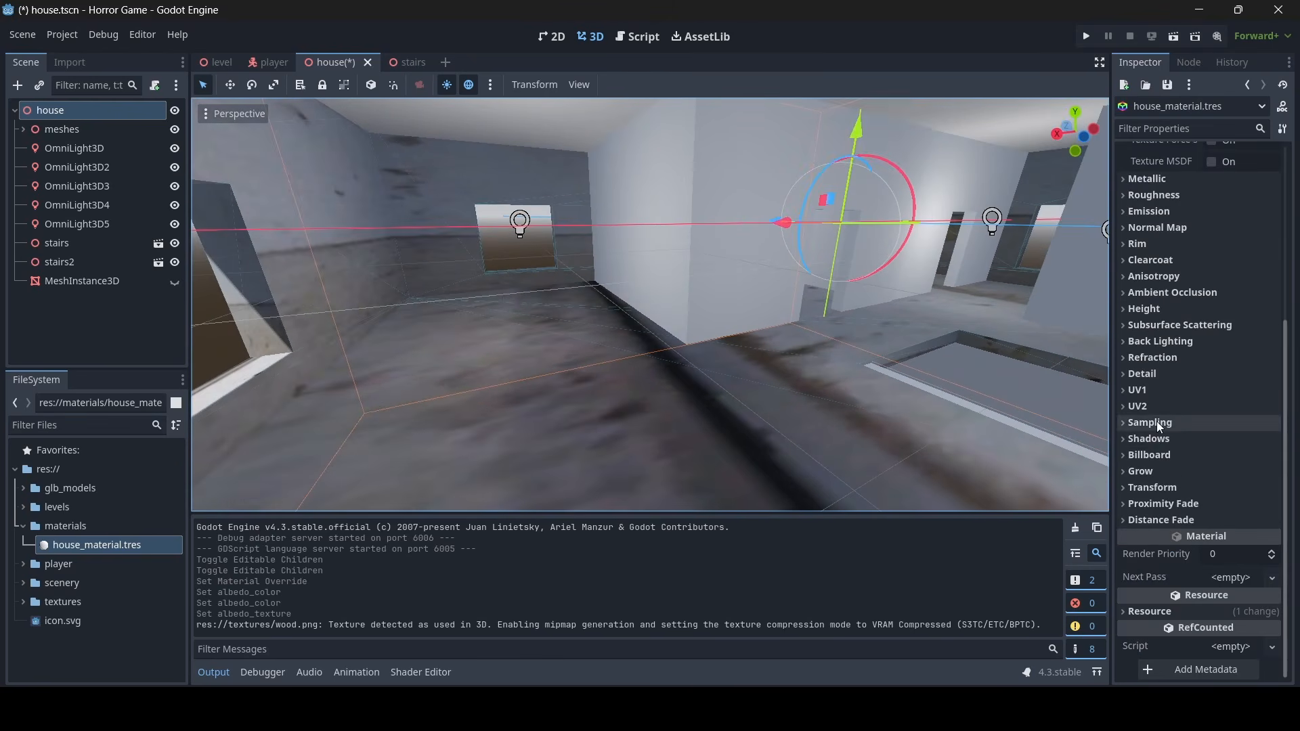
left_click(1158, 391)
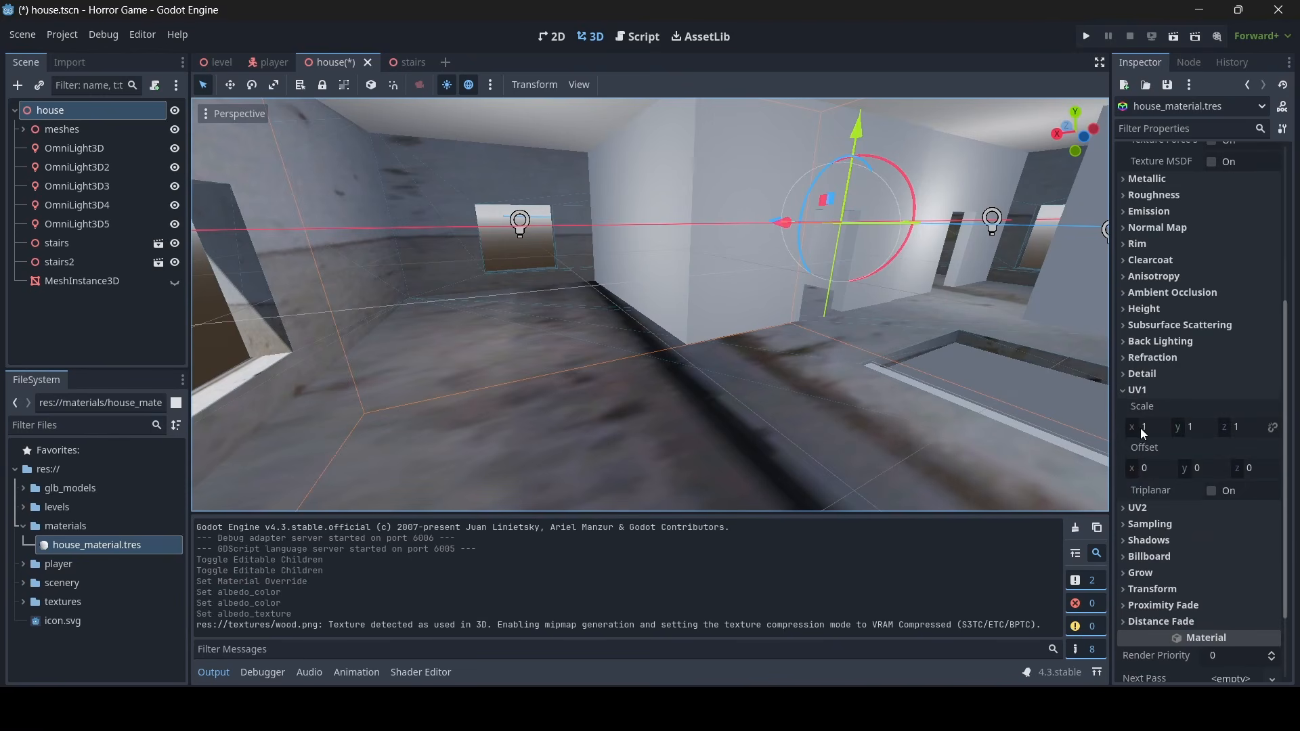
left_click_drag(1136, 426, 1253, 427)
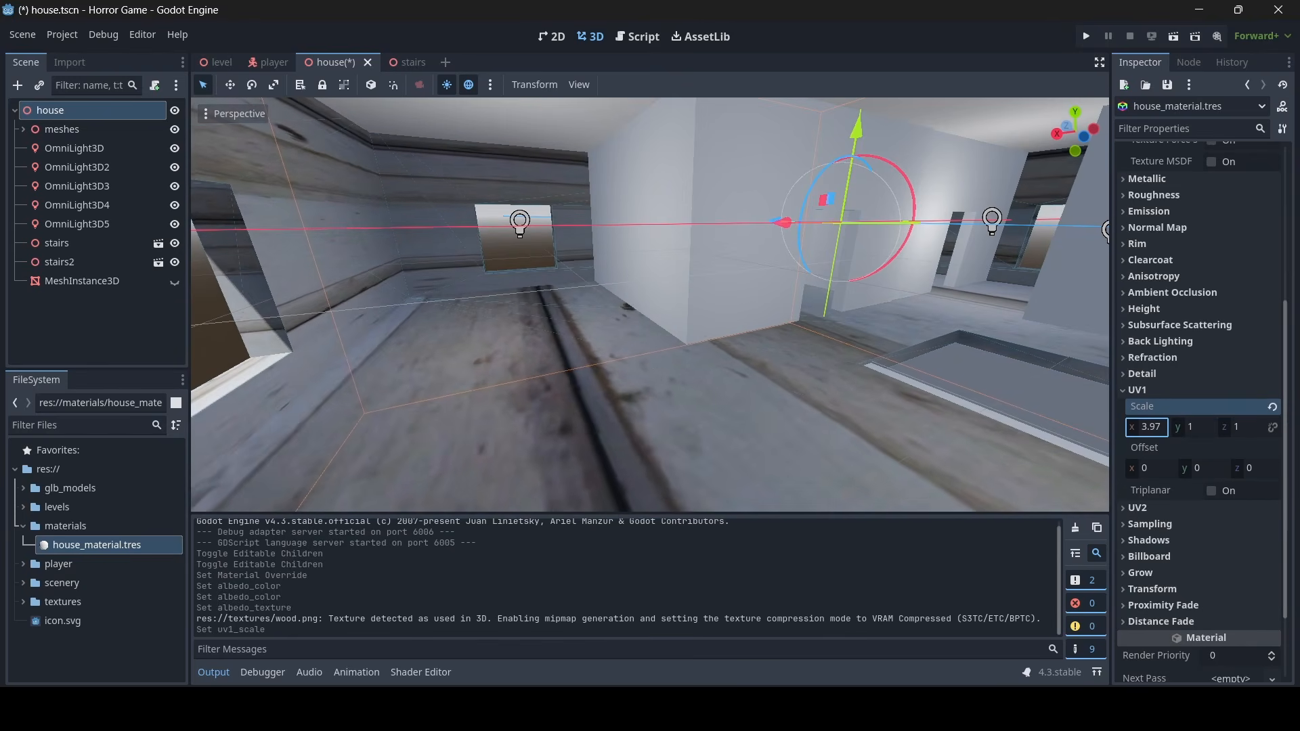
Set the UV1 y scale of house_material.tres to 2 and check the wood texture around the window room
right_click_drag(650, 355, 366, 342)
key("w")
right_click_drag(650, 305, 881, 249)
key("w")
key("w")
key("w")
key("w")
key("w")
key("w")
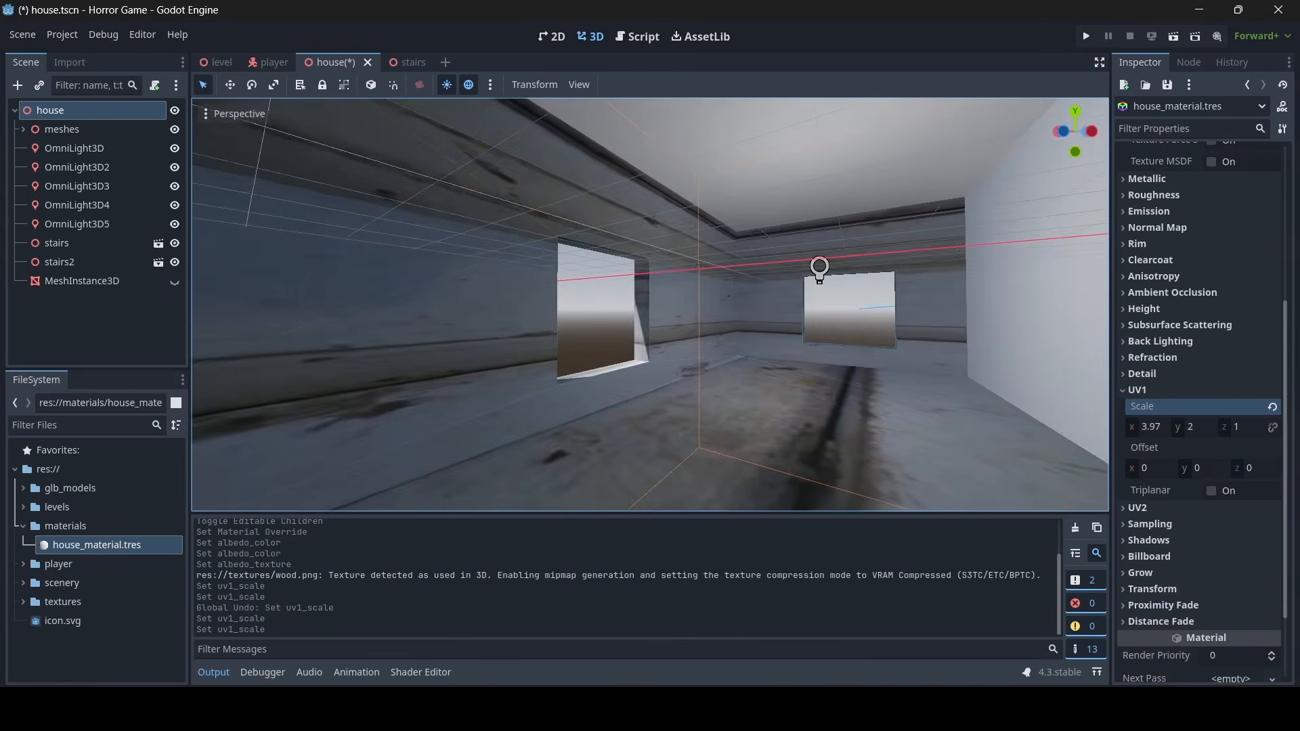
Save the house scene and apply house_material.tres to the large untextured interior wall block
right_click_drag(650, 304, 619, 305)
key("w")
key("s")
key("w")
key("s")
key("w")
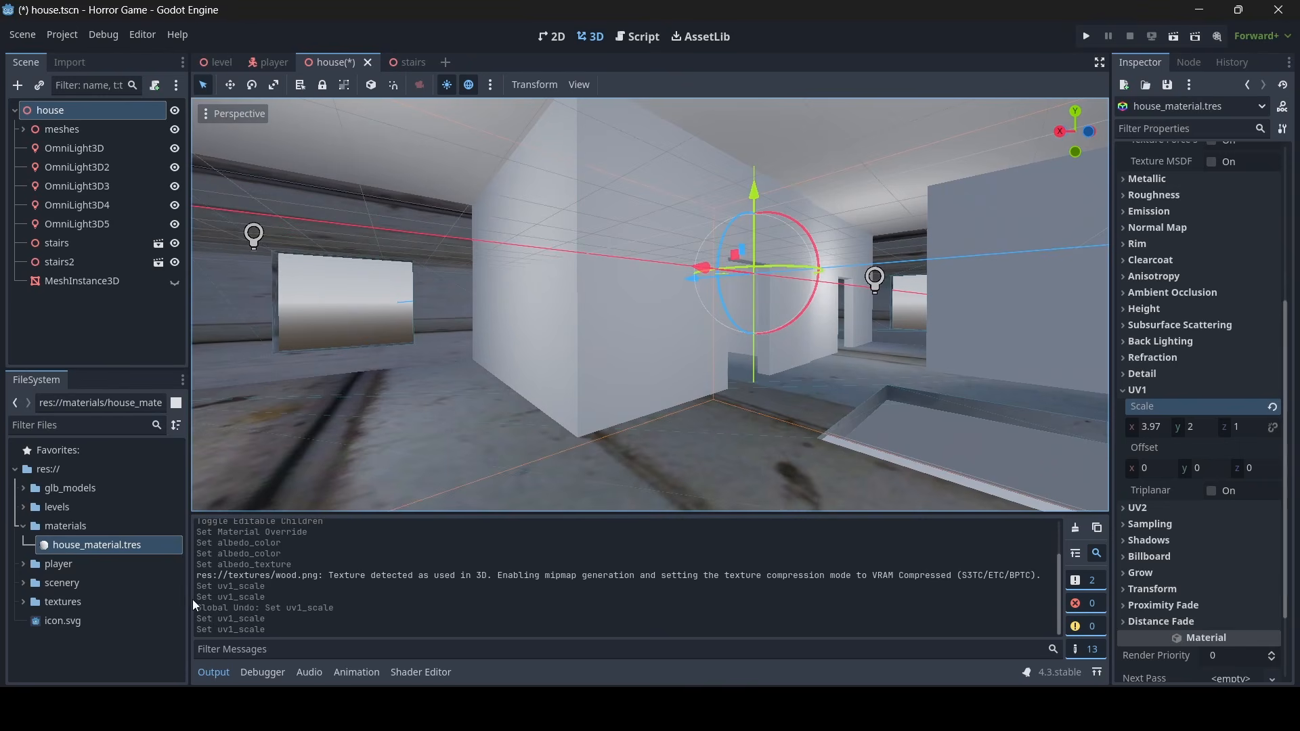
key("ctrl+s")
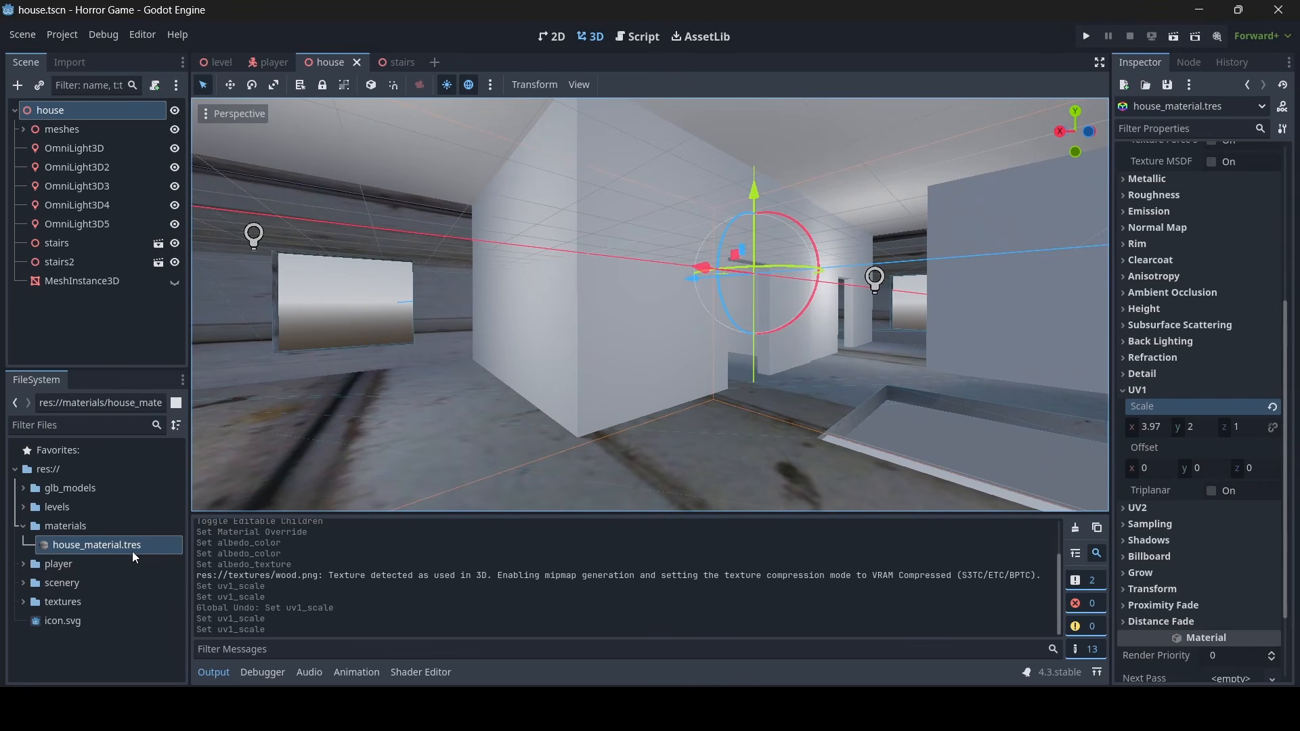
left_click_drag(139, 550, 611, 362)
Apply house_material.tres to the untextured interior wall with the doorway
right_click_drag(611, 362, 271, 358)
key("w")
key("s")
key("w")
key("w")
key("s")
key("w")
key("w")
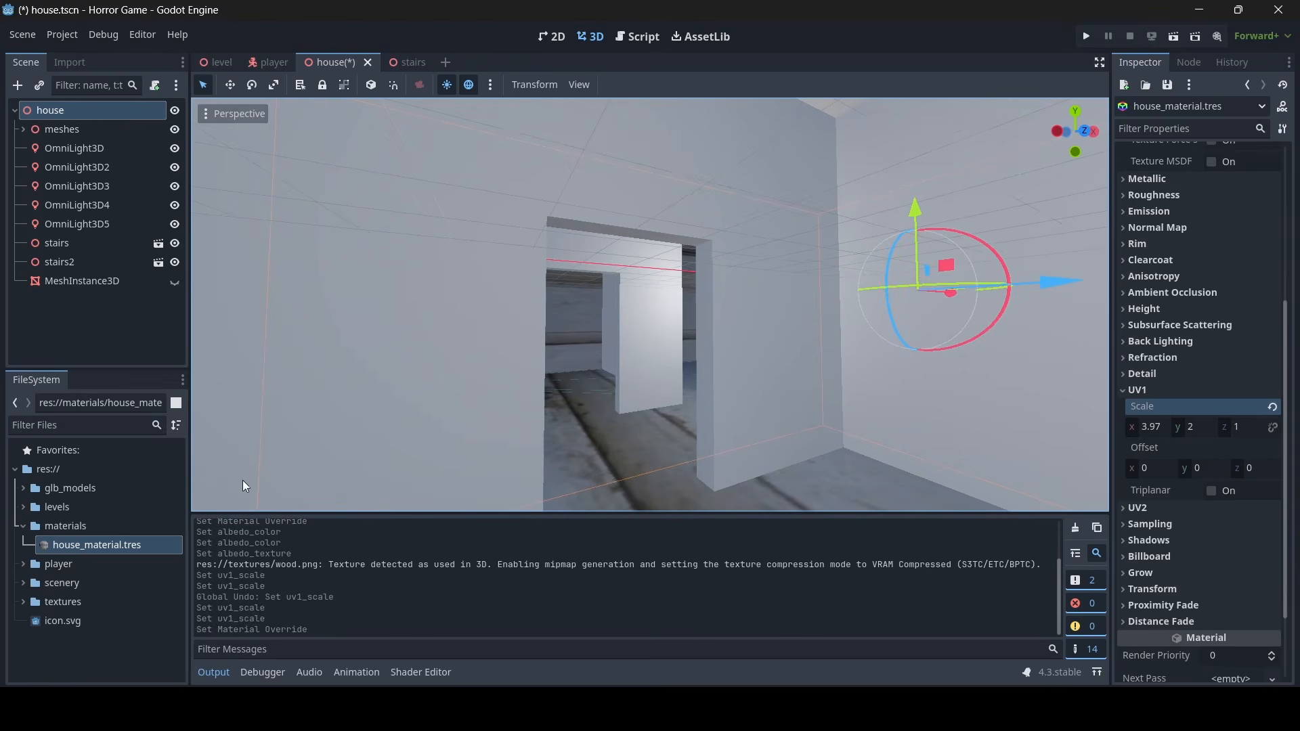
left_click_drag(154, 548, 375, 415)
Apply house_material.tres to the remaining untextured interior walls and check the textured rooms
right_click_drag(375, 416, 1030, 325)
key("w")
key("s")
key("w")
key("w")
left_click_drag(127, 544, 380, 413)
right_click_drag(379, 413, 203, 400)
right_click_drag(650, 304, 218, 302)
key("s")
key("w")
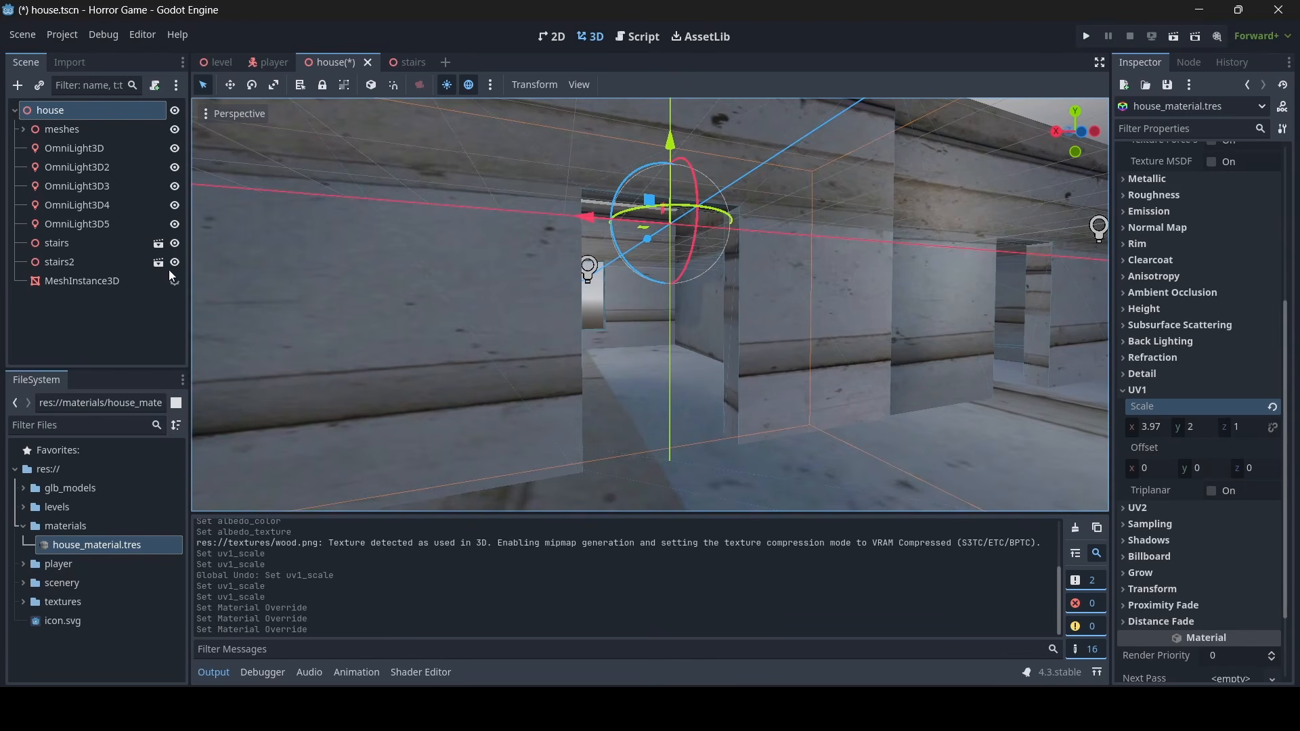
Inspect the material override in the geometry settings of the Cube mesh under meshes
left_click(65, 282)
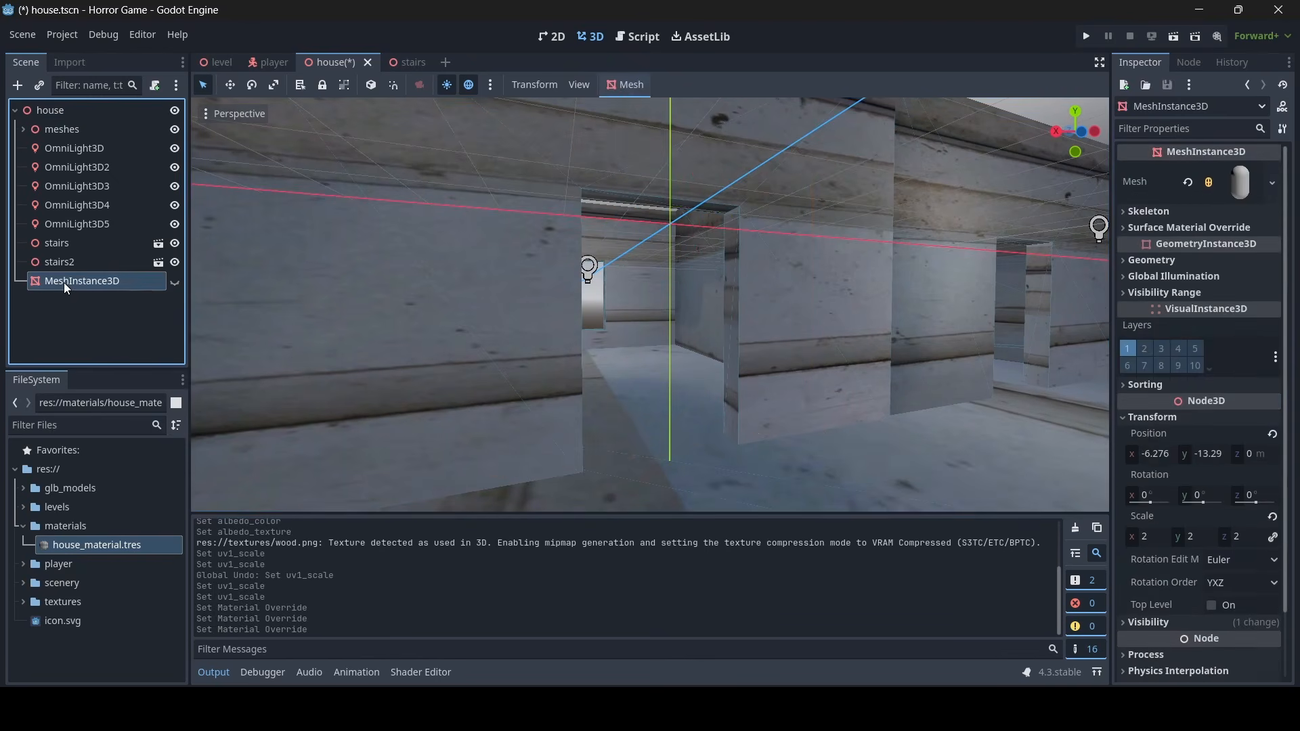
left_click(20, 129)
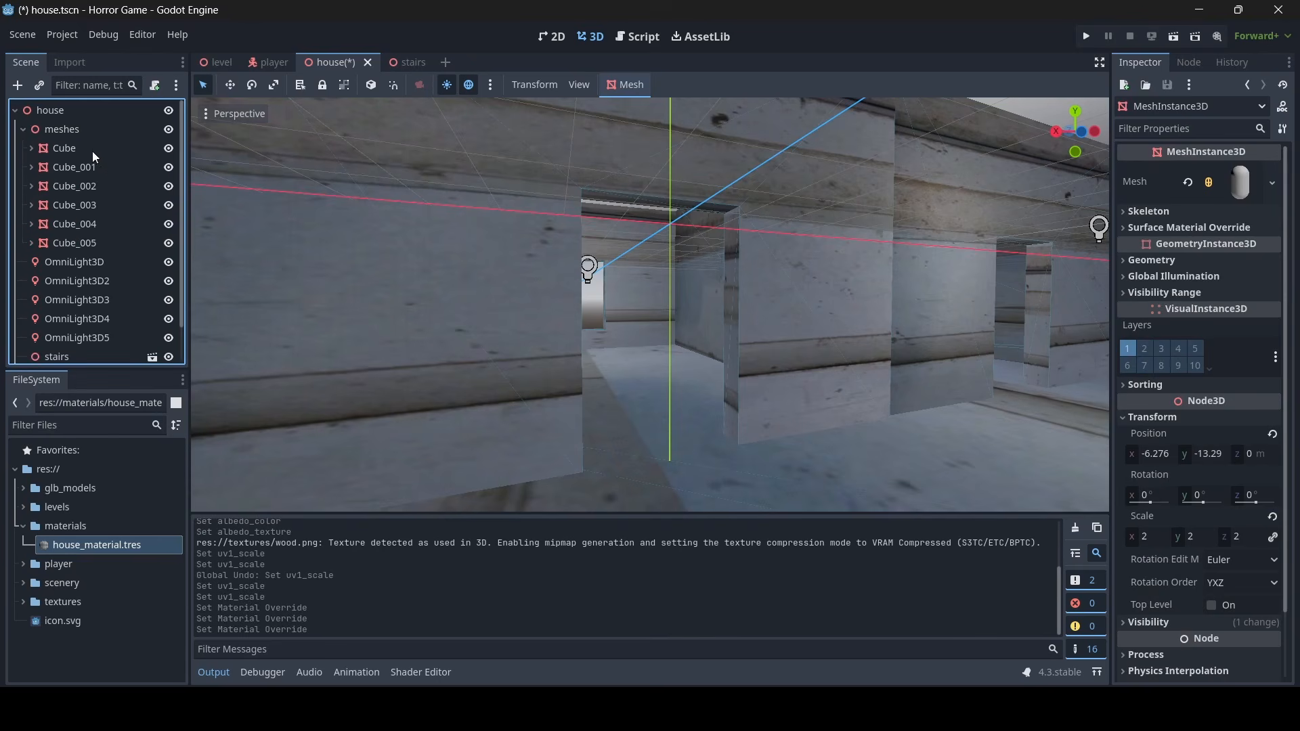
left_click(94, 152)
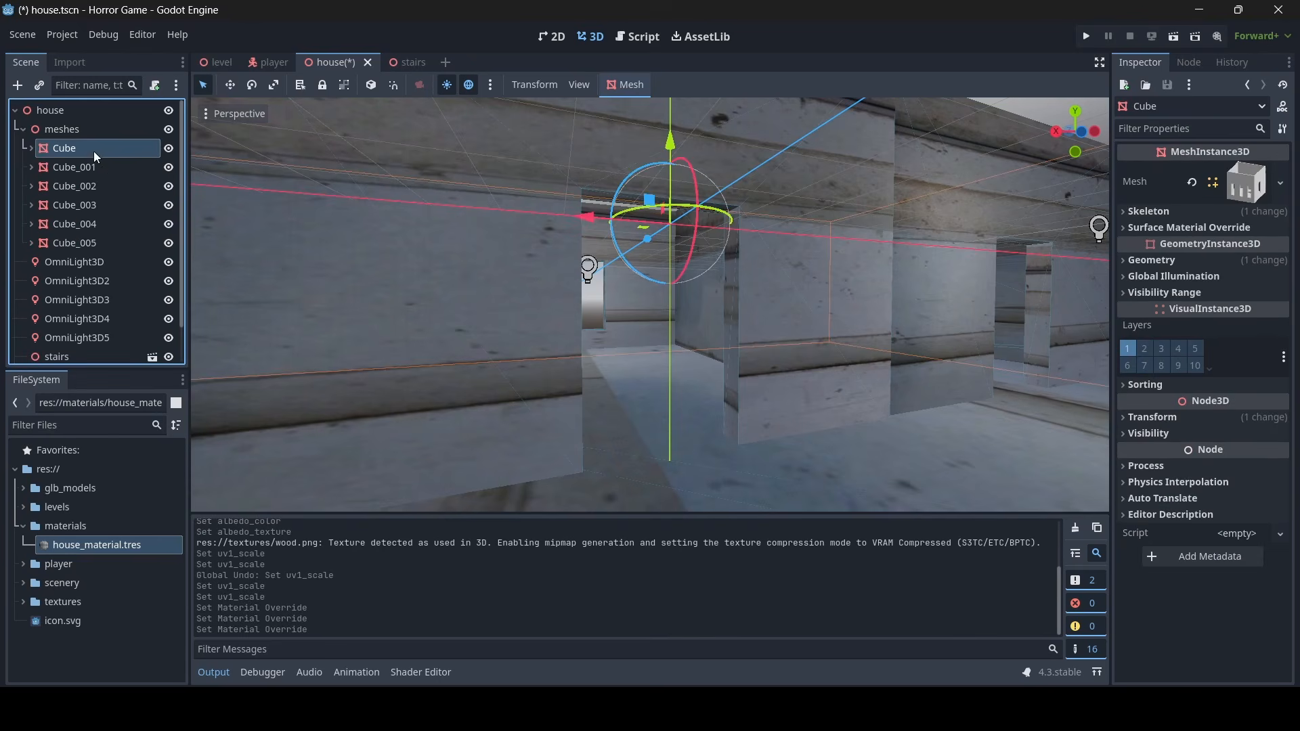
left_click(1205, 261)
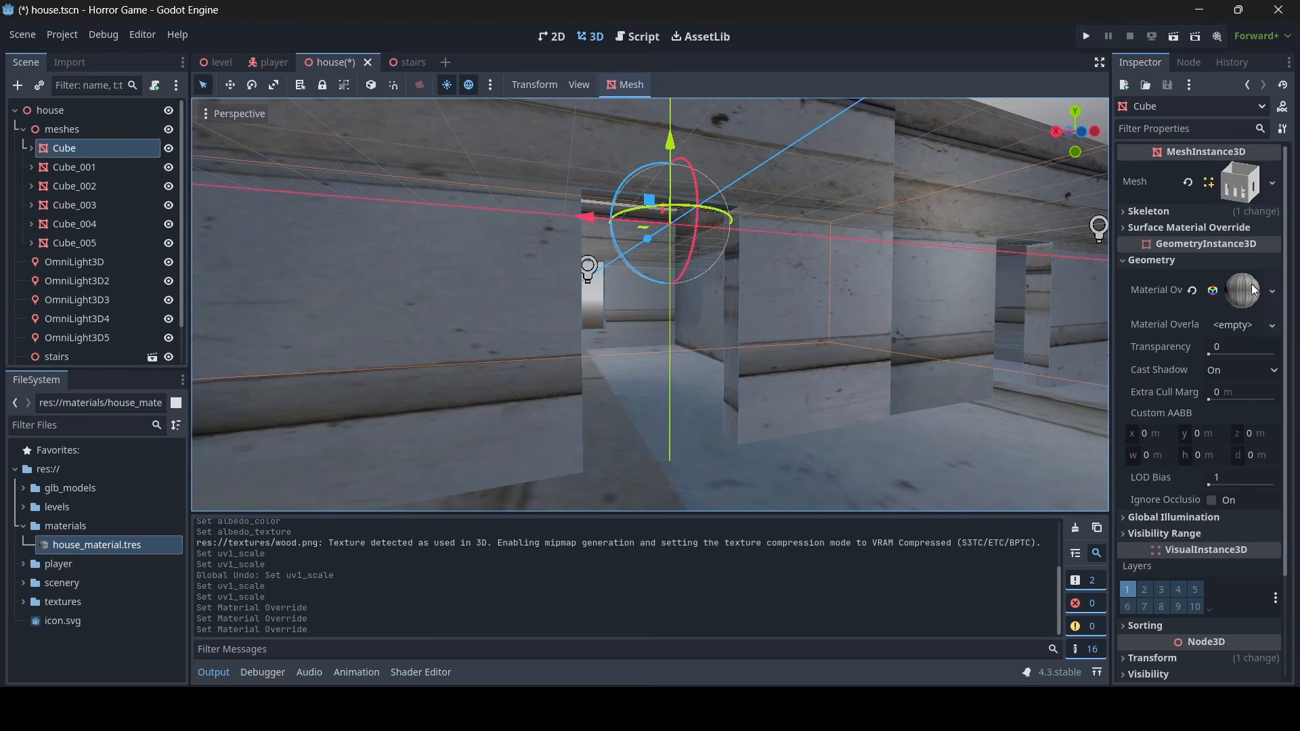
left_click(1166, 261)
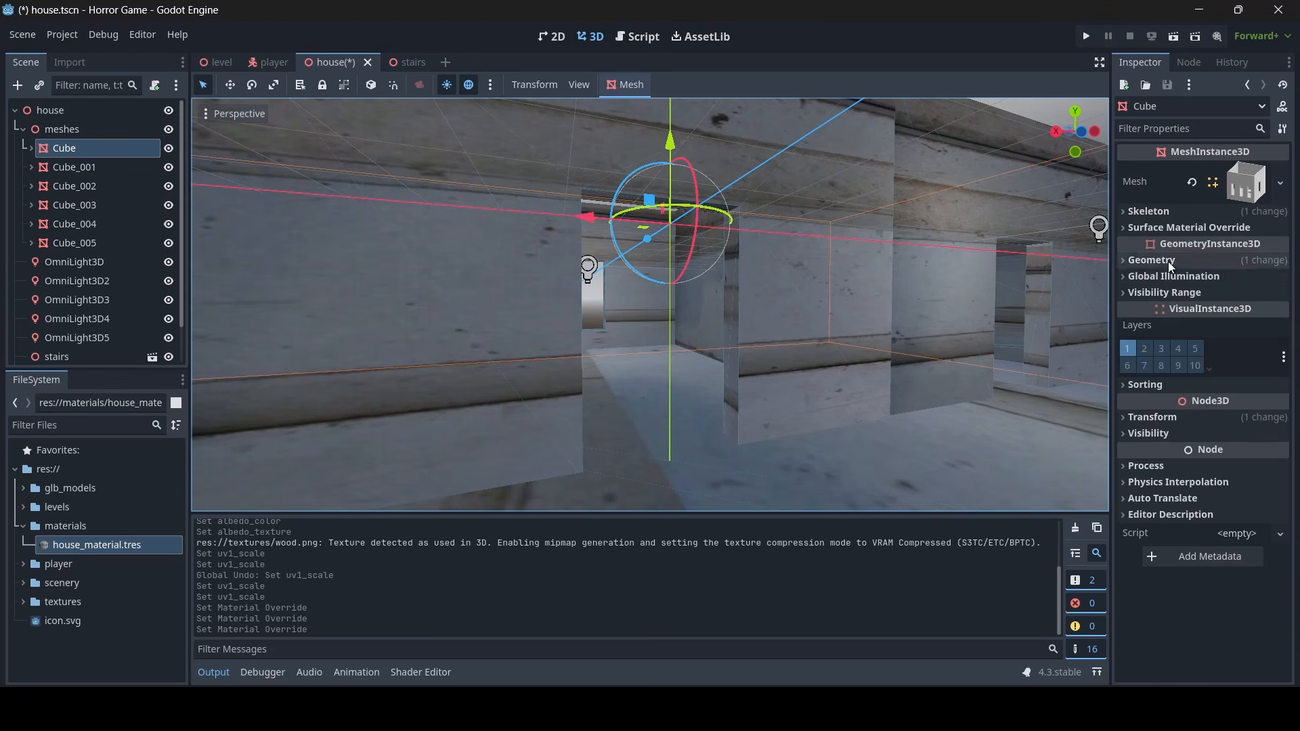
Create a StandardMaterial3D resource in the materials folder and save it as house_material2.tres
right_click_drag(591, 316, 1165, 283)
key("a")
key("w")
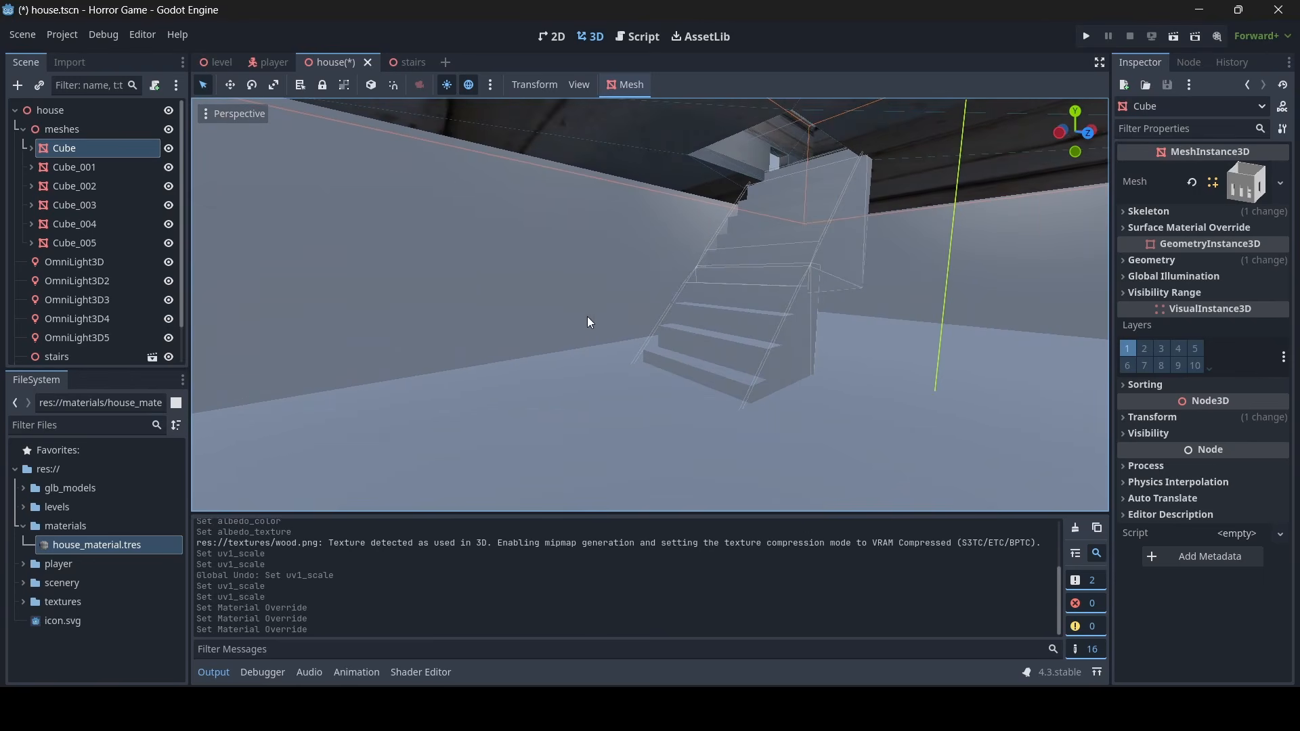
right_click(84, 526)
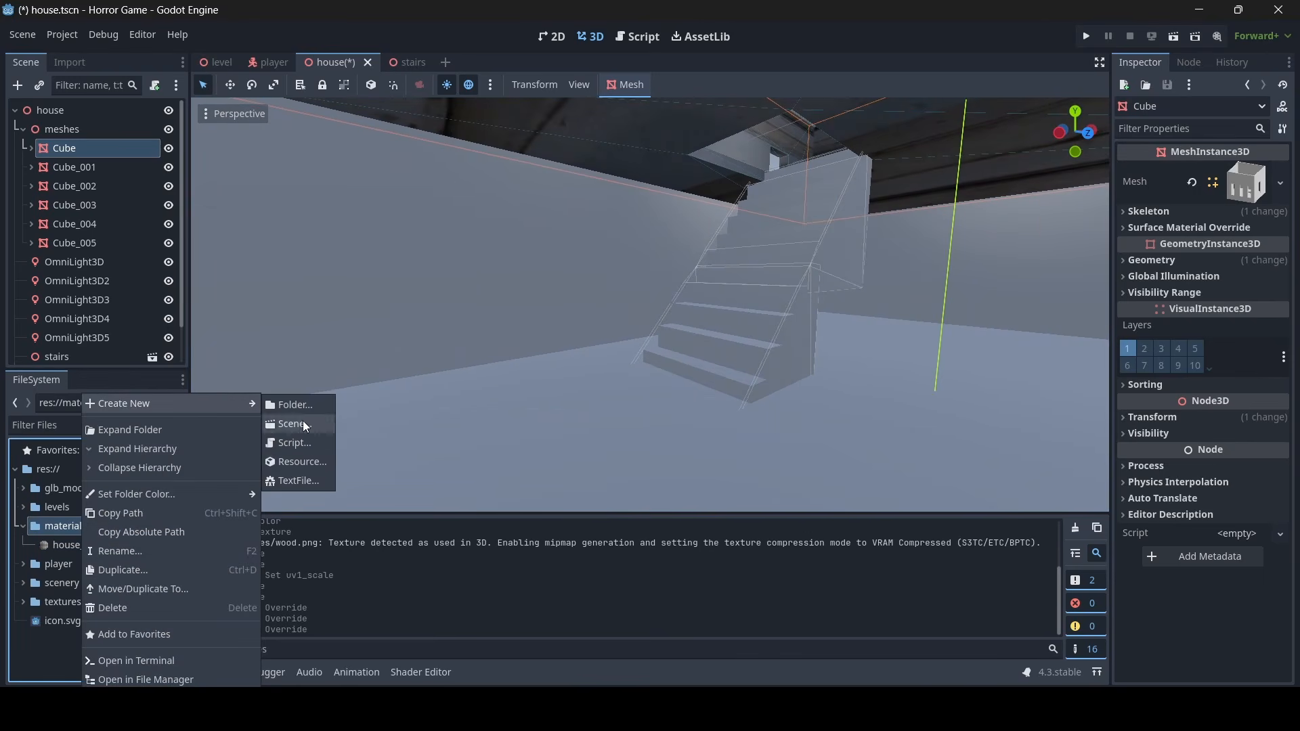
left_click(301, 464)
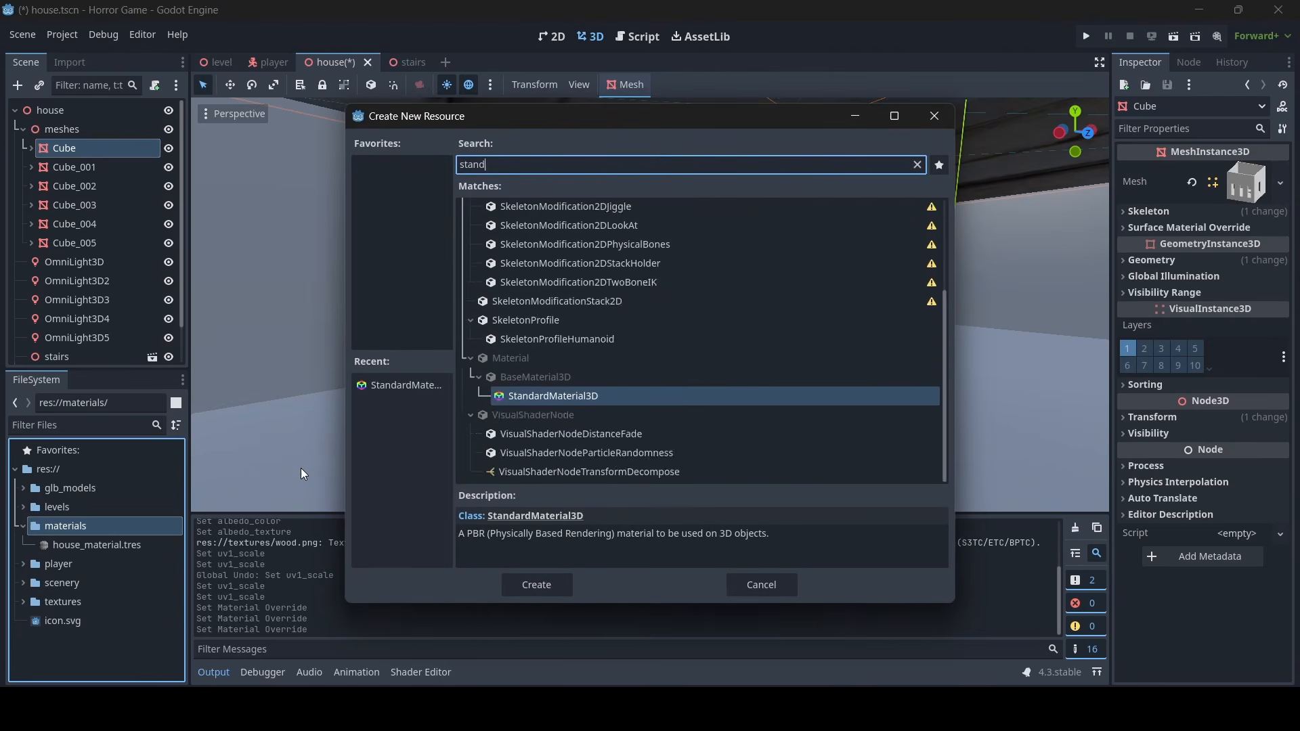
type("ard")
double_click(575, 270)
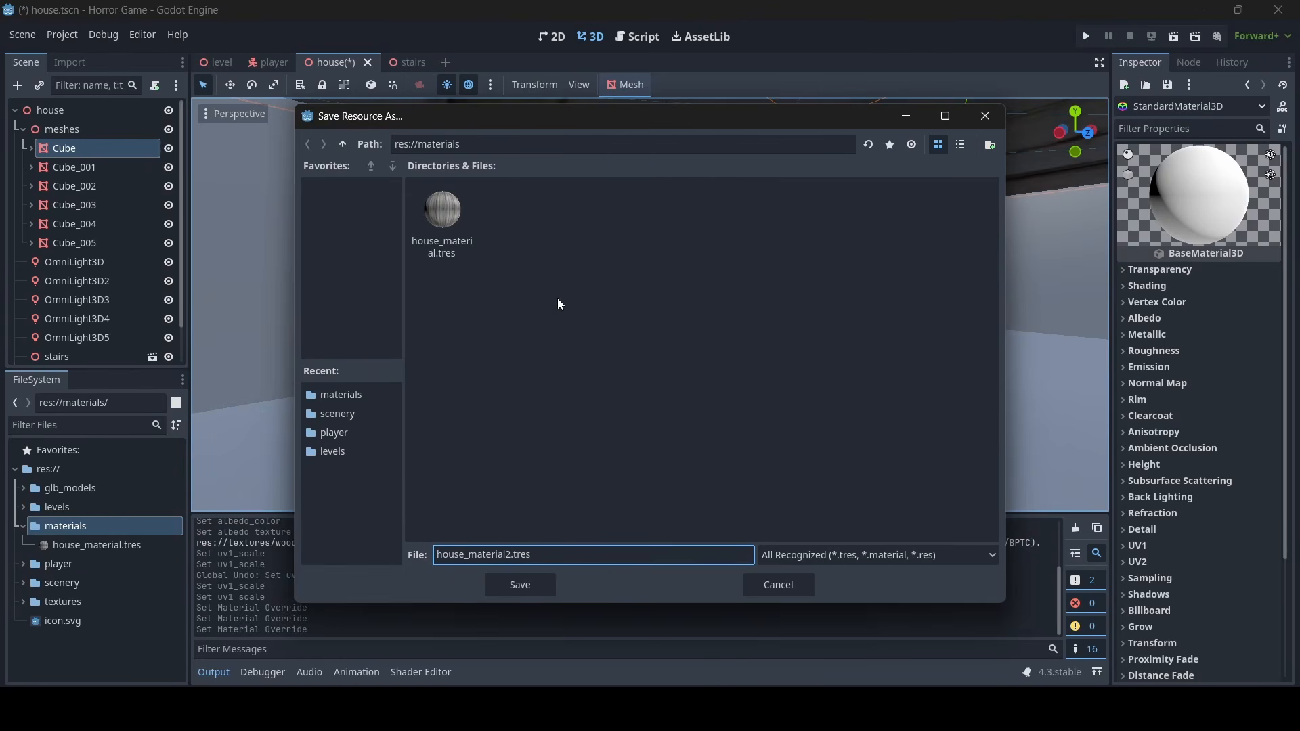
left_click(522, 591)
Apply house_material2.tres to the basement mesh around the stairs
right_click_drag(528, 398, 187, 523)
key("w")
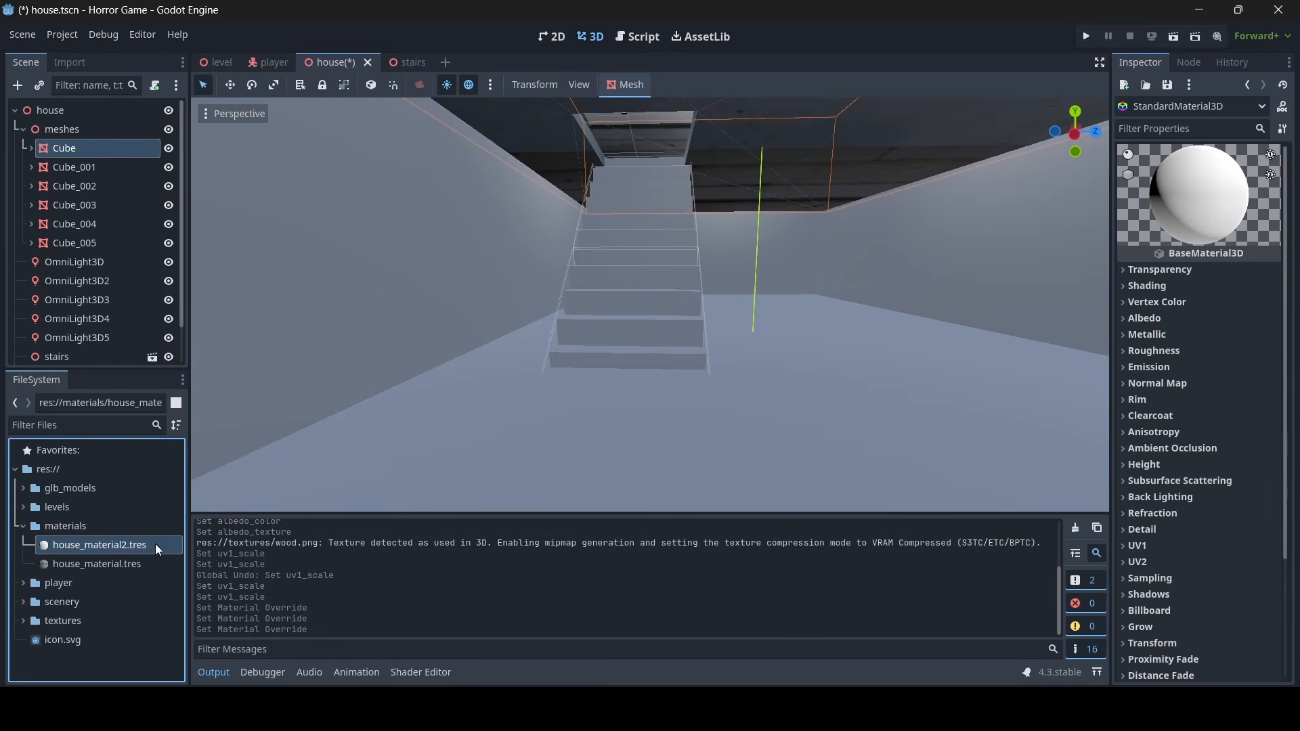
left_click_drag(127, 544, 427, 419)
right_click_drag(428, 418, 389, 416)
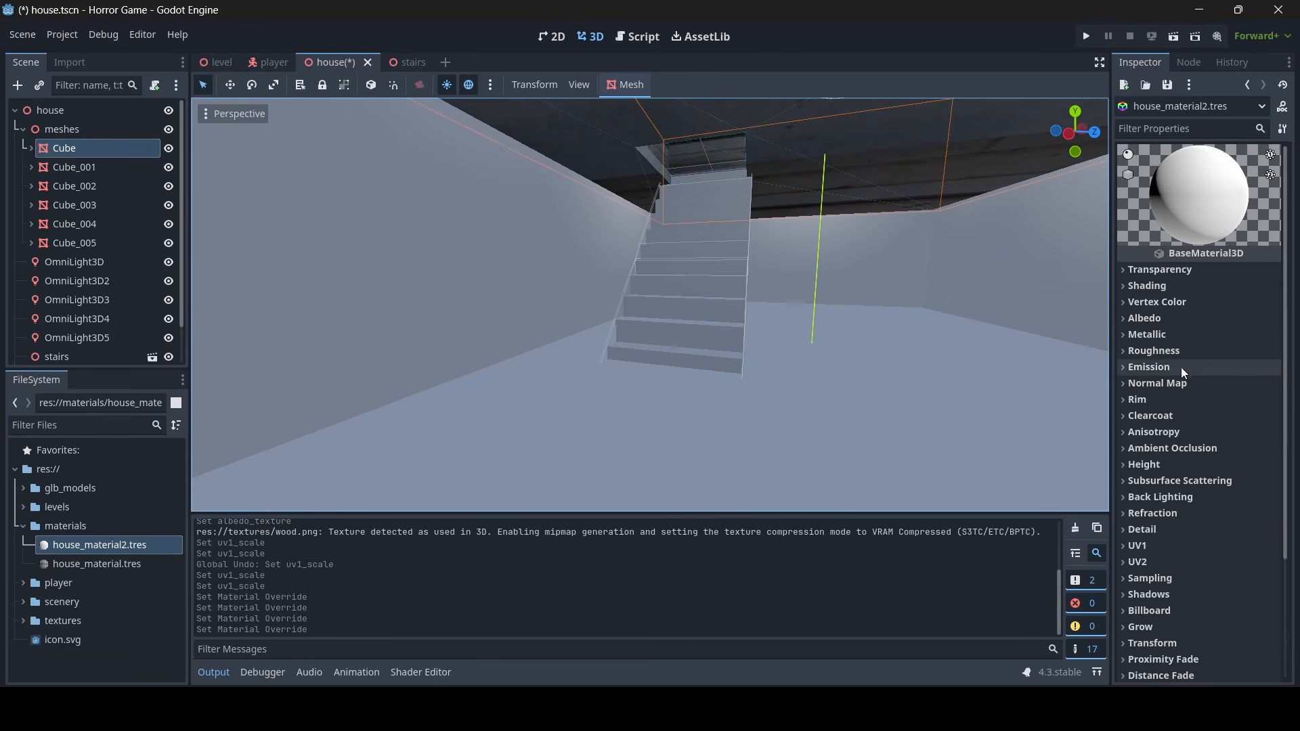
Load textures/stone.png as the albedo texture of house_material2.tres and check it on the basement walls
left_click(1180, 320)
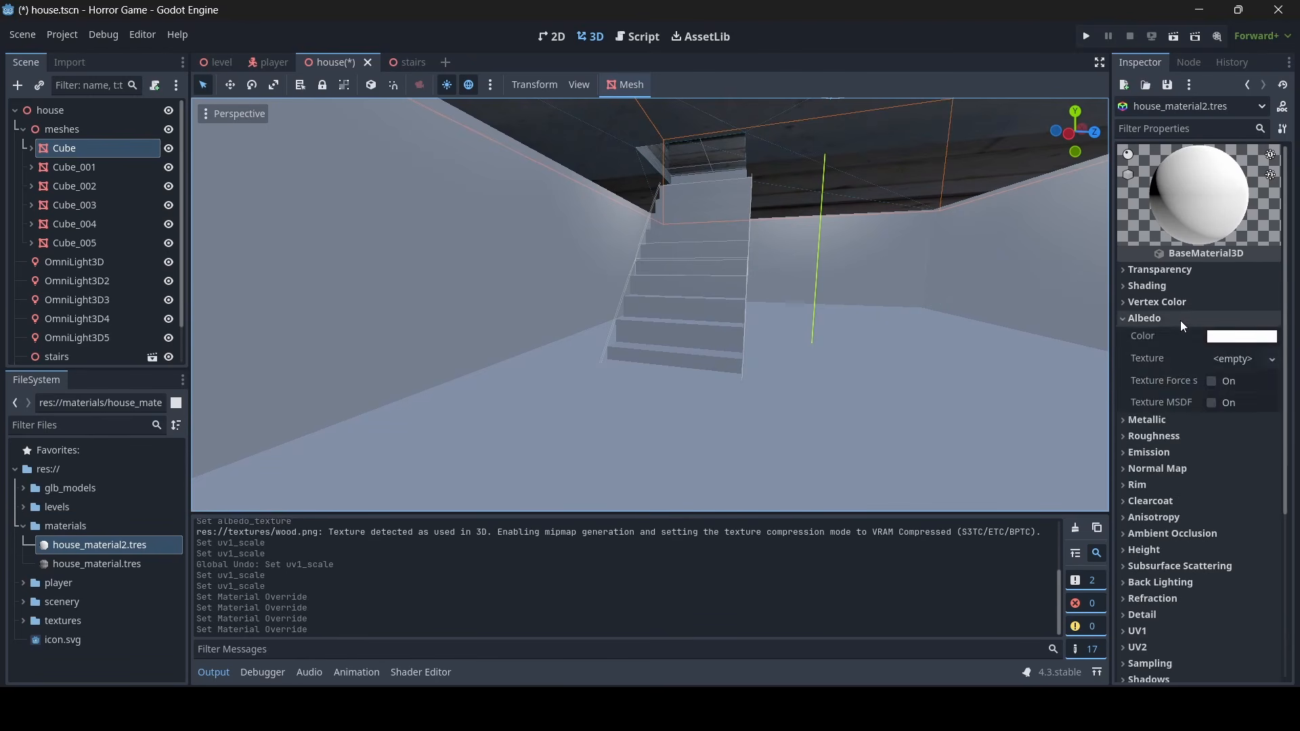
left_click(1239, 359)
left_click(1156, 663)
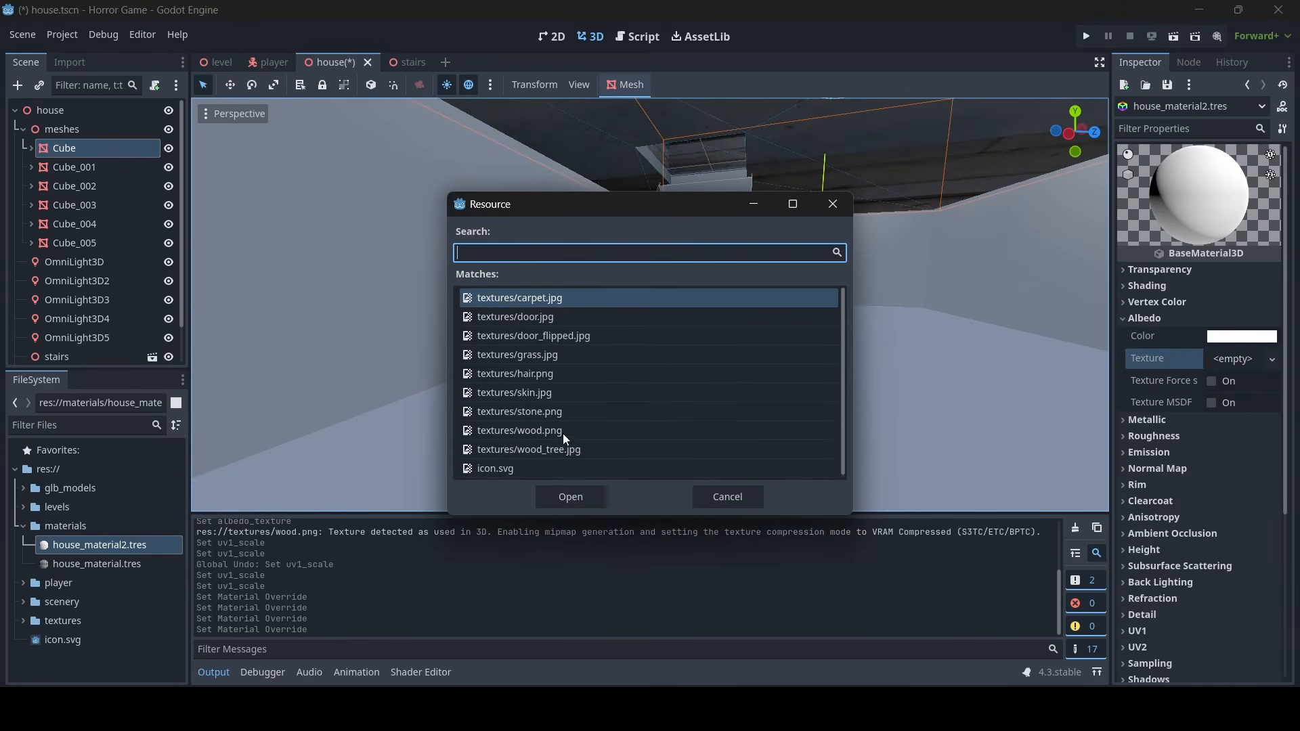
double_click(555, 415)
mouse_move(705, 383)
right_mouse_down()
mouse_move(812, 383)
mouse_move(827, 366)
mouse_move(569, 373)
mouse_move(709, 383)
right_mouse_up()
key("w")
key("s")
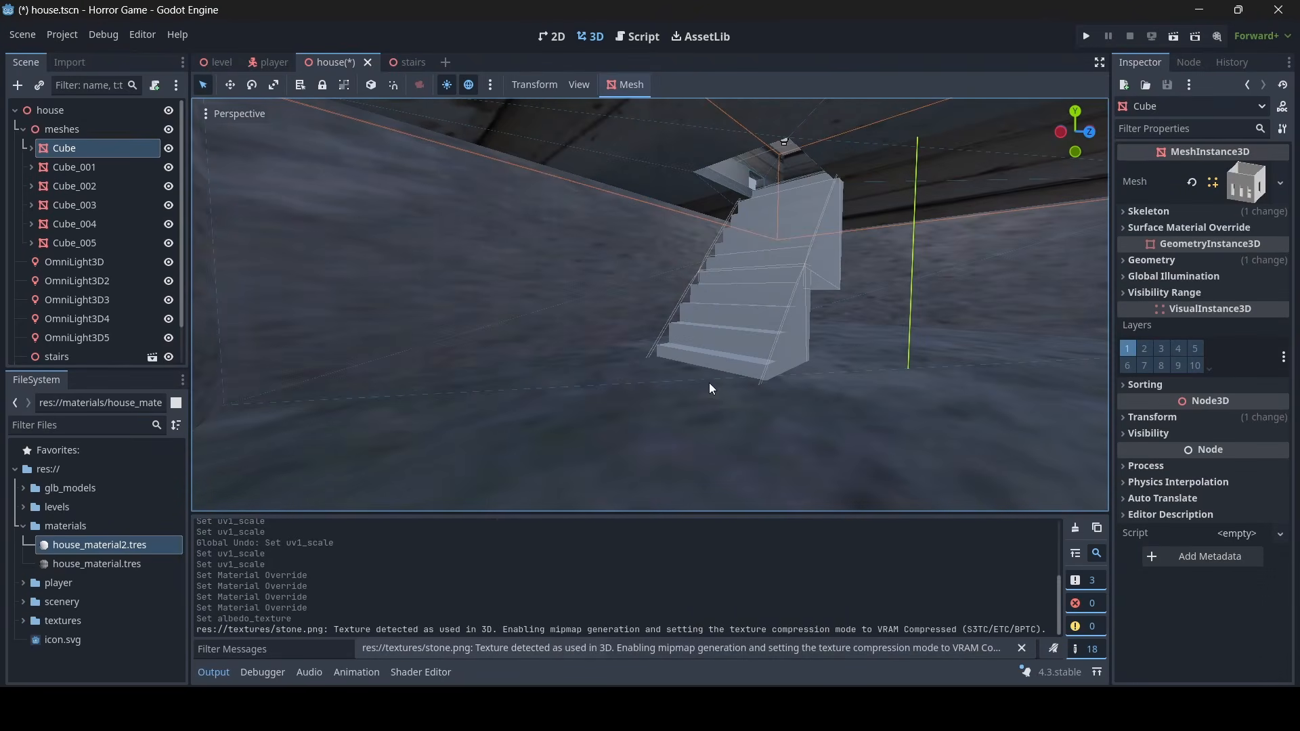
Open house_material2.tres, set its UV1 y scale to 3 and check the stone texture in the basement
left_click(1151, 417)
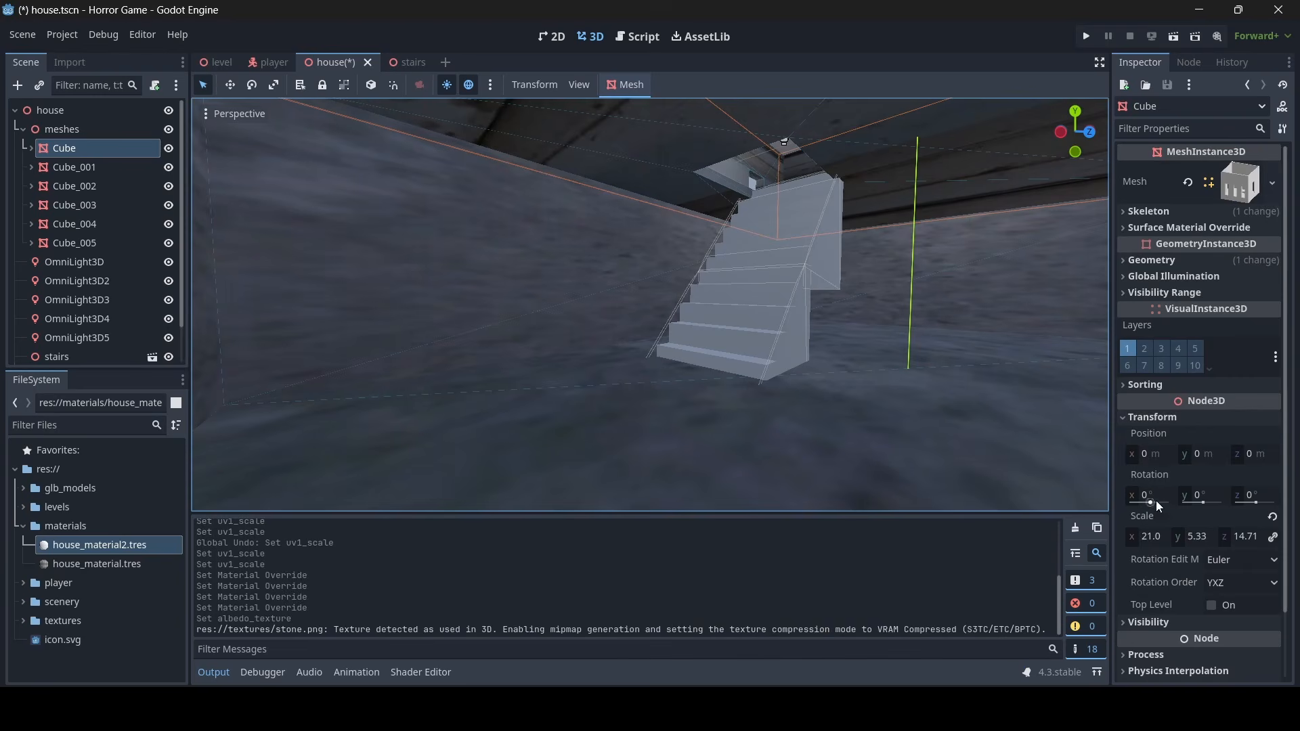
left_click(1168, 417)
double_click(103, 546)
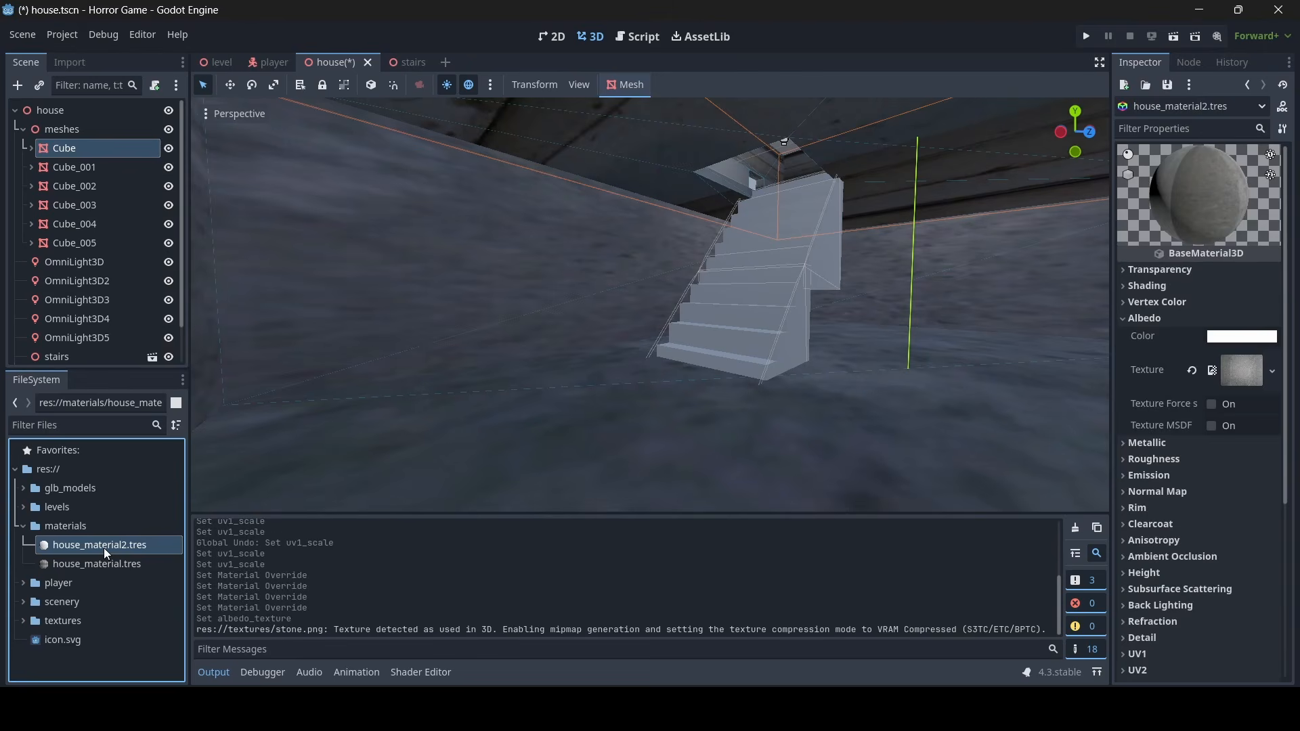
scroll(1159, 327, "down", 5)
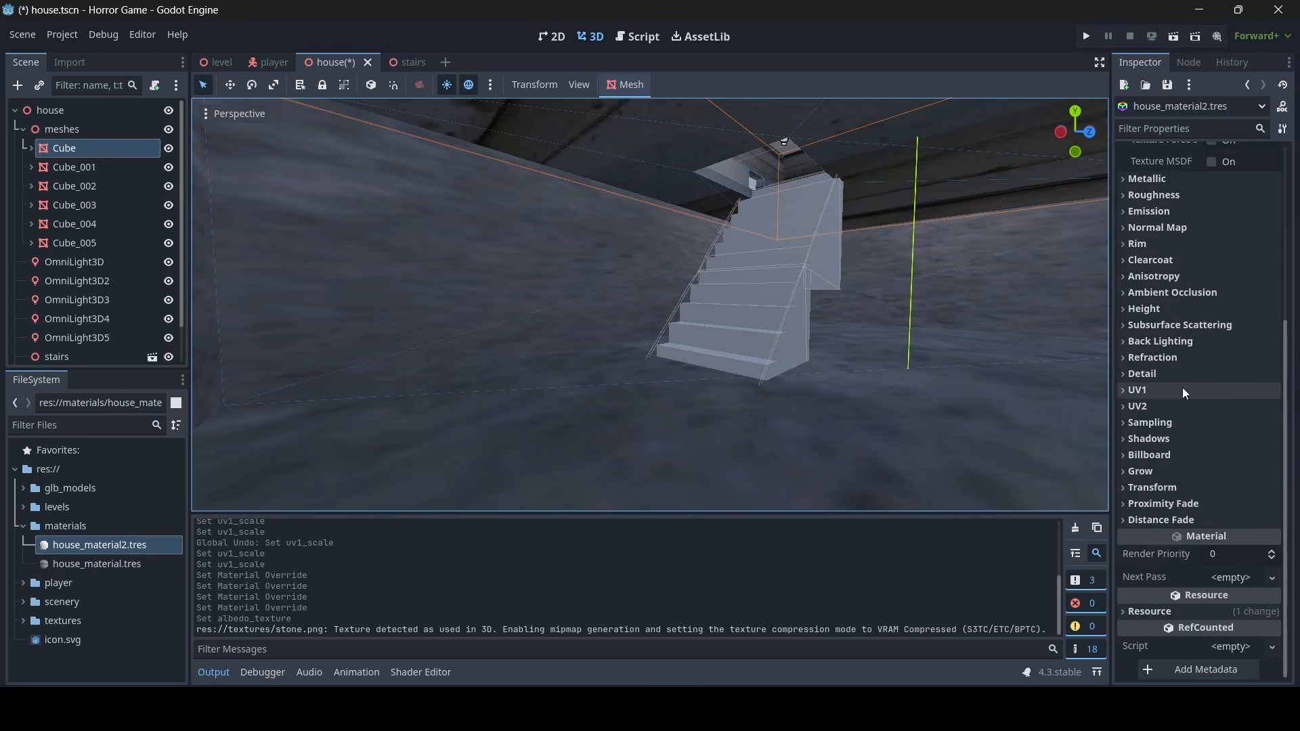
left_click(1155, 393)
left_click_drag(1134, 430, 1247, 426)
key("ctrl+z")
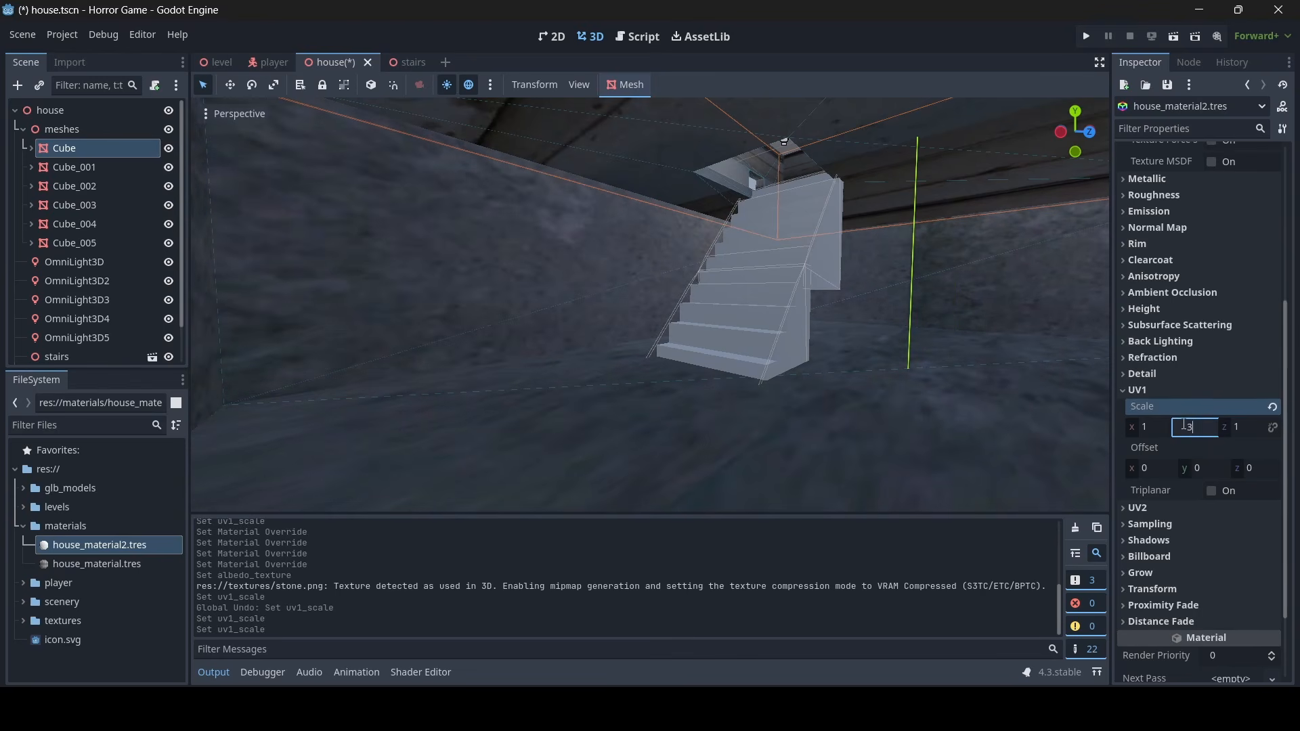
key("Return")
key("w")
right_click_drag(948, 379, 783, 352)
key("s")
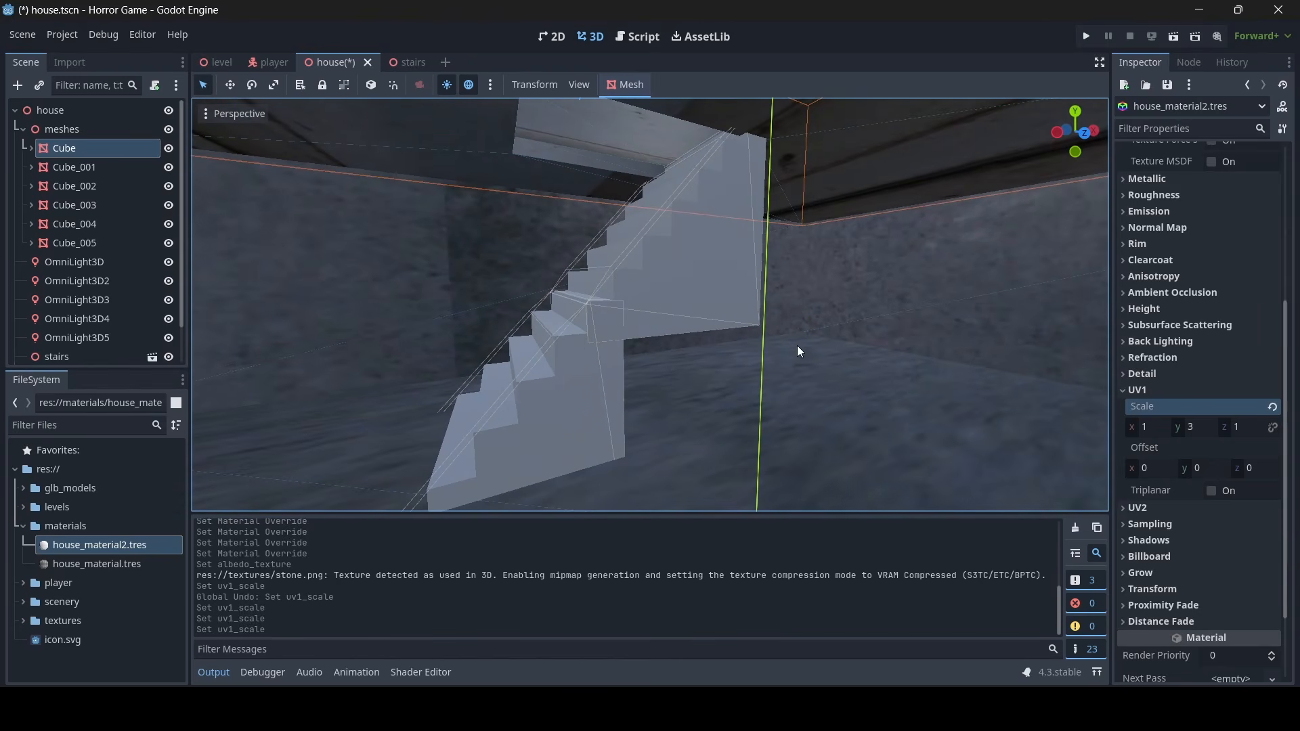
Apply house_material2.tres to the staircase mesh in the stairs scene, save it and check the staircase in the house basement
left_click(395, 61)
mouse_move(757, 352)
right_mouse_down()
mouse_move(833, 348)
mouse_move(757, 351)
right_mouse_up()
key("w")
key("a")
left_click_drag(160, 545, 428, 401)
key("d")
right_click_drag(428, 400, 521, 372)
key("a")
key("w")
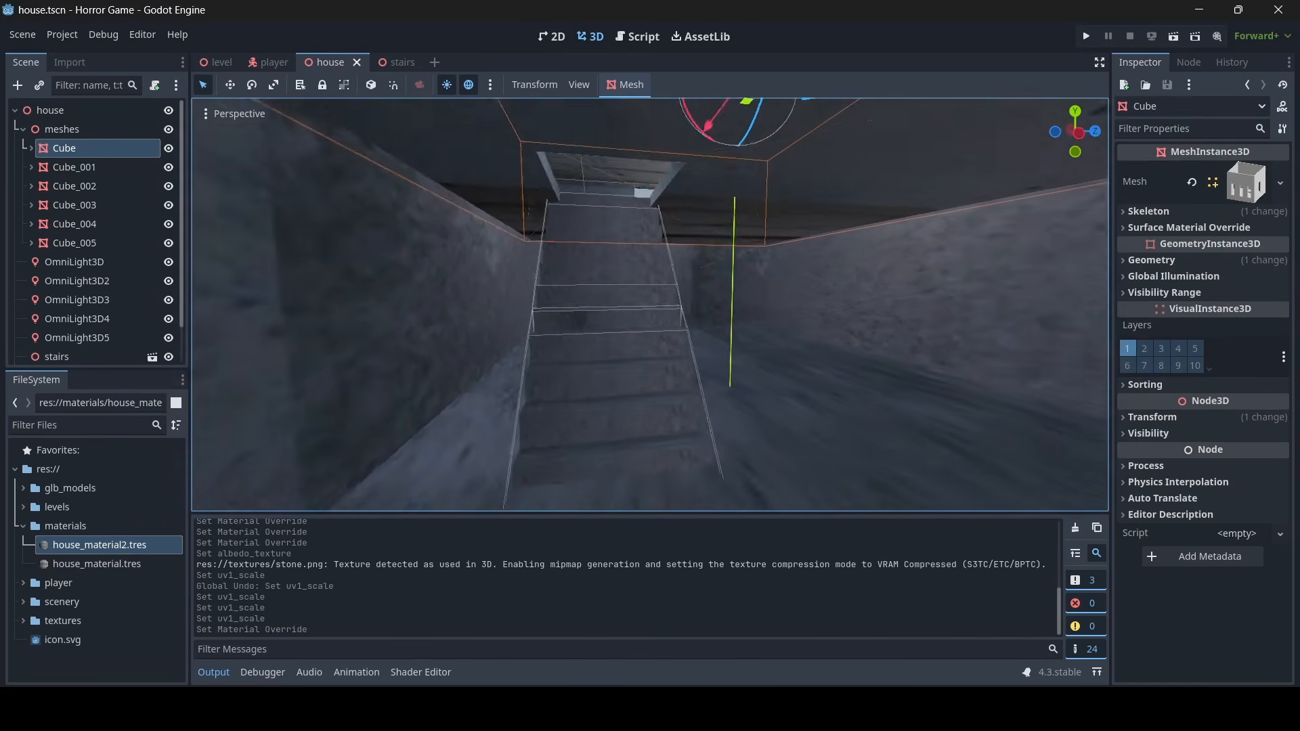
right_click_drag(650, 304, 477, 325)
key("d")
key("s")
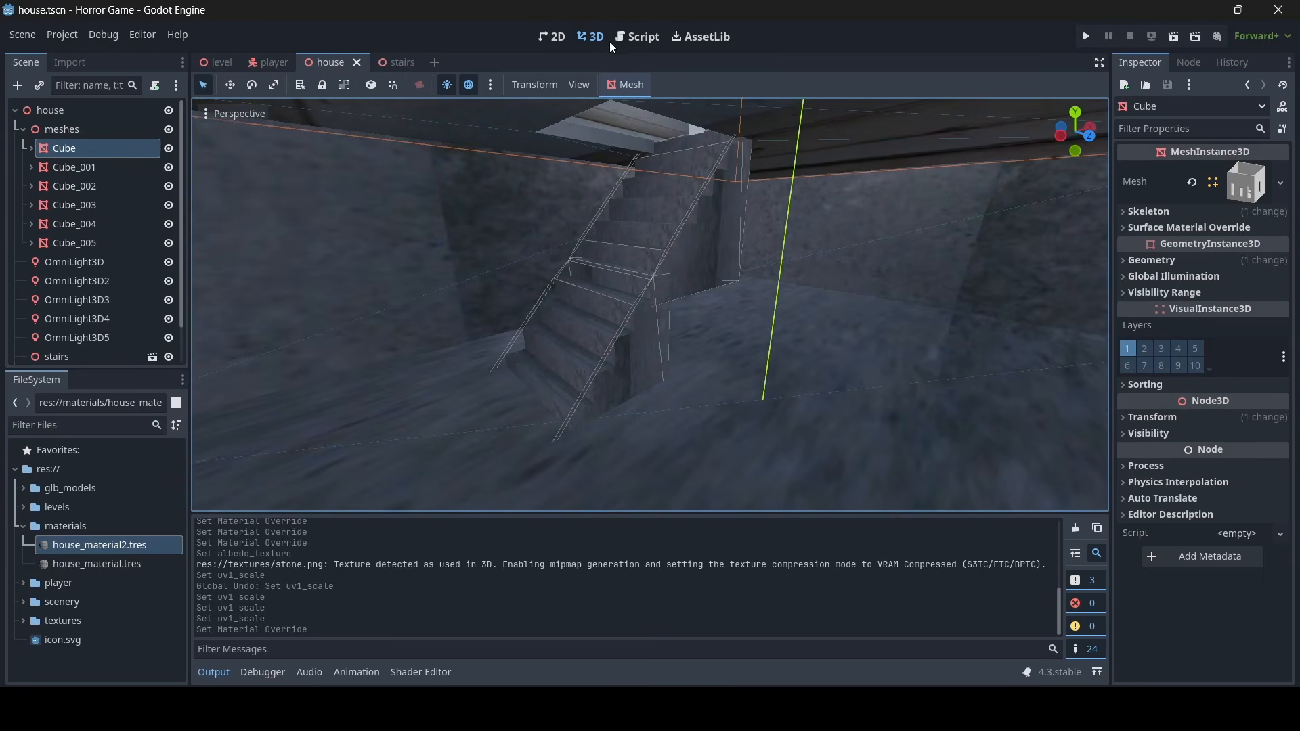
Open the stairs scene, select the Cube mesh and examine the stone texture on the steps and side wall
left_click(388, 65)
right_click_drag(506, 126, 569, 139)
key("w")
key("s")
key("w")
right_click_drag(593, 206, 593, 206)
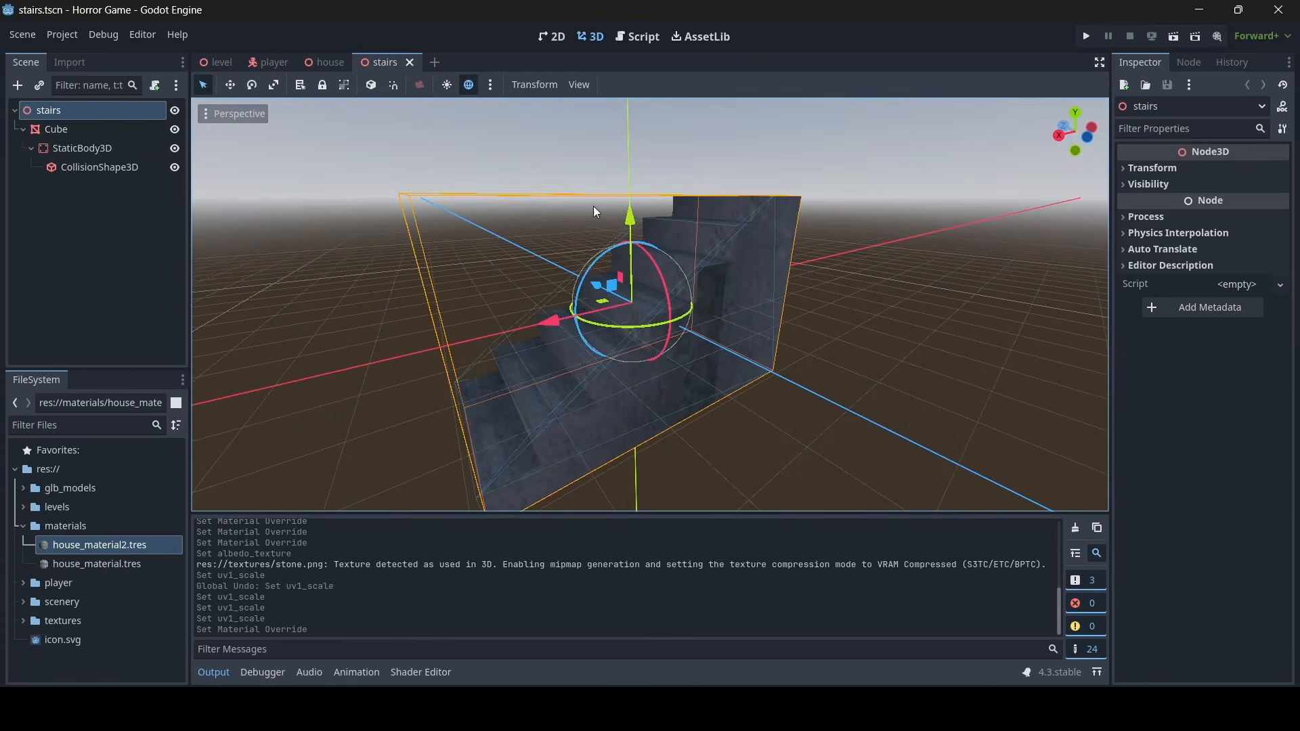
left_click(71, 131)
key("s")
right_click_drag(609, 284, 785, 291)
key("a")
key("w")
key("a")
key("s")
key("d")
key("w")
key("a")
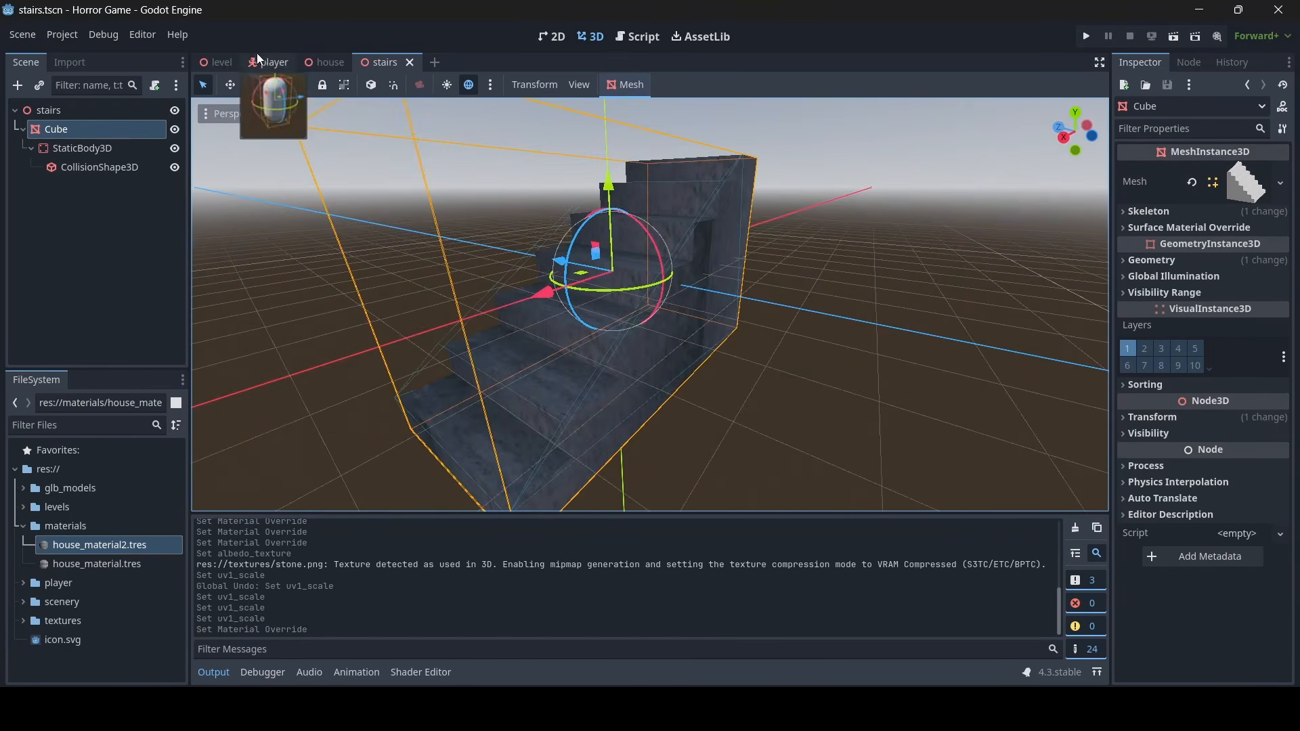
In the house scene, set the UV1 x scale of house_material2.tres to 2.66 and check the stone texture in the basement
left_click(323, 64)
key("d")
right_click_drag(641, 226, 447, 247)
key("w")
key("w")
key("w")
key("w")
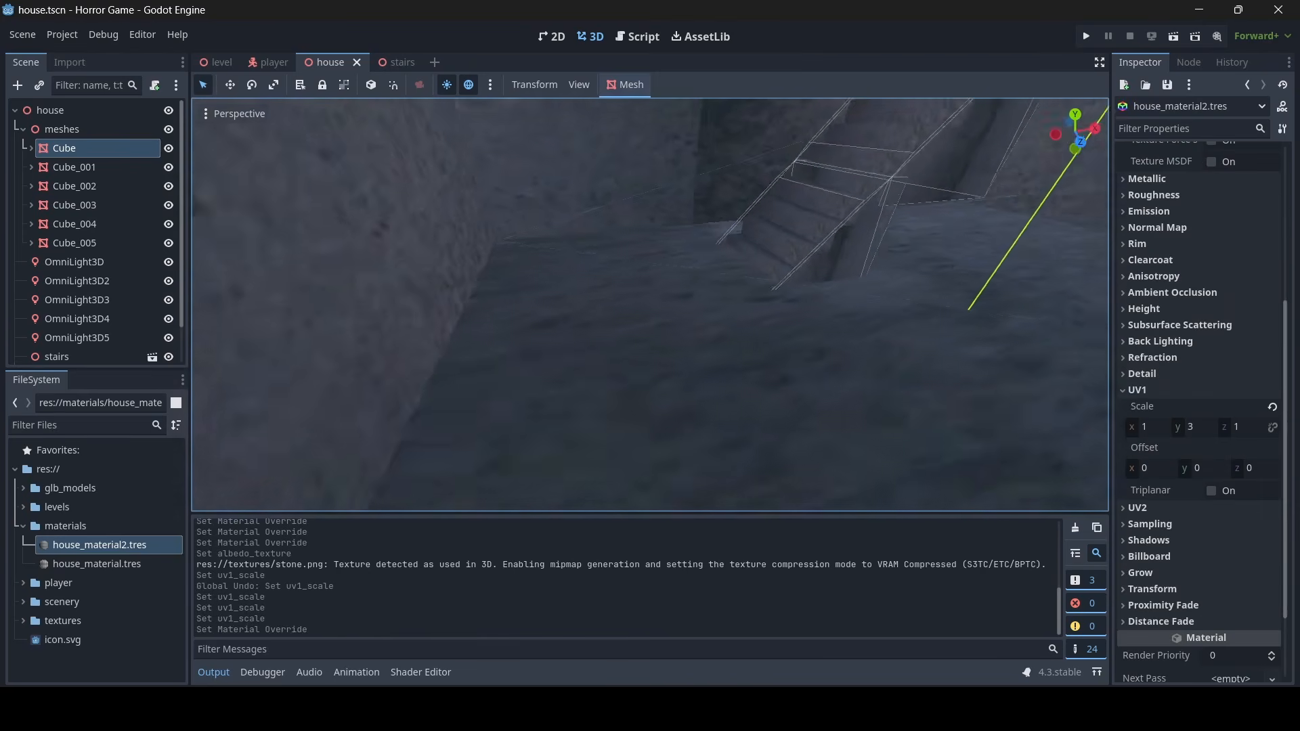
right_click_drag(447, 247, 501, 252)
key("s")
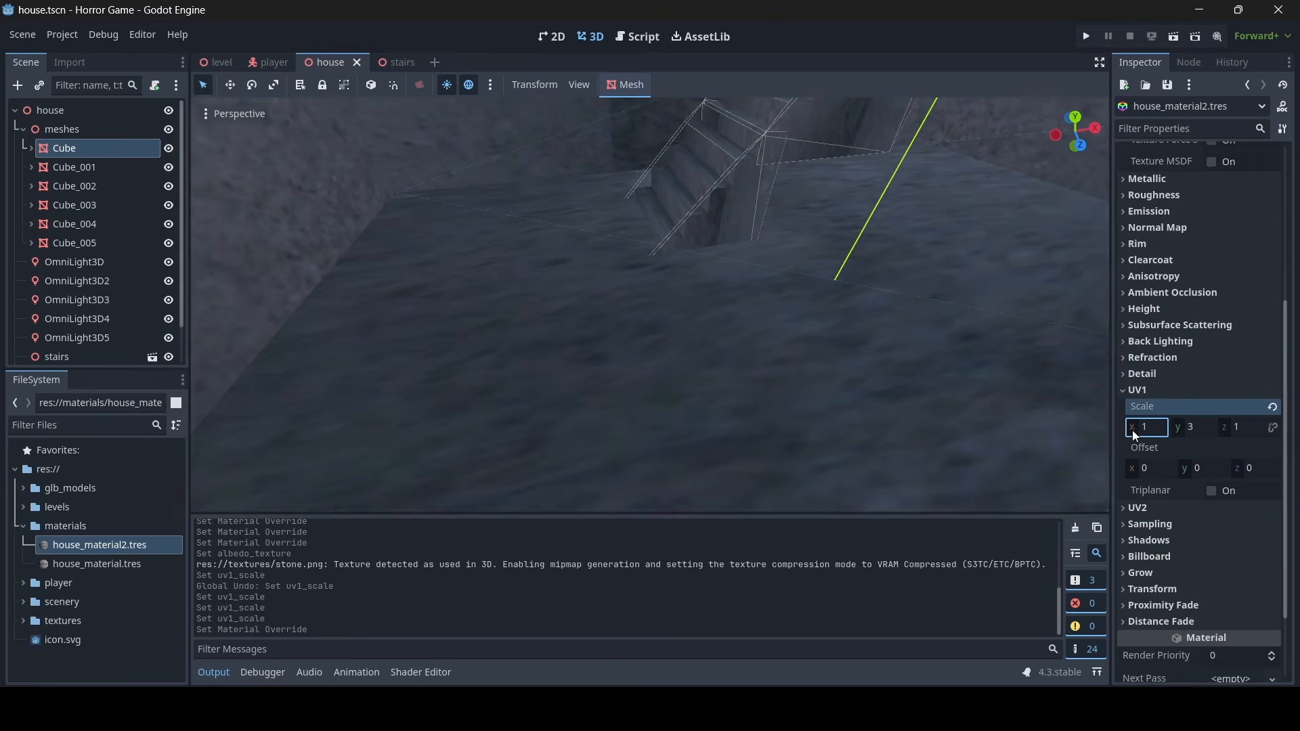
left_click_drag(1137, 427, 1223, 427)
right_click_drag(813, 305, 704, 250)
key("s")
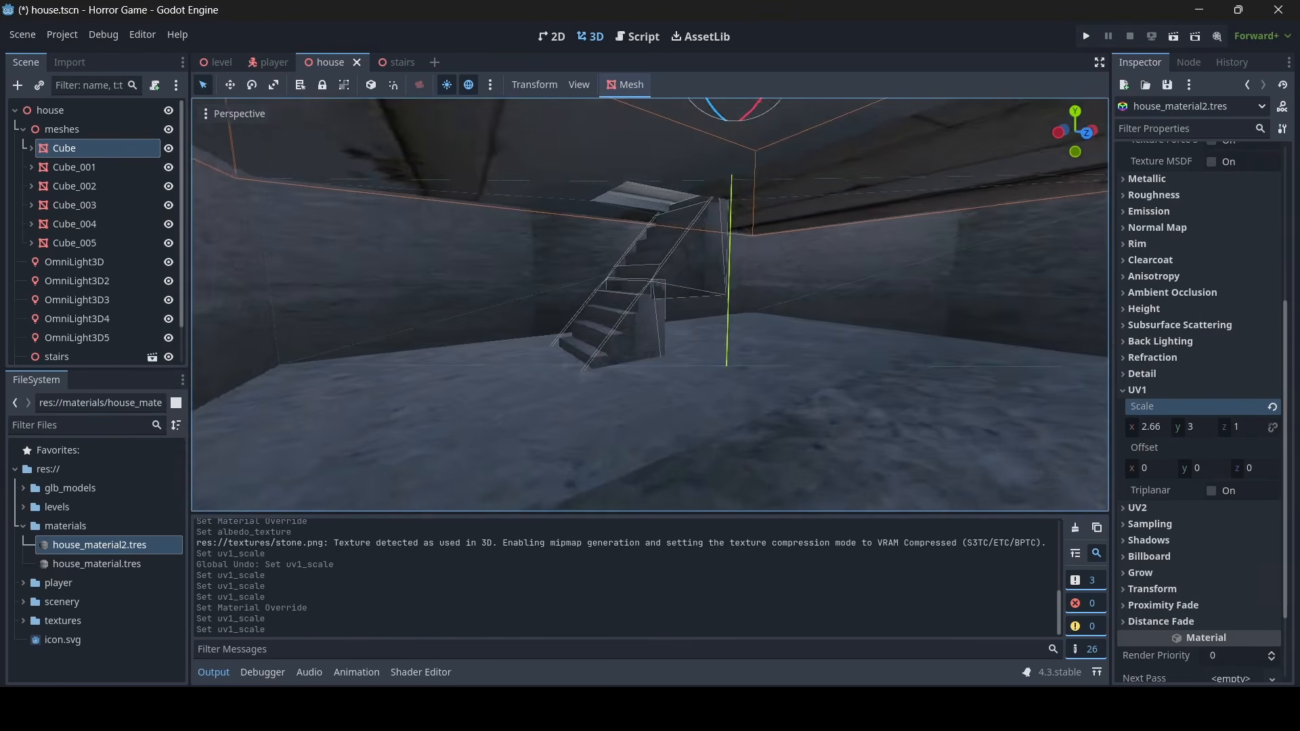
Make the override material of the Cube mesh in the stairs scene unique and check the stone texture on the staircase
left_click(401, 61)
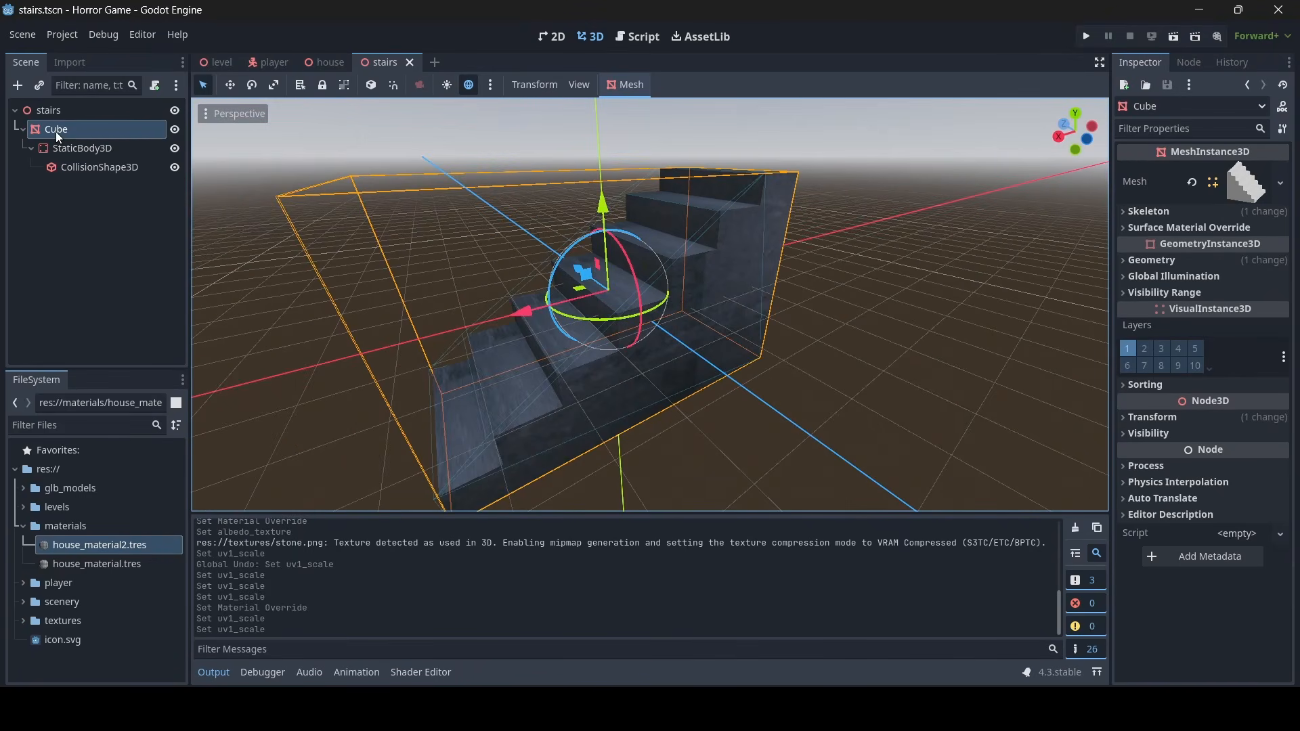
left_click(1166, 261)
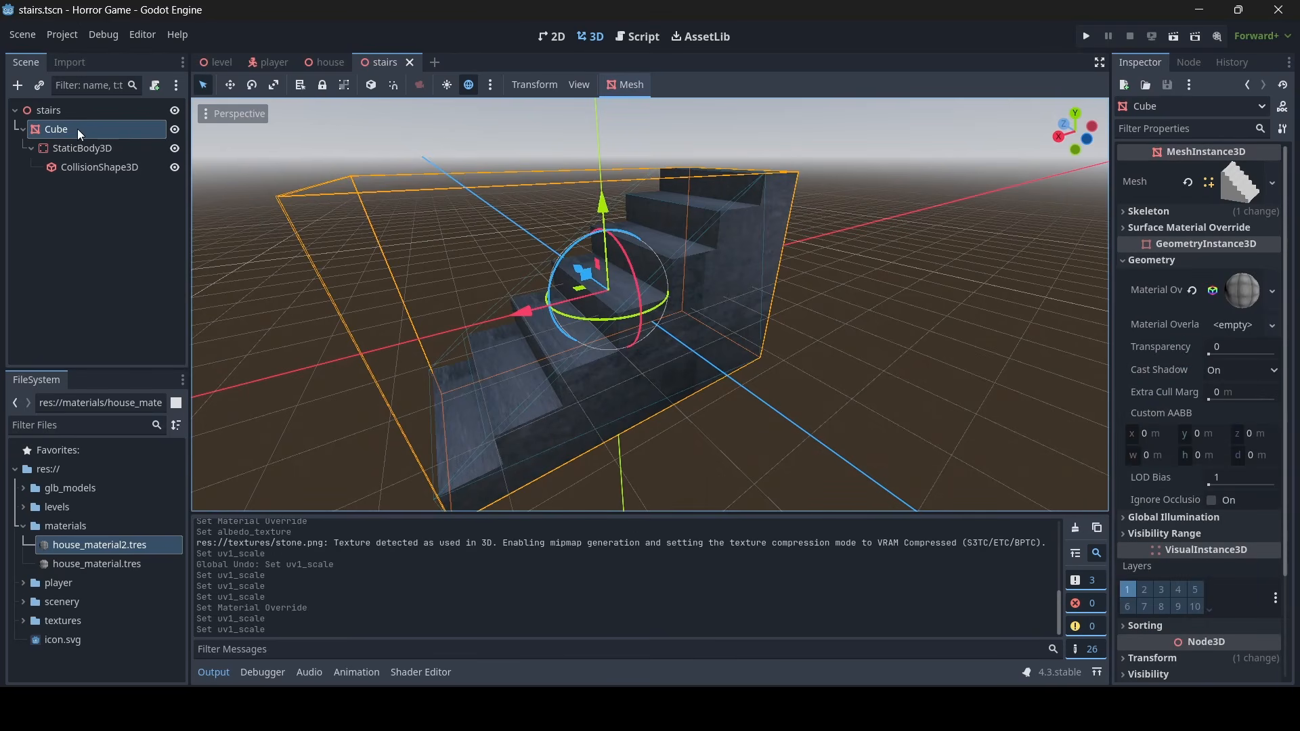
left_click(1242, 291)
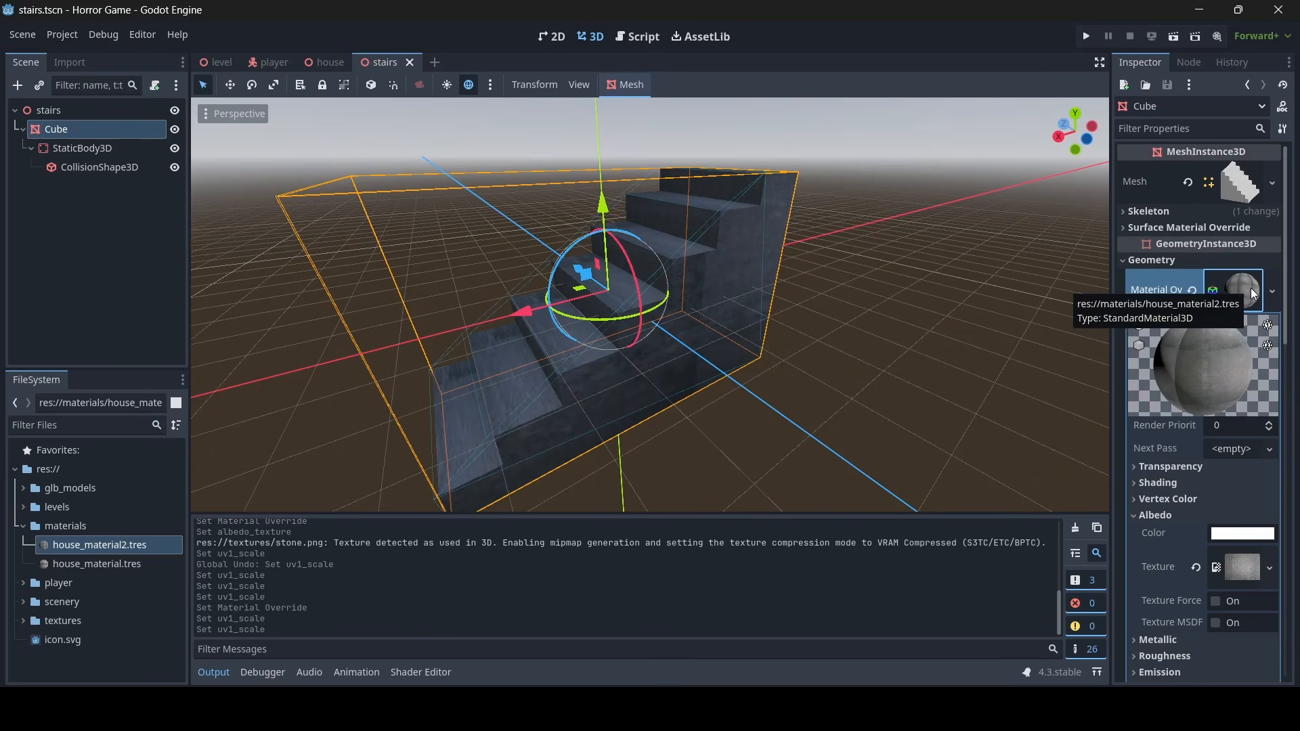
right_click(1252, 290)
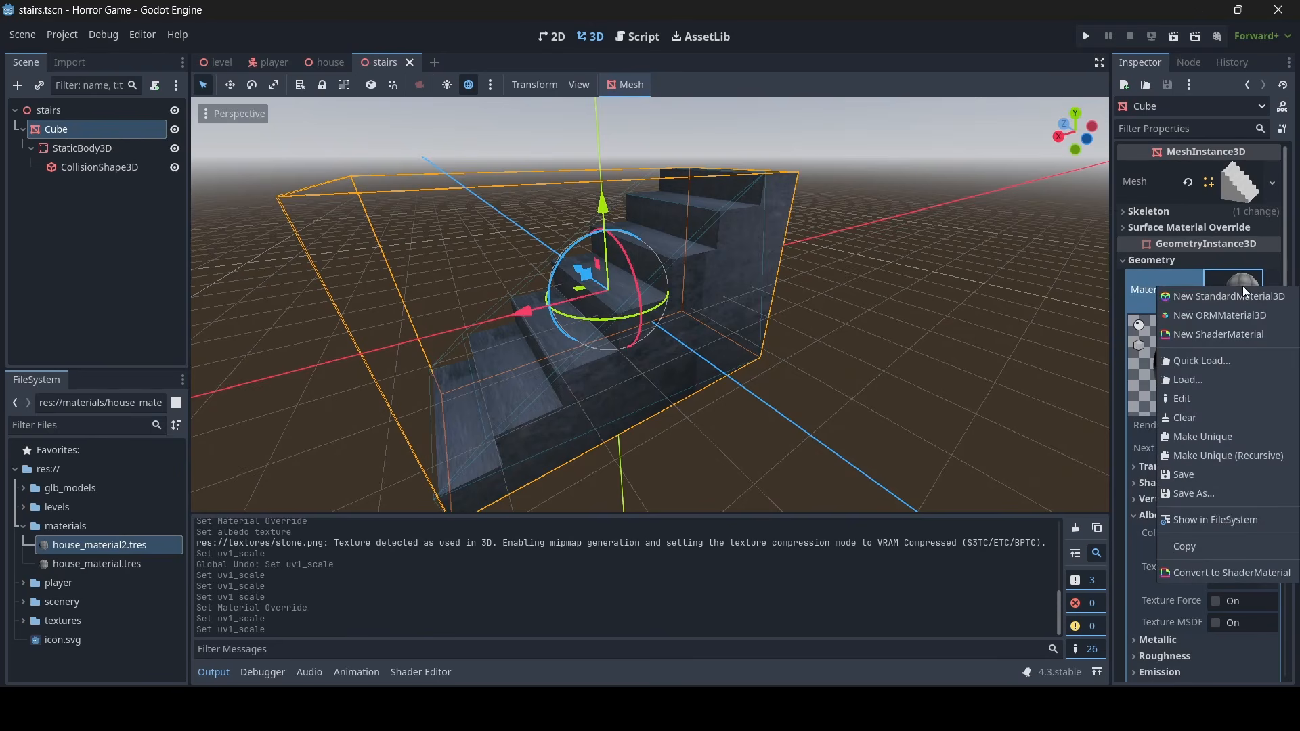
left_click(1220, 436)
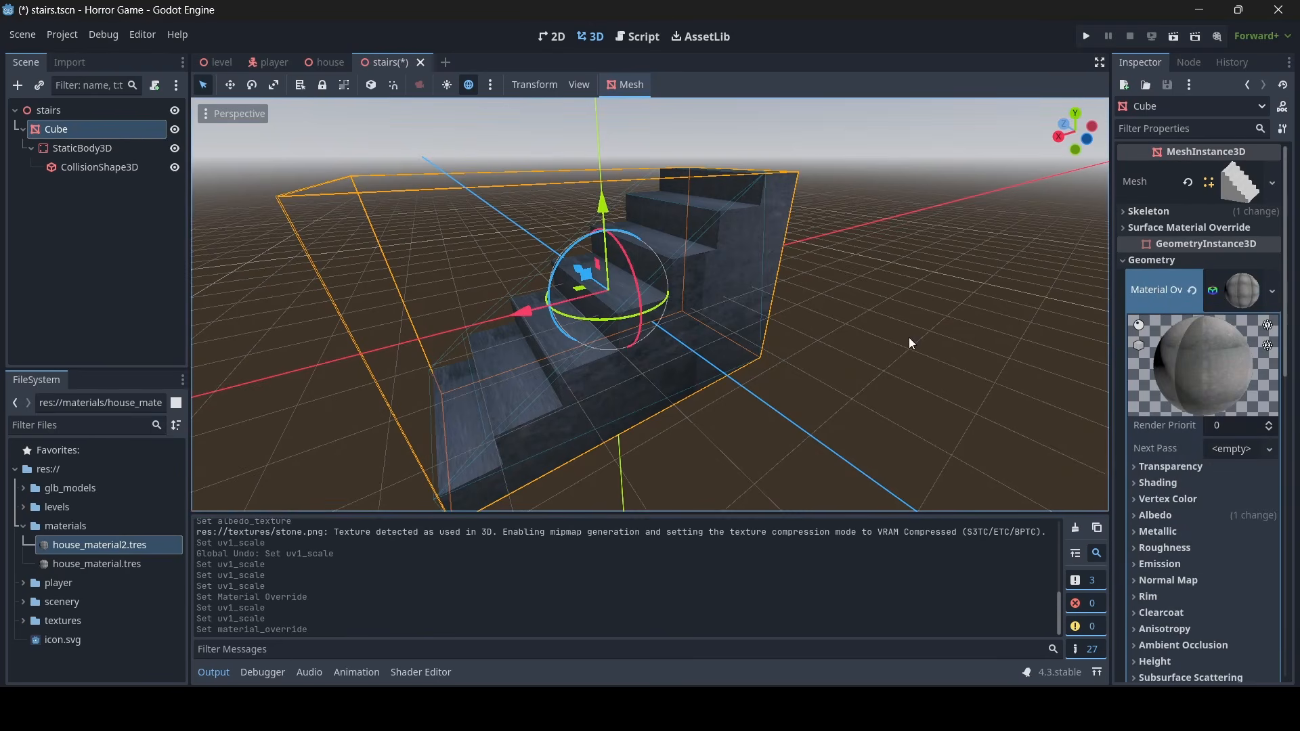
scroll(909, 336, "up", 4)
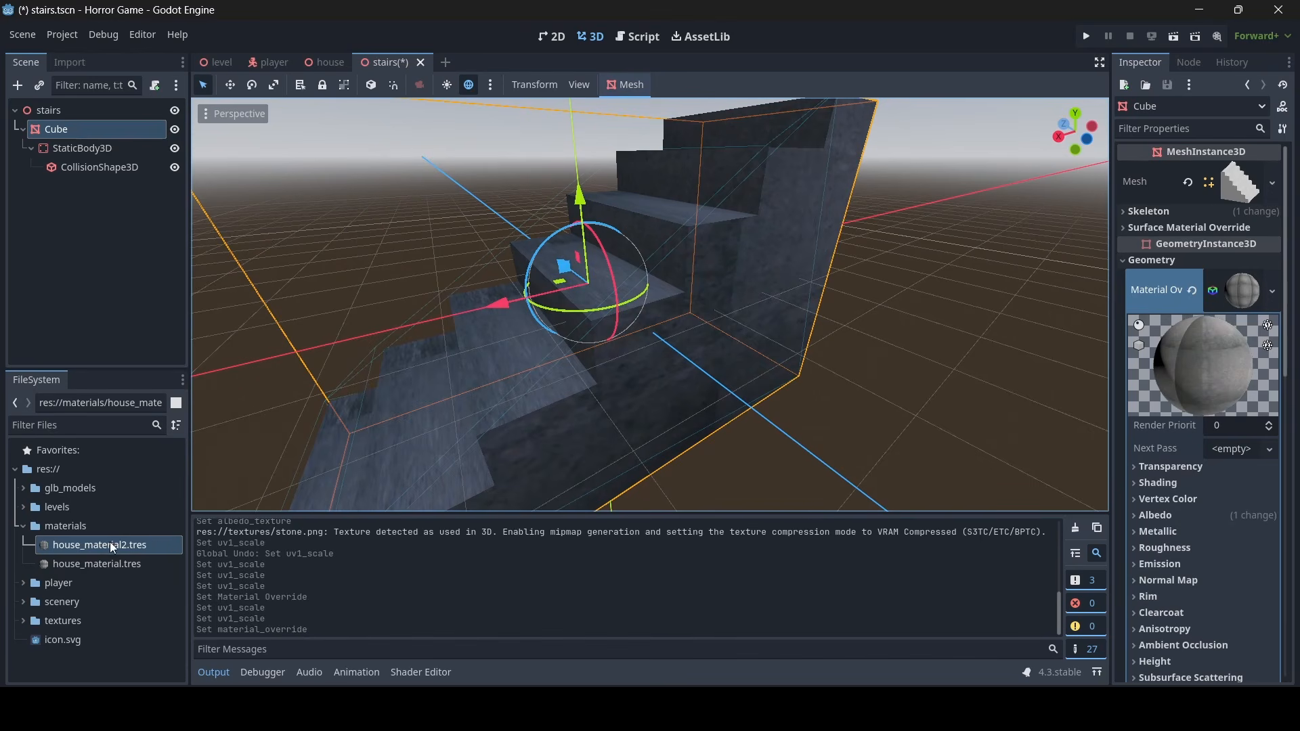
right_click_drag(578, 467, 585, 477)
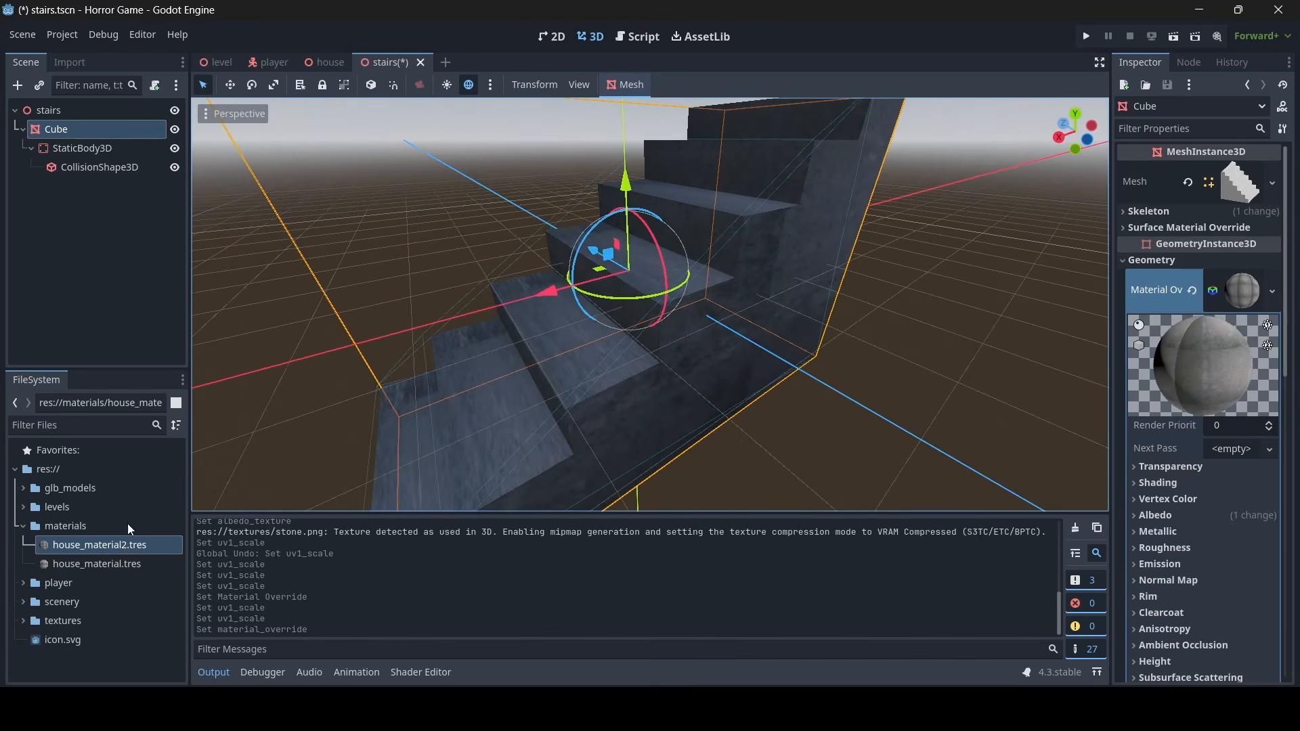
left_click(1246, 289)
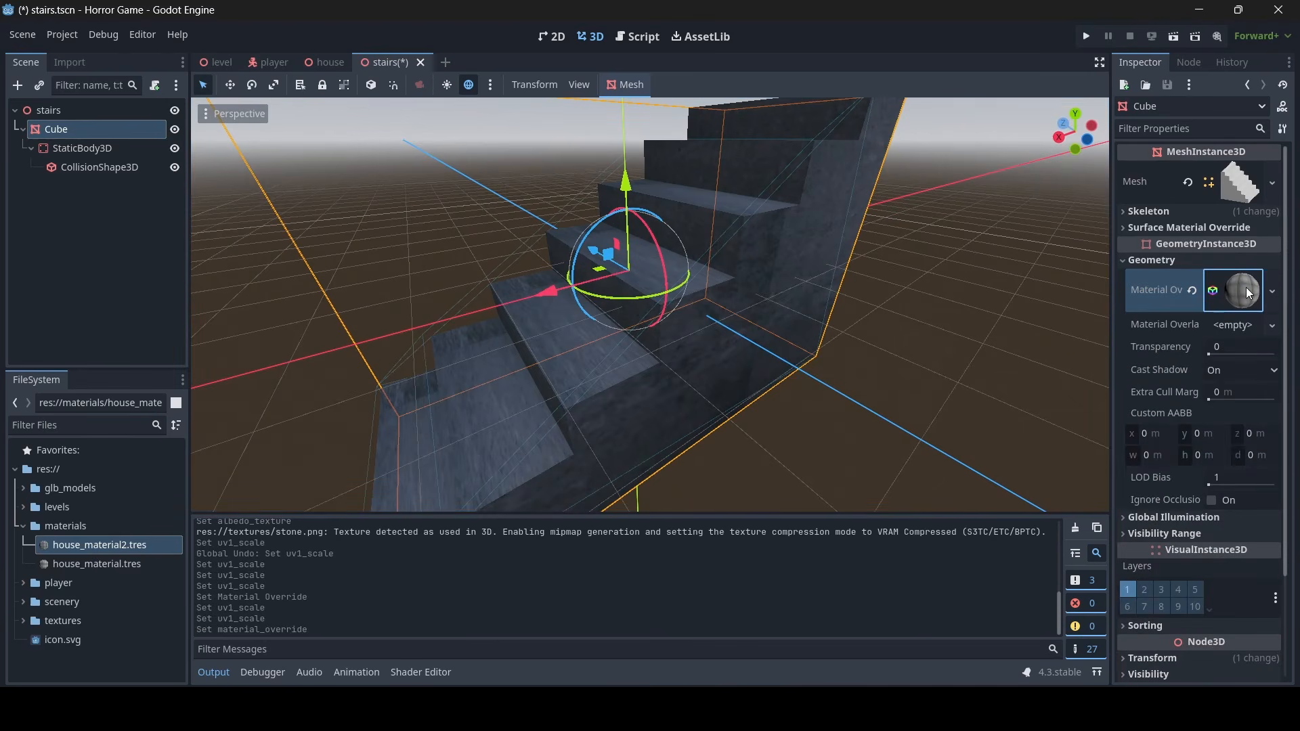
left_click(1245, 291)
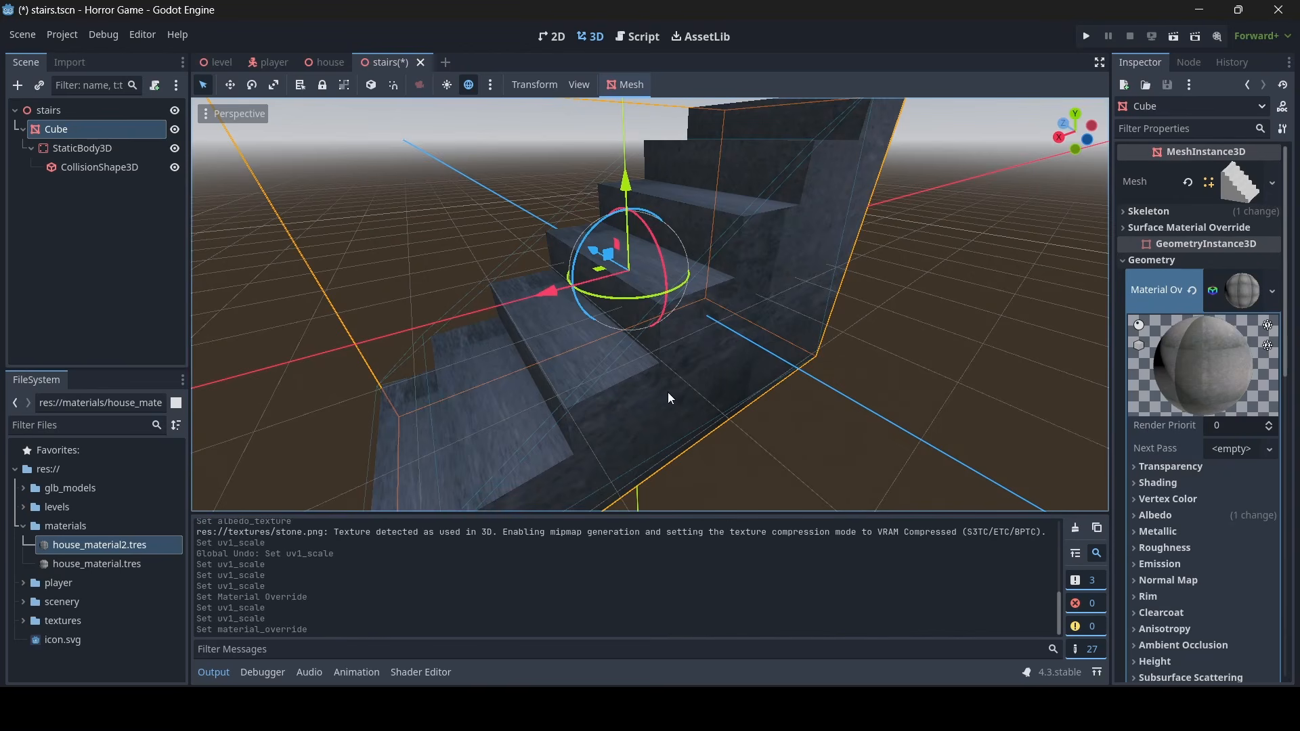
key("a")
right_click_drag(667, 393, 937, 356)
key("d")
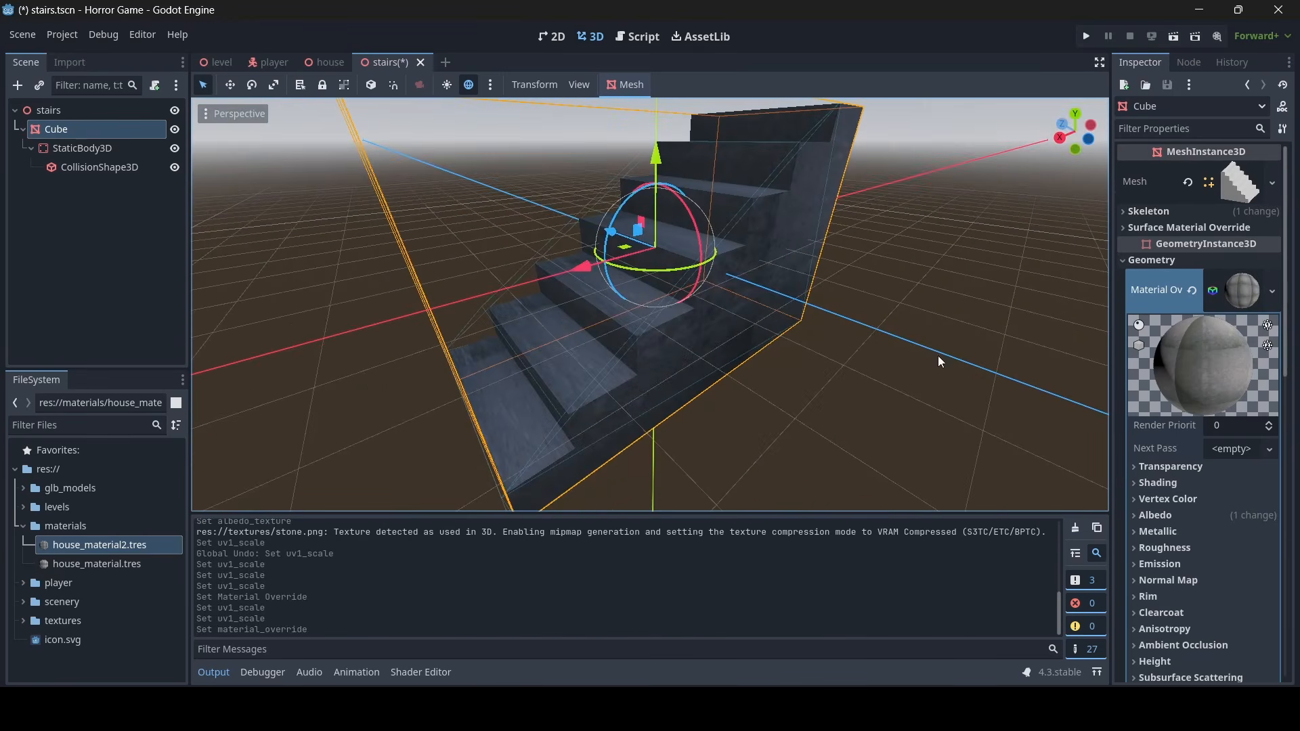
Darken the albedo color of the staircase's unique material slightly to a light grey and check the steps
left_click(1176, 515)
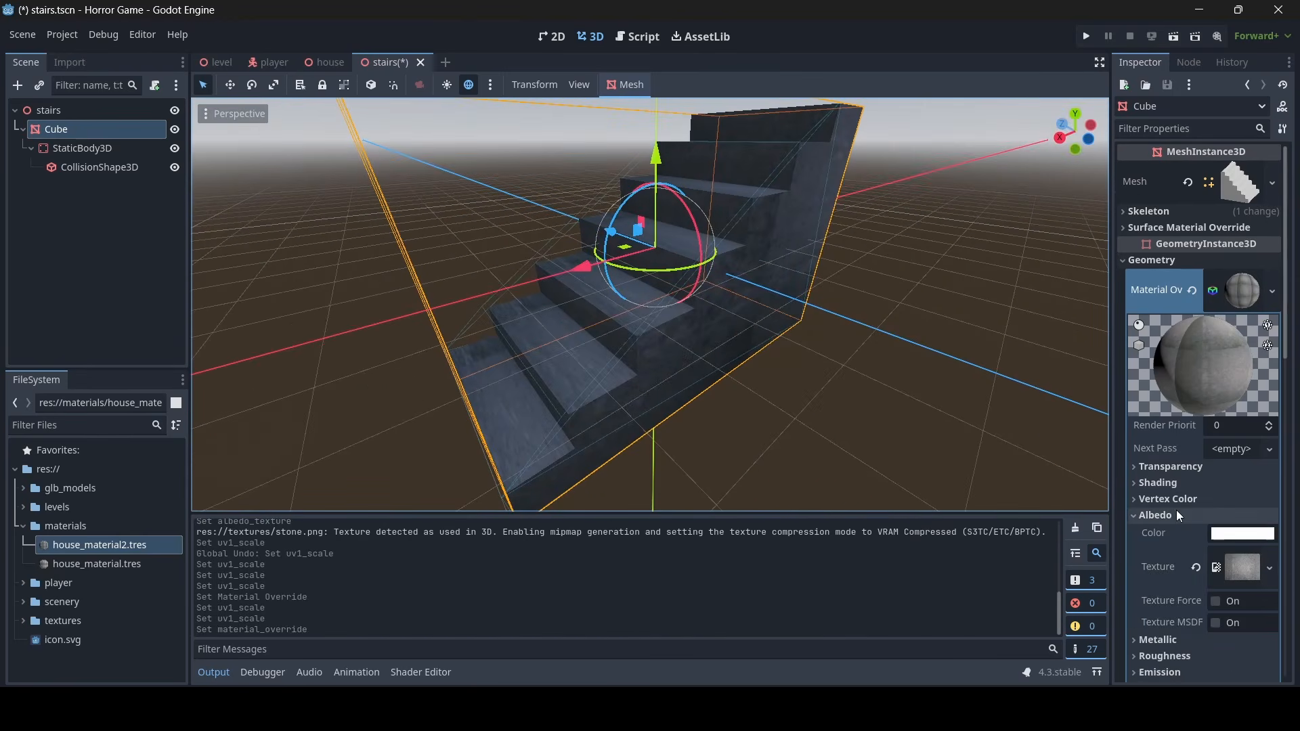
scroll(1227, 559, "down", 3)
left_click(1231, 336)
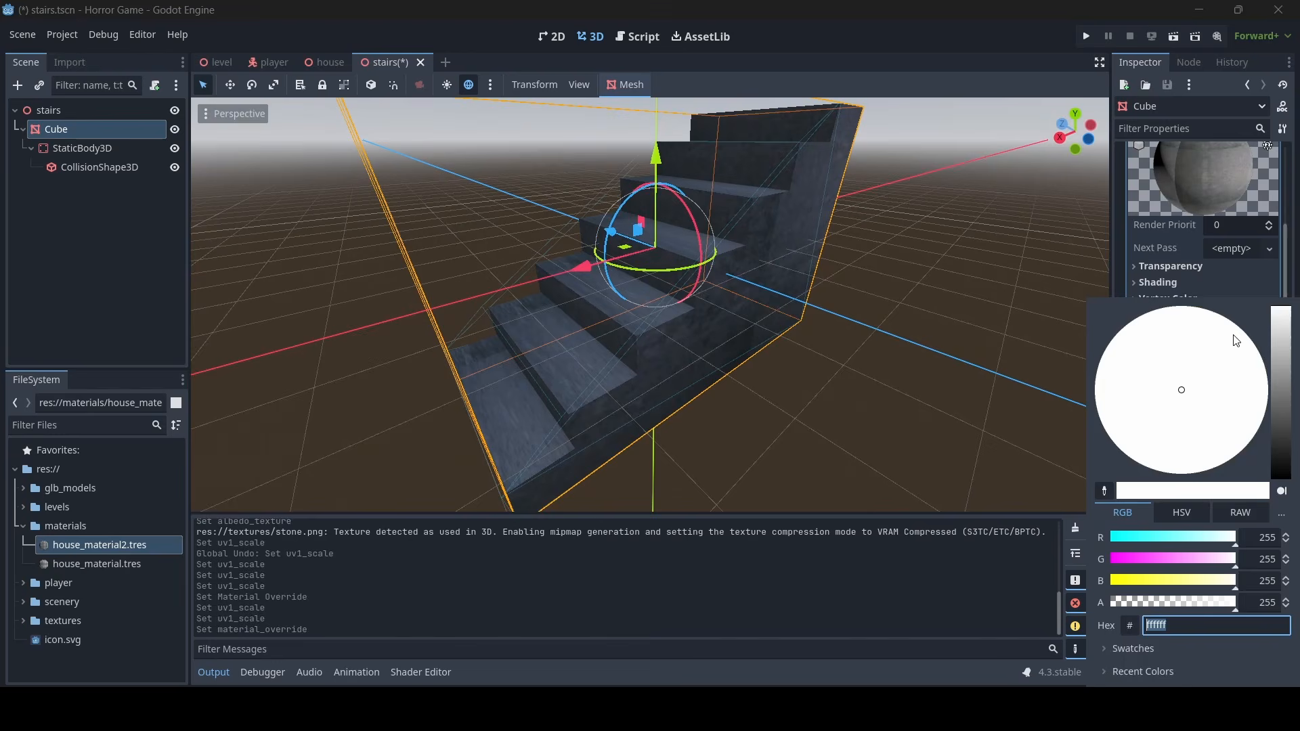
left_click_drag(1281, 350, 1285, 338)
left_click(714, 344)
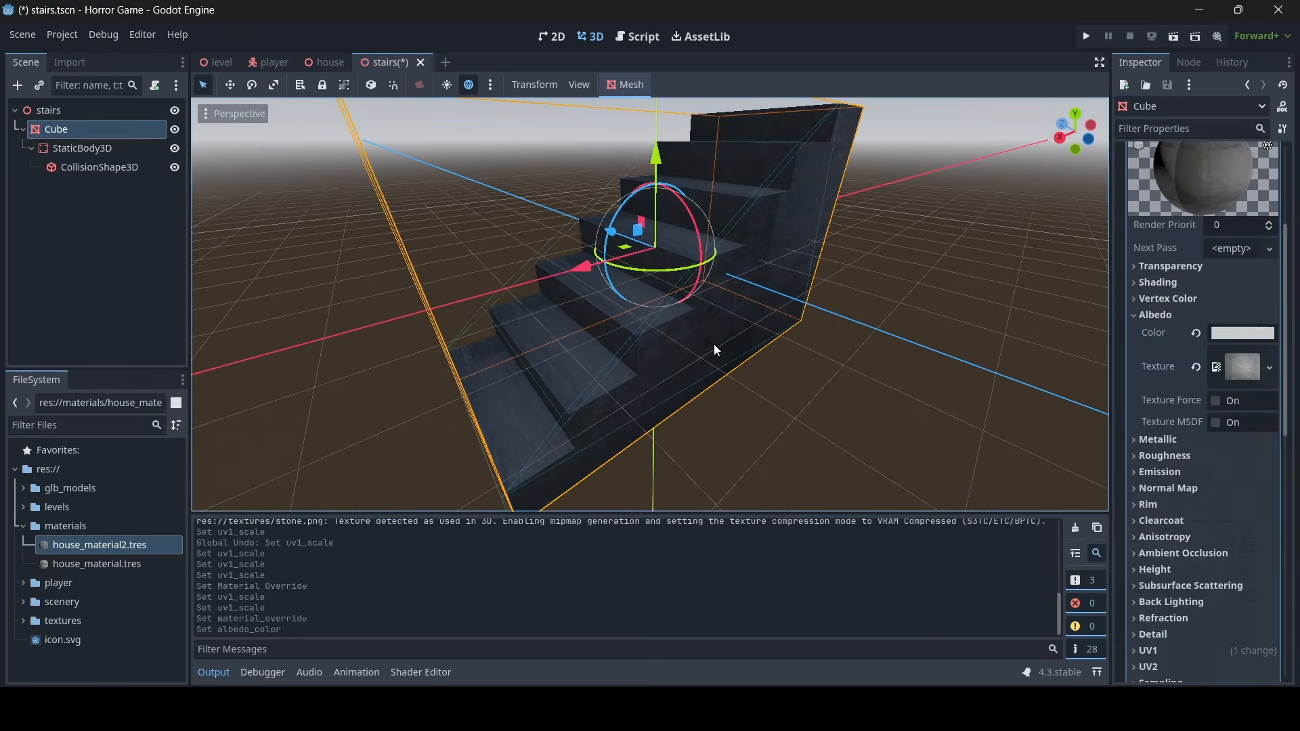
right_click_drag(713, 344, 705, 396)
key("w")
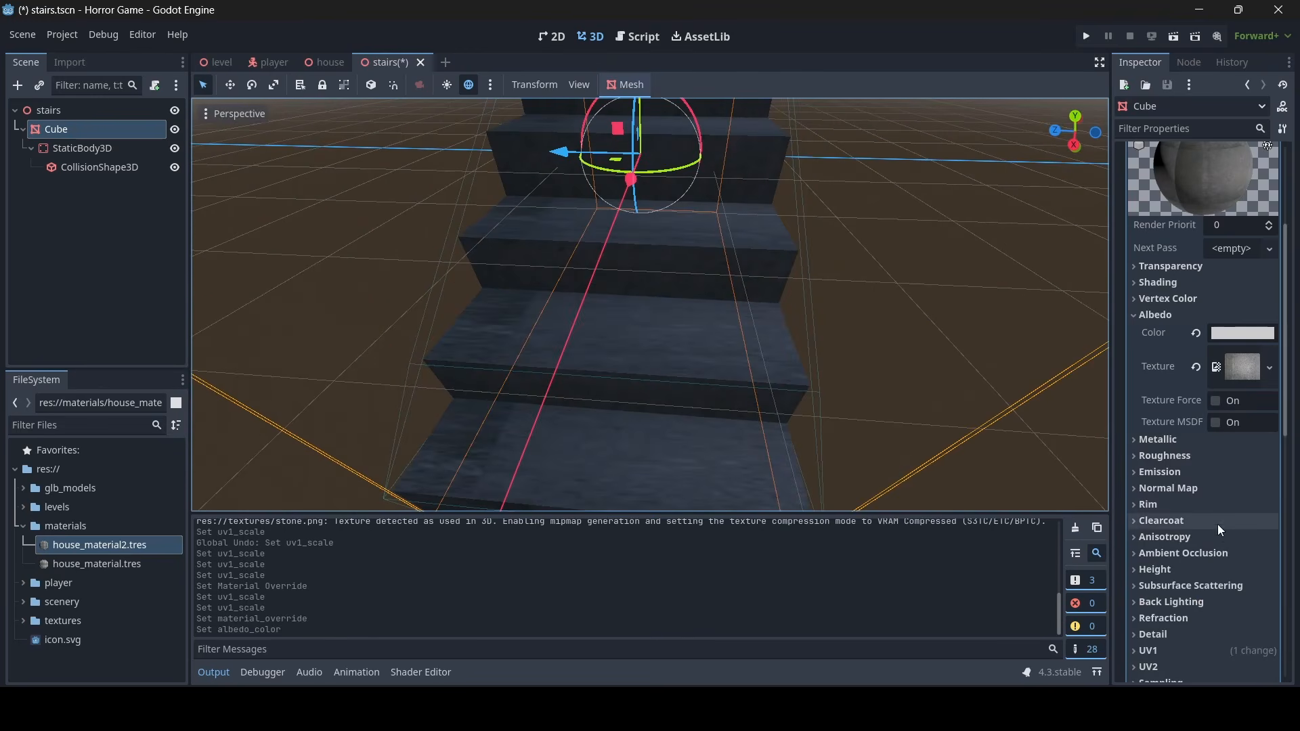
Set the UV1 x scale of the staircase's material to 1 and save the stairs scene
left_click(1170, 654)
scroll(1174, 596, "down", 4)
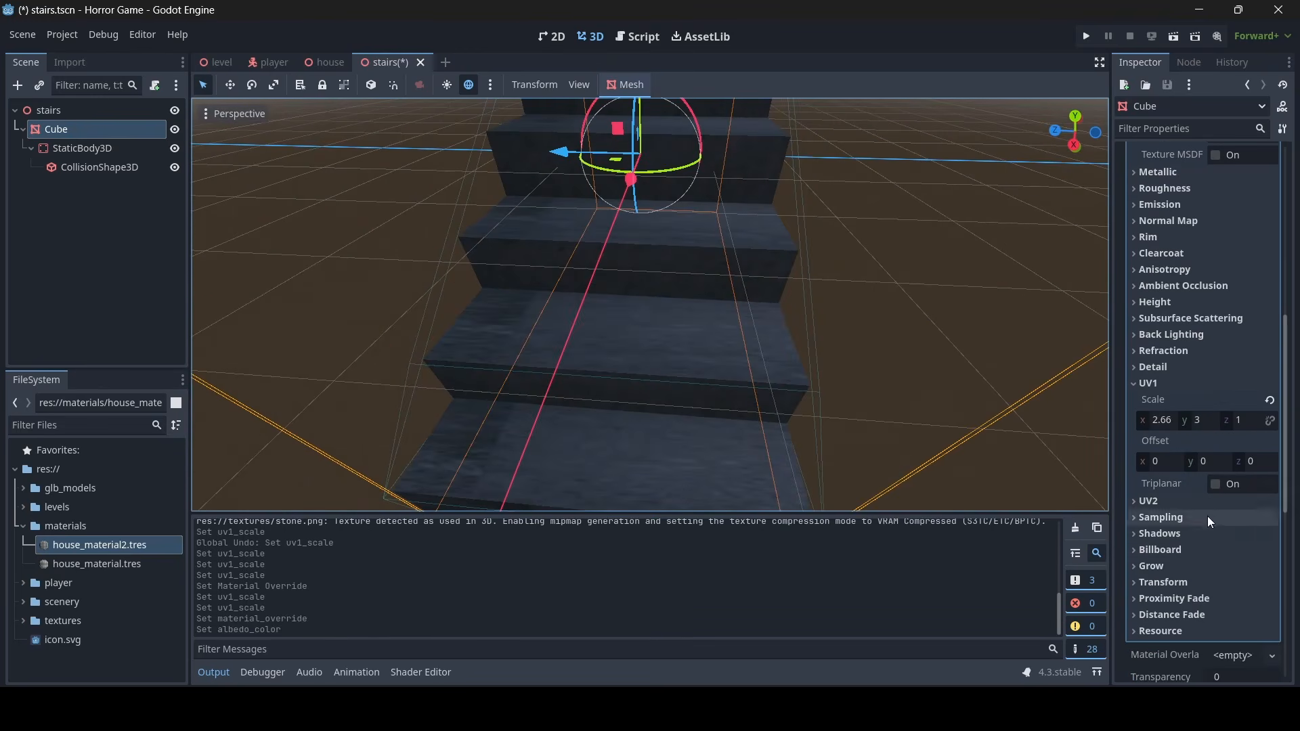
left_click(1205, 421)
left_click(1165, 421)
type("1")
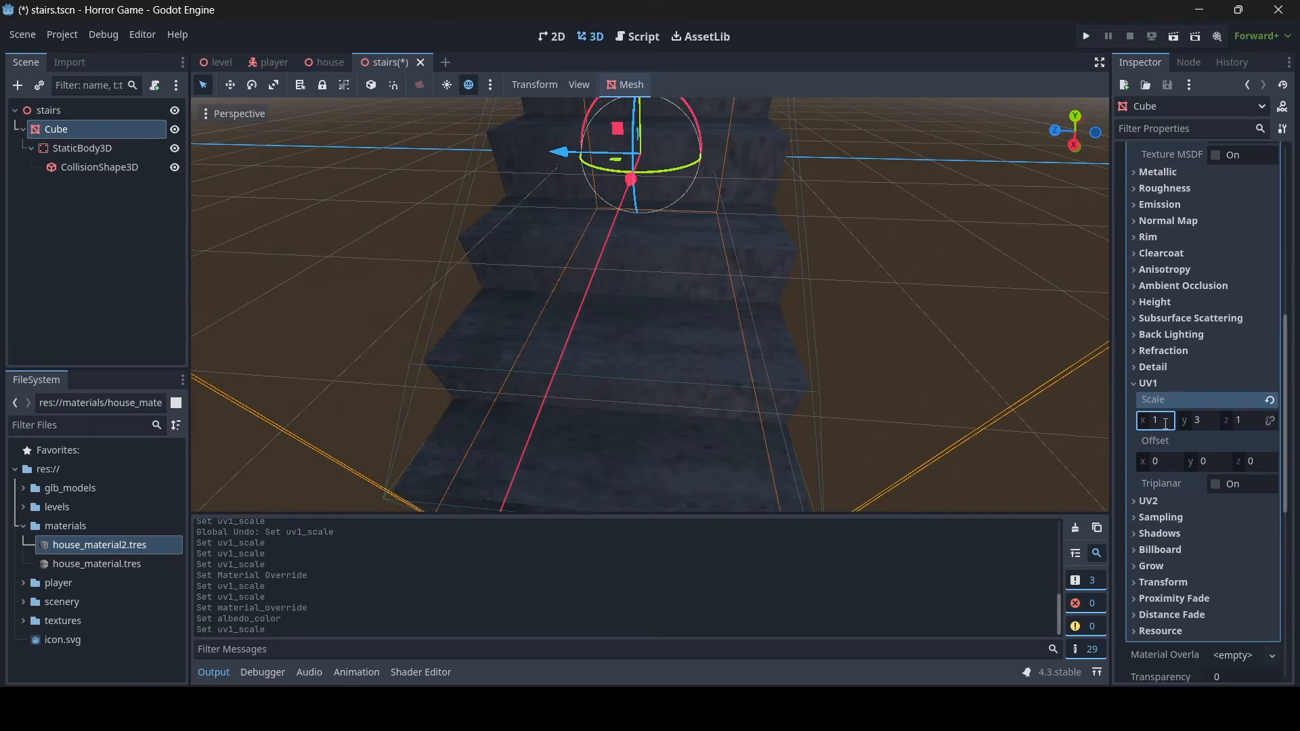
right_click_drag(630, 298, 620, 260)
key("ctrl+s")
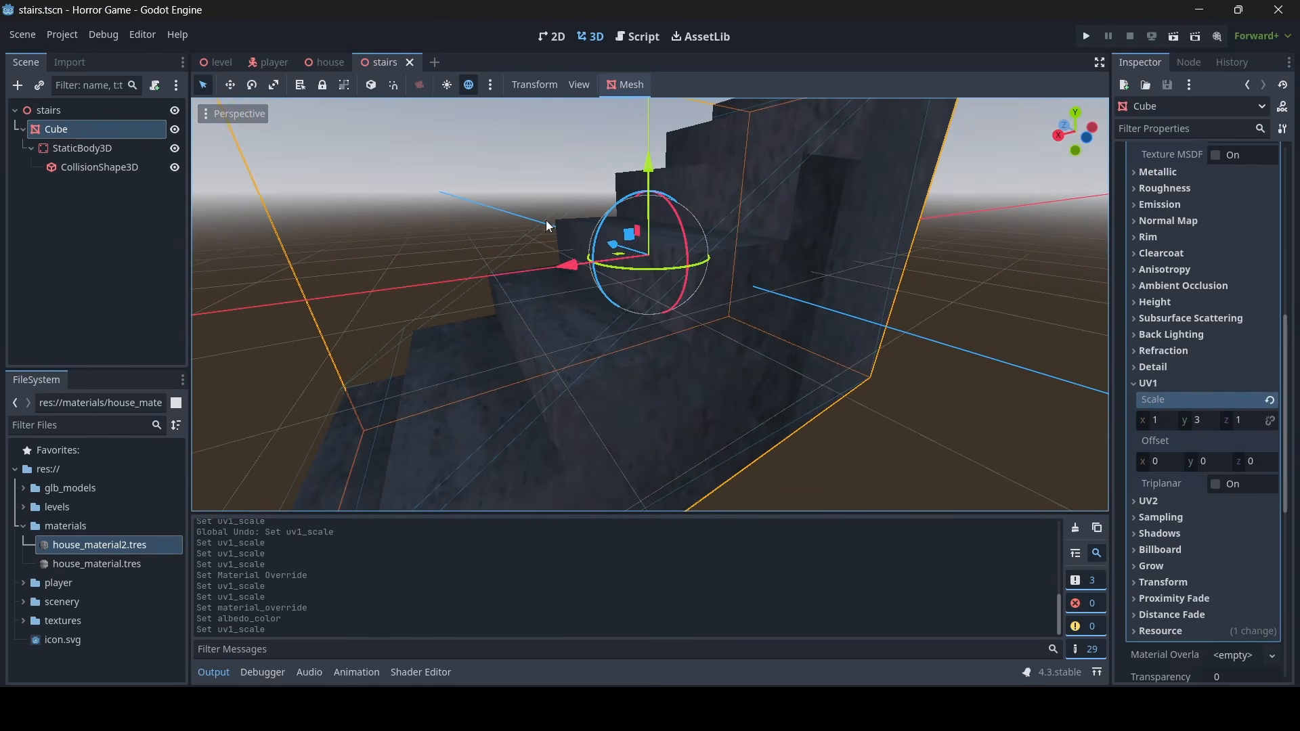
Open the level scene and examine the stone texture on the stairs and the basement walls and floor
left_click(220, 62)
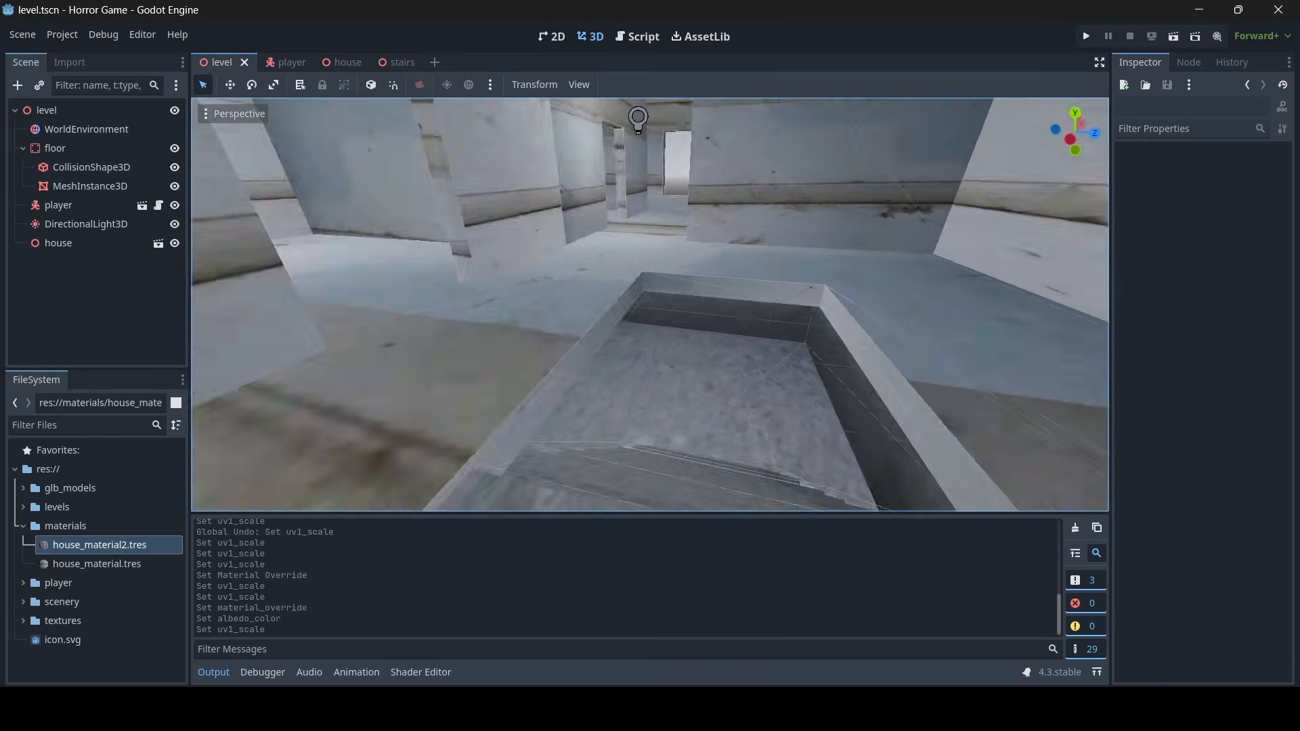
key("w")
right_click_drag(650, 304, 583, 298)
key("a")
key("d")
key("w")
key("a")
key("w")
key("s")
key("d")
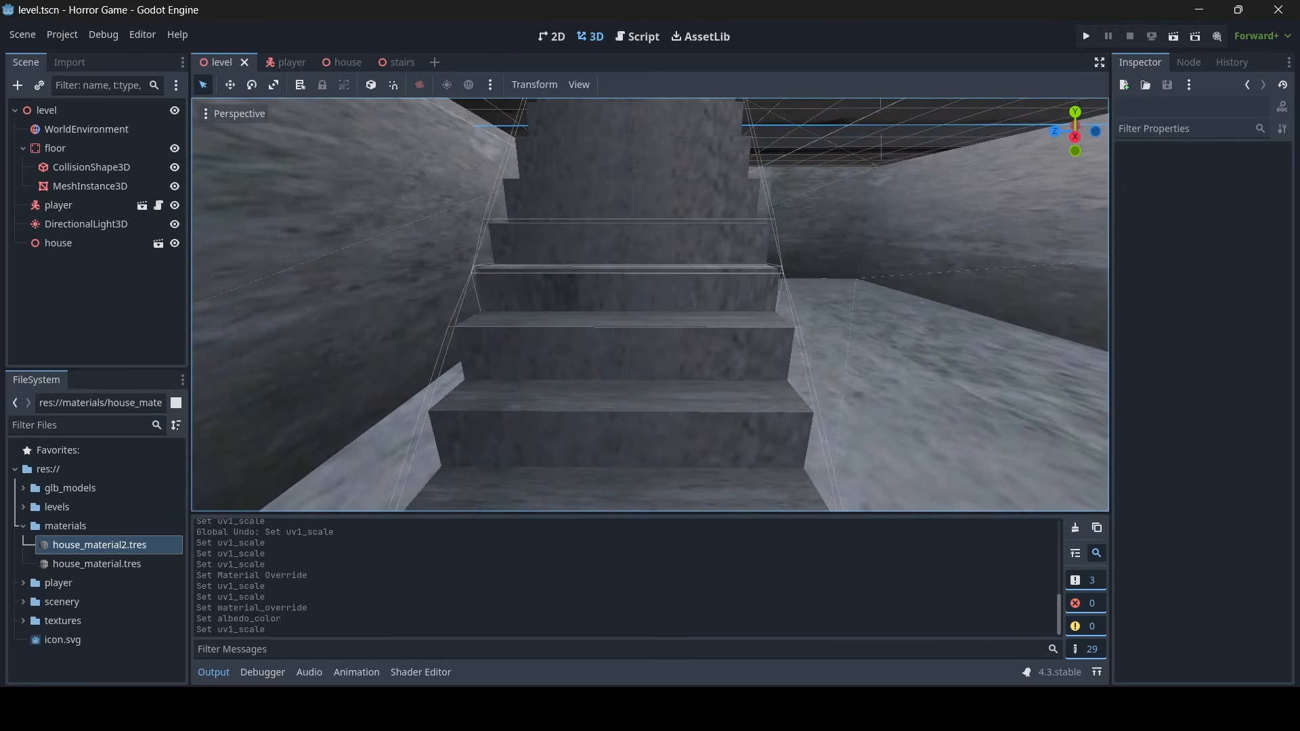
In the house scene, apply house_material.tres as the material override of the house mesh in view
left_click_drag(115, 563, 366, 455)
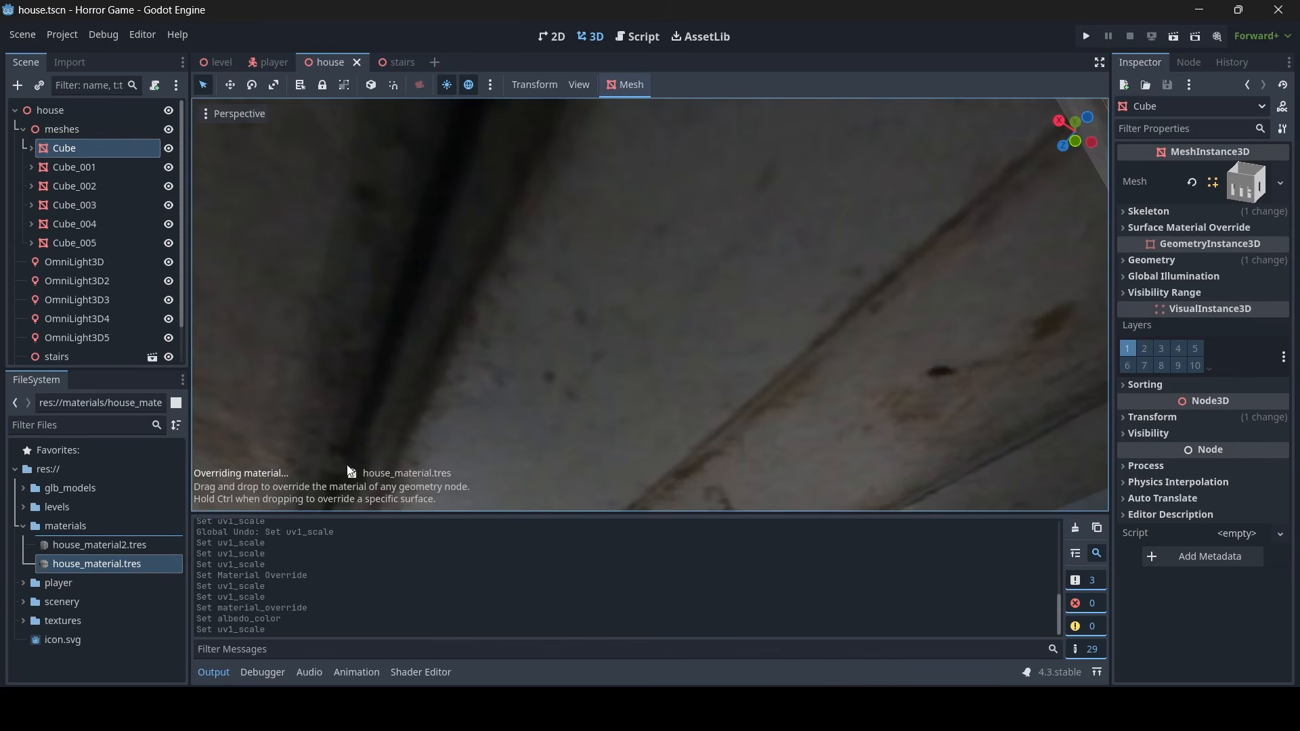
right_click_drag(366, 455, 610, 446)
key("s")
Examine the wood texture on the walls, floor and ceiling throughout the house's rooms and corridor
right_click_drag(650, 304, 515, 294)
key("d")
key("w")
key("a")
key("s")
key("d")
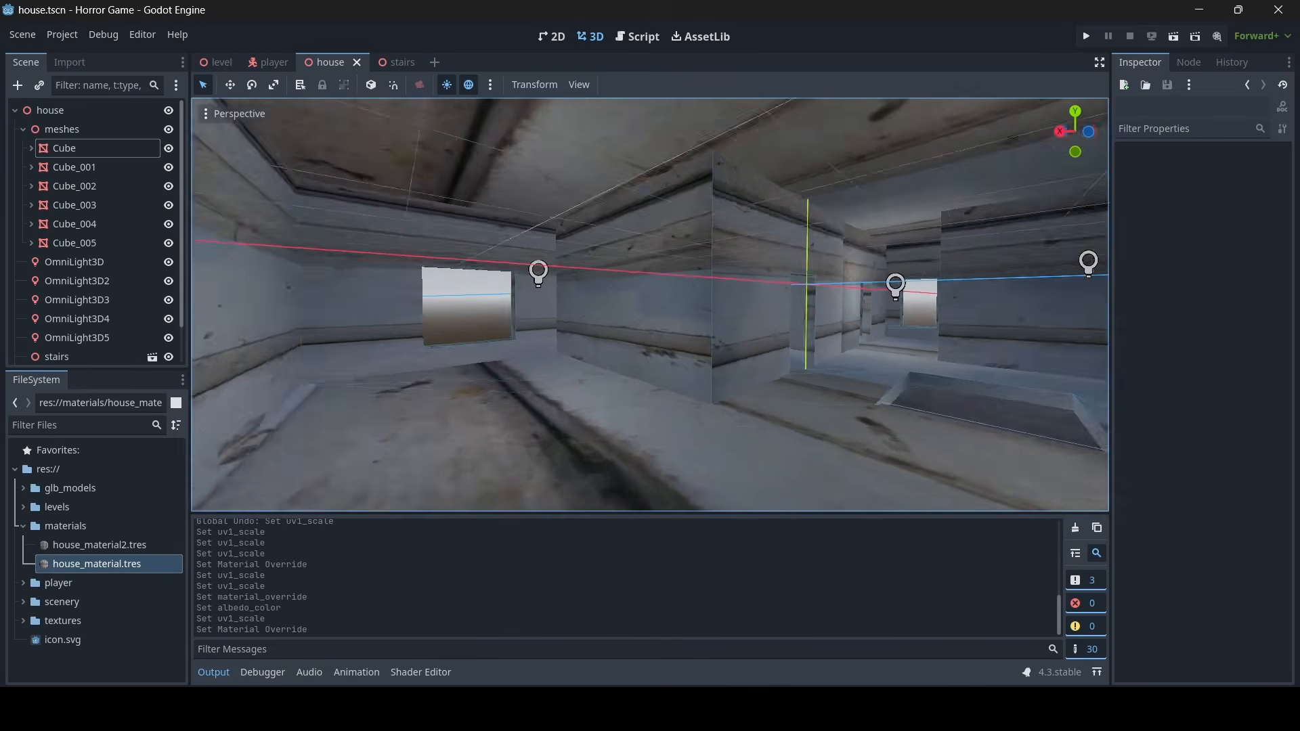
key("w")
right_click_drag(650, 304, 627, 278)
key("w")
key("w")
key("s")
key("w")
right_click_drag(764, 461, 769, 461)
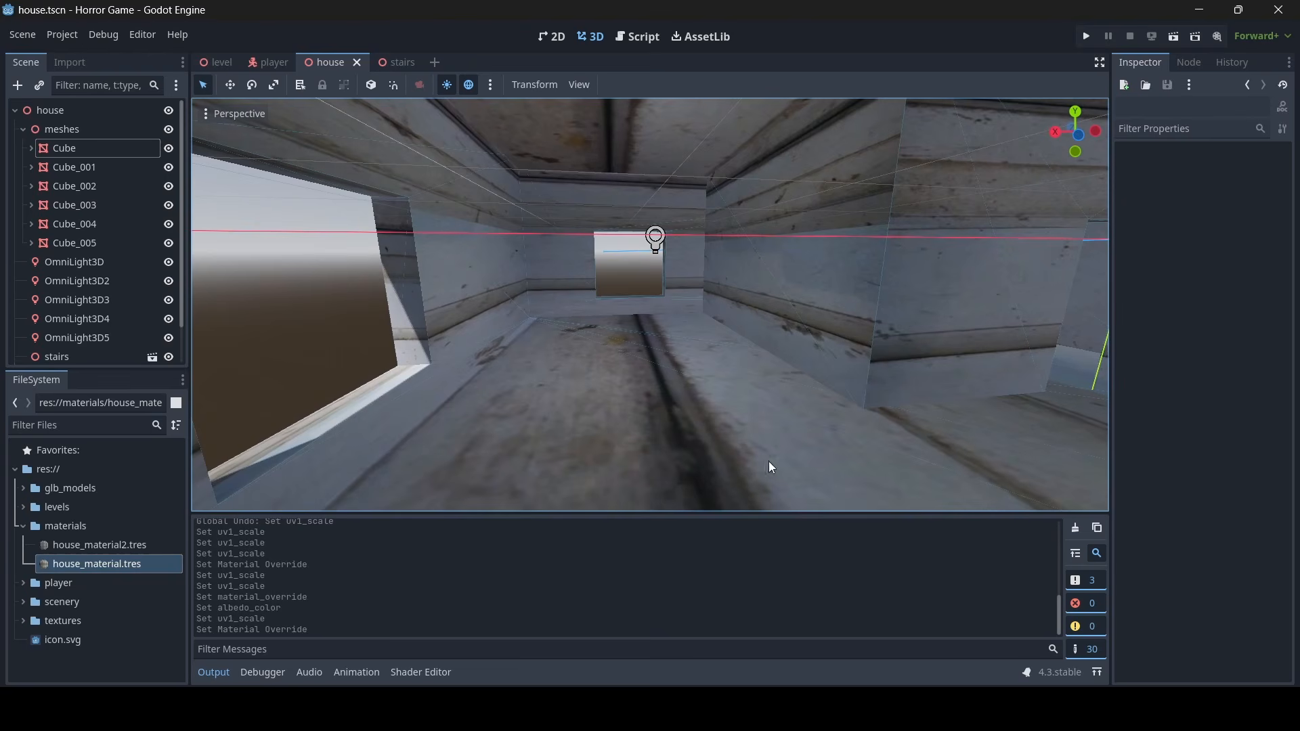
Create a new scene with a 3D root node and name the root table
left_click(435, 62)
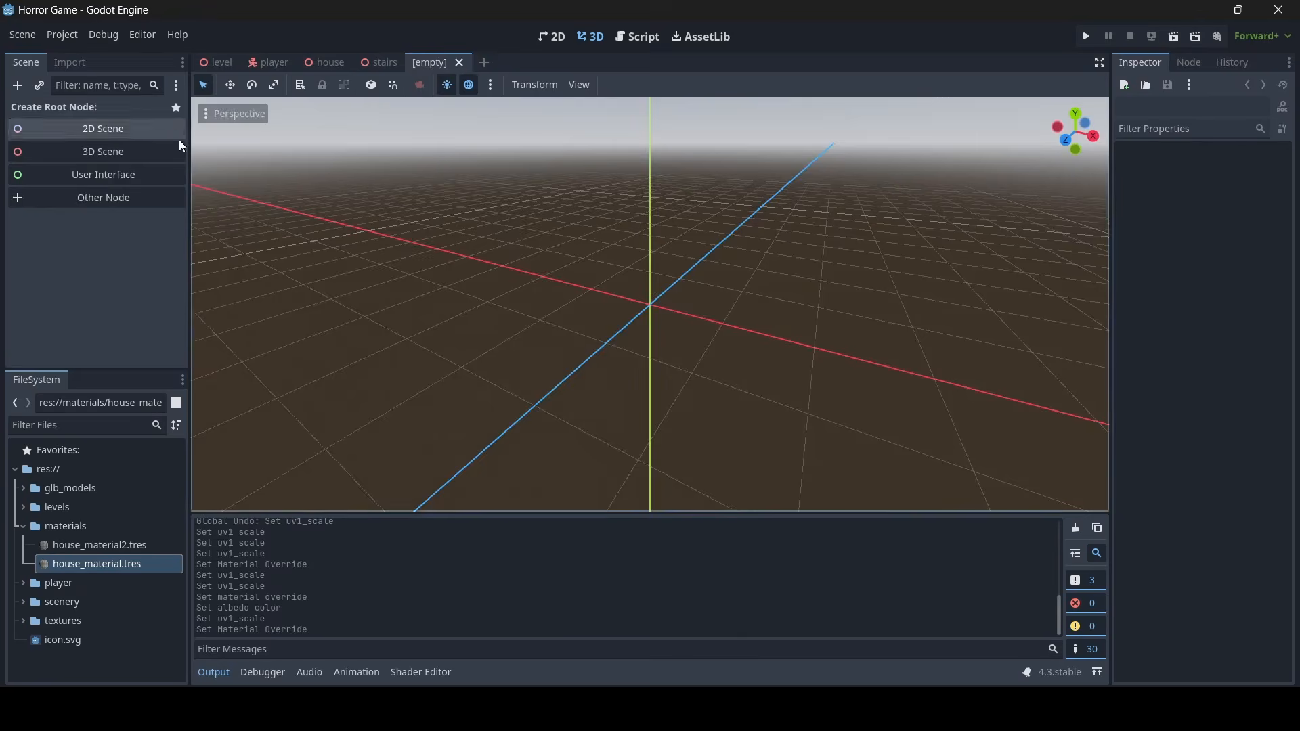
left_click(143, 159)
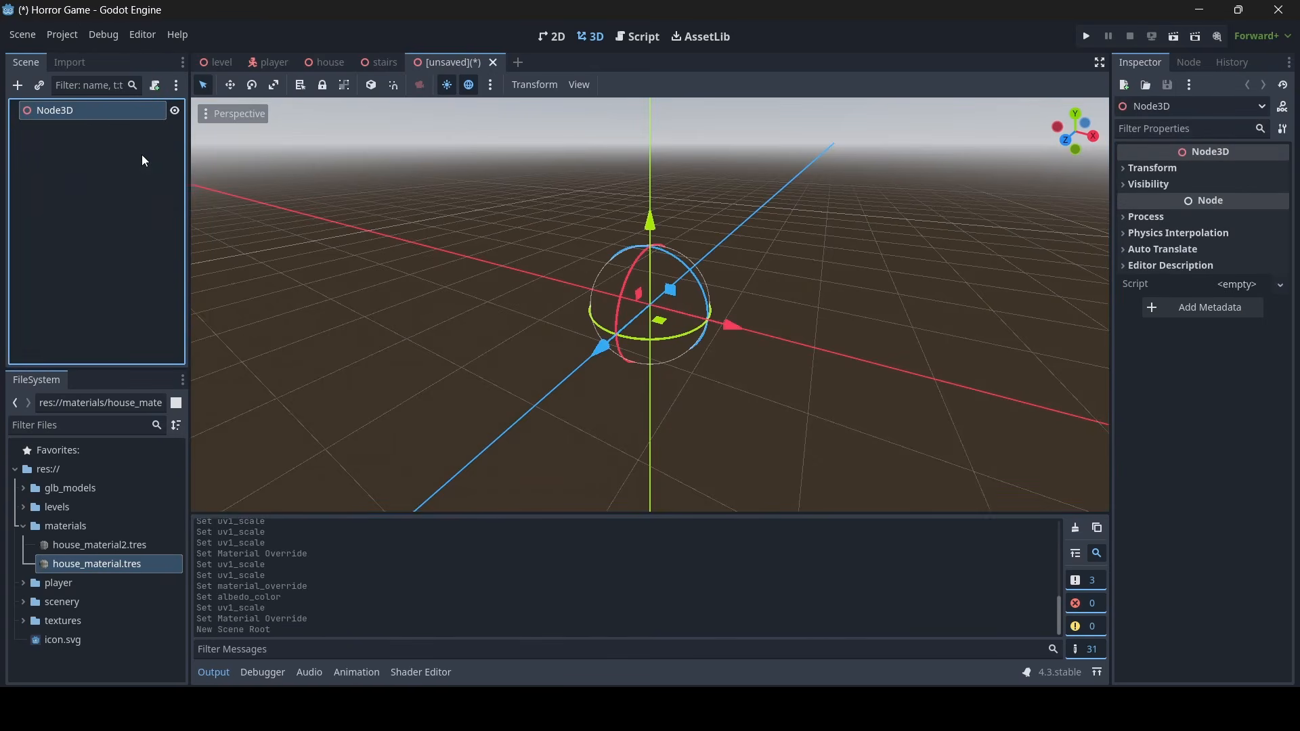
double_click(95, 113)
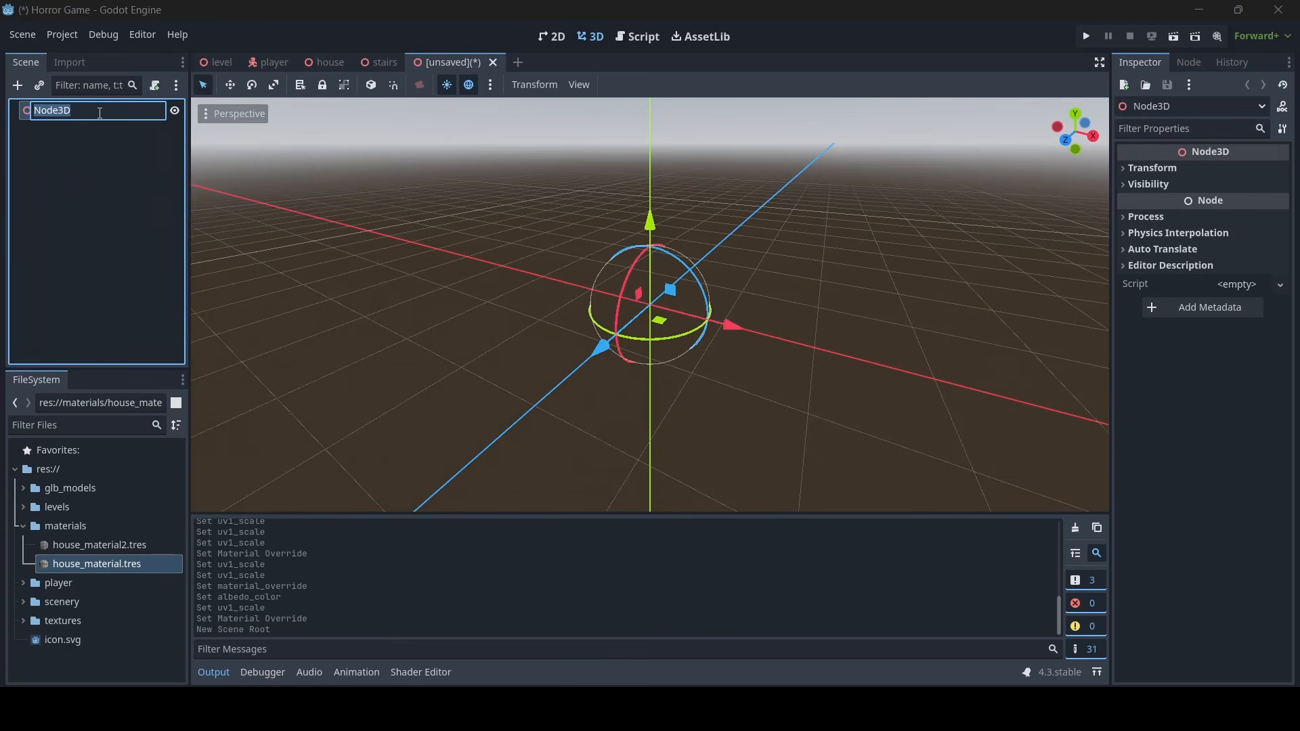
type("Table")
key("Return")
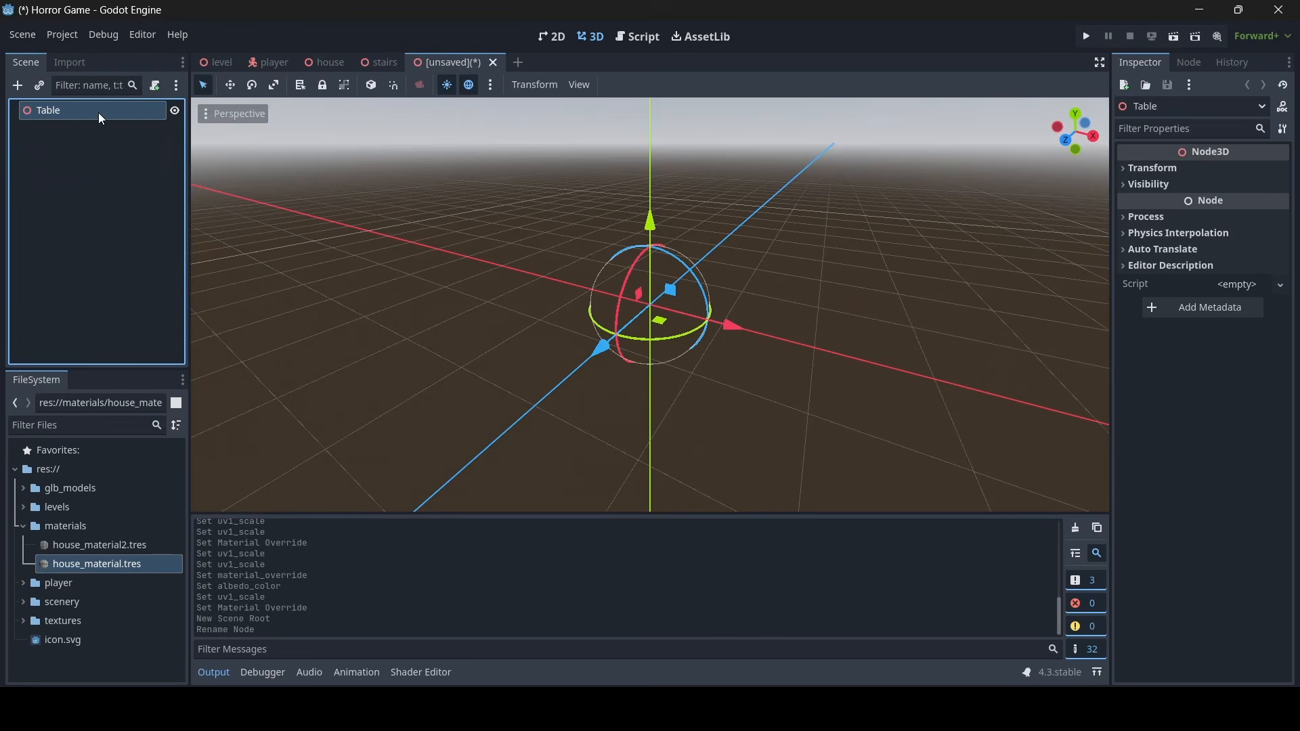
double_click(99, 113)
type("t")
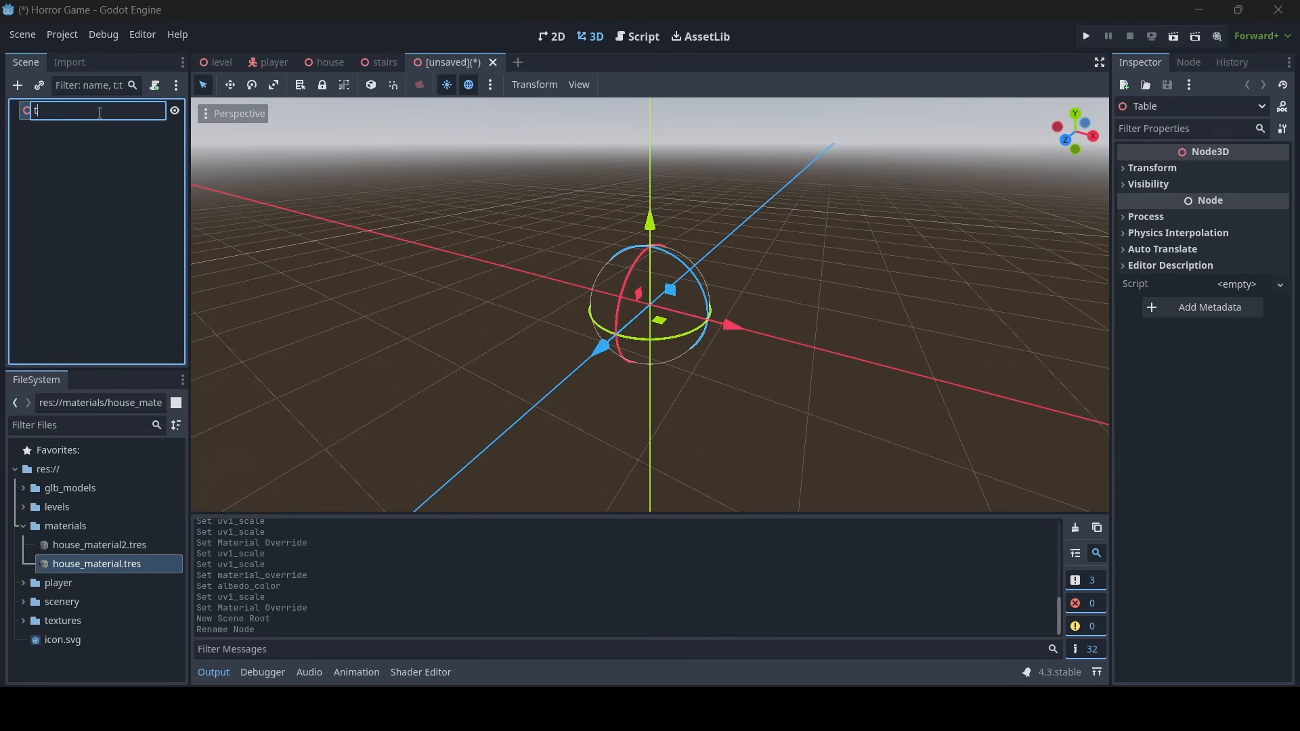
key("Return")
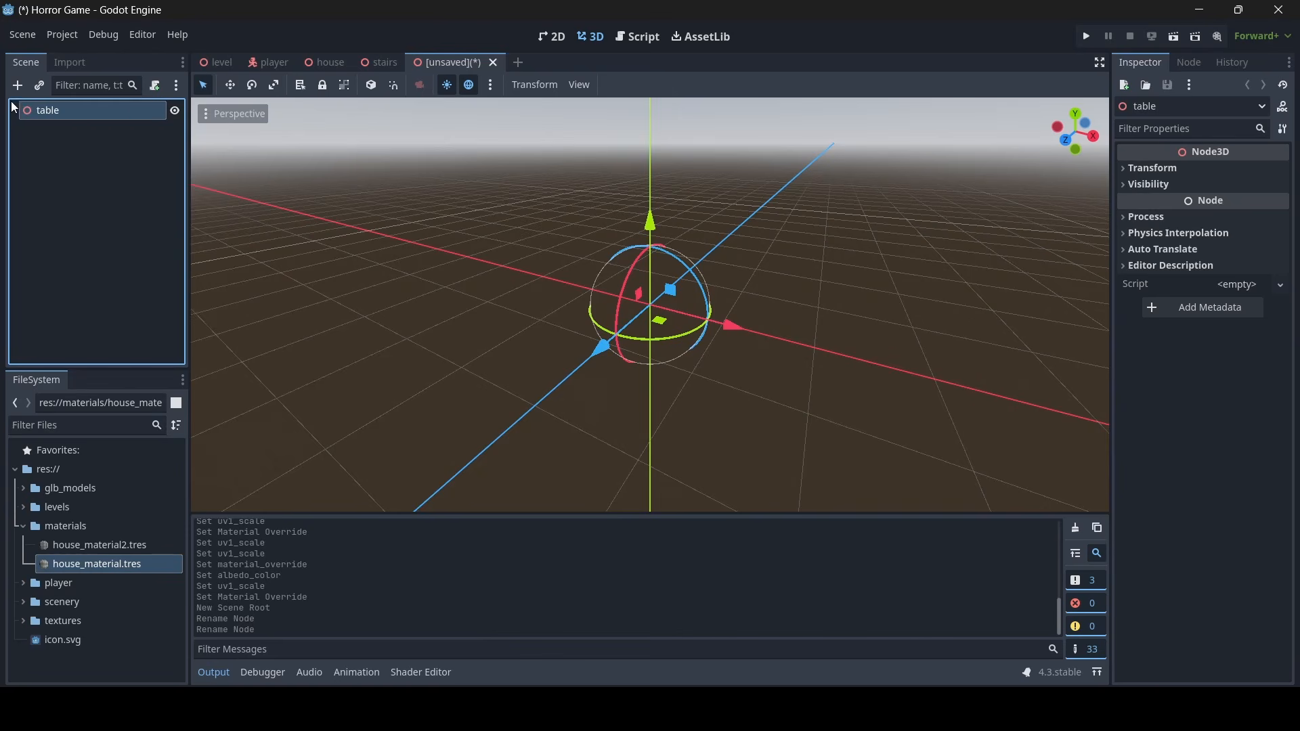
Add a MeshInstance3D as a child of the table root and assign it a box mesh
right_click(55, 111)
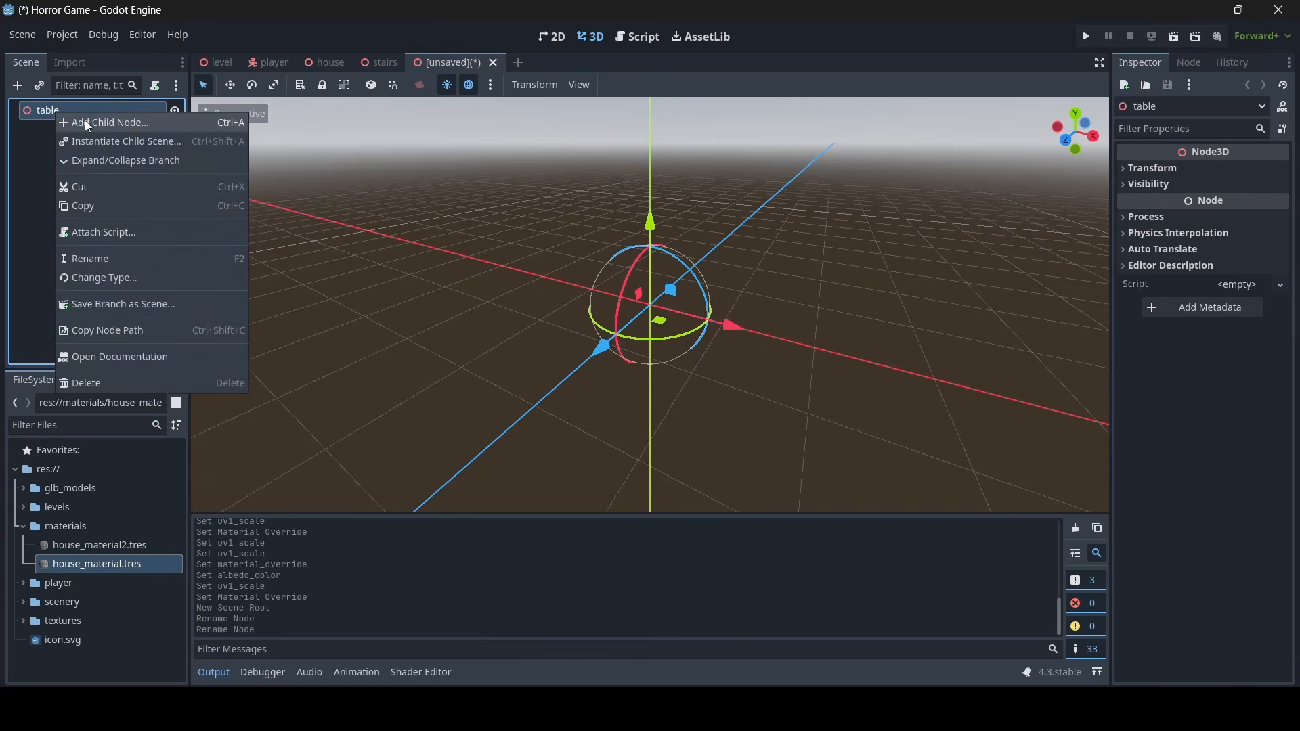
left_click(86, 124)
type("mesh")
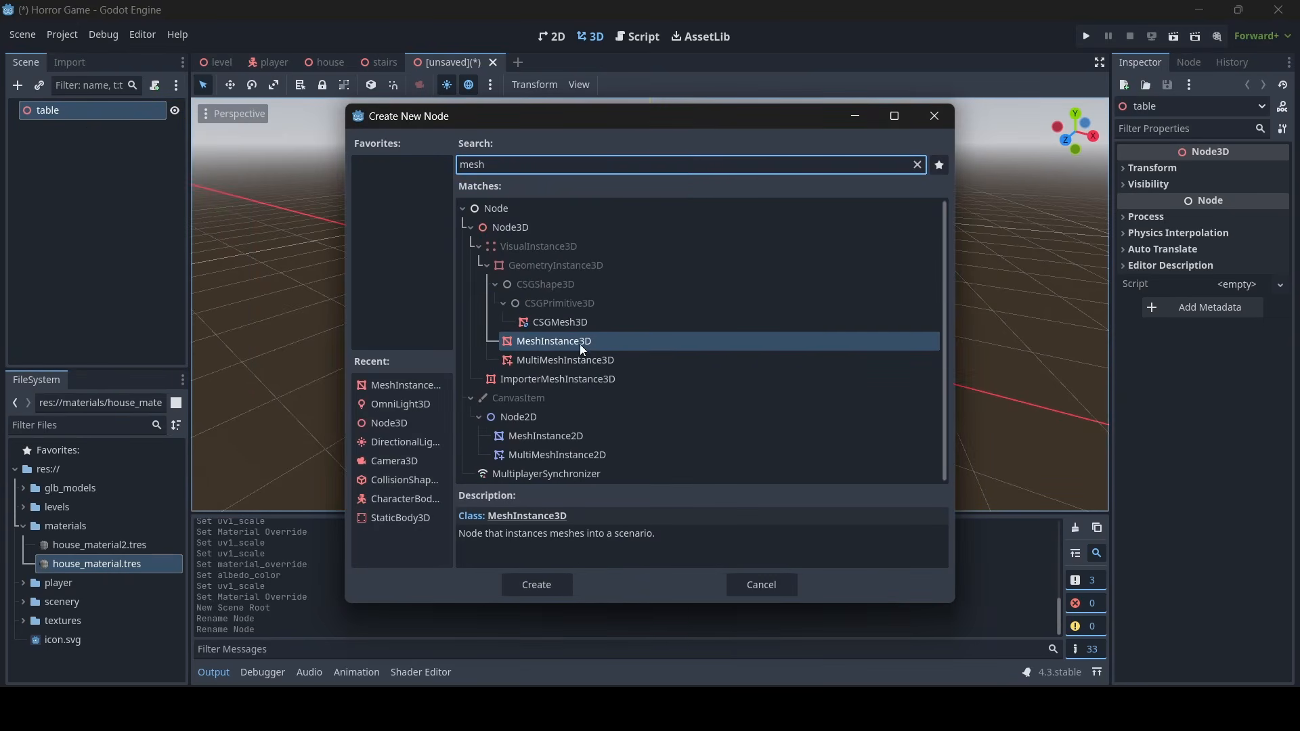
double_click(579, 344)
middle_click_drag(745, 318, 701, 303)
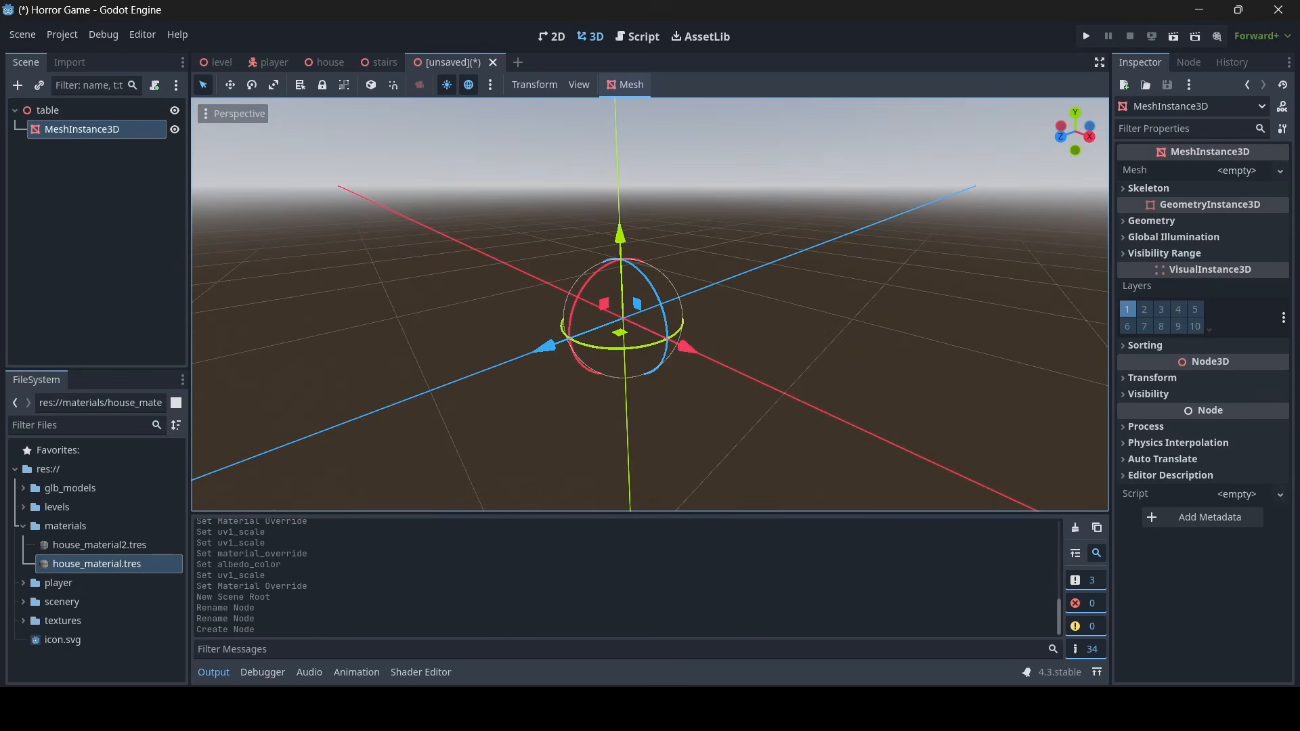
left_click(1232, 173)
left_click(1215, 252)
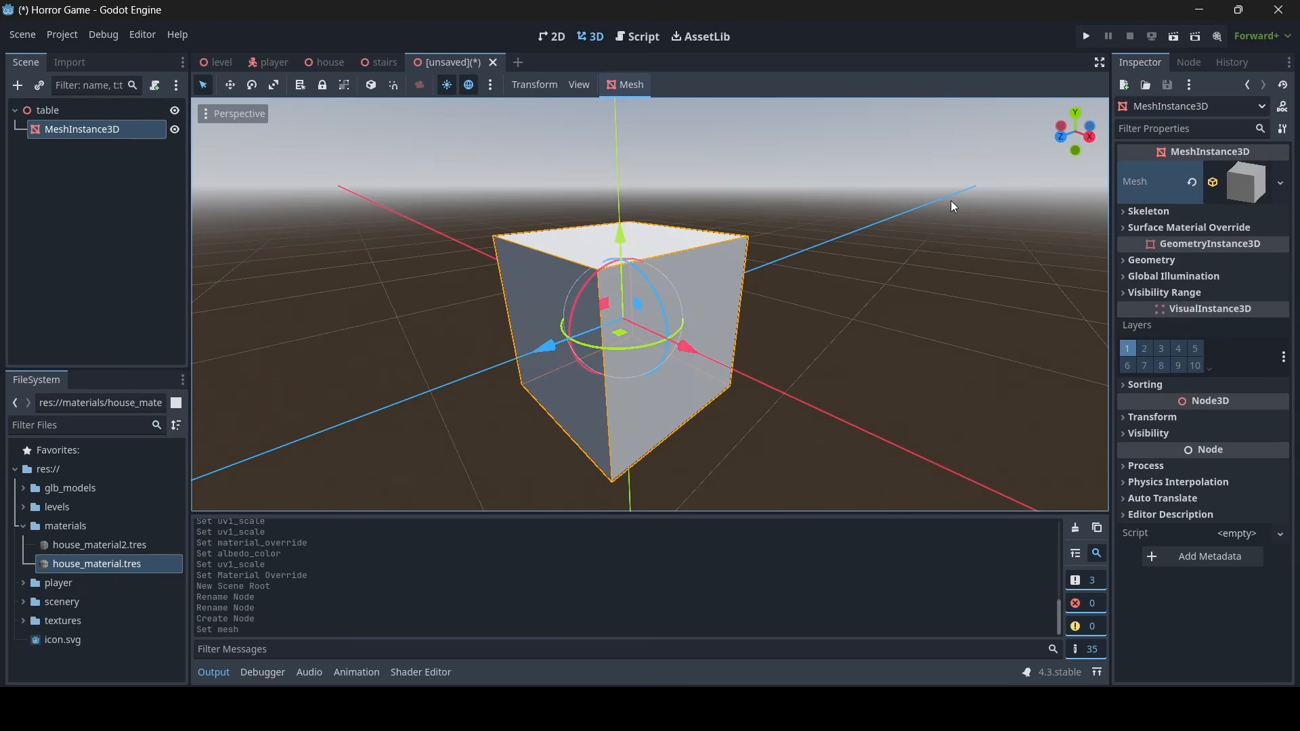
Flatten the box to about 0.12 along Y and stretch it to about 2.69 along X as a tabletop
right_click_drag(768, 190, 995, 203)
key("s")
key("a")
key("a")
key("w")
key("s")
key("d")
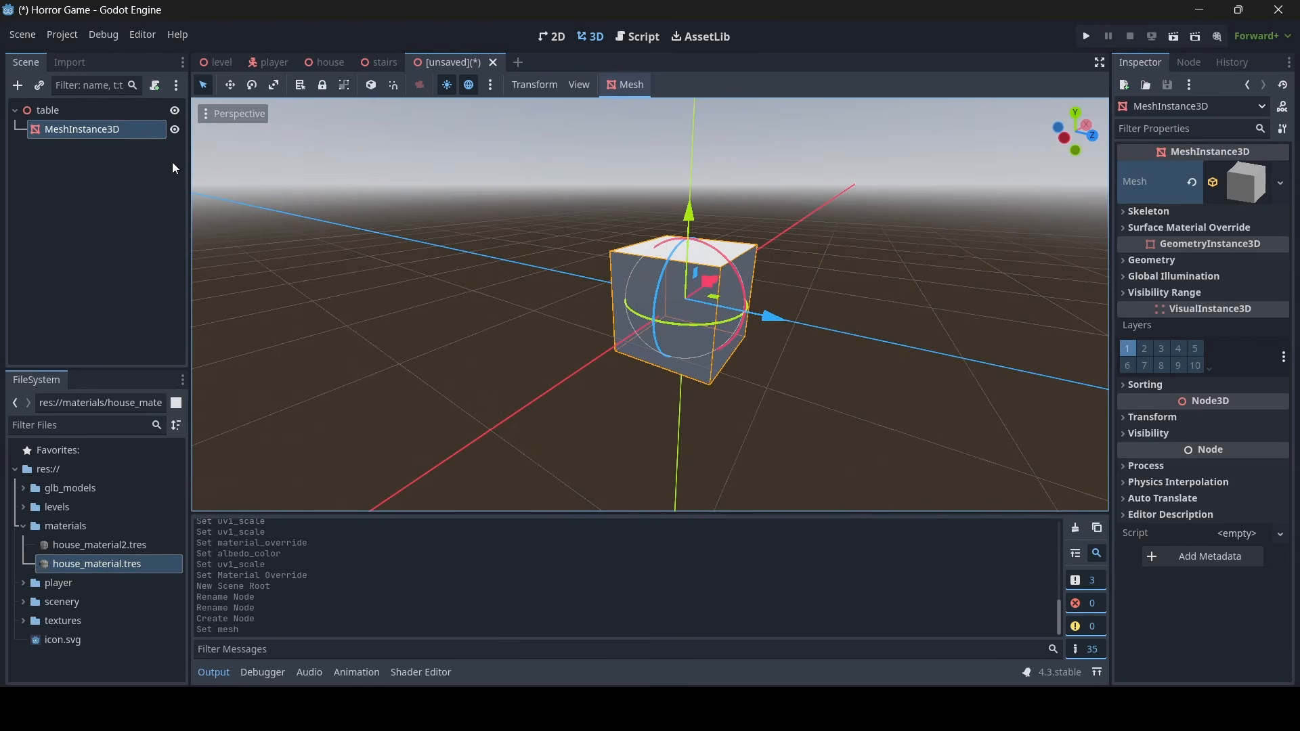
left_click(273, 84)
key("d")
key("w")
right_click_drag(704, 284, 706, 224)
key("d")
key("w")
key("s")
key("w")
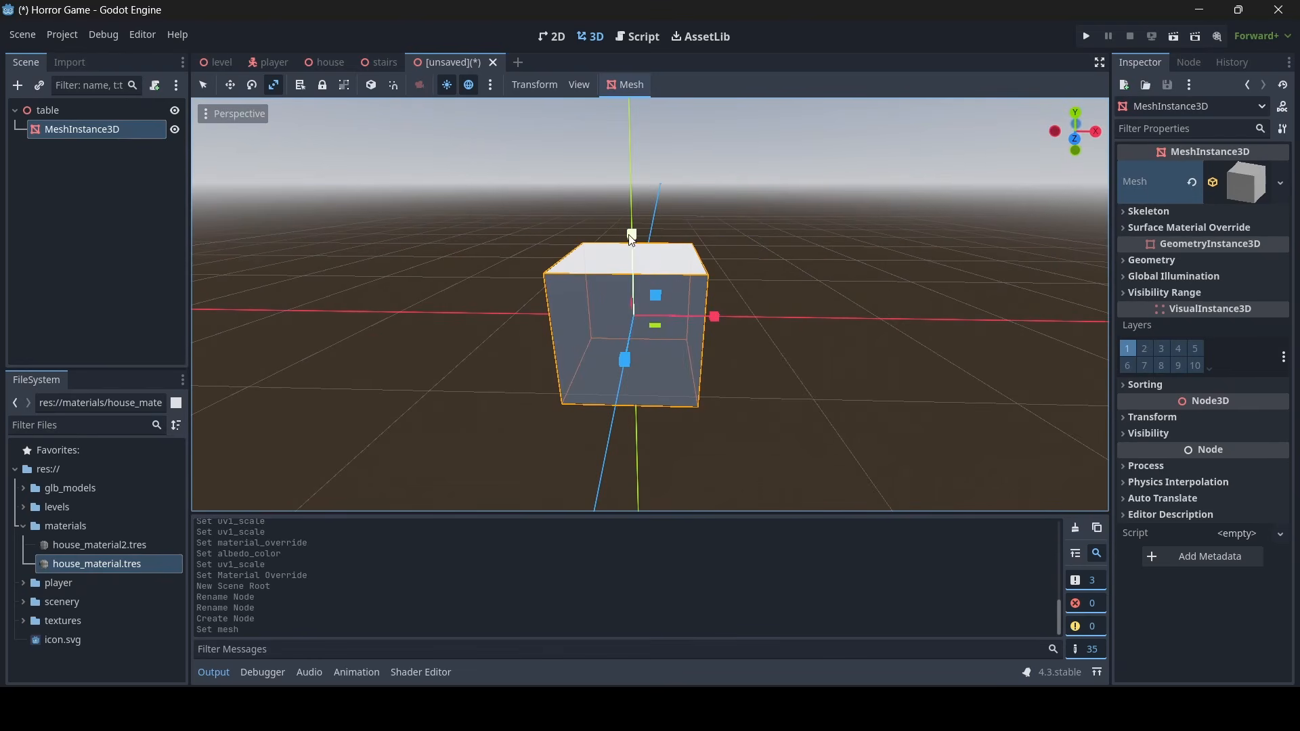
left_click_drag(631, 234, 637, 312)
left_click_drag(716, 319, 858, 325)
right_click_drag(859, 325, 813, 318)
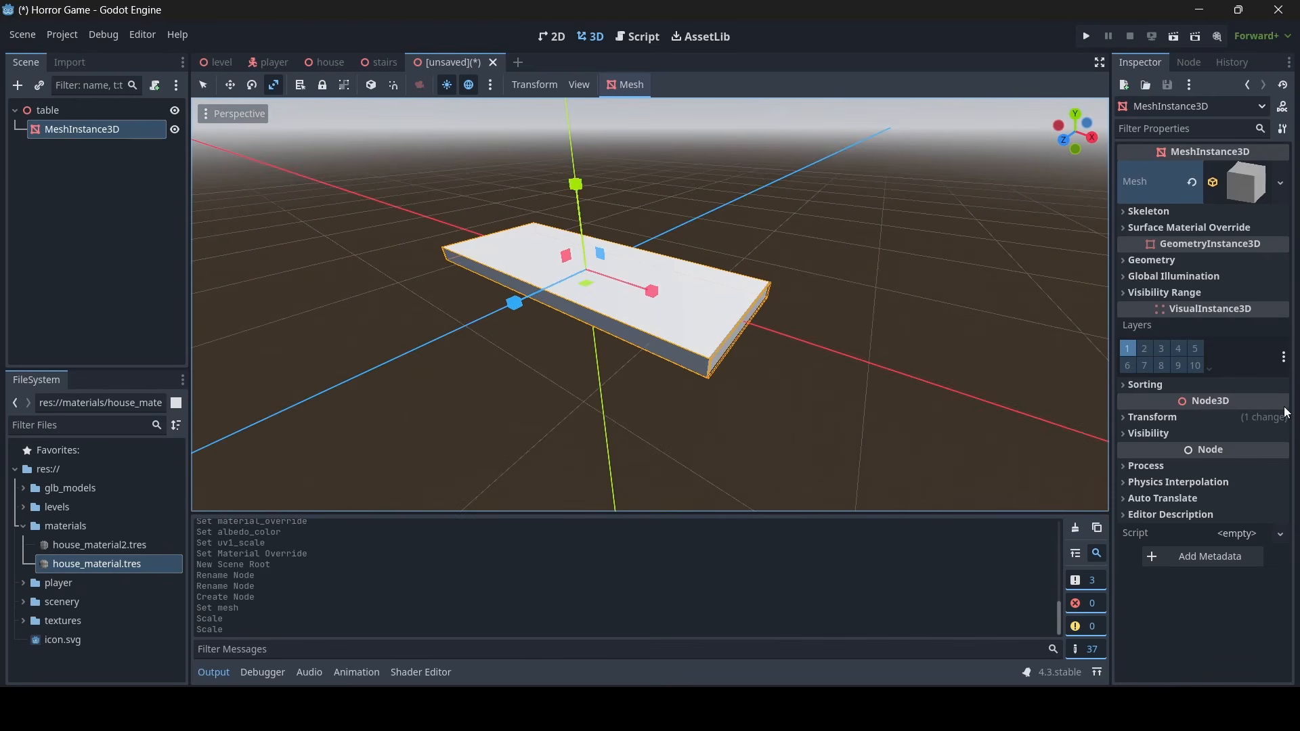
Unlink the tabletop's scale axes and set its scale to X 3, Y 0.1, Z 2
left_click(1229, 416)
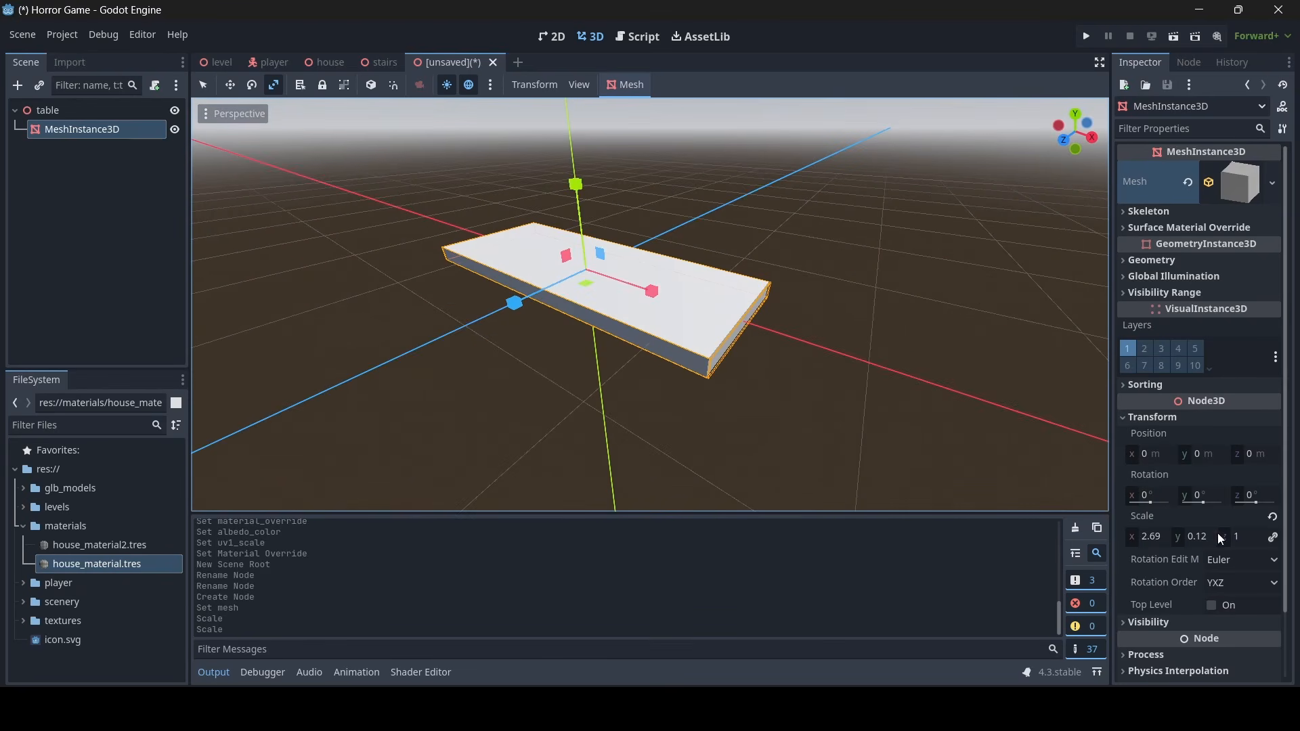
left_click(1273, 539)
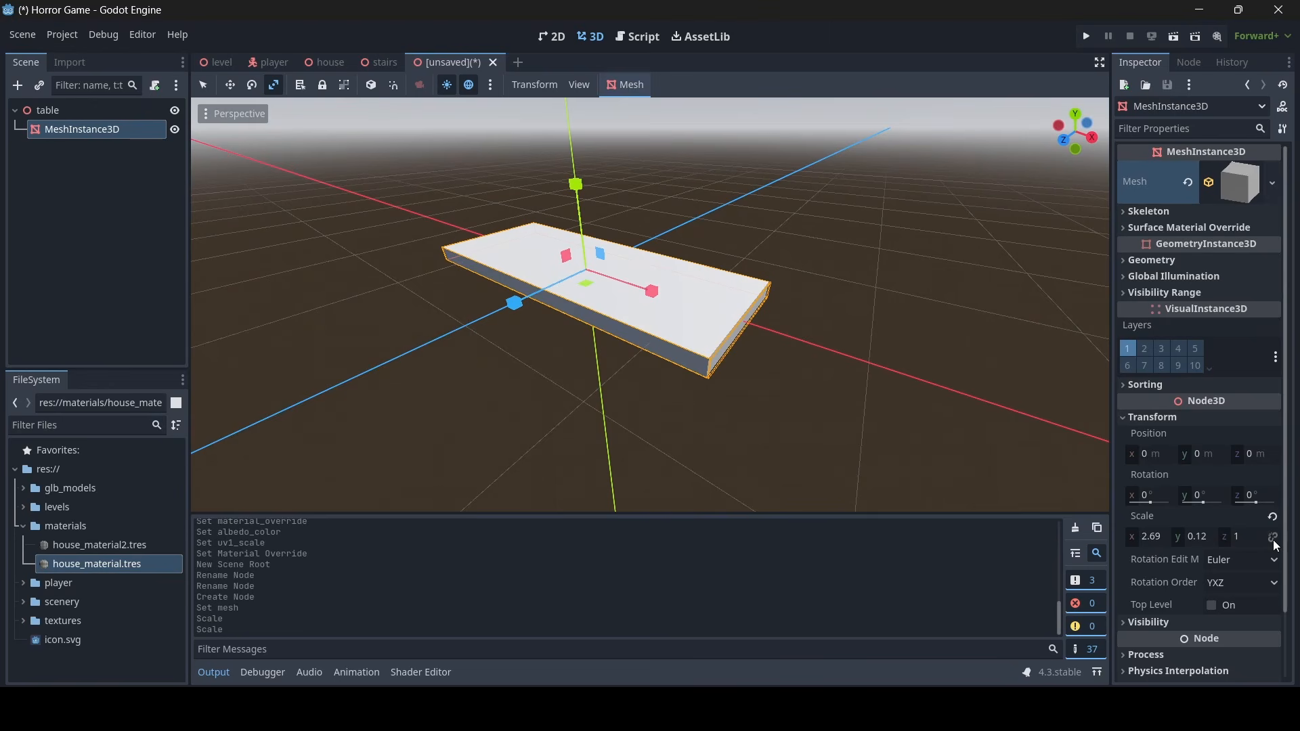
left_click(1273, 539)
left_click(1274, 541)
left_click(1193, 536)
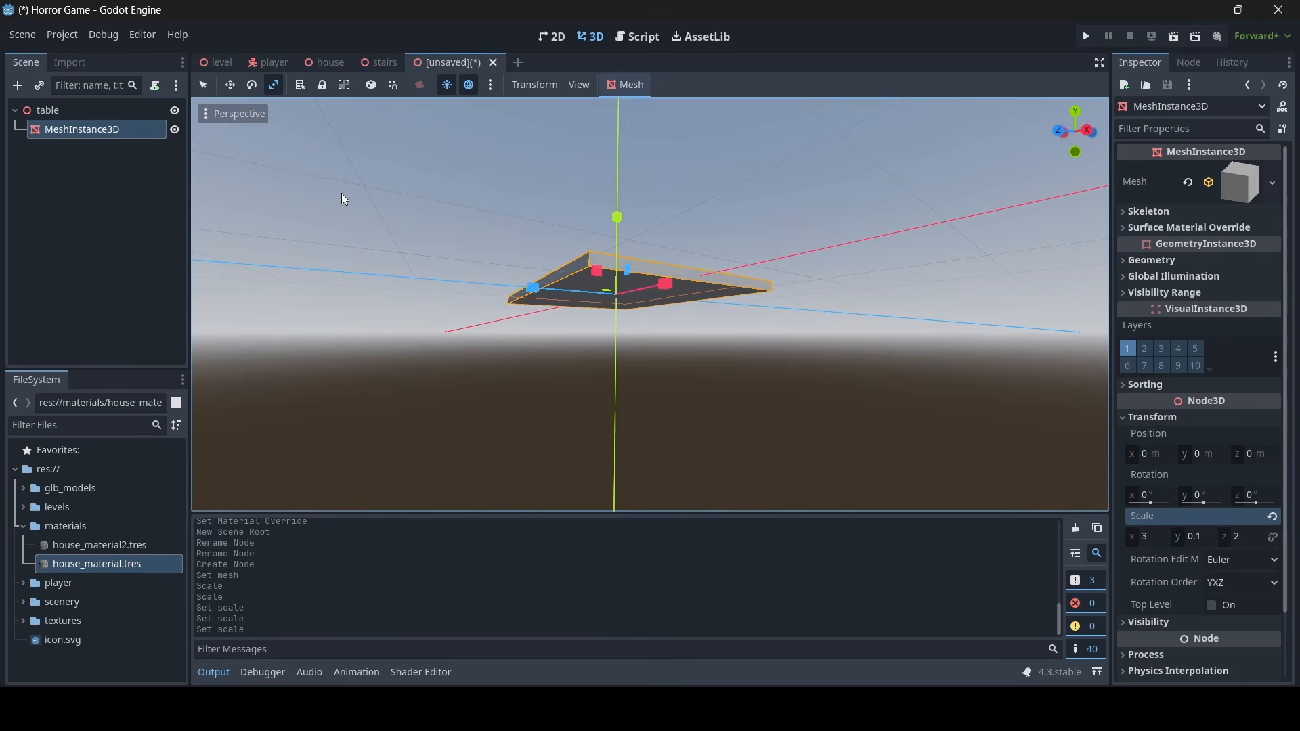
Duplicate the tabletop mesh within the table scene as the basis for a leg
left_click(94, 141)
left_click(95, 133)
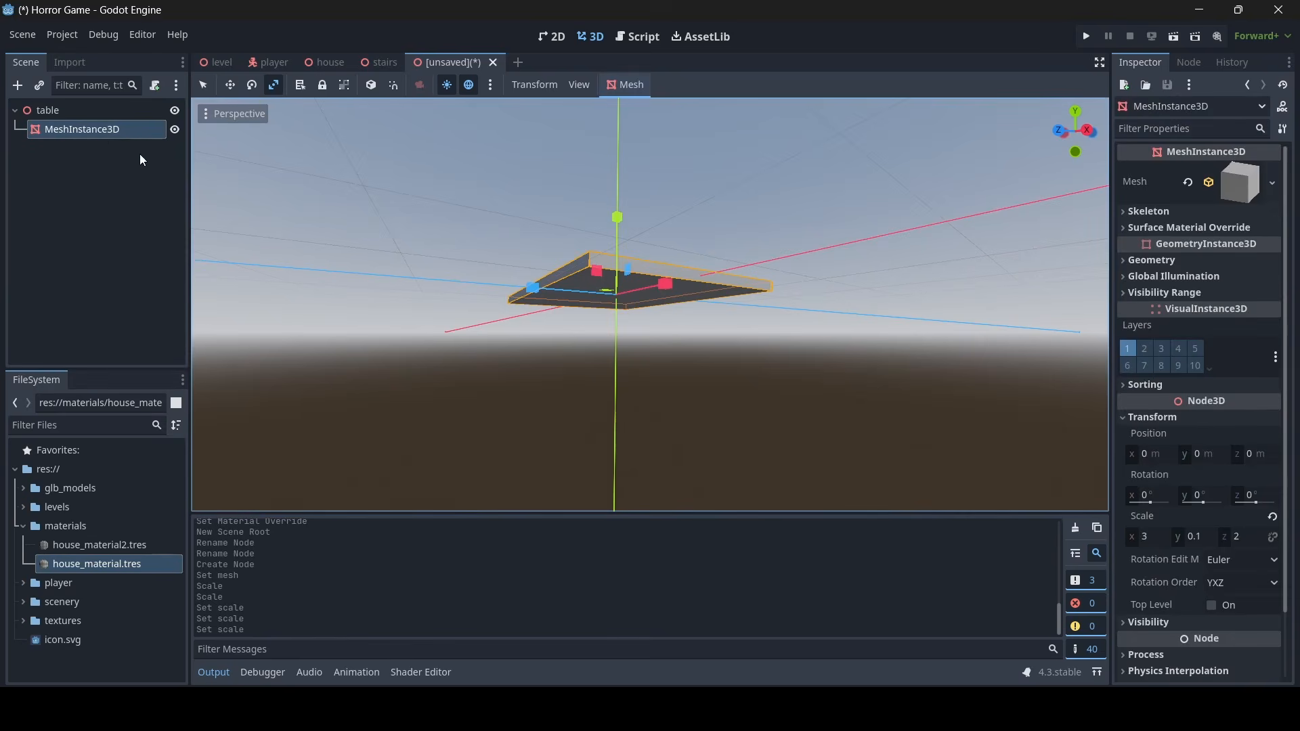
key("ctrl+d")
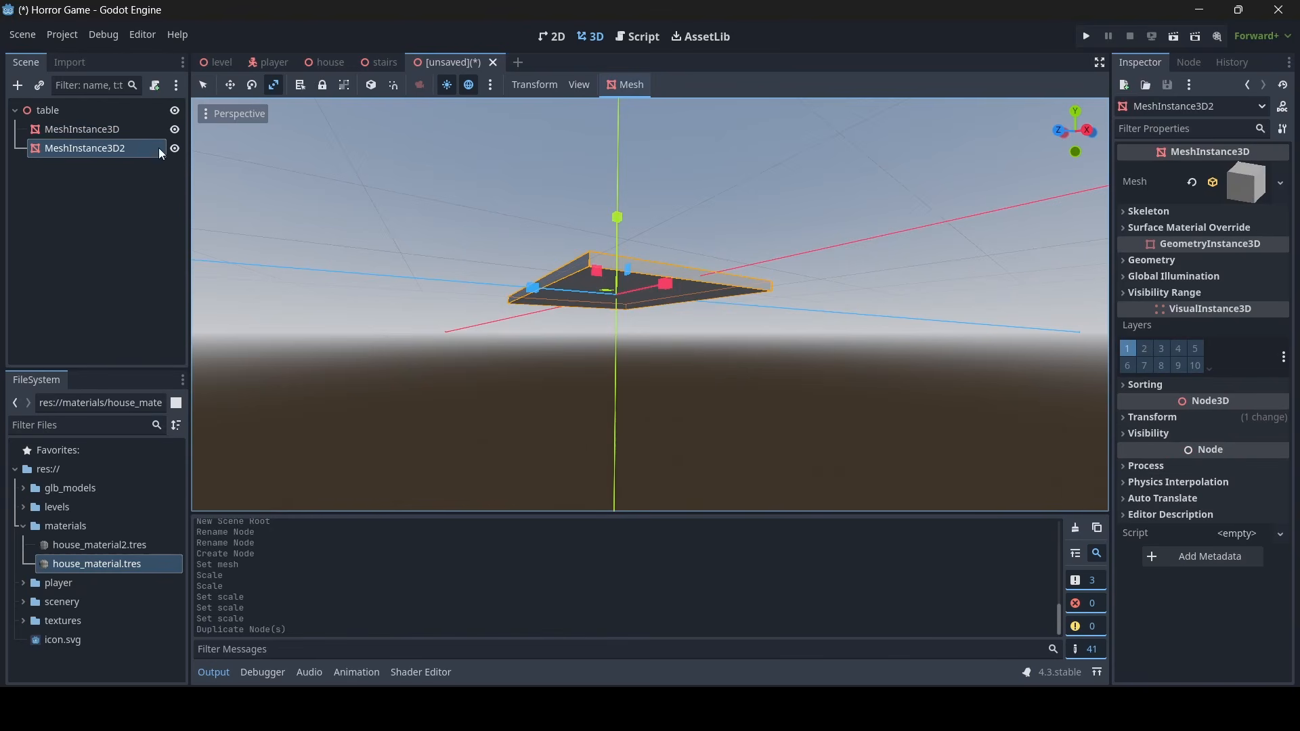
right_click_drag(650, 305, 704, 315)
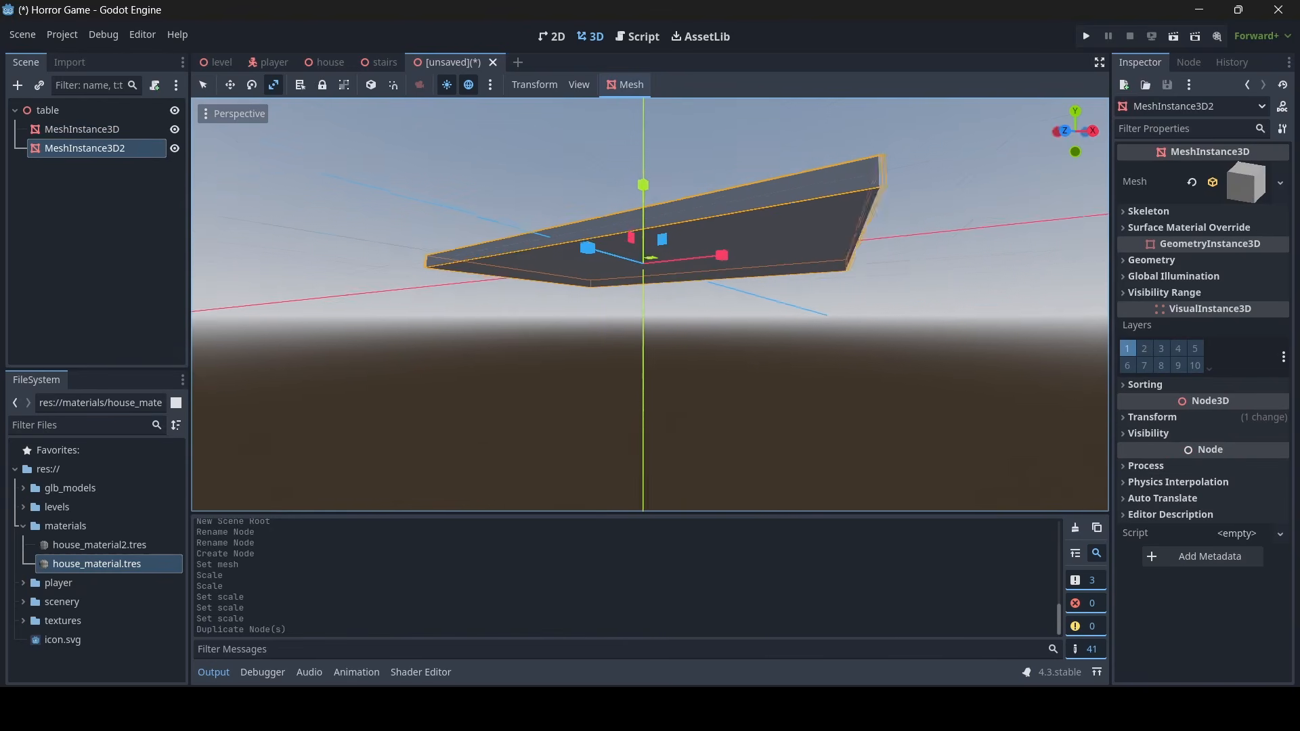
Shape the duplicated mesh into a table leg by setting its scale to X 0.1, Y 1, Z 0.1
left_click(1197, 417)
left_click(1160, 537)
type("0.1")
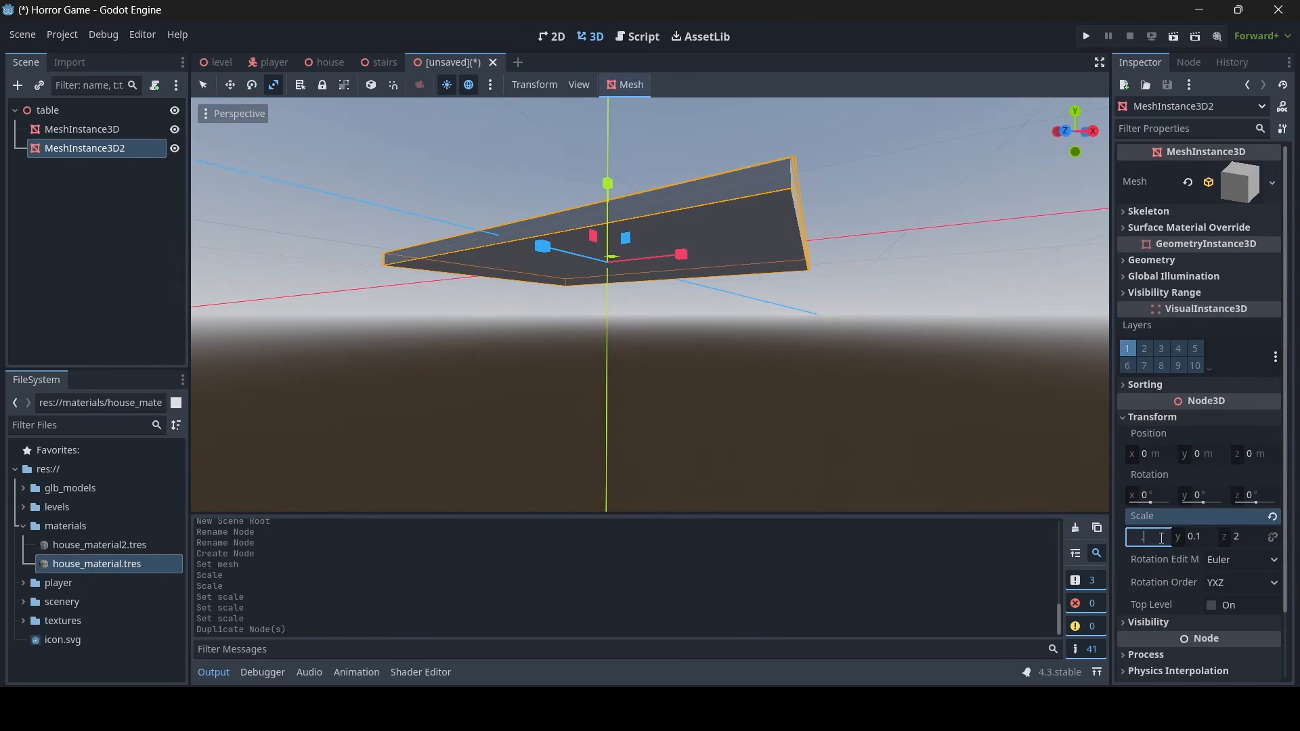
key("Return")
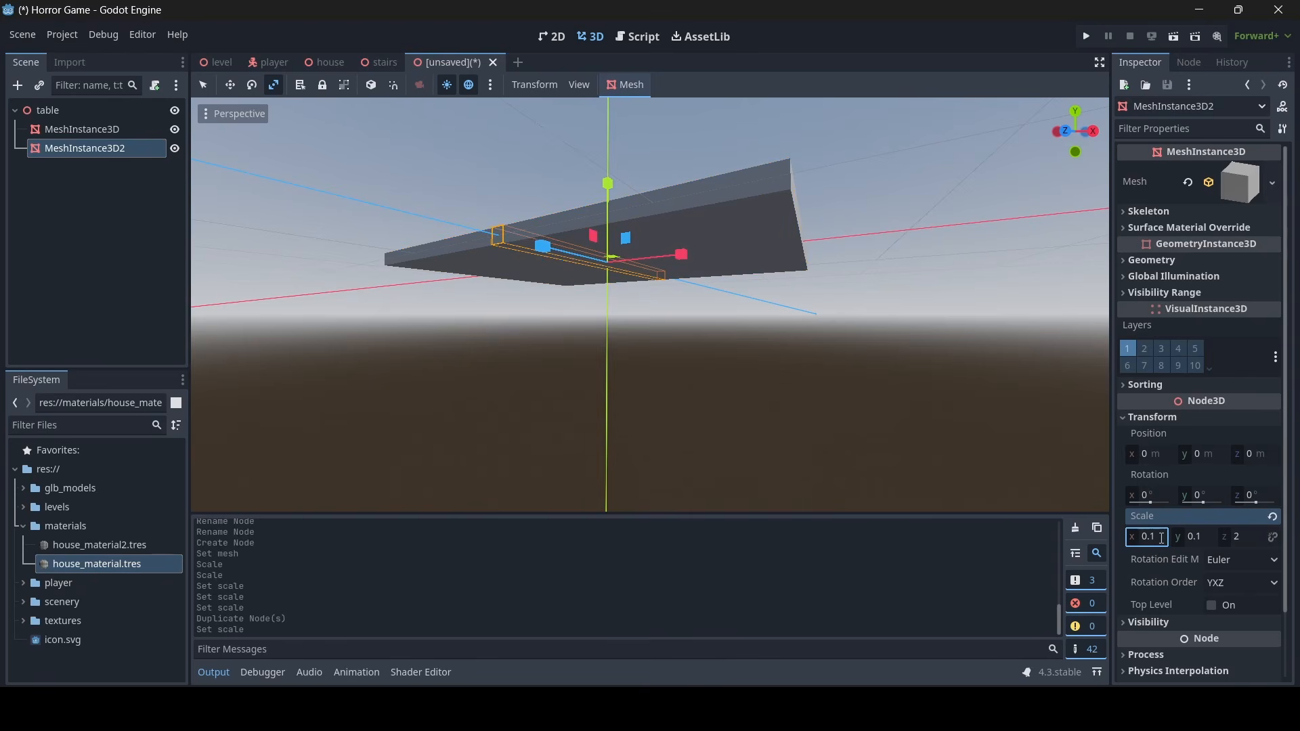
left_click(1253, 537)
type("0.1")
key("Return")
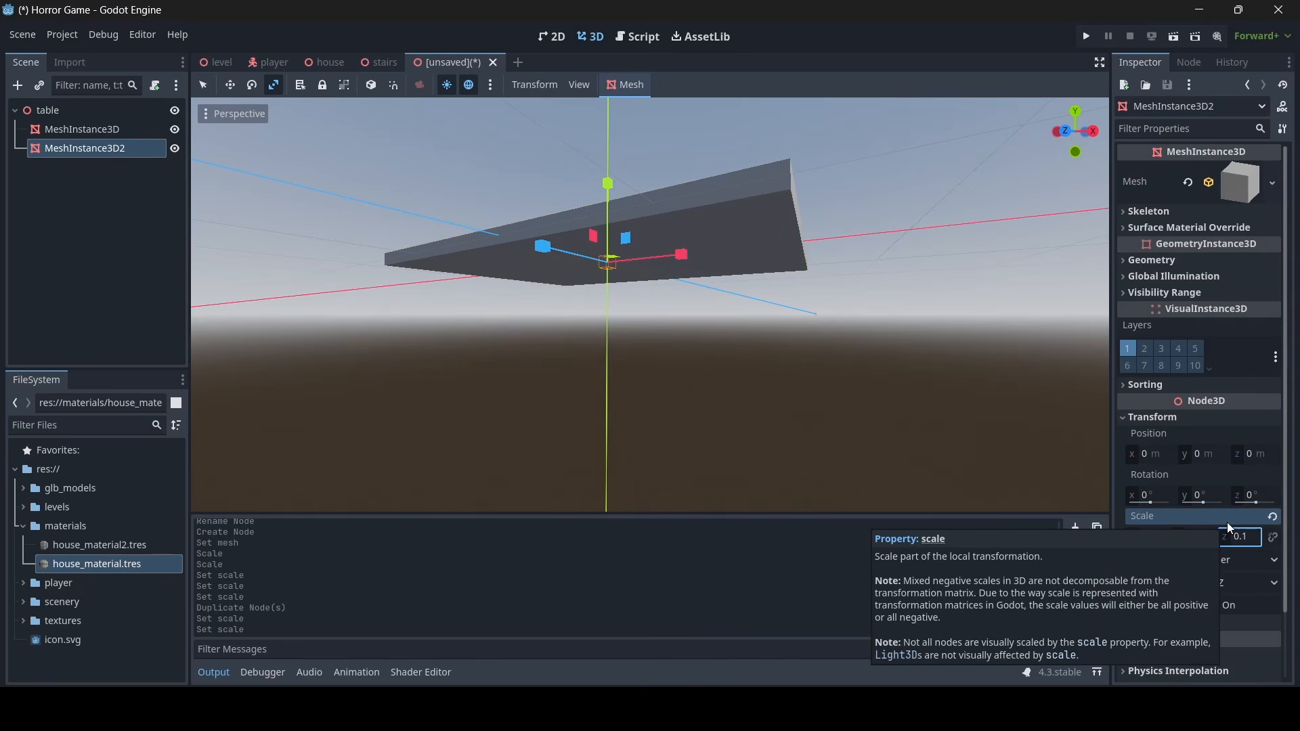
left_click(1203, 537)
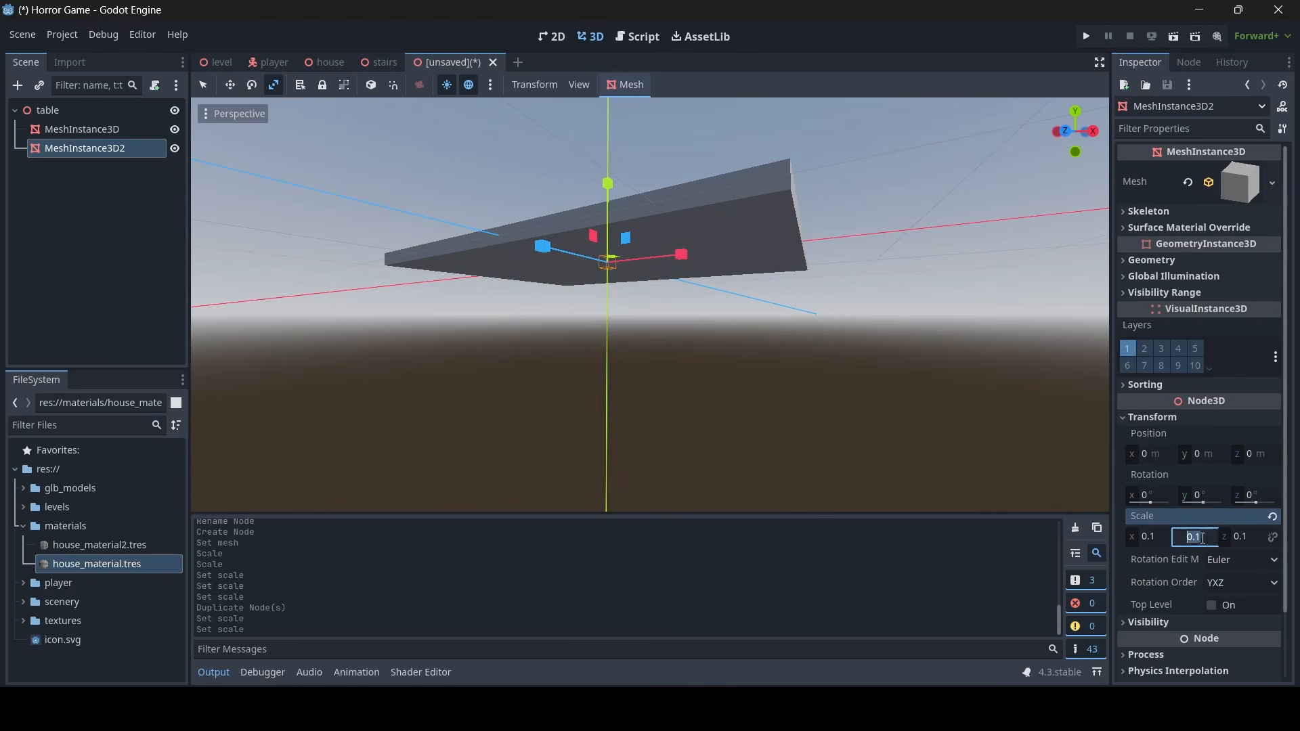
type("1")
key("Return")
Move the leg beneath a tabletop corner at X -1.349, Y -0.538, Z 0.8 and duplicate it
left_click(203, 84)
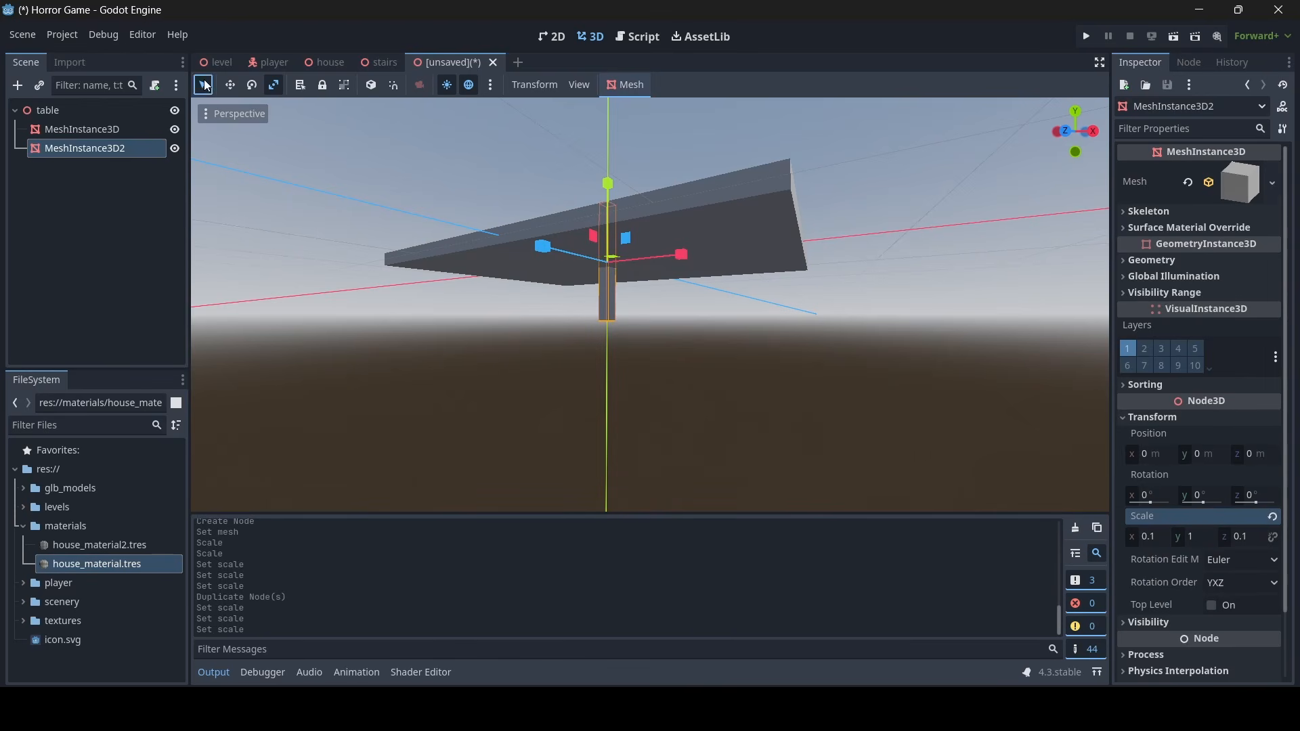
right_click_drag(603, 185, 603, 167)
key("w")
left_click_drag(595, 218, 594, 285)
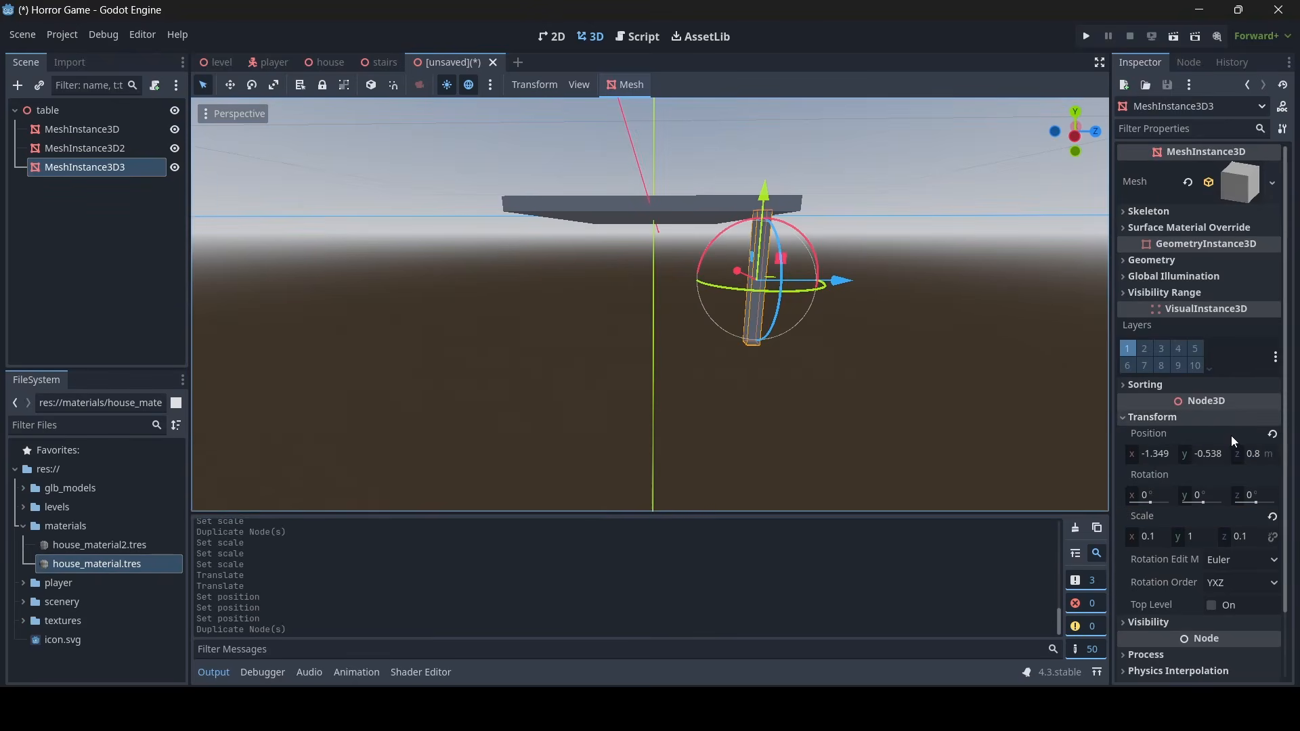
Place the duplicated leg at the opposite corner of the same end by setting its Z position to -0.8
left_click(1248, 453)
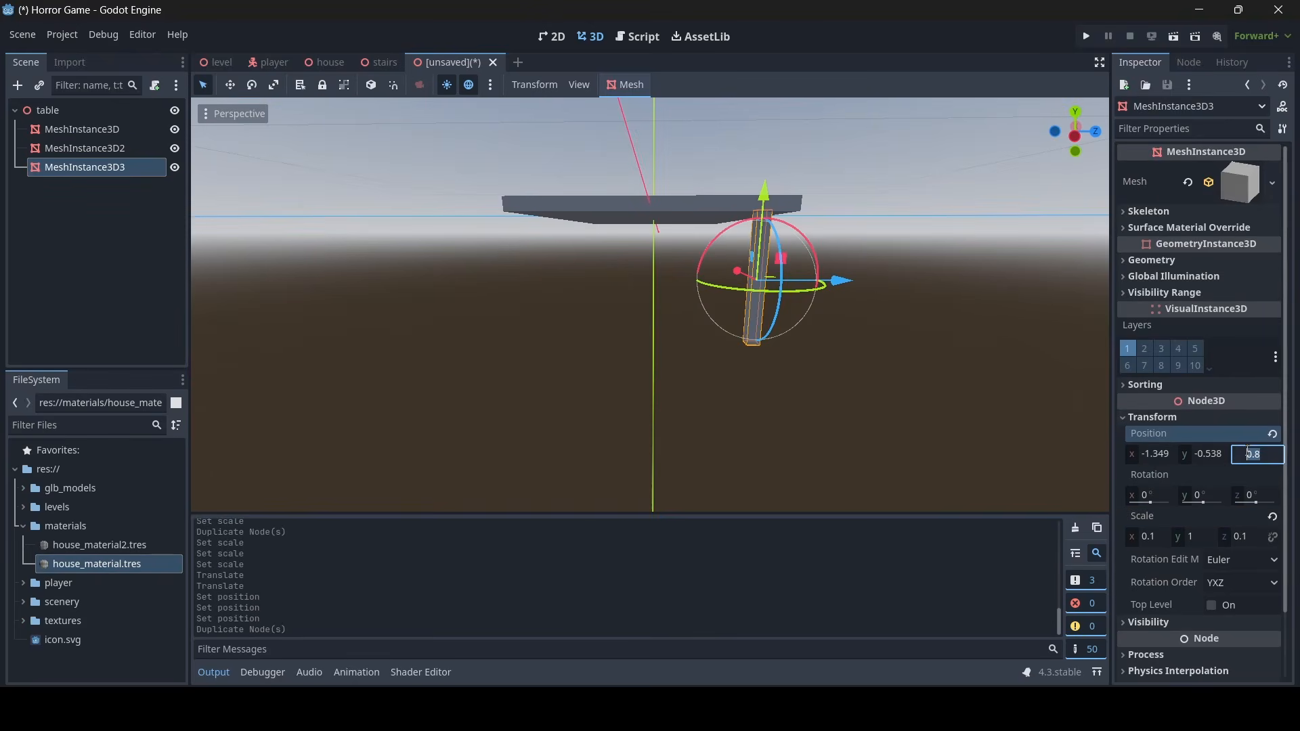
left_click(1246, 453)
type("-")
key("Return")
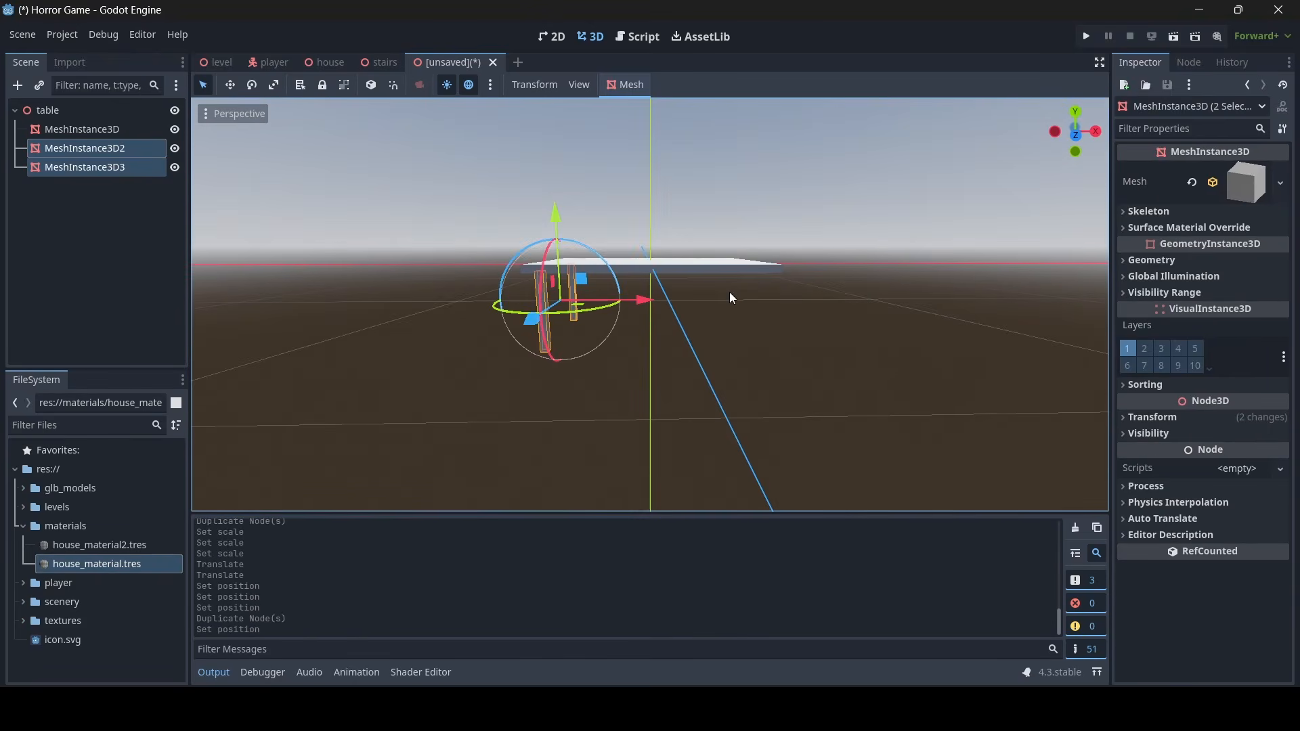
Duplicate both legs and set the copies' X position to 1.349 at the table's other end, then select the tabletop
key("ctrl+d")
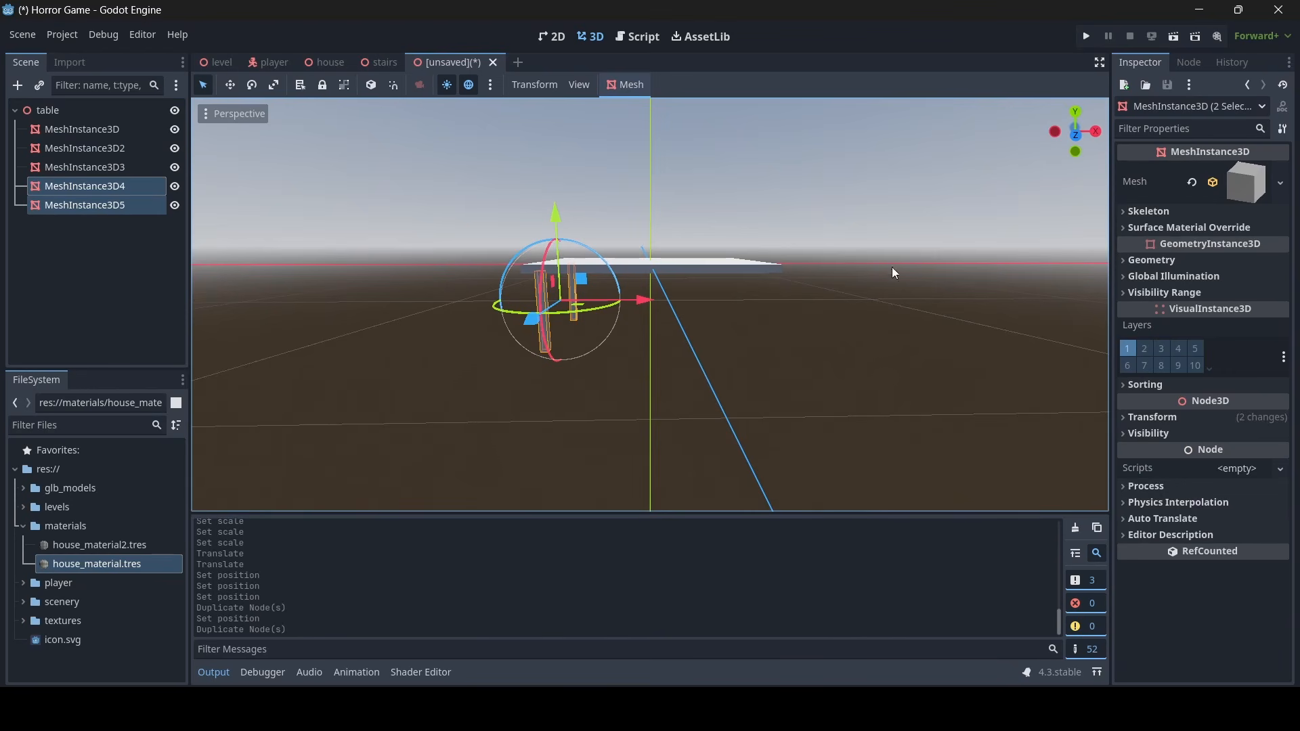
left_click(1181, 417)
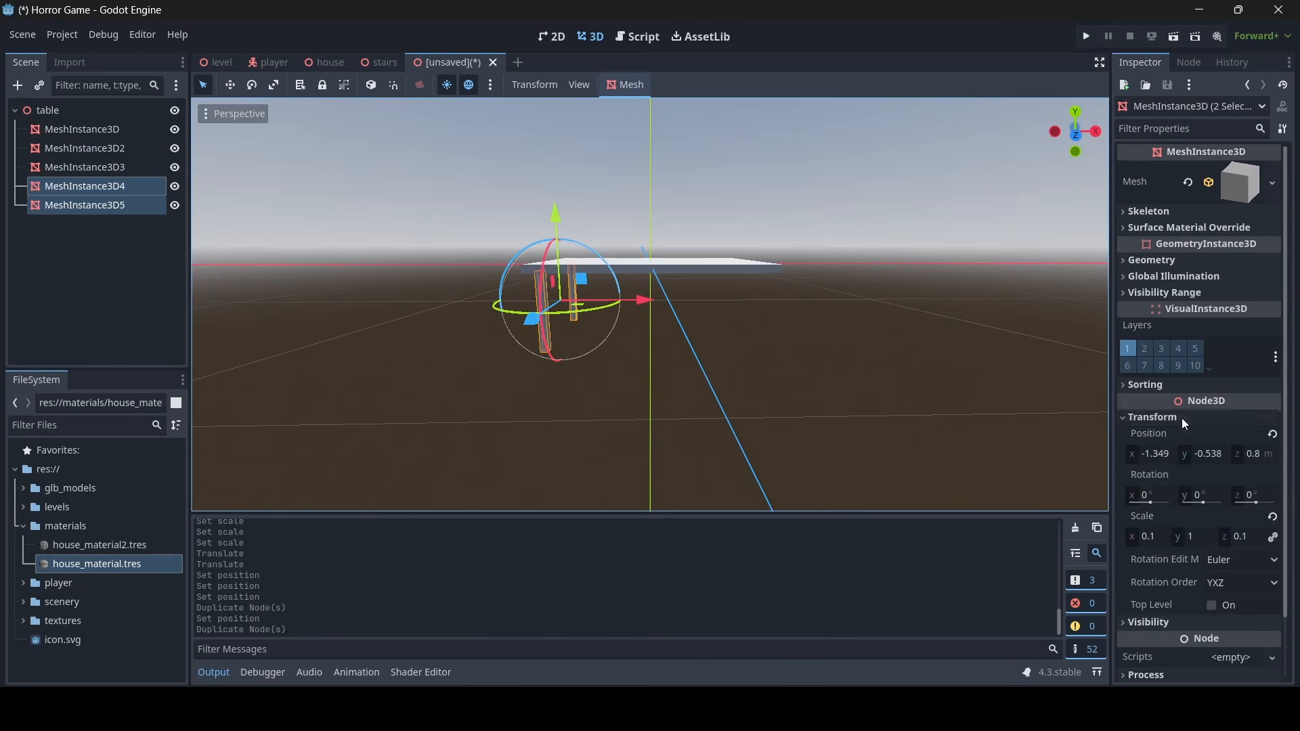
left_click(1143, 454)
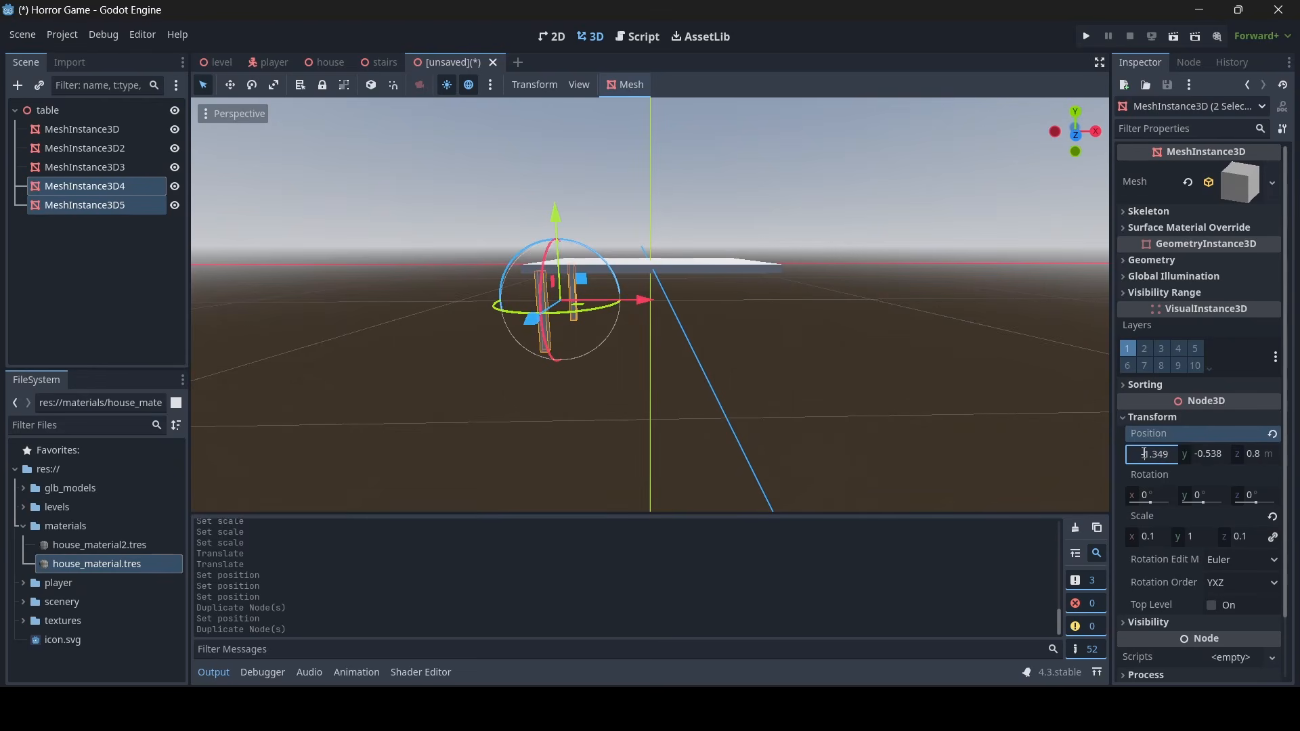
key("BackSpace")
key("Return")
left_click(677, 264)
right_click_drag(677, 265, 650, 305)
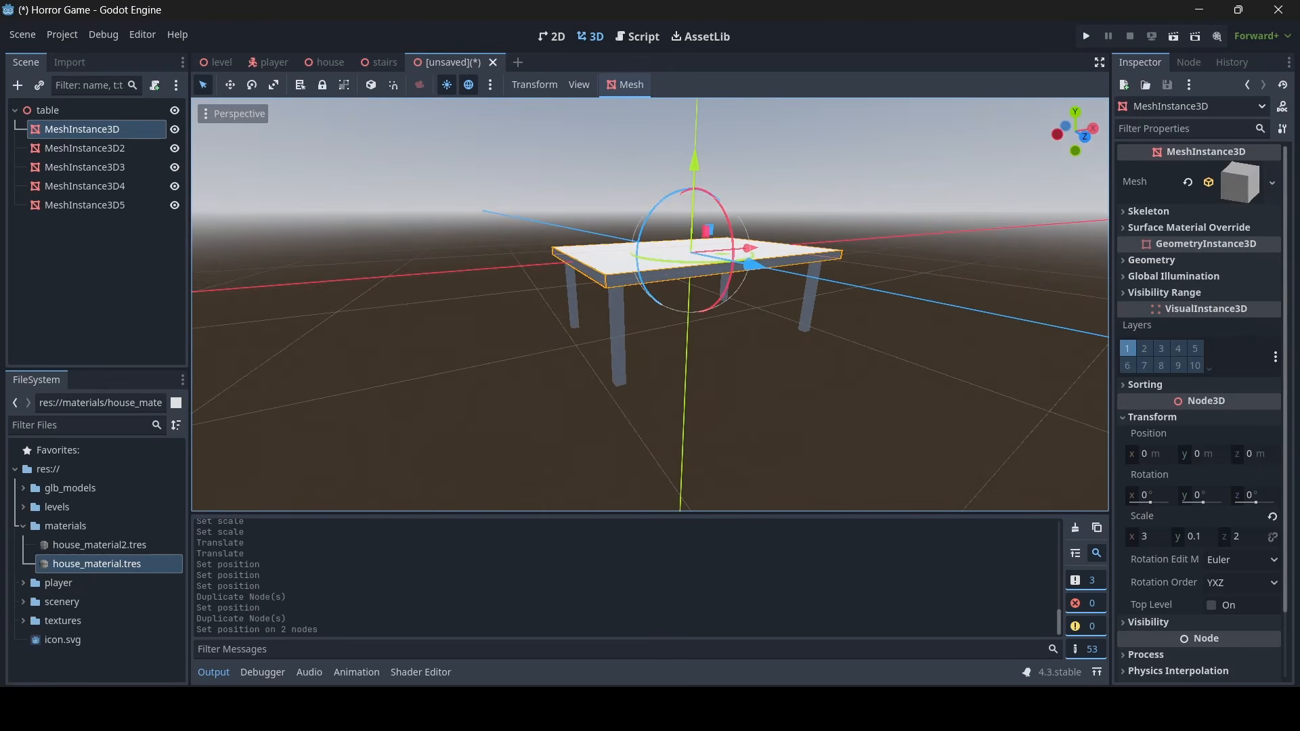
left_click(54, 526)
right_click(67, 529)
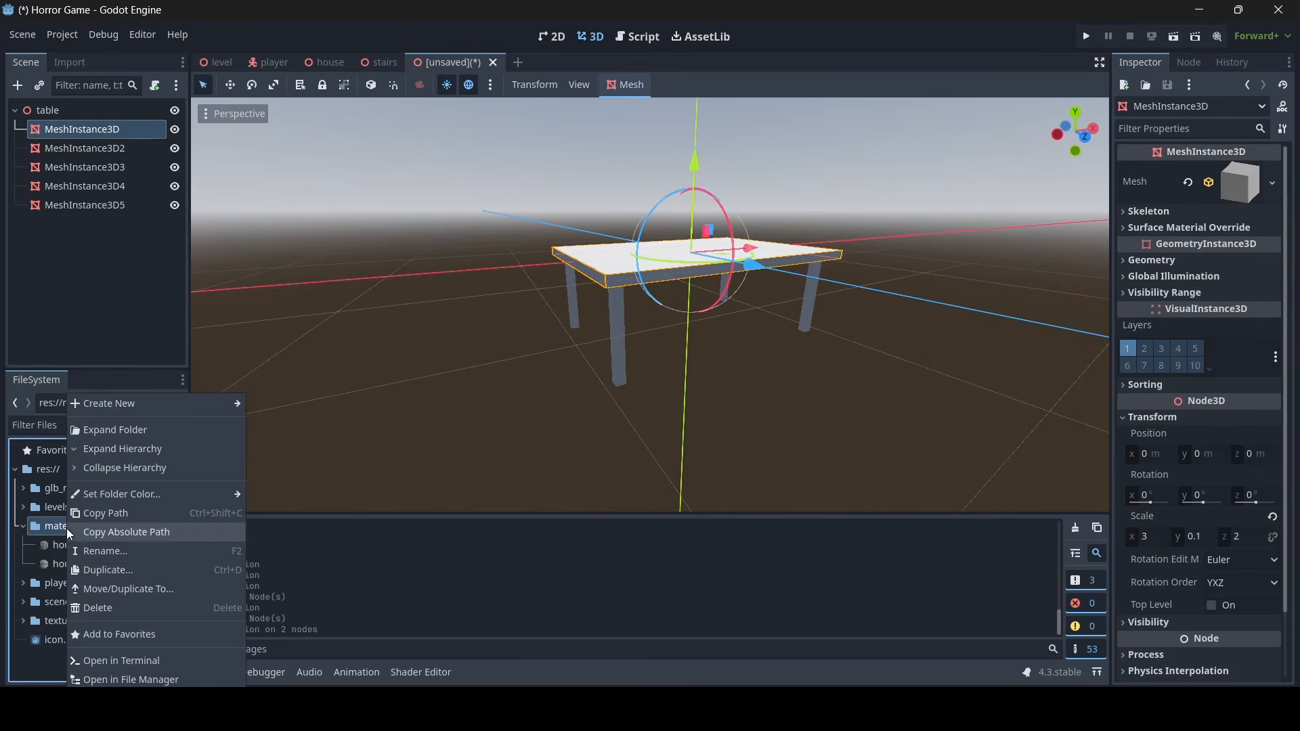
mouse_move(195, 409)
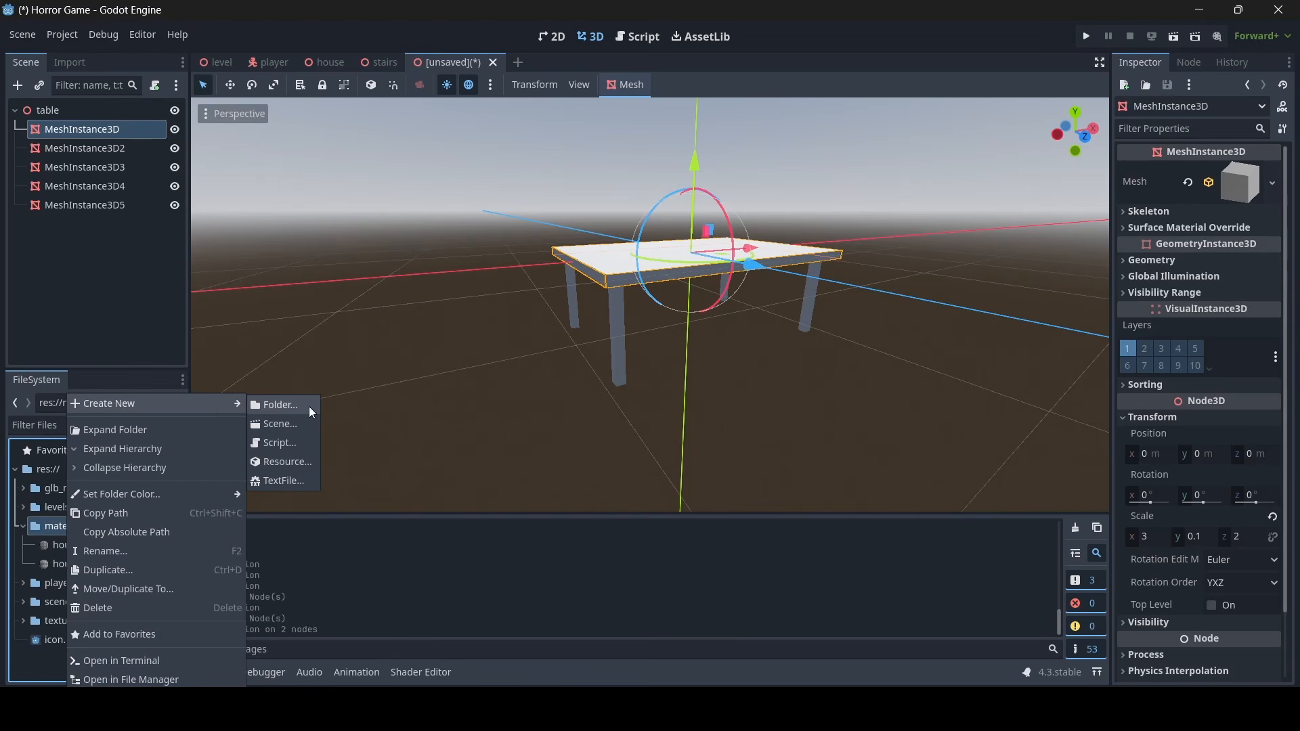
left_click(89, 132)
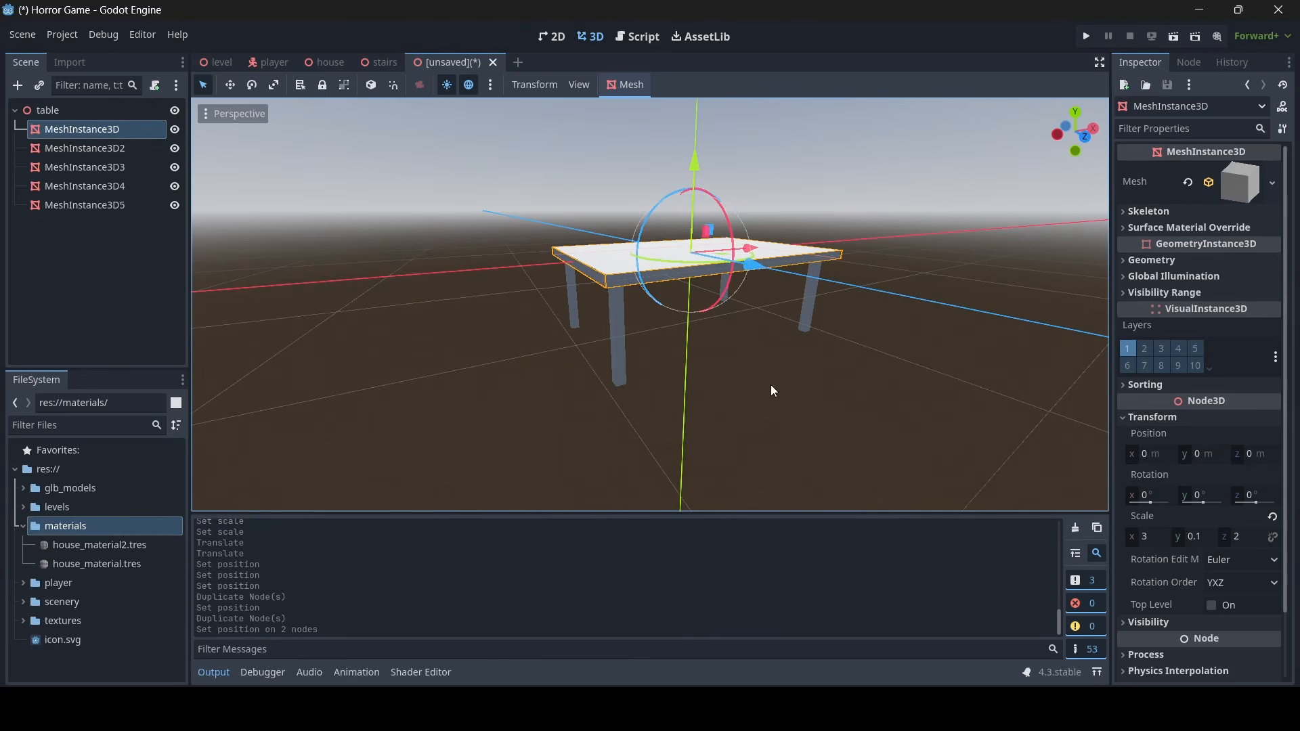
Assign a new StandardMaterial3D as the tabletop's material override and open the material's properties
left_click(1205, 261)
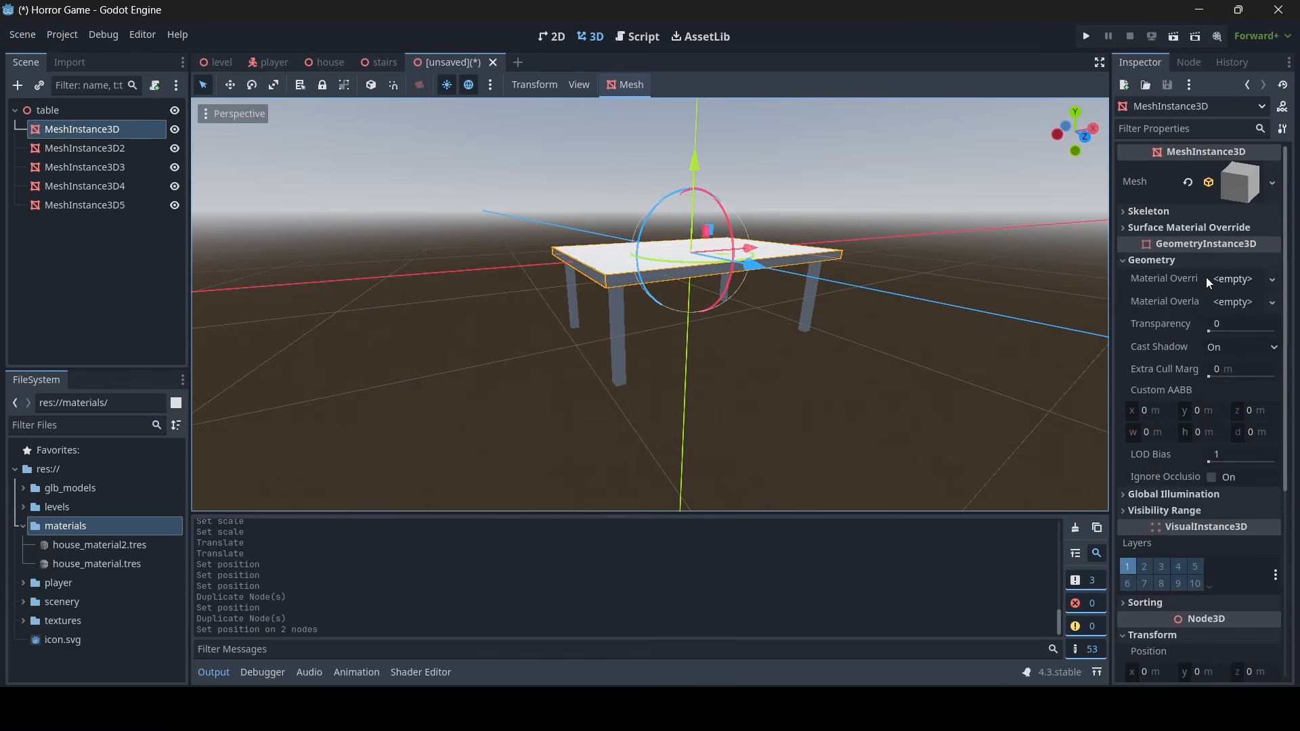
left_click(1238, 277)
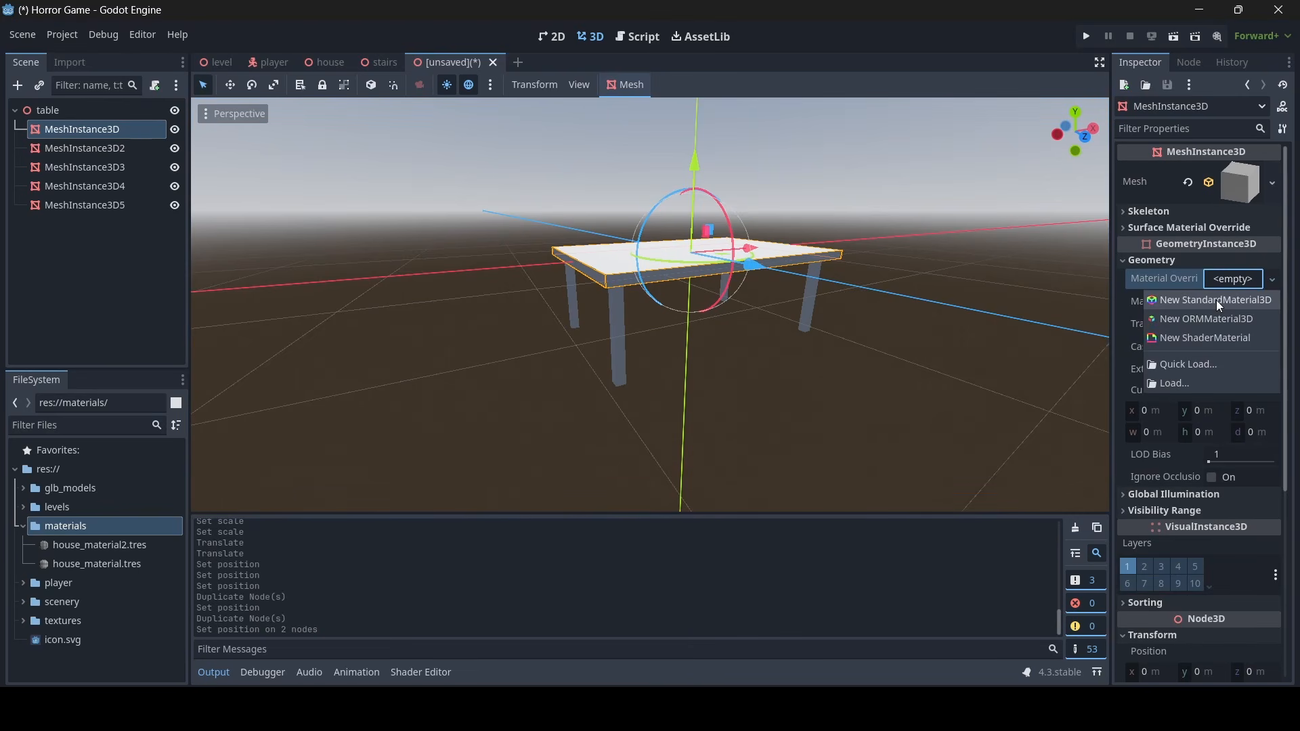
left_click(1218, 302)
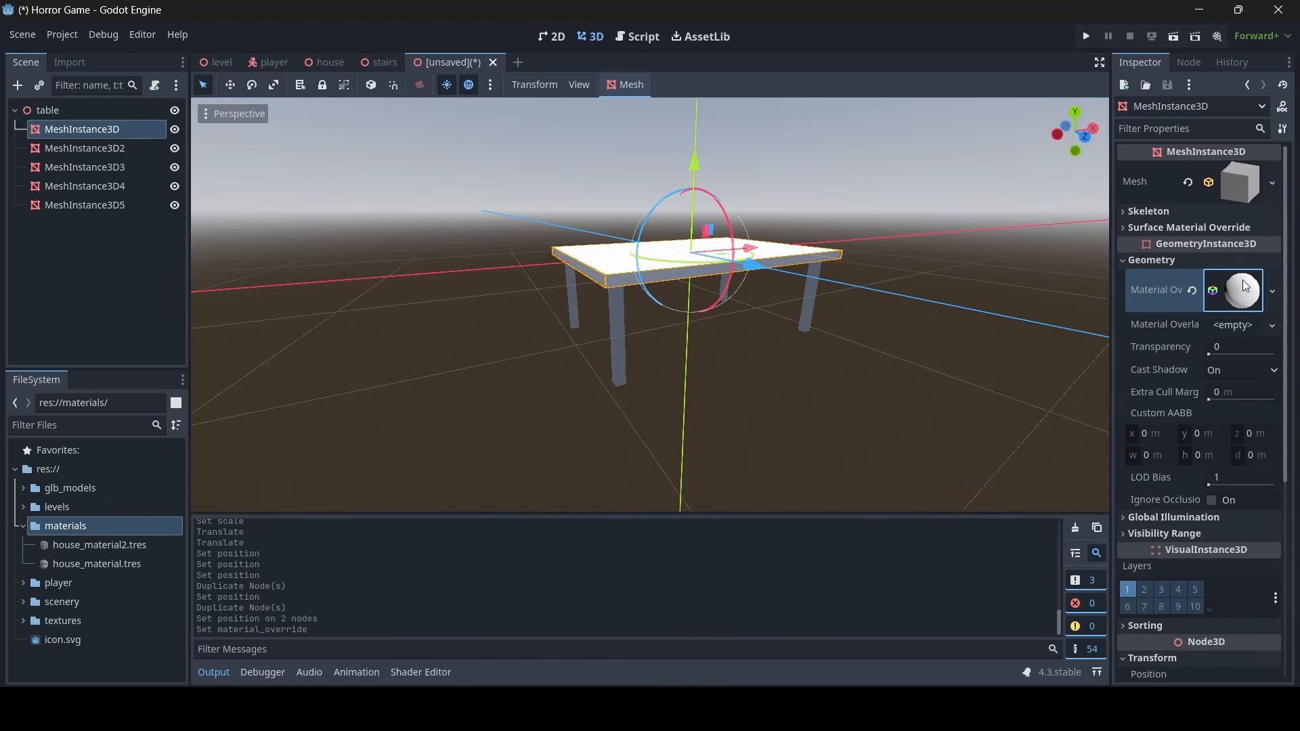
left_click(1241, 283)
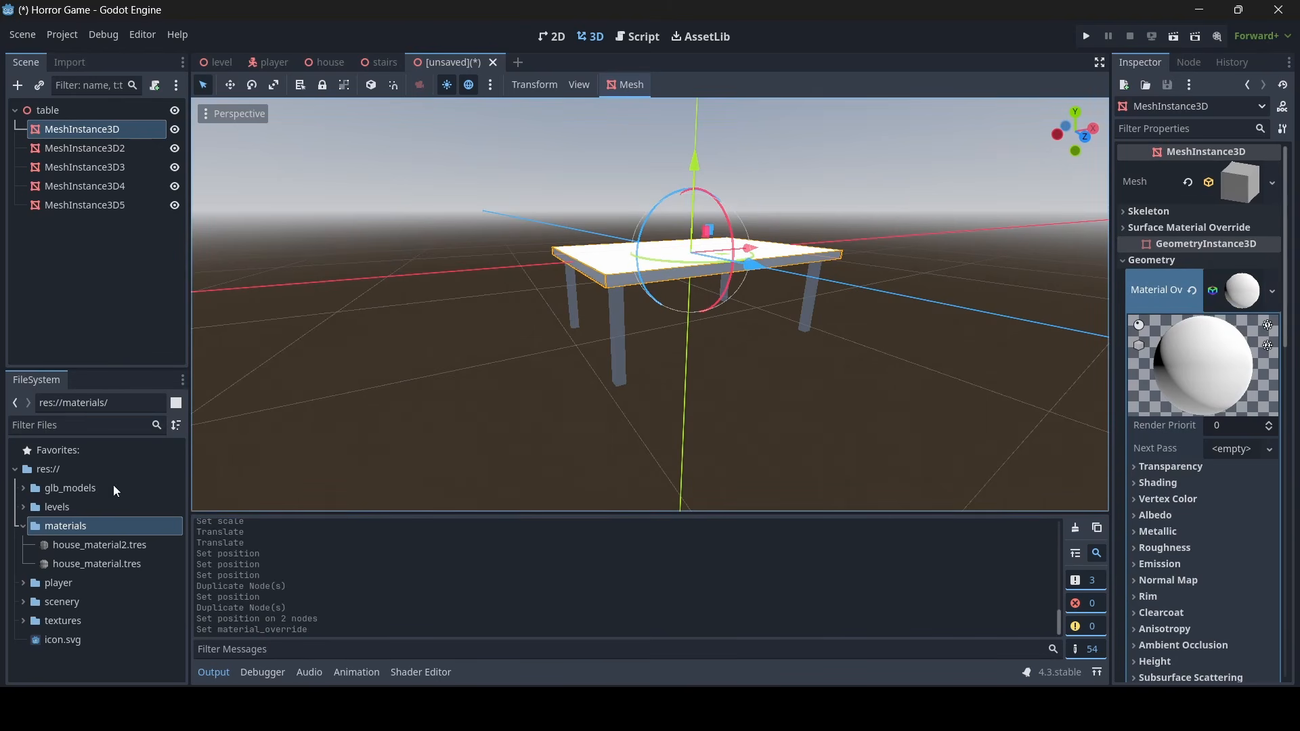
left_click(99, 474)
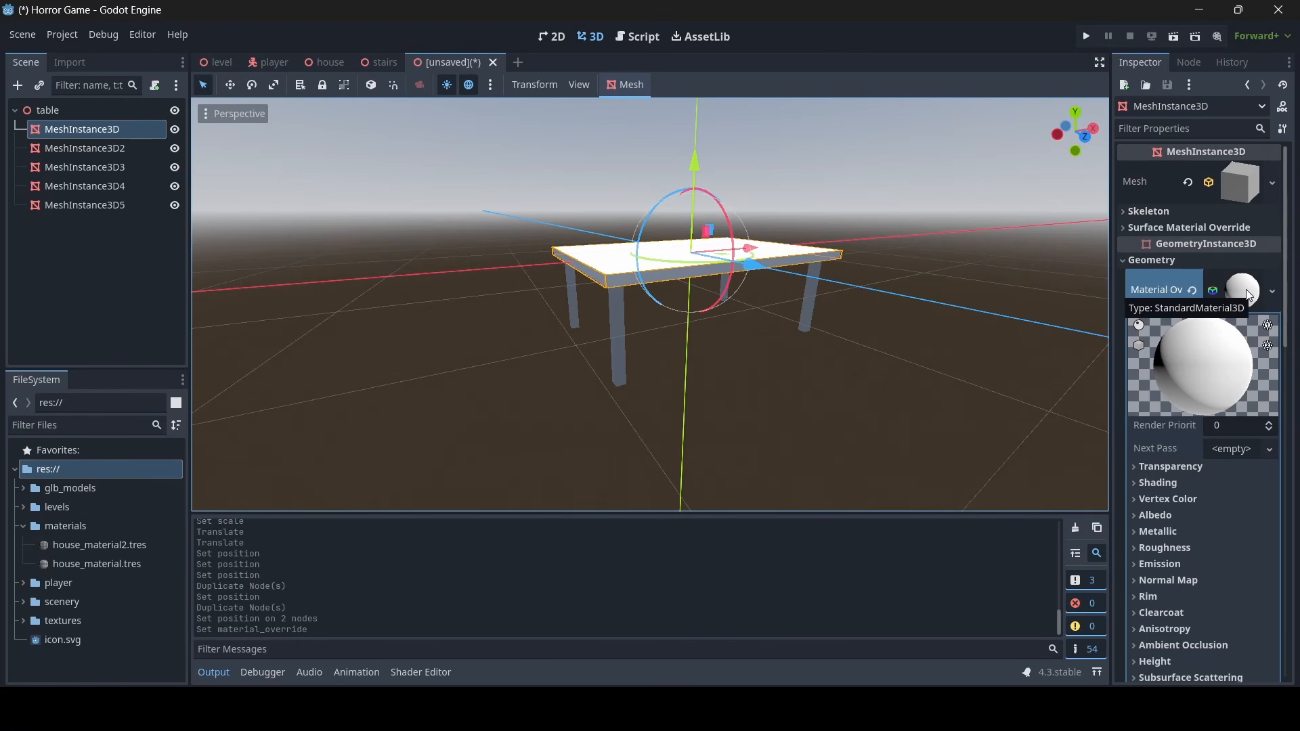
key("e")
right_click_drag(937, 372, 982, 379)
key("w")
key("s")
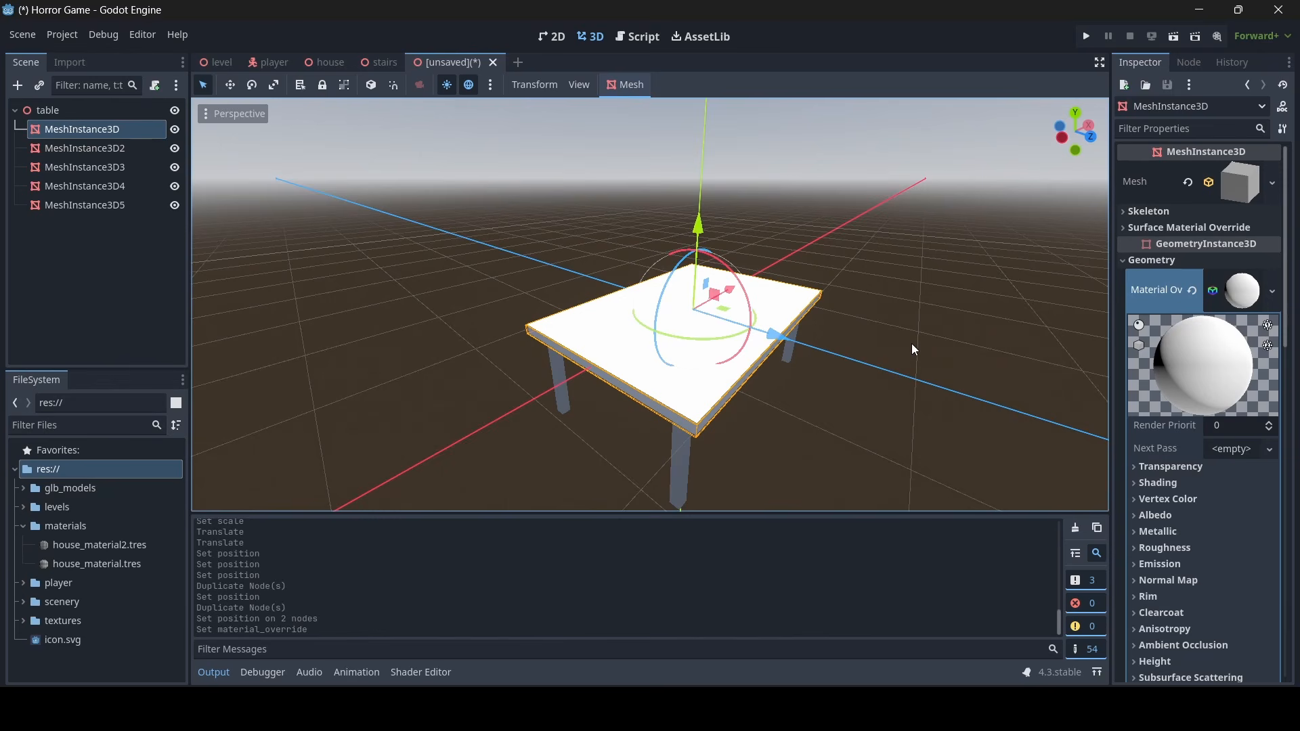
left_click(115, 527)
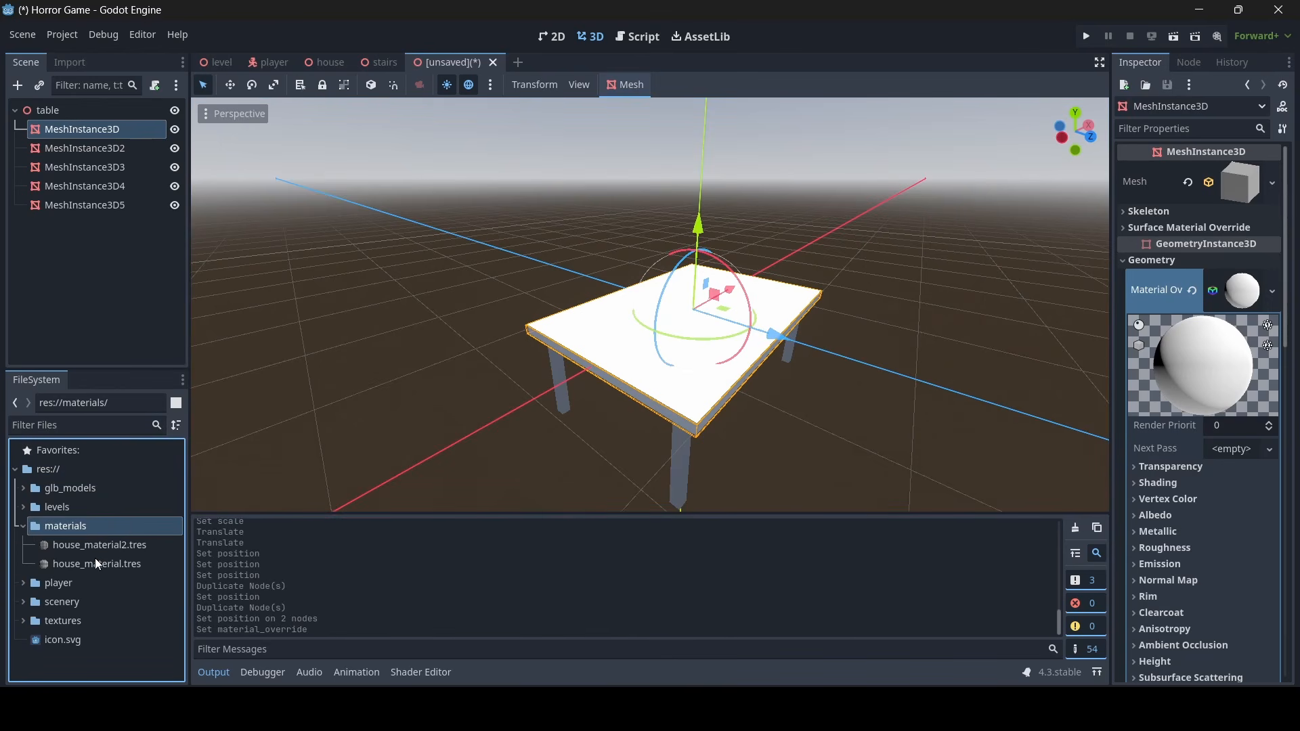
left_click(97, 562)
left_click(112, 545)
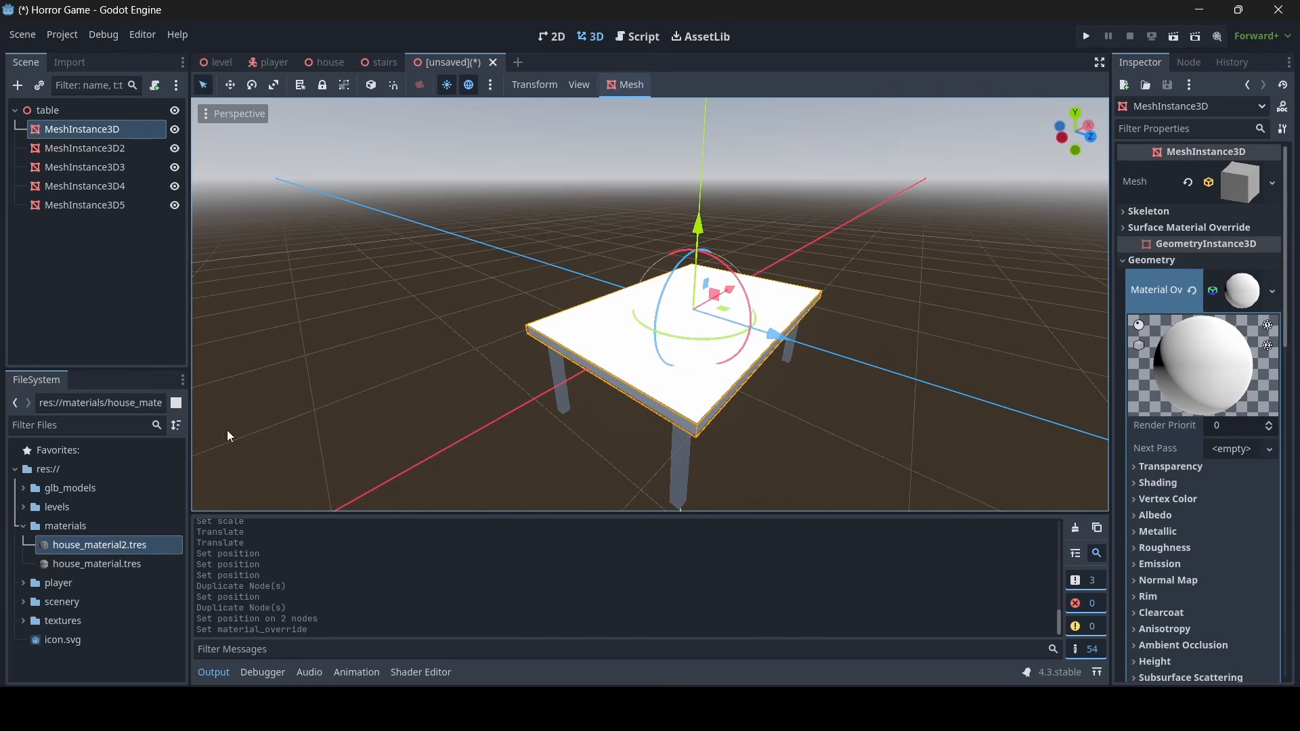
right_click_drag(568, 275, 594, 297)
key("w")
key("d")
key("d")
key("s")
key("w")
key("s")
key("a")
key("w")
key("s")
key("d")
key("a")
key("s")
key("d")
key("a")
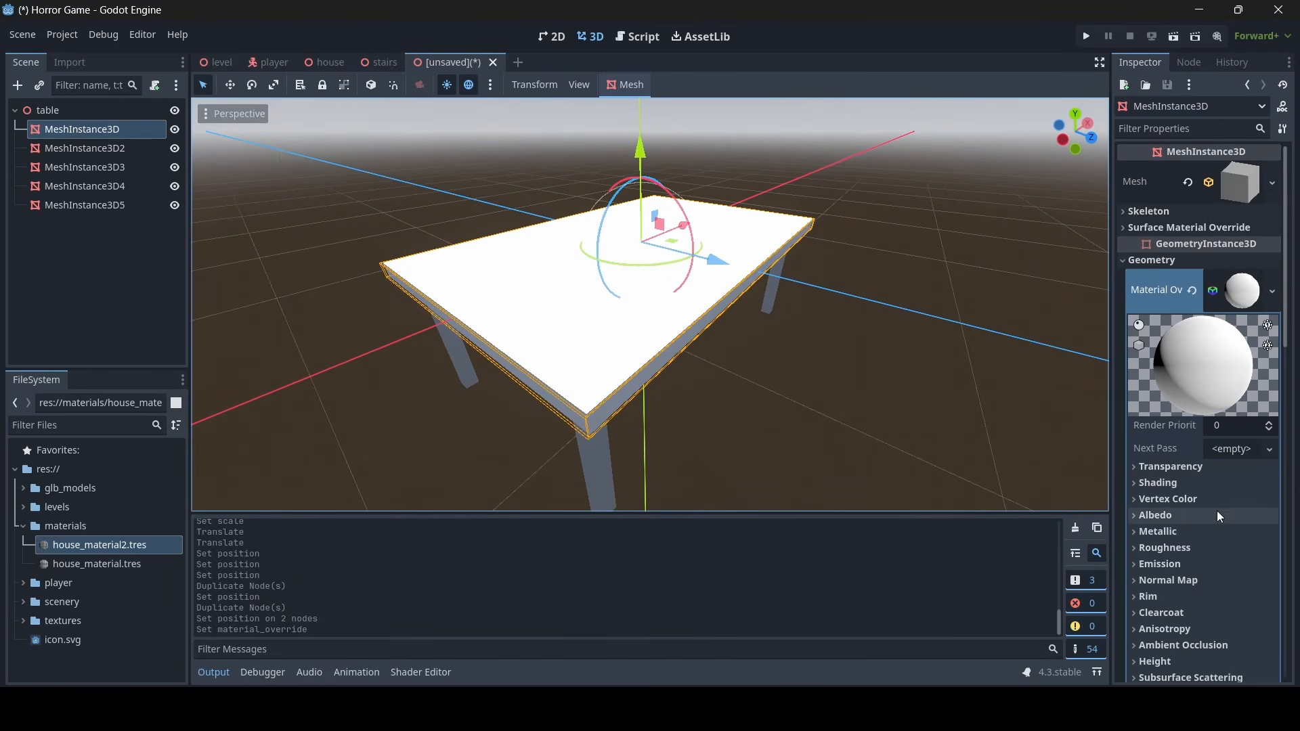
Load textures/wood_tree.jpg as the albedo texture of the tabletop's material override
left_click(1177, 515)
scroll(1185, 511, "down", 3)
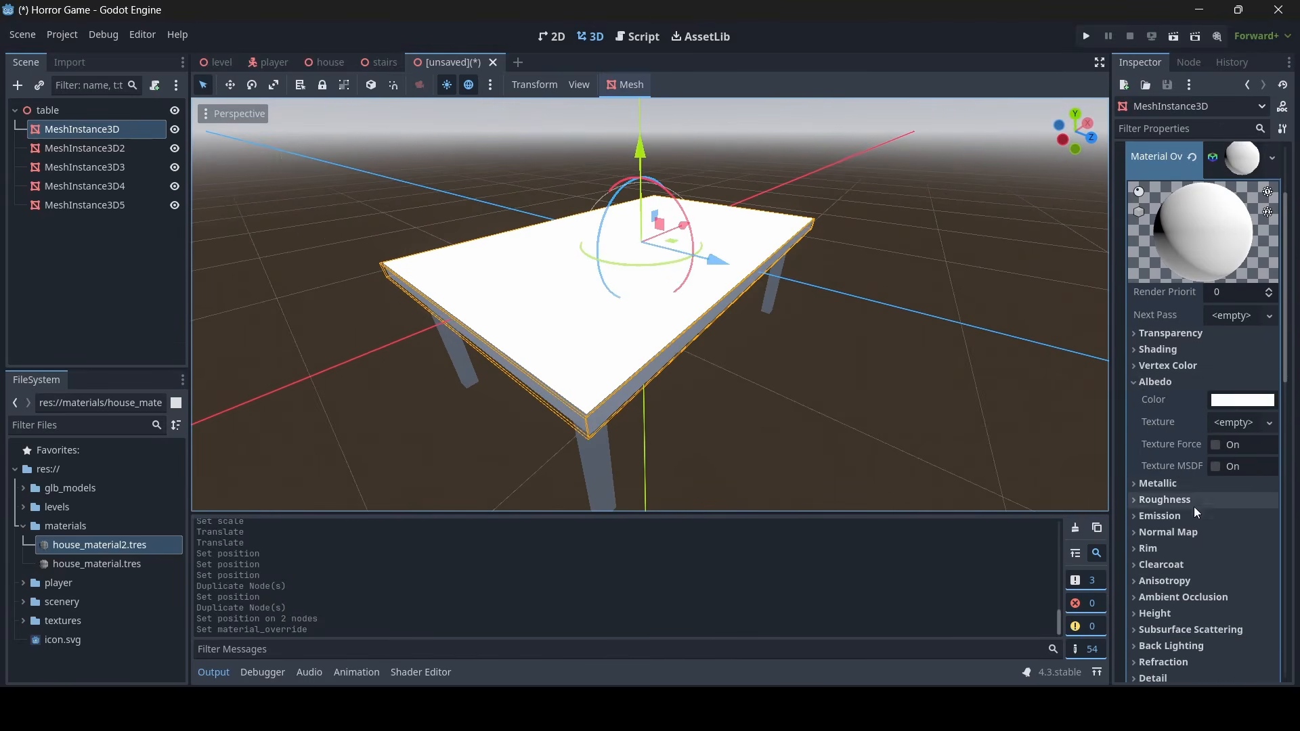
left_click(1240, 420)
left_click(1178, 660)
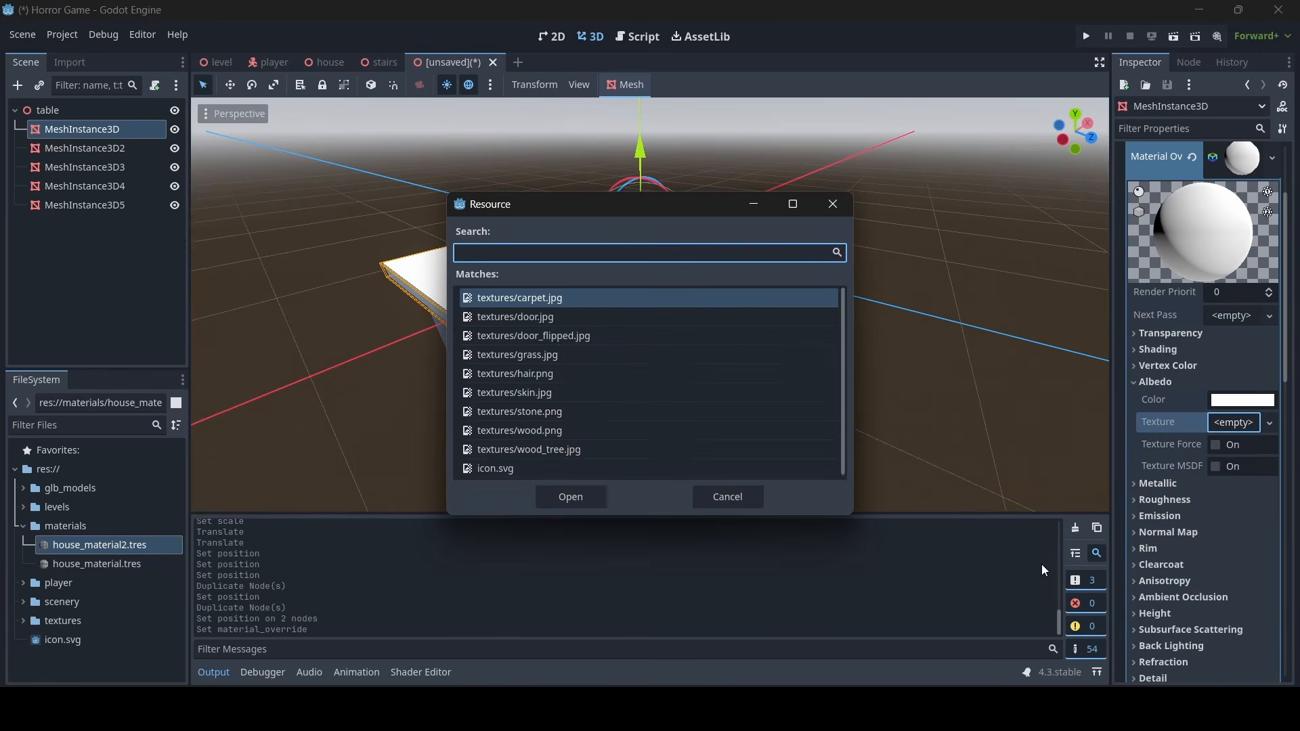
type("woo")
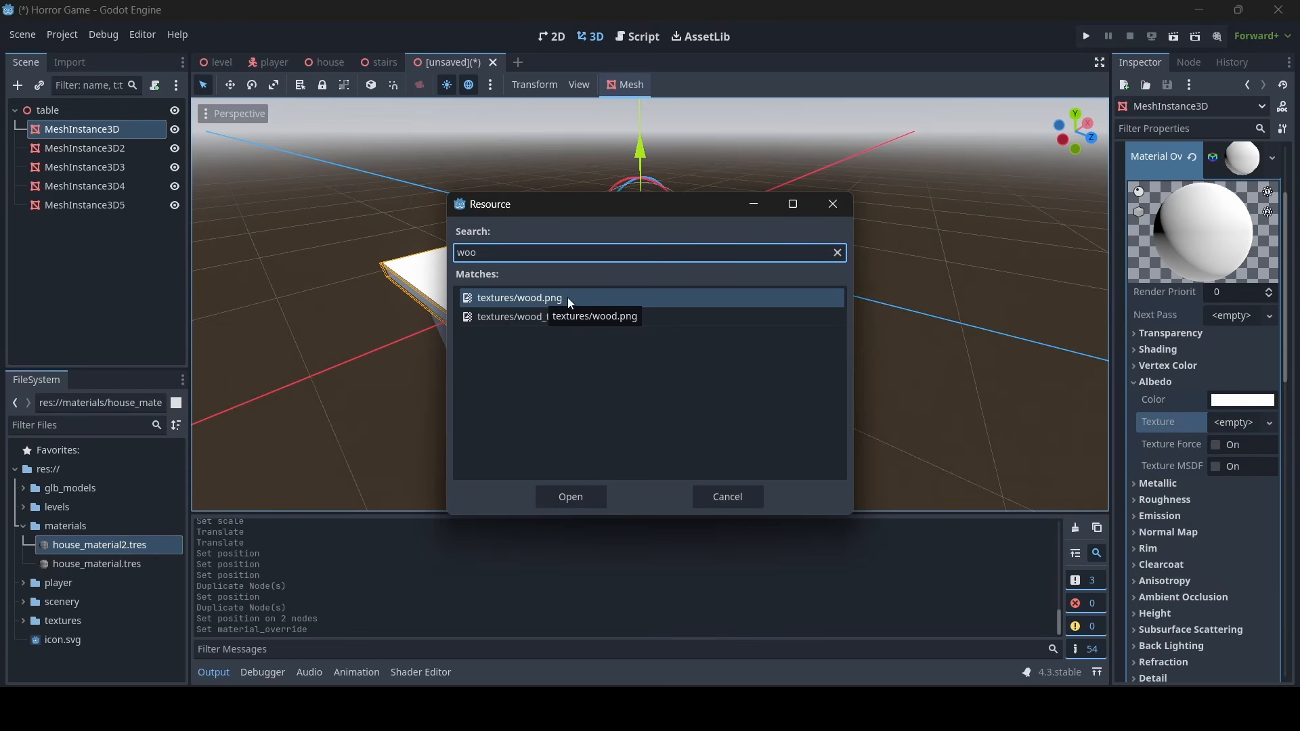
left_click(531, 316)
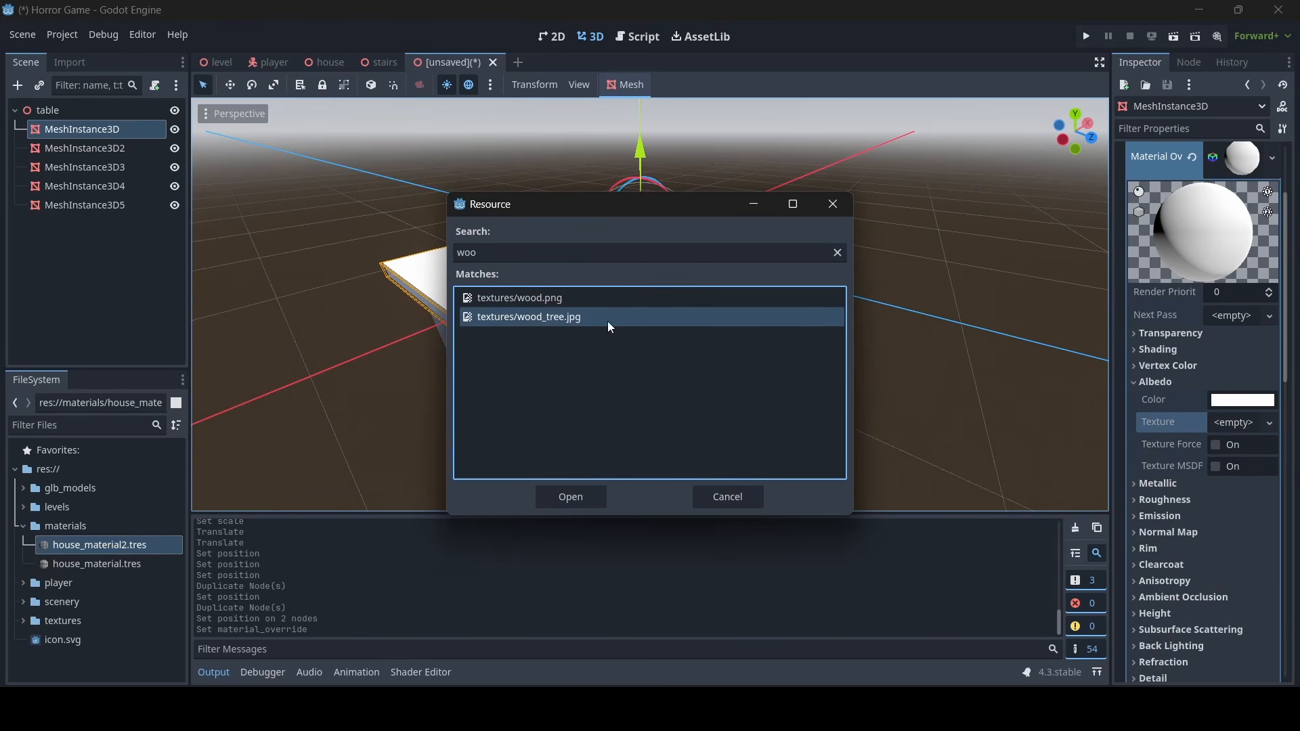
double_click(529, 316)
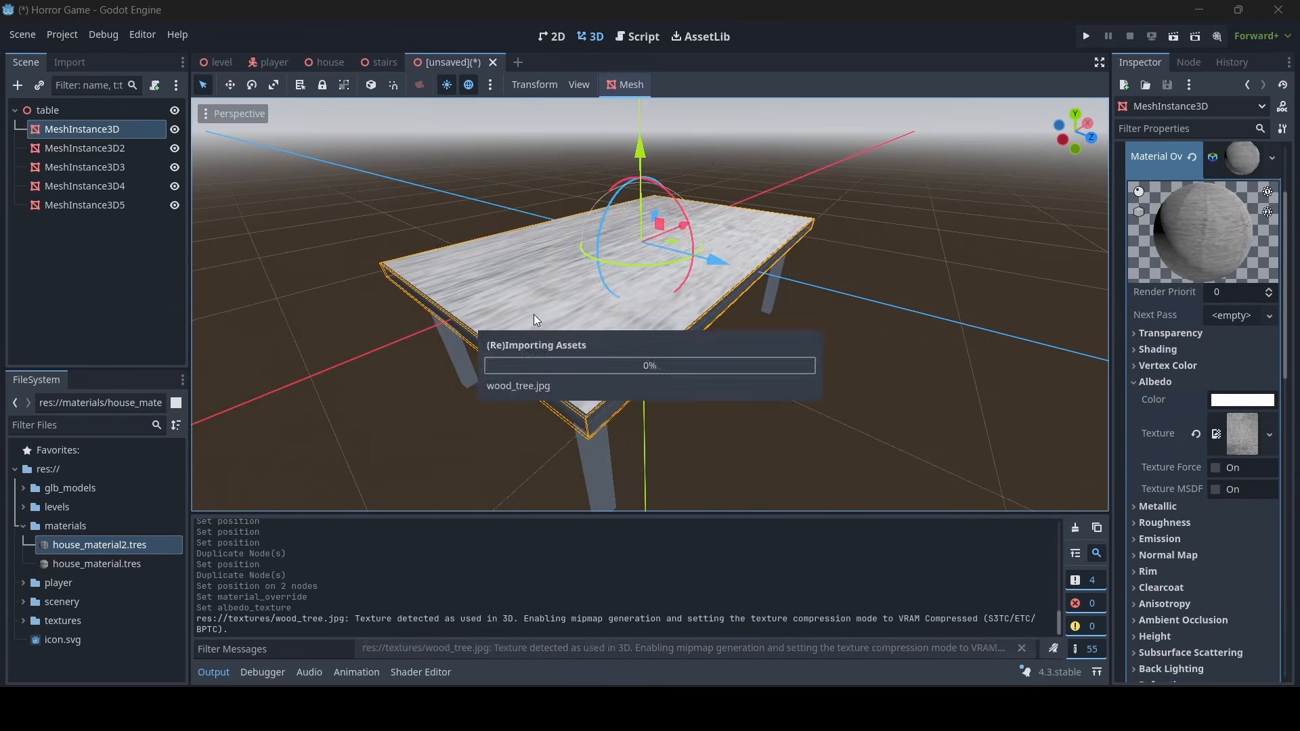
Set the tabletop material's UV1 scale to X 3 and Y 2
right_click_drag(534, 314, 626, 379)
key("a")
key("w")
key("s")
key("w")
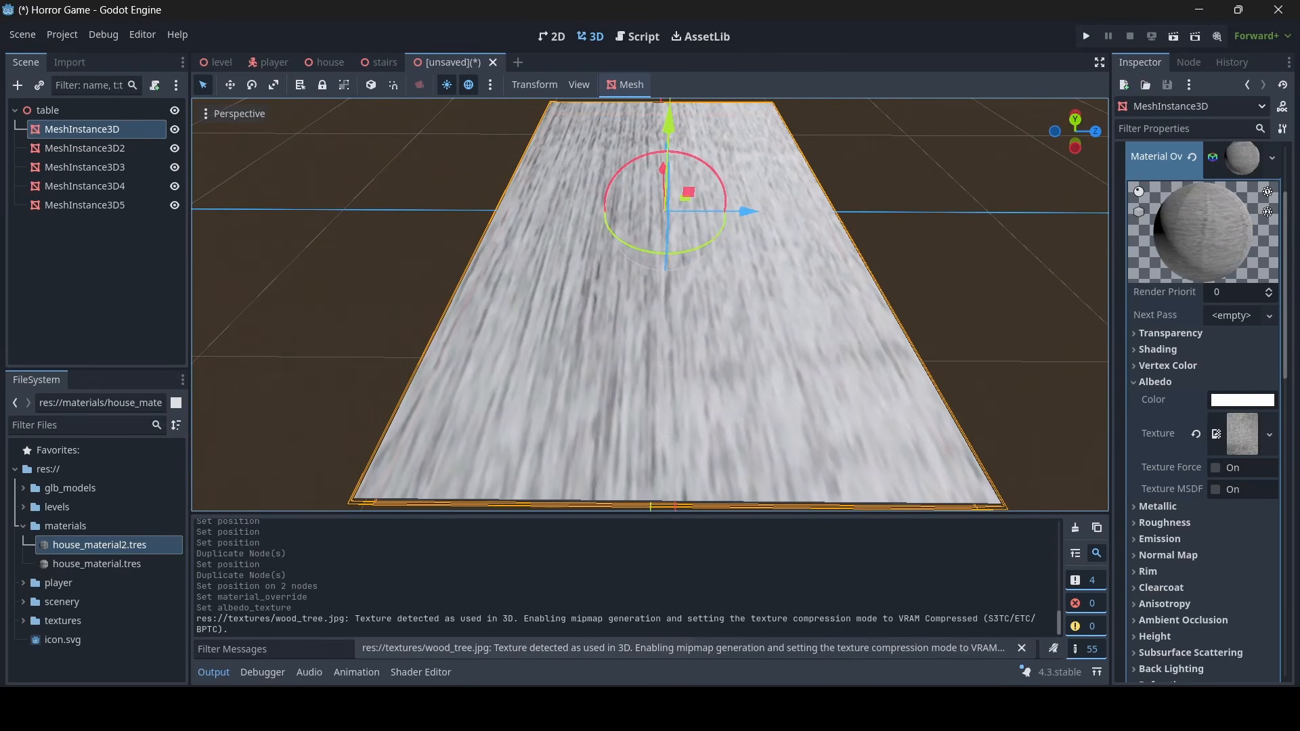
scroll(1185, 456, "down", 5)
left_click(1187, 450)
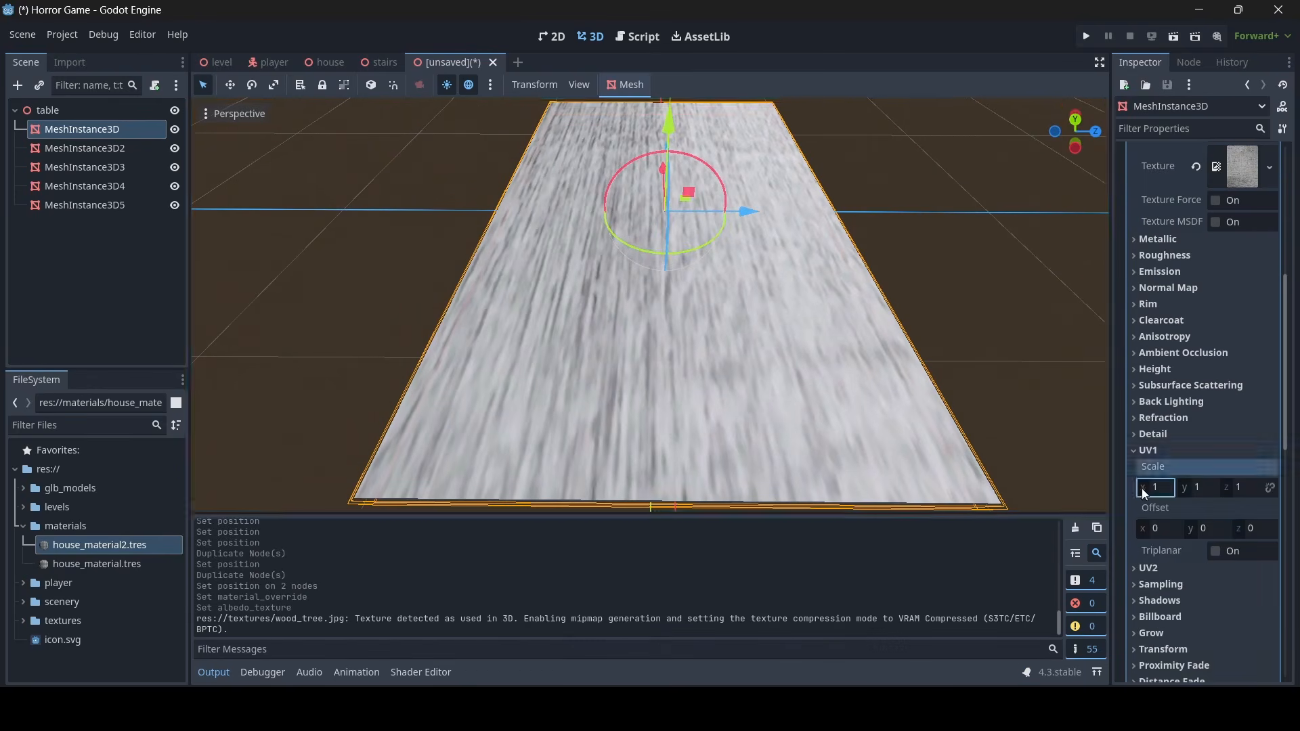
left_click_drag(1143, 494, 1084, 492)
key("ctrl+z")
left_click(1206, 489)
type("3")
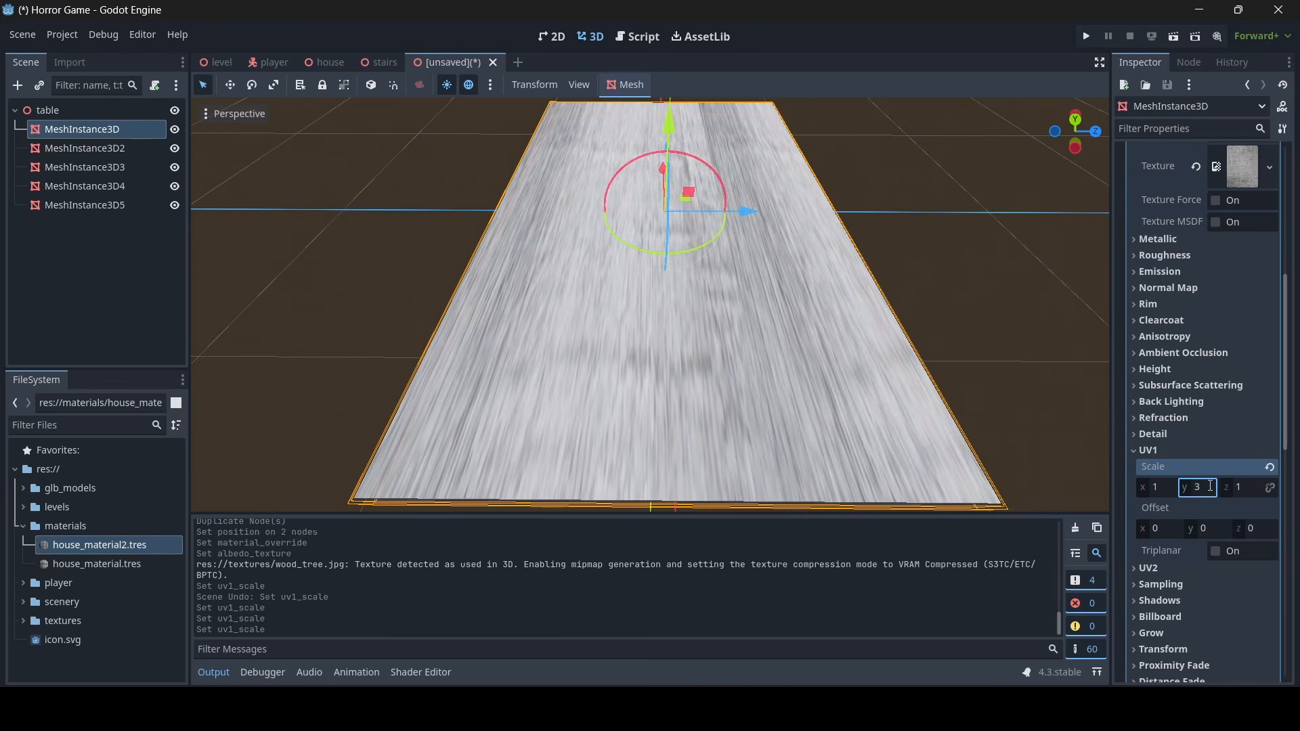
left_click(1159, 488)
type("2")
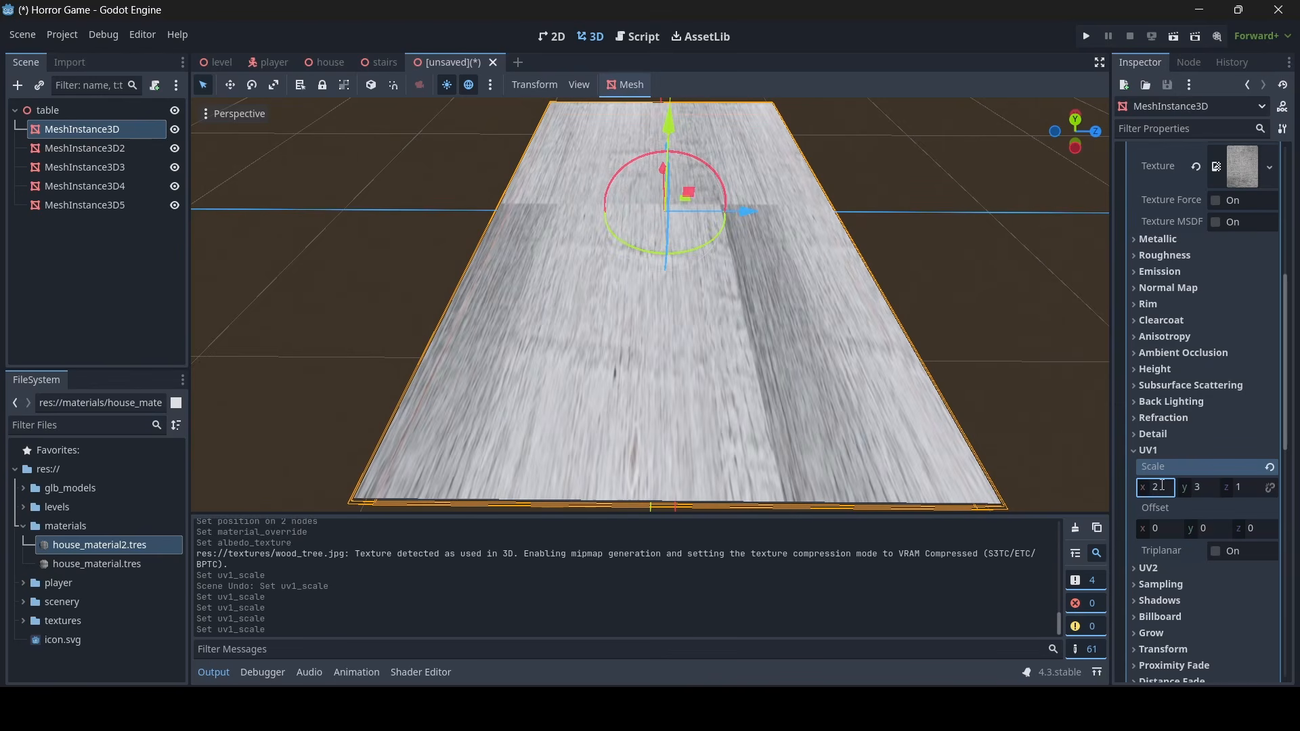
key("BackSpace")
type("3")
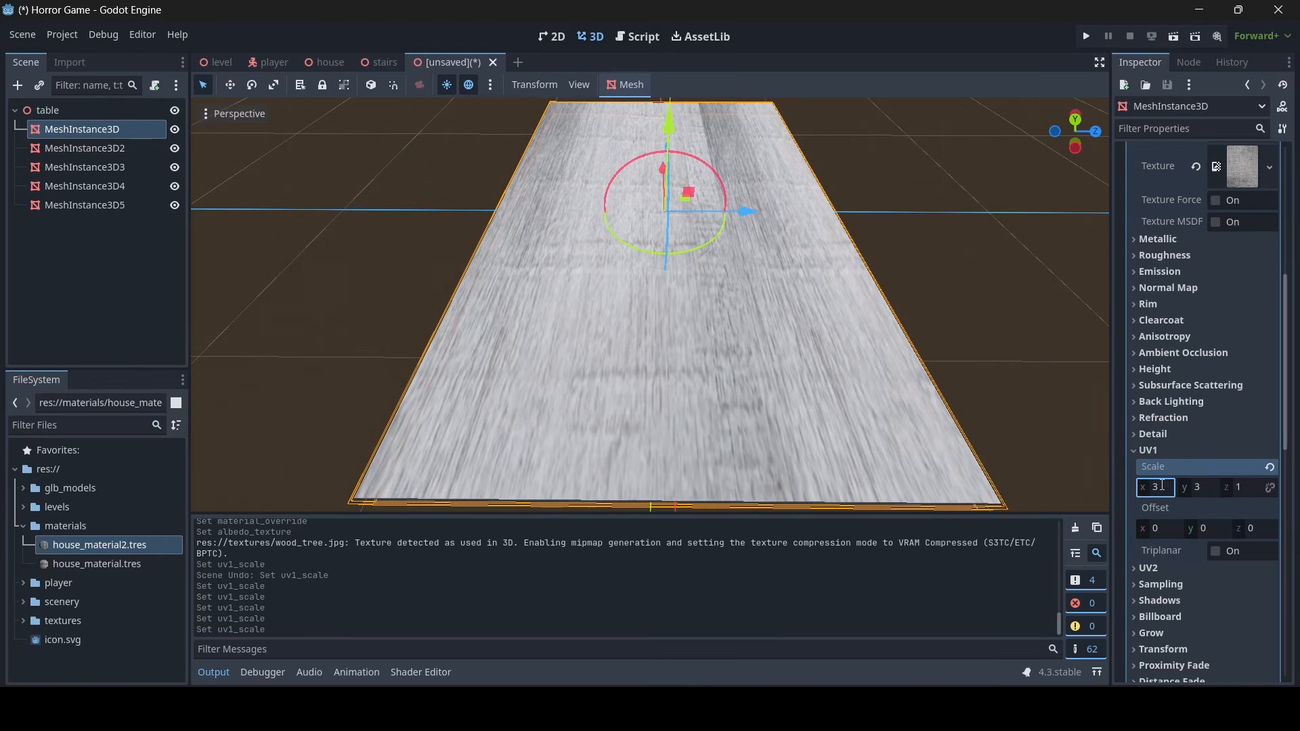
left_click(1197, 488)
type("2")
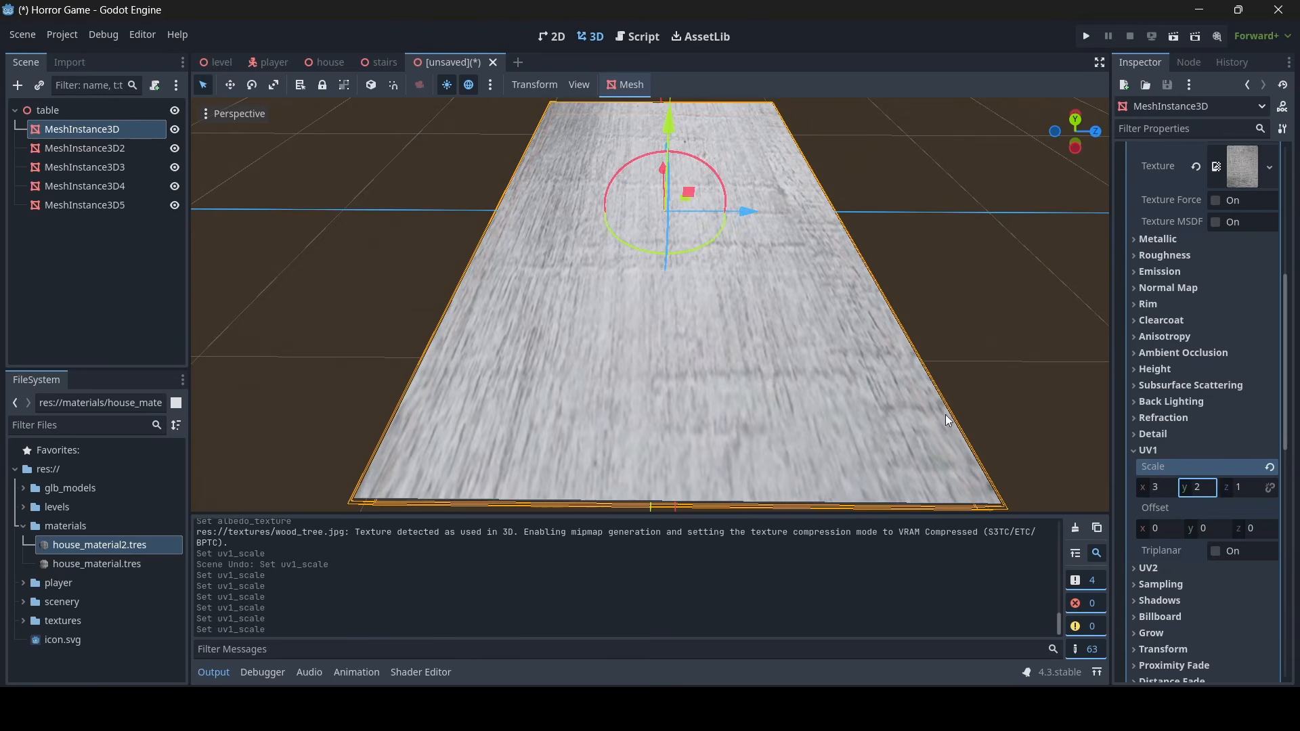
Tint the tabletop material's albedo color to a medium wood brown, hex ae855c
right_click_drag(949, 420, 610, 298)
scroll(1242, 294, "up", 3)
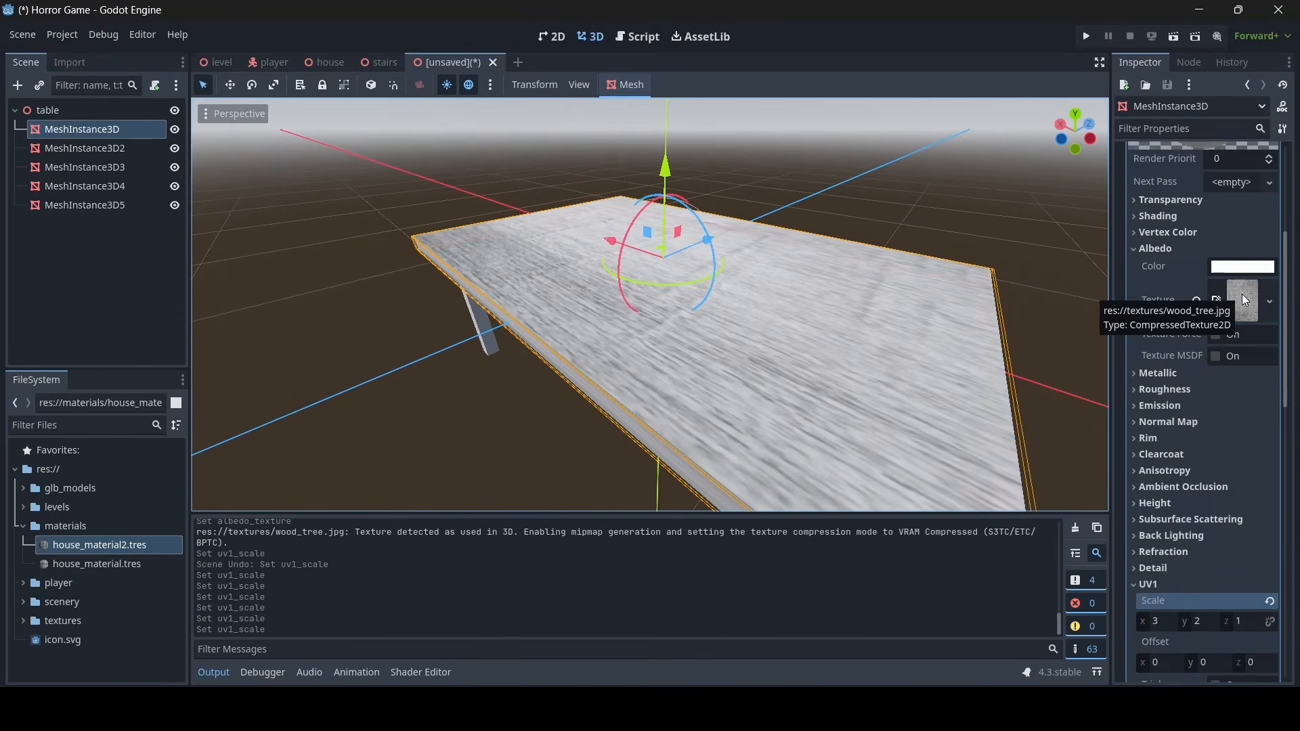
scroll(1241, 294, "up", 2)
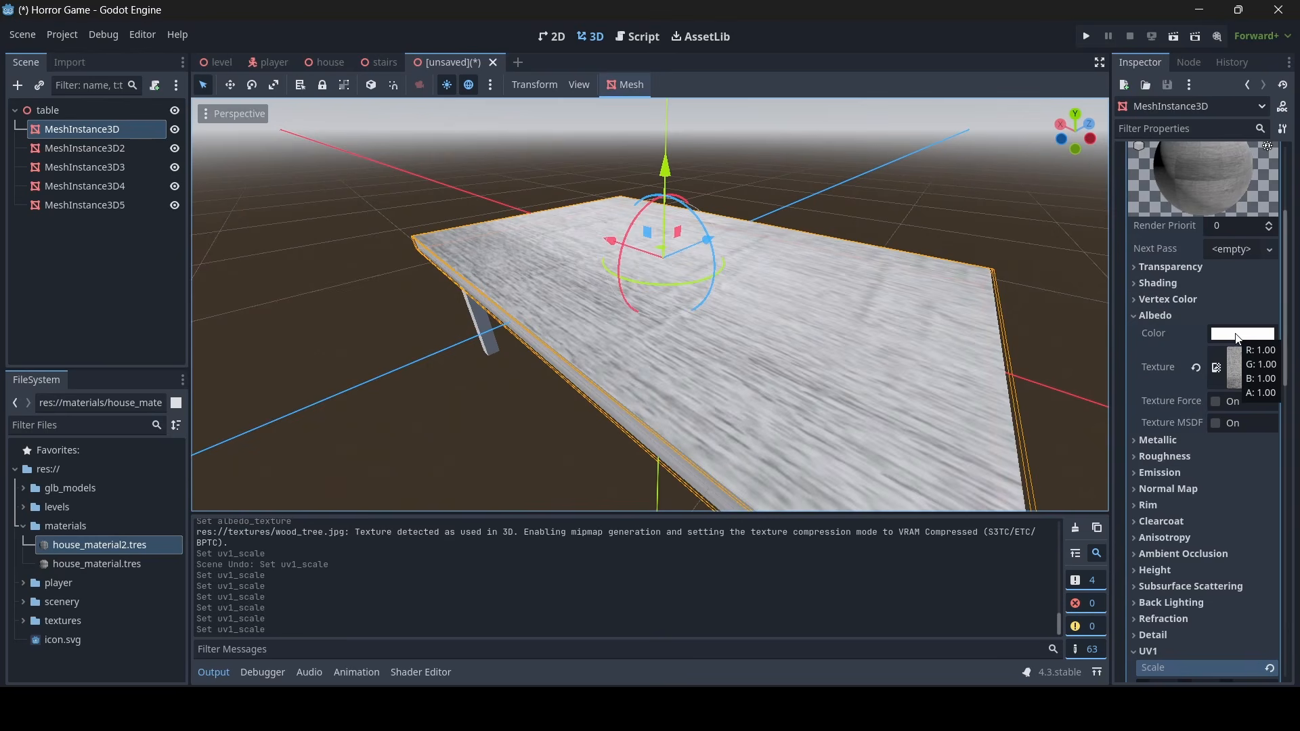
left_click(1239, 338)
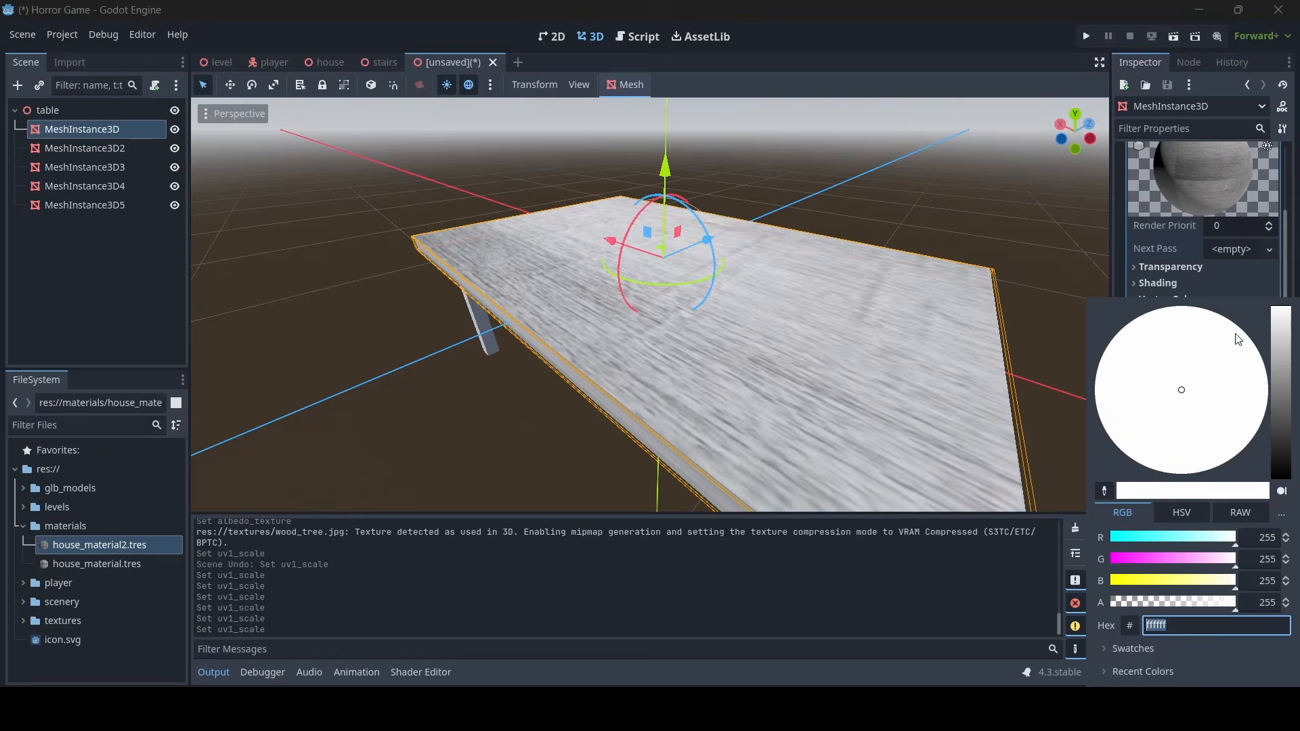
left_click_drag(1281, 318, 1290, 342)
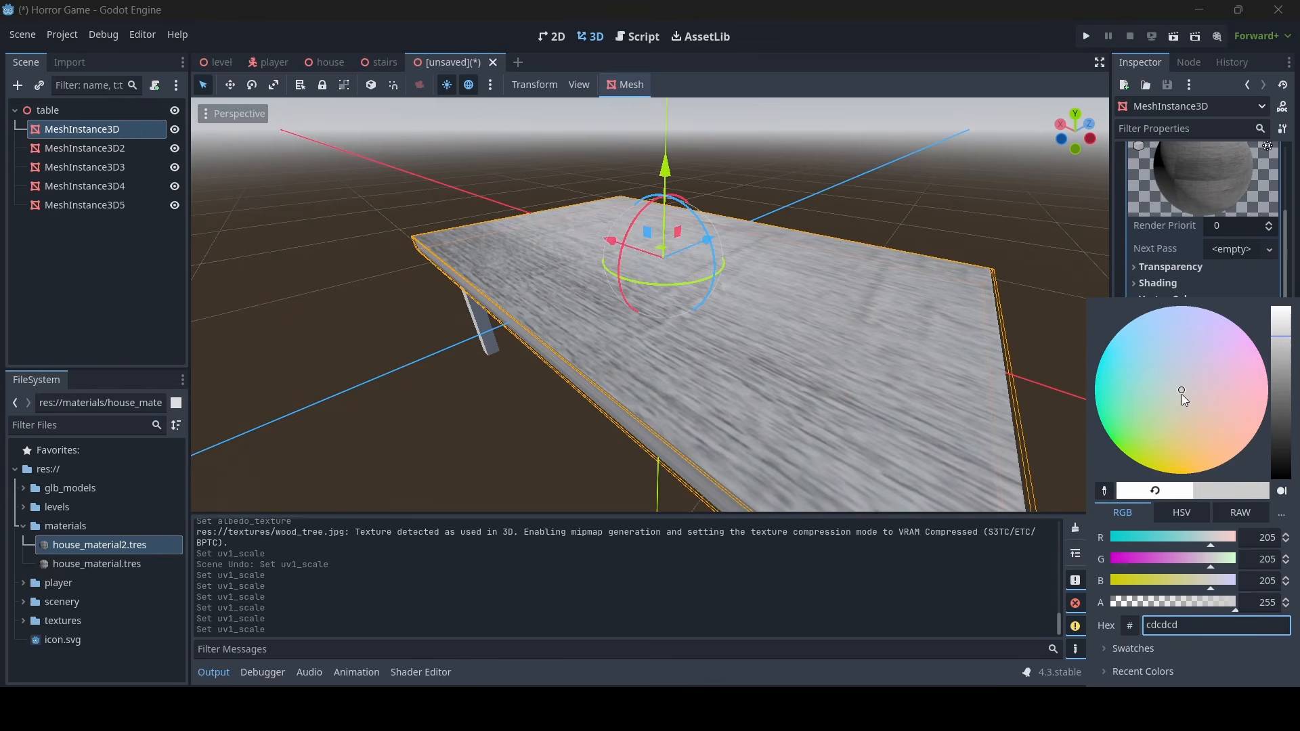
left_click_drag(1183, 396, 1200, 437)
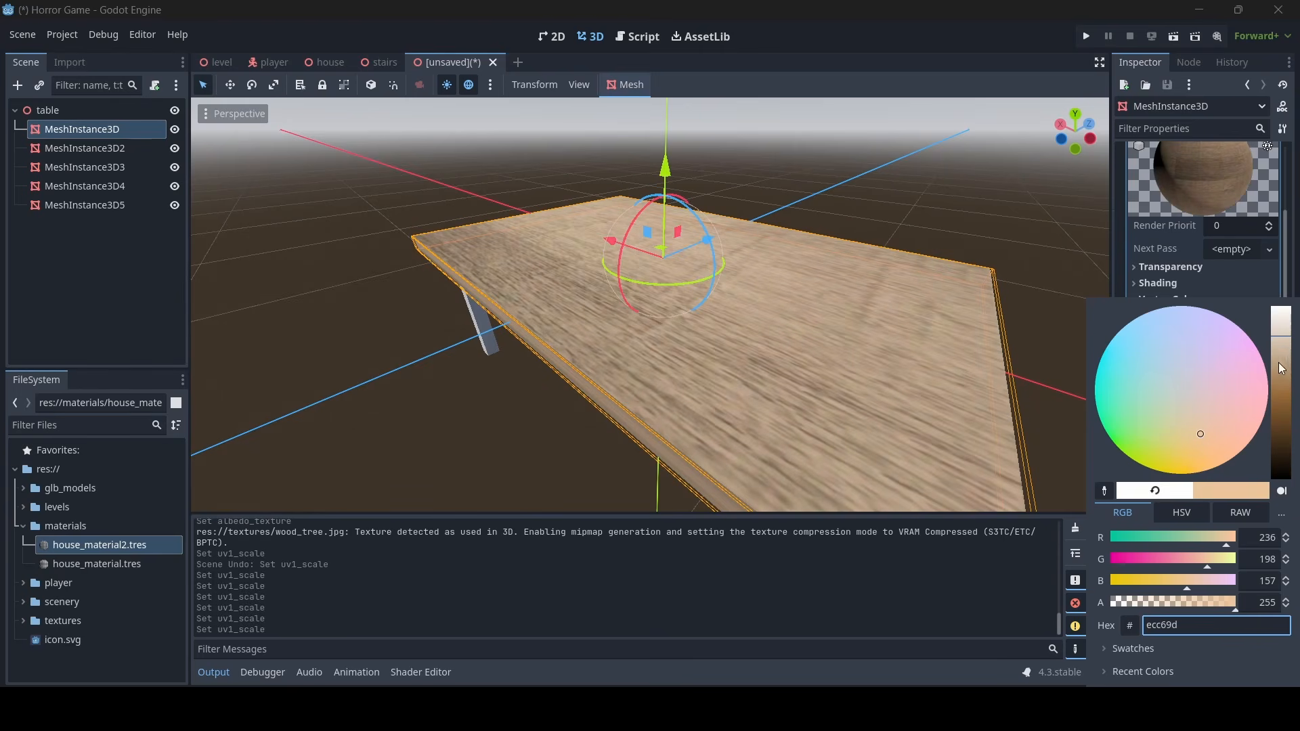
left_click_drag(1284, 367, 1285, 355)
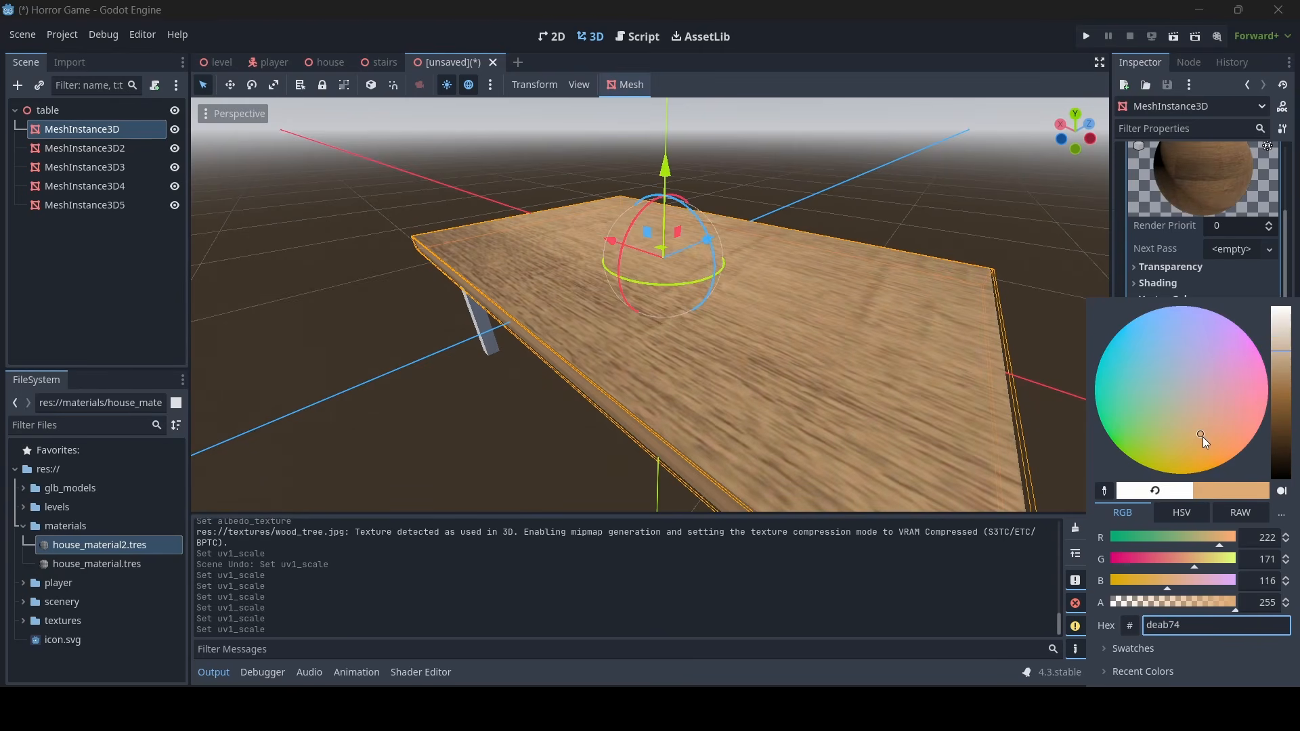
left_click_drag(1202, 436, 1203, 432)
mouse_move(1282, 359)
left_mouse_down()
mouse_move(1280, 385)
mouse_move(1266, 376)
left_mouse_up()
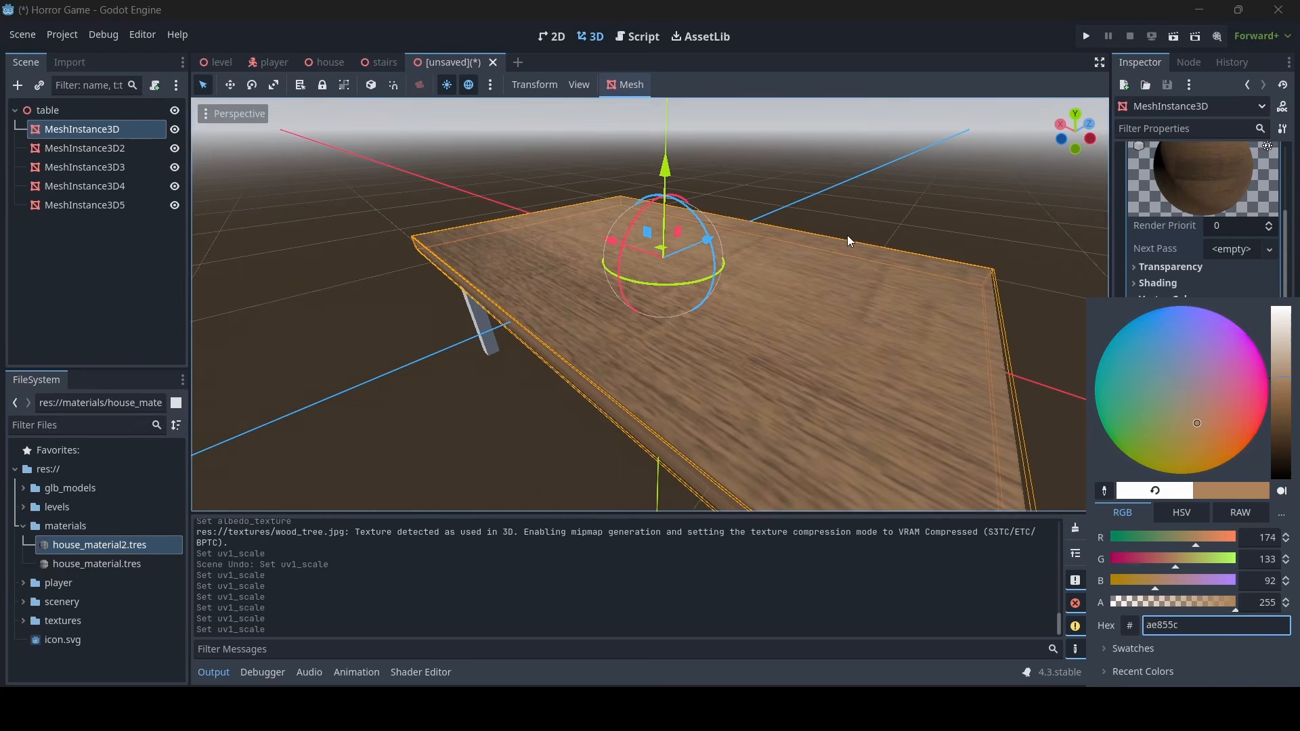
left_click(847, 234)
Save the new scene as table.tscn in the scenery folder
right_click_drag(847, 234, 901, 278)
key("s")
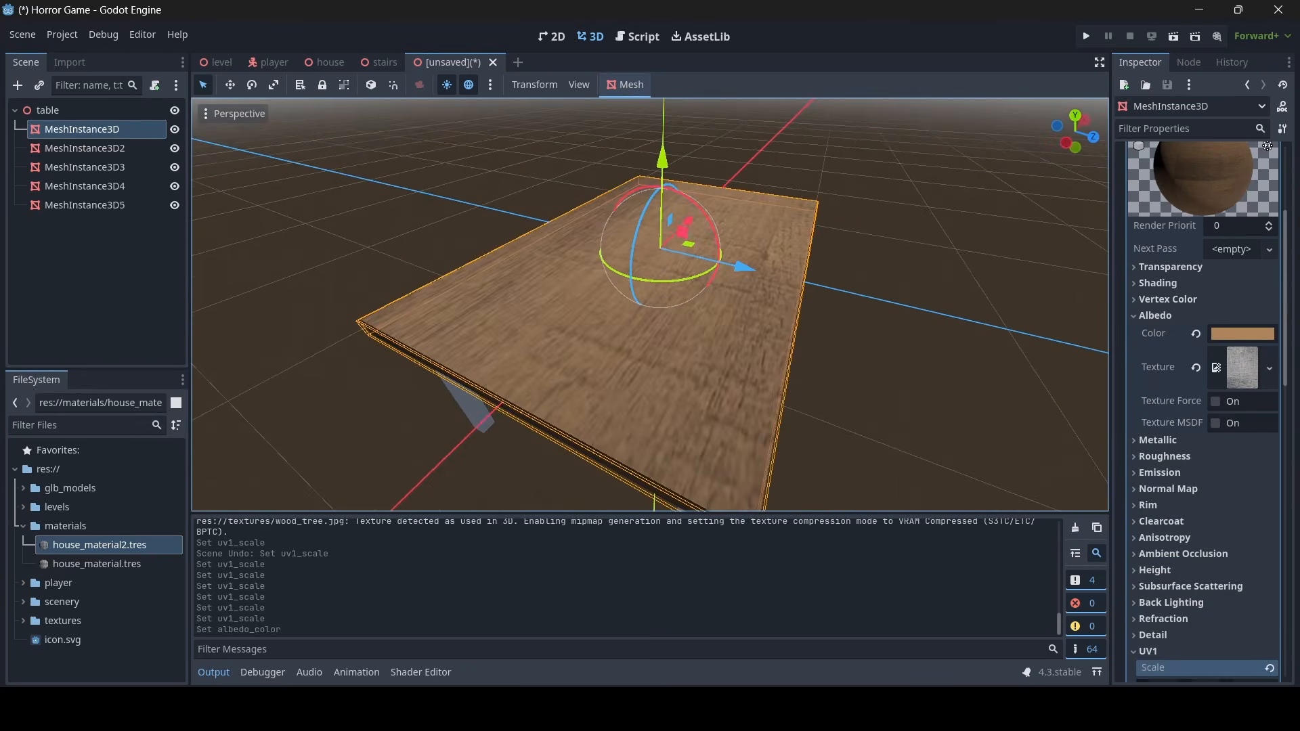
key("ctrl+s")
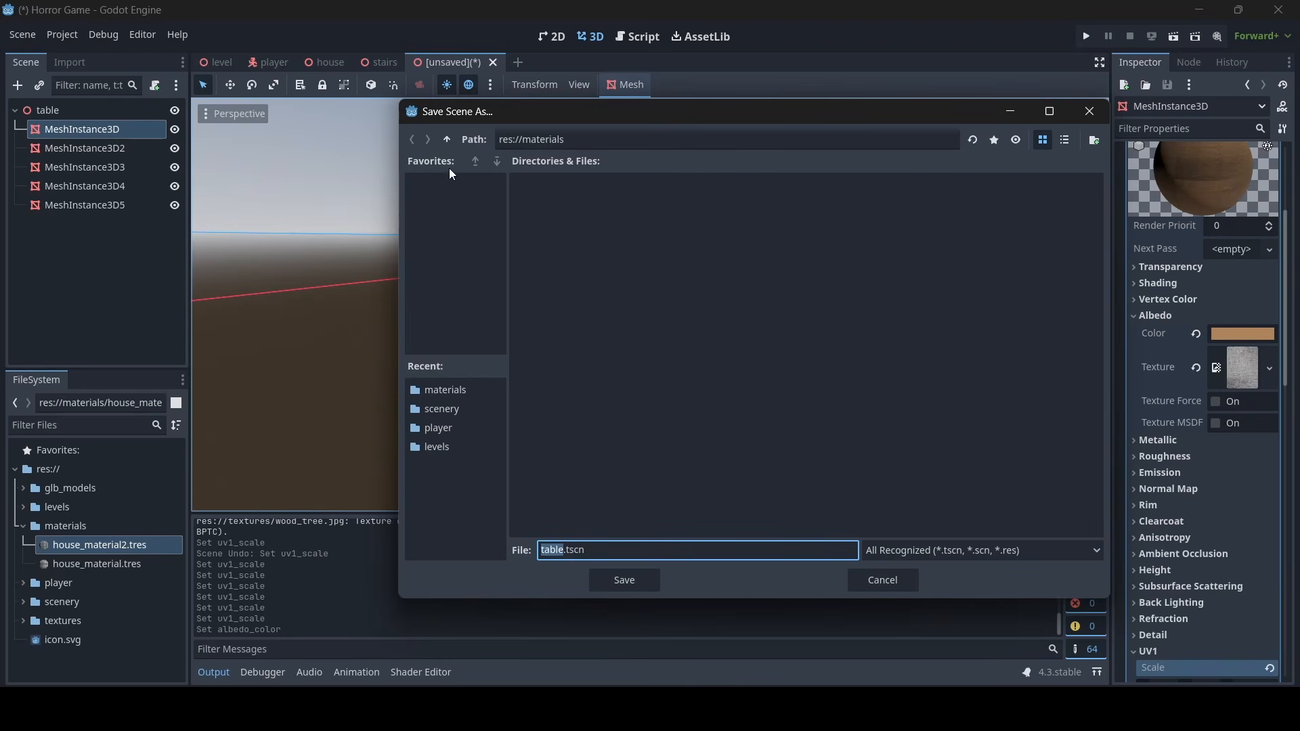
left_click(461, 410)
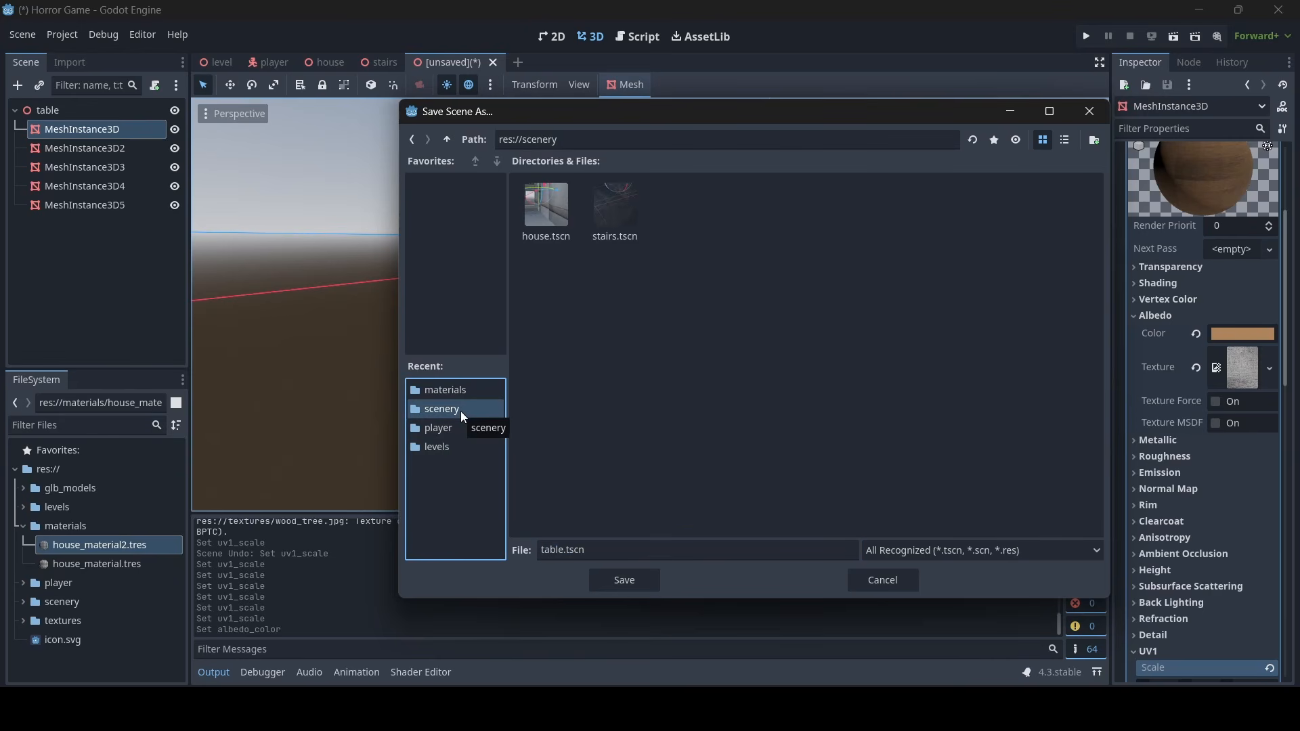
left_click(656, 580)
Collapse the tabletop material's properties and examine the table from several angles
right_click_drag(688, 335, 723, 359)
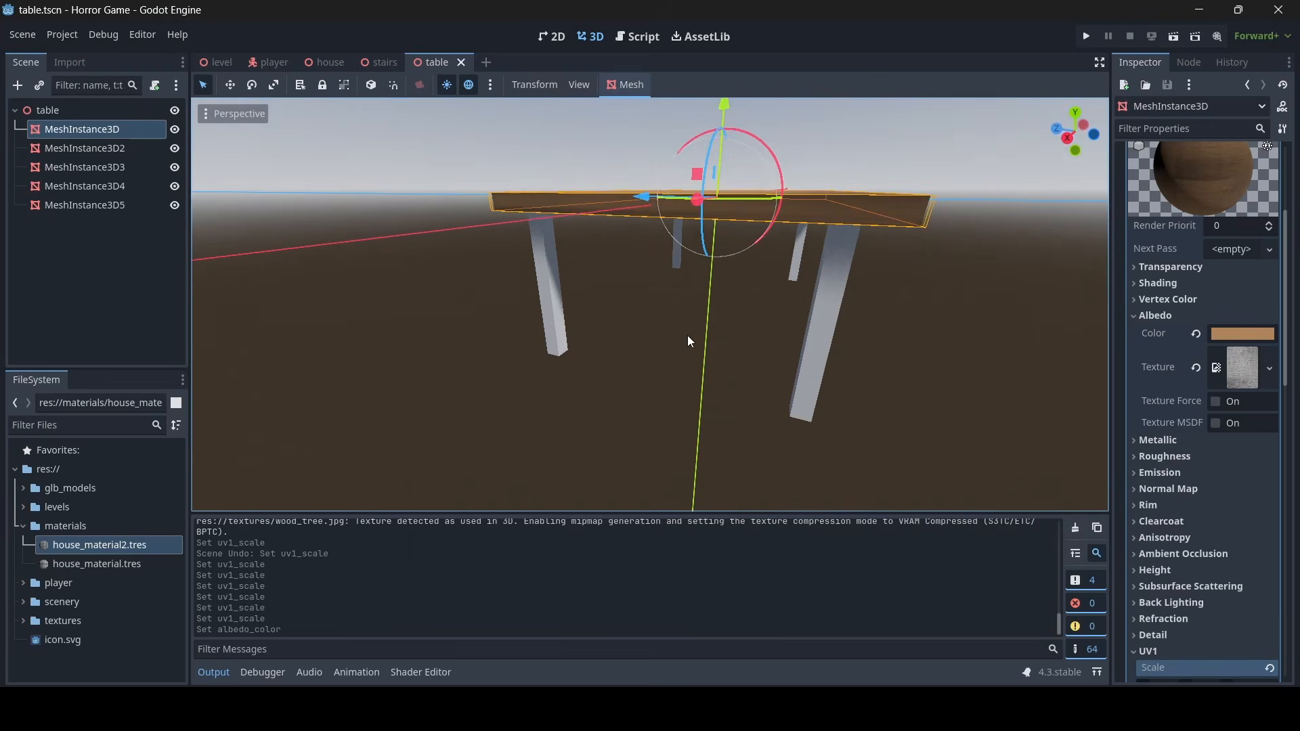
scroll(688, 336, "down", 5)
left_click(1185, 316)
scroll(1189, 368, "up", 4)
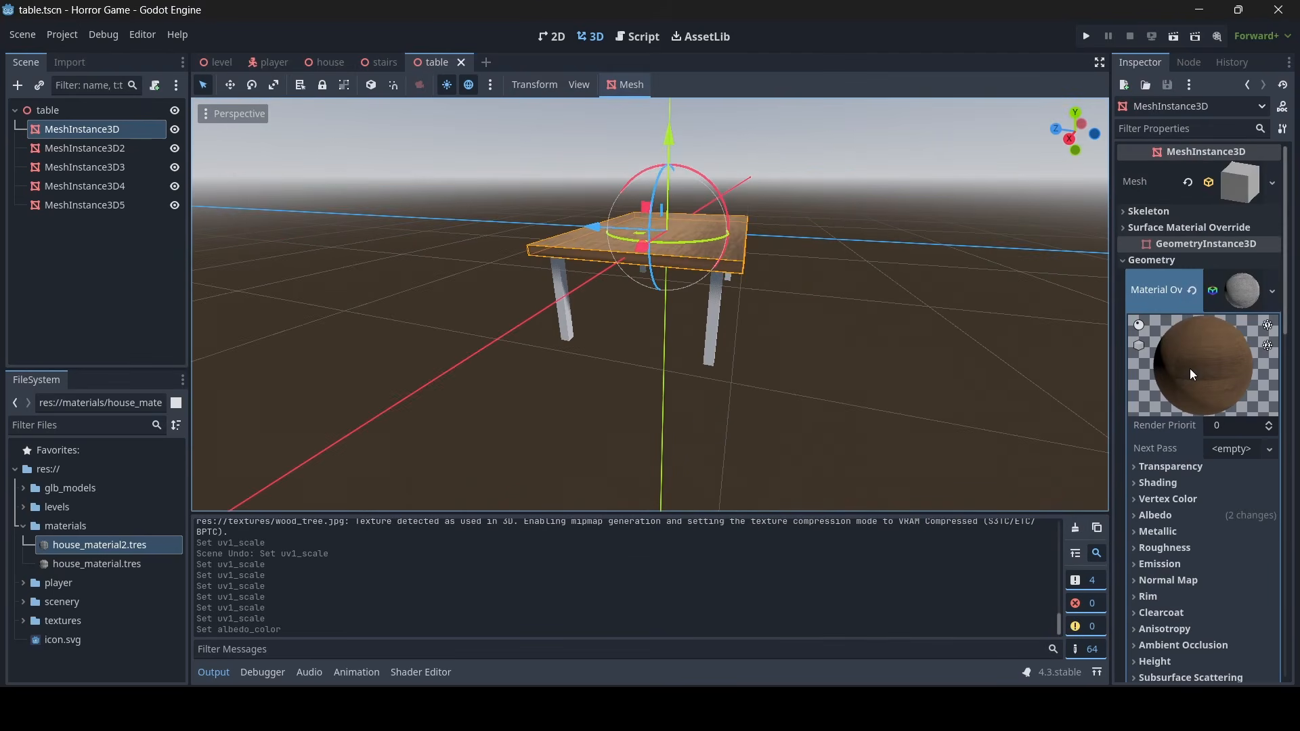
left_click(1239, 297)
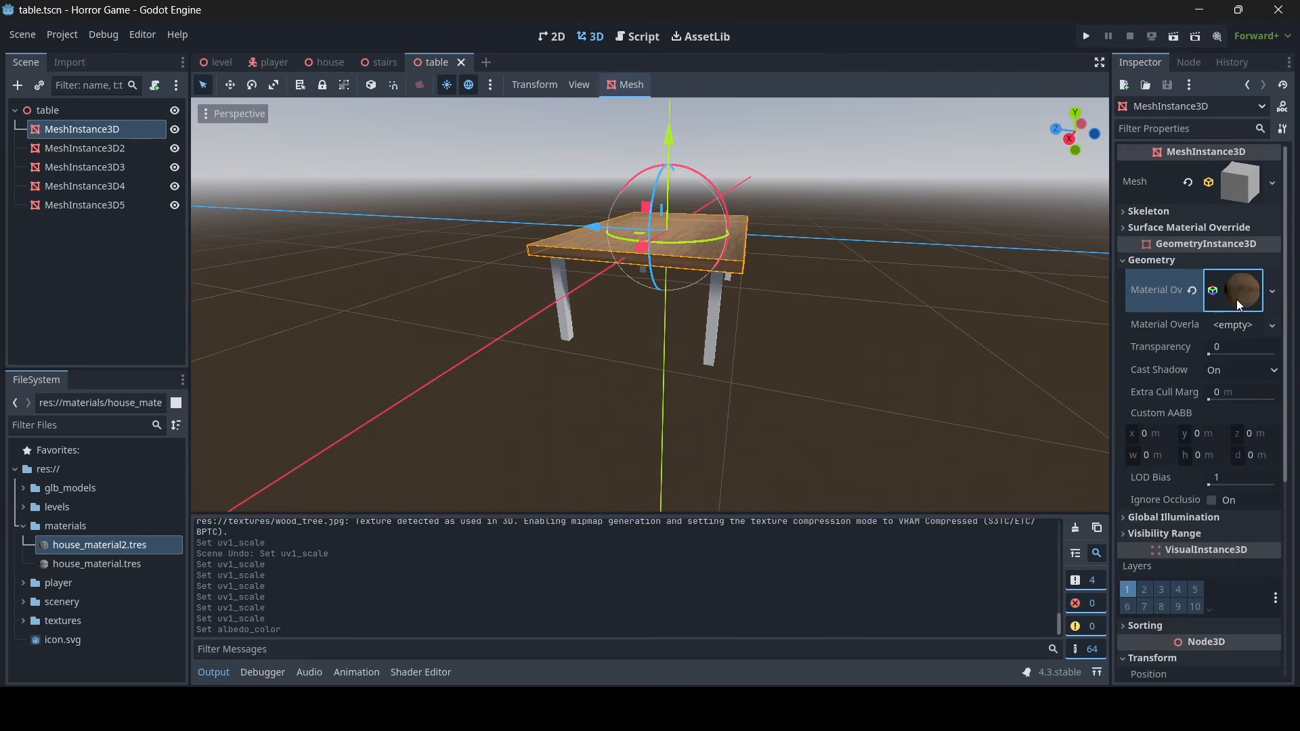
key("w")
right_click_drag(979, 343, 999, 406)
key("s")
key("w")
mouse_move(648, 294)
right_mouse_down()
mouse_move(647, 353)
mouse_move(647, 271)
right_mouse_up()
key("s")
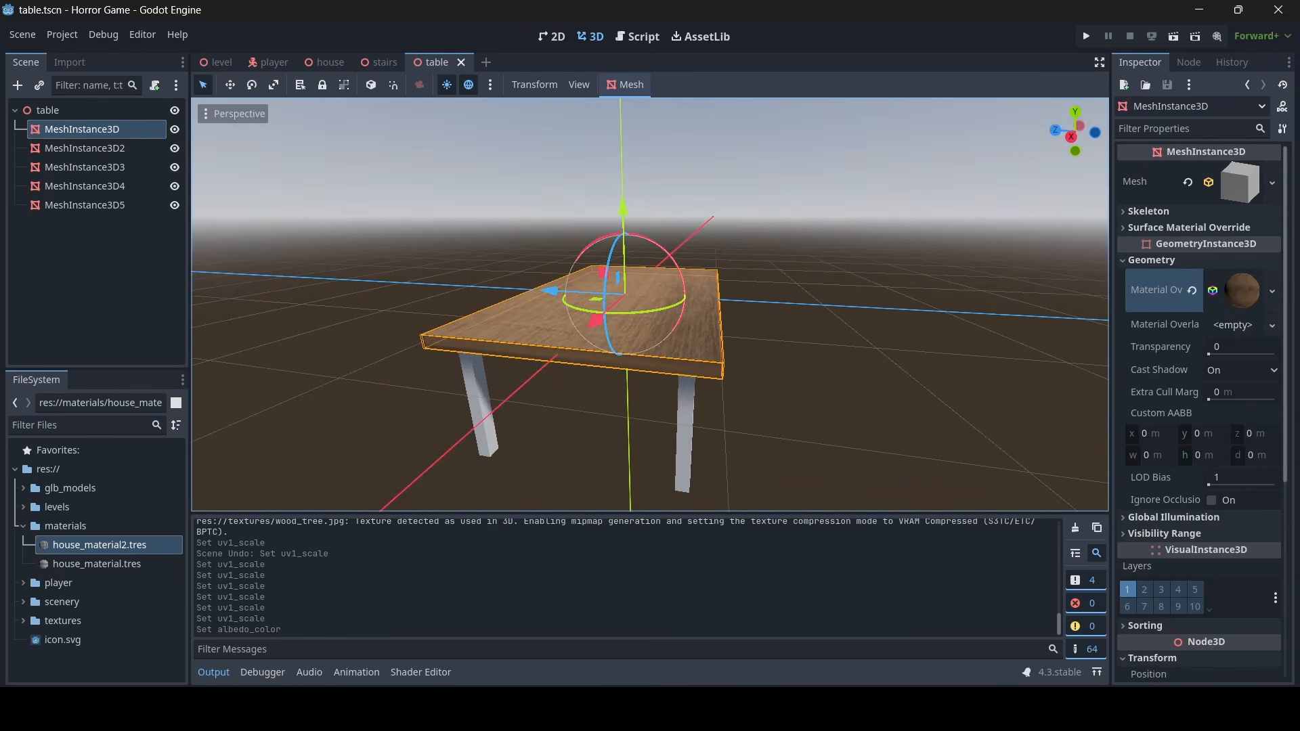
Copy the value of the tabletop's Material Override property
right_click(1224, 293)
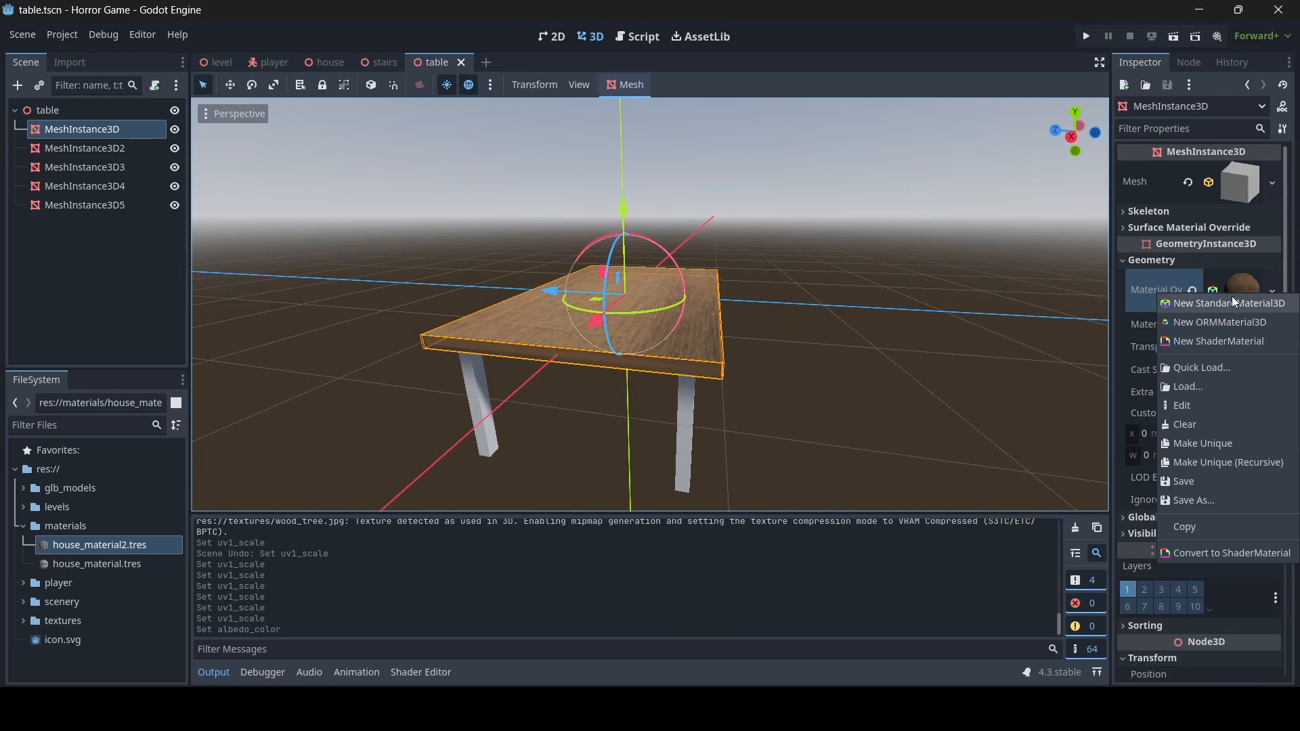
left_click(1233, 298)
right_click(1233, 290)
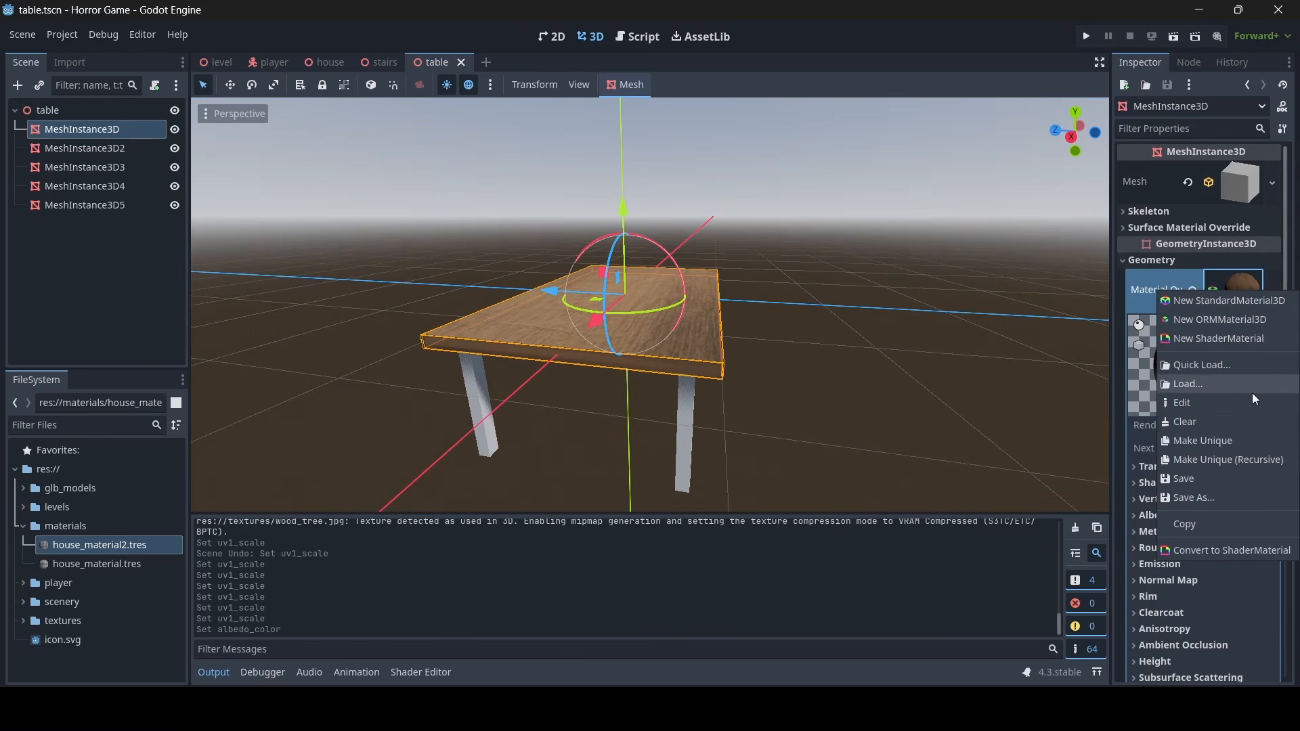
left_click(1160, 270)
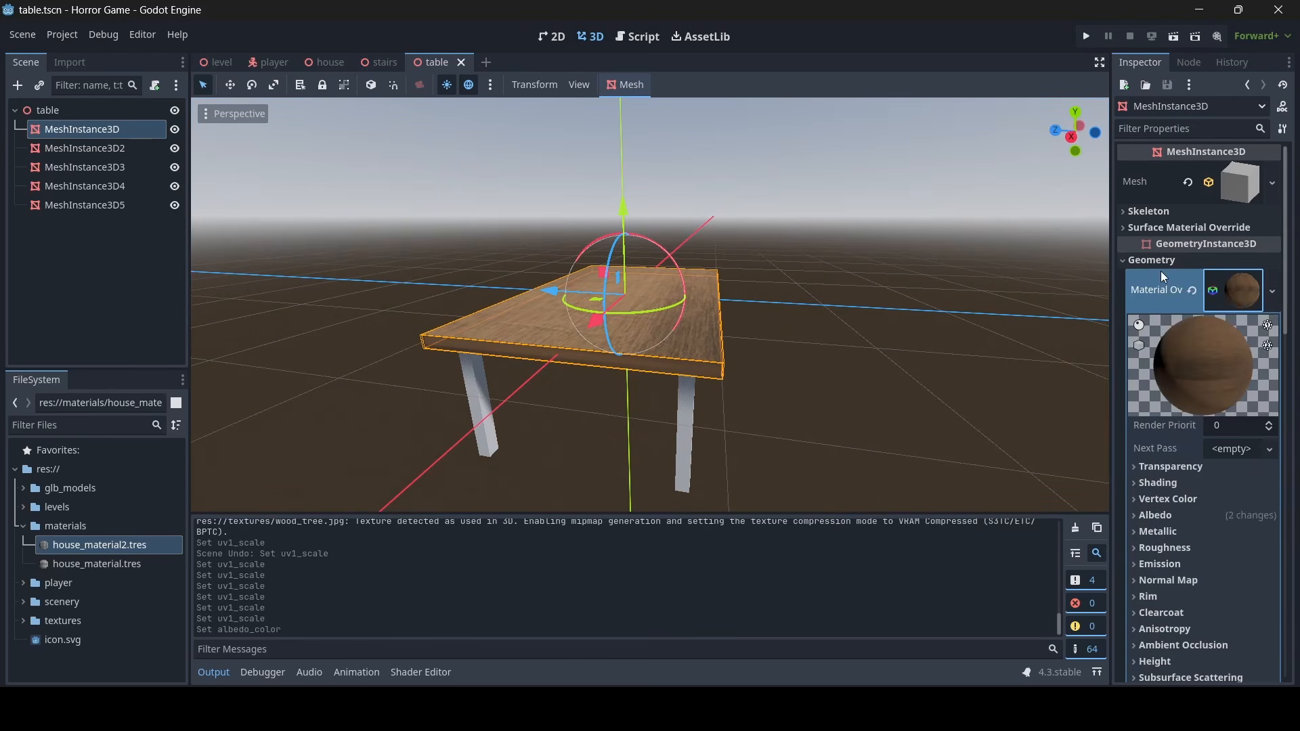
left_click(1200, 282)
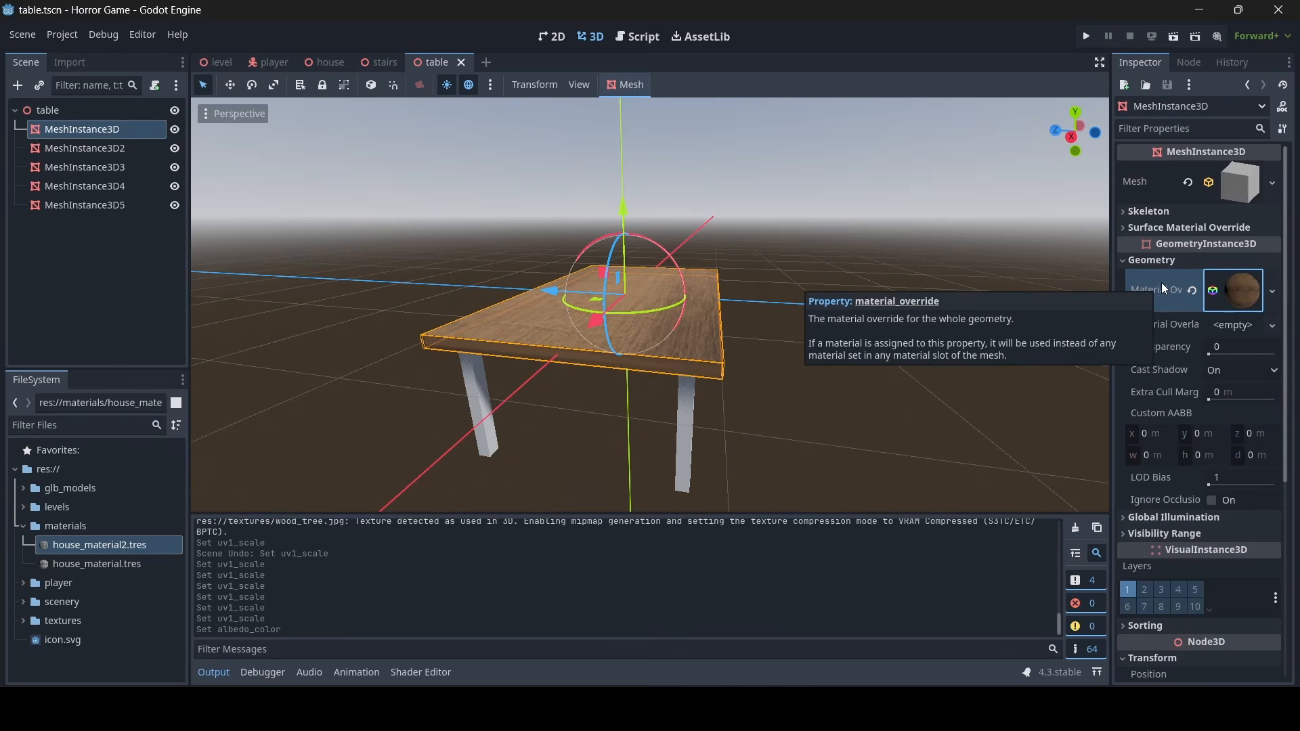
right_click(1160, 282)
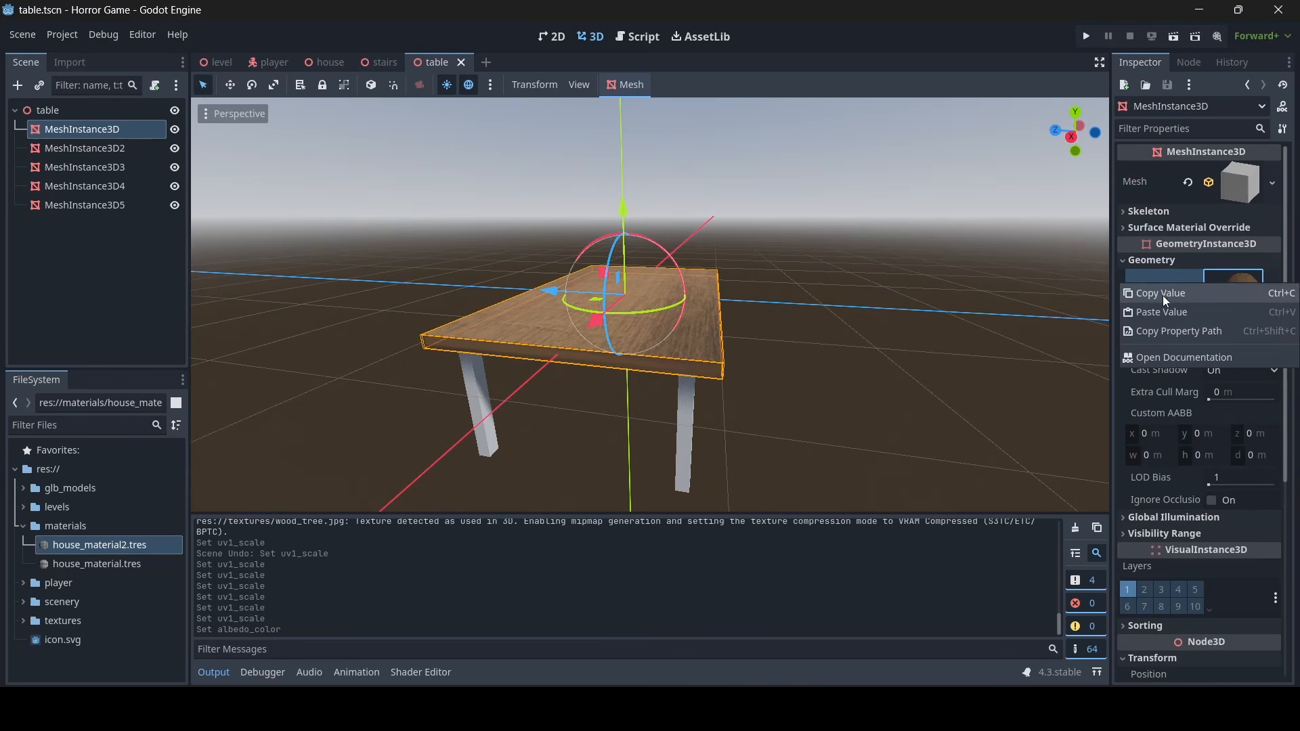
left_click(1164, 297)
Paste the copied wood material into the Material Override of the four table legs, MeshInstance3D2 through MeshInstance3D5
key("w")
mouse_move(765, 243)
right_mouse_down()
mouse_move(765, 379)
mouse_move(765, 242)
right_mouse_up()
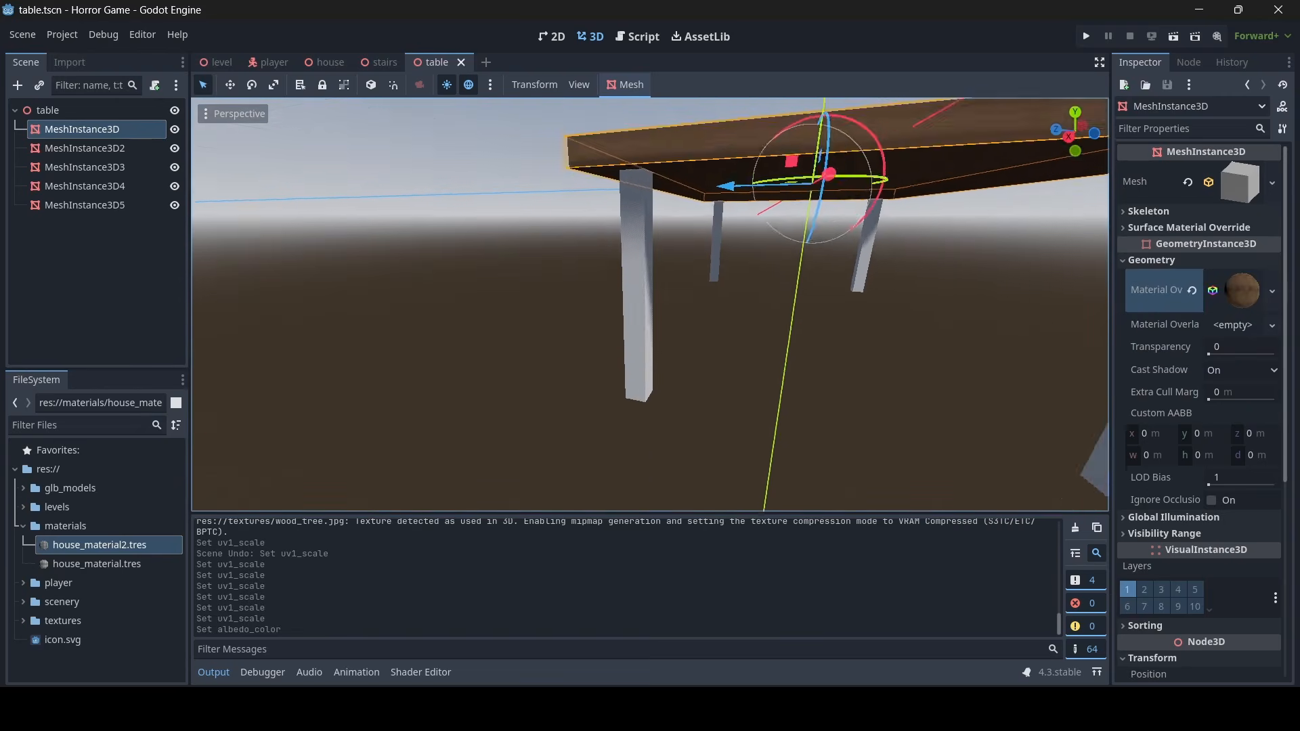
key("w")
right_click_drag(638, 214, 607, 200)
left_click(608, 200)
key("s")
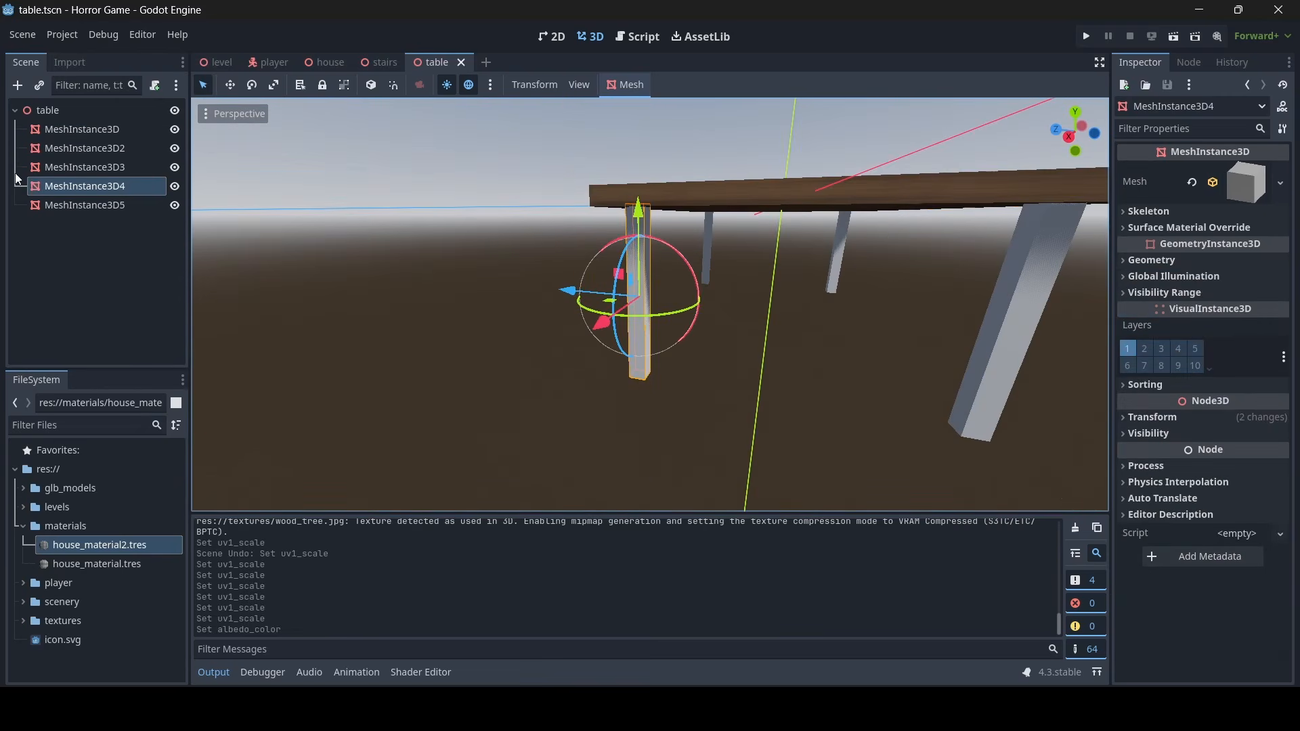
left_click(110, 148)
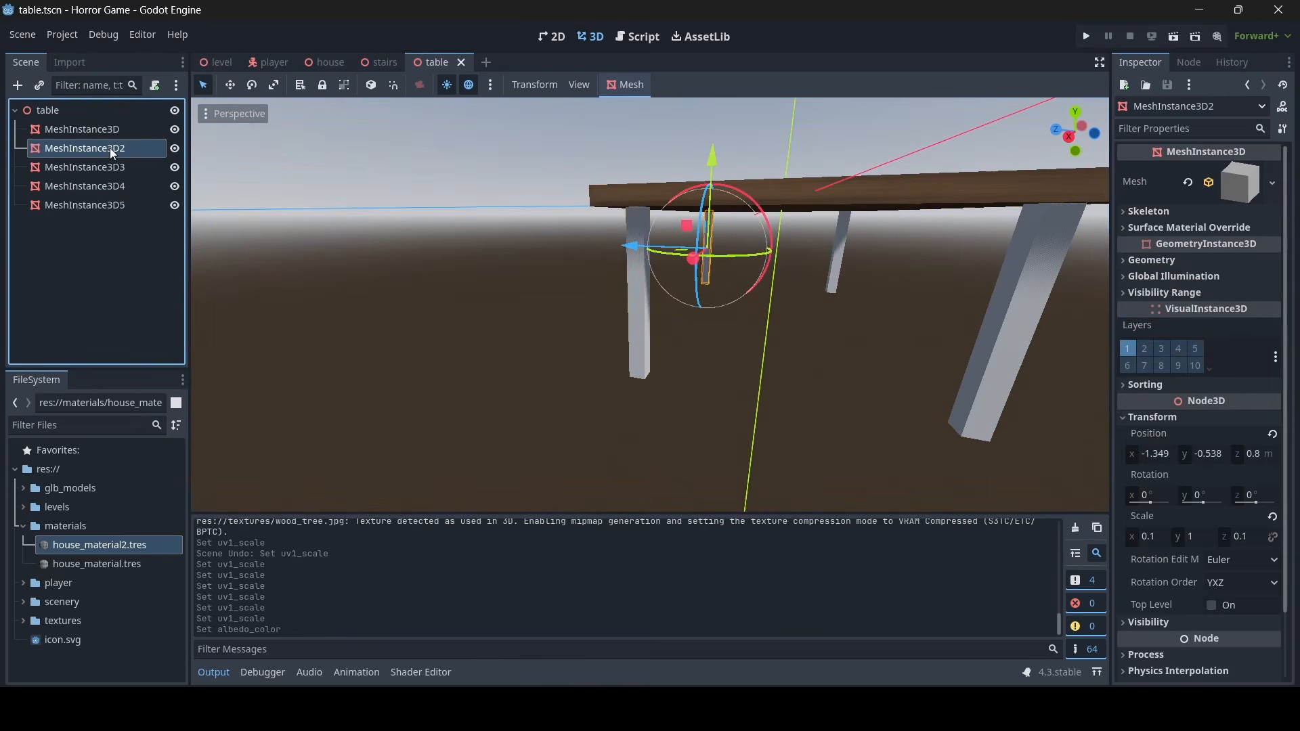
left_click(86, 205, "shift")
key("f")
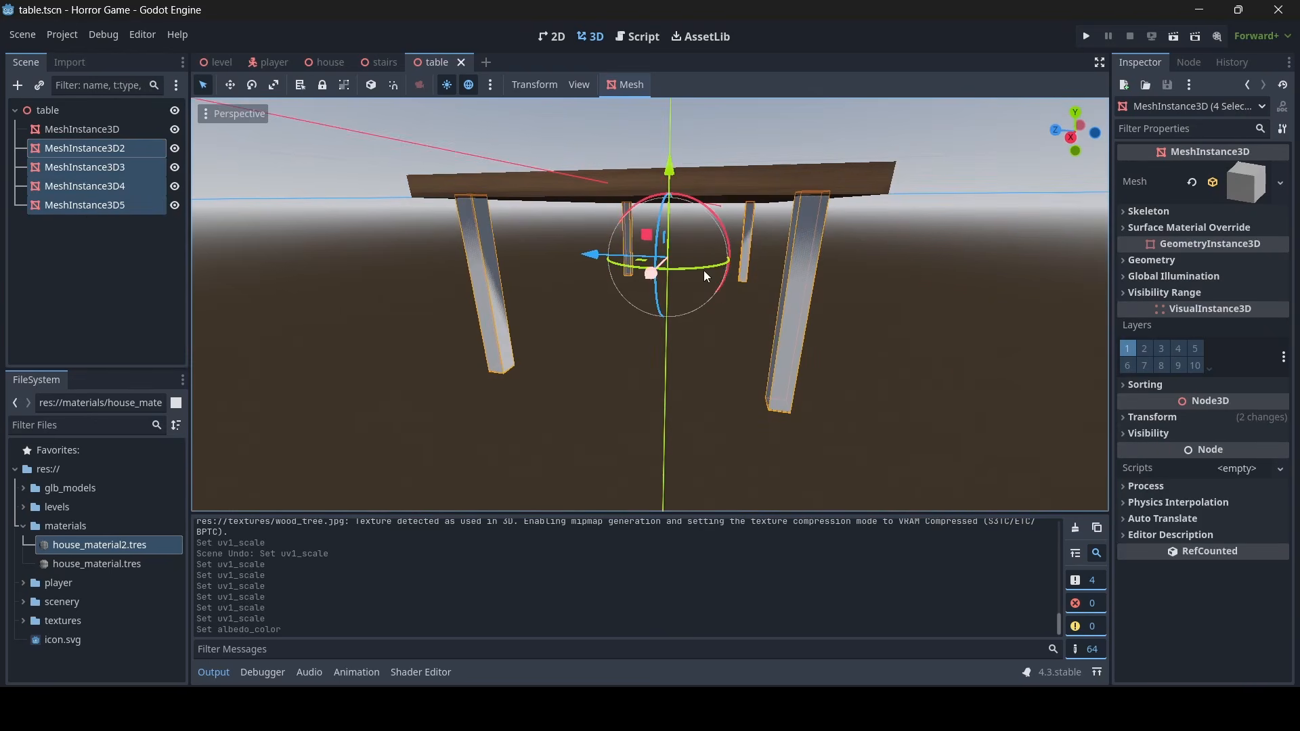
left_click(1181, 261)
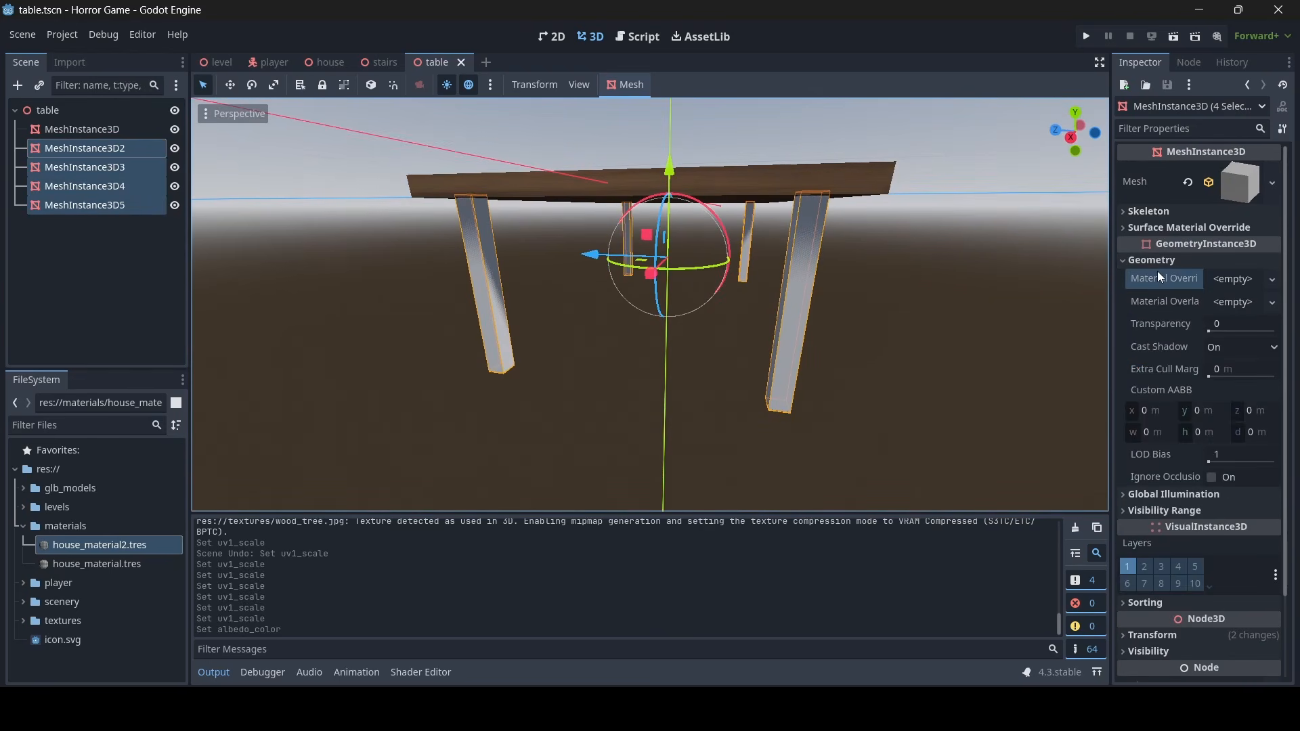
right_click(1153, 276)
left_click(1152, 300)
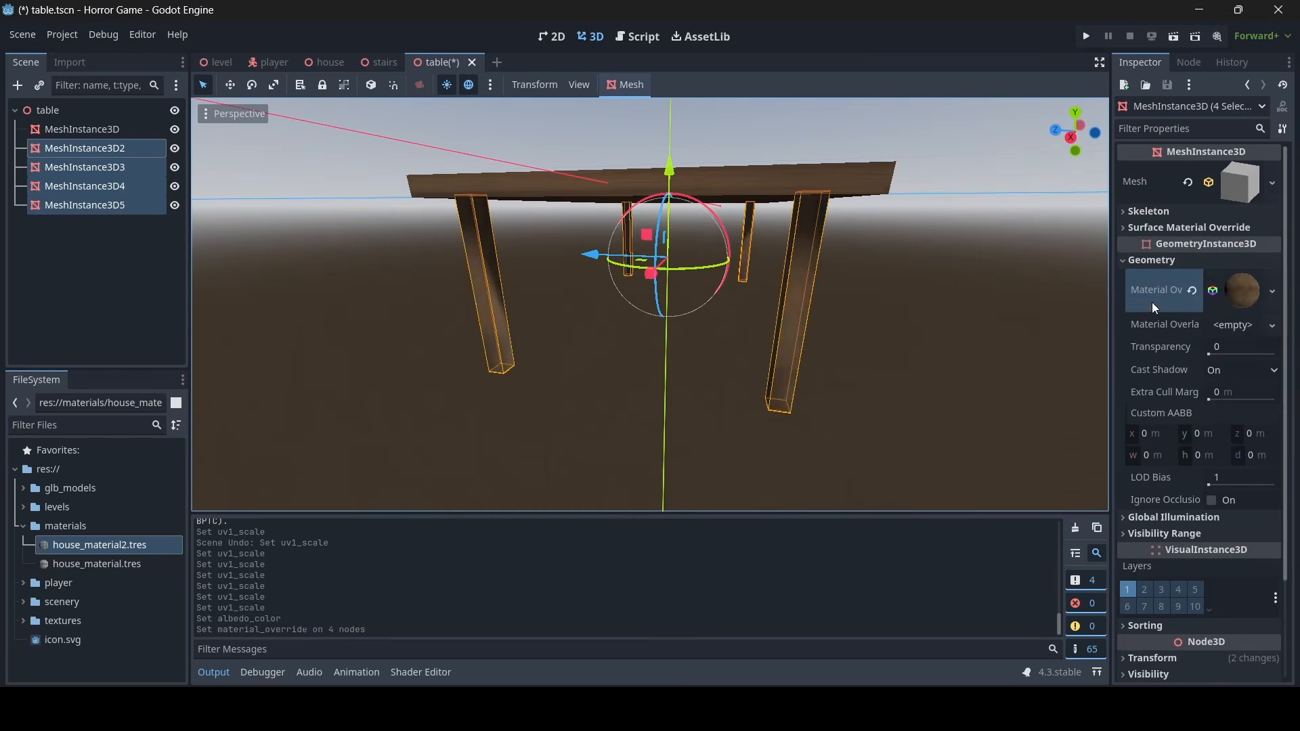
Examine the wood material on the tabletop and legs from several angles and distances
key("w")
right_click_drag(650, 305, 644, 237)
key("d")
key("a")
key("s")
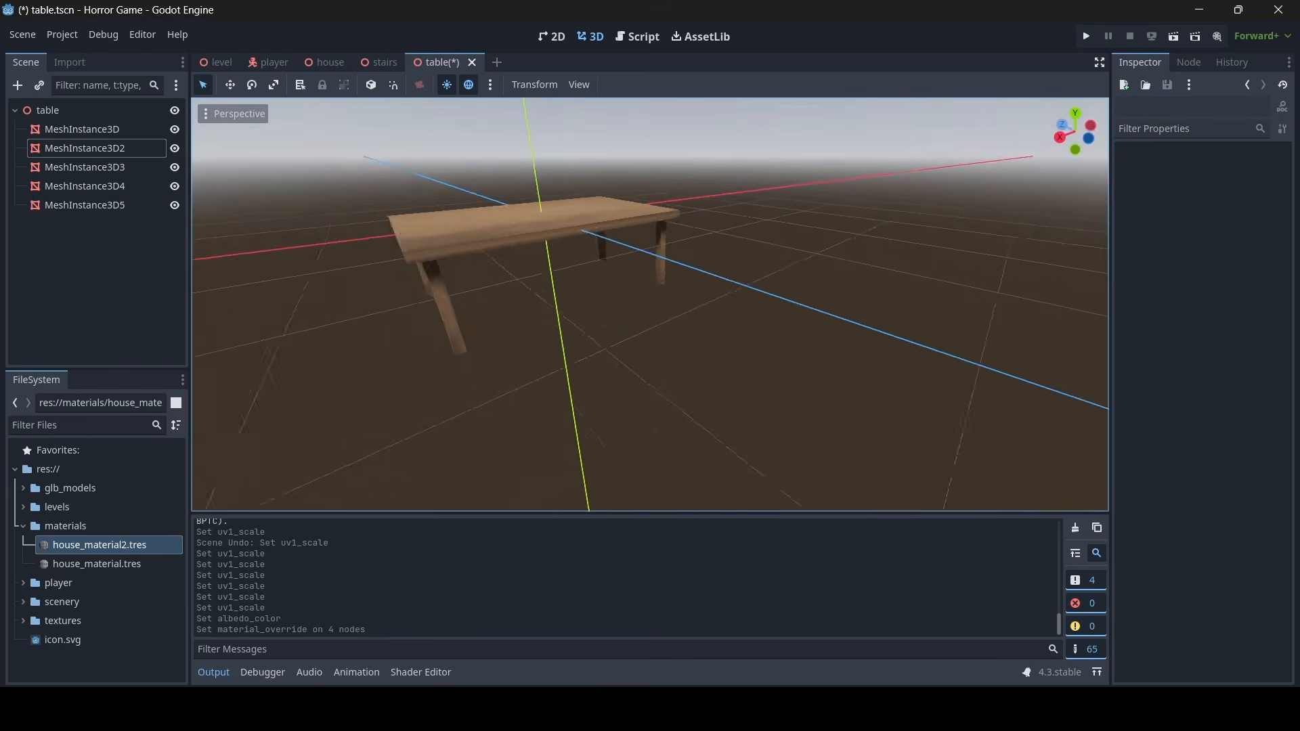
middle_click_drag(528, 304, 677, 260)
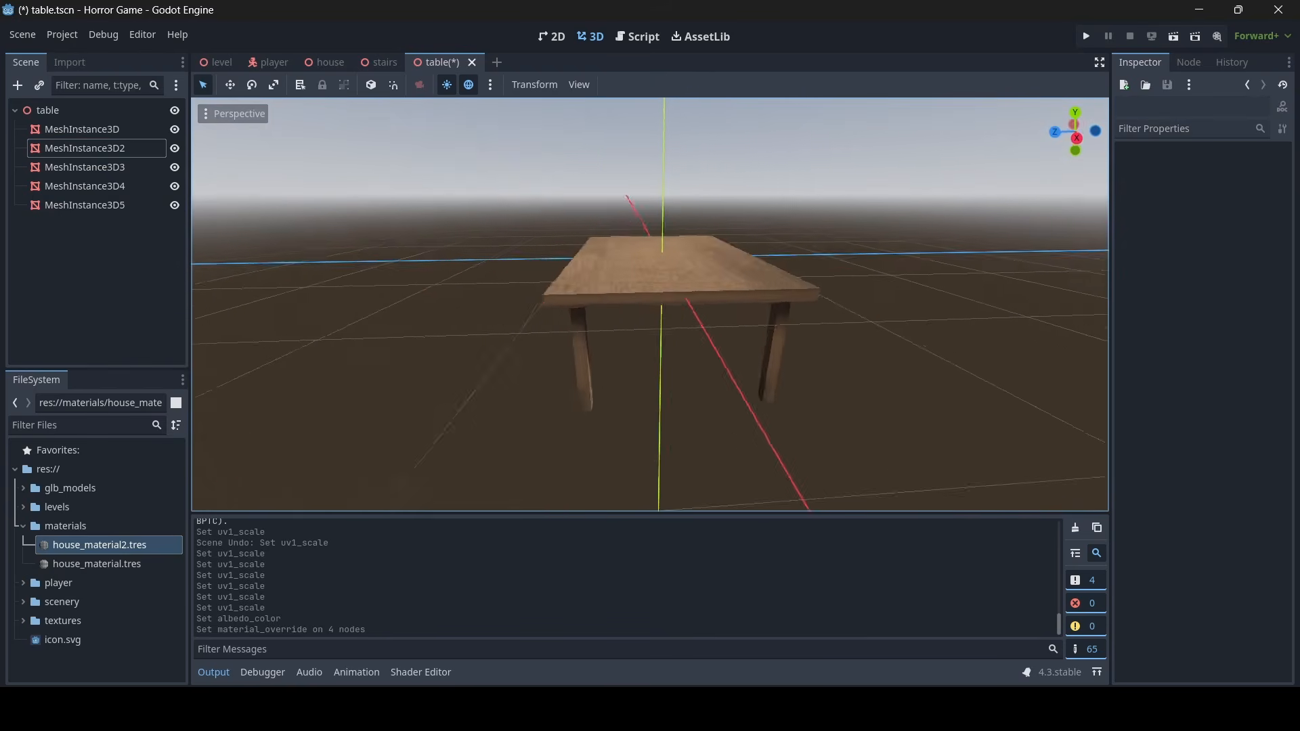
key("a")
right_click_drag(677, 261, 1097, 298)
key("s")
key("a")
key("s")
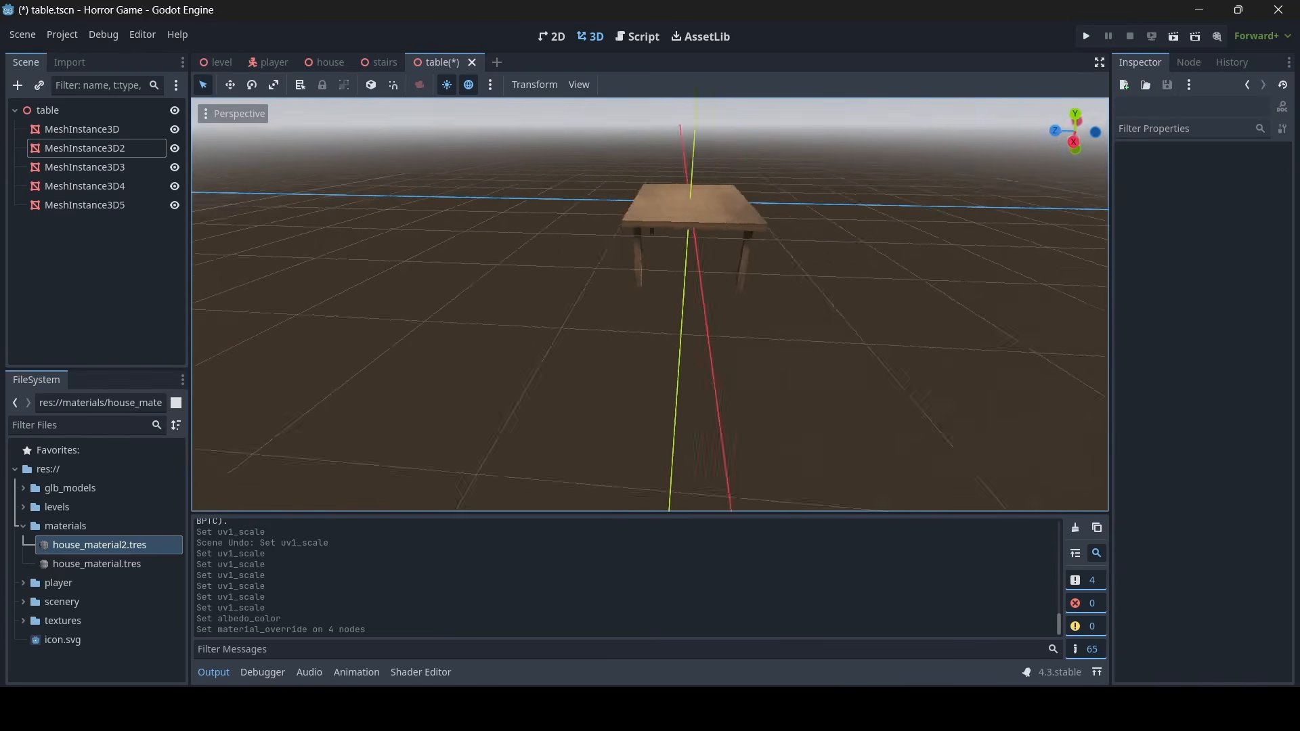
key("w")
key("a")
right_click_drag(650, 304, 296, 207)
key("s")
key("d")
key("w")
key("a")
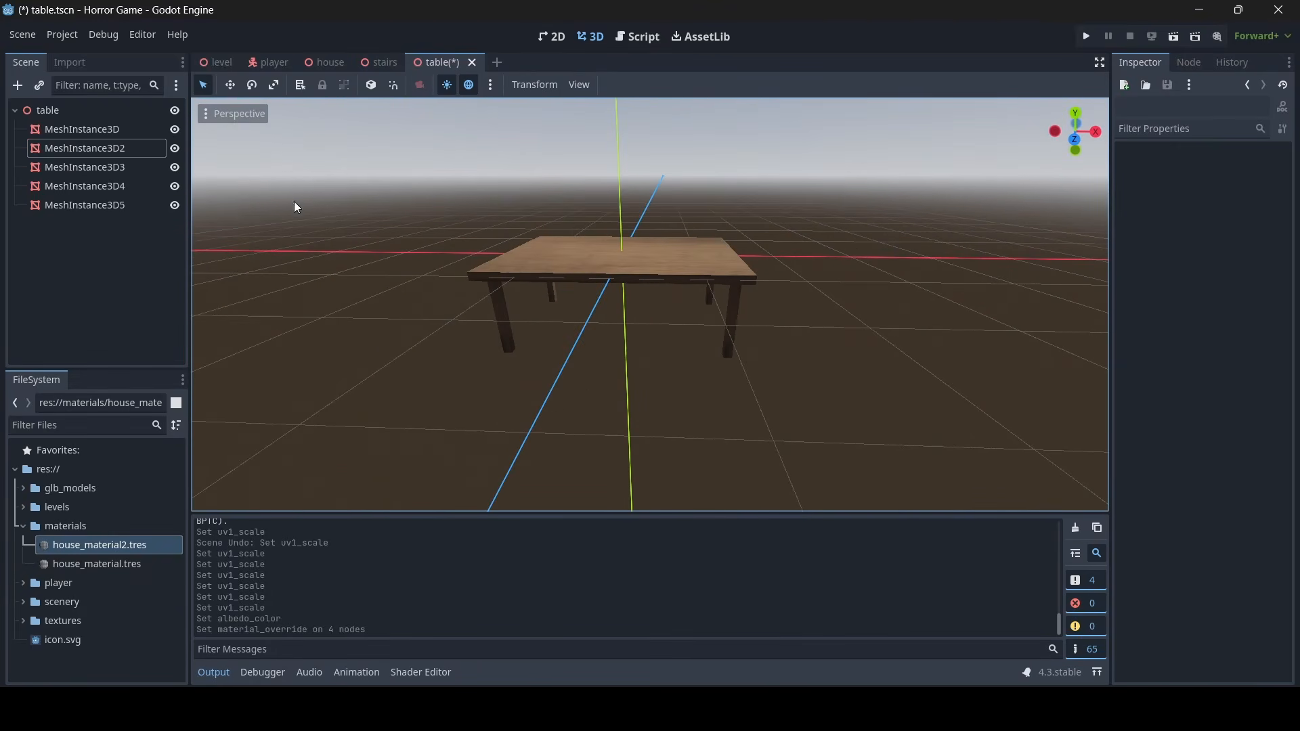
Add a StaticBody3D node as a child of the table root
left_click(61, 112)
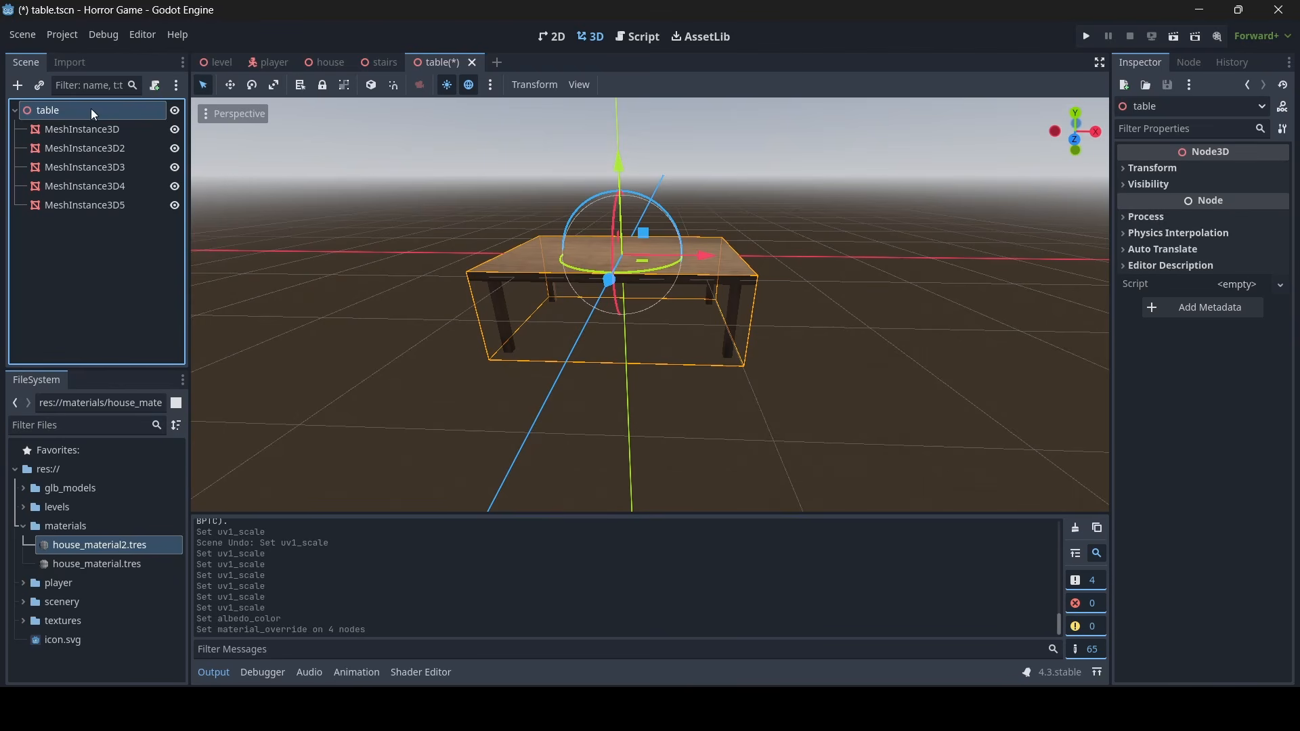
right_click(52, 109)
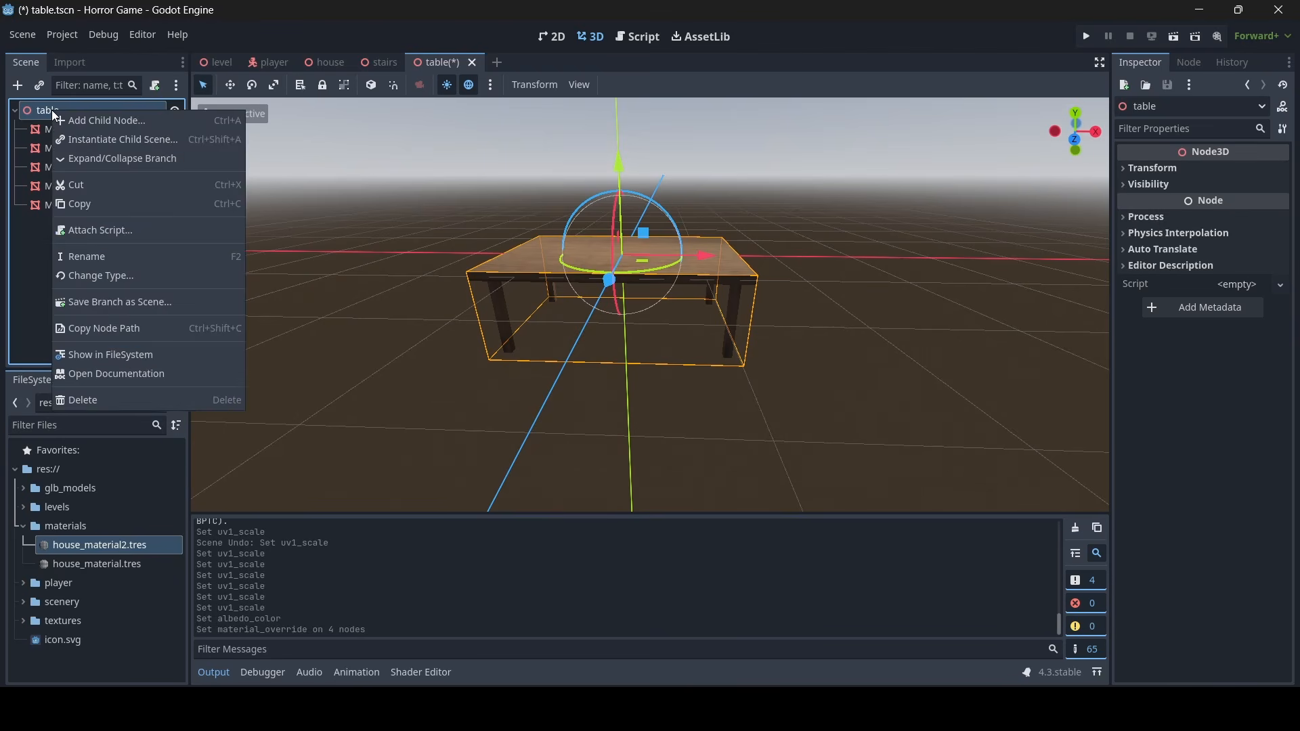
left_click(91, 118)
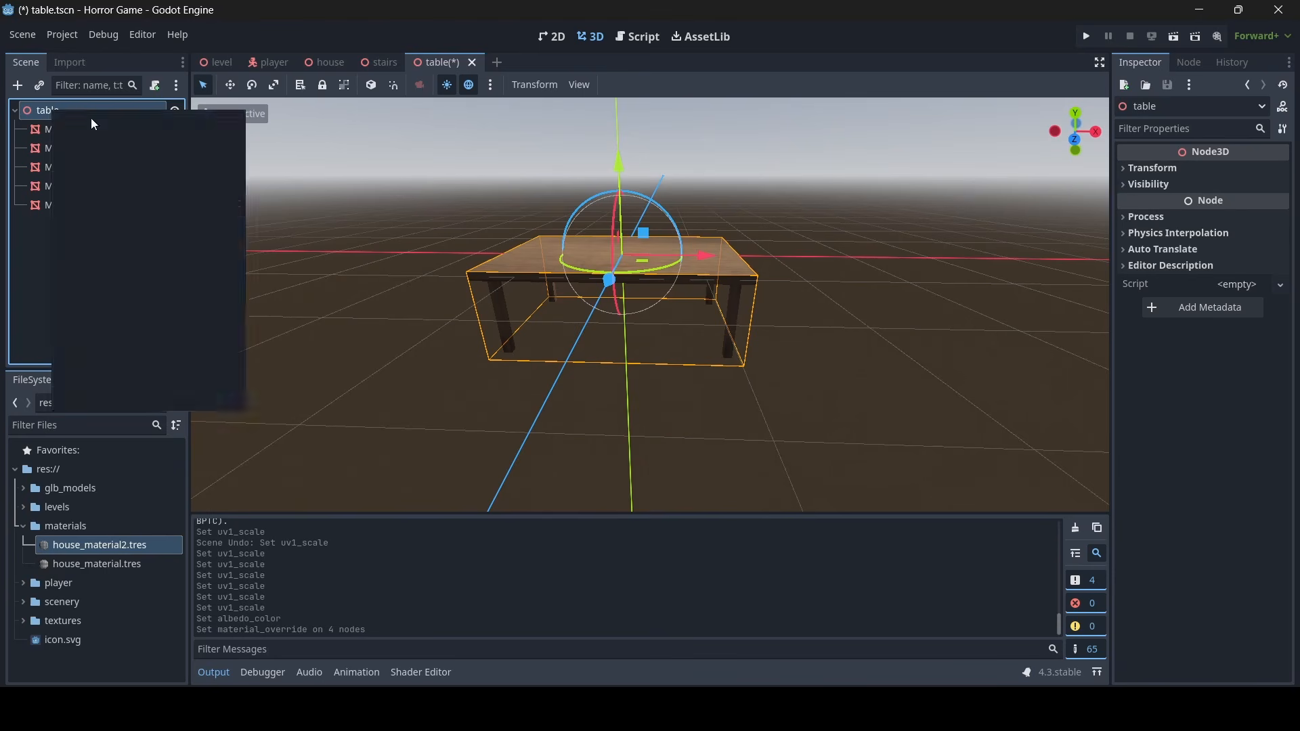
type("static")
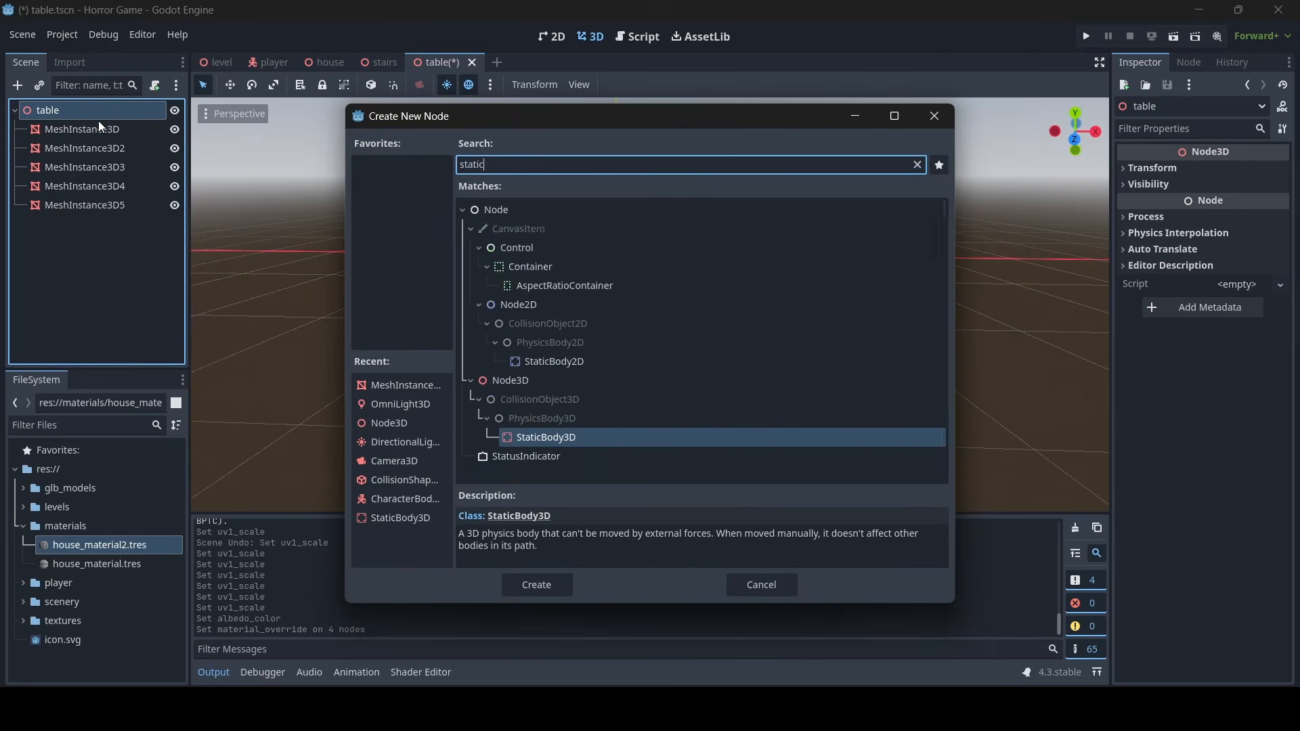
double_click(630, 436)
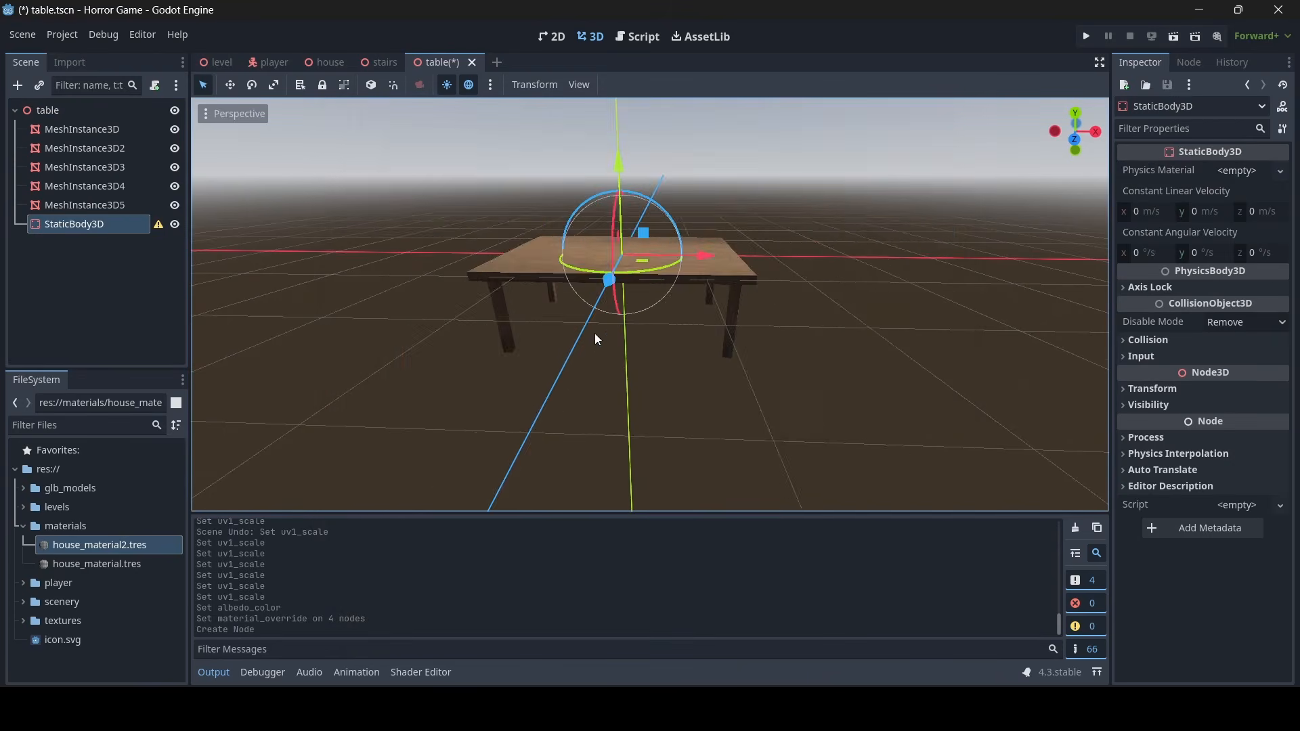
Add a CollisionShape3D node as a child of the table's StaticBody3D
middle_click_drag(595, 333, 541, 224)
scroll(542, 224, "up", 10)
right_click_drag(650, 305, 677, 320)
key("s")
key("w")
key("w")
key("s")
right_click(93, 228)
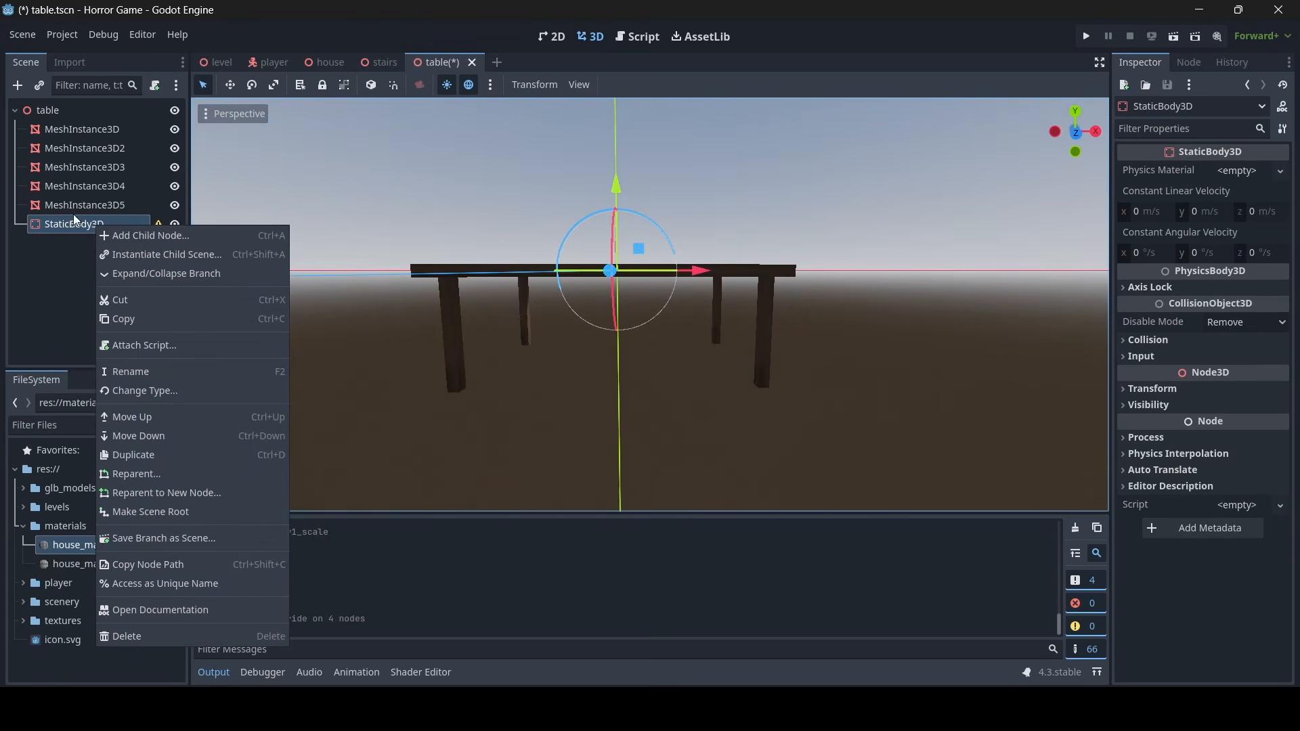
left_click(117, 232)
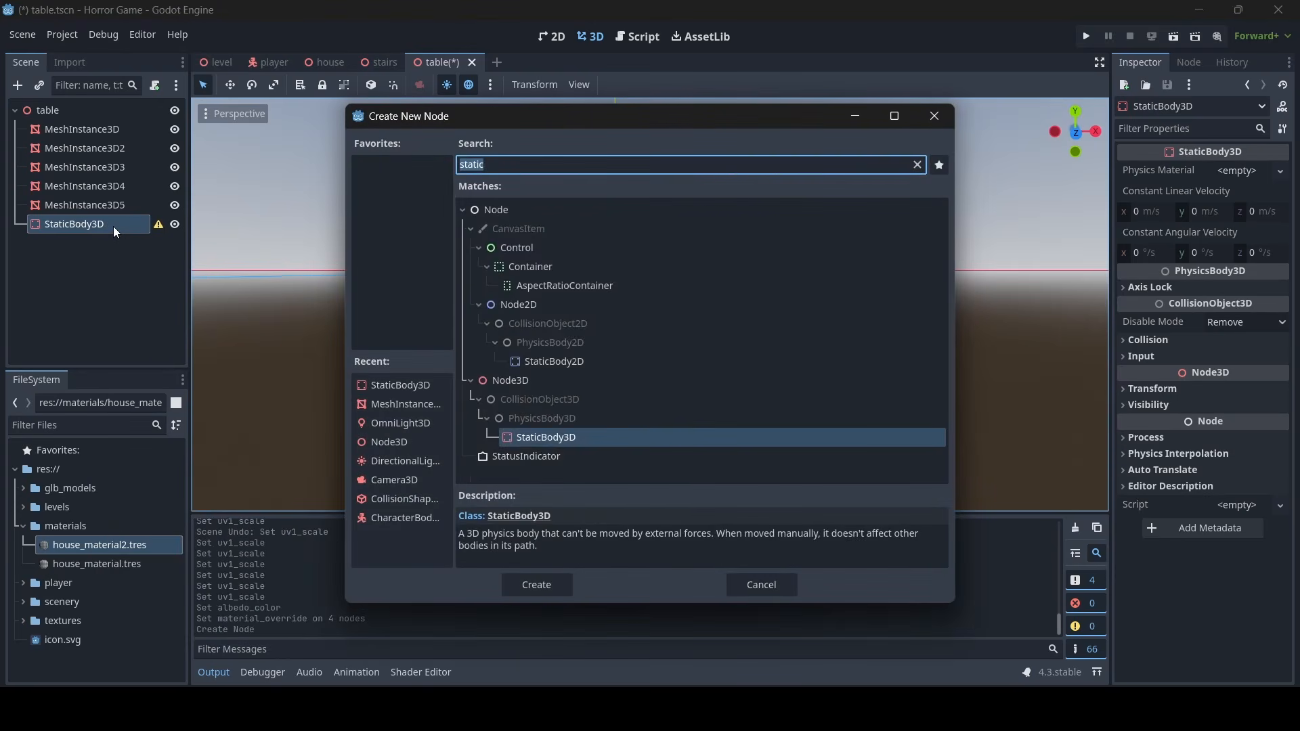
type("coll")
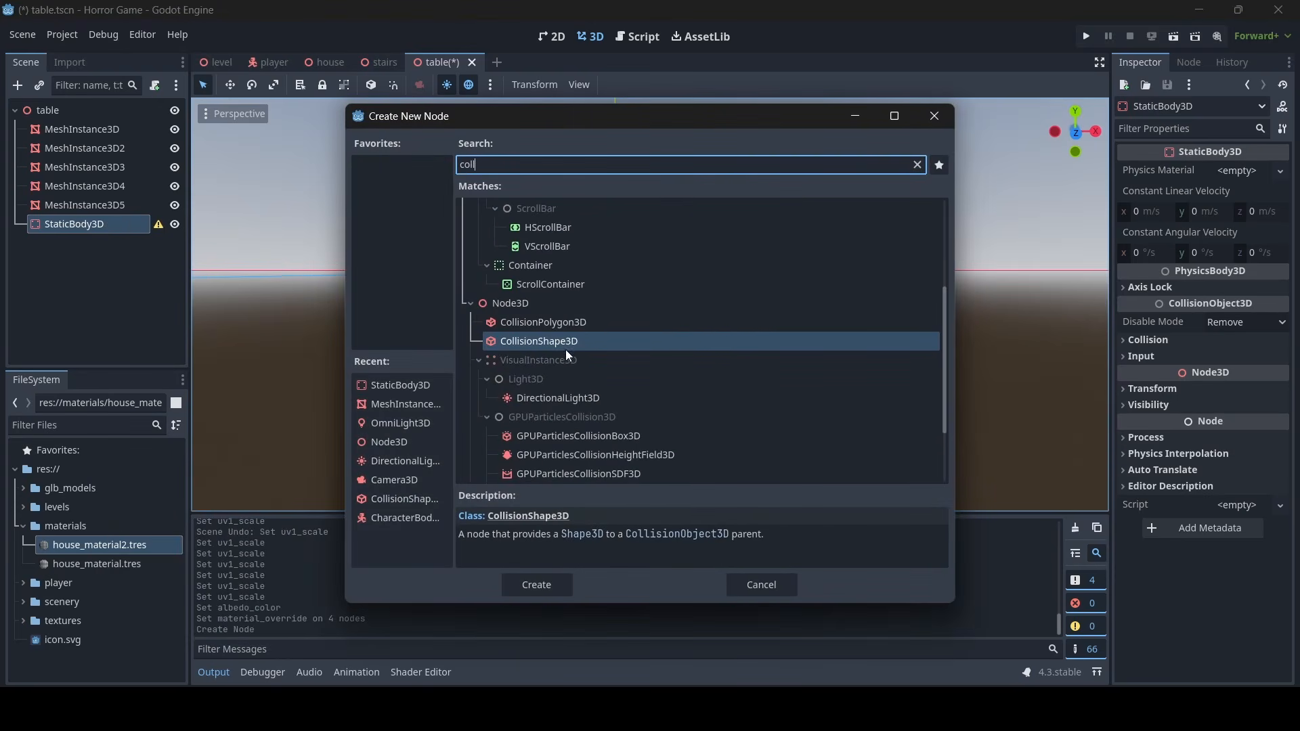
double_click(563, 340)
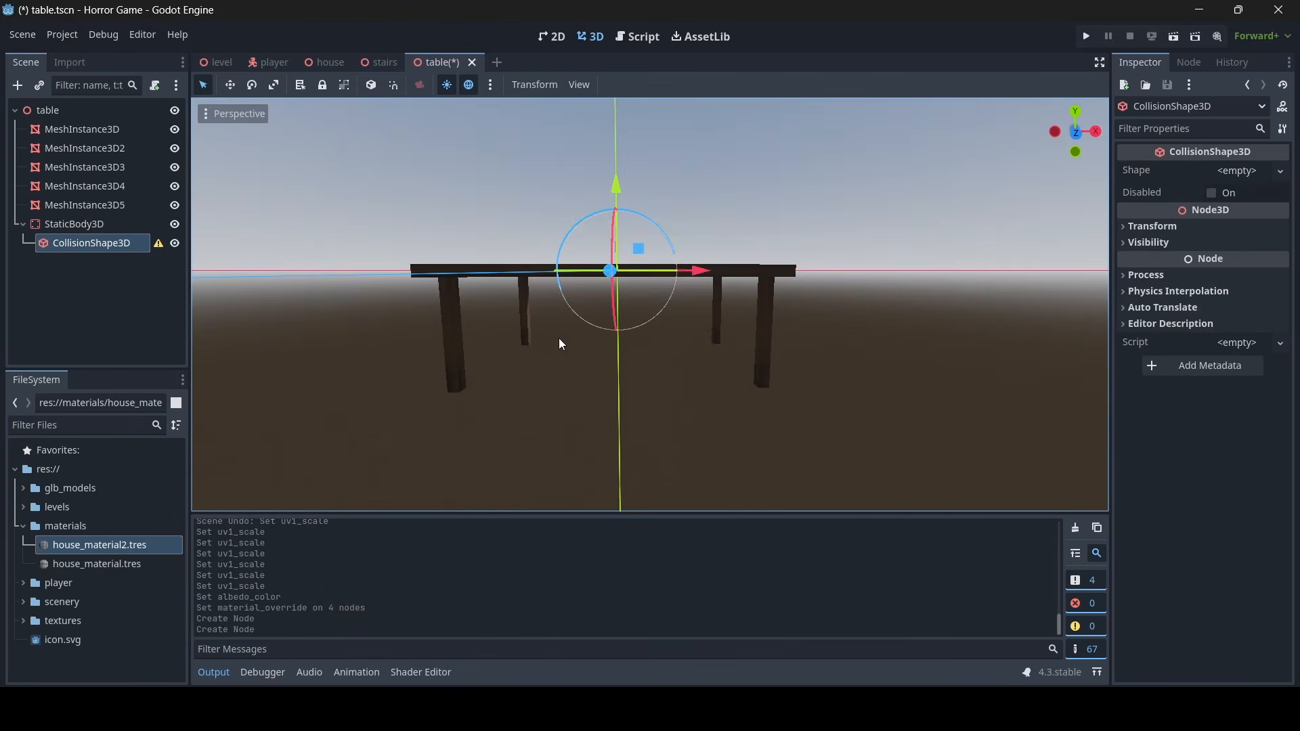
Assign a new BoxShape3D to the table's collision shape and lower it so its top aligns with the tabletop
left_click(1230, 172)
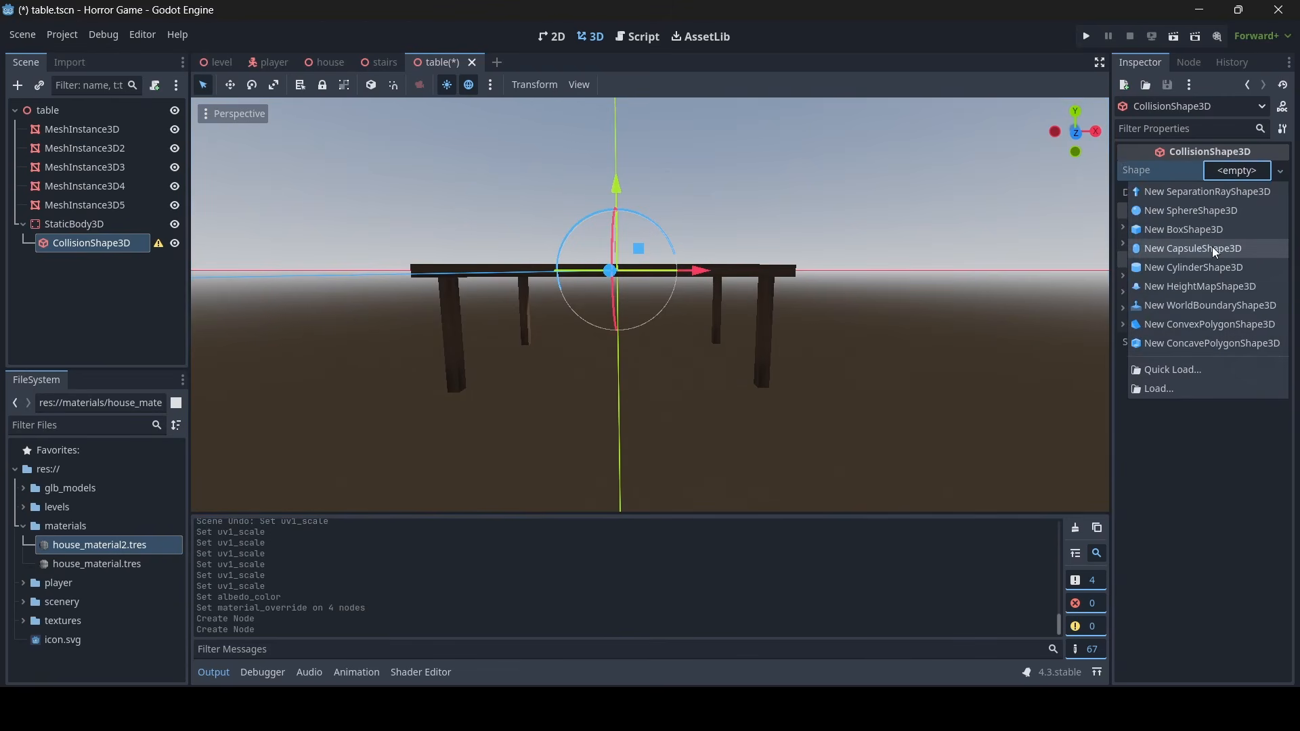
left_click(1209, 229)
key("w")
mouse_move(844, 254)
right_mouse_down()
mouse_move(824, 244)
mouse_move(829, 258)
right_mouse_up()
key("s")
left_click_drag(630, 185, 627, 237)
key("w")
mouse_move(628, 237)
right_mouse_down()
mouse_move(643, 319)
mouse_move(621, 238)
right_mouse_up()
key("s")
key("w")
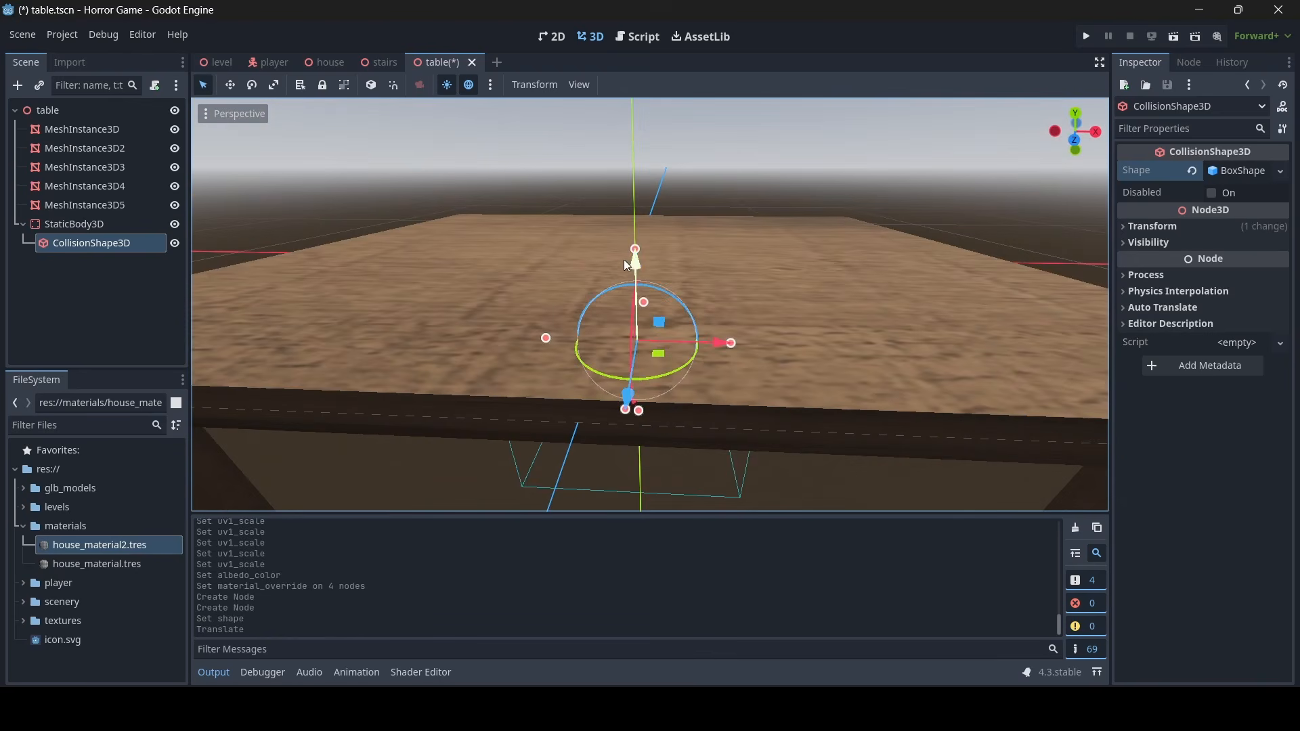
left_click_drag(623, 259, 635, 259)
right_click_drag(636, 259, 649, 304)
key("s")
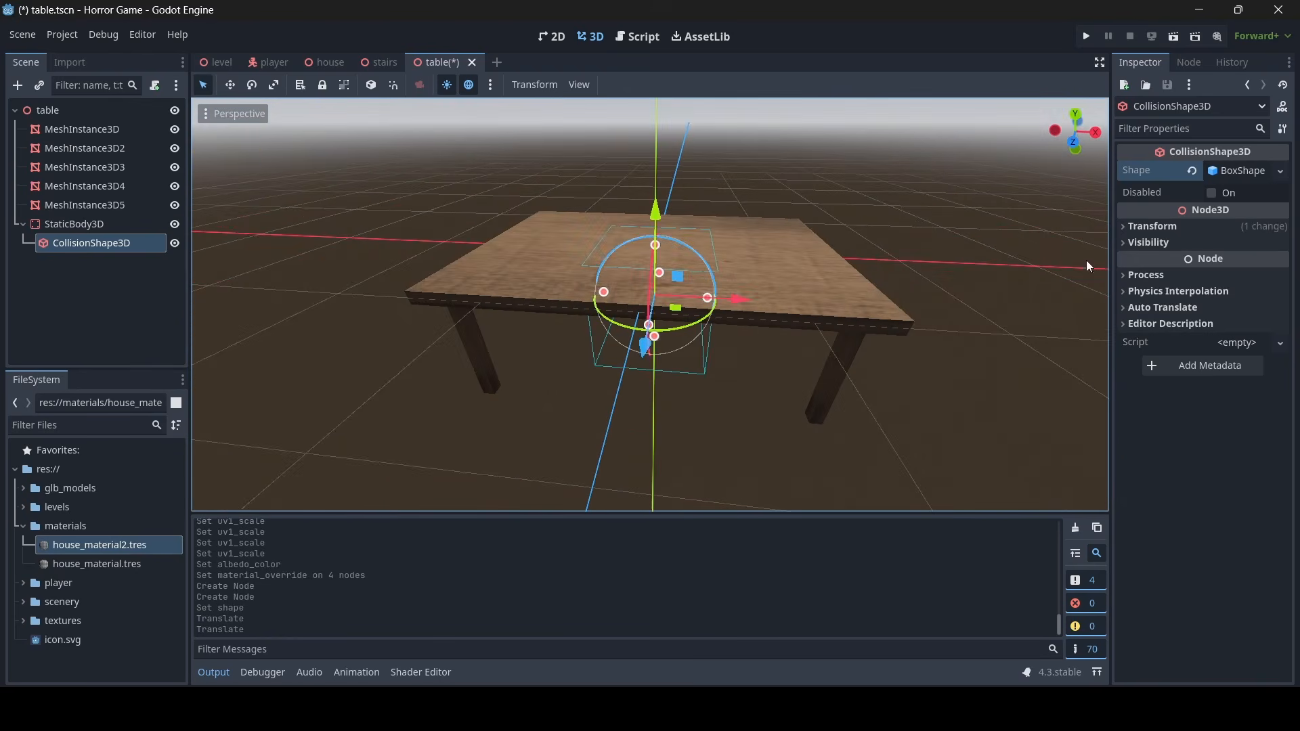
Resize the box collision shape to enclose the table, about 3 × 1.071 × 1.995 m, and save the table scene
left_click(1233, 170)
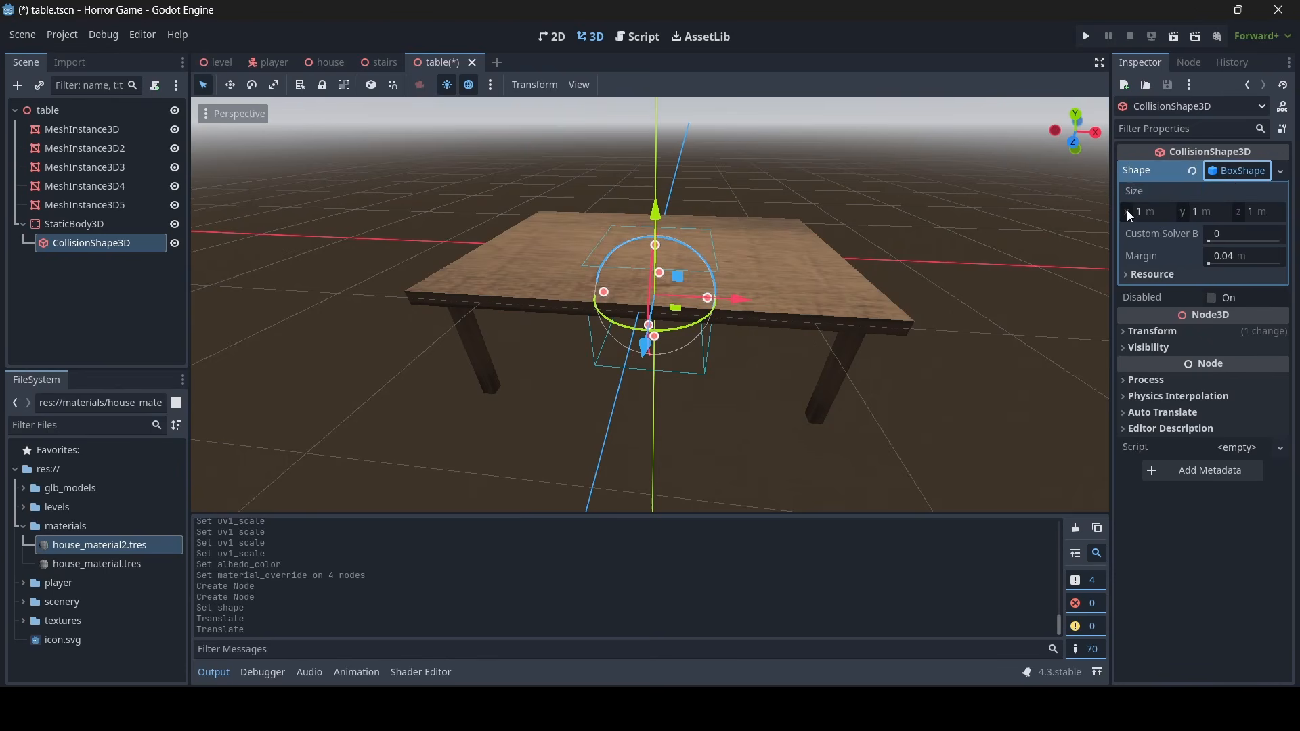
left_click_drag(1131, 209, 1187, 210)
left_click_drag(1246, 211, 1275, 211)
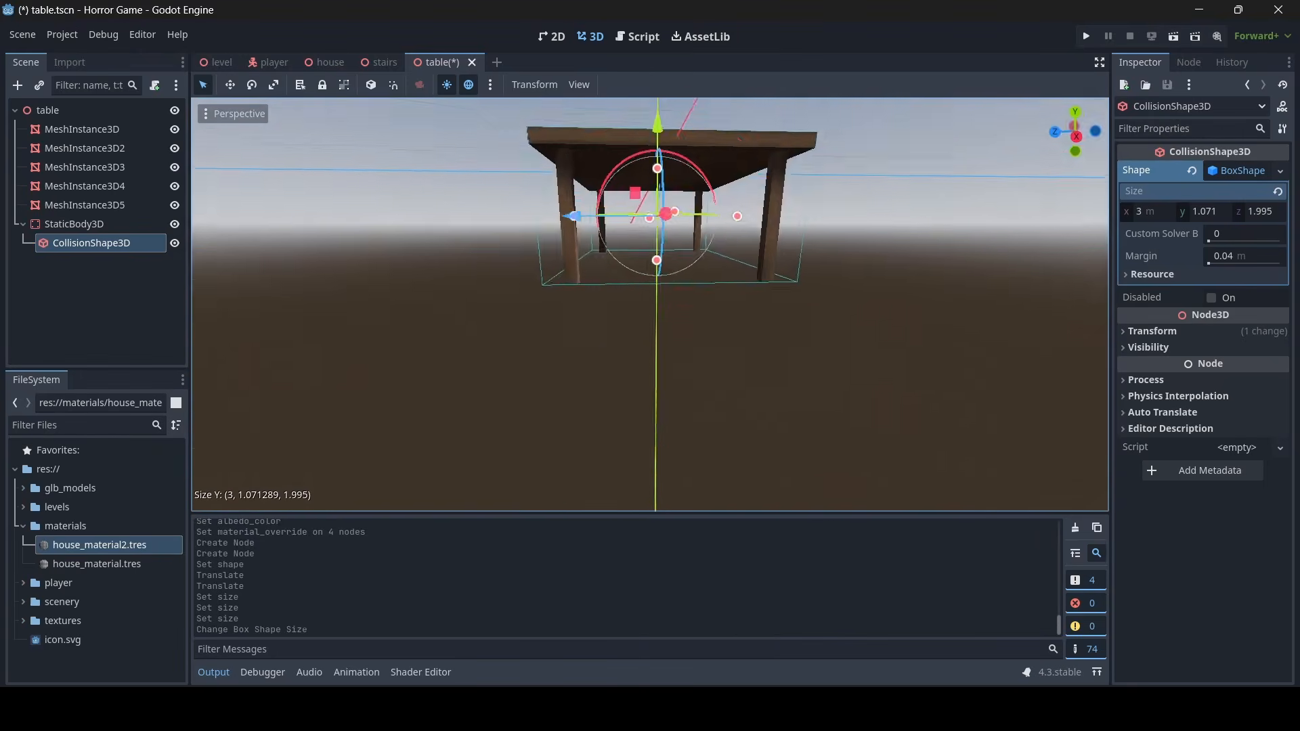
right_click_drag(650, 304, 853, 291)
right_click_drag(766, 284, 745, 286)
key("ctrl+s")
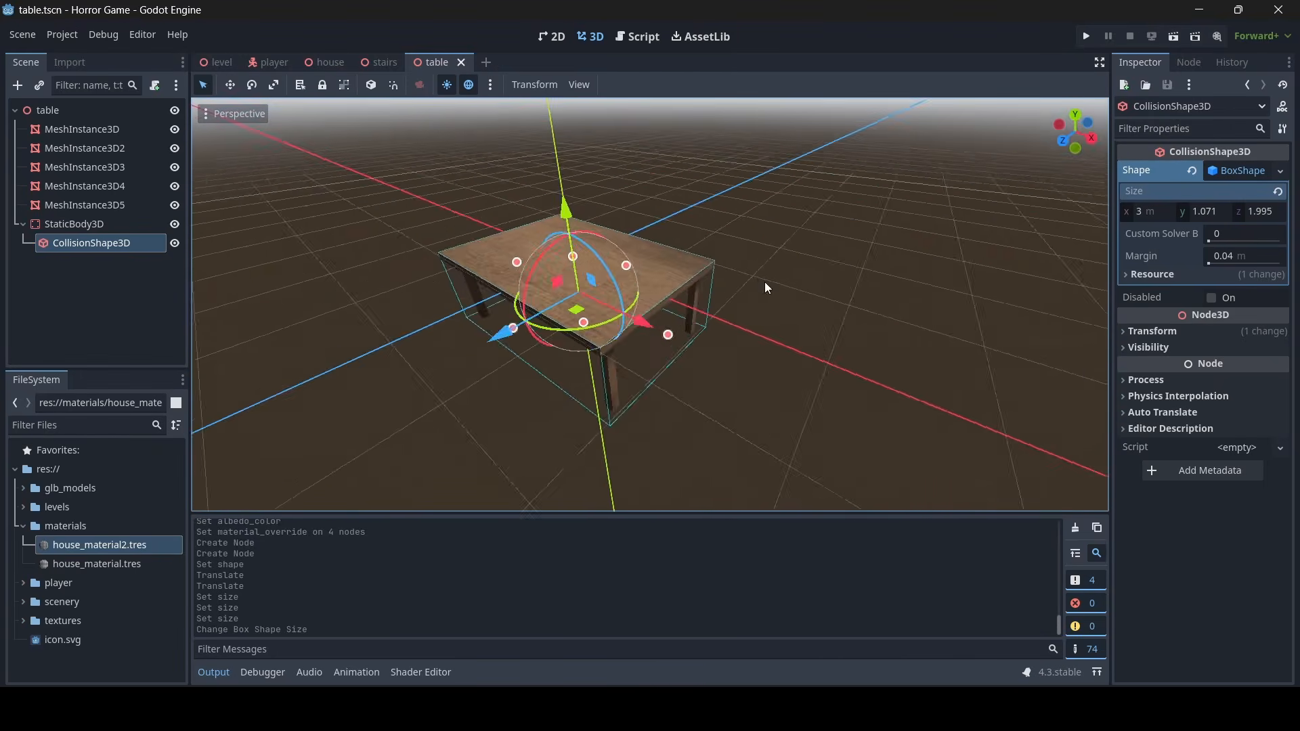
mouse_move(766, 284)
right_mouse_down()
mouse_move(684, 287)
mouse_move(603, 268)
mouse_move(657, 287)
mouse_move(643, 274)
mouse_move(656, 278)
mouse_move(508, 283)
mouse_move(767, 287)
right_mouse_up()
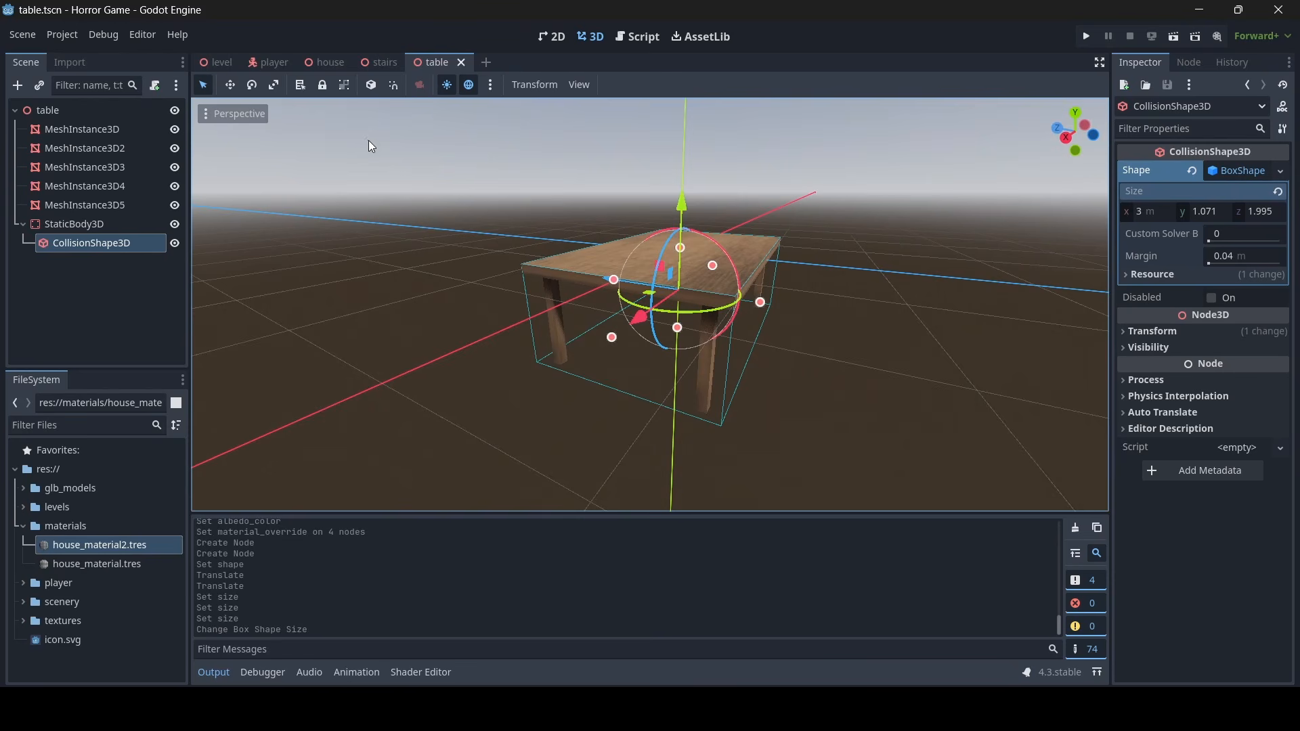
In the house scene, instantiate scenery/table.tscn under the house root and move it along the X axis into the room
left_click(320, 62)
right_click_drag(696, 220, 599, 215)
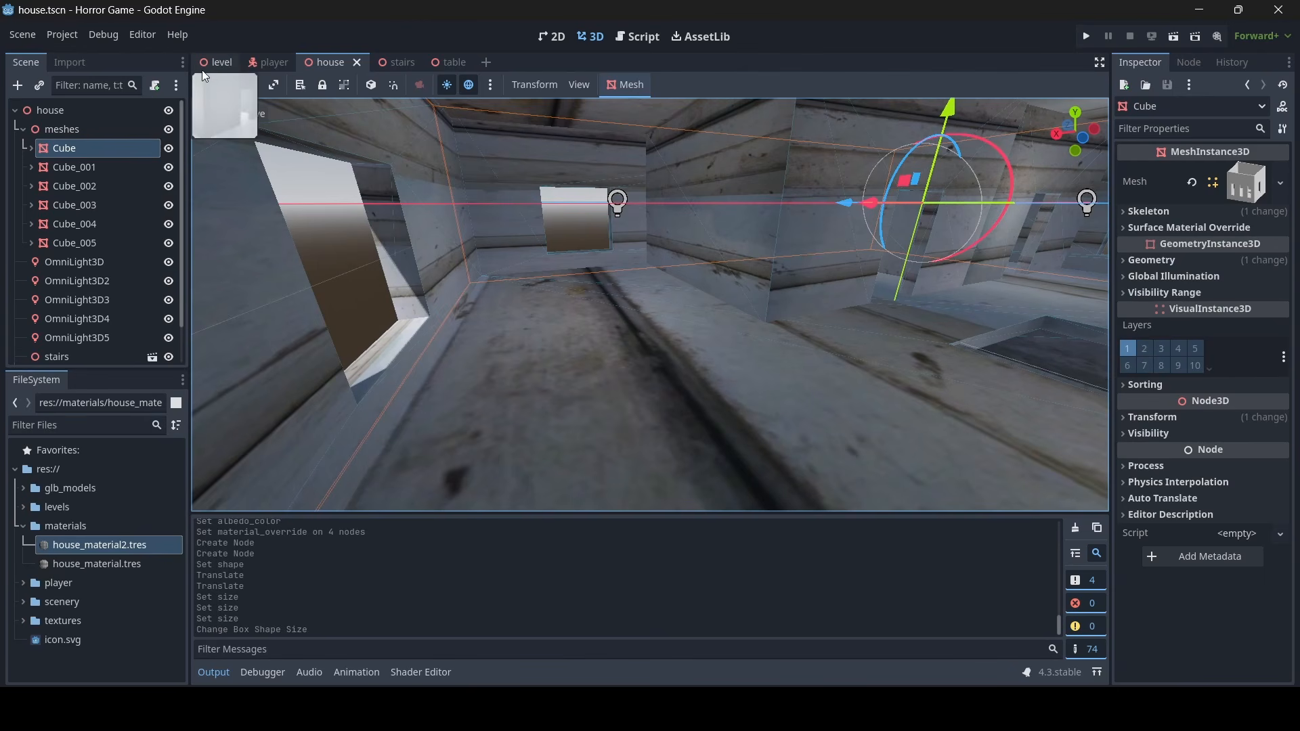
left_click(22, 128)
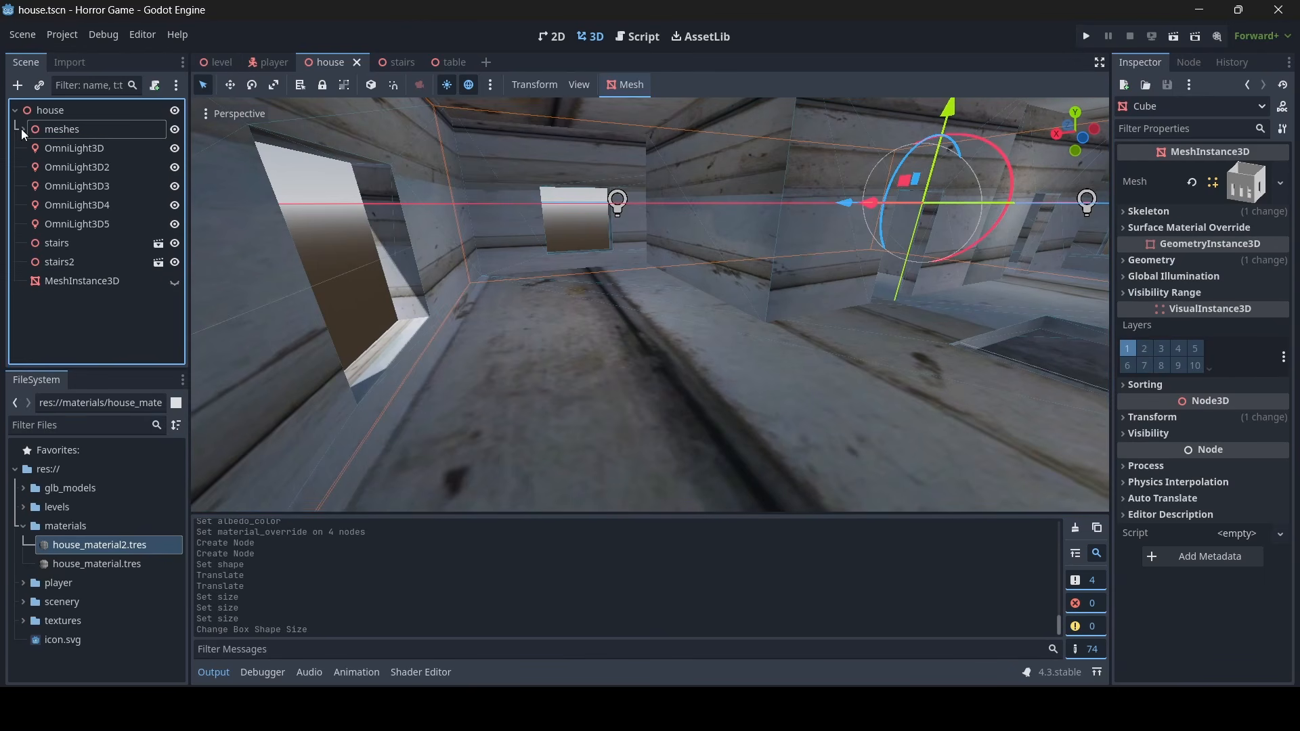
left_click(59, 111)
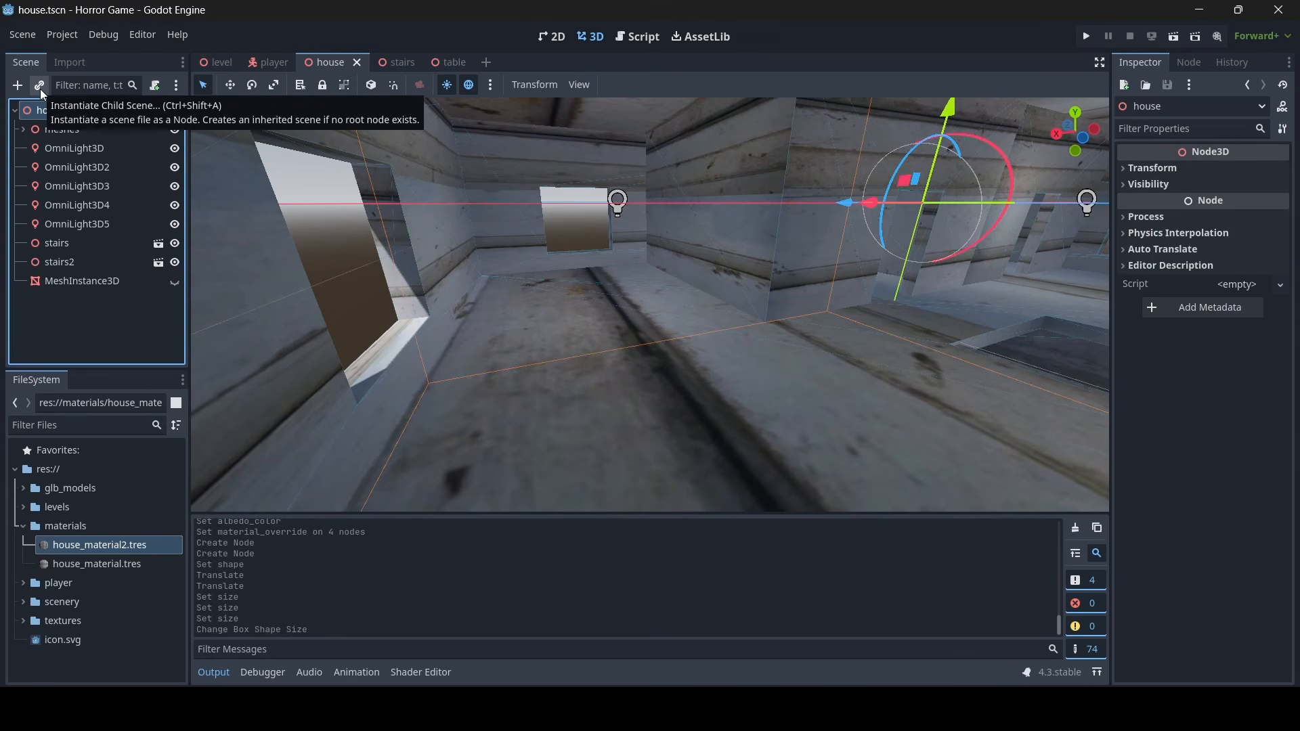
left_click(40, 88)
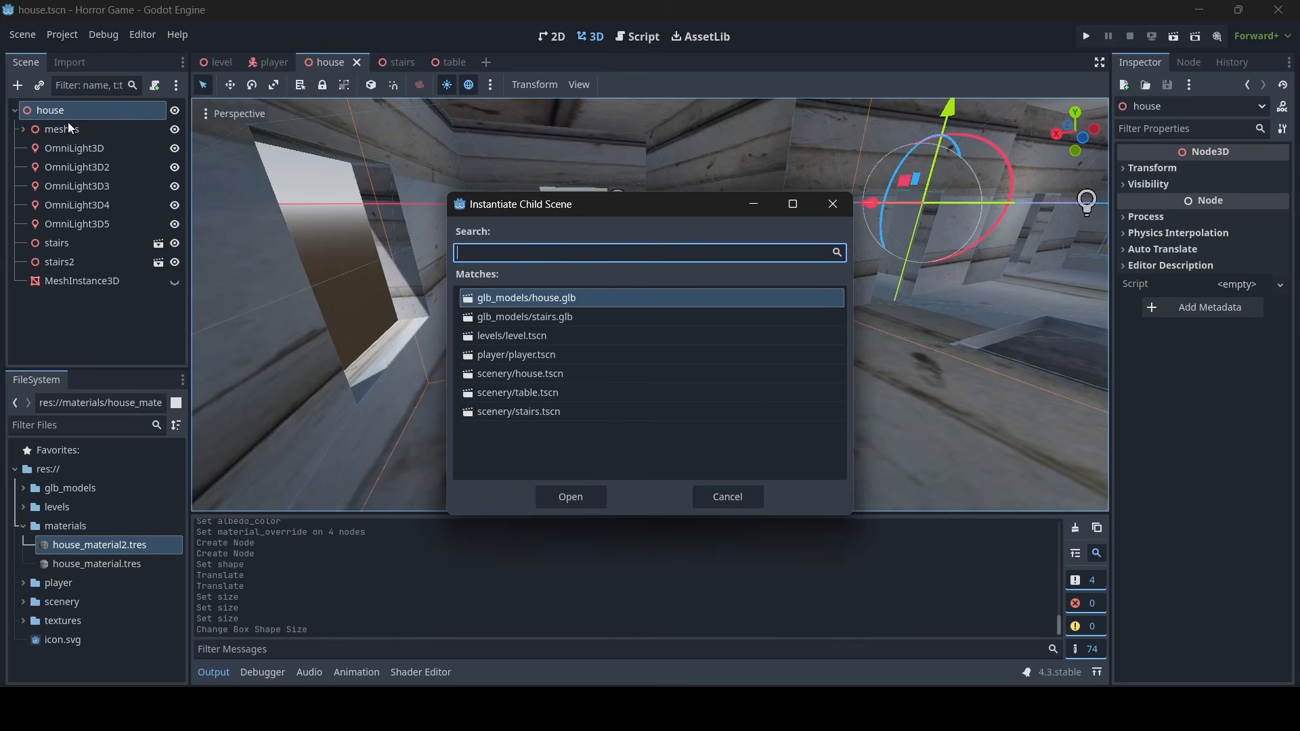
double_click(555, 392)
right_click_drag(554, 392, 624, 163)
left_click_drag(596, 209, 237, 251)
Show the hidden capsule MeshInstance3D and move it beside the table near the floor, at about X 11.6 m
right_click_drag(568, 268, 555, 306)
left_click(175, 281)
left_click(135, 284)
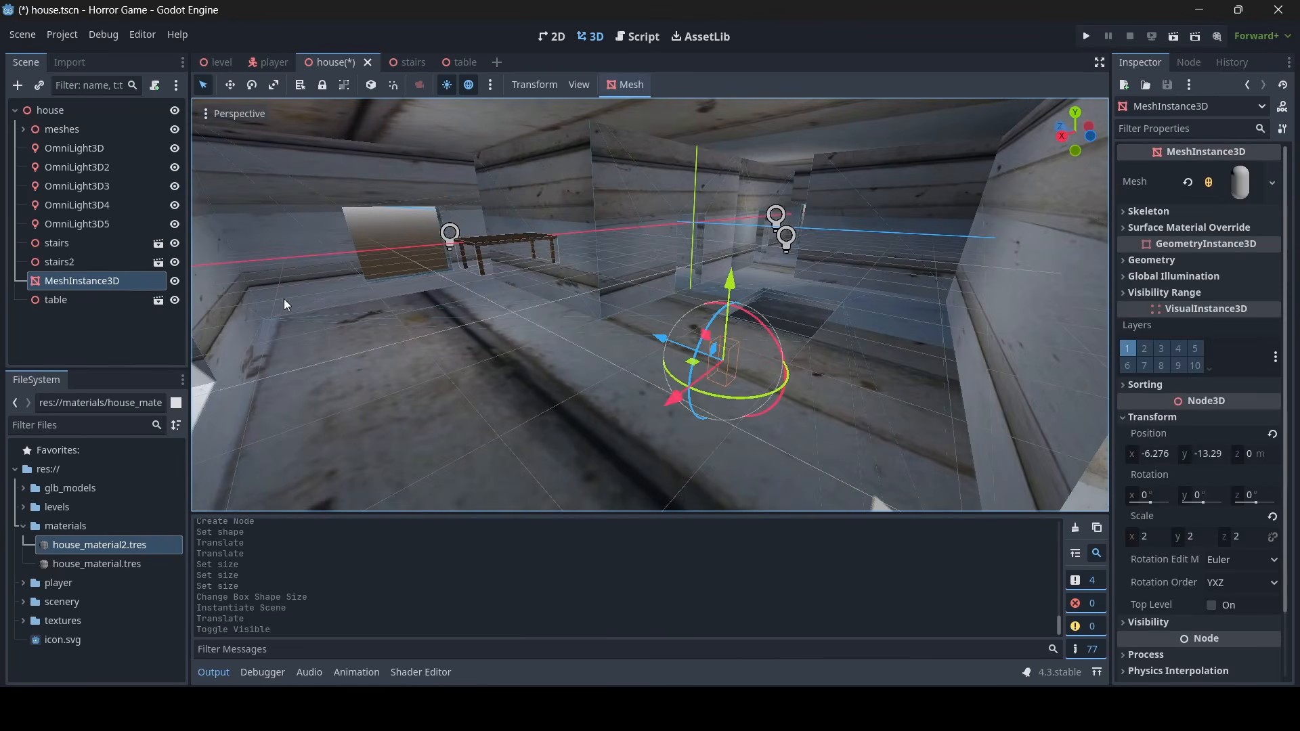
left_click_drag(719, 310, 745, 143)
left_click_drag(691, 250, 332, 310)
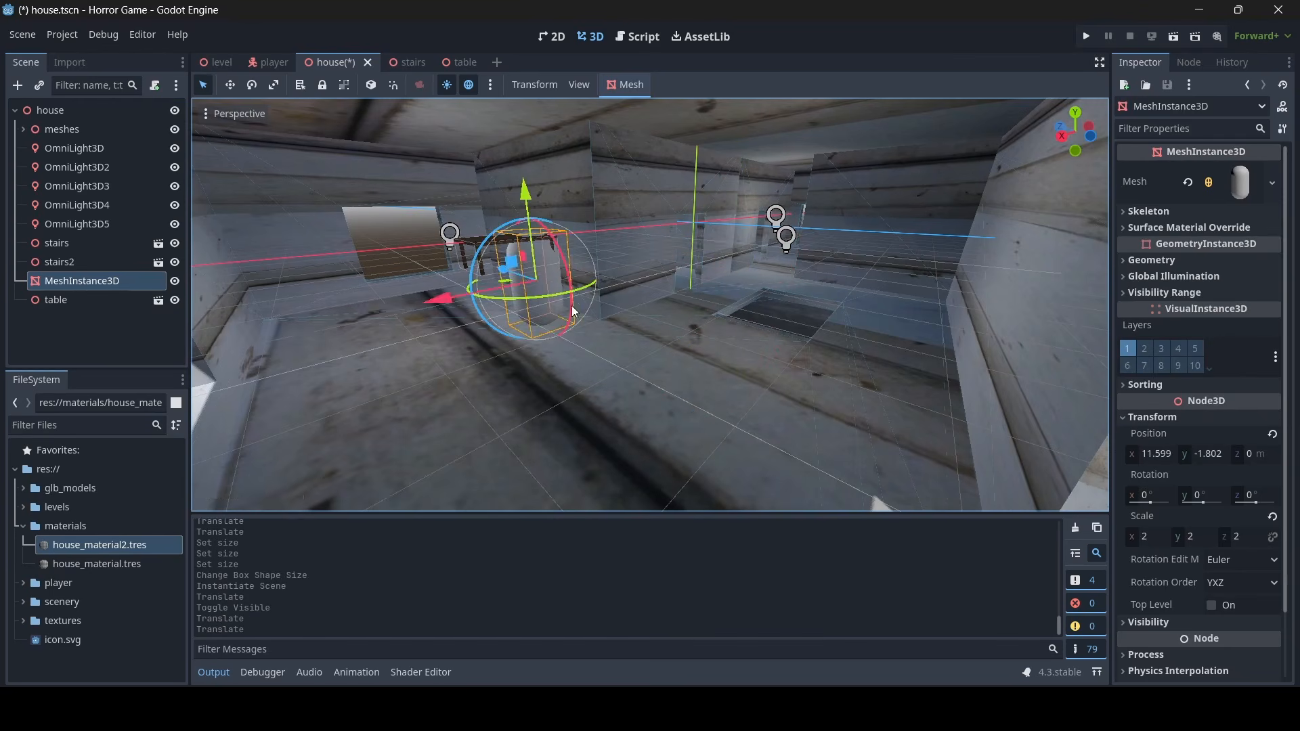
right_click_drag(574, 311, 474, 312)
key("w")
key("d")
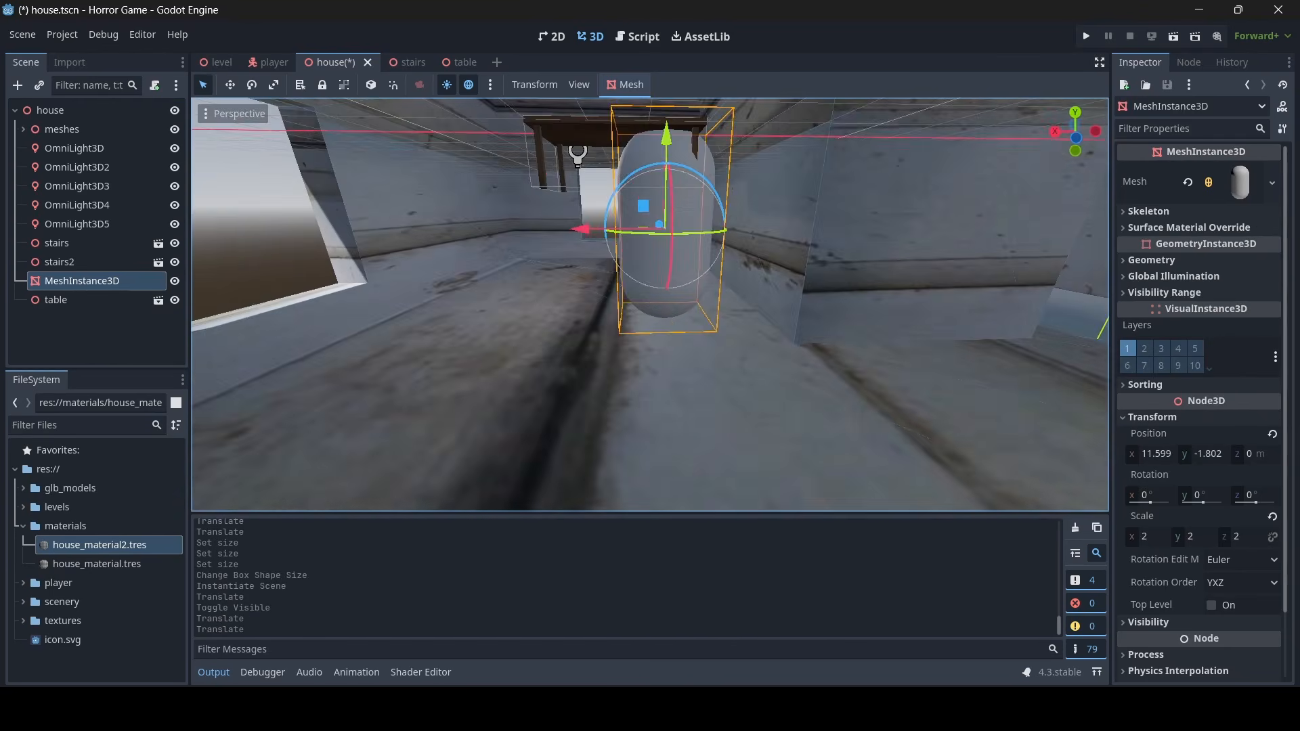
left_click_drag(681, 120, 663, 193)
Set the table's scale to 1.3 on all axes and compare its size with the capsule
double_click(61, 299)
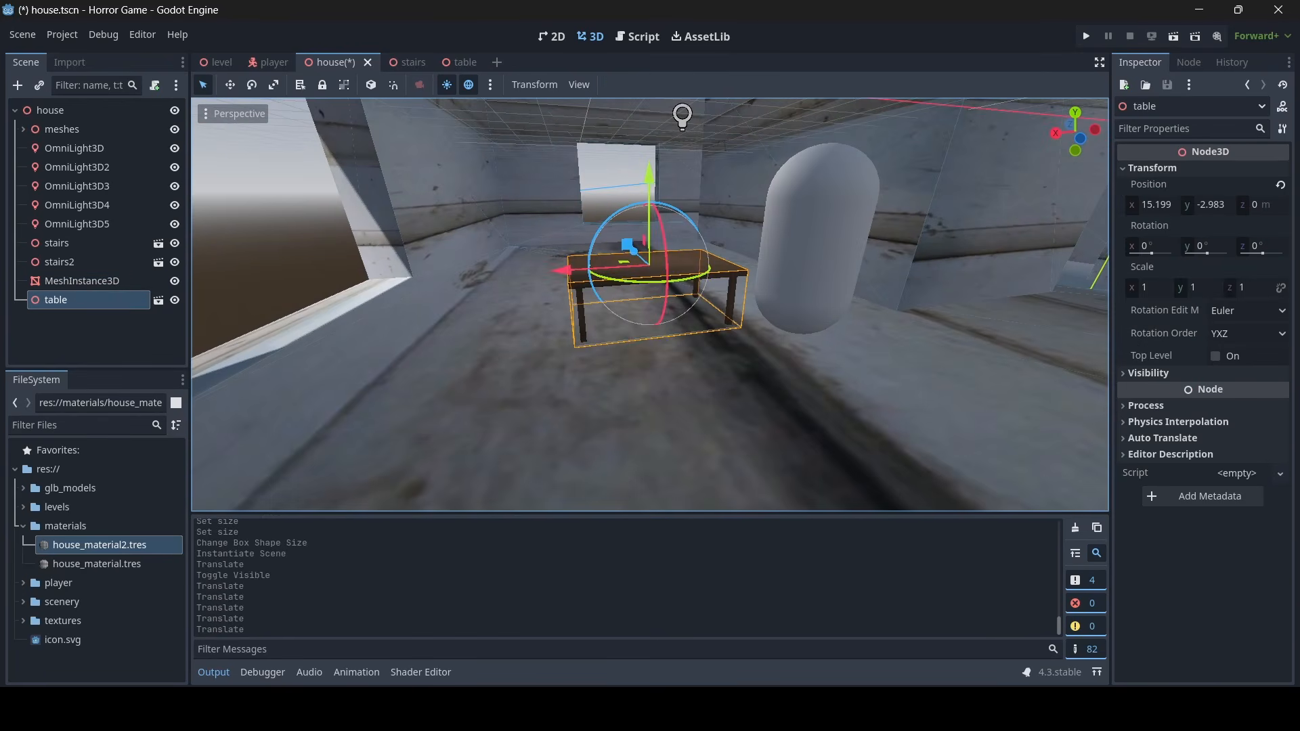
left_click(1260, 287)
type("1.")
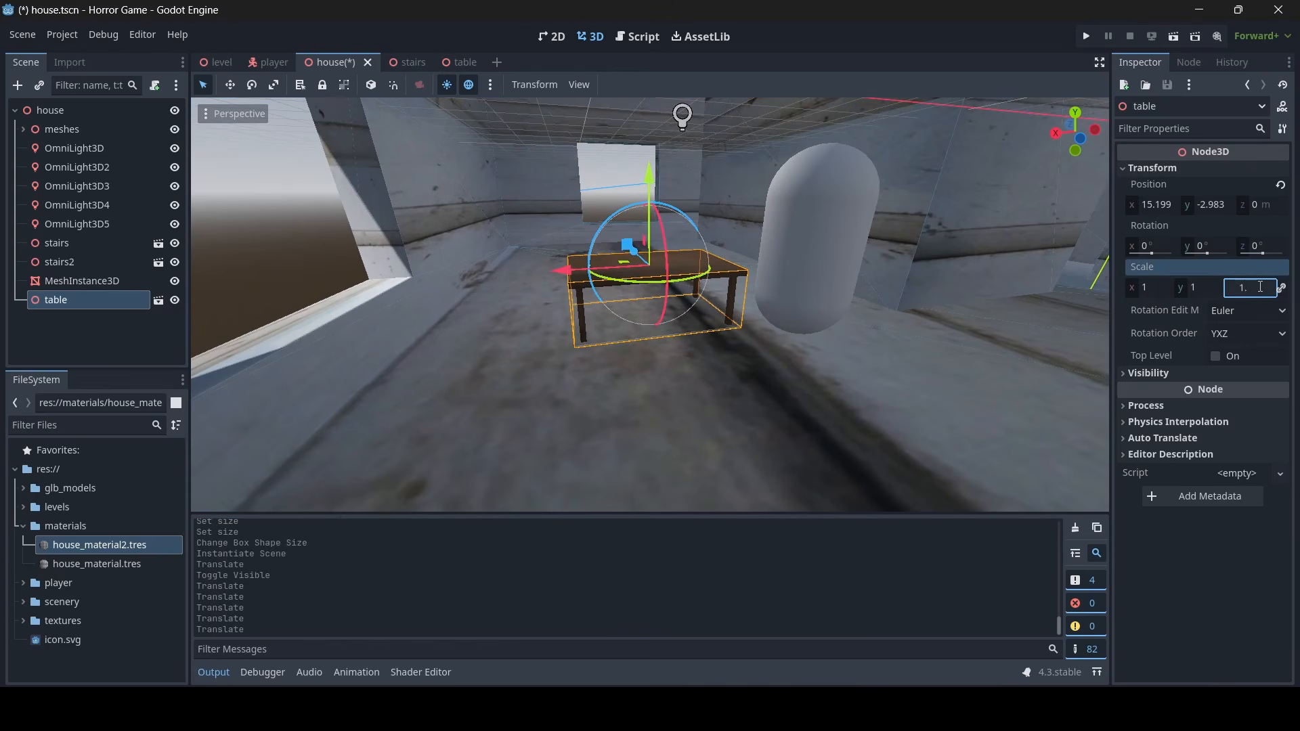
type("3")
key("Return")
right_click_drag(867, 112, 880, 133)
key("w")
key("s")
key("s")
key("a")
key("w")
key("d")
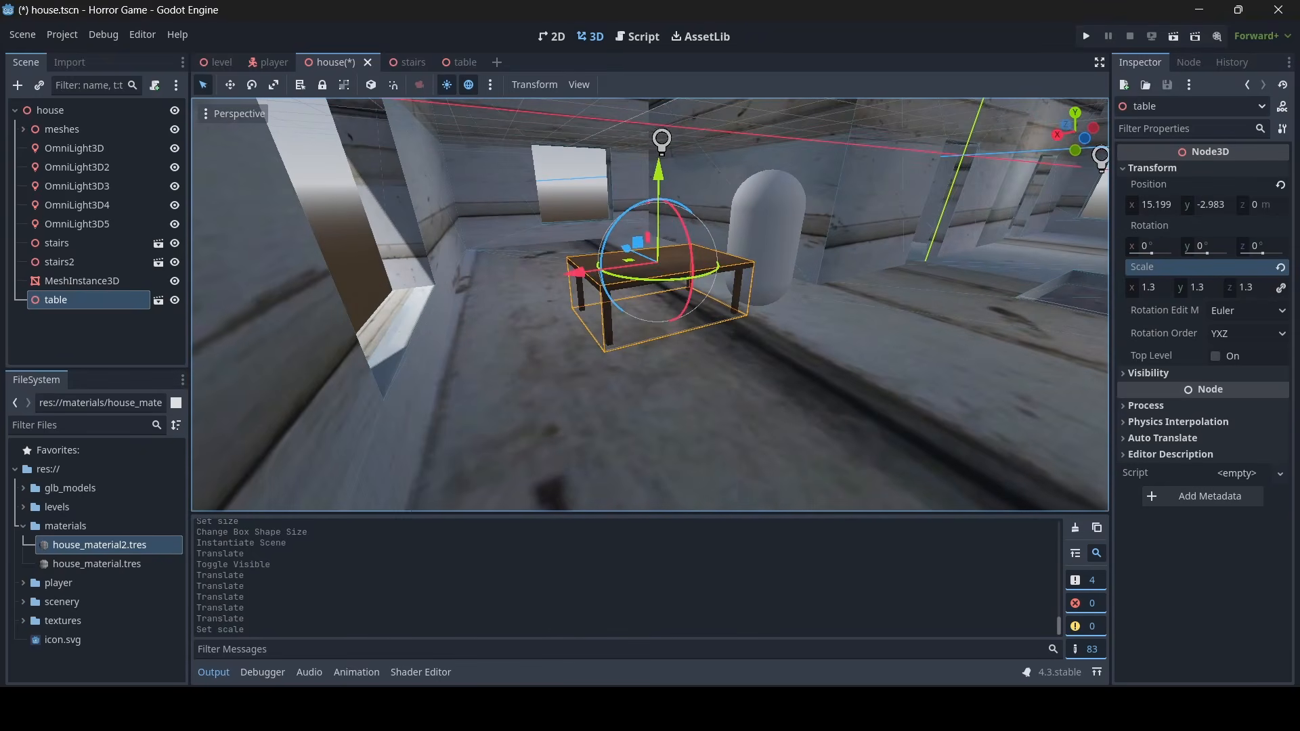
Set the table's scale to 1.5 on all axes and lower it to about Y -3.229 m
left_click_drag(1226, 287, 1219, 287)
left_click(1220, 286)
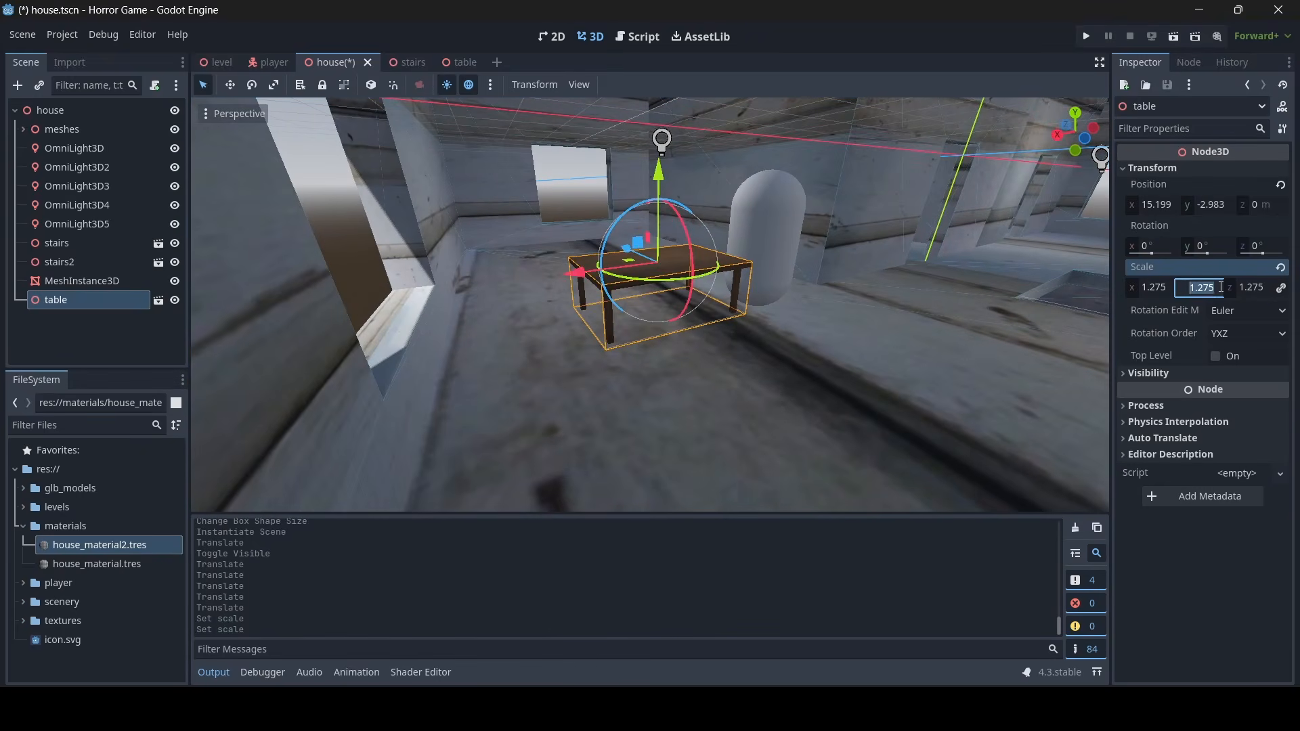
key("Return")
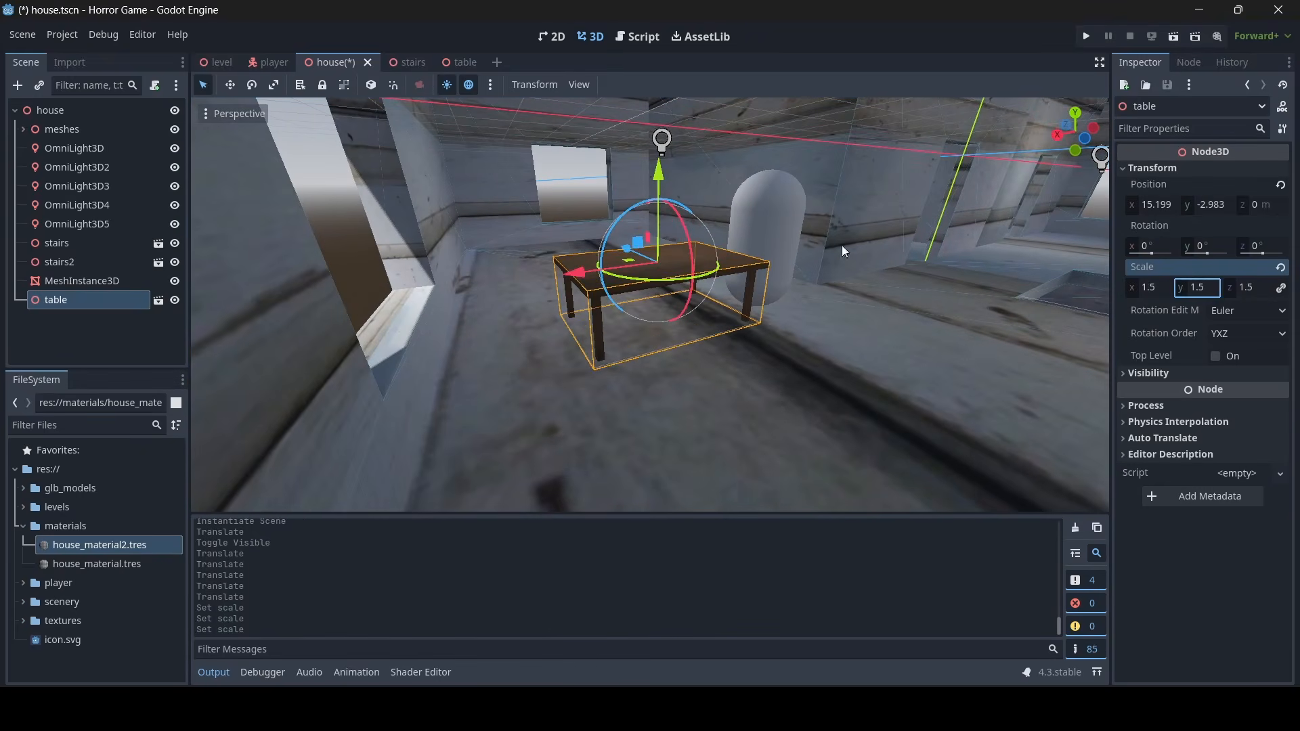
key("w")
key("d")
right_click_drag(842, 252, 738, 226)
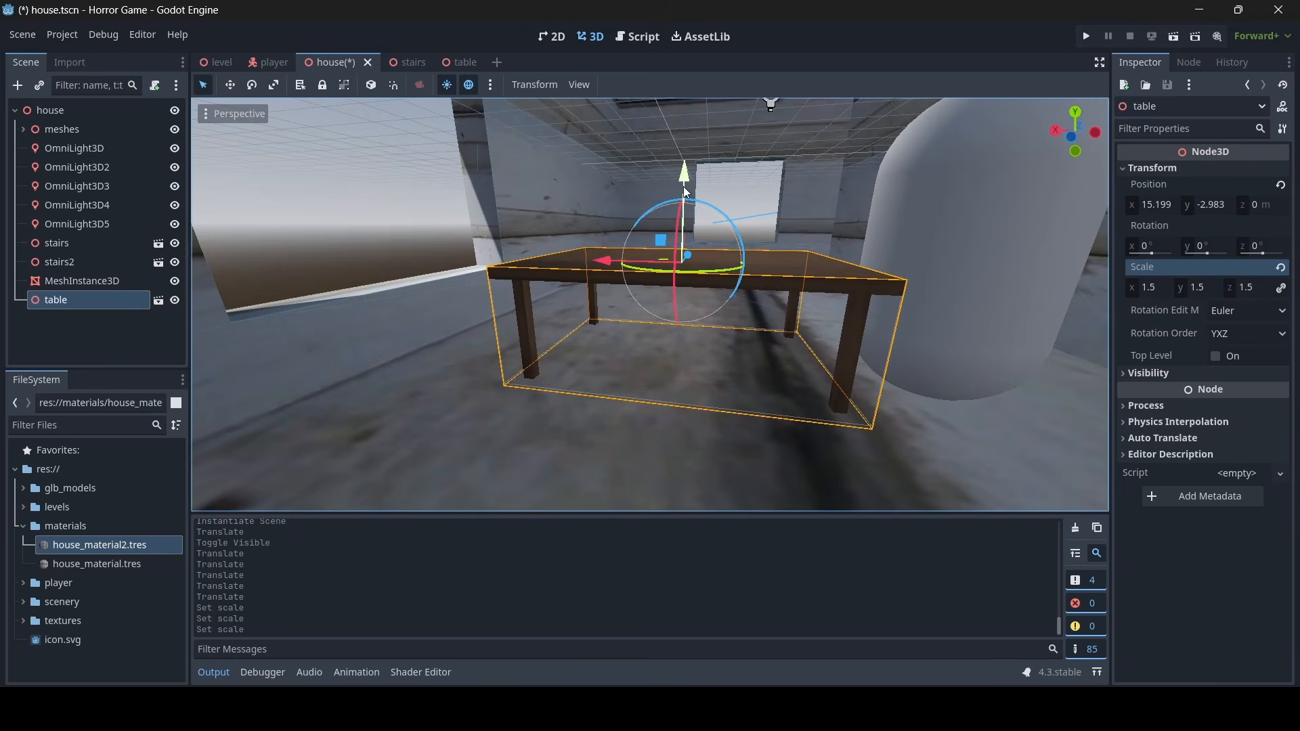
left_click_drag(684, 185, 688, 205)
key("s")
right_click_drag(688, 204, 688, 205)
key("w")
Set the table's scale to 1.7 on all axes and raise it to about Y -3.017 m
left_click(1202, 289)
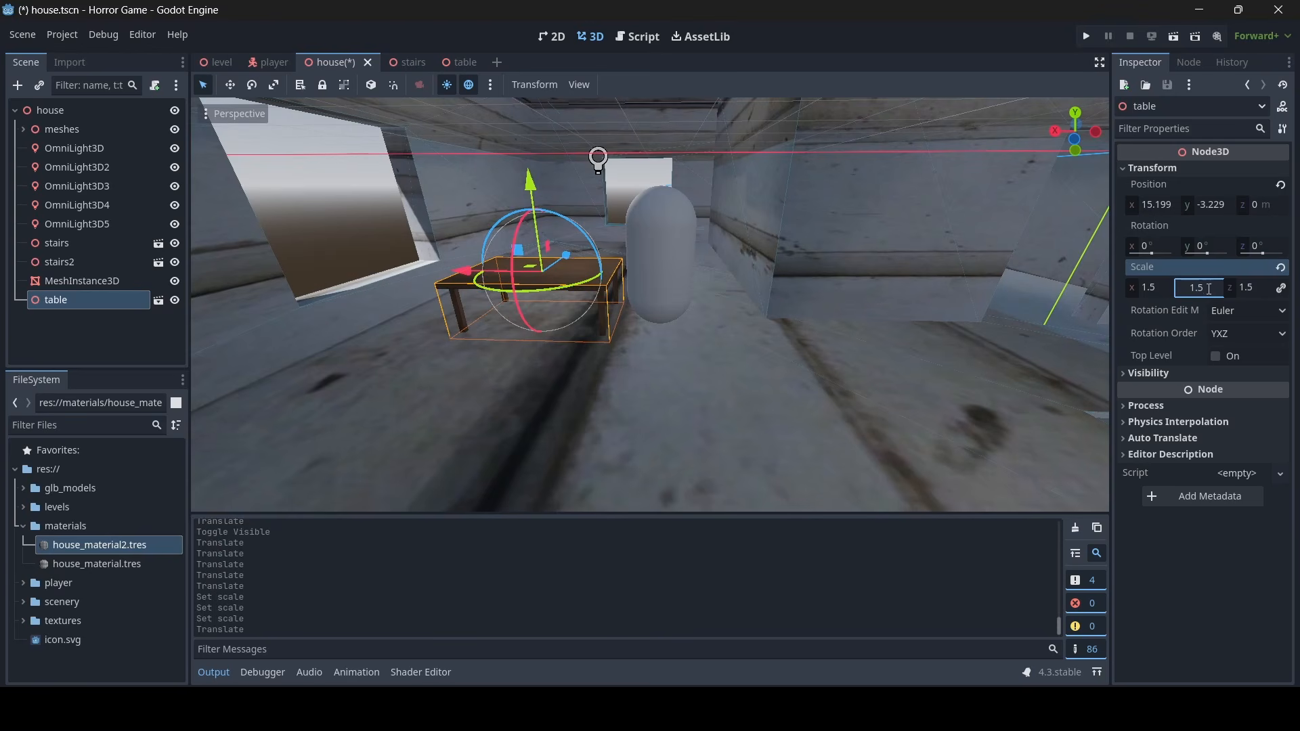
type("1.7")
key("Return")
key("w")
right_click_drag(776, 195, 776, 195)
mouse_move(672, 166)
left_mouse_down()
mouse_move(677, 127)
mouse_move(680, 145)
left_mouse_up()
Move the table along the X axis to about 12.558 m
key("s")
right_click_drag(679, 145, 679, 144)
key("w")
key("s")
left_click_drag(591, 288, 794, 229)
key("d")
right_click_drag(795, 229, 795, 228)
key("s")
Move the table along the Z axis to about -5.911 m
left_click_drag(522, 245, 619, 230)
key("a")
mouse_move(619, 230)
right_mouse_down()
mouse_move(745, 230)
mouse_move(619, 231)
right_mouse_up()
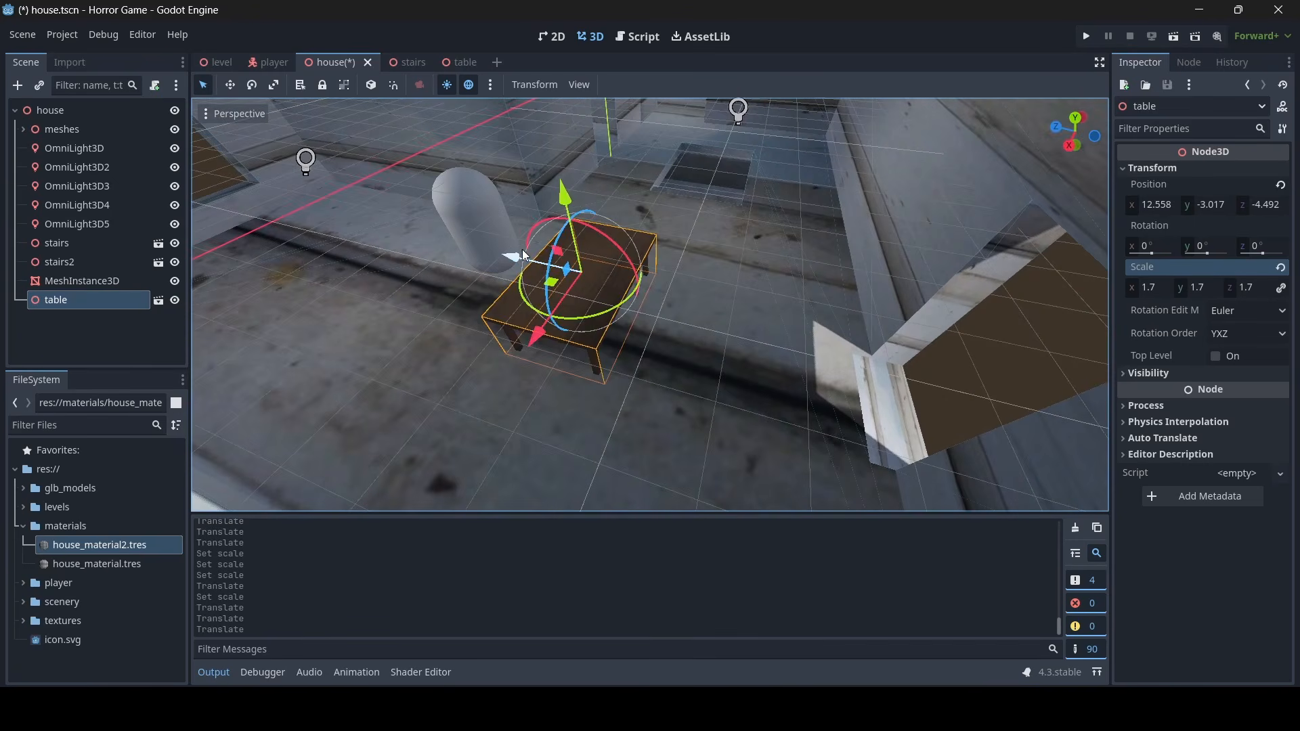
left_click_drag(523, 253, 559, 266)
right_click_drag(559, 266, 559, 266)
key("w")
key("d")
left_click_drag(659, 269, 647, 263)
Stretch the table to an X scale of about 2.494 and shift it along Z to about -6.29 m
left_click(274, 85)
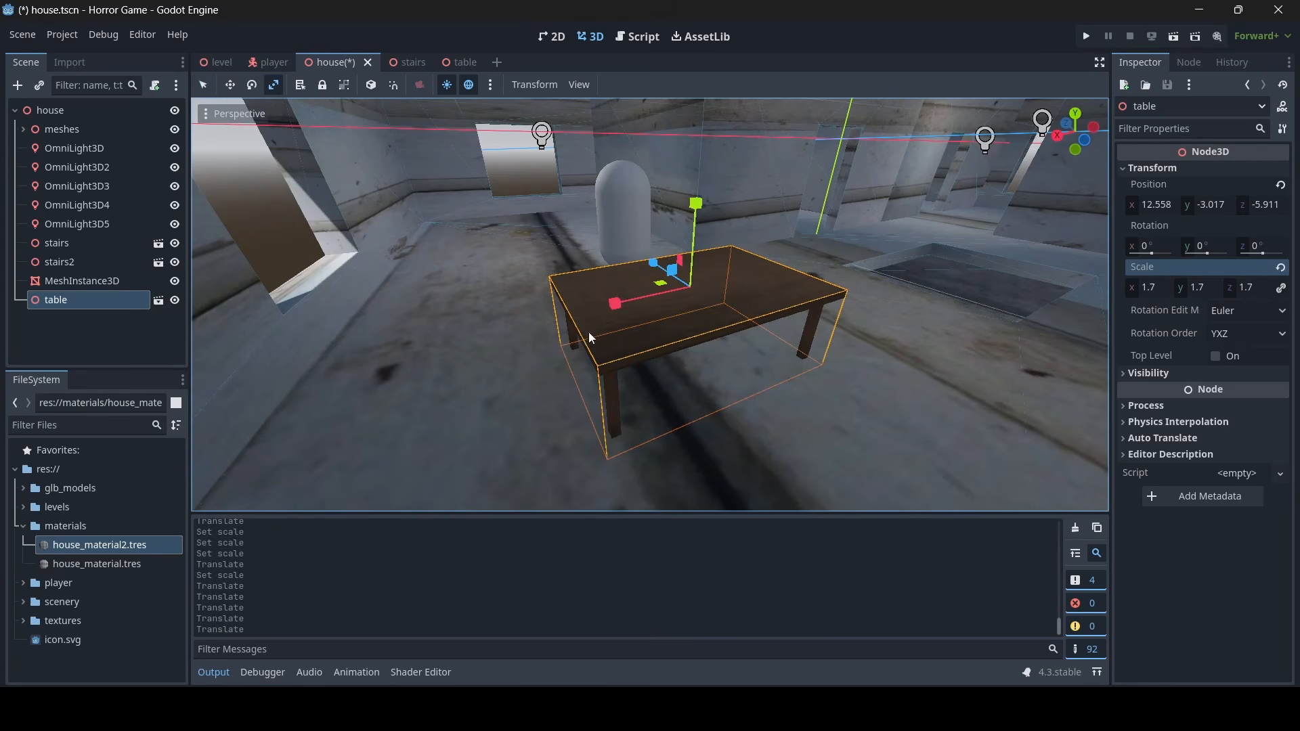
left_click_drag(617, 308, 606, 307)
left_click_drag(589, 304, 578, 307)
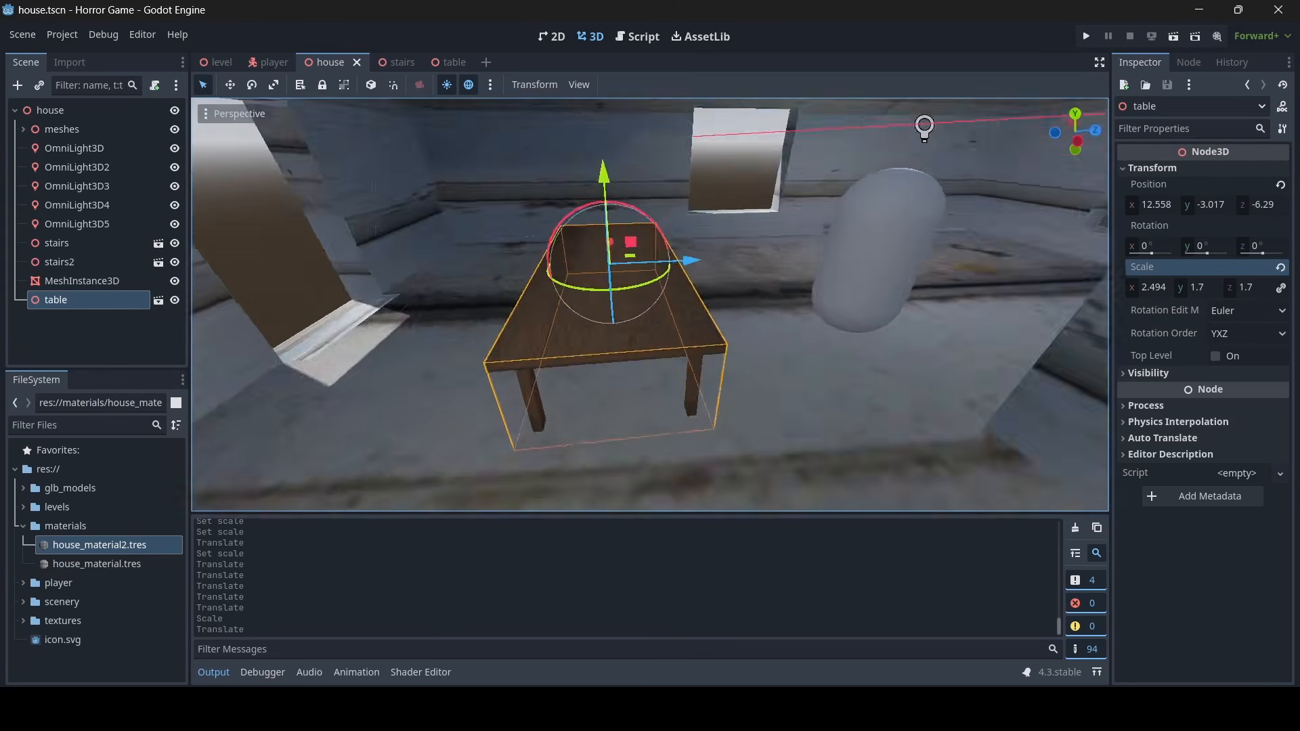
right_click_drag(603, 291, 772, 235)
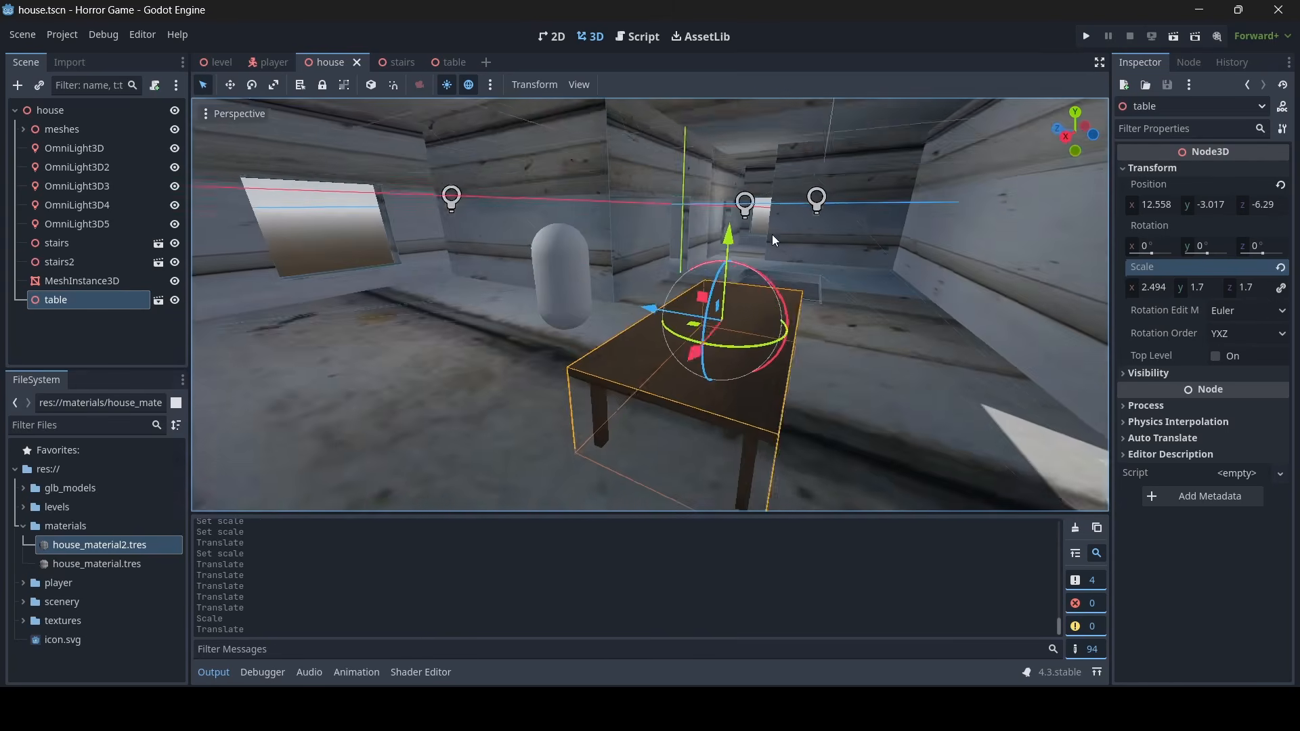
Open the level scene and examine the house's placement and scale relative to the floor and player
left_click(214, 62)
key("w")
right_click_drag(577, 259, 631, 261)
key("s")
key("d")
key("w")
key("s")
key("w")
key("a")
key("s")
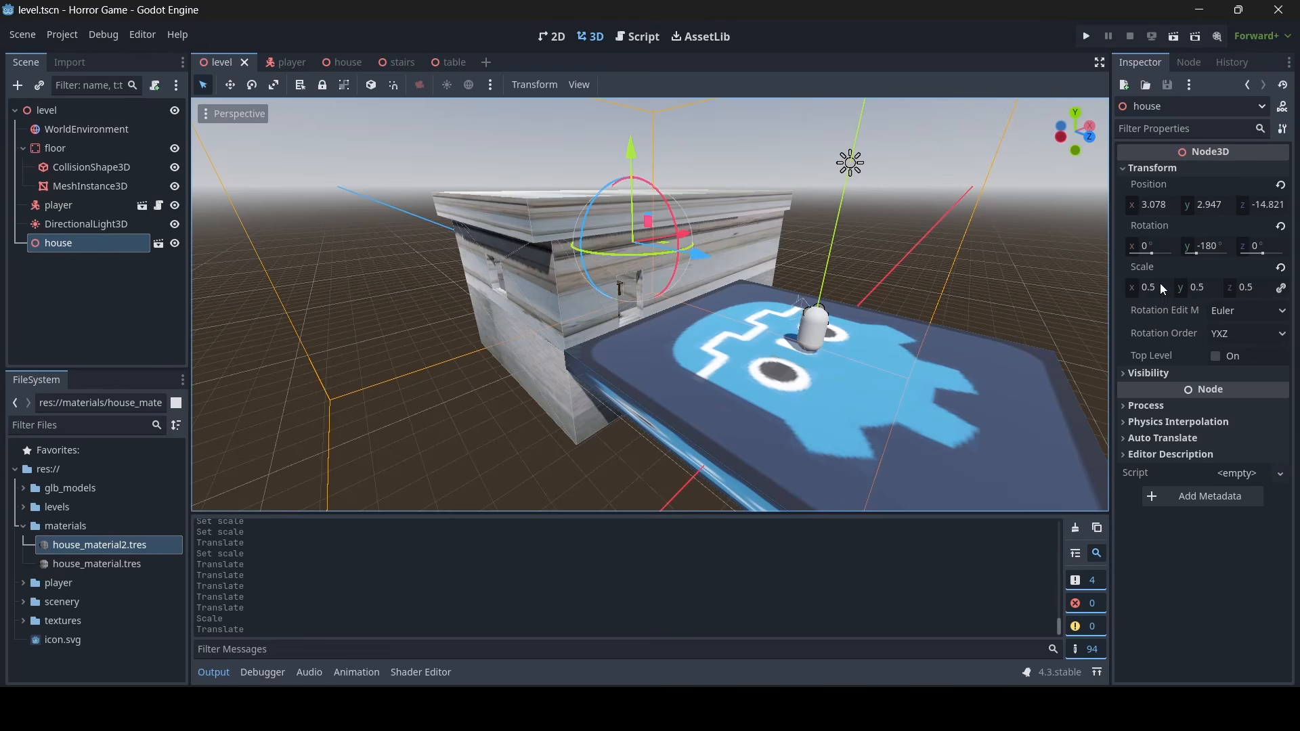
key("w")
right_click_drag(900, 203, 847, 109)
Run the project, walk around the table inside the house to test its size and collision, and quit the game
left_click(1081, 37)
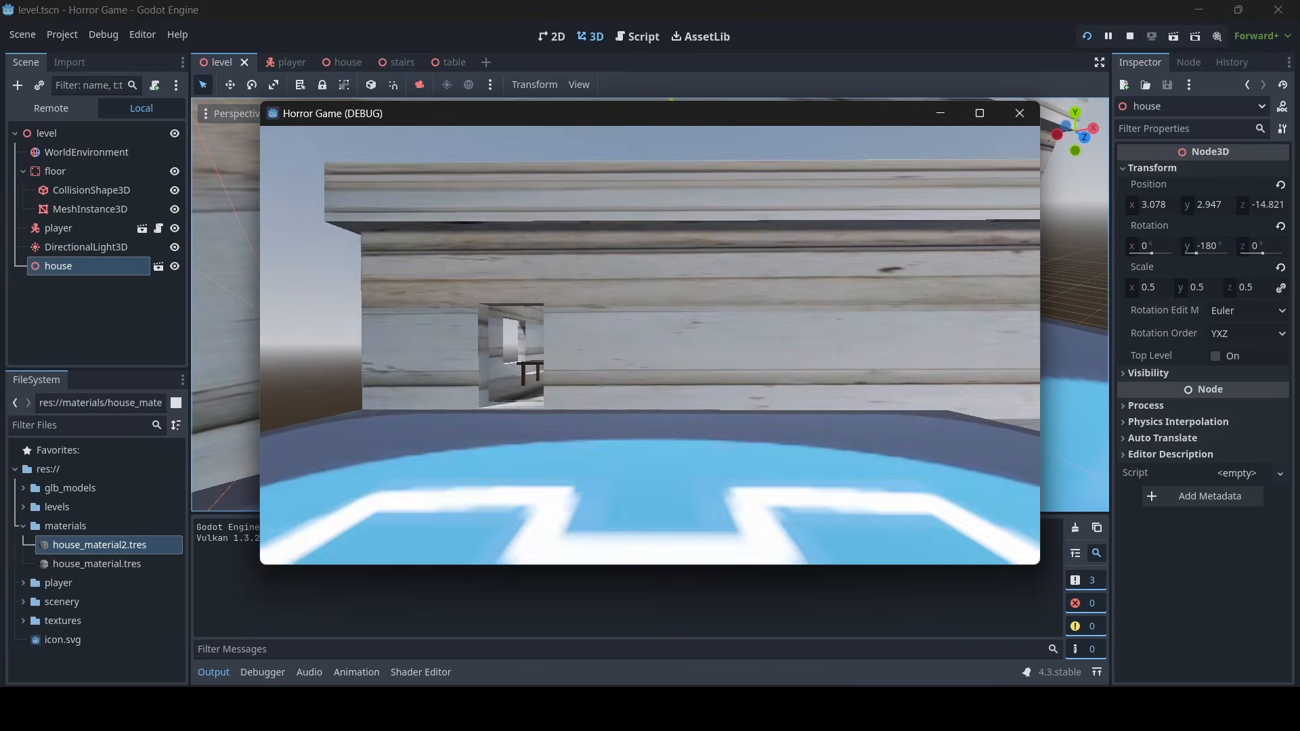
key("w")
key("w")
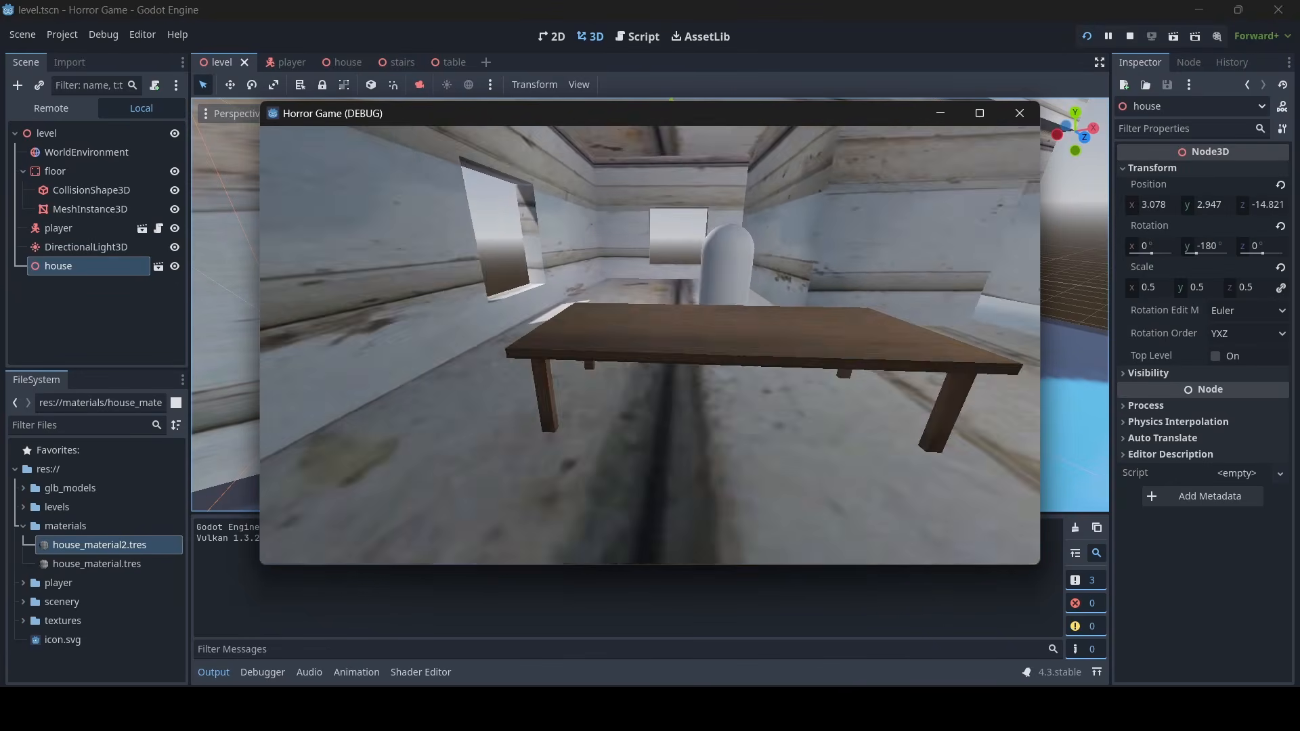
key("a")
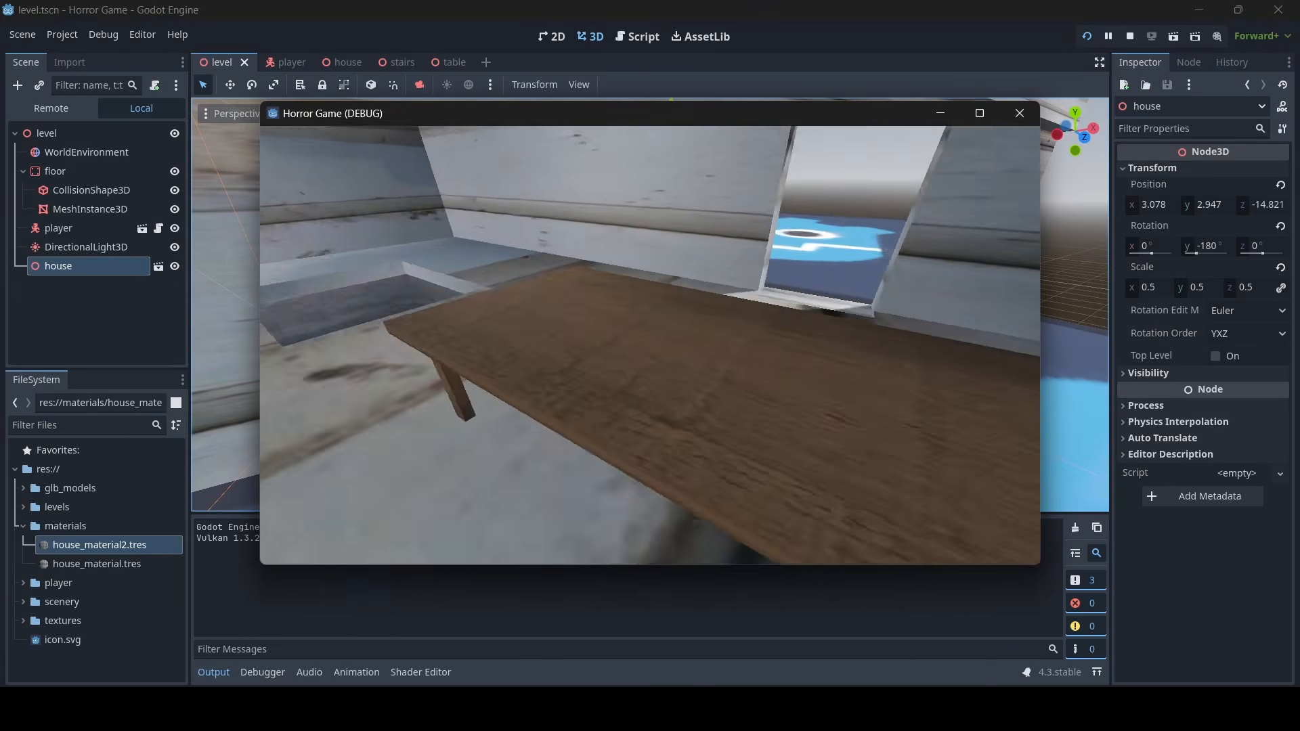
key("w")
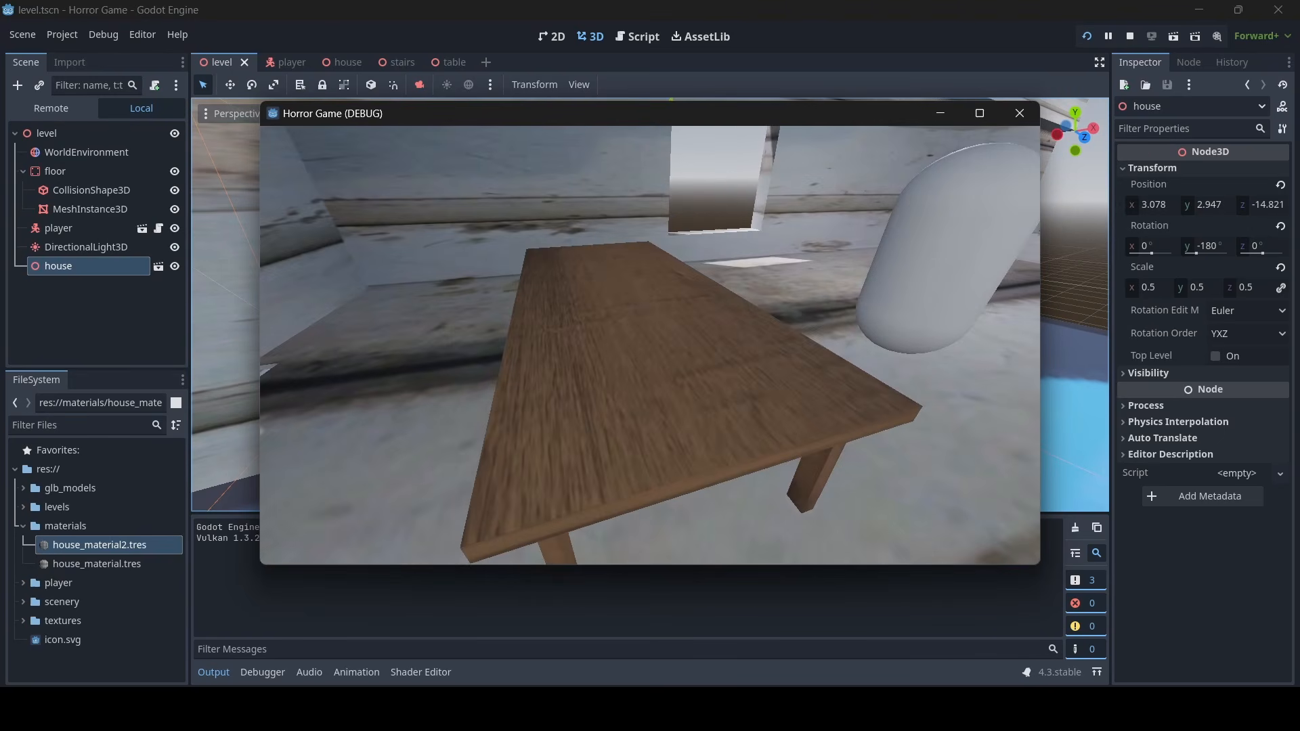
key("w")
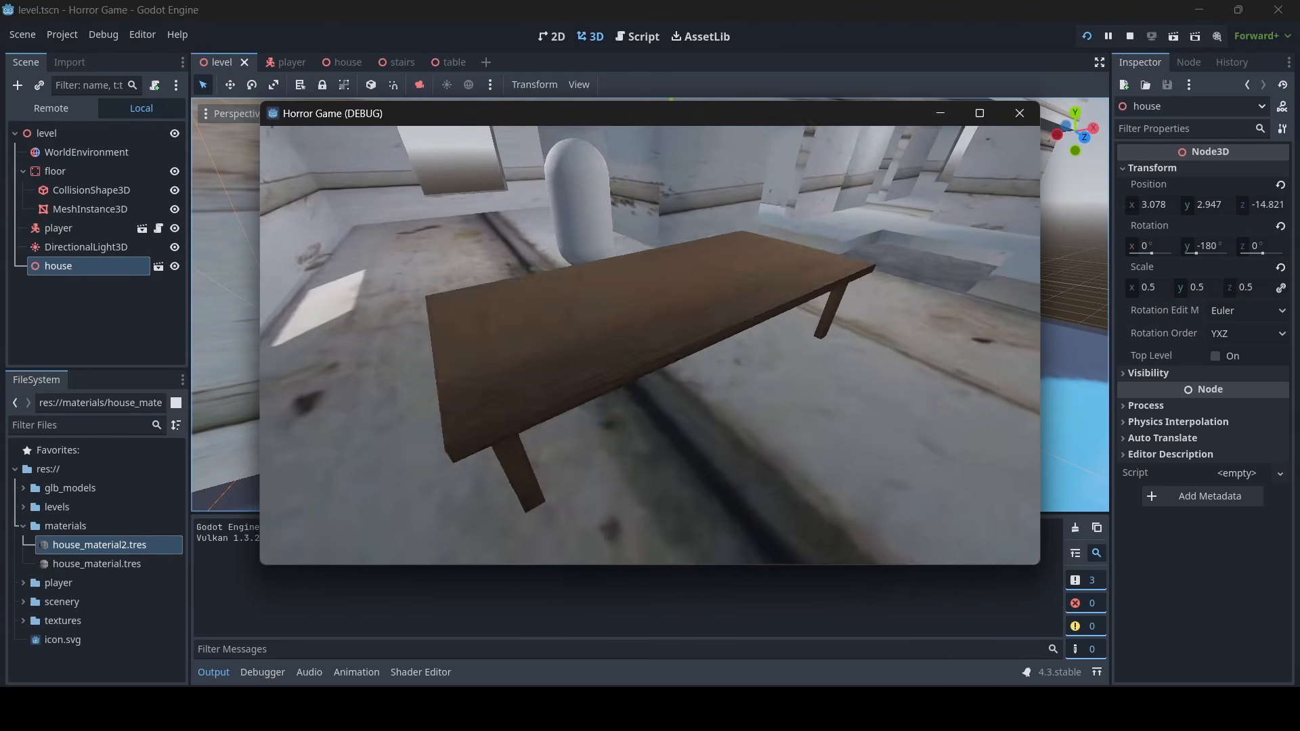
key("w")
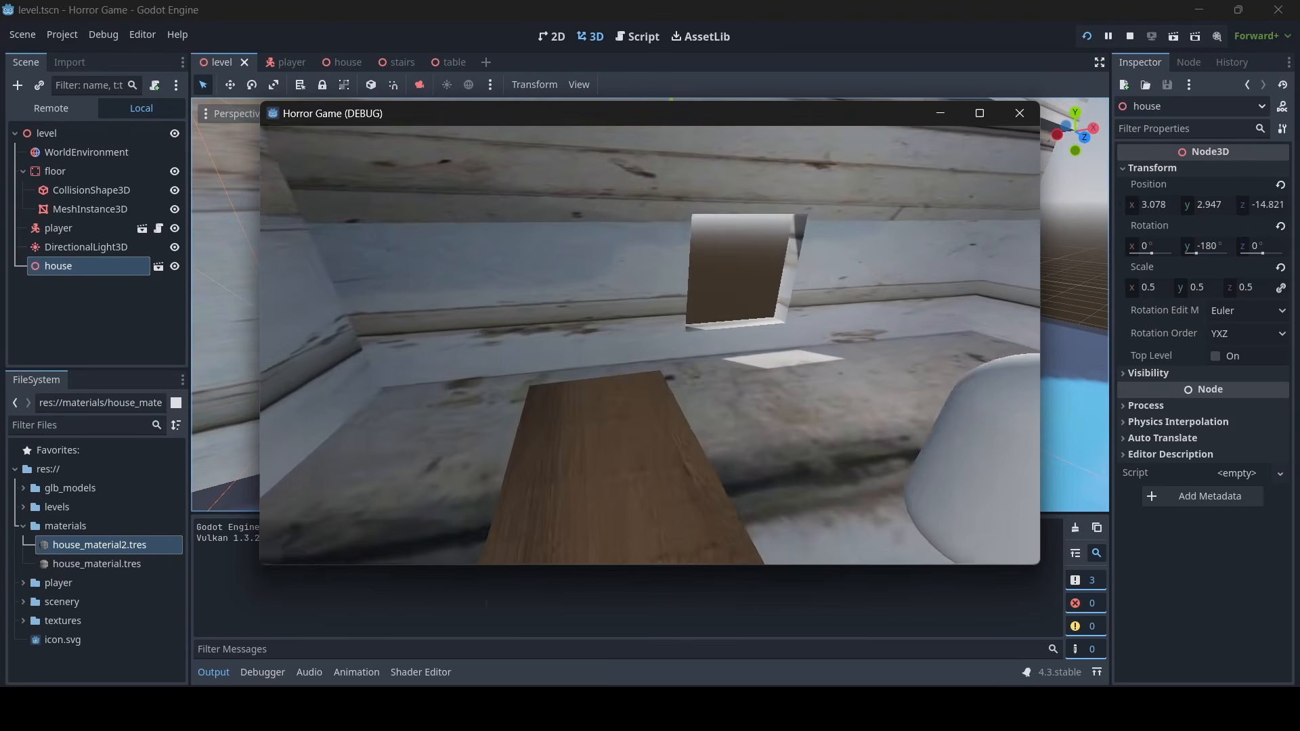
key("a")
key("w")
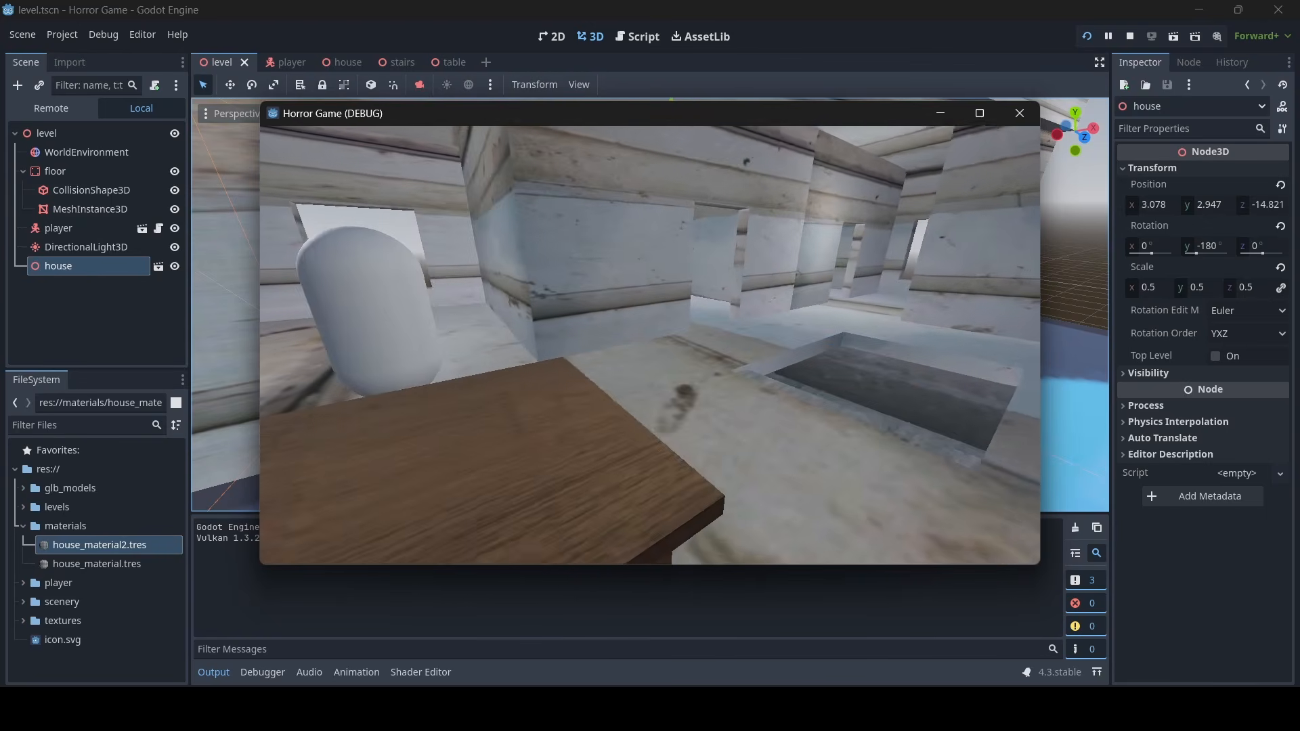
key("s")
key("Escape")
In the table scene, copy the five mesh nodes MeshInstance3D to MeshInstance3D5
key("w")
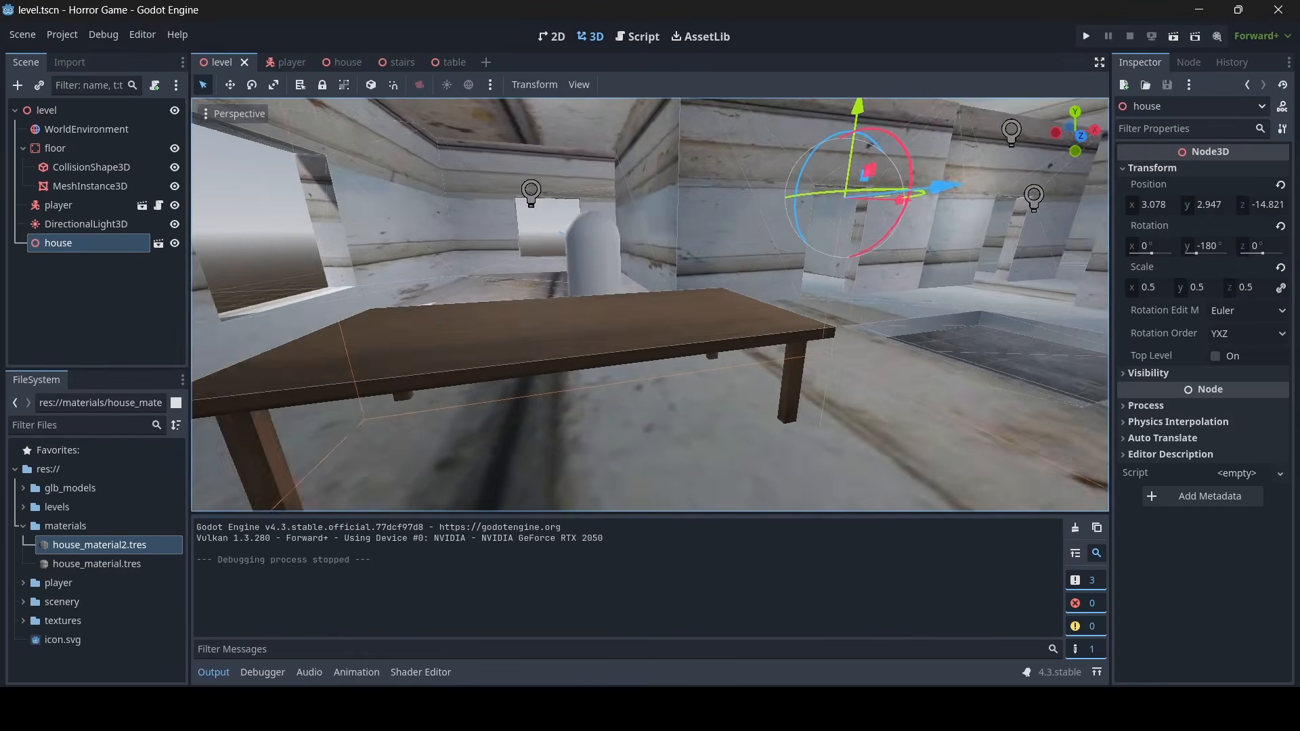
key("d")
key("w")
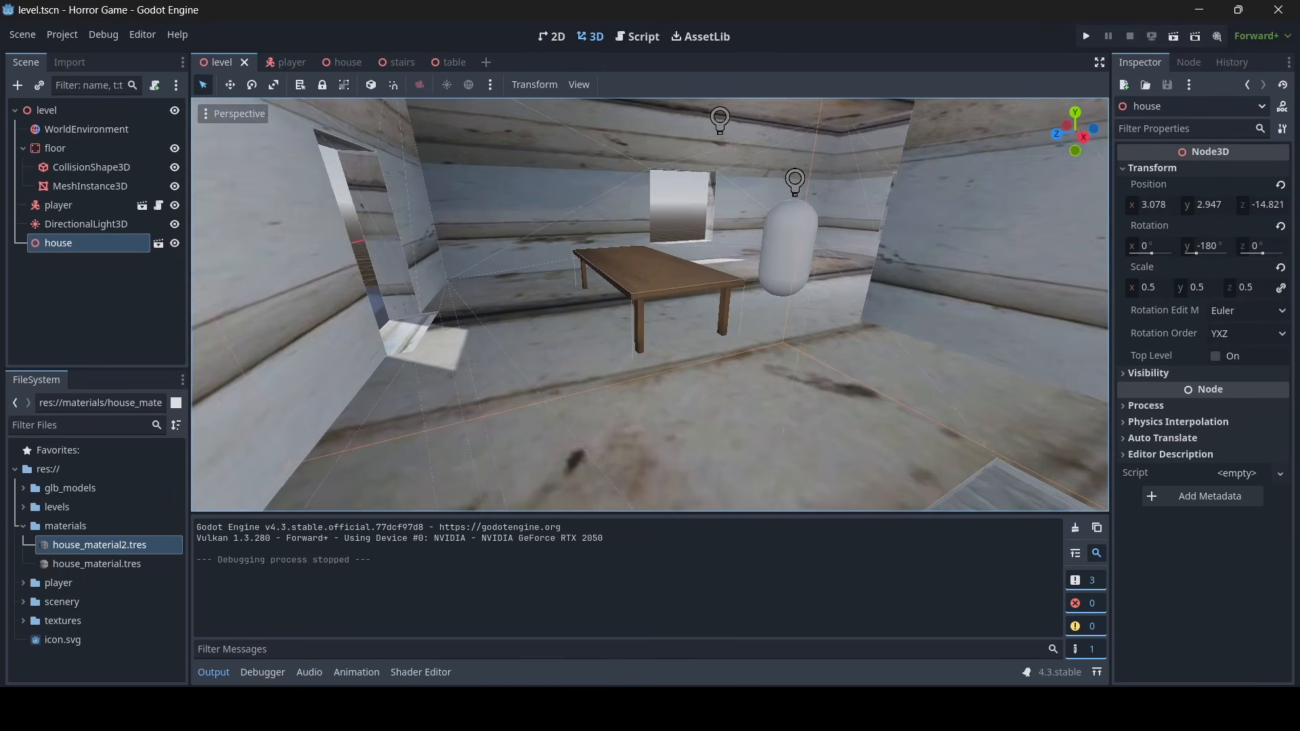
key("s")
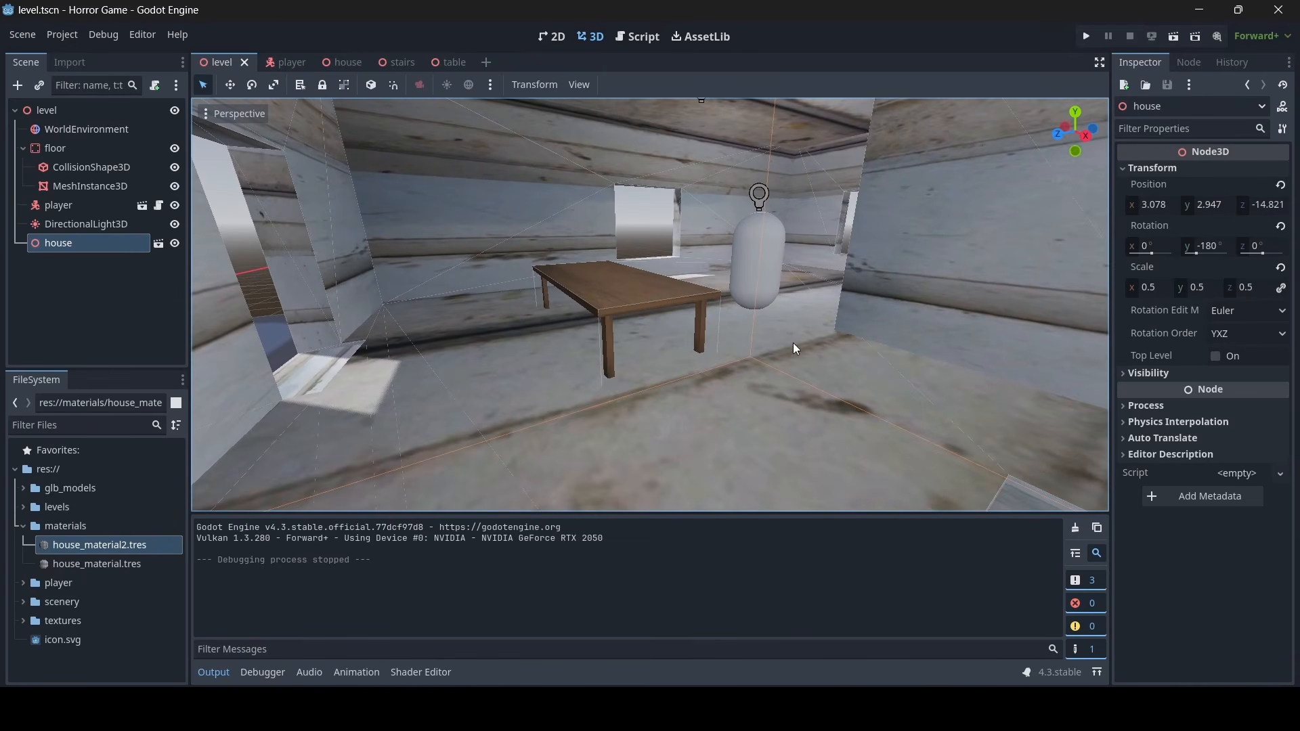
left_click(444, 64)
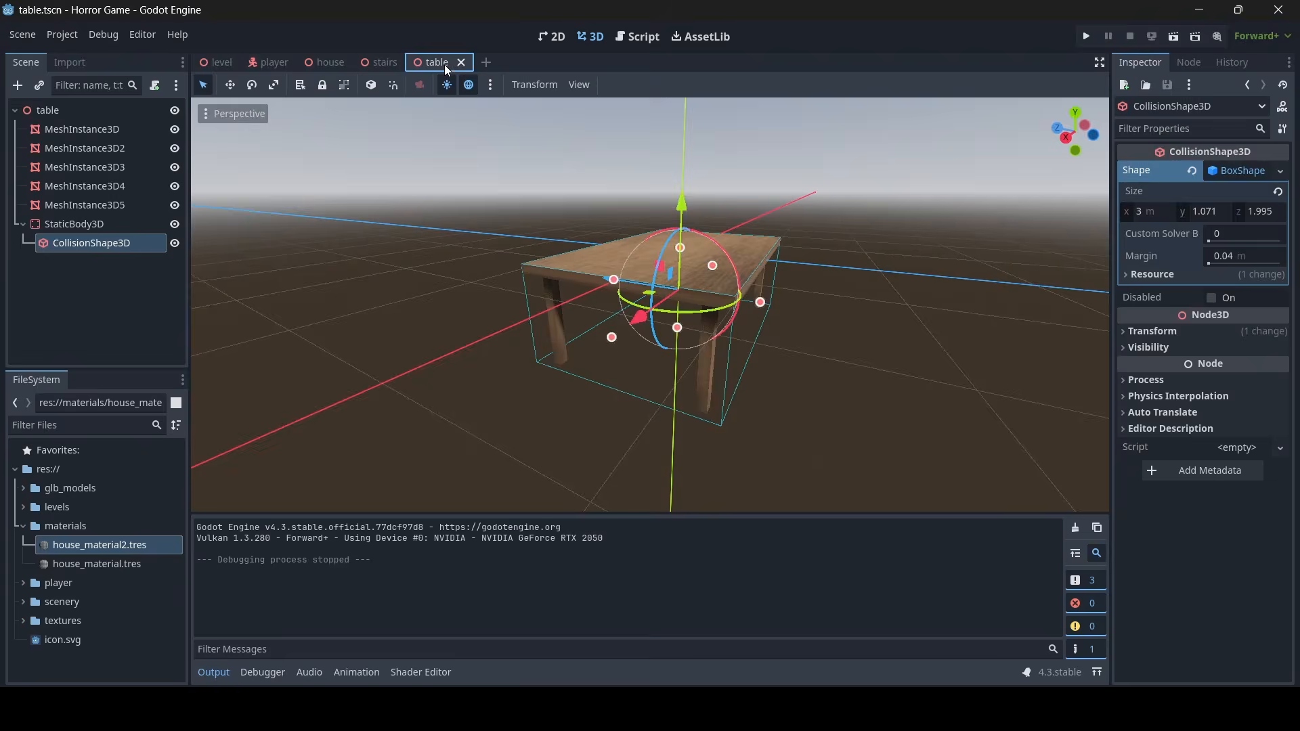
left_click(92, 129)
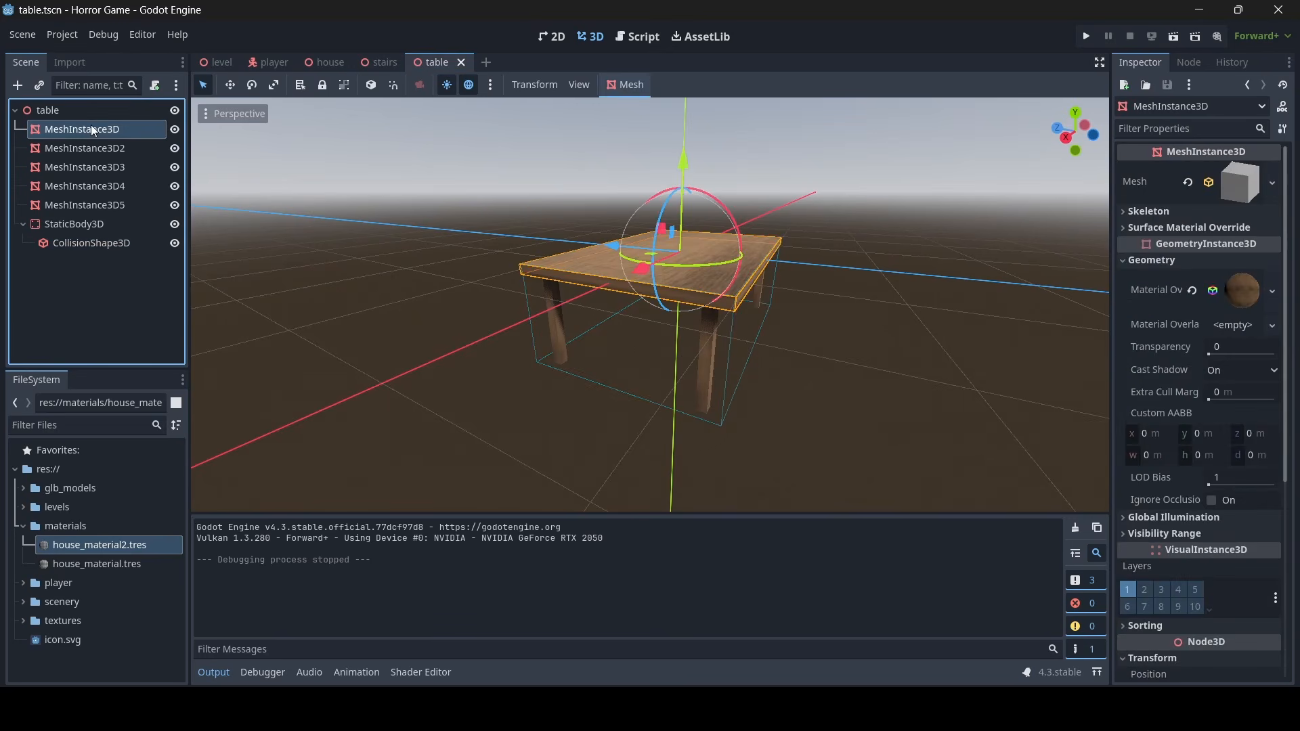
left_click(71, 204, "shift")
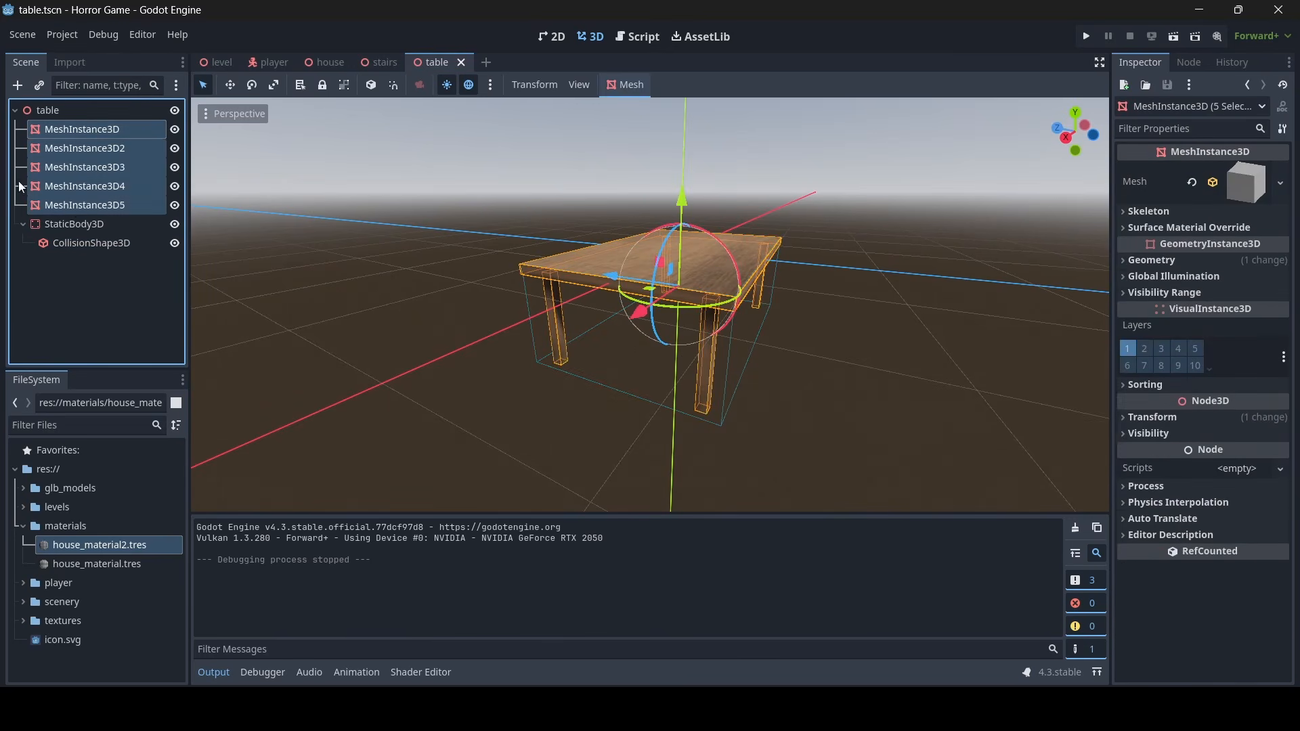
right_click(73, 128)
left_click(87, 158)
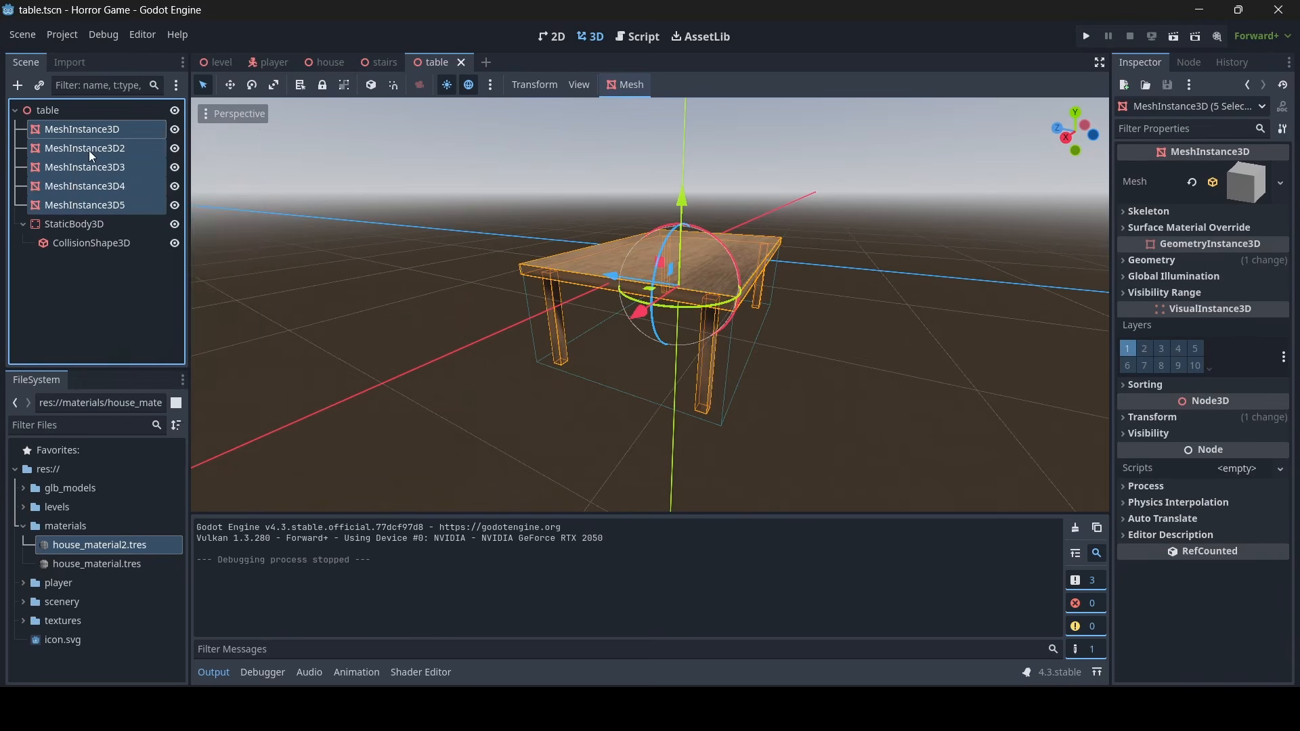
Create a new 3D scene and rename its root node to chair
left_click(488, 63)
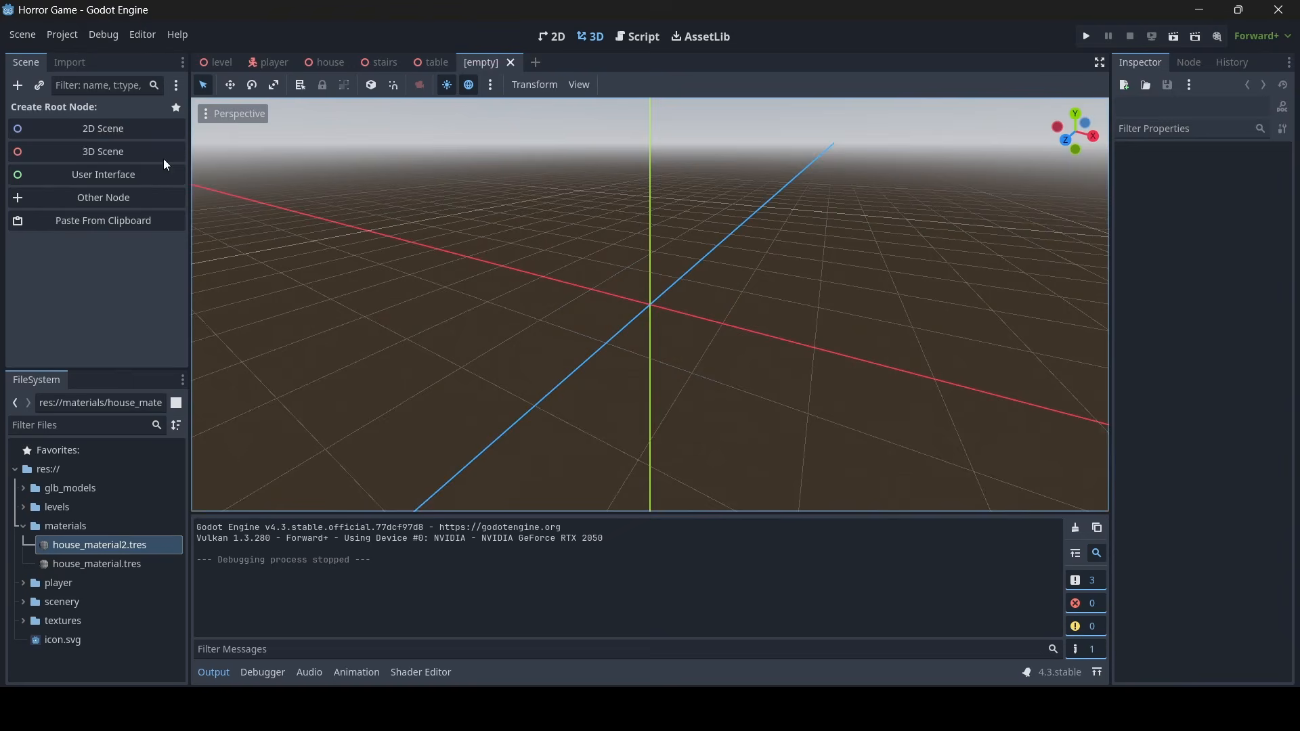
left_click(59, 152)
double_click(81, 113)
type("chair")
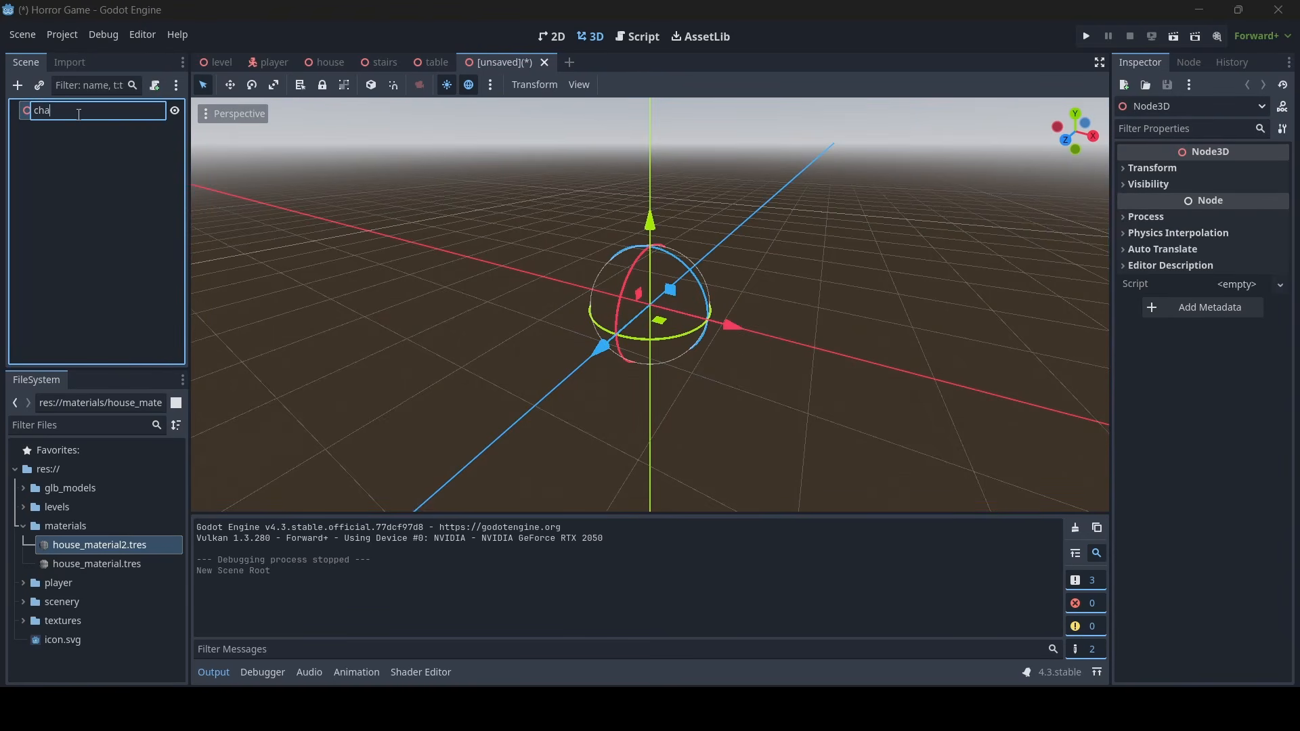
key("Return")
Paste the copied table meshes as children of the chair root node
right_click(77, 114)
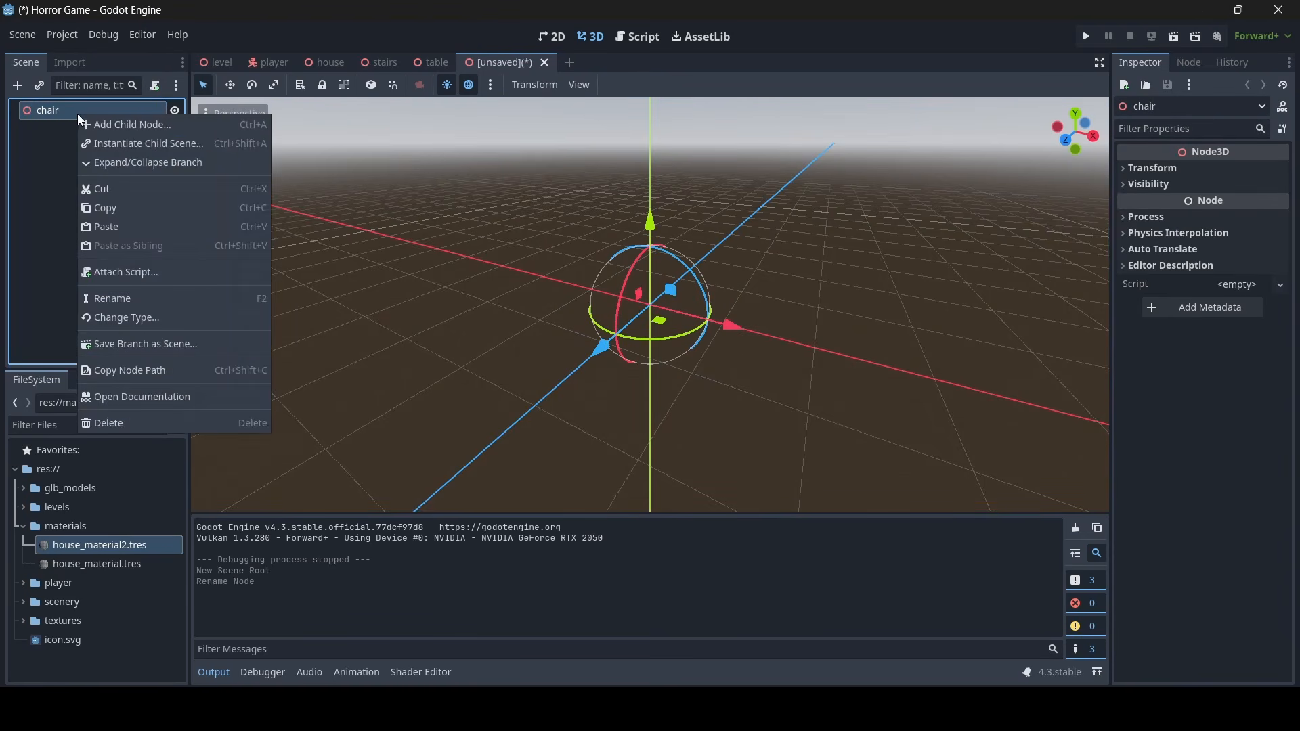
left_click(114, 229)
key("w")
right_click_drag(650, 305, 784, 275)
key("a")
key("w")
key("d")
key("s")
key("w")
key("s")
key("d")
key("w")
key("s")
key("a")
key("s")
key("d")
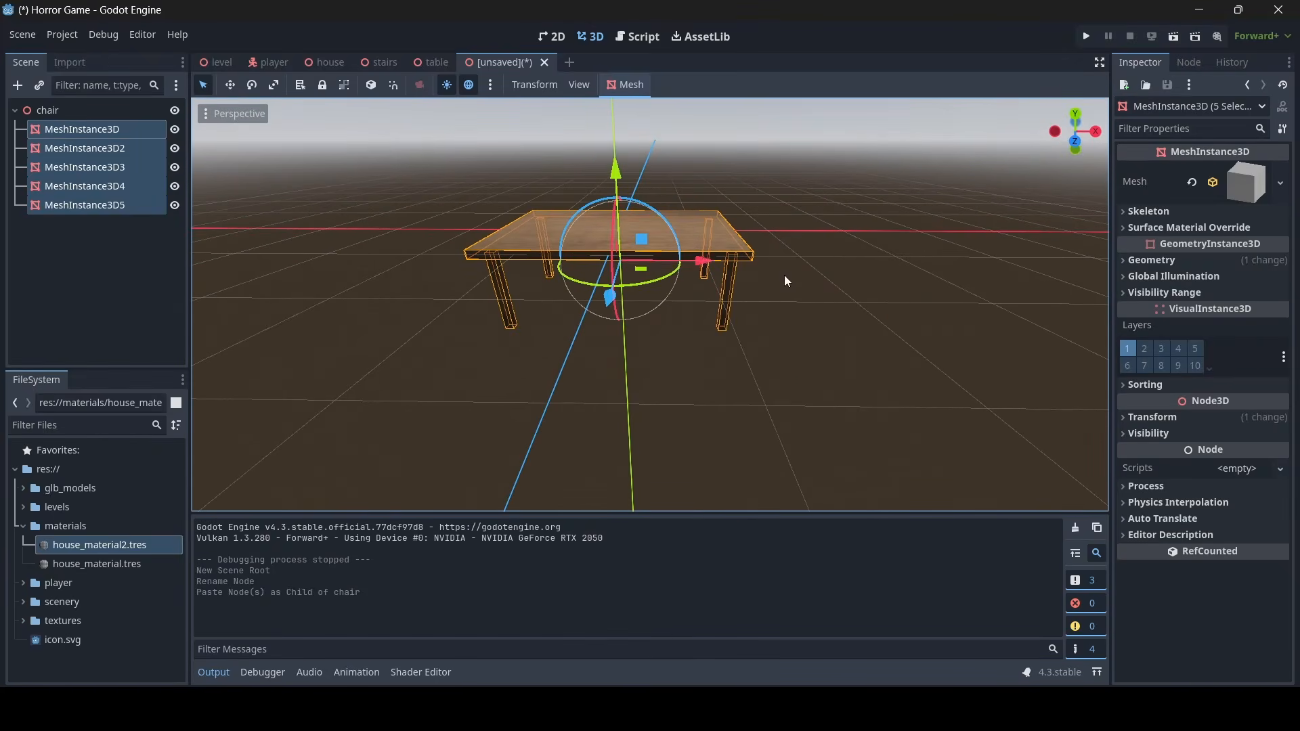
Scale the five pasted meshes down along the X and Z axes to form a small, roughly square chair seat with legs
left_click(273, 85)
left_click_drag(703, 261, 647, 259)
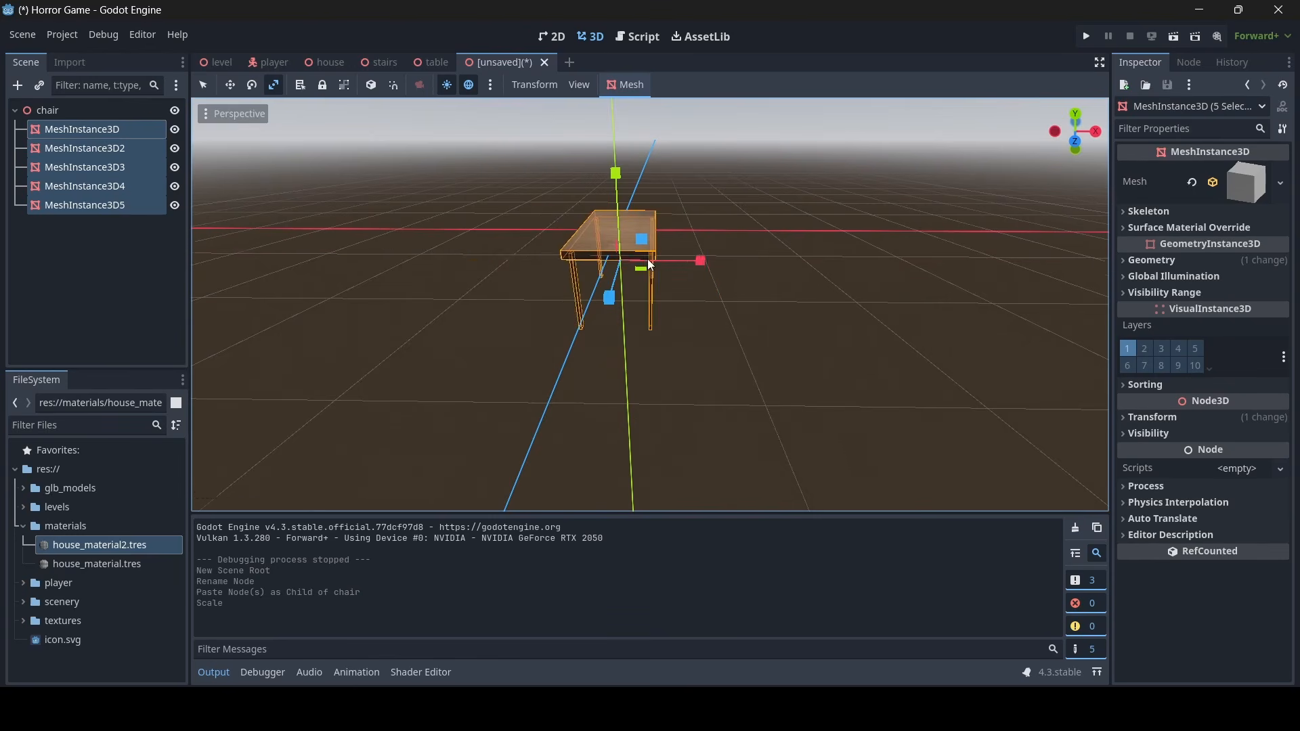
key("d")
right_click_drag(647, 259, 433, 277)
key("s")
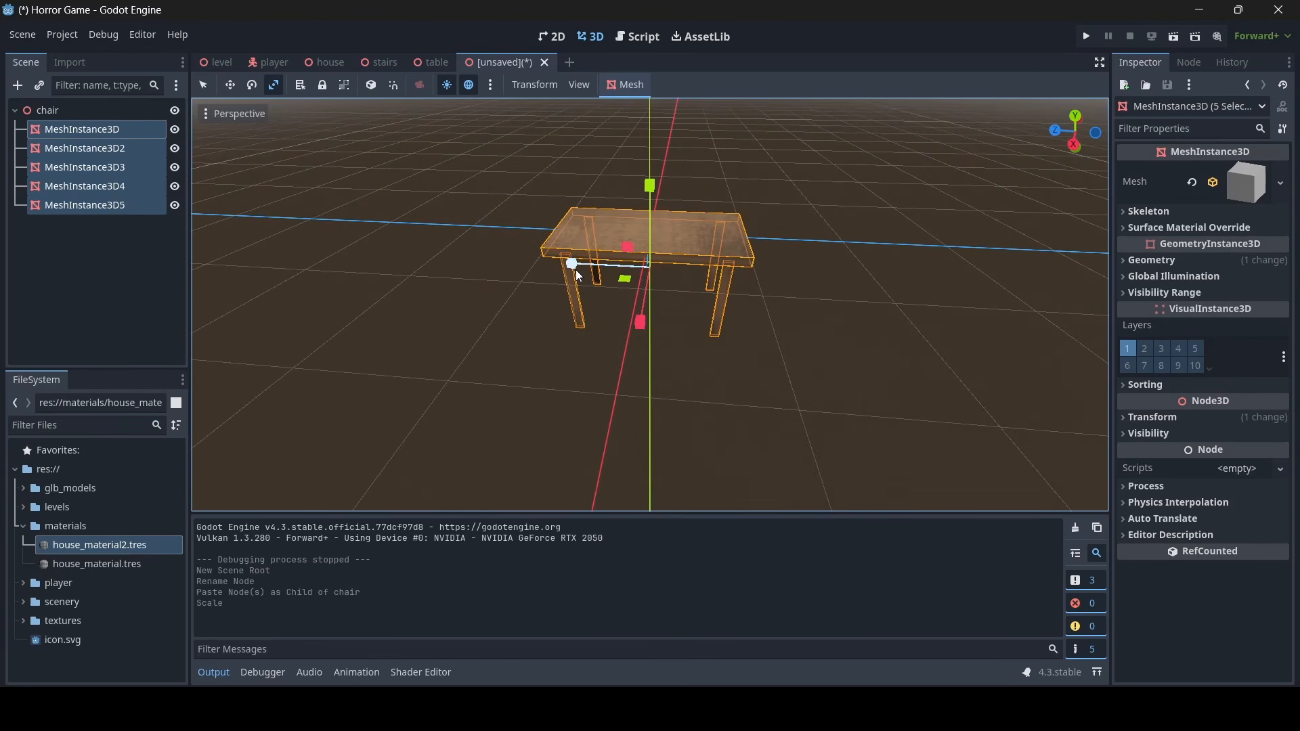
left_click_drag(577, 271, 614, 270)
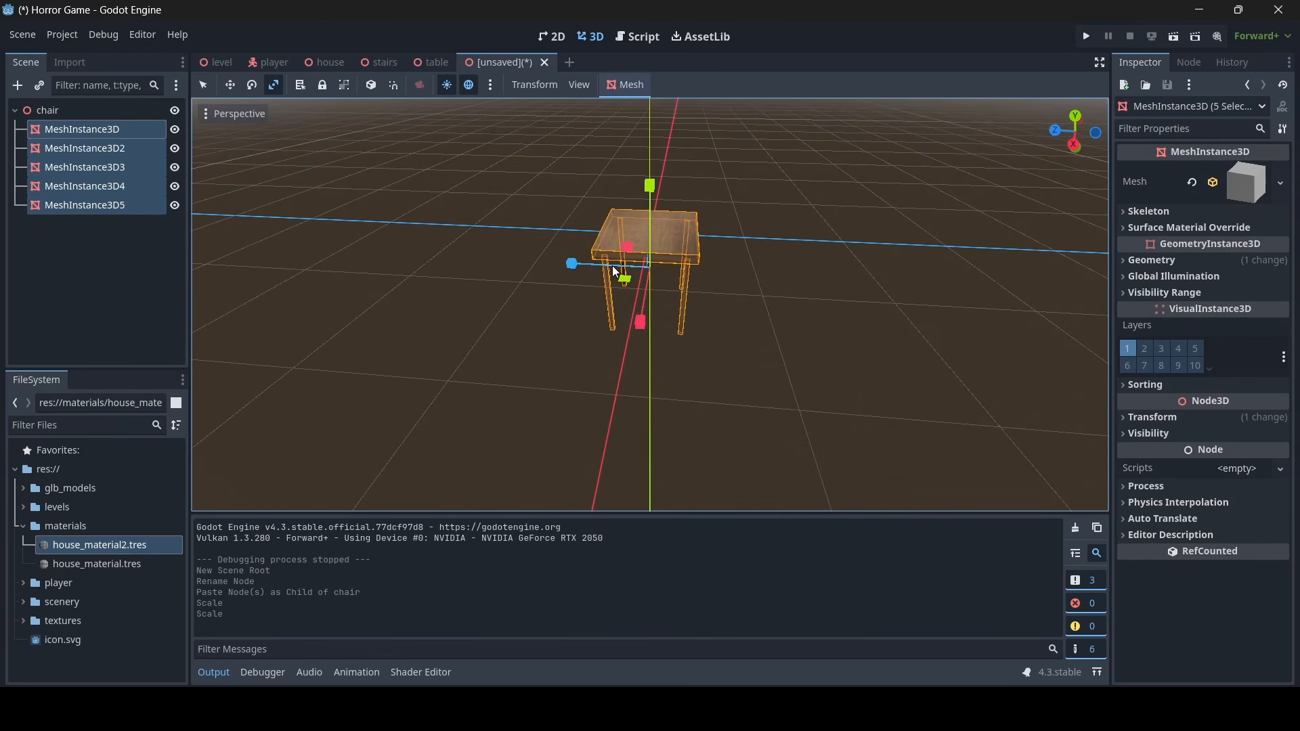
Try to thicken the four leg meshes, MeshInstance3D2 to MeshInstance3D5, by scaling them along the X axis
key("d")
right_click_drag(613, 271, 403, 210)
key("w")
left_click(95, 135)
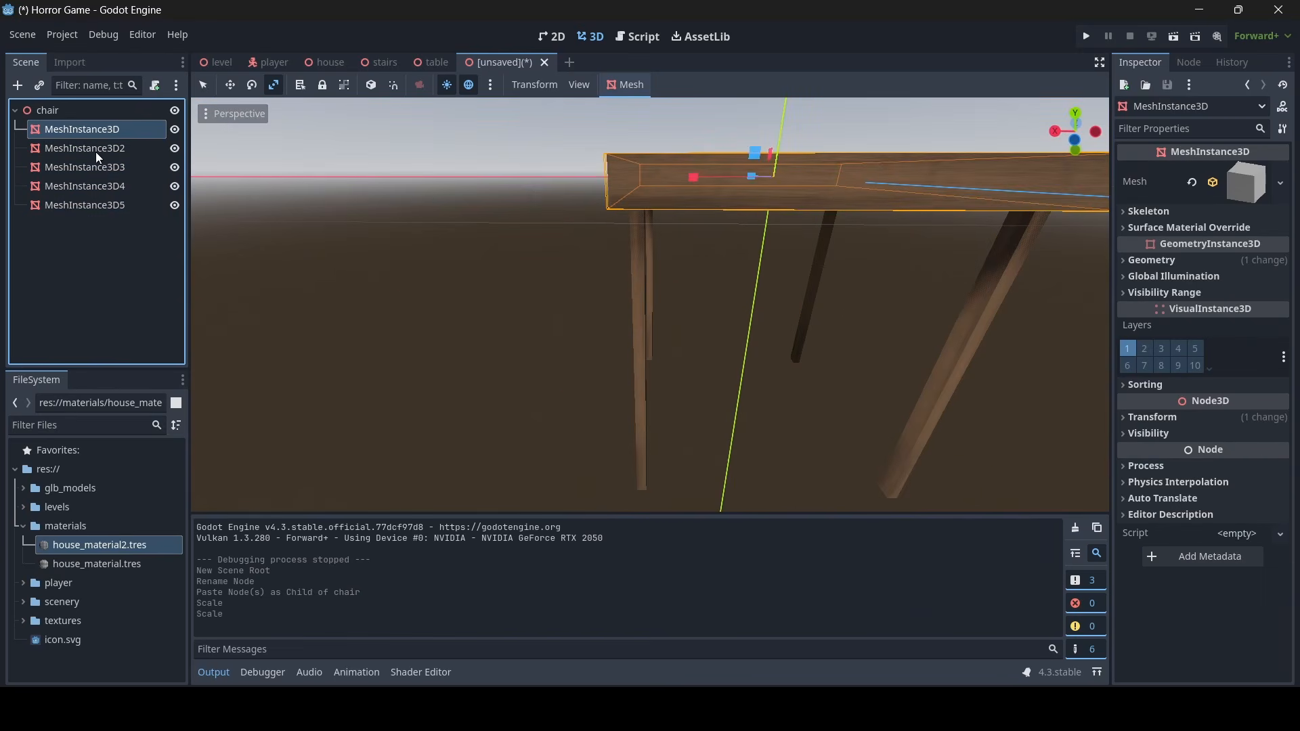
left_click(95, 149)
left_click(91, 206, "shift")
key("w")
mouse_move(569, 284)
right_mouse_down()
mouse_move(569, 301)
mouse_move(582, 287)
right_mouse_up()
key("d")
left_click_drag(599, 290, 514, 283)
key("a")
right_click_drag(514, 283, 437, 298)
key("s")
key("ctrl+z")
Delete the three leg meshes MeshInstance3D3 to MeshInstance3D5, keeping only MeshInstance3D2 as the chair's leg
key("d")
key("w")
left_click(110, 167)
left_click(110, 205, "shift")
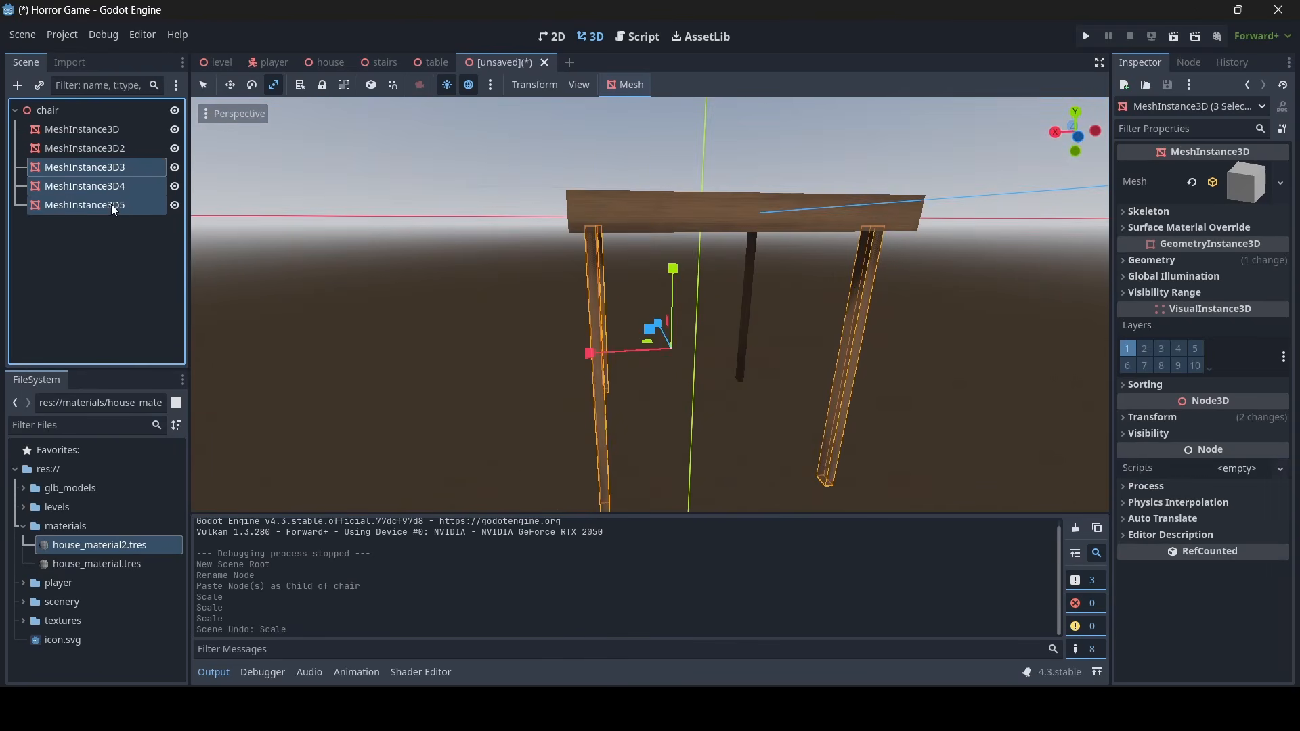
key("Delete")
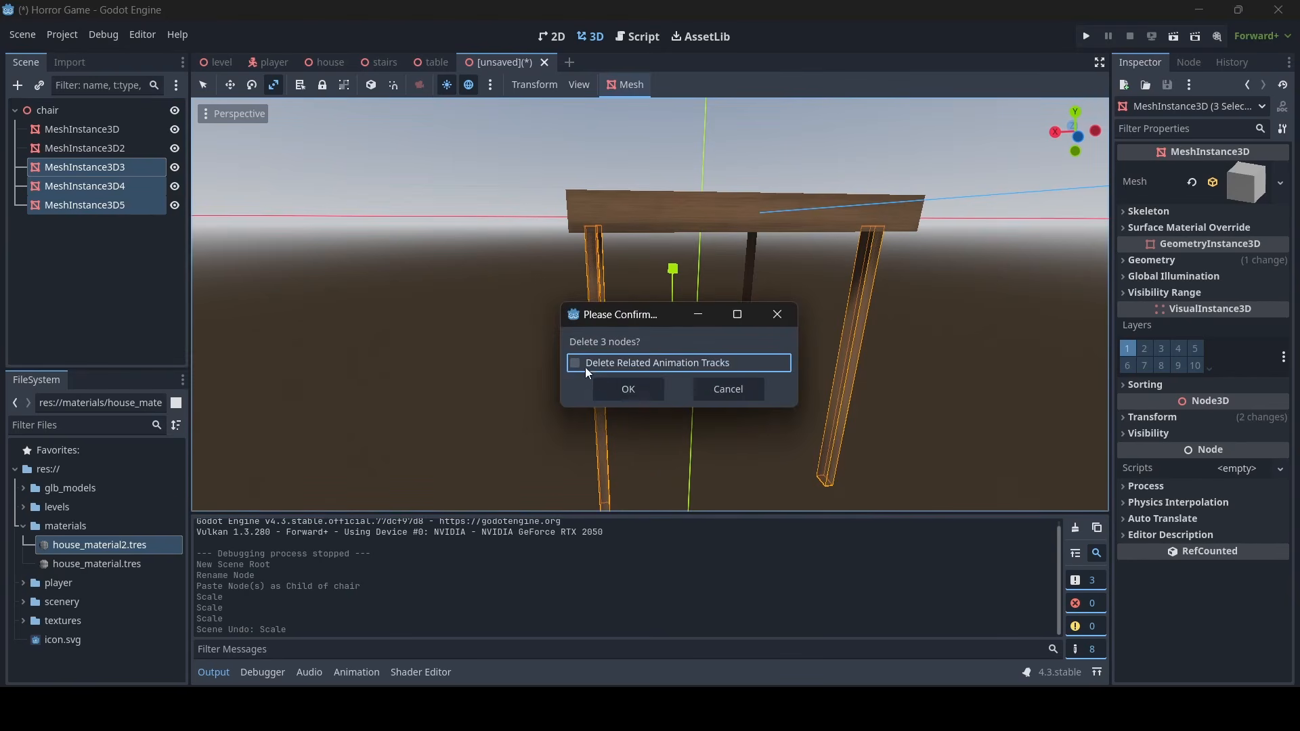
left_click(628, 389)
Shorten the remaining leg MeshInstance3D2 along the Y axis and thicken it along the X and Z axes
right_click_drag(569, 343, 650, 304)
left_click(63, 149)
right_click_drag(514, 305, 631, 307)
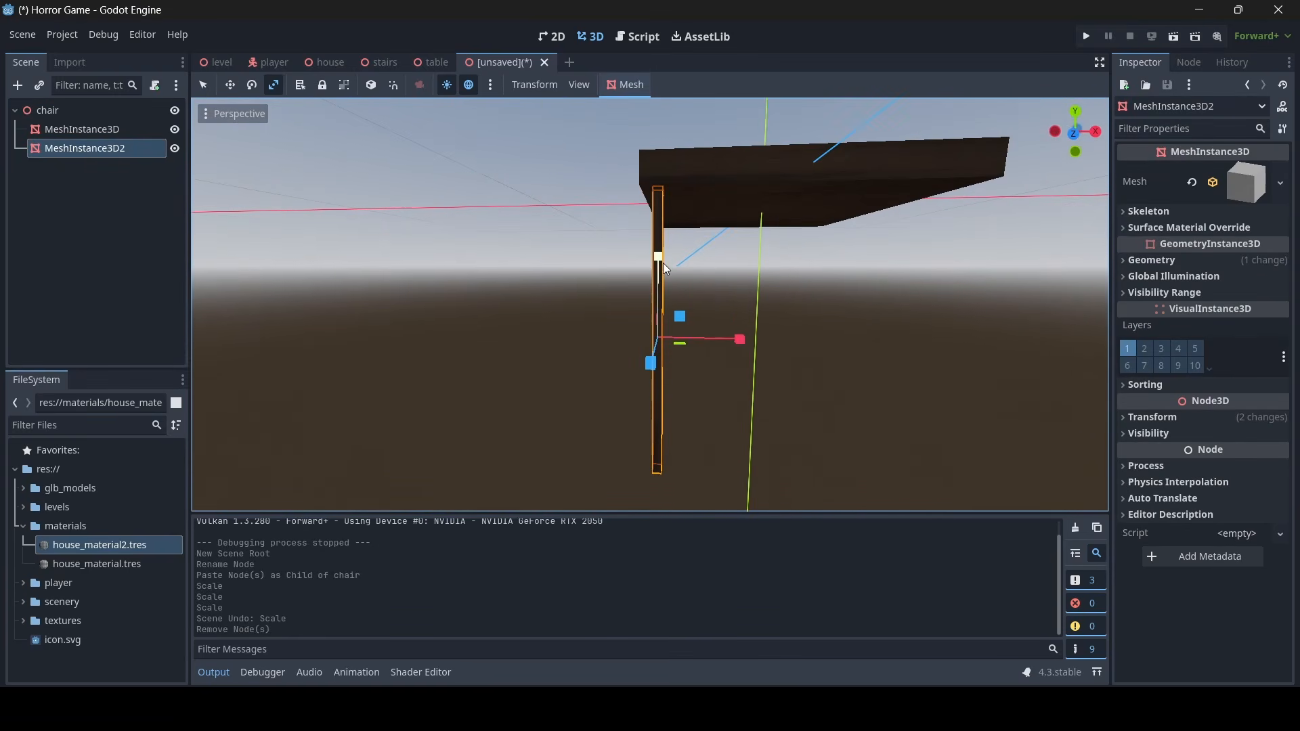
left_click_drag(663, 262, 661, 283)
mouse_move(661, 283)
right_mouse_down()
mouse_move(684, 305)
mouse_move(660, 290)
right_mouse_up()
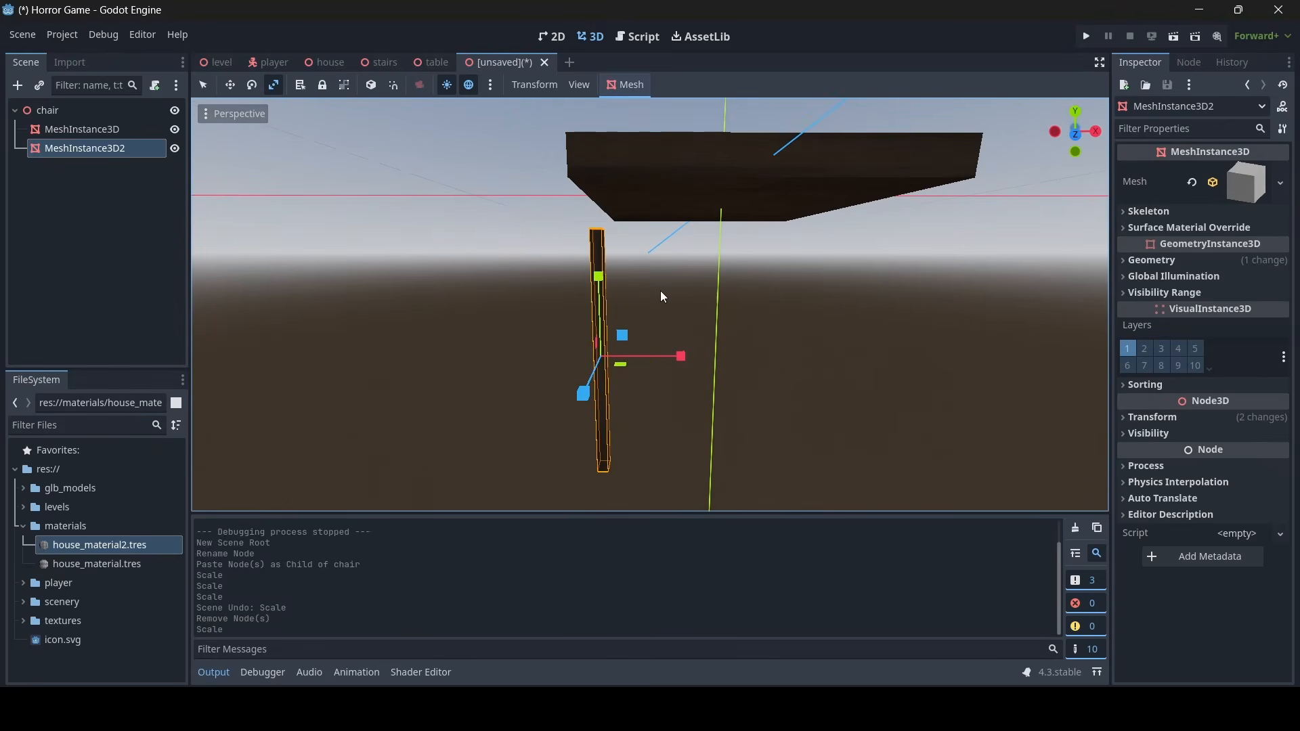
left_click_drag(684, 362, 823, 385)
right_click_drag(824, 385, 637, 365)
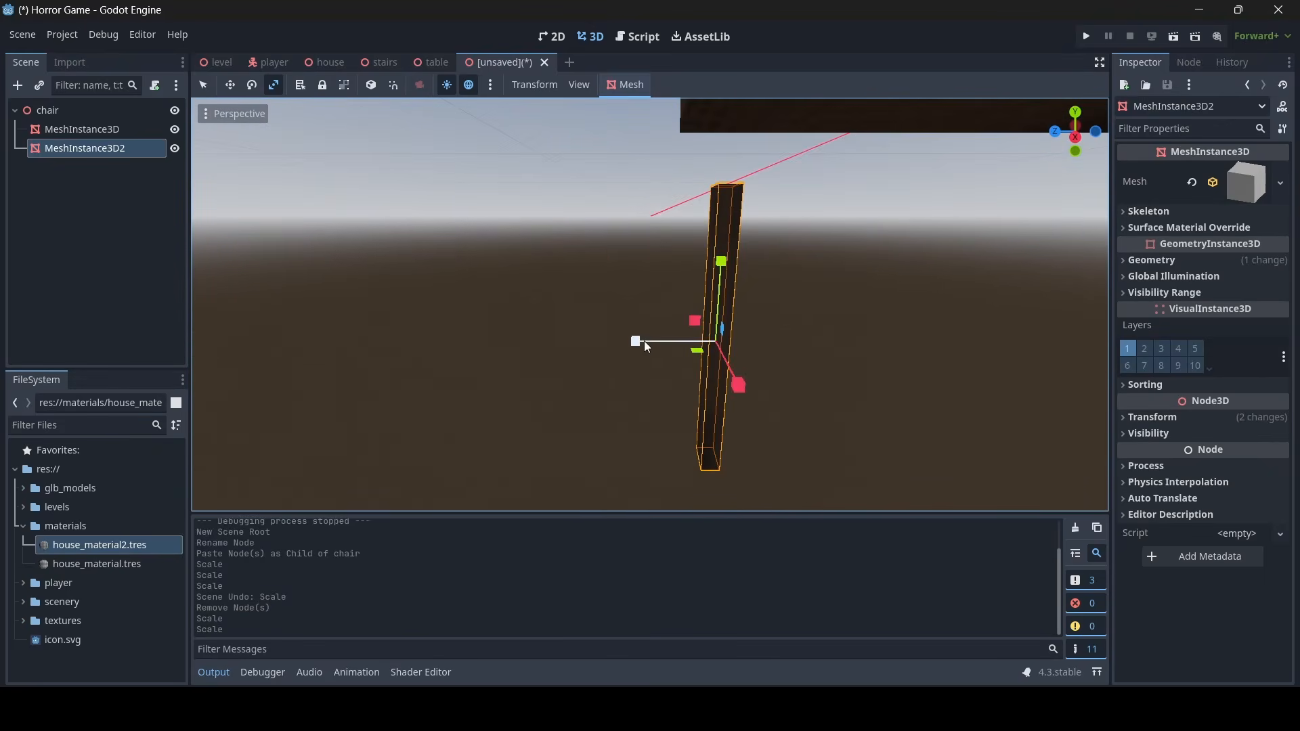
left_click_drag(642, 342, 604, 338)
right_click_drag(604, 339, 782, 378)
key("w")
key("s")
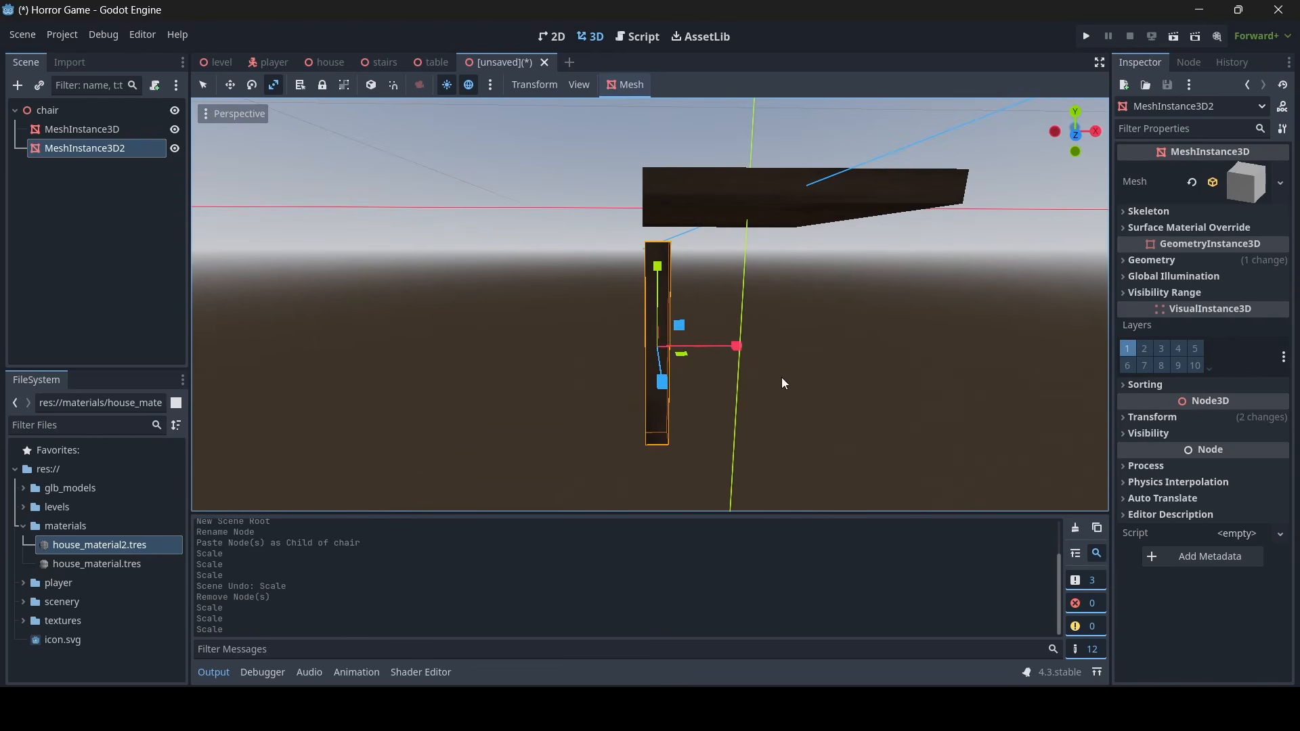
Thicken the leg to about 0.10 by 0.096, fit it under the seat's corner at about (-0.376, -0.396, 0.406), and duplicate it
left_click_drag(734, 350, 754, 355)
mouse_move(754, 355)
right_mouse_down()
mouse_move(725, 332)
mouse_move(749, 352)
right_mouse_up()
key("s")
left_click_drag(615, 331, 595, 329)
key("a")
right_click_drag(595, 329, 874, 332)
key("w")
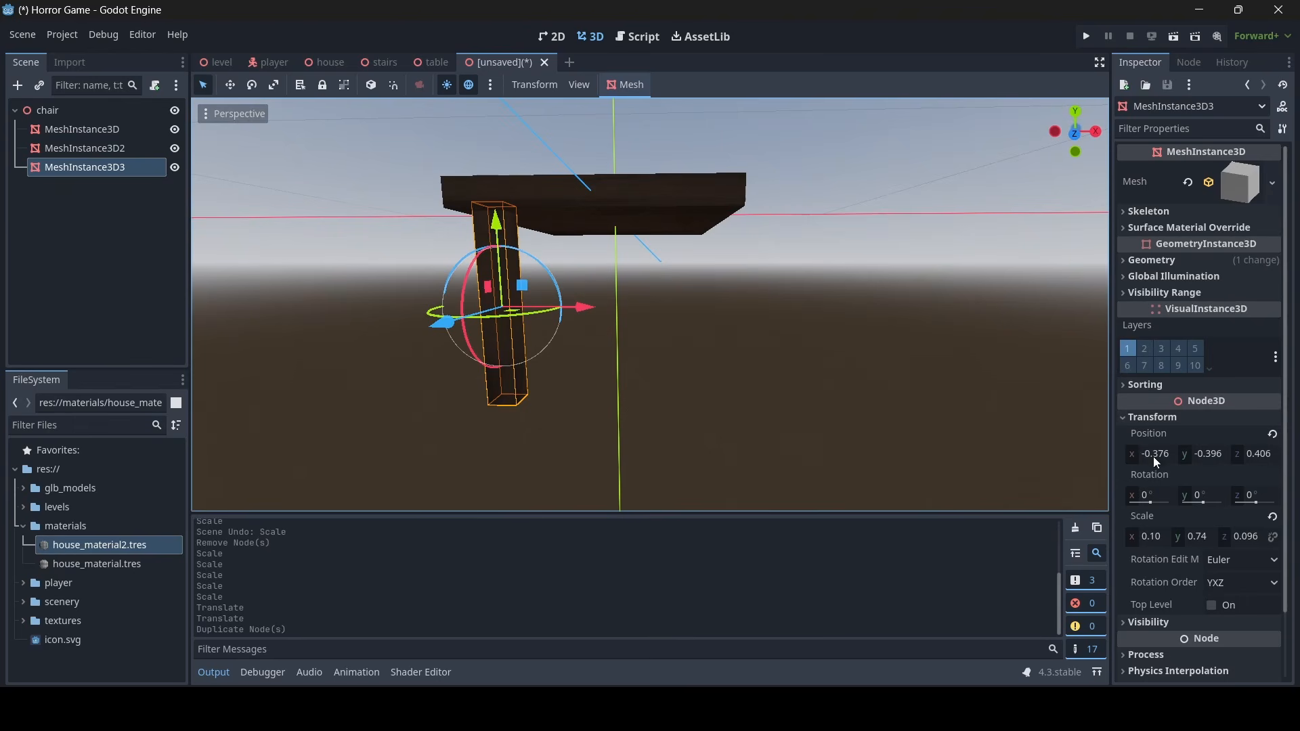
Try placing the duplicated leg MeshInstance3D3 at Z position -0.406, and undo the change
left_click(1255, 455)
type("-")
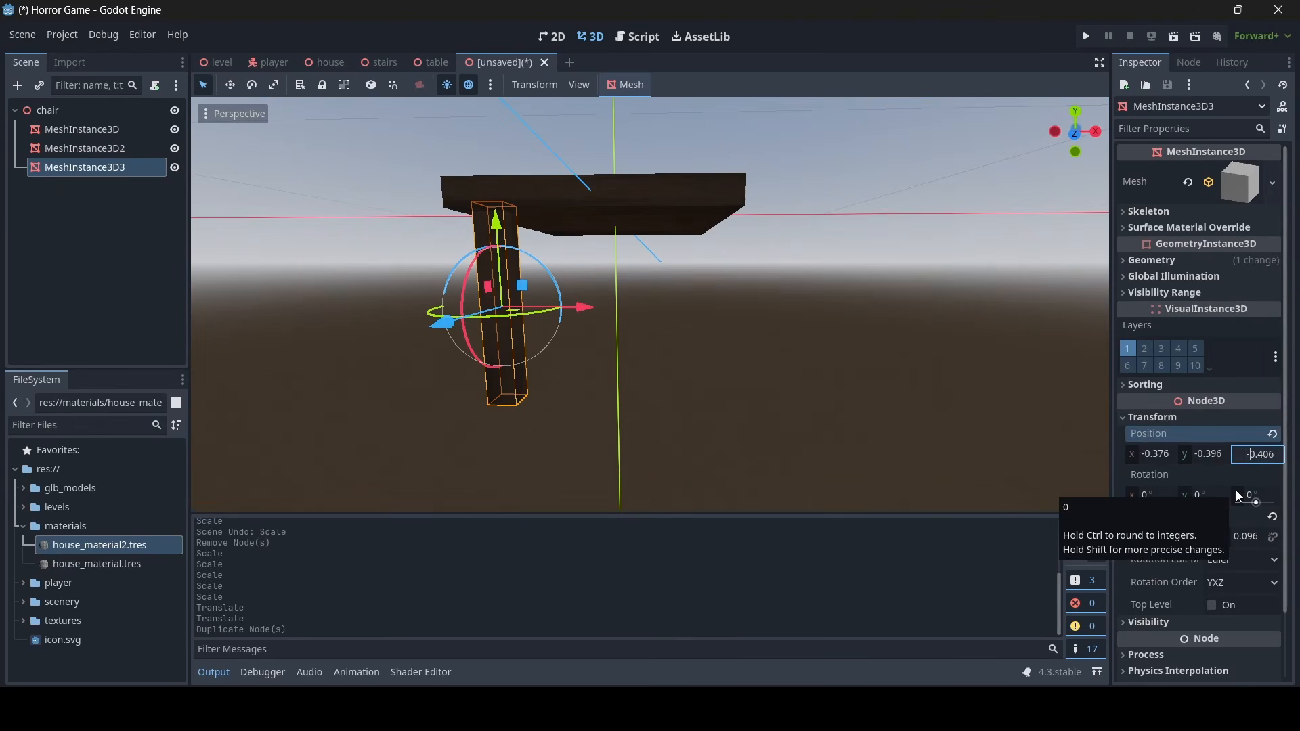
key("Return")
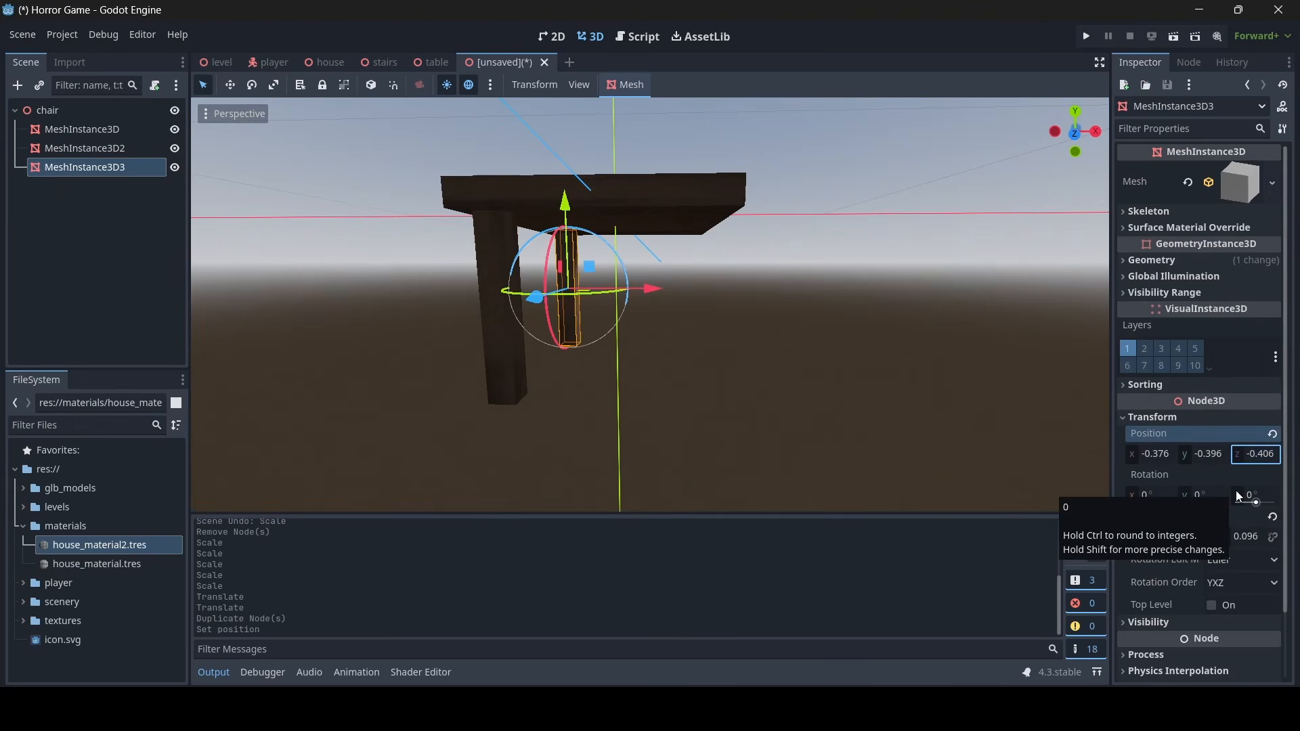
key("ctrl+z")
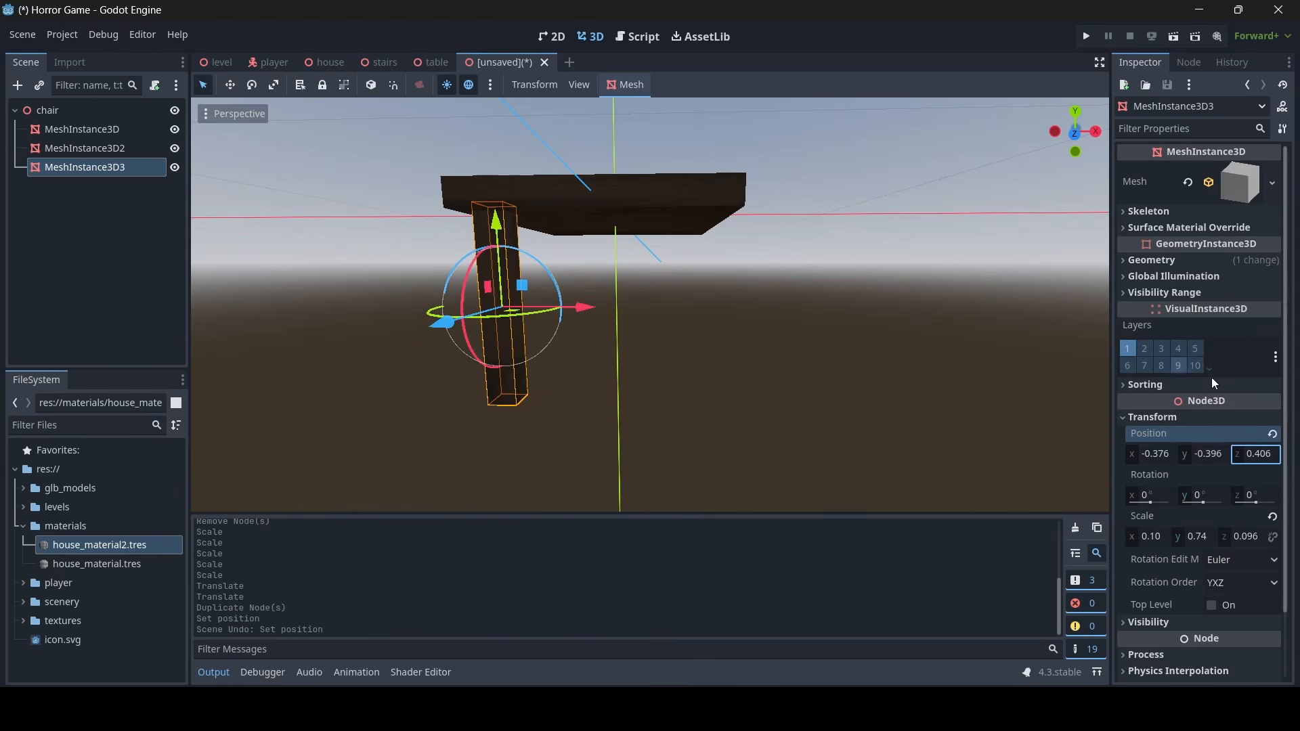
key("a")
mouse_move(842, 377)
right_mouse_down()
mouse_move(859, 381)
mouse_move(833, 377)
right_mouse_up()
key("d")
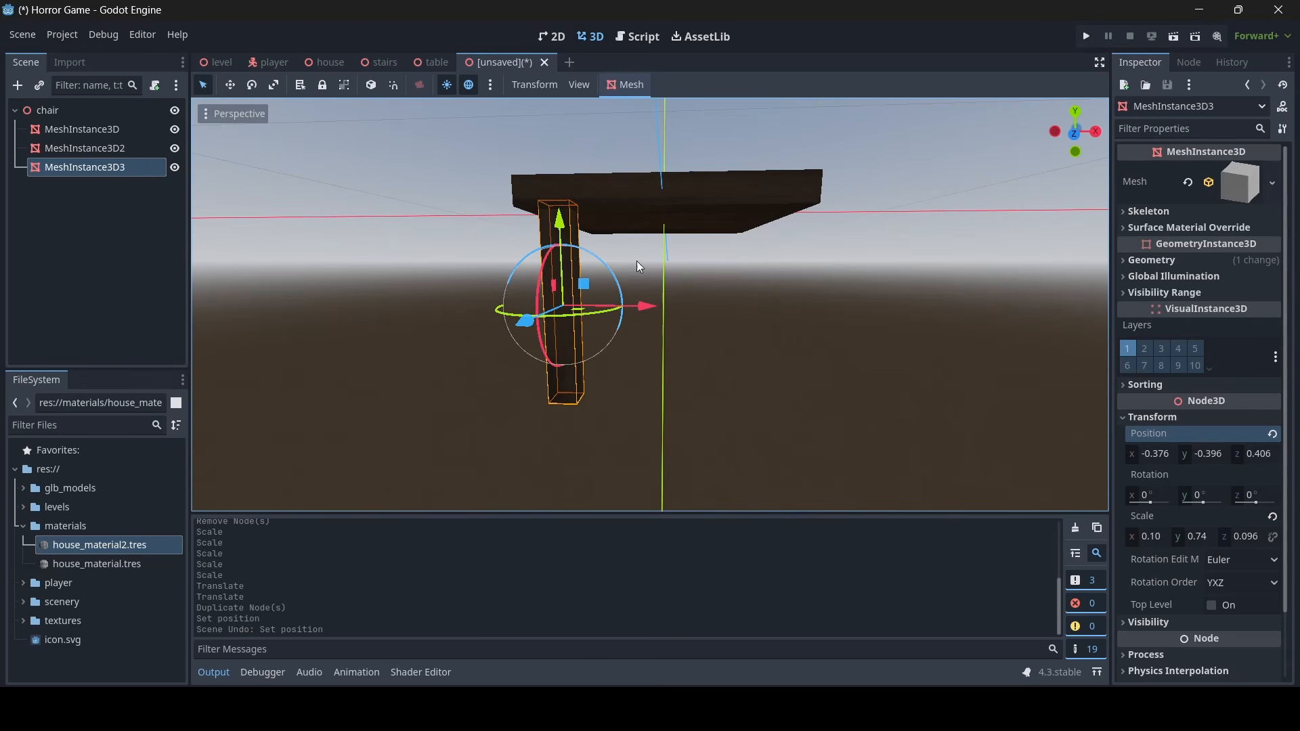
Set the X position of the duplicated leg MeshInstance3D3 to 0.376, placing it under the adjacent seat corner
left_click(1144, 455)
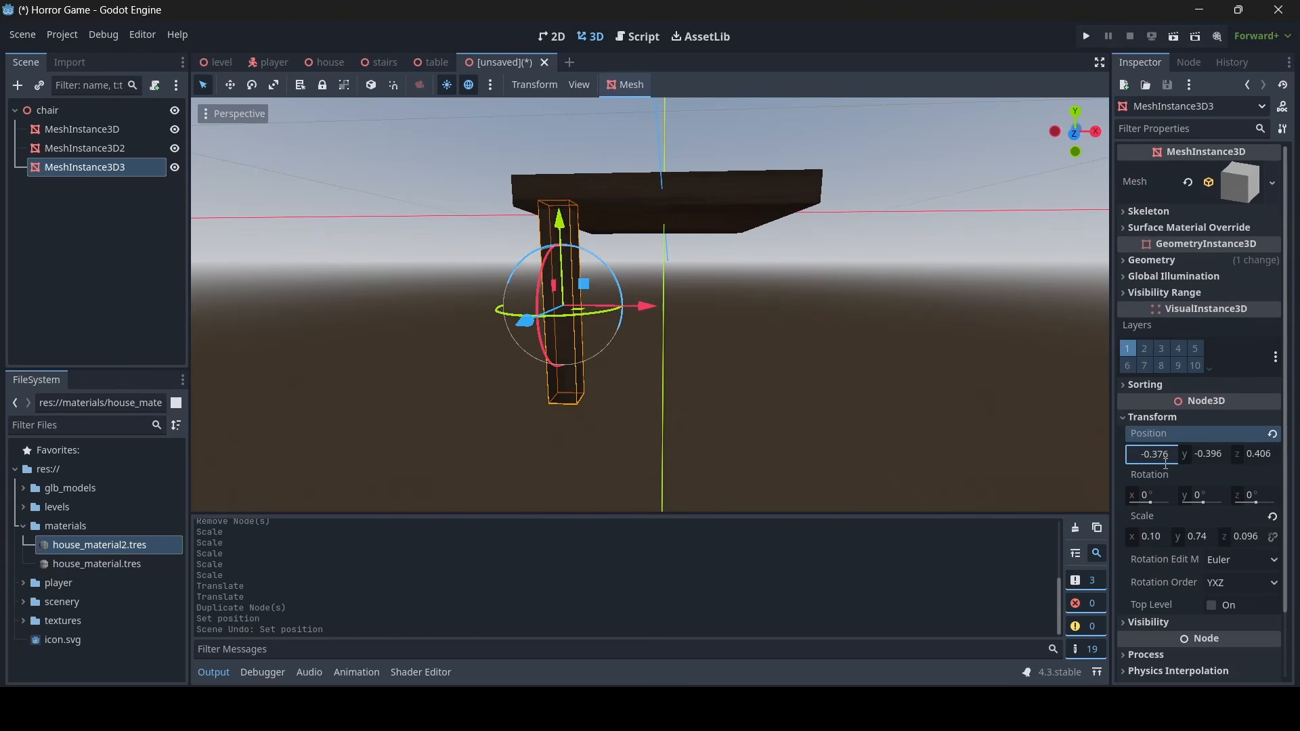
key("BackSpace")
key("Return")
key("s")
mouse_move(685, 227)
right_mouse_down()
mouse_move(751, 226)
mouse_move(738, 237)
mouse_move(441, 226)
mouse_move(692, 226)
right_mouse_up()
key("w")
key("d")
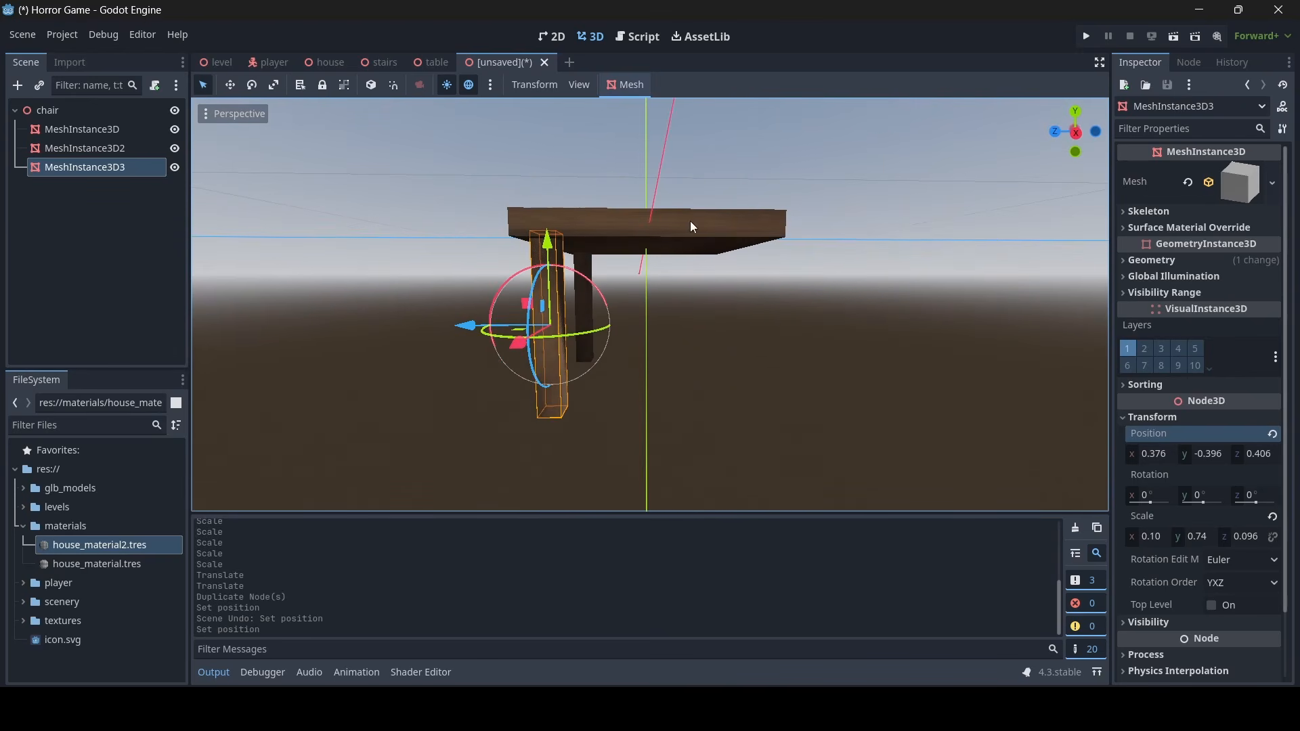
Duplicate MeshInstance3D3 as a third leg and set the copy's Z position to -0.406
key("ctrl+d")
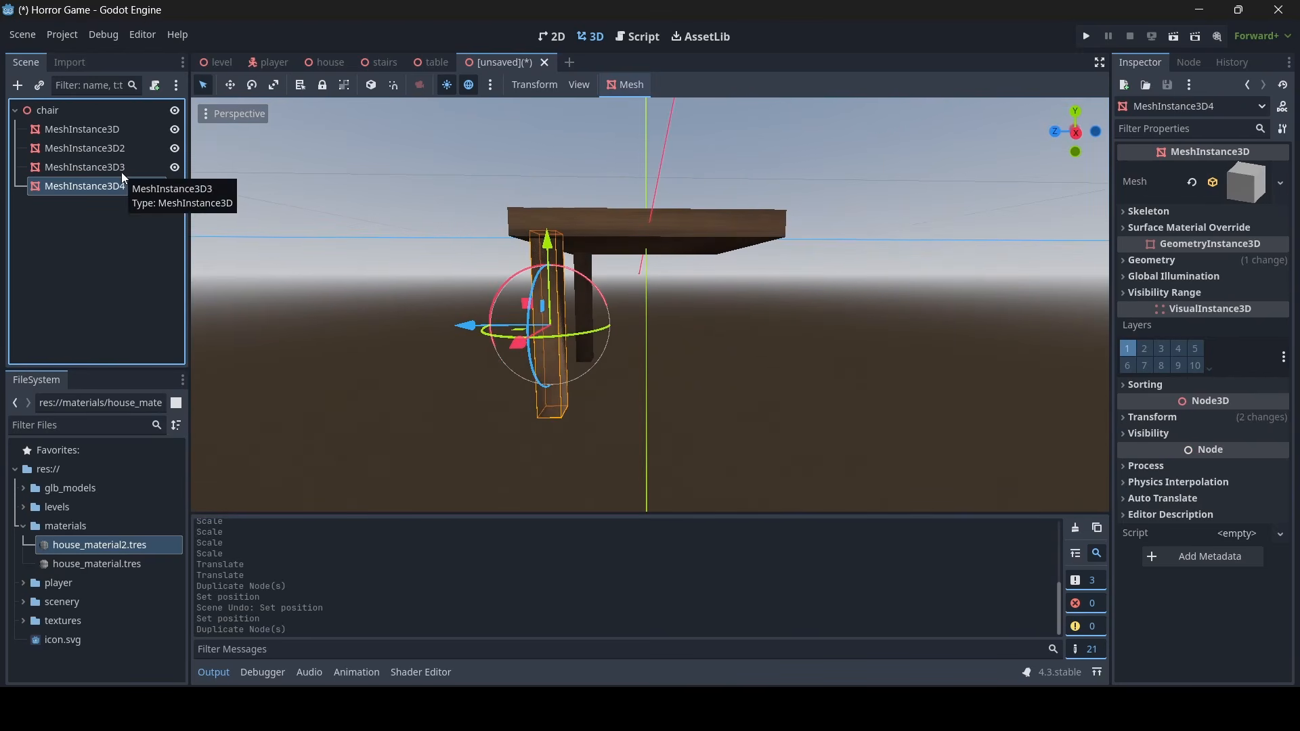
left_click(1168, 416)
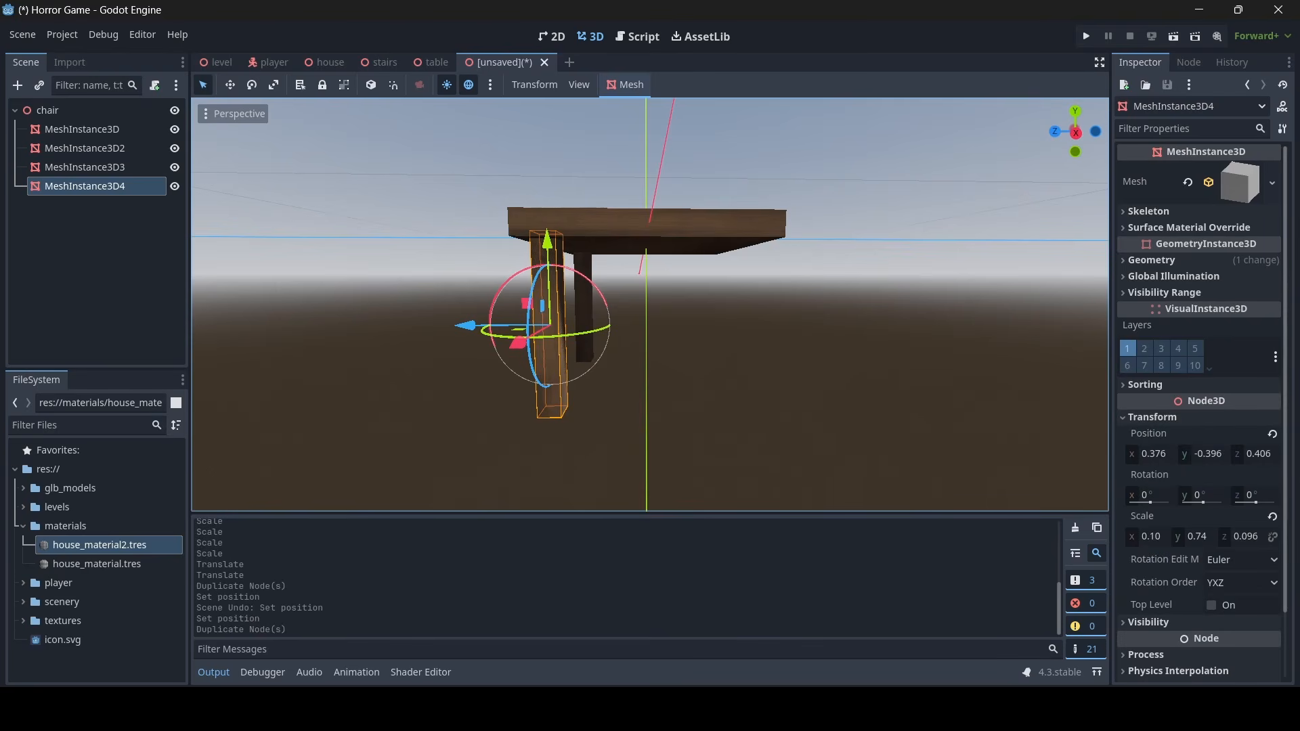
right_click_drag(764, 289, 760, 289)
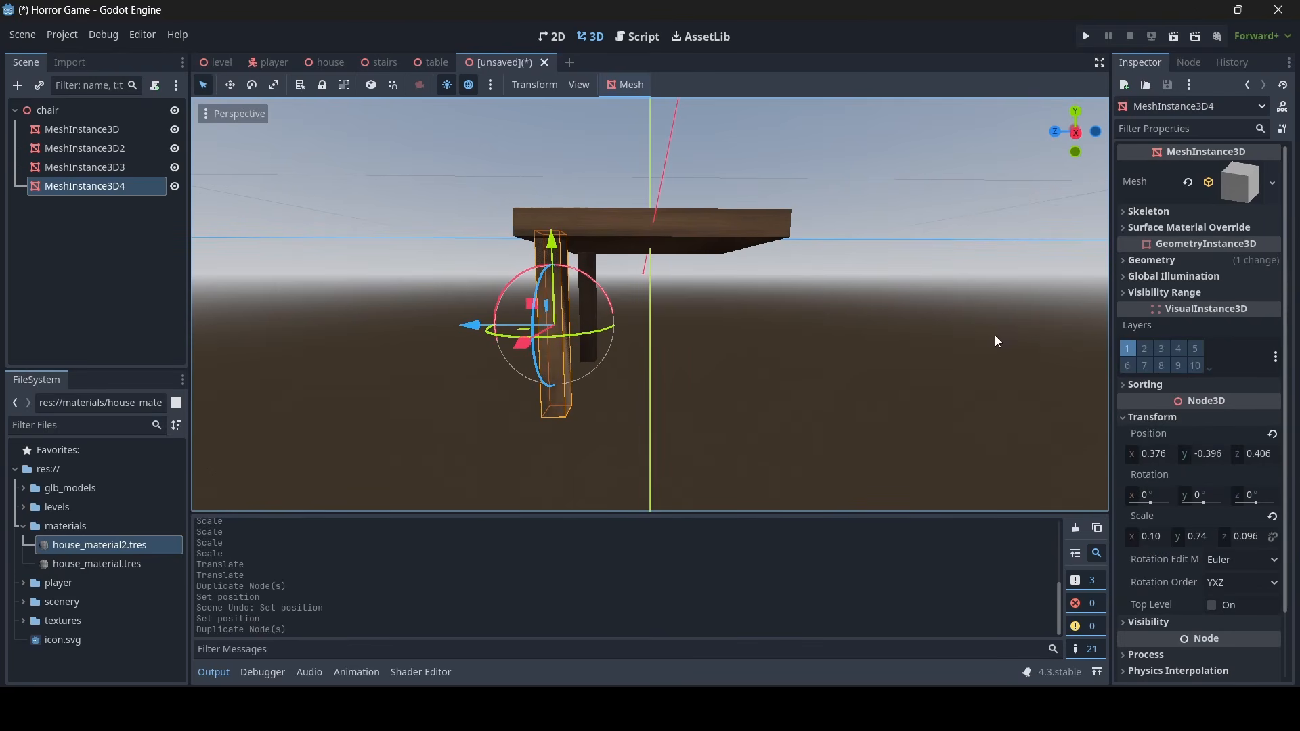
left_click(1250, 455)
left_click(1248, 454)
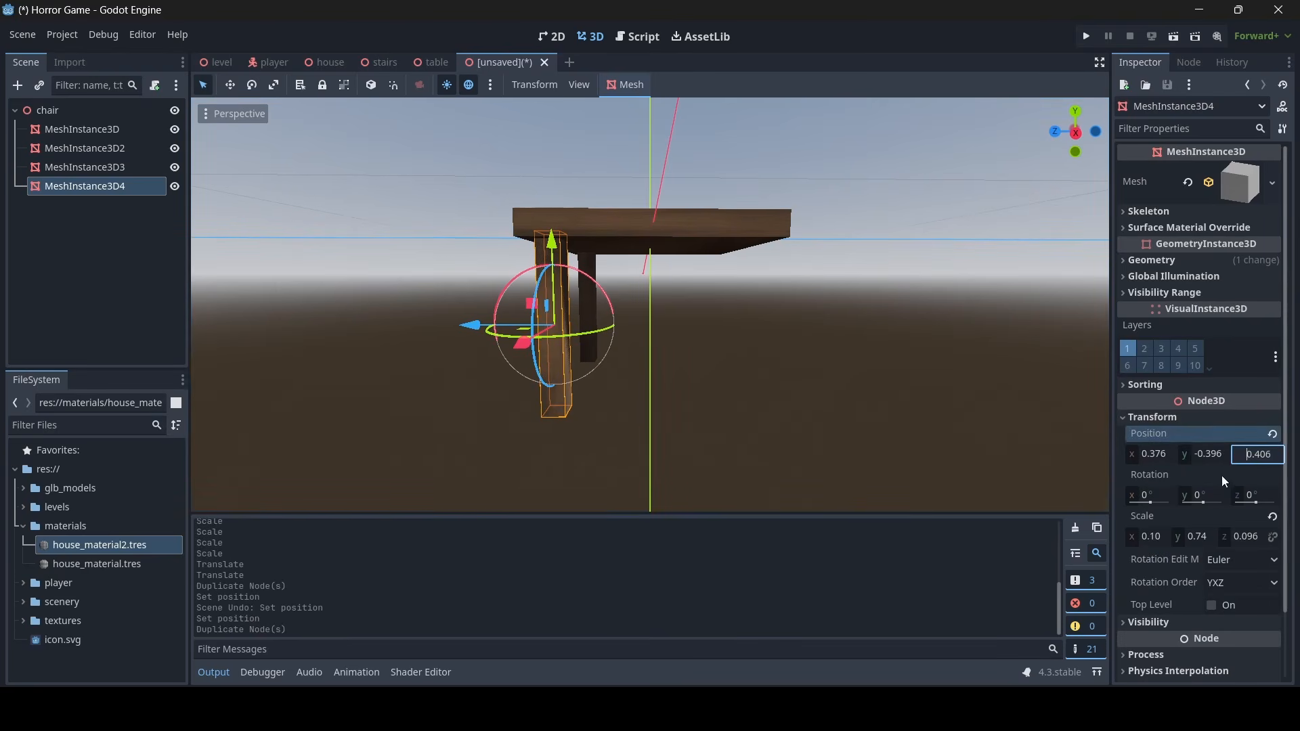
type("-")
key("Return")
Inspect the placement of the three legs under the seat from several sides
right_click_drag(908, 329, 866, 310)
key("d")
key("a")
key("d")
key("w")
key("s")
key("w")
key("s")
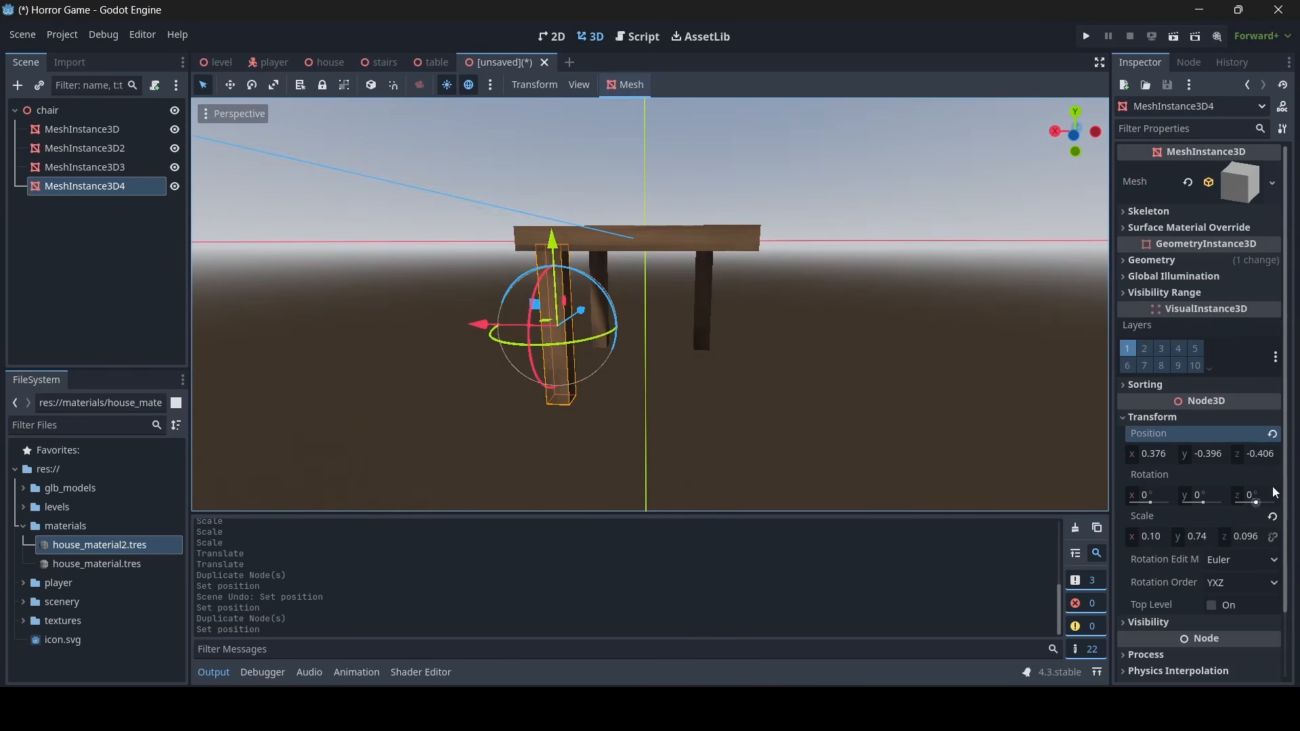
Add a duplicated fourth leg under the last seat corner, at X position -0.376 and Z position -0.406
key("w")
right_click_drag(623, 310, 783, 304)
key("d")
key("a")
key("s")
key("a")
key("w")
key("s")
key("w")
key("s")
key("w")
key("s")
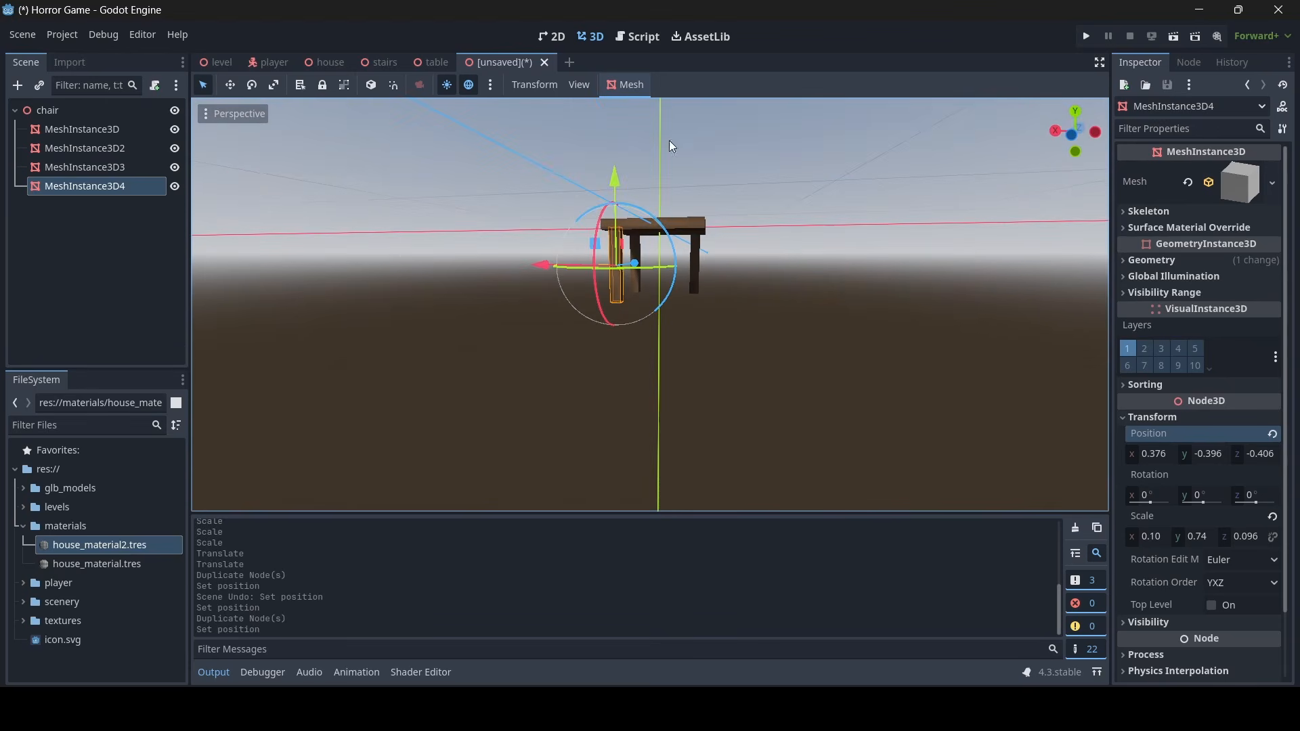
key("w")
right_click_drag(669, 146, 670, 196)
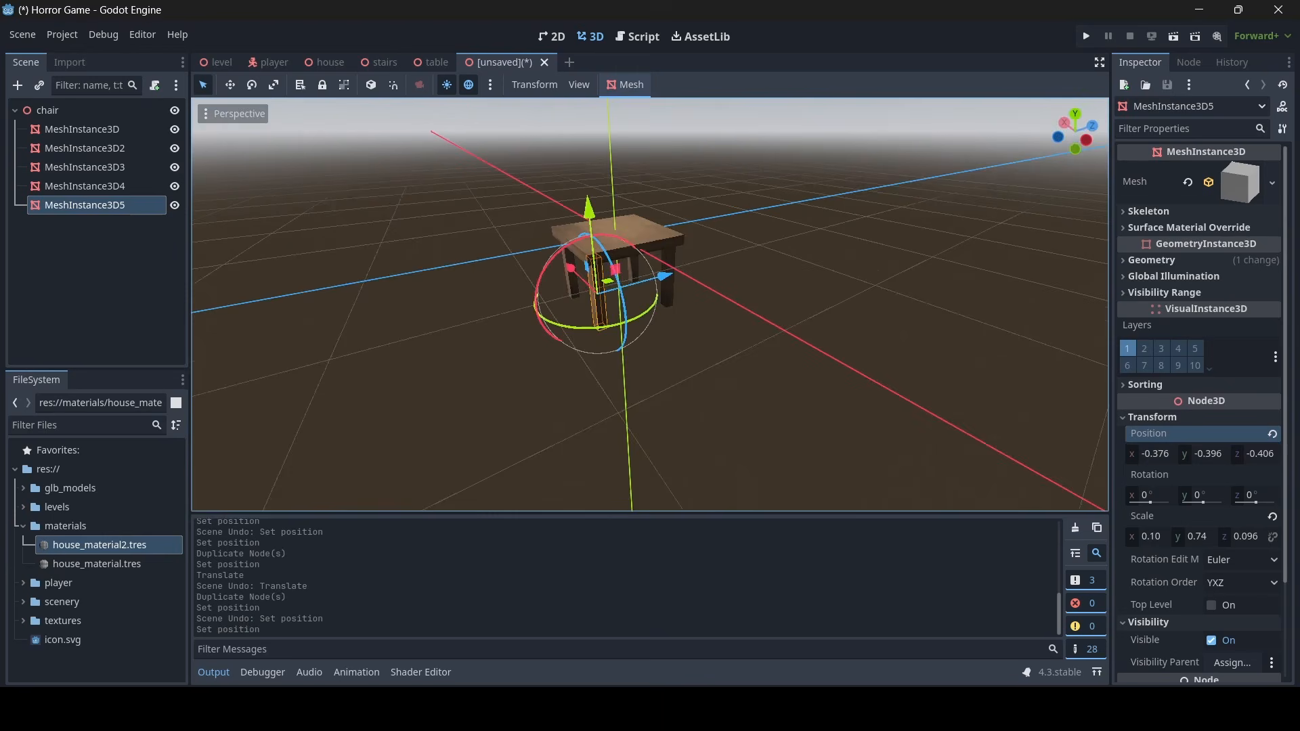
Duplicate the legs MeshInstance3D2 and MeshInstance3D3 and raise the copies above the seat as backrest posts
right_click_drag(650, 305, 616, 246)
left_click(610, 325)
key("w")
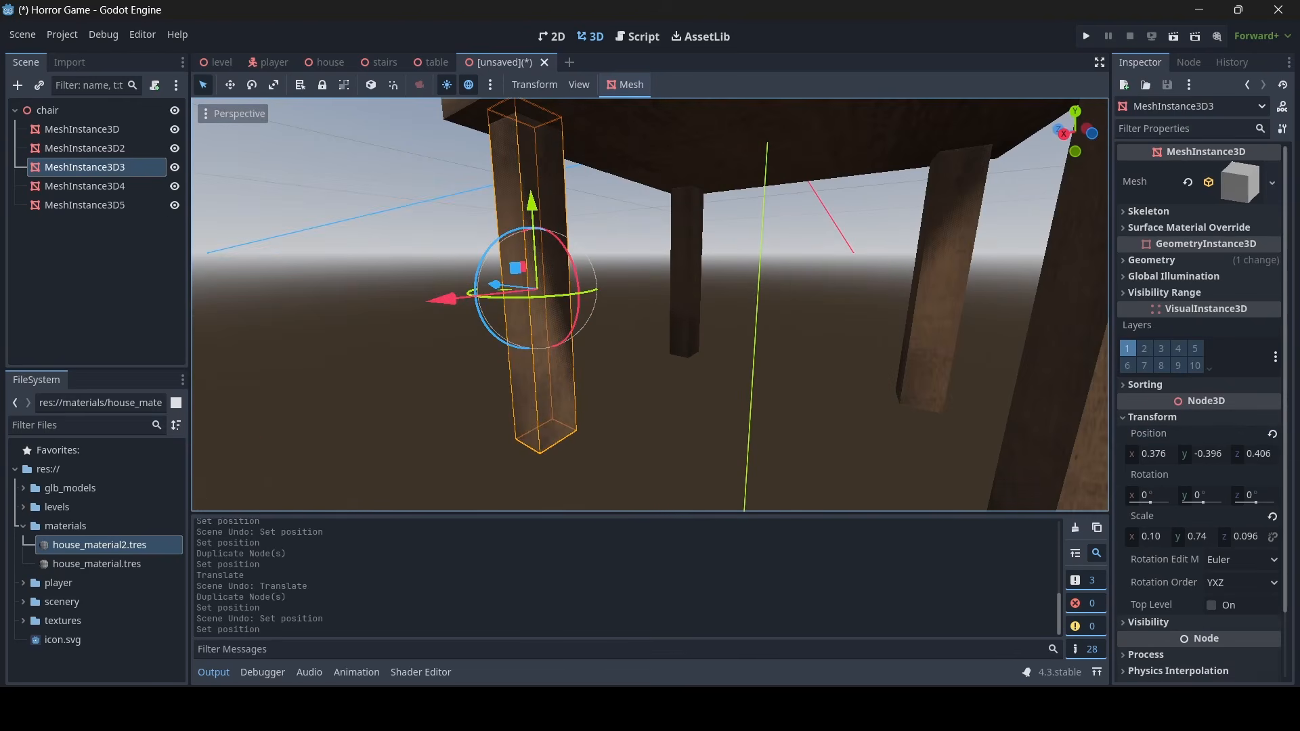
left_click(675, 274, "shift")
right_click_drag(741, 254, 757, 247)
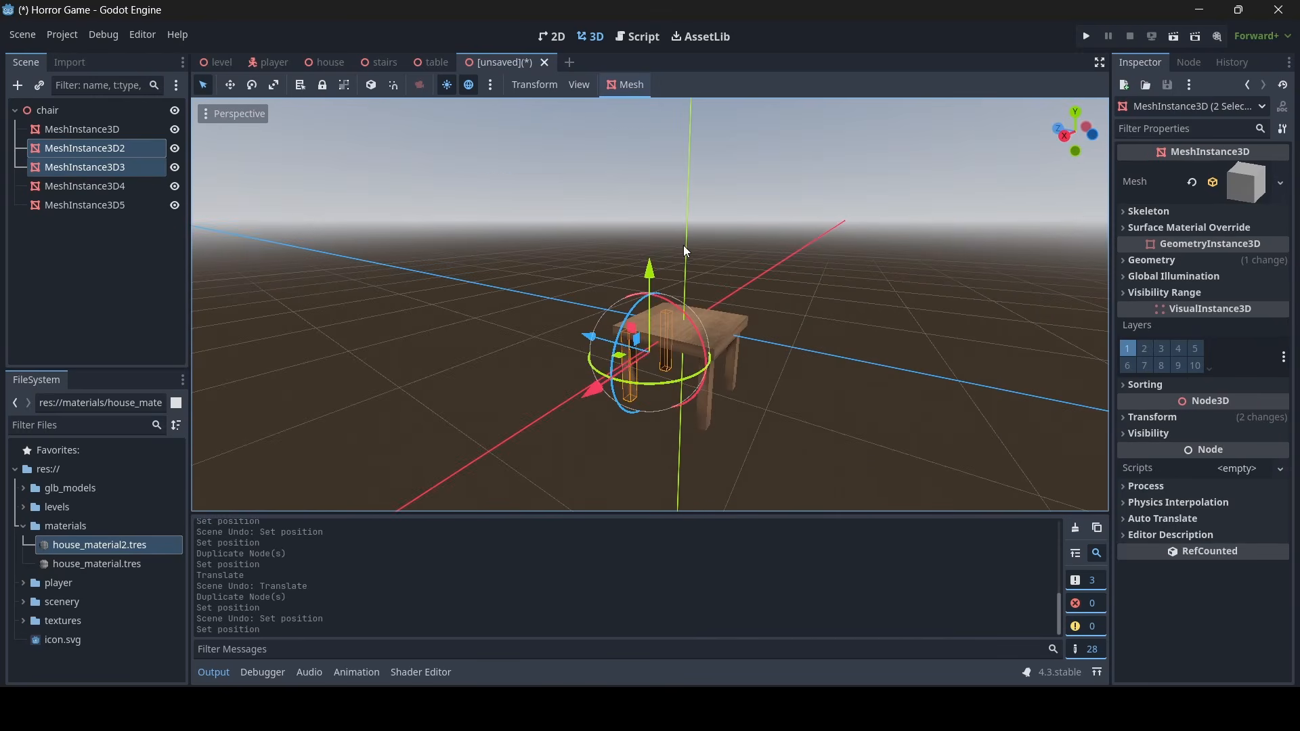
key("ctrl+d")
left_click_drag(648, 274, 646, 191)
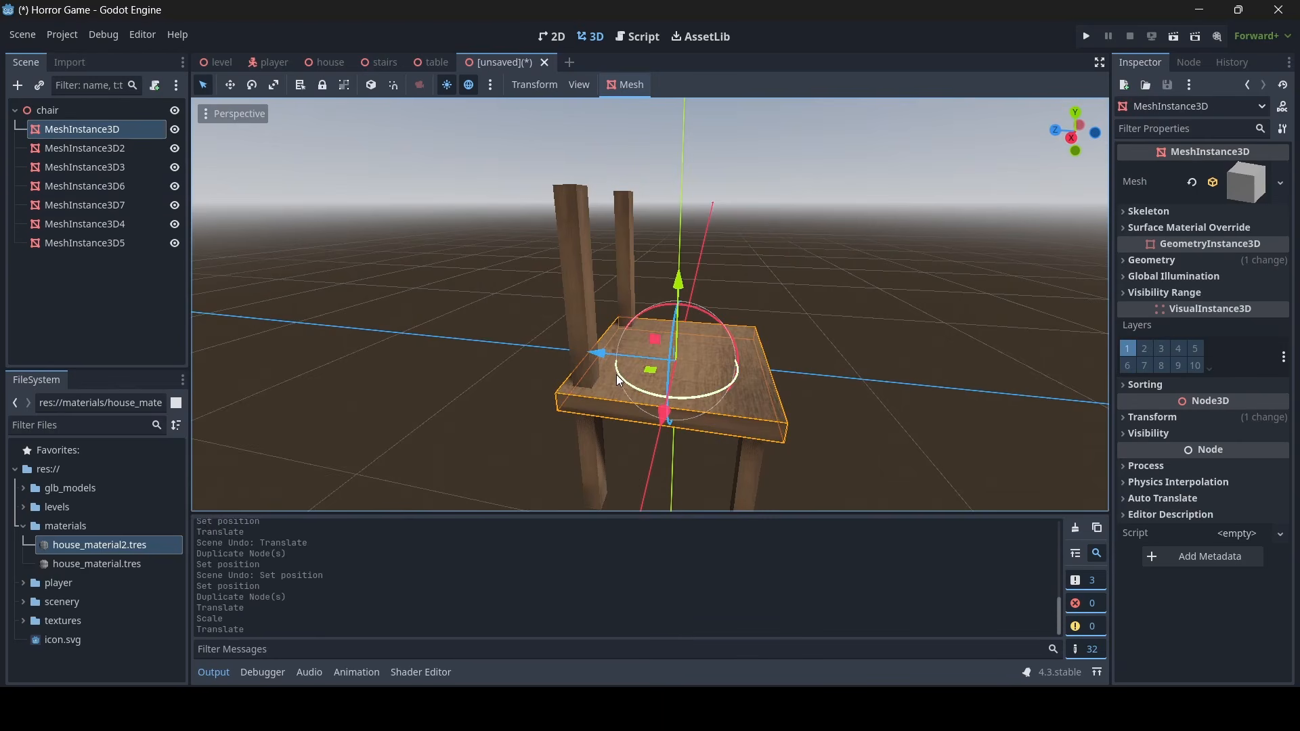
Turn a duplicate of the seat into a crossbar by narrowing it along the Z axis and moving it up to the backrest posts
key("ctrl+d")
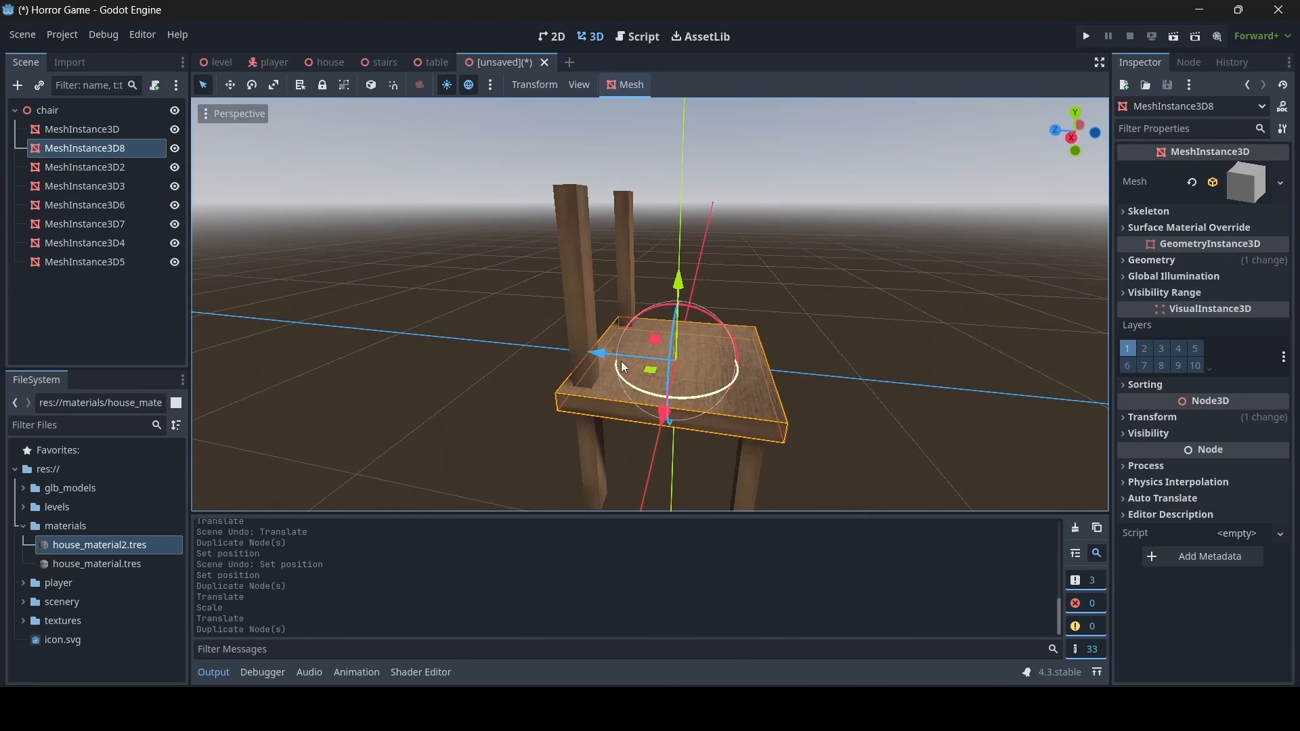
left_click(272, 88)
left_click_drag(595, 354, 671, 369)
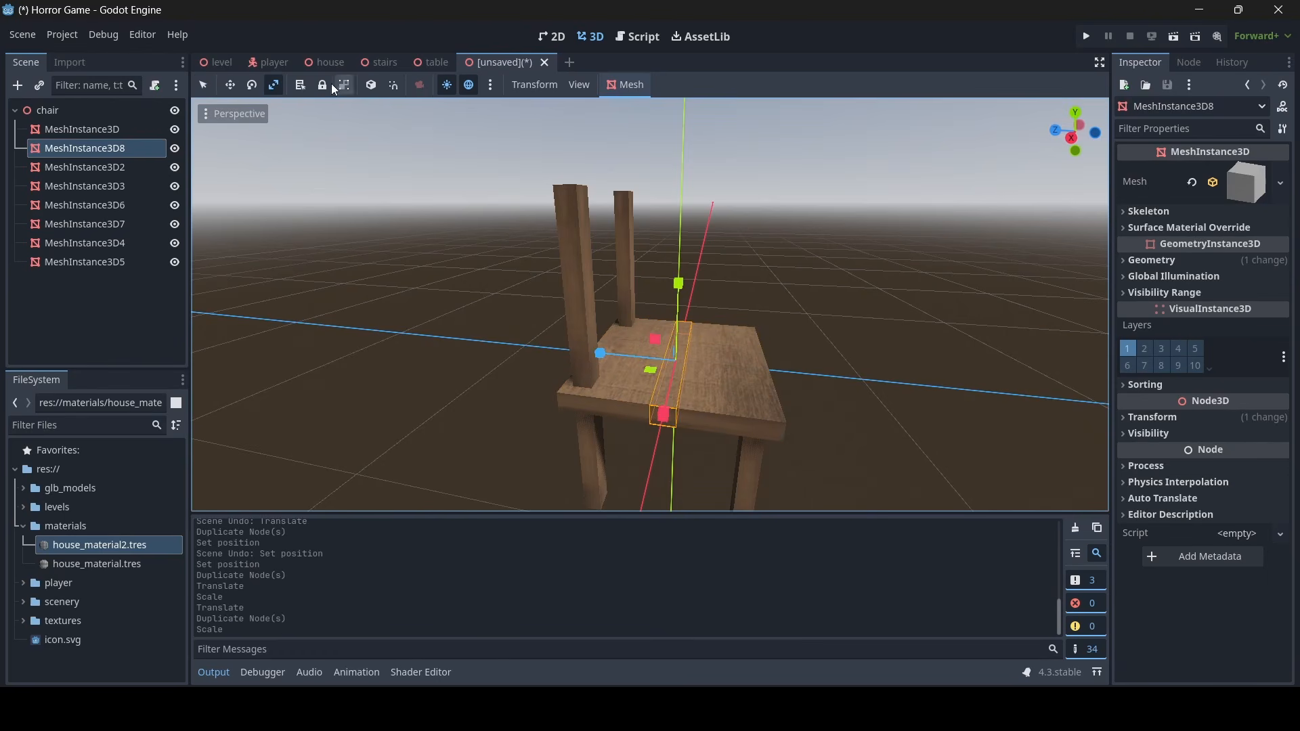
left_click(203, 86)
left_click_drag(678, 285, 678, 190)
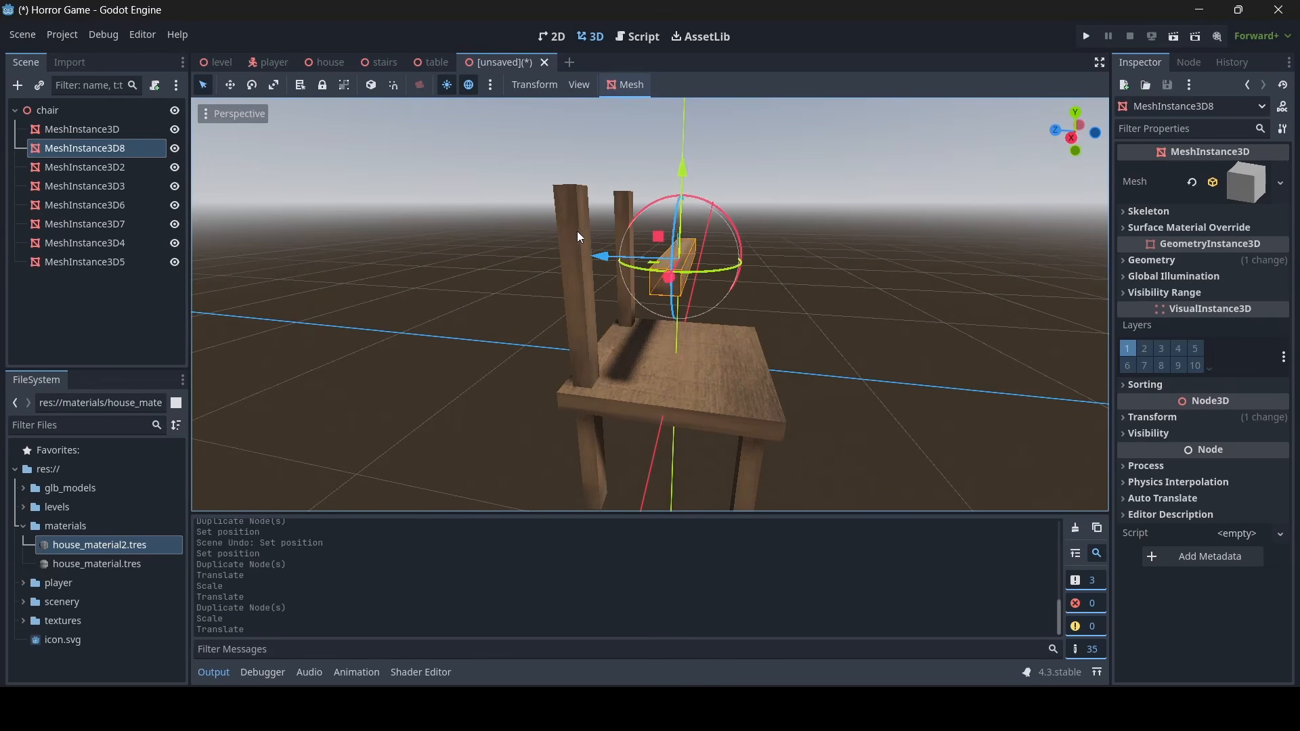
left_click_drag(608, 265, 545, 254)
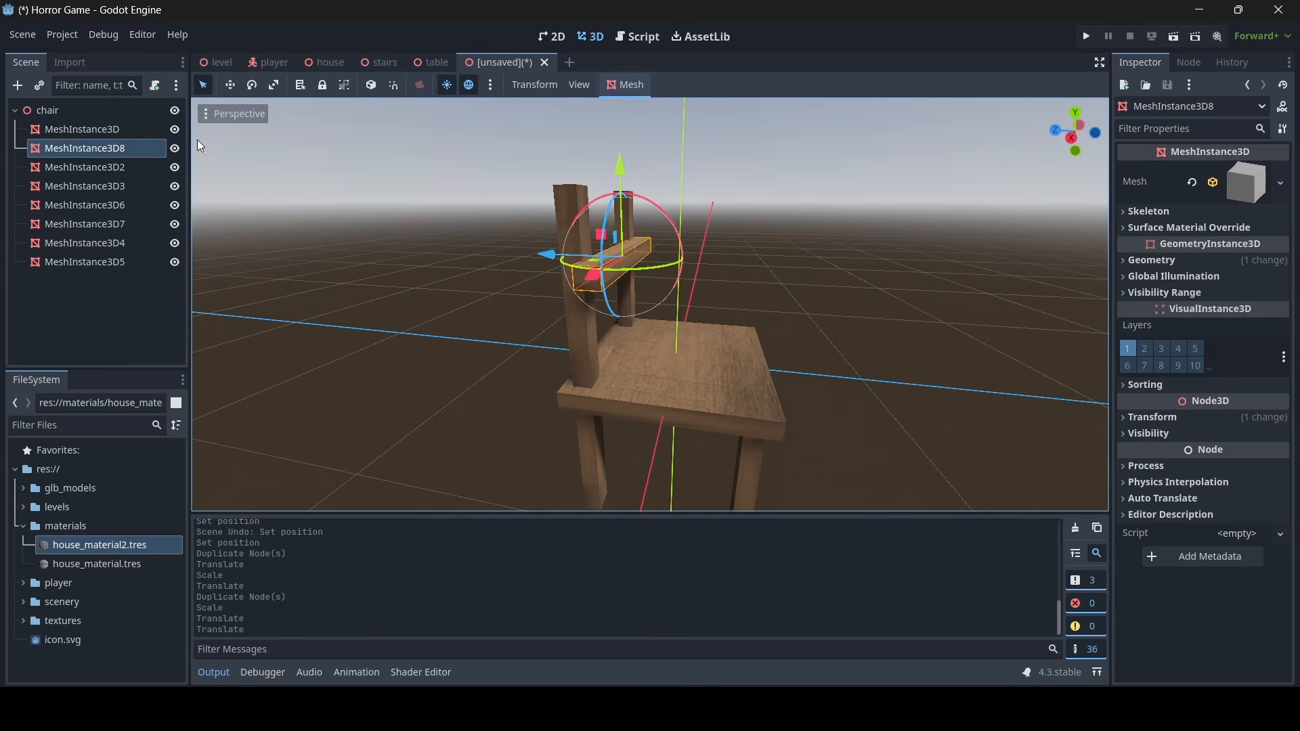
Thin the crossbar MeshInstance3D8 further along the Z axis and stretch it along the Y axis into a tall backrest panel
key("w")
right_click_drag(538, 229, 552, 281)
key("s")
left_click_drag(549, 214, 574, 214)
middle_click_drag(948, 257, 738, 245)
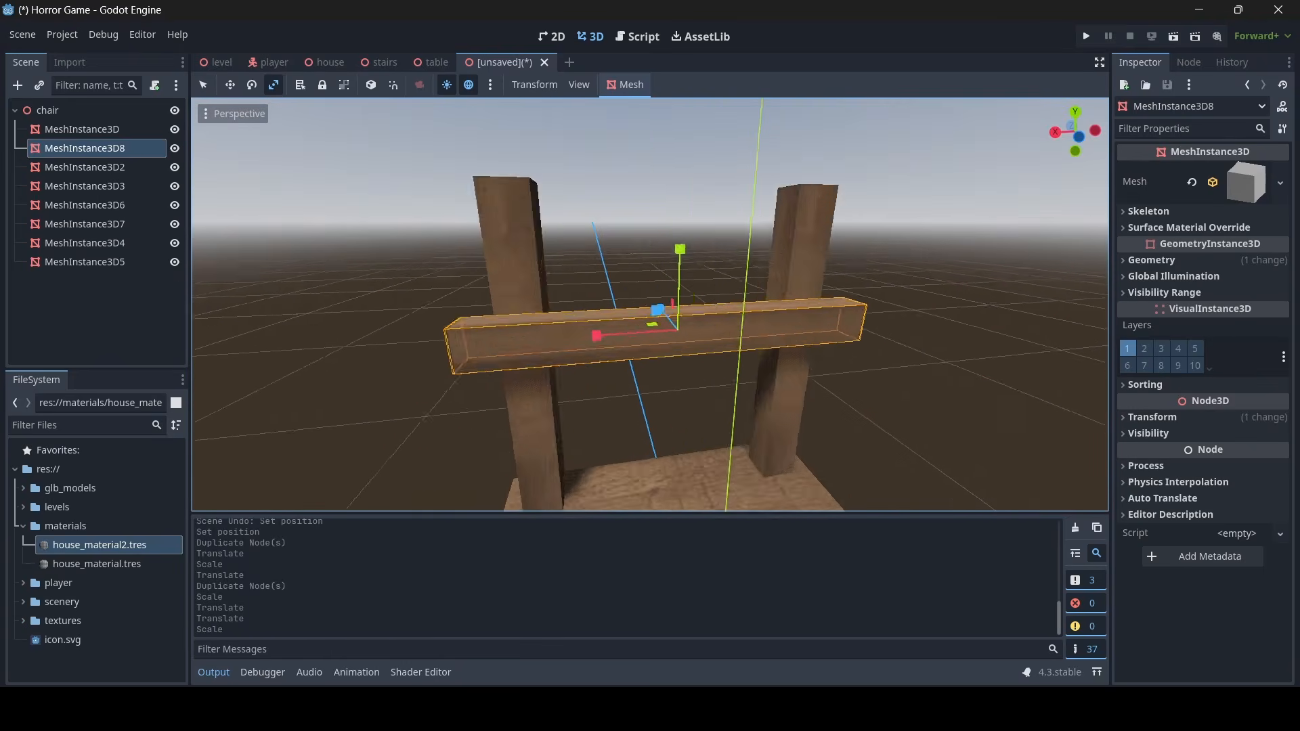
scroll(738, 245, "down", 9)
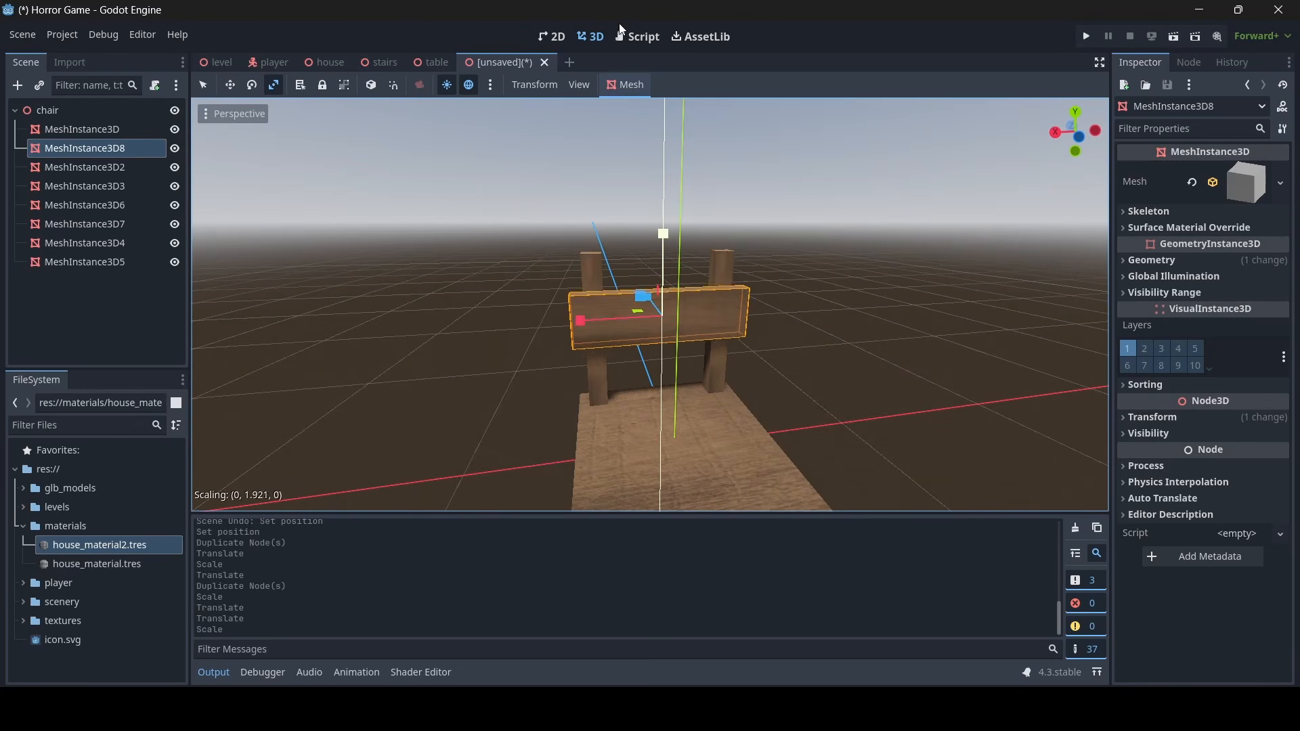
left_click_drag(620, 30, 660, 188)
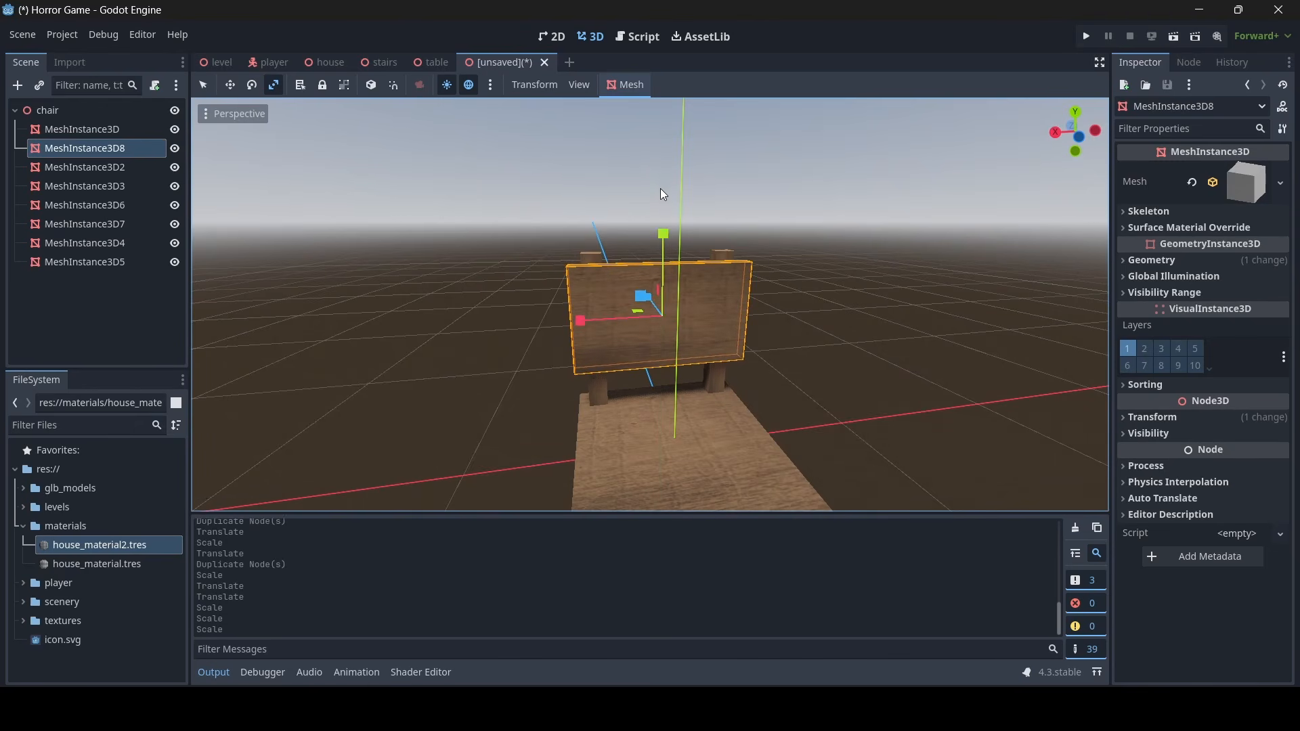
Nudge the backrest panel into line with the two backrest posts
middle_click_drag(660, 189, 900, 176)
scroll(650, 305, "up", 6)
middle_click_drag(650, 203, 610, 291)
key("q")
left_click_drag(516, 281, 506, 276)
middle_click_drag(506, 276, 474, 156)
Deselect the backrest panel and examine the assembled chair's proportions from several sides
scroll(650, 304, "down", 10)
middle_click_drag(650, 304, 742, 382)
scroll(650, 305, "up", 8)
left_click(729, 327)
scroll(729, 328, "down", 4)
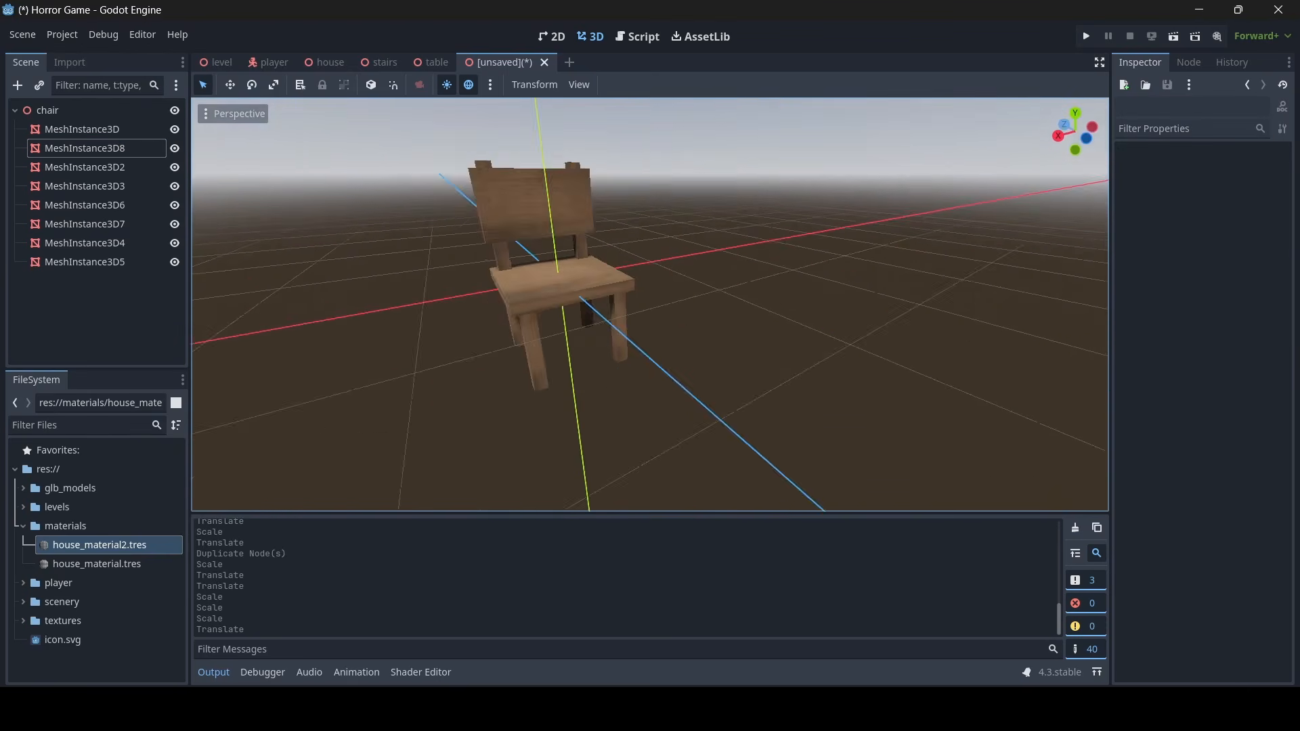
key("a")
right_click_drag(650, 304, 512, 293)
key("d")
key("s")
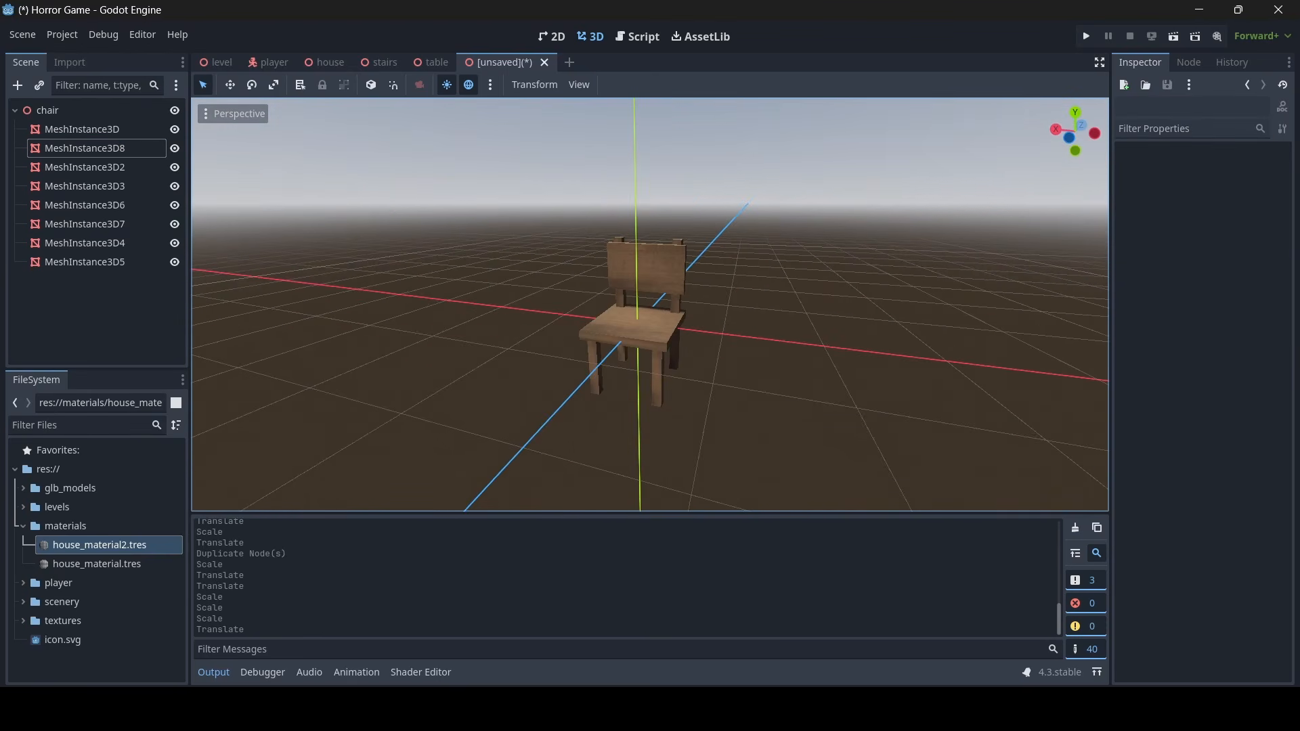
Add a StaticBody3D node as a child of the chair root
right_click(61, 114)
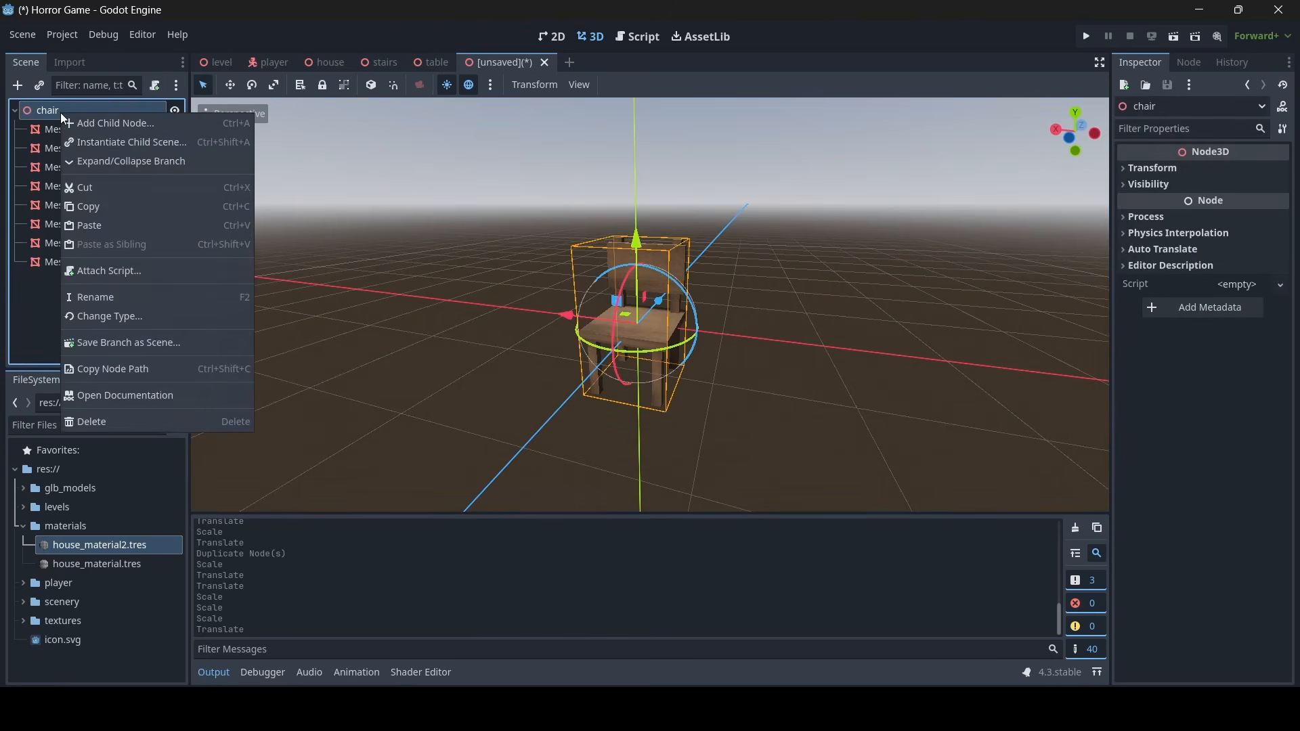
left_click(96, 125)
type("stat")
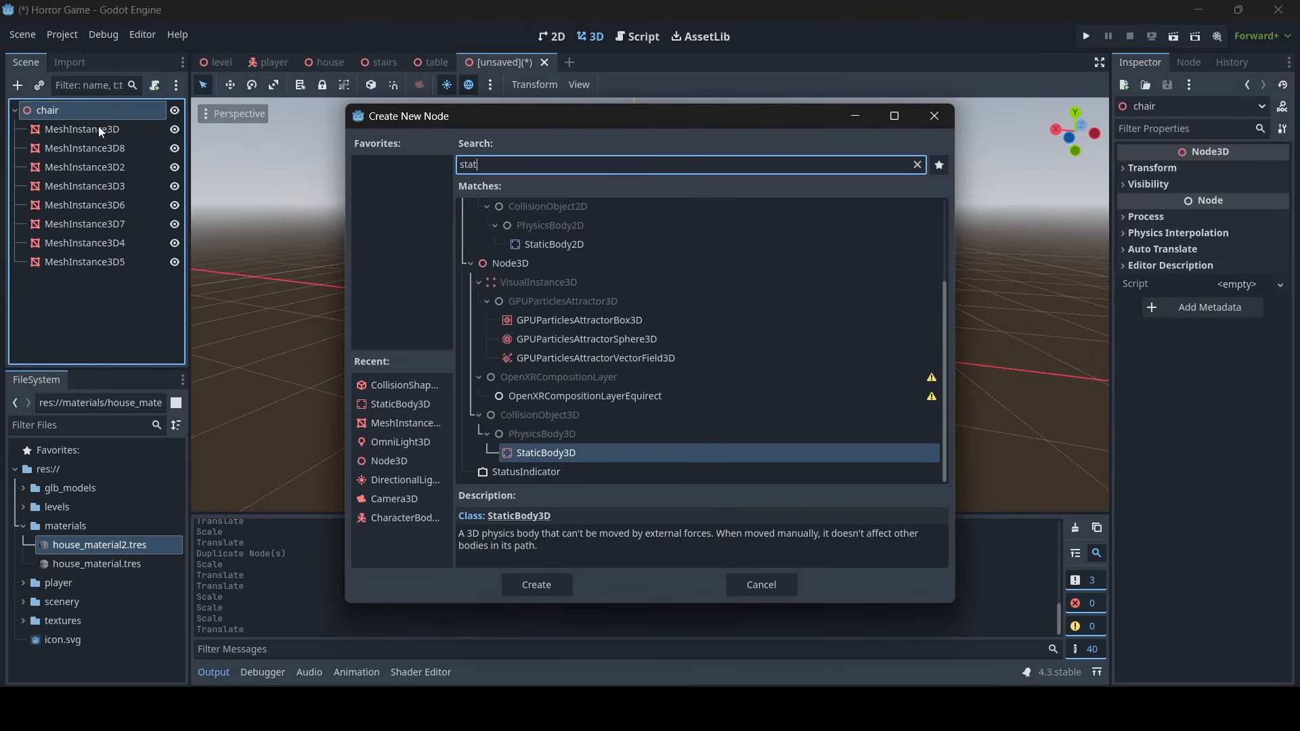
left_click(564, 455)
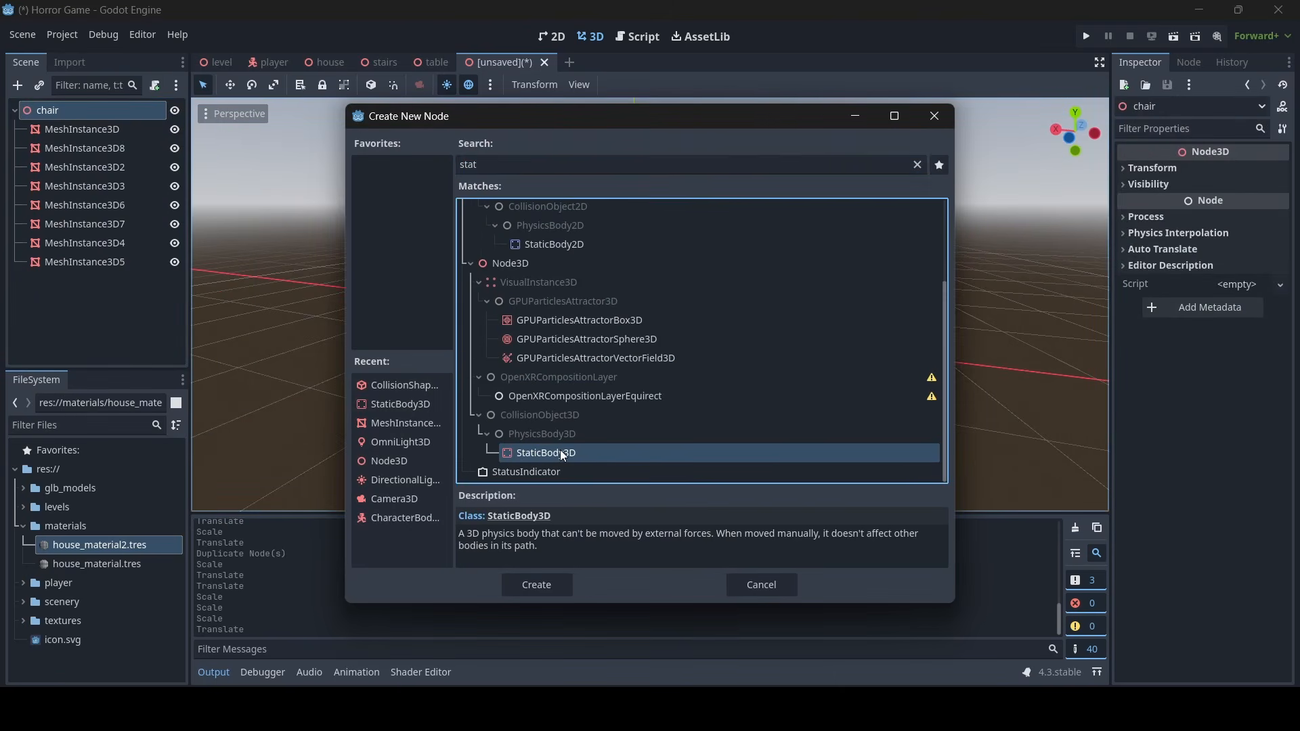
double_click(559, 459)
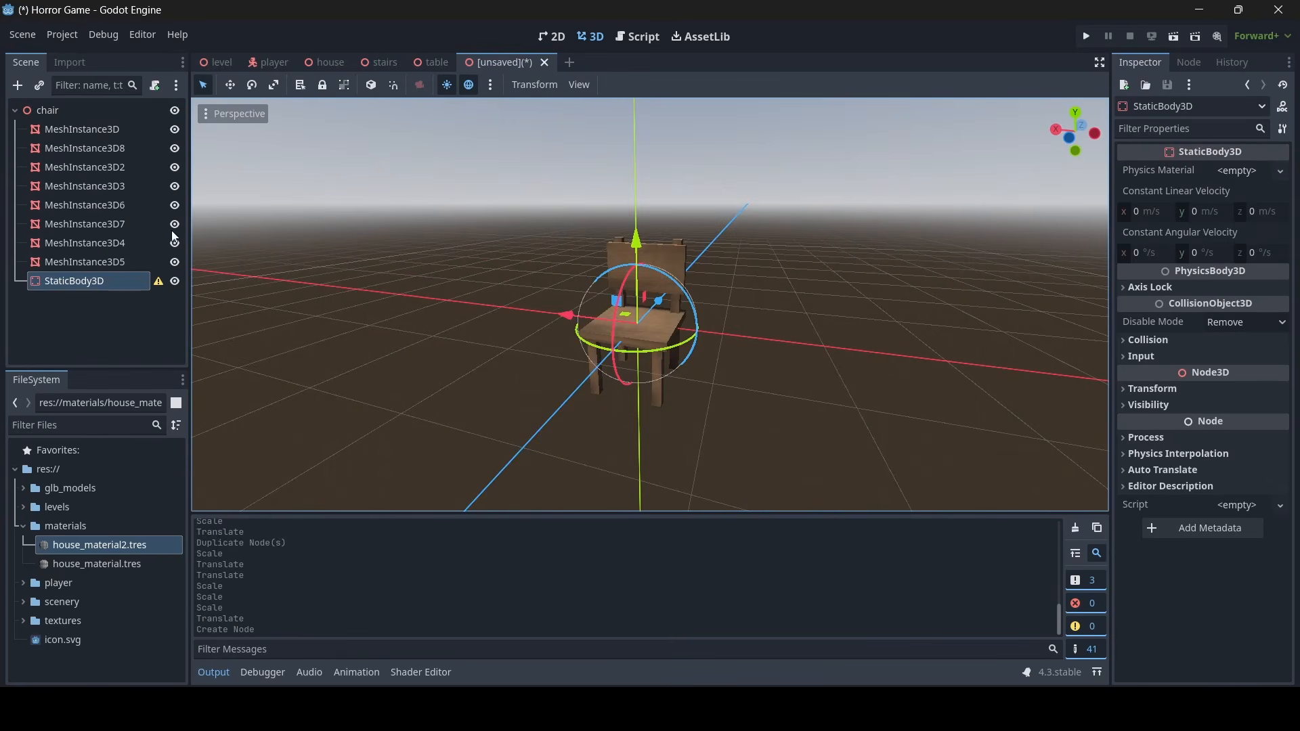
Add a CollisionShape3D under the StaticBody3D and assign it a box shape
right_click(101, 288)
left_click(136, 242)
type("coll")
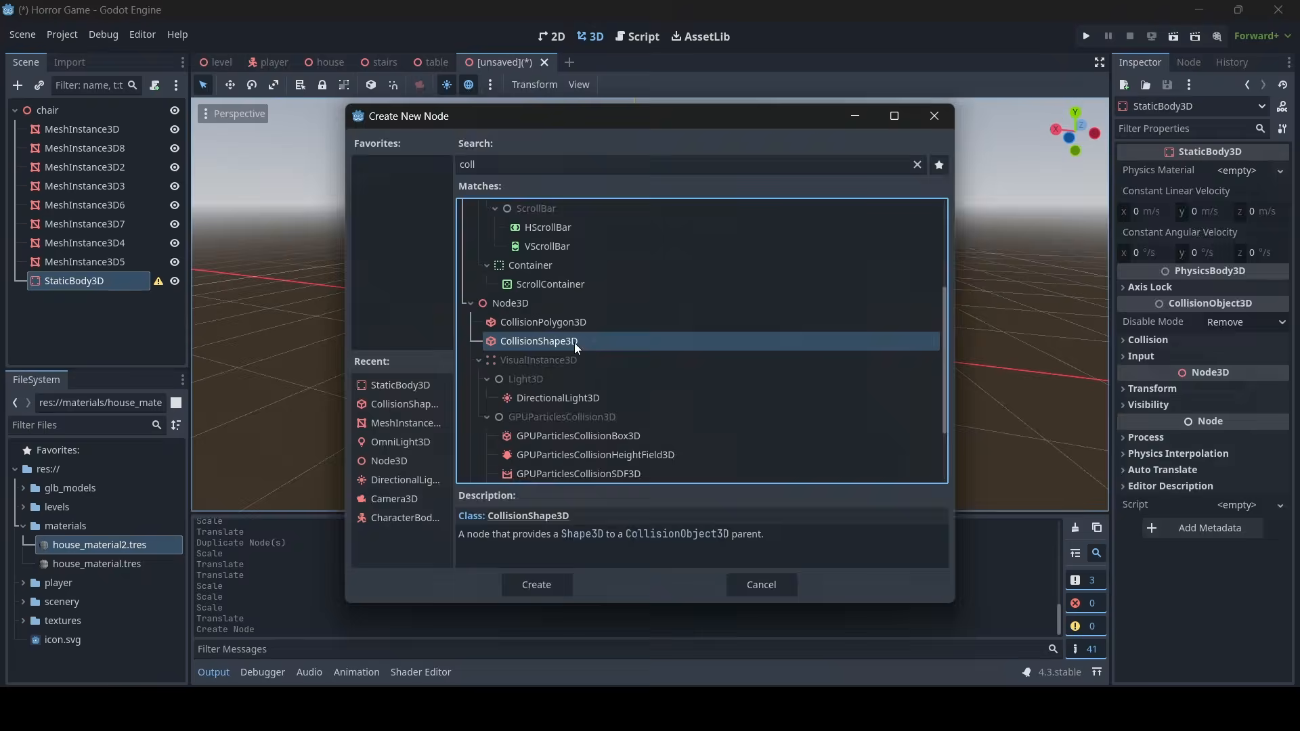
double_click(575, 342)
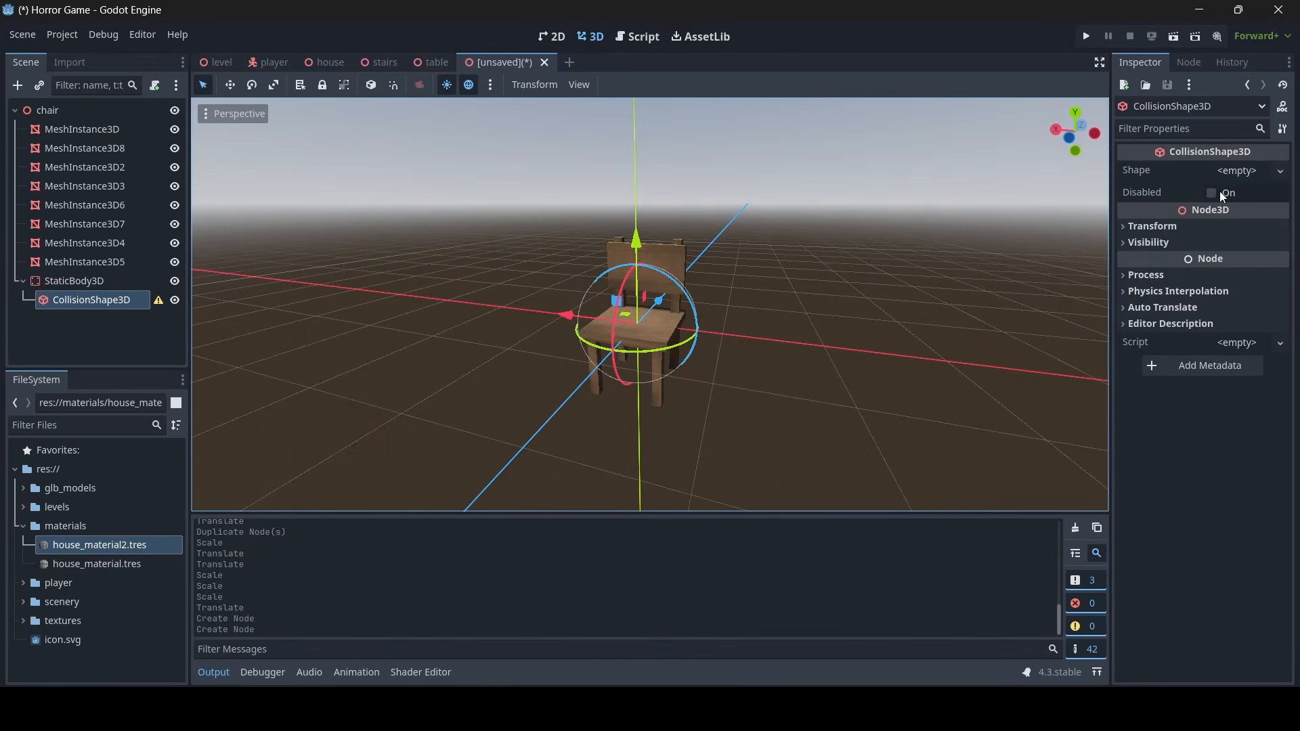
left_click(1246, 174)
left_click(1158, 226)
Stretch the collision box vertically to about 1.7 units so it encloses the chair from leg bottoms to backrest top
scroll(769, 261, "up", 6)
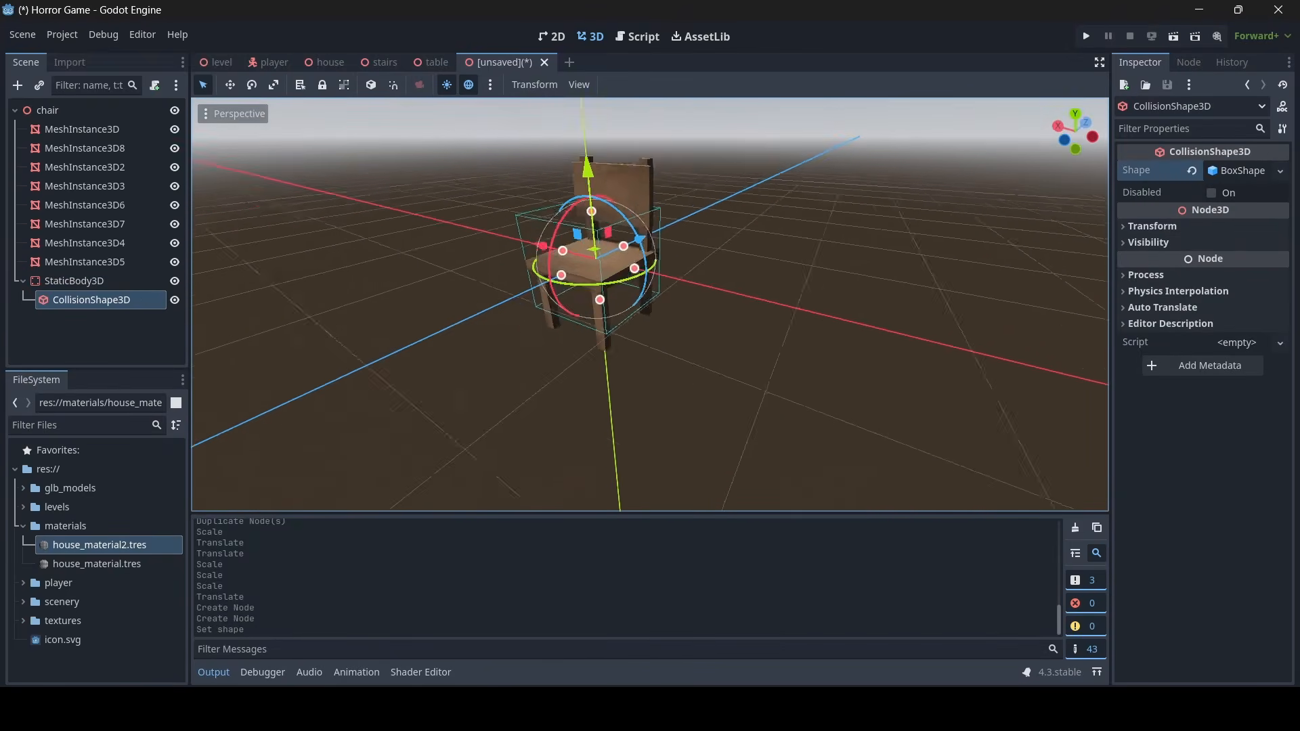
middle_click_drag(770, 262, 706, 279)
scroll(706, 279, "down", 8)
scroll(706, 279, "up", 3)
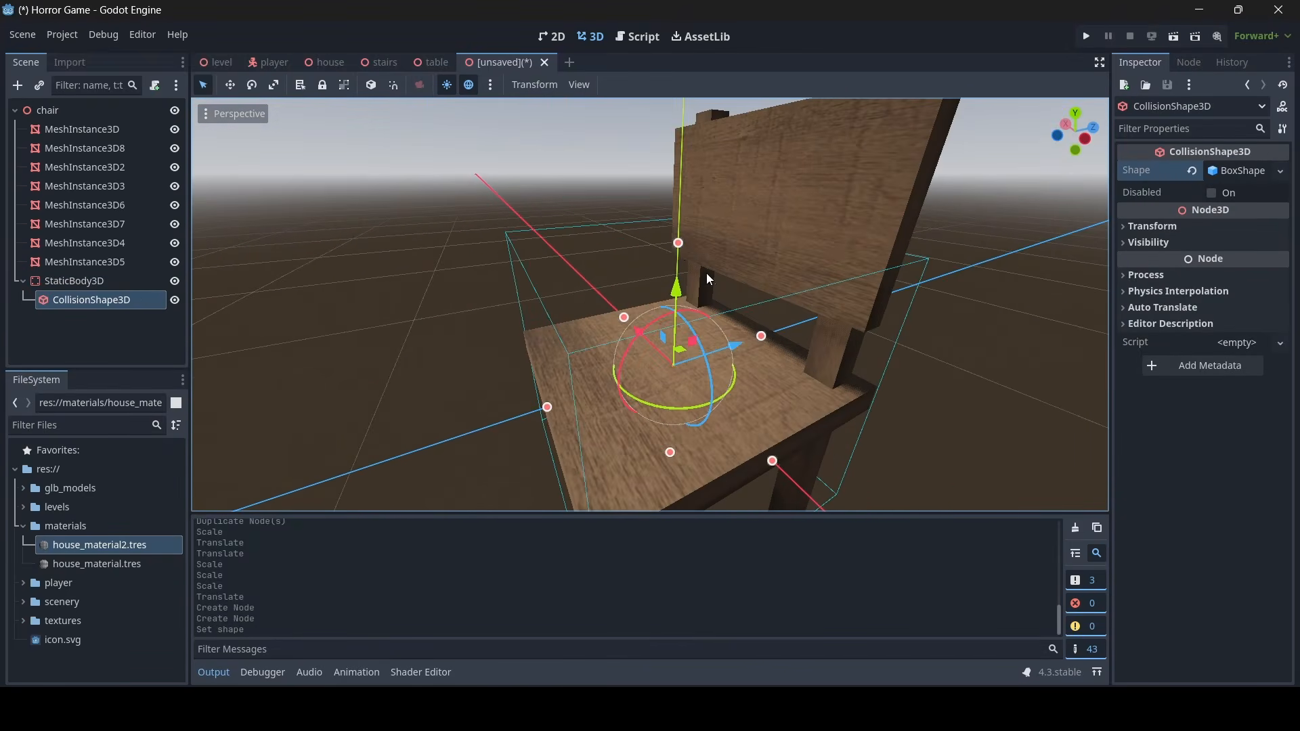
left_click_drag(678, 243, 679, 145)
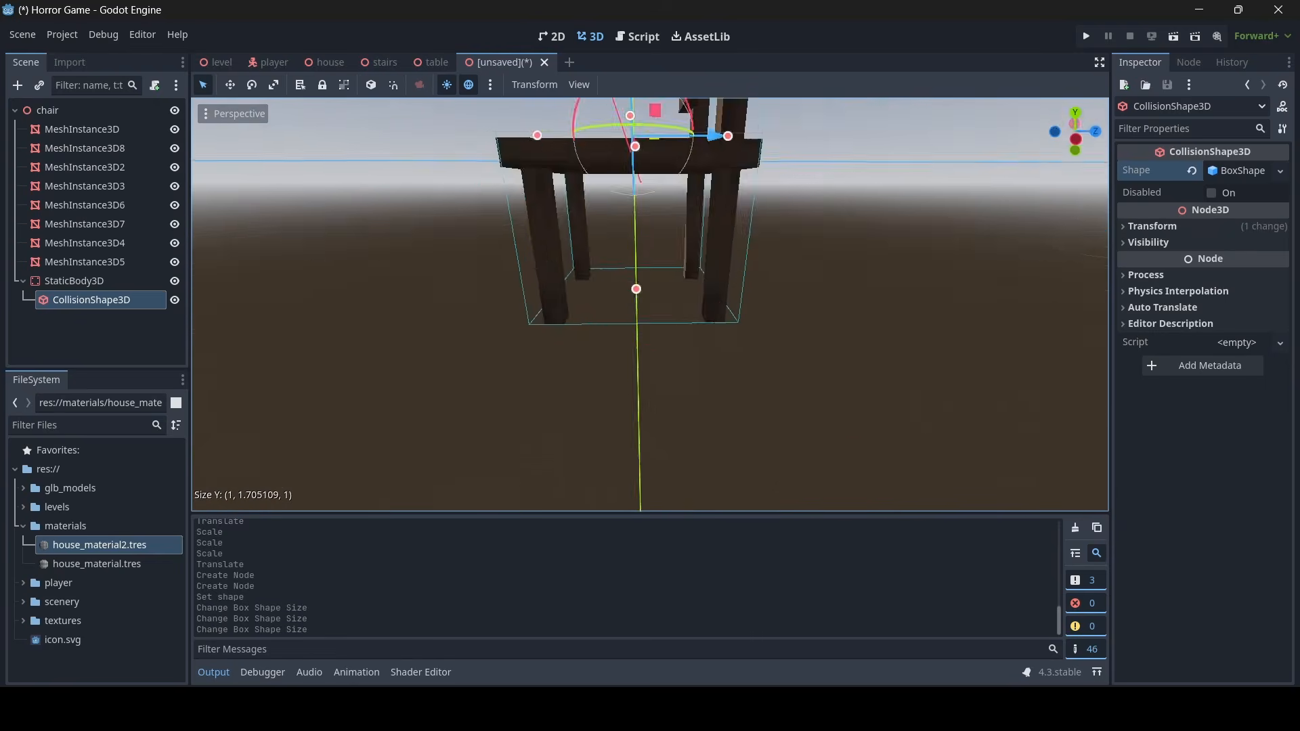
middle_click_drag(636, 291, 548, 413)
scroll(661, 467, "down", 7)
Save the scene as chair.tscn in res://scenery
key("ctrl+s")
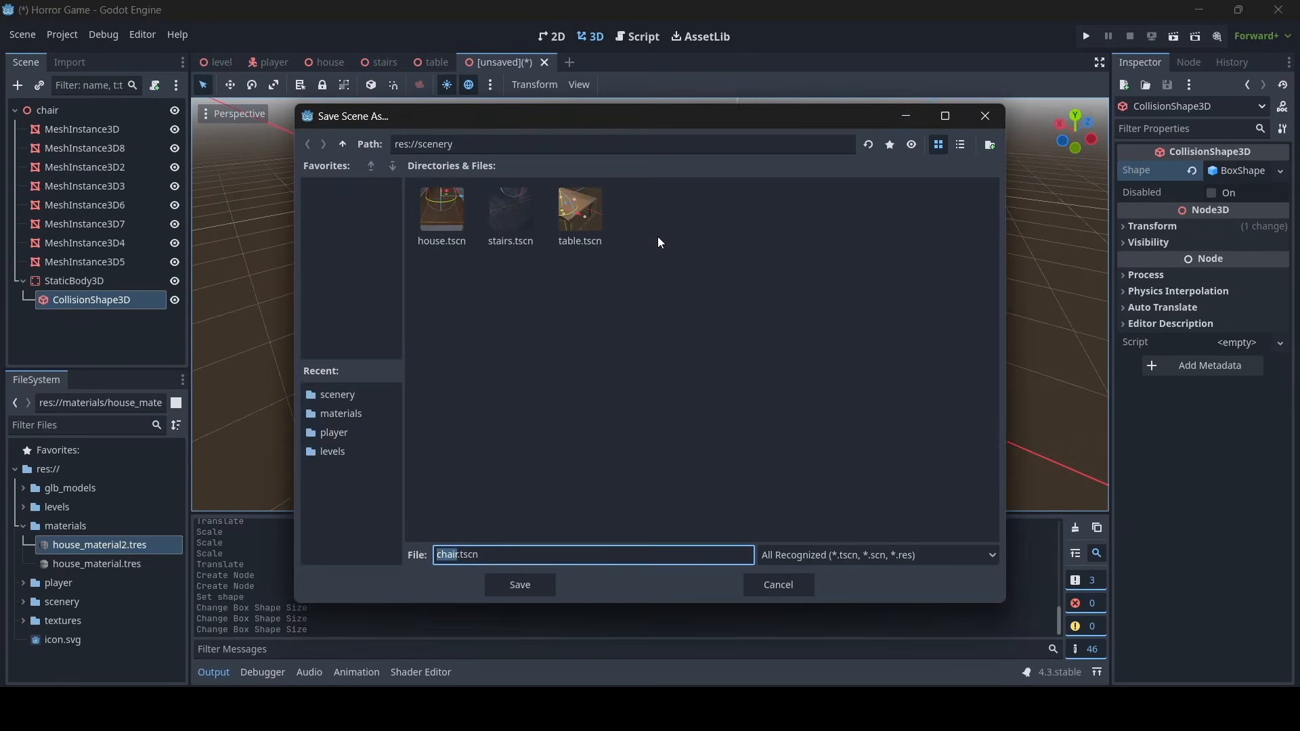
left_click(542, 583)
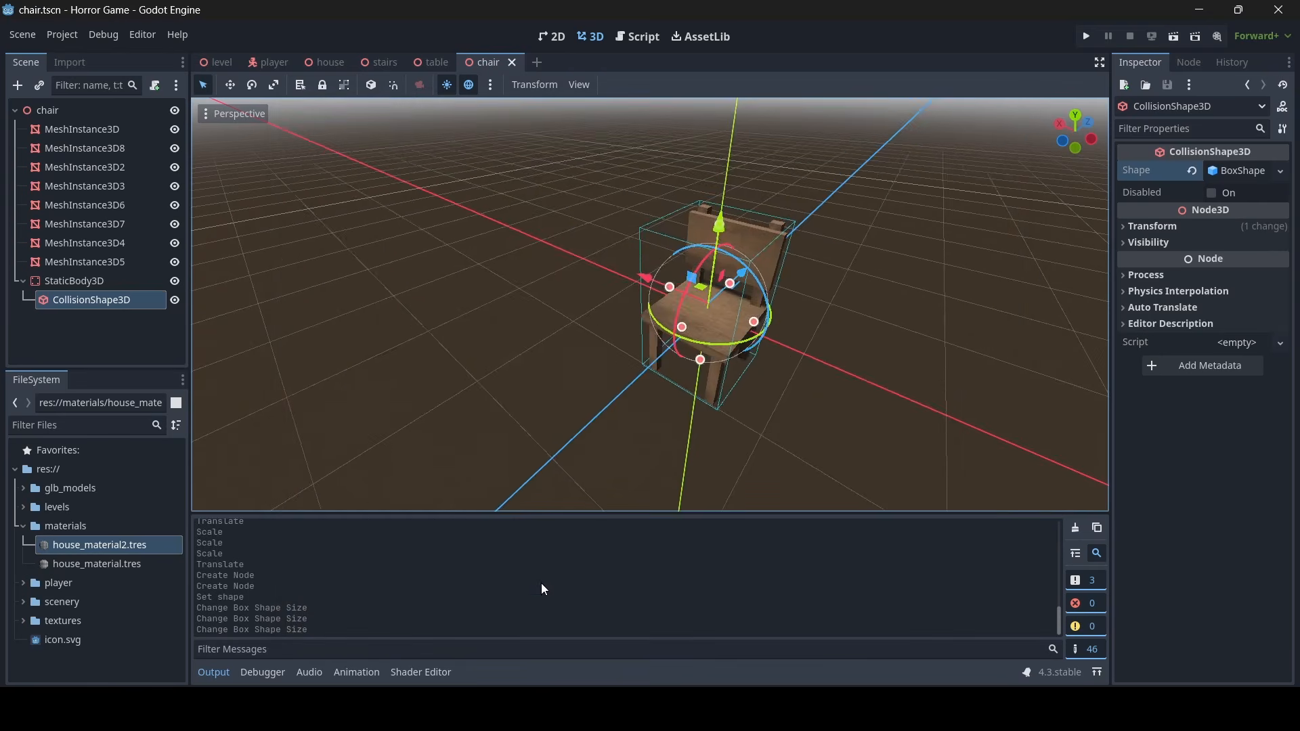
middle_click_drag(552, 464, 465, 304)
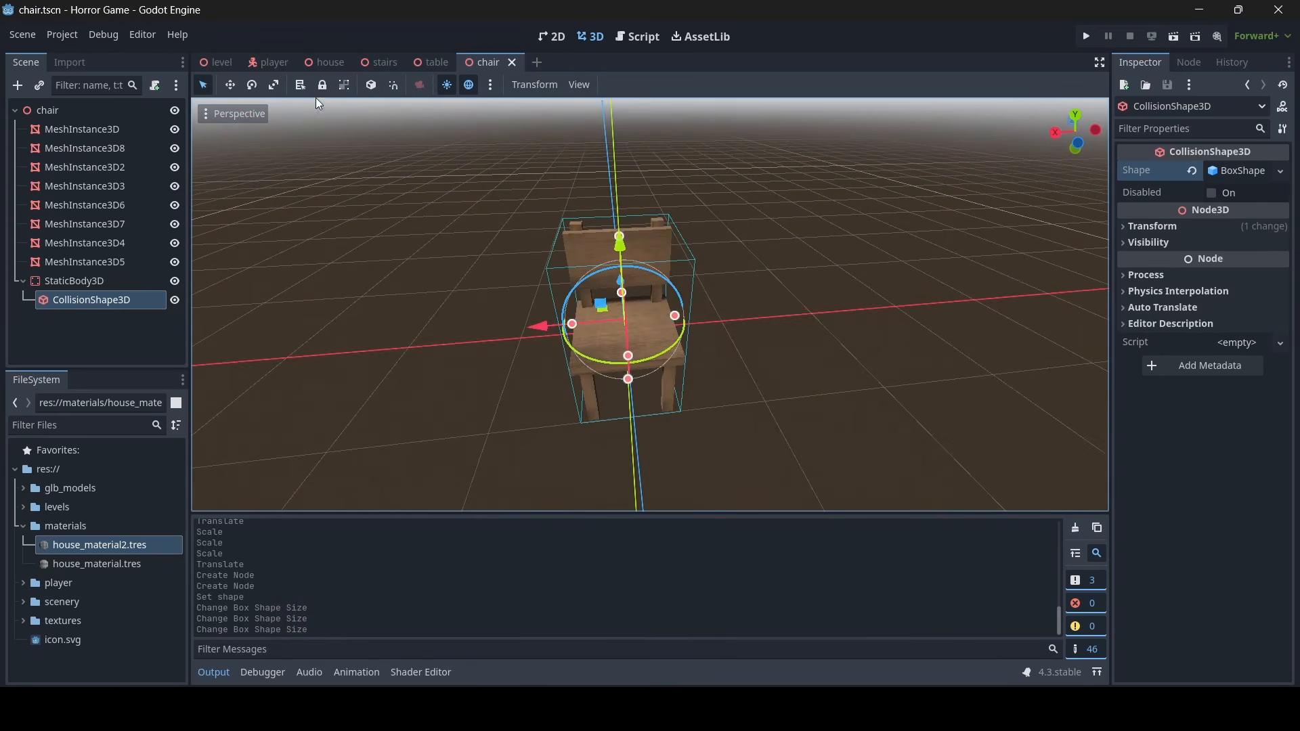
Instantiate scenery/chair.tscn as a child of the root node in the house scene
left_click(327, 62)
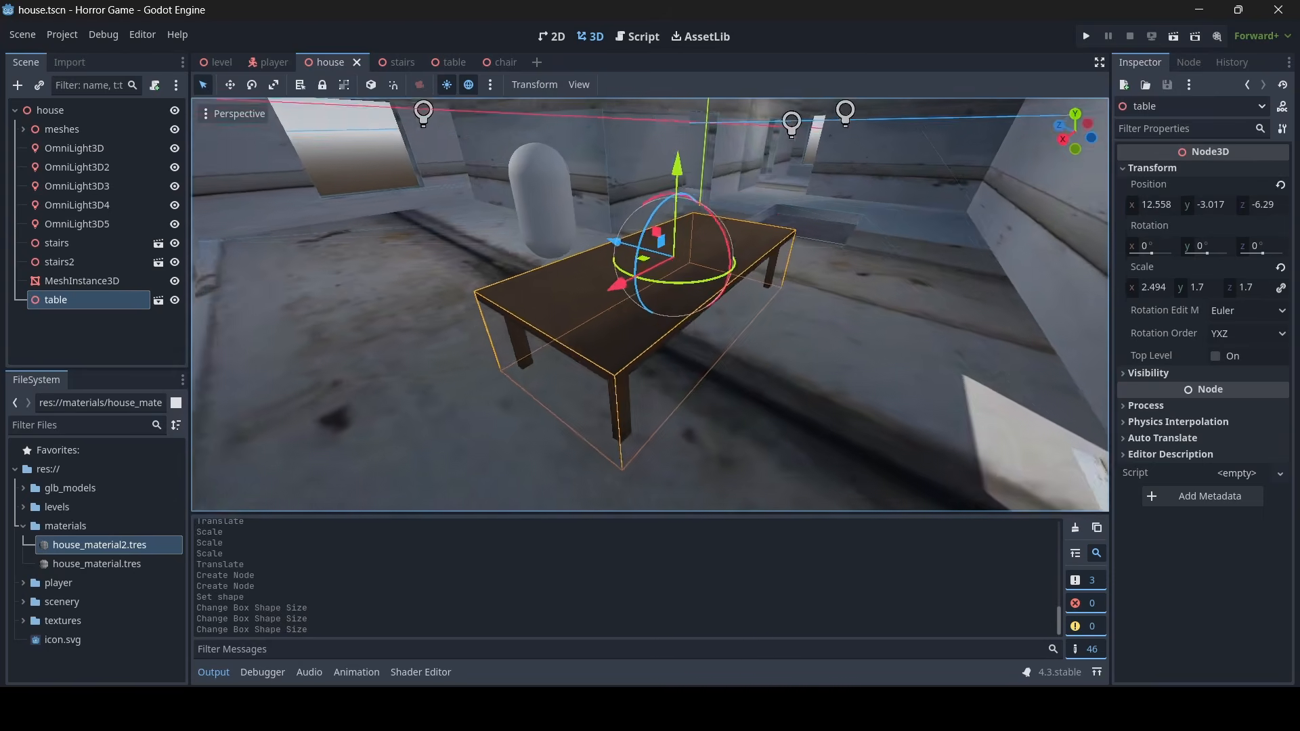
middle_click_drag(650, 305, 399, 312)
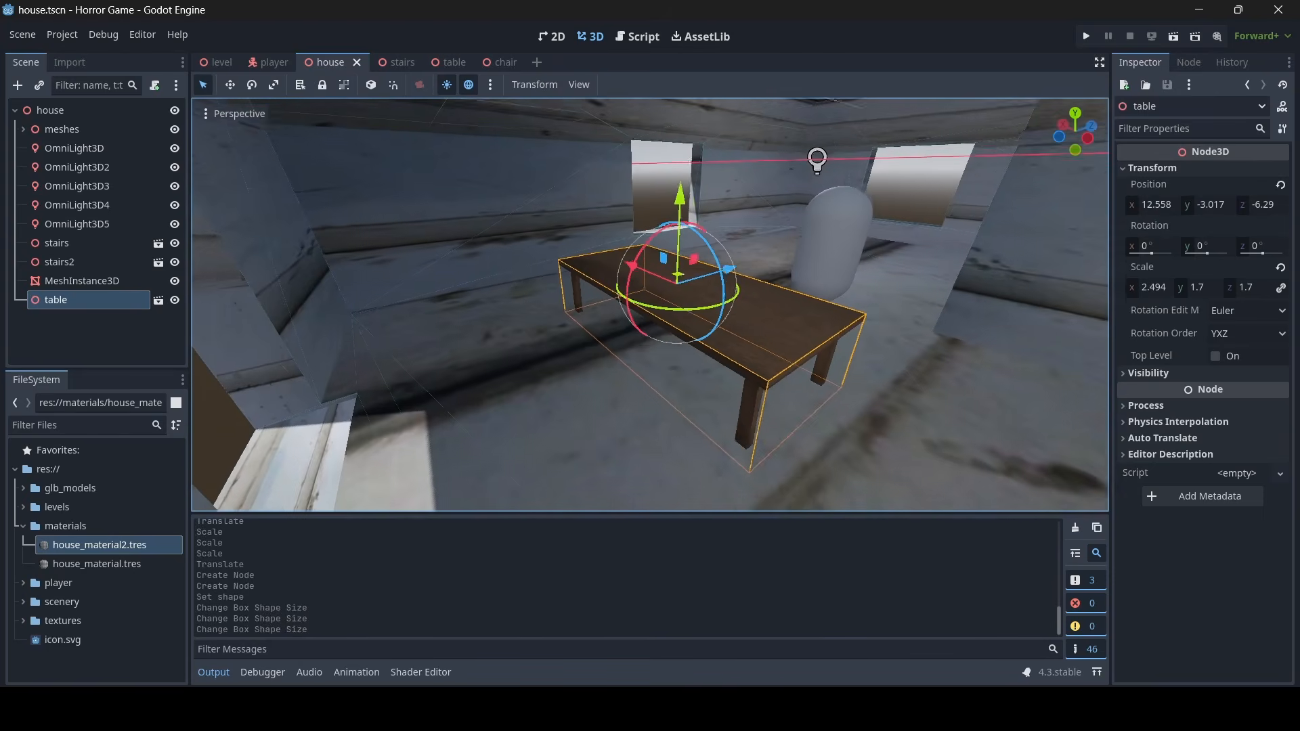
right_click_drag(619, 308, 630, 308)
left_click(90, 110)
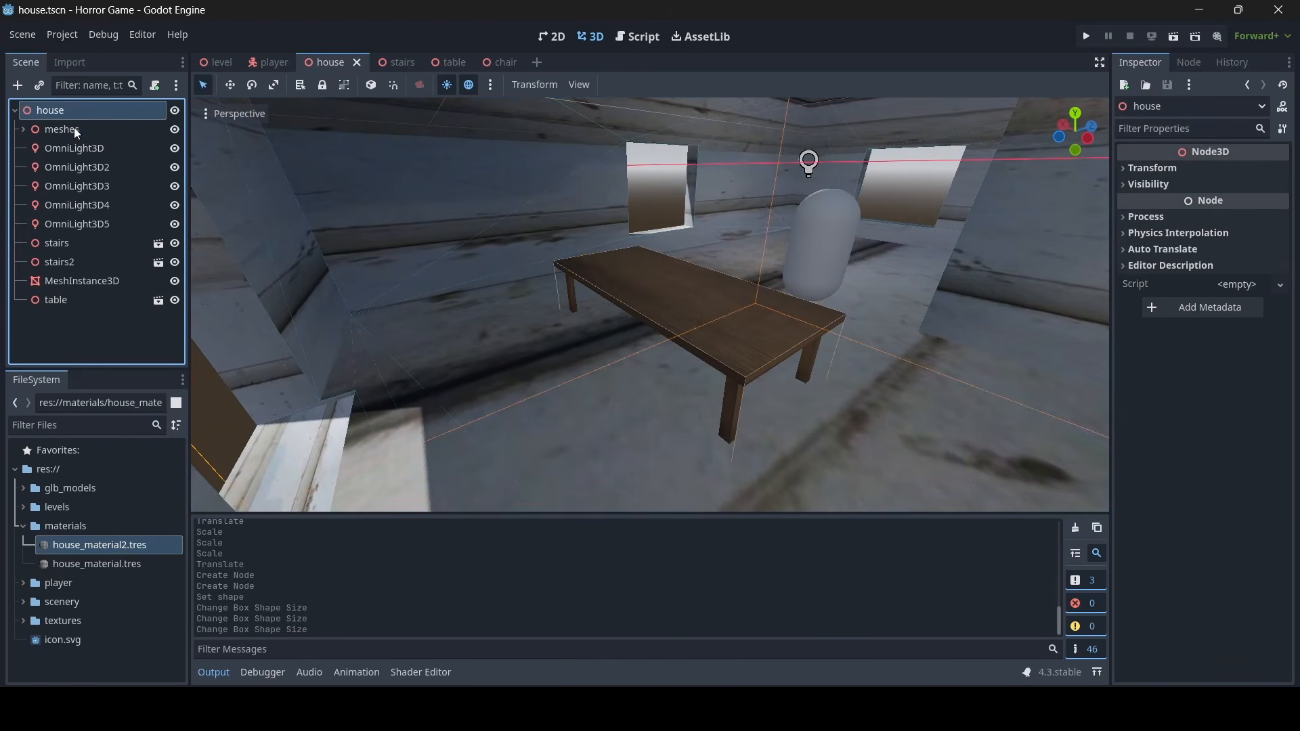
left_click(39, 89)
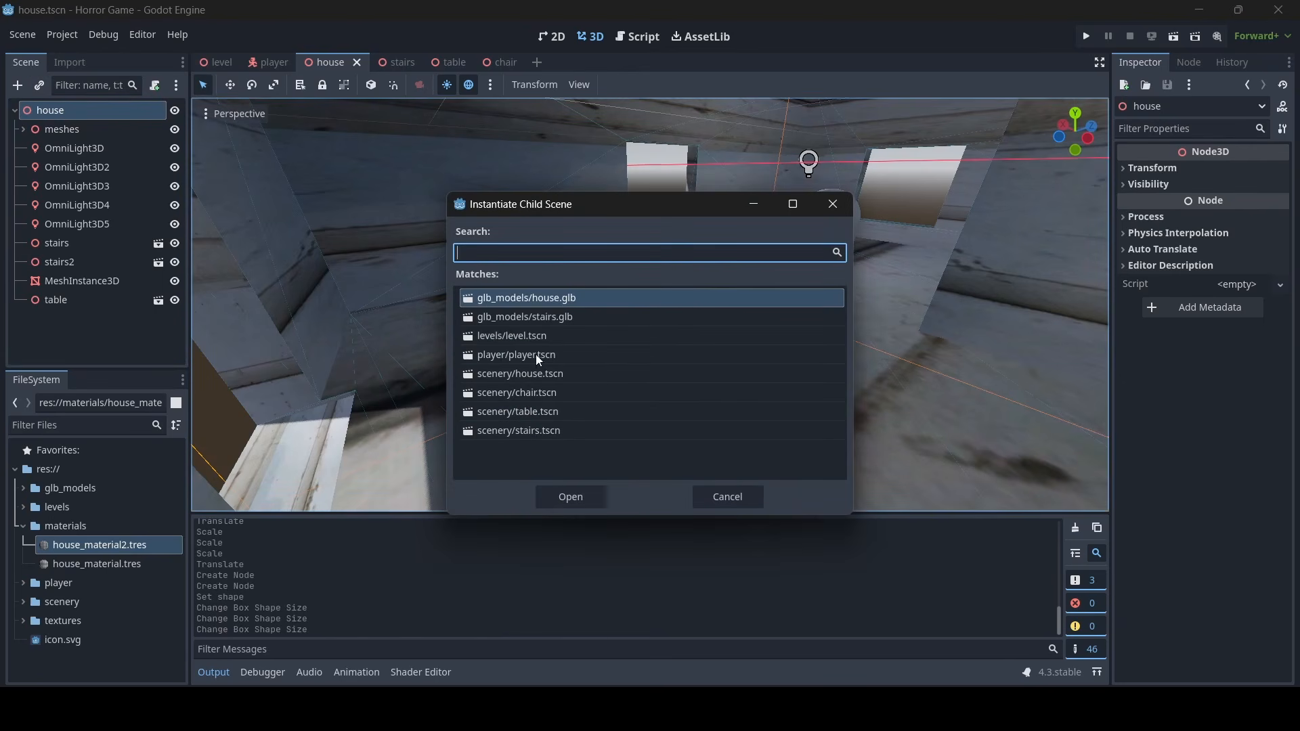
double_click(539, 392)
Move the chair to the end of the table and rotate it 94.5° about the Y axis to face the tabletop
right_click_drag(539, 395, 619, 312)
left_click_drag(705, 230, 210, 285)
middle_click_drag(210, 286, 273, 258)
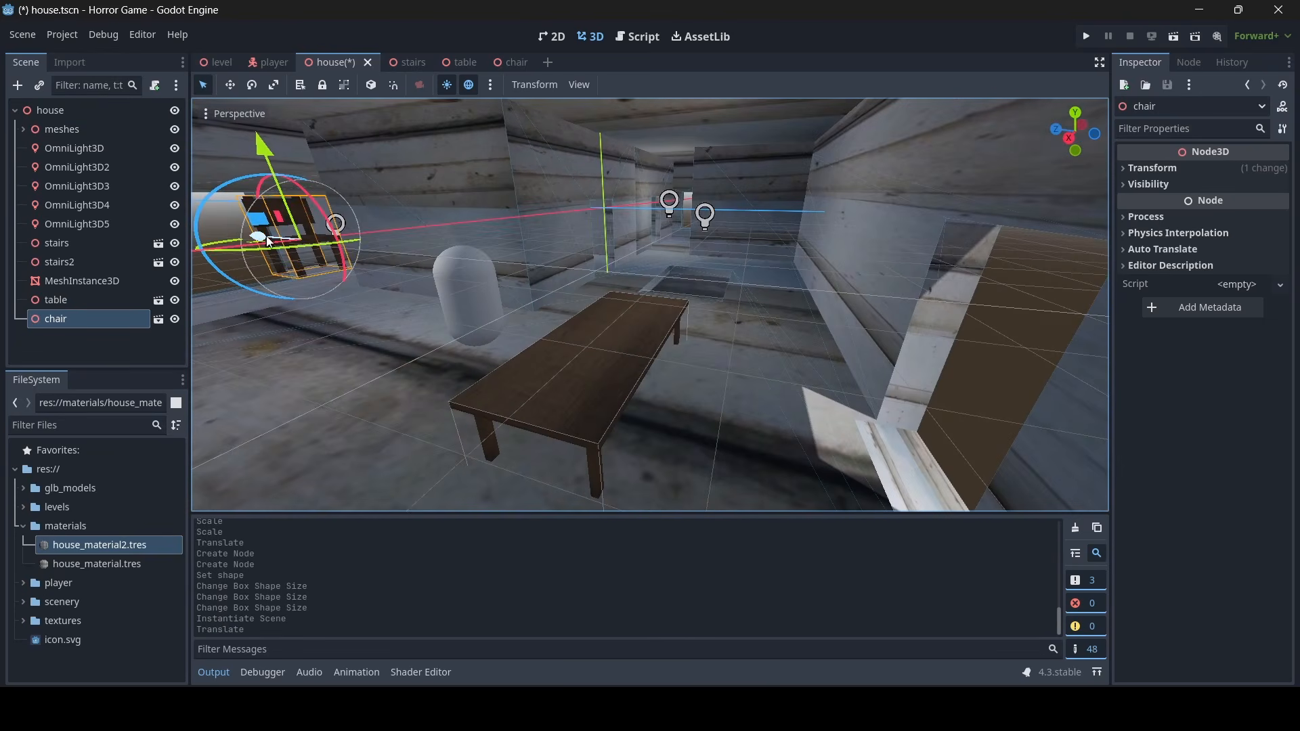
left_click_drag(266, 240, 450, 275)
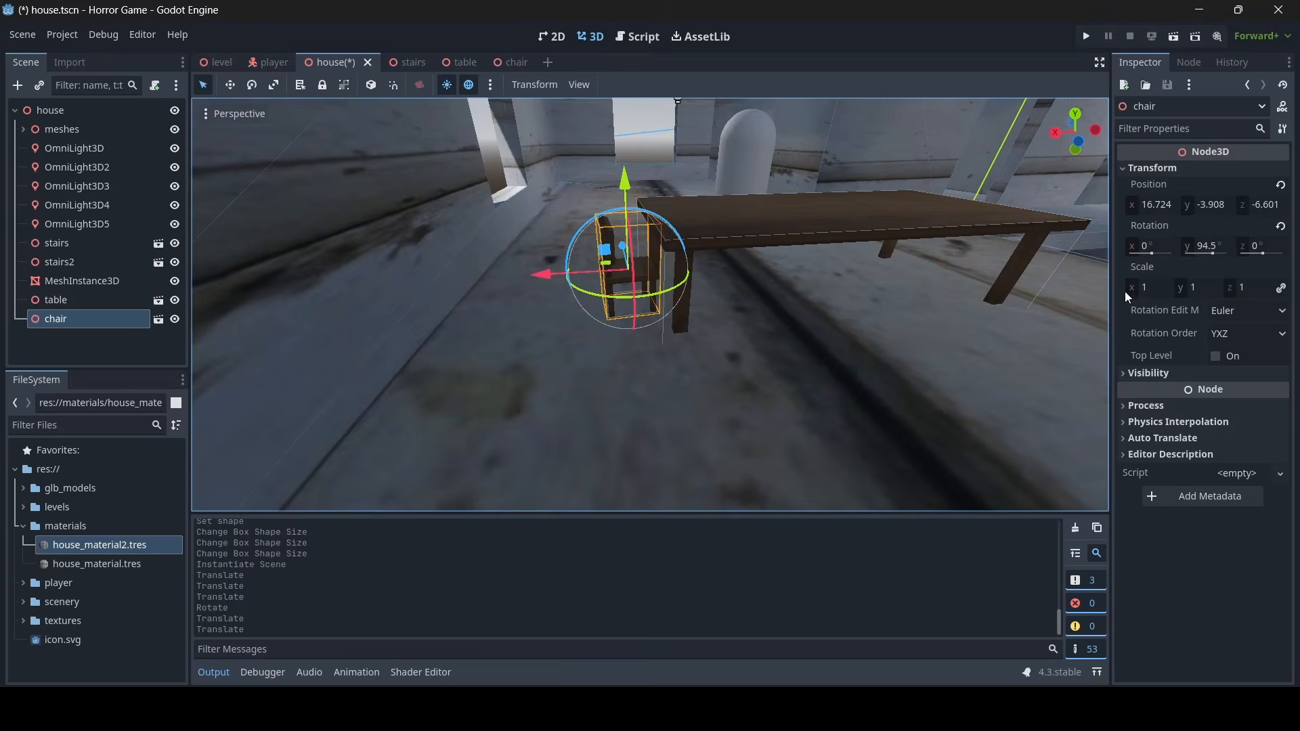
Scale the chair uniformly to 1.335 and raise it to a Y position of about -3.755
left_click_drag(1129, 292, 1151, 290)
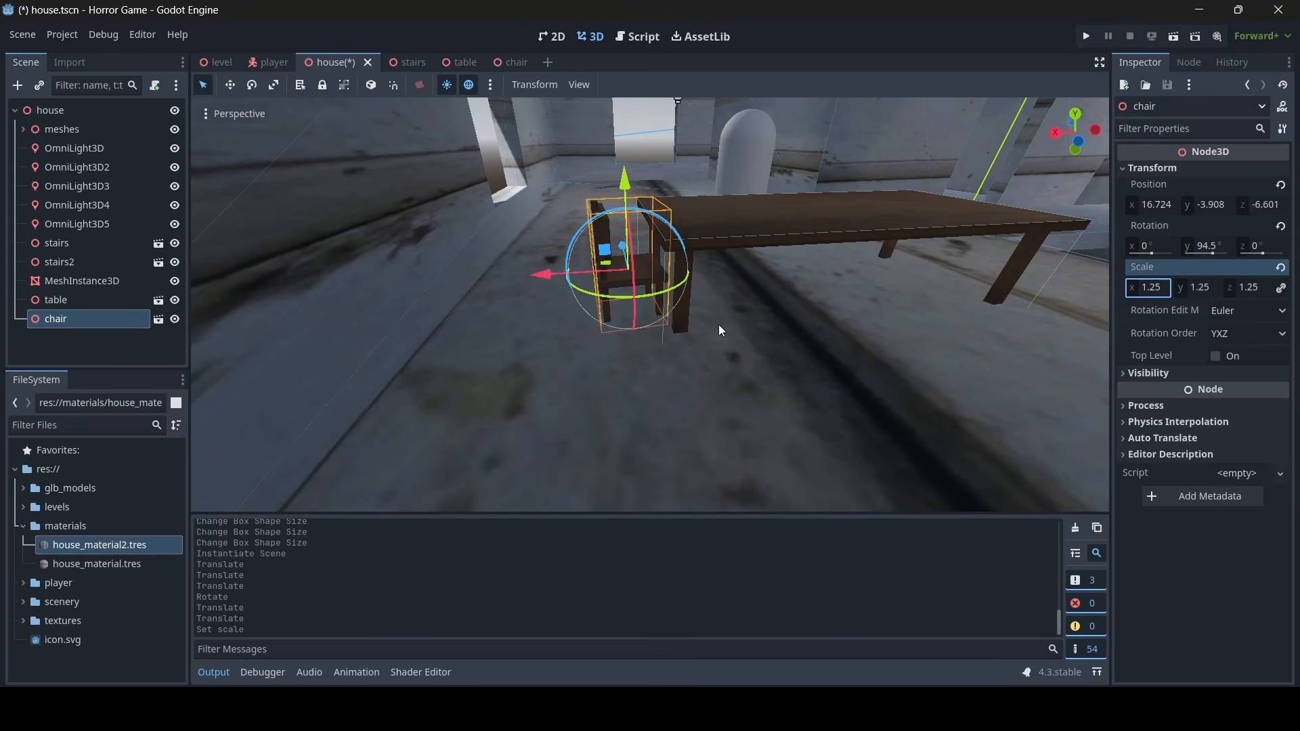
key("f")
left_click_drag(659, 198, 660, 163)
left_click_drag(660, 163, 660, 162)
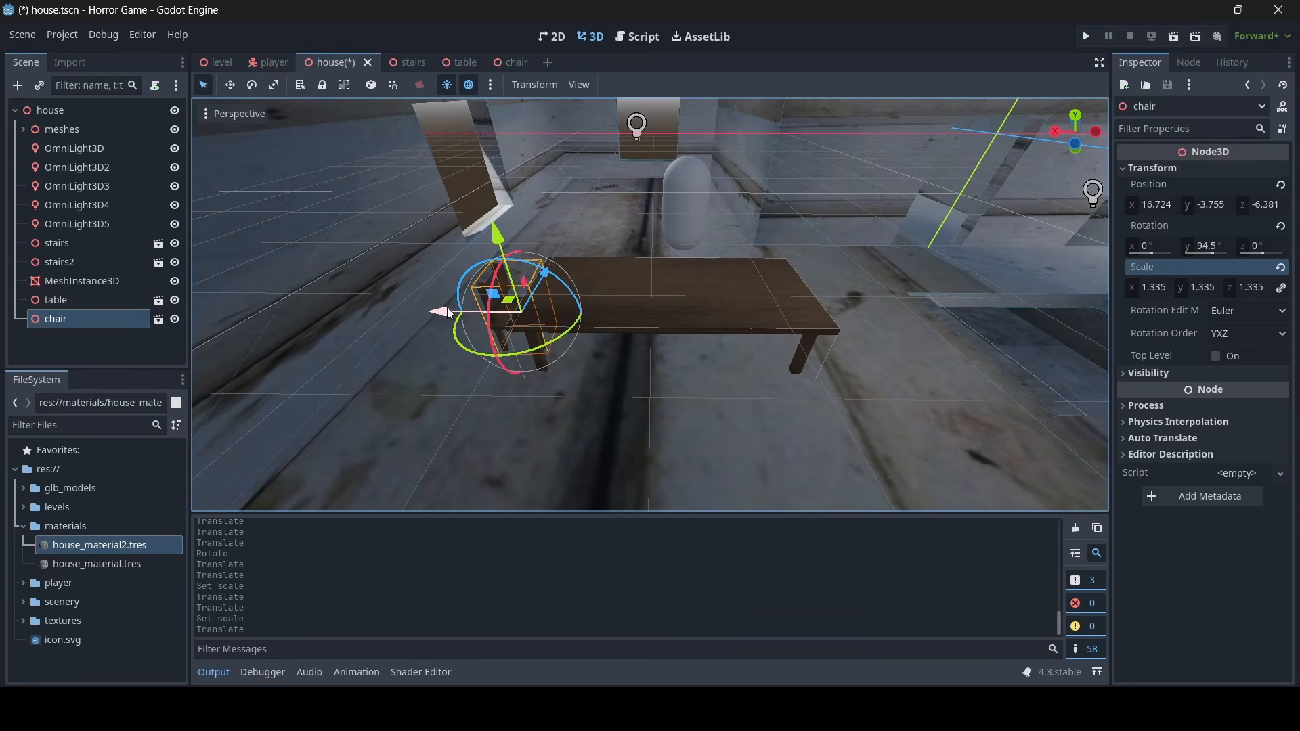
Duplicate the chair five times and arrange the copies around the table, rotated to face it
key("ctrl+d")
left_click_drag(449, 313, 545, 278)
key("f")
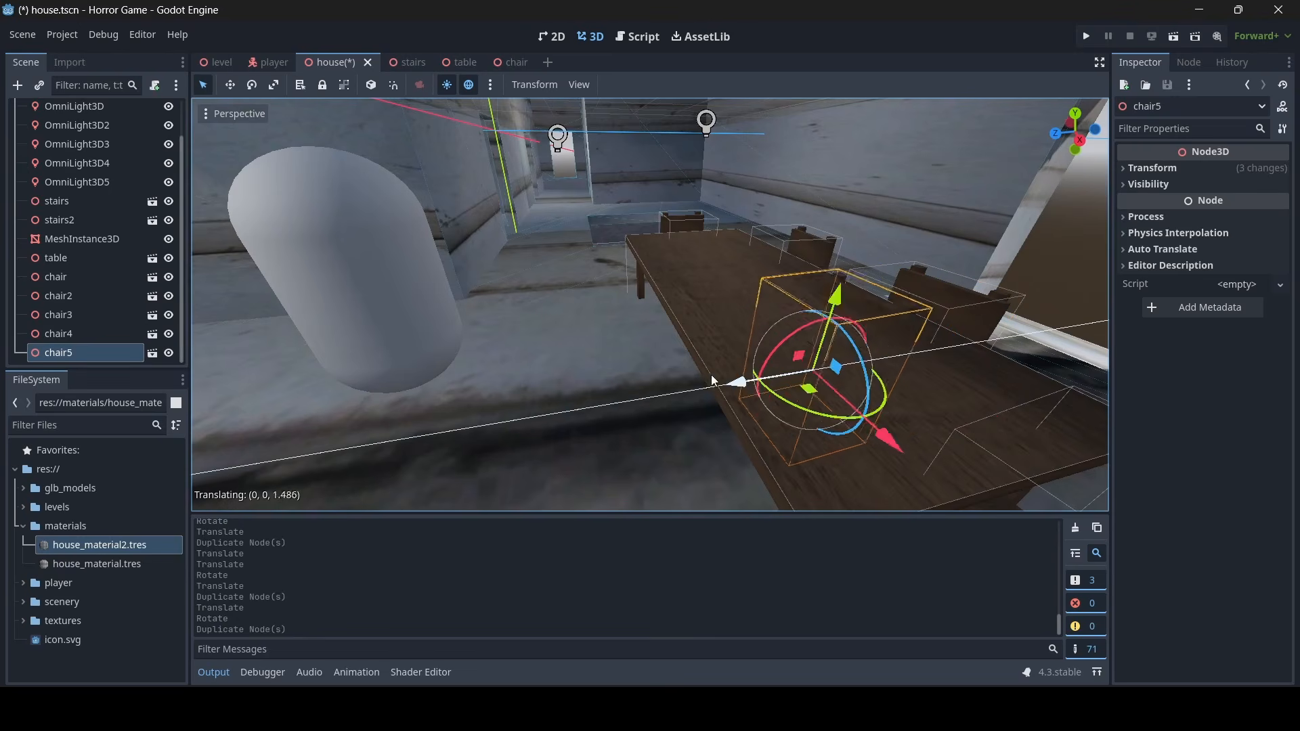
left_click_drag(712, 381, 667, 447)
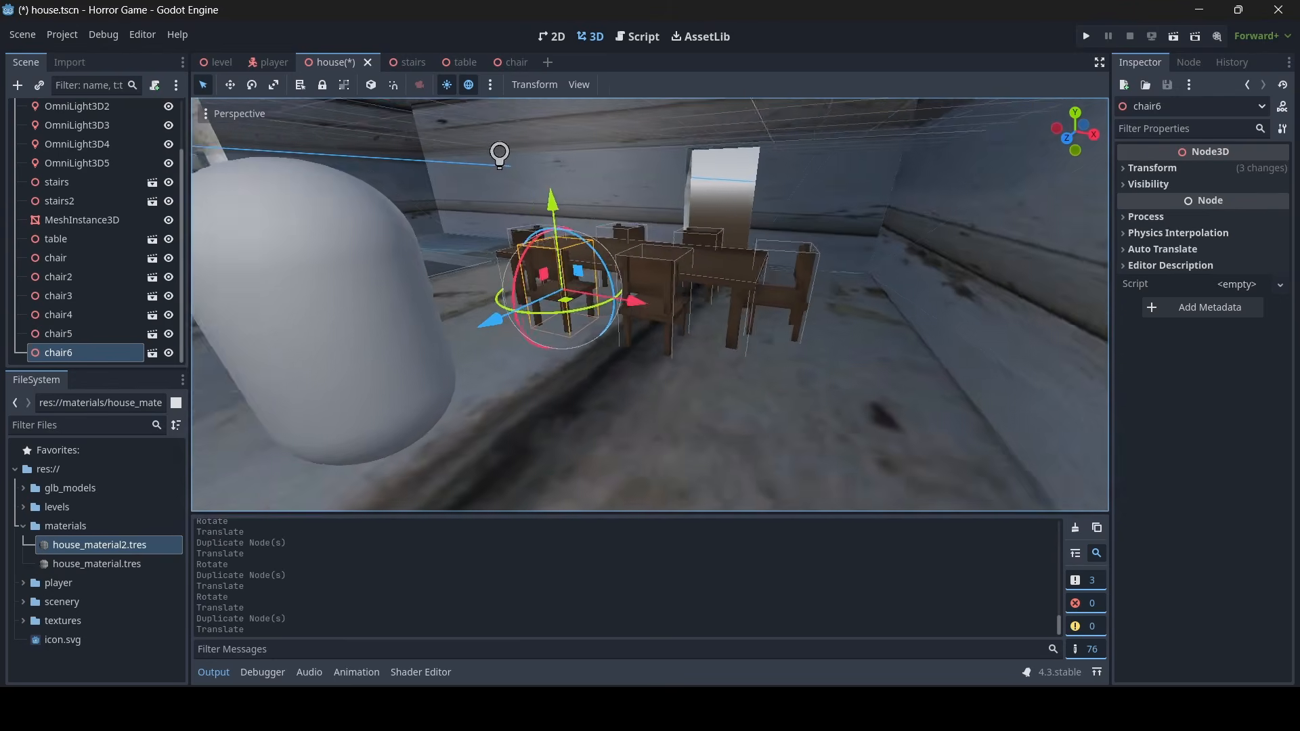
Check the chairs arranged around the table and save the house scene
right_click_drag(650, 304, 311, 298)
right_click_drag(650, 388, 365, 393)
key("ctrl+s")
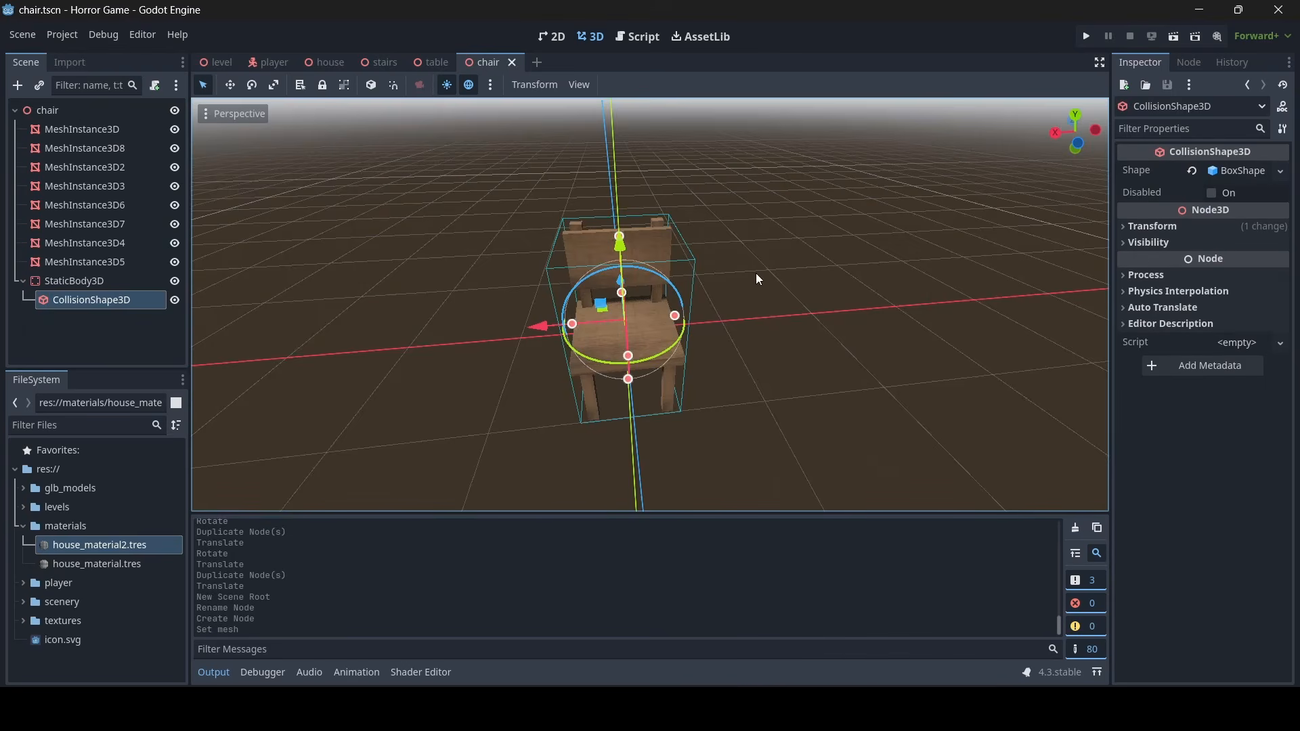
right_click_drag(756, 274, 684, 238)
key("s")
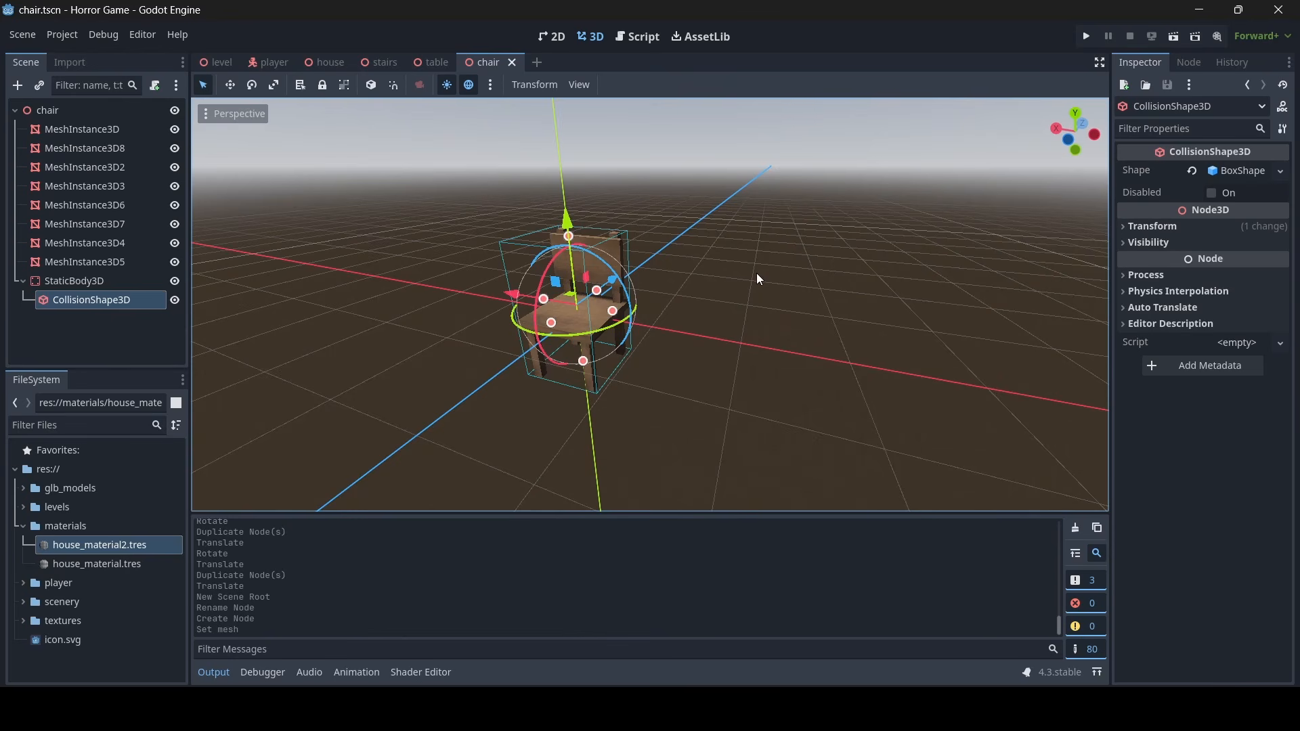
left_click(755, 296)
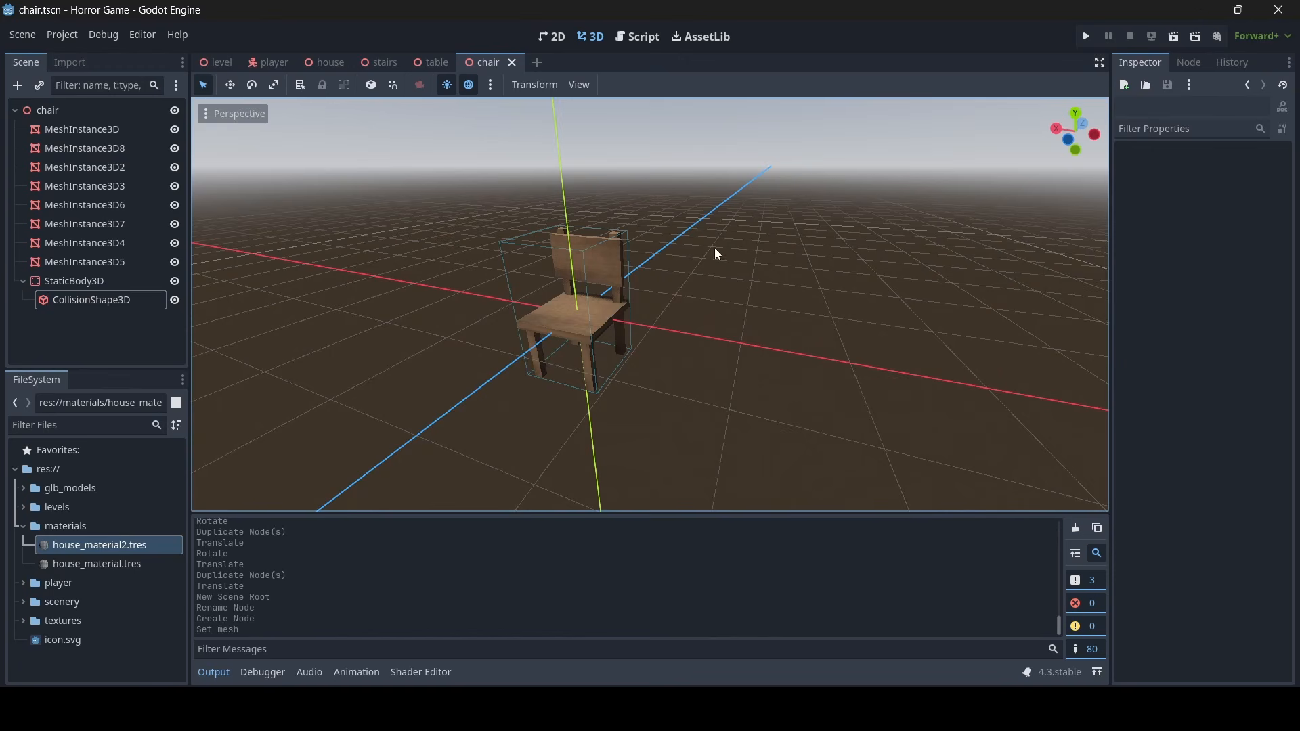
middle_click_drag(737, 265, 792, 274)
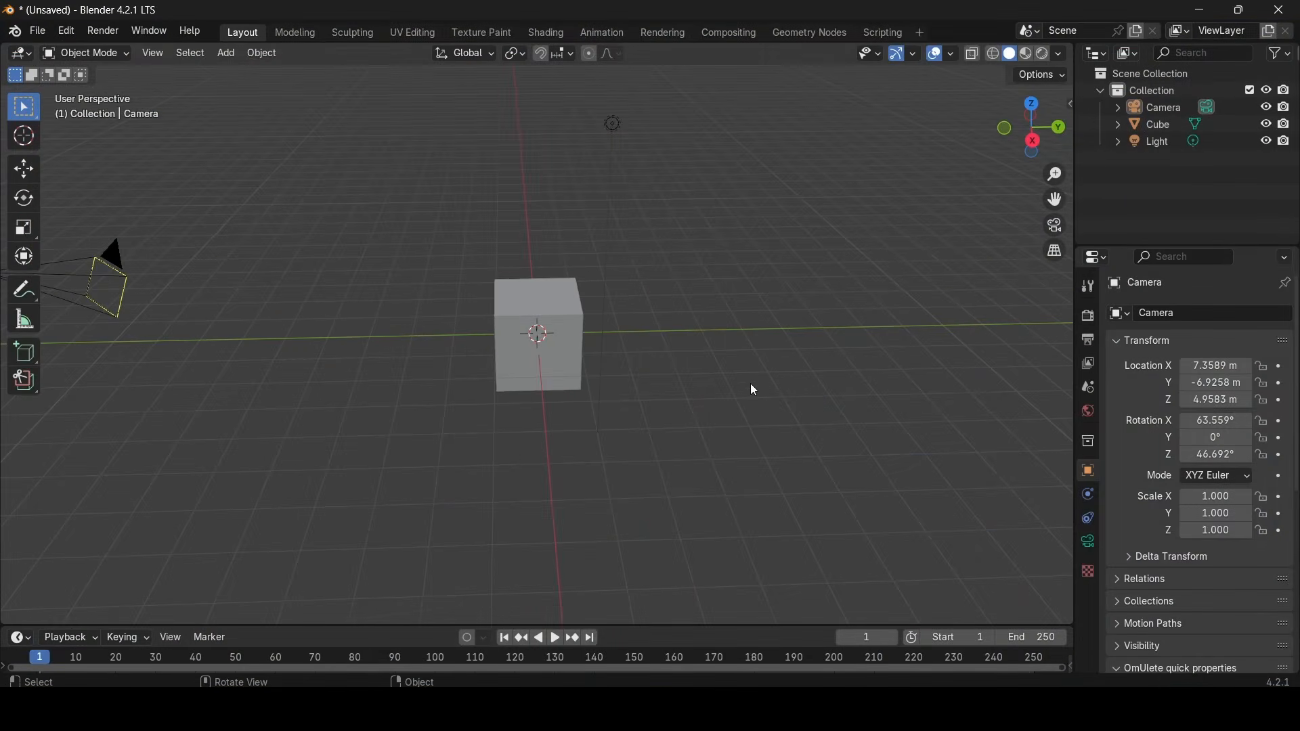
Switch to Blender and delete the default camera and light
middle_click_drag(441, 386, 310, 391)
left_click(298, 392)
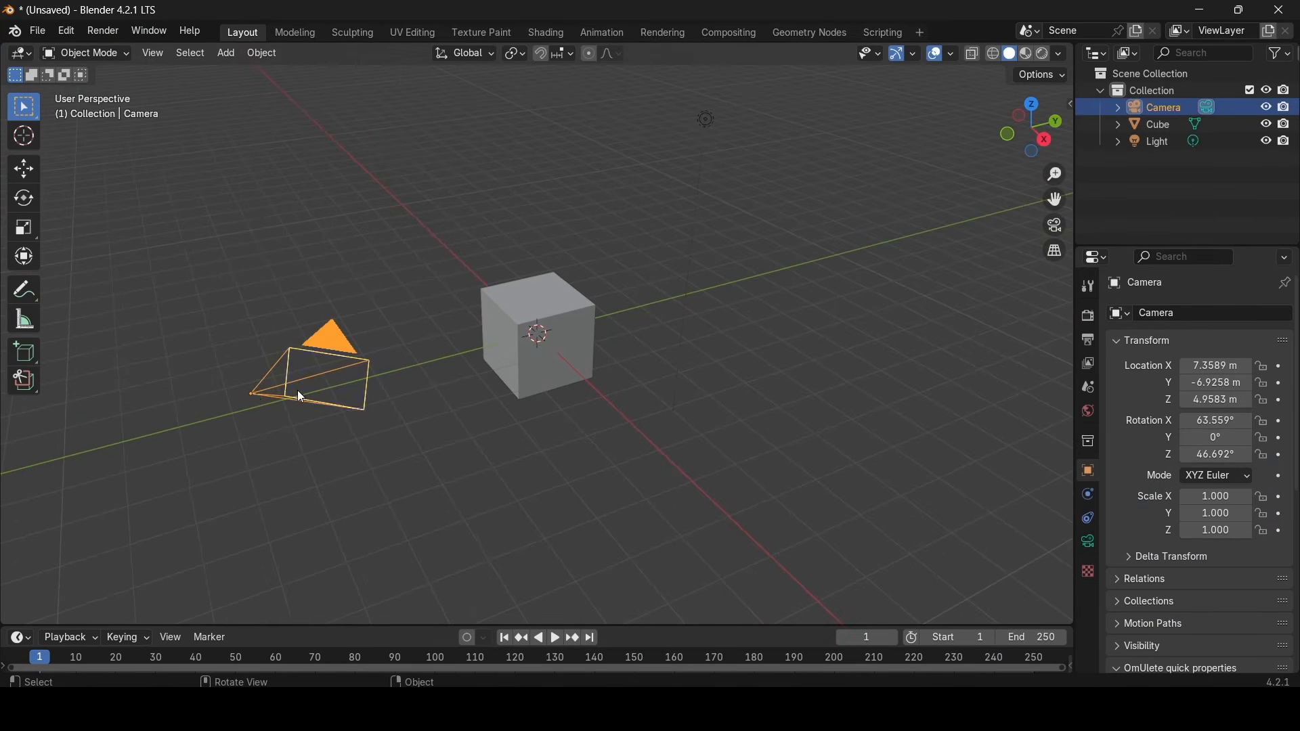
key("Delete")
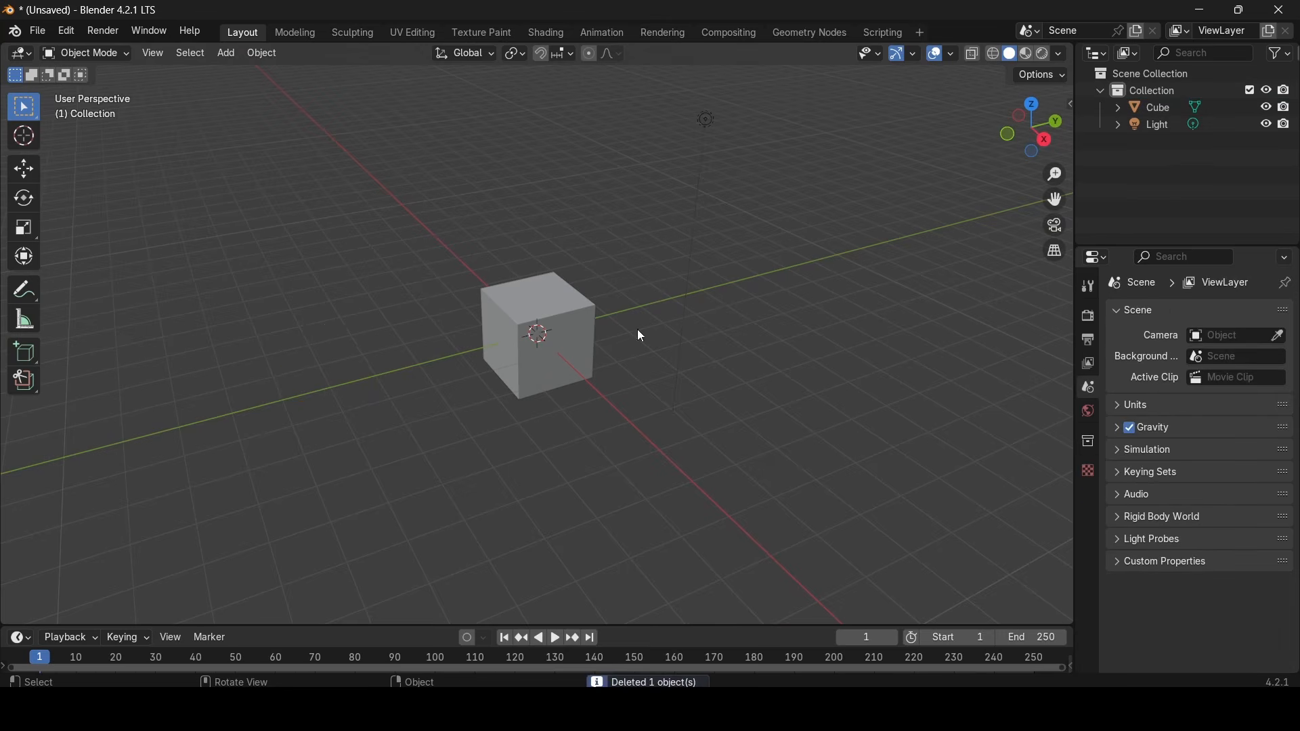
left_click(706, 119)
key("Delete")
Scale the default cube along the Y axis to about 2.5
middle_click_drag(686, 361, 583, 360)
scroll(602, 345, "up", 3)
left_click(523, 270)
middle_click_drag(601, 286, 652, 277)
scroll(652, 278, "down", 4)
left_click(32, 231)
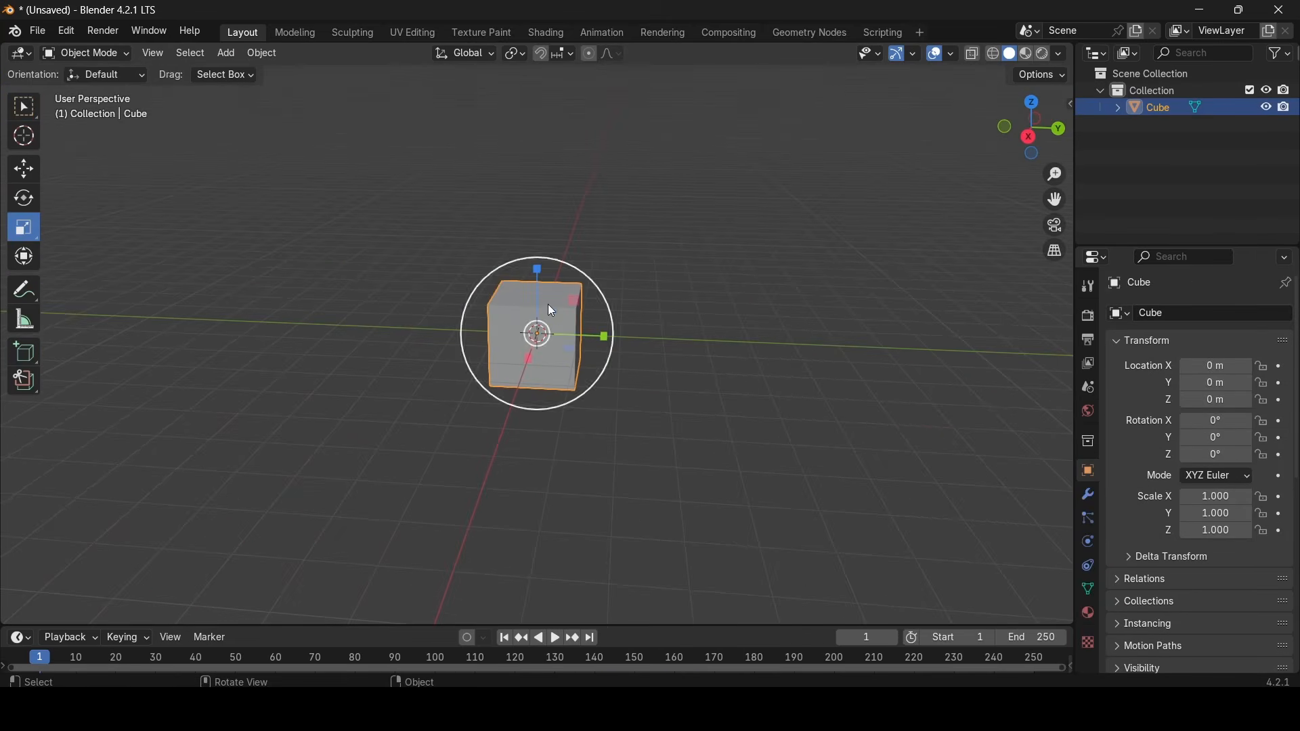
left_click_drag(608, 335, 722, 359)
Scale the elongated cube to about 1.116 along the X axis and 1.012 along the Z axis
middle_click_drag(723, 359, 555, 350)
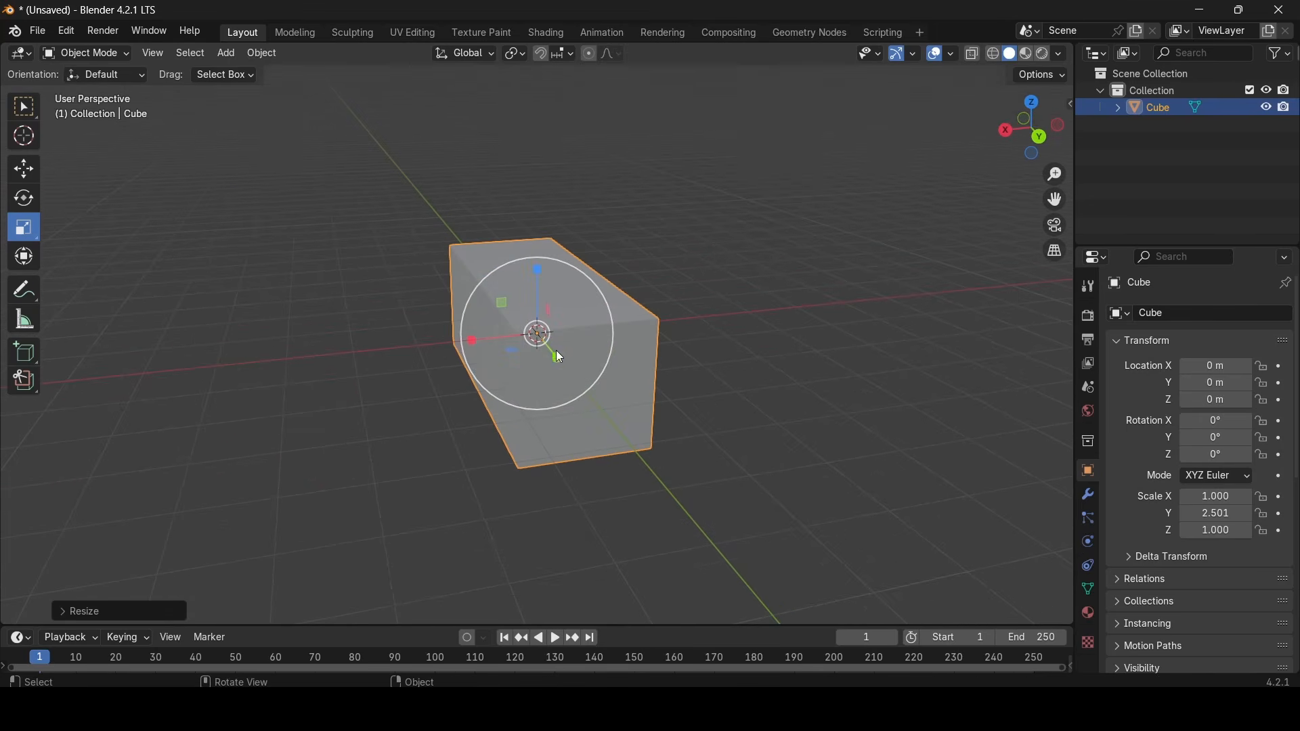
left_click_drag(477, 338, 465, 340)
middle_click_drag(466, 340, 533, 270)
left_click_drag(538, 269, 525, 259)
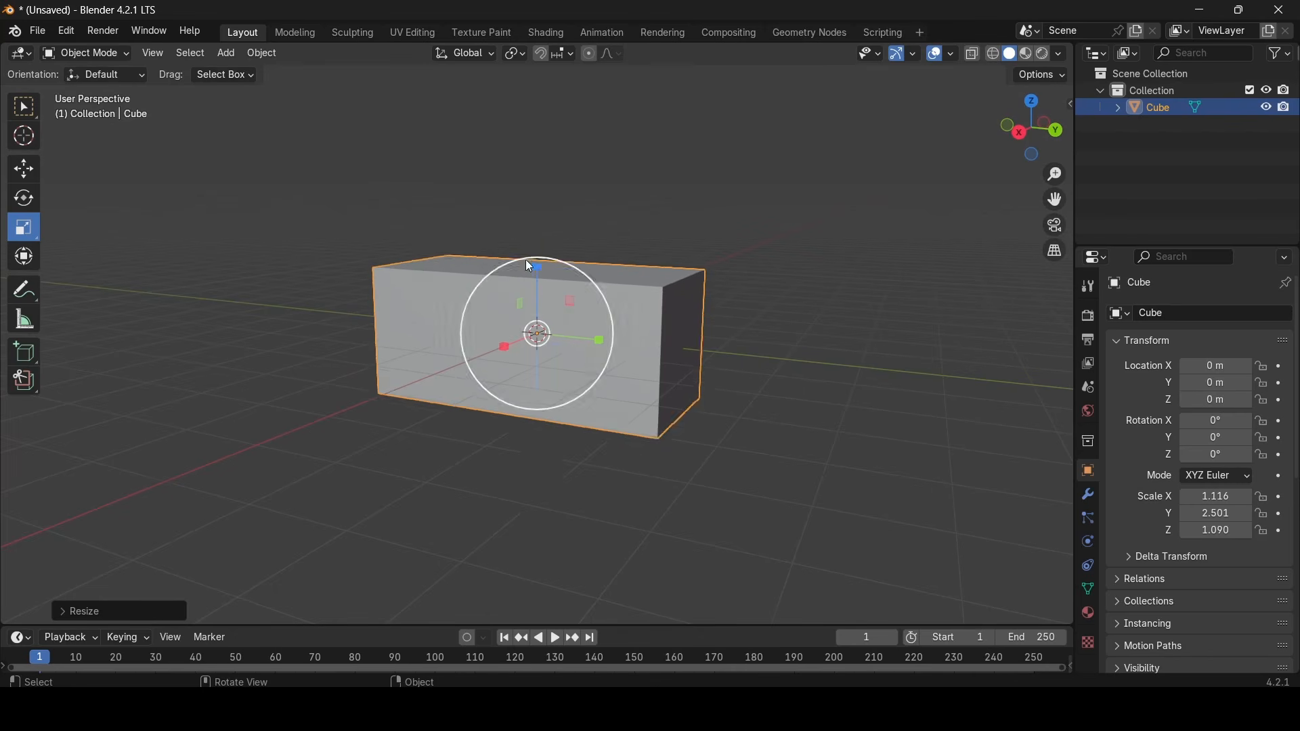
mouse_move(525, 258)
middle_mouse_down()
mouse_move(739, 305)
mouse_move(766, 287)
mouse_move(527, 265)
middle_mouse_up()
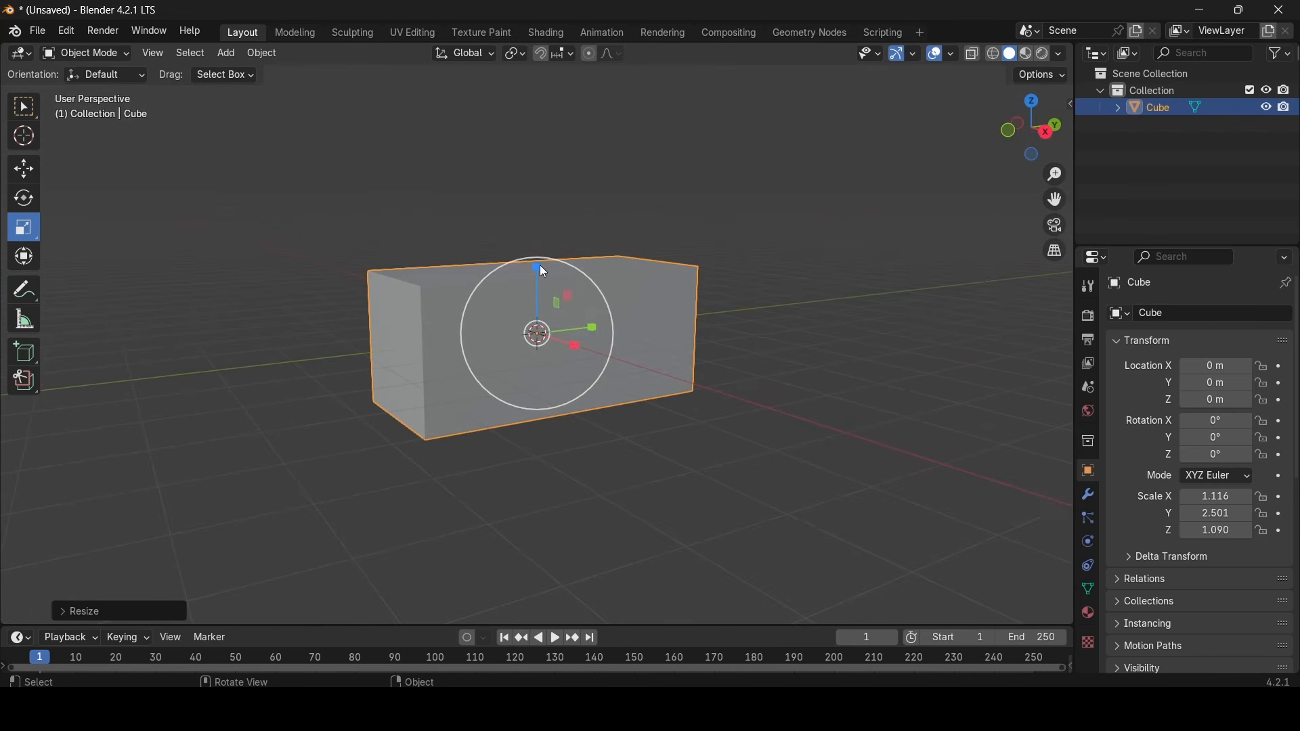
left_click_drag(539, 266, 546, 272)
Duplicate the elongated cube and shrink the copy to about 1.119 along Y and 0.425 along Z, also narrowing it along X
middle_click_drag(547, 275, 545, 350)
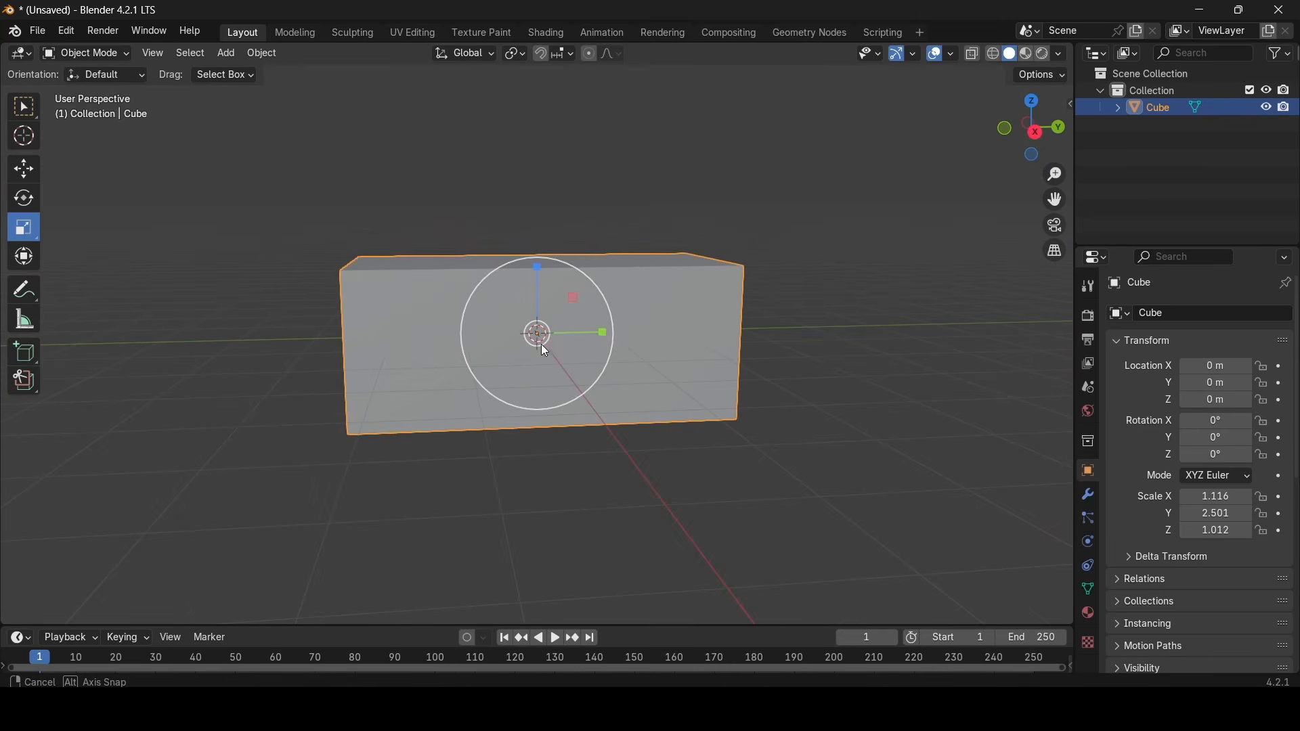
key("ctrl+v")
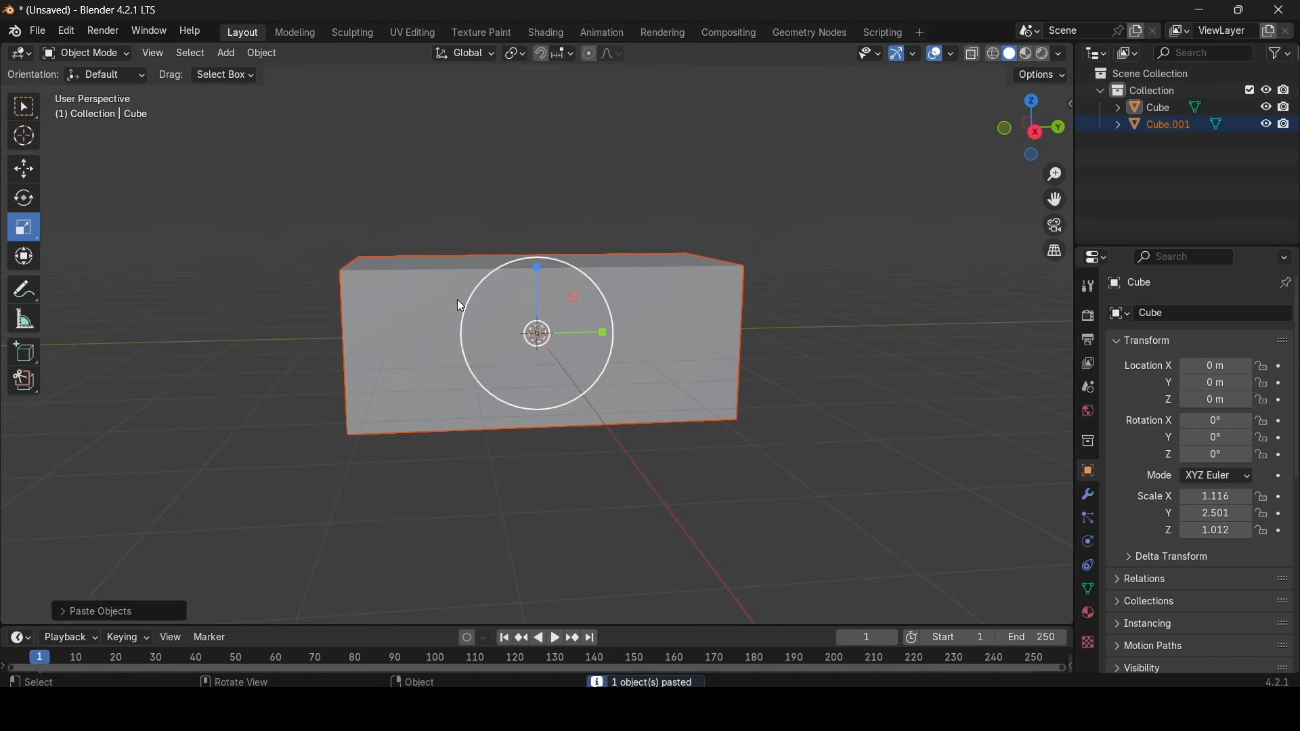
left_click_drag(608, 332, 568, 341)
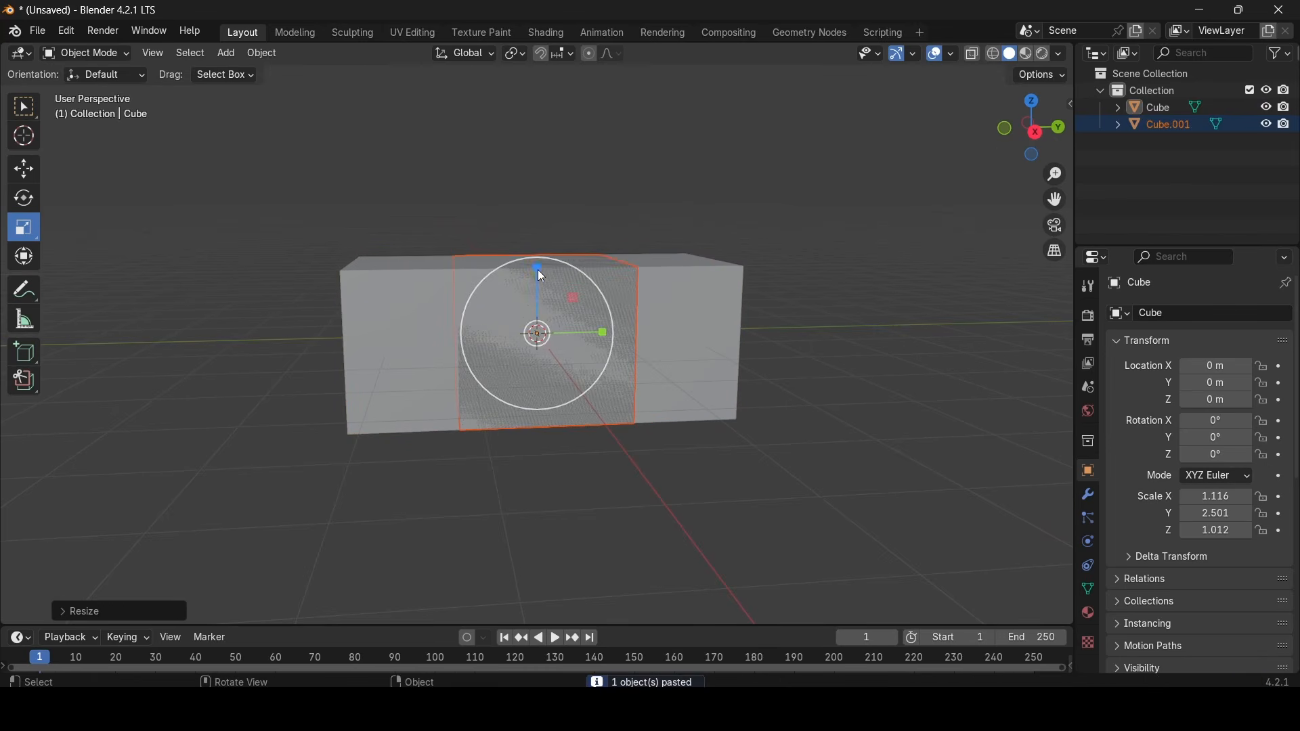
left_click_drag(539, 268, 538, 301)
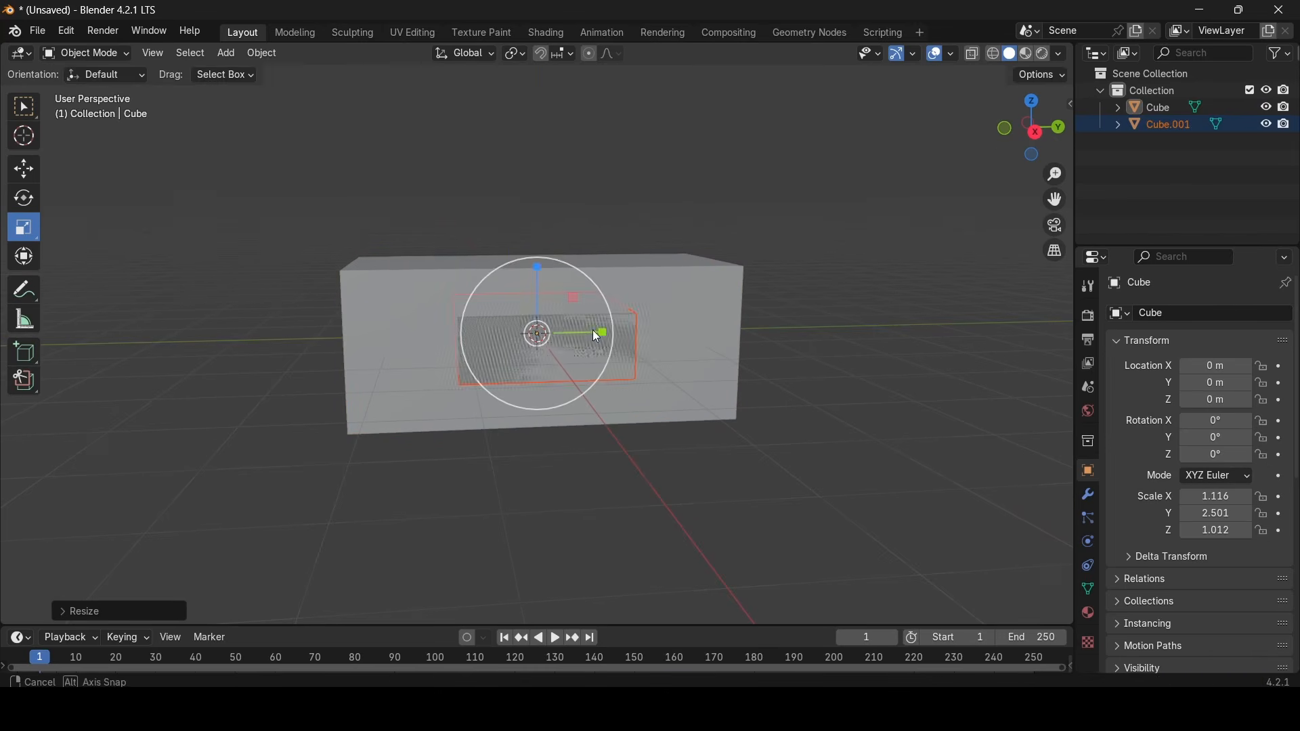
middle_click_drag(592, 331, 767, 344)
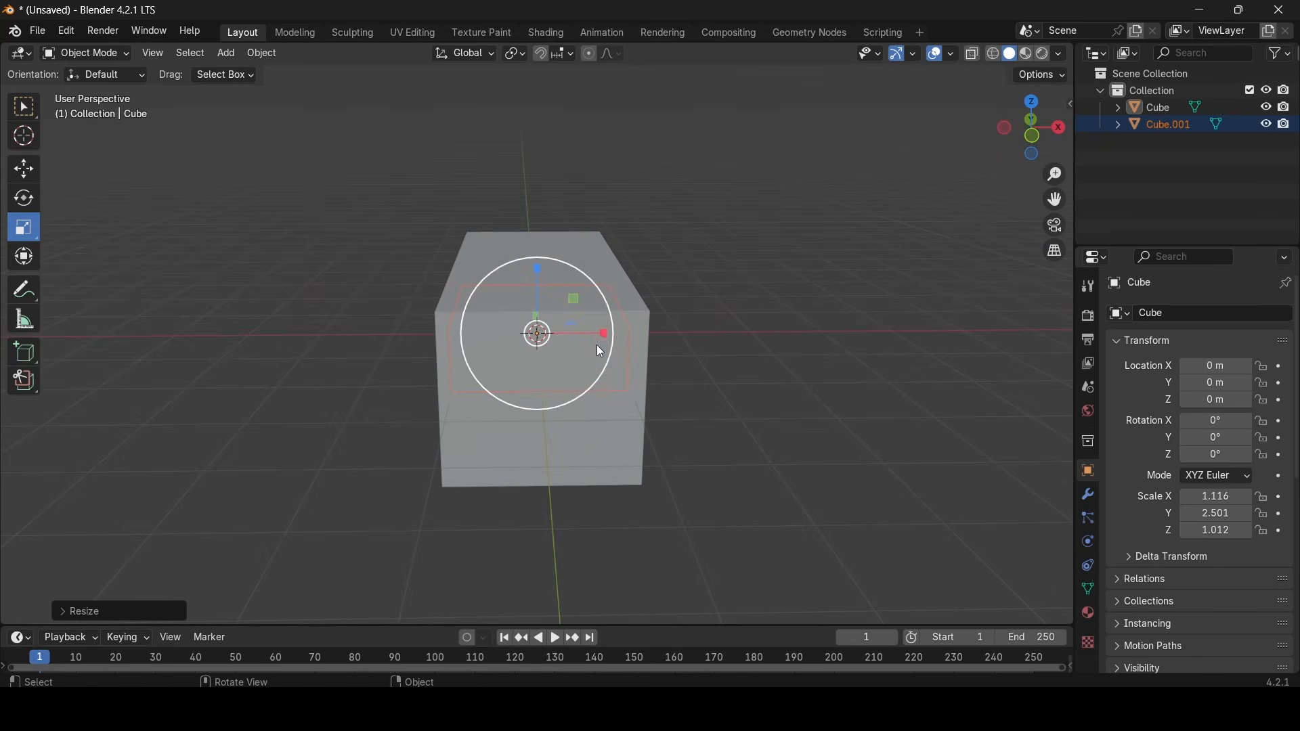
left_click_drag(605, 334, 596, 335)
Scale the smaller block to about 0.954 along X and move it to about X 0.198 m and Y -1.18 m
left_click(32, 173)
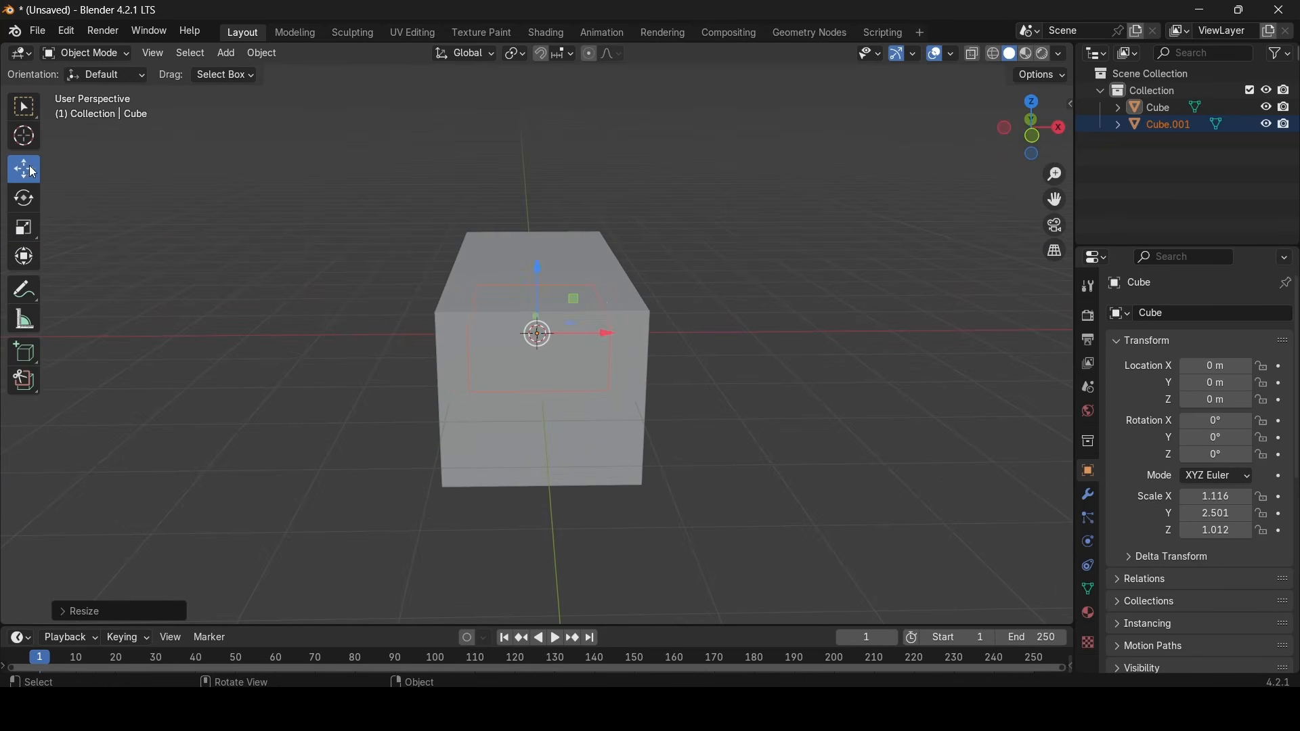
left_click(28, 229)
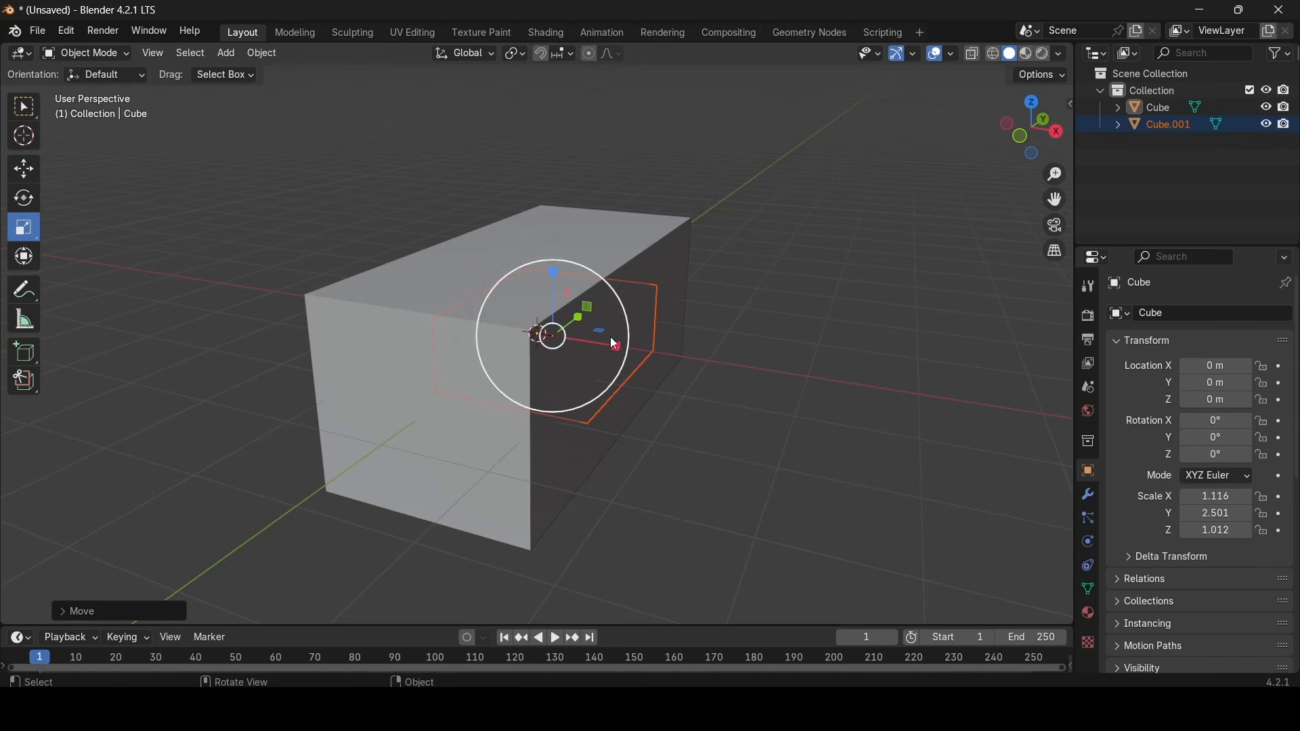
left_click_drag(612, 348, 554, 345)
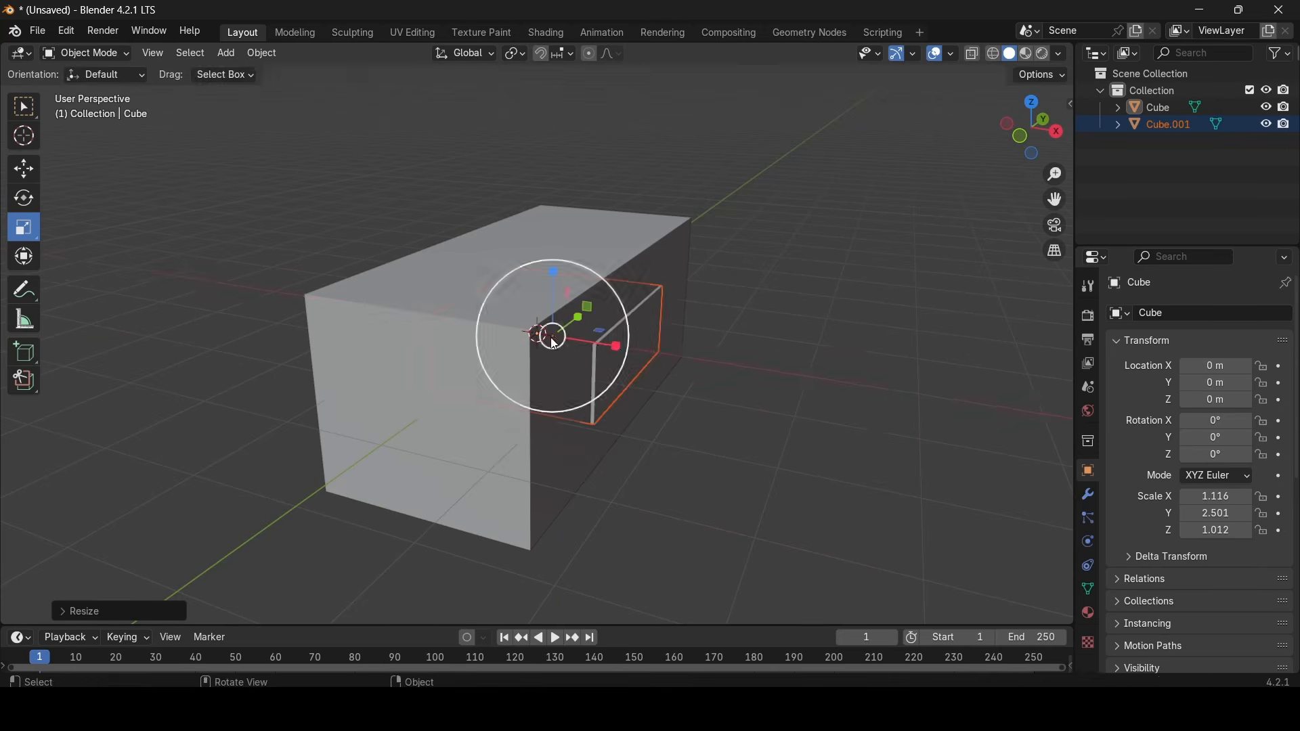
right_click(554, 345)
key("Escape")
middle_click_drag(538, 384, 577, 384)
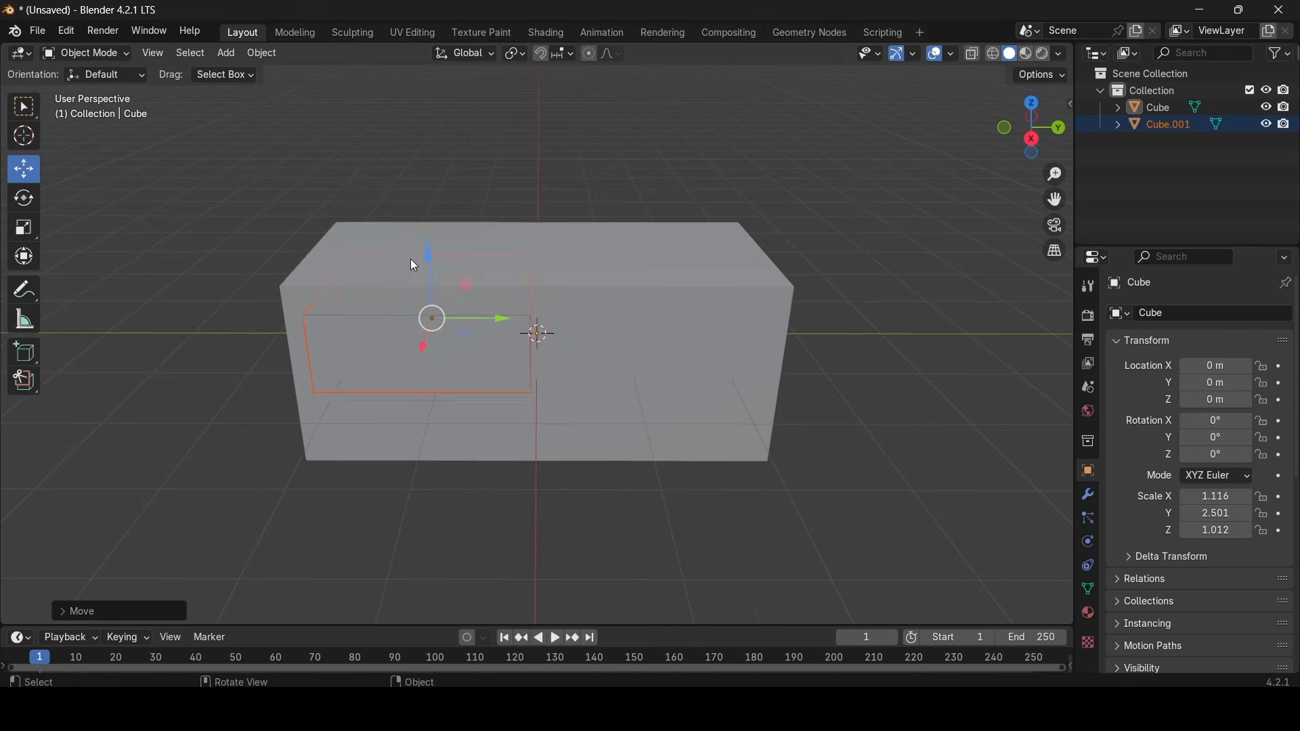
Raise the smaller block to about Z 0.401 m and flatten the large box to a Z scale of about 0.710, positioned at Z 0.252 m
scroll(410, 259, "up", 2)
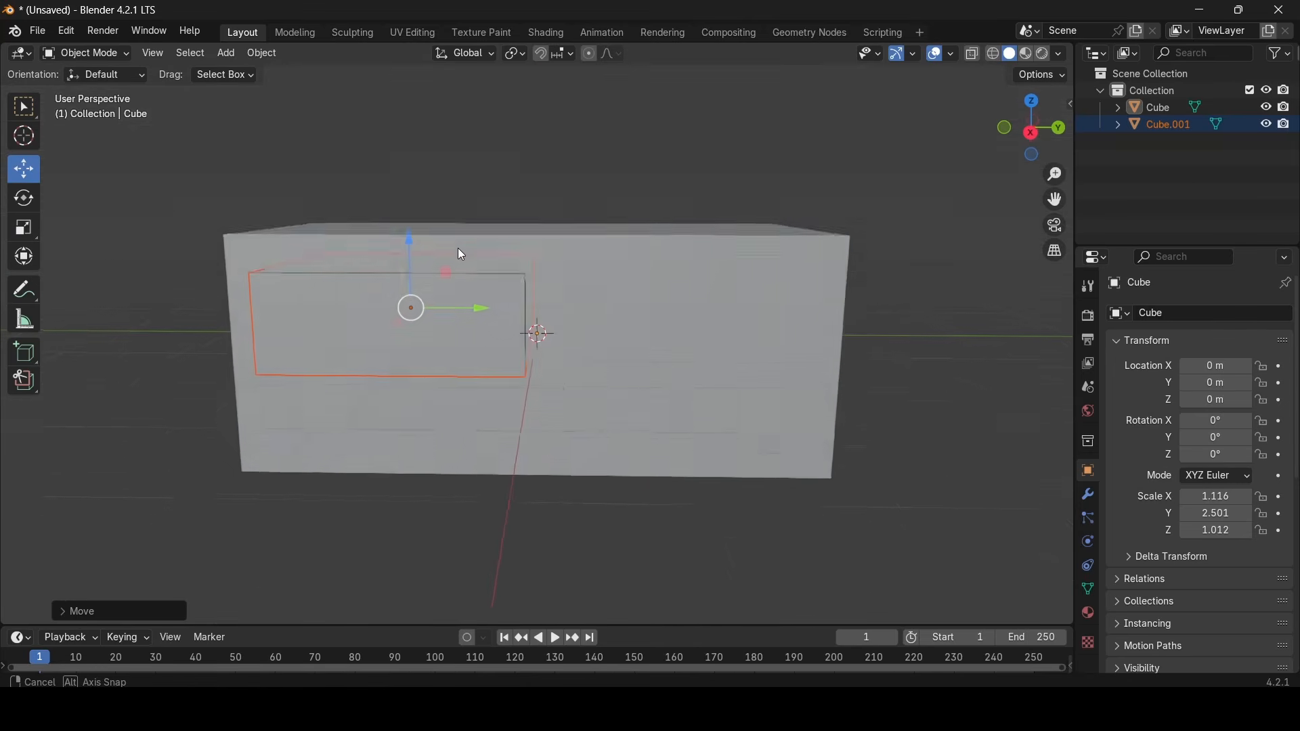
mouse_move(460, 255)
middle_mouse_down()
mouse_move(473, 244)
mouse_move(459, 241)
middle_mouse_up()
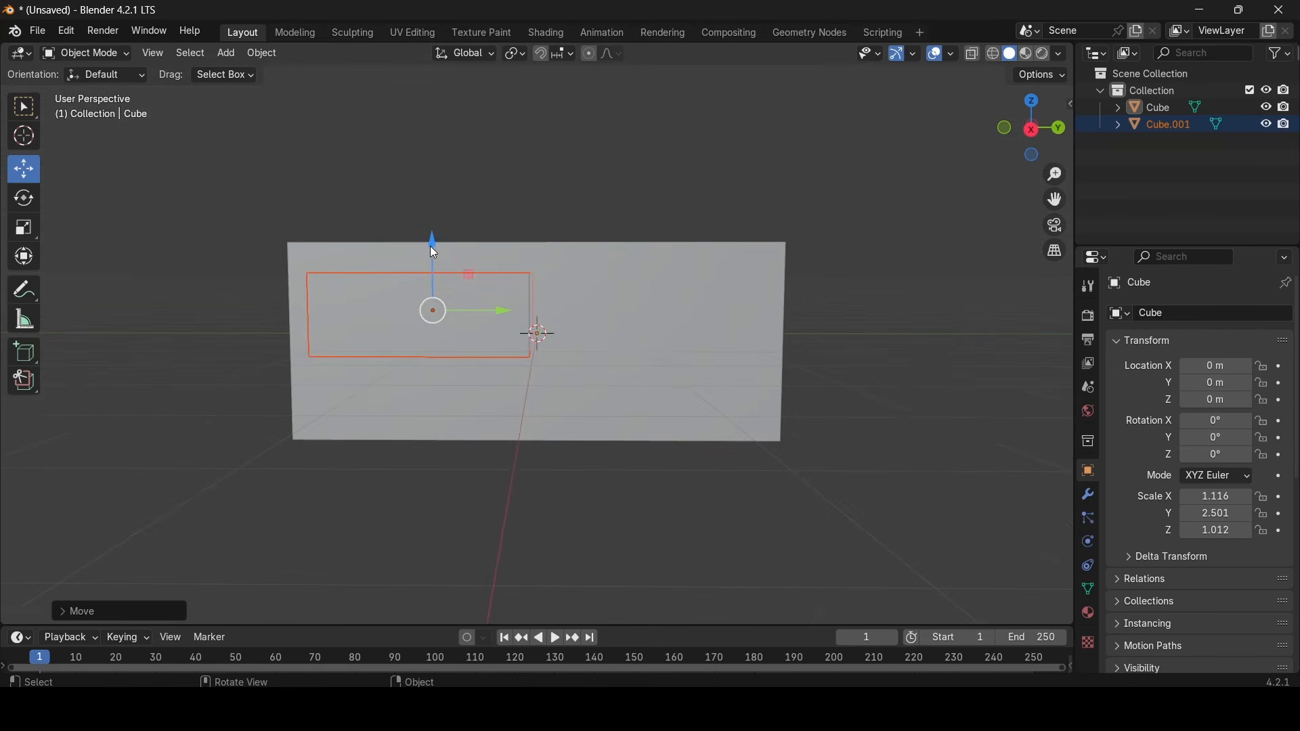
left_click_drag(430, 247, 431, 236)
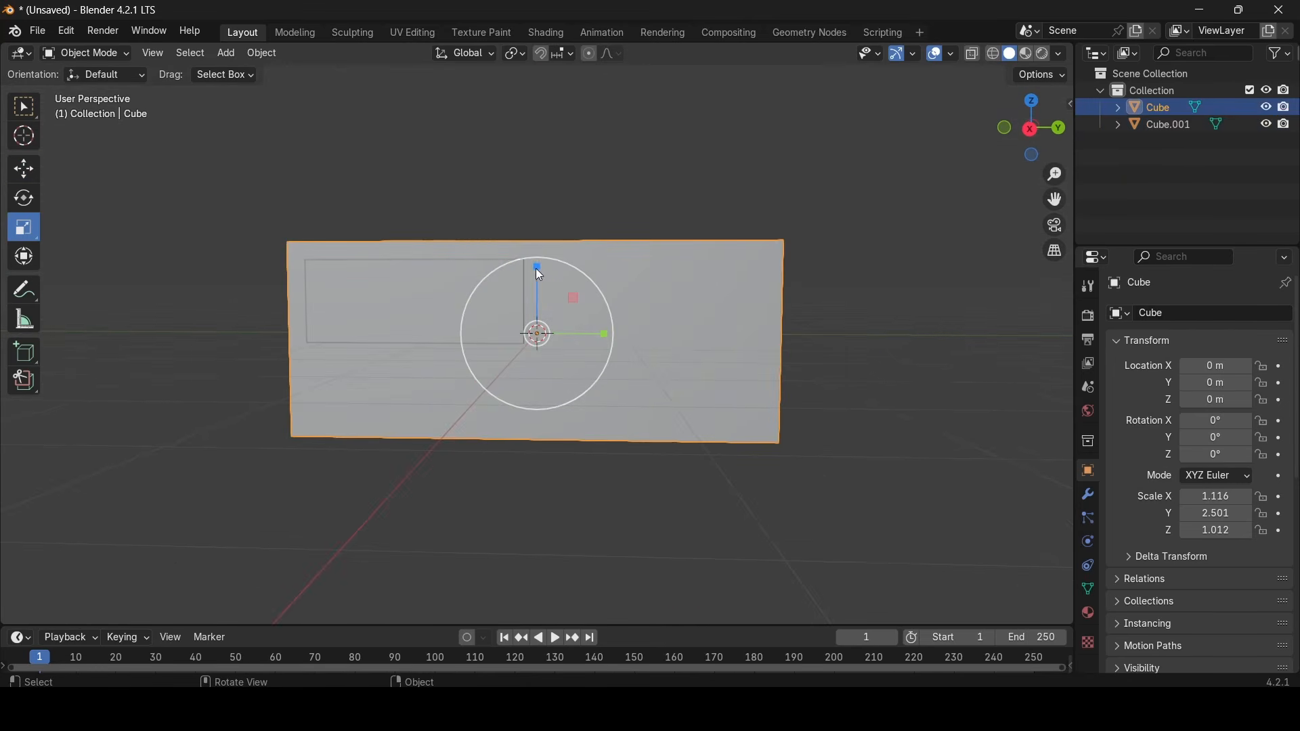
mouse_move(535, 269)
left_mouse_down()
mouse_move(537, 285)
mouse_move(545, 237)
mouse_move(547, 249)
left_mouse_up()
left_click(35, 173)
Duplicate the smaller block and move the copy along Y to about 1.185 m, beside the original in the box's front
left_click(500, 284)
middle_click_drag(500, 284, 555, 366)
scroll(552, 364, "up", 3)
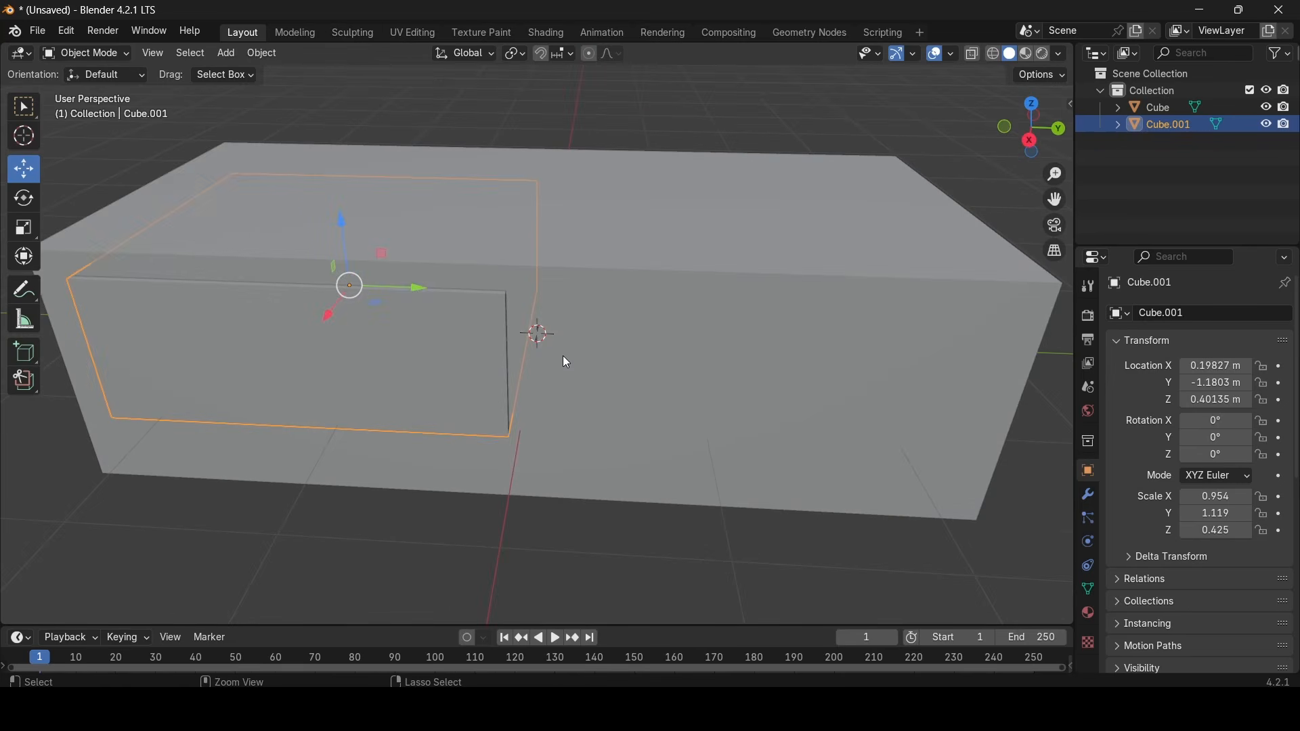
key("ctrl+c")
key("ctrl+v")
scroll(562, 355, "down", 4)
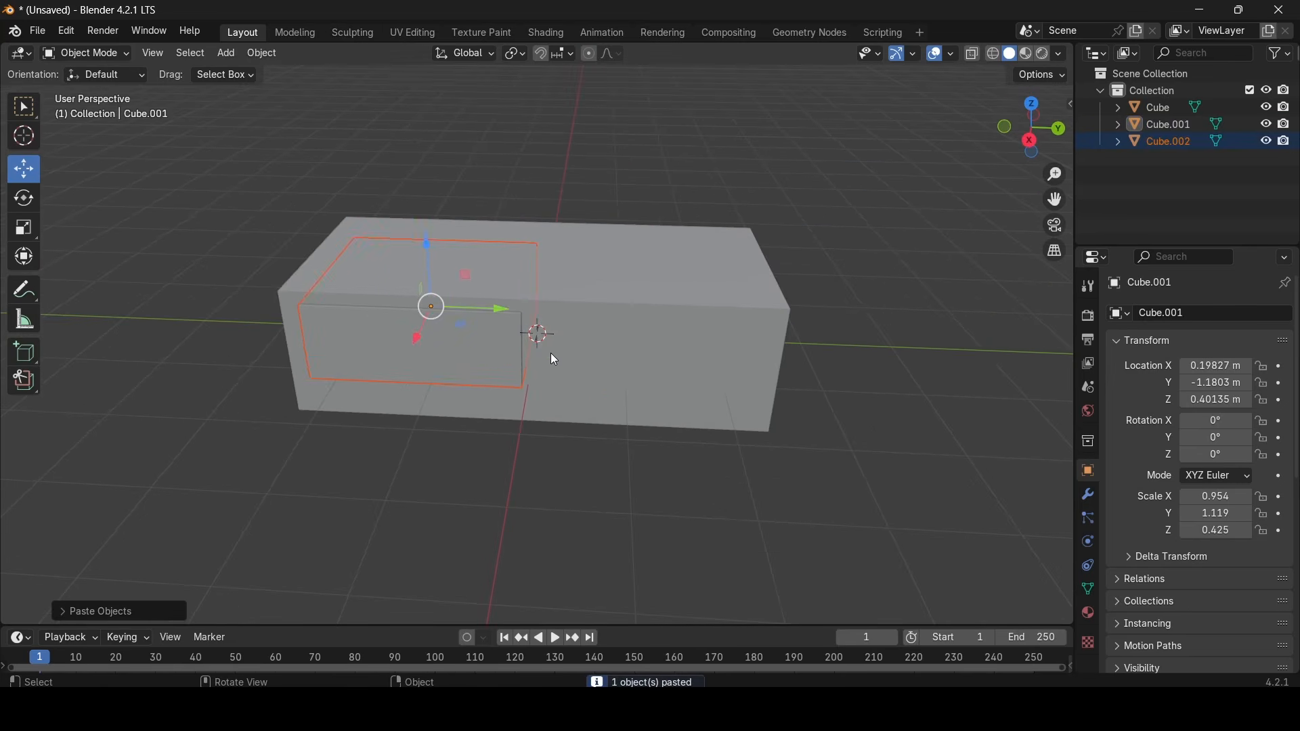
left_click_drag(504, 314, 712, 335)
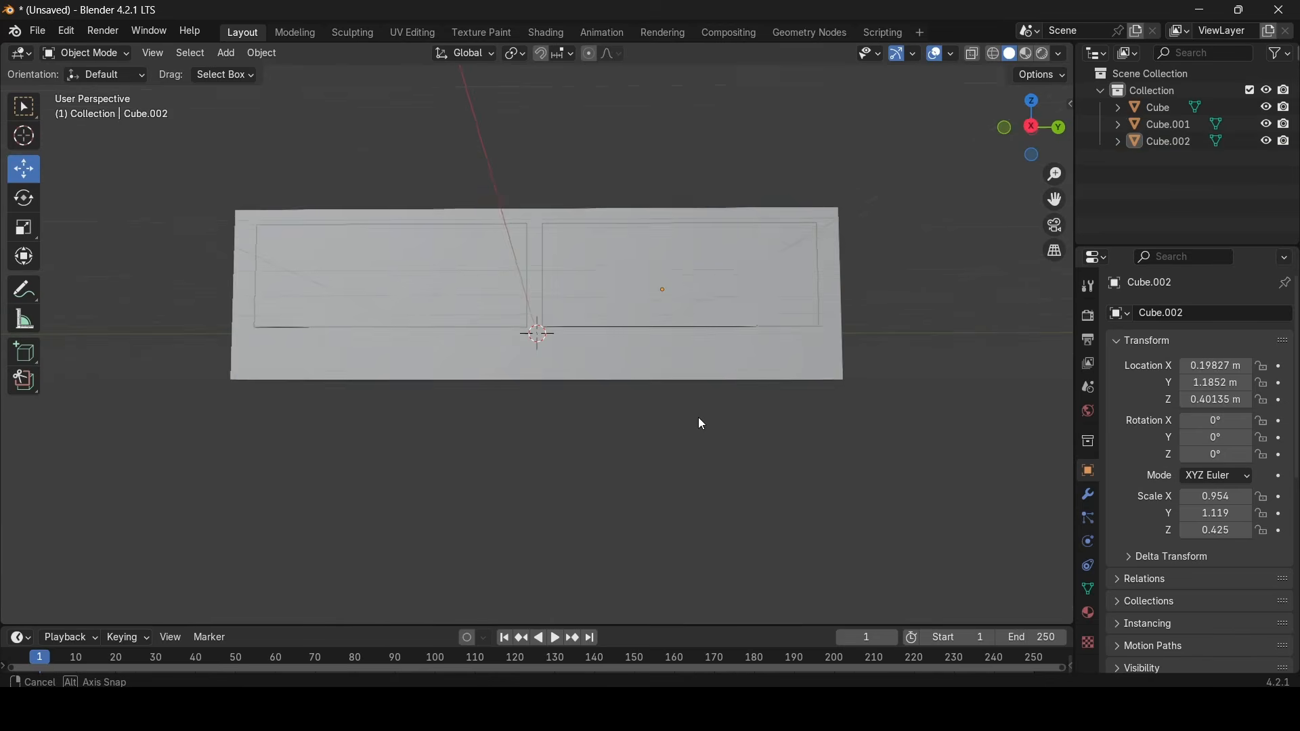
Duplicate both front blocks in place
middle_click_drag(698, 419, 376, 335)
left_click(406, 351)
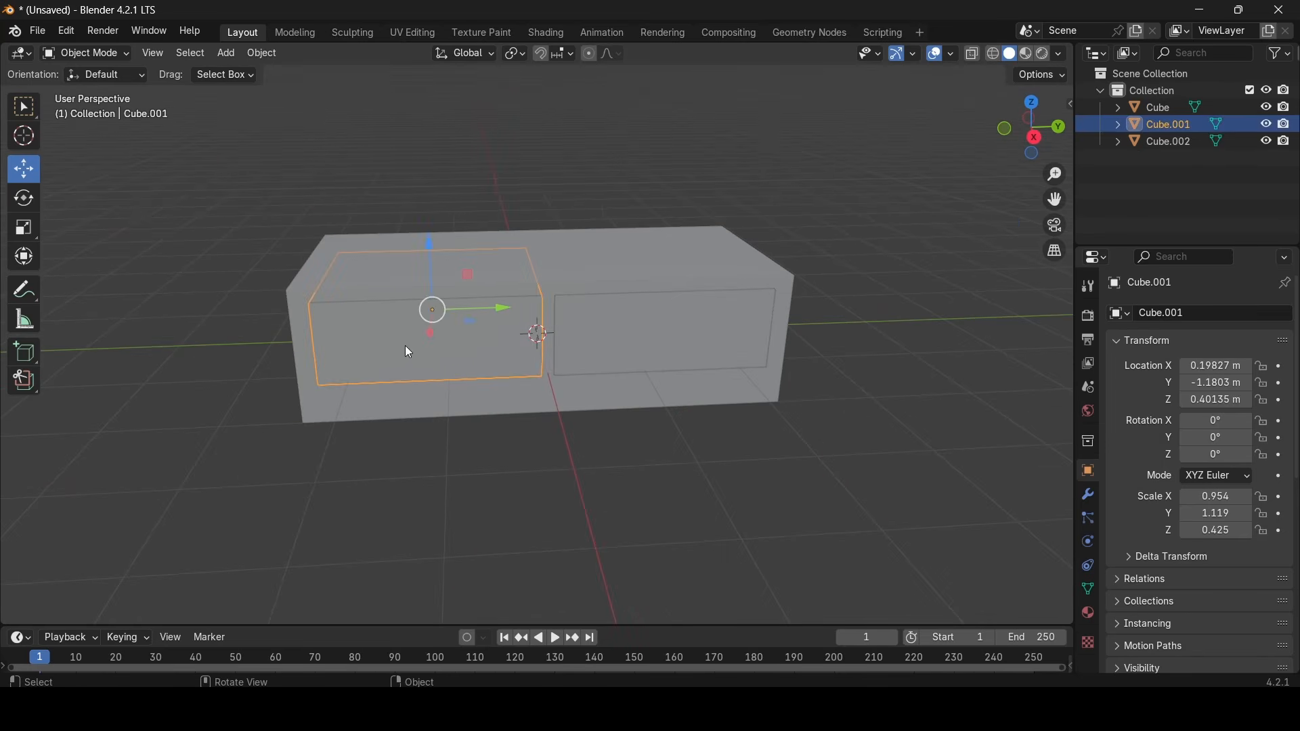
left_click(602, 347, "shift")
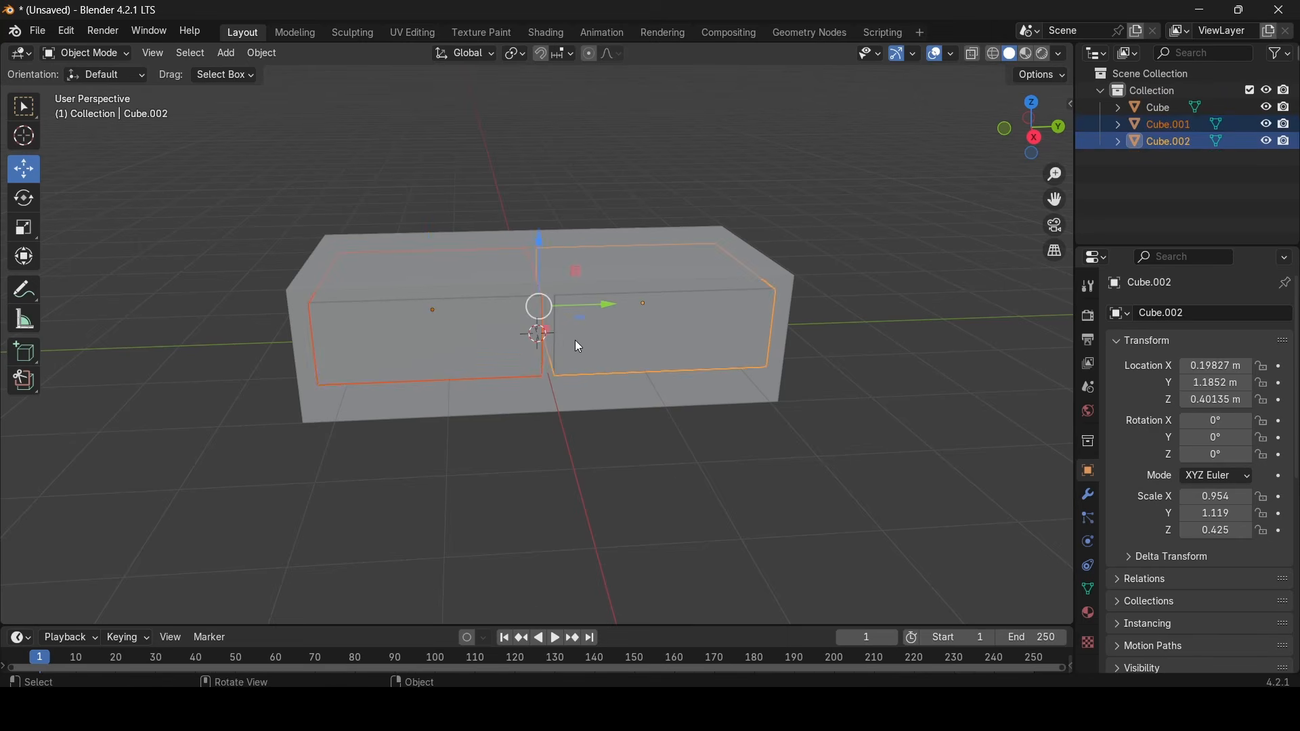
mouse_move(576, 341)
middle_mouse_down()
mouse_move(536, 366)
mouse_move(592, 360)
mouse_move(509, 365)
mouse_move(519, 359)
middle_mouse_up()
key("ctrl+c")
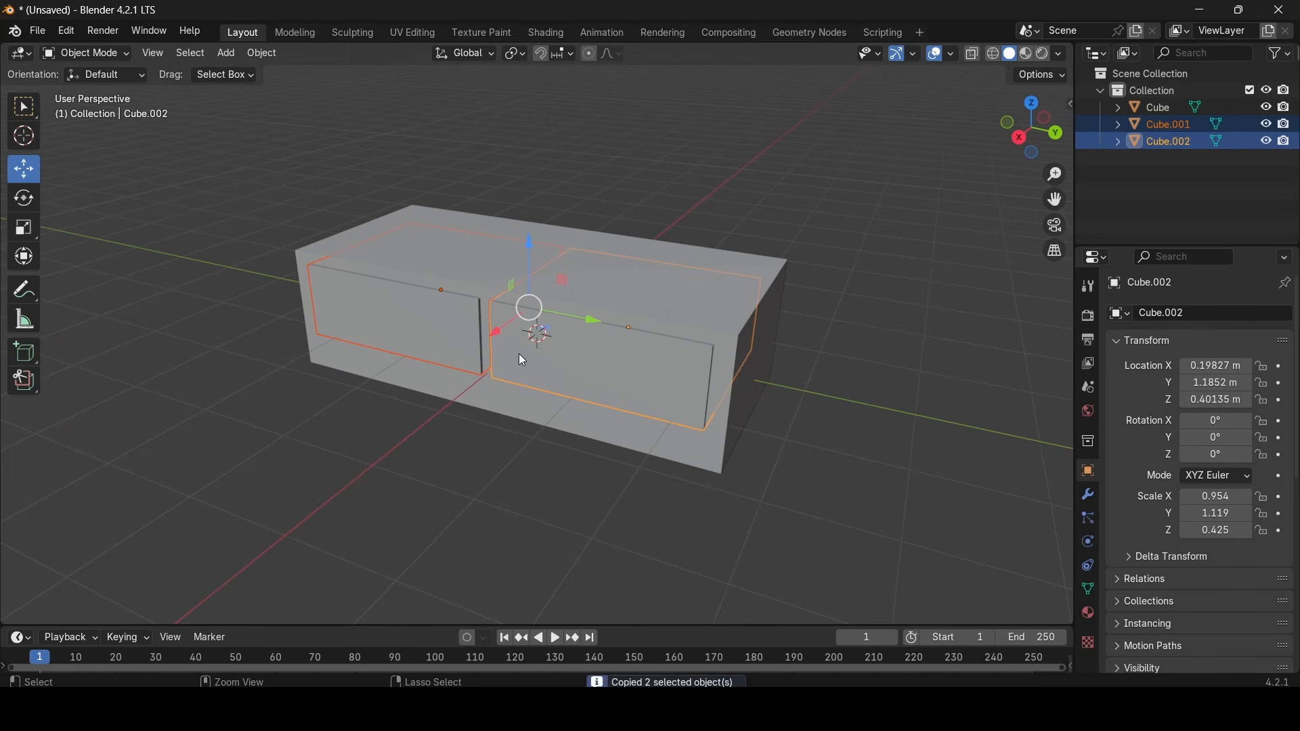
key("ctrl+v")
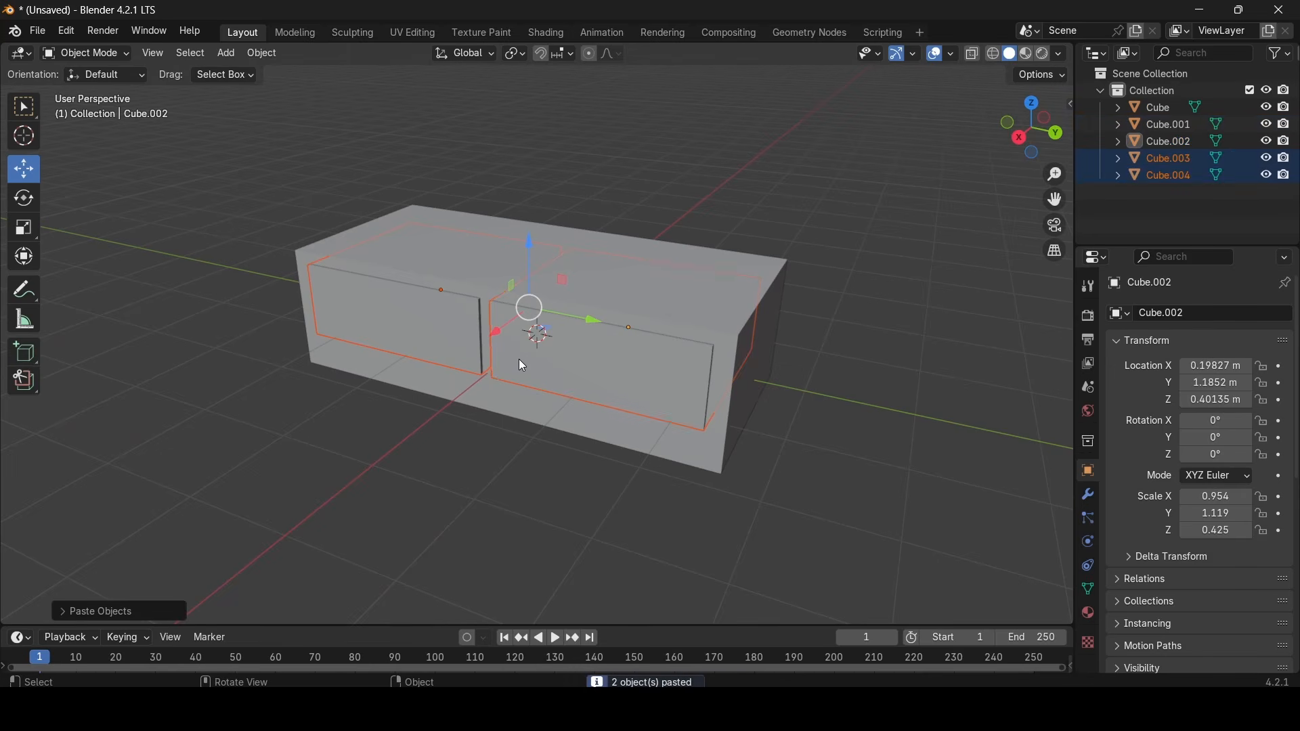
left_click(497, 476)
Select the original front blocks Cube.001 and Cube.002 and display the Boolean operations
middle_click_drag(470, 429, 494, 444)
scroll(443, 388, "up", 2)
left_click(320, 344)
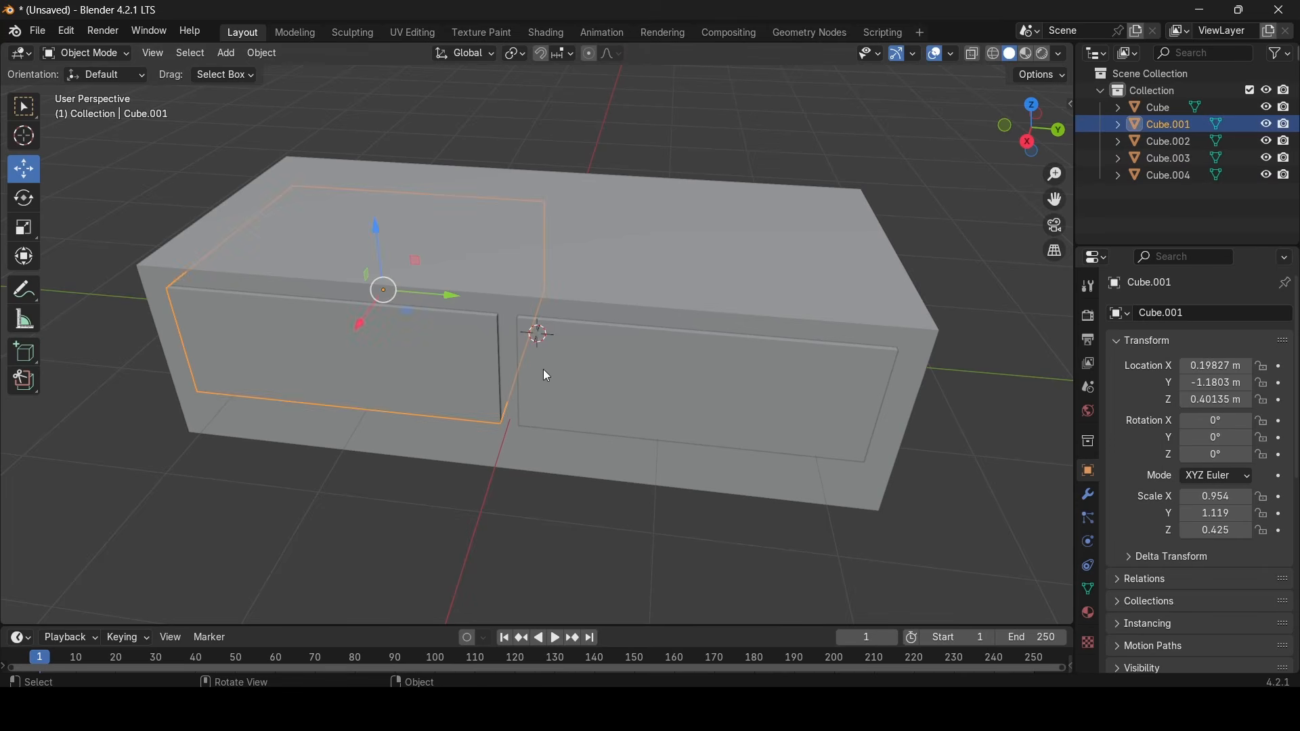
left_click(619, 394, "shift")
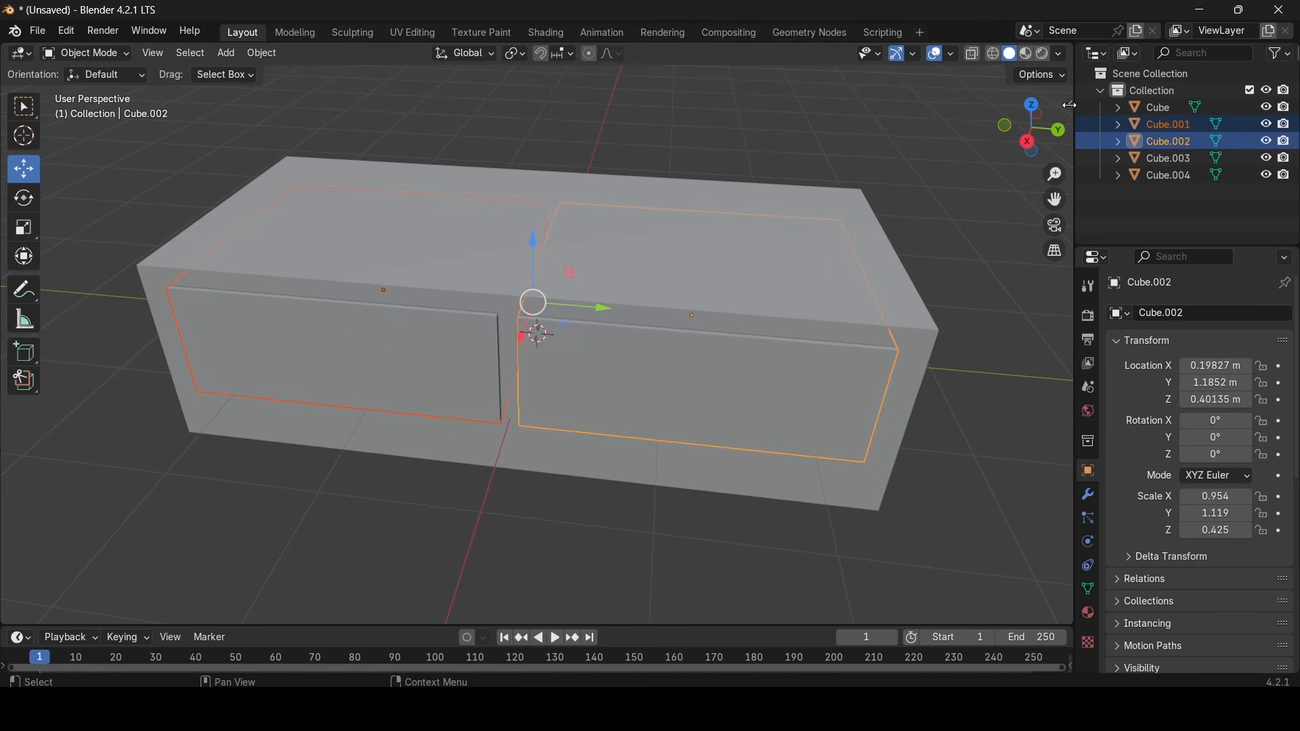
key("n")
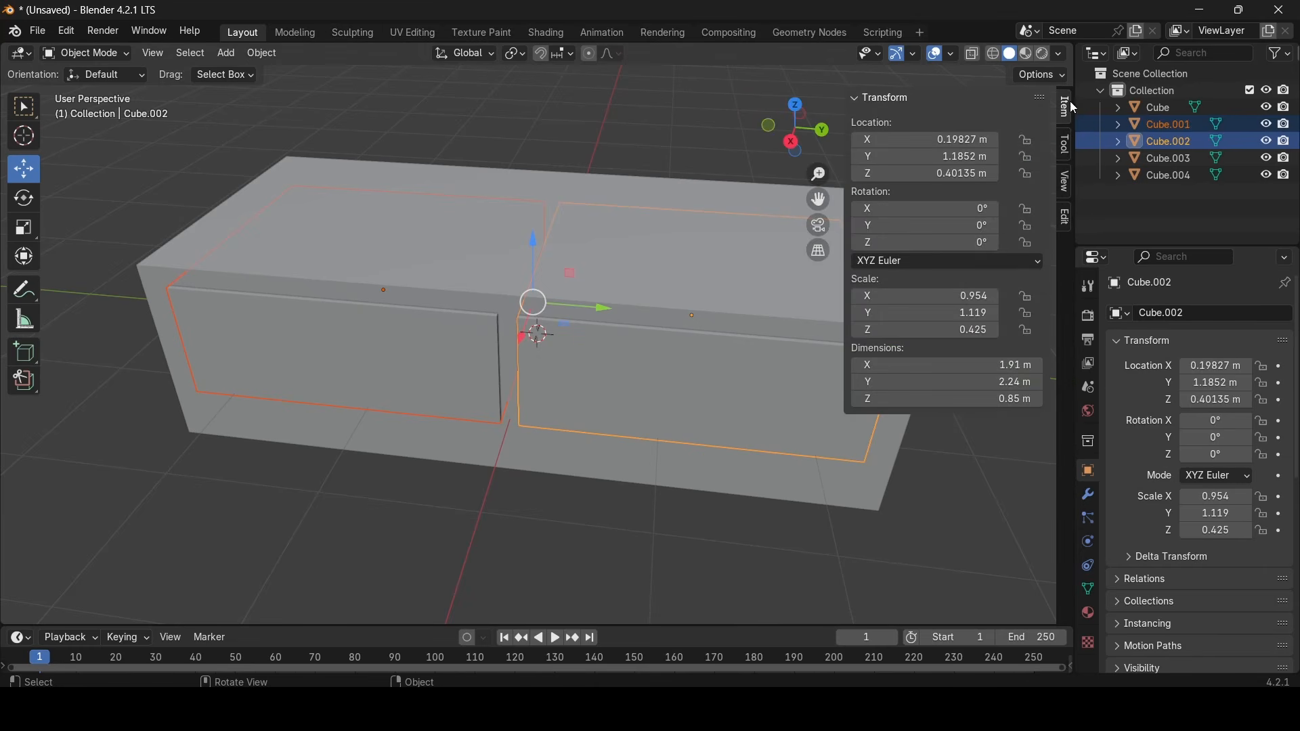
left_click(1065, 216)
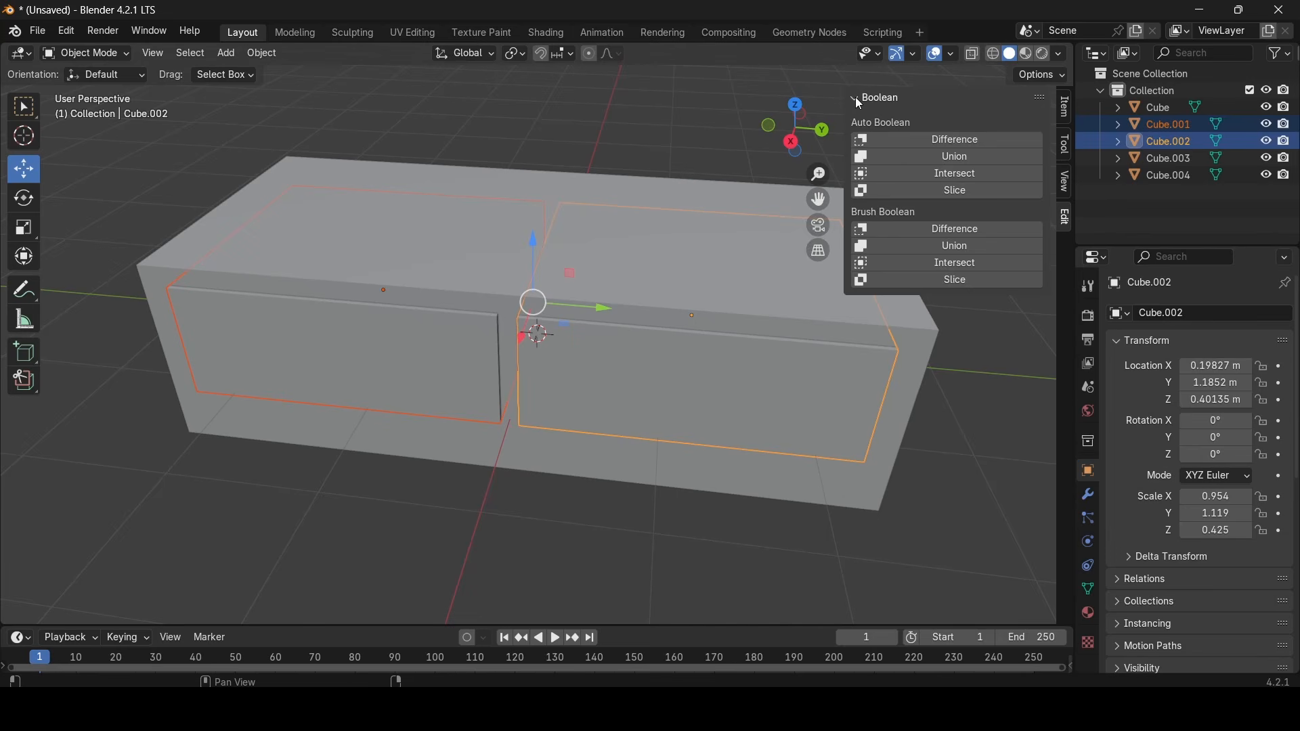
Subtract Cube.001 and Cube.002 from the large box with Brush Boolean Difference and apply all cutters
middle_click_drag(542, 371, 611, 393)
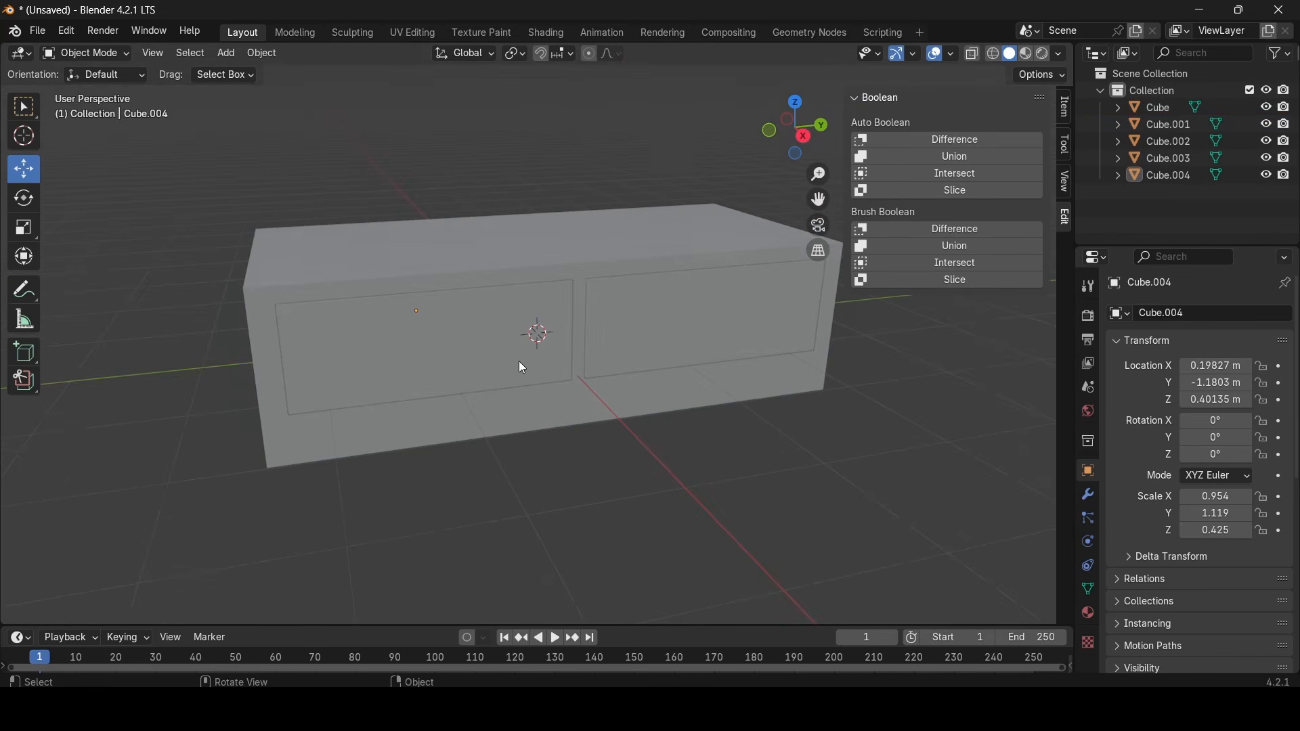
left_click(476, 357)
left_click(708, 345, "shift")
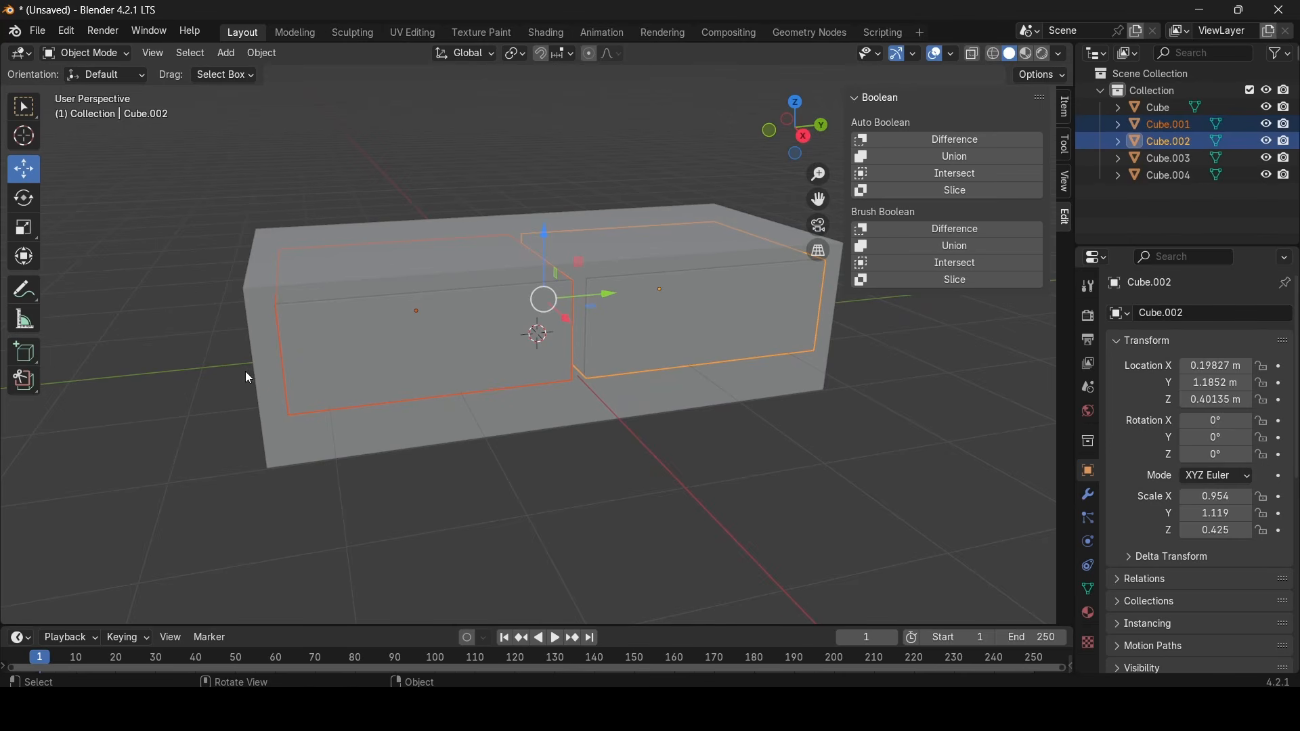
left_click(266, 376, "shift")
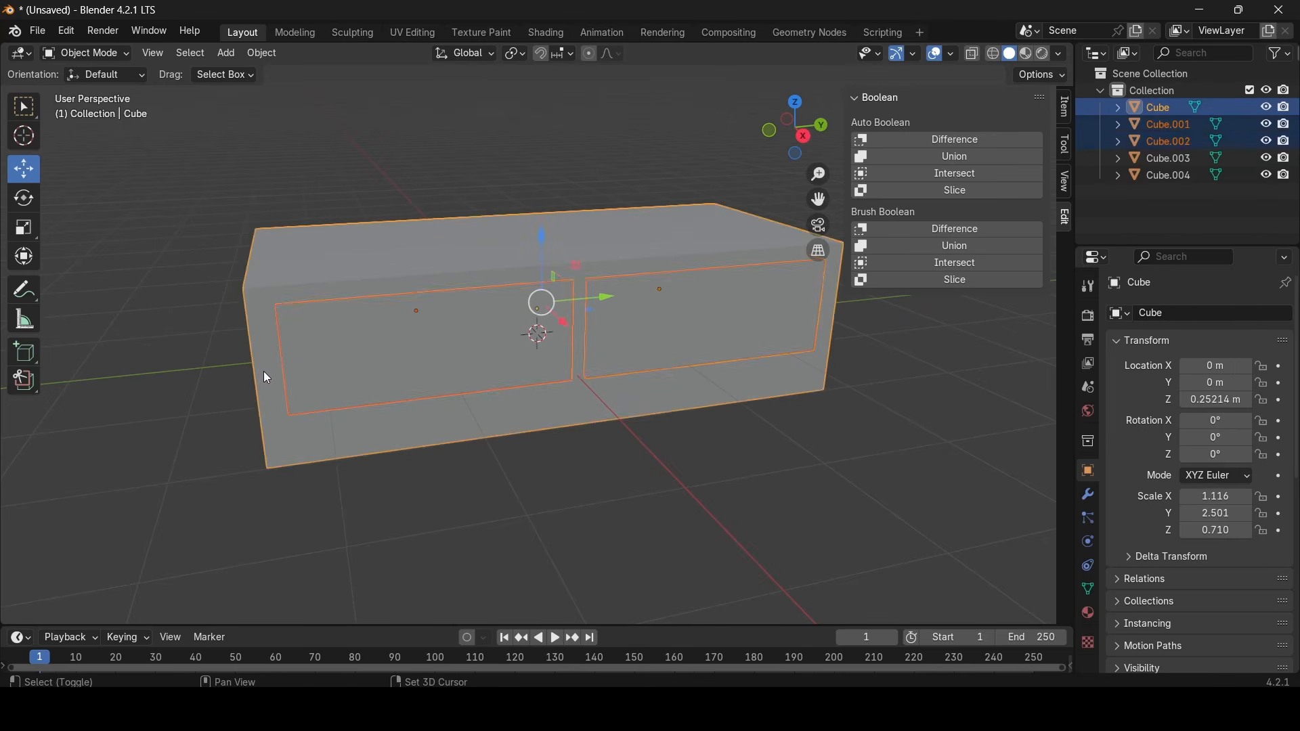
middle_click_drag(263, 371, 447, 397)
left_click(1008, 238)
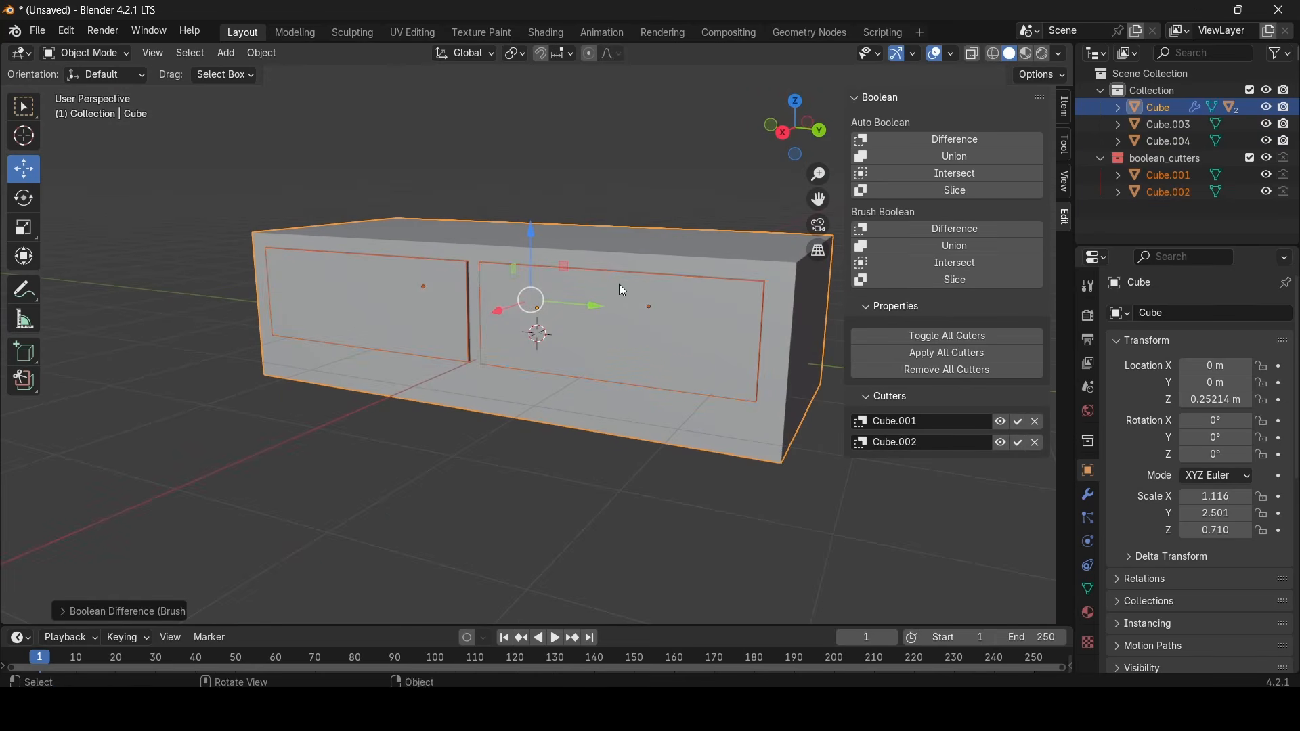
left_click(932, 354)
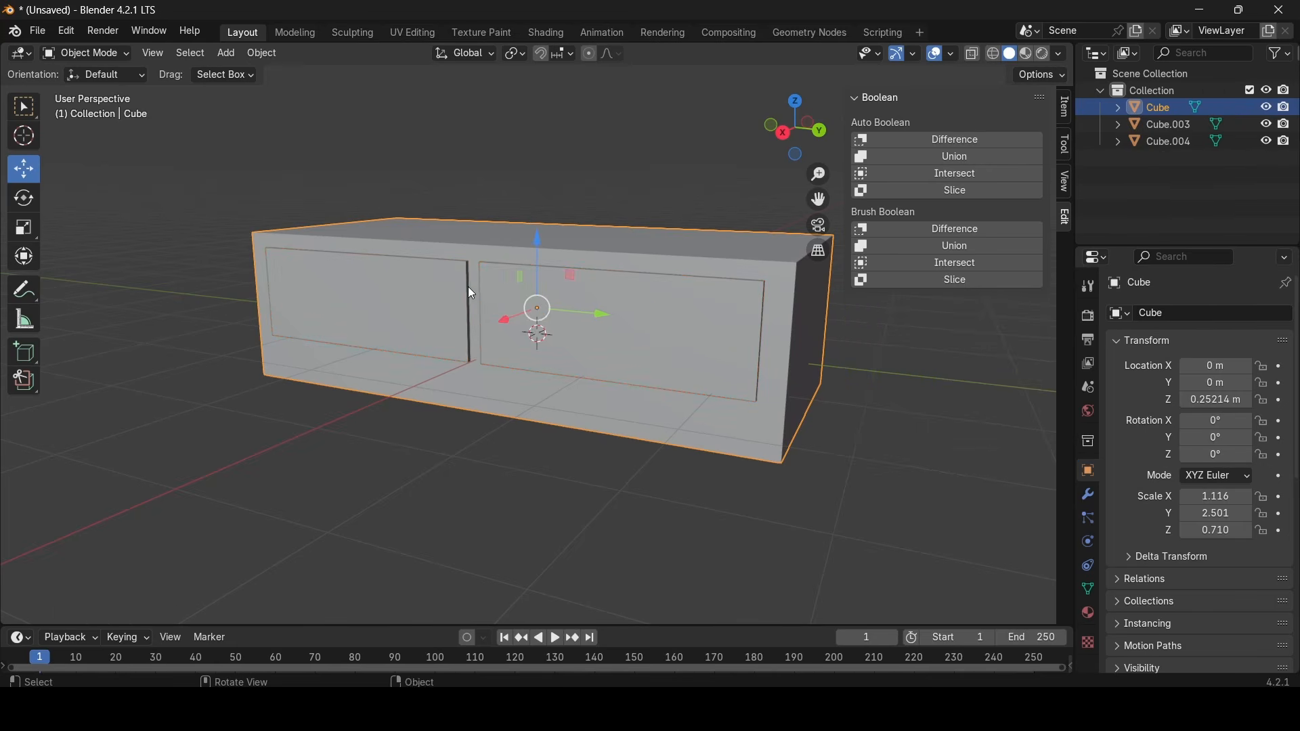
Hide Cube.003 and Cube.004 to inspect the two openings cut into the box, and show both blocks again
middle_click_drag(468, 287, 494, 295)
left_click(522, 295)
left_click(669, 307, "shift")
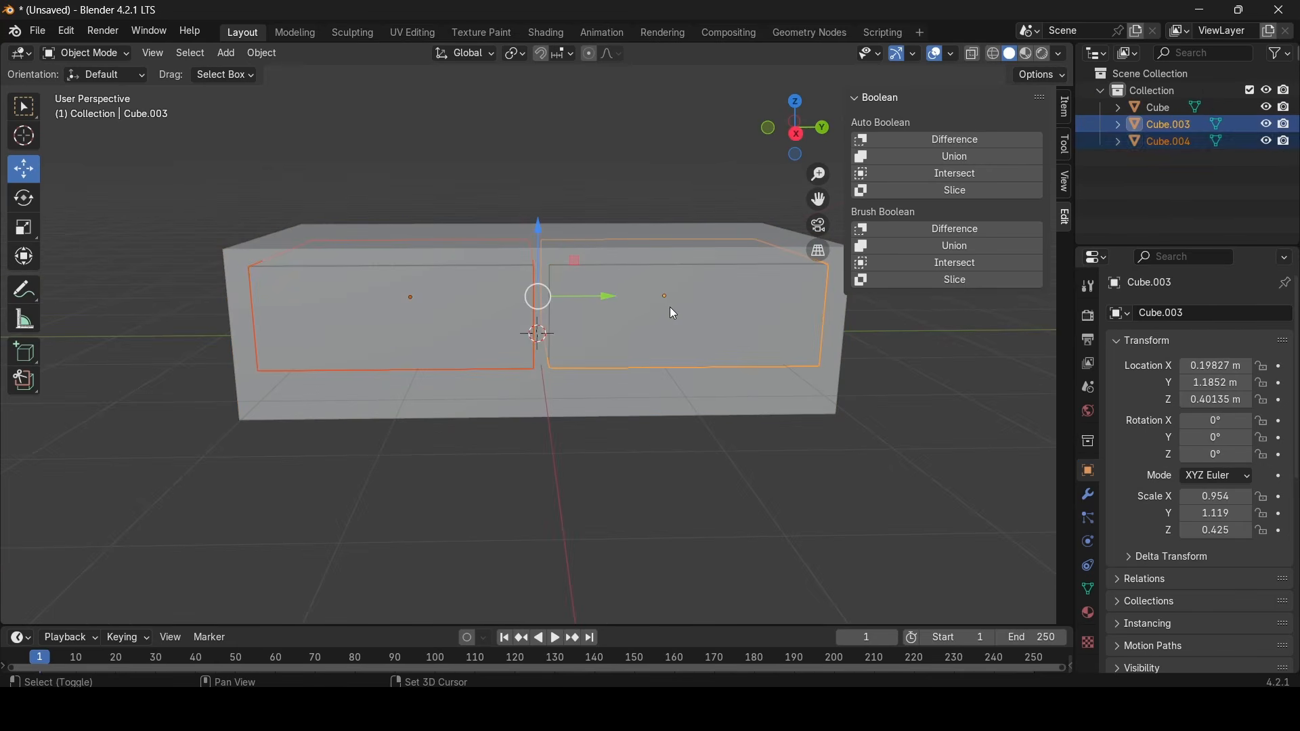
left_click(1266, 124)
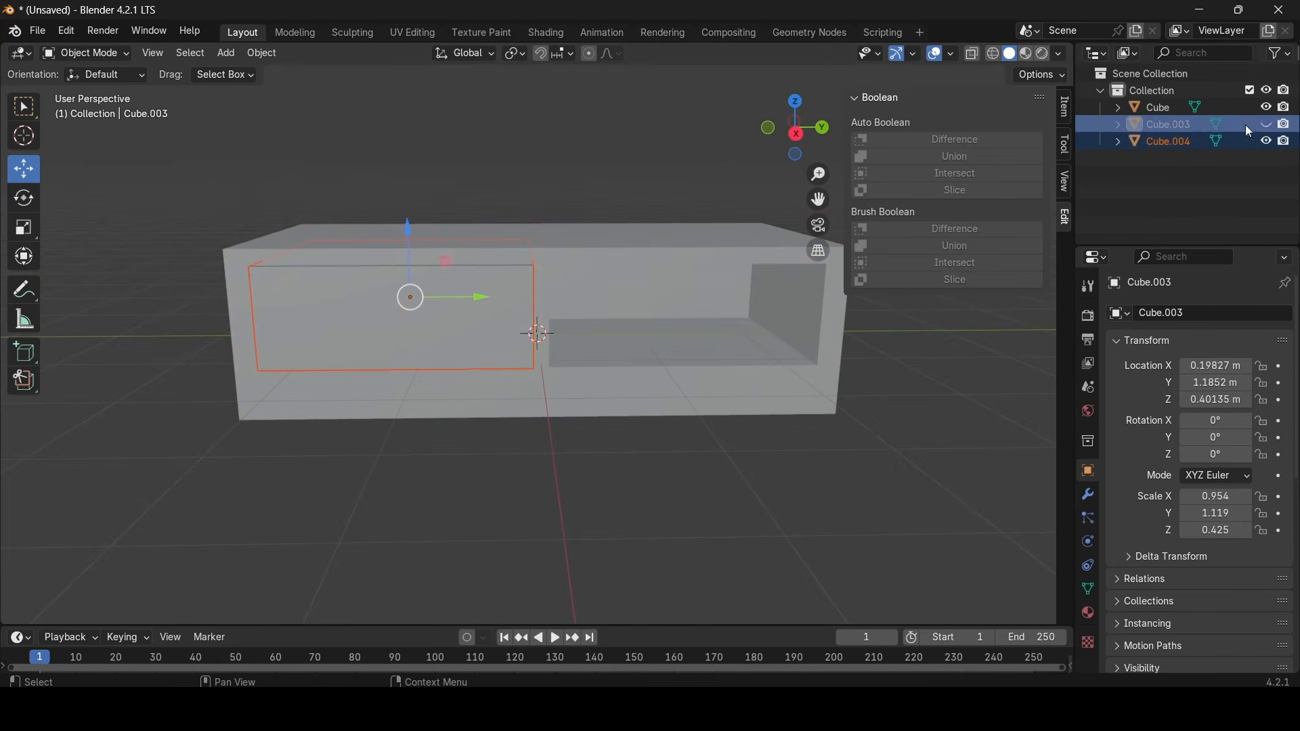
left_click(1266, 141)
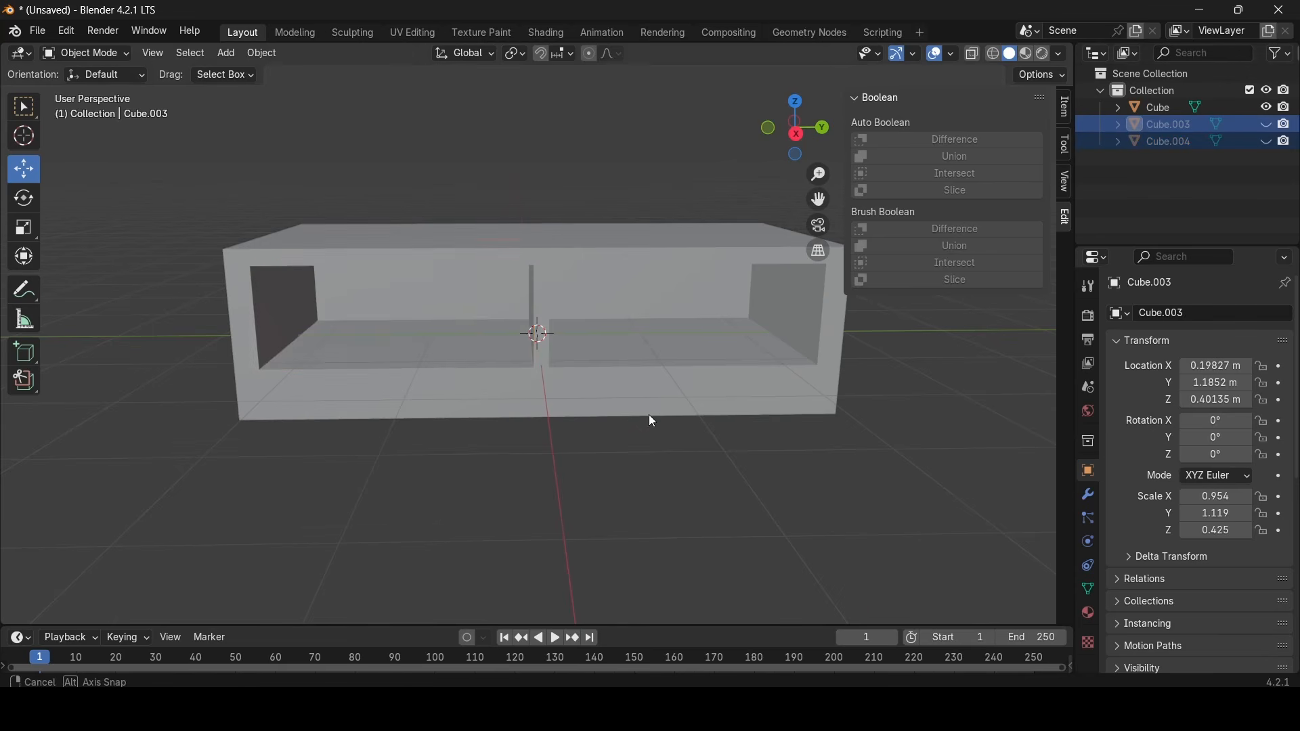
middle_click_drag(650, 420, 623, 428)
left_click(1269, 124)
left_click(1268, 141)
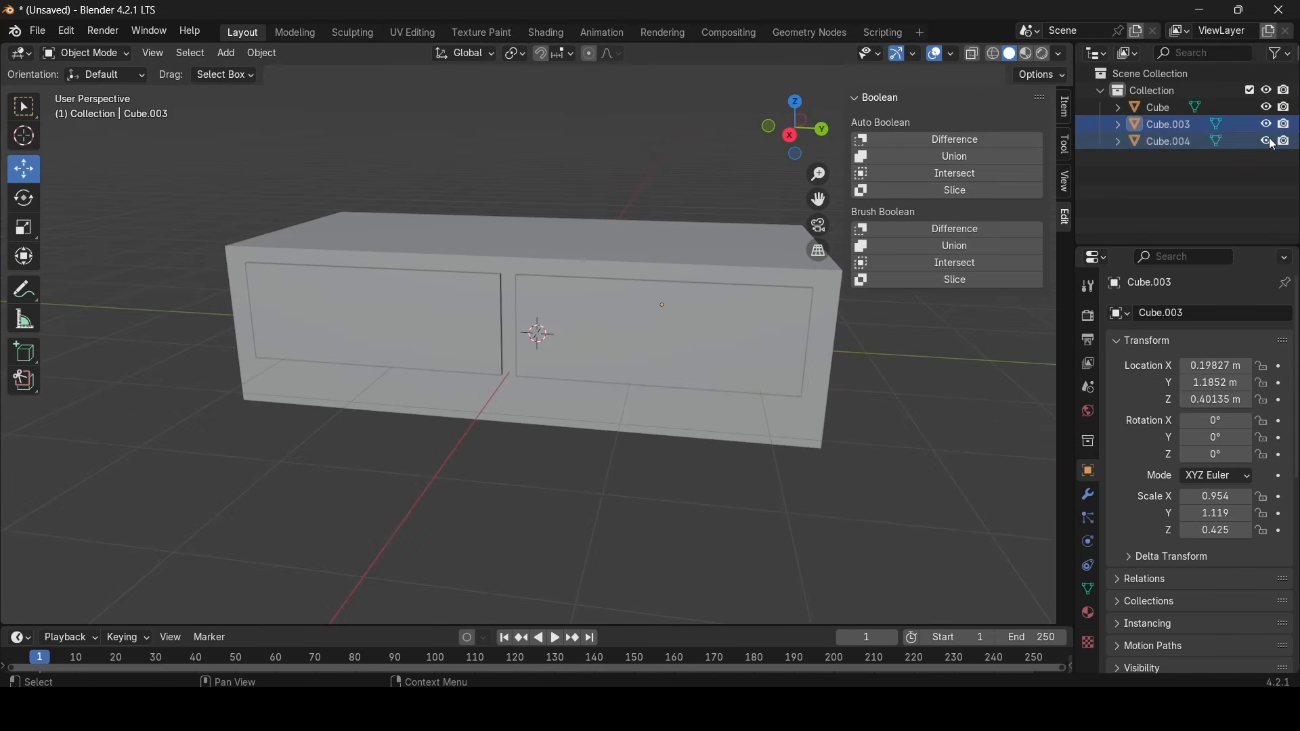
Move both remaining drawer blocks out of the box along X to about 2.401 m
left_click(452, 315)
middle_click_drag(450, 313, 731, 298)
scroll(675, 328, "up", 1)
left_click(698, 308, "shift")
scroll(730, 299, "down", 3)
left_click_drag(626, 326, 786, 377)
middle_click_drag(785, 377, 676, 409)
scroll(676, 409, "down", 1)
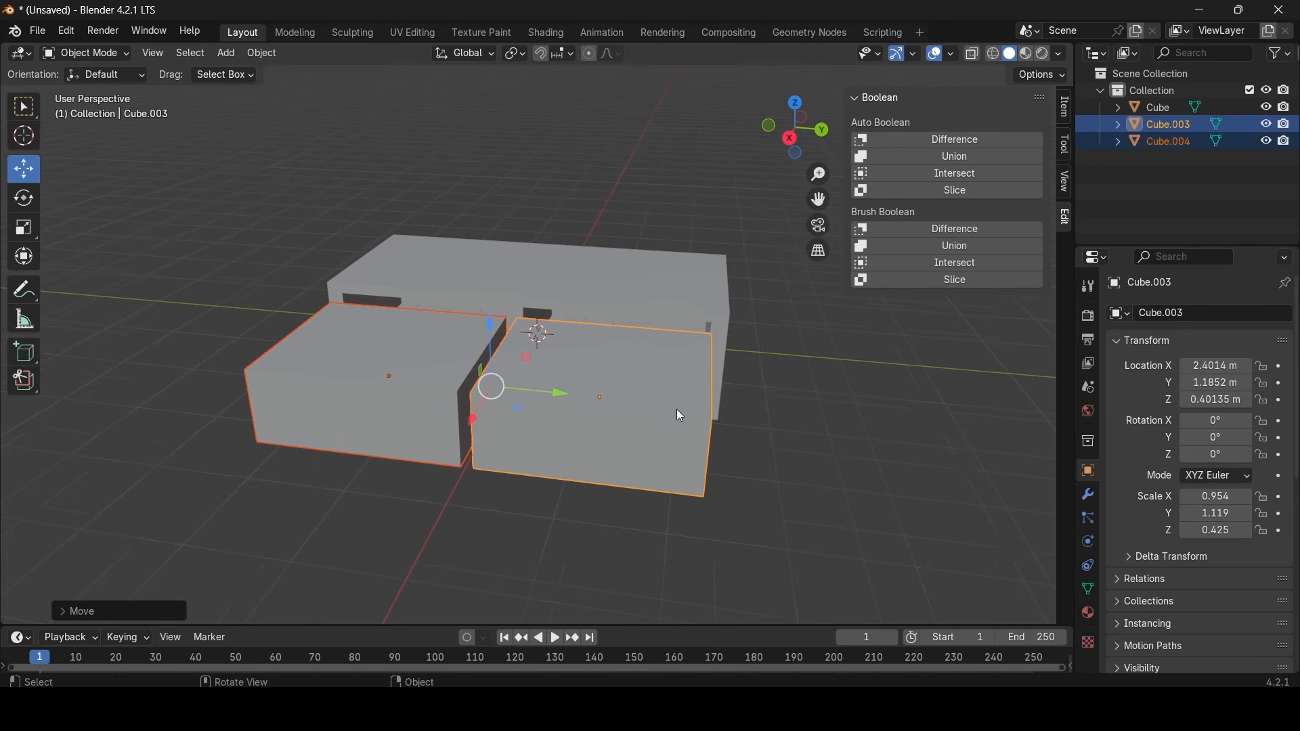
left_click(519, 489)
Duplicate the pulled-out drawer block Cube.004 in place
scroll(496, 387, "up", 1)
middle_click_drag(499, 394, 537, 444)
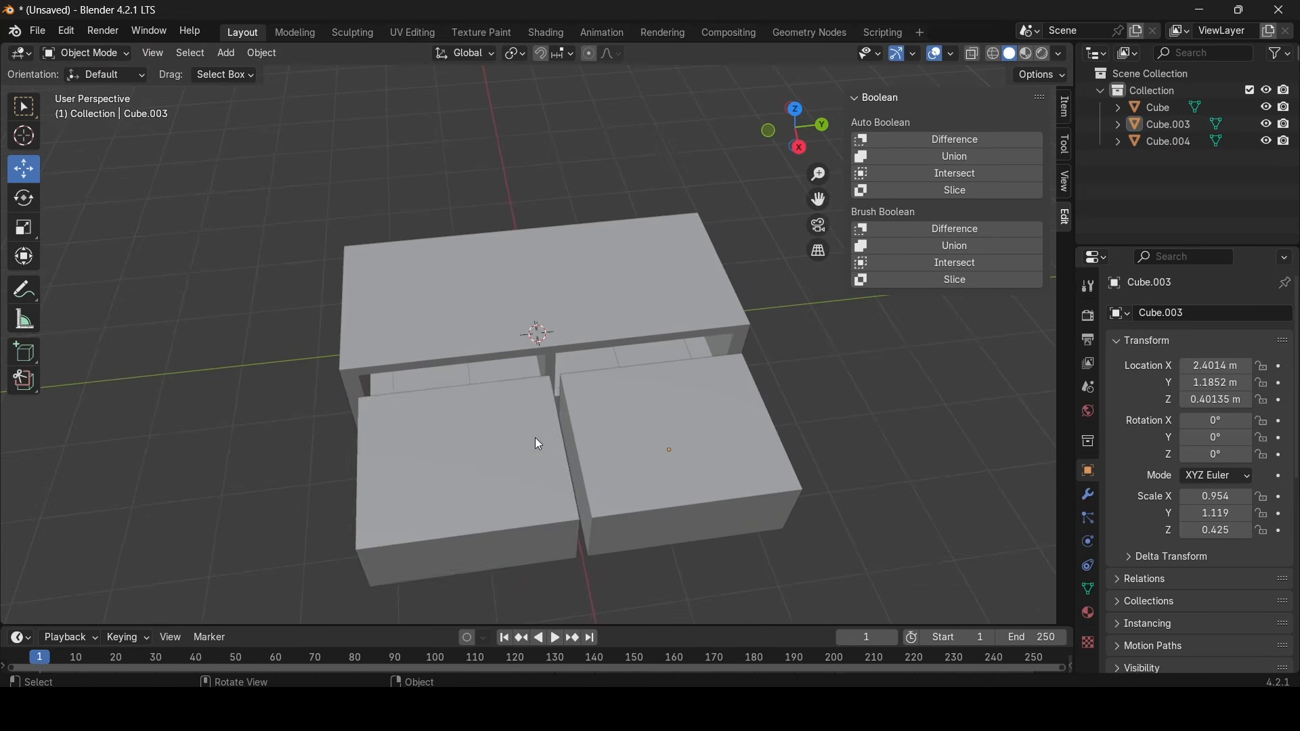
left_click(523, 458)
key("ctrl+c")
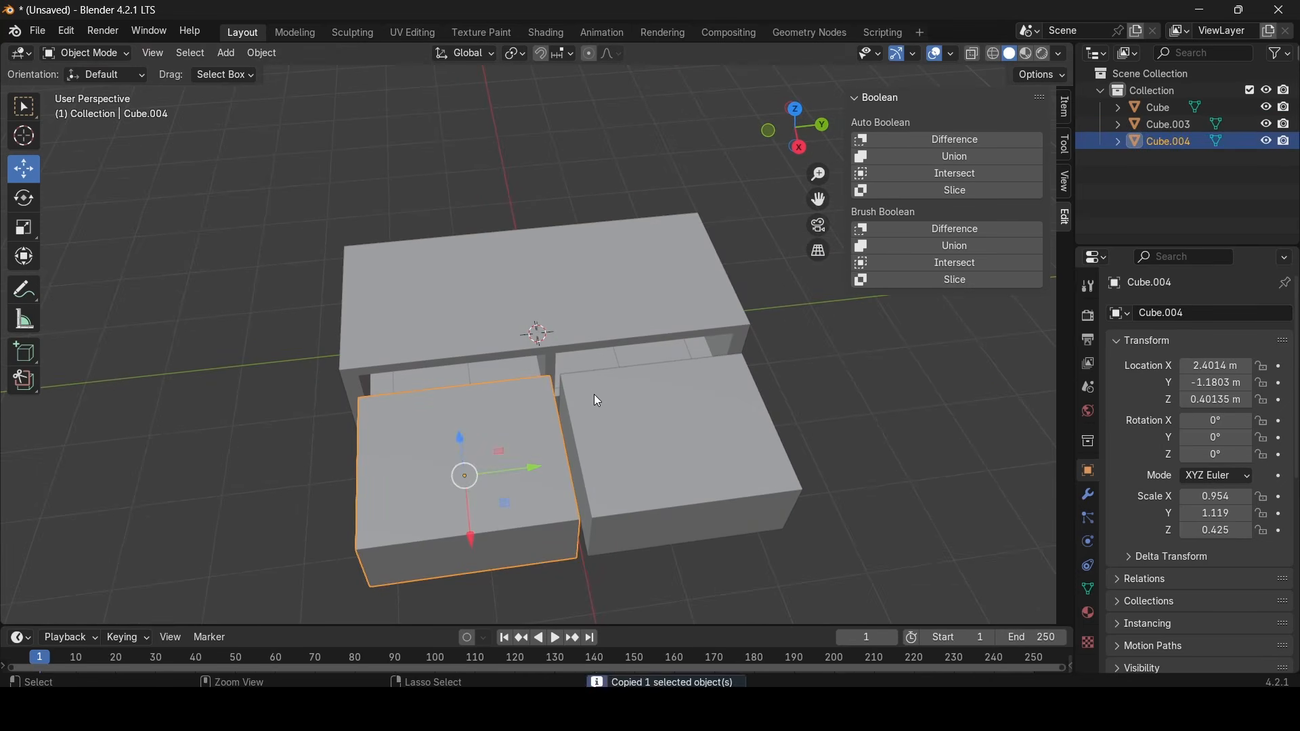
key("ctrl+v")
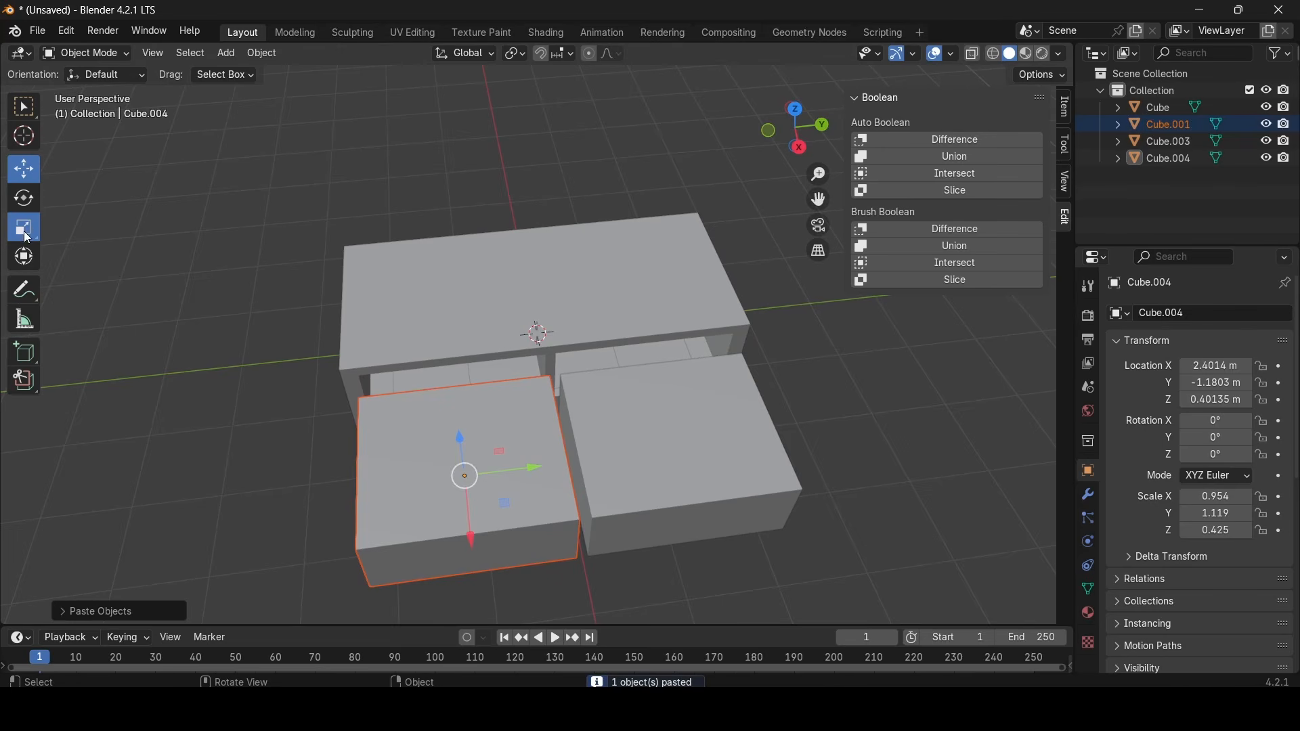
Scale the copied block down to about 0.857 in X and 1.039 in Y so that it fits inside Cube.004
left_click(24, 228)
mouse_move(501, 406)
middle_mouse_down()
mouse_move(514, 376)
mouse_move(513, 417)
middle_mouse_up()
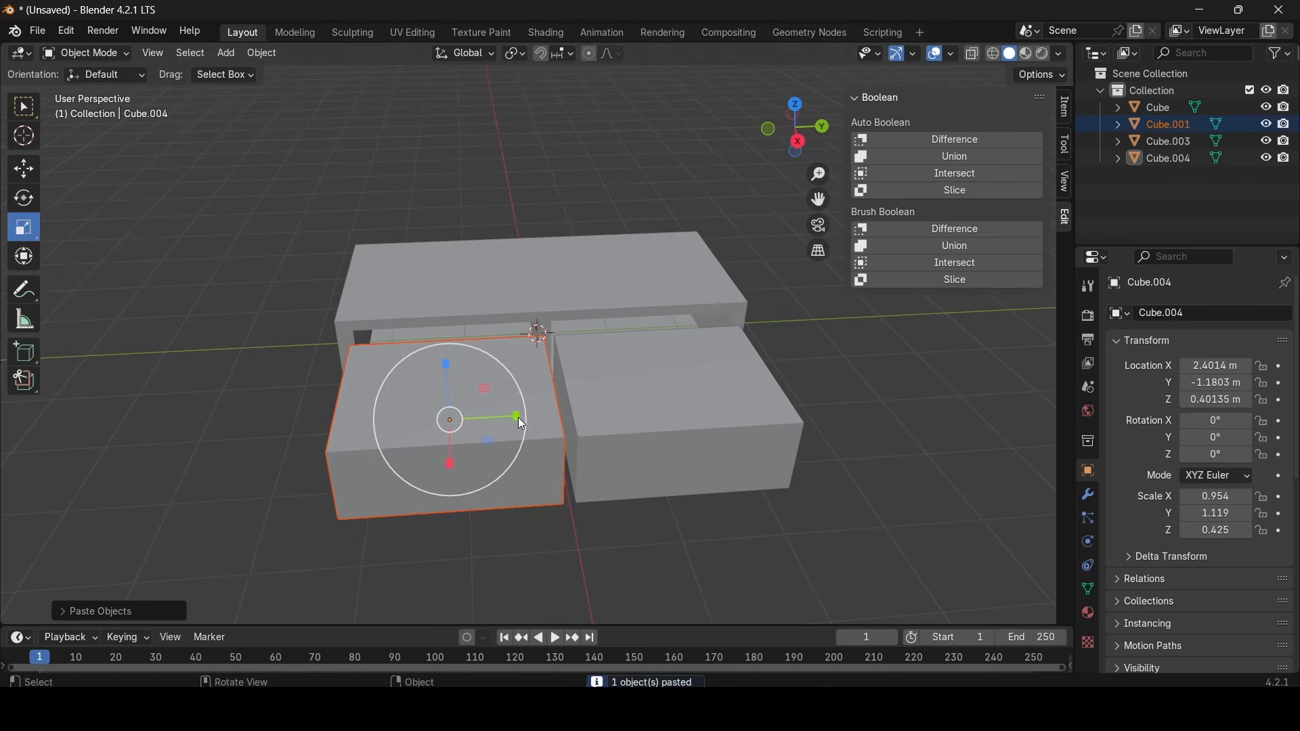
left_click_drag(518, 418, 520, 415)
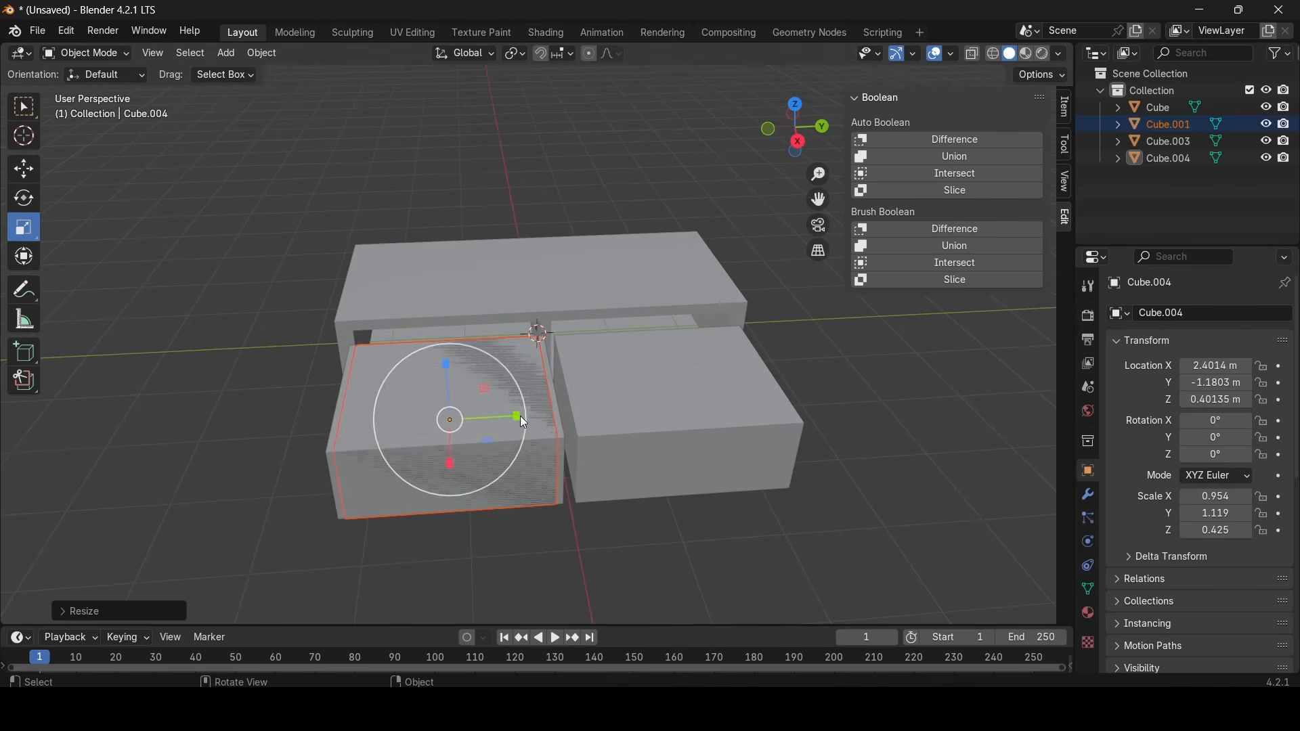
middle_click_drag(520, 415, 736, 453)
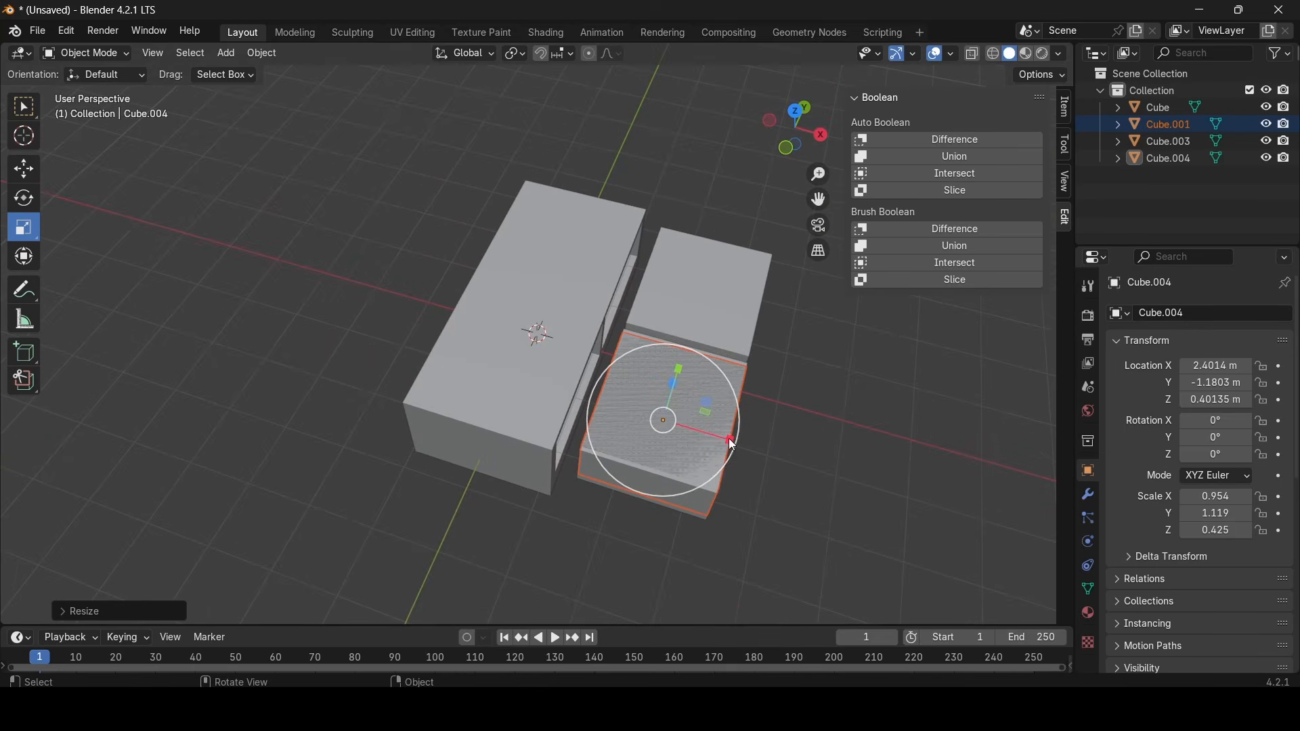
left_click_drag(732, 441, 719, 435)
middle_click_drag(719, 435, 554, 445)
left_click_drag(495, 460, 479, 459)
middle_click_drag(667, 517, 4, 114)
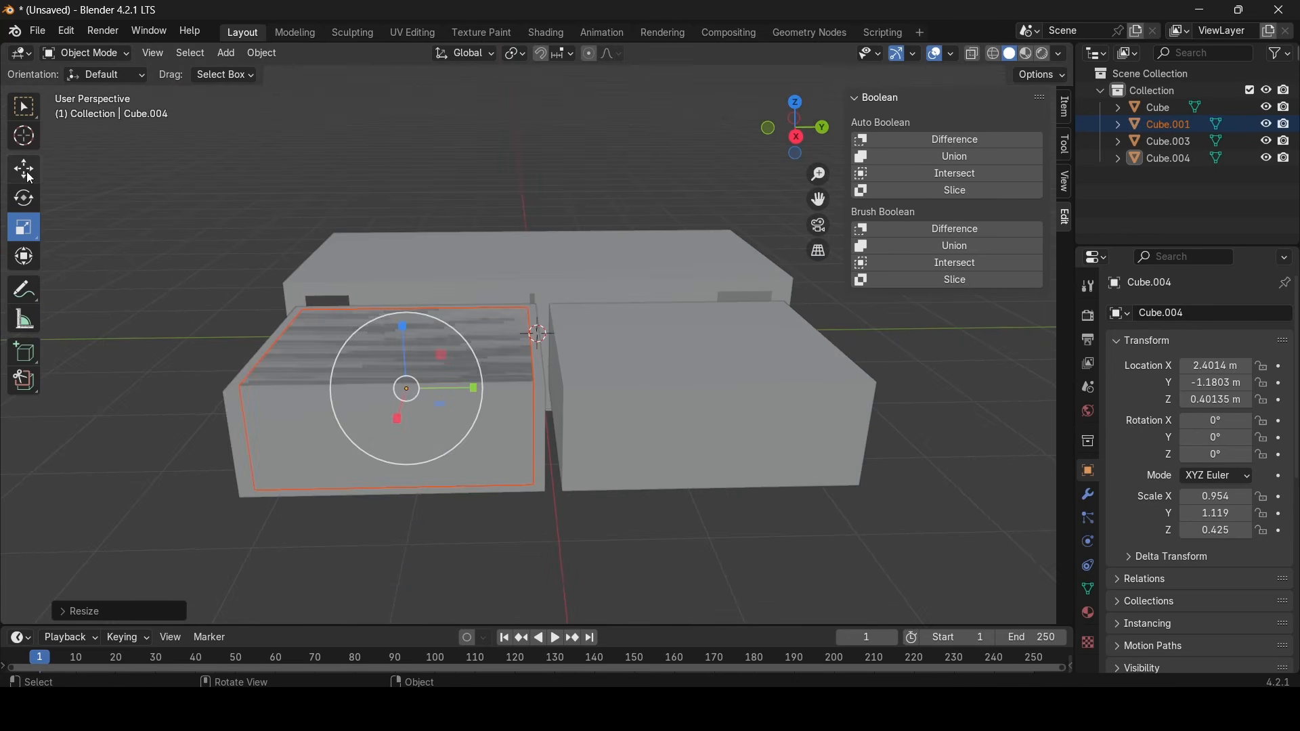
Raise the smaller block along Z to about 0.552 m and place a copy of it along Y over the other drawer block
left_click(27, 173)
left_click_drag(402, 325, 400, 311)
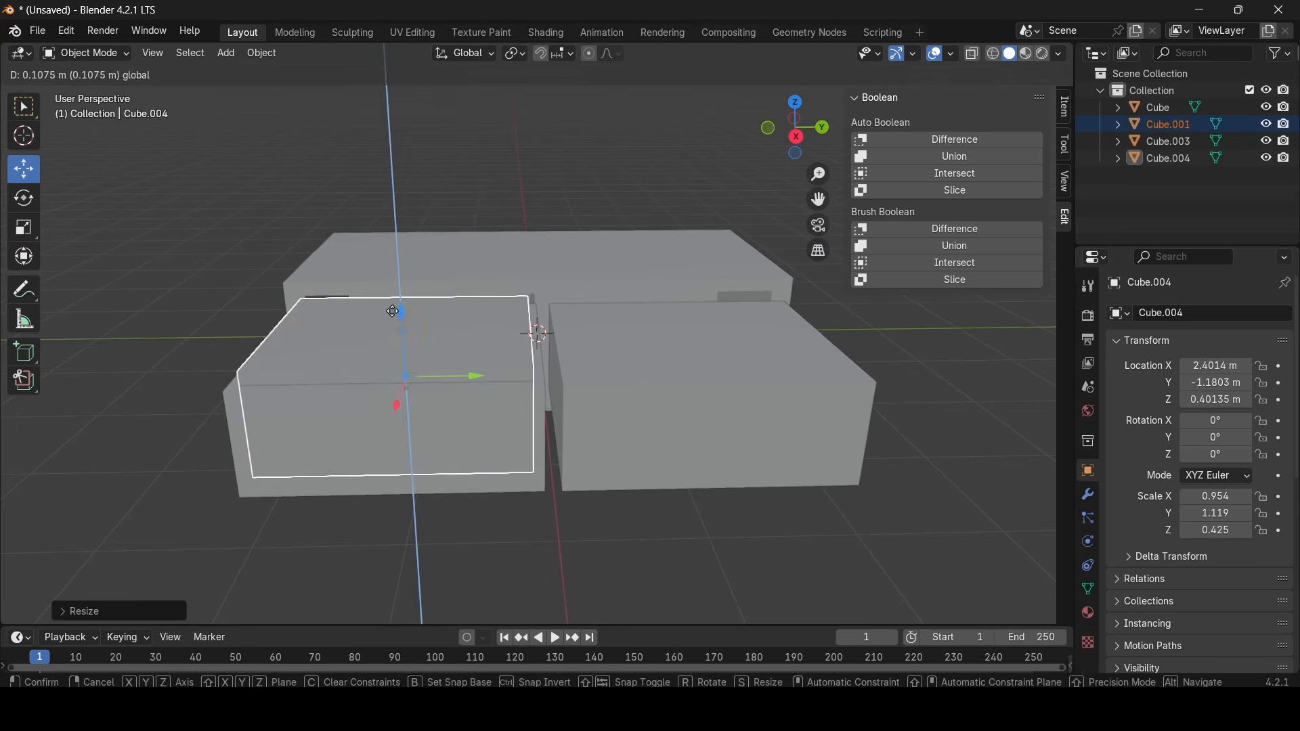
key("ctrl+c")
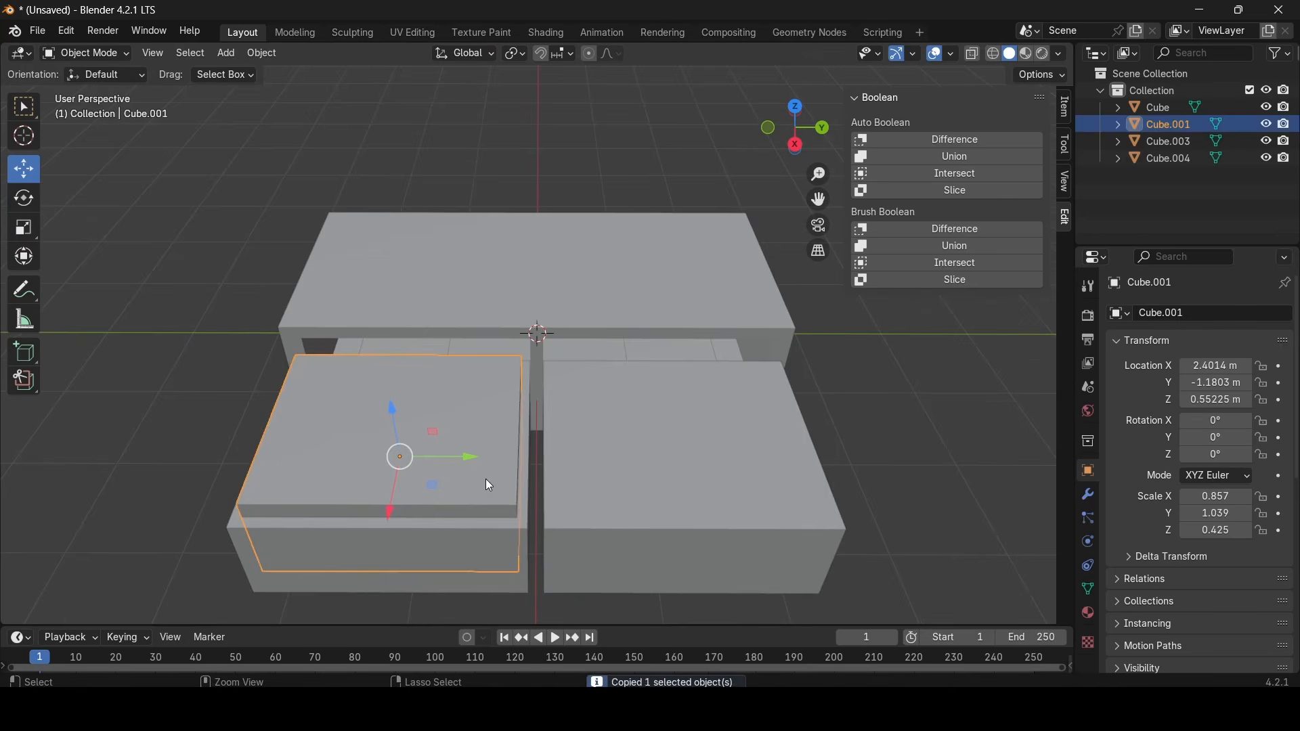
key("ctrl+v")
left_click_drag(470, 459, 745, 445)
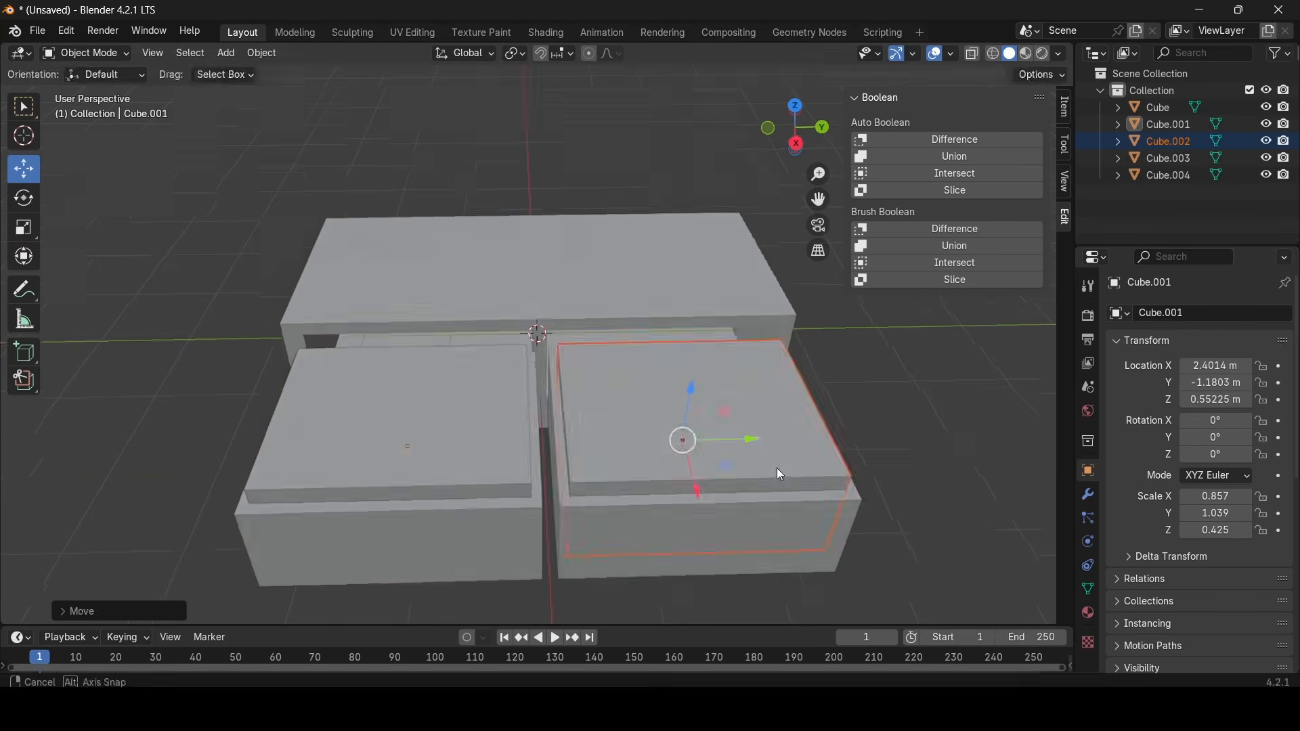
scroll(518, 452, "down", 2)
Hollow out drawer block Cube.004 by subtracting Cube.001 with Brush Boolean Difference and apply all cutters
left_click(497, 409)
middle_click_drag(693, 407, 644, 404)
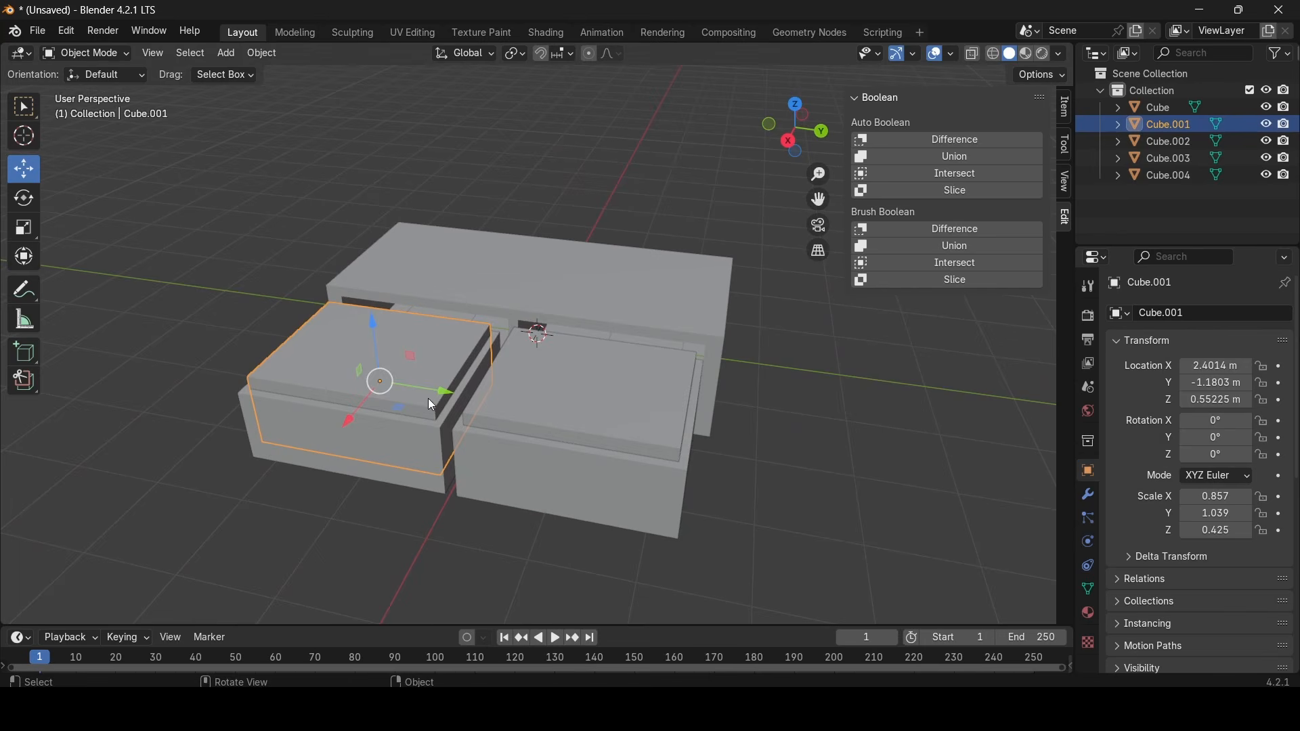
mouse_move(427, 399)
middle_mouse_down()
mouse_move(518, 360)
mouse_move(438, 392)
middle_mouse_up()
scroll(439, 391, "up", 2)
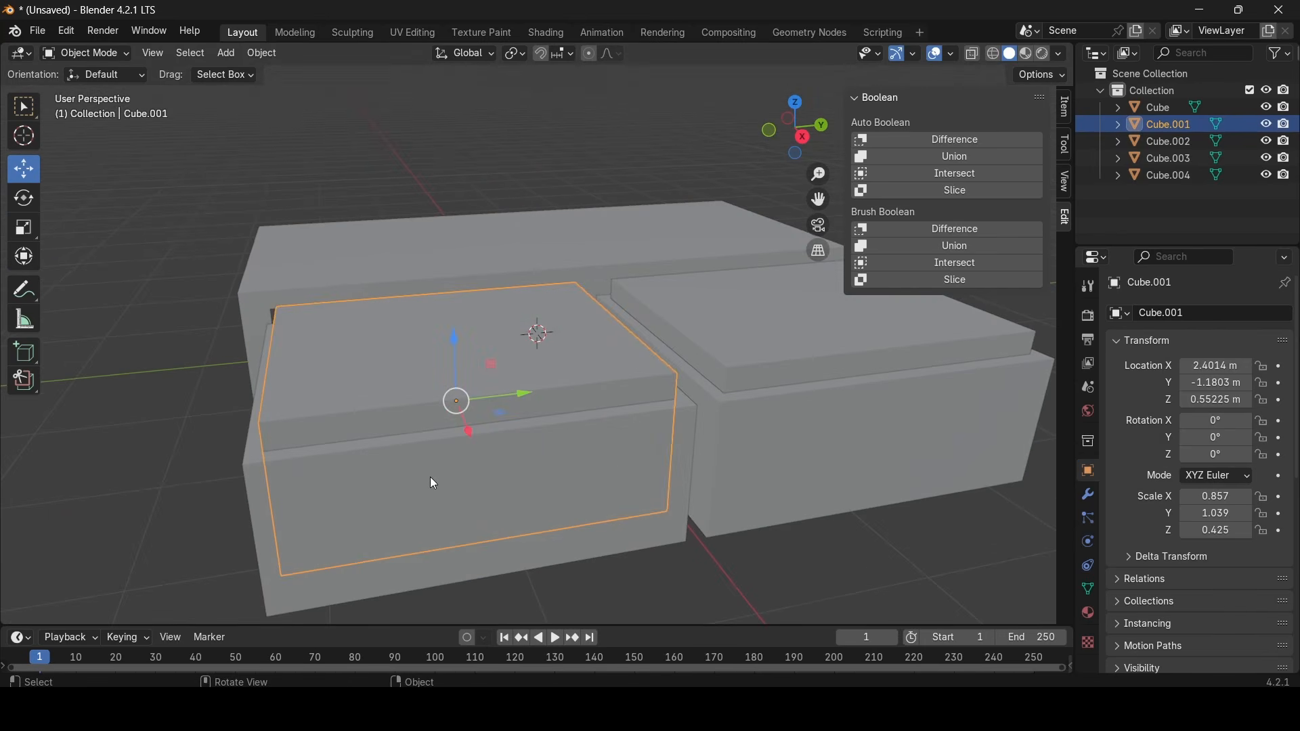
left_click(408, 494, "shift")
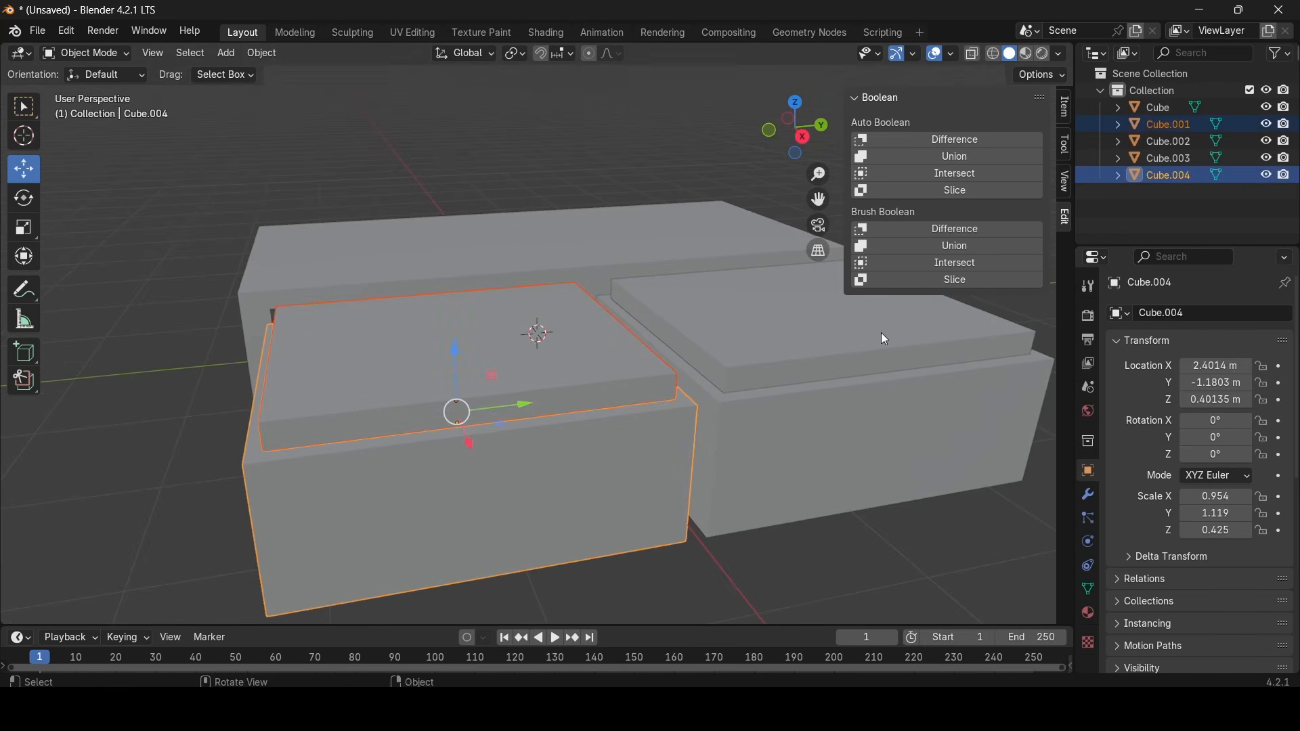
left_click(991, 230)
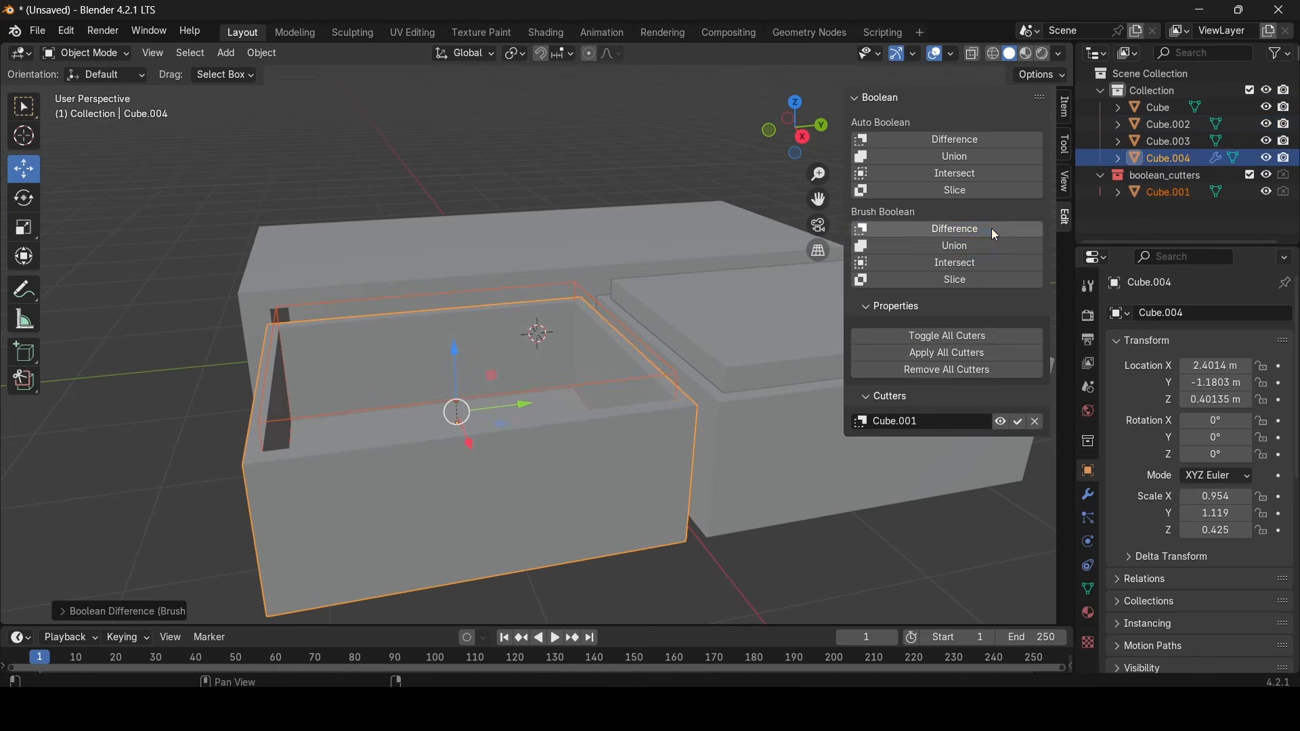
left_click(967, 353)
Hollow out drawer block Cube.003 by subtracting Cube.002 with Brush Boolean Difference and apply all cutters
scroll(807, 320, "up", 4)
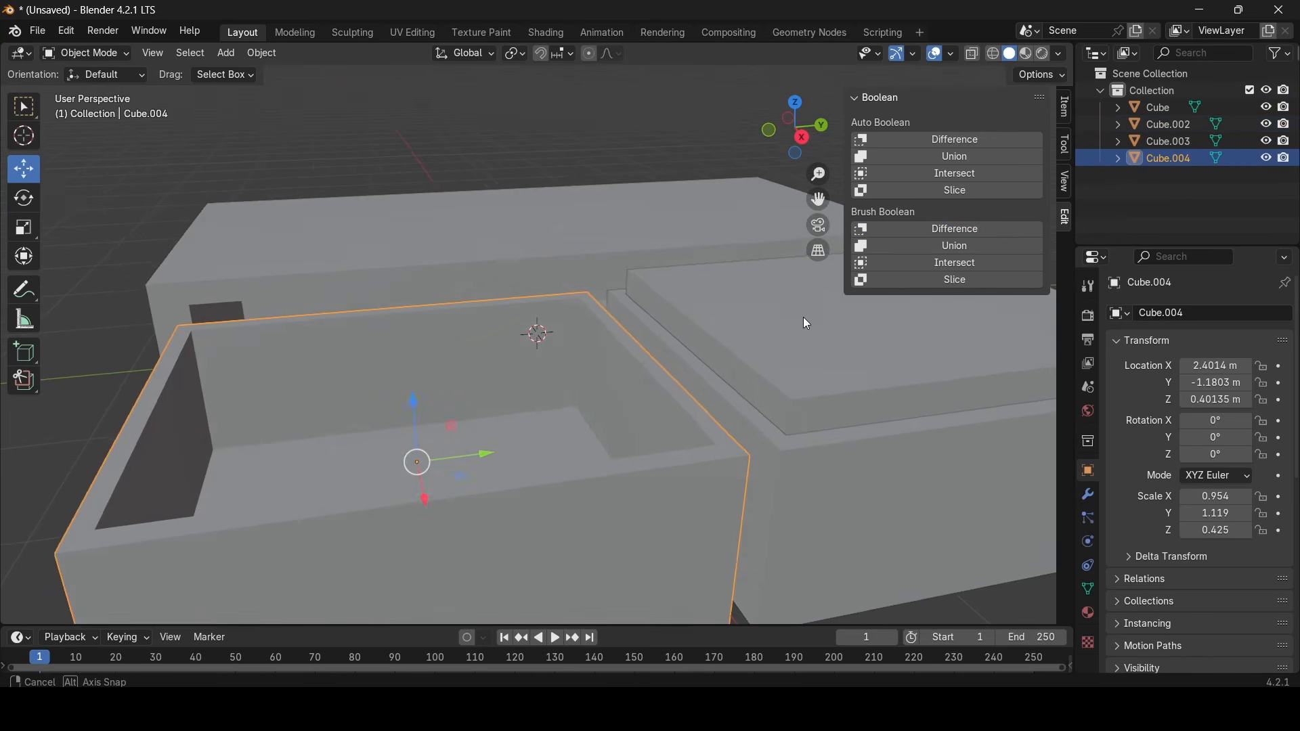
scroll(803, 316, "down", 3)
middle_click_drag(803, 317, 543, 310)
left_click(506, 331)
left_click(519, 408, "shift")
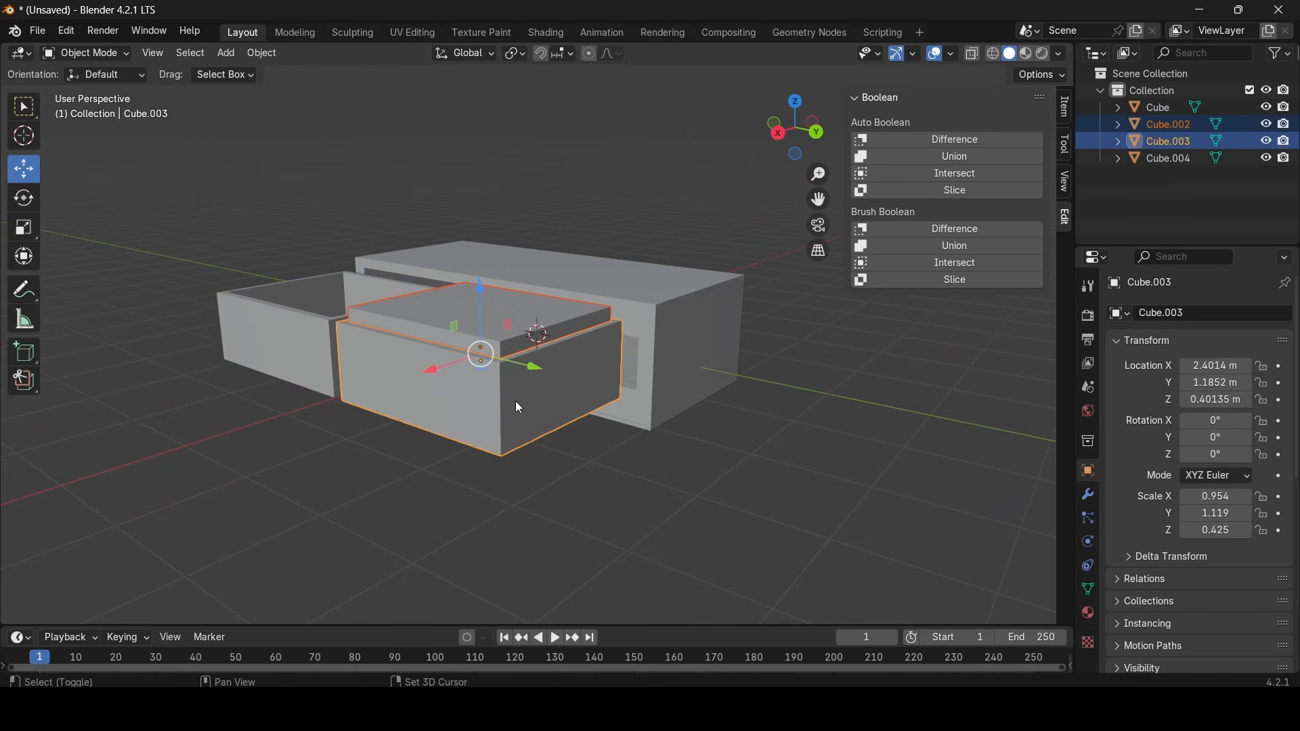
left_click(989, 229)
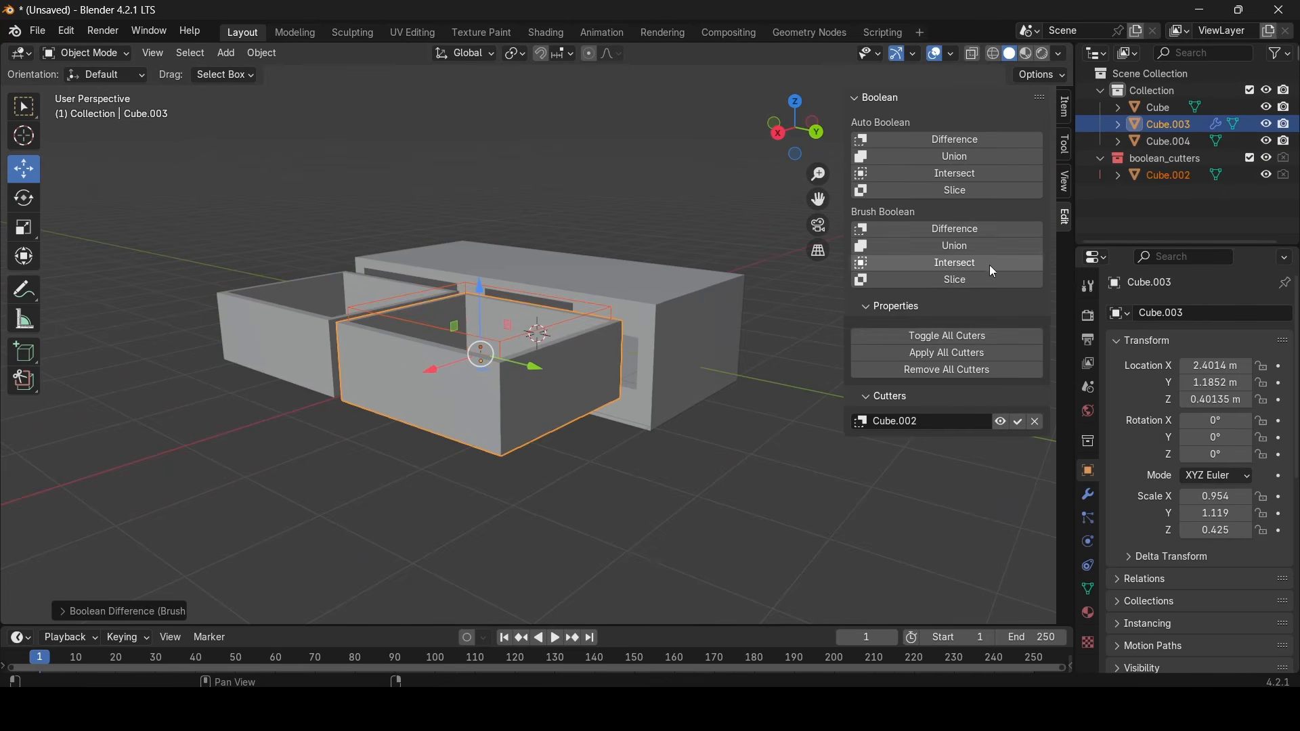
left_click(936, 362)
middle_click_drag(930, 359, 581, 473)
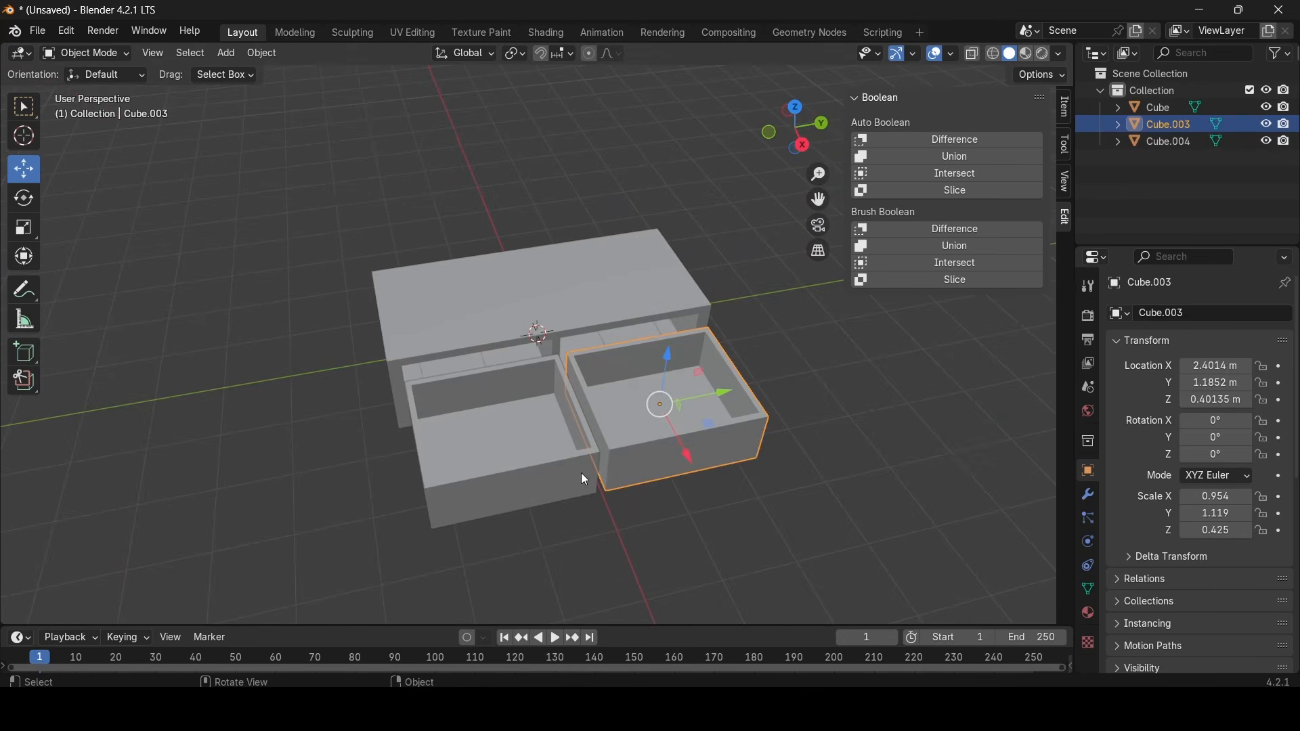
Slide both hollow drawers along X into the cabinet openings, to about X 0.178 m
left_click(559, 476)
left_click(656, 449, "shift")
middle_click_drag(656, 449, 868, 388)
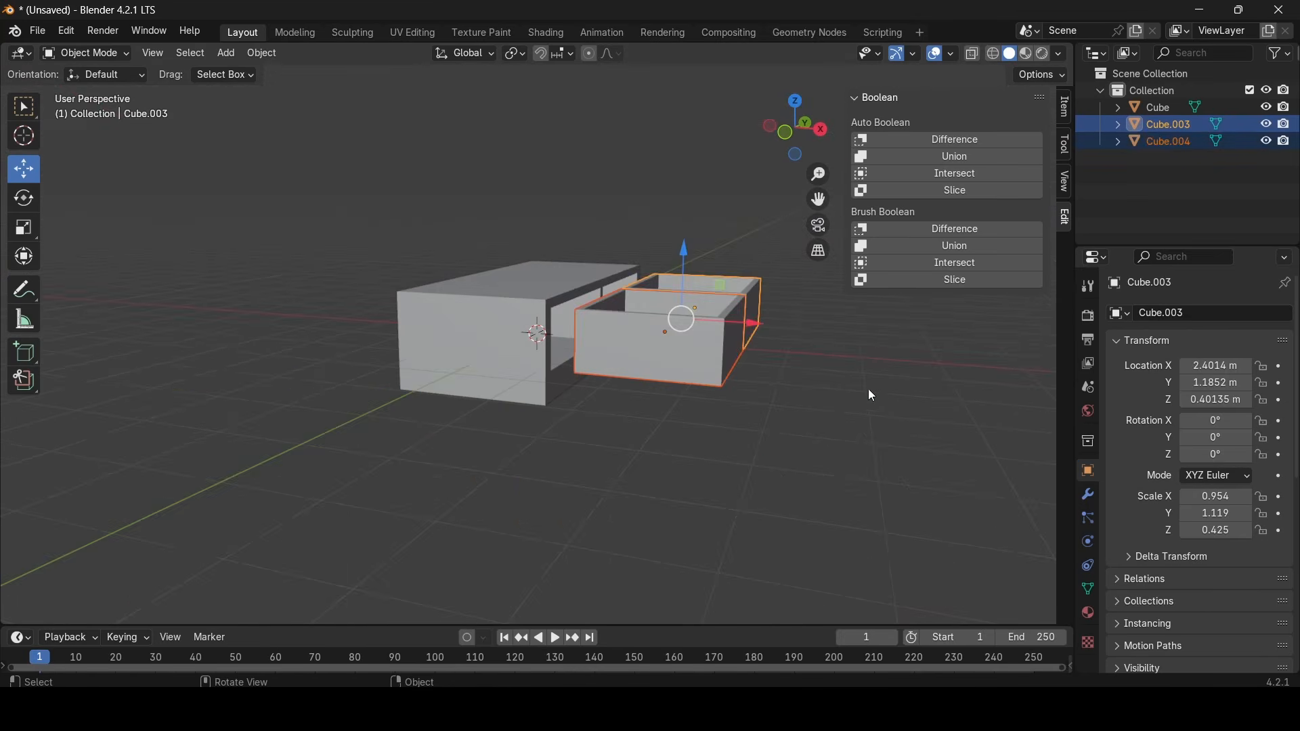
scroll(873, 399, "up", 6)
scroll(874, 400, "down", 3)
left_click_drag(874, 313, 627, 267)
left_click(834, 385)
middle_click_drag(834, 384, 620, 347)
Pull drawer Cube.004 out of the cabinet along X as a test and undo the move
left_click(620, 347)
middle_click_drag(778, 352, 768, 388)
scroll(745, 396, "down", 3)
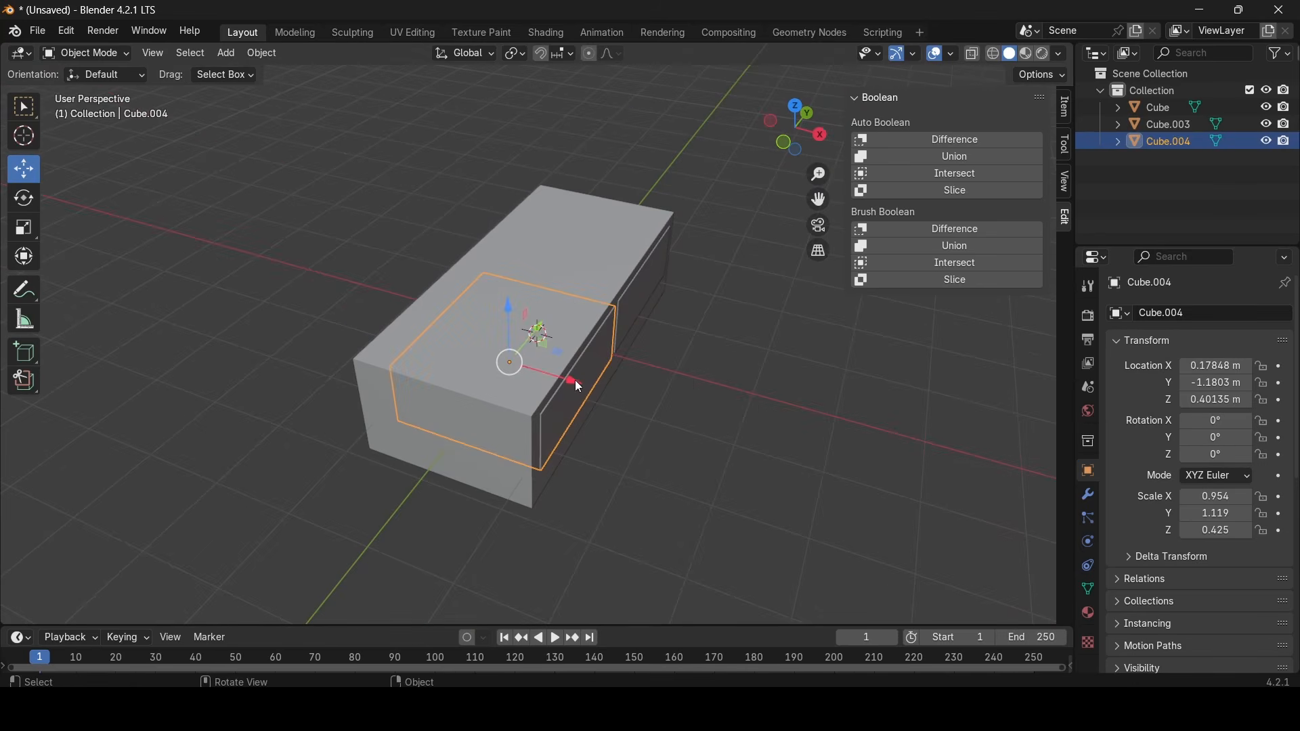
left_click_drag(575, 380, 701, 426)
middle_click_drag(698, 420, 406, 286)
key("ctrl+z")
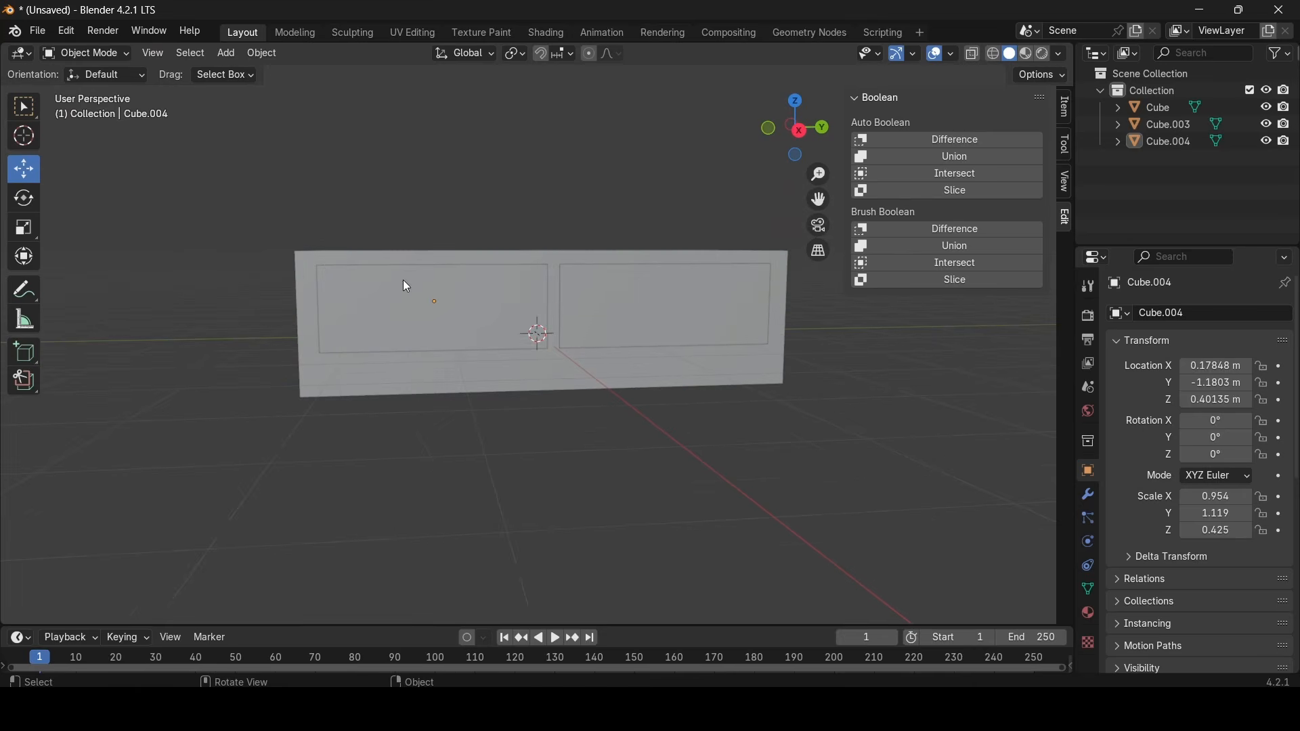
Add a cylinder mesh and move it along X to about 1.279 m, in front of the cabinet
left_click(228, 54)
mouse_move(245, 73)
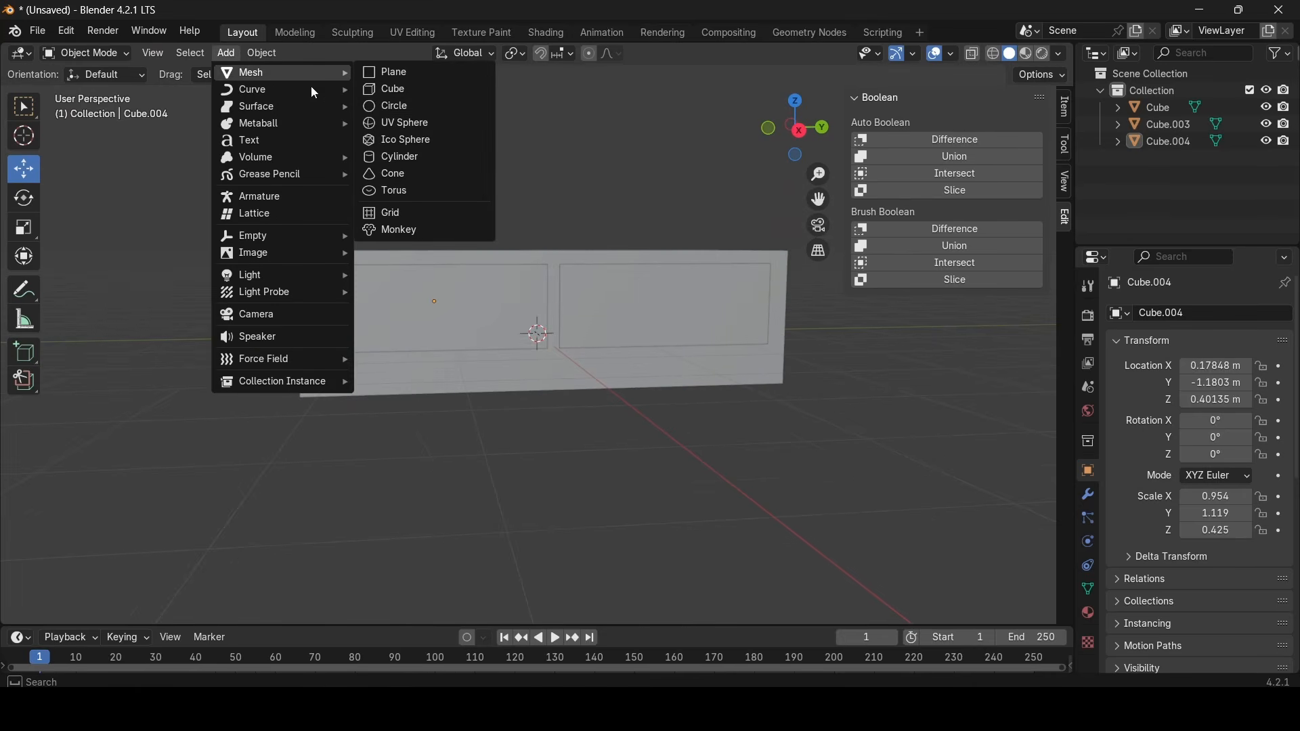
left_click(384, 157)
middle_click_drag(389, 162, 566, 292)
key("g")
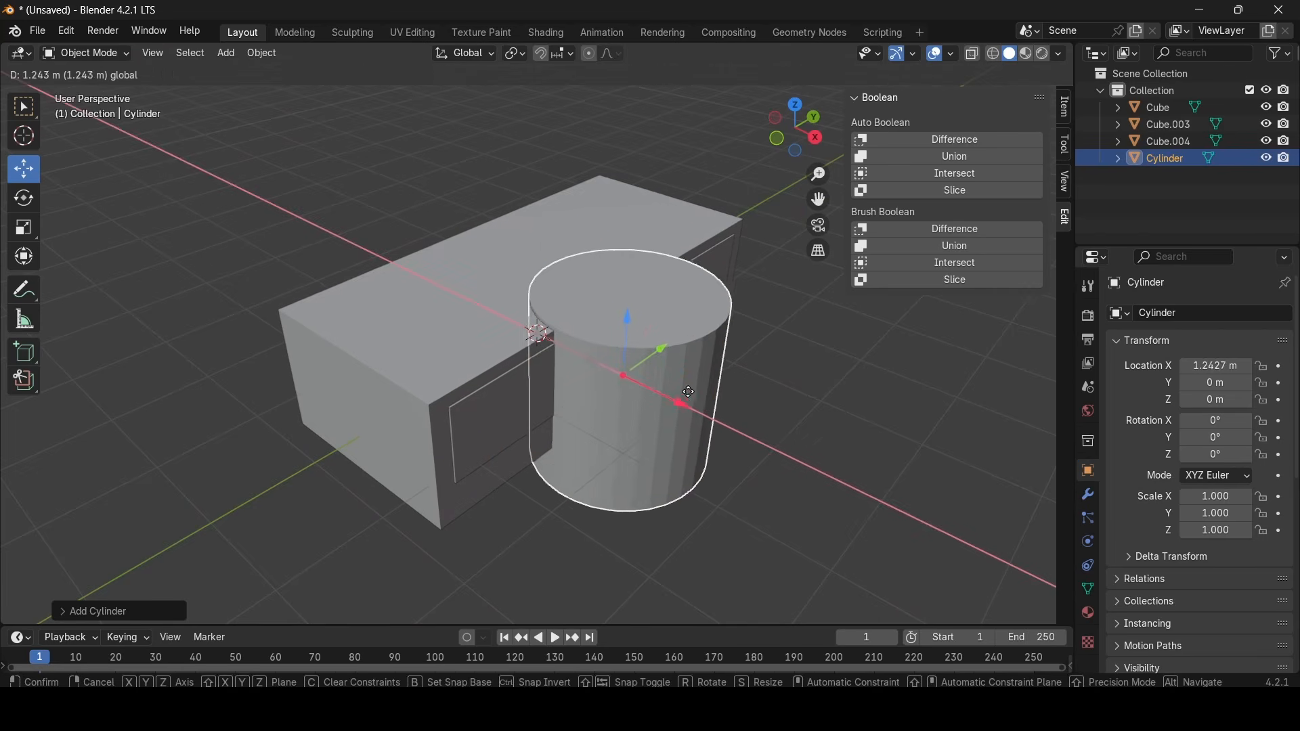
left_click(696, 375)
middle_click_drag(696, 375, 930, 360)
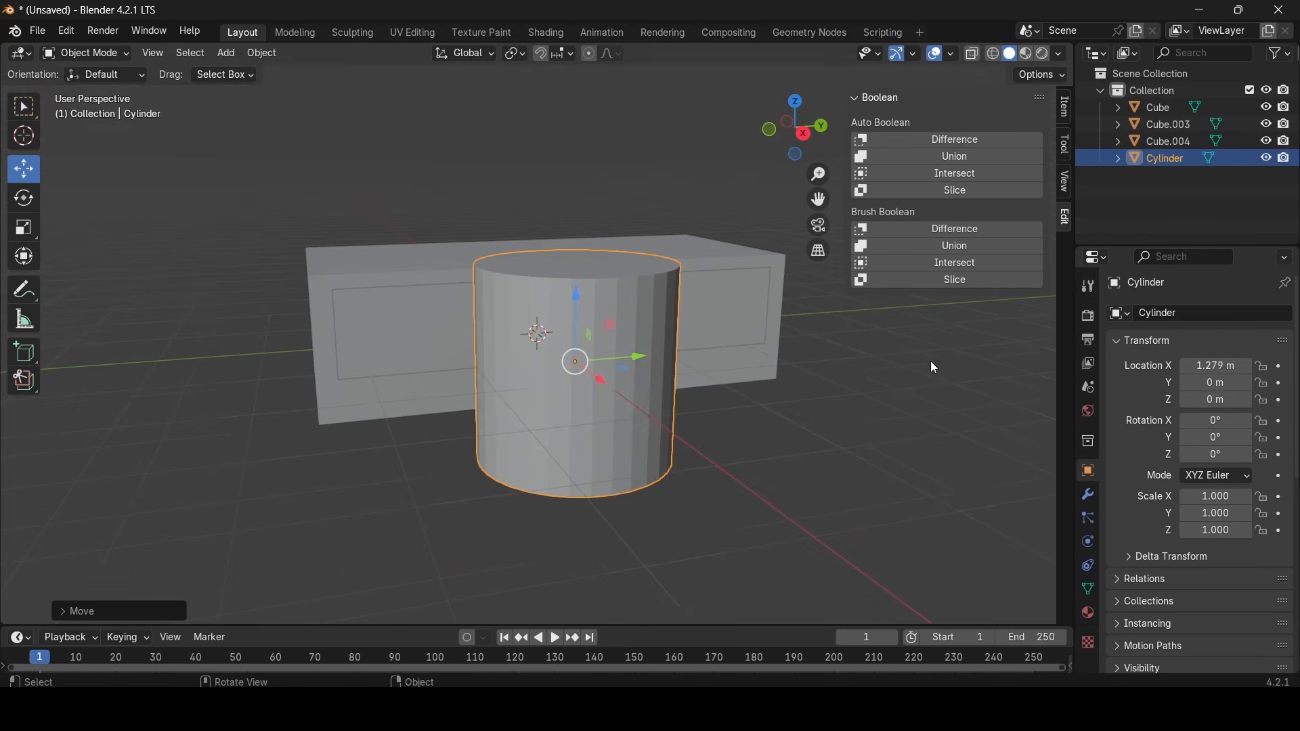
Set the cylinder's Y rotation to 90° and move it along Y to about -0.927 m
left_click(1219, 435)
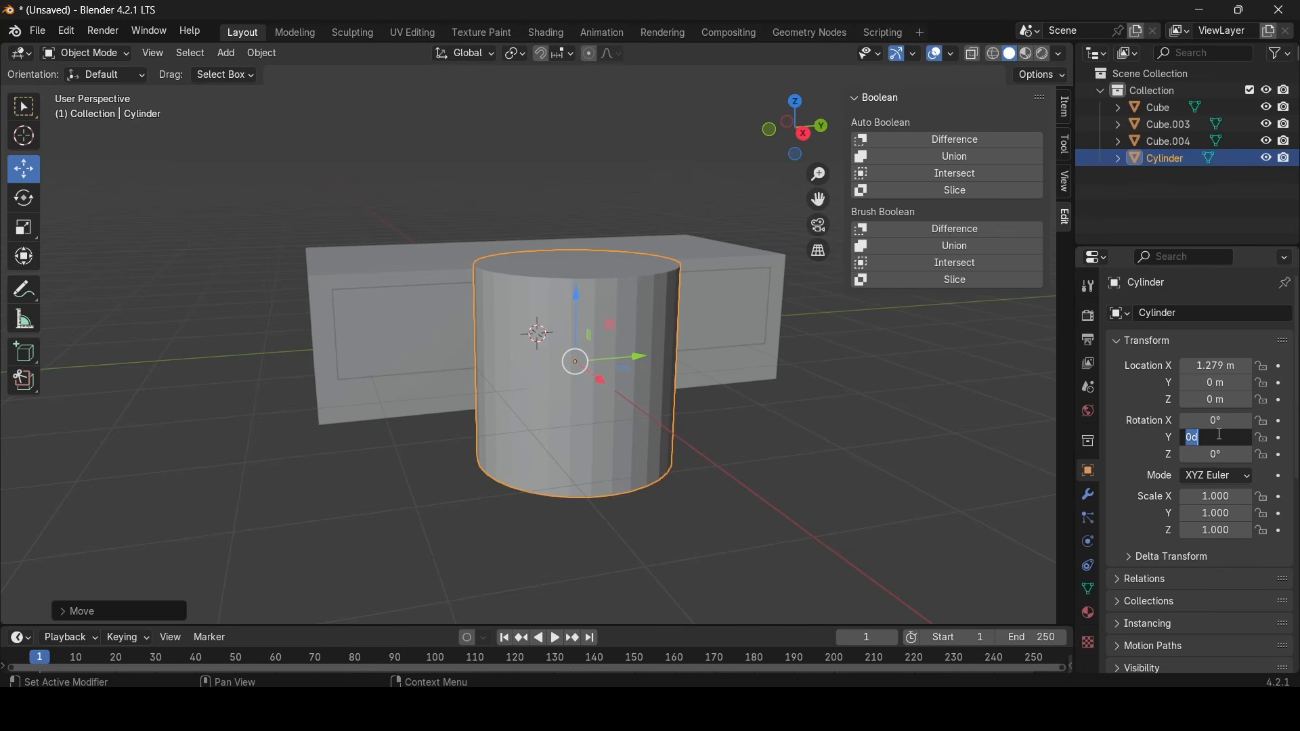
type("90")
key("Return")
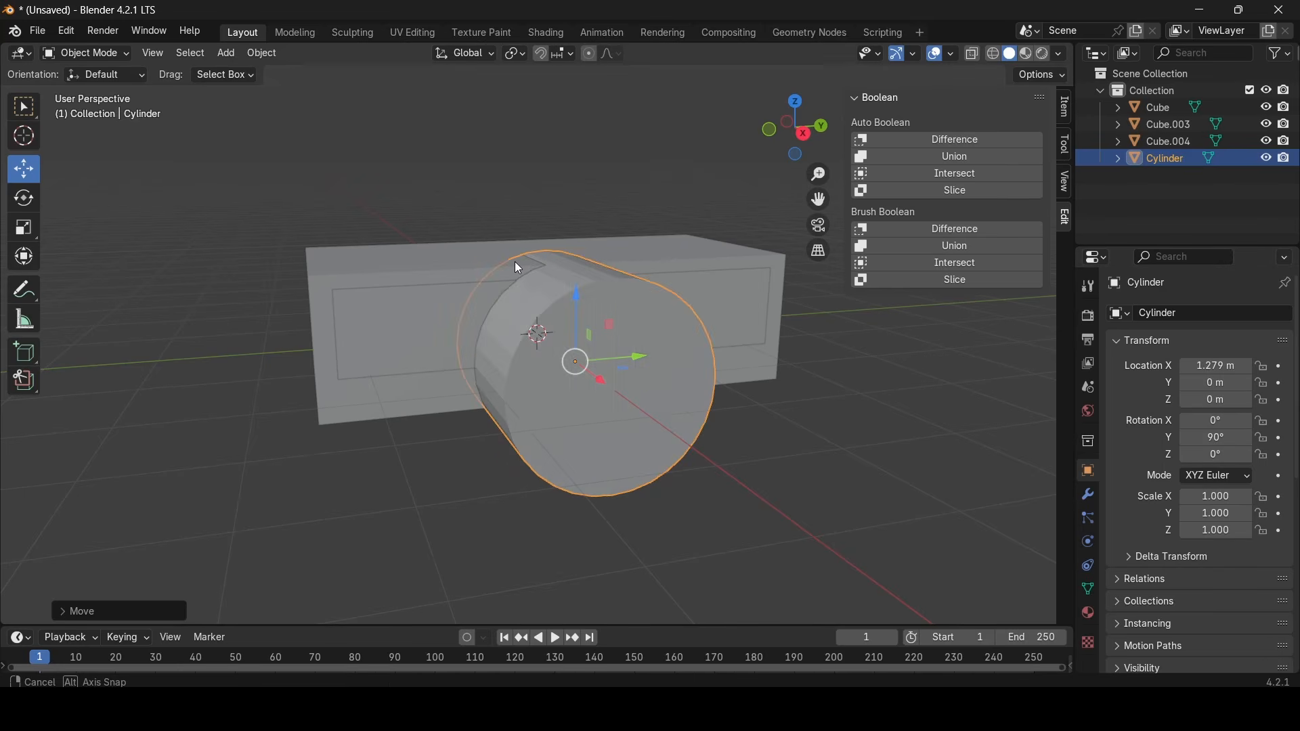
middle_click_drag(515, 261, 532, 259)
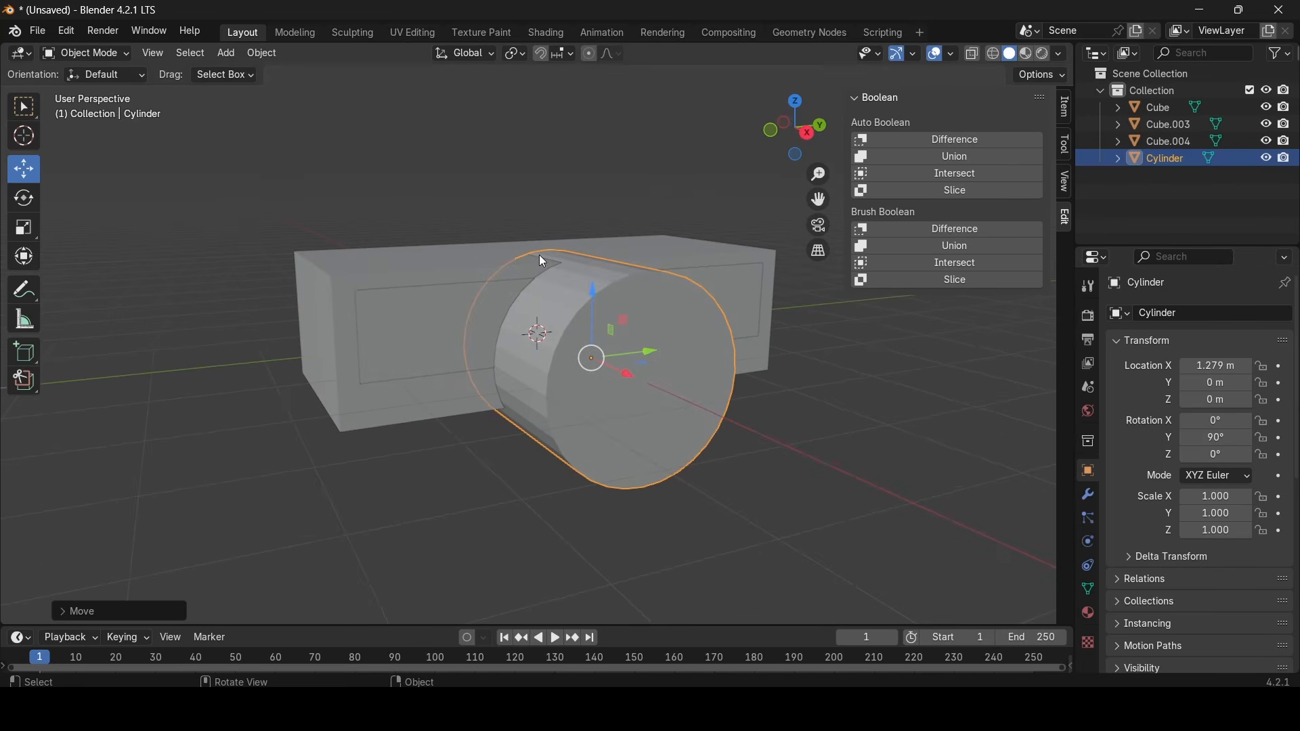
scroll(1216, 517, "down", 3)
scroll(1216, 517, "up", 3)
left_click_drag(654, 365, 516, 359)
Scale the cylinder to about 0.113, 0.113, 0.140 and place it on Cube.004's front at about X 1.2505, Y -1.1753, Z 0.4276 m
left_click(23, 228)
left_click_drag(510, 303, 505, 360)
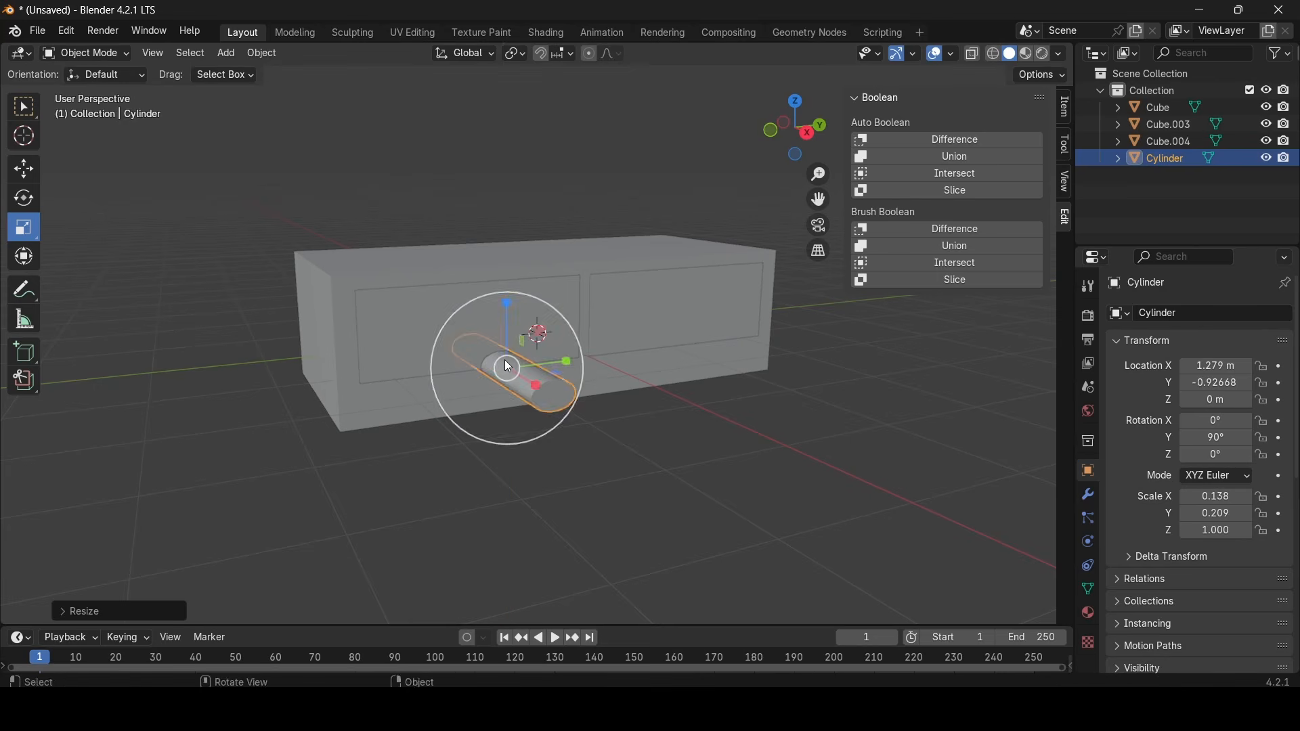
middle_click_drag(505, 360, 551, 337)
scroll(493, 319, "up", 4)
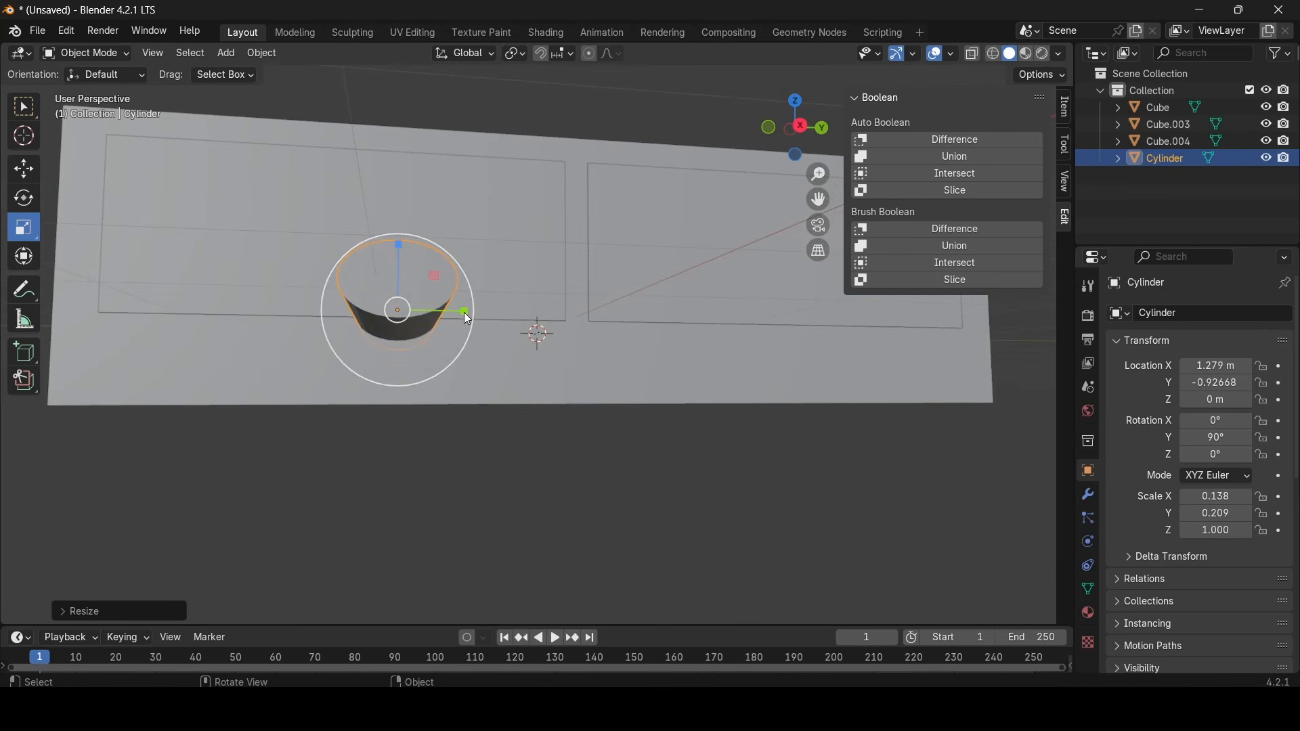
left_click_drag(465, 312, 435, 310)
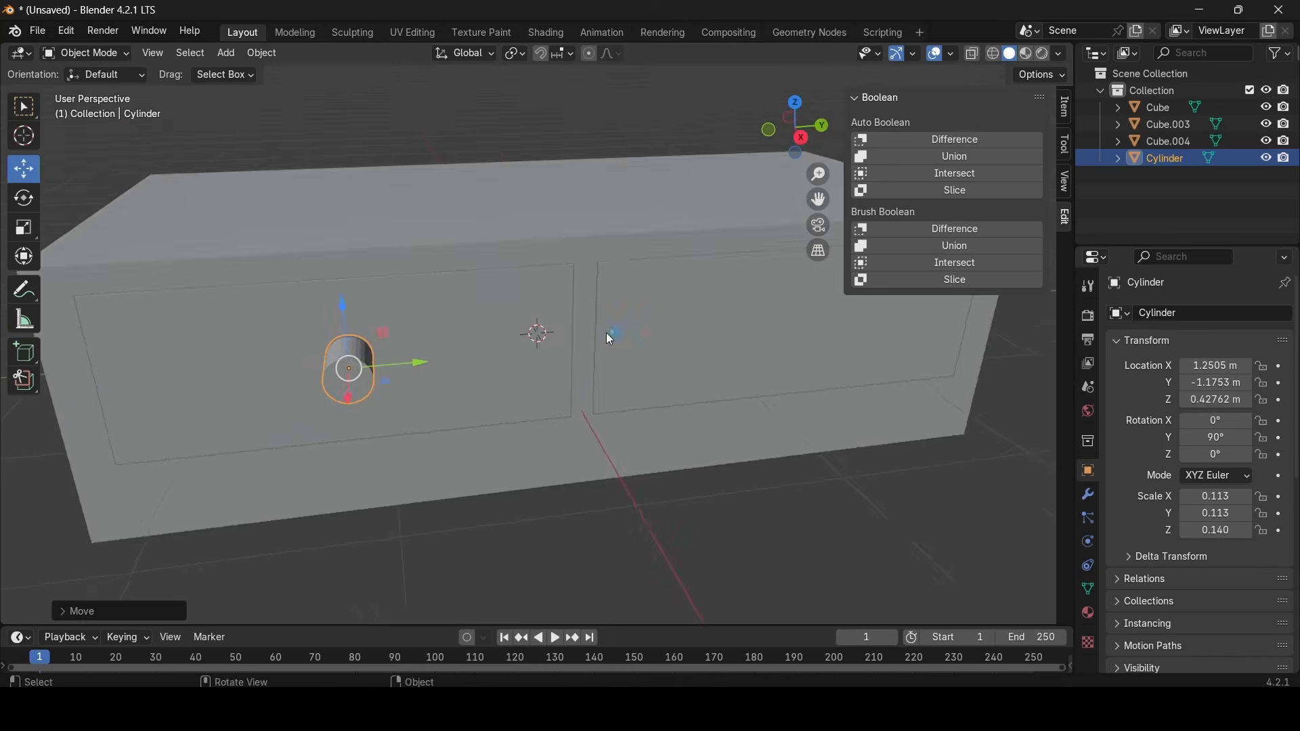
Form the knob's cap from a copy of the cylinder, resized along X, widened in Y and Z, and moved onto the stem's outer end
middle_click_drag(606, 331, 721, 331)
scroll(720, 331, "down", 1)
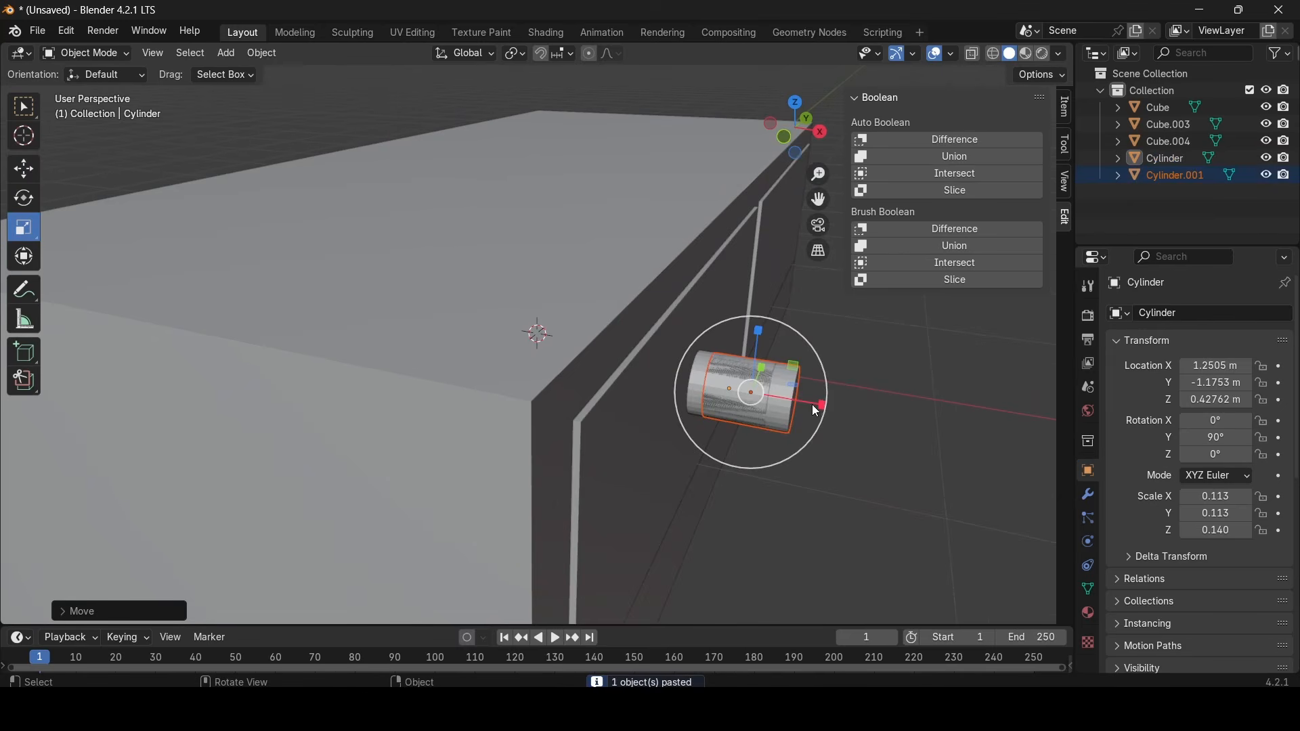
mouse_move(815, 404)
left_mouse_down()
mouse_move(770, 402)
mouse_move(819, 408)
left_mouse_up()
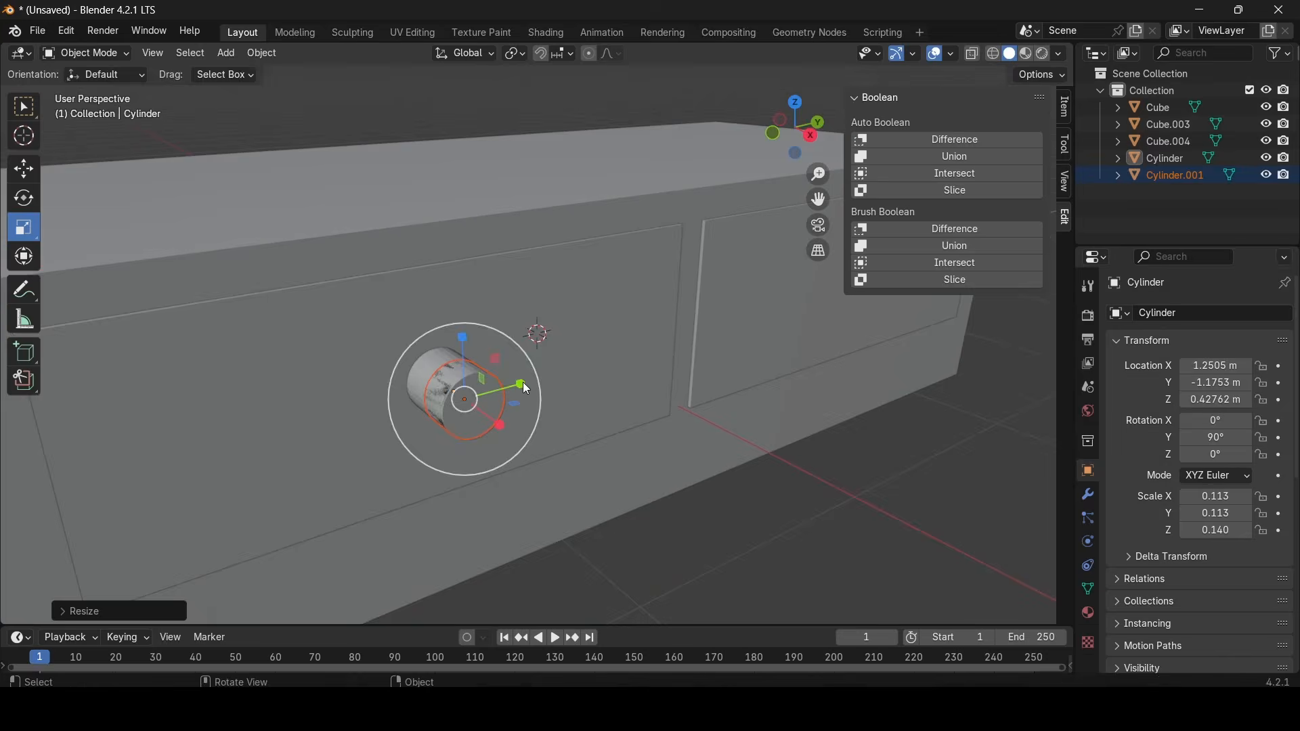
left_click_drag(521, 384, 556, 381)
left_click_drag(462, 337, 449, 301)
left_click(30, 170)
middle_click_drag(552, 387, 742, 348)
left_click_drag(771, 313, 744, 311)
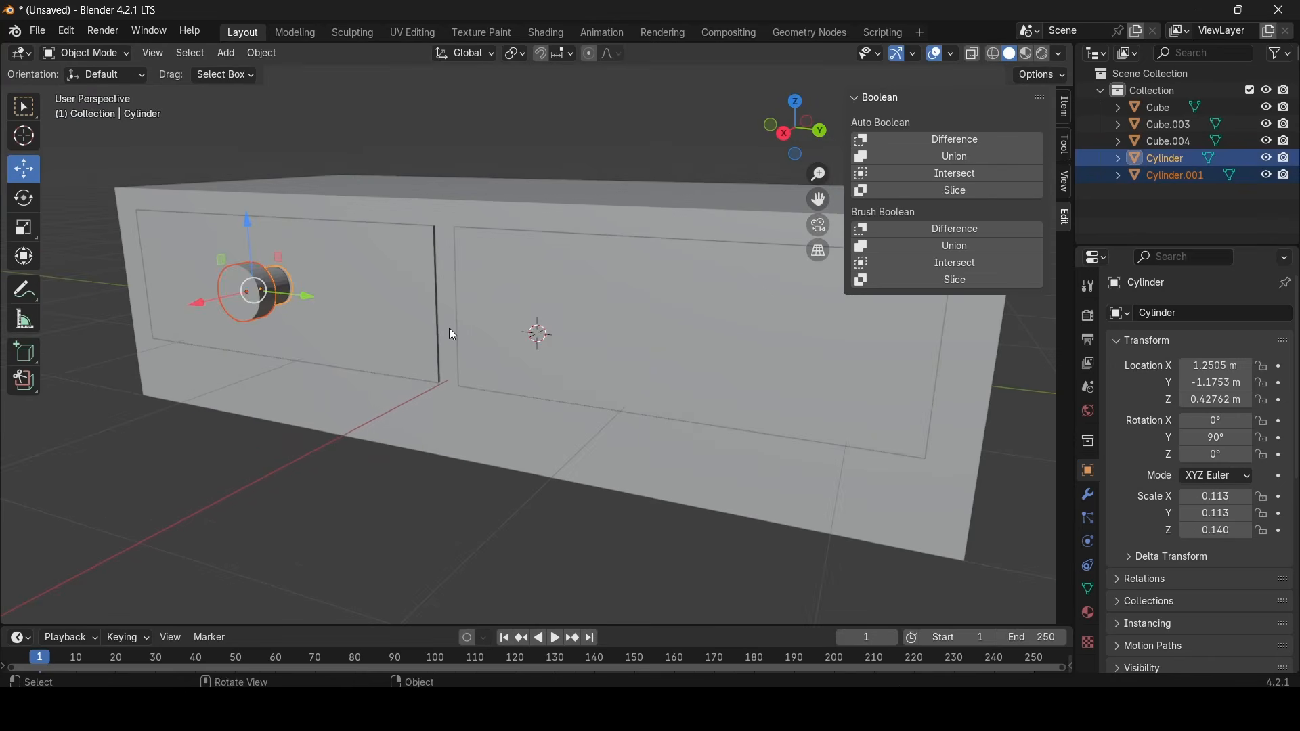
Copy both knob cylinders and move the copies along Y to the middle of the other drawer's front
key("ctrl+c")
key("ctrl+v")
key("g")
key("y")
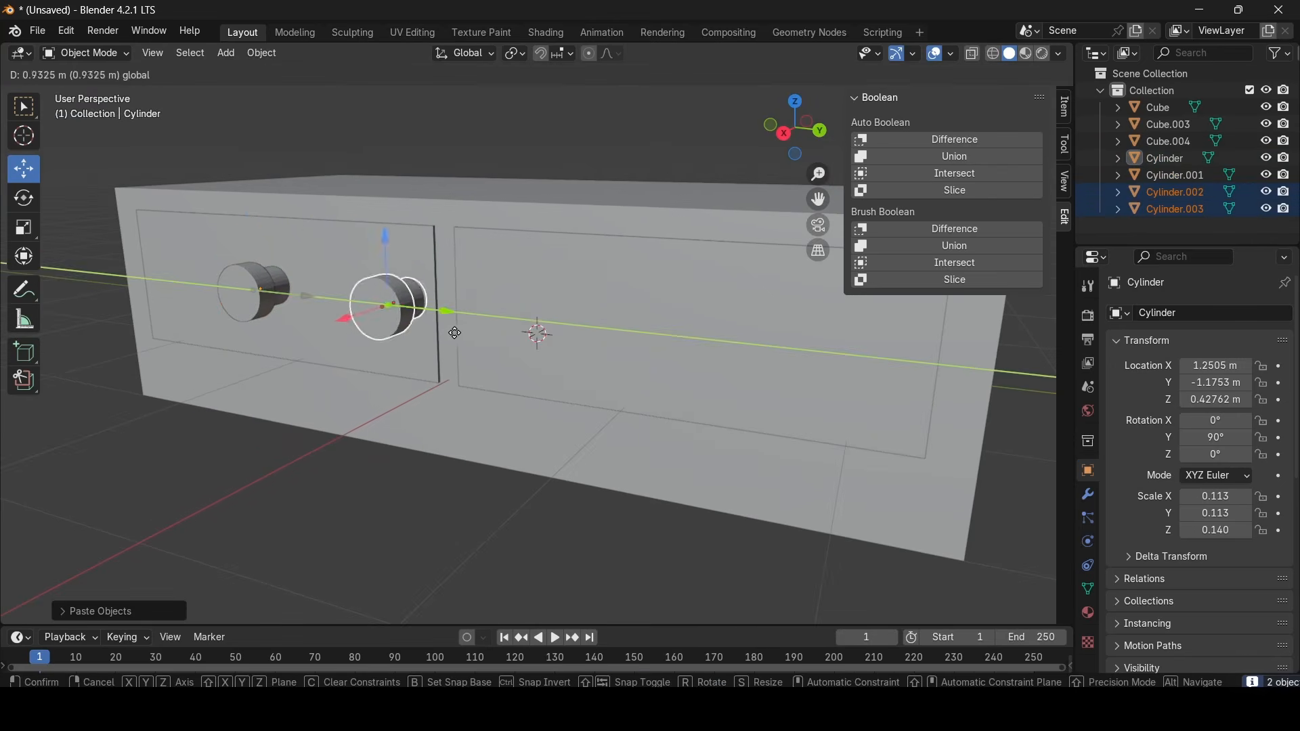
left_click(735, 391)
middle_click_drag(735, 391, 761, 535)
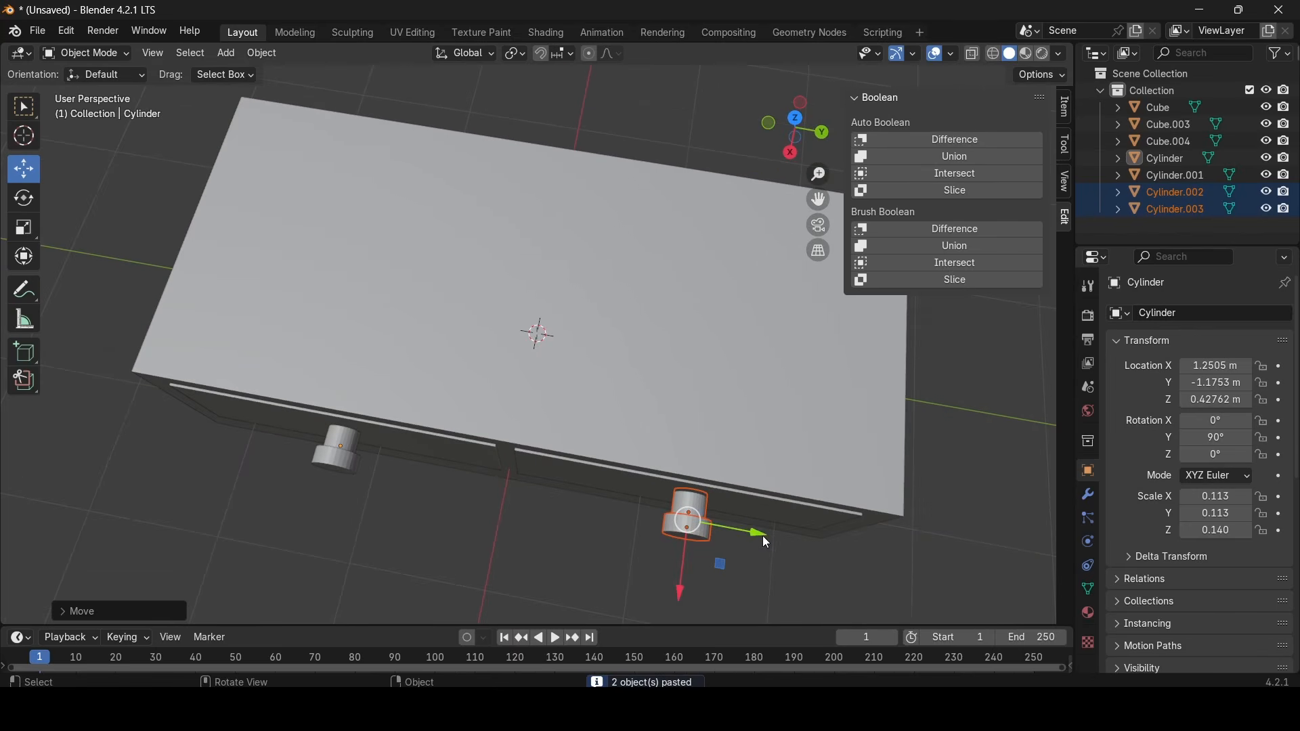
left_click_drag(750, 536, 730, 543)
middle_click_drag(730, 543, 750, 518)
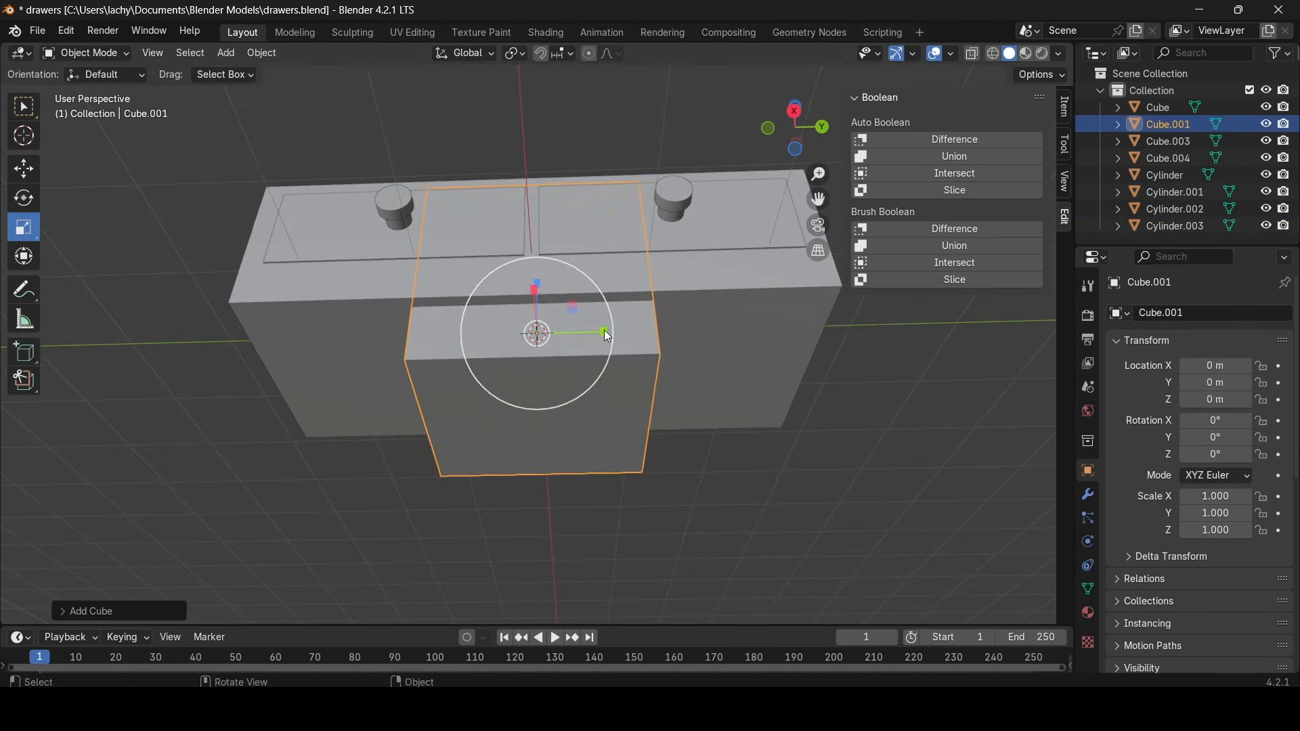
Scale the new cube at the origin to about 0.149 in Y and 0.617 in Z as a leg panel
key("s")
key("y")
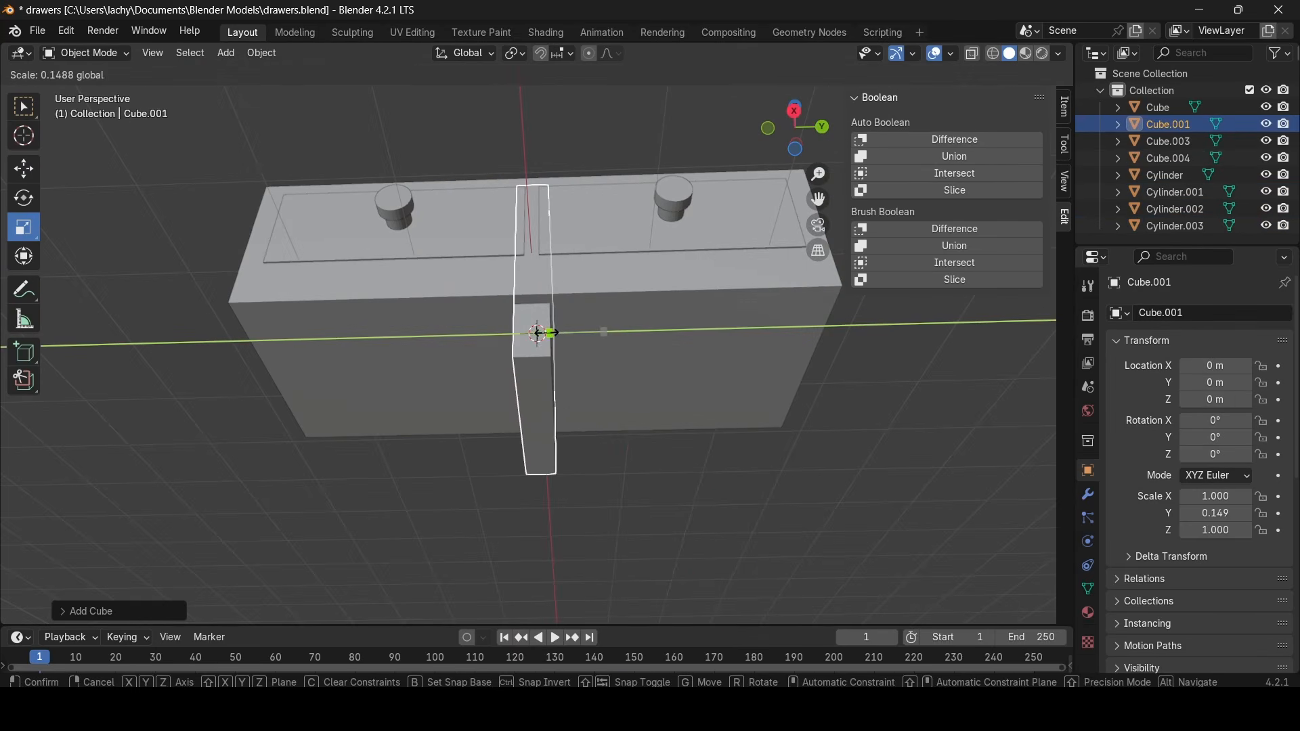
left_click(545, 333)
middle_click_drag(546, 333, 558, 376)
left_click_drag(538, 268, 537, 325)
Move the leg panel to about Y -2.278 m, Z -0.618 m beneath one cabinet end and place a copy along Y beneath the opposite end
left_click(23, 168)
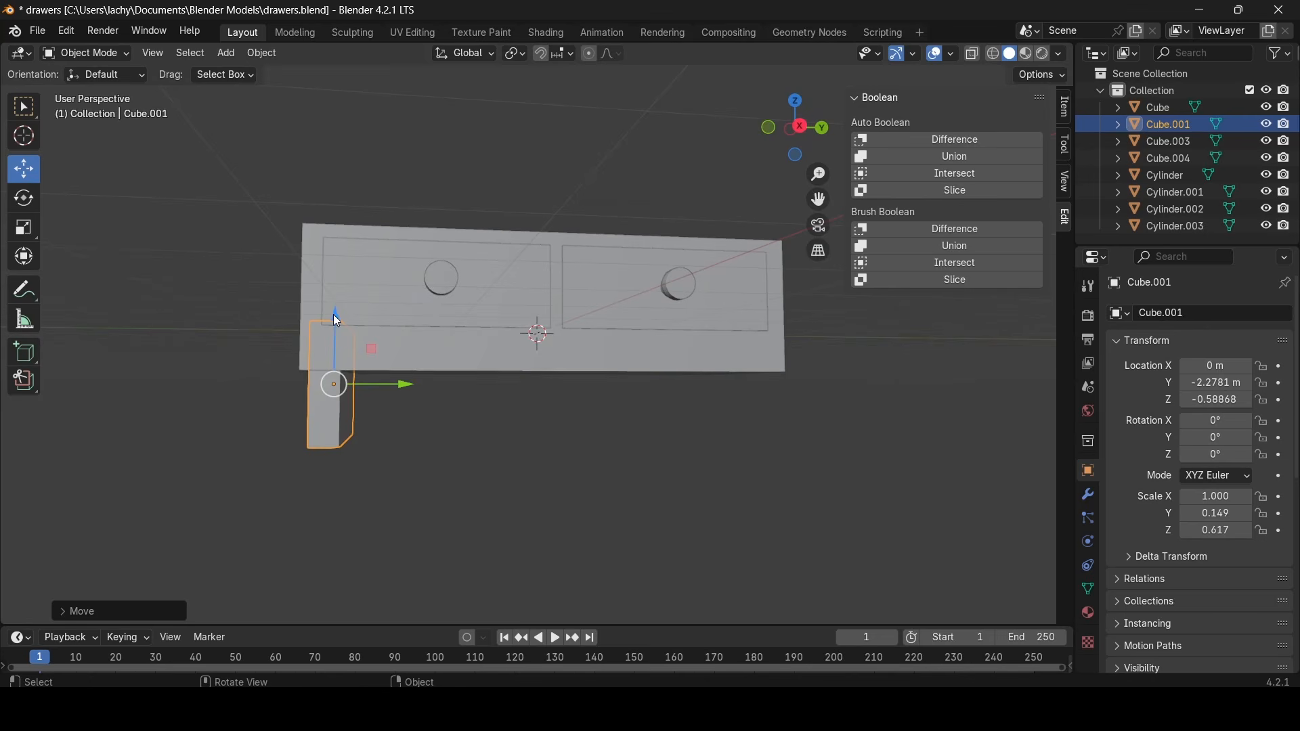
left_click_drag(336, 319, 337, 322)
middle_click_drag(337, 322, 507, 282)
key("ctrl+v")
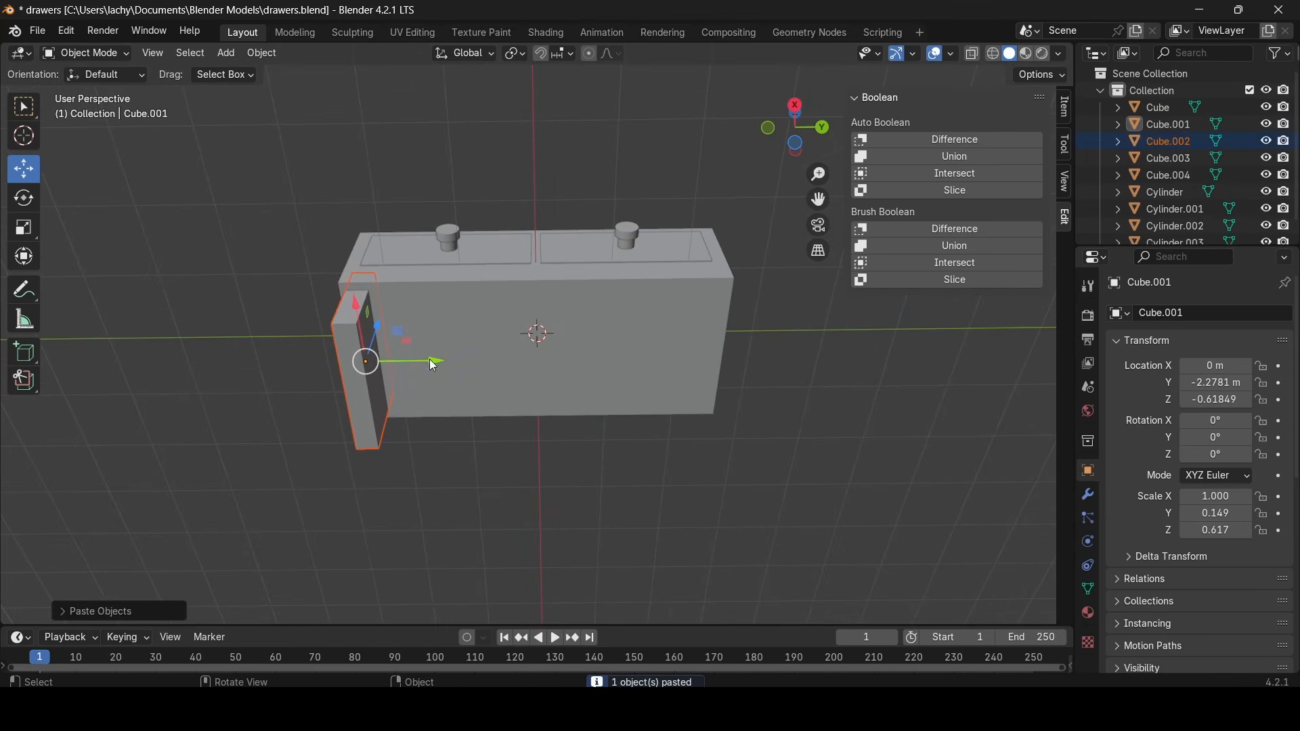
left_click_drag(433, 365, 772, 357)
middle_click_drag(772, 357, 530, 447)
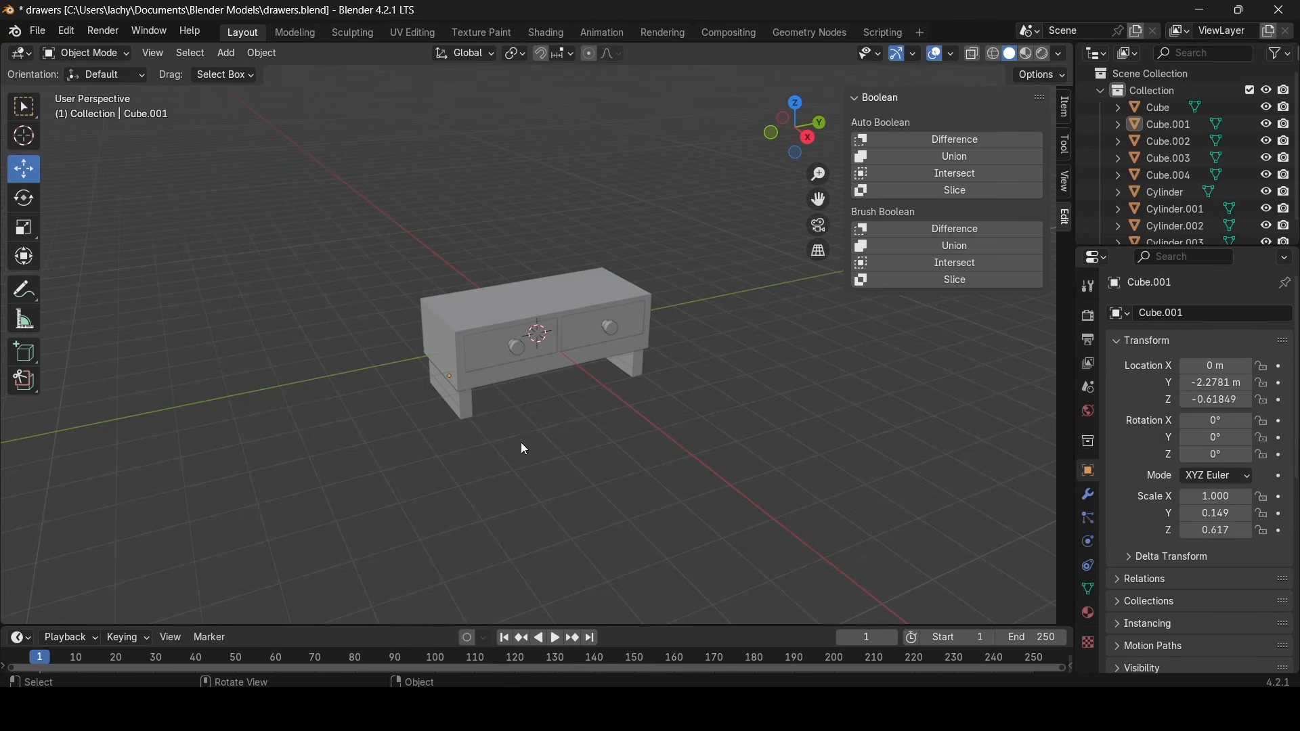
Save the drawers file and export the model as glTF Binary drawers.glb into the horror-game project's glb_models folder
middle_click_drag(522, 444, 491, 401)
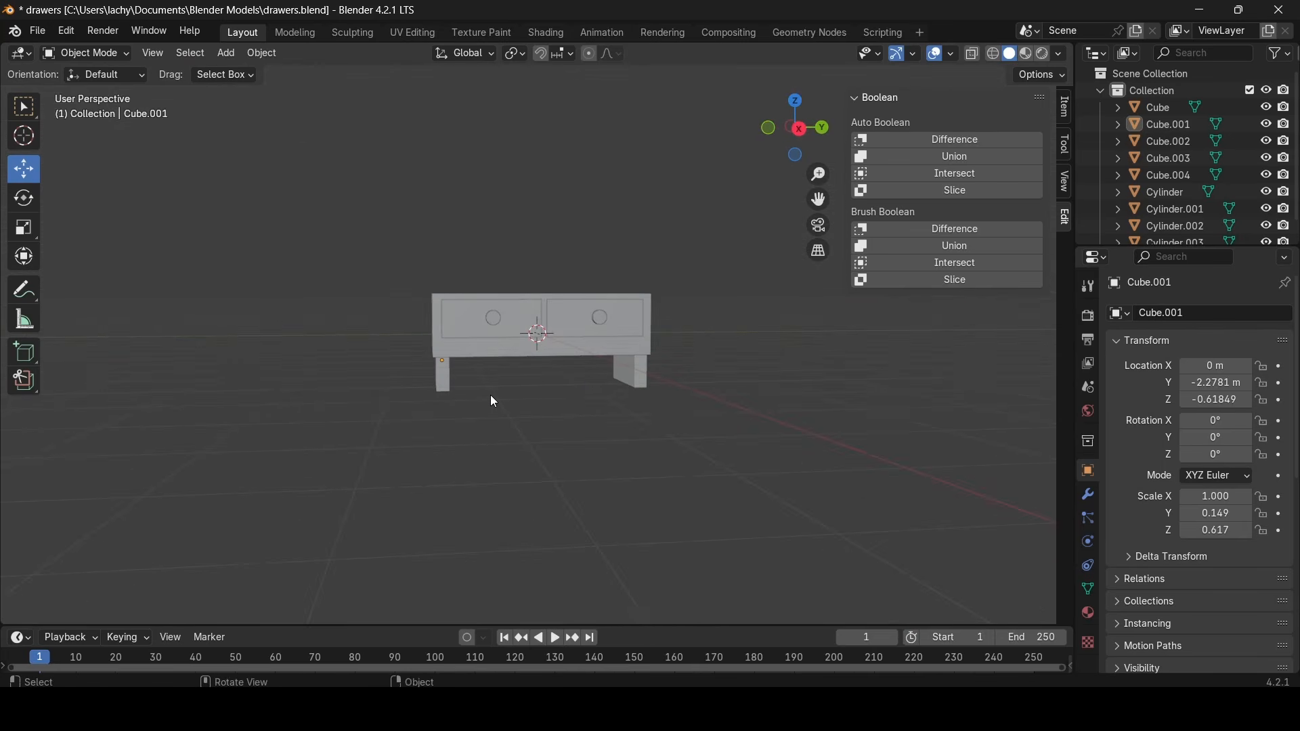
key("ctrl+s")
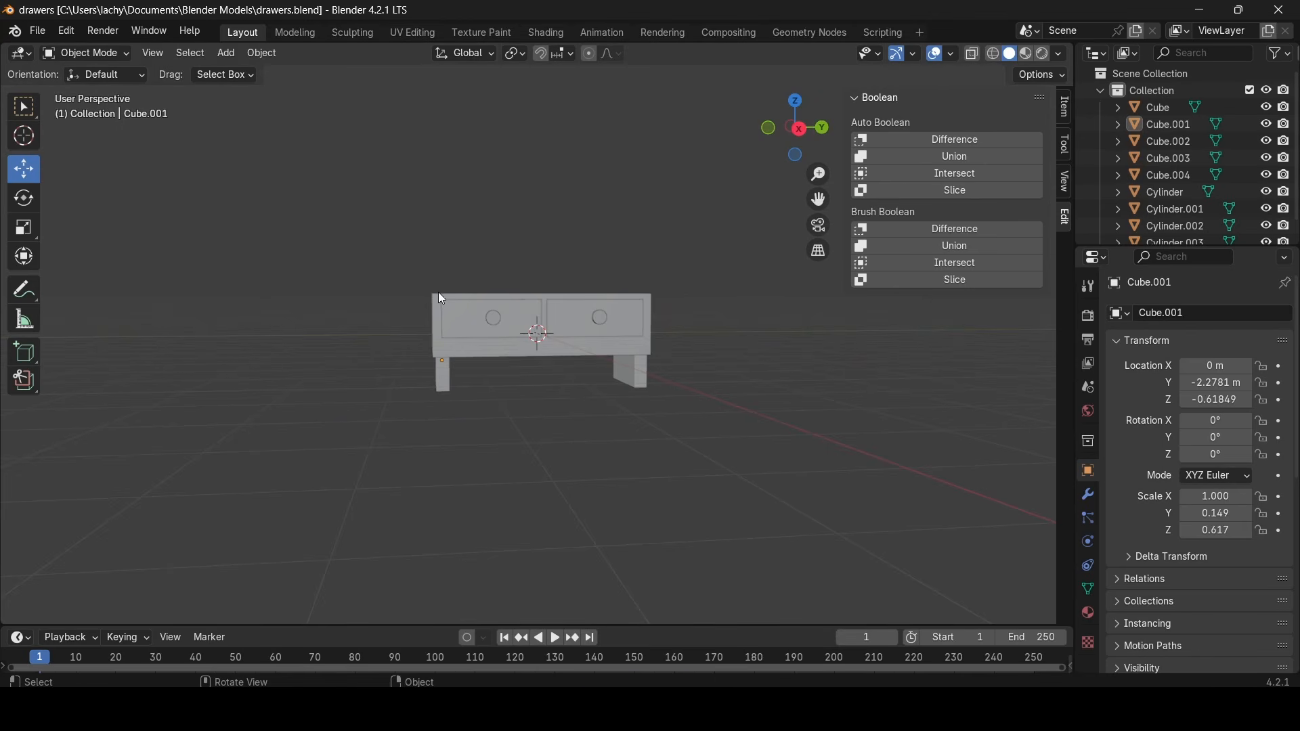
left_click(38, 29)
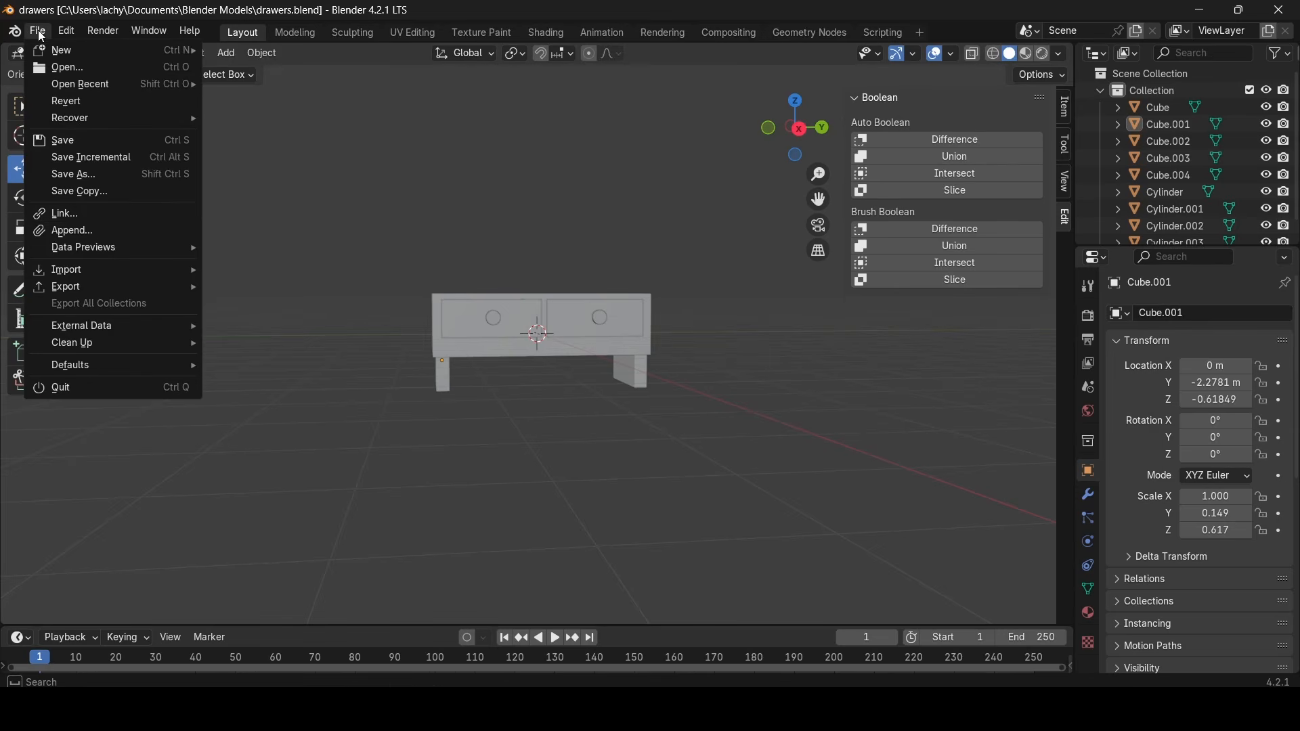
mouse_move(82, 292)
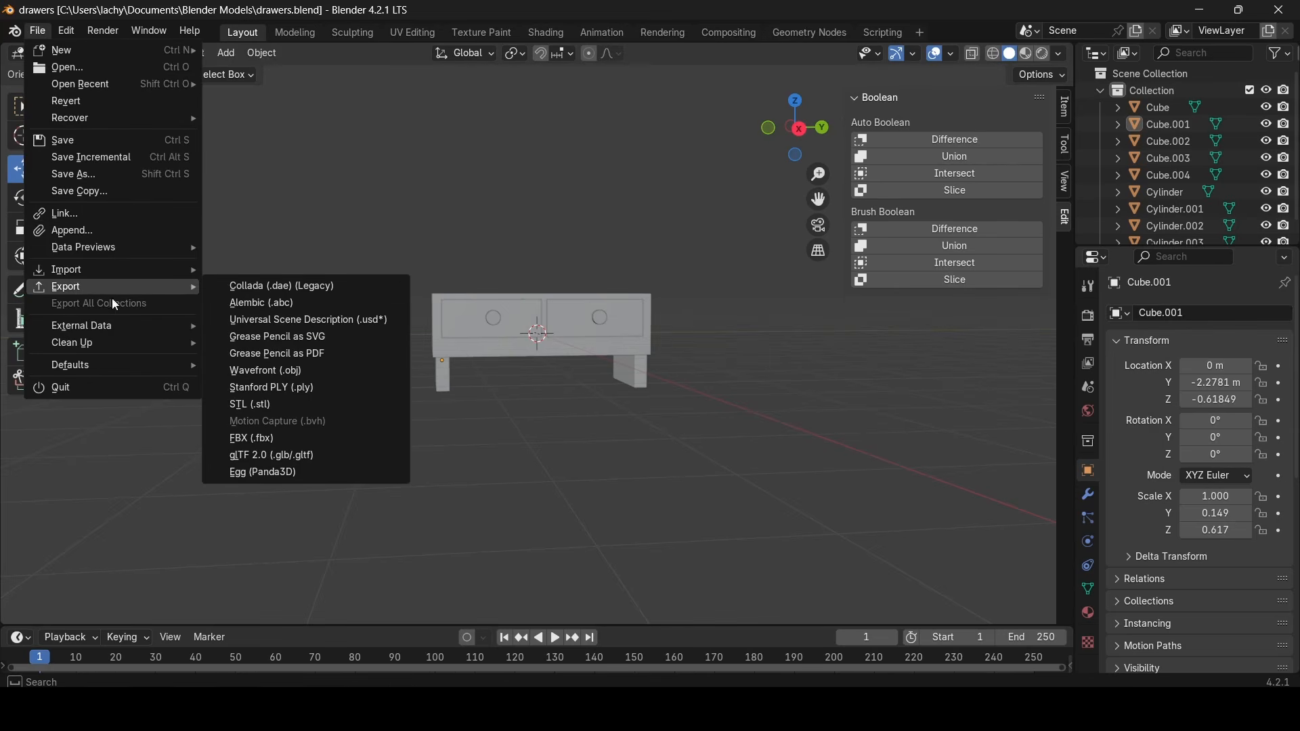
left_click(310, 455)
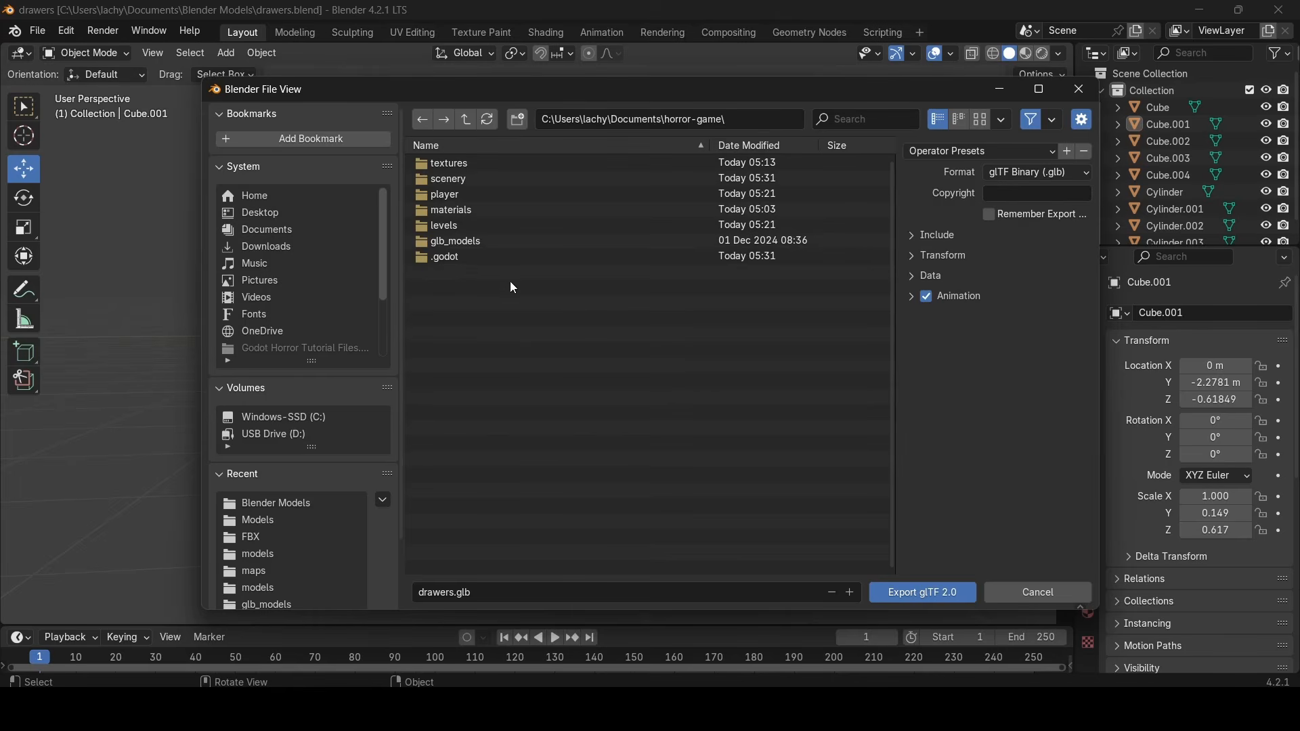
double_click(478, 243)
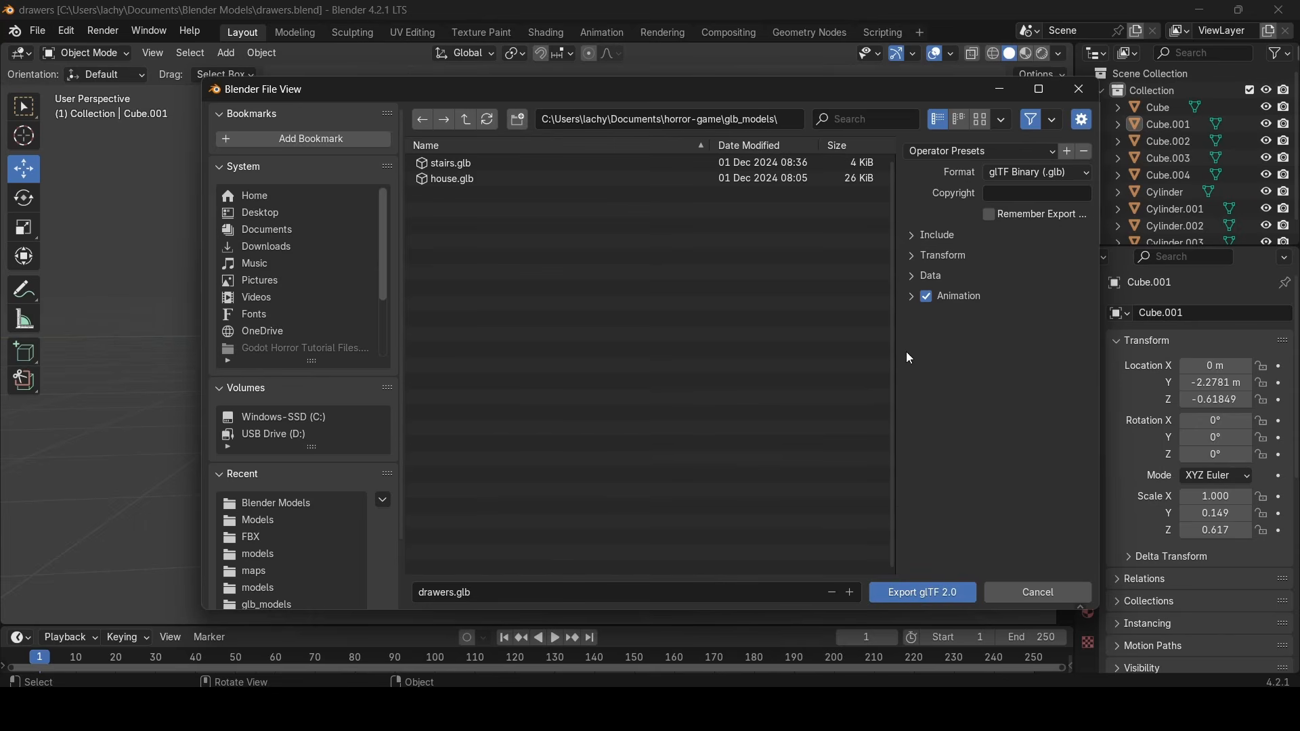
left_click(926, 275)
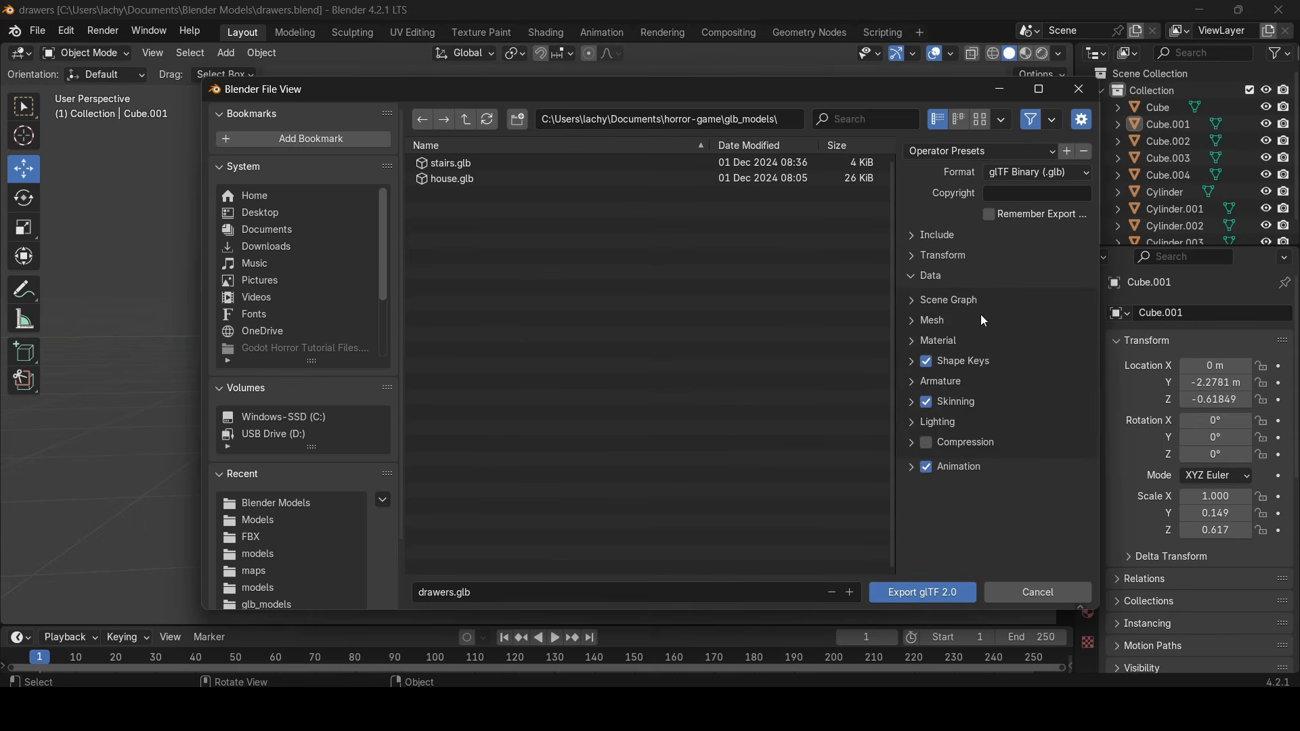
left_click(935, 278)
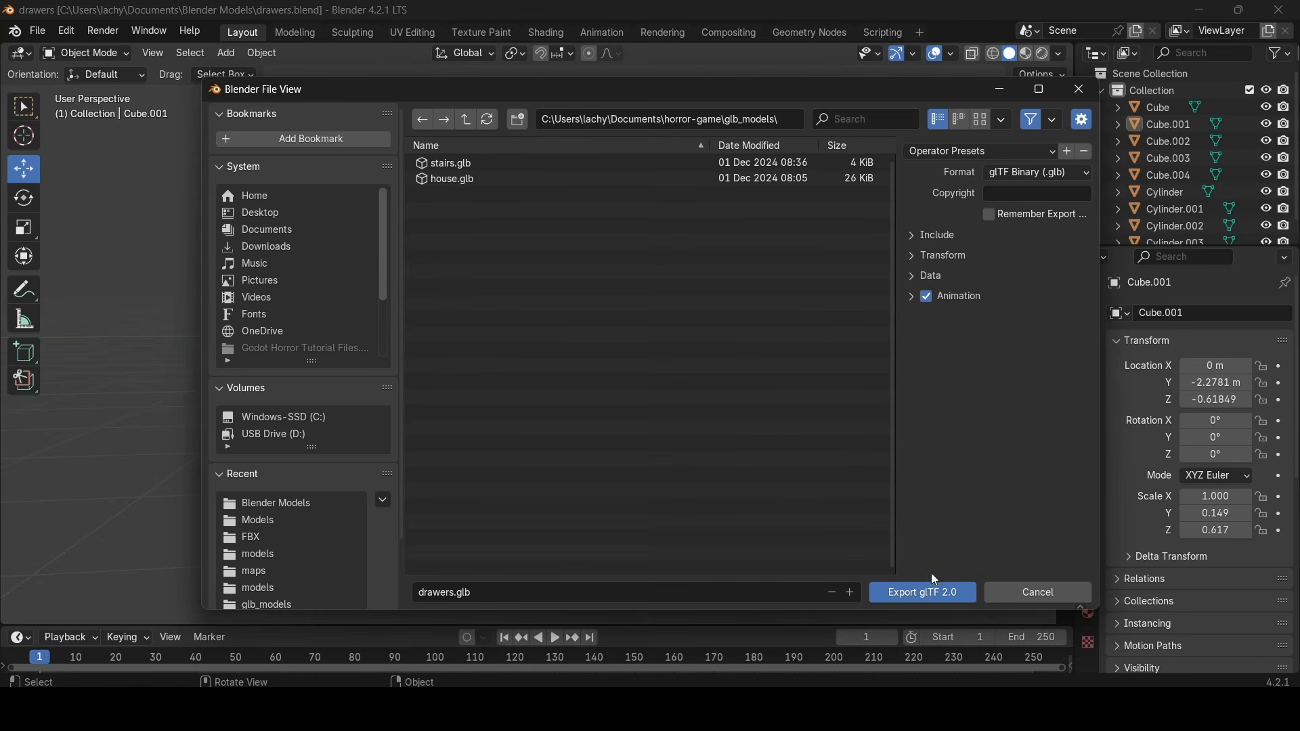
left_click(936, 596)
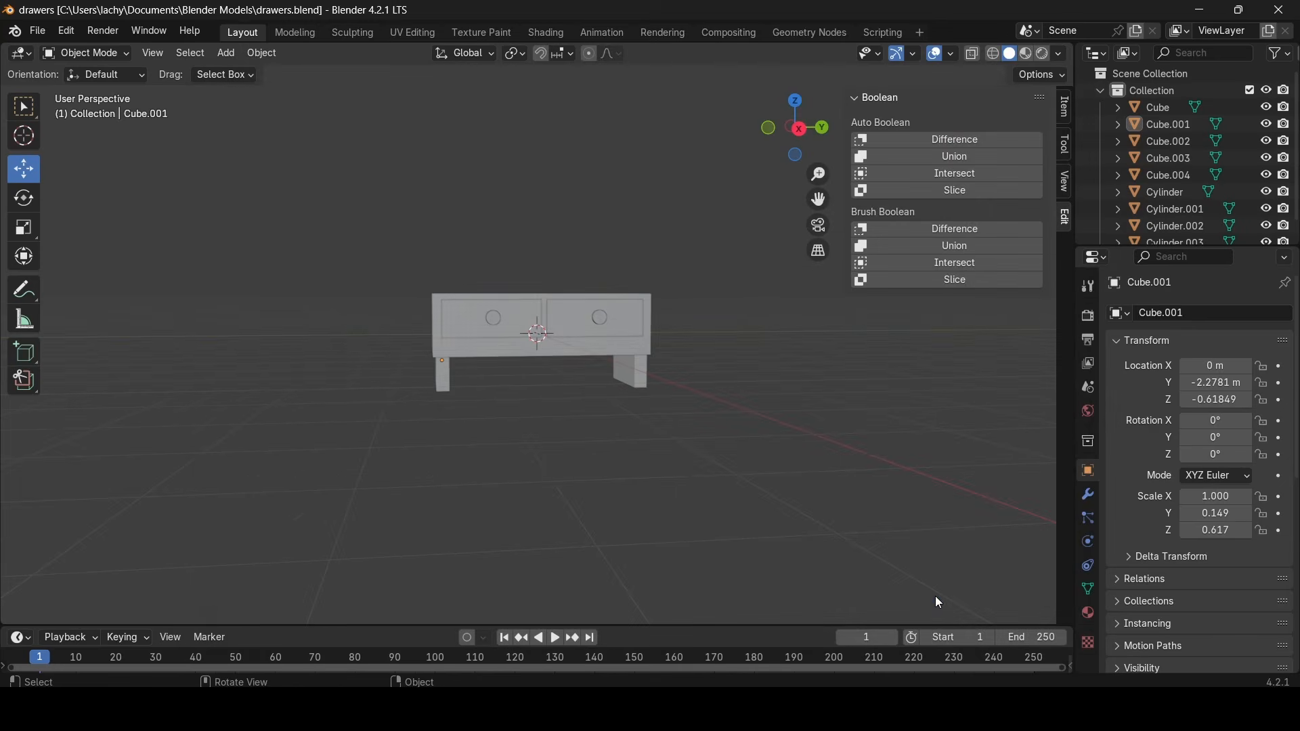
Apply Shade Auto Smooth to both cylinders of the left drawer's knob, Cylinder.001 and Cylinder
scroll(590, 401, "up", 5)
middle_click_drag(537, 392, 607, 413)
scroll(606, 413, "up", 4)
left_click(697, 374)
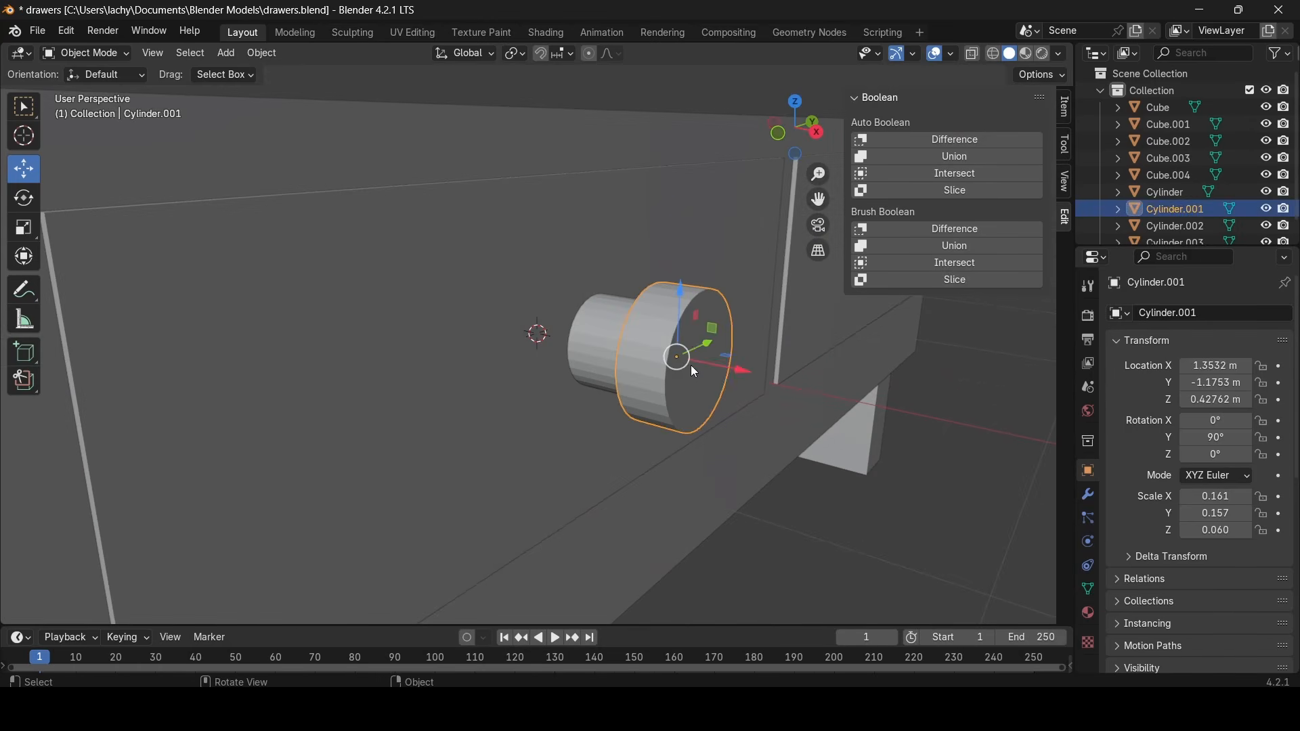
right_click(655, 328)
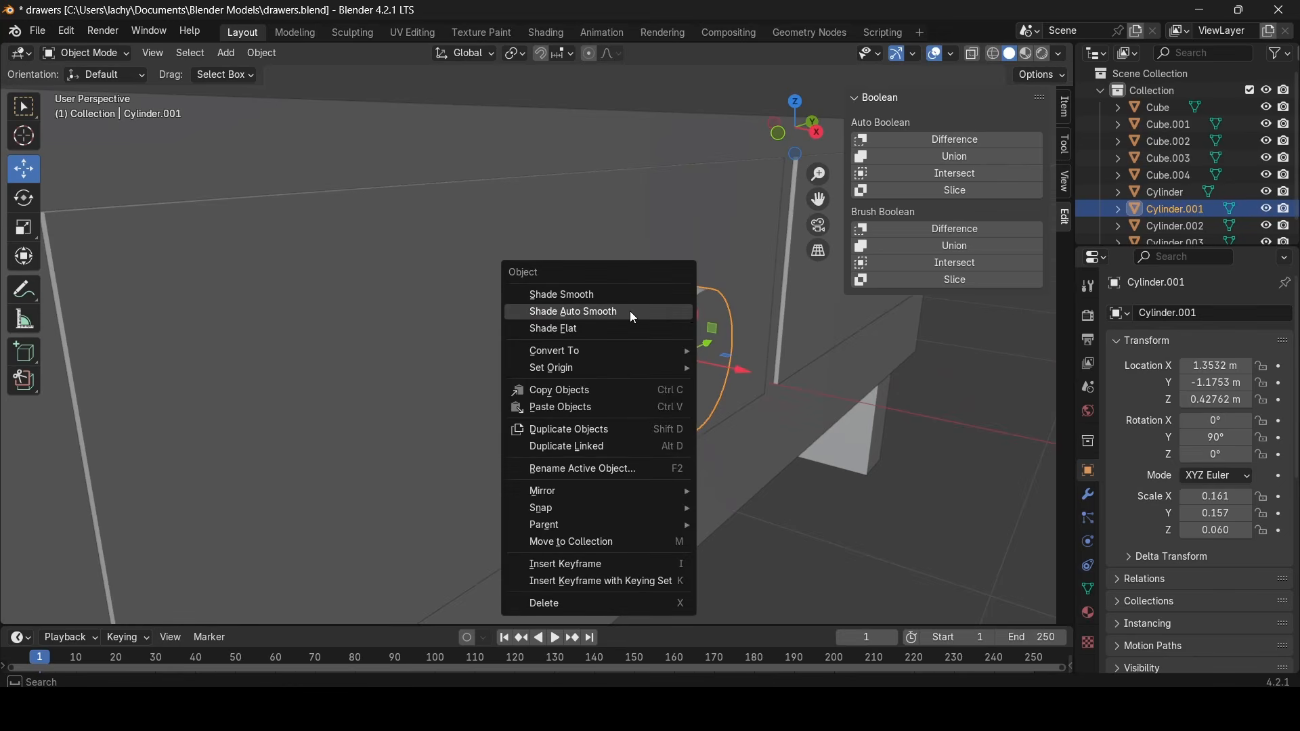
left_click(630, 310)
left_click(603, 344)
right_click(586, 343)
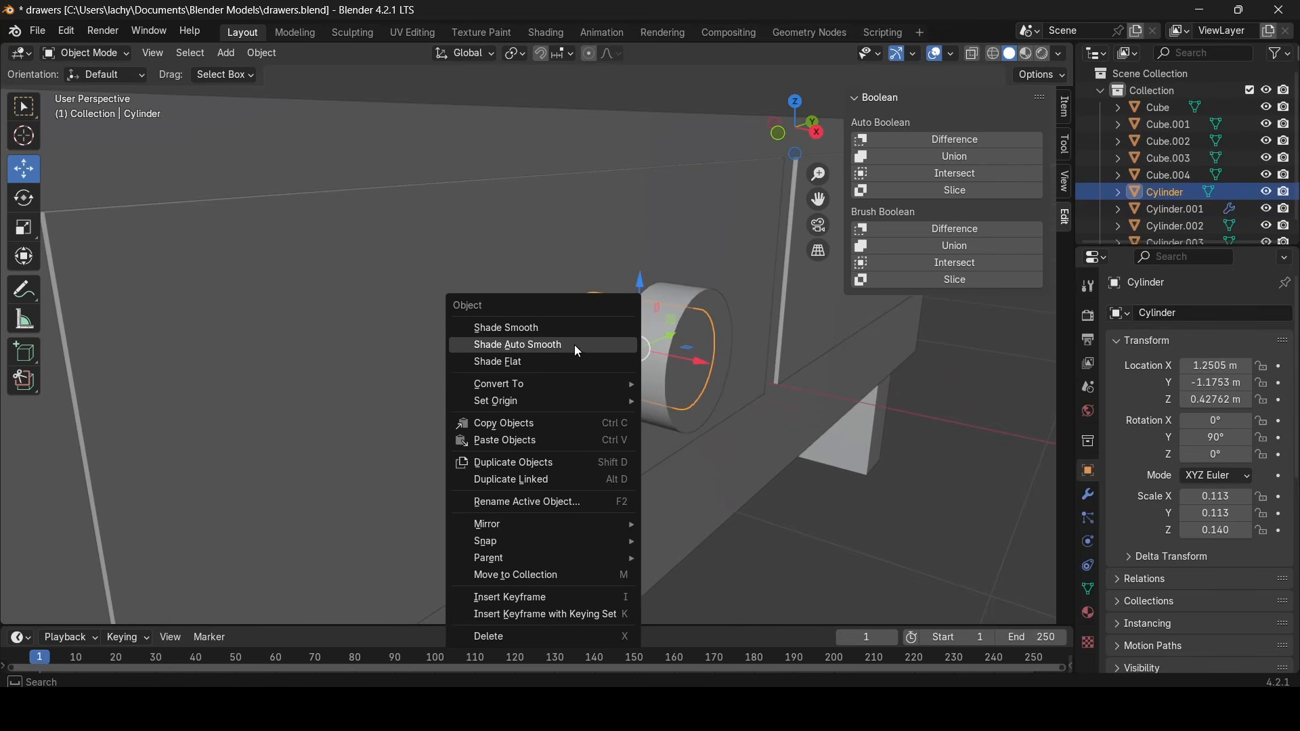
left_click(577, 346)
left_click(675, 398)
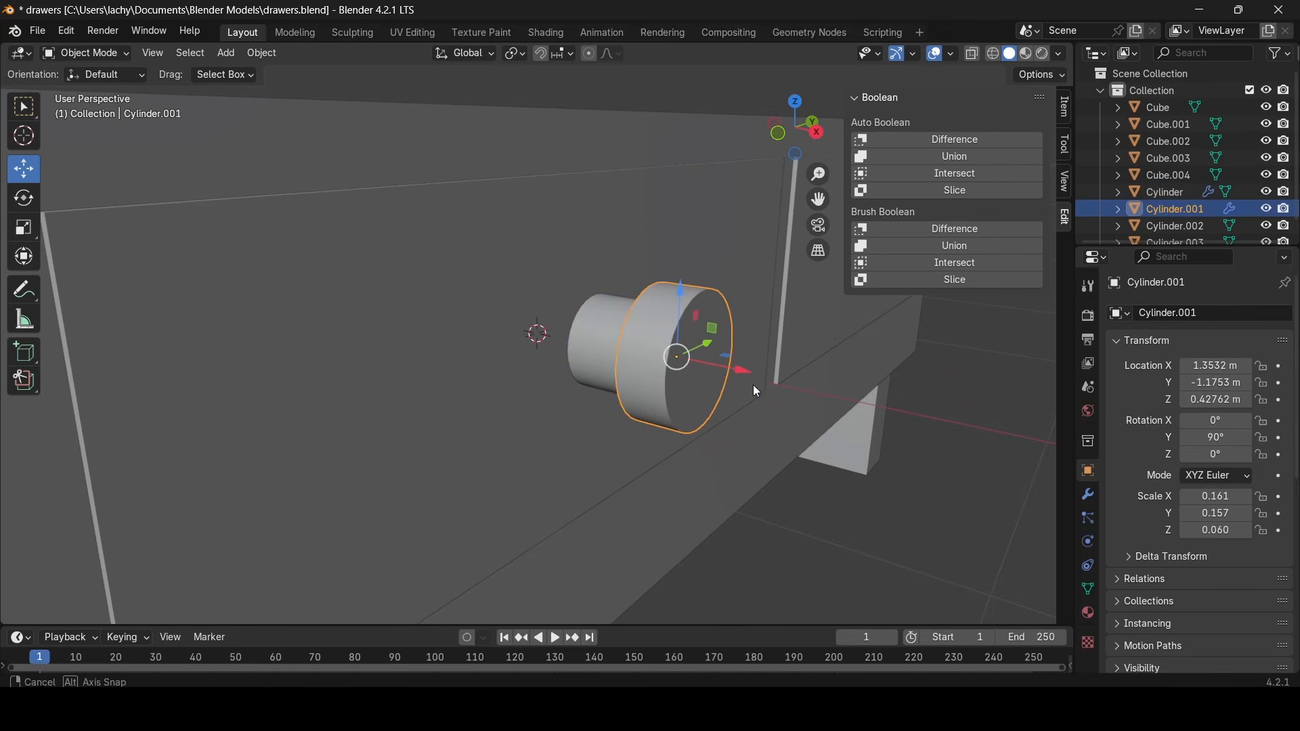
Apply Shade Auto Smooth to both cylinders of the right drawer's knob, Cylinder.002 and Cylinder.003
middle_click_drag(757, 391, 543, 385)
scroll(538, 375, "up", 5)
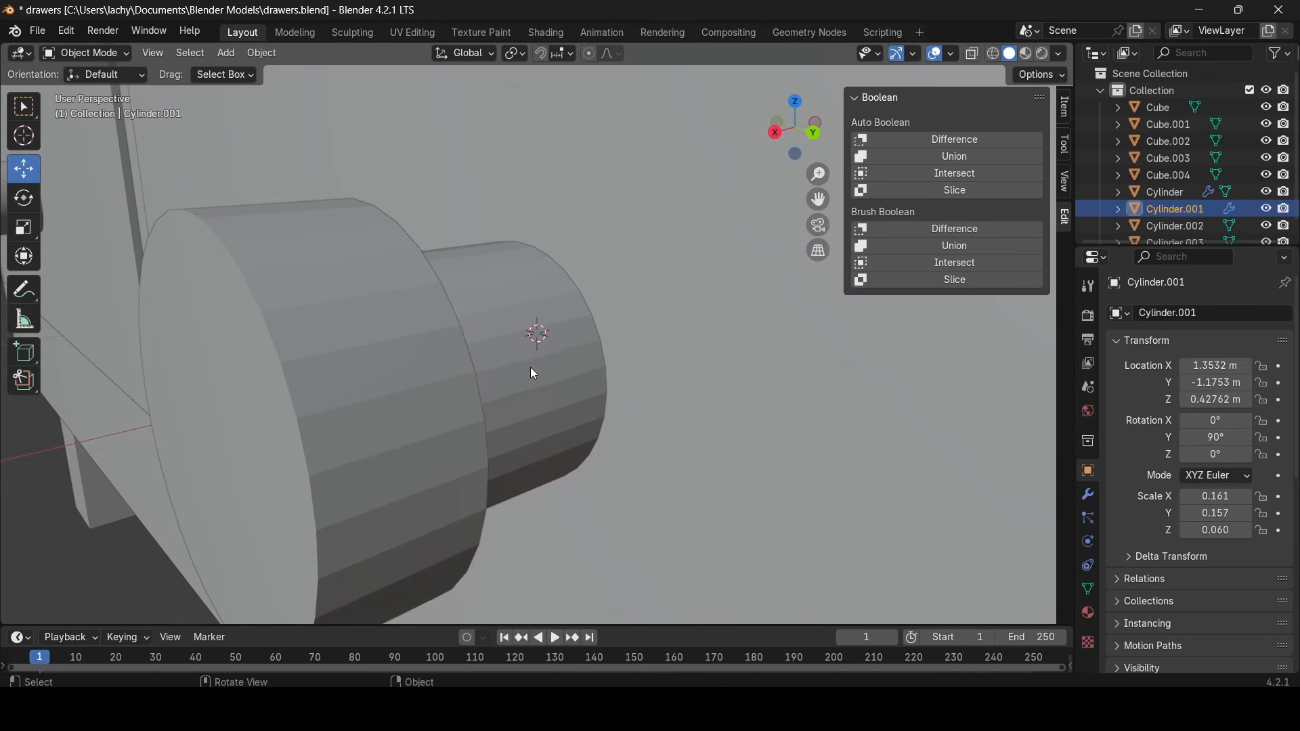
left_click(395, 336)
right_click(406, 373)
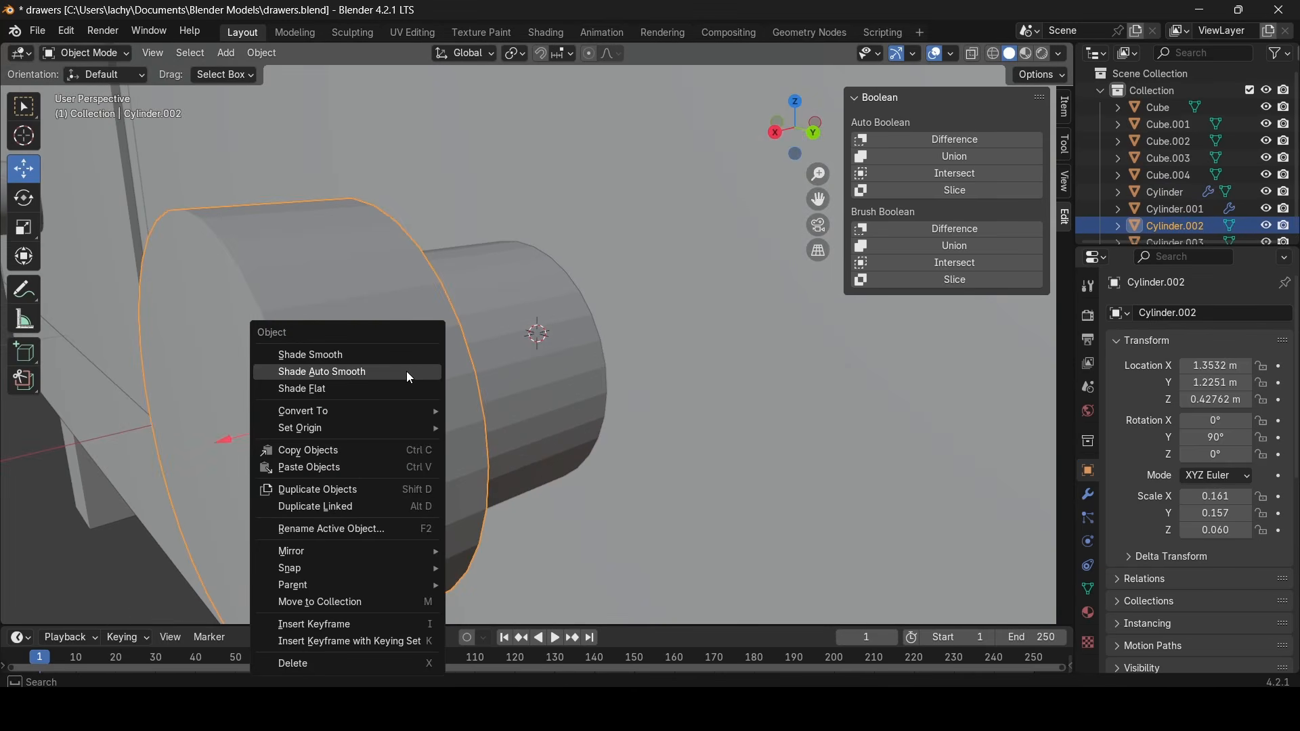
left_click(367, 376)
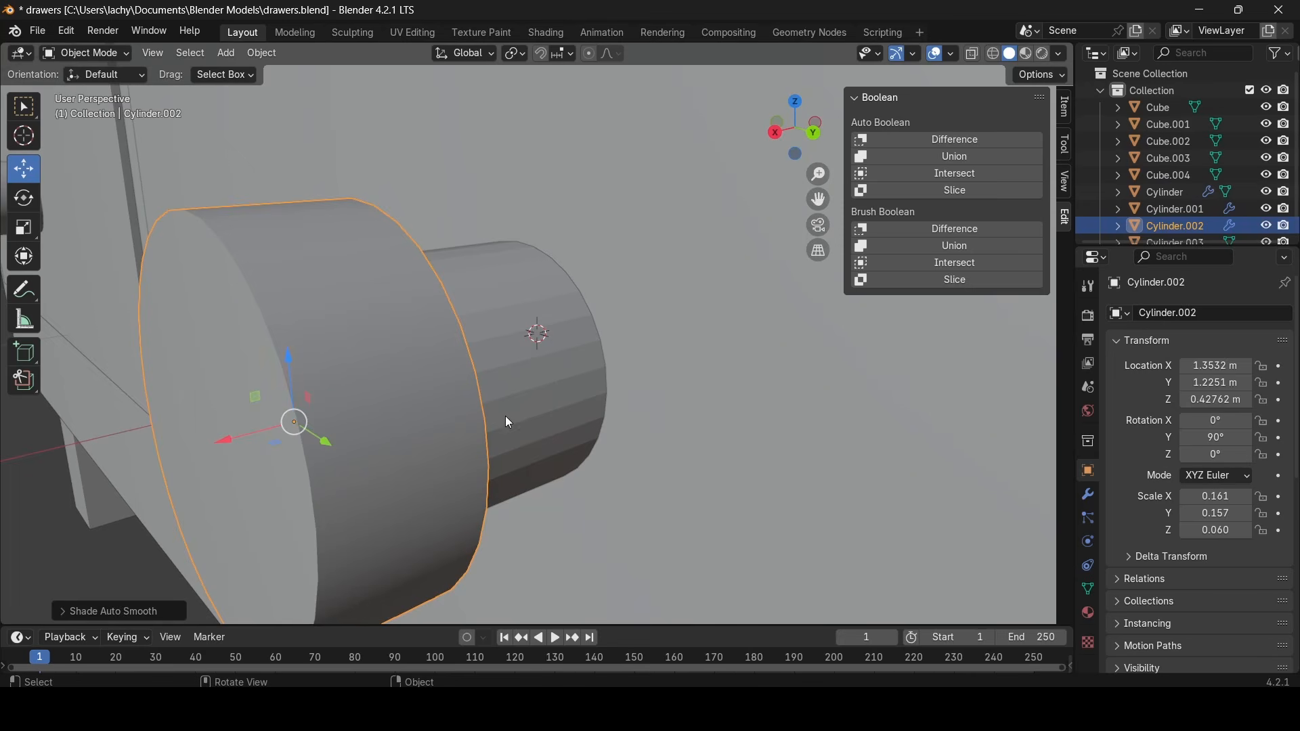
left_click(540, 404)
middle_click_drag(570, 374, 515, 299)
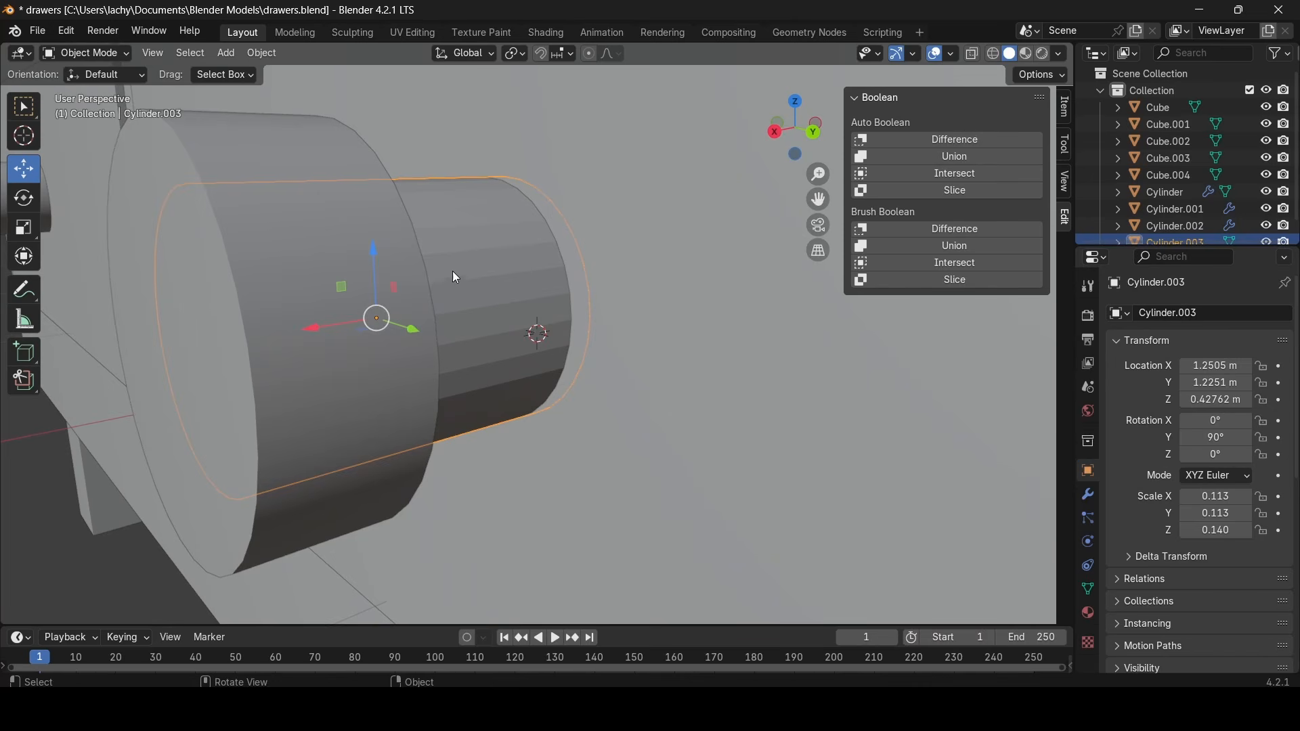
right_click(495, 269)
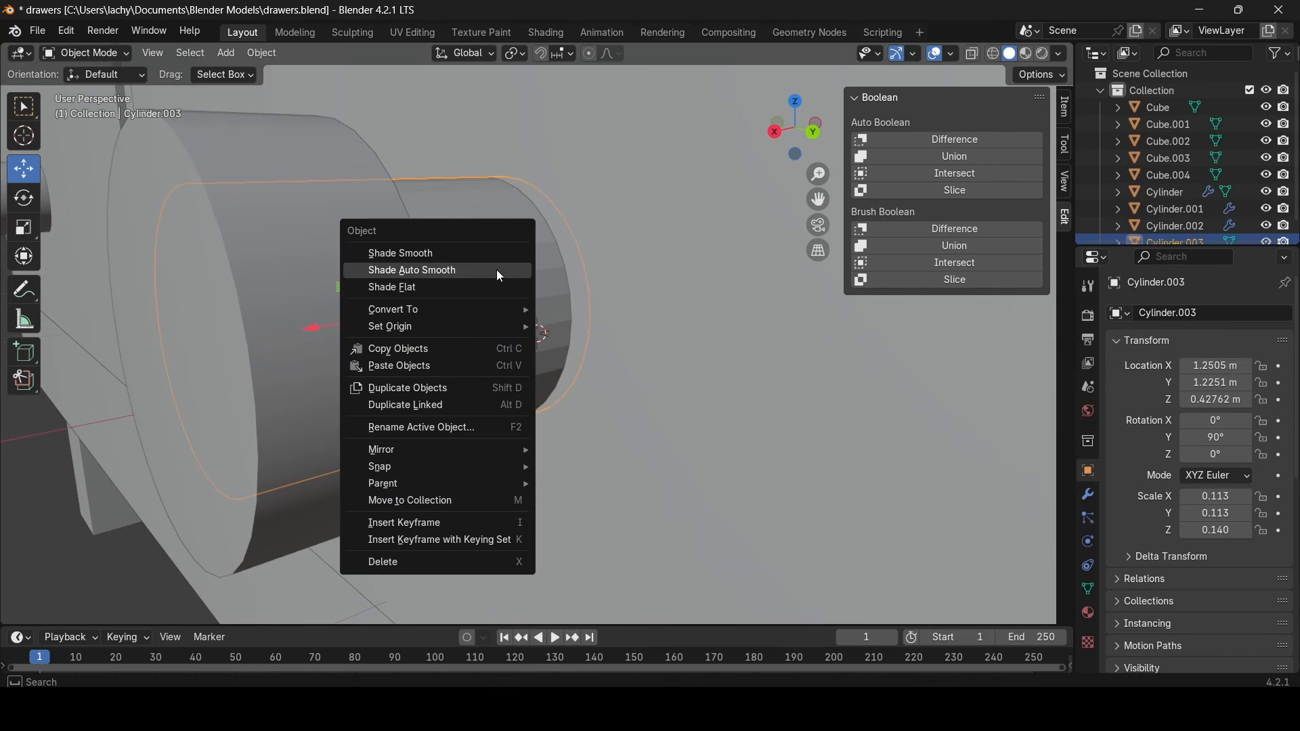
left_click(432, 270)
scroll(503, 259, "down", 5)
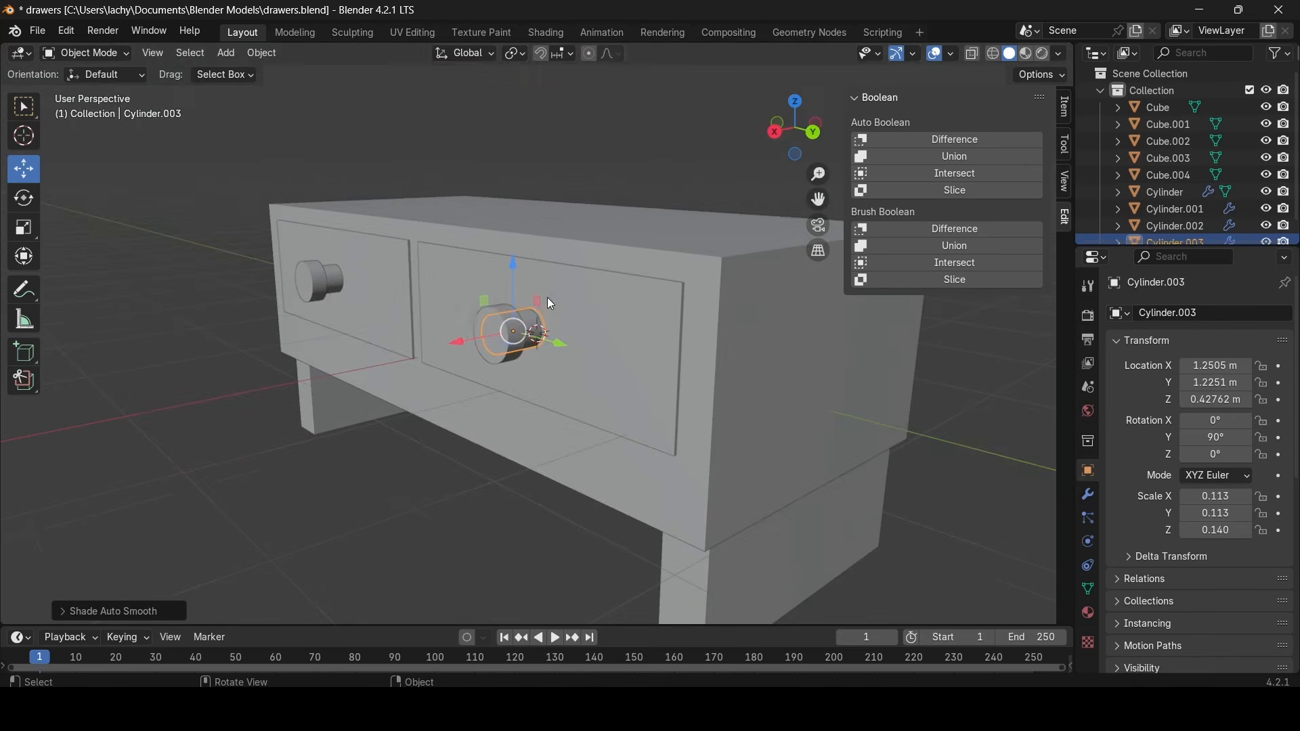
middle_click_drag(547, 298, 482, 281)
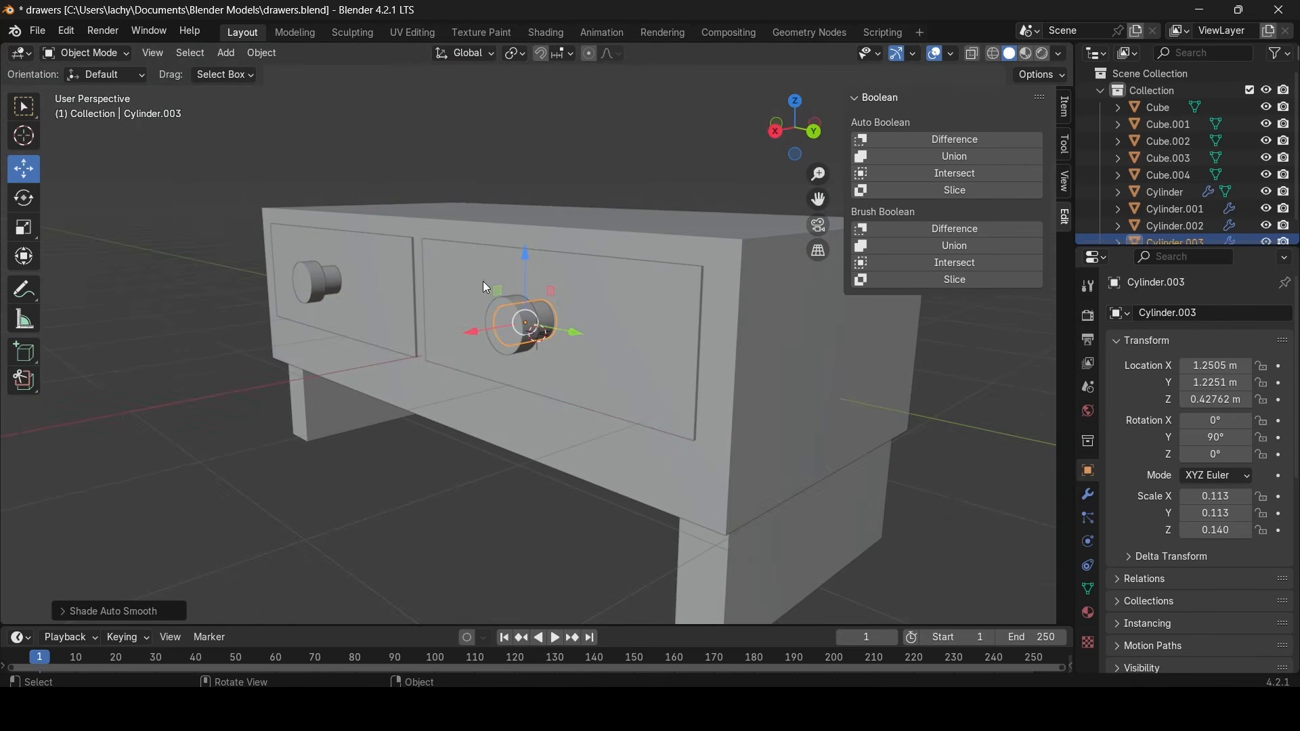
scroll(482, 281, "up", 8)
scroll(567, 318, "down", 8)
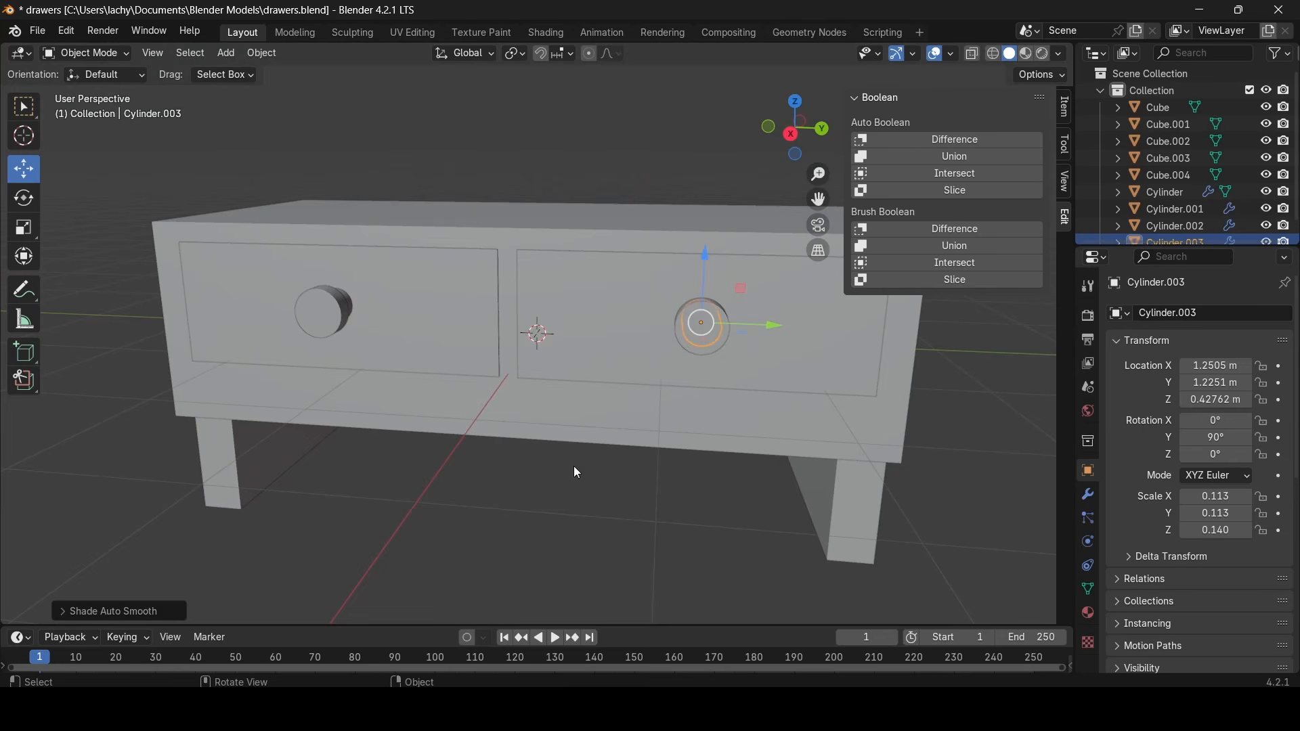
Save the smoothed drawers model and export it again as glTF 2.0, overwriting drawers.glb in glb_models
key("ctrl+s")
middle_click_drag(506, 306, 136, 62)
left_click(38, 31)
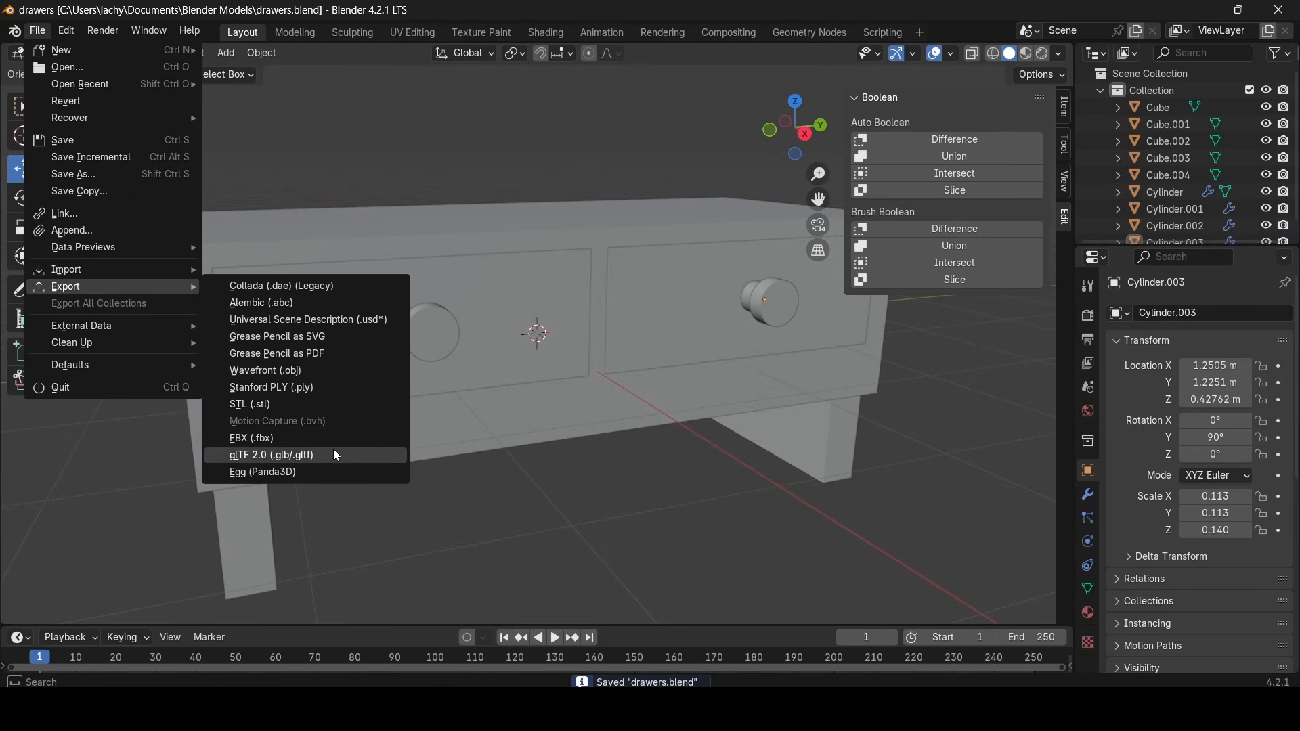
left_click(334, 451)
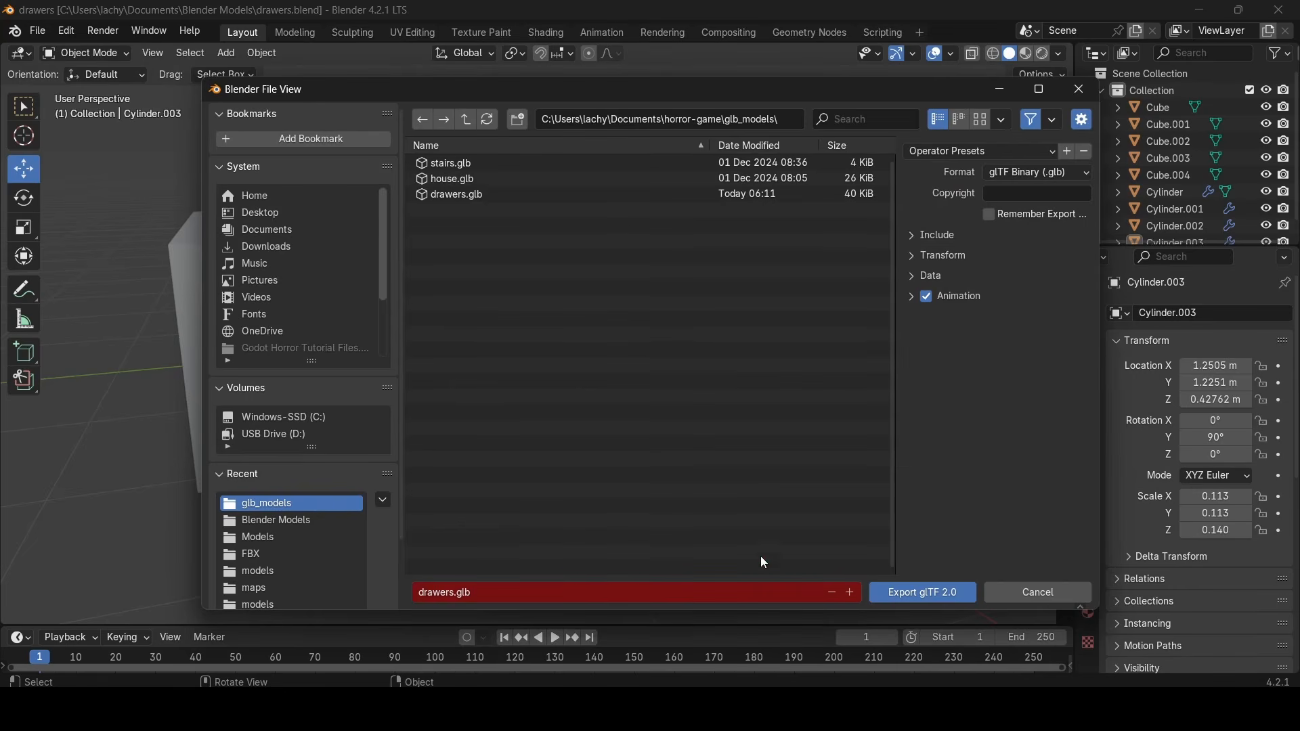
left_click(909, 592)
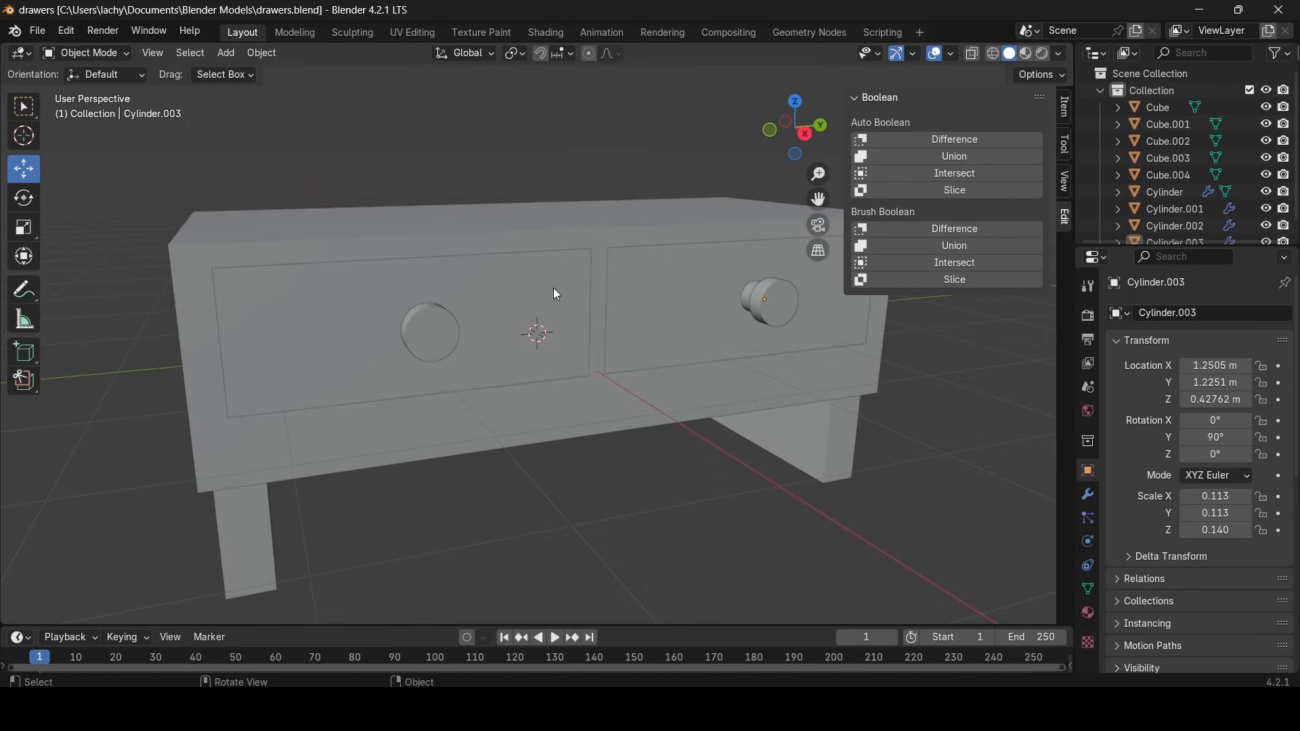
scroll(555, 292, "down", 3)
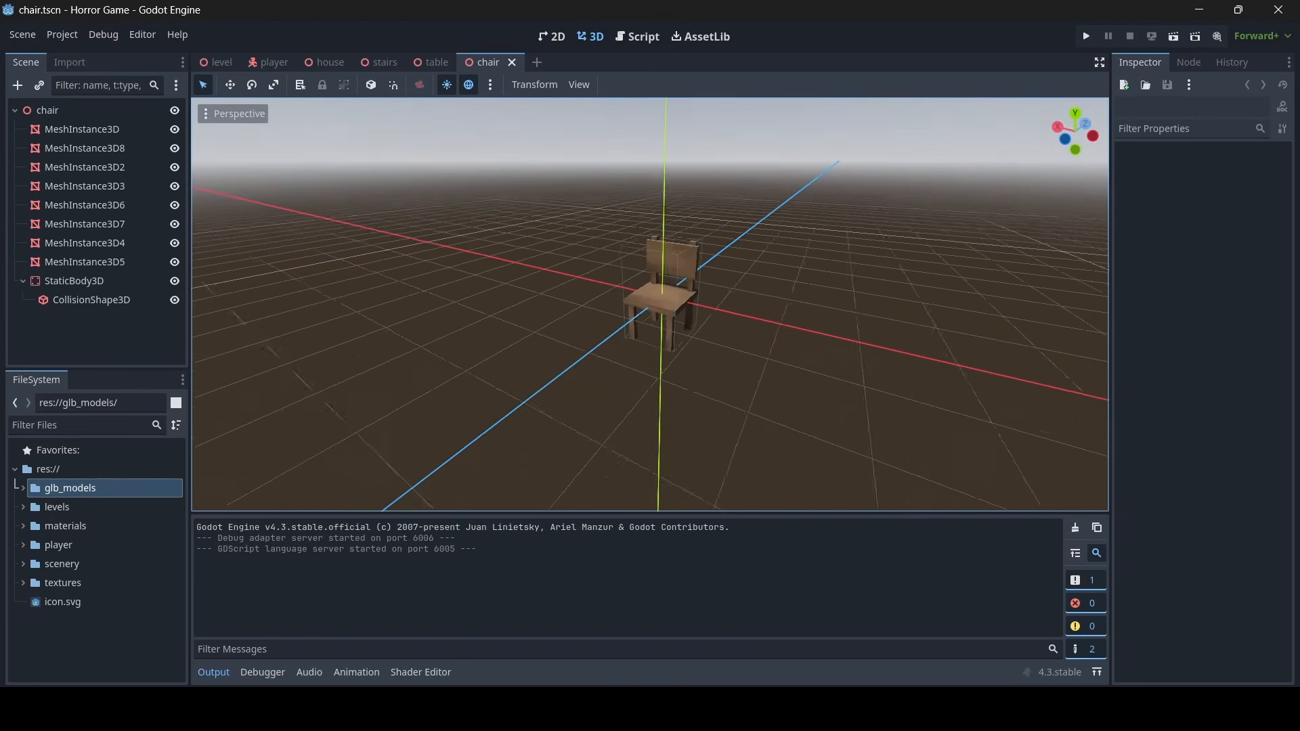
Switch to Godot and create a new inherited scene from drawers.glb in the glb_models folder
left_click(25, 492)
left_click(87, 508)
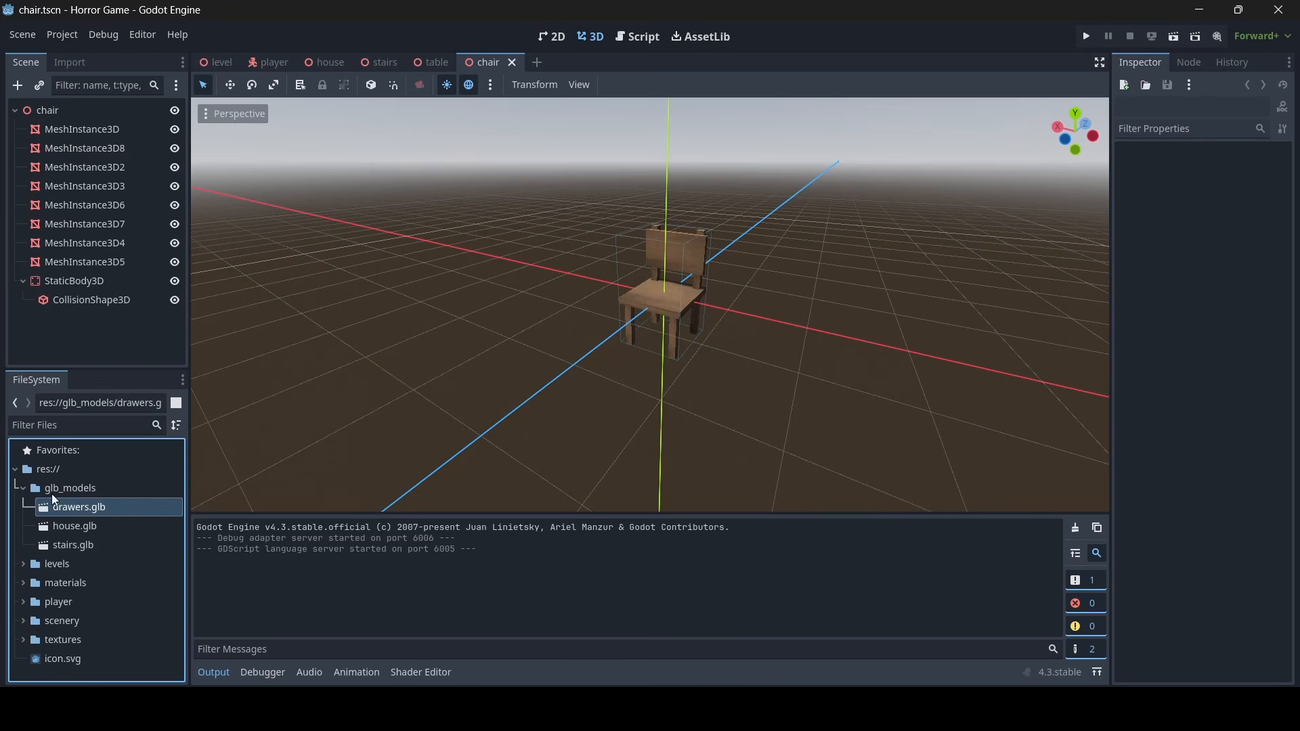
right_click(86, 509)
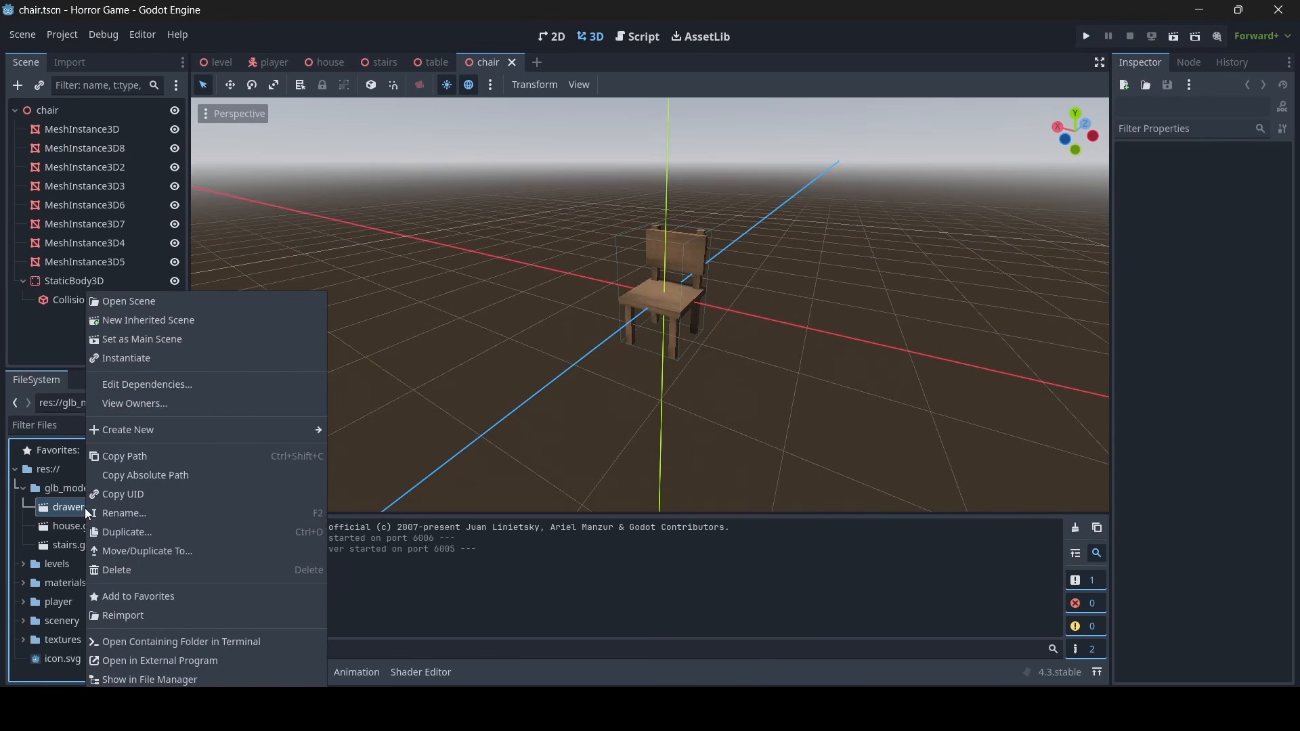
left_click(165, 322)
middle_click_drag(274, 312, 379, 319)
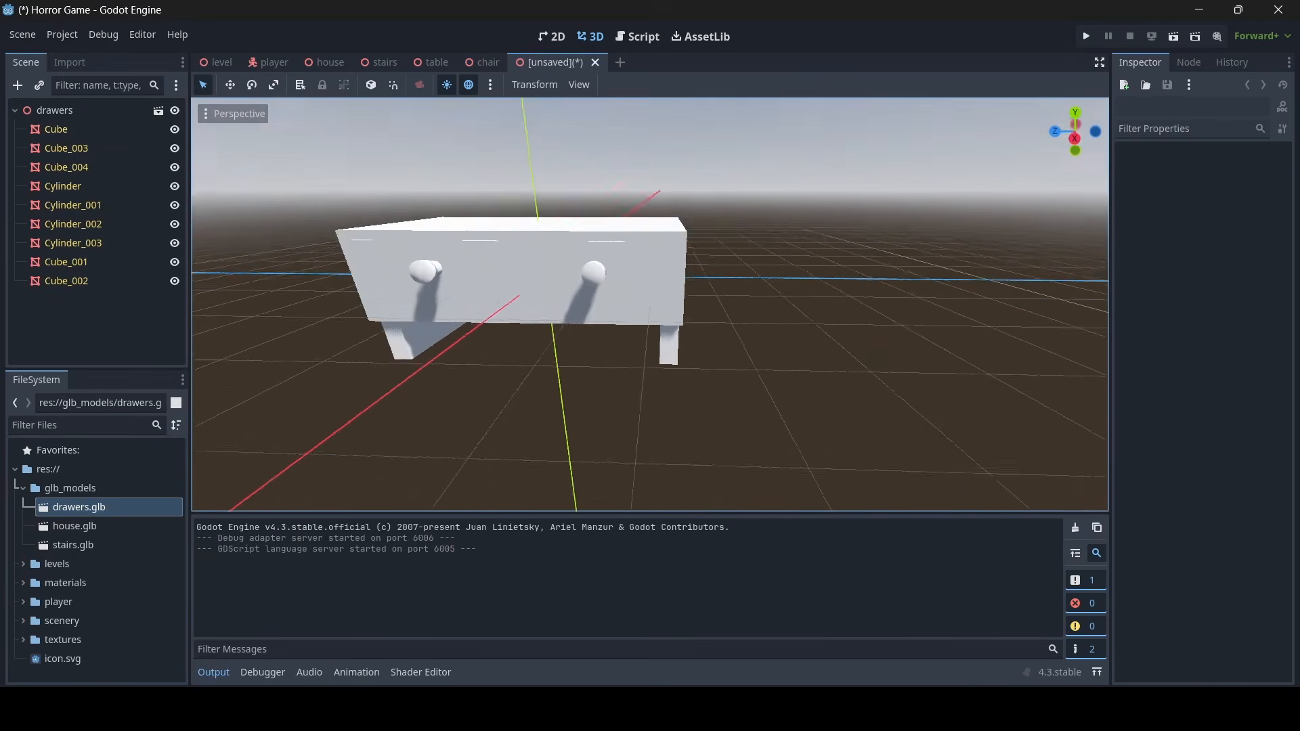
middle_click_drag(610, 304, 813, 318)
scroll(650, 305, "up", 7)
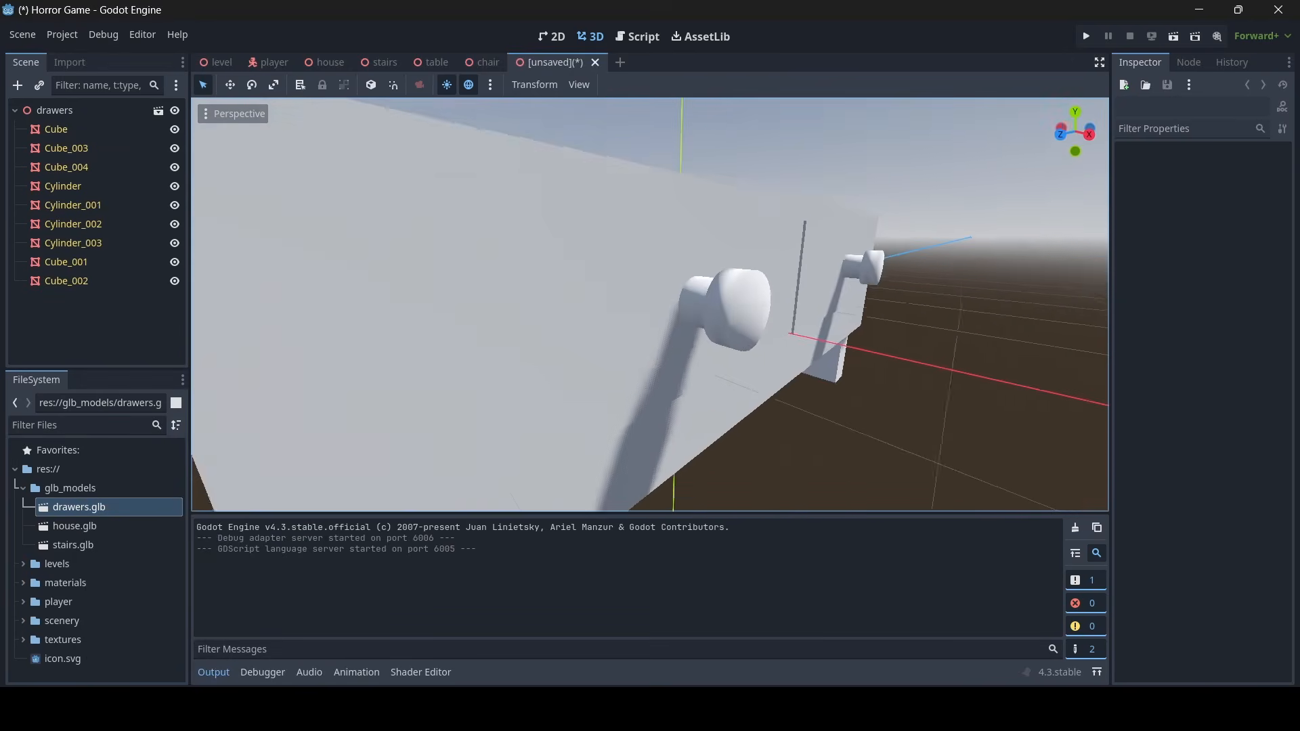
scroll(650, 304, "down", 7)
middle_click_drag(718, 304, 576, 304)
Save the new inherited scene as drawers.tscn in the scenery folder
left_click(81, 111)
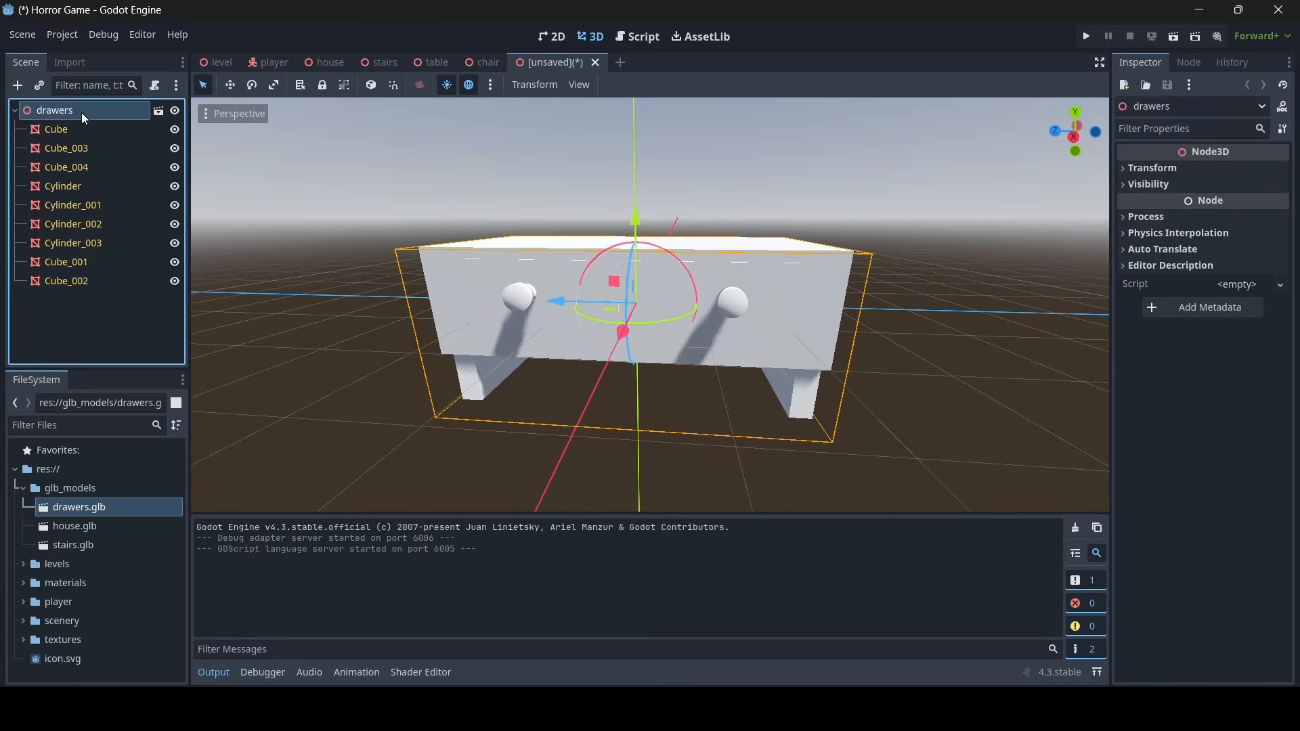
key("ctrl+s")
double_click(719, 228)
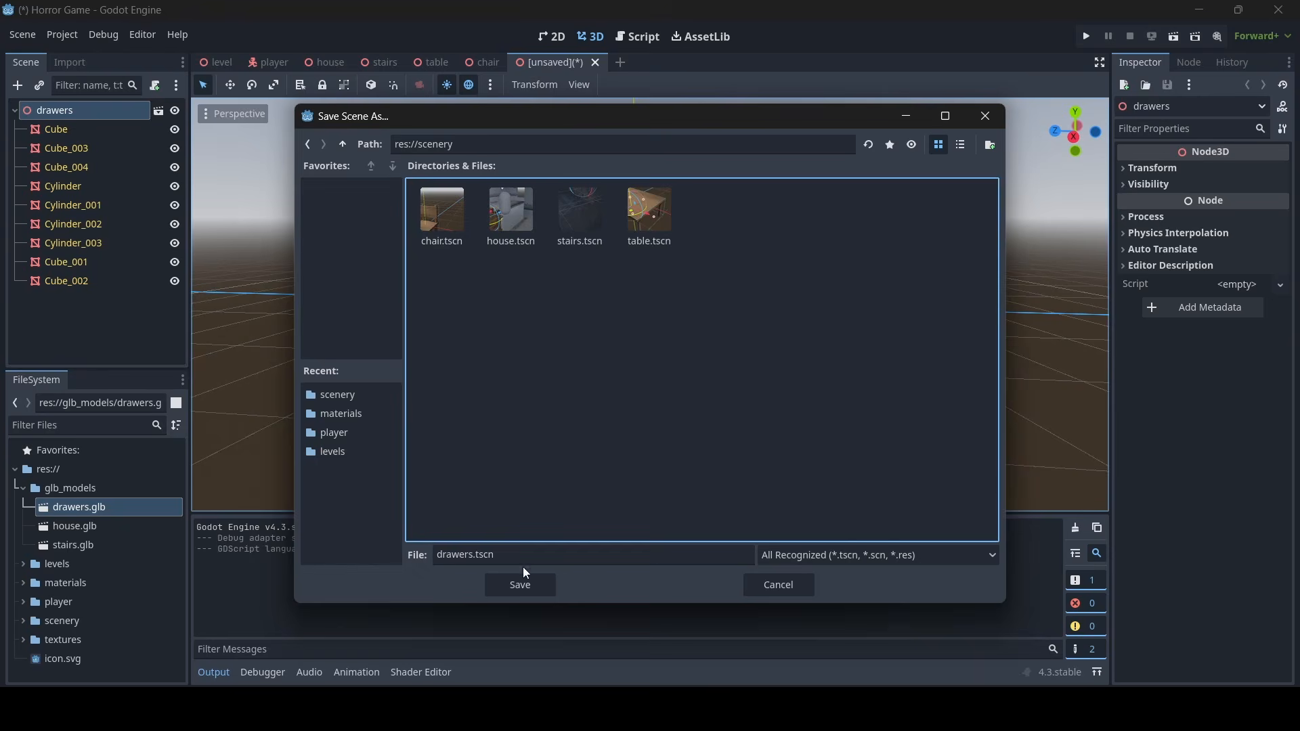
left_click(512, 587)
Clear the inheritance of the drawers root node so its child meshes become editable
right_click(77, 111)
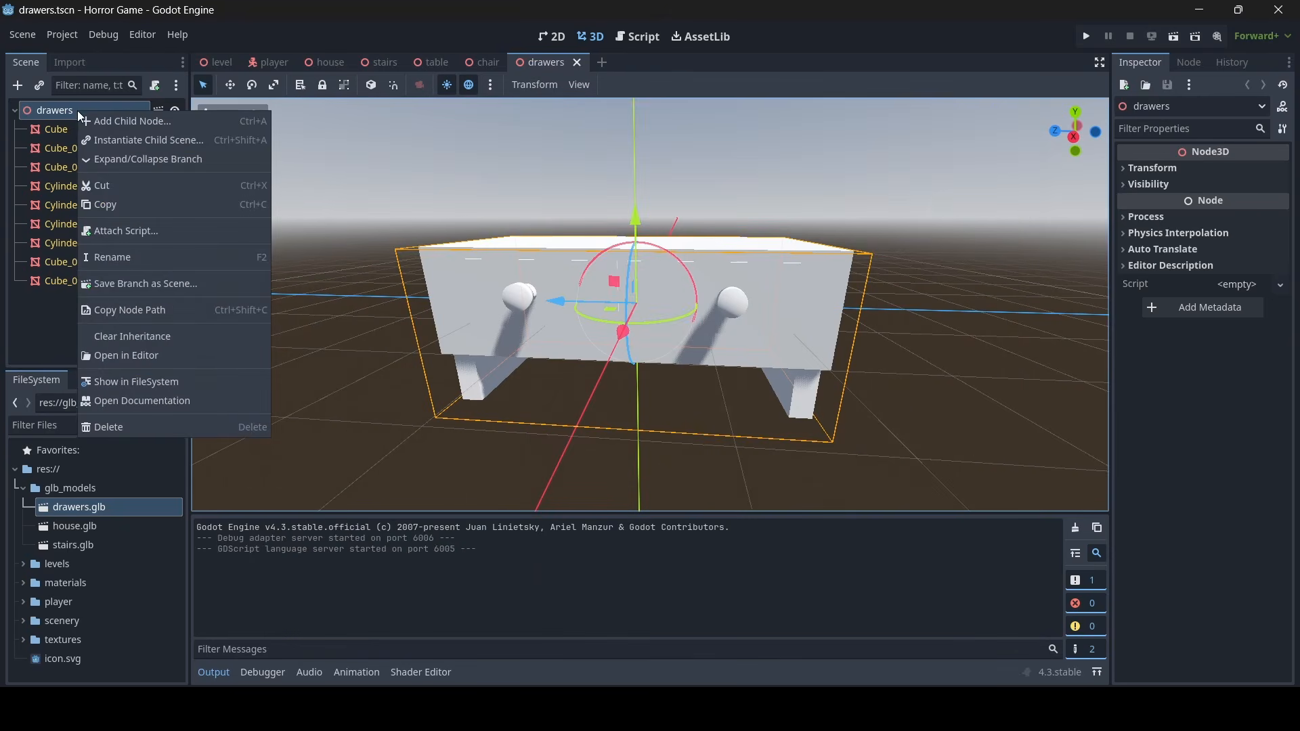
left_click(125, 337)
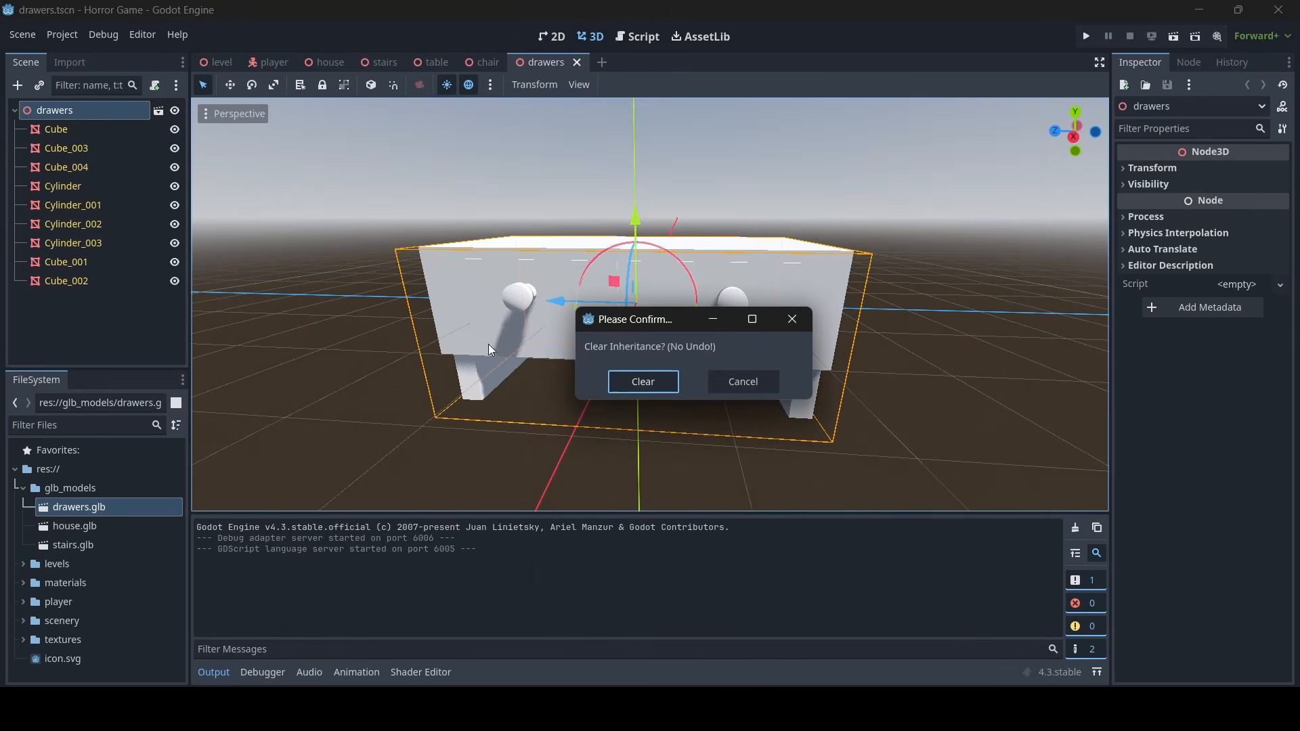
left_click(624, 375)
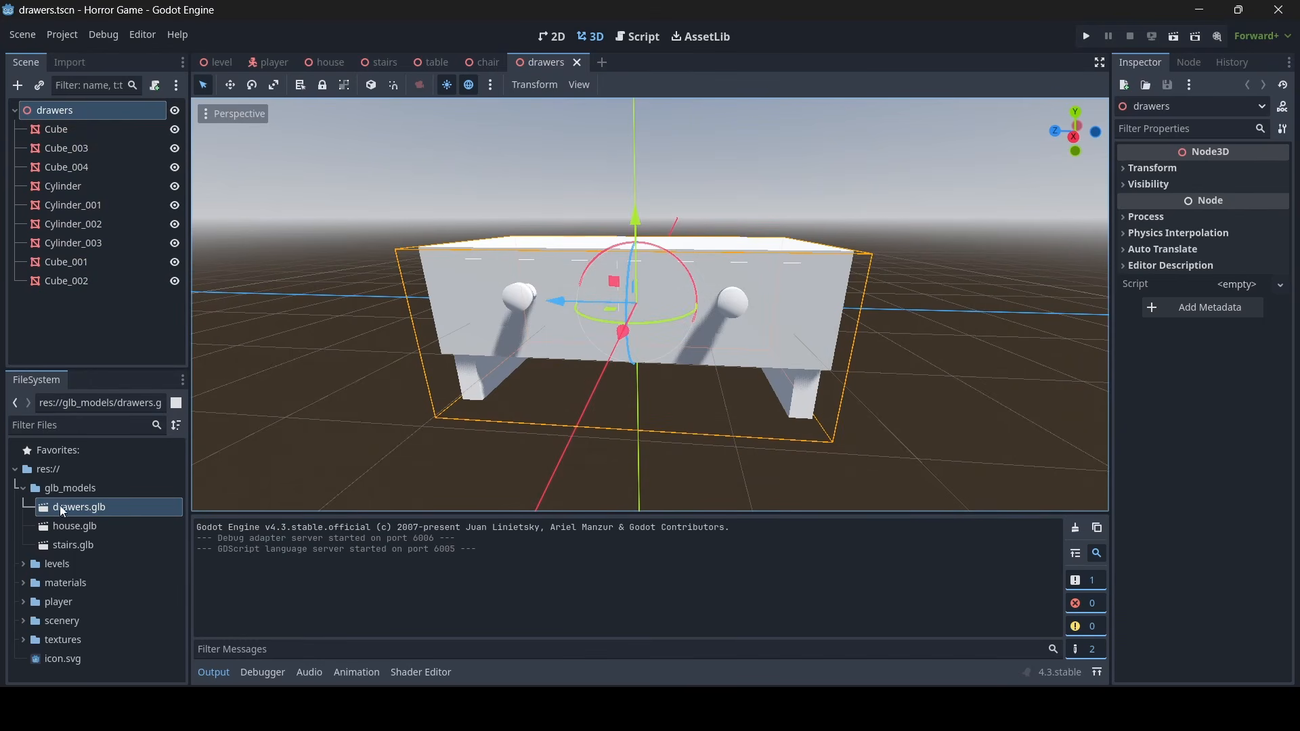
right_click_drag(648, 221, 513, 327)
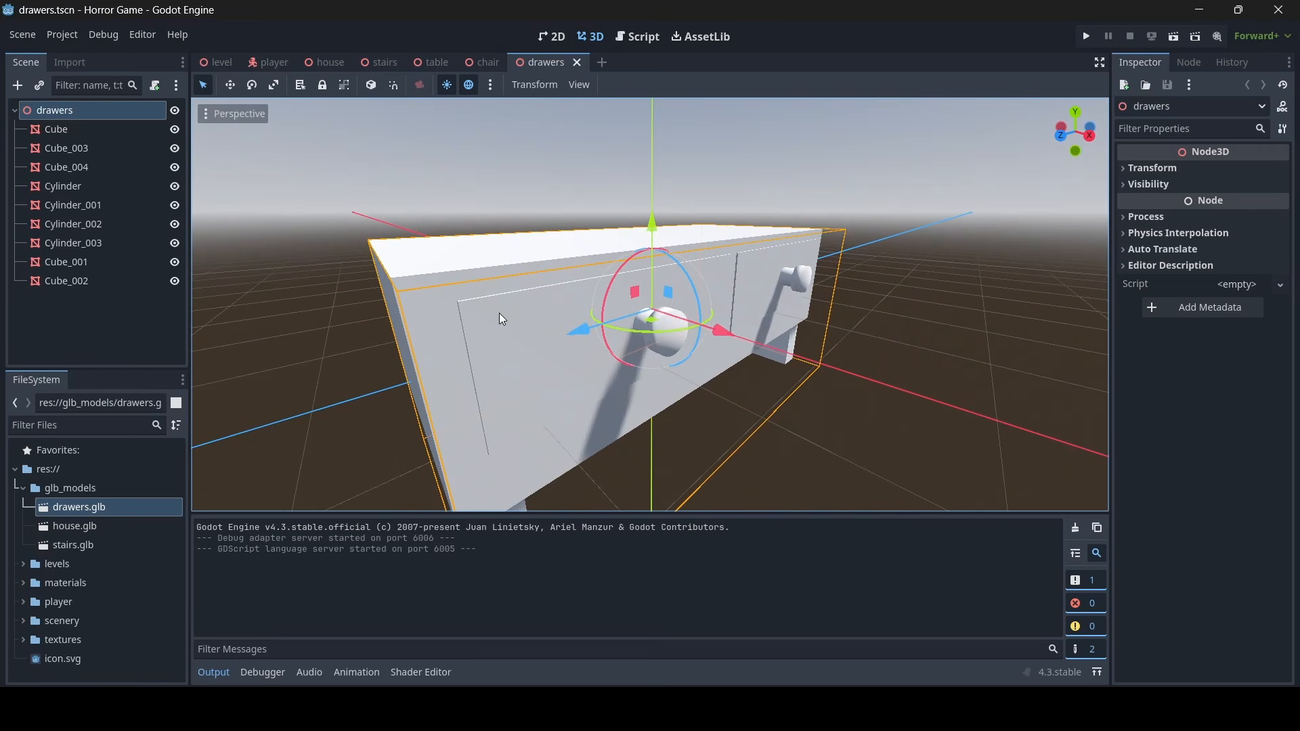
Reparent the left drawer front Cube_004 and its knob meshes Cylinder and Cylinder_001 to a new Node3D named drawer
left_click(502, 319)
right_click_drag(680, 335, 627, 325)
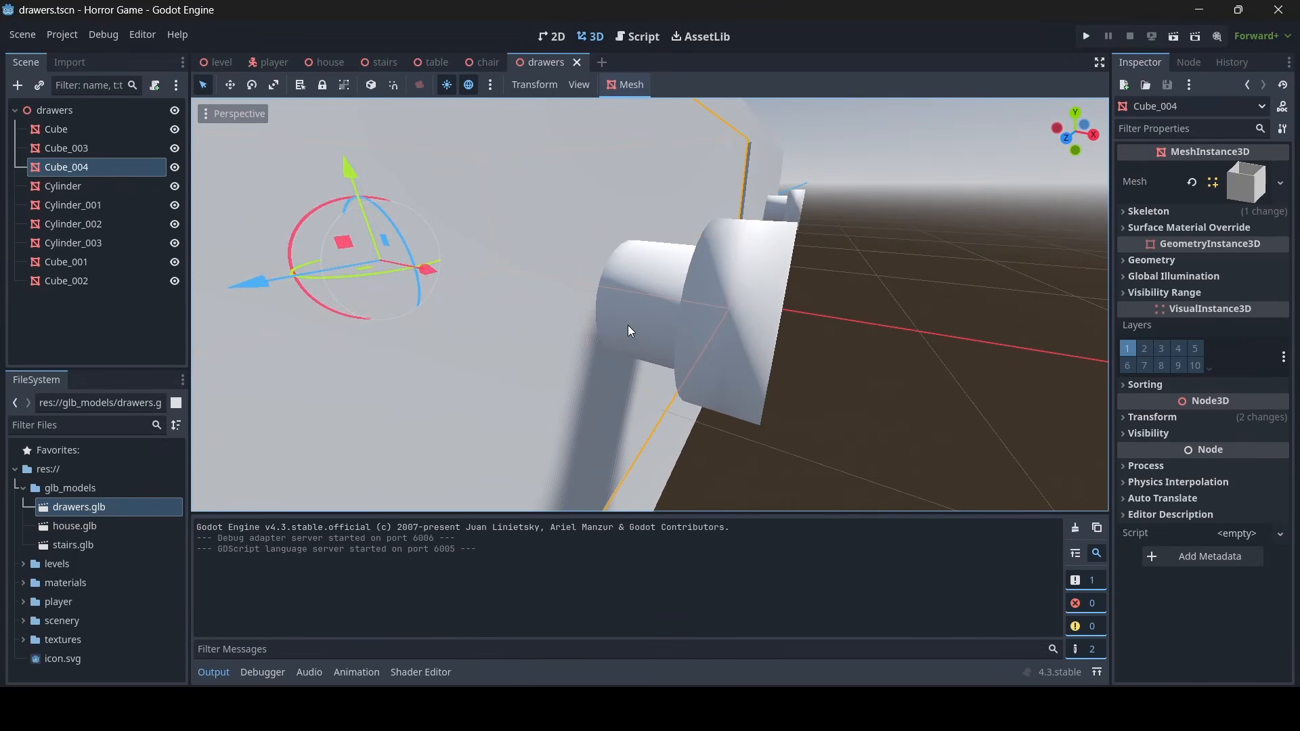
left_click(631, 325, "shift")
left_click(734, 329, "shift")
right_click_drag(735, 328, 759, 335)
right_click(80, 184)
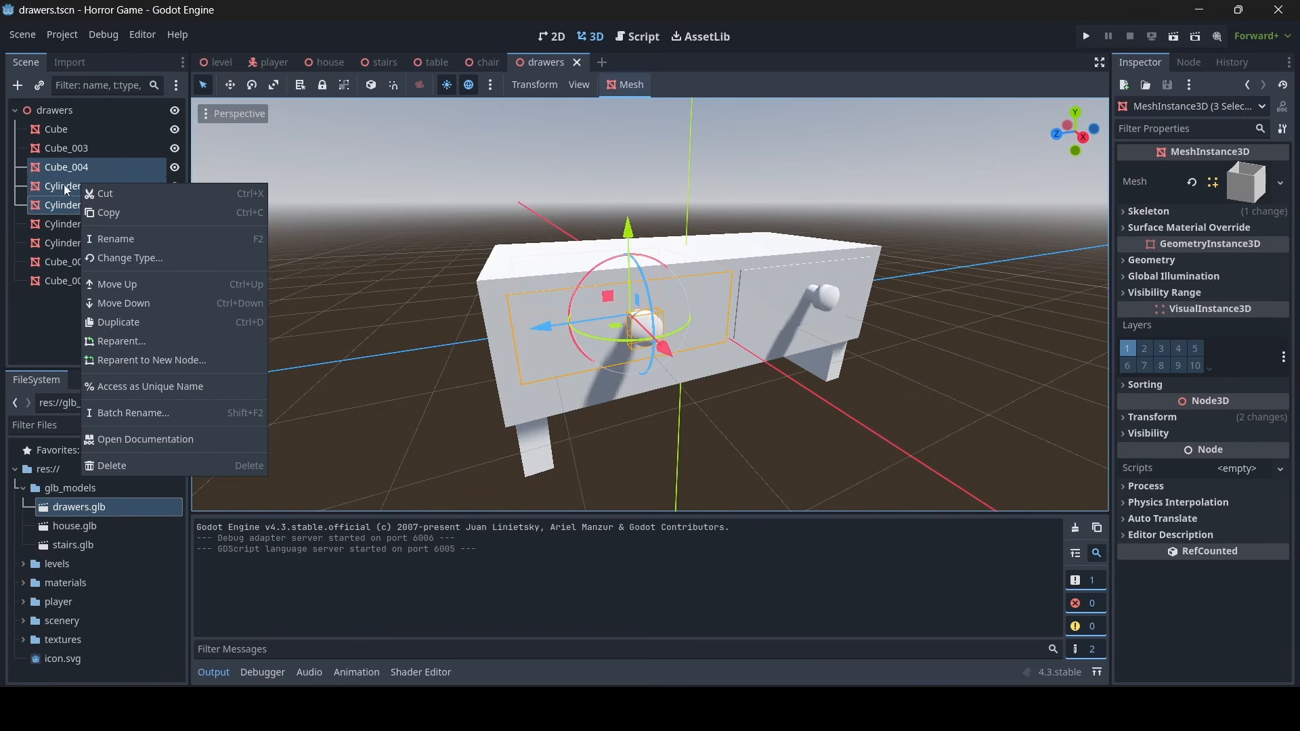
left_click(162, 363)
double_click(549, 338)
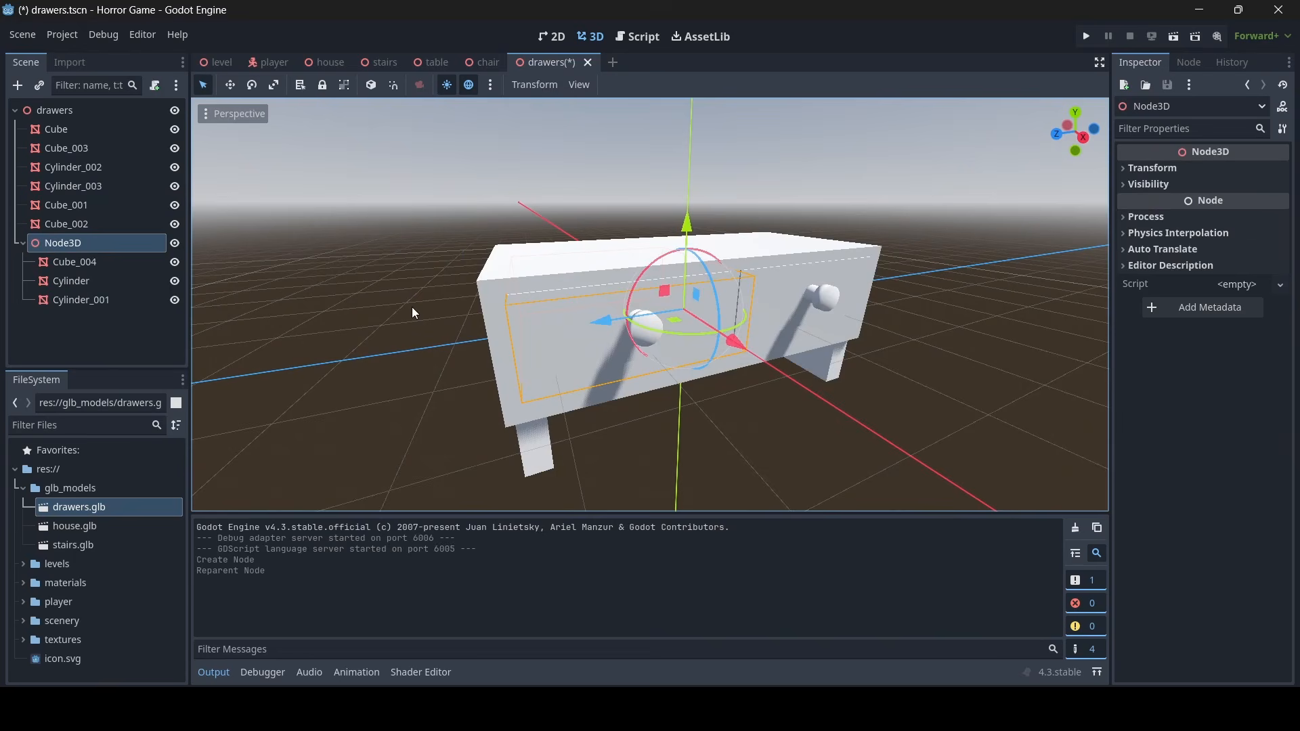
double_click(106, 242)
type("dr")
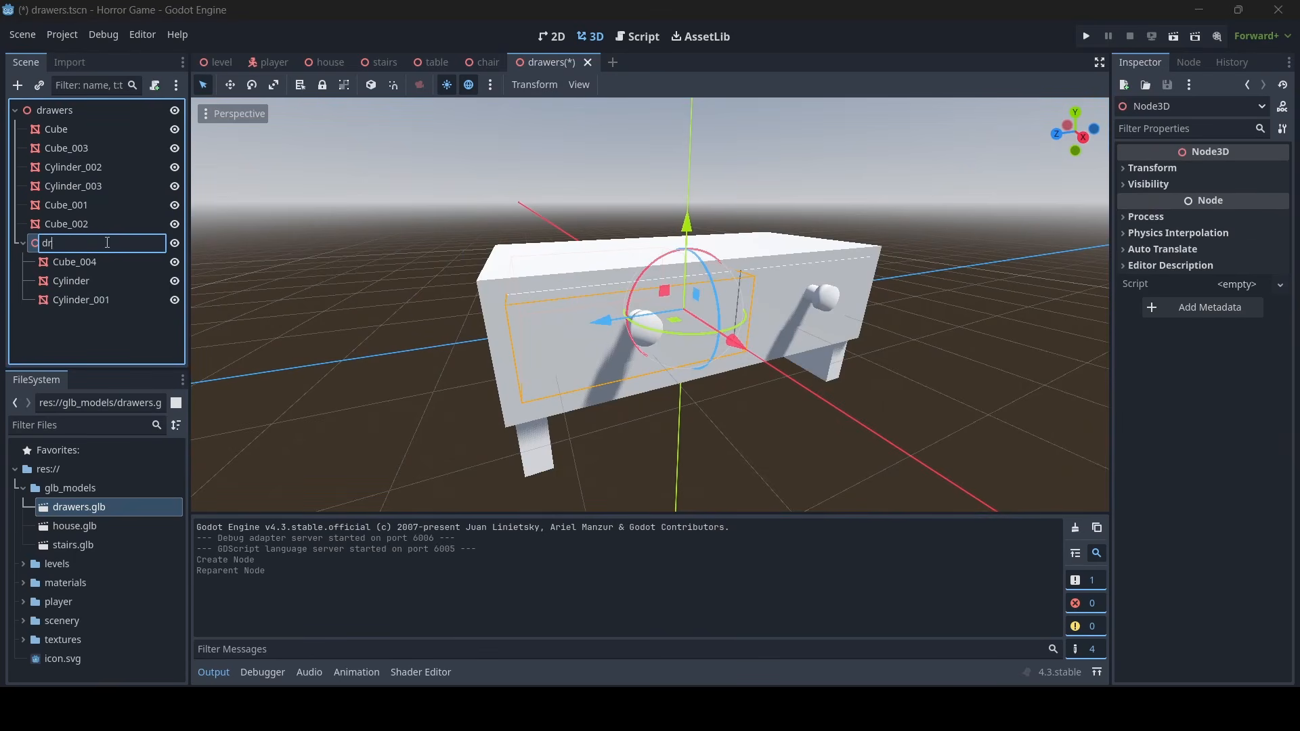
Try sliding the drawer node out of the cabinet along the X axis and reset its position to 0
key("w")
right_click_drag(650, 304, 413, 342)
key("d")
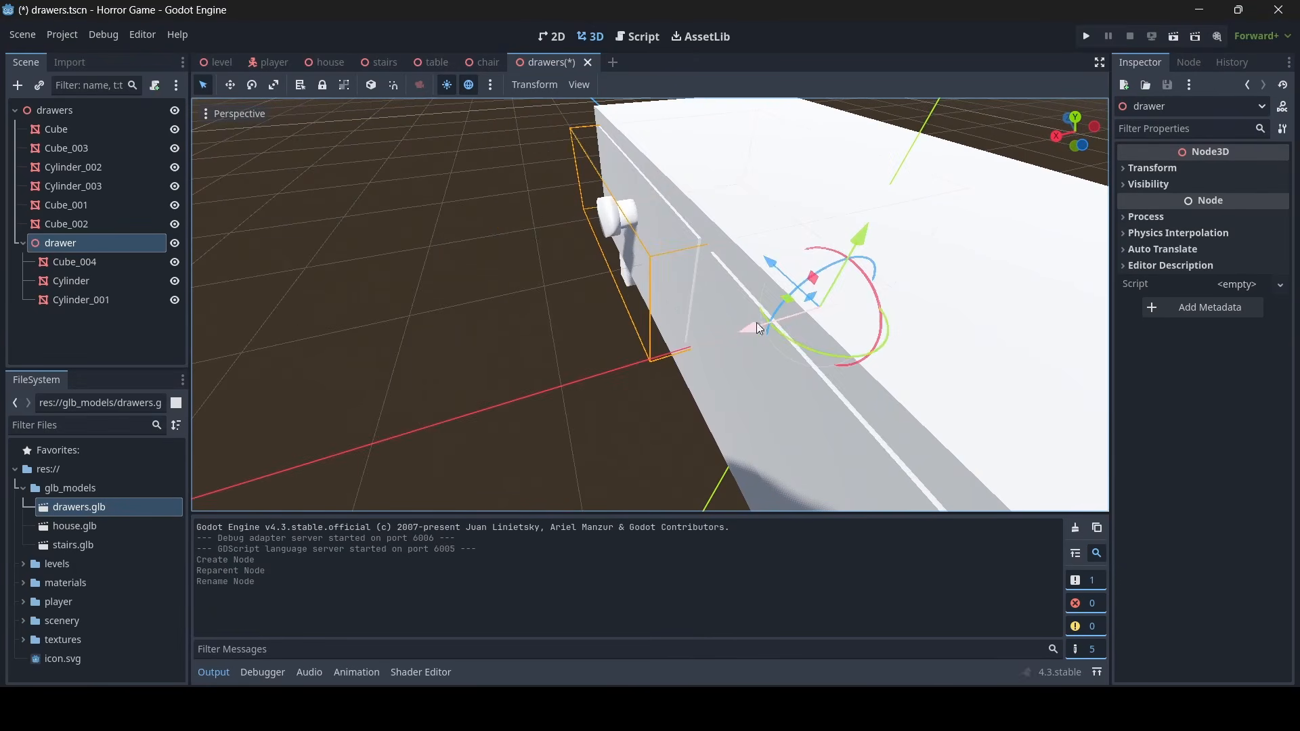
left_click_drag(750, 332, 698, 332)
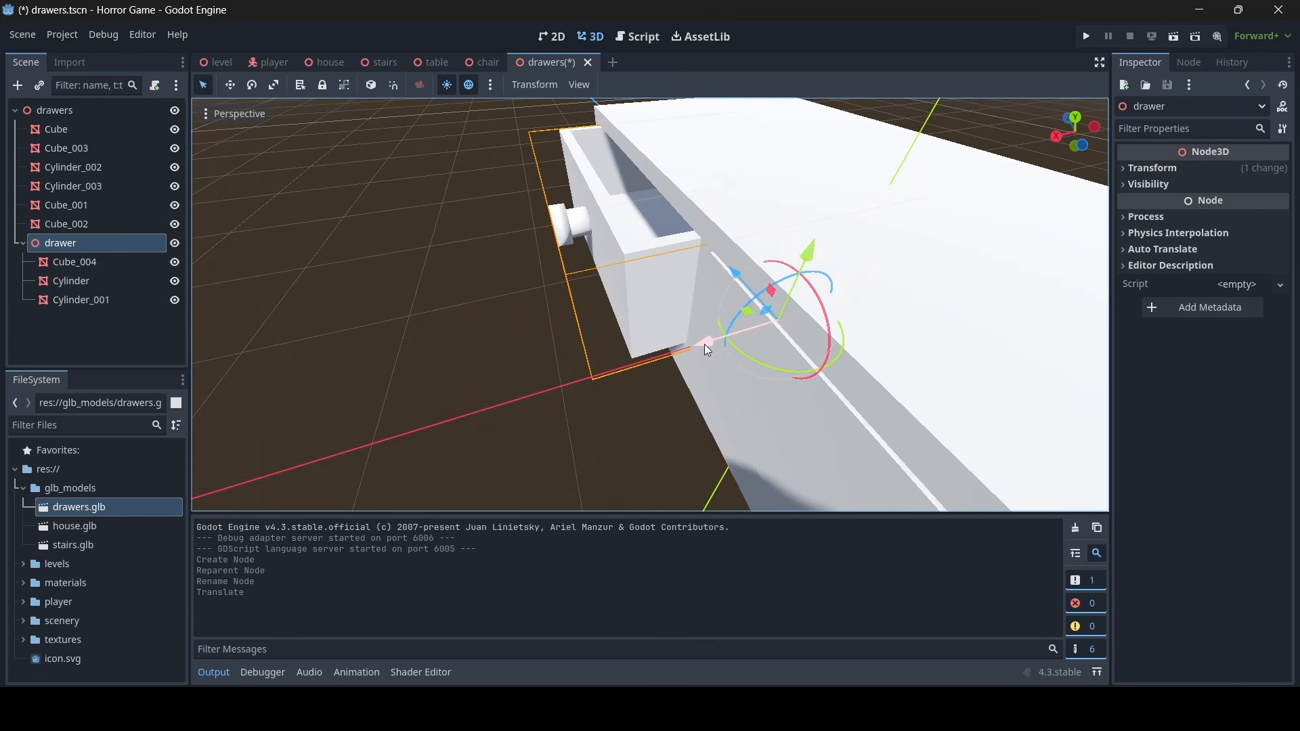
left_click_drag(704, 344, 756, 351)
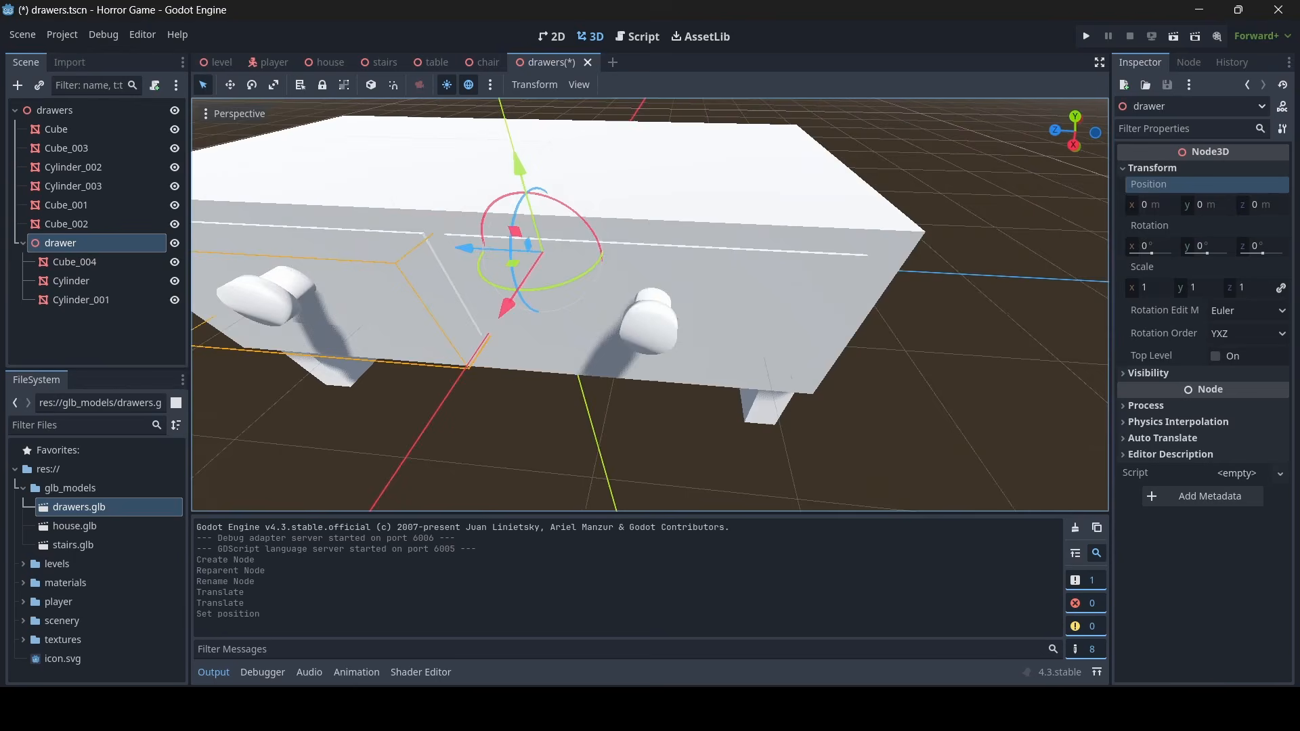
Reparent the right drawer front Cube_003 and its knob meshes Cylinder_002 and Cylinder_003 to a new Node3D
right_click_drag(650, 305, 574, 235)
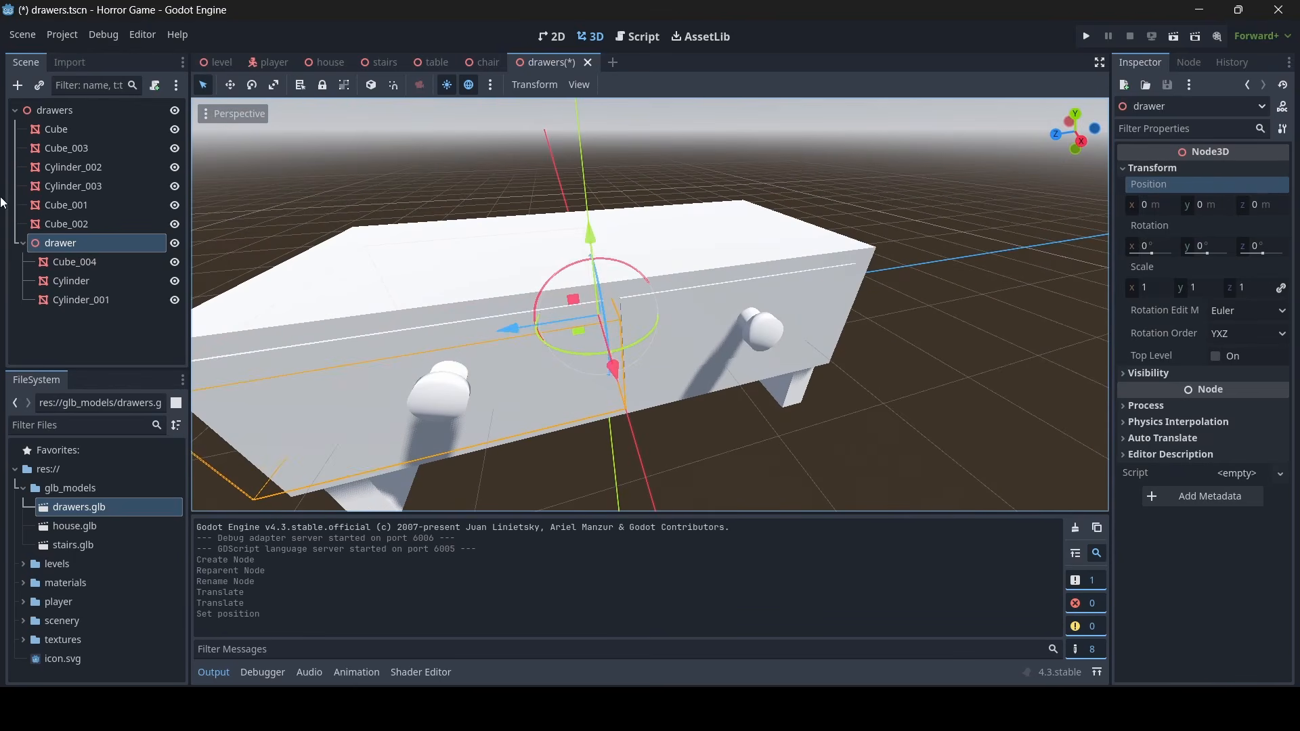
left_click(88, 224)
right_click_drag(650, 304, 709, 332)
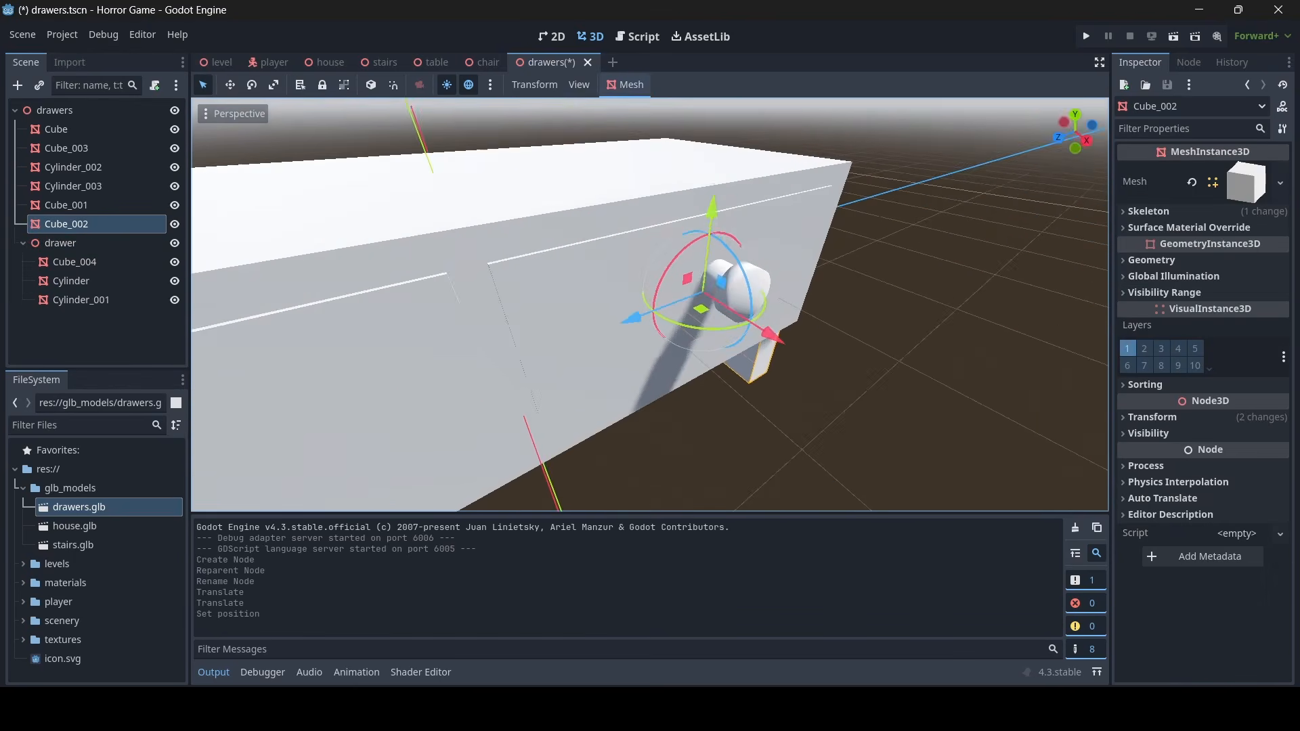
left_click(602, 290)
right_click_drag(601, 290, 637, 287)
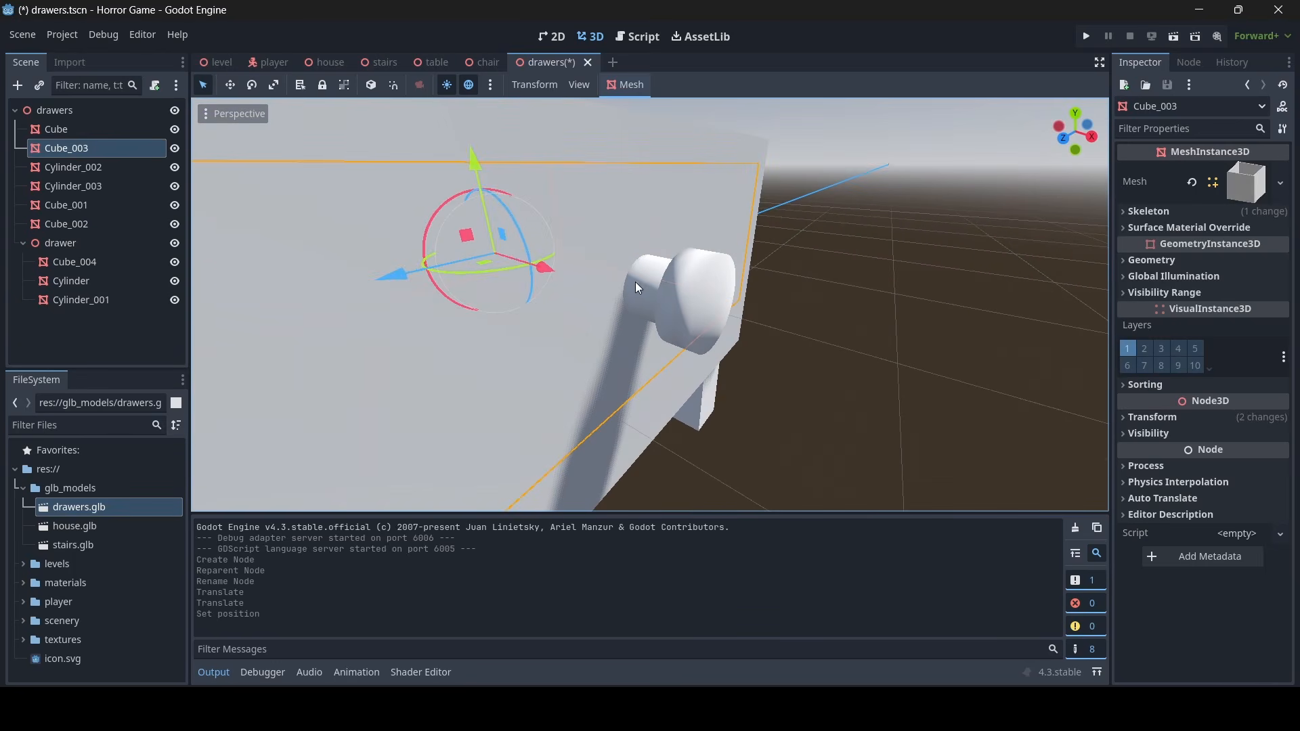
left_click(644, 282, "shift")
left_click(692, 299, "shift")
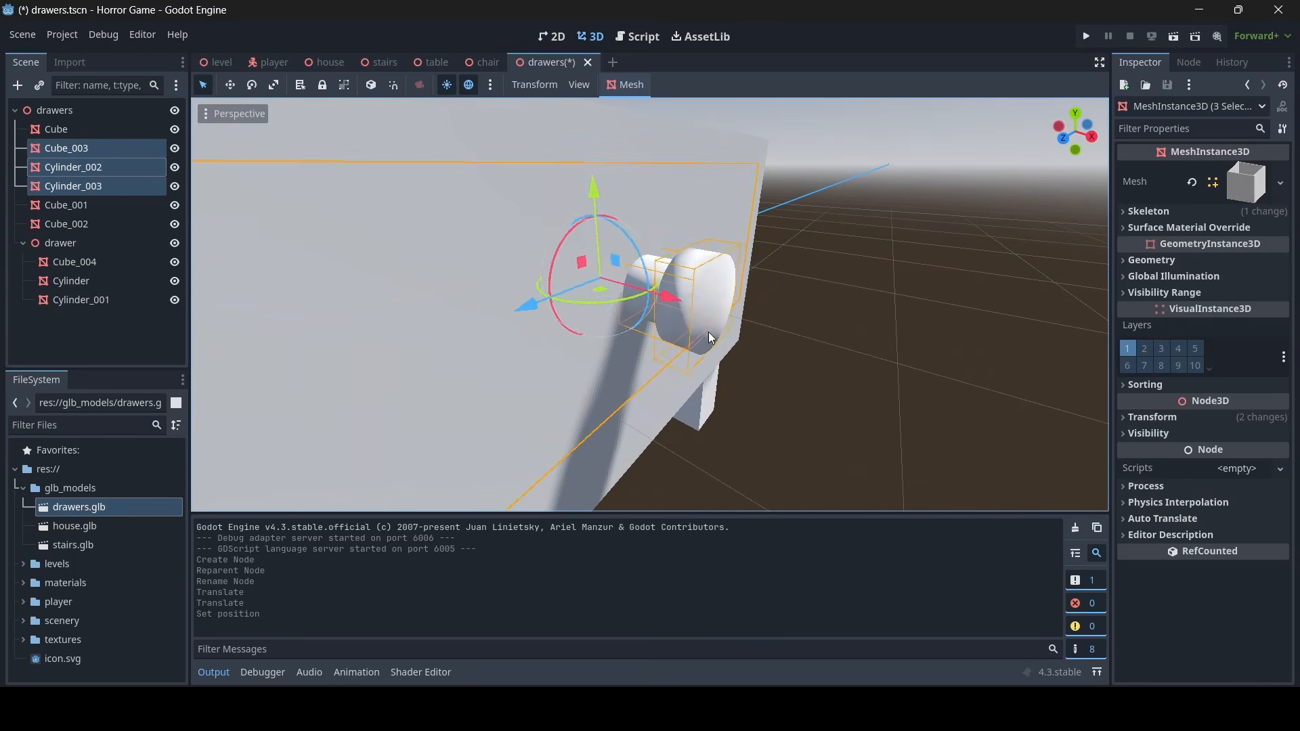
key("f")
scroll(651, 304, "down", 5)
middle_click_drag(651, 305, 415, 246)
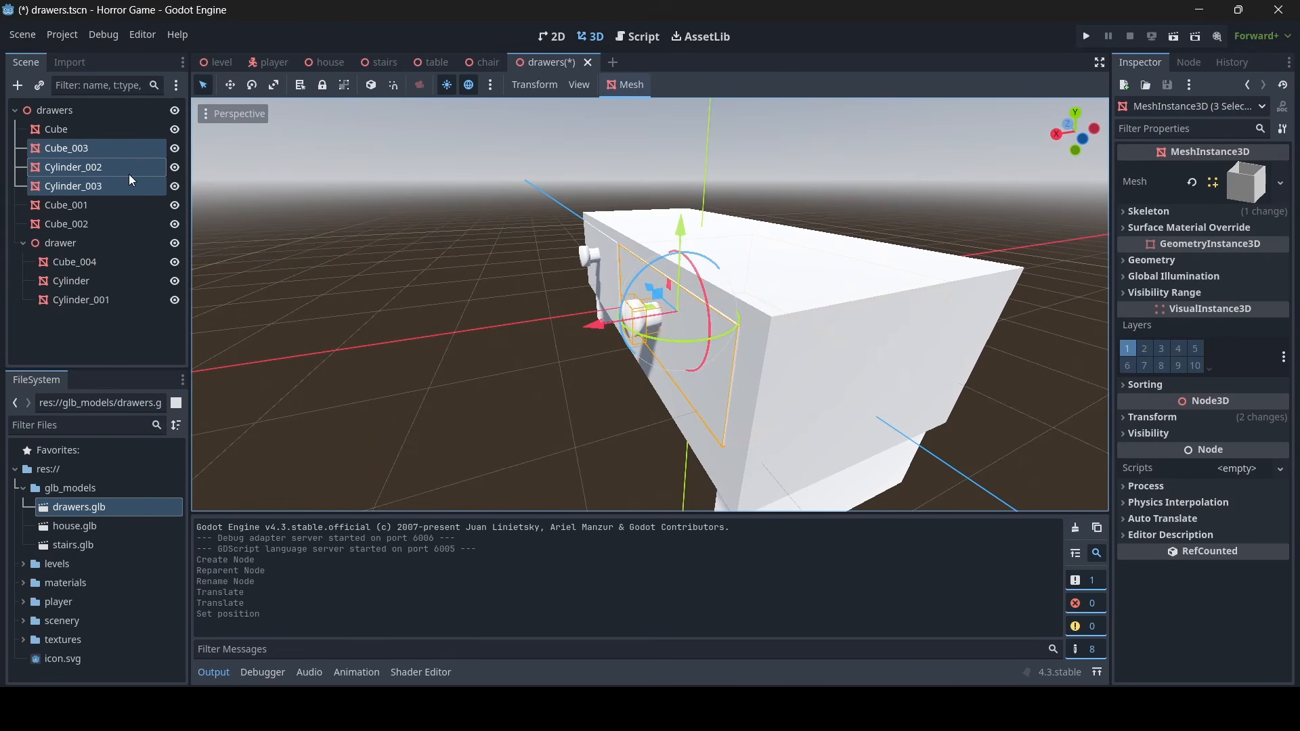
right_click(97, 174)
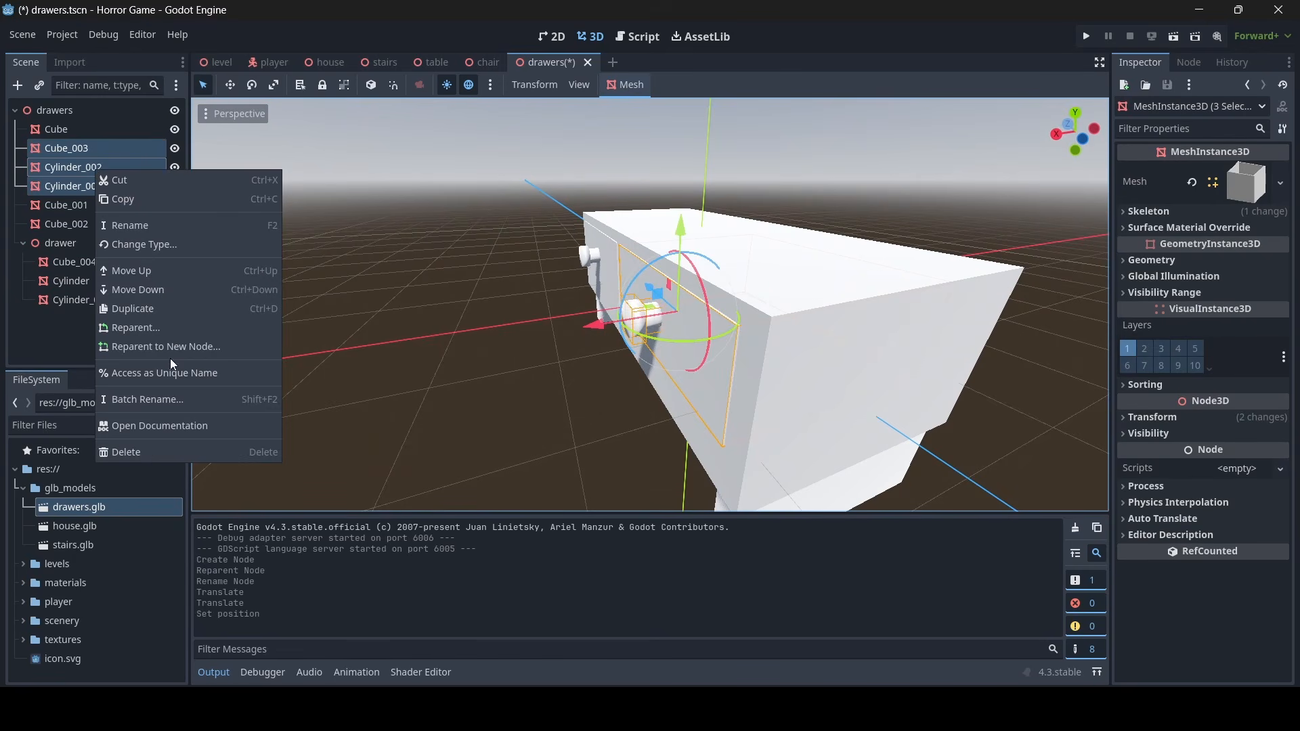
left_click(183, 347)
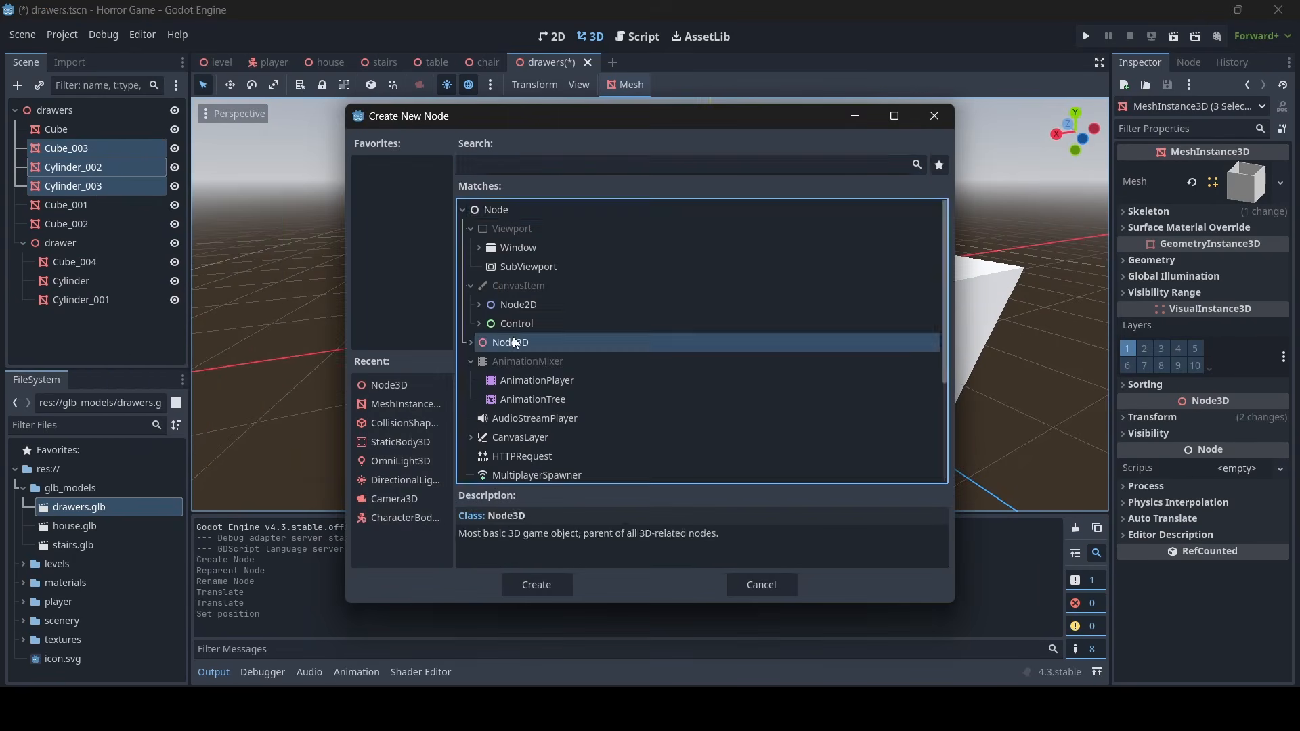
double_click(514, 342)
Rename the new Node3D that holds the right drawer's meshes as drawer2
double_click(82, 262)
type("drawer2")
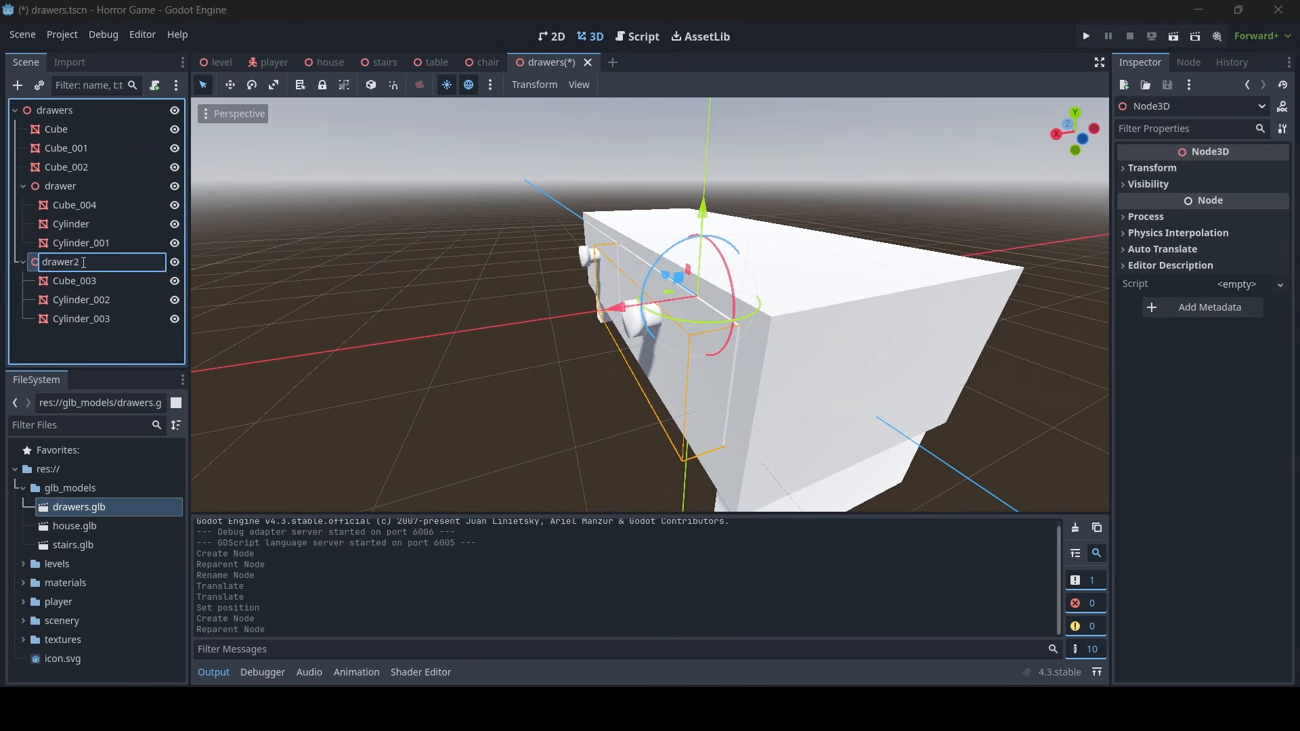
key("Return")
Try sliding drawer2 and drawer out of the cabinet along the X axis, and undo both moves
key("f")
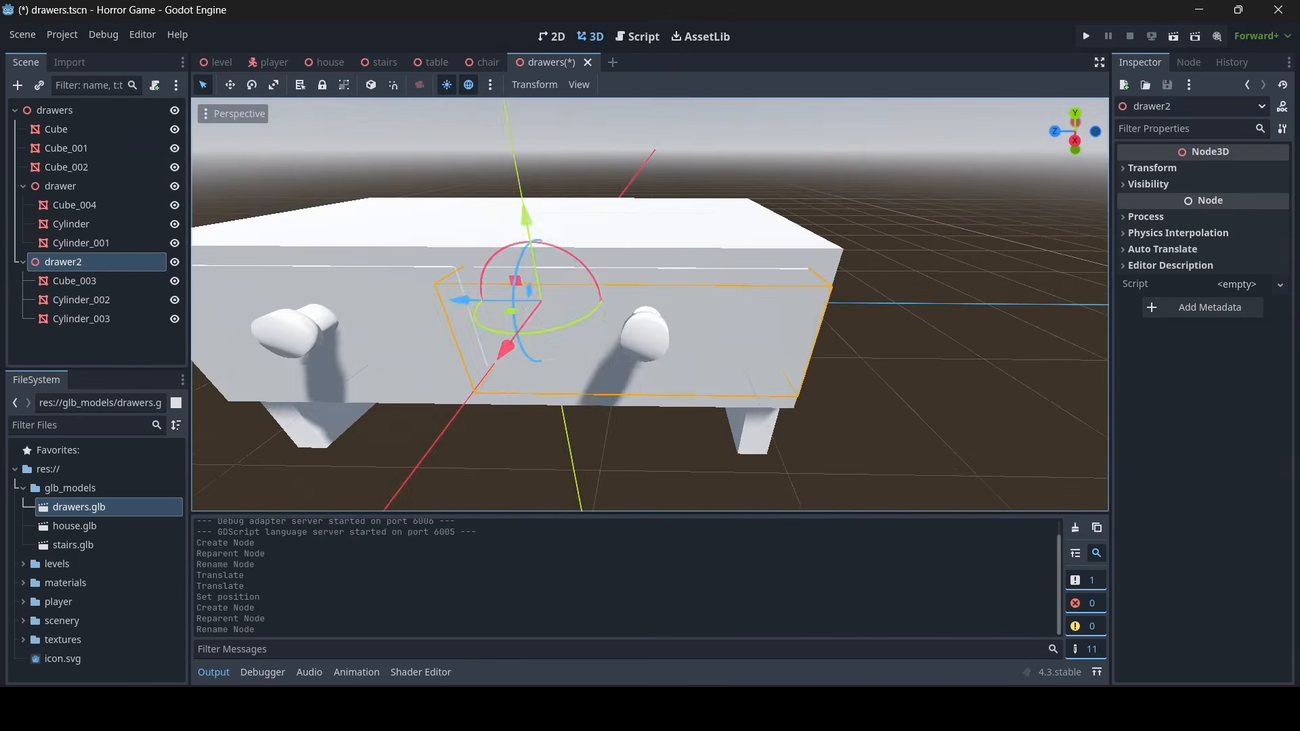
right_click_drag(566, 317, 567, 317)
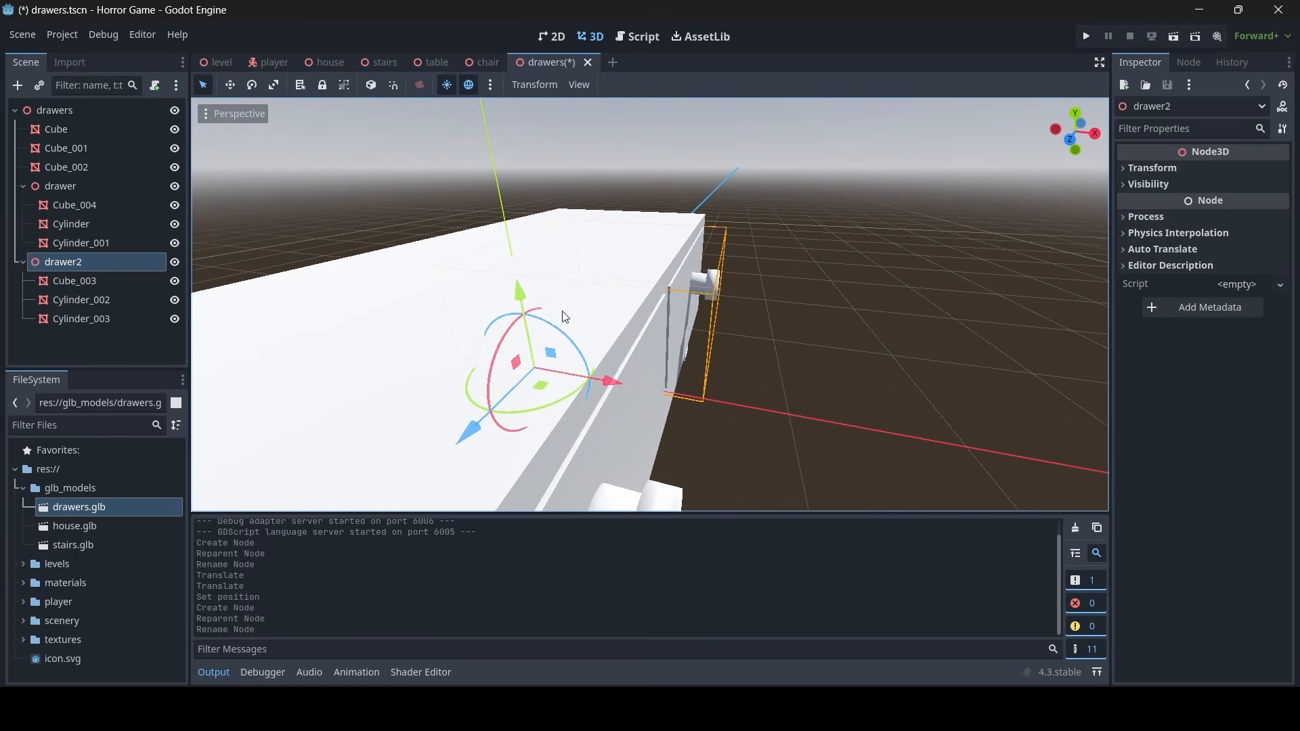
left_click_drag(607, 411, 741, 423)
key("s")
right_click_drag(741, 422, 741, 423)
left_click(47, 187)
left_click_drag(689, 315, 769, 344)
right_click_drag(769, 344, 769, 344)
key("ctrl+z")
key("ctrl+z")
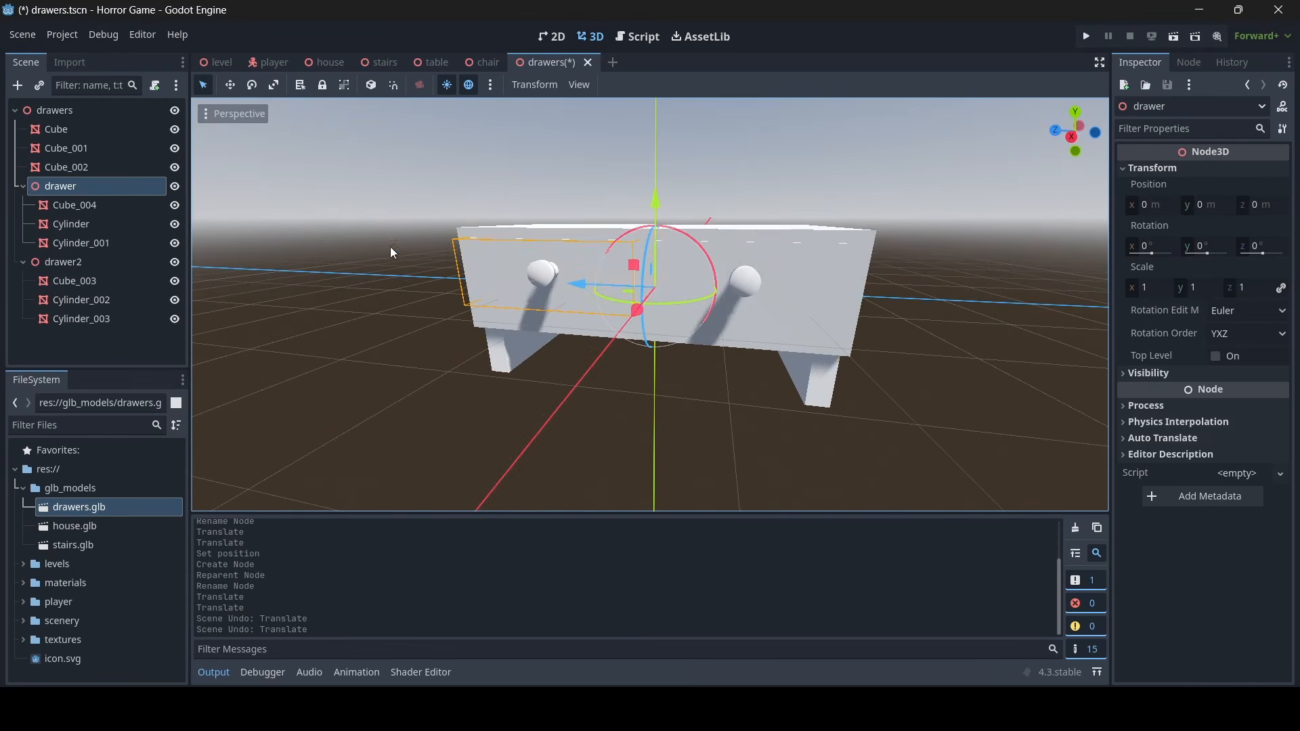
Collapse both drawer branches in the scene tree and add a StaticBody3D as a child of the drawers root
left_click(72, 116)
right_click_drag(650, 305, 650, 304)
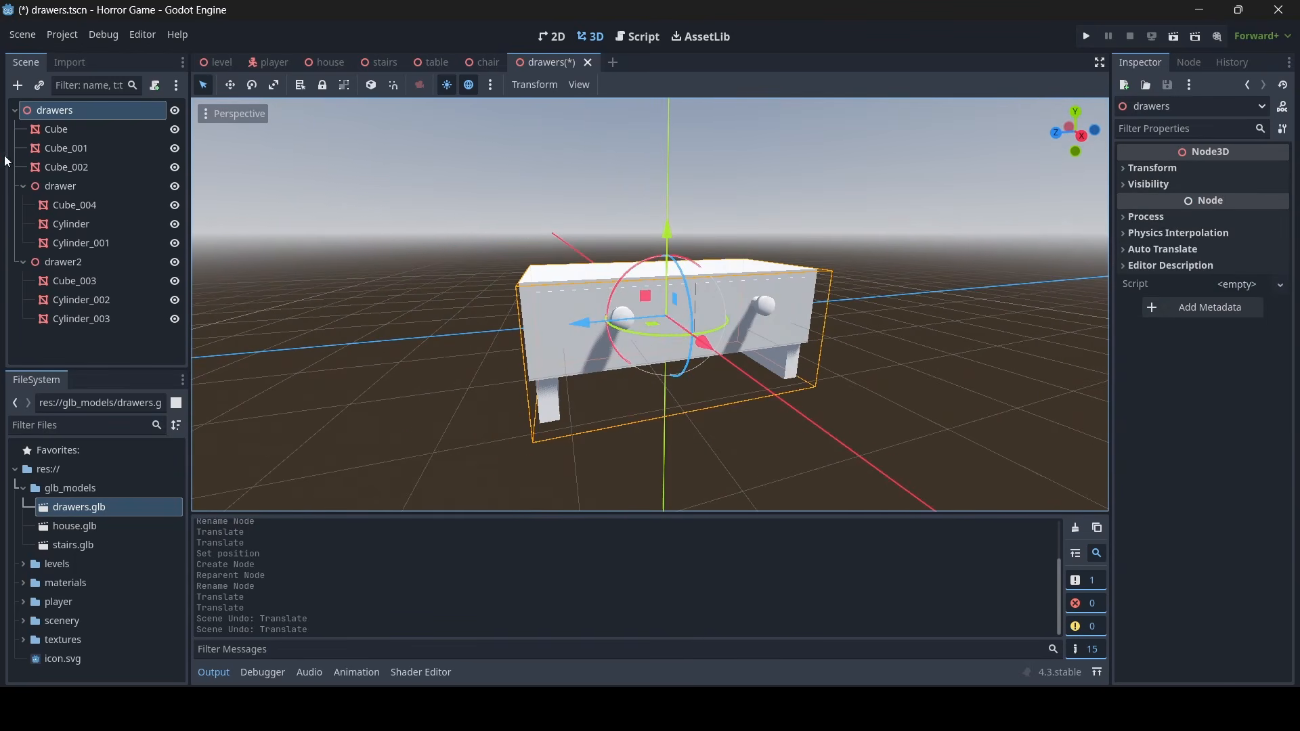
left_click(23, 185)
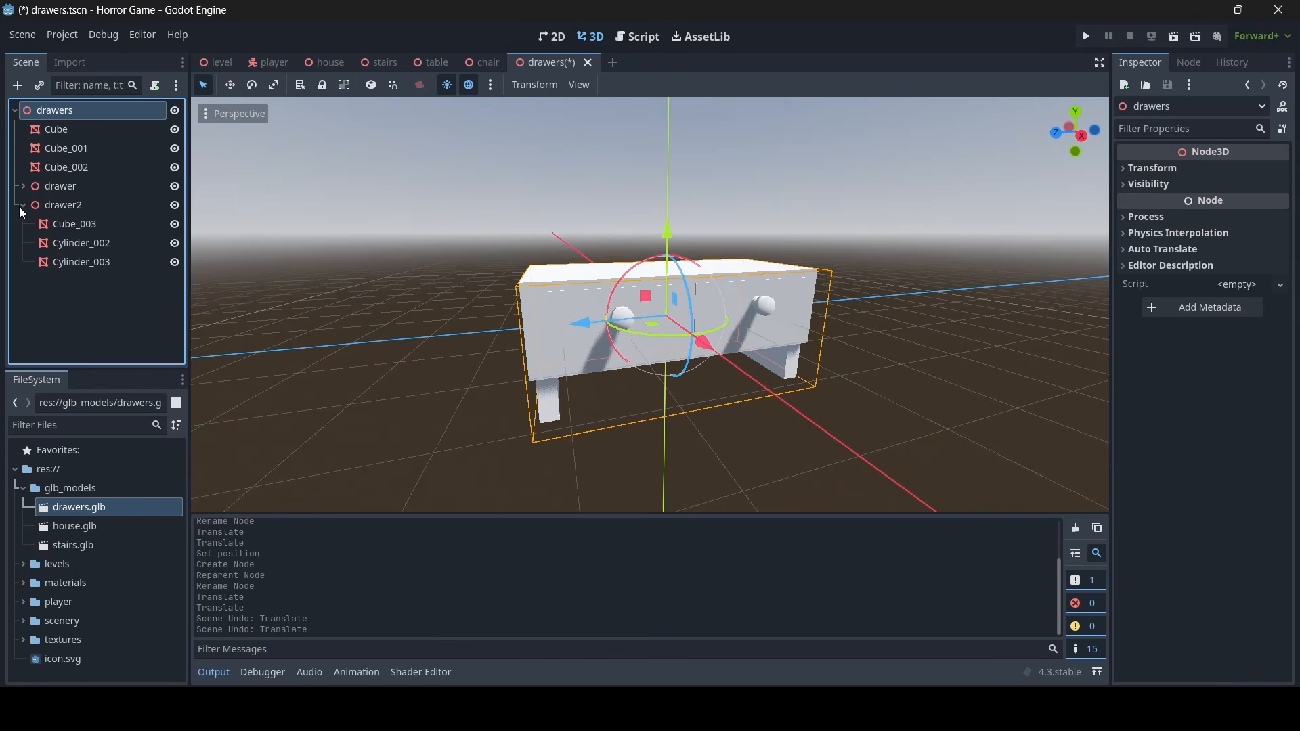
left_click(21, 205)
right_click(71, 111)
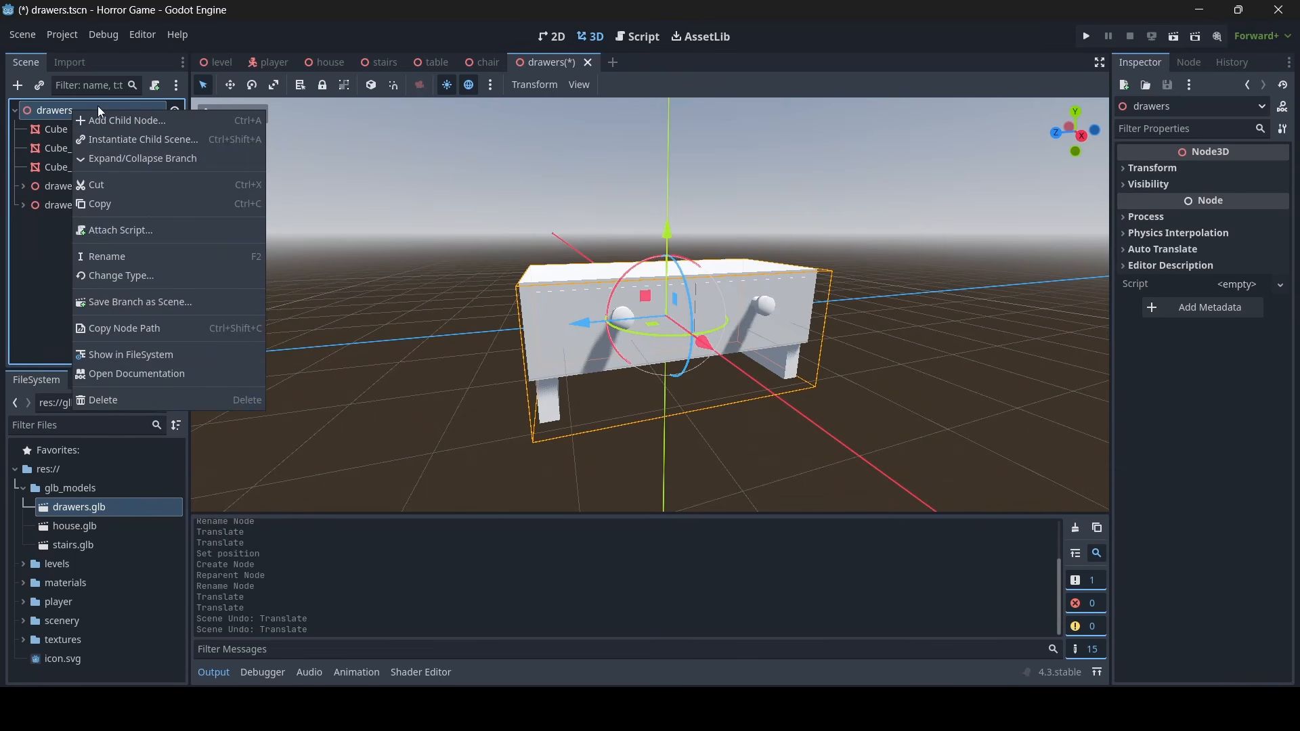
left_click(123, 119)
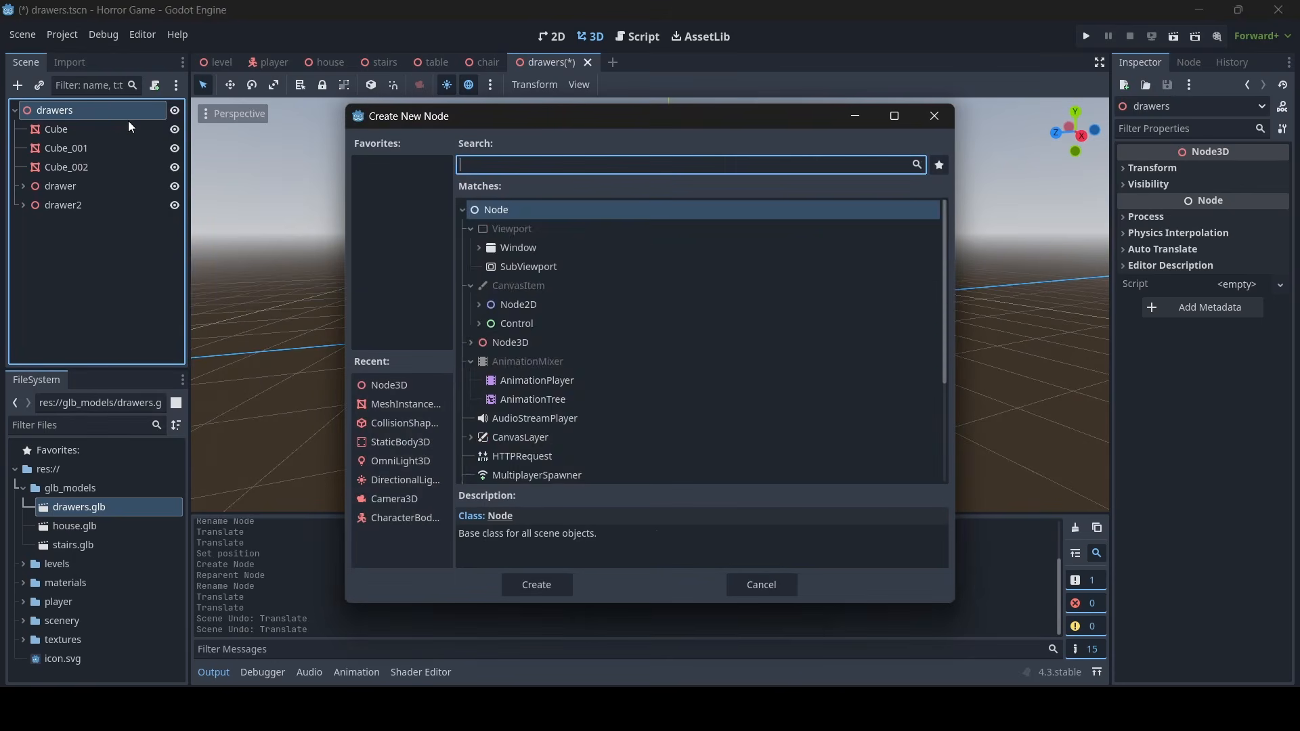
type("stat")
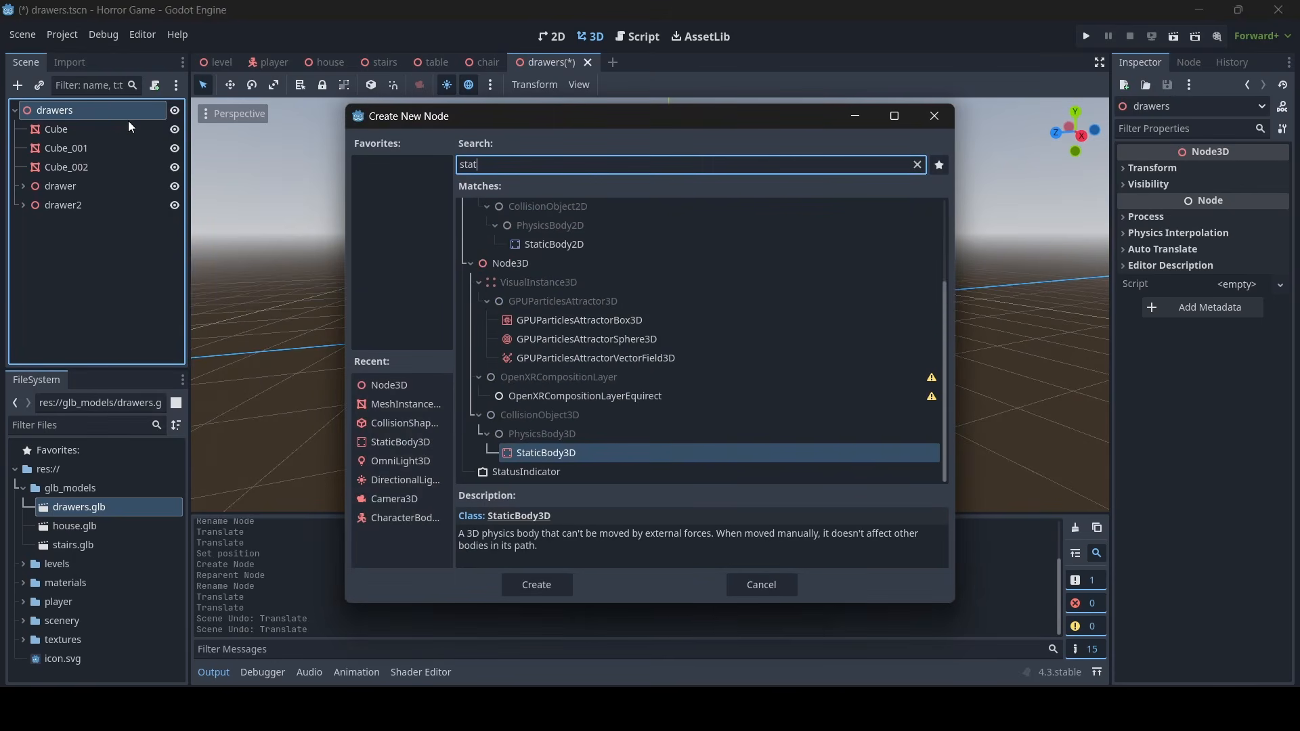
double_click(541, 452)
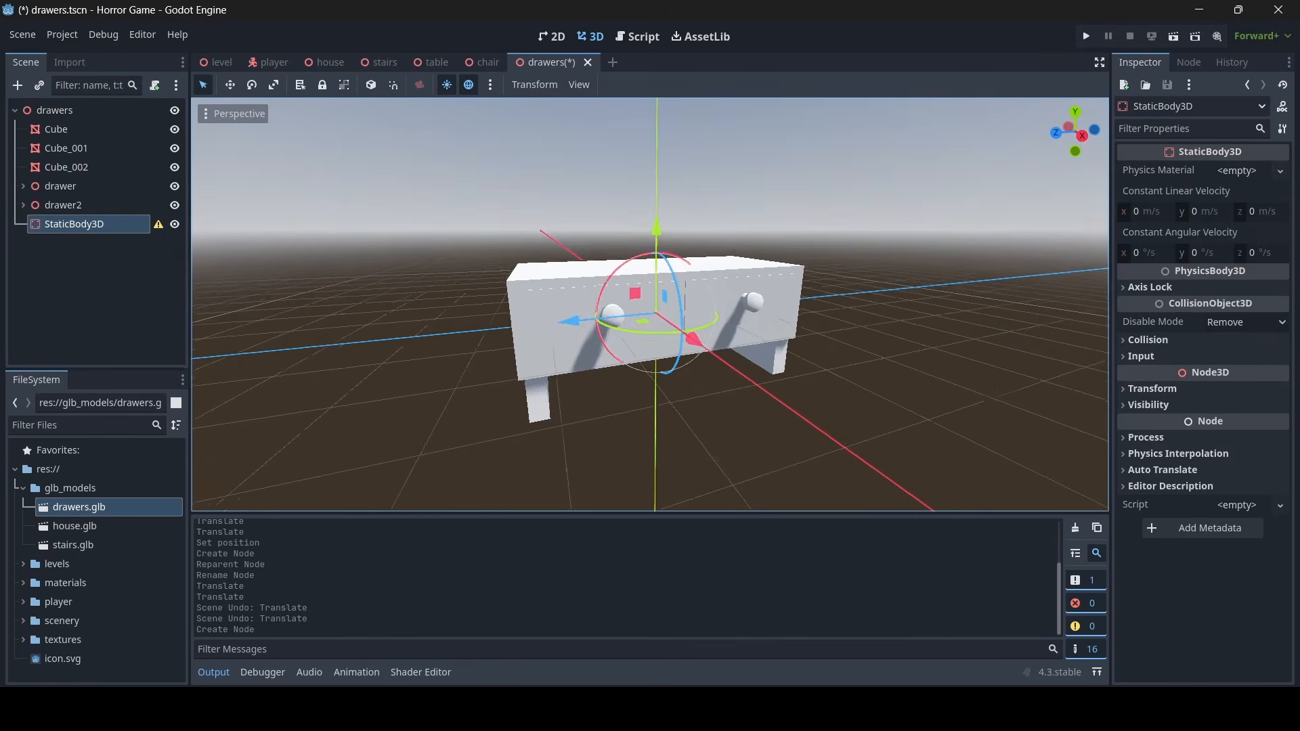
Add a CollisionShape3D under the StaticBody3D and give it a new BoxShape3D
scroll(697, 370, "down", 3)
right_click(102, 224)
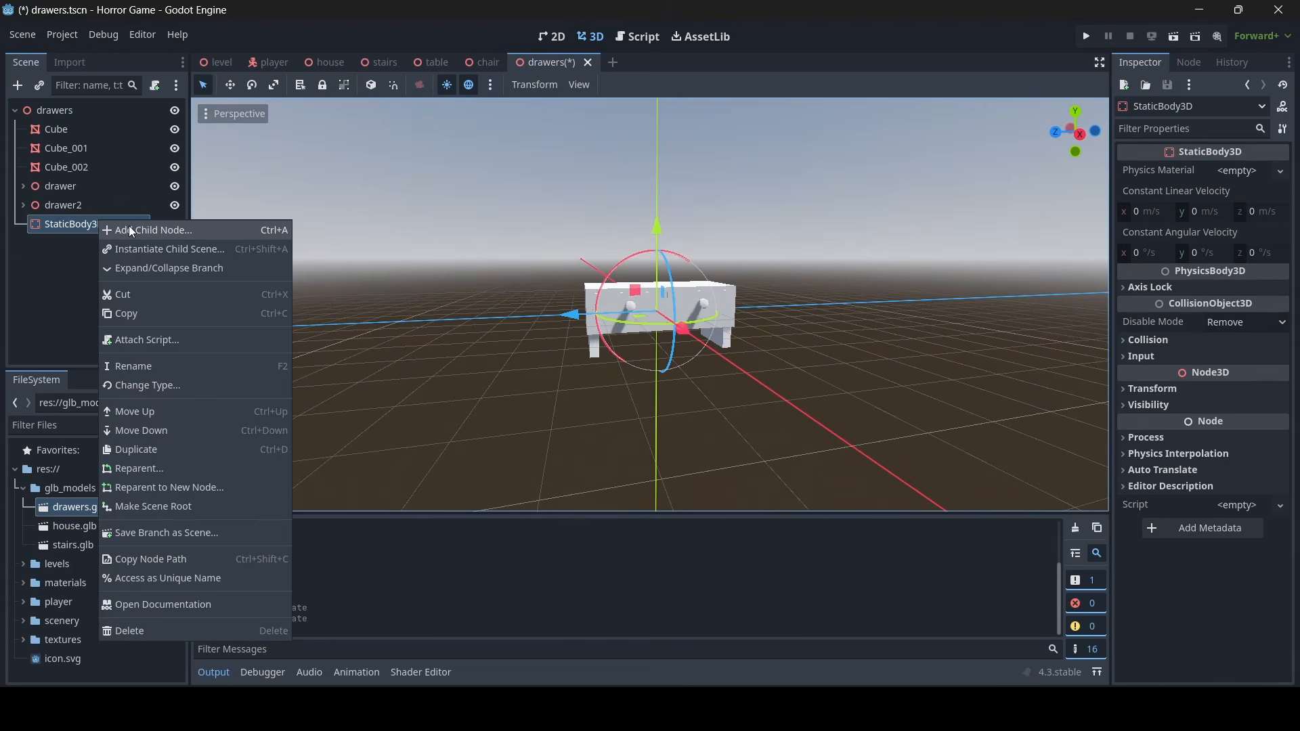
left_click(130, 230)
type("coll")
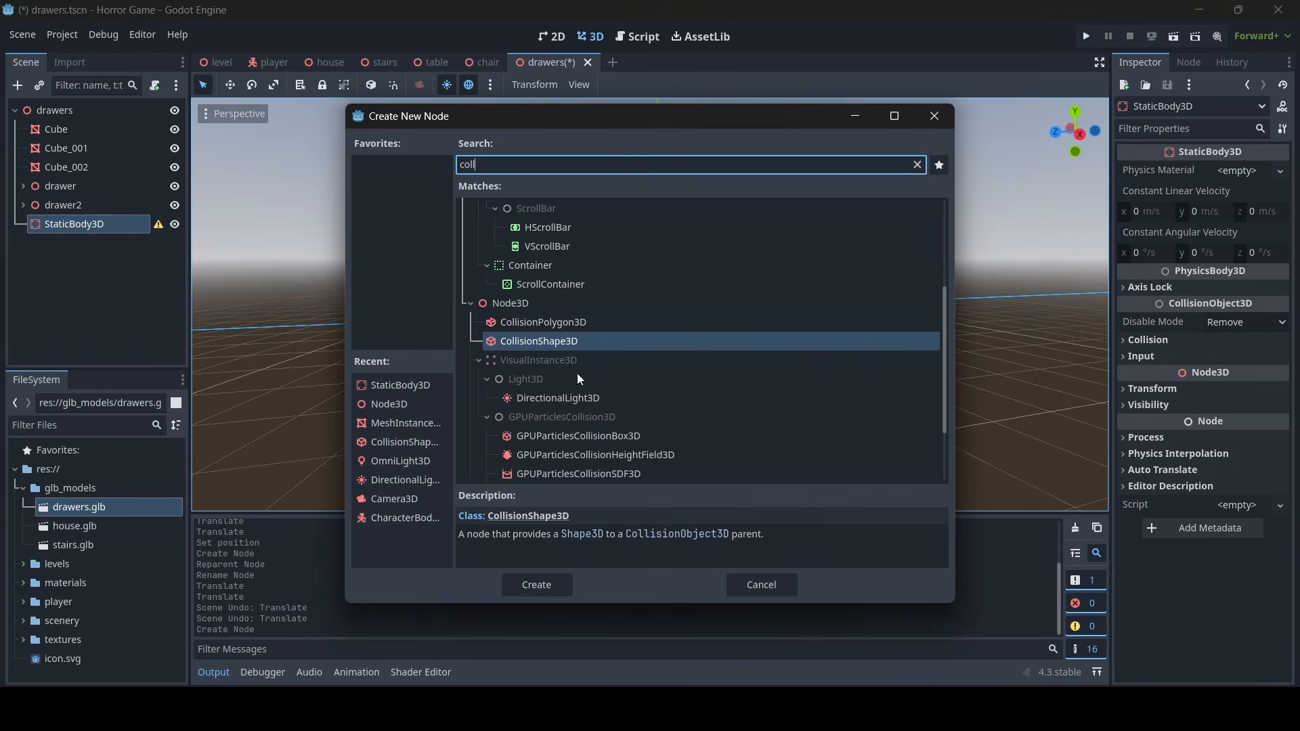
double_click(572, 341)
scroll(709, 356, "up", 4)
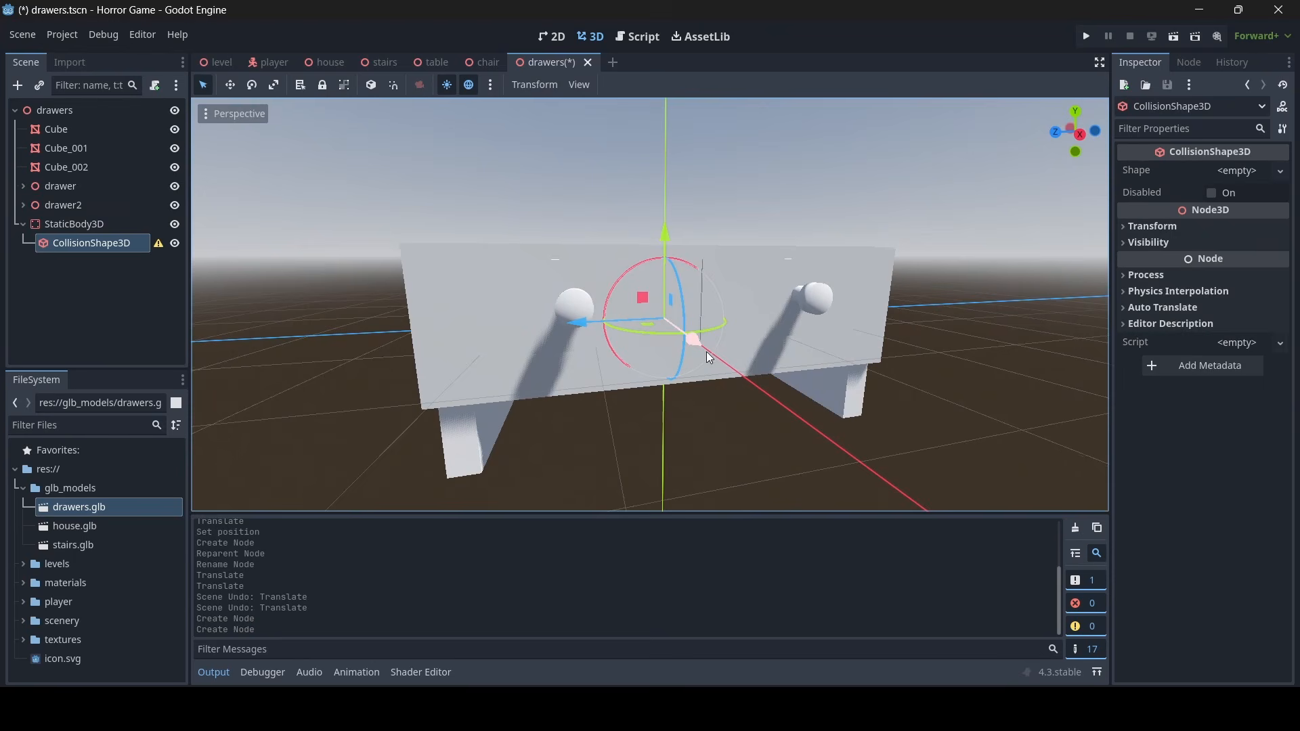
left_click(1230, 172)
left_click(1194, 228)
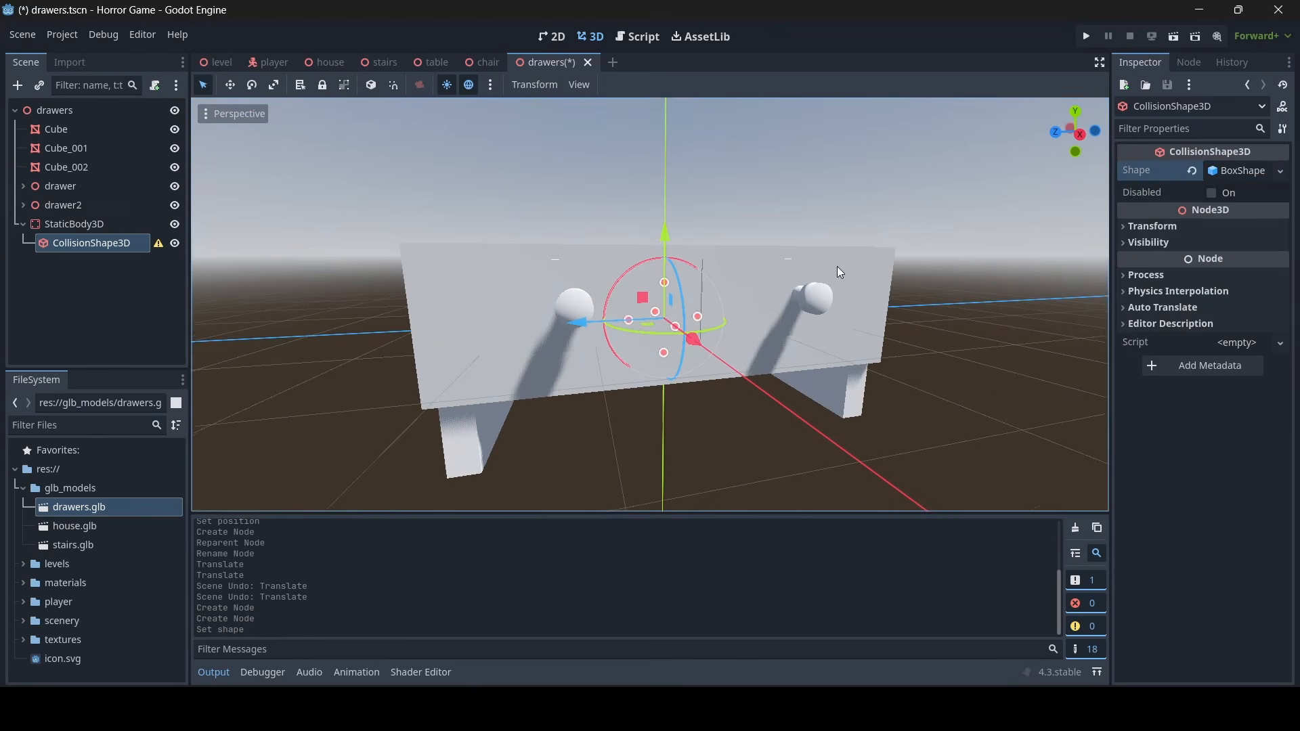
Size the box collision shape to 2.29 × 2.25 × 5.01 m and position it so it encloses the cabinet and legs
right_click_drag(837, 266, 1077, 305)
key("s")
right_click_drag(650, 305, 730, 279)
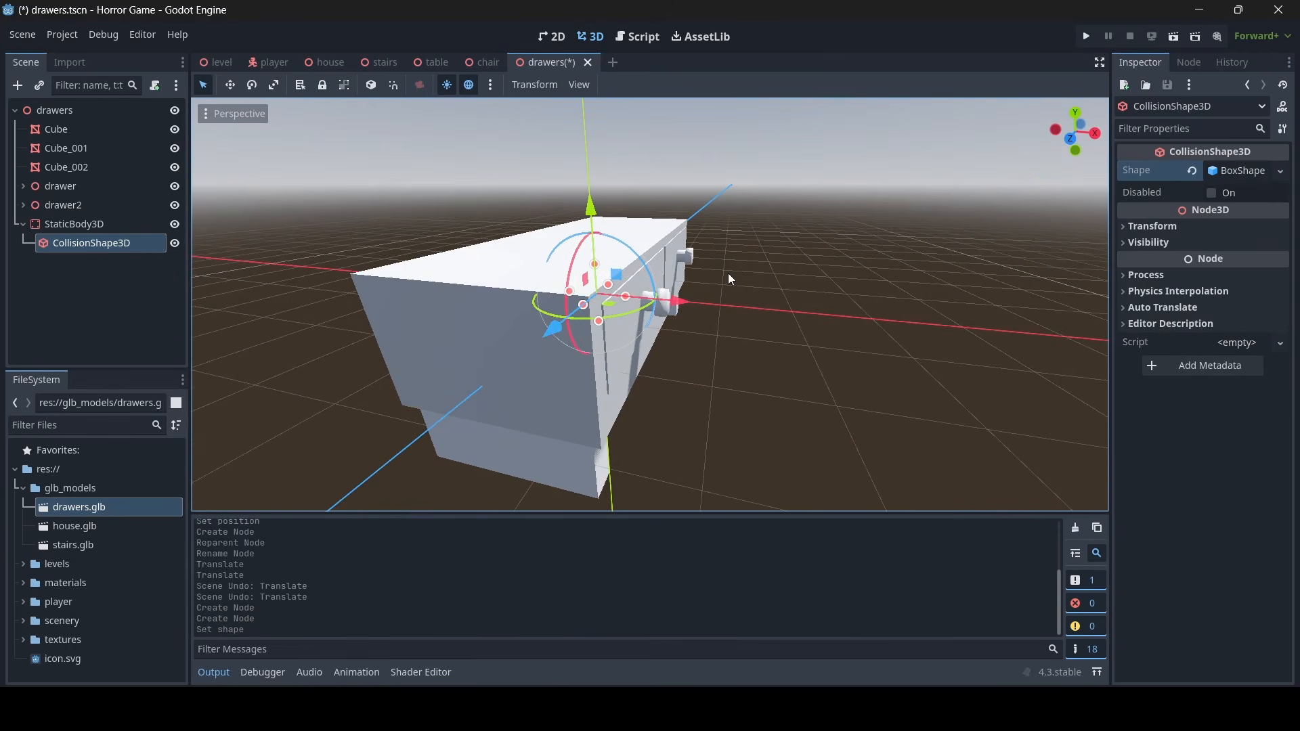
left_click(1239, 171)
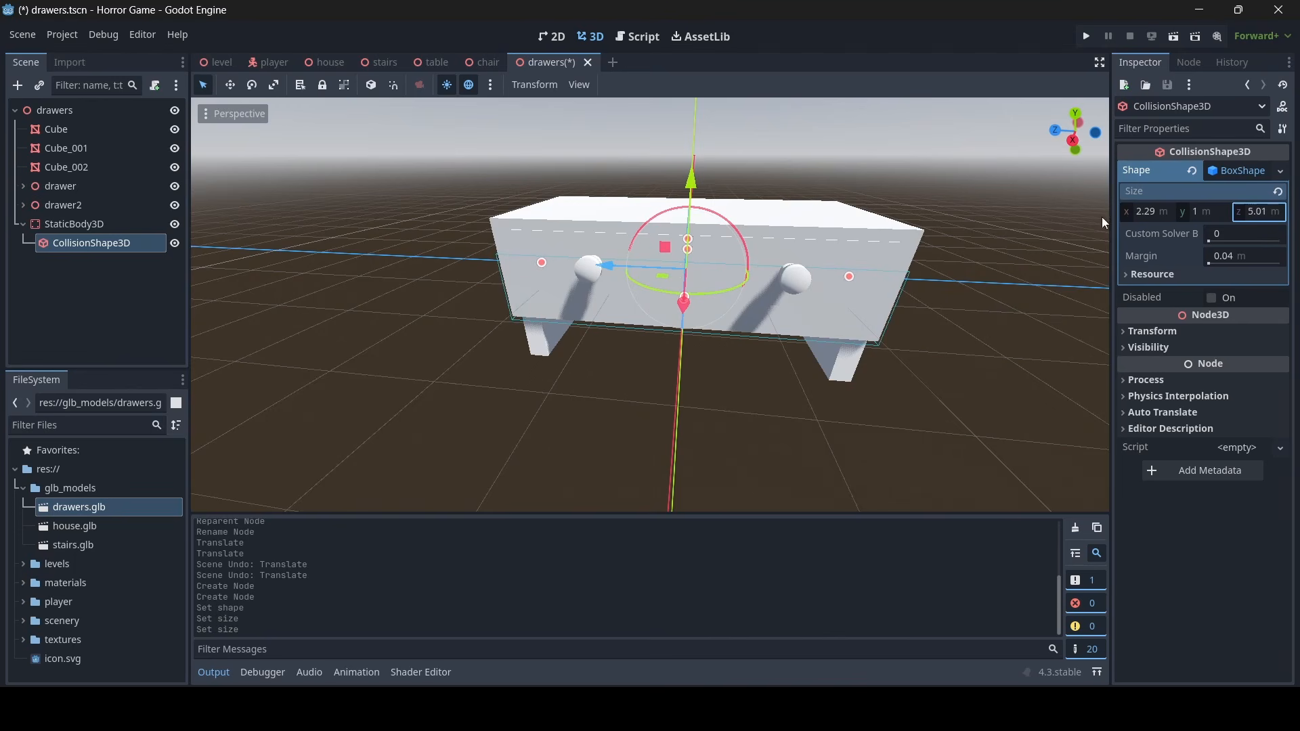
right_click_drag(1102, 223, 927, 176)
key("w")
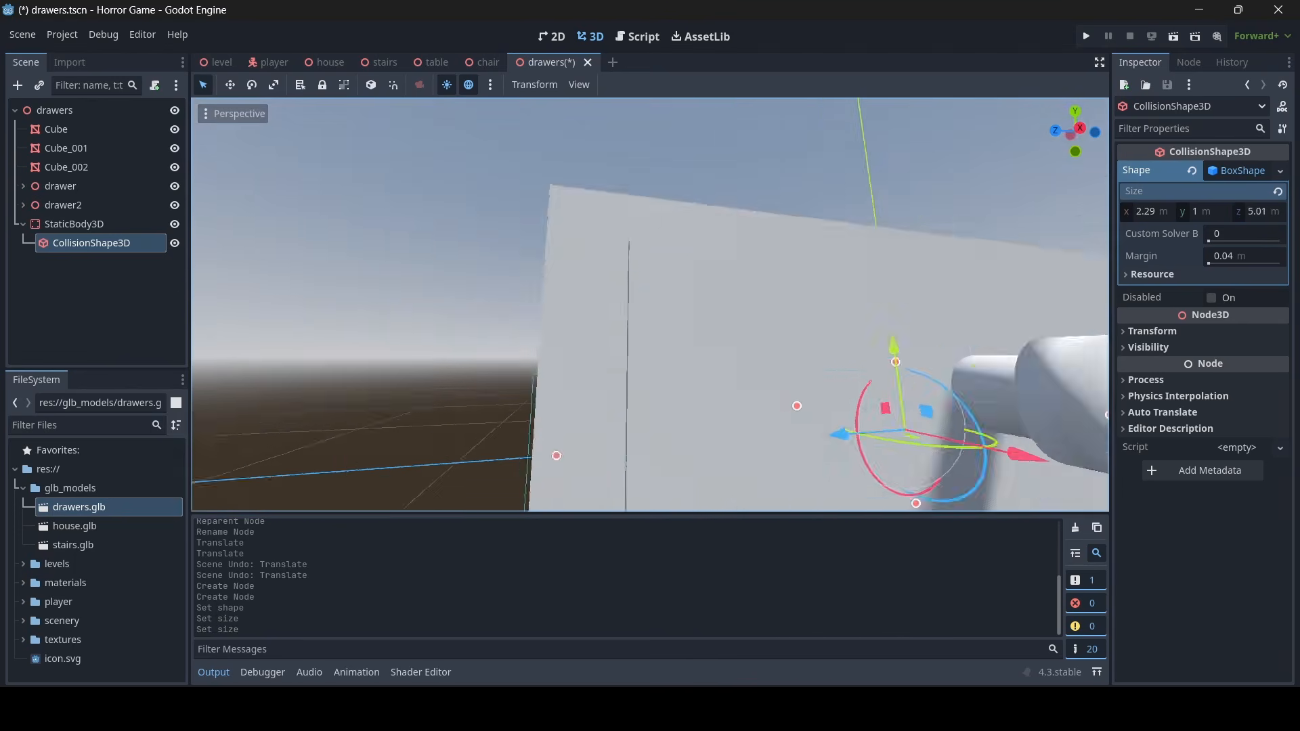
key("f")
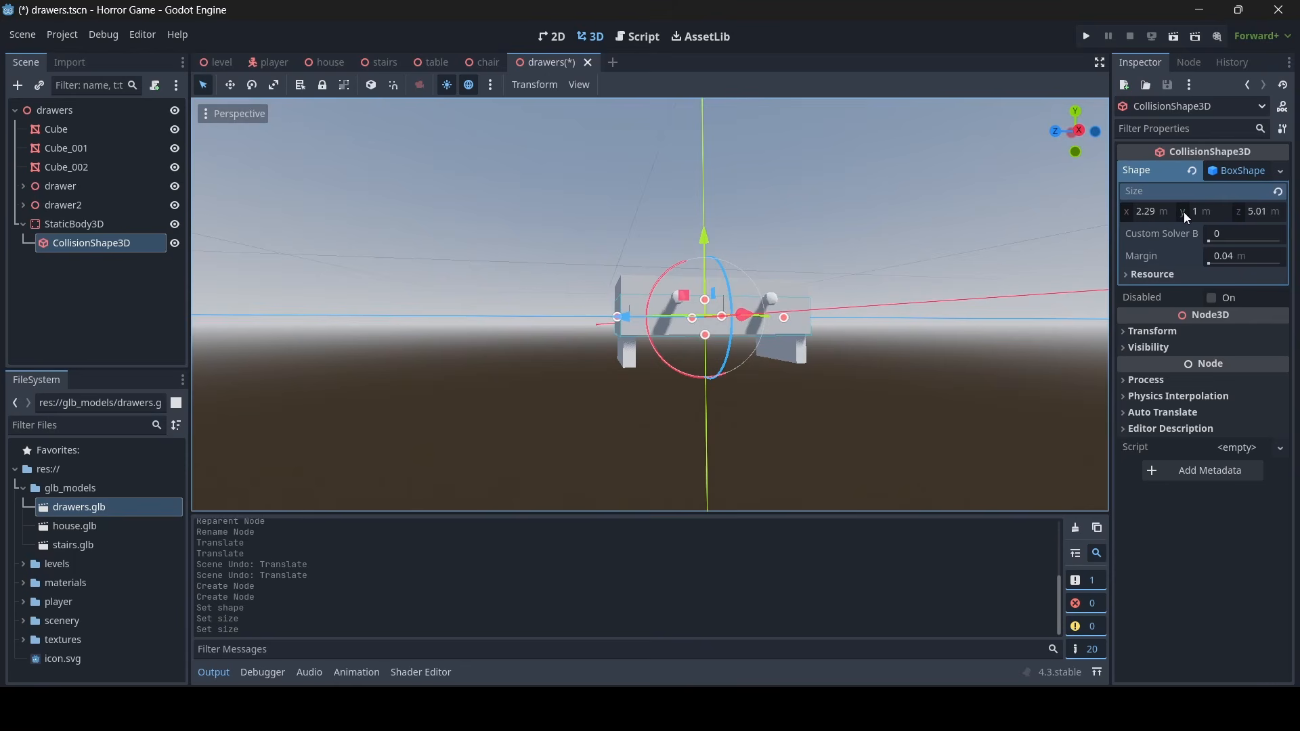
left_click_drag(1186, 215, 1239, 216)
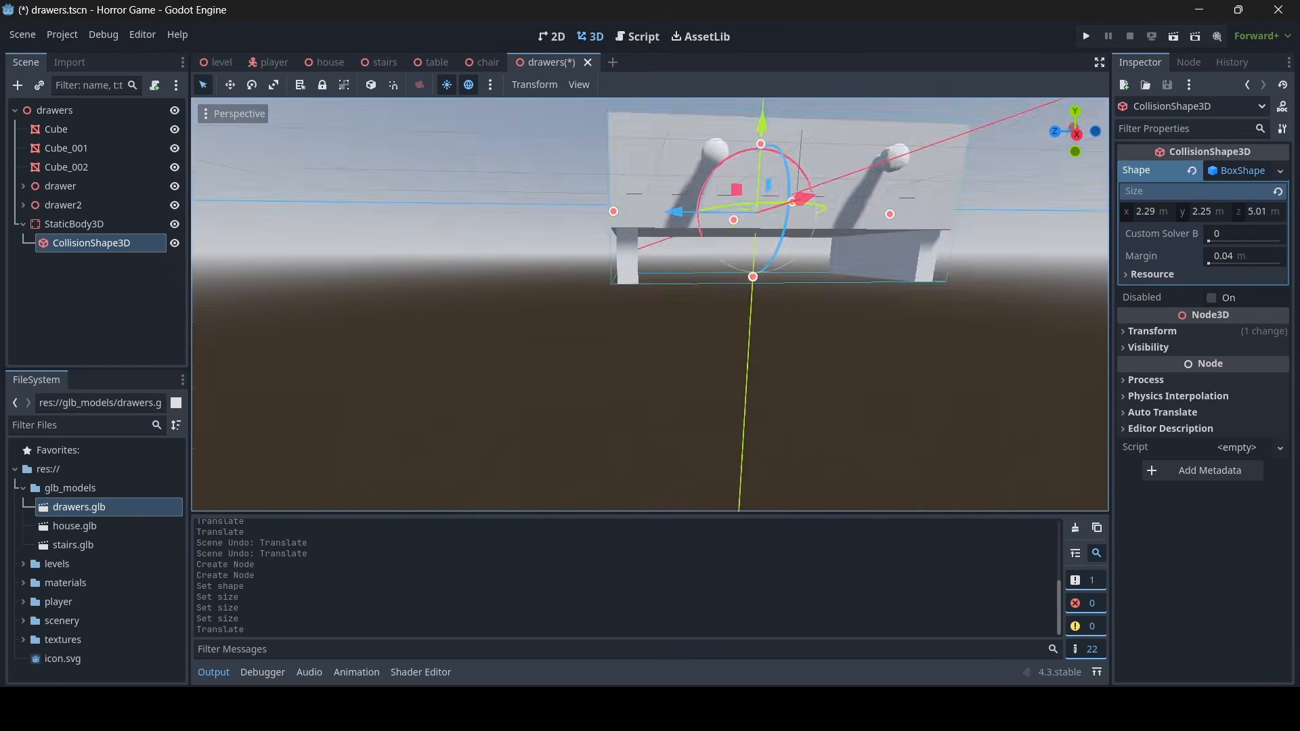
Save the drawers scene with its fitted collision shape
key("s")
right_click_drag(880, 244, 785, 190)
key("d")
key("ctrl+s")
key("w")
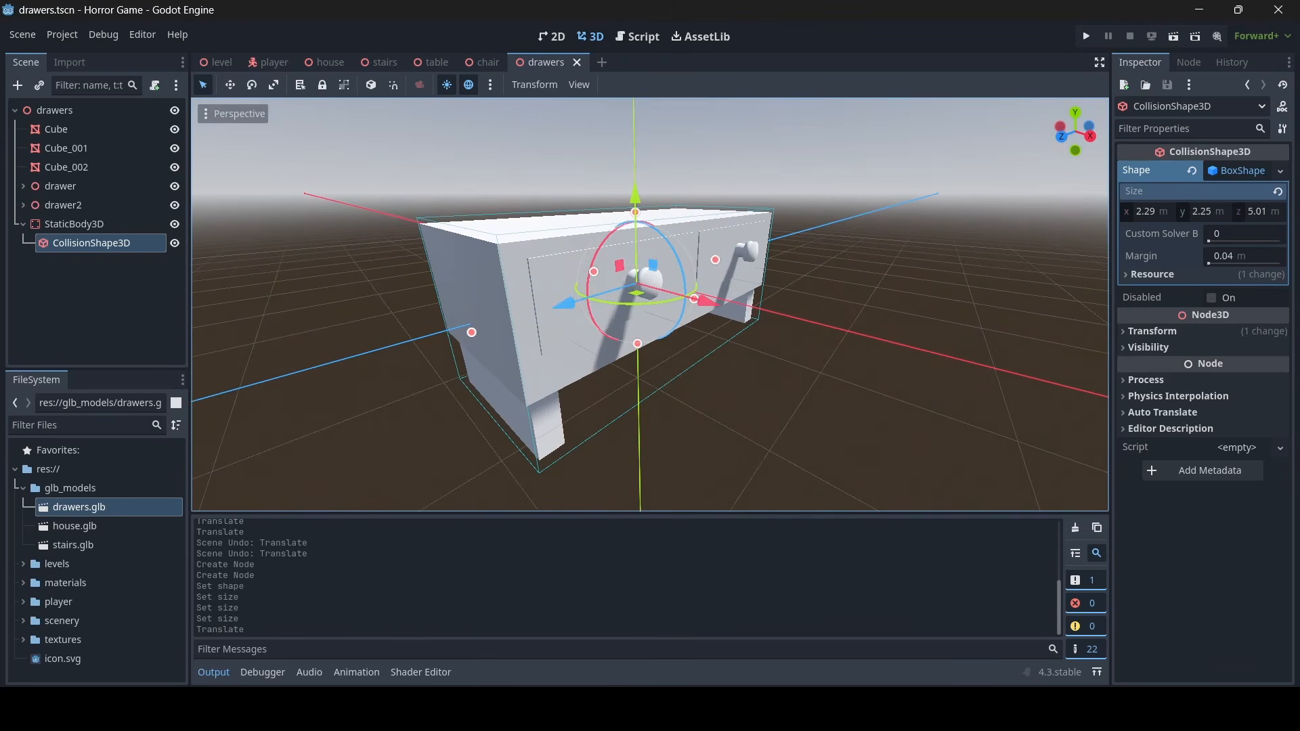
Give the cabinet body mesh (Cube) a new StandardMaterial3D as its geometry material override
left_click(72, 130)
key("d")
mouse_move(650, 291)
right_mouse_down()
mouse_move(589, 305)
mouse_move(609, 284)
mouse_move(657, 284)
mouse_move(629, 286)
right_mouse_up()
key("a")
key("d")
key("s")
left_click(23, 583)
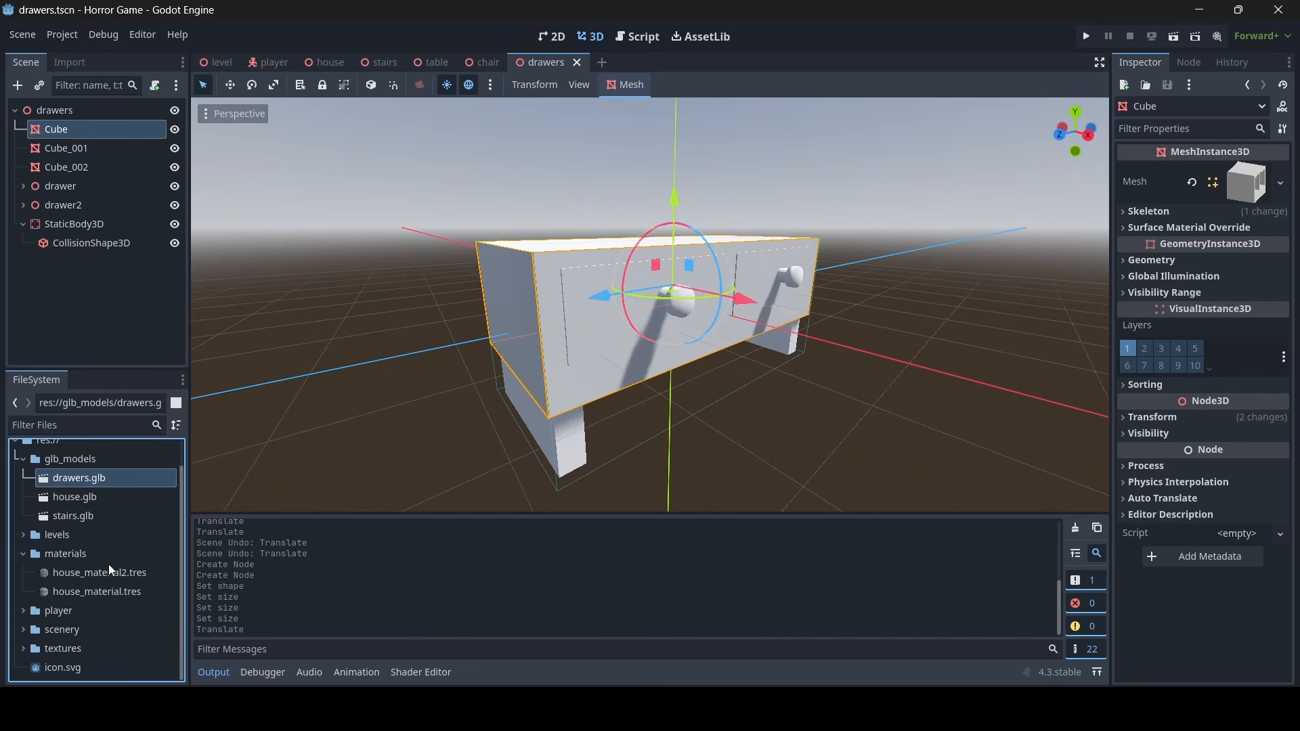
left_click(23, 554)
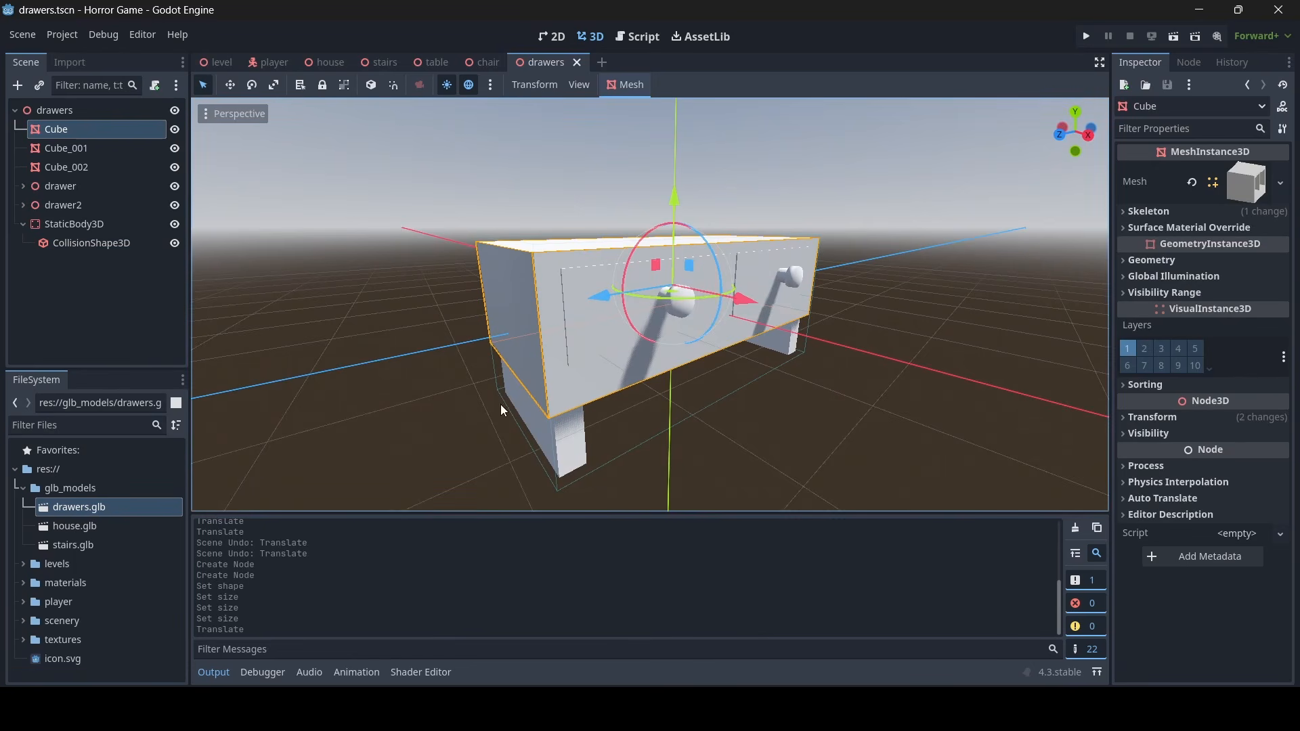
mouse_move(570, 387)
right_mouse_down()
mouse_move(554, 388)
mouse_move(570, 388)
right_mouse_up()
key("w")
key("s")
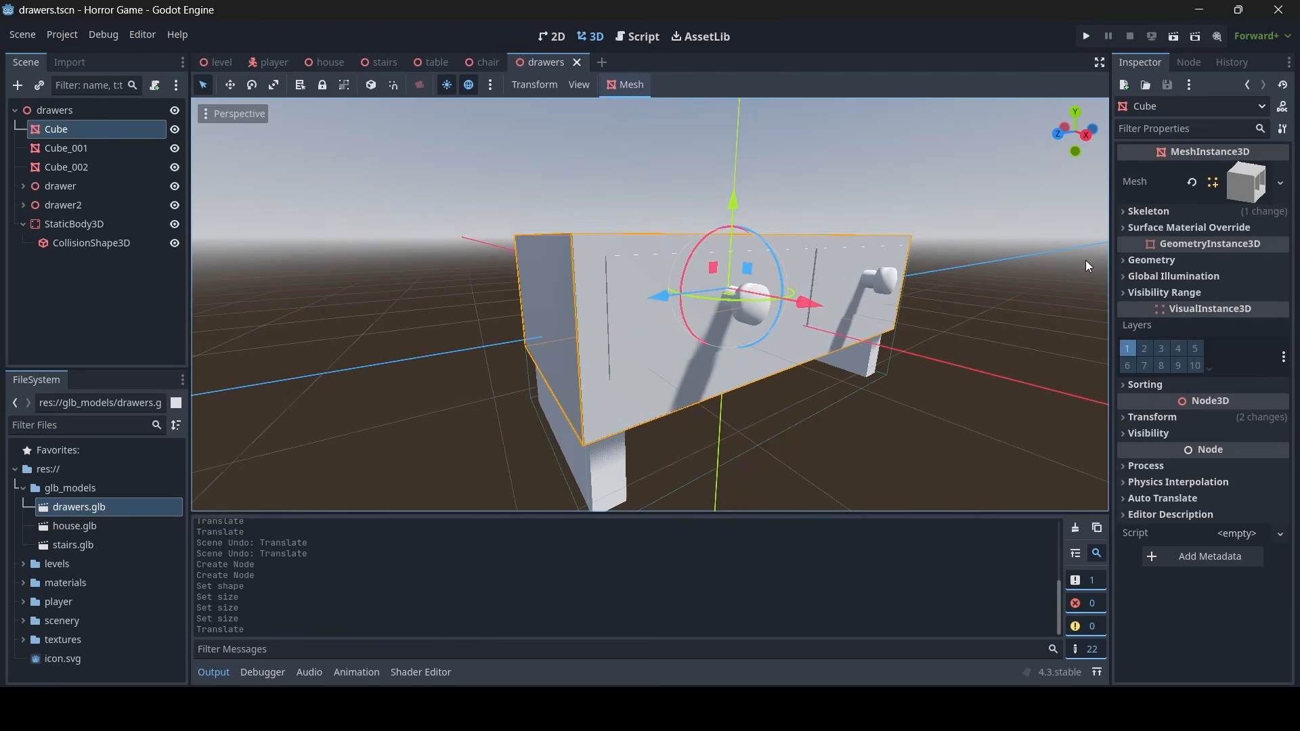
left_click(1197, 262)
left_click(1227, 279)
left_click(1212, 298)
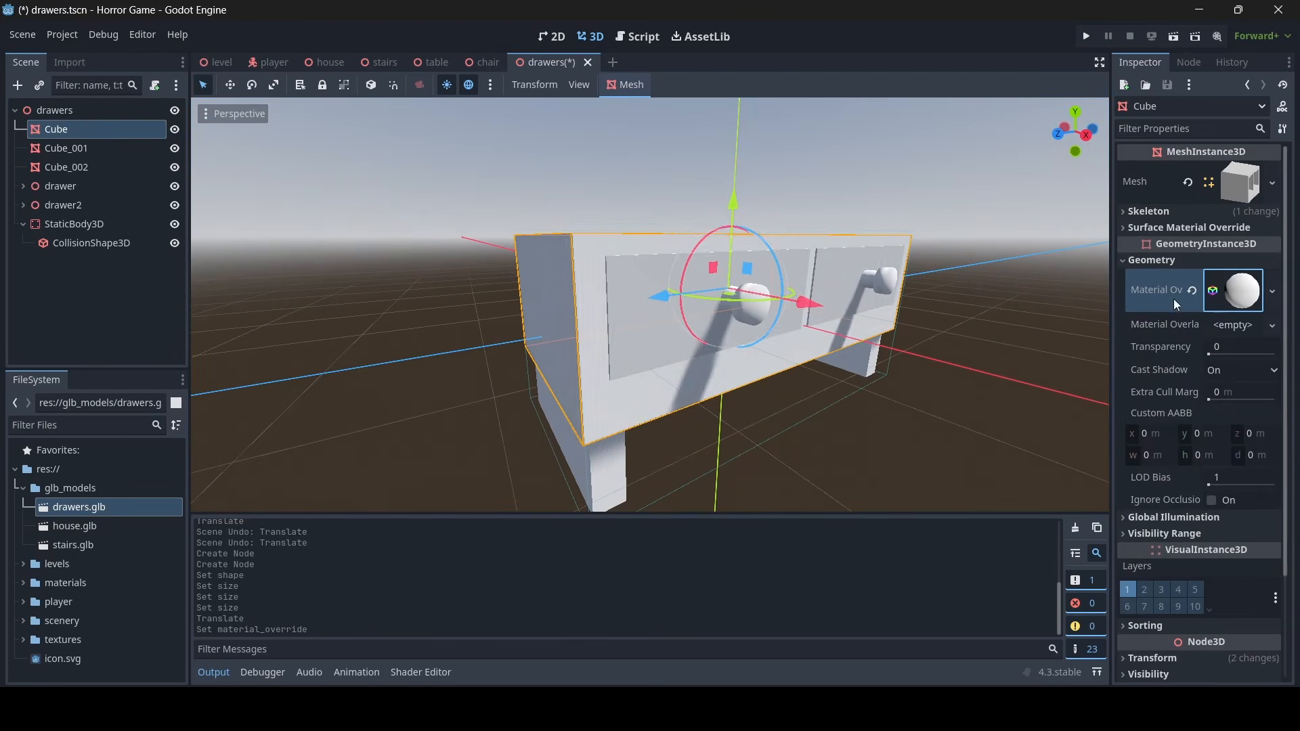
Load textures/wood.png as the albedo texture of the cabinet body's override material
key("d")
right_click_drag(1002, 311, 1005, 320)
left_click(1239, 296)
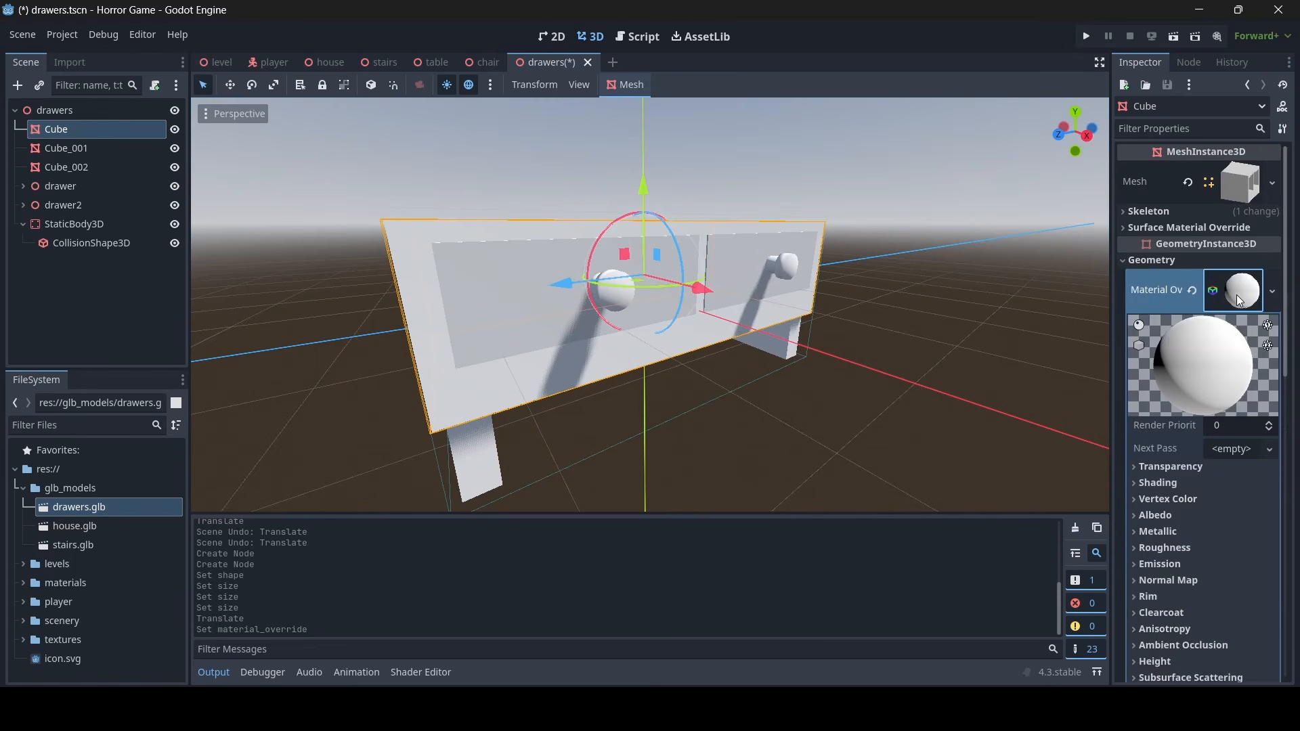
scroll(1238, 294, "down", 4)
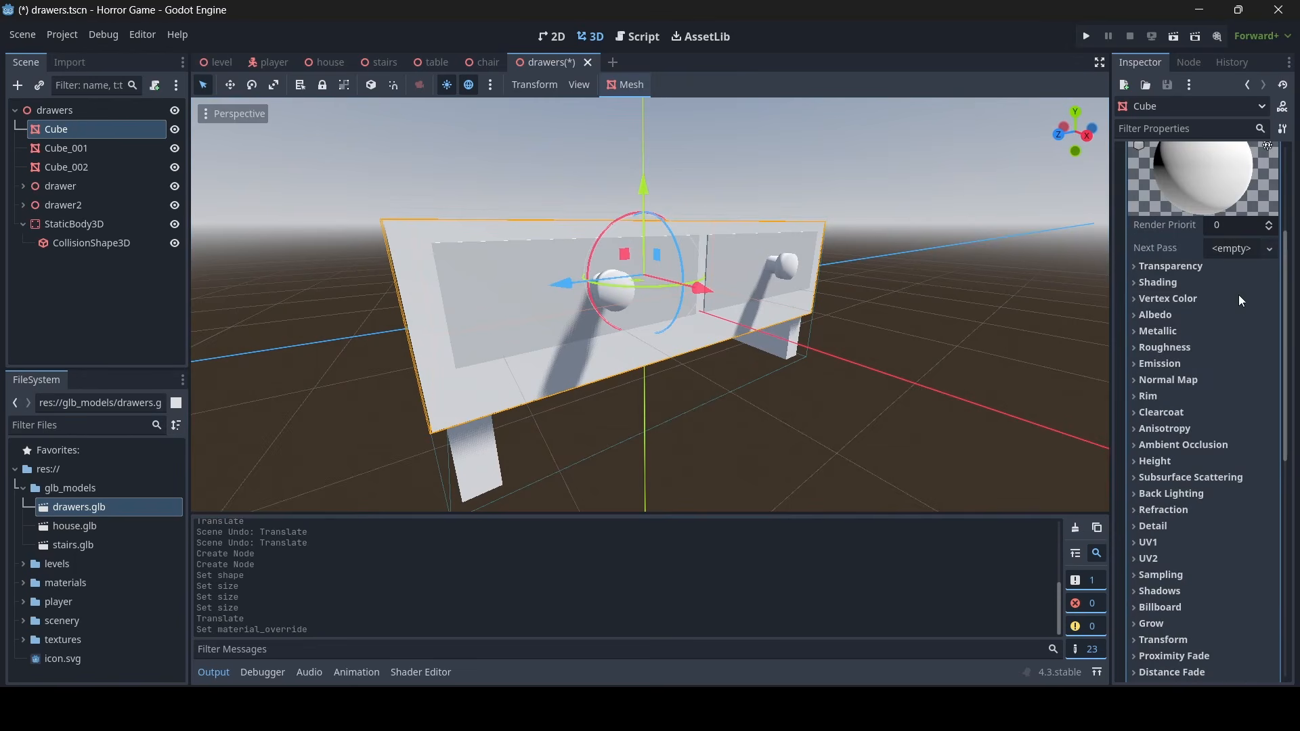
left_click(1160, 312)
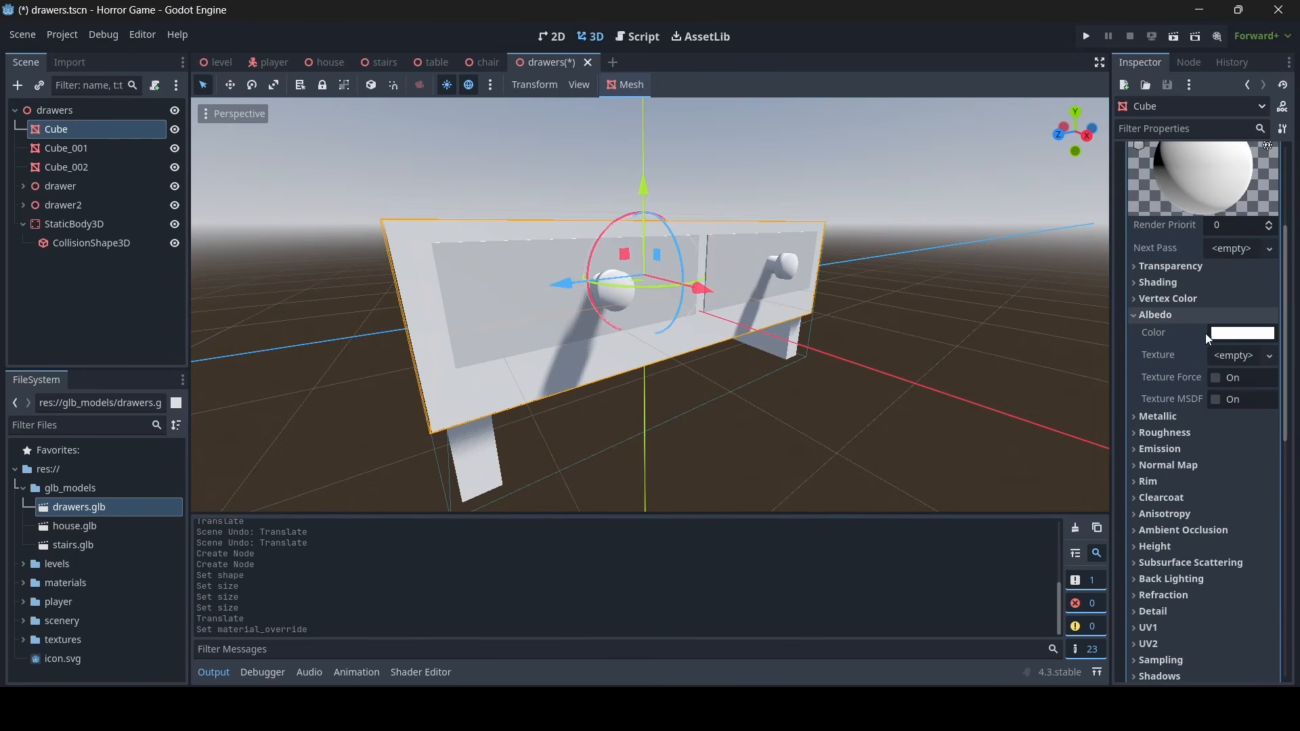
left_click(1237, 355)
left_click(1140, 661)
type("wood")
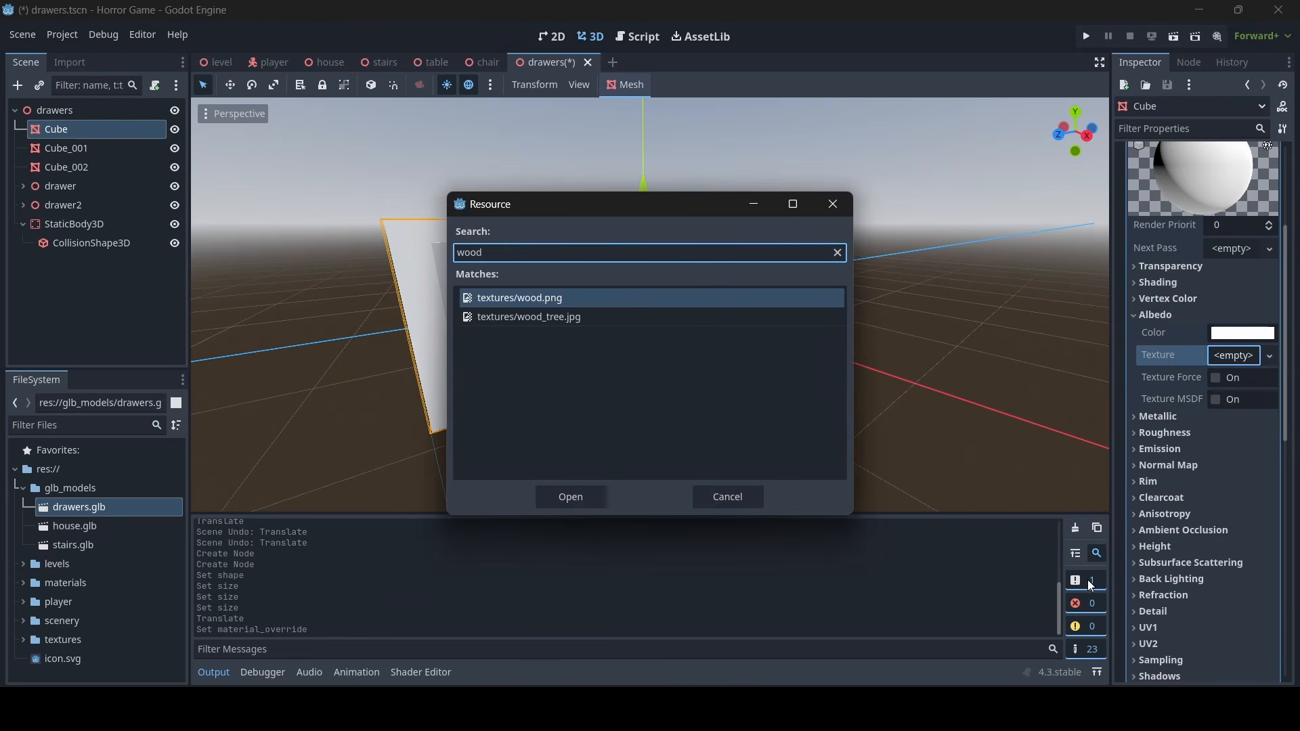
double_click(565, 302)
Darken the cabinet body material's albedo color to the beige tint d5c6b7
right_click_drag(564, 303, 1108, 303)
key("a")
key("a")
key("d")
key("a")
key("s")
key("a")
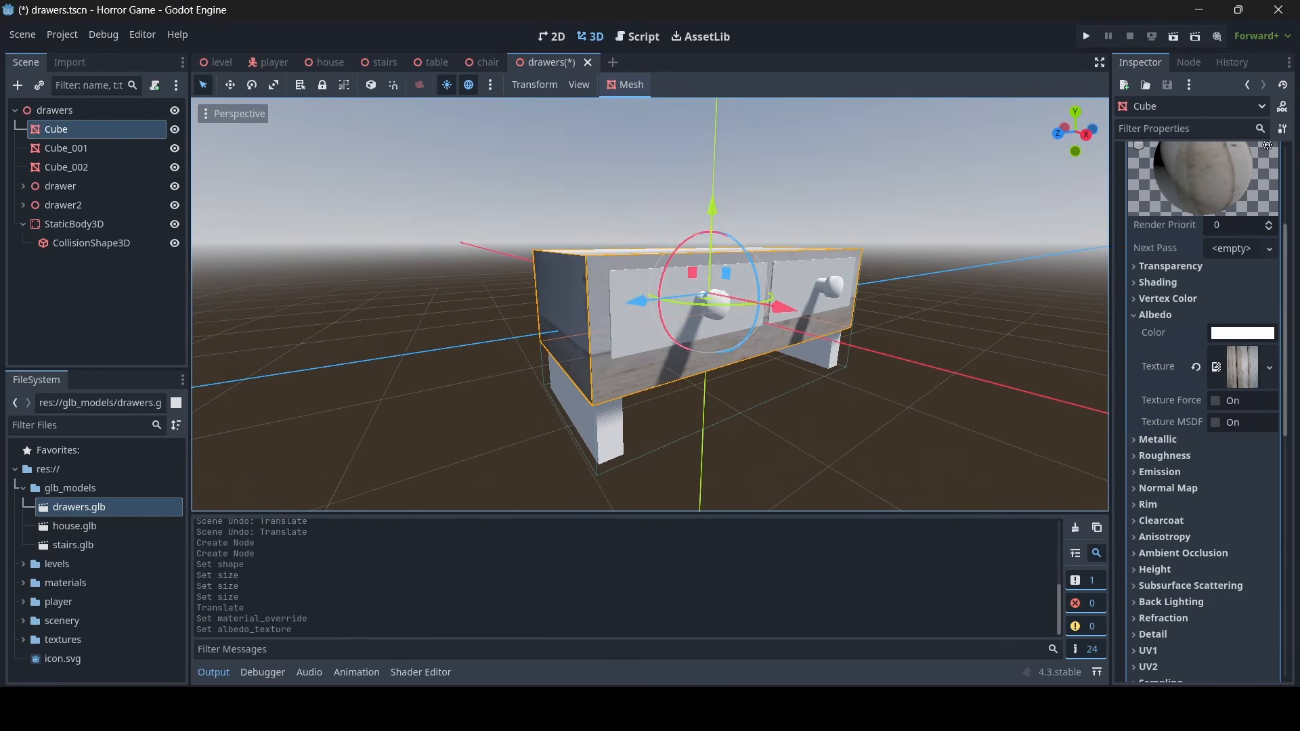
left_click(1249, 339)
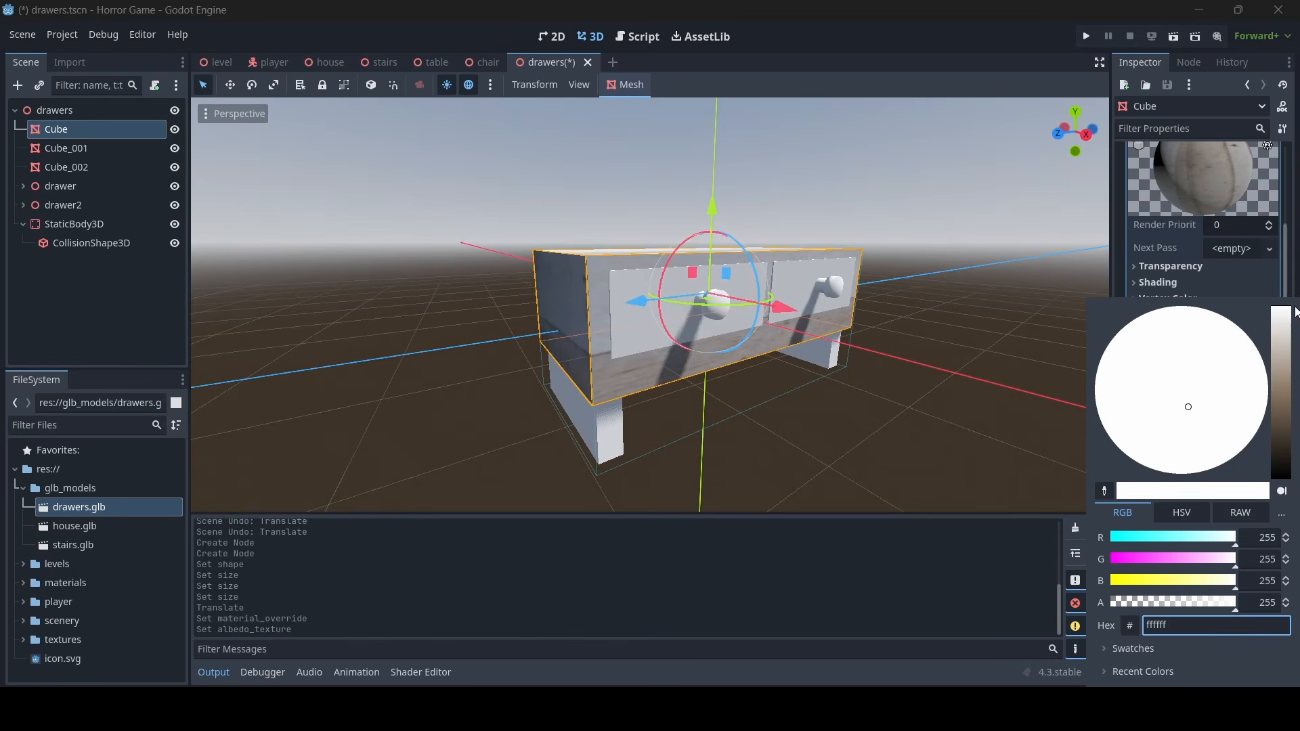
left_click_drag(1296, 311, 1290, 347)
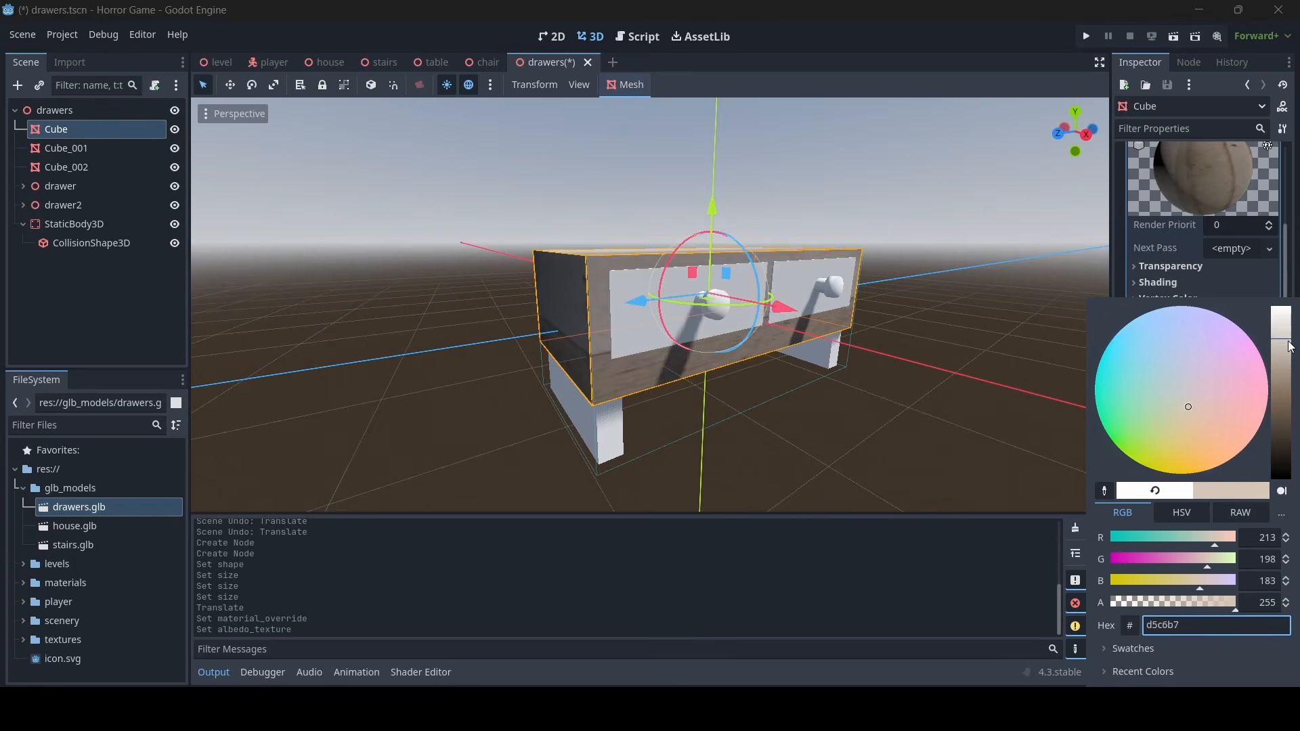
left_click(869, 350)
Select the first drawer's front mesh (Cube_004) and give it a new StandardMaterial3D as material override
middle_click_drag(869, 351, 807, 368)
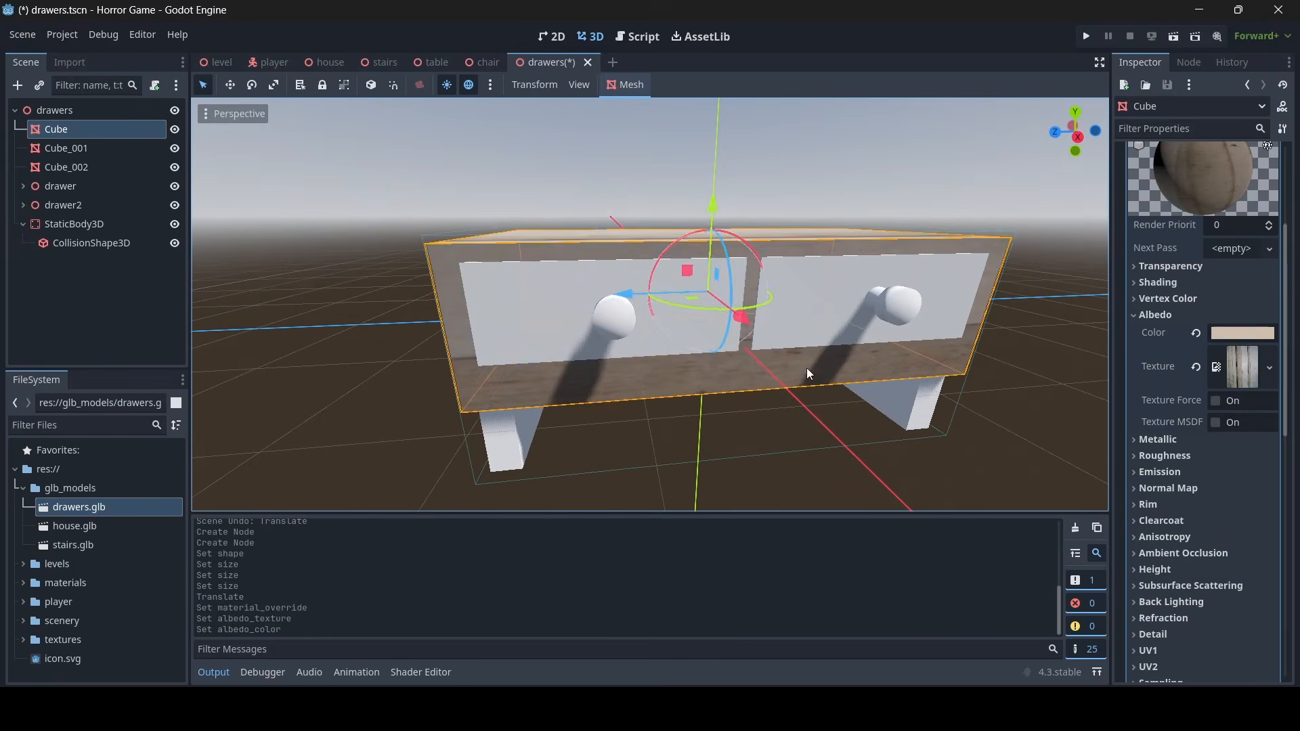
left_click(526, 316)
middle_click_drag(590, 325, 704, 308)
scroll(650, 331, "up", 6)
scroll(772, 328, "down", 6)
scroll(650, 366, "up", 6)
scroll(651, 305, "up", 6)
scroll(650, 304, "down", 7)
scroll(650, 305, "up", 8)
left_click(1246, 264)
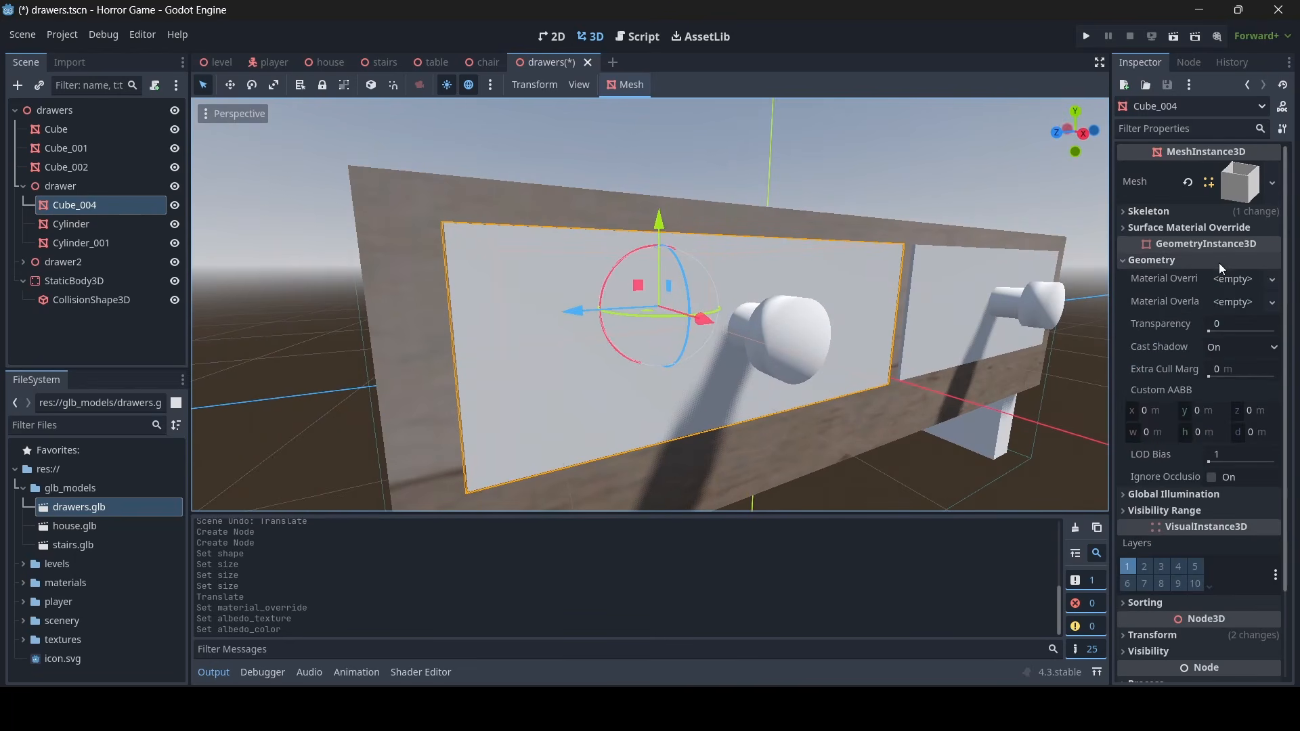
left_click(1219, 281)
left_click(1217, 304)
left_click(1232, 292)
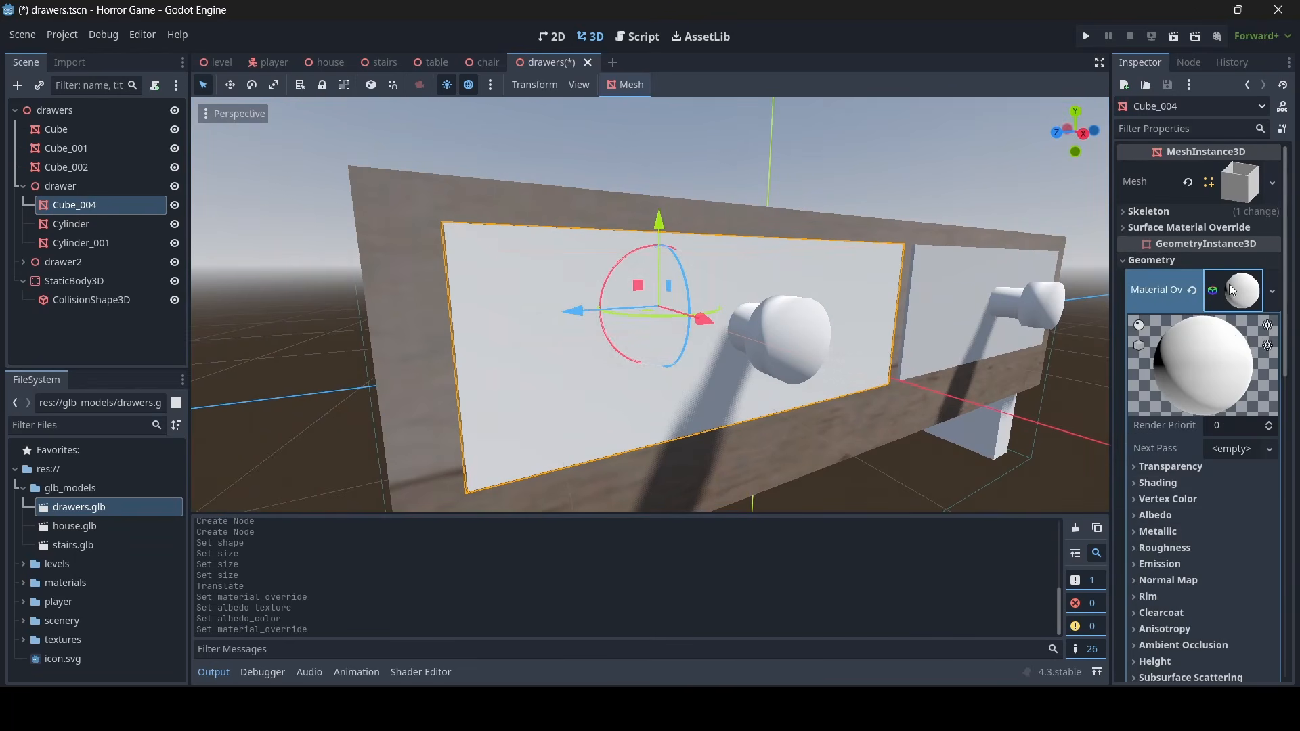
Load textures/wood_tree.jpg as the albedo texture of the Cube_004 drawer material
left_click(1155, 515)
left_click(1219, 552)
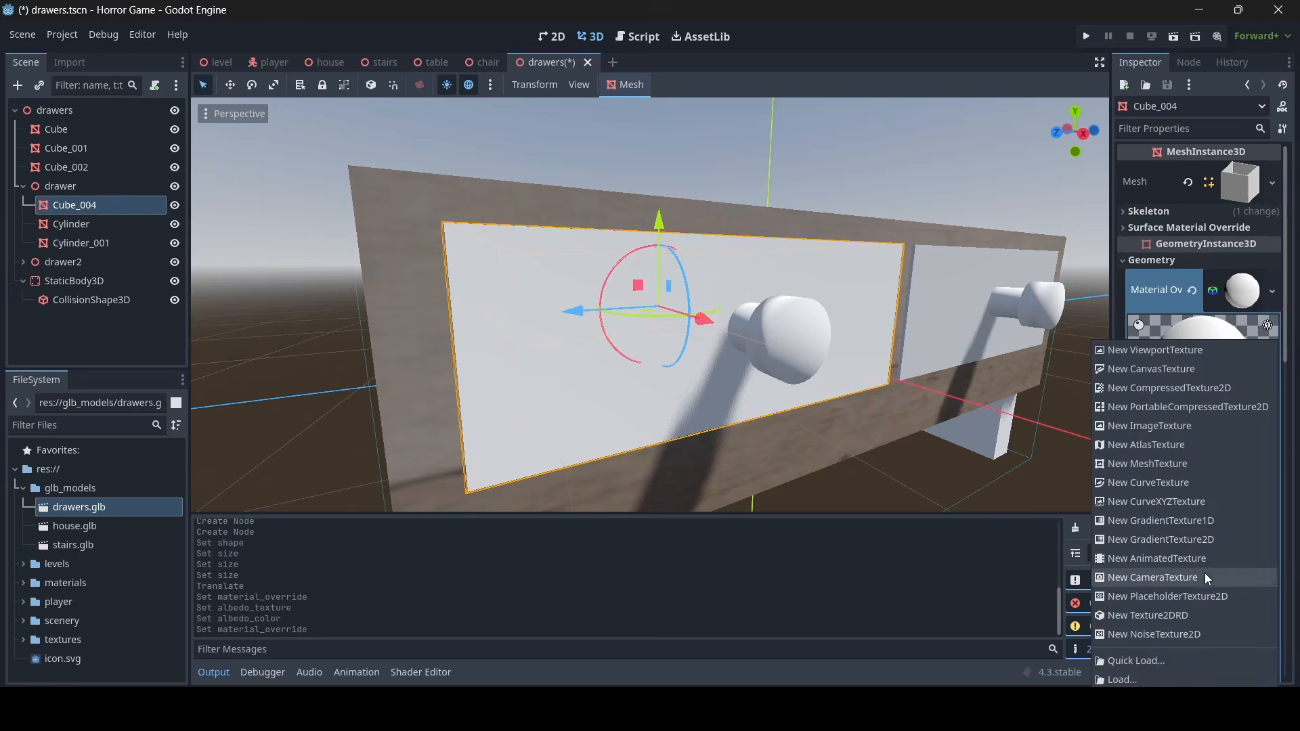
left_click(1150, 662)
type("wood")
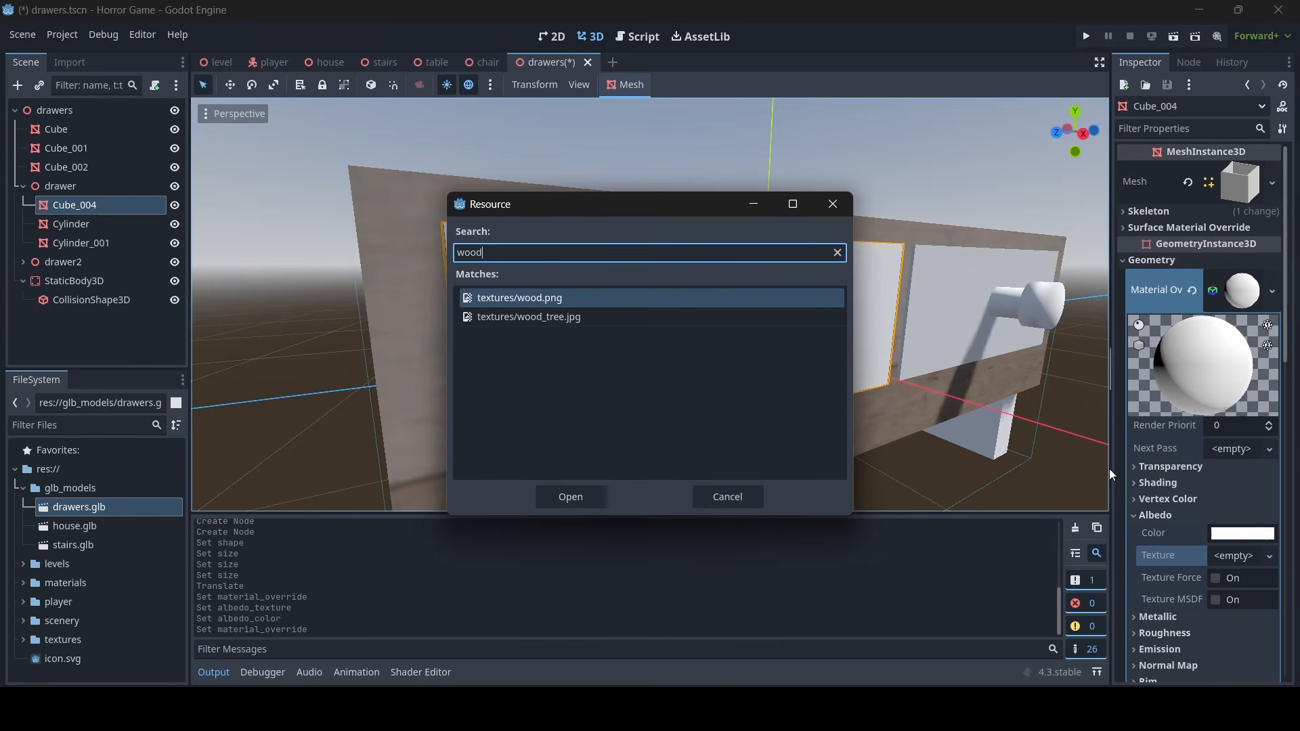
double_click(619, 315)
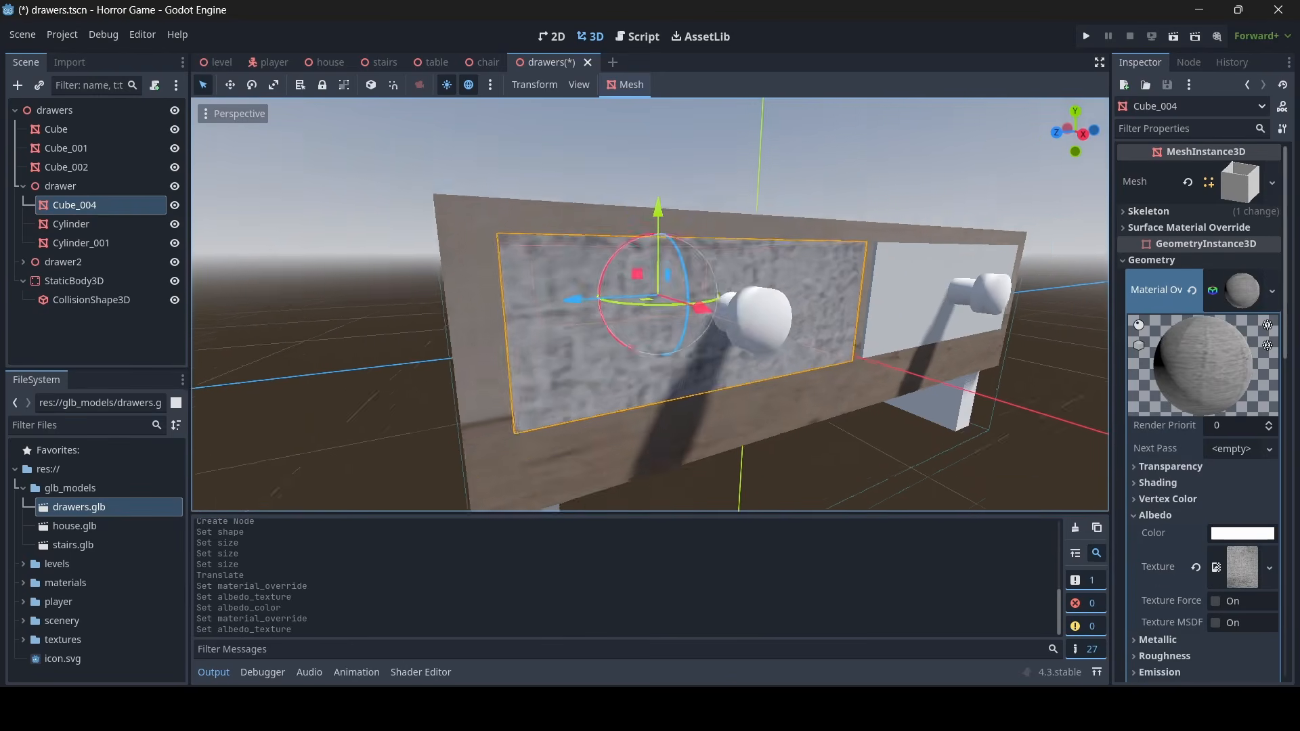
Tint the Cube_004 material's albedo color a muted brown and save the drawers scene
scroll(634, 305, "up", 12)
scroll(634, 304, "down", 14)
middle_click_drag(785, 318, 650, 291)
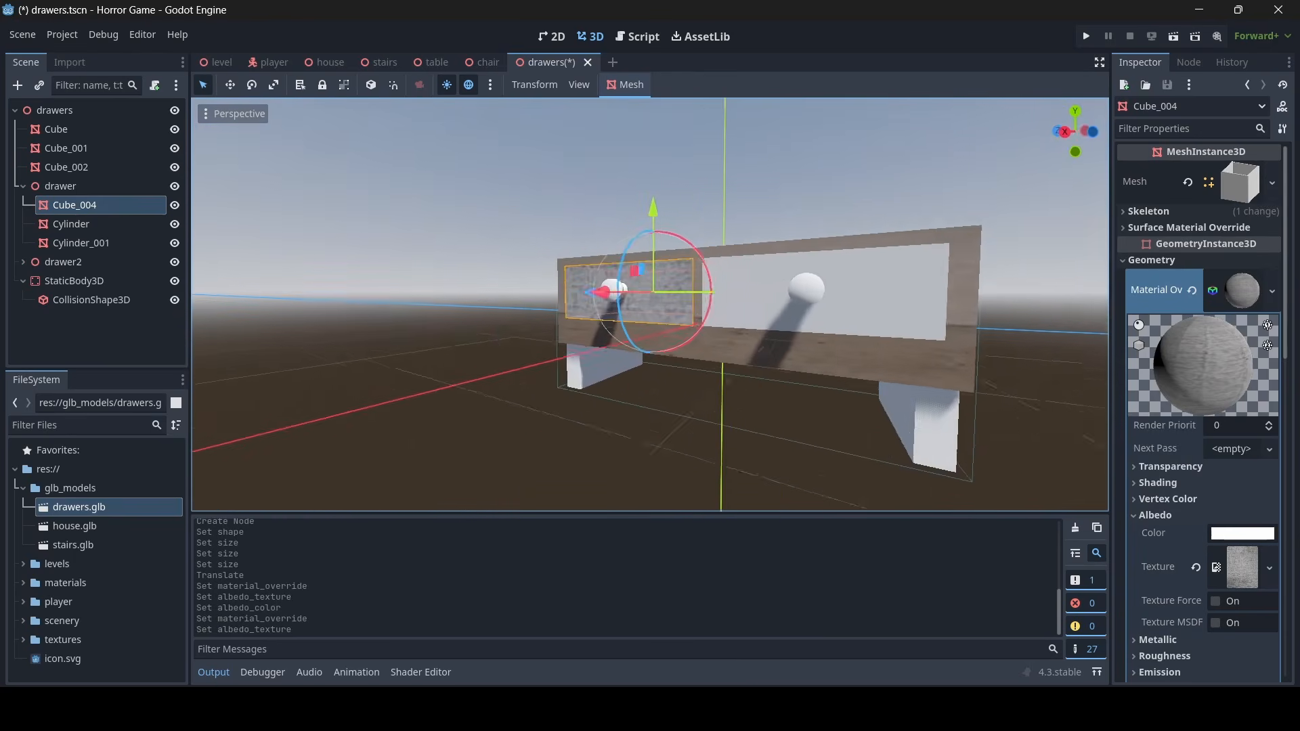
scroll(677, 284, "up", 6)
middle_click_drag(637, 365, 708, 363)
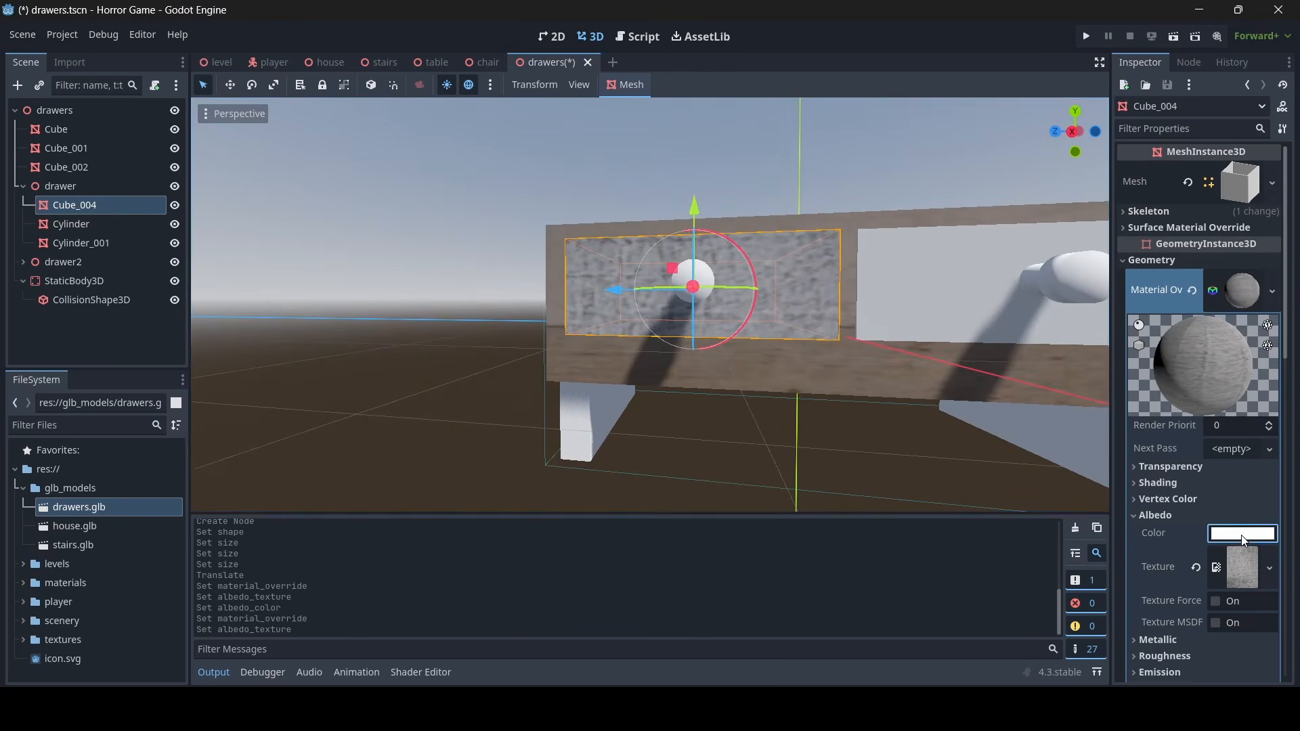
left_click(1243, 535)
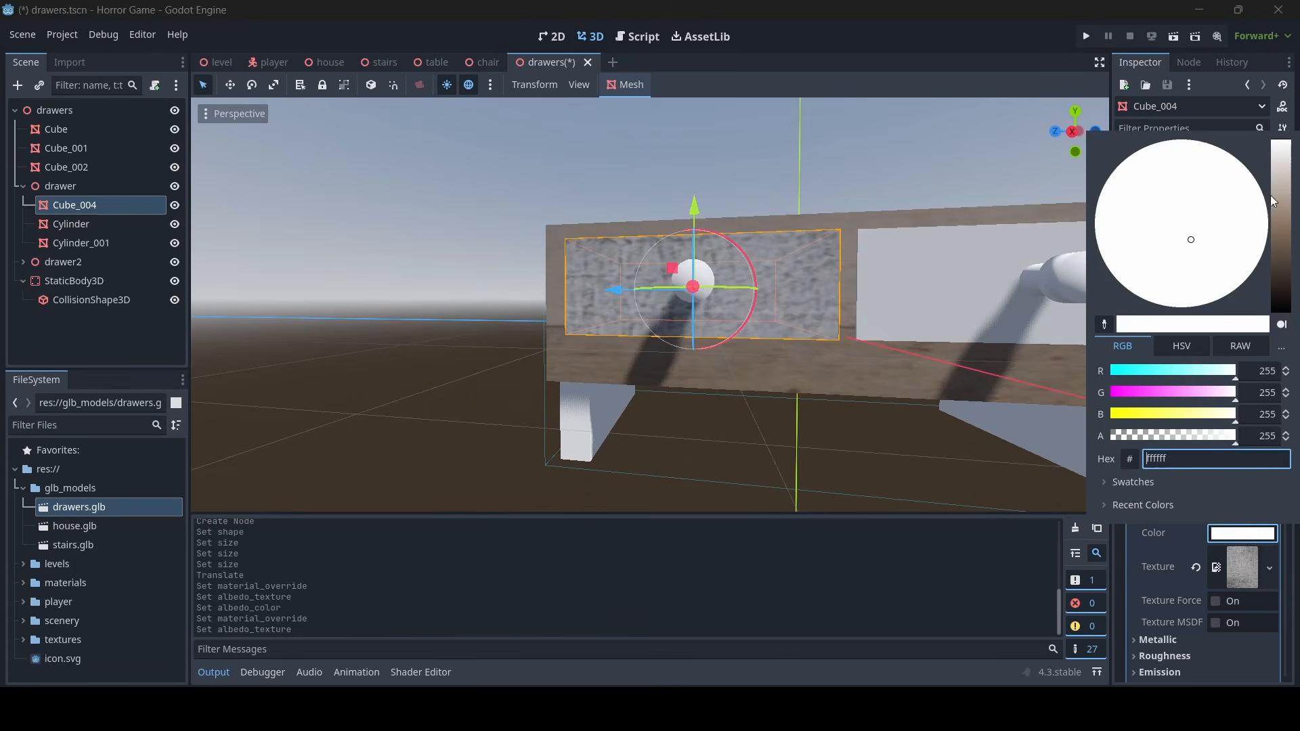
left_click_drag(1272, 196, 1275, 202)
left_click(699, 263)
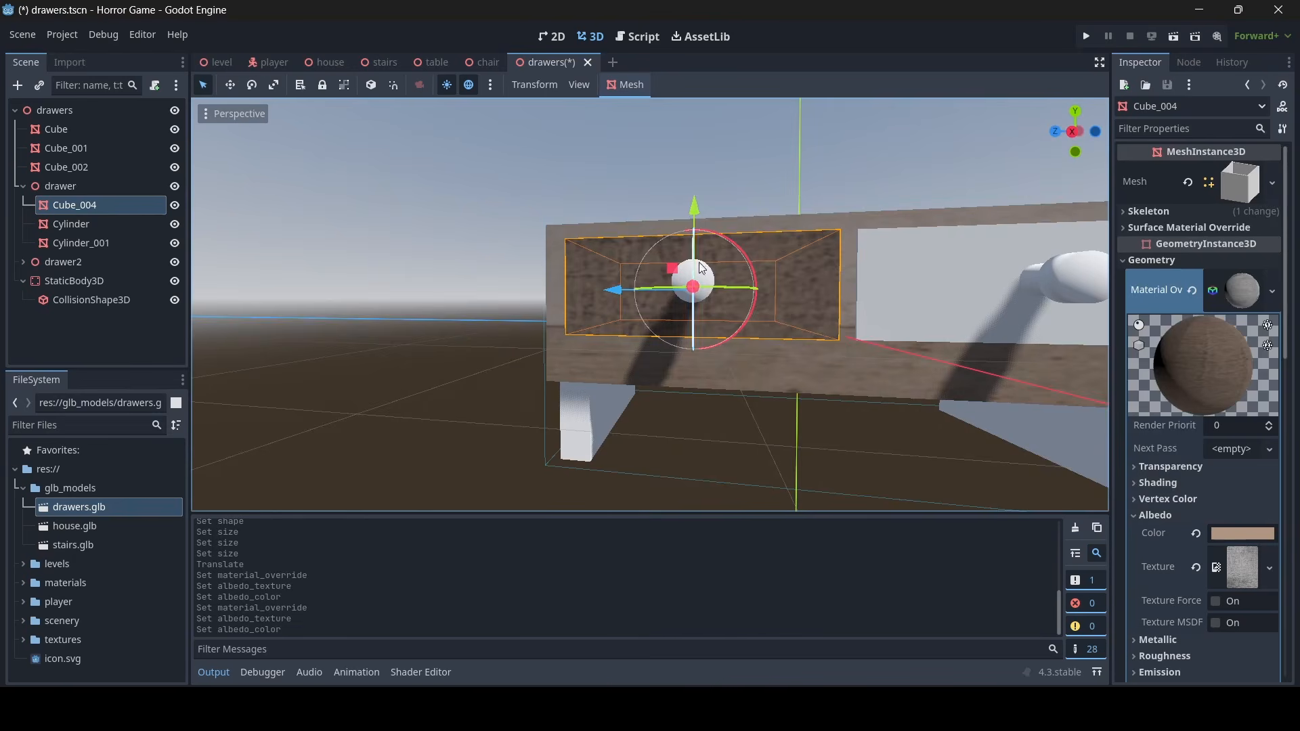
right_click_drag(699, 268, 609, 285)
key("ctrl+s")
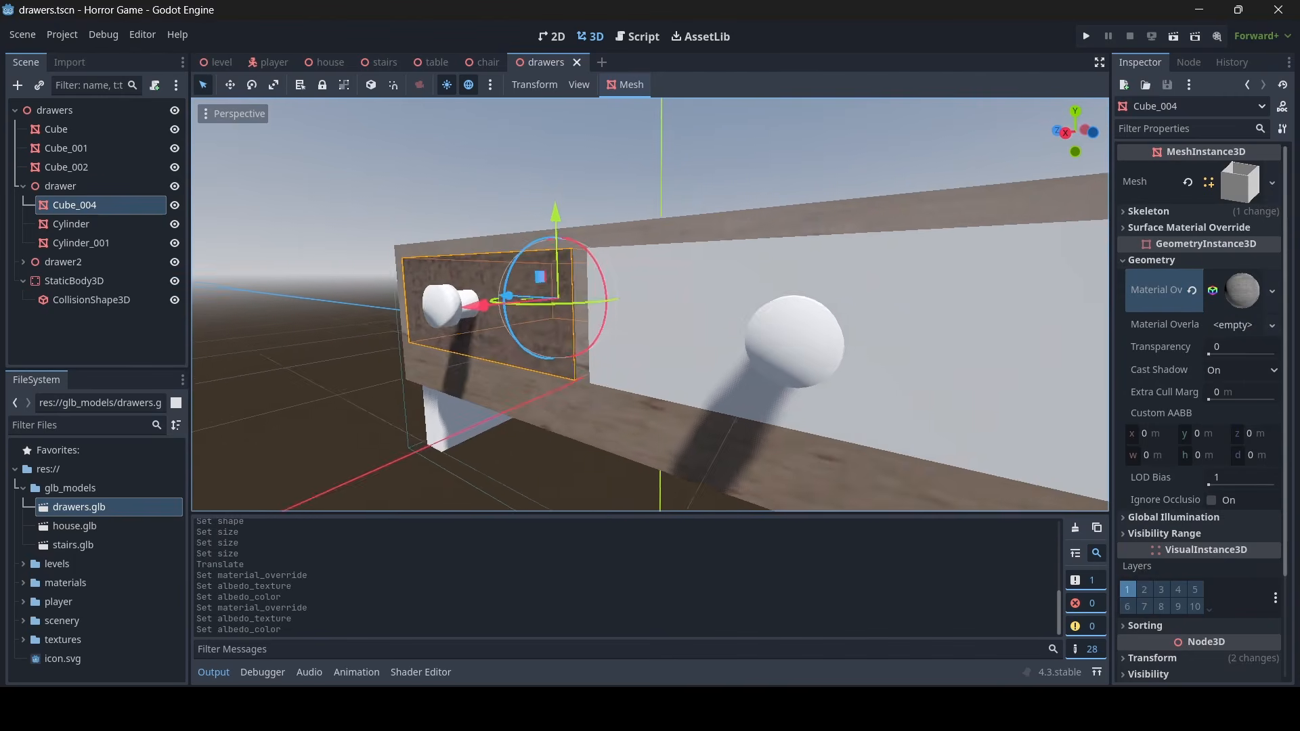
Save the Cube_004 override material as drawers.tres in the res://materials folder
key("a")
key("w")
middle_click_drag(941, 325, 772, 350)
scroll(801, 344, "down", 10)
scroll(801, 344, "up", 10)
middle_click_drag(596, 348, 682, 342)
scroll(728, 345, "down", 8)
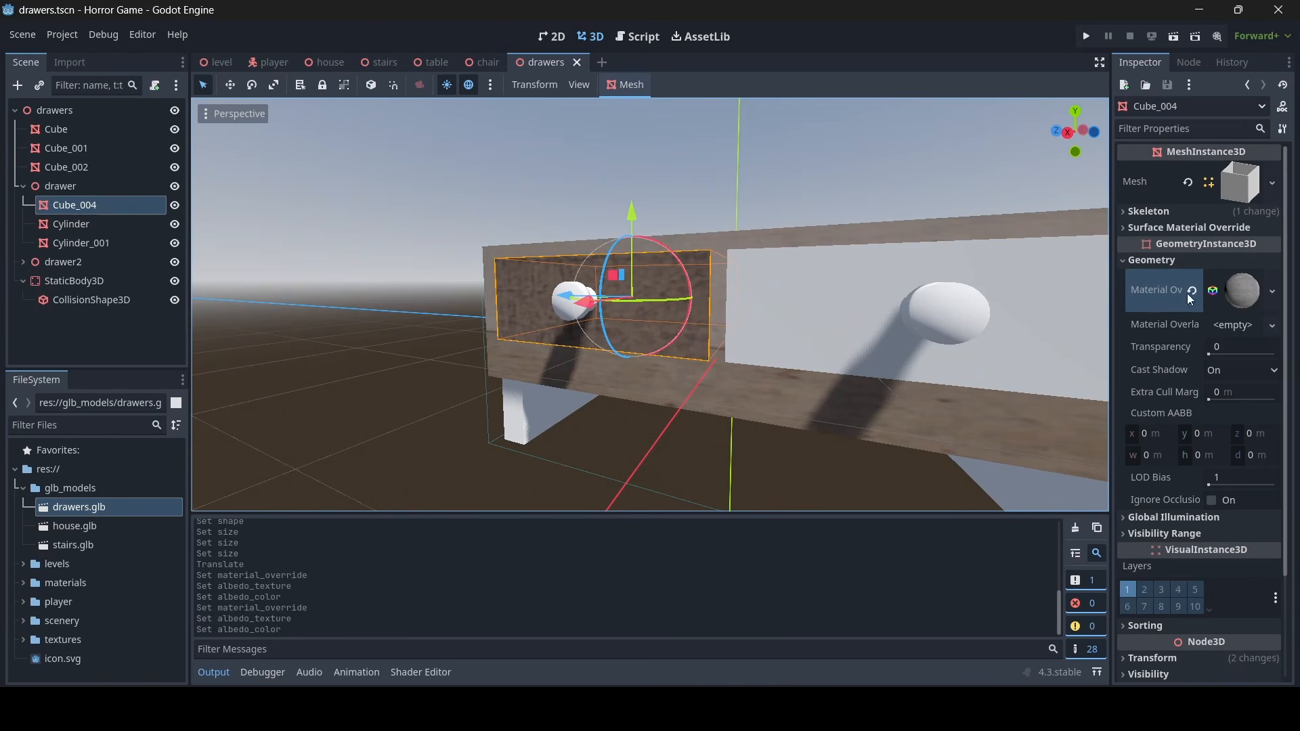
left_click(1241, 292)
right_click(1241, 289)
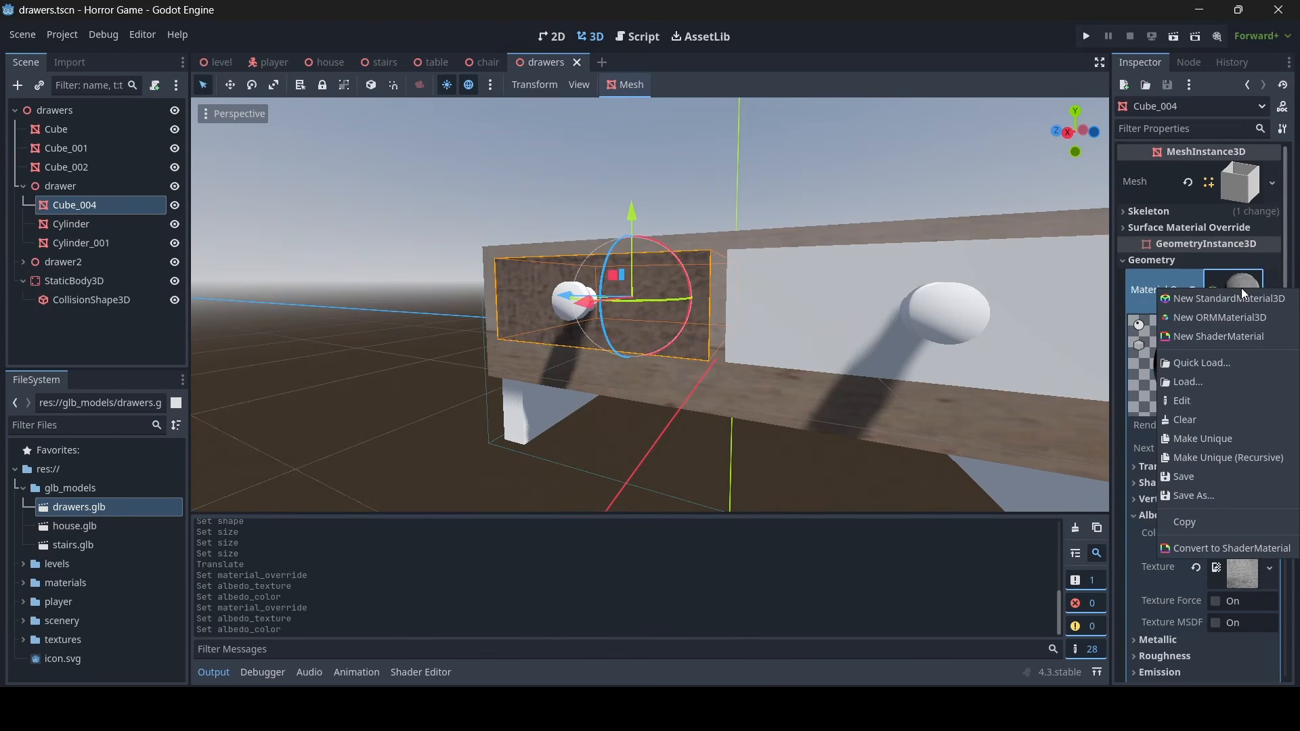
left_click(1207, 494)
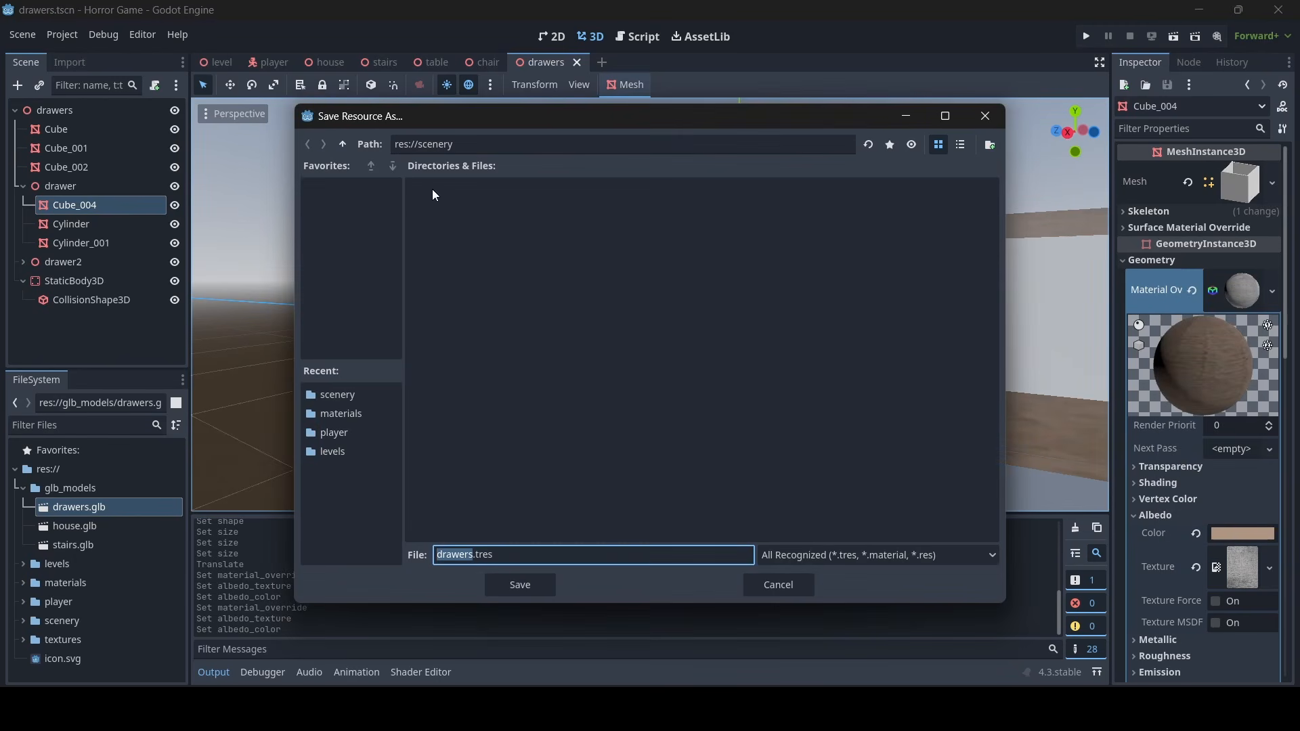
left_click(342, 416)
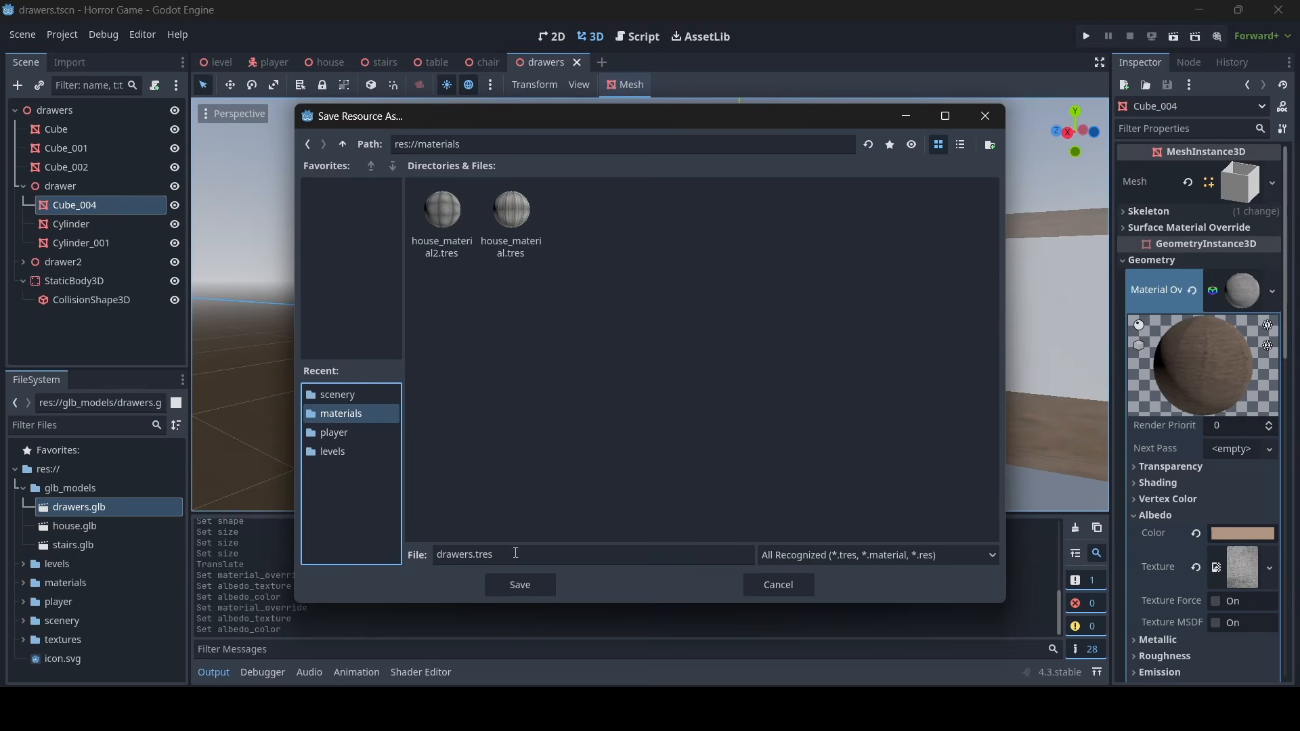
left_click(516, 589)
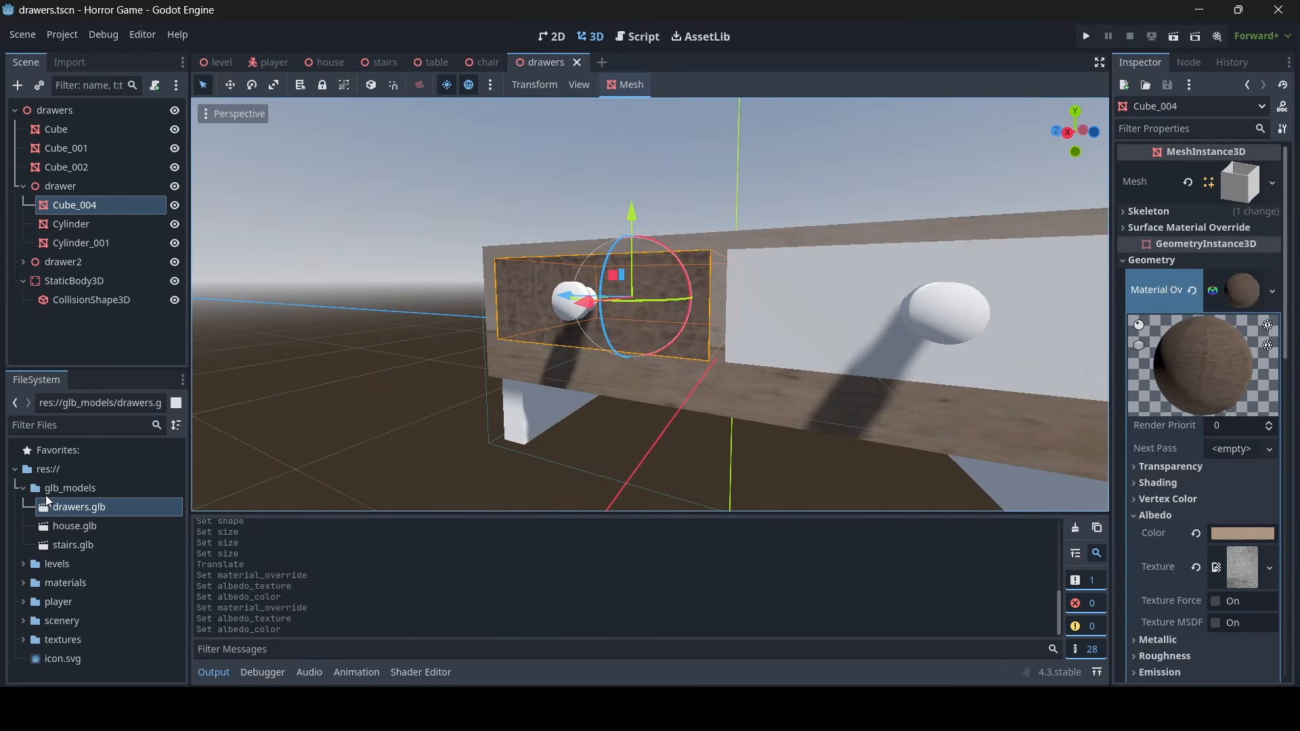
Apply the drawers.tres material from the materials folder to the second drawer's front and save the scene
left_click(24, 583)
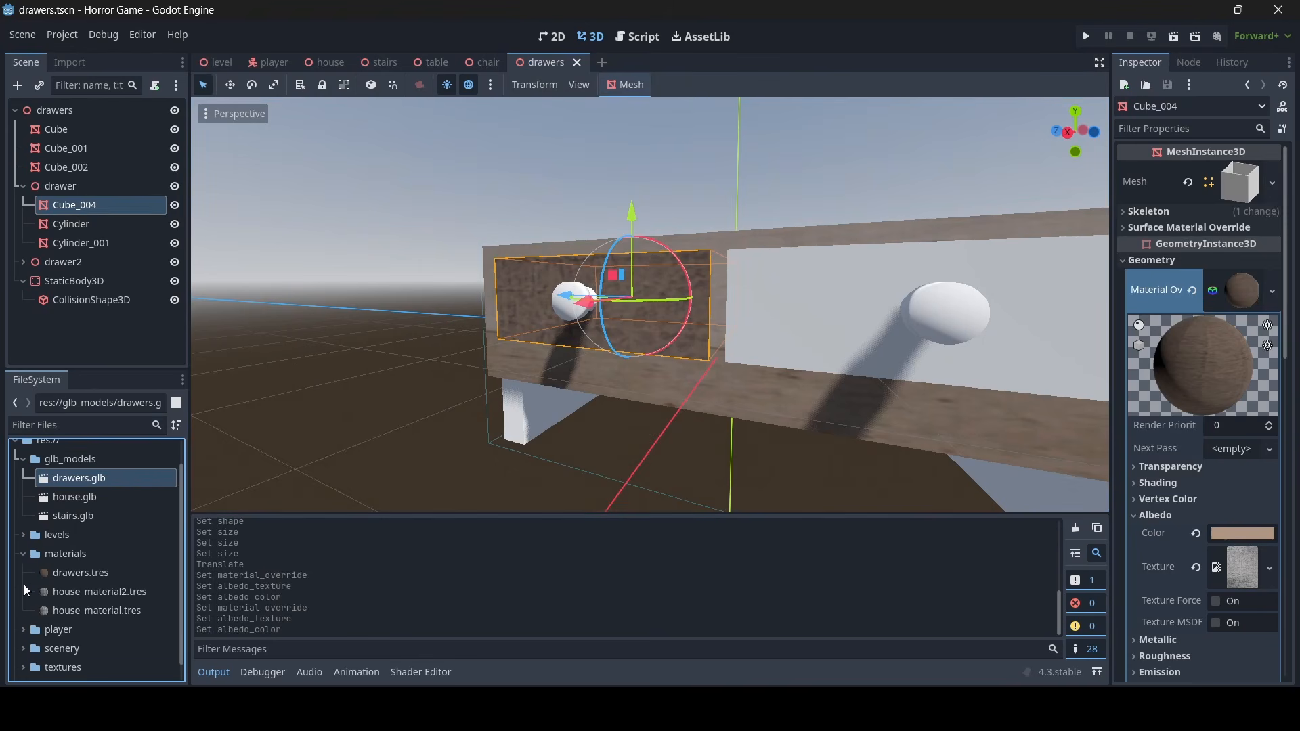
left_click(93, 573)
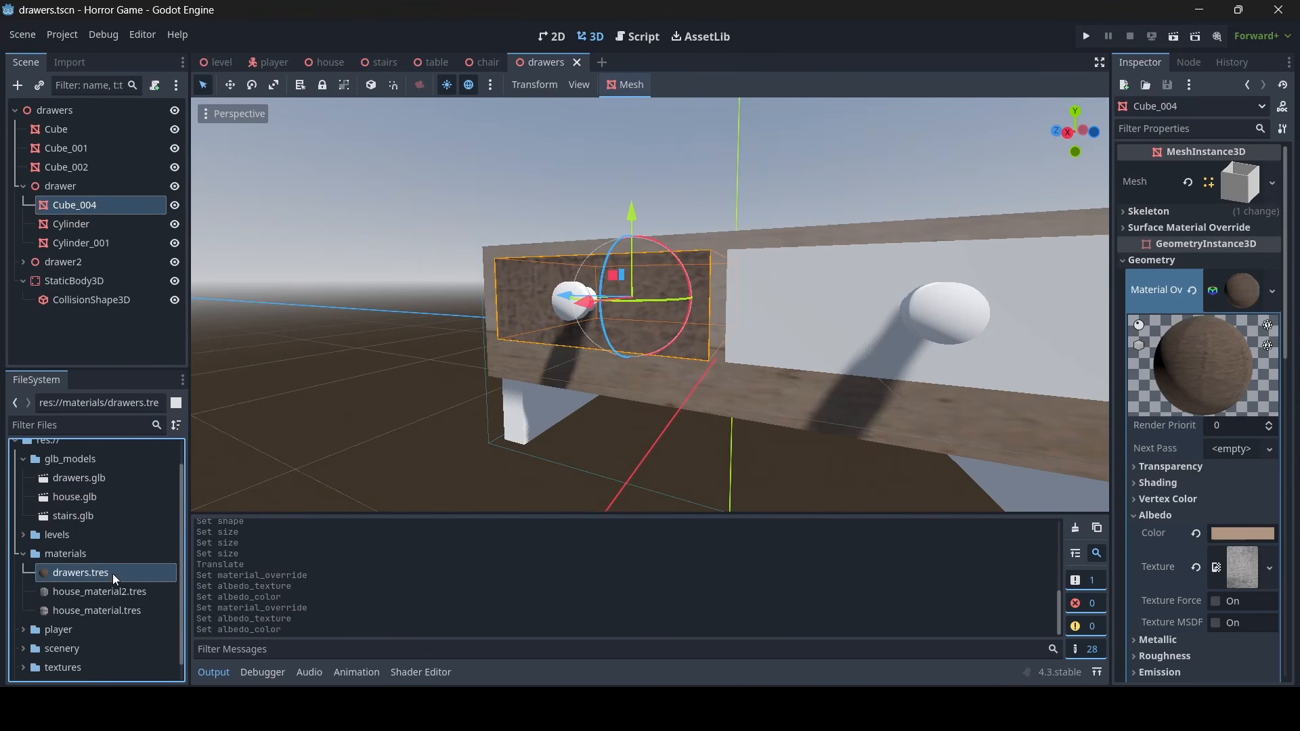
left_click(21, 556)
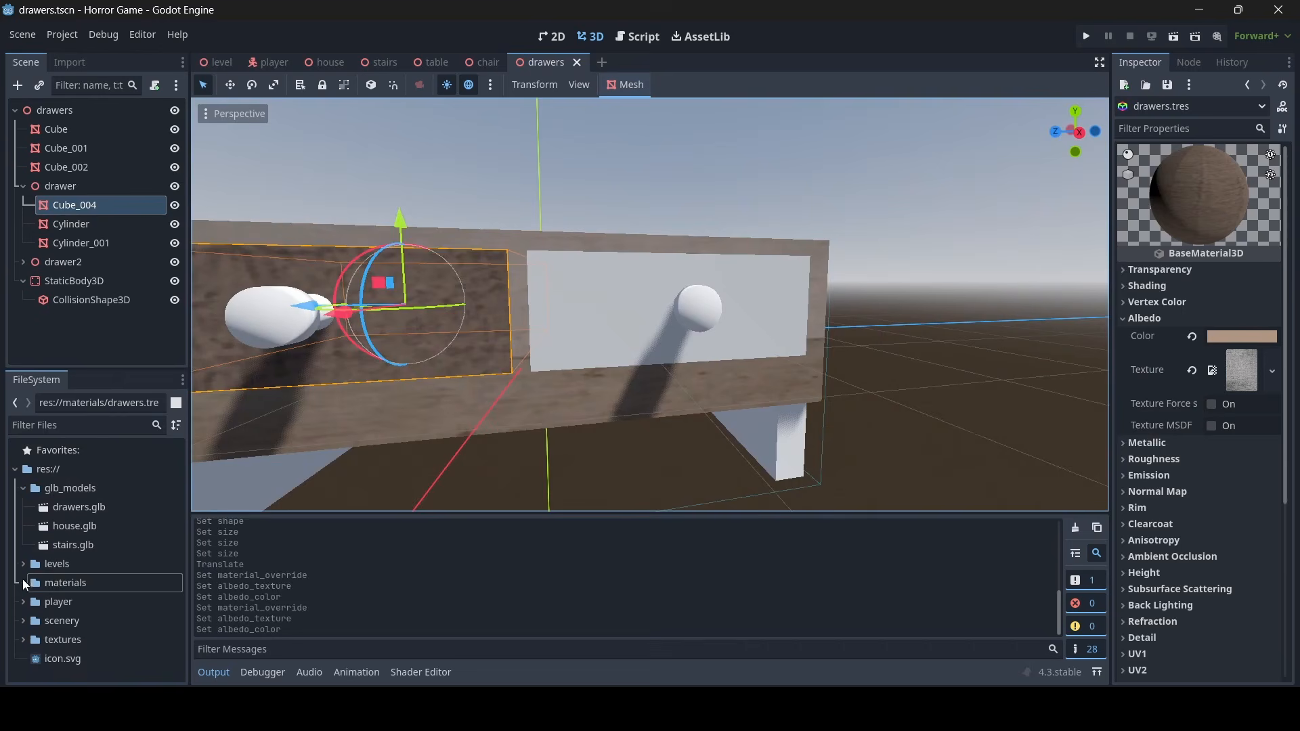
left_click(23, 582)
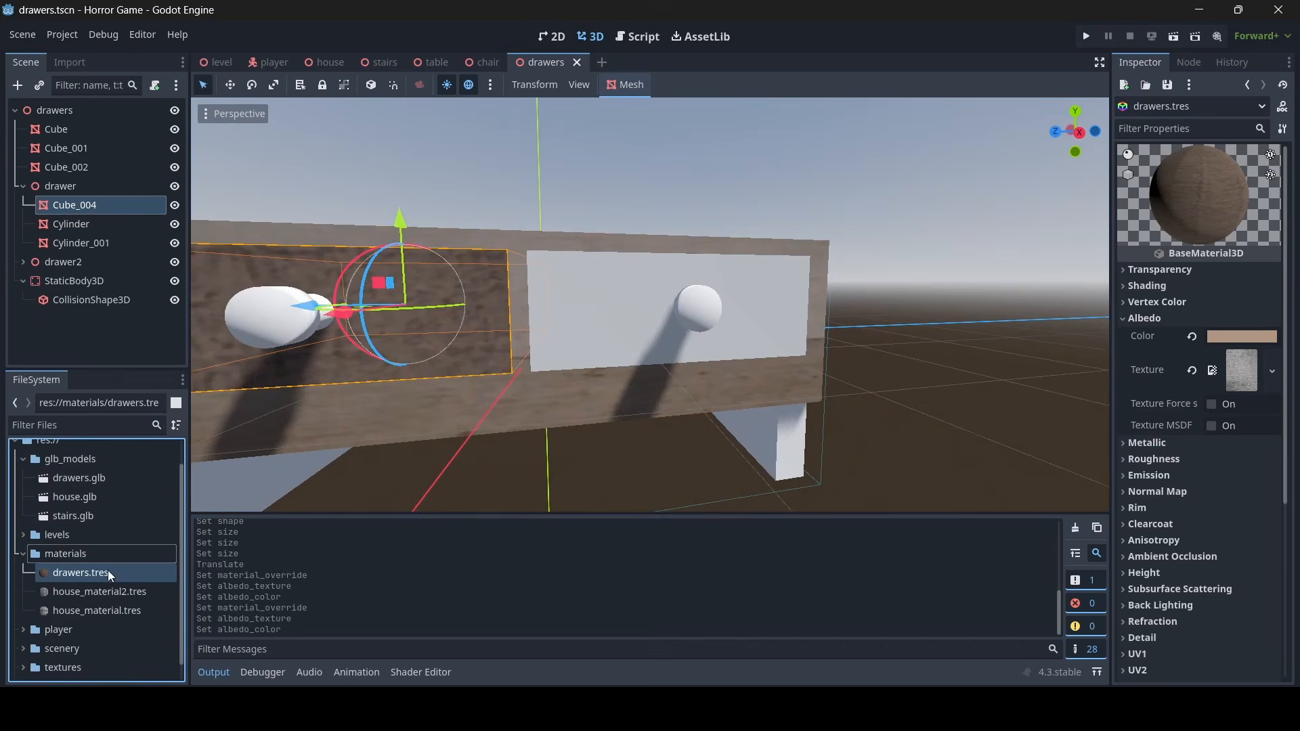
mouse_move(396, 325)
right_mouse_down()
mouse_move(332, 323)
mouse_move(474, 319)
mouse_move(434, 339)
mouse_move(413, 332)
right_mouse_up()
left_click_drag(131, 570, 337, 450)
key("s")
mouse_move(337, 450)
right_mouse_down()
mouse_move(298, 433)
mouse_move(271, 454)
mouse_move(291, 468)
mouse_move(237, 447)
mouse_move(440, 427)
right_mouse_up()
key("w")
key("d")
key("a")
key("ctrl+s")
key("w")
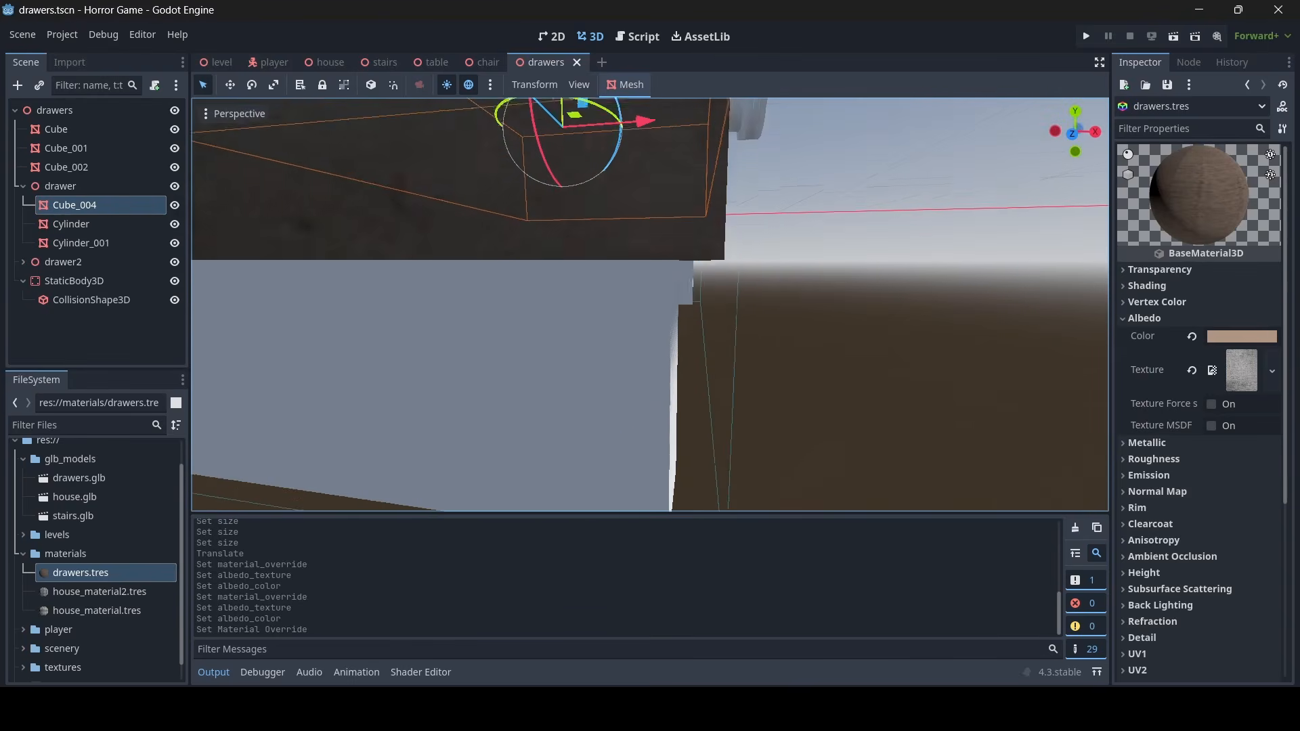
Apply the drawers.tres material to both leg meshes under the cabinet and save the scene
left_click_drag(116, 575, 373, 433)
key("s")
right_click_drag(373, 434, 217, 427)
key("d")
key("w")
key("d")
key("w")
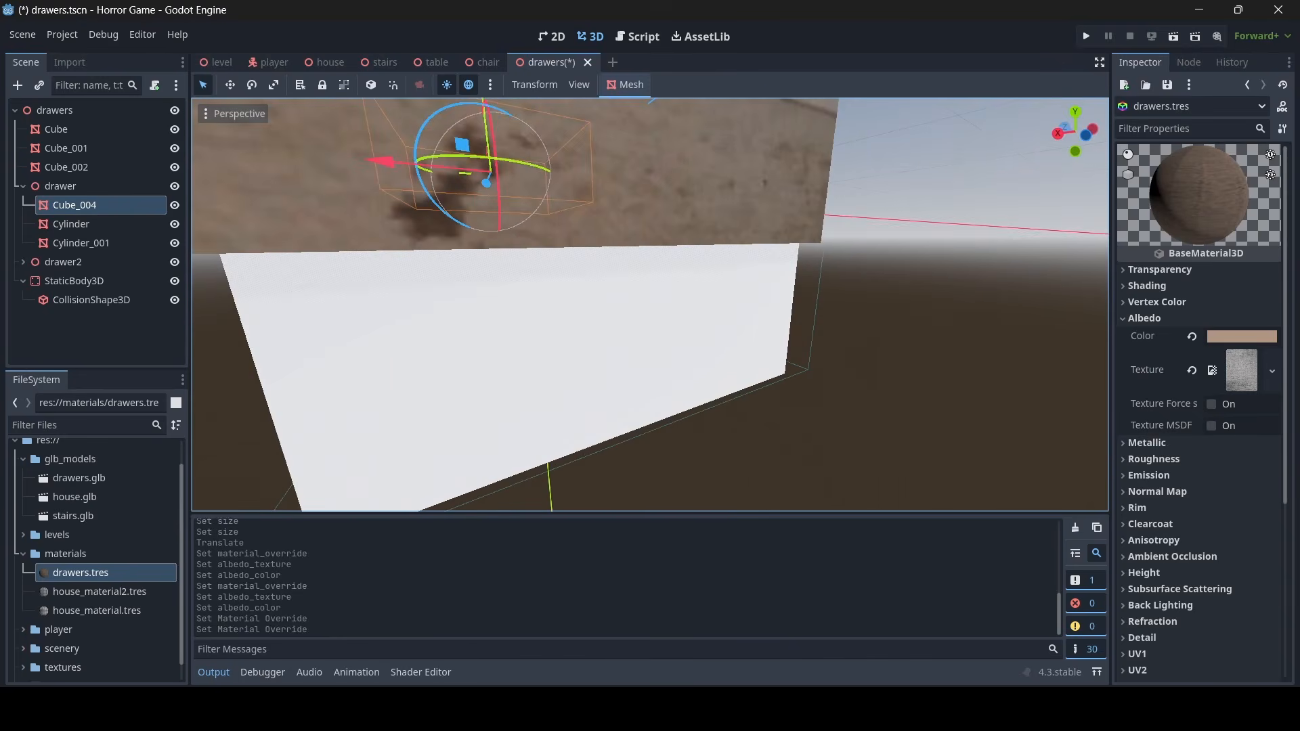
left_click_drag(142, 570, 371, 485)
key("s")
right_click_drag(371, 485, 636, 453)
key("w")
key("s")
key("w")
key("d")
key("a")
key("d")
key("s")
key("a")
key("w")
key("s")
key("ctrl+s")
Apply the drawers.tres material to the remaining white mesh under the cabinet and save the scene
key("w")
right_click_drag(358, 437, 399, 444)
key("s")
key("d")
key("w")
key("s")
key("a")
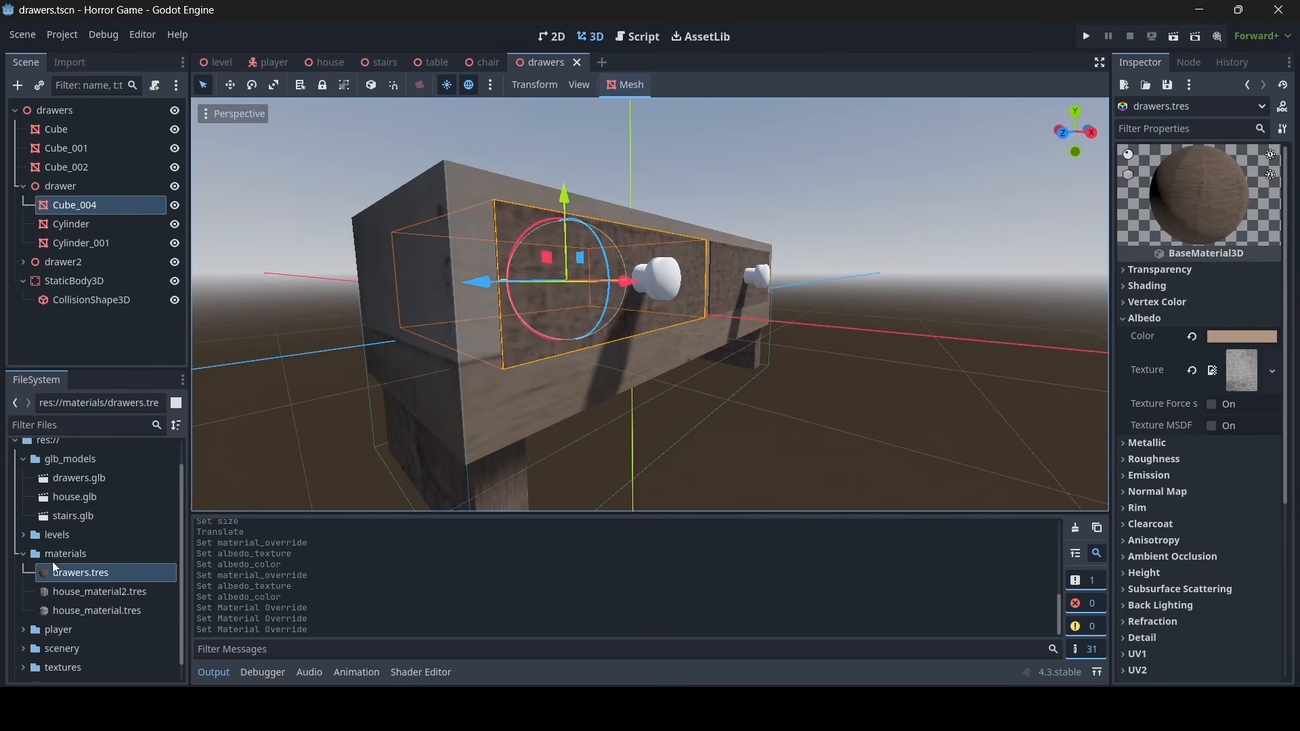
Create a StandardMaterial3D resource and save it as metal.tres in the res://materials folder
left_click(67, 574)
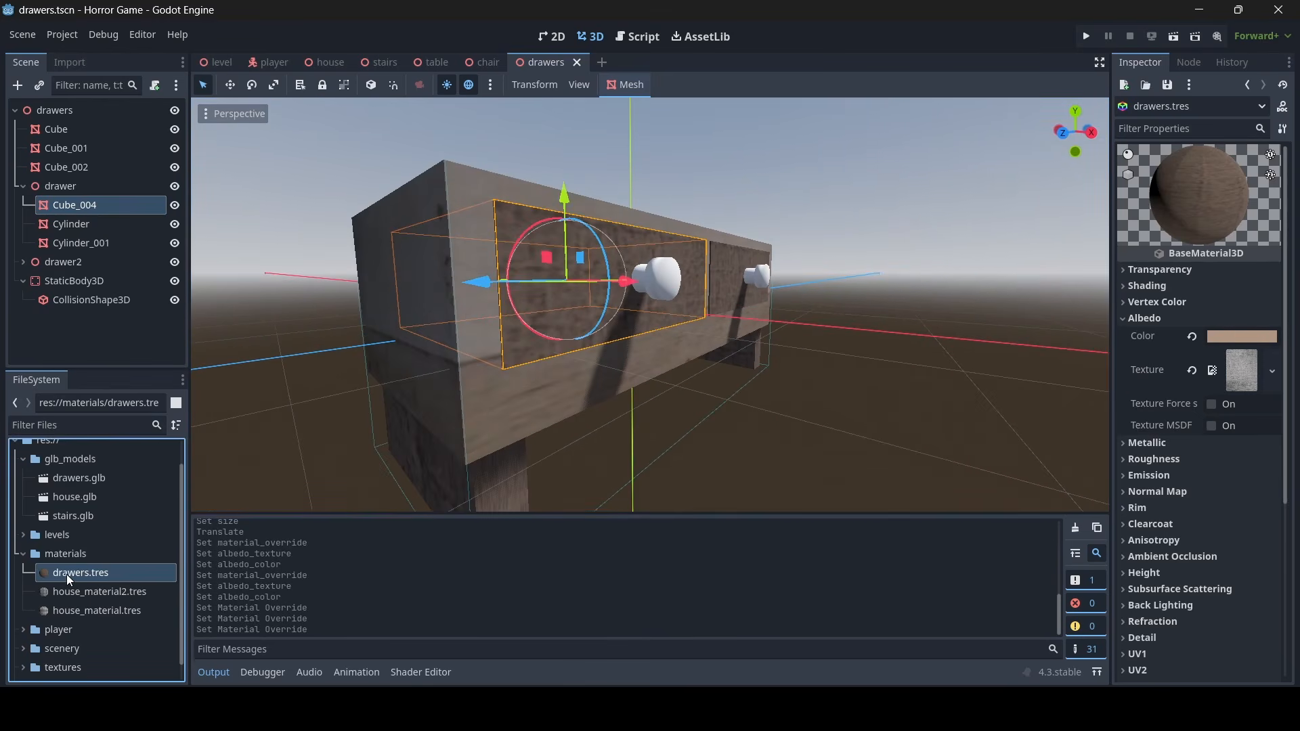
right_click(111, 572)
mouse_move(243, 449)
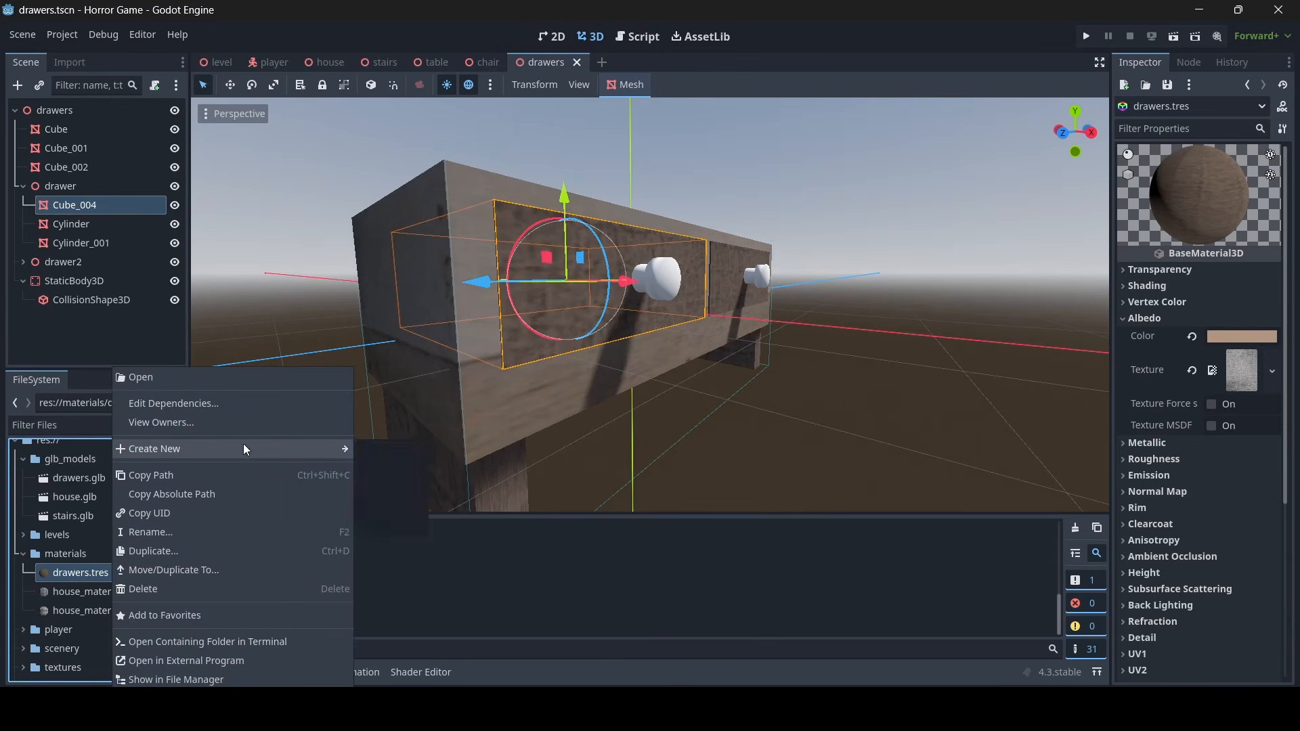
left_click(388, 511)
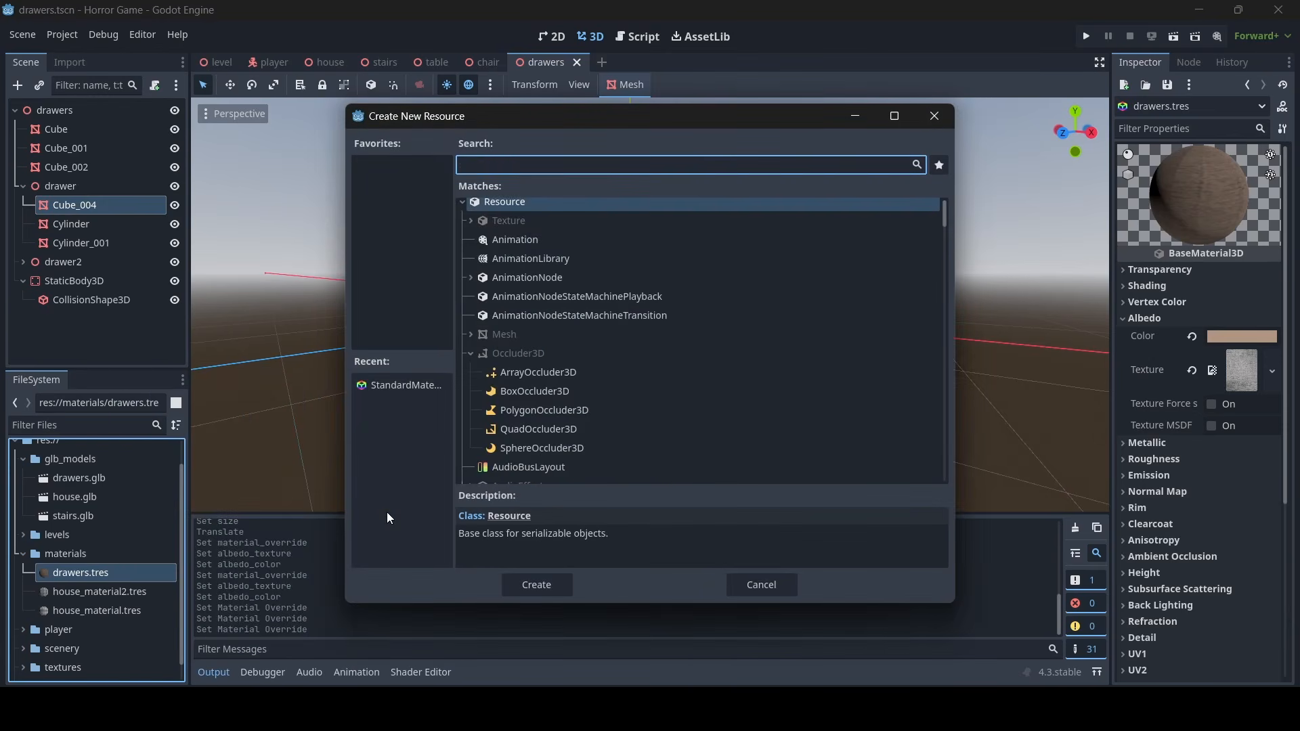
type("standae")
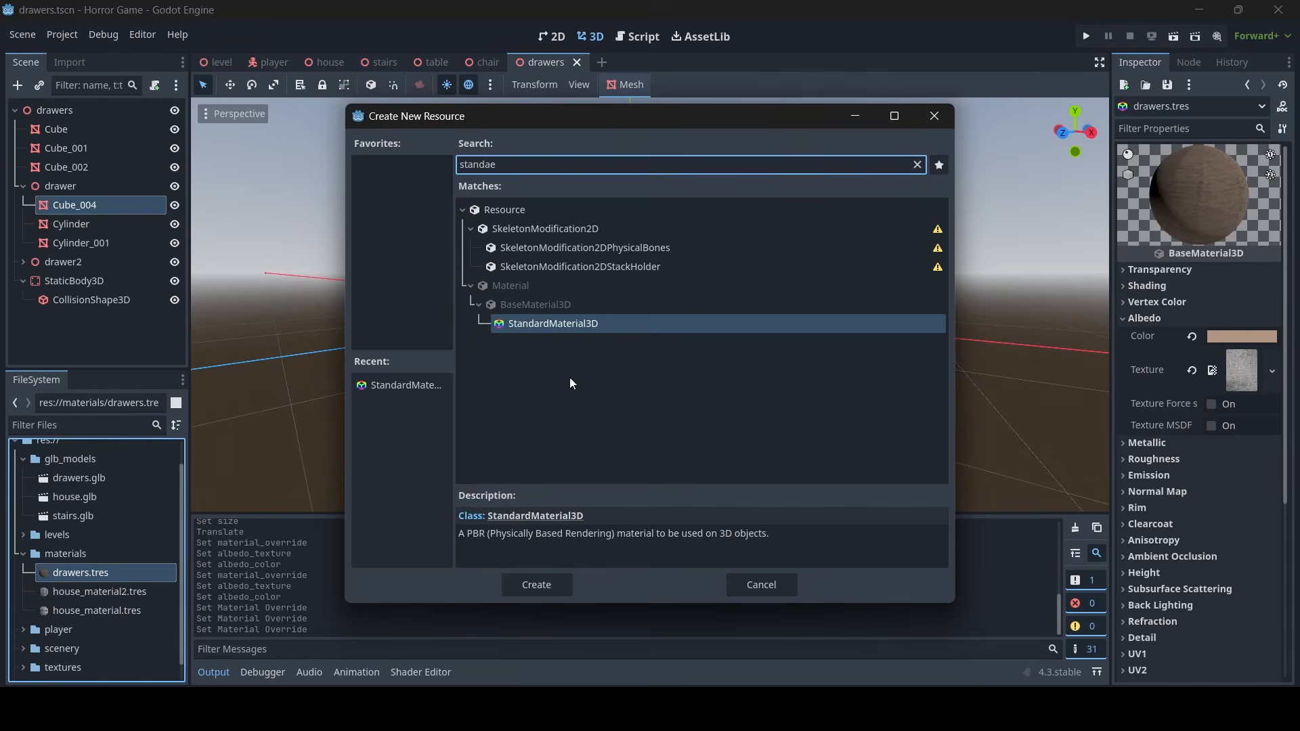
double_click(593, 324)
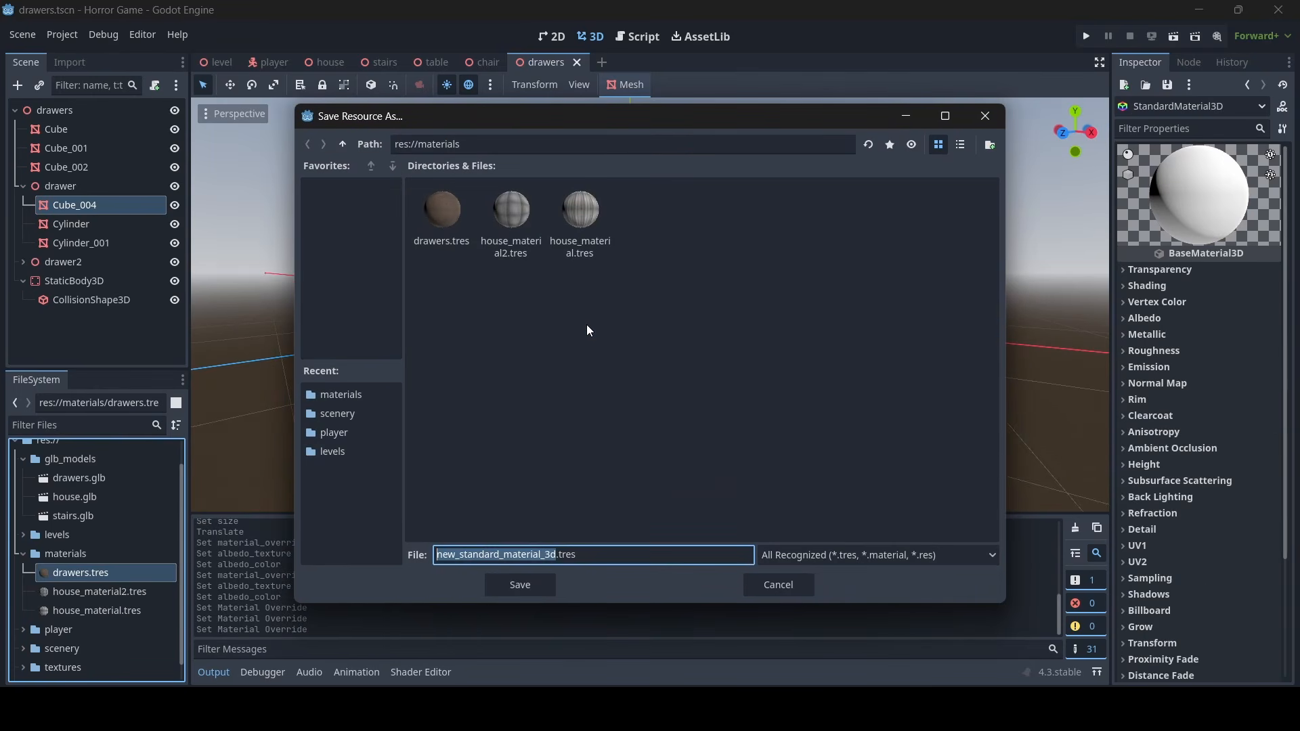
type("kno")
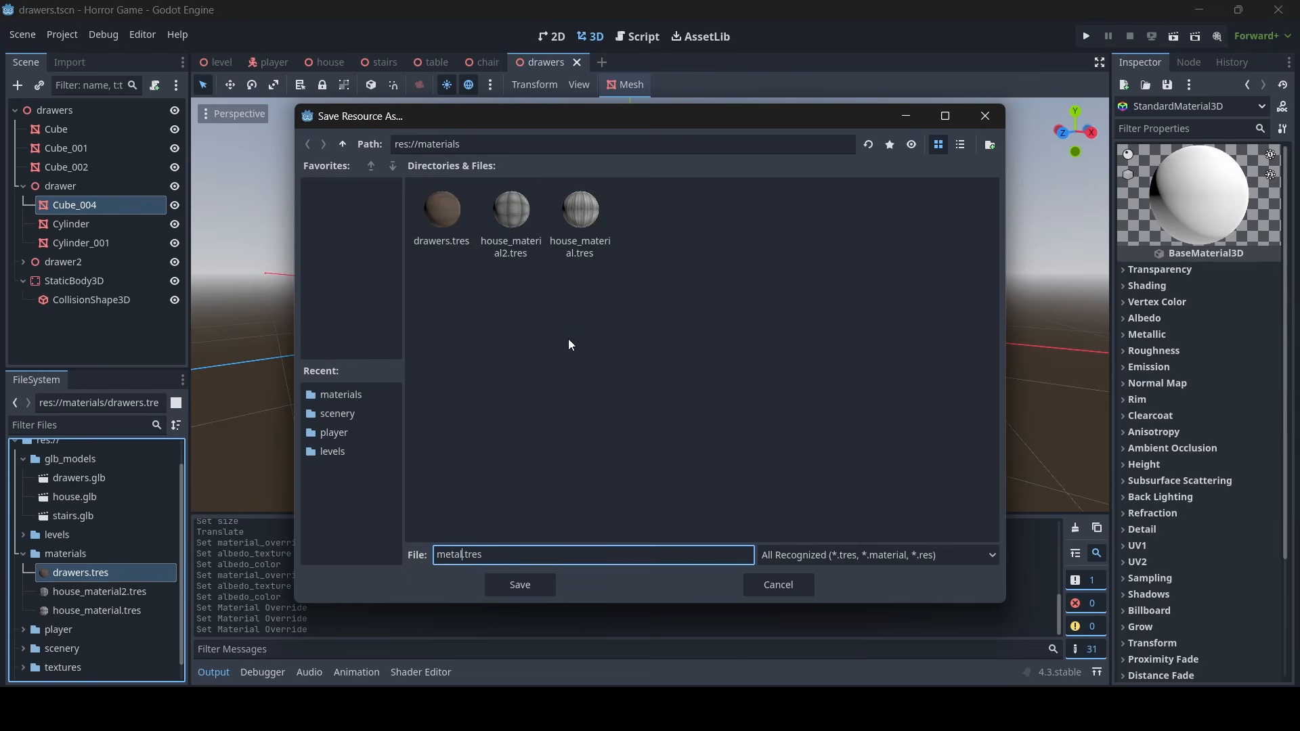
left_click(535, 590)
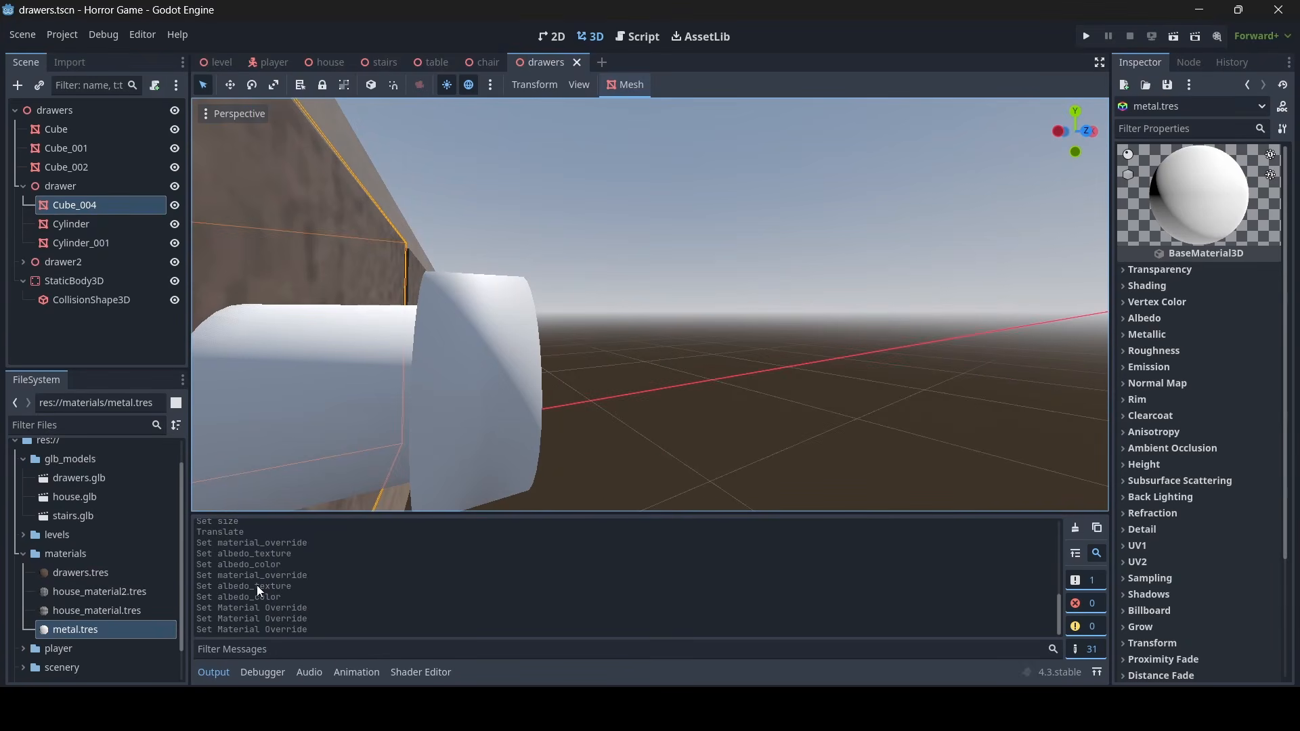
Apply the metal.tres material to both parts of the first drawer's knob
left_click_drag(139, 632, 345, 416)
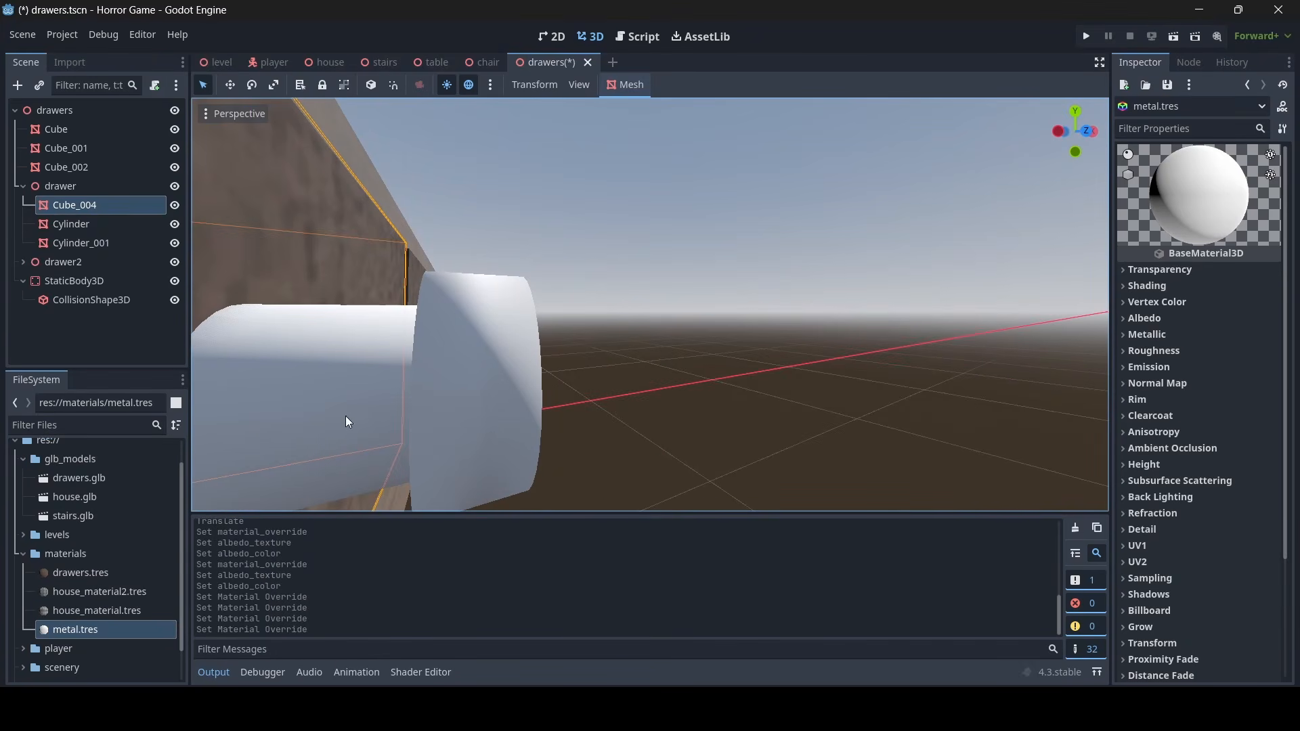
key("s")
right_click_drag(345, 415, 318, 407)
key("w")
left_click_drag(139, 628, 352, 445)
key("s")
right_click_drag(352, 446, 200, 488)
key("d")
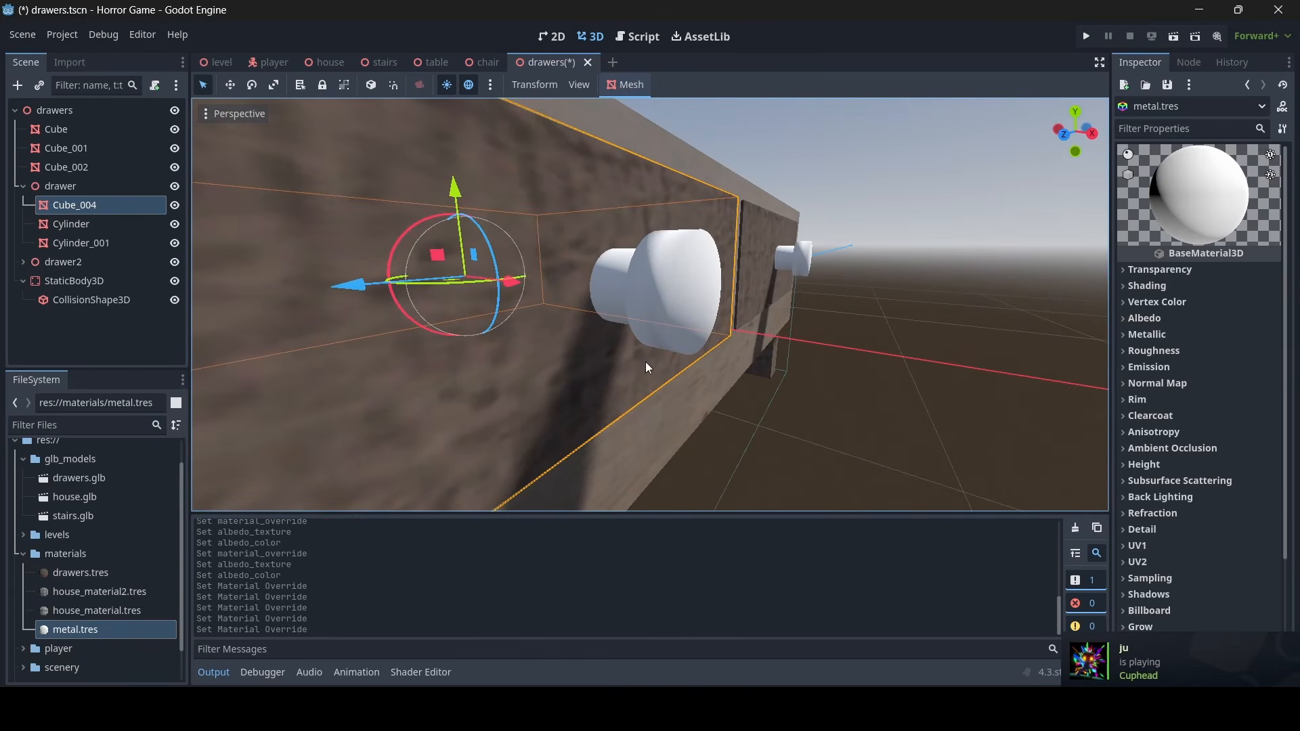
Load textures/stone.png as the albedo texture of the metal.tres material
left_click(1172, 323)
left_click(1239, 360)
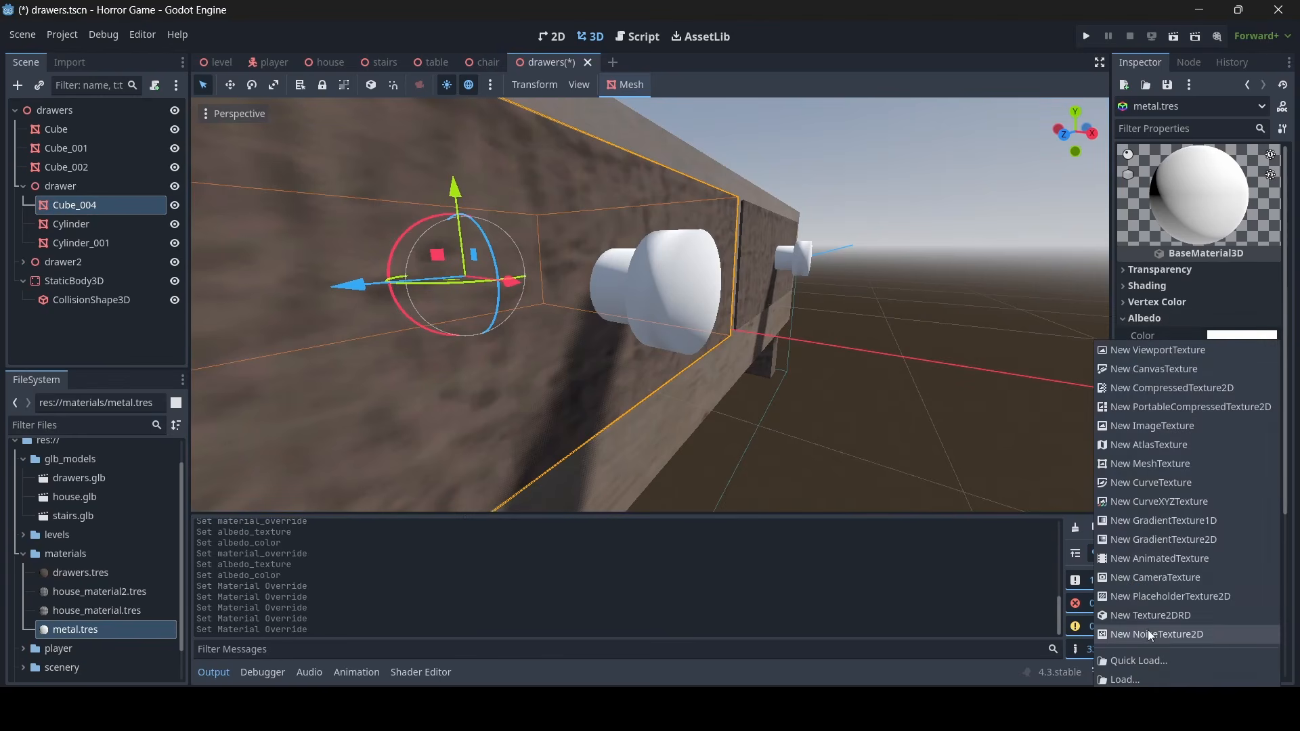
left_click(1139, 654)
type("stone")
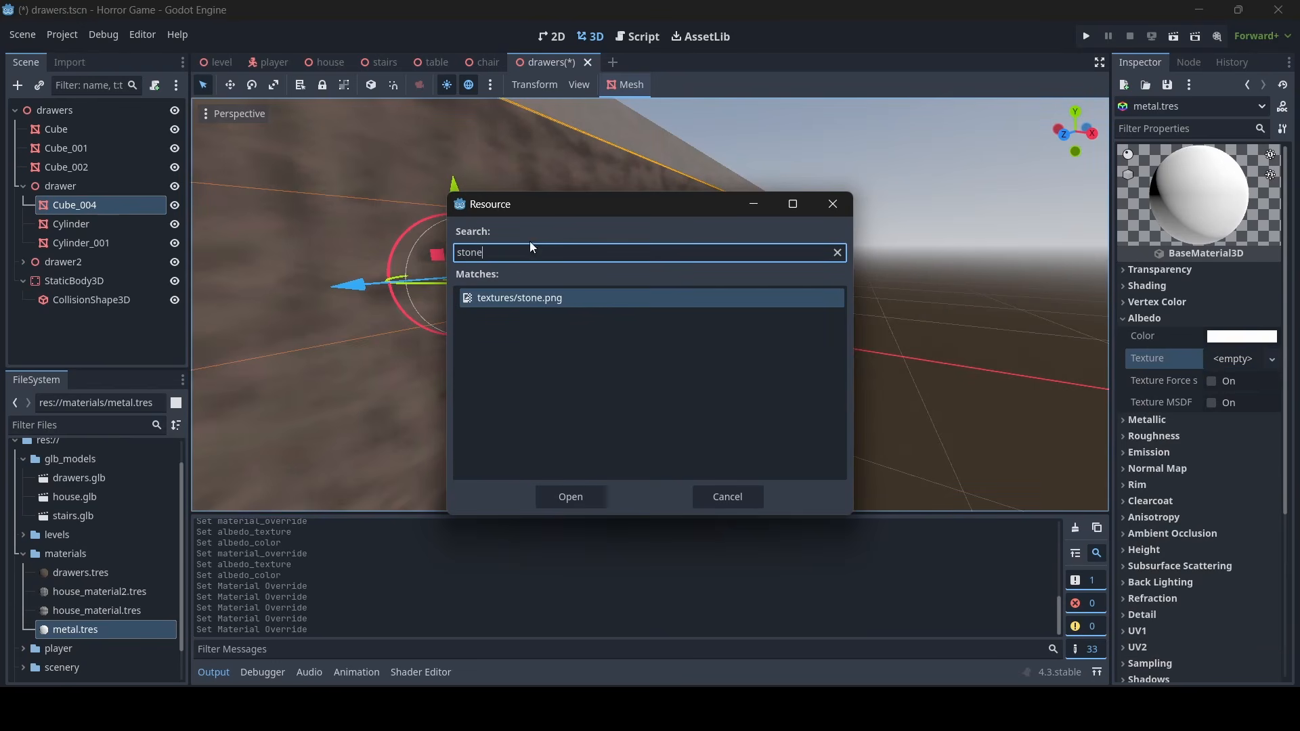
double_click(526, 298)
right_click_drag(857, 360, 744, 345)
key("w")
key("s")
key("w")
key("s")
key("d")
key("w")
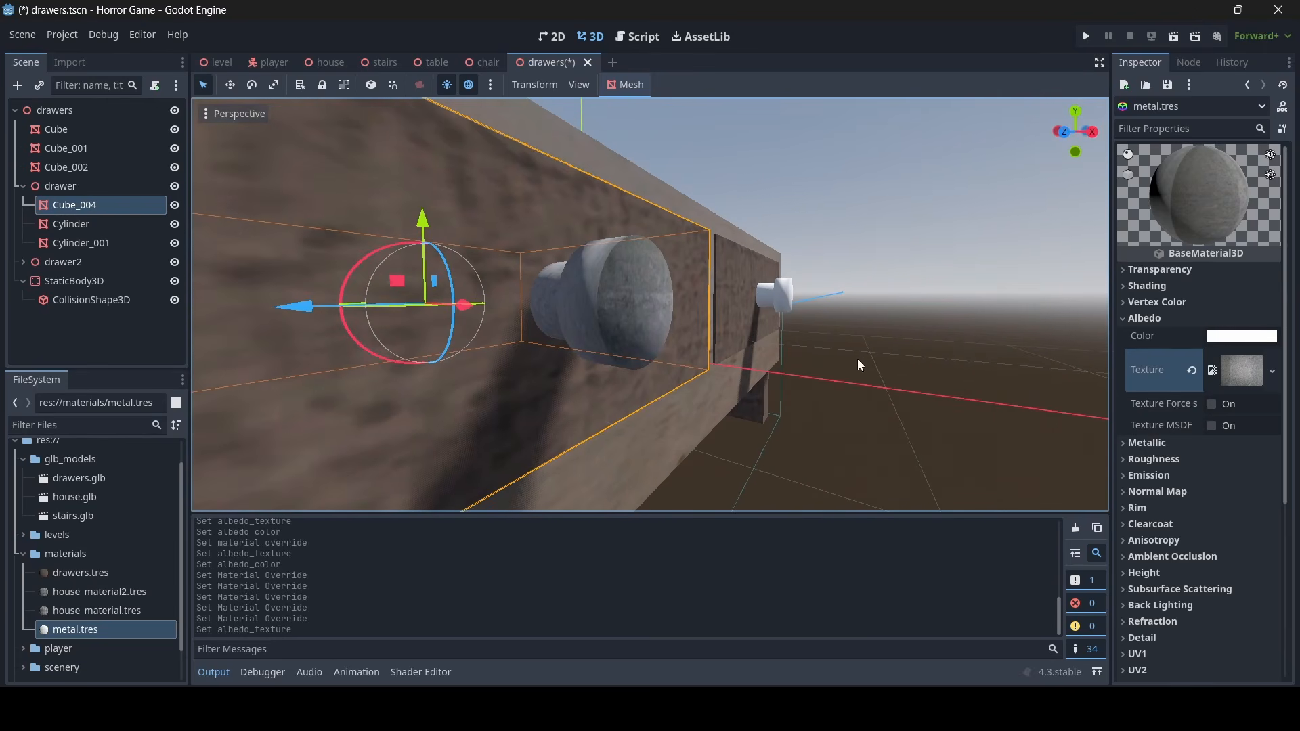
Set the metal.tres material's metallic value to 1 and its roughness to 0.5
left_click(1175, 441)
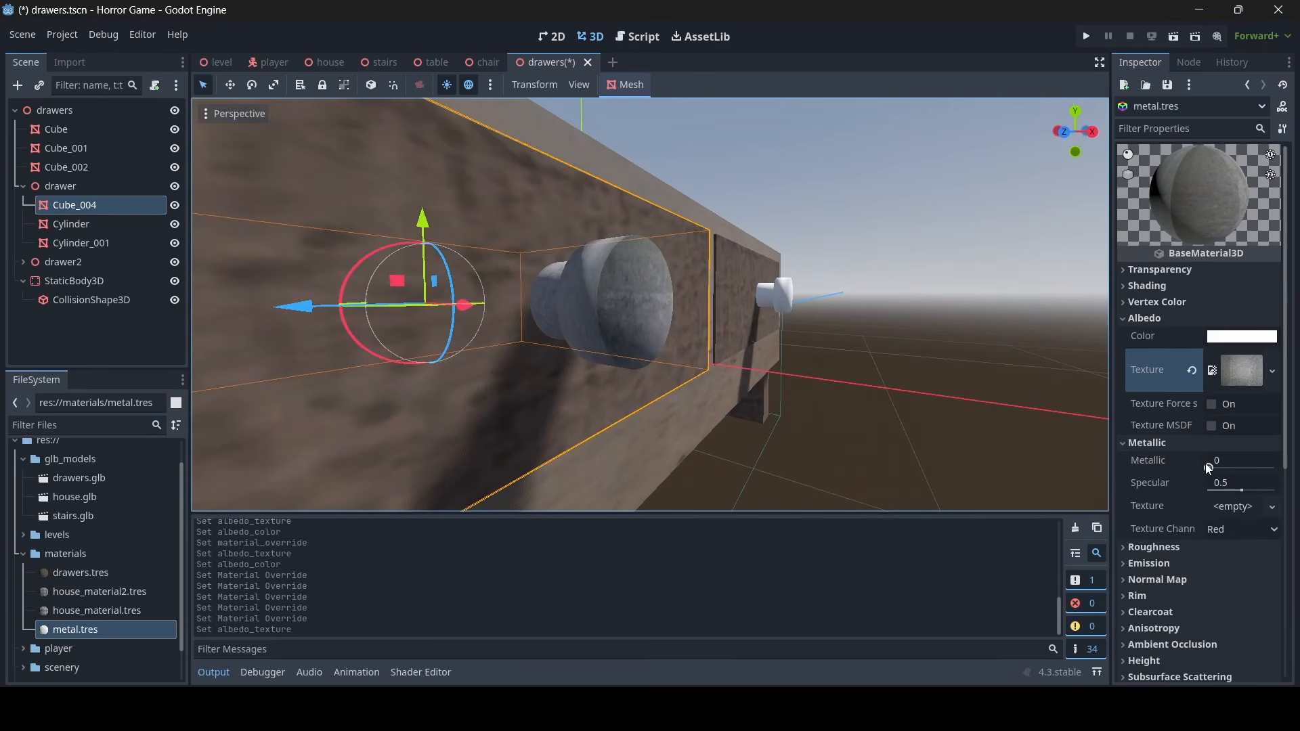
left_click_drag(1205, 463, 1275, 467)
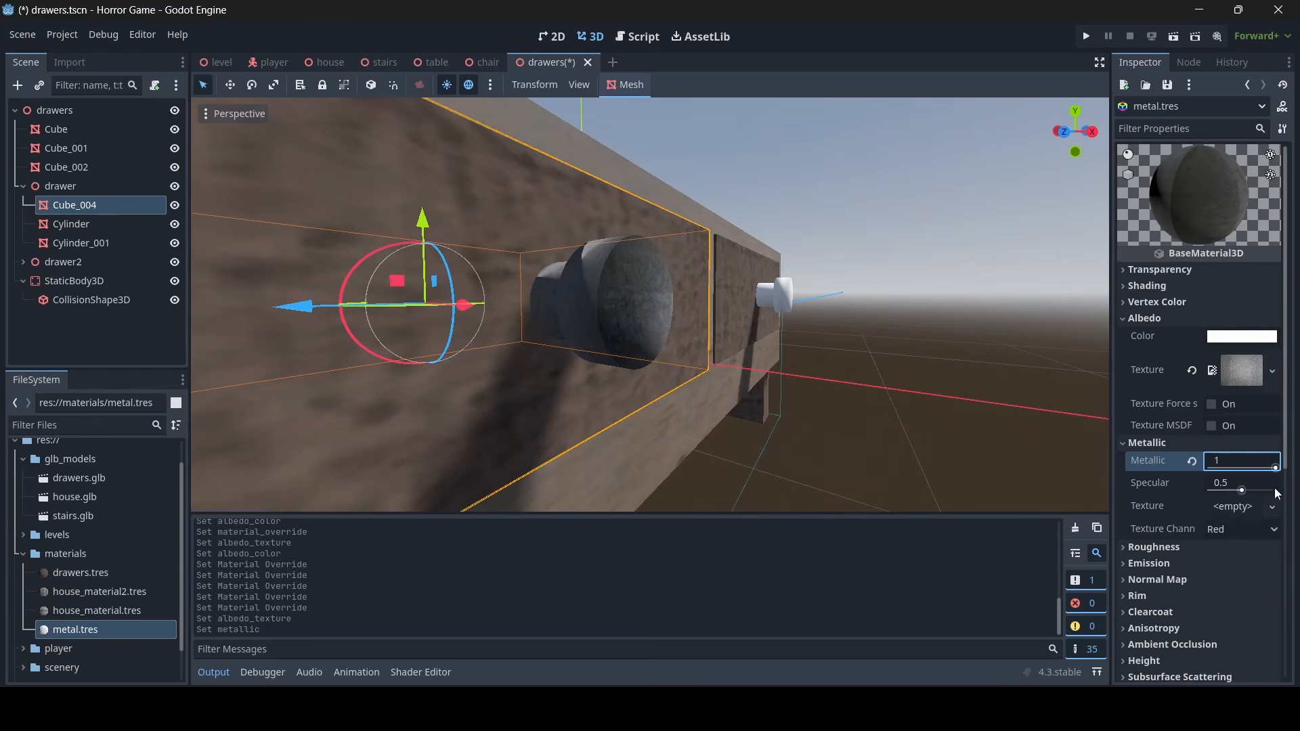
left_click(1173, 547)
left_click(1227, 566)
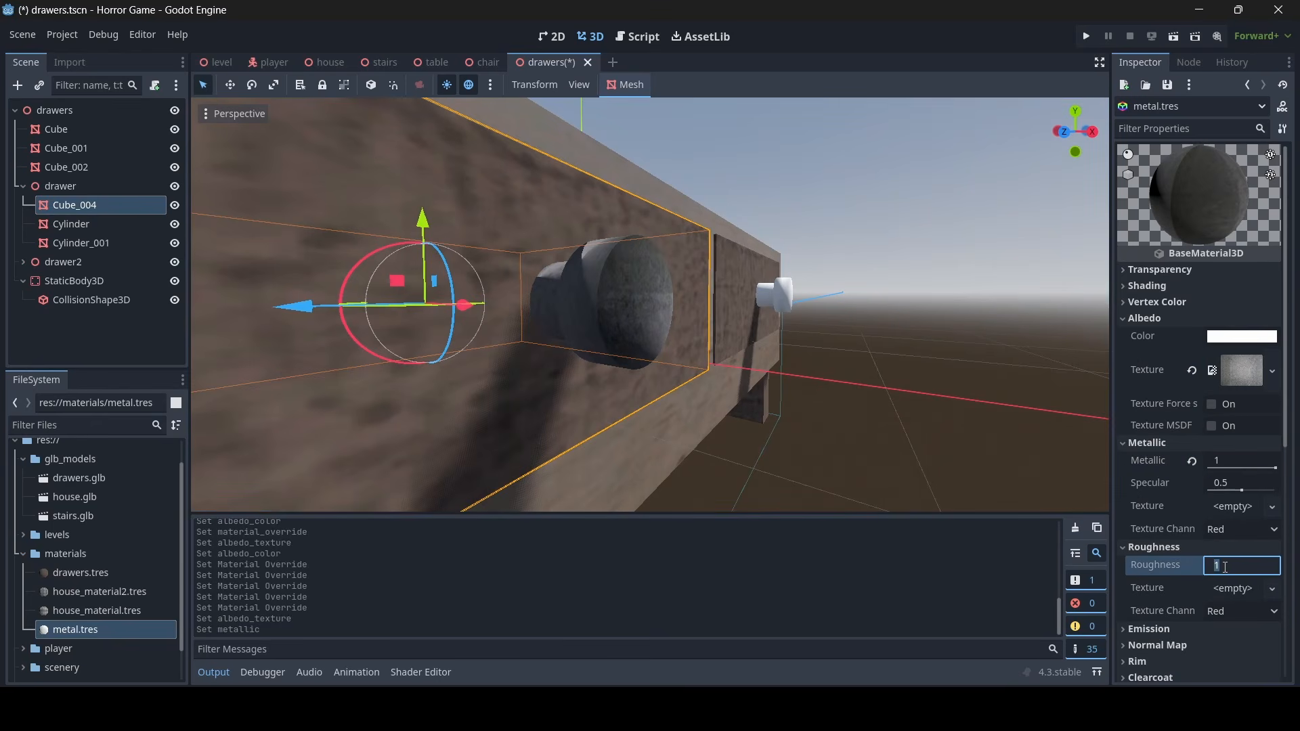
type("0.5")
key("Return")
key("d")
right_click_drag(813, 352, 759, 339)
key("a")
key("s")
key("w")
key("s")
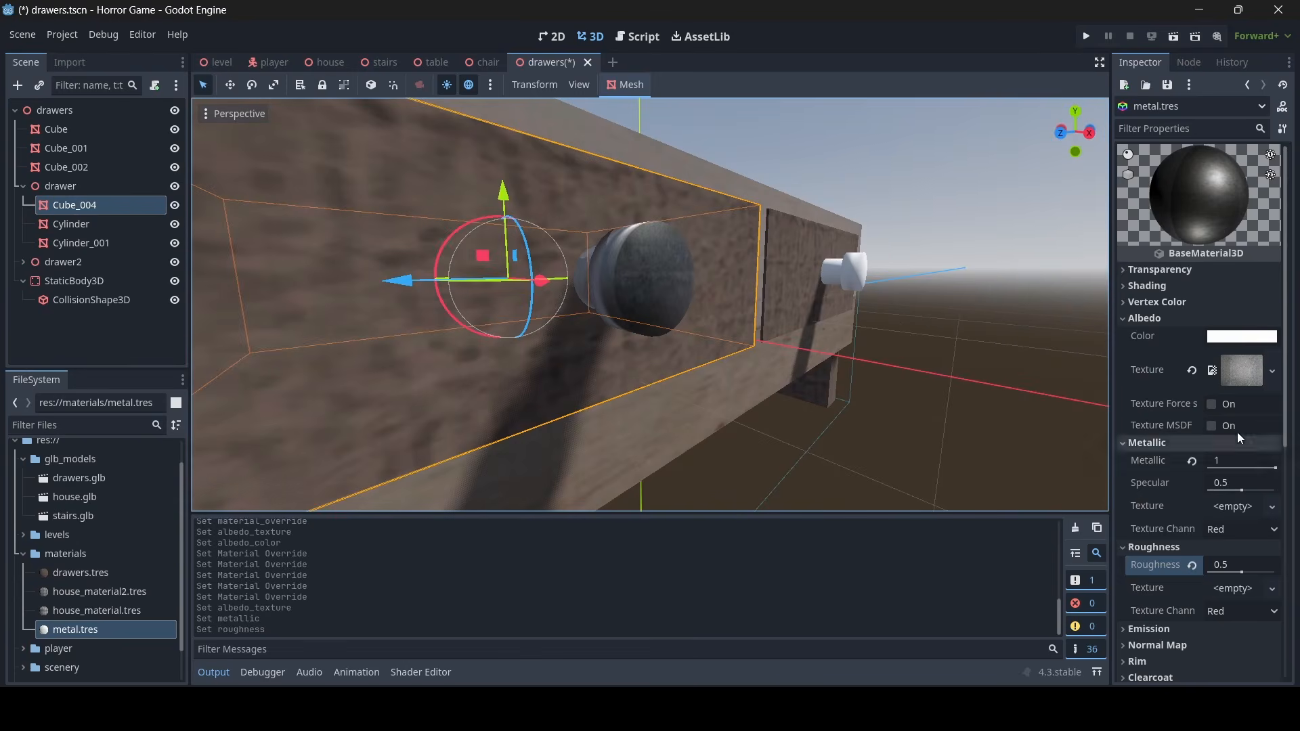
Tint the metal.tres albedo color muted yellow (cbc179) and soften it to a pale beige
left_click(1241, 337)
left_click(1197, 405)
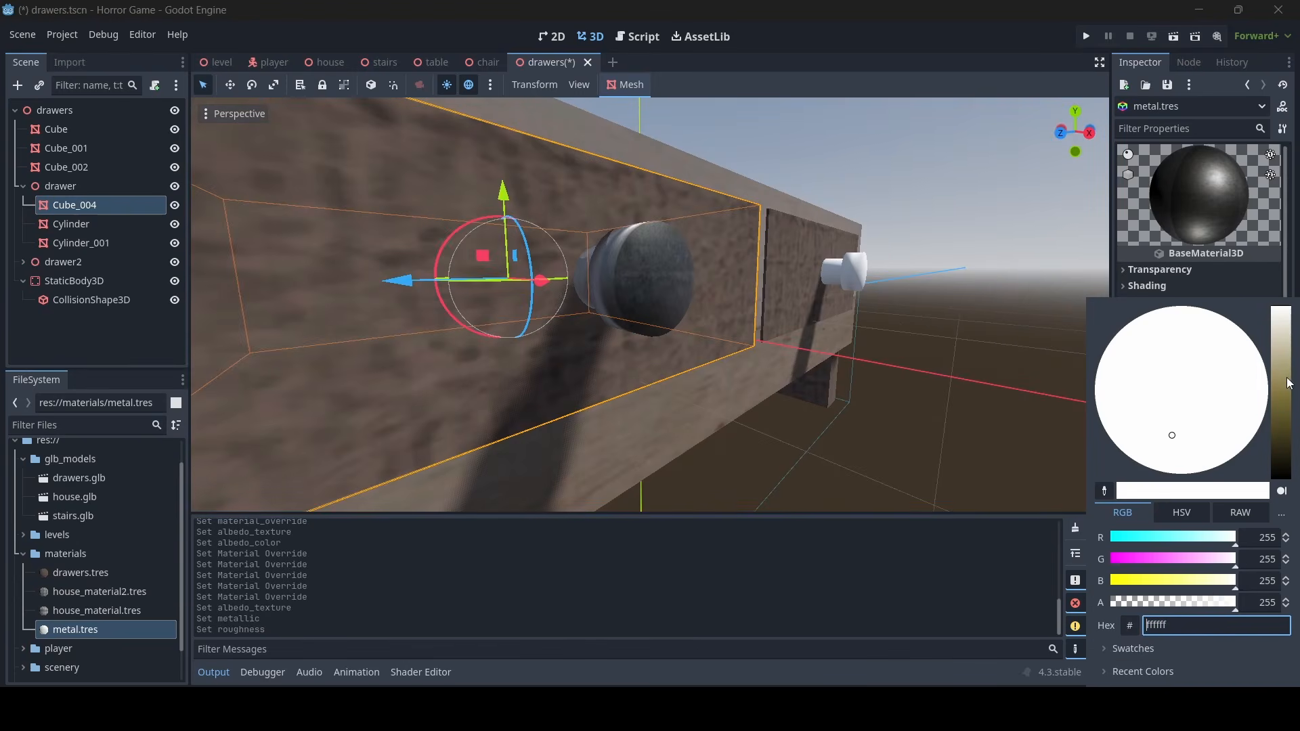
left_click_drag(1289, 383, 1275, 351)
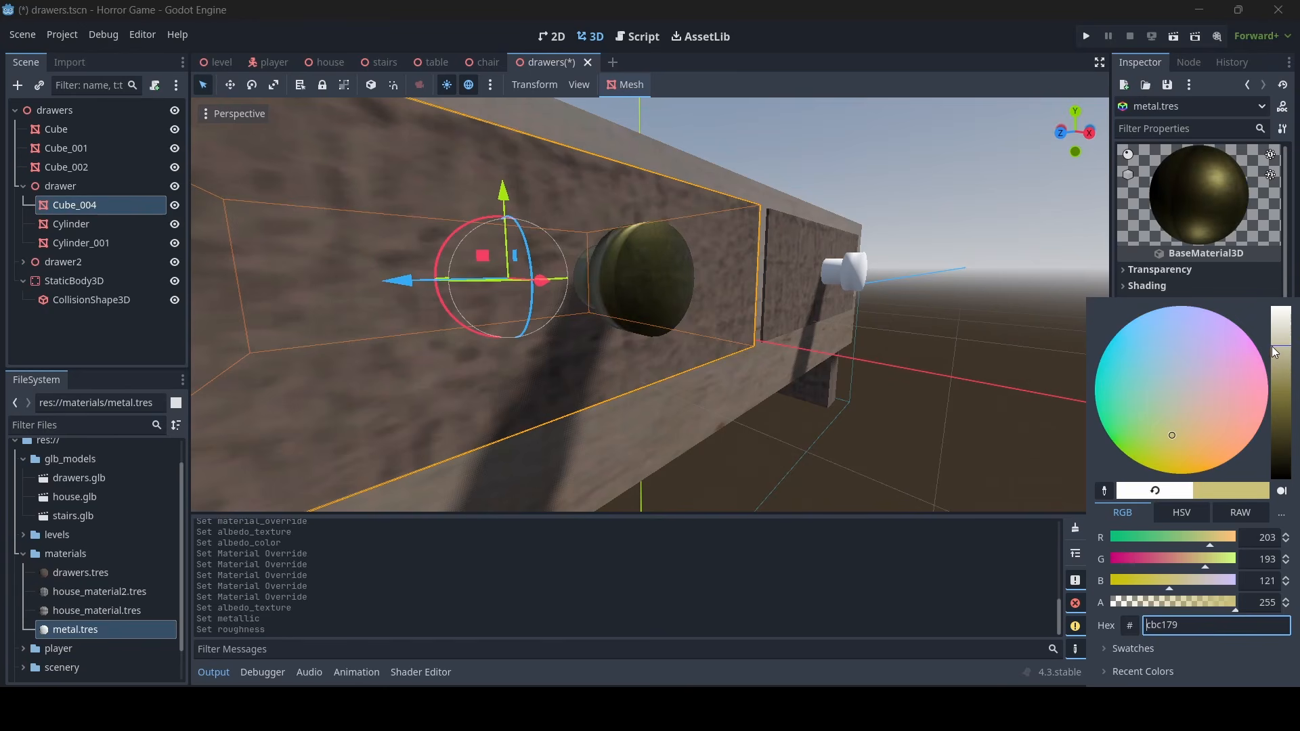
left_click(773, 287)
right_click_drag(773, 287, 643, 298)
key("w")
key("s")
key("a")
key("w")
key("d")
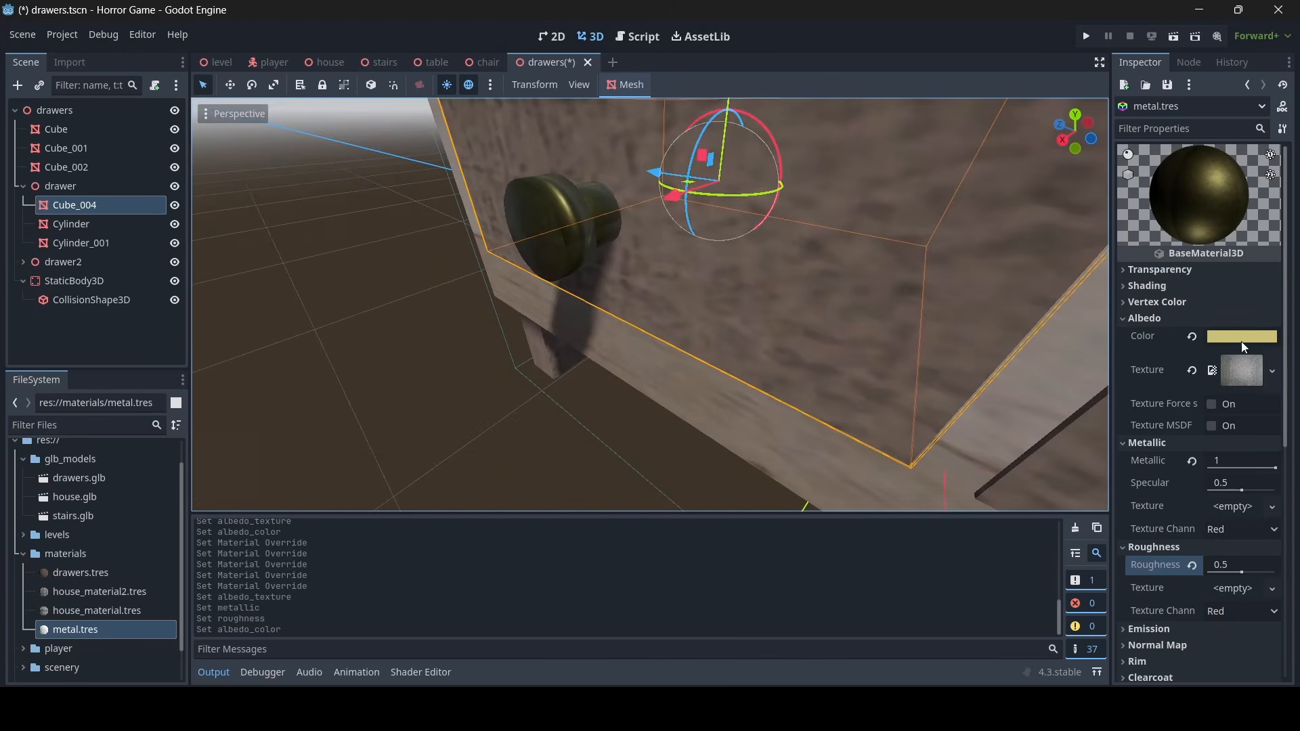
right_click_drag(651, 305, 541, 298)
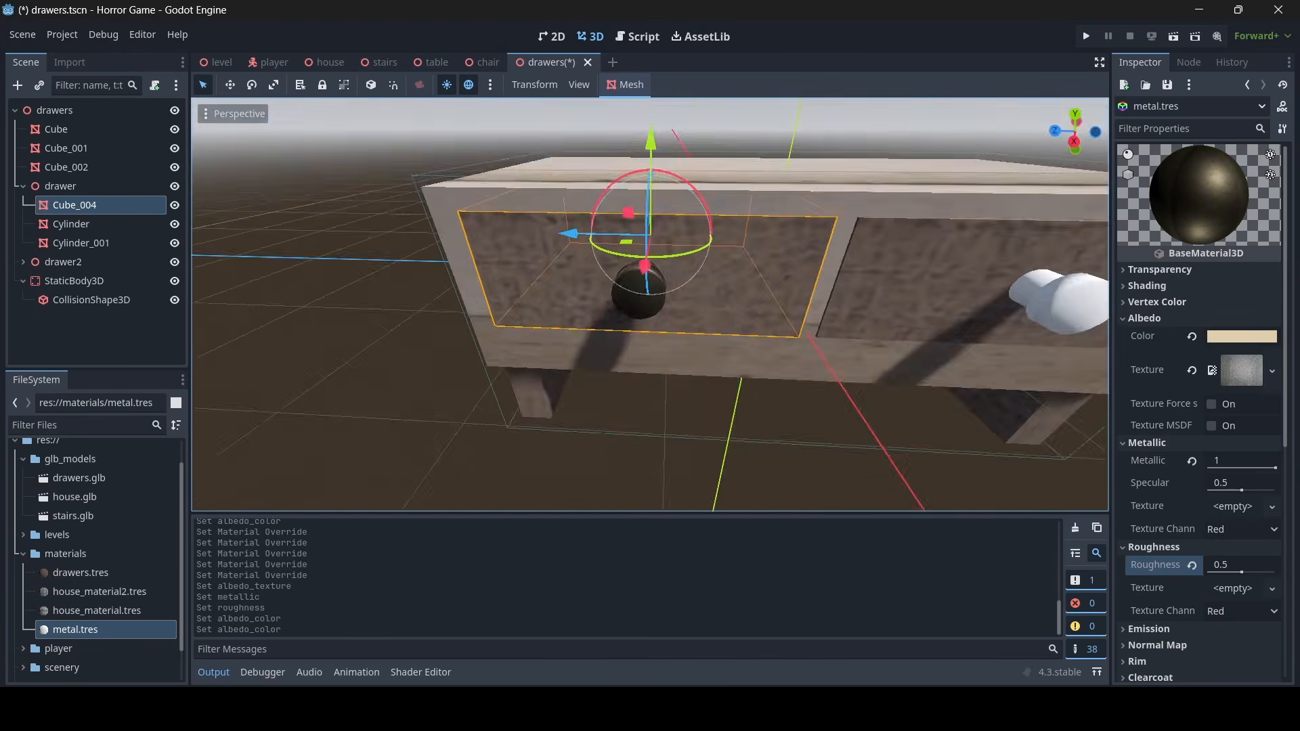
Apply the metal.tres material to the head and the shaft of the second drawer's knob
key("w")
key("a")
key("s")
key("d")
left_click_drag(144, 632, 319, 352)
right_click_drag(319, 352, 291, 348)
key("s")
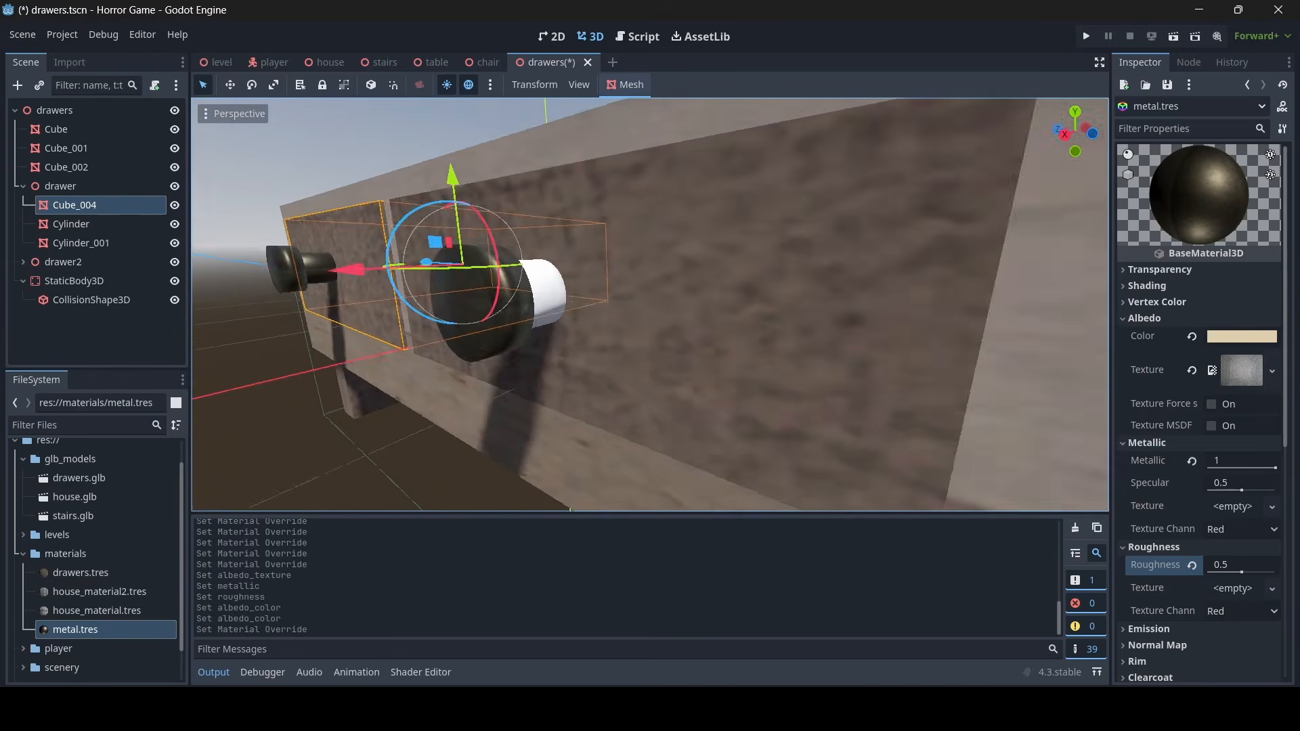
key("a")
right_click_drag(300, 396, 630, 386)
key("w")
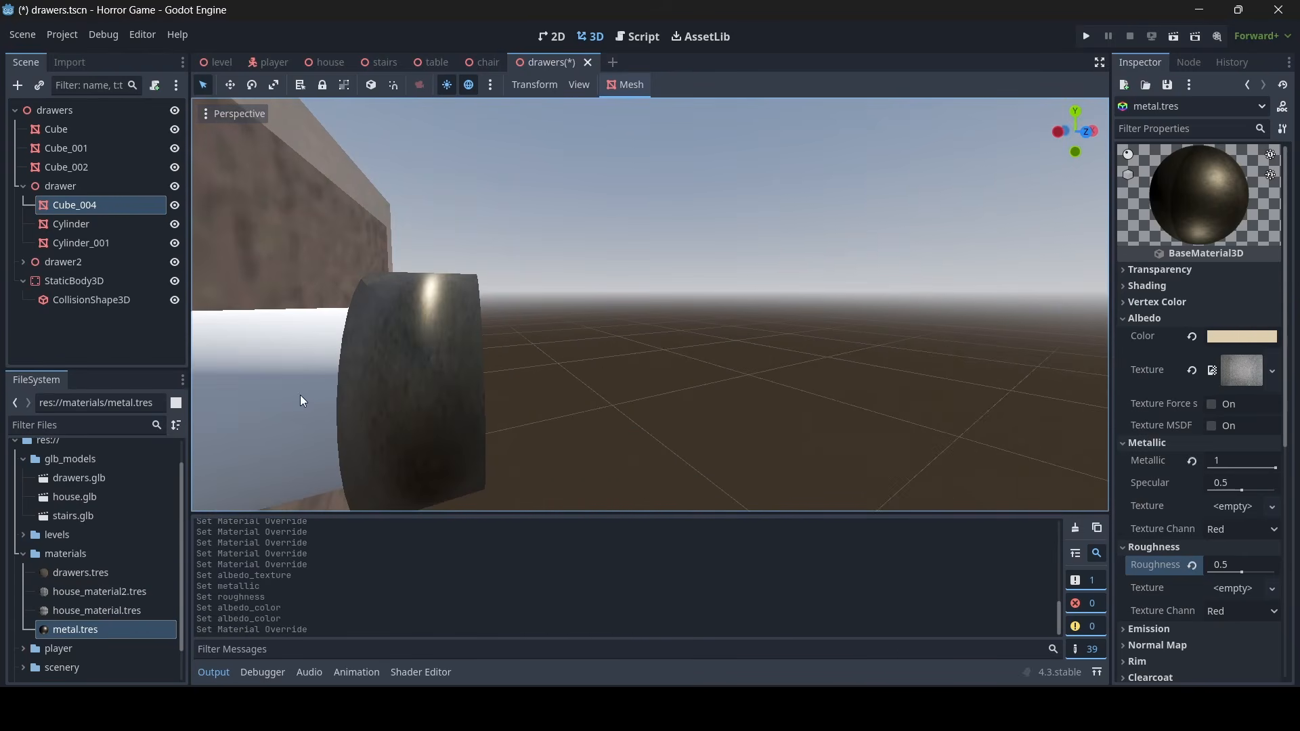
left_click_drag(126, 635, 241, 476)
key("s")
mouse_move(241, 476)
right_mouse_down()
mouse_move(136, 467)
mouse_move(231, 487)
right_mouse_up()
key("d")
key("a")
Try sliding the first drawer node out of the cabinet along the X axis and undo the move
left_click(59, 187)
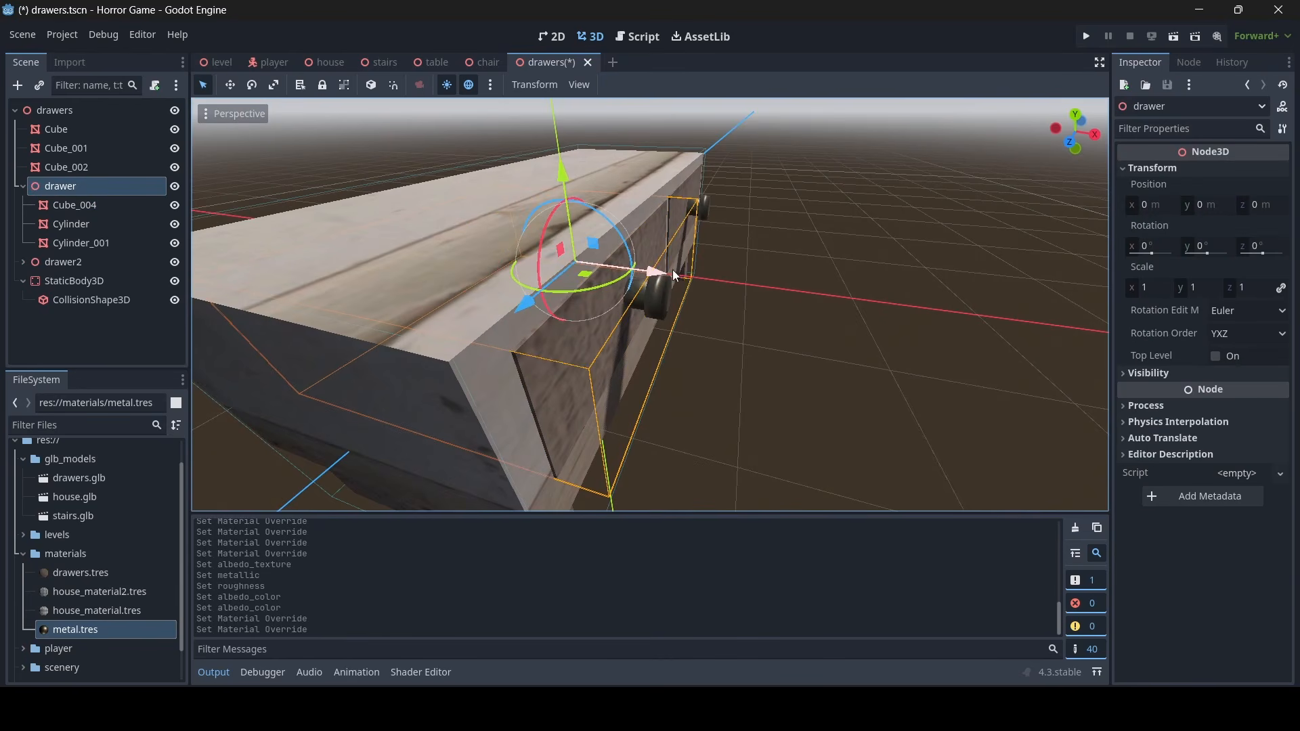
left_click_drag(672, 270, 856, 319)
key("w")
mouse_move(856, 319)
right_mouse_down()
mouse_move(1043, 339)
mouse_move(880, 366)
mouse_move(779, 339)
mouse_move(771, 298)
mouse_move(858, 319)
mouse_move(772, 318)
mouse_move(636, 288)
mouse_move(859, 320)
right_mouse_up()
key("s")
key("s")
key("a")
key("ctrl+z")
key("d")
key("s")
key("a")
key("w")
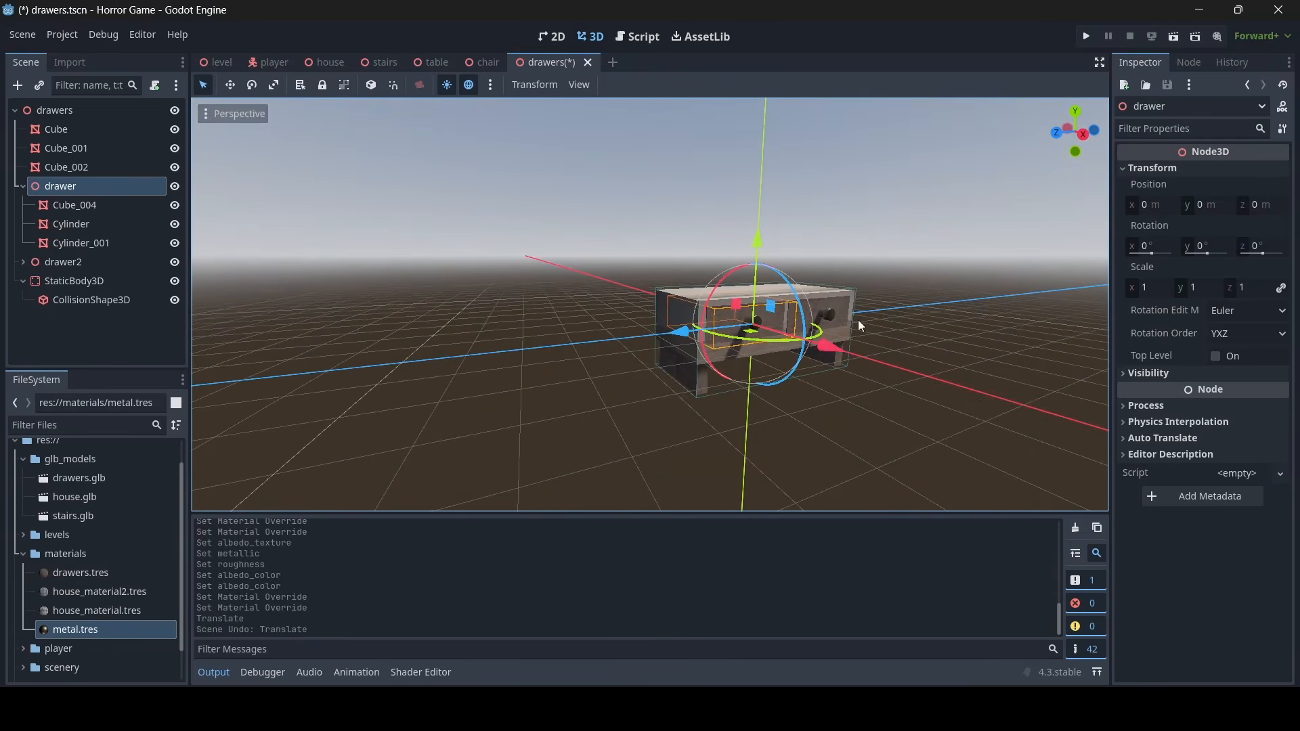
Deselect the drawer node, save the drawers scene and inspect the finished cabinet from the front
left_click(625, 272)
key("d")
right_click_drag(625, 272, 528, 278)
key("w")
key("ctrl+s")
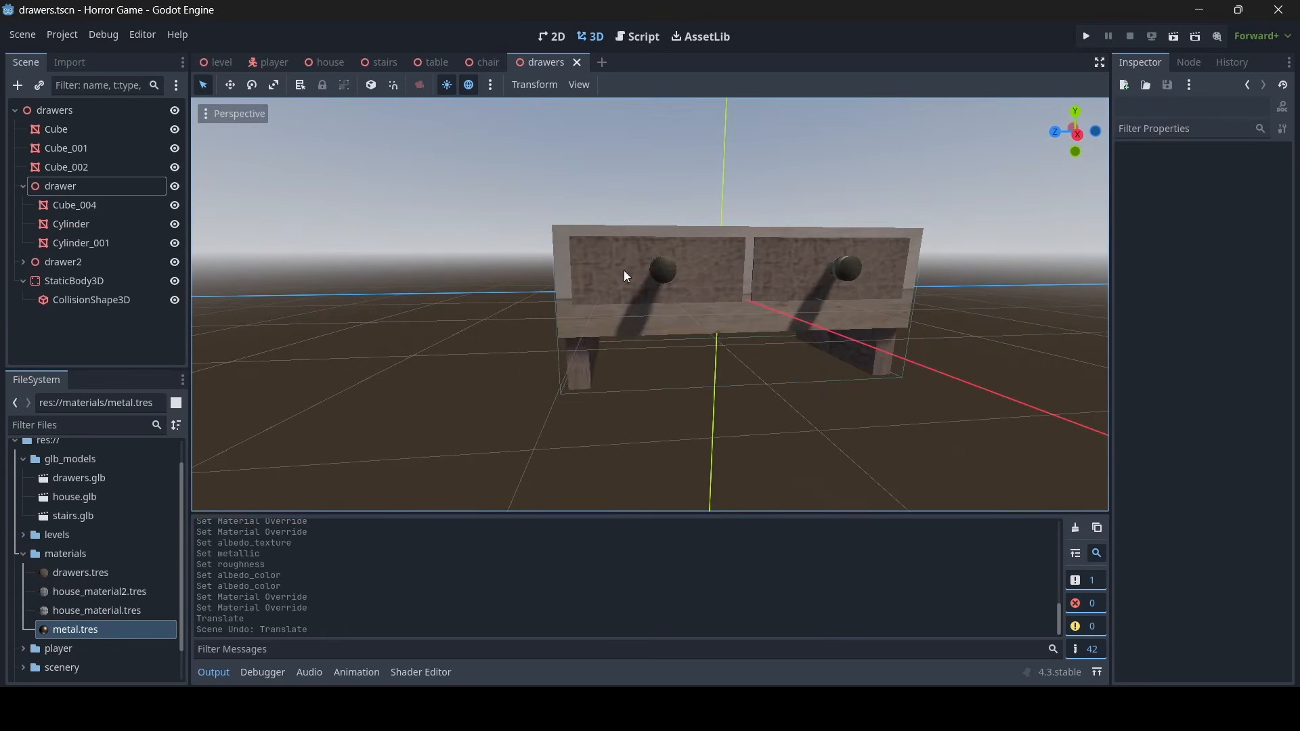
key("a")
right_click_drag(624, 270, 684, 285)
key("s")
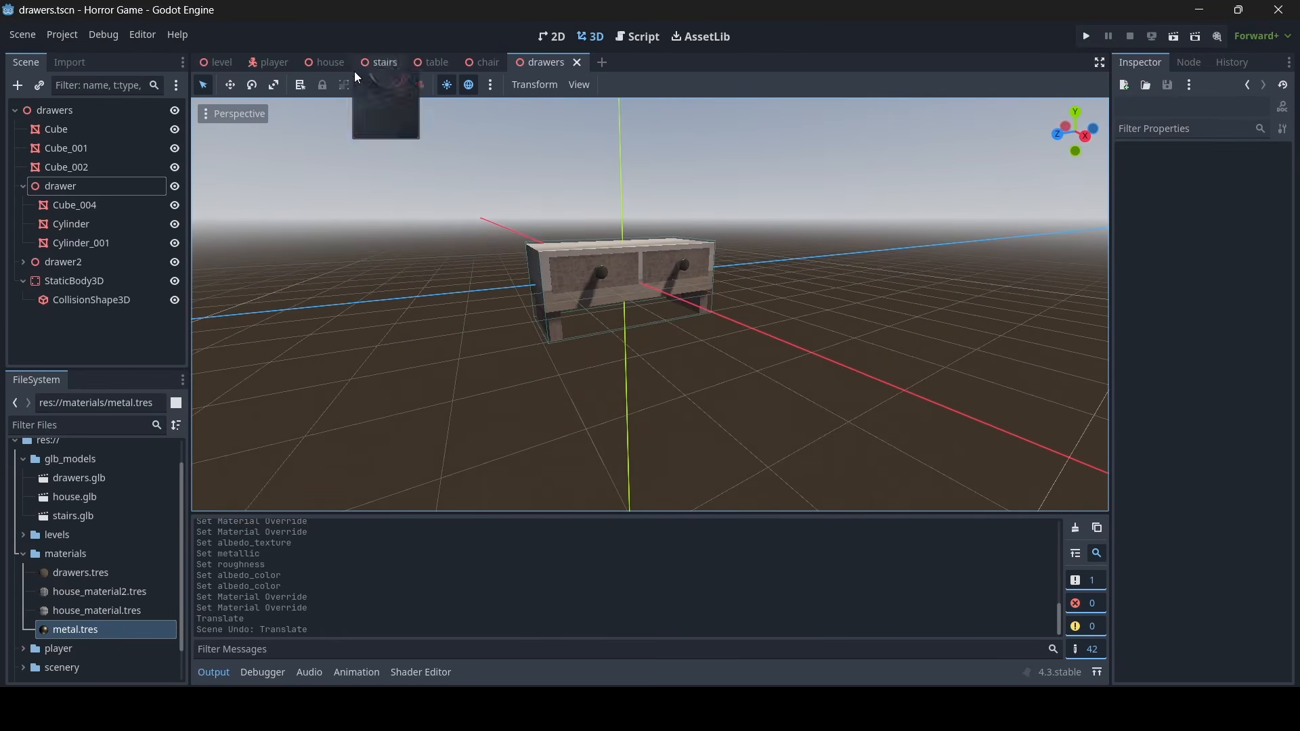
Instance scenery/drawers.tscn in the house scene and place it near the dining table, rotated 90° about Y
left_click(325, 63)
right_click_drag(395, 131, 376, 98)
key("w")
key("s")
key("s")
right_click_drag(673, 277, 673, 310)
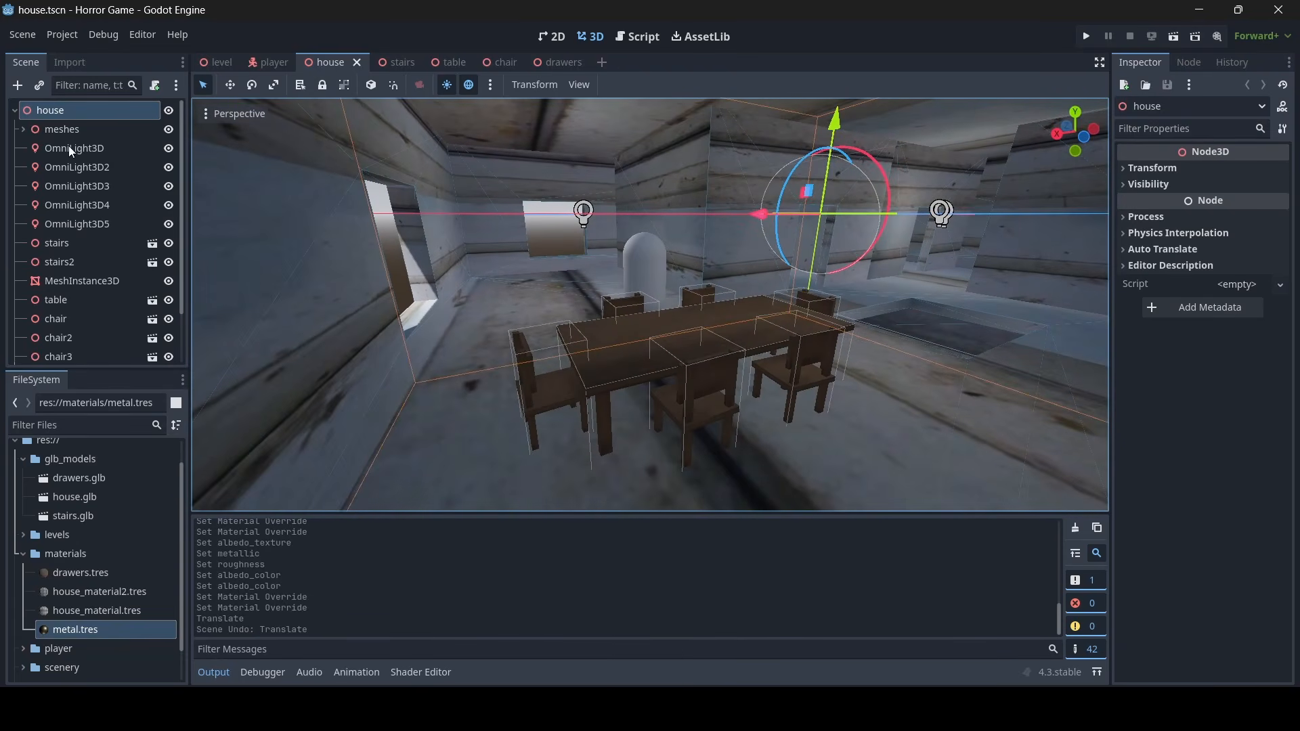
left_click(47, 88)
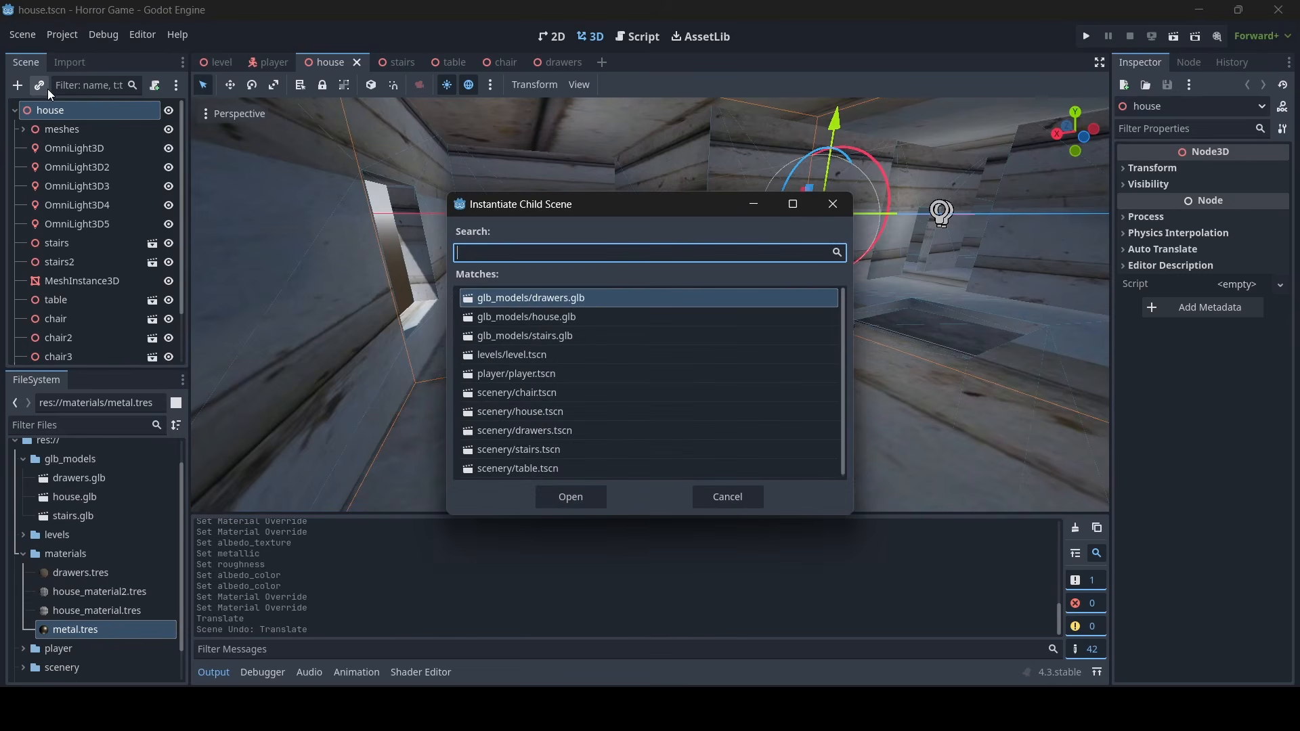
type("dra")
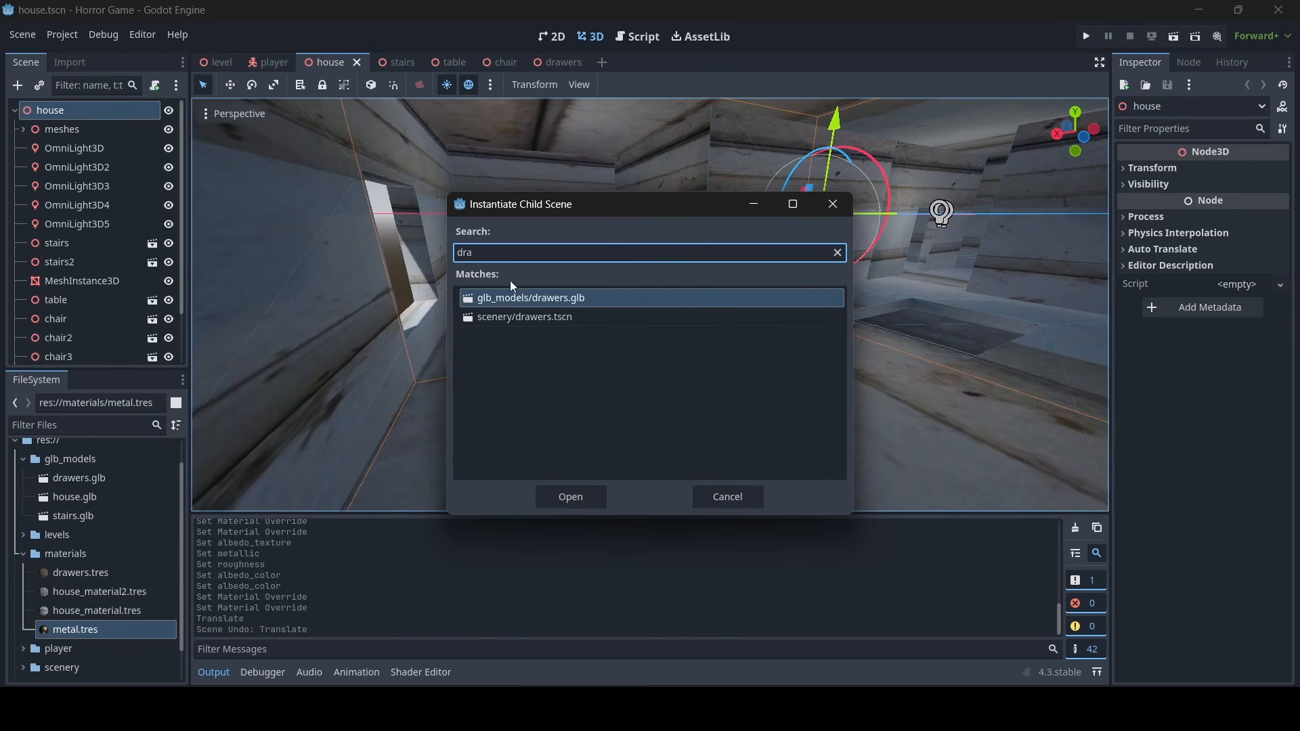
double_click(531, 316)
right_click_drag(674, 335, 714, 284)
key("w")
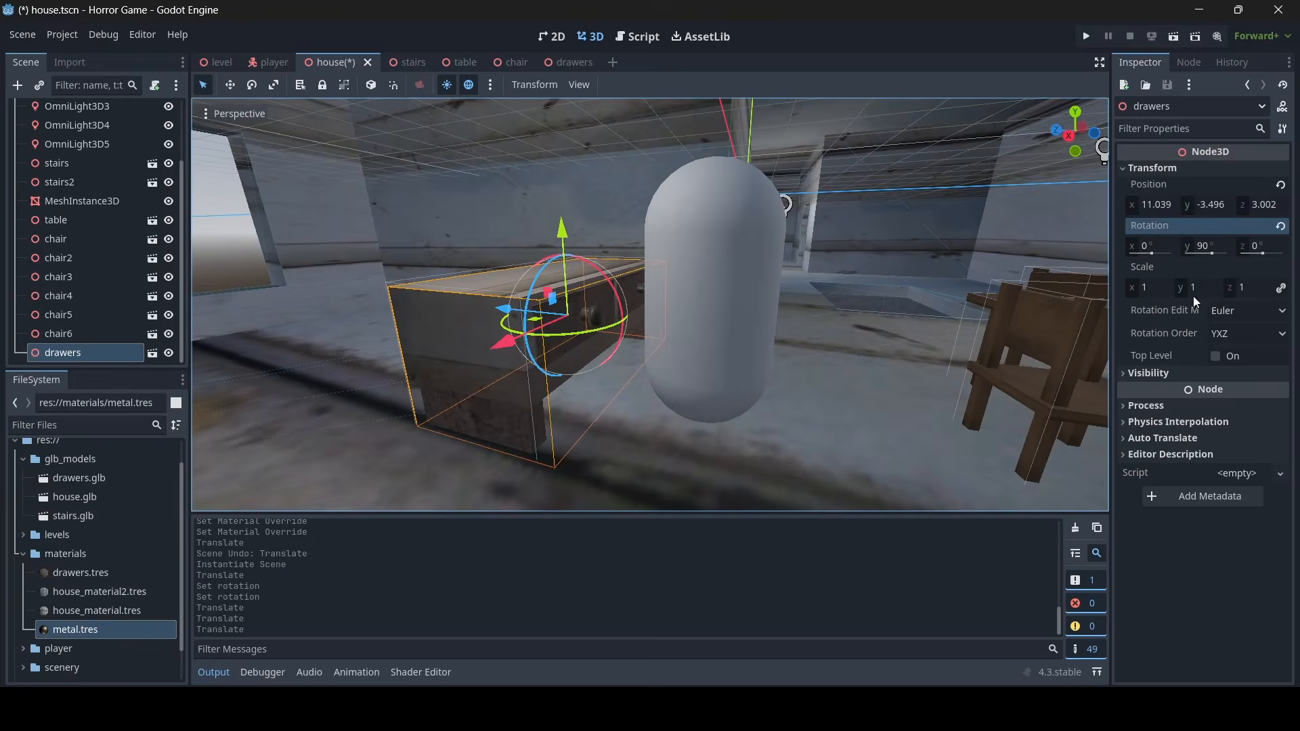
Scale the drawers instance uniformly to 0.92 and lower it to the floor at Y -3.615
left_click_drag(1183, 291, 1152, 291)
key("w")
right_click_drag(677, 305, 670, 399)
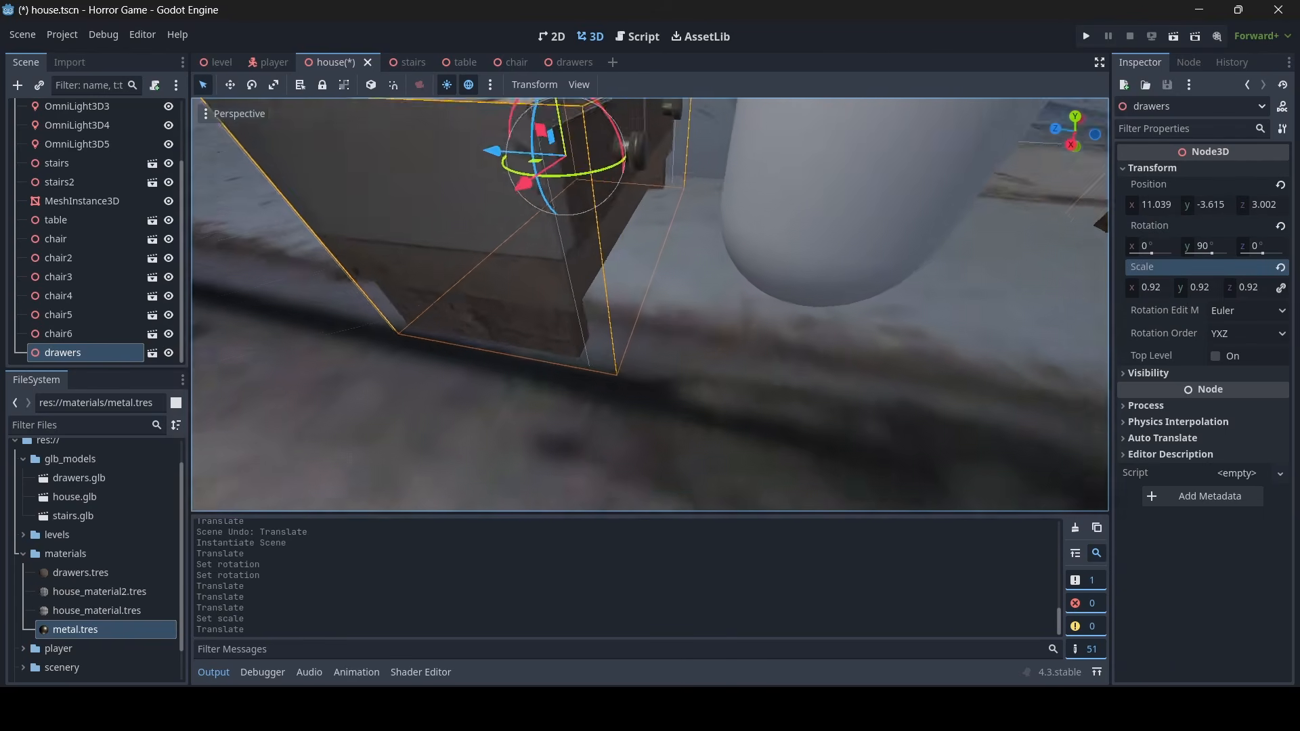
key("s")
right_click_drag(670, 400, 575, 339)
Slide the drawers along the Z axis past the window to about Z 12.68
left_click_drag(667, 275, 578, 271)
right_click_drag(578, 271, 634, 263)
key("w")
key("a")
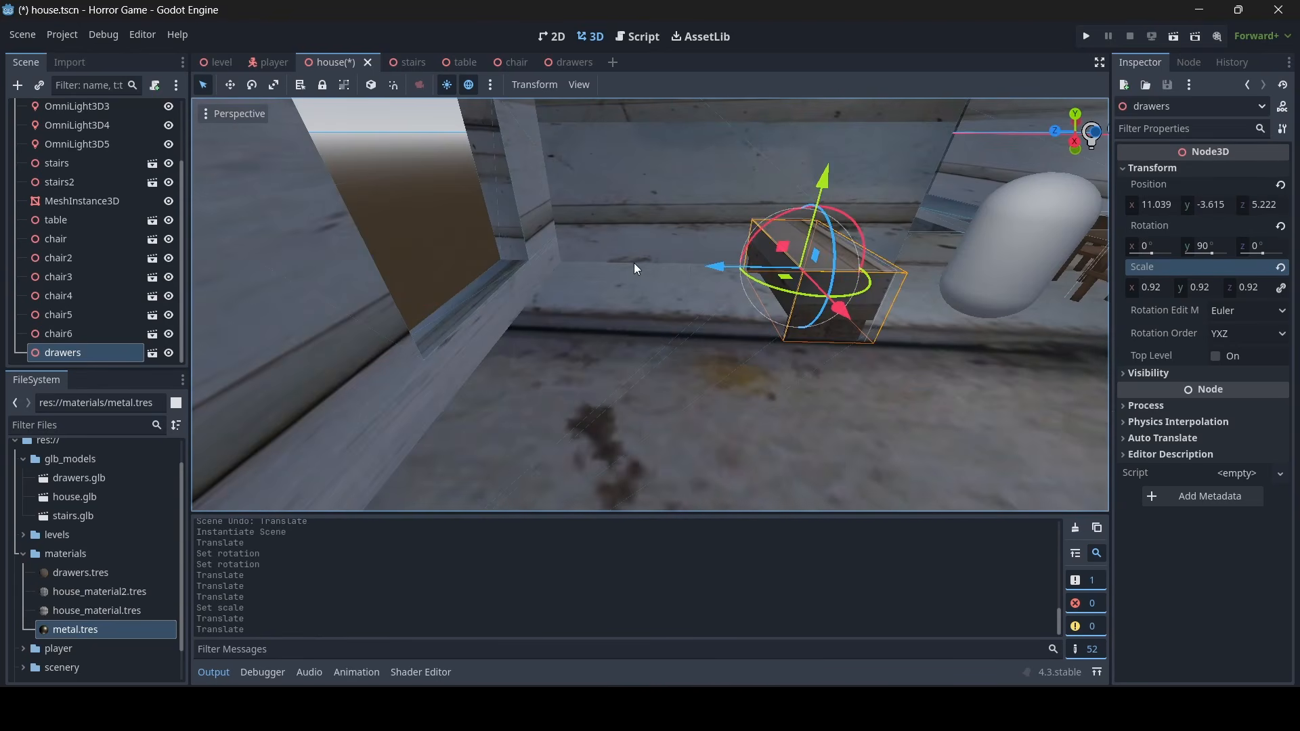
left_click_drag(710, 270, 494, 262)
key("a")
right_click_drag(494, 261, 618, 258)
key("w")
left_click_drag(684, 252, 640, 267)
right_click_drag(640, 266, 640, 266)
key("a")
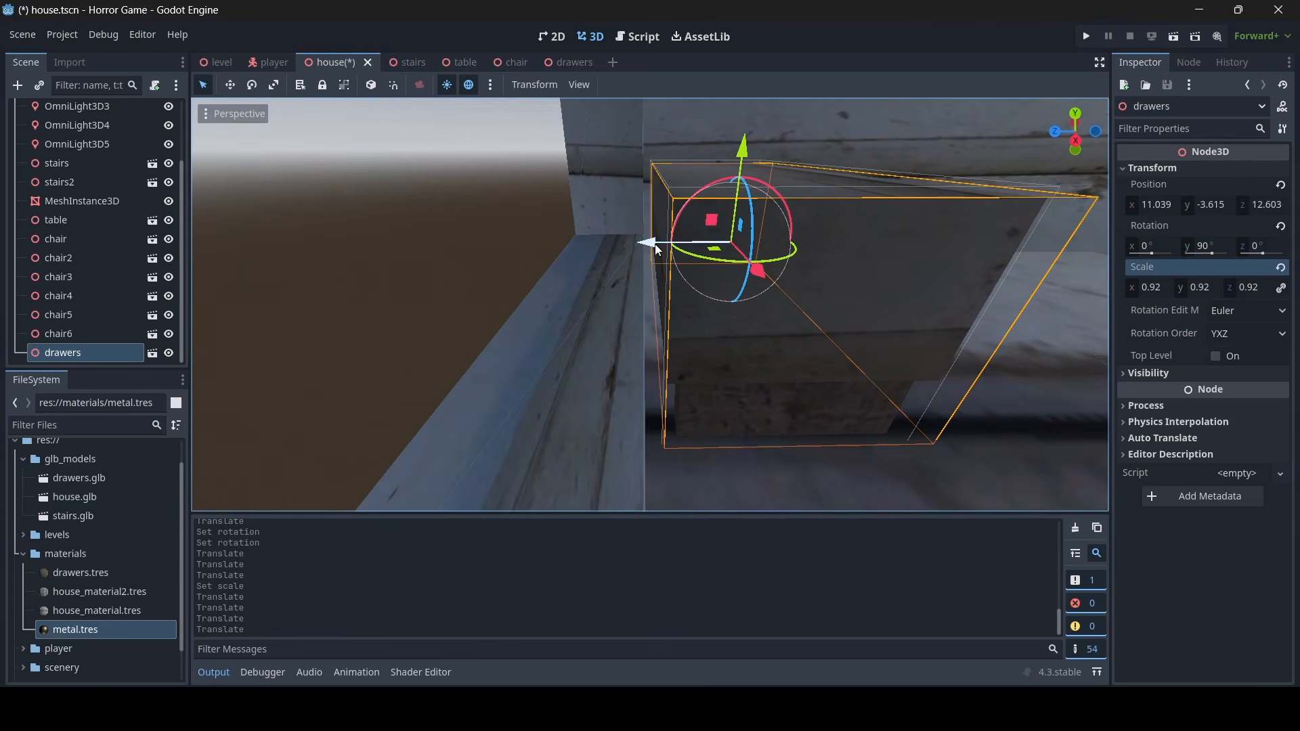
left_click_drag(654, 244, 650, 247)
key("s")
right_click_drag(651, 248, 652, 251)
Slide the drawers against the wall to about X 13.48 and Z 12.68
left_click_drag(680, 308, 595, 295)
right_click_drag(595, 295, 602, 302)
key("s")
key("w")
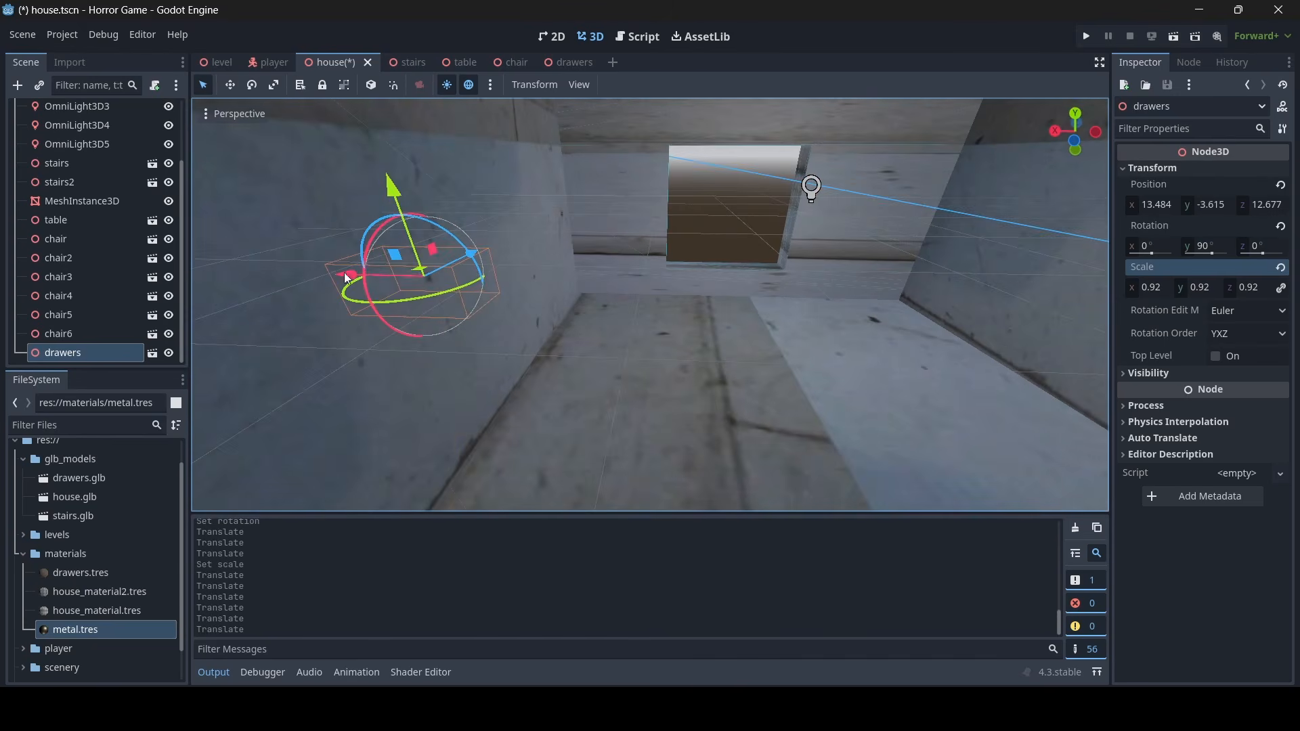
Duplicate the drawers and slide the copy across the room along X, adjusting it along Z against the wall
key("ctrl+d")
left_click_drag(342, 275, 648, 278)
key("w")
right_click_drag(648, 278, 642, 275)
left_click_drag(641, 275, 641, 260)
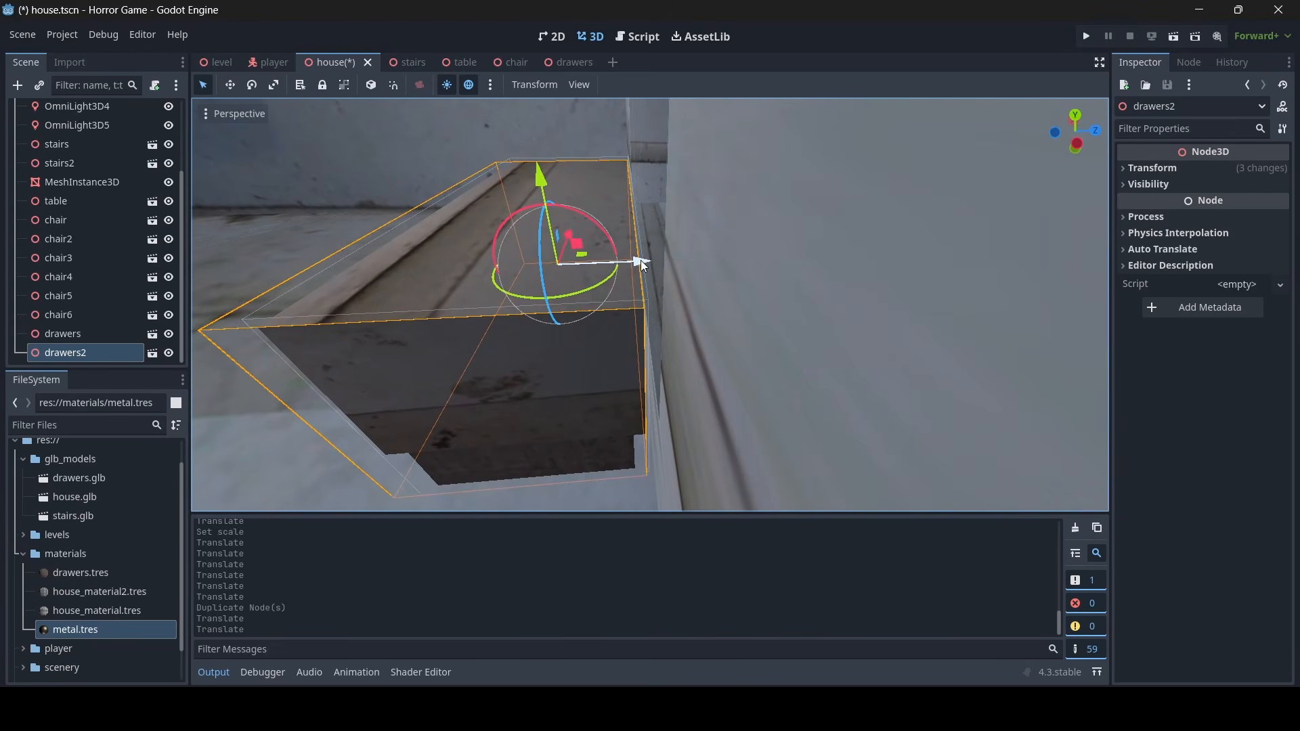
Make two more duplicates of the drawers and slide the last copy to about X -12.54 and Z -9.38
key("s")
right_click_drag(641, 260, 478, 317)
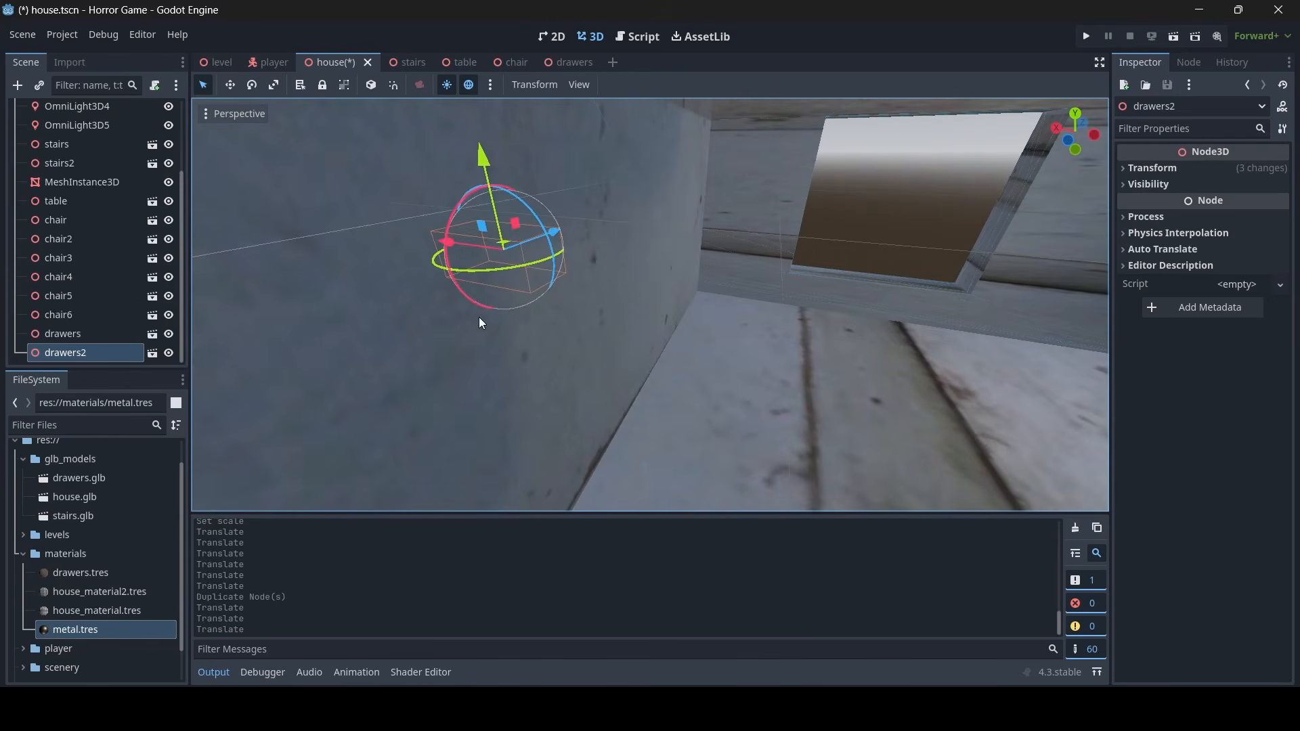
key("ctrl+d")
left_click_drag(444, 246, 719, 282)
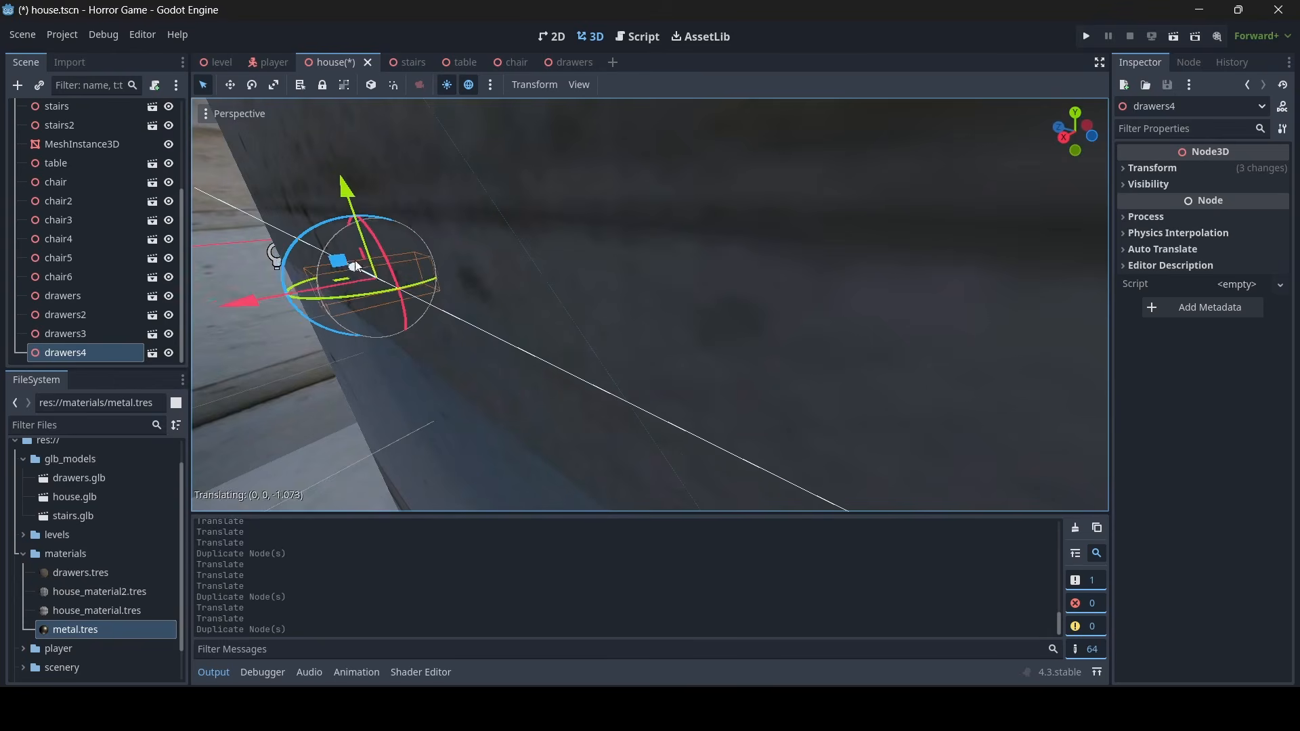
left_click_drag(355, 266, 617, 324)
middle_click_drag(617, 324, 204, 305)
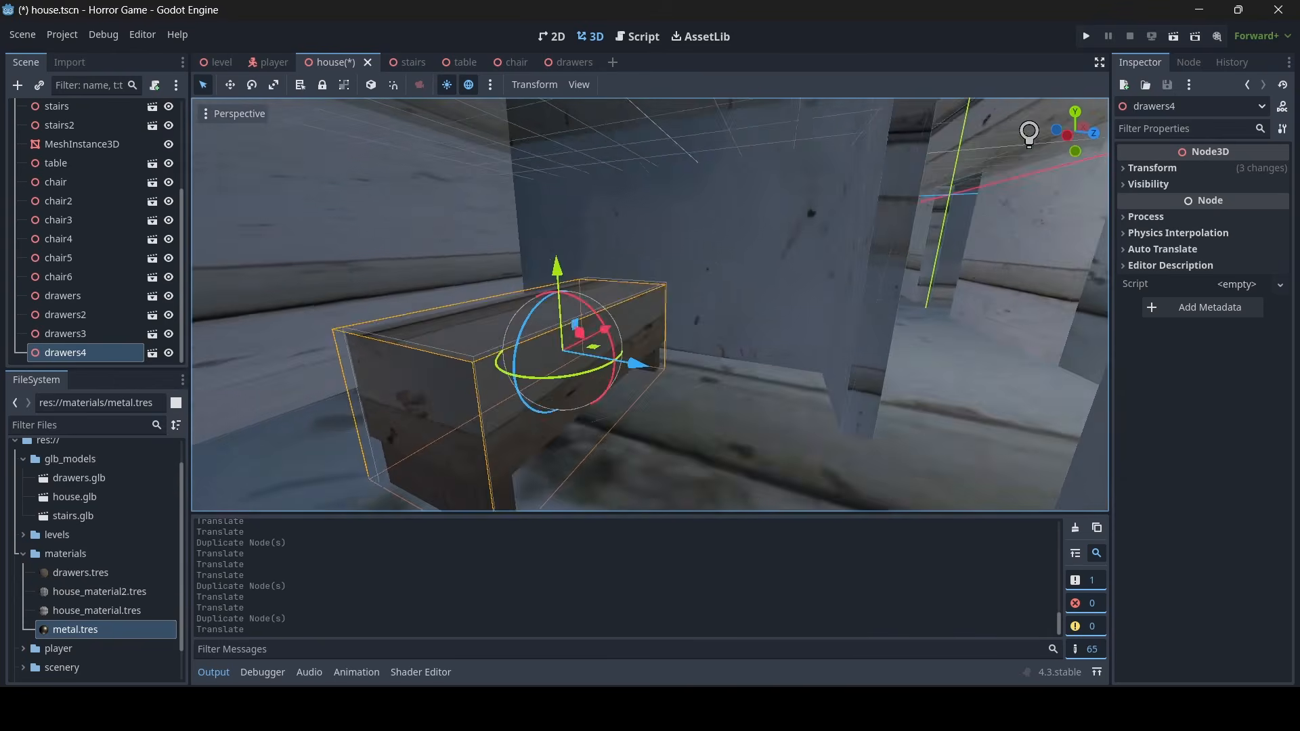
Rotate the fourth drawers instance to -90° about Y so it faces away from the wall
mouse_move(617, 324)
right_mouse_down()
mouse_move(474, 324)
mouse_move(615, 328)
right_mouse_up()
left_click(1166, 173)
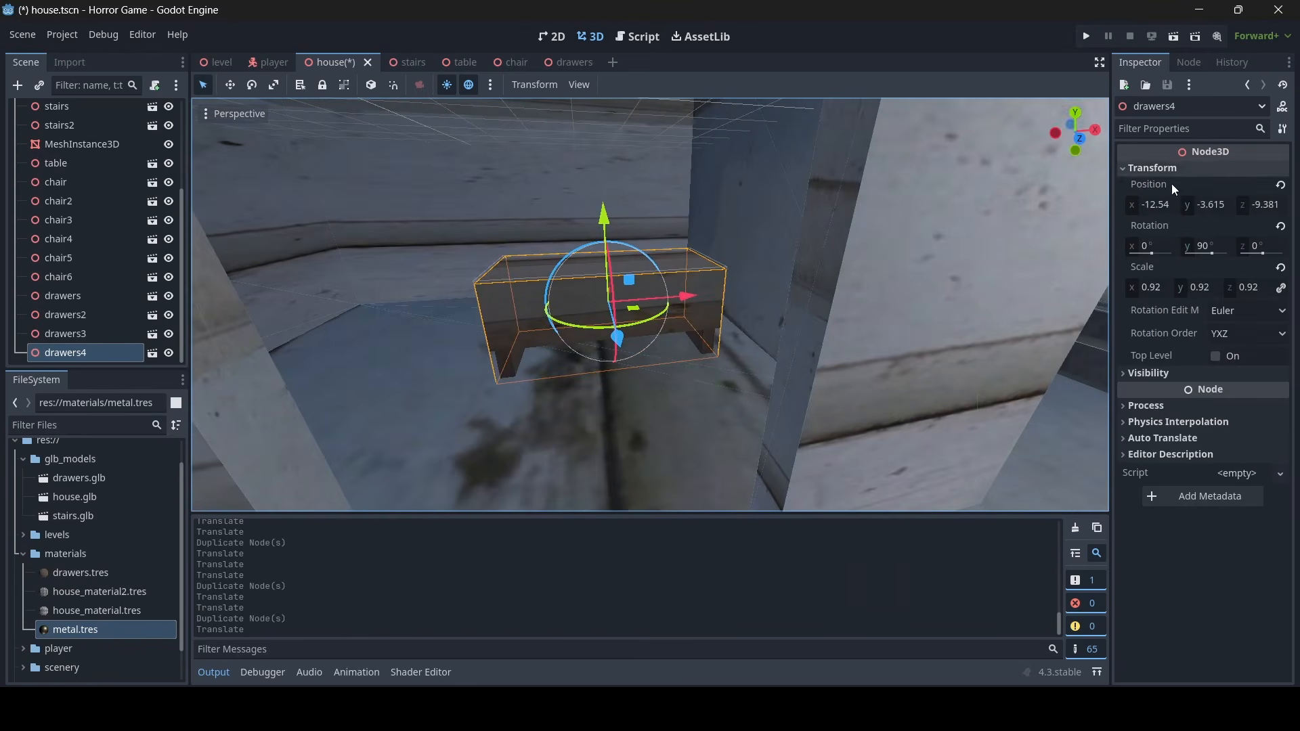
left_click(1209, 240)
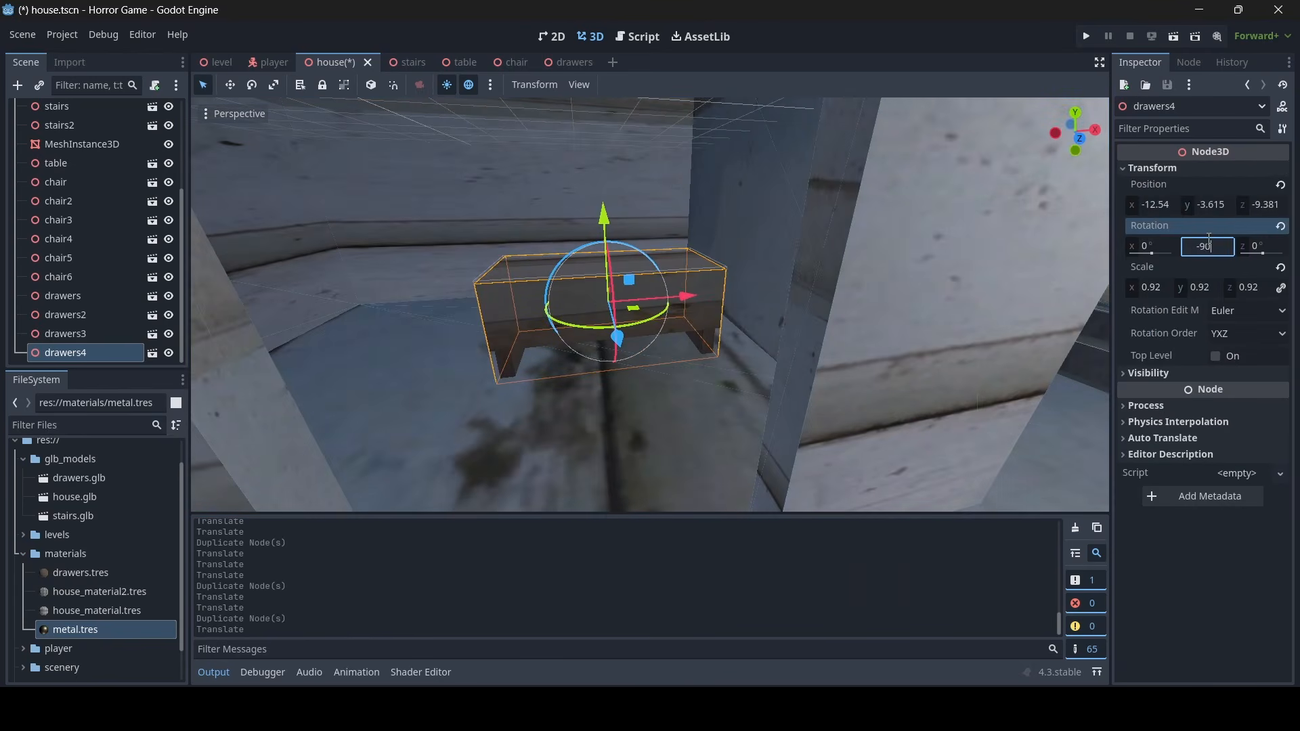
key("Return")
mouse_move(791, 256)
right_mouse_down()
mouse_move(934, 261)
mouse_move(791, 256)
right_mouse_up()
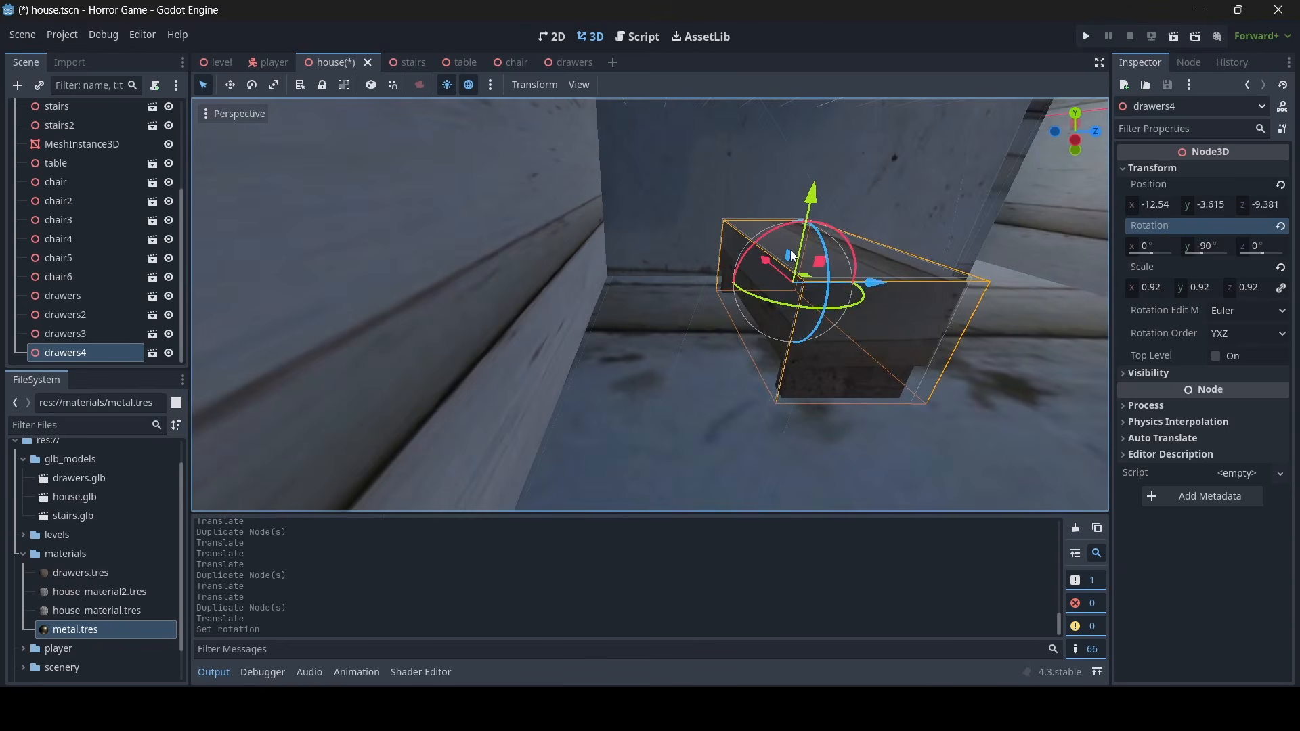
middle_click_drag(884, 287, 742, 283)
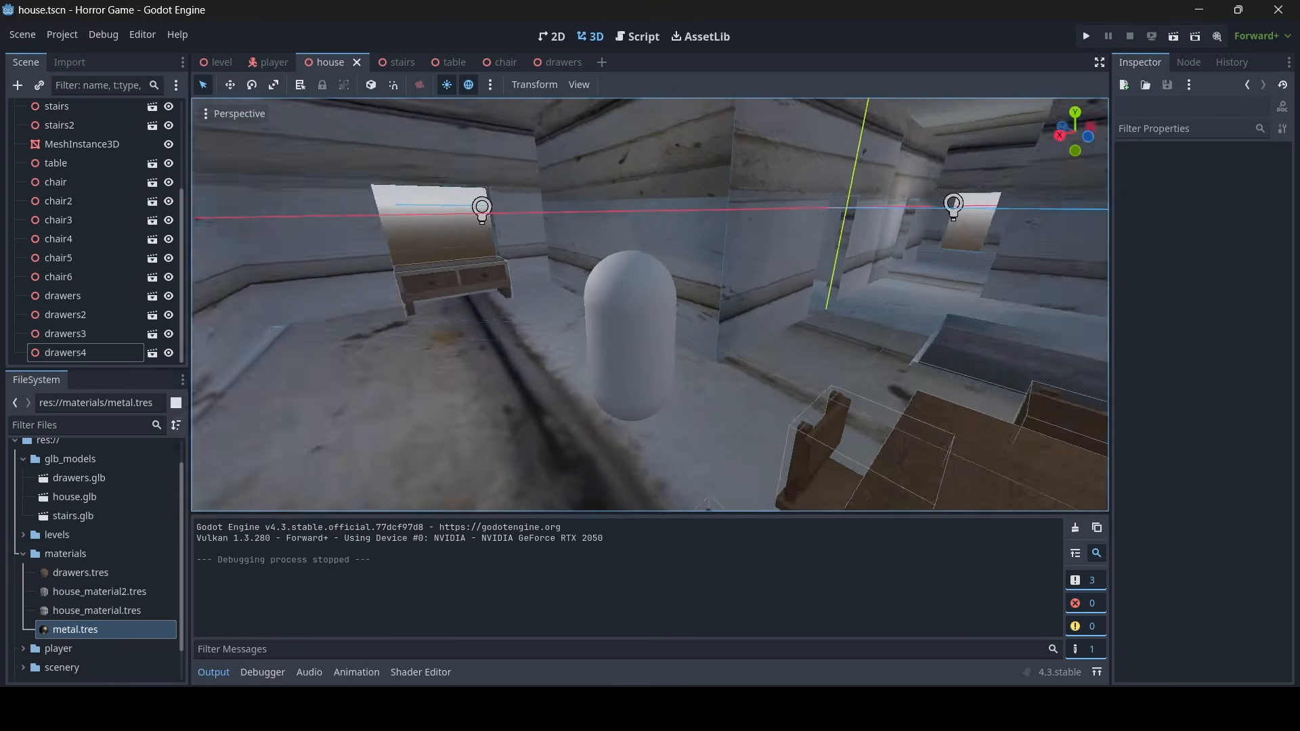
Examine the placement of the drawers along the walls and windows of the house scene
right_click_drag(650, 304, 393, 338)
key("w")
key("w")
scroll(650, 304, "up", 4)
key("a")
key("w")
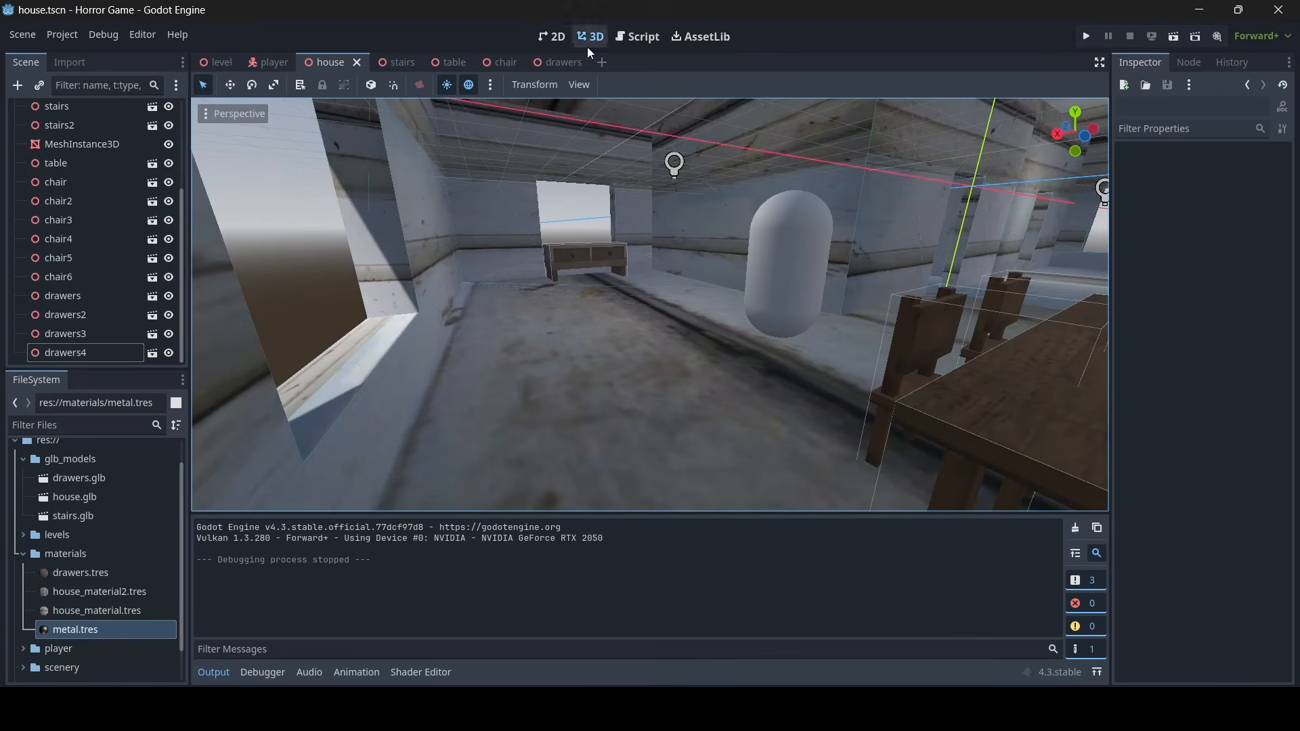
Create a new 3D scene and rename its root node to couch
left_click(601, 62)
left_click(146, 151)
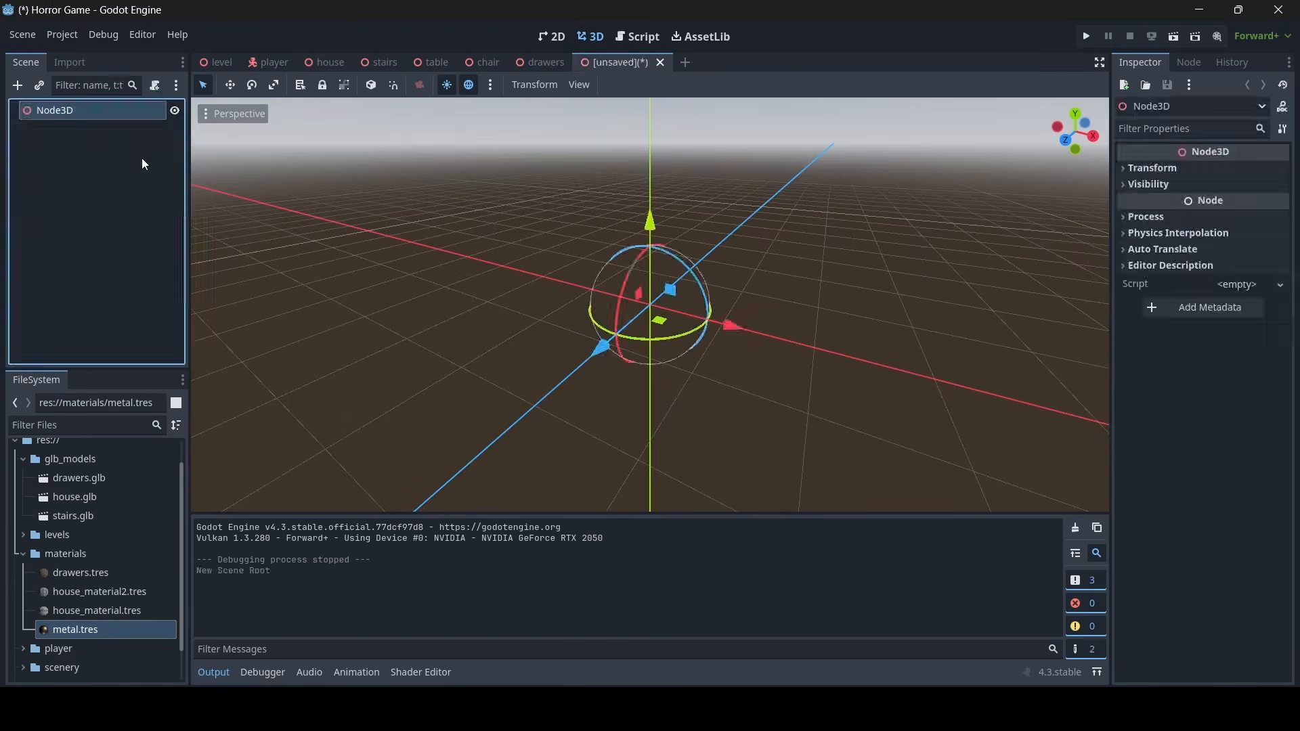
double_click(81, 112)
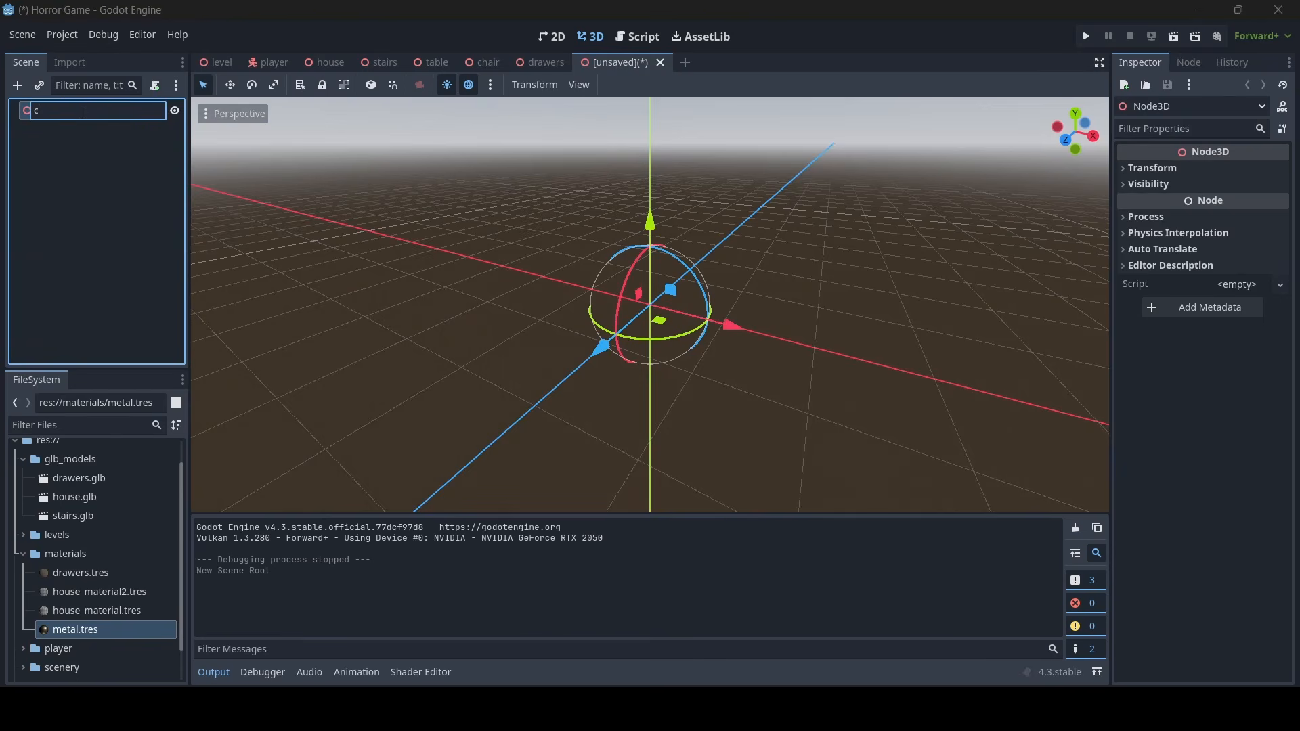
key("Return")
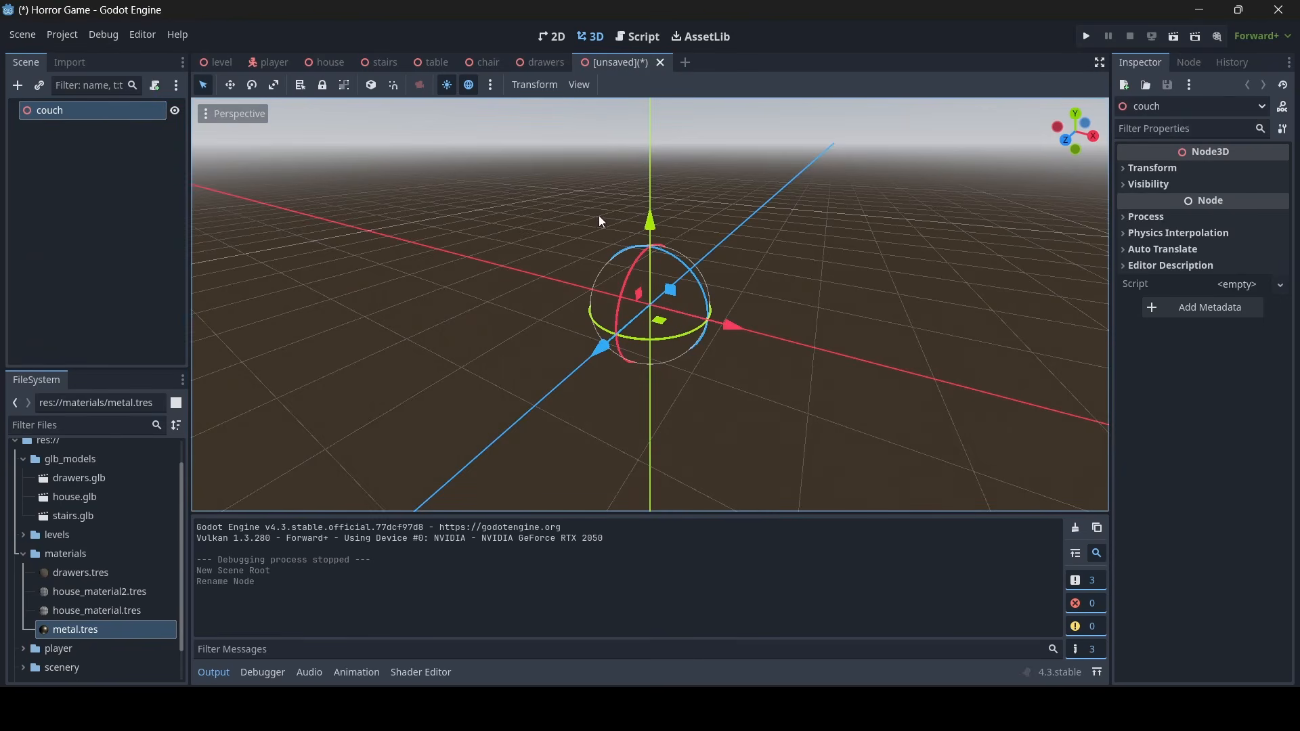
Save the new scene as couch.tscn in the scenery folder
middle_click_drag(620, 305, 728, 328)
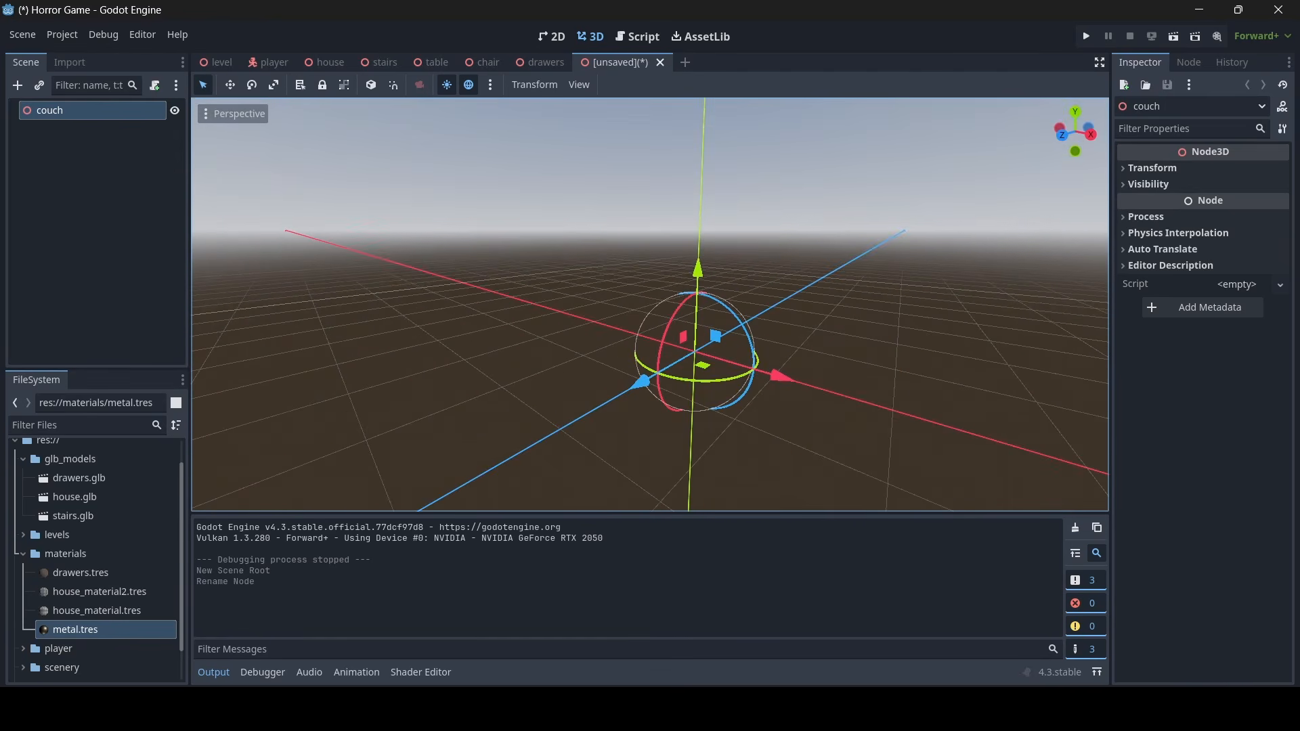
key("w")
right_click_drag(650, 305, 716, 325)
key("s")
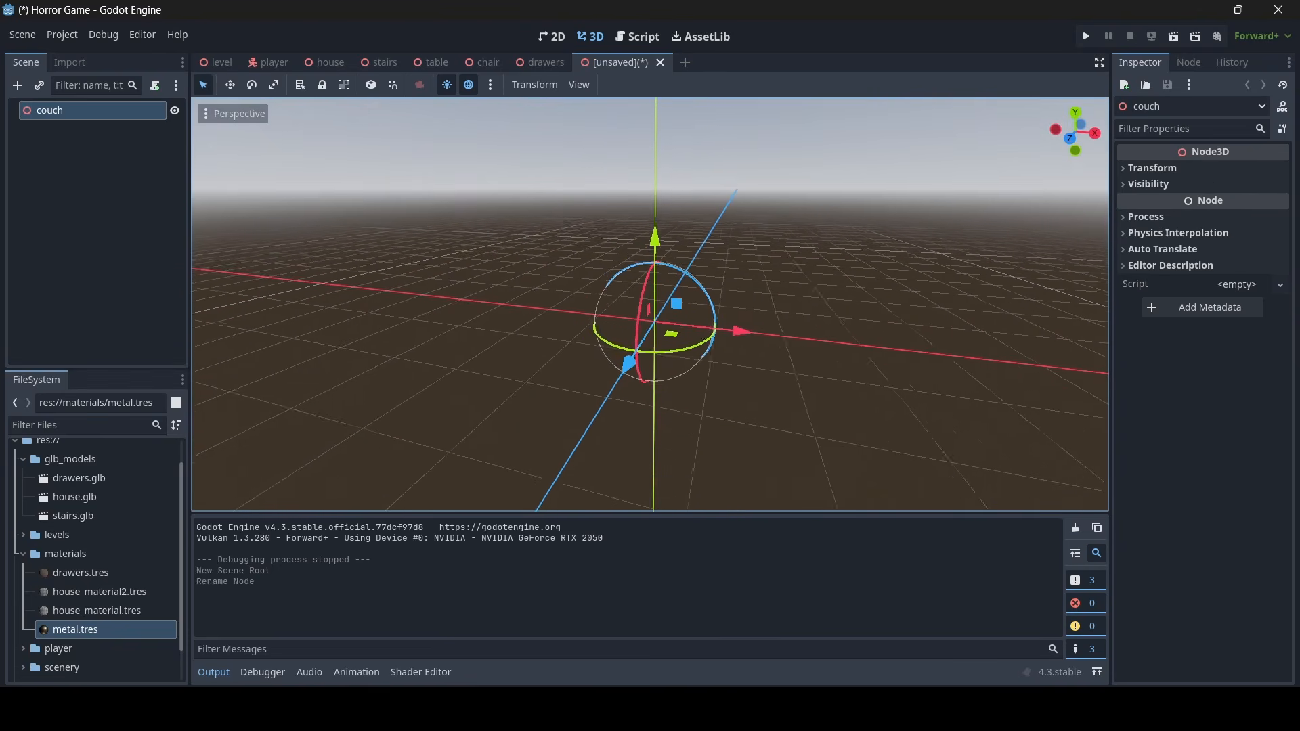
key("ctrl+s")
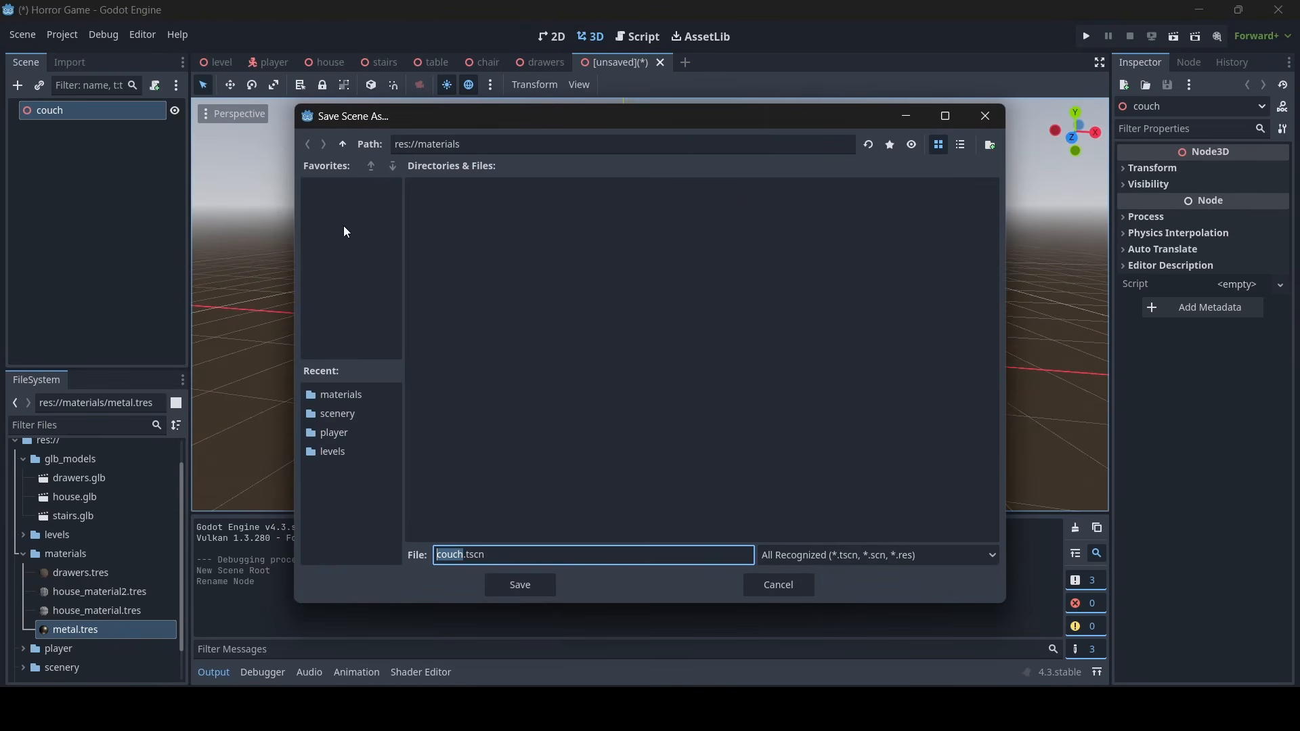
left_click(342, 144)
double_click(734, 223)
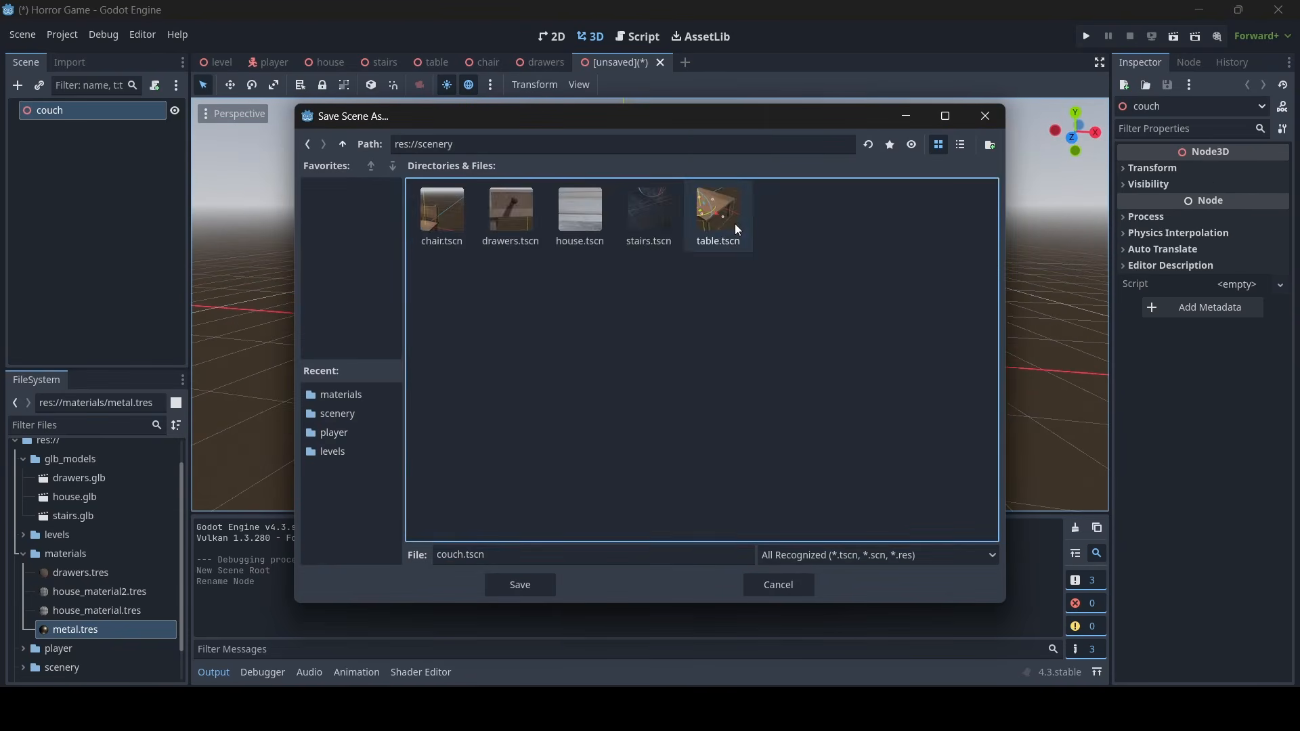
left_click(522, 587)
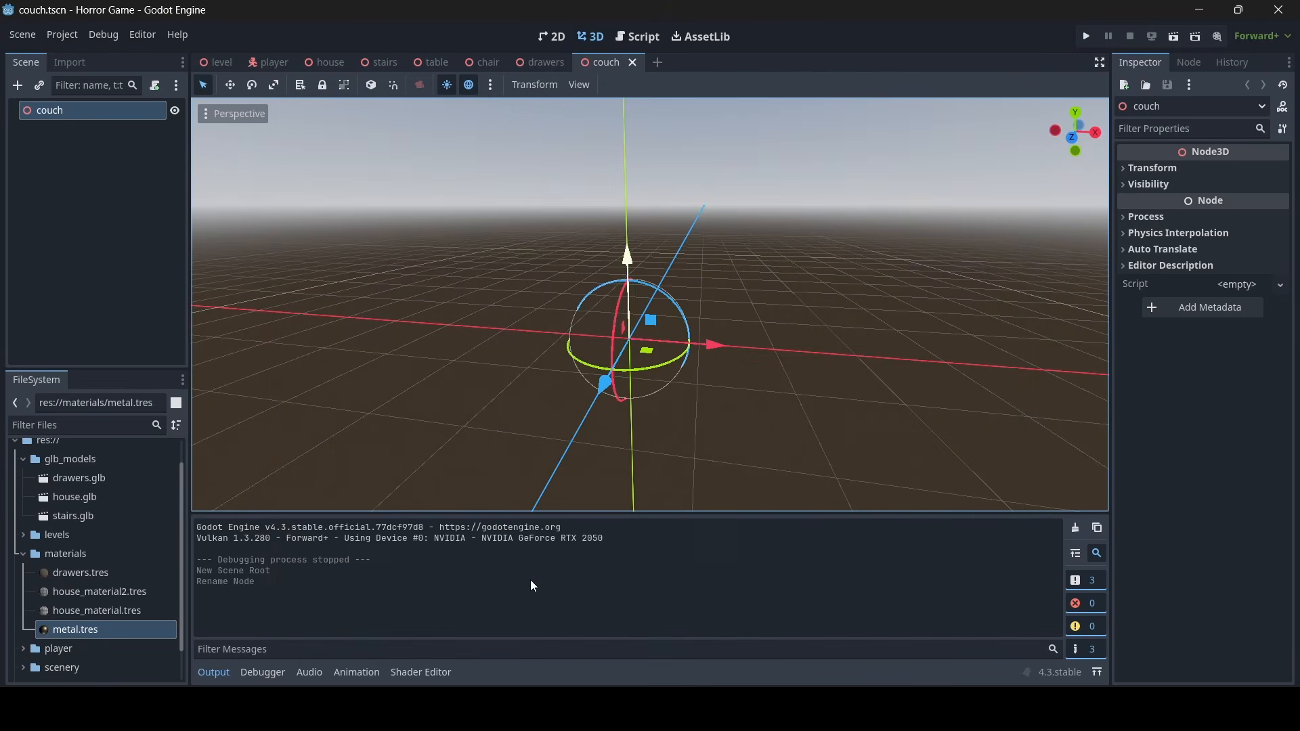
Add a MeshInstance3D under the couch root and assign it a new BoxMesh
right_click(73, 108)
left_click(93, 116)
type("me")
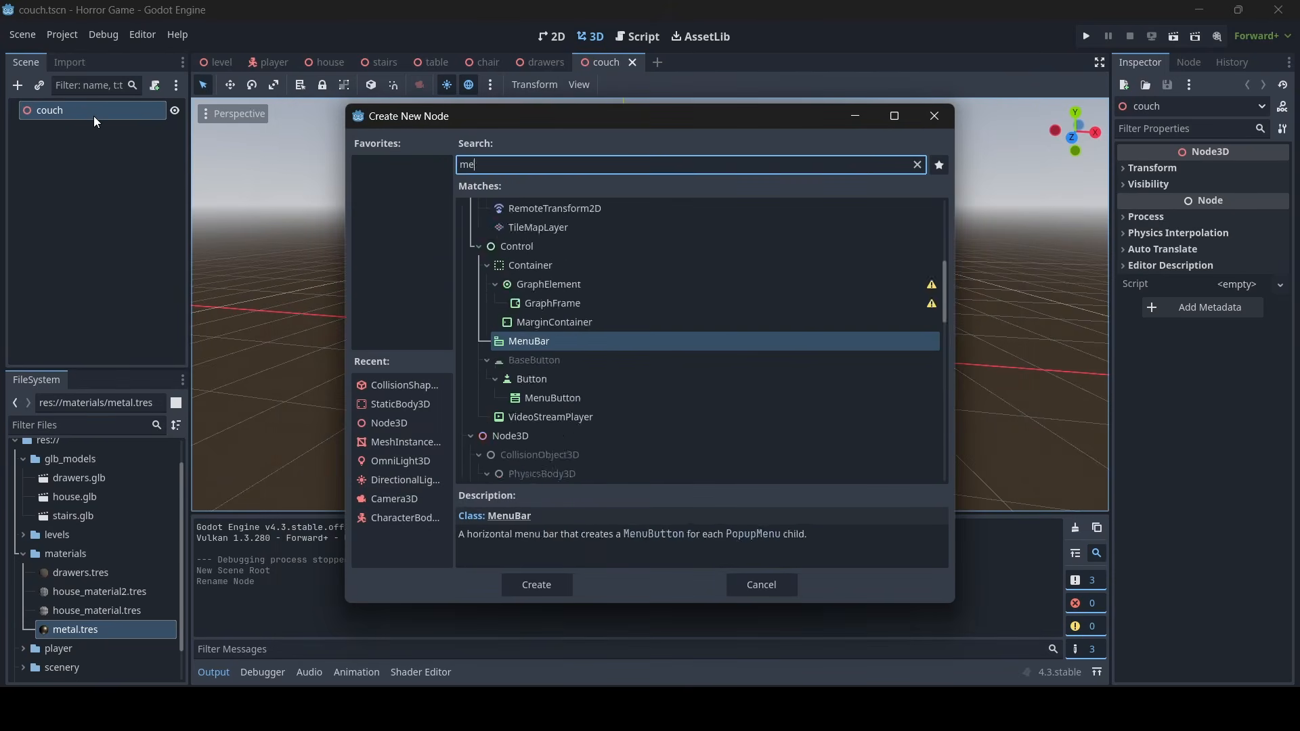
type("sh")
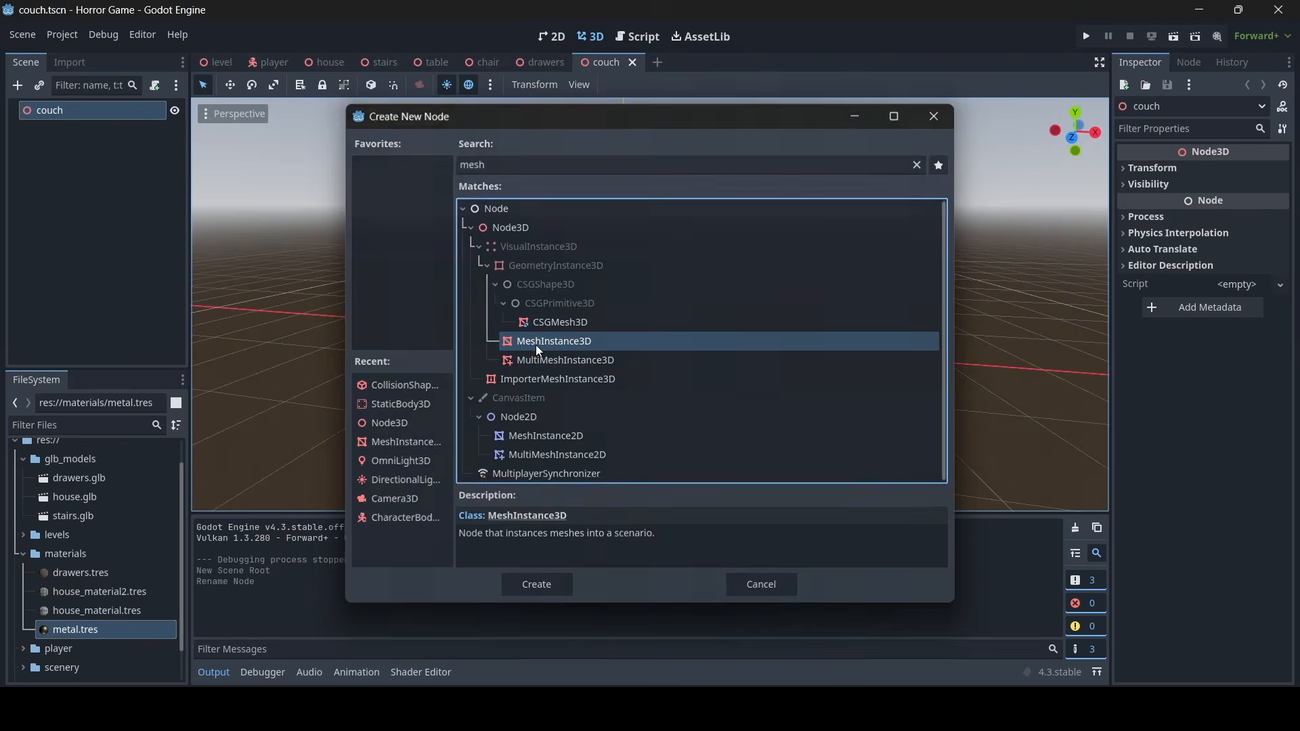
double_click(535, 344)
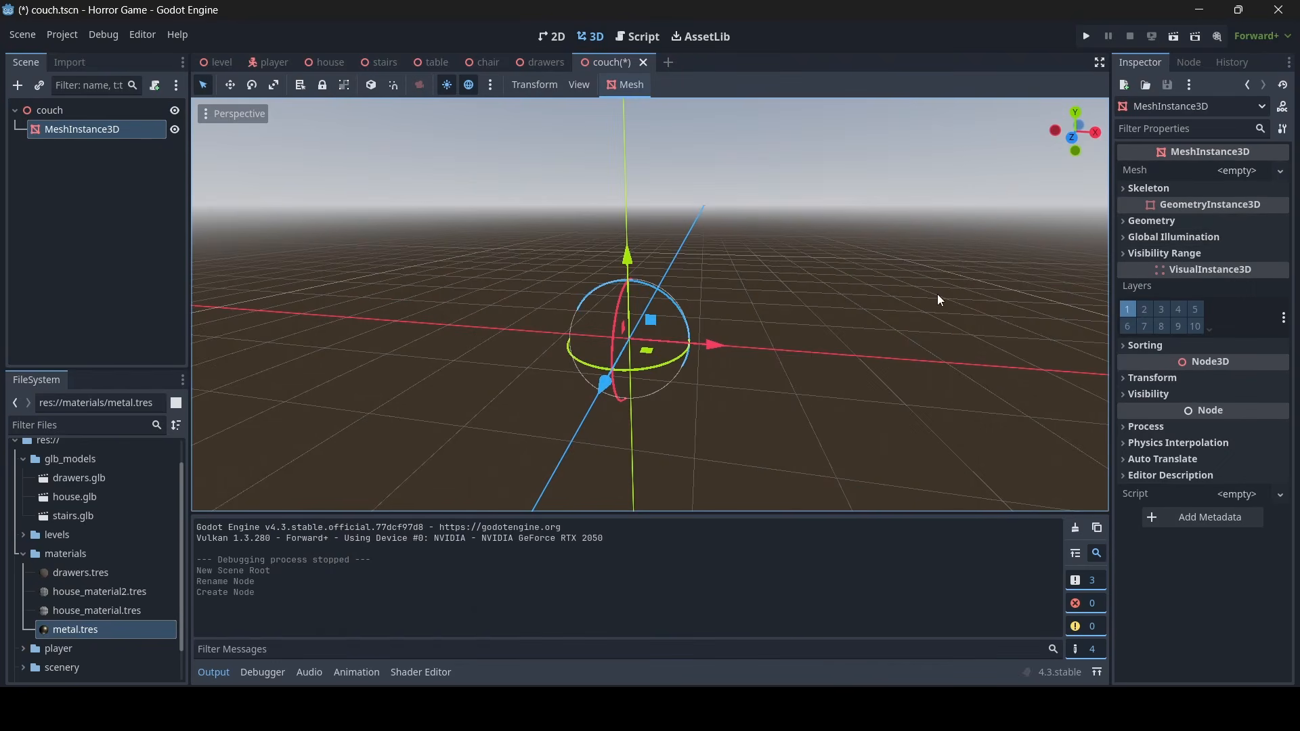
left_click(1243, 171)
left_click(1212, 245)
middle_click_drag(640, 350, 600, 357)
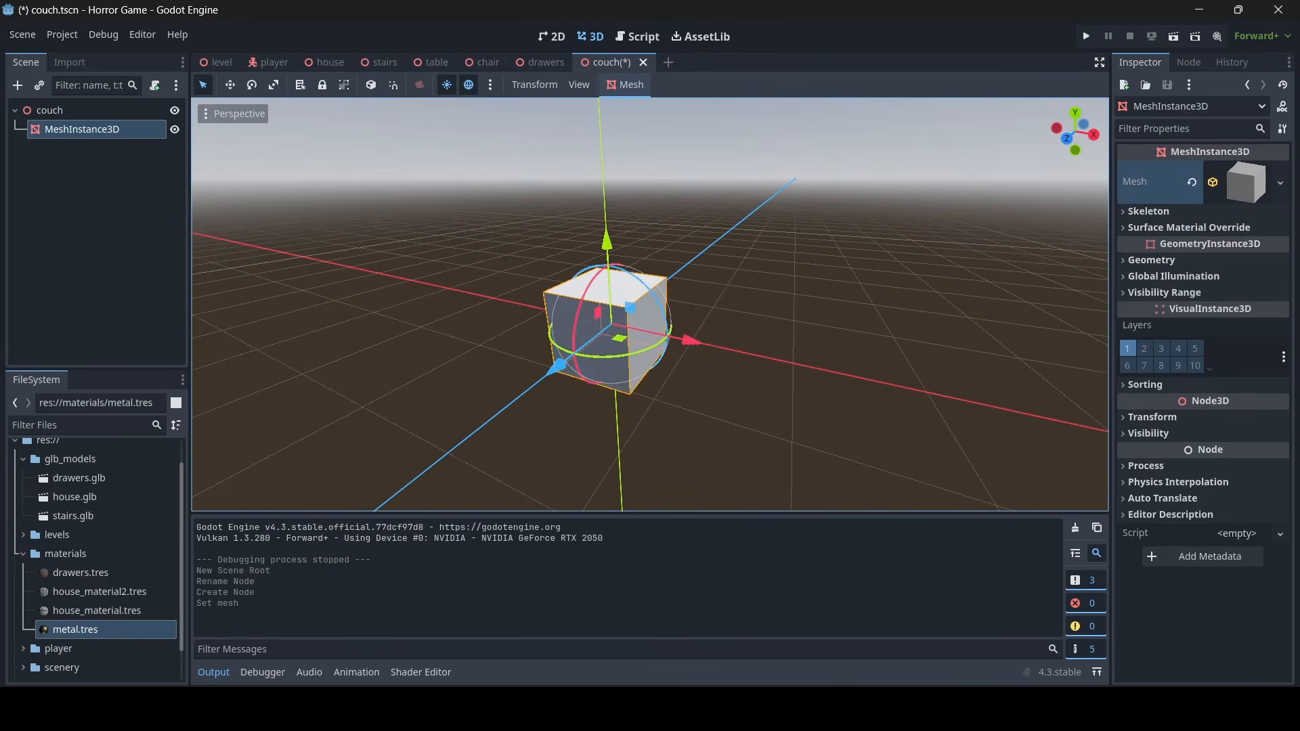
Scale the box wider along X and flatter along Y to form the couch's seat base
left_click(274, 84)
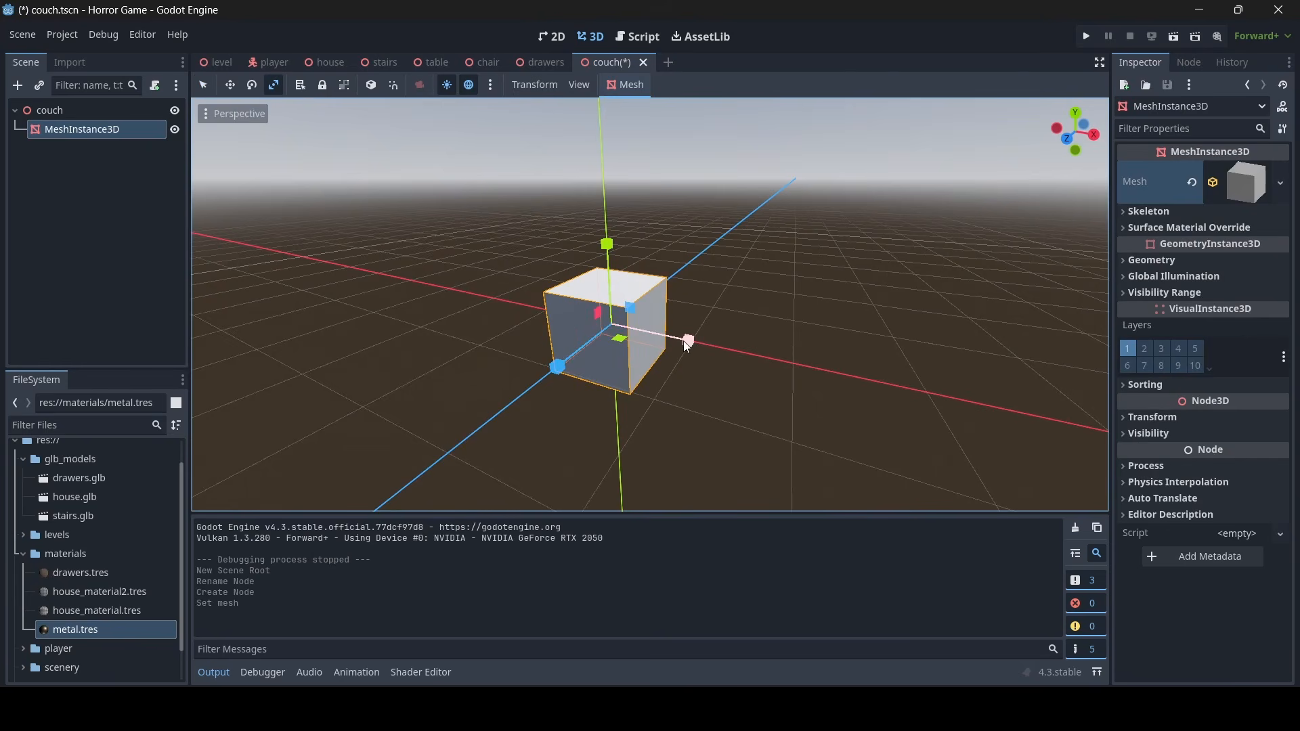
left_click_drag(687, 346, 818, 351)
middle_click_drag(818, 352, 754, 306)
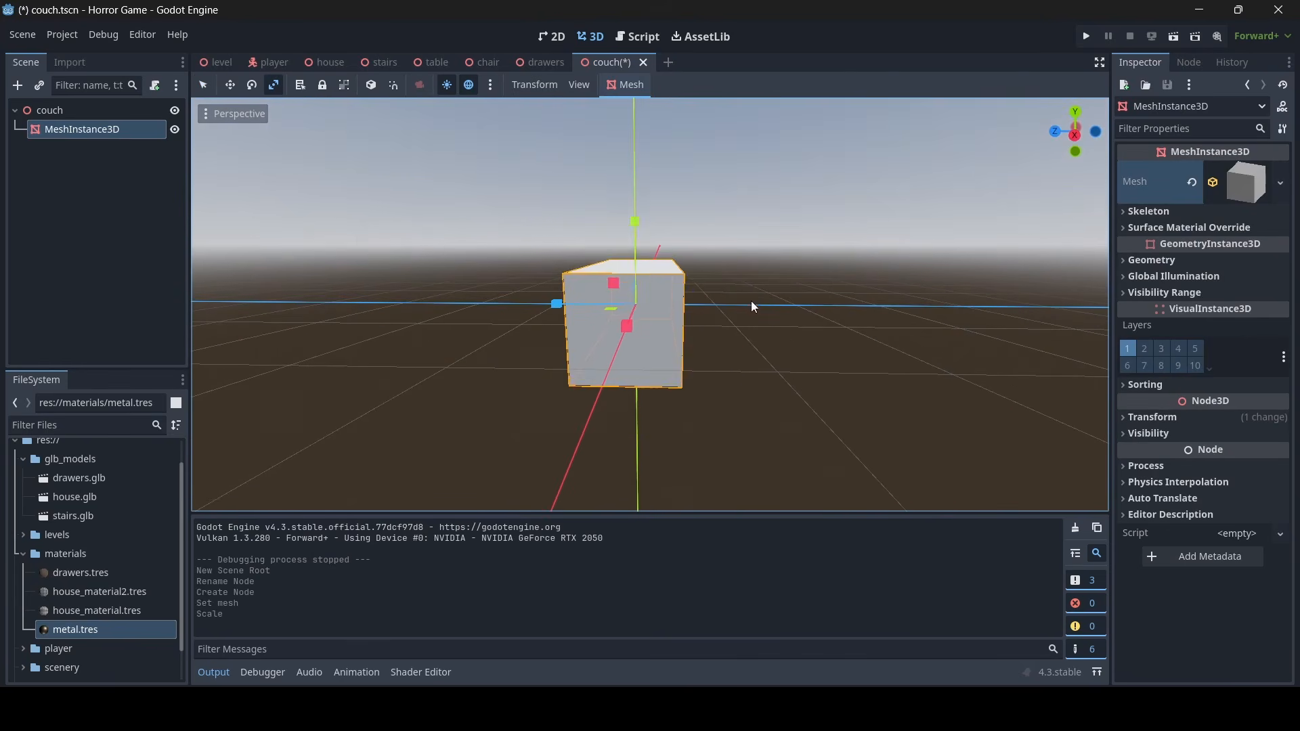
left_click_drag(628, 230, 633, 262)
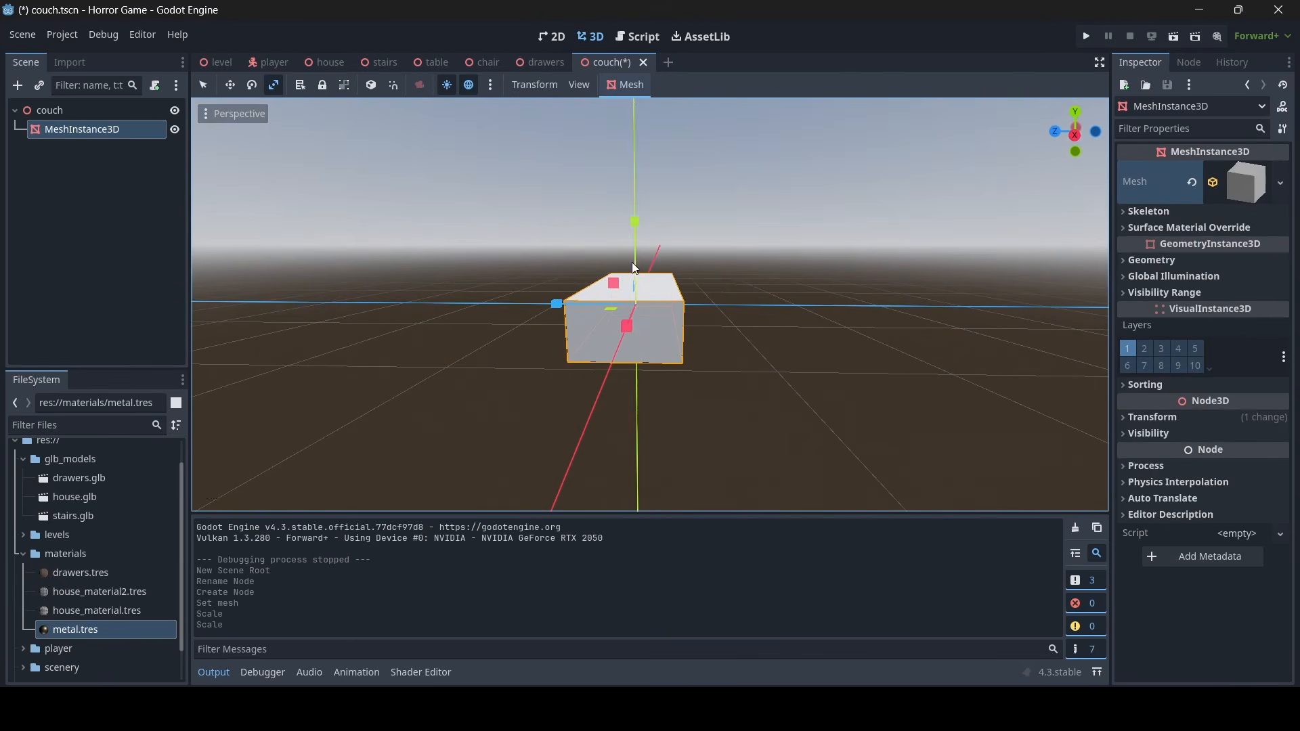
middle_click_drag(632, 261, 583, 266)
right_click_drag(647, 338, 691, 406)
left_click_drag(789, 240, 804, 240)
right_click_drag(804, 240, 406, 217)
Add a second MeshInstance3D under the couch root and assign it a new SphereMesh
left_click(72, 110)
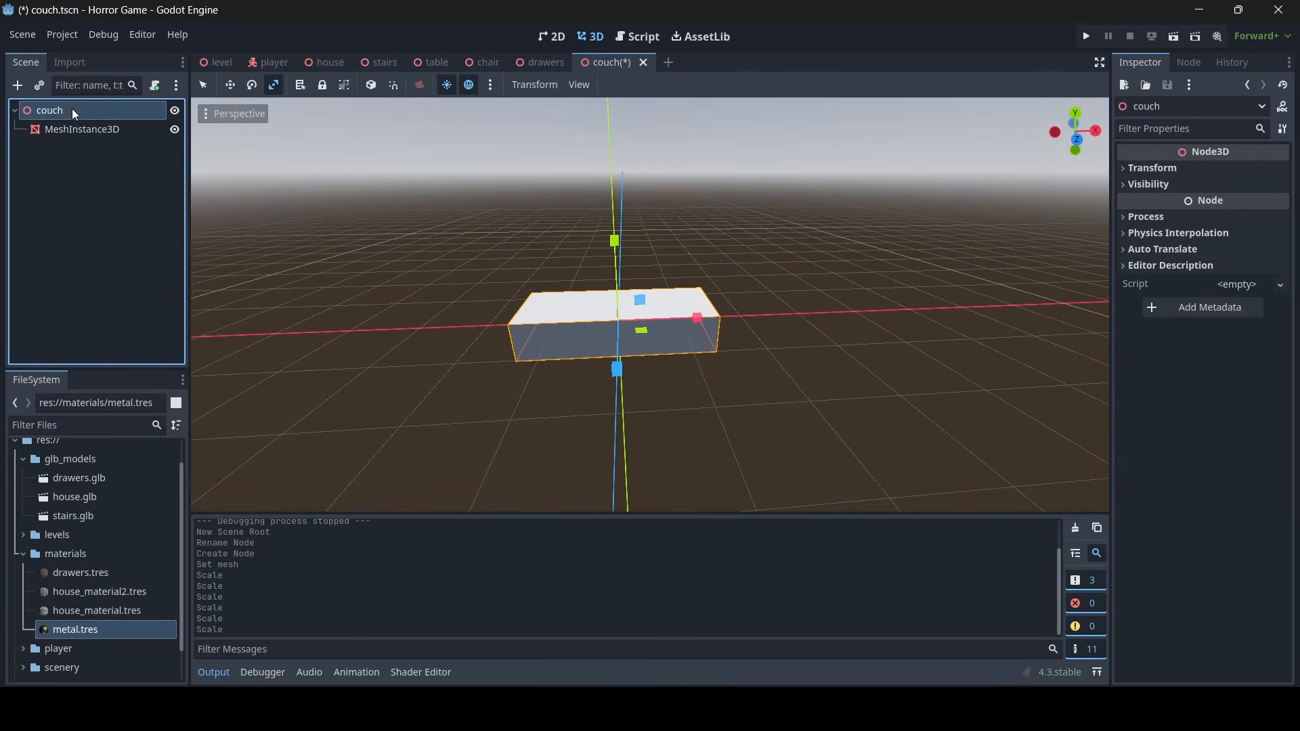
right_click(60, 112)
left_click(87, 120)
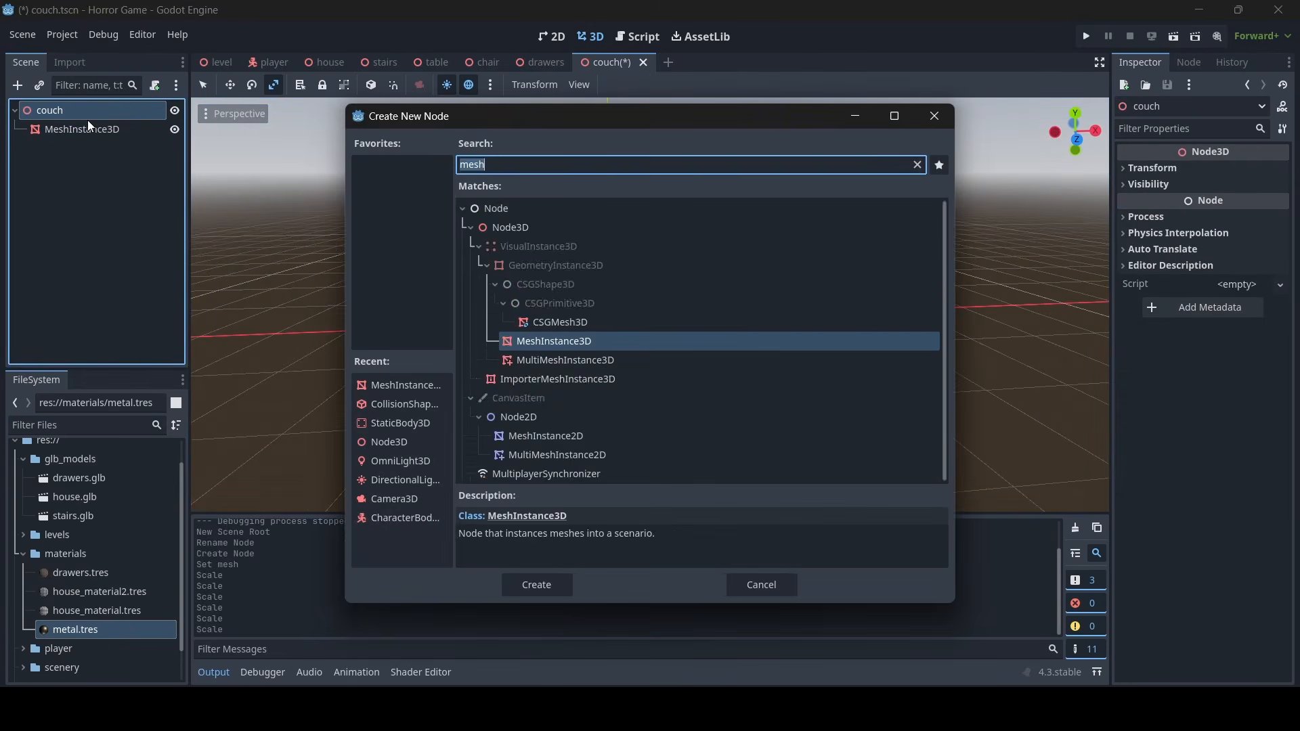
type("mesh")
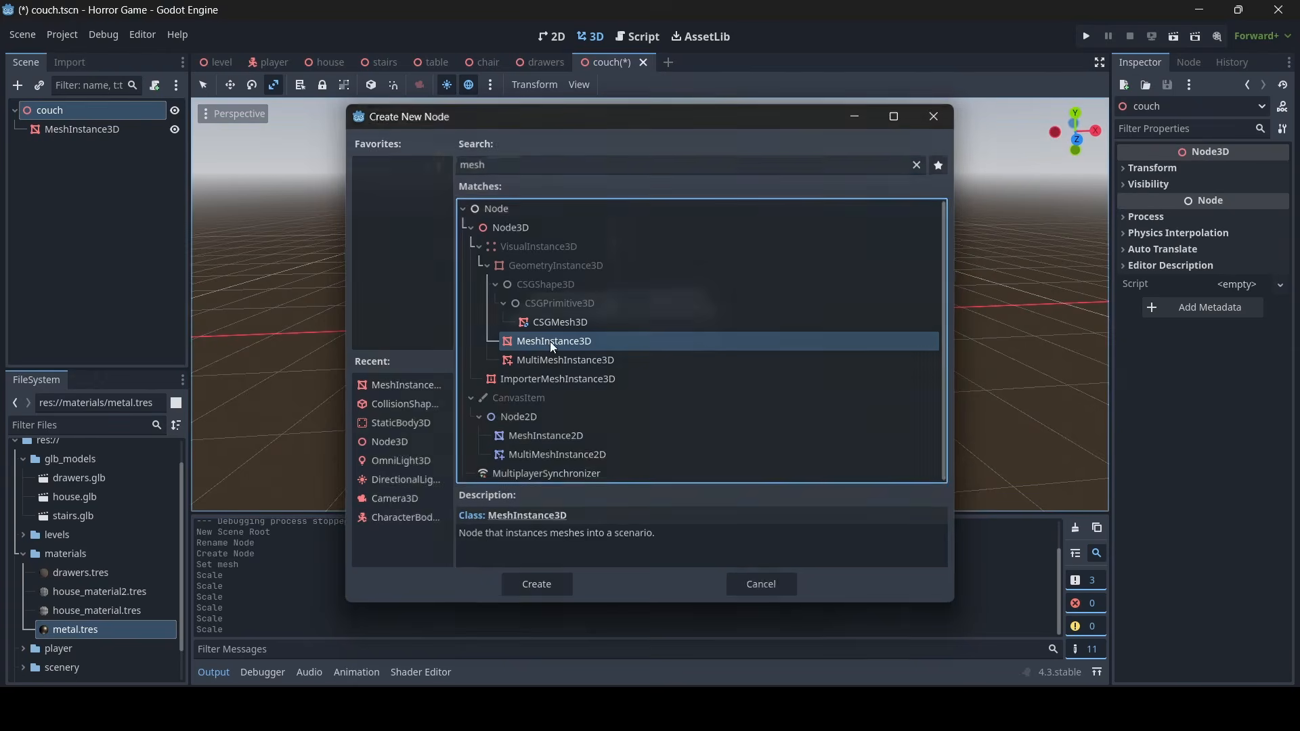
double_click(549, 341)
left_click(1229, 170)
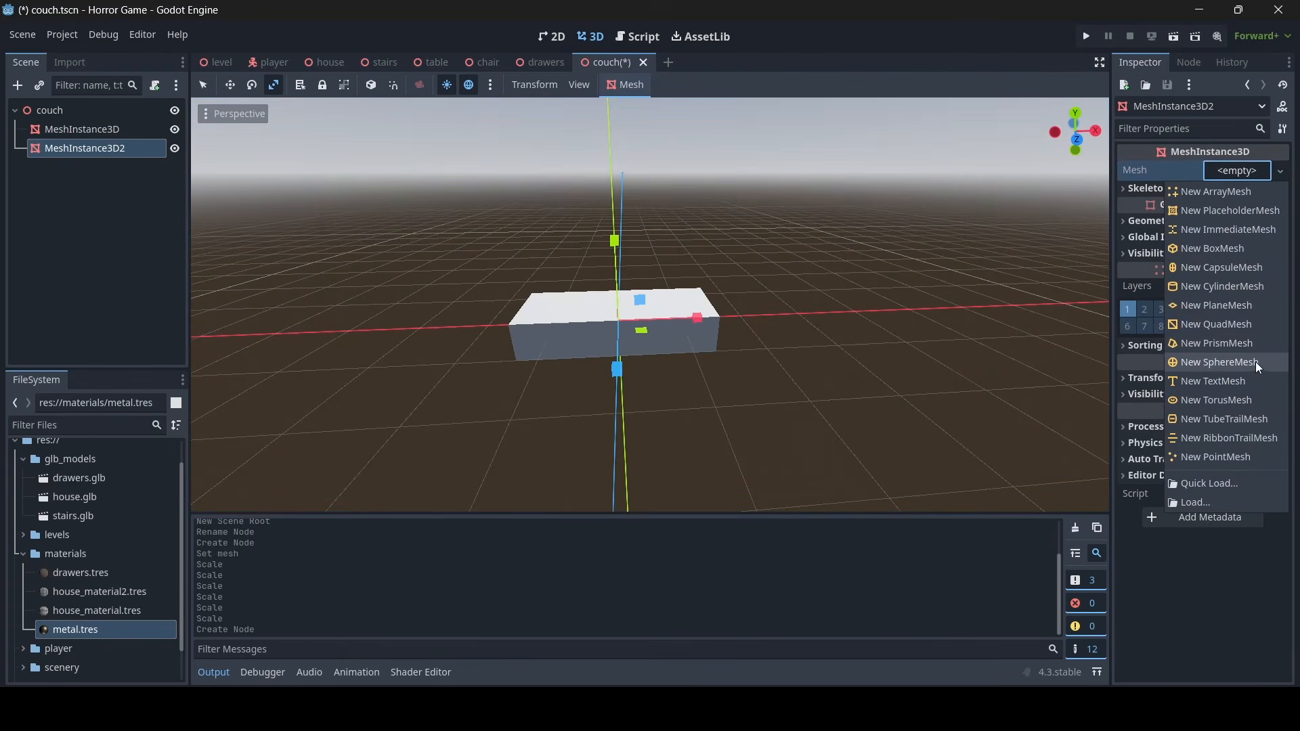
left_click(1226, 361)
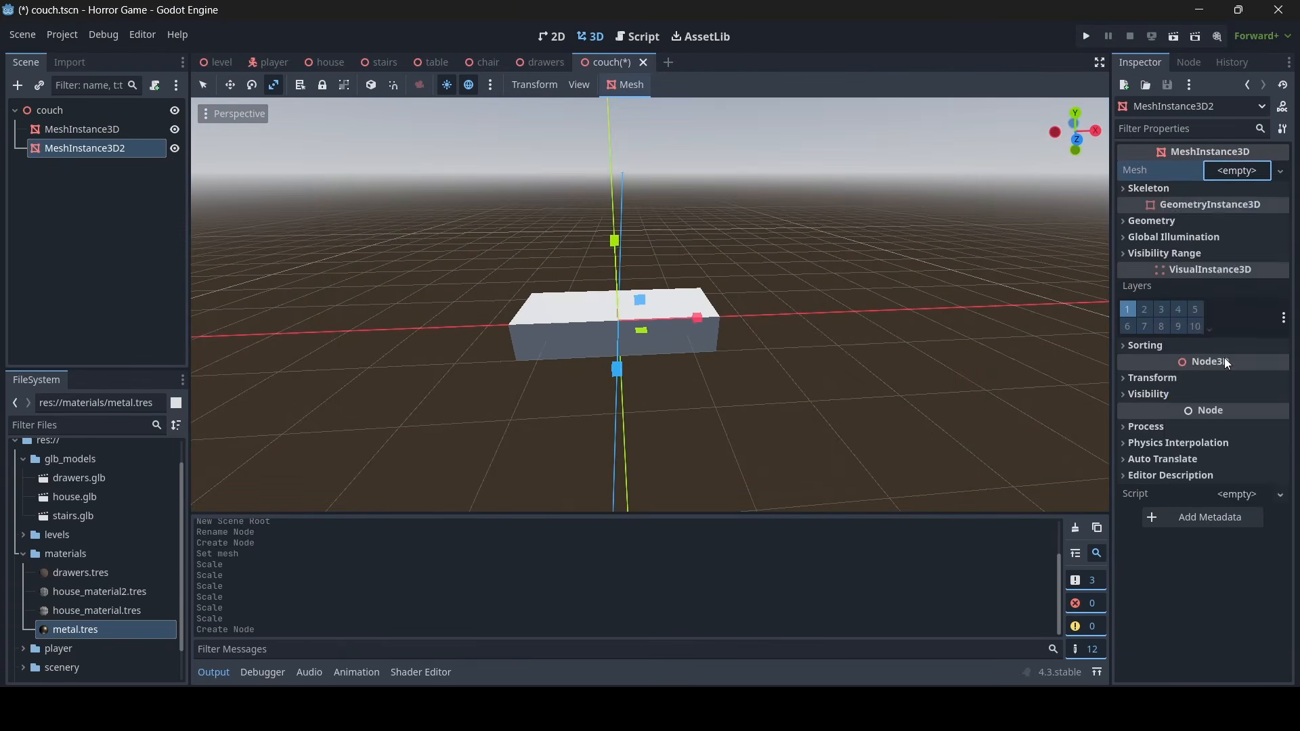
Raise the sphere along the Y axis so it protrudes above the box, and focus the view on it
key("w")
key("a")
right_click_drag(461, 212, 484, 222)
key("s")
key("d")
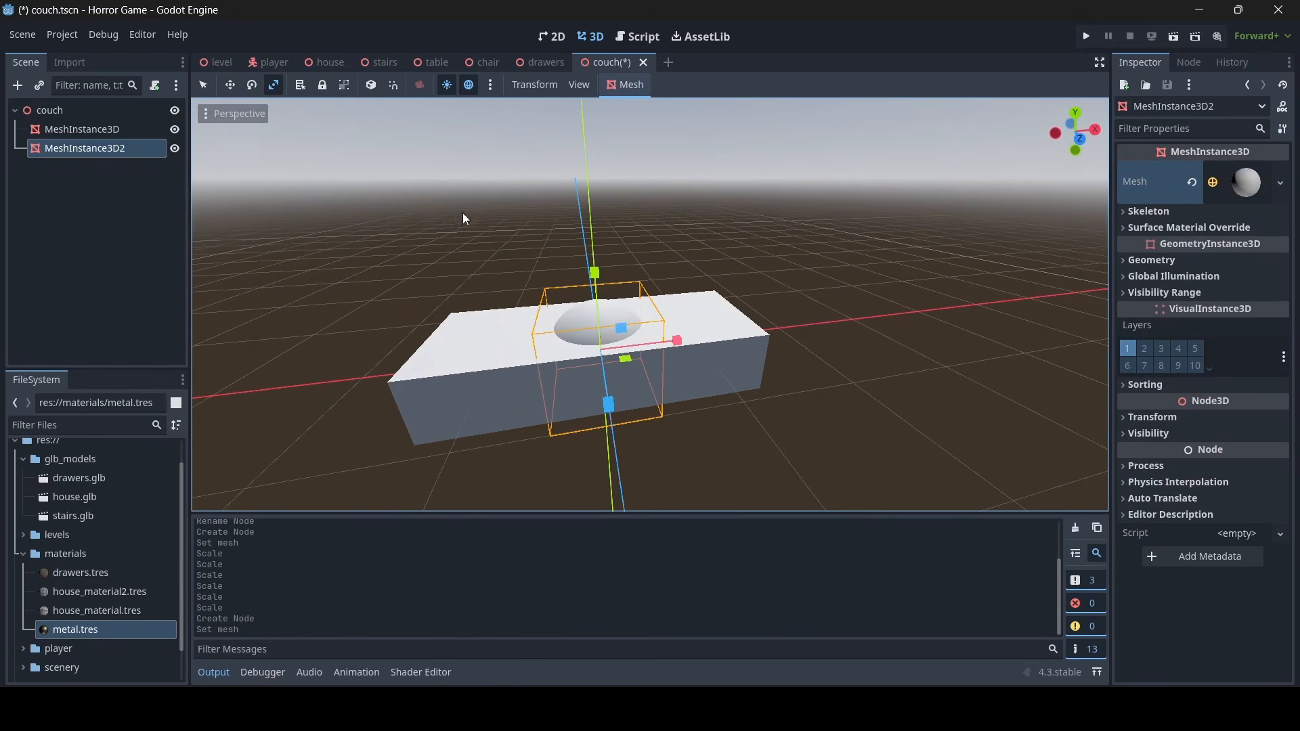
left_click(201, 83)
left_click_drag(603, 266, 592, 207)
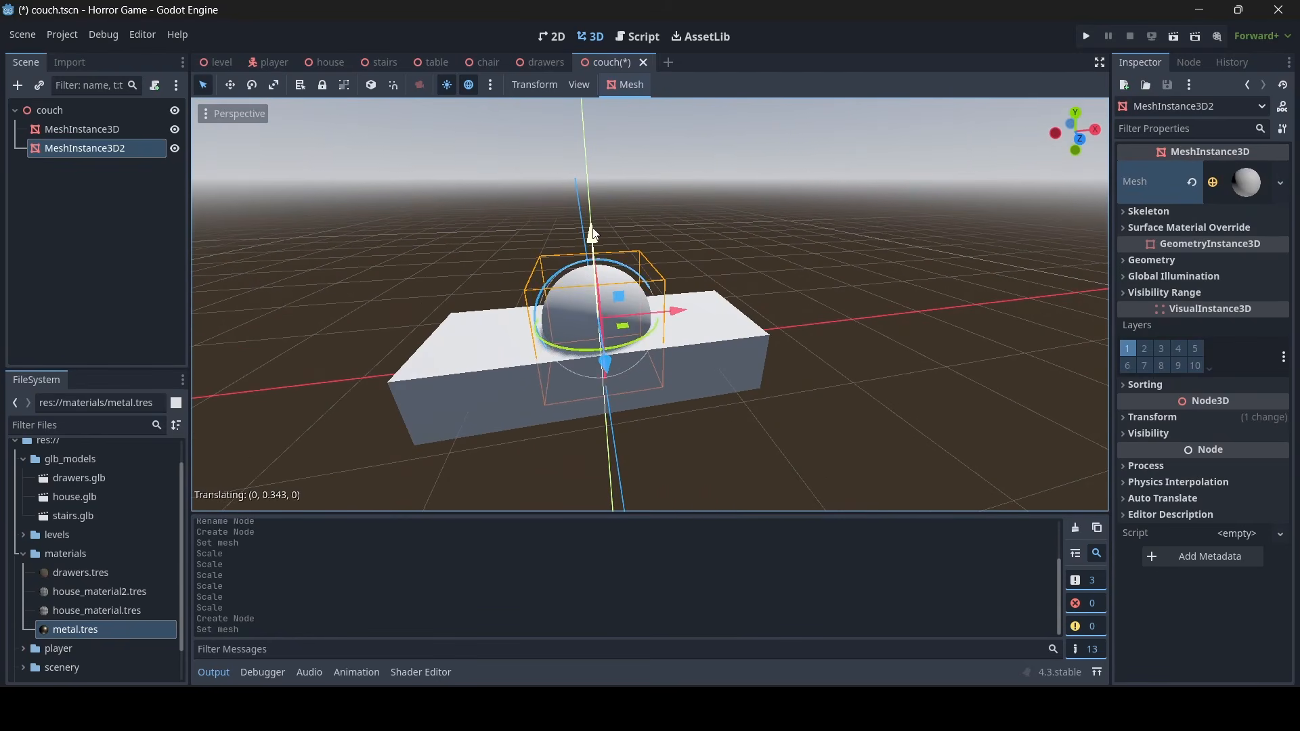
key("f")
Lower the sphere mesh's detail to 32 radial segments and 16 rings
left_click(1259, 185)
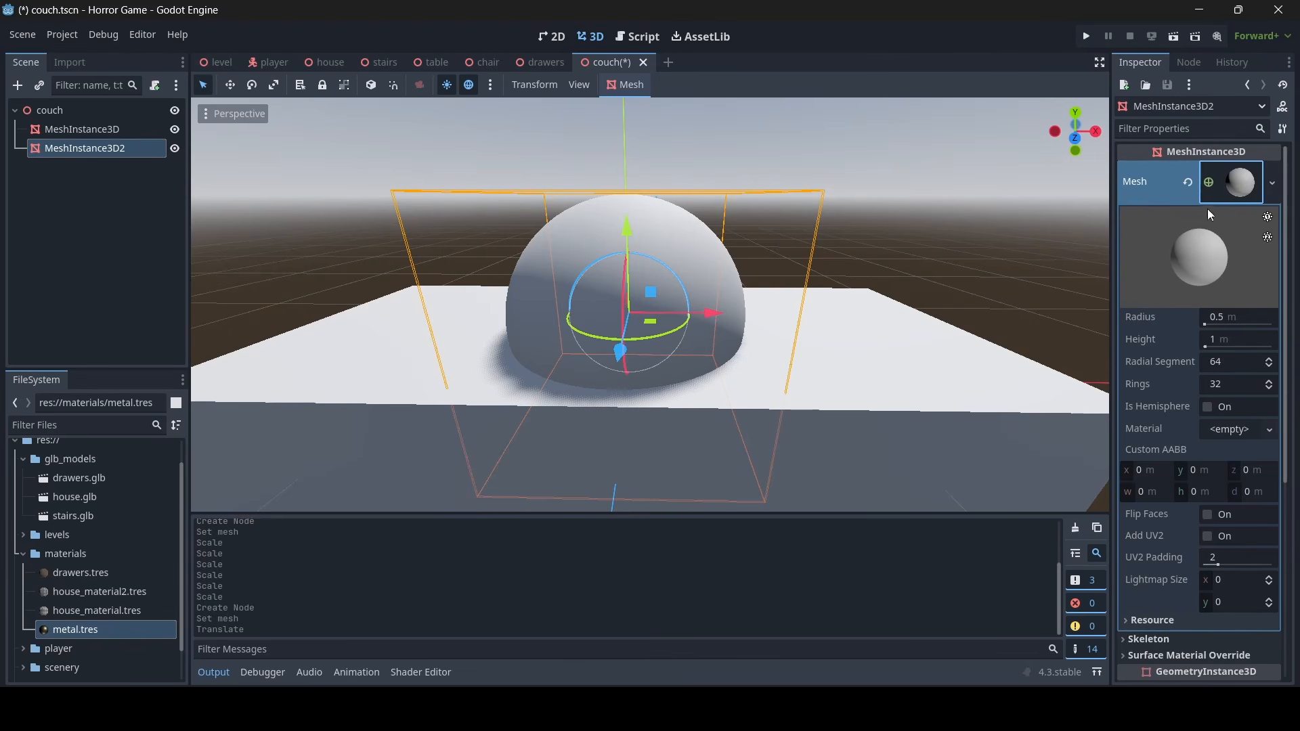
left_click(1231, 360)
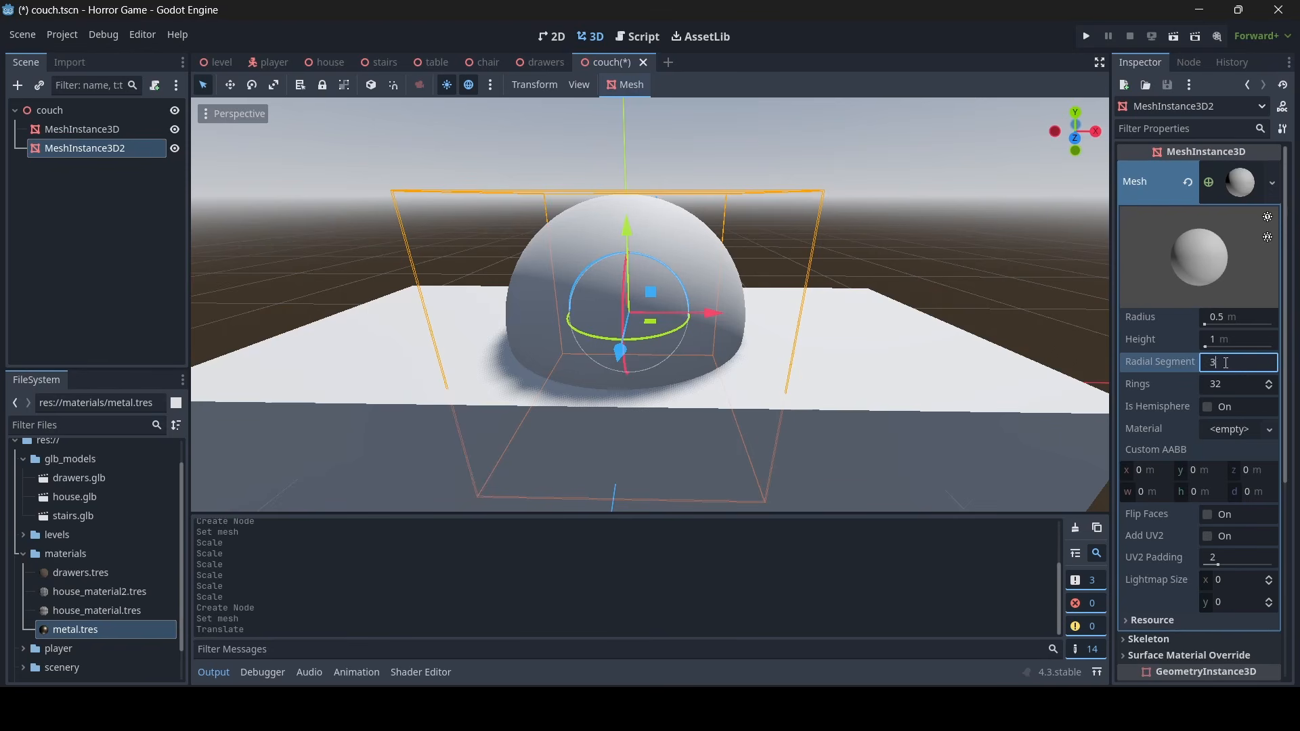
key("Return")
left_click(1232, 385)
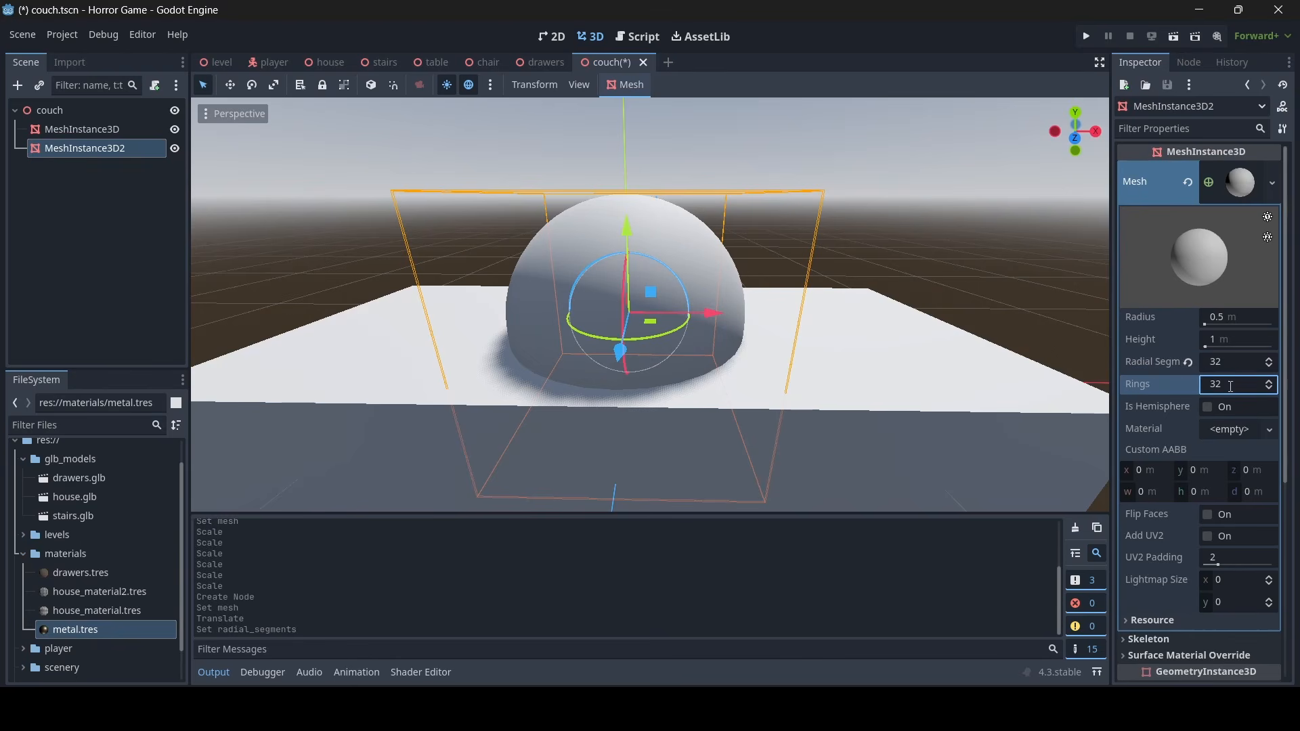
key("Return")
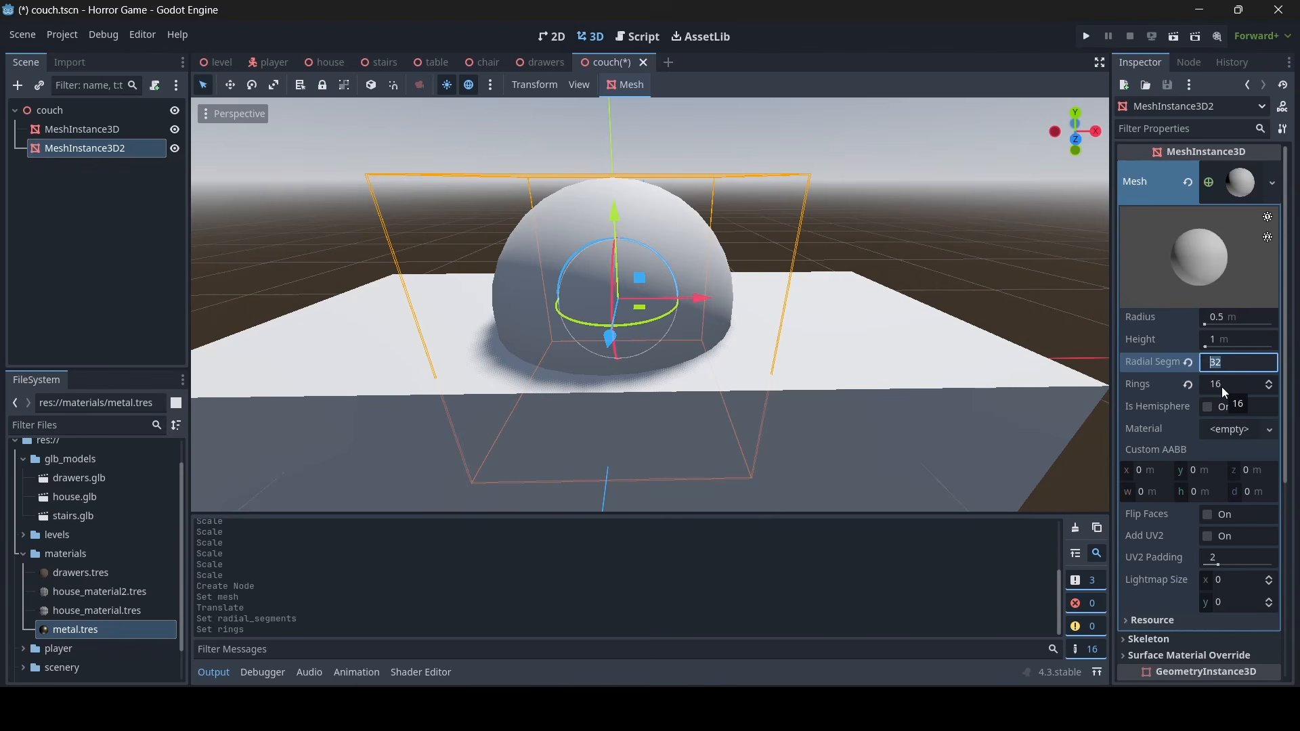
Flatten the sphere along Y and stretch it along Z and X into a wide cushion shape
right_click_drag(876, 257, 843, 248)
key("s")
key("w")
key("a")
key("r")
left_click_drag(692, 228, 692, 261)
key("a")
mouse_move(692, 262)
right_mouse_down()
mouse_move(719, 262)
mouse_move(692, 261)
right_mouse_up()
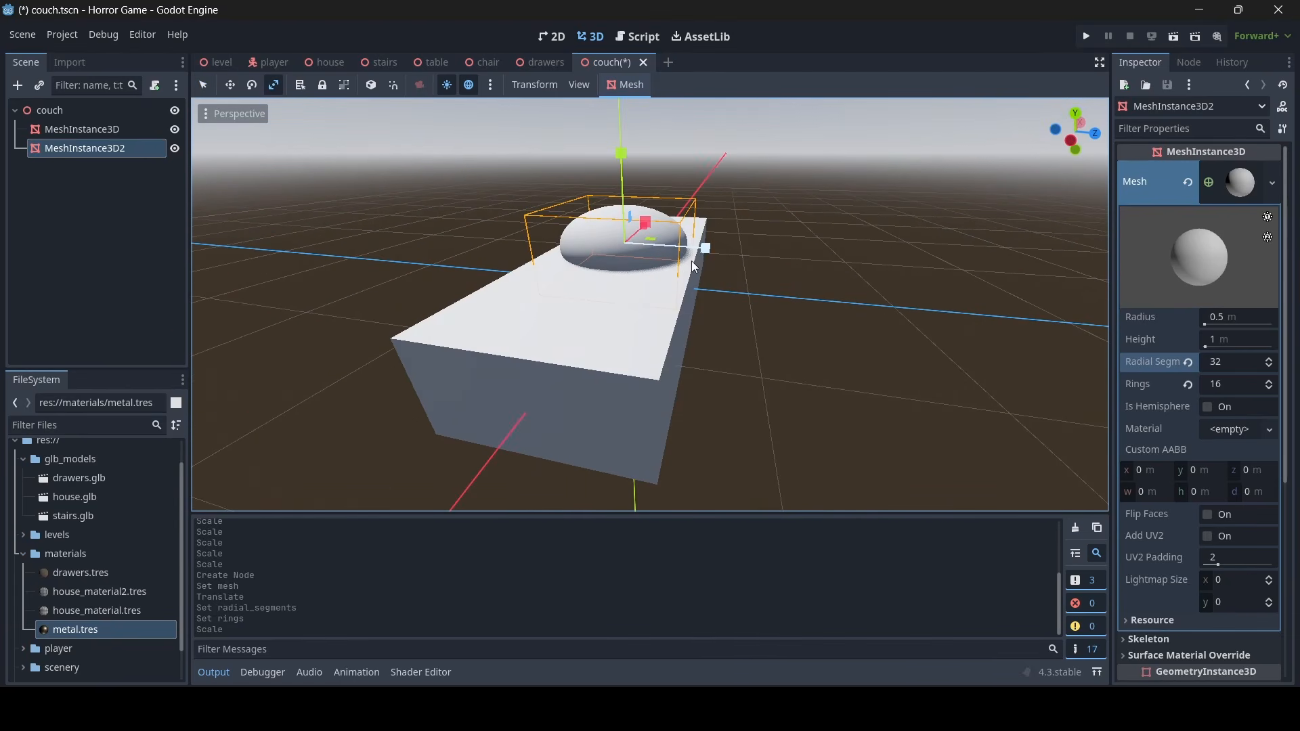
left_click_drag(706, 252, 728, 258)
right_click_drag(729, 257, 723, 257)
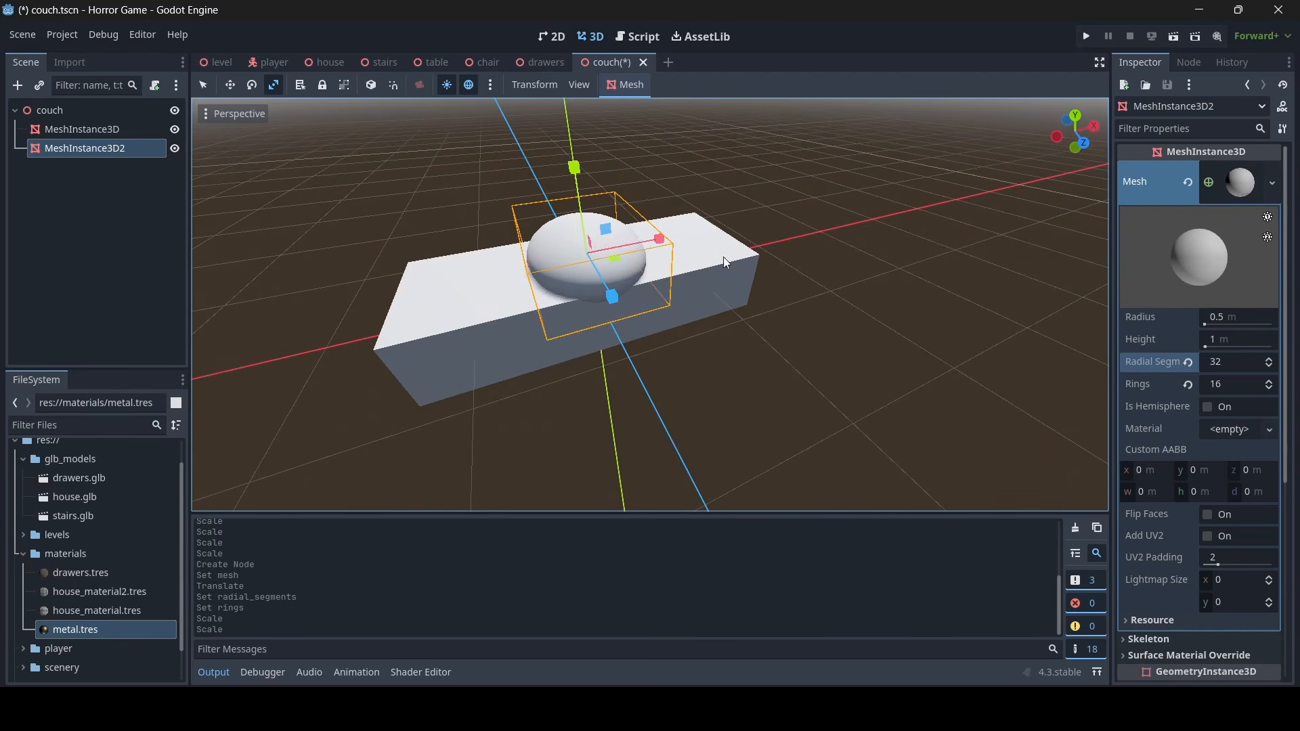
left_click_drag(650, 239, 672, 235)
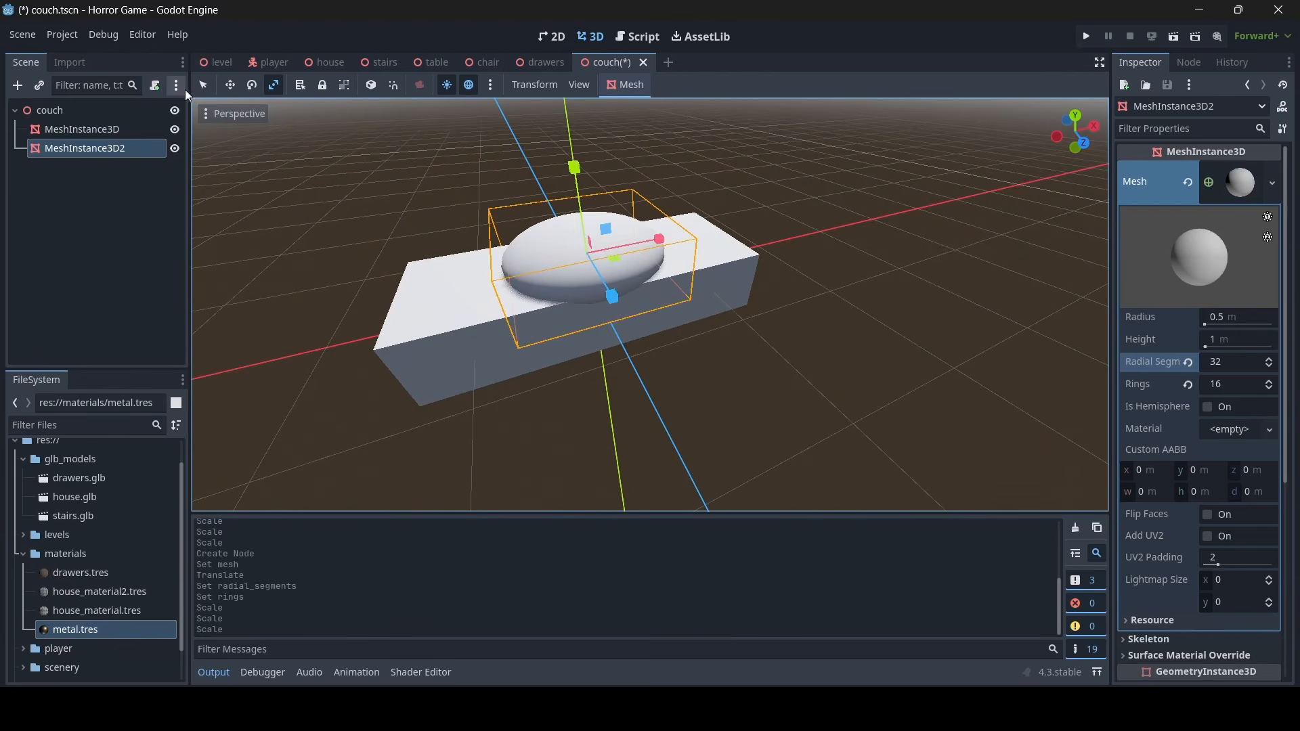
Duplicate the seat base box and move the copy backward along Z to about -0.933 m
left_click(203, 84)
right_click_drag(650, 304, 846, 277)
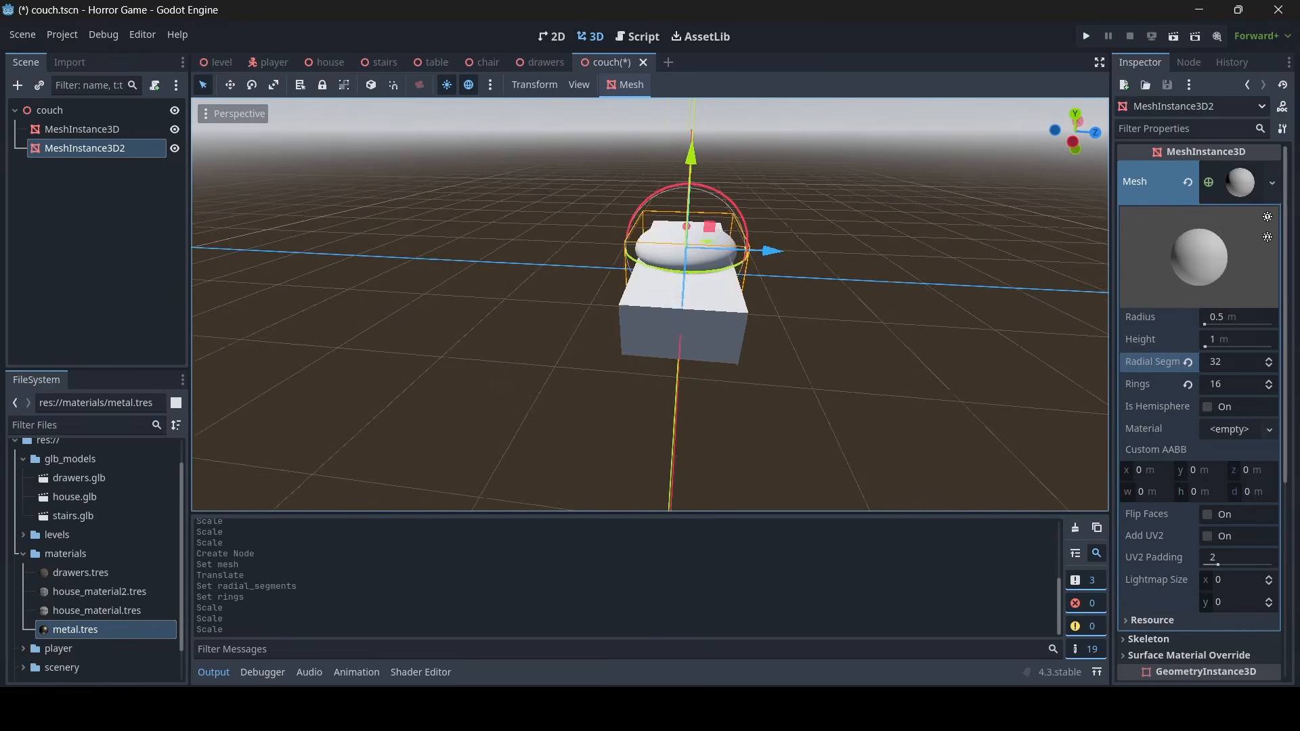
key("w")
right_click_drag(578, 274, 610, 261)
key("s")
key("w")
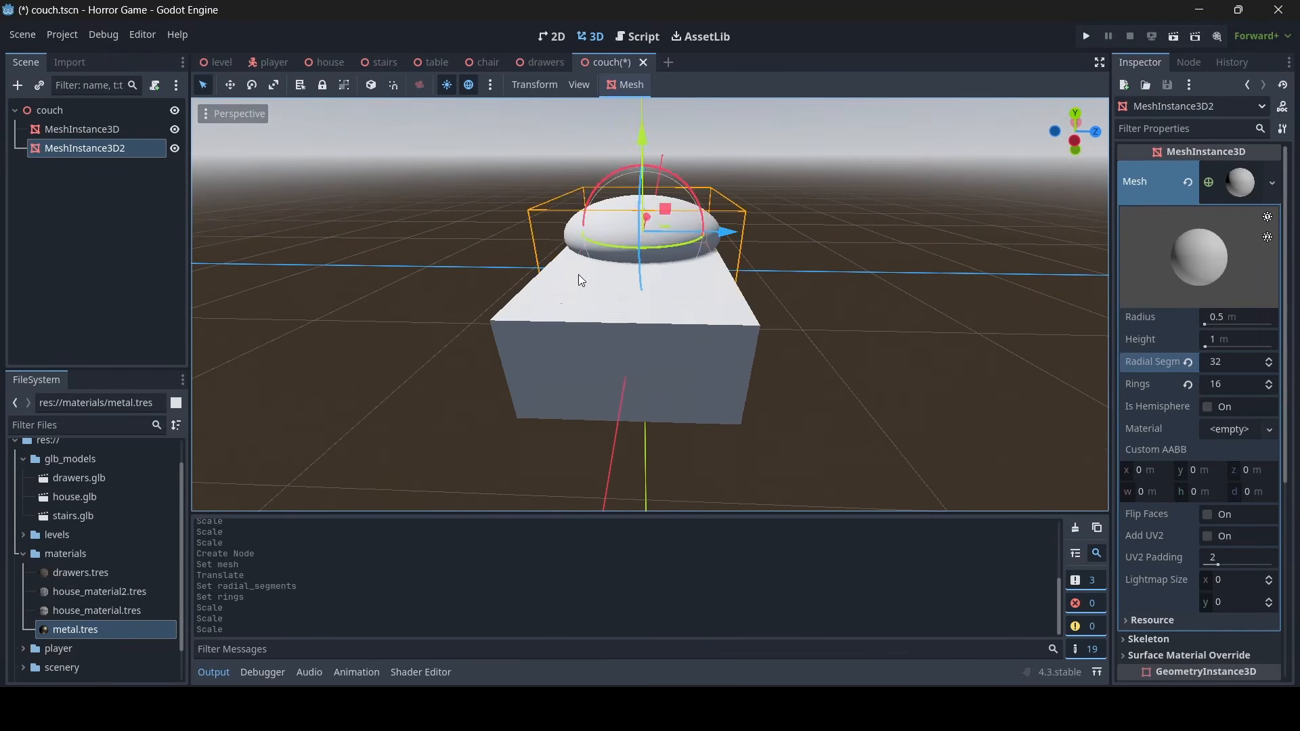
left_click(612, 333)
key("s")
right_click_drag(612, 333, 616, 305)
key("w")
key("ctrl+d")
left_click_drag(741, 291, 649, 279)
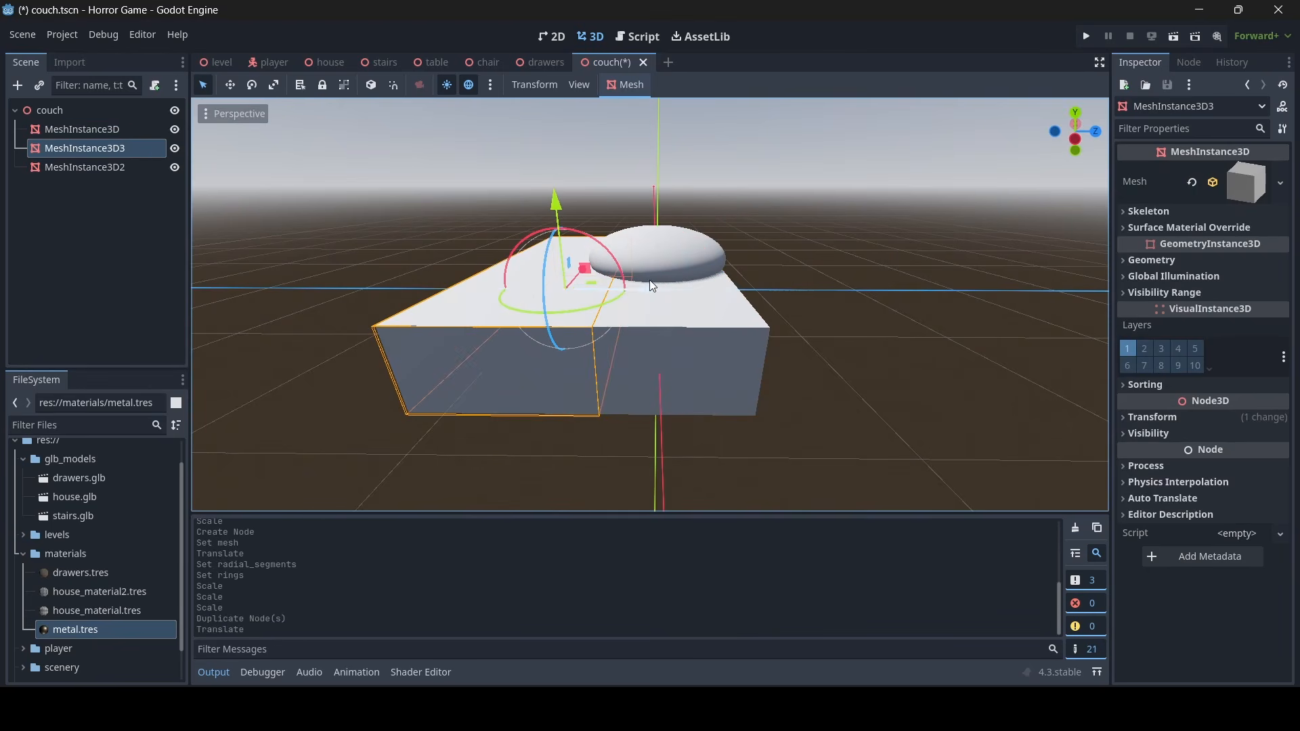
Rotate the duplicated box 90° about X as the backrest, and shift it to about Y 0.283 m, Z -0.873 m
left_click(1169, 416)
left_click(1160, 495)
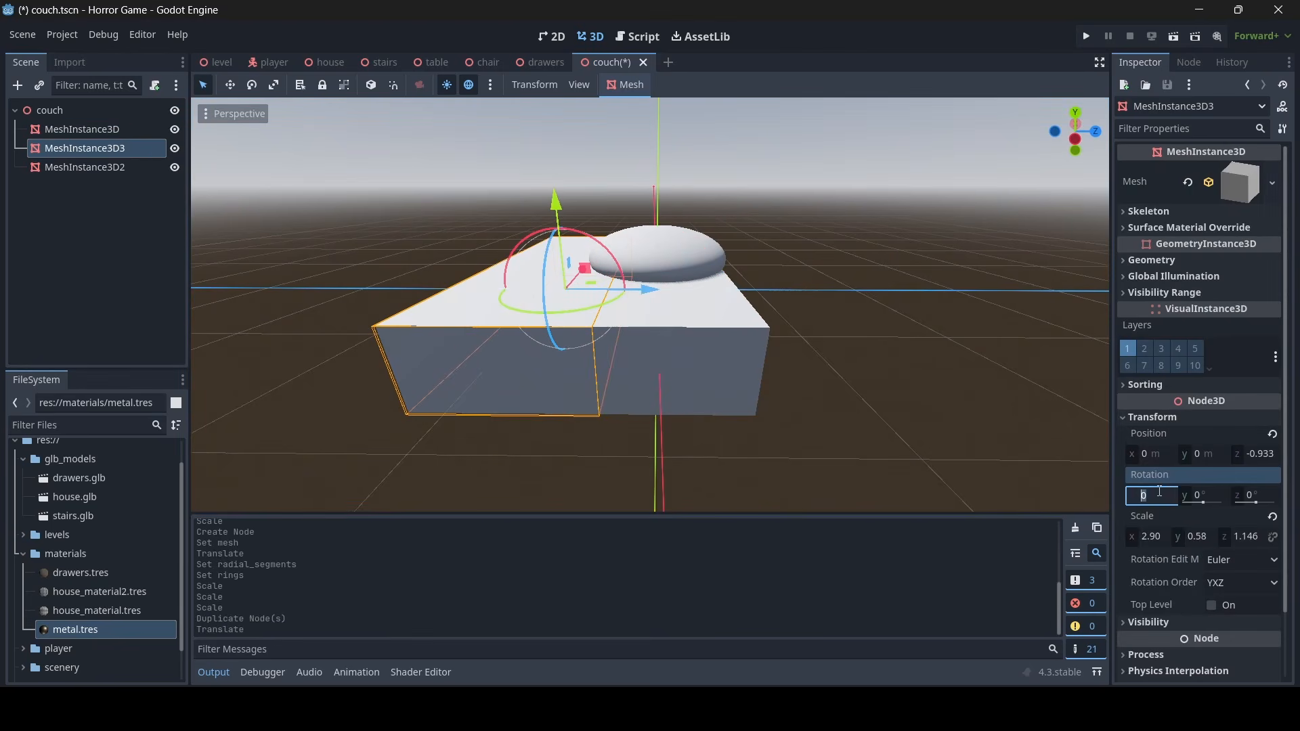
type("90")
key("Return")
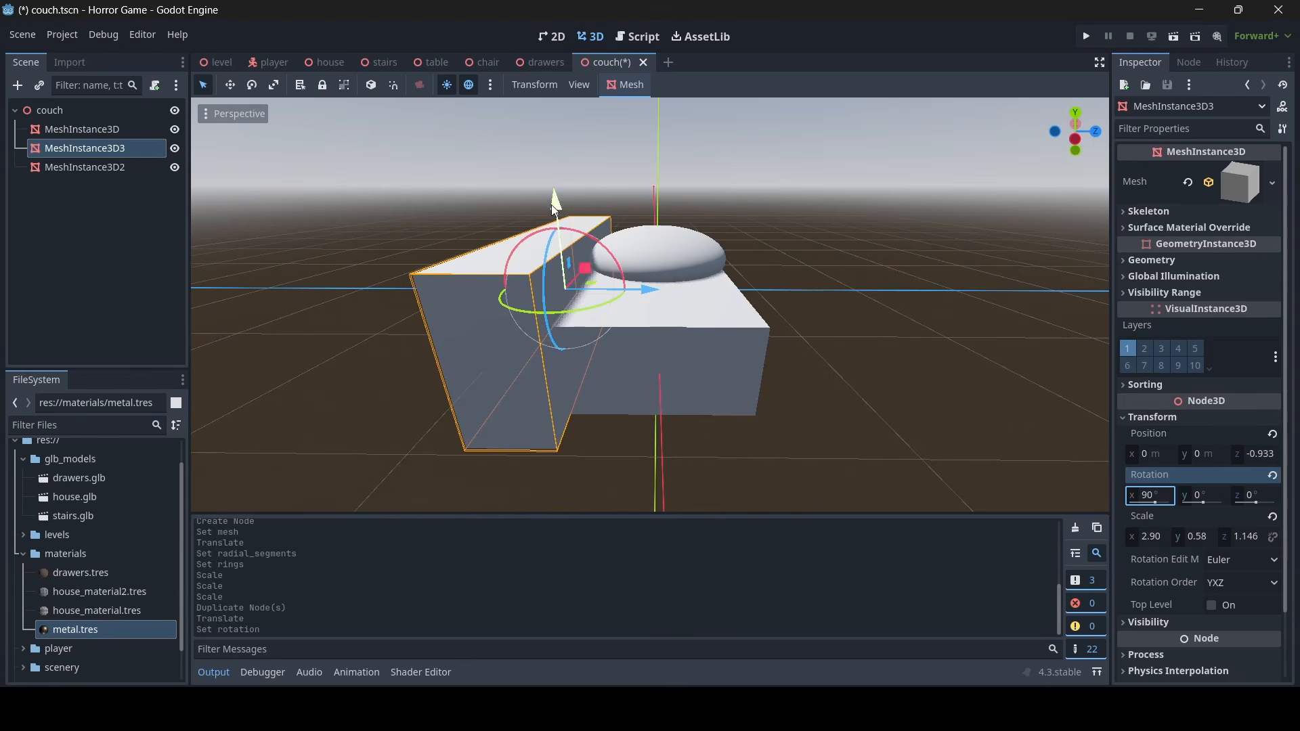
left_click_drag(553, 209, 571, 170)
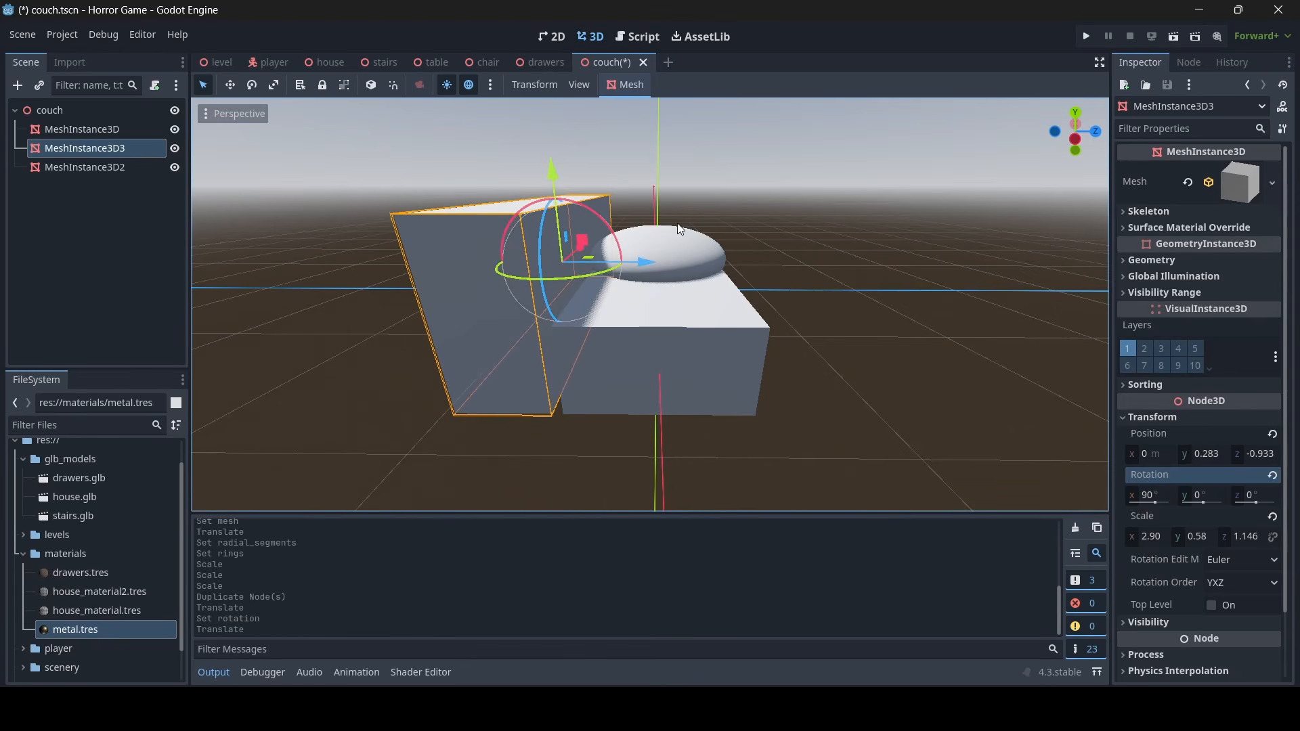
left_click_drag(648, 265, 654, 262)
Thin the backrest box to a Y scale of about 0.27
middle_click_drag(654, 262, 615, 230)
left_click(273, 86)
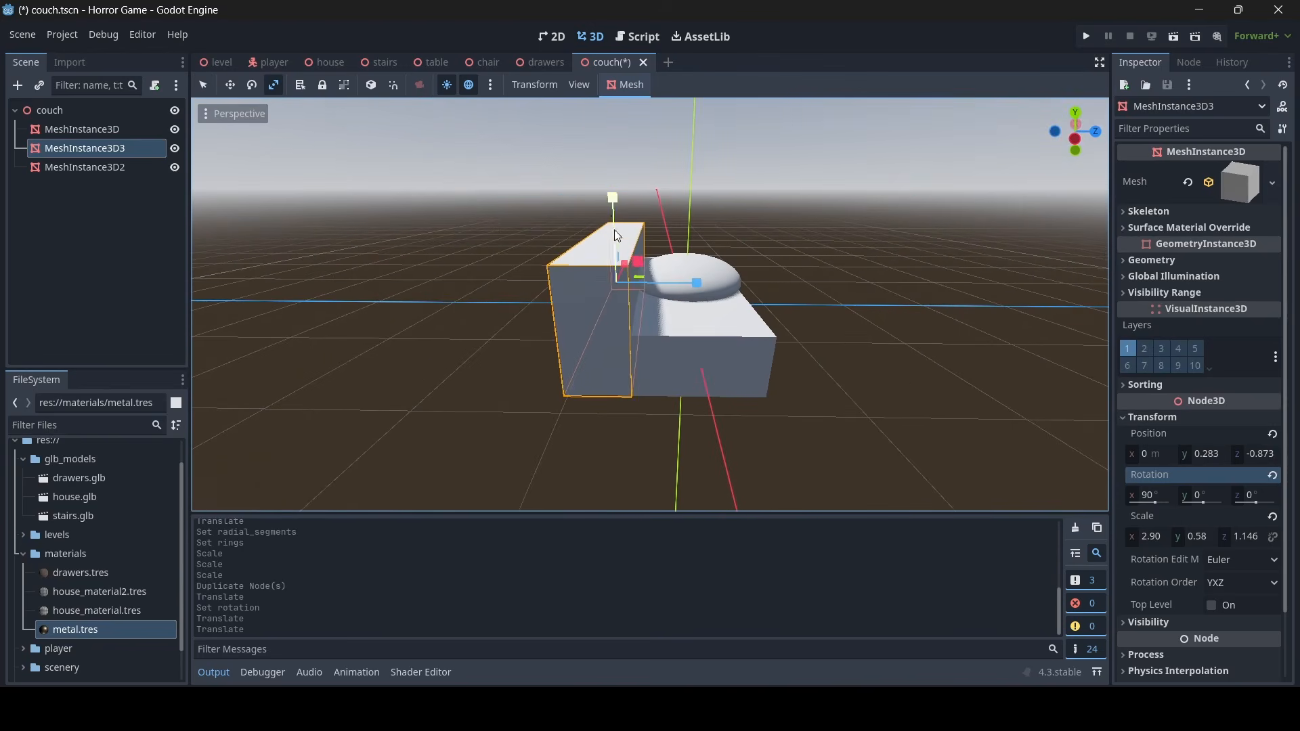
left_click_drag(704, 291, 657, 277)
middle_click_drag(792, 254, 680, 251)
scroll(679, 250, "up", 8)
left_click_drag(642, 246, 648, 242)
middle_click_drag(648, 242, 668, 234)
scroll(667, 234, "down", 5)
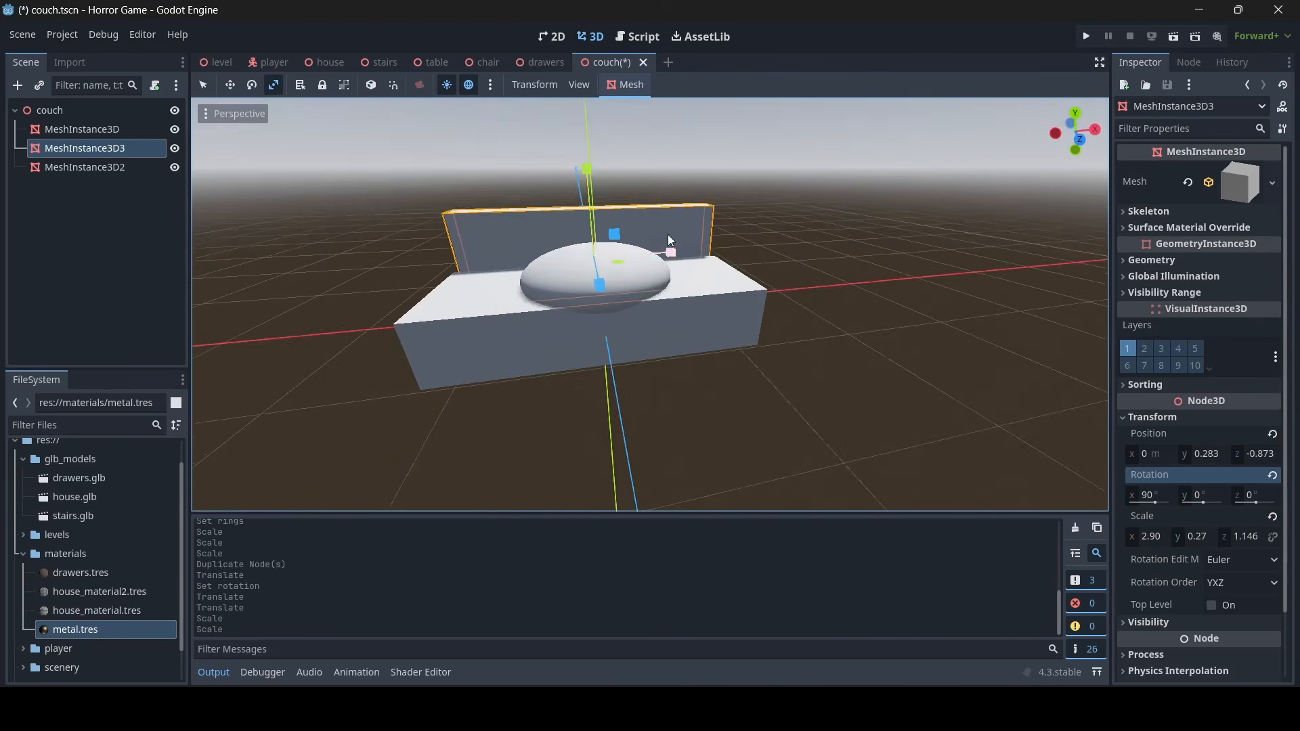
Adjust the backrest box to an X scale of about 2.79 and a Z scale of about 1.209
left_click_drag(671, 253, 666, 250)
middle_click_drag(665, 250, 830, 237)
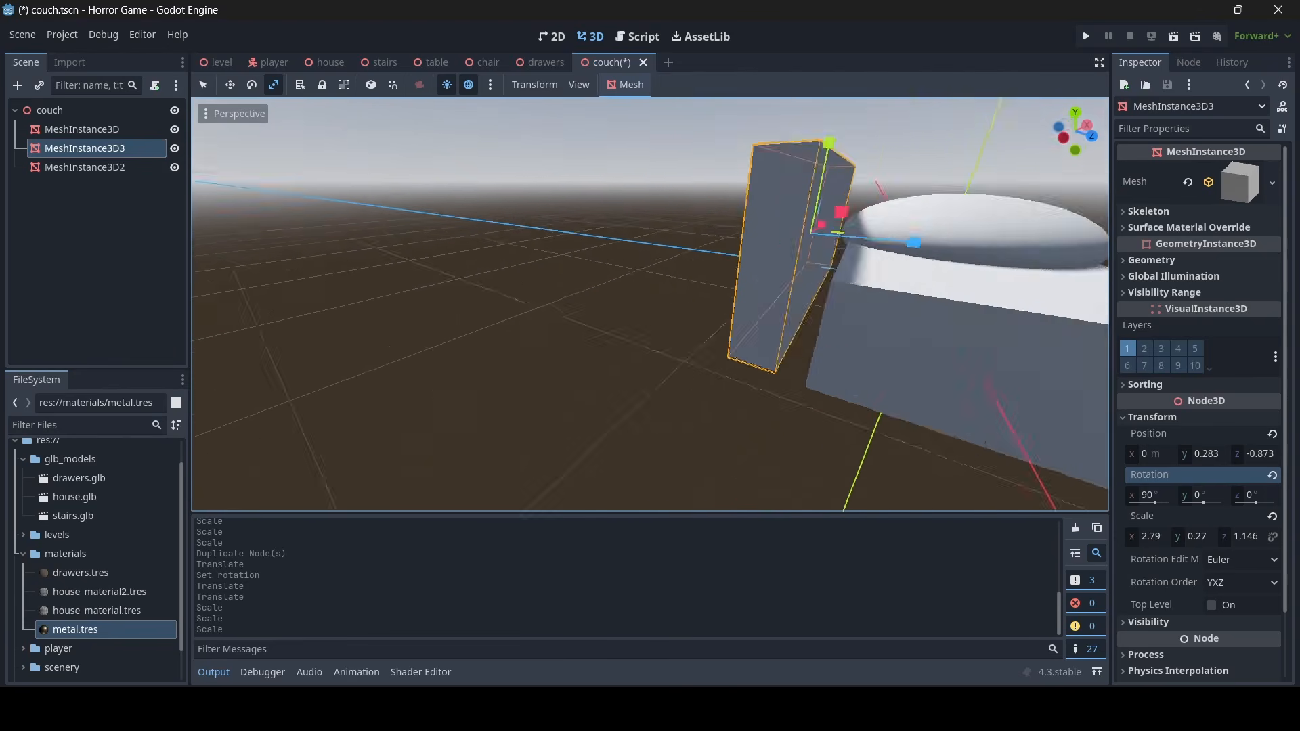
scroll(664, 246, "down", 6)
left_click_drag(640, 215, 634, 206)
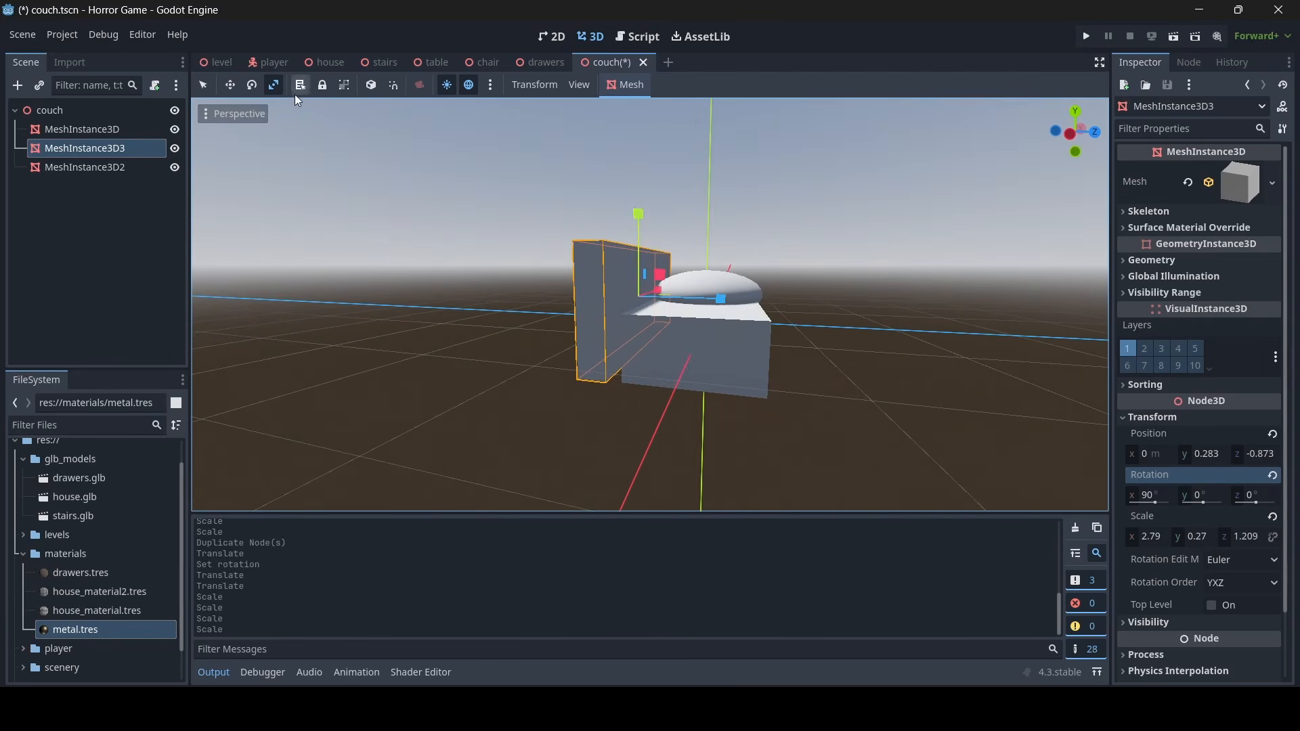
Move the backrest forward along Z to about -0.714 m so it meets the seat base
left_click(197, 85)
key("w")
right_click_drag(514, 257, 528, 265)
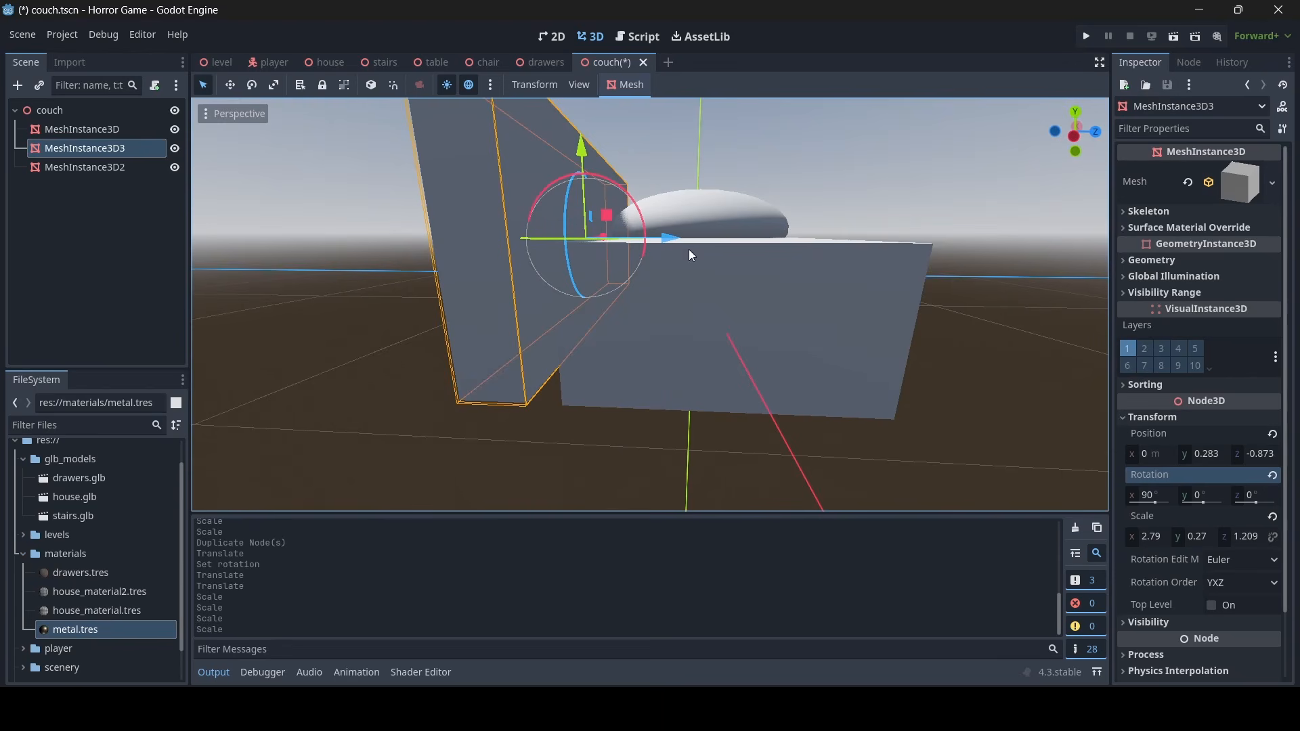
left_click_drag(667, 237, 680, 239)
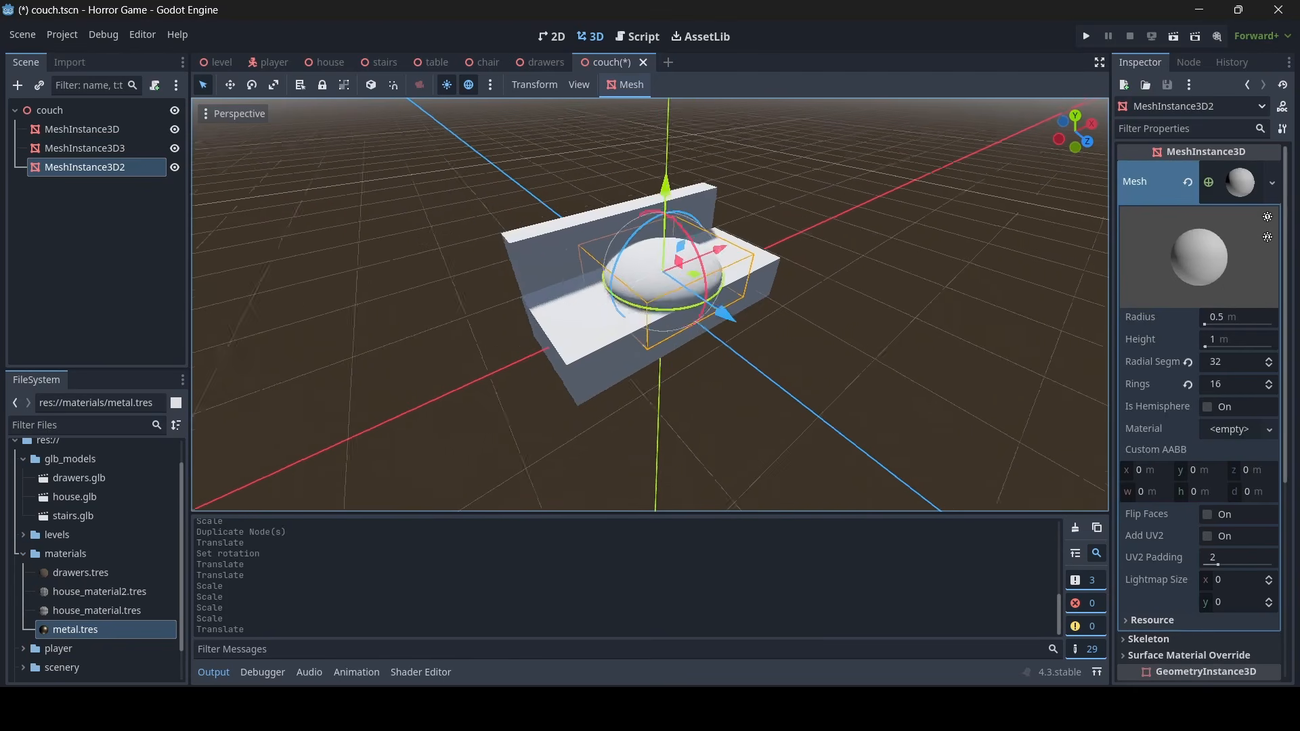
Move the flattened sphere along X to the negative-X half of the seat and lower it into the base
middle_click_drag(707, 249, 745, 251)
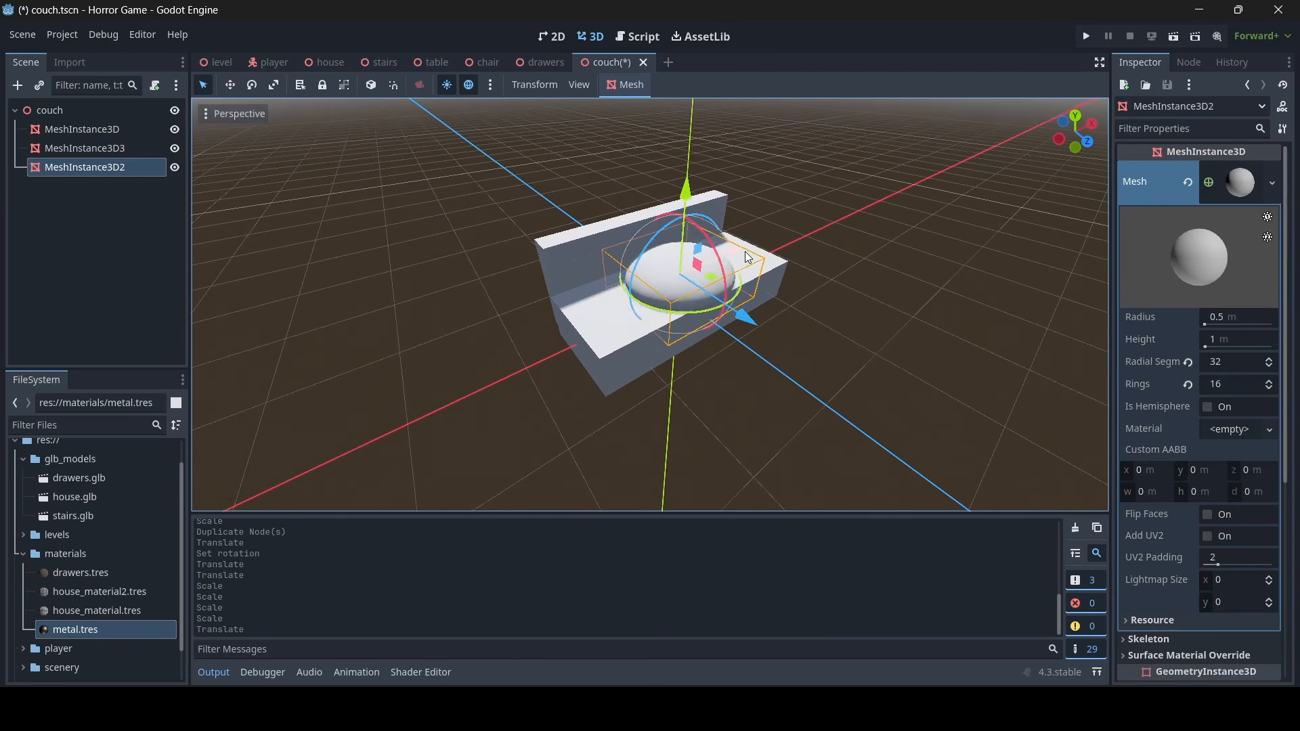
left_click_drag(747, 258, 671, 269)
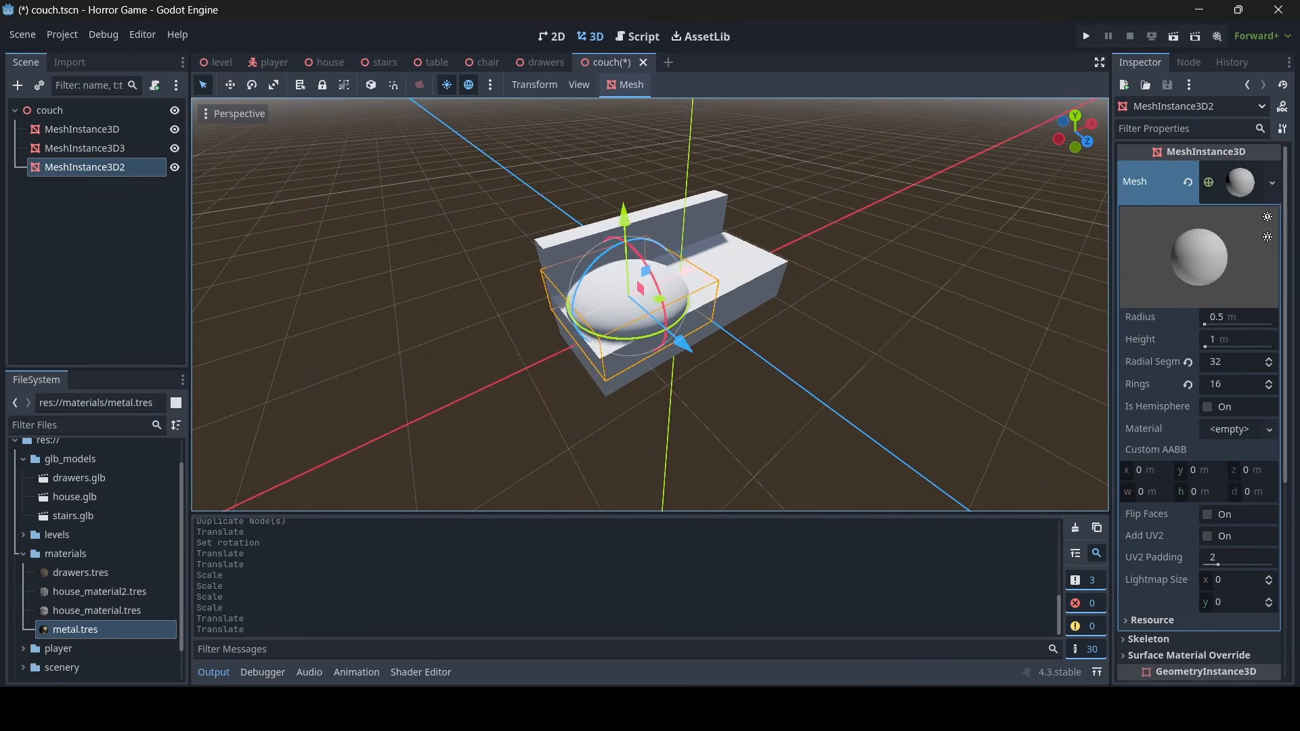
middle_click_drag(704, 266, 704, 266)
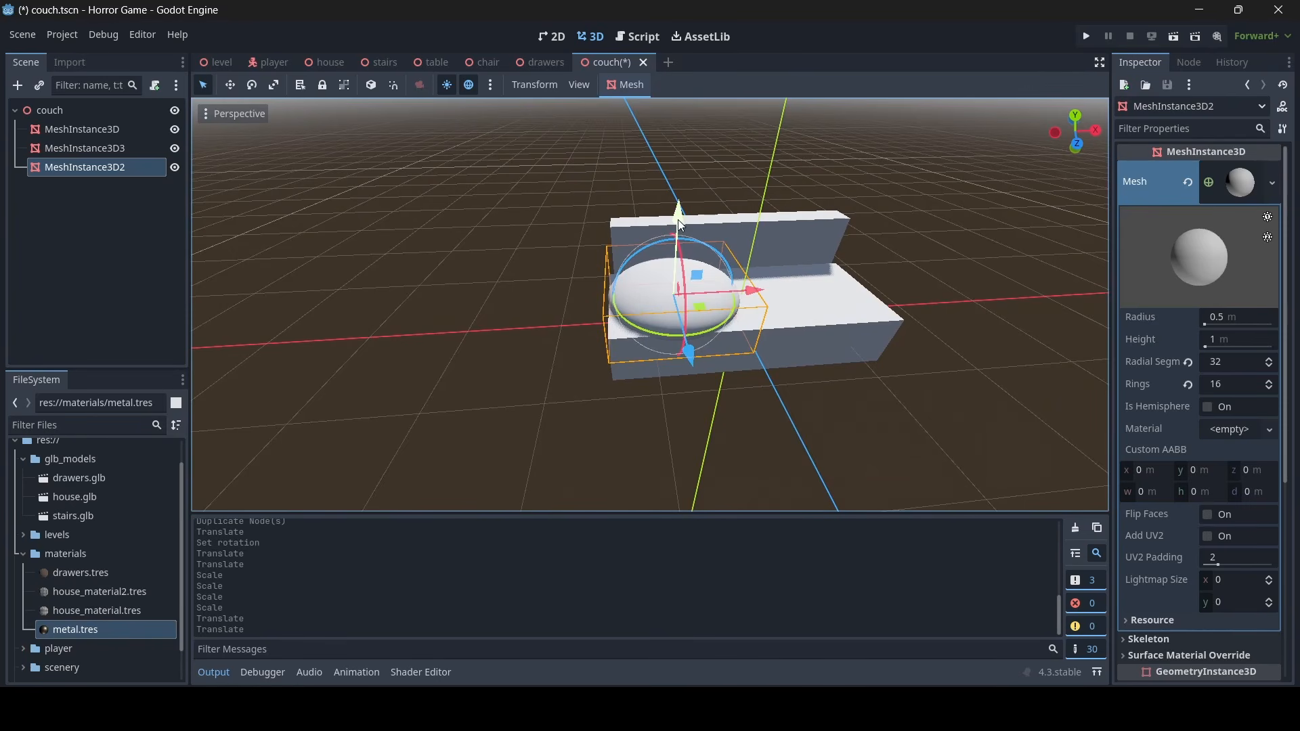
left_click_drag(677, 220, 684, 225)
right_click_drag(684, 225, 684, 225)
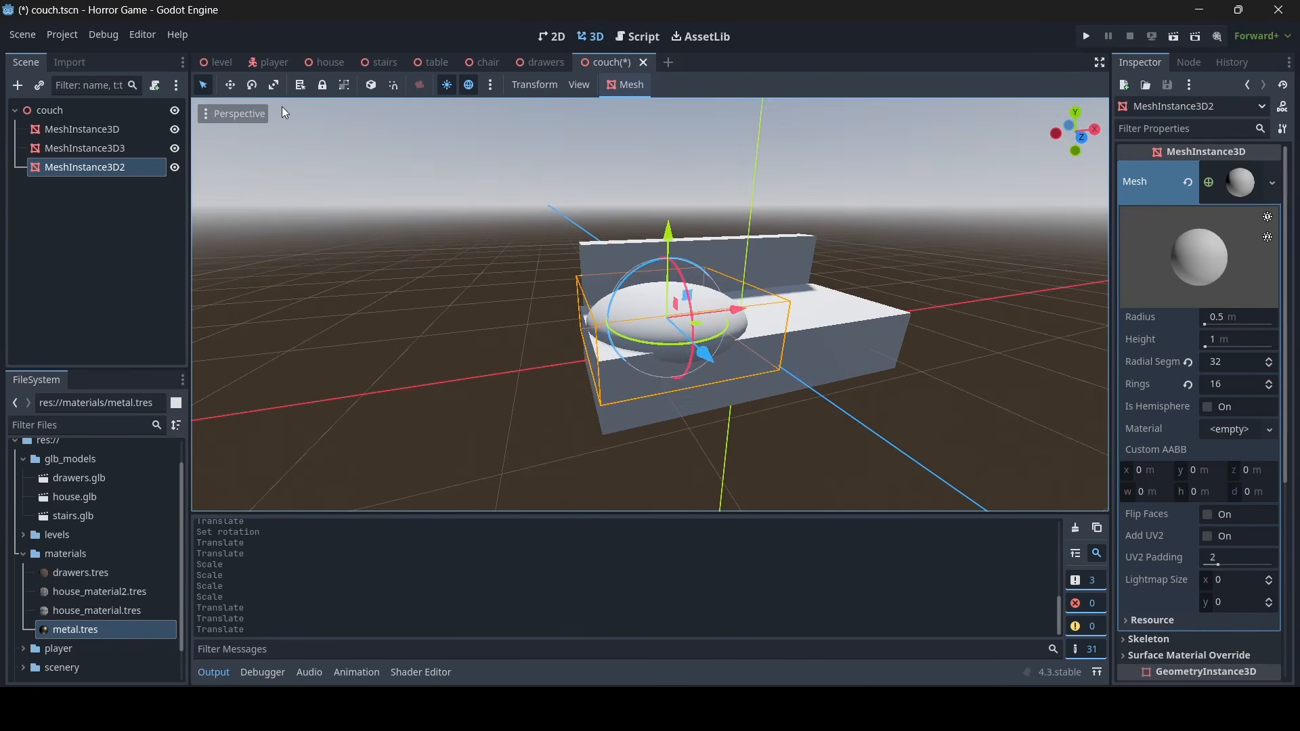
Rescale the flattened sphere to fill its half of the seat as a cushion
left_click(273, 85)
left_click_drag(675, 246, 745, 312)
right_click_drag(746, 311, 745, 312)
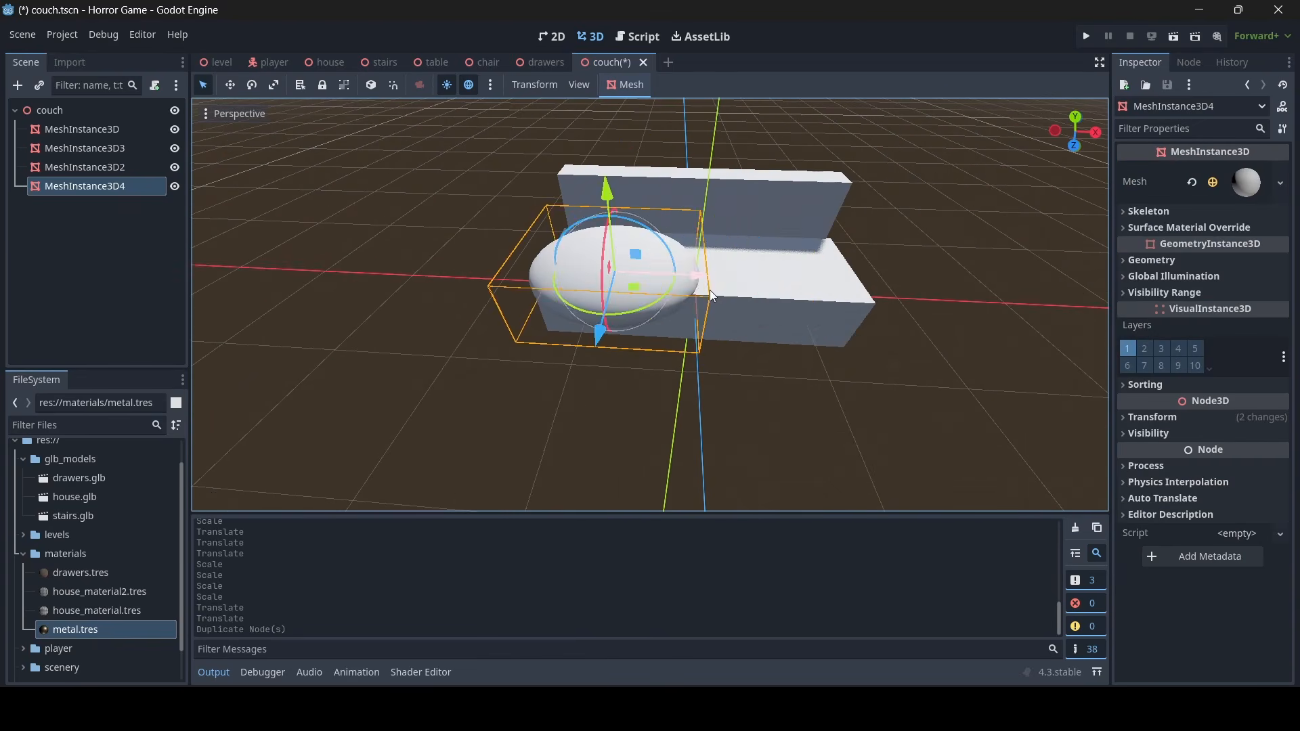
Duplicate the cushion sphere and move the copy along X onto the other half of the seat
left_click_drag(710, 290, 868, 298)
key("d")
right_click_drag(868, 298, 690, 286)
key("a")
key("s")
key("w")
key("d")
key("a")
Select both cushion spheres and widen them together along X
left_click(101, 169)
left_click(101, 187, "ctrl")
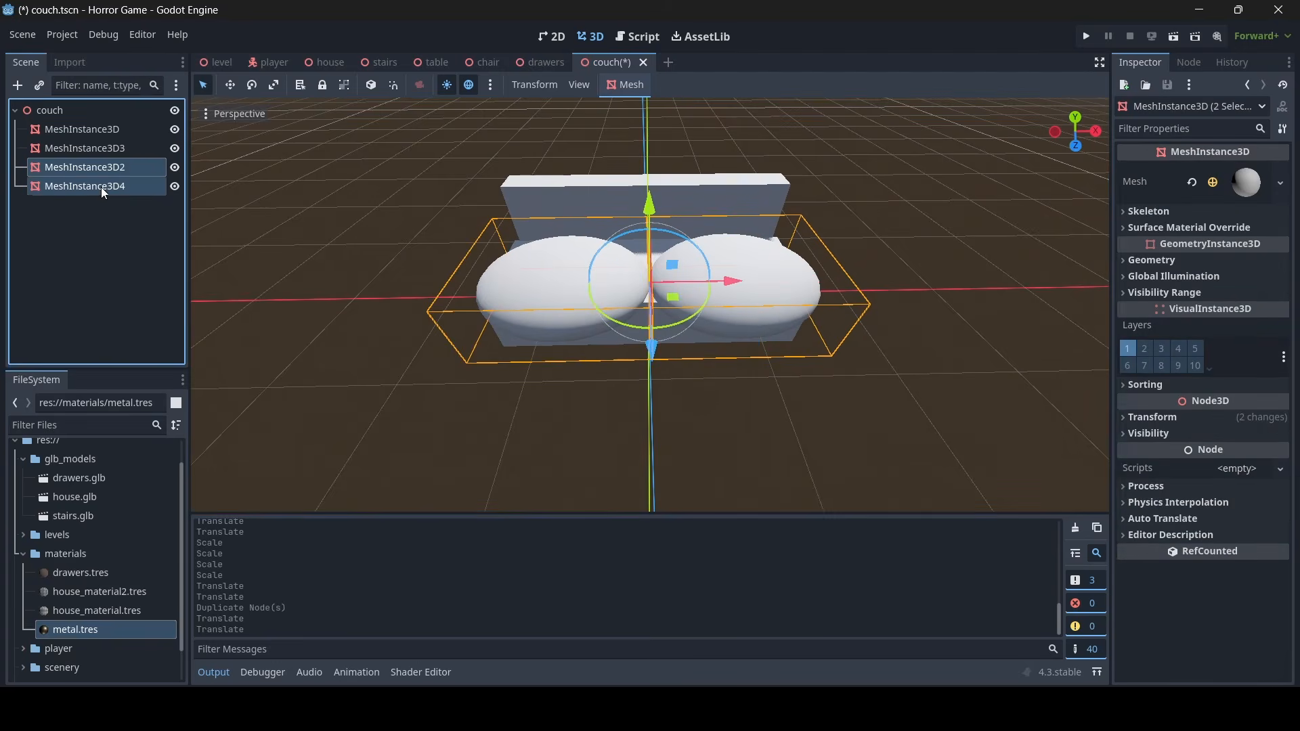
left_click(273, 84)
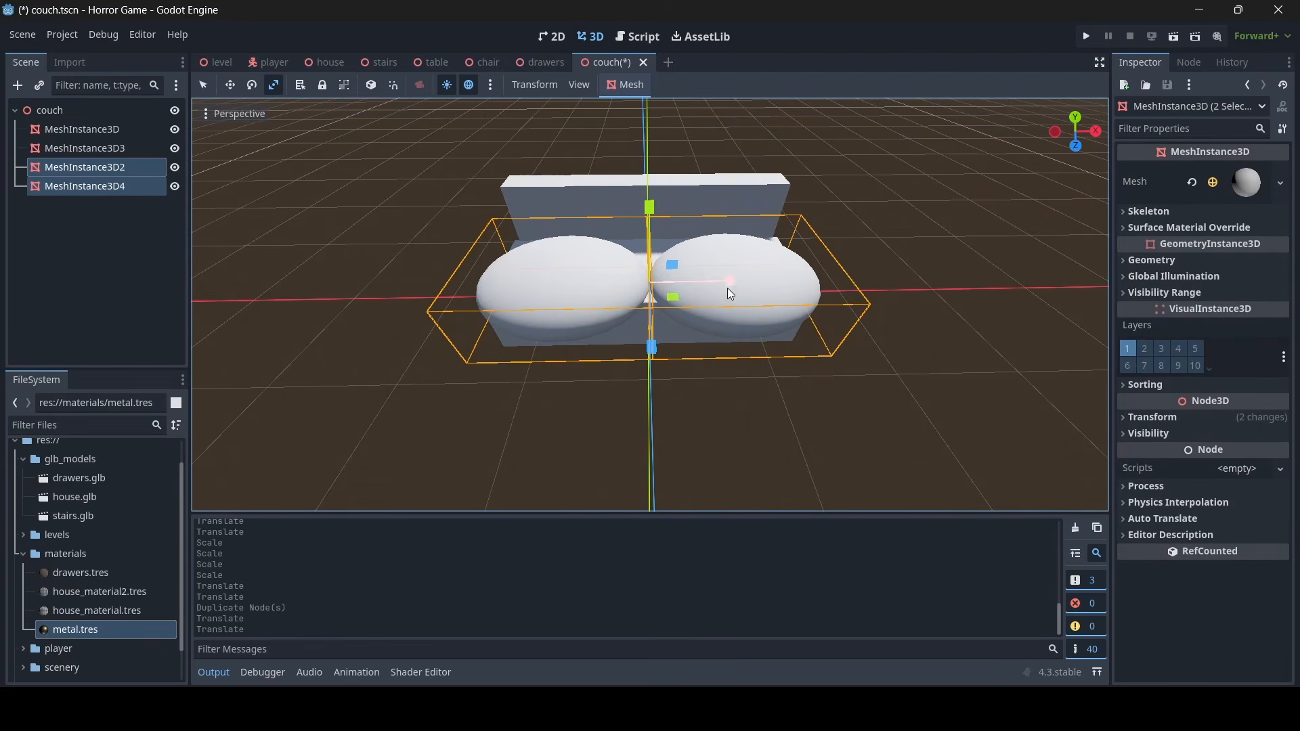
left_click_drag(728, 288, 735, 284)
Shift each cushion sphere inward along X so the pair sits over the seat base
left_click(81, 170)
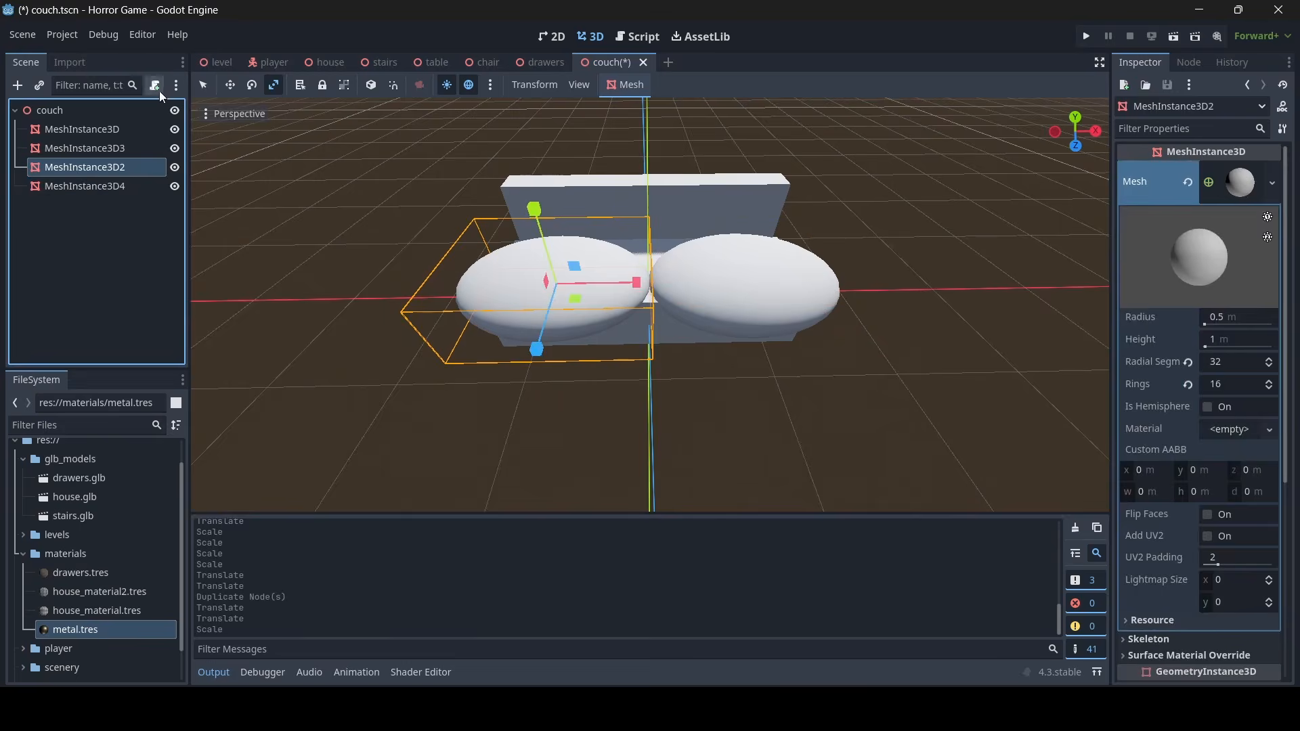
left_click(204, 86)
right_click_drag(514, 284, 831, 209)
mouse_move(786, 214)
left_mouse_down()
mouse_move(812, 232)
mouse_move(803, 224)
left_mouse_up()
mouse_move(692, 226)
right_mouse_down()
mouse_move(692, 176)
mouse_move(692, 284)
mouse_move(692, 226)
right_mouse_up()
left_click(79, 187)
right_click_drag(568, 353, 567, 354)
left_click_drag(706, 288, 697, 284)
right_click_drag(697, 284, 204, 164)
Duplicate both seat cushions and rotate the copies 90° about X to stand upright
left_click(91, 168)
left_click(78, 184, "ctrl")
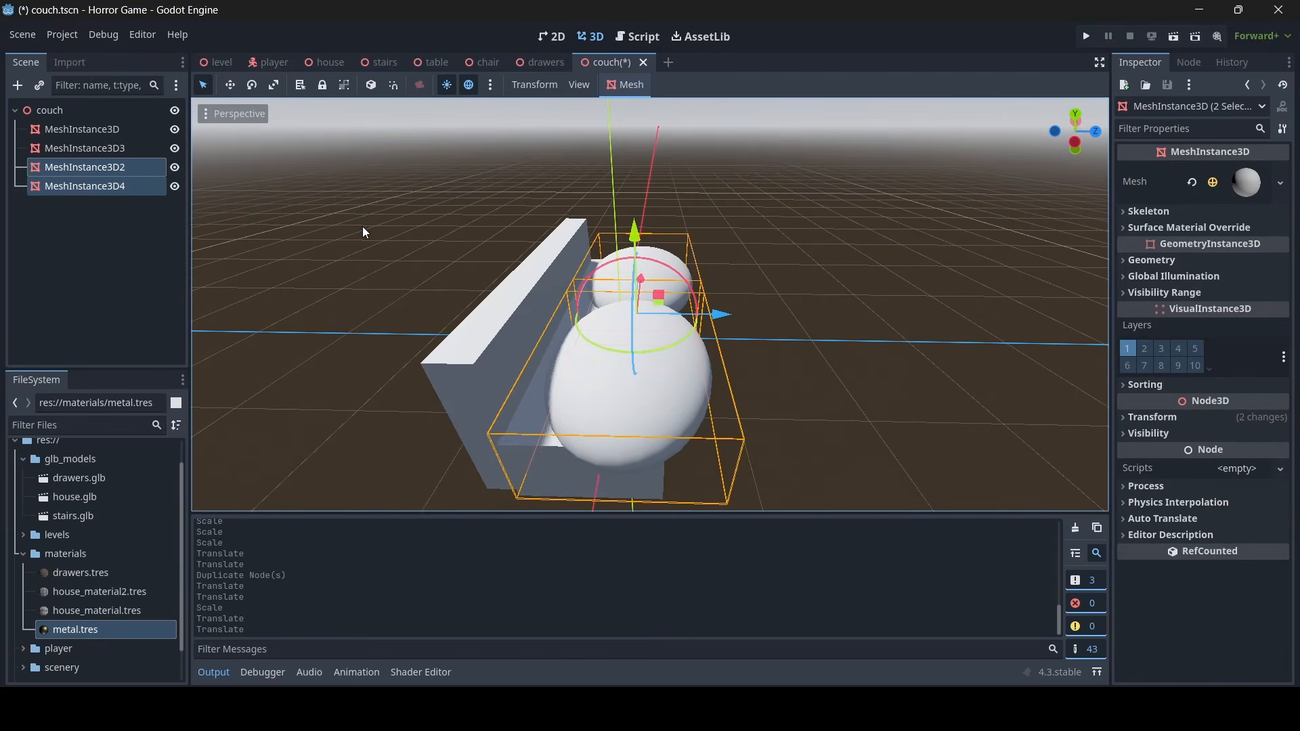
key("ctrl+d")
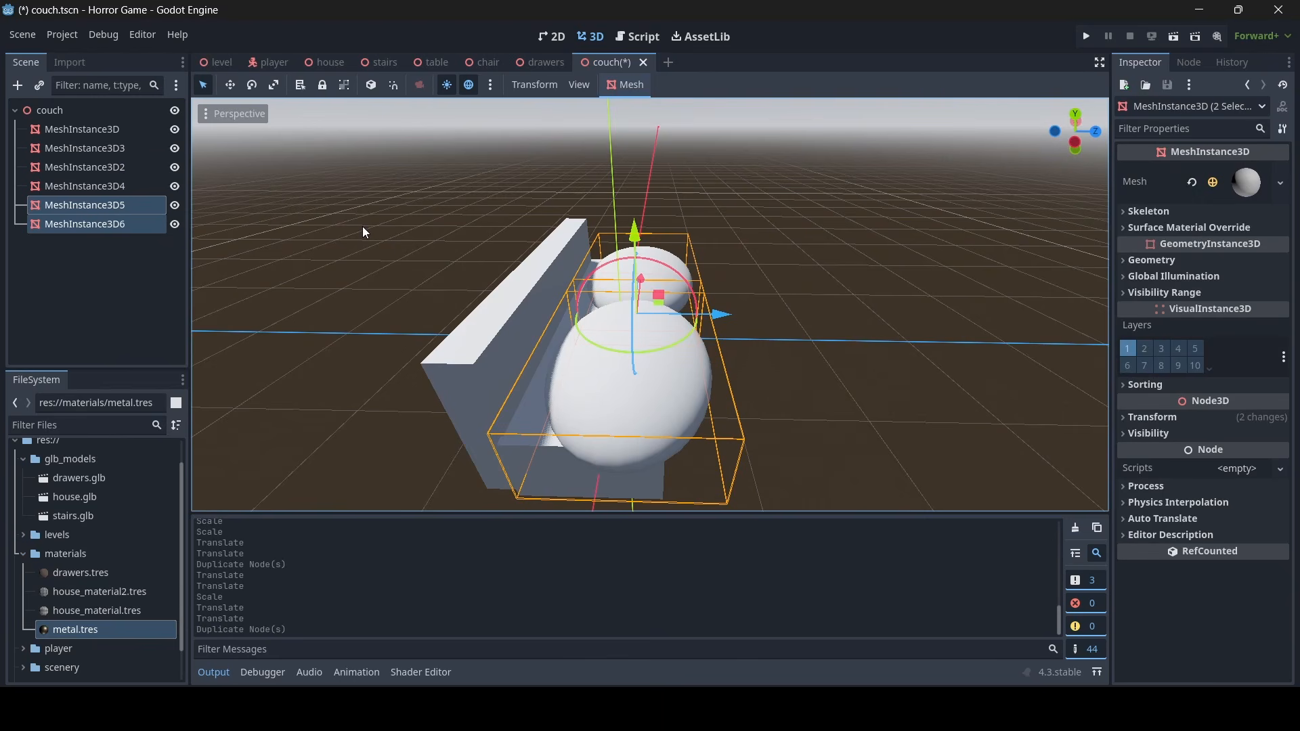
left_click(1153, 416)
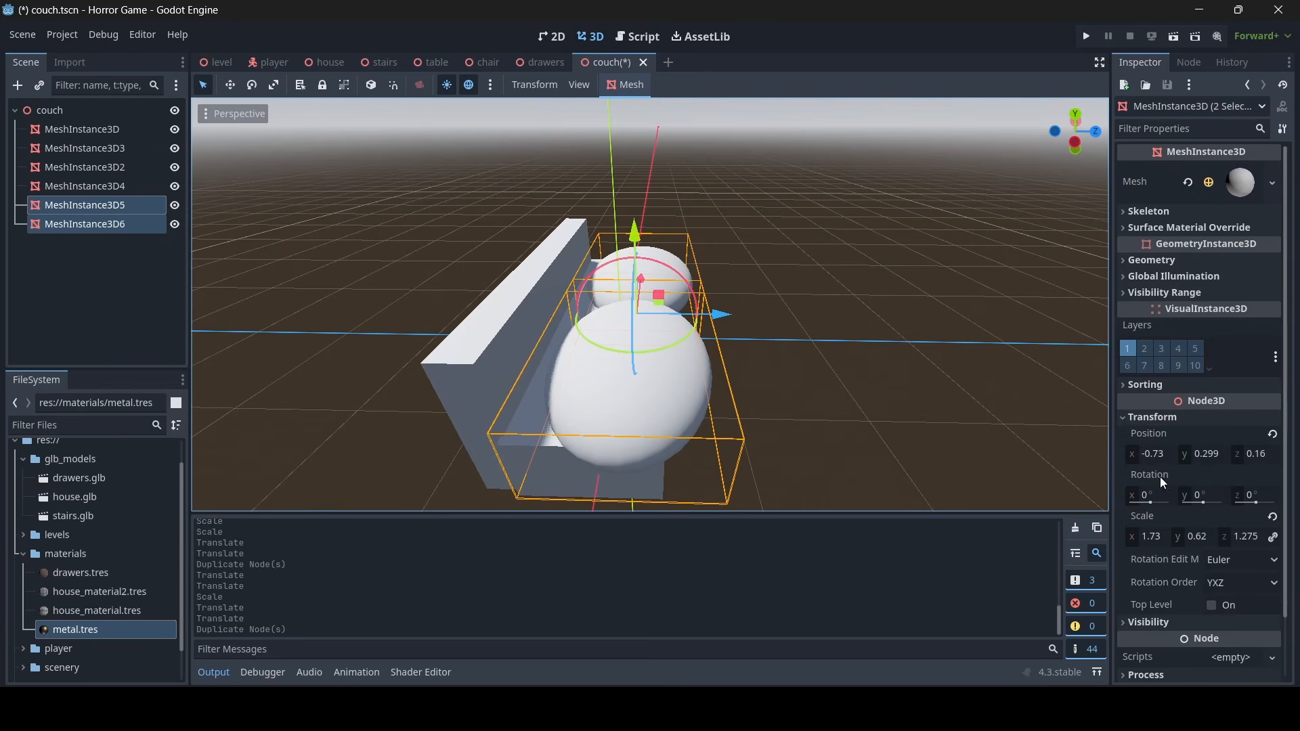
left_click(1162, 494)
type("90")
key("Return")
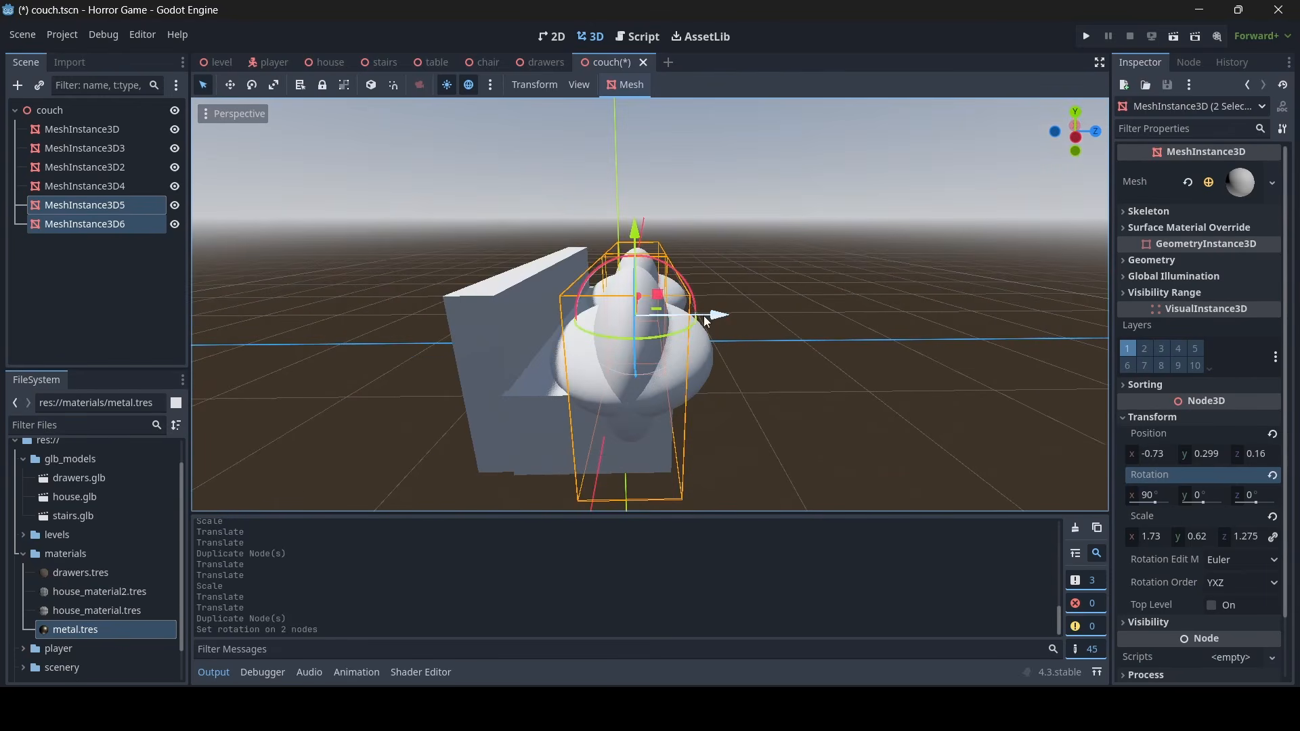
Place the upright cushions against the backrest at about Y 0.625 m and Z -0.321 m
left_click_drag(706, 322, 660, 305)
left_click_drag(584, 229, 583, 187)
mouse_move(670, 274)
left_mouse_down()
mouse_move(639, 289)
mouse_move(660, 295)
left_mouse_up()
key("f")
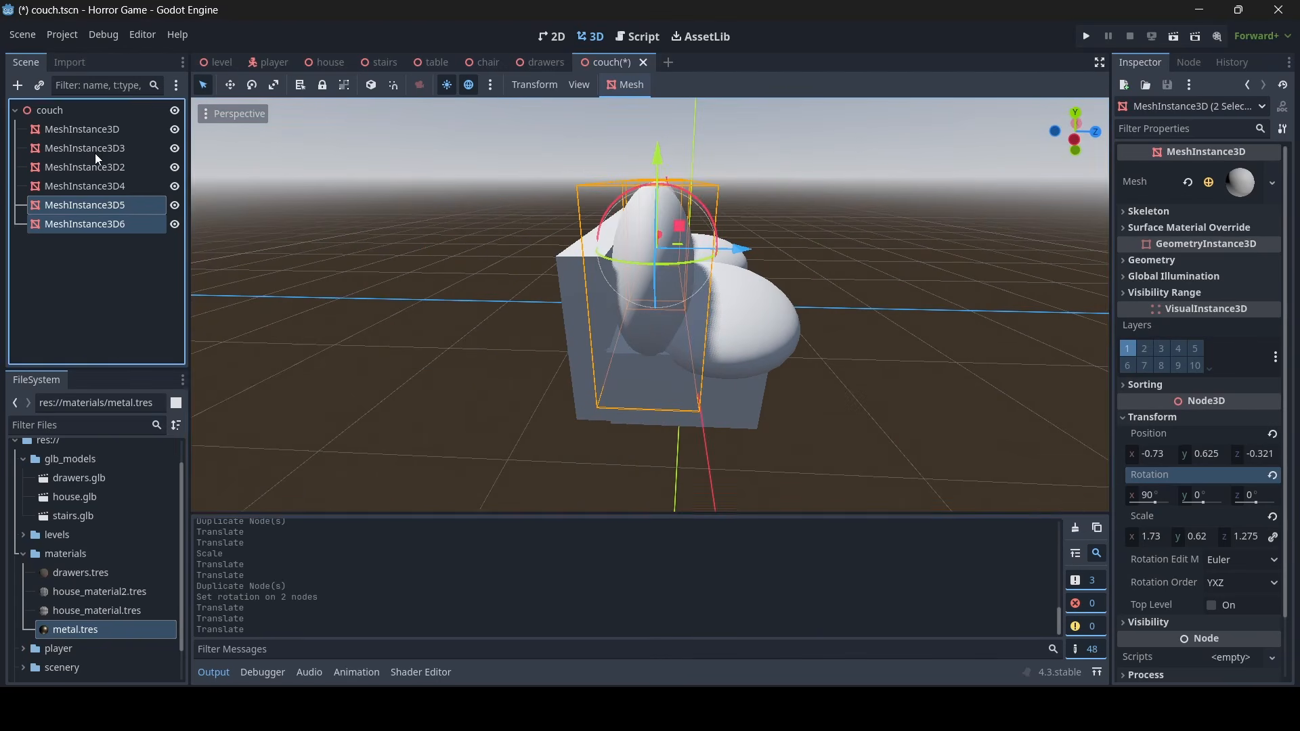
Move the backrest box forward along Z to about -0.556 m and widen it to an X scale of about 2.91
left_click(94, 152)
scroll(871, 378, "up", 4)
middle_click_drag(772, 332, 760, 296)
scroll(751, 305, "down", 3)
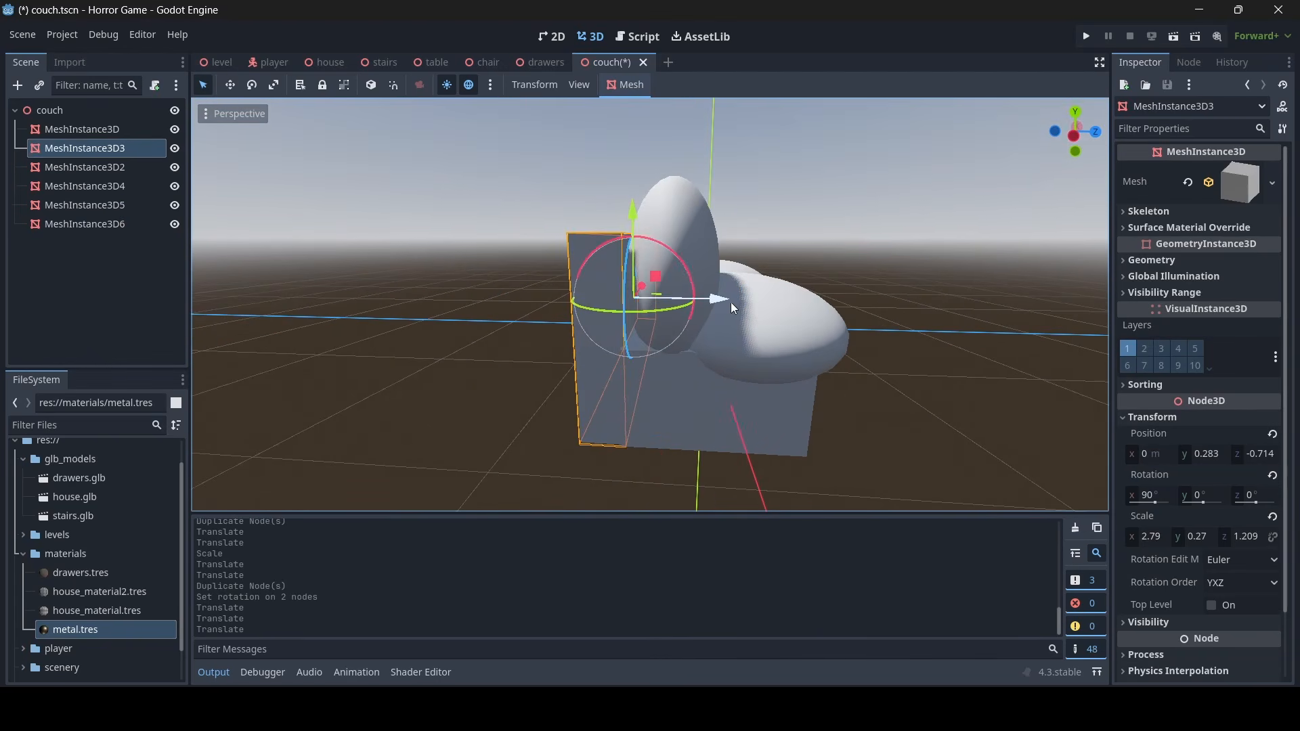
left_click_drag(731, 304, 738, 305)
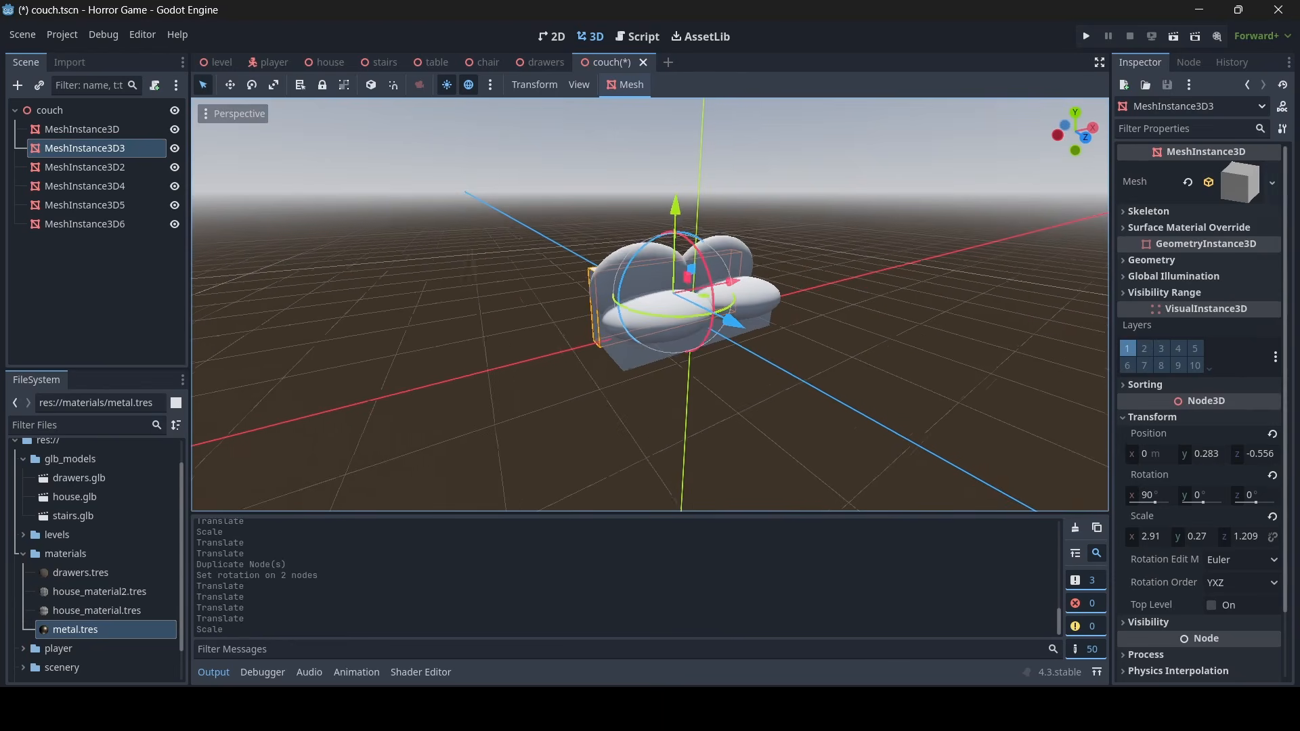
Deselect the backrest and examine the assembled couch from several angles
left_click(883, 341)
right_click_drag(883, 342, 999, 332)
key("w")
key("d")
key("a")
key("s")
key("w")
right_click_drag(830, 375, 811, 370)
key("s")
key("w")
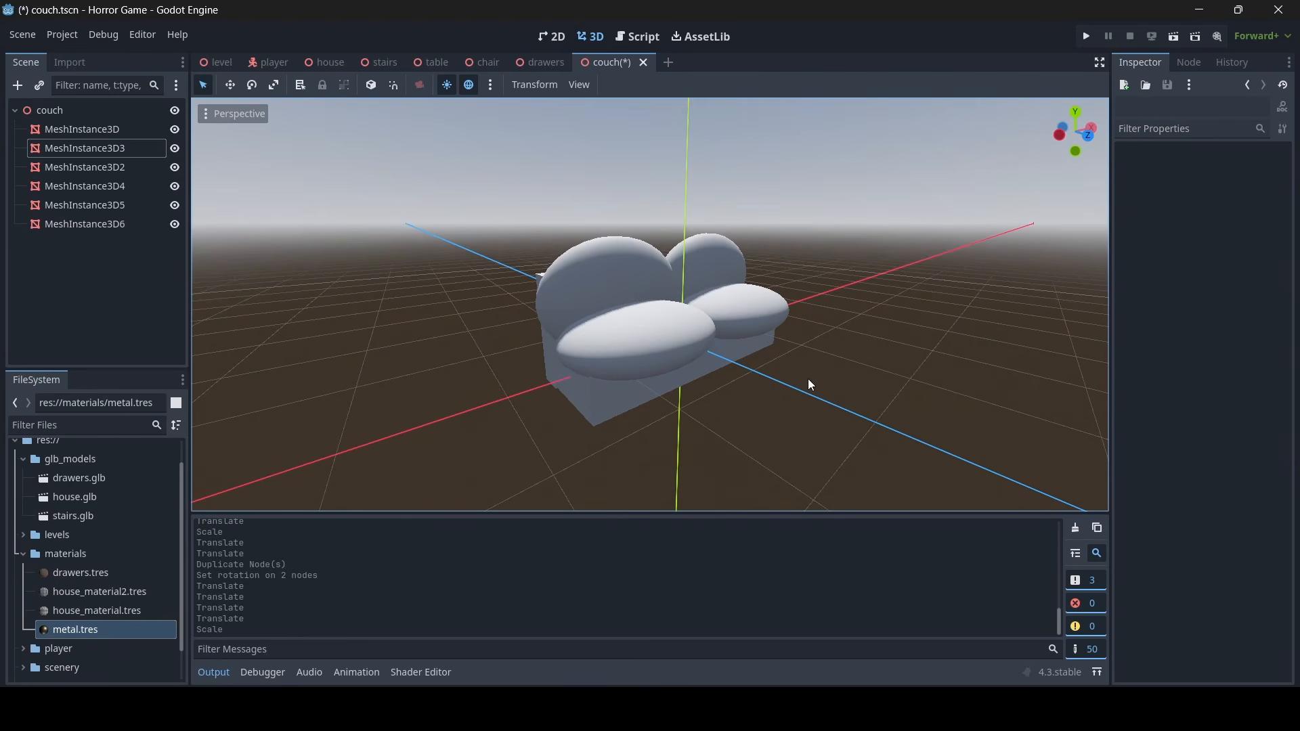
Add a MeshInstance3D child to the couch root and give it a CylinderMesh for an armrest
left_click(75, 108)
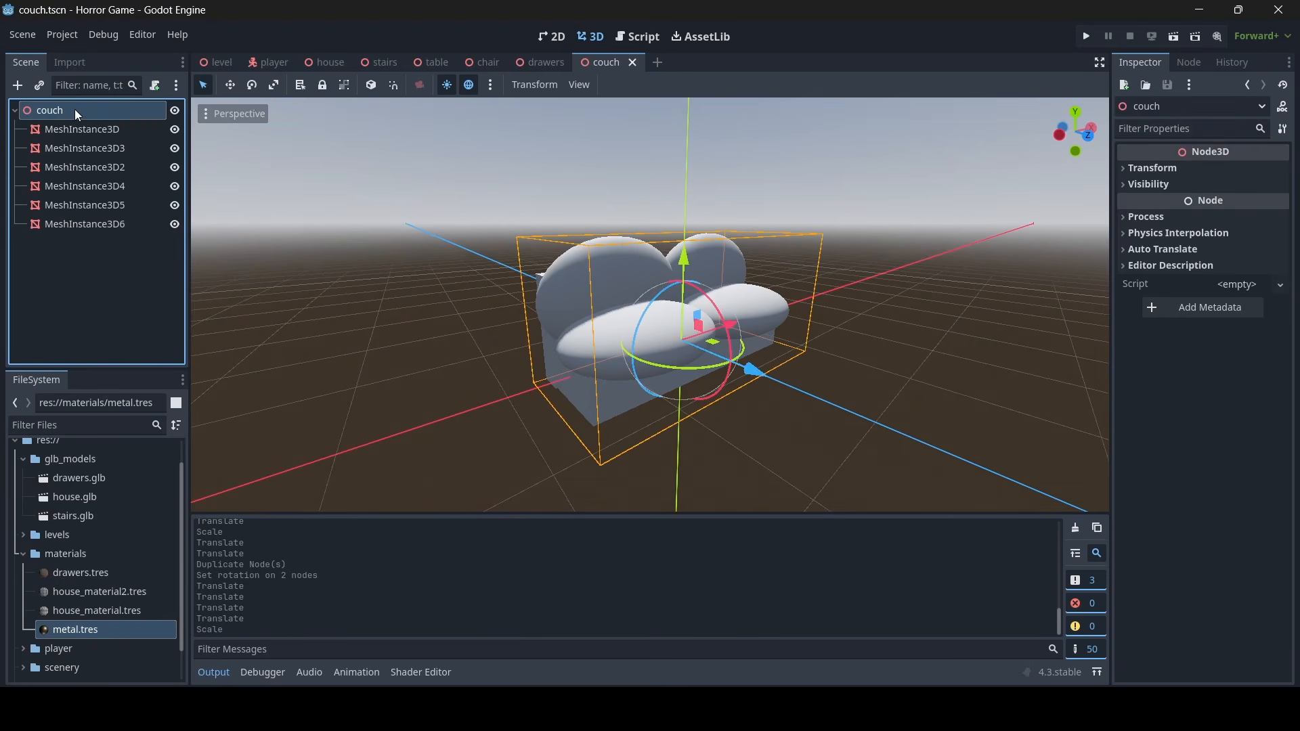
right_click(75, 108)
left_click(103, 117)
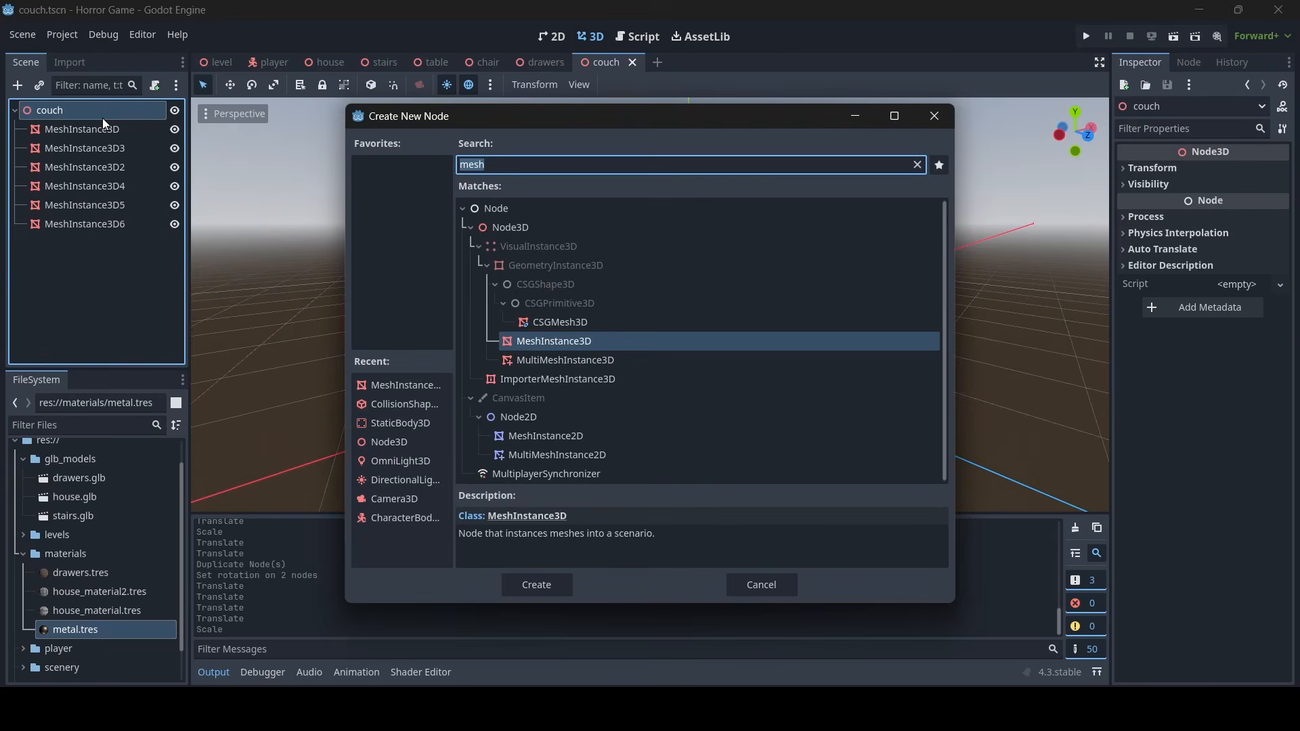
double_click(609, 342)
left_click(1245, 178)
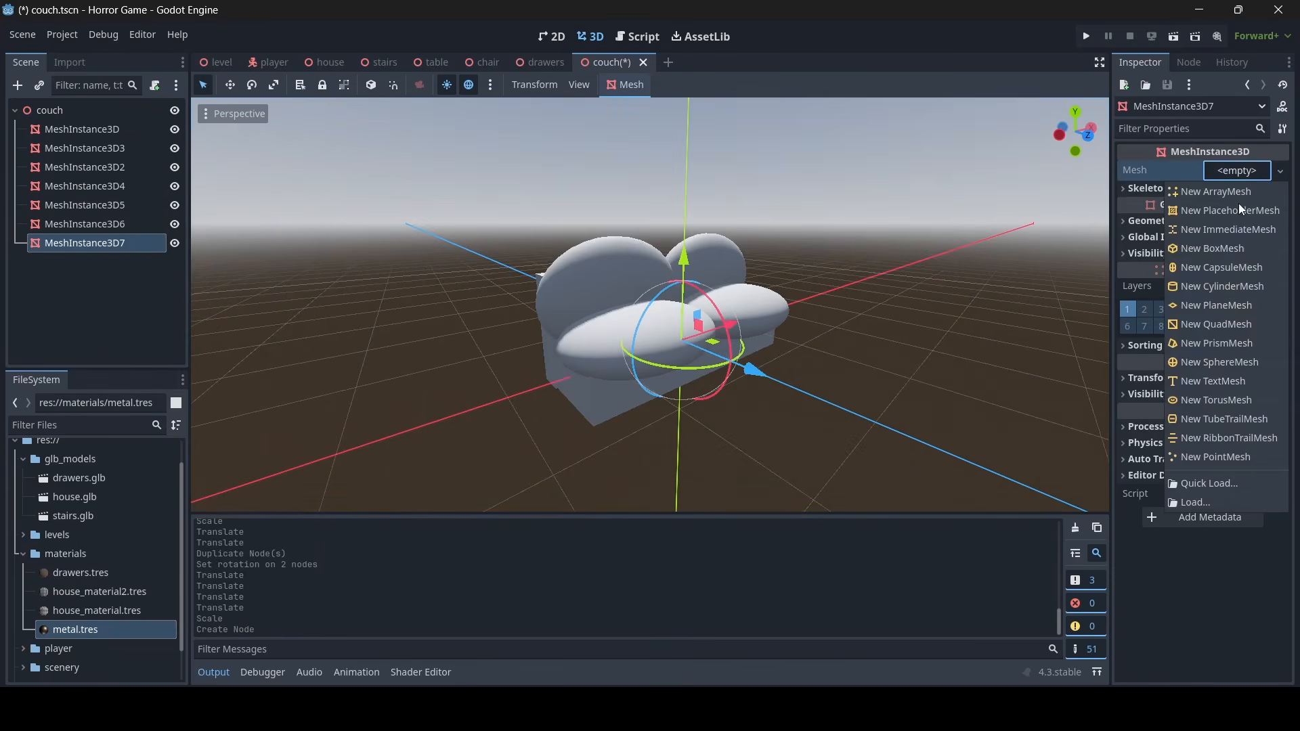
left_click(1218, 293)
Move the cylinder beside the couch to about X -1.907 m and rotate it 90° about X
scroll(724, 396, "down", 4)
middle_click_drag(778, 355, 674, 369)
scroll(674, 370, "up", 3)
left_click_drag(770, 336, 613, 329)
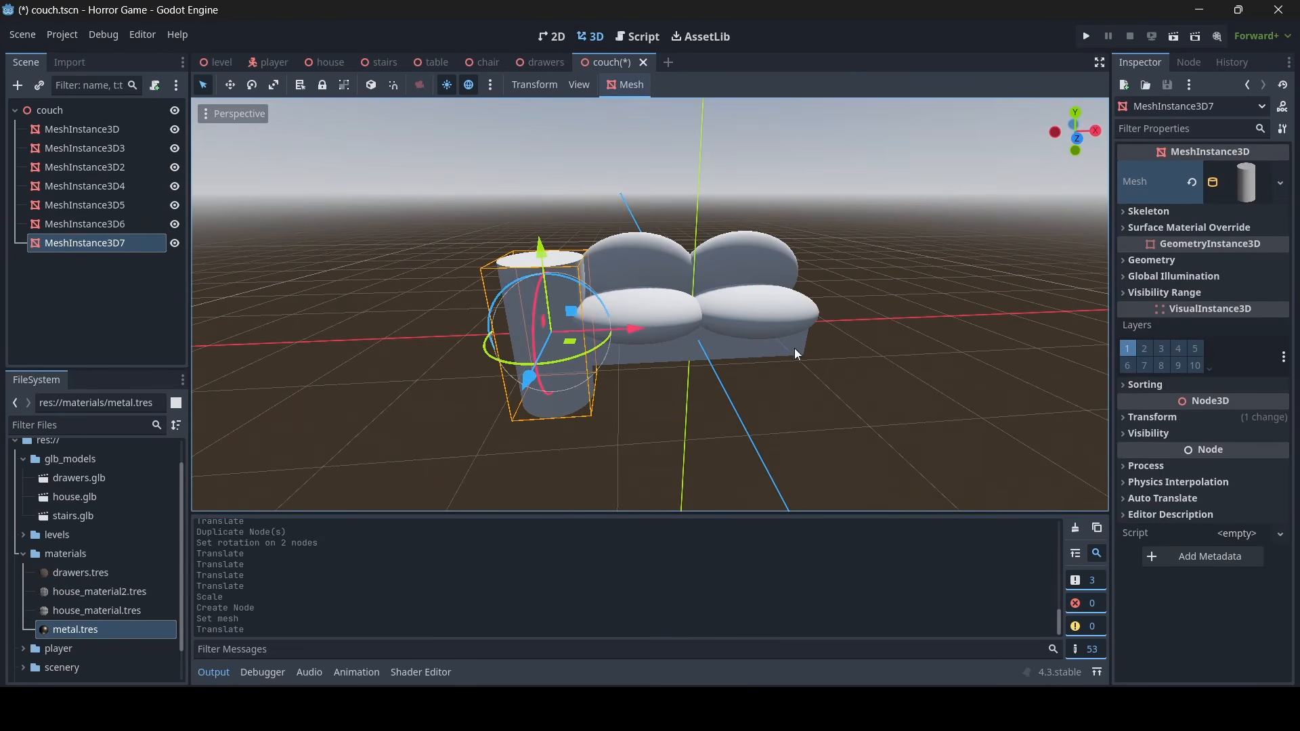
left_click(1153, 418)
left_click(1162, 497)
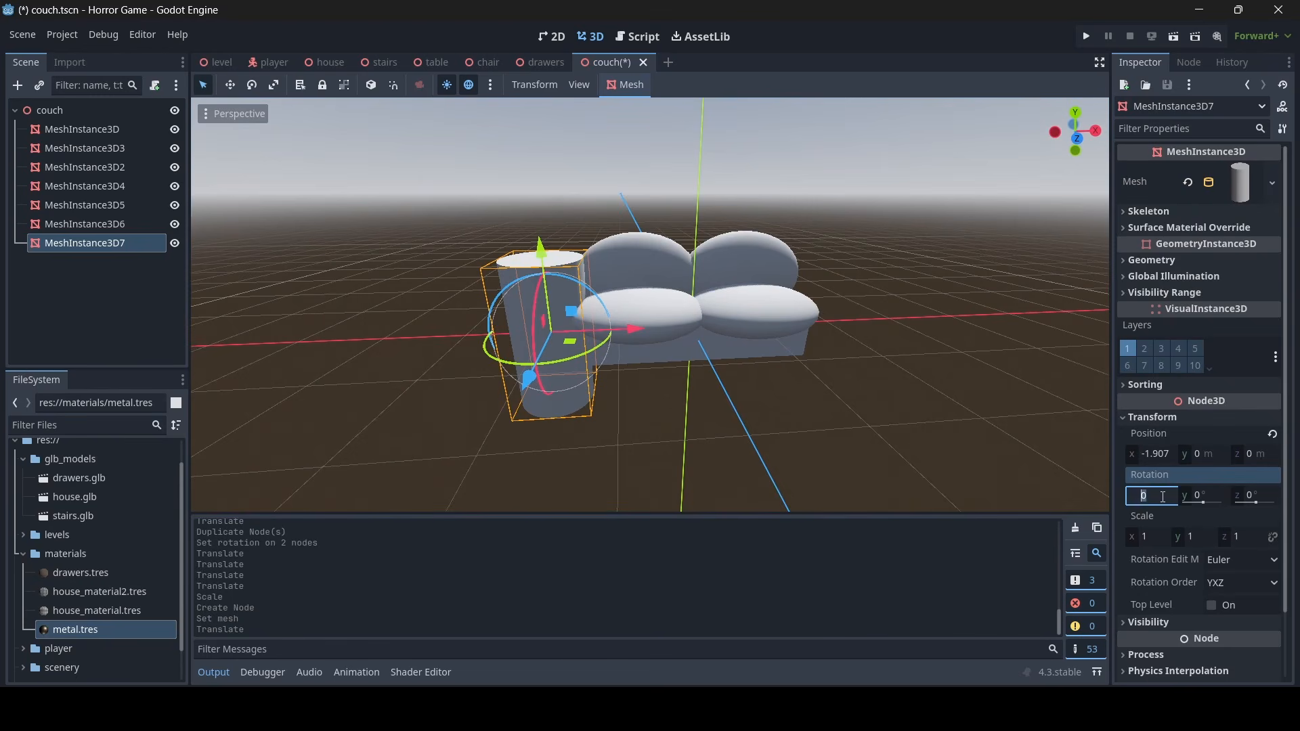
key("Return")
Set the armrest cylinder mesh's radial segments to 18
middle_click_drag(932, 431, 965, 413)
scroll(965, 413, "up", 3)
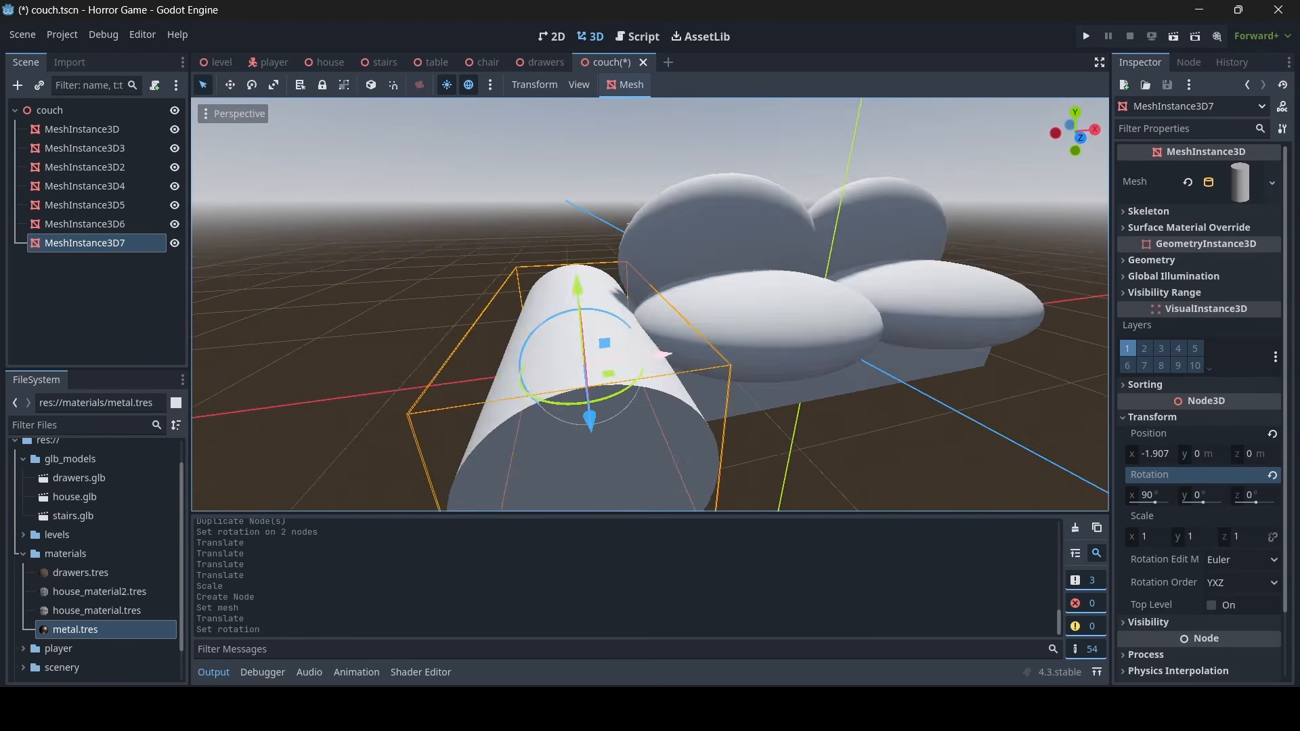
scroll(965, 413, "down", 2)
left_click(1244, 184)
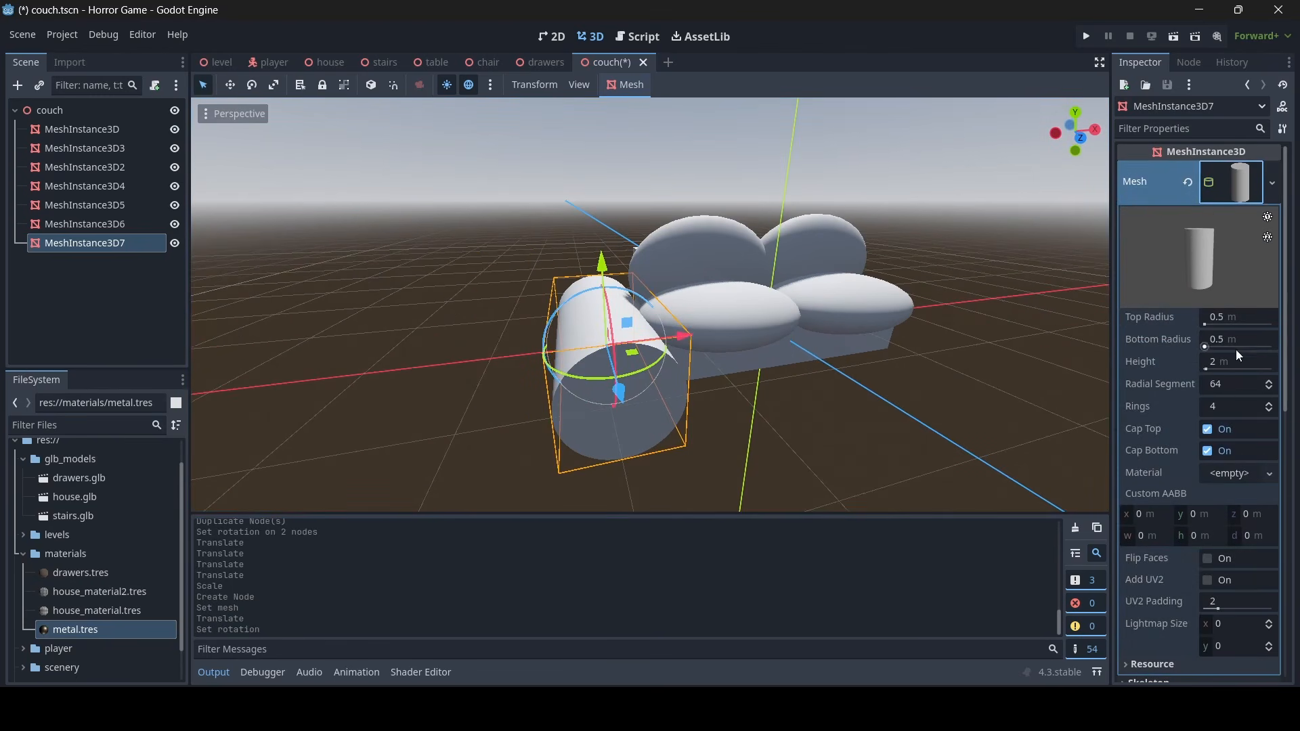
left_click(1240, 390)
type("1")
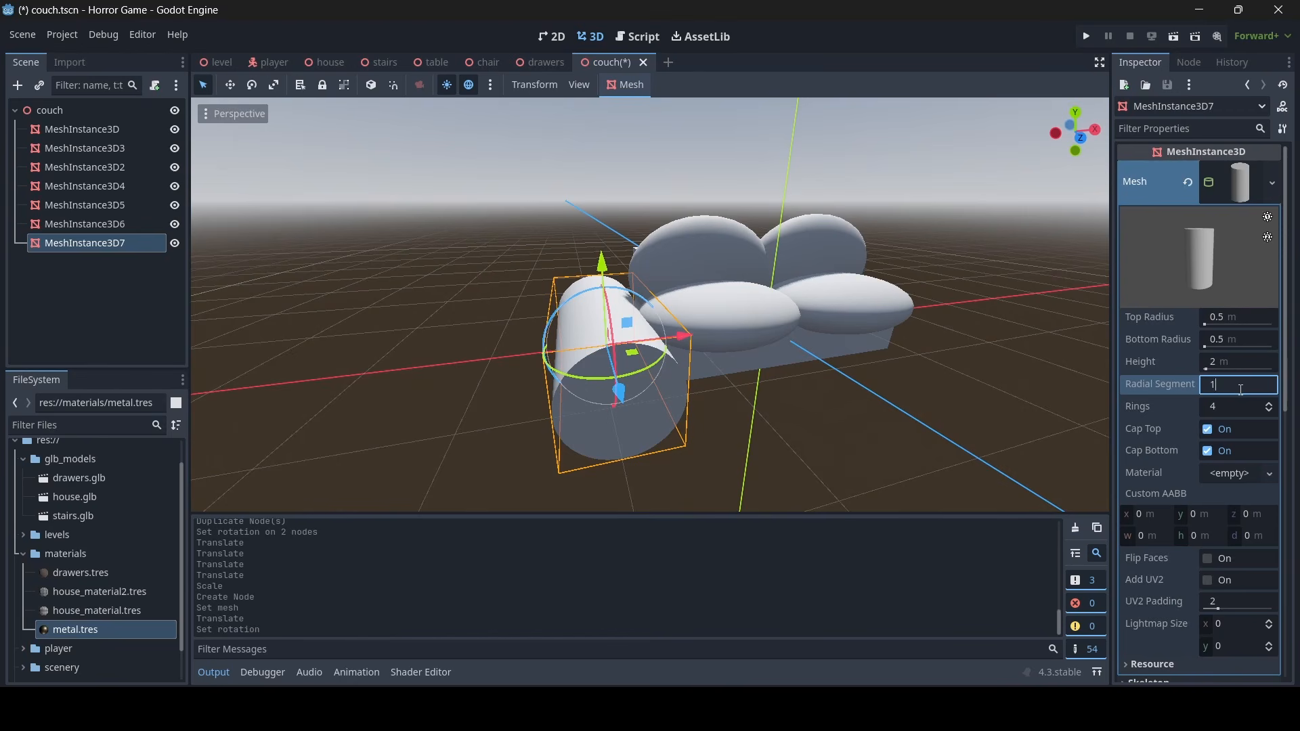
type("8")
key("Return")
Scale the armrest cylinder down uniformly to about 0.615
right_click_drag(948, 399, 1029, 390)
key("w")
key("s")
left_click(1241, 183)
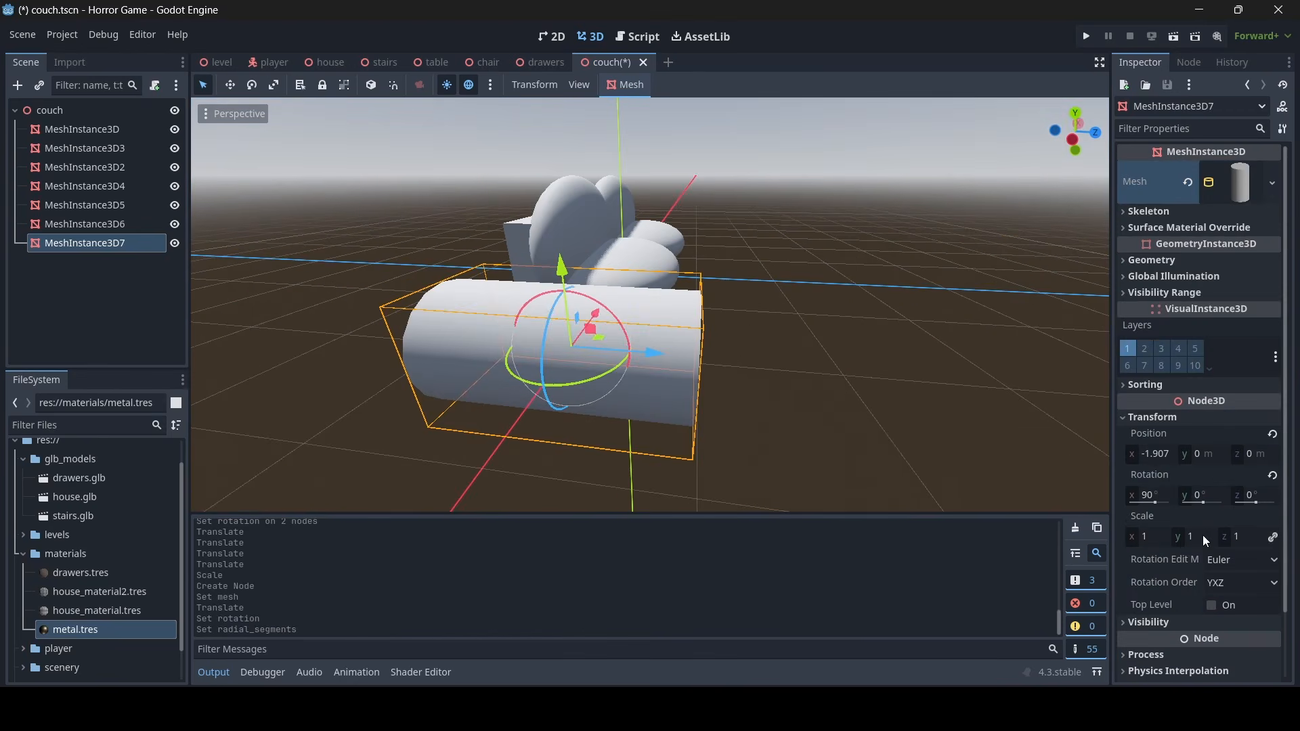
left_click_drag(1132, 539, 1108, 538)
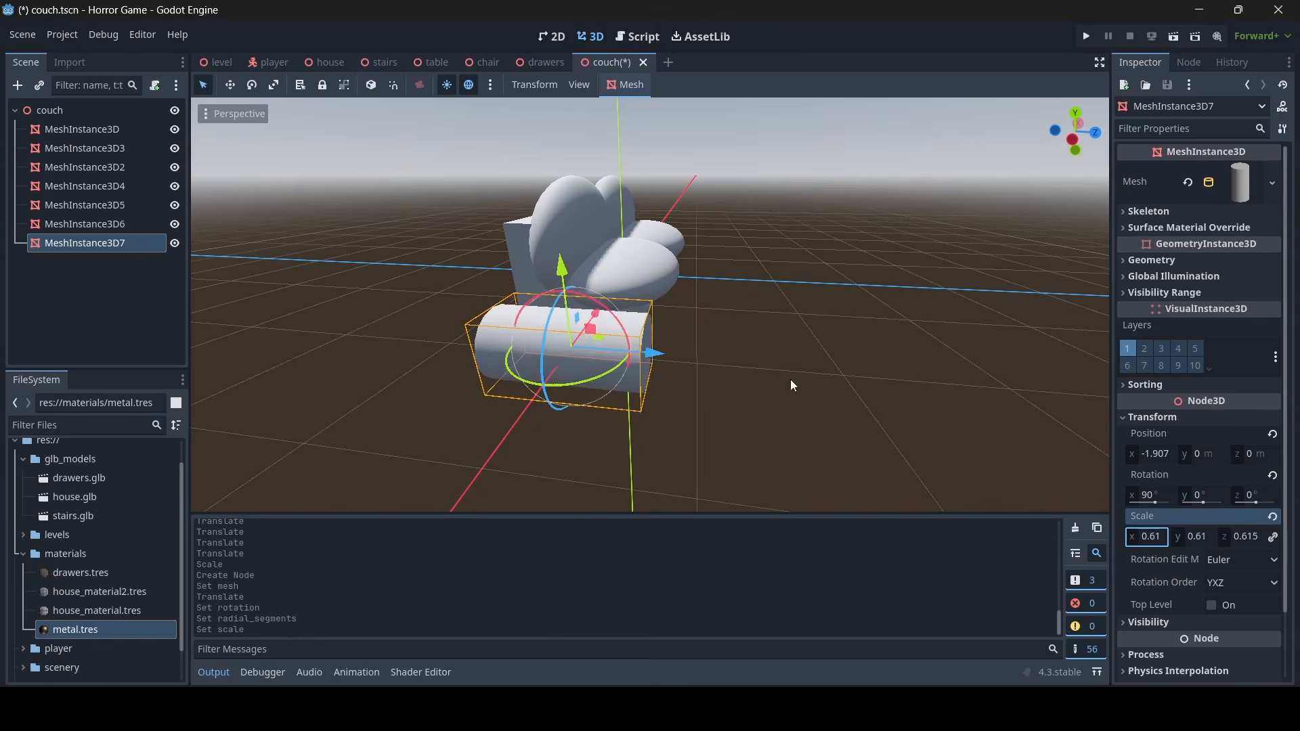
Position the armrest against the couch's side at about X -1.706 m and Y 0.356 m
right_click_drag(791, 379, 713, 379)
left_click_drag(669, 360, 699, 359)
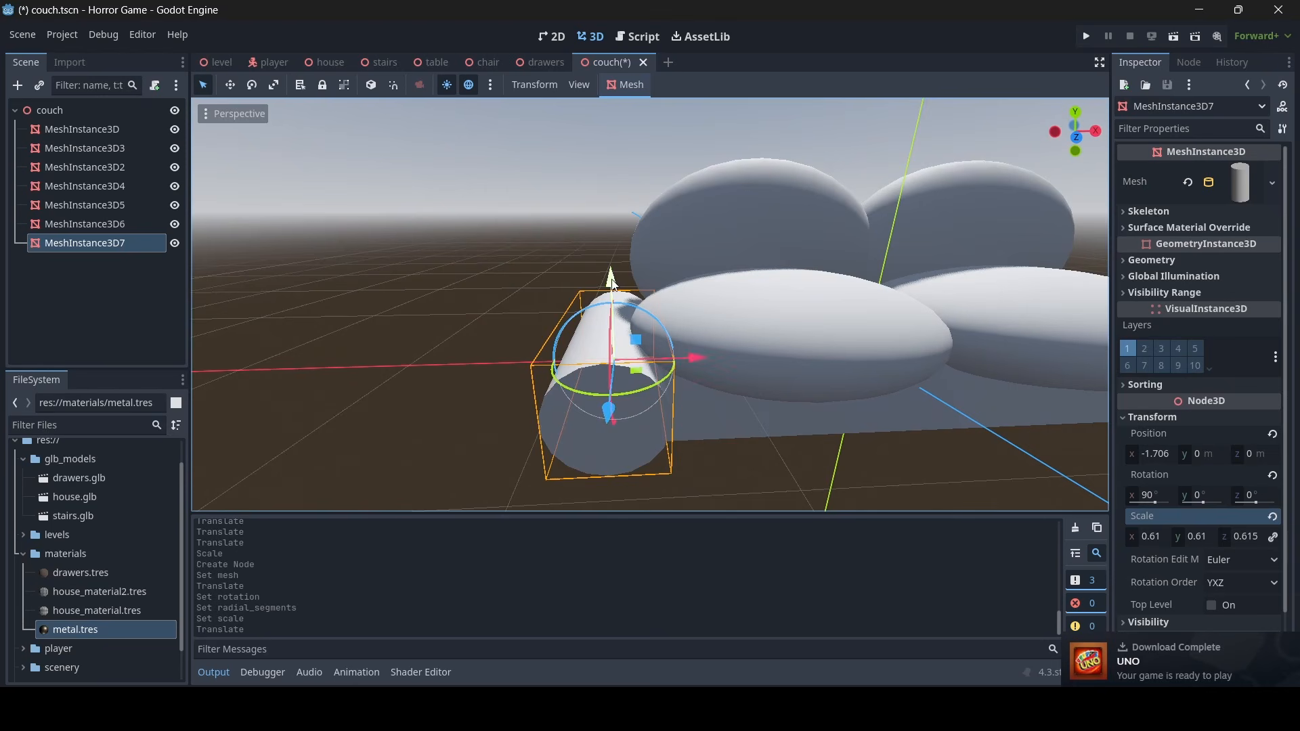
left_click_drag(610, 278, 609, 224)
right_click_drag(609, 224, 568, 224)
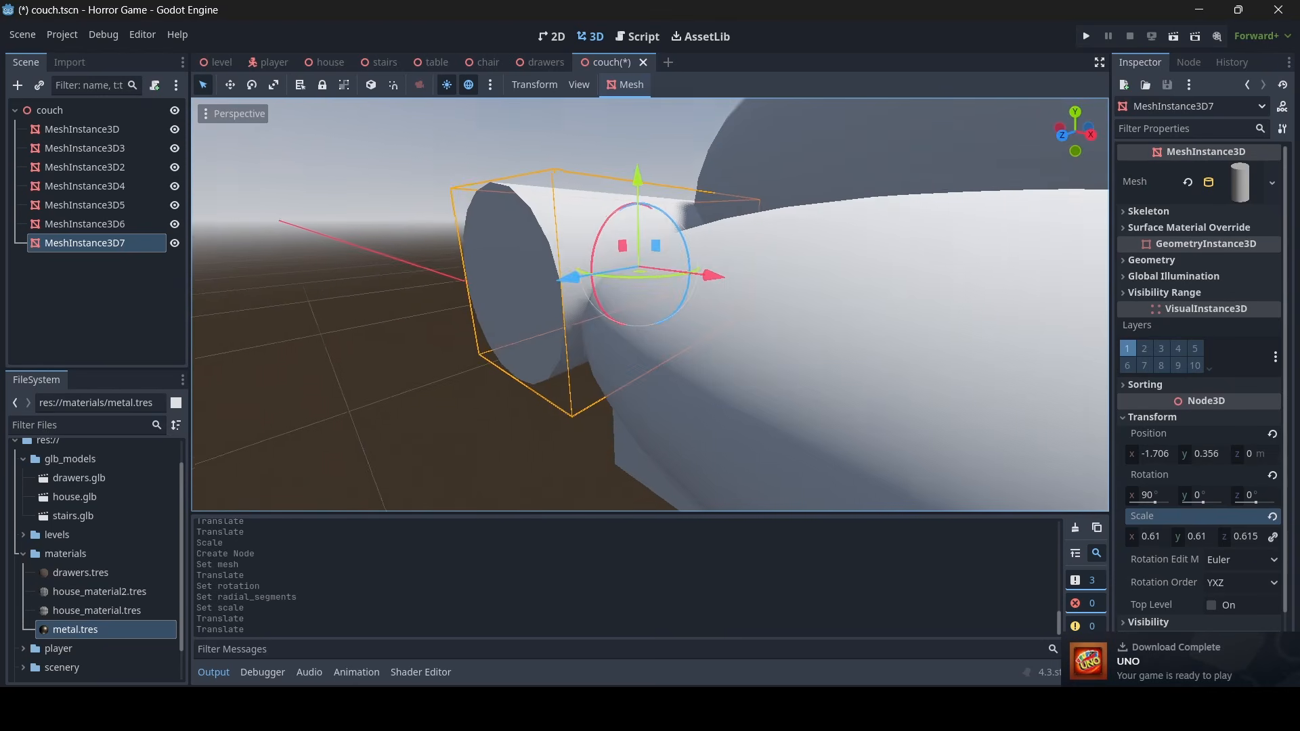
Duplicate the armrest cylinder and move the copy along X to the opposite end of the couch
right_click_drag(745, 312, 812, 312)
key("w")
key("s")
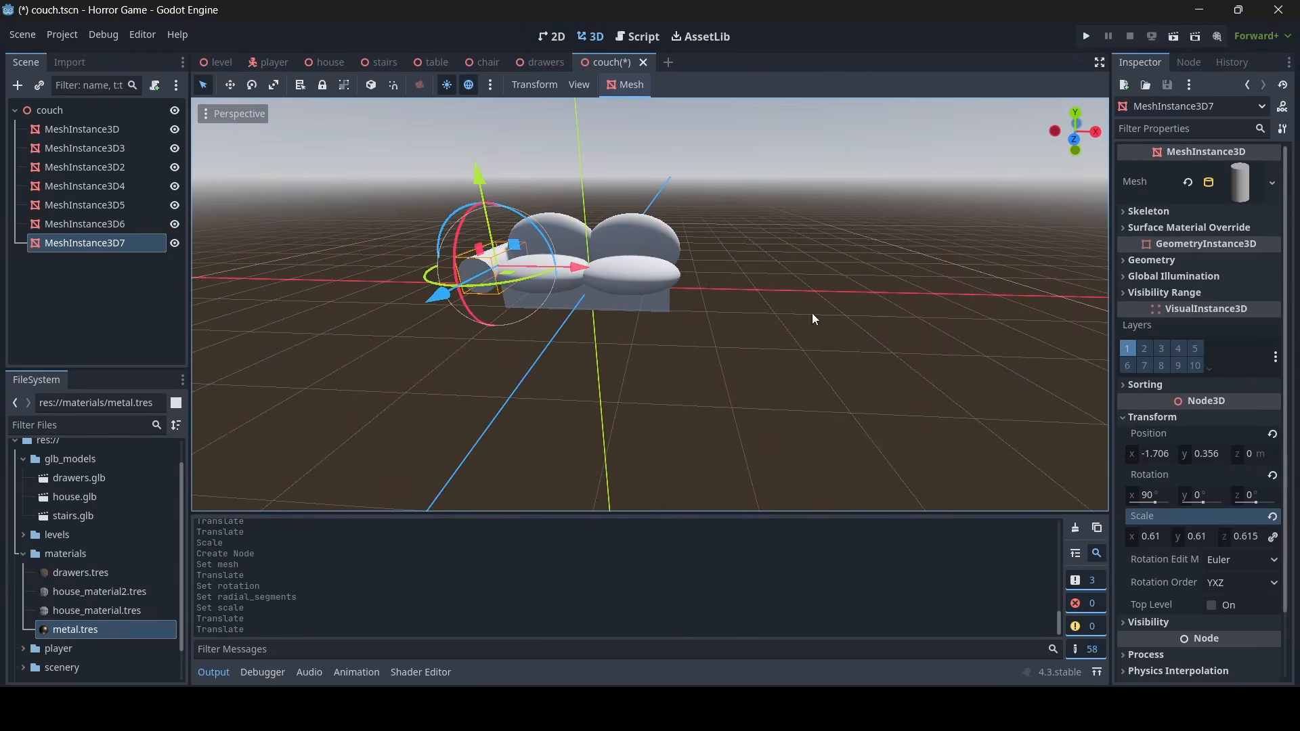
key("ctrl+d")
left_click_drag(593, 268, 767, 269)
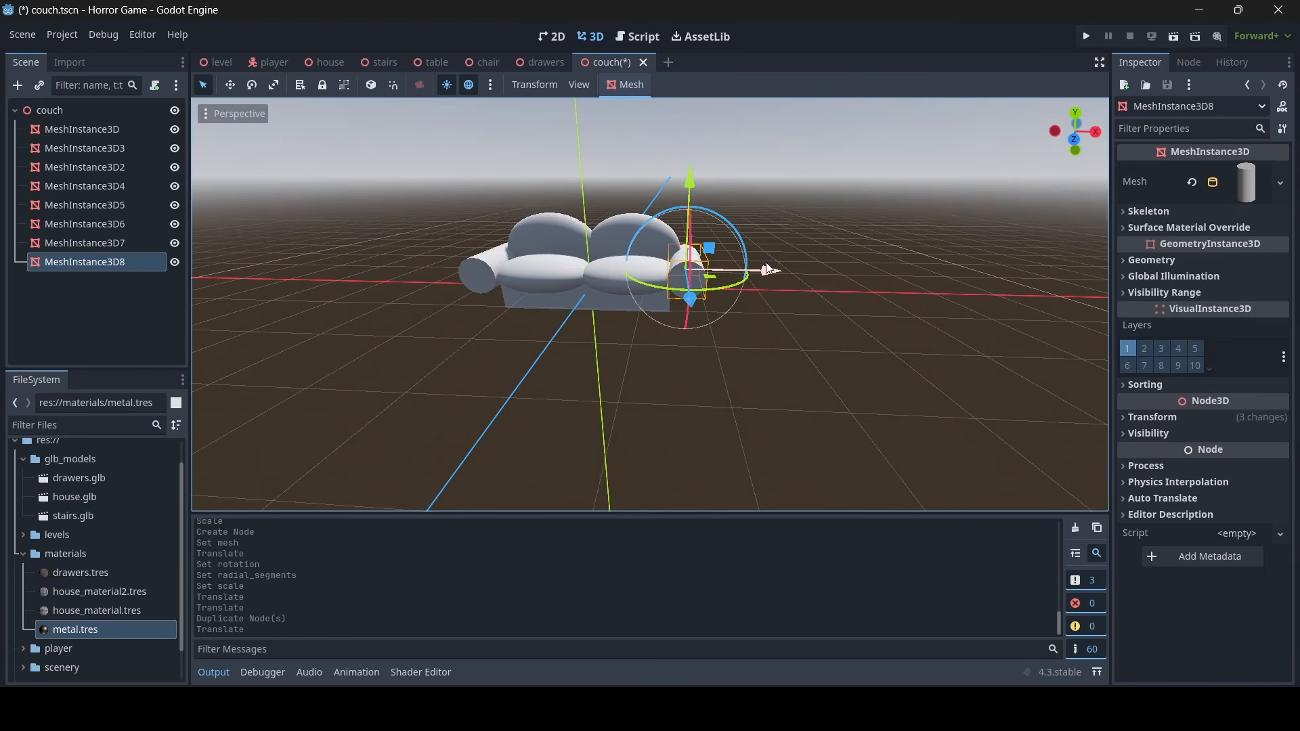
Examine the couch with both armrests from several angles
key("w")
right_click_drag(765, 262, 944, 276)
key("s")
key("w")
key("d")
key("a")
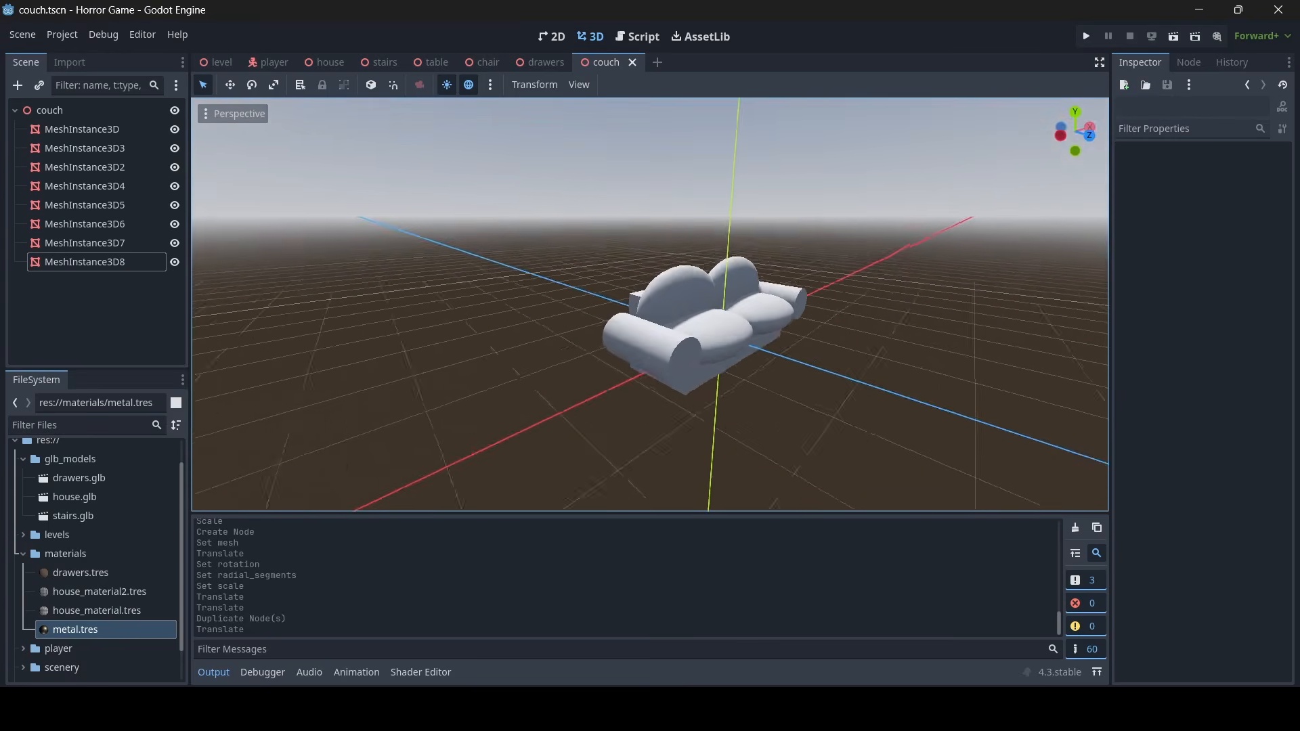
key("w")
mouse_move(291, 199)
right_mouse_down()
mouse_move(311, 202)
mouse_move(290, 199)
right_mouse_up()
key("d")
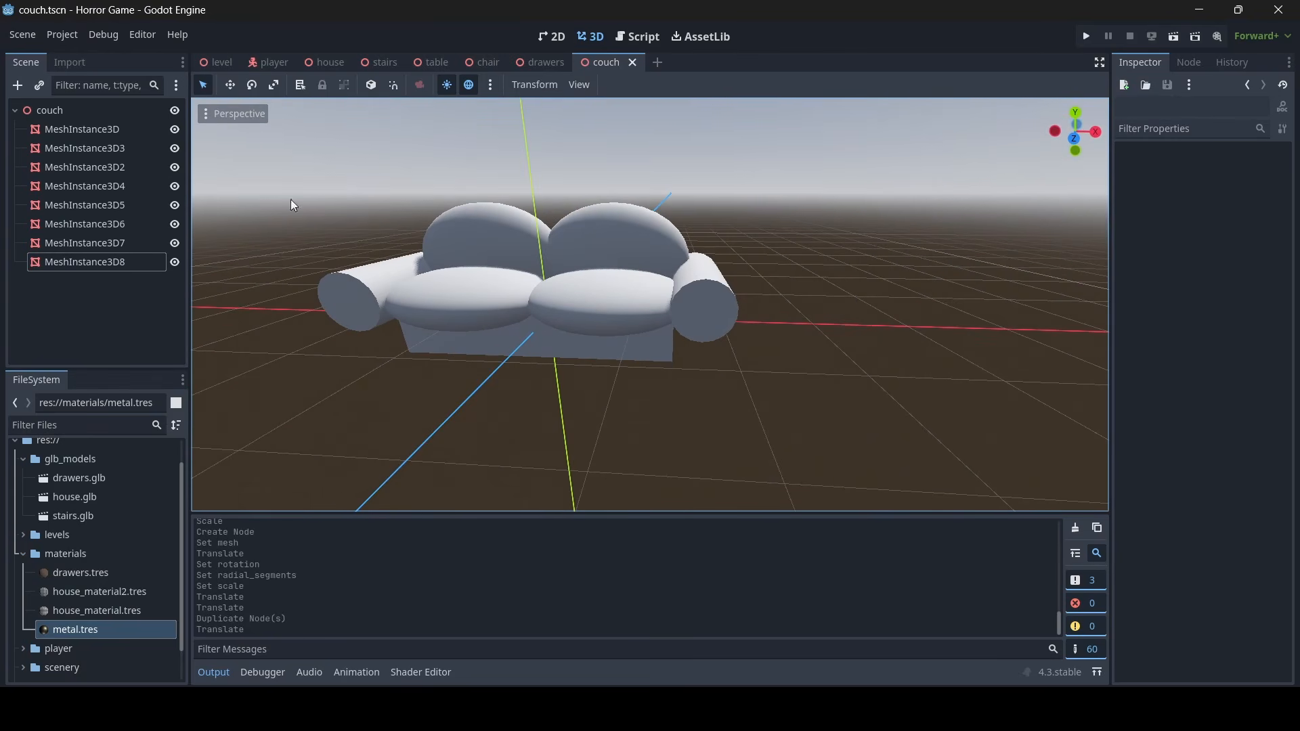
Add a StaticBody3D node as a child of the couch root
left_click(63, 111)
right_click(64, 111)
left_click(119, 116)
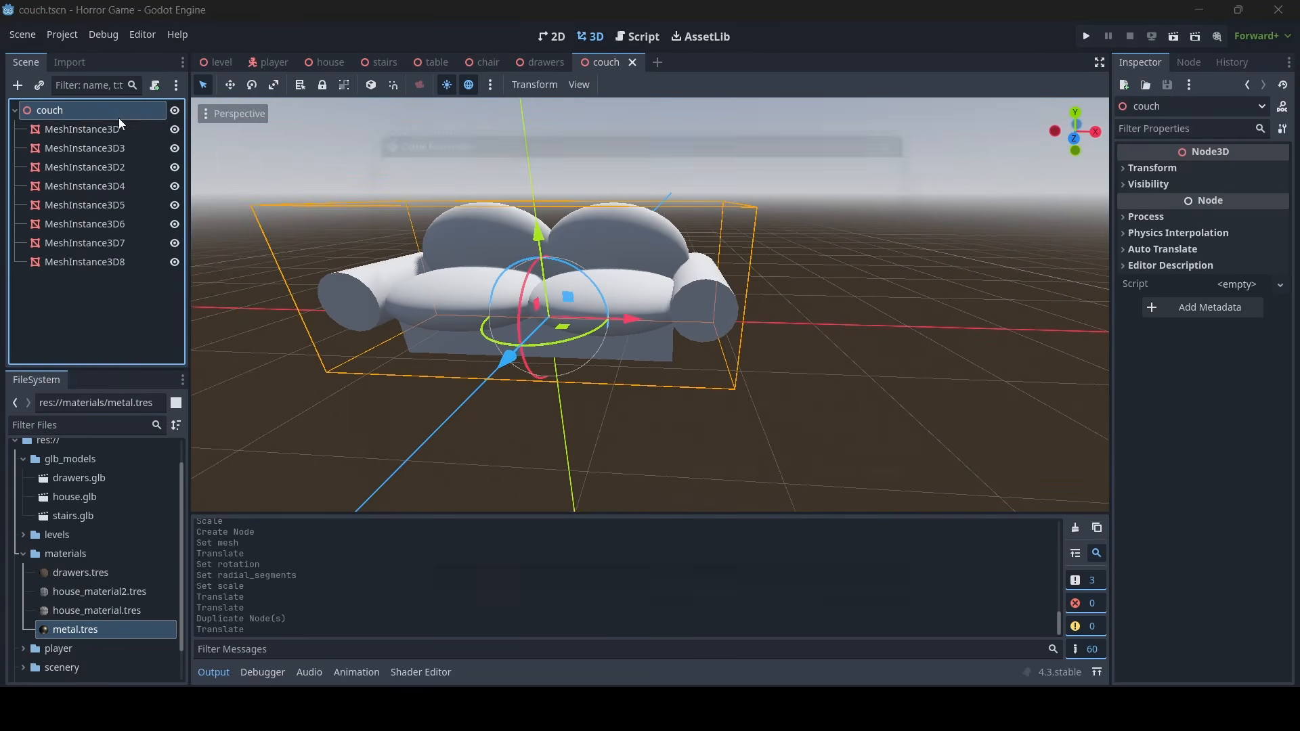
type("stat")
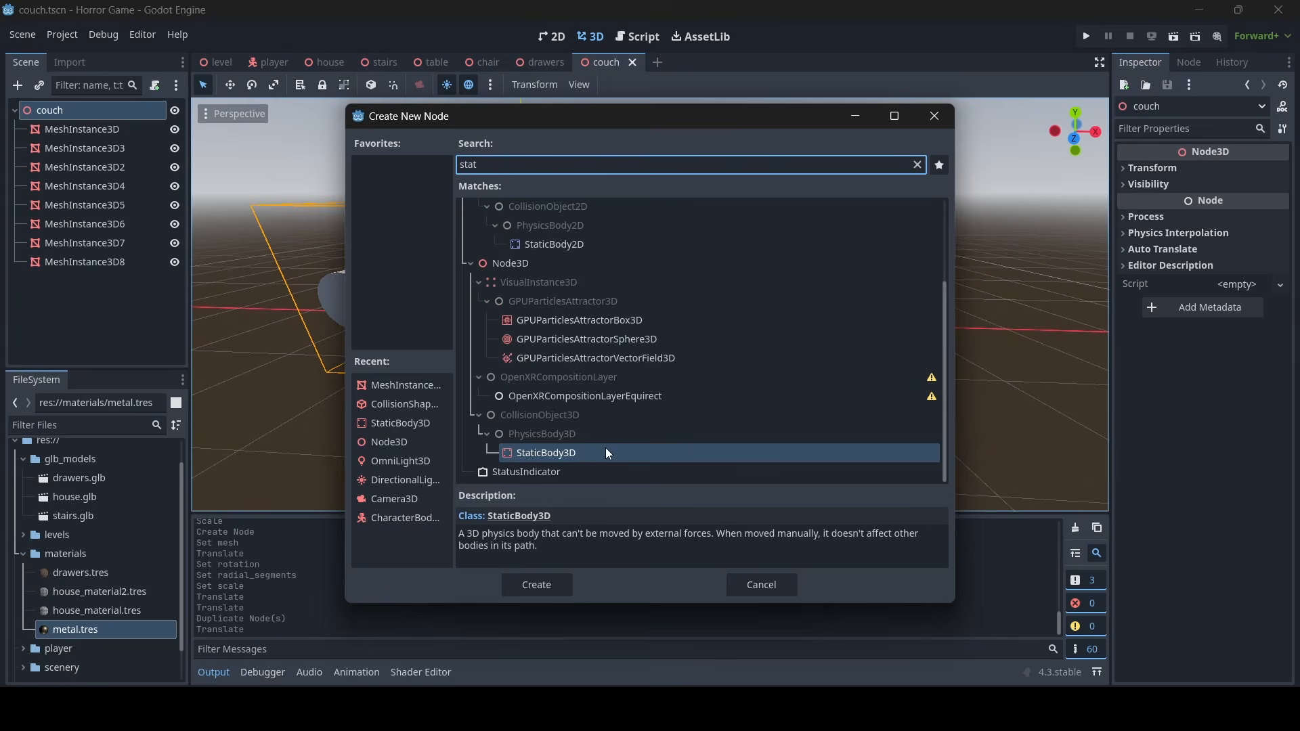
double_click(605, 449)
Add a CollisionShape3D under the StaticBody3D and assign it a box shape
right_click(87, 282)
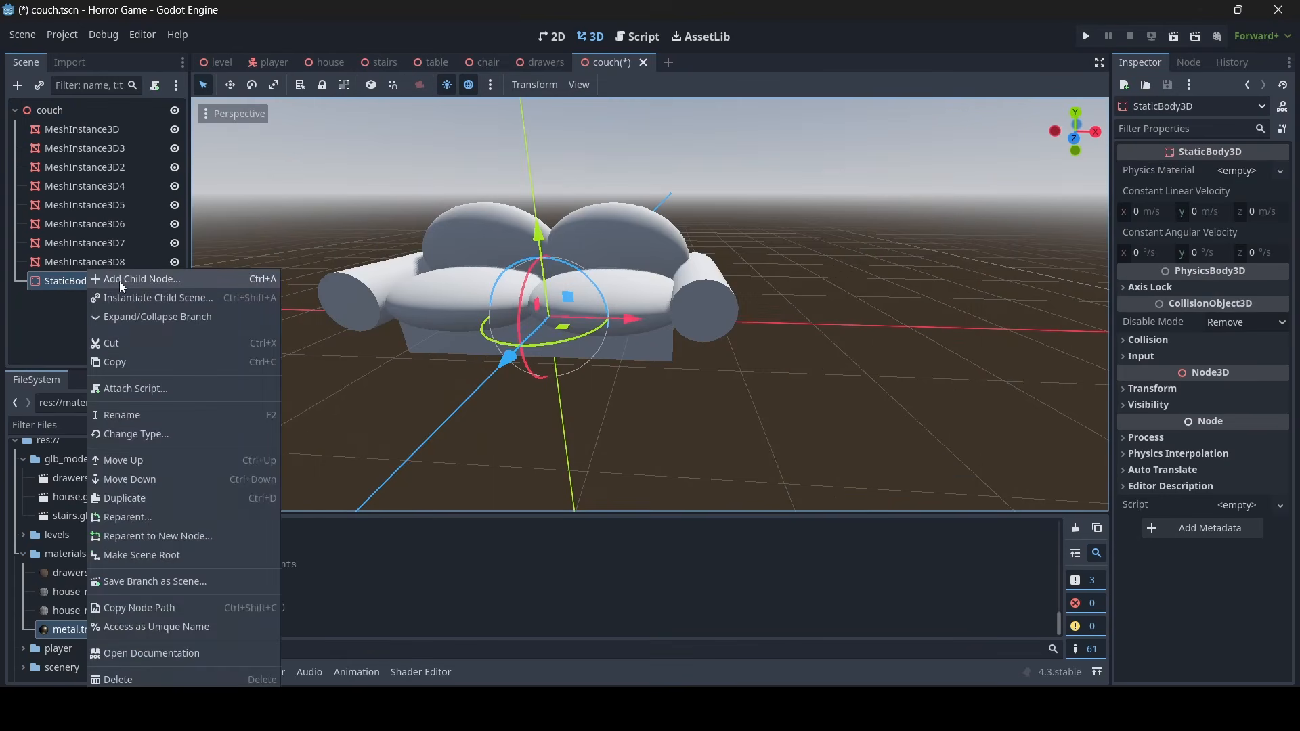
left_click(120, 282)
type("coll")
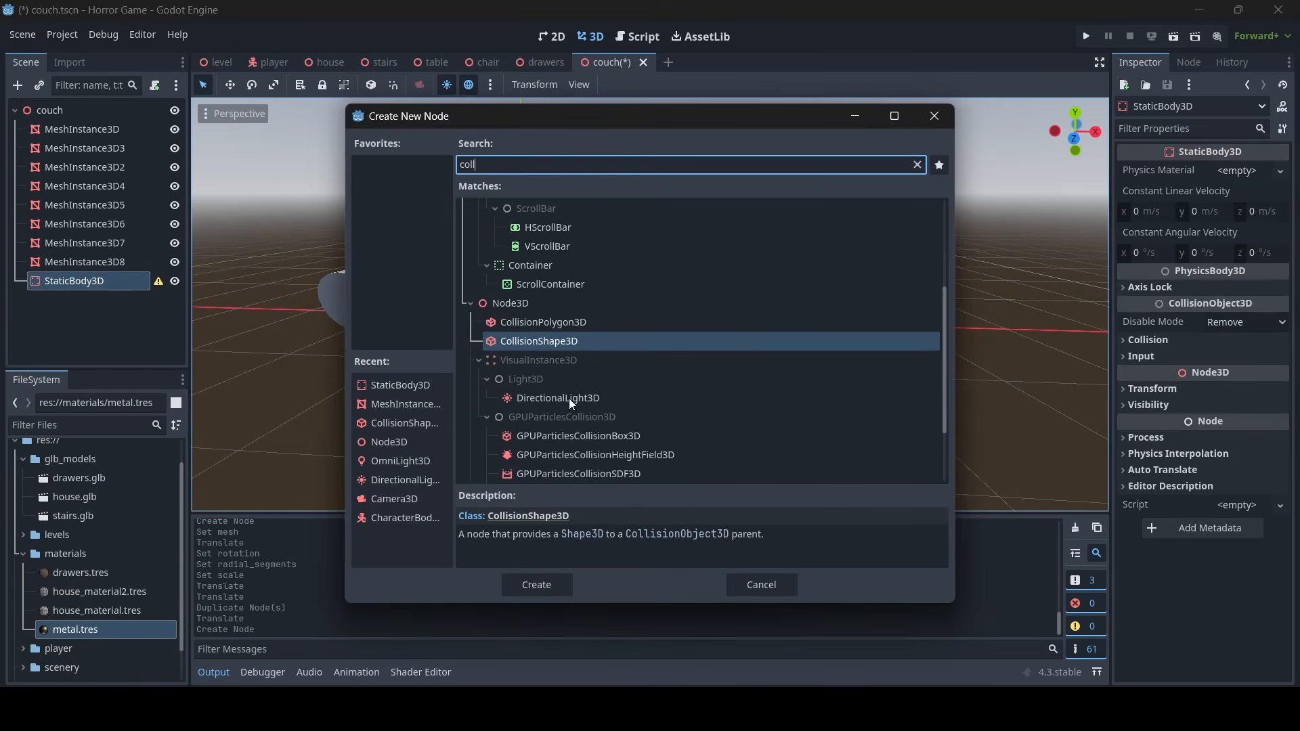
double_click(583, 343)
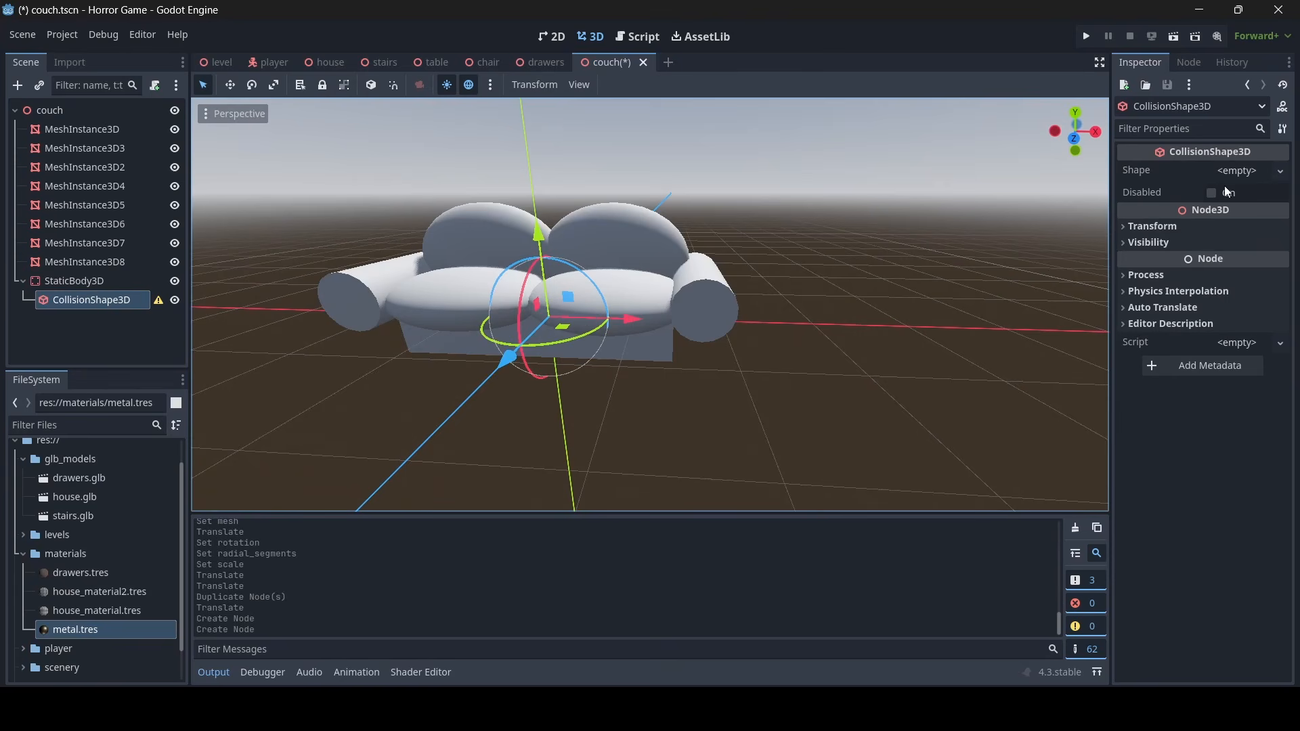
left_click(1234, 169)
left_click(1192, 236)
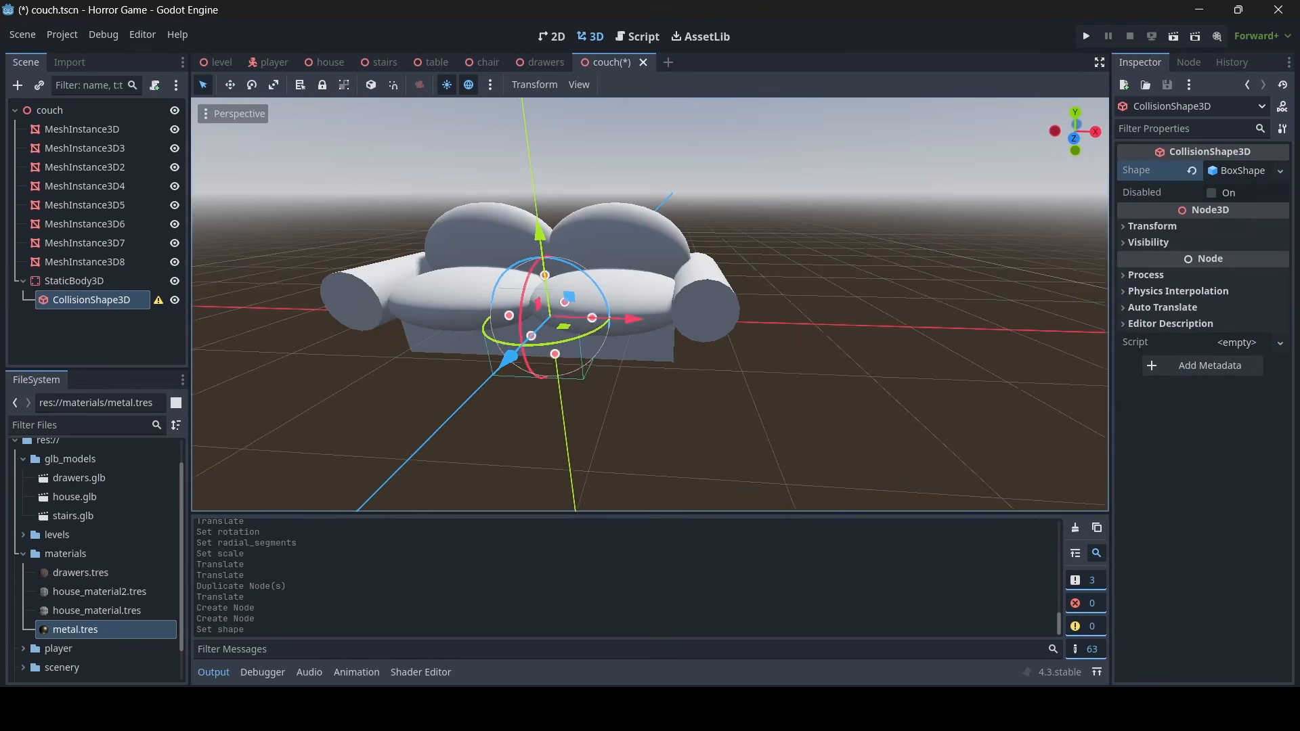
Try to widen the collision box along X from one side, and undo the resize
right_click_drag(650, 305, 596, 319)
left_click_drag(629, 271, 548, 269)
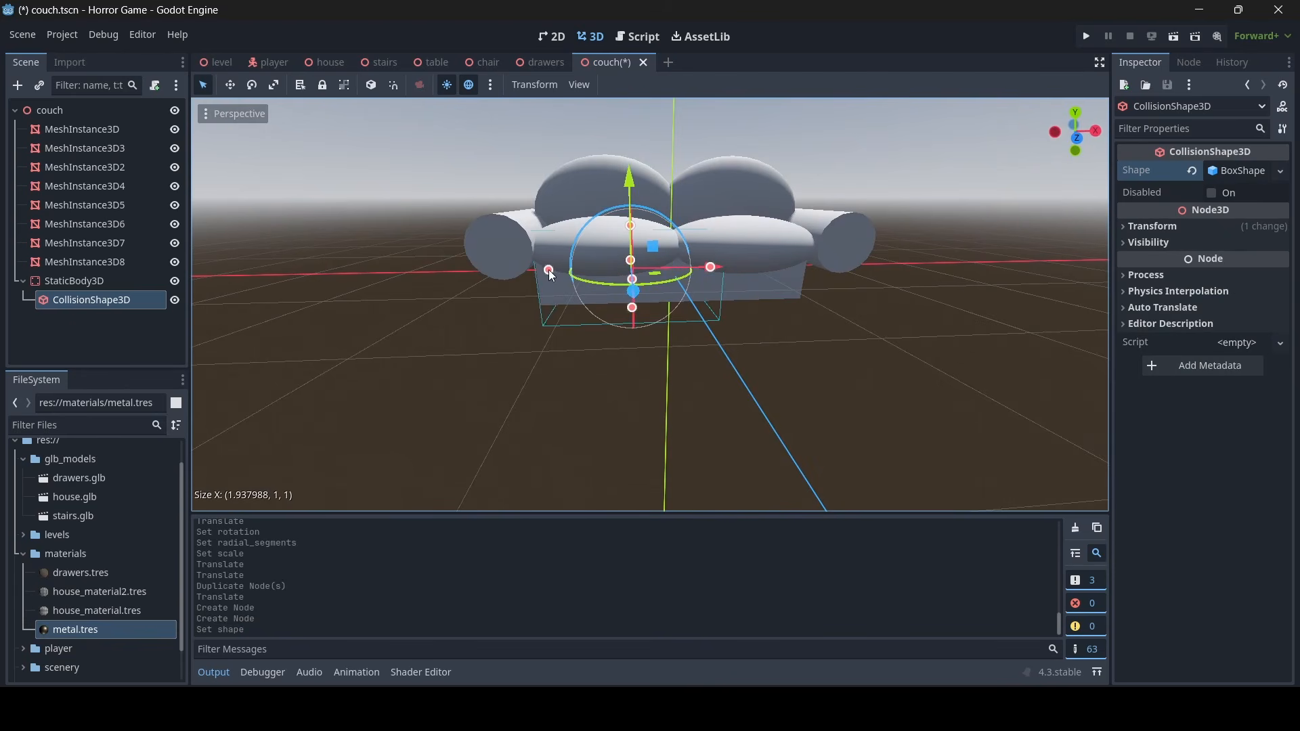
key("ctrl+z")
Size the collision box to about 3.655 × 1.542 × 1.475 m so it encloses the whole couch
left_click(1234, 172)
left_click_drag(1136, 214, 1219, 214)
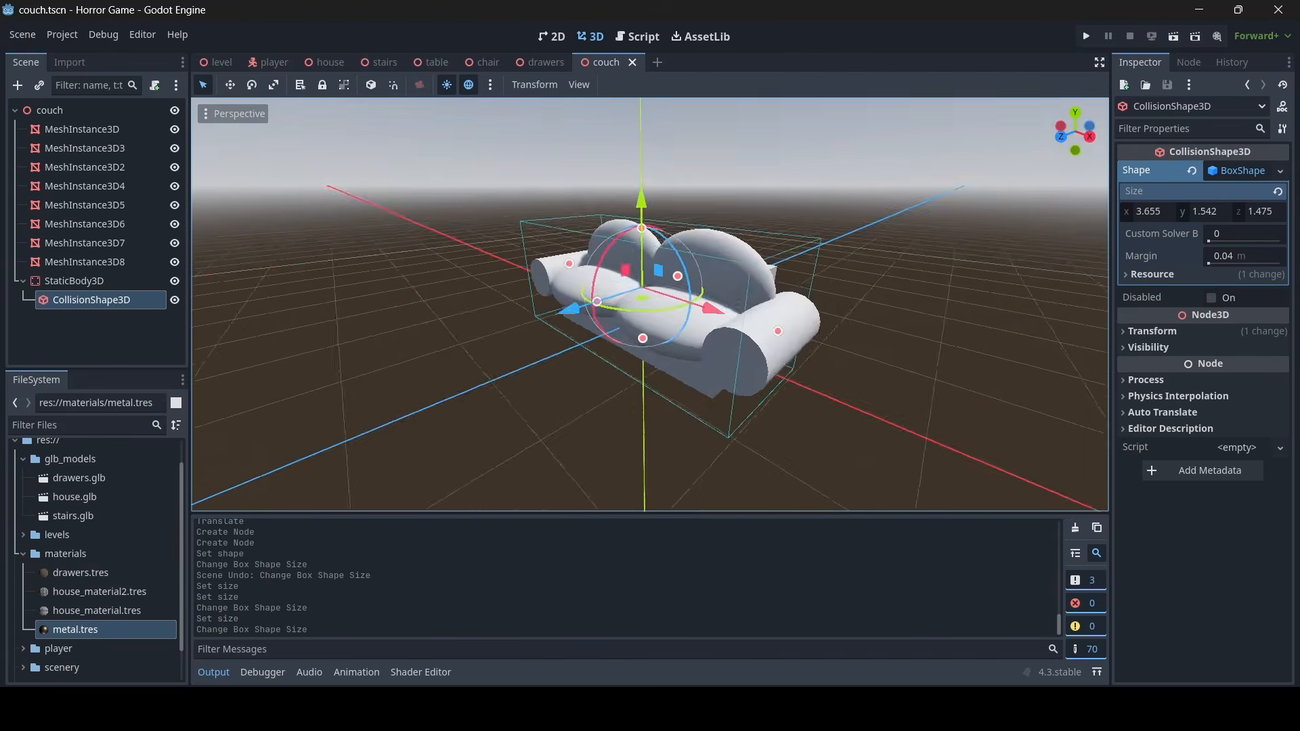
scroll(650, 305, "down", 3)
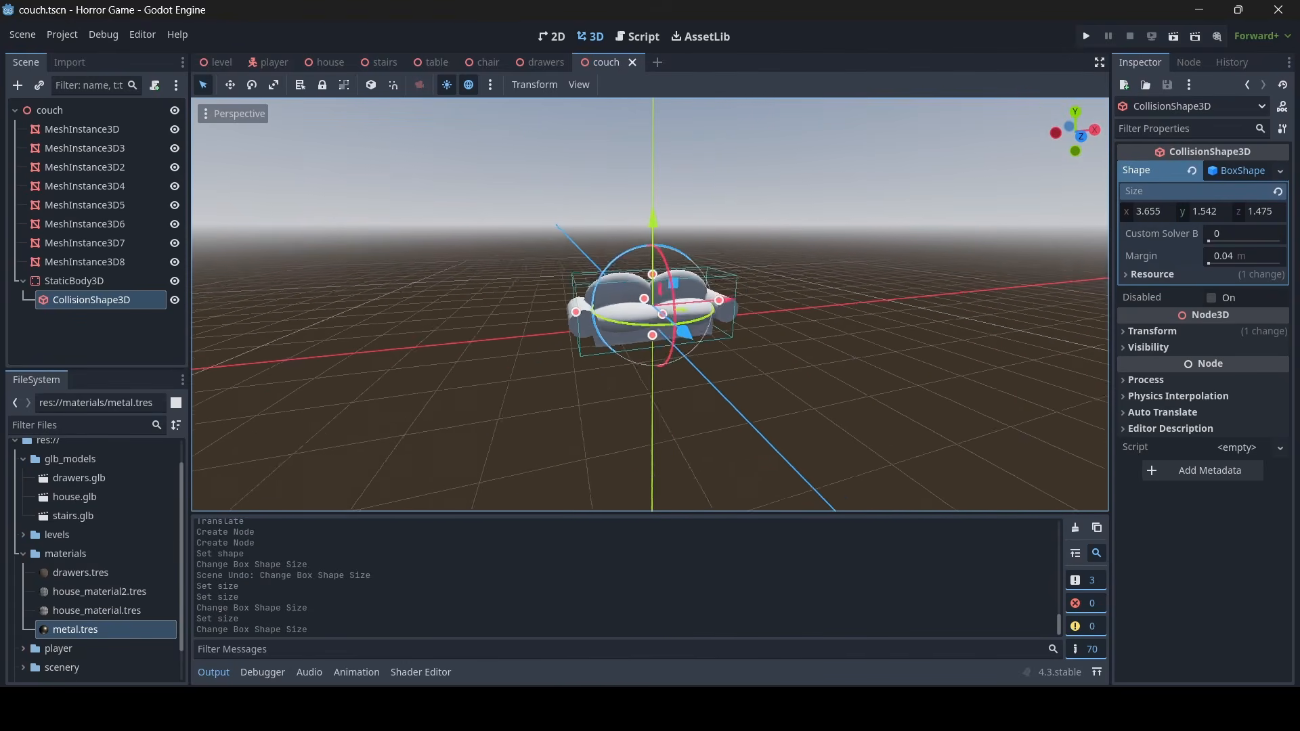
scroll(650, 304, "up", 6)
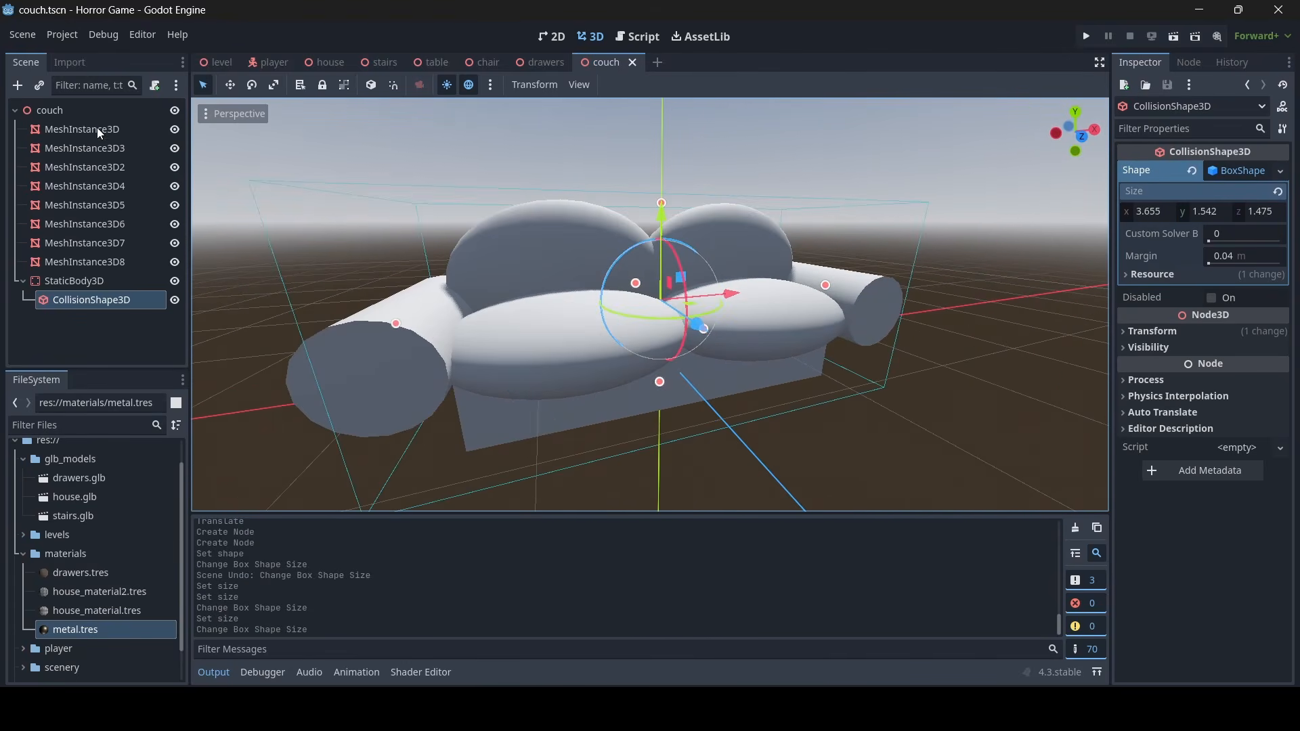
Select the couch's base box mesh for material editing
left_click(96, 128)
scroll(529, 251, "down", 3)
scroll(530, 251, "up", 8)
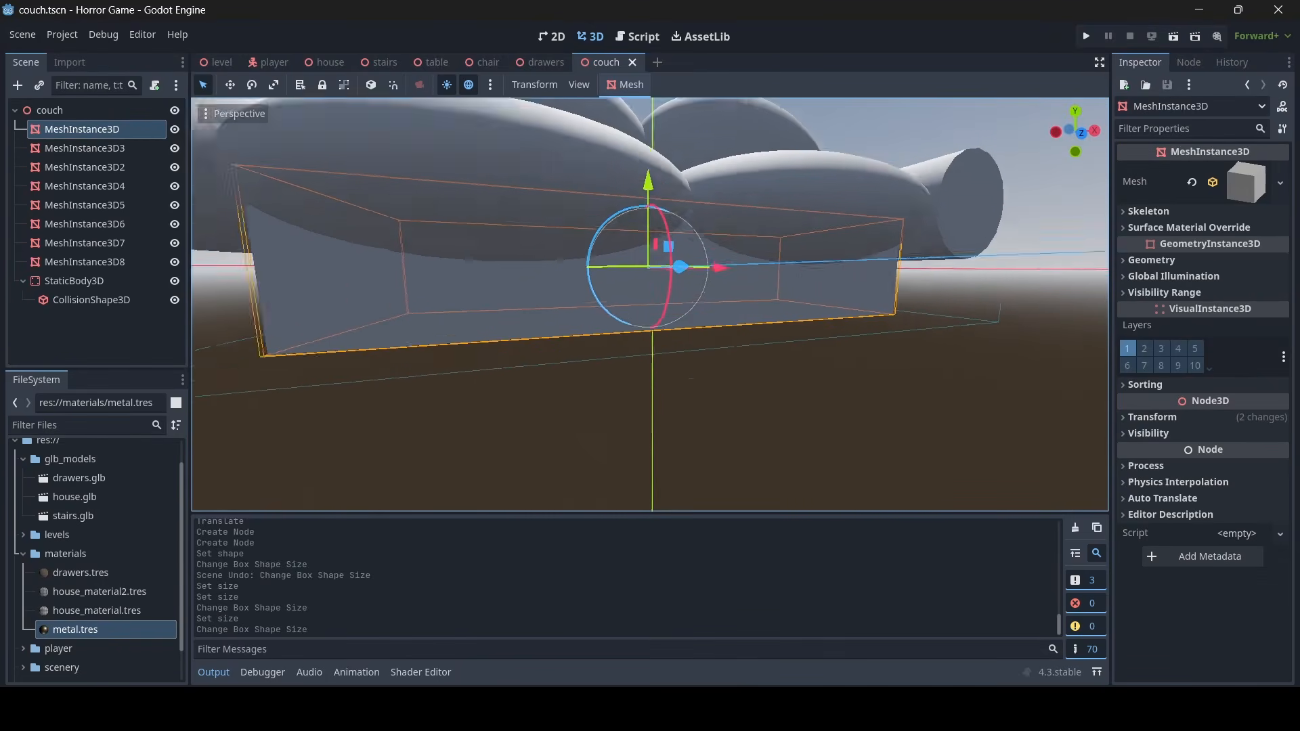
scroll(650, 305, "down", 2)
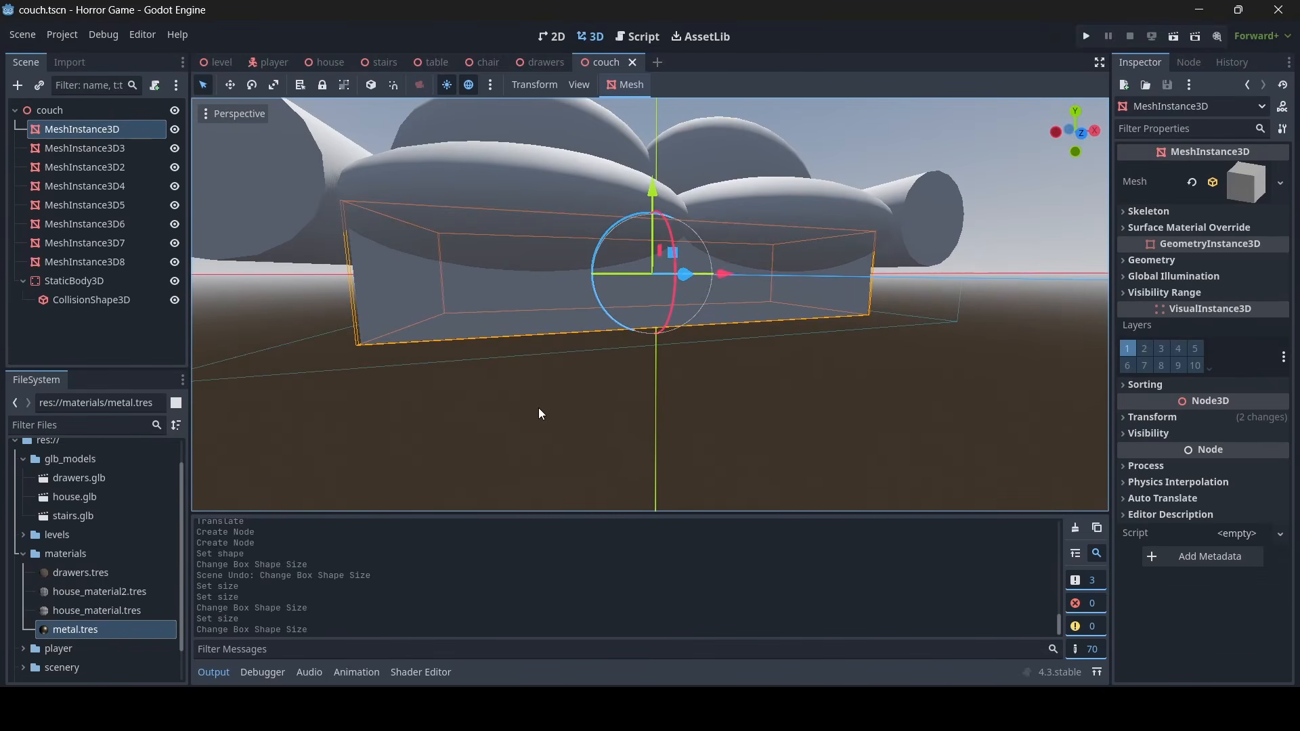
scroll(567, 425, "up", 2)
Try the drawers.tres material on the couch's base box, and undo the material override
left_click_drag(129, 571, 474, 359)
scroll(474, 359, "up", 3)
scroll(467, 348, "down", 5)
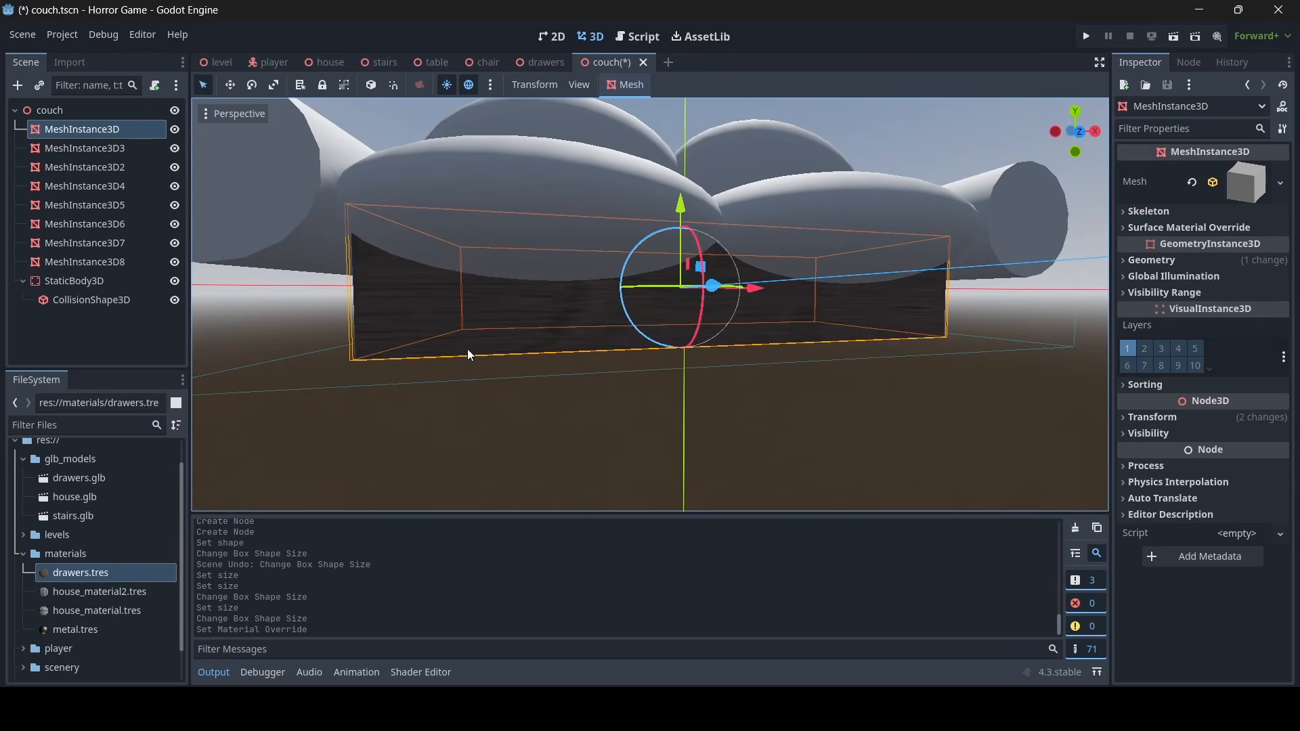
key("ctrl+z")
Create a new standard material as the base box's geometry material override and open its properties
left_click(1154, 260)
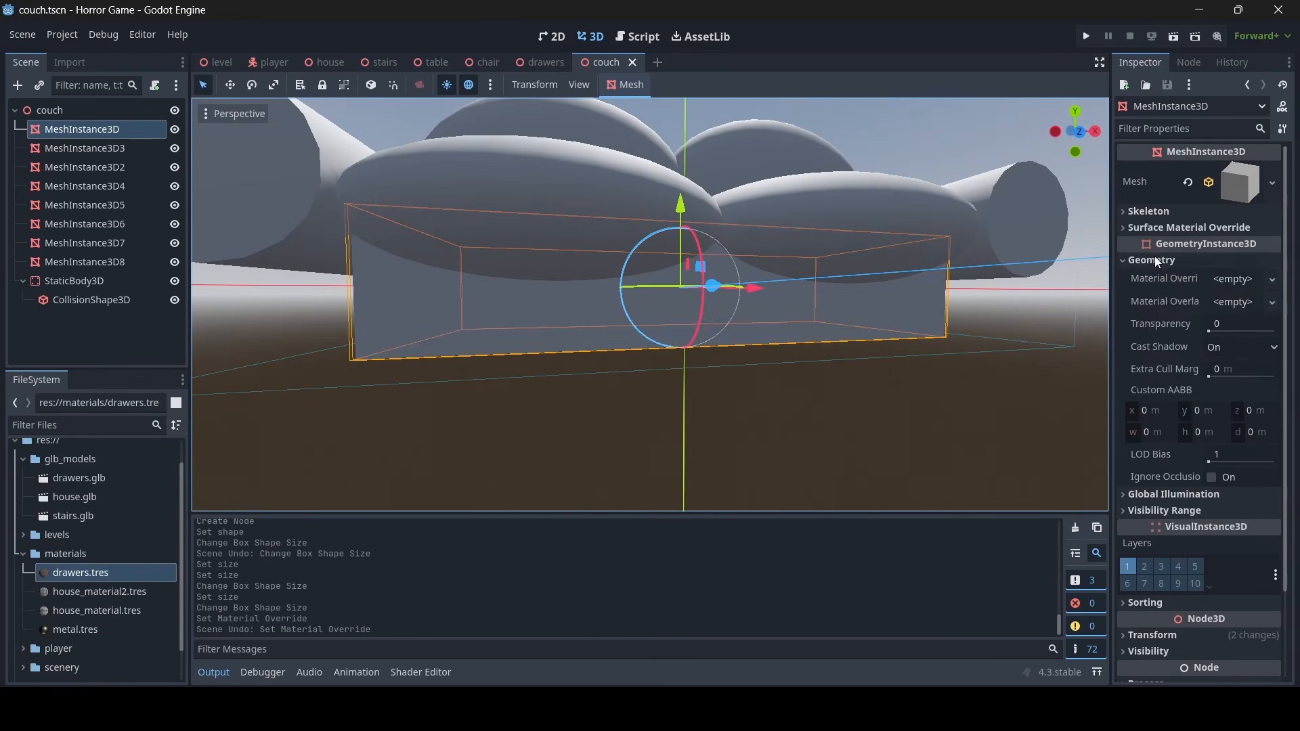
left_click(1235, 279)
left_click(1241, 299)
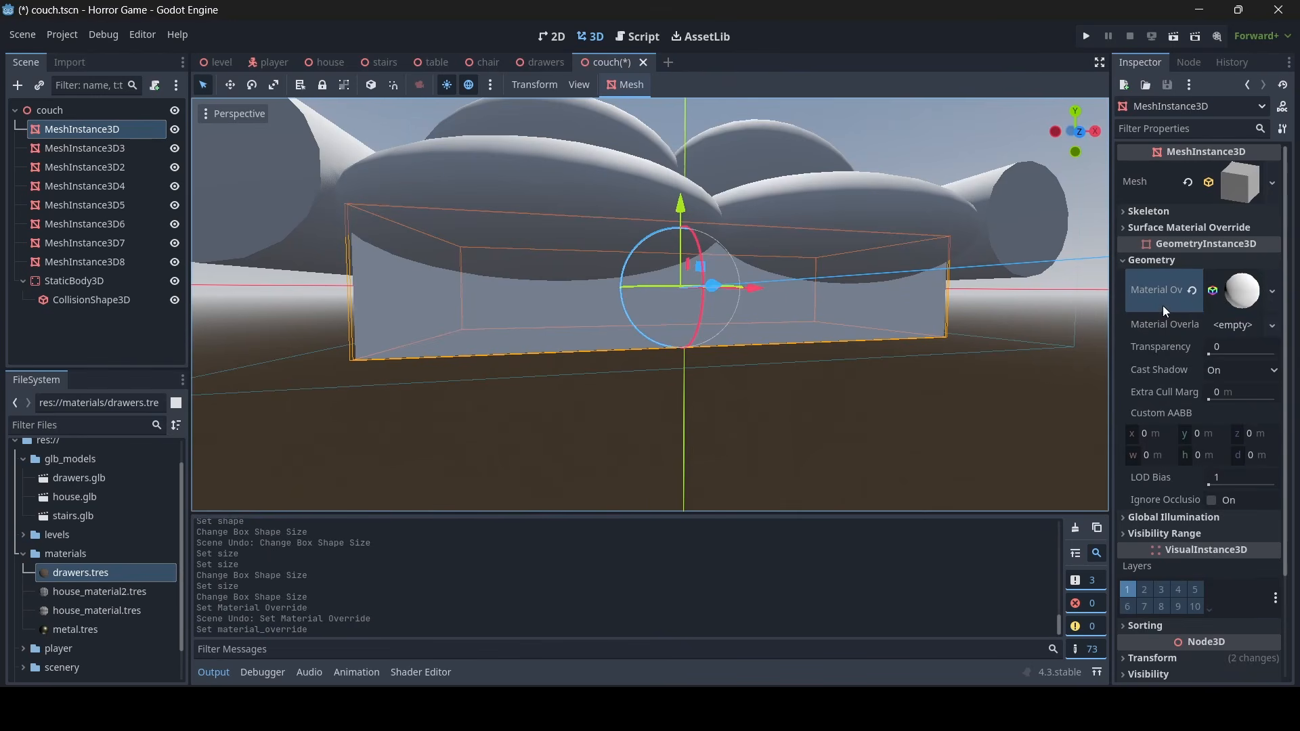
left_click(1236, 290)
left_click(1236, 290)
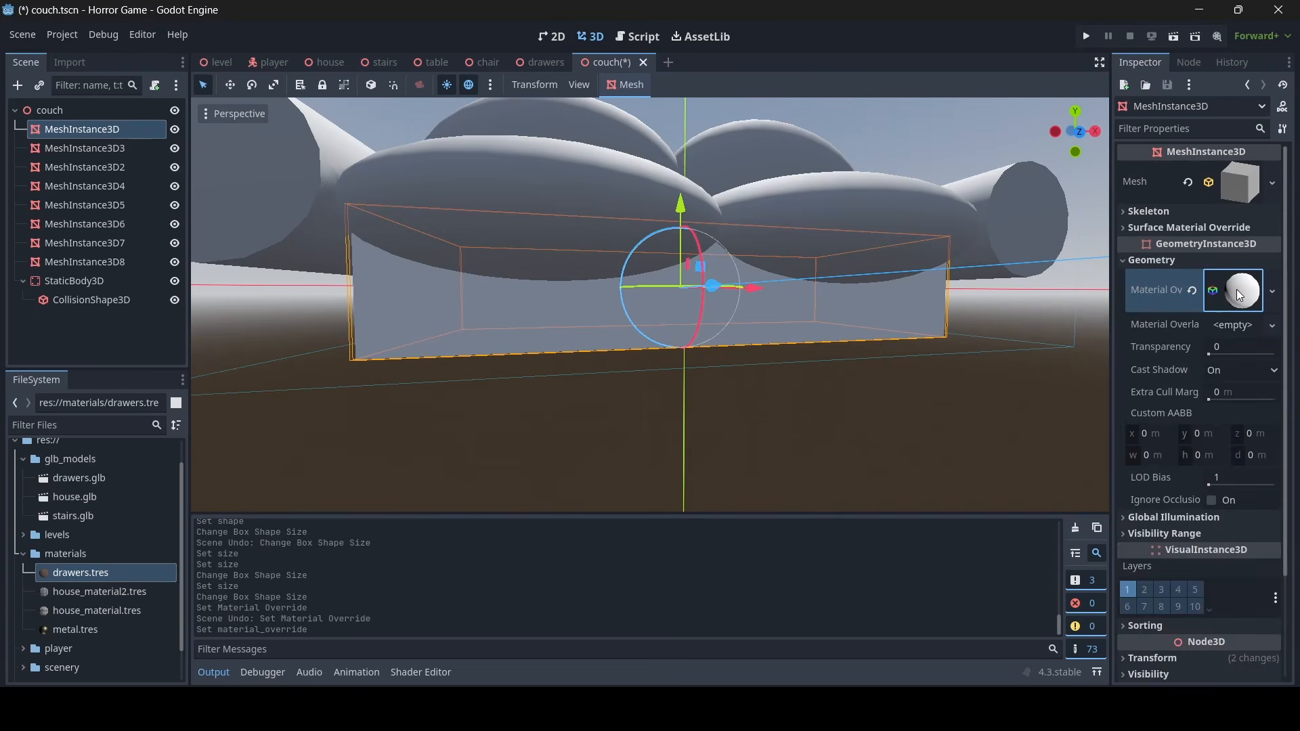
left_click(1236, 290)
Load textures/wood_tree.jpg as the albedo texture of the base box's new material
scroll(1190, 515, "down", 5)
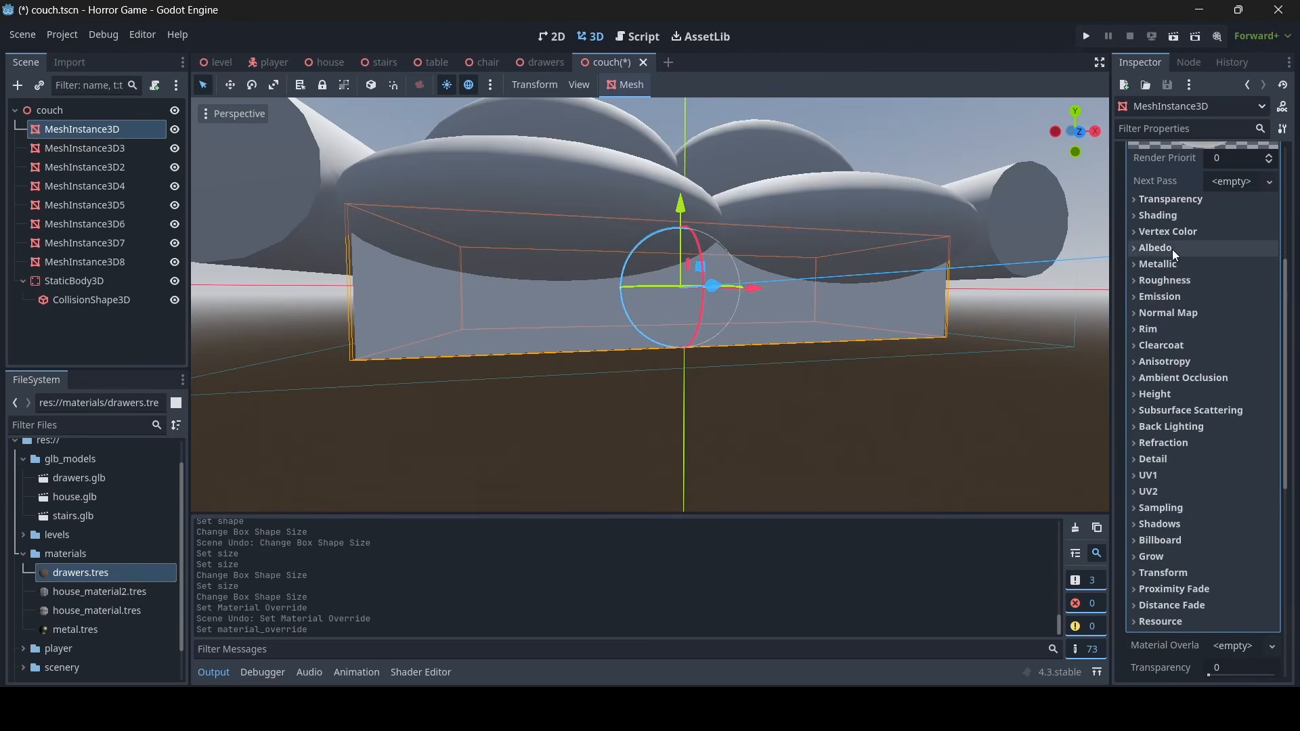
left_click(1172, 248)
left_click(1236, 288)
left_click(1154, 618)
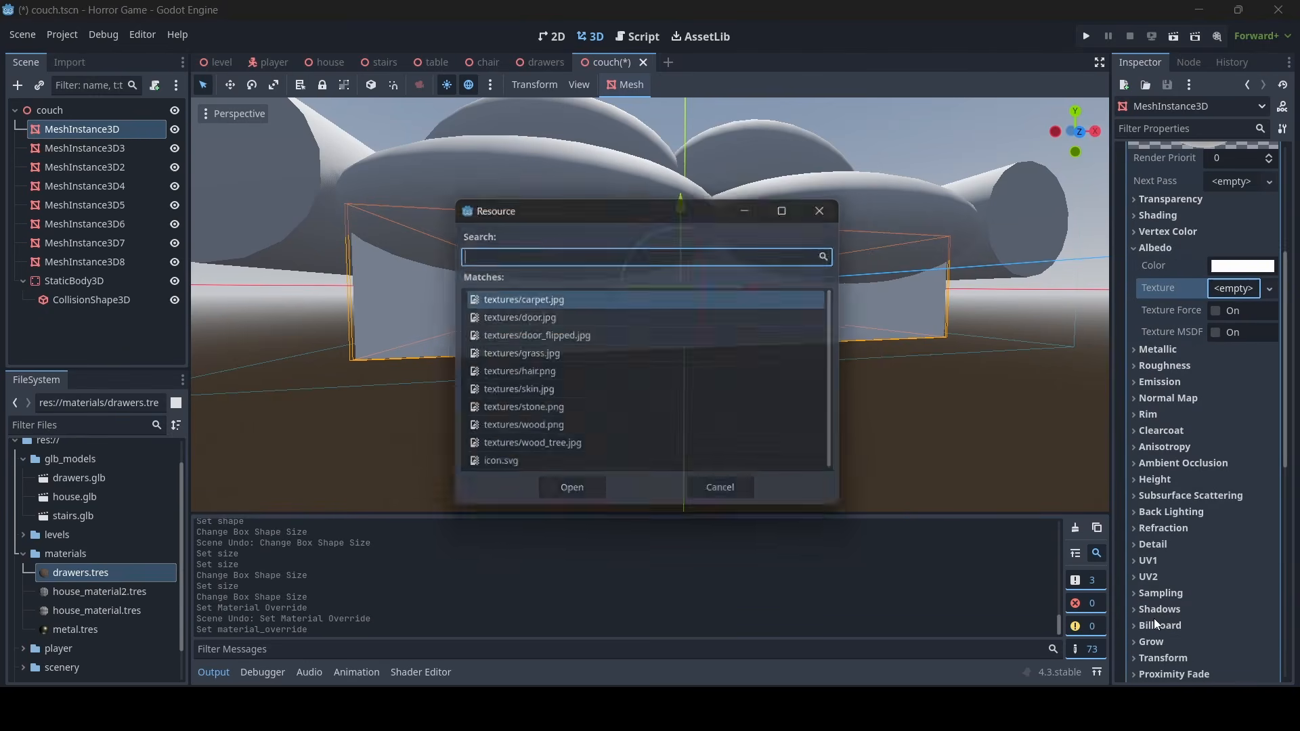
double_click(549, 451)
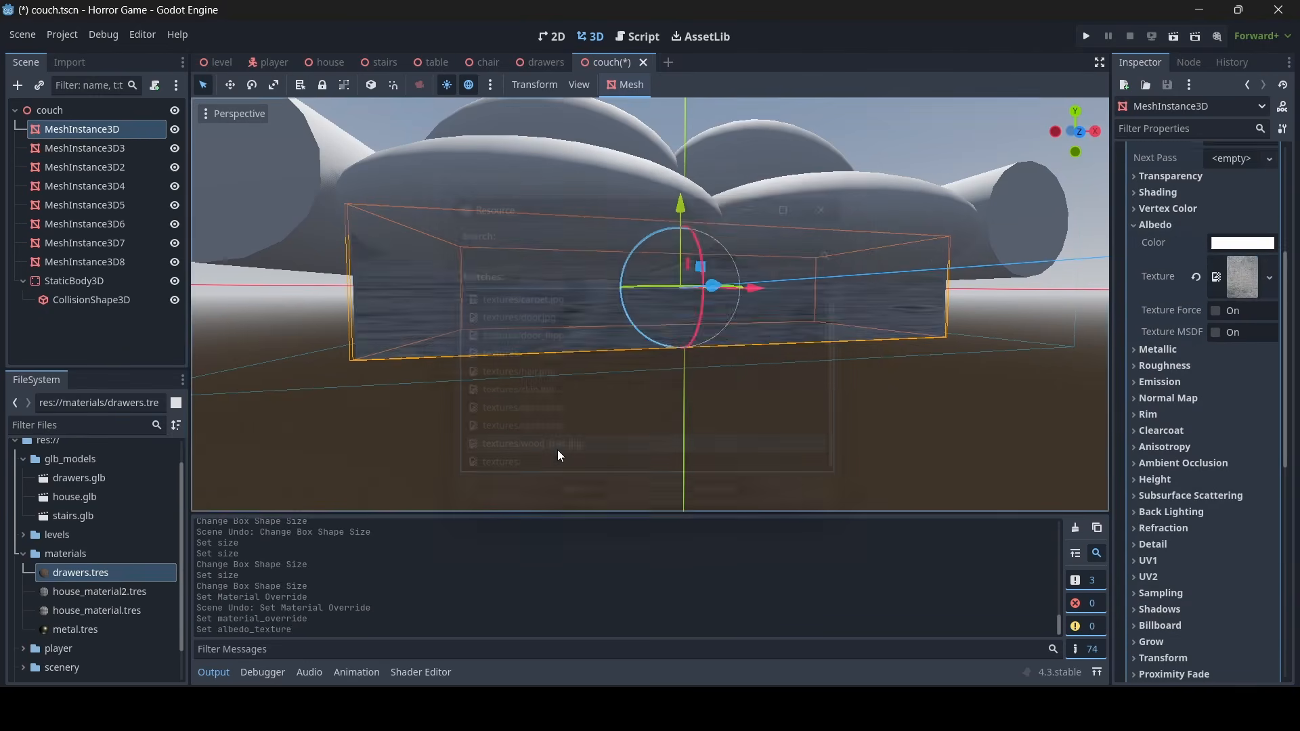
Set the UV1 X scale of the base box's wood material to 3.88
right_click_drag(557, 450, 571, 423)
scroll(1245, 478, "down", 4)
scroll(1172, 348, "up", 2)
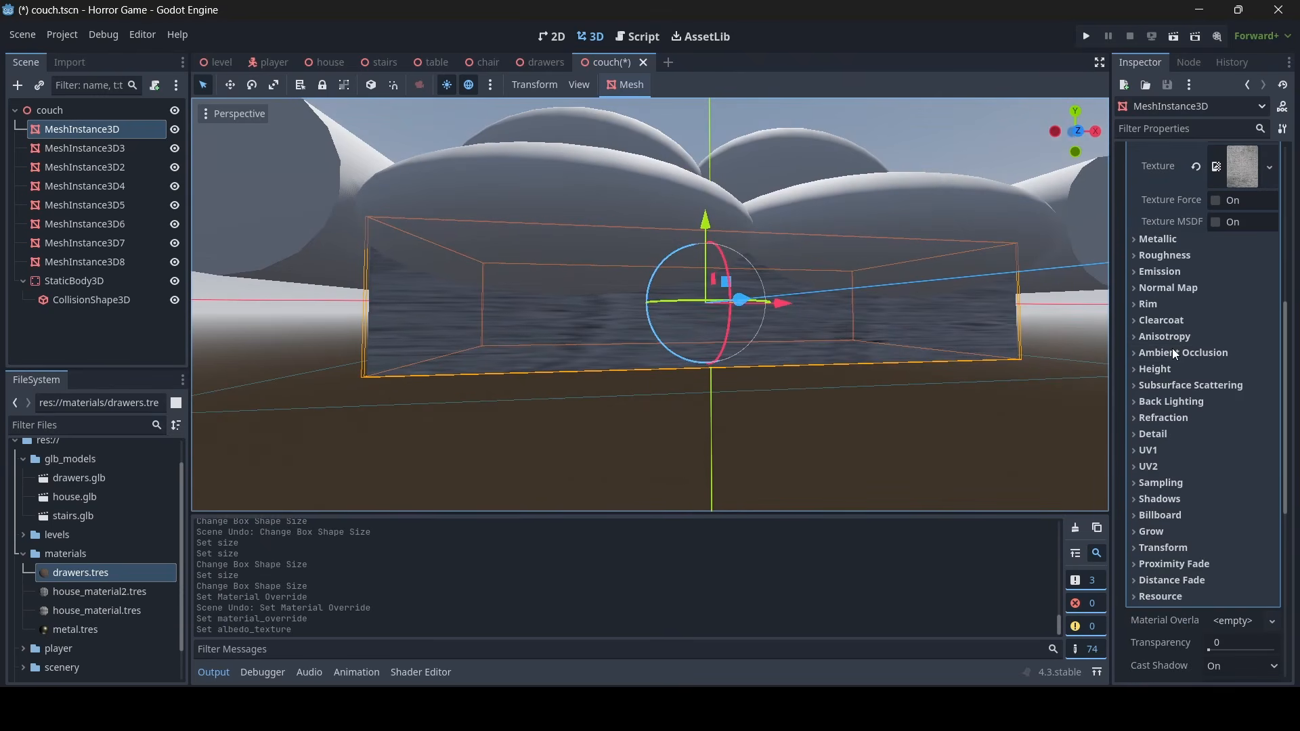
left_click(1156, 450)
left_click_drag(1143, 487, 1212, 487)
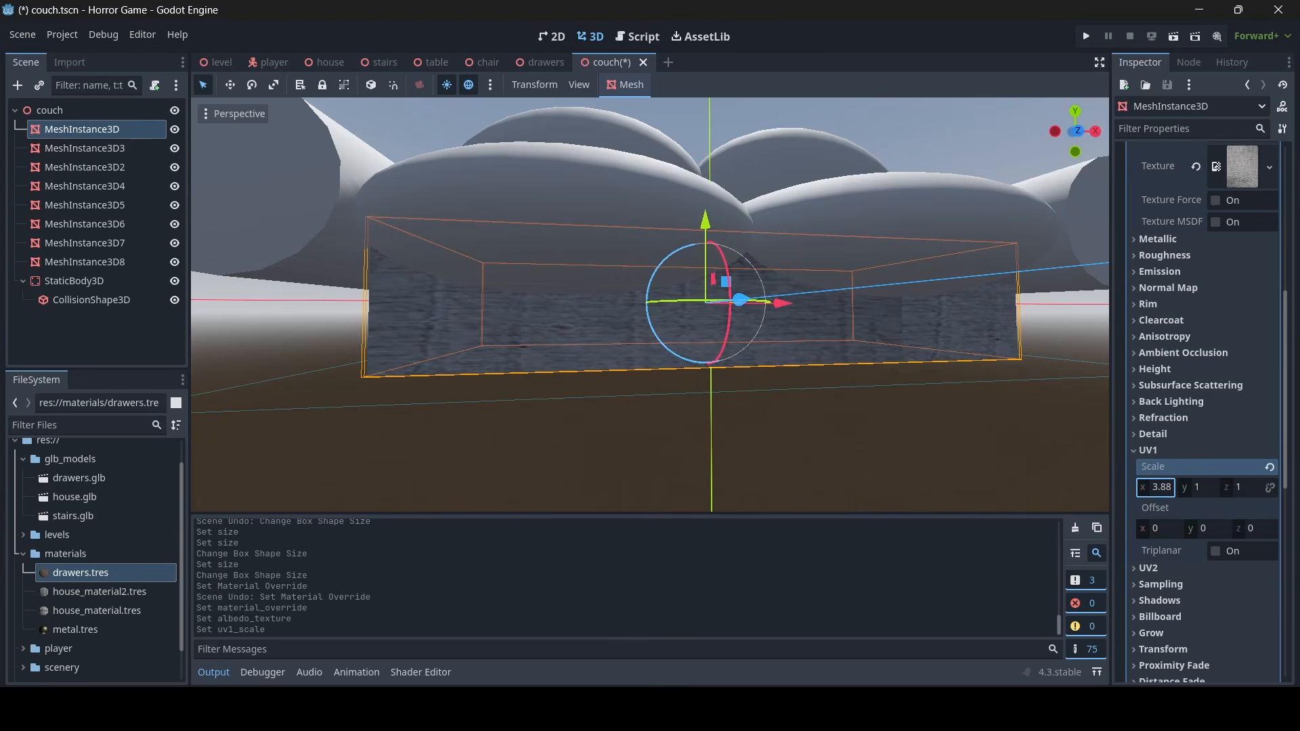
key("d")
mouse_move(612, 302)
right_mouse_down()
mouse_move(203, 302)
mouse_move(626, 306)
right_mouse_up()
key("w")
key("s")
key("w")
Set the base box material's albedo color to light brown, about bf936a, and save the scene
scroll(1250, 286, "up", 5)
left_click(1244, 400)
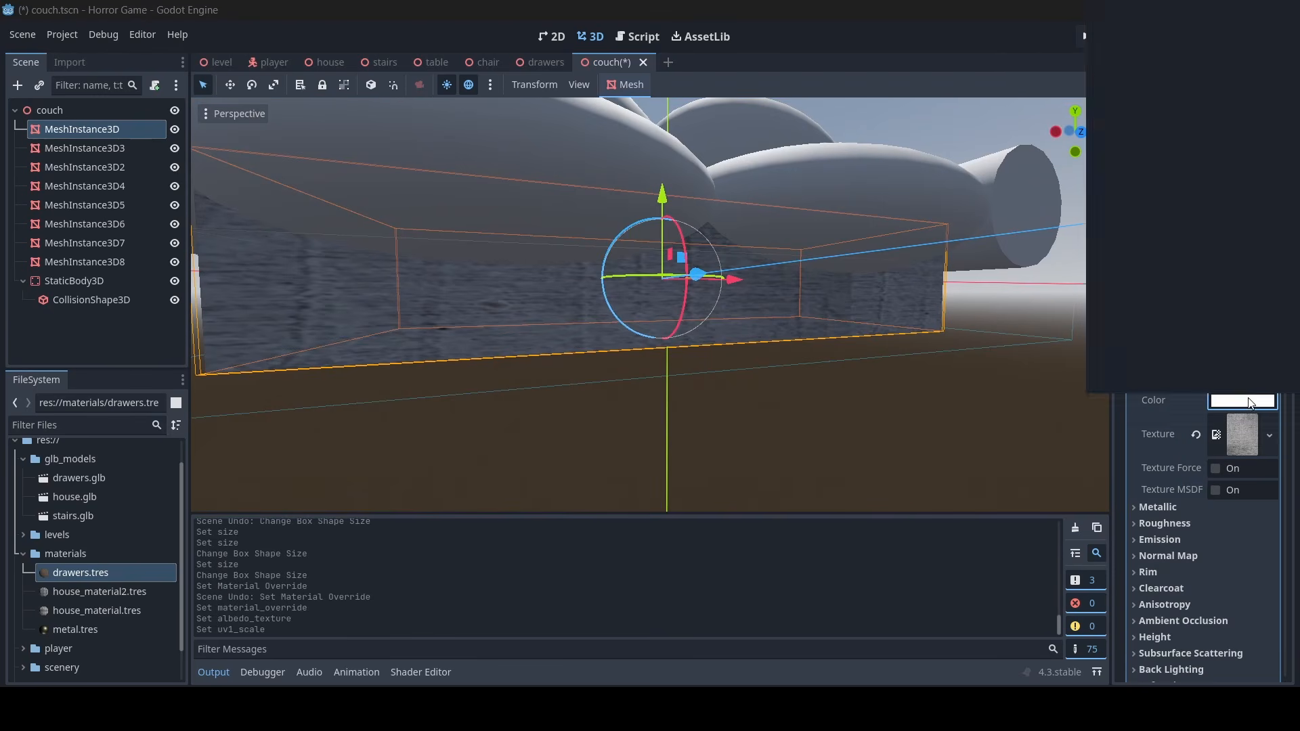
left_click_drag(1266, 123, 1259, 68)
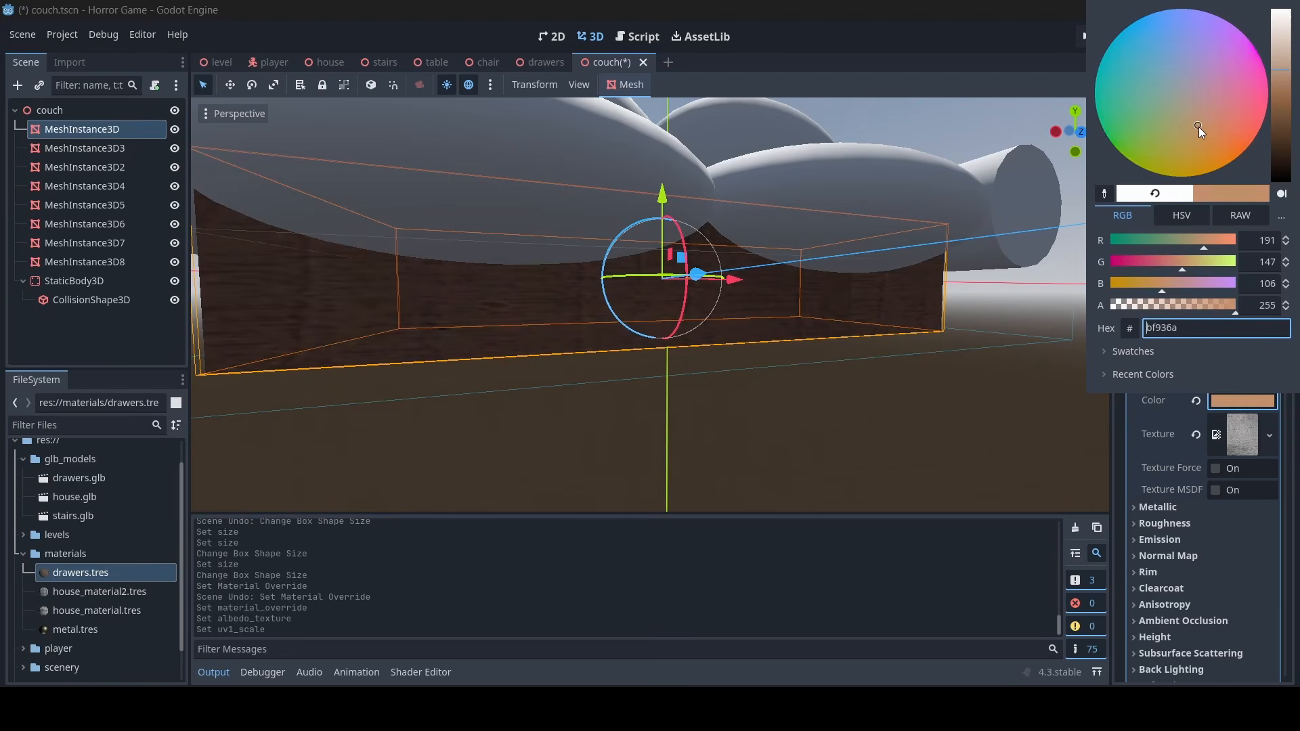
left_click_drag(1199, 127, 1200, 127)
left_click(673, 338)
key("s")
mouse_move(673, 338)
right_mouse_down()
mouse_move(673, 432)
mouse_move(646, 398)
mouse_move(718, 359)
mouse_move(948, 365)
mouse_move(813, 352)
mouse_move(758, 318)
mouse_move(813, 291)
right_mouse_up()
key("w")
key("s")
key("ctrl+s")
key("w")
Copy the base box's wood material override
left_click(1234, 167)
right_click(1166, 184)
left_click(1167, 198)
Paste the copied wood material as the material override of the couch's back panel and save the scene
key("w")
key("a")
right_click_drag(469, 269, 590, 269)
key("s")
left_click(722, 269)
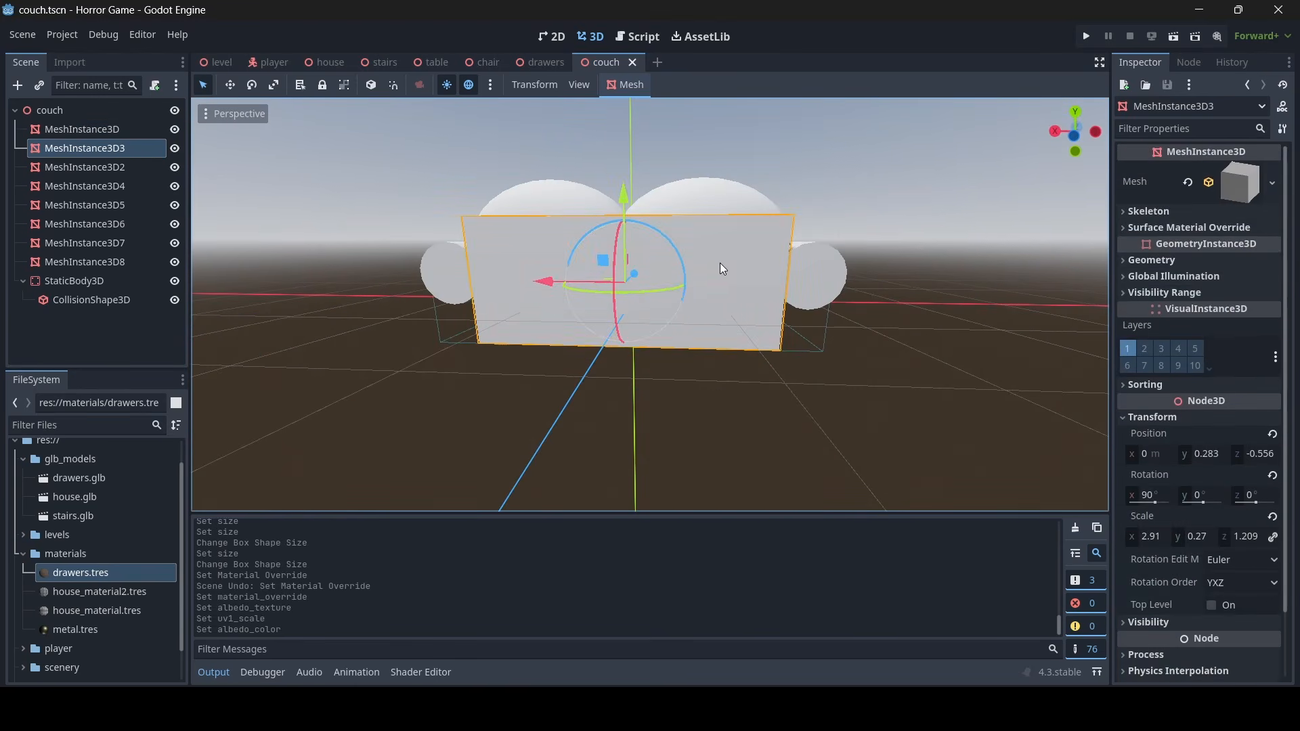
left_click(1201, 278)
left_click(1204, 264)
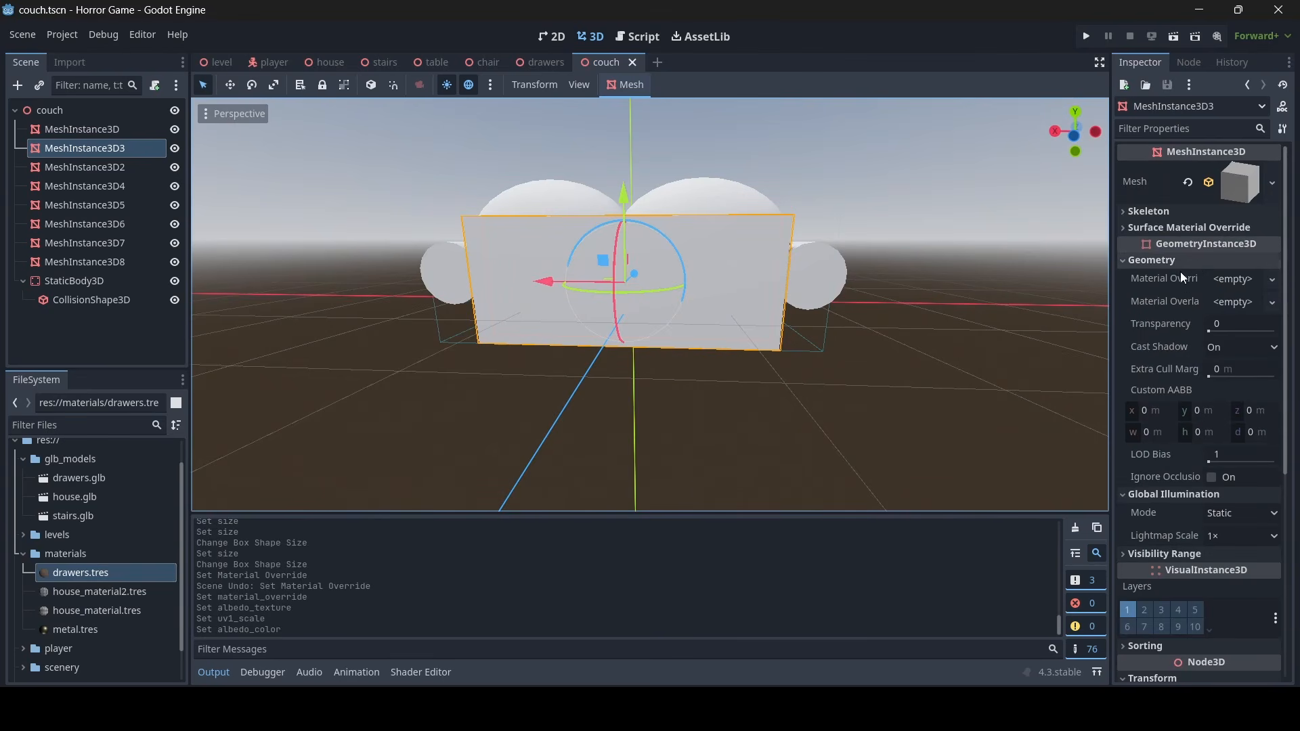
right_click(1178, 277)
left_click(1157, 307)
middle_click_drag(1009, 291, 791, 291)
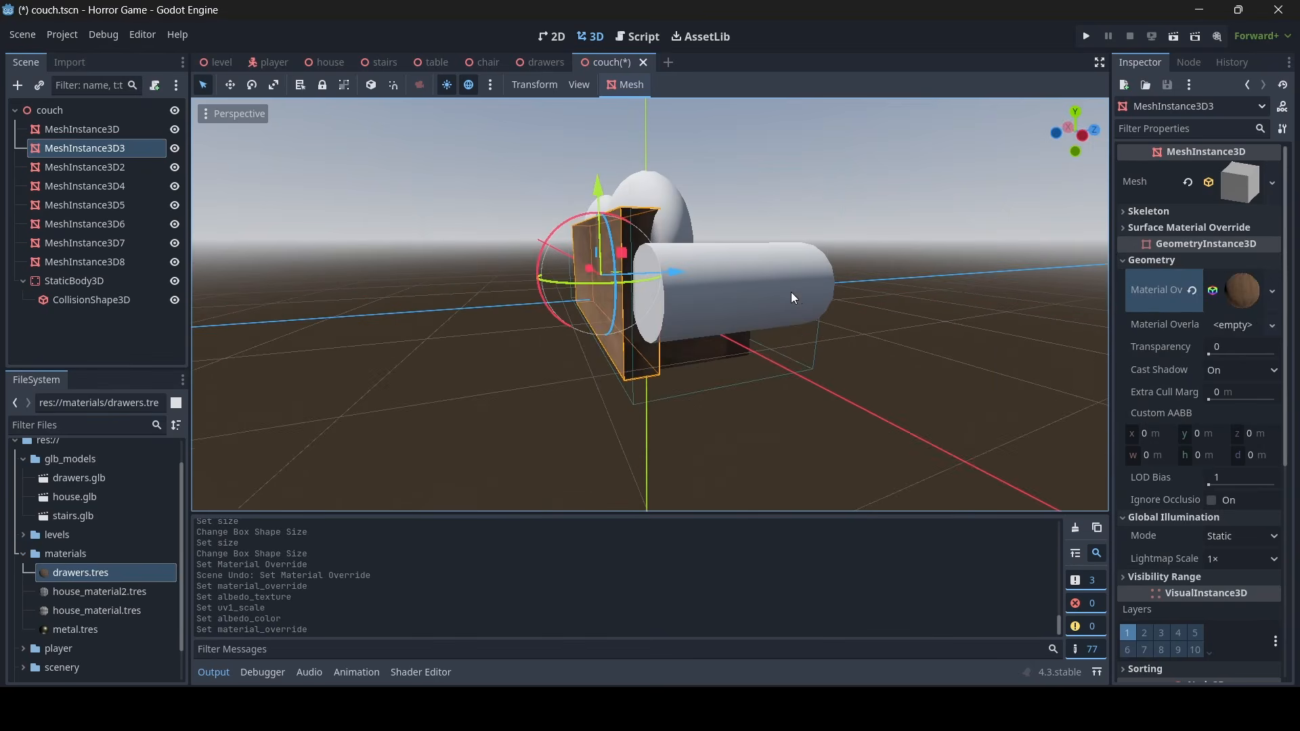
left_click(791, 291)
key("ctrl+s")
Create a new StandardMaterial3D as the geometry material override of the left seat cushion
middle_click_drag(1103, 312, 918, 393)
scroll(836, 413, "down", 6)
key("w")
mouse_move(526, 273)
right_mouse_down()
mouse_move(677, 230)
mouse_move(583, 244)
mouse_move(527, 274)
right_mouse_up()
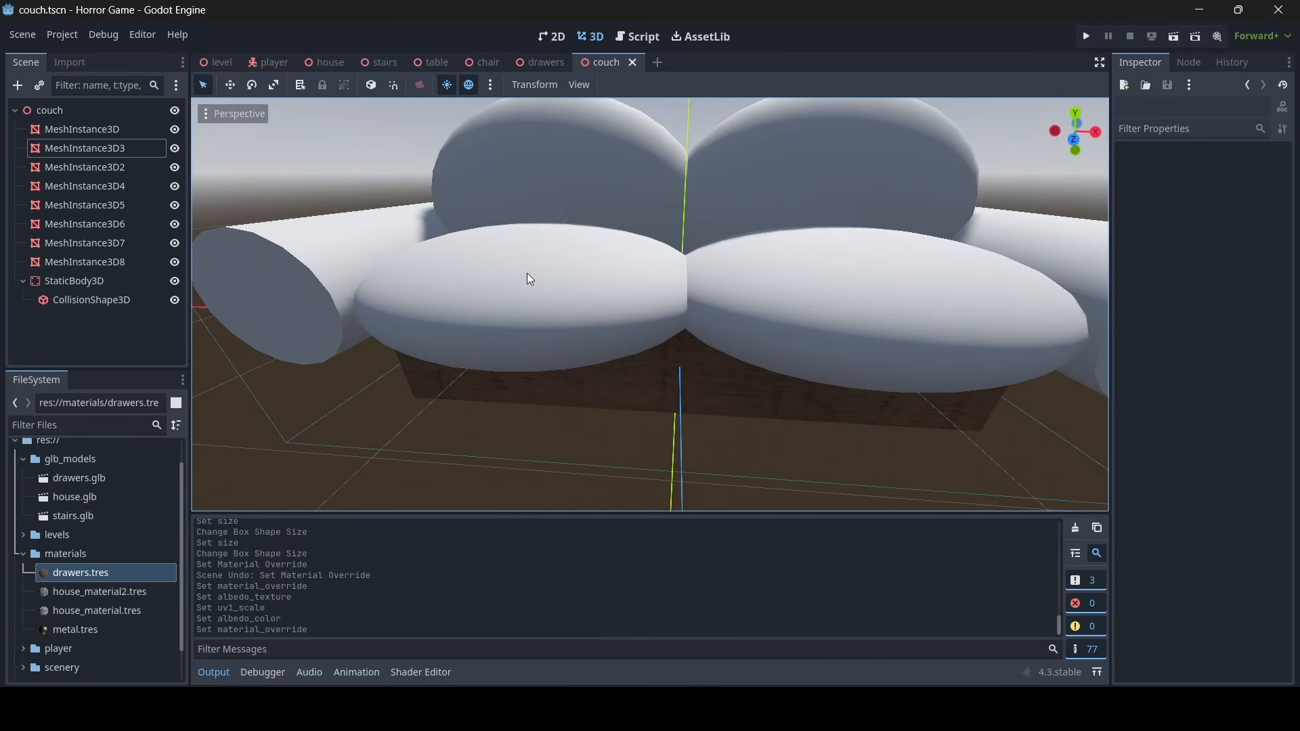
left_click(525, 273)
scroll(612, 250, "down", 5)
scroll(612, 251, "up", 3)
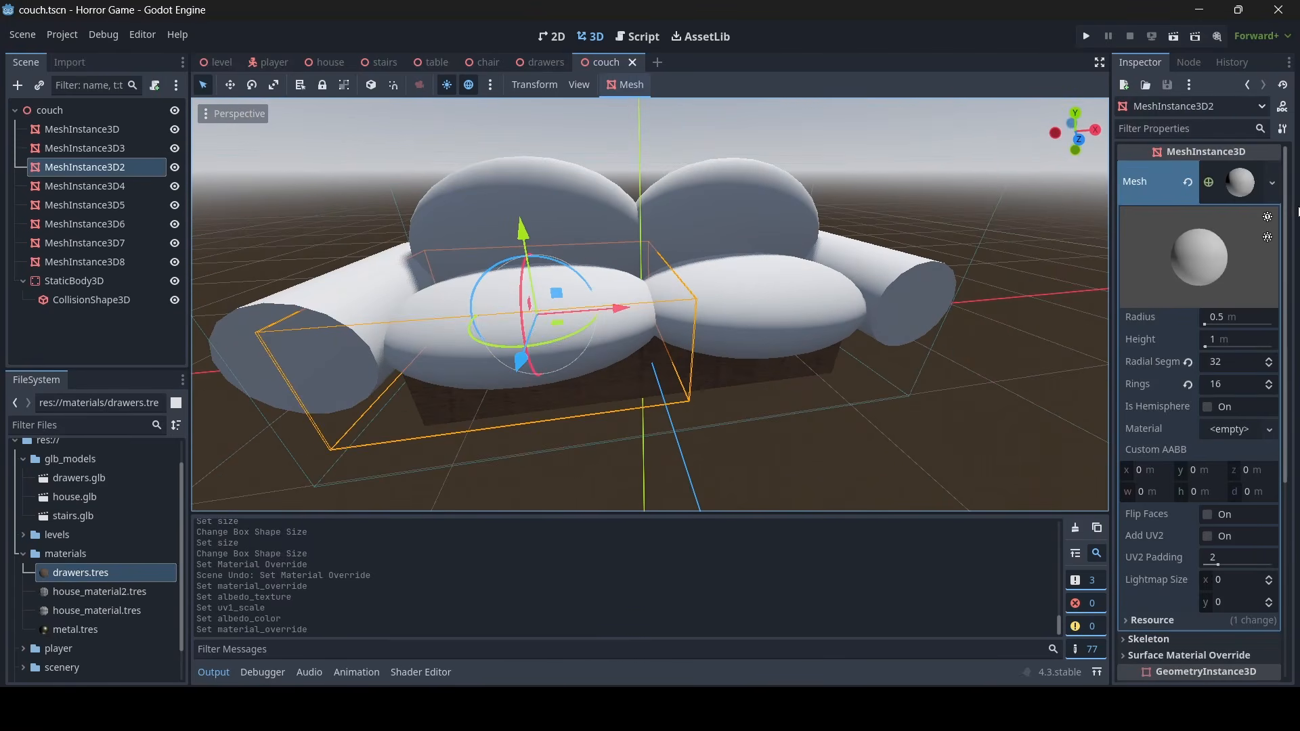
left_click(1240, 182)
left_click(1204, 261)
left_click(1219, 283)
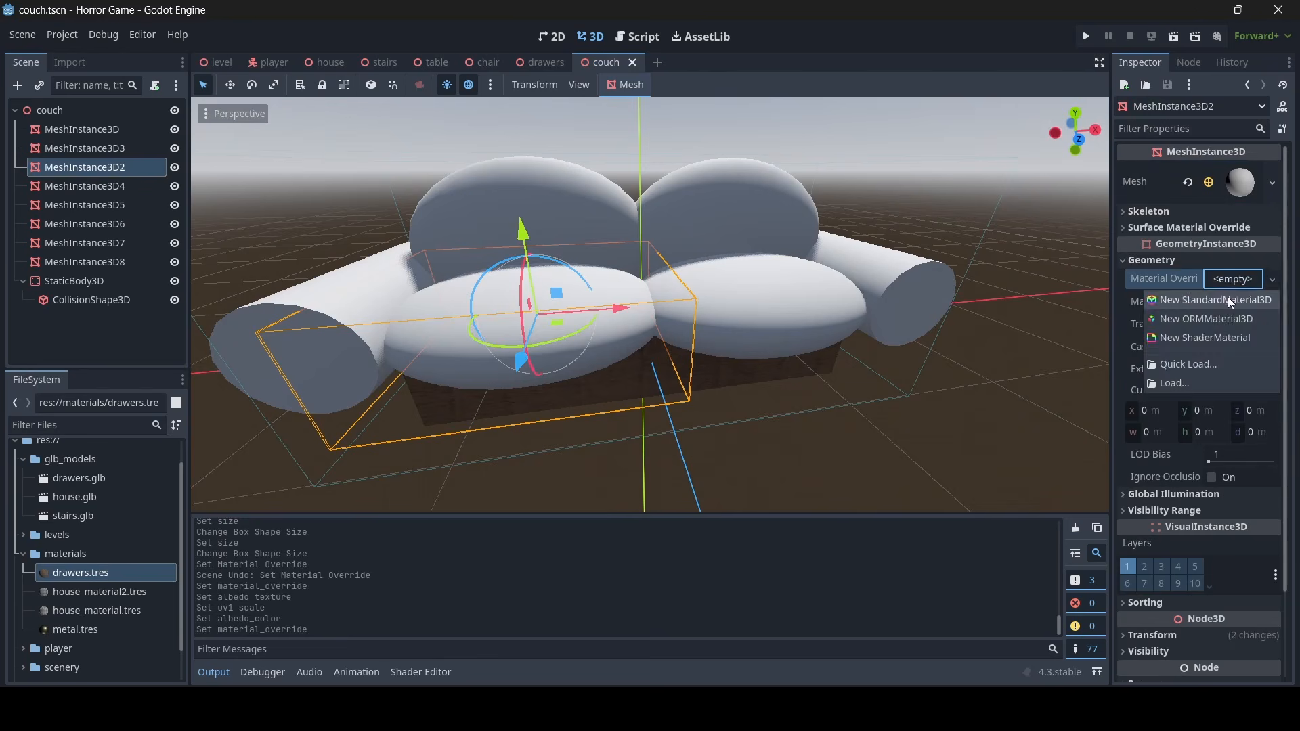
left_click(1229, 296)
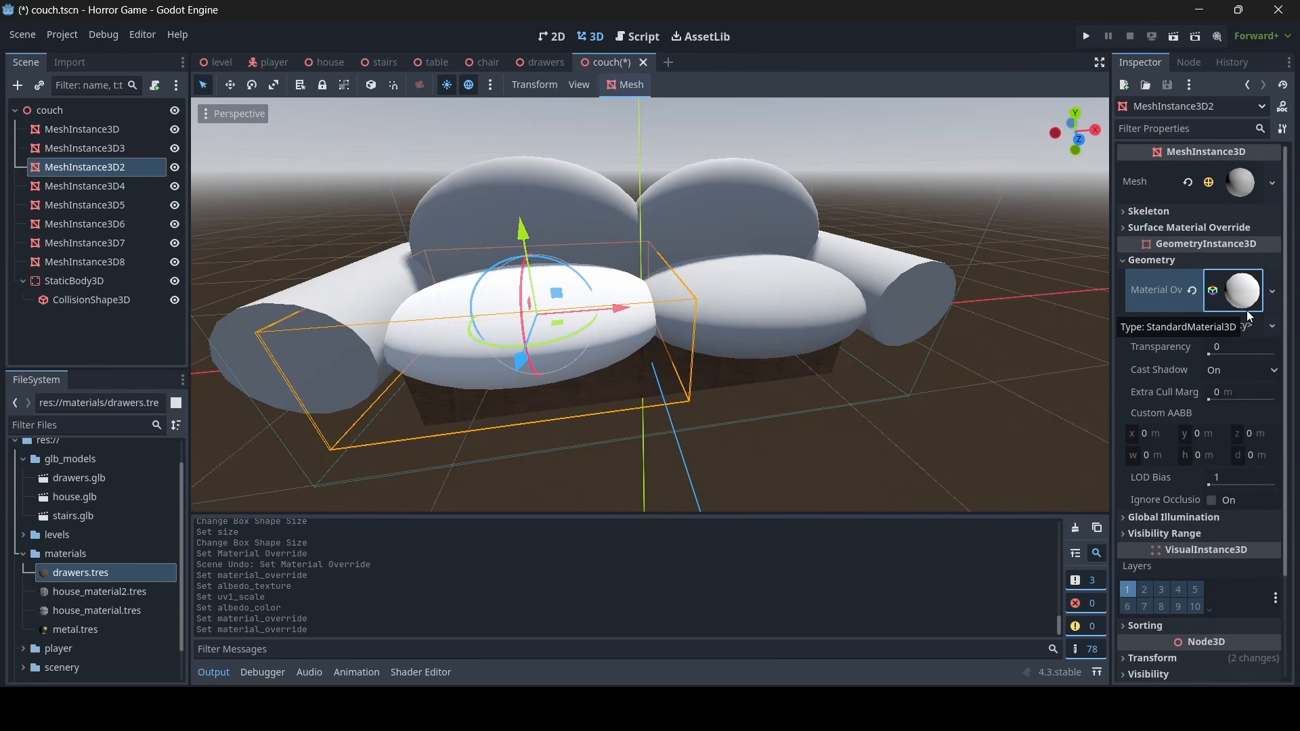
Load textures/carpet.jpg as the albedo texture of the seat cushion's new material
left_click(1234, 291)
scroll(1224, 318, "down", 3)
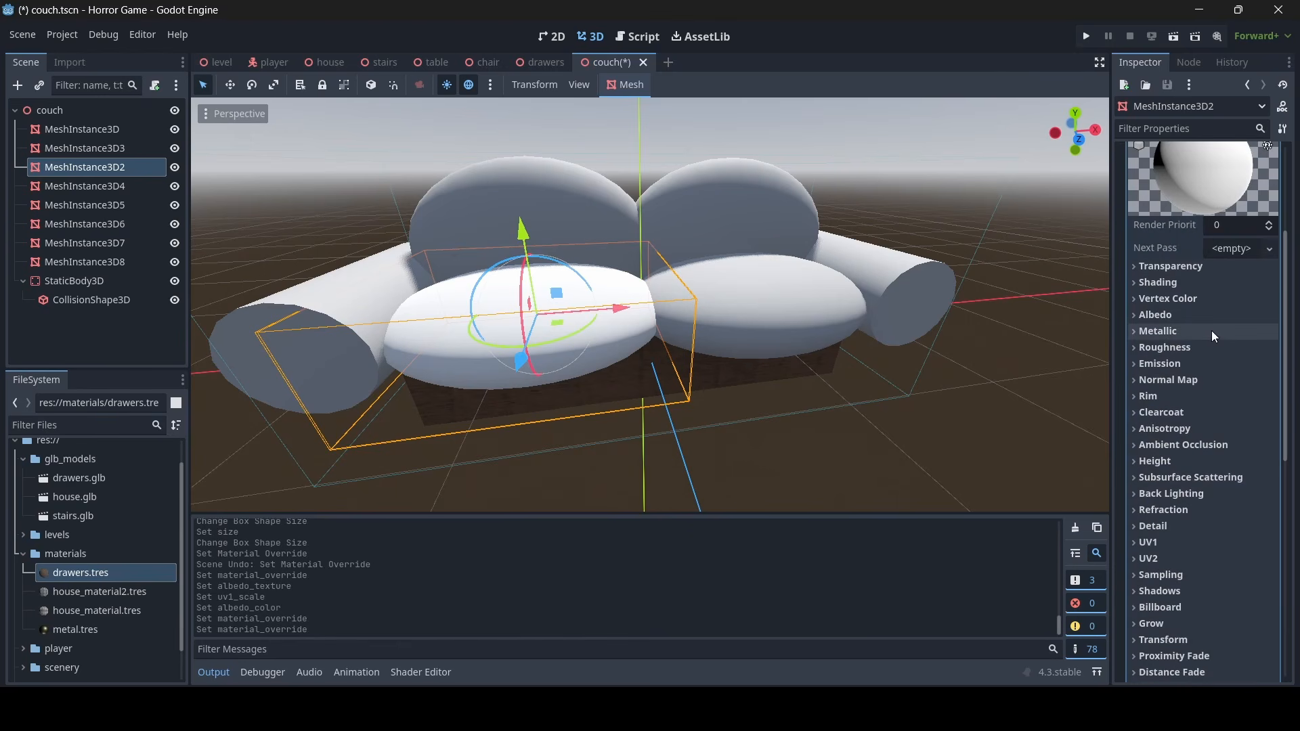
left_click(1192, 314)
left_click(1239, 353)
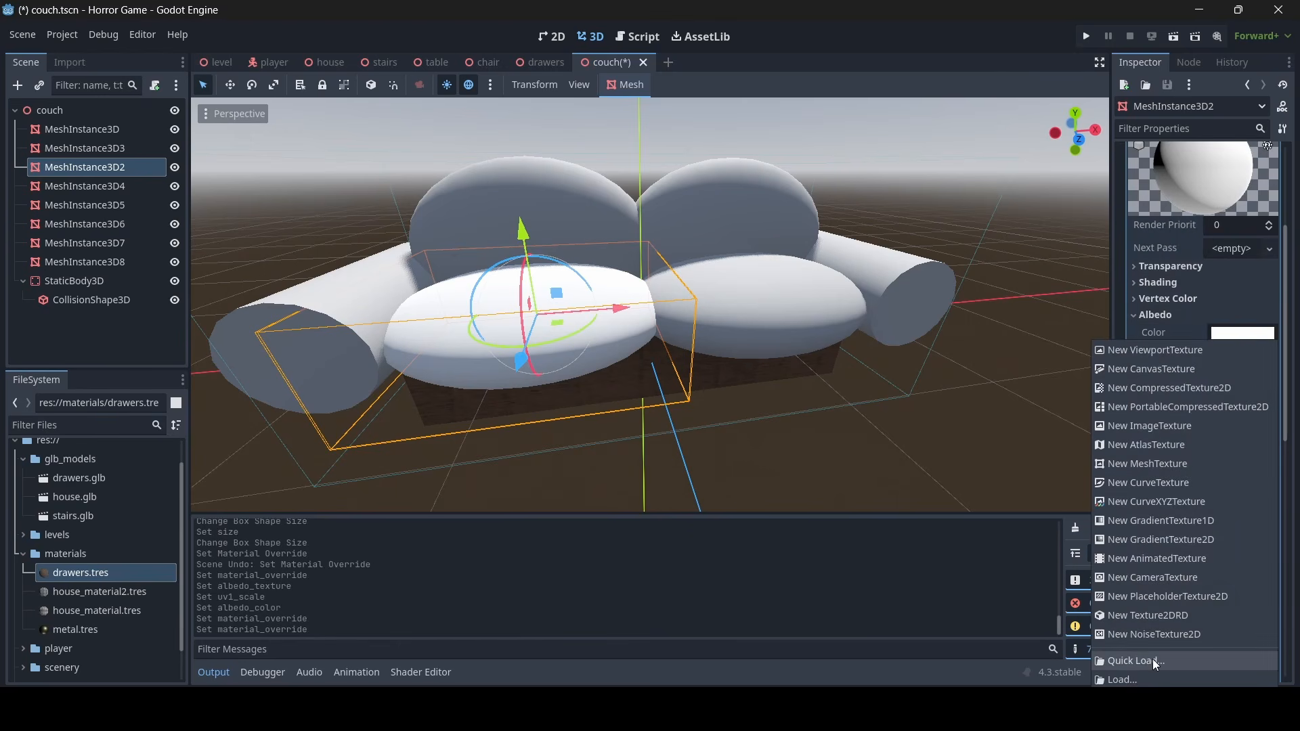
left_click(1155, 664)
type("car")
double_click(551, 298)
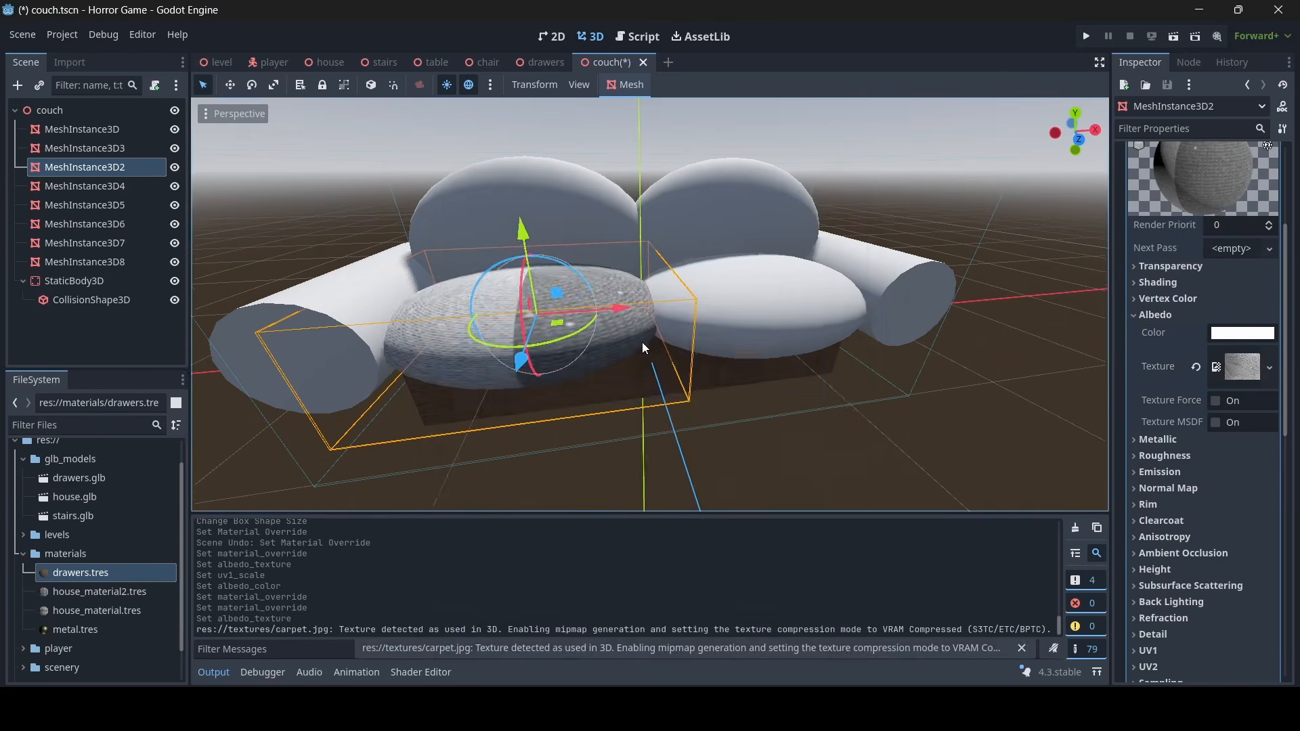
Set the UV1 X offset of the seat cushion's carpet material to 0.5
key("w")
mouse_move(642, 342)
right_mouse_down()
mouse_move(610, 343)
mouse_move(636, 379)
mouse_move(609, 386)
mouse_move(649, 344)
right_mouse_up()
key("s")
key("a")
key("d")
key("w")
right_click_drag(782, 352, 759, 338)
scroll(1227, 451, "down", 3)
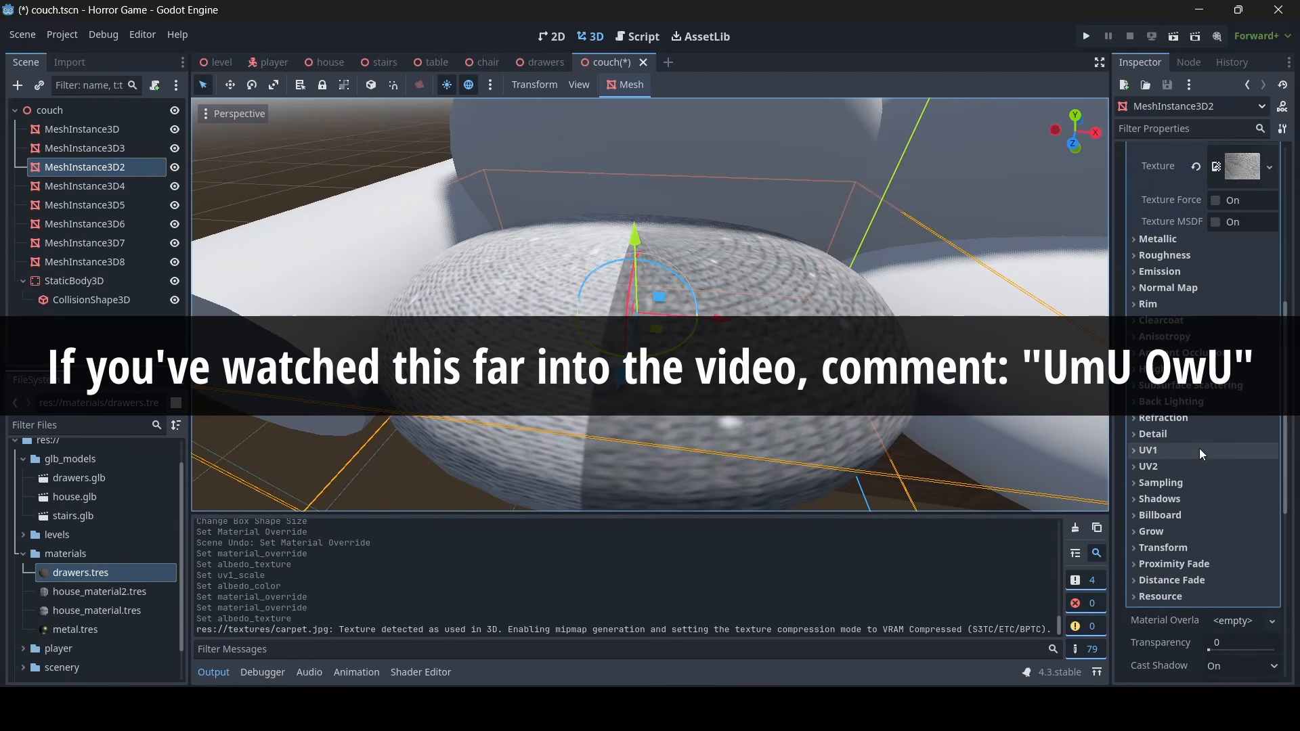
left_click(1200, 448)
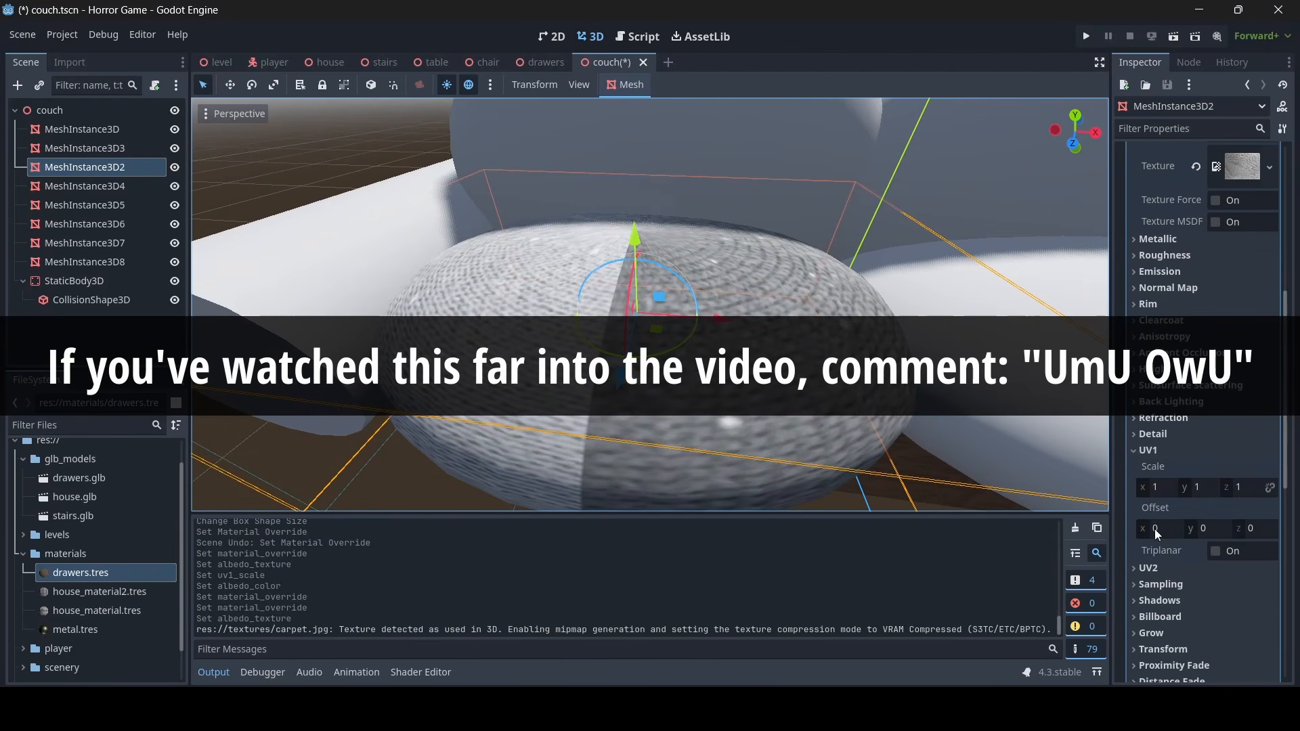
left_click_drag(1145, 530, 1225, 530)
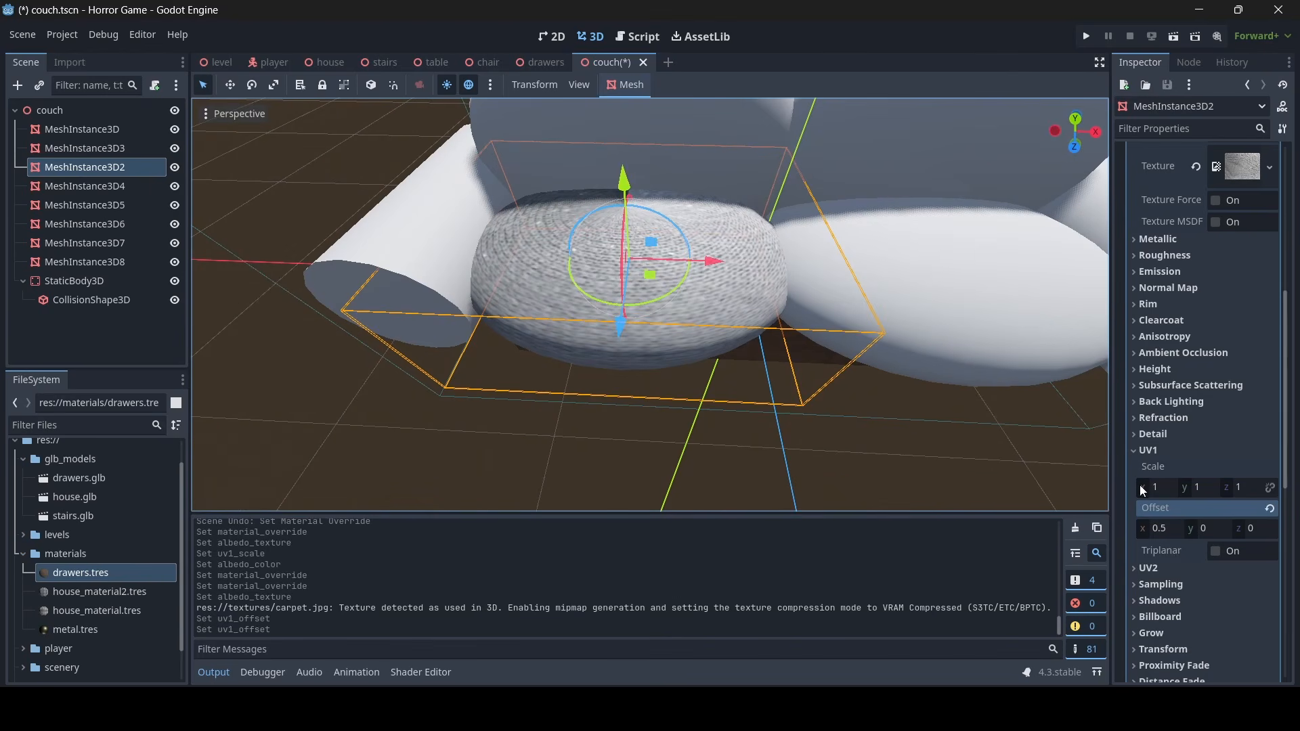
Try a UV1 X scale of 0.4 on the seat cushion's material, and undo it
left_click_drag(1143, 492, 1121, 491)
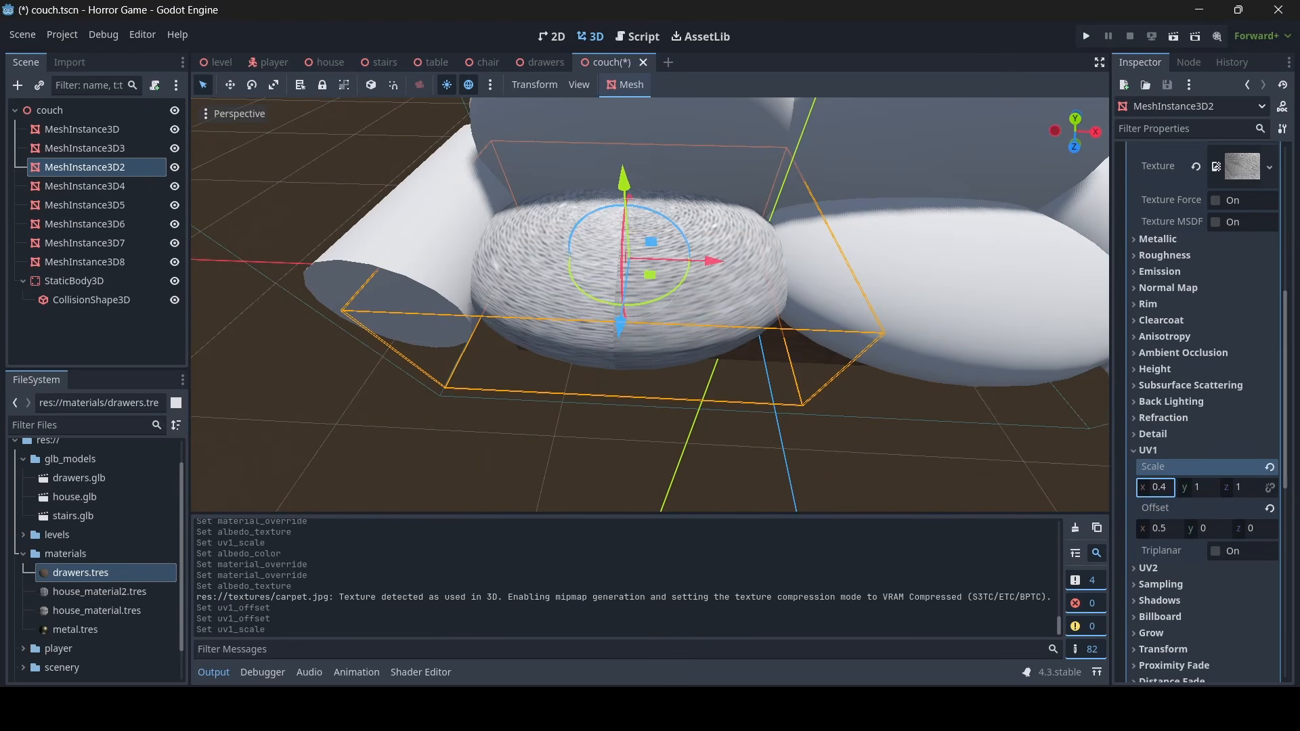
key("ctrl+z")
middle_click_drag(932, 372, 921, 339)
scroll(745, 454, "down", 6)
scroll(677, 386, "up", 10)
scroll(677, 386, "down", 10)
scroll(897, 352, "up", 8)
scroll(896, 352, "down", 8)
scroll(896, 352, "up", 5)
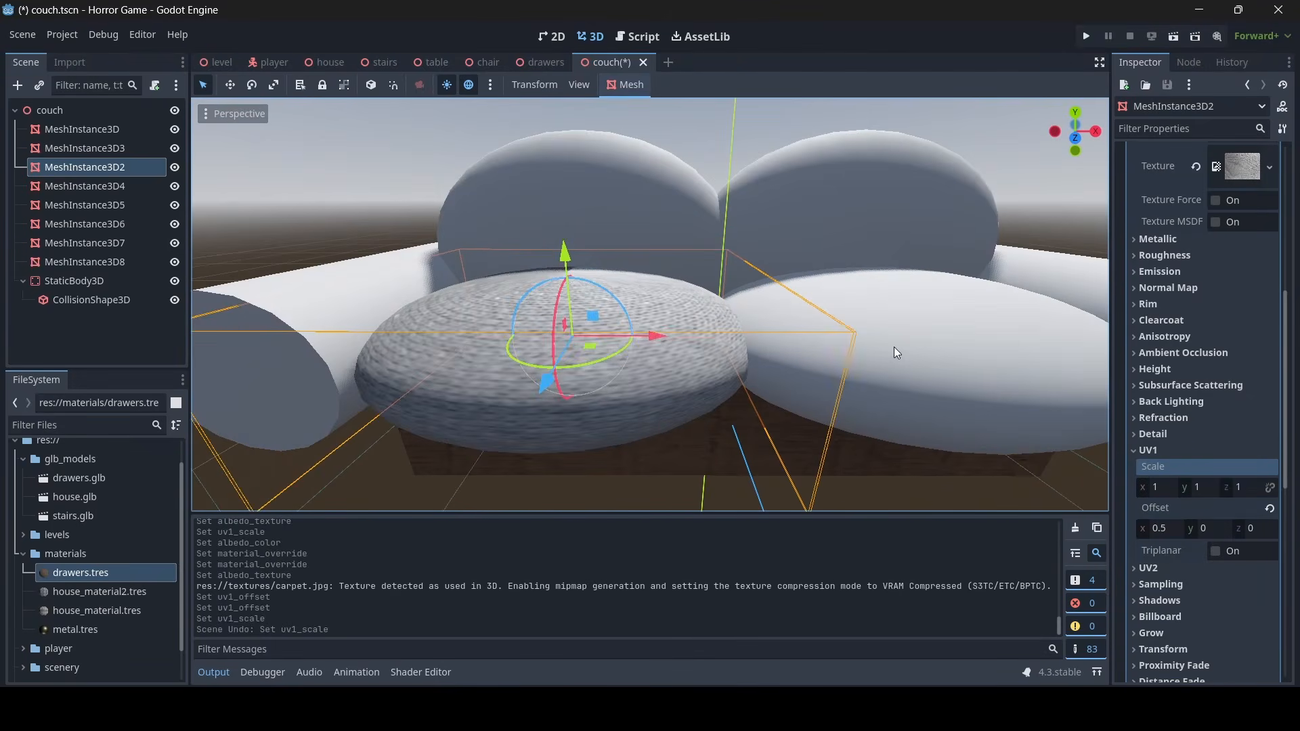
Set the seat cushion material's albedo color to blue, 316494, and save the scene
scroll(1211, 262, "up", 5)
left_click(1247, 386)
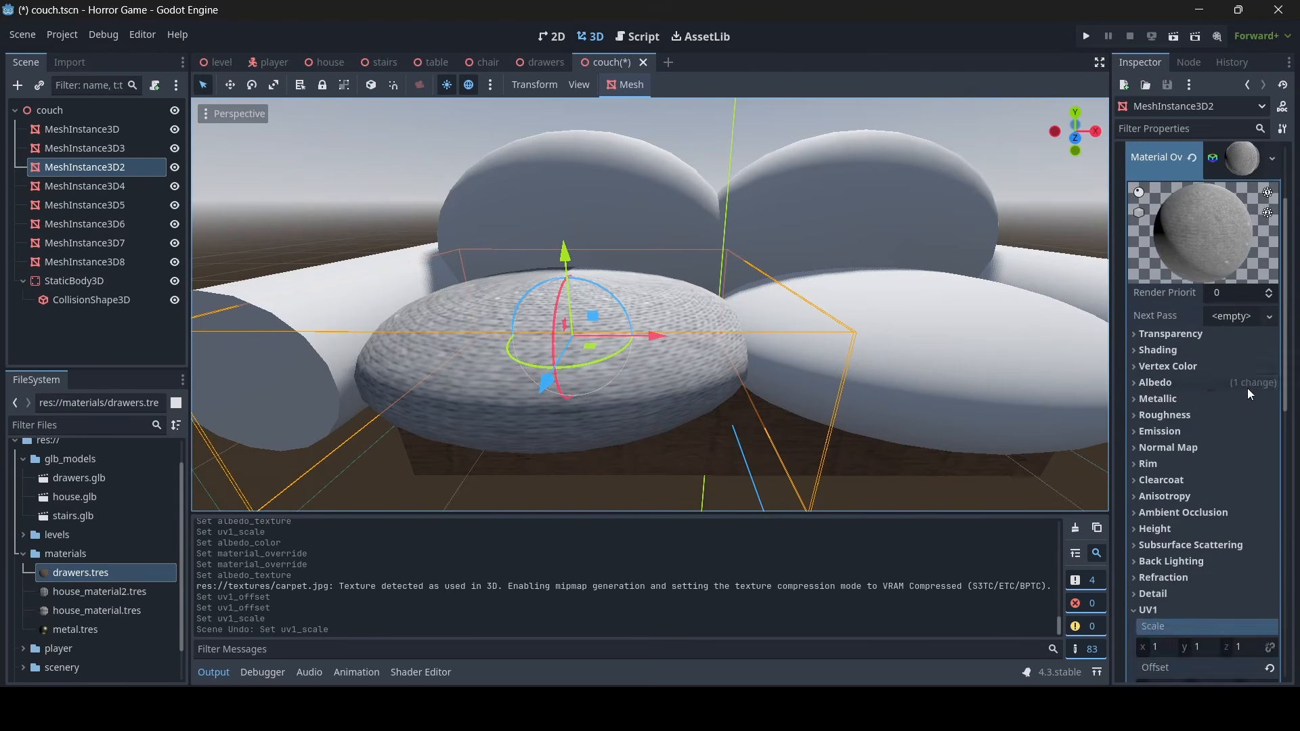
left_click(1245, 389)
left_click(1242, 400)
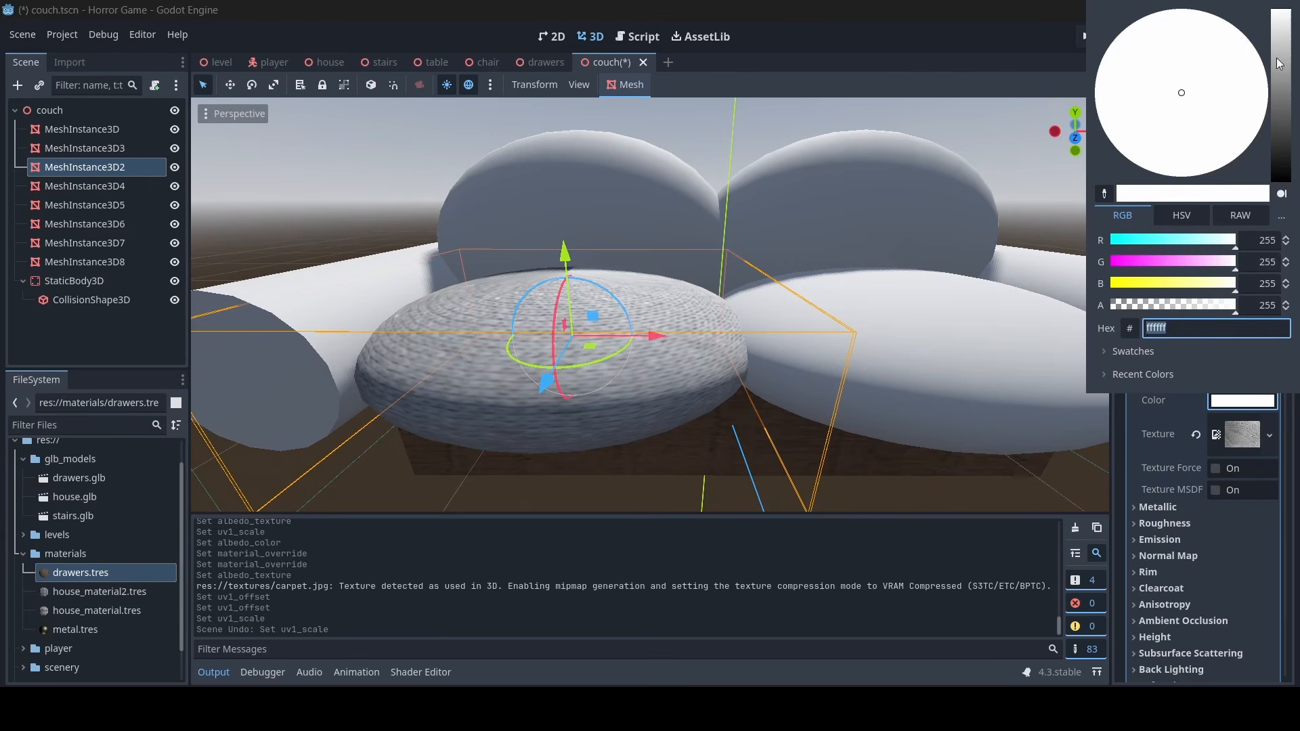
left_click_drag(1279, 64, 1286, 110)
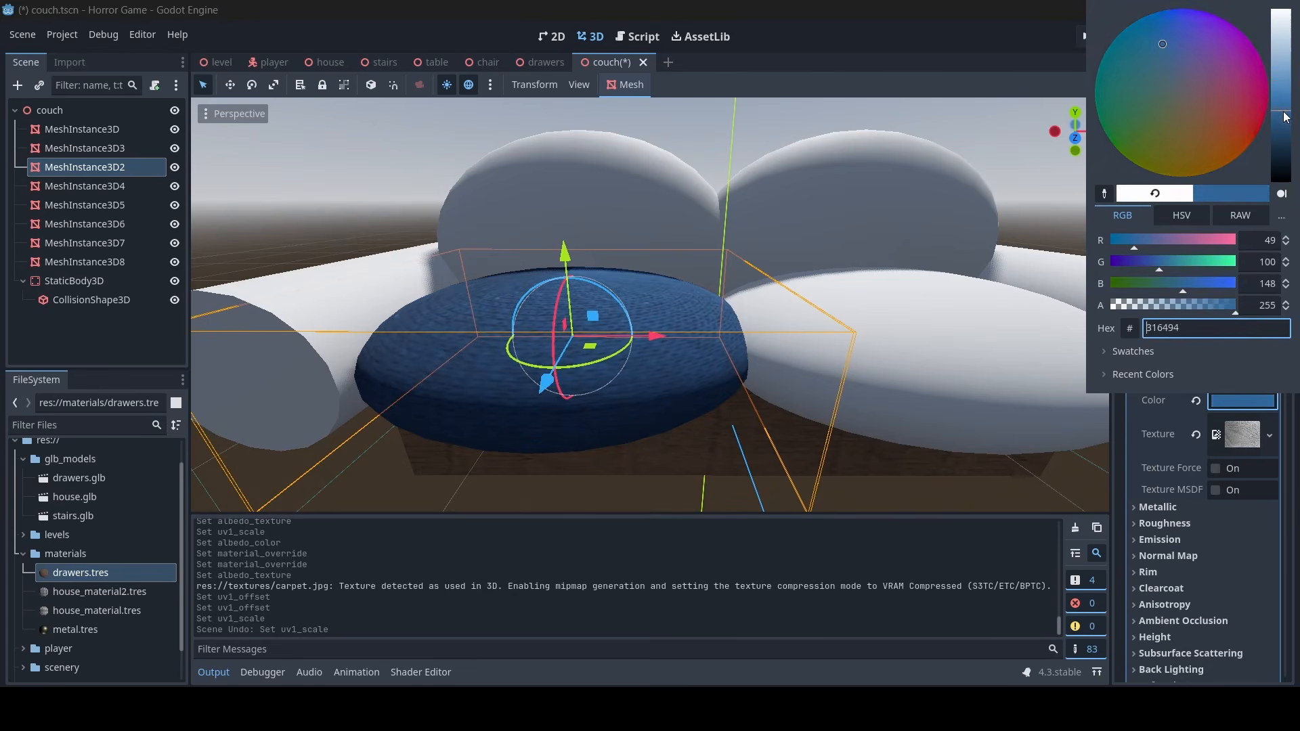
left_click(592, 180)
right_click_drag(592, 180, 666, 247)
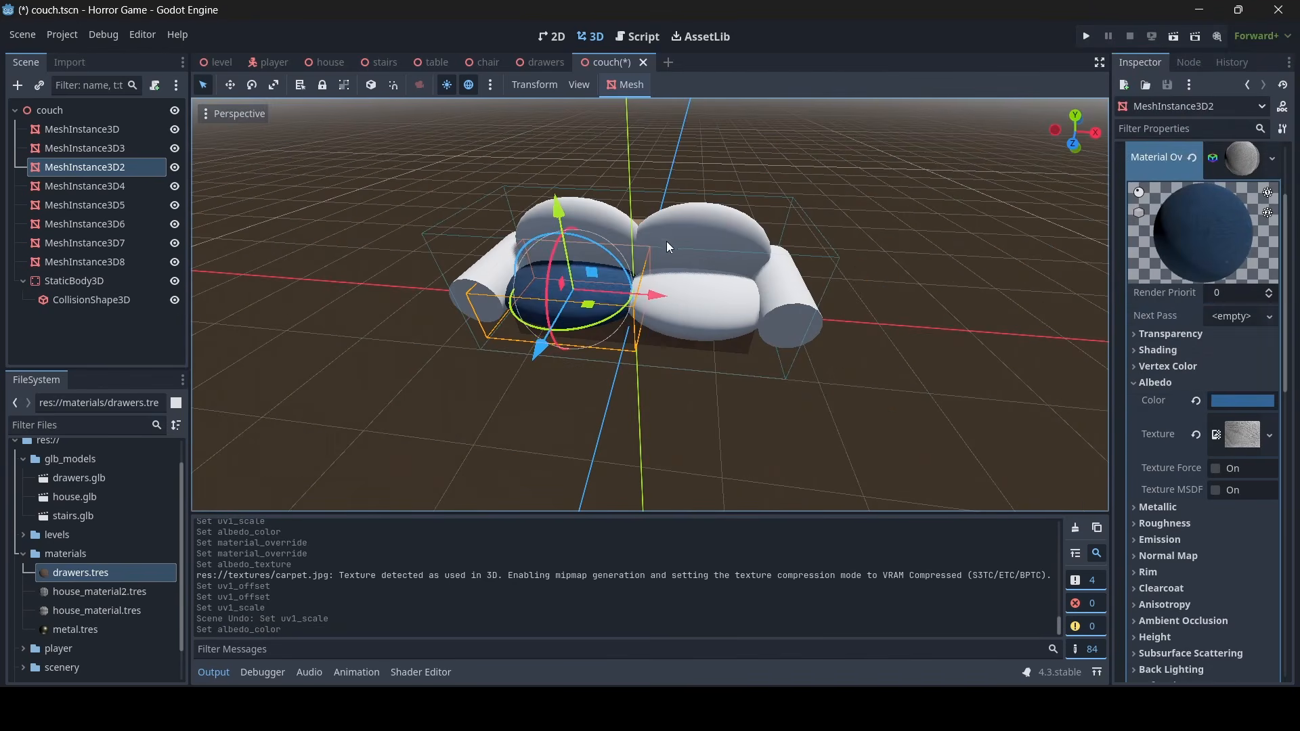
scroll(596, 244, "up", 5)
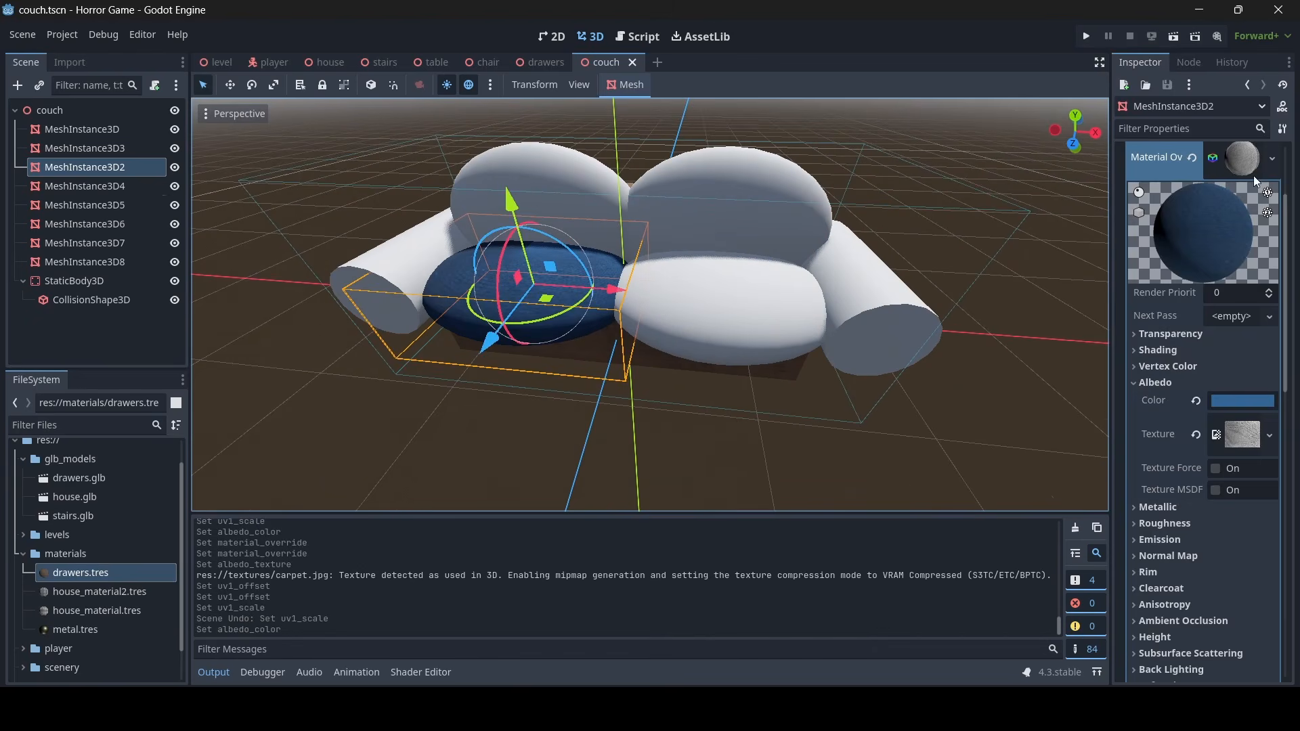
Copy the left seat cushion's blue carpet material and paste it as the right seat cushion's material override
left_click(1253, 177)
scroll(1180, 321, "up", 3)
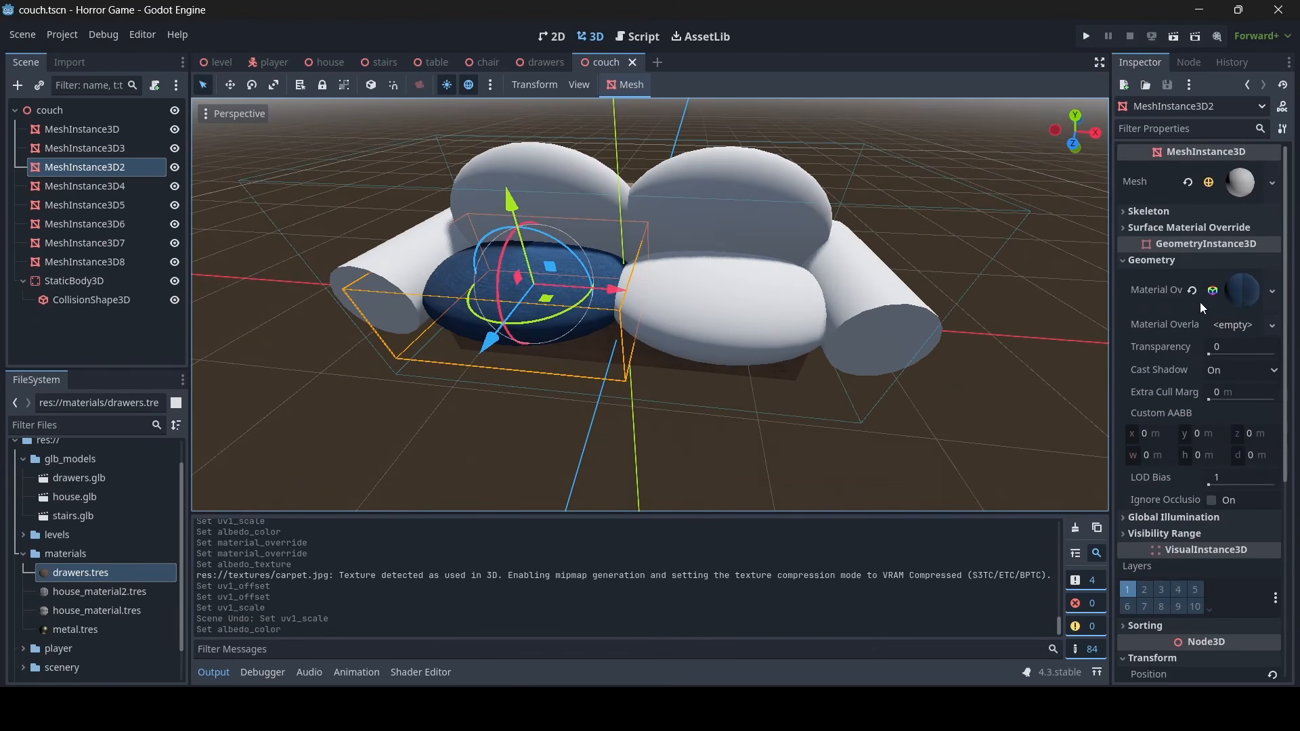
right_click(1167, 287)
left_click(1164, 296)
left_click(710, 293)
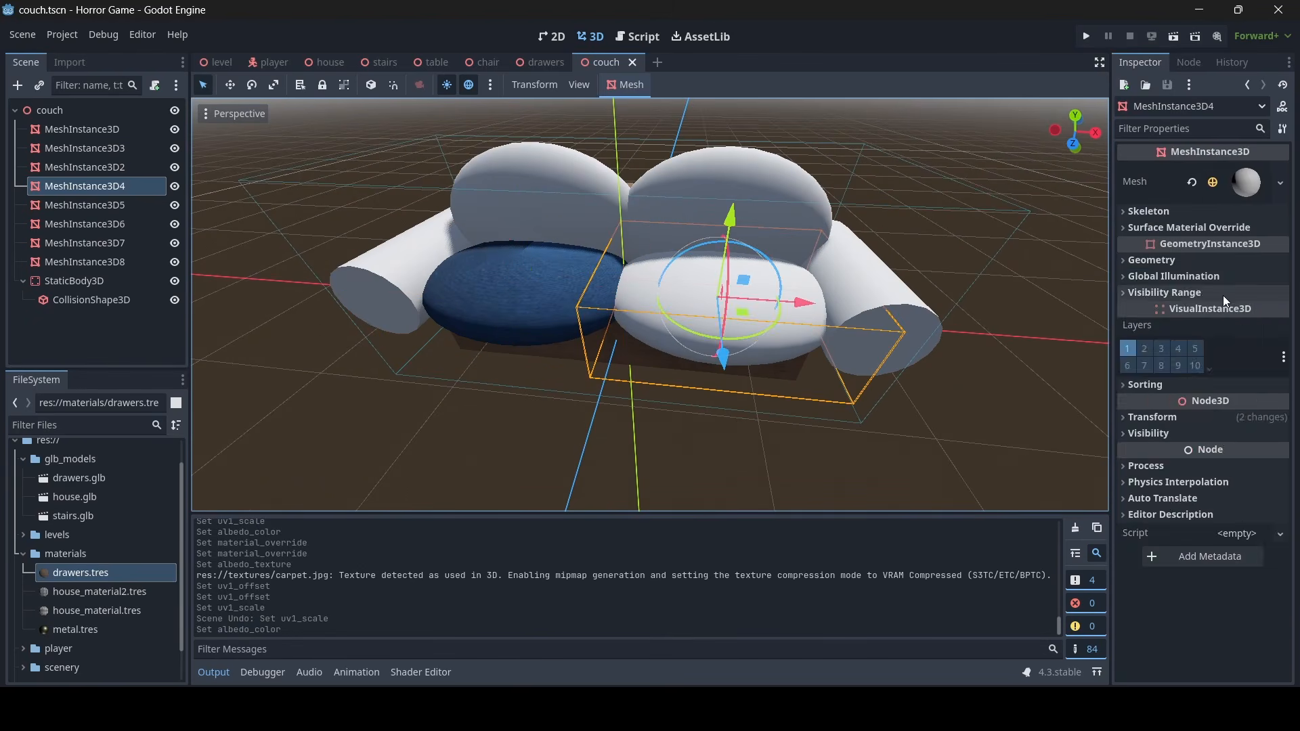
right_click(1153, 285)
left_click(1154, 314)
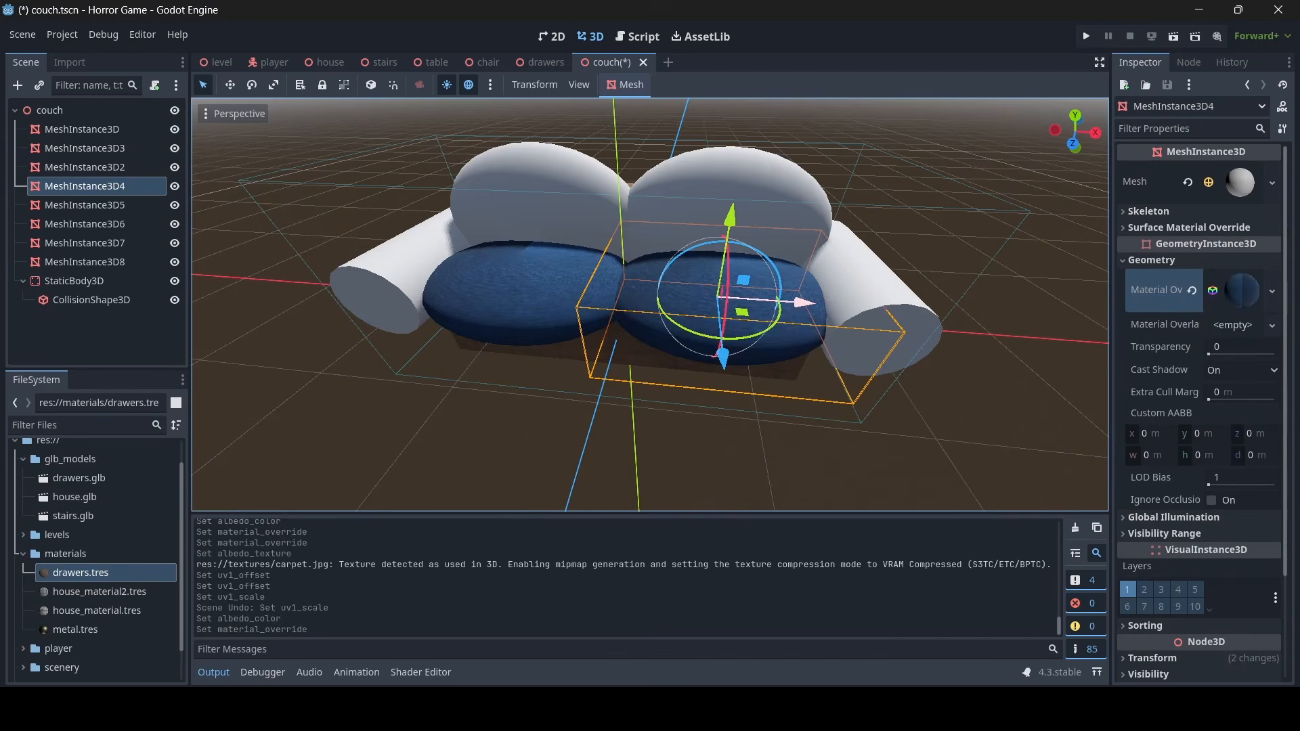
Paste the blue carpet material as the left back cushion's material override
right_click_drag(647, 339, 589, 237)
key("s")
key("w")
left_click(615, 239)
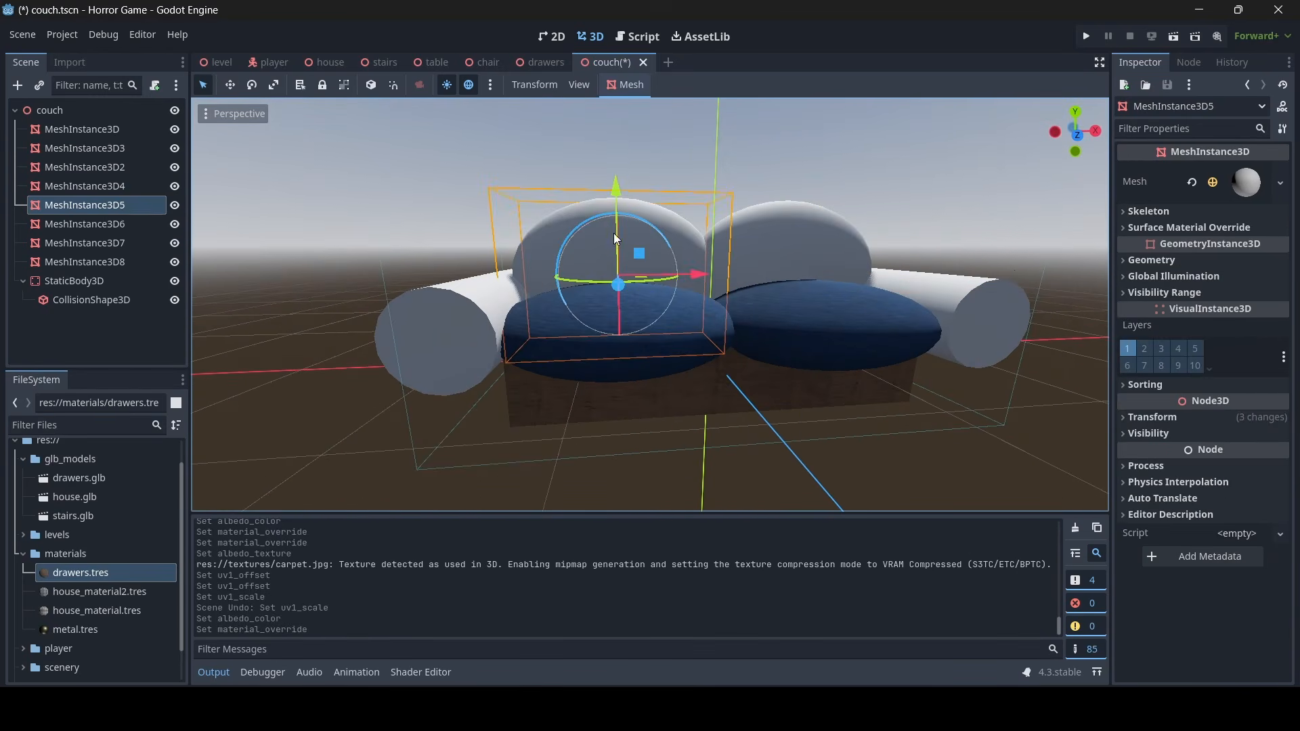
left_click(1144, 261)
right_click(1143, 280)
left_click(1144, 302)
Paste the blue carpet material as the right back cushion's material override
right_click_drag(1014, 318, 967, 345)
key("w")
key("s")
right_click_drag(766, 316, 766, 315)
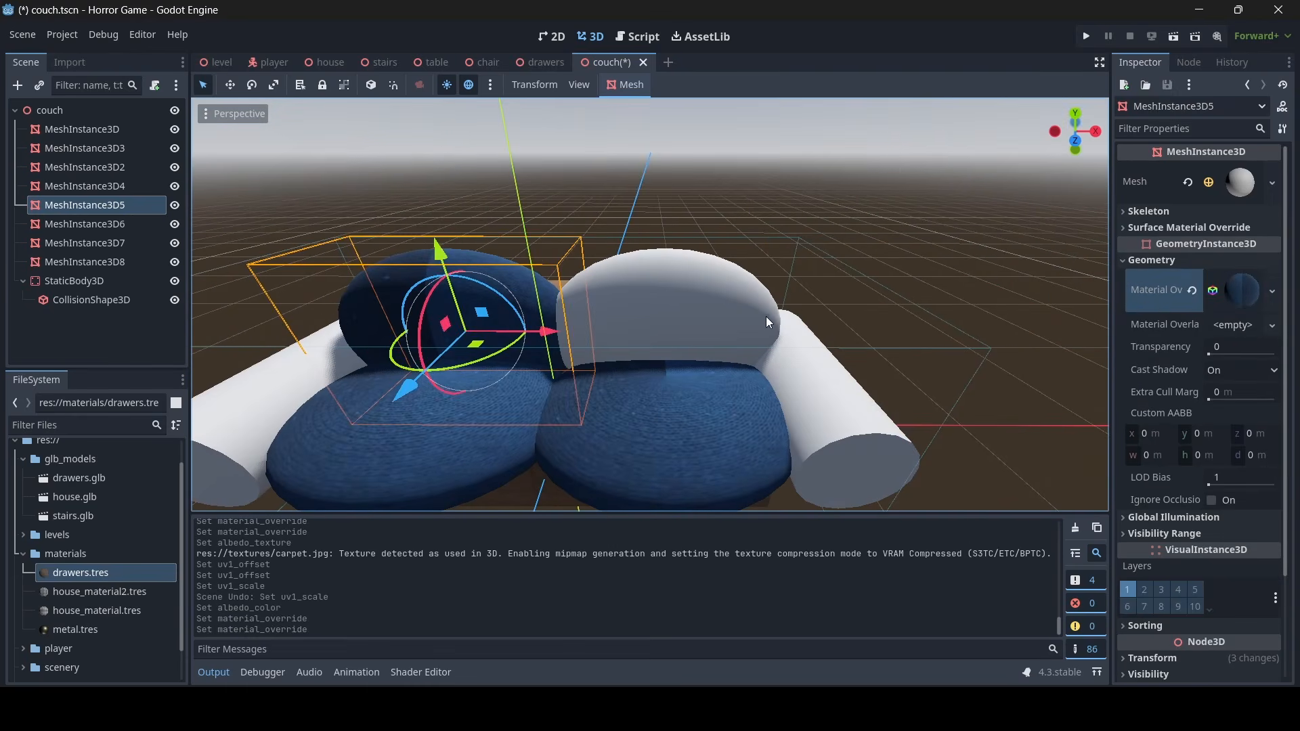
left_click(687, 315)
left_click(1195, 260)
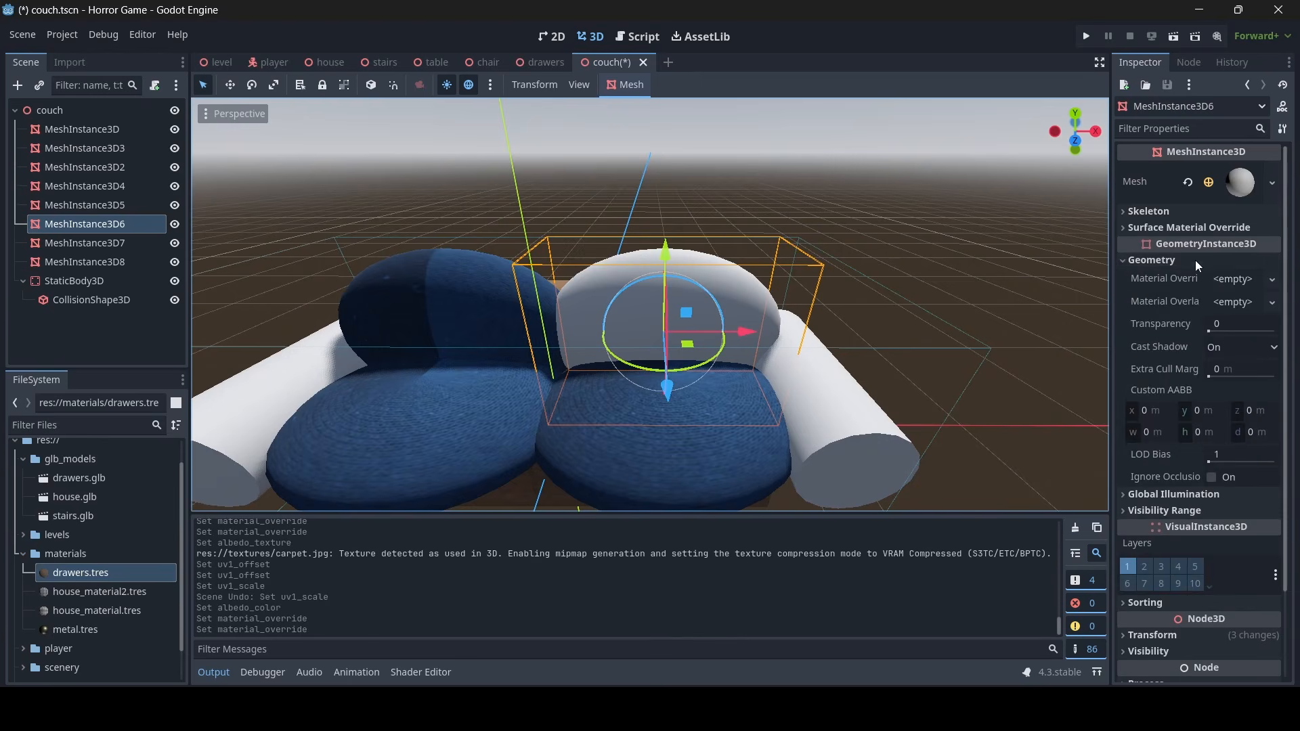
right_click(1181, 278)
left_click(1160, 309)
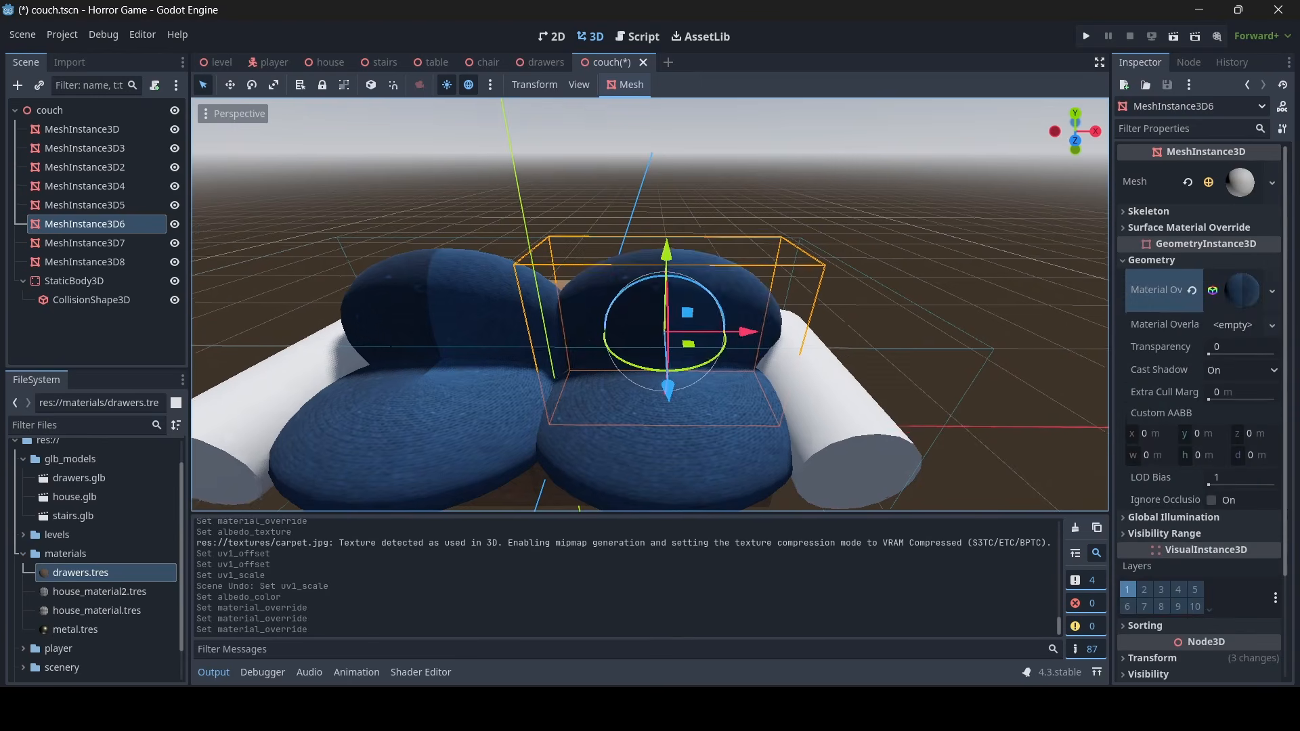
Make the left back cushion's carpet material unique to that mesh
right_click_drag(799, 362, 799, 362)
key("w")
key("a")
left_click(706, 346)
left_click(1243, 290)
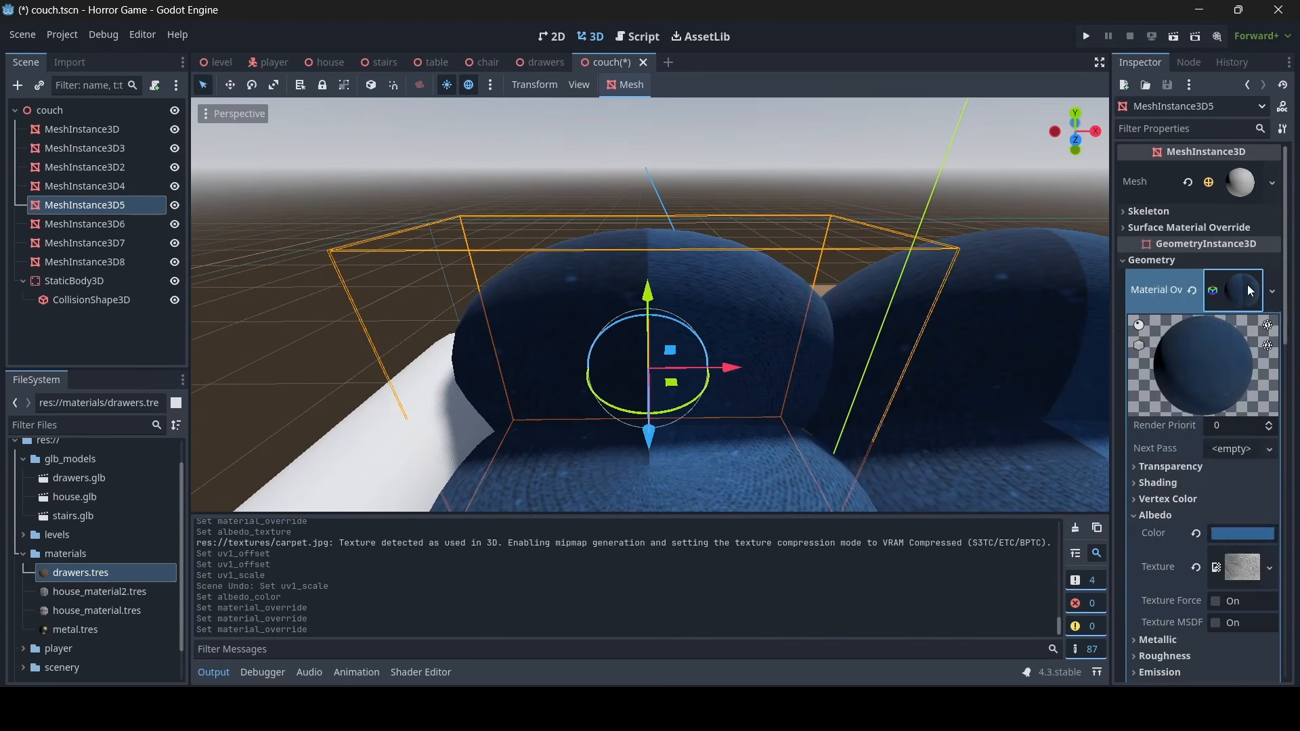
right_click(1247, 285)
left_click(1193, 431)
Set the UV1 X offset of the left back cushion's material to 0.805
scroll(1193, 431, "down", 5)
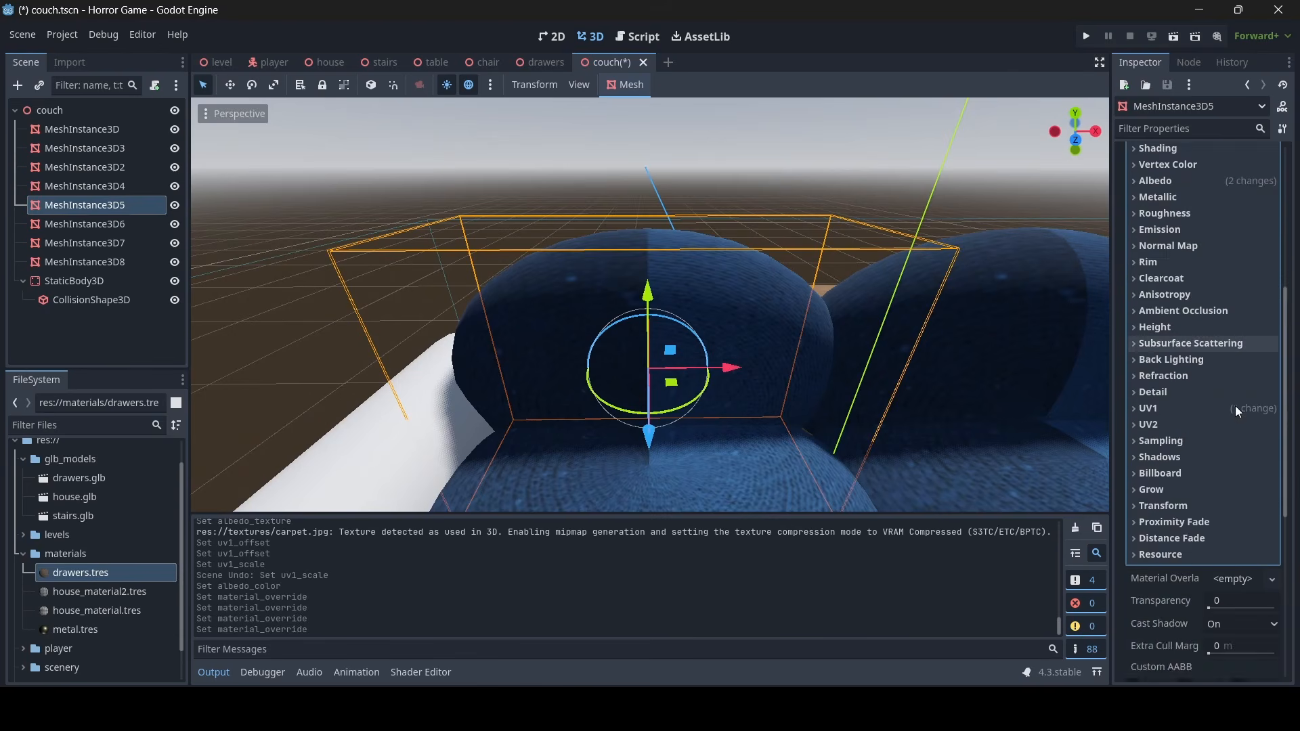
scroll(1201, 358, "up", 1)
left_click(1190, 477)
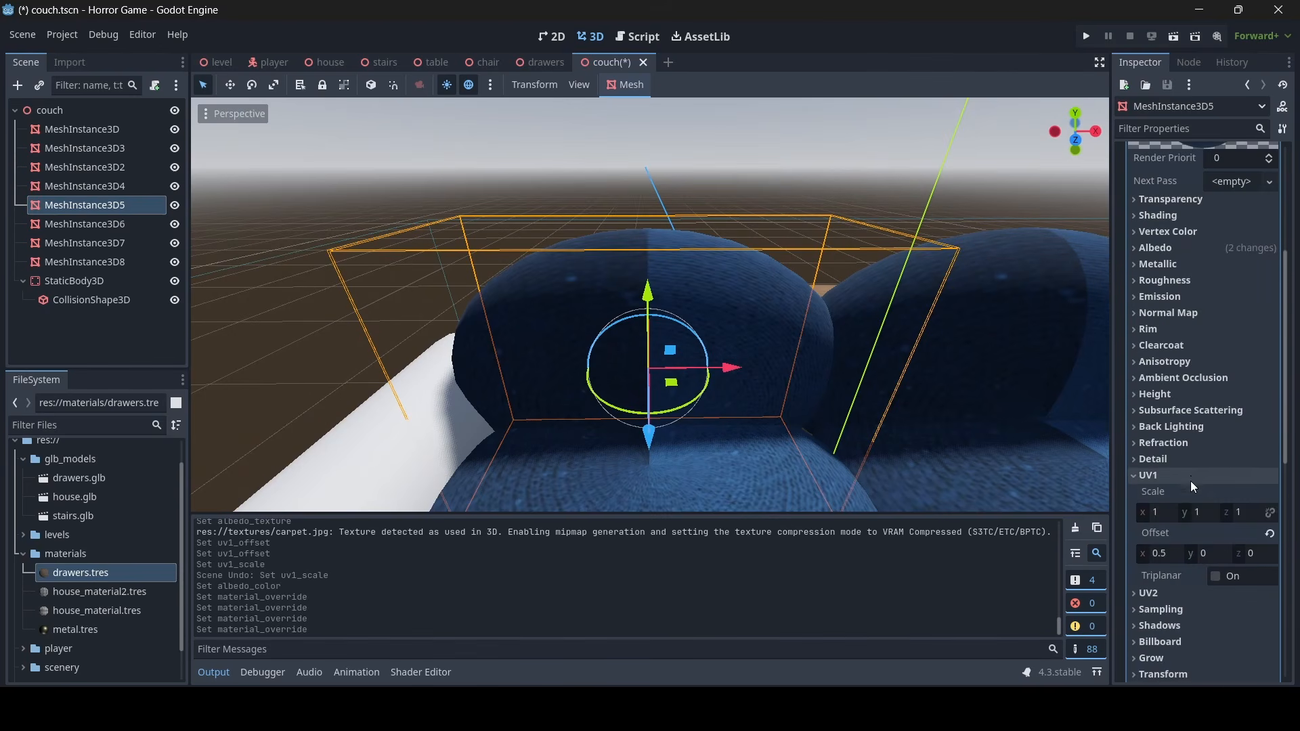
left_click_drag(1143, 555, 1164, 555)
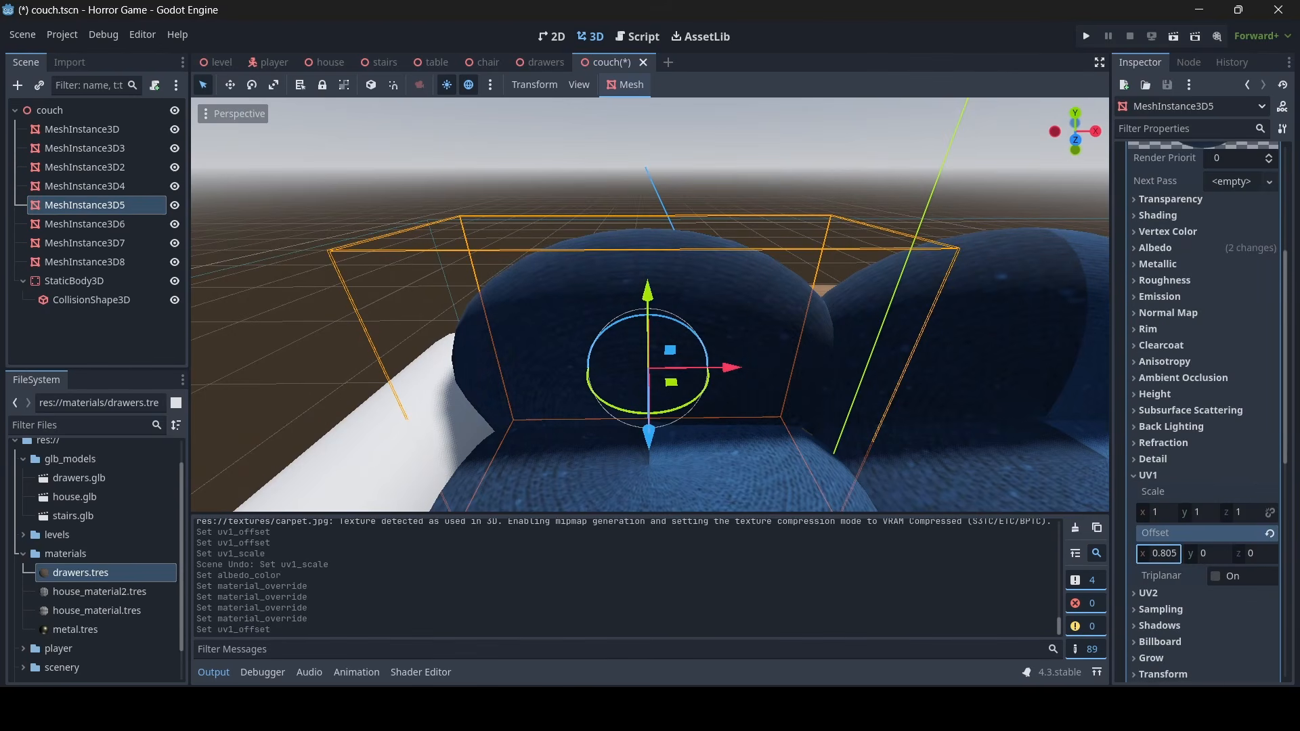
Fine-tune the left back cushion's UV1 X offset to 0.825 and copy its material override
scroll(891, 360, "down", 4)
scroll(1219, 305, "up", 10)
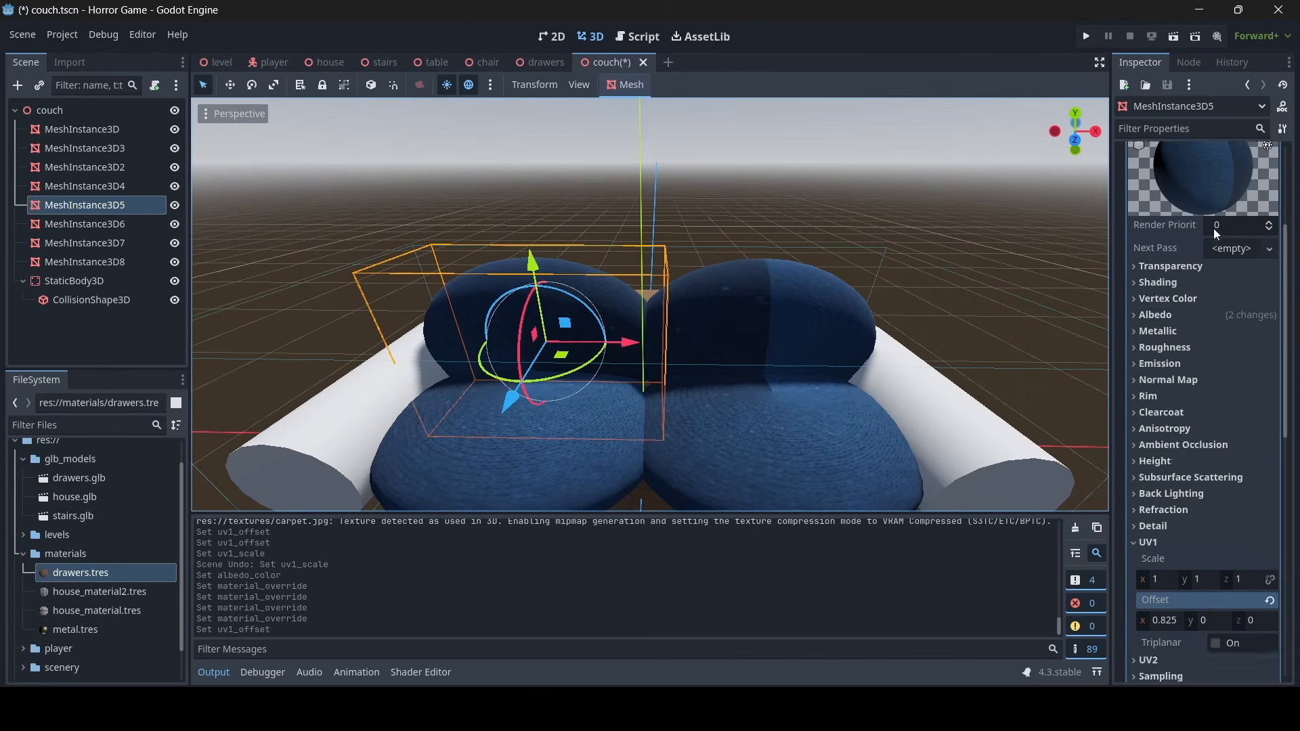
left_click(1243, 229)
right_click(1150, 218)
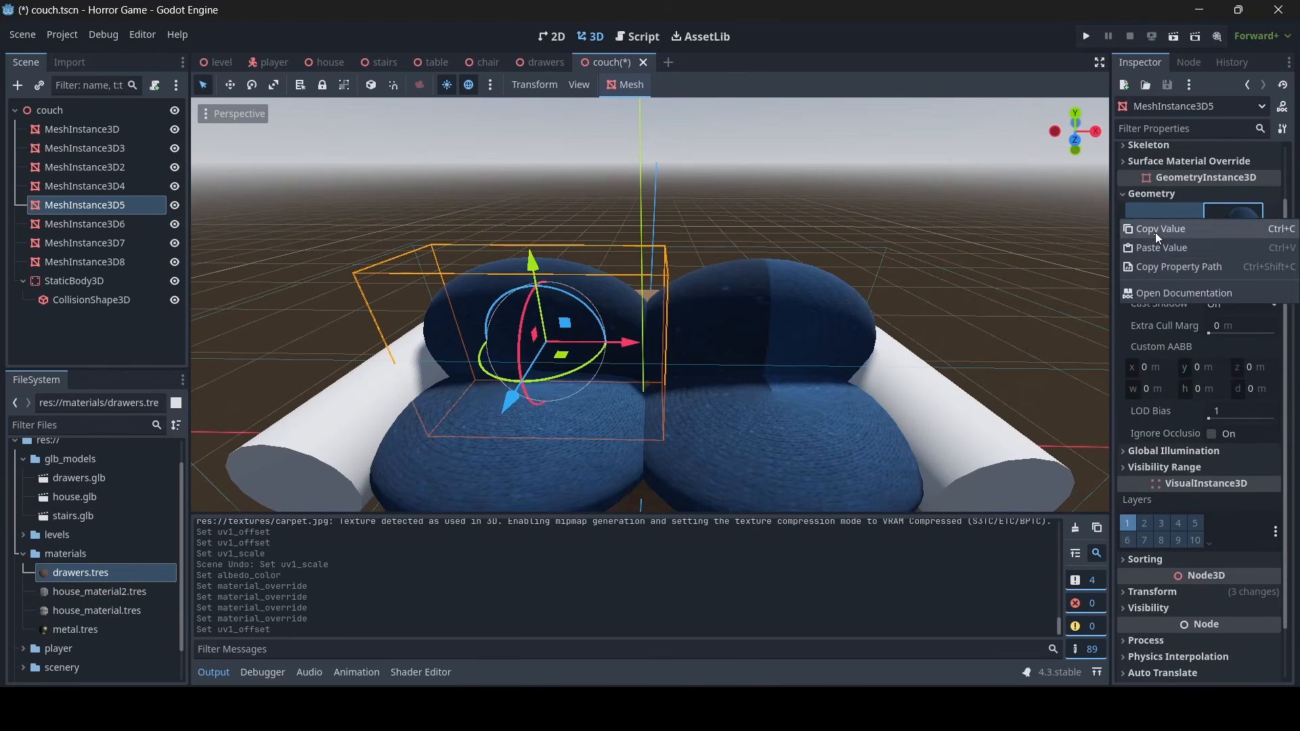
left_click(1156, 233)
Paste the copied carpet material as the right back cushion's material override and save the couch scene
key("d")
right_click_drag(665, 279, 664, 279)
left_click(664, 279)
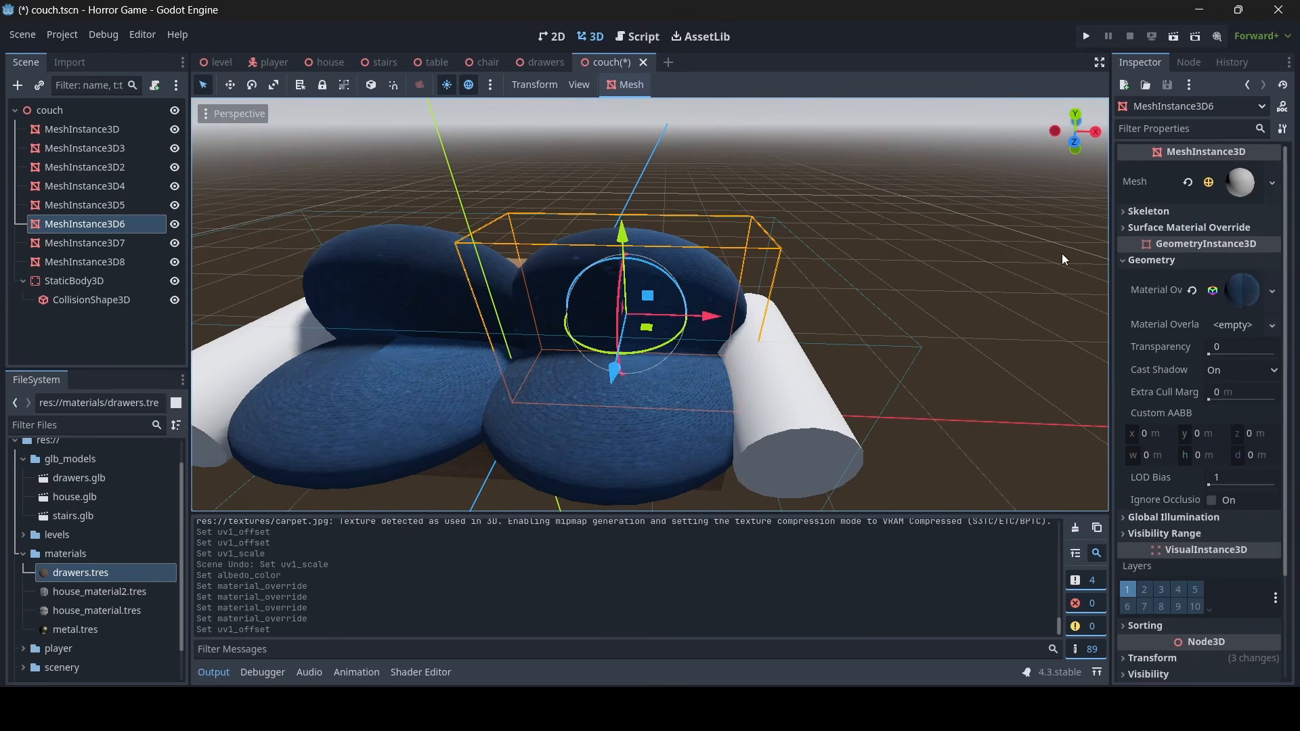
right_click(1177, 283)
left_click(1166, 313)
left_click(860, 308)
right_click_drag(860, 308, 694, 298)
key("s")
key("w")
key("ctrl+s")
Paste the blue carpet material as the material override of the left armrest cylinder
key("w")
key("s")
left_click(565, 312)
right_click_drag(580, 314, 556, 315)
key("w")
left_click(1152, 276)
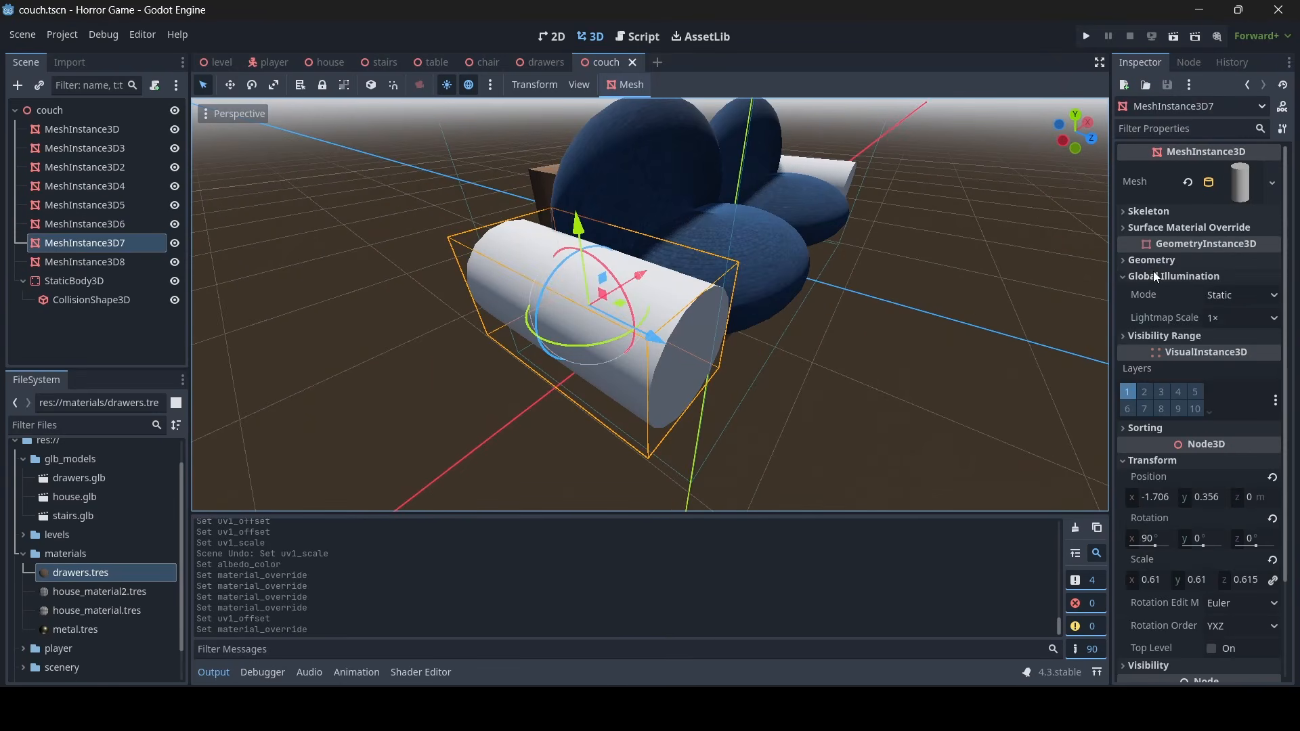
left_click(1154, 261)
right_click(1152, 283)
left_click(1144, 302)
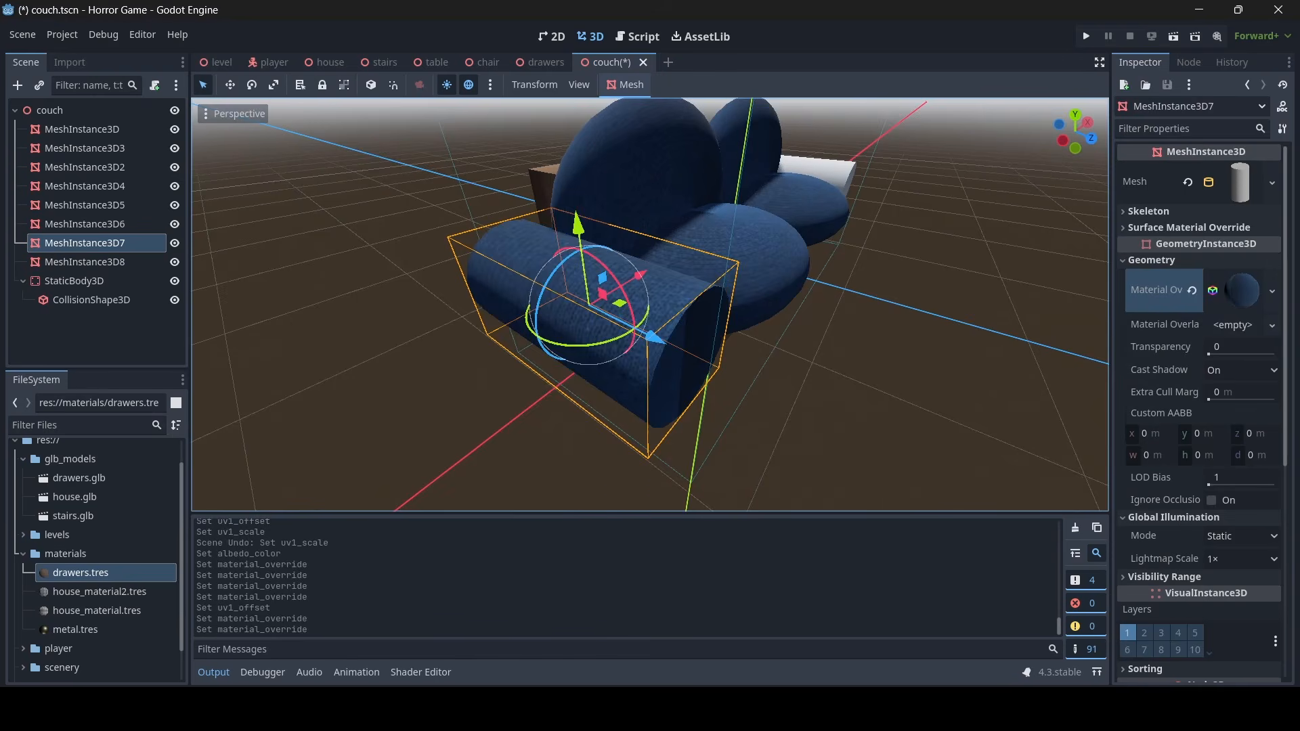
Paste the blue carpet material as the material override of the right armrest cylinder
key("d")
right_click_drag(860, 305, 386, 298)
key("w")
key("d")
key("s")
key("w")
left_click(554, 274)
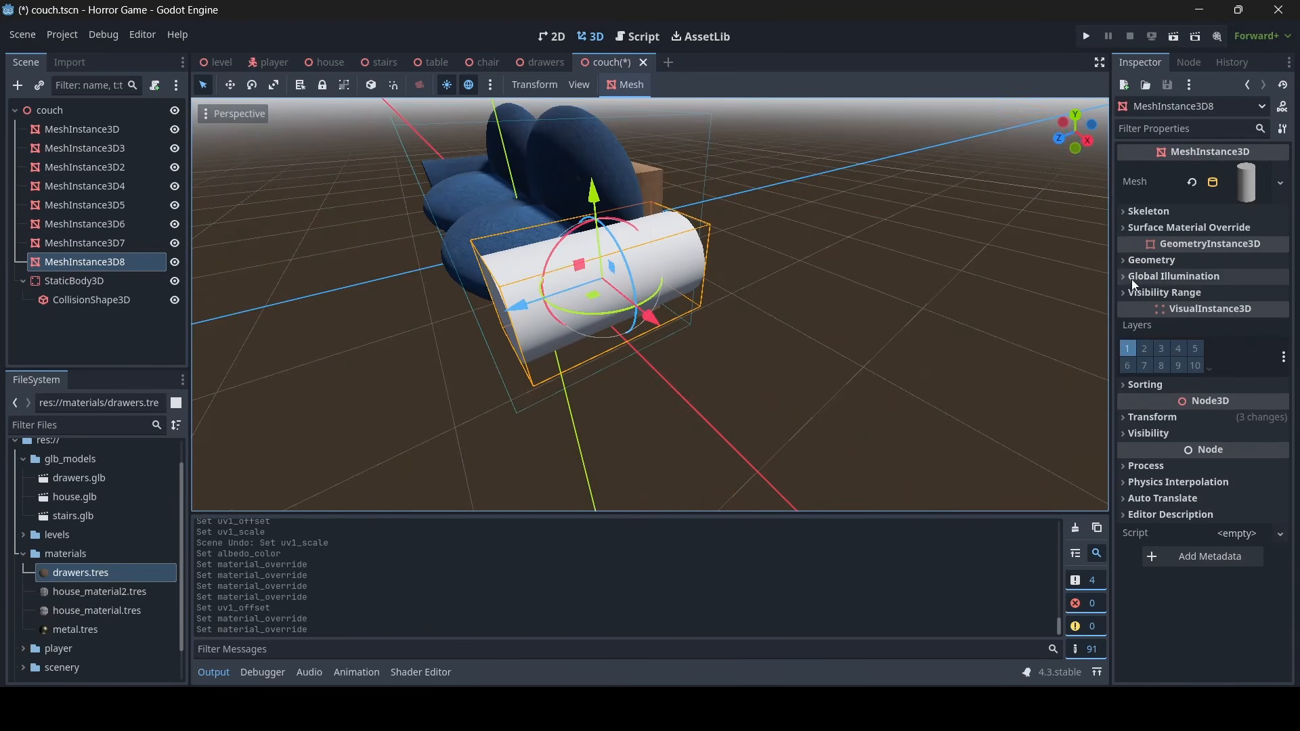
left_click(1151, 260)
right_click(1163, 275)
left_click(1167, 309)
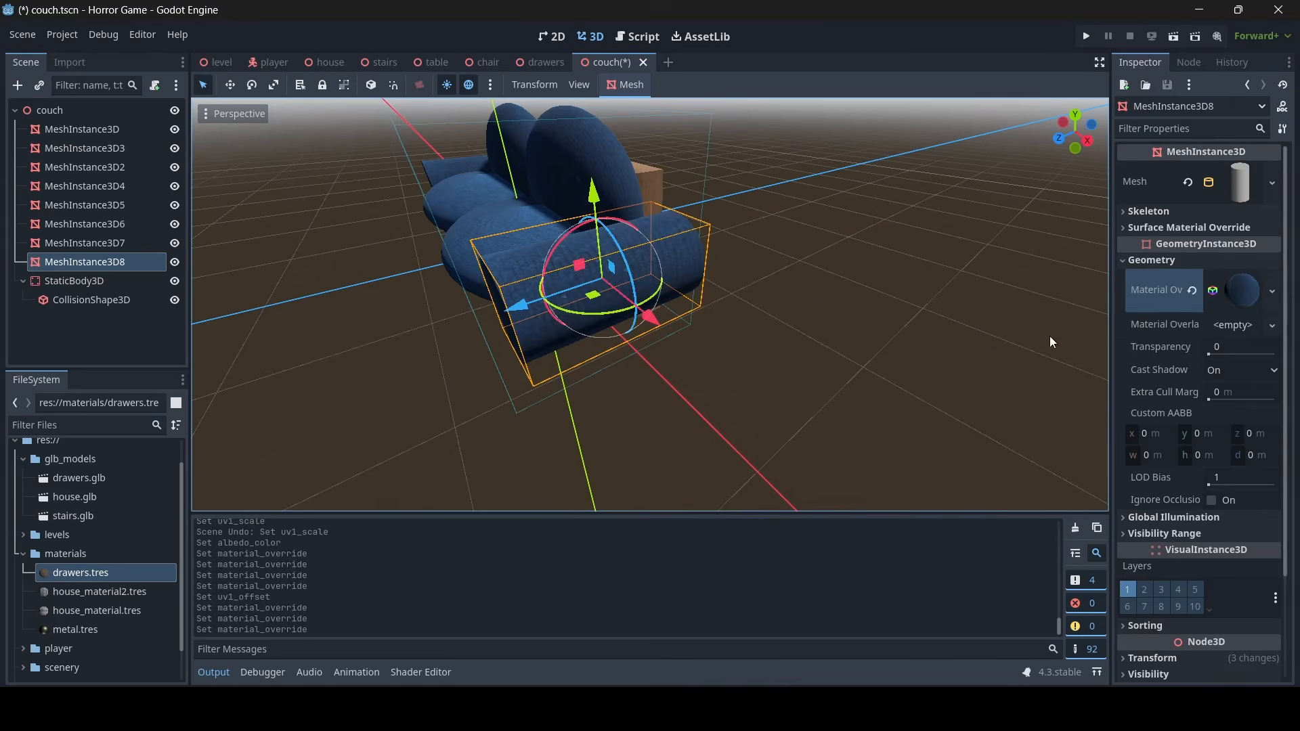
Check the finished couch from several sides and save the couch scene
left_click(956, 334)
mouse_move(787, 308)
right_mouse_down()
mouse_move(731, 305)
mouse_move(1029, 302)
mouse_move(786, 305)
right_mouse_up()
key("a")
key("s")
key("d")
key("w")
key("s")
key("a")
key("d")
key("s")
key("ctrl+s")
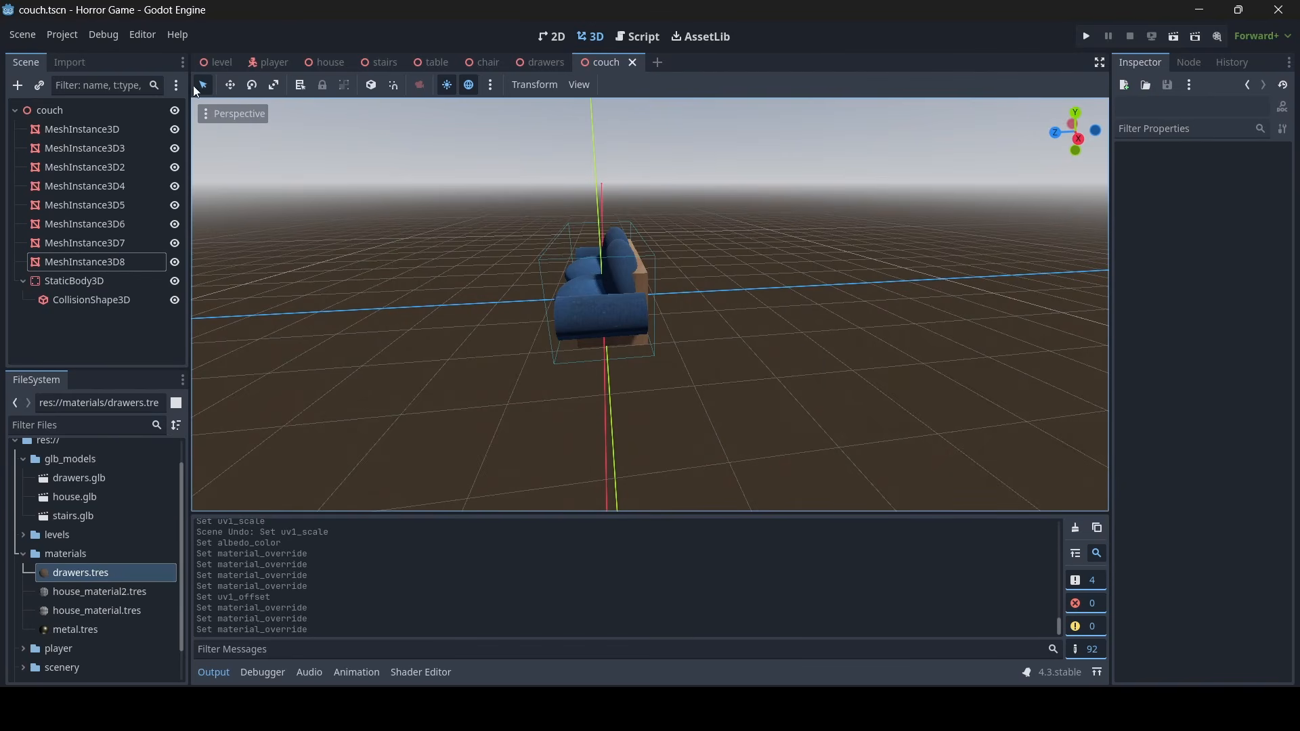
Instantiate scenery/couch.tscn as a child scene in the house scene
left_click(325, 62)
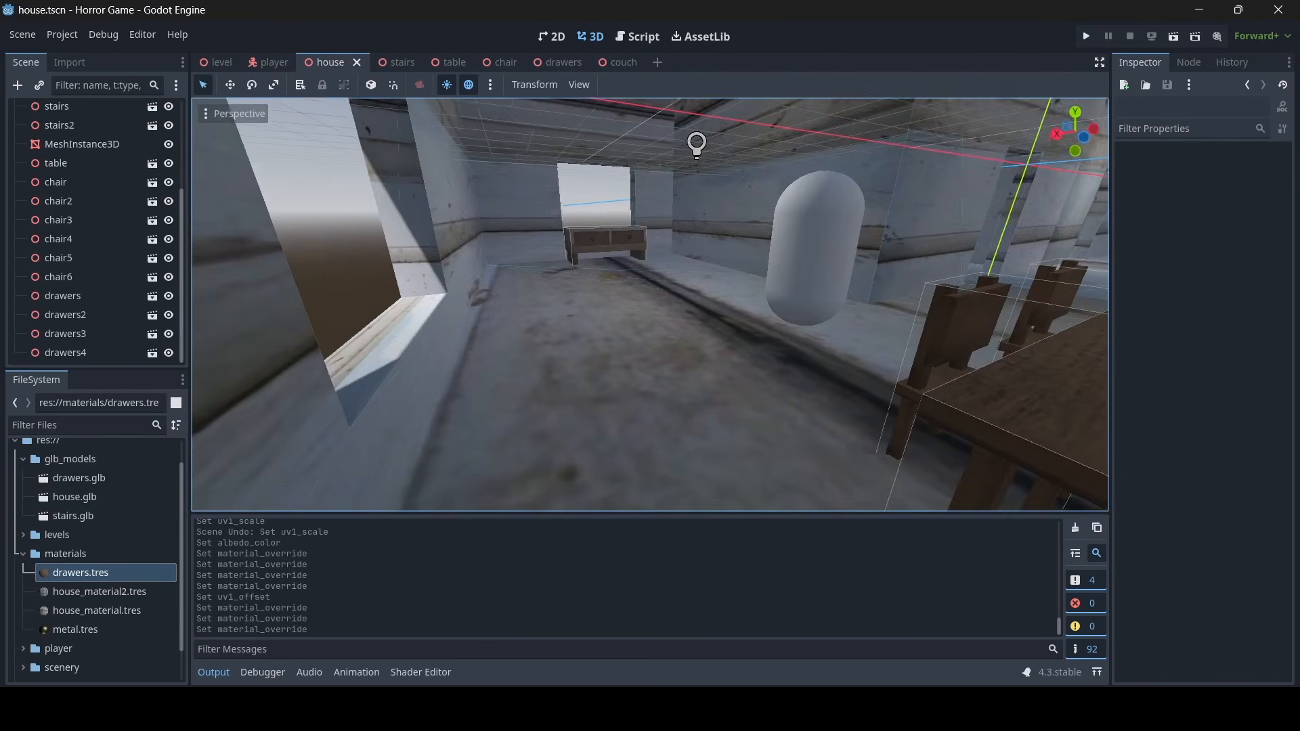
key("w")
right_click_drag(650, 304, 813, 298)
key("s")
left_click(38, 86)
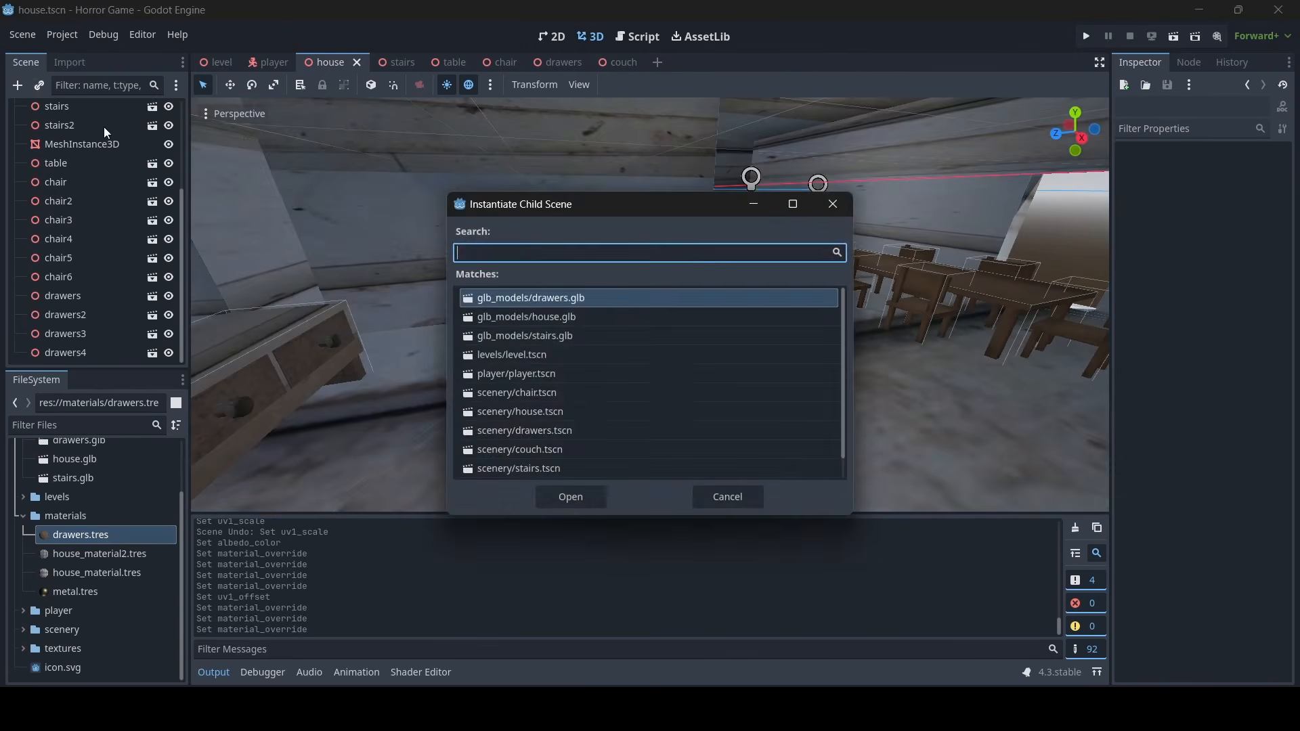
double_click(554, 453)
Move the couch inside the house to about X 13.133 and lower it to about Y -4.158
right_click_drag(715, 374, 751, 291)
key("s")
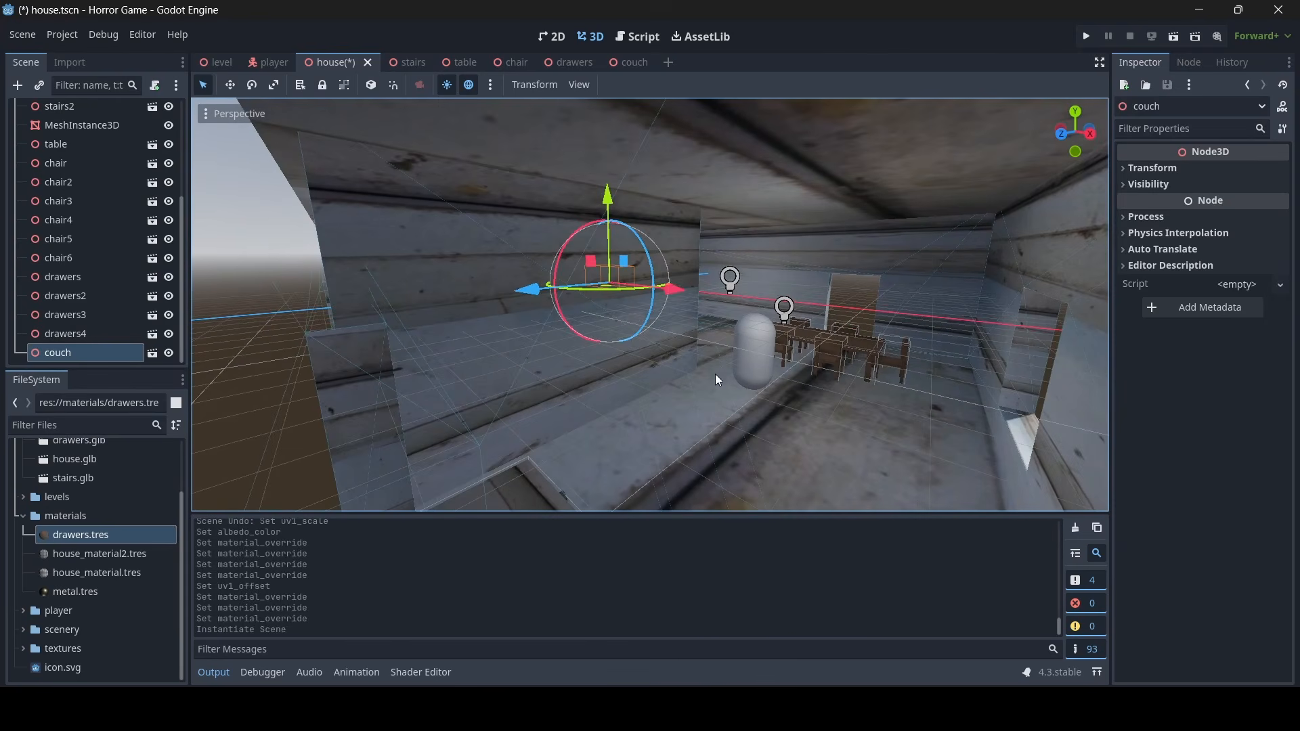
left_click_drag(674, 284, 999, 339)
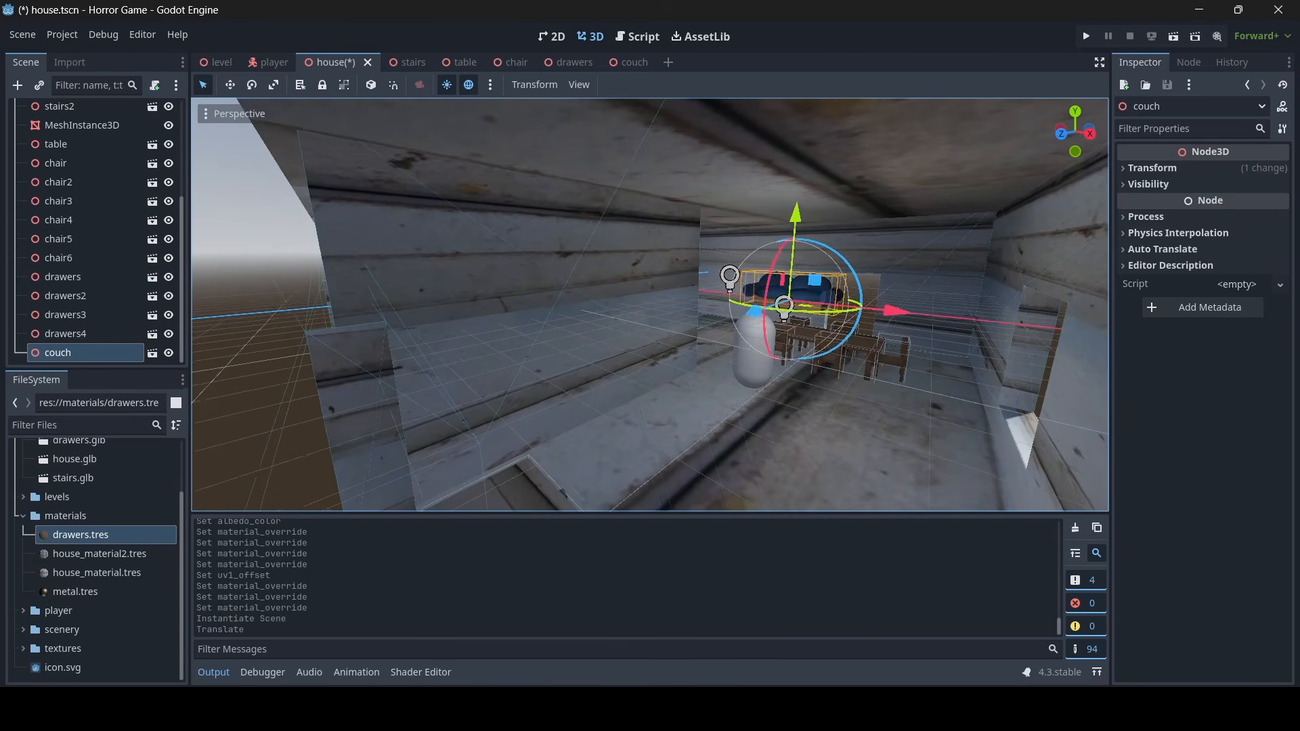
right_click_drag(998, 340, 1029, 386)
key("w")
right_click_drag(813, 356, 862, 357)
key("s")
left_click_drag(749, 172, 749, 284)
key("w")
mouse_move(749, 285)
right_mouse_down()
mouse_move(748, 325)
mouse_move(744, 268)
right_mouse_up()
key("s")
Scale the couch uniformly to 1.74
left_click(1155, 169)
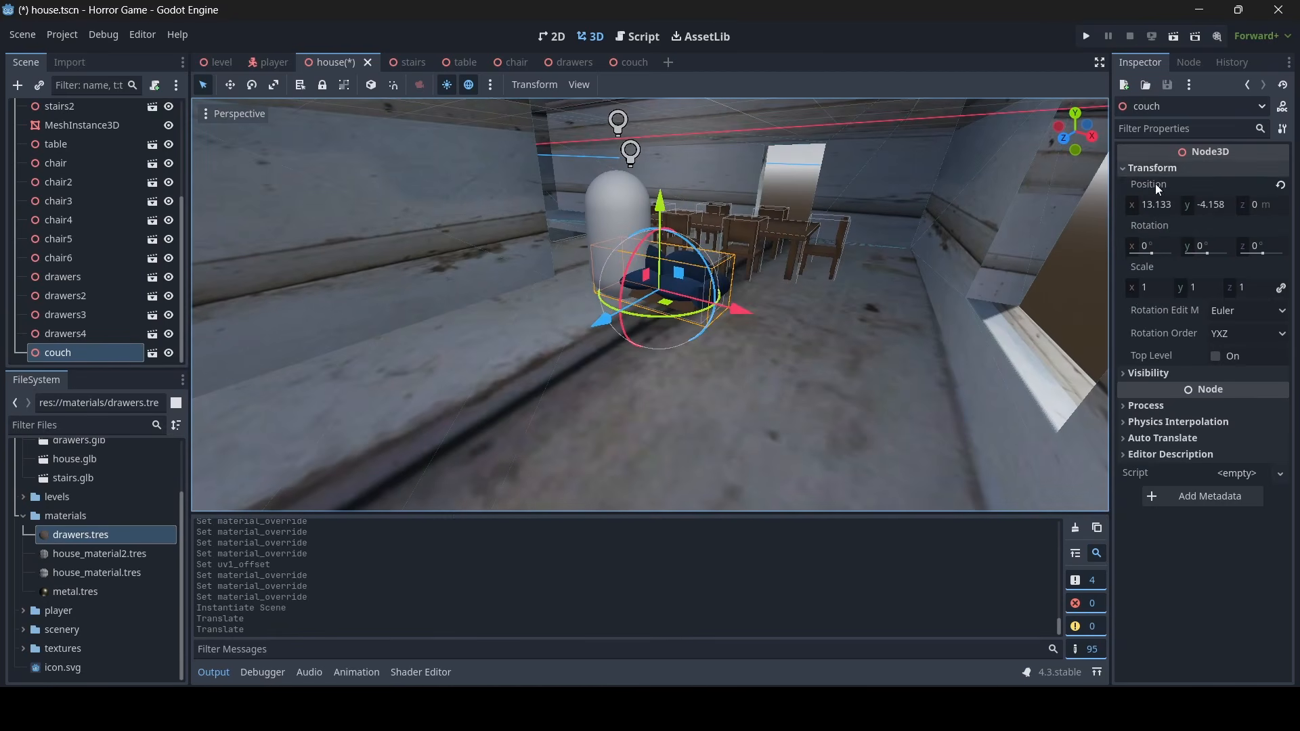
left_click_drag(1136, 294, 1191, 294)
key("w")
right_click_drag(747, 196, 748, 197)
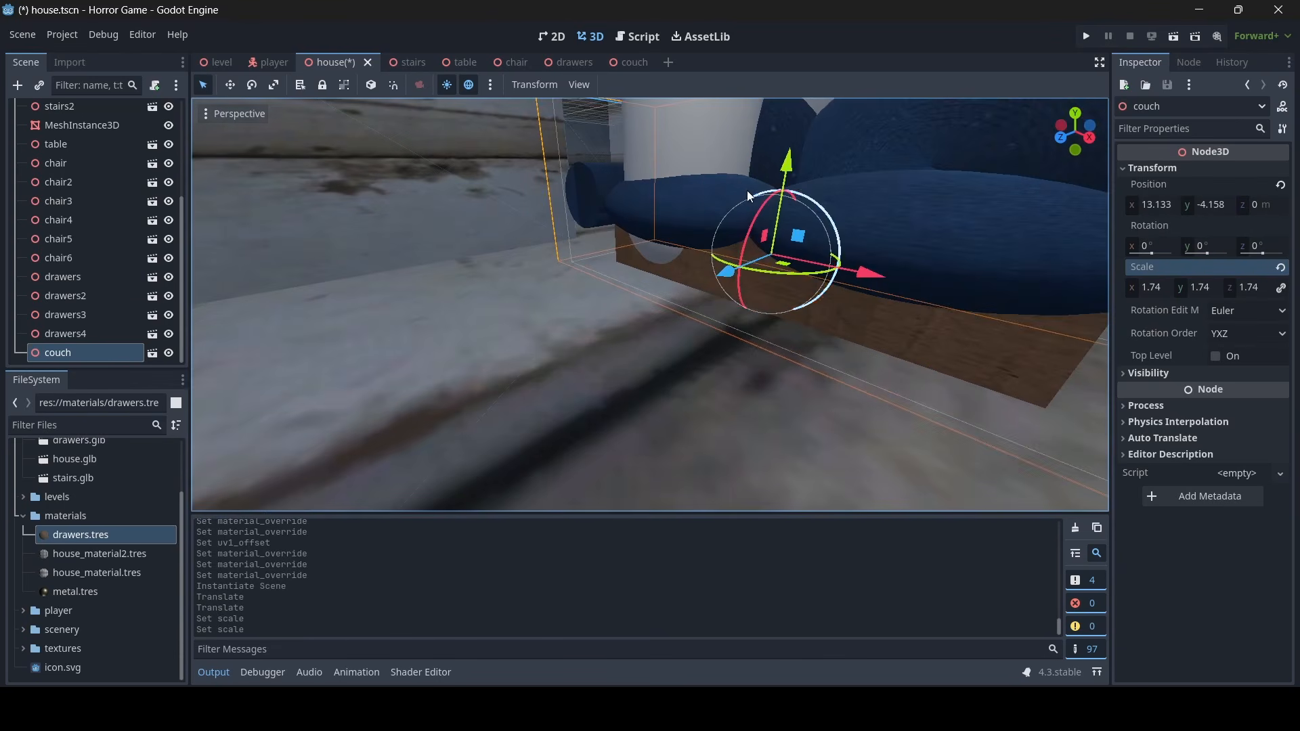
Rotate the couch 90° about Y and place it near the drawers at about X 9.859, Y -4.303, Z 7.267
left_click_drag(793, 177, 790, 203)
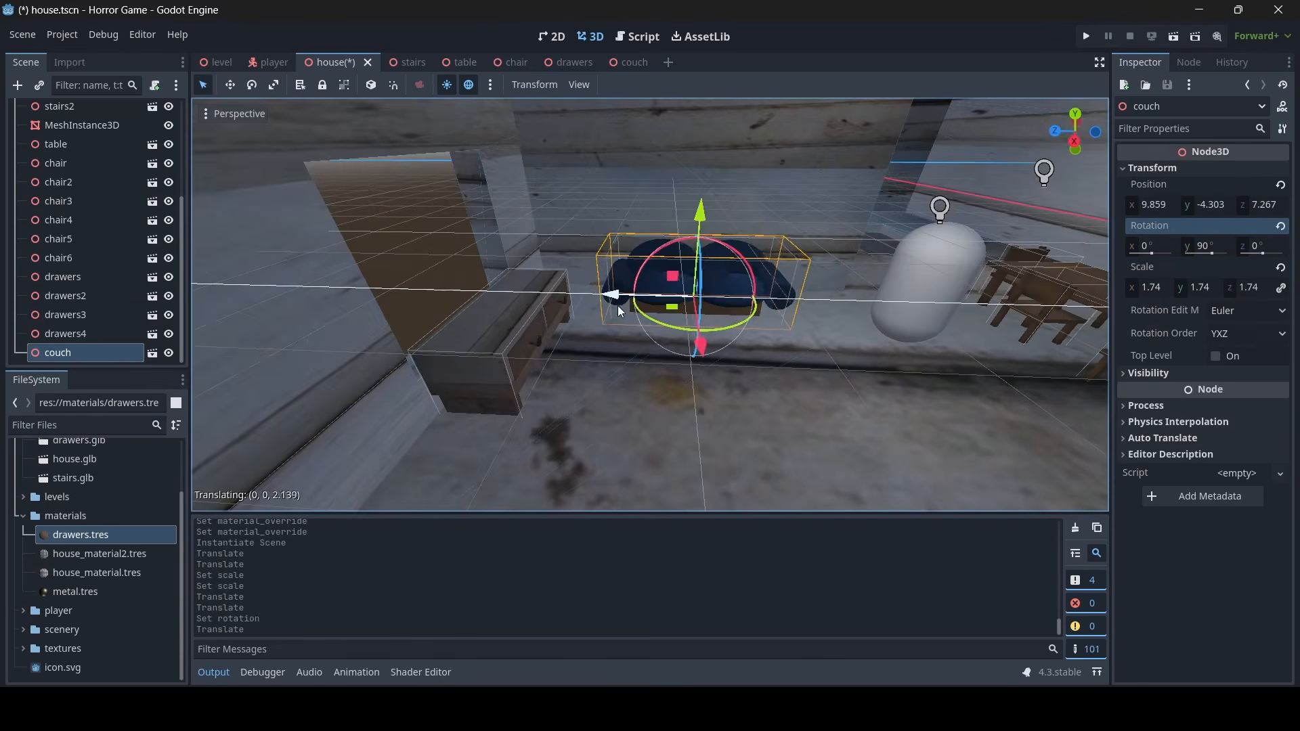
mouse_move(618, 299)
right_mouse_down()
mouse_move(267, 298)
mouse_move(566, 383)
mouse_move(660, 366)
mouse_move(755, 305)
mouse_move(1086, 261)
mouse_move(1100, 424)
mouse_move(1114, 274)
mouse_move(809, 319)
mouse_move(816, 406)
mouse_move(796, 318)
right_mouse_up()
key("w")
key("w")
key("a")
key("w")
key("s")
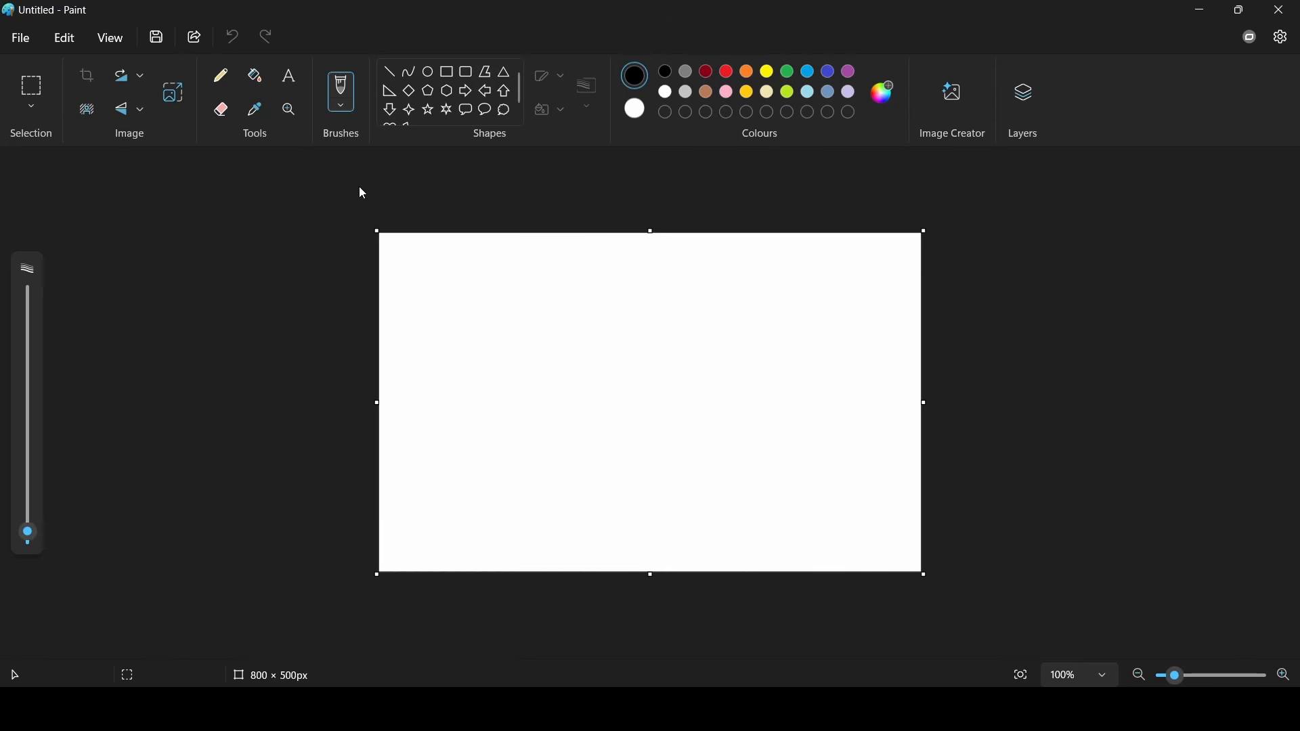
Switch to Paint and resize the blank canvas to 720 by 720 pixels with the aspect ratio unlocked
left_click(172, 97)
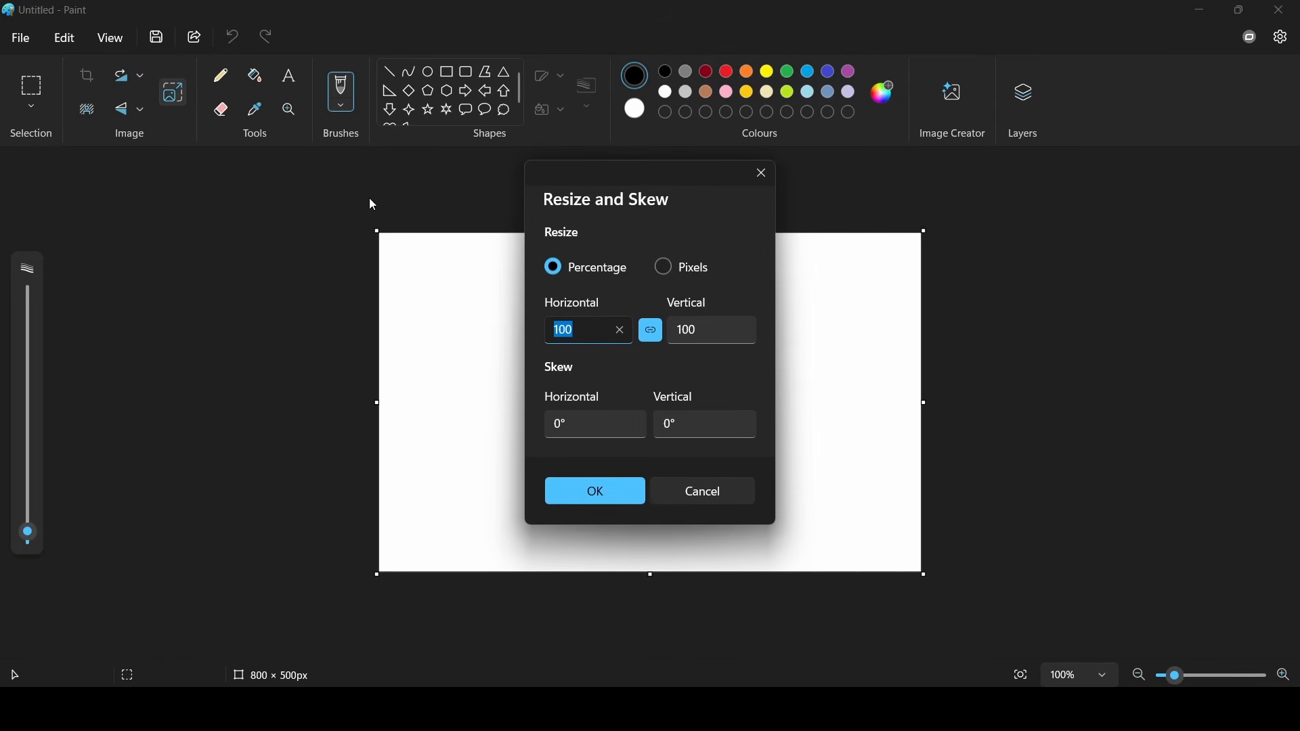
left_click(655, 328)
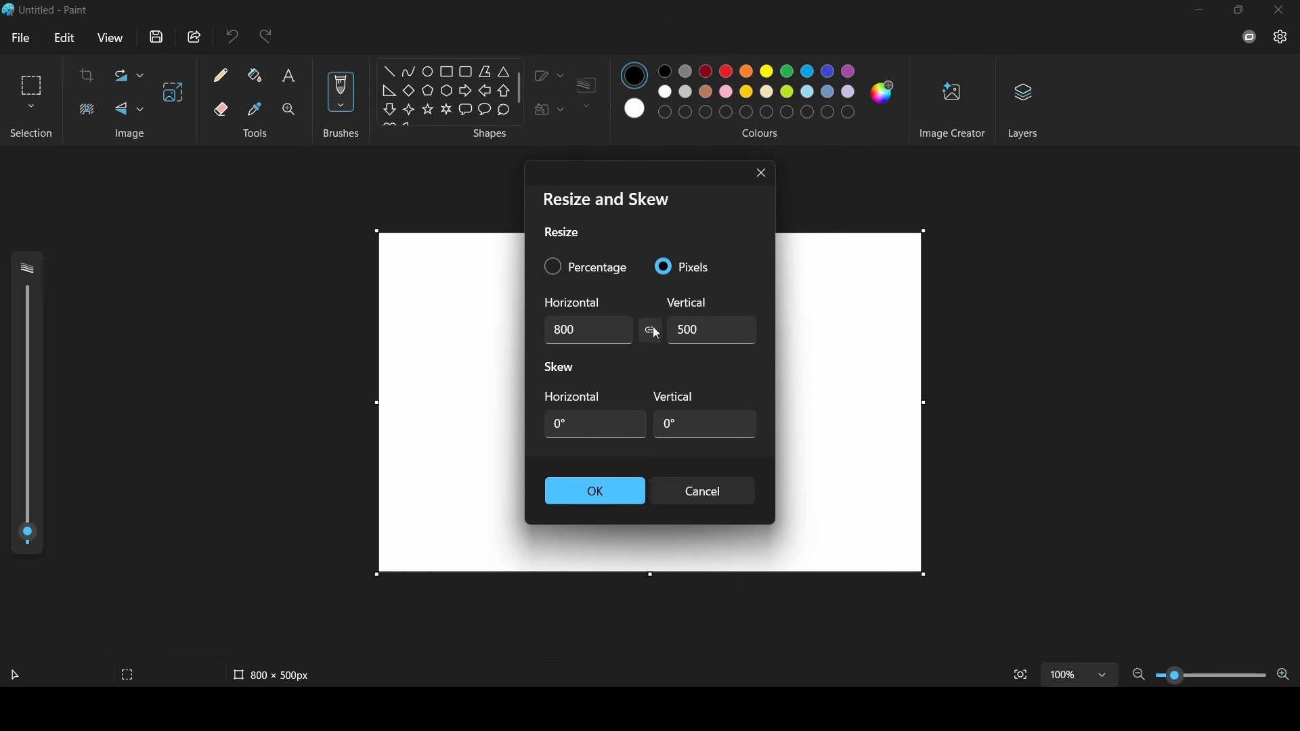
left_click(602, 332)
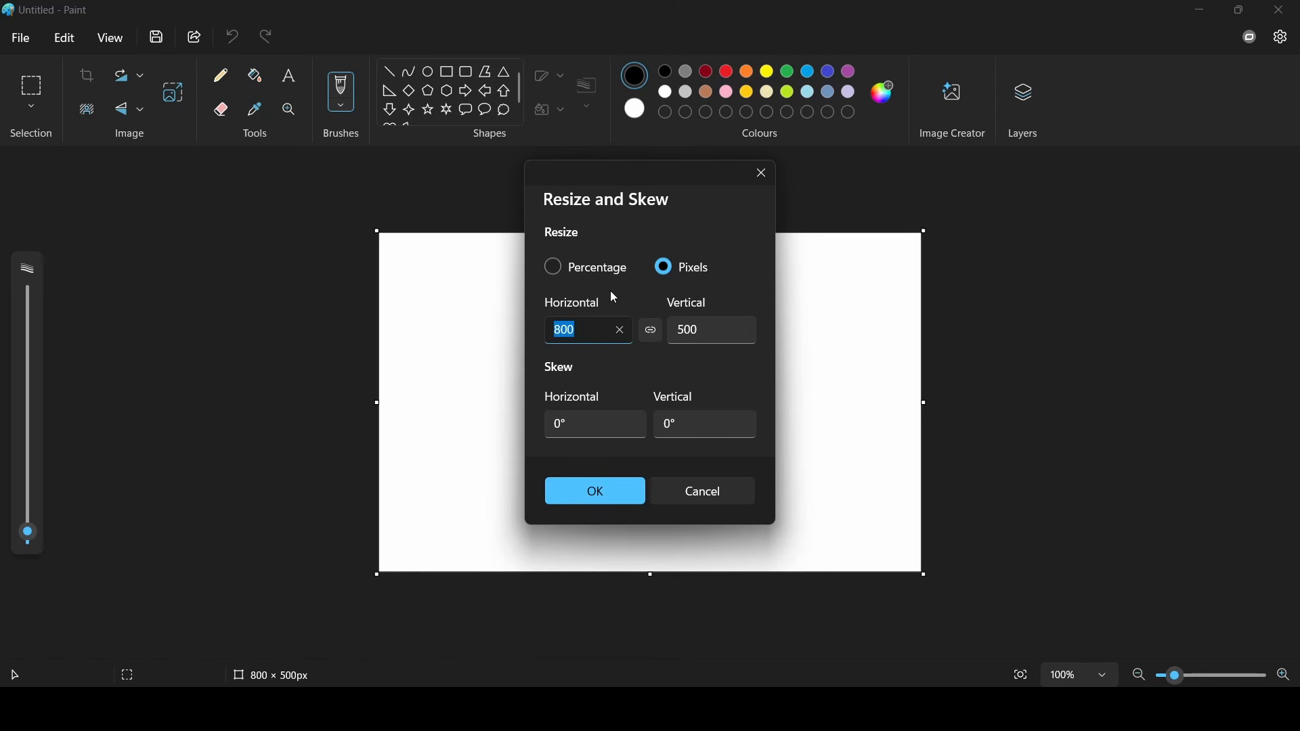
type("720")
left_click(705, 329)
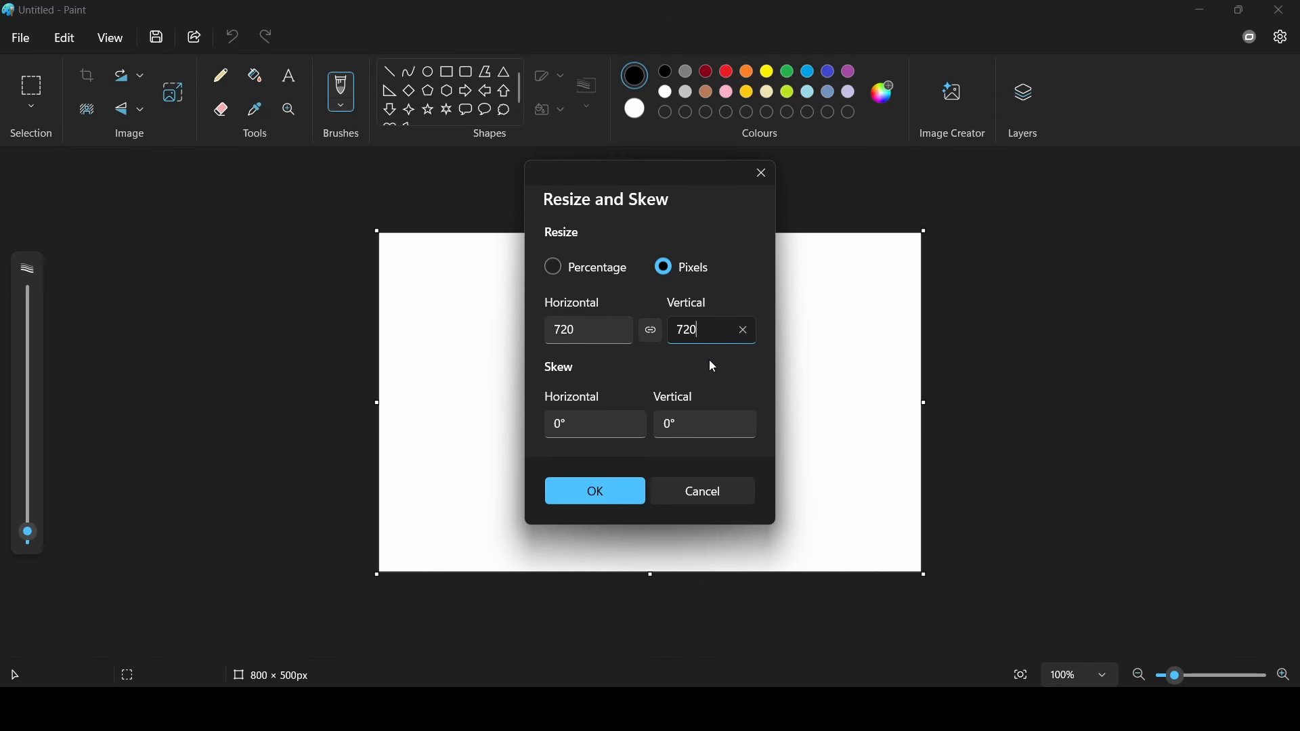
left_click(630, 489)
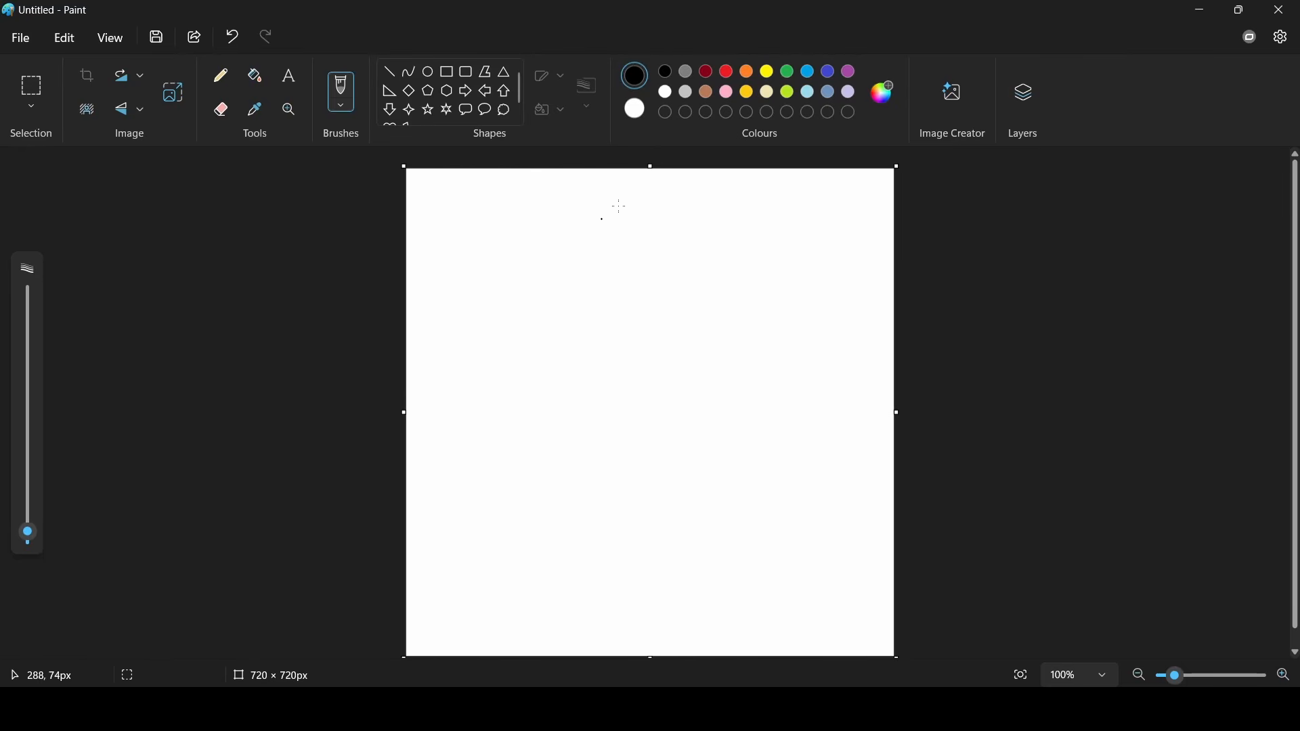
Choose the Crayon brush, increase its size and pick green as the paint colour
left_click(342, 114)
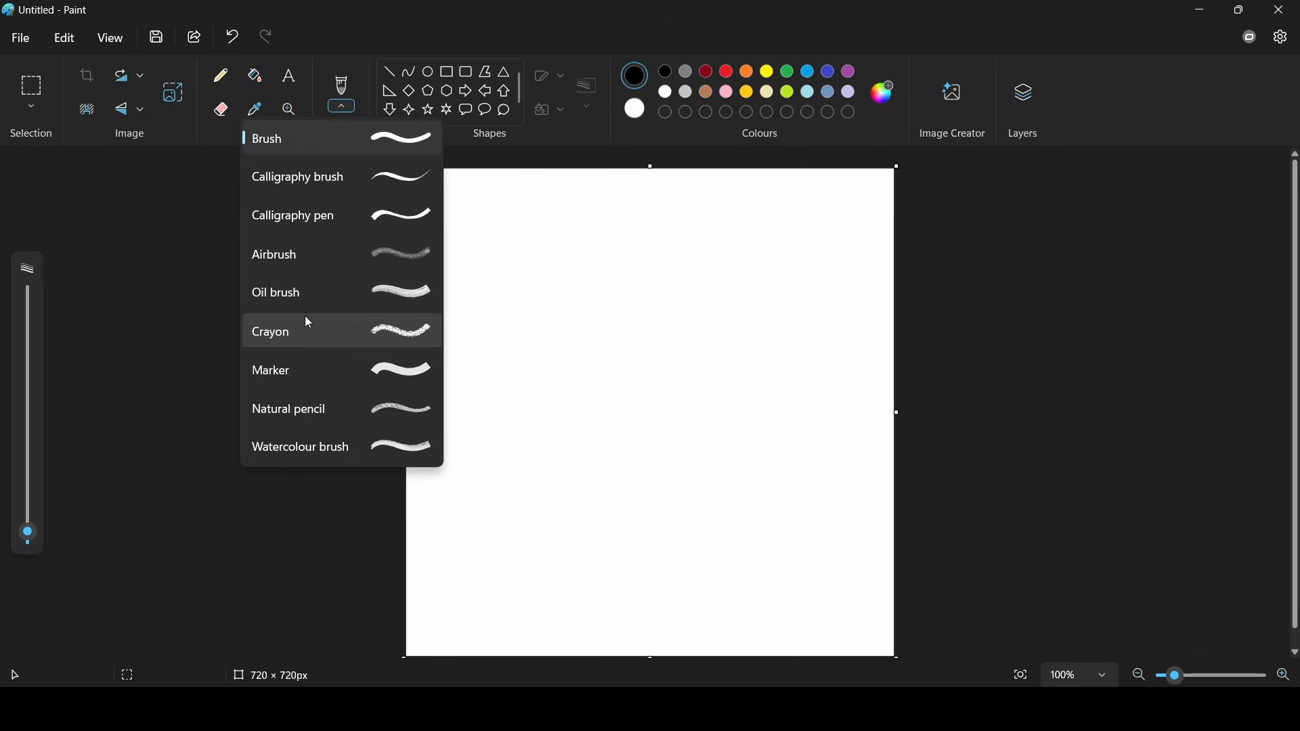
left_click(411, 331)
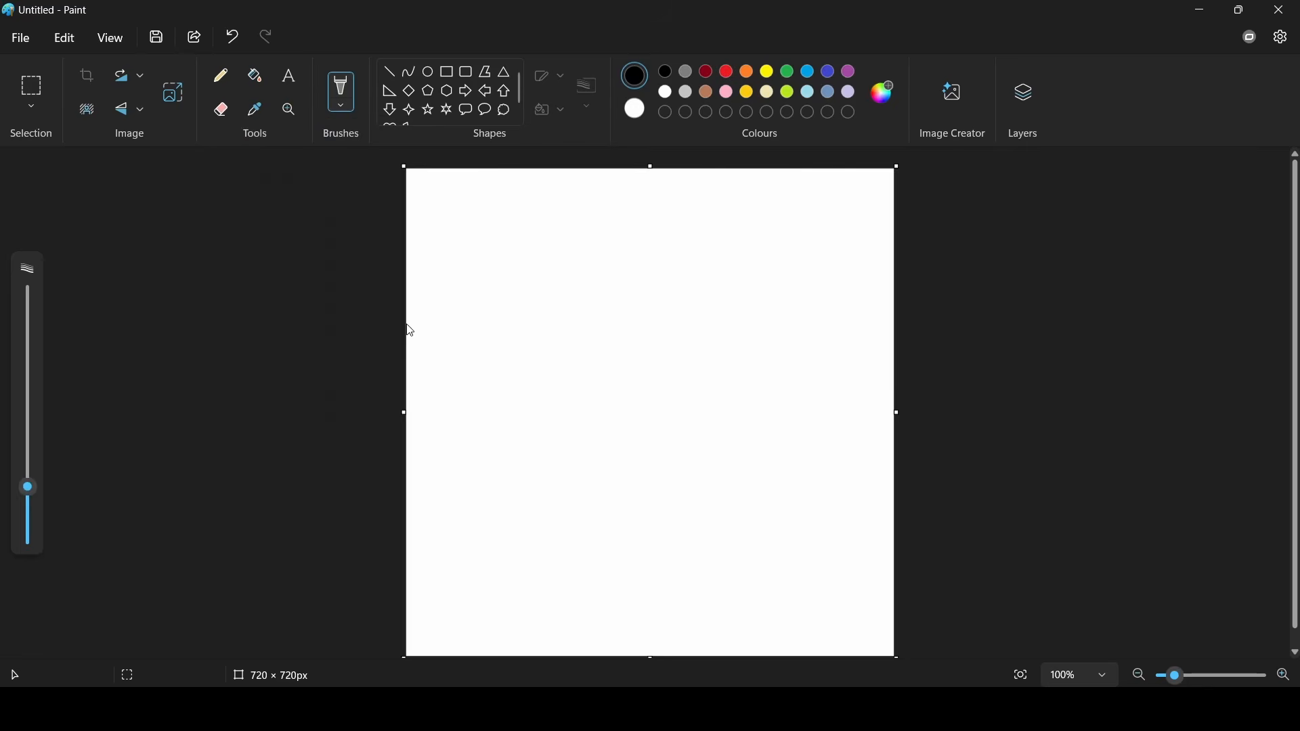
mouse_move(19, 497)
left_mouse_down()
mouse_move(32, 377)
mouse_move(39, 426)
left_mouse_up()
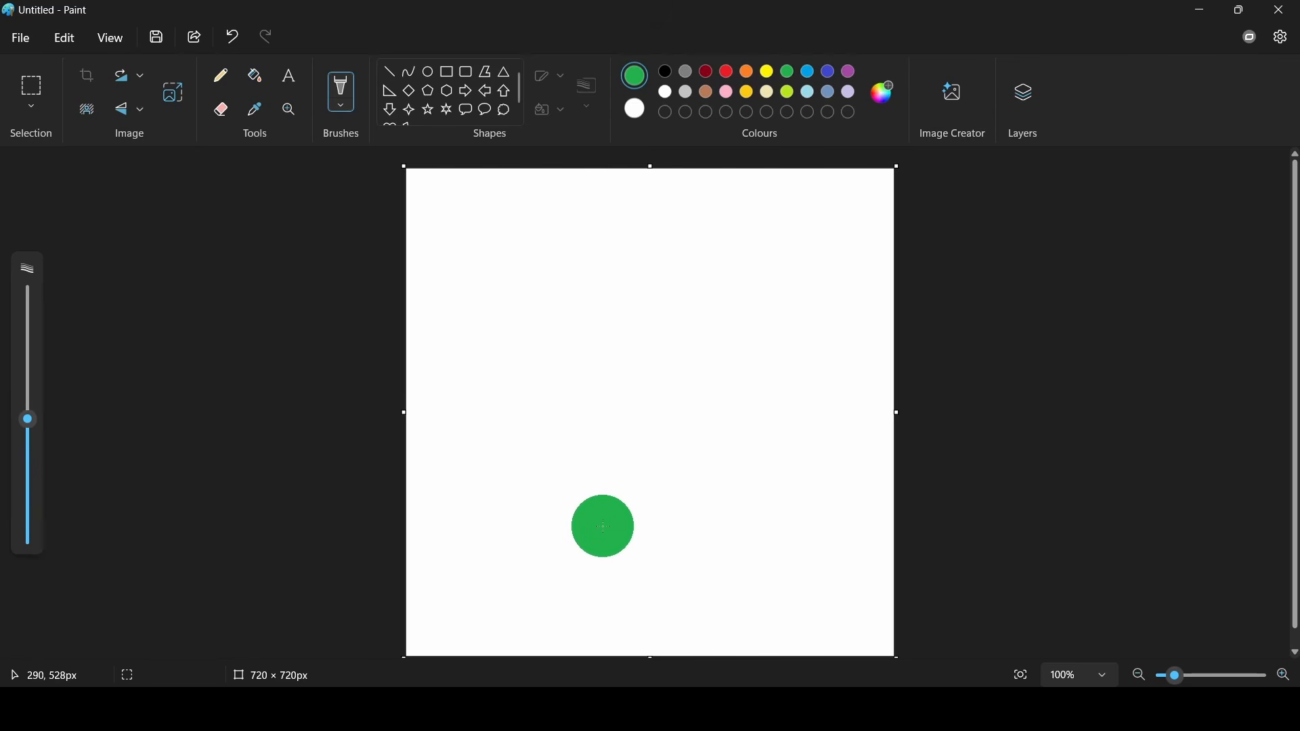
Undo a green test stroke across the canvas and darken the brush colour to #0F4F22
mouse_move(603, 523)
left_mouse_down()
mouse_move(438, 473)
mouse_move(455, 494)
mouse_move(834, 559)
mouse_move(851, 543)
mouse_move(440, 511)
mouse_move(737, 551)
mouse_move(1034, 567)
left_mouse_up()
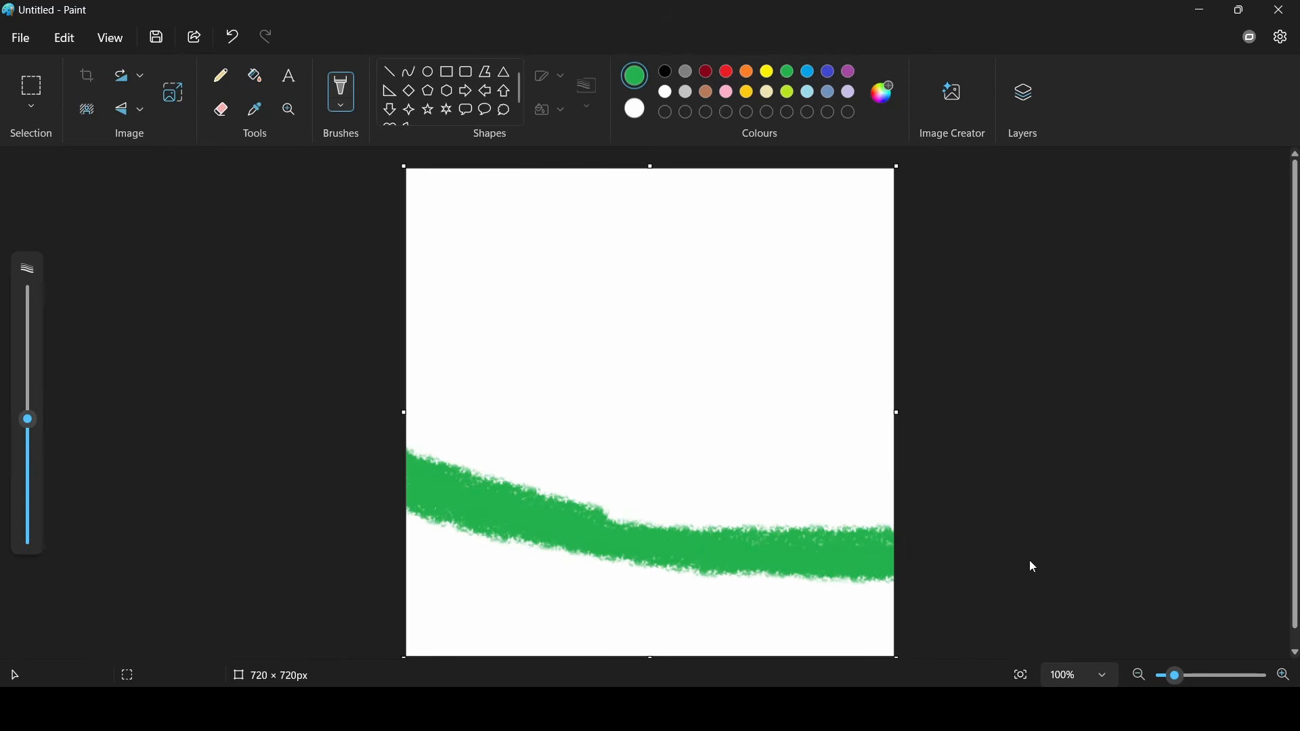
left_click(245, 40)
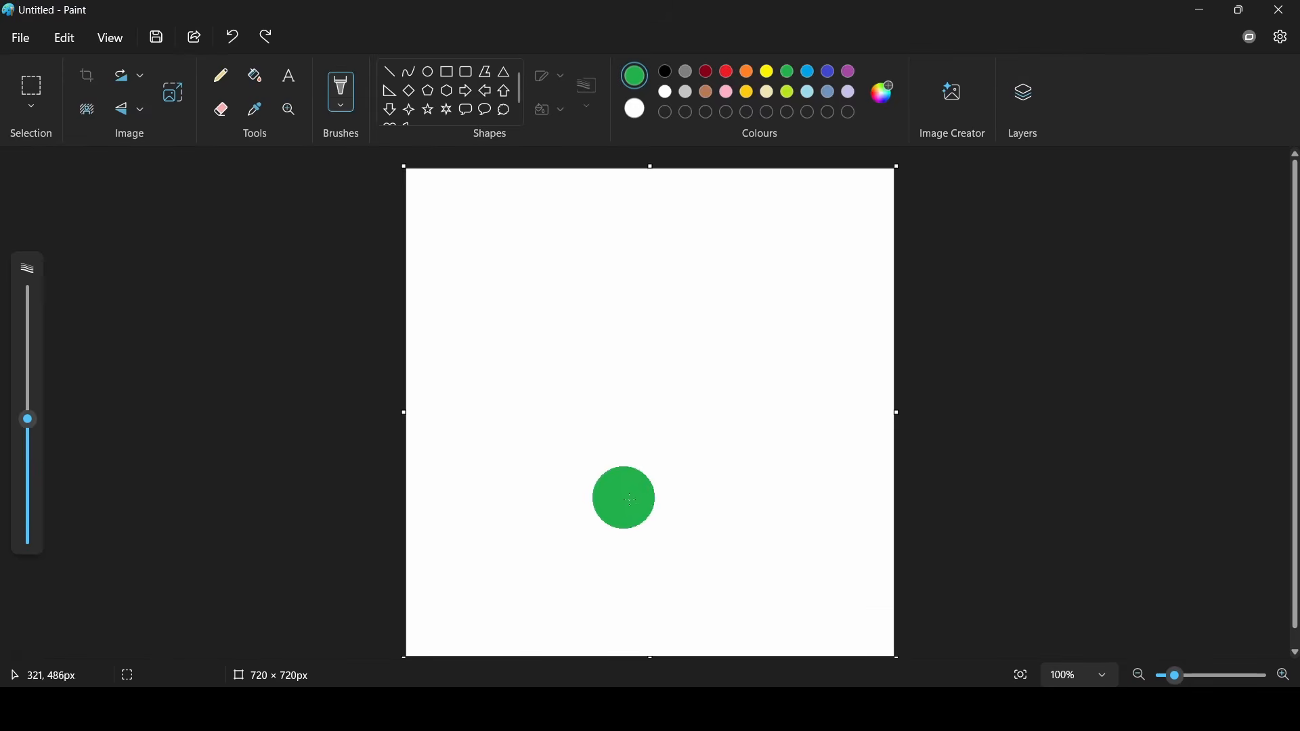
left_click(880, 93)
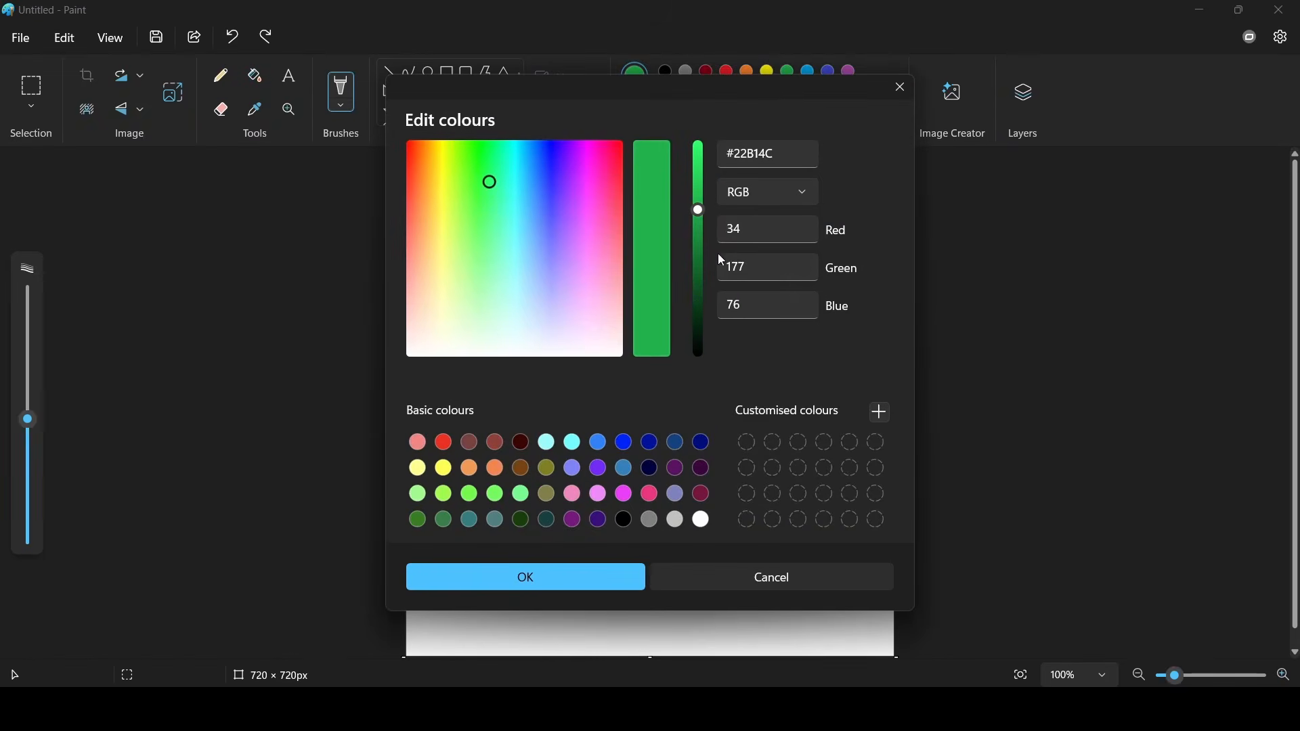
left_click_drag(700, 243, 699, 288)
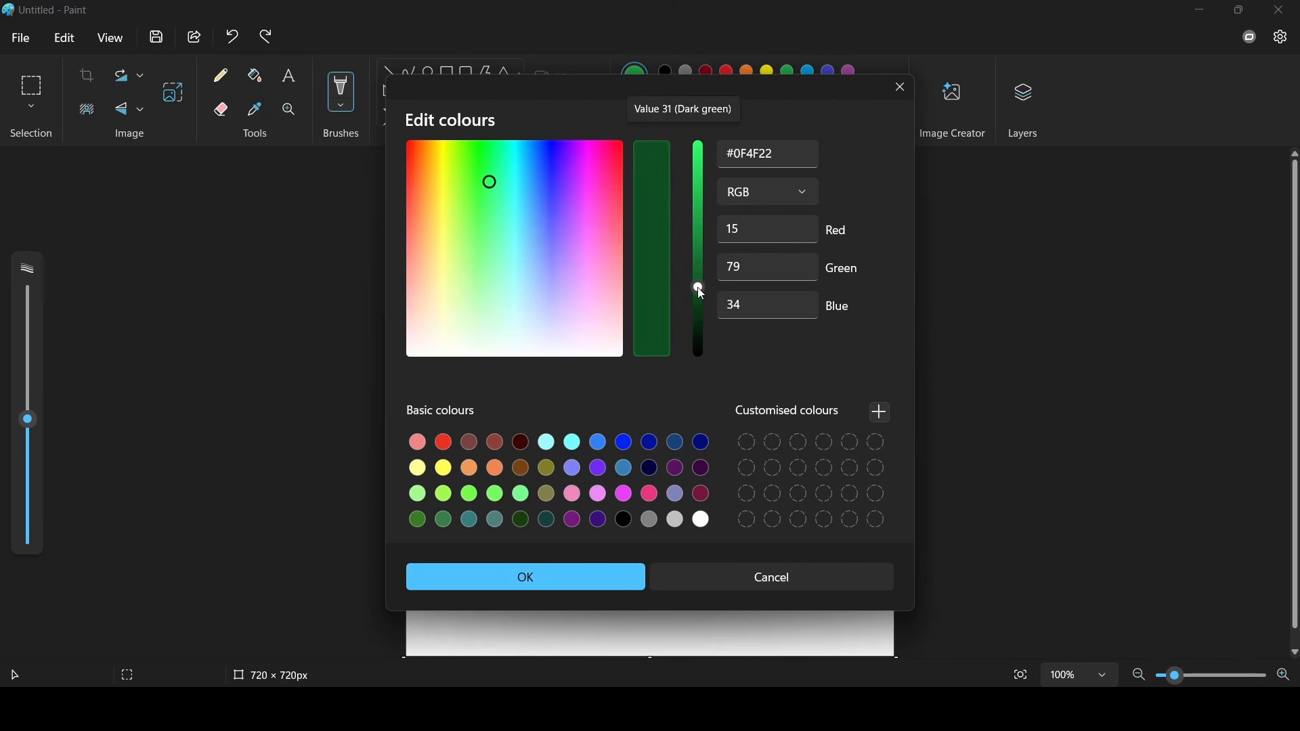
left_click(566, 579)
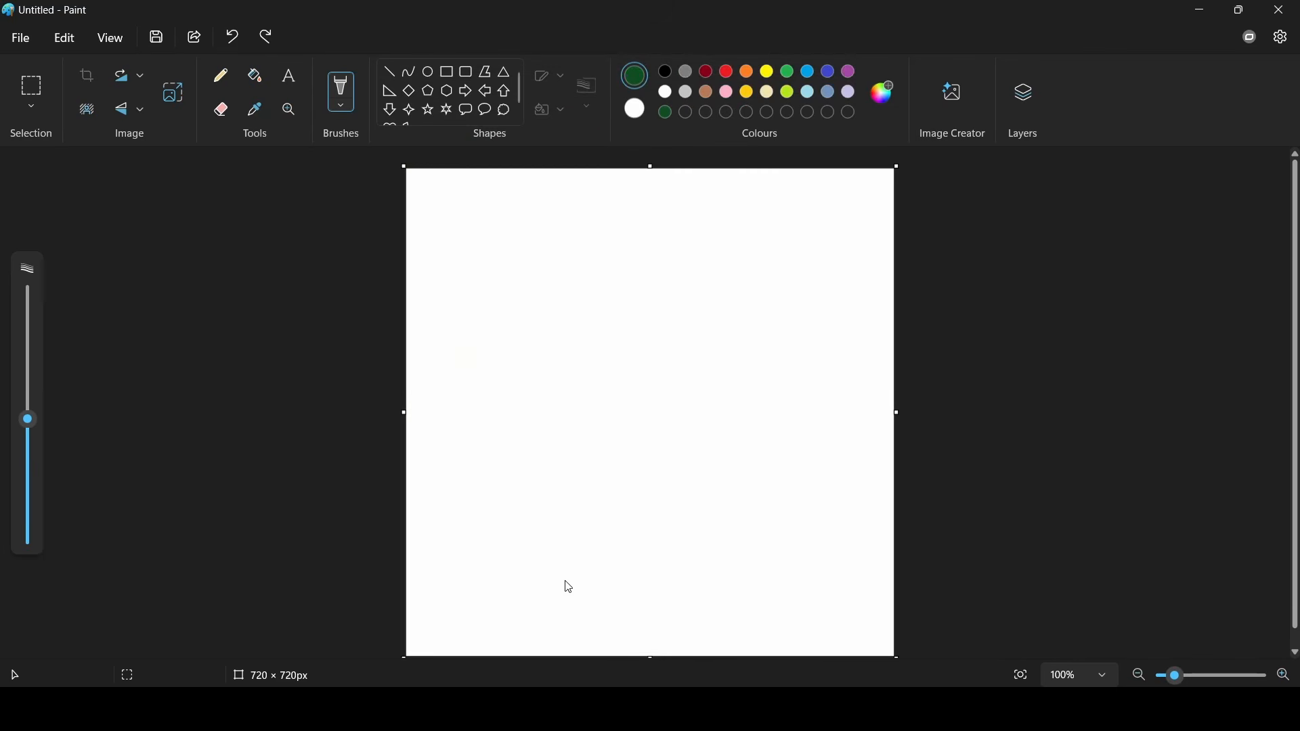
left_click(1029, 104)
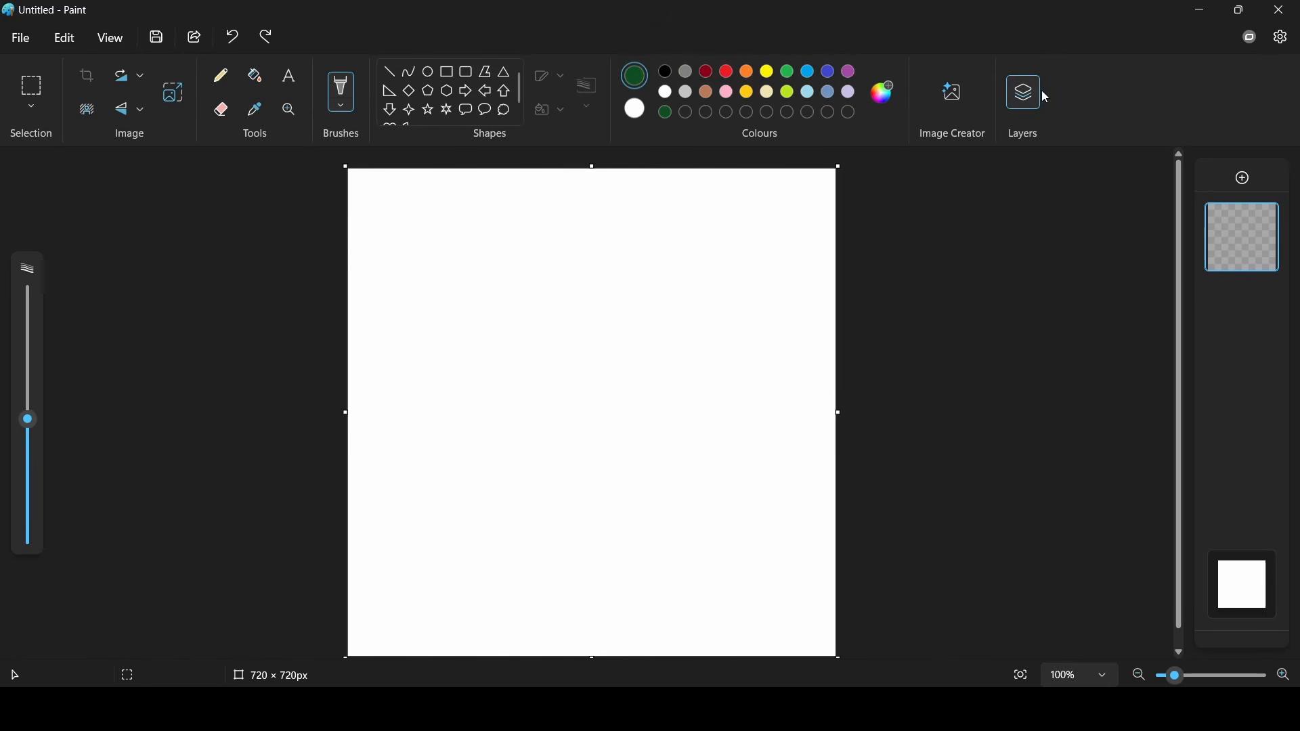
left_click(1033, 96)
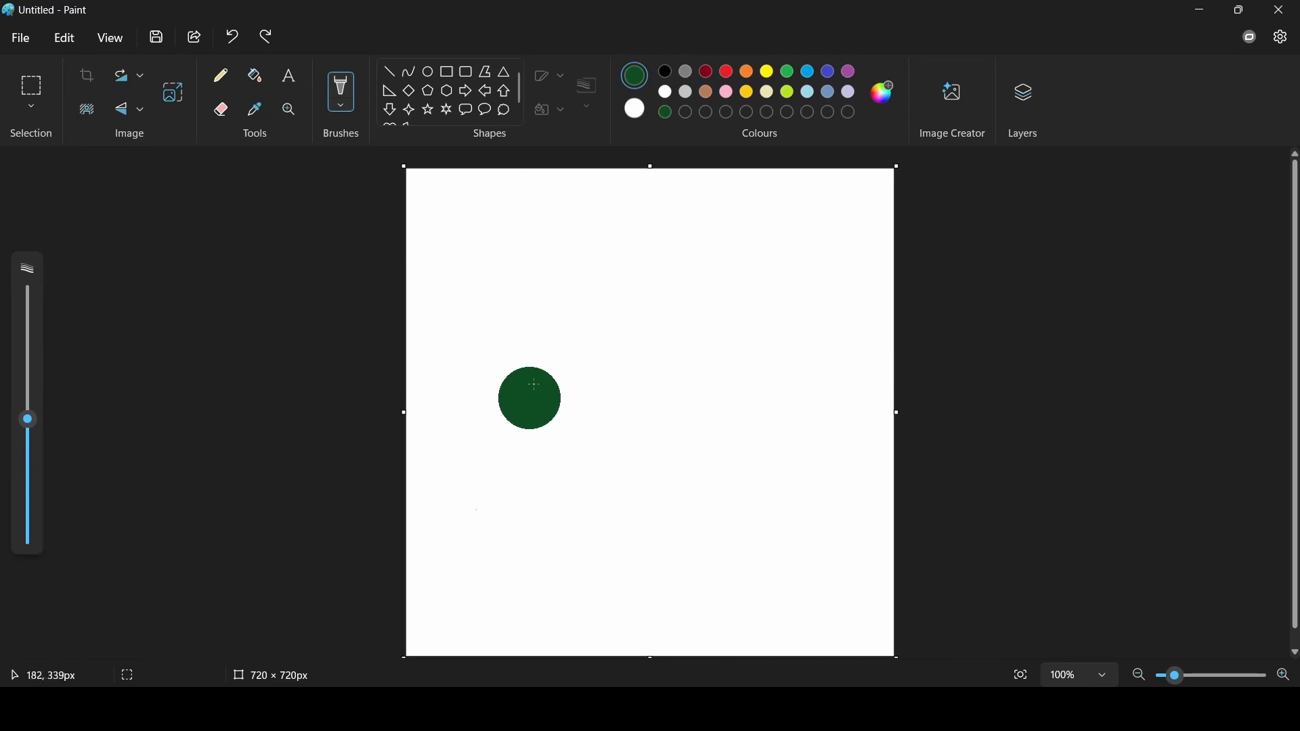
left_click(1024, 95)
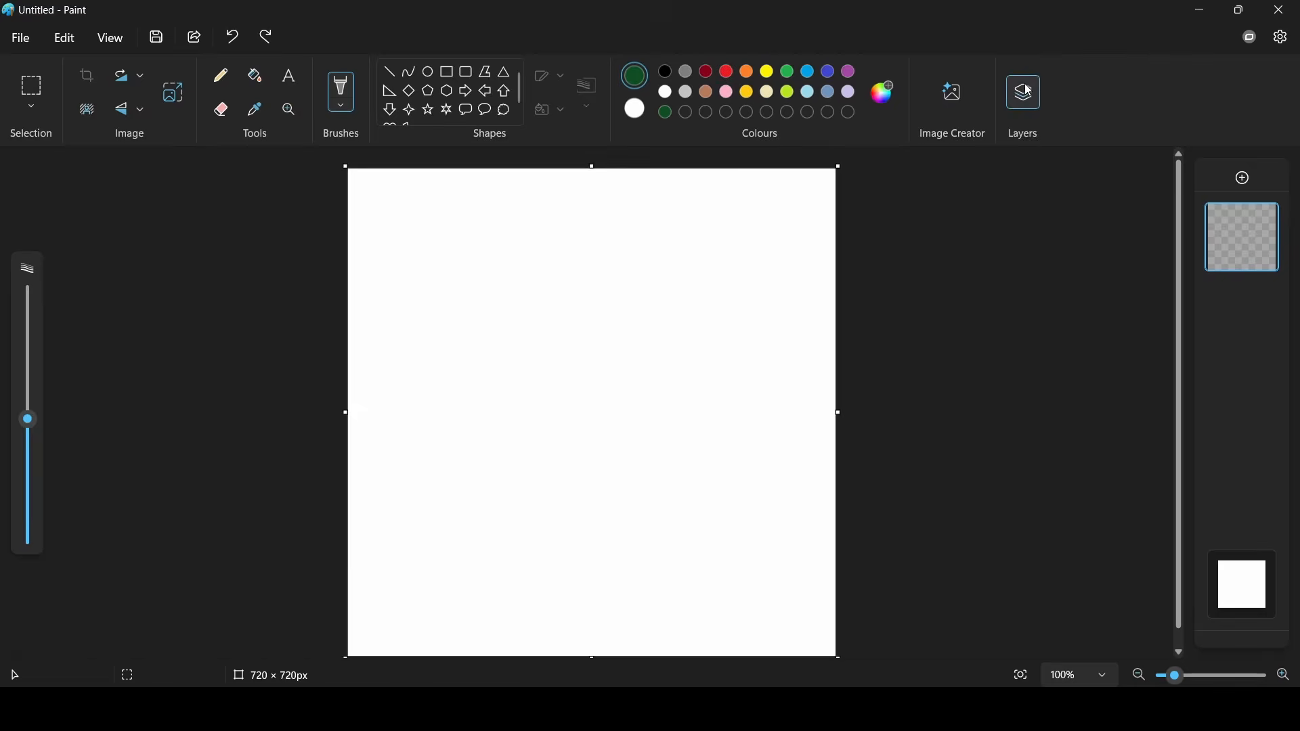
left_click(1030, 102)
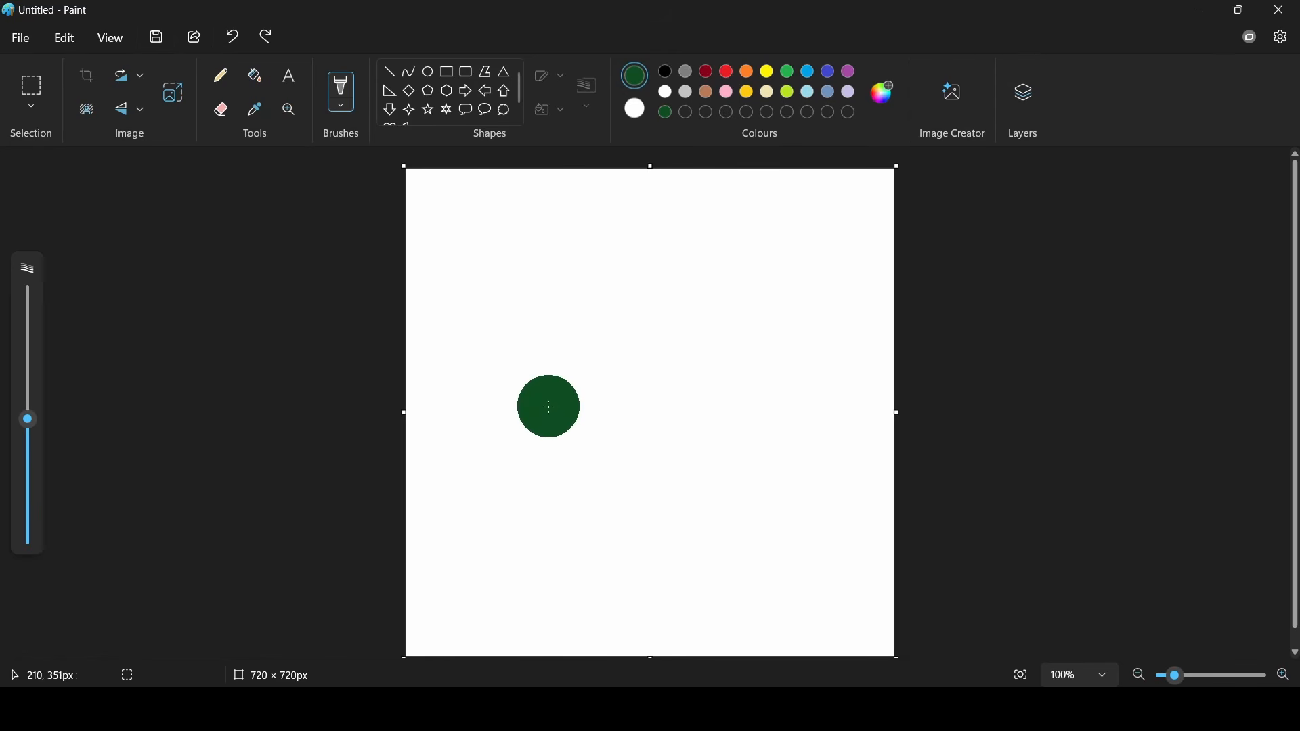
Paint a filled dark green hill in the middle of the canvas and lighter green hills across the foreground
mouse_move(536, 372)
left_mouse_down()
mouse_move(426, 517)
mouse_move(551, 348)
mouse_move(697, 380)
mouse_move(1009, 557)
mouse_move(801, 566)
mouse_move(592, 441)
mouse_move(598, 351)
mouse_move(821, 558)
mouse_move(734, 508)
mouse_move(708, 517)
mouse_move(738, 568)
mouse_move(677, 464)
mouse_move(609, 474)
mouse_move(644, 365)
mouse_move(656, 478)
left_mouse_up()
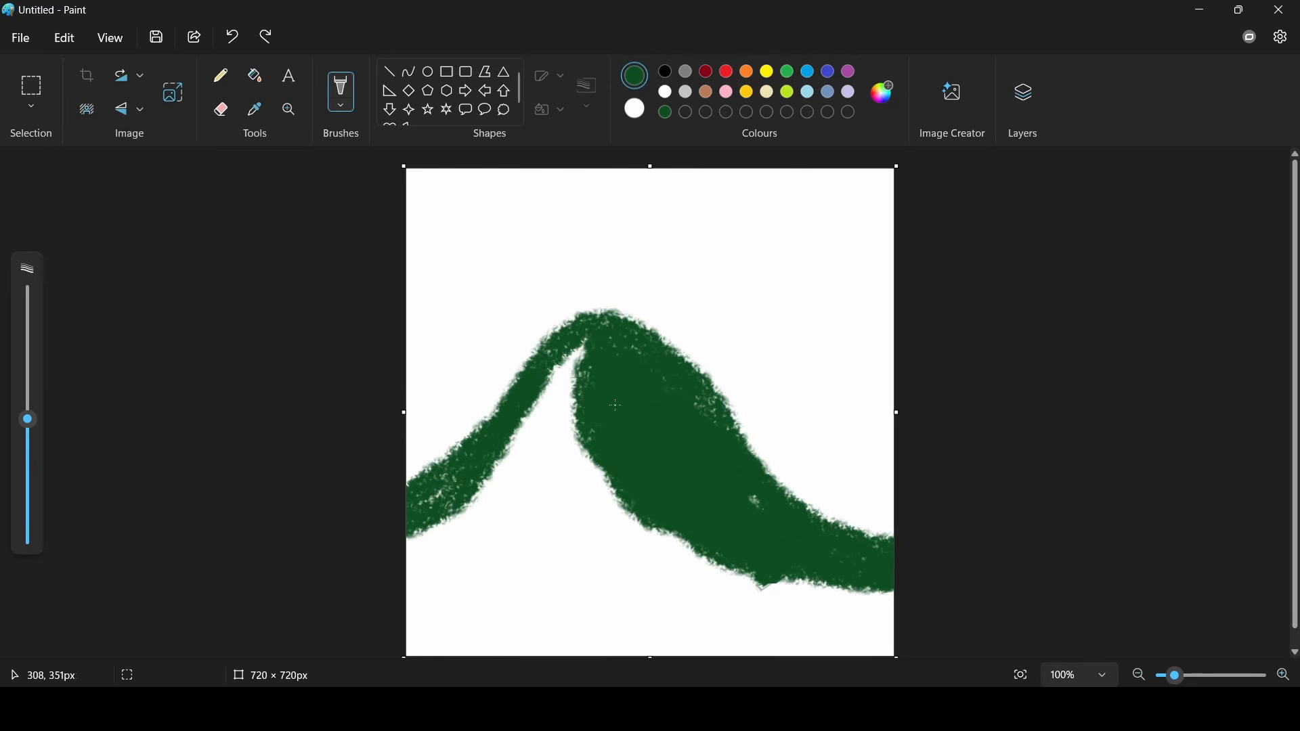
mouse_move(616, 406)
left_mouse_down()
mouse_move(822, 586)
mouse_move(842, 579)
mouse_move(732, 587)
left_mouse_up()
mouse_move(681, 636)
left_mouse_down()
mouse_move(934, 648)
mouse_move(400, 643)
mouse_move(700, 613)
mouse_move(388, 623)
mouse_move(450, 551)
mouse_move(397, 591)
mouse_move(862, 605)
left_mouse_up()
left_click_drag(742, 616, 572, 425)
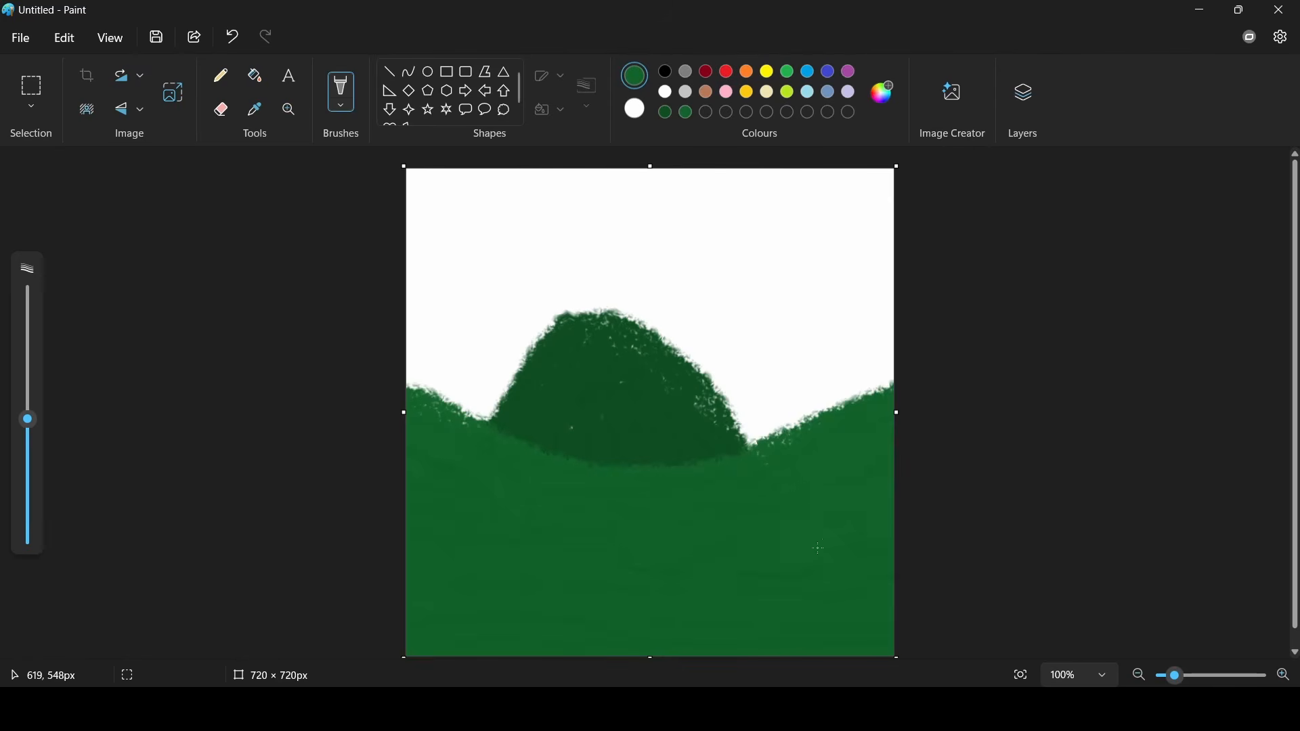
Paint a pointed medium-green hill and a wide, lighter green foreground over the lower part of the landscape
left_click(873, 101)
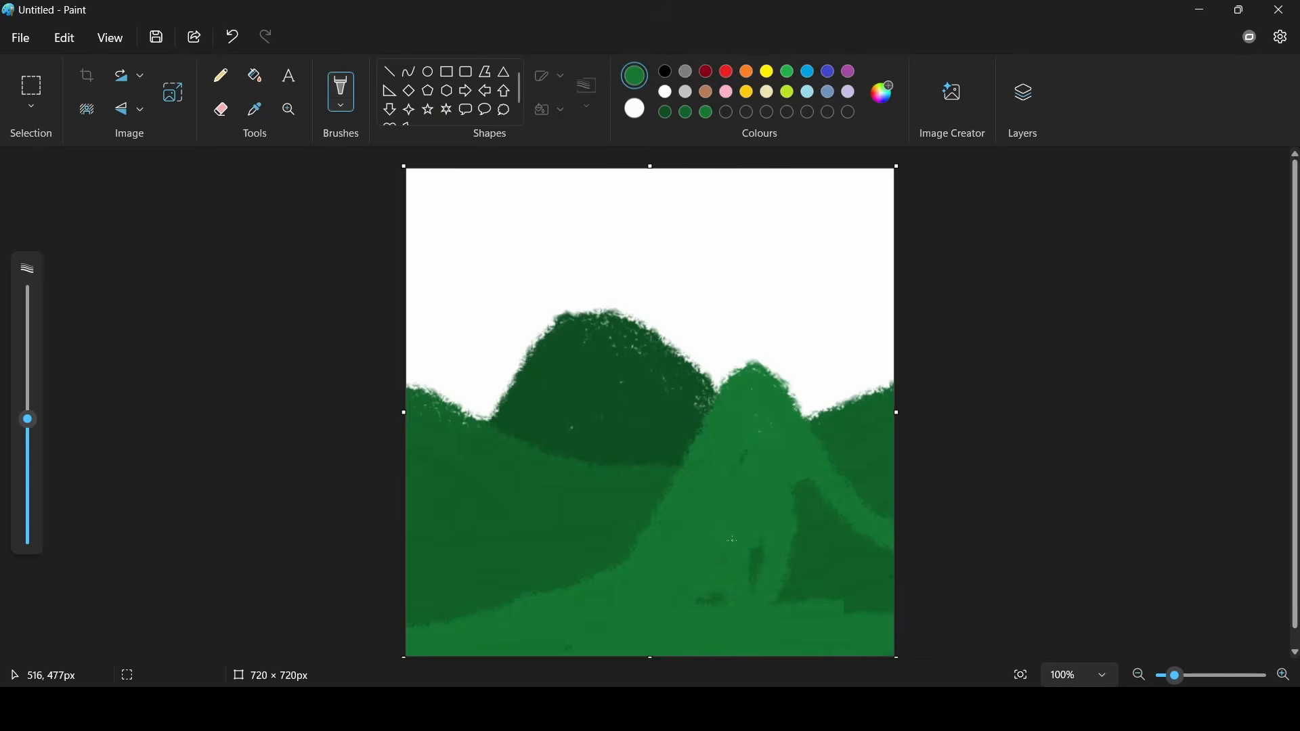
mouse_move(753, 576)
left_mouse_down()
mouse_move(827, 606)
mouse_move(917, 606)
mouse_move(826, 553)
mouse_move(734, 471)
left_mouse_up()
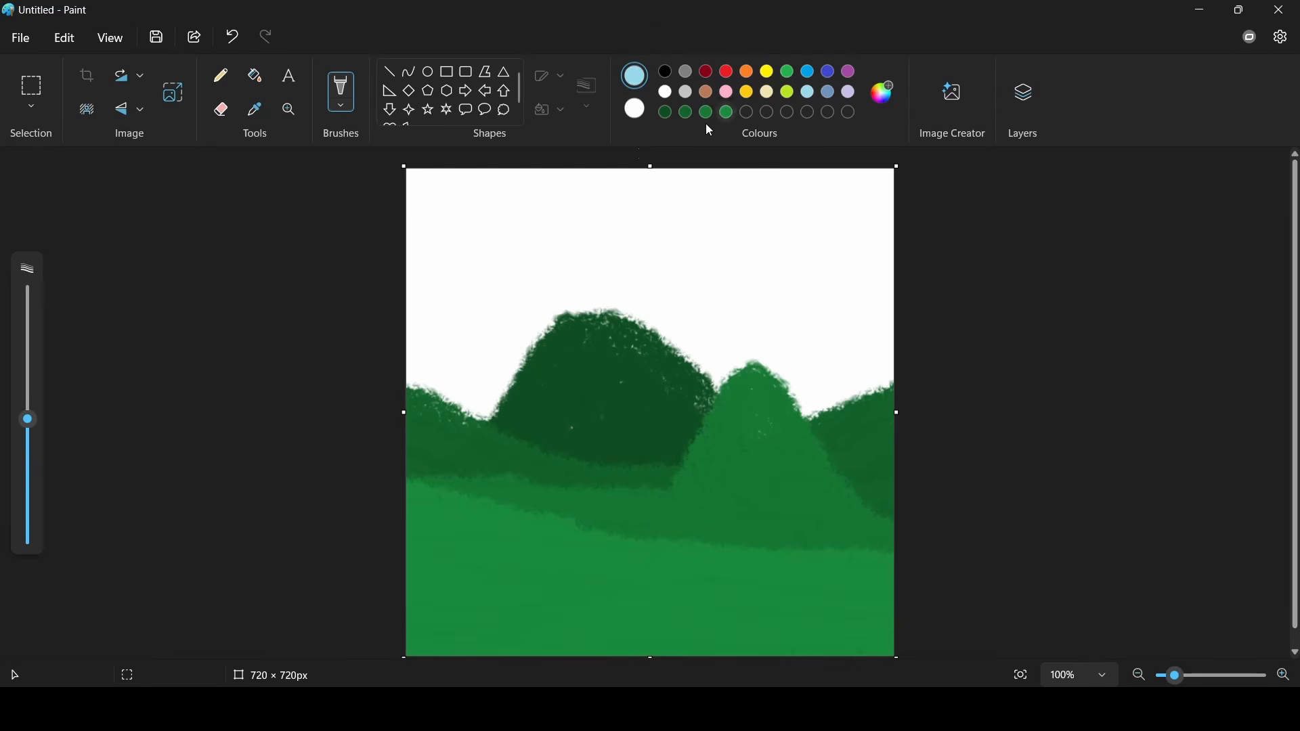
Paint the white area above the hills light blue as the sky, following the hill outlines
mouse_move(501, 284)
left_mouse_down()
mouse_move(473, 253)
mouse_move(354, 270)
mouse_move(394, 214)
left_mouse_up()
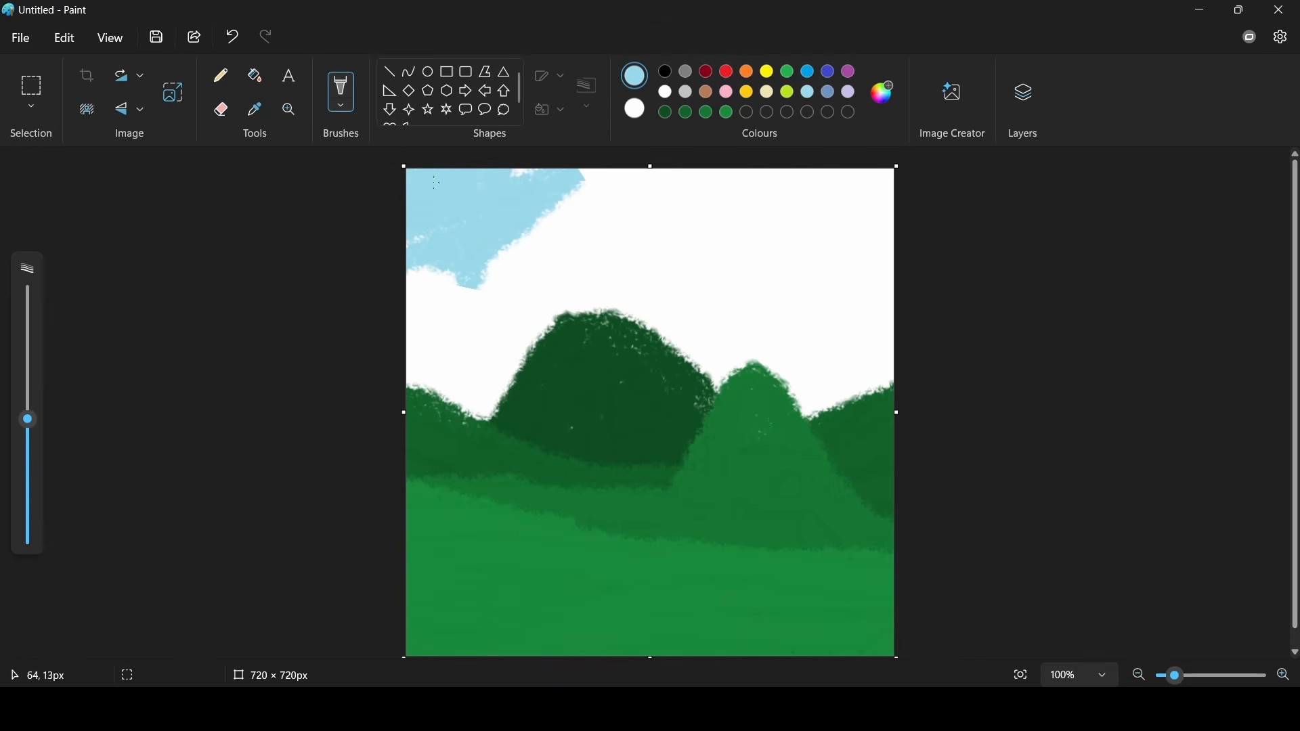
mouse_move(638, 161)
left_mouse_down()
mouse_move(824, 190)
mouse_move(815, 410)
mouse_move(795, 342)
mouse_move(731, 311)
mouse_move(785, 295)
left_mouse_up()
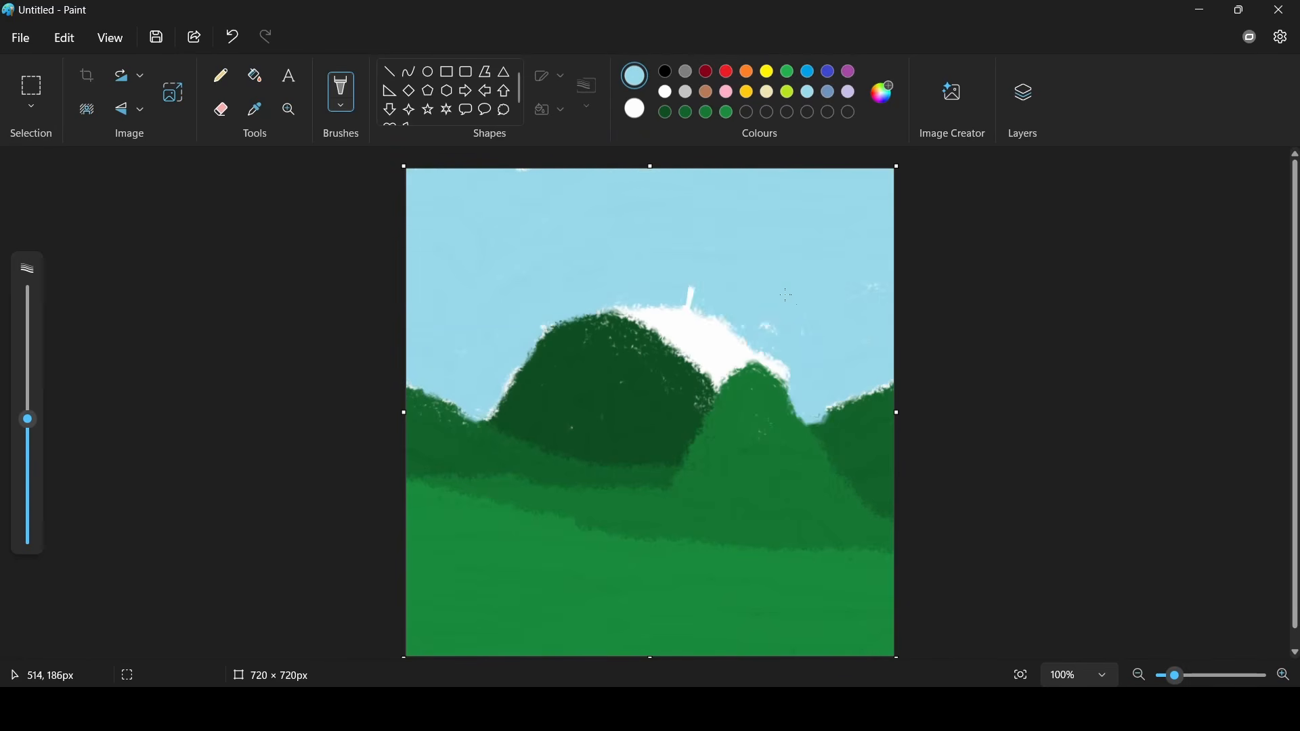
mouse_move(676, 283)
left_mouse_down()
mouse_move(632, 310)
mouse_move(685, 318)
mouse_move(643, 308)
mouse_move(721, 353)
mouse_move(702, 350)
mouse_move(753, 336)
left_mouse_up()
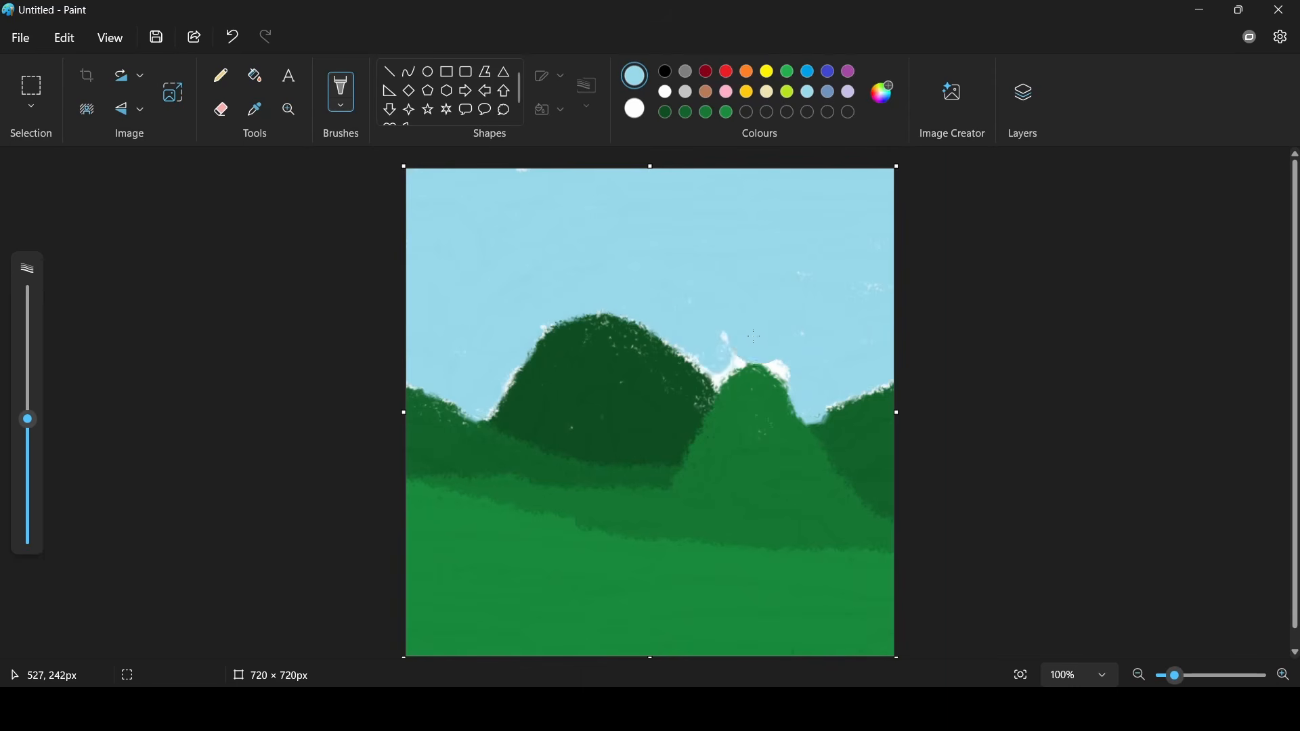
mouse_move(805, 385)
left_mouse_down()
mouse_move(740, 334)
mouse_move(797, 377)
mouse_move(767, 345)
mouse_move(696, 358)
mouse_move(675, 324)
mouse_move(723, 378)
mouse_move(777, 368)
left_mouse_up()
key("ctrl+z")
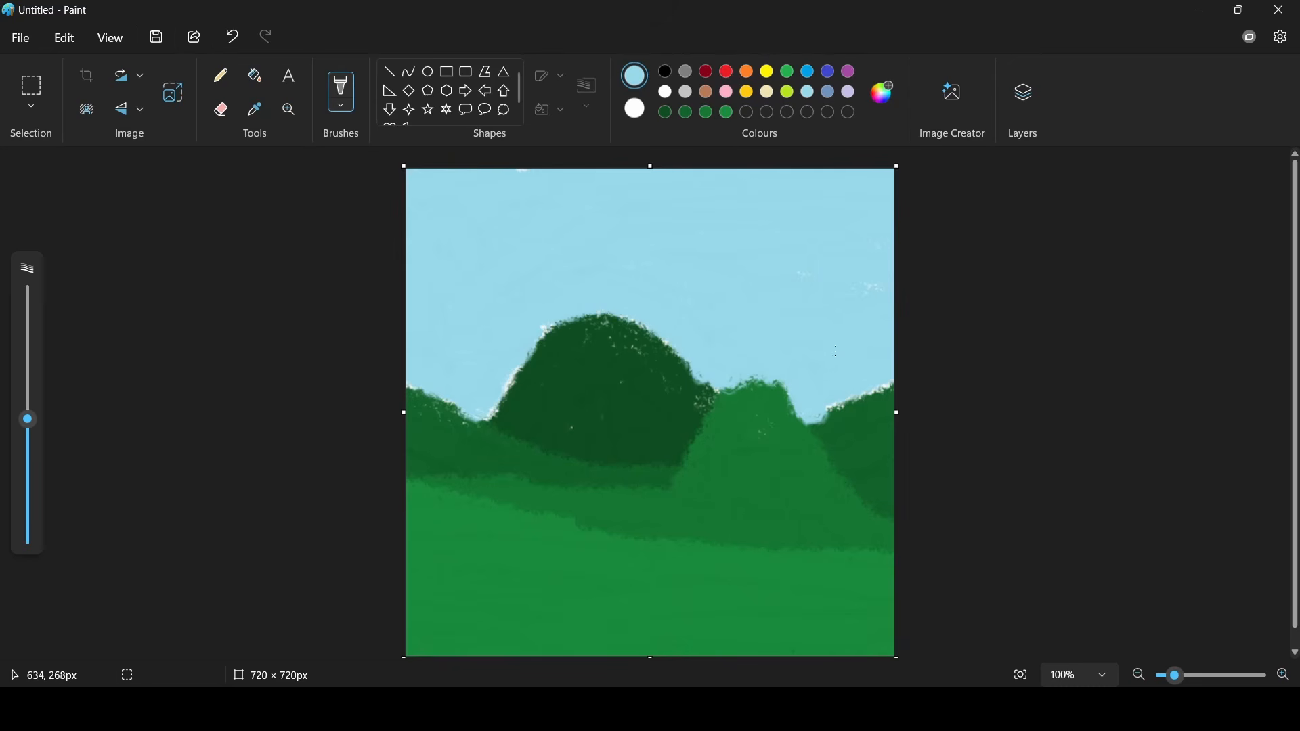
Paint a large yellow sun in the sky above the pointed hill, trying cream and orange centres and undoing both
left_click(770, 76)
mouse_move(745, 237)
left_mouse_down()
mouse_move(761, 245)
mouse_move(752, 298)
mouse_move(704, 243)
mouse_move(745, 220)
mouse_move(710, 210)
mouse_move(758, 298)
mouse_move(819, 284)
mouse_move(788, 226)
left_mouse_up()
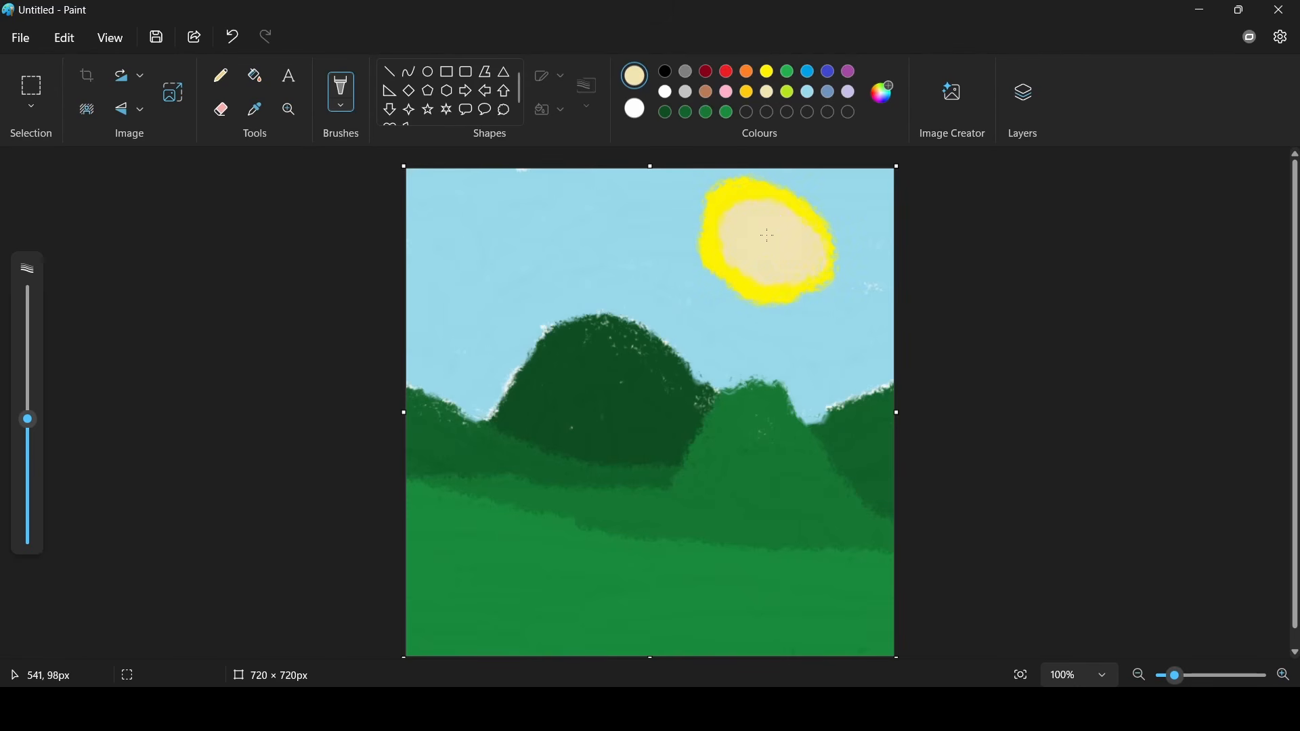
left_click(233, 37)
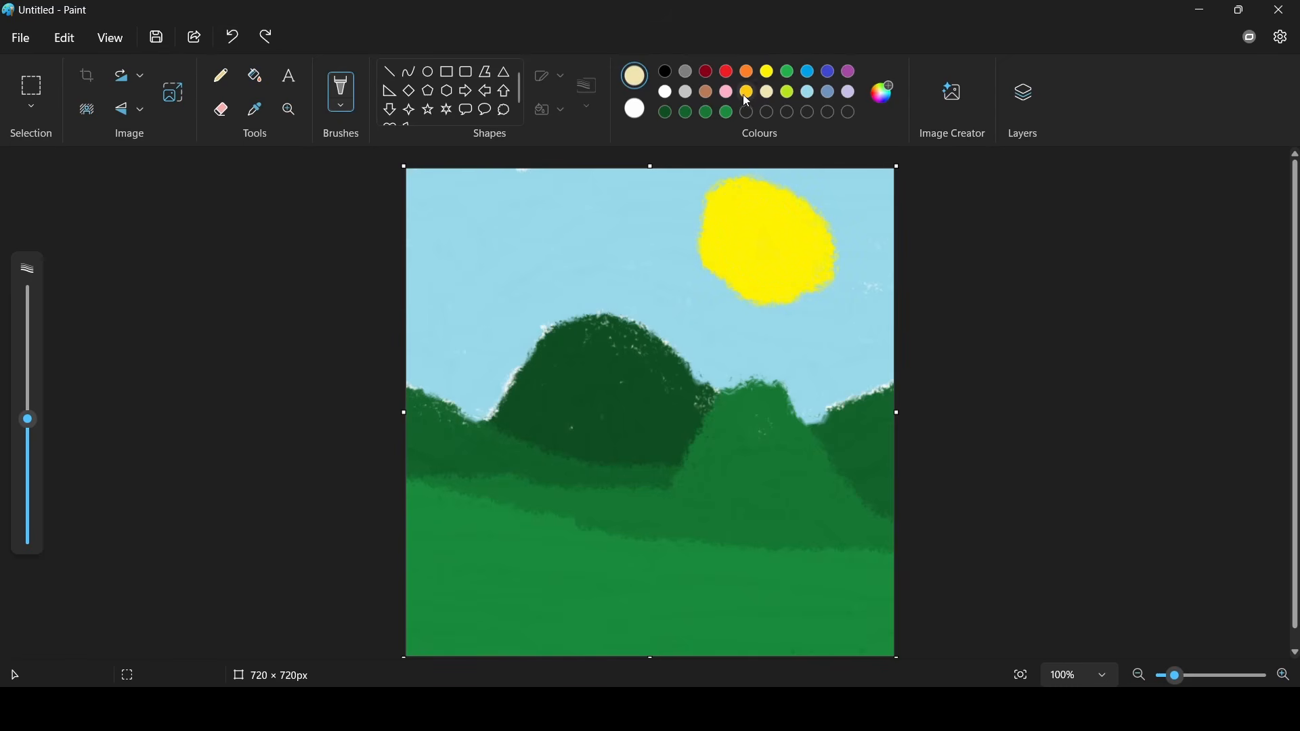
left_click(747, 91)
mouse_move(752, 186)
left_mouse_down()
mouse_move(773, 195)
mouse_move(746, 260)
mouse_move(774, 234)
mouse_move(742, 228)
mouse_move(764, 266)
left_mouse_up()
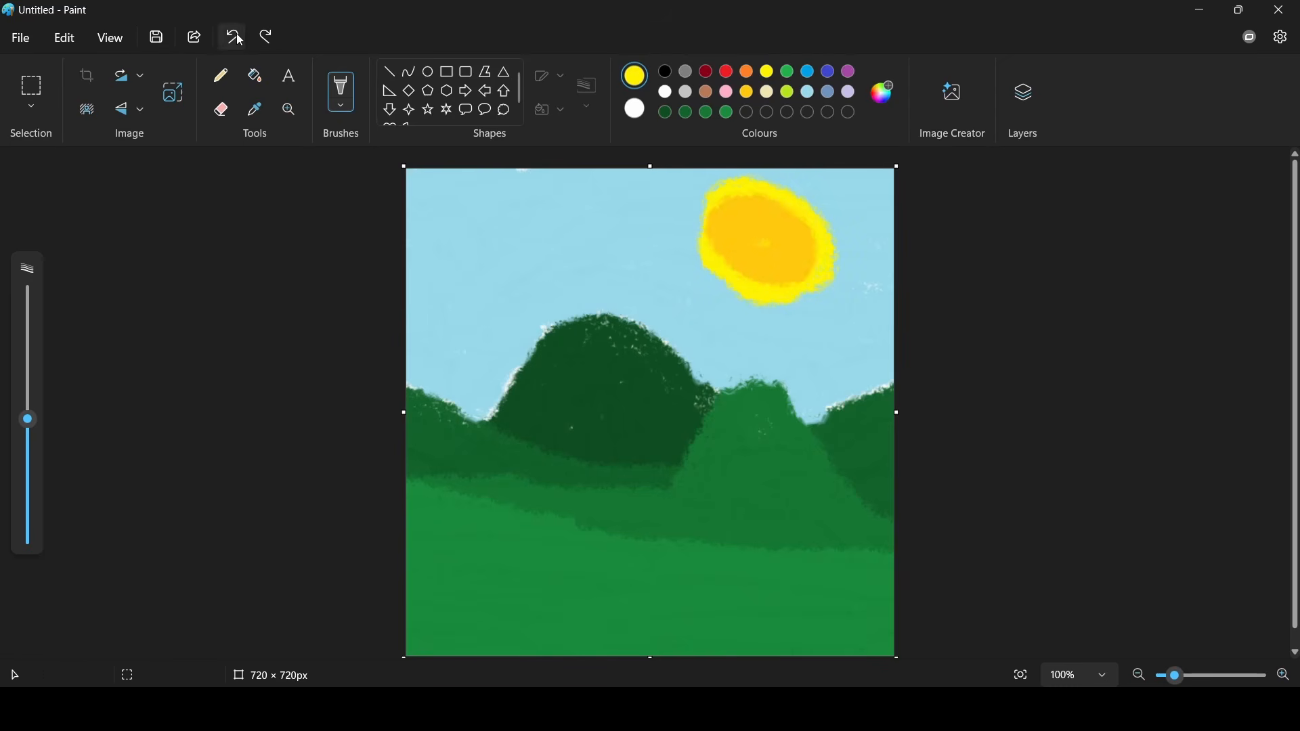
left_click(233, 36)
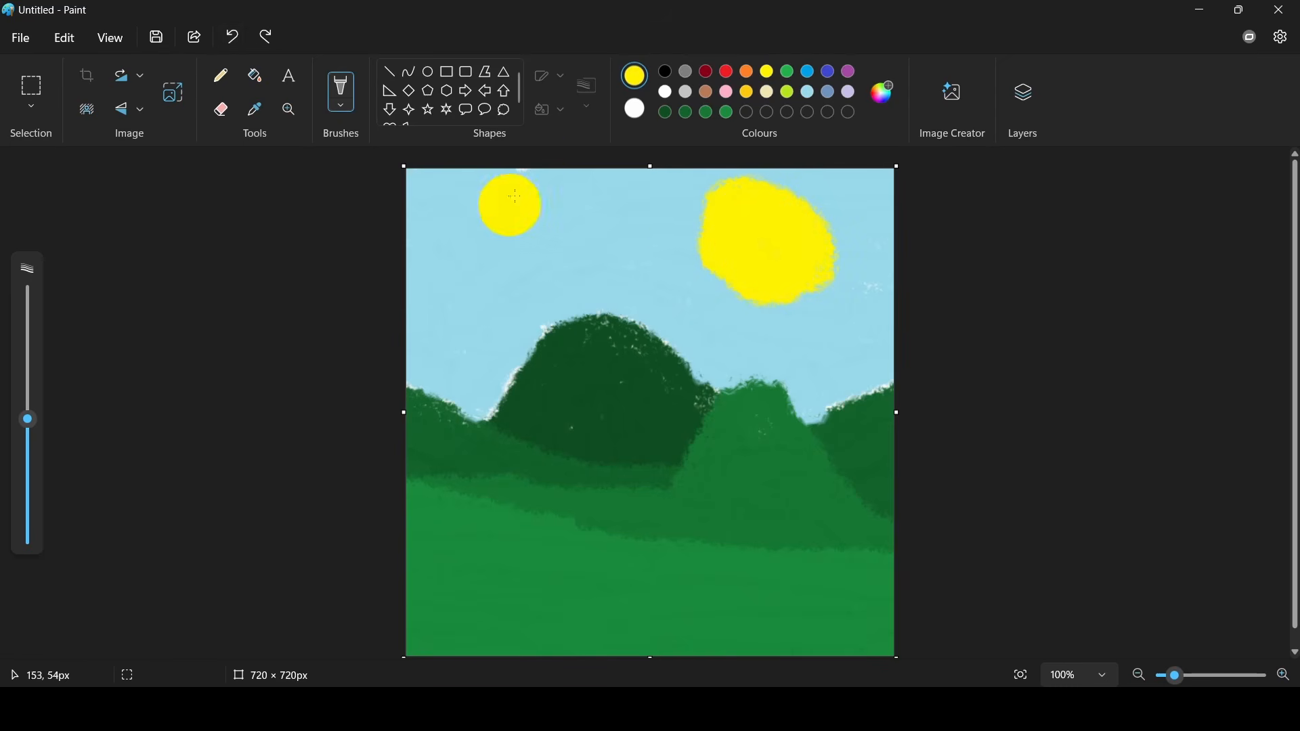
Paint white clouds of various sizes across the sky around the sun
left_click(666, 92)
mouse_move(529, 232)
left_mouse_down()
mouse_move(477, 244)
mouse_move(569, 224)
left_mouse_up()
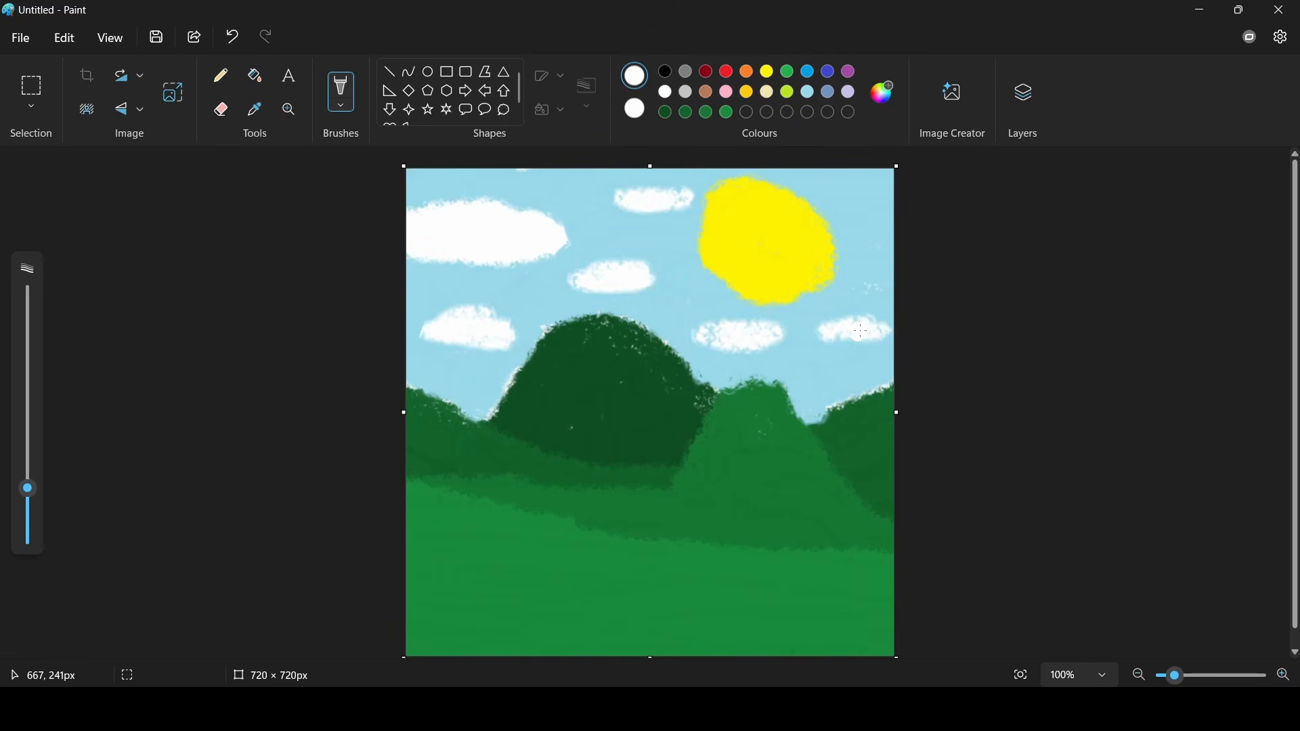
left_click_drag(815, 384, 846, 381)
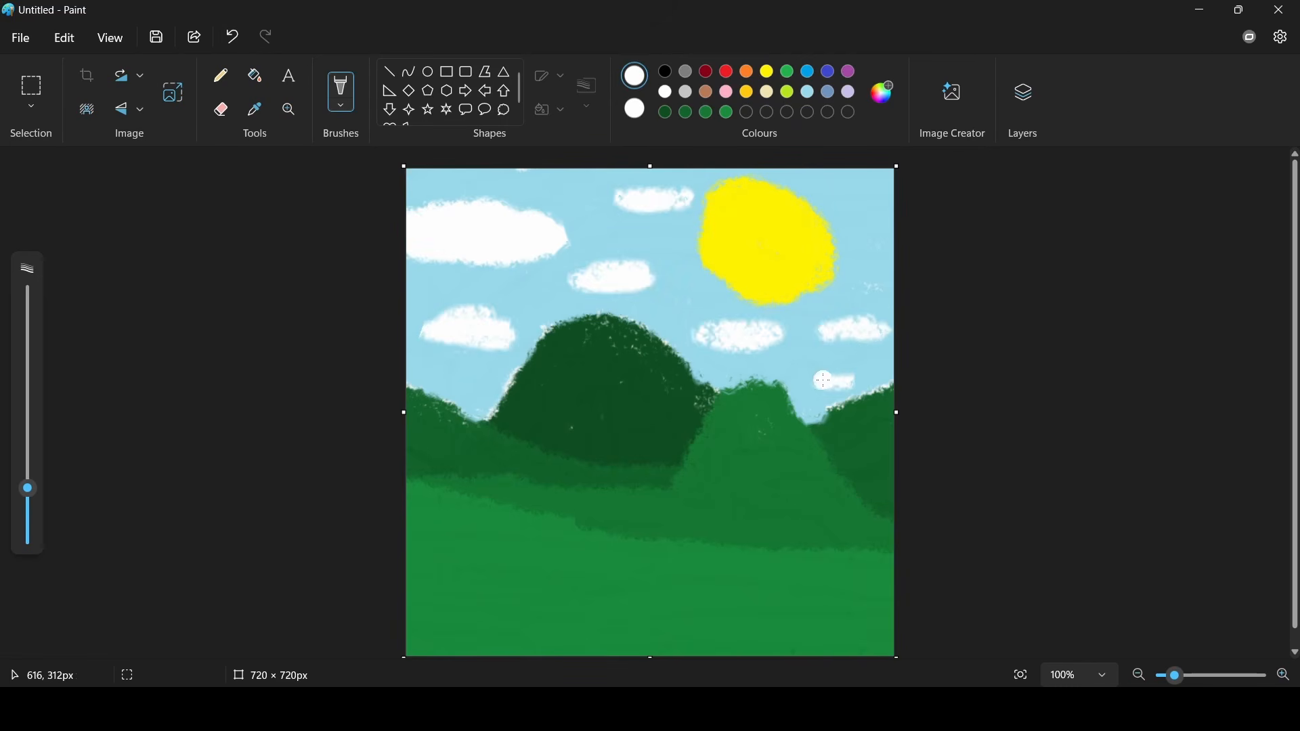
mouse_move(860, 200)
left_mouse_down()
mouse_move(887, 193)
mouse_move(839, 191)
left_mouse_up()
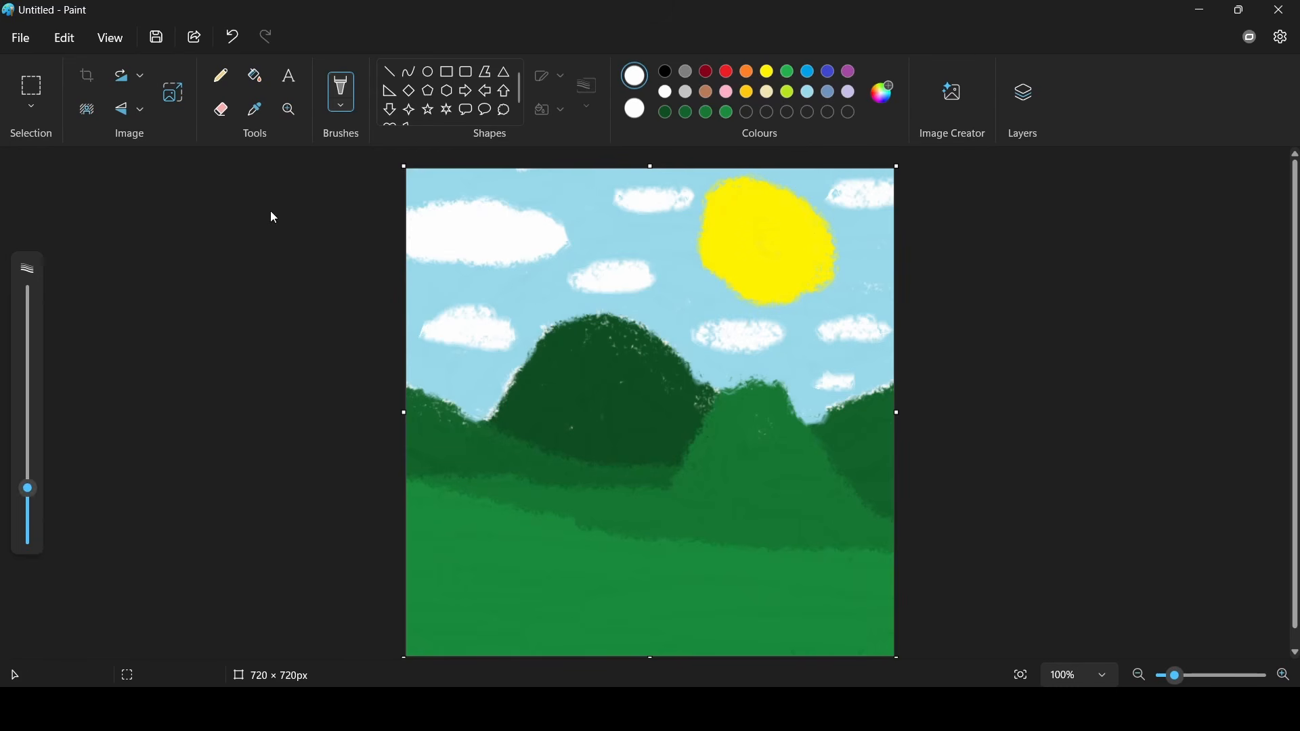
Save the landscape as a PNG picture named painting1
left_click(21, 38)
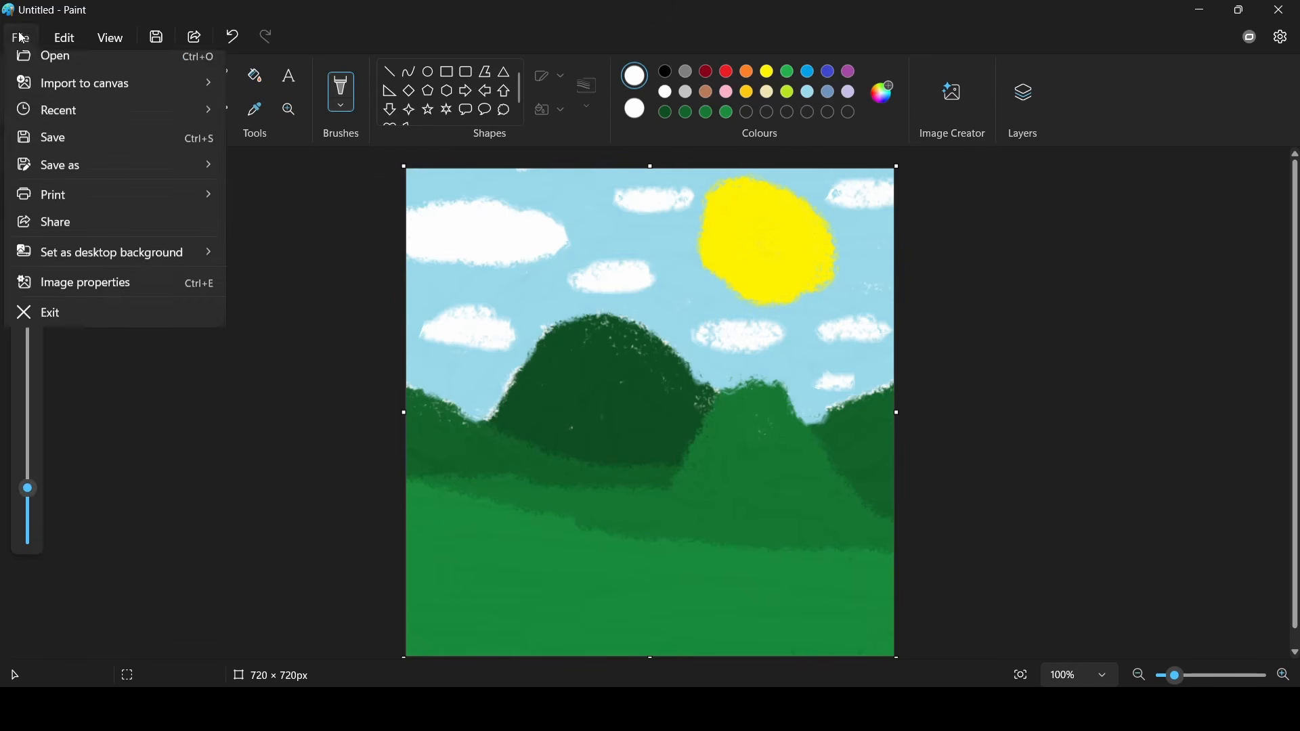
mouse_move(68, 206)
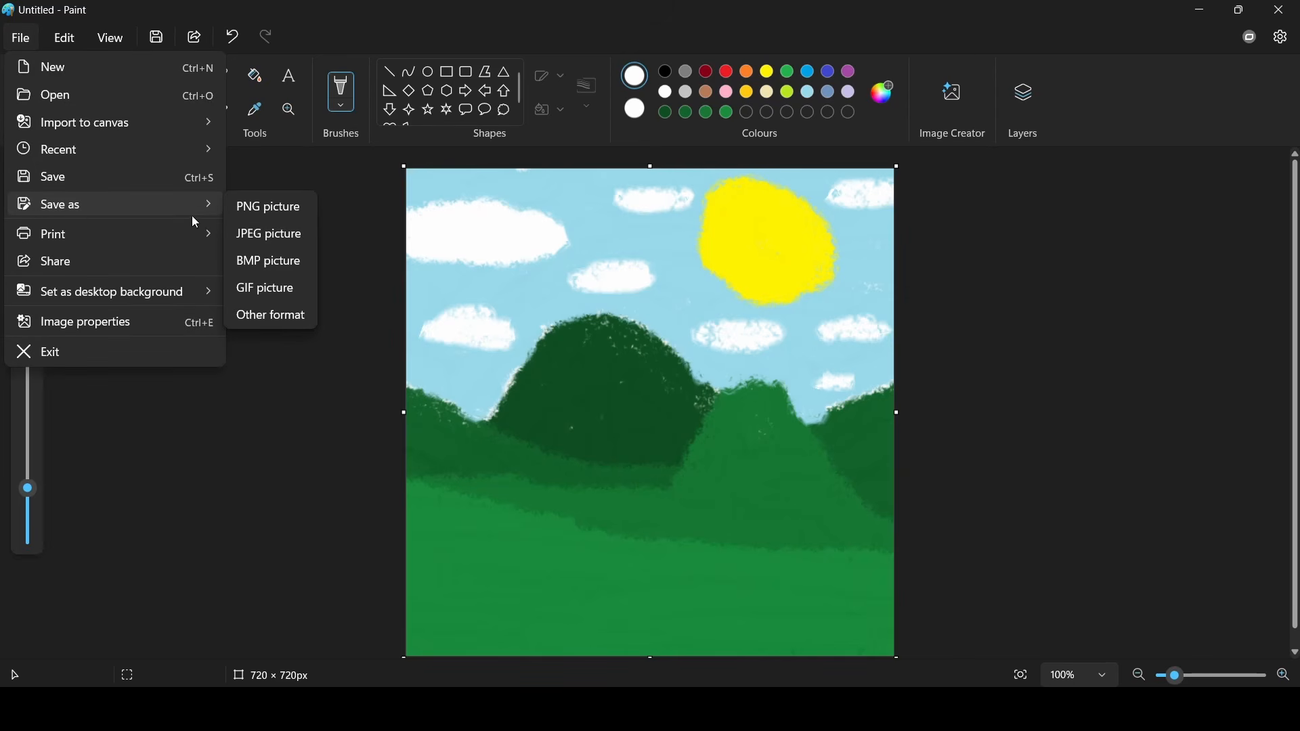
left_click(300, 215)
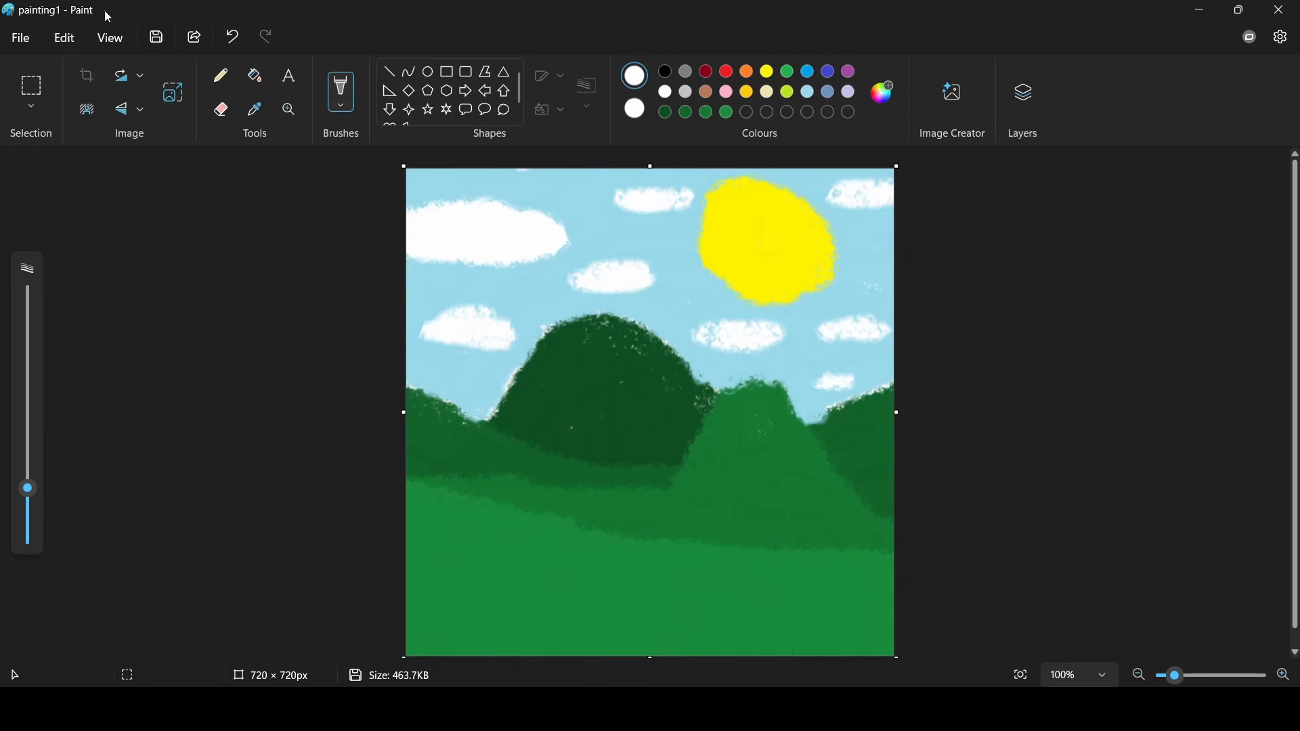
Start a new image and fill the whole 720 × 720 canvas with black
left_click(27, 40)
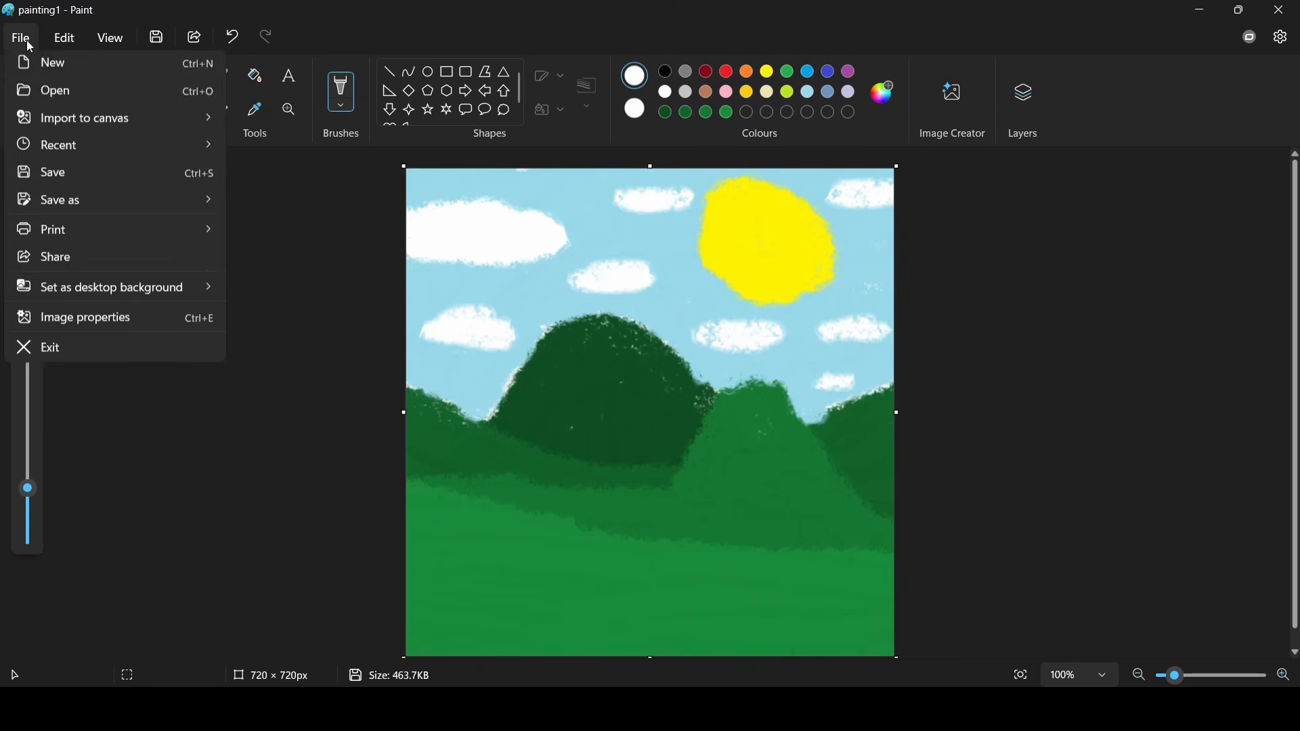
left_click(62, 74)
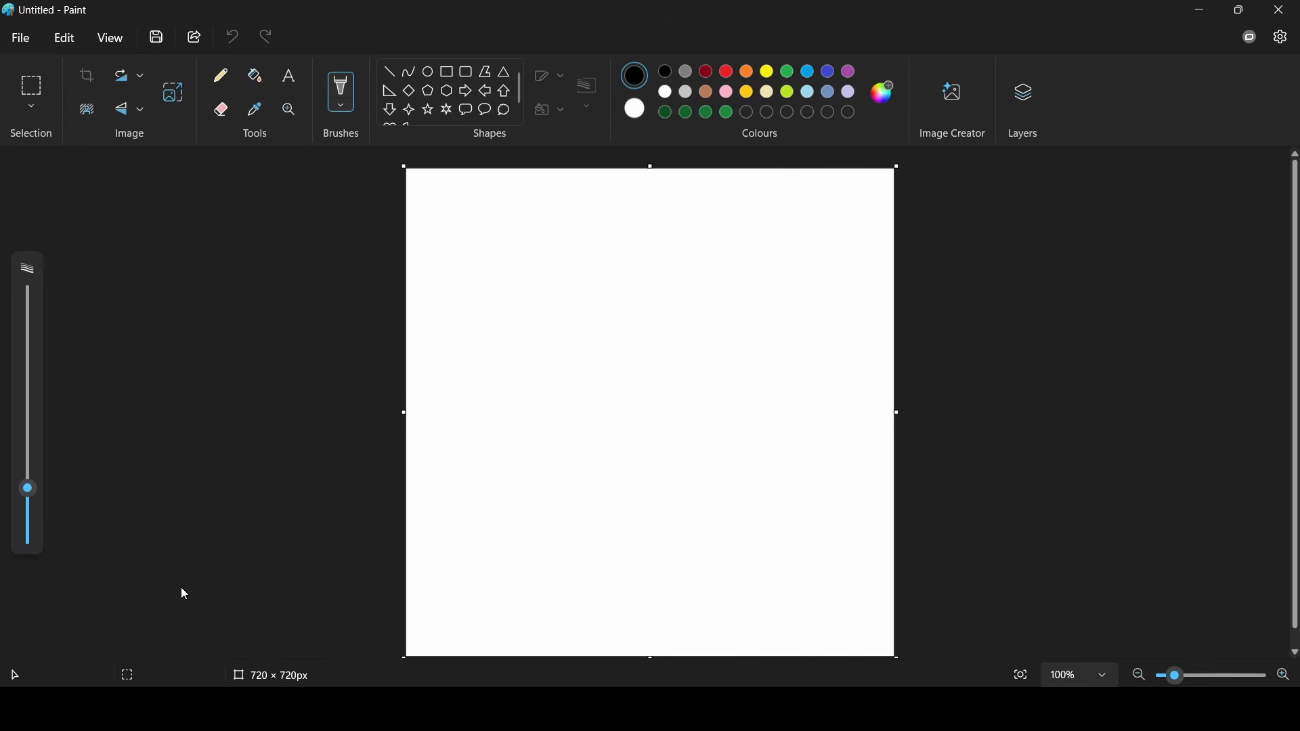
left_click(255, 76)
left_click(671, 324)
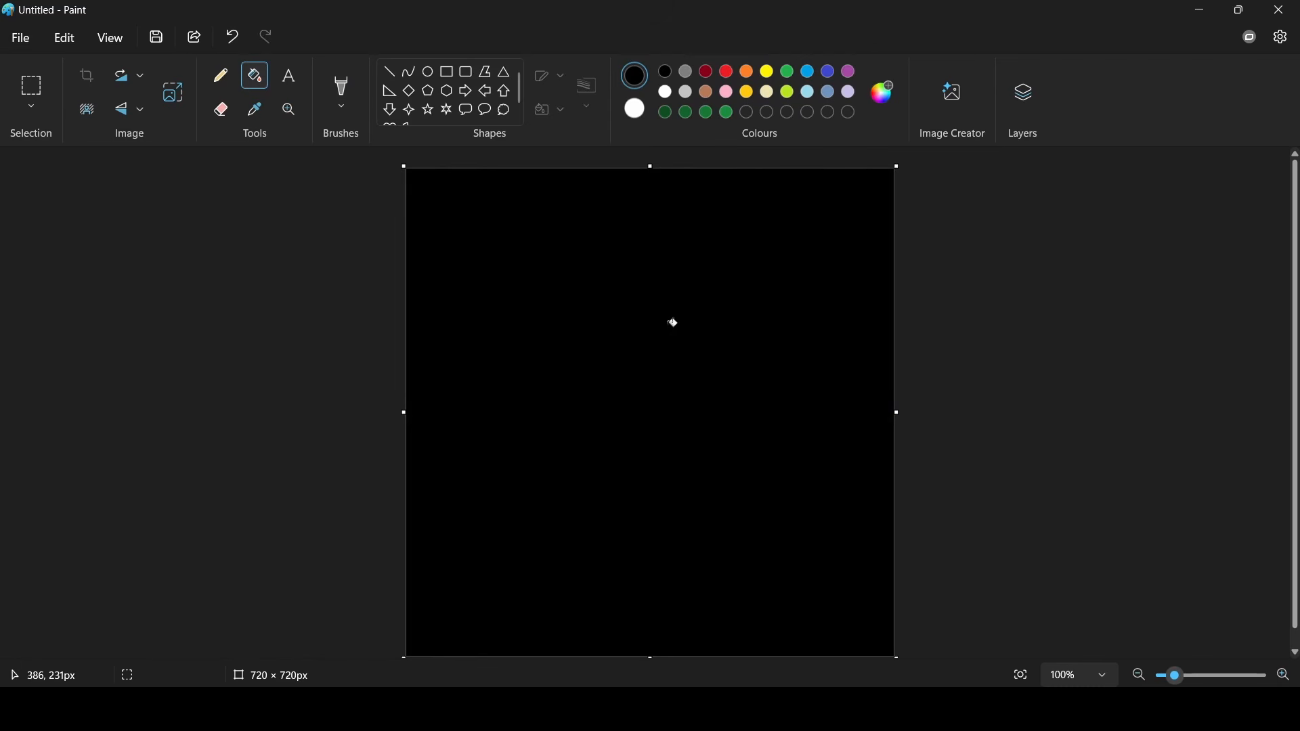
Undo a small white test stroke, enlarge the brush and paint a large white skull with hollow eyes, a nose hole and three teeth
left_click(667, 92)
left_click(343, 96)
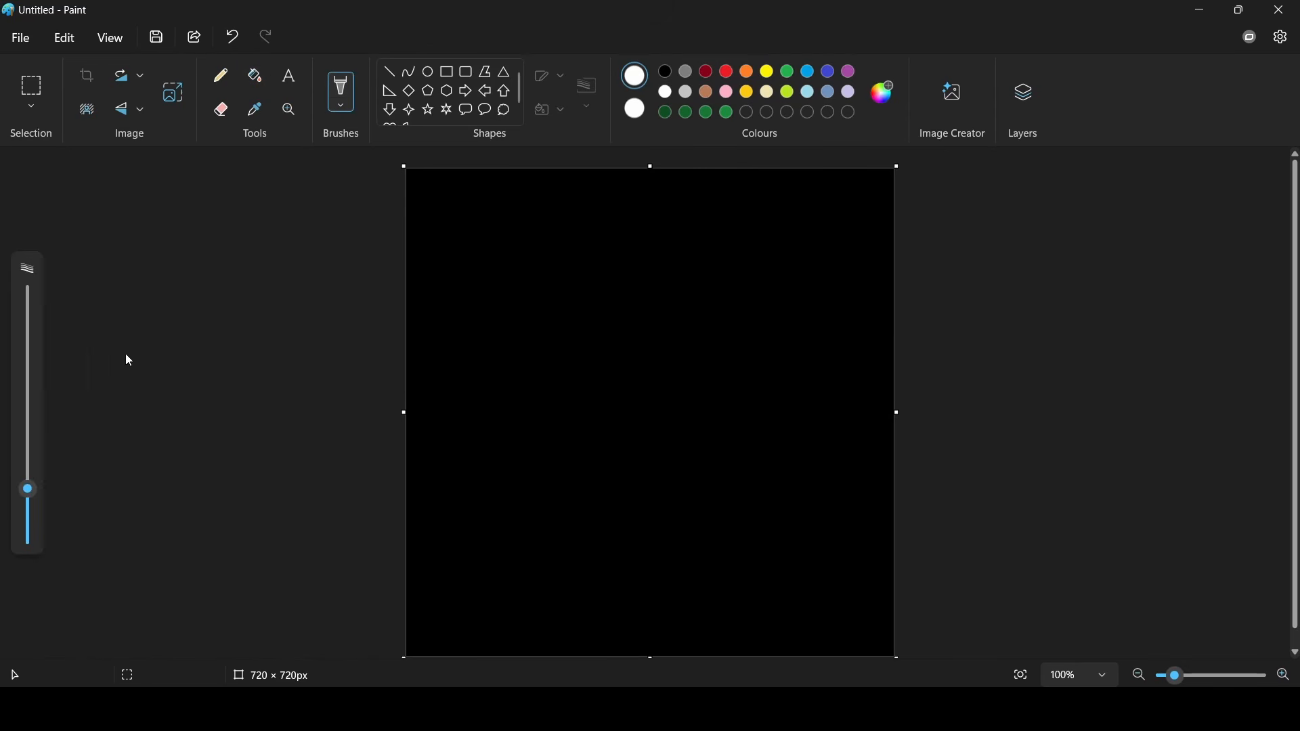
left_click_drag(27, 493, 27, 482)
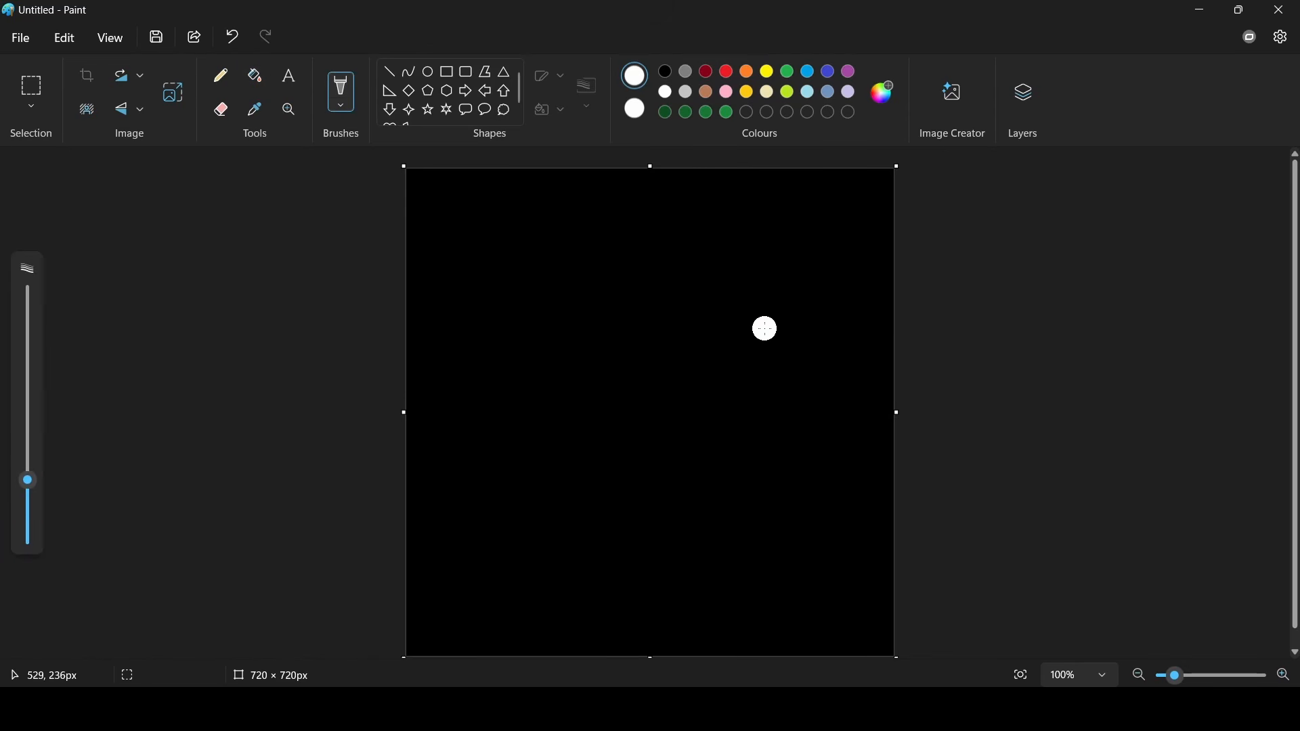
mouse_move(664, 348)
left_mouse_down()
mouse_move(677, 338)
mouse_move(646, 359)
left_mouse_up()
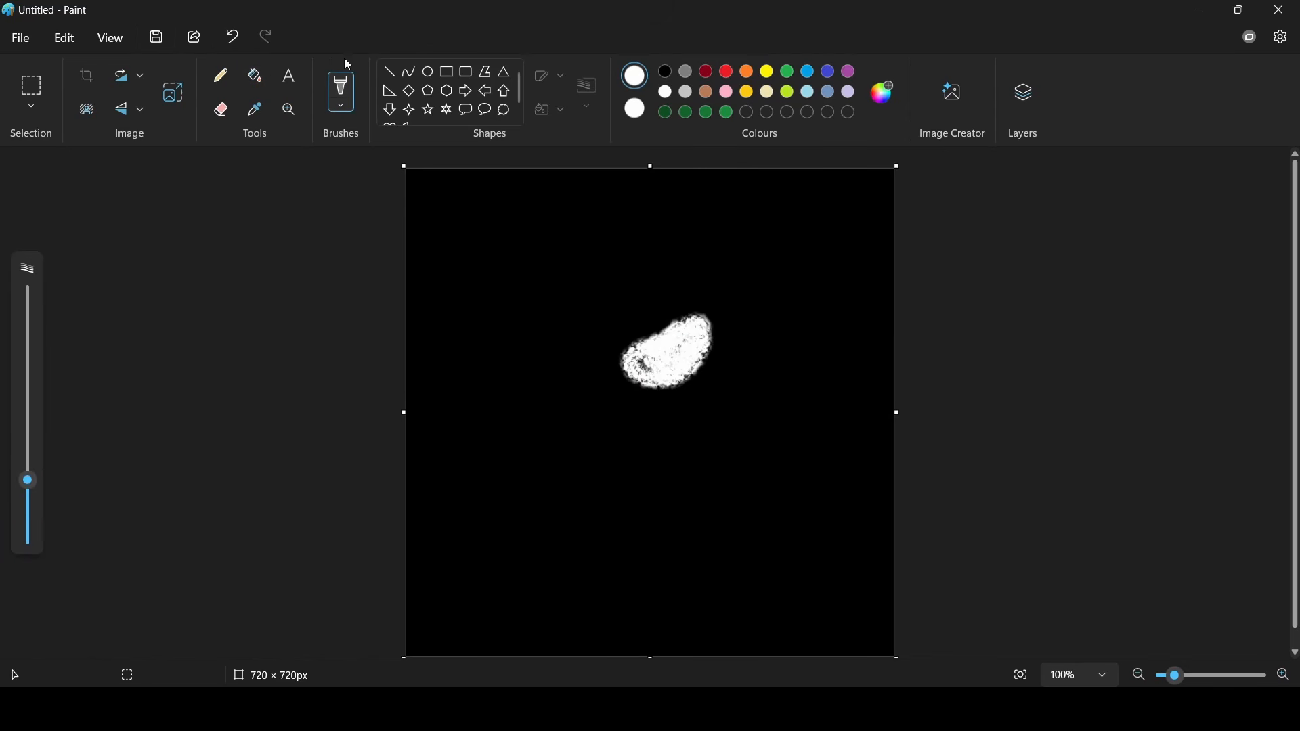
left_click(236, 45)
mouse_move(27, 482)
left_mouse_down()
mouse_move(27, 438)
mouse_move(172, 429)
left_mouse_up()
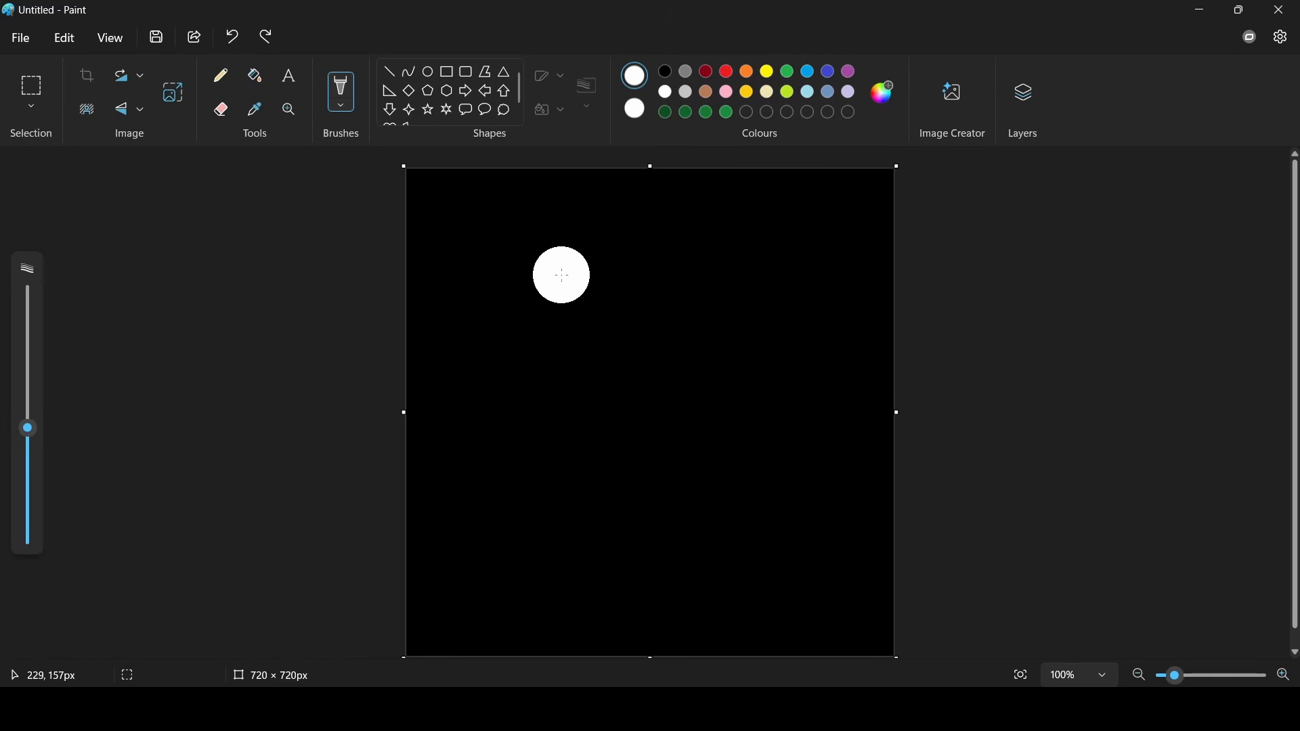
mouse_move(560, 276)
left_mouse_down()
mouse_move(731, 257)
mouse_move(809, 334)
mouse_move(746, 413)
mouse_move(653, 323)
mouse_move(785, 283)
mouse_move(748, 425)
mouse_move(640, 267)
mouse_move(648, 399)
mouse_move(560, 412)
mouse_move(673, 590)
mouse_move(640, 499)
mouse_move(607, 525)
mouse_move(605, 598)
mouse_move(605, 512)
mouse_move(667, 503)
left_mouse_up()
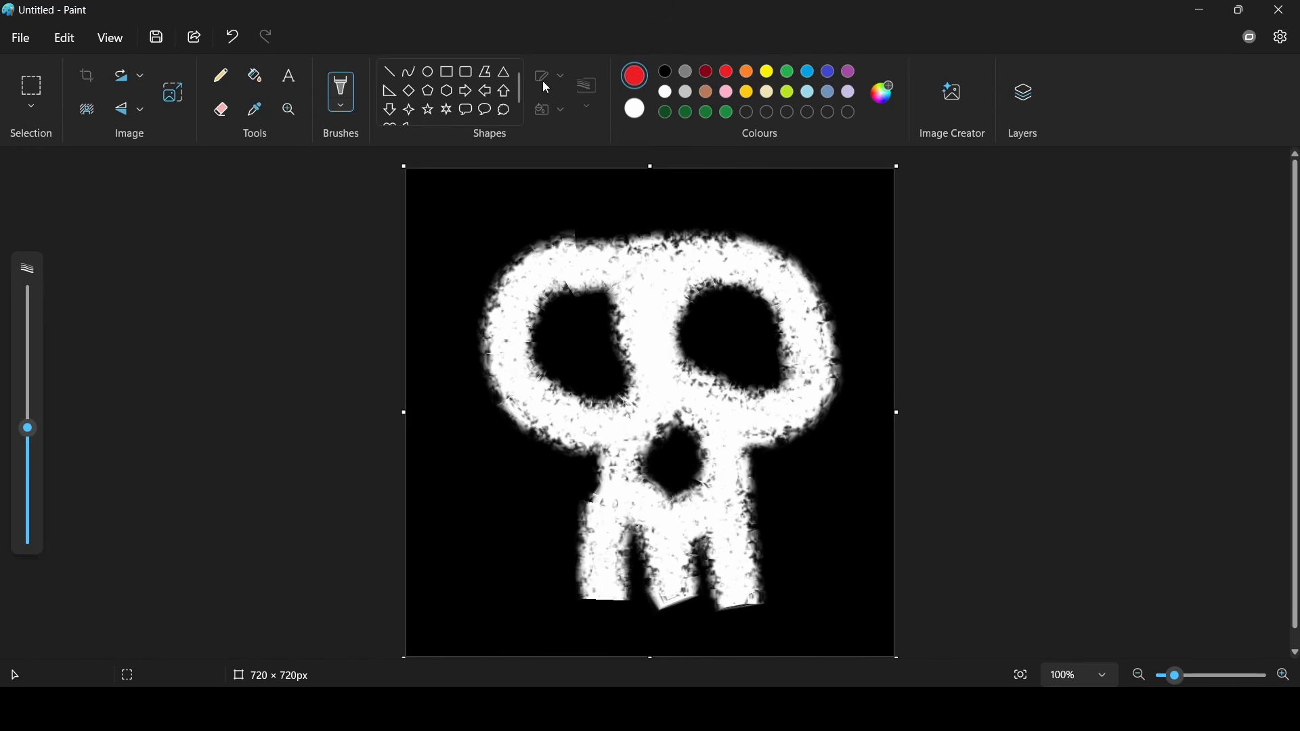
Add red pupils and slanted white brows to the skull's eyes, plus red diagonal strokes across the black background
left_click_drag(40, 479, 31, 507)
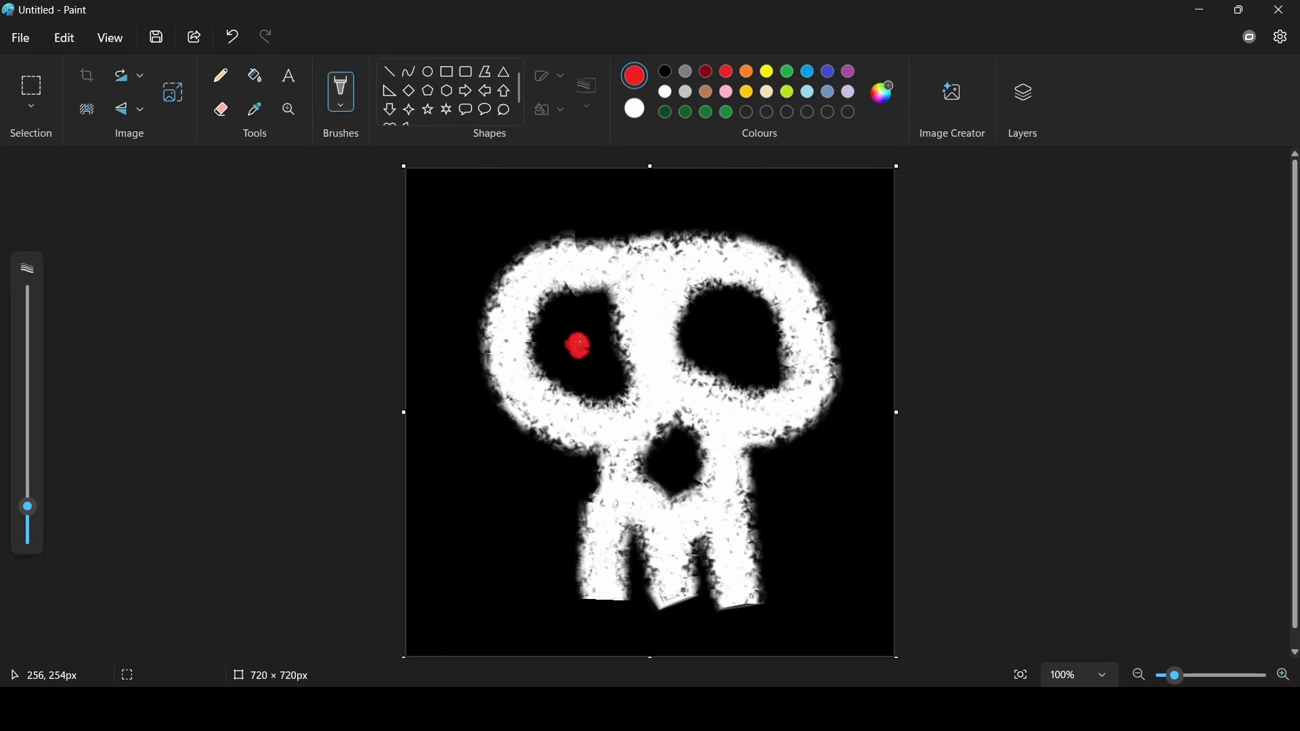
left_click_drag(740, 334, 738, 332)
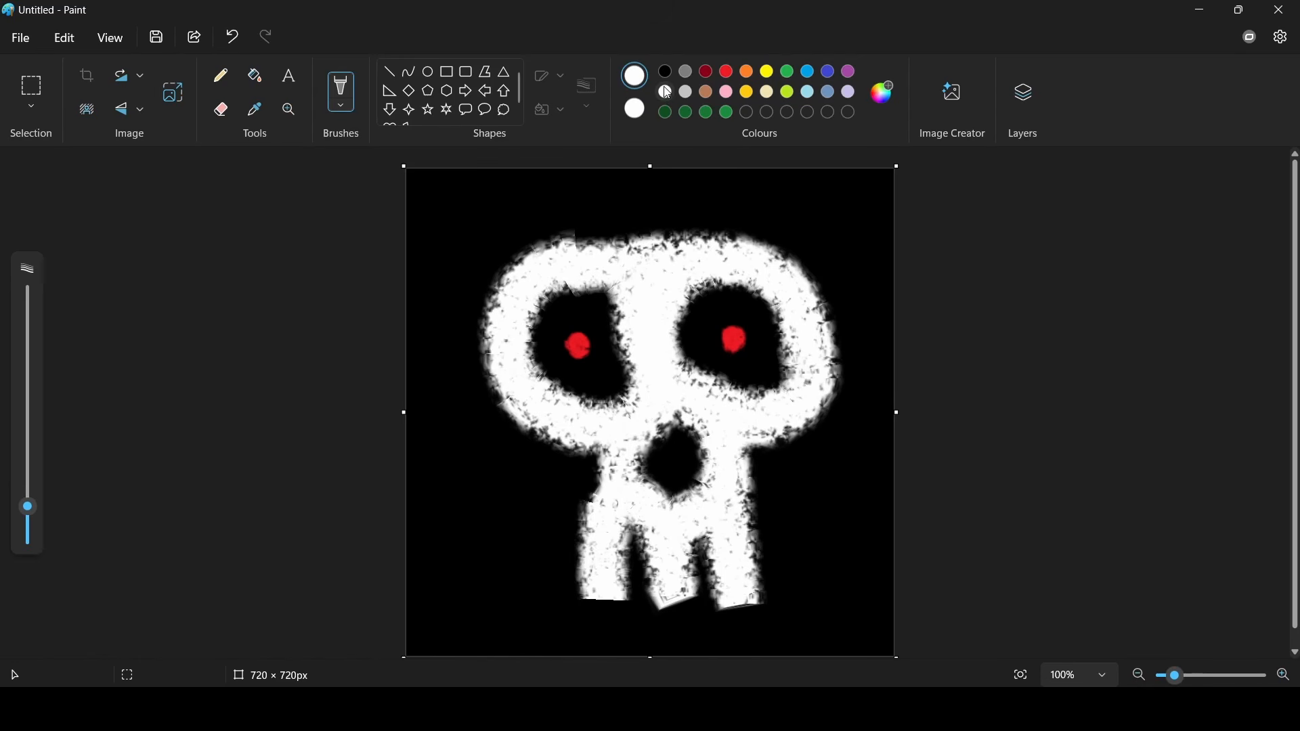
left_click_drag(27, 507, 27, 485)
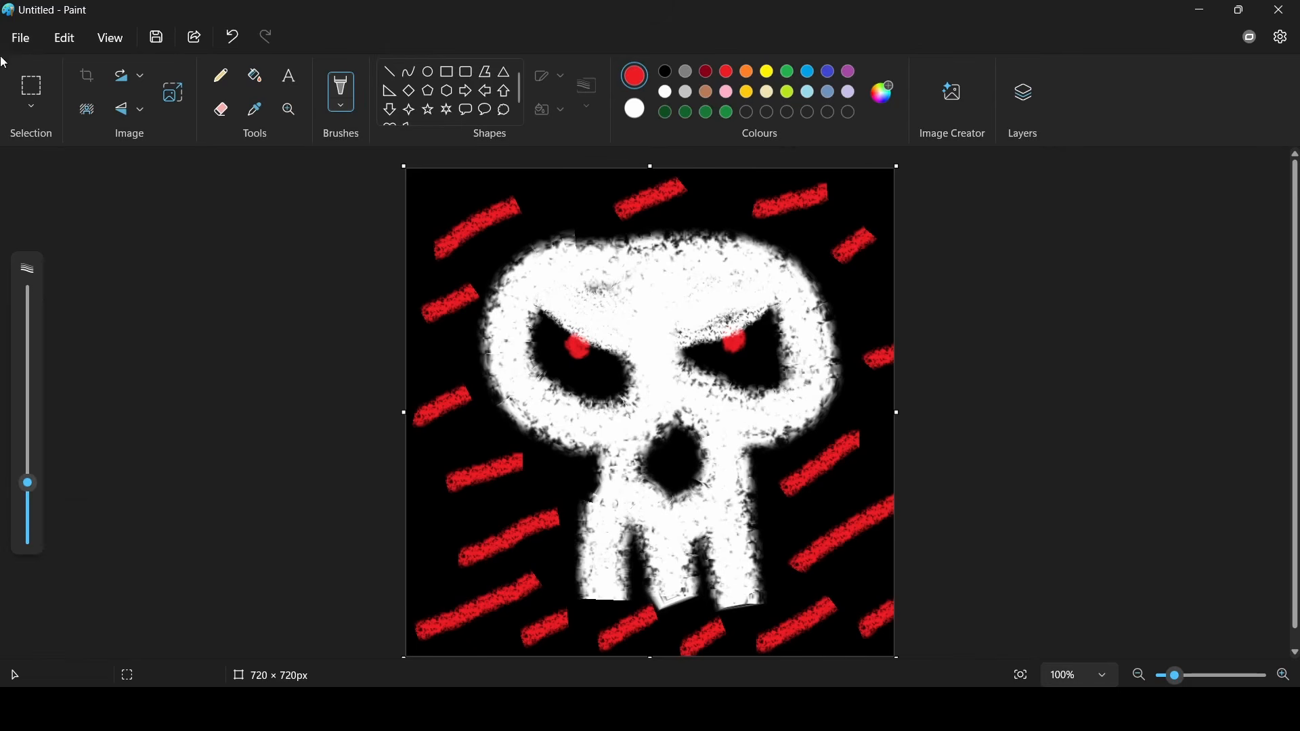
Save the skull painting as a PNG picture named painting2
left_click(21, 38)
mouse_move(78, 213)
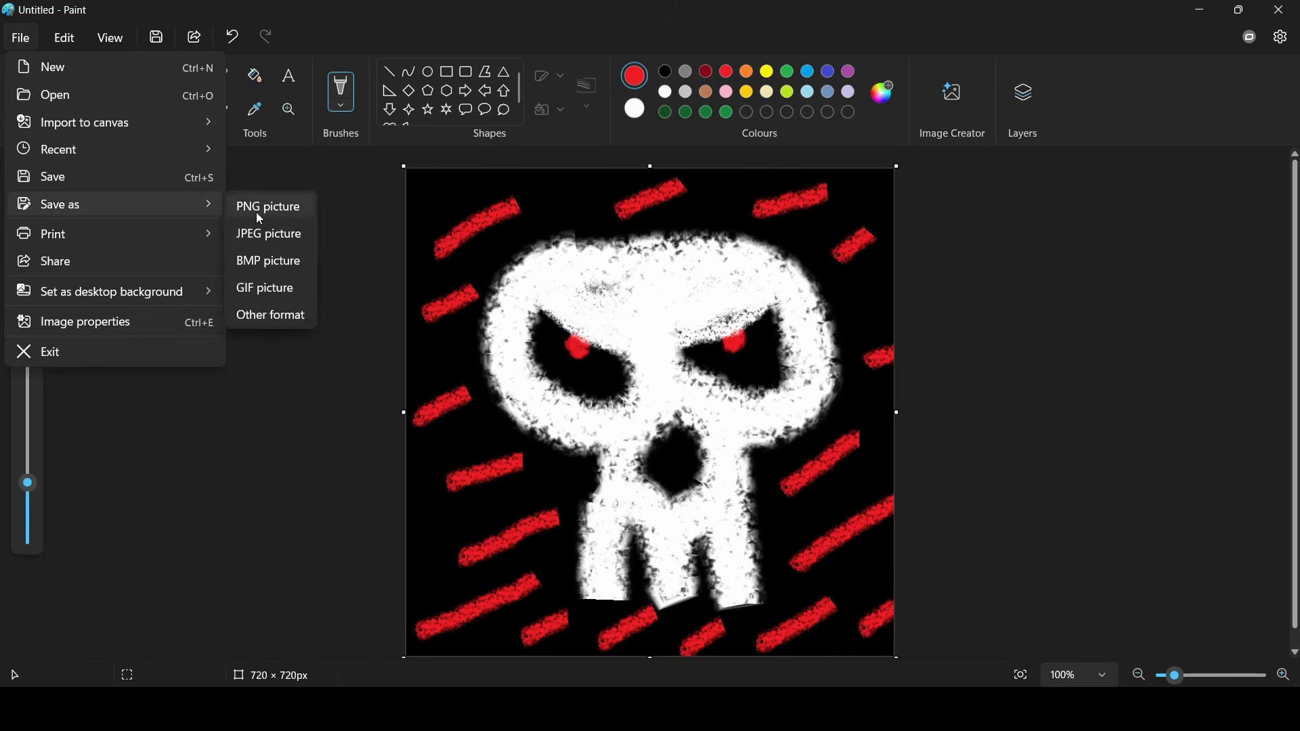
left_click(264, 207)
Start a new image and paint a seascape with a light blue sky, a blue-violet sea and a large orange-yellow sun
left_click(21, 38)
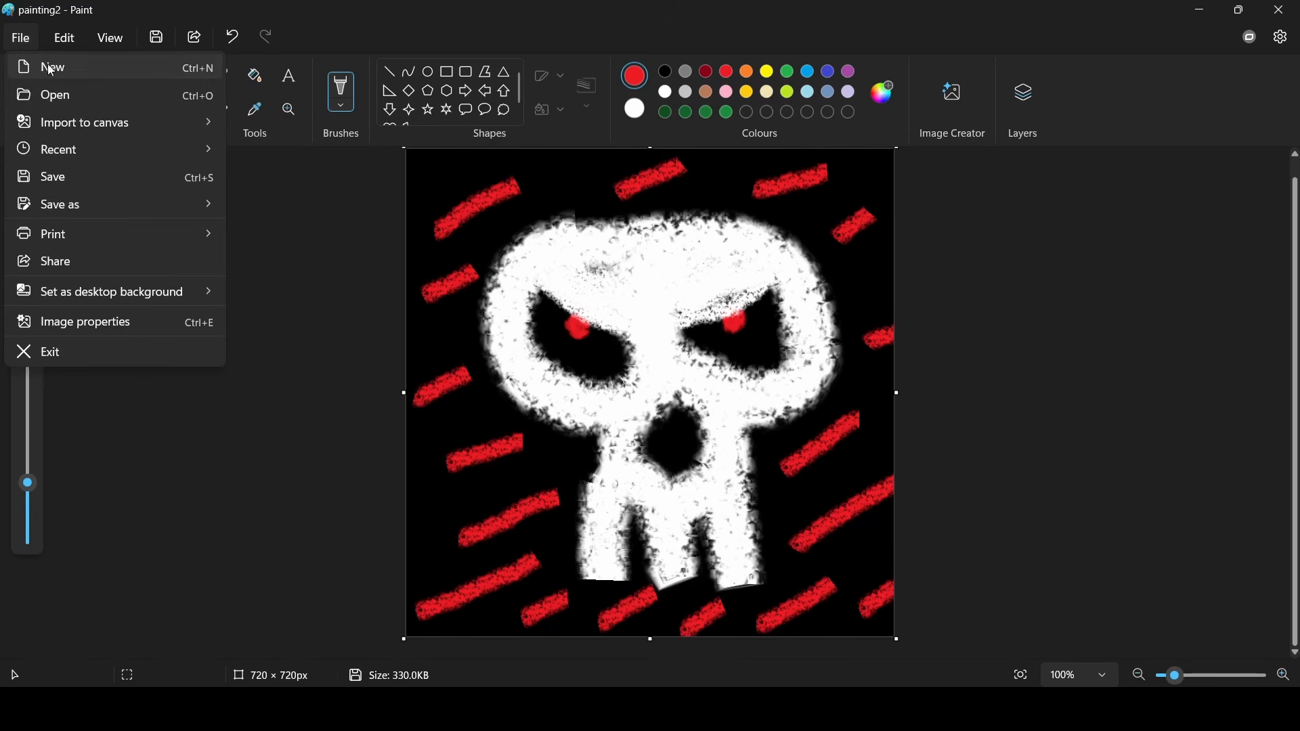
left_click(47, 66)
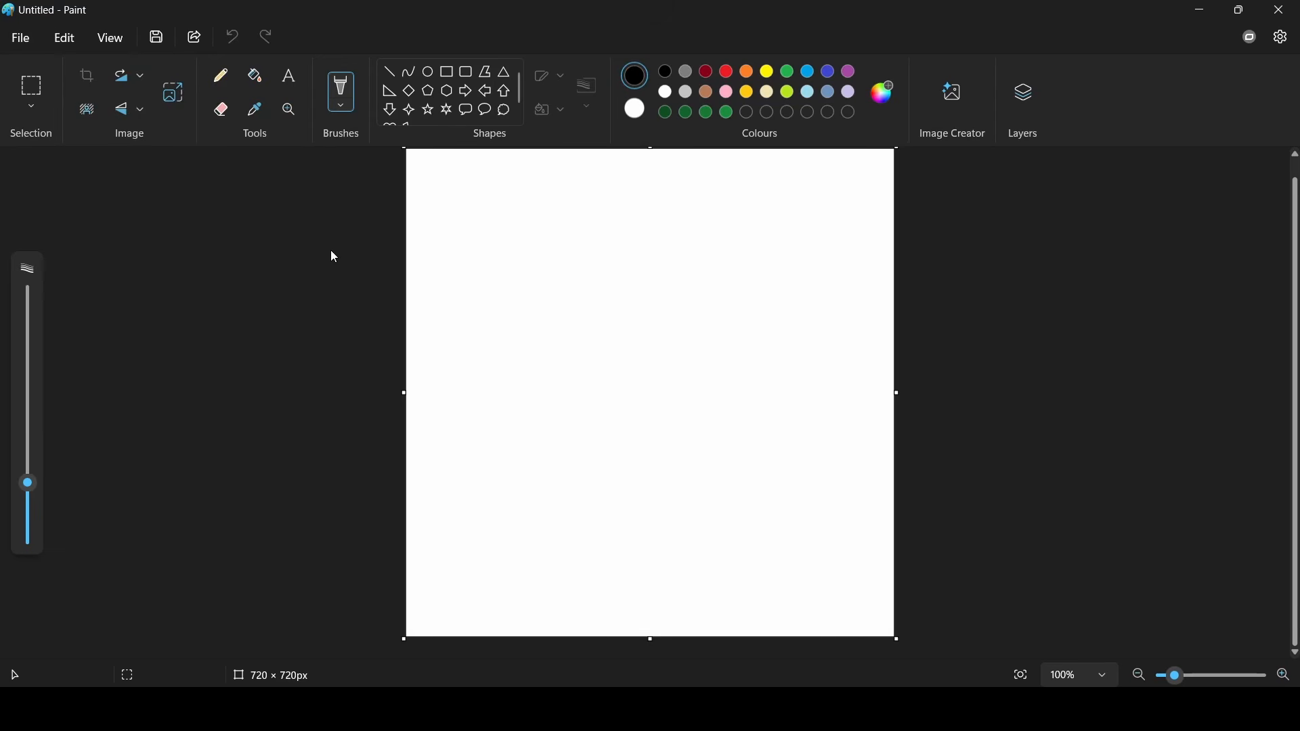
left_click(726, 93)
left_click_drag(30, 396, 34, 408)
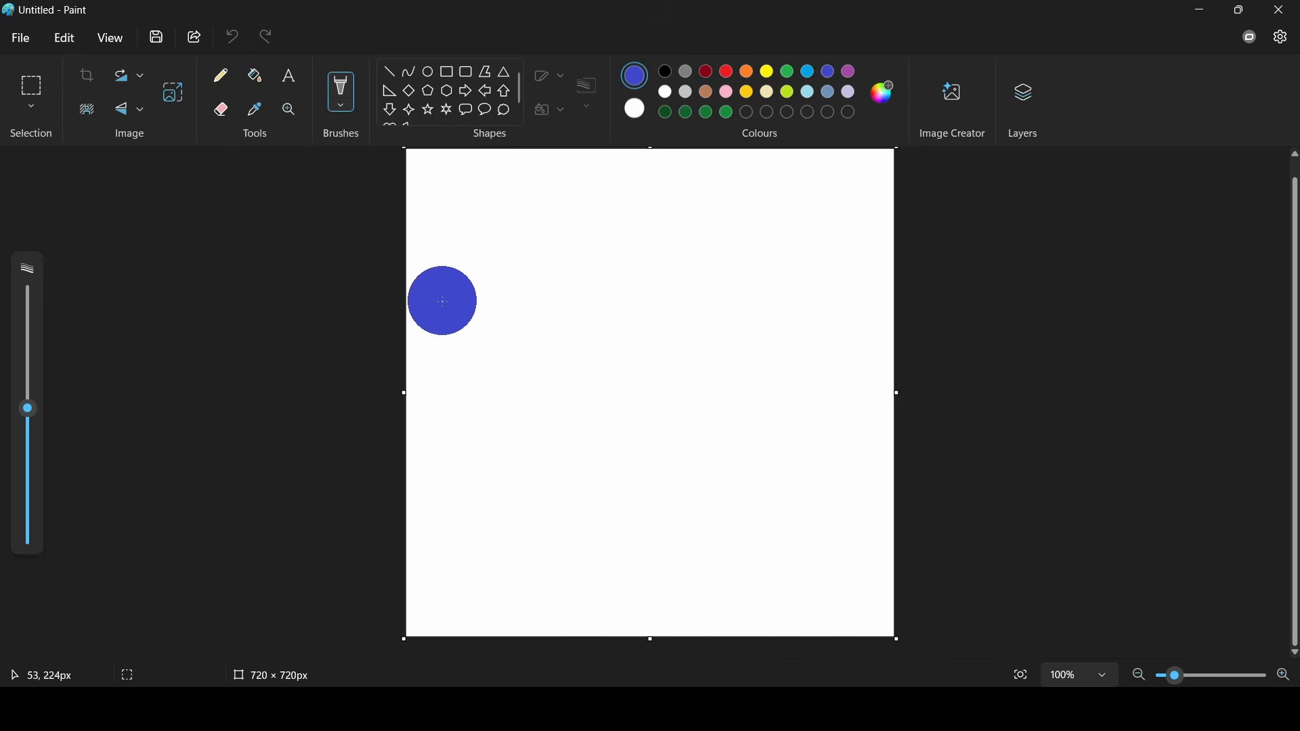
left_click(808, 91)
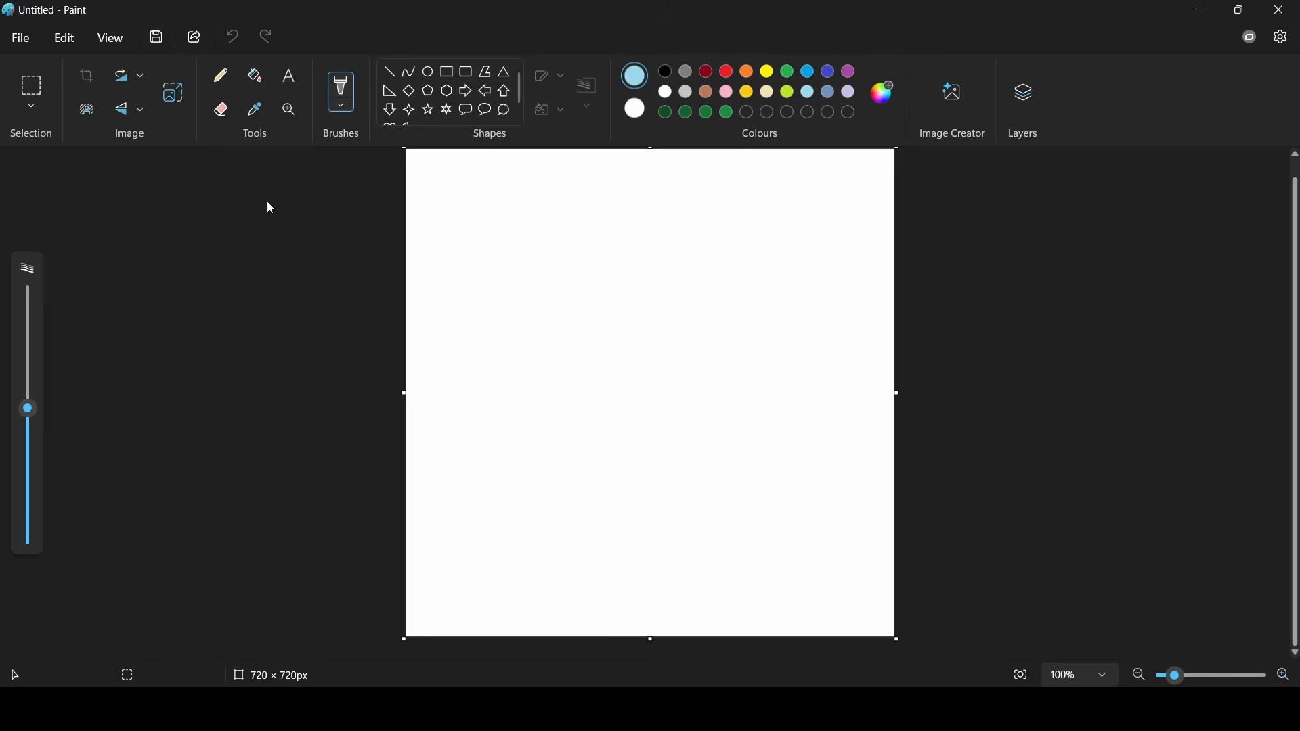
mouse_move(707, 542)
left_mouse_down()
mouse_move(348, 572)
mouse_move(645, 601)
mouse_move(392, 495)
mouse_move(455, 464)
mouse_move(697, 537)
mouse_move(717, 516)
mouse_move(377, 451)
mouse_move(785, 468)
mouse_move(478, 404)
mouse_move(833, 504)
left_mouse_up()
Paint white clouds on both sides of the sun with a smaller brush, then pick dark grey as the brush colour
left_click_drag(27, 408, 42, 539)
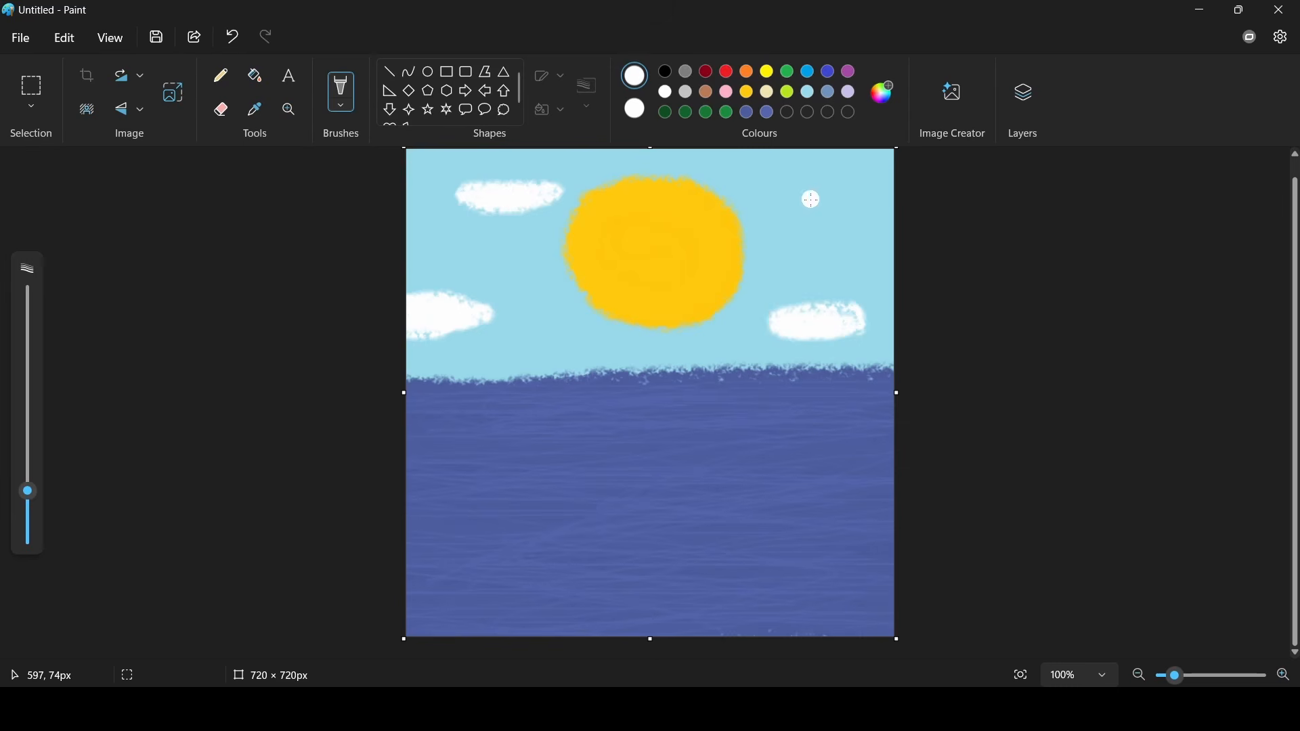
mouse_move(804, 202)
left_mouse_down()
mouse_move(887, 198)
mouse_move(829, 195)
left_mouse_up()
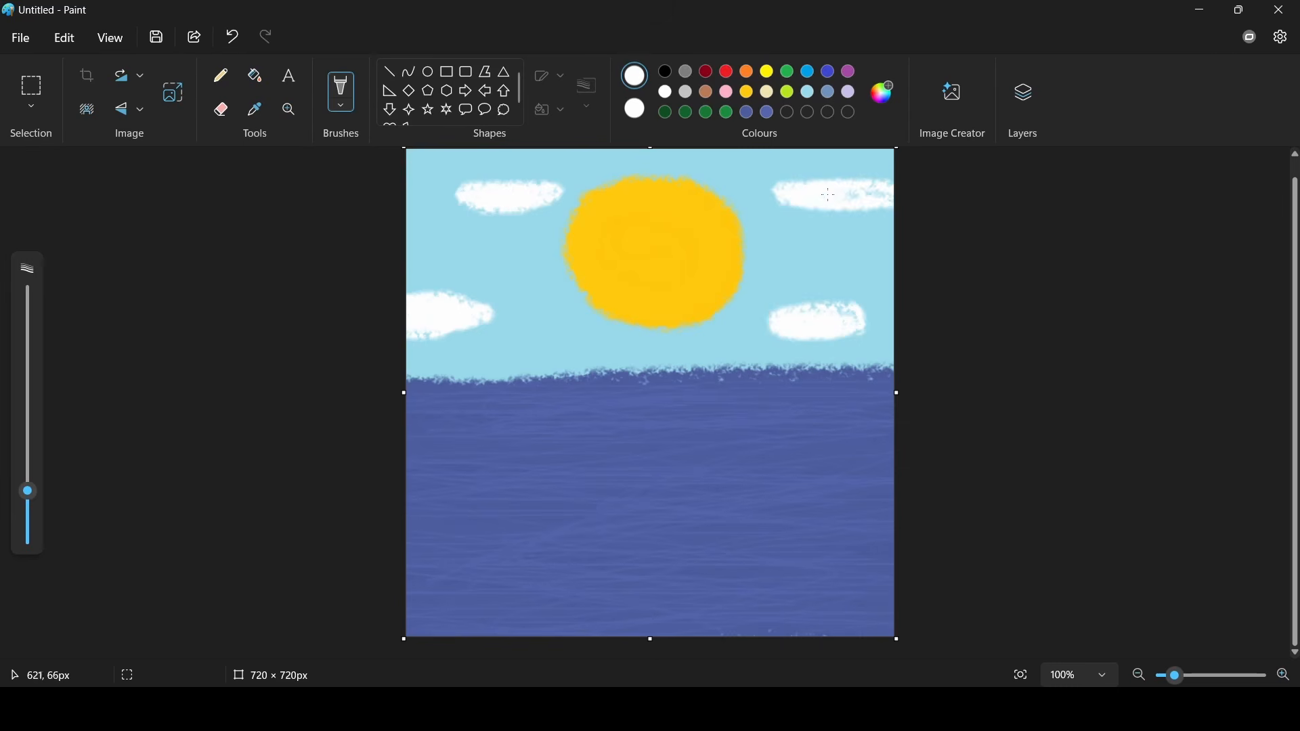
left_click(686, 71)
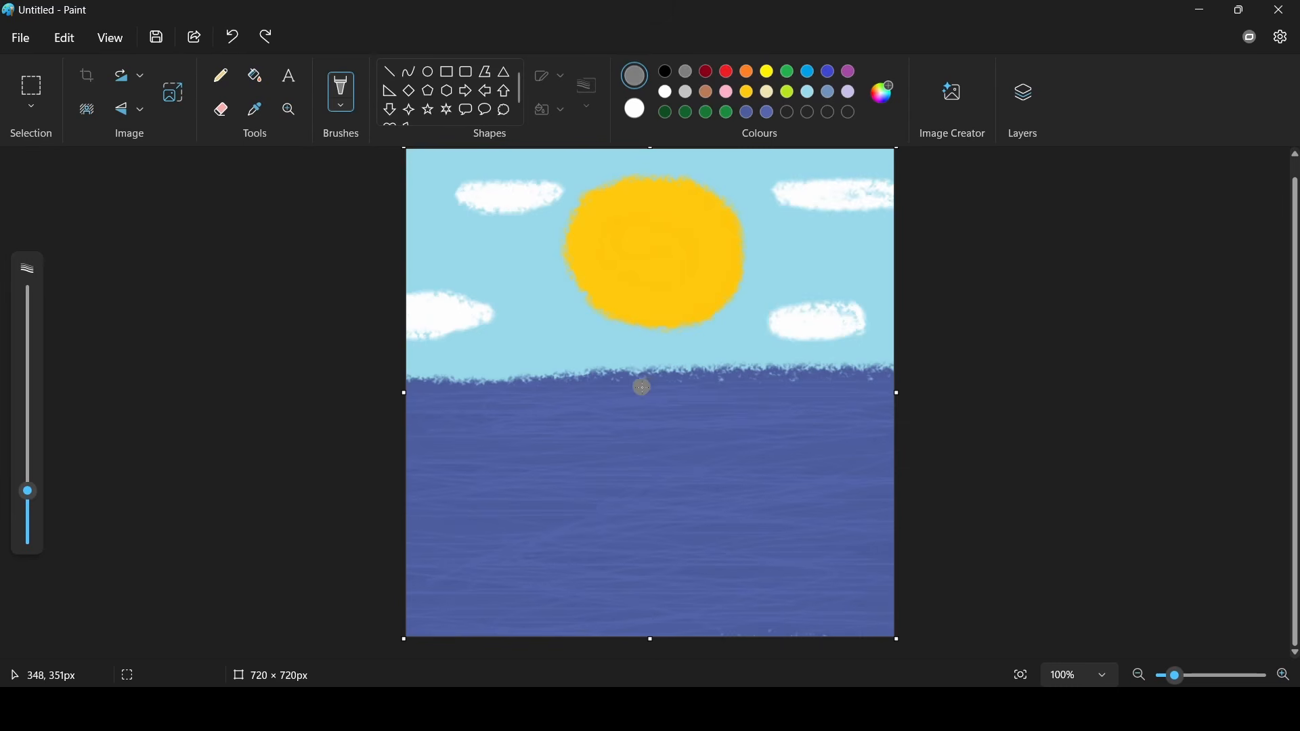
Paint a curved grey creature rising from the sea in front of the sun, with a blue-grey splash at its base and spray strokes around it
mouse_move(644, 384)
left_mouse_down()
mouse_move(644, 338)
mouse_move(596, 347)
mouse_move(566, 310)
mouse_move(516, 298)
mouse_move(511, 262)
mouse_move(545, 285)
mouse_move(653, 290)
mouse_move(683, 374)
left_mouse_up()
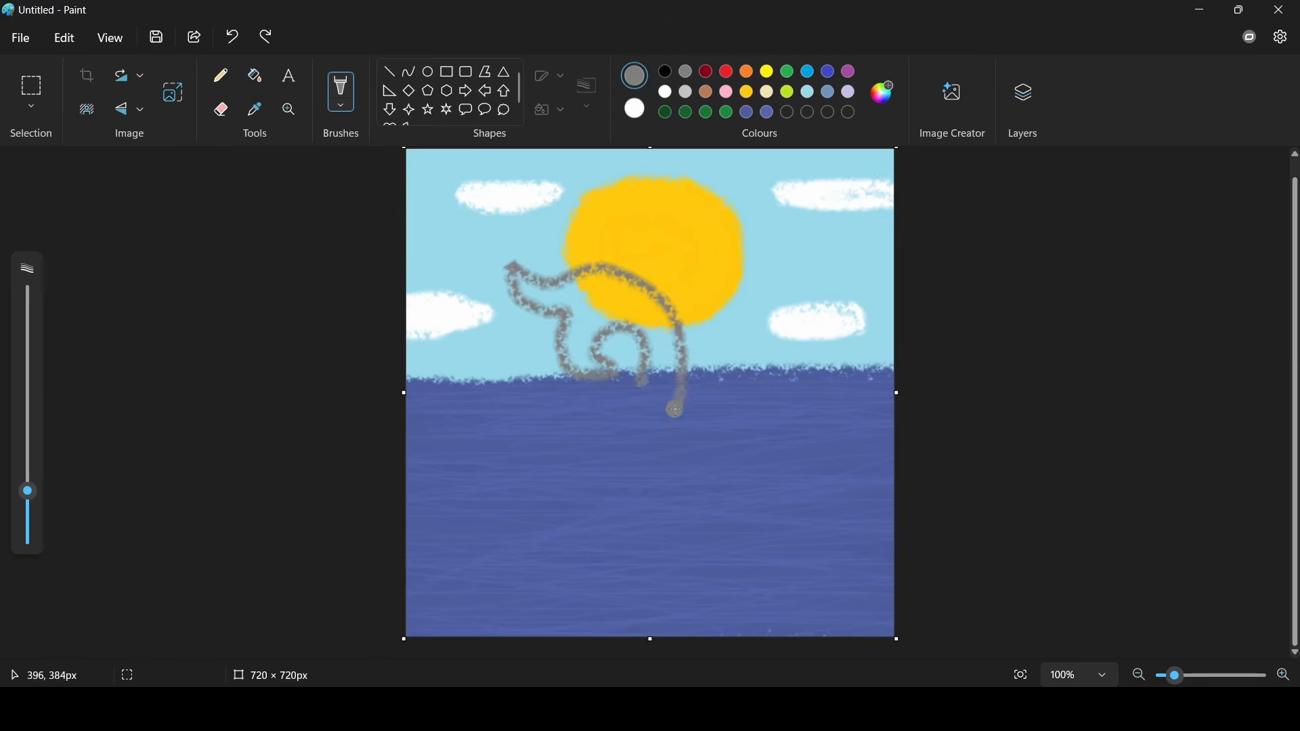
mouse_move(767, 407)
left_mouse_down()
mouse_move(657, 421)
mouse_move(691, 414)
mouse_move(693, 428)
mouse_move(636, 404)
mouse_move(582, 433)
left_mouse_up()
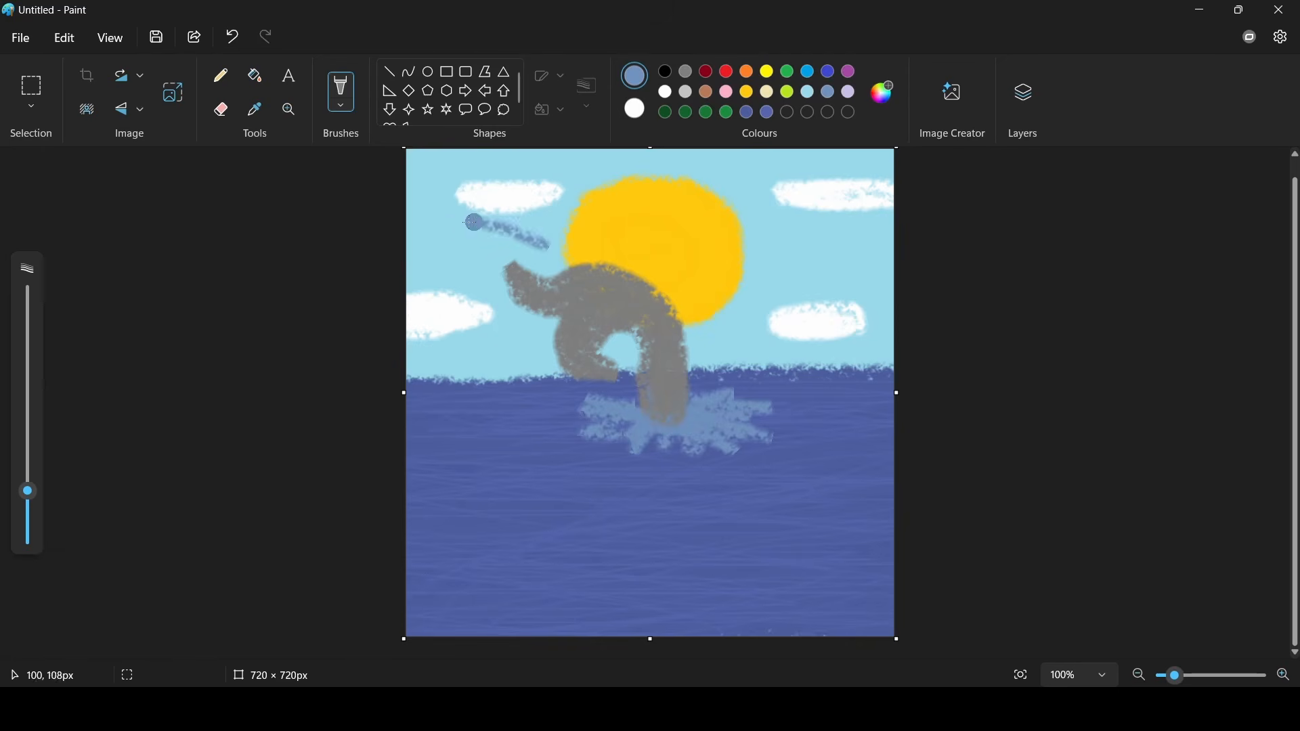
left_click_drag(474, 222, 539, 237)
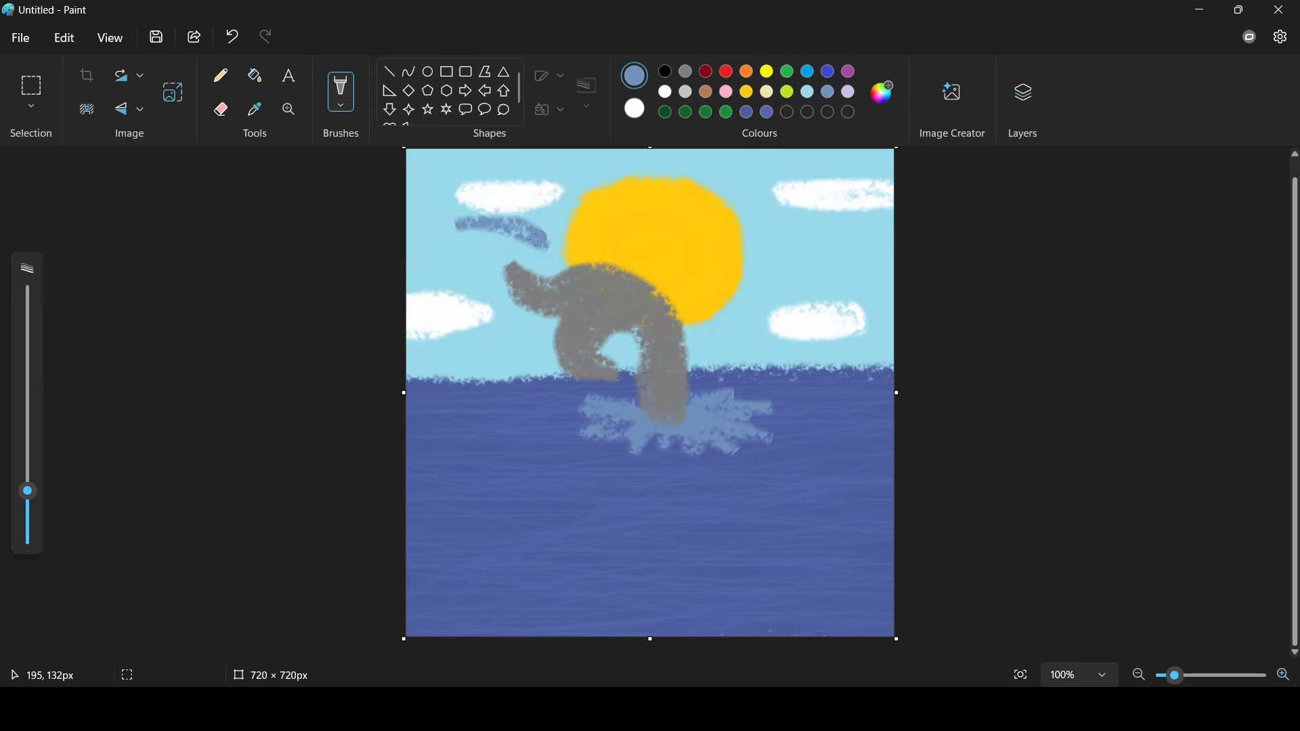
mouse_move(474, 344)
left_mouse_down()
mouse_move(438, 353)
mouse_move(504, 382)
mouse_move(509, 466)
left_mouse_up()
mouse_move(634, 245)
left_mouse_down()
mouse_move(704, 222)
mouse_move(637, 249)
mouse_move(772, 270)
left_mouse_up()
left_click_drag(696, 295, 768, 319)
left_click_drag(736, 351, 766, 368)
Save the seascape painting as a PNG picture
left_click(24, 39)
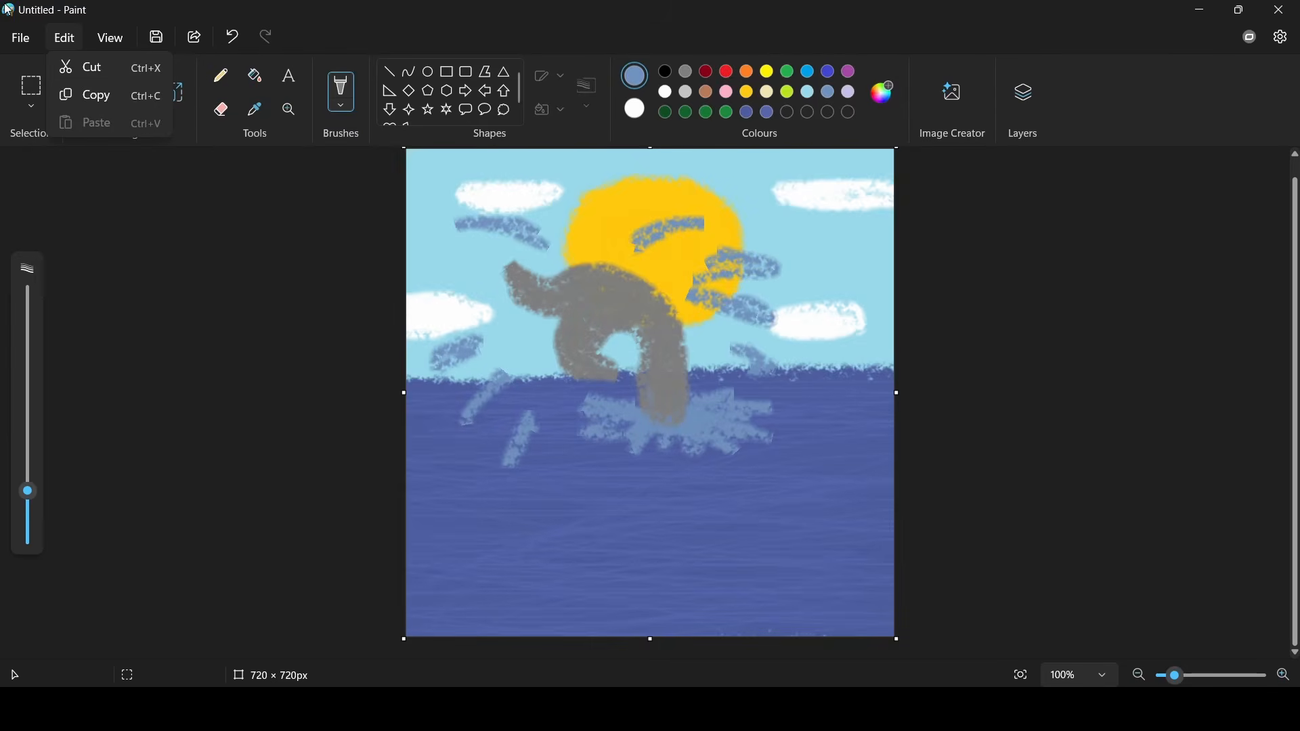
left_click(28, 39)
left_click(31, 43)
mouse_move(105, 205)
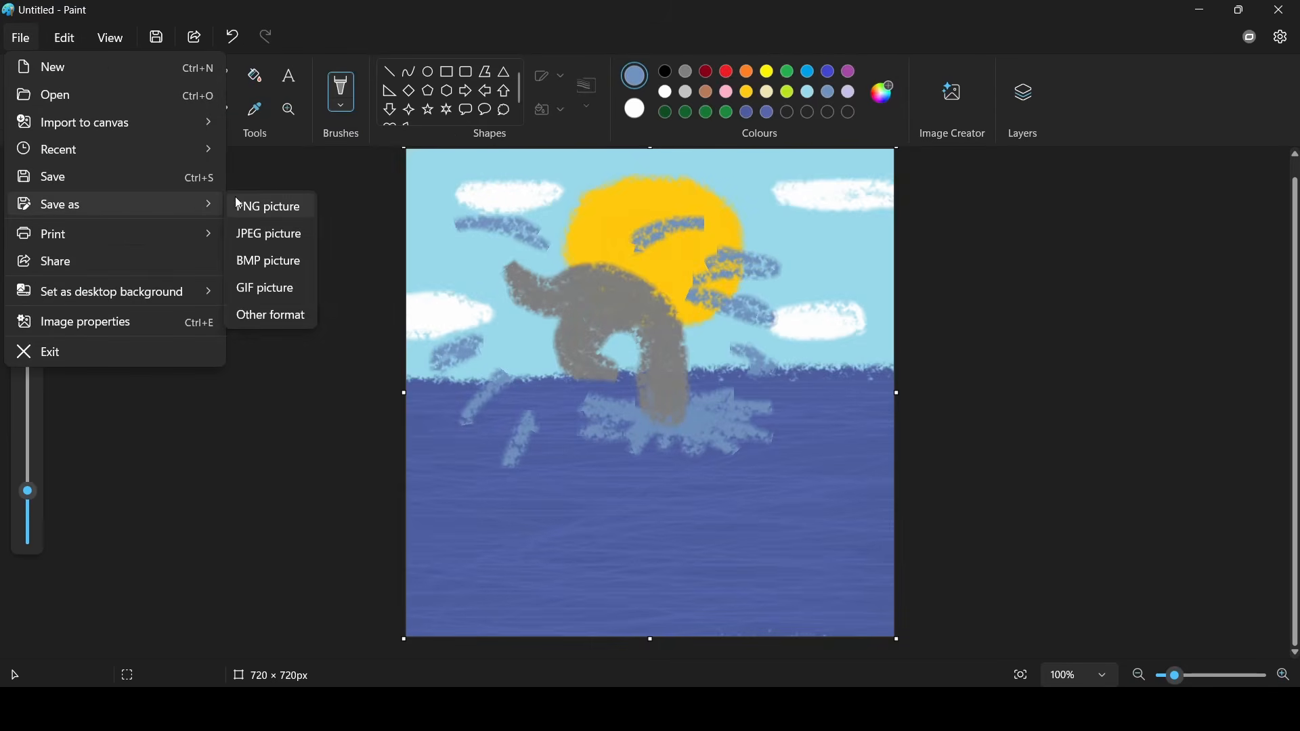
left_click(267, 206)
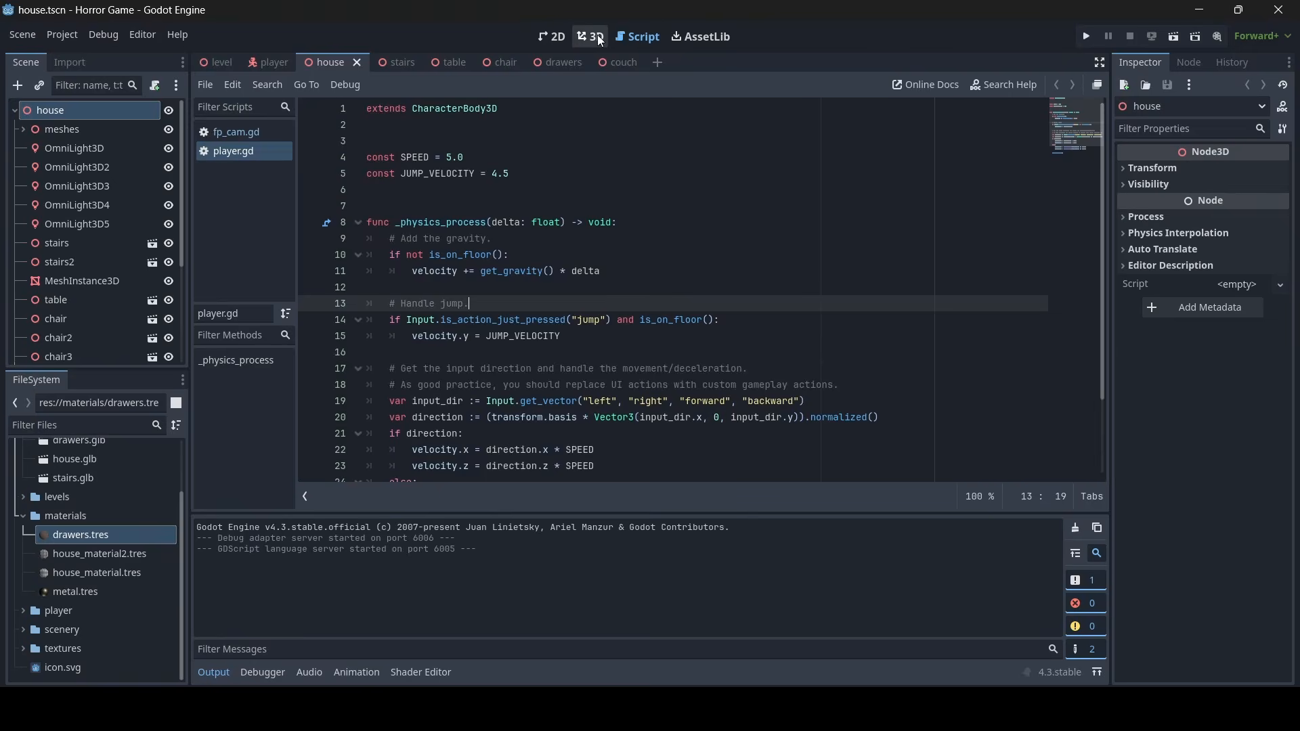
Switch to Godot and examine the house scene in 3D by flying through it
left_click(590, 36)
right_click_drag(615, 170, 972, 175)
key("s")
key("w")
key("w")
key("w")
key("w")
key("w")
key("w")
key("s")
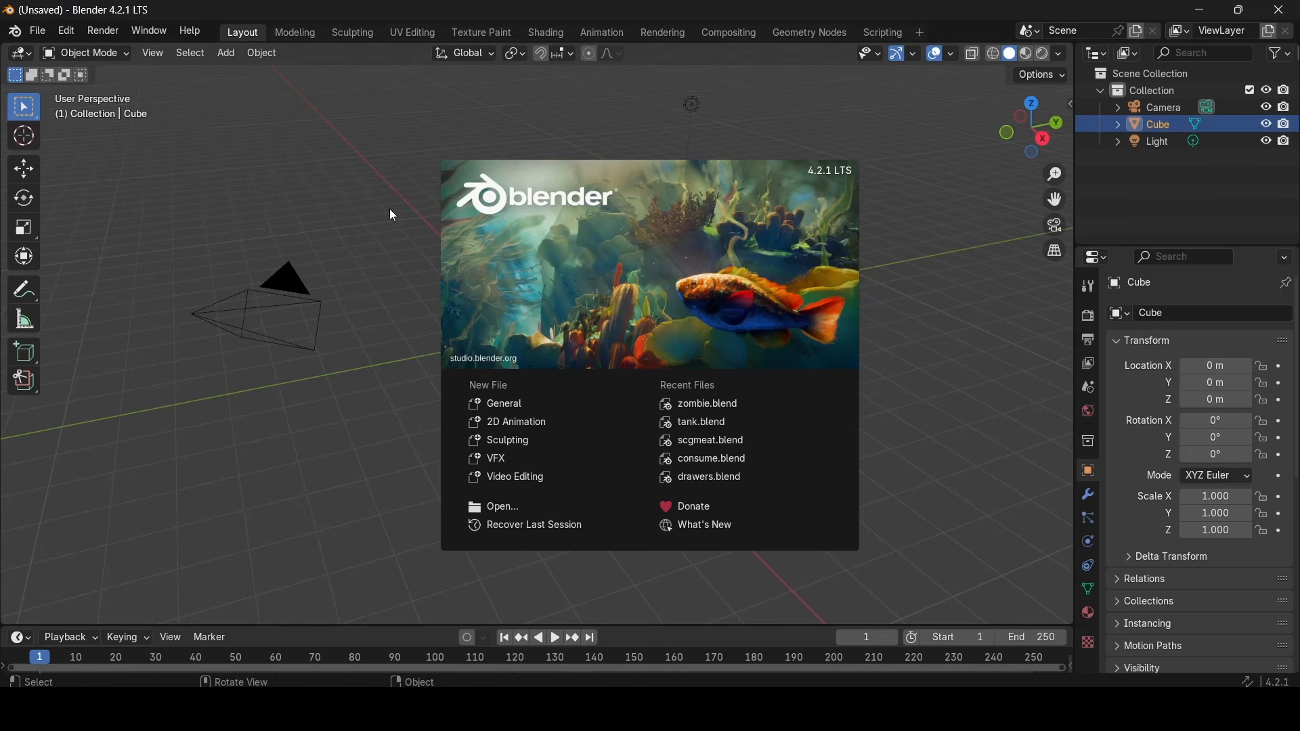
Switch to a new Blender scene and delete the default camera and light, keeping only the cube
left_click(389, 209)
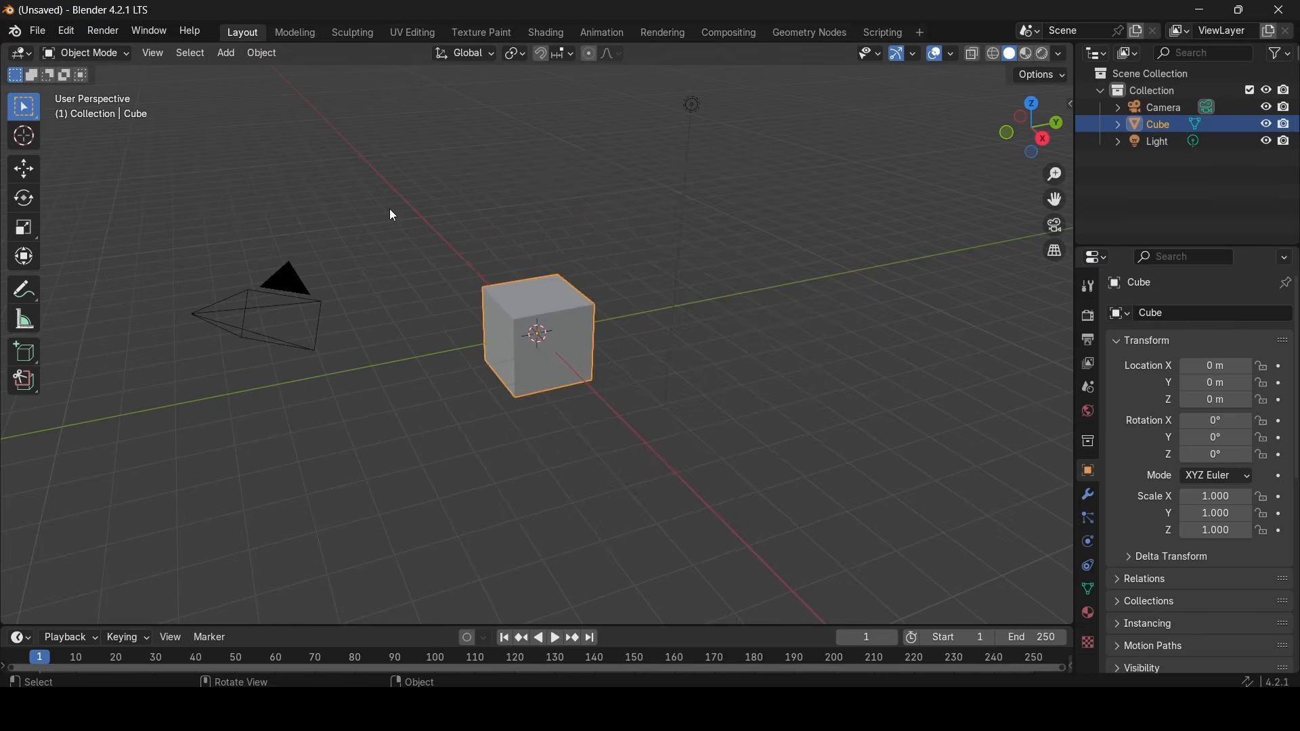
left_click(298, 282)
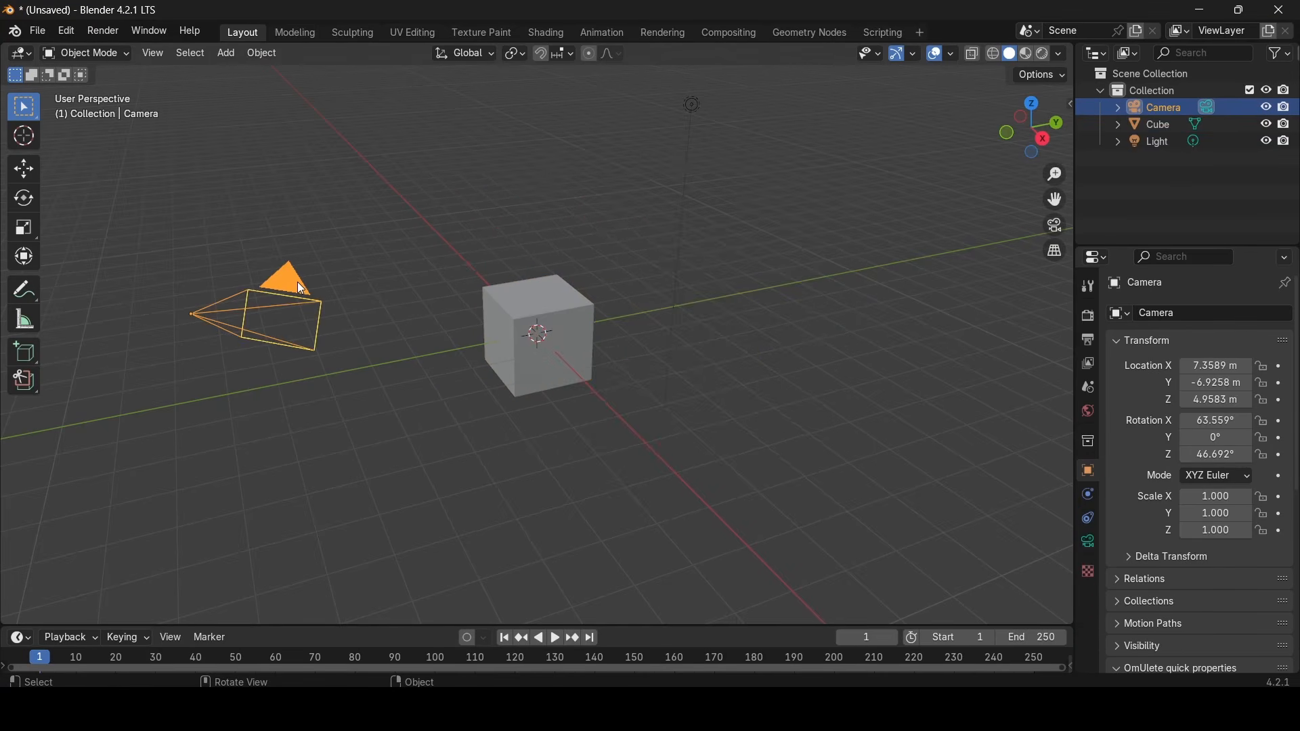
key("Delete")
left_click(691, 107)
key("Delete")
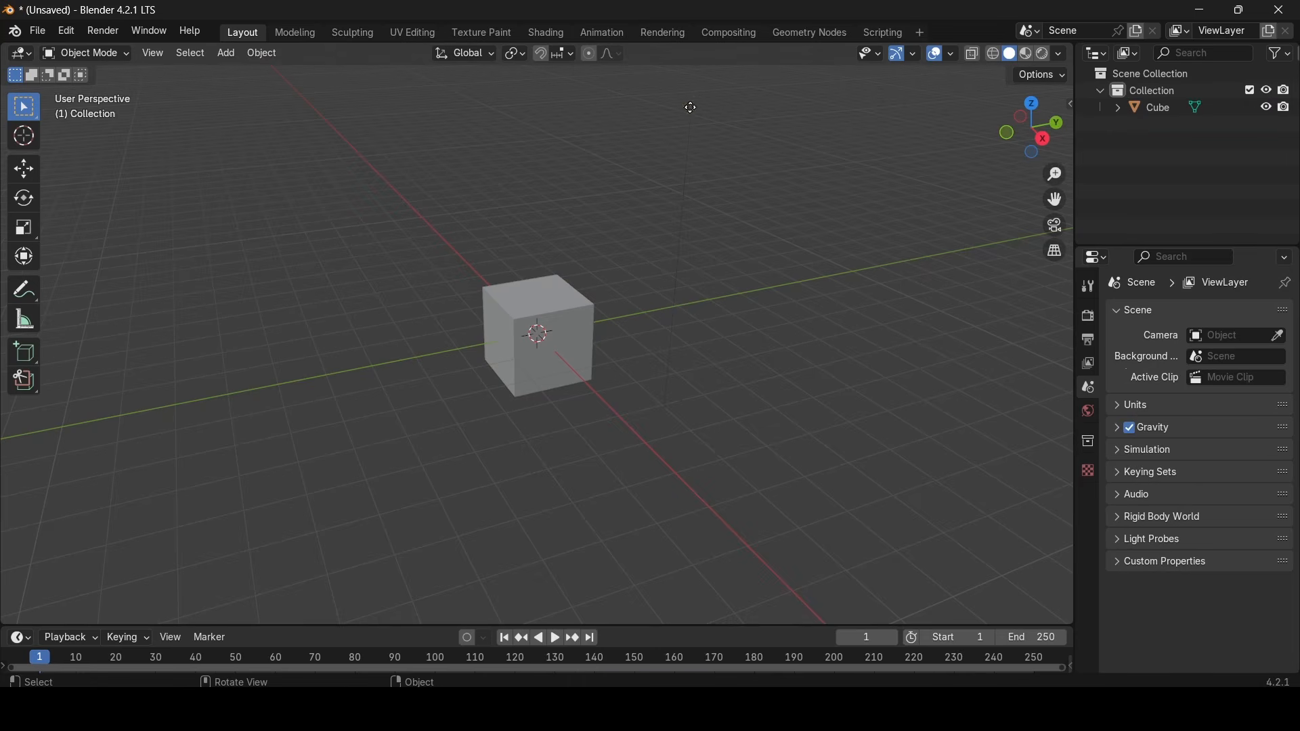
Flatten the cube along the X axis to a scale of about 0.17
left_click(550, 312)
mouse_move(689, 384)
middle_mouse_down()
mouse_move(692, 342)
mouse_move(695, 361)
middle_mouse_up()
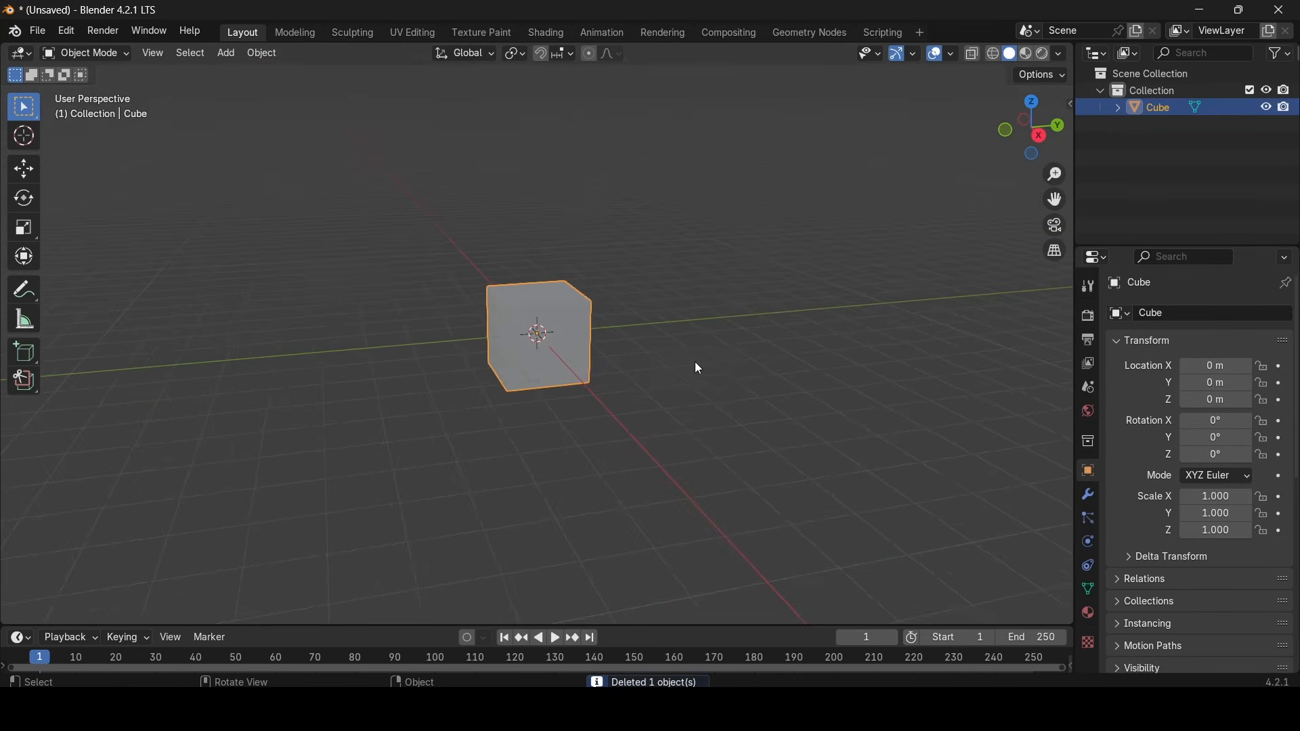
scroll(694, 362, "up", 3)
left_click(23, 226)
mouse_move(609, 352)
middle_mouse_down()
mouse_move(698, 341)
mouse_move(590, 335)
middle_mouse_up()
left_click_drag(594, 342, 561, 336)
middle_click_drag(561, 336, 644, 375)
left_click_drag(604, 338, 578, 340)
middle_click_drag(579, 340, 372, 351)
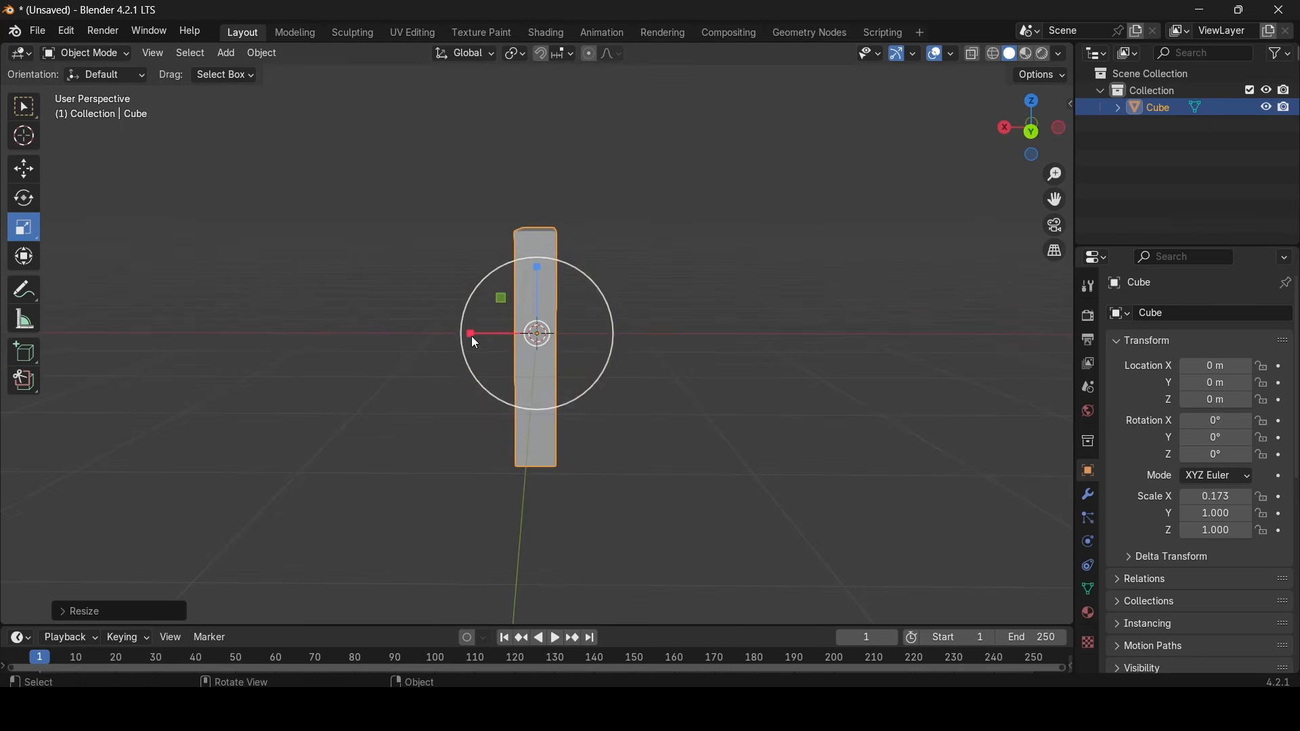
Thin the slab further along the X axis to a scale of about 0.11
left_click_drag(472, 335, 494, 335)
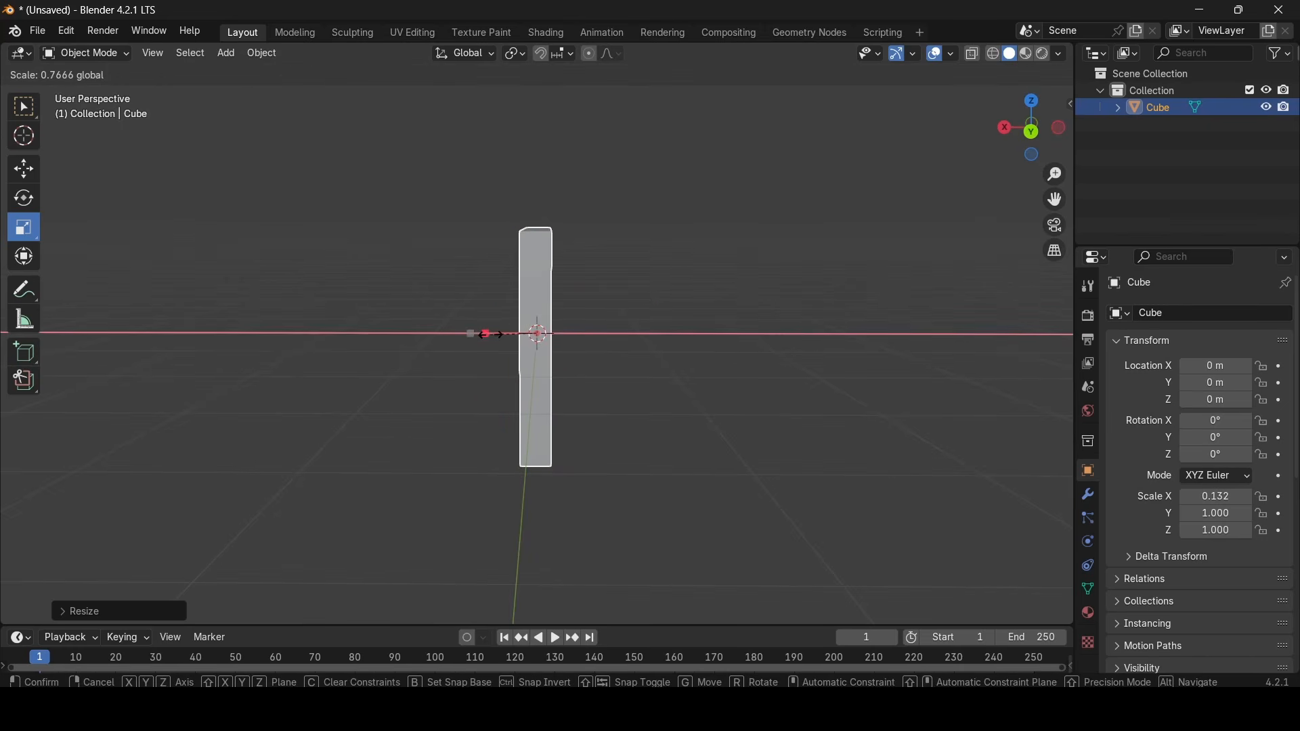
left_click(491, 334)
middle_click_drag(560, 348, 721, 382)
middle_click_drag(648, 402, 488, 385)
left_click_drag(472, 341, 482, 335)
middle_click_drag(482, 335, 716, 426)
Duplicate the slab in place and shrink the copy slightly along Y and to a scale of about 0.88 along Z
left_click(656, 306)
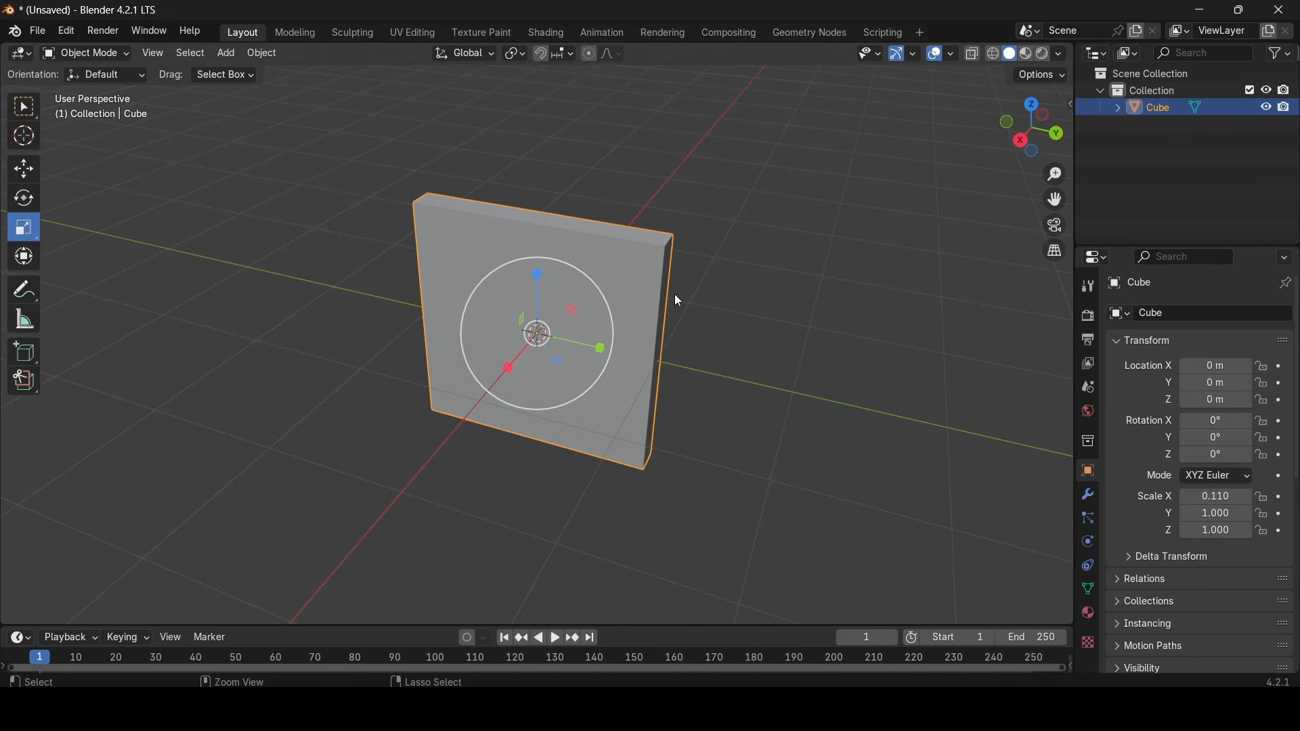
key("ctrl+c")
key("ctrl+v")
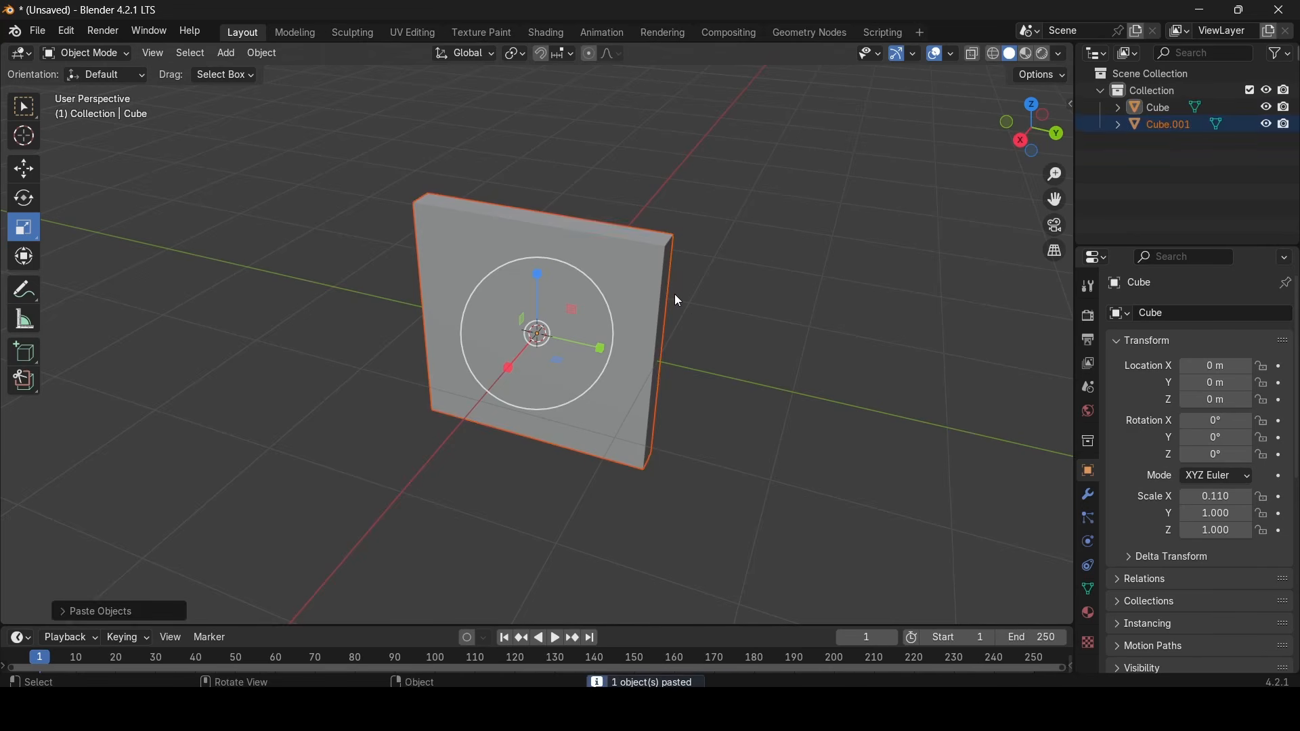
middle_click_drag(583, 319, 628, 339)
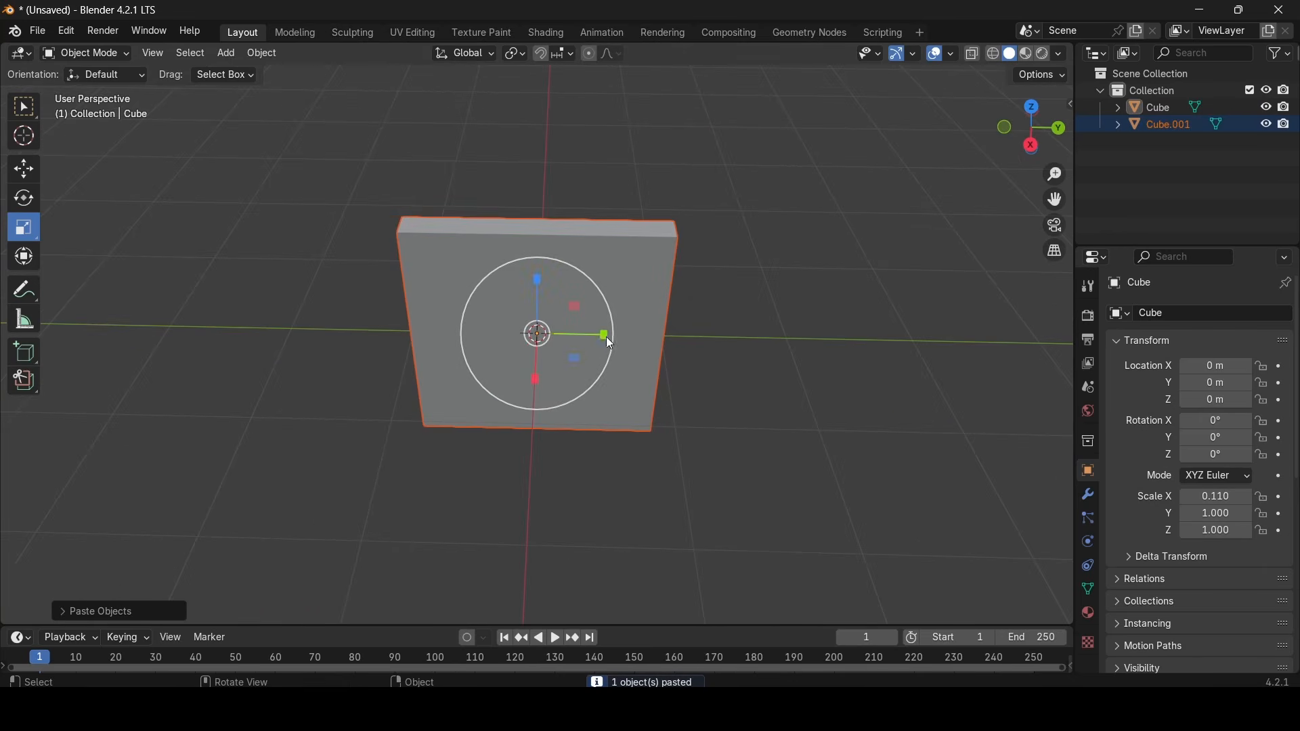
left_click_drag(605, 335, 593, 333)
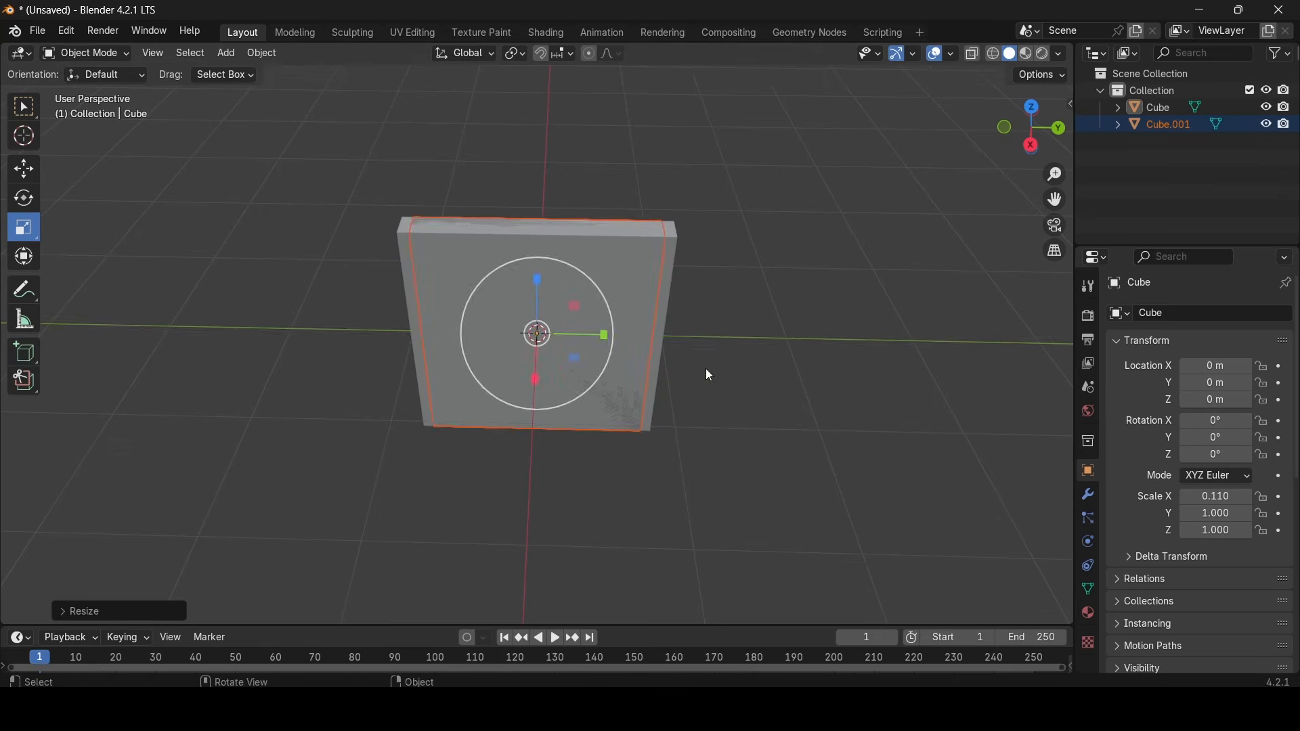
middle_click_drag(705, 372, 711, 313)
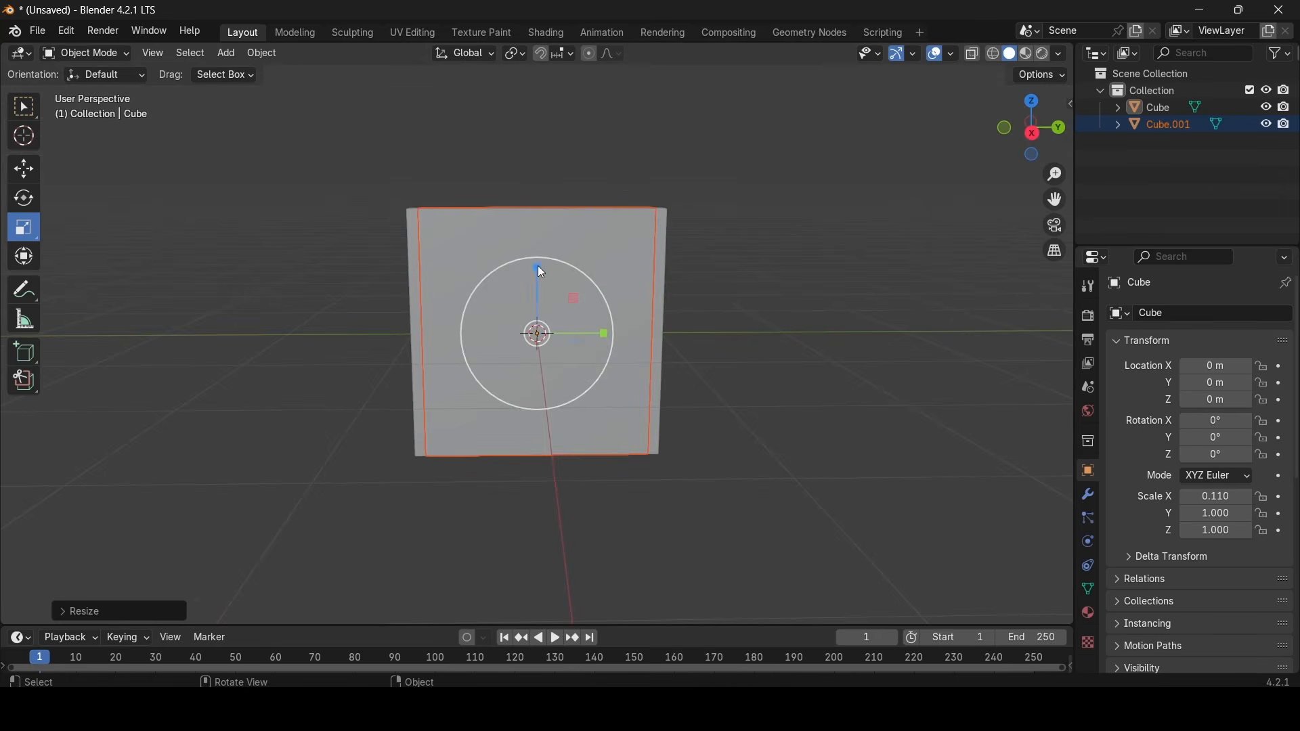
left_click_drag(538, 267, 550, 274)
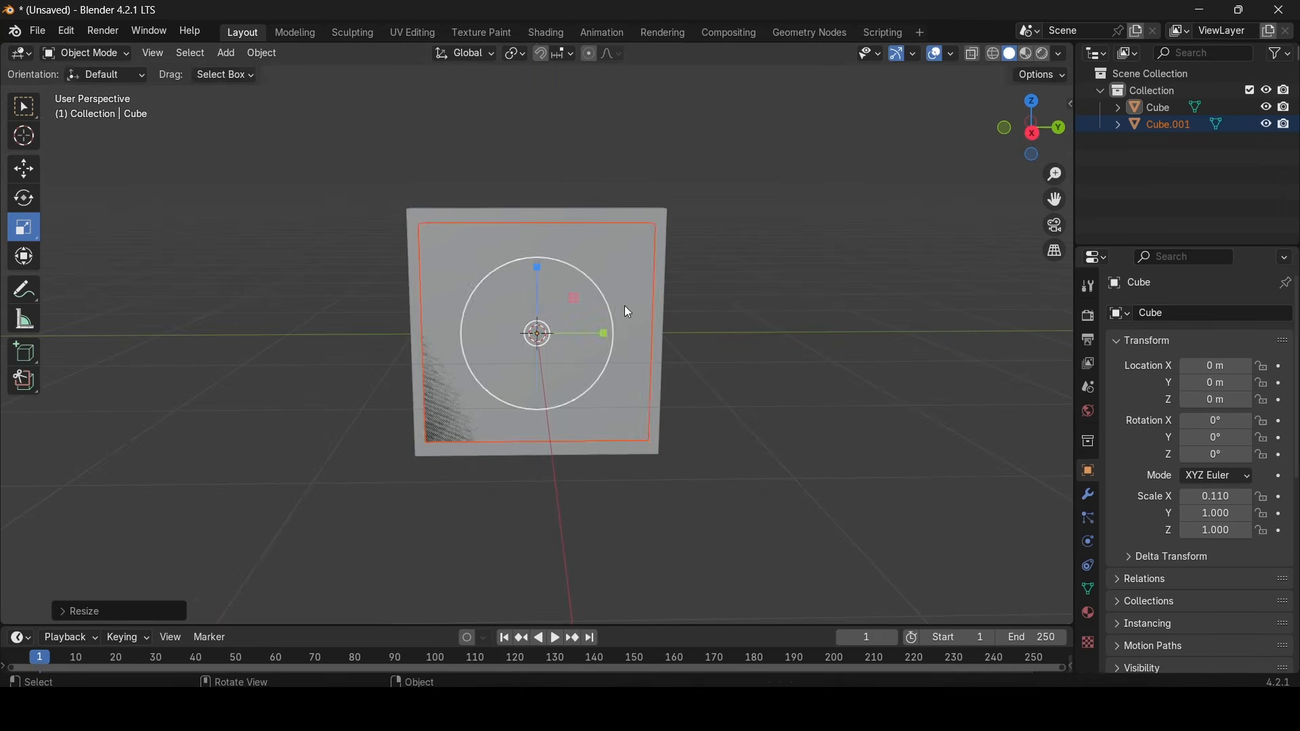
Move the smaller slab along the X axis so it protrudes from the front of the larger slab
middle_click_drag(625, 306, 474, 338)
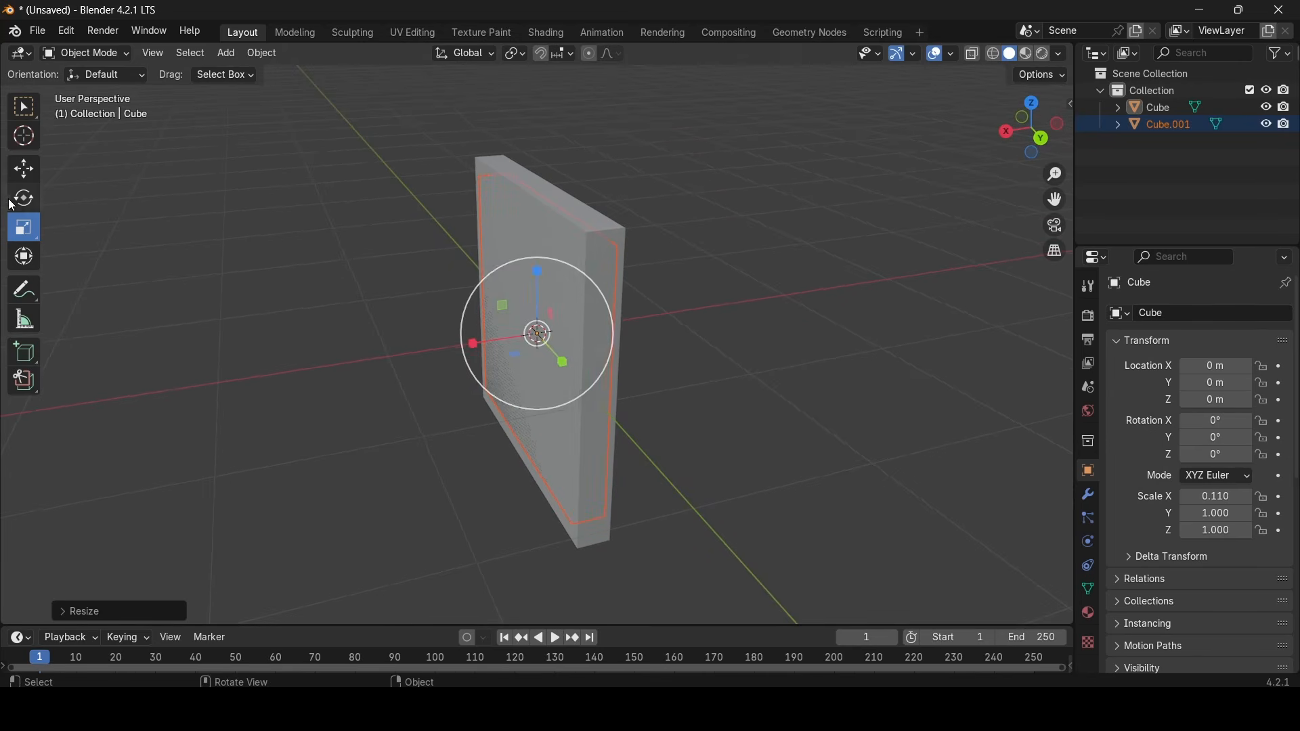
left_click(24, 169)
left_click_drag(474, 344, 461, 346)
Adjust the smaller slab's Y scale to about 0.88 so the border around it is even
middle_click_drag(569, 386, 555, 291)
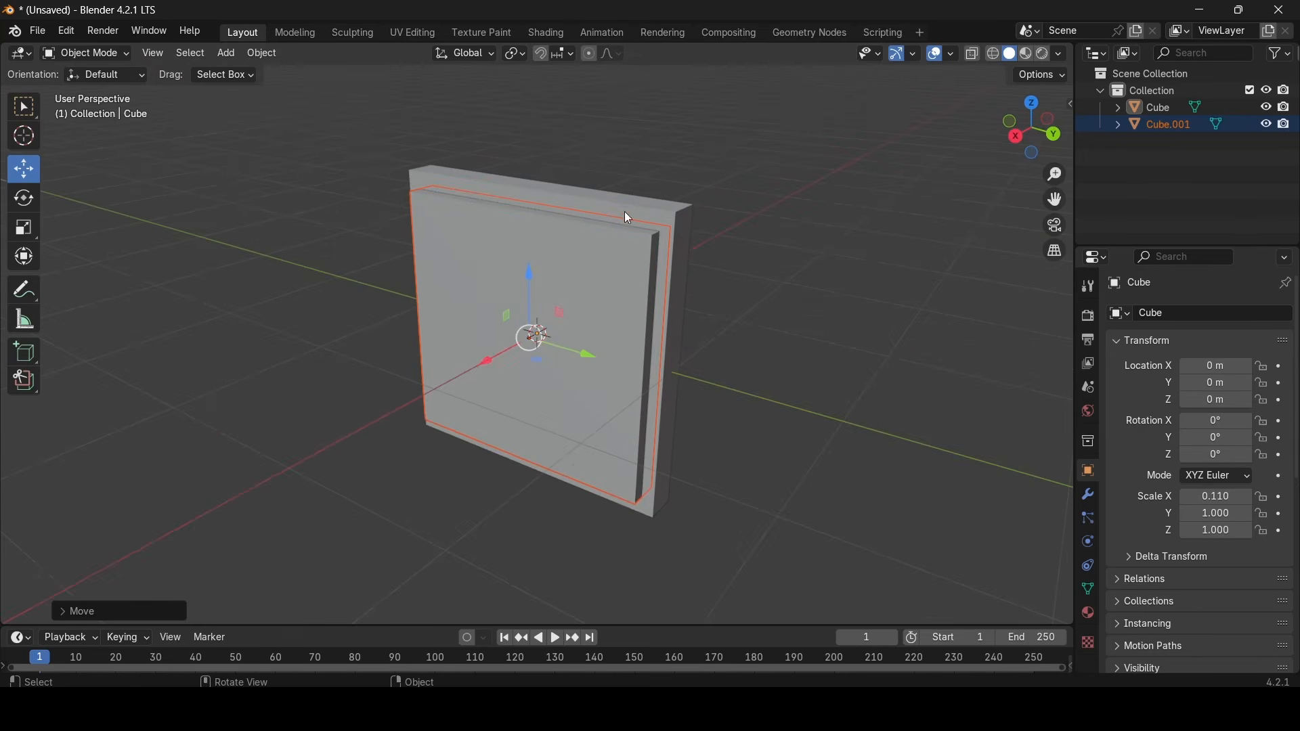
middle_click_drag(671, 287, 460, 233)
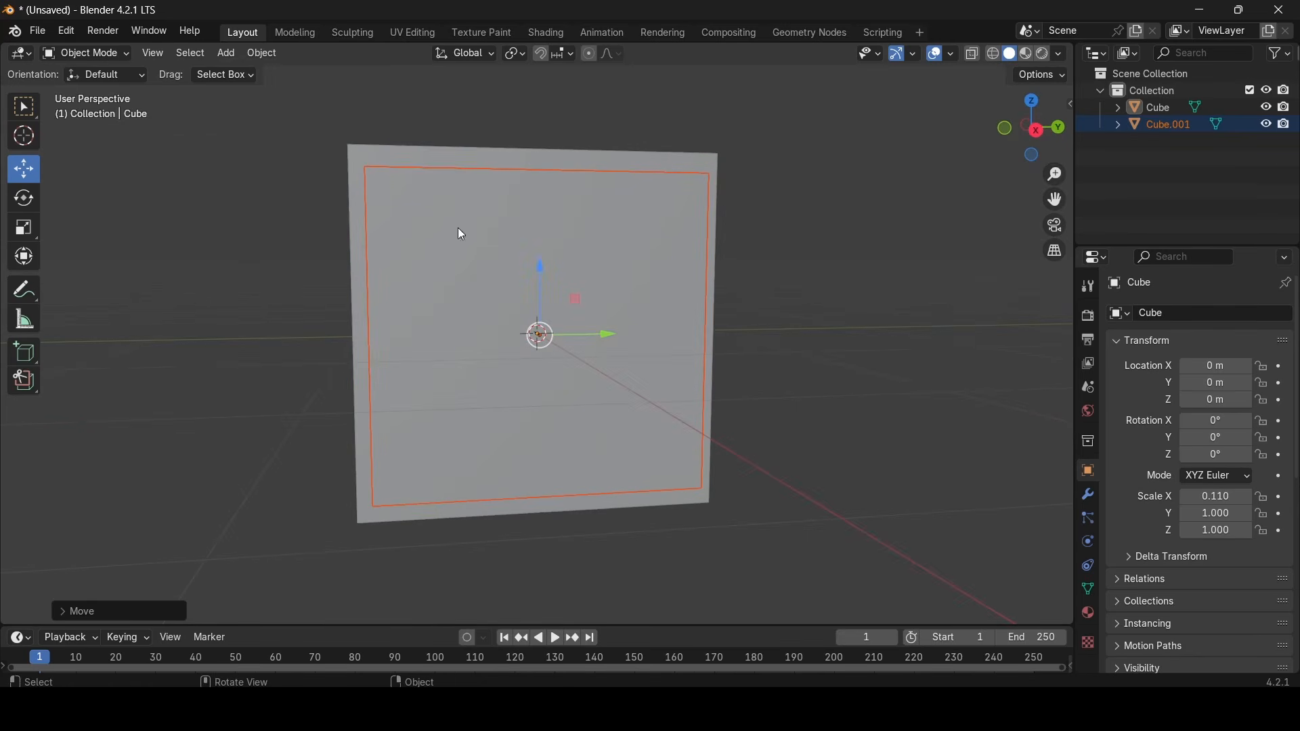
left_click(23, 227)
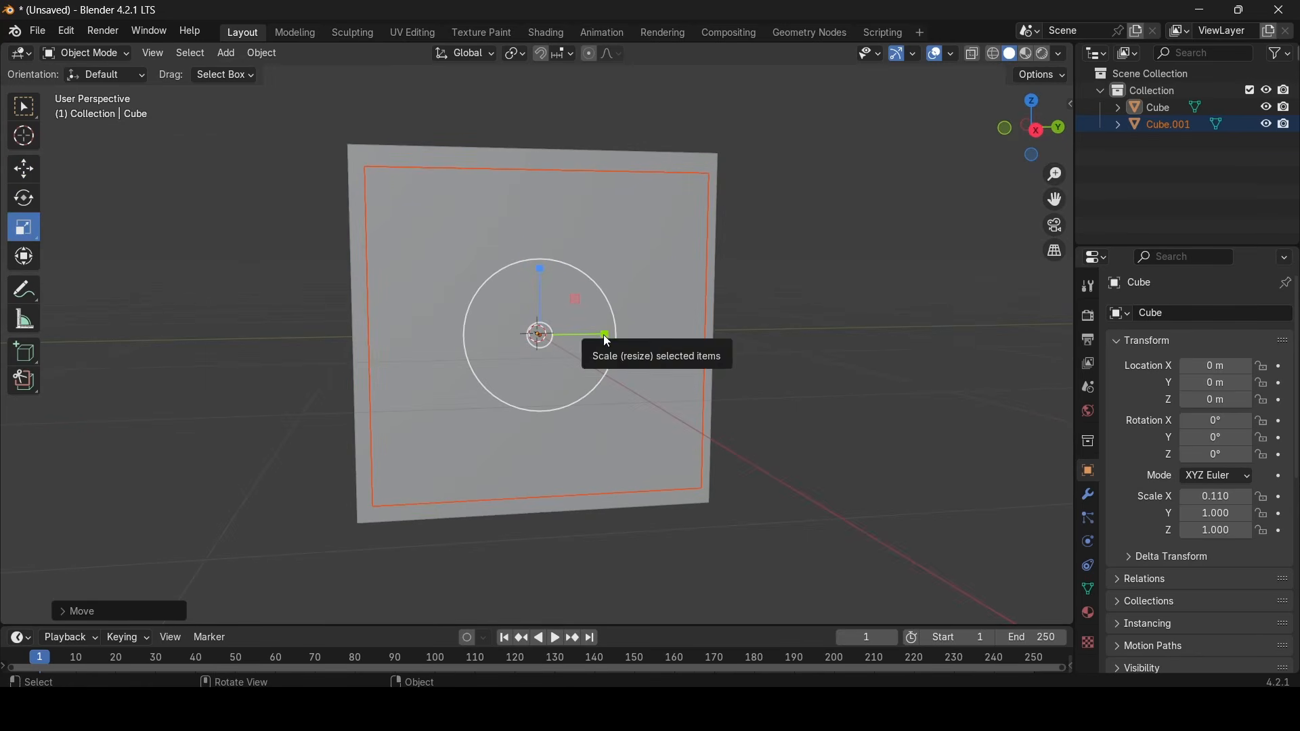
left_click_drag(605, 334, 618, 336)
middle_click_drag(619, 336, 654, 361)
left_click_drag(607, 333, 600, 327)
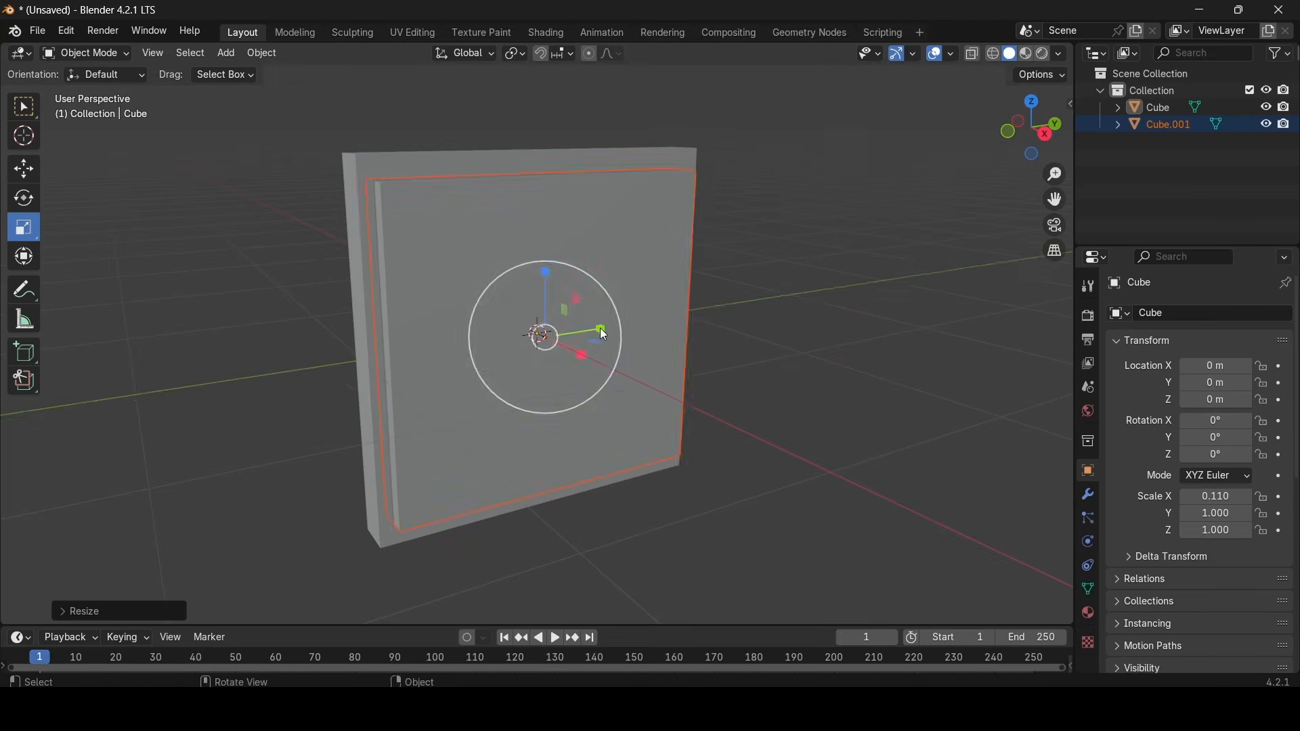
middle_click_drag(600, 328, 504, 312)
scroll(558, 337, "down", 1)
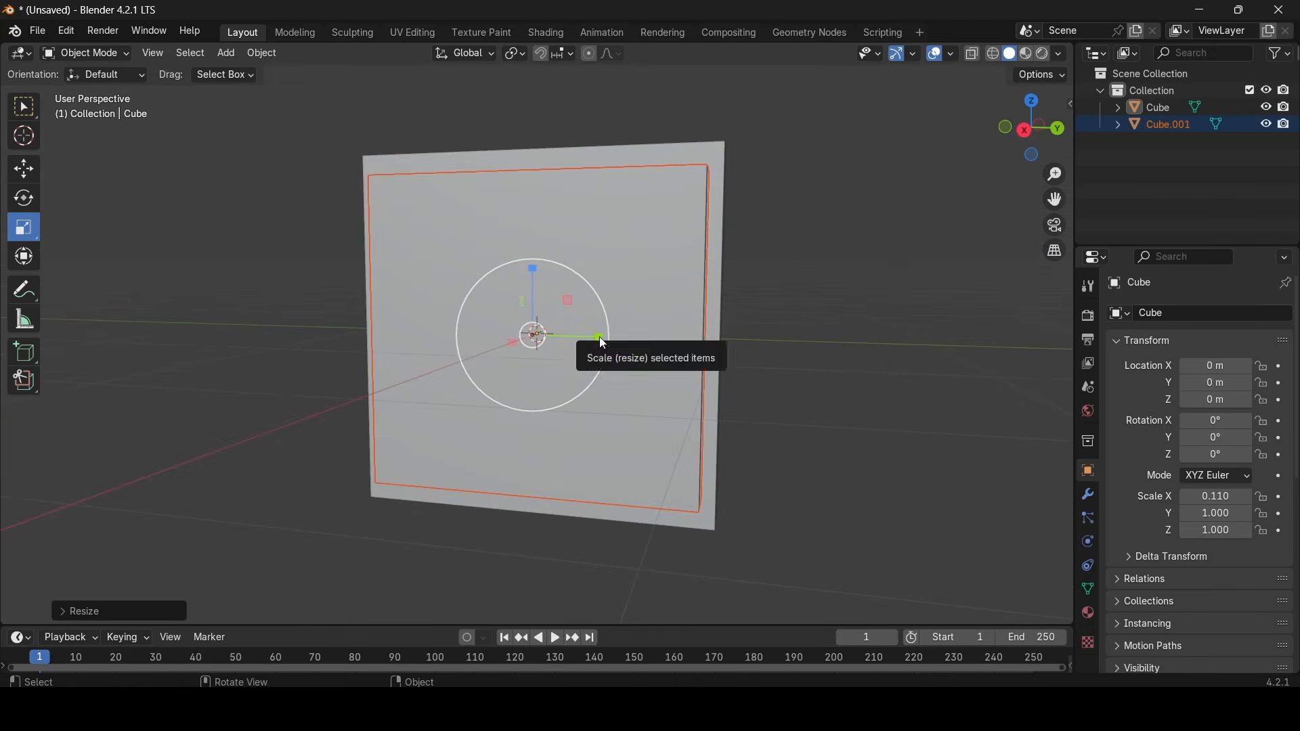
left_click_drag(599, 335, 595, 335)
Move the smaller slab back into the larger one along X, to about 0.056 m, leaving it protruding slightly
scroll(647, 339, "up", 1)
middle_click_drag(647, 339, 857, 354)
scroll(489, 132, "down", 1)
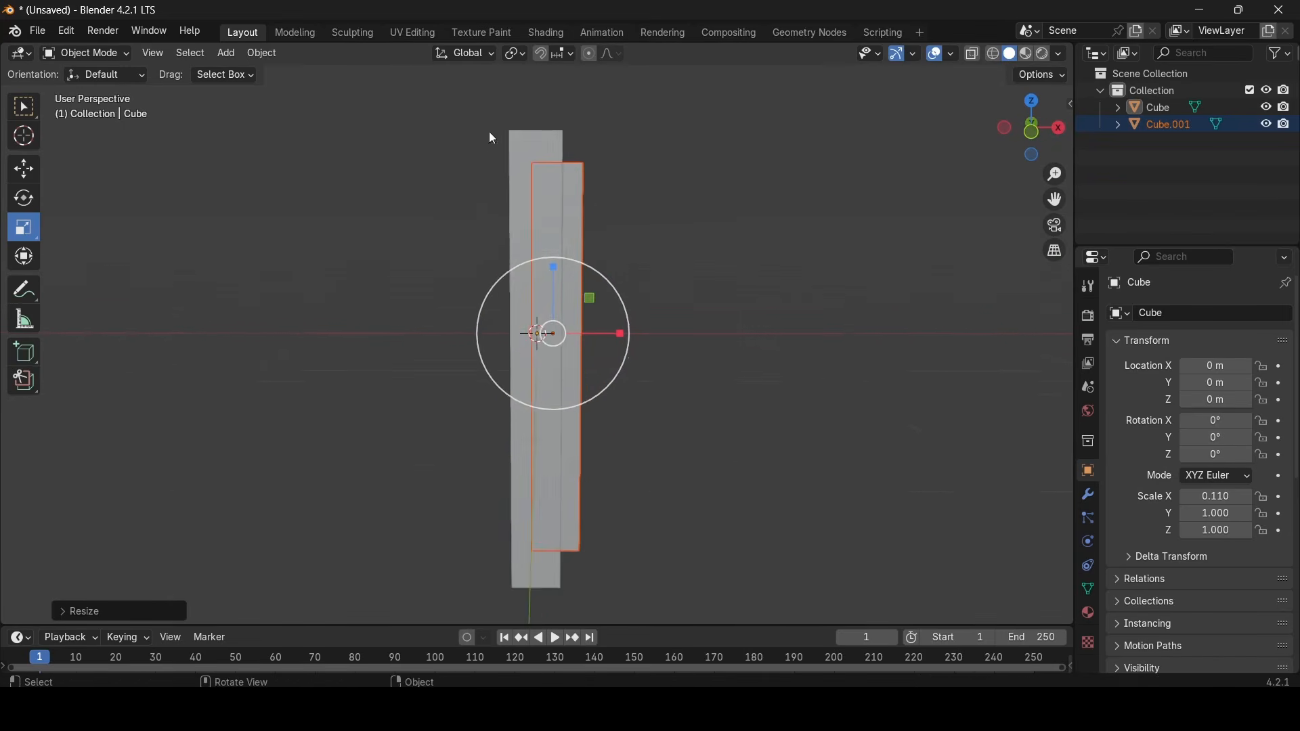
left_click(24, 169)
middle_click_drag(434, 271, 613, 309)
left_click_drag(623, 336, 611, 337)
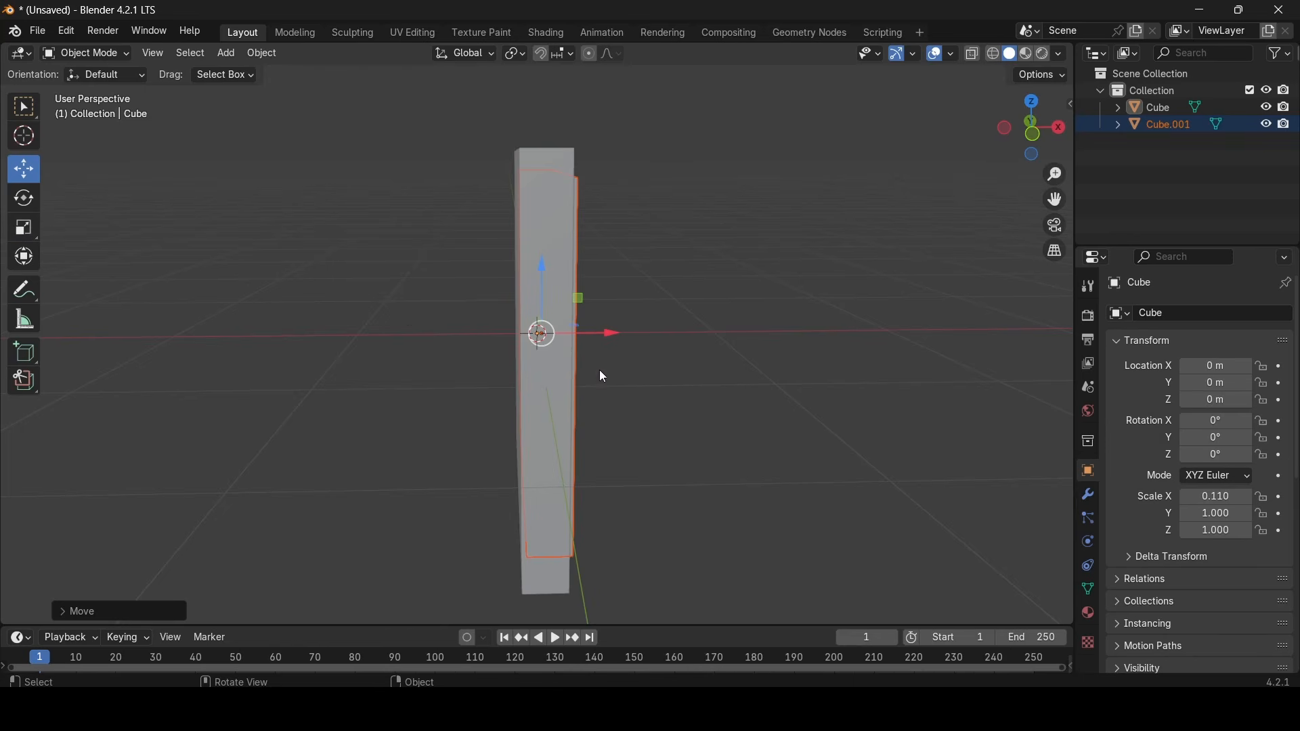
Select the smaller slab and then the larger one as the active object, and bring up the Boolean operations
middle_click_drag(603, 377, 3, 215)
mouse_move(563, 312)
middle_mouse_down()
mouse_move(539, 340)
mouse_move(618, 363)
mouse_move(377, 343)
mouse_move(603, 300)
mouse_move(561, 315)
middle_mouse_up()
left_click(570, 272)
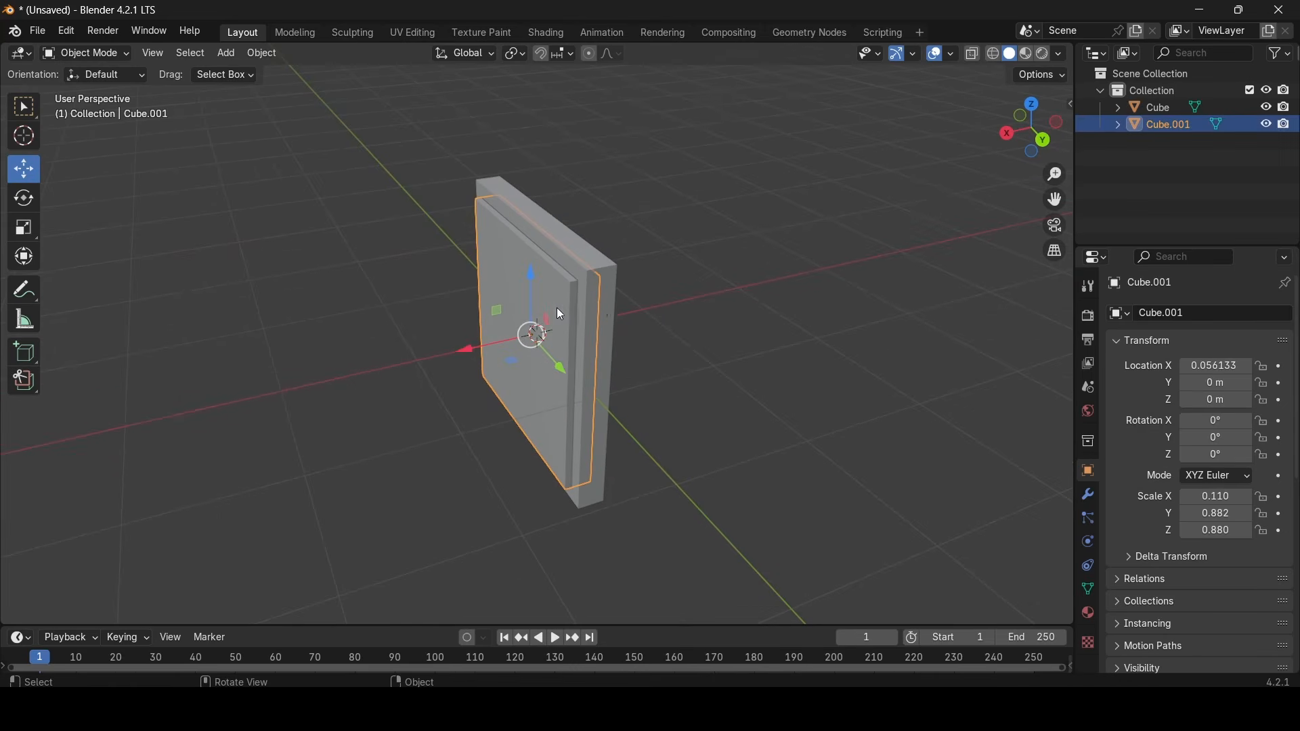
left_click(607, 308, "shift")
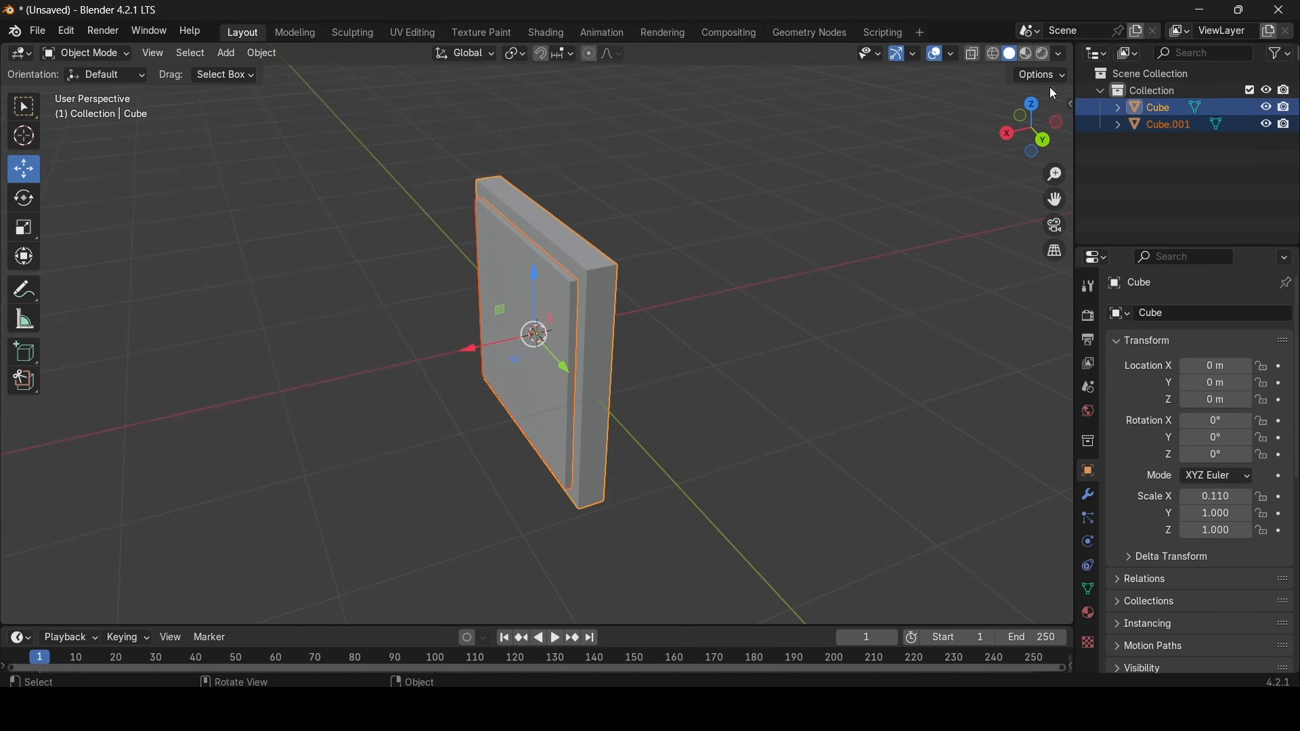
key("n")
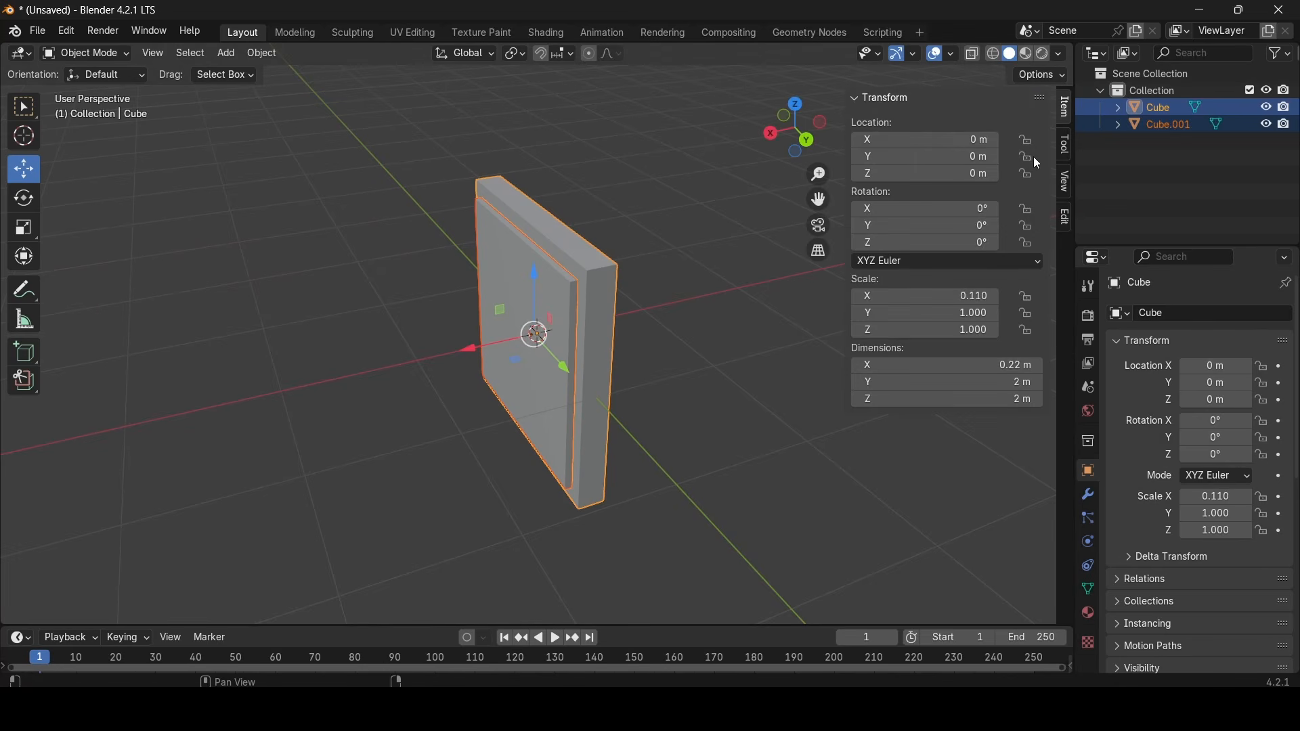
left_click(1064, 215)
left_click(891, 96)
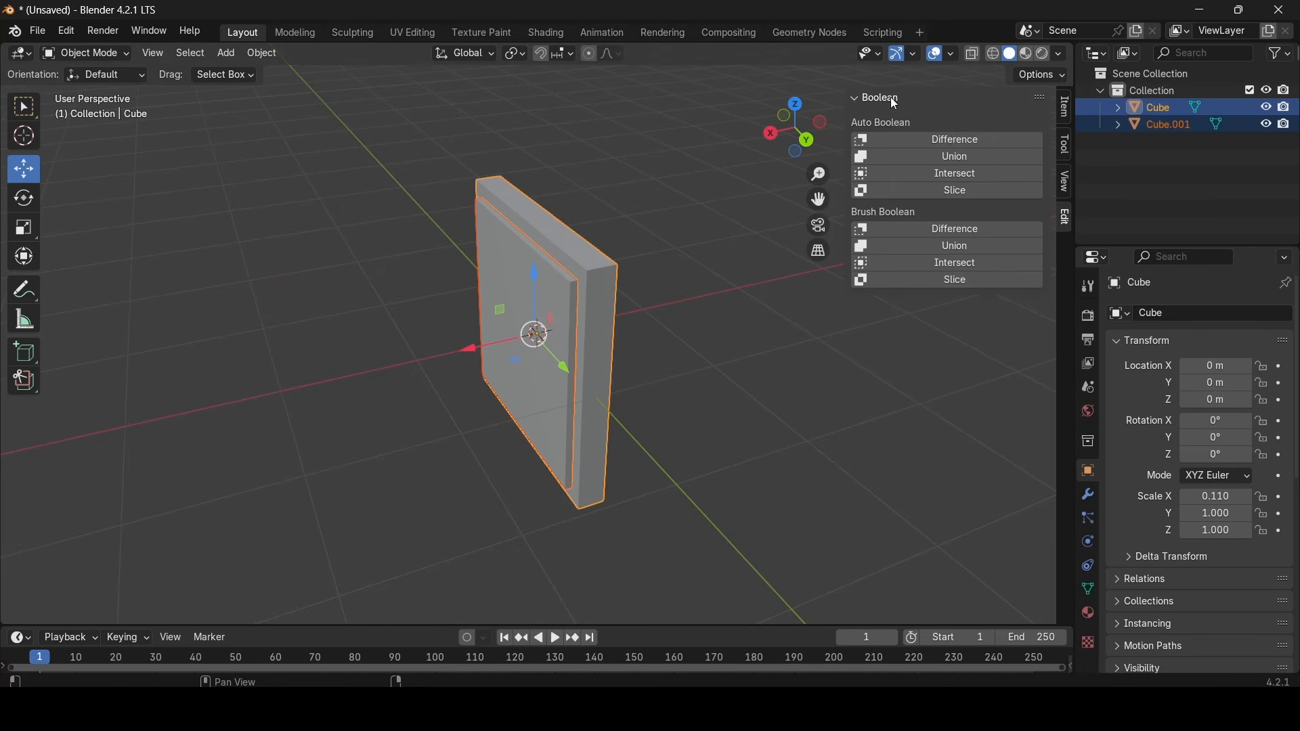
Cut the inner cube out of the frame block with a Brush Boolean Difference, and apply all cutters
left_click(964, 229)
mouse_move(596, 344)
middle_mouse_down()
mouse_move(689, 305)
mouse_move(869, 270)
mouse_move(892, 308)
mouse_move(615, 306)
middle_mouse_up()
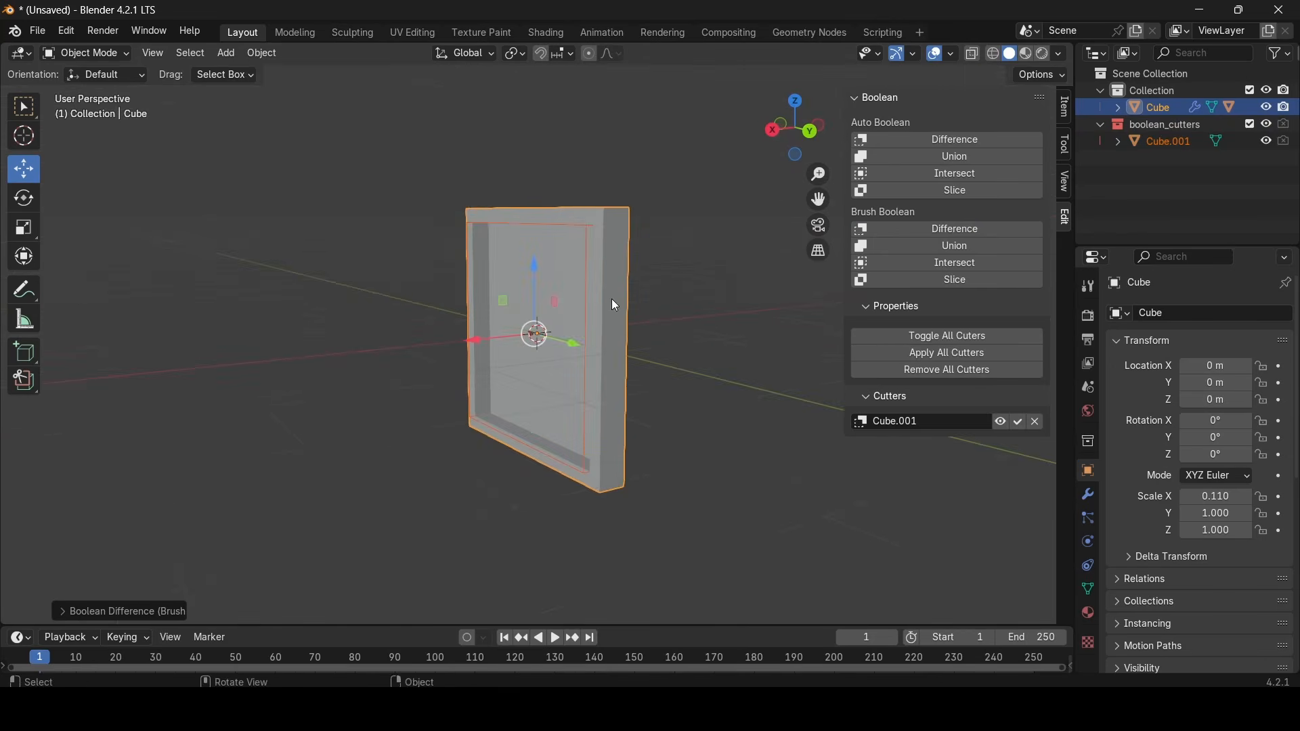
left_click(948, 355)
left_click(694, 553)
middle_click_drag(693, 553, 631, 491)
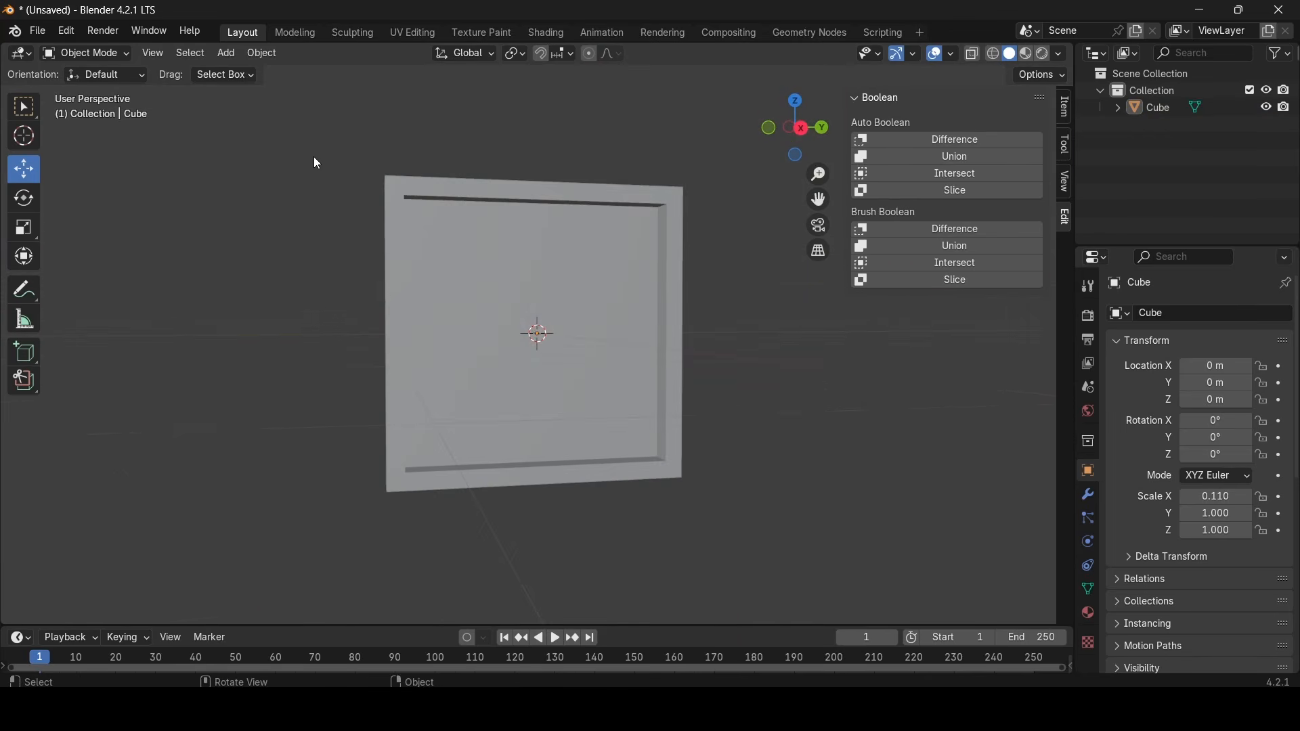
Add a plane mesh at the centre of the frame
left_click(227, 54)
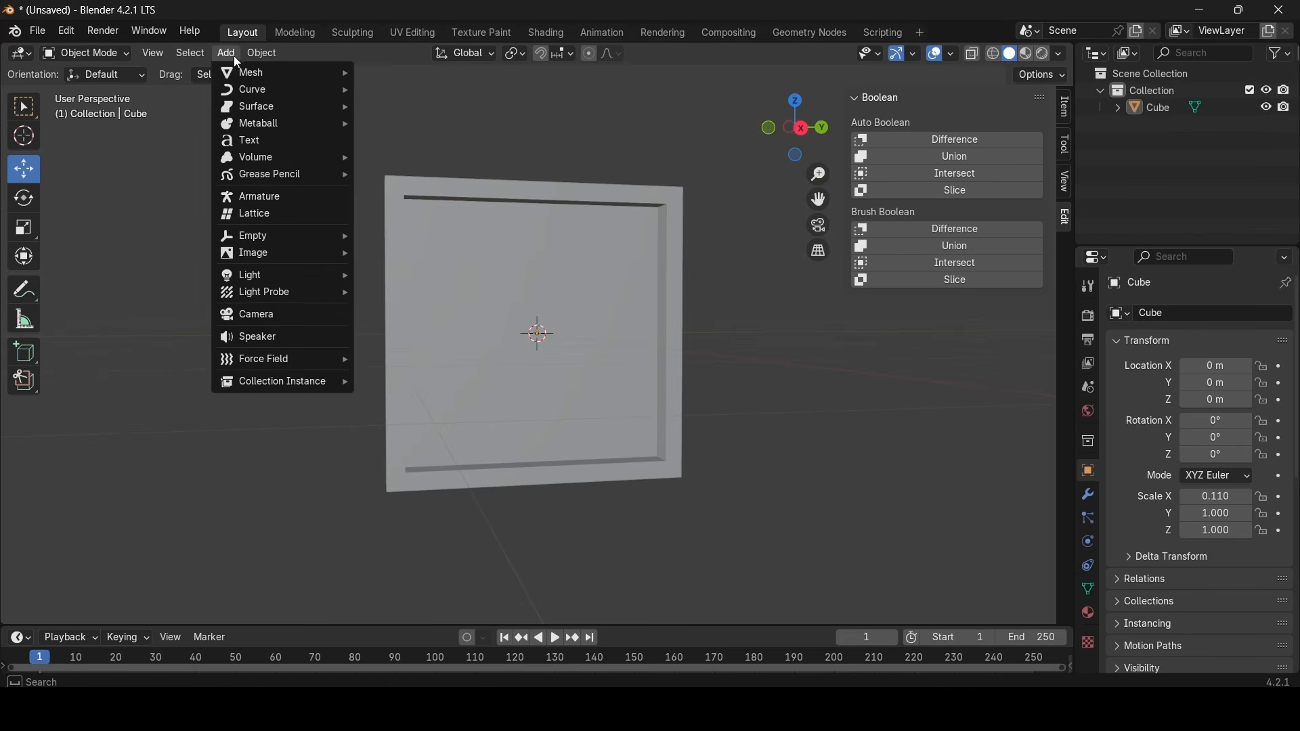
mouse_move(256, 72)
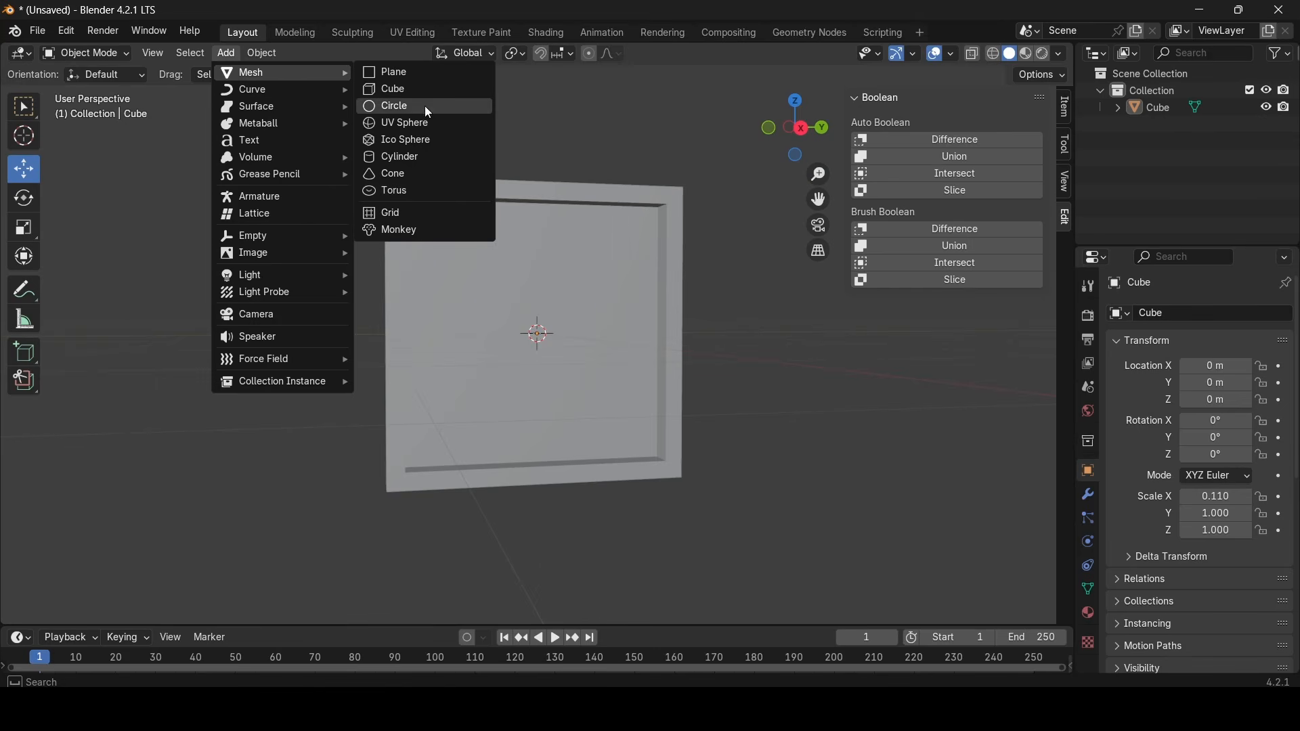
left_click(418, 75)
middle_click_drag(545, 225, 608, 330)
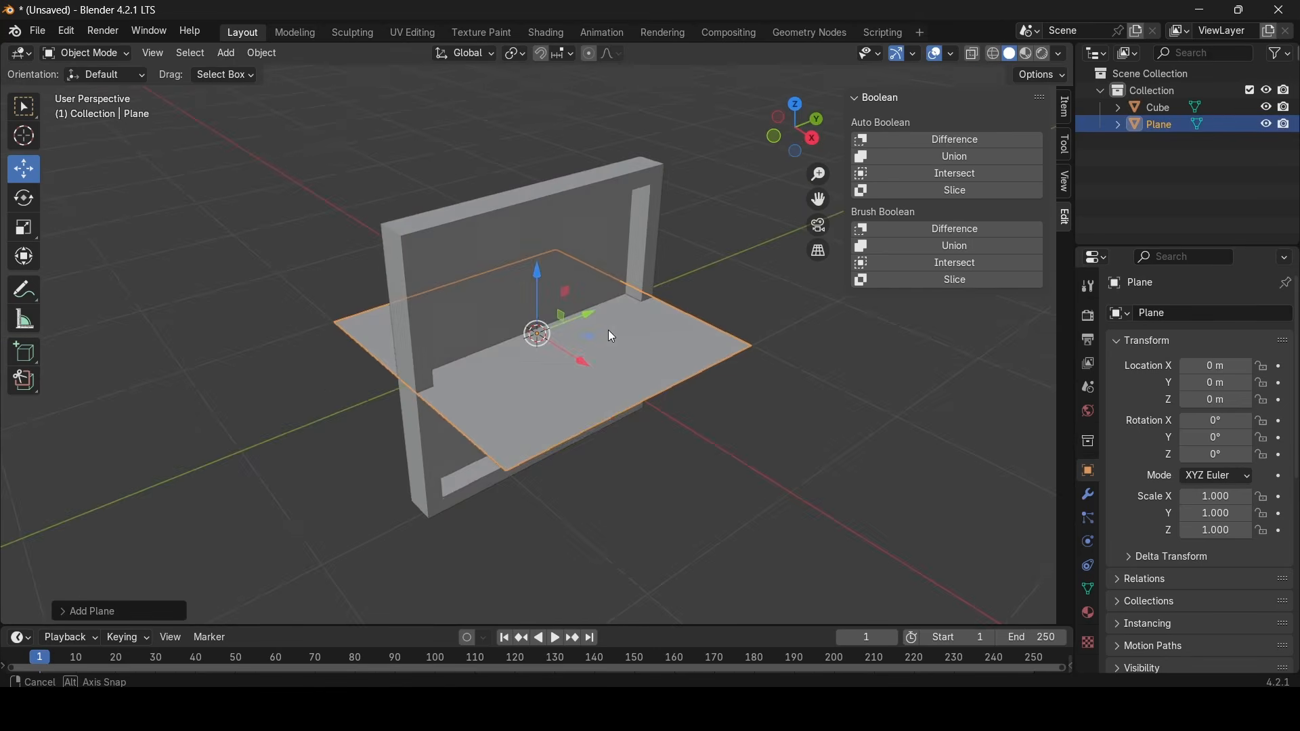
Rotate the plane 90° on X and 90° on Z so it stands parallel to the frame
left_click(1223, 421)
type("90")
key("Return")
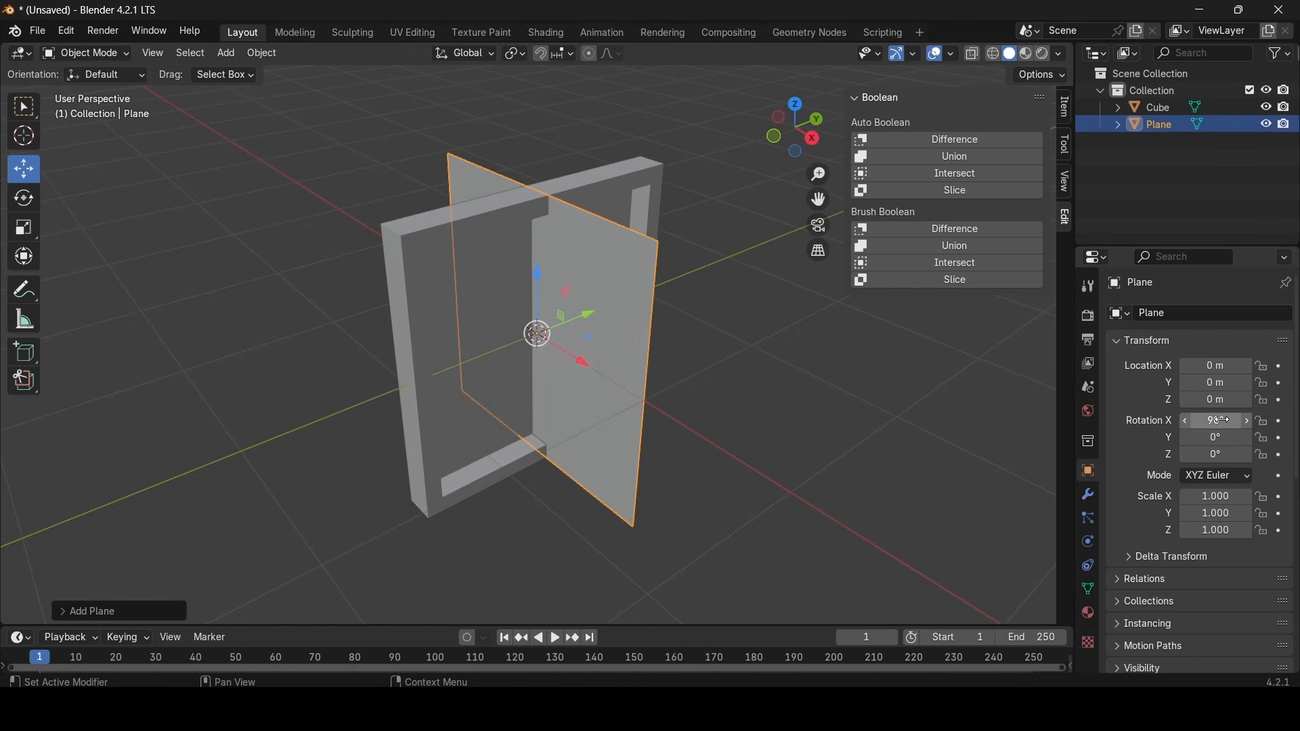
left_click(1223, 455)
type("90")
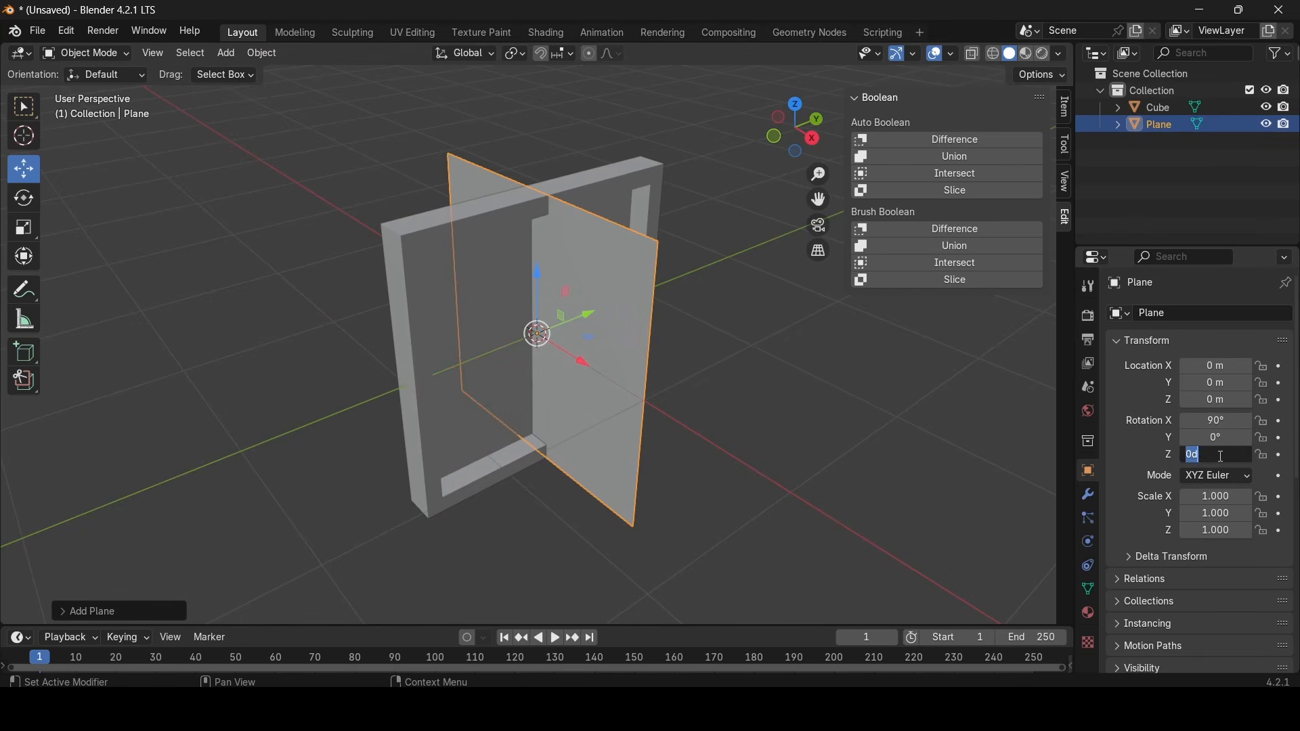
key("Return")
Move the plane along the X axis to about 0.03 m, inside the frame's recess
middle_click_drag(855, 456, 627, 364)
left_click_drag(599, 344, 609, 343)
middle_click_drag(609, 344, 558, 356)
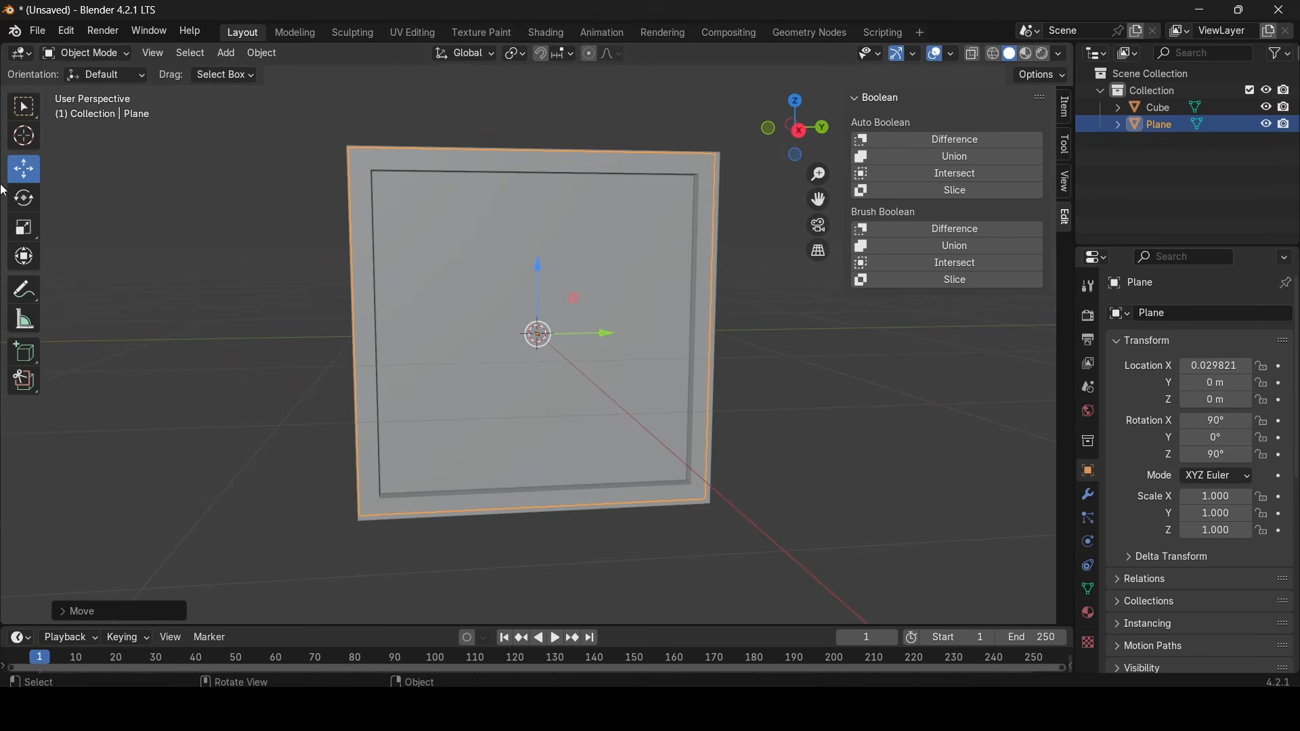
Scale the plane to about 0.937 in X and 0.940 in Y so its edges sit within the frame border
left_click(27, 232)
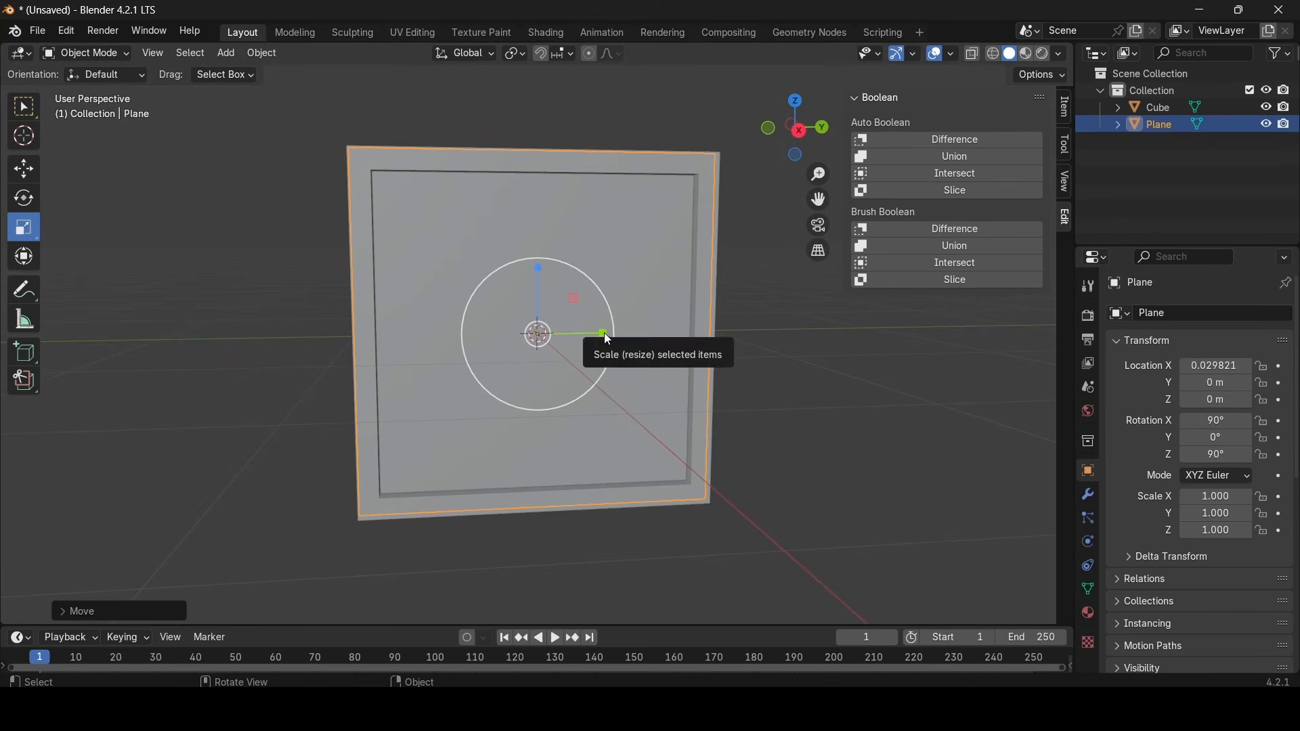
left_click_drag(604, 332, 597, 333)
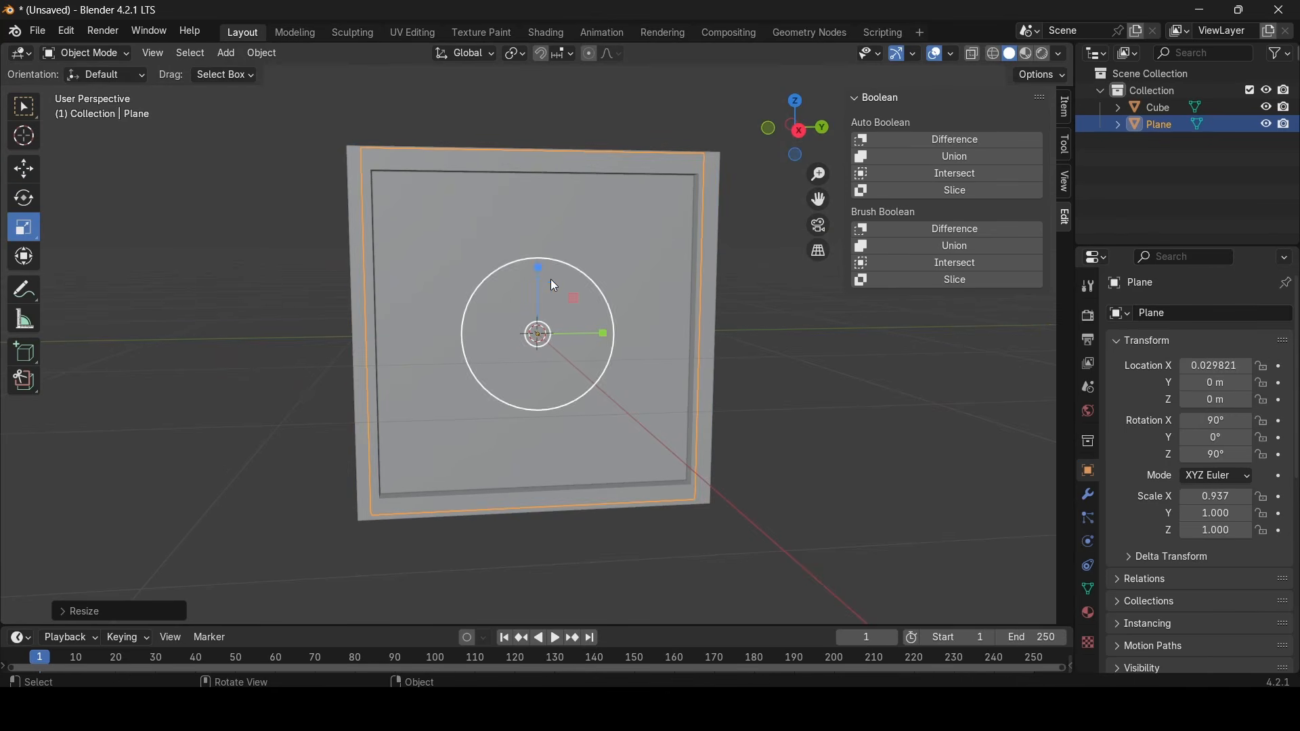
left_click_drag(537, 267, 541, 271)
scroll(643, 321, "up", 1)
middle_click_drag(644, 321, 549, 437)
scroll(643, 315, "down", 3)
left_click(21, 165)
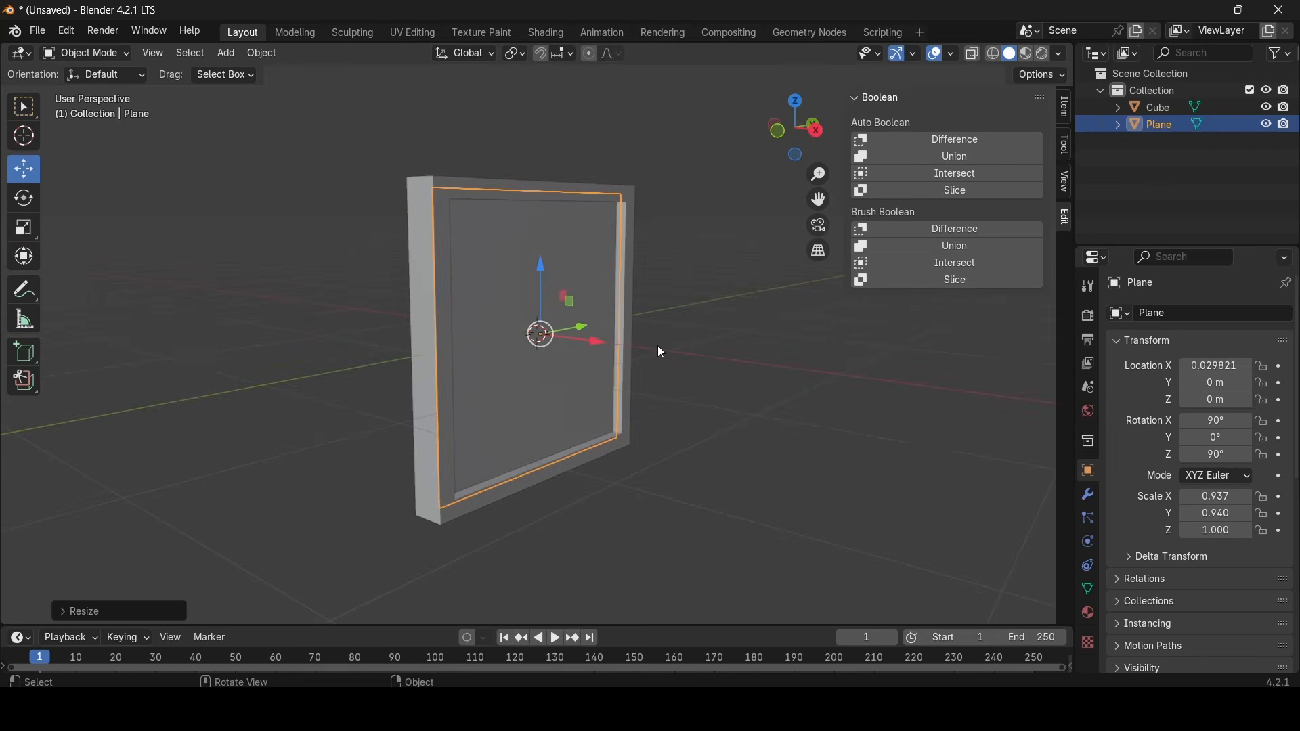
middle_click_drag(657, 347, 762, 398)
left_click(707, 400)
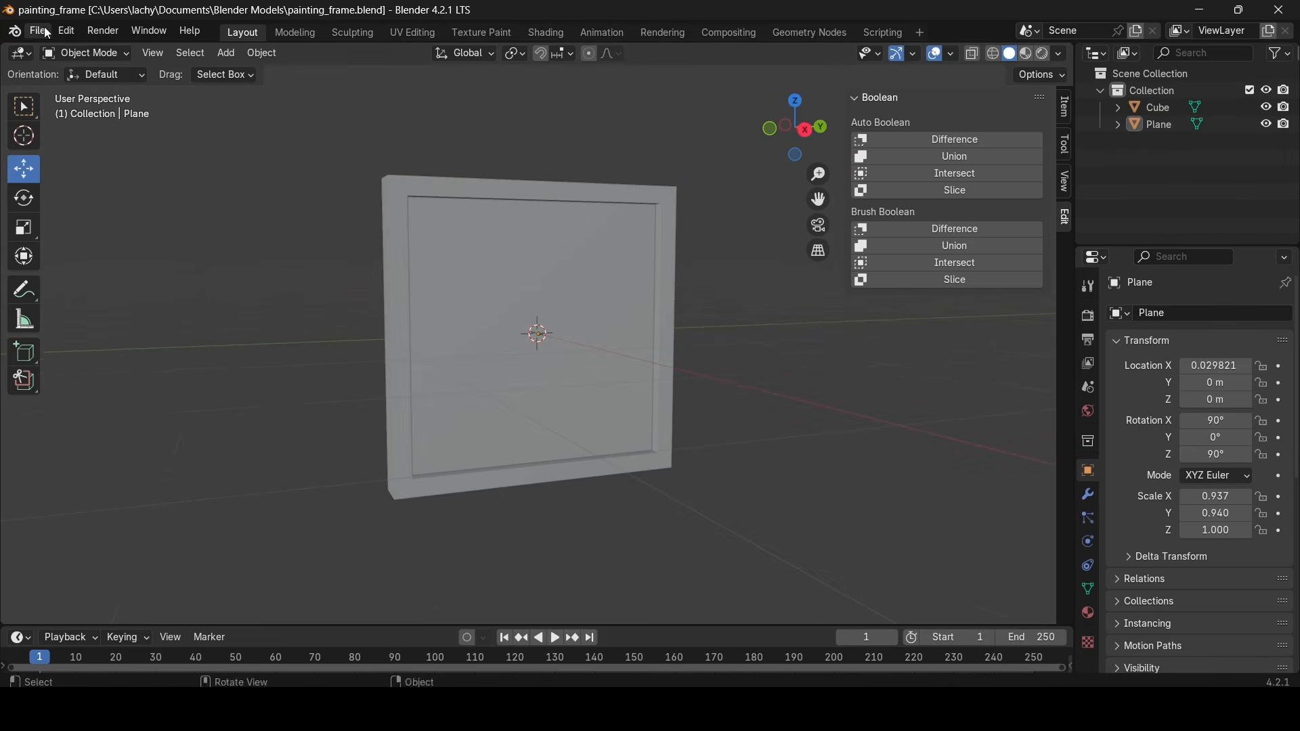
Export the model as glTF 2.0 binary painting_frame.glb into the horror-game project's glb_models folder
left_click(43, 32)
mouse_move(153, 292)
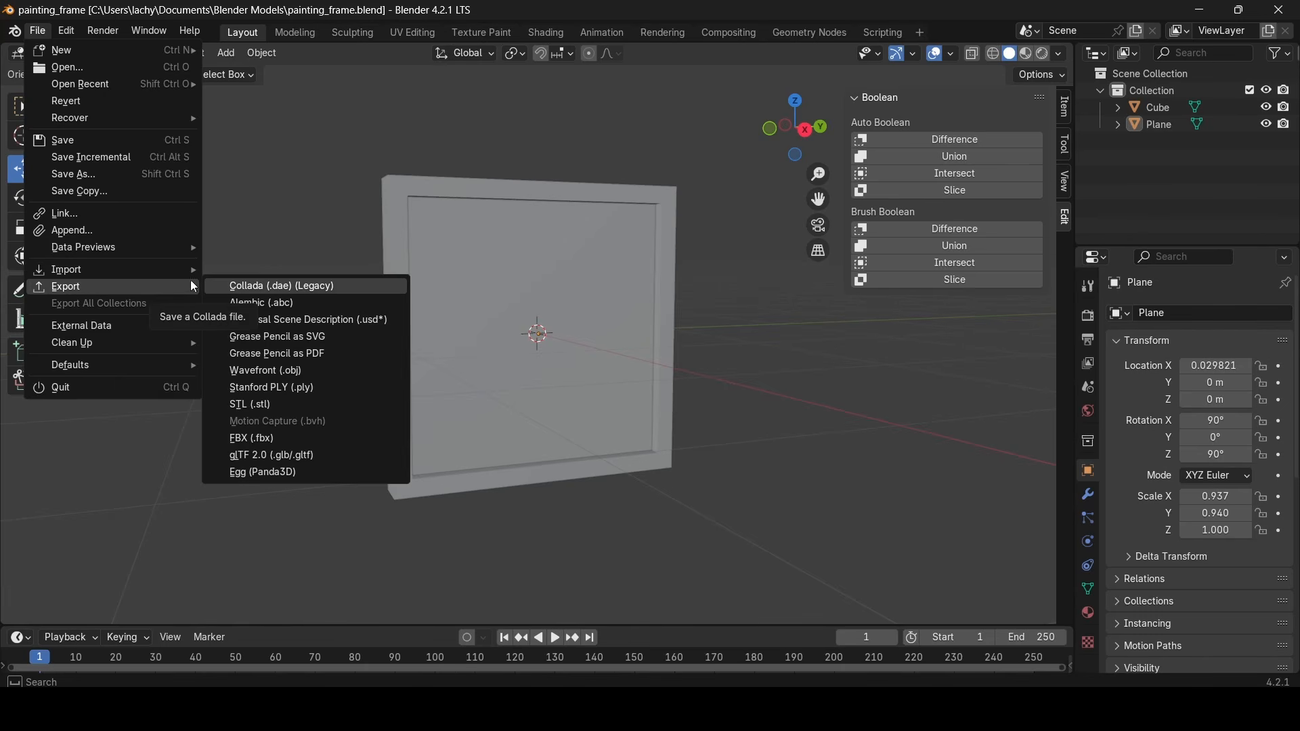
left_click(255, 452)
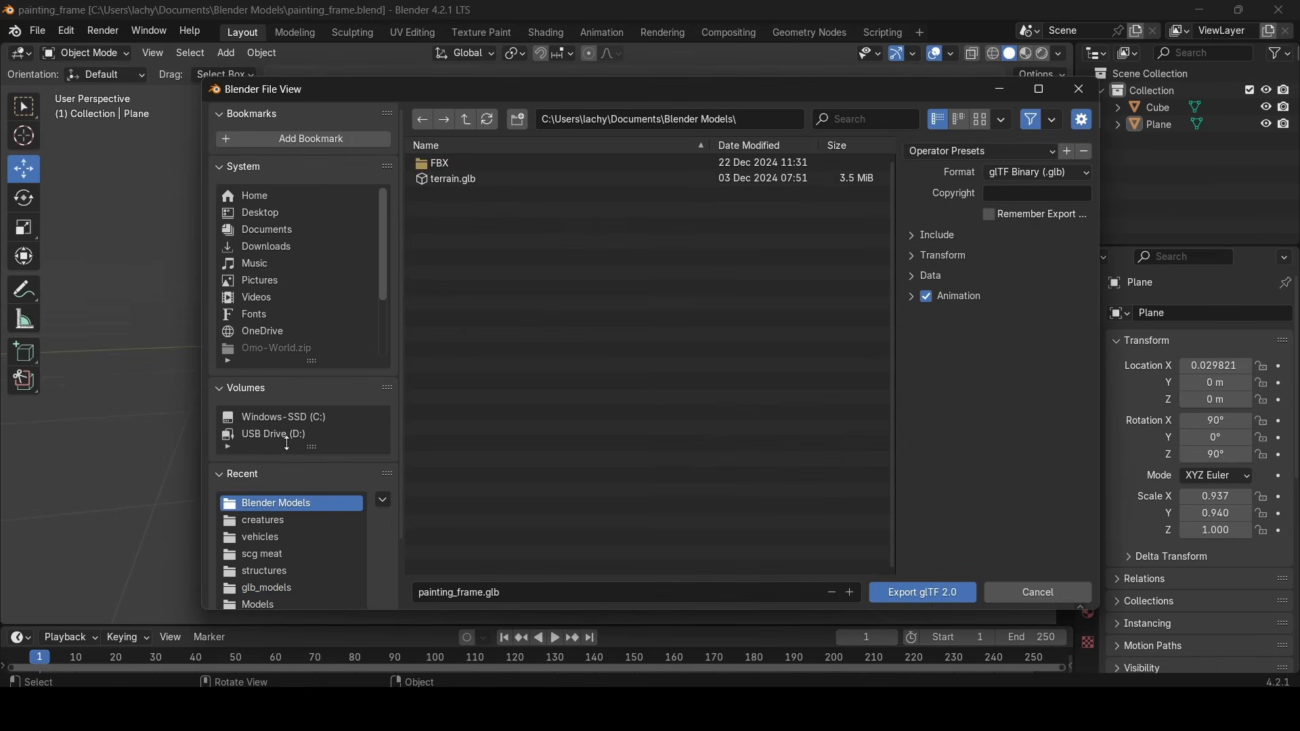
left_click(291, 589)
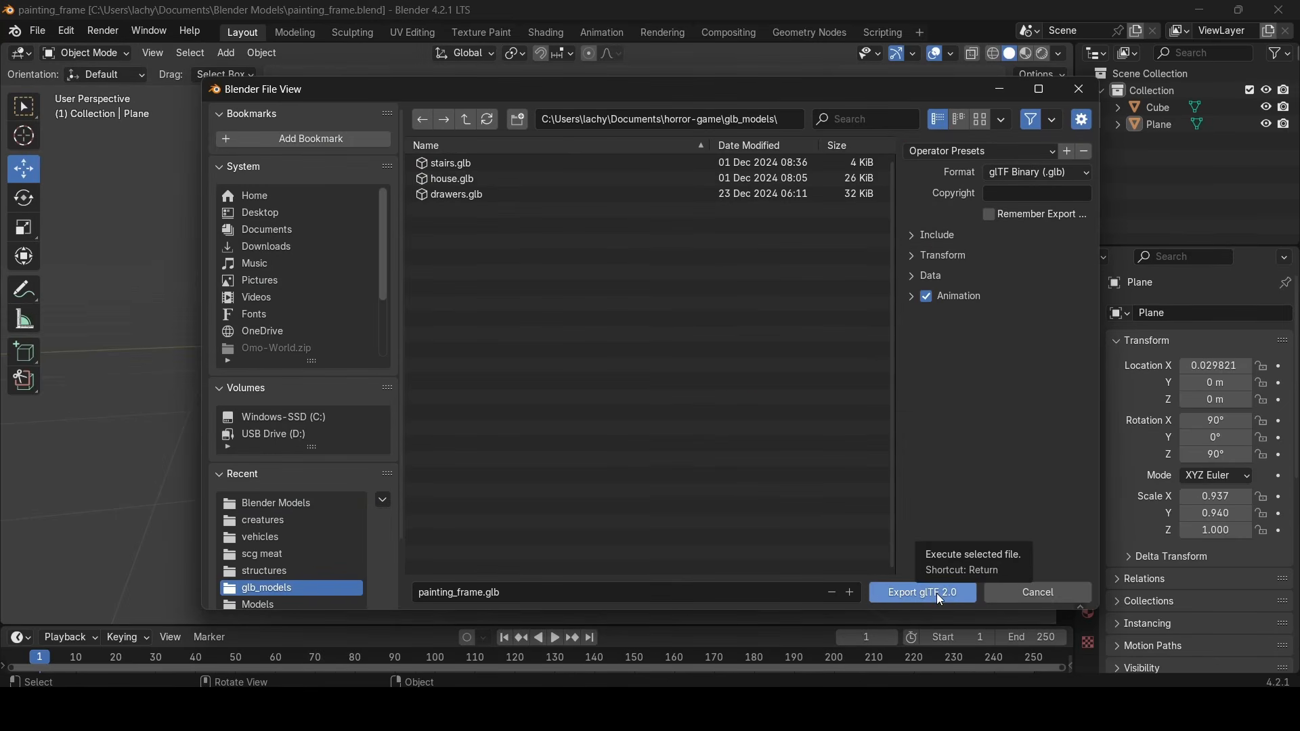
left_click(937, 595)
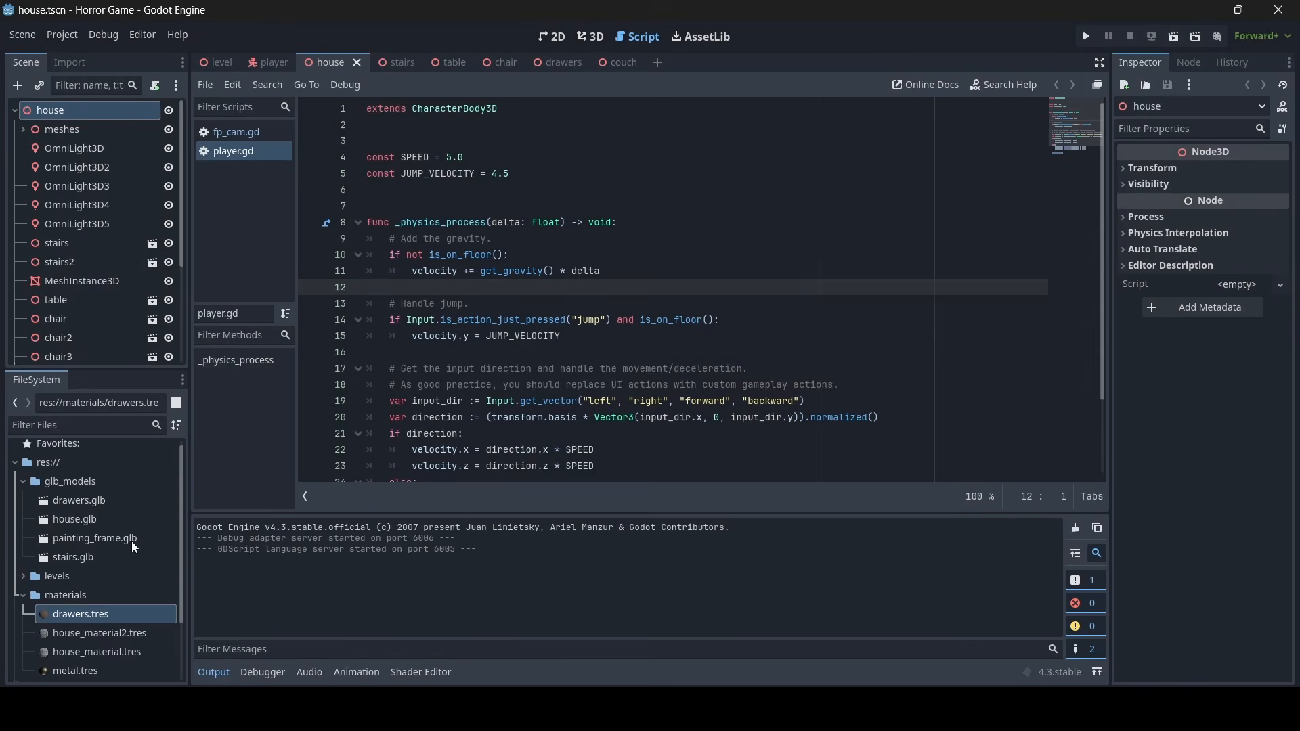
In Godot, create a new inherited scene from painting_frame.glb
left_click(120, 539)
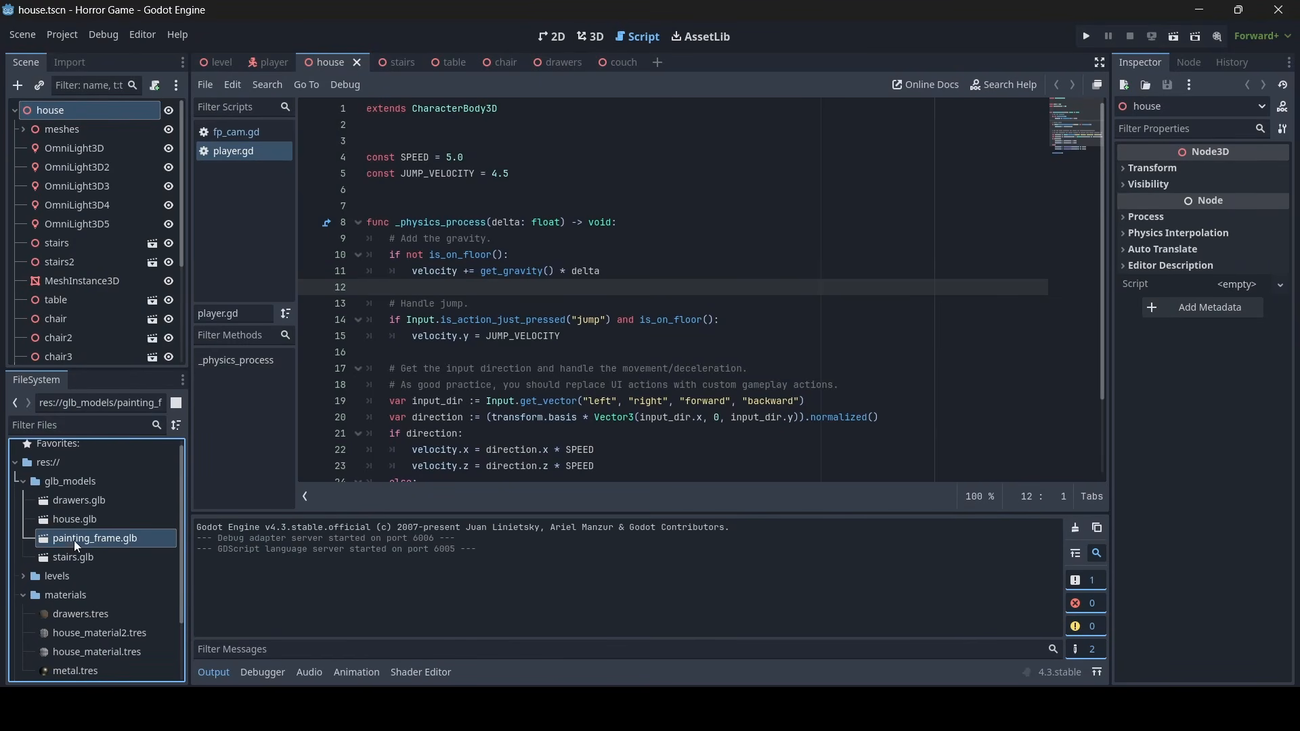
right_click(122, 539)
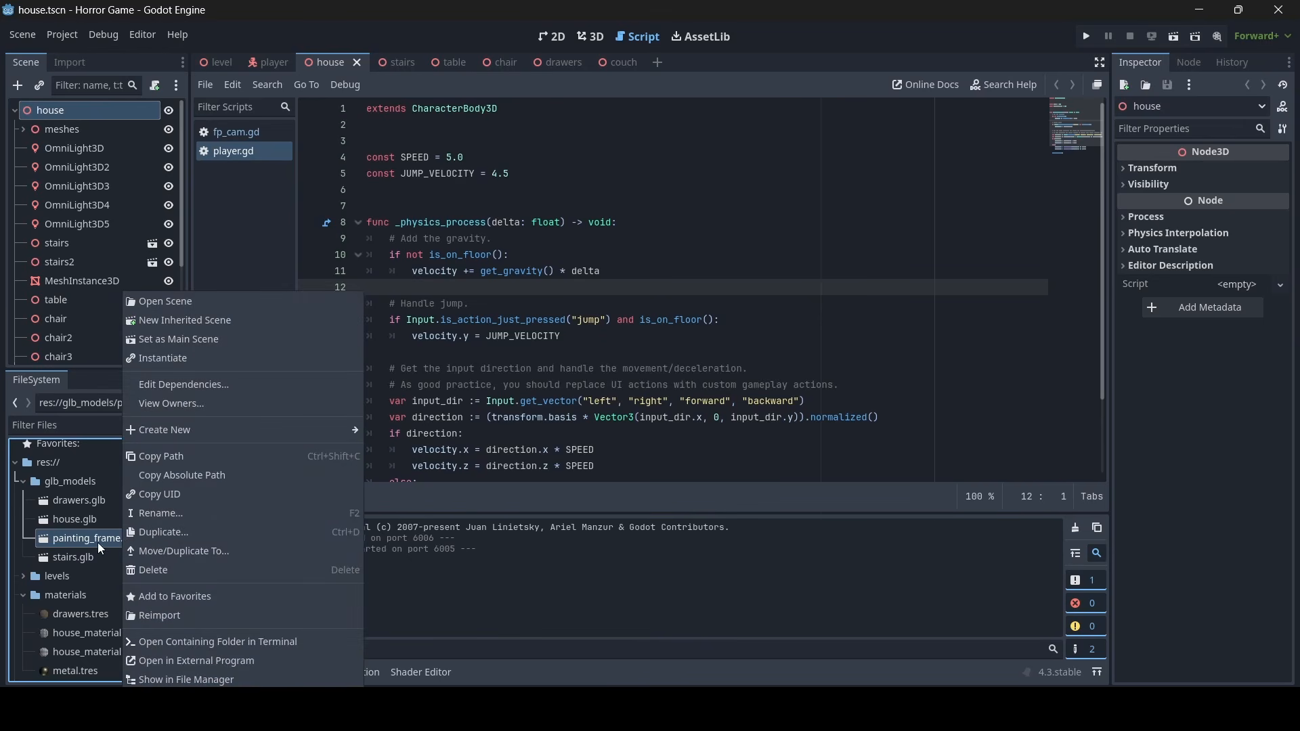
left_click(195, 328)
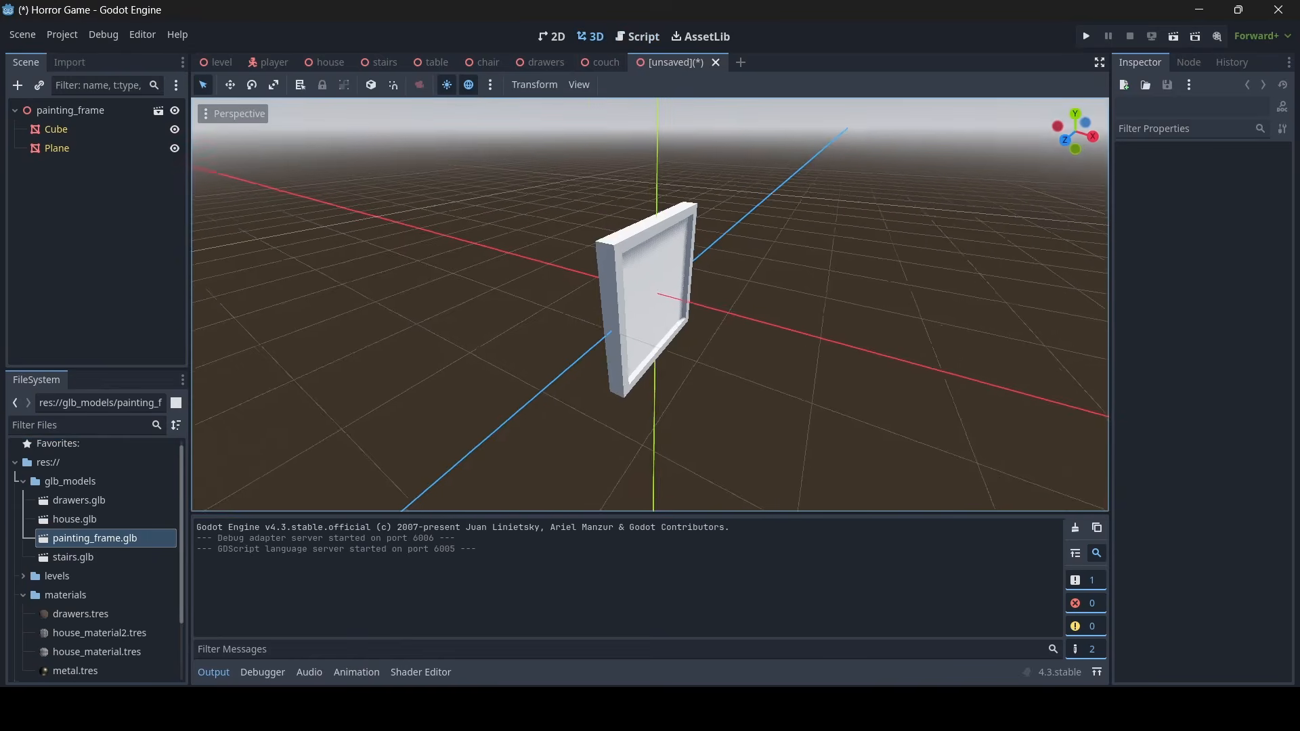
Examine the imported painting frame up close and from the front
scroll(650, 304, "up", 8)
mouse_move(650, 305)
middle_mouse_down()
mouse_move(359, 305)
mouse_move(495, 284)
middle_mouse_up()
scroll(650, 305, "down", 9)
key("w")
key("a")
mouse_move(650, 304)
right_mouse_down()
mouse_move(718, 305)
mouse_move(460, 305)
mouse_move(759, 304)
mouse_move(636, 305)
mouse_move(730, 247)
right_mouse_up()
key("d")
key("a")
key("d")
key("a")
Save the scene as painting_frame.tscn in the scenery folder
left_click(83, 110)
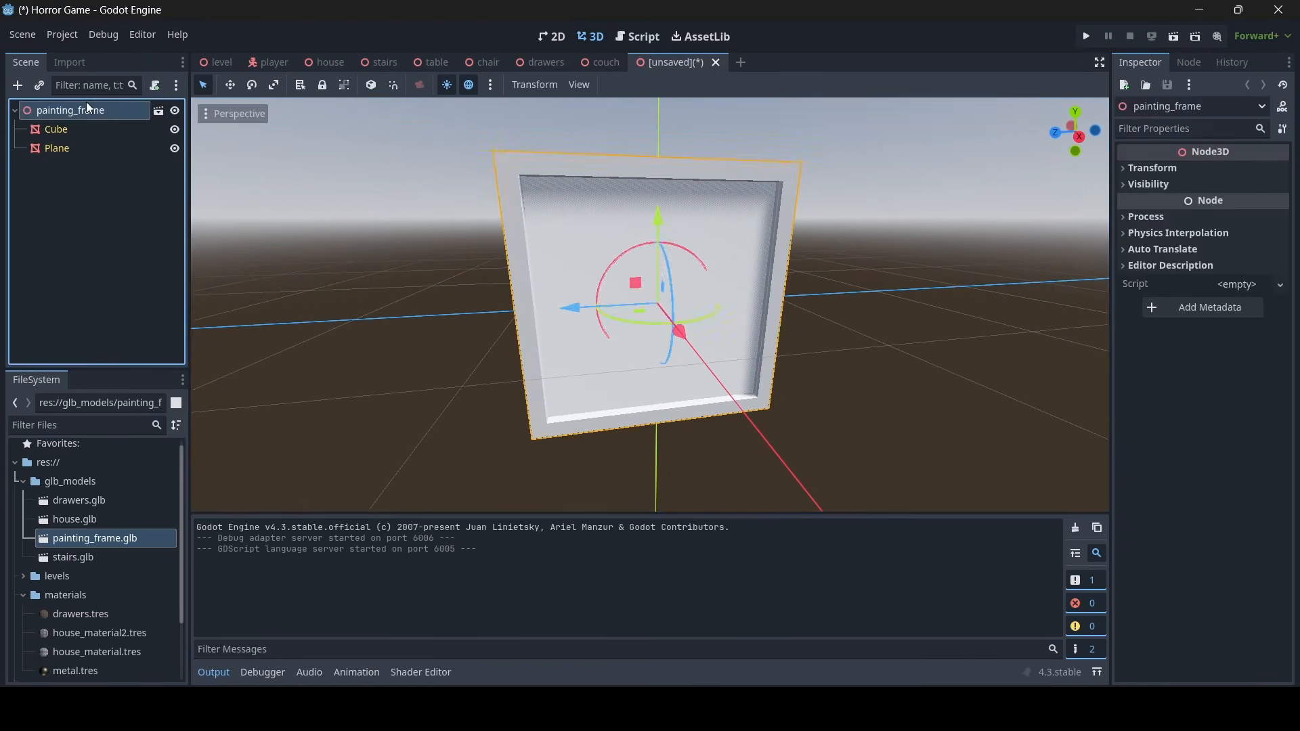
key("ctrl+s")
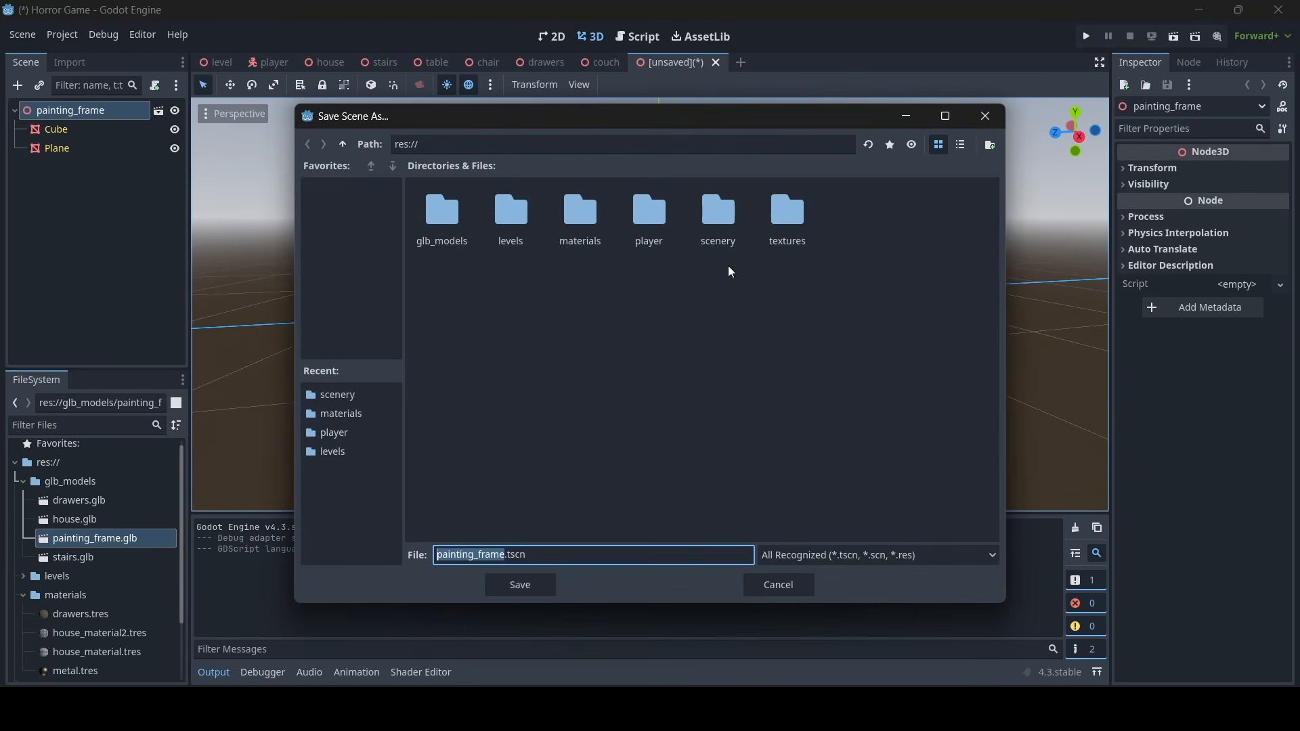
left_click(726, 229)
double_click(725, 224)
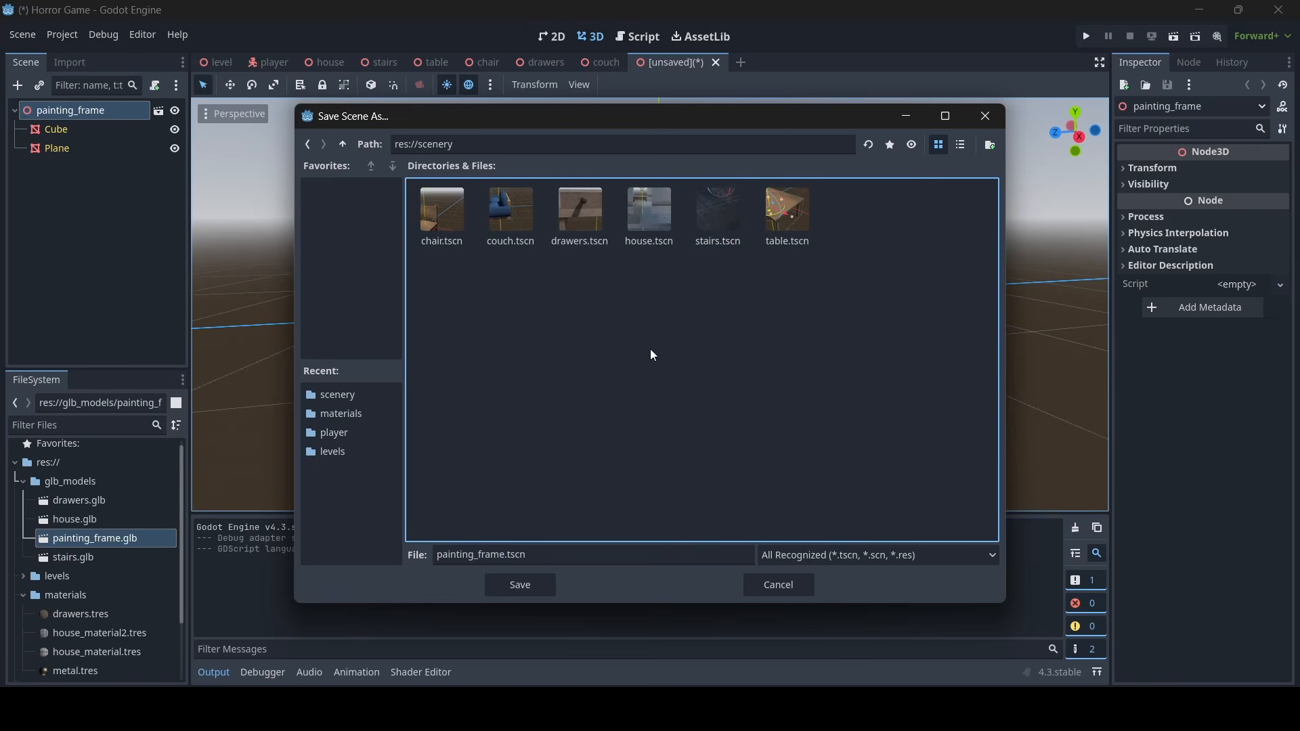
left_click(521, 589)
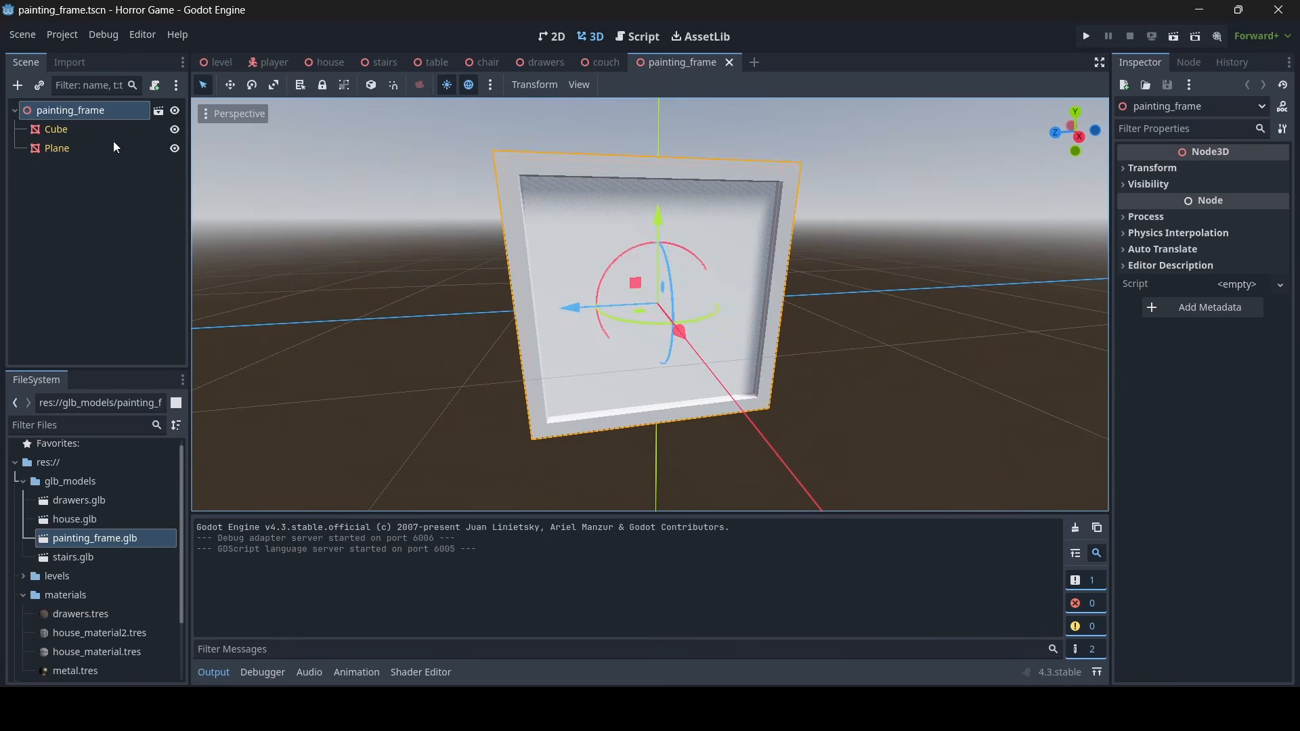
Clear the inheritance of the painting_frame root node
right_click(123, 110)
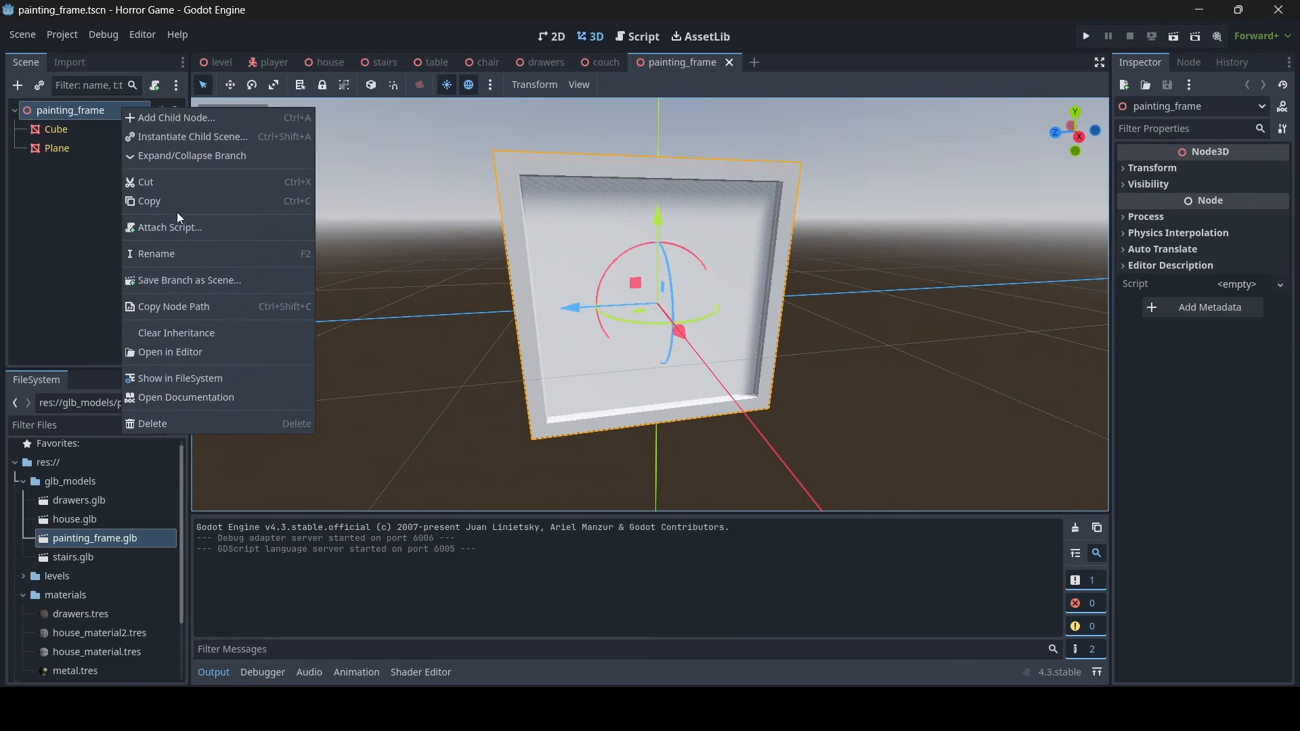
left_click(186, 333)
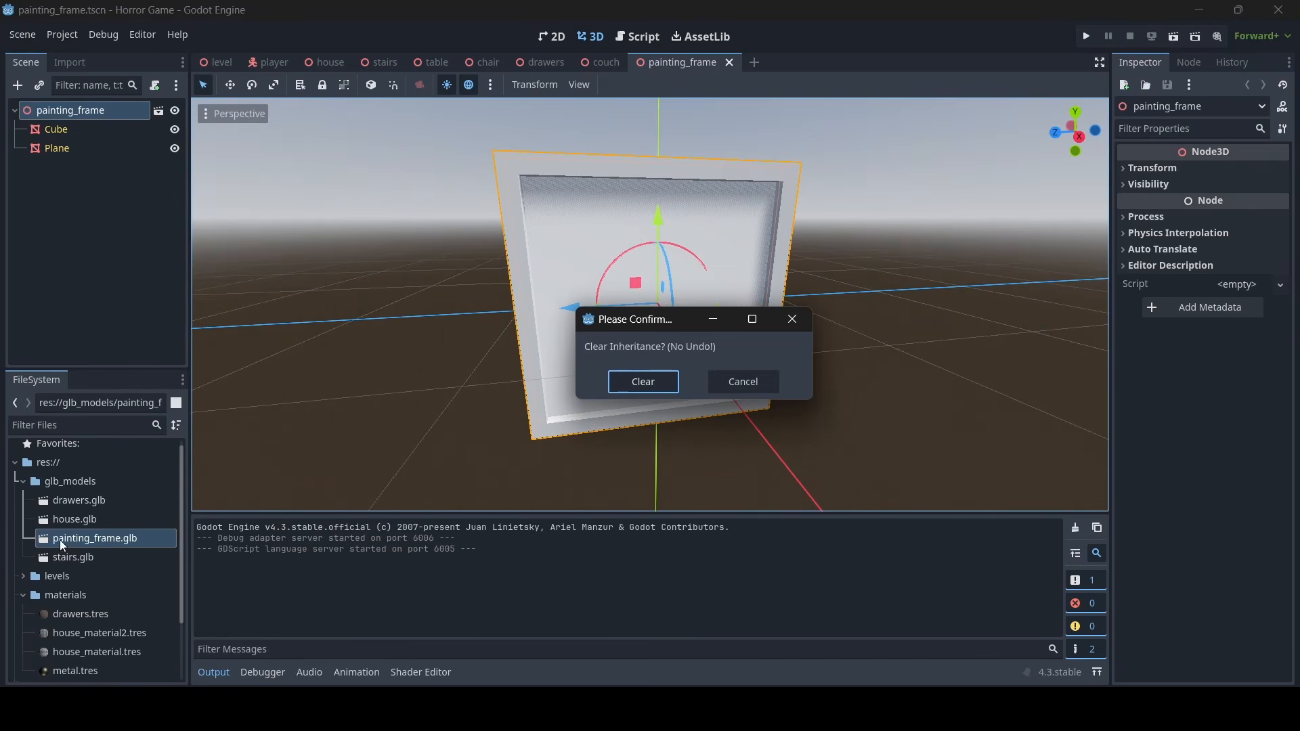
left_click(648, 384)
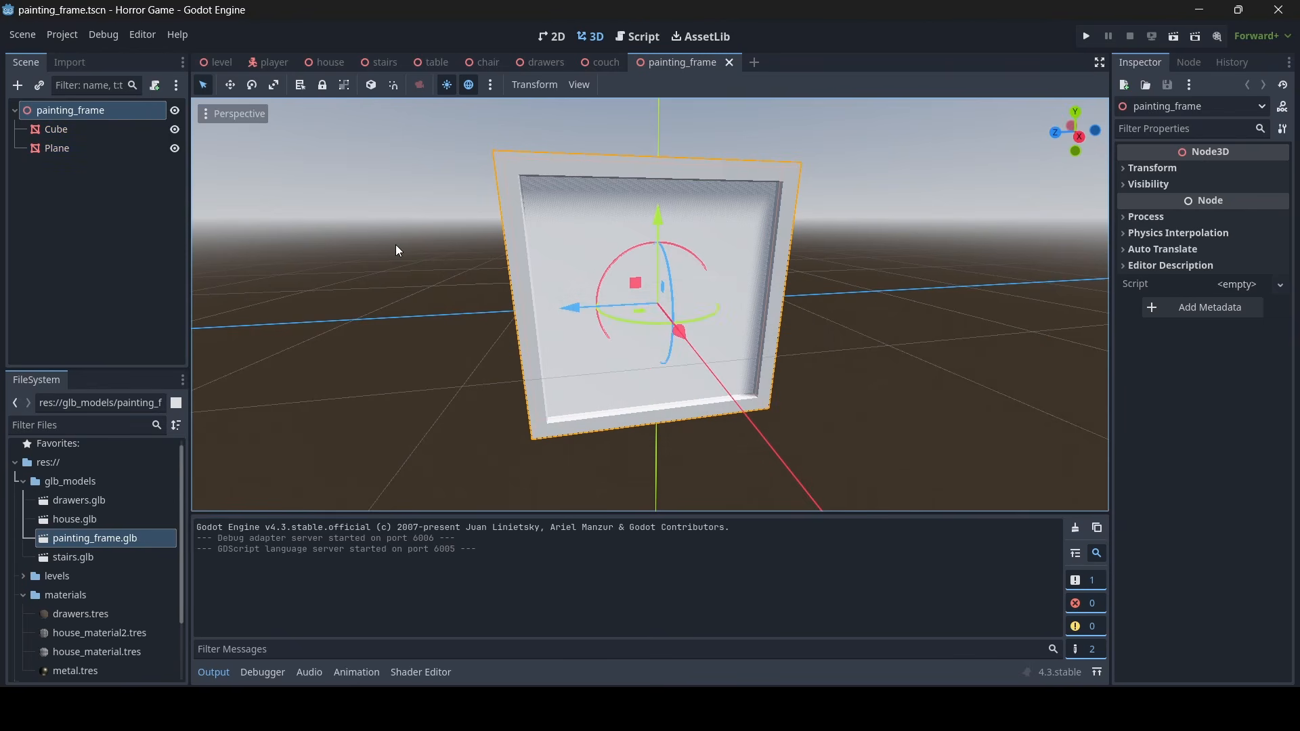
left_click(434, 266)
Apply the drawers.tres material to the Cube mesh that forms the frame
right_click_drag(650, 305, 664, 328)
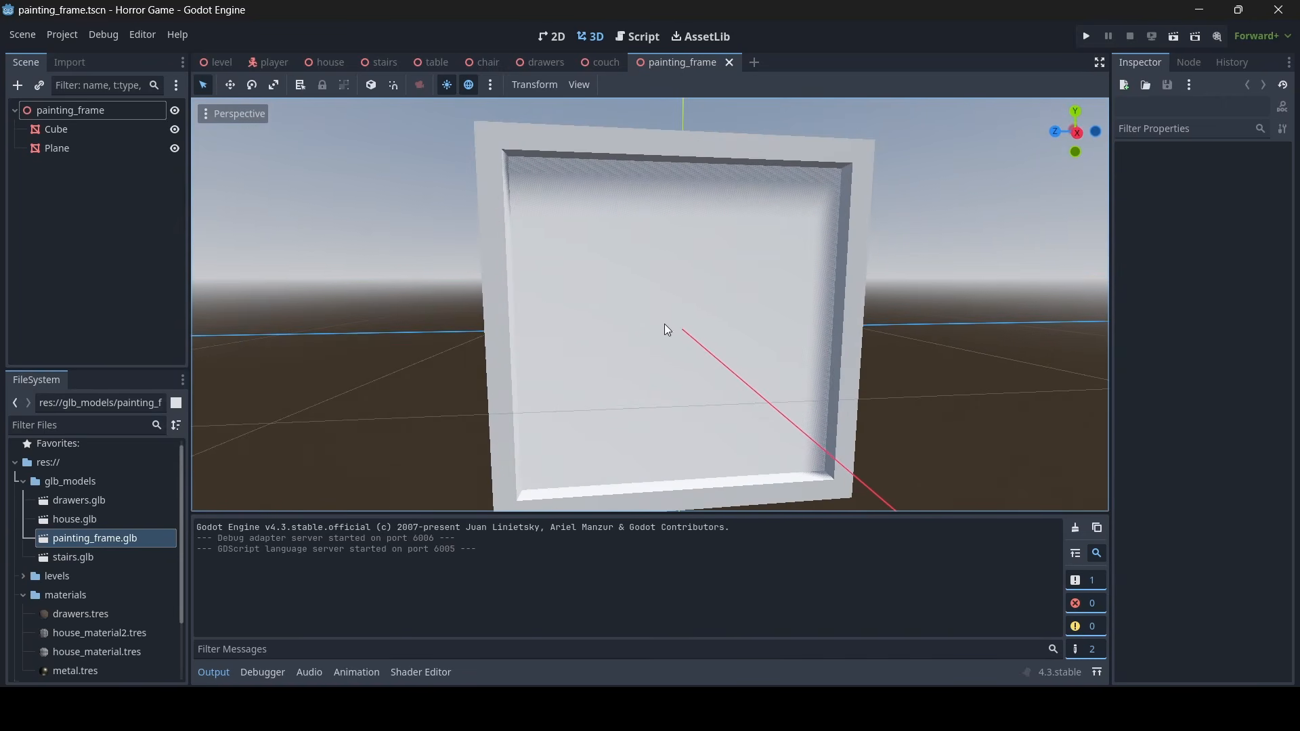
left_click(66, 135)
right_click_drag(474, 271, 346, 402)
scroll(120, 531, "down", 3)
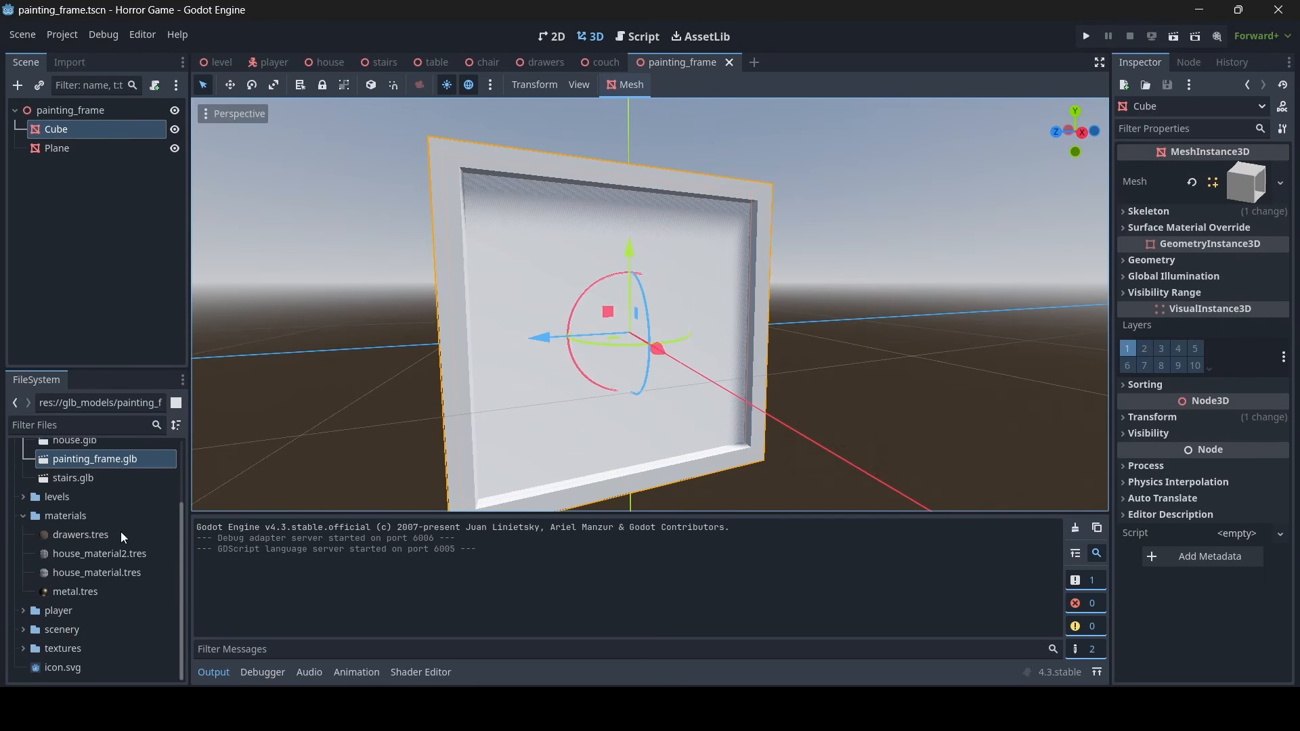
right_click_drag(590, 397, 582, 342)
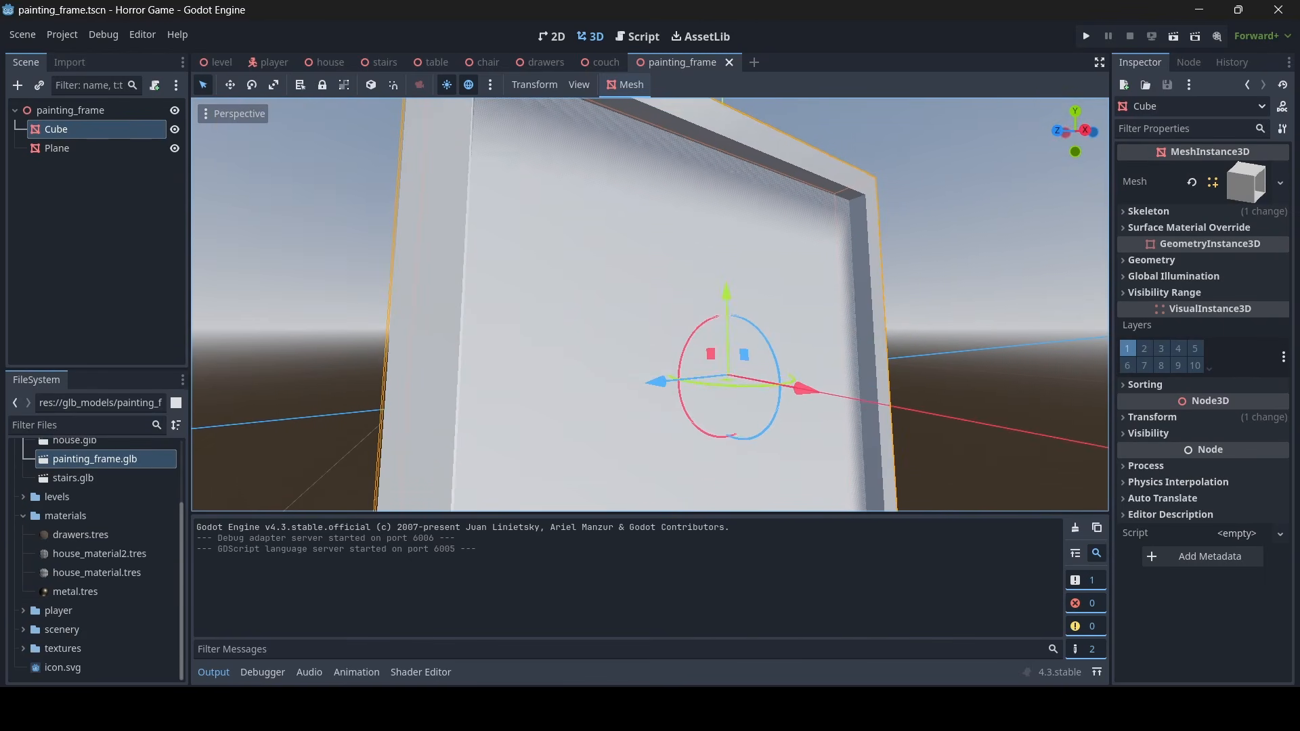
left_click(114, 534)
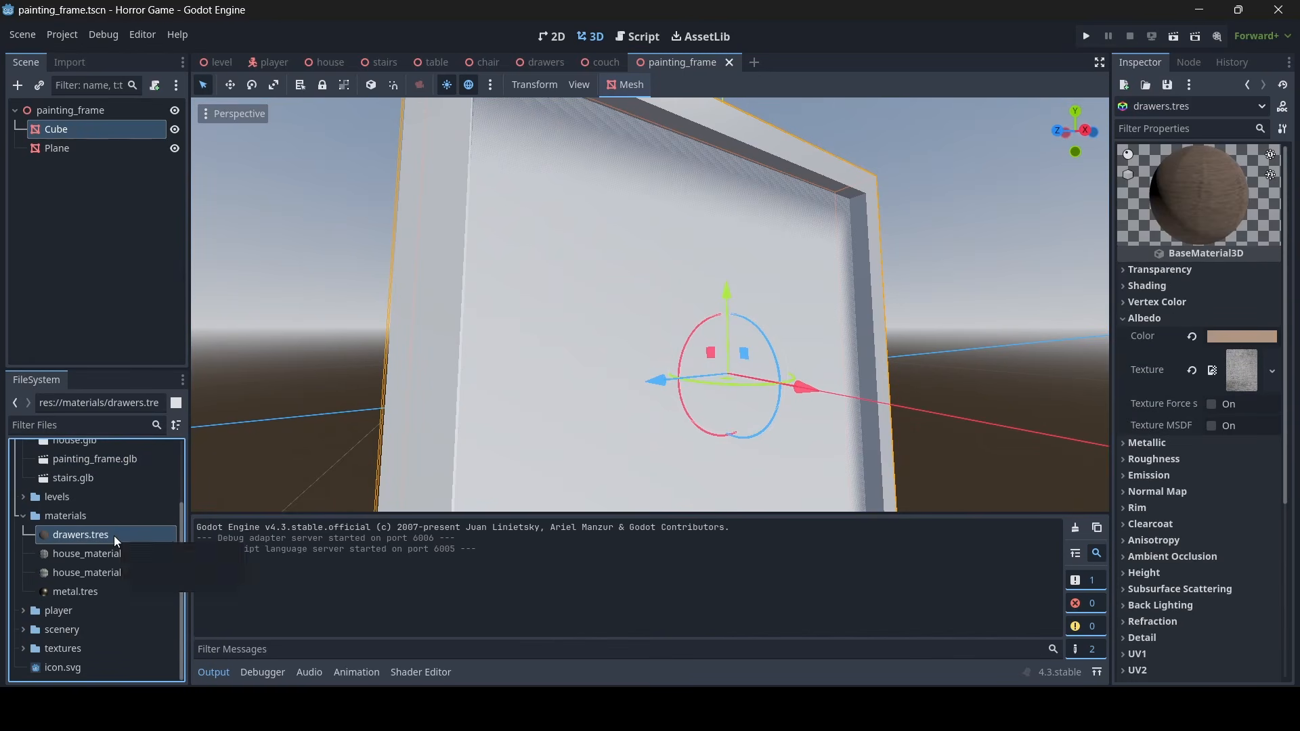
left_click_drag(84, 532, 427, 379)
mouse_move(426, 379)
right_mouse_down()
mouse_move(200, 386)
mouse_move(751, 385)
mouse_move(220, 389)
right_mouse_up()
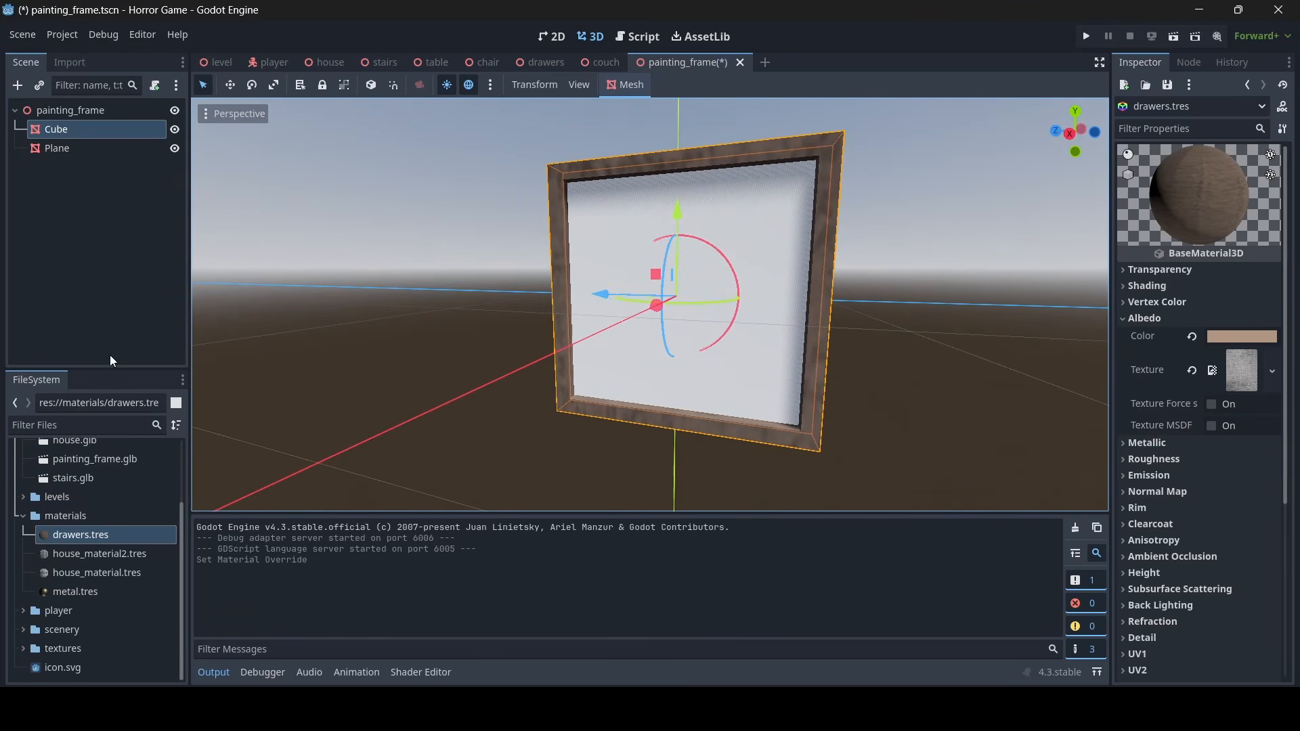
Start a new GDScript for the painting_frame root node and set its save location to the project's root folder
left_click(86, 143)
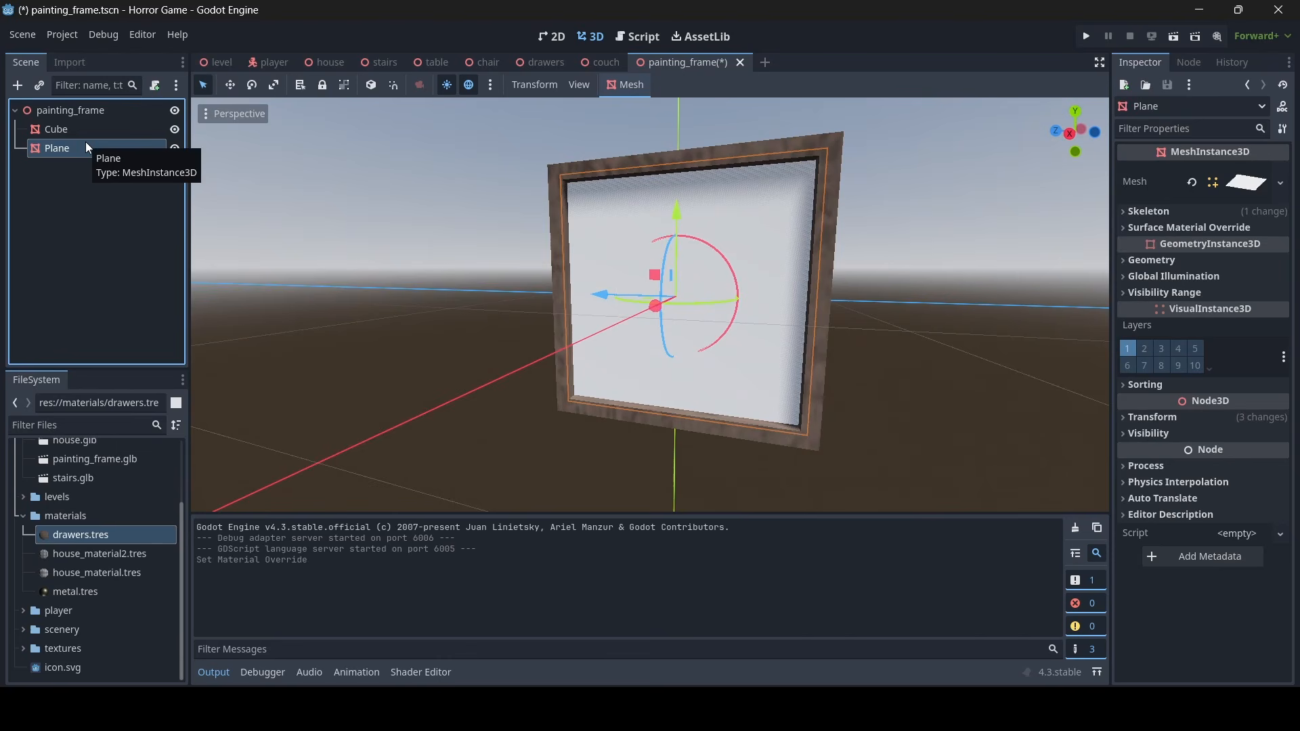
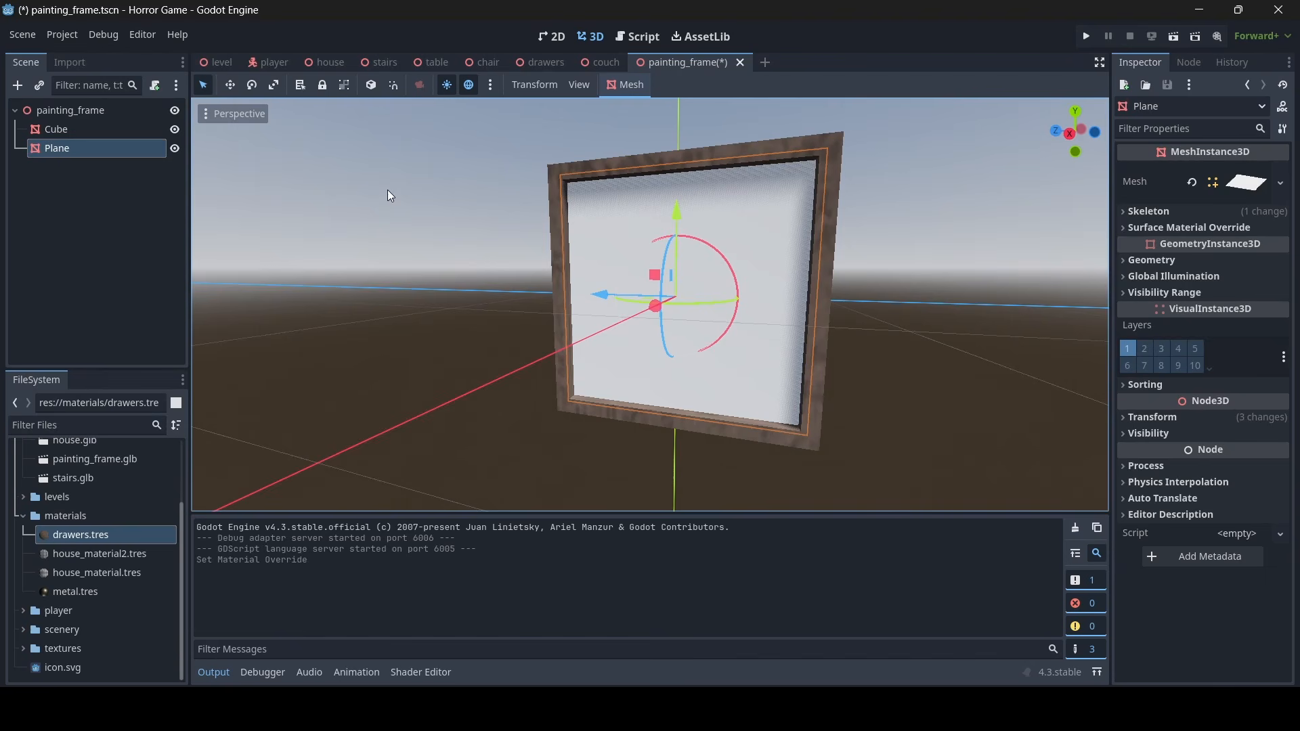
left_click(103, 111)
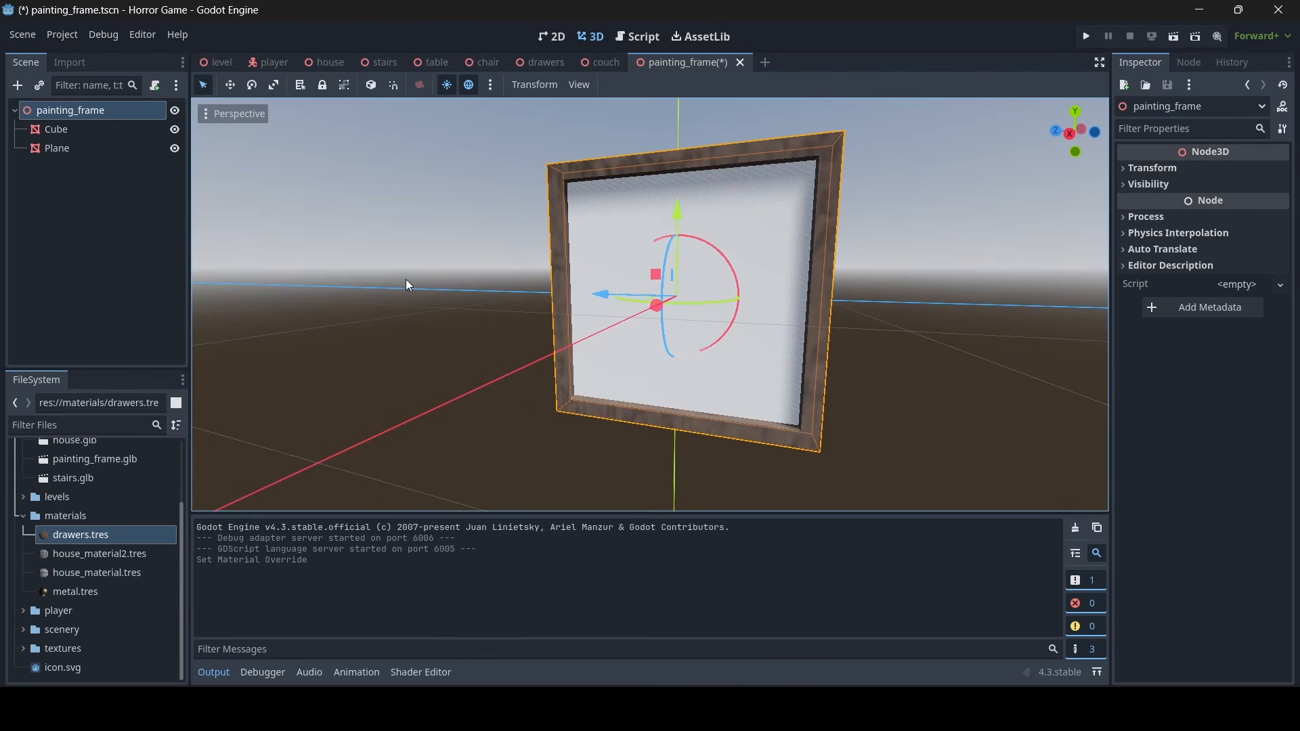
middle_click_drag(407, 280, 385, 298)
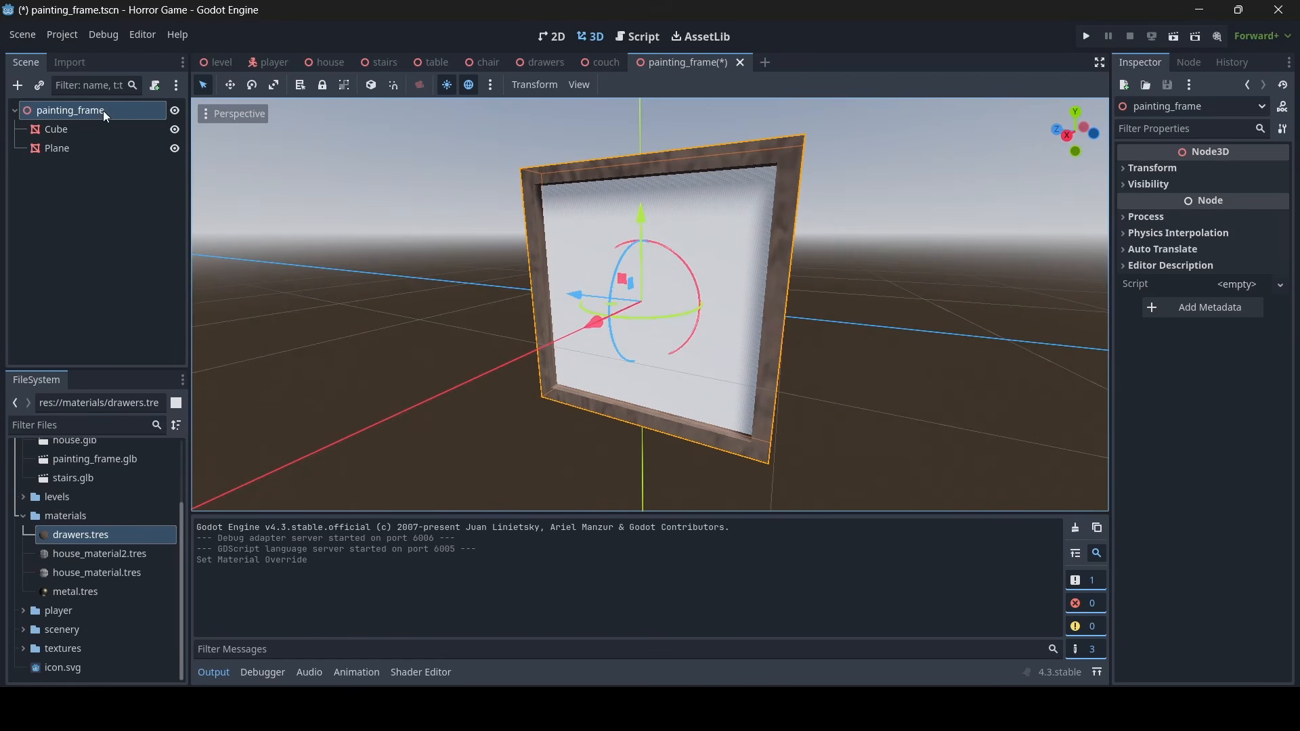
left_click(1246, 286)
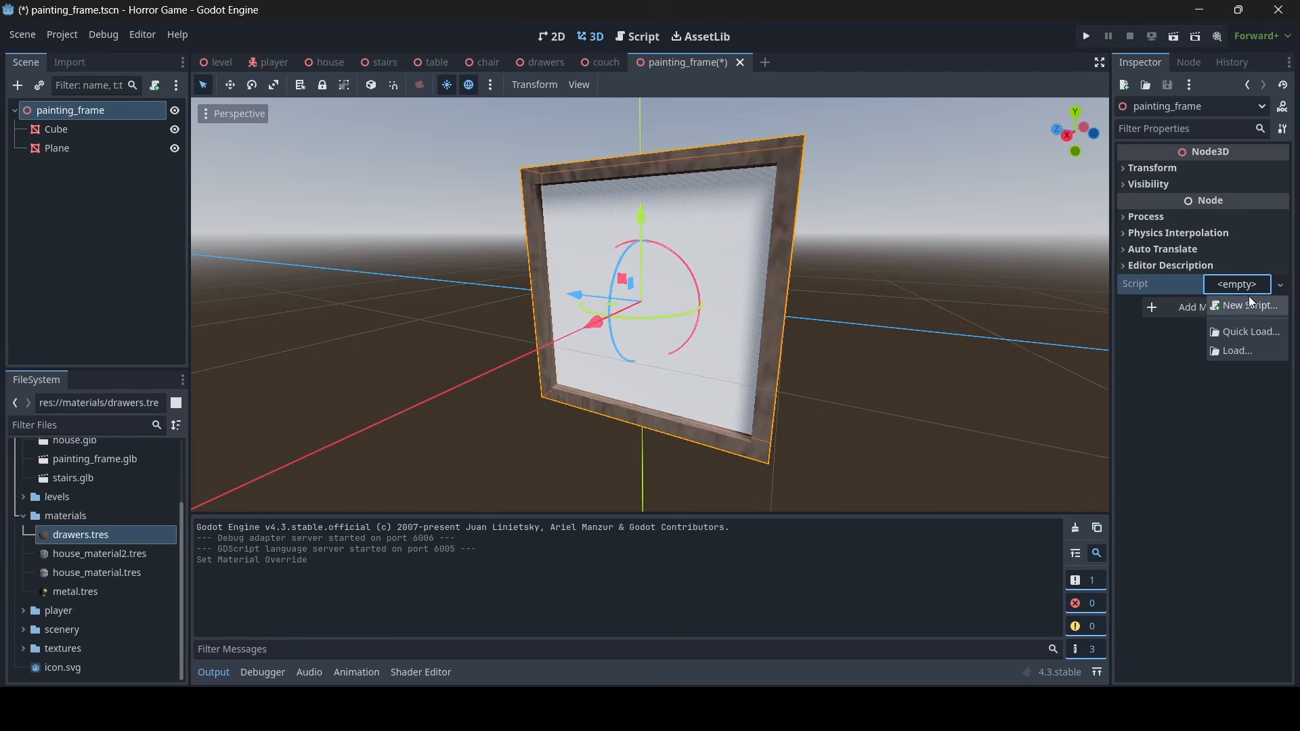
left_click(1246, 304)
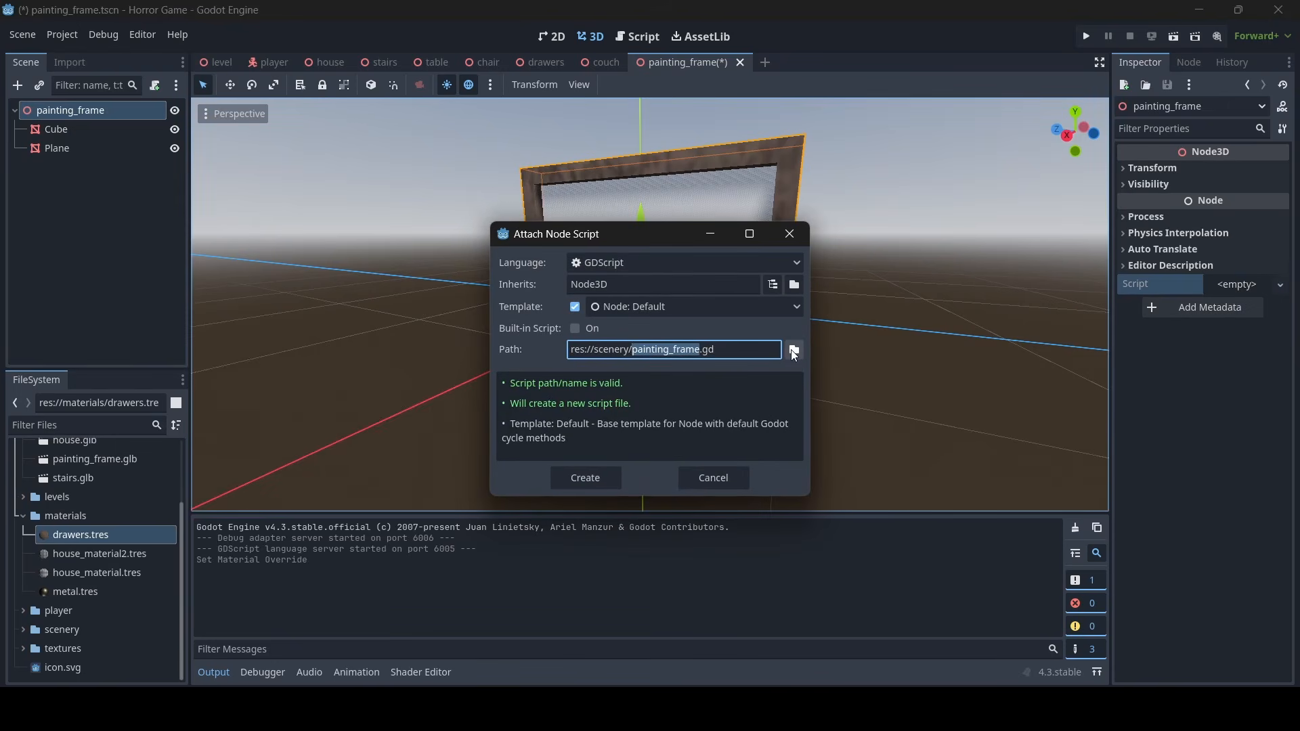
left_click(794, 349)
left_click(340, 146)
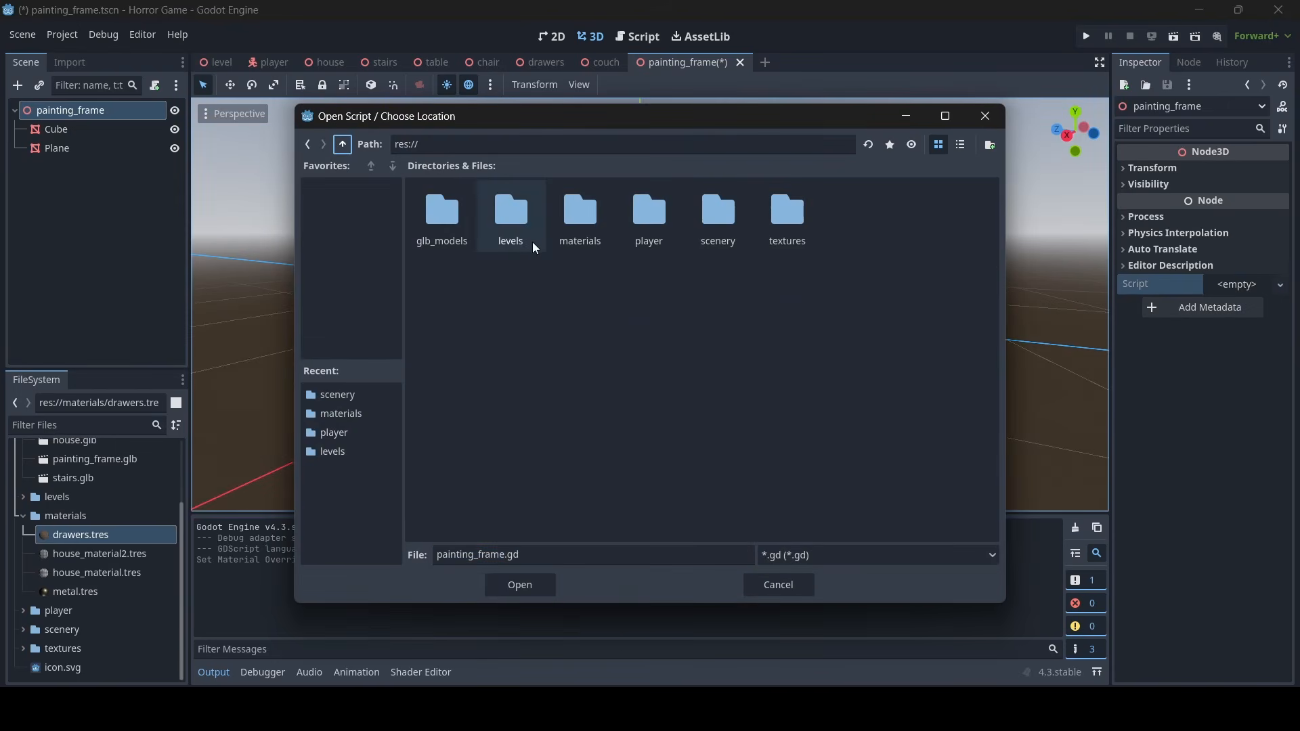
double_click(721, 229)
key("BackSpace")
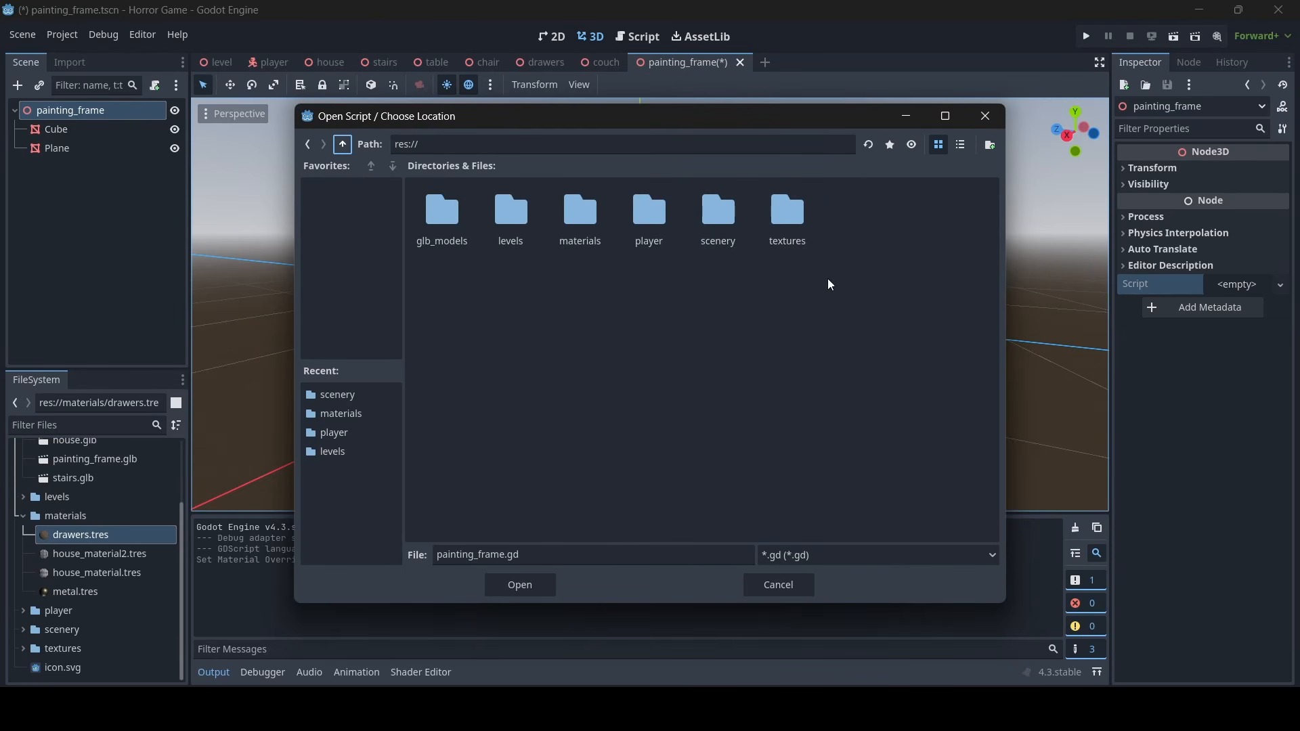
Create a general_scripts folder and create the attached script painting_frame.gd inside it
left_click(987, 146)
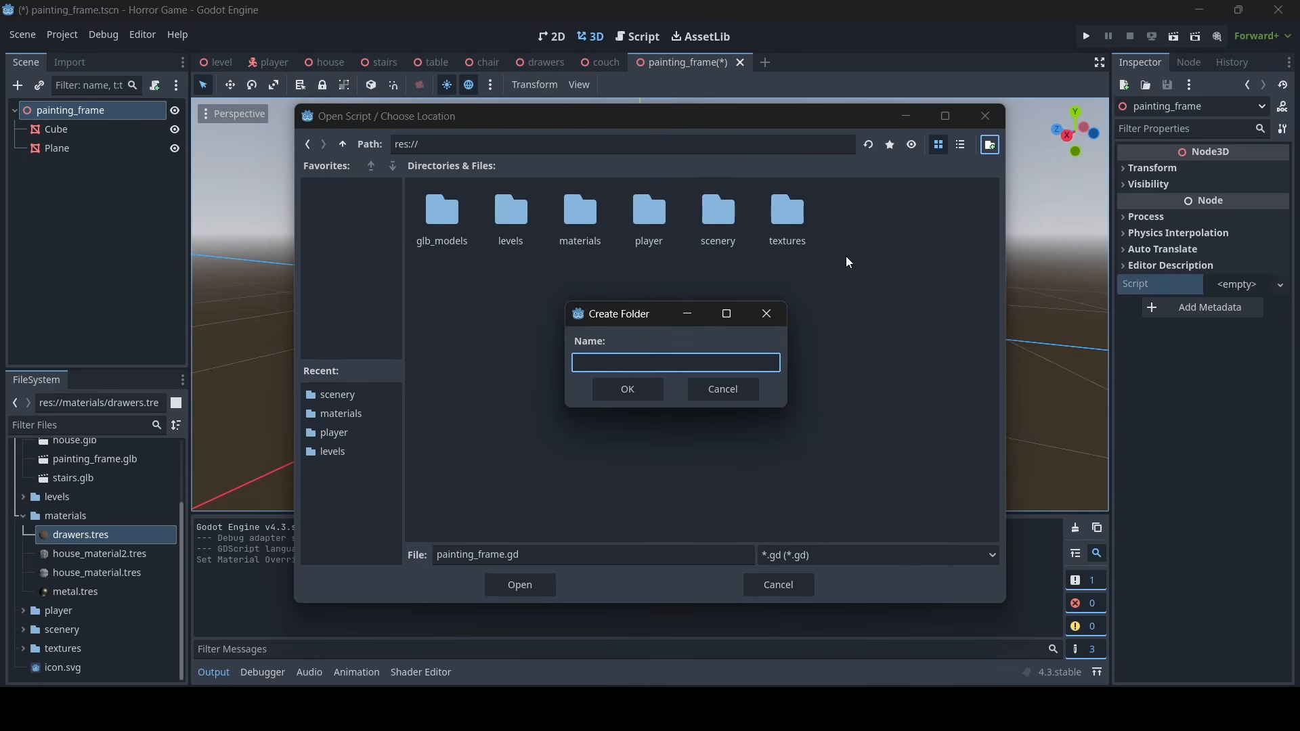
type("general_scripts")
left_click(651, 388)
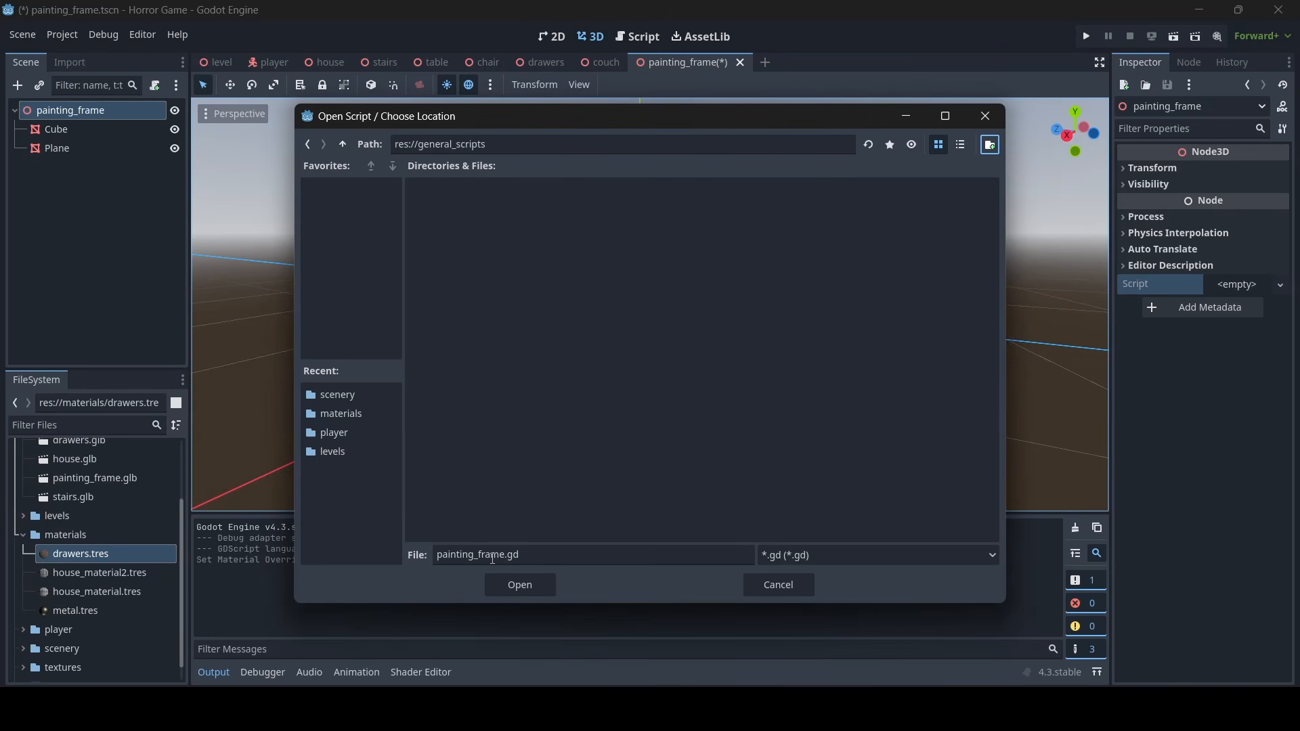
left_click(533, 582)
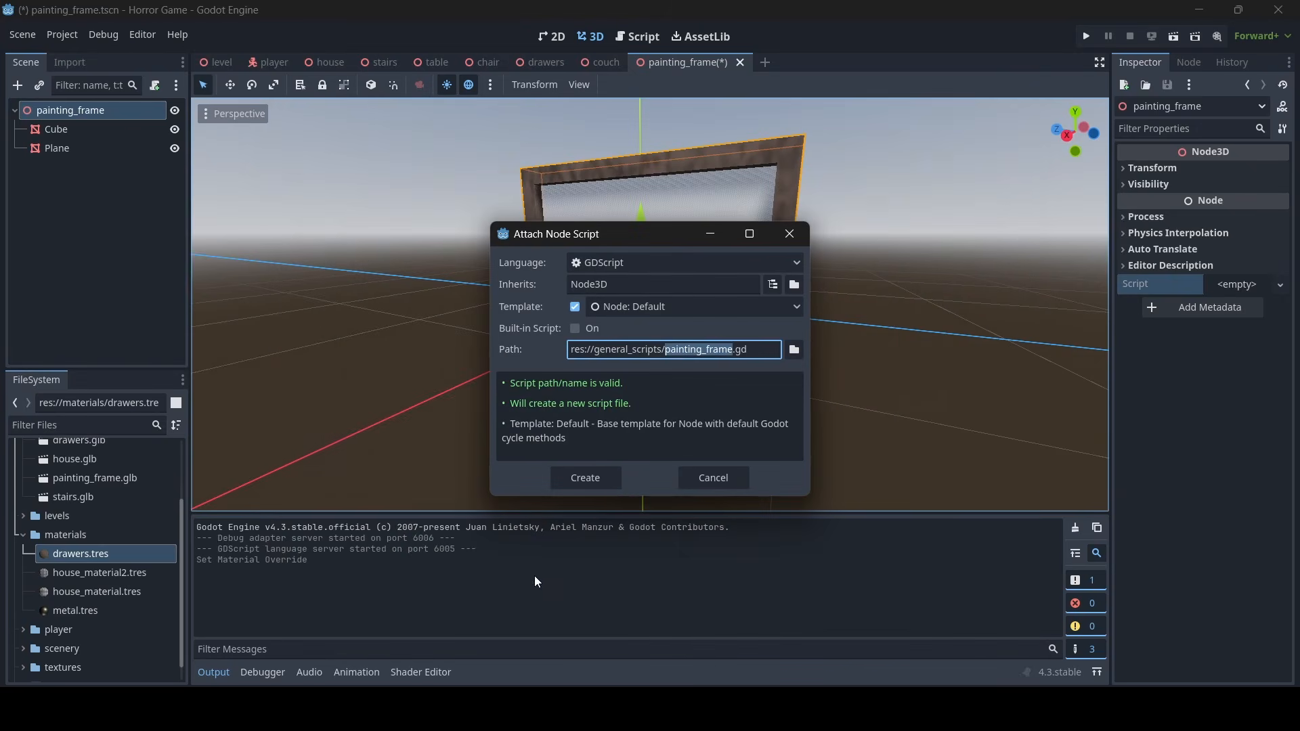
left_click(607, 478)
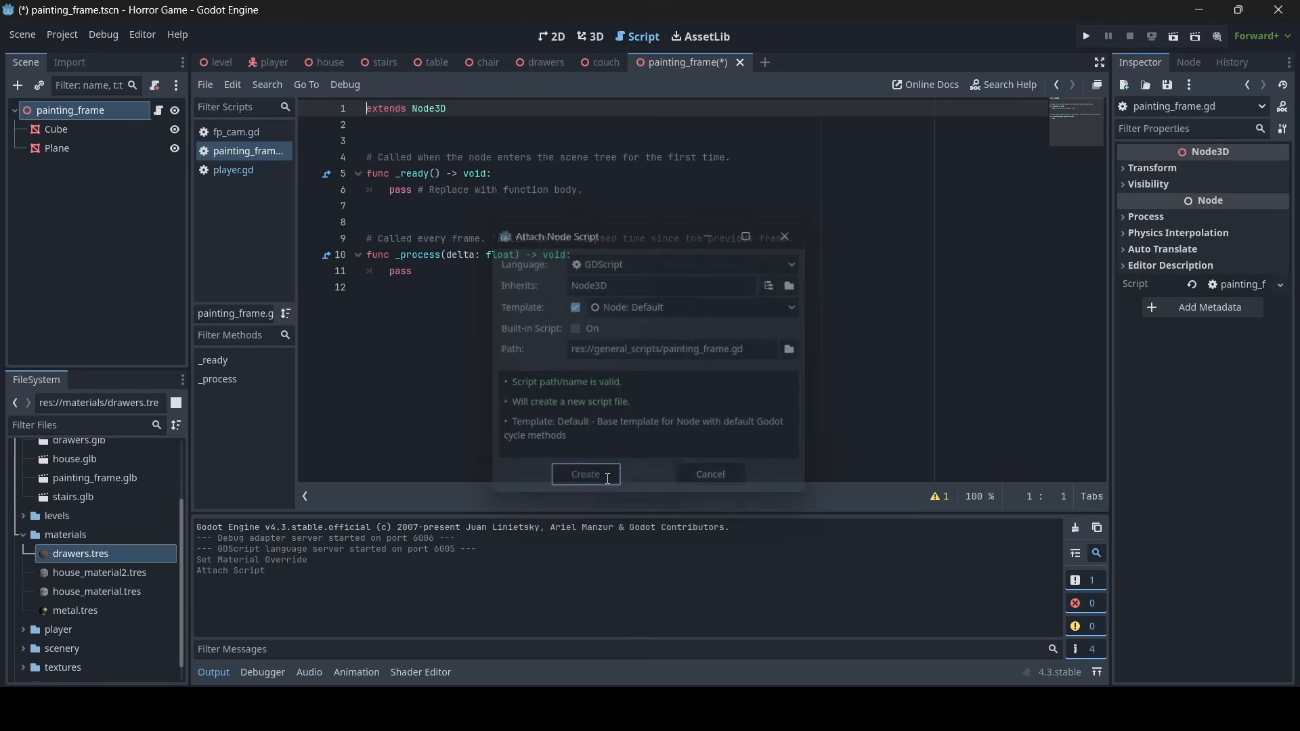
Delete the _process function and its comment from painting_frame.gd
left_click_drag(487, 285, 278, 212)
key("BackSpace")
key("BackSpace")
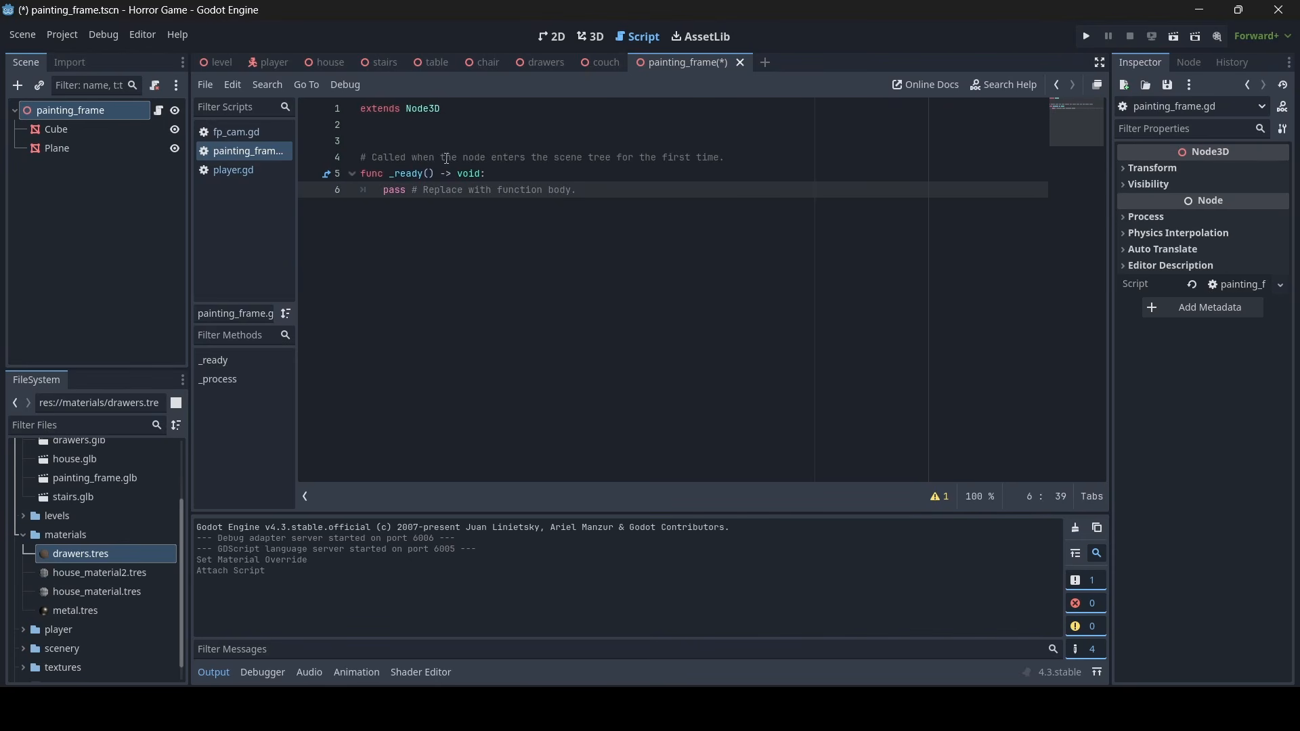
left_click(448, 125)
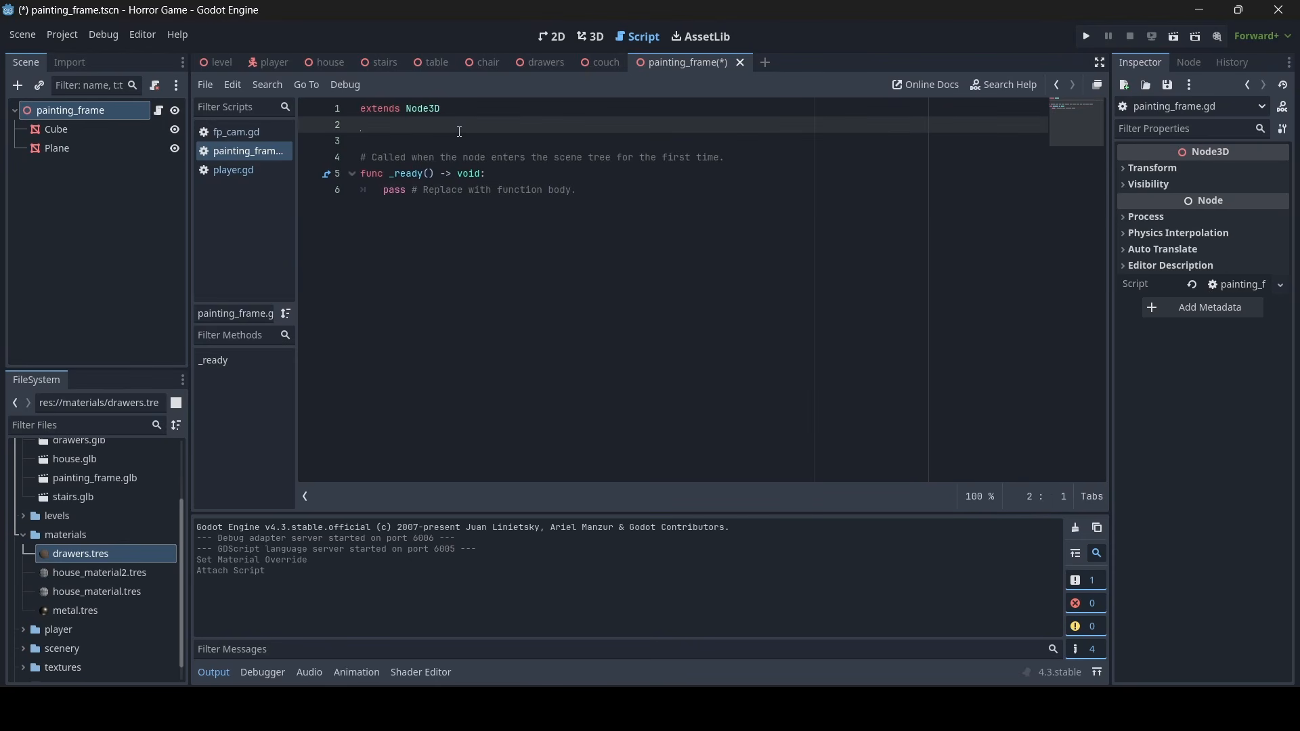
key("Return")
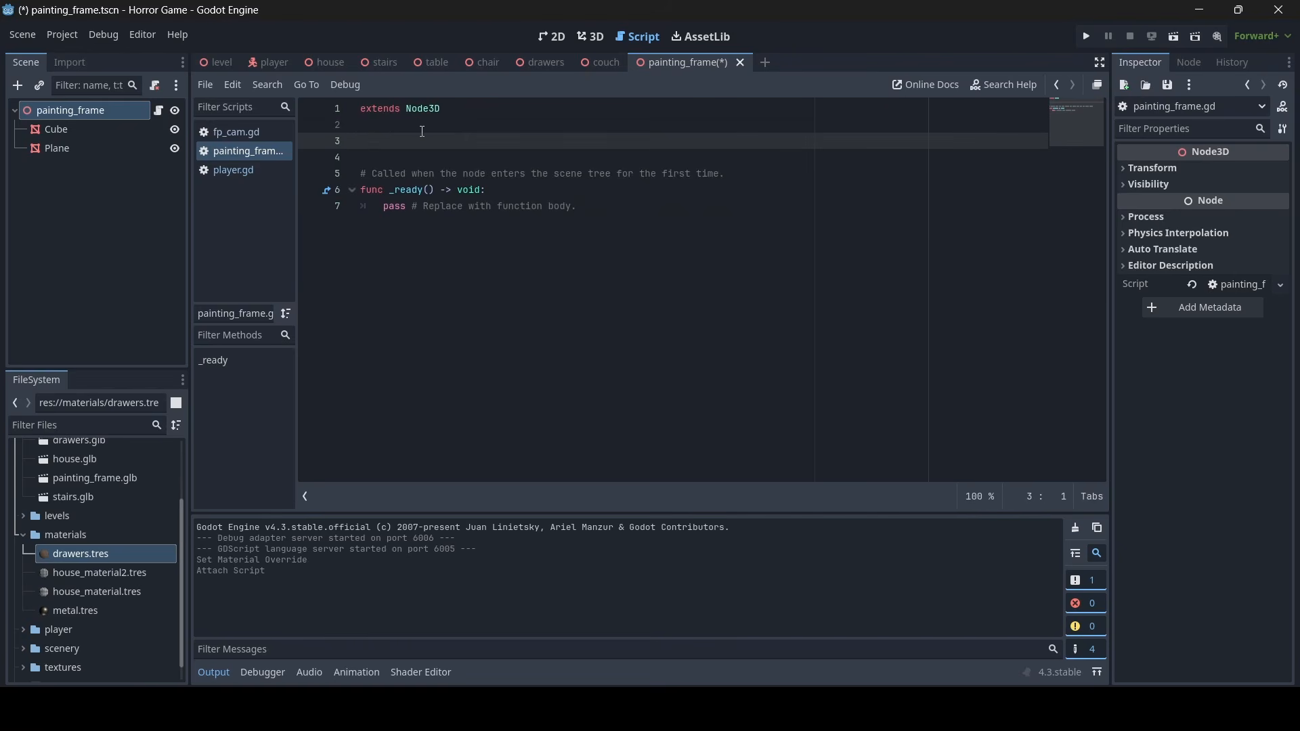
type("@exp")
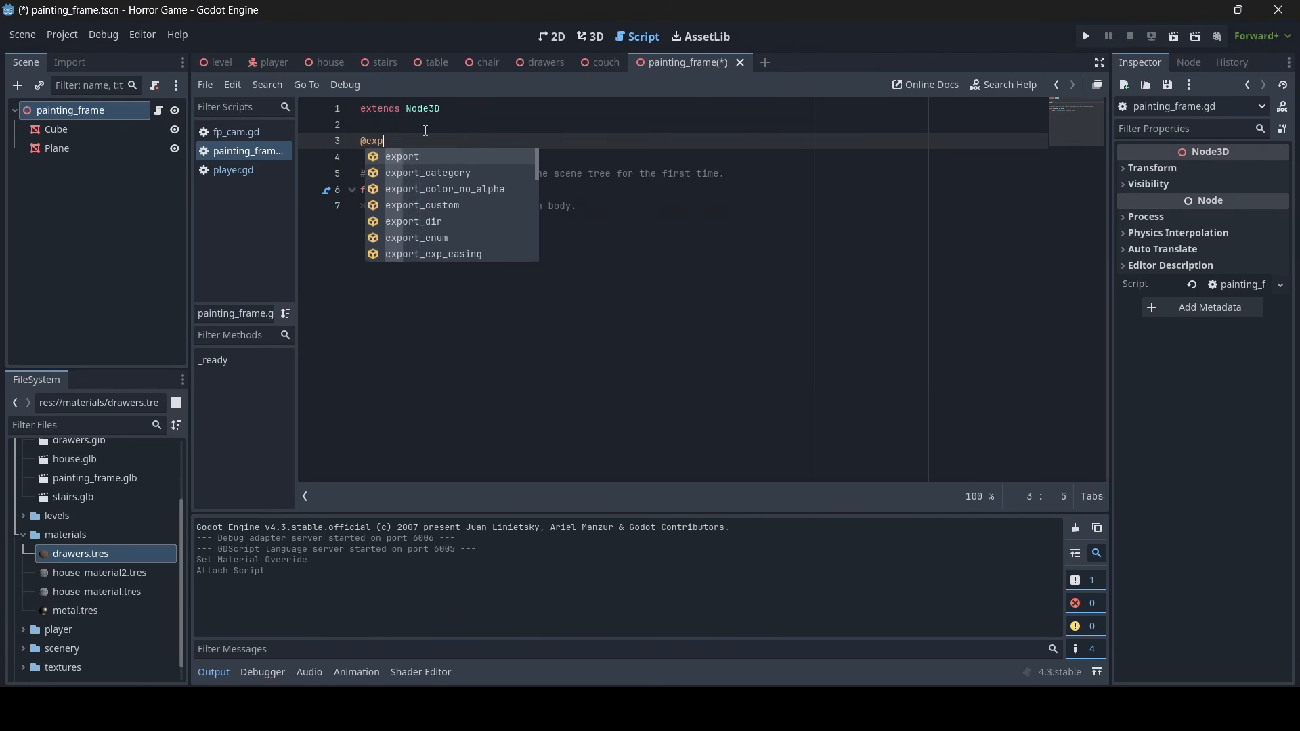
type("ort var ")
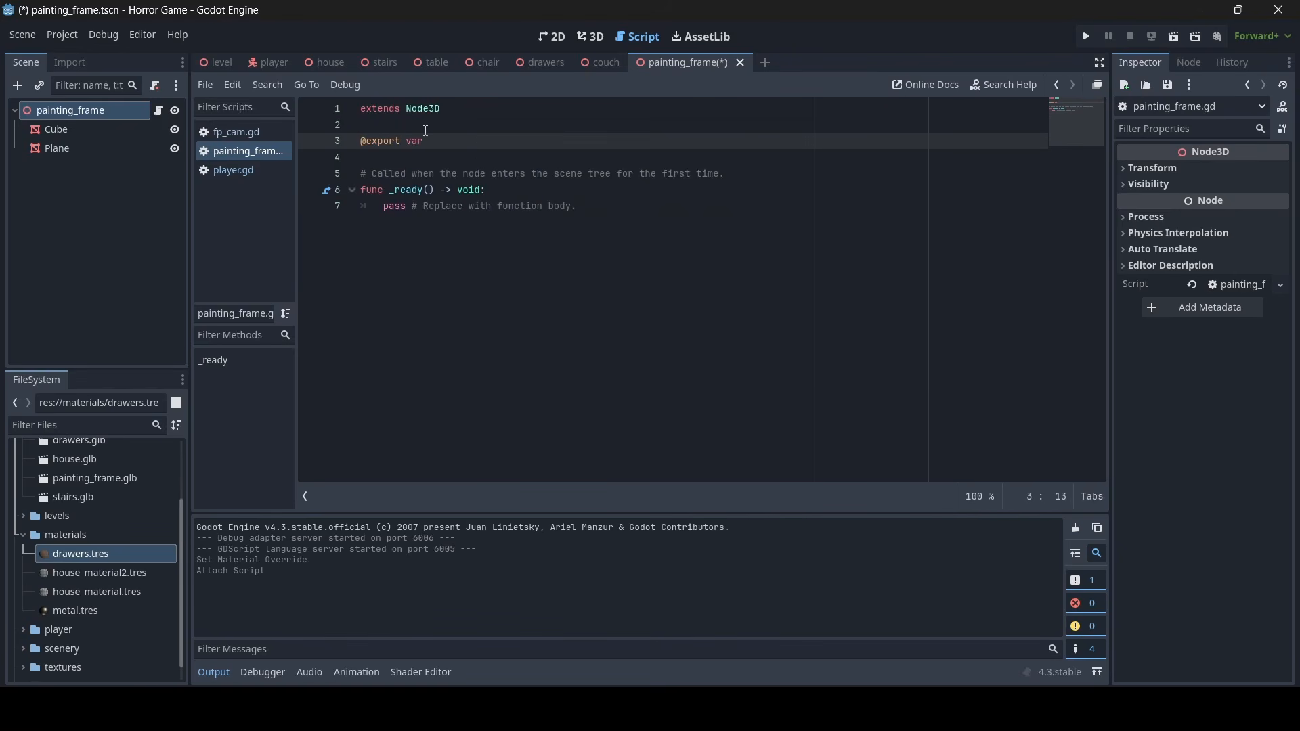
type("painting:")
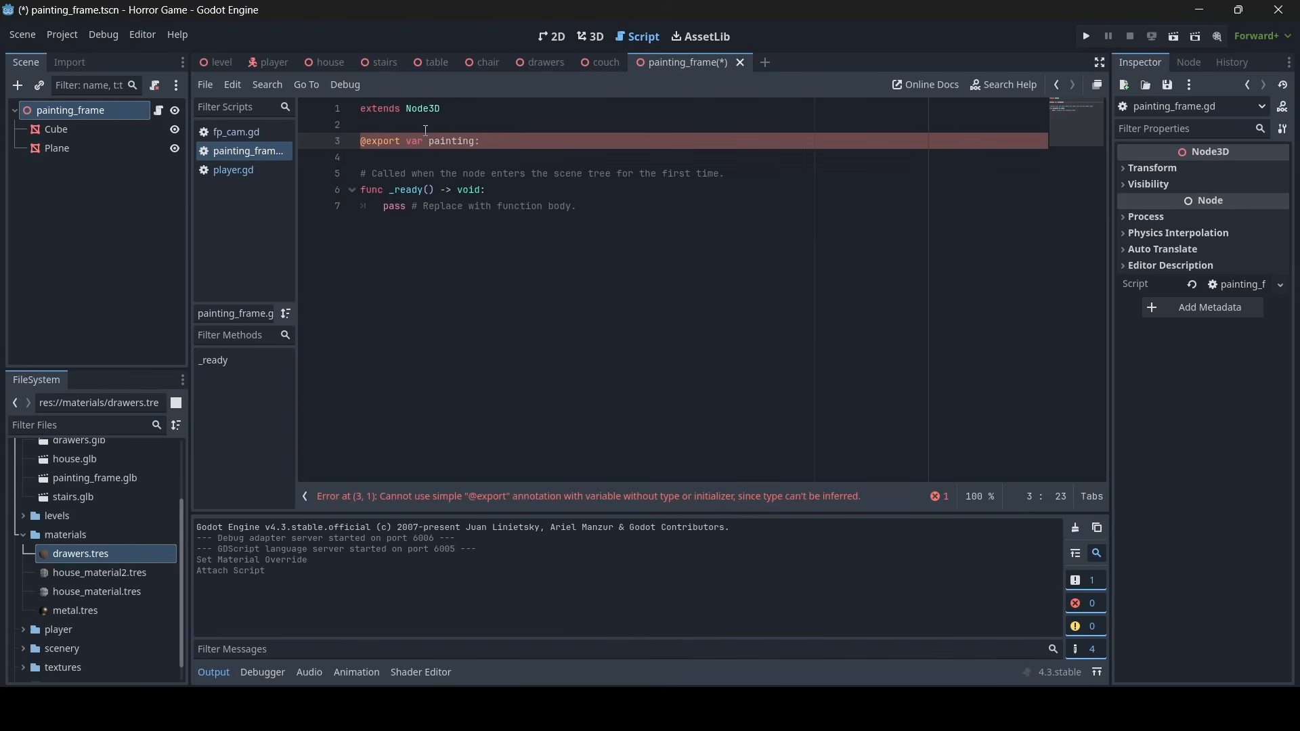
type(" StandardMaterial3D")
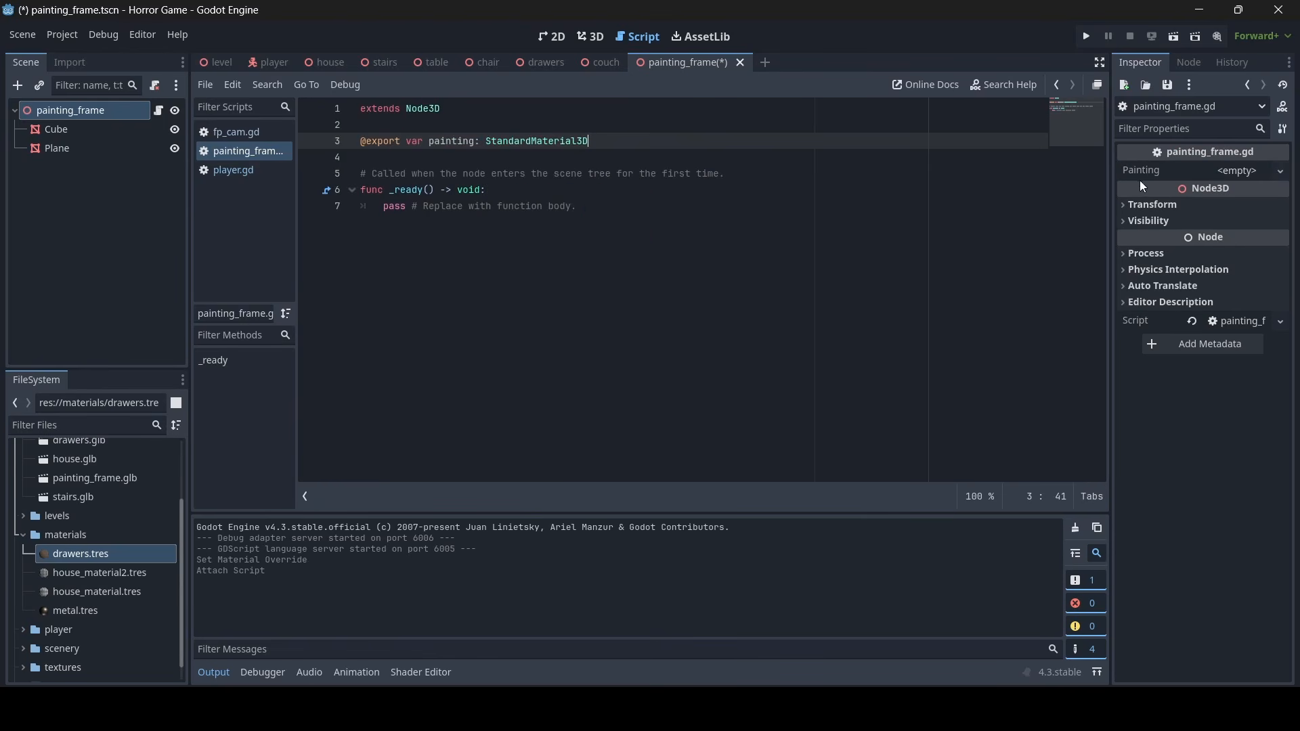
left_click(1226, 172)
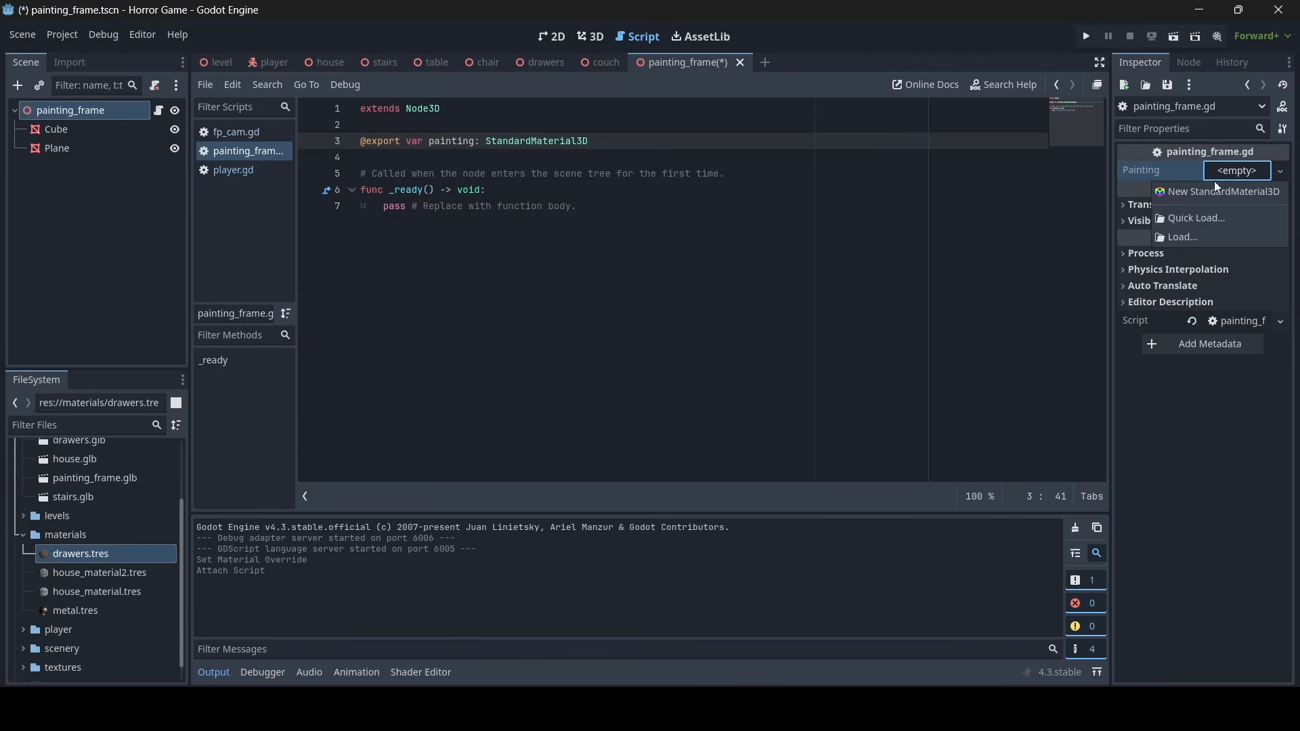
left_click(1232, 173)
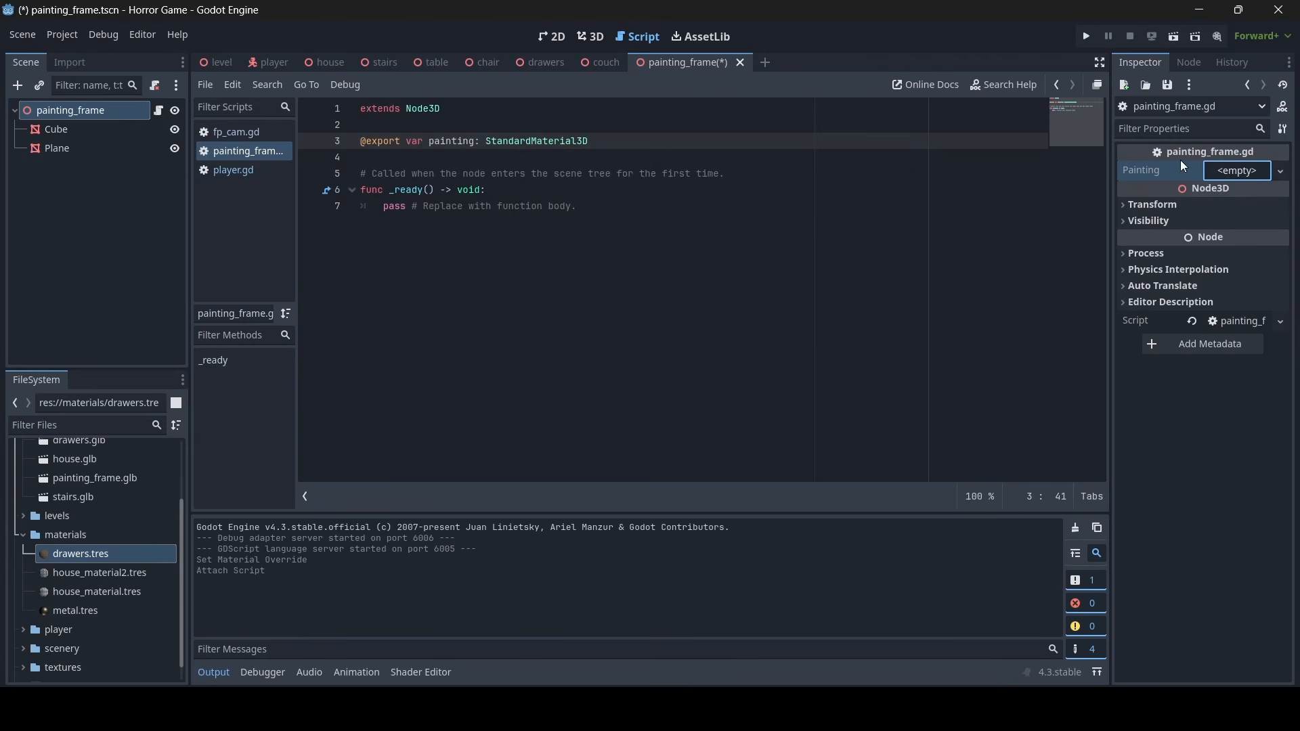
Replace the _ready placeholder with "$Plane.material_override = painting" and save the script and scene
left_click_drag(606, 223, 384, 206)
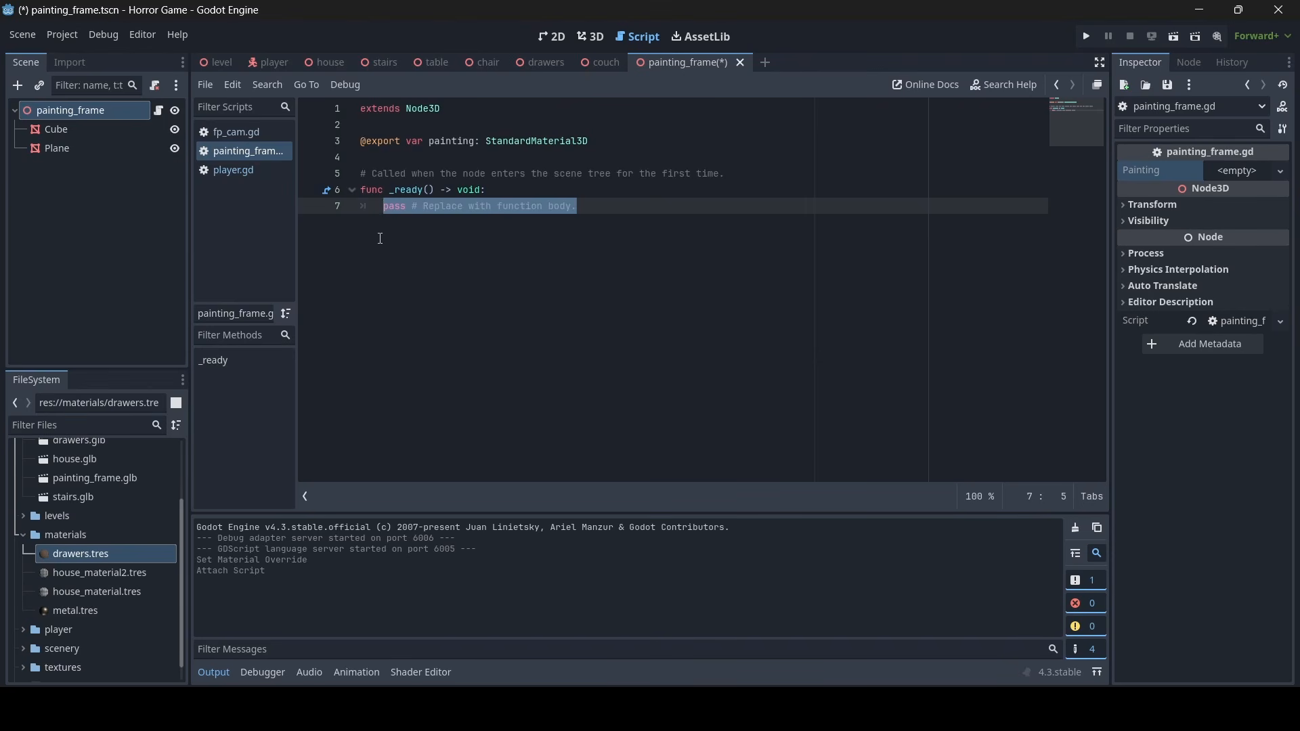
type("$Plane")
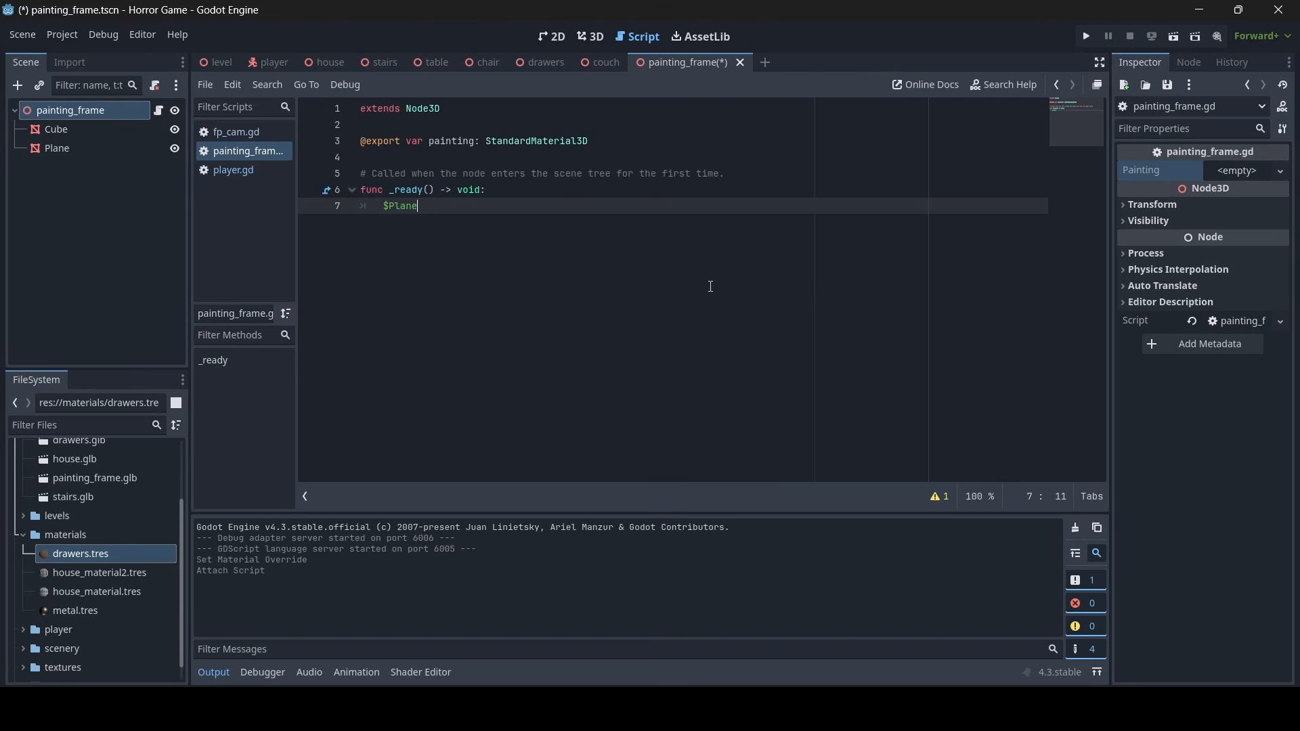
type(".mate")
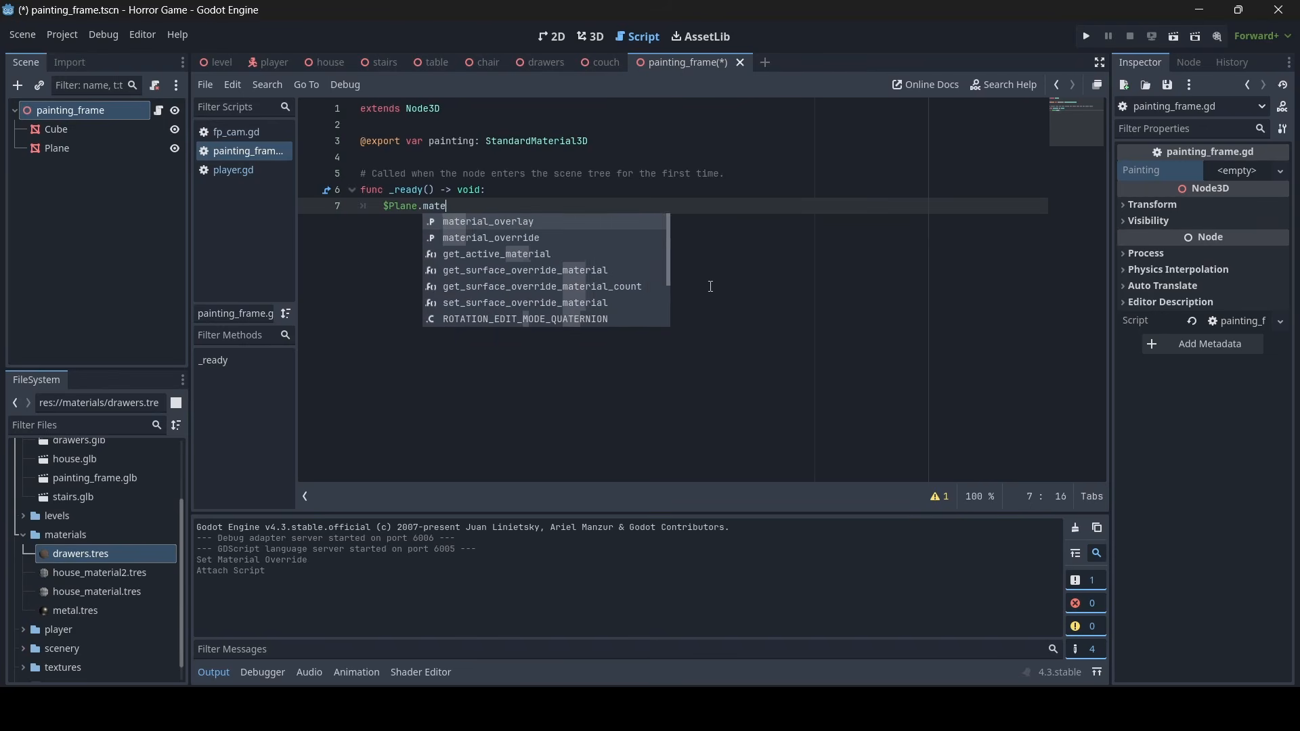
type("rial_override")
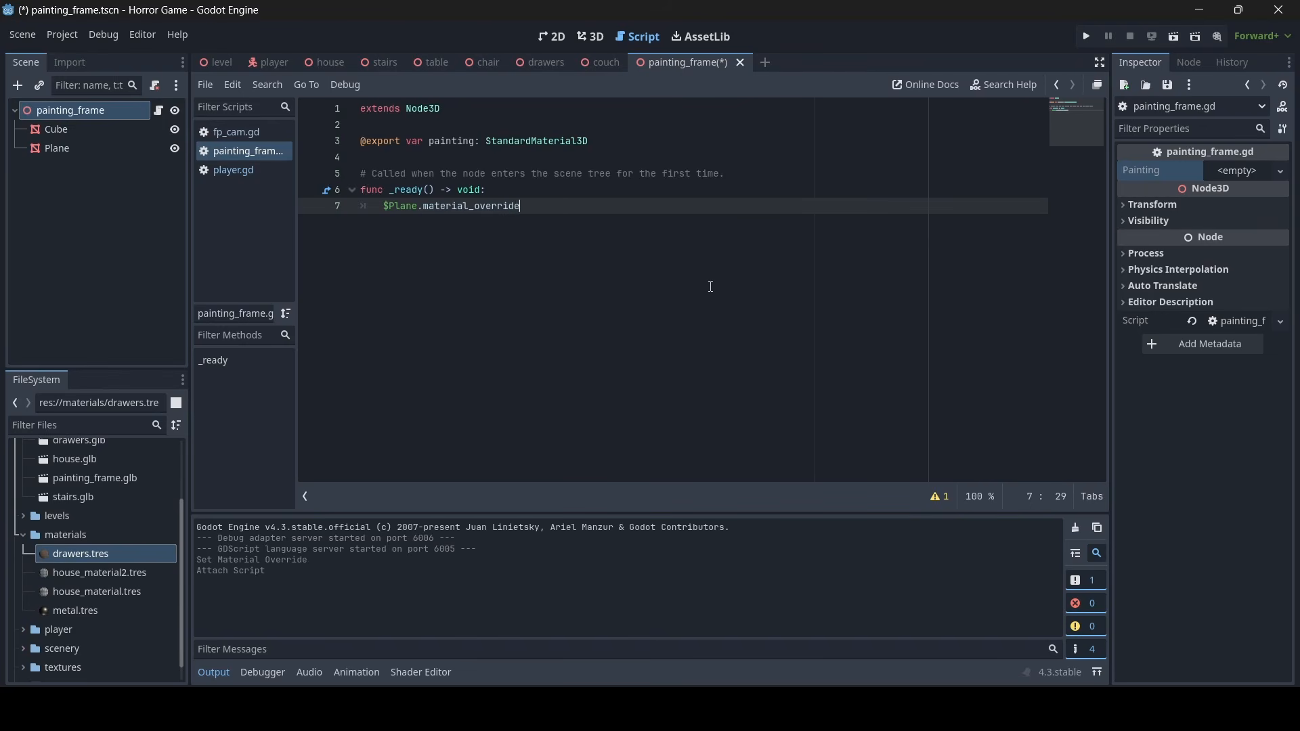
type(" = painting")
key("ctrl+s")
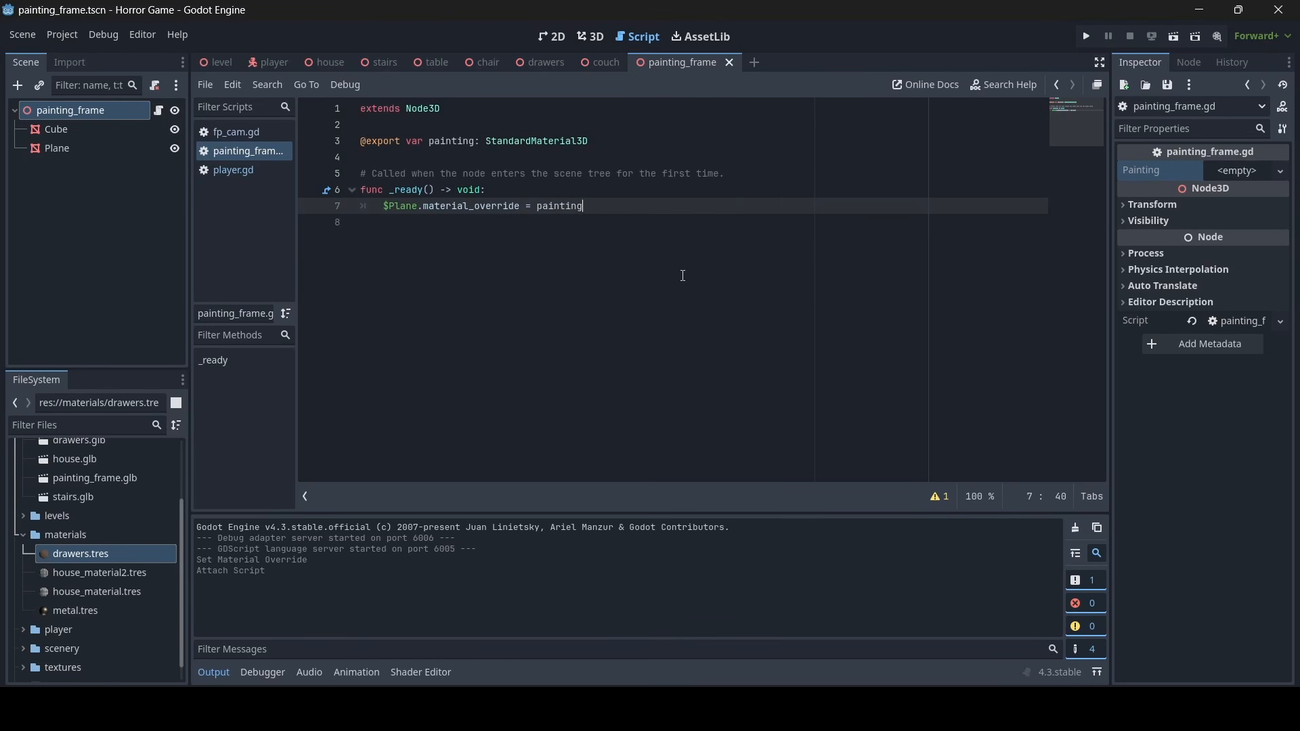
Inspect the painting frame in the 3D view from several angles and review the empty Painting property's options
left_click(596, 39)
key("s")
right_click_drag(647, 111, 786, 122)
key("a")
key("w")
key("a")
mouse_move(863, 299)
right_mouse_down()
mouse_move(941, 304)
mouse_move(863, 299)
right_mouse_up()
key("s")
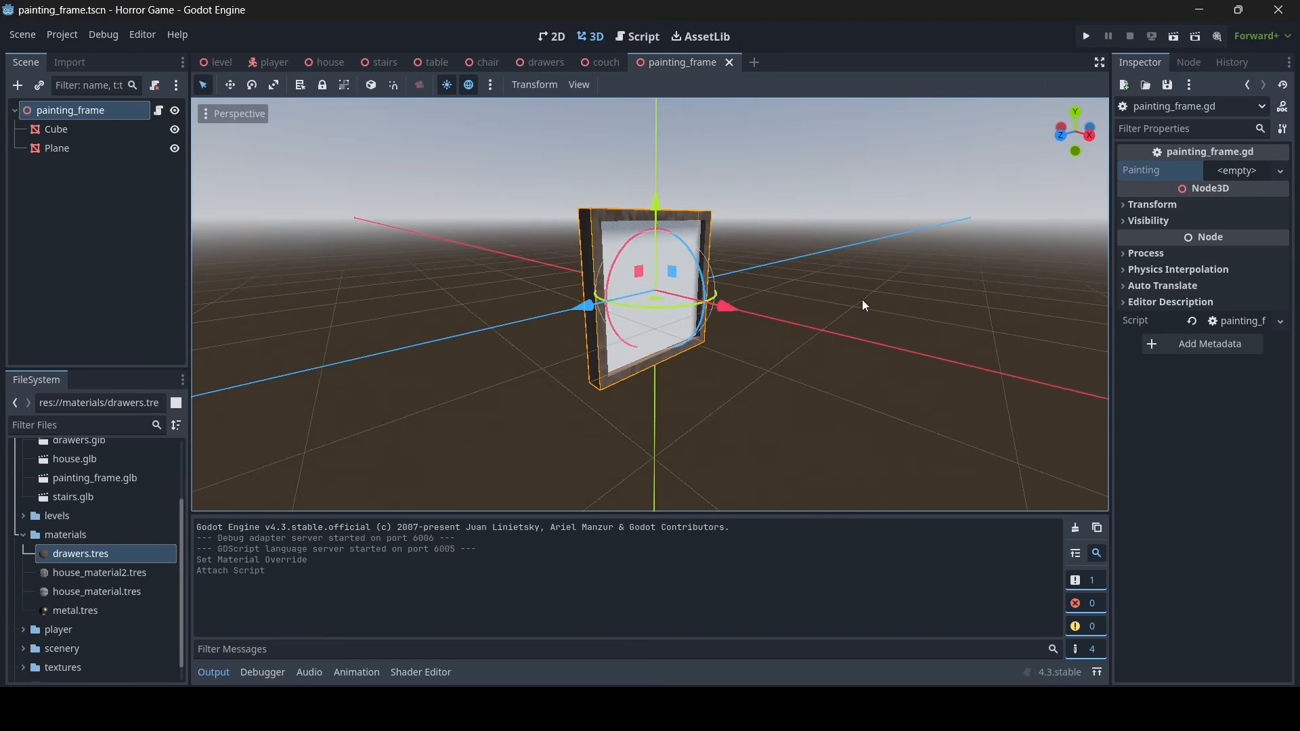
left_click(1253, 174)
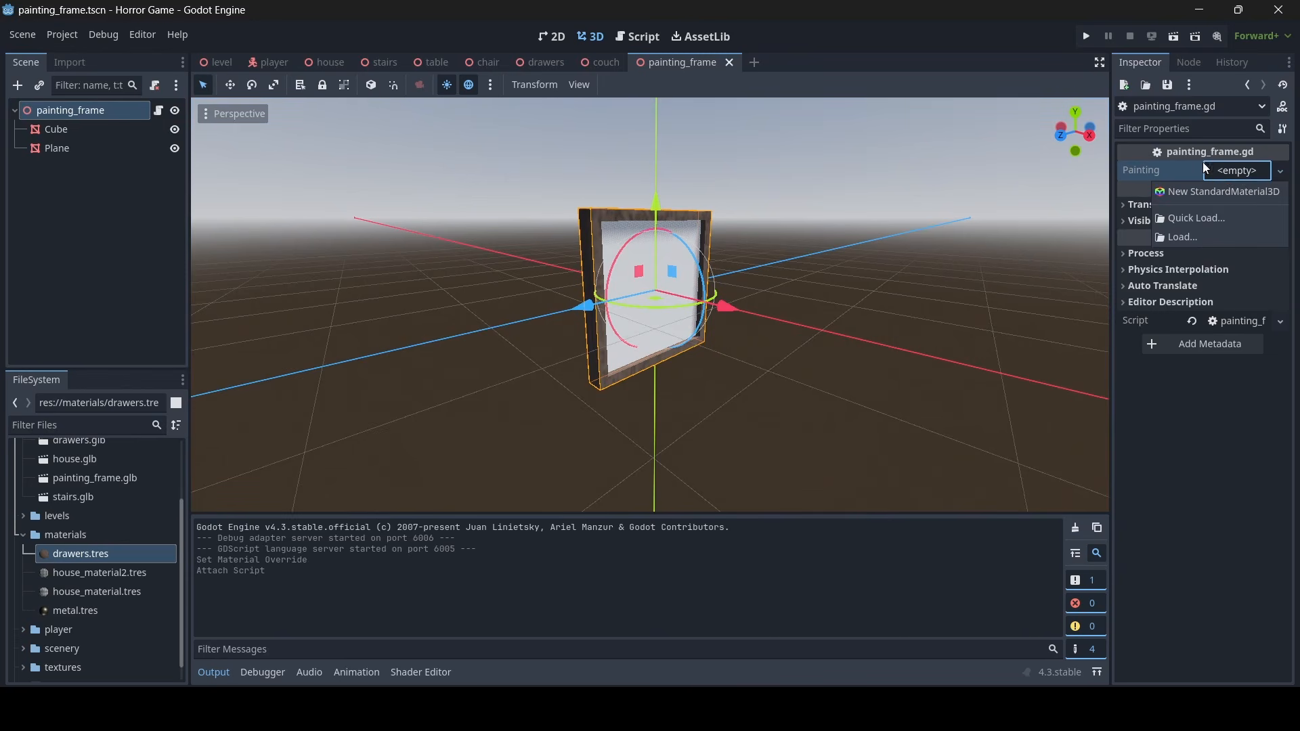
left_click(1237, 173)
key("d")
right_click_drag(623, 214, 542, 214)
key("w")
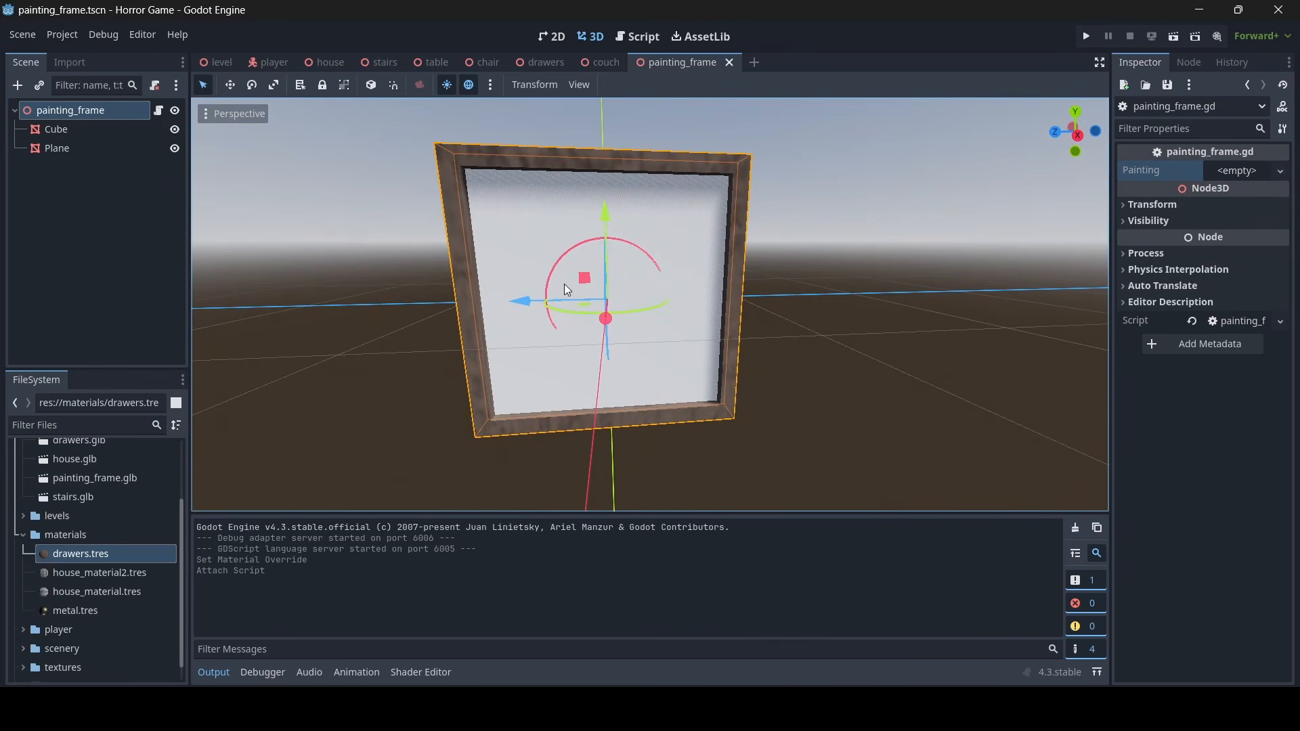
scroll(718, 294, "down", 10)
middle_click_drag(718, 294, 745, 302)
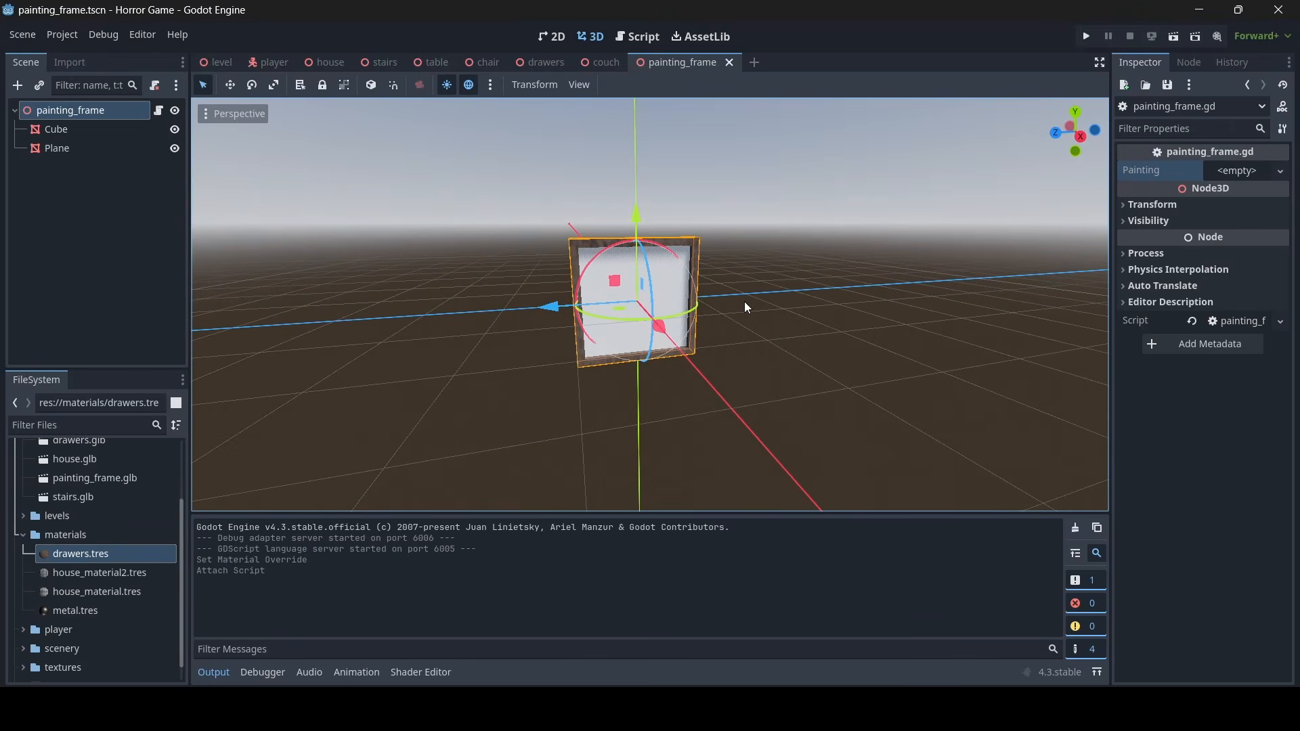
Instantiate scenery/painting_frame.tscn as a child of the house root node in the house scene
left_click(322, 61)
right_click_drag(676, 266, 677, 266)
key("w")
right_click_drag(335, 191, 336, 191)
key("s")
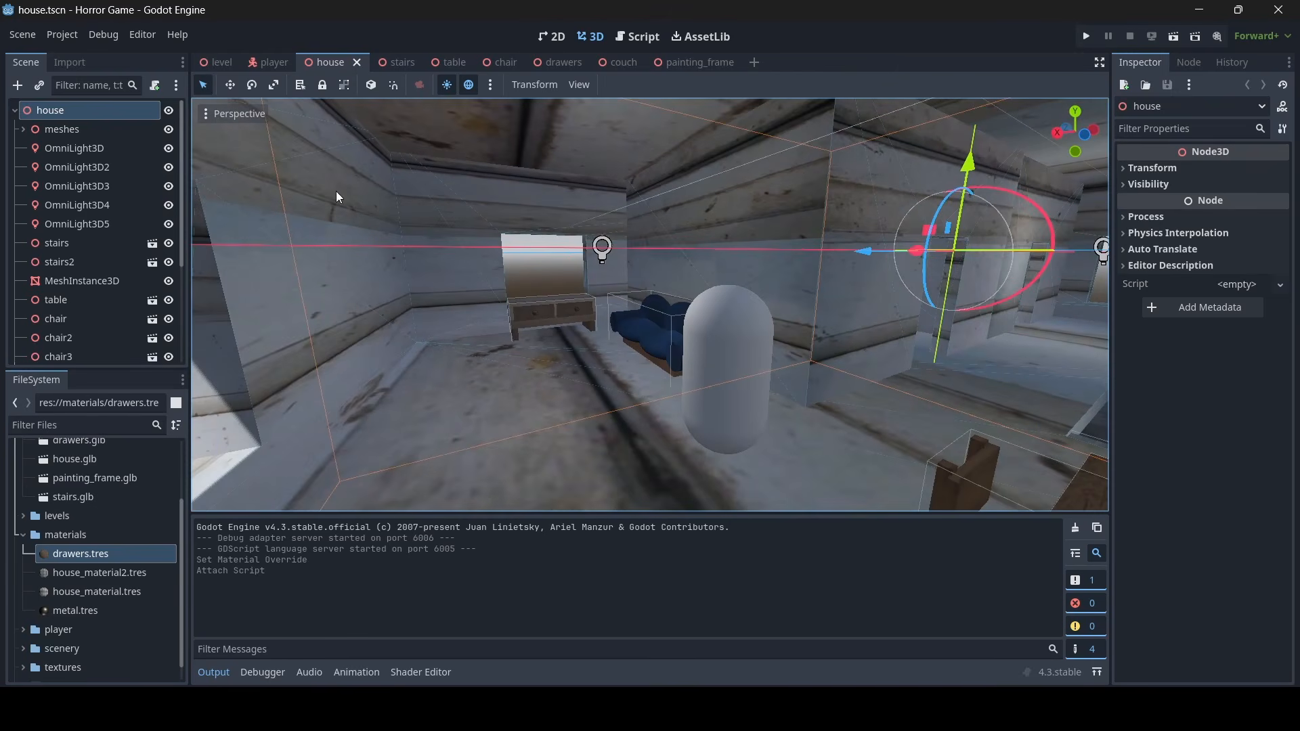
left_click(64, 112)
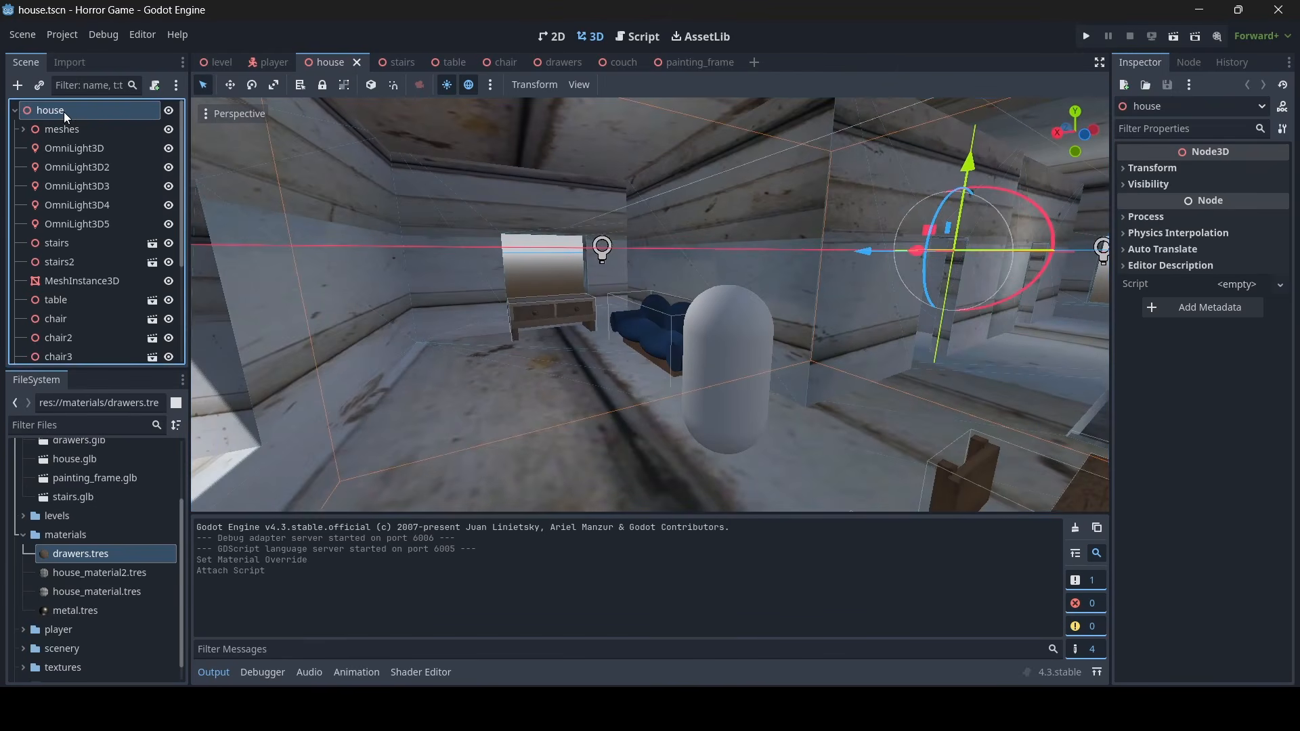
left_click(38, 86)
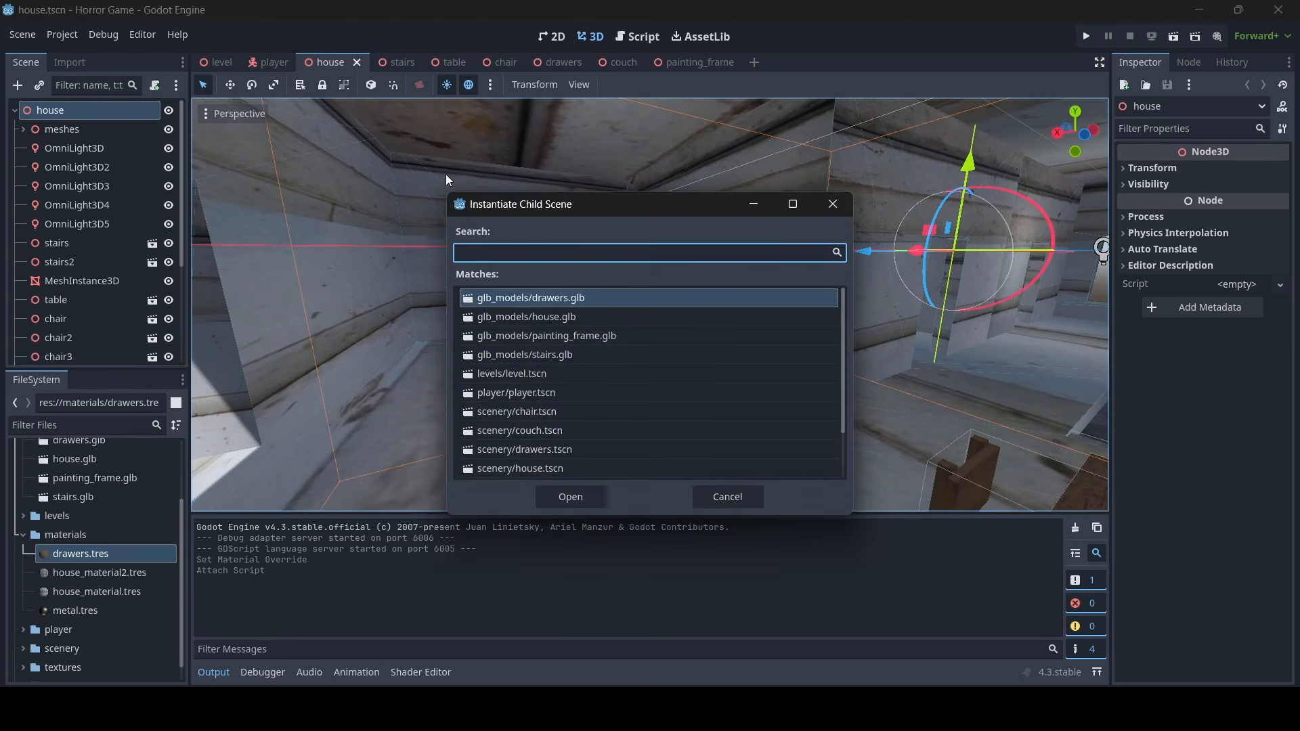
type("pain")
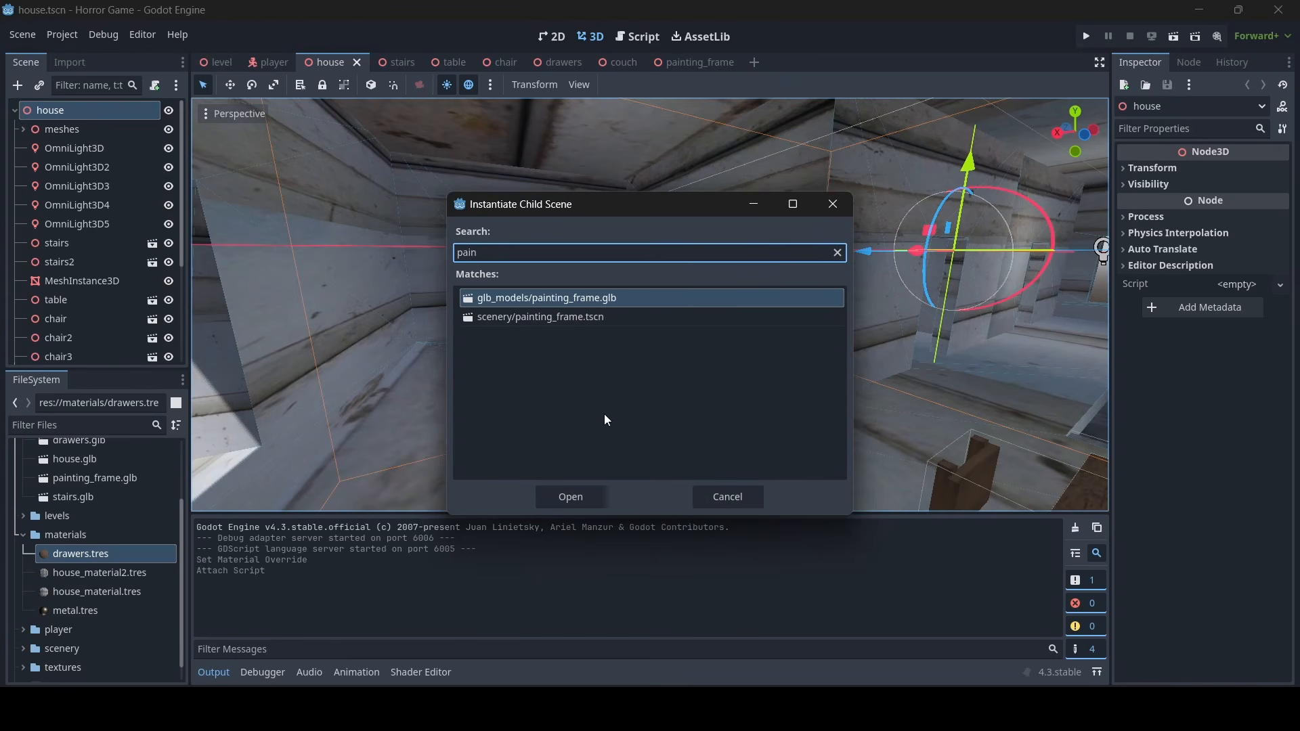
left_click(578, 322)
double_click(581, 315)
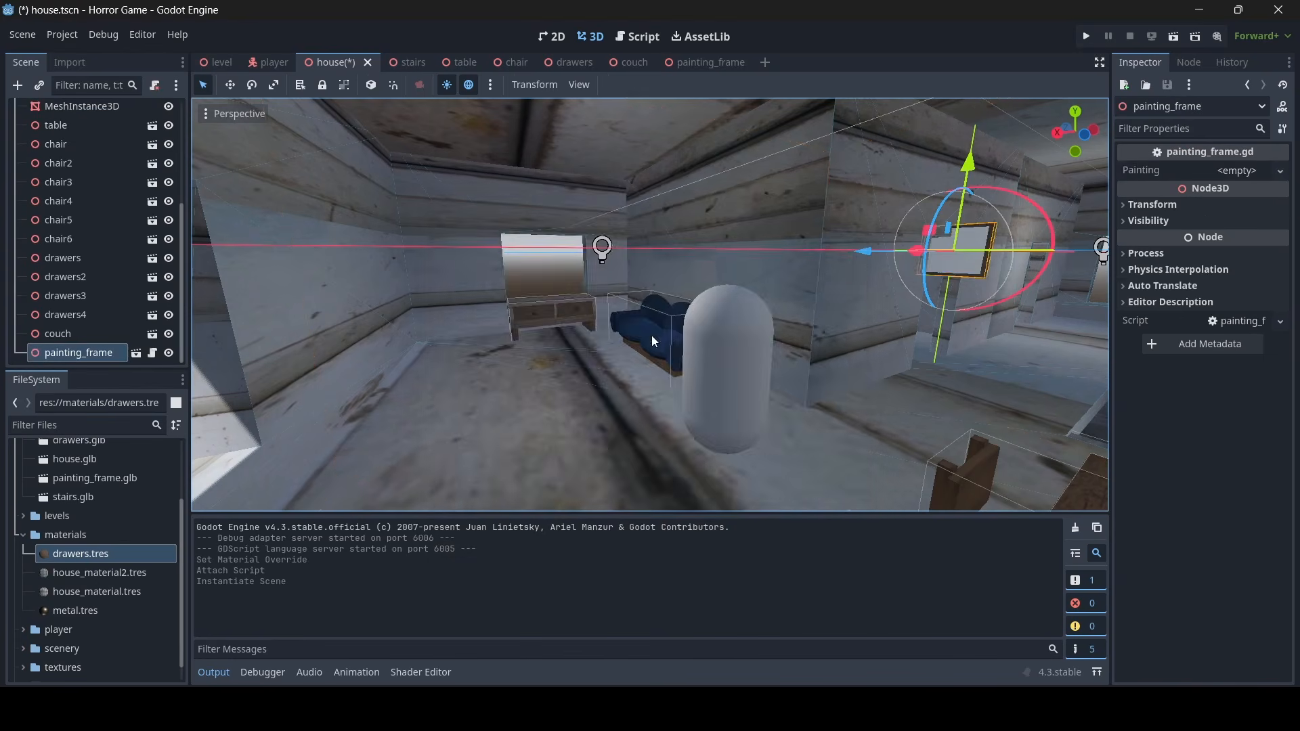
Move the painting frame along the X axis to about 10.48 m, toward the wall by the couch
key("w")
right_click_drag(651, 336, 786, 329)
key("s")
left_click_drag(676, 292, 433, 313)
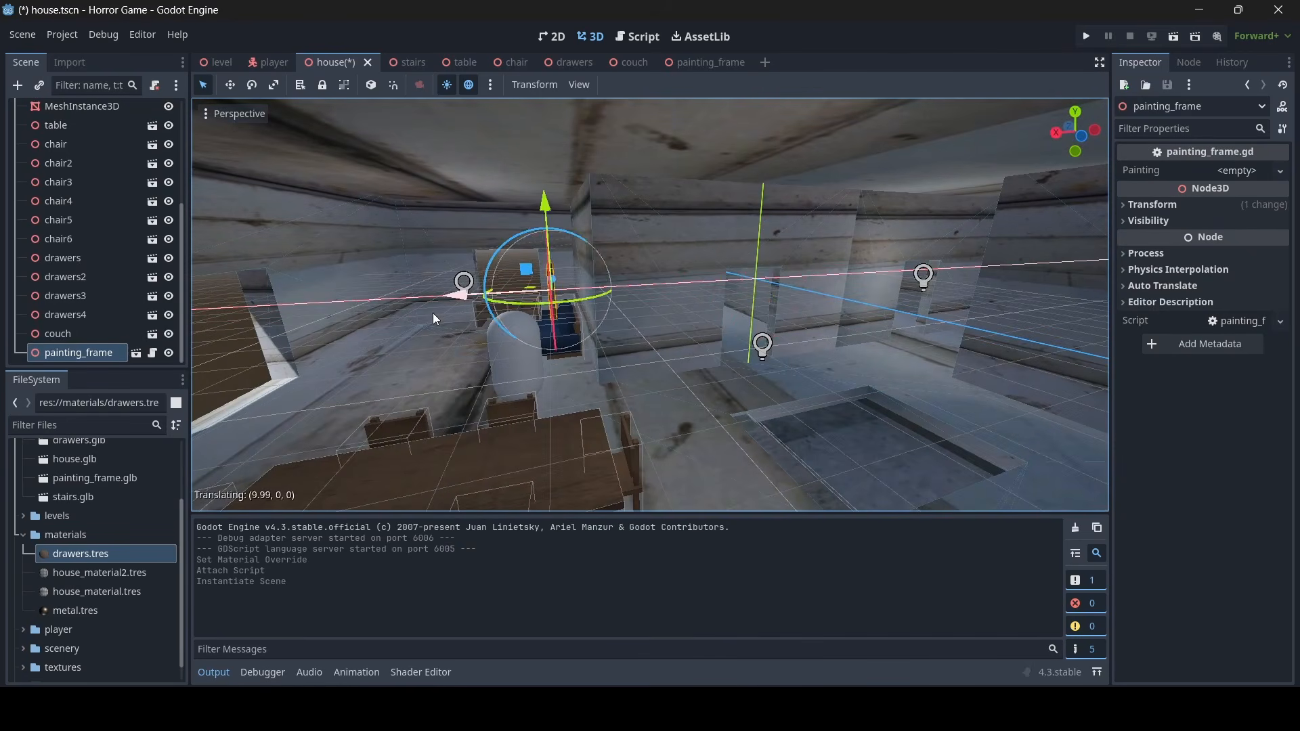
Scale the painting frame up uniformly to about 1.695
mouse_move(433, 312)
right_mouse_down()
mouse_move(386, 313)
mouse_move(596, 313)
right_mouse_up()
key("a")
key("s")
key("d")
key("w")
key("d")
key("a")
key("s")
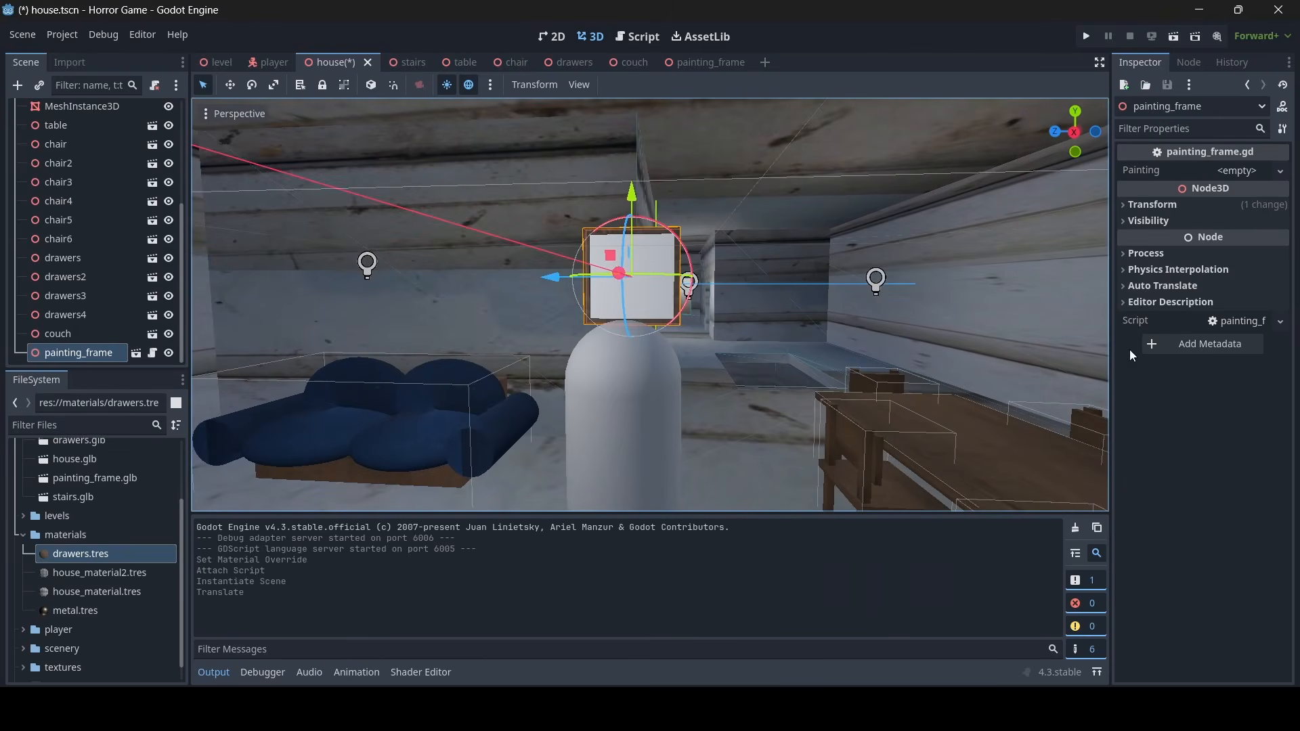
left_click(1151, 205)
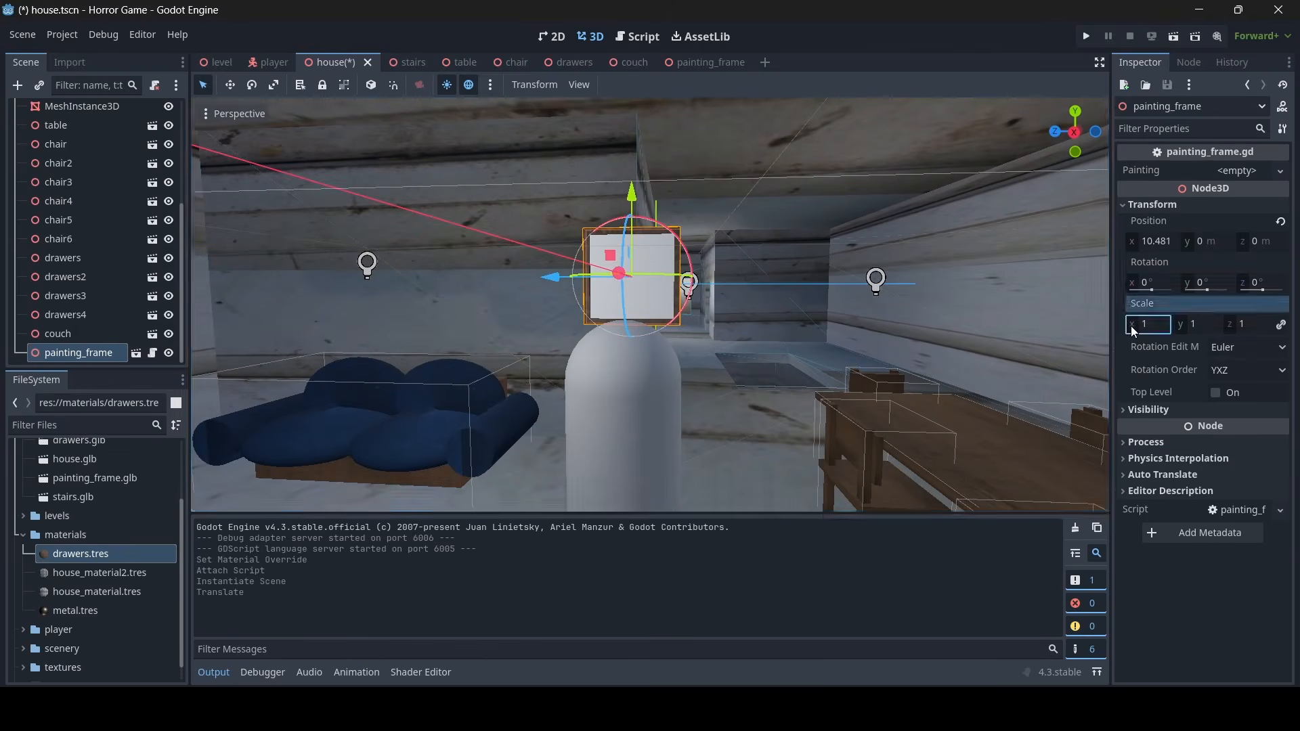
left_click_drag(1130, 330, 1205, 330)
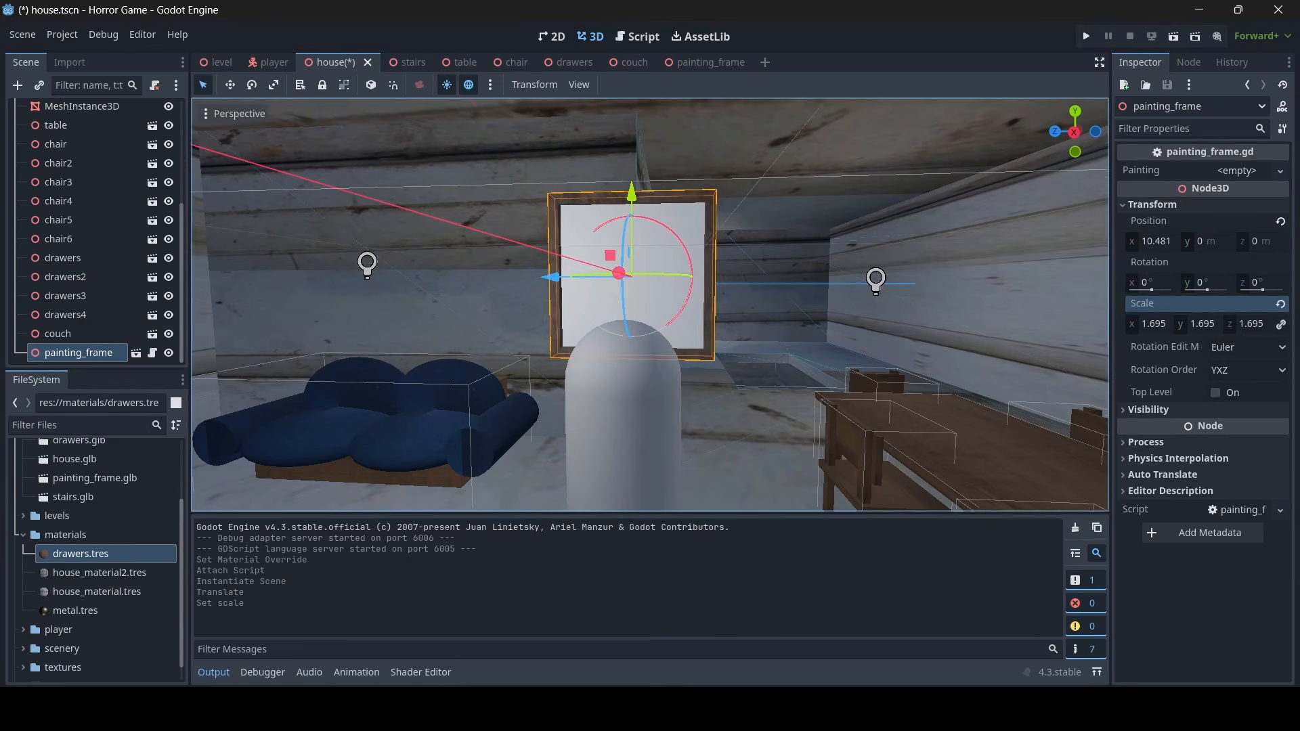
Move the enlarged painting frame along X to about 8.354 m, flush against the wall, and save the house scene
key("a")
right_click_drag(650, 304, 894, 305)
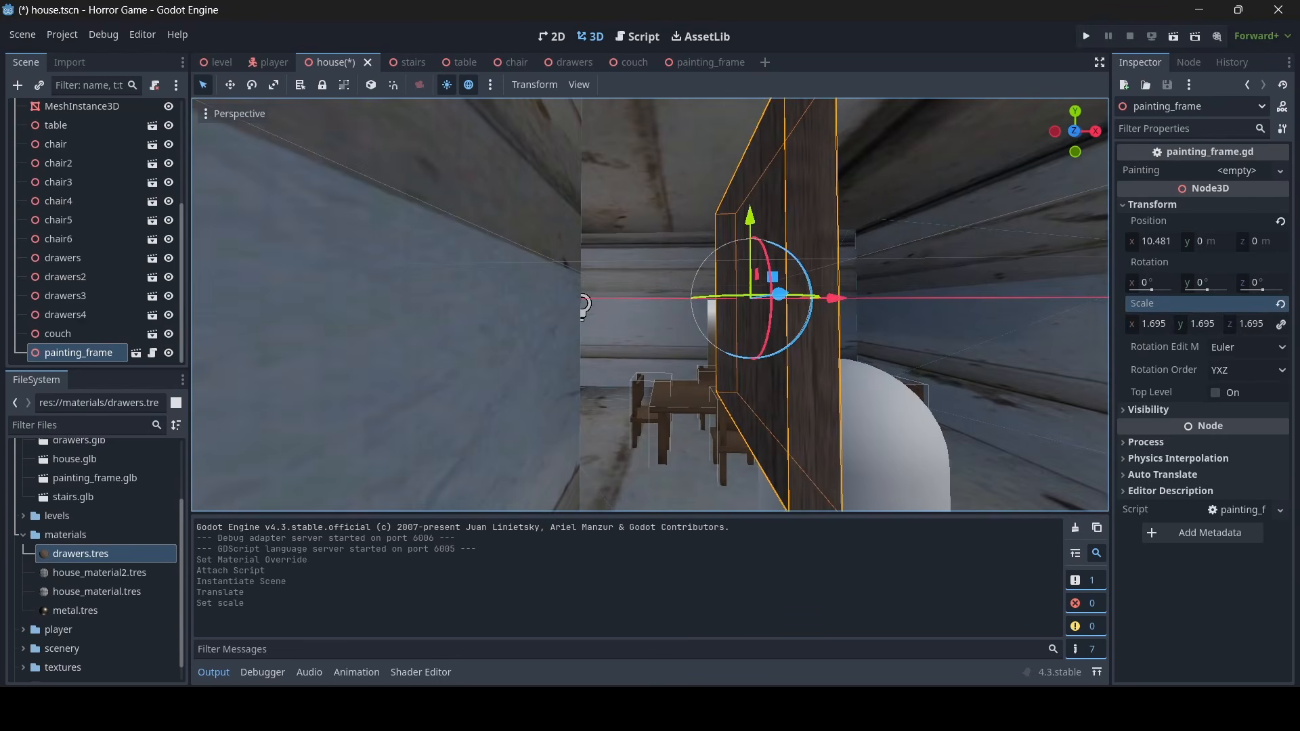
mouse_move(830, 303)
left_mouse_down()
mouse_move(734, 295)
mouse_move(669, 307)
left_mouse_up()
key("d")
mouse_move(669, 307)
right_mouse_down()
mouse_move(582, 323)
mouse_move(565, 355)
mouse_move(728, 352)
mouse_move(223, 318)
mouse_move(771, 315)
mouse_move(698, 318)
mouse_move(668, 298)
mouse_move(687, 274)
mouse_move(640, 261)
right_mouse_up()
key("d")
key("a")
key("s")
key("d")
key("ctrl+s")
In the painting_frame scene, add a StaticBody3D as a child of the root node
left_click(695, 60)
key("w")
double_click(39, 109)
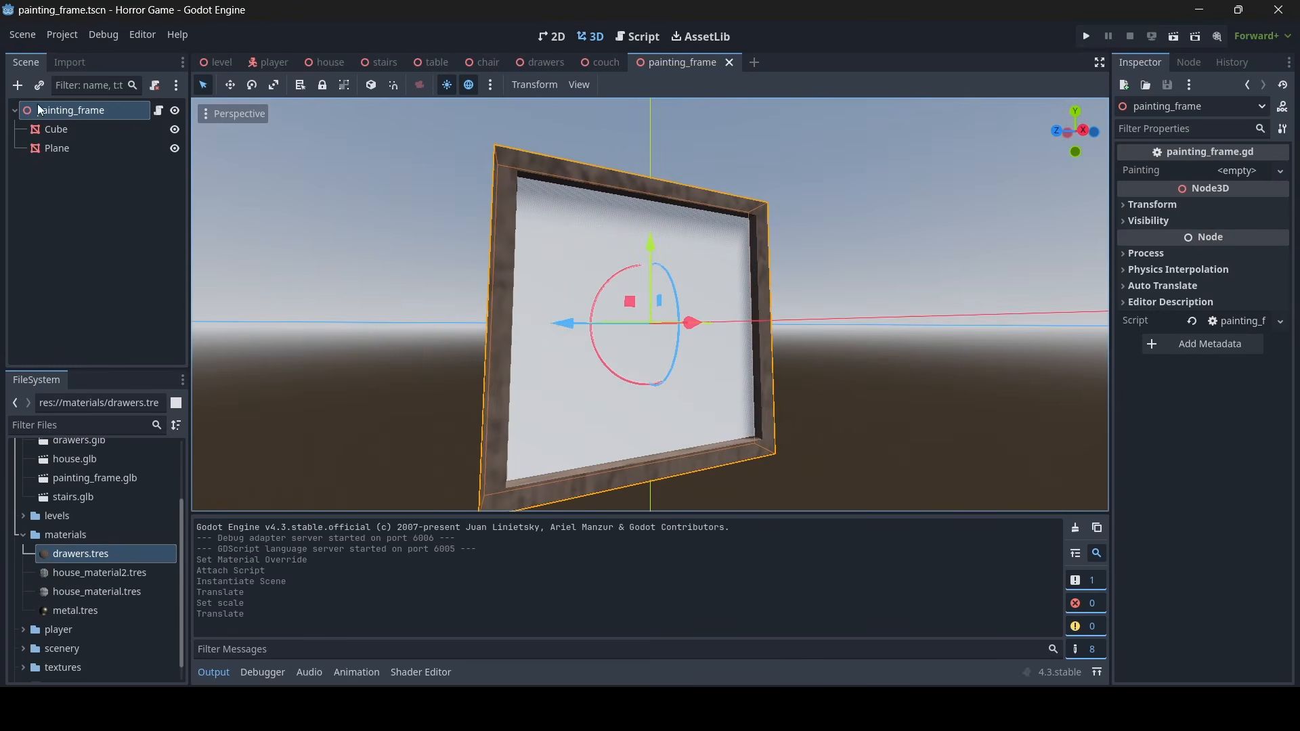
right_click(60, 110)
left_click(97, 153)
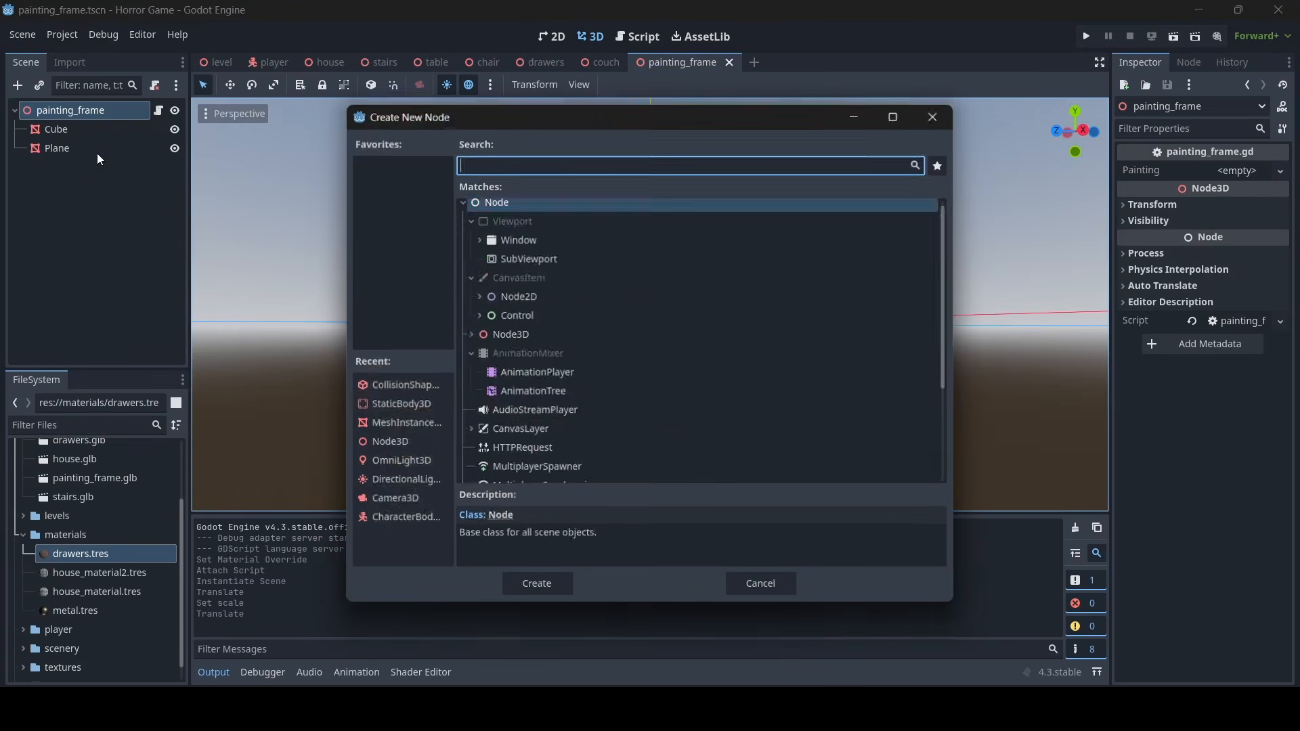
type("static")
double_click(553, 446)
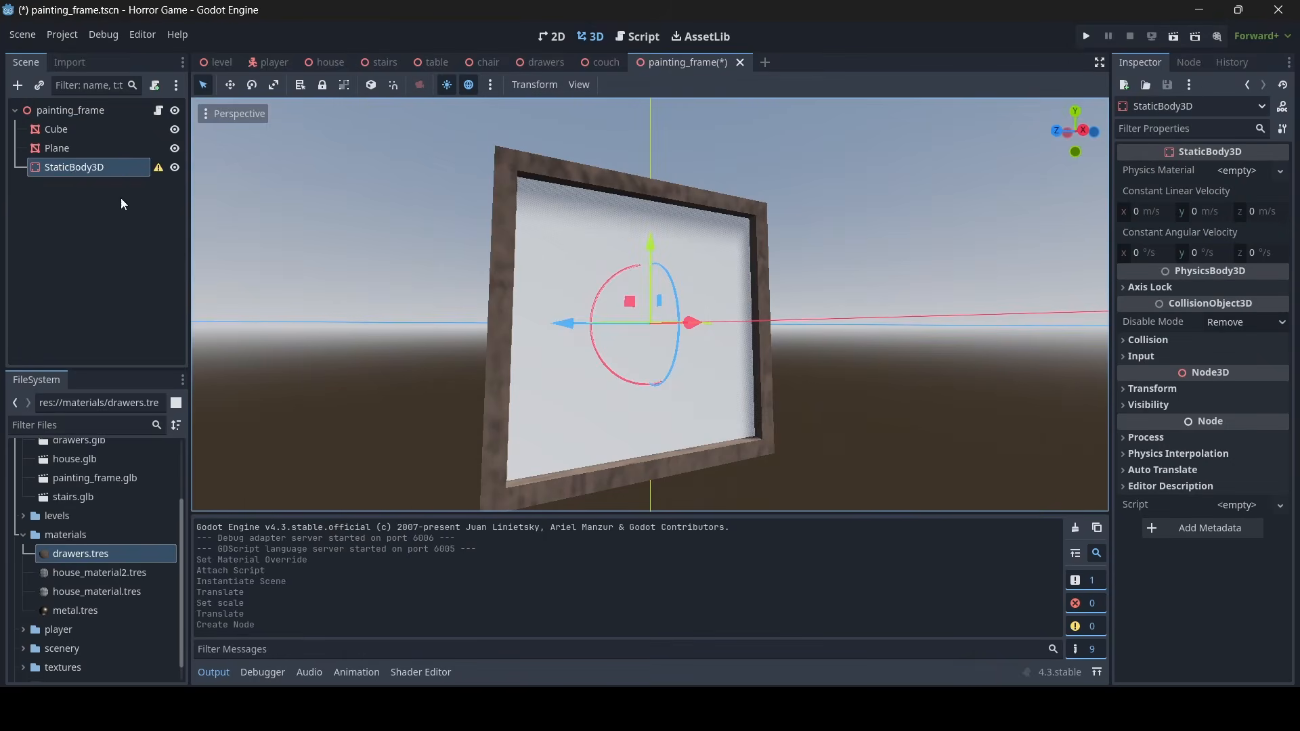
Add a CollisionShape3D under the StaticBody3D and assign it a box shape
right_click(71, 168)
left_click(108, 179)
type("coll")
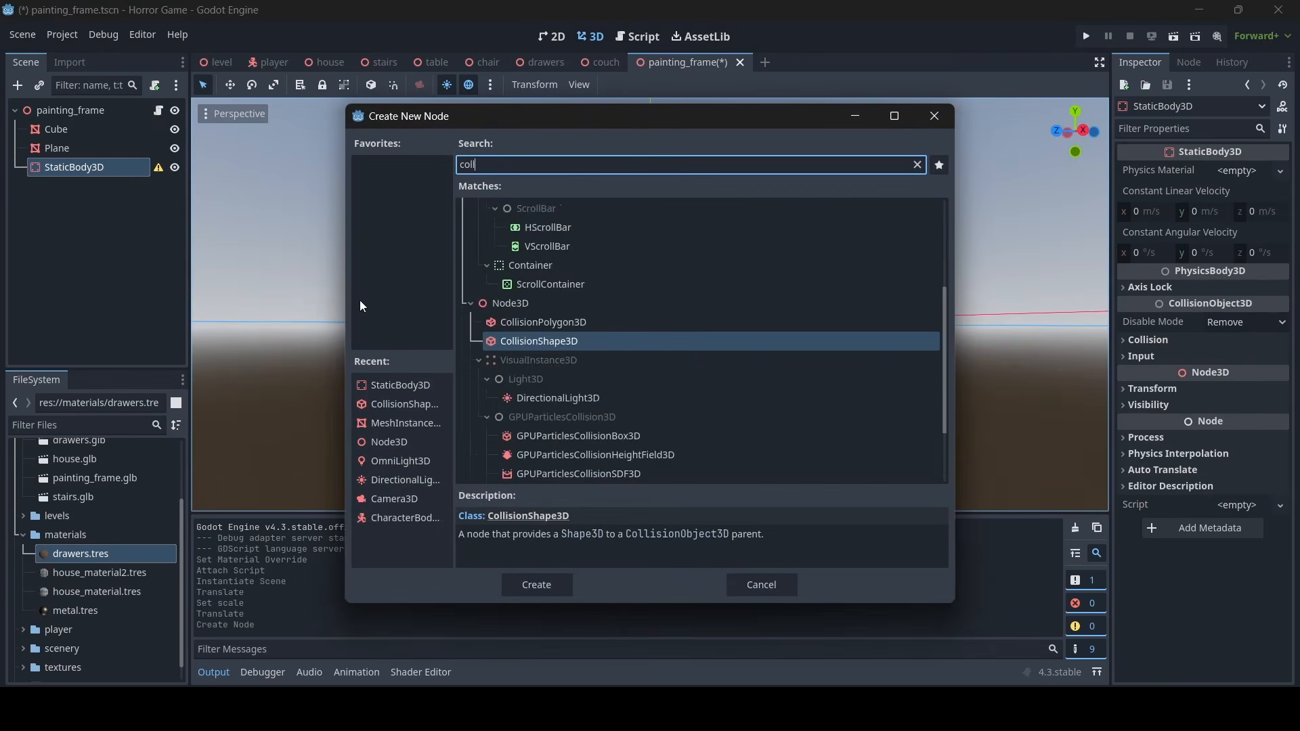
double_click(542, 339)
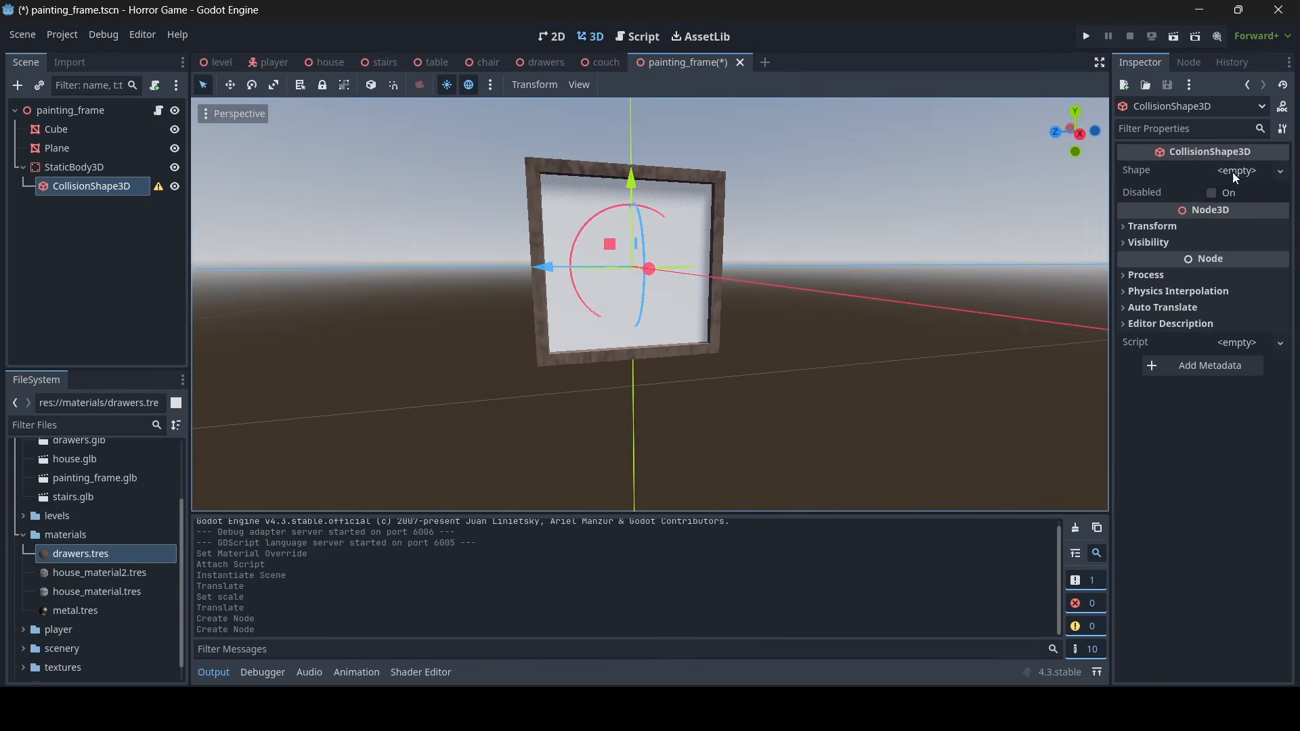
left_click(1232, 172)
left_click(1202, 227)
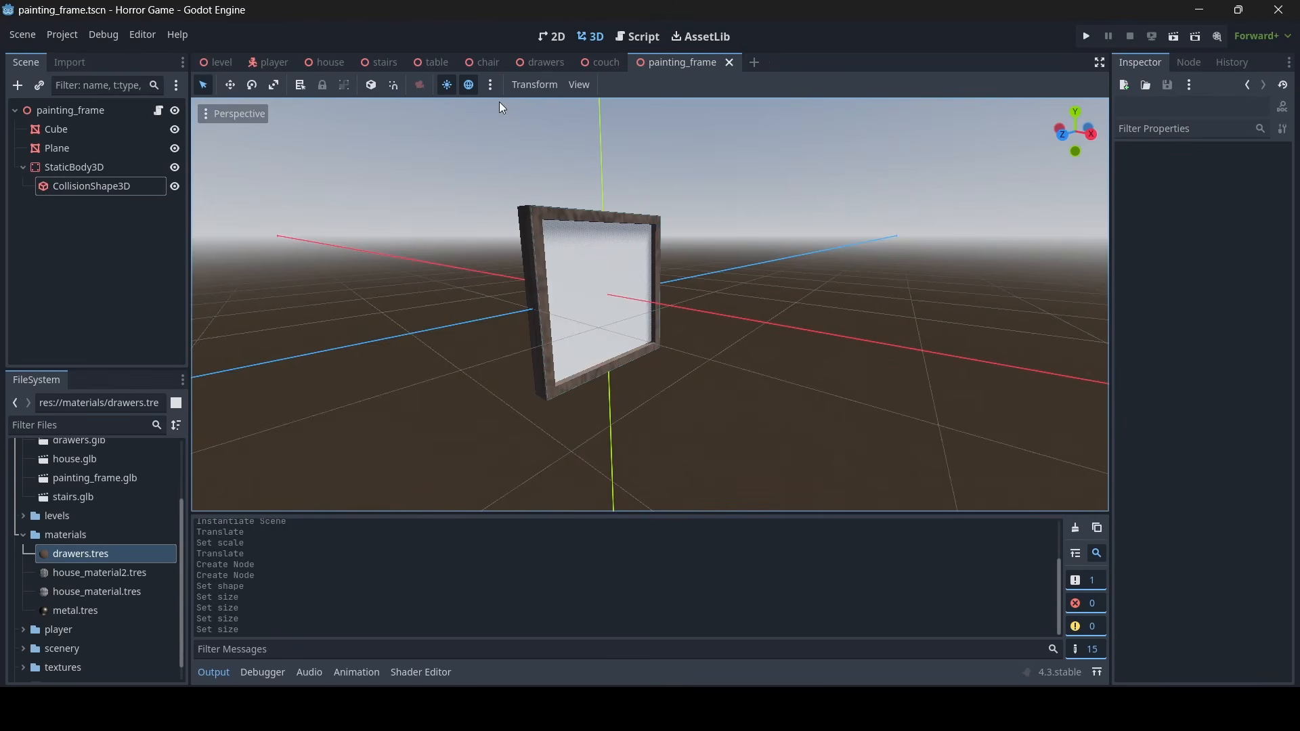
In the house scene, move the painting frame along Z to about 6.346 m, centred above the couch
left_click(325, 62)
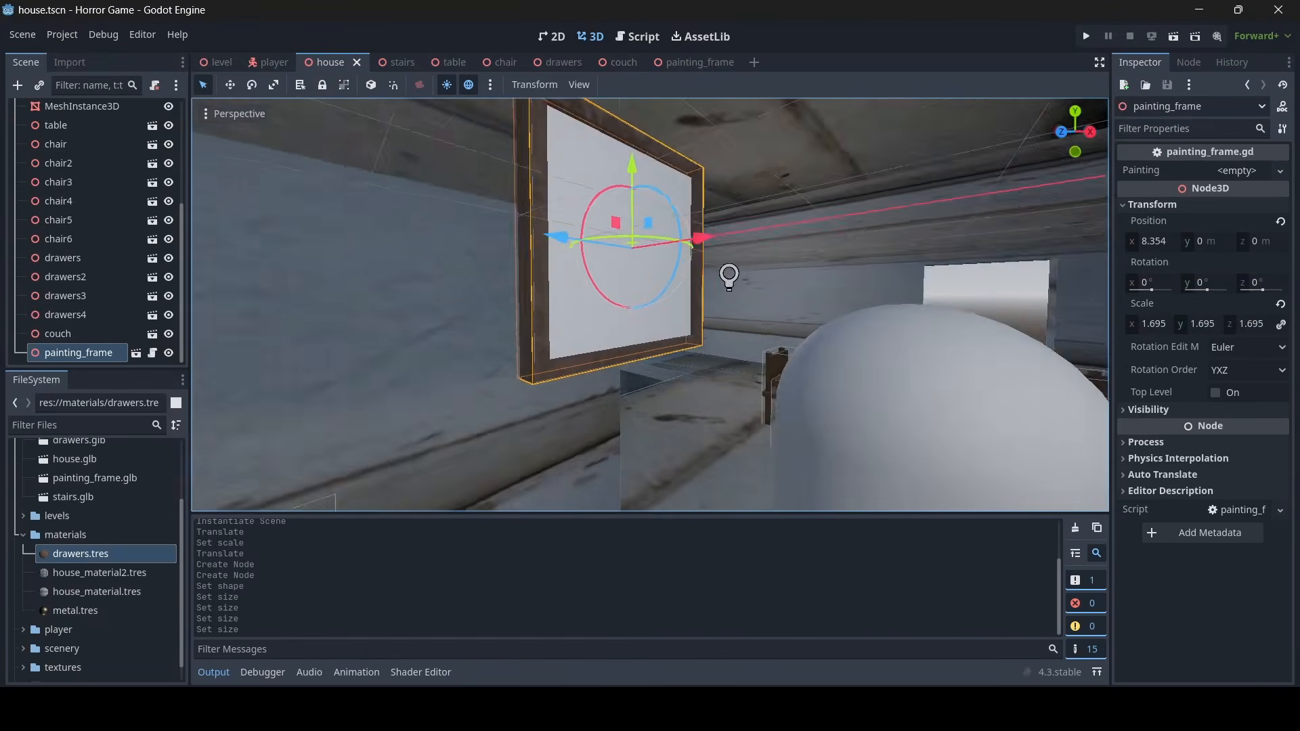
mouse_move(650, 304)
right_mouse_down()
mouse_move(650, 406)
mouse_move(660, 400)
mouse_move(610, 433)
mouse_move(460, 406)
right_mouse_up()
key("s")
left_click_drag(656, 298, 302, 296)
mouse_move(301, 296)
right_mouse_down()
mouse_move(241, 346)
mouse_move(227, 339)
mouse_move(296, 295)
right_mouse_up()
key("a")
key("s")
left_click_drag(575, 281, 570, 281)
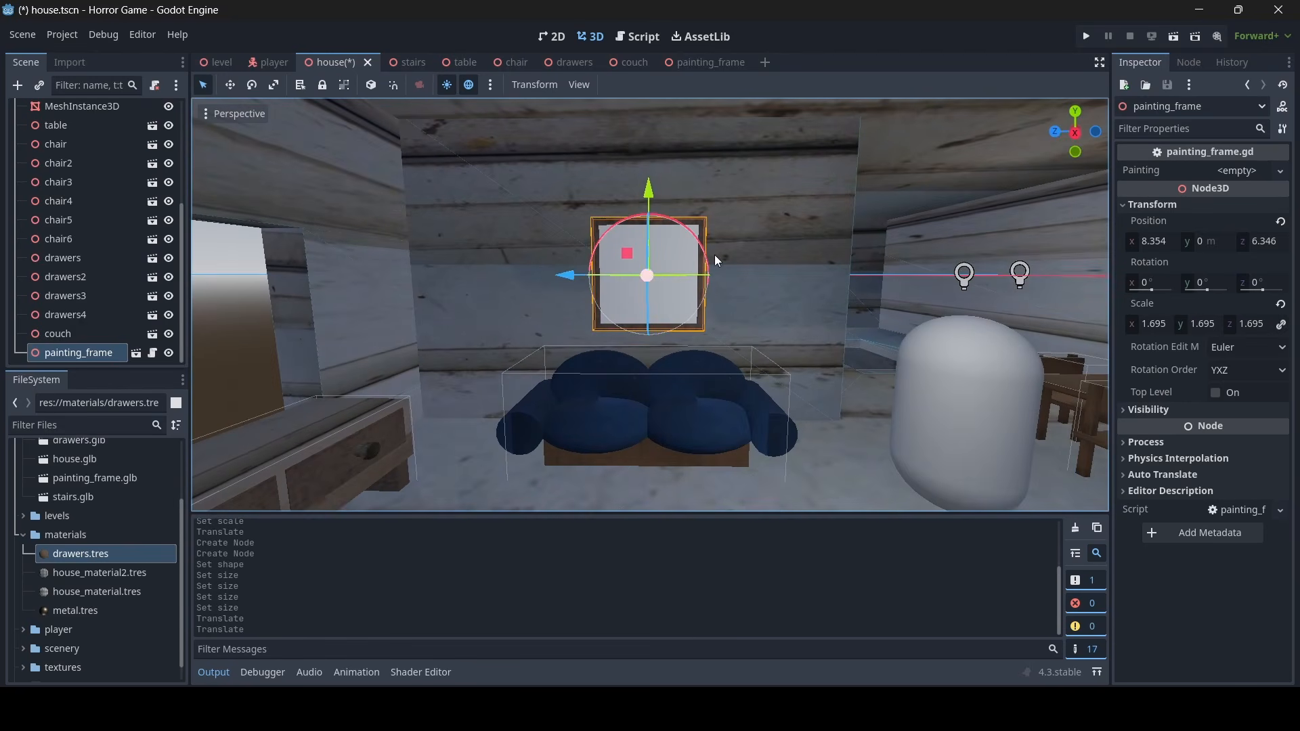
Give the frame's Painting property a new StandardMaterial3D with textures/painting1.png as its albedo texture
left_click(1229, 172)
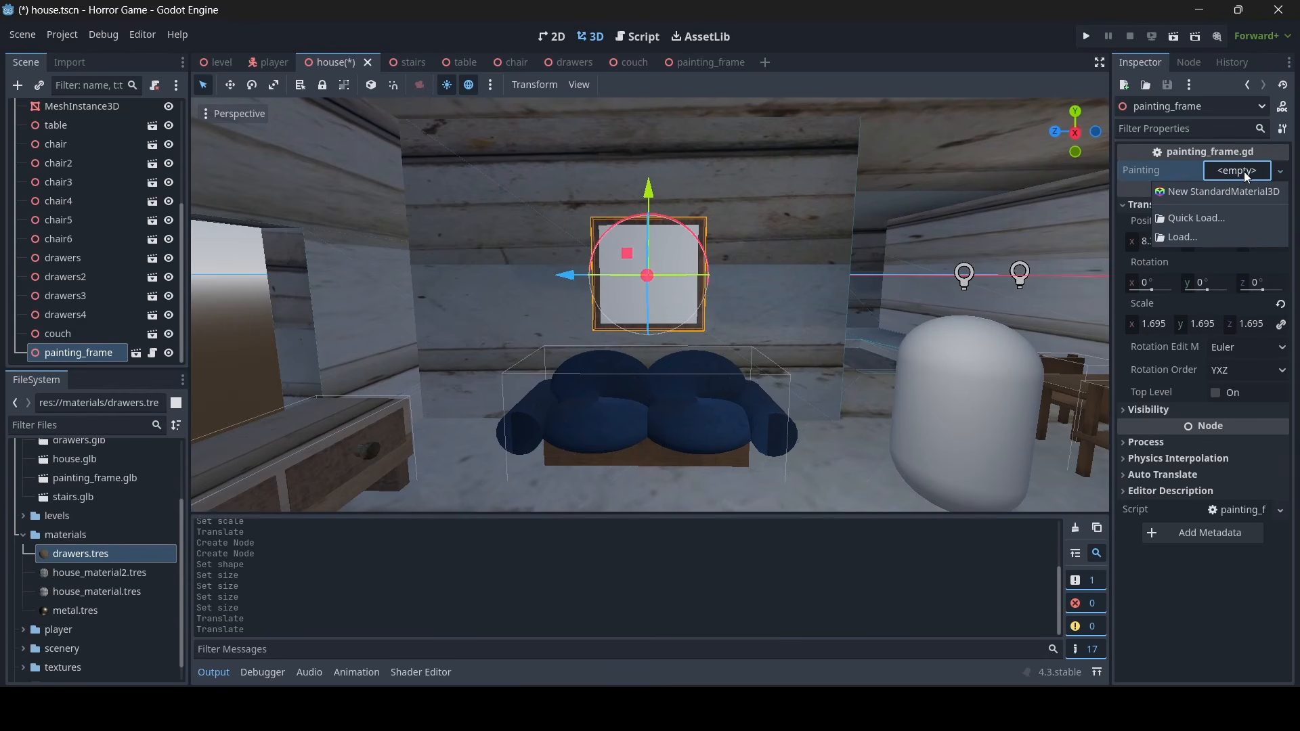
left_click(1229, 188)
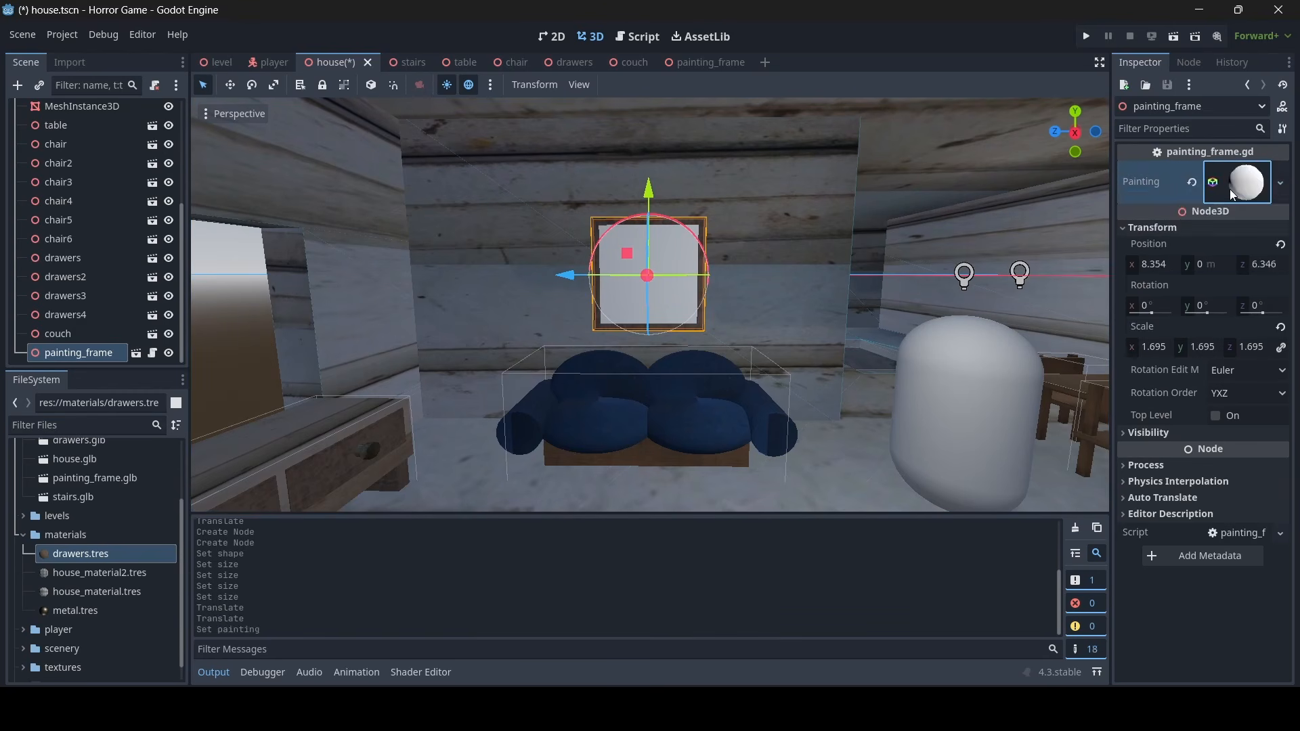
left_click(1244, 185)
left_click(1175, 406)
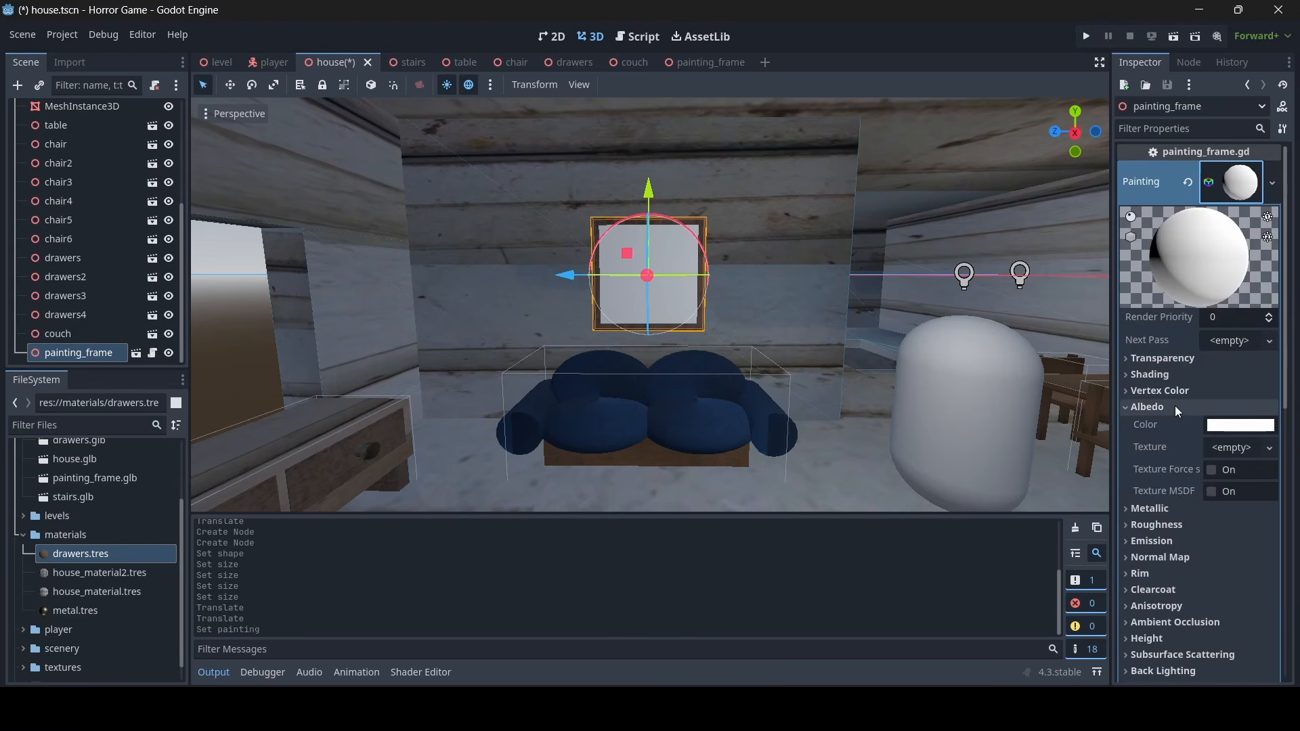
left_click(1230, 448)
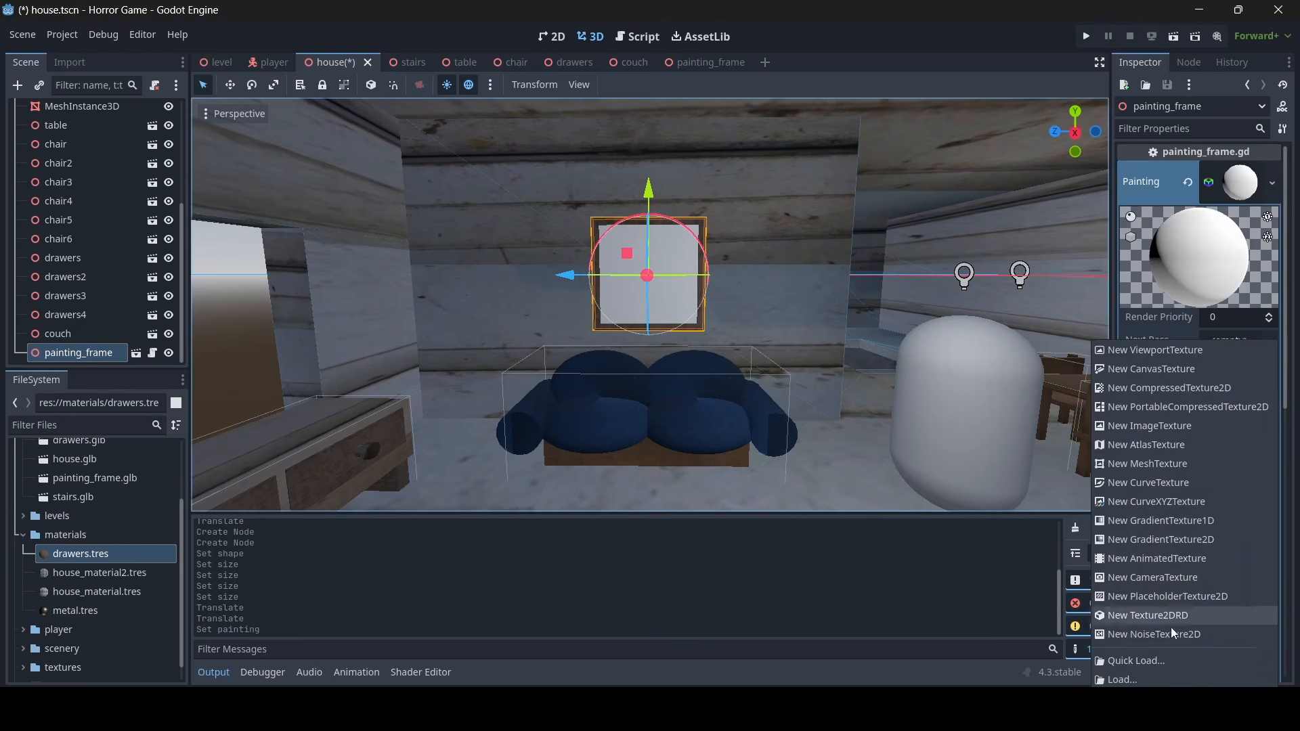
left_click(1147, 659)
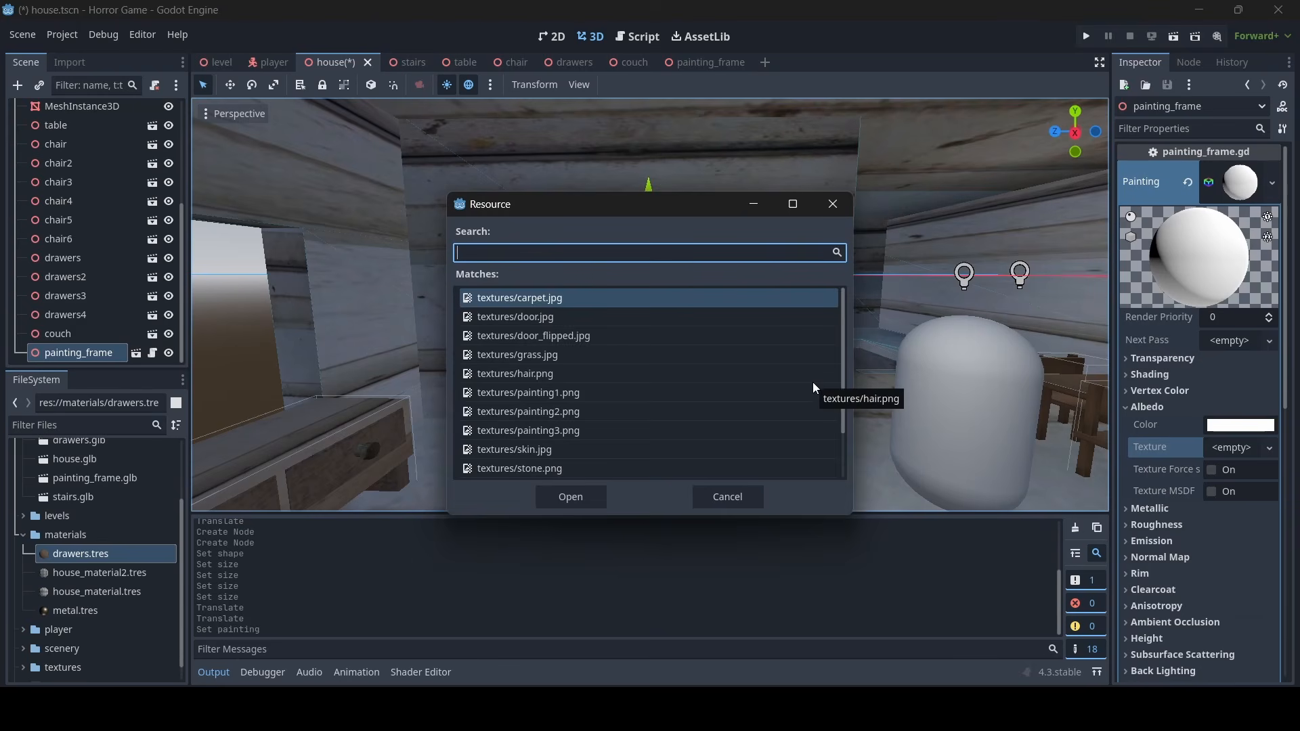
type("pain")
left_click(574, 298)
double_click(574, 298)
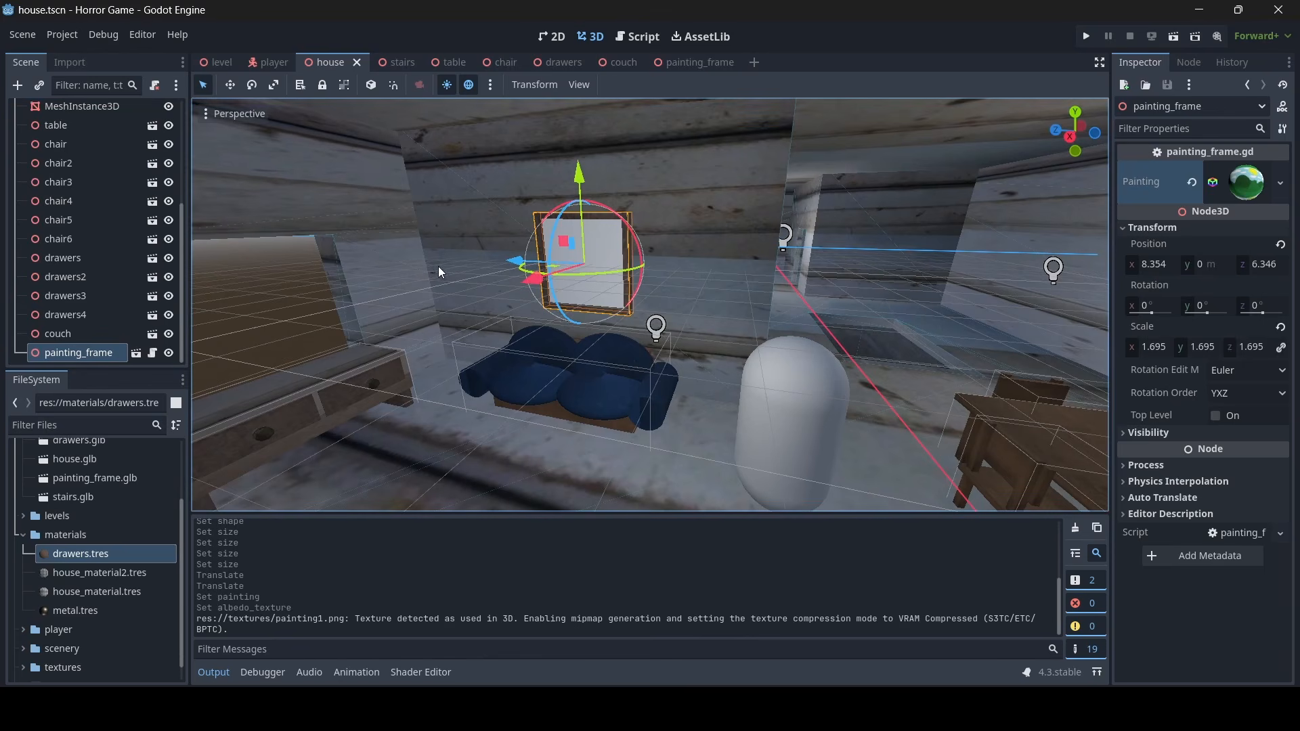
Duplicate the painting frame and move the copy along the Z axis, away from the couch
key("ctrl+d")
left_click_drag(511, 261, 821, 274)
mouse_move(821, 274)
right_mouse_down()
mouse_move(863, 271)
mouse_move(623, 276)
mouse_move(770, 281)
mouse_move(743, 283)
mouse_move(832, 254)
right_mouse_up()
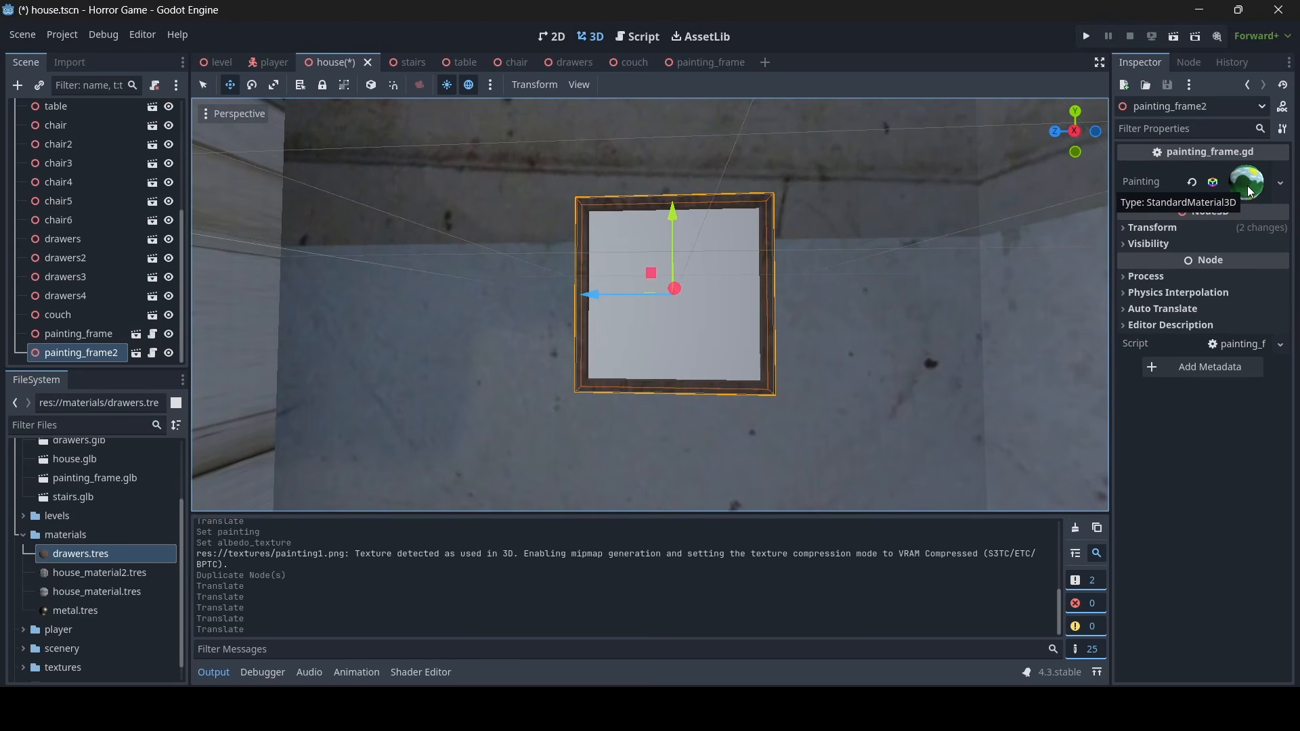
Make the Painting material of painting_frame2 unique
left_click(1249, 192)
left_click(1245, 192)
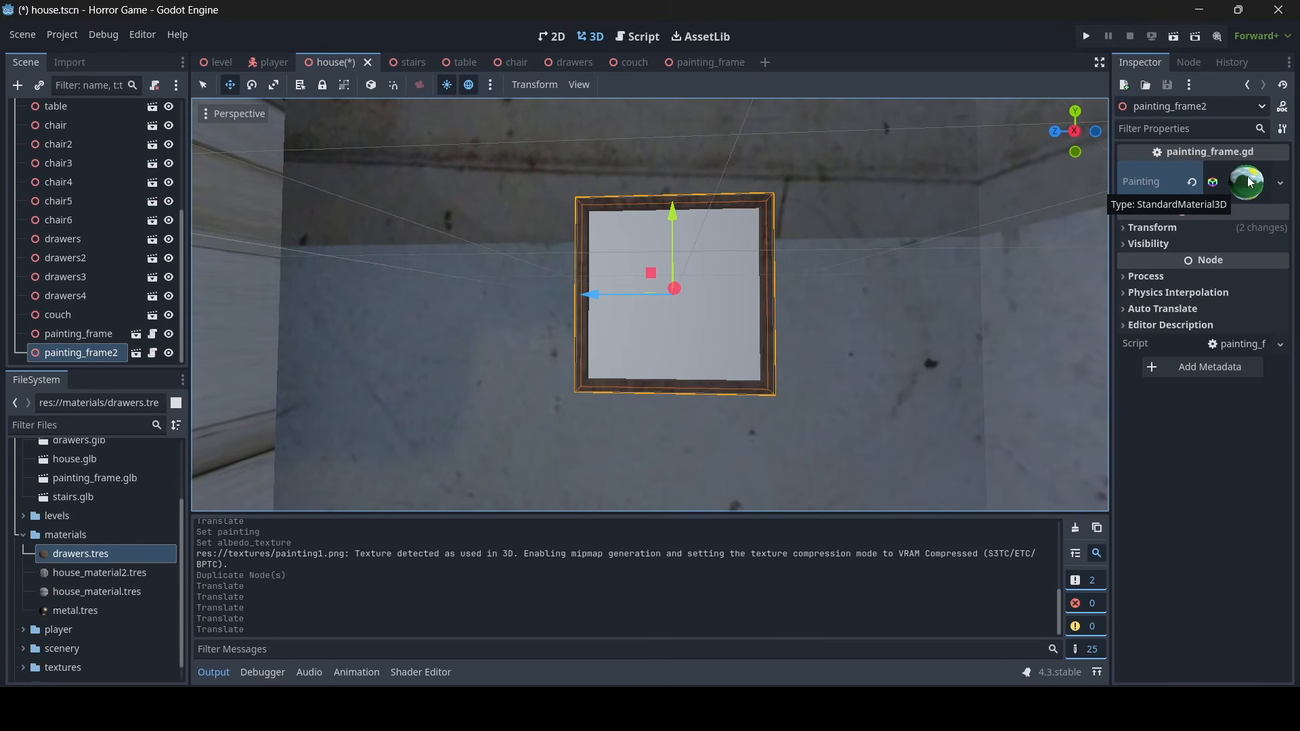
left_click(1248, 182)
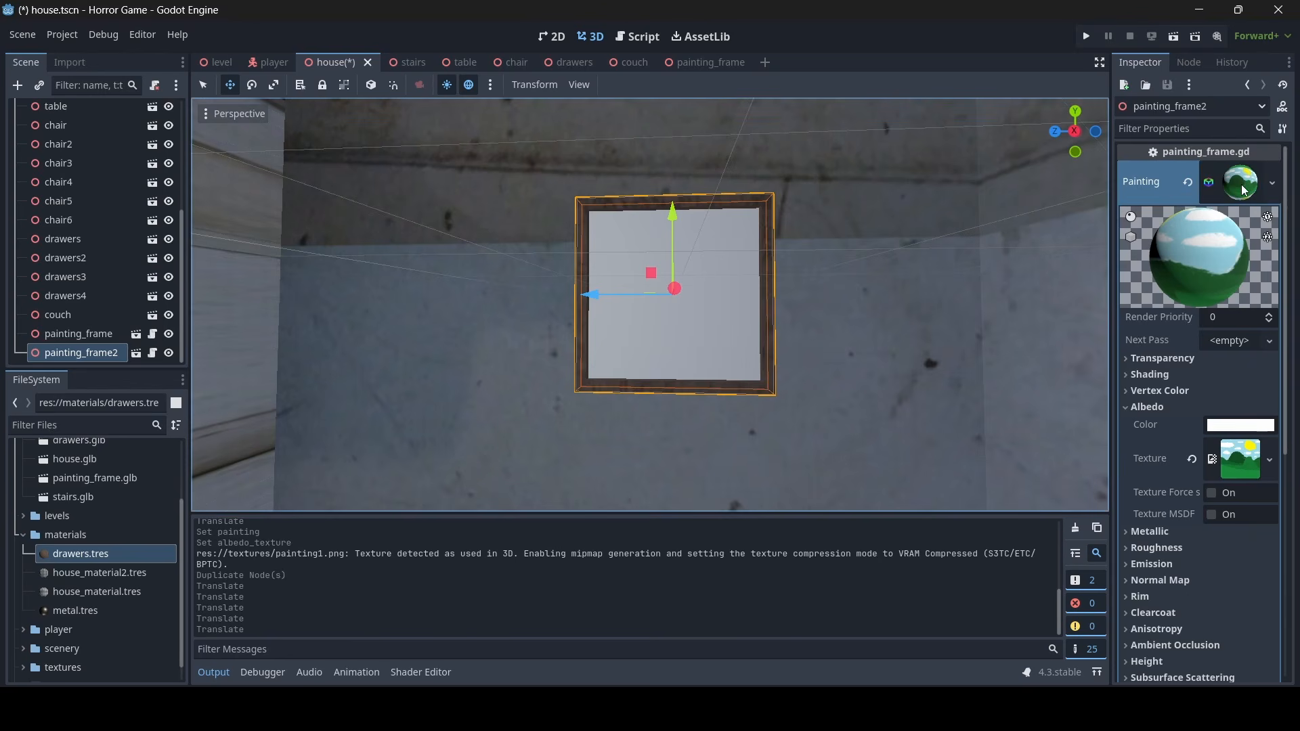
mouse_move(427, 281)
right_mouse_down()
mouse_move(1016, 282)
mouse_move(1103, 298)
right_mouse_up()
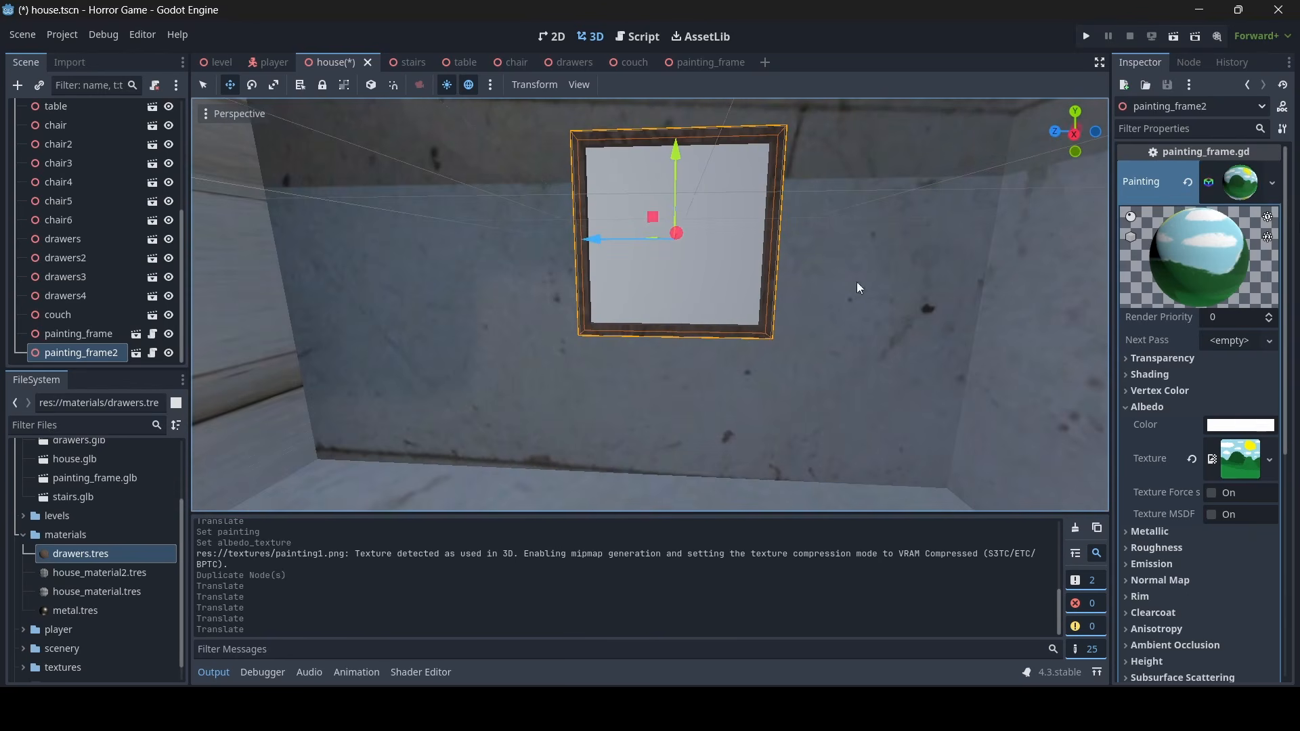
right_click(1236, 189)
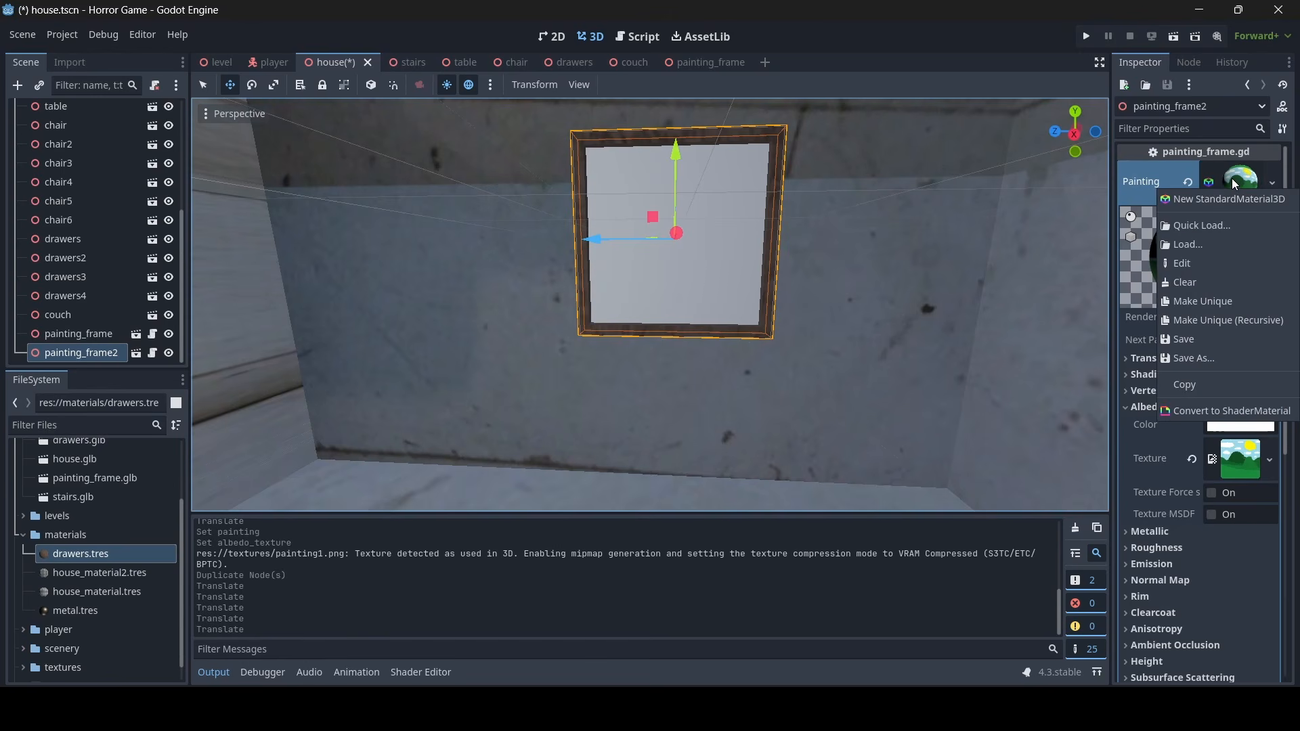
left_click(1217, 298)
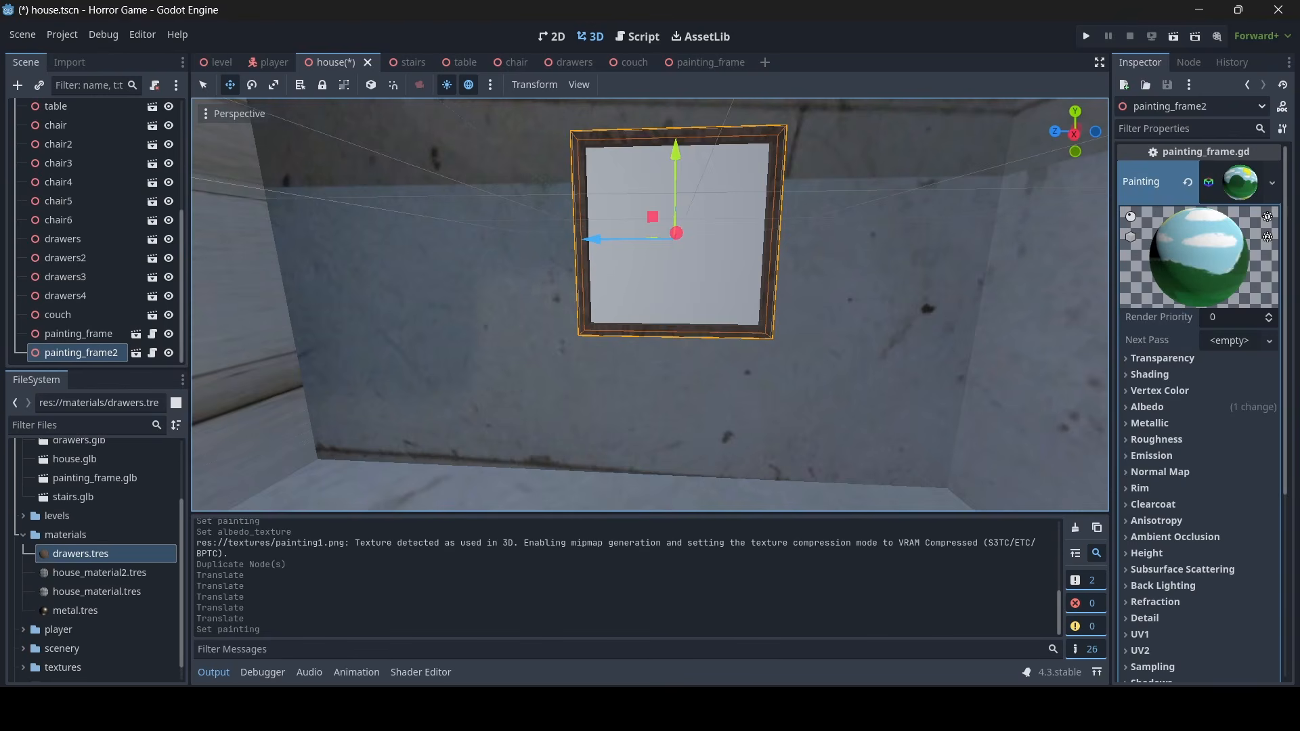
Replace the albedo texture of painting_frame2's material with textures/painting2.png
mouse_move(650, 305)
right_mouse_down()
mouse_move(399, 298)
mouse_move(603, 304)
mouse_move(650, 291)
right_mouse_up()
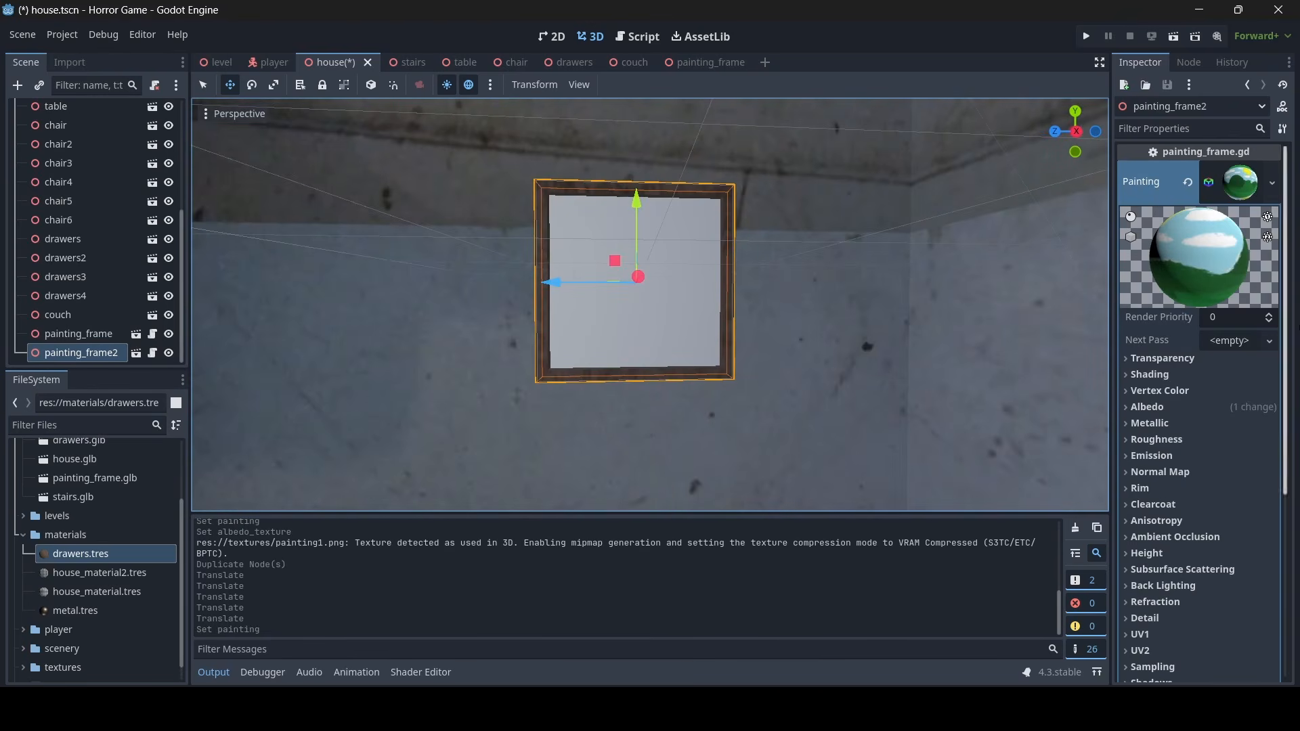
left_click(1151, 406)
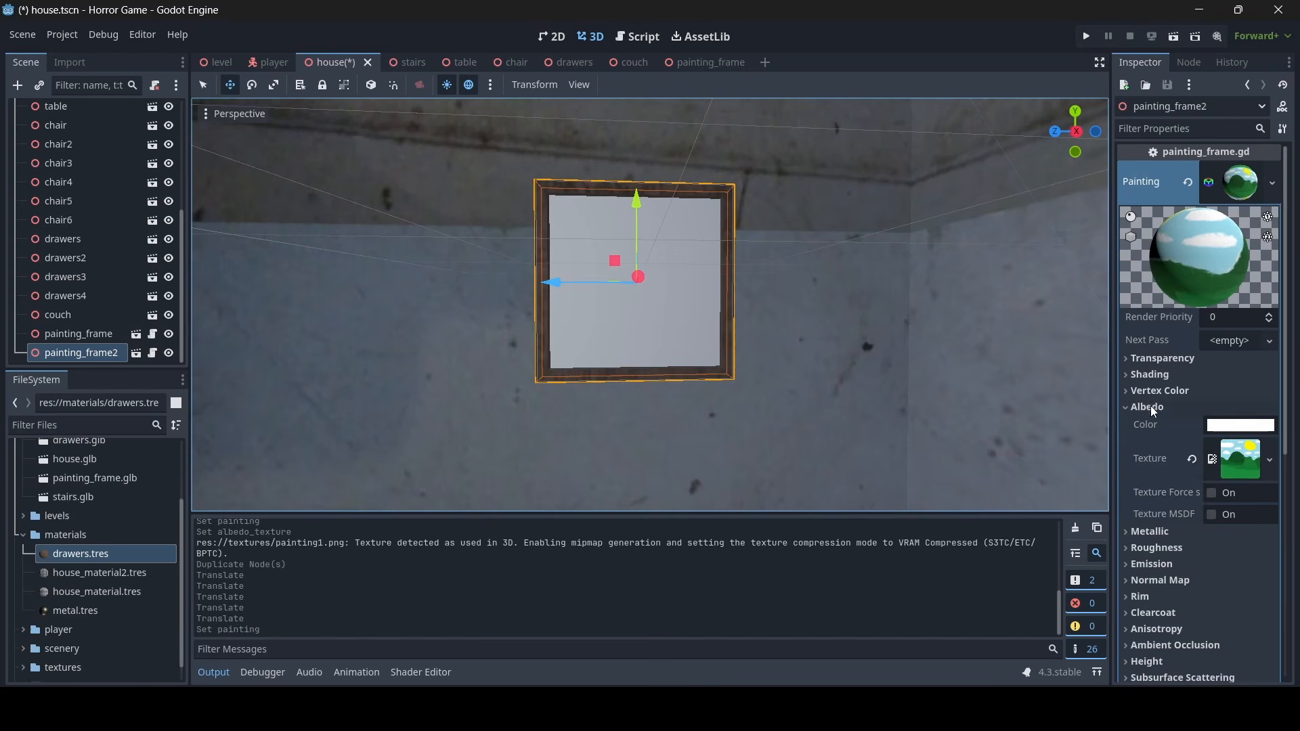
left_click(1192, 460)
left_click(1219, 447)
left_click(1174, 671)
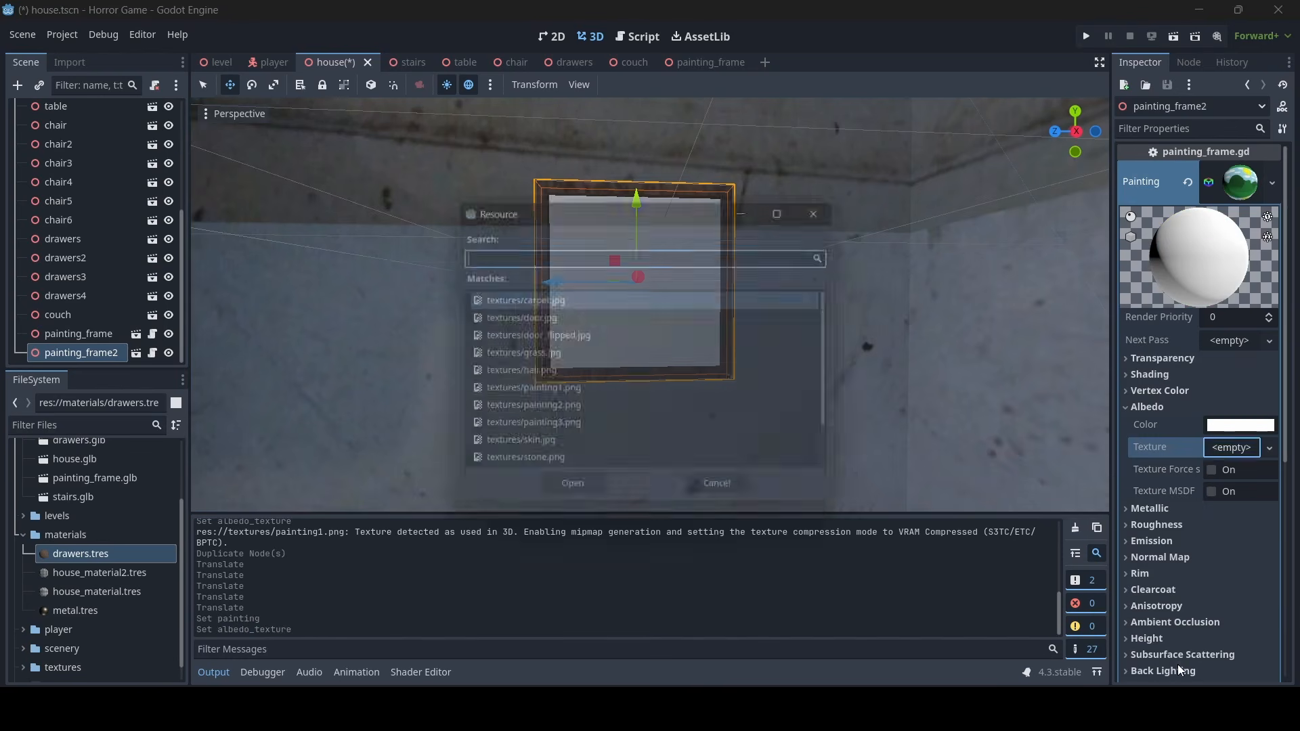
type("paint")
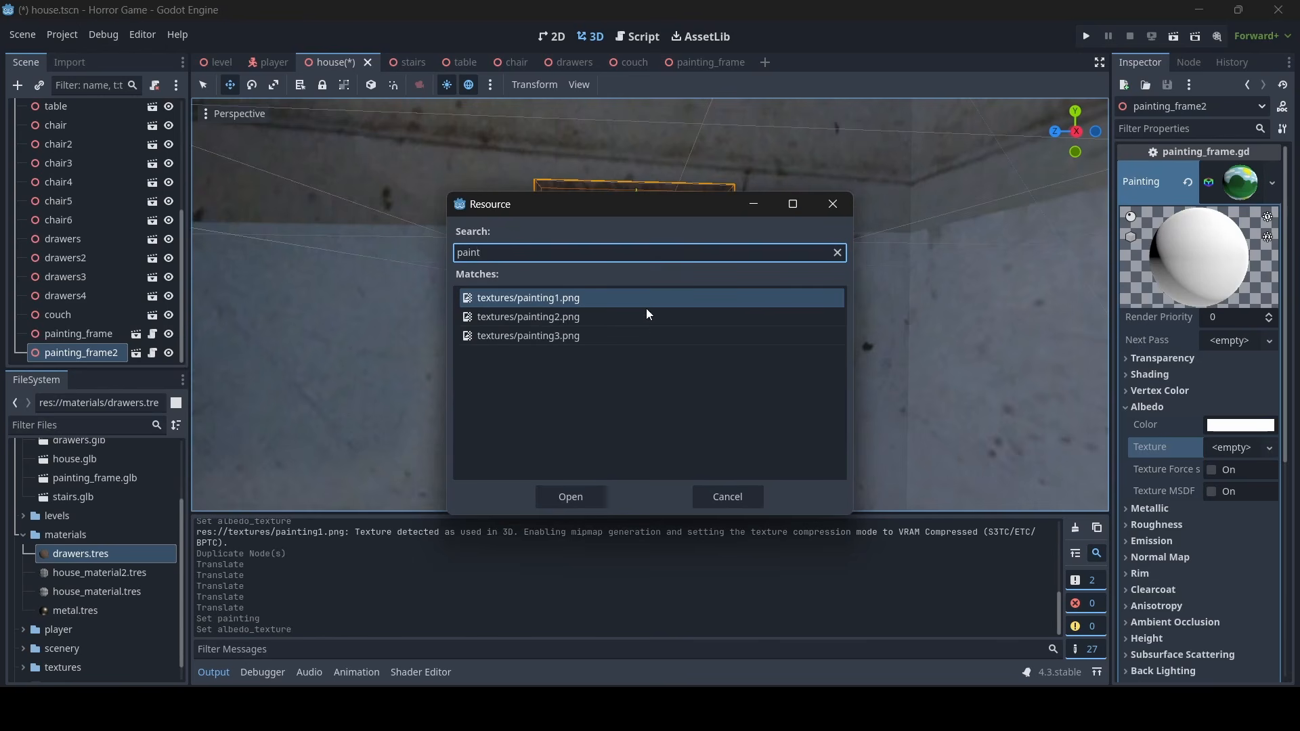
double_click(642, 323)
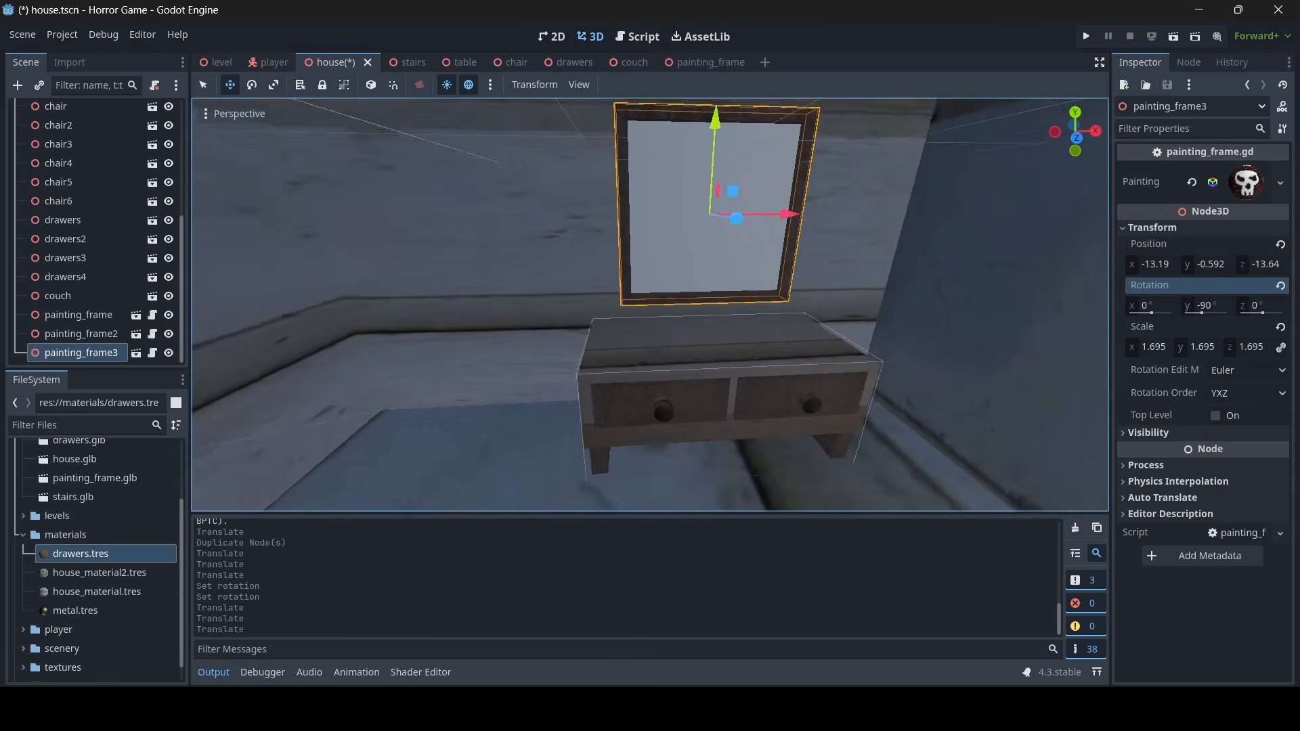
Make the Painting material of painting_frame3, above the drawers, unique
mouse_move(650, 305)
right_mouse_down()
mouse_move(667, 291)
mouse_move(752, 301)
mouse_move(704, 305)
mouse_move(1029, 212)
right_mouse_up()
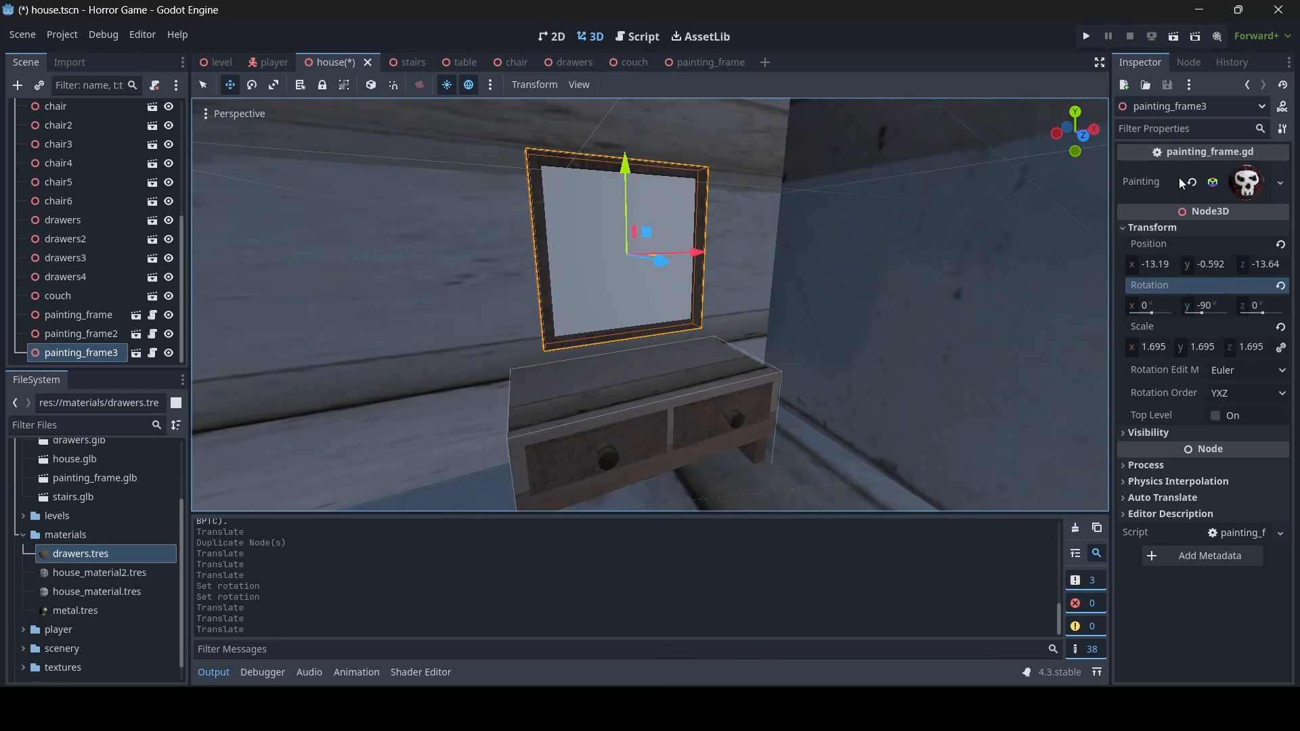
left_click(1249, 186)
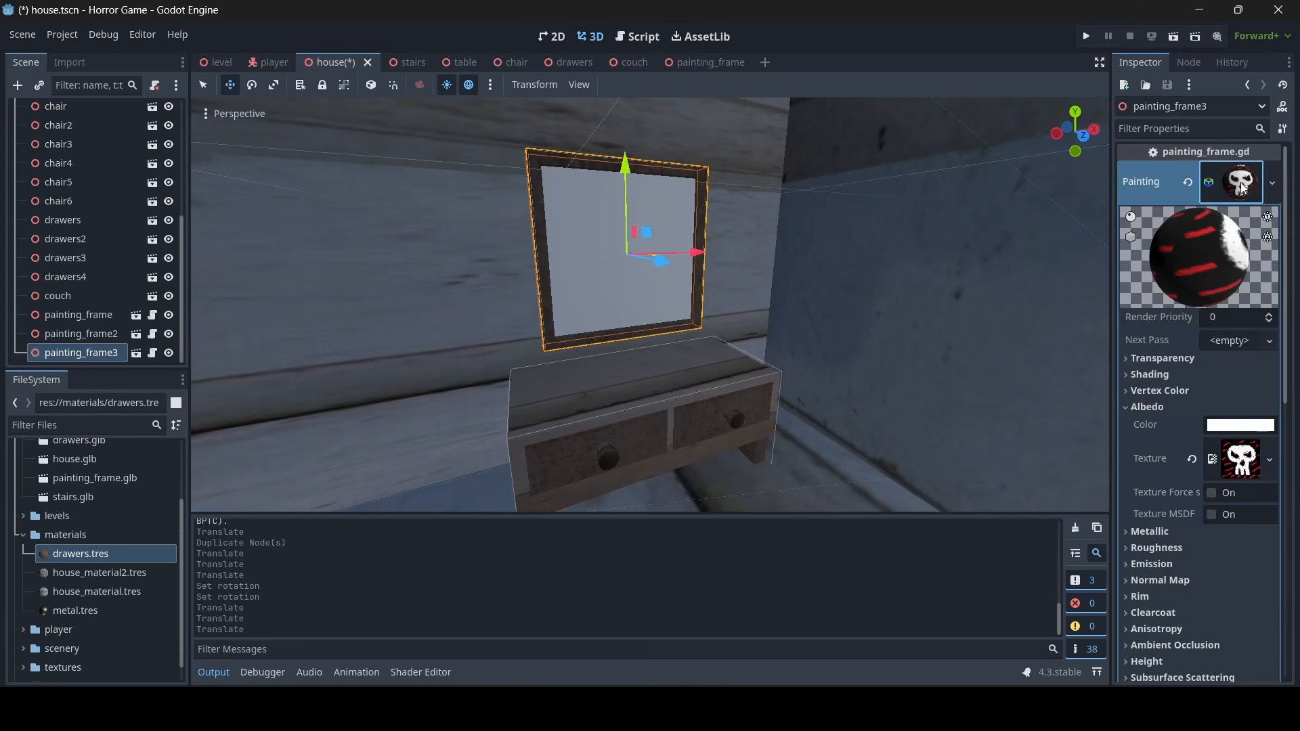
right_click(1246, 184)
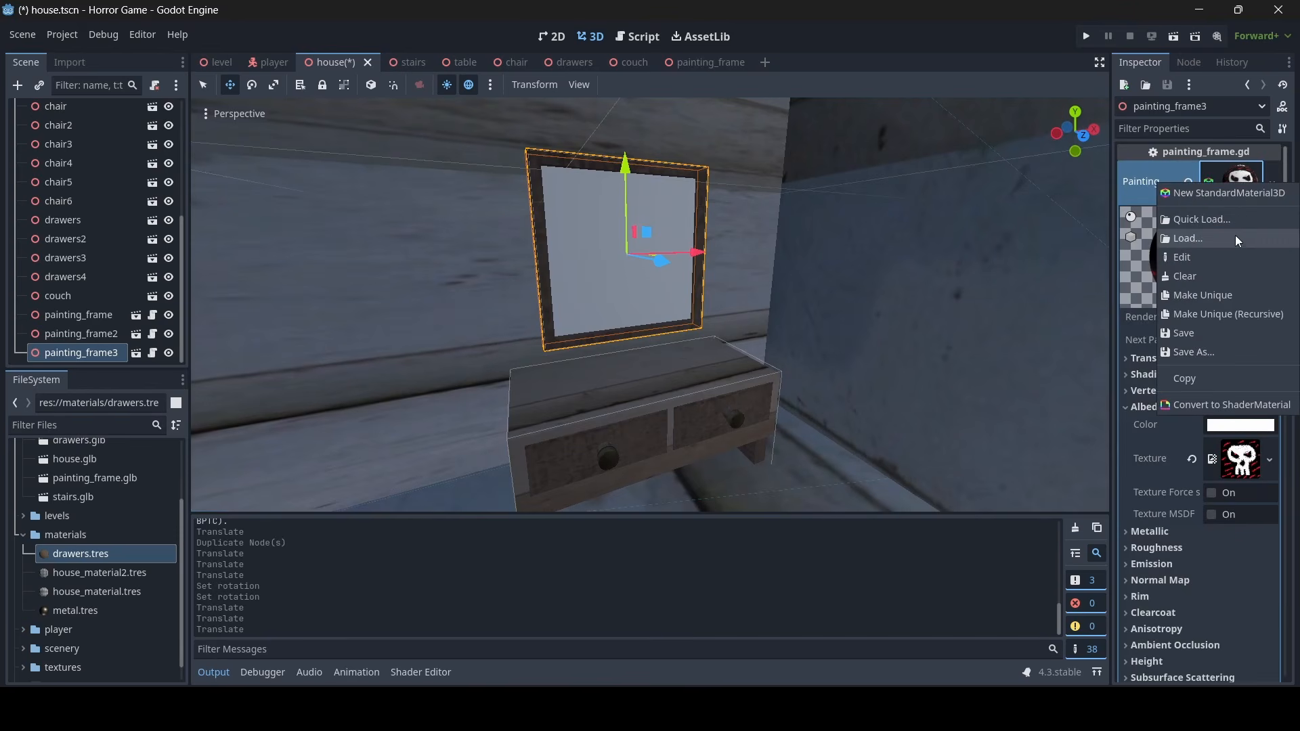
left_click(1214, 296)
Replace the albedo texture of painting_frame3's material with textures/painting3.png and save the house scene
left_click(1176, 408)
left_click(1188, 460)
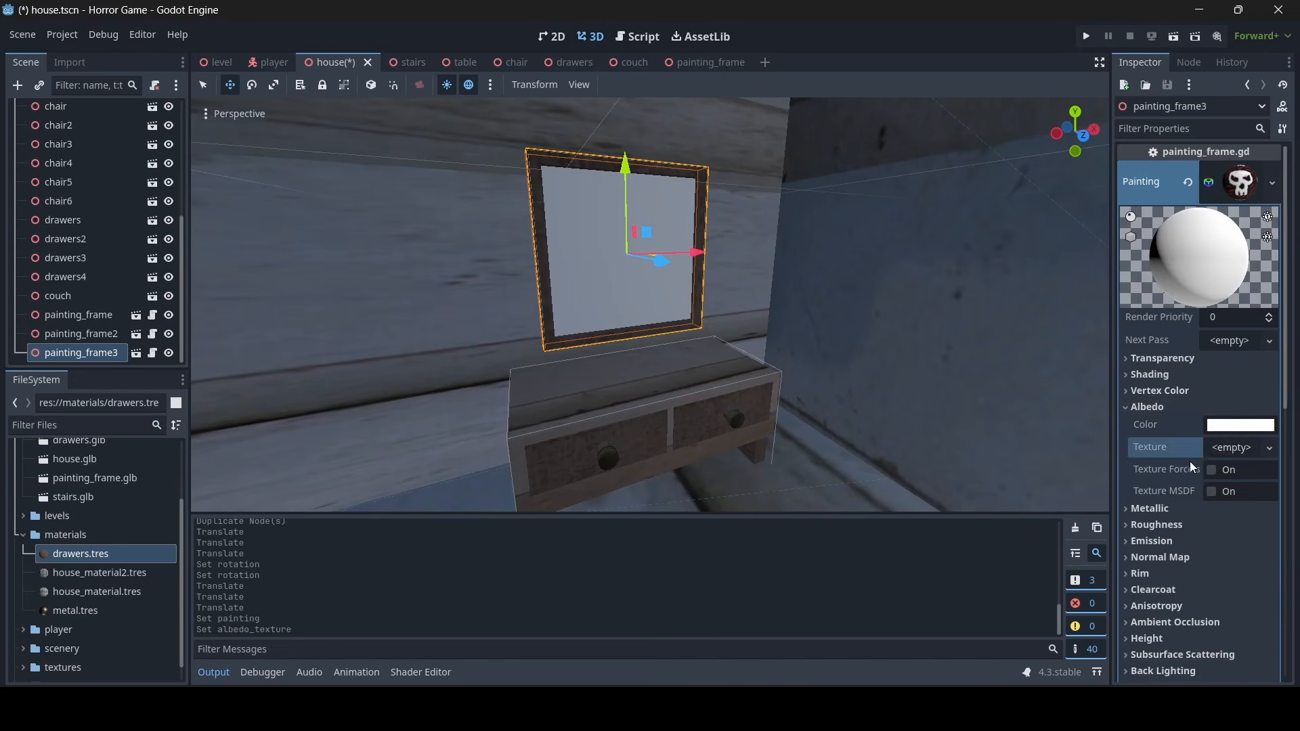
left_click(1225, 447)
left_click(1111, 658)
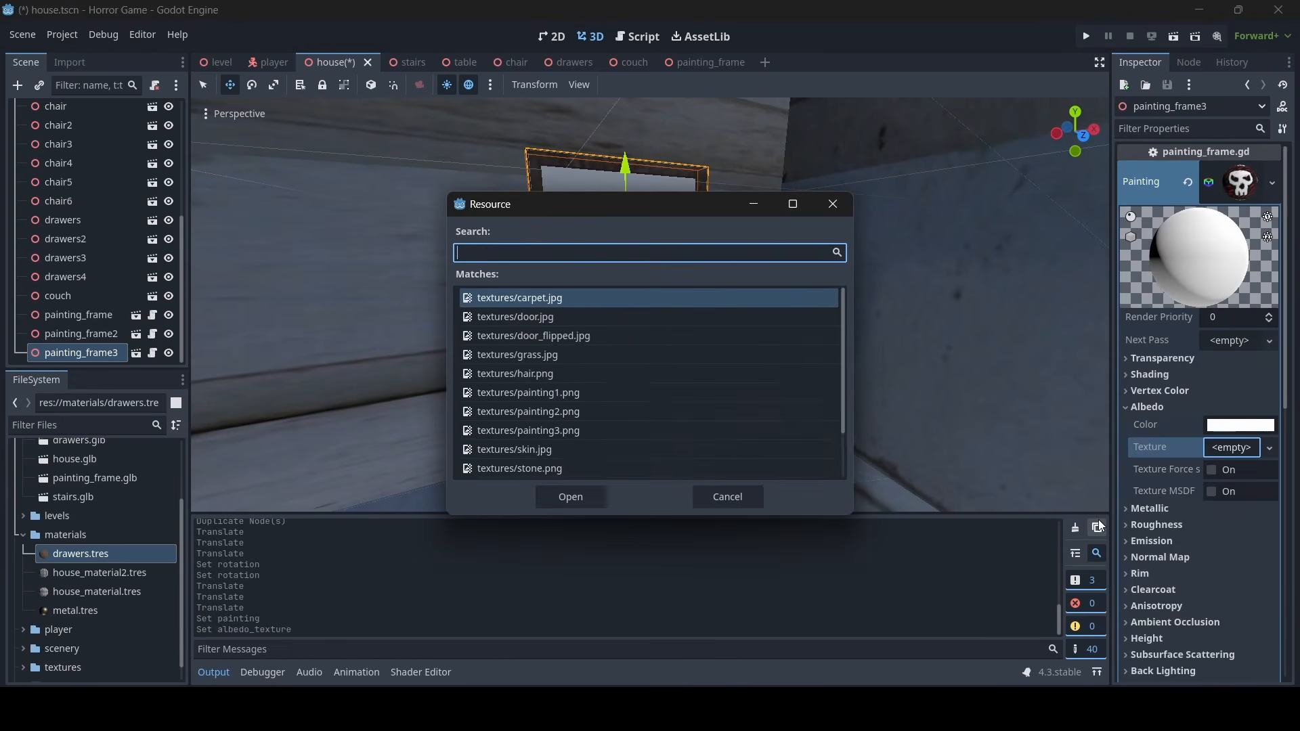
type("paint")
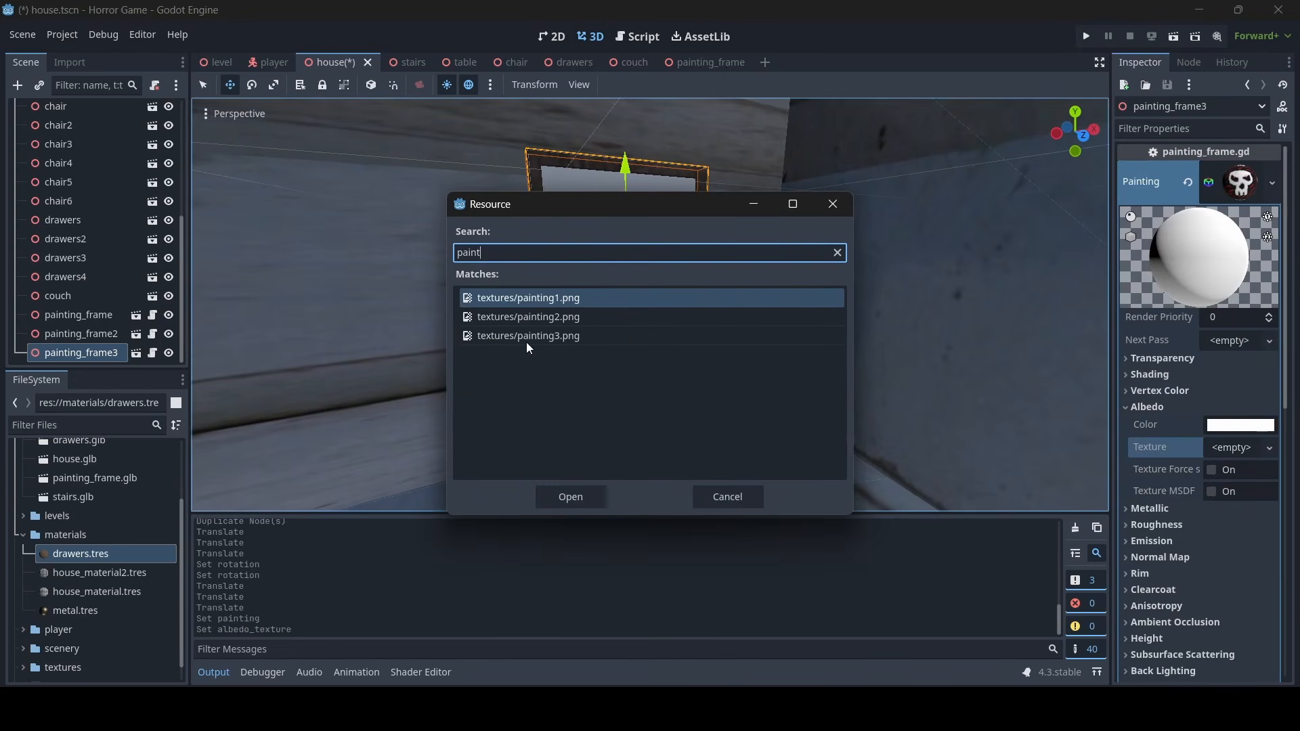
double_click(530, 337)
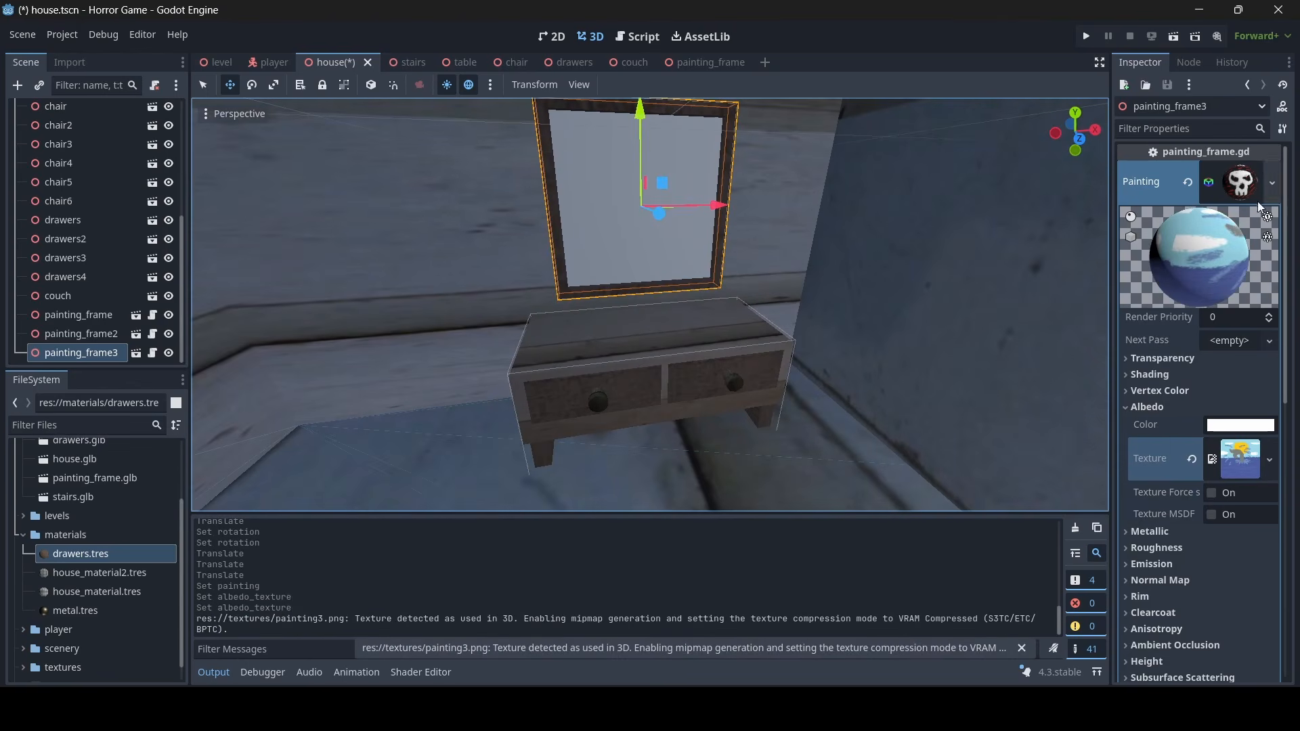
left_click(1241, 184)
key("ctrl+s")
Run the game, walk through the house to check the painting in each of the three frames, and stop the game
key("s")
mouse_move(601, 284)
right_mouse_down()
mouse_move(528, 284)
mouse_move(601, 284)
right_mouse_up()
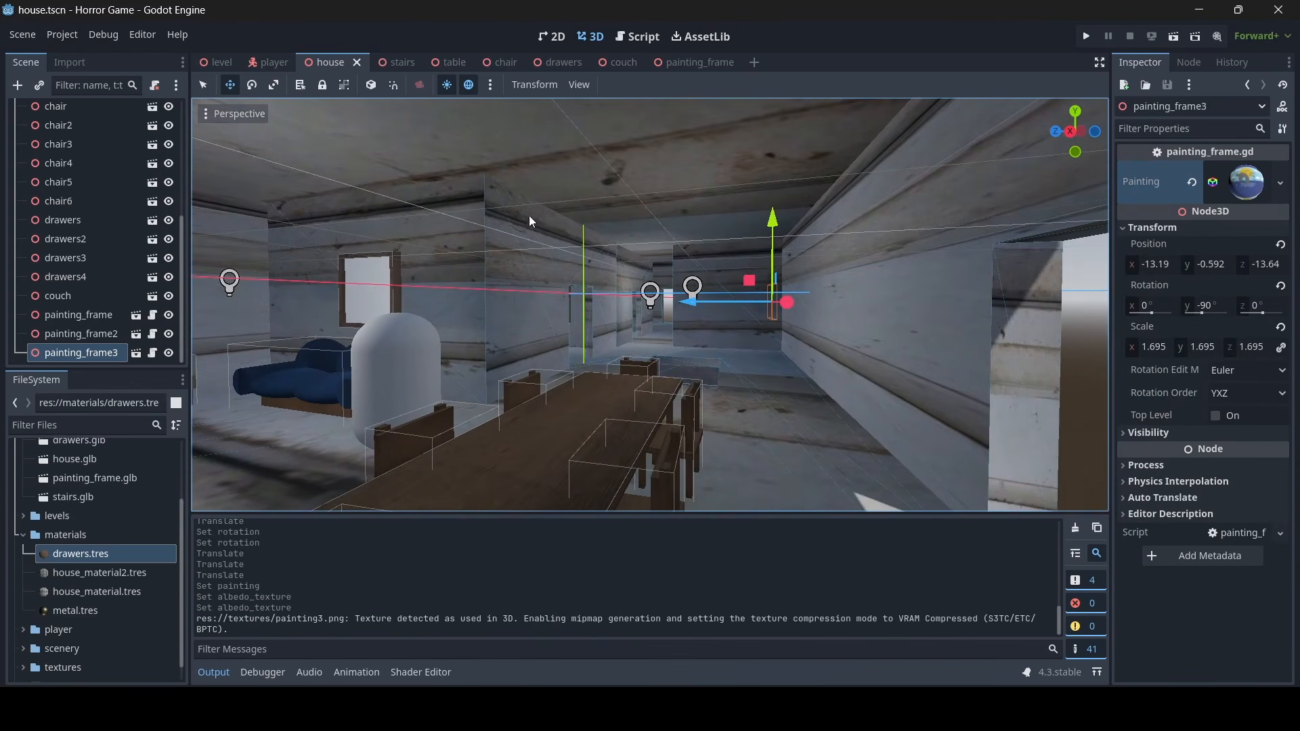
left_click(1086, 36)
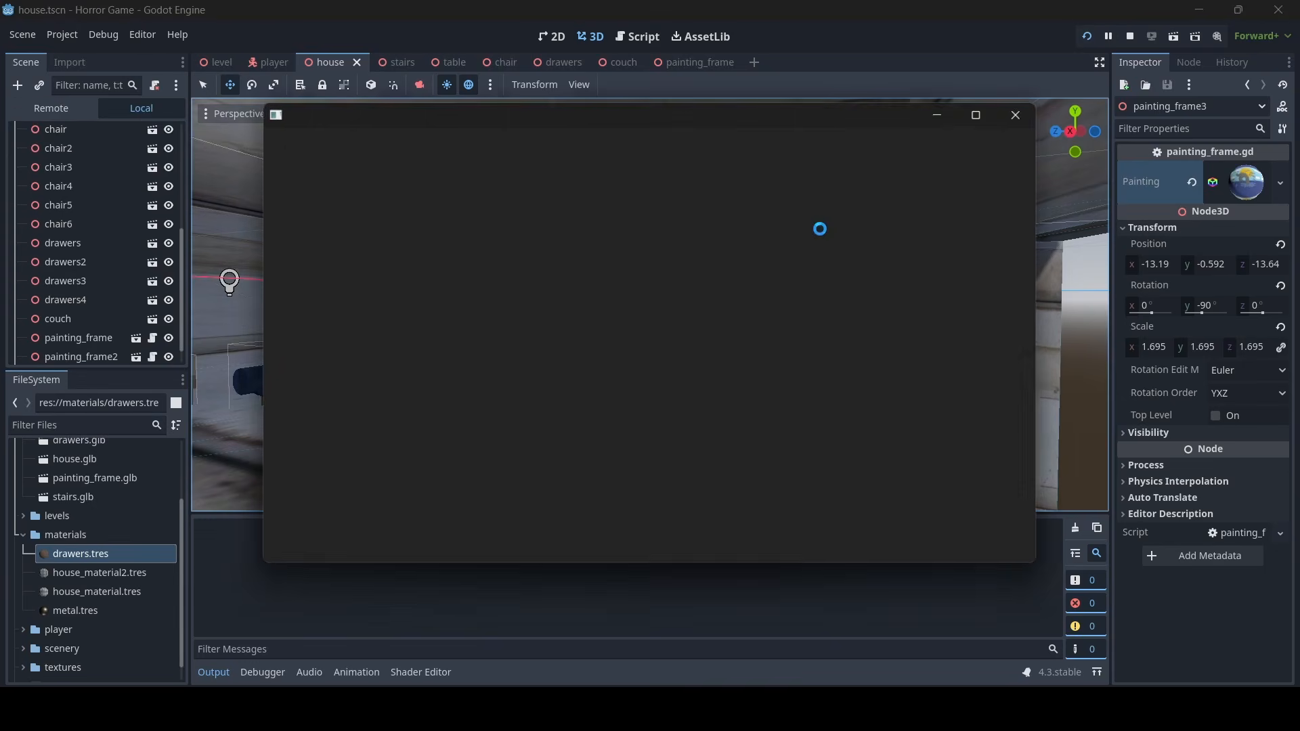
key("w")
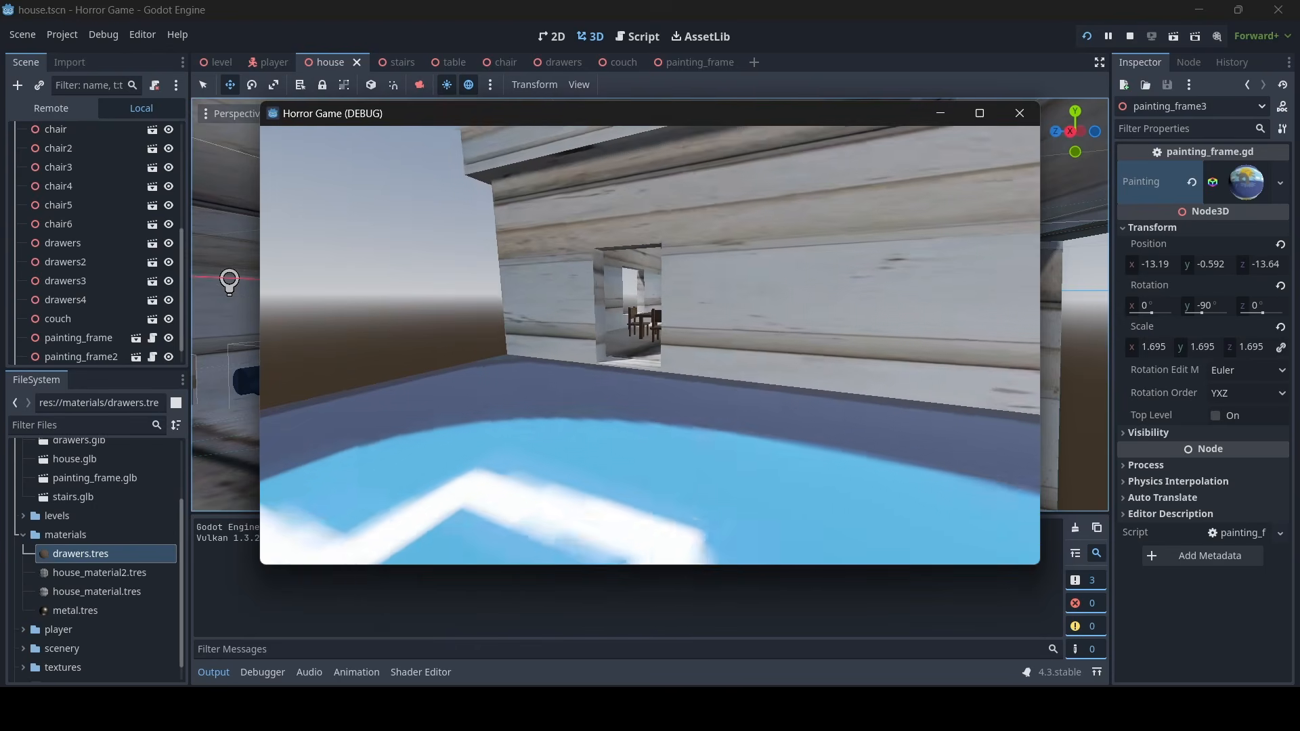
key("w")
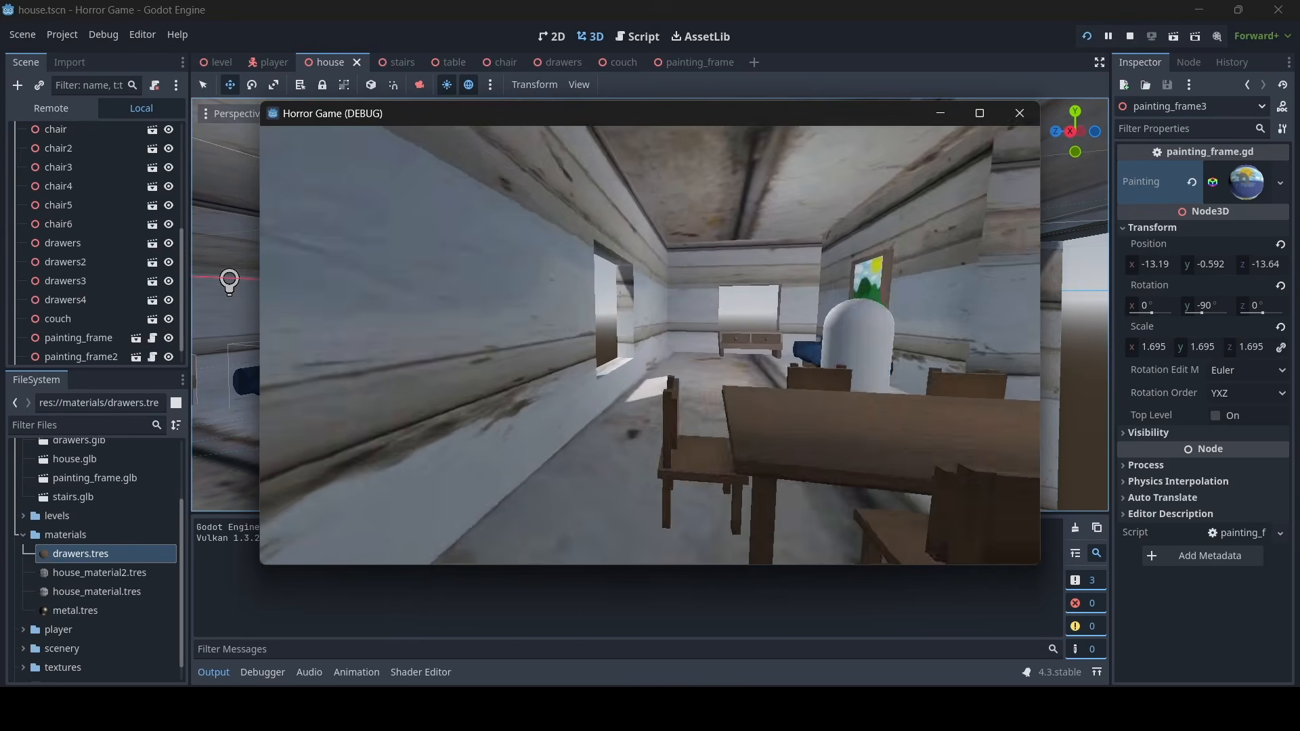
key("w")
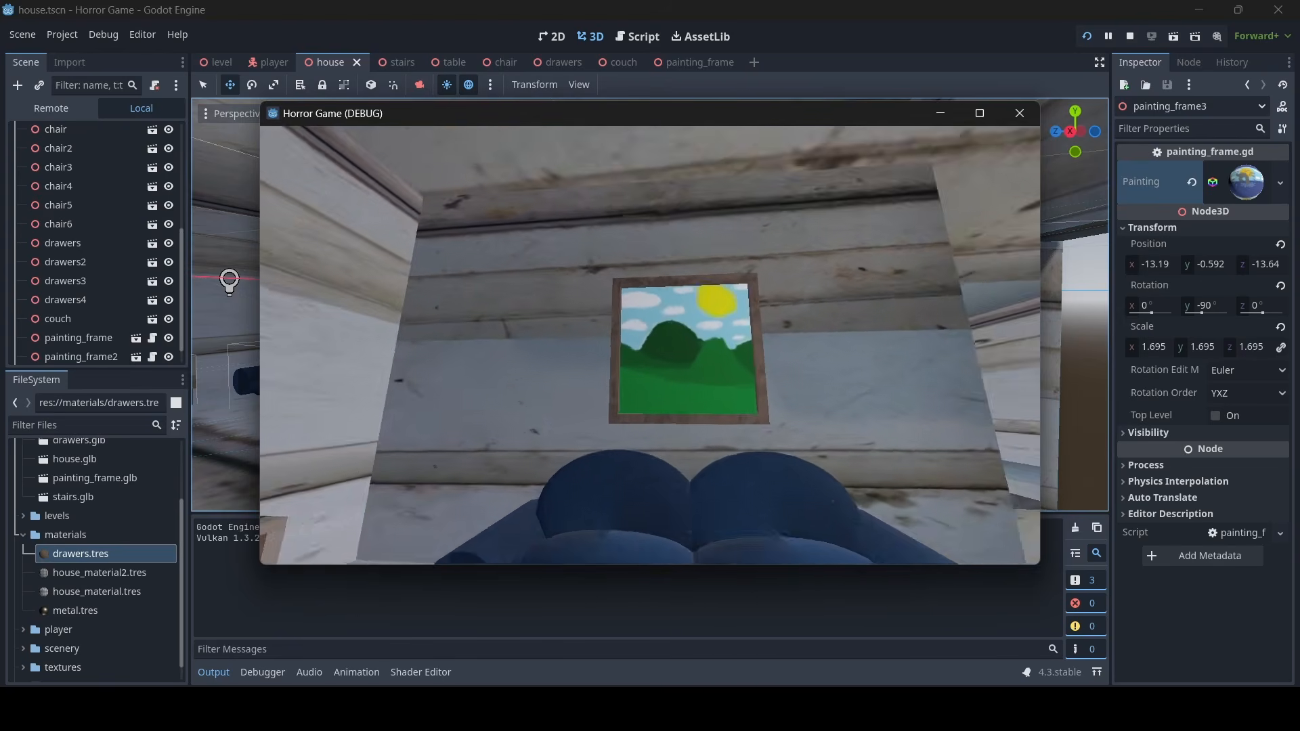
key("s")
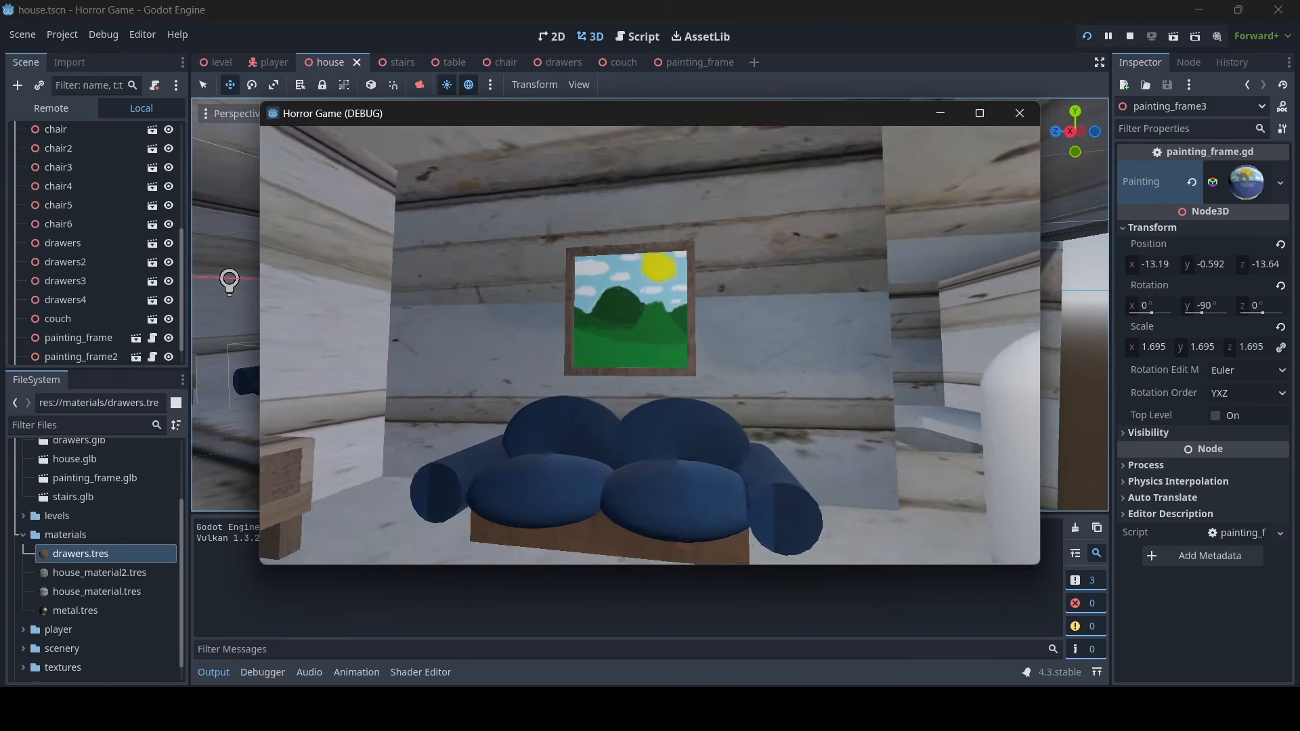
key("s")
key("w")
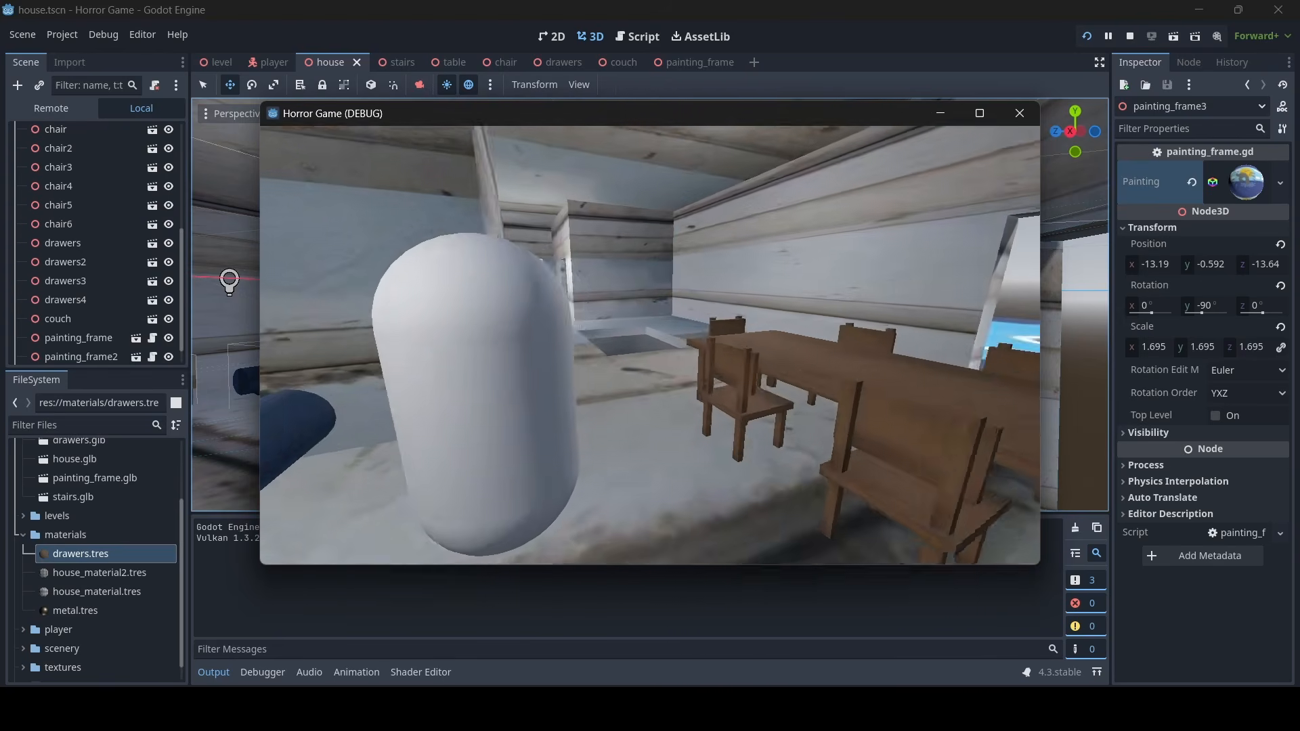
key("w")
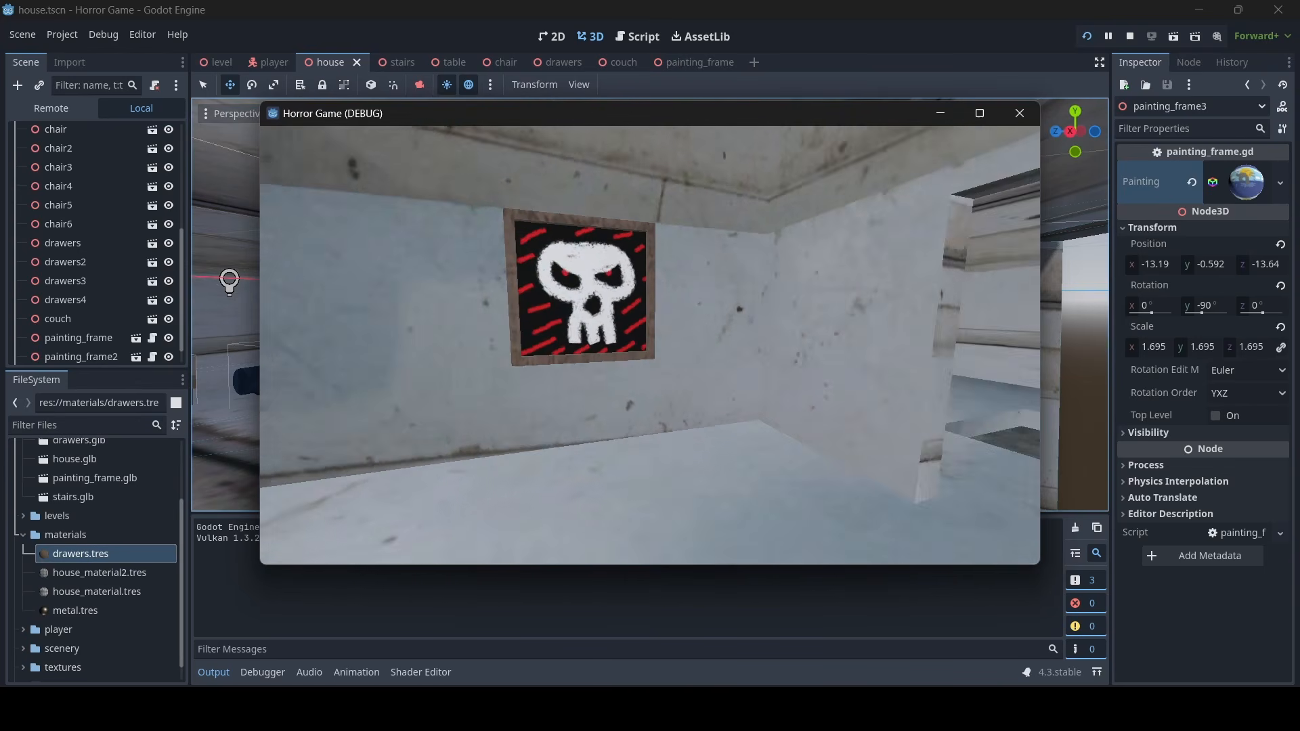
key("w")
key("d")
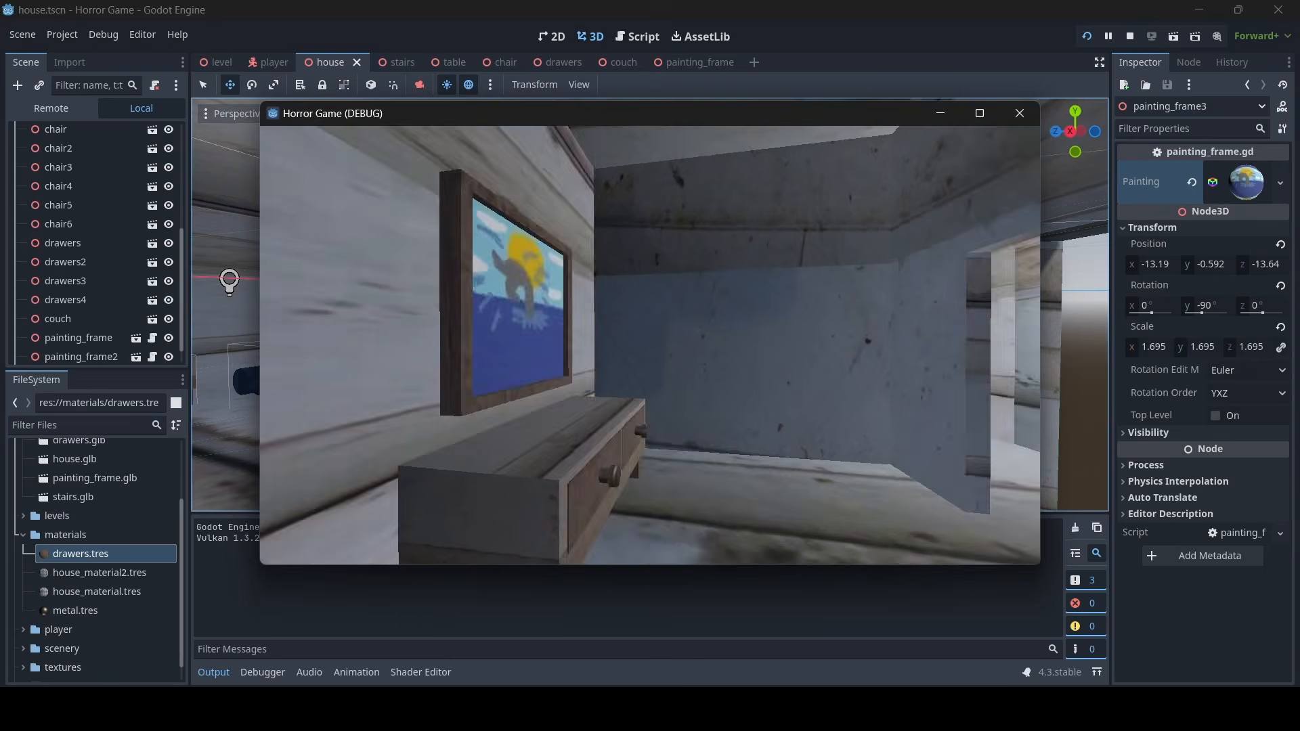
key("F8")
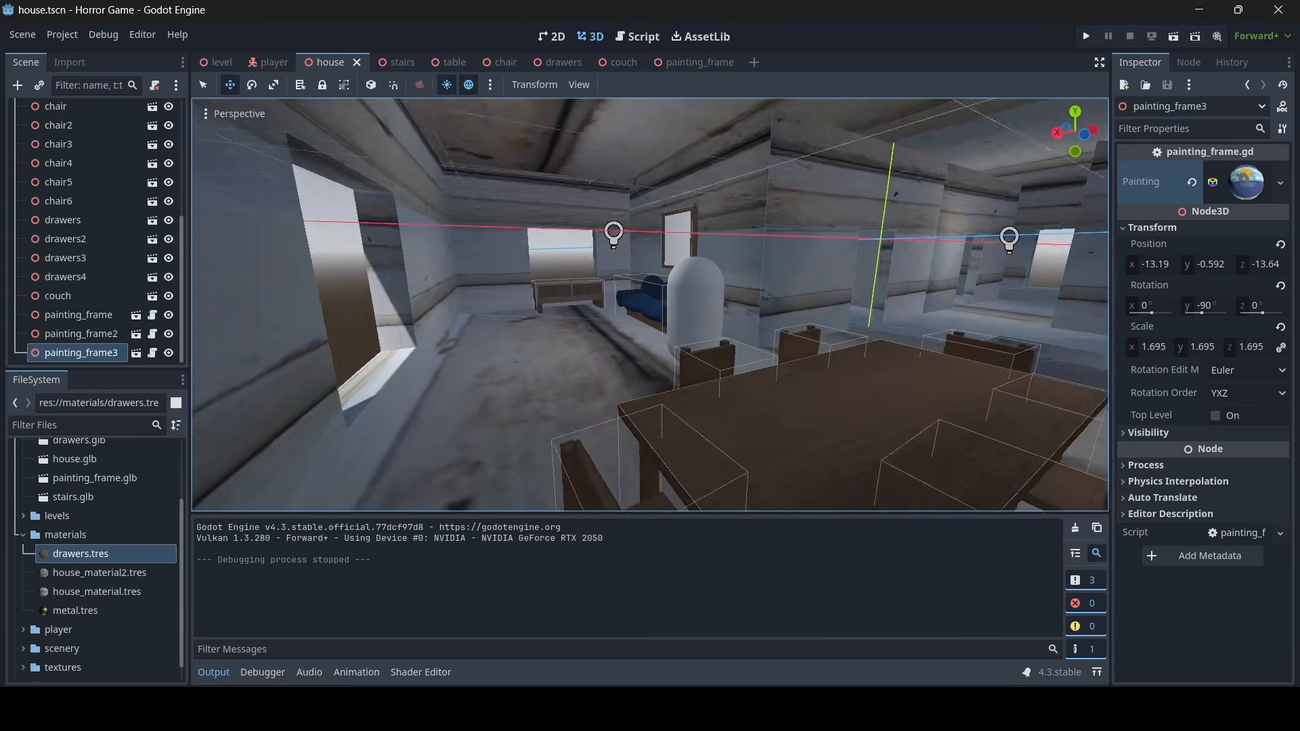
Close the painting_frame, couch, chair, table and stairs scenes
key("w")
right_click_drag(650, 305, 813, 305)
left_click(724, 62)
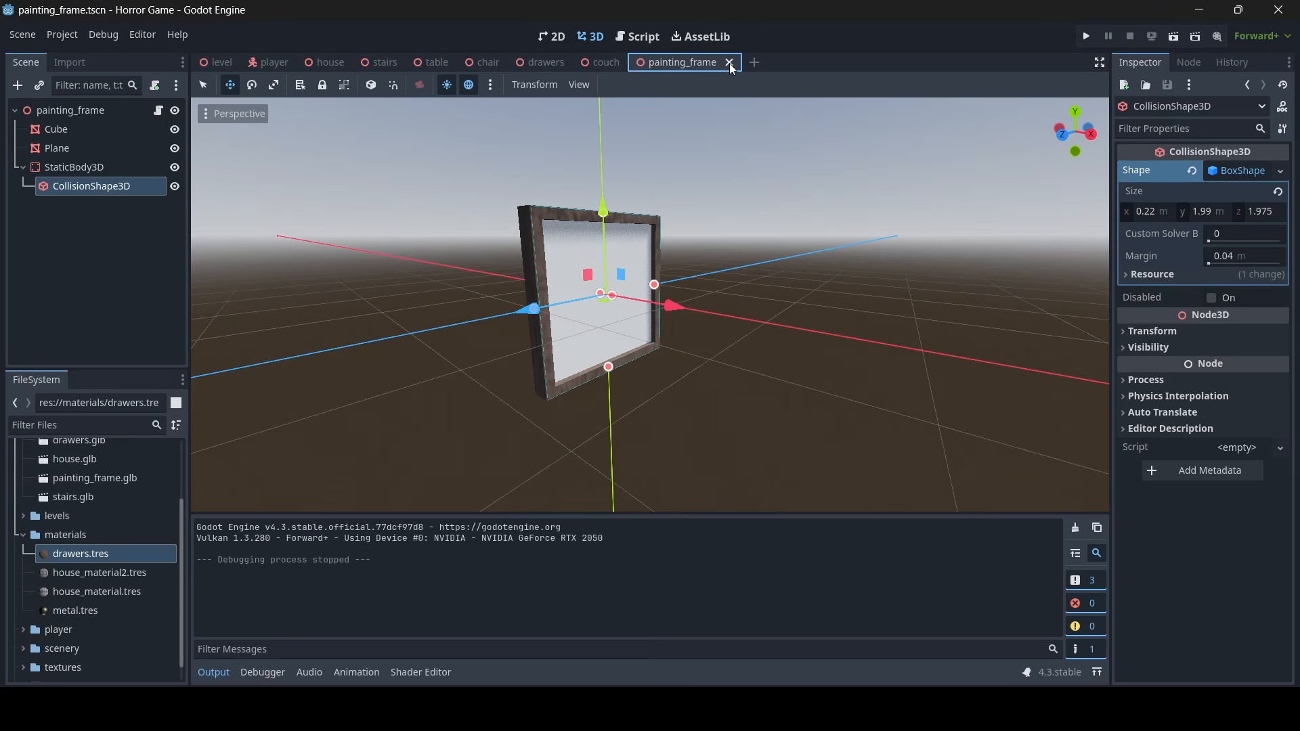
left_click(730, 62)
left_click(635, 65)
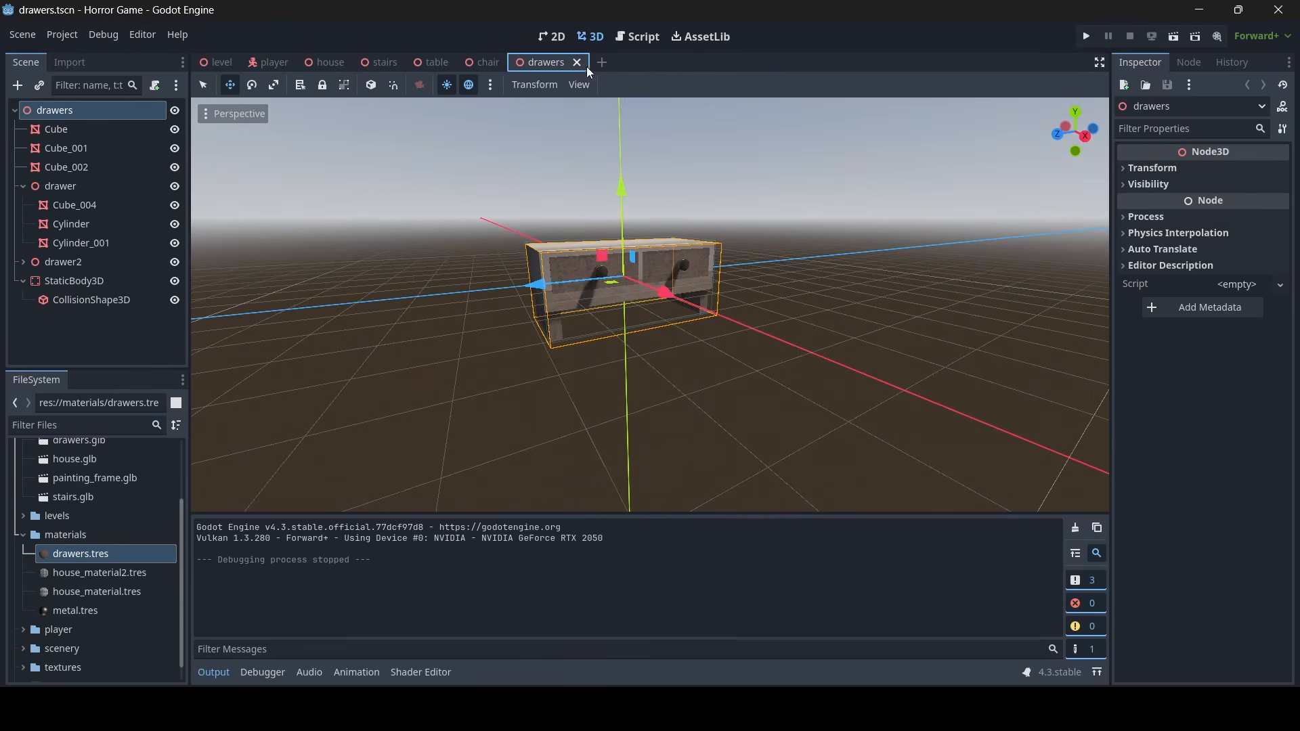
left_click(485, 62)
left_click(513, 63)
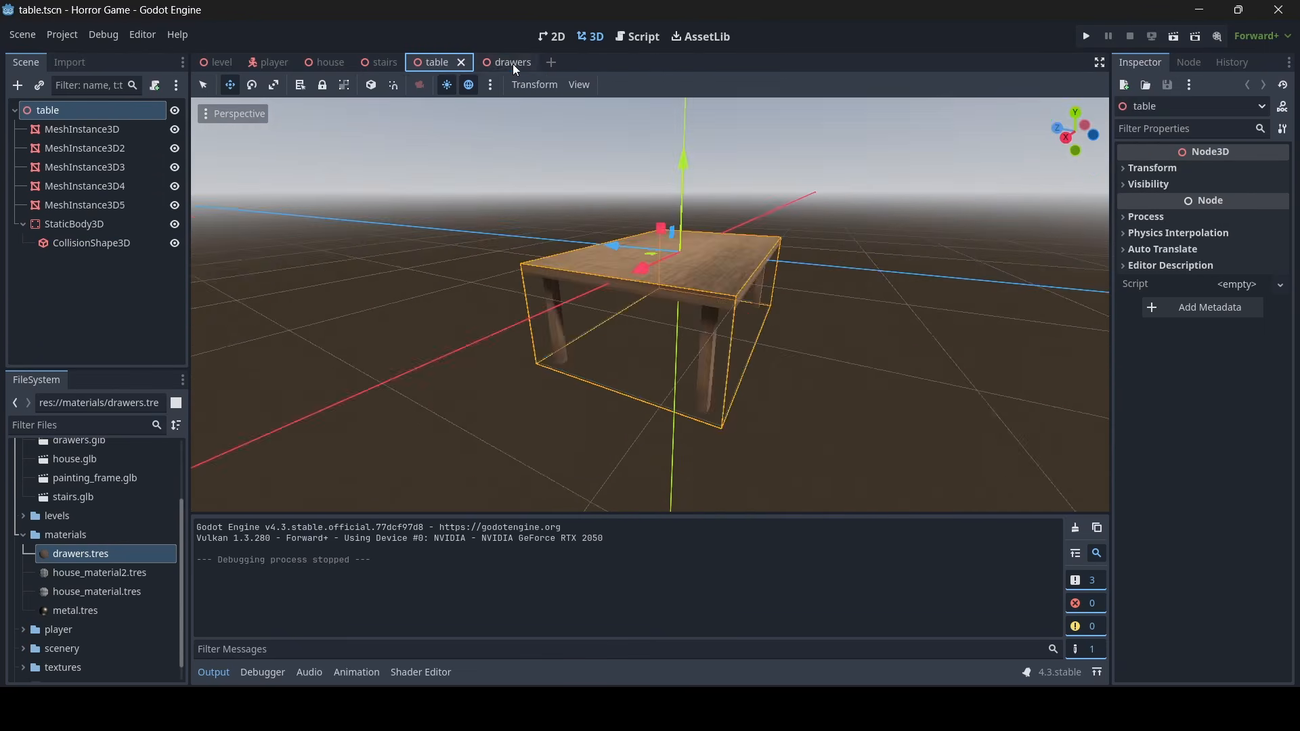
left_click(462, 60)
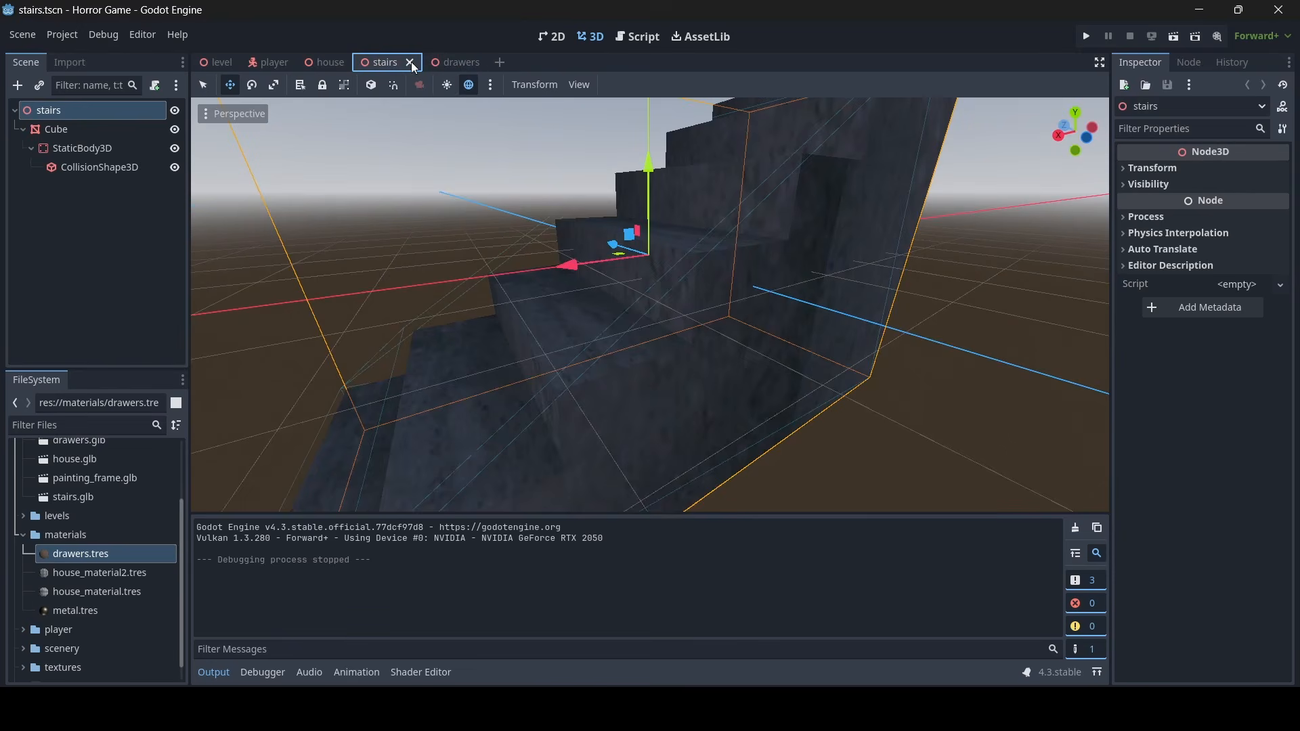
left_click(410, 63)
Reparent the six chair nodes, chair through chair6, to a new Node3D in the house scene
right_click_drag(568, 144, 525, 176)
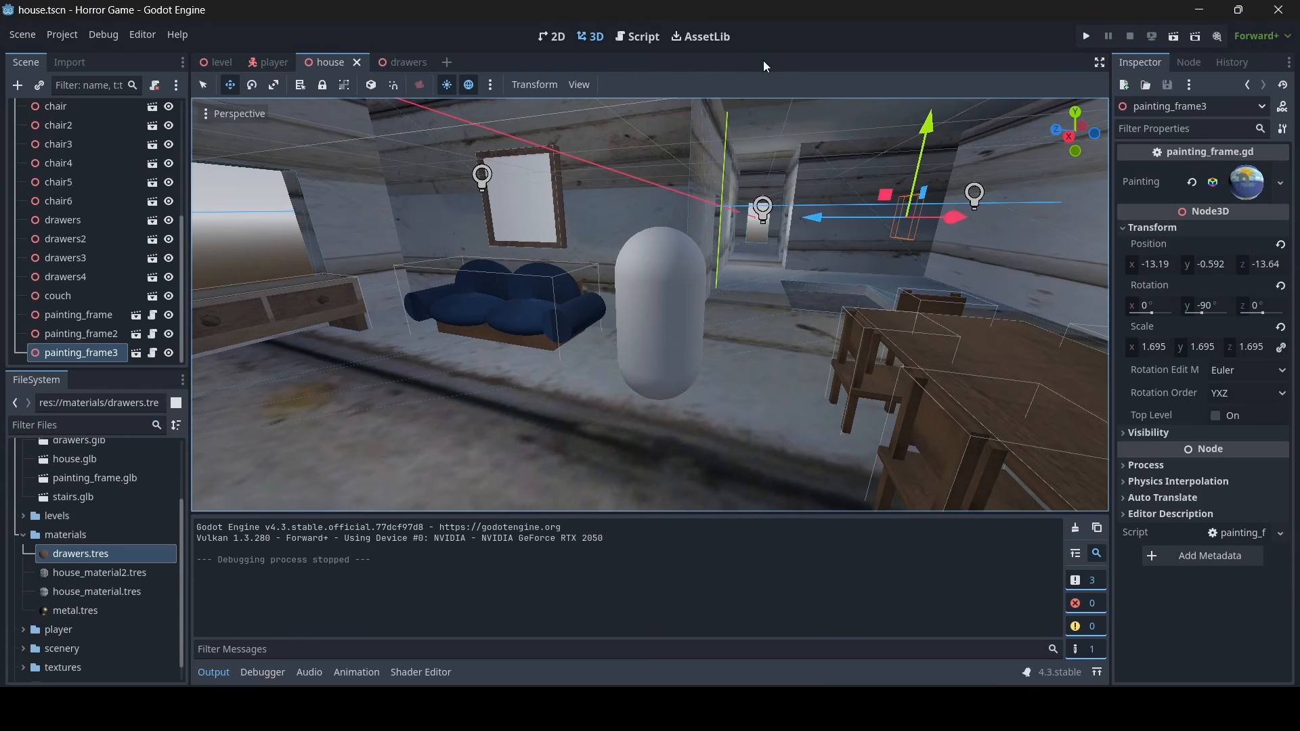
key("w")
right_click_drag(722, 111, 758, 95)
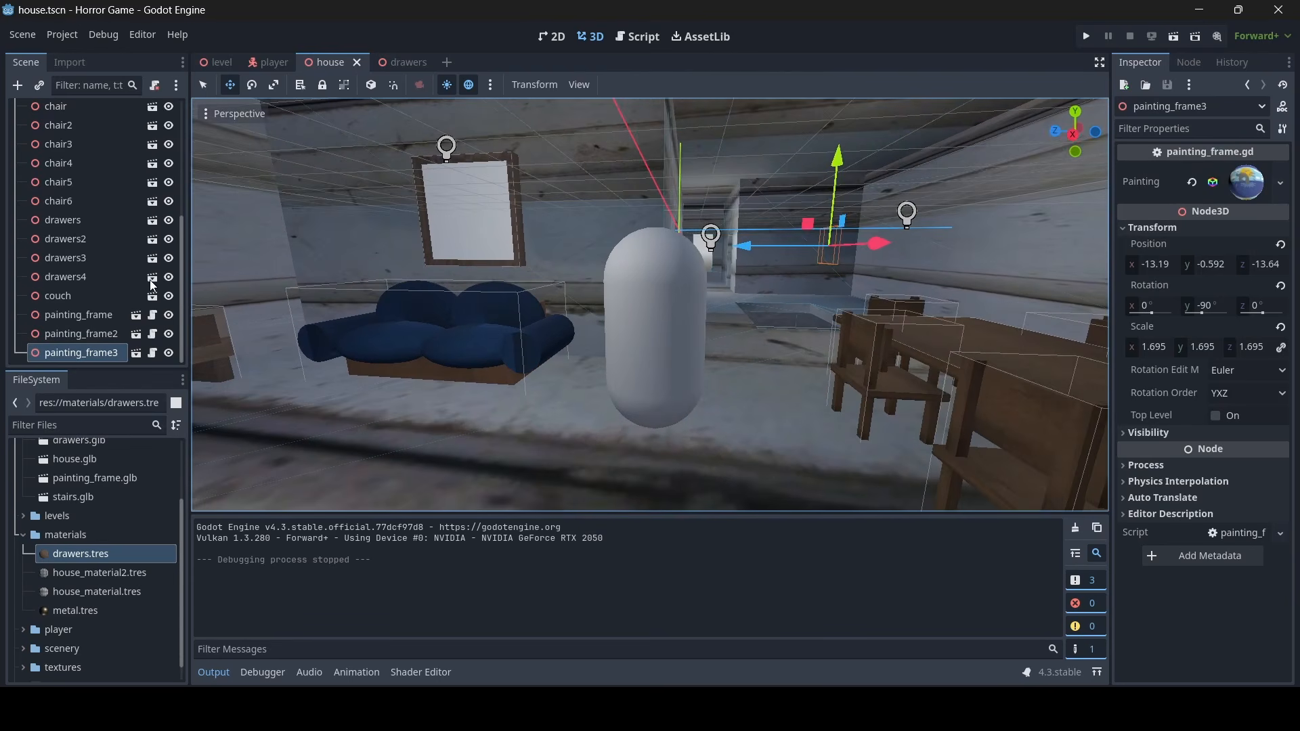
scroll(88, 261, "up", 5)
scroll(91, 251, "down", 5)
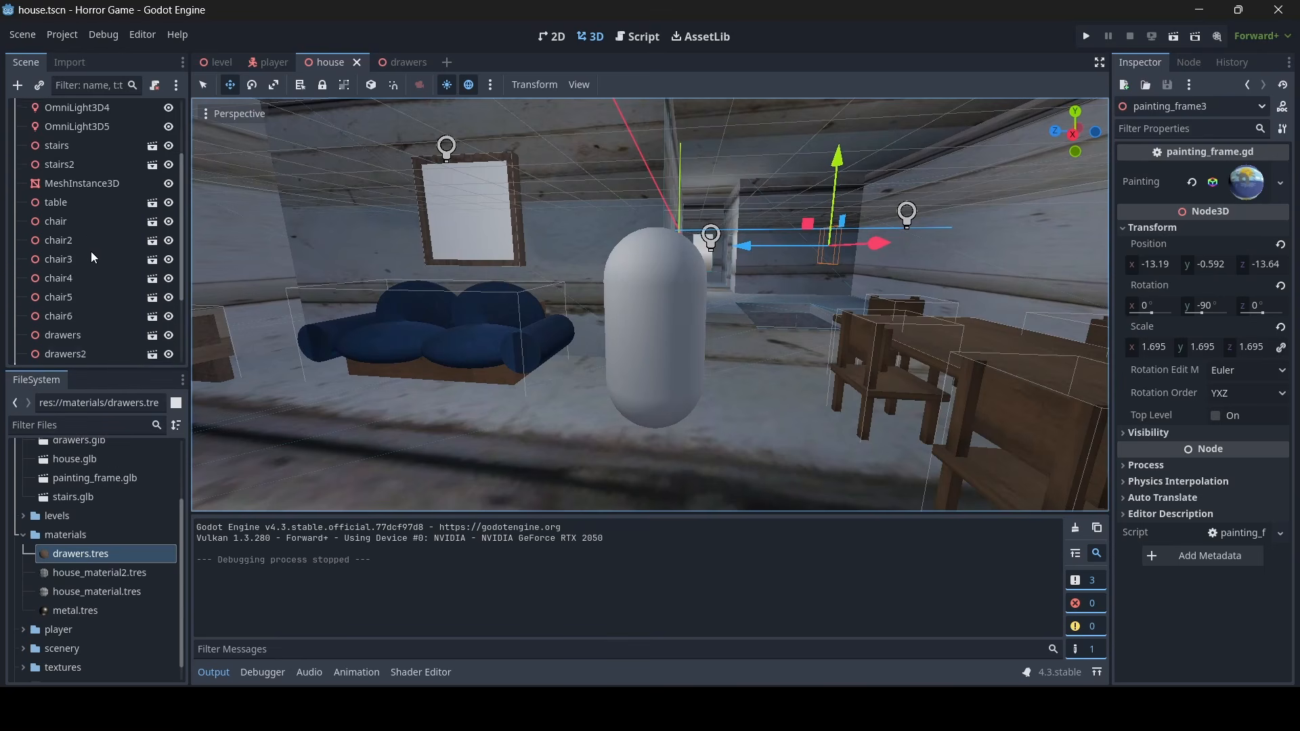
scroll(92, 251, "up", 5)
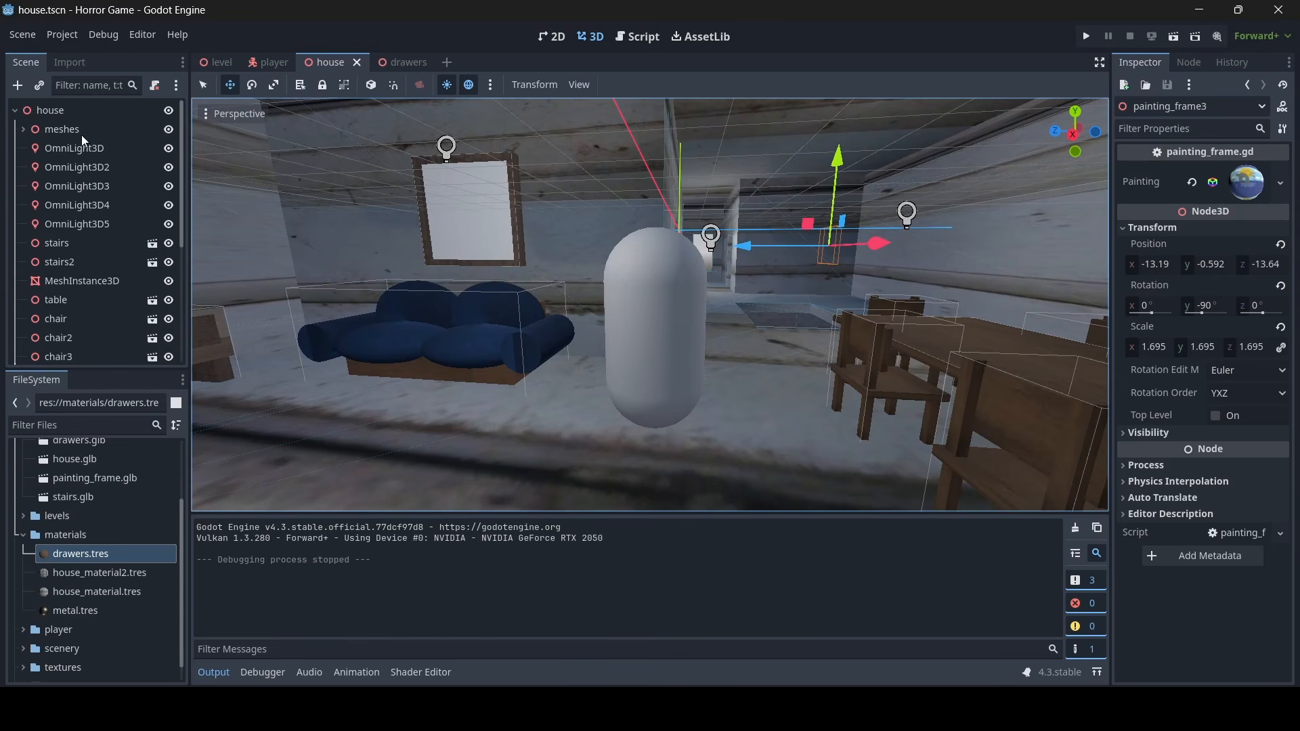
scroll(81, 135, "down", 4)
scroll(80, 136, "up", 2)
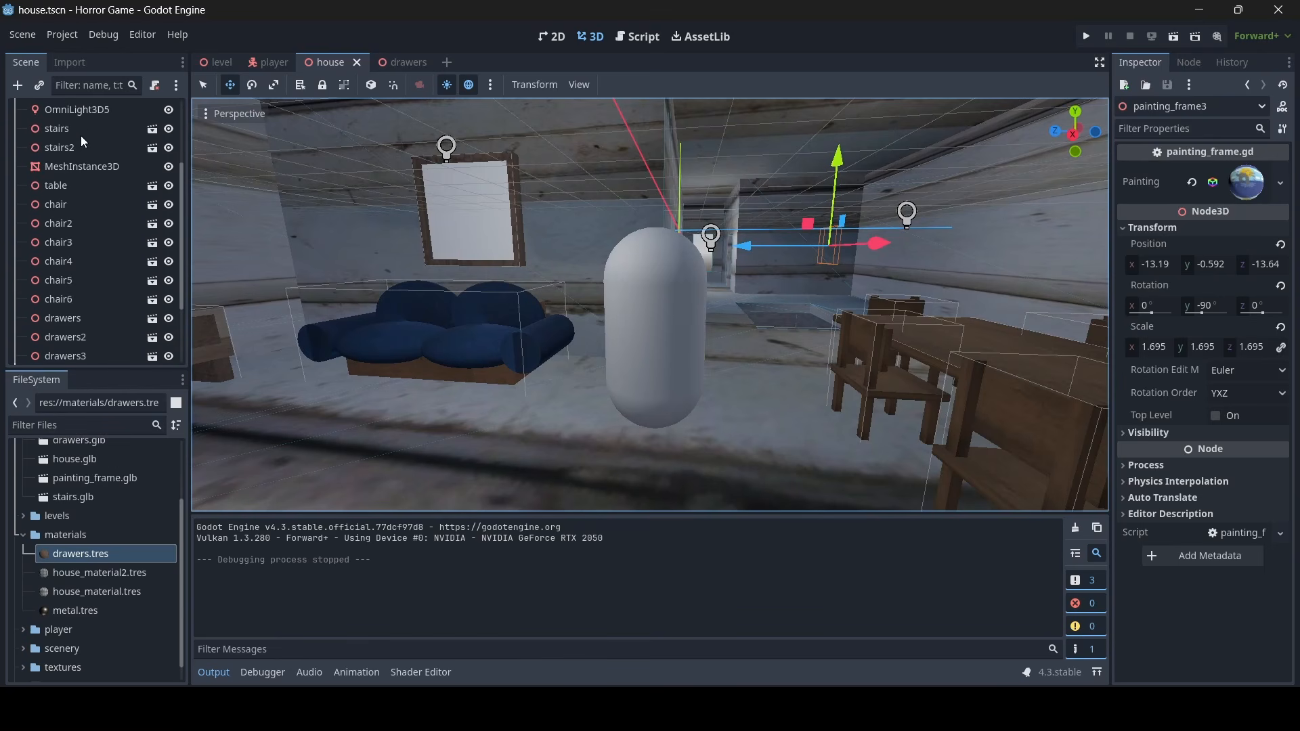
left_click(75, 205)
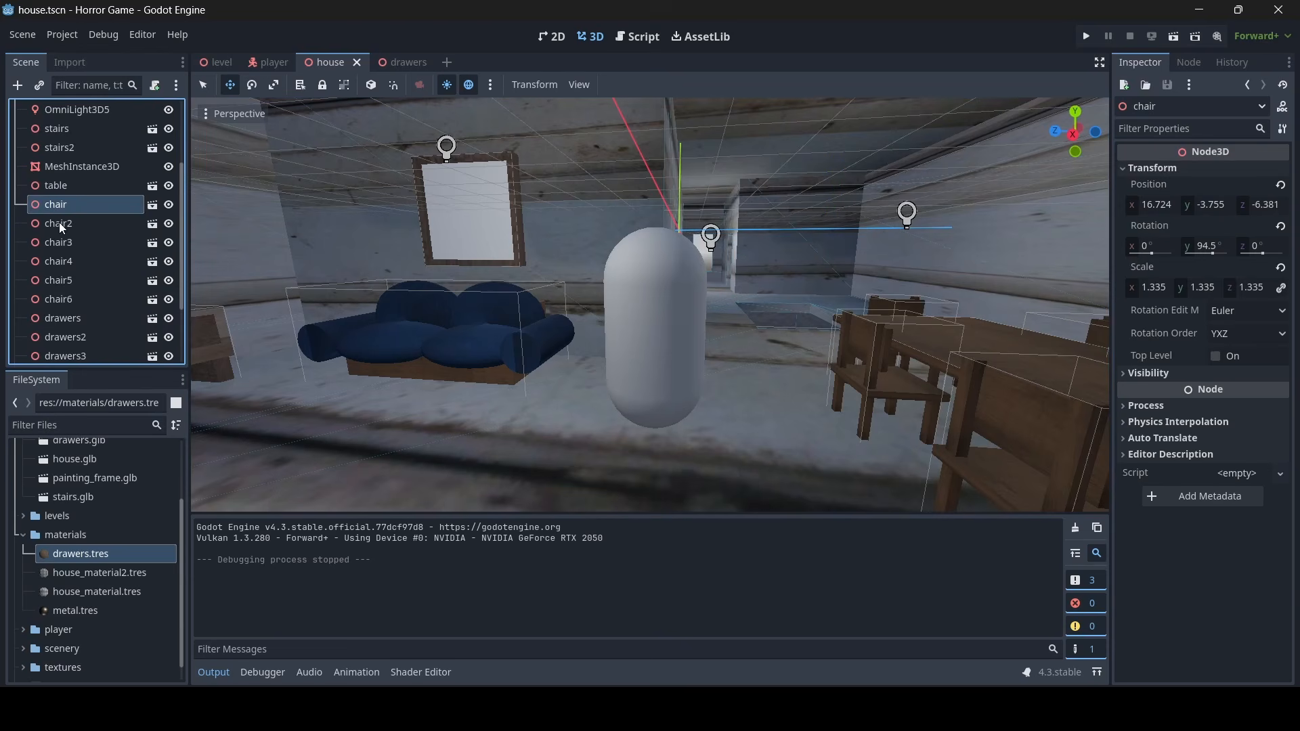
scroll(59, 228, "down", 1)
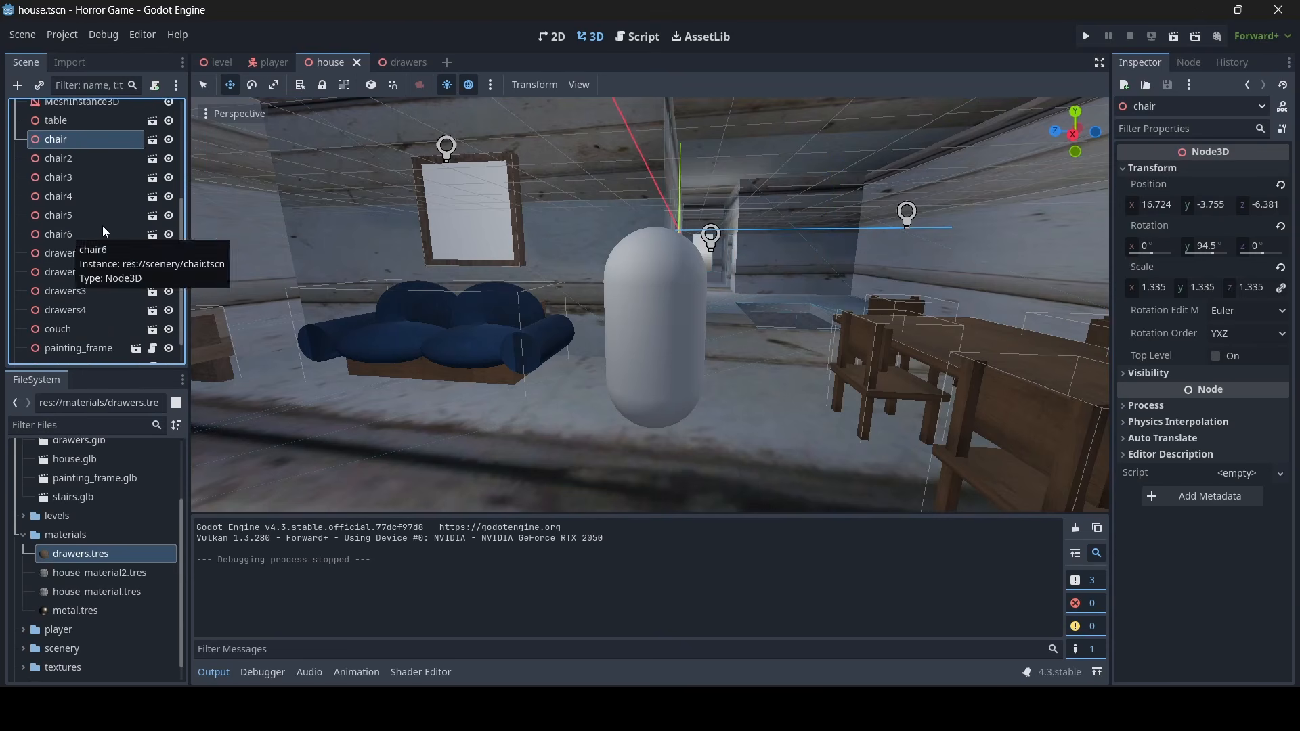
left_click(73, 232, "shift")
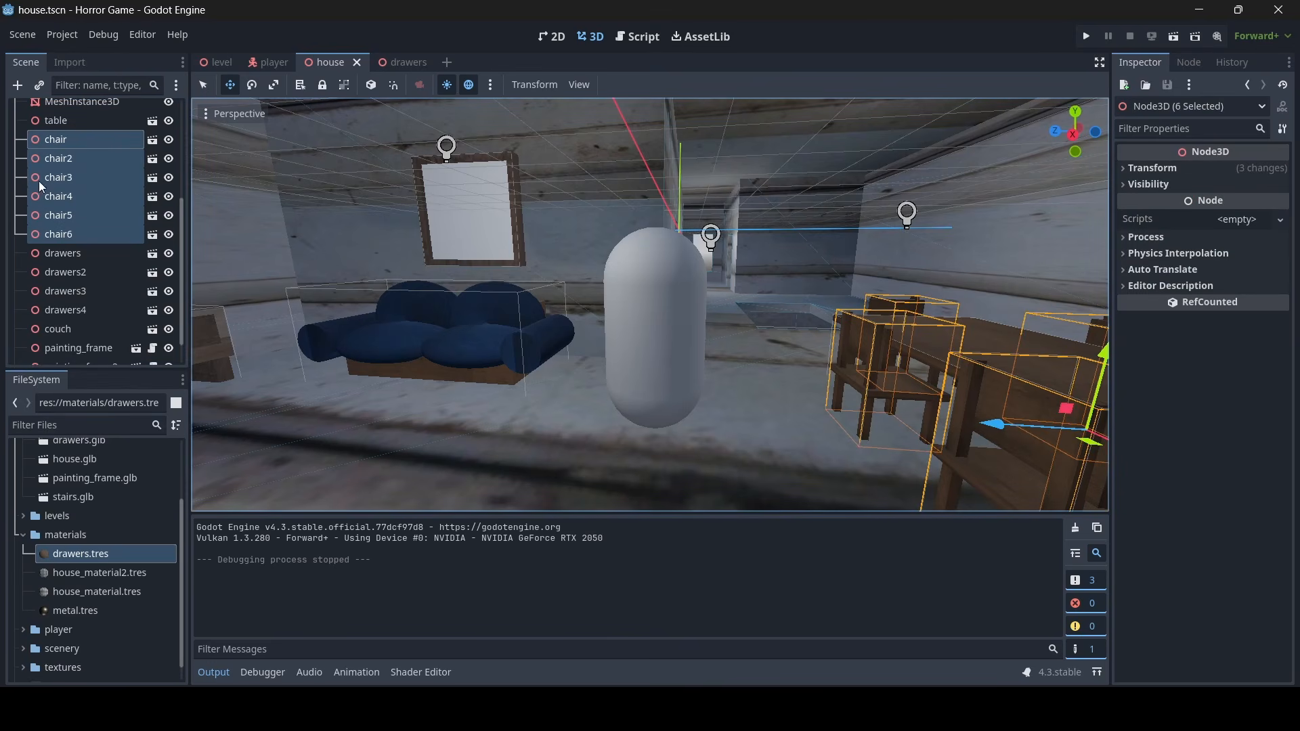
right_click(91, 163)
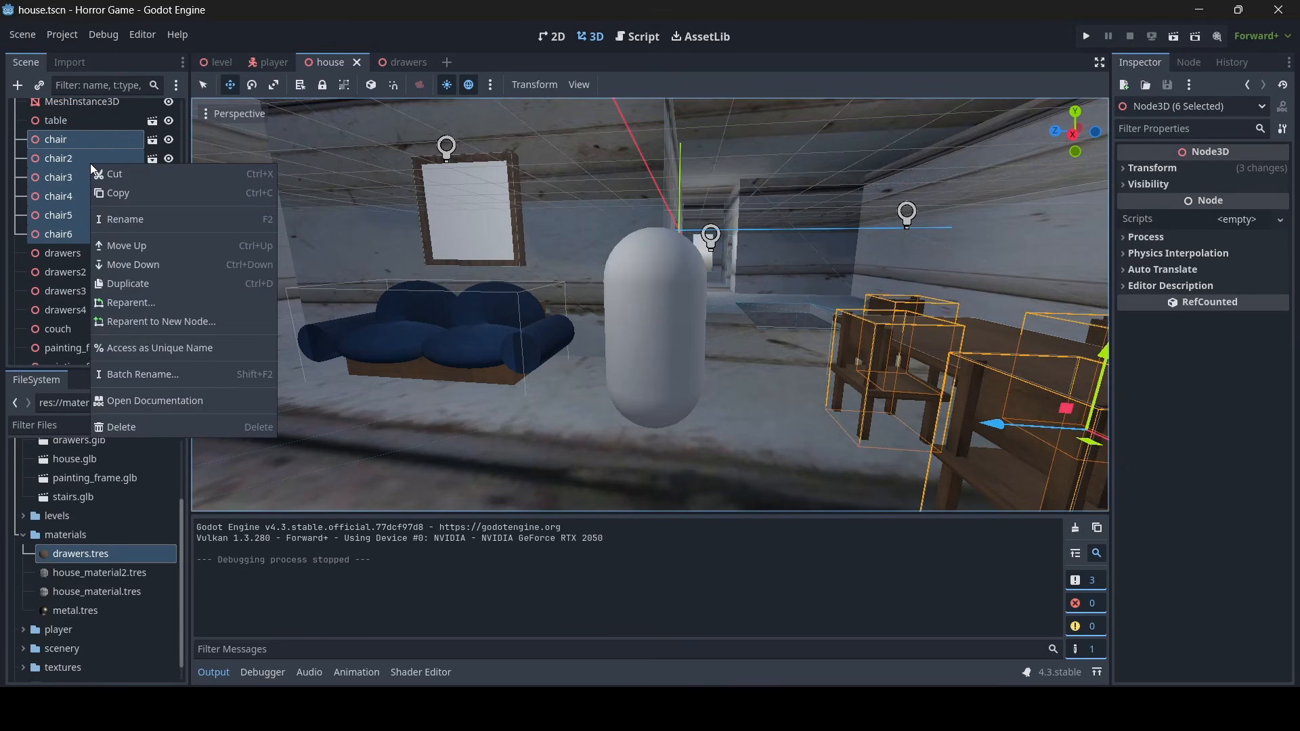
left_click(143, 319)
double_click(514, 303)
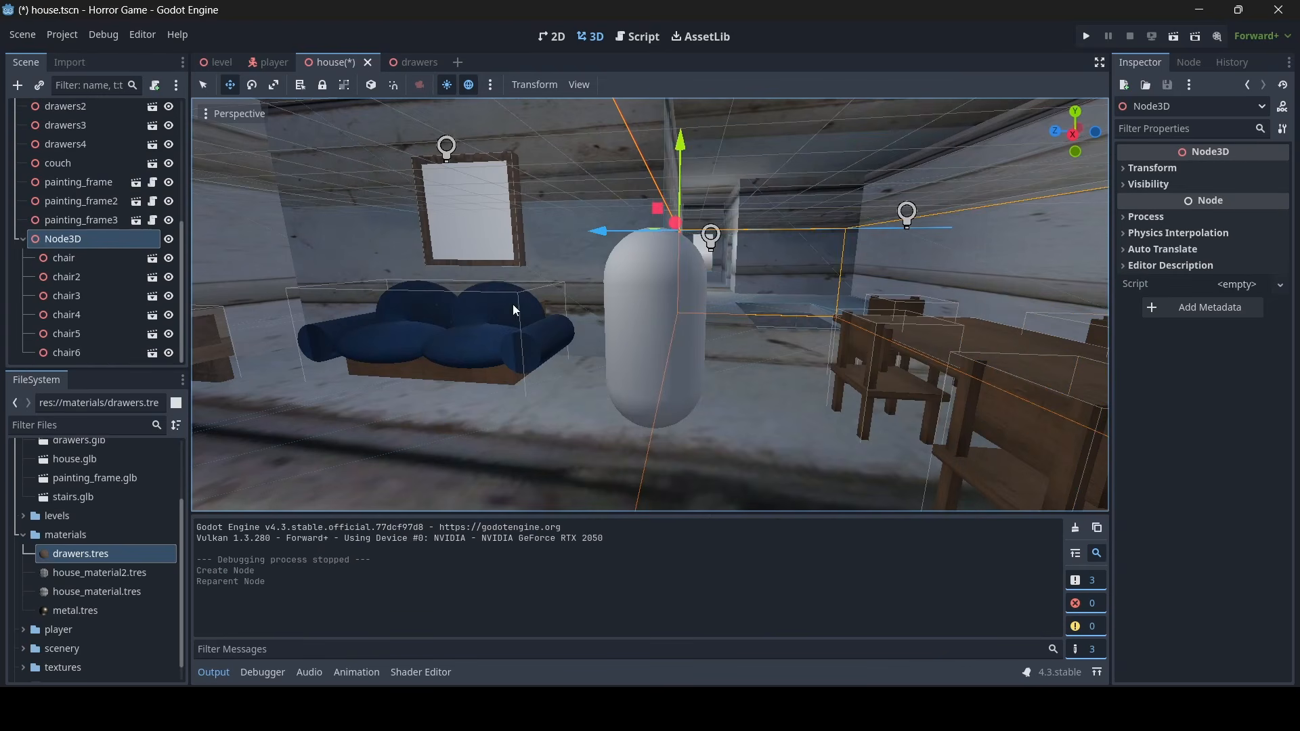
Collapse the new Node3D that holds the chairs and rename it chairs
left_click(24, 241)
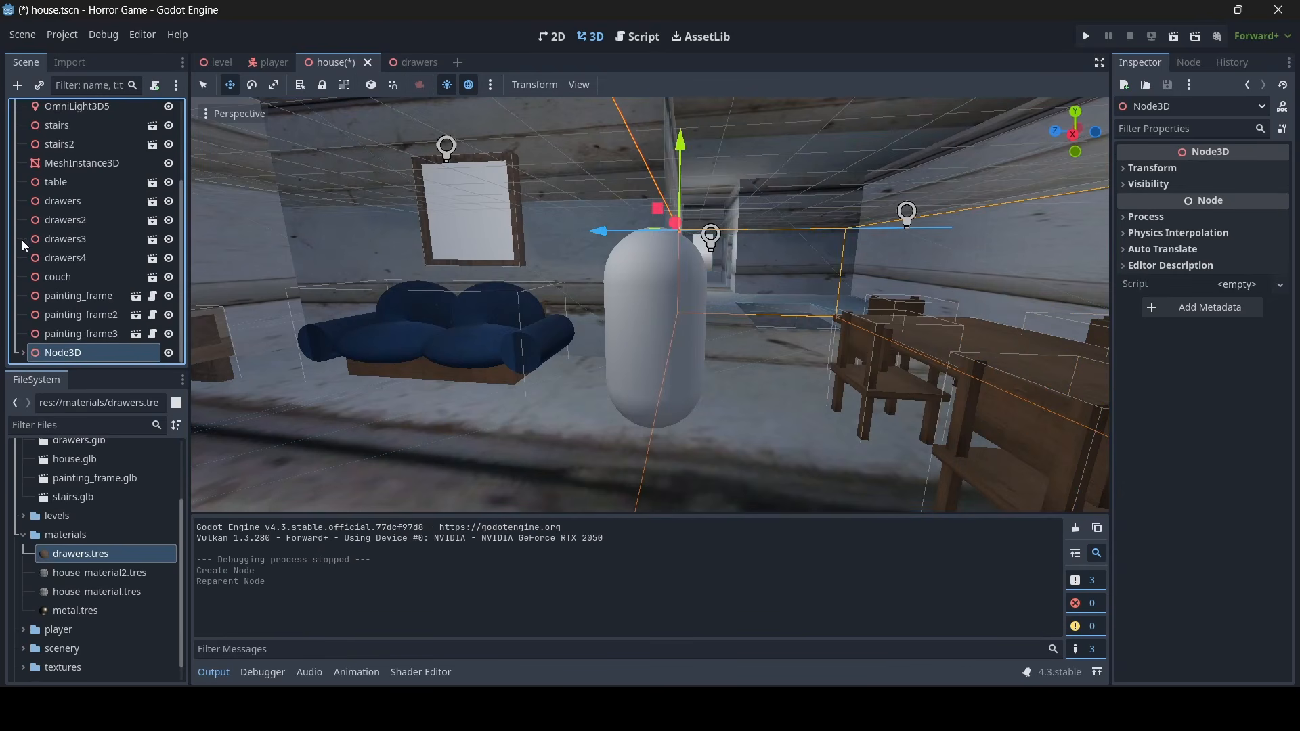
double_click(57, 354)
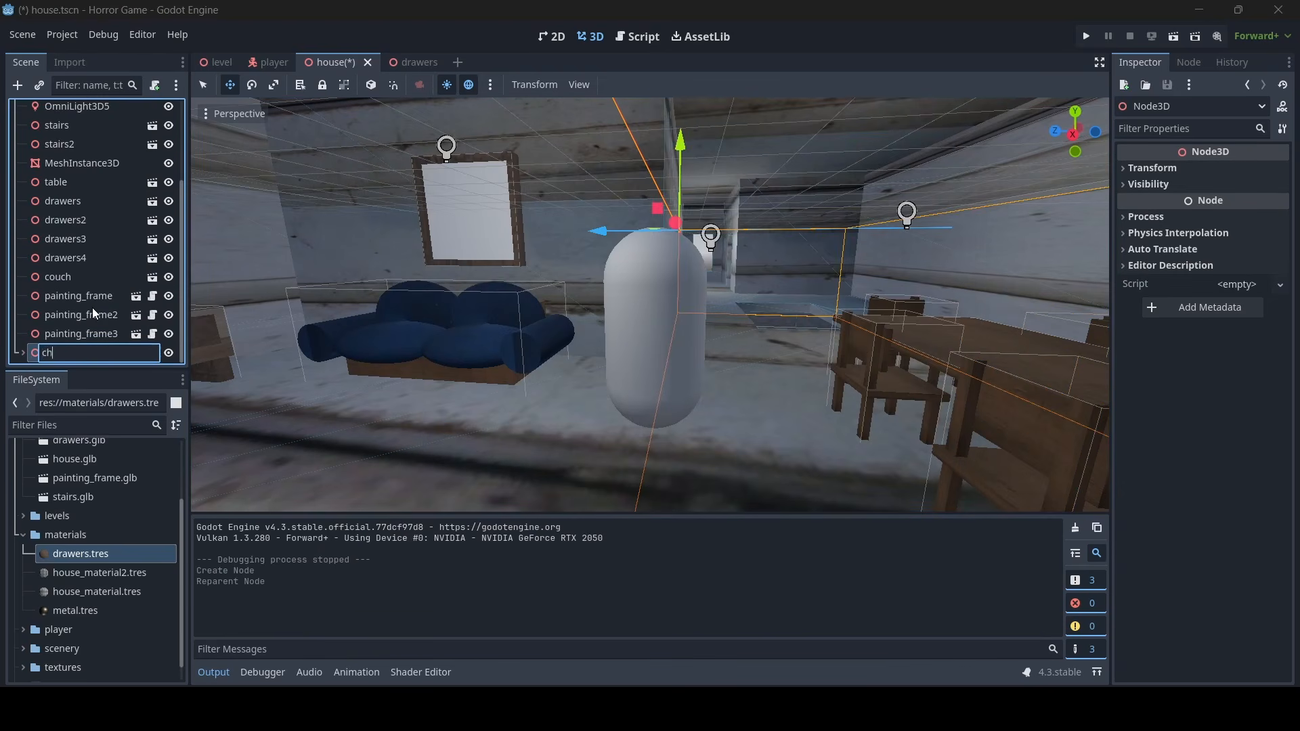
type("chairs")
key("Return")
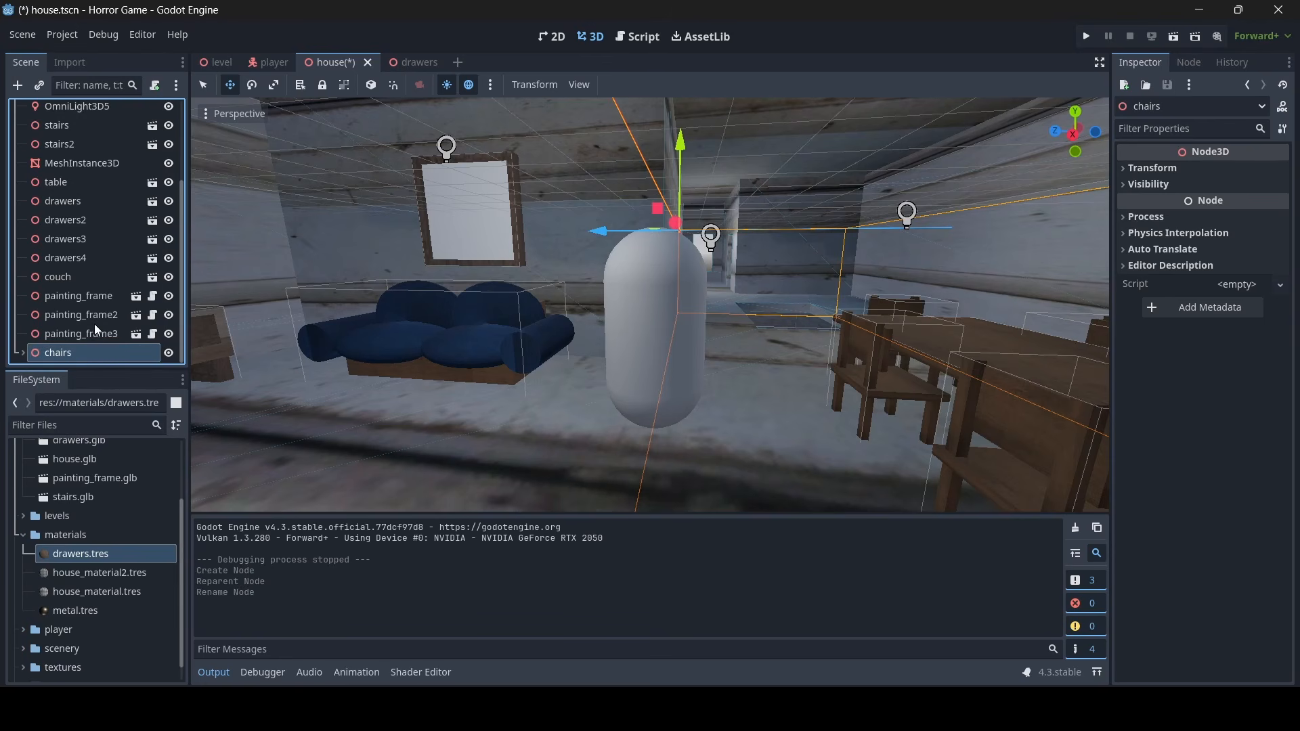
Review the house scene's node hierarchy and the contents of the chairs group
scroll(95, 322, "up", 4)
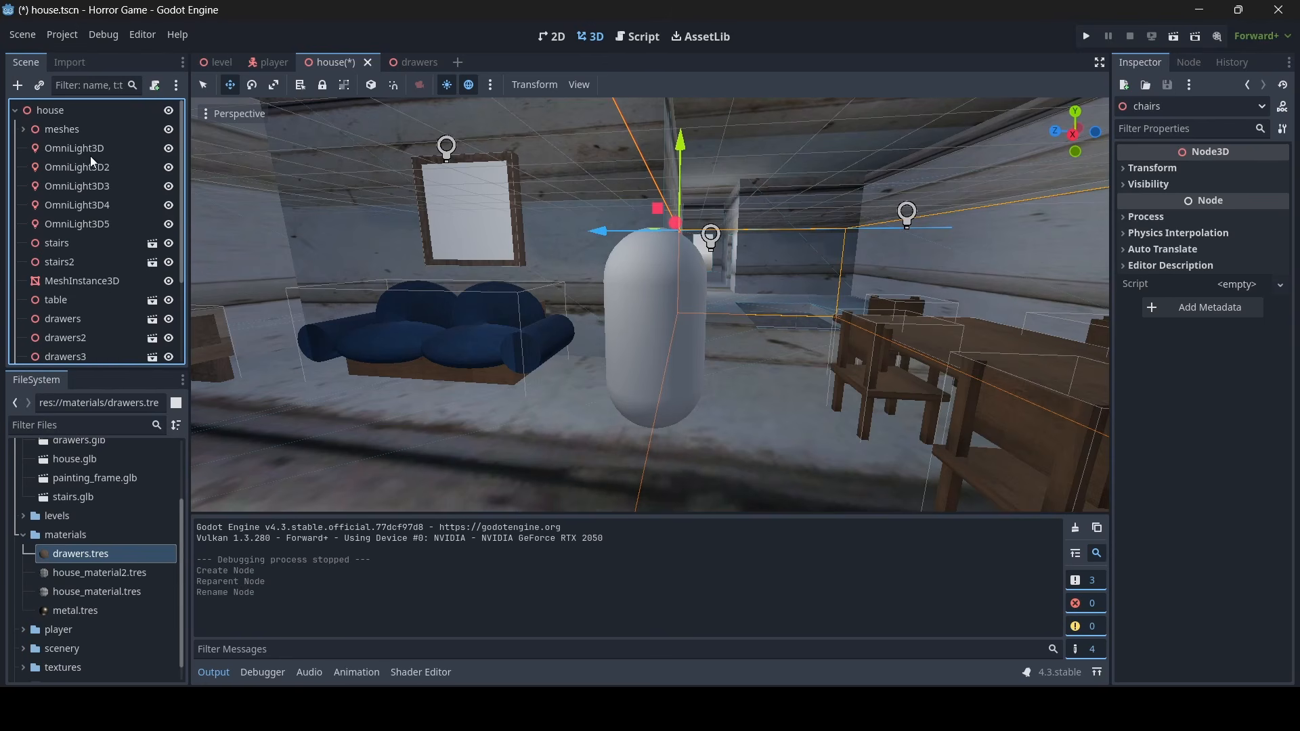
scroll(95, 157, "down", 4)
scroll(91, 183, "up", 4)
scroll(83, 174, "down", 4)
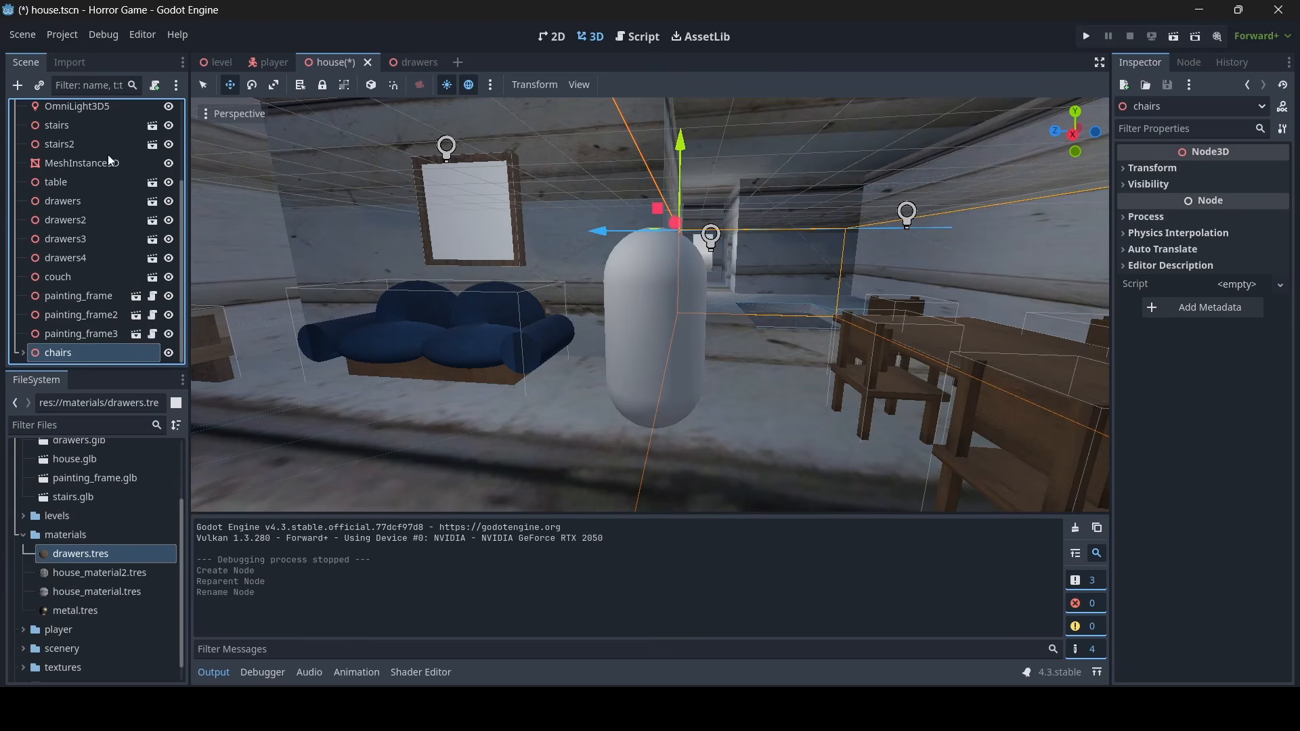
left_click(23, 352)
scroll(127, 283, "down", 3)
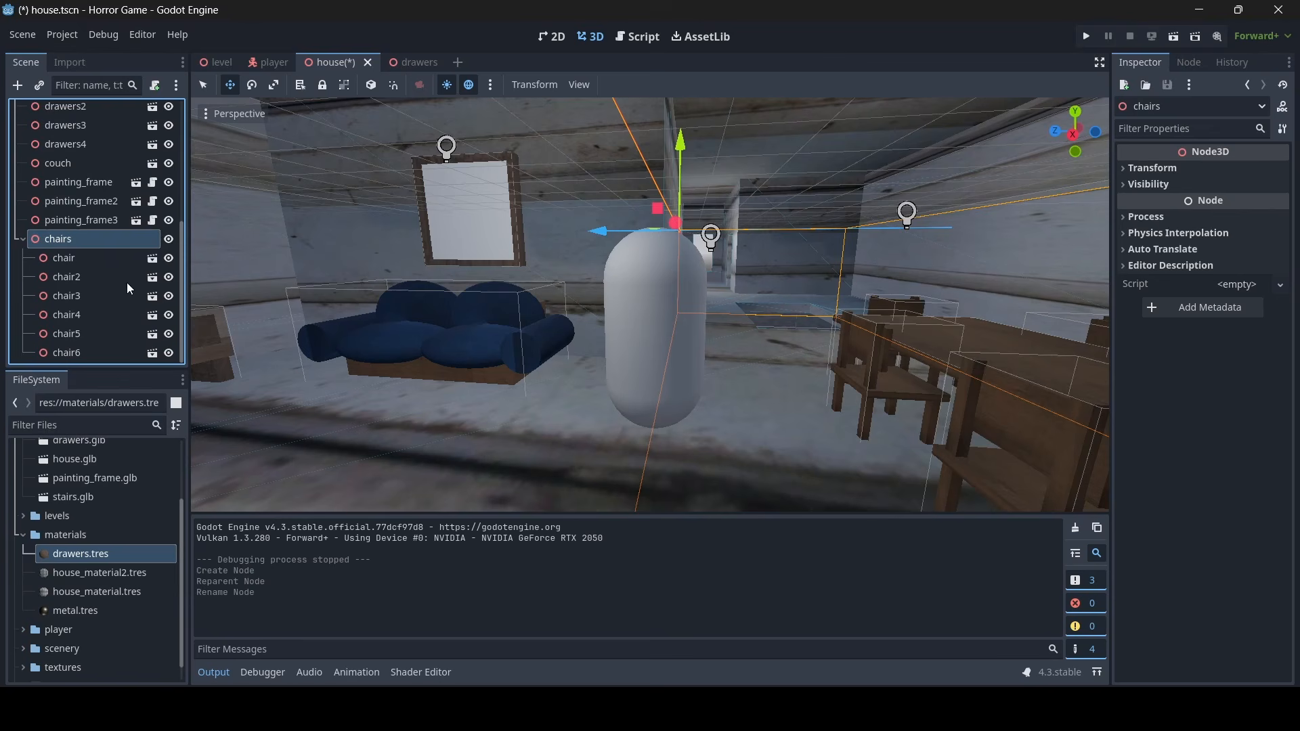
left_click(23, 240)
Reparent the painting_frame, painting_frame2 and painting_frame3 nodes to a new Node3D in the house scene
left_click(70, 296)
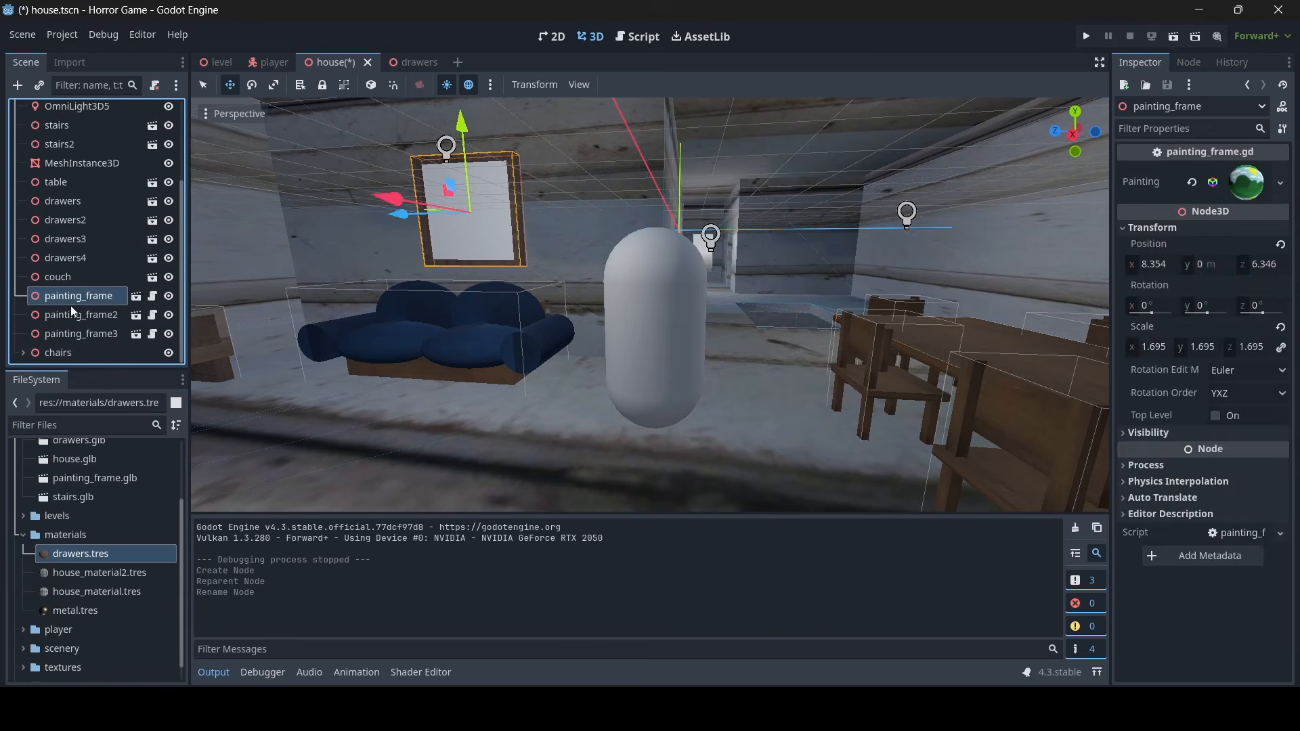
left_click(70, 336, "shift")
right_click(77, 315)
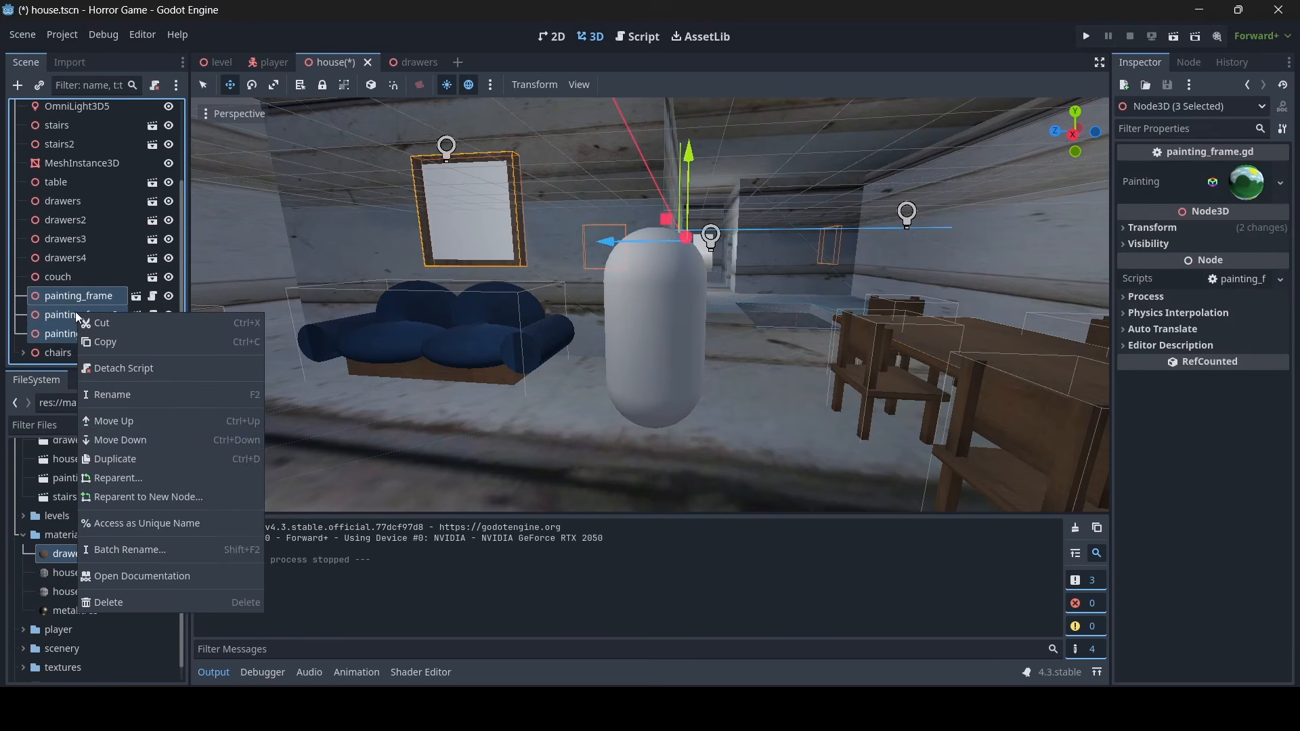
left_click(122, 494)
double_click(522, 303)
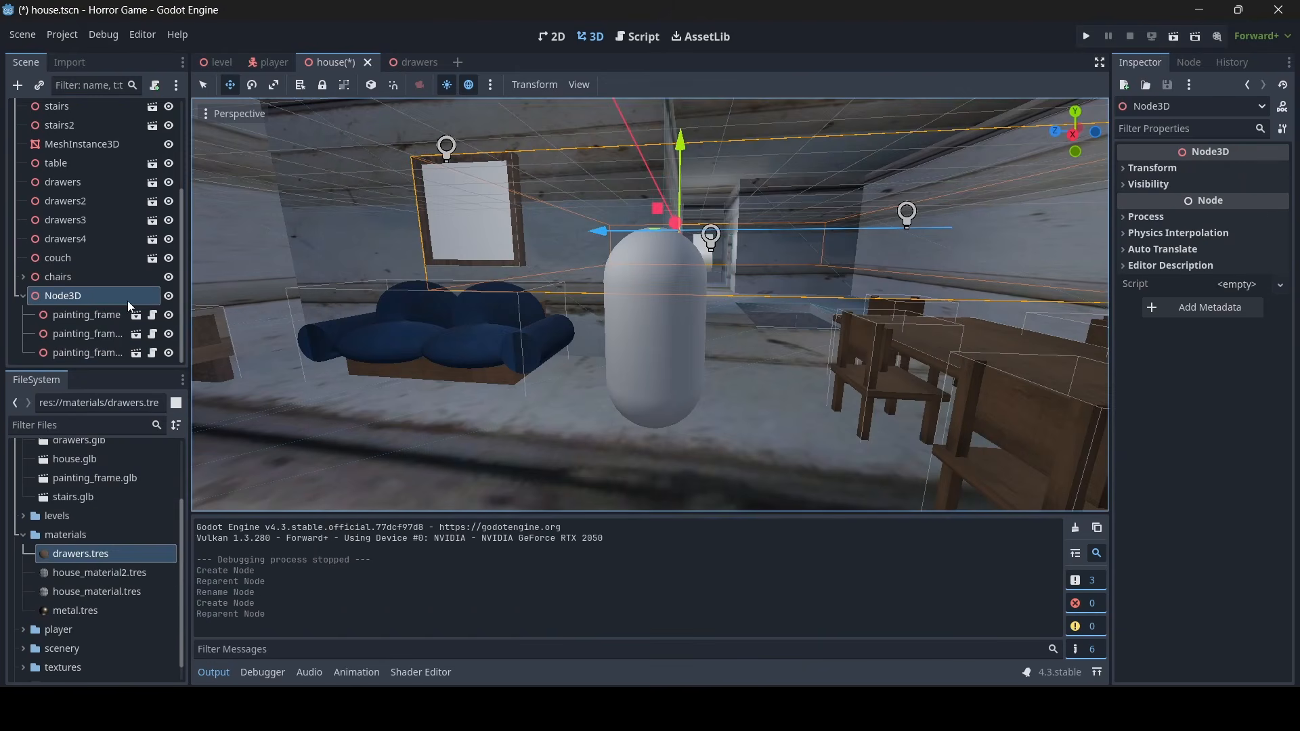
Rename the new Node3D that holds the painting frames to paintings
double_click(98, 300)
type("pai")
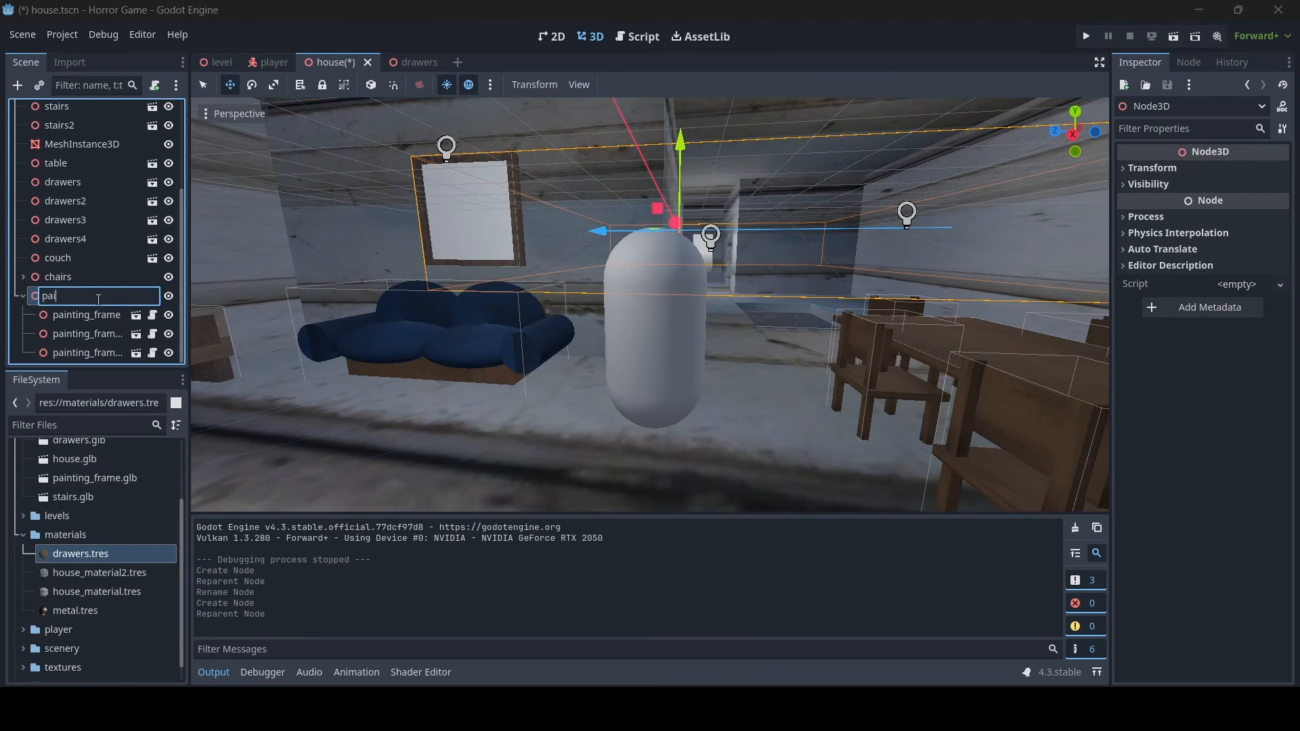
type("ntings")
key("Return")
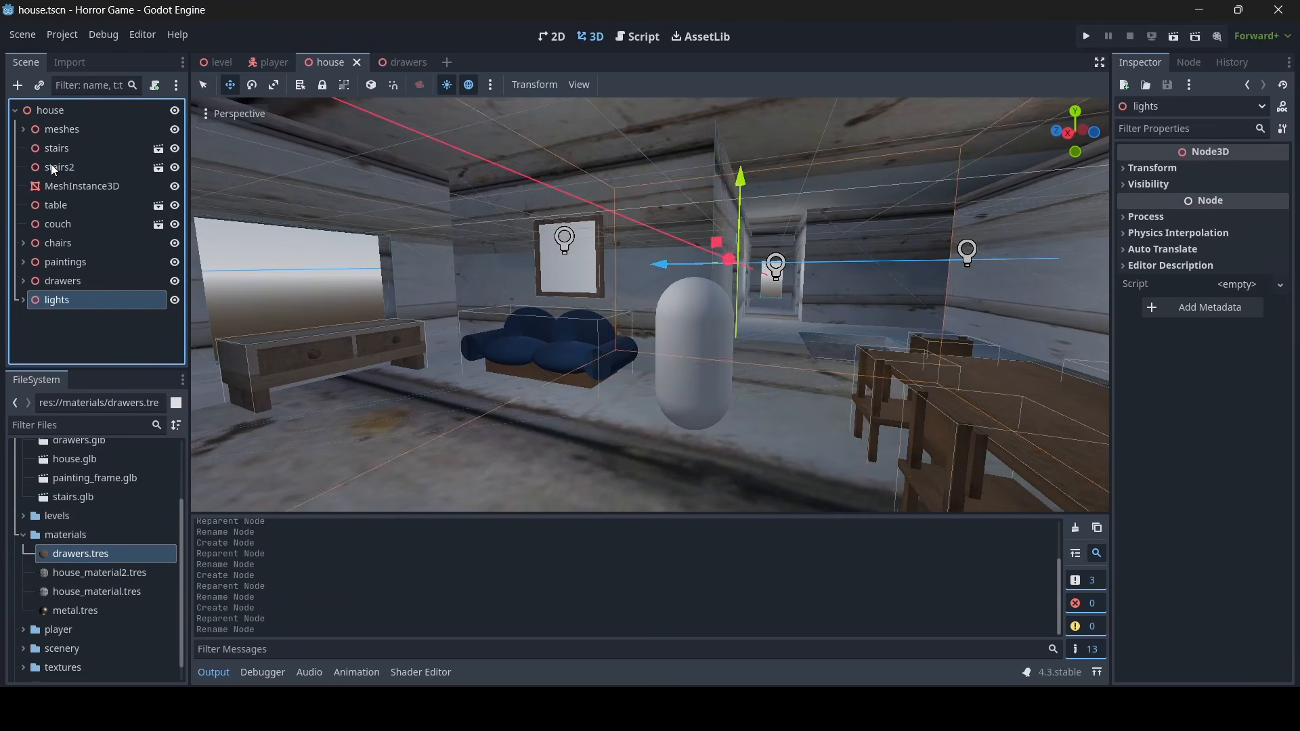
Reparent the stairs and stairs2 nodes to a new Node3D in the house scene
left_click(60, 167)
left_click(64, 147, "ctrl")
right_click(64, 147)
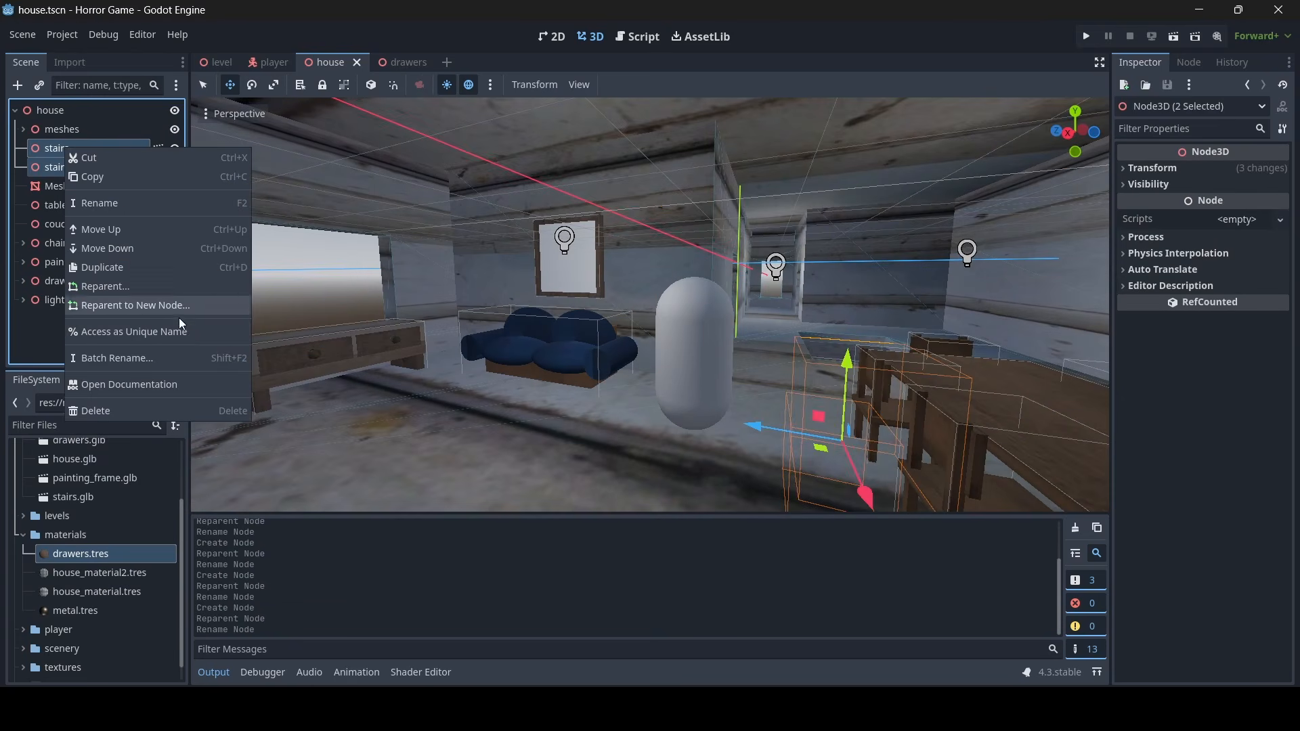
left_click(180, 306)
double_click(541, 312)
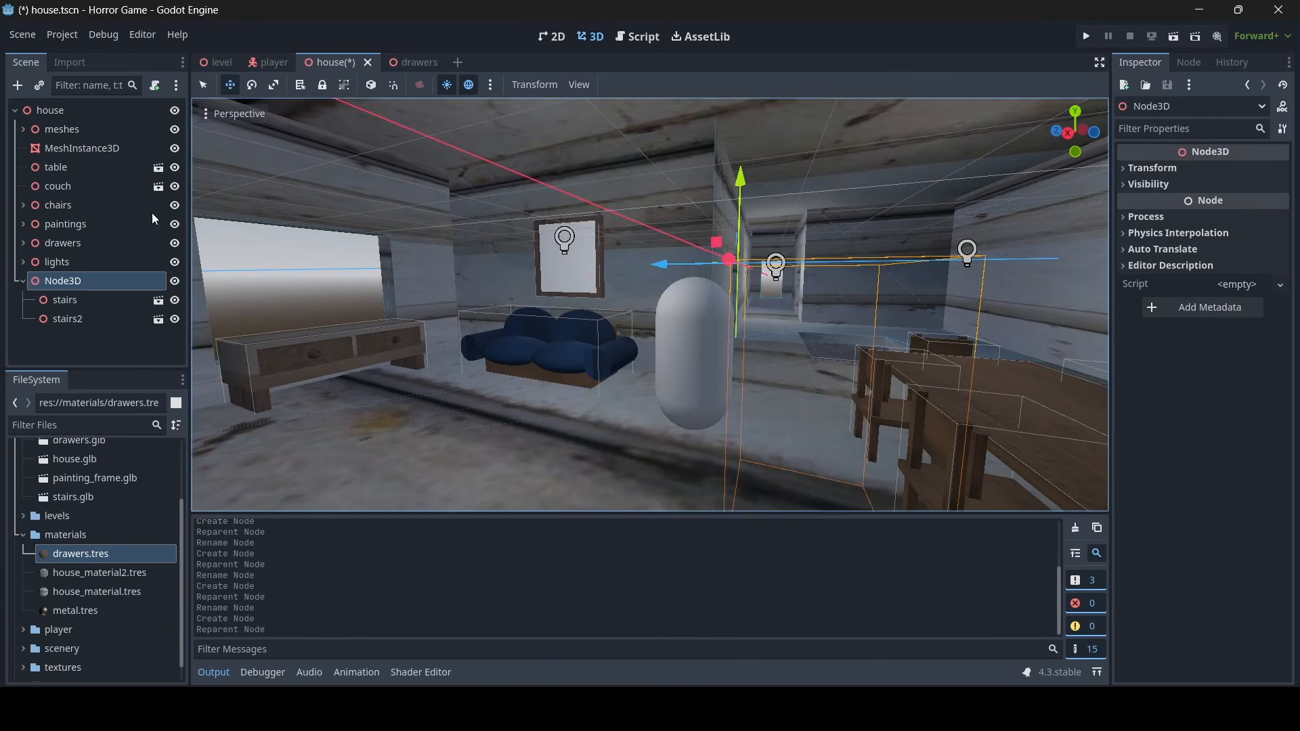
Rename the new parent node of the two staircases to stairs and collapse it
double_click(91, 283)
type("stair")
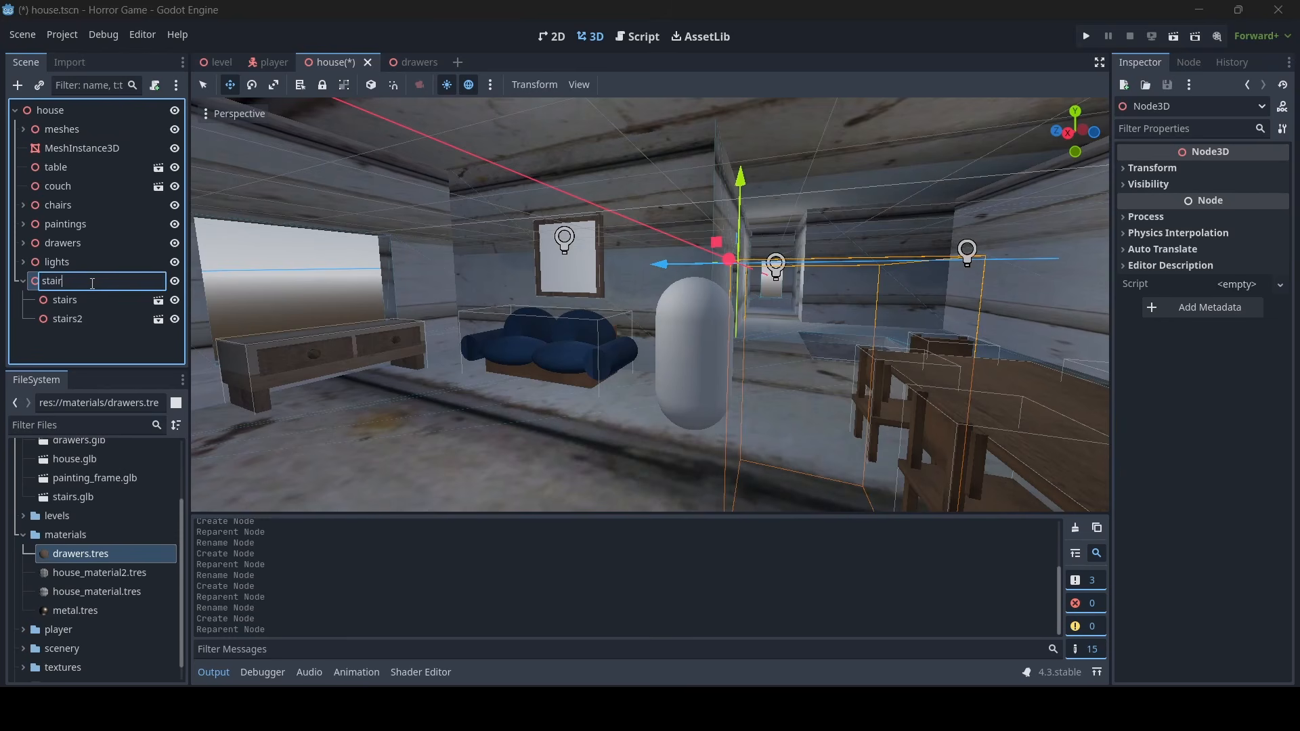
type("s")
key("Return")
left_click(23, 282)
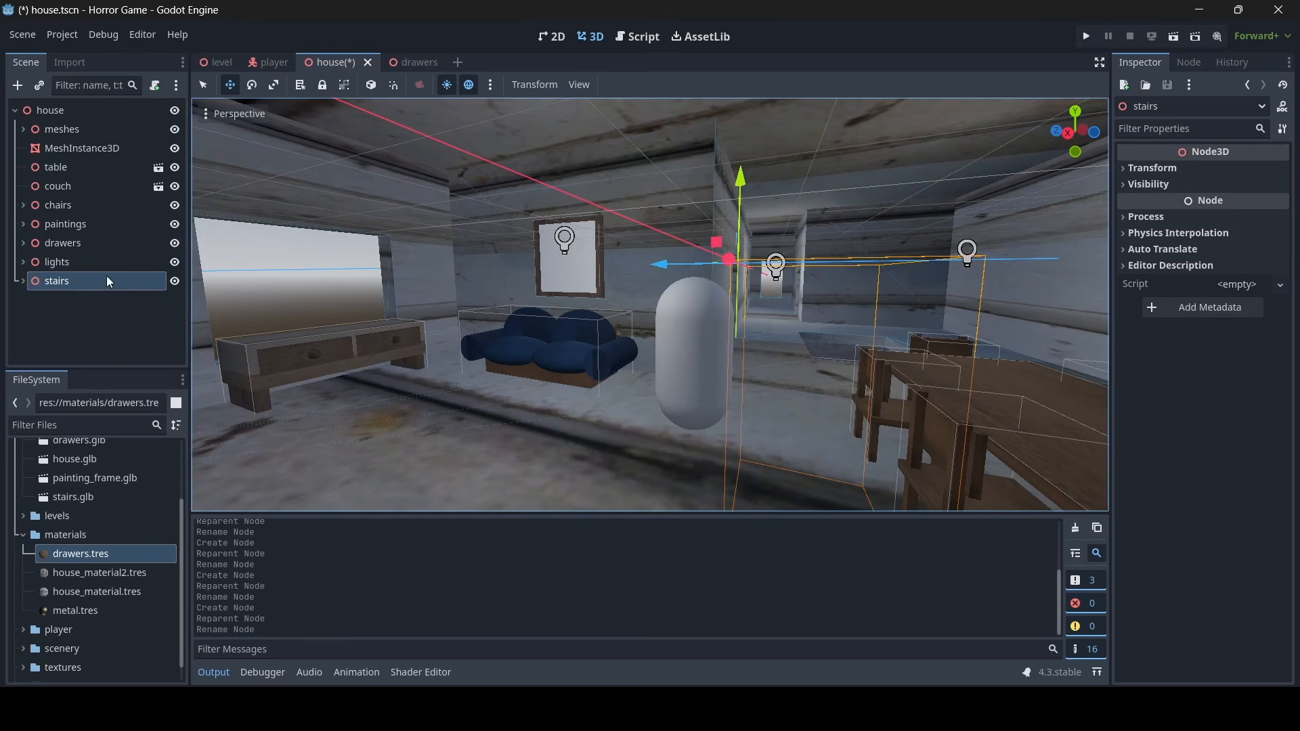
Reparent the table, couch, chairs, paintings and drawers nodes together to a new Node3D
left_click(64, 242, "ctrl")
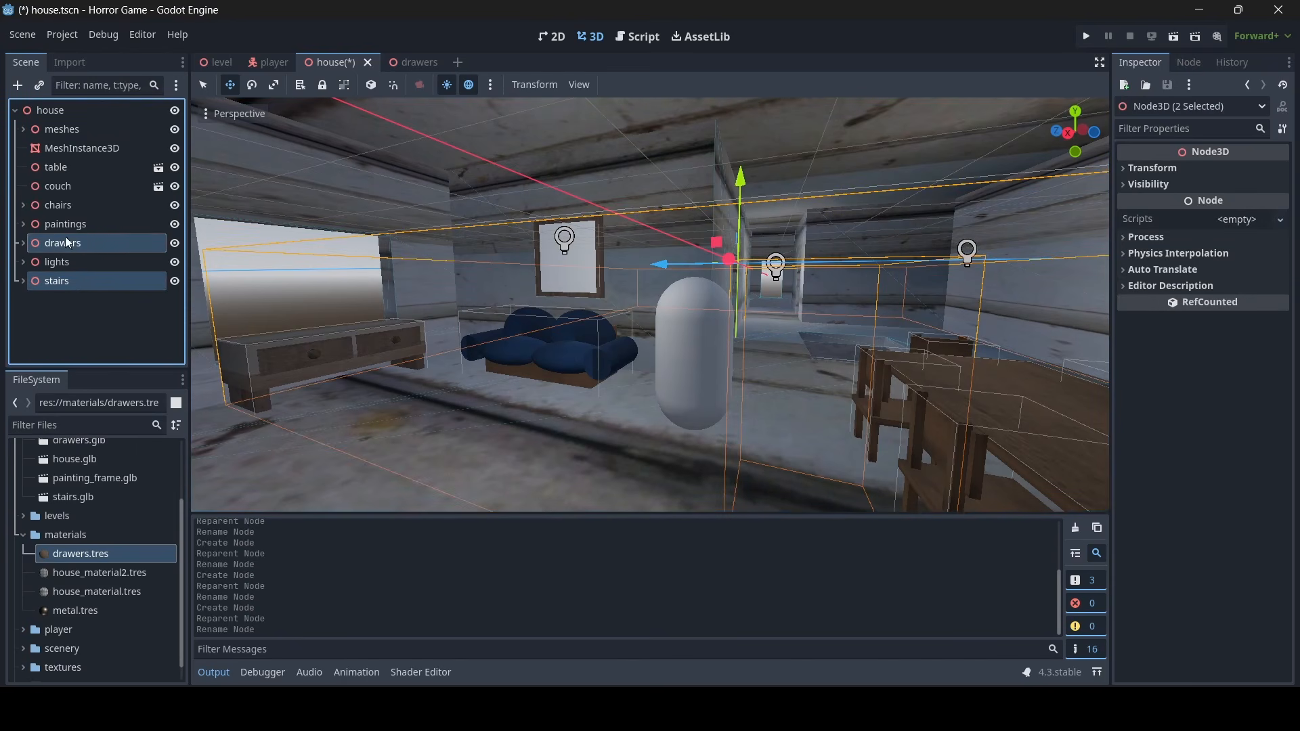
left_click(65, 283)
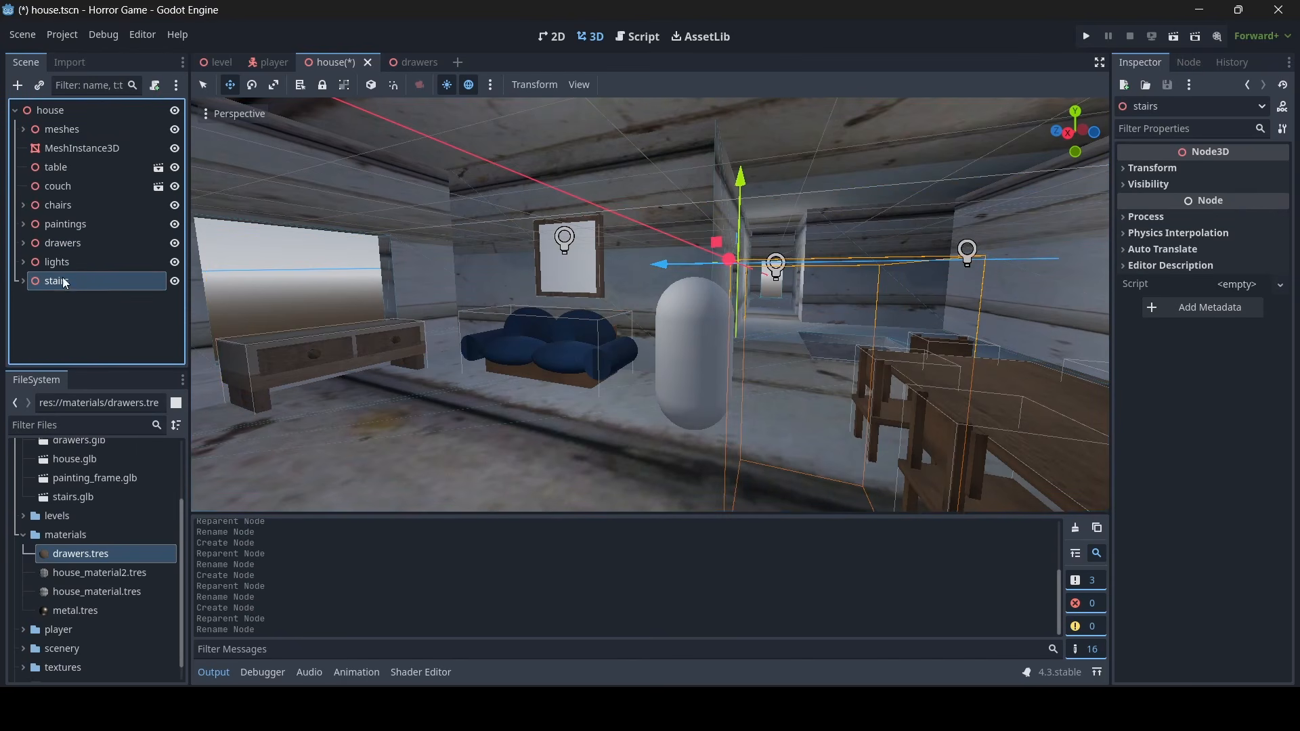
left_click(60, 242)
left_click(69, 226, "ctrl")
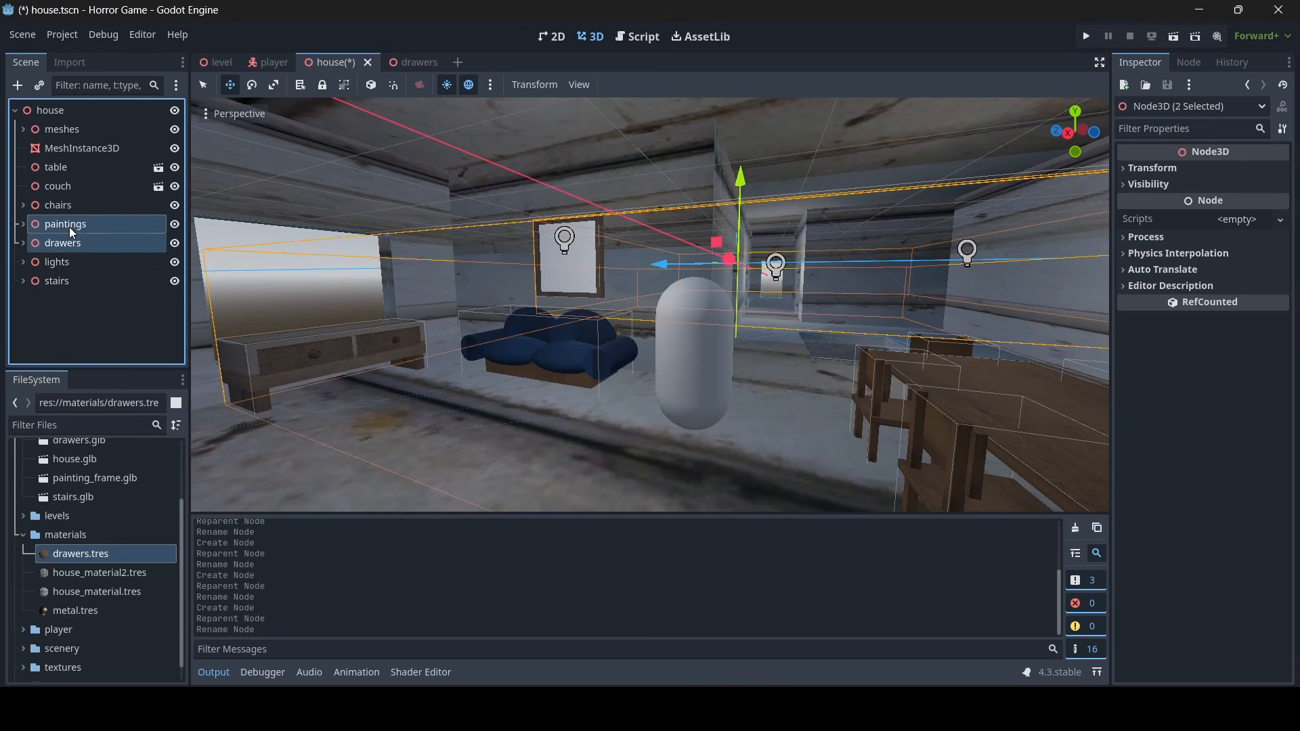
left_click(72, 209, "ctrl")
left_click(75, 189, "ctrl")
left_click(72, 167, "ctrl")
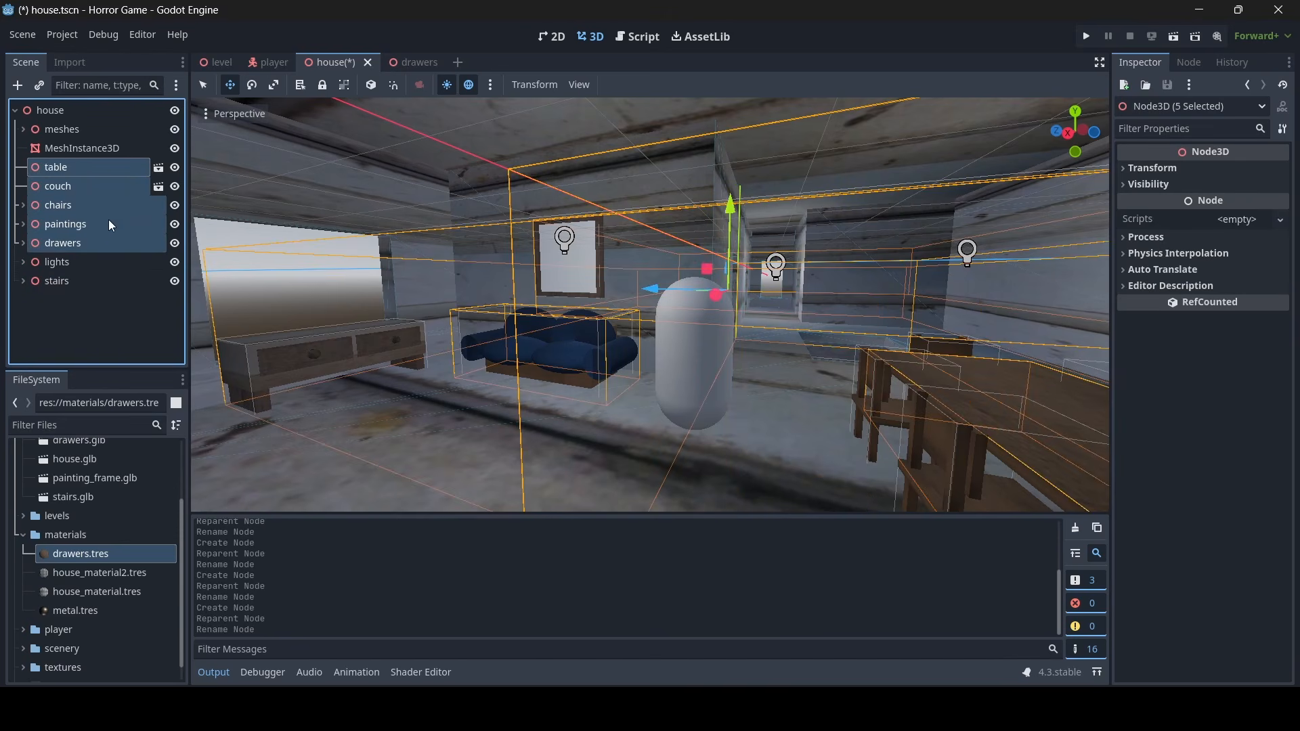
right_click(67, 210)
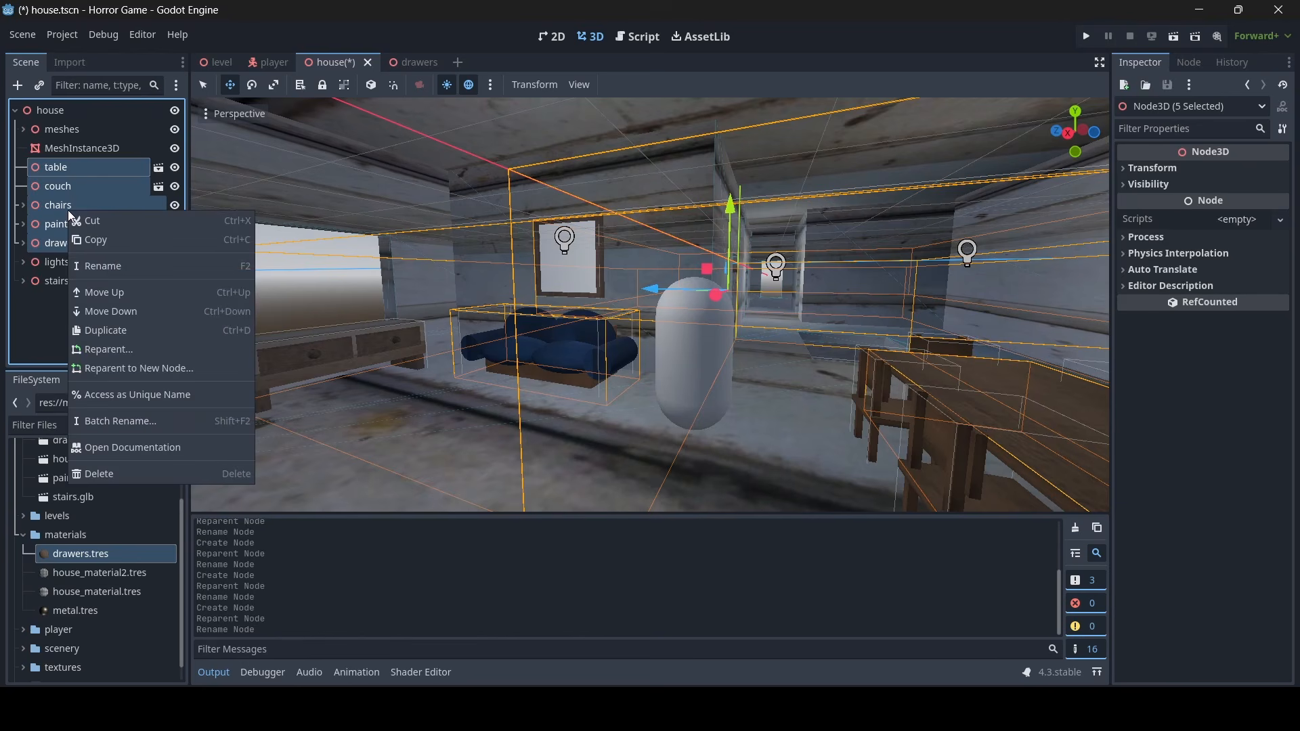
left_click(140, 370)
double_click(542, 305)
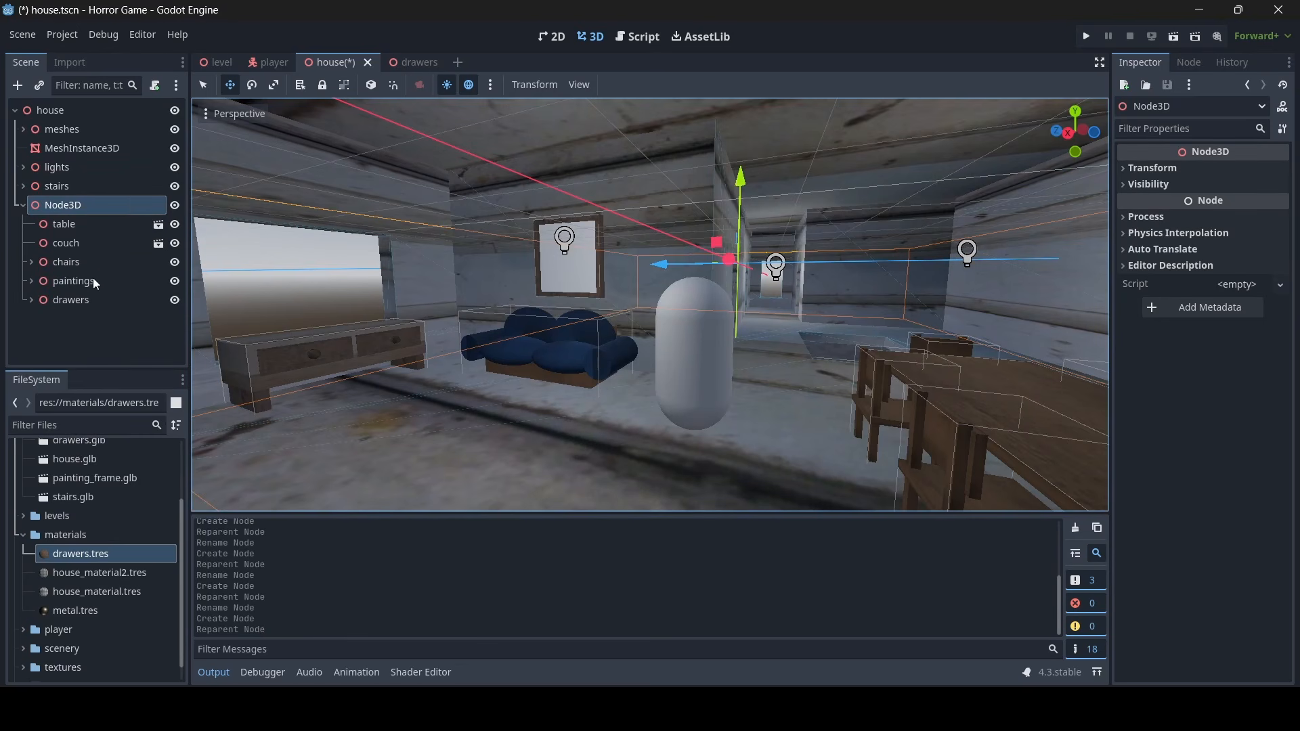
Rename the new Node3D that holds the table, couch, chairs, paintings and drawers to furniture and collapse it
double_click(94, 203)
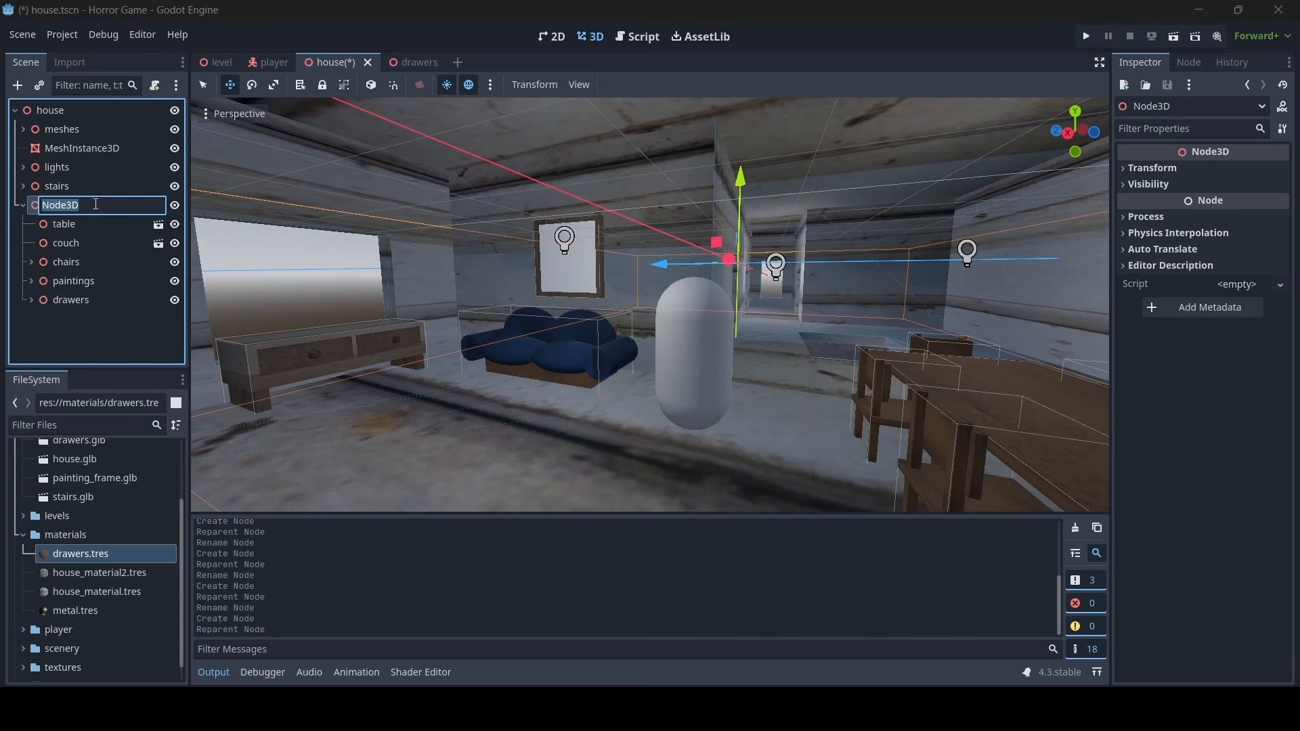
type("furniture")
key("Return")
left_click(23, 207)
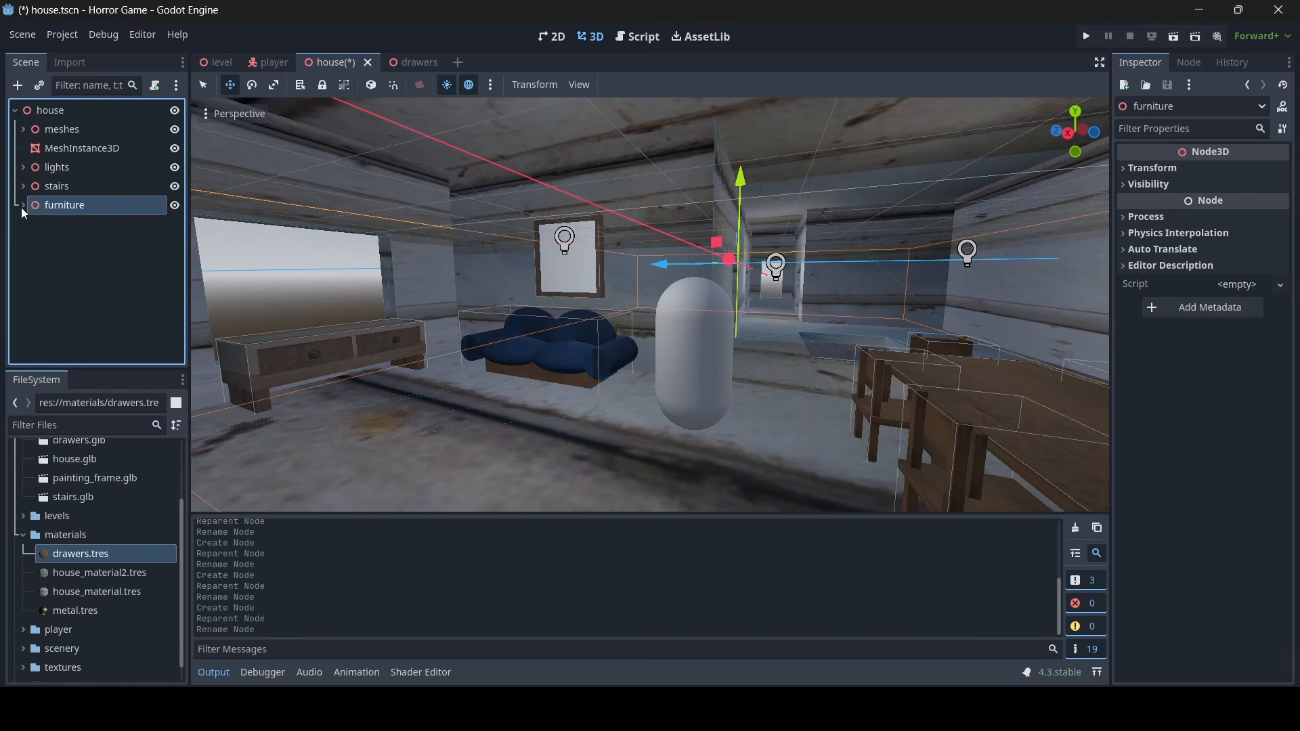
Save the reorganized house scene
right_click_drag(474, 271, 672, 257)
key("w")
key("s")
key("ctrl+s")
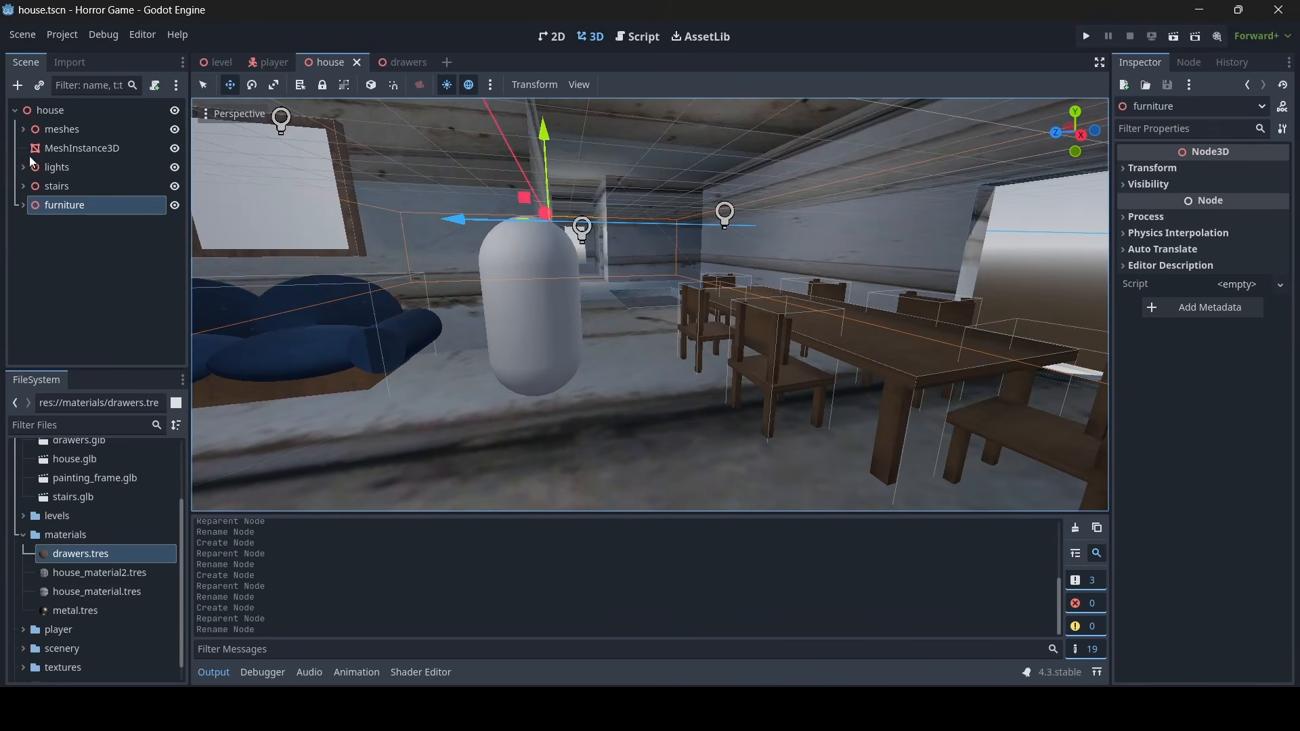
Examine the contents of the furniture node, including its paintings, chairs and drawers groups
left_click(23, 204)
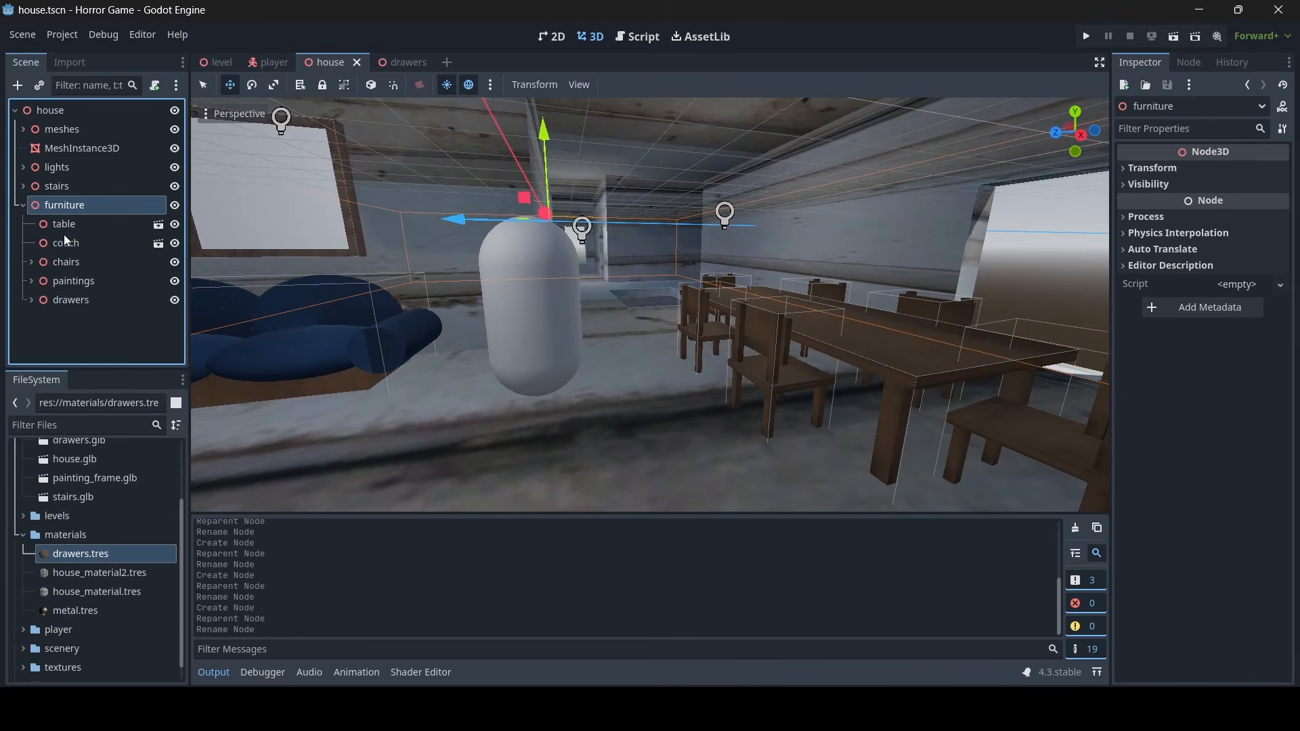
left_click(31, 281)
left_click(29, 277)
left_click(31, 262)
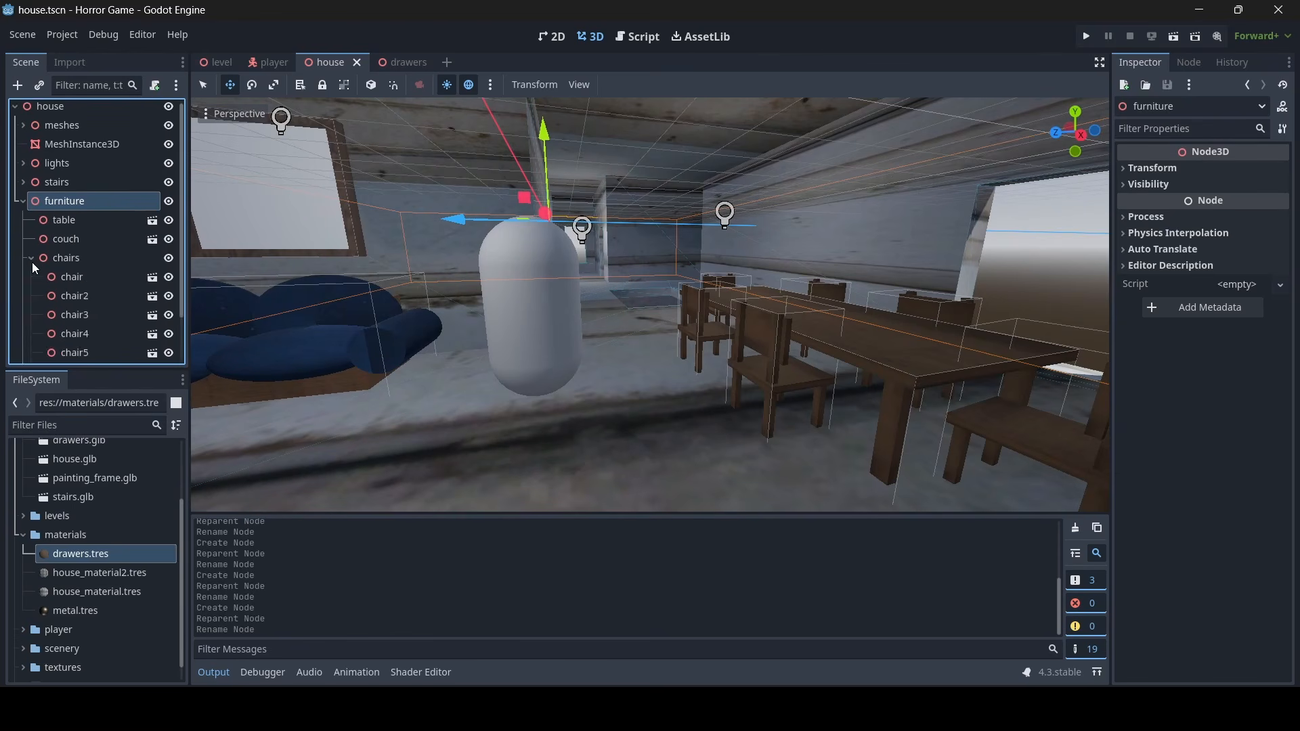
left_click(31, 261)
left_click(27, 299)
left_click(27, 300)
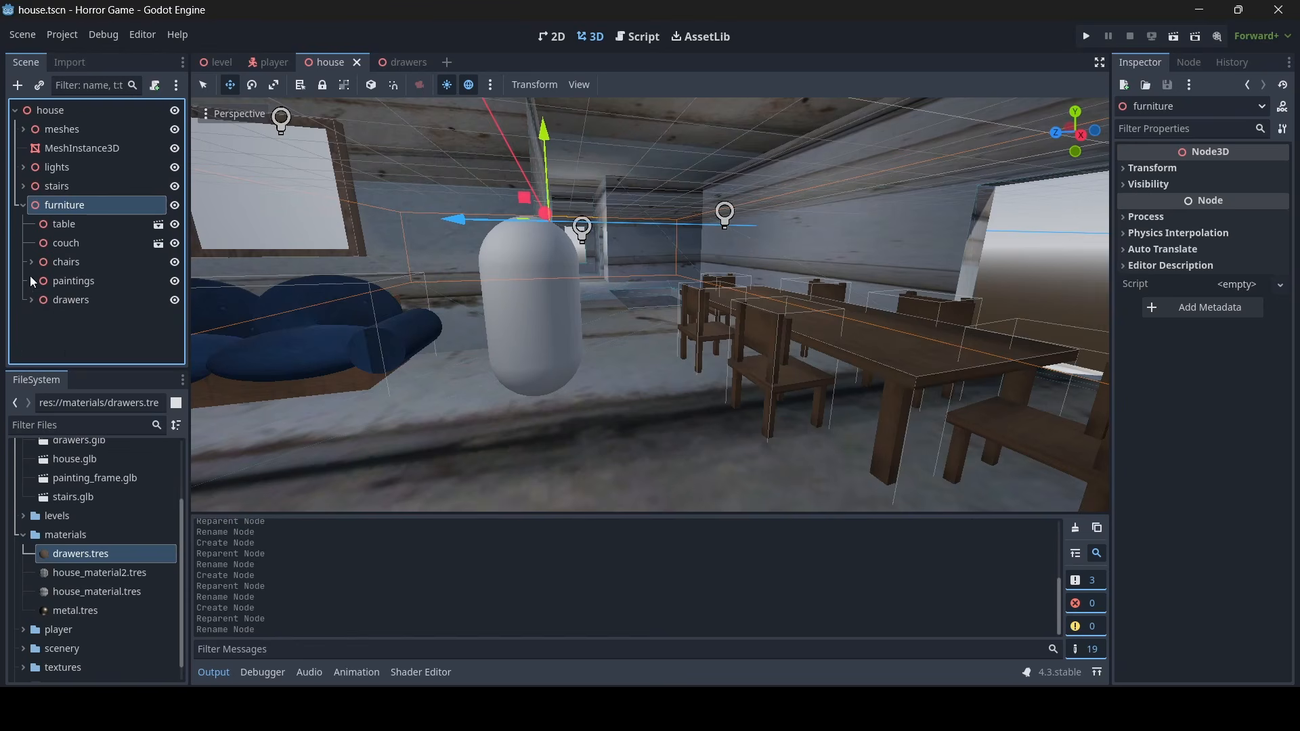
double_click(24, 206)
Close the drawers scene
key("w")
right_click_drag(650, 304, 934, 322)
key("s")
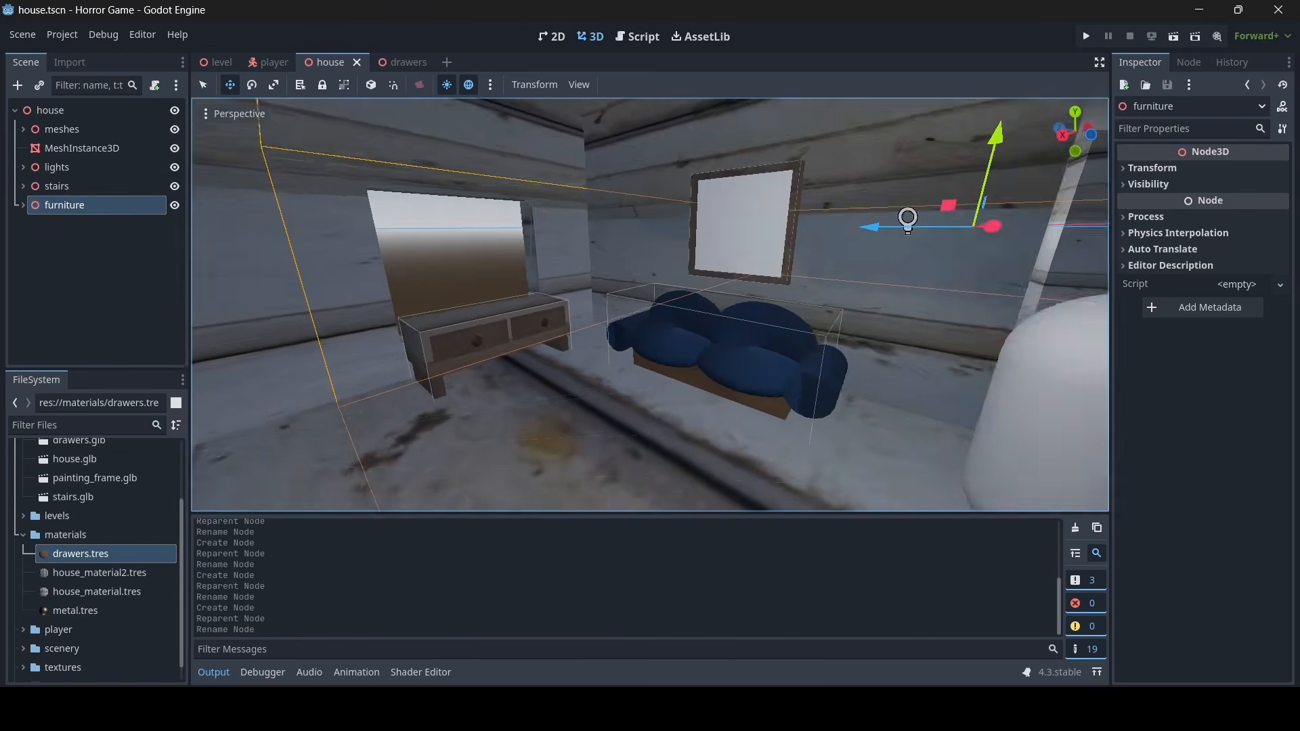
left_click(402, 62)
left_click(422, 62)
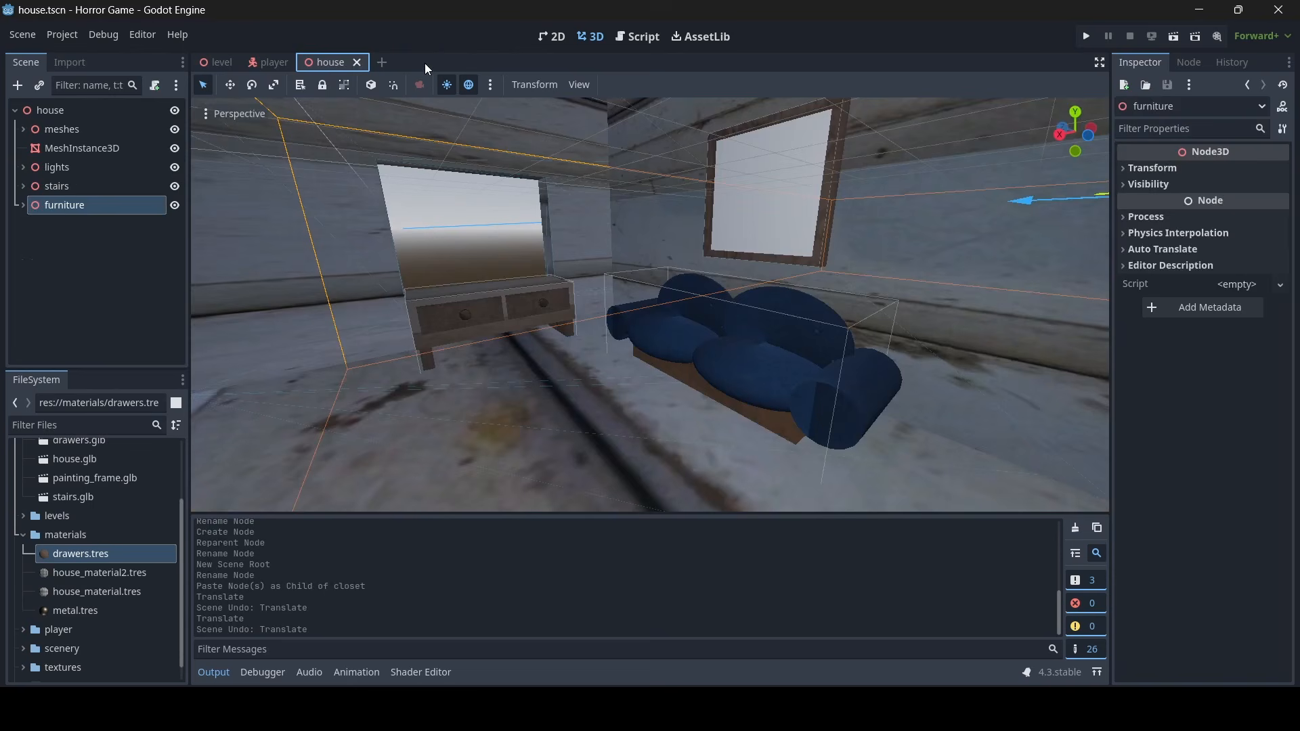
mouse_move(705, 293)
right_mouse_down()
mouse_move(618, 298)
mouse_move(782, 287)
mouse_move(619, 284)
mouse_move(717, 284)
mouse_move(587, 220)
right_mouse_up()
key("w")
key("d")
key("s")
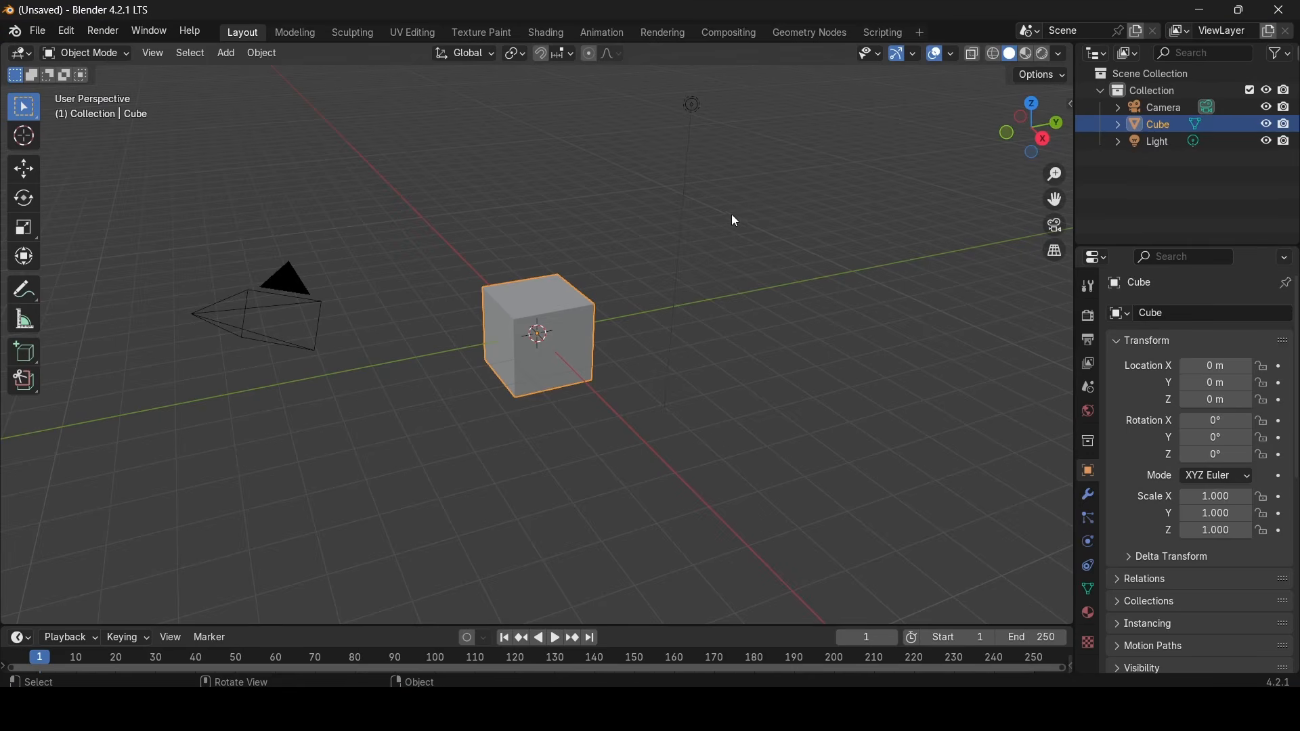
Delete the default camera and light from the new Blender scene
left_click(292, 288)
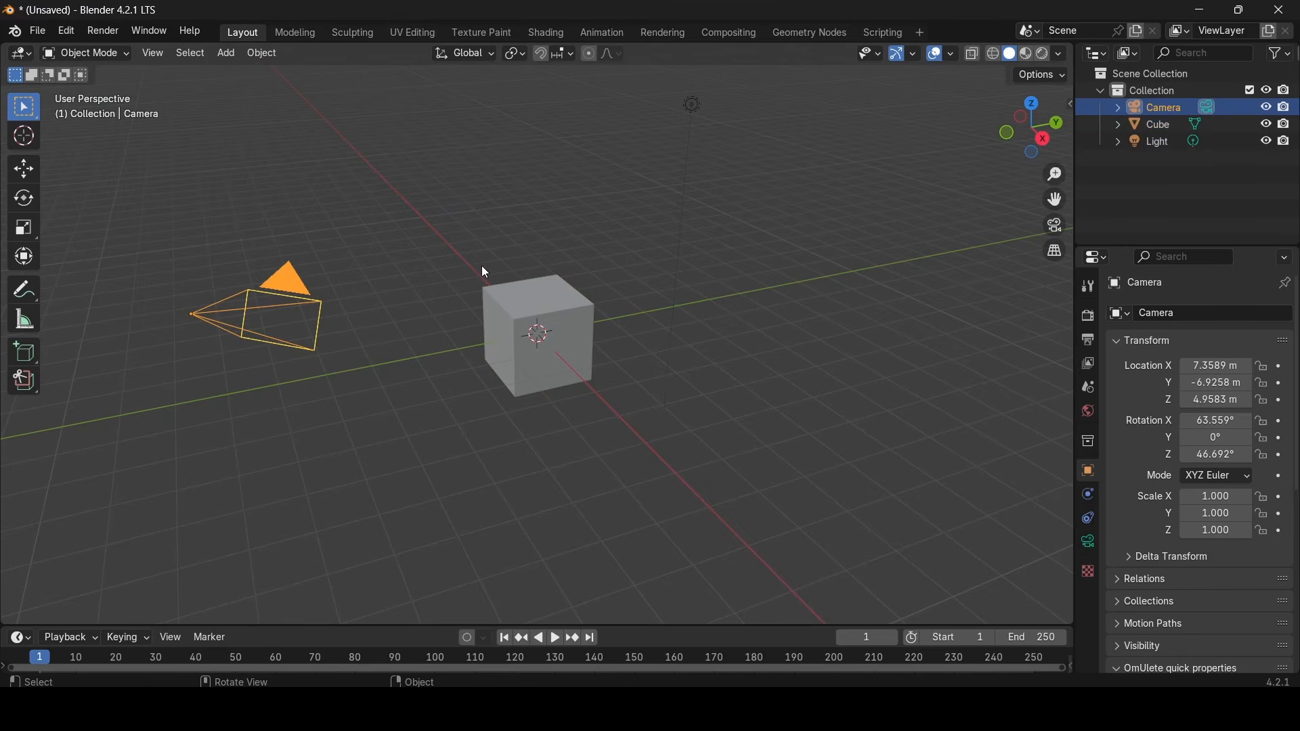
key("Delete")
left_click(690, 104)
key("Delete")
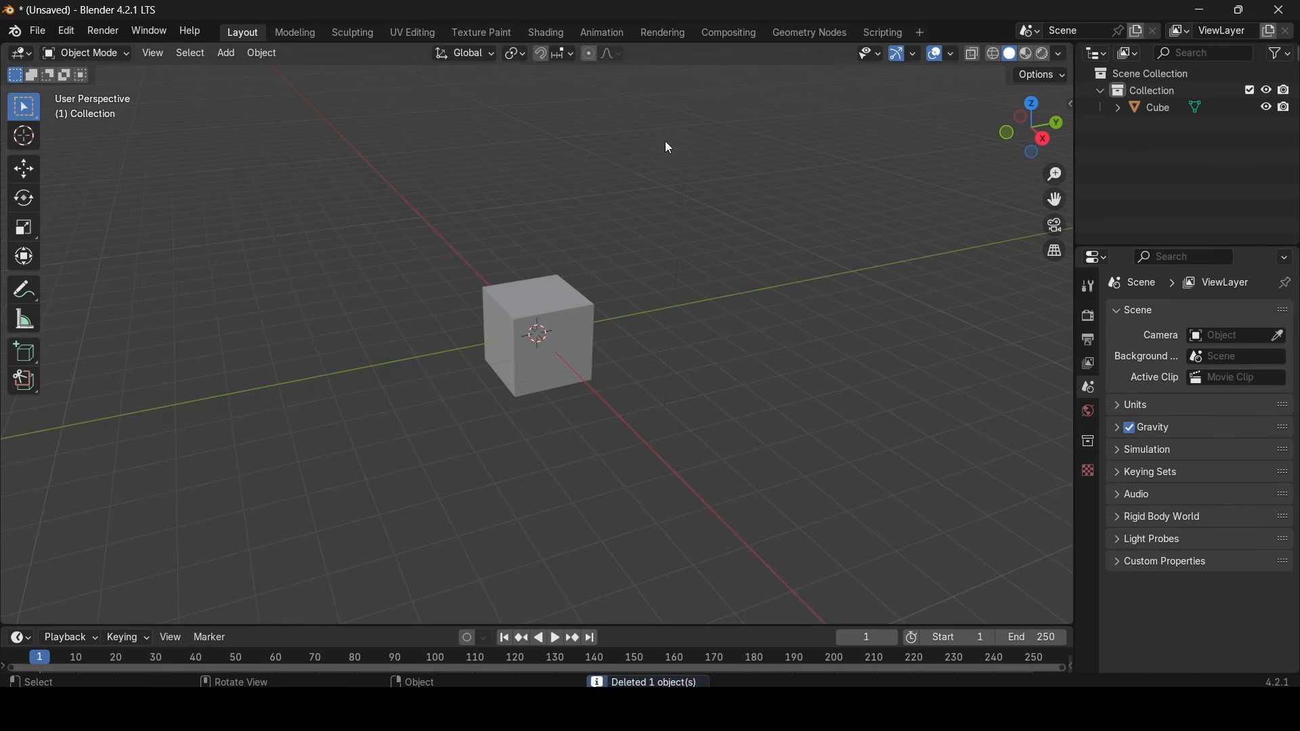
Scale the default cube into a tall box of about 1.065 in X, 2.168 in Y and 2.895 in Z
left_click(492, 315)
left_click(35, 230)
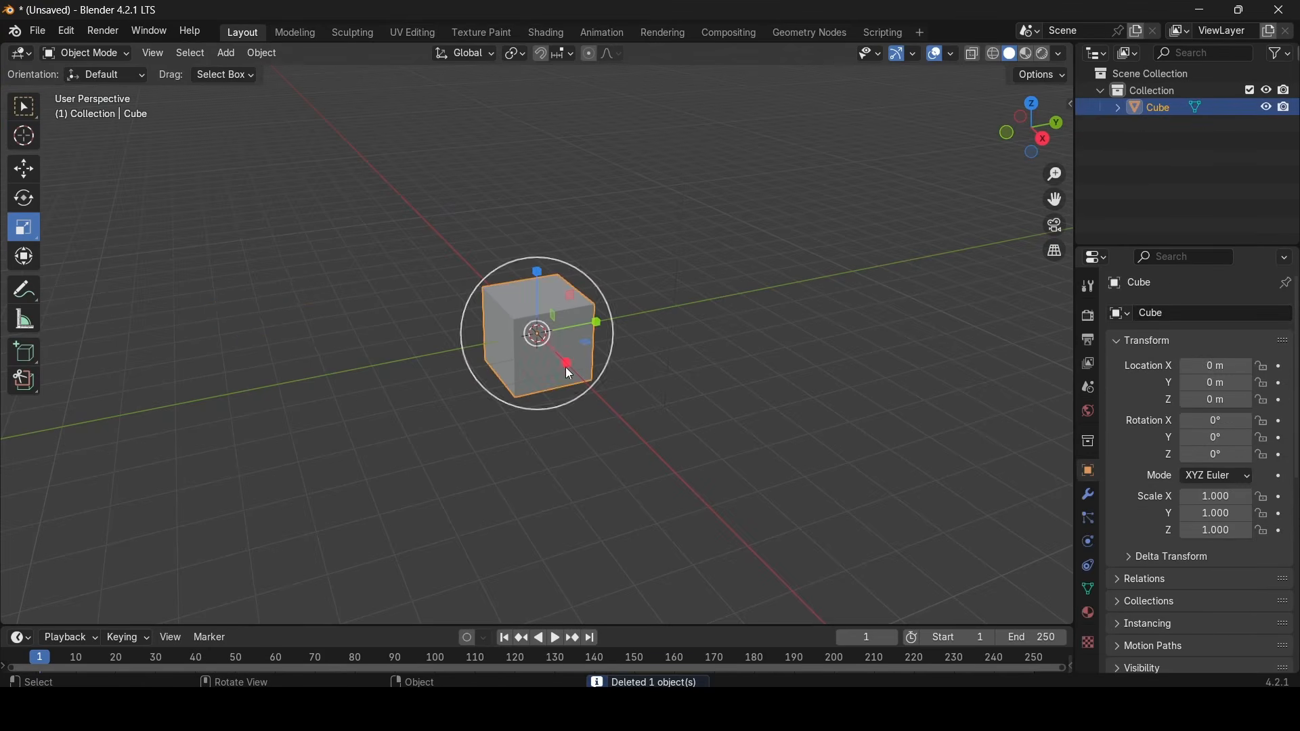
middle_click_drag(567, 367, 620, 341)
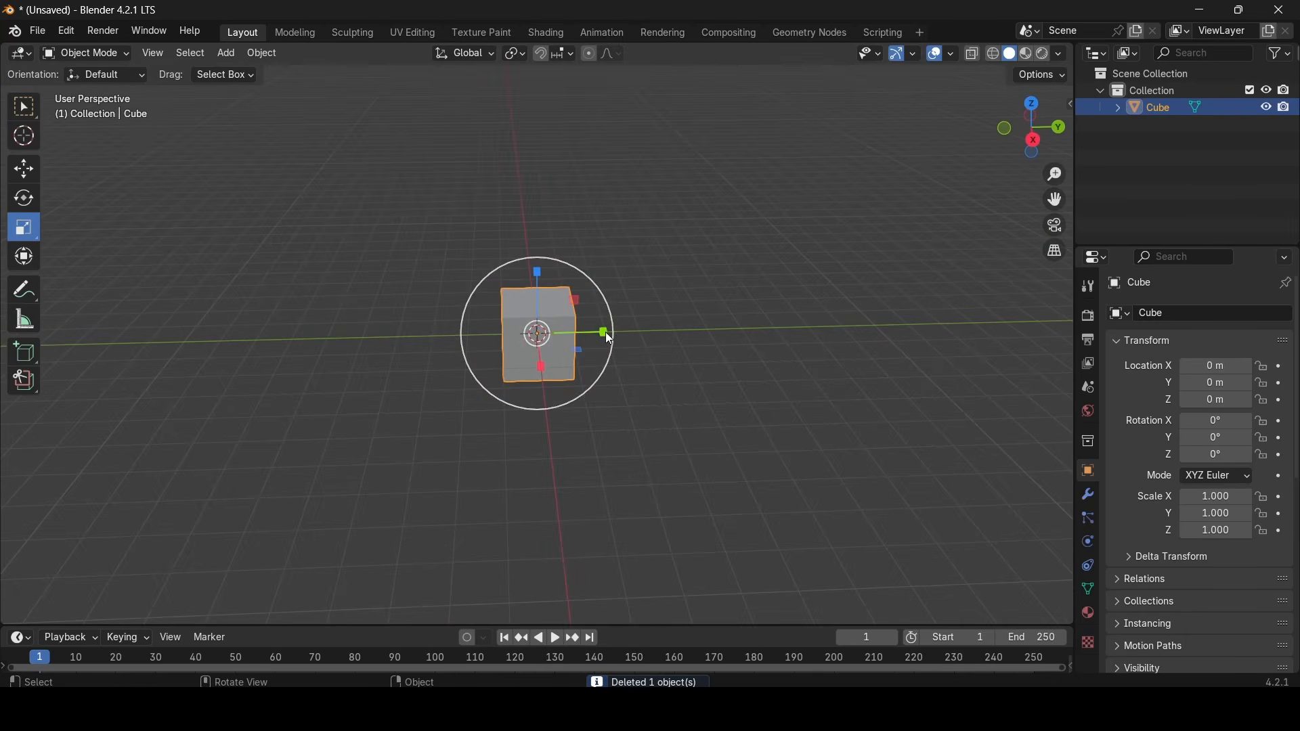
left_click_drag(605, 332, 684, 330)
middle_click_drag(684, 330, 550, 263)
left_click_drag(537, 274, 534, 139)
middle_click_drag(535, 139, 630, 344)
left_click_drag(607, 337, 615, 335)
mouse_move(614, 335)
middle_mouse_down()
mouse_move(684, 441)
mouse_move(596, 329)
middle_mouse_up()
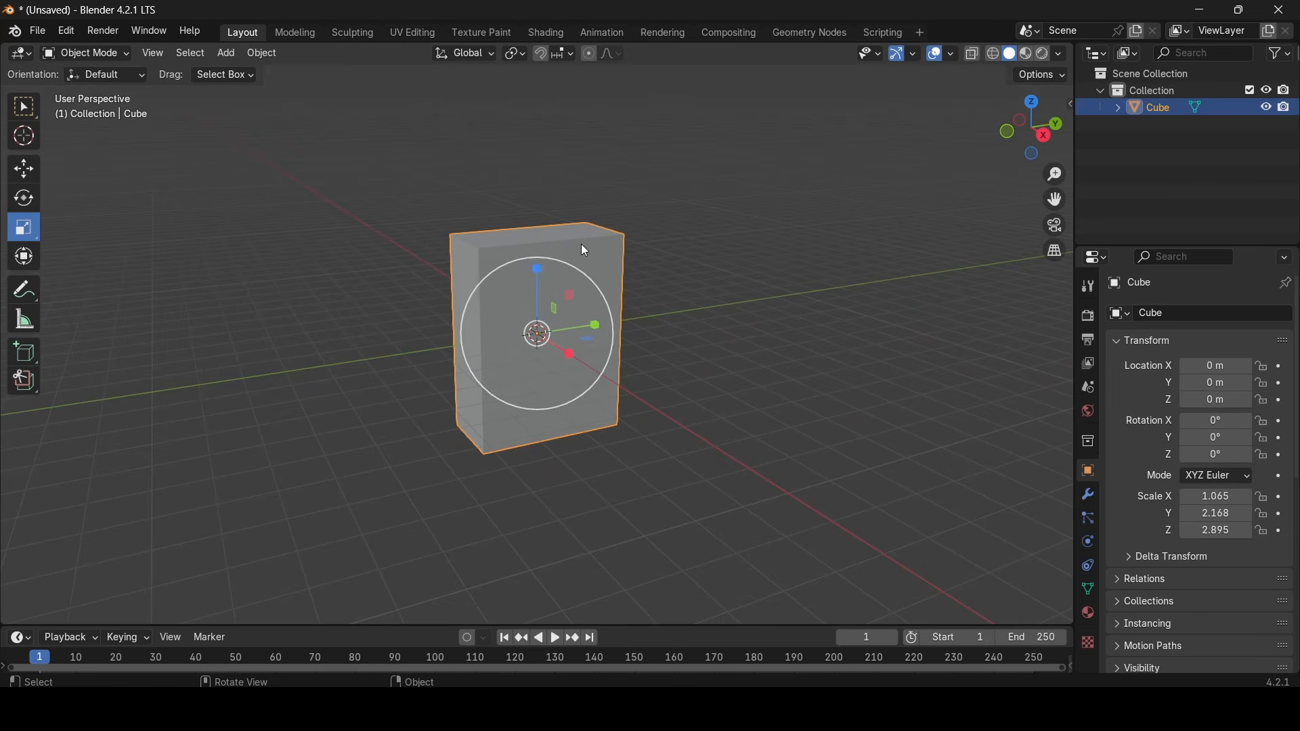
Duplicate the tall box in place and shrink the copy slightly along Y and Z to leave a narrow border
middle_click_drag(682, 398, 640, 393)
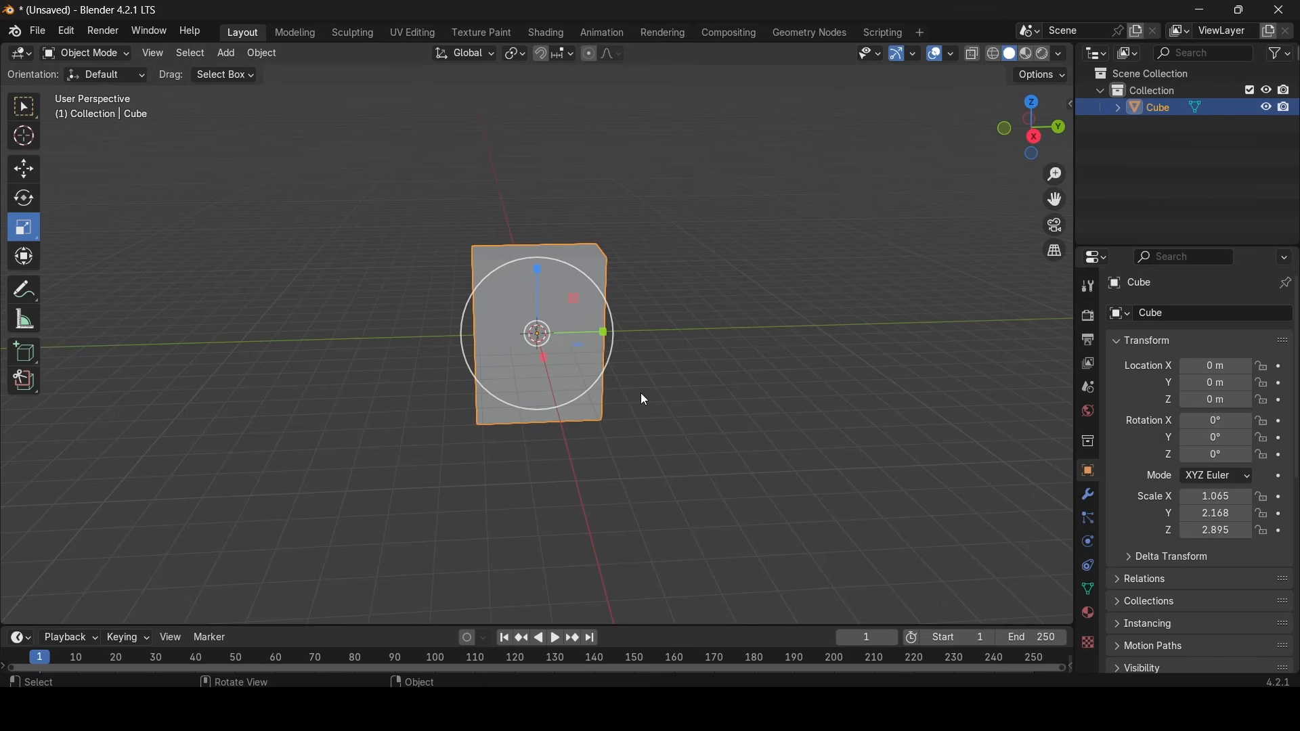
key("ctrl+c")
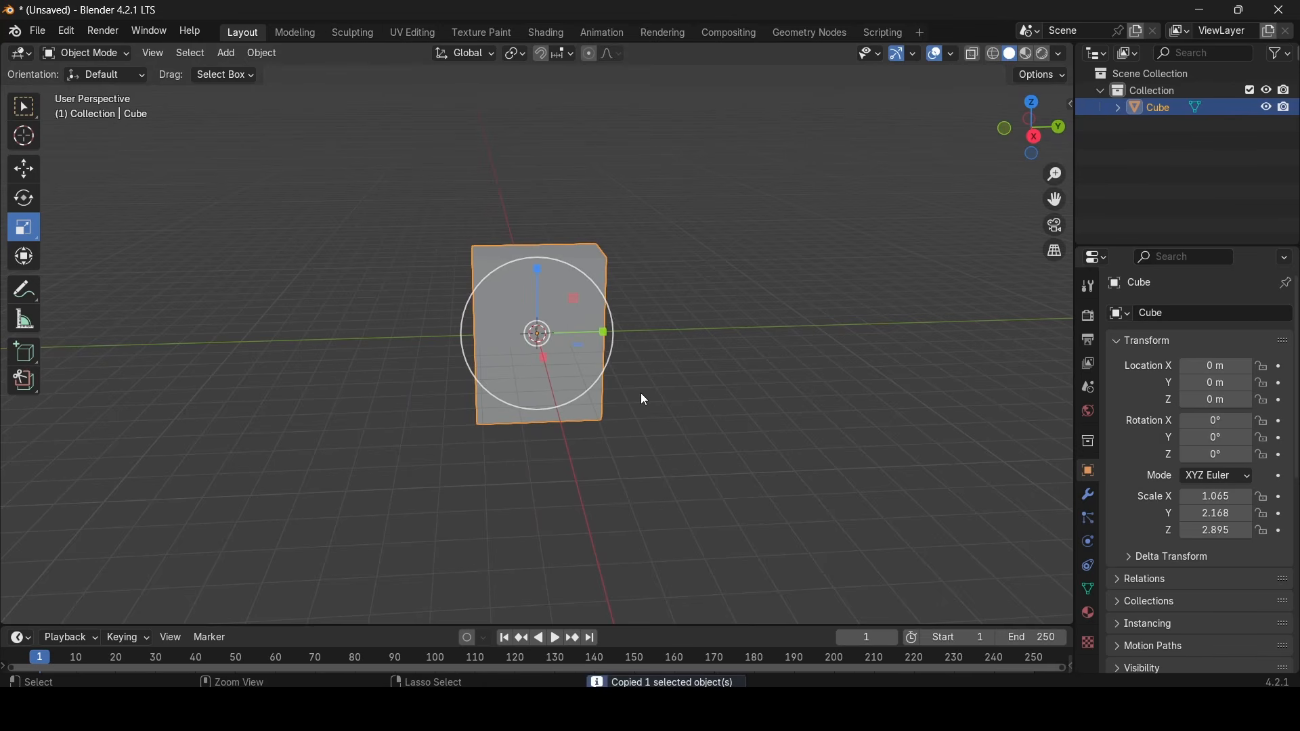
key("ctrl+v")
left_click_drag(604, 334, 596, 340)
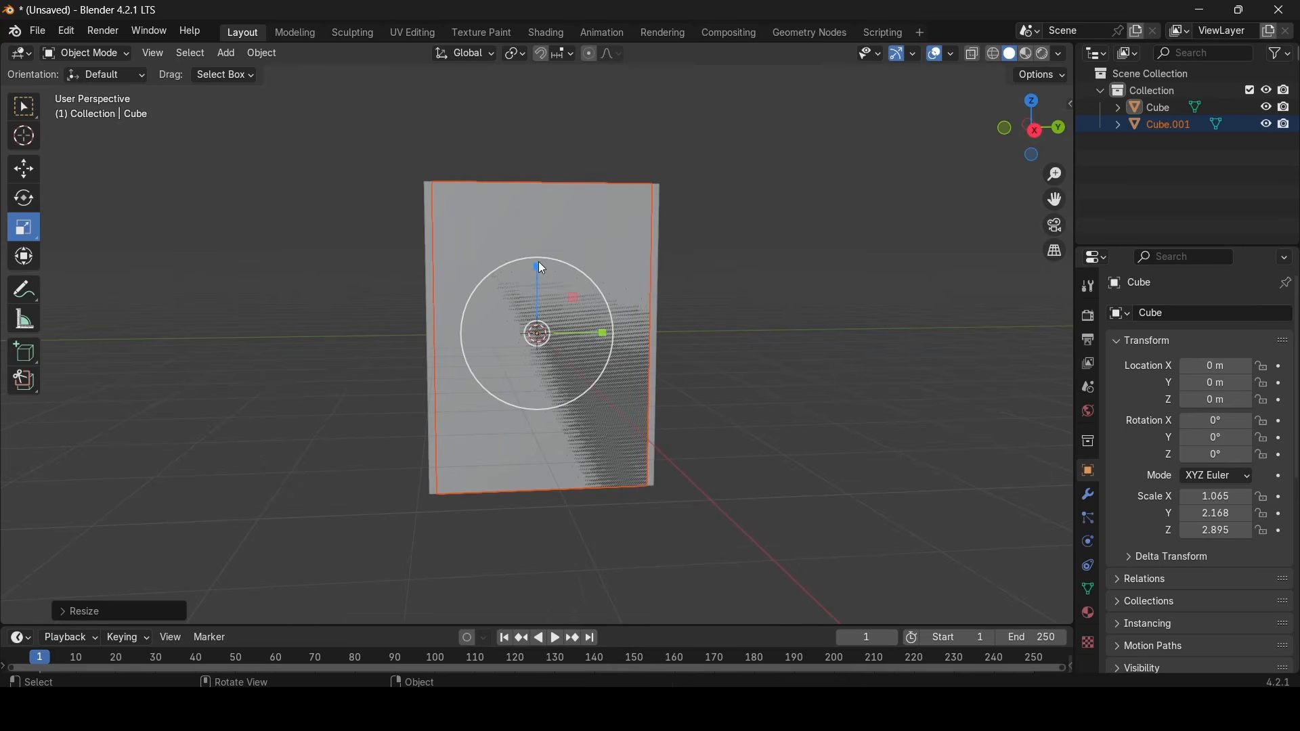
left_click_drag(538, 268, 538, 271)
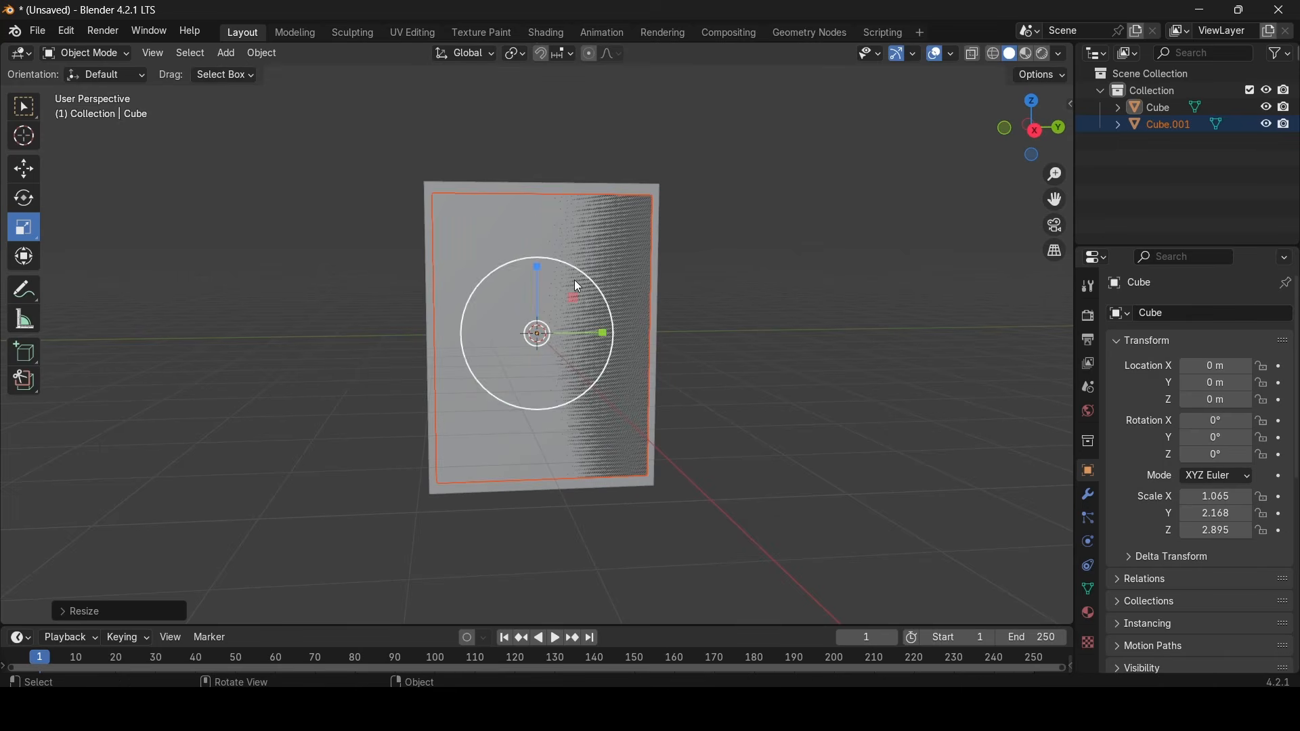
left_click_drag(600, 333, 596, 333)
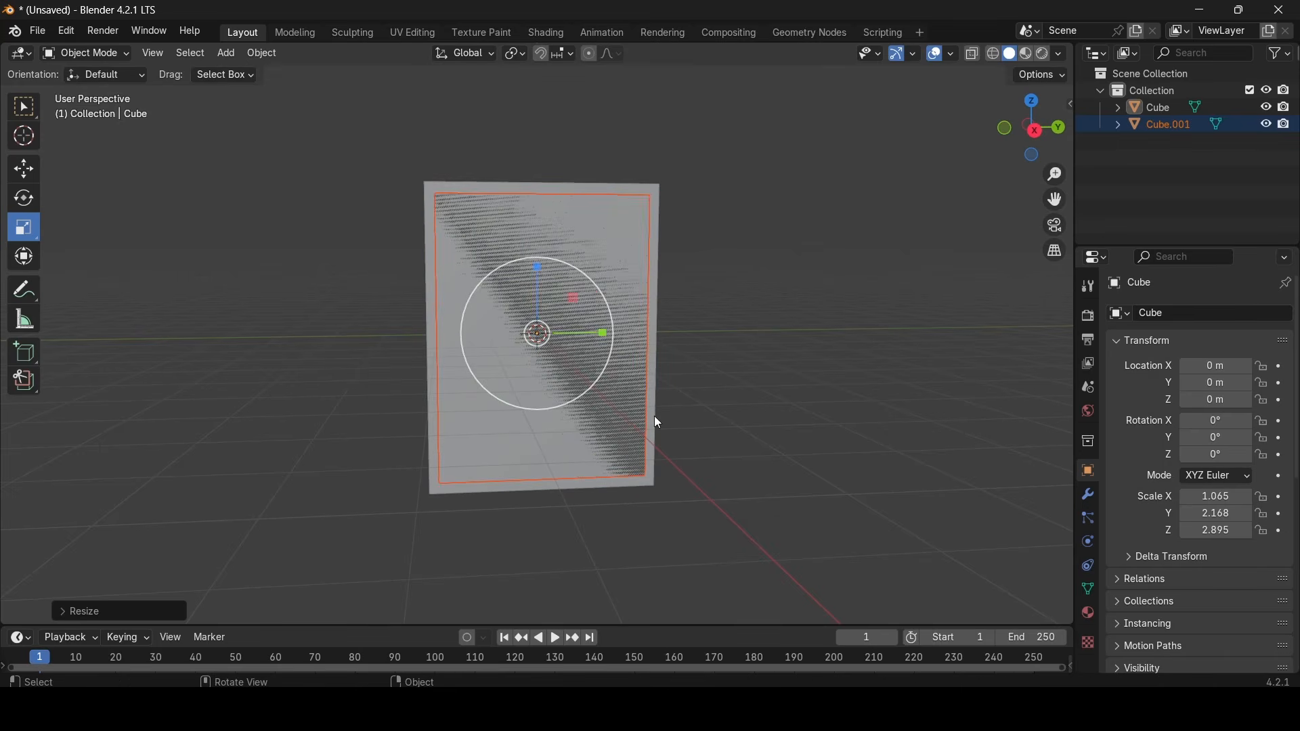
Move the smaller duplicate box about 0.113 m along X so it protrudes from the tall box's front face
scroll(654, 416, "up", 1)
middle_click_drag(654, 416, 827, 441)
left_click(25, 170)
middle_click_drag(420, 268, 326, 229)
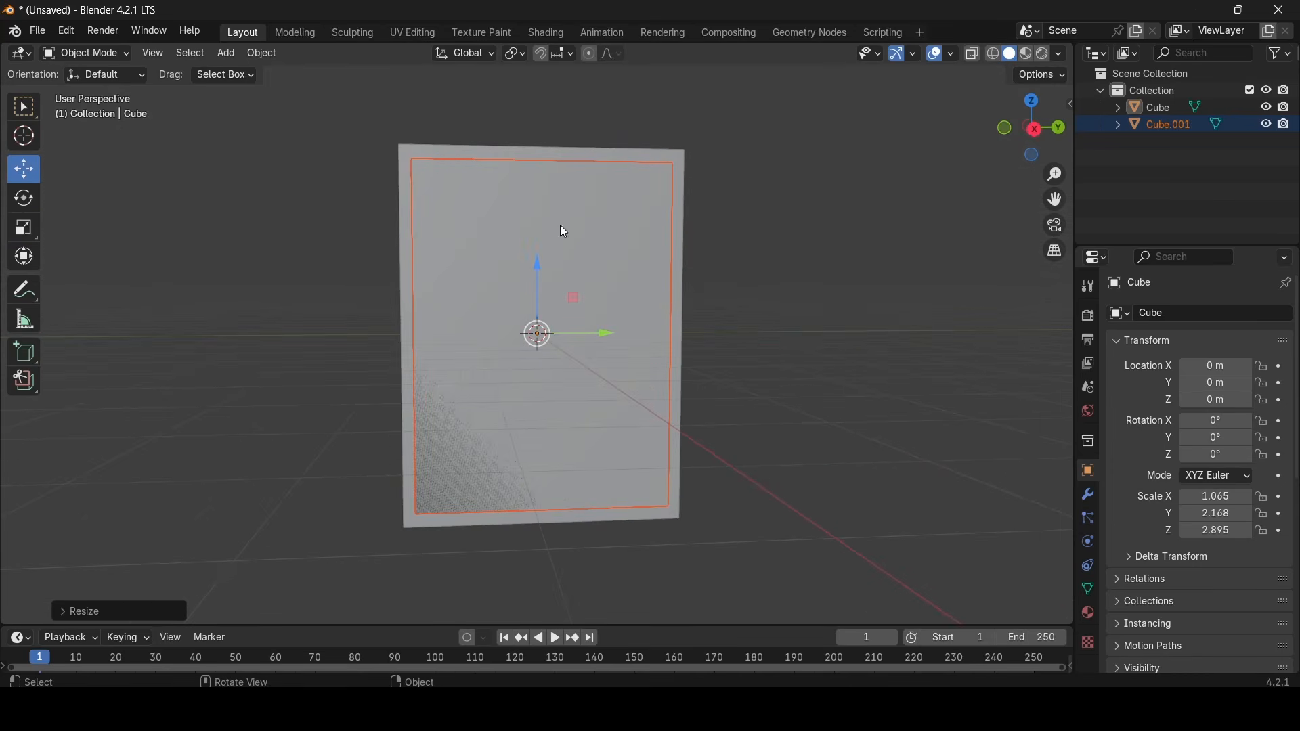
middle_click_drag(565, 231, 669, 330)
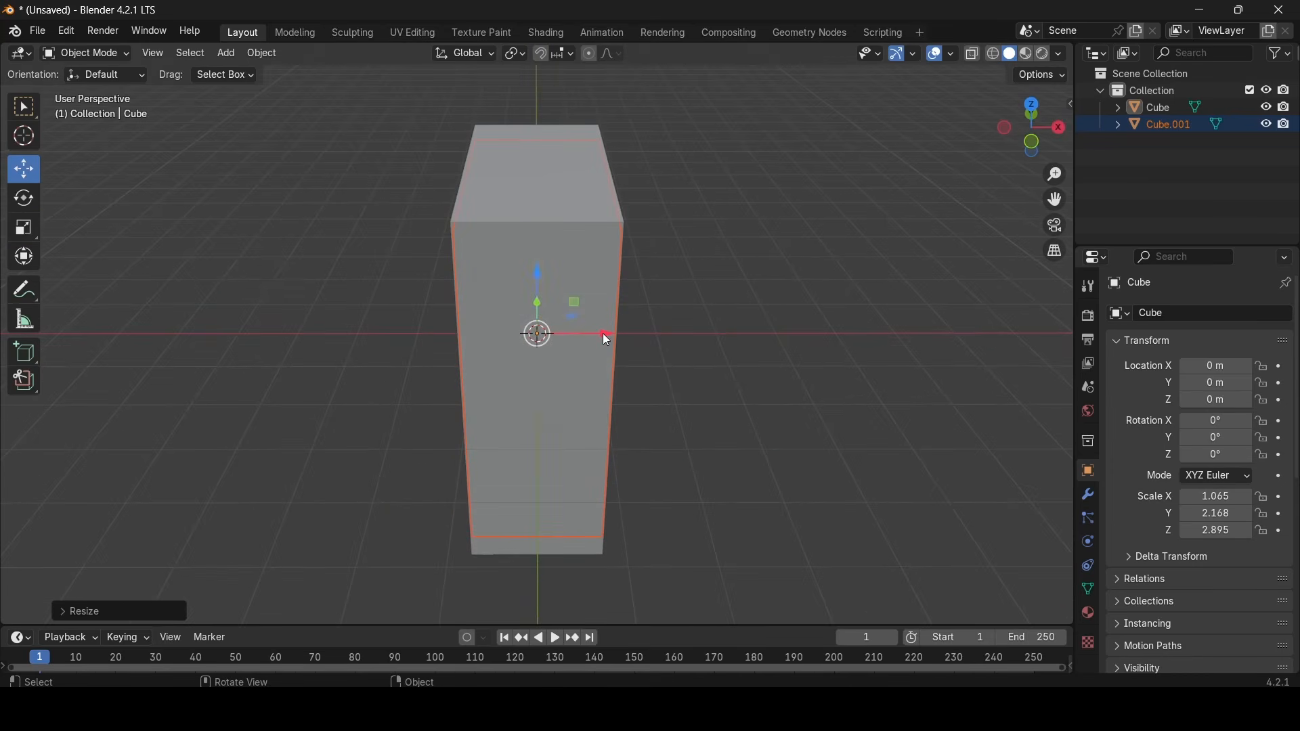
mouse_move(606, 339)
left_mouse_down()
mouse_move(629, 338)
mouse_move(612, 332)
left_mouse_up()
middle_click_drag(612, 331, 486, 314)
Hollow out the tall box by subtracting the smaller box with a Brush Boolean Difference, and apply all cutters
left_click(494, 275)
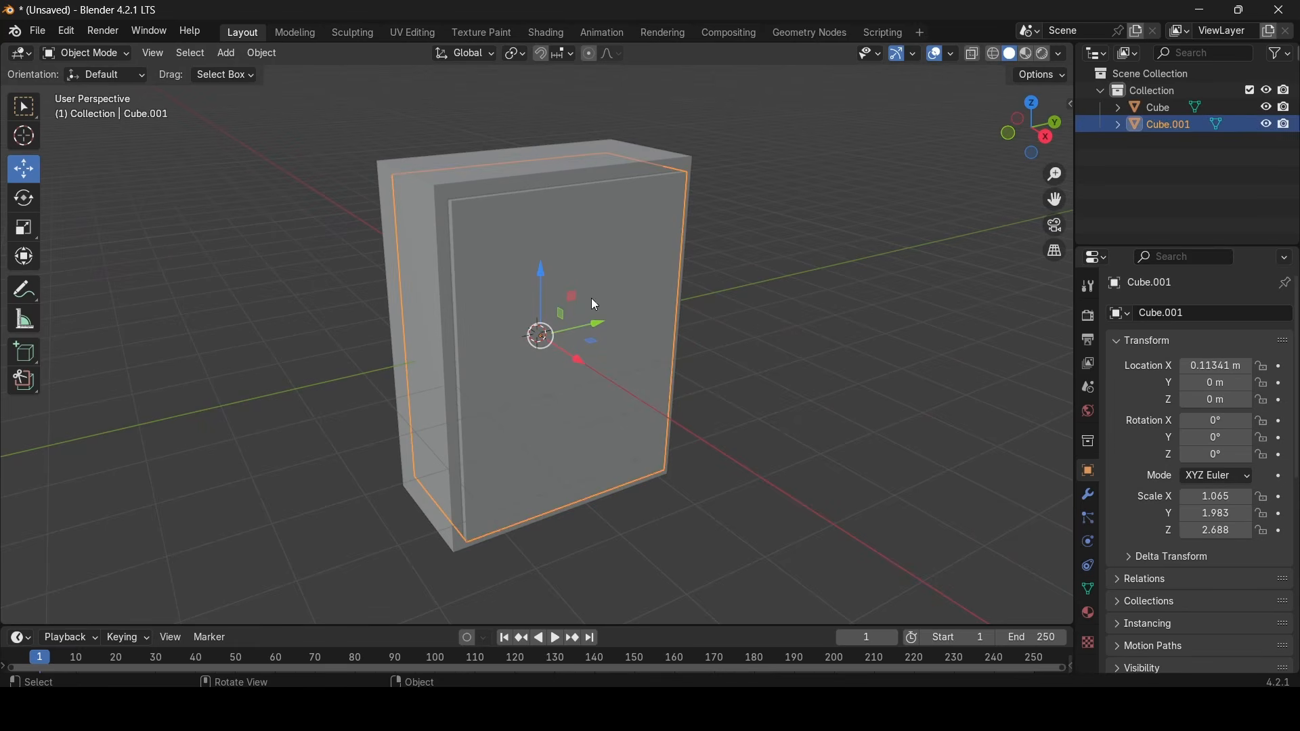
left_click(439, 302, "shift")
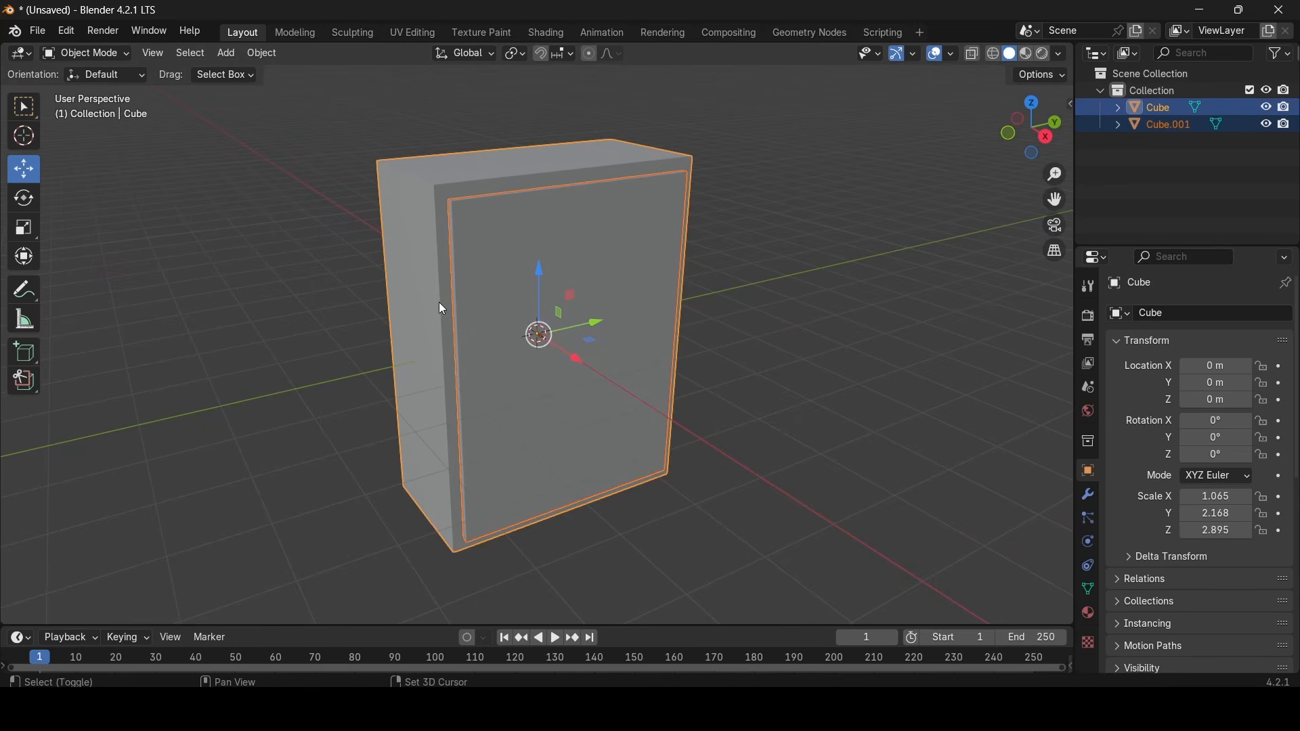
left_click(1069, 106)
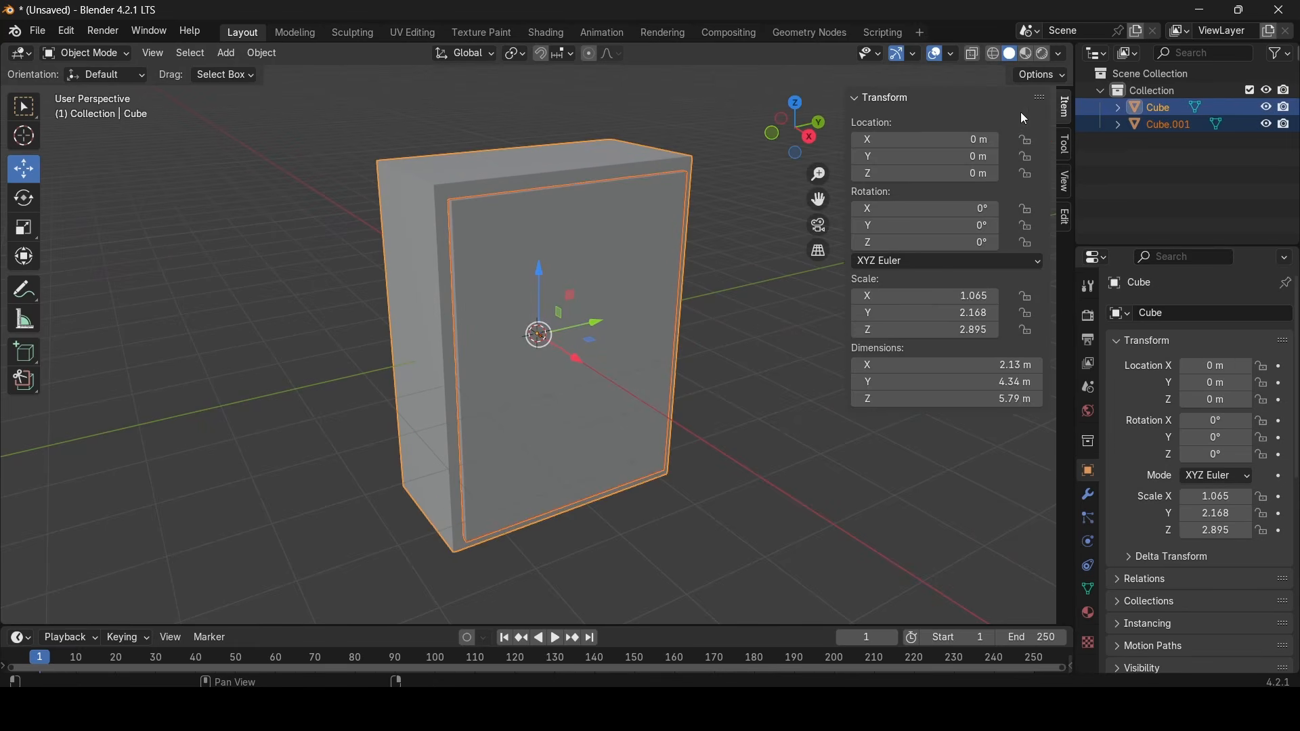
left_click(1065, 216)
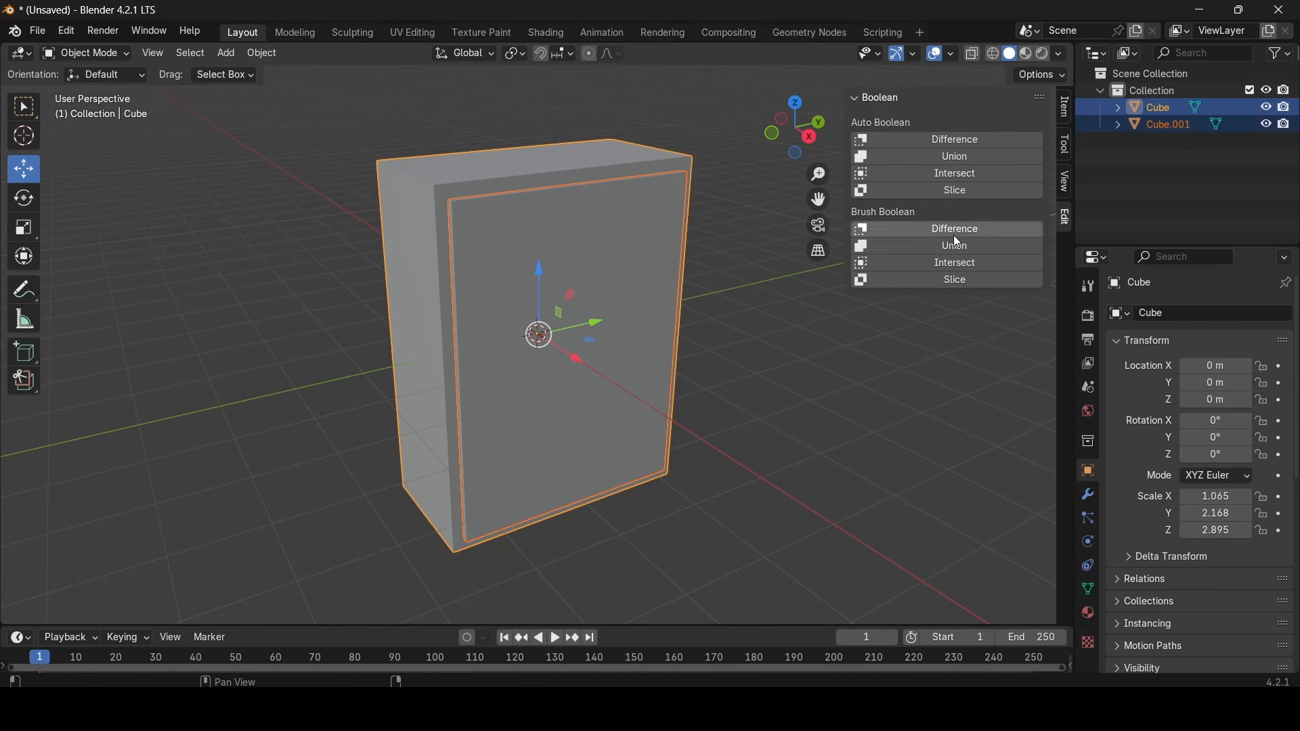
left_click(954, 230)
middle_click_drag(805, 285, 566, 366)
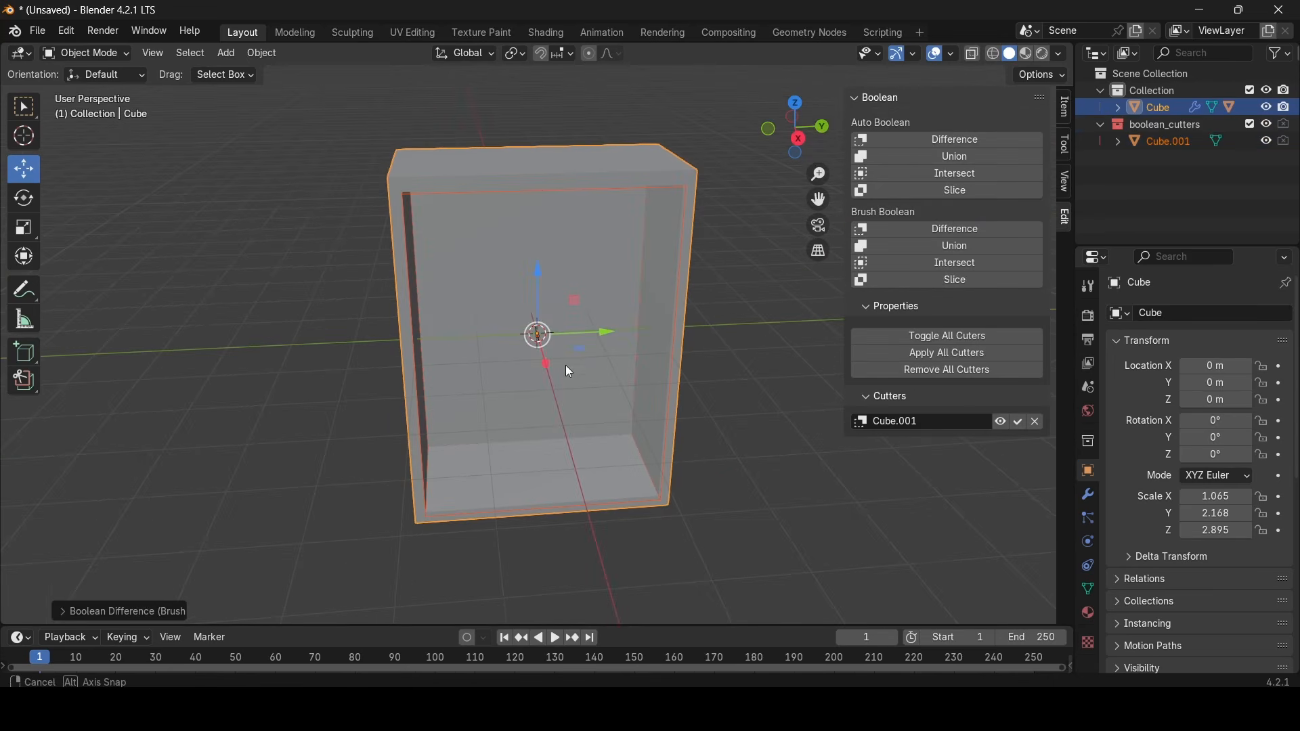
left_click(986, 353)
middle_click_drag(844, 364, 581, 359)
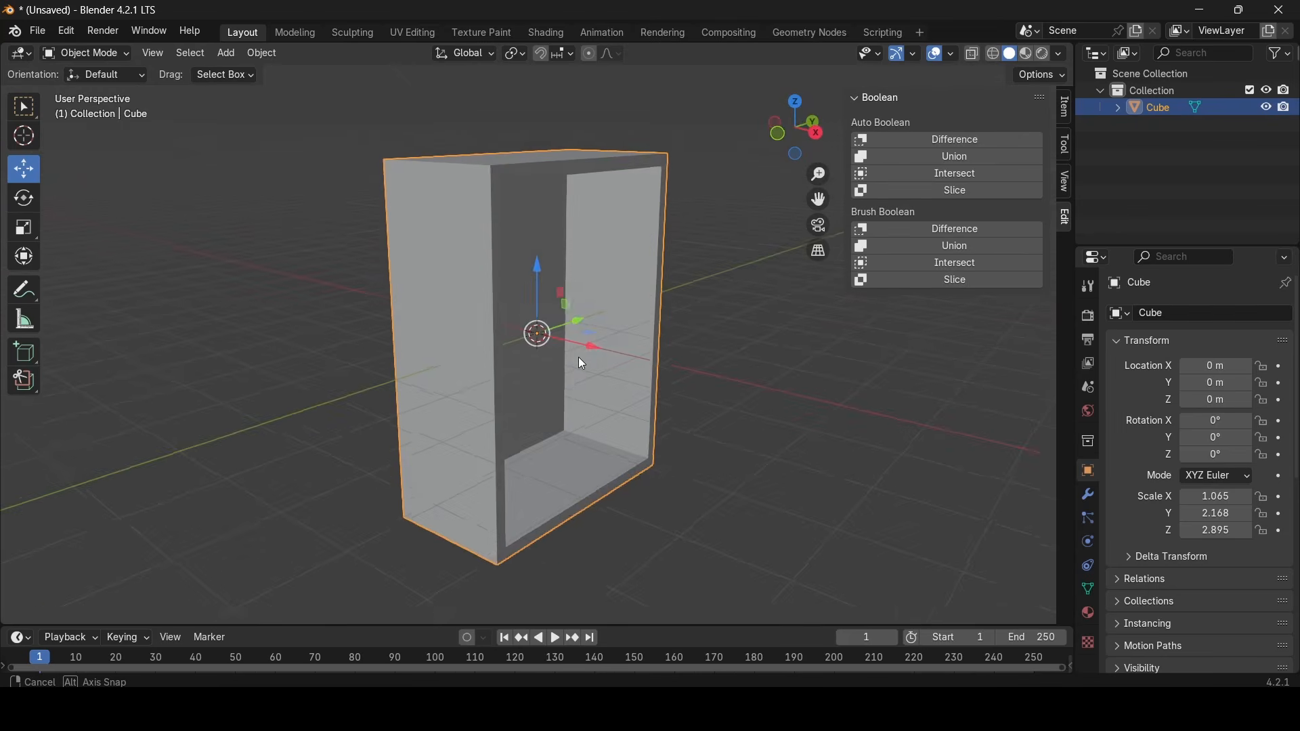
Add a cube, move it in front of the closet to about X 1.483 m, and flatten its X scale to about 0.206
left_click(705, 375)
left_click(227, 53)
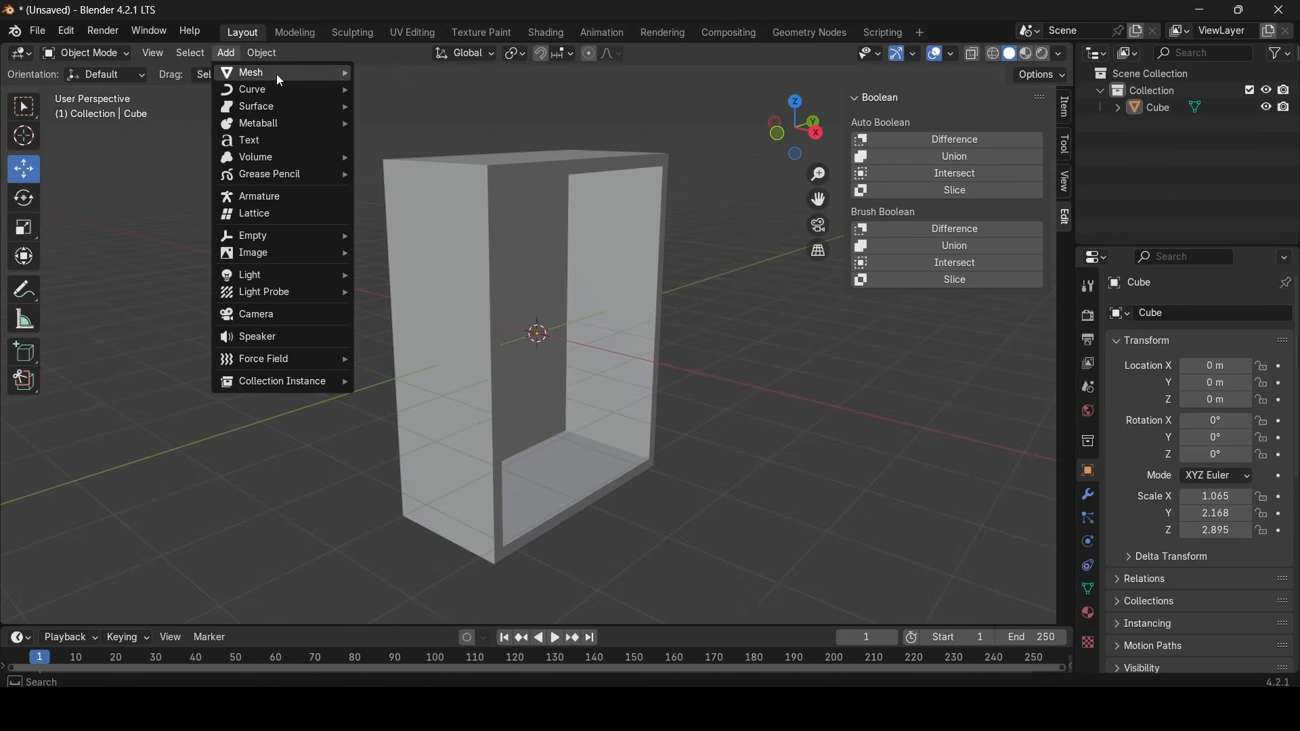
mouse_move(277, 75)
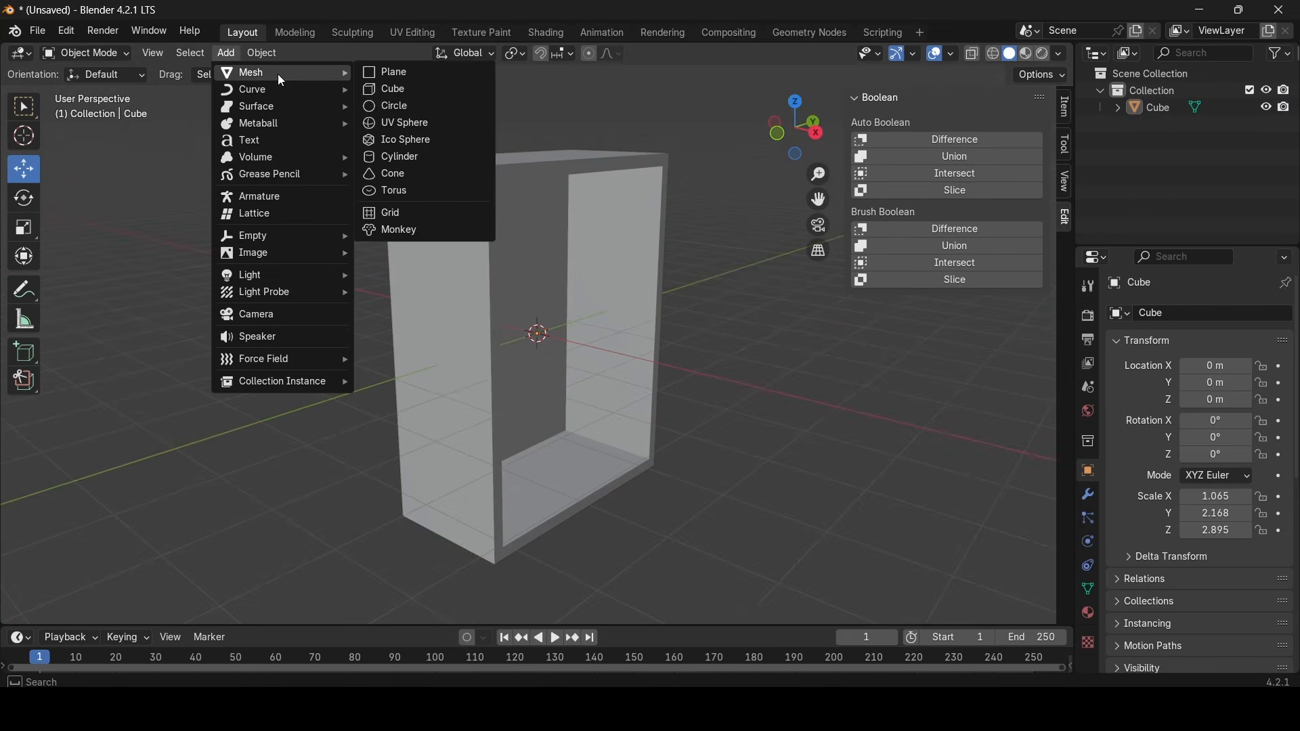
left_click(412, 90)
middle_click_drag(514, 223, 608, 344)
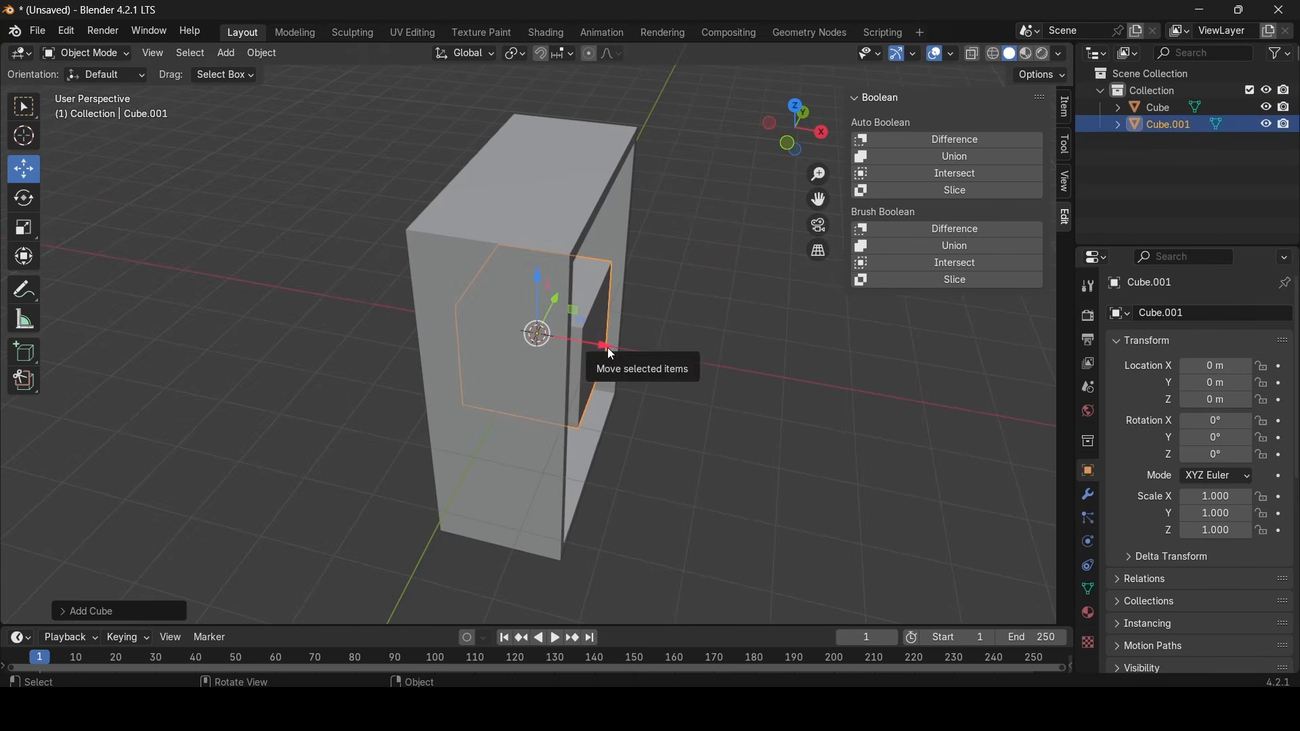
left_click_drag(607, 348, 669, 368)
left_click(23, 227)
middle_click_drag(669, 368, 642, 447)
Fit the slab over one half of the opening at about X 1.171 m, Y 1.035 m, scaled about 0.124 in X and 2.794 in Z
left_click(22, 170)
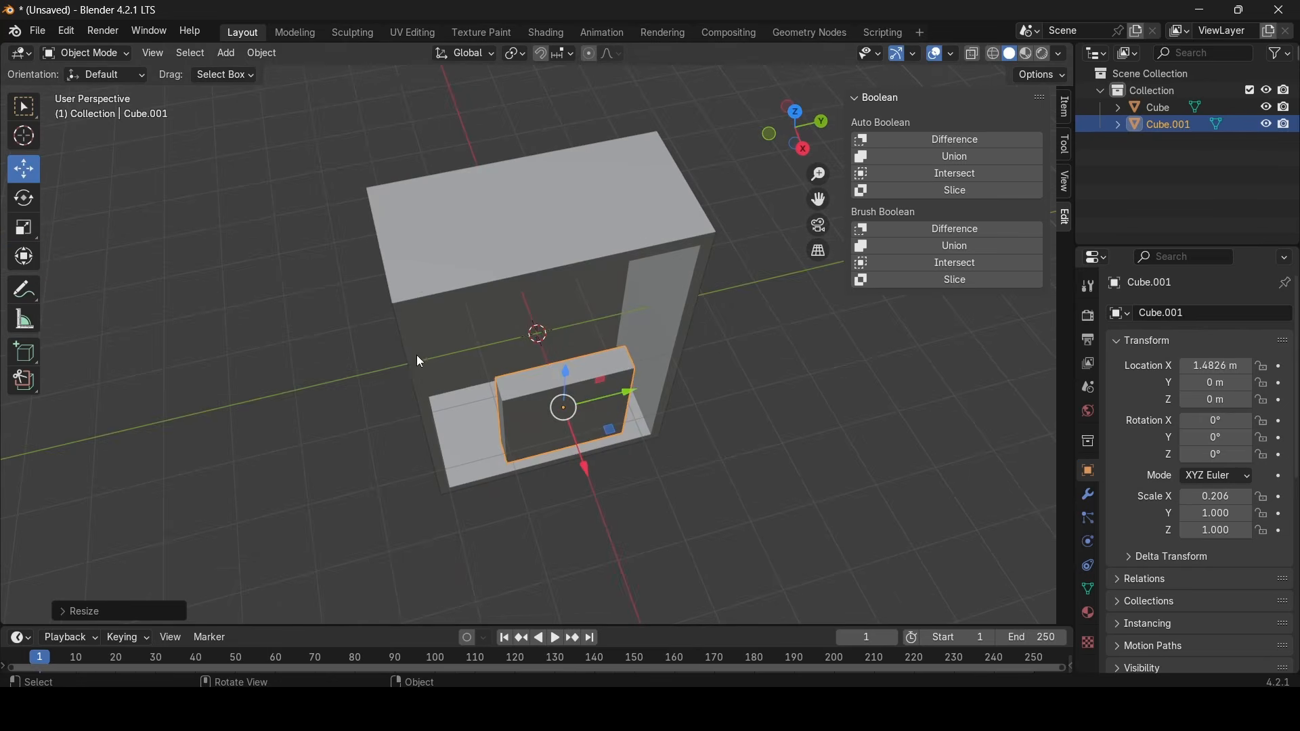
middle_click_drag(417, 355, 565, 426)
left_click_drag(593, 432, 659, 416)
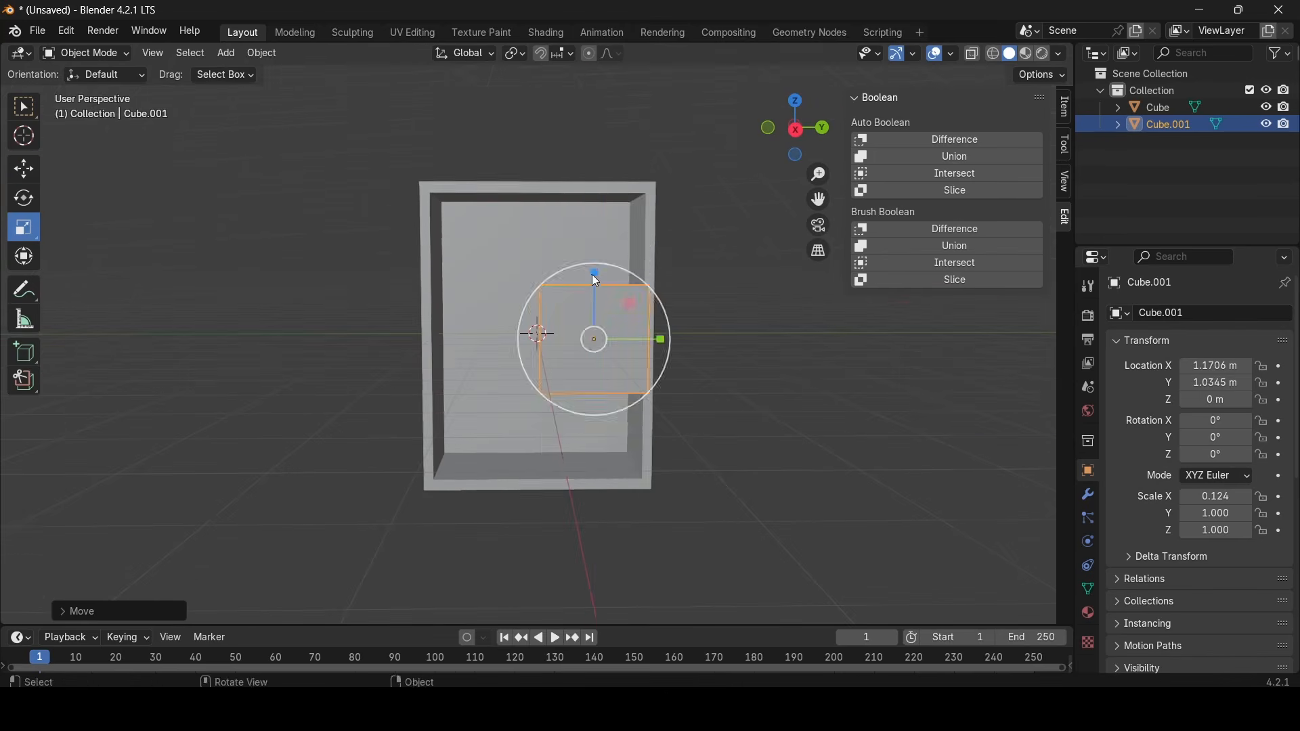
left_click_drag(596, 280, 596, 177)
Thin the door slab to about 0.086 in X scale and push it back to about X 1.127 m
middle_click_drag(596, 177, 589, 397)
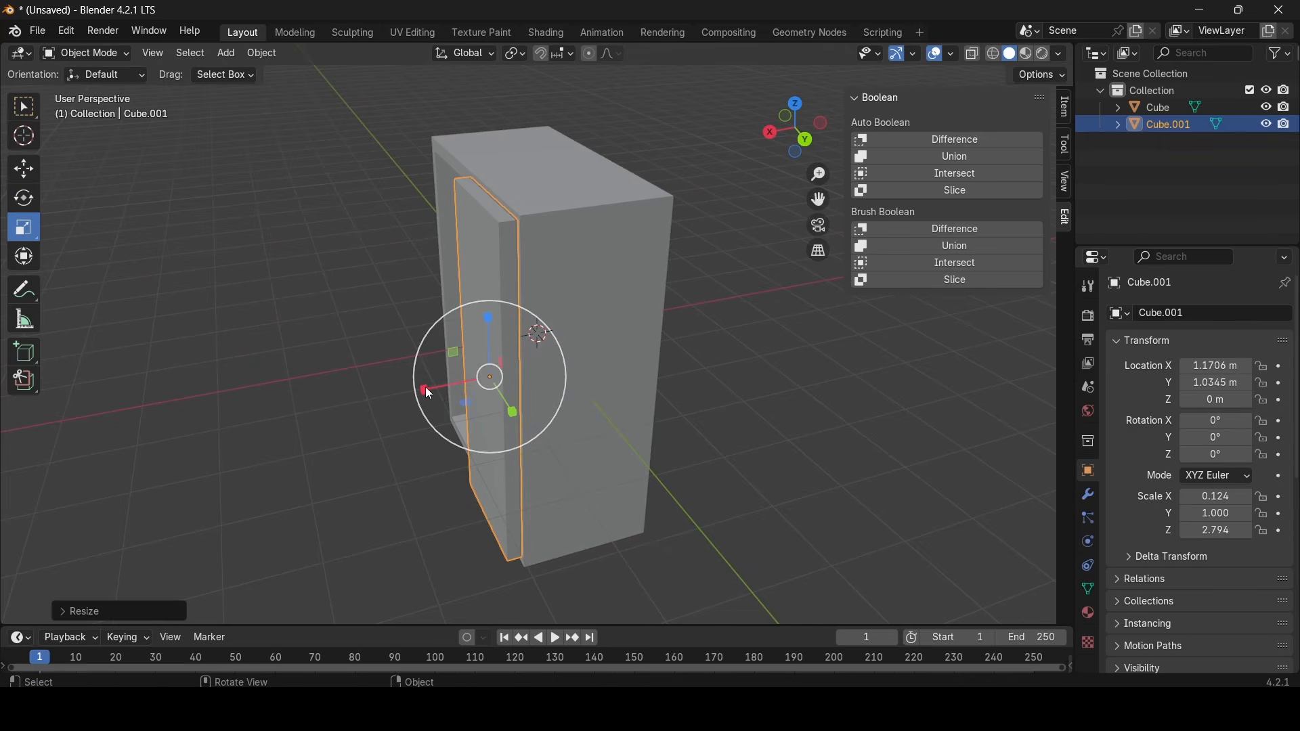
left_click_drag(425, 389, 405, 410)
left_click(24, 169)
scroll(401, 377, "up", 2)
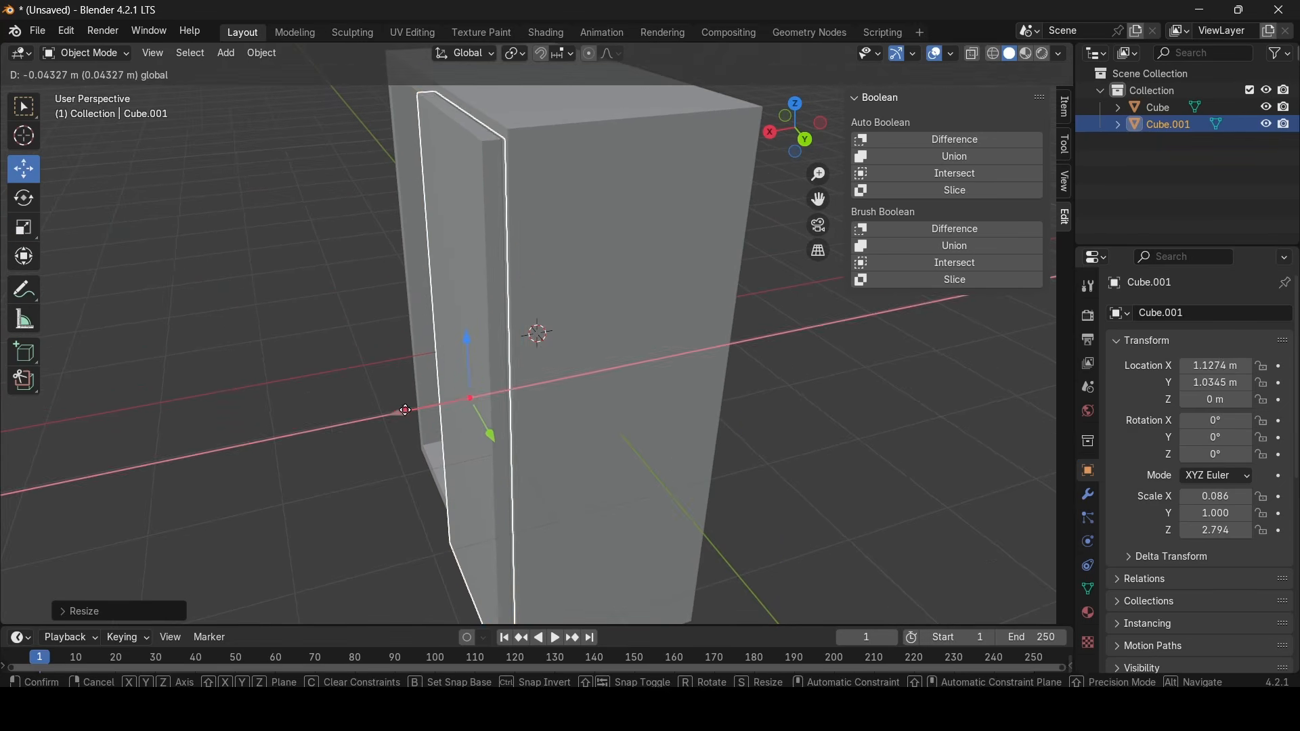
Copy the door slab and slide the copy along Y to cover the other half of the opening
key("ctrl+c")
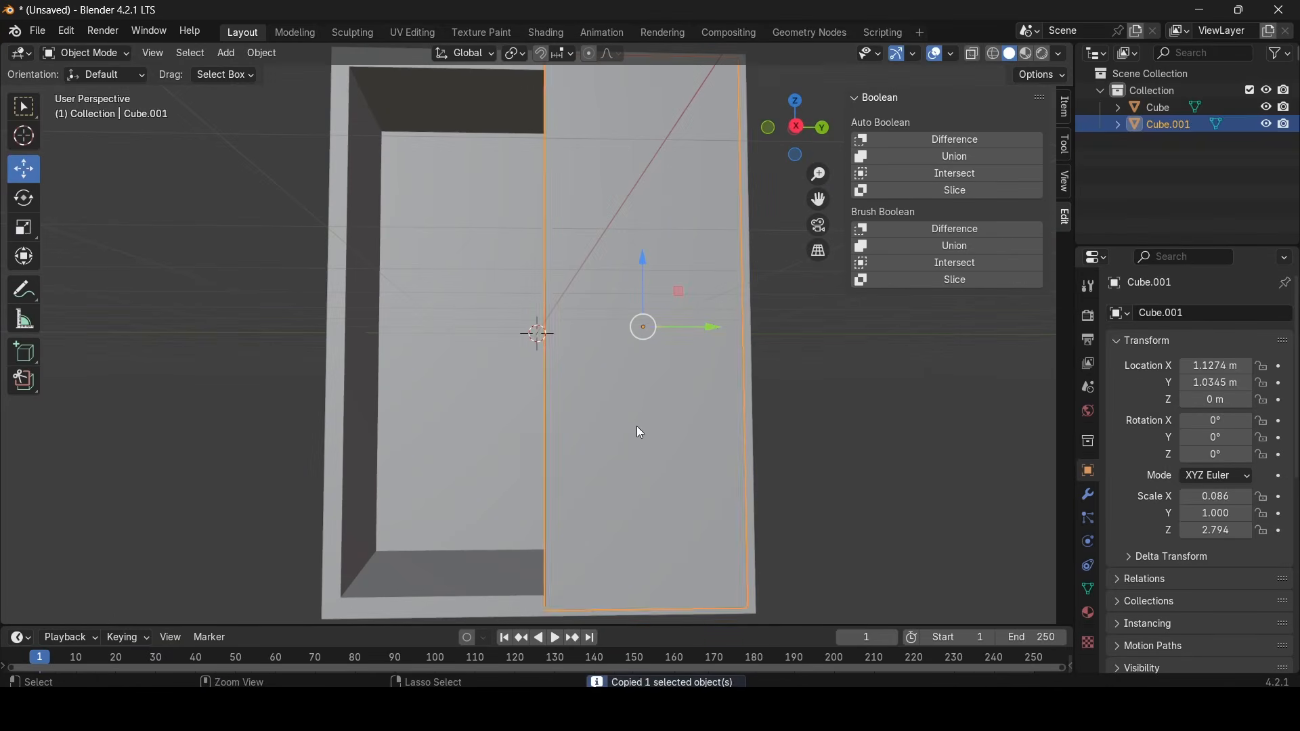
key("ctrl+v")
left_click_drag(709, 340, 511, 328)
middle_click_drag(511, 328, 603, 457)
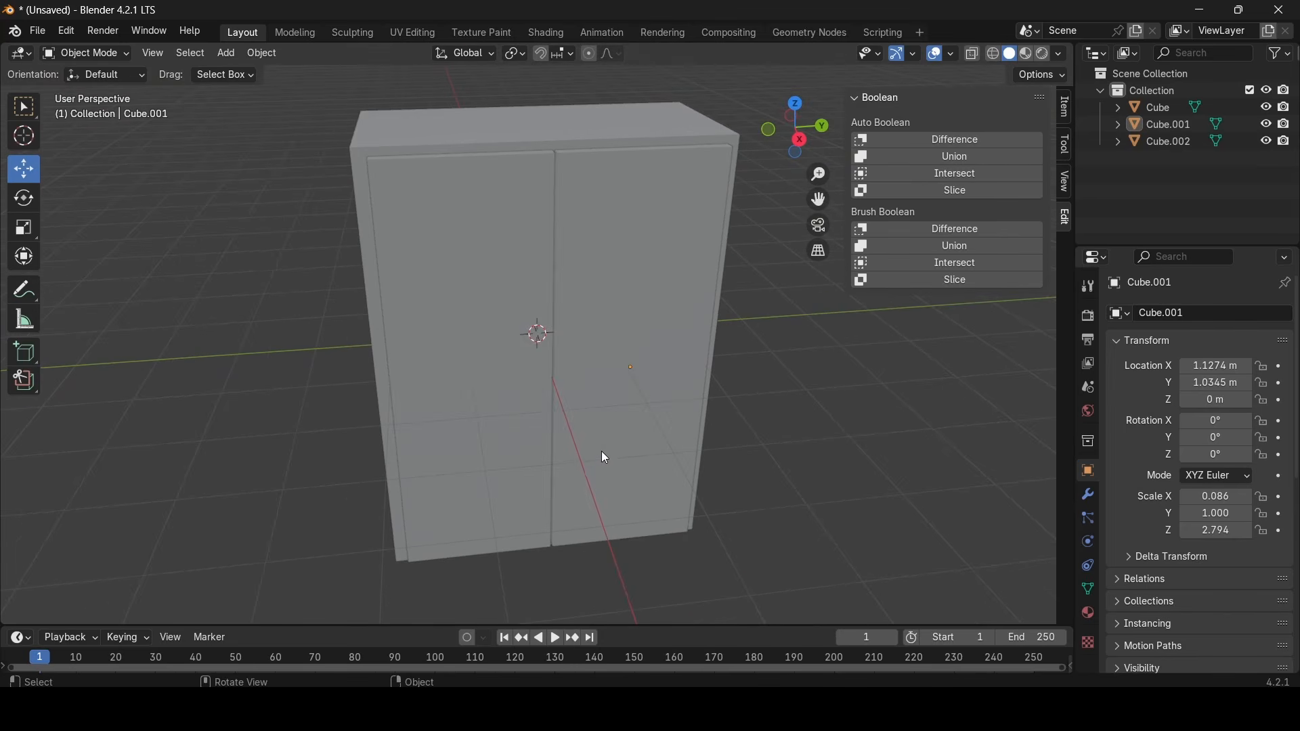
Add a cylinder and move it along X to about 1.927 m, in front of the closet doors
left_click(232, 51)
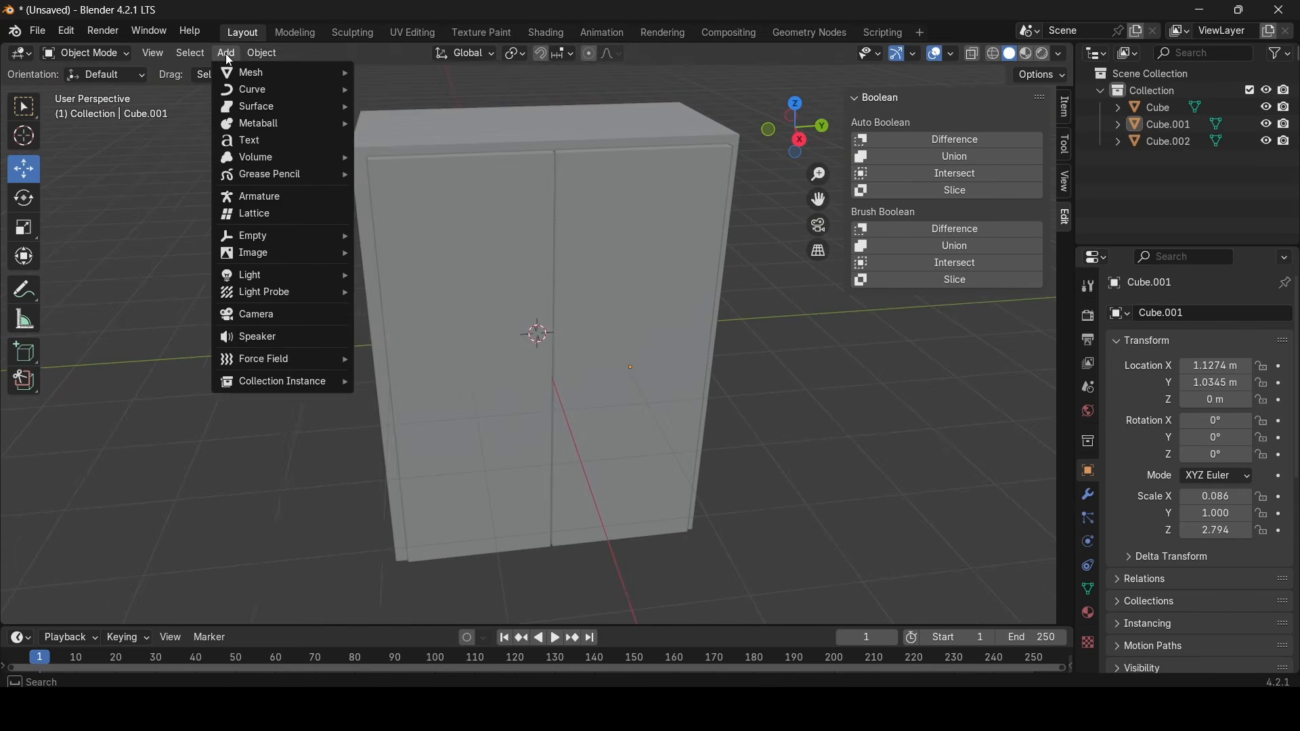
mouse_move(250, 73)
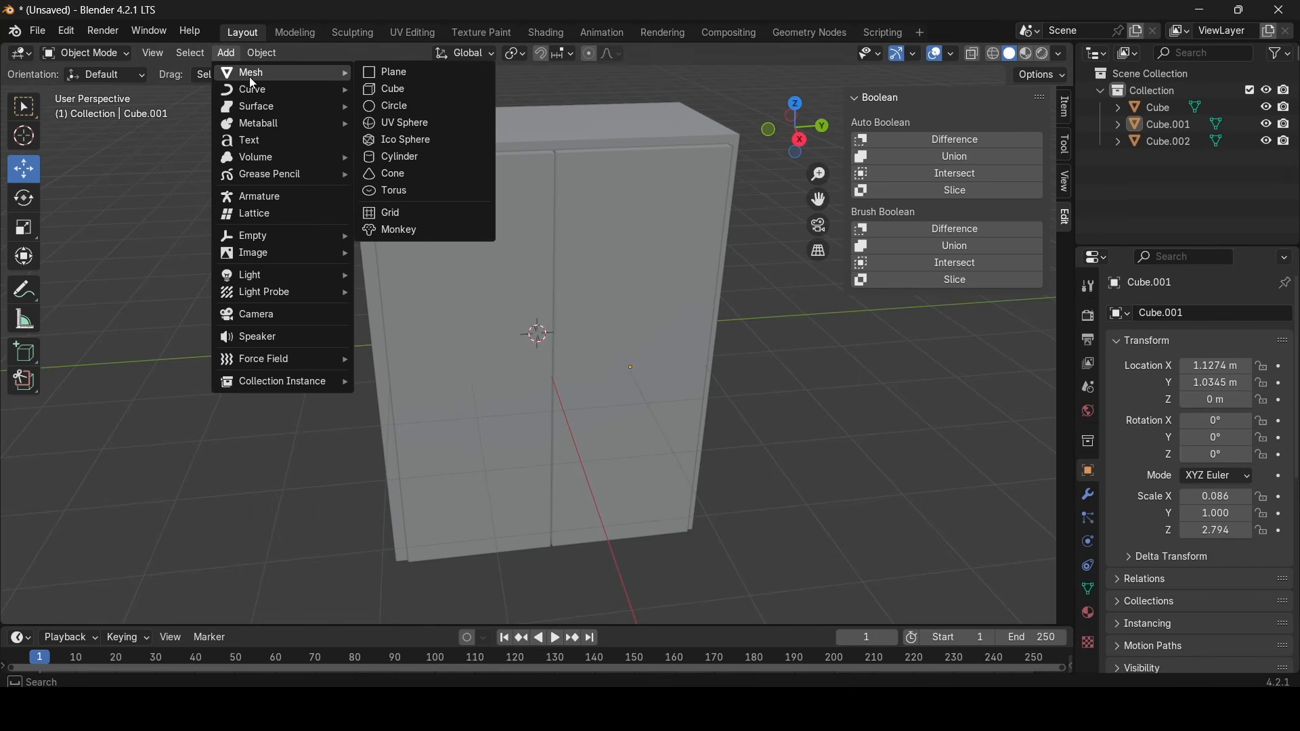
left_click(394, 166)
middle_click_drag(537, 267, 599, 325)
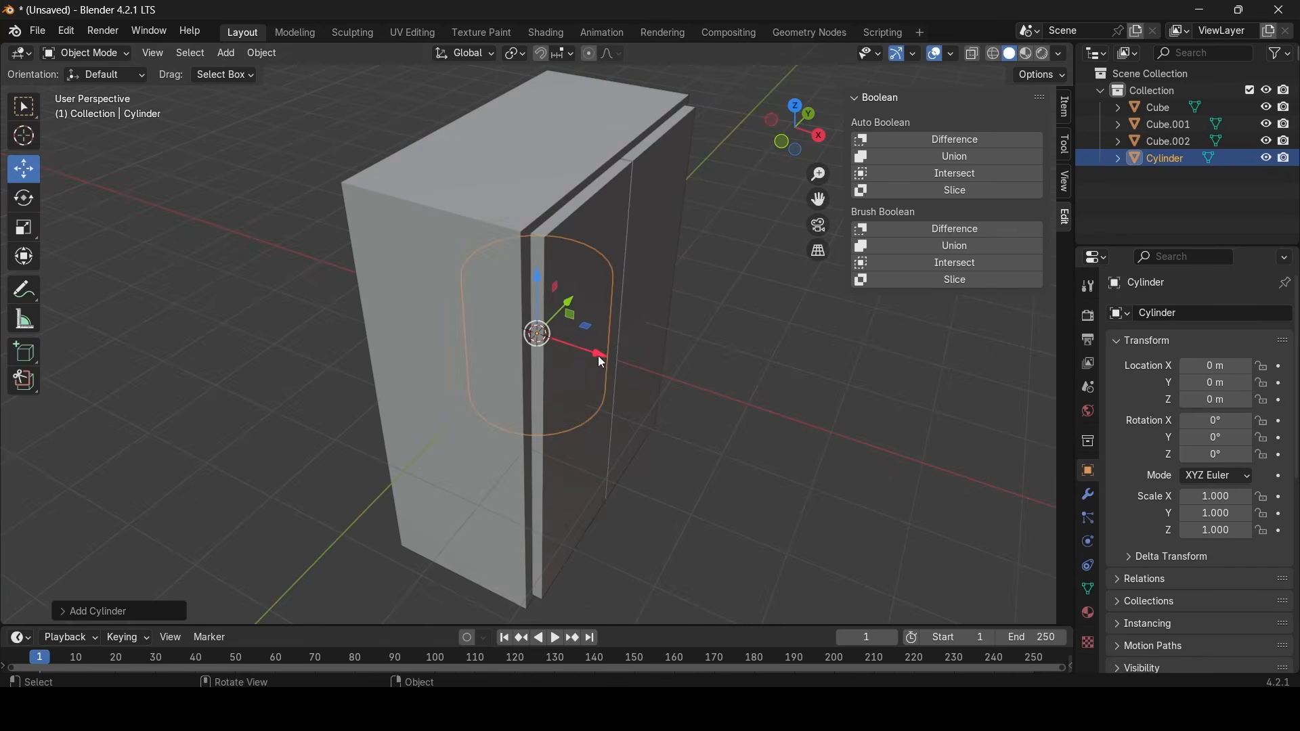
left_click_drag(599, 355, 728, 399)
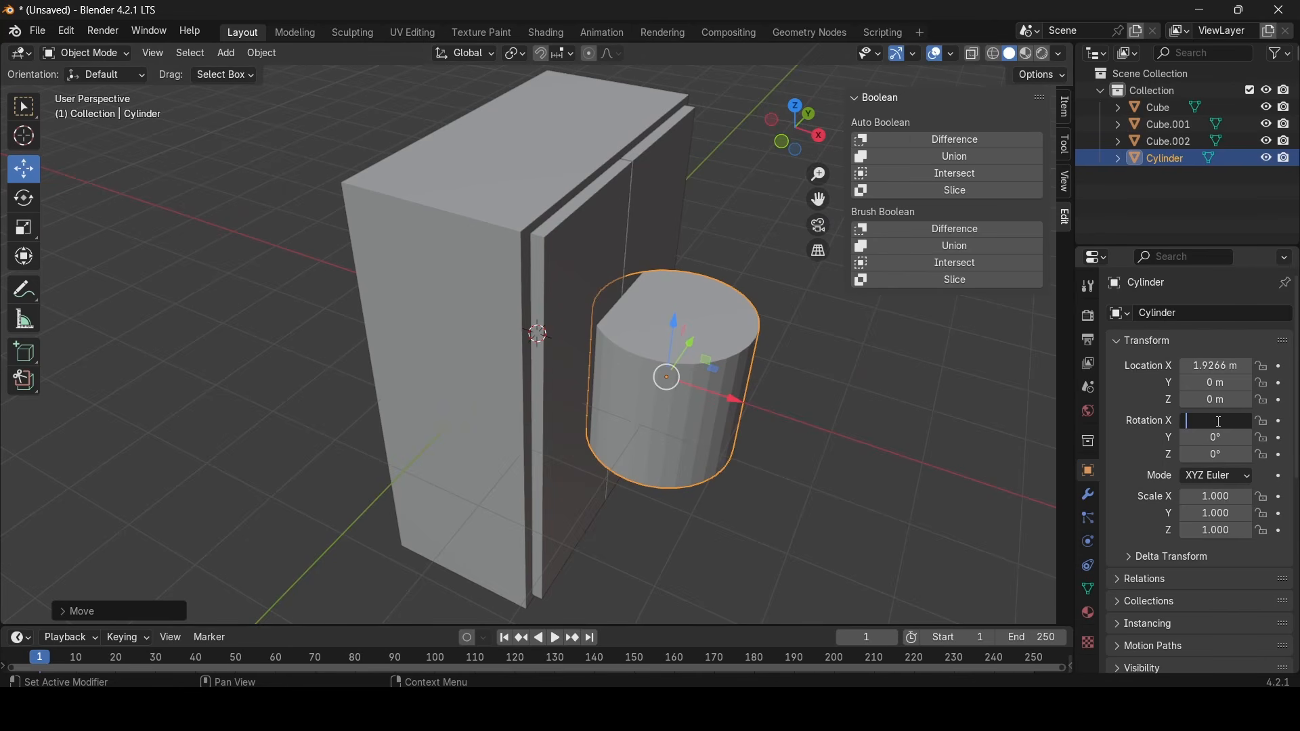
Set the cylinder's rotation to 90° in X and 90° in Z so its end faces the doors
left_click(1218, 421)
type("90")
key("Return")
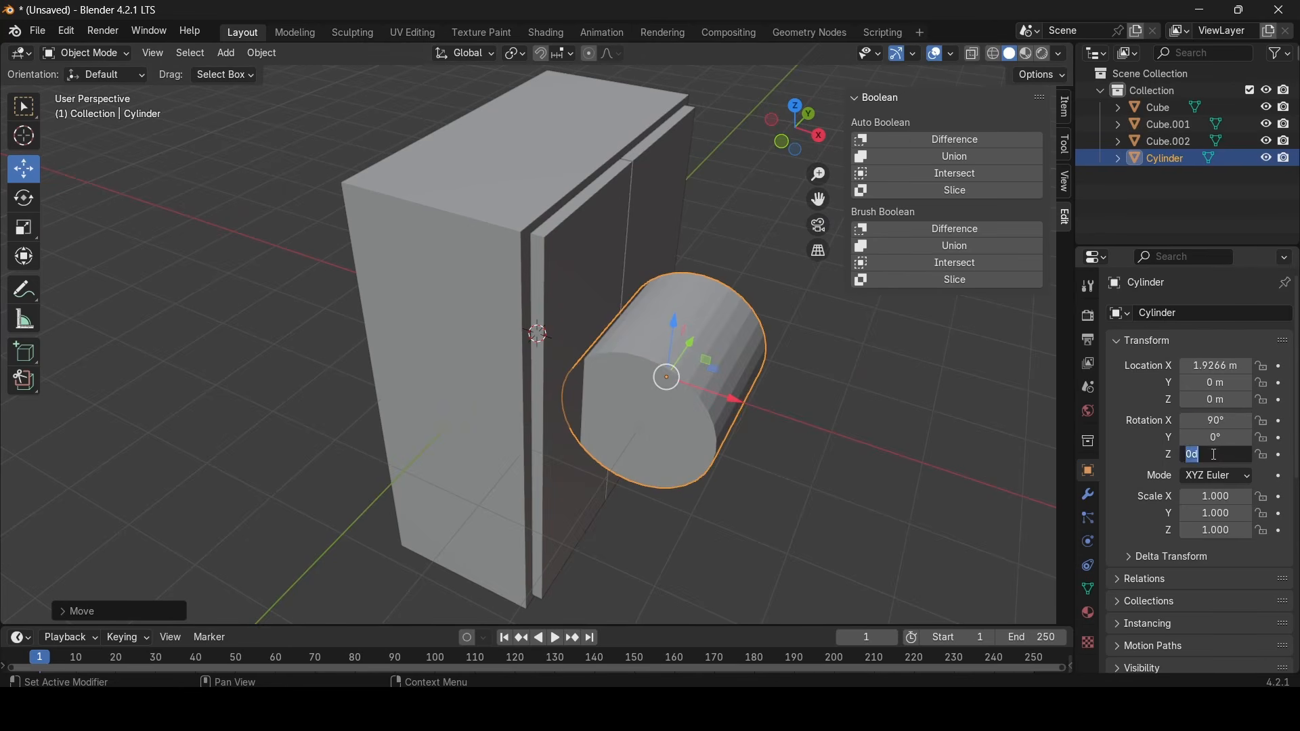
left_click(1216, 455)
type("90")
key("Return")
Shrink the cylinder to about 0.096, 0.095 and 0.136 scale and place it on one door at about X 1.325 m, Y -0.282 m
middle_click_drag(718, 400, 642, 424)
middle_click_drag(440, 329, 401, 278)
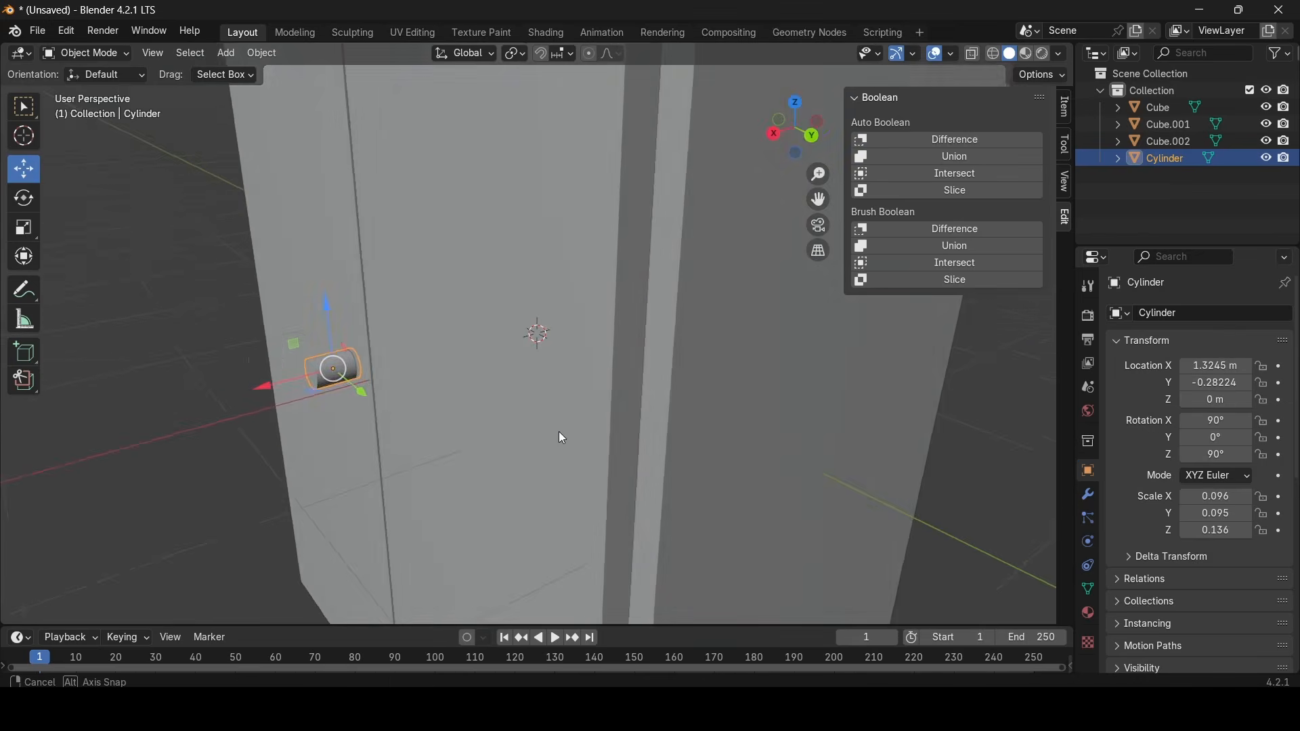
middle_click_drag(559, 432, 827, 439)
Apply Shade Auto Smooth to the small cylinder on the door
right_click(737, 425)
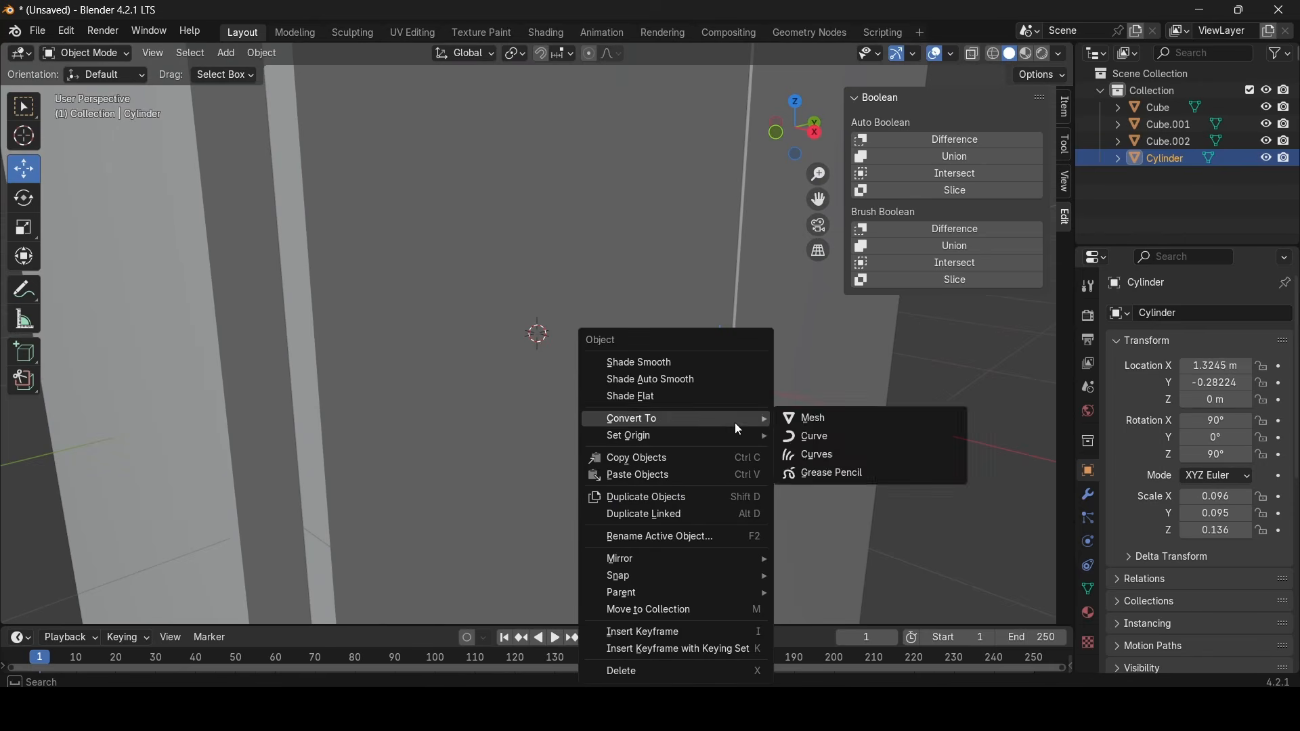
left_click(673, 378)
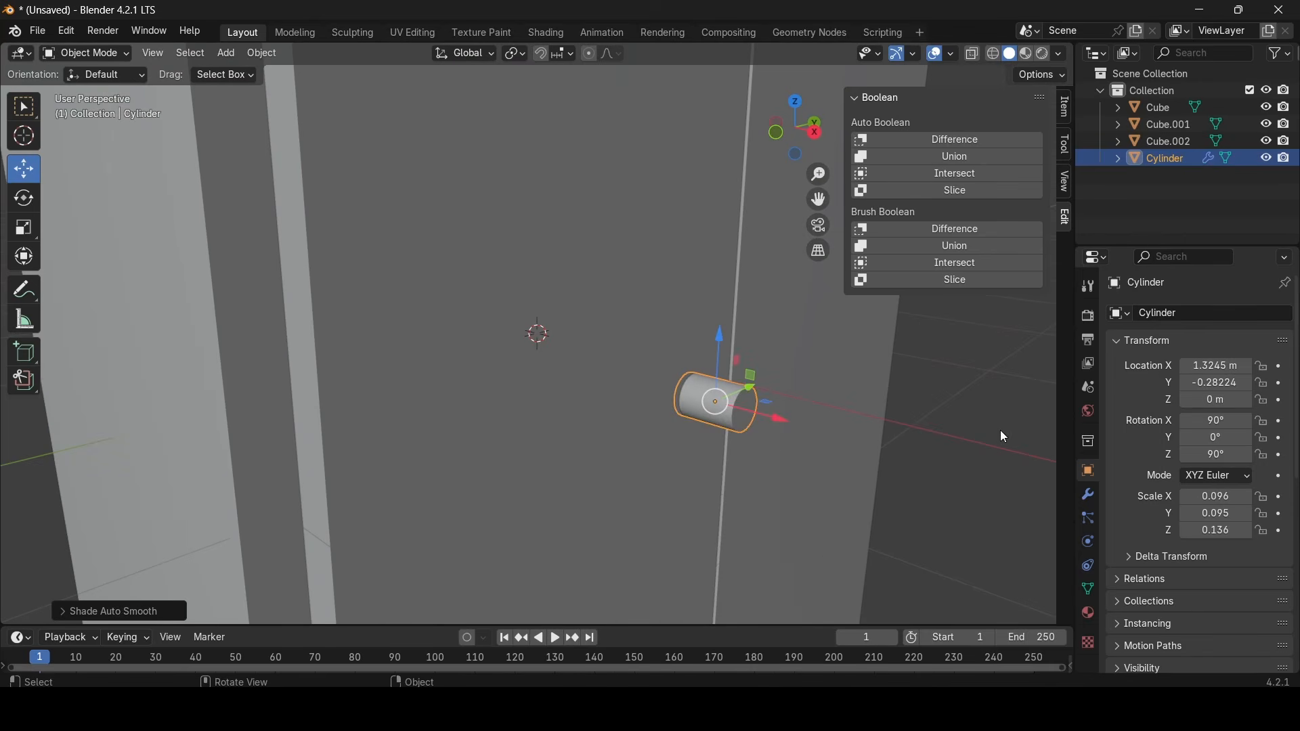
left_click(893, 439)
left_click(740, 411)
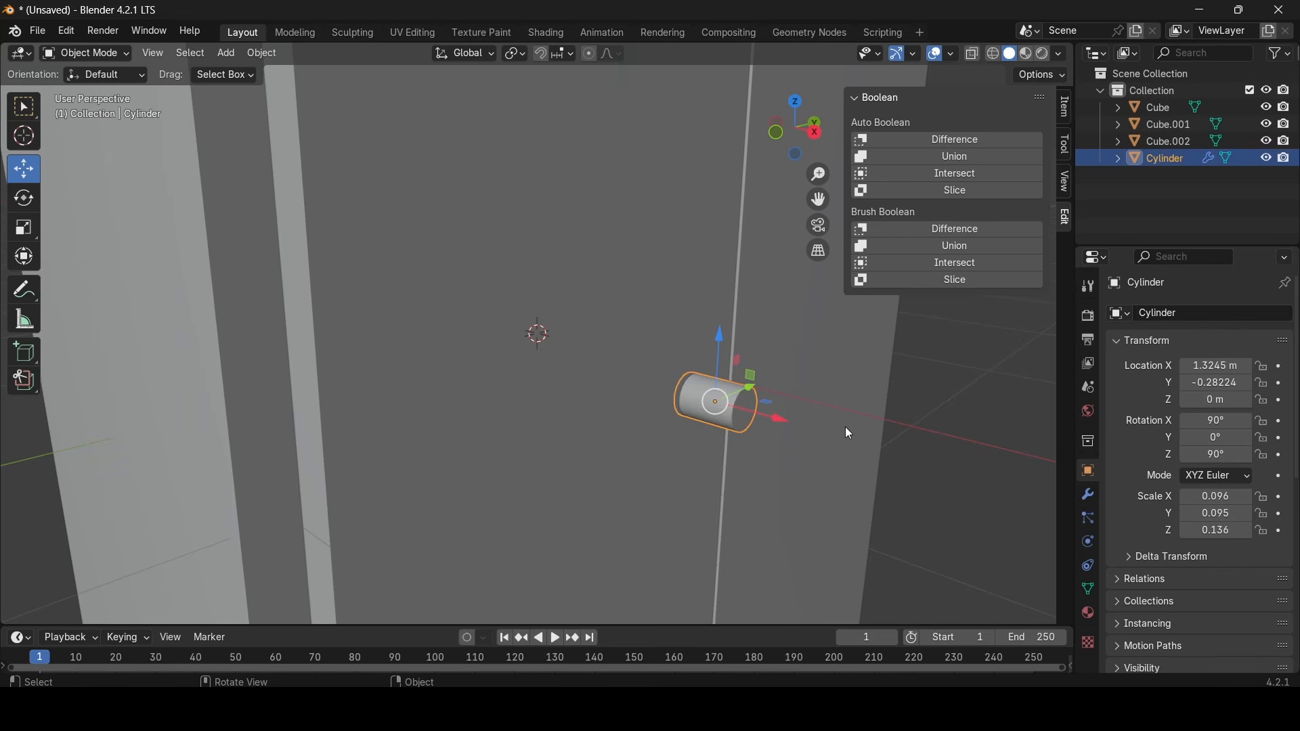
Duplicate the handle cylinder, move the copy outward along X, and scale it into a wider, shorter knob head
scroll(809, 425, "up", 1)
middle_click_drag(809, 426, 842, 408)
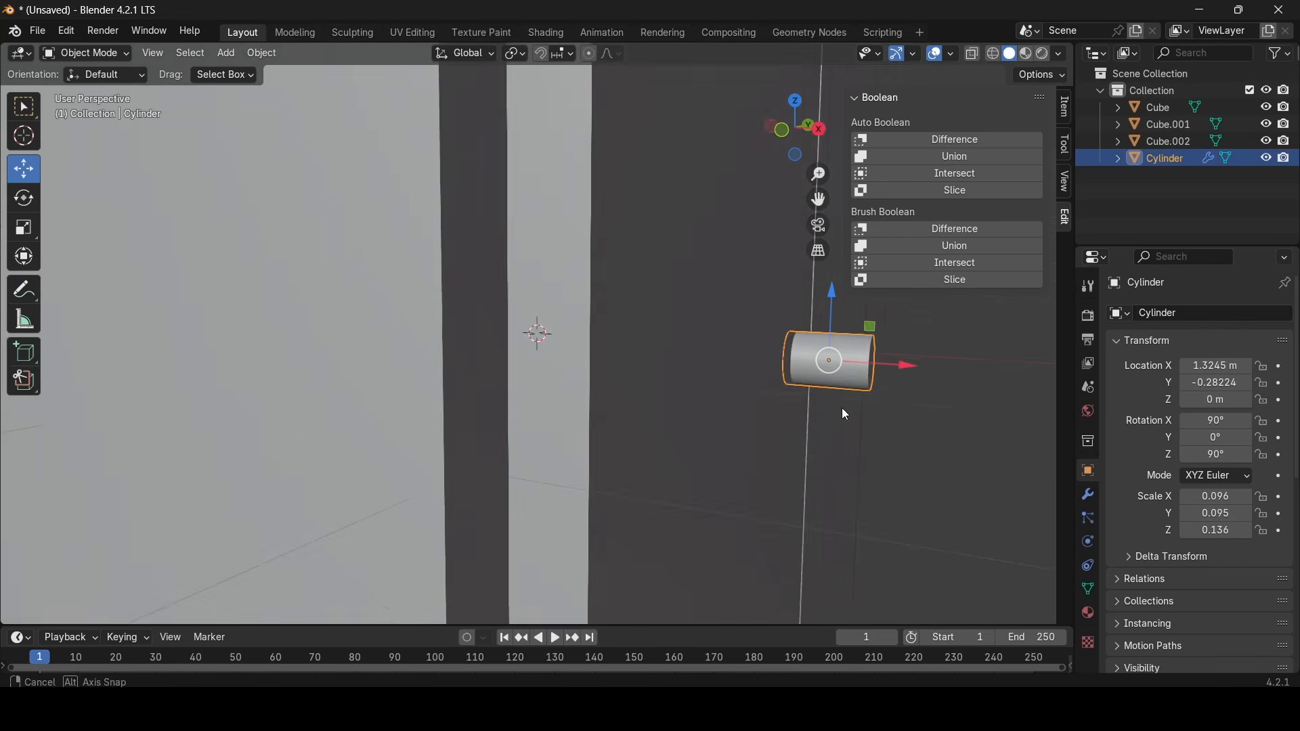
scroll(842, 407, "down", 1)
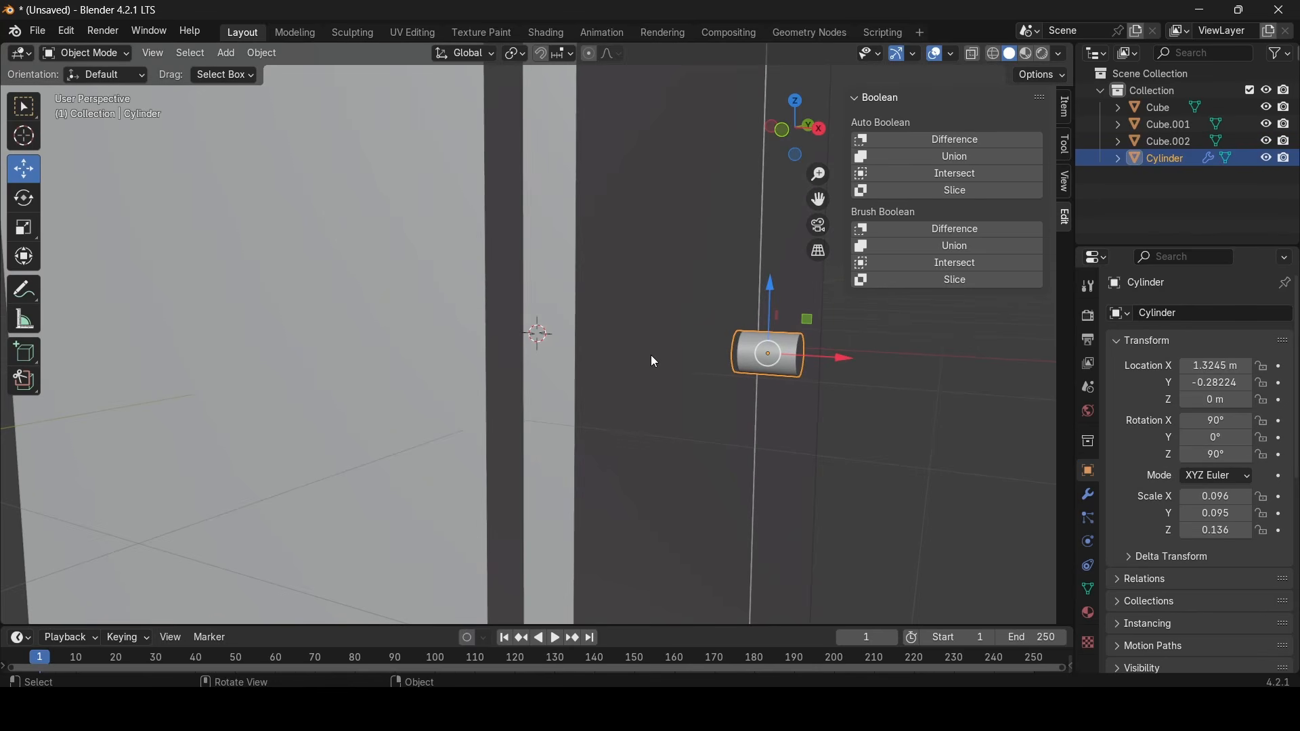
key("ctrl+v")
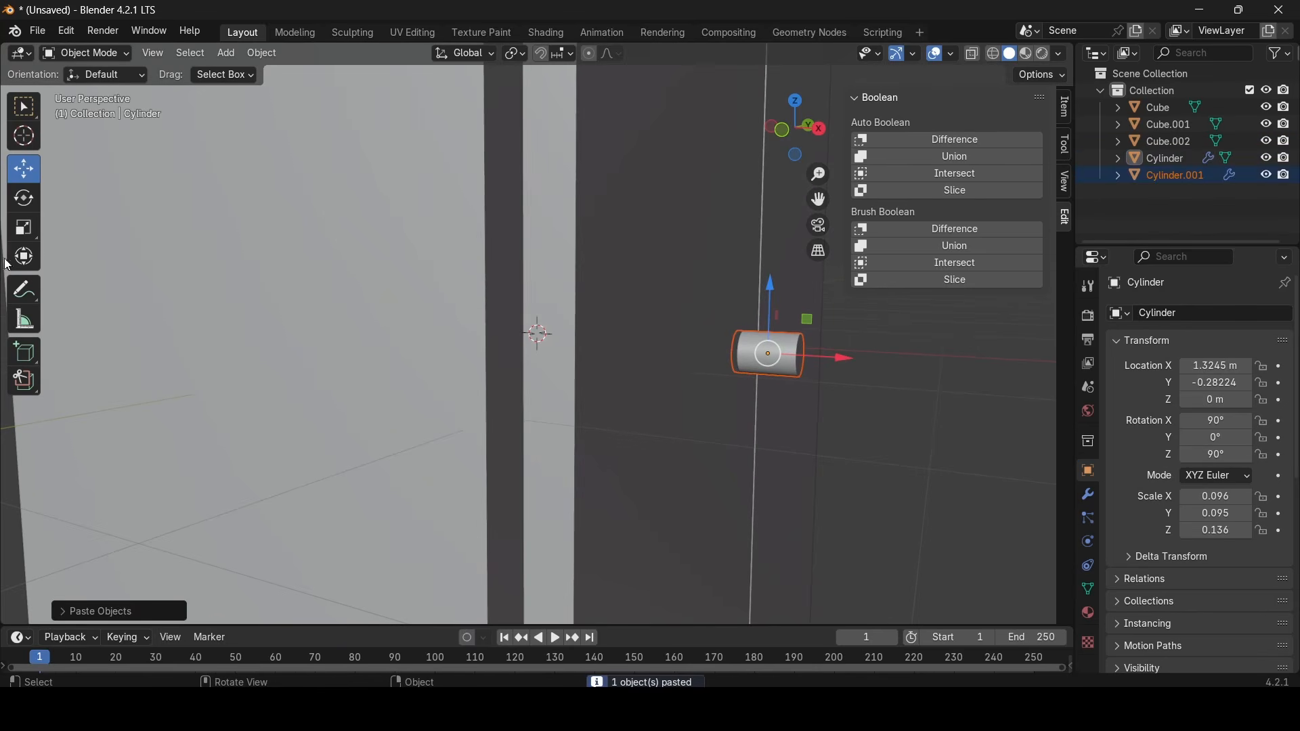
left_click_drag(844, 361, 819, 355)
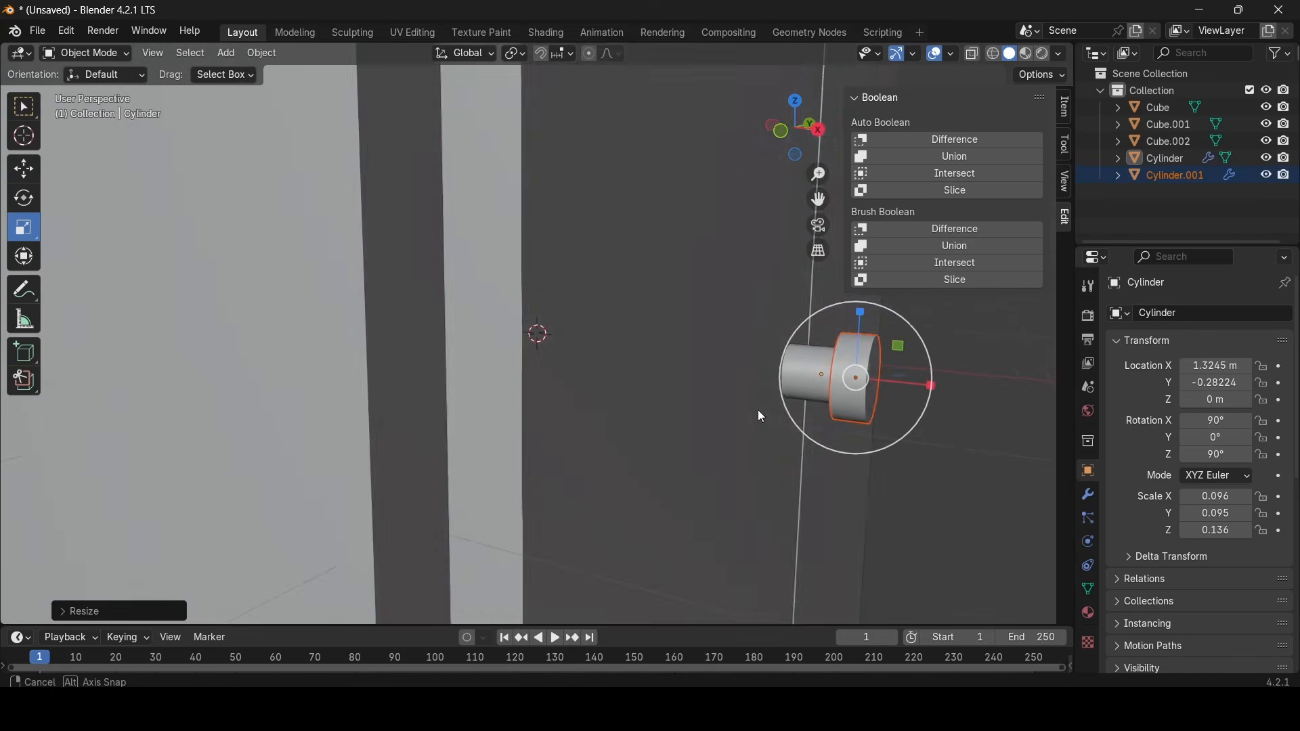
middle_click_drag(757, 409, 104, 395)
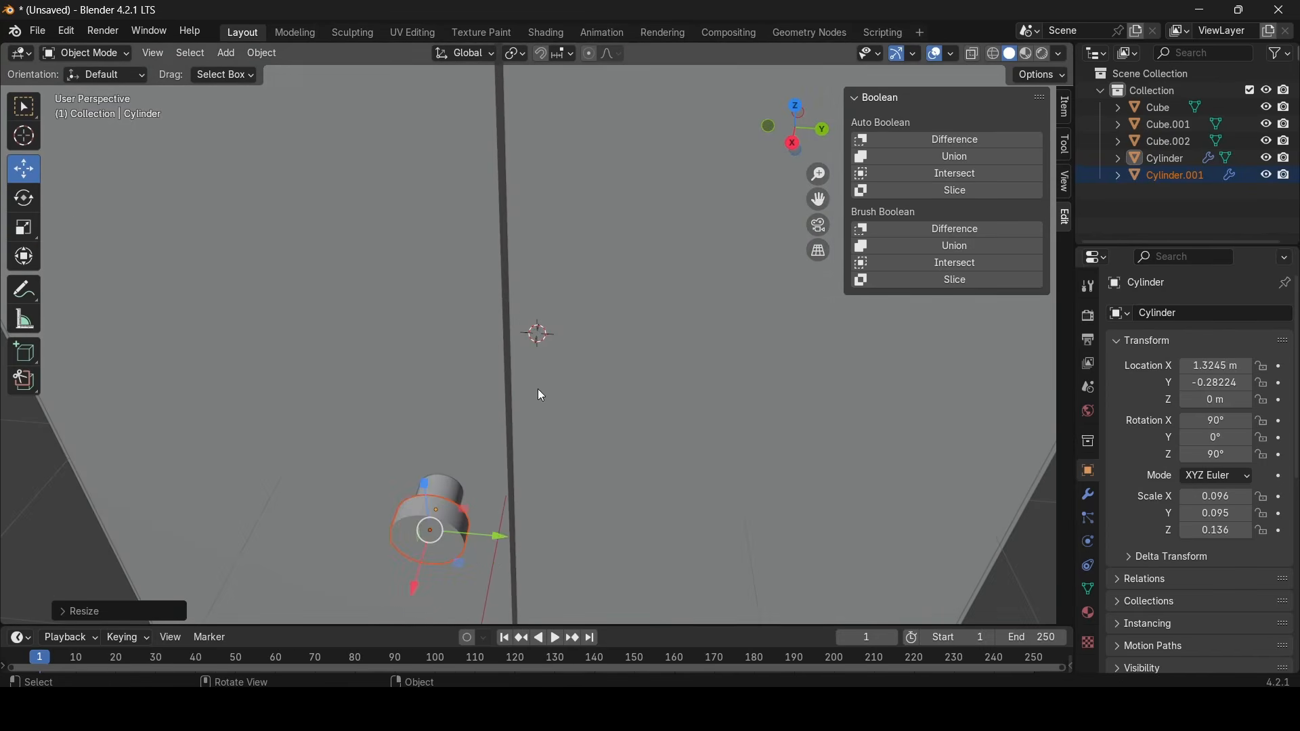
middle_click_drag(539, 393, 407, 396)
Copy both parts of the door knob and move the copy along Y onto the other door
left_click(321, 429, "shift")
middle_click_drag(321, 428, 556, 562)
key("ctrl+c")
key("ctrl+v")
left_click_drag(554, 539, 579, 537)
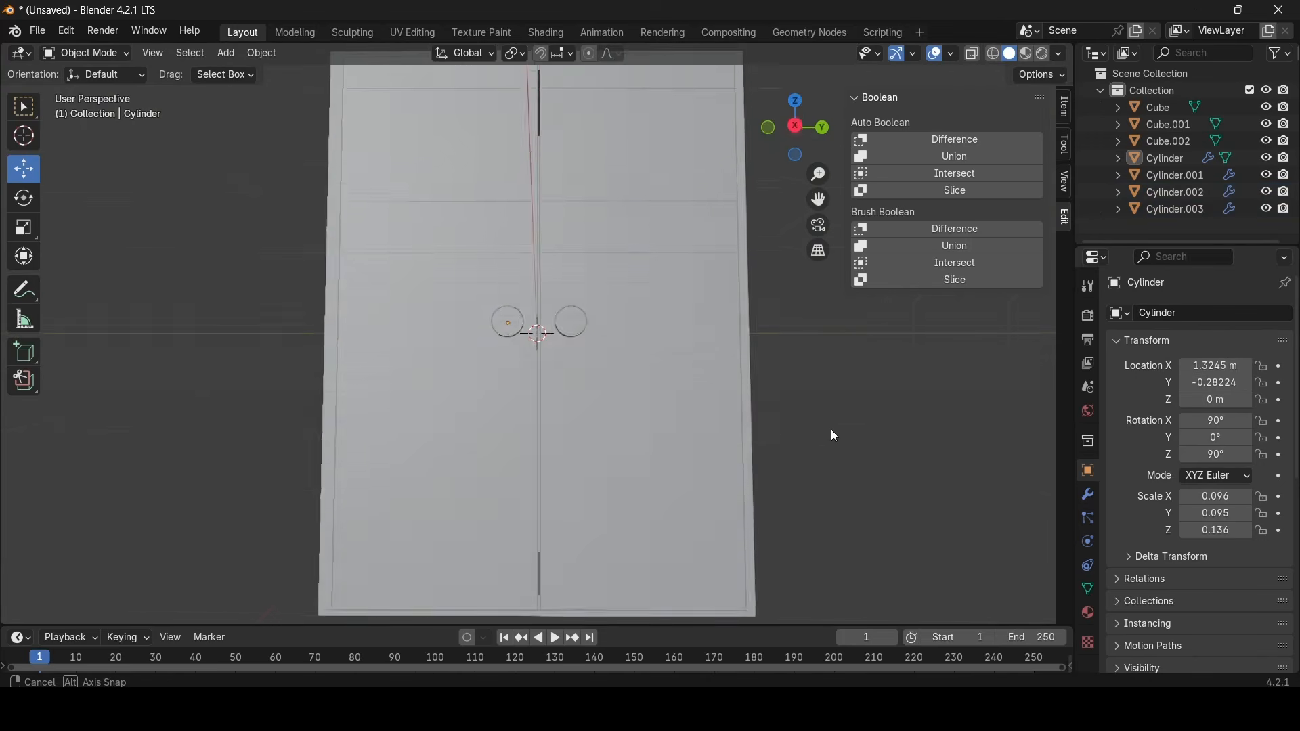
Save the model as closet.blend in the Blender Models folder and export it as closet.glb for the Godot project
middle_click_drag(831, 429, 860, 487)
scroll(835, 458, "down", 3)
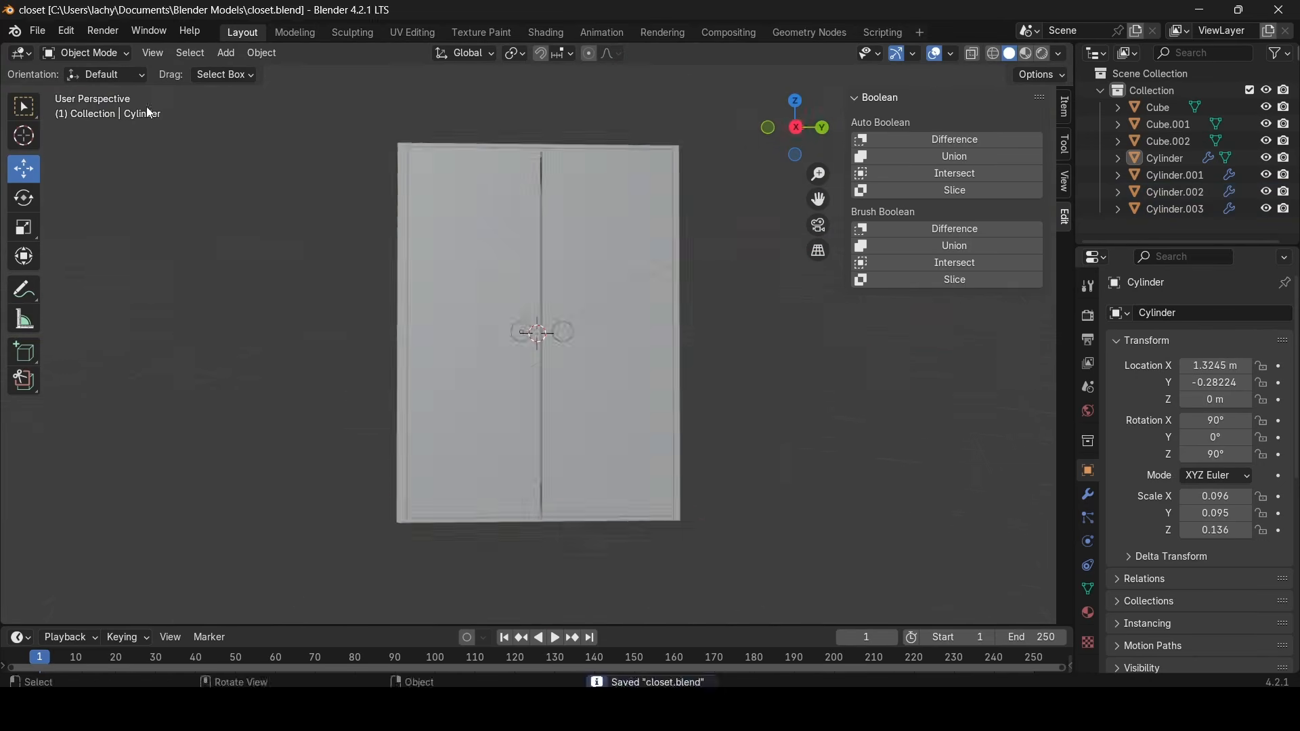
left_click(42, 30)
mouse_move(95, 288)
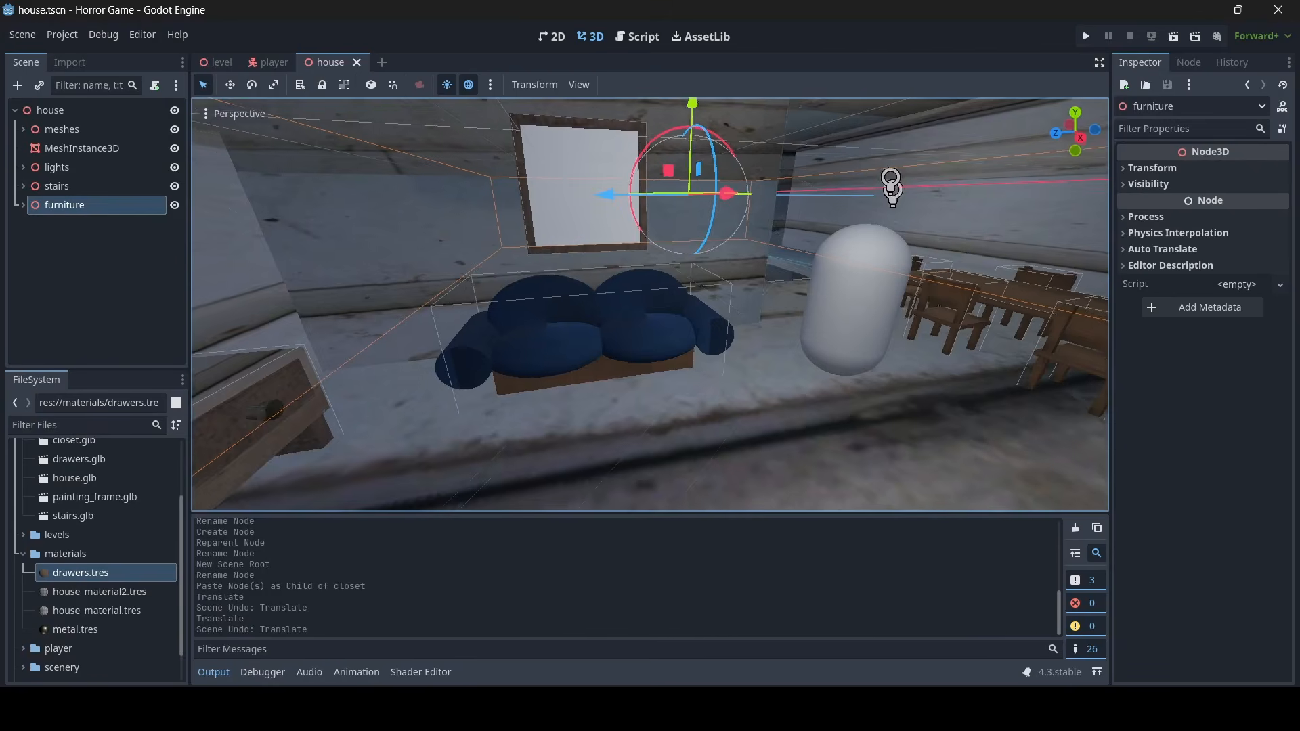
Create a new inherited scene from closet.glb and save it as closet.tscn in the scenery folder
middle_click_drag(684, 390, 793, 390)
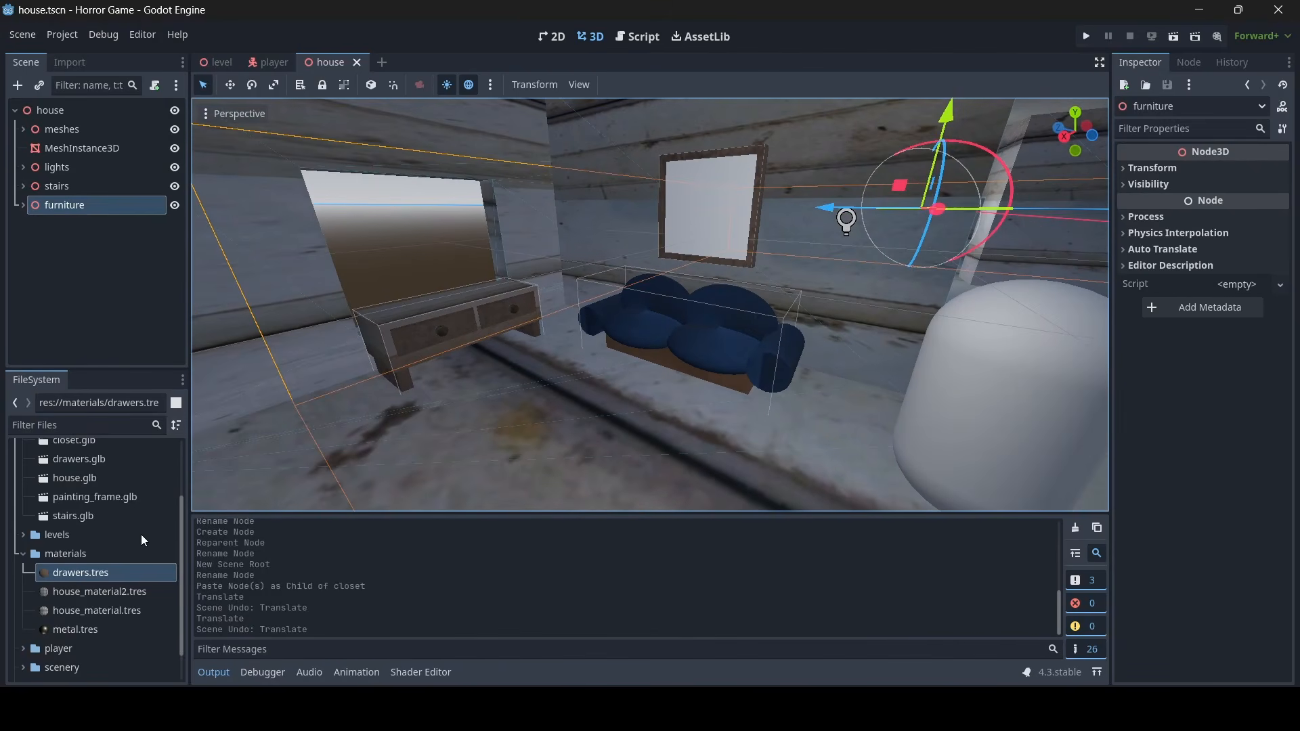
scroll(132, 535, "up", 3)
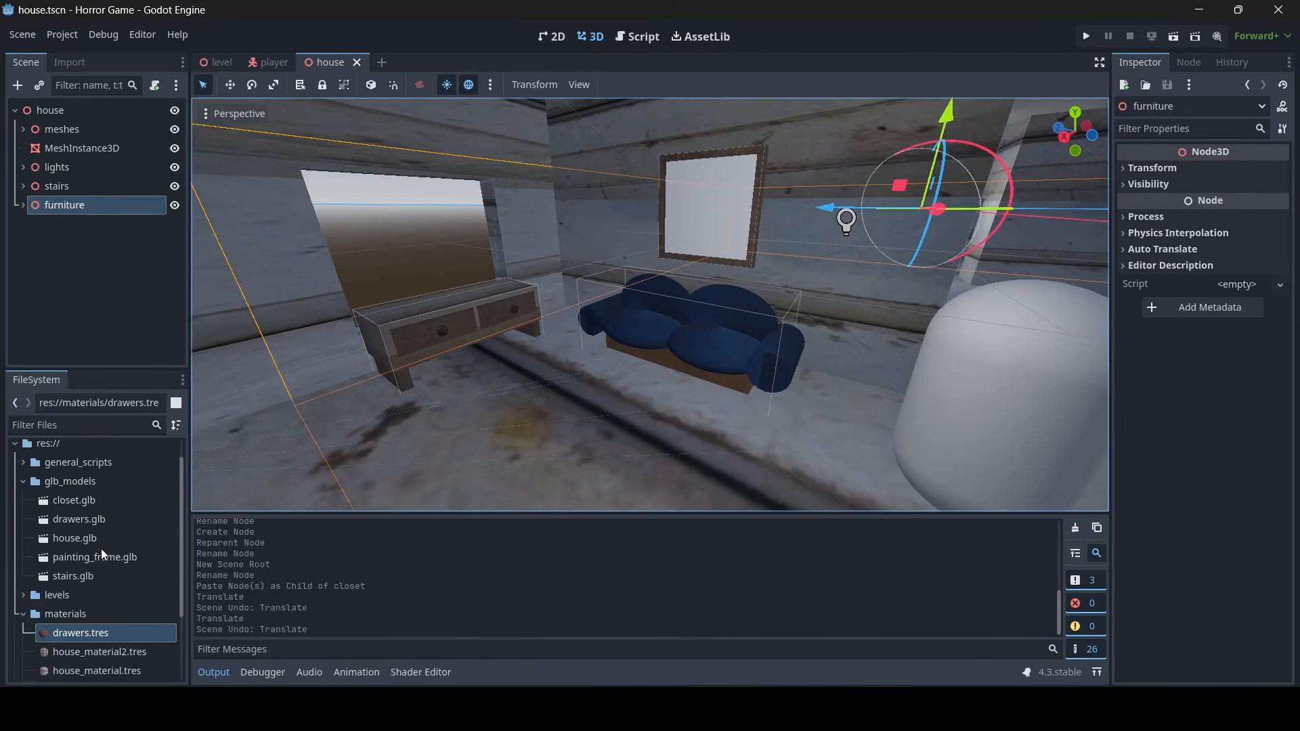
left_click(87, 500)
right_click(82, 500)
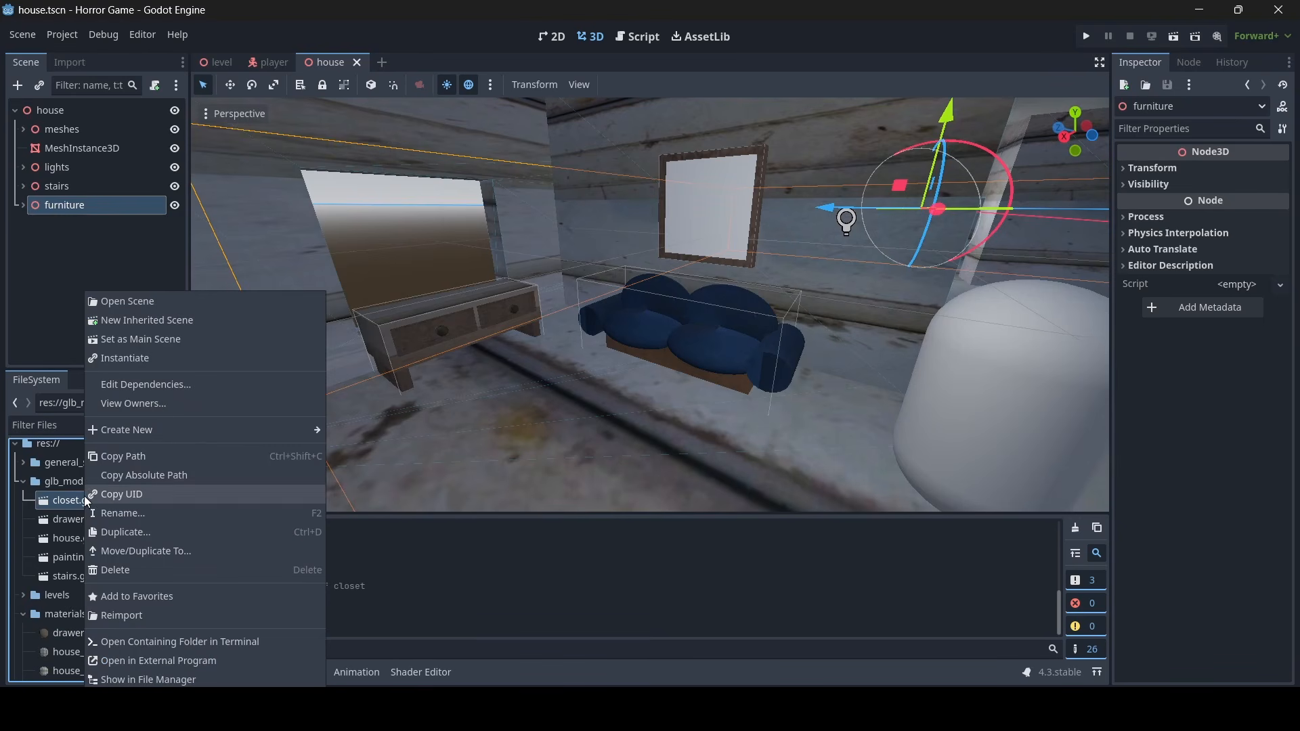
left_click(176, 319)
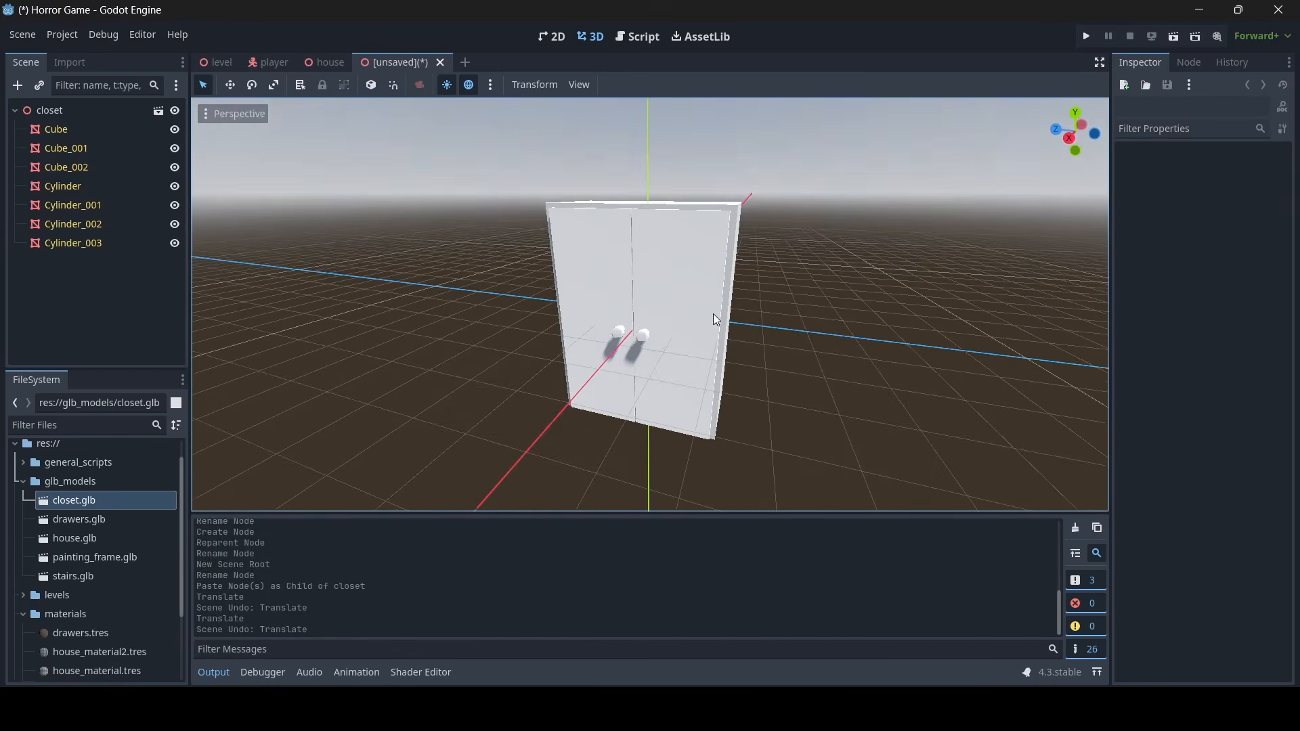
key("ctrl+s")
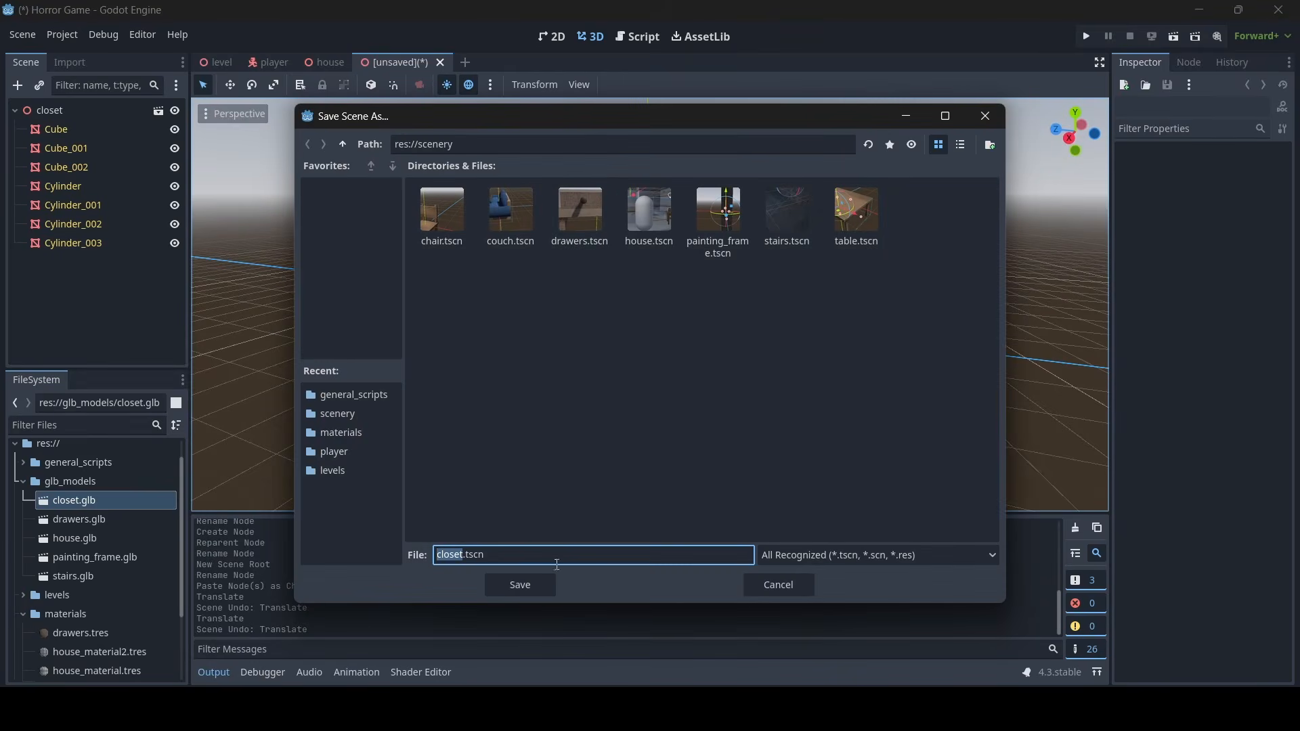
left_click(537, 586)
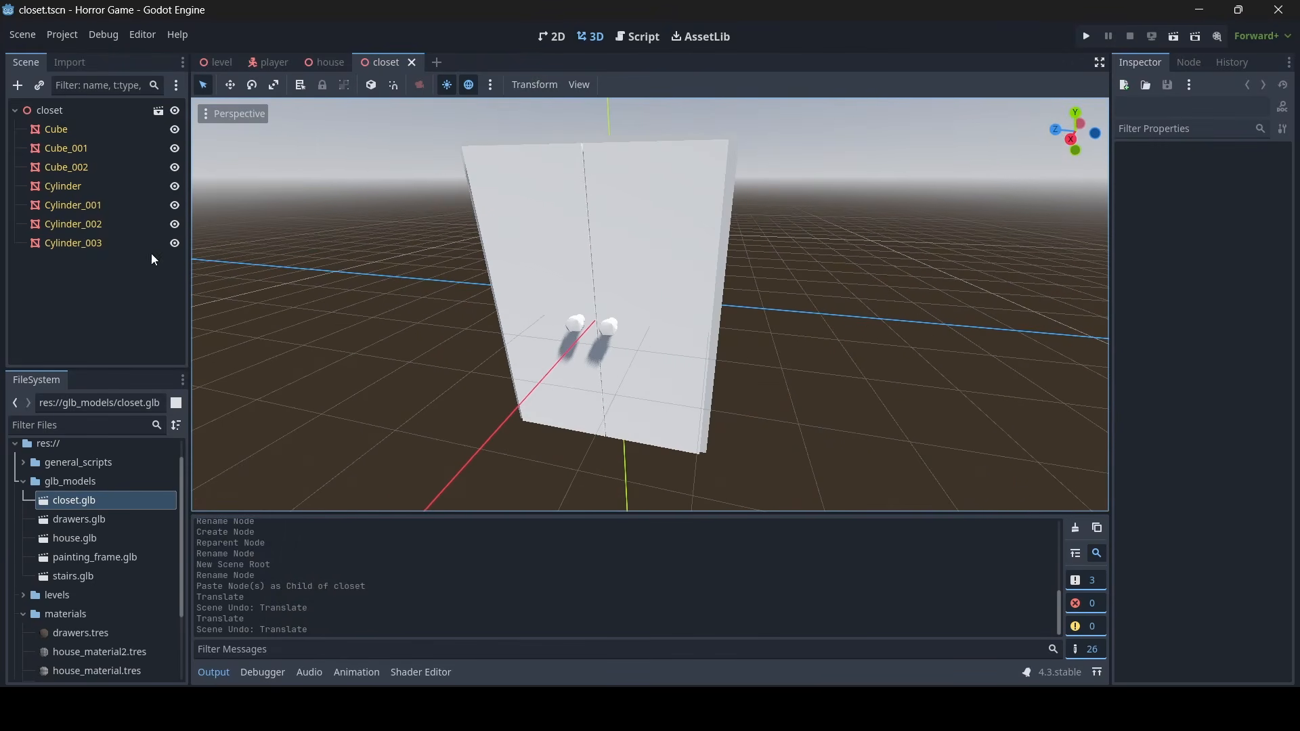
Clear the inheritance on the closet root node so its meshes become editable
left_click(52, 112)
right_click(62, 109)
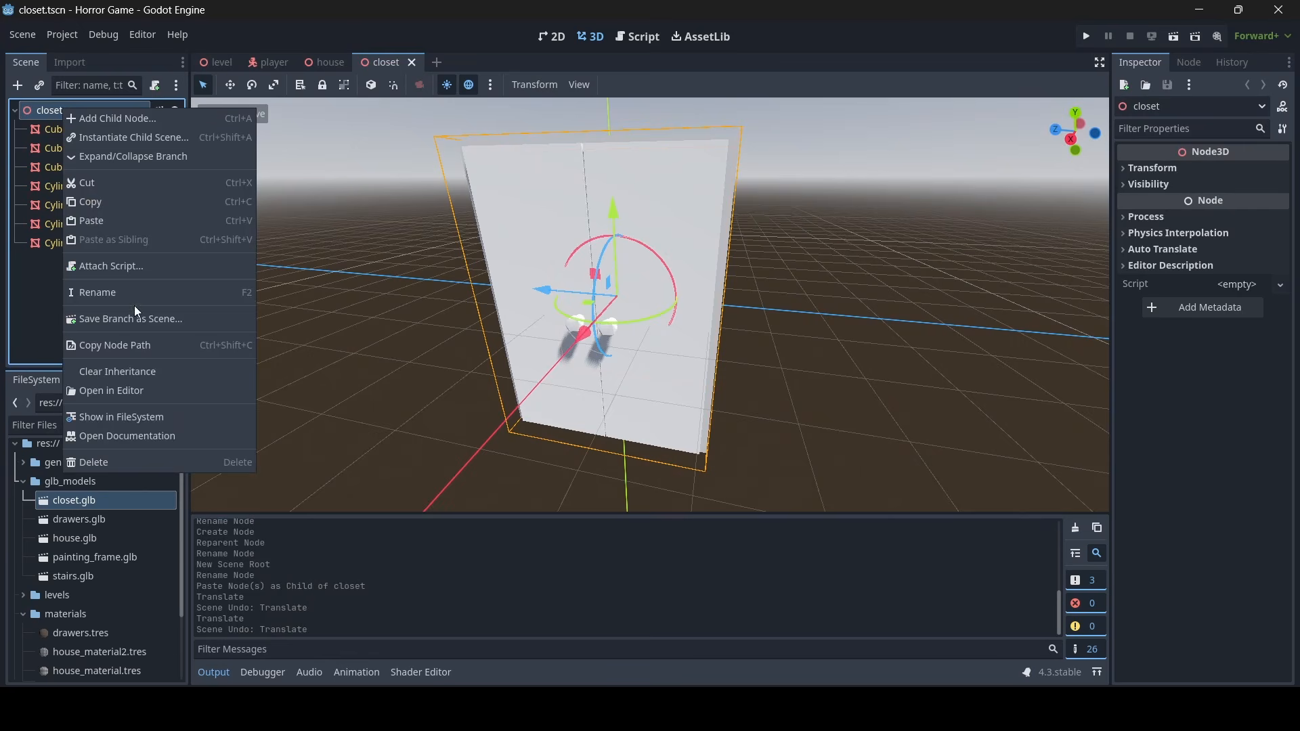
left_click(124, 371)
left_click(579, 383)
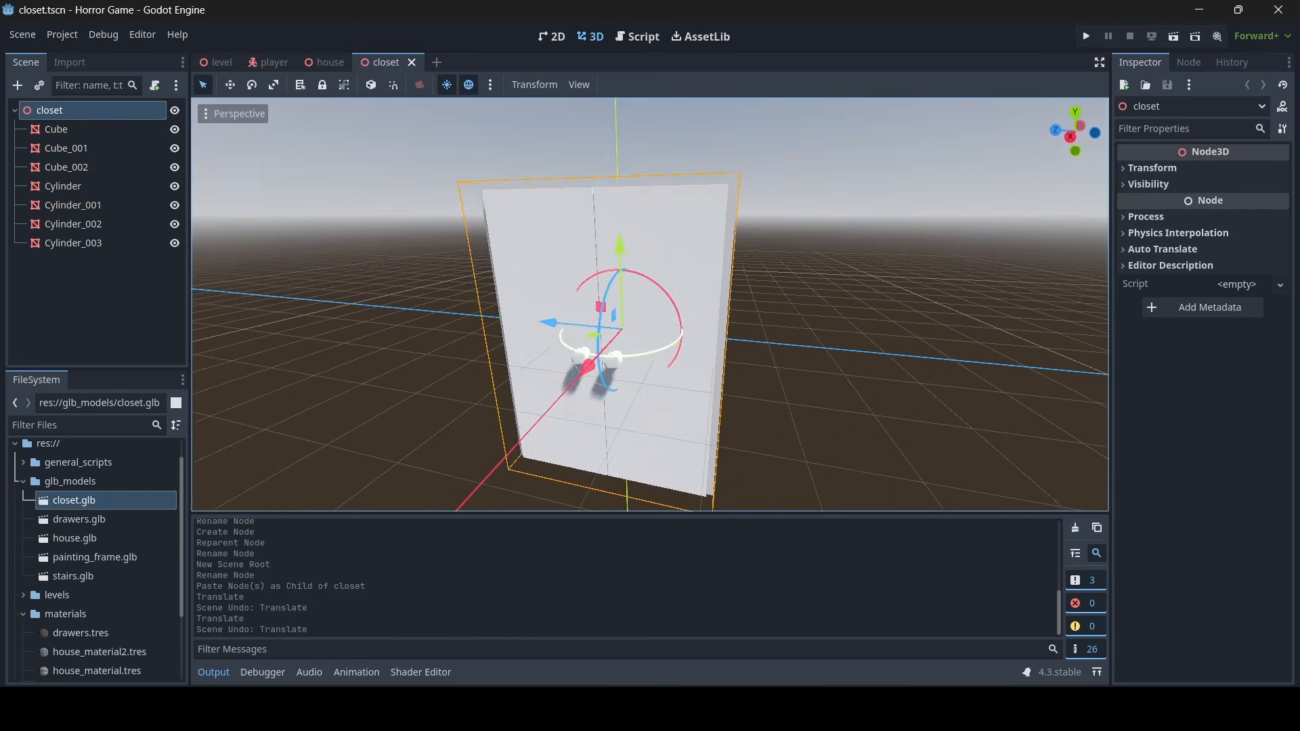
Load drawers.tres as the geometry material override of the closet's body mesh
right_click_drag(579, 359, 491, 241)
left_click(539, 325)
right_click_drag(539, 325, 540, 324)
left_click(1202, 263)
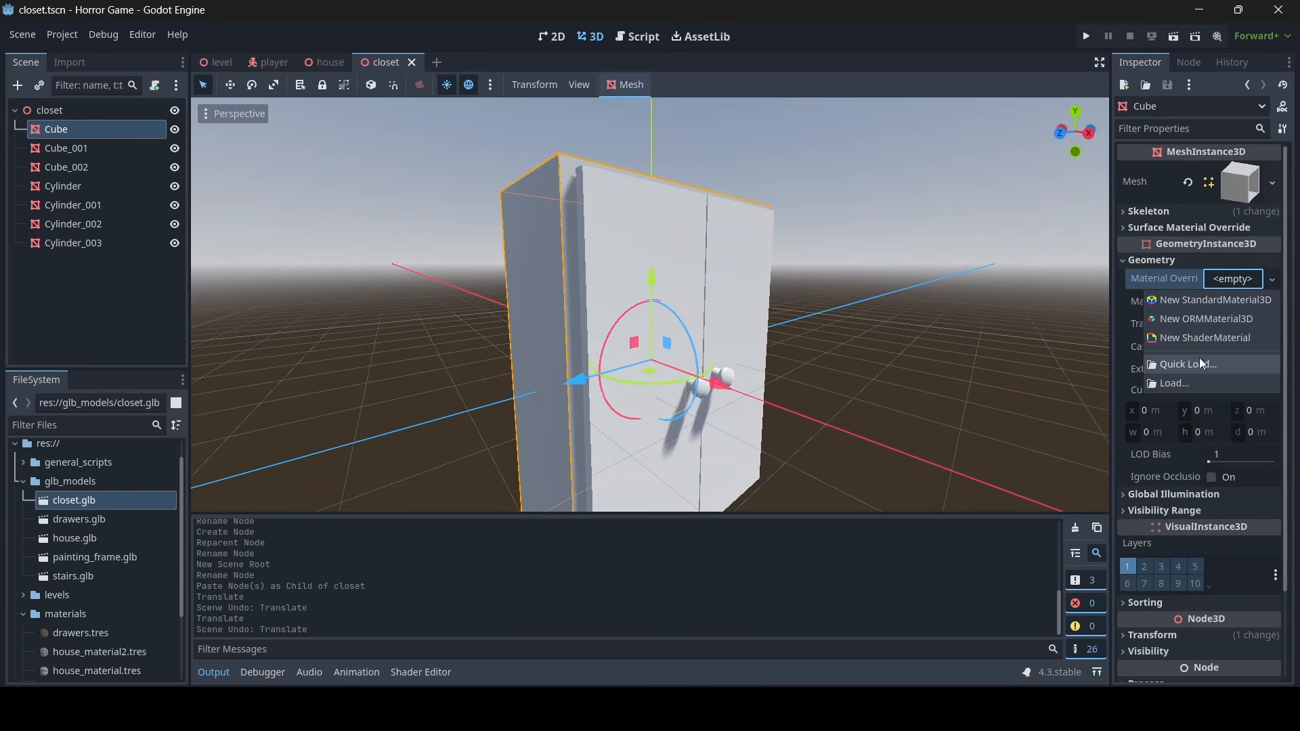
left_click(1199, 363)
type("draw")
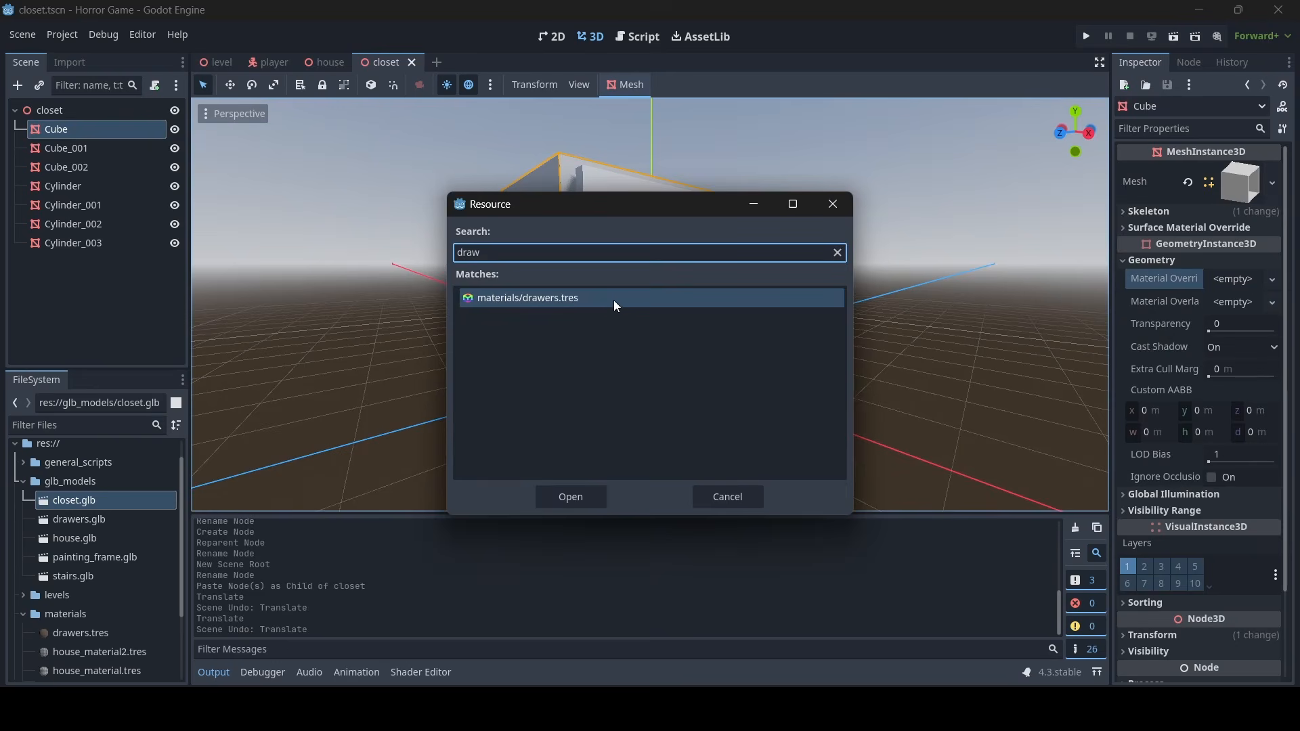
double_click(614, 300)
Load drawers.tres as the geometry material override of the closet door Cube_002
key("w")
key("a")
right_click_drag(667, 313, 806, 304)
key("s")
key("d")
key("d")
key("a")
key("a")
key("w")
key("a")
key("s")
key("a")
key("w")
right_click_drag(674, 332, 803, 332)
key("s")
left_click(588, 481)
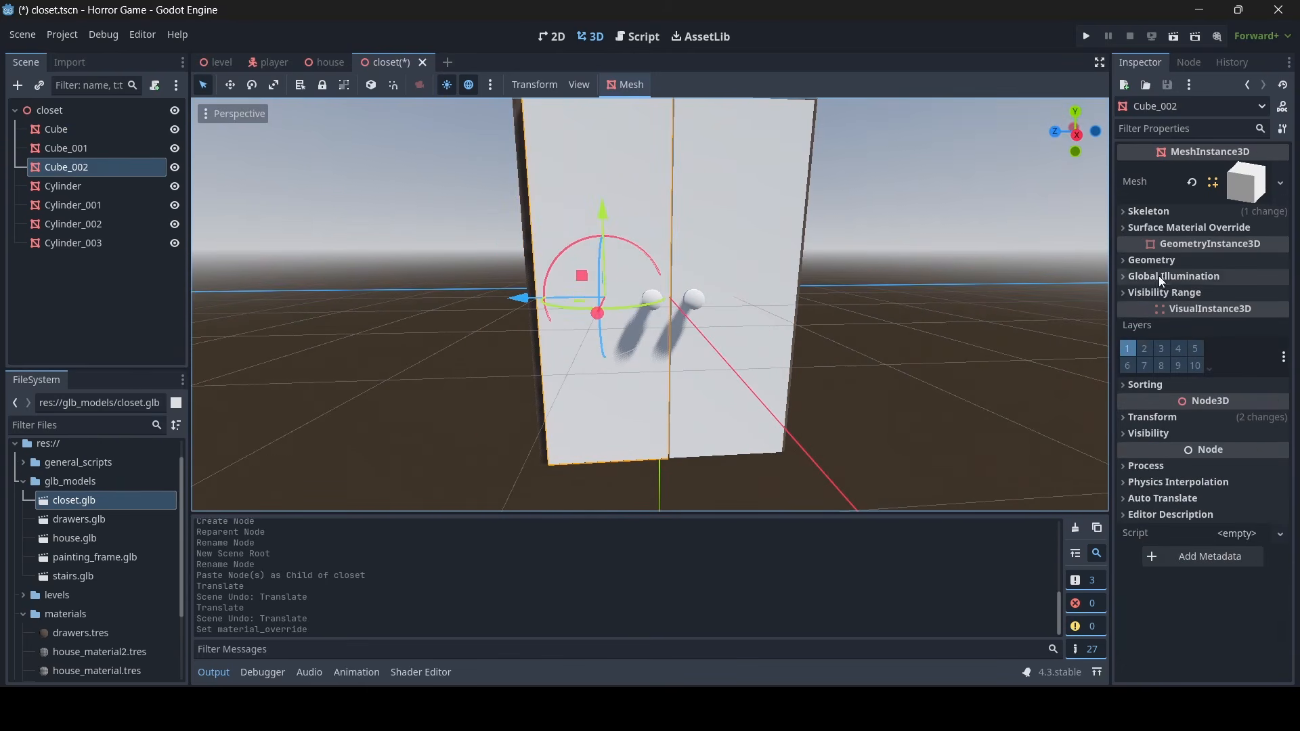
left_click(1171, 259)
left_click(1229, 284)
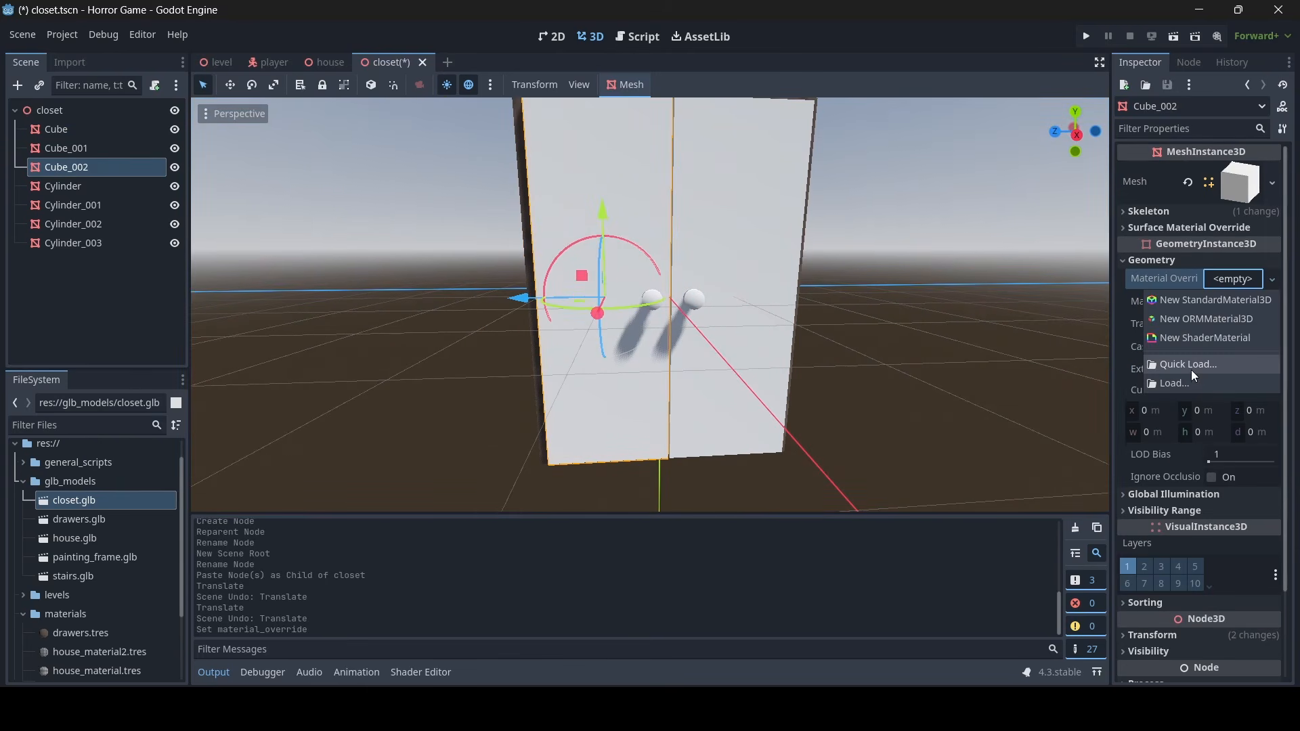
left_click(1192, 369)
type("dra")
double_click(529, 297)
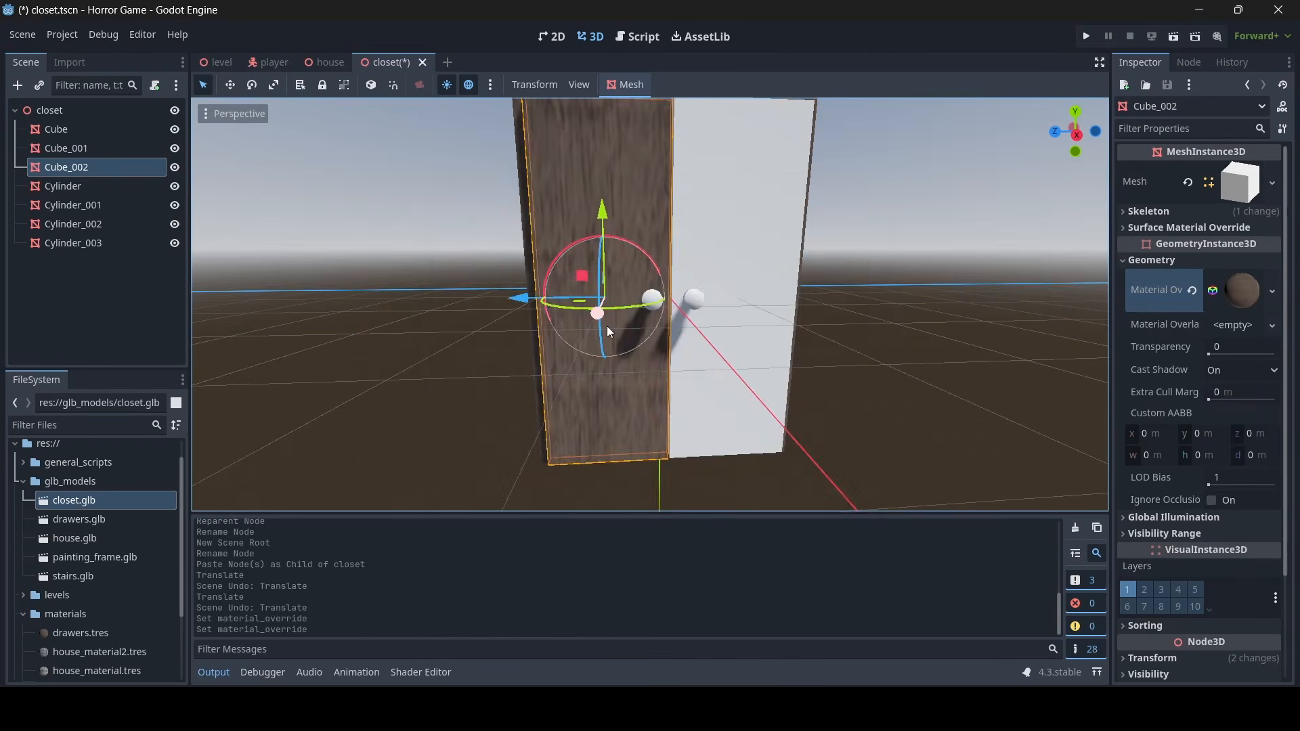
Examine the wood material on the textured door from several angles
mouse_move(603, 331)
right_mouse_down()
mouse_move(603, 278)
mouse_move(643, 278)
mouse_move(650, 318)
mouse_move(650, 305)
mouse_move(664, 311)
mouse_move(667, 326)
mouse_move(647, 315)
mouse_move(620, 326)
mouse_move(623, 316)
mouse_move(728, 324)
mouse_move(617, 329)
right_mouse_up()
key("a")
key("w")
key("s")
key("w")
key("d")
key("s")
key("d")
key("w")
key("d")
key("s")
key("a")
key("w")
key("a")
key("d")
key("s")
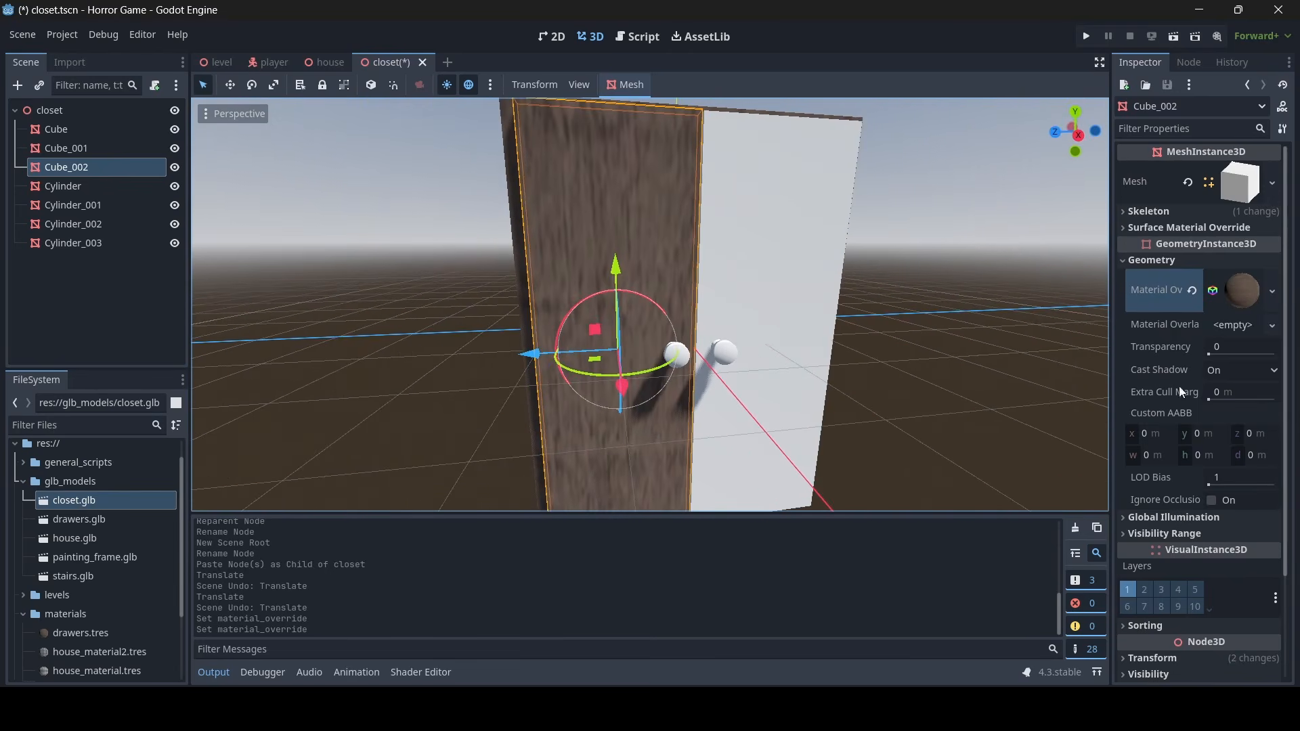
Make the material override on door Cube_002 unique
left_click(1246, 298)
right_click(1246, 288)
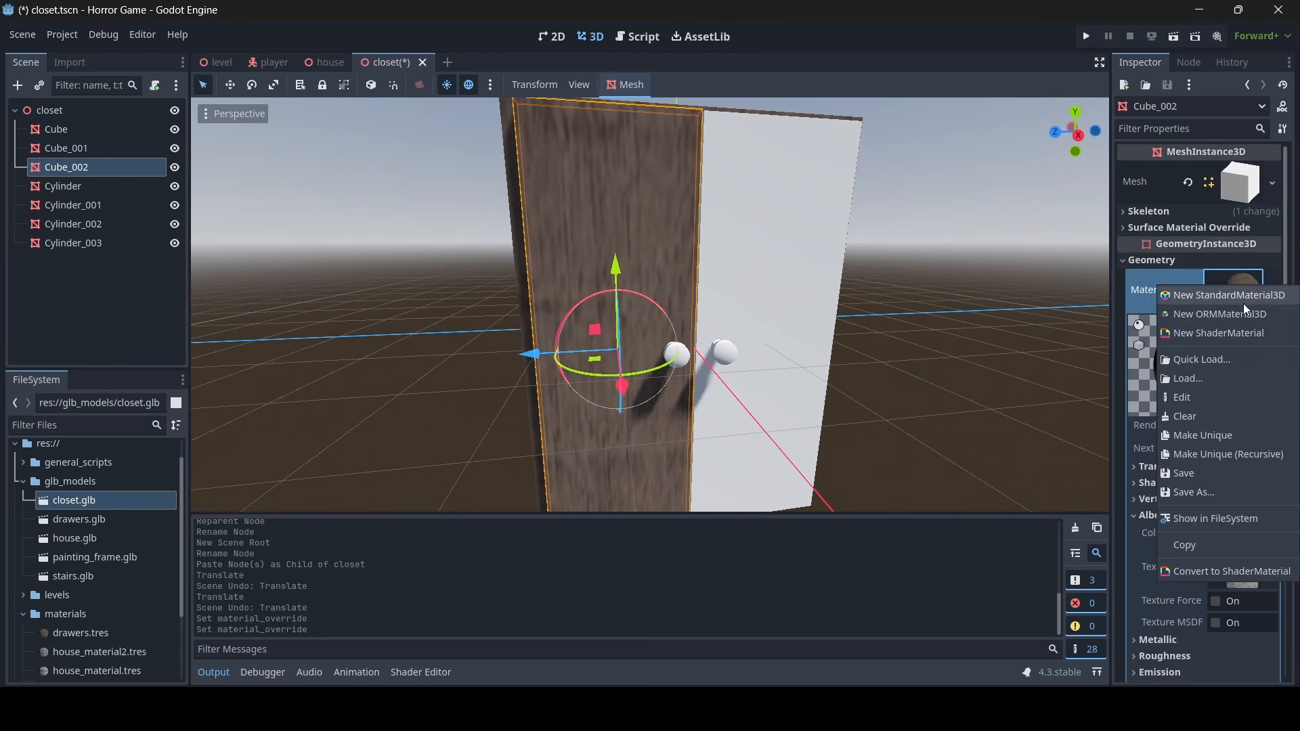
left_click(1255, 445)
scroll(1256, 450, "down", 5)
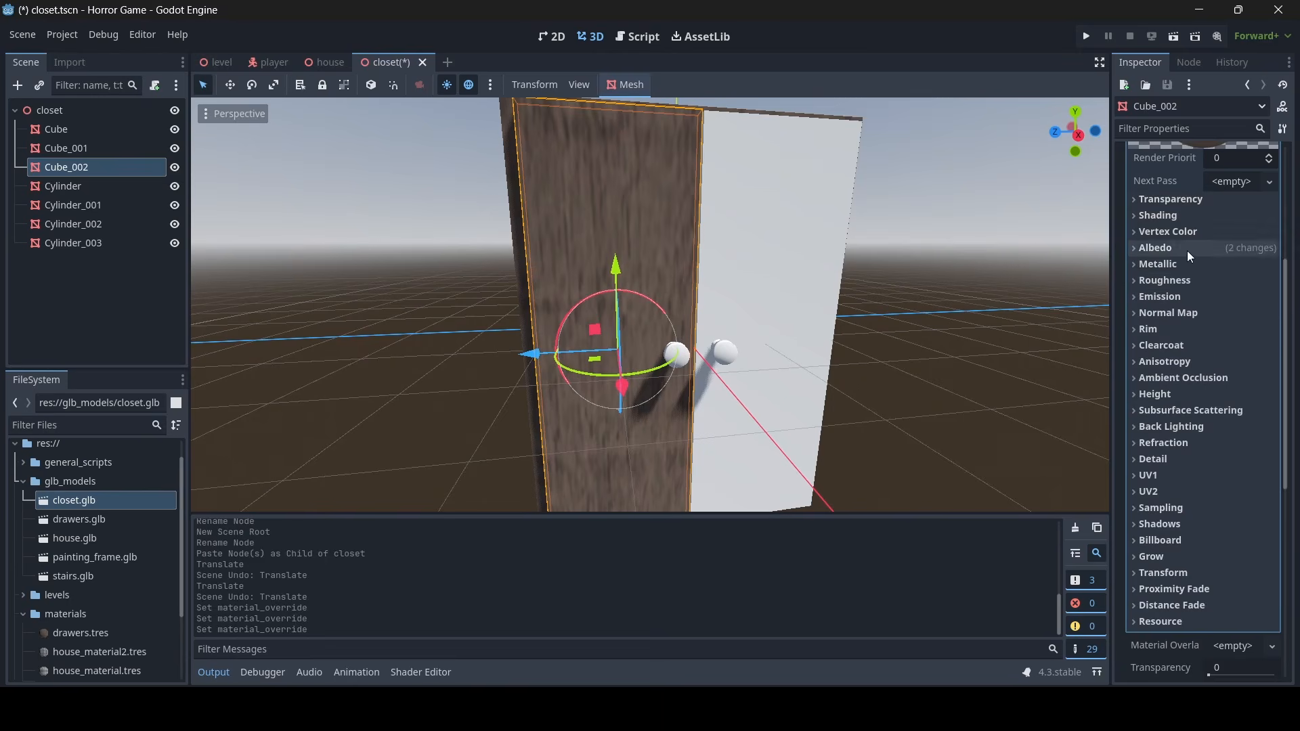
Lighten the albedo color of door Cube_002's unique material to a paler beige
left_click(1156, 248)
left_click(1241, 265)
left_click(1281, 342)
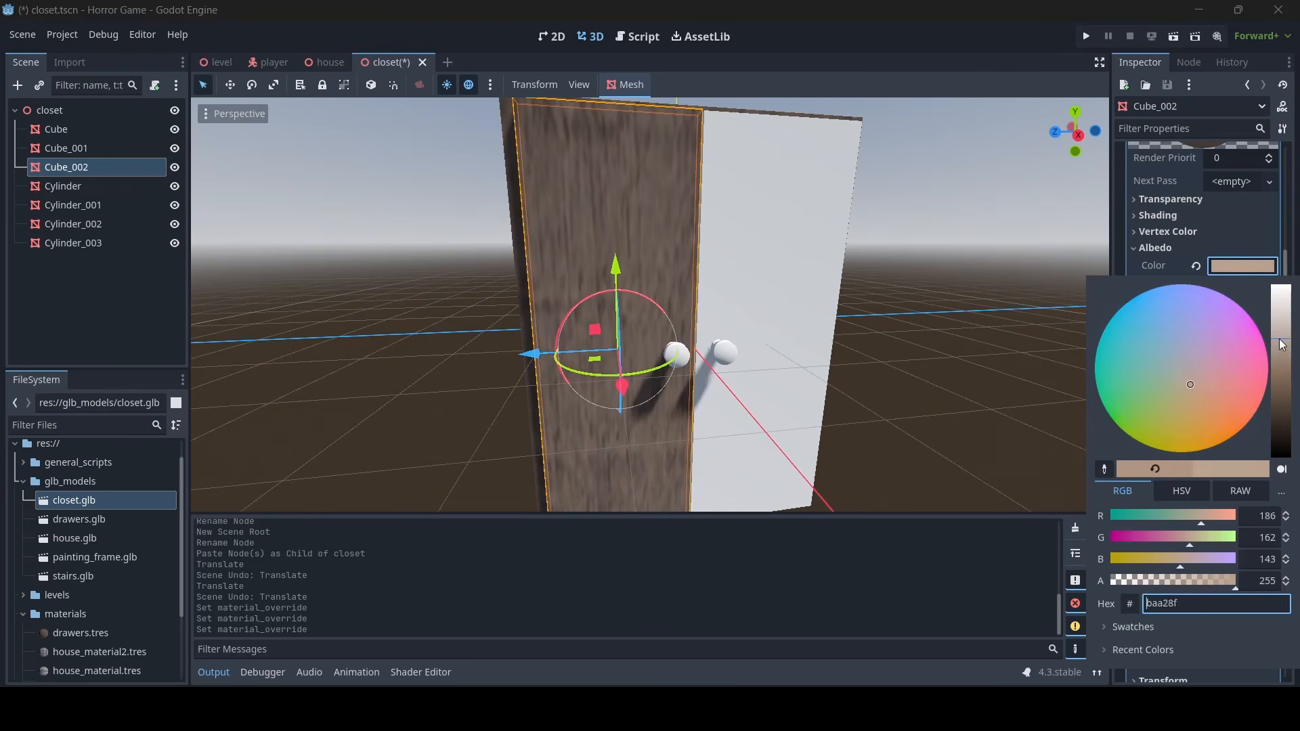
left_click_drag(1282, 344, 1280, 328)
left_click(575, 325)
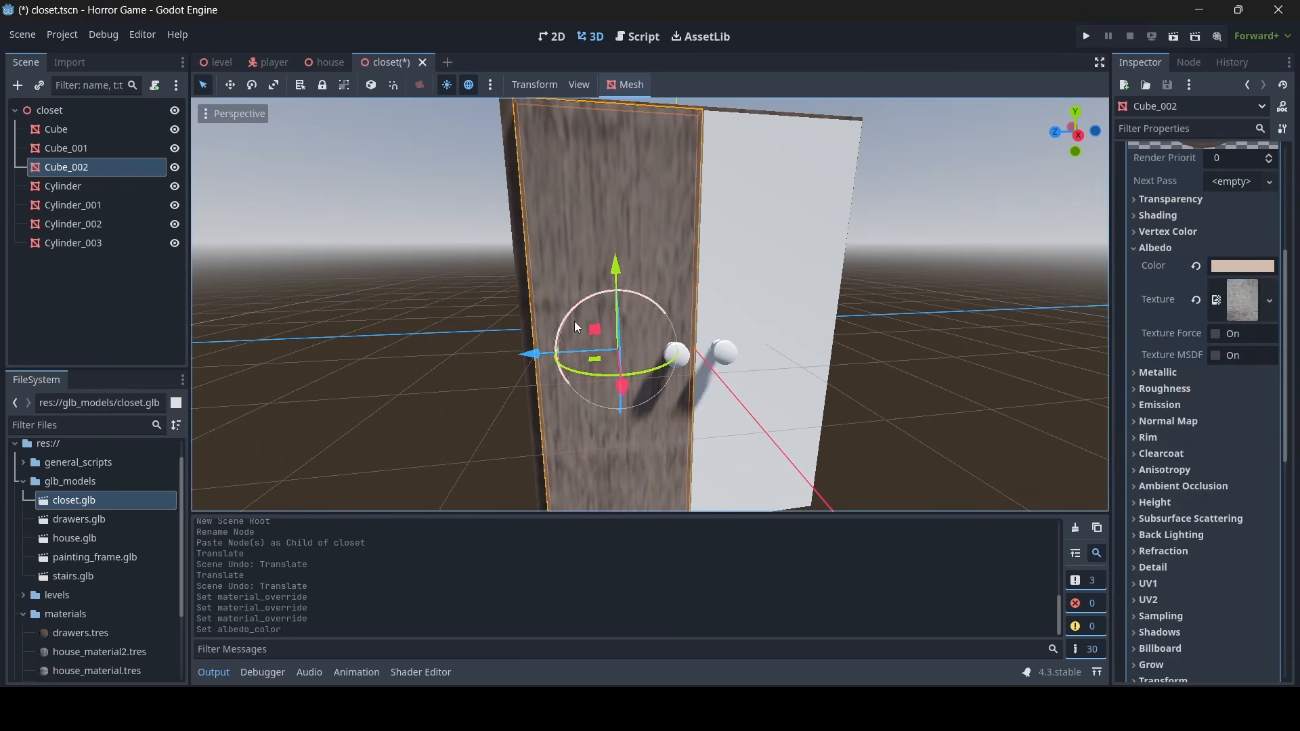
Copy the material override value from door Cube_002 and paste it onto the other door, Cube_001
key("a")
mouse_move(575, 325)
right_mouse_down()
mouse_move(650, 305)
mouse_move(691, 314)
mouse_move(650, 297)
mouse_move(575, 325)
right_mouse_up()
key("d")
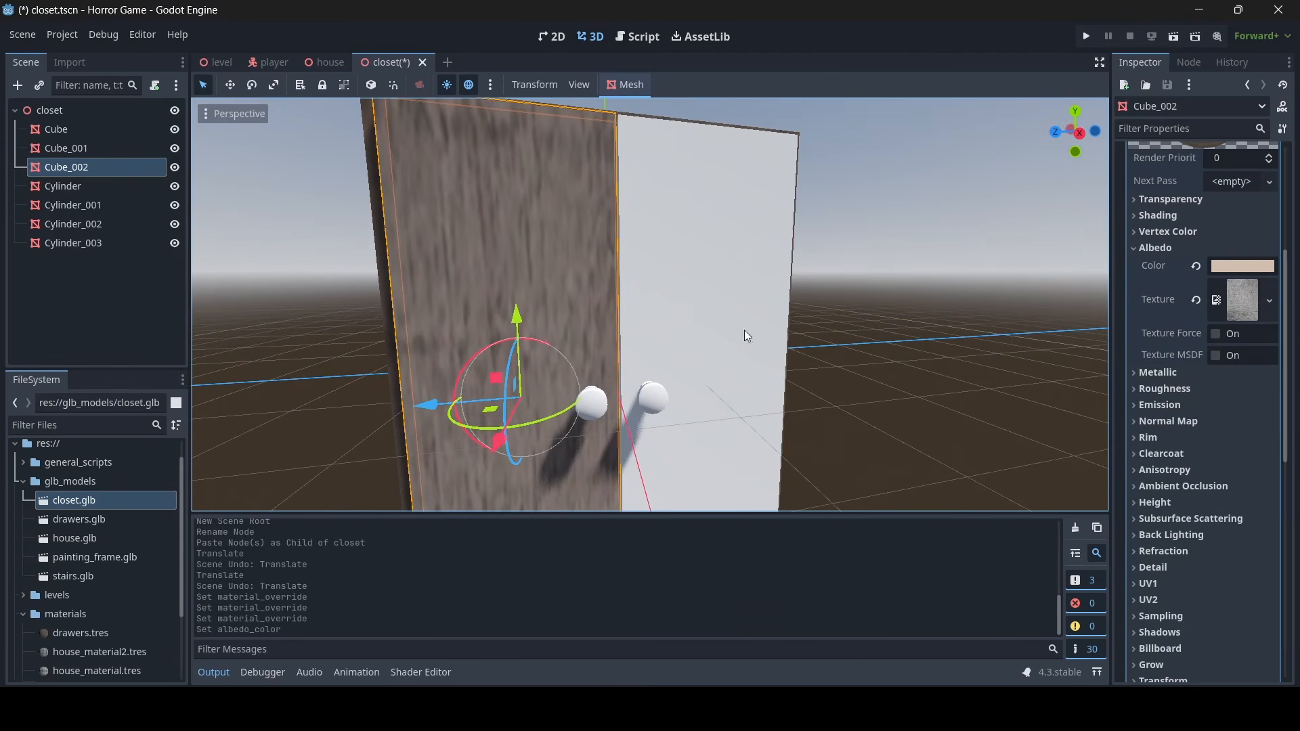
scroll(1208, 323, "up", 2)
left_click(1251, 174)
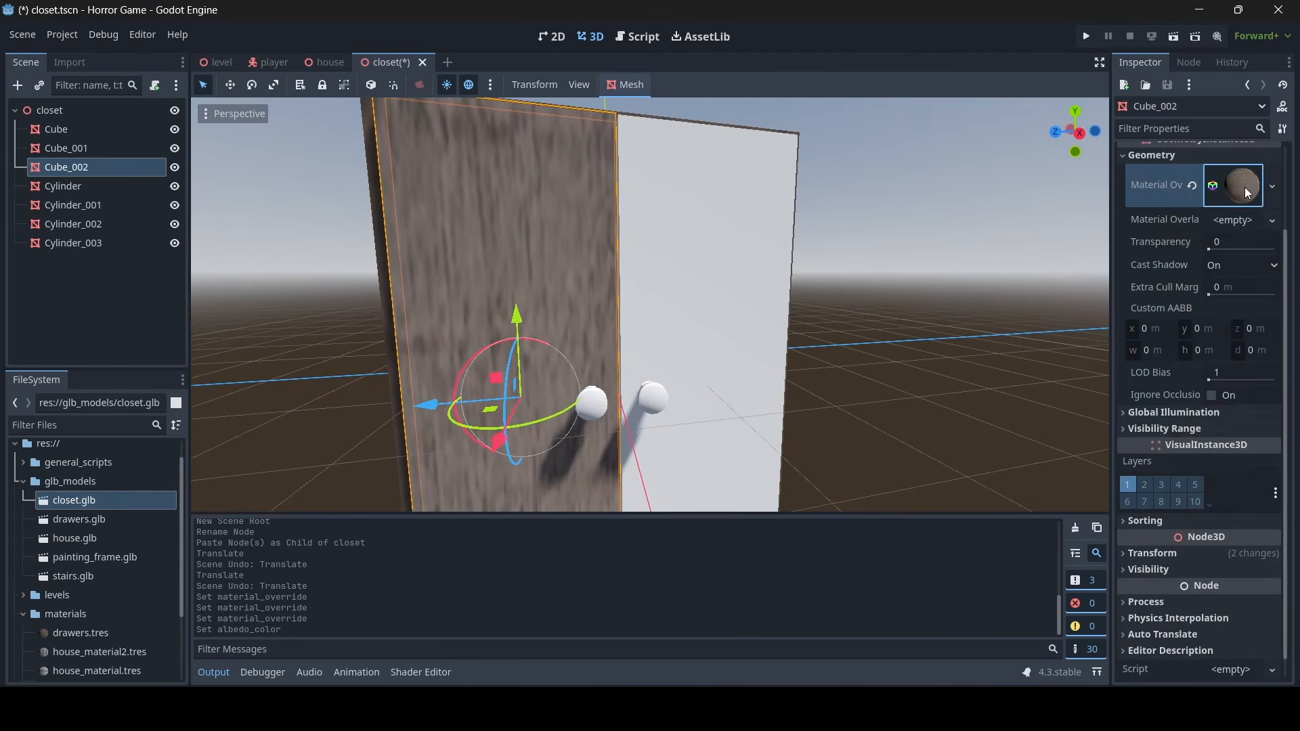
right_click(1248, 193)
left_click(1146, 177)
right_click(1147, 178)
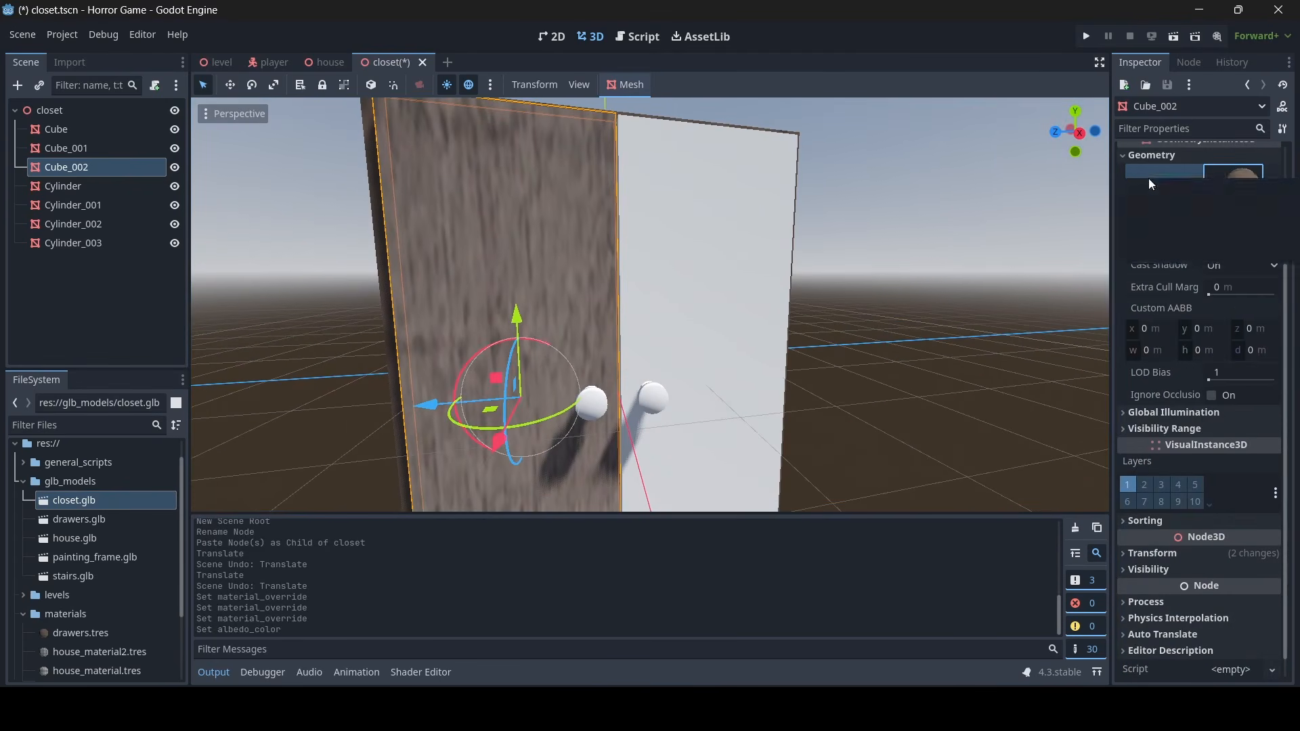
left_click(1151, 189)
left_click(786, 320)
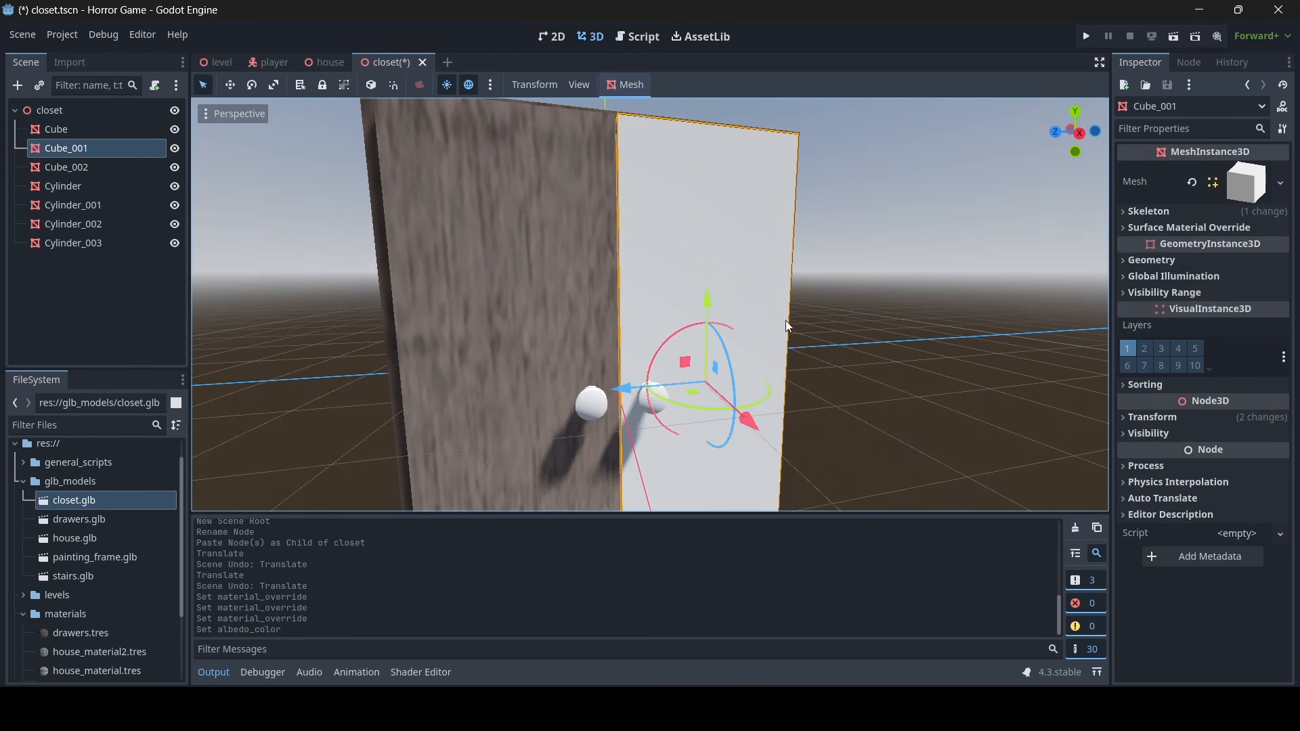
left_click(1175, 258)
right_click(1159, 274)
left_click(1153, 302)
left_click(933, 316)
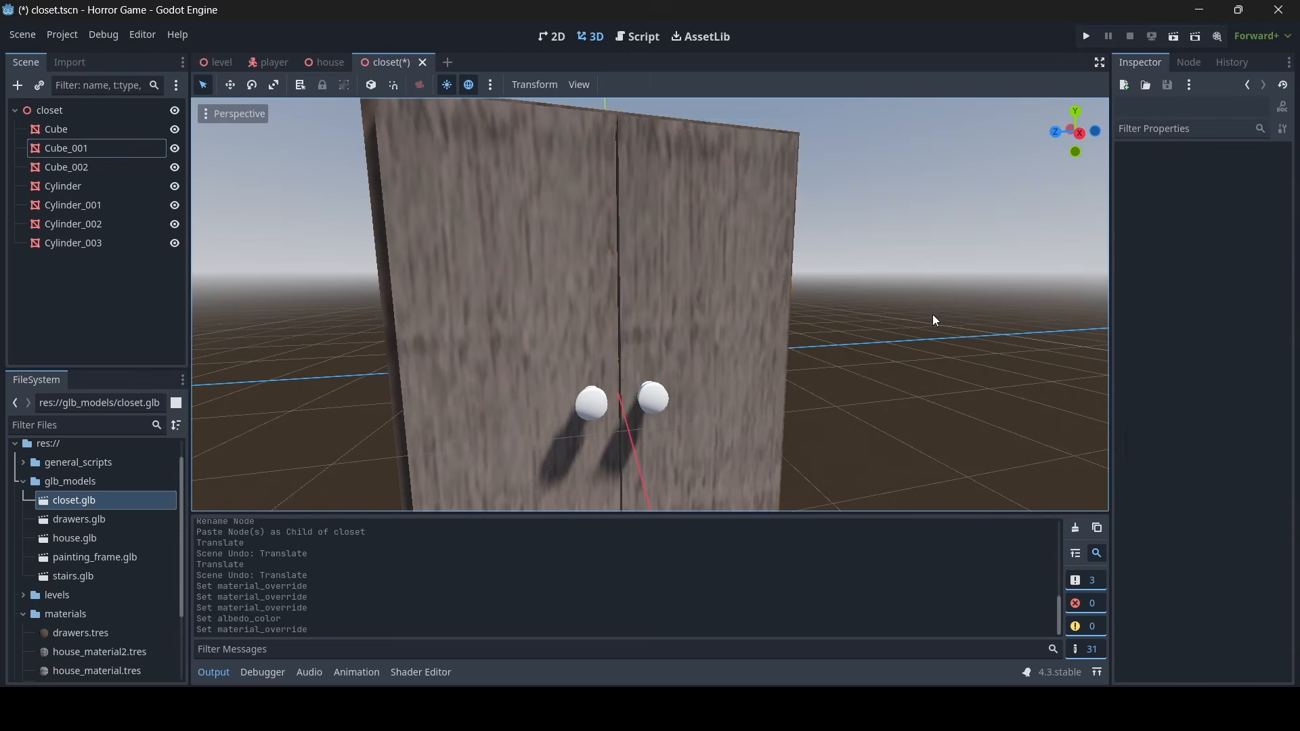
Save the closet scene with both doors textured
key("s")
mouse_move(933, 314)
right_mouse_down()
mouse_move(905, 335)
mouse_move(784, 327)
mouse_move(895, 313)
mouse_move(1105, 351)
right_mouse_up()
key("d")
key("a")
key("ctrl+s")
Apply metal.tres to the head and stem of the first door knob, Cylinder_001 and Cylinder
key("a")
key("w")
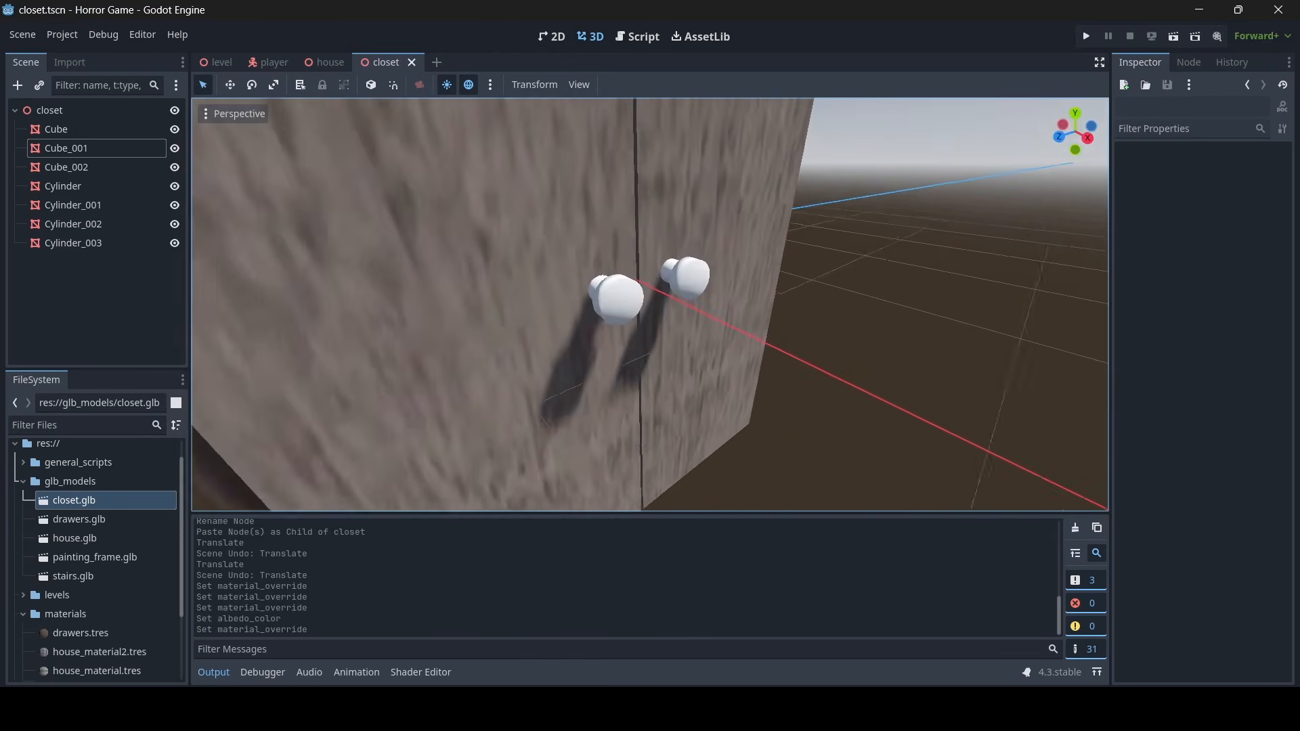
key("w")
right_click_drag(670, 303, 637, 298)
left_click(615, 311)
key("w")
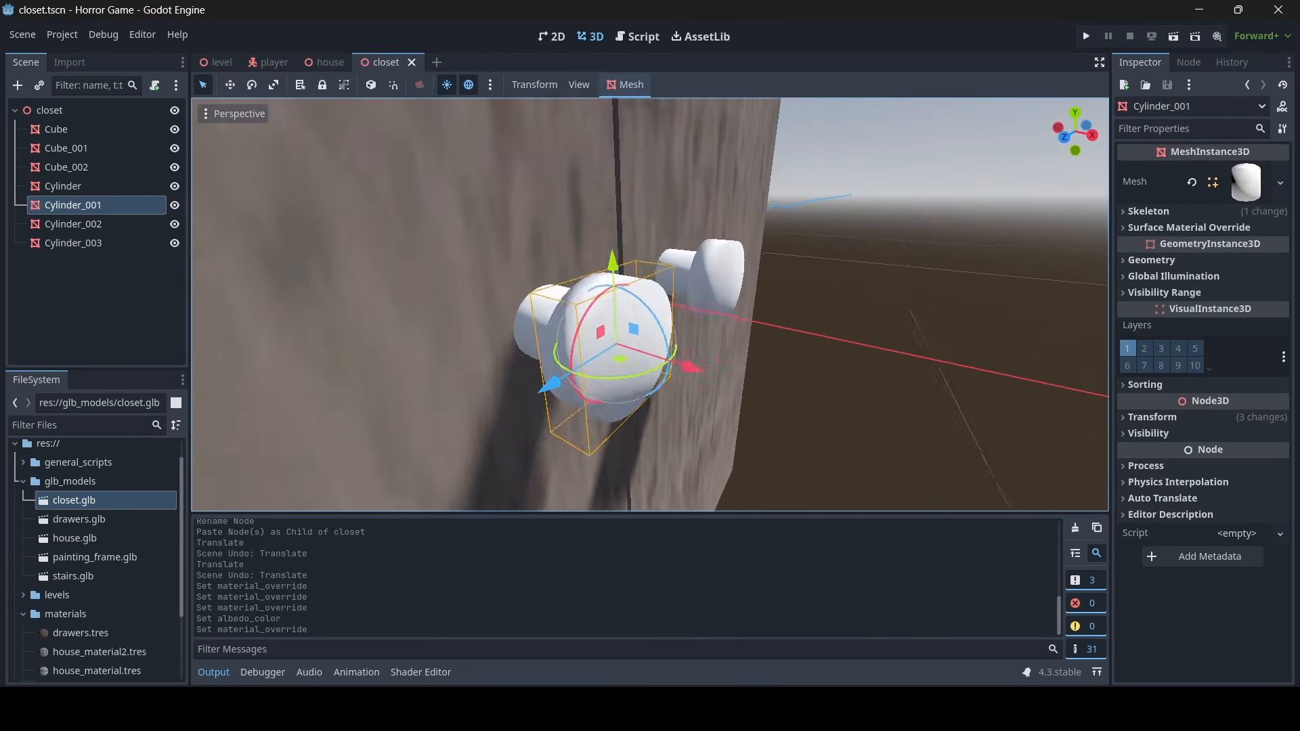
key("a")
left_click(619, 335, "shift")
scroll(116, 588, "down", 3)
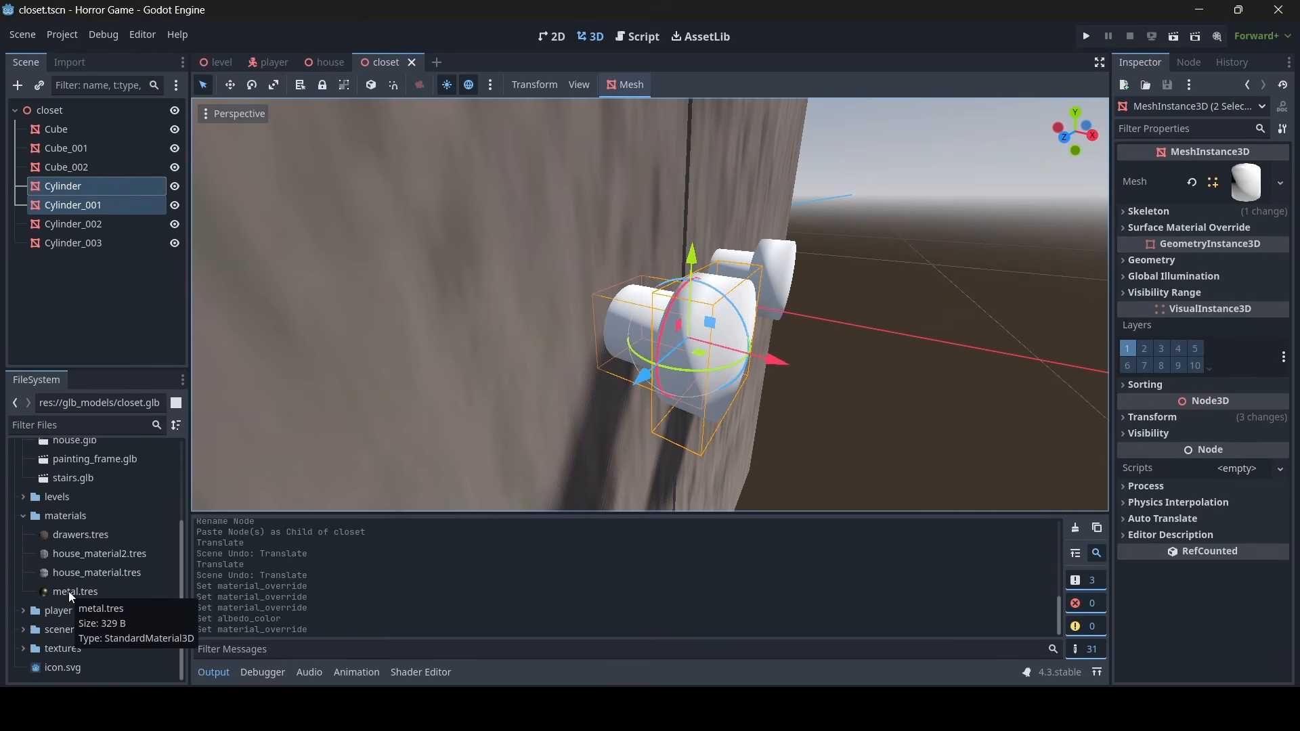
left_click_drag(67, 591, 682, 366)
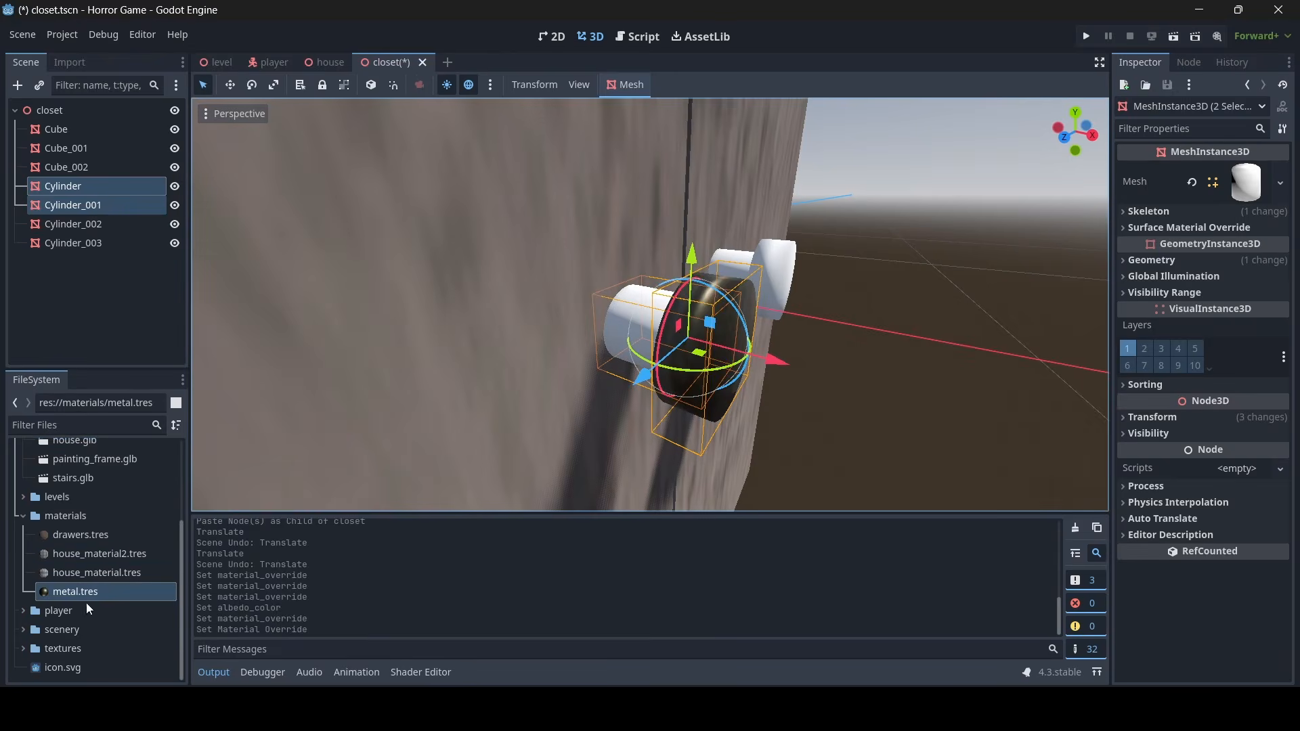
left_click_drag(88, 610, 630, 327)
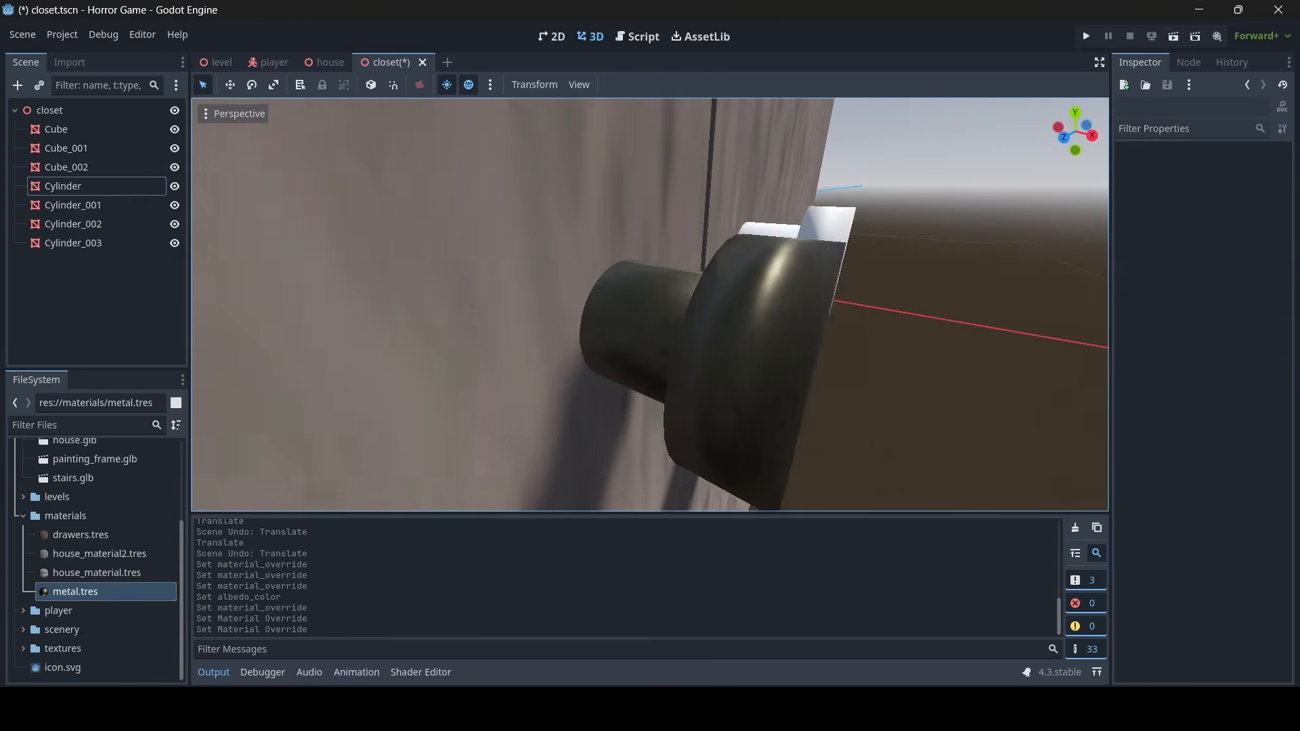
Apply metal.tres to both parts of the second door knob
middle_click_drag(650, 305, 435, 519)
left_click_drag(135, 588, 367, 357)
key("s")
right_click_drag(367, 357, 242, 436)
key("w")
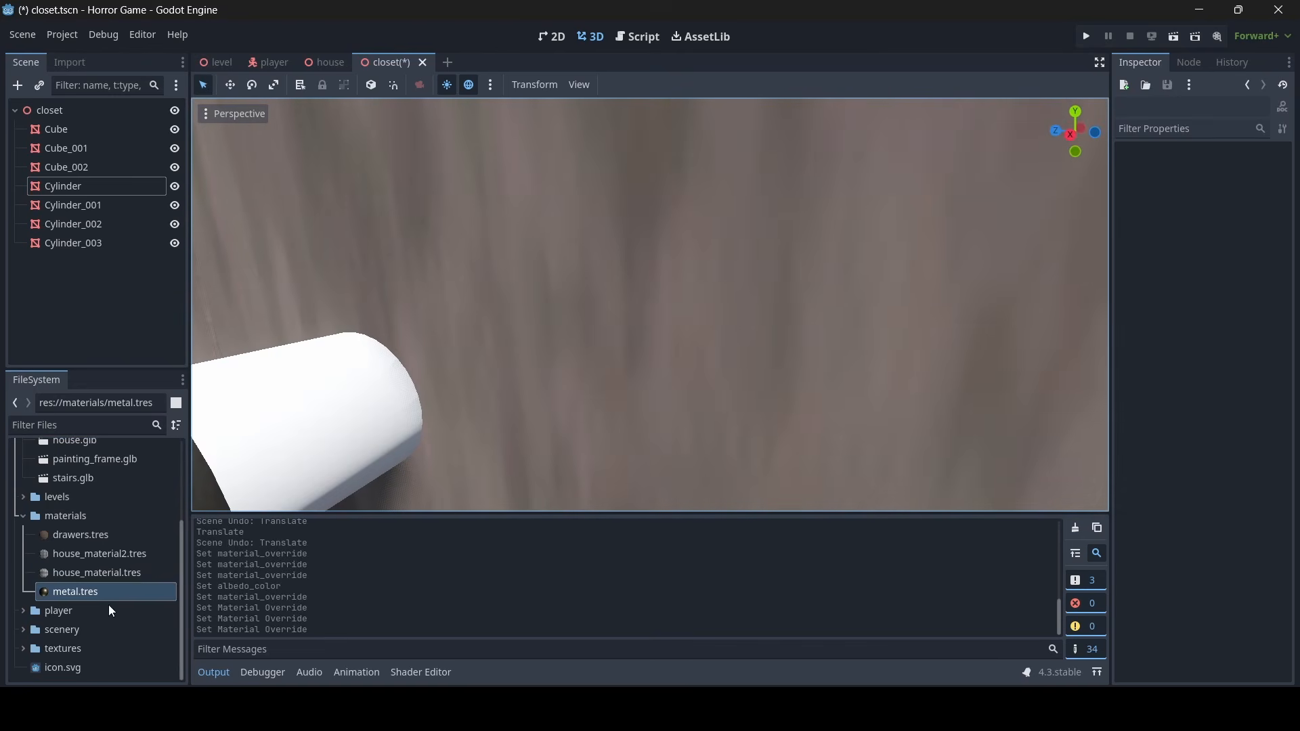
left_click_drag(117, 593, 203, 494)
key("s")
right_click_drag(203, 494, 203, 494)
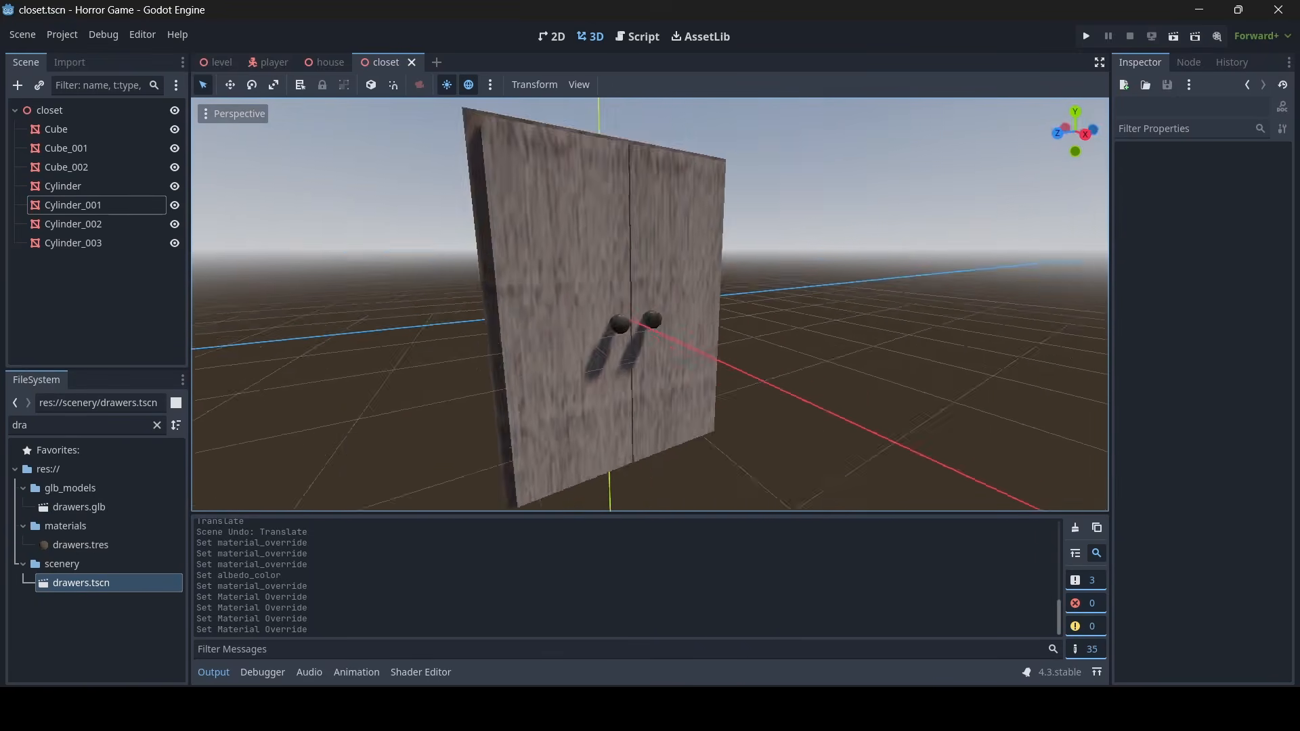
Examine the textured closet's front and side from different angles
right_click_drag(650, 305, 650, 305)
key("a")
key("s")
key("w")
key("d")
key("w")
key("s")
key("w")
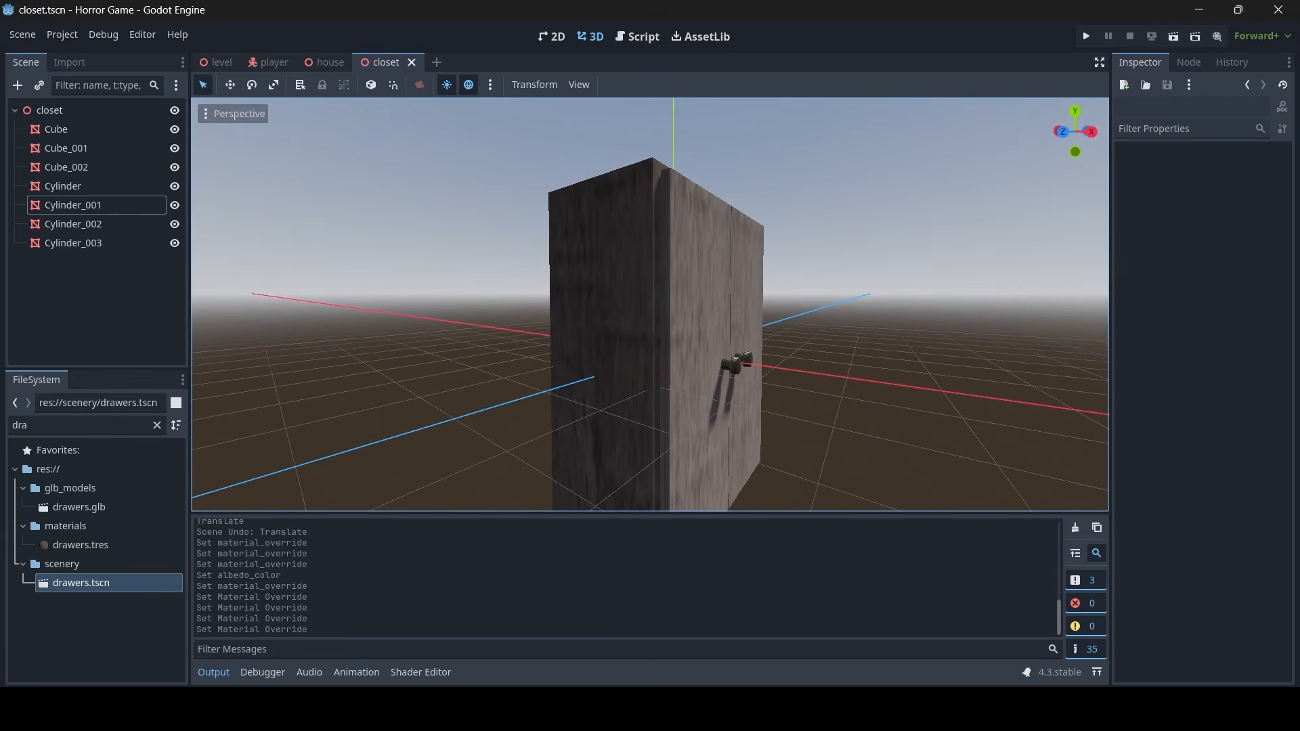
Create a trimesh collision shape for the closet body Cube, placed as a Static Body Child
left_click(641, 227)
right_click_drag(641, 227, 641, 228)
key("w")
key("w")
key("a")
right_click_drag(780, 263, 780, 263)
key("s")
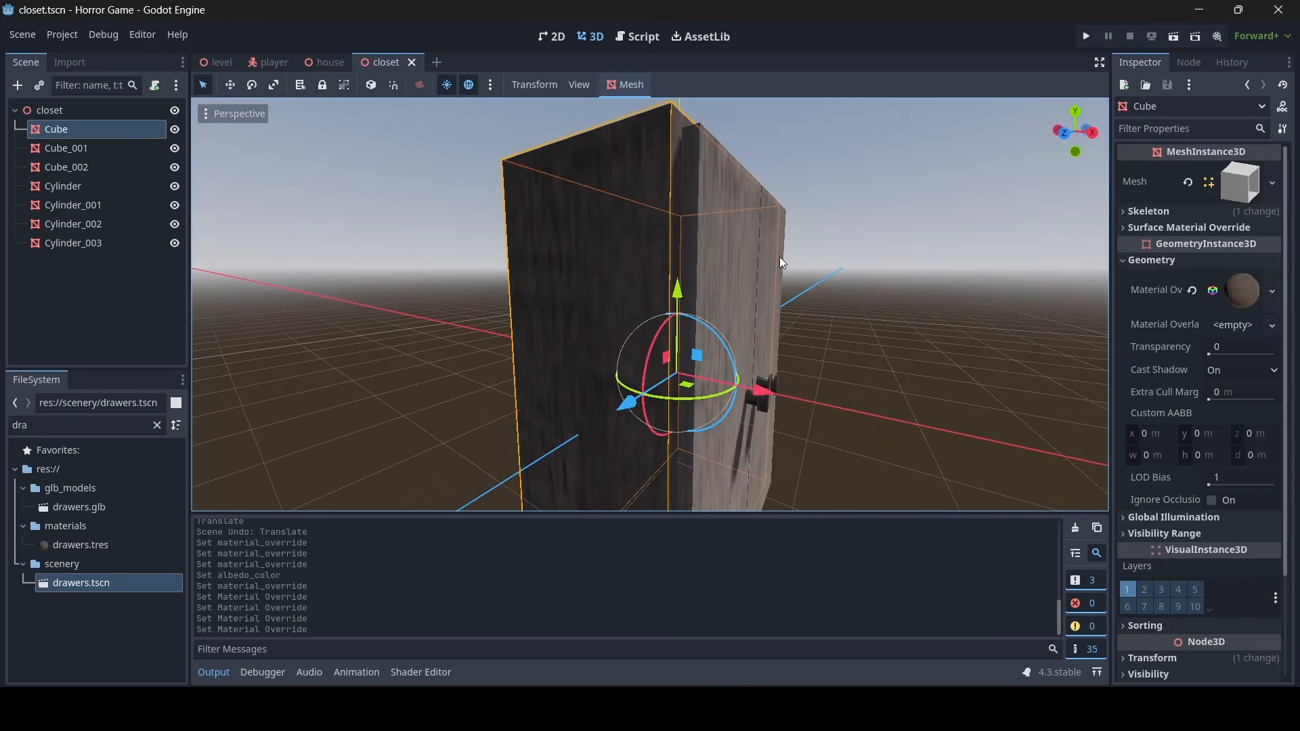
left_click(626, 85)
left_click(639, 105)
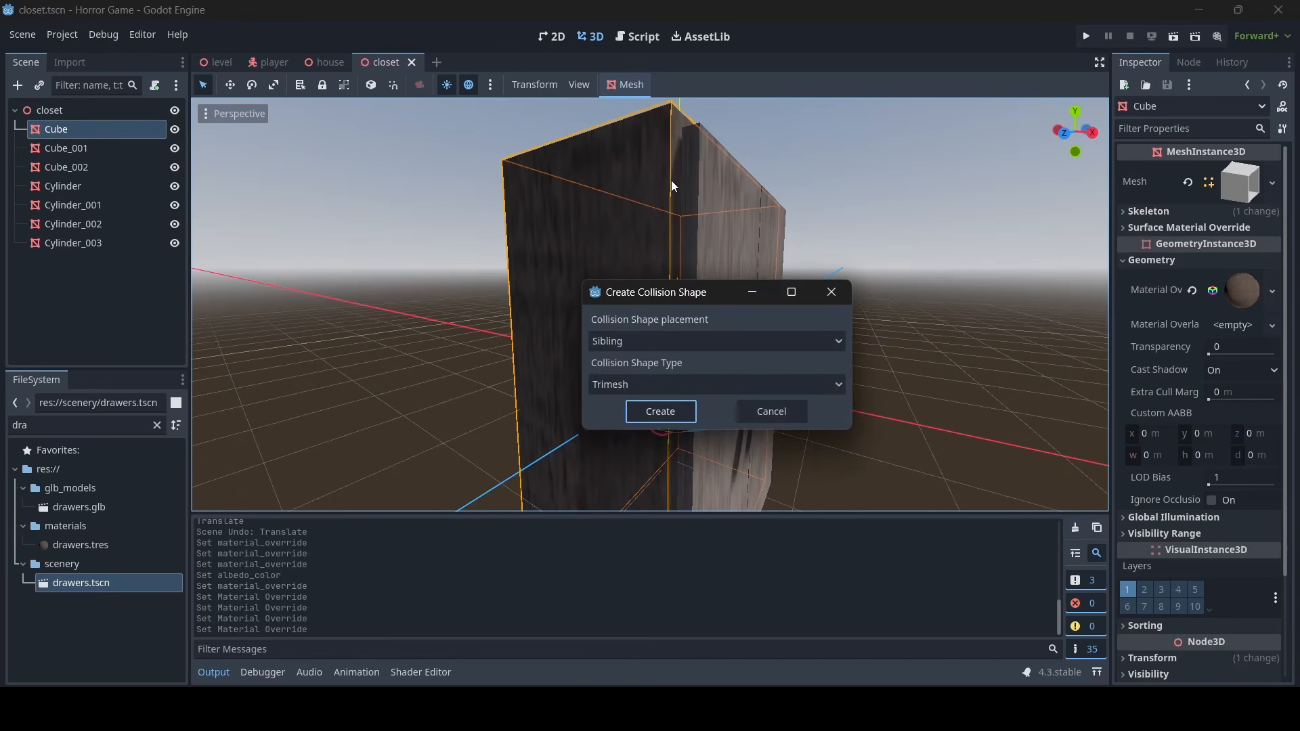
left_click(637, 342)
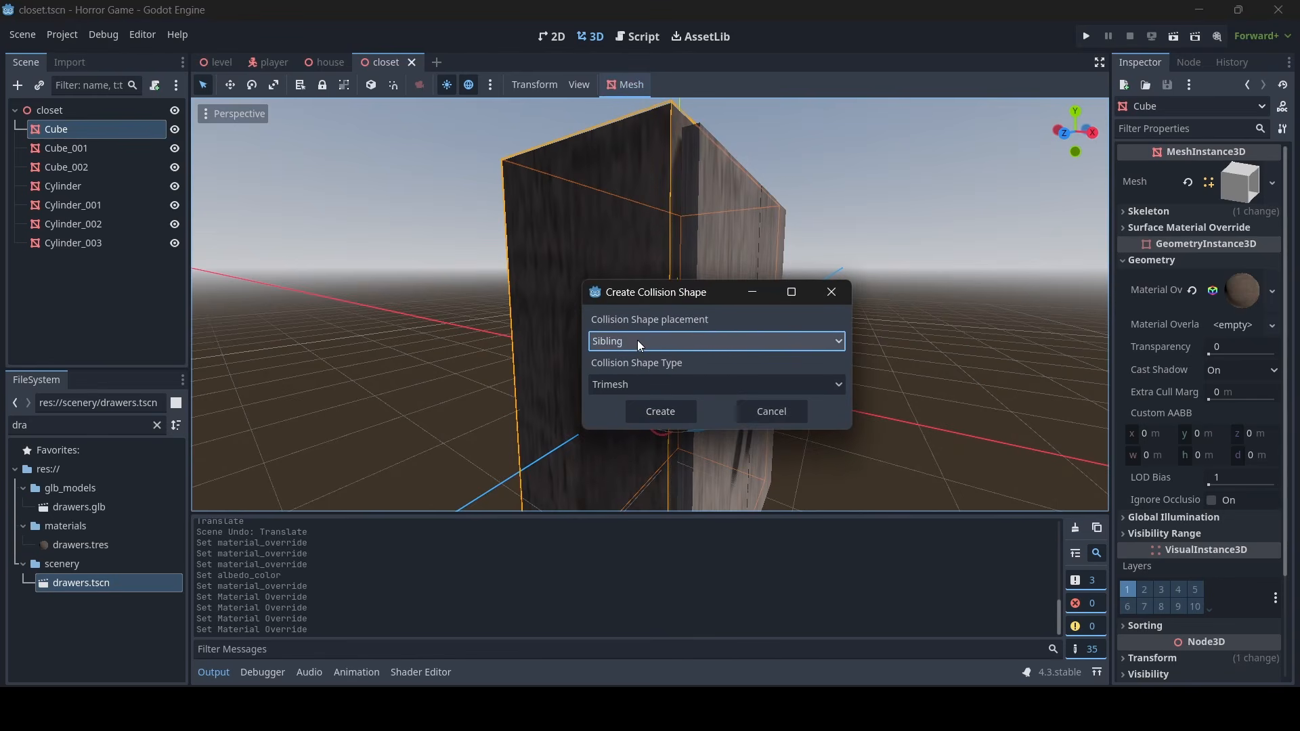
left_click(637, 340)
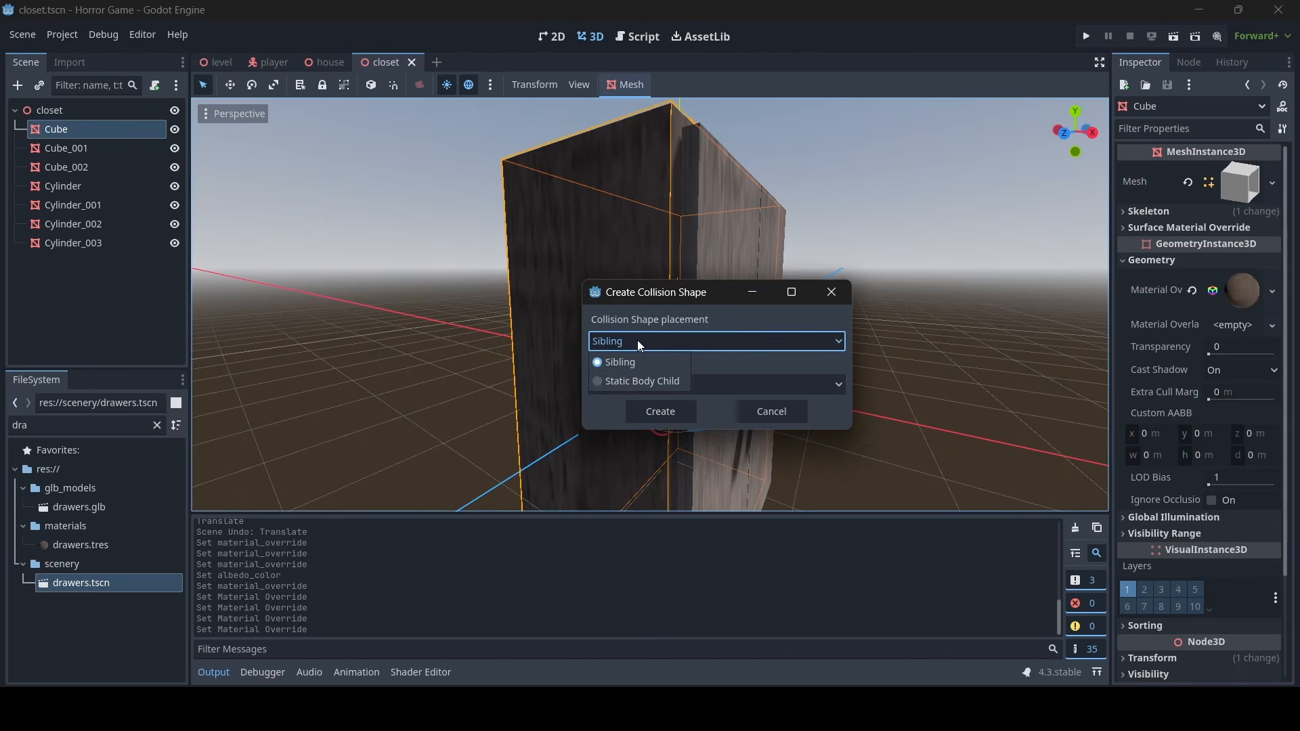
left_click(642, 382)
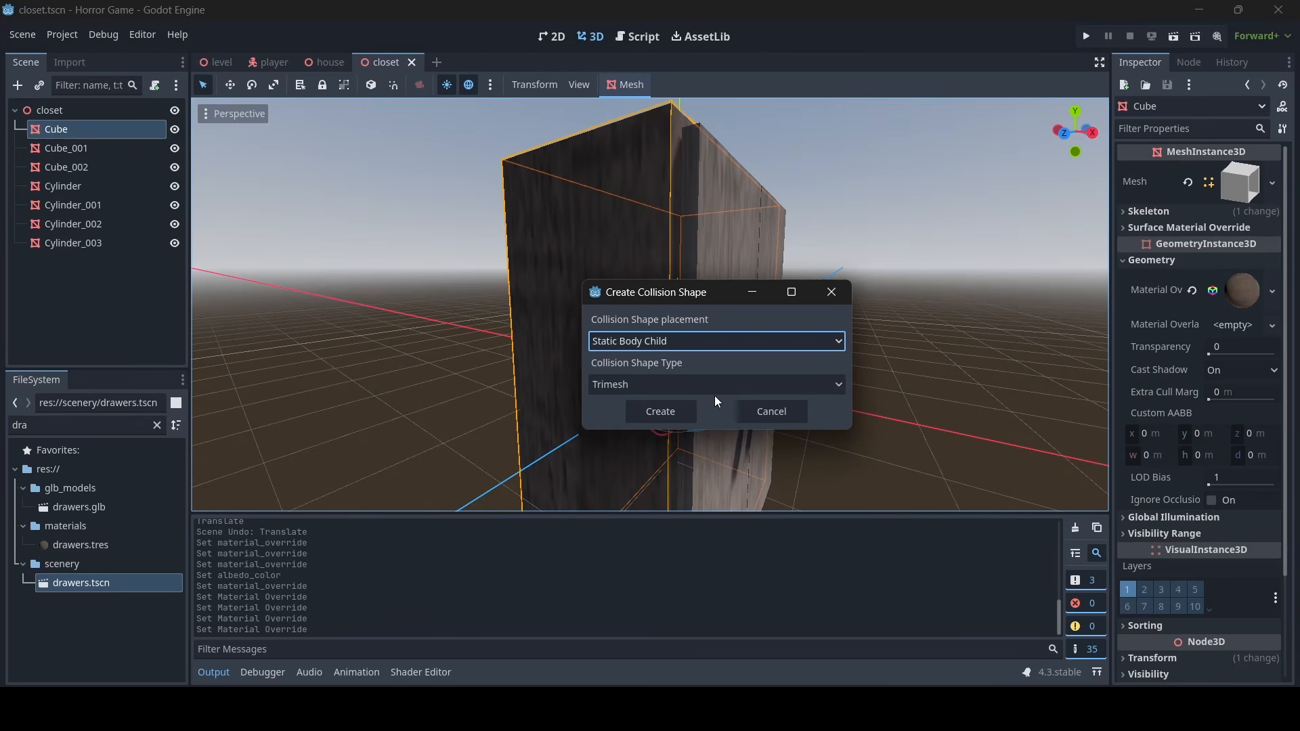
left_click(642, 411)
Create a simplified convex collision shape for the closet door Cube_002, placed as a Static Body Child
left_click(82, 148)
key("w")
right_click_drag(650, 305, 596, 217)
key("w")
key("s")
key("d")
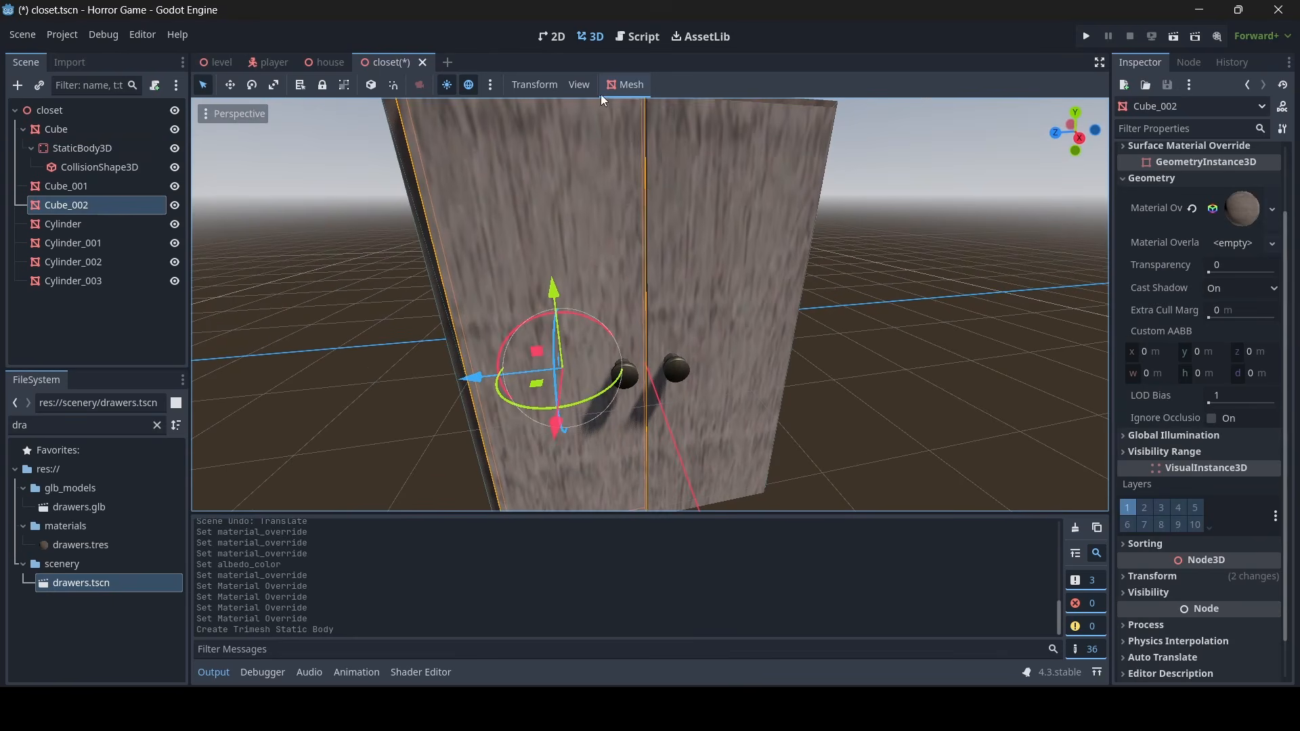
left_click(627, 84)
left_click(652, 110)
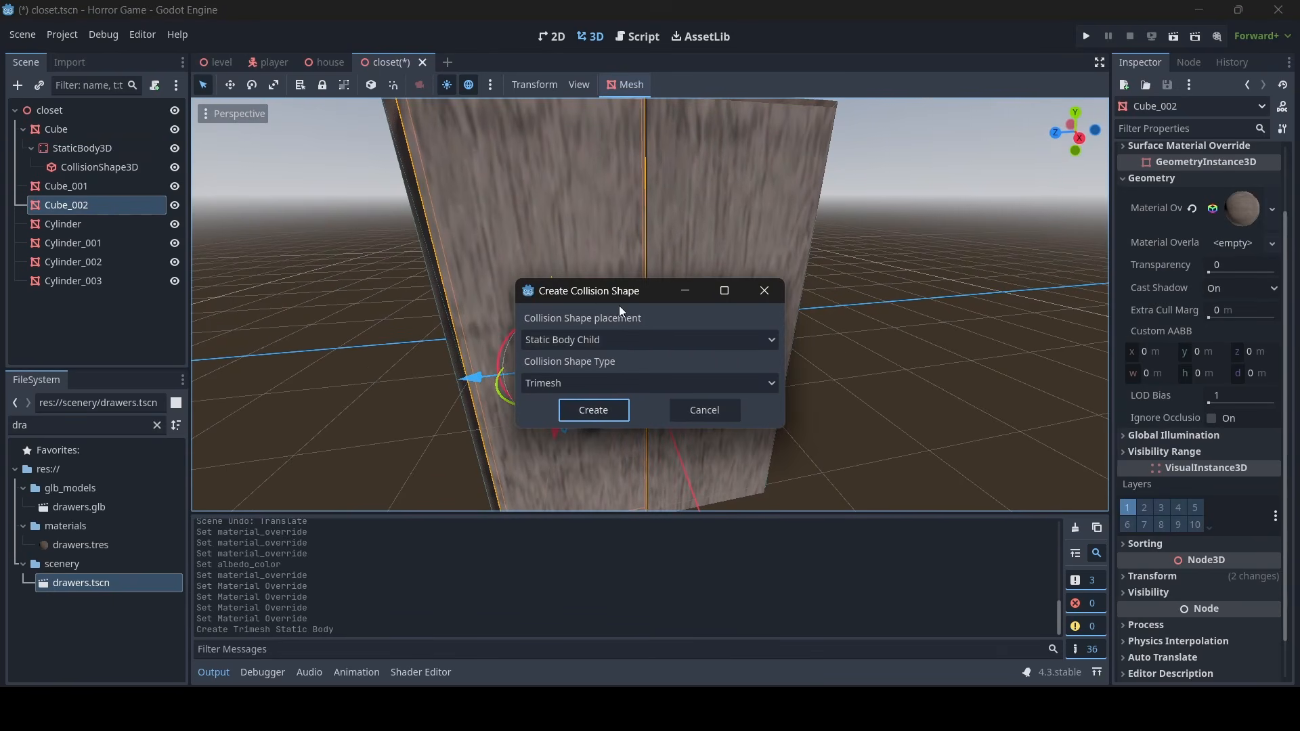
left_click(569, 383)
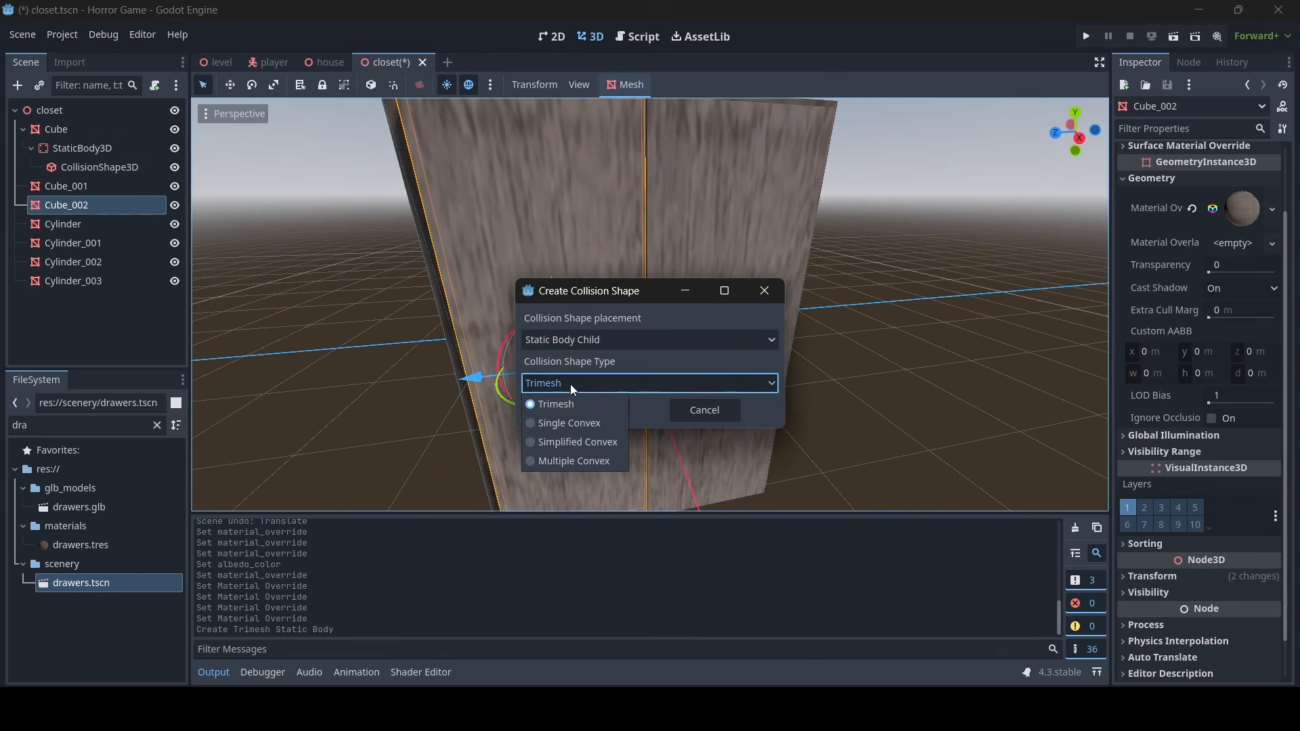
left_click(588, 443)
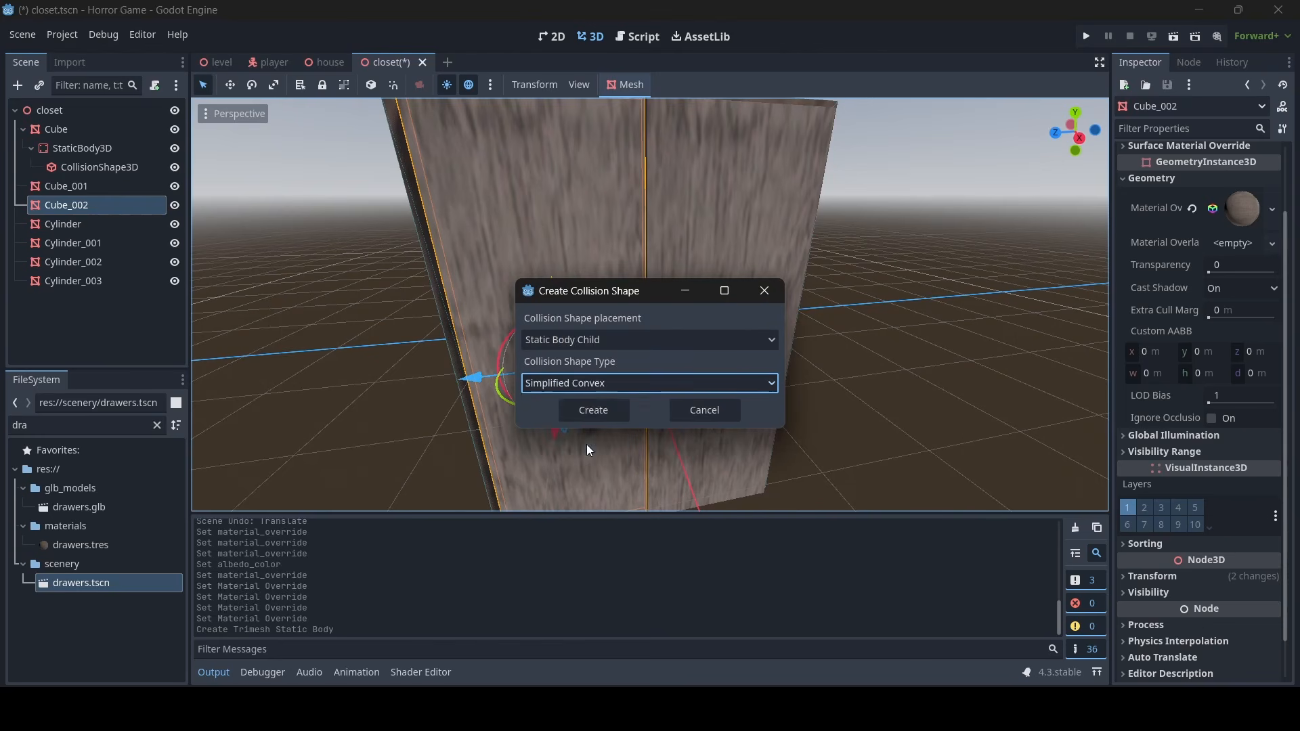
left_click(599, 409)
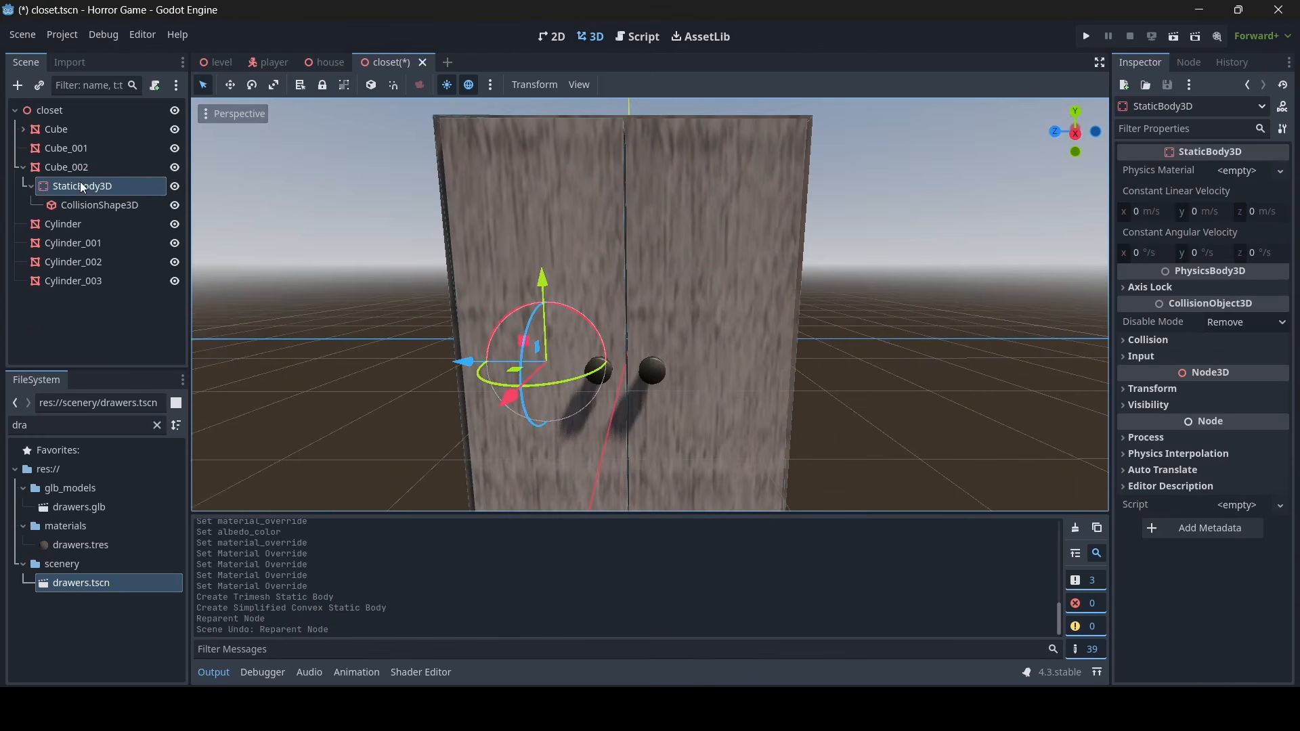
Copy the StaticBody3D of door Cube_002 and paste it under the other door, Cube_001
right_click(83, 185)
left_click(115, 278)
middle_click_drag(640, 279, 583, 304)
left_click(623, 318)
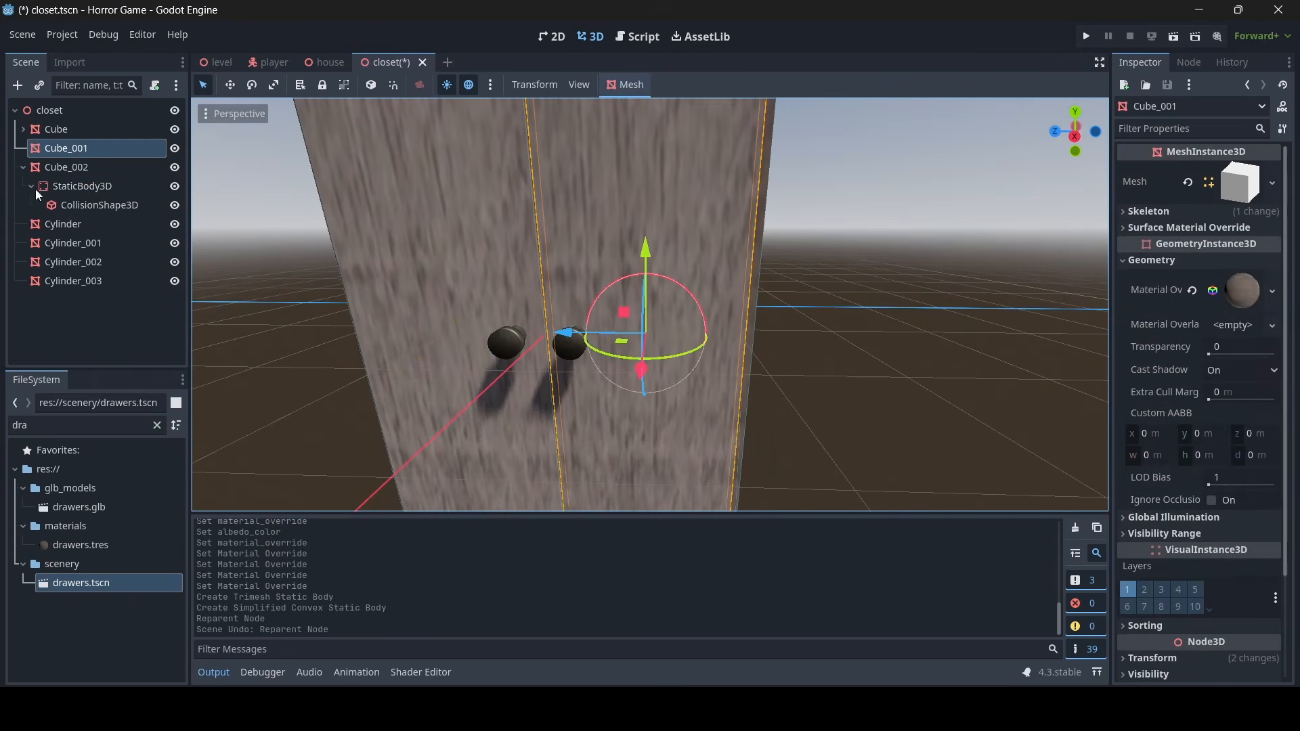
right_click(67, 145)
left_click(109, 290)
Examine the closet's front and side from several angles and distances with the door collisions in place
right_click_drag(468, 271, 515, 258)
key("a")
key("w")
key("a")
key("d")
key("s")
mouse_move(612, 254)
right_mouse_down()
mouse_move(542, 211)
mouse_move(628, 215)
mouse_move(555, 237)
mouse_move(765, 223)
mouse_move(670, 220)
mouse_move(623, 240)
mouse_move(596, 230)
mouse_move(607, 249)
mouse_move(595, 247)
right_mouse_up()
key("w")
key("a")
key("s")
key("w")
key("w")
key("d")
key("s")
key("w")
key("s")
key("d")
key("w")
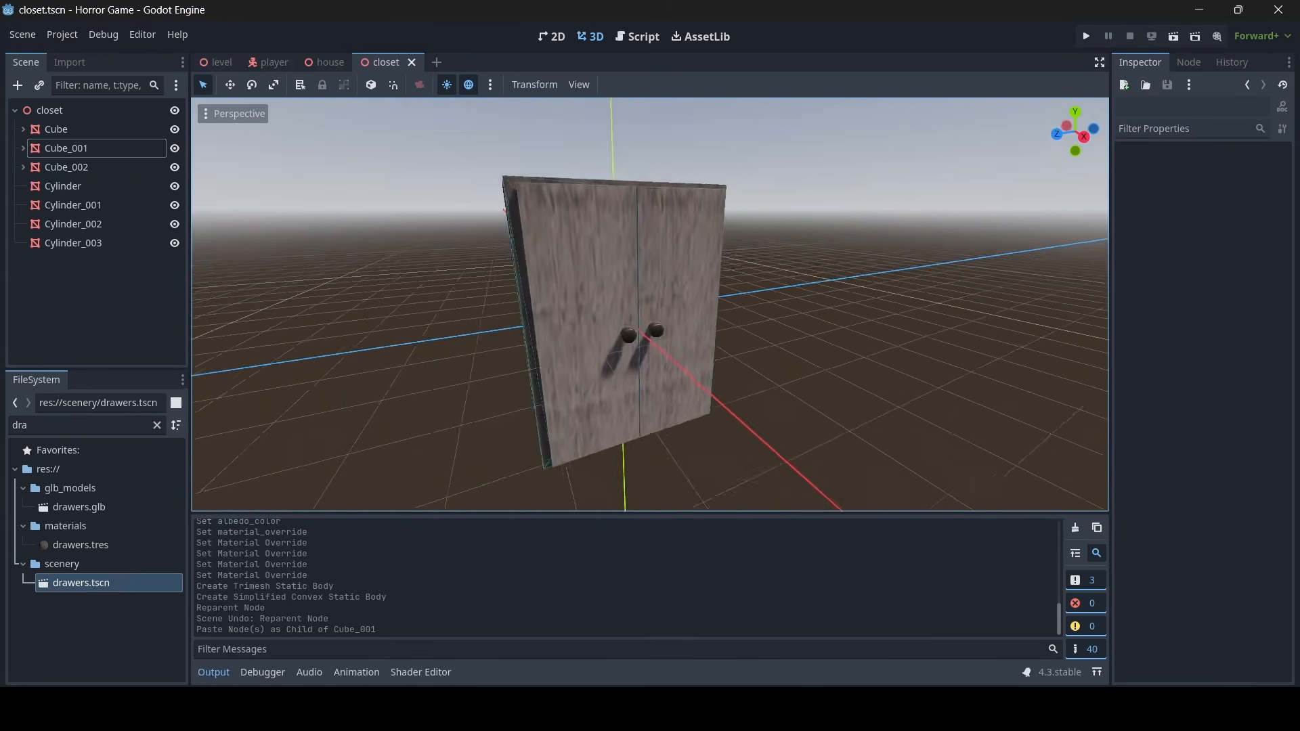
mouse_move(650, 305)
right_mouse_down()
mouse_move(704, 298)
mouse_move(650, 305)
right_mouse_up()
key("d")
right_click_drag(570, 272, 491, 261)
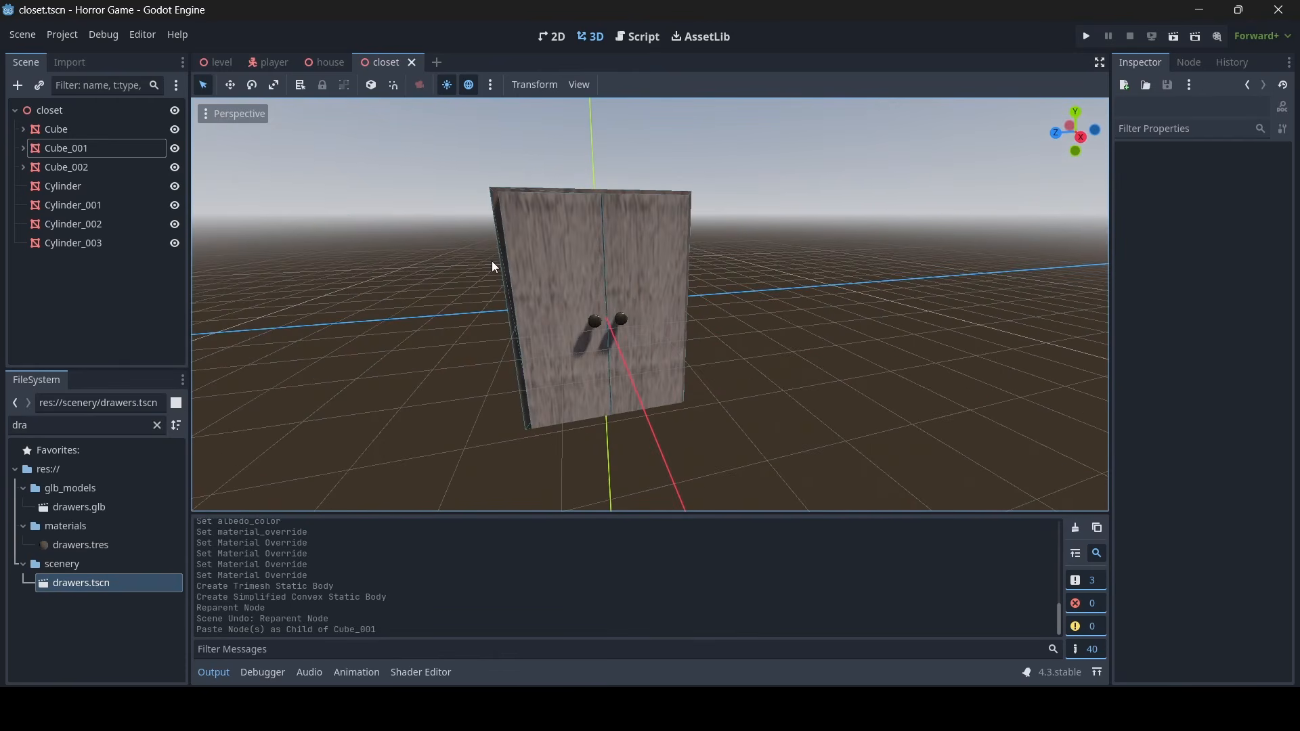
Instantiate the closet scene as a child of the house root node in the house scene
left_click(325, 68)
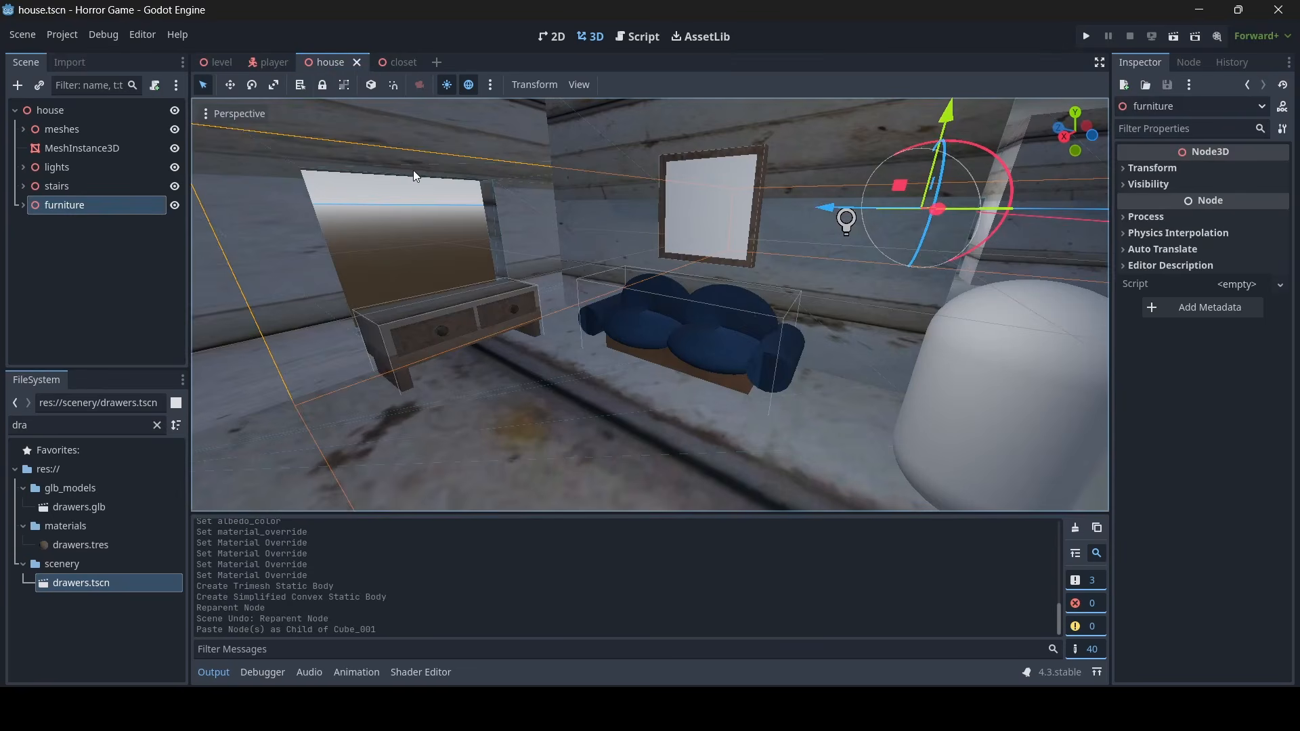
right_click_drag(415, 174, 8, 132)
left_click(63, 112)
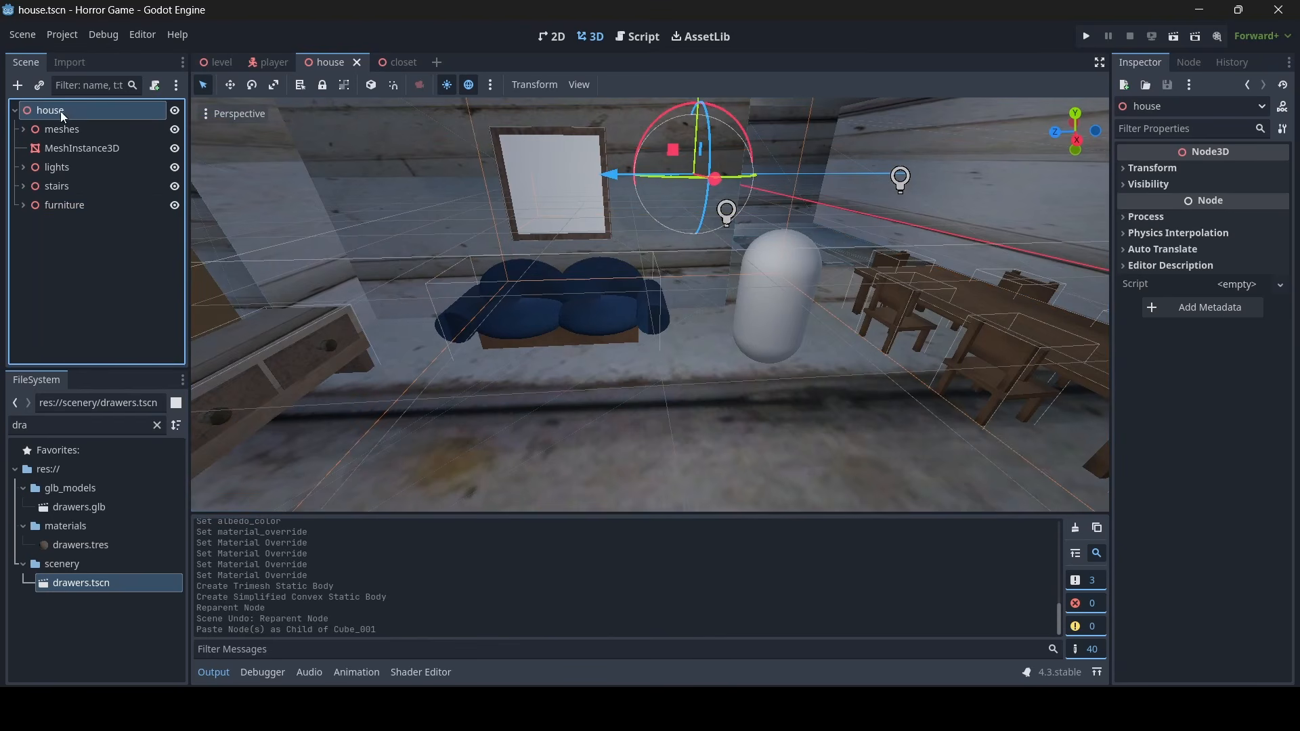
left_click(39, 88)
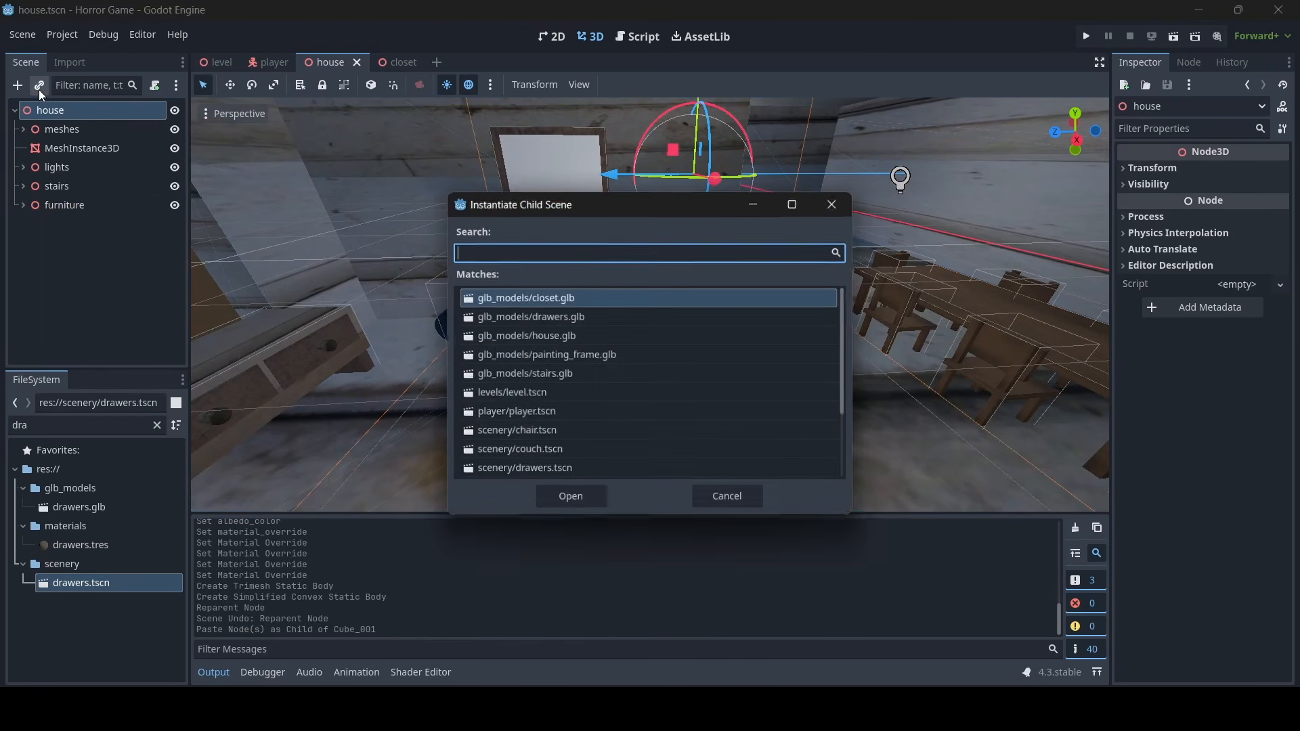
type("clo")
double_click(564, 318)
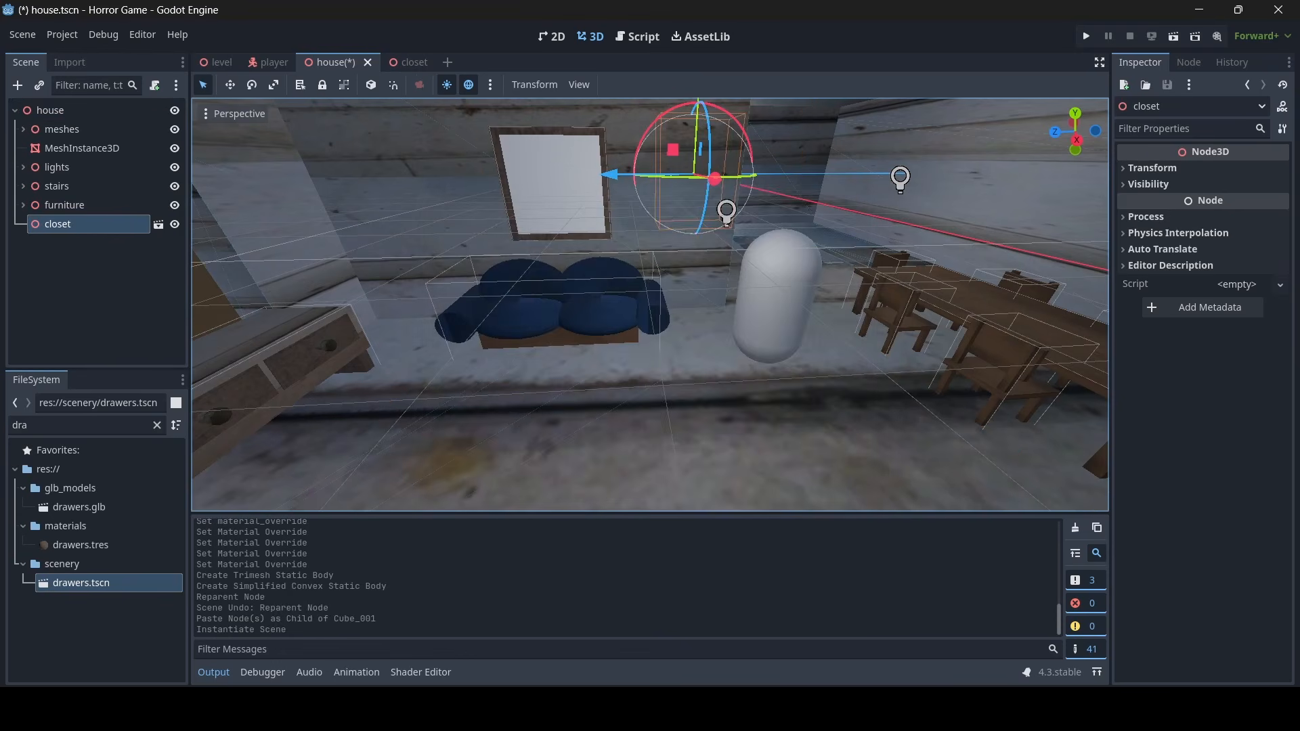
Move the closet beside the couch to about x 9.036, y -1.826
right_click_drag(564, 323, 650, 325)
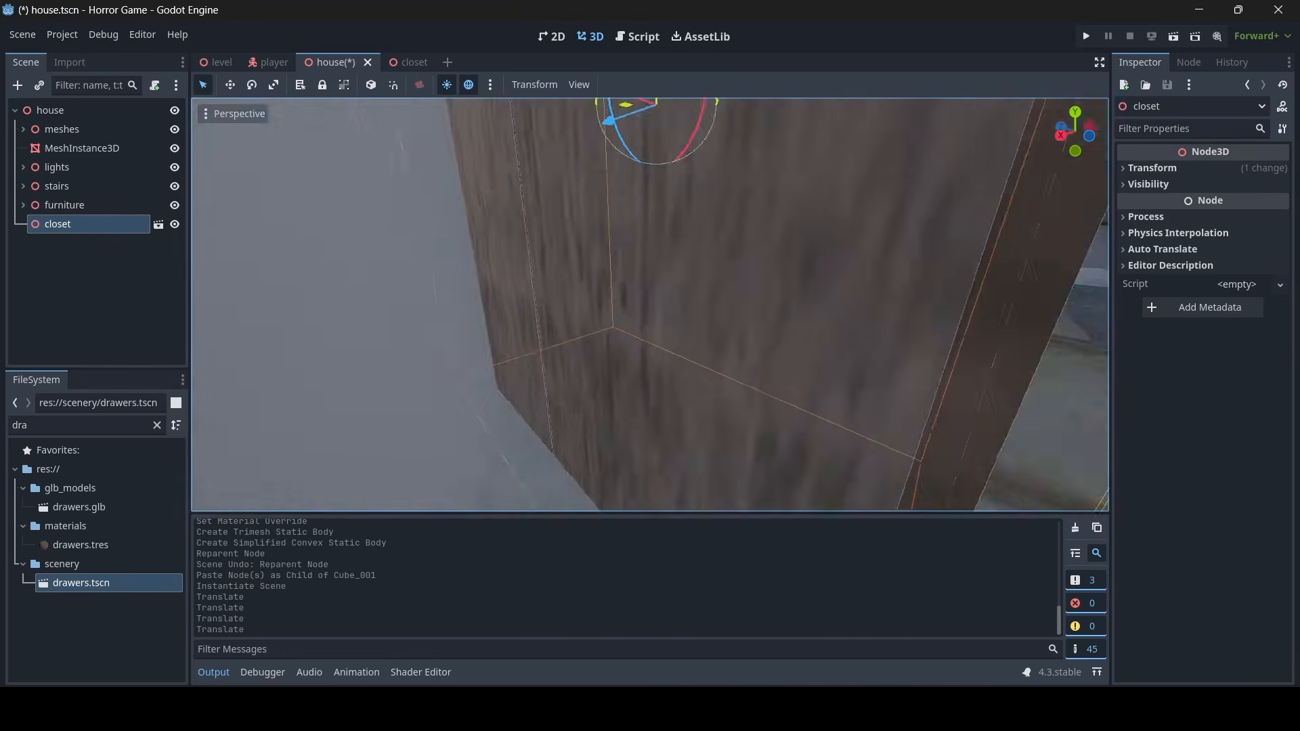
key("s")
right_click_drag(650, 325, 774, 318)
key("w")
Scale the closet uniformly to 0.9 and lower it onto the floor
left_click(1151, 168)
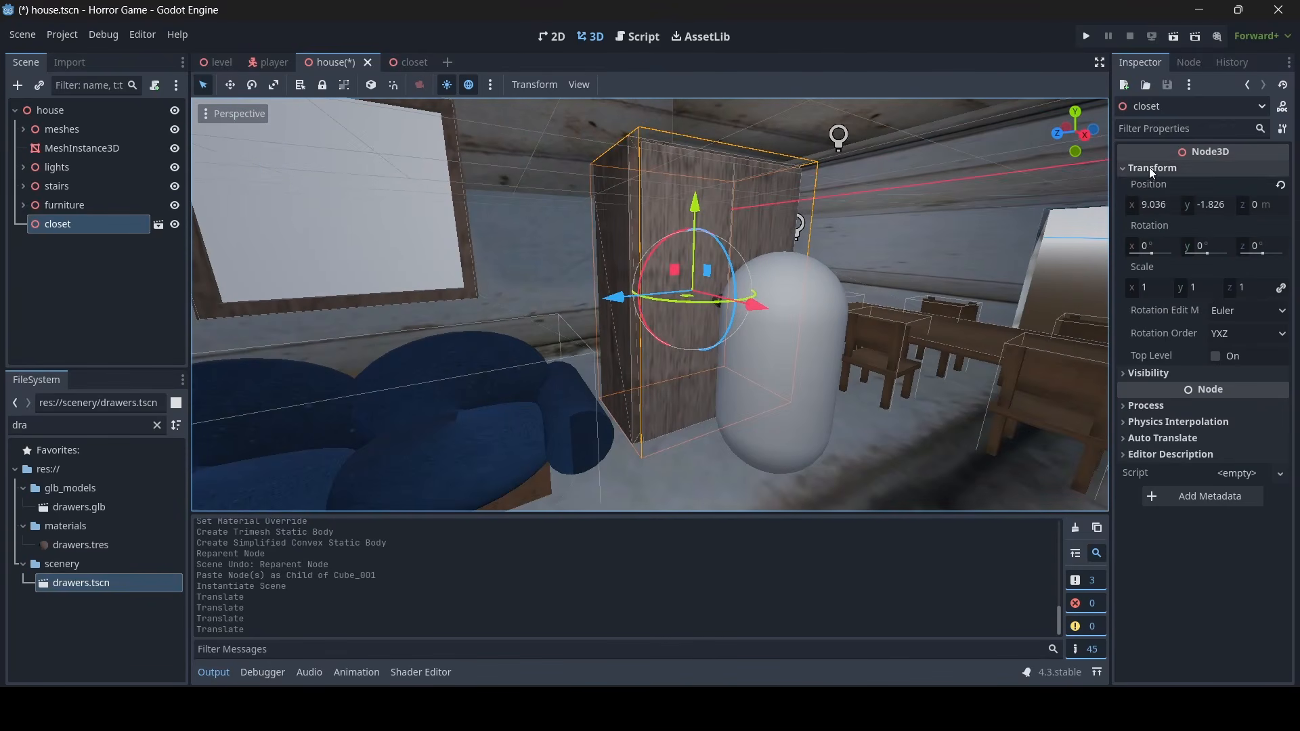
left_click(1209, 288)
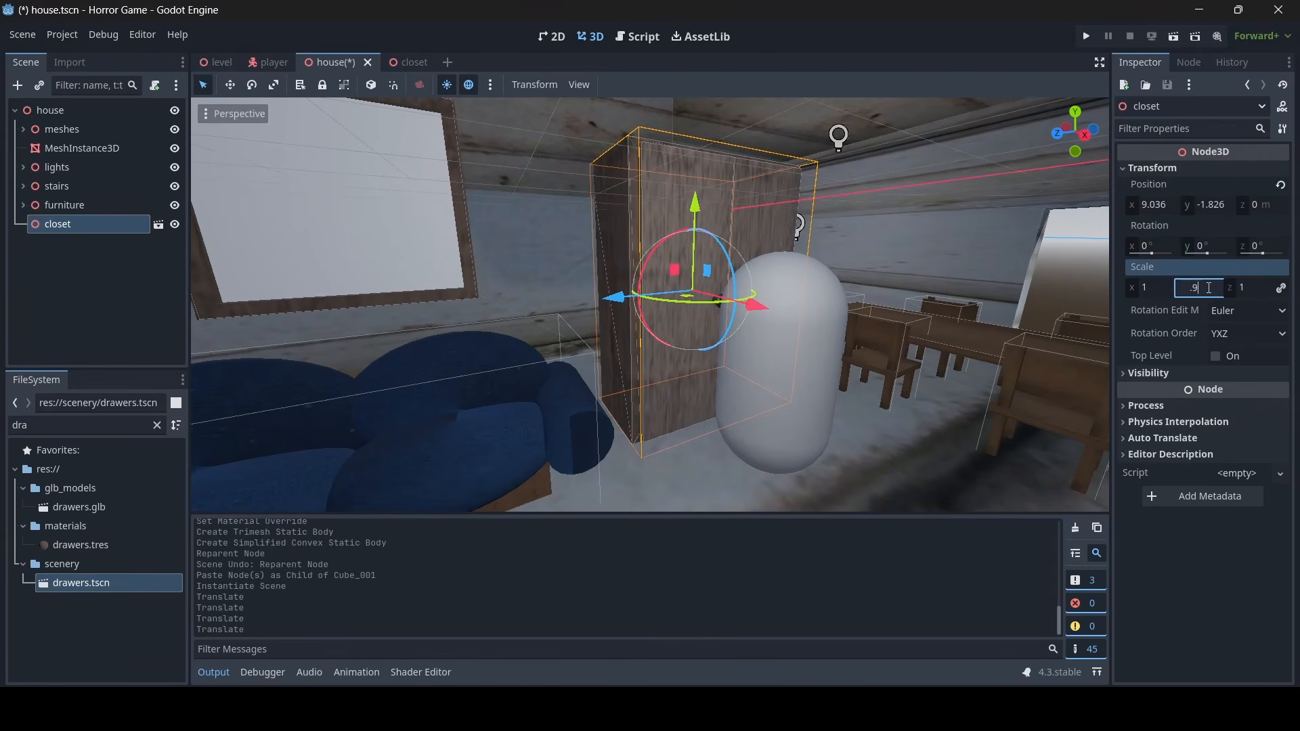
type(".9")
key("Return")
mouse_move(772, 305)
right_mouse_down()
mouse_move(765, 413)
mouse_move(770, 322)
right_mouse_up()
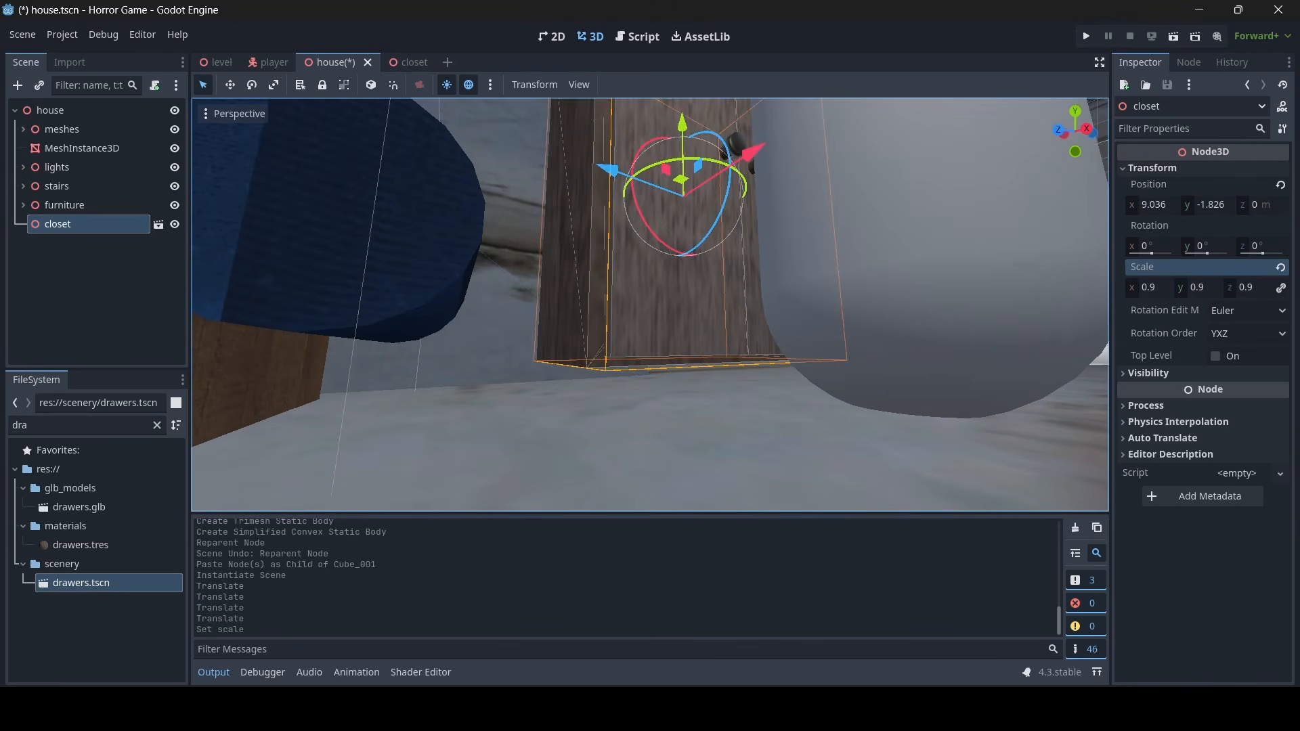
left_click_drag(682, 124, 683, 149)
right_click_drag(684, 149, 636, 237)
key("s")
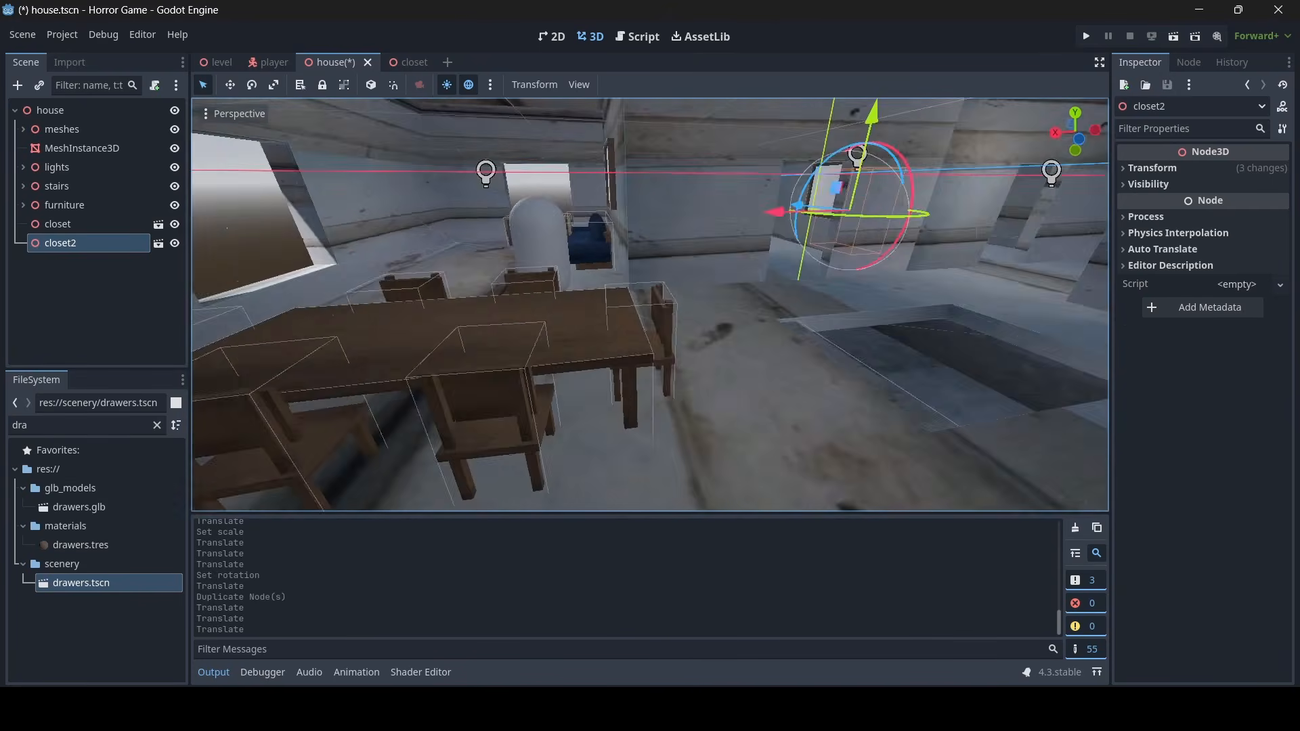
Place a duplicate of the dining table opposite the couch, rotated 90° on Y and scaled to 1.624, 1.272, 1.093
left_click(627, 342)
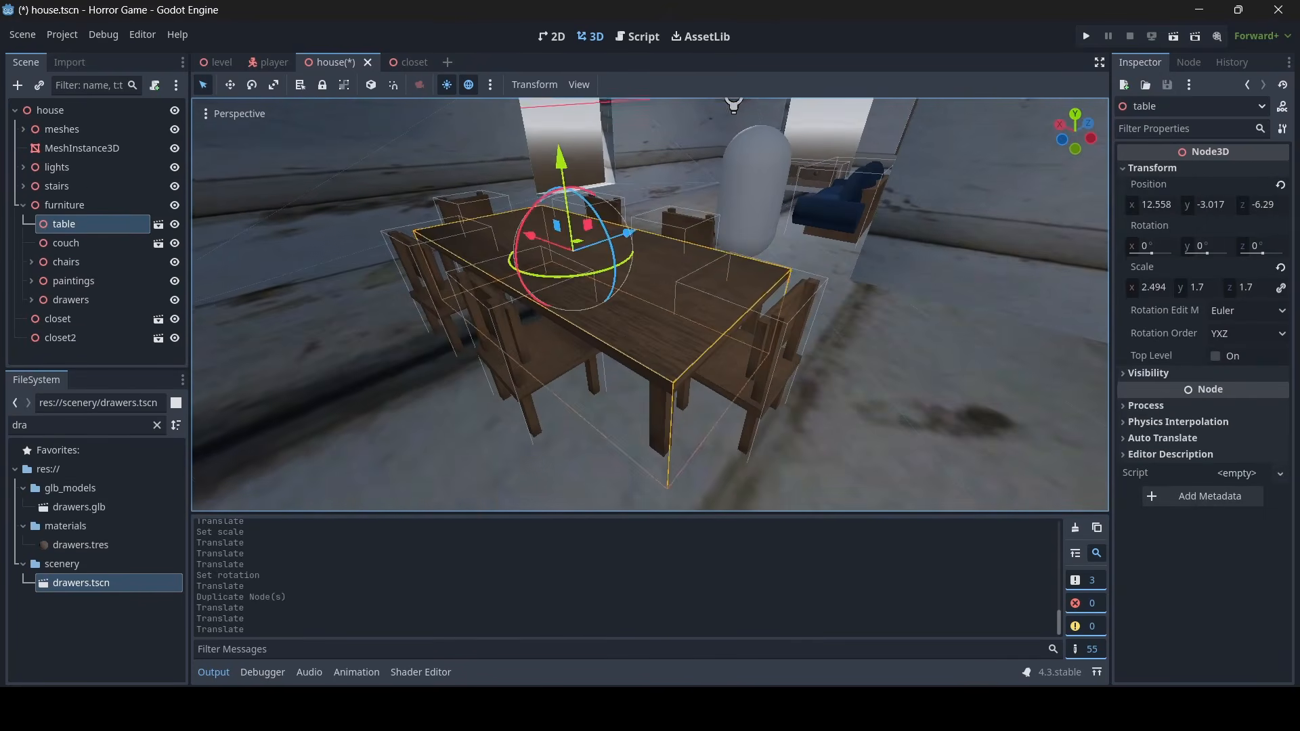
key("ctrl+d")
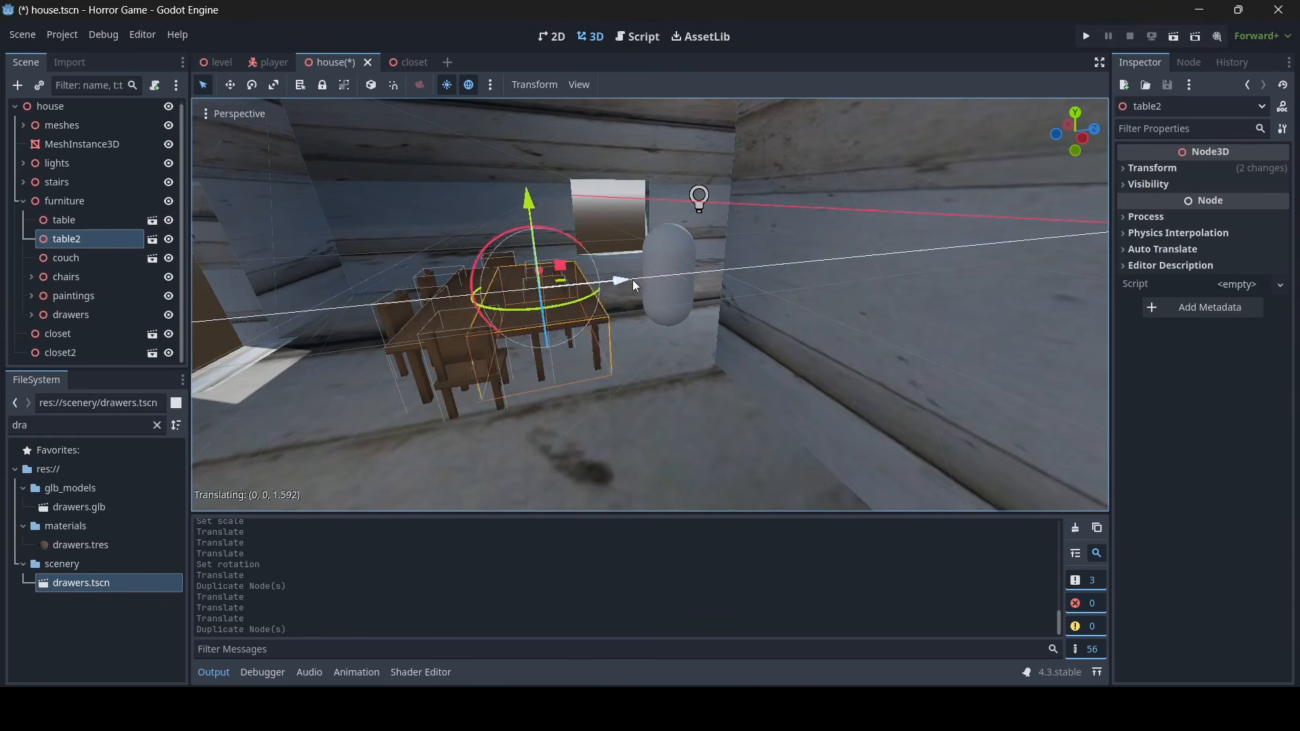
left_click_drag(790, 255, 790, 256)
right_click_drag(790, 255, 826, 203)
key("w")
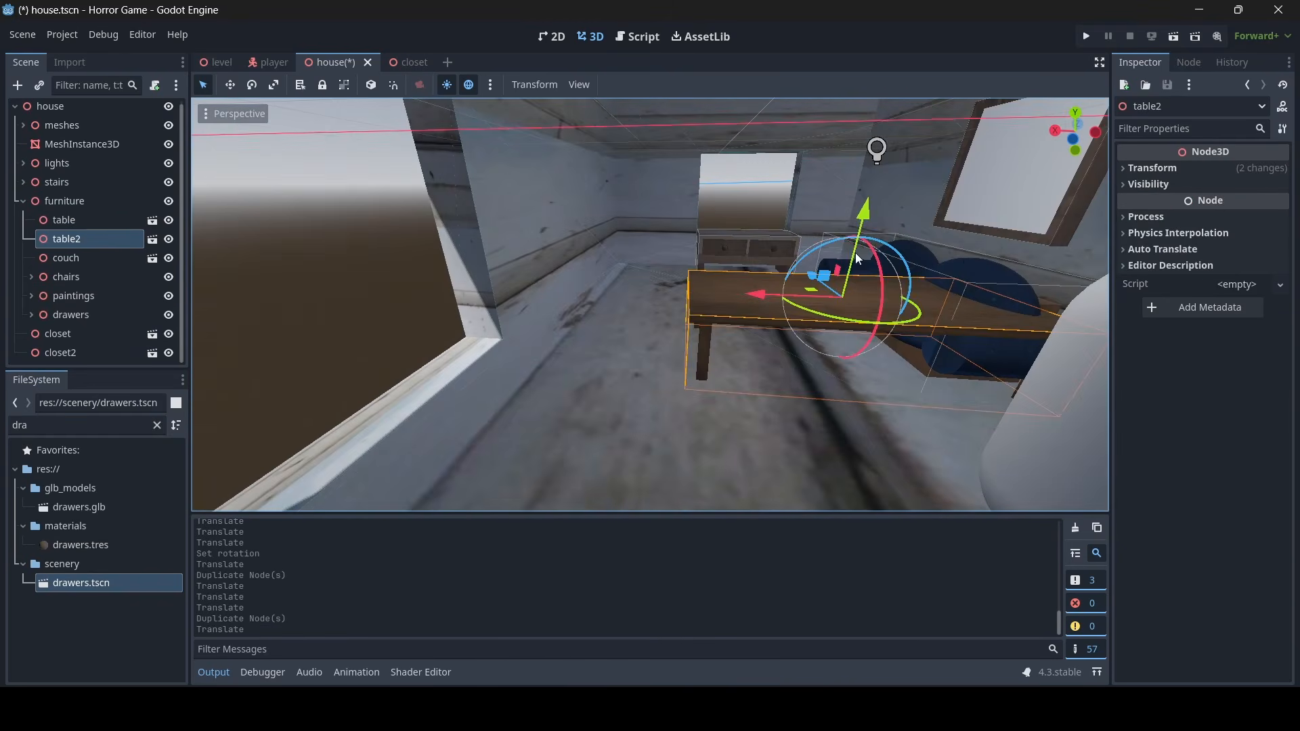
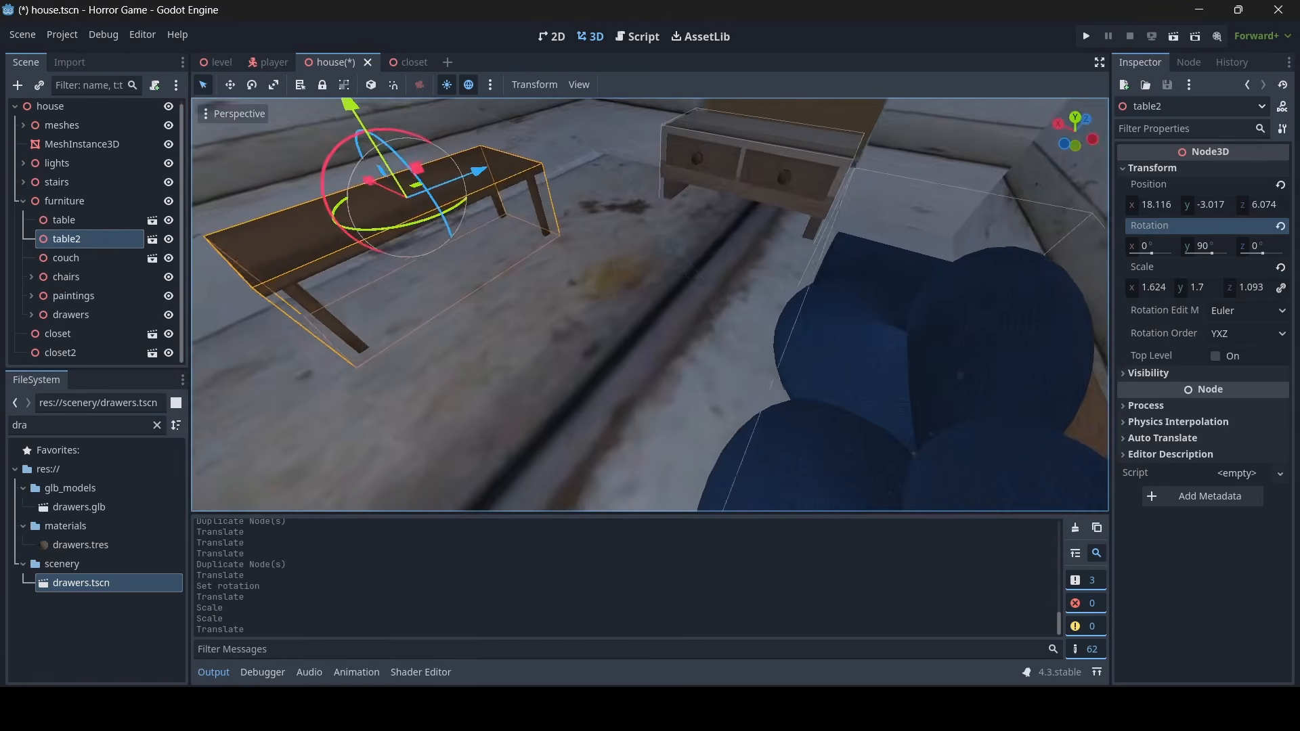
key("s")
right_click_drag(650, 304, 569, 270)
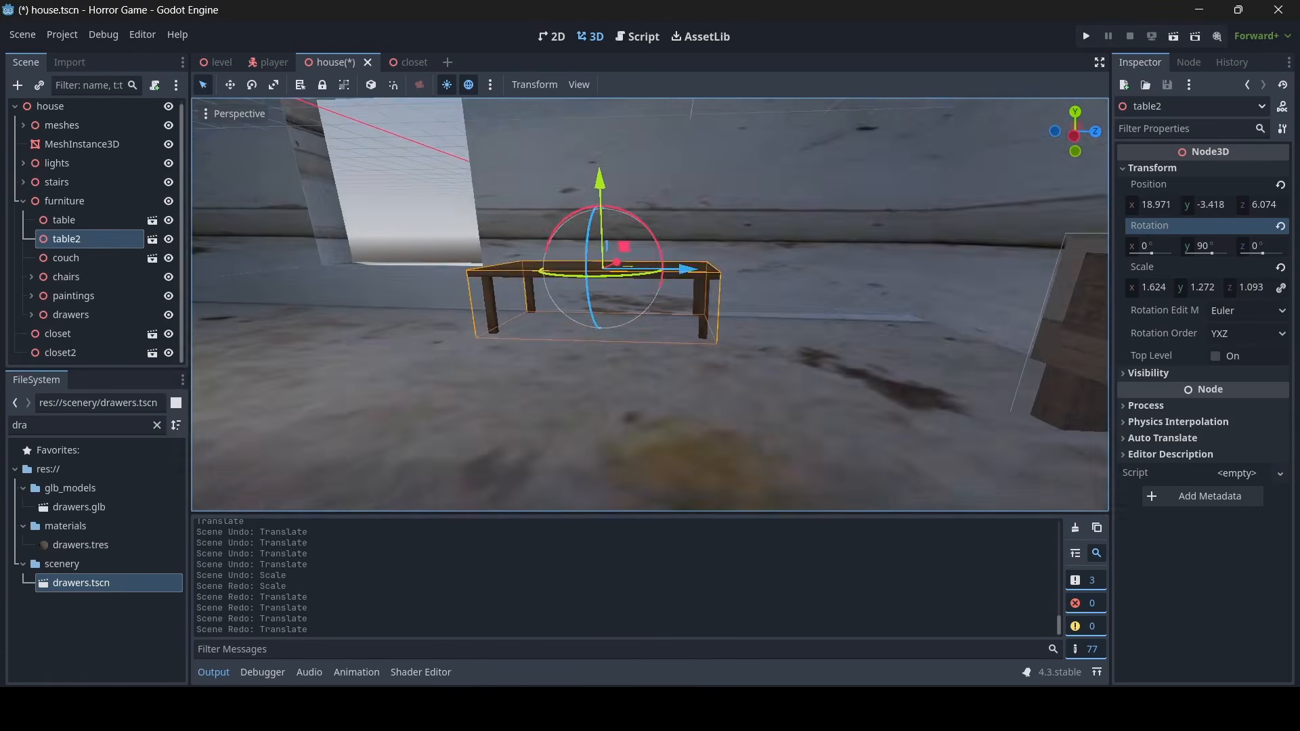
Delete the duplicated table opposite the couch
key("s")
right_click_drag(650, 304, 636, 277)
key("w")
key("s")
key("w")
key("s")
key("s")
right_click_drag(219, 332, 220, 332)
key("Delete")
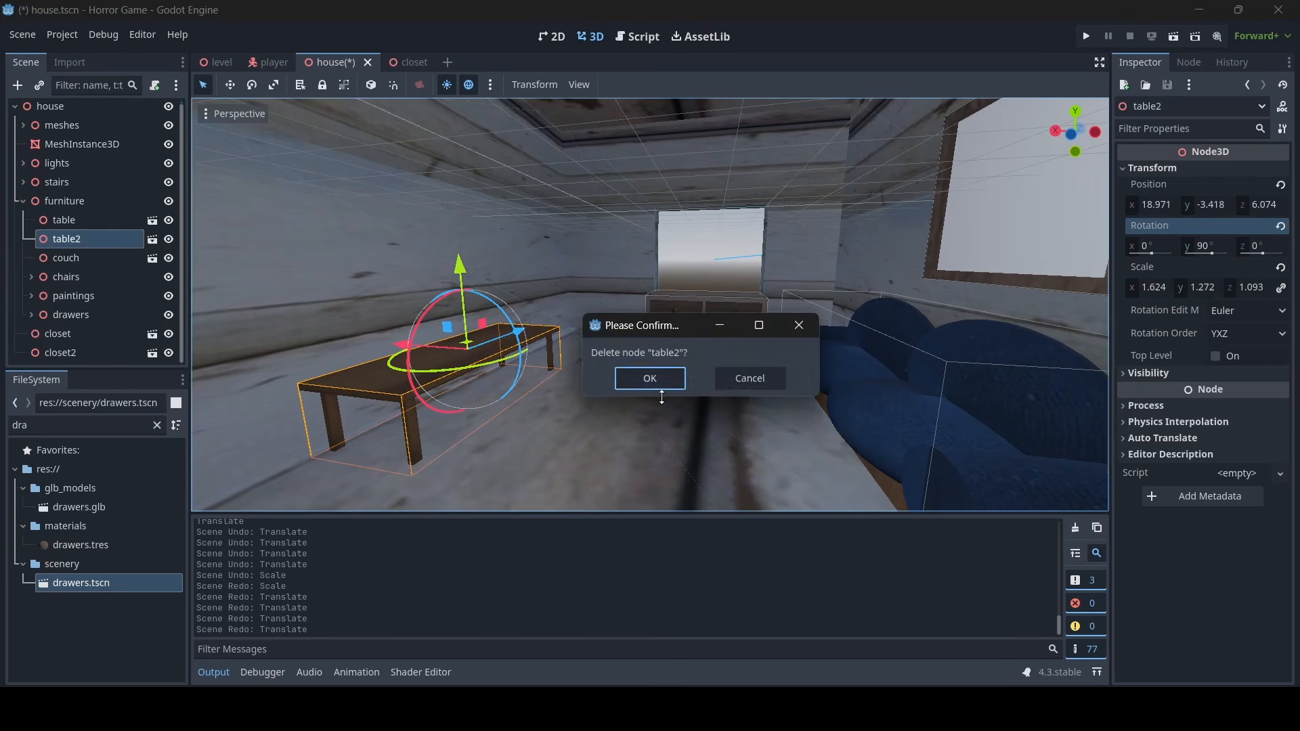
left_click(648, 380)
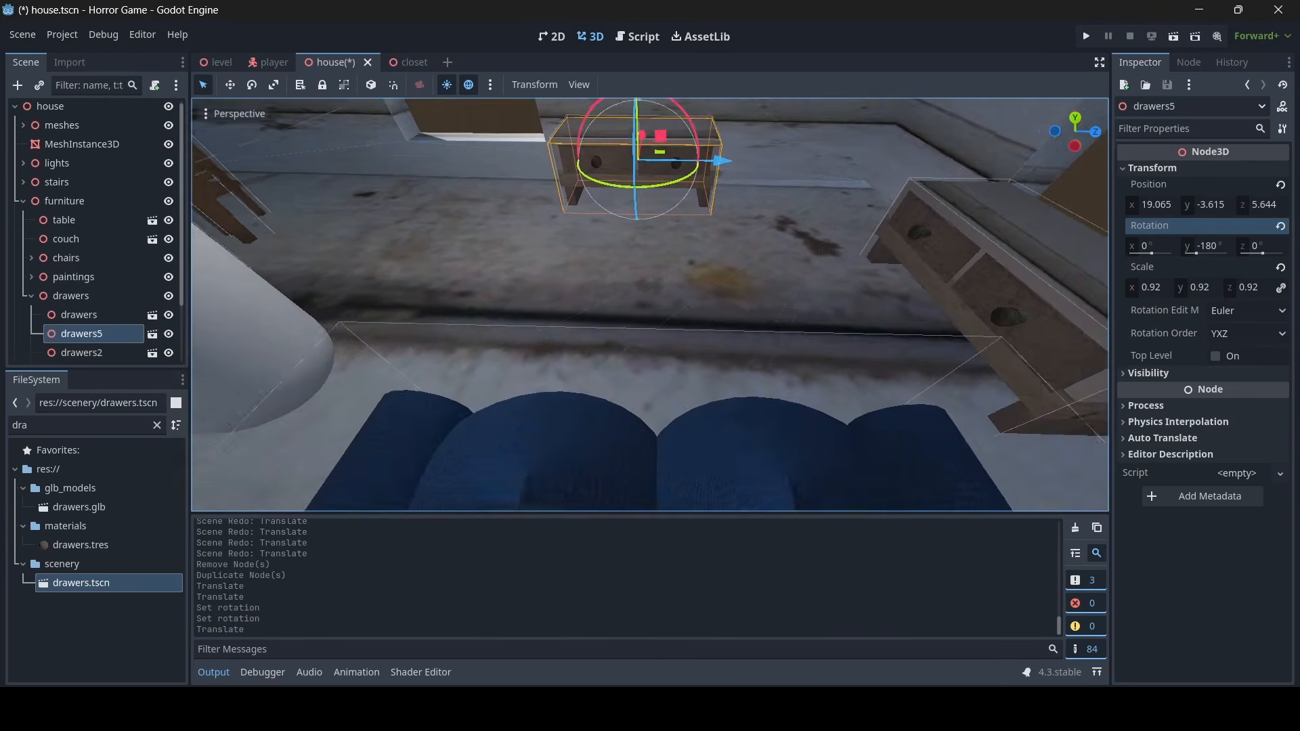
Place a duplicate of the drawers opposite the couch, rotated -180° on Y, at position 19.065, -3.615, 6.388
right_click_drag(795, 262, 795, 262)
left_click_drag(704, 237, 720, 236)
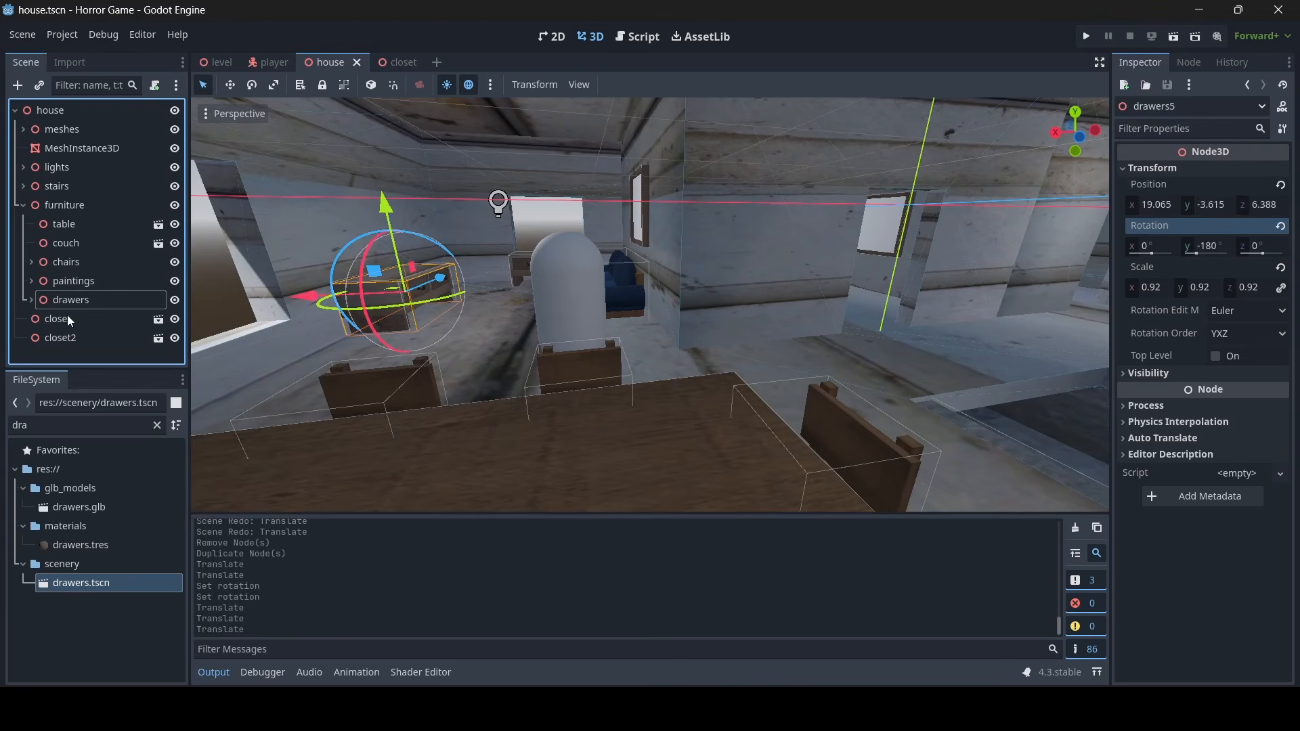
Reparent closet and closet2 together under a new Node3D
left_click(70, 320)
left_click(59, 337, "shift")
right_click(60, 329)
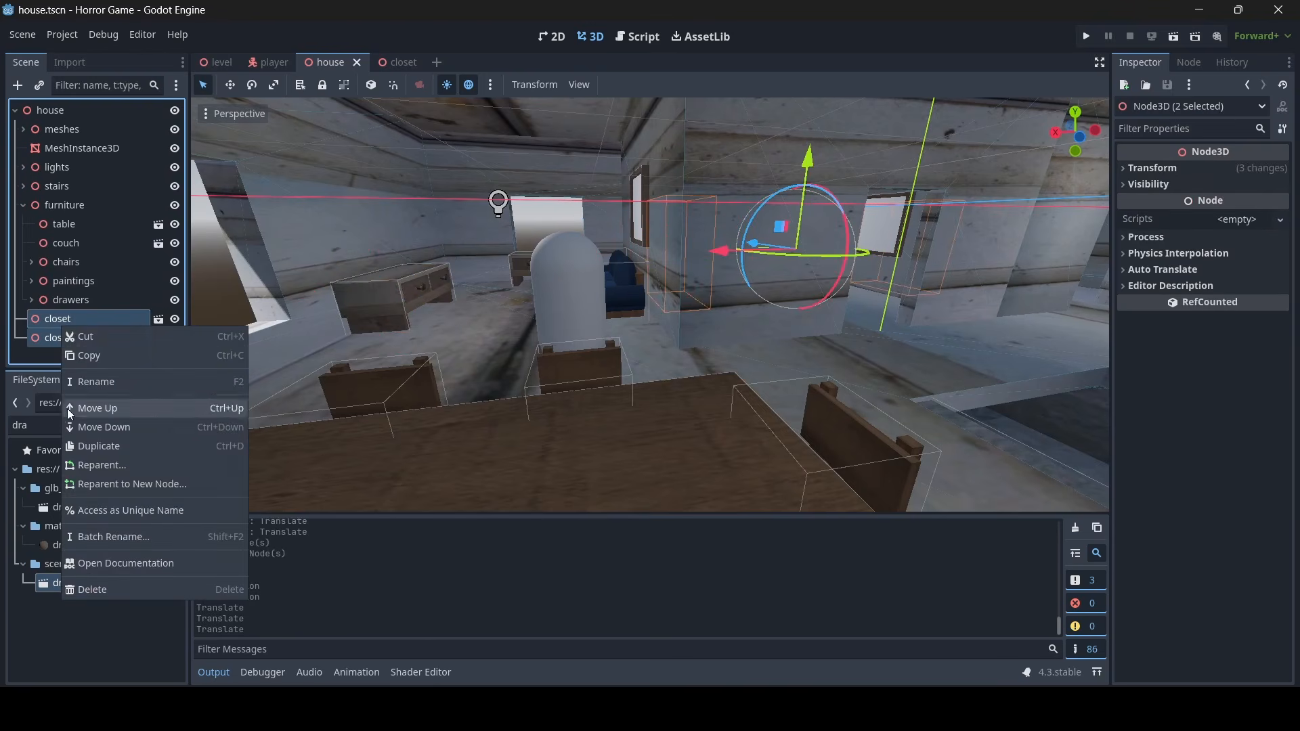
left_click(86, 485)
double_click(512, 303)
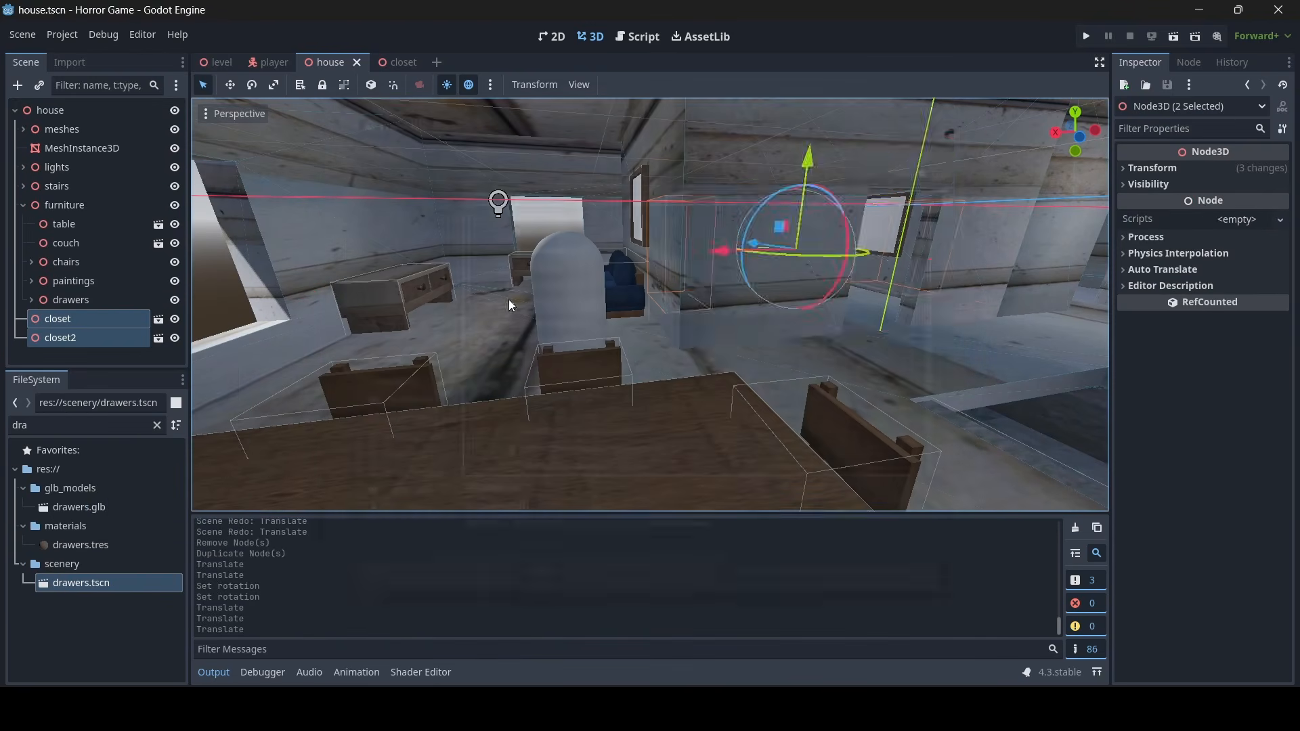
Rename the closets' new parent node to closets and move it under the furniture node
double_click(68, 314)
type("clos")
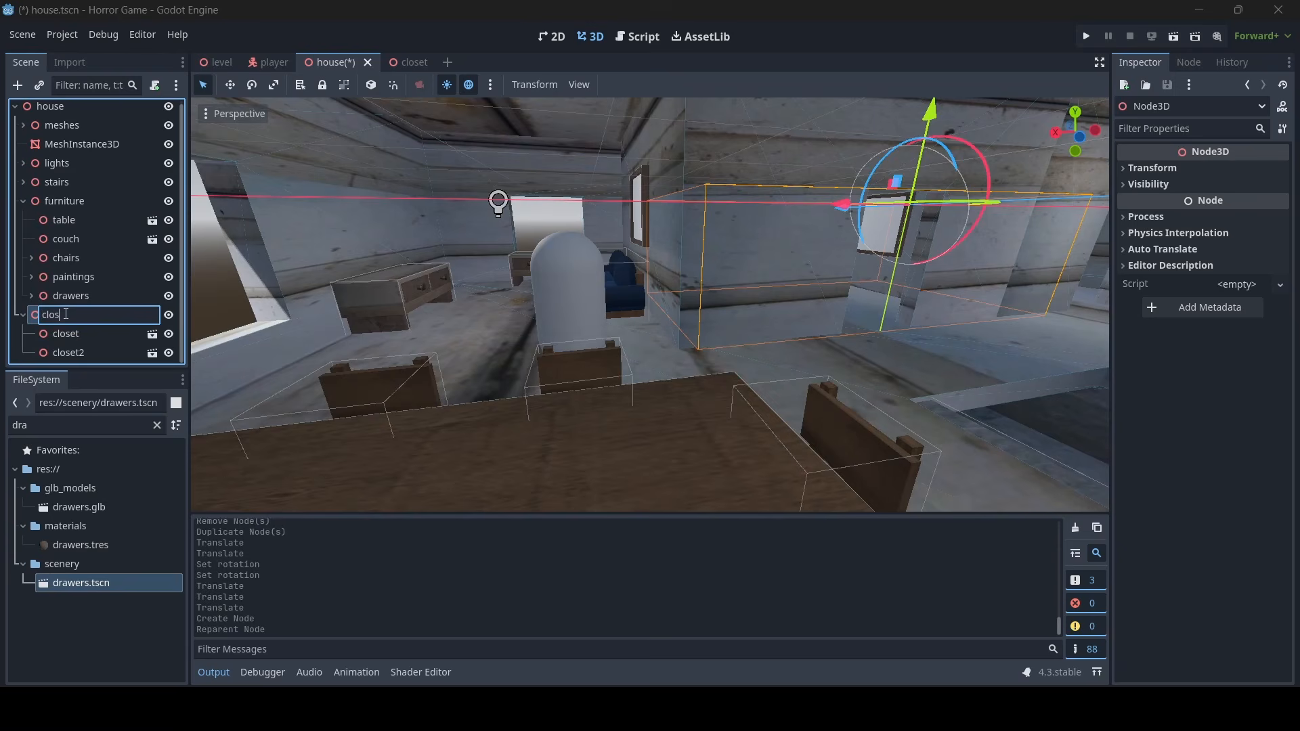
type("ets")
key("Return")
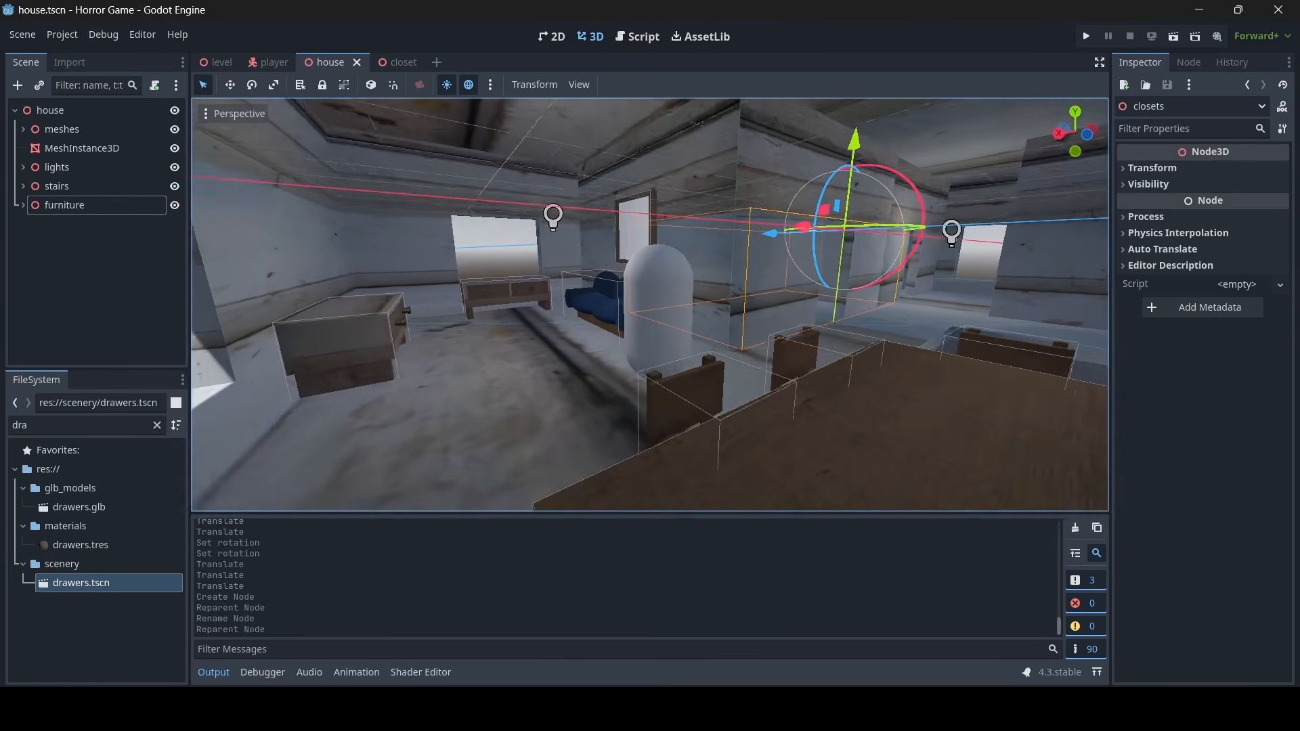
mouse_move(670, 332)
right_mouse_down()
mouse_move(826, 372)
mouse_move(609, 346)
mouse_move(643, 318)
mouse_move(670, 333)
right_mouse_up()
key("s")
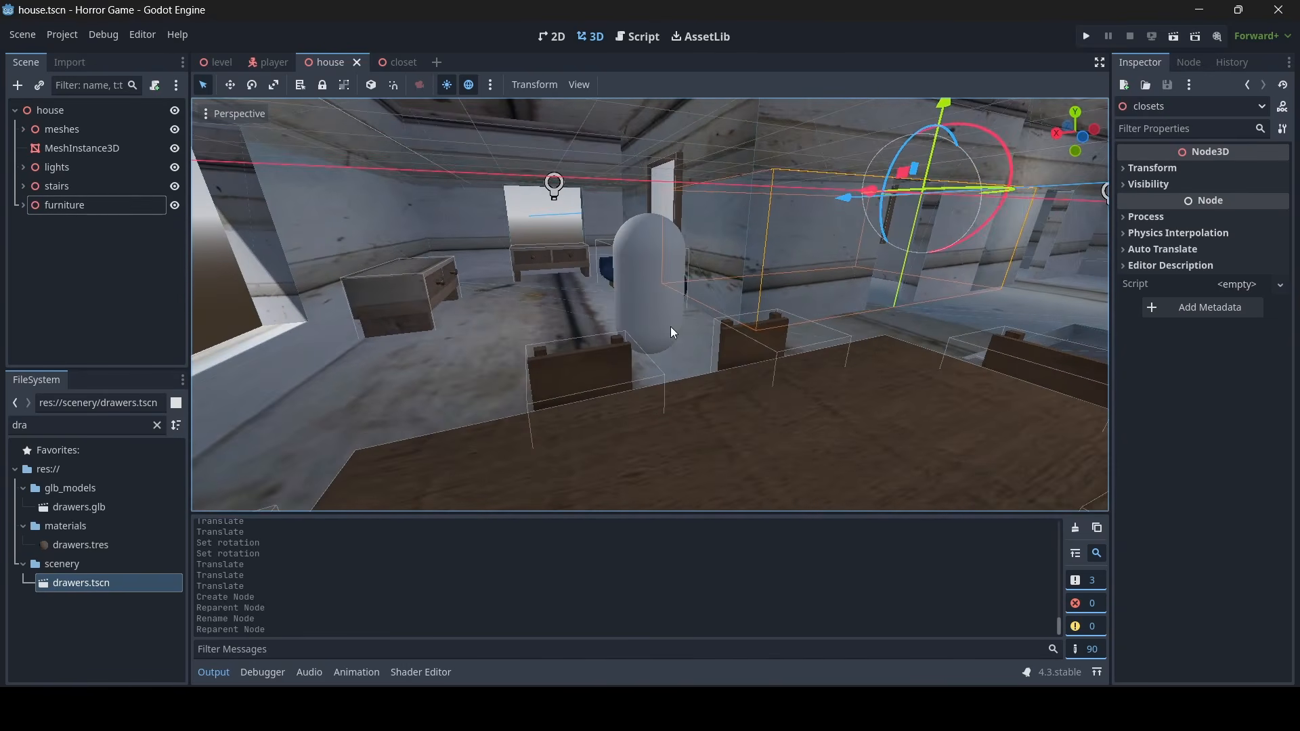
left_click(436, 61)
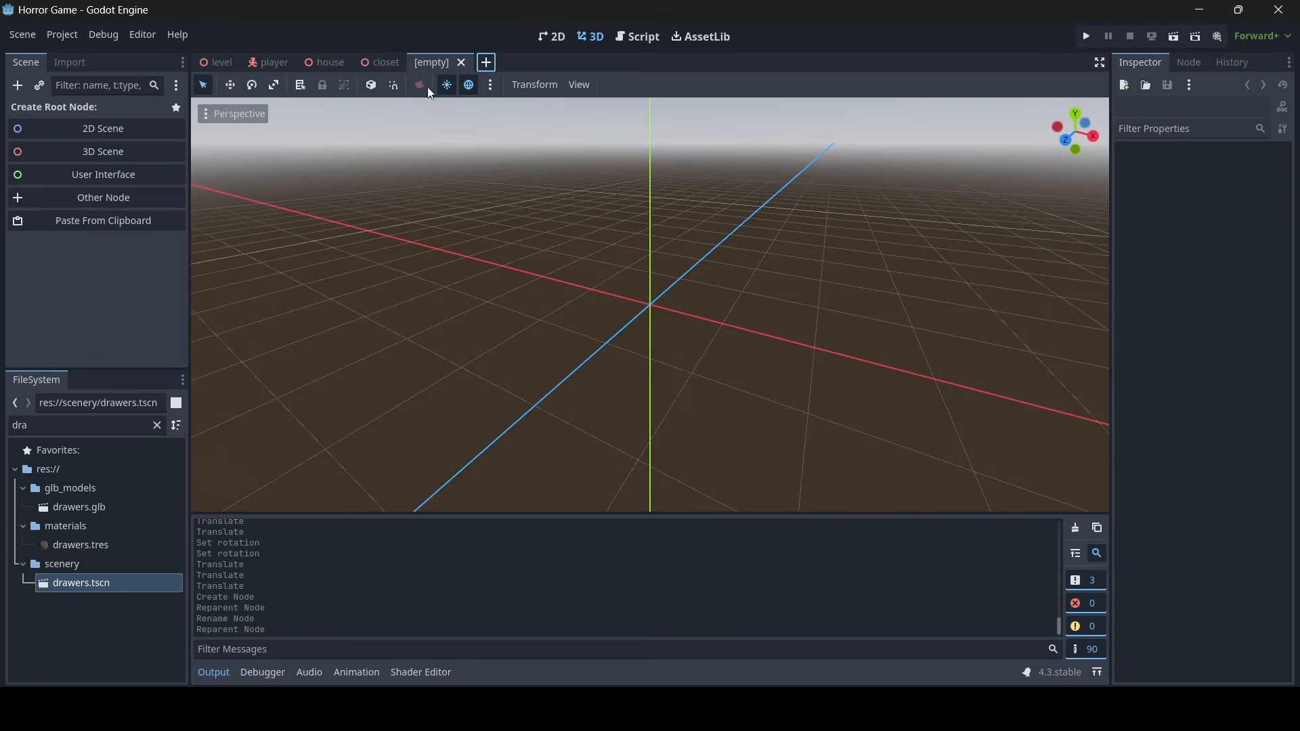
left_click(91, 151)
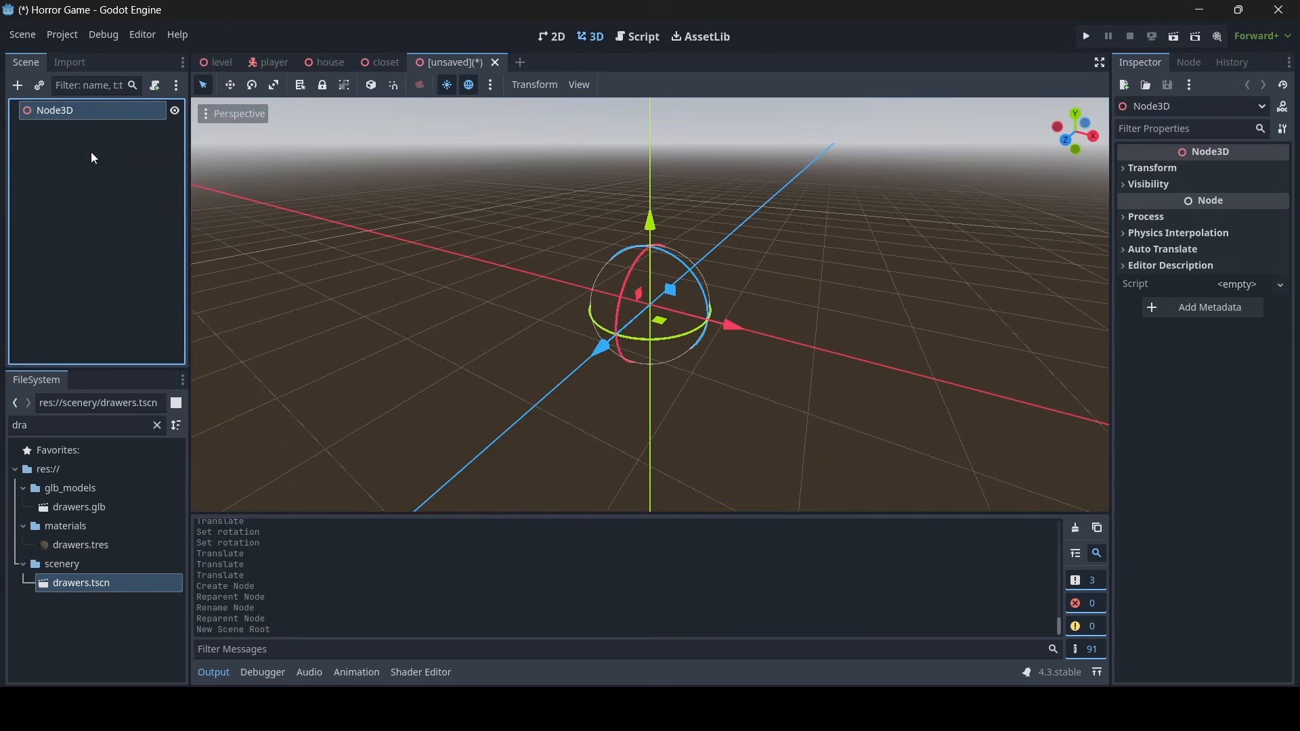
left_click(495, 63)
left_click(758, 390)
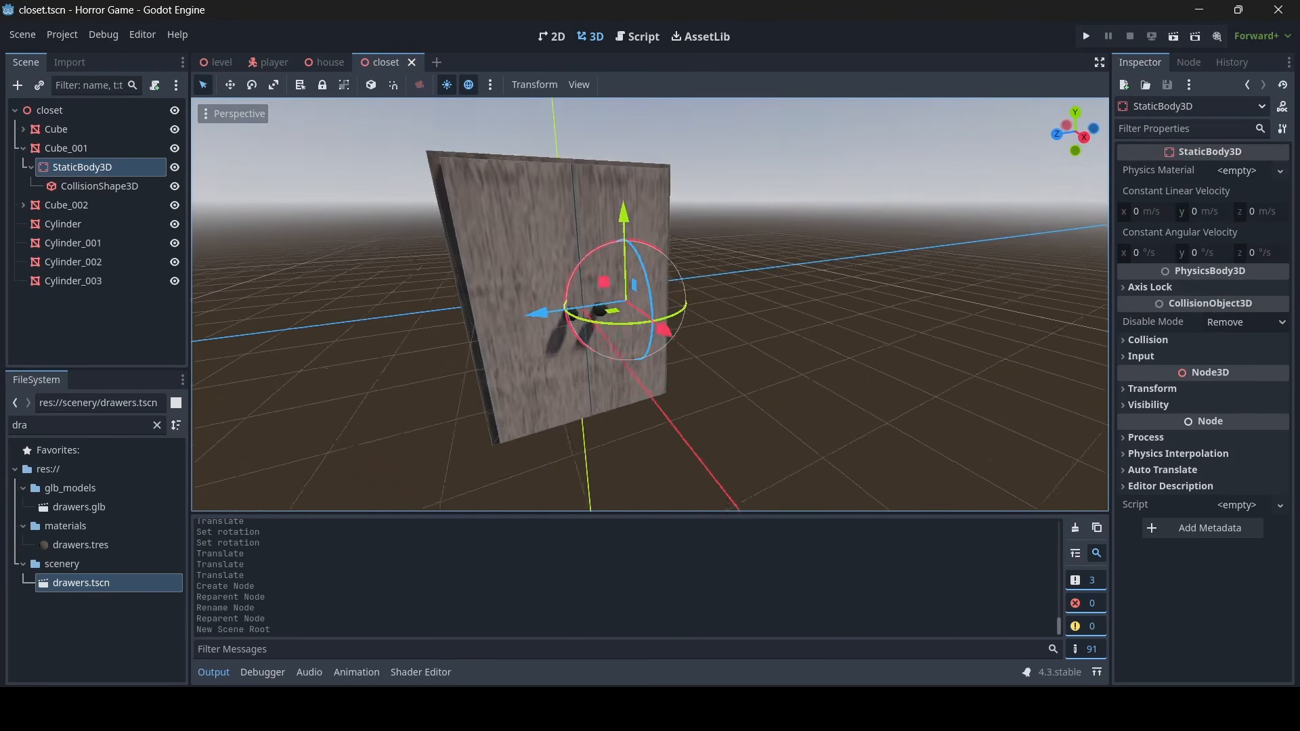
Switch to Blender and delete the default camera and light from the new scene
left_click(800, 337)
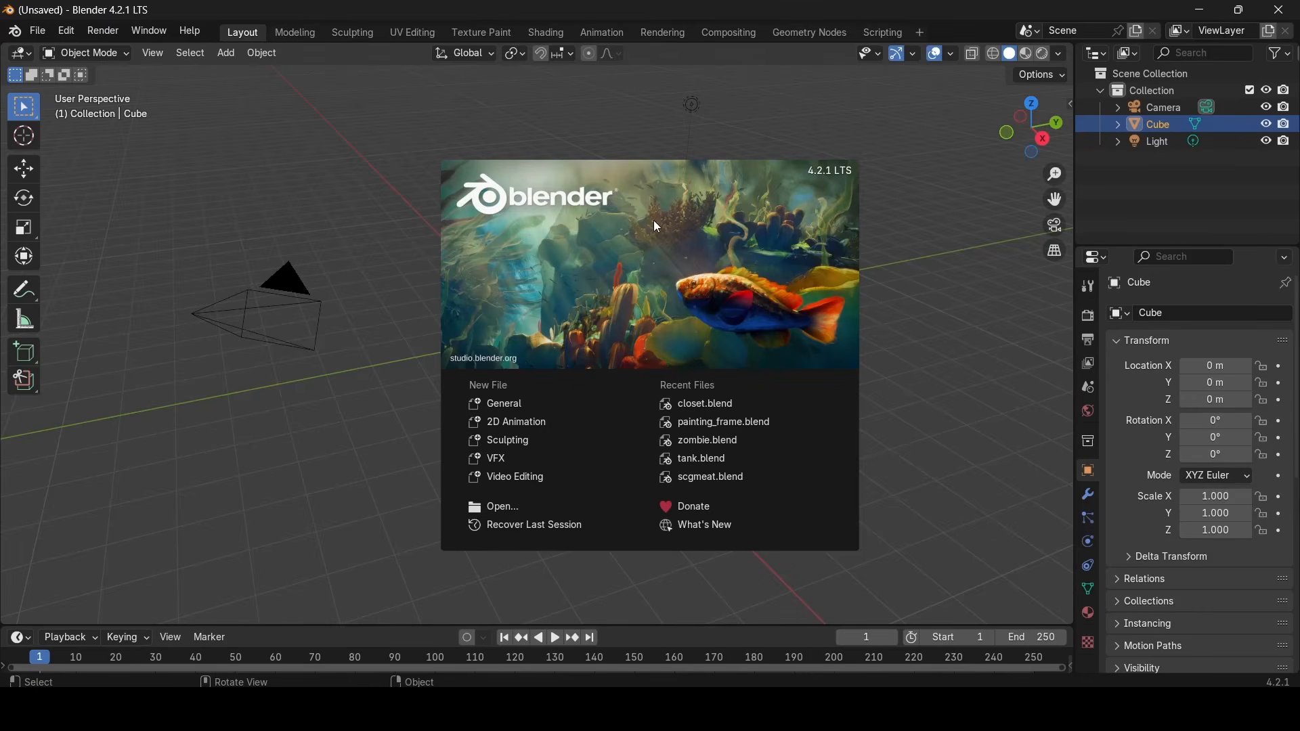
left_click(419, 280)
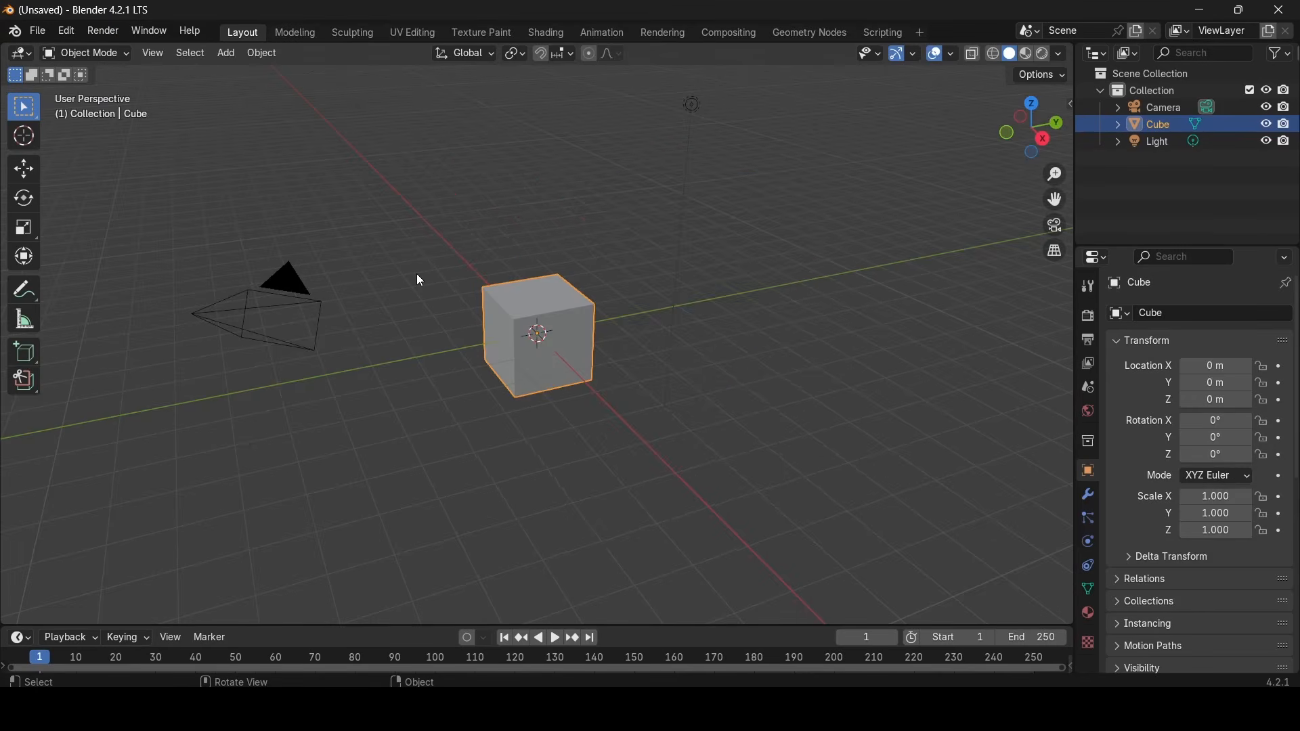
left_click(285, 297)
key("Delete")
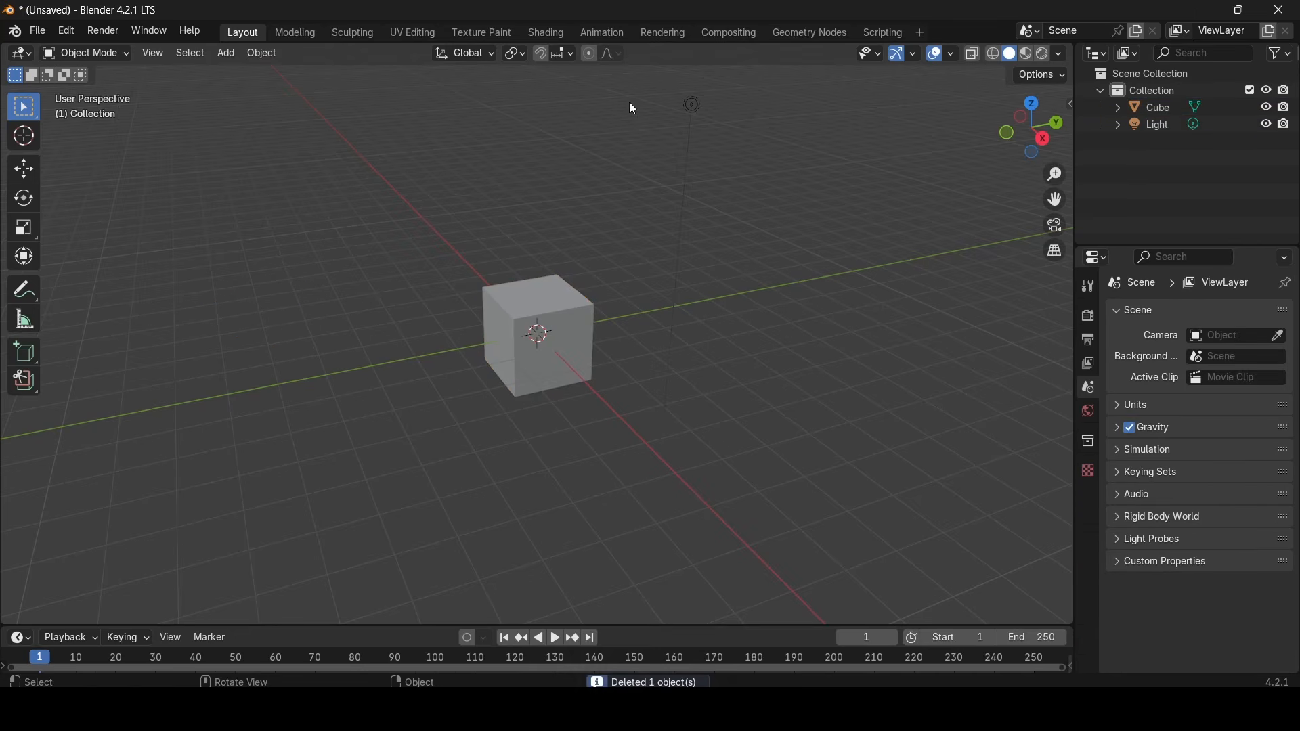
left_click(683, 107)
key("Delete")
Stretch the default cube to a scale of about 1.838 on Y and 1.827 on Z
left_click(552, 346)
left_click(26, 230)
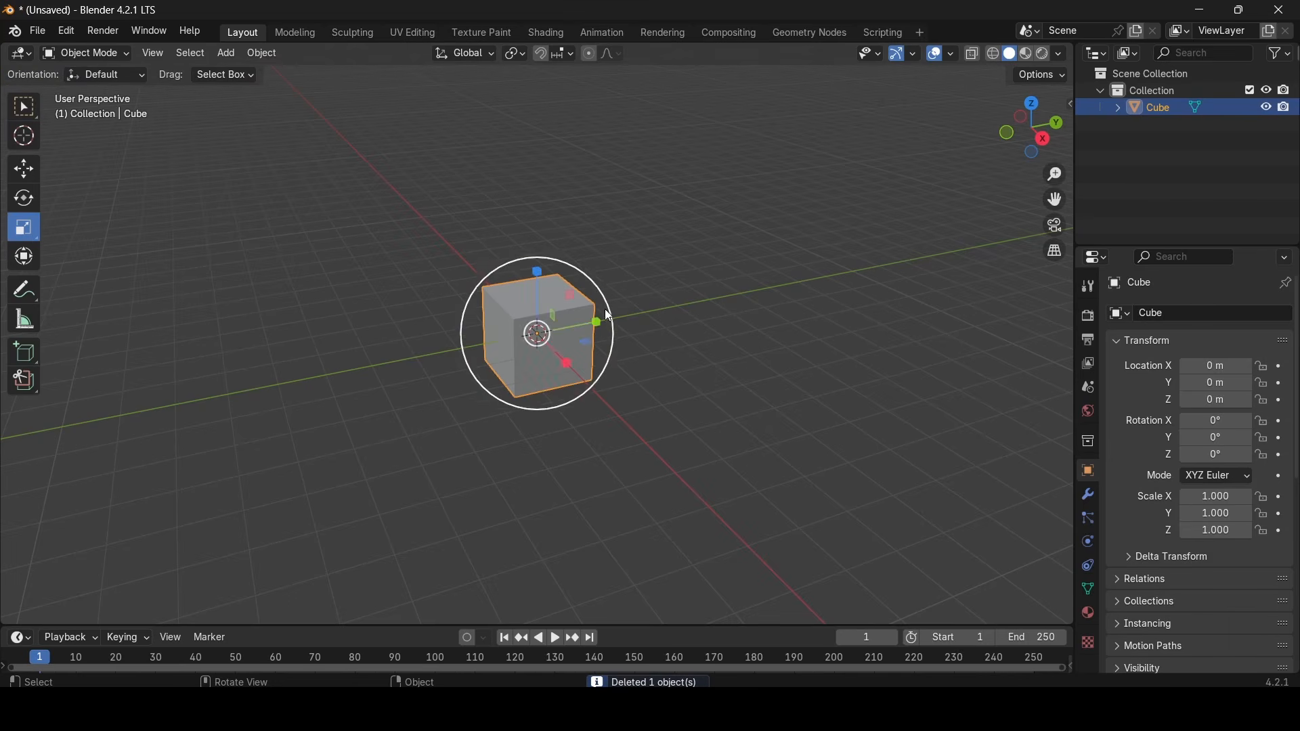
middle_click_drag(562, 298, 627, 331)
left_click_drag(606, 336, 656, 324)
middle_click_drag(655, 323, 575, 264)
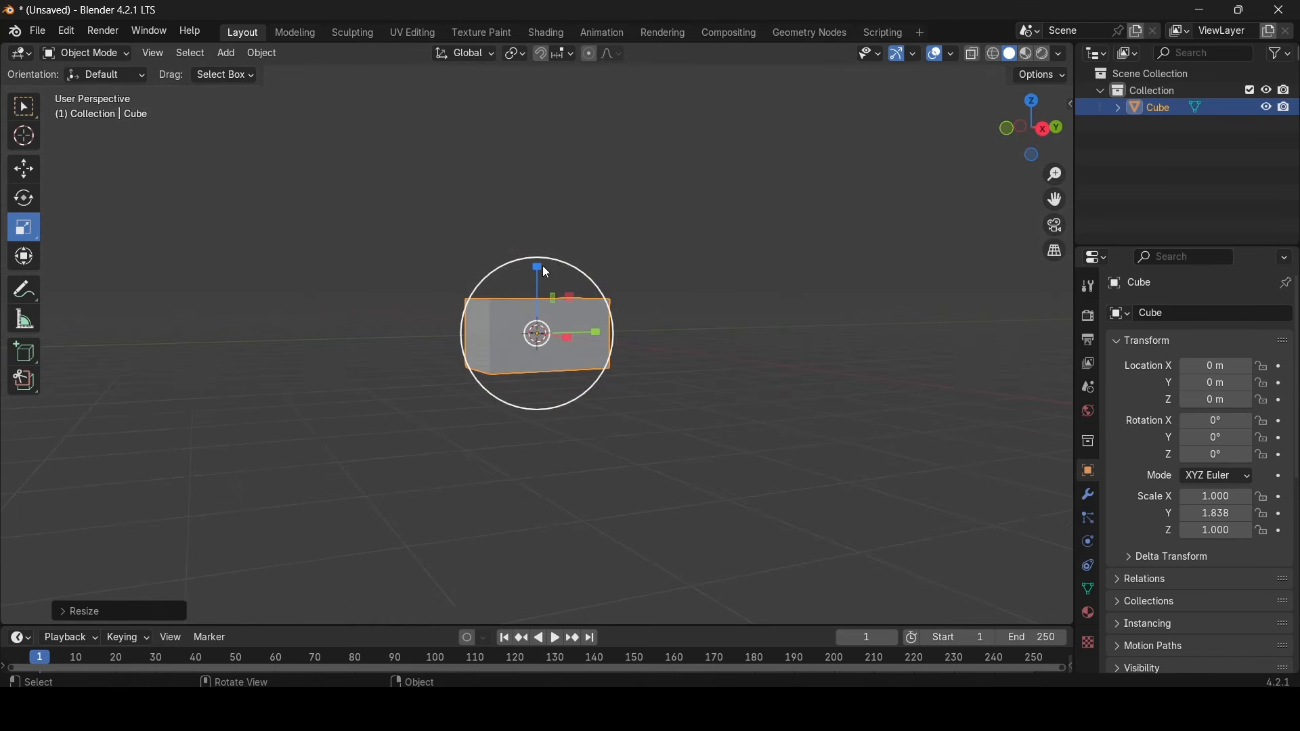
left_click_drag(547, 269, 535, 212)
Enlarge the cube to a scale of about 1.196 on X and 2.411 on Y
middle_click_drag(620, 257, 739, 303)
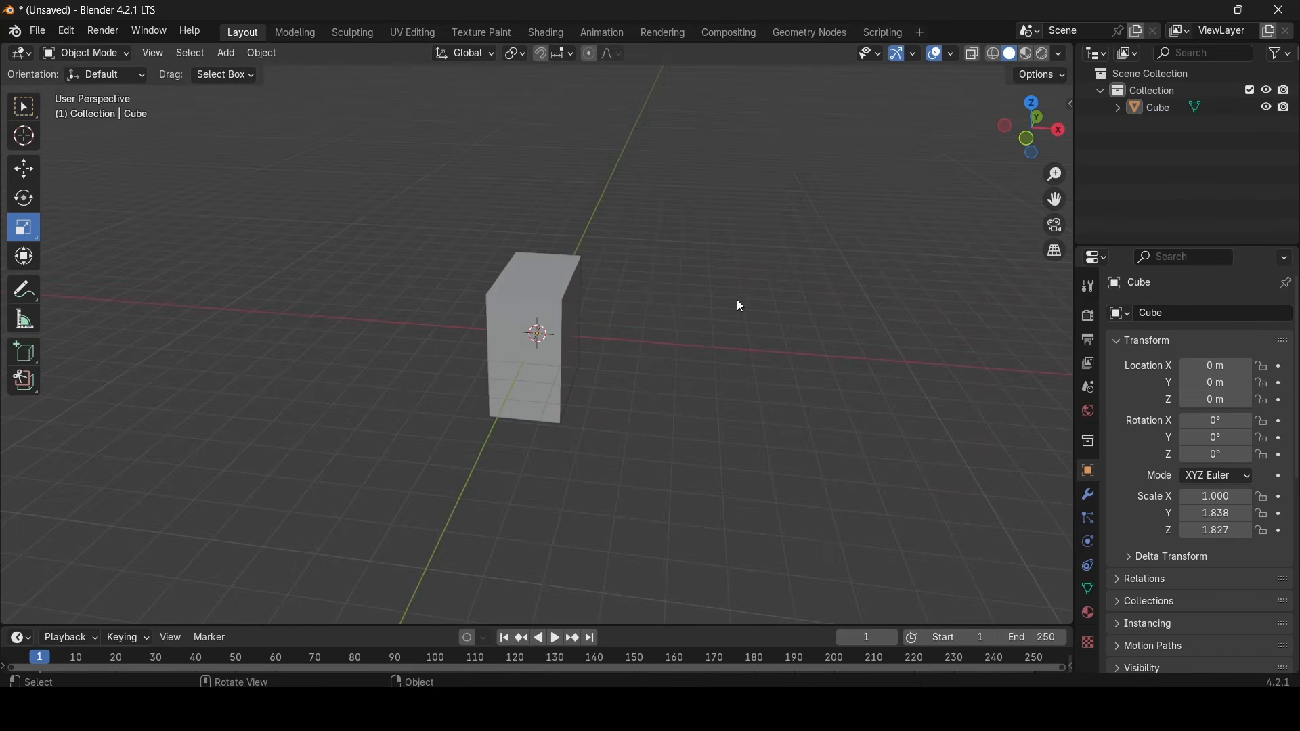
left_click(523, 303)
middle_click_drag(587, 314, 597, 318)
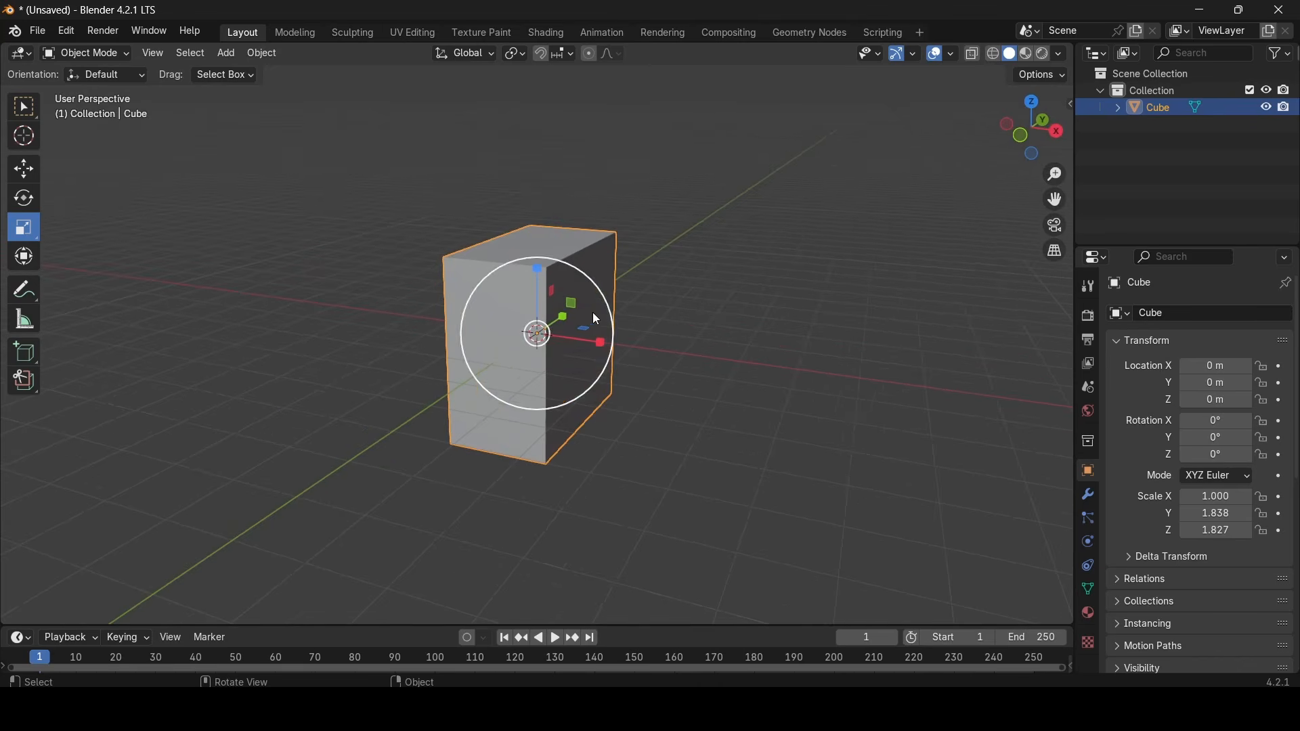
left_click_drag(600, 343, 655, 334)
middle_click_drag(655, 333, 579, 339)
left_click_drag(604, 335, 625, 335)
middle_click_drag(589, 346, 642, 393)
left_click_drag(593, 321, 600, 321)
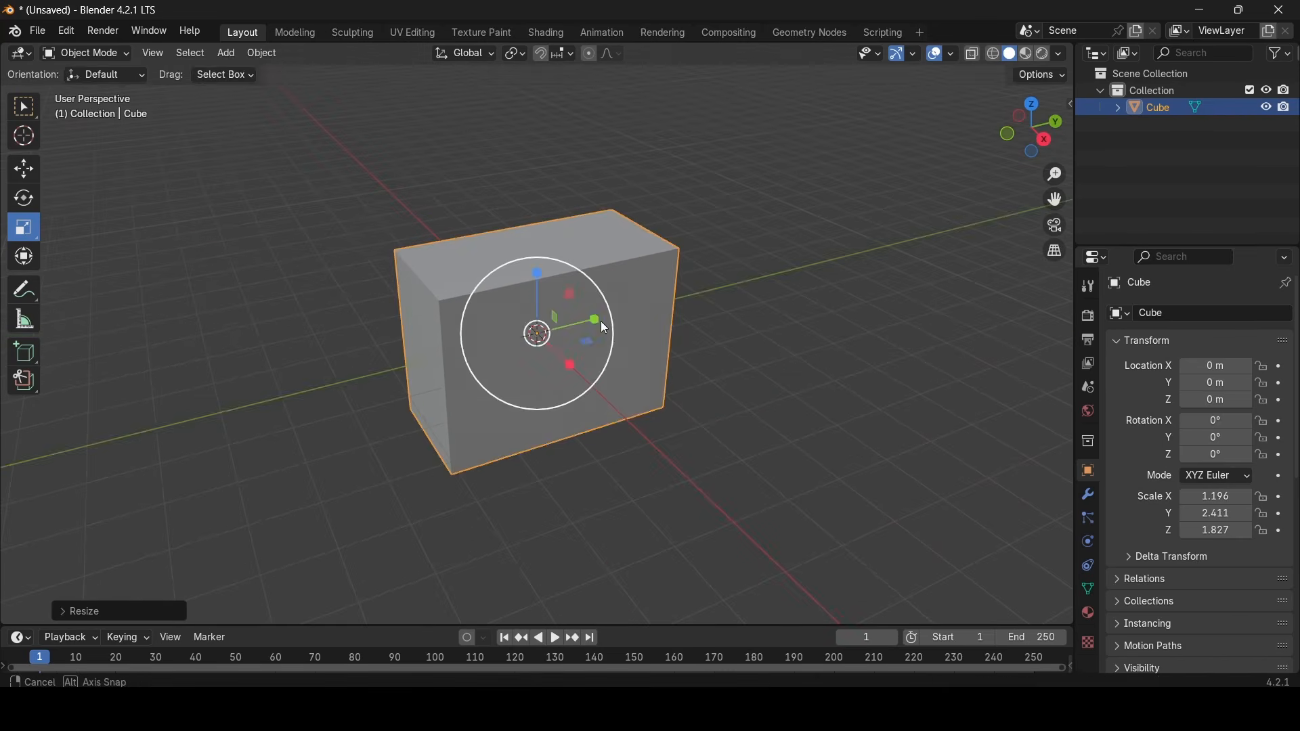
Duplicate the box in place and shrink the copy to a scale of about 2.031 on Y and 1.430 on Z
middle_click_drag(600, 321, 533, 335)
key("ctrl+c")
key("ctrl+v")
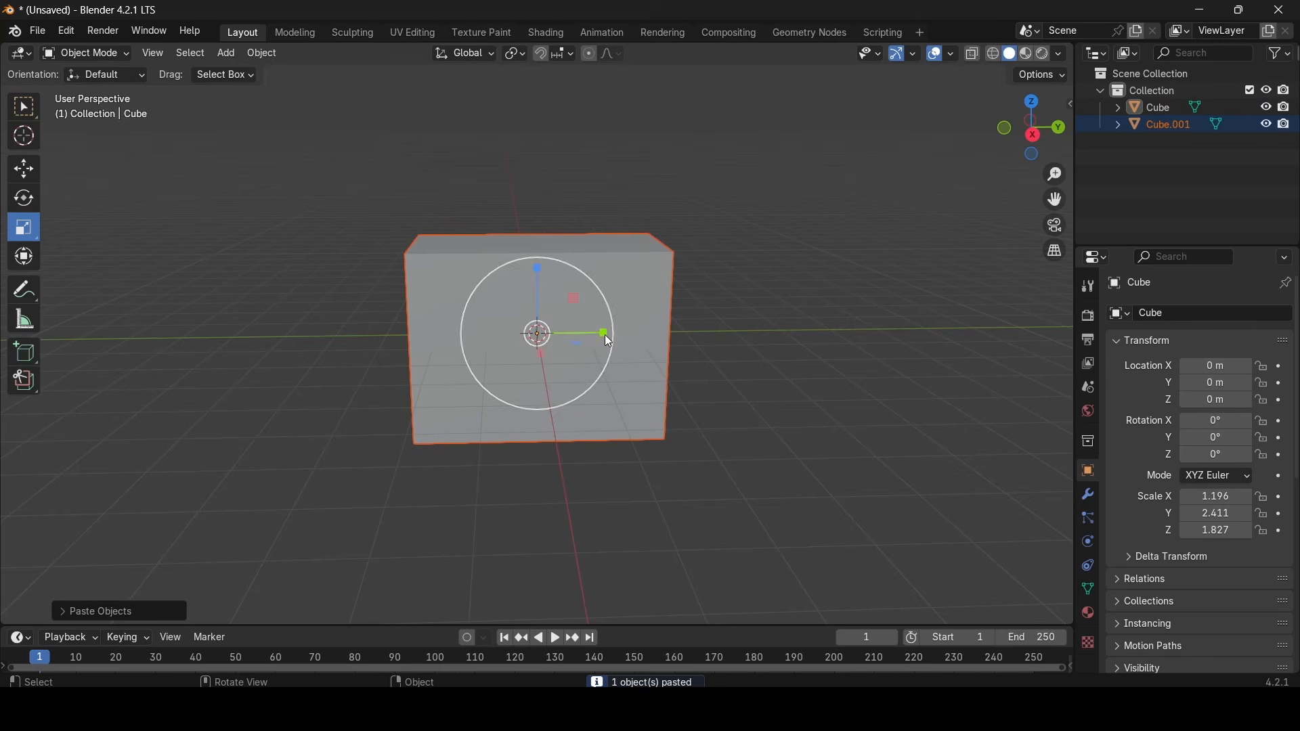
left_click_drag(604, 335, 591, 334)
middle_click_drag(591, 334, 562, 282)
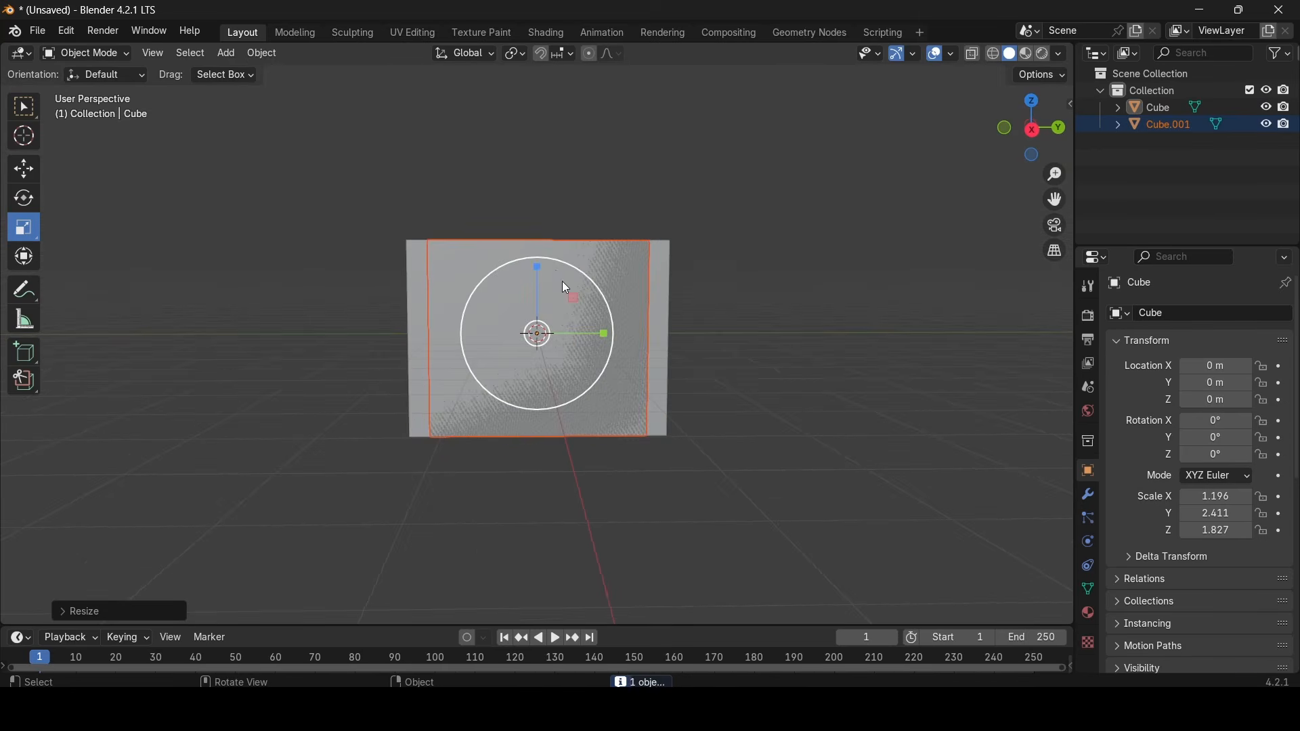
left_click_drag(544, 266, 575, 292)
middle_click_drag(577, 296, 750, 316)
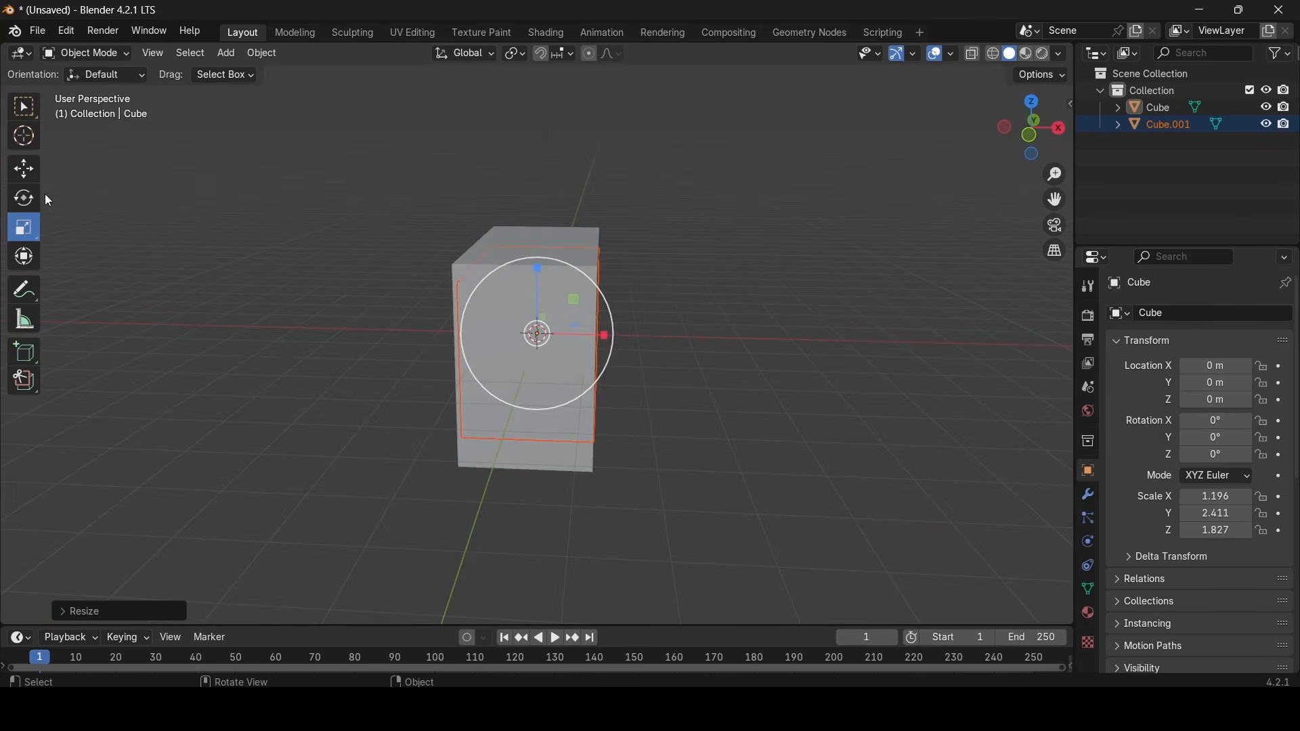
Move the smaller box along X to about 1.099 m so it protrudes from the larger box's front
left_click(24, 169)
left_click_drag(597, 340, 661, 337)
middle_click_drag(662, 337, 555, 342)
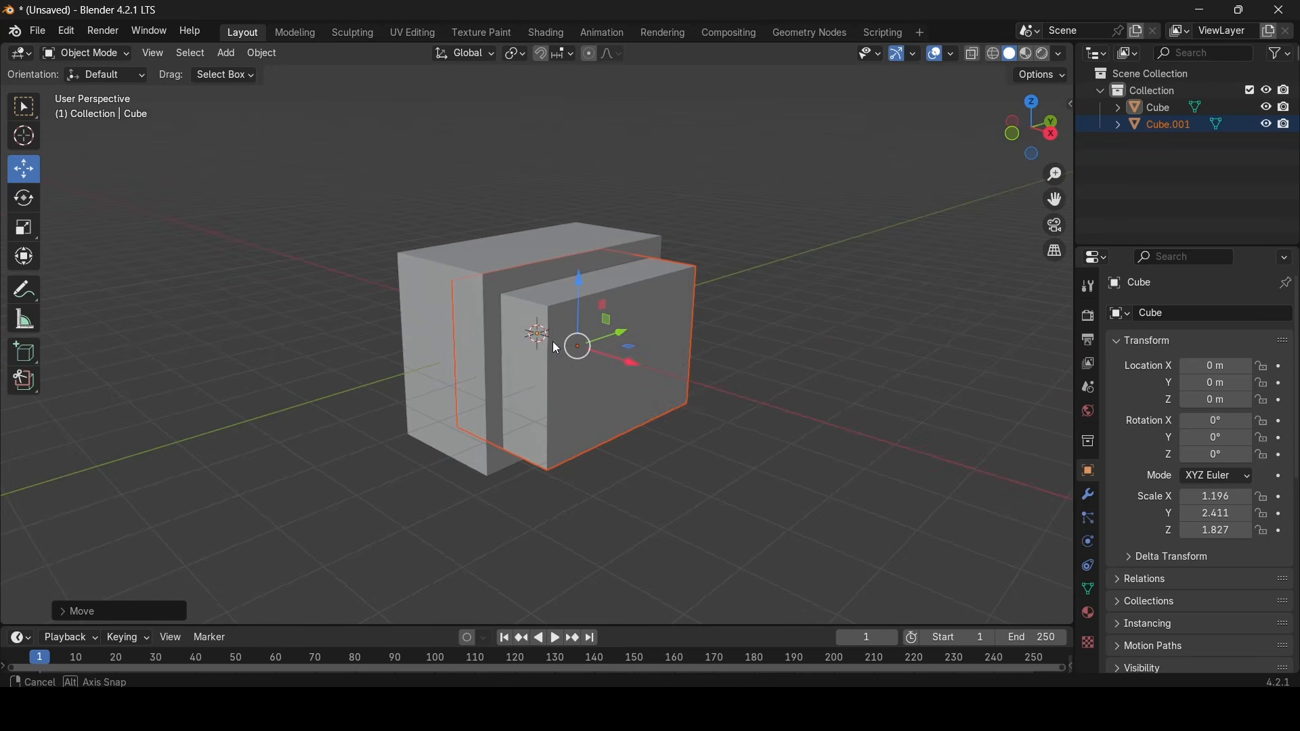
Cut the smaller box out of the larger one with a brush boolean Difference and apply all cutters
left_click(549, 390)
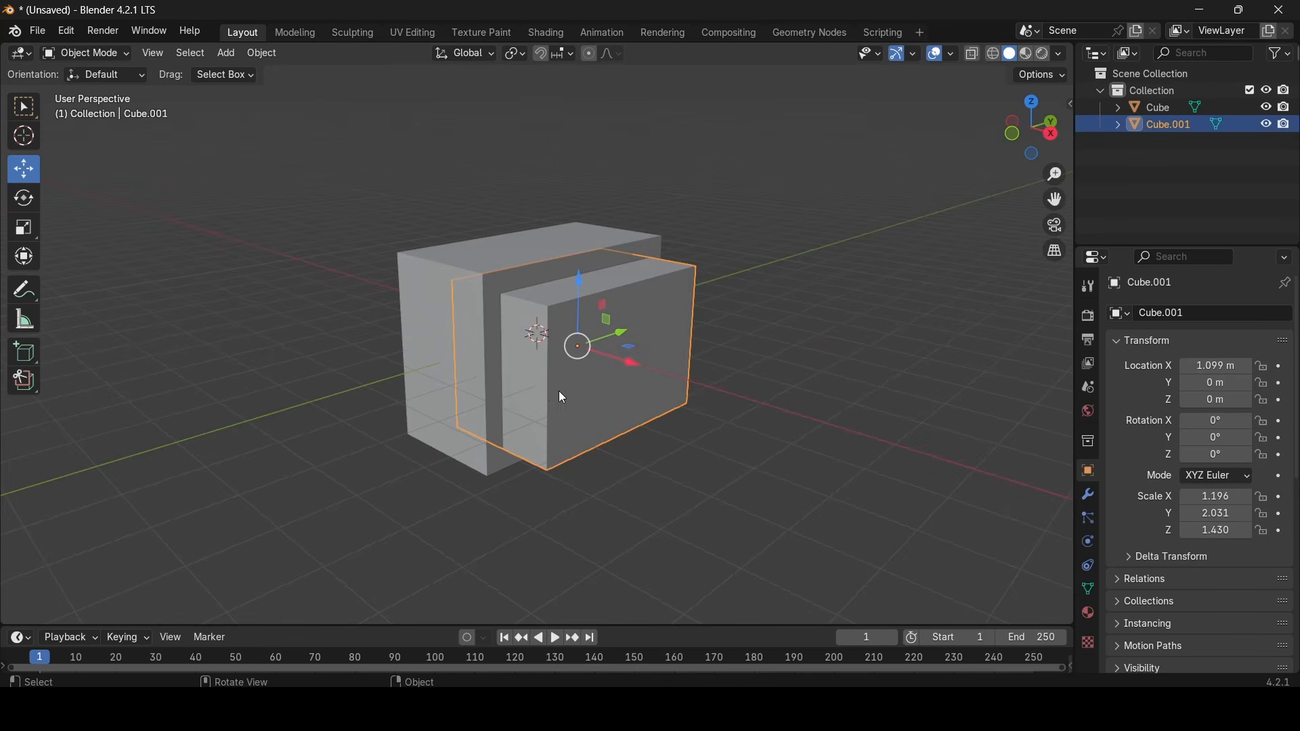
left_click(477, 369, "shift")
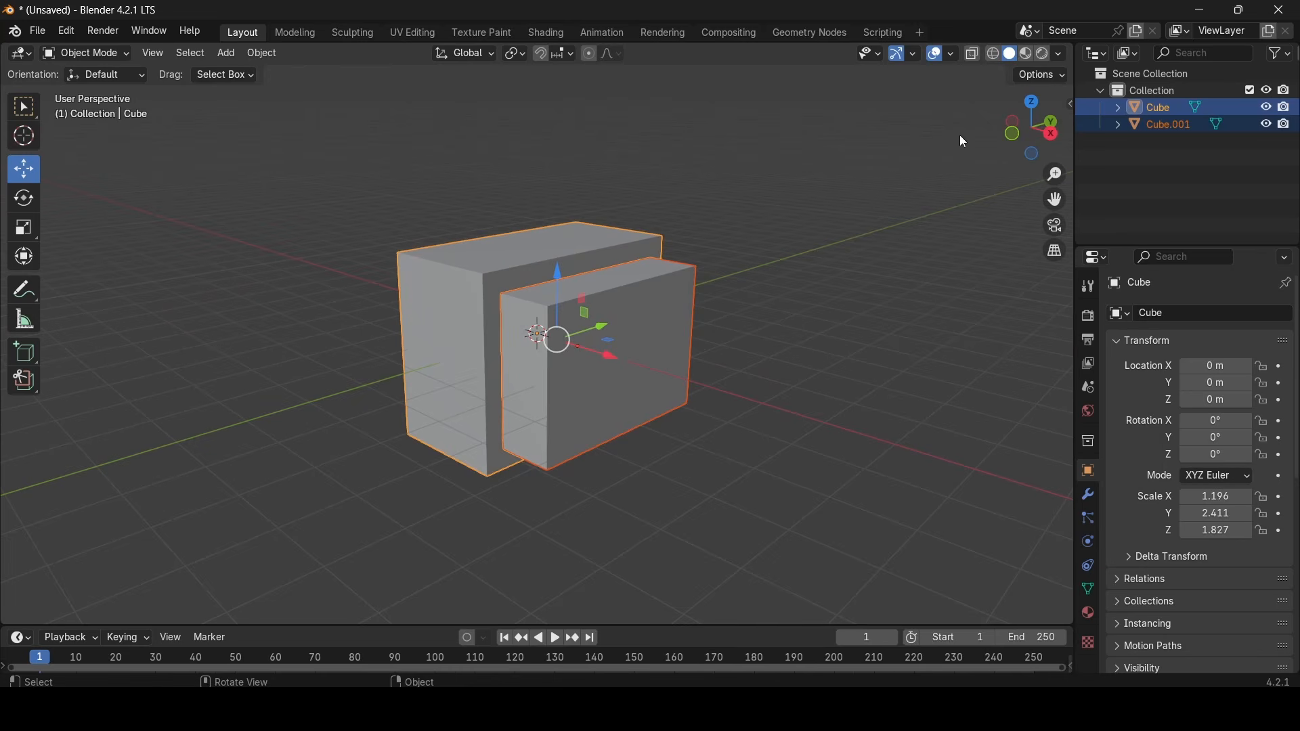
left_click(1072, 102)
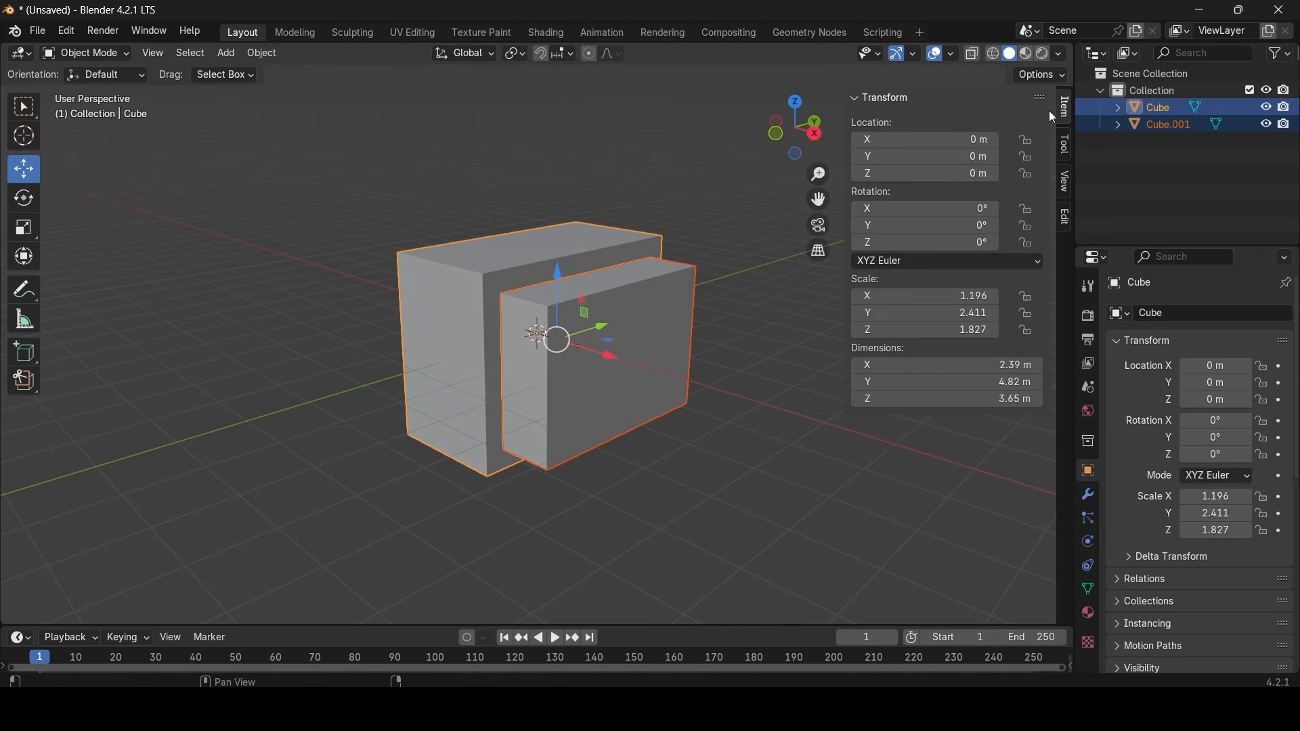
left_click(1068, 214)
left_click(901, 103)
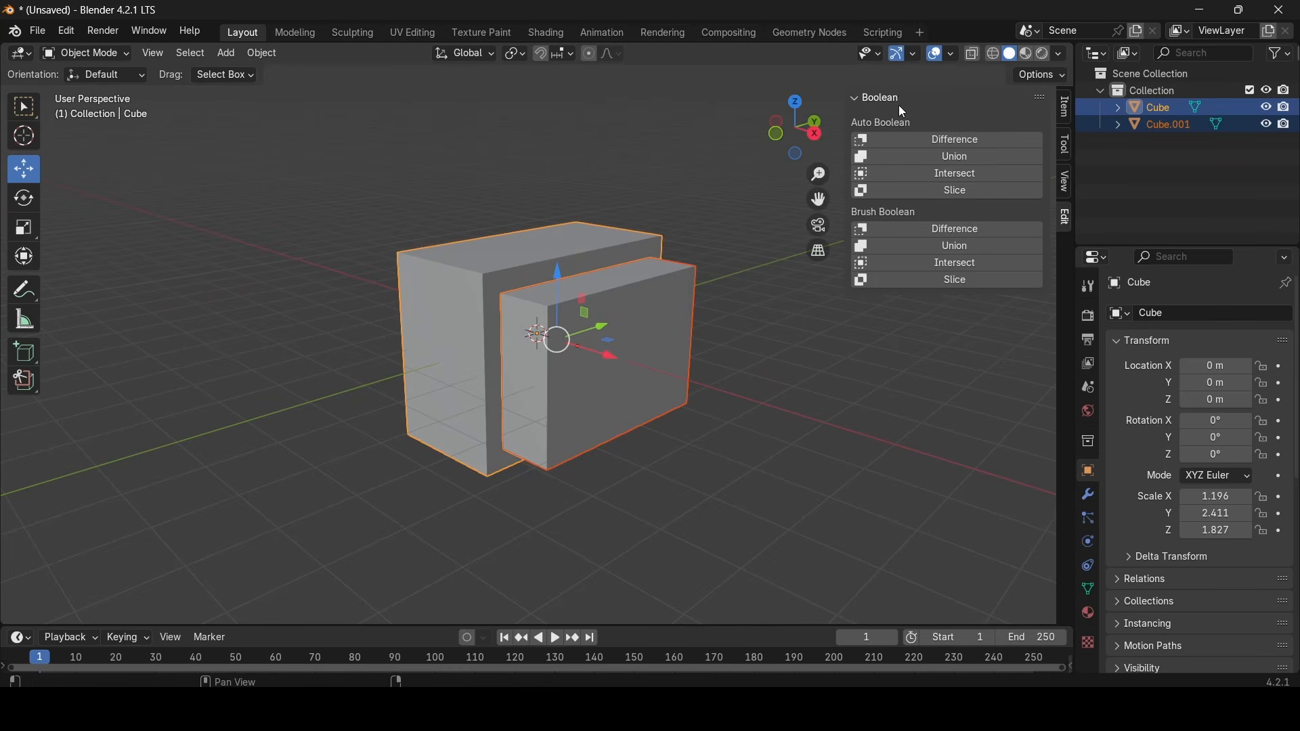
left_click(934, 230)
mouse_move(745, 291)
middle_mouse_down()
mouse_move(590, 338)
mouse_move(376, 330)
mouse_move(671, 323)
mouse_move(601, 326)
middle_mouse_up()
left_click(935, 359)
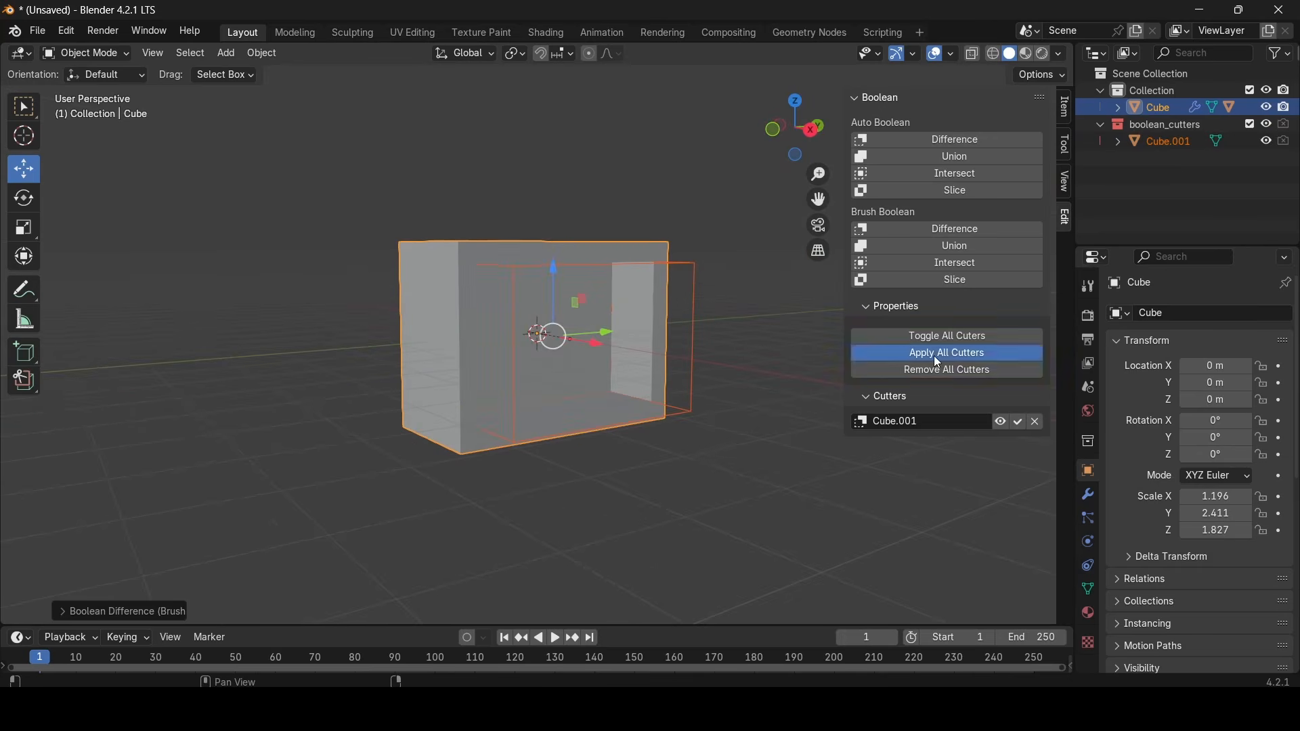
middle_click_drag(693, 388, 677, 352)
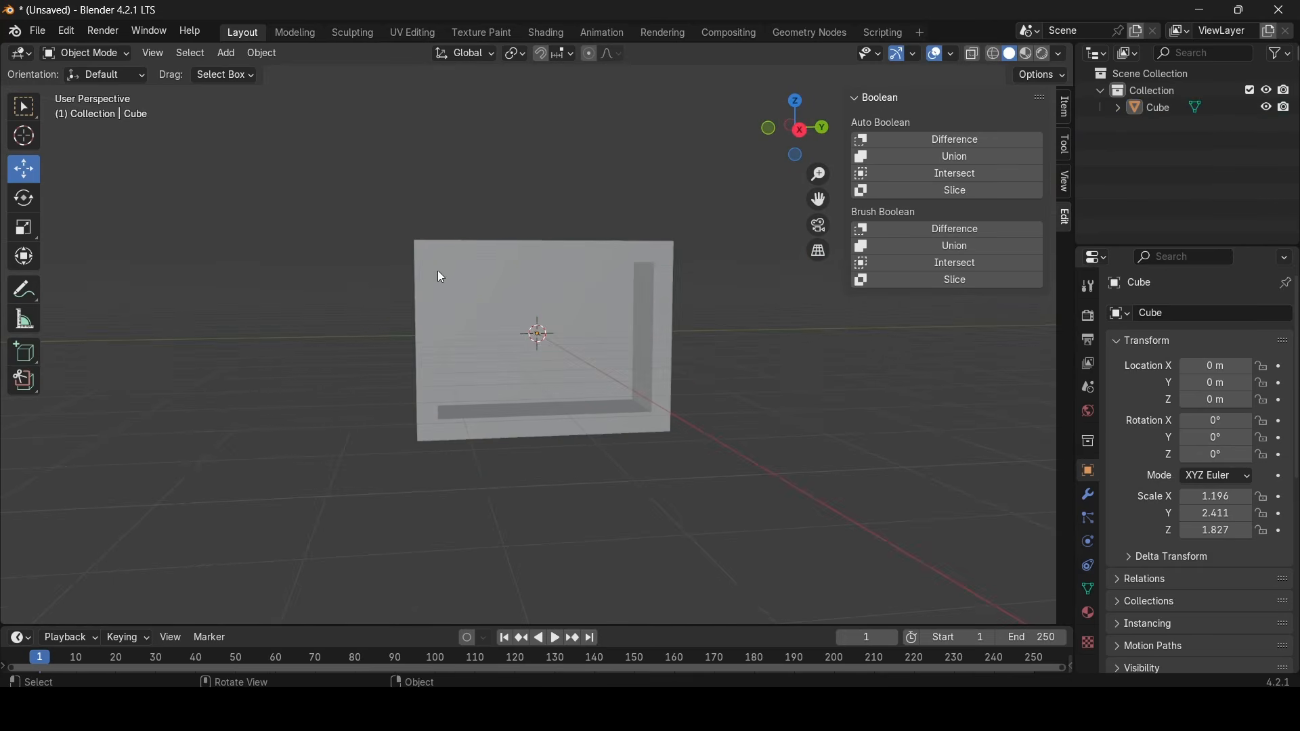
Add a plane and rotate it 90° on X and 90° on Z
left_click(230, 58)
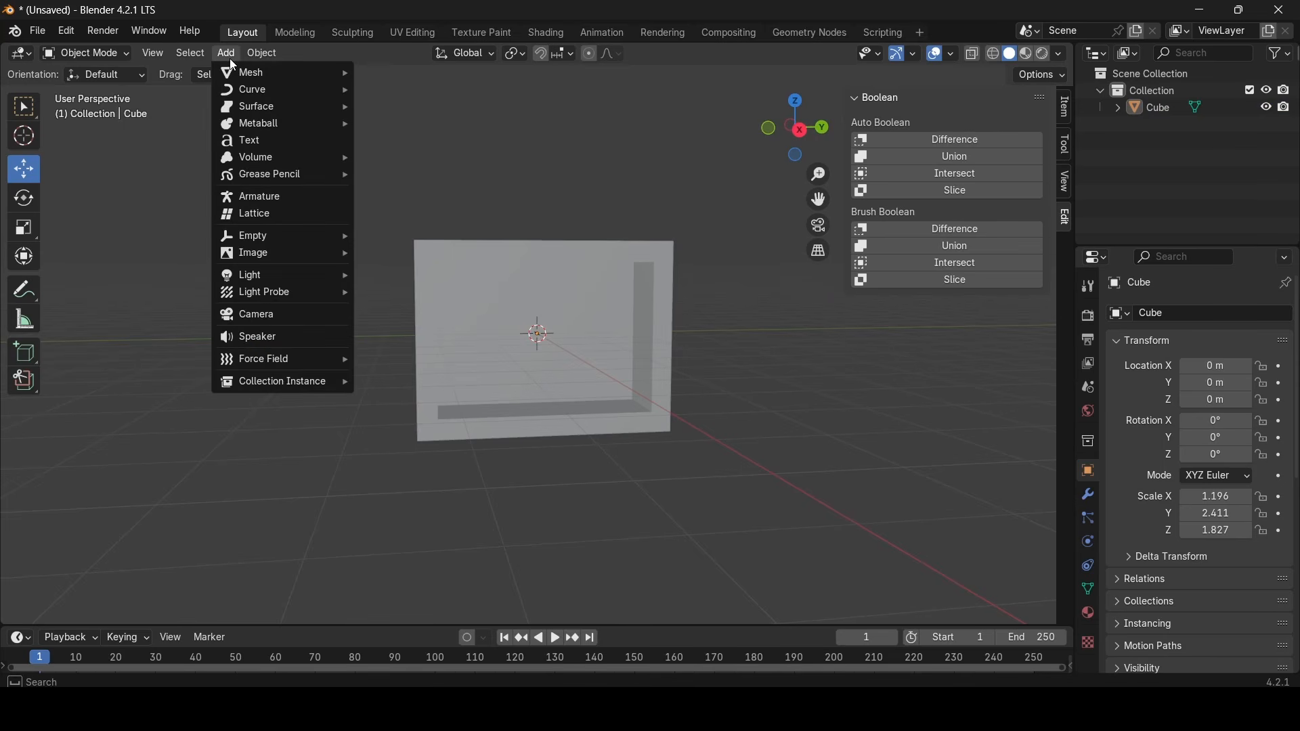
mouse_move(250, 73)
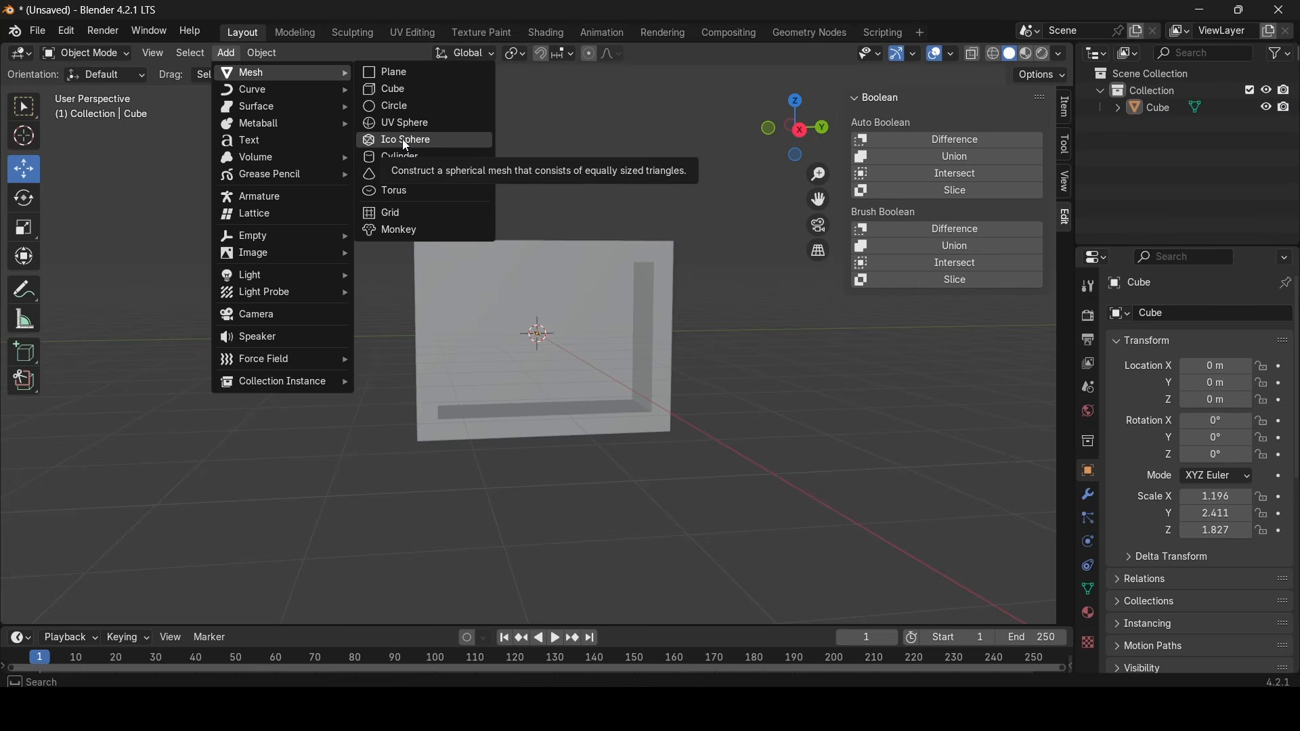
left_click(408, 73)
middle_click_drag(546, 266, 566, 308)
left_click(1206, 499)
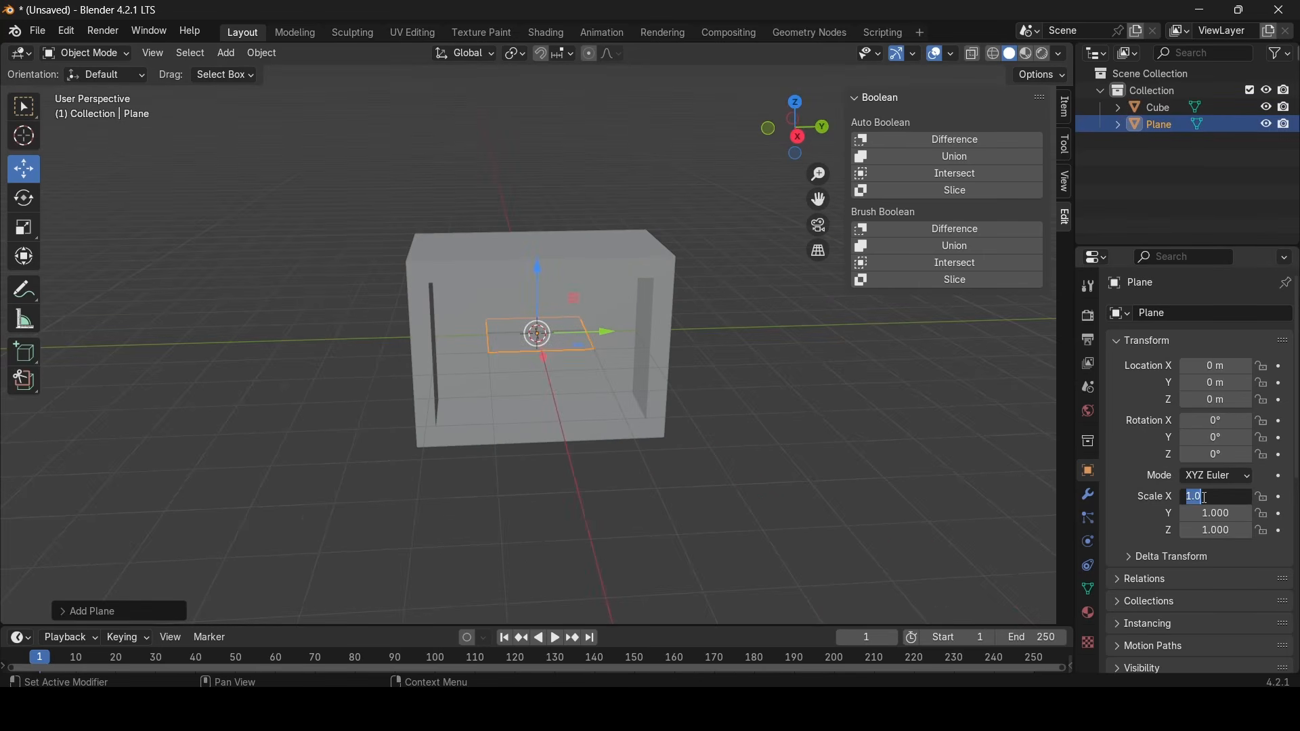
left_click(1216, 420)
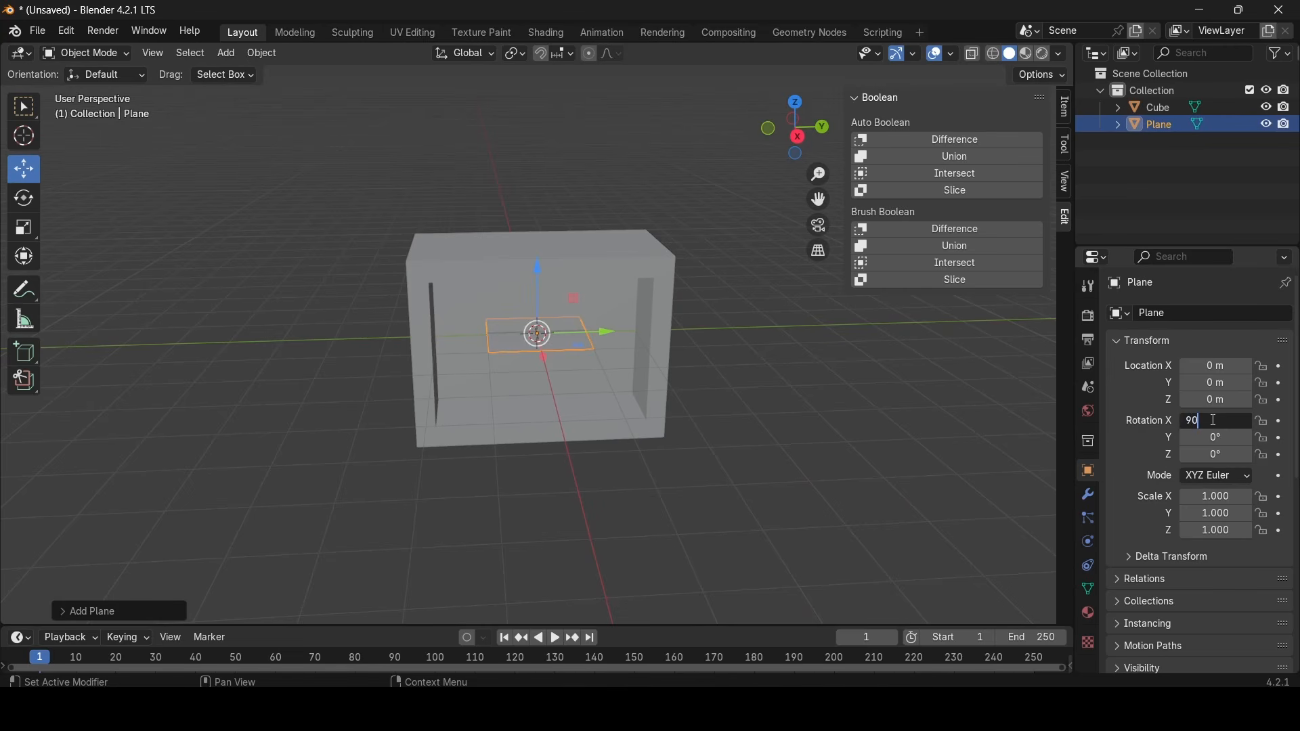
type("90")
key("Return")
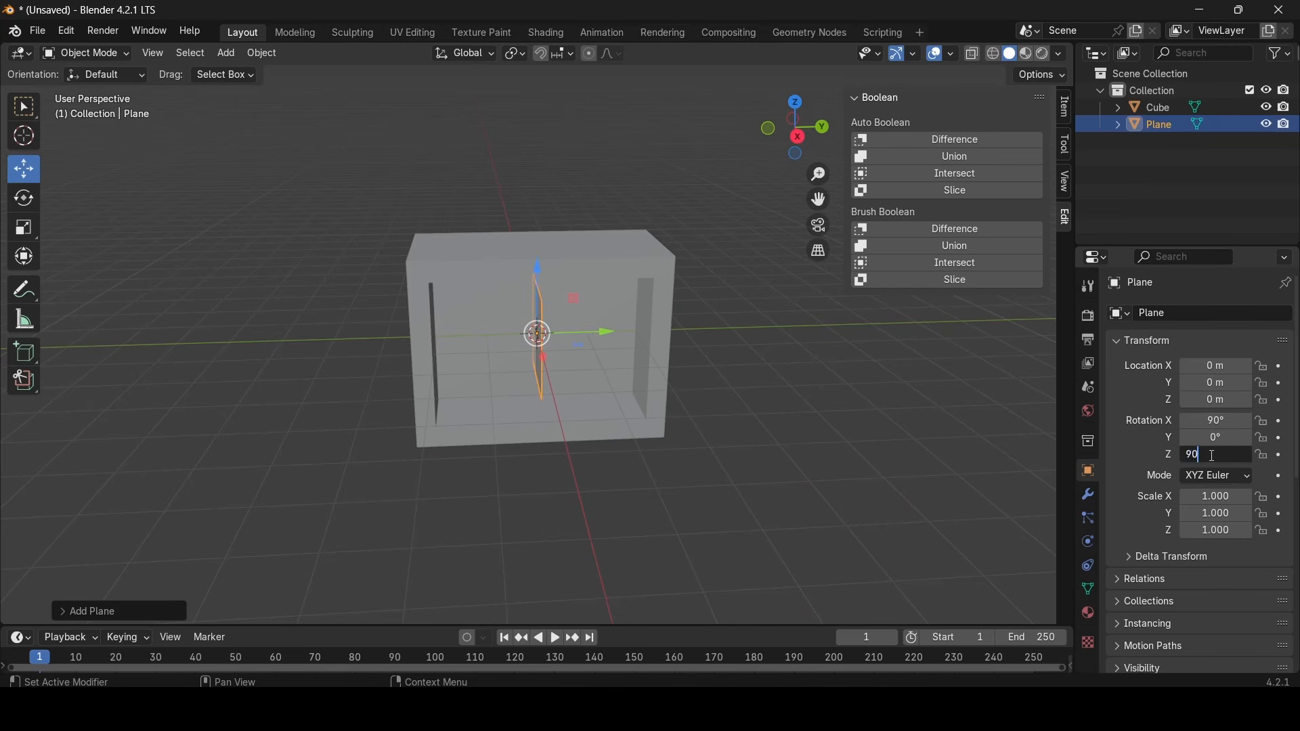
key("Return")
Move the plane to about 0.893 m on X and scale it to about 2.088 on X and 1.498 on Y
middle_click_drag(1006, 457, 646, 404)
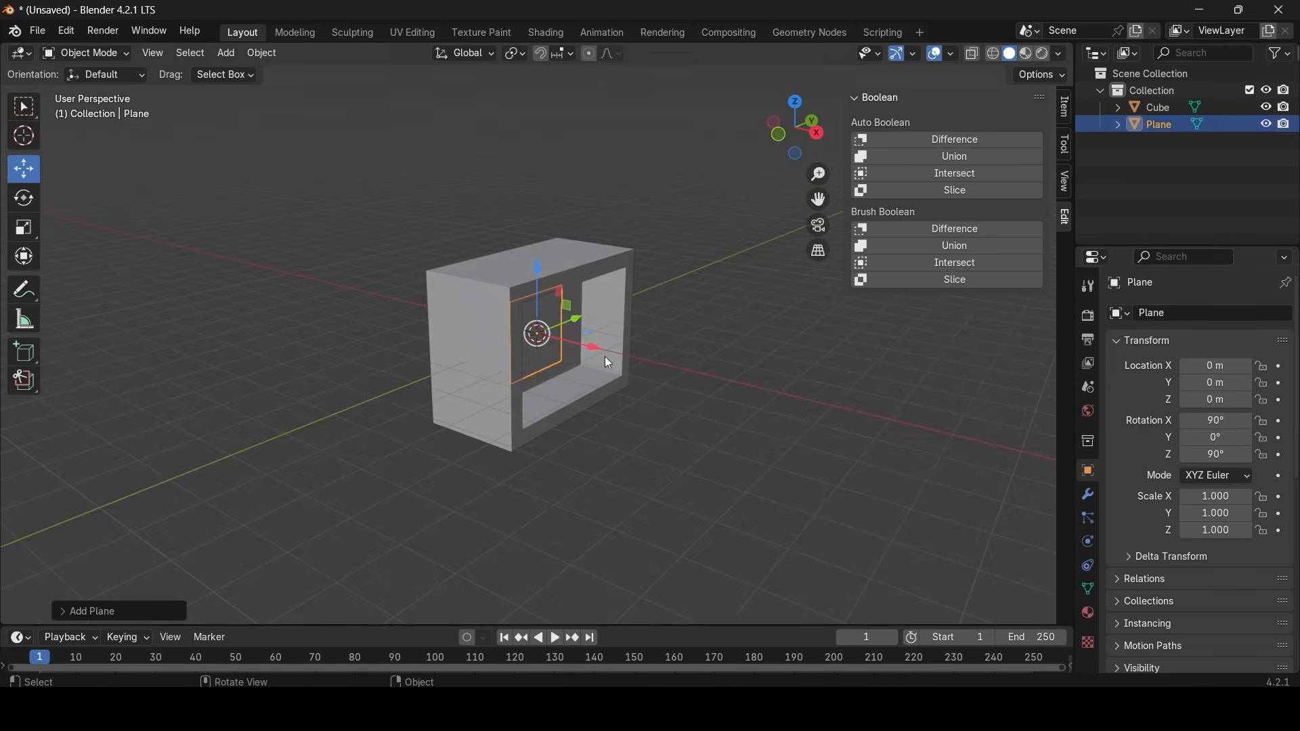
left_click_drag(594, 348, 604, 352)
left_click_drag(608, 338, 686, 343)
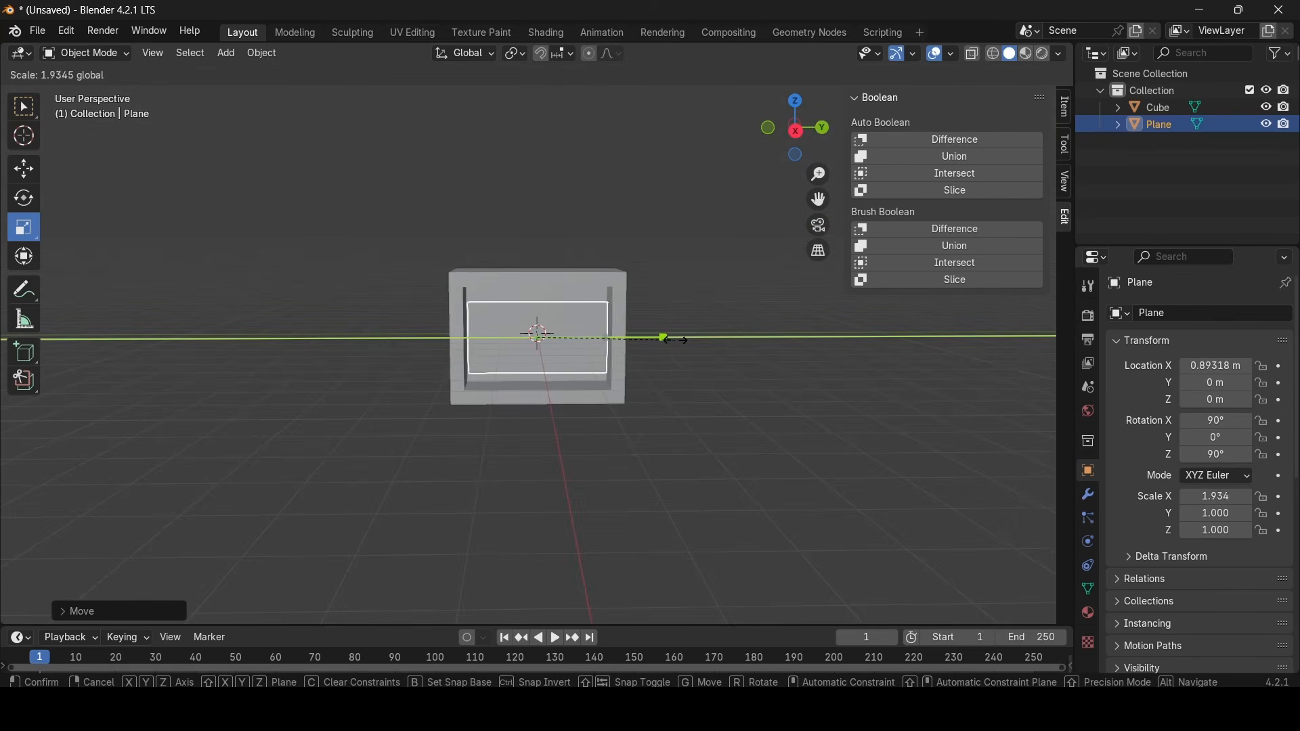
scroll(680, 348, "up", 1)
middle_click_drag(677, 352, 655, 360)
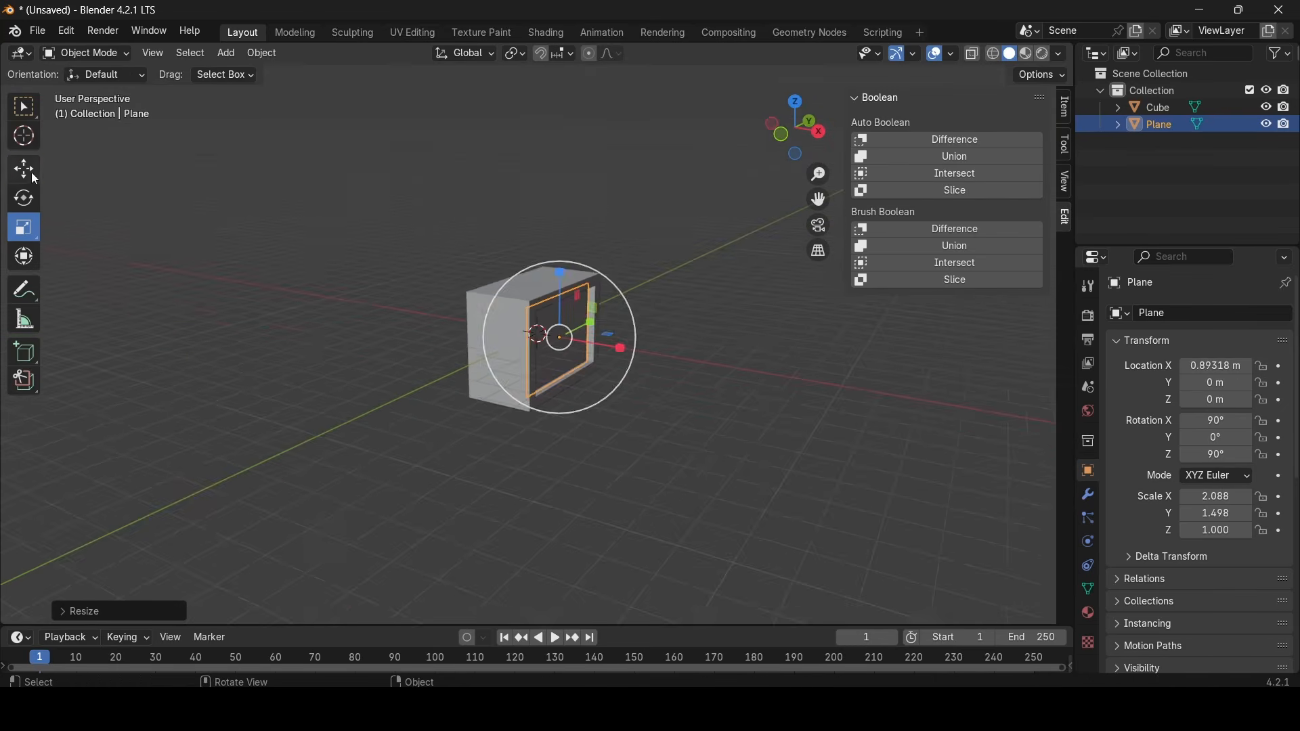
Shift the plane forward inside the box opening to about 1.009 m on X
left_click(31, 172)
scroll(753, 372, "up", 3)
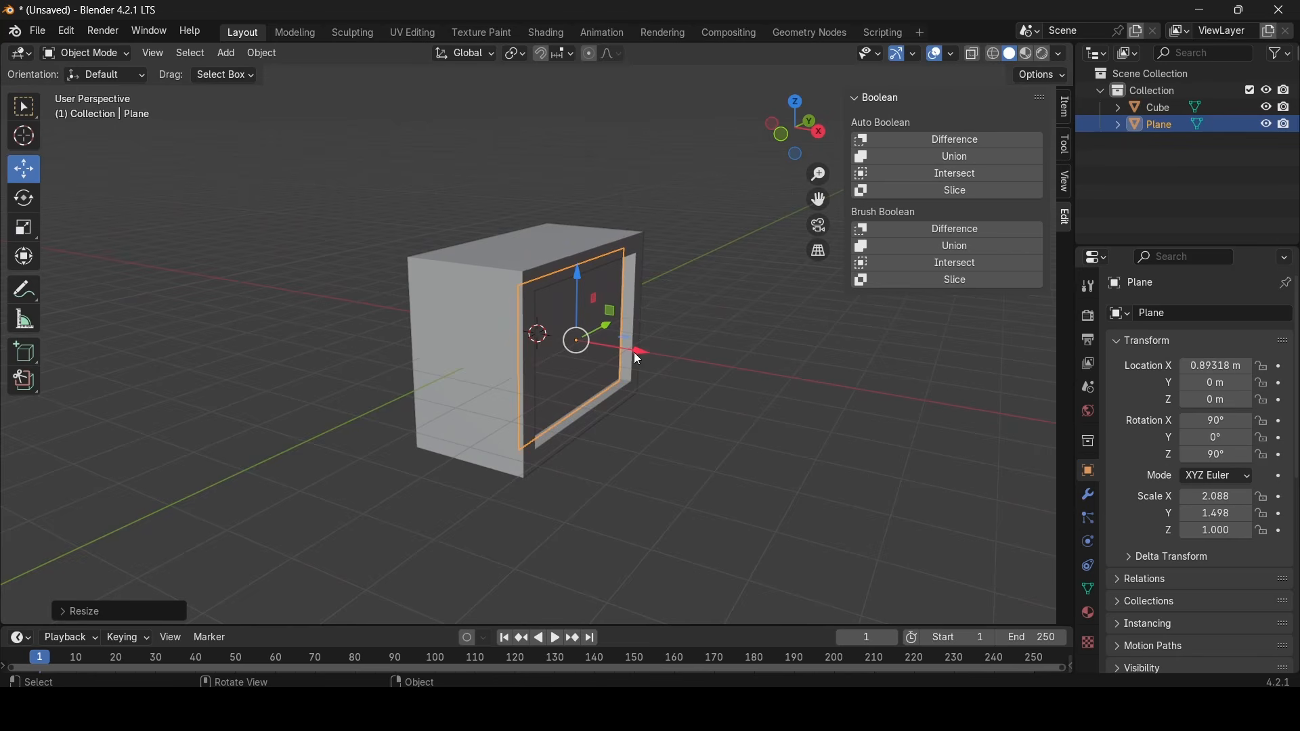
left_click_drag(637, 357, 651, 361)
scroll(806, 458, "up", 1)
left_click(823, 460)
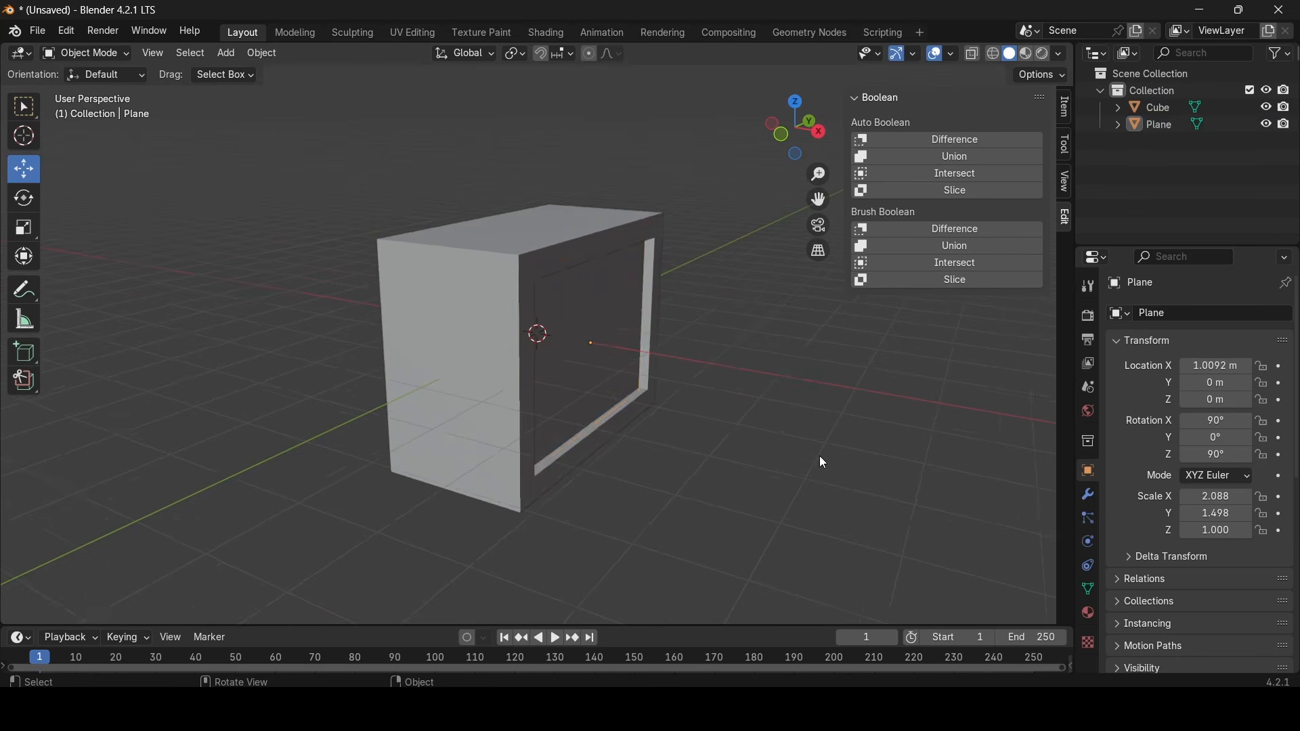
middle_click_drag(820, 457, 828, 443)
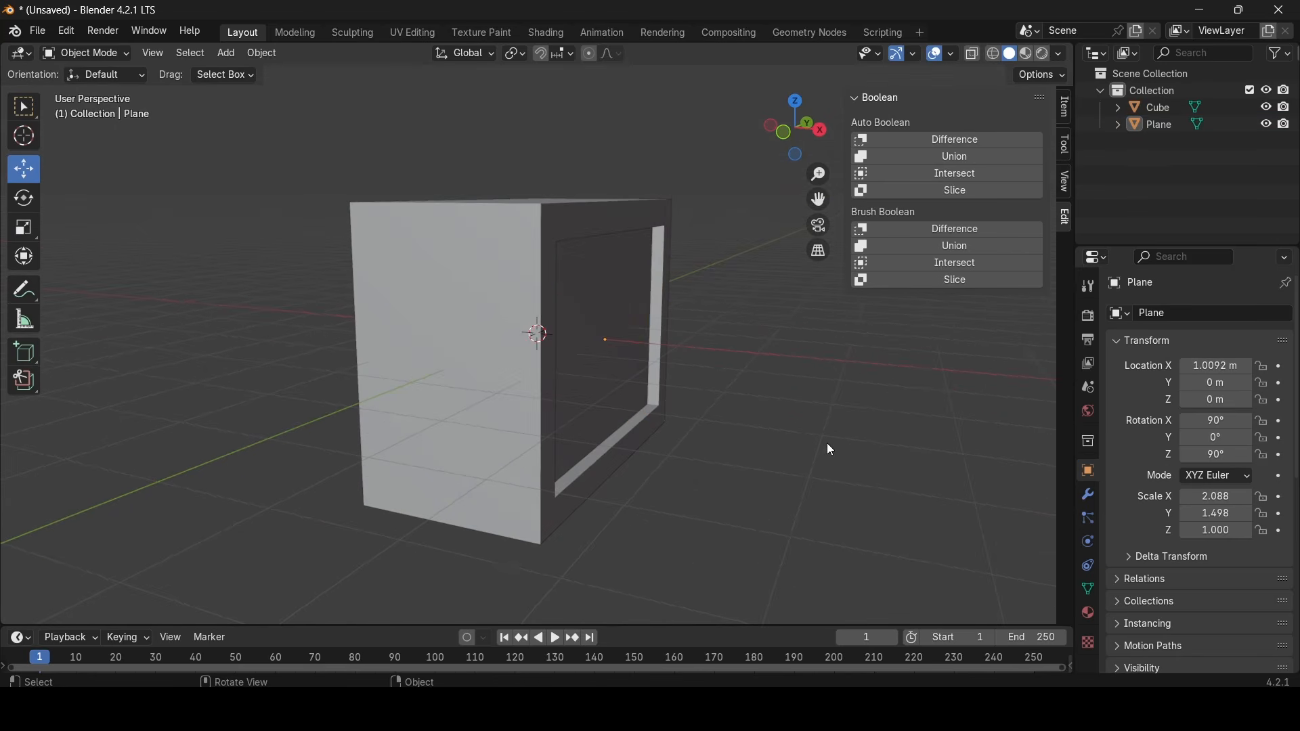
Add a new cube and move it to the hollow box's rear at about -1.380 m on X
left_click(231, 59)
mouse_move(288, 80)
left_click(409, 97)
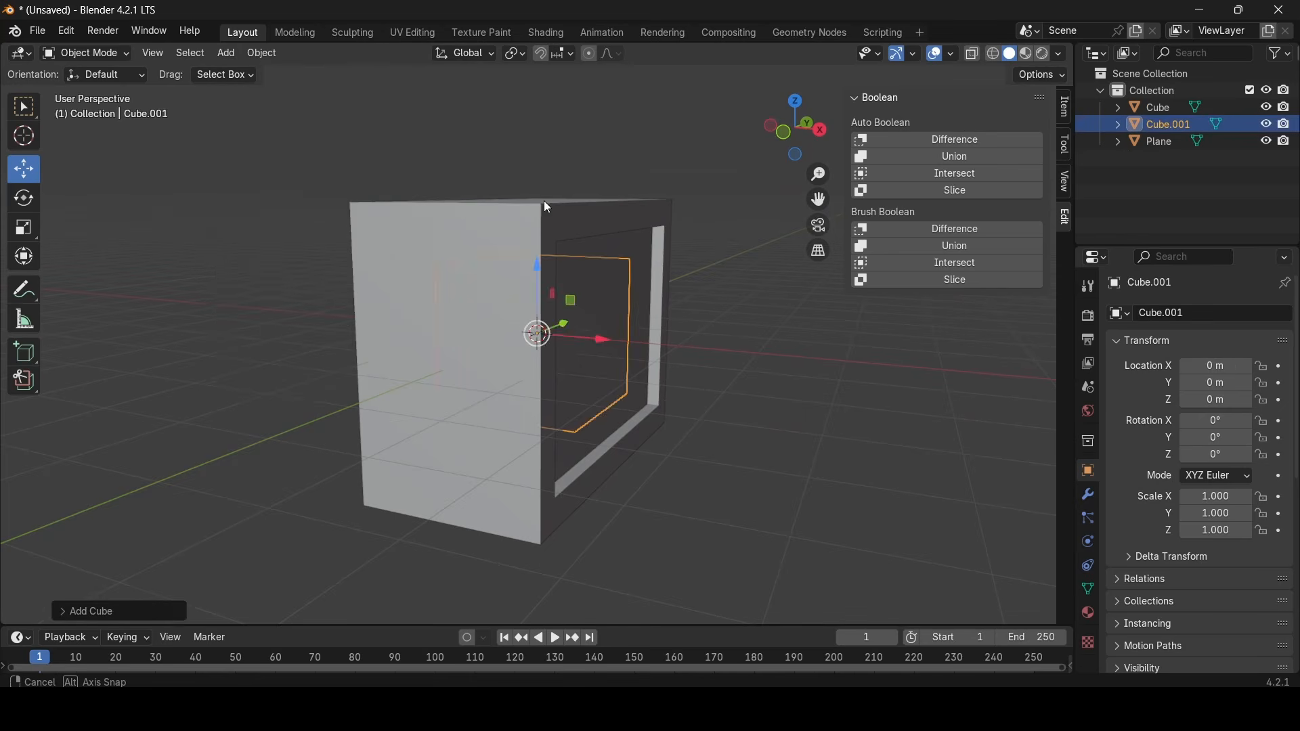
key("alt+z")
middle_click_drag(543, 201, 604, 229)
left_click_drag(598, 325, 489, 349)
Scale the rear cube to about 0.533 on X, 1.960 on Y and 1.396 on Z
left_click(24, 228)
middle_click_drag(492, 354, 699, 420)
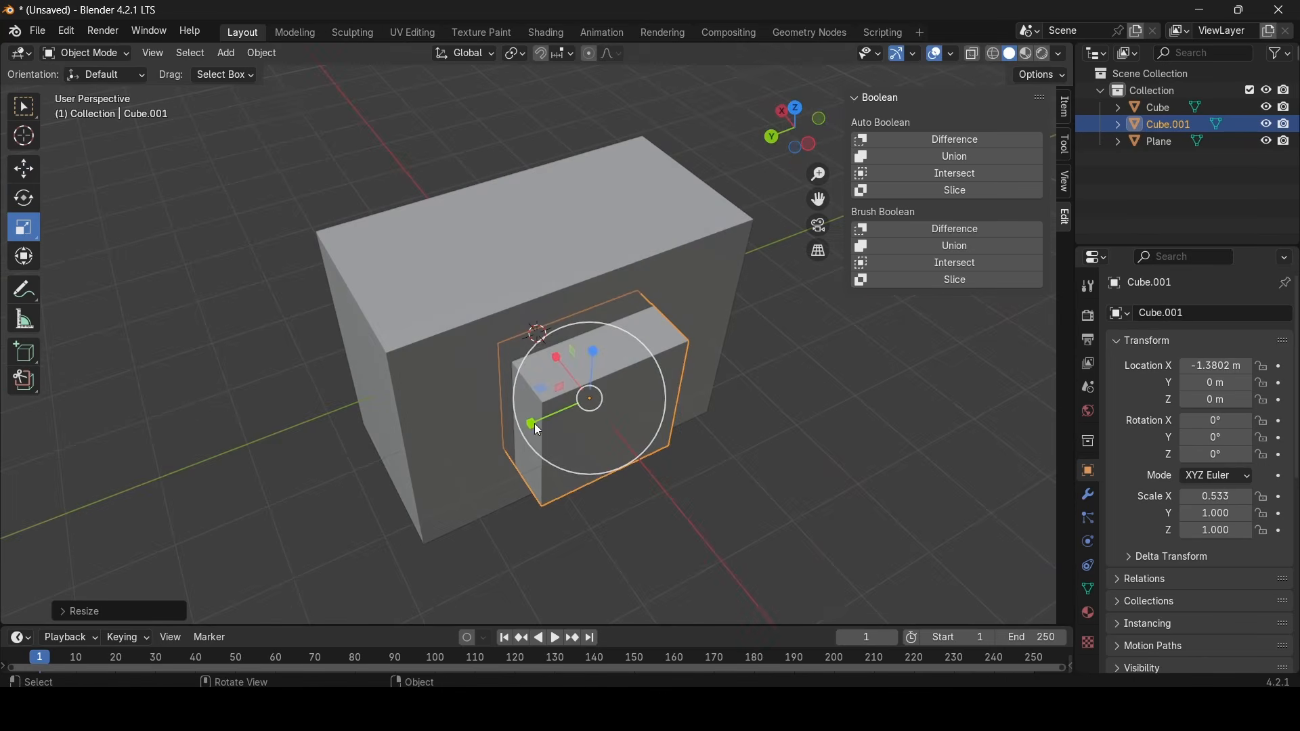
left_click_drag(535, 424, 469, 452)
scroll(533, 448, "up", 1)
middle_click_drag(529, 442, 659, 253)
left_click_drag(635, 275, 634, 249)
middle_click_drag(633, 249, 734, 291)
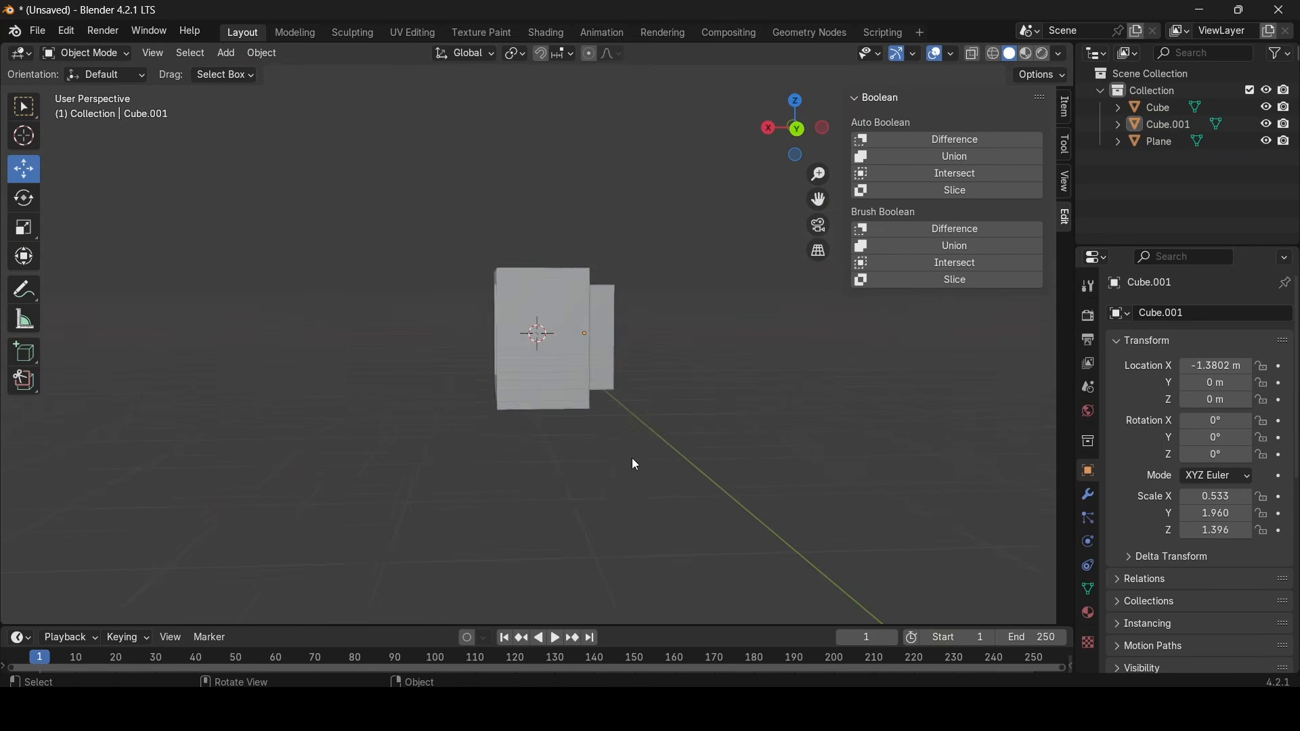
Add a small cube on the box's side at about 0.905, 2.389, 1.394 m, scaled to about 0.134, 0.112, 0.131
scroll(632, 458, "up", 5)
middle_click_drag(627, 460, 671, 473)
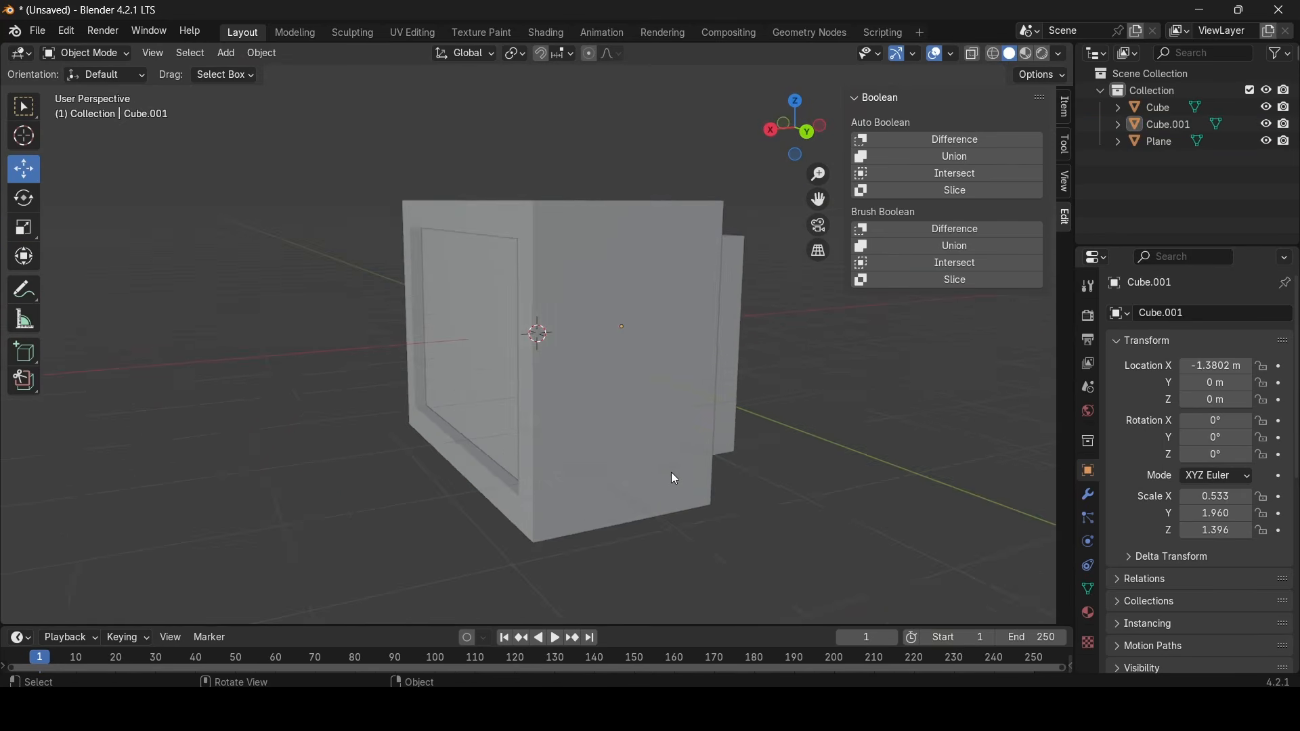
left_click(234, 58)
mouse_move(271, 73)
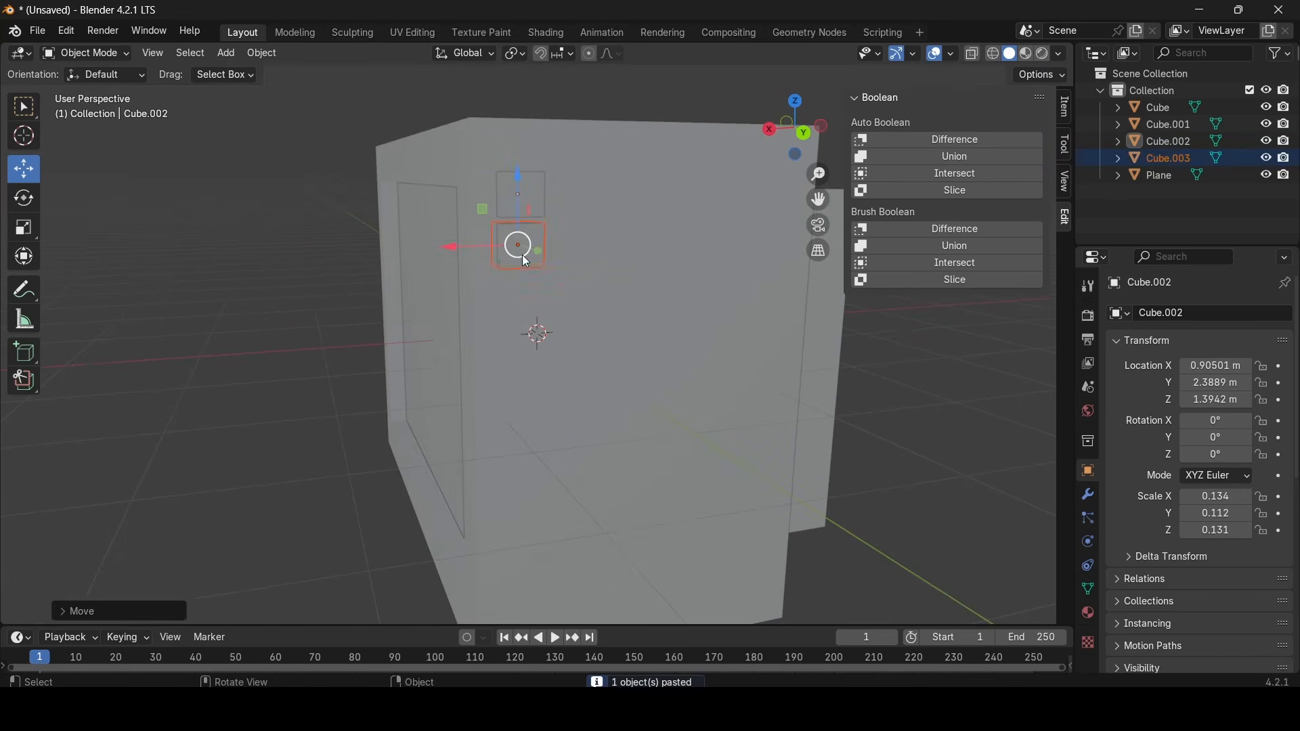
Paste four copies of the small cube and space them about 0.3 m apart in a column down the box's side
key("ctrl+v")
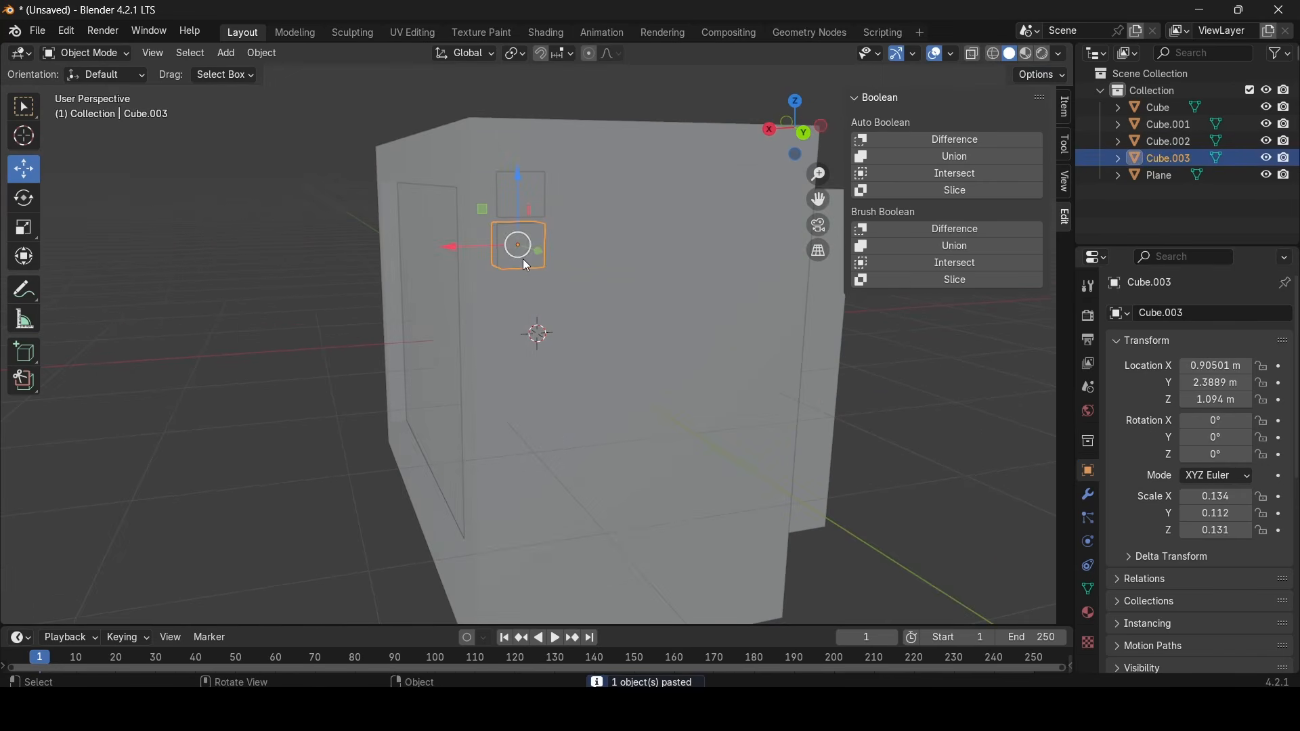
key("ctrl+v")
left_click_drag(519, 184, 528, 260)
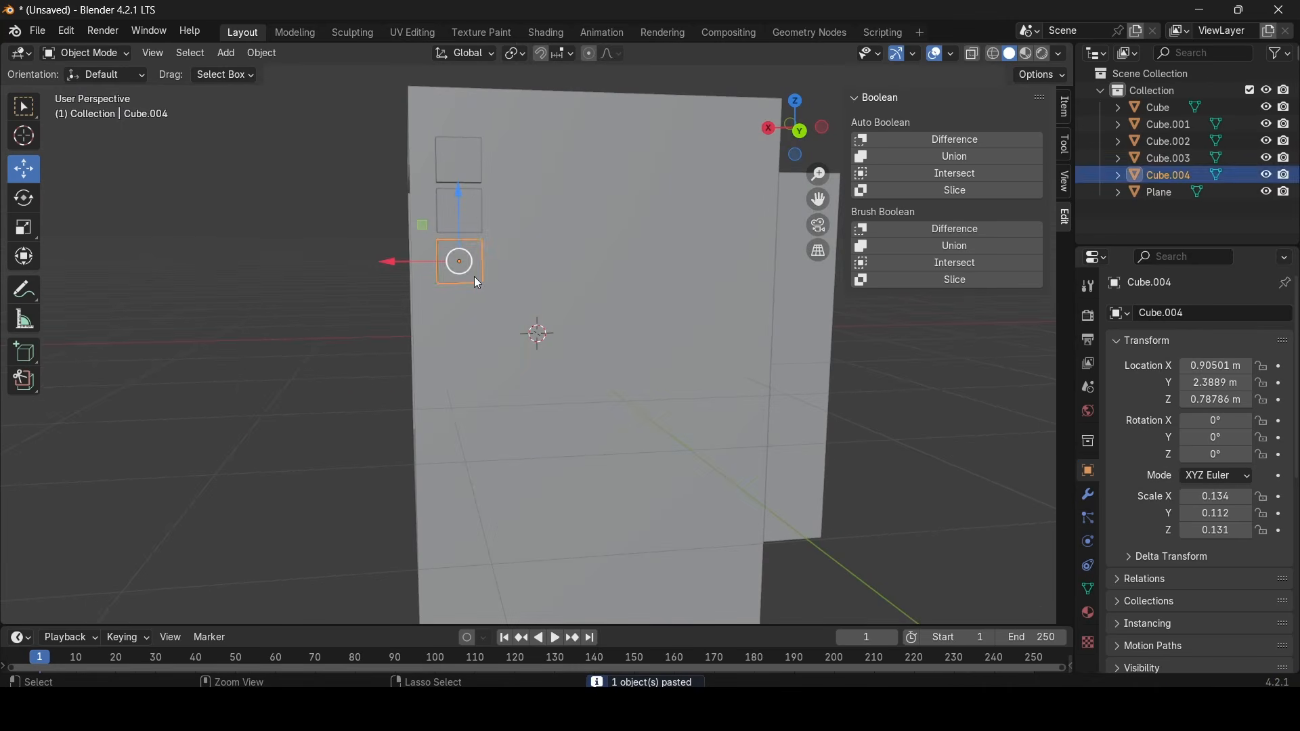
key("ctrl+v")
left_click_drag(460, 201, 460, 247)
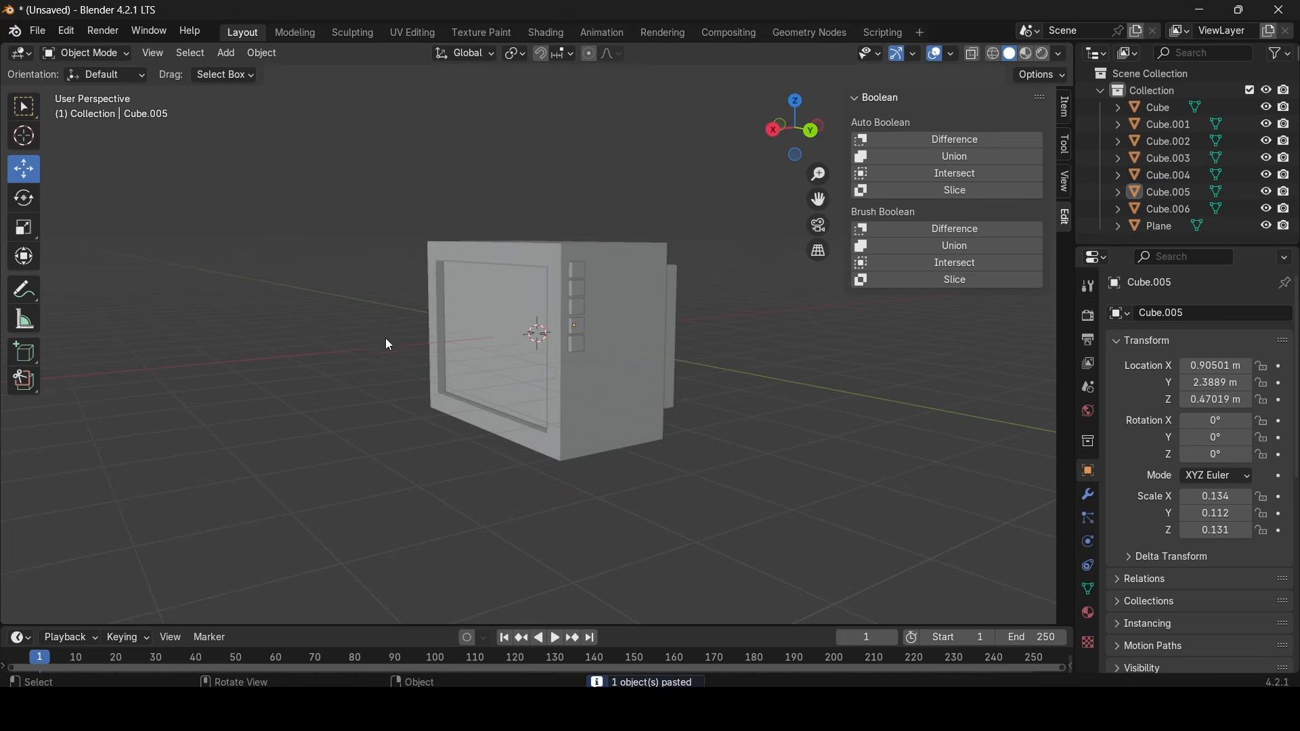
Save the model as tv.blend in the Blender Models folder and export it as tv.glb into the game's glb_models folder
middle_click_drag(388, 345, 233, 196)
key("ctrl+s")
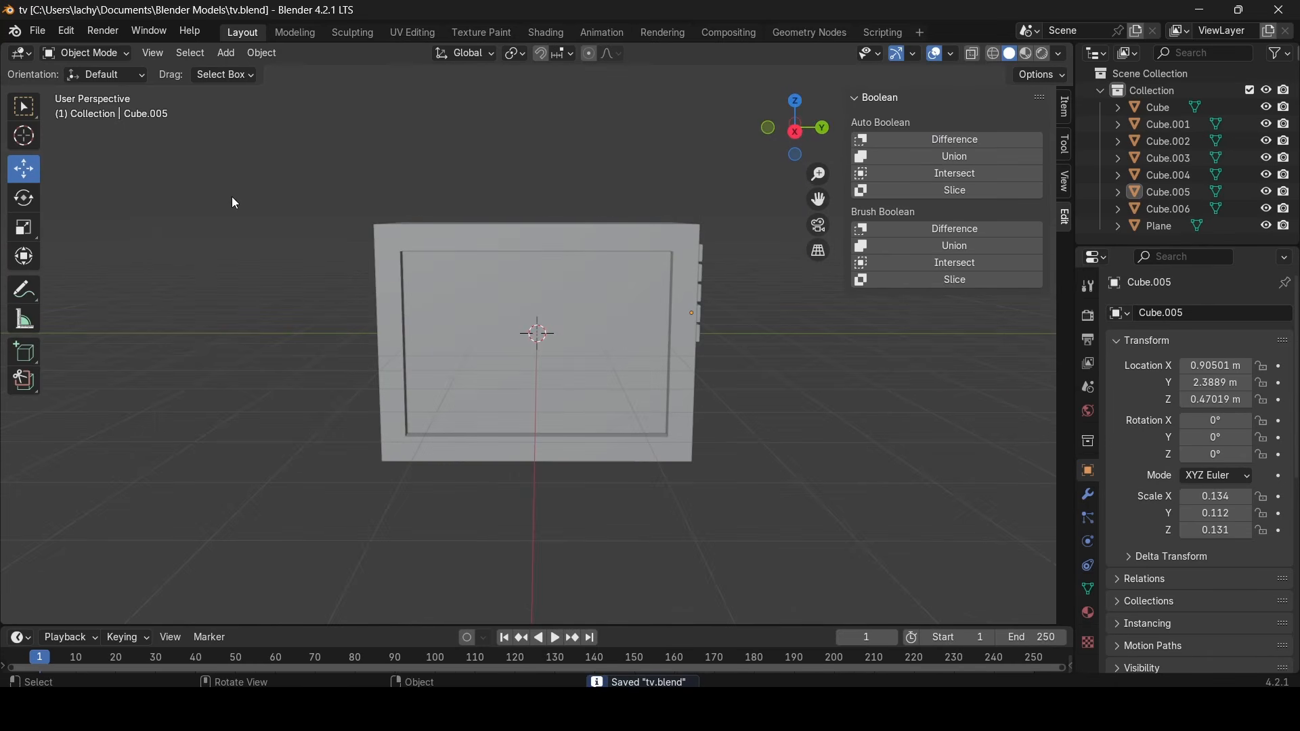
left_click(41, 34)
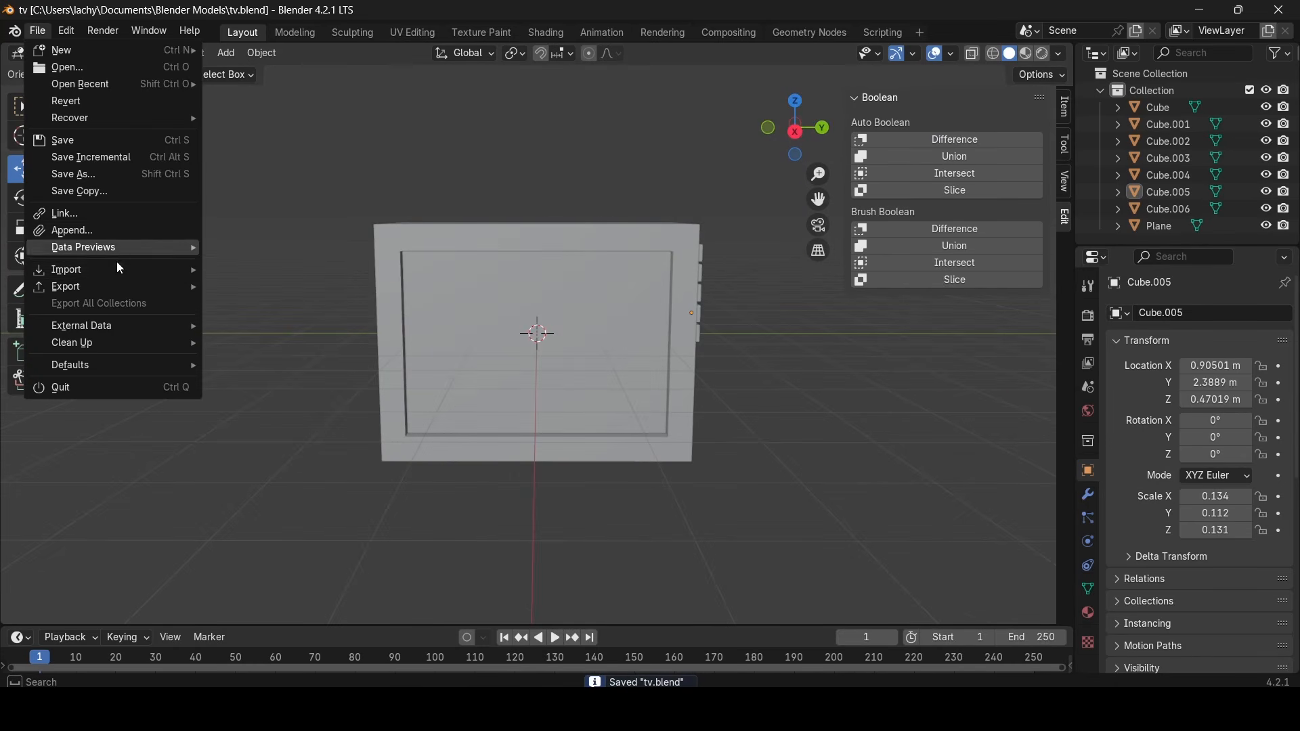
mouse_move(97, 288)
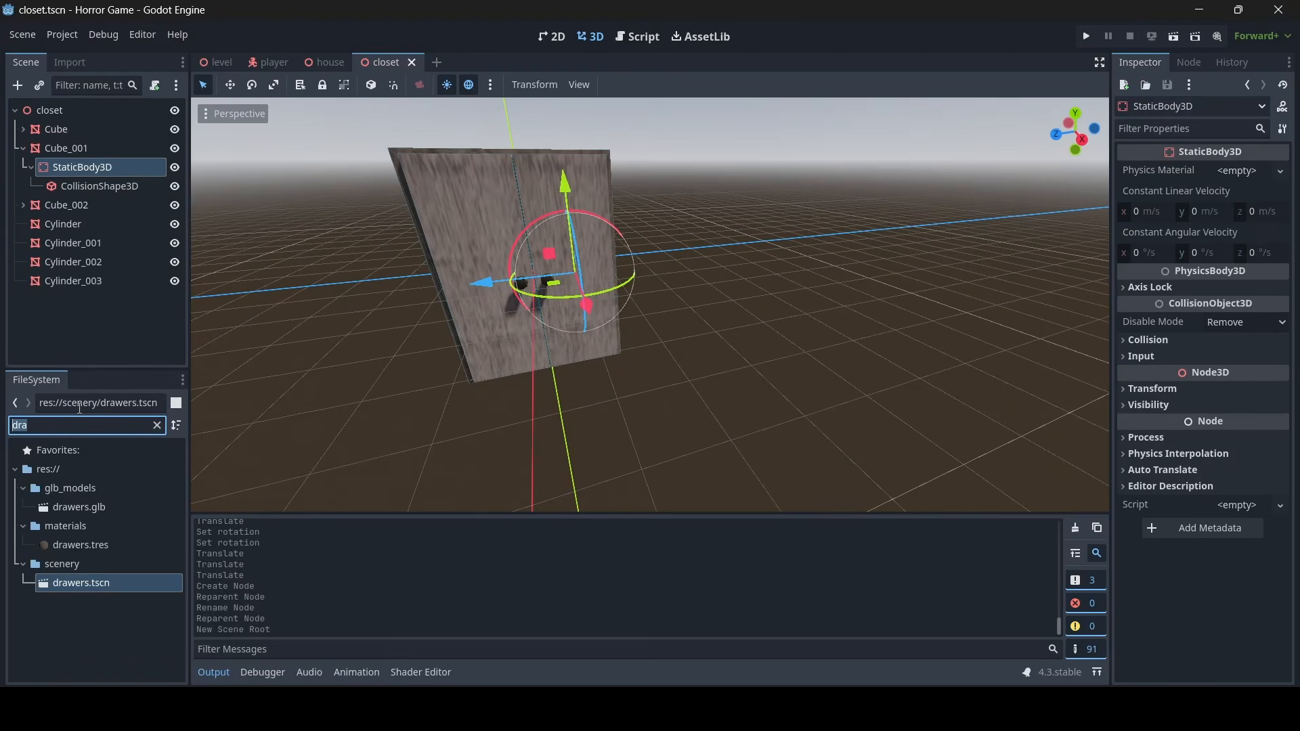
Switch to Godot, find tv.glb in the project files and create a new inherited scene from it
type("tv")
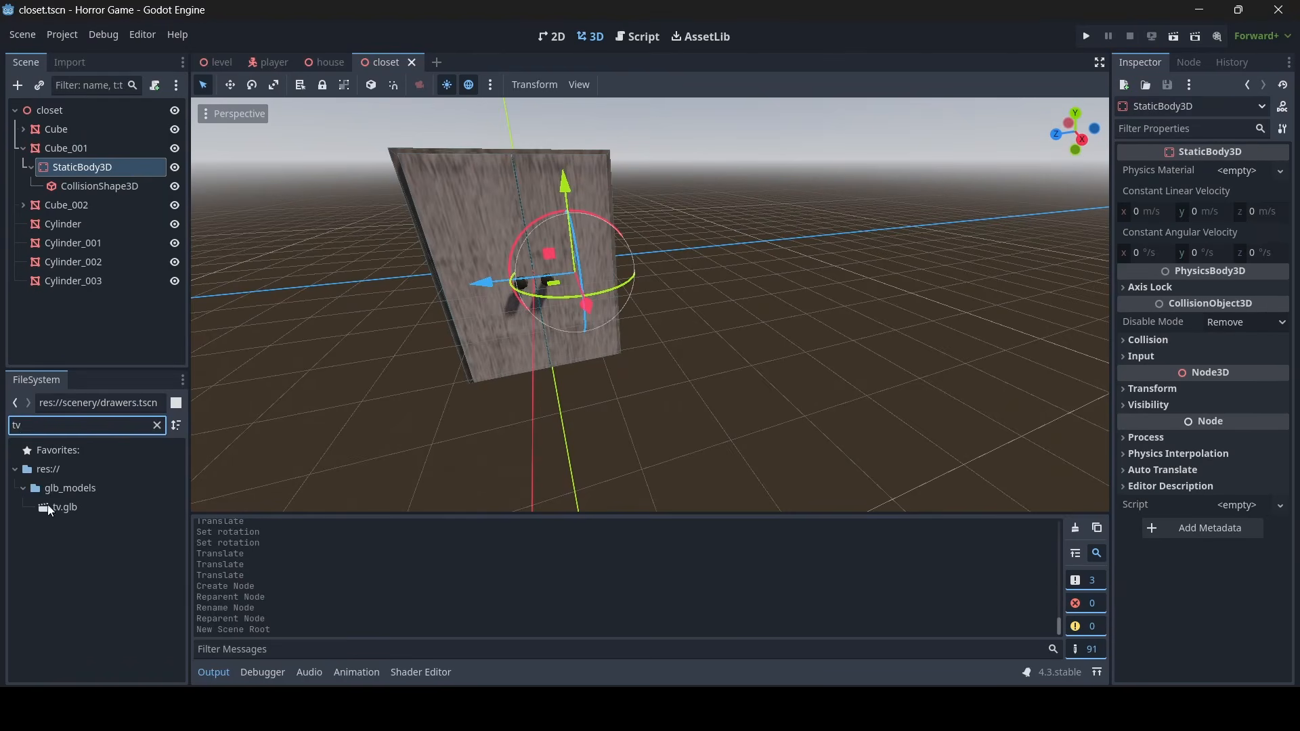
left_click(67, 513)
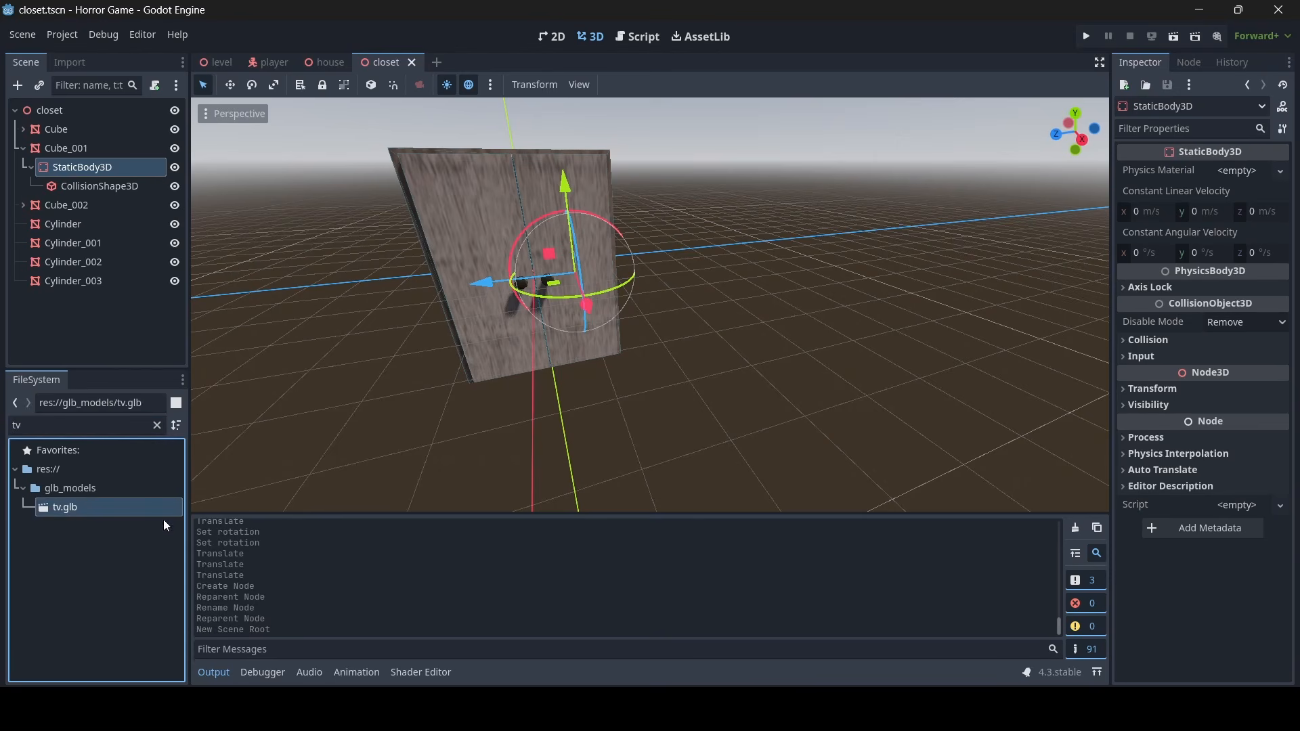
right_click(91, 509)
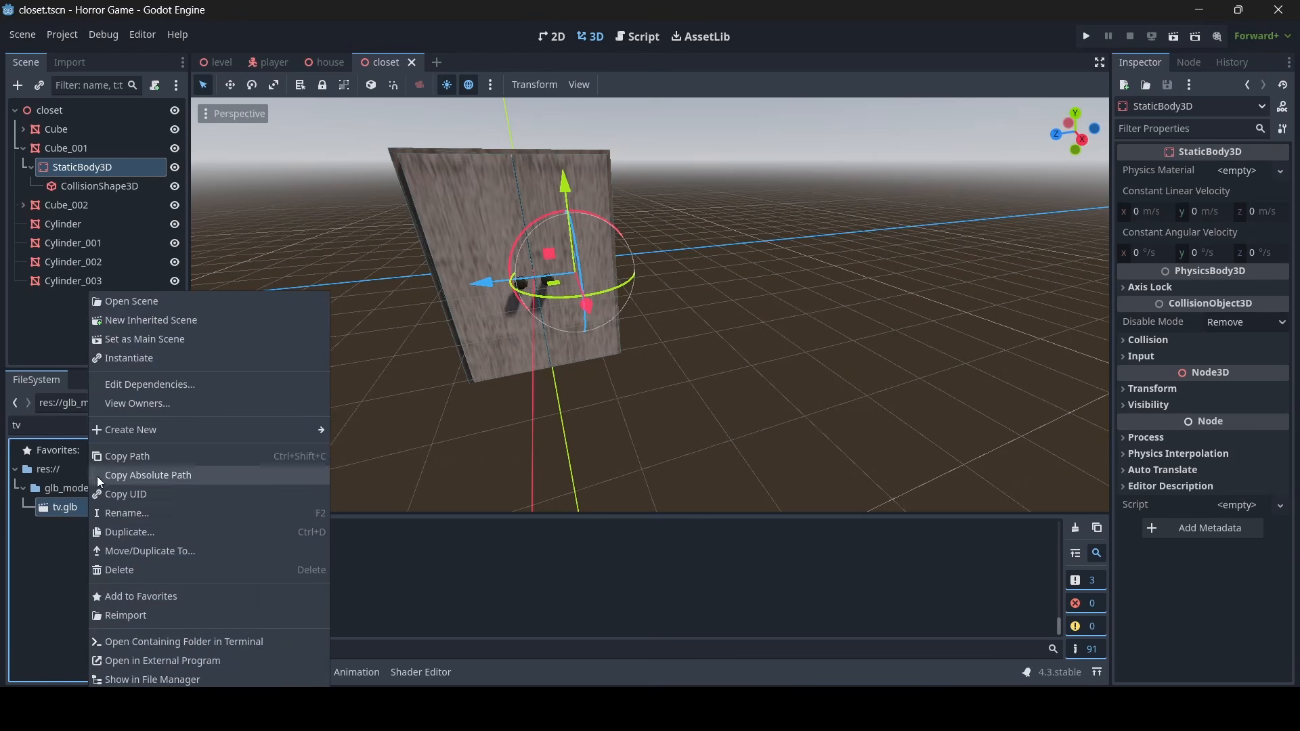
left_click(146, 320)
right_click_drag(650, 305, 557, 313)
key("w")
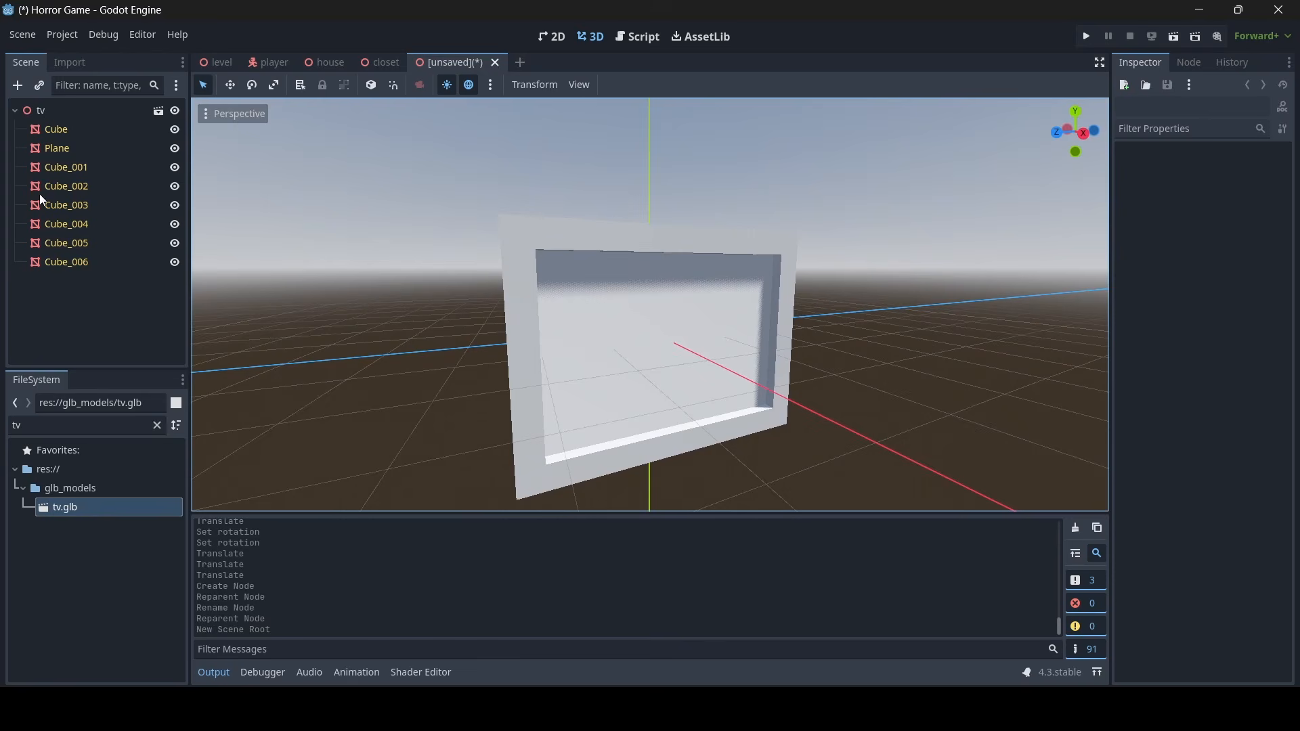
Save the inherited scene as tv.tscn in res://scenery and clear the inheritance of its tv root node
left_click(41, 115)
key("ctrl+s")
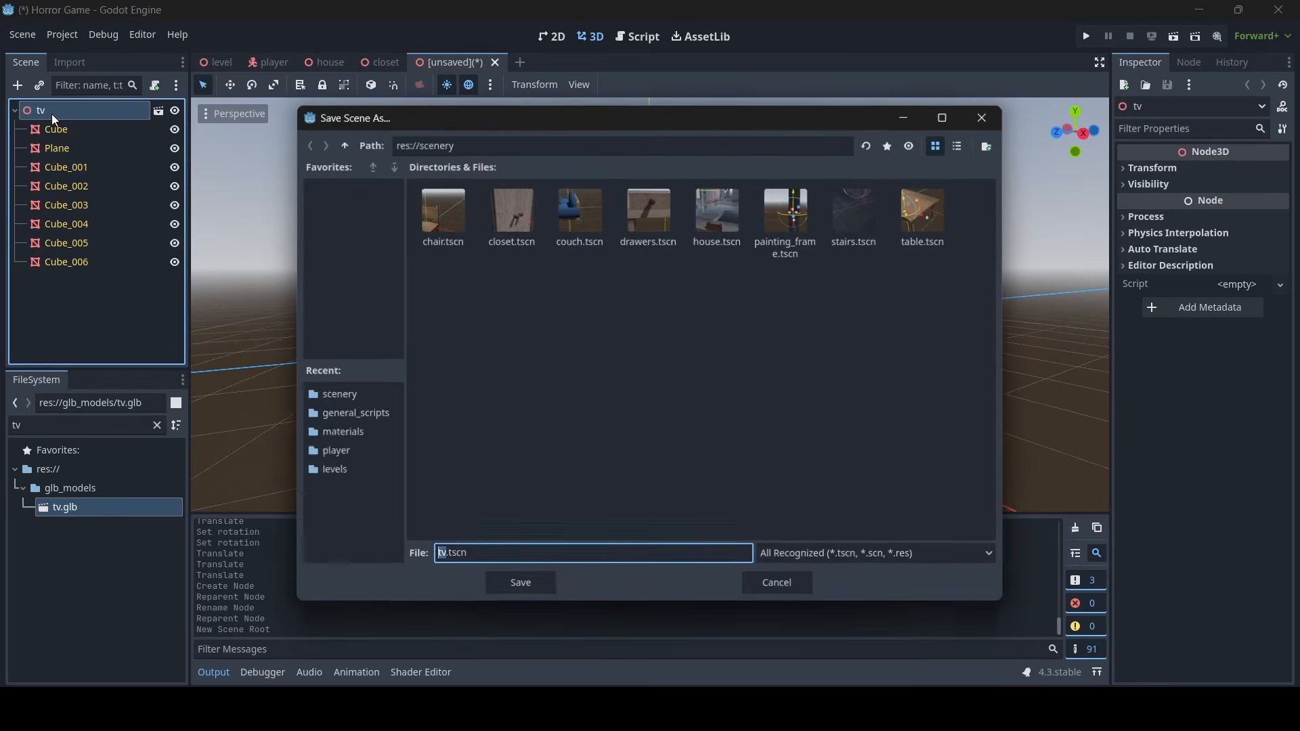
left_click(551, 585)
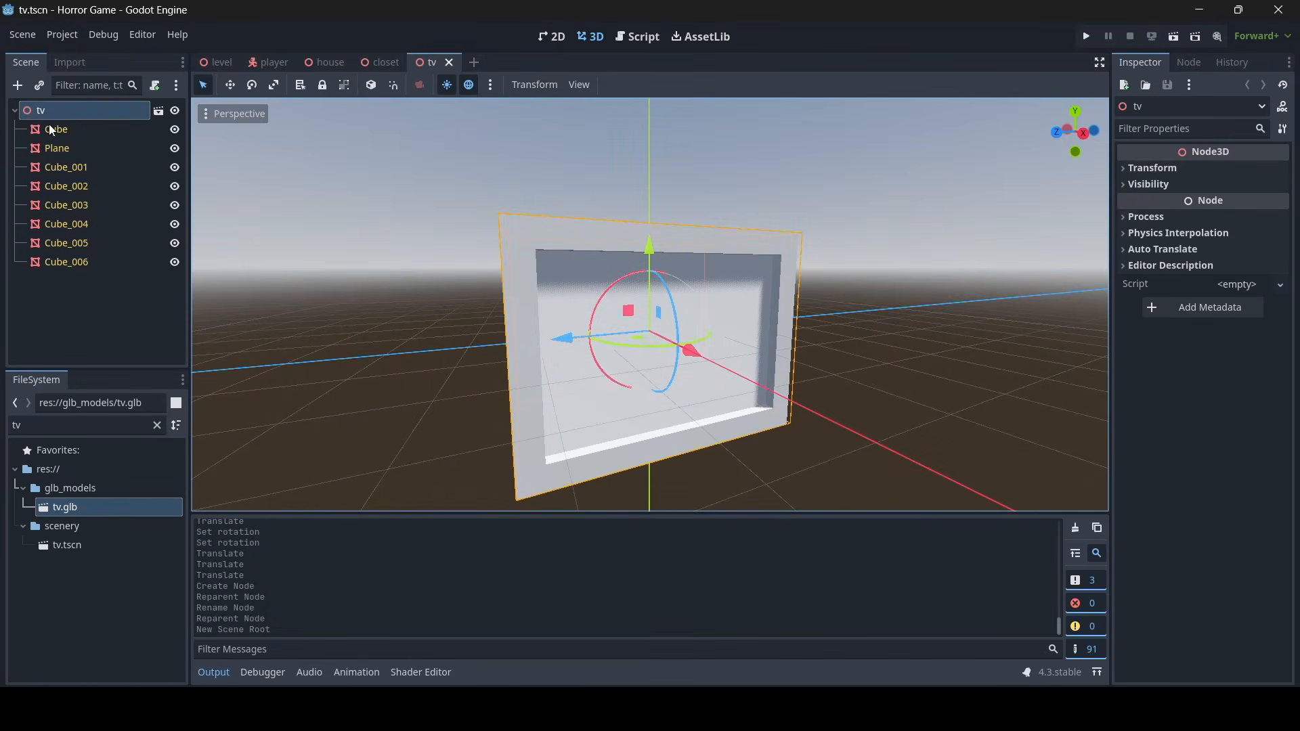
right_click(65, 118)
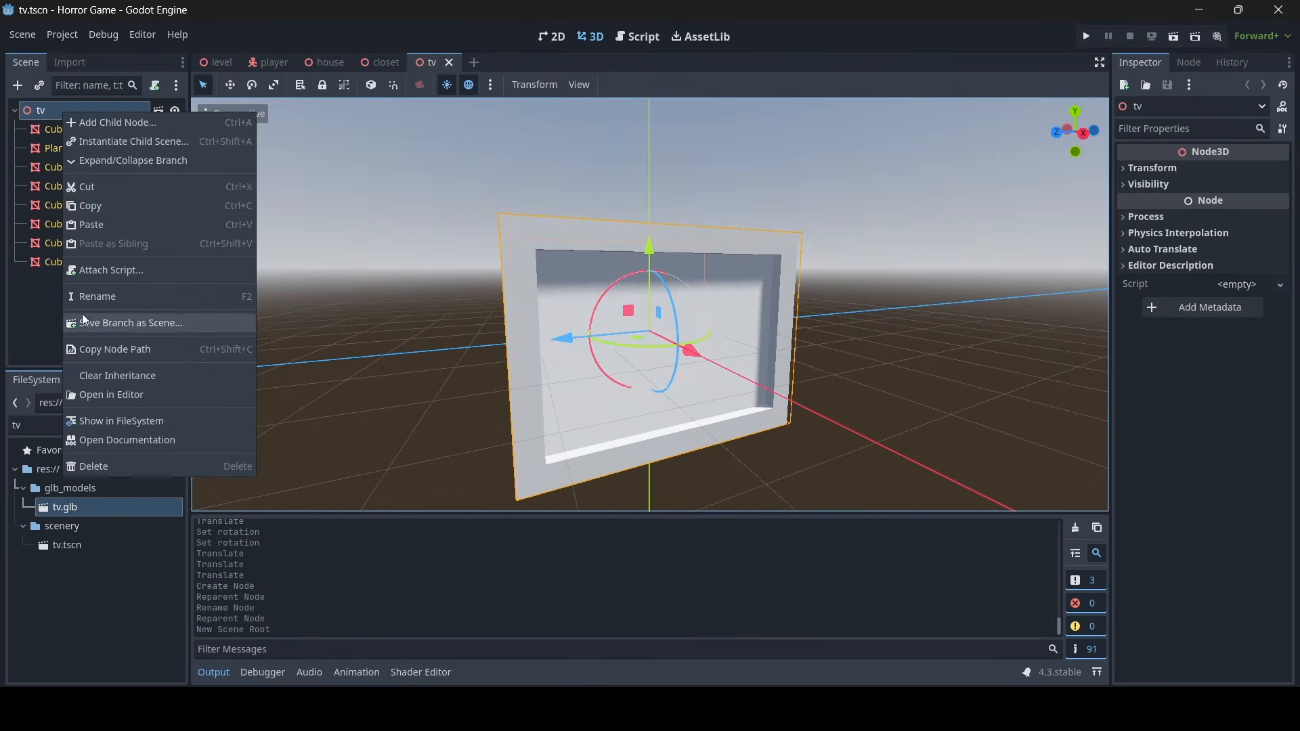
left_click(117, 375)
left_click(599, 382)
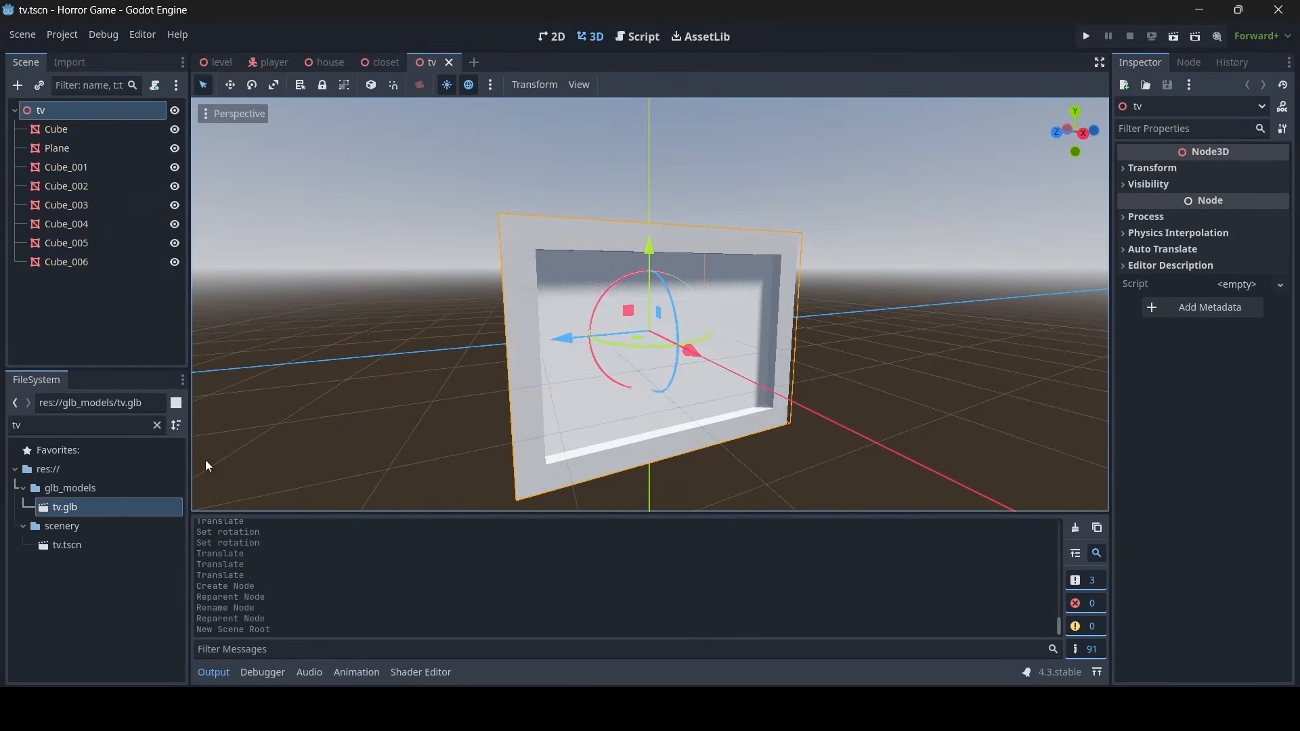
Duplicate the metal.tres material as metal_2.tres in the materials folder and select the copy
left_click(157, 424)
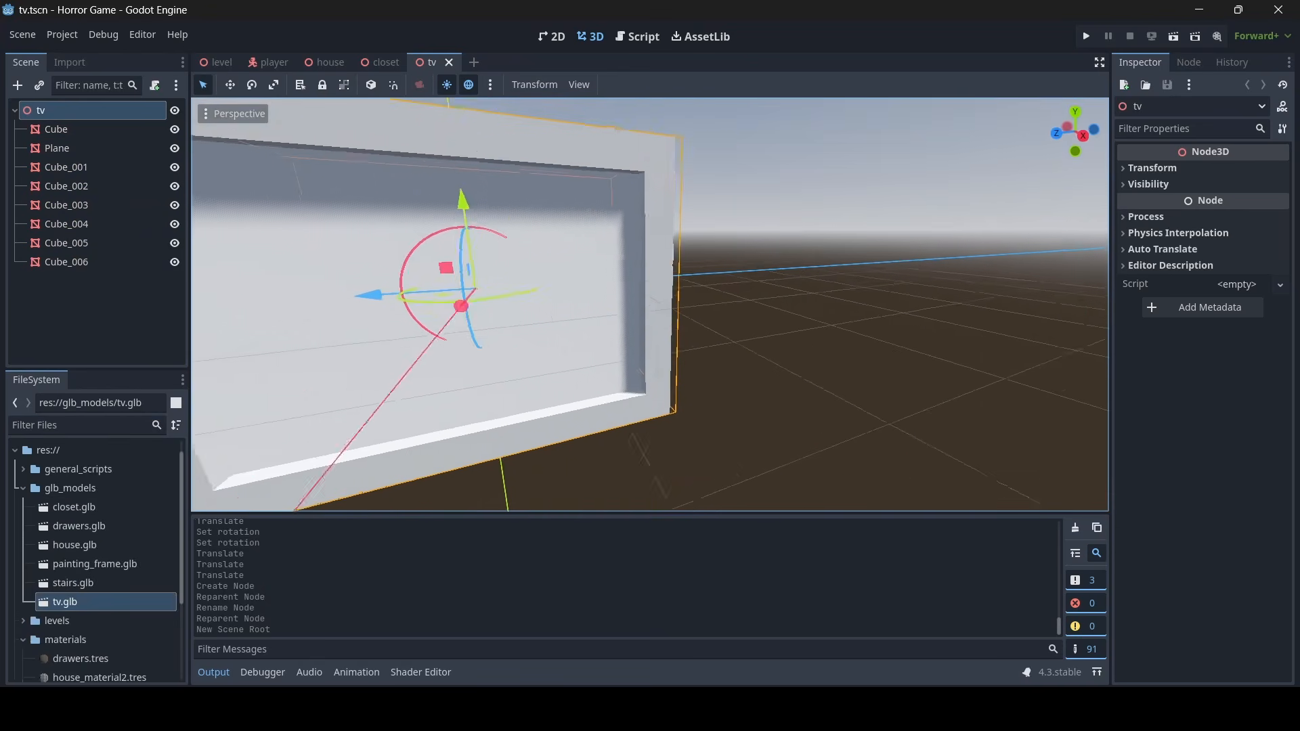
right_click_drag(650, 304, 975, 305)
scroll(100, 535, "down", 3)
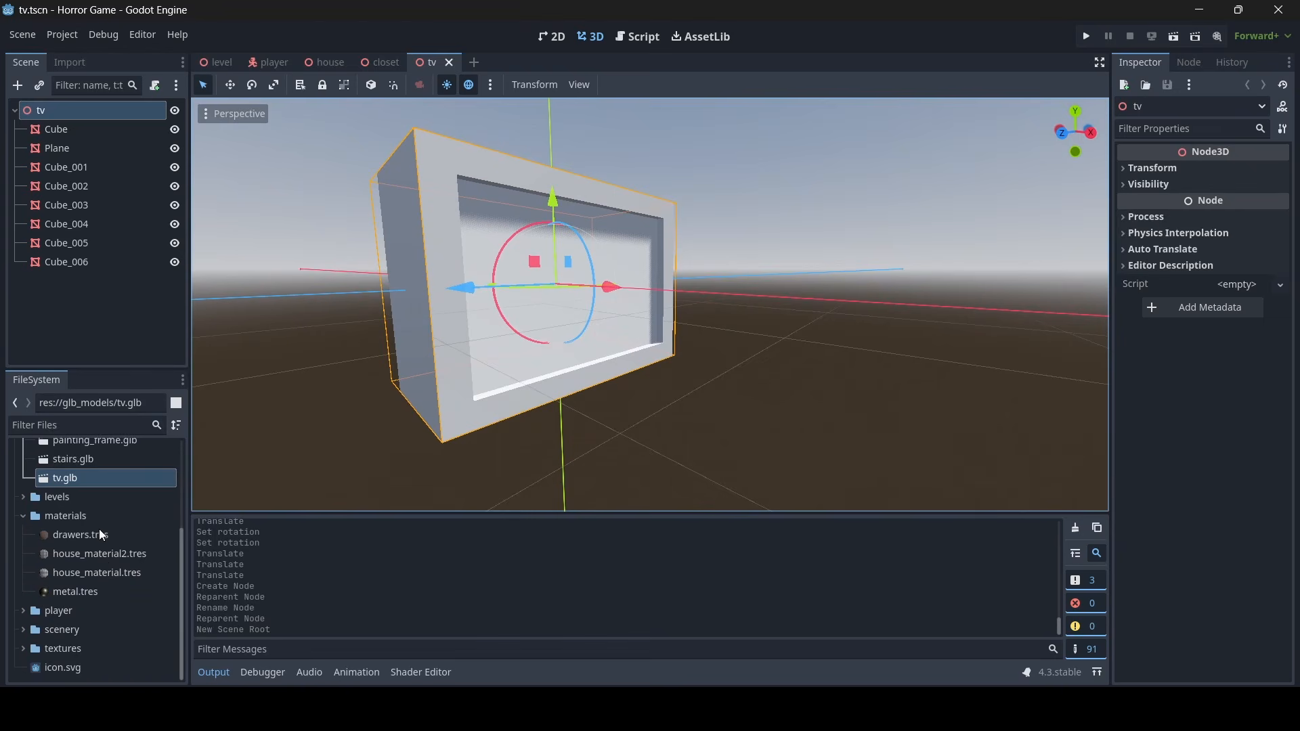
left_click(76, 591)
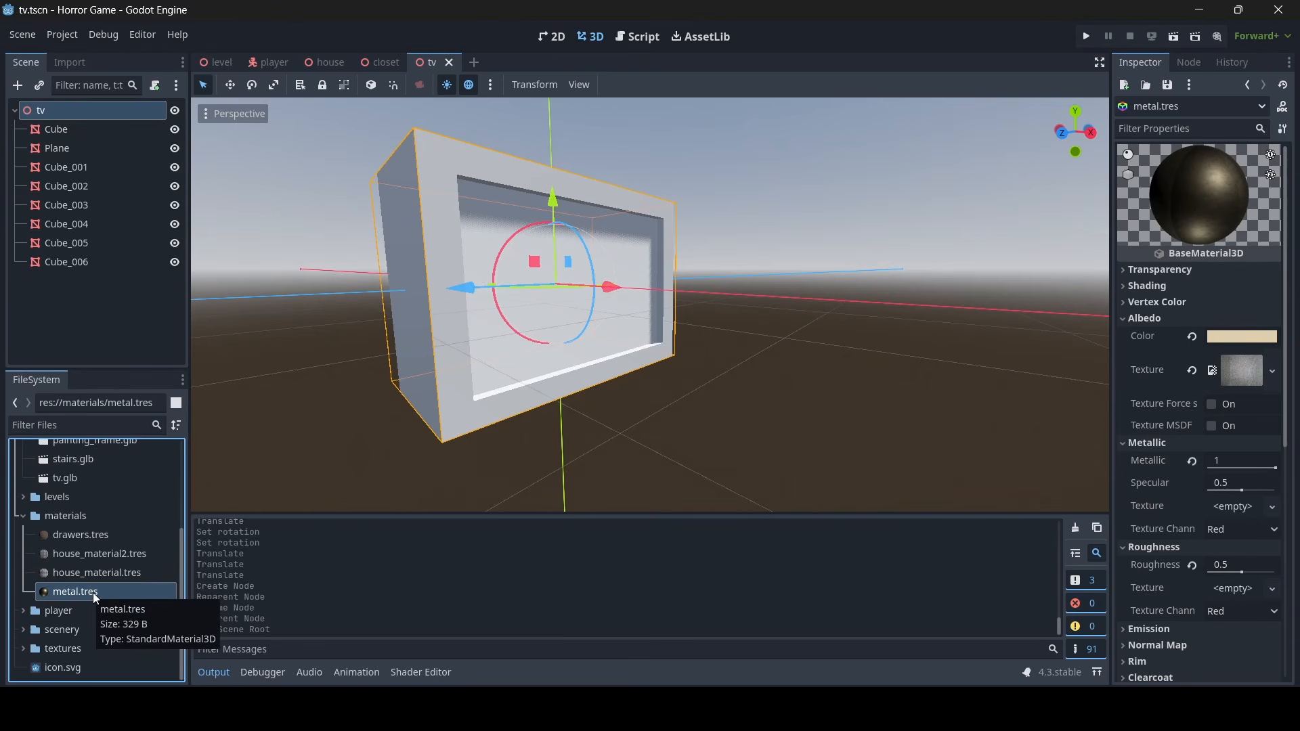
key("ctrl+d")
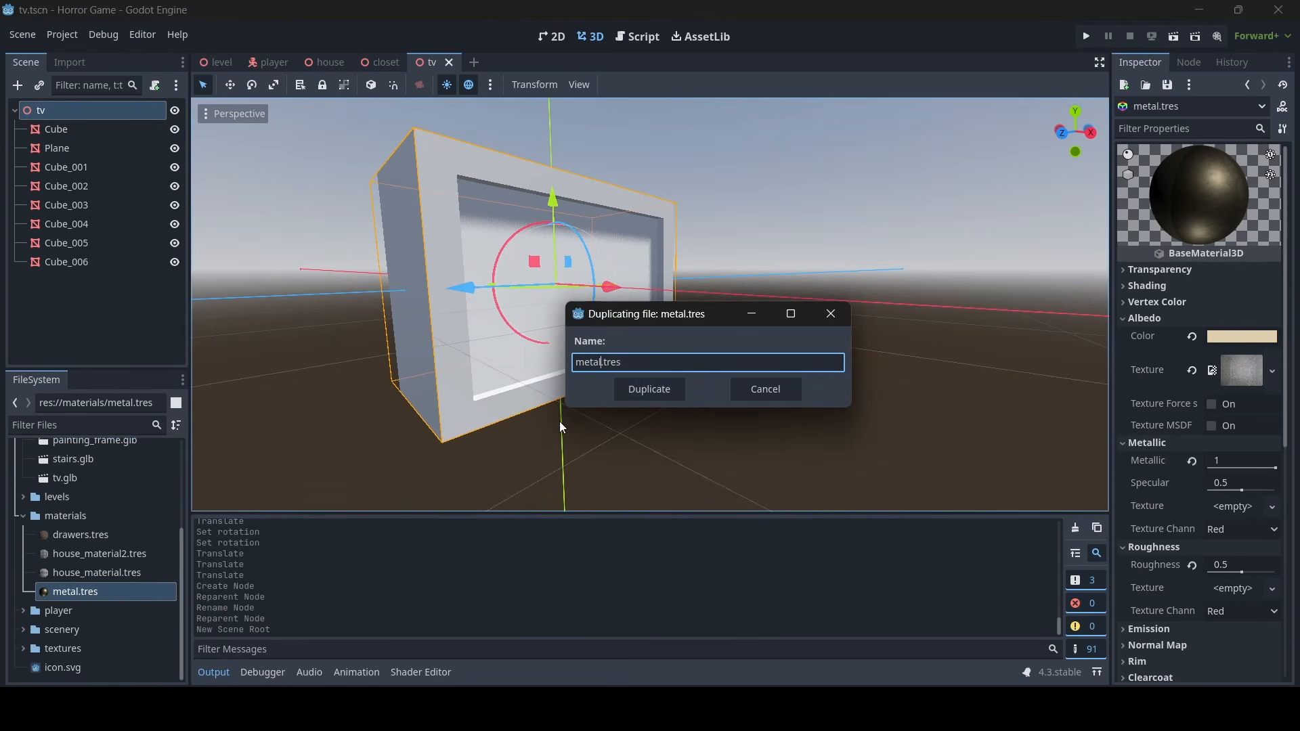
type("_2")
left_click(667, 390)
left_click(105, 614)
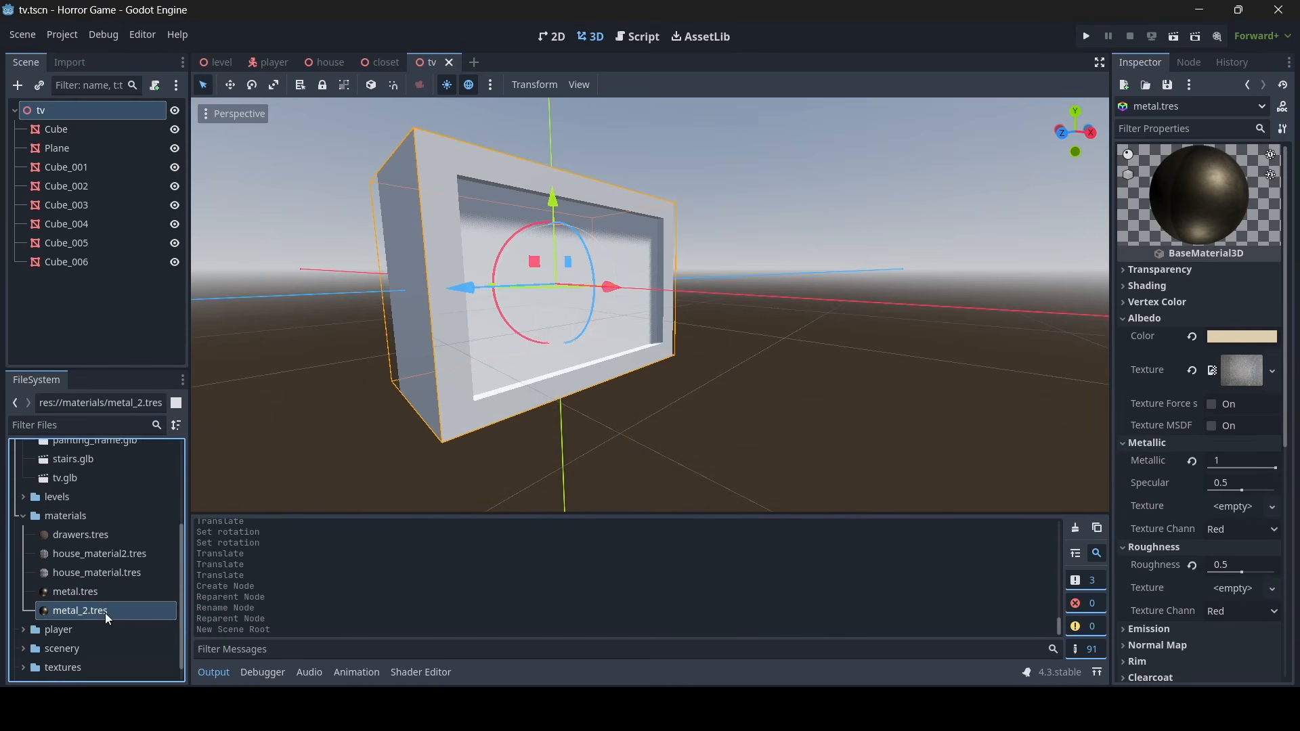
Apply metal_2.tres to the TV's main hollow box and reset the material's albedo color to the default white
key("w")
mouse_move(551, 302)
right_mouse_down()
mouse_move(551, 318)
mouse_move(532, 287)
mouse_move(548, 283)
mouse_move(547, 308)
mouse_move(566, 312)
mouse_move(535, 311)
right_mouse_up()
key("s")
key("d")
key("w")
key("s")
key("a")
key("d")
key("w")
left_click_drag(149, 623, 427, 444)
right_click_drag(427, 443, 712, 420)
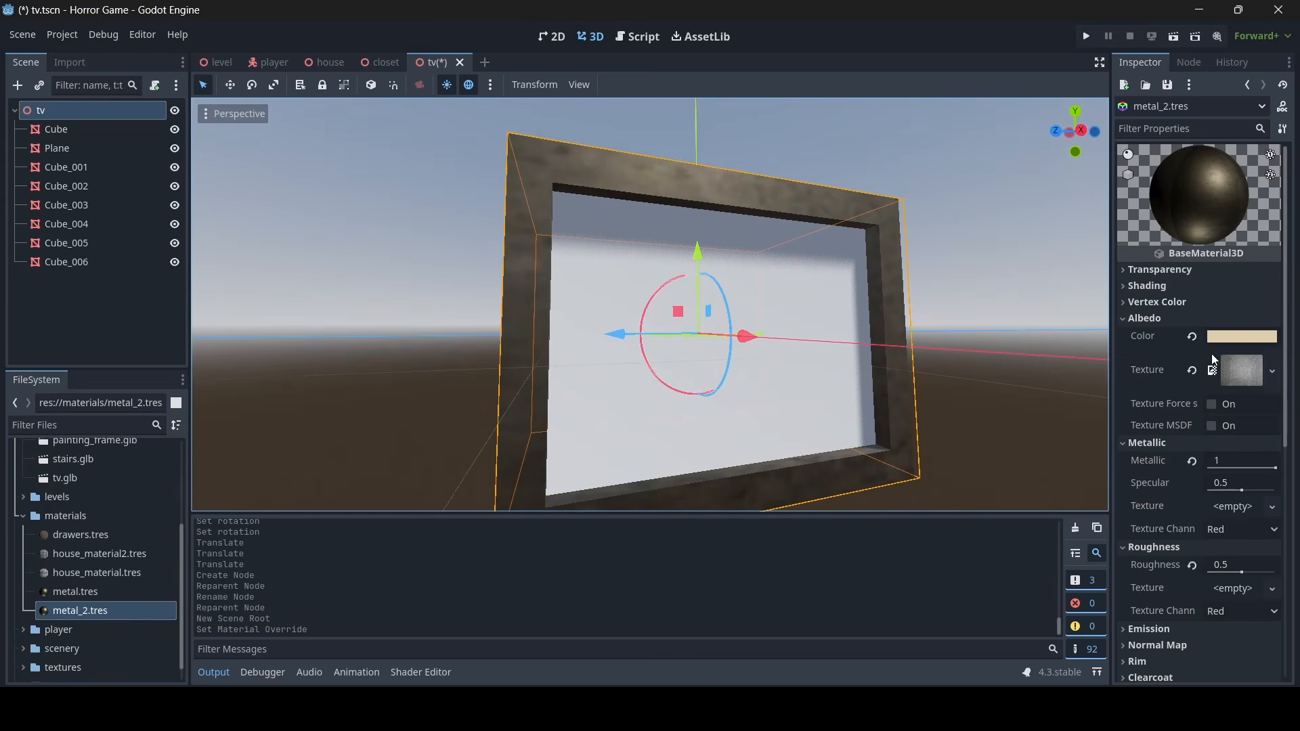
left_click(1192, 338)
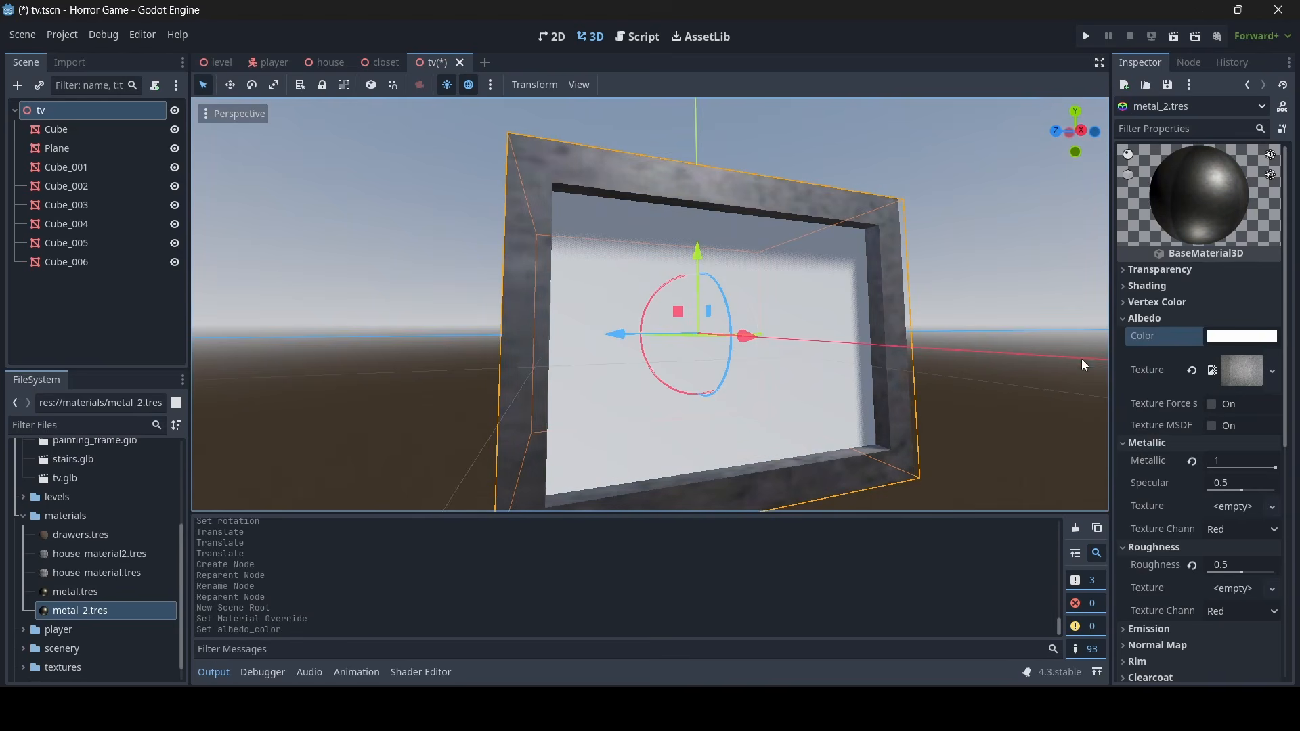
Apply metal_2.tres to the cube at the TV's rear and save the scene
right_click_drag(880, 383, 1100, 372)
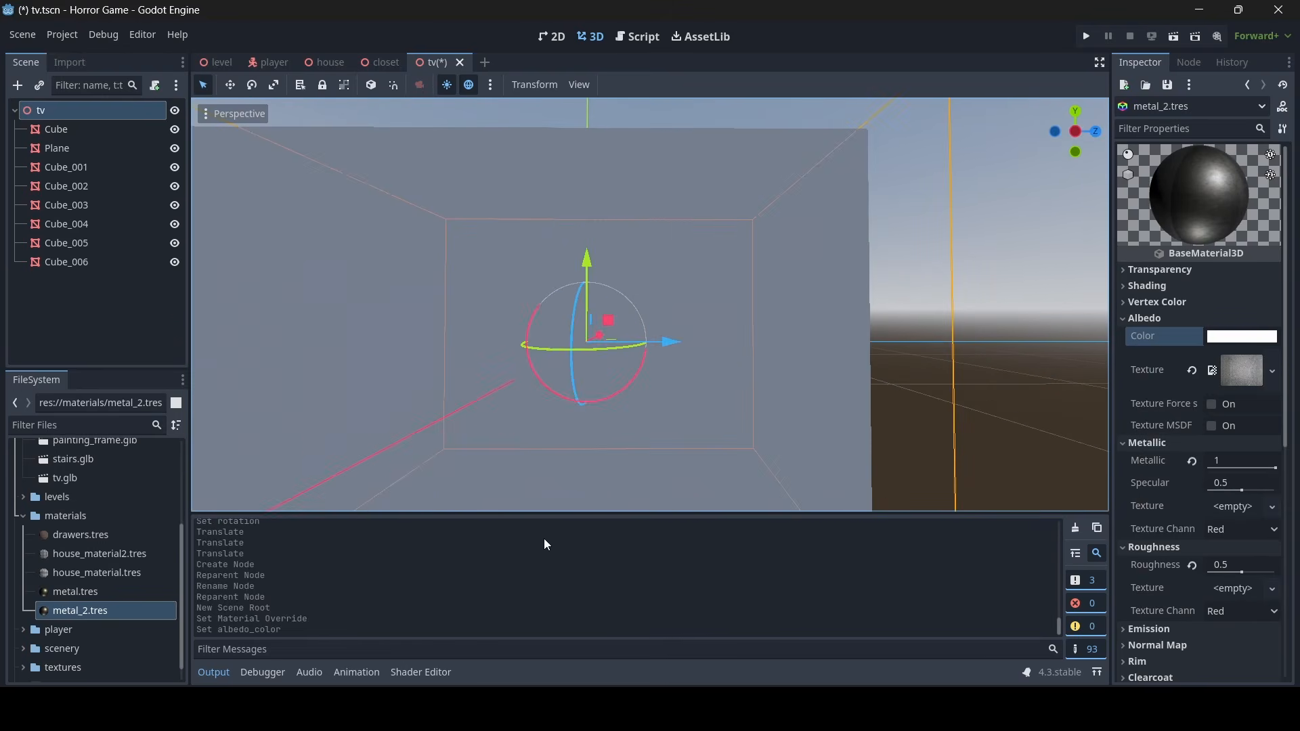
left_click_drag(119, 612, 400, 460)
mouse_move(400, 461)
right_mouse_down()
mouse_move(948, 447)
mouse_move(446, 433)
right_mouse_up()
key("ctrl+s")
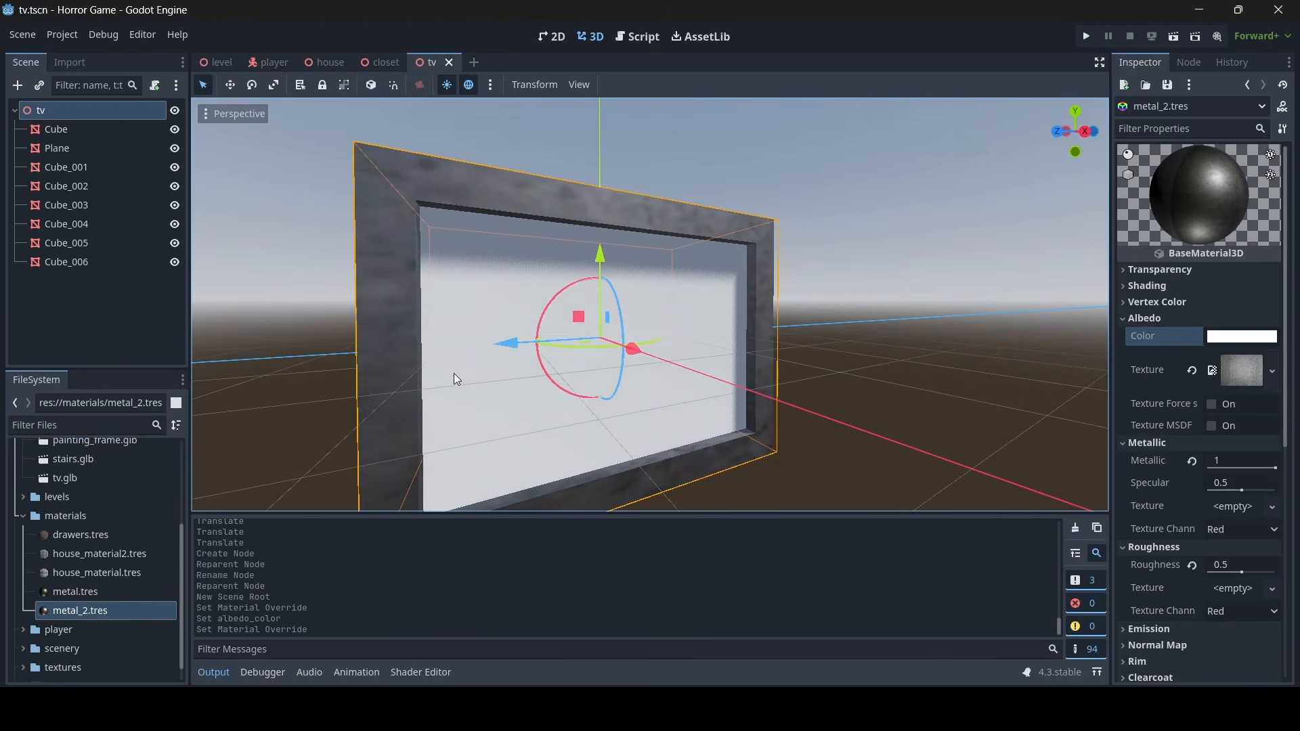
Assign a new StandardMaterial3D as the material override of the TV's screen plane and open it for editing
left_click(473, 306)
right_click_drag(473, 306, 682, 269)
left_click(1142, 258)
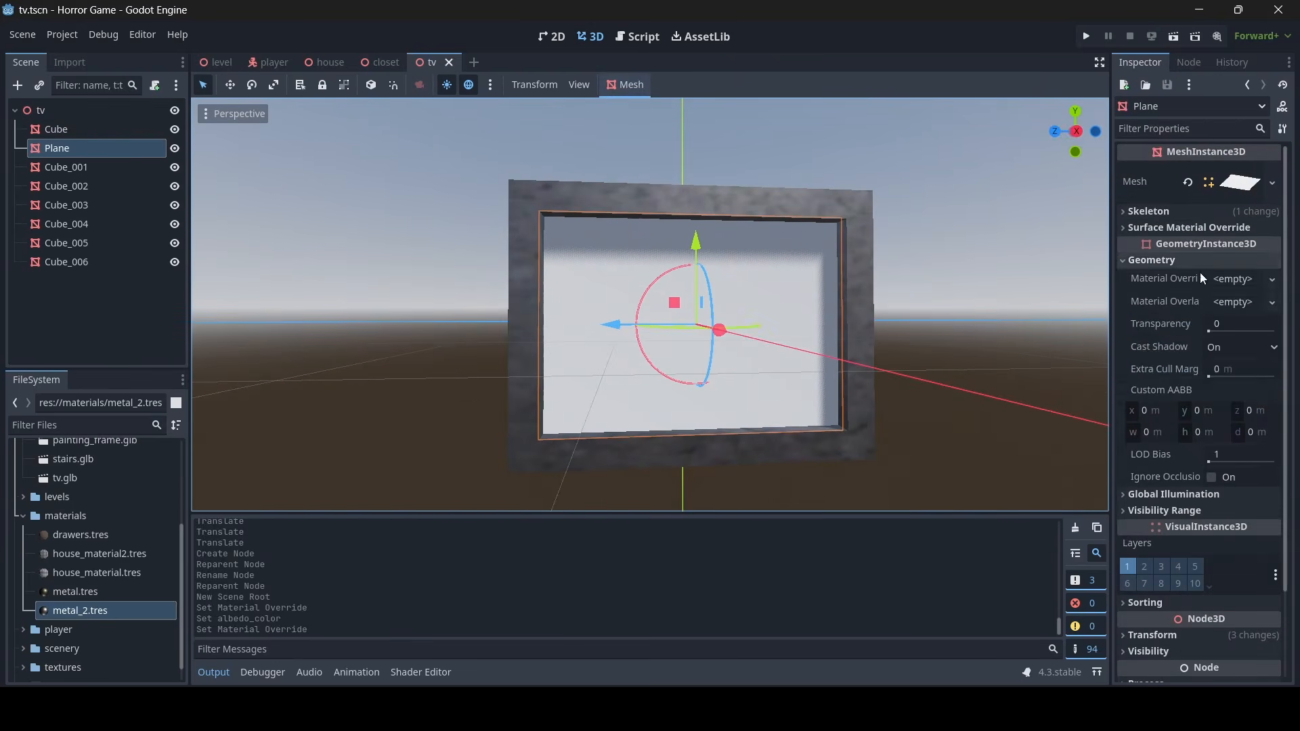
left_click(1237, 283)
left_click(1242, 298)
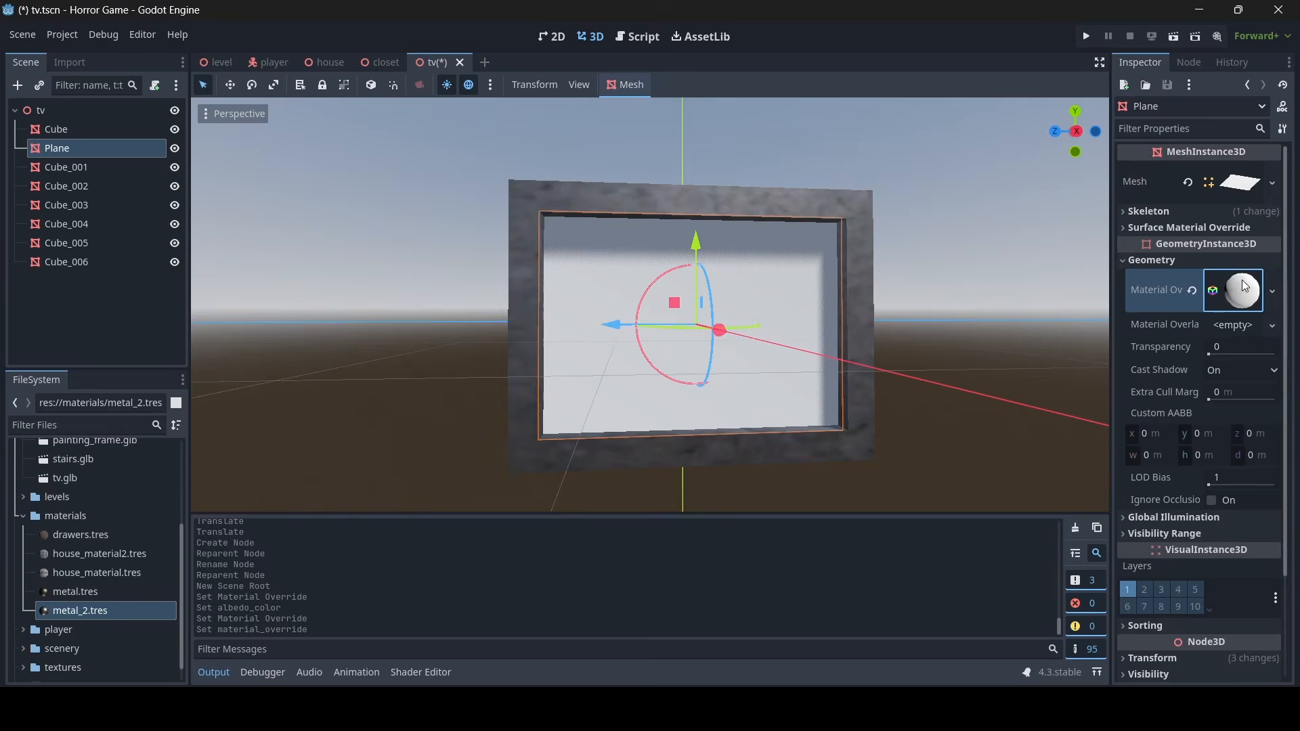
left_click(1244, 298)
Set the screen material's albedo color to black (000000)
left_click(1183, 520)
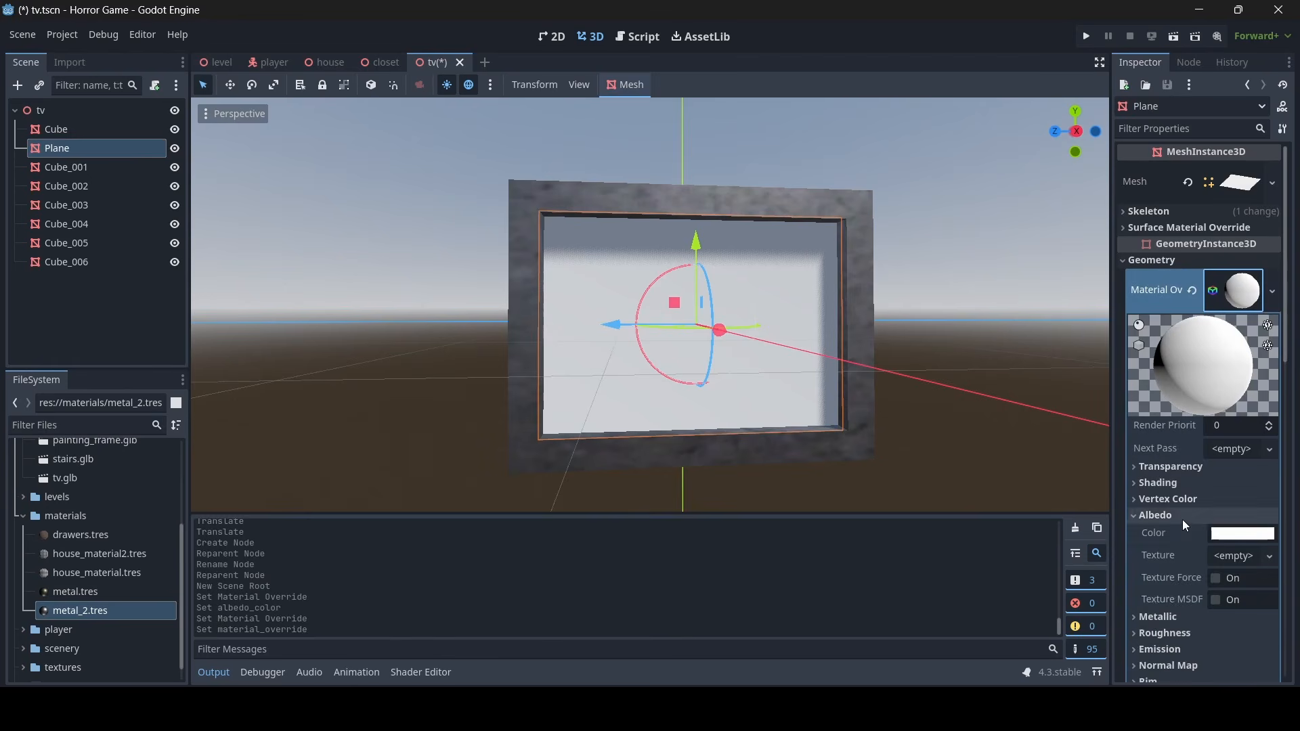
left_click(1243, 532)
left_click(1283, 249)
left_click_drag(1283, 249, 1284, 392)
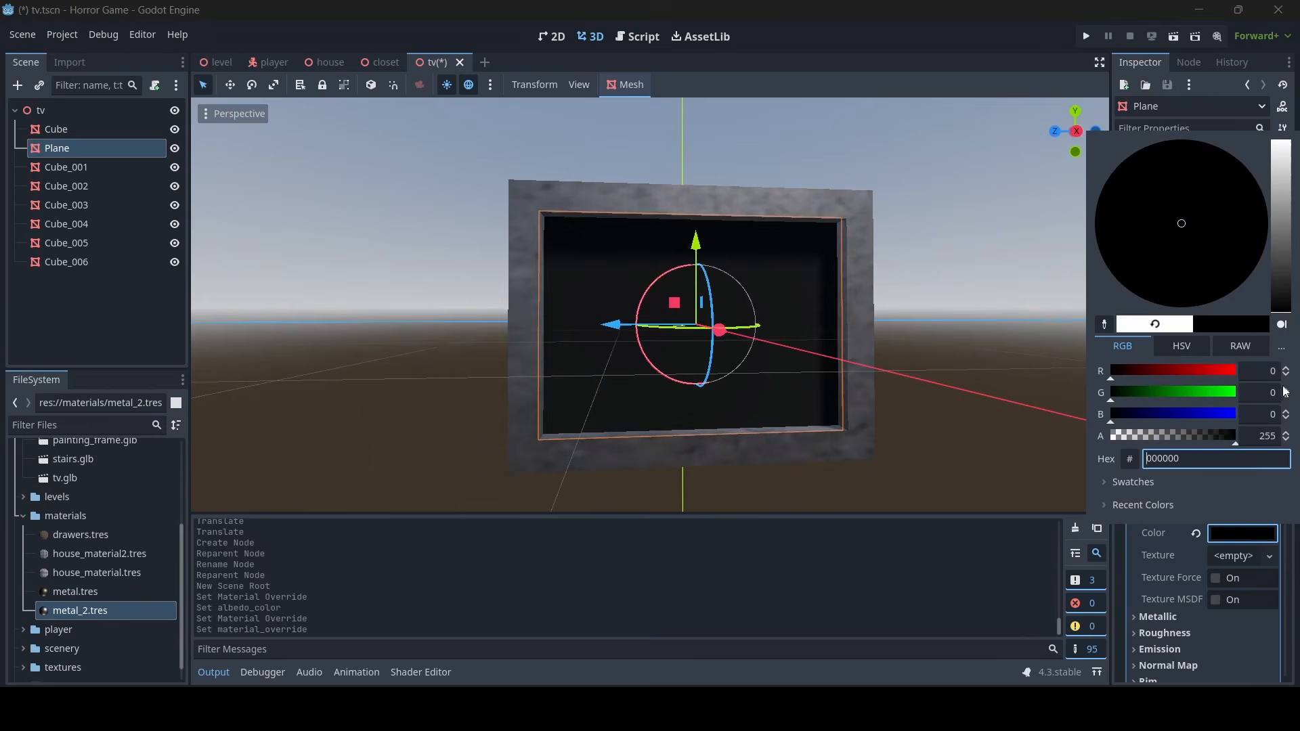
left_click(1248, 540)
Set the screen material's roughness to 0.3
left_click(1172, 637)
scroll(1195, 562, "down", 3)
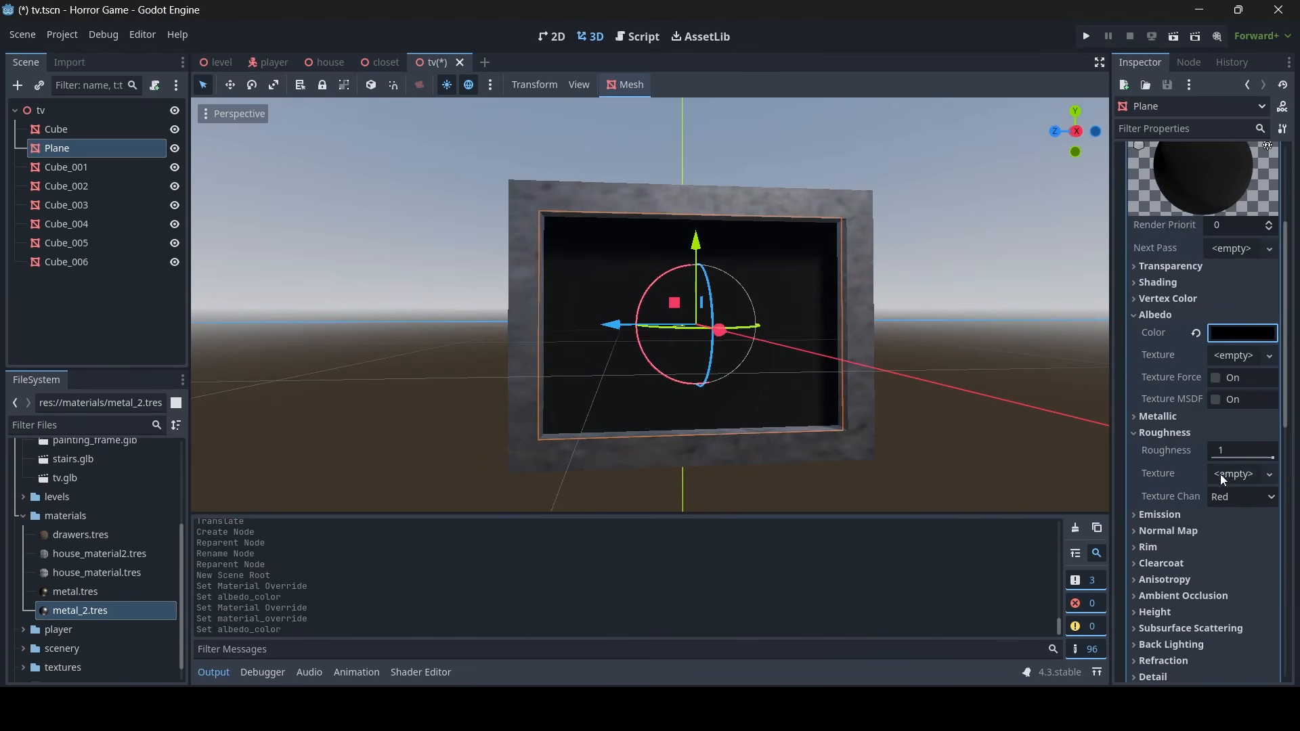
left_click(1229, 452)
type("0.3")
key("Return")
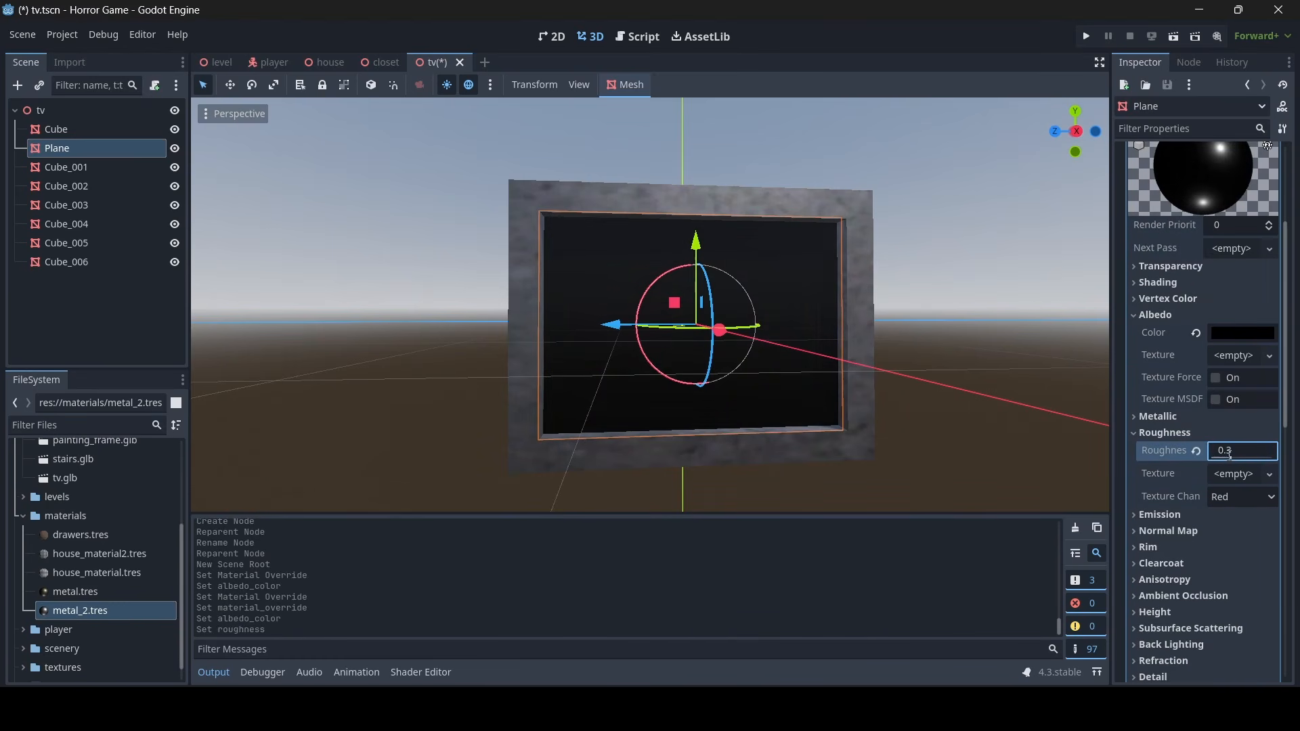
Assign a new StandardMaterial3D as the material override of the topmost button cube on the TV's side and open it for editing
key("w")
right_click_drag(917, 321, 1036, 318)
key("a")
right_click_drag(771, 331, 514, 325)
left_click(790, 331)
key("d")
key("s")
key("d")
key("w")
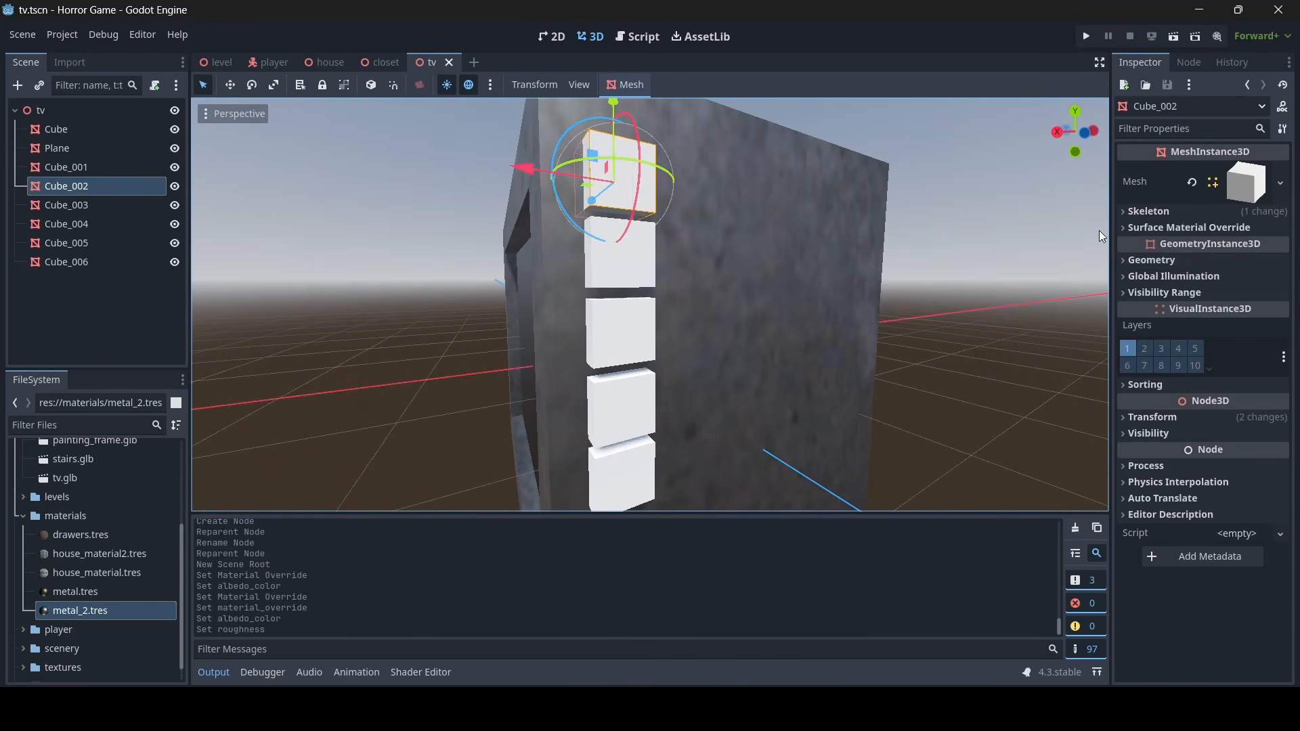
left_click(1195, 264)
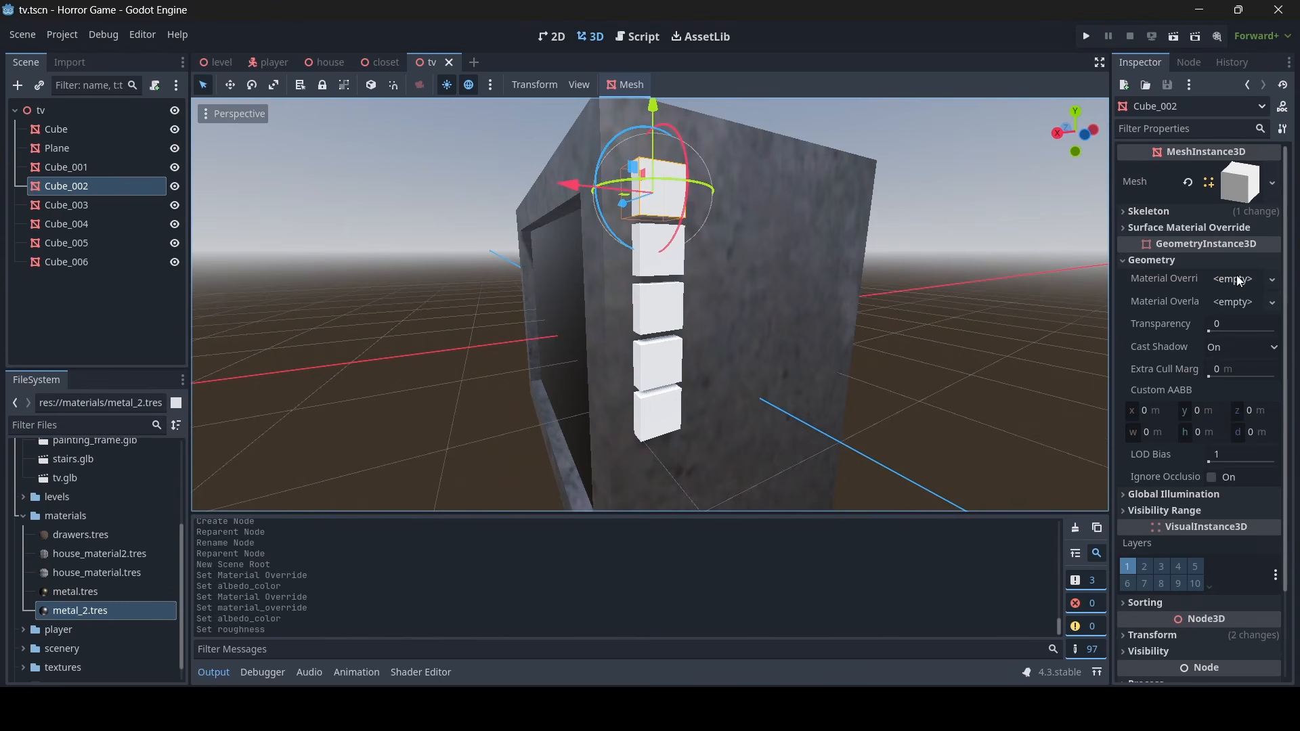
left_click(1237, 280)
left_click(1244, 300)
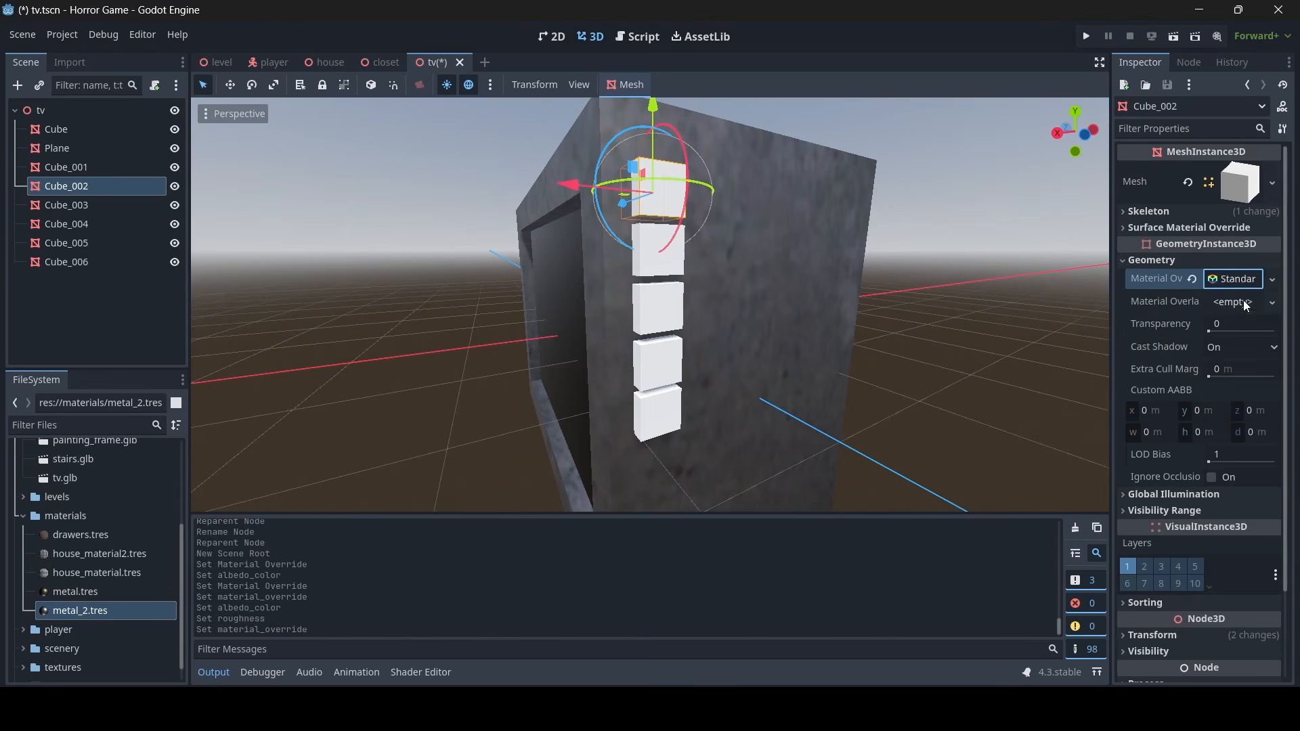
left_click(1237, 291)
Set the button material's albedo color to light grey
left_click(1177, 513)
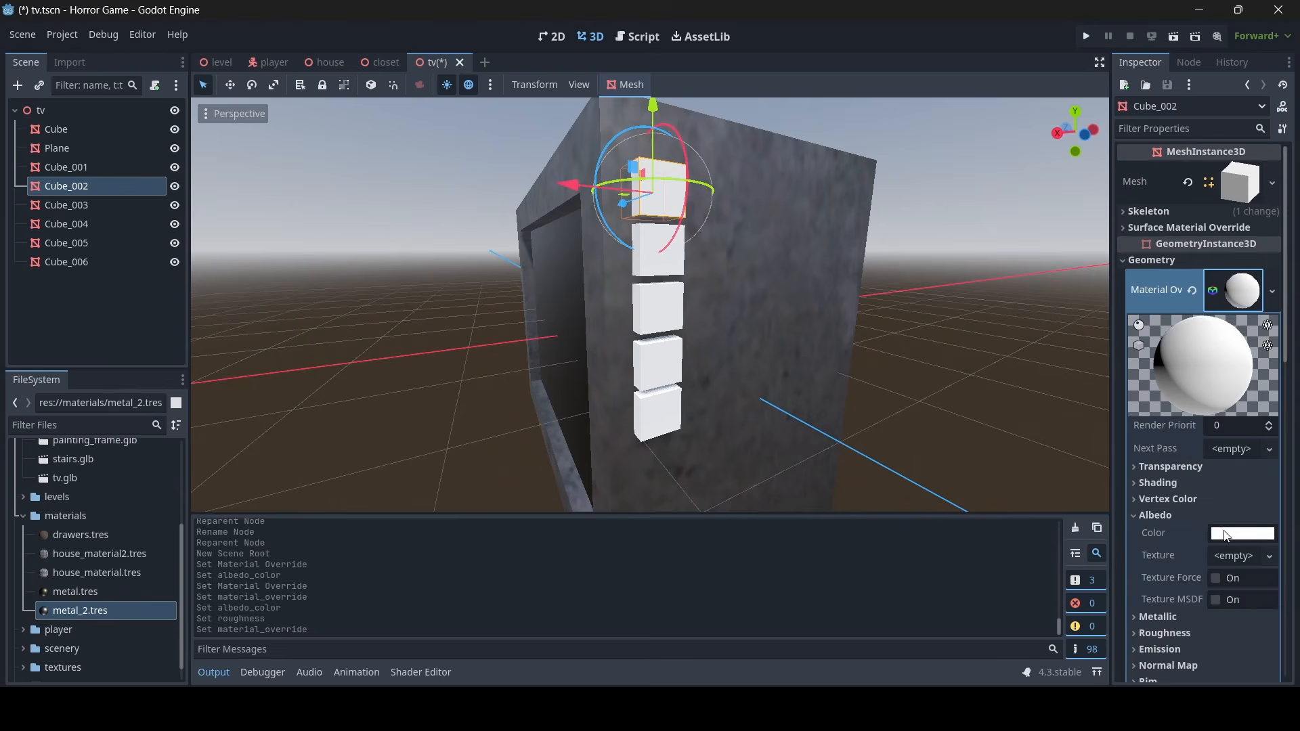
left_click(1227, 535)
left_click_drag(1282, 175, 1279, 203)
left_click(1200, 628)
Set the button material's roughness to 0.5 and copy the material override value
left_click(1212, 633)
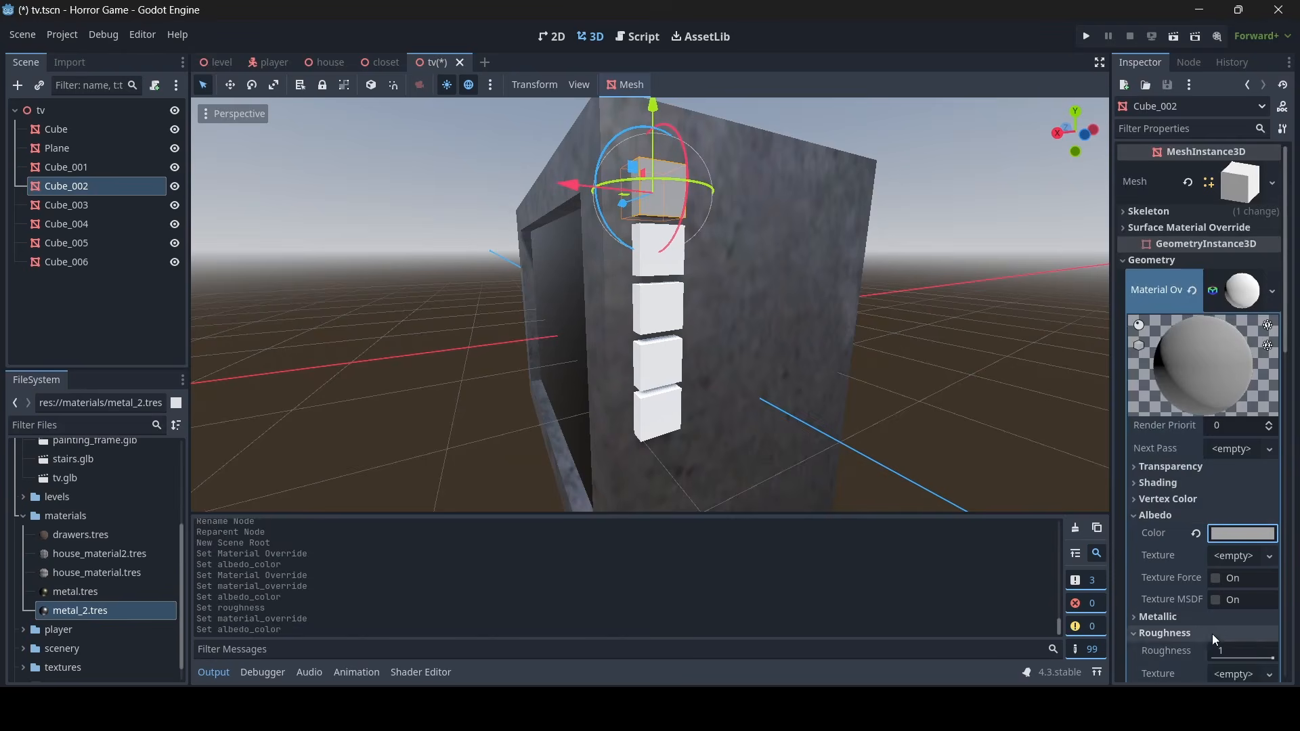
left_click(1231, 652)
type("0.5")
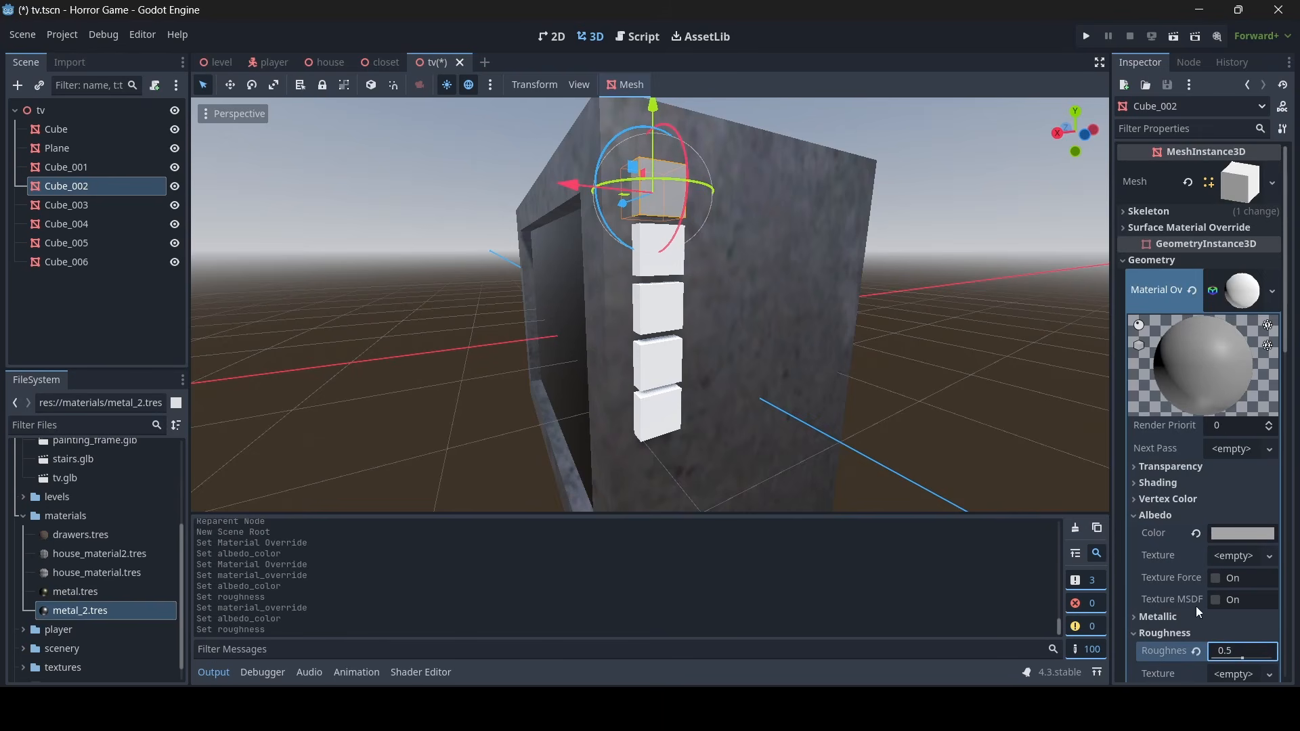
left_click(1228, 293)
right_click(1167, 287)
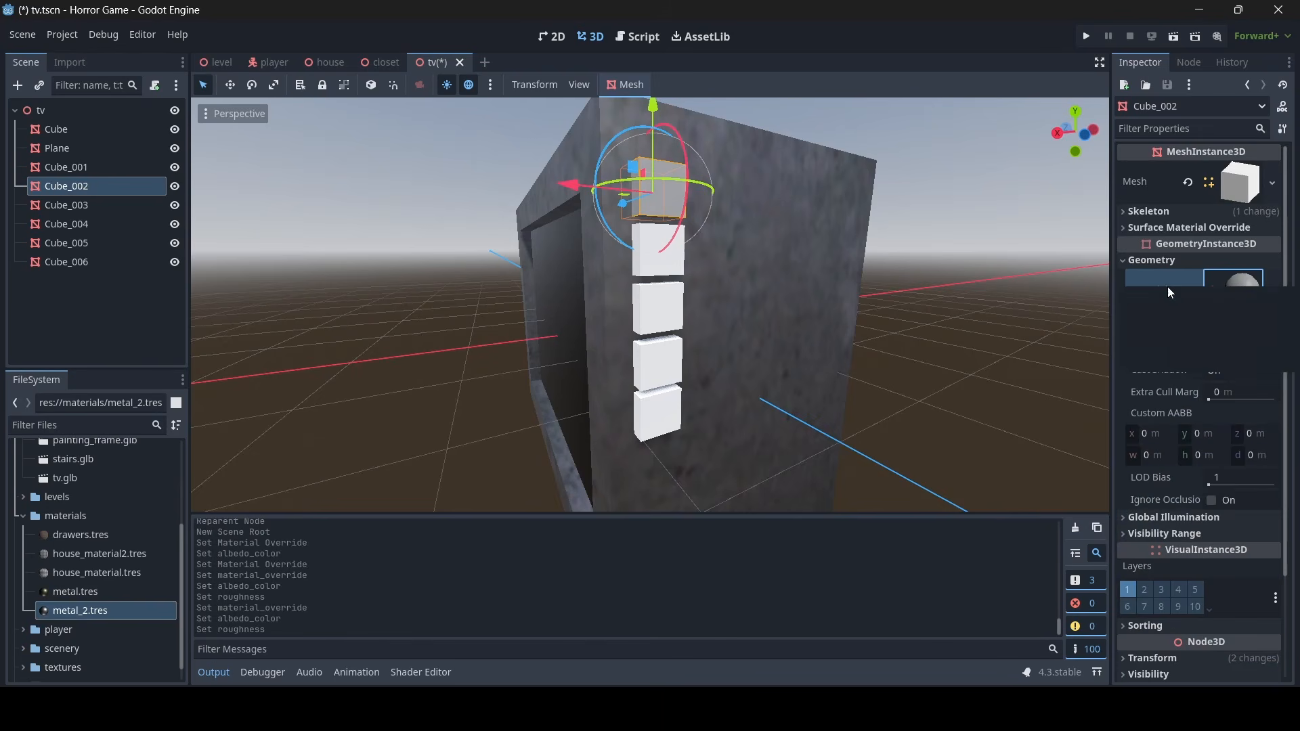
left_click(1175, 298)
Select the other four button cubes and paste the copied material as their material override
right_click_drag(812, 305, 616, 227)
left_click(616, 227)
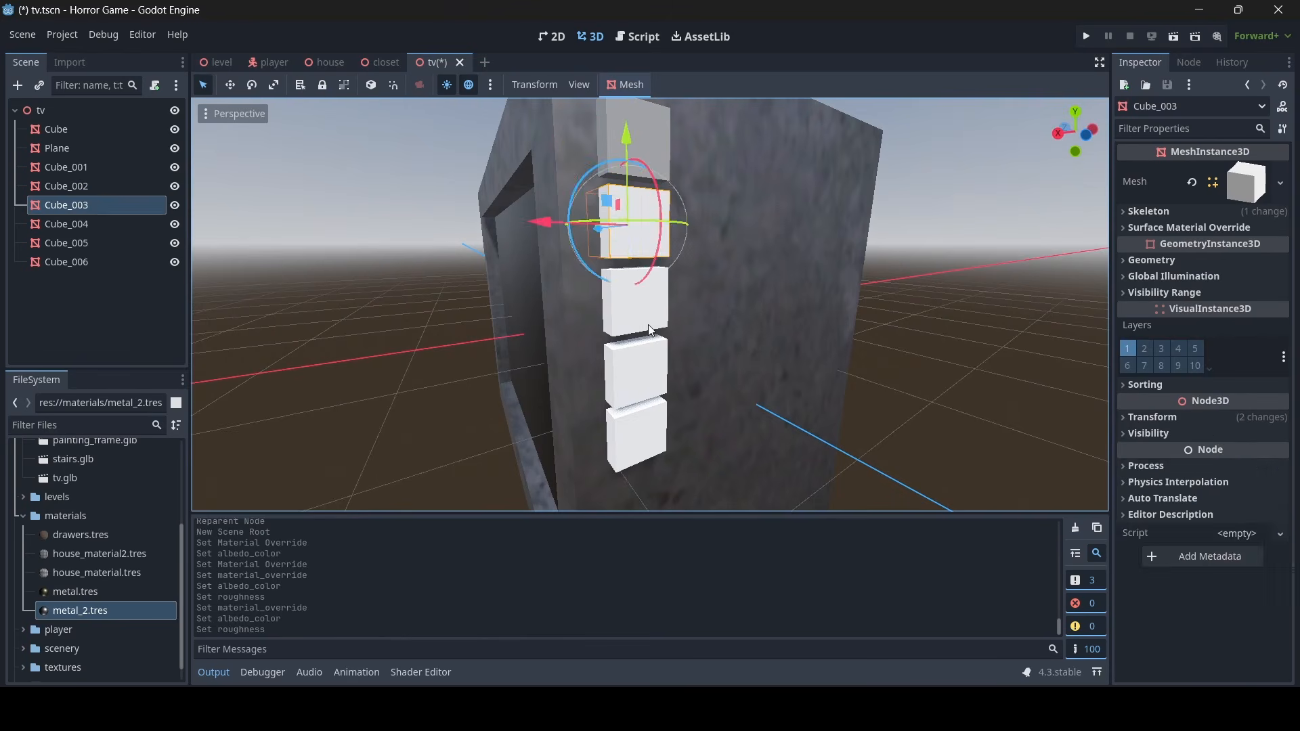
left_click(642, 320, "shift")
left_click(636, 381, "shift")
left_click(642, 451, "shift")
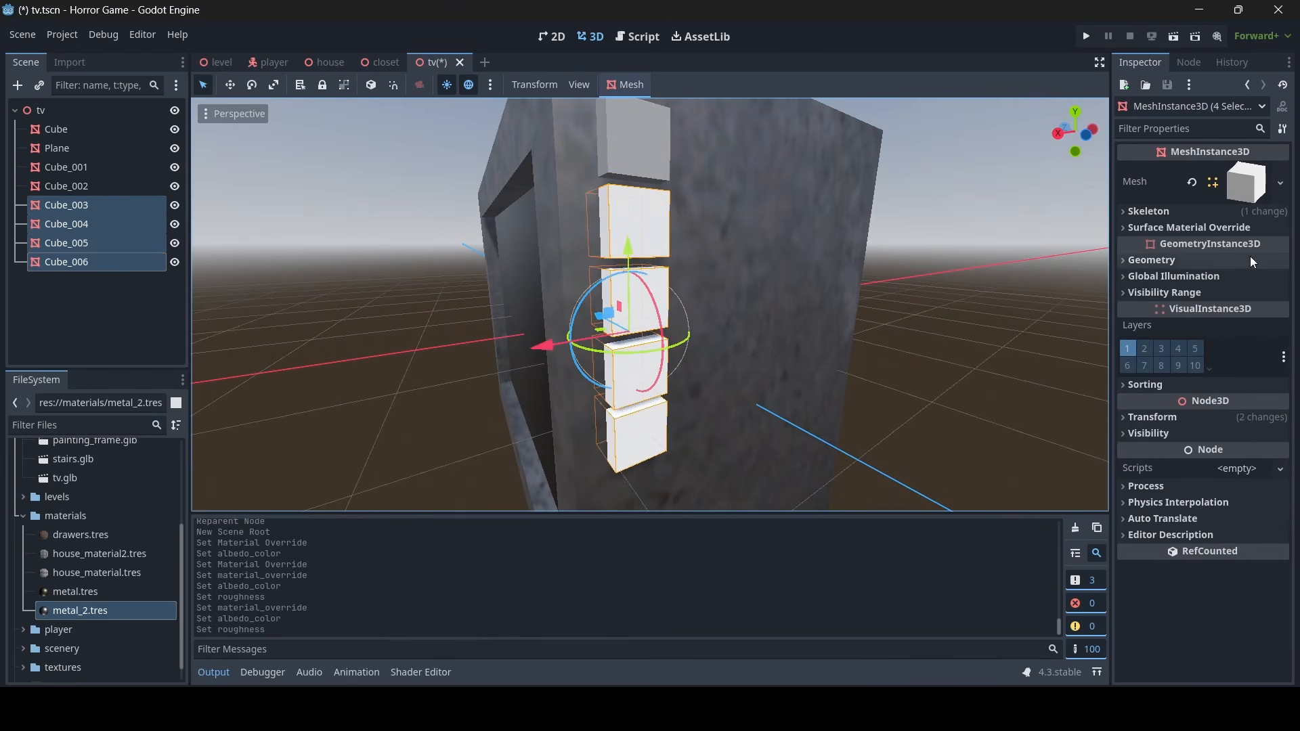
left_click(1250, 258)
left_click(1180, 276)
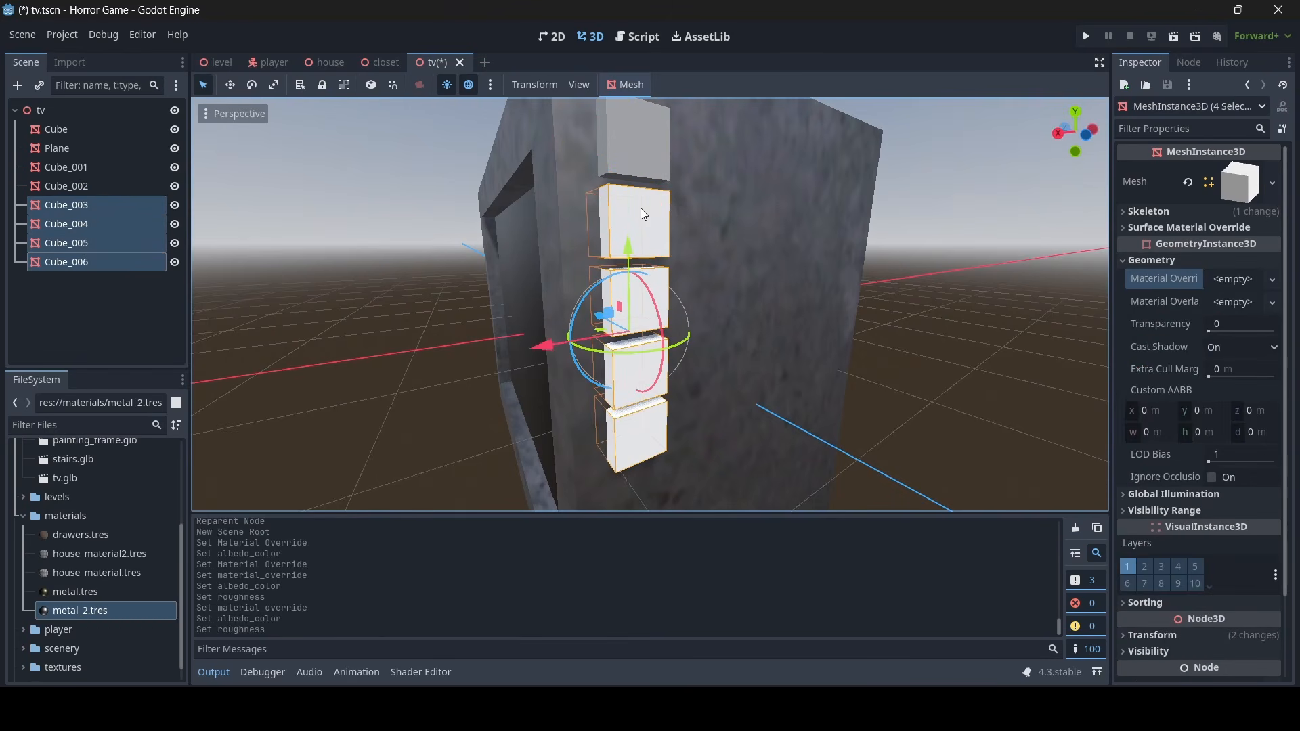
right_click(1159, 286)
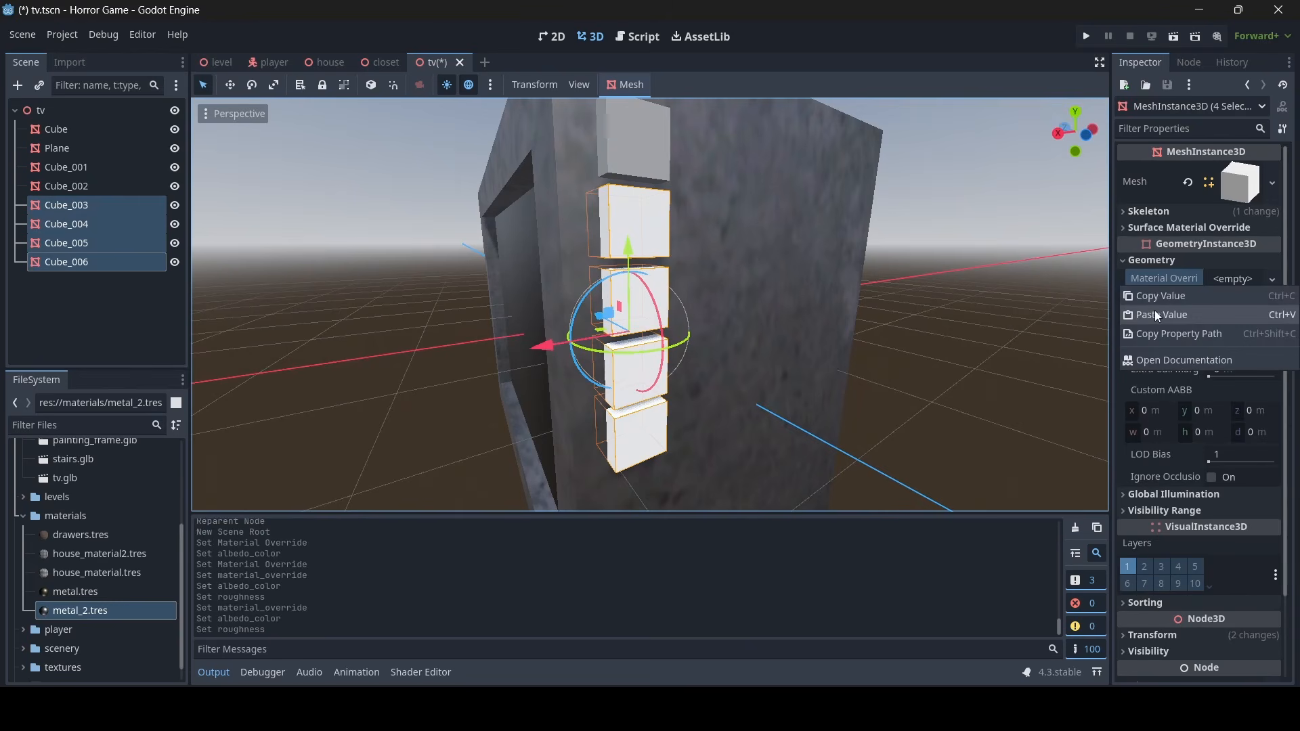
left_click(1155, 310)
Deselect the button cubes and save the TV scene
left_click(977, 323)
key("s")
right_click_drag(775, 339, 906, 340)
key("a")
key("w")
middle_click_drag(887, 336, 710, 331)
key("ctrl+s")
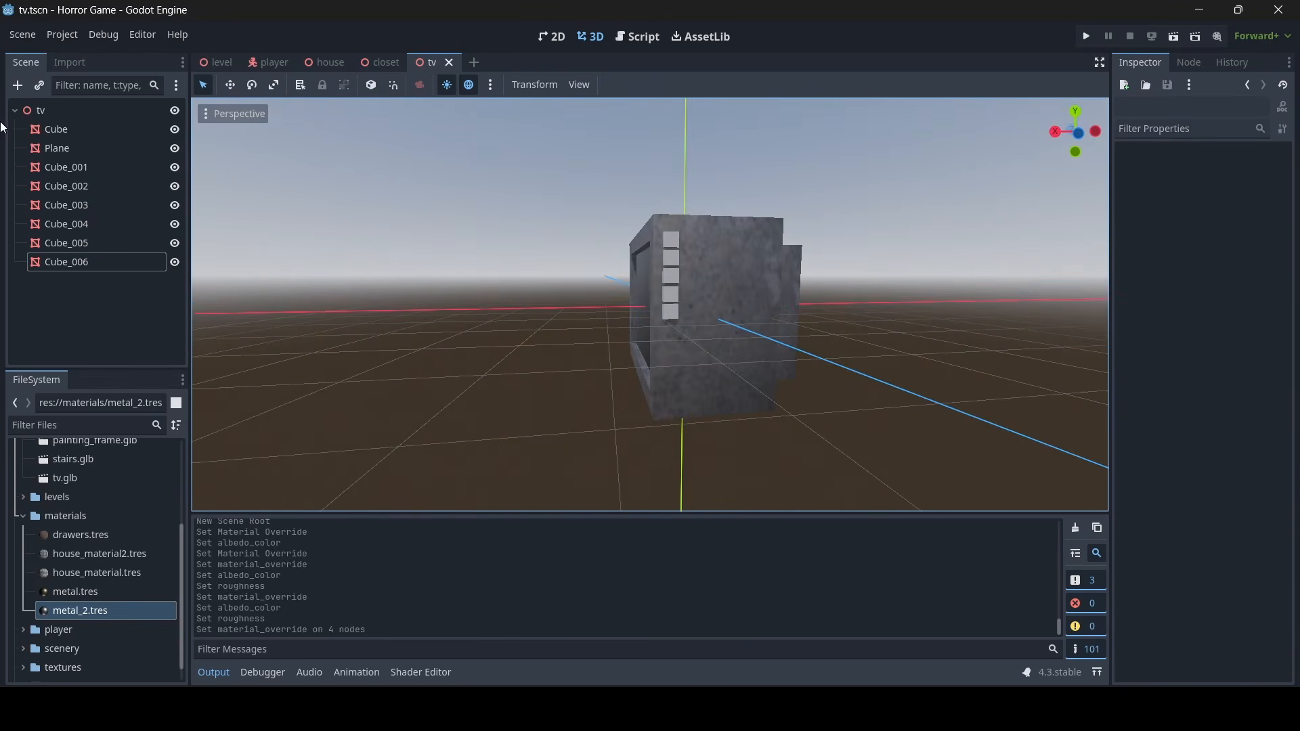
Add a StaticBody3D node as a child of the tv root
left_click(80, 112)
right_click(56, 111)
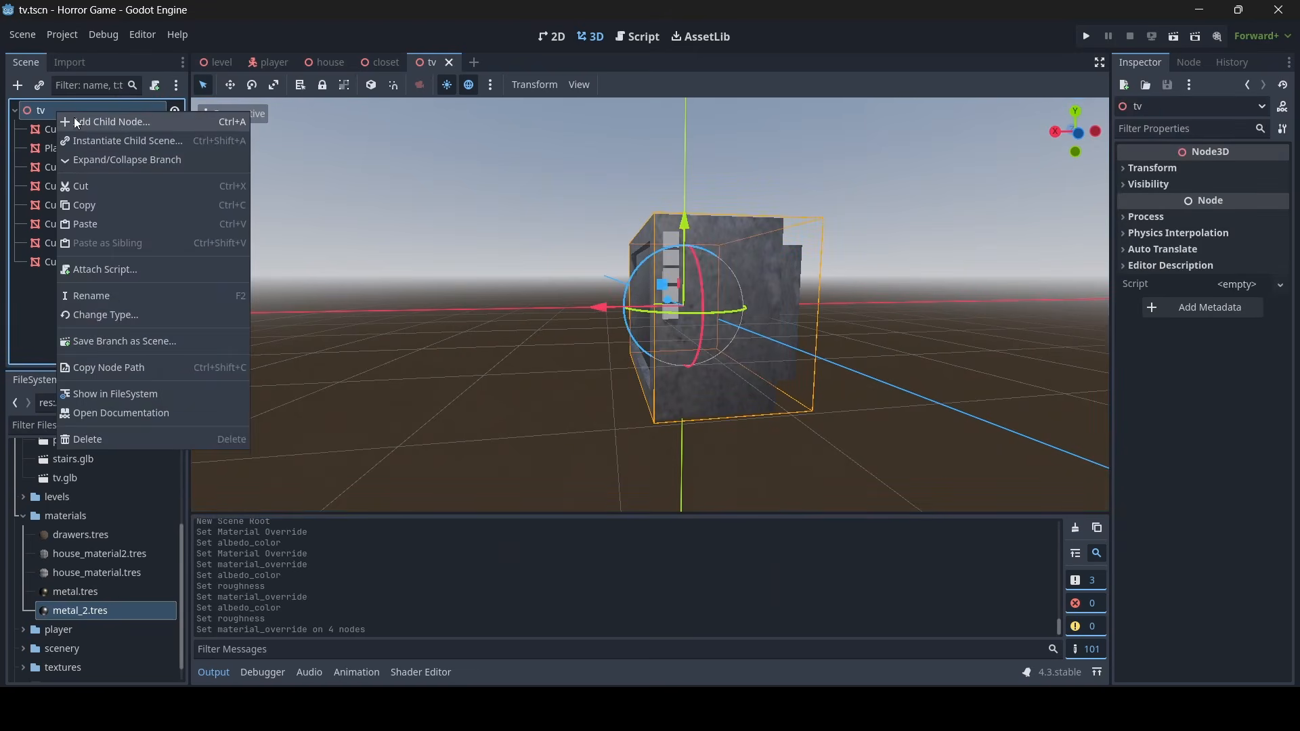
left_click(77, 119)
type("stat")
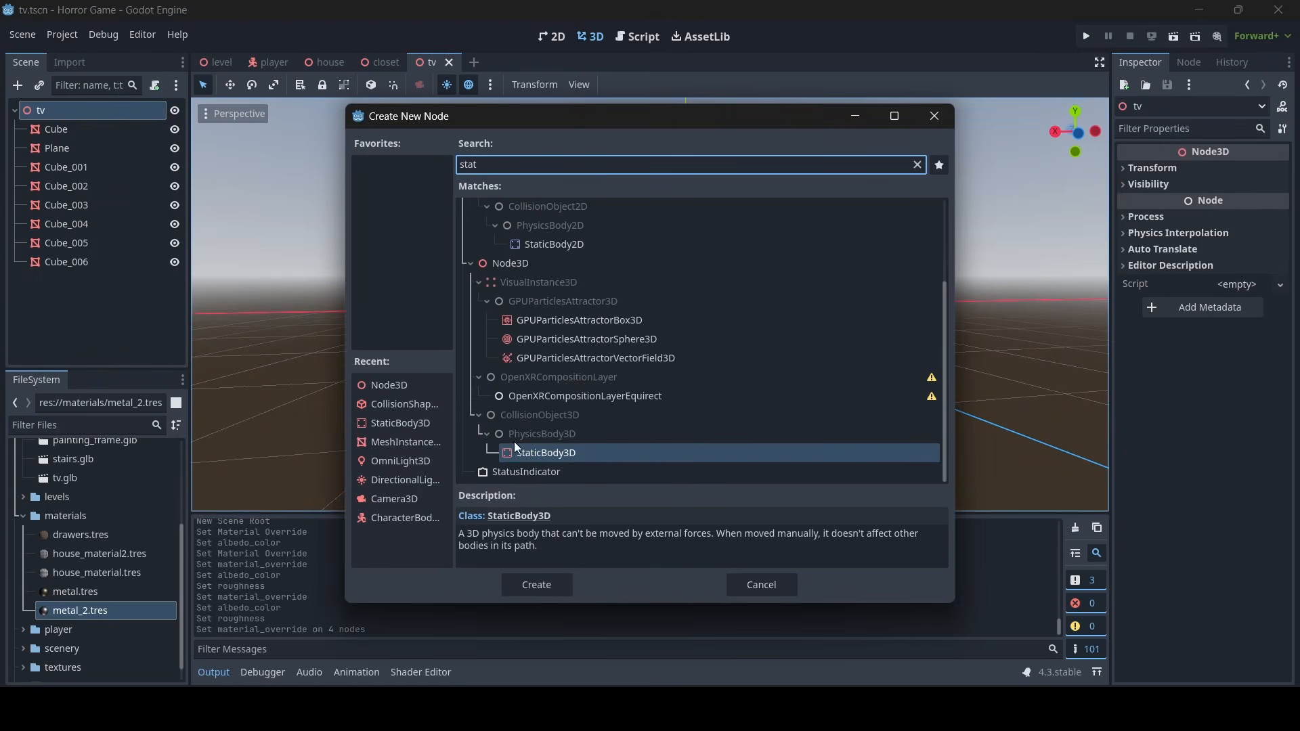
double_click(521, 453)
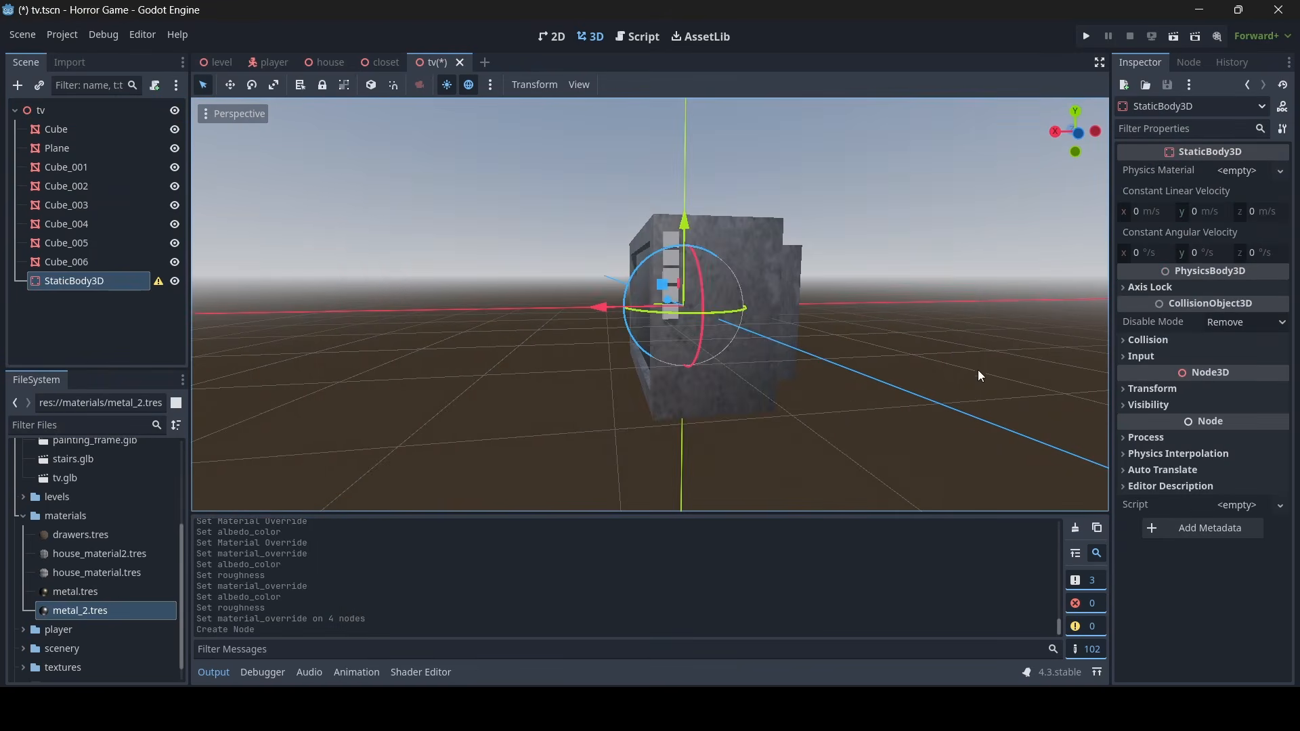
Add a CollisionShape3D under the StaticBody3D and give it a new BoxShape3D
right_click(99, 280)
left_click(196, 241)
type("col")
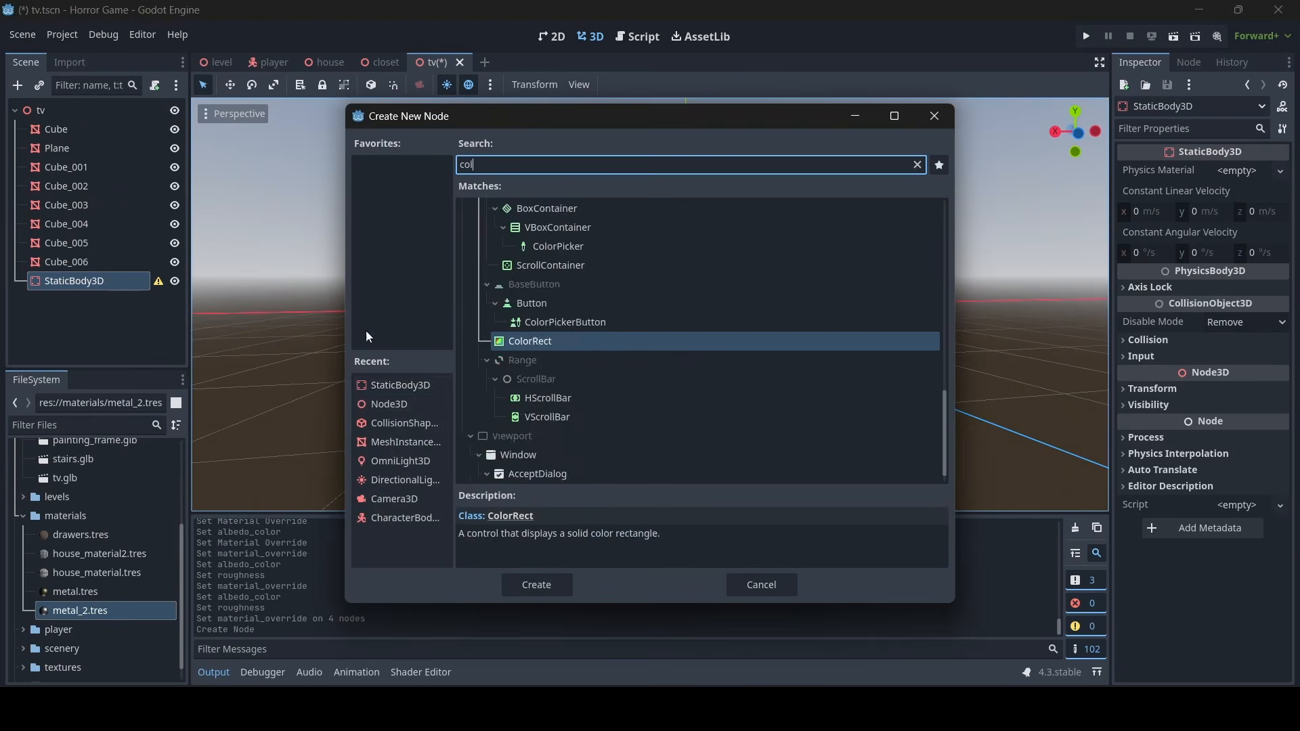
type("l")
double_click(540, 344)
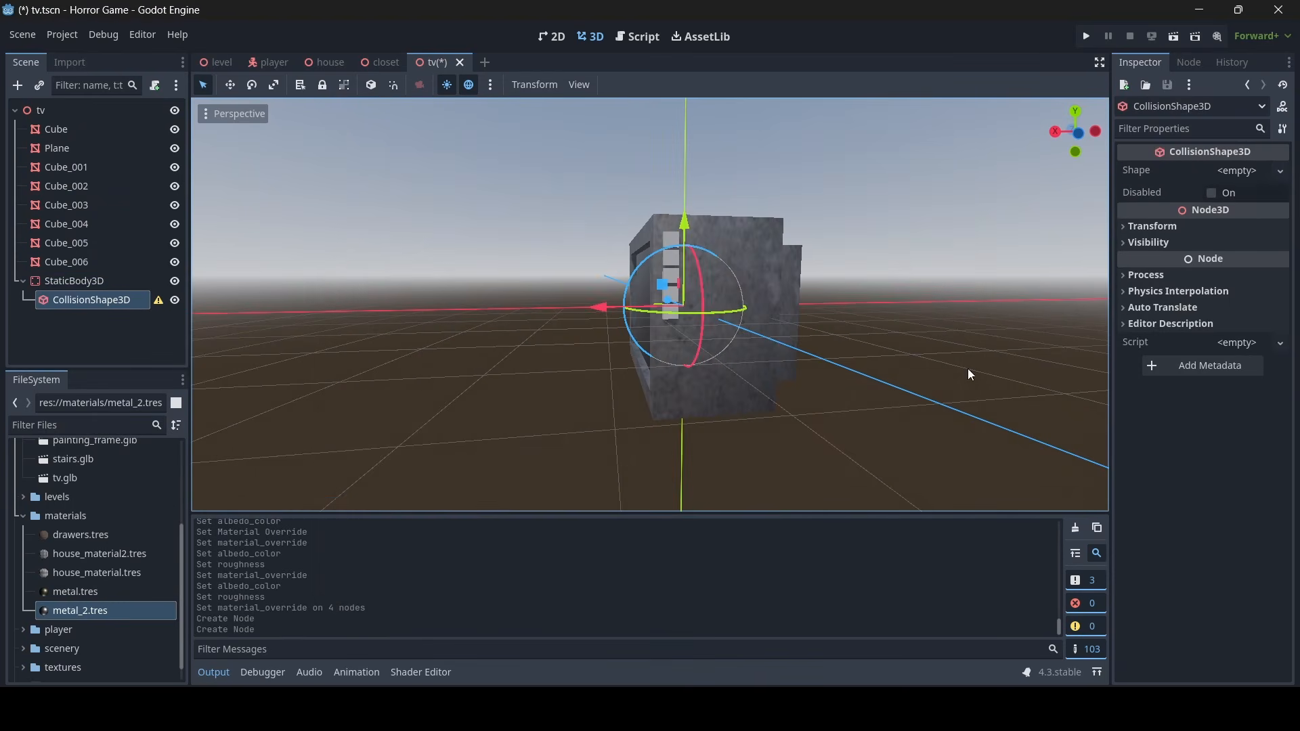
left_click(1270, 177)
left_click(1189, 308)
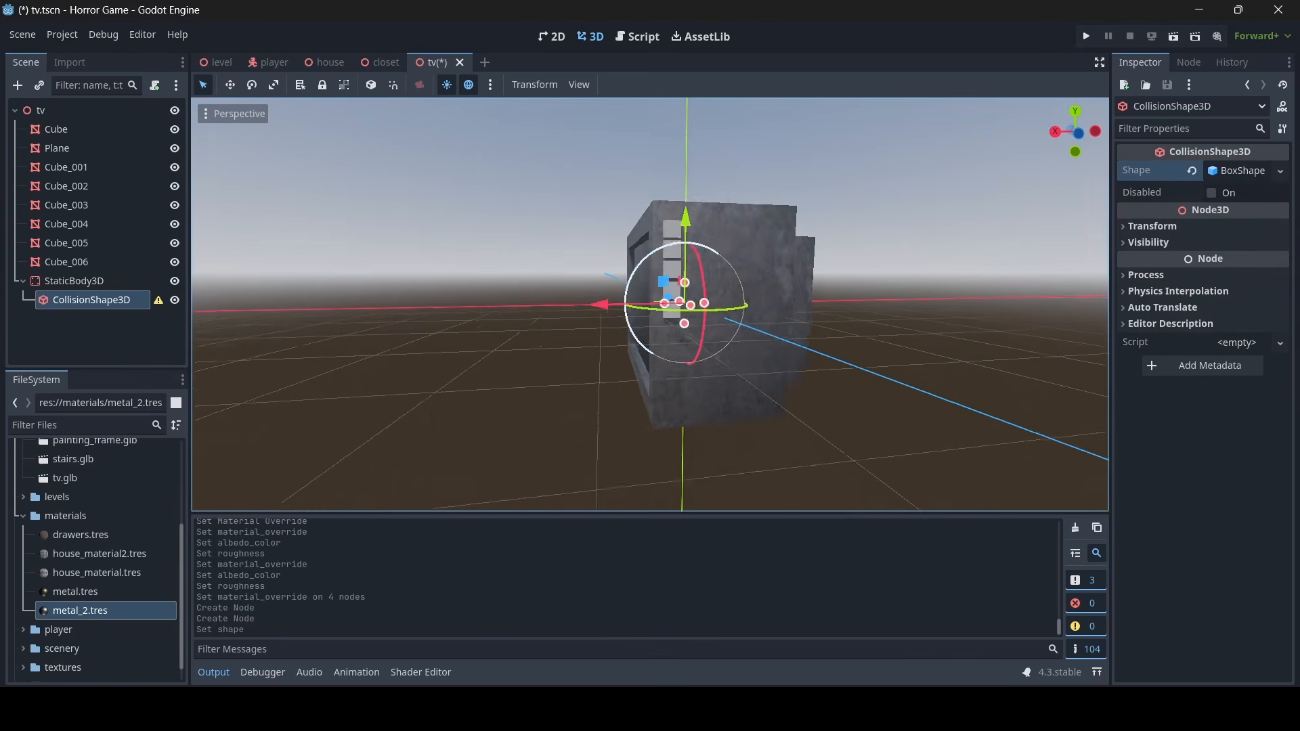
Enlarge the TV's collision box to about 2.53 m in x and 4.51 m in z
key("s")
key("a")
right_click_drag(650, 305, 785, 349)
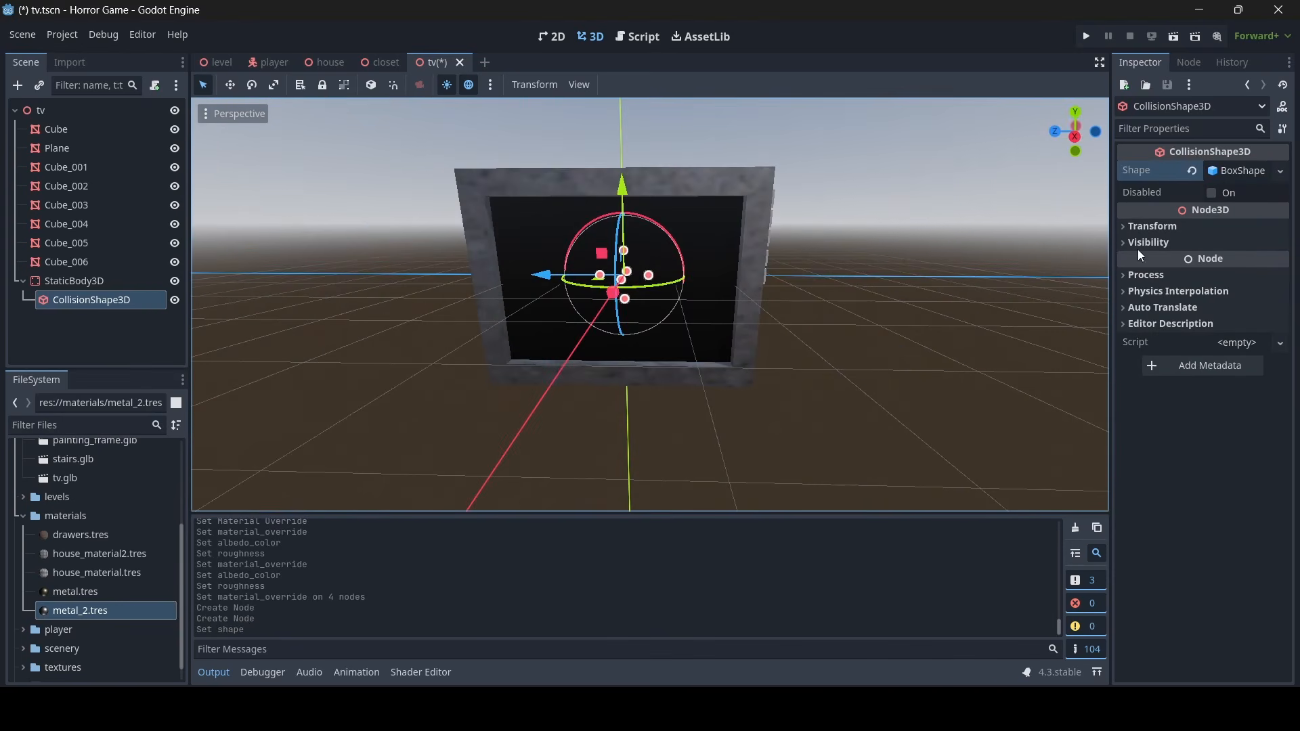
left_click(1218, 170)
middle_click_drag(650, 304, 846, 311)
left_click_drag(1253, 212, 1283, 212)
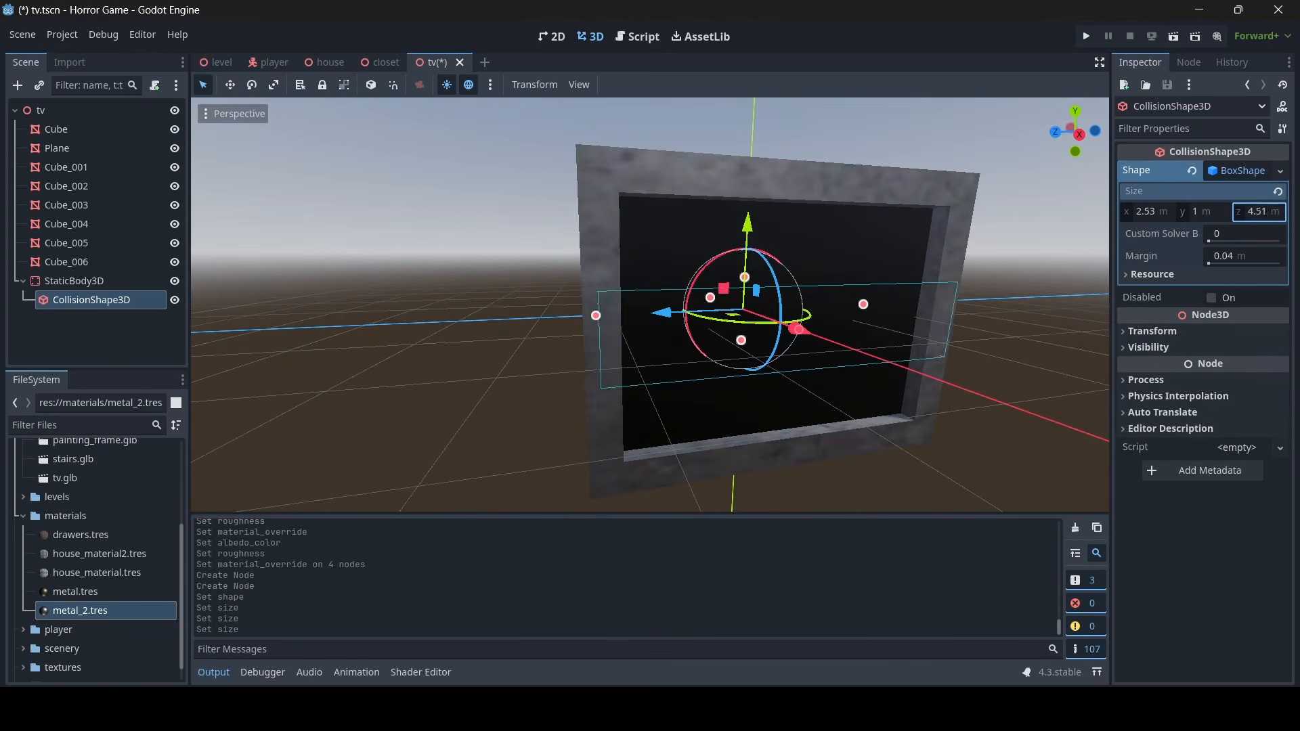
middle_click_drag(650, 361, 745, 366)
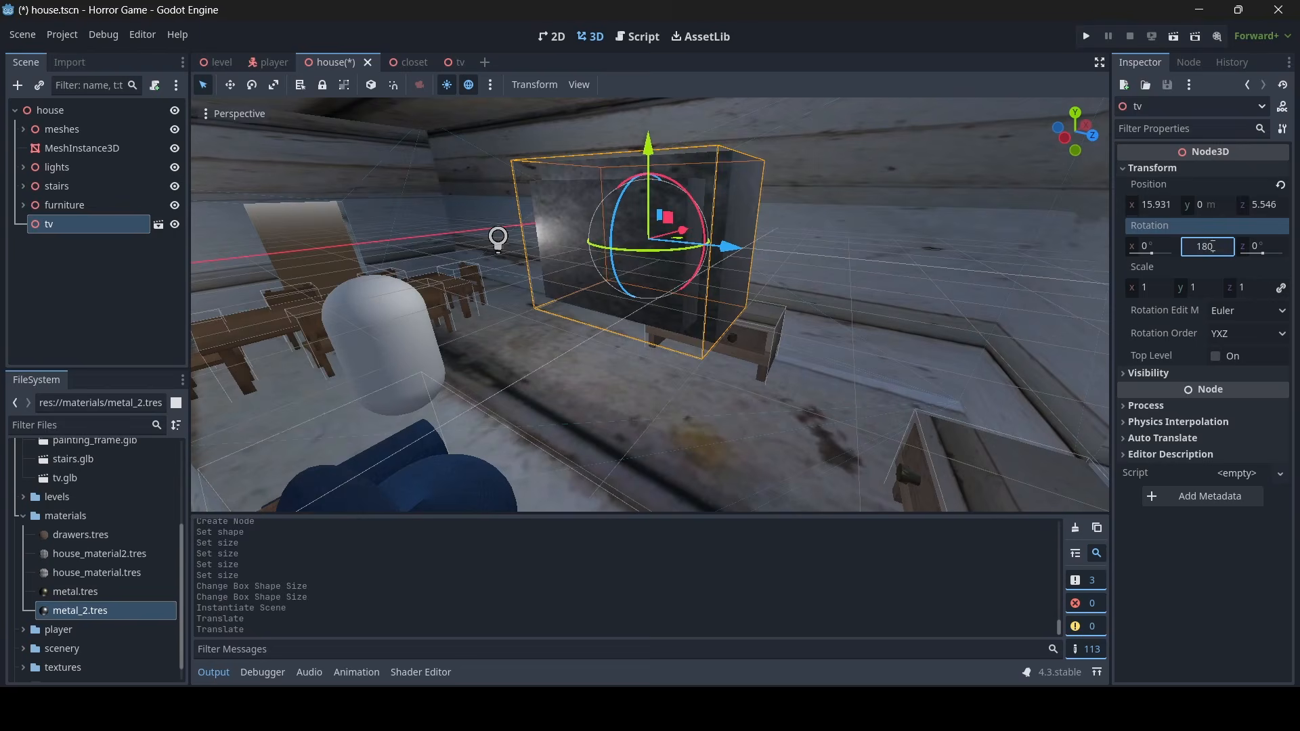
Set the TV instance's Y rotation to 180° and its uniform scale to 0.7 in the house scene
key("Return")
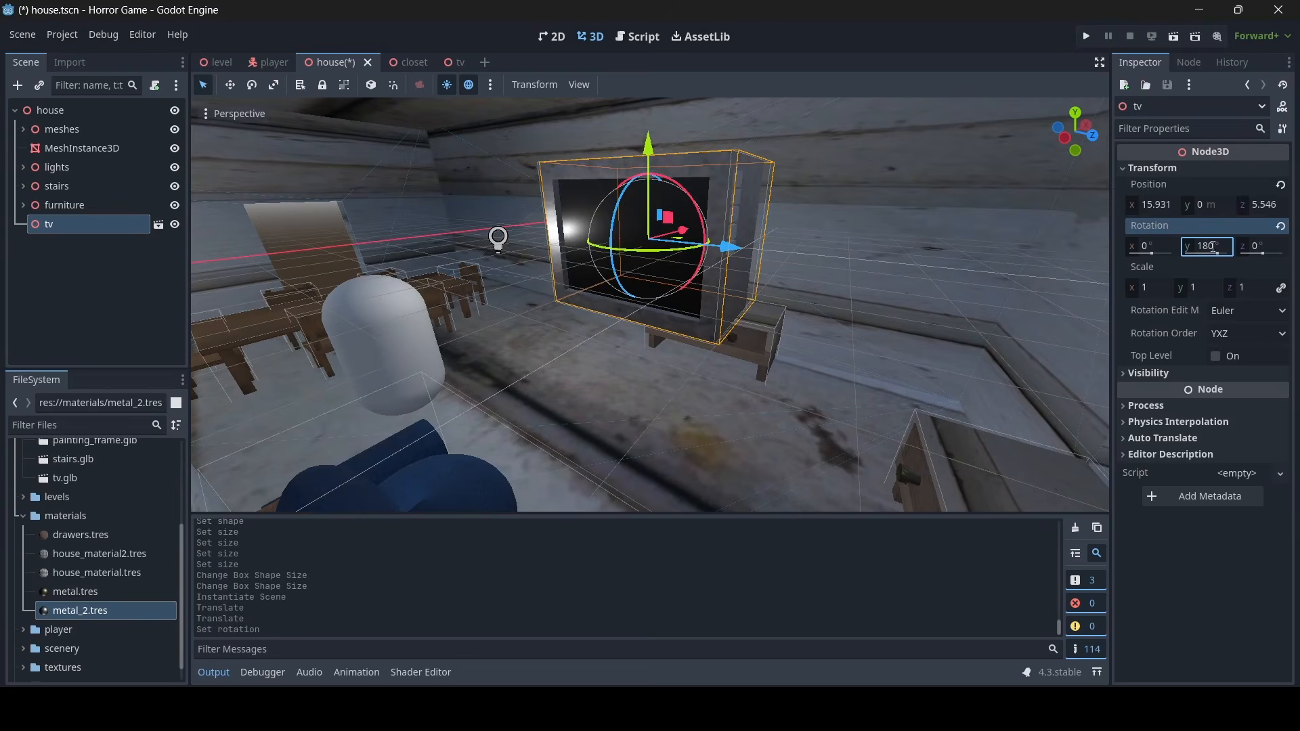
middle_click_drag(500, 232, 732, 256)
middle_click_drag(1017, 235, 1104, 242)
left_click(1212, 288)
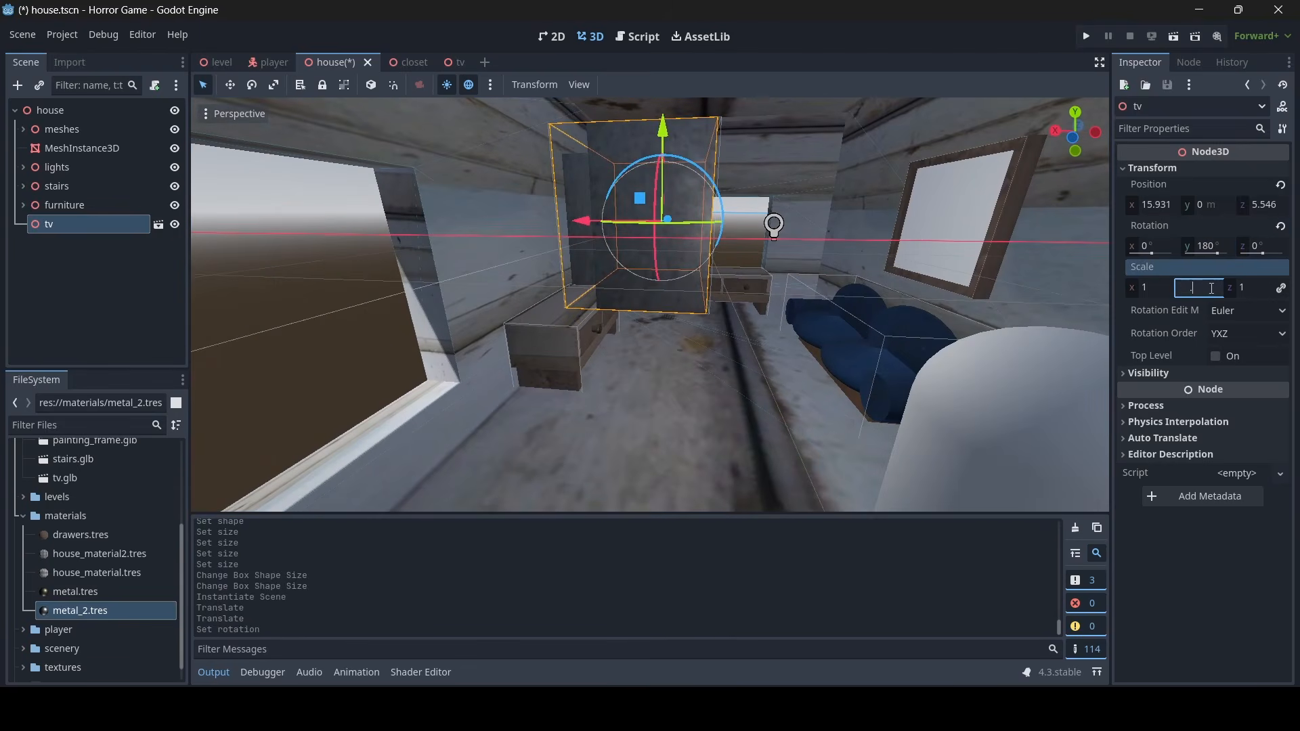
type("0.7")
key("Return")
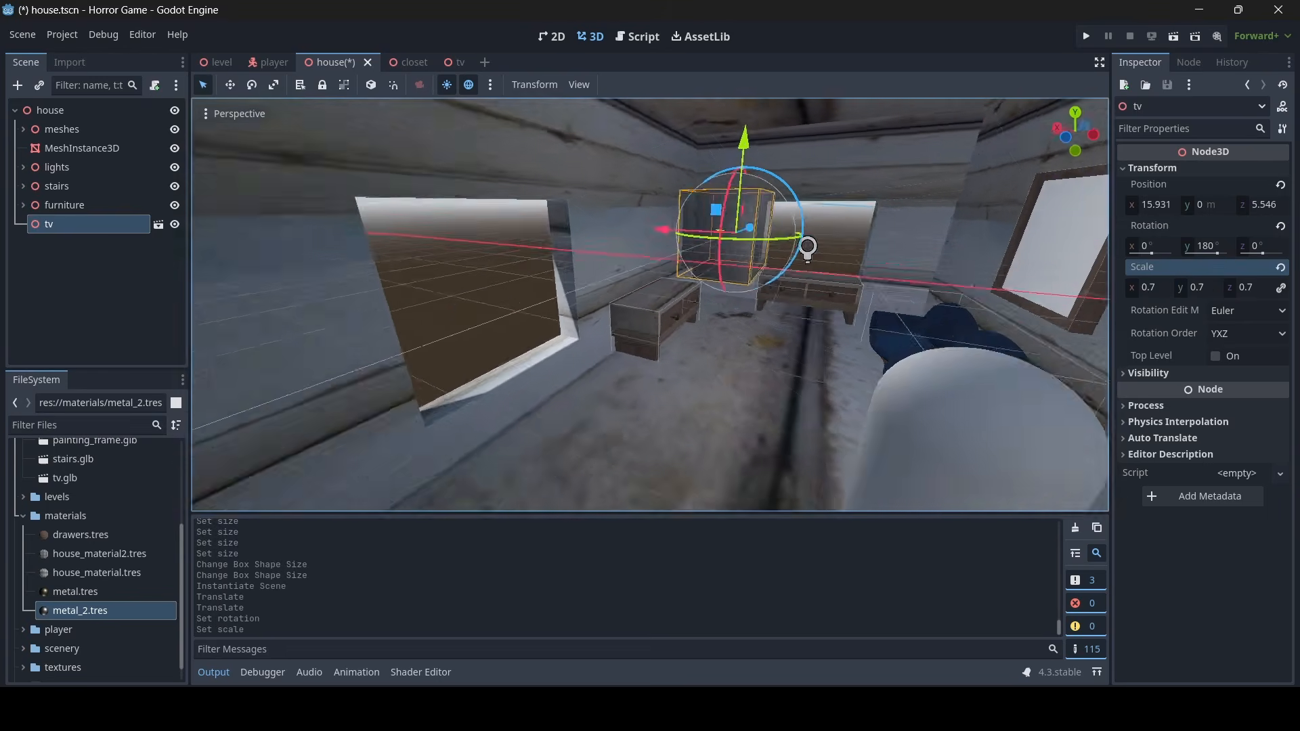
Scale the TV to 0.6 and move it onto the drawers by the wall, at about x 18.91, y -1.66, z 6.30
middle_click_drag(799, 244, 535, 189)
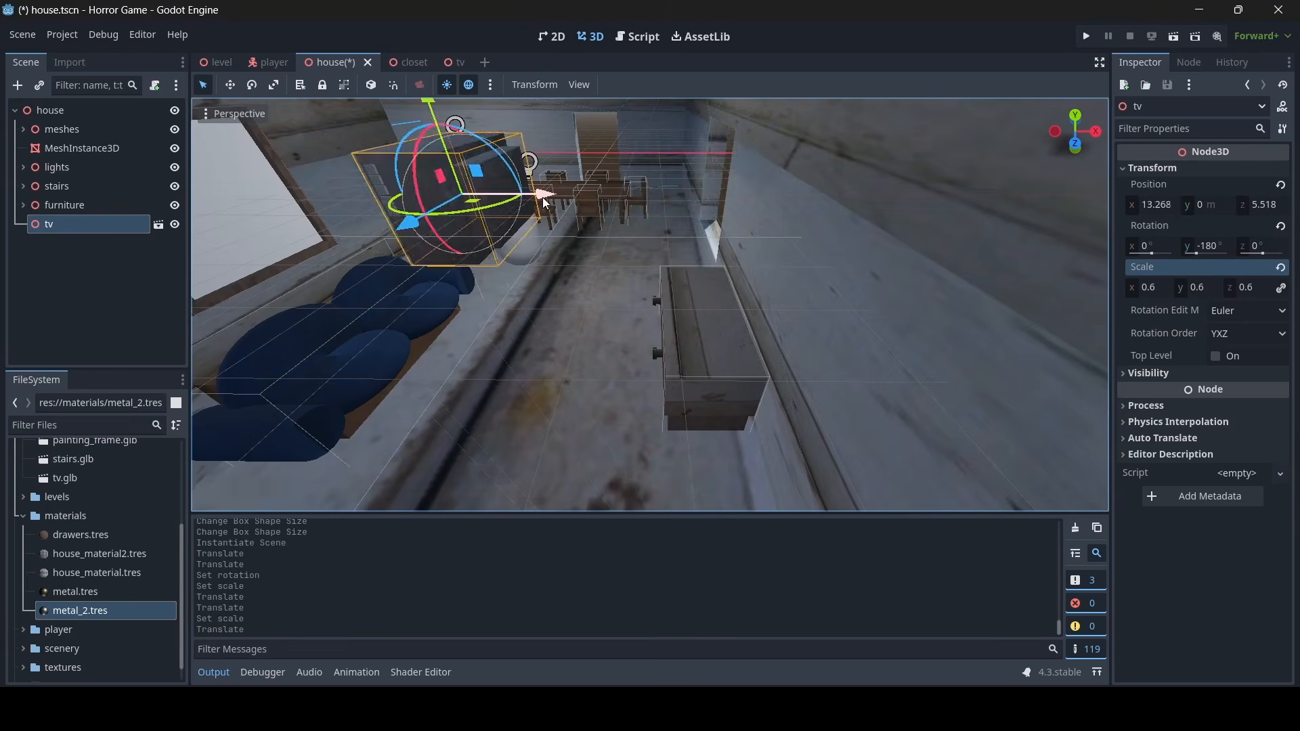
left_click_drag(535, 190, 772, 204)
mouse_move(772, 204)
right_mouse_down()
mouse_move(793, 210)
mouse_move(779, 217)
right_mouse_up()
key("w")
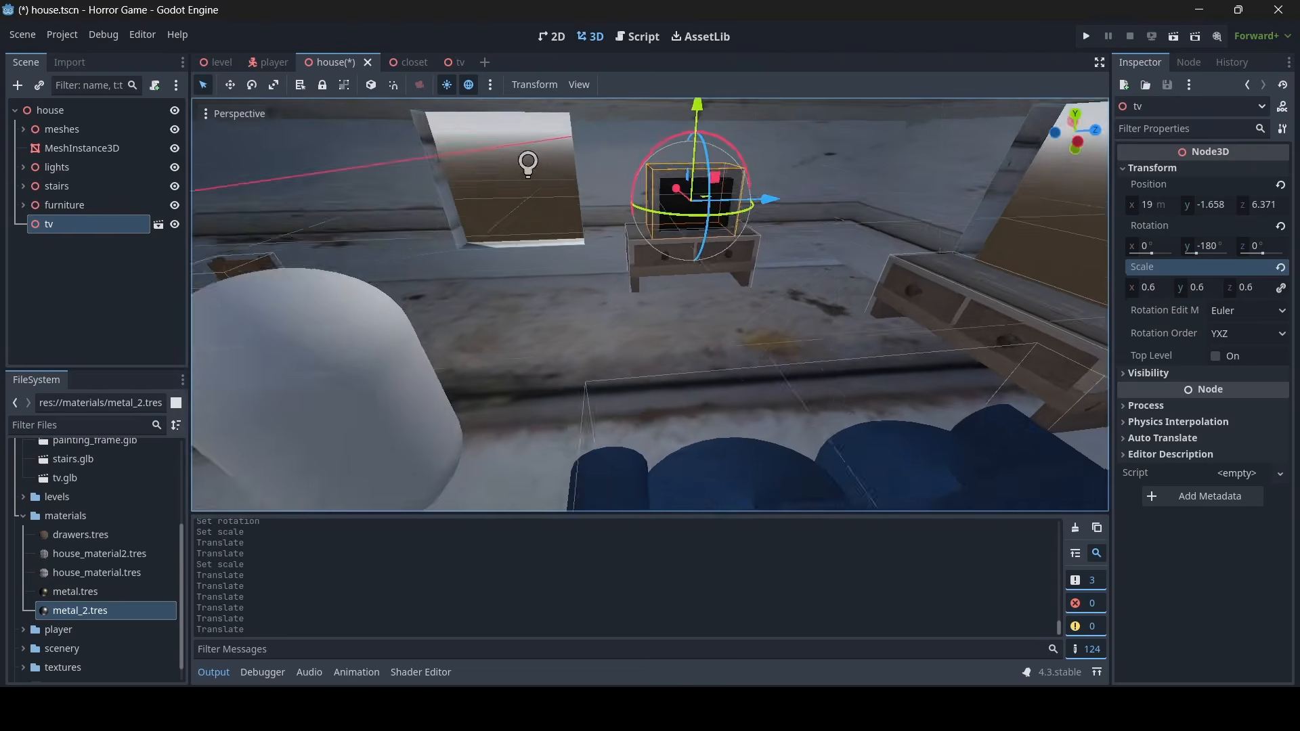
key("w")
right_click_drag(779, 217, 731, 283)
left_click_drag(731, 270, 733, 270)
key("a")
right_click_drag(732, 270, 965, 267)
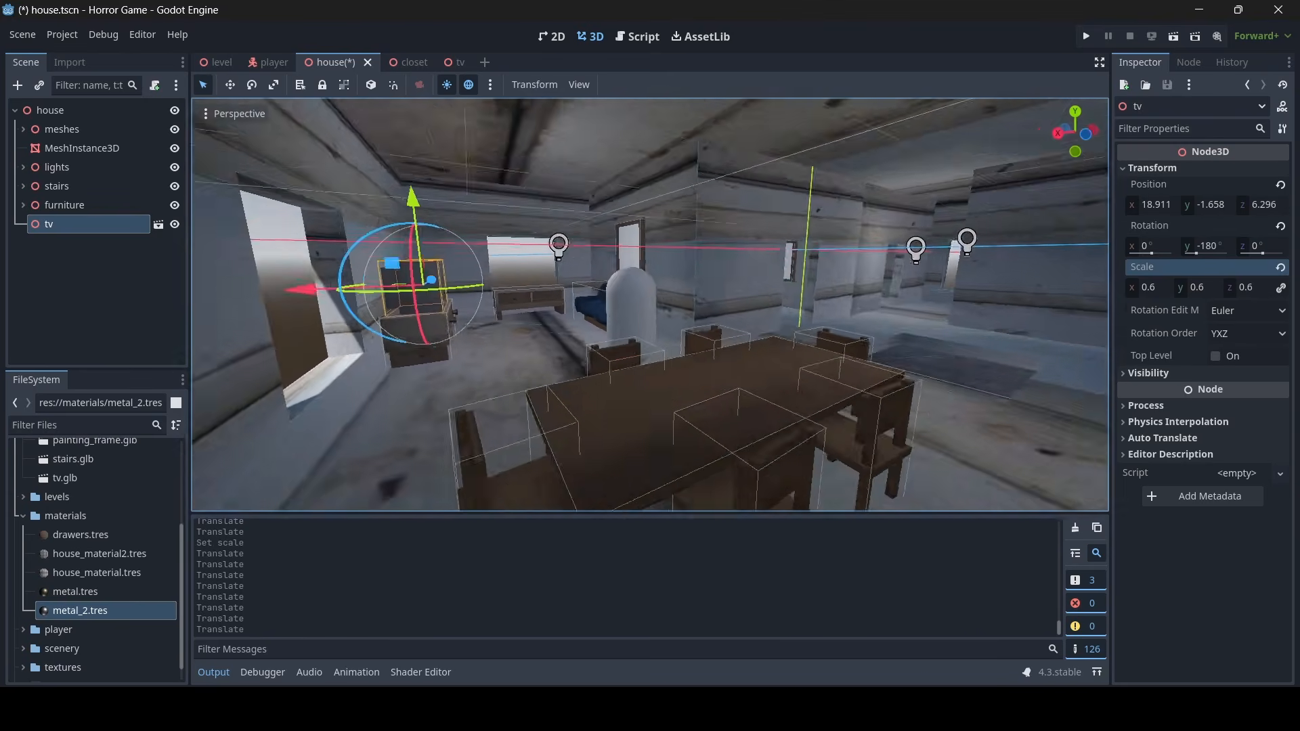
Duplicate the dining table, rotate the copy 90° about Y, scale it to about 1.69 × 1.24 × 1.16 and place it between couch and TV
key("w")
right_click_drag(474, 325, 685, 339)
left_click(685, 339)
key("ctrl+d")
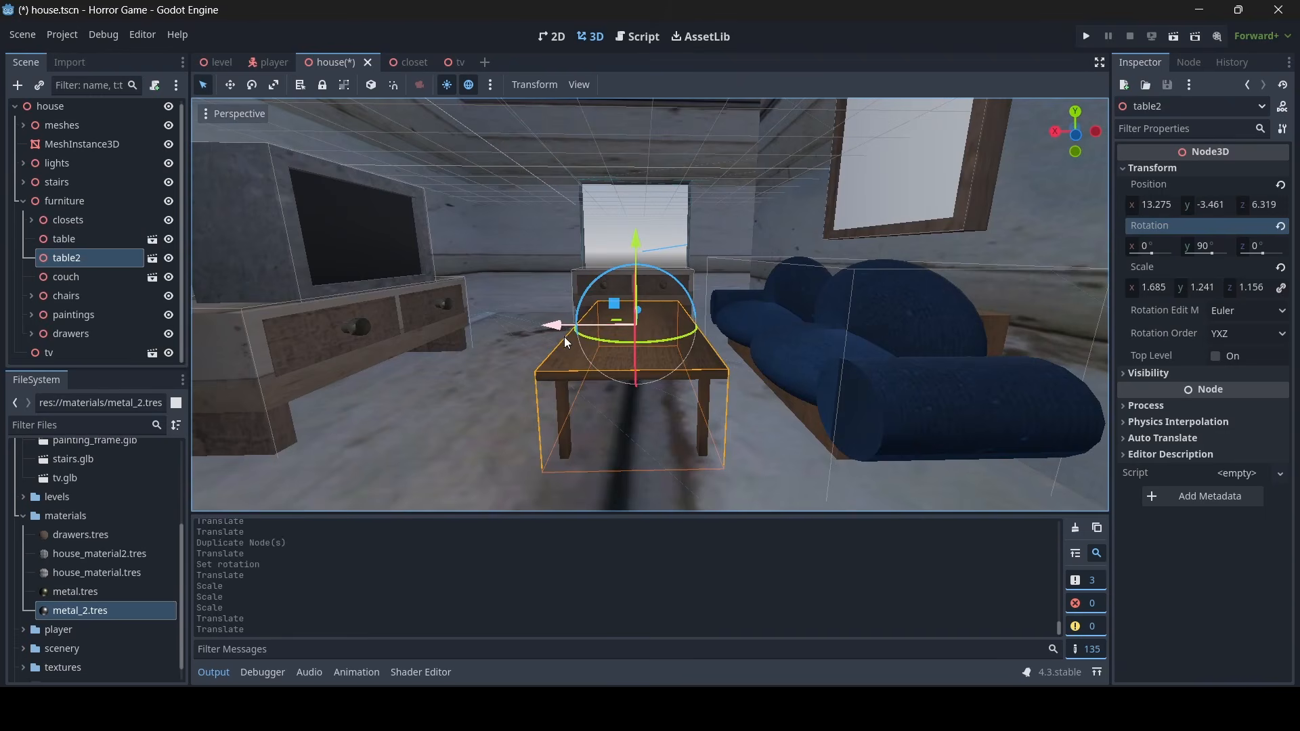
right_click_drag(562, 331, 501, 333)
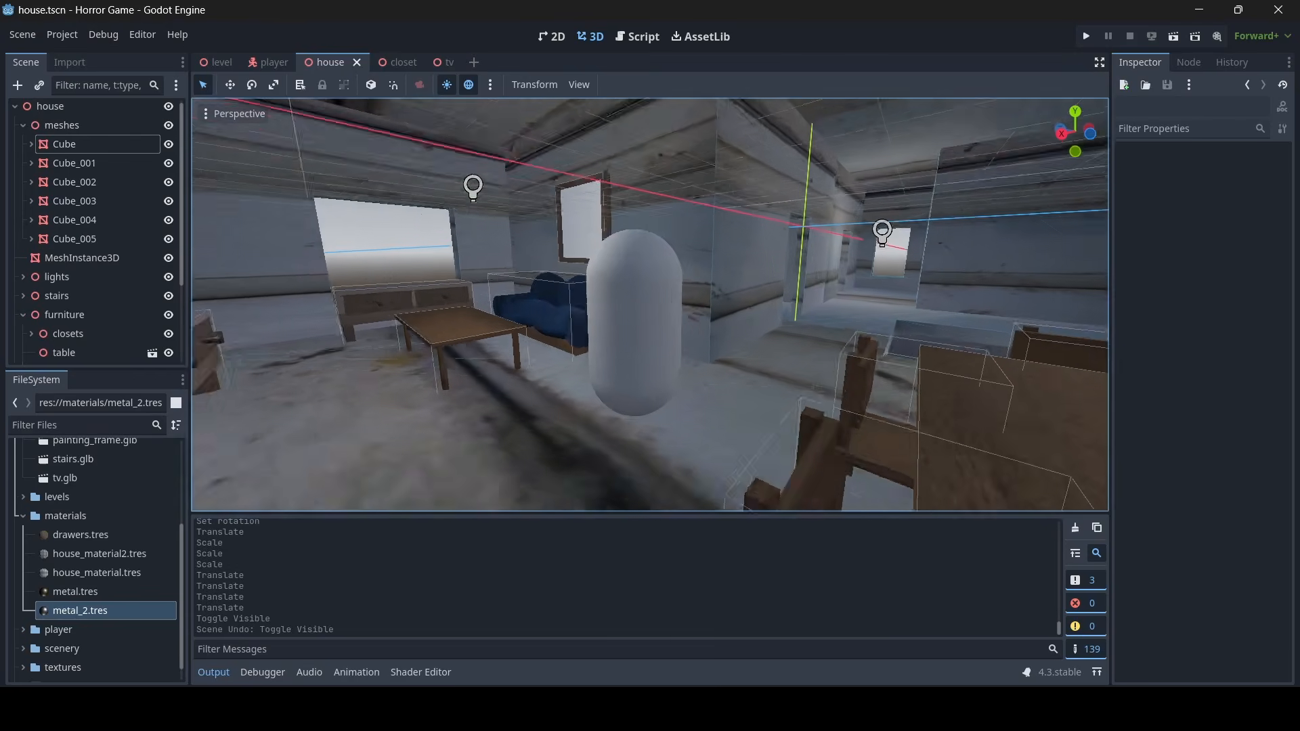
Collapse the meshes and furniture groups in the house scene tree
right_click_drag(650, 305, 752, 345)
left_click(24, 125)
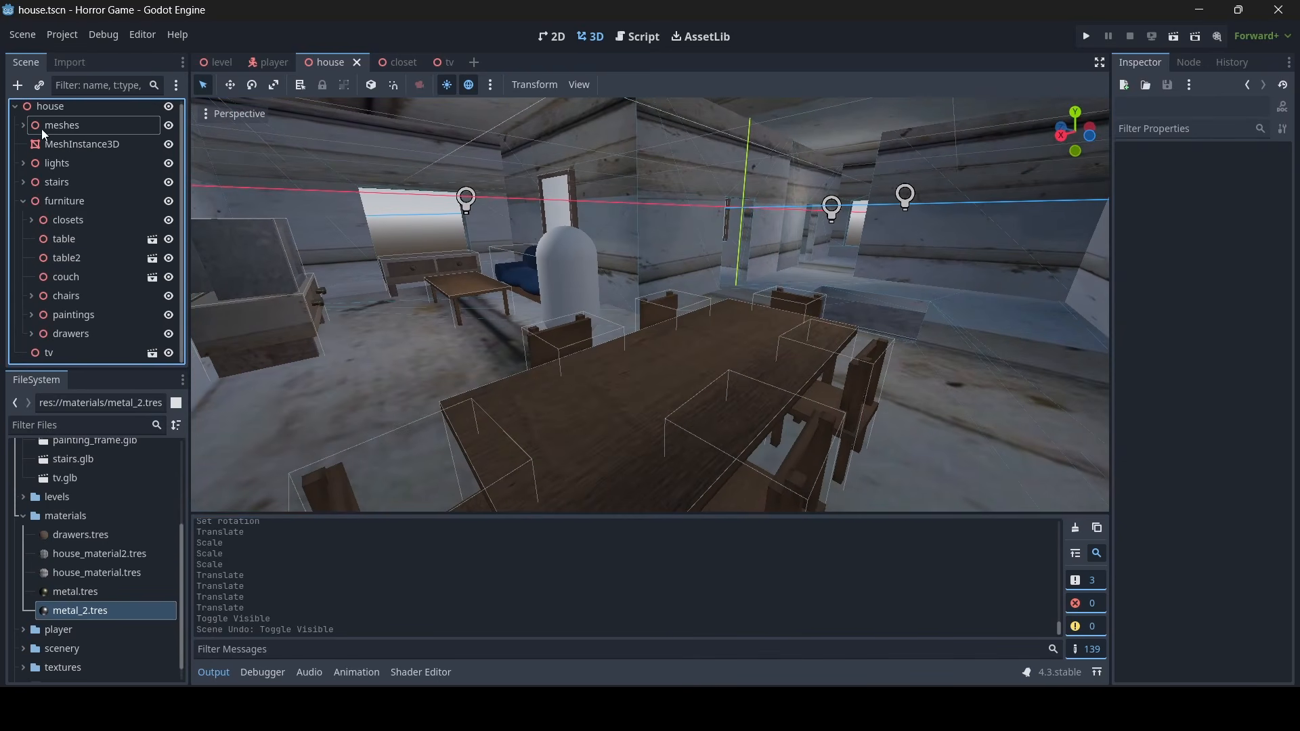
left_click(23, 202)
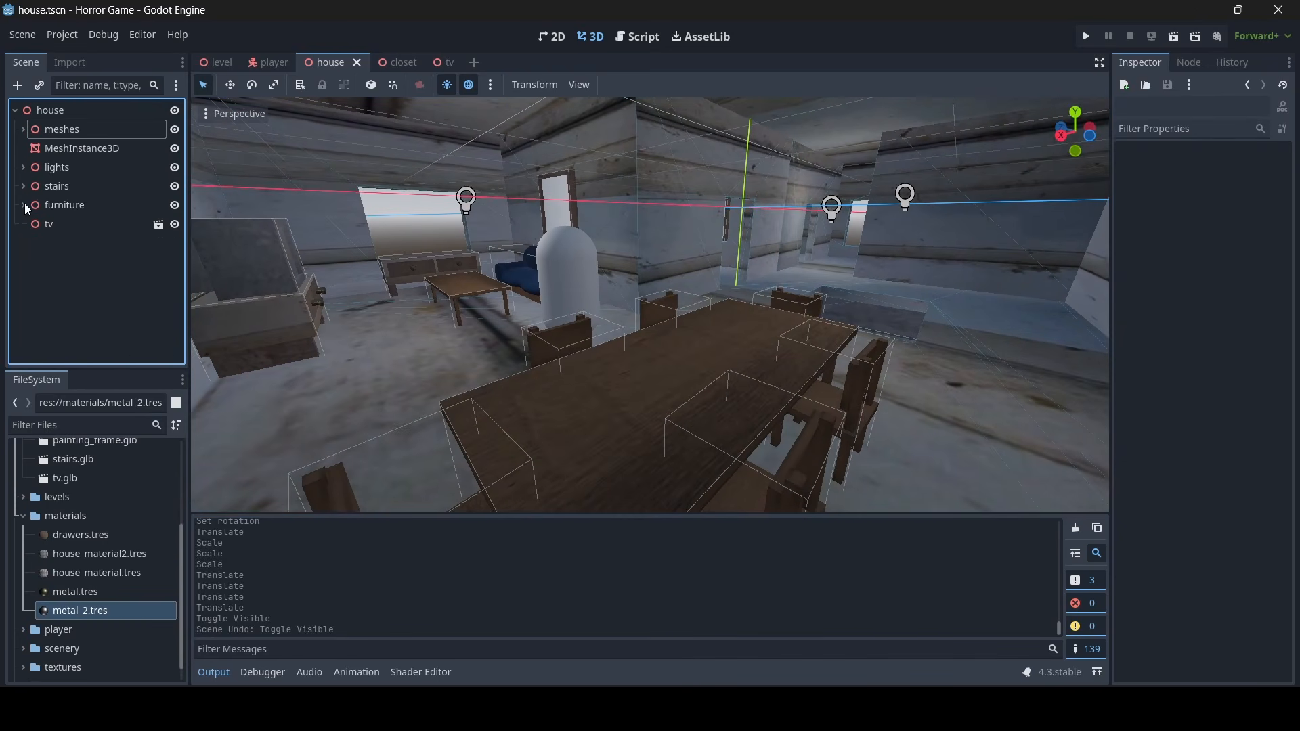
Add a MeshInstance3D under the house root and assign it a new QuadMesh
left_click(62, 108)
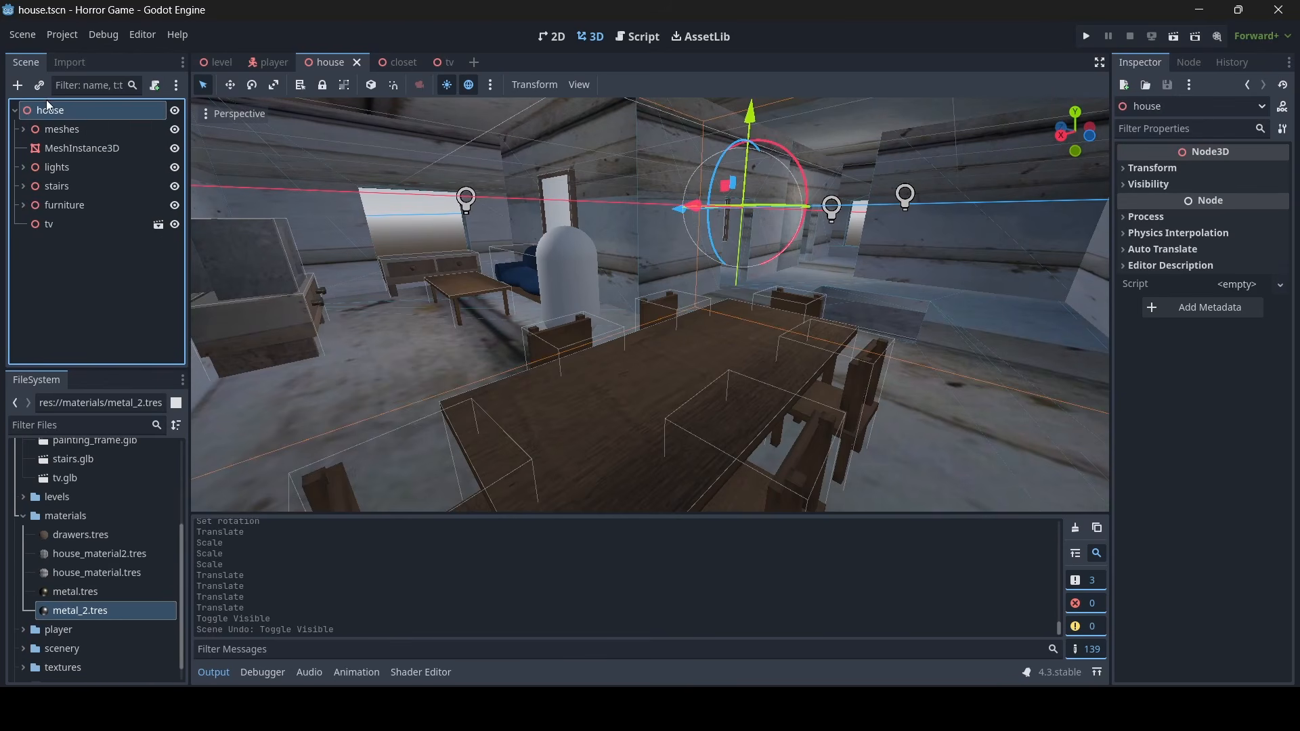
left_click(39, 84)
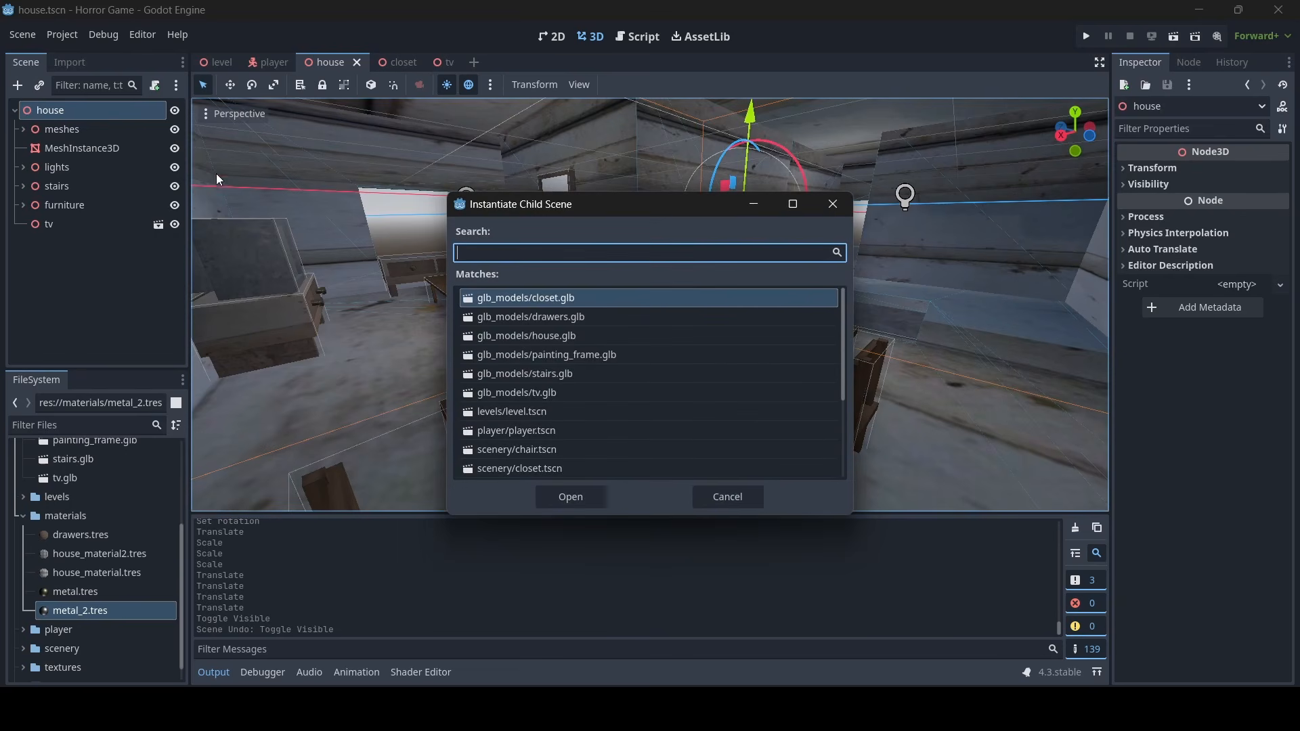
left_click(723, 499)
left_click(18, 84)
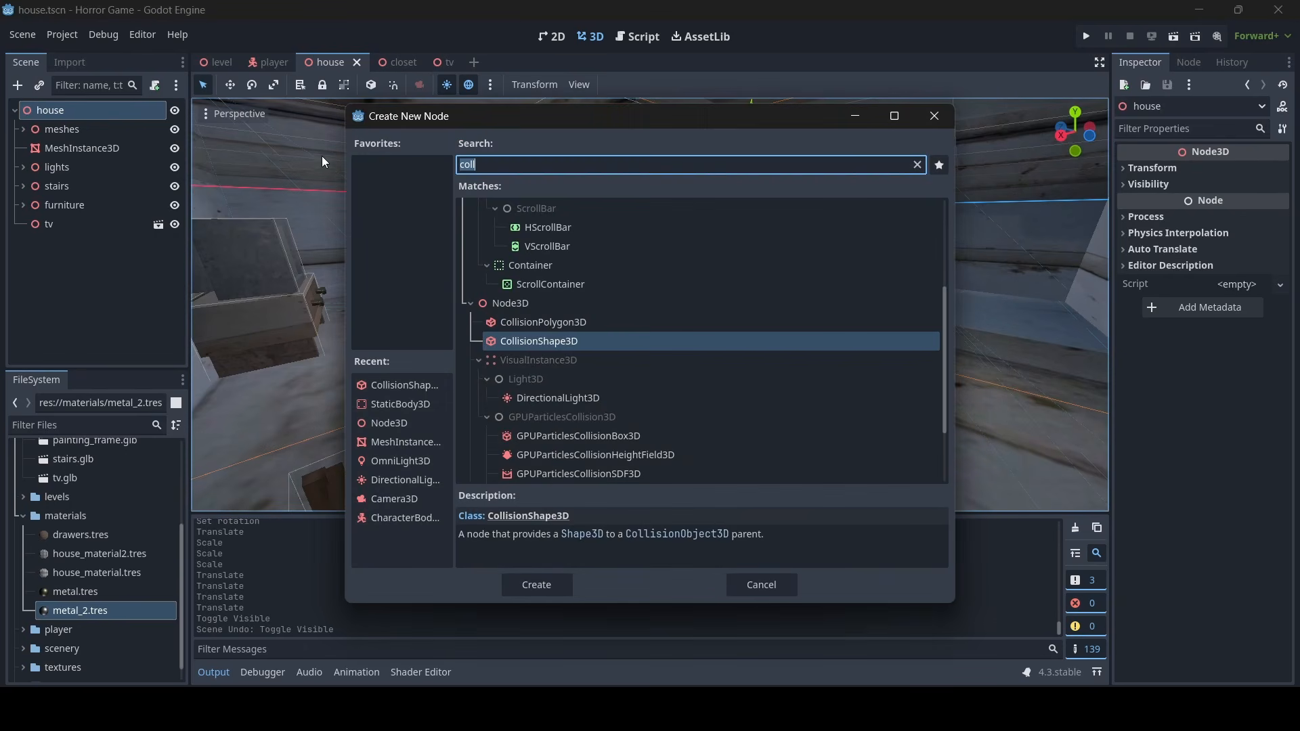
type("mesh")
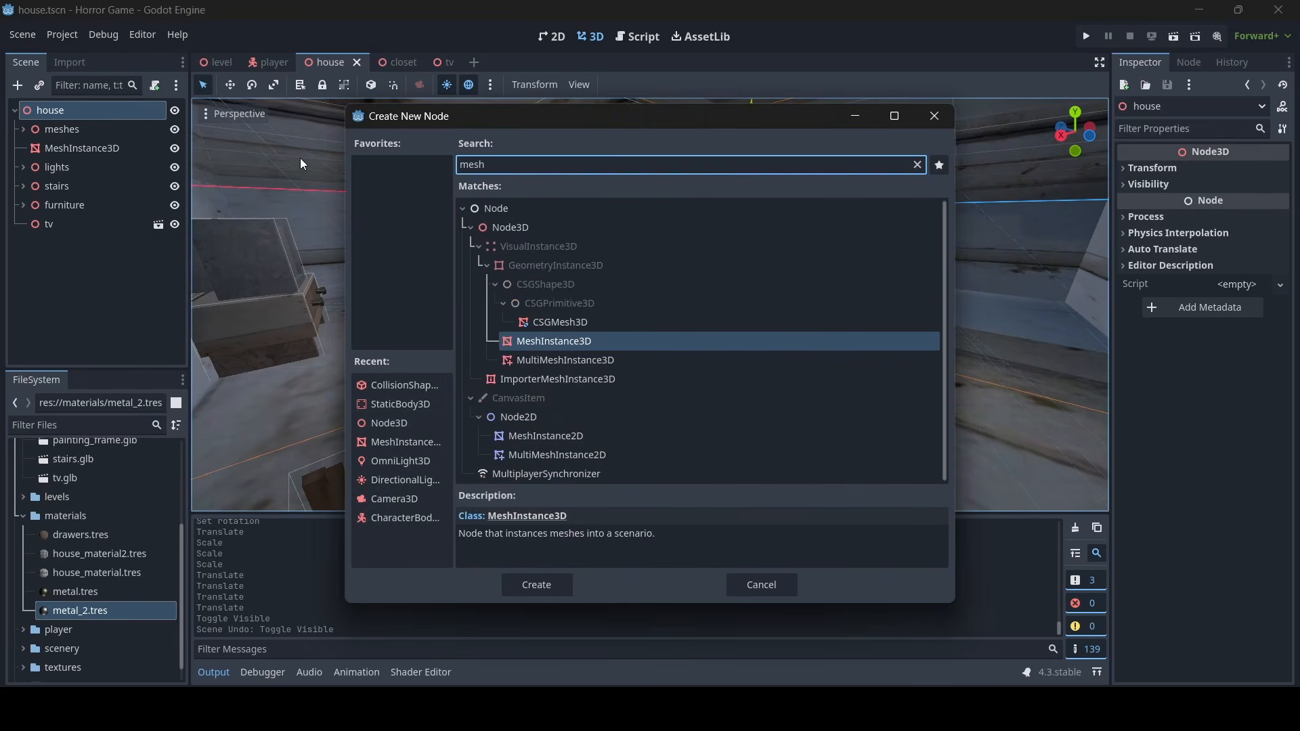
double_click(568, 339)
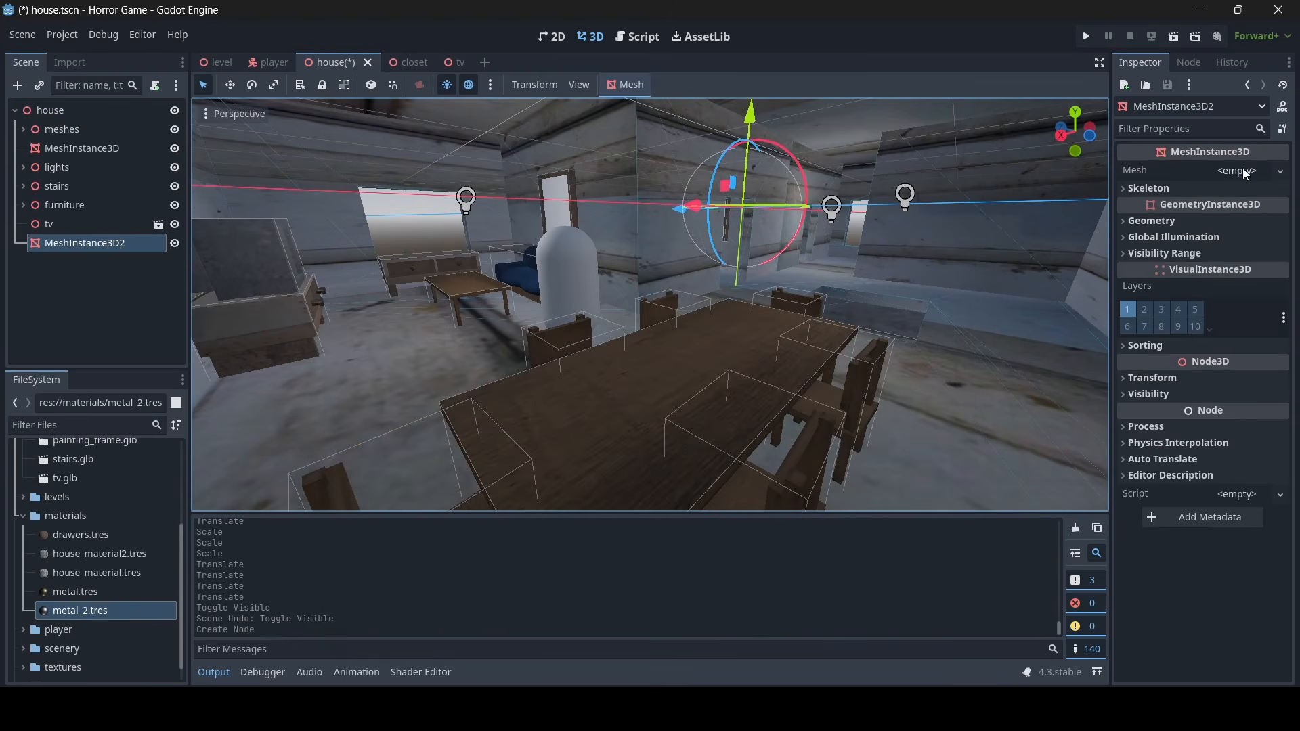
left_click(1244, 171)
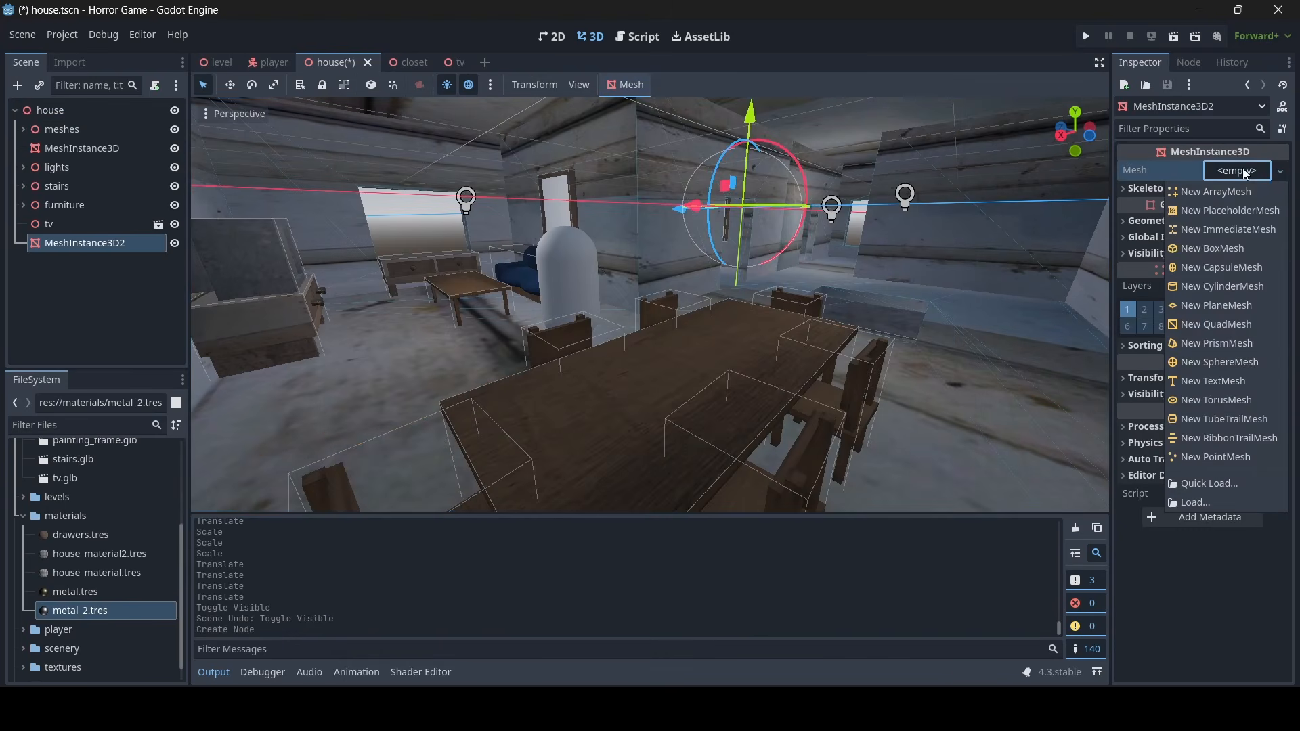
left_click(1201, 327)
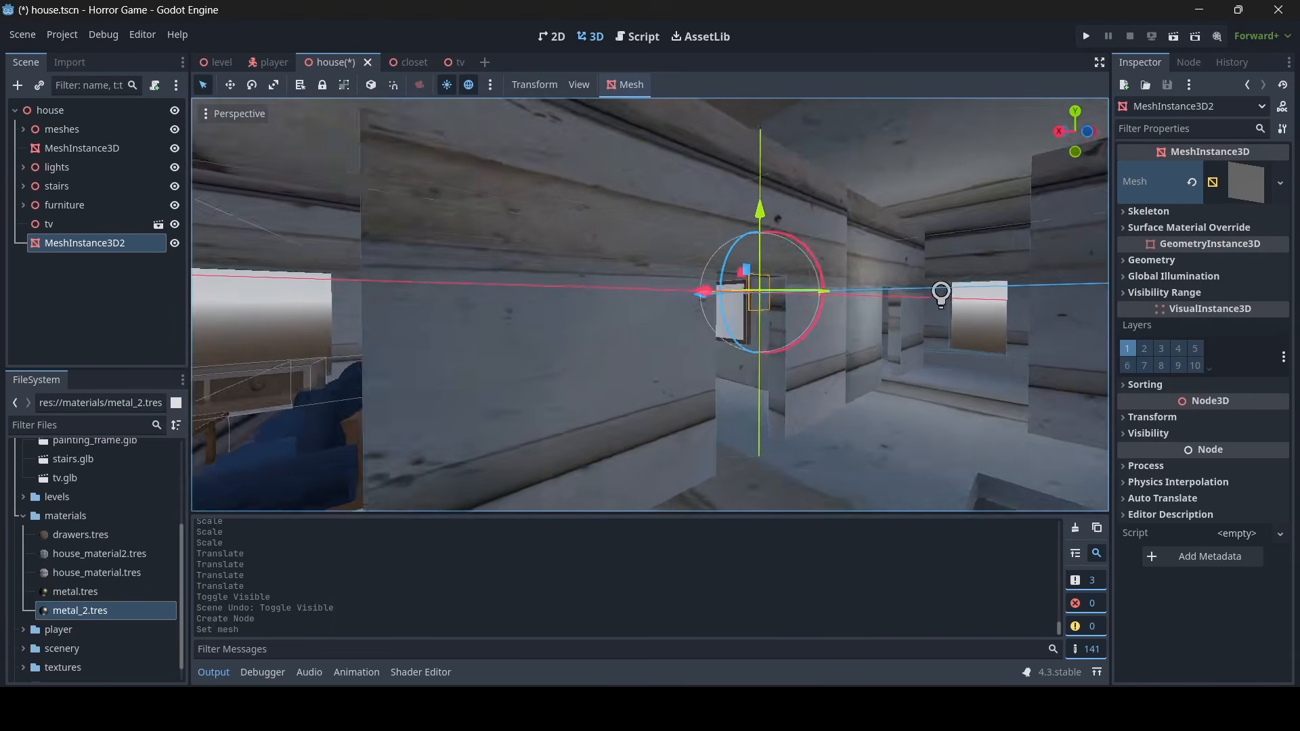
Open the new quad's transform properties with its X rotation ready for editing
right_click_drag(937, 234, 937, 234)
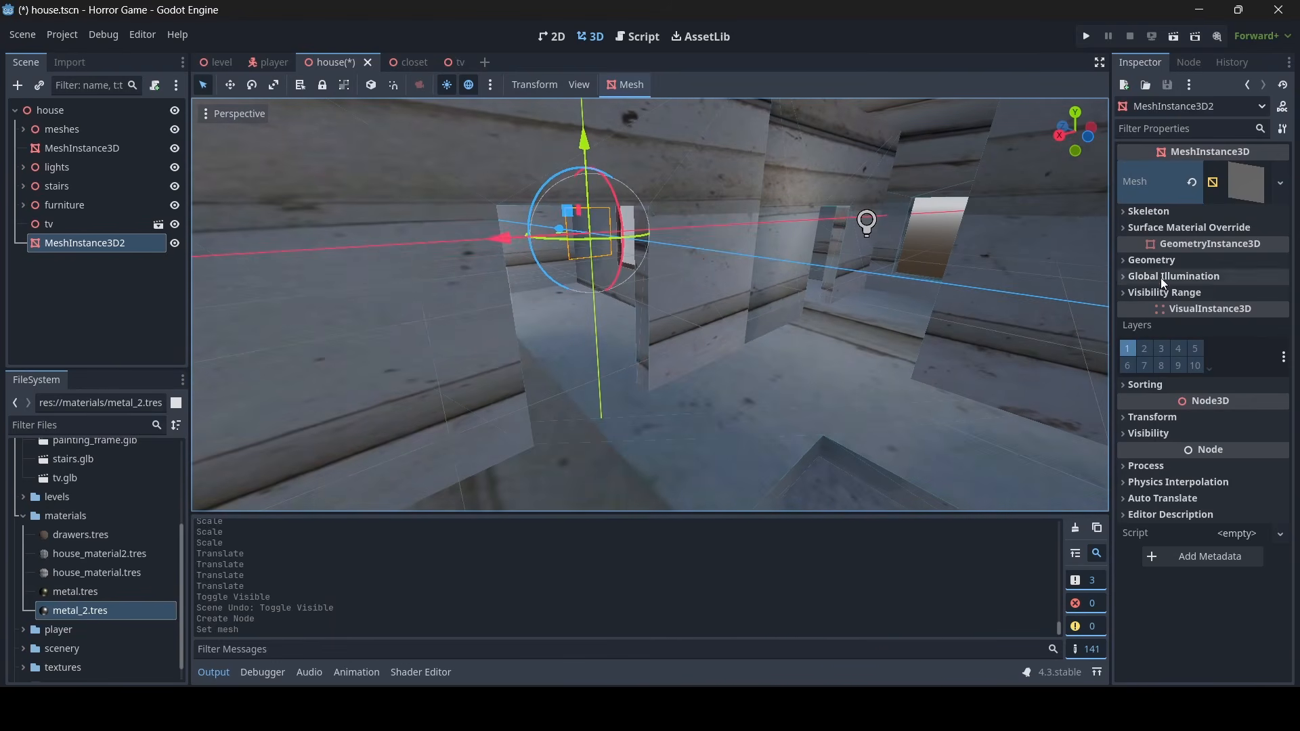
left_click(1183, 416)
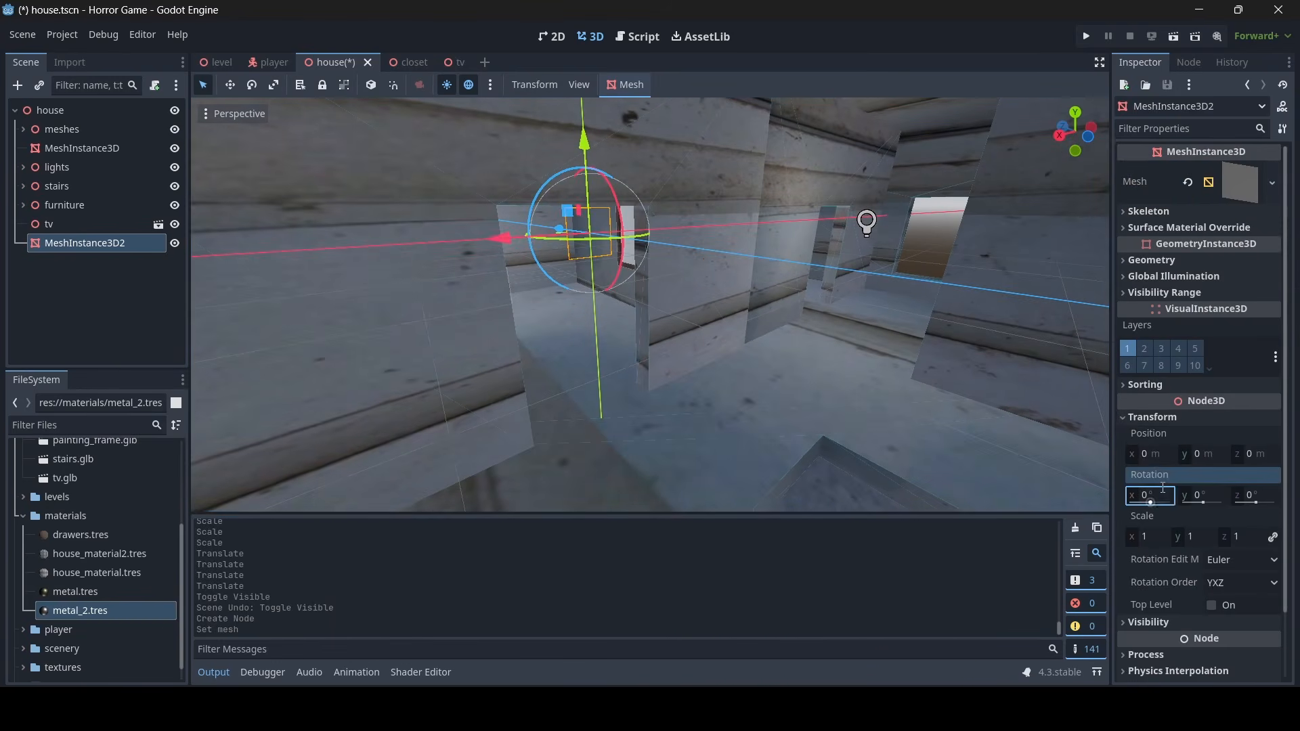
Set the new plane mesh's X rotation to -90° and lower it to about -1.99 m on Y
right_click_drag(937, 305, 907, 284)
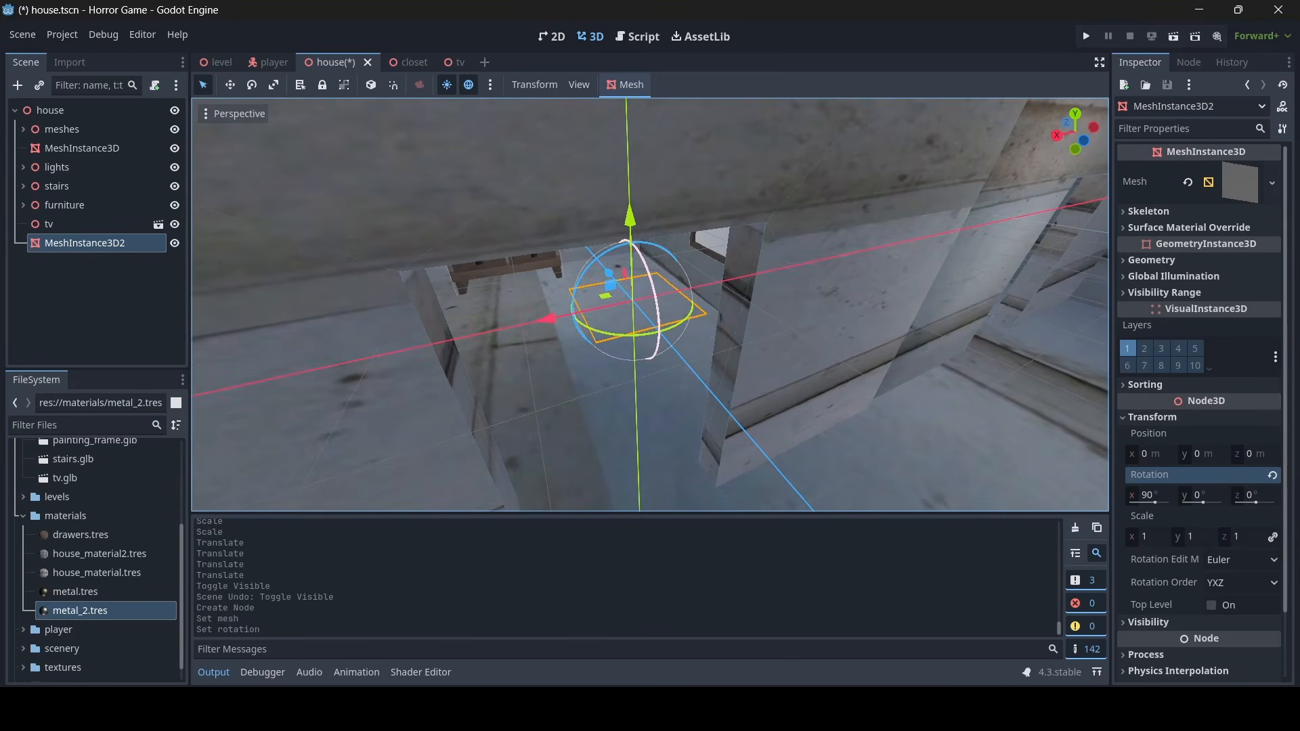
left_click(1162, 495)
type("-90")
key("Return")
right_click_drag(677, 317, 673, 286)
left_click_drag(750, 174, 736, 263)
right_click_drag(736, 263, 1074, 255)
key("w")
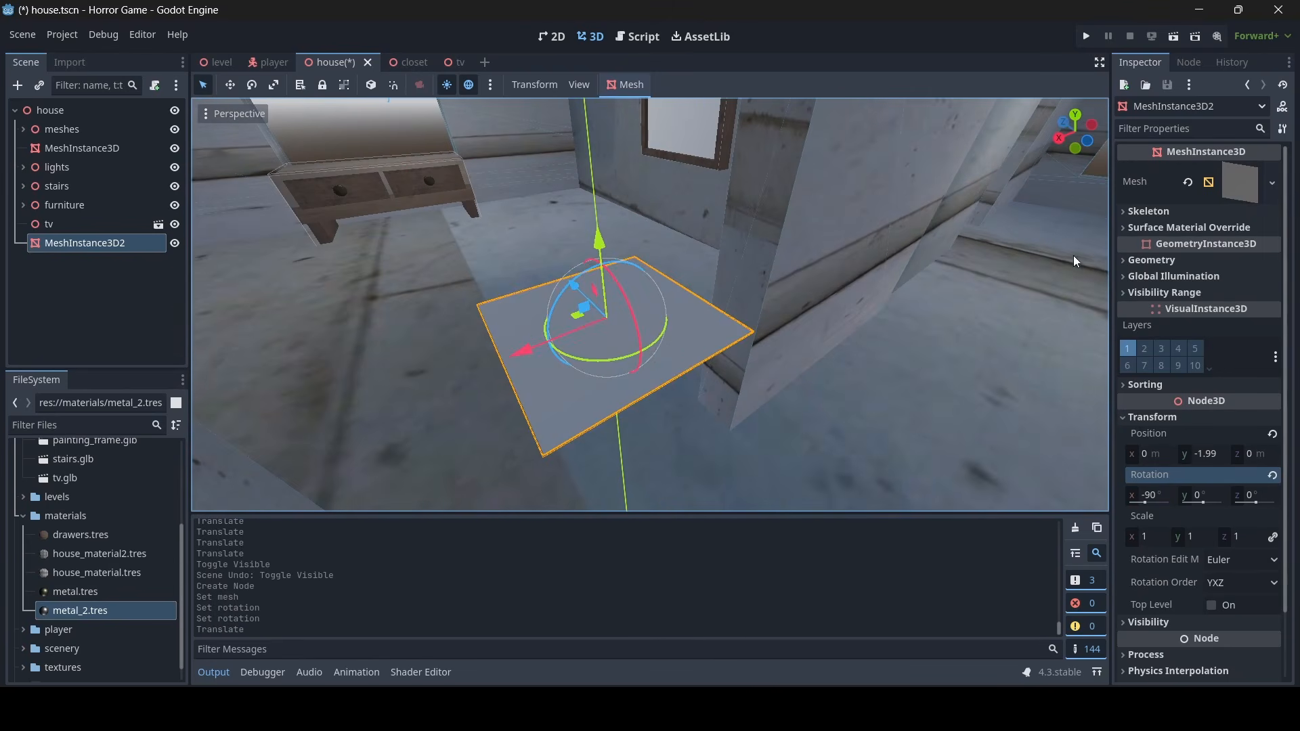
left_click(1231, 262)
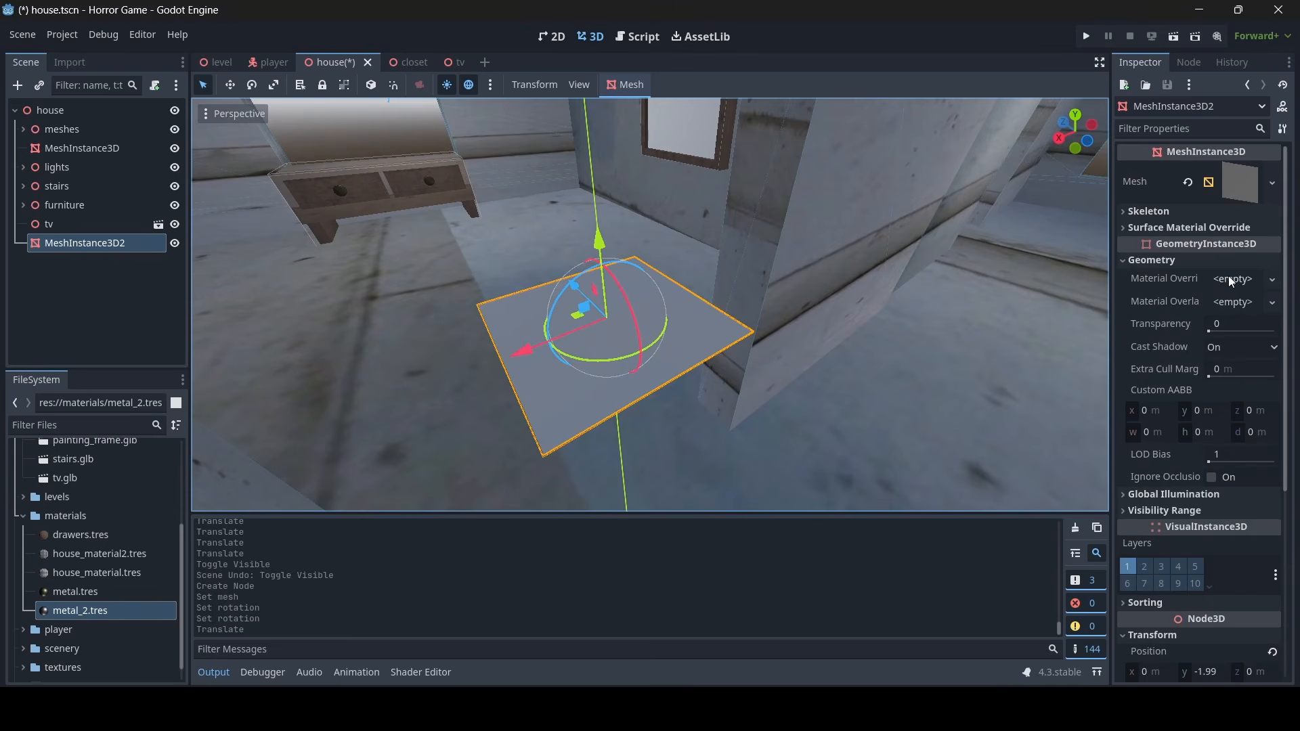
left_click(1229, 278)
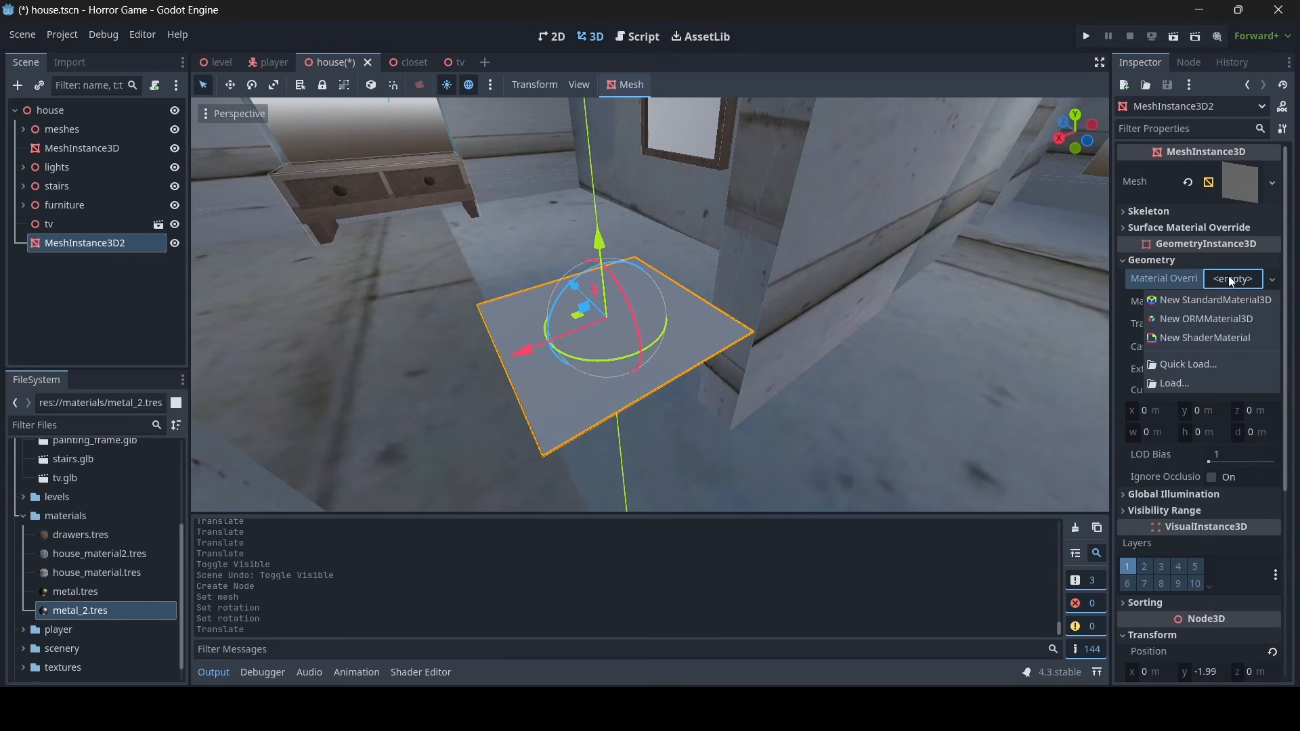
left_click(1209, 366)
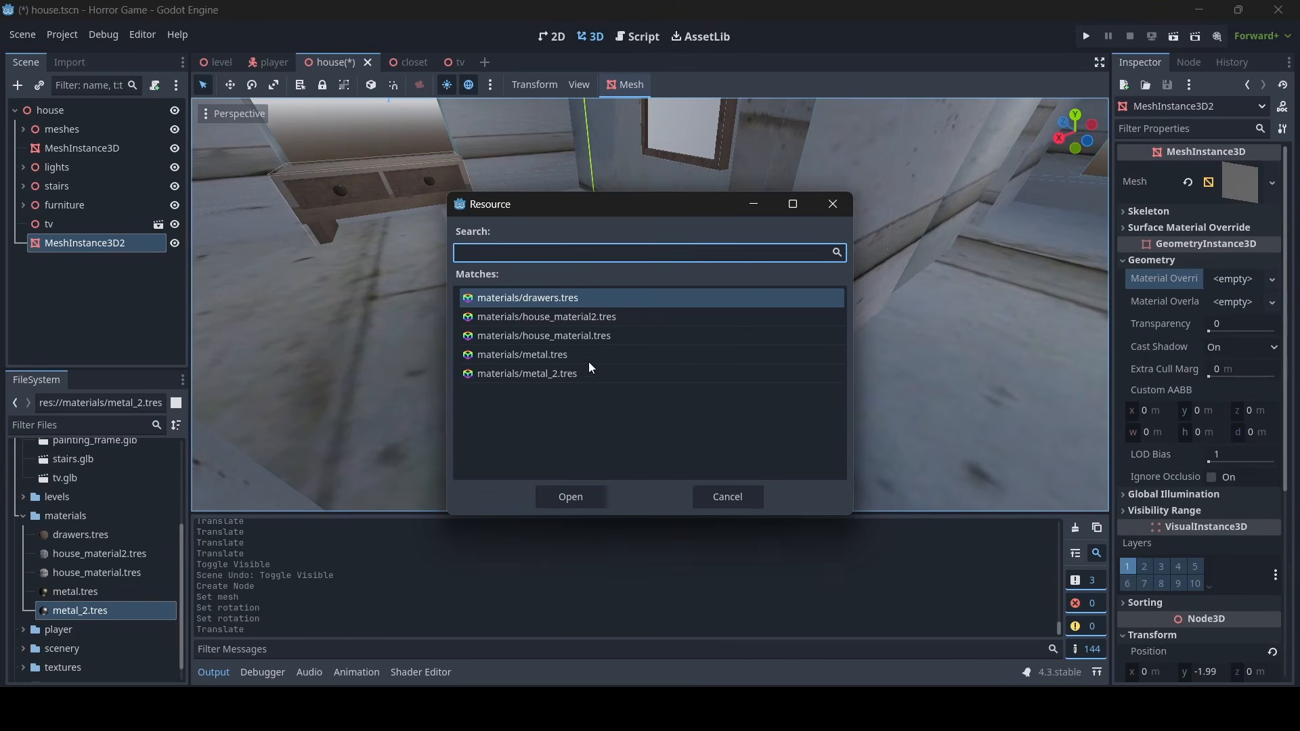
left_click(727, 497)
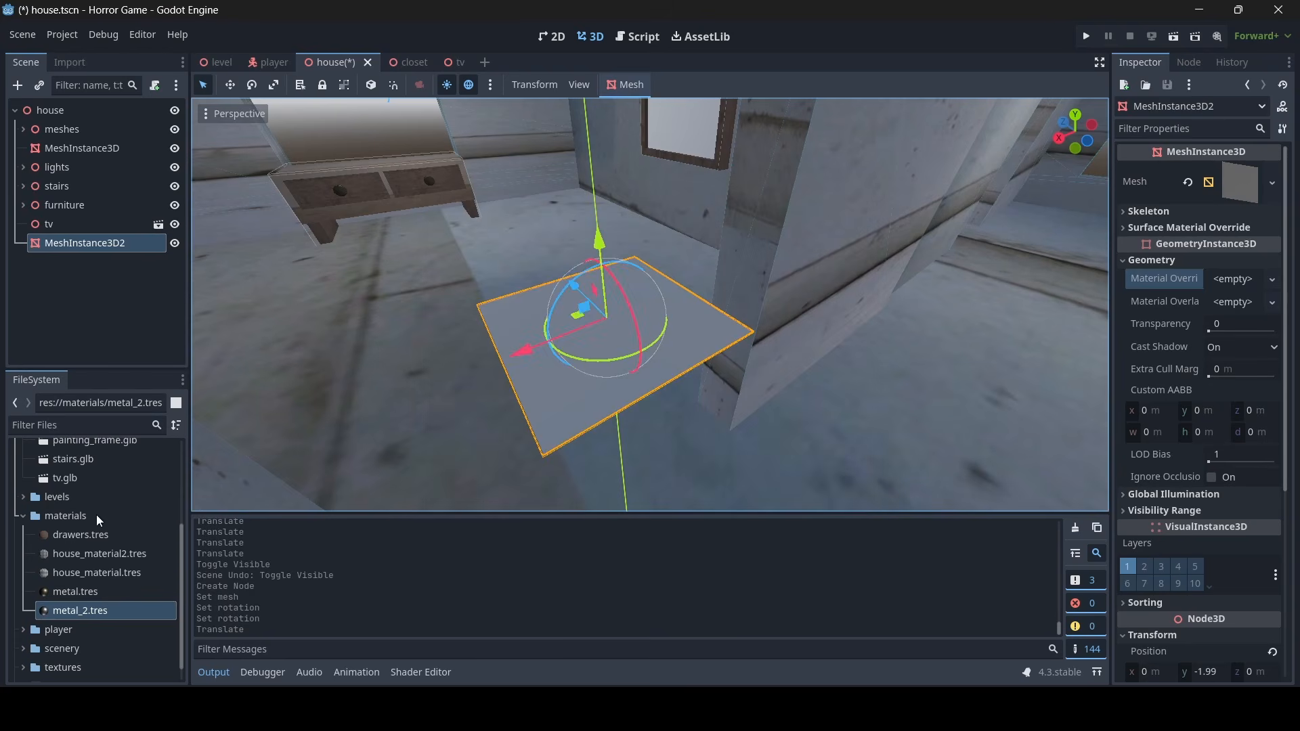
Look through the project's textures folder for a texture suitable for the plane
scroll(100, 590, "down", 1)
left_click(24, 648)
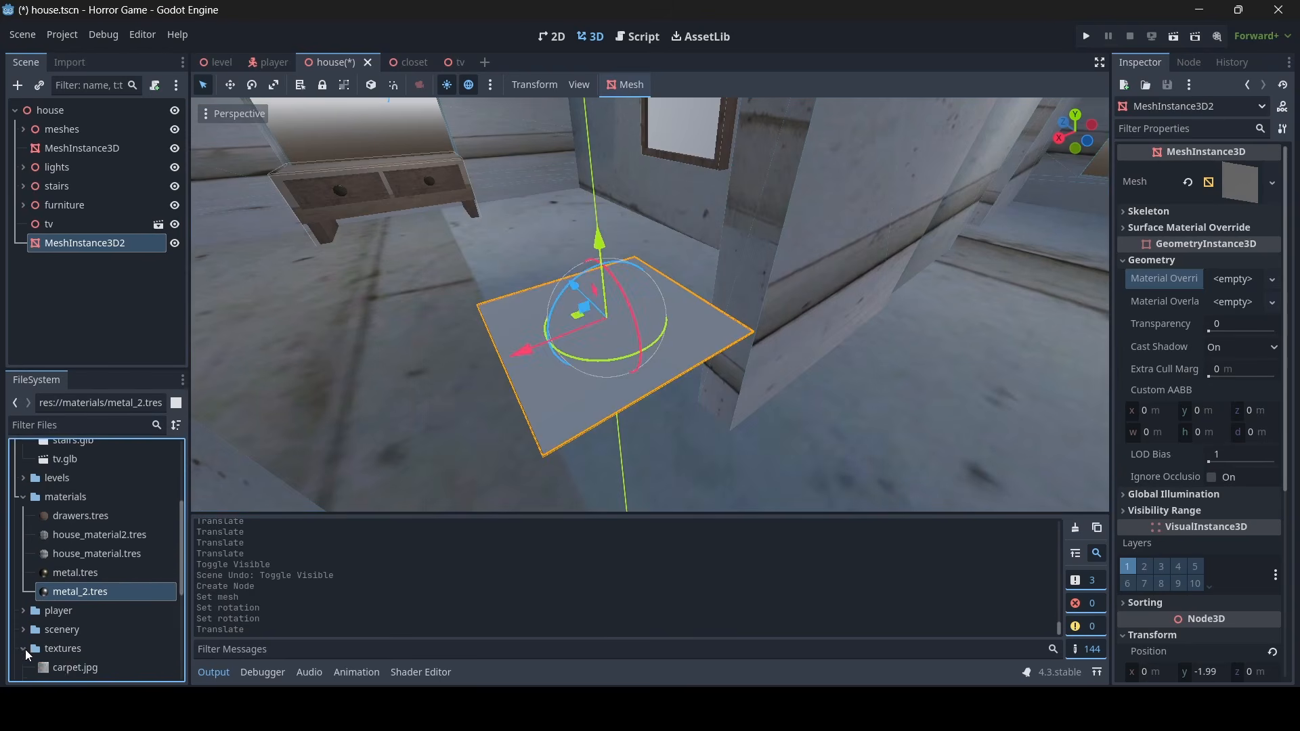
scroll(68, 630, "down", 5)
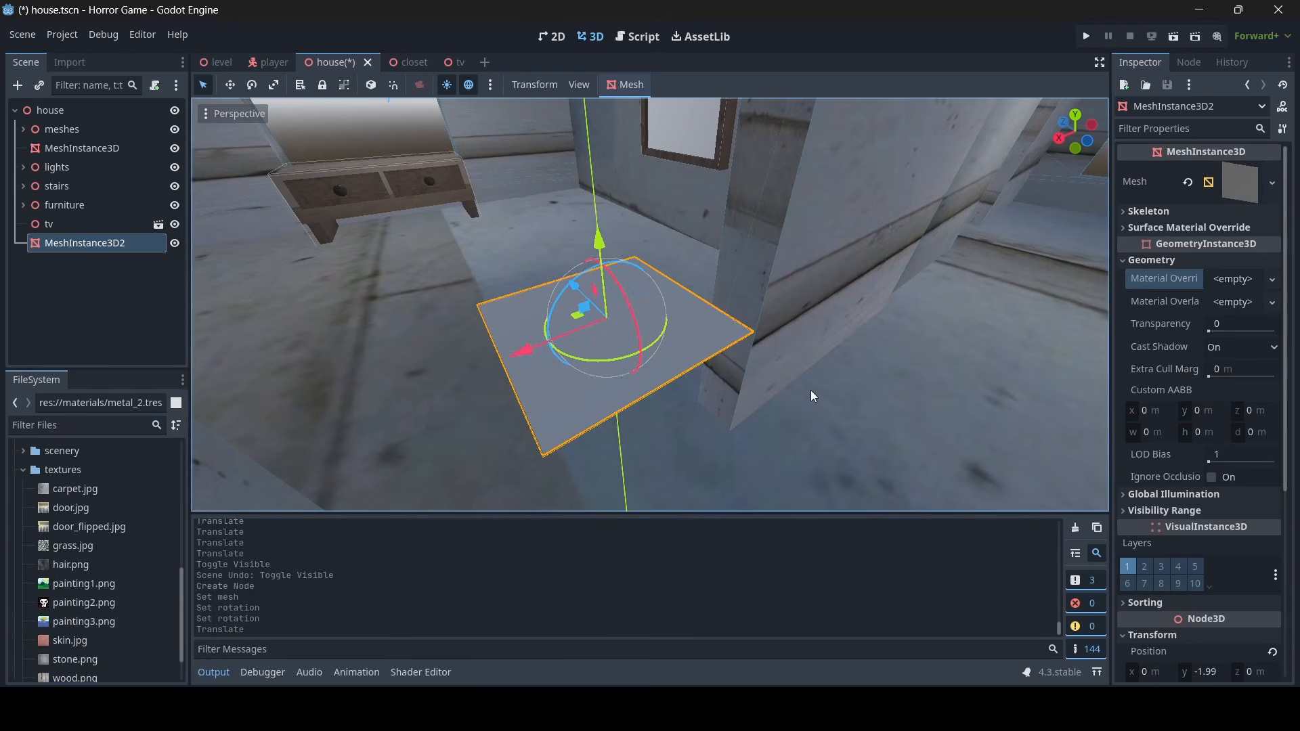
right_click_drag(812, 391, 809, 387)
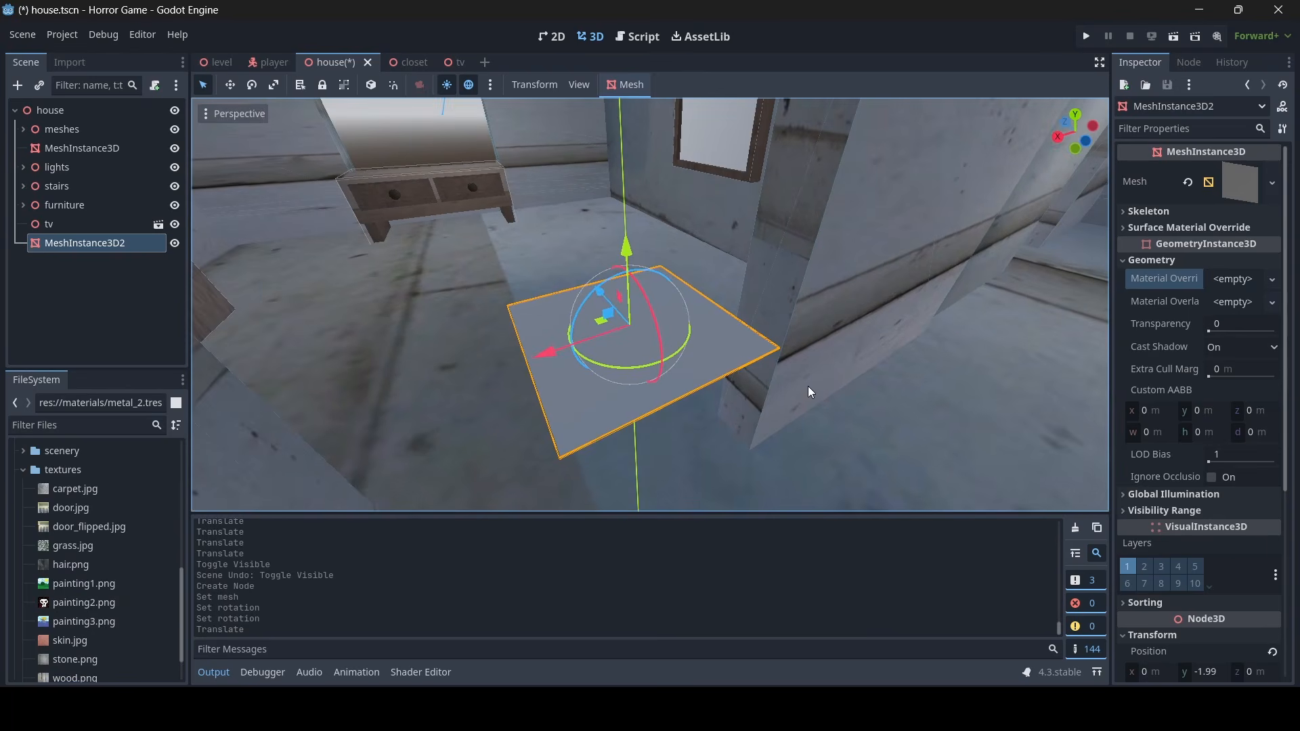
Give the plane a new StandardMaterial3D as material override, with textures/carpet.jpg as its albedo texture
left_click(1219, 281)
left_click(1196, 299)
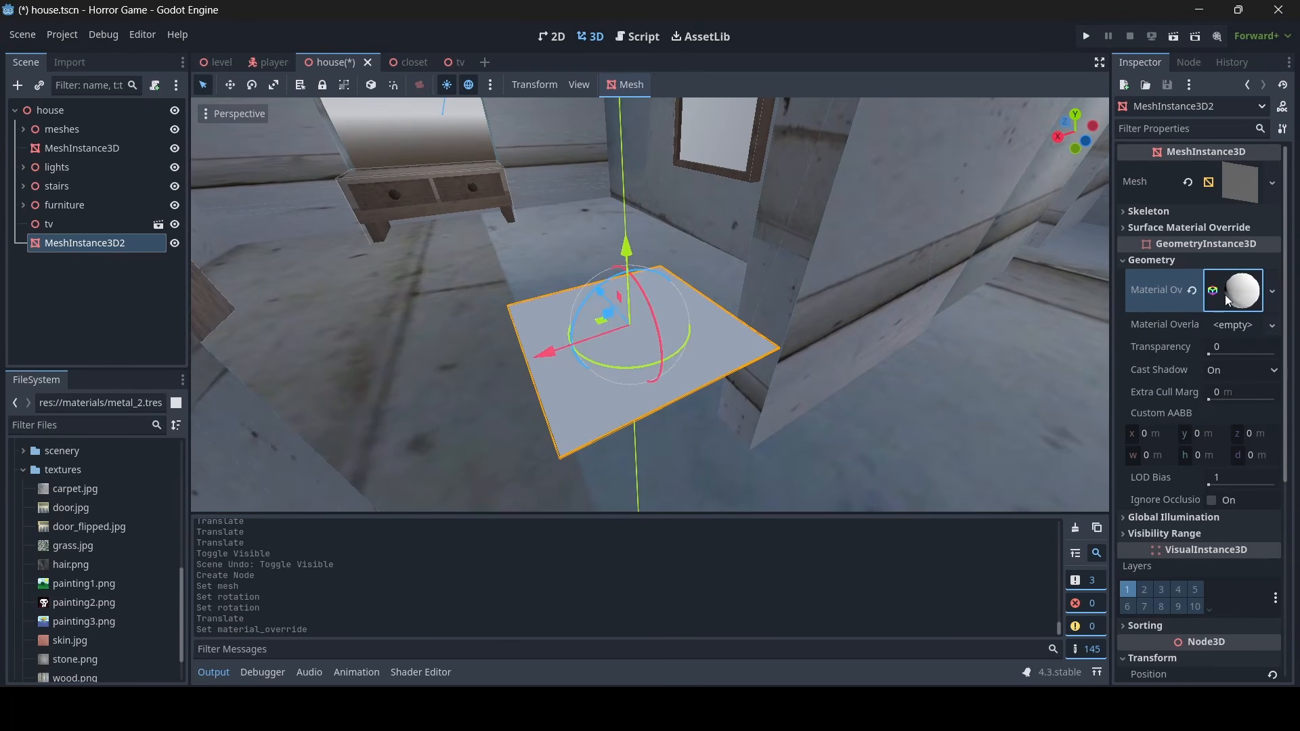
left_click(1242, 290)
scroll(1237, 355, "down", 4)
left_click(1164, 247)
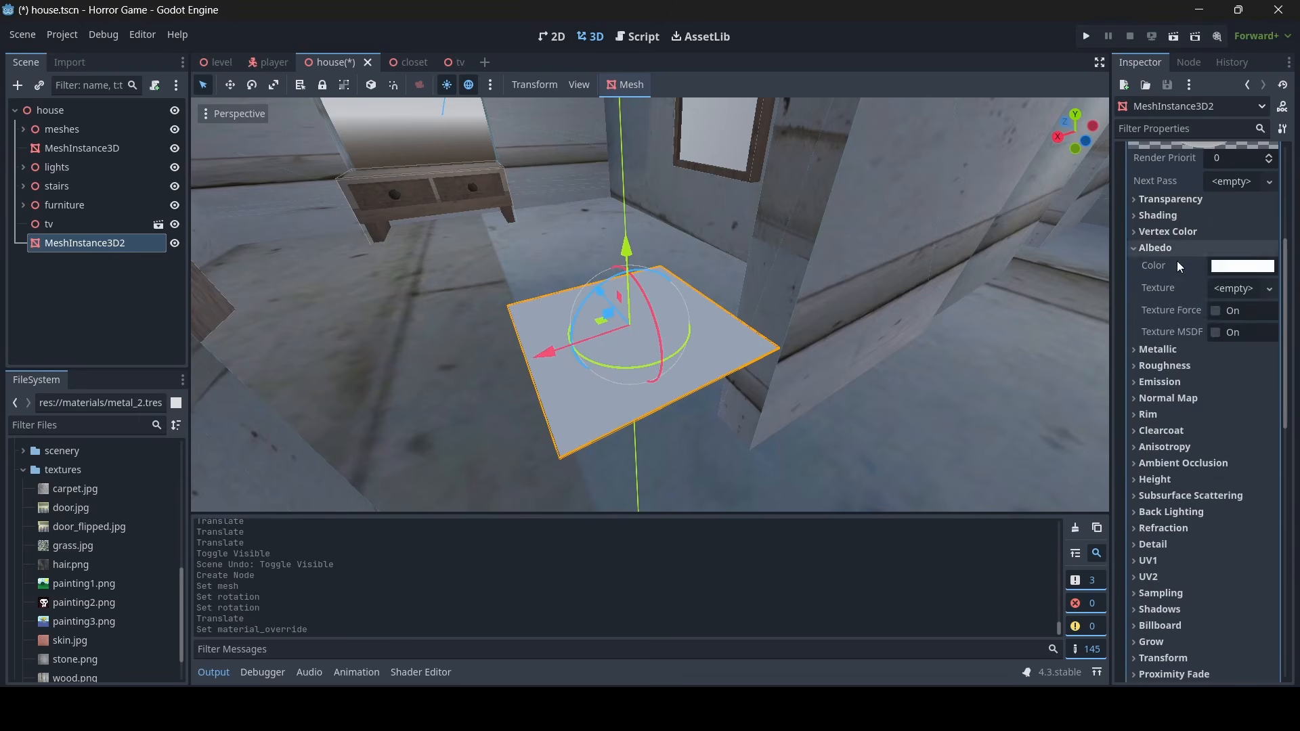
left_click(1227, 289)
left_click(1159, 621)
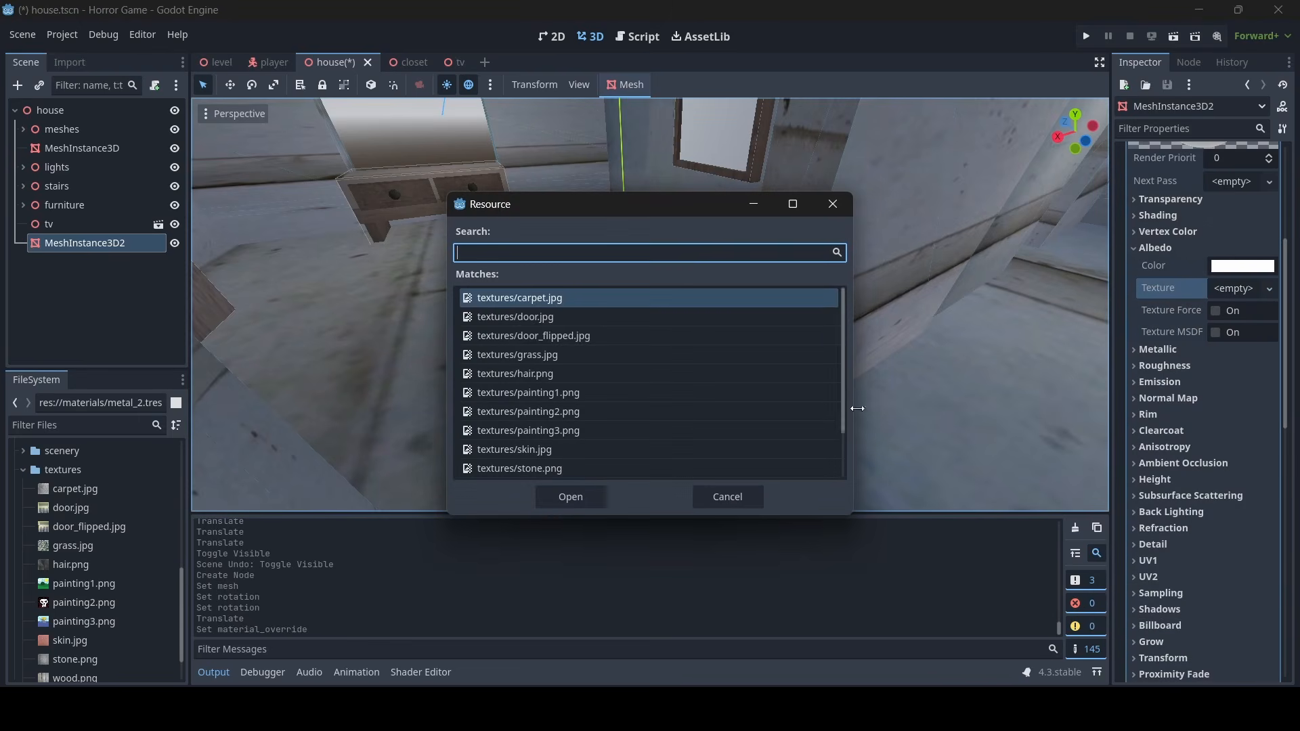
double_click(608, 297)
right_click_drag(608, 296, 607, 304)
key("s")
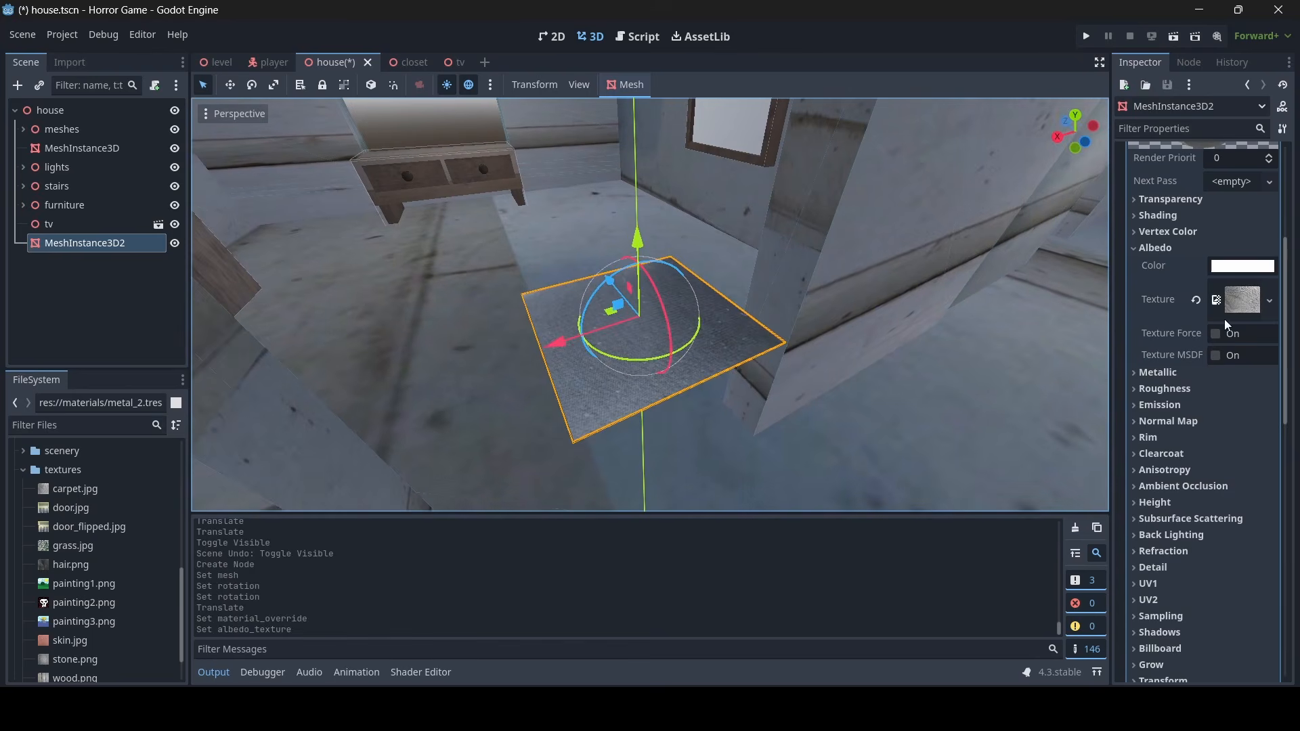
Tint the plane's carpet material a light red, about ff6e64, through its albedo color
left_click(1246, 266)
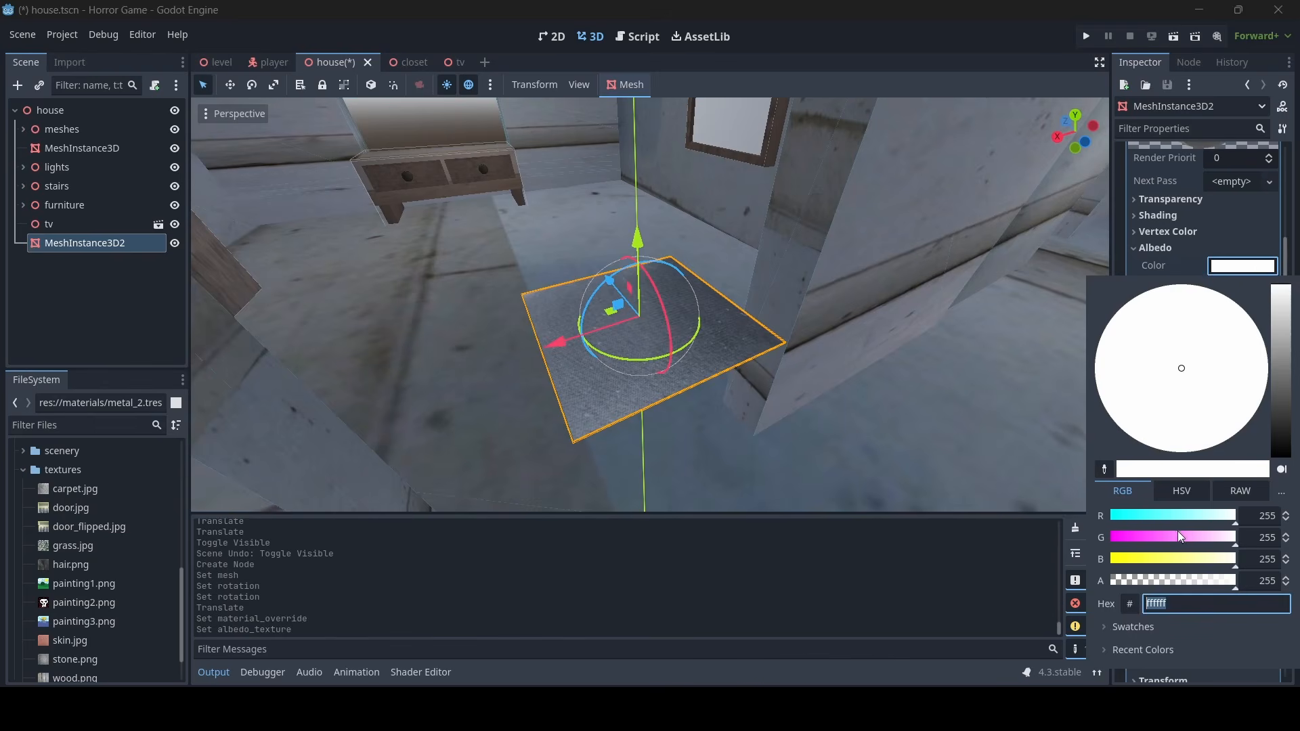
left_click_drag(1177, 537, 1140, 559)
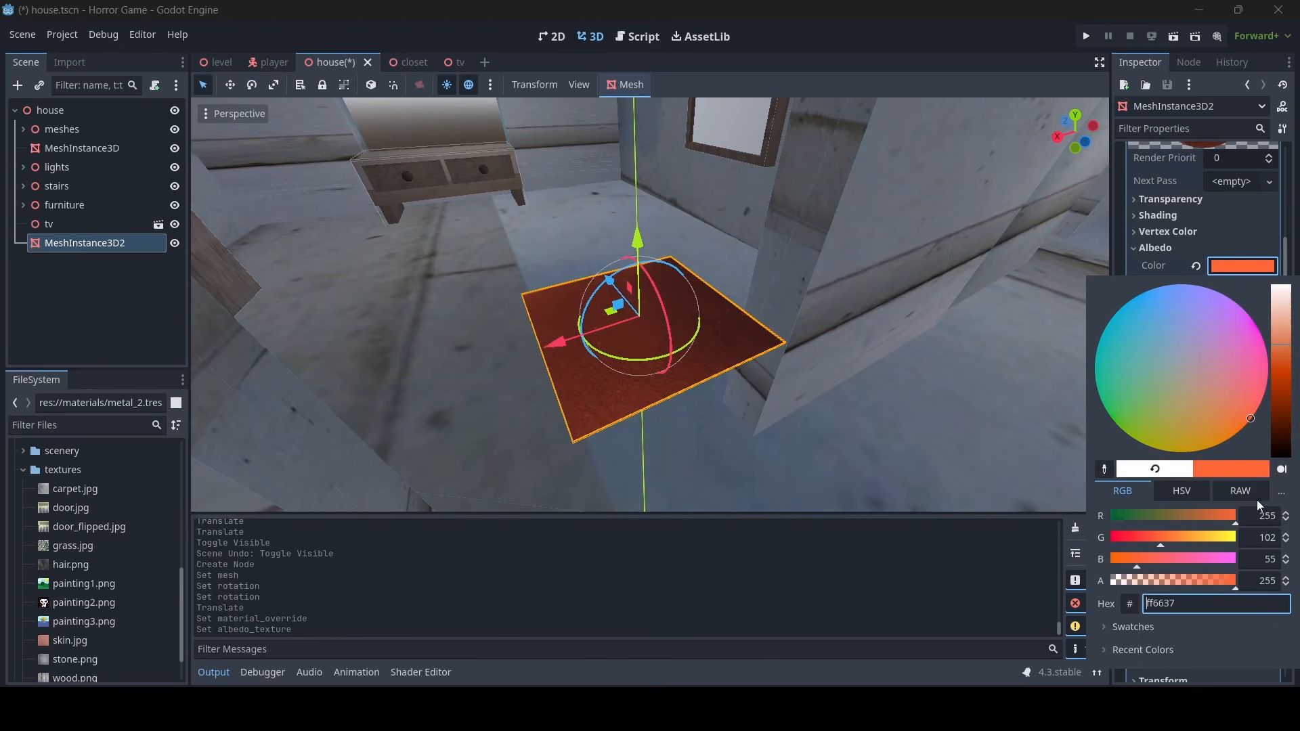
mouse_move(1242, 419)
left_mouse_down()
mouse_move(1287, 392)
mouse_move(1284, 348)
left_mouse_up()
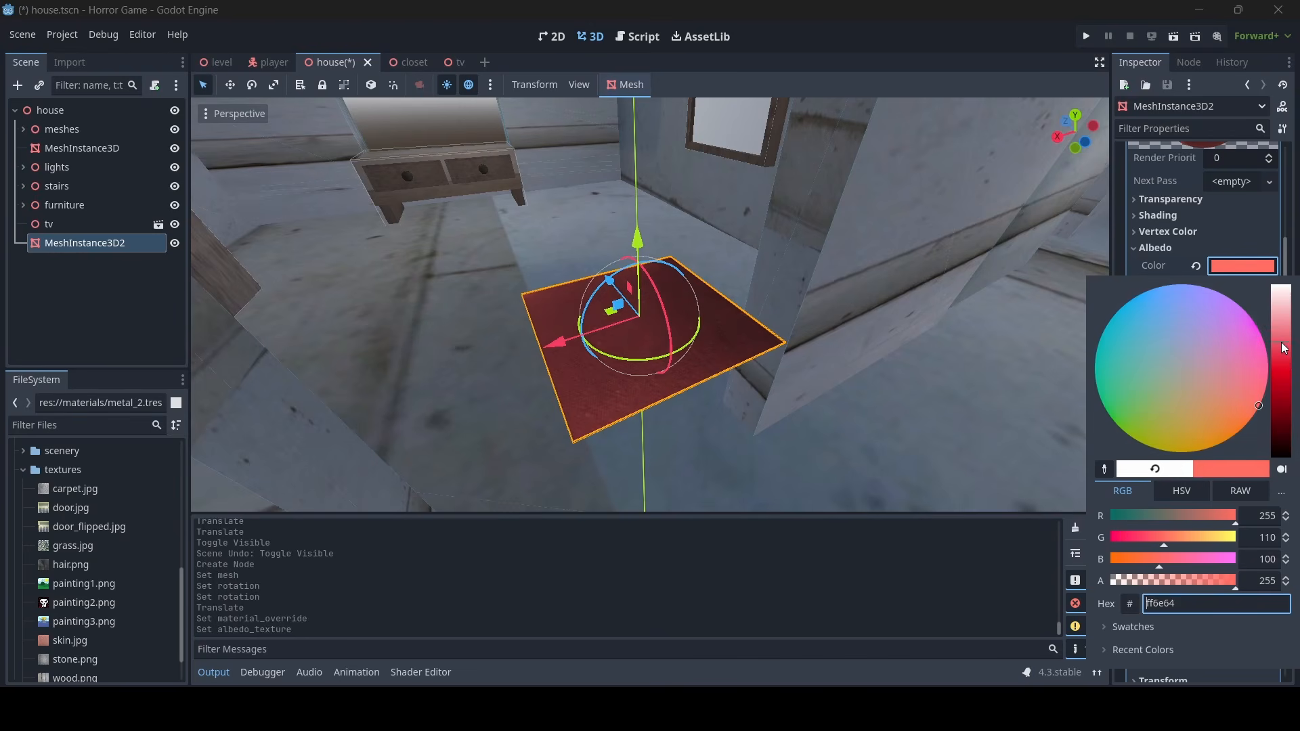
Move the red plane into the living room, close to the coffee table and couch
right_click_drag(880, 338, 874, 406)
key("w")
key("w")
key("s")
left_click_drag(837, 260, 325, 400)
key("w")
right_click_drag(325, 399, 635, 148)
key("s")
left_click_drag(657, 151, 653, 331)
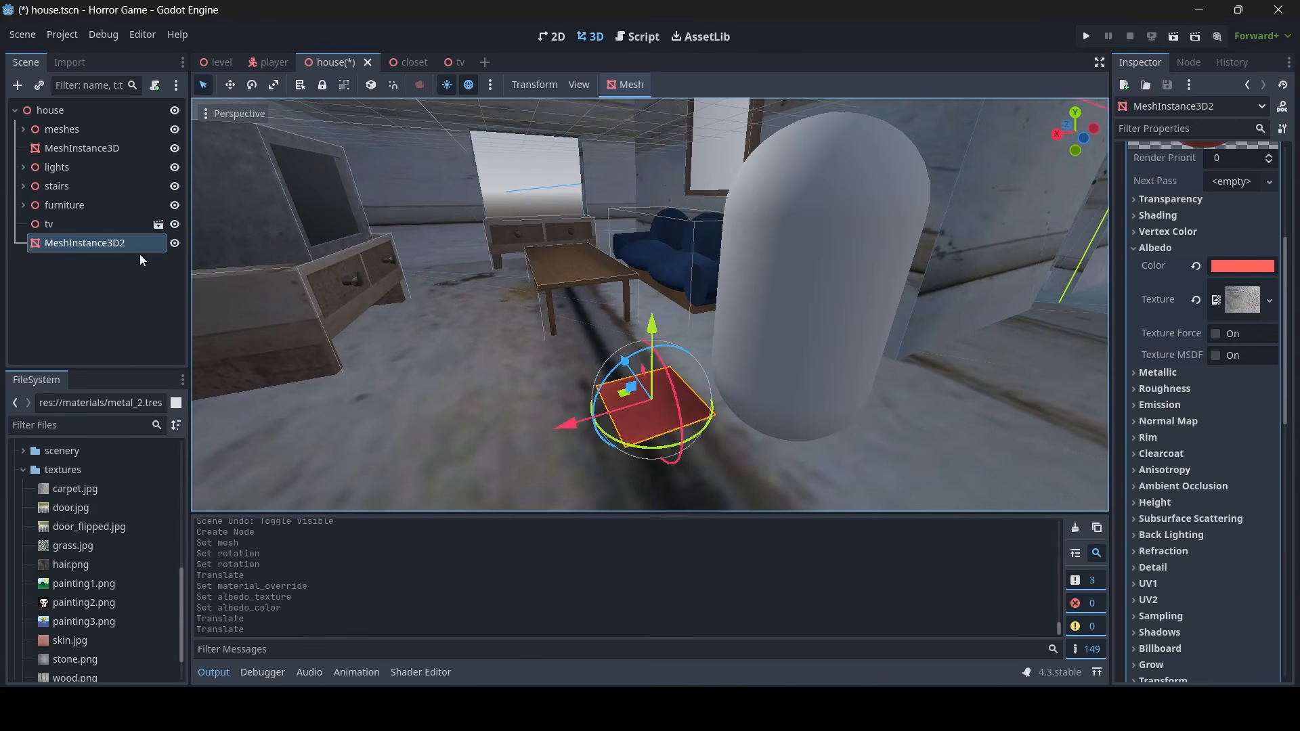
Rename the MeshInstance3D2 node as rug
double_click(138, 241)
type("rug")
key("Return")
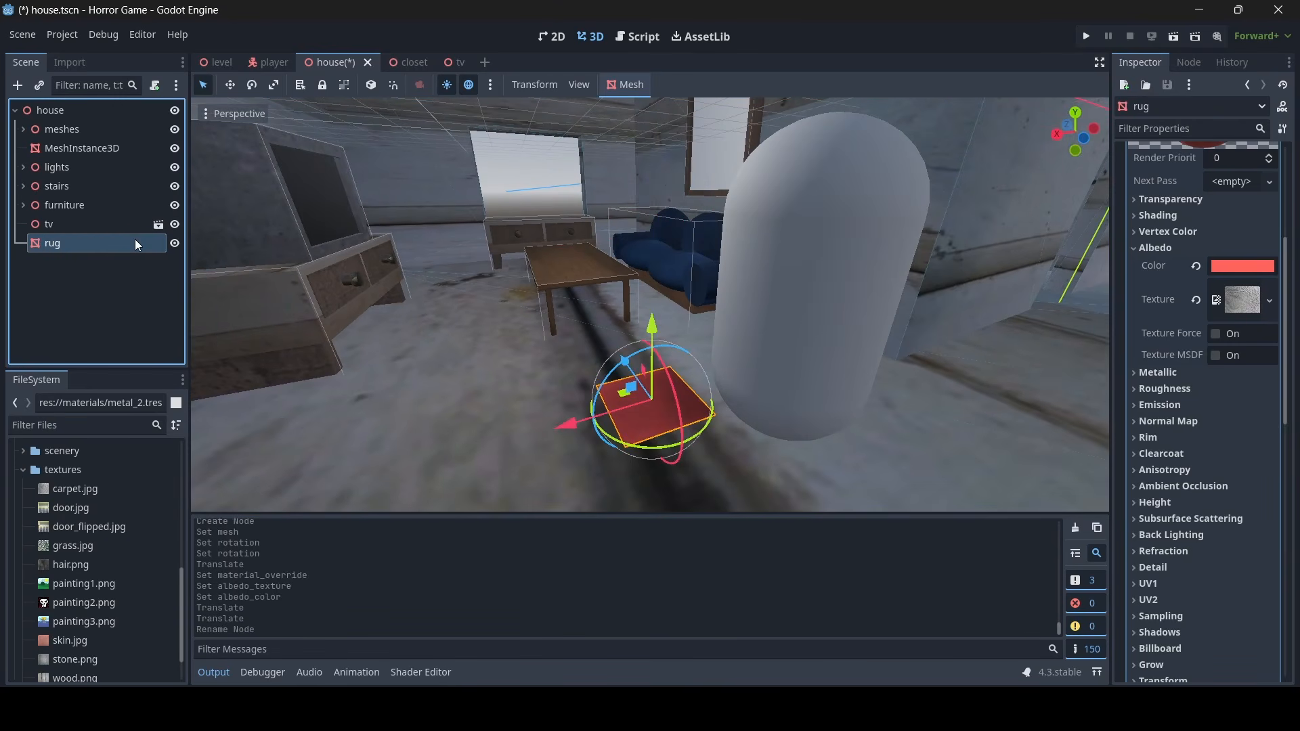
Lower the rug to floor level and move it beneath the coffee table
key("w")
right_click_drag(537, 298, 672, 110)
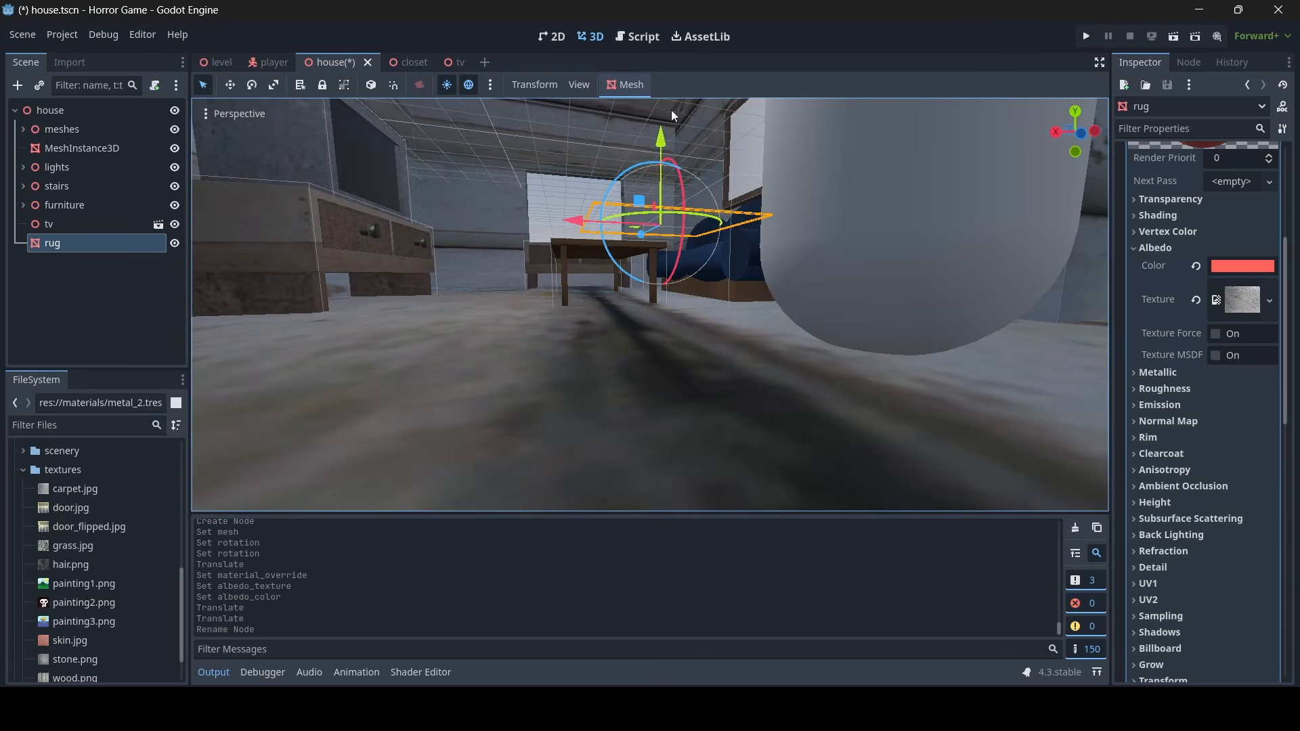
left_click_drag(669, 140, 655, 283)
right_click_drag(655, 283, 655, 419)
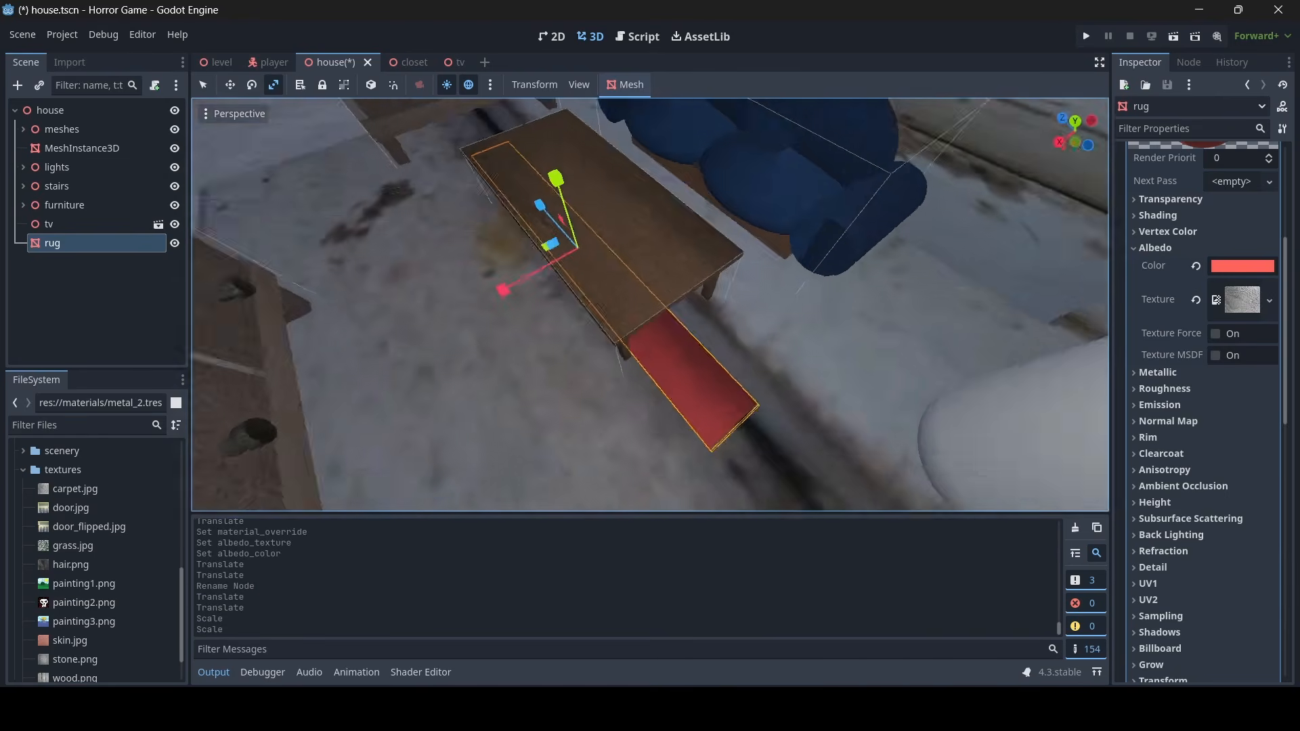
Enlarge the rug to cover the floor between the TV cabinet and couch, and adjust its position sideways
right_click_drag(587, 295, 587, 295)
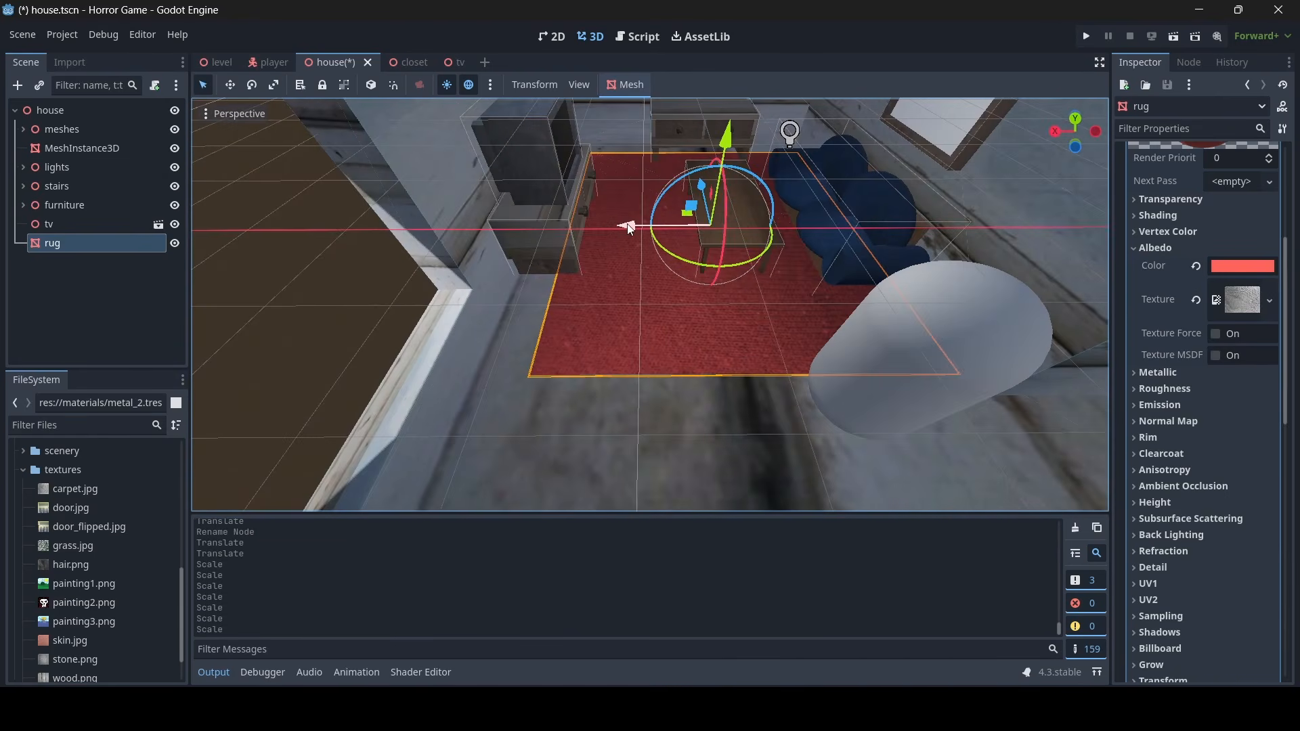
left_click_drag(628, 224, 617, 225)
right_click_drag(616, 225, 616, 225)
key("w")
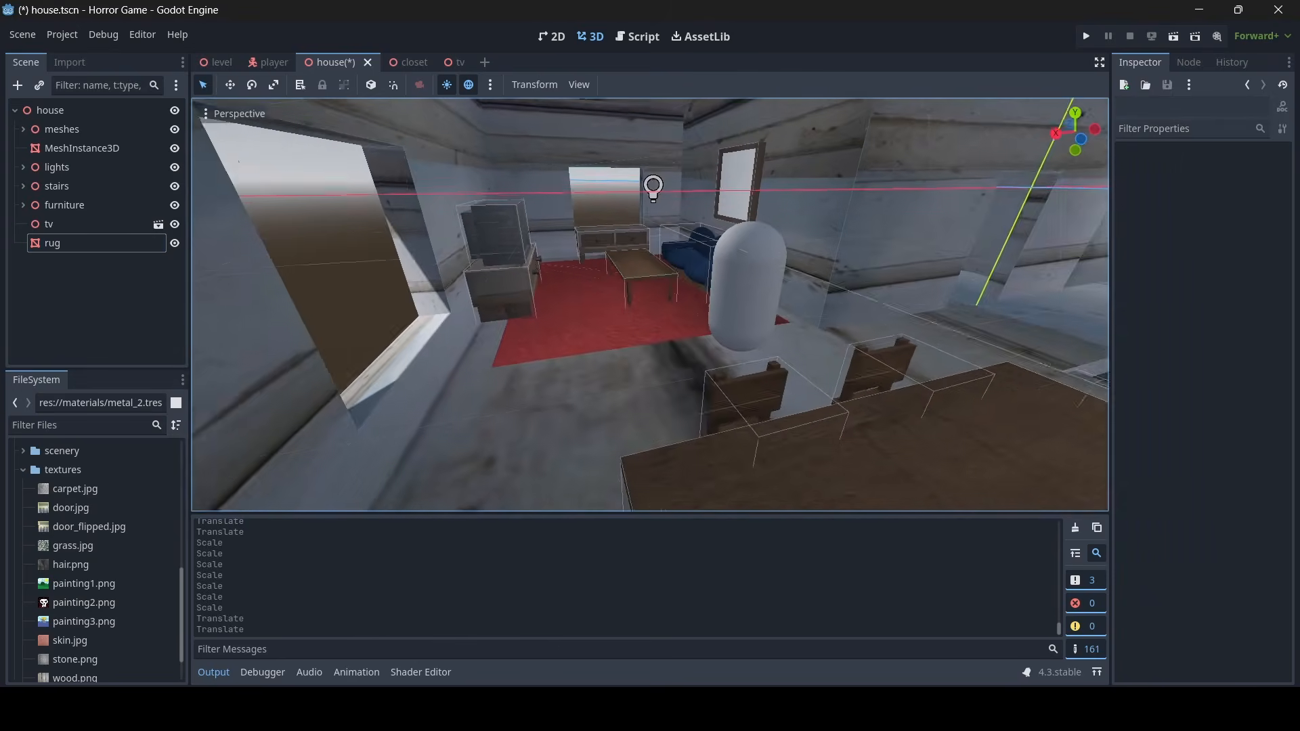
Duplicate the living-room rug and move the copy into the room with the wardrobe and drawers
right_click_drag(650, 305, 592, 367)
key("w")
key("w")
key("s")
left_click(689, 372)
key("ctrl+d")
left_click_drag(425, 272, 684, 296)
key("w")
right_click_drag(684, 295, 683, 296)
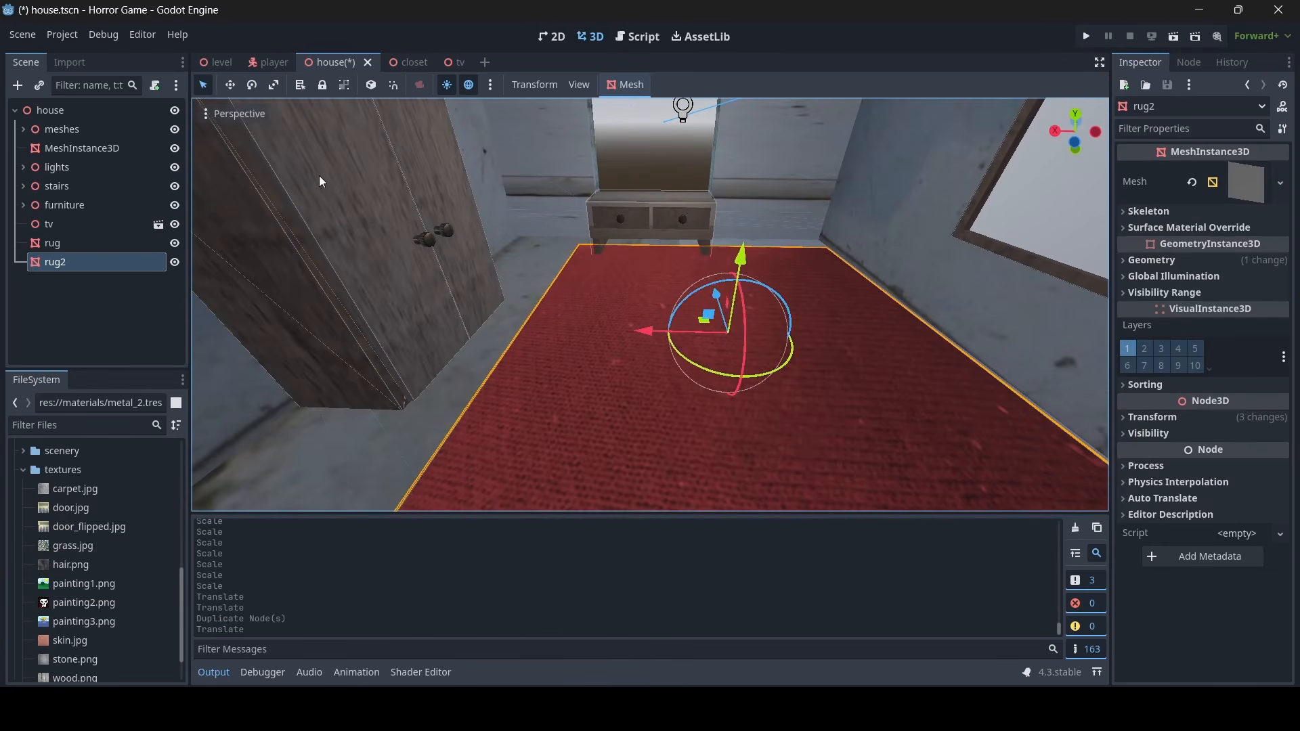
Narrow the copied rug and centre it on the floor in front of the drawers
left_click_drag(650, 341, 677, 339)
right_click_drag(677, 339, 677, 339)
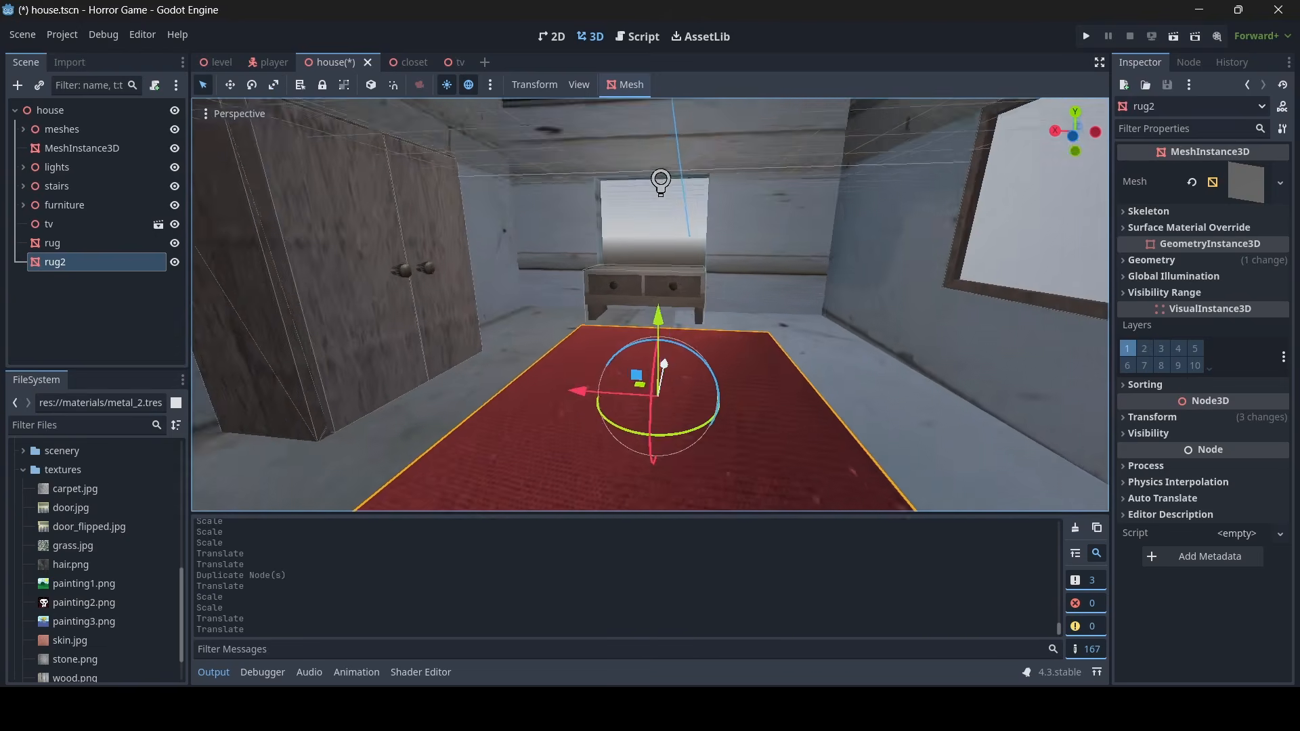
right_click_drag(792, 288, 792, 289)
Make the material override of rug2 unique and set its albedo color to blue, 5aa6e0
left_click(1152, 261)
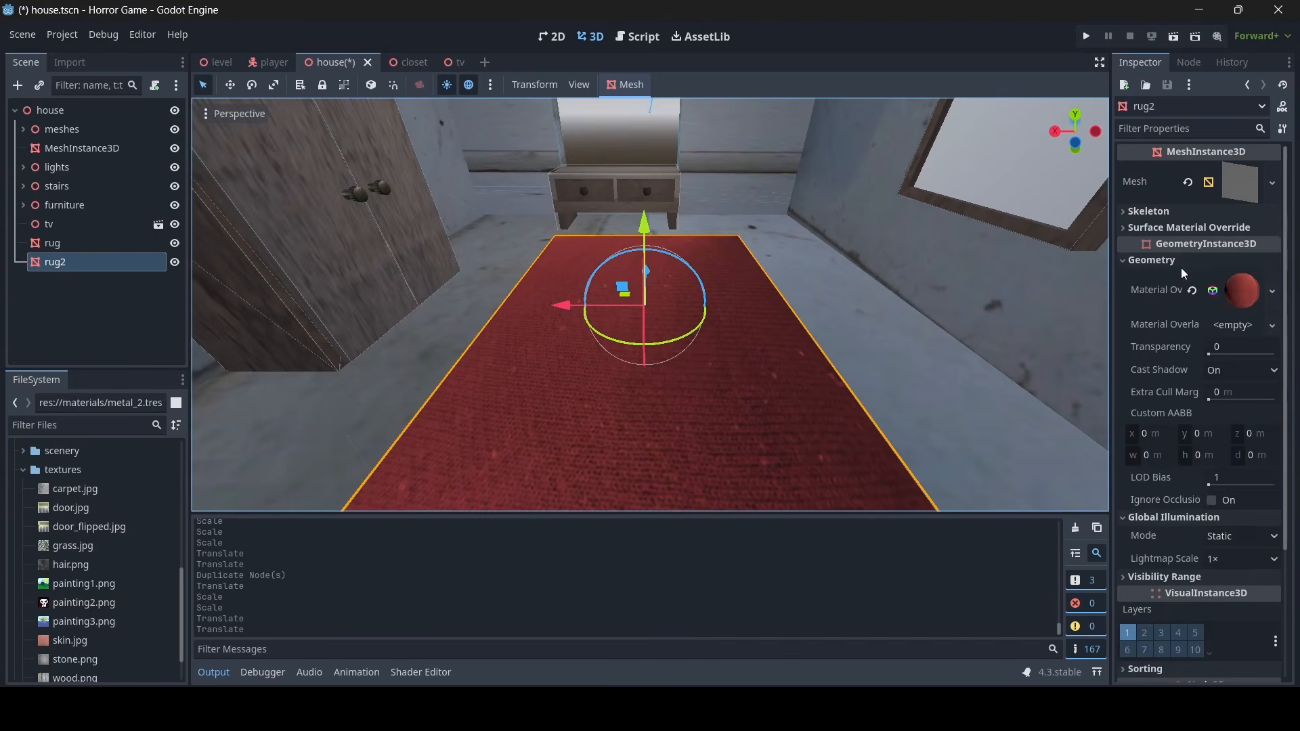
left_click(1243, 291)
right_click(1235, 287)
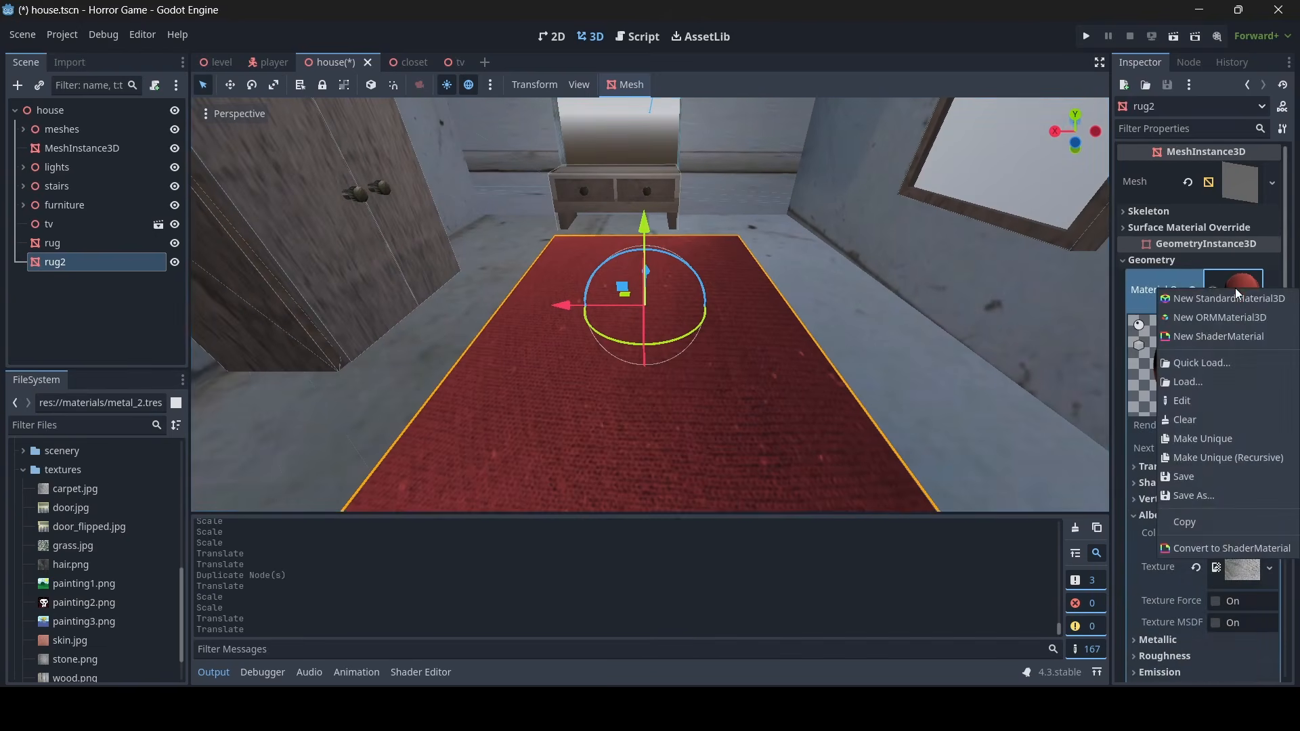
left_click(1191, 437)
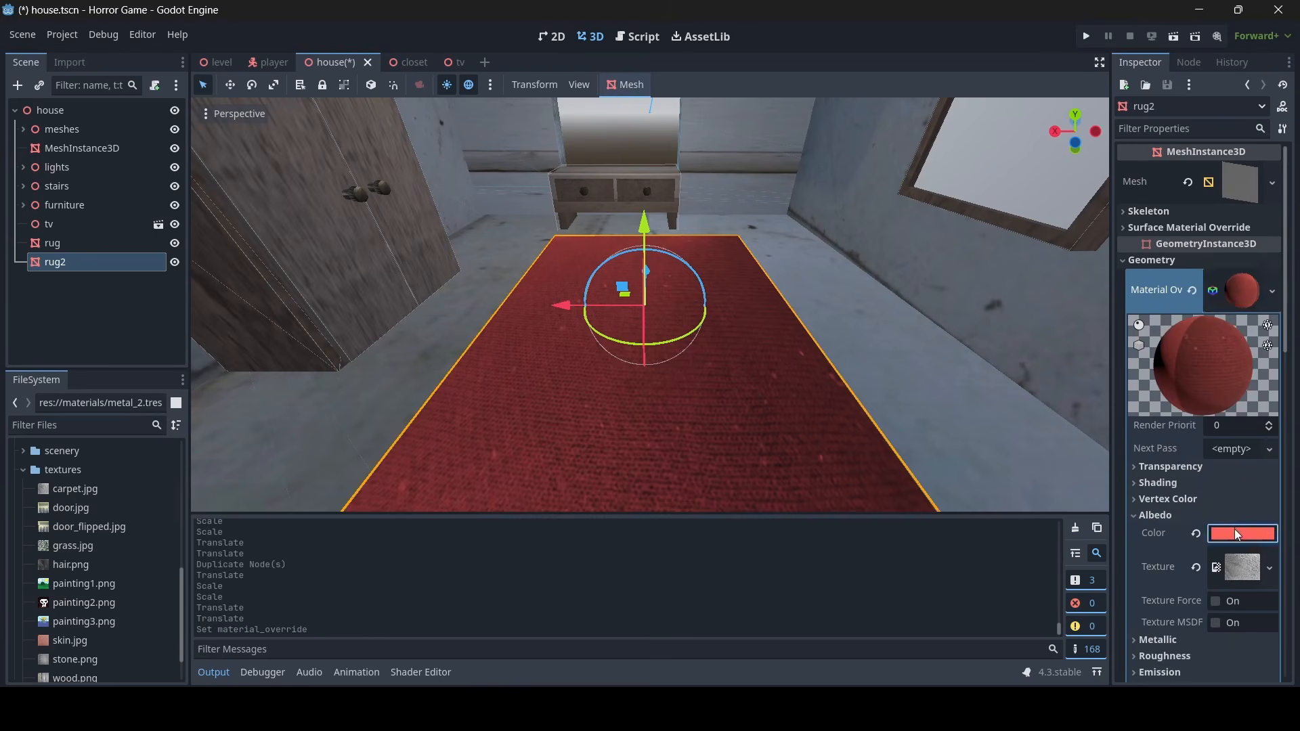
left_click(1235, 532)
left_click(1155, 178)
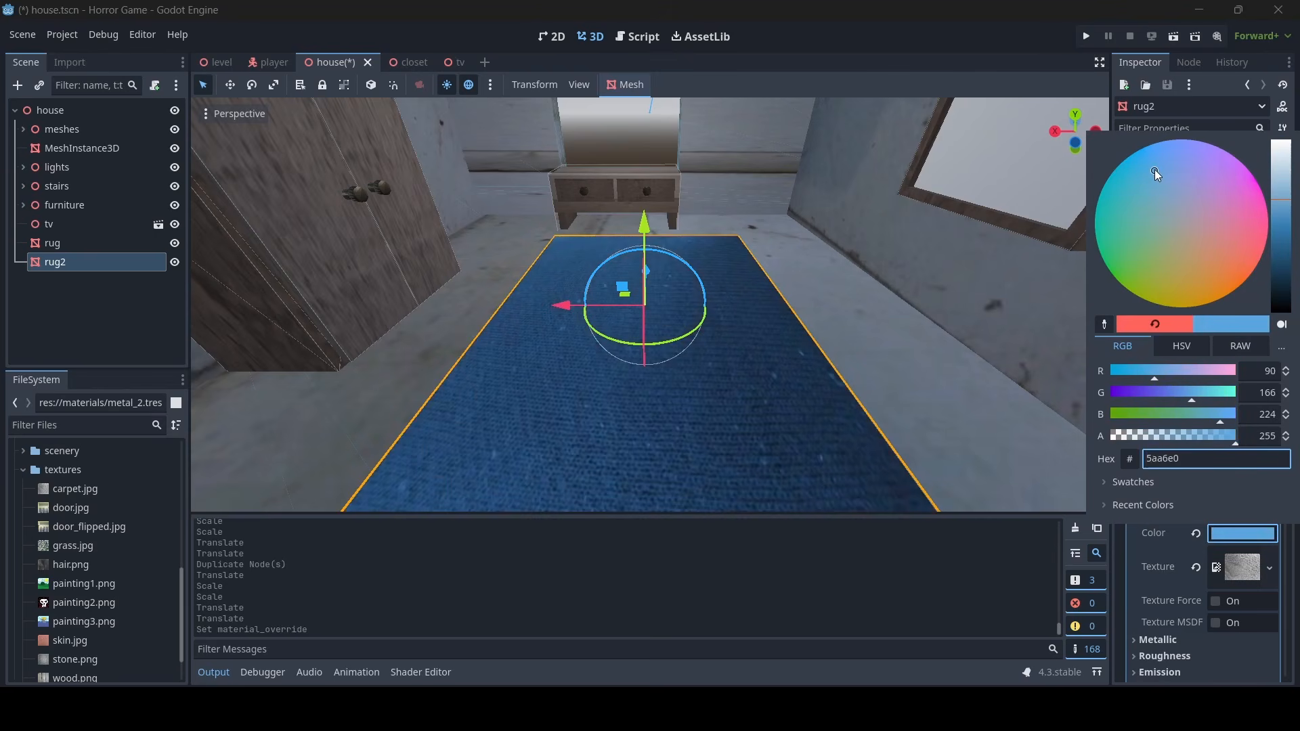
left_click(948, 291)
Duplicate the blue rug and place the copy in front of the drawers in the other wardrobe room
key("s")
right_click_drag(948, 291, 908, 291)
key("w")
key("w")
key("s")
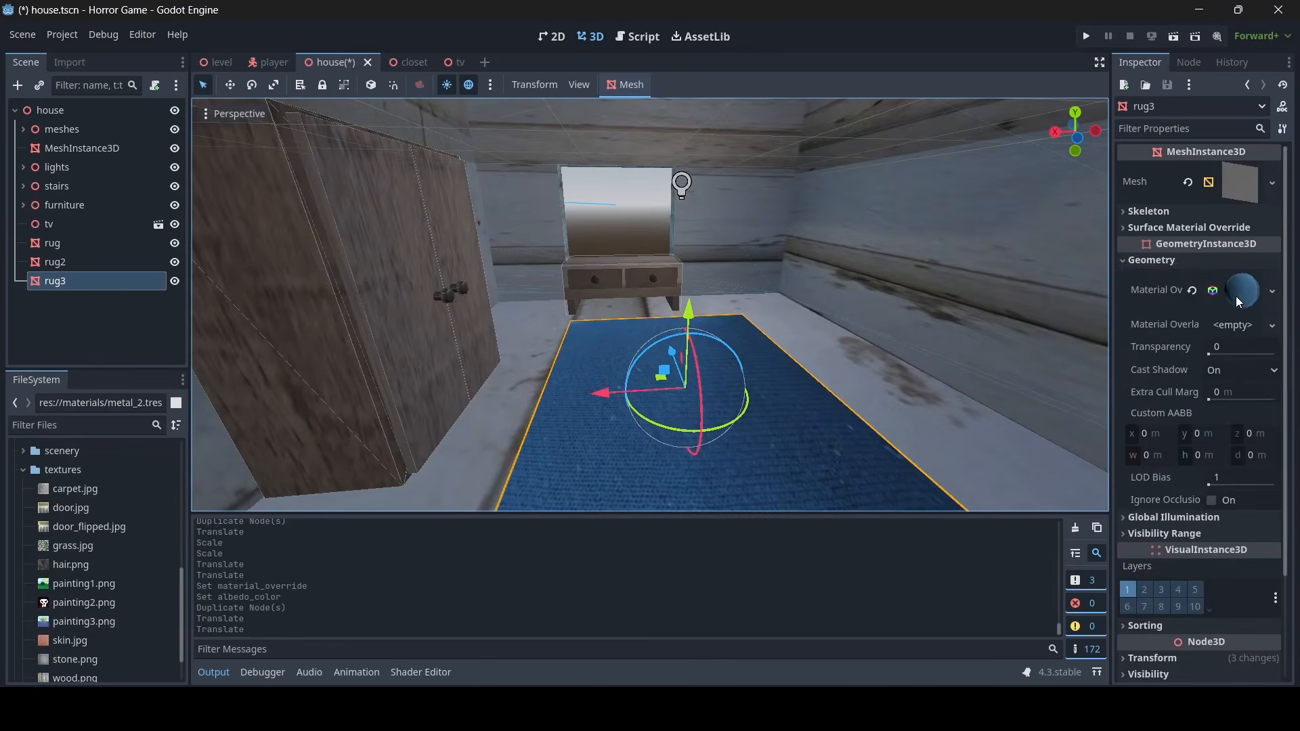
Make the material override of rug3 unique and change its albedo color to green
right_click(1237, 295)
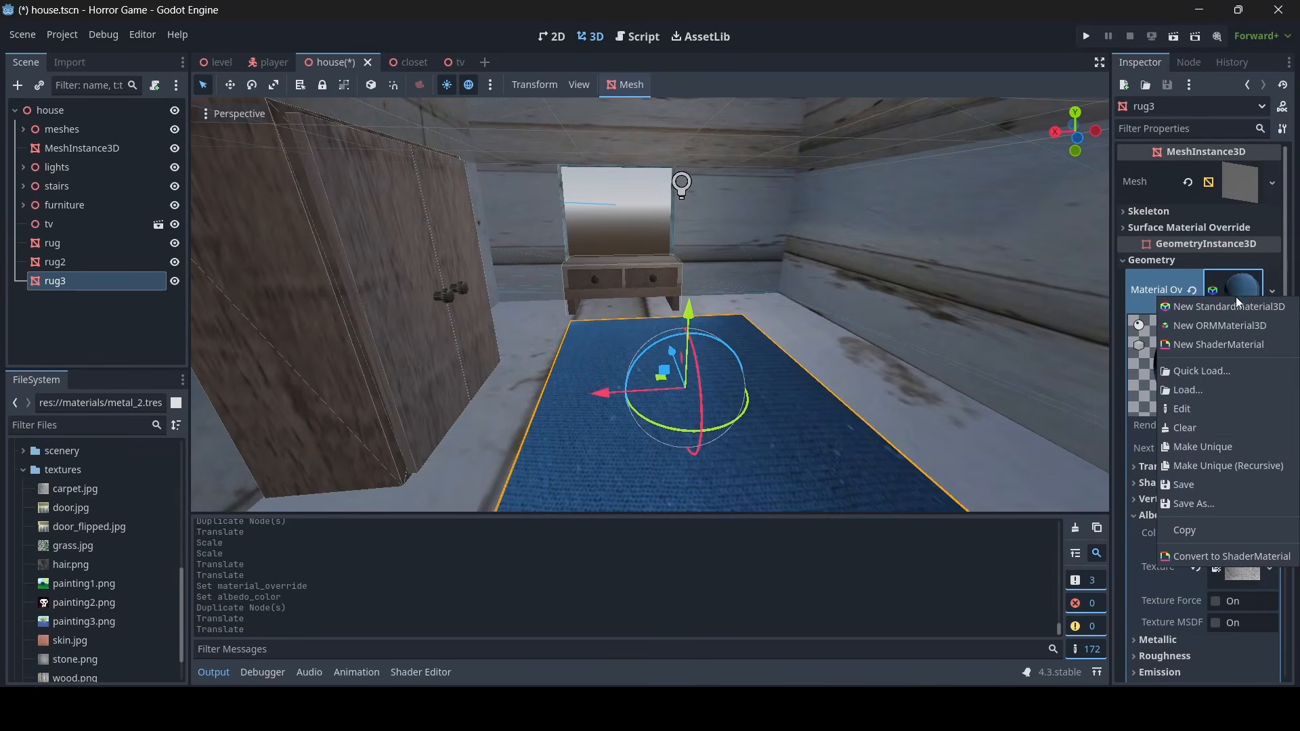
left_click(1220, 445)
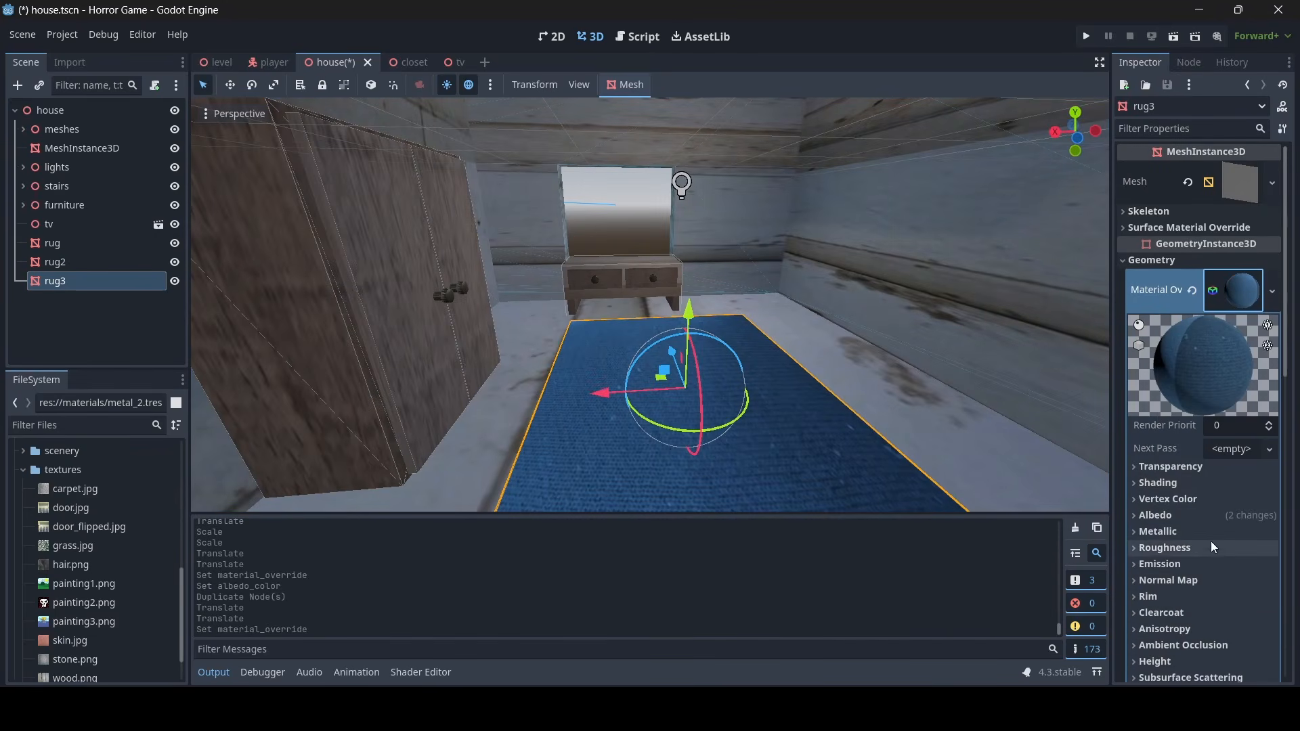
left_click(1212, 518)
left_click(1238, 535)
left_click(1147, 256)
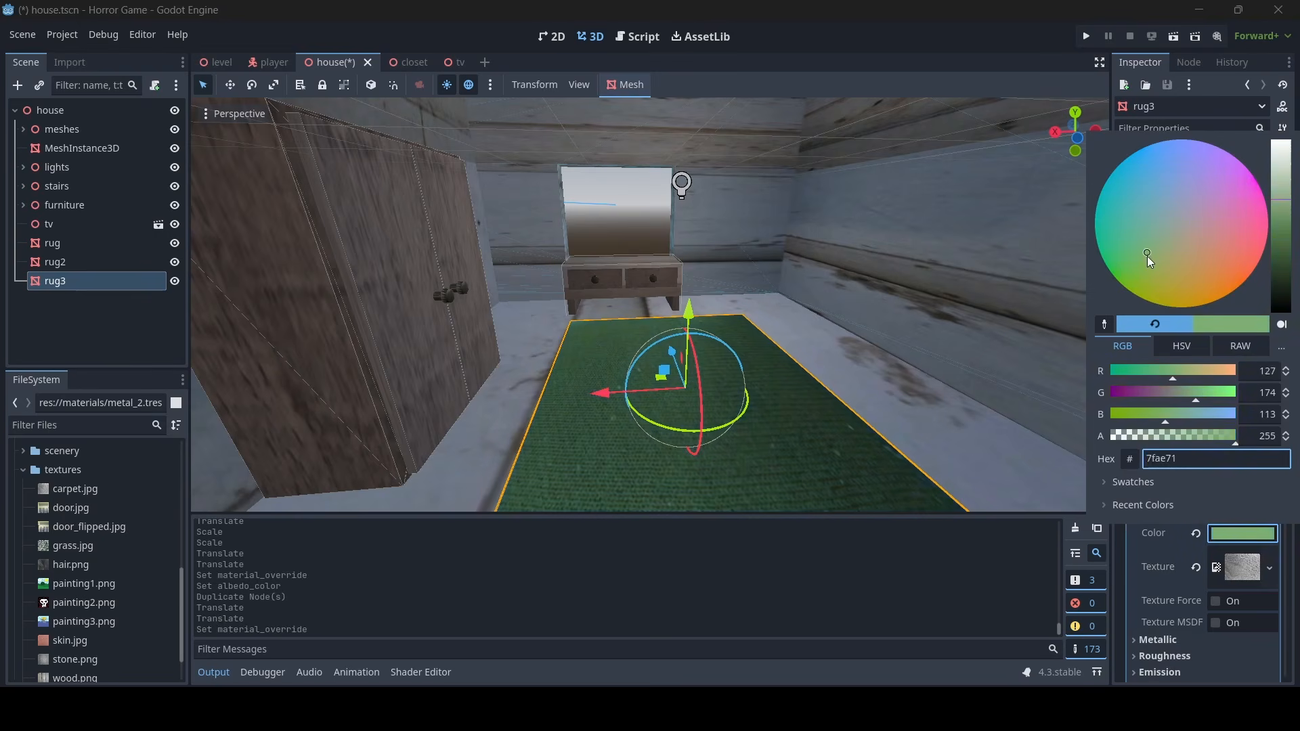
left_click_drag(1147, 279, 1148, 280)
Duplicate the red living-room rug and resize and position the copy under the dining table and chairs
right_click_drag(880, 284, 860, 322)
key("s")
key("w")
mouse_move(650, 305)
right_mouse_down()
mouse_move(583, 318)
mouse_move(474, 291)
mouse_move(555, 305)
mouse_move(752, 298)
mouse_move(637, 288)
right_mouse_up()
key("s")
key("w")
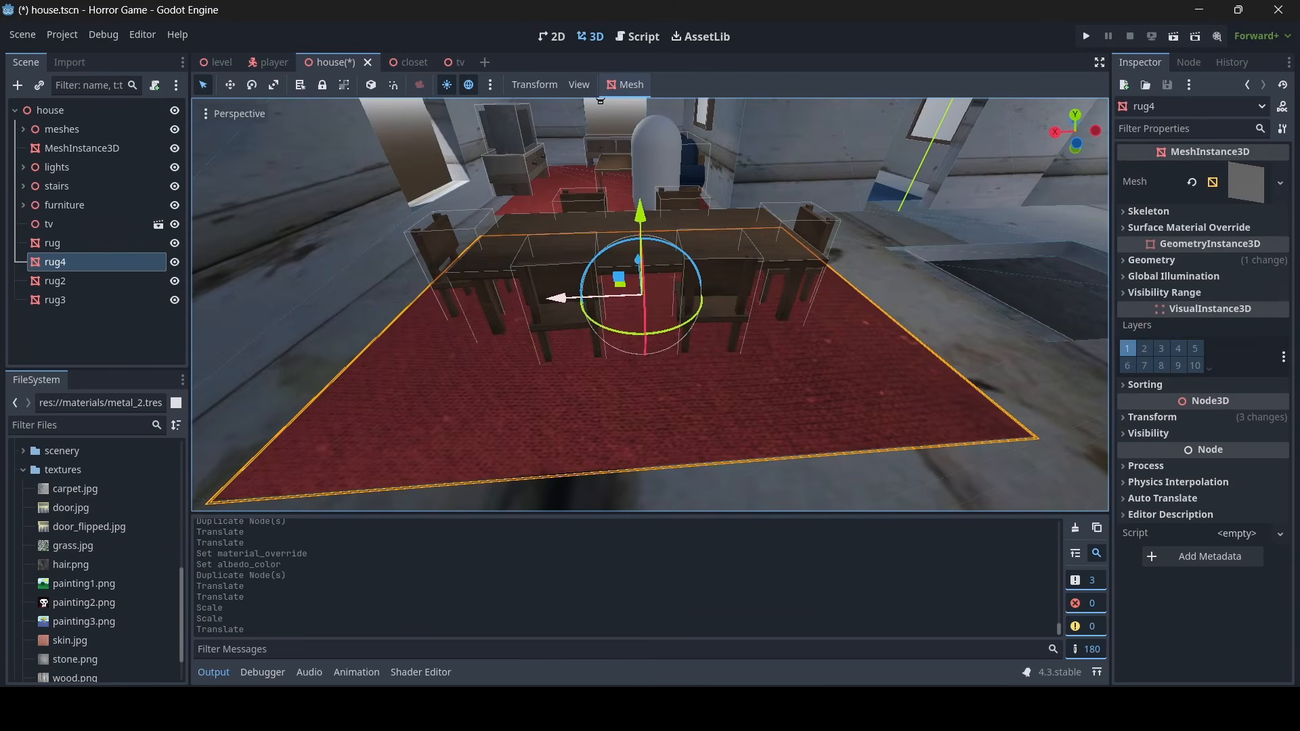
right_click_drag(650, 304, 636, 298)
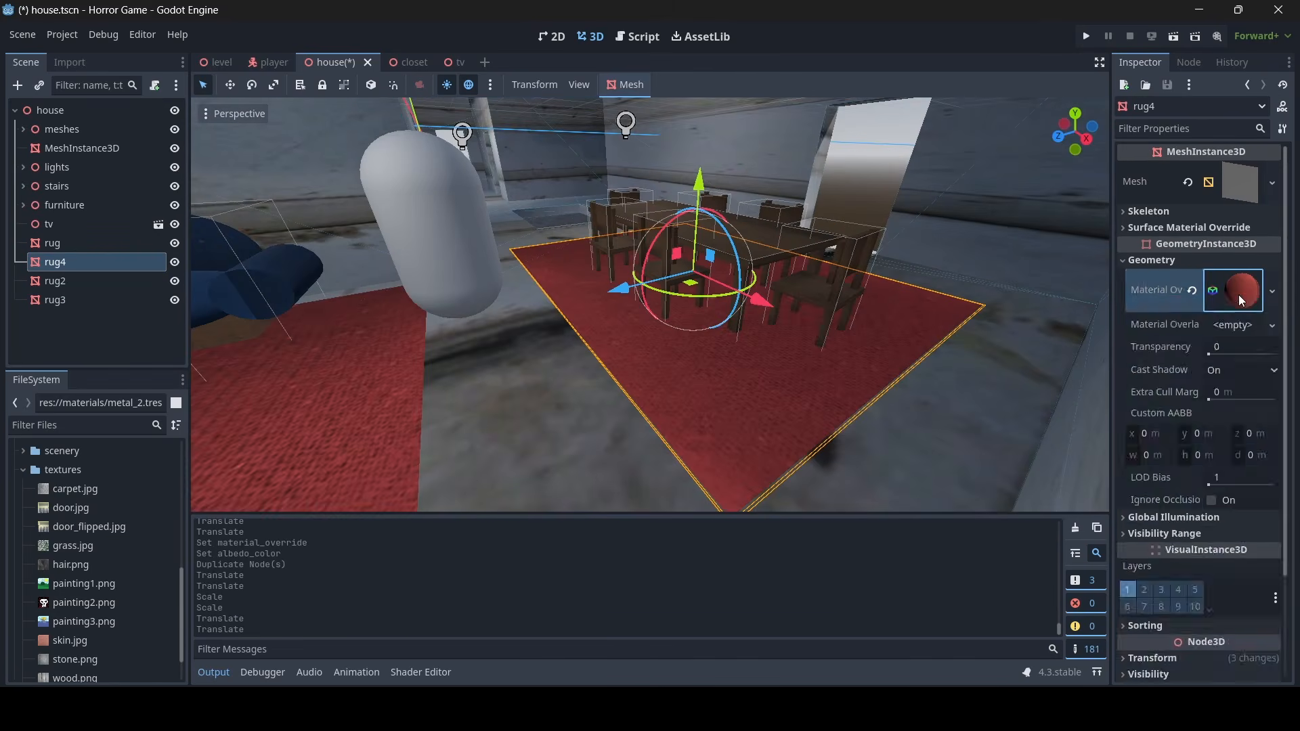
Make the material override of rug4 unique and set its albedo color to purple, c25fc9
right_click(1238, 294)
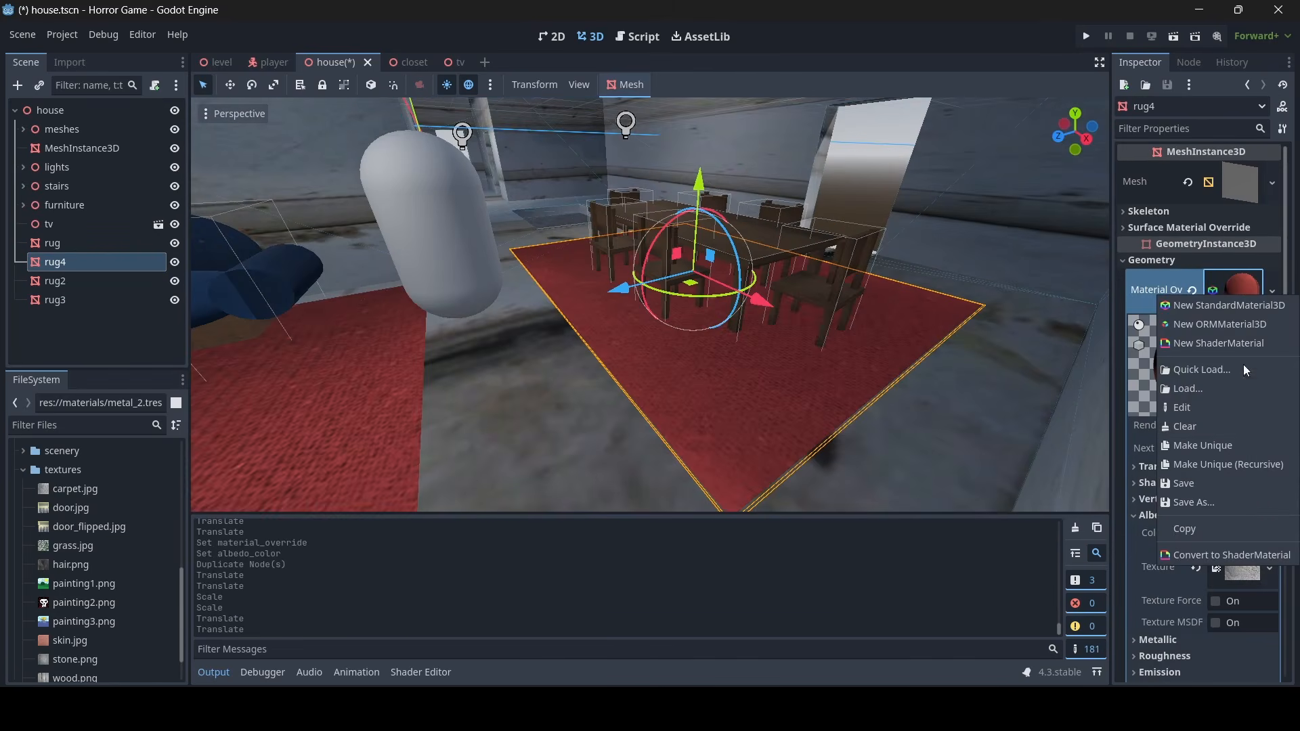
left_click(1230, 450)
left_click(1193, 516)
left_click(1234, 533)
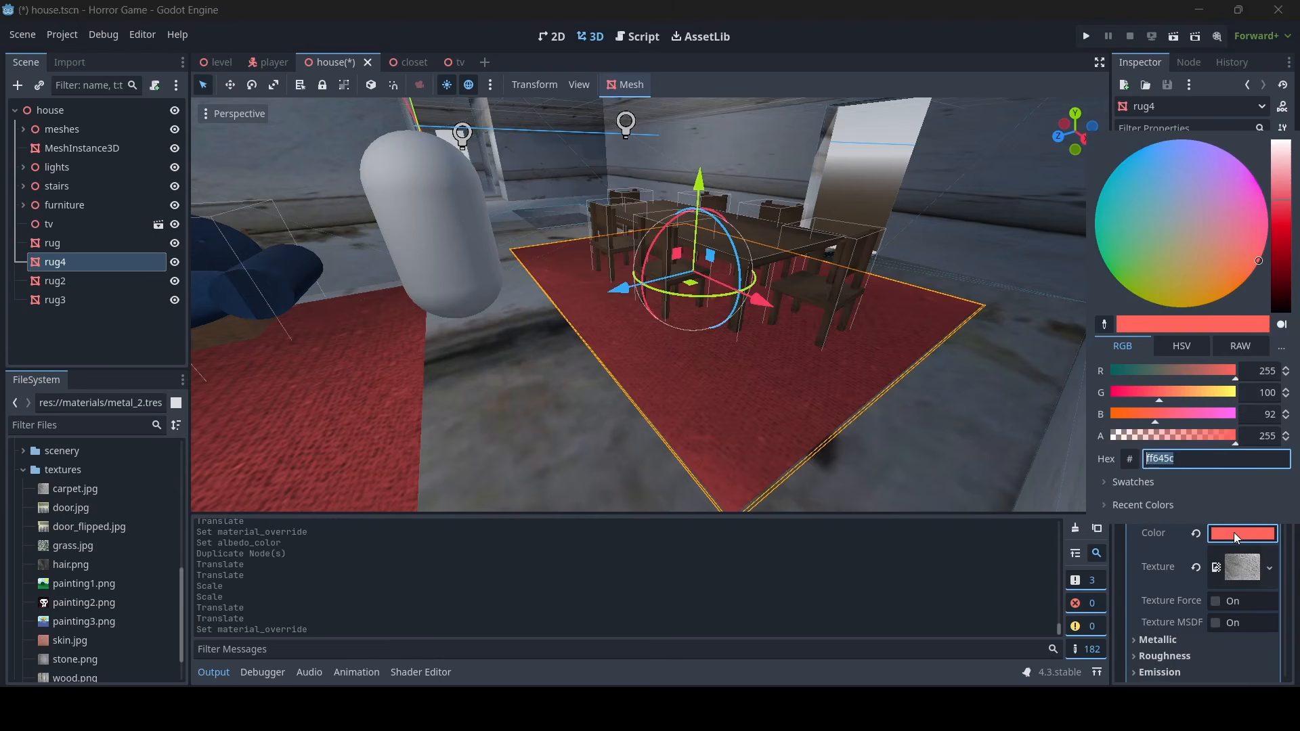
left_click_drag(1234, 214, 1282, 211)
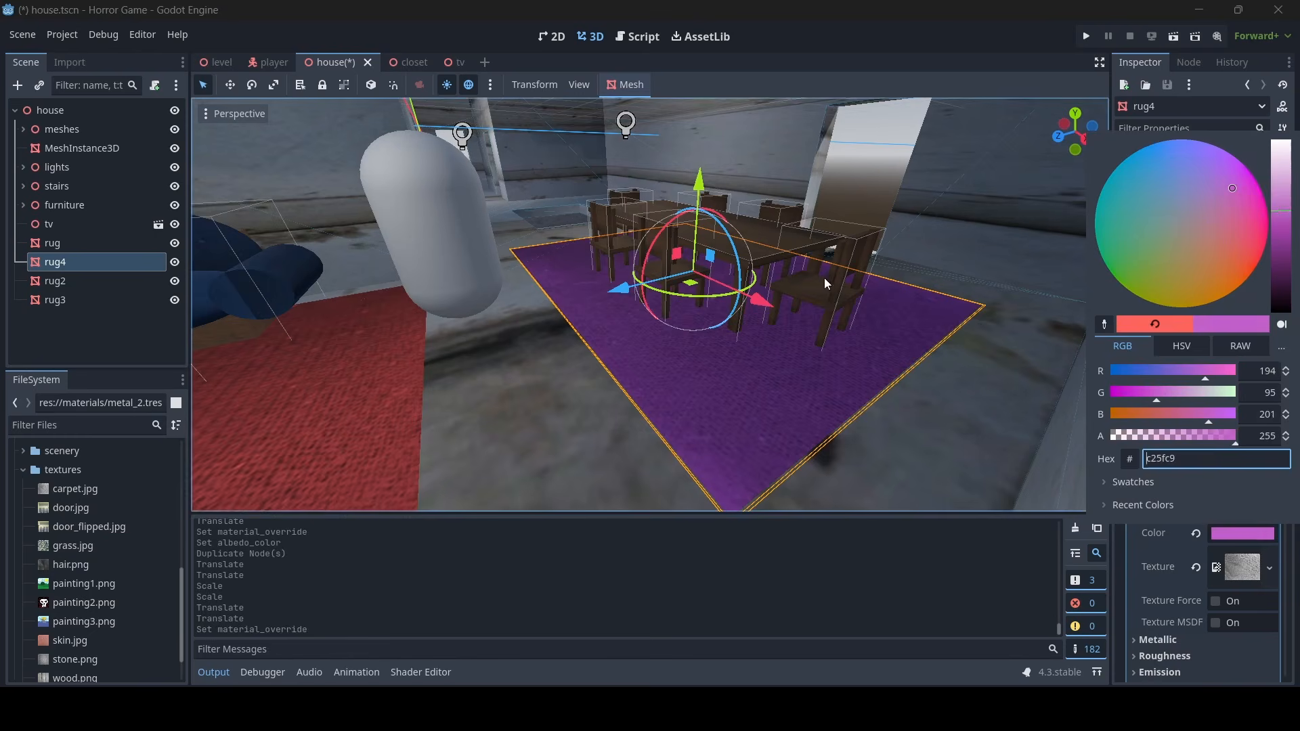
right_click_drag(824, 278, 541, 298)
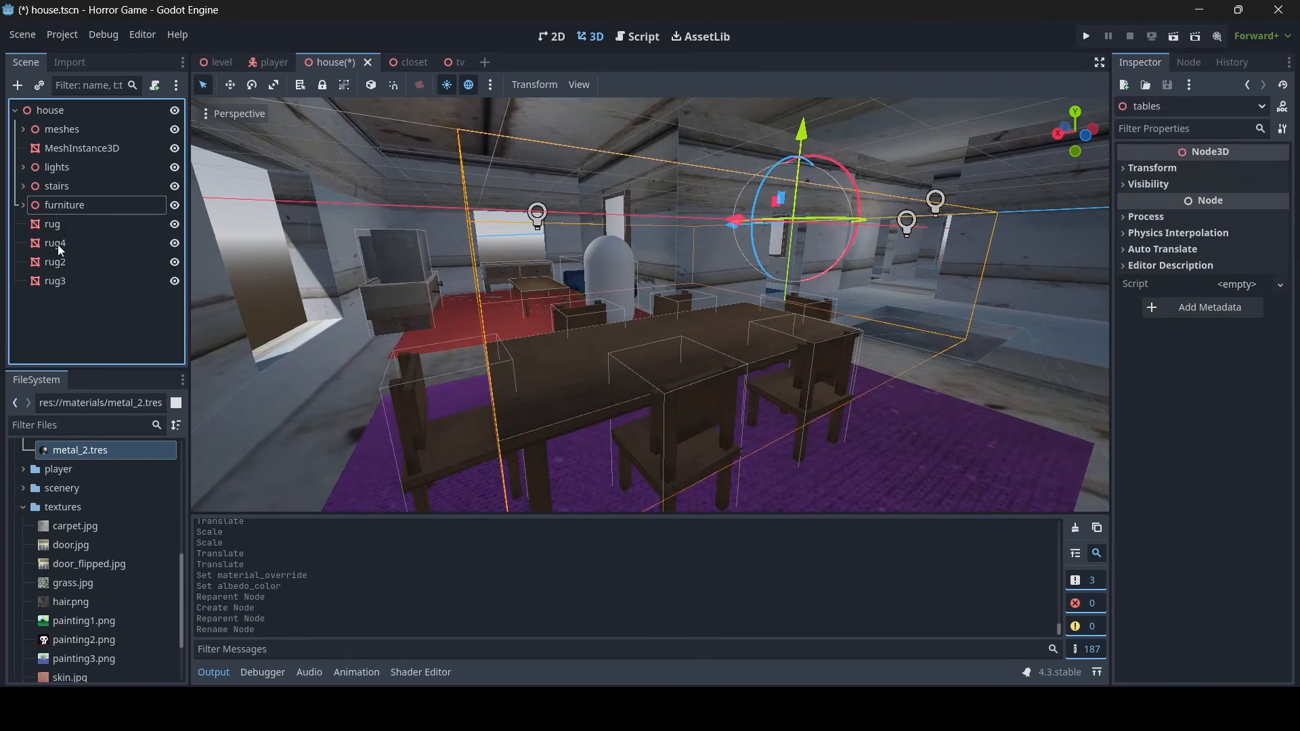
Group rug, rug2, rug3 and rug4 under a new Node3D and rename that node rugs
left_click(63, 230)
left_click(55, 281, "shift")
right_click(54, 281)
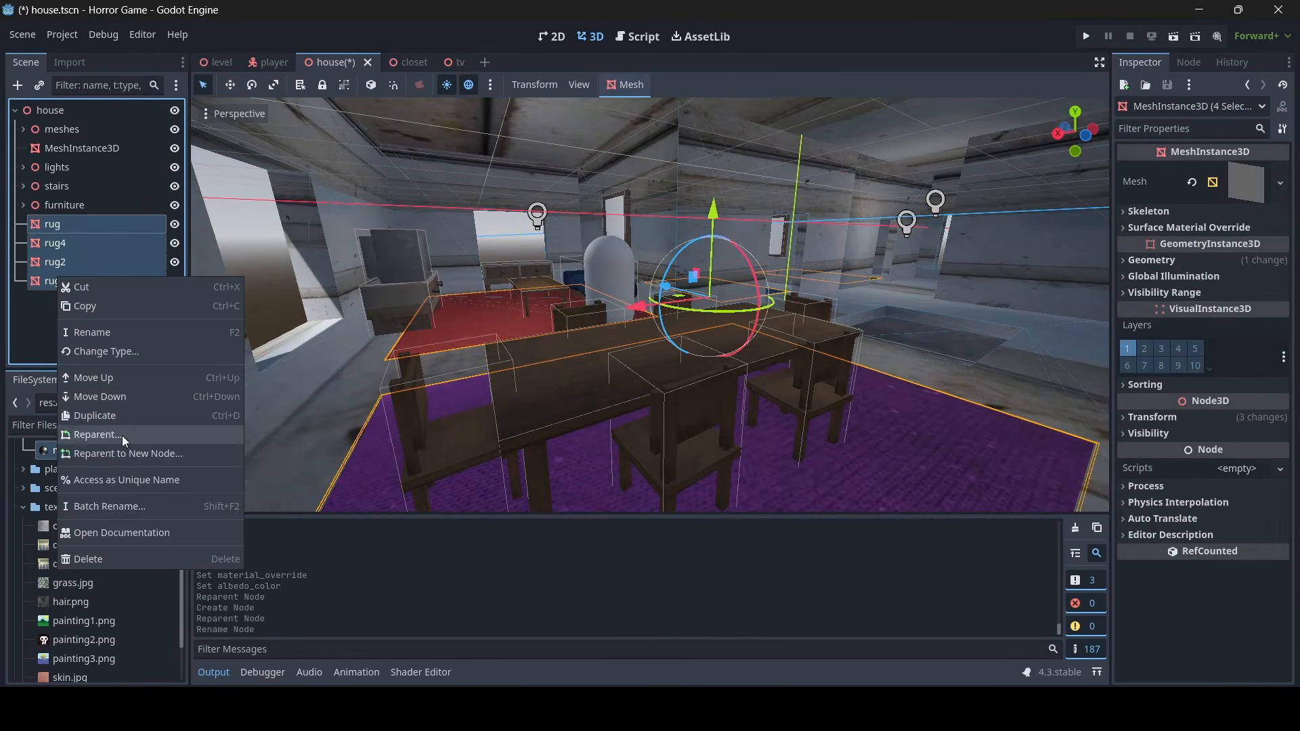
left_click(113, 453)
double_click(522, 225)
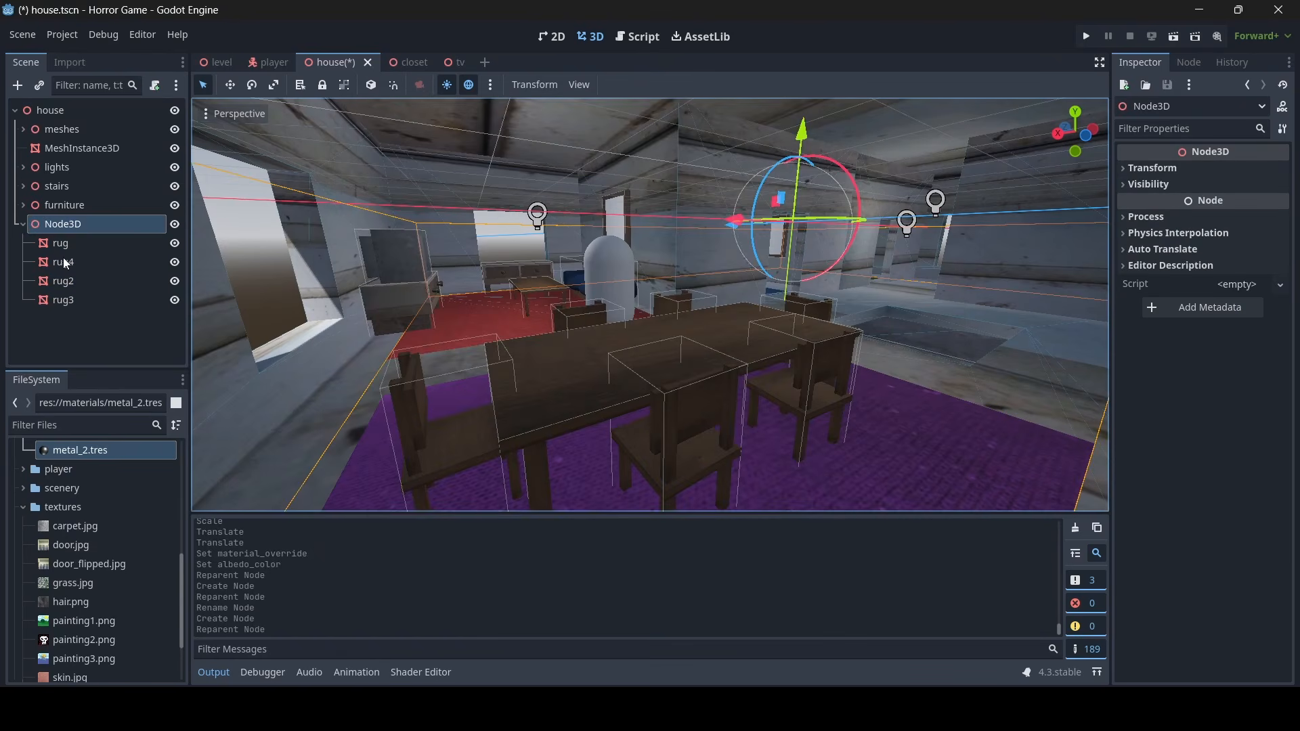
double_click(80, 227)
type("rugs")
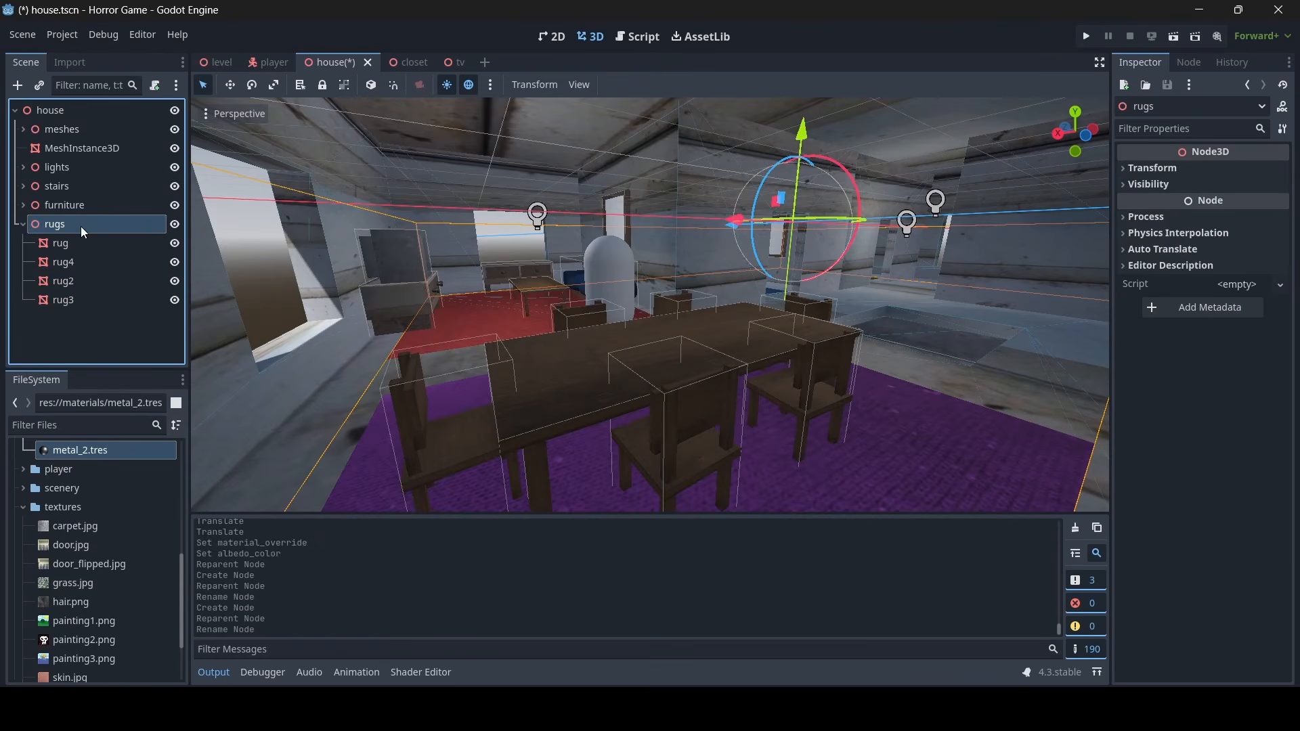
Move the rugs node into the furniture node and save the house scene
left_click_drag(80, 226, 70, 201)
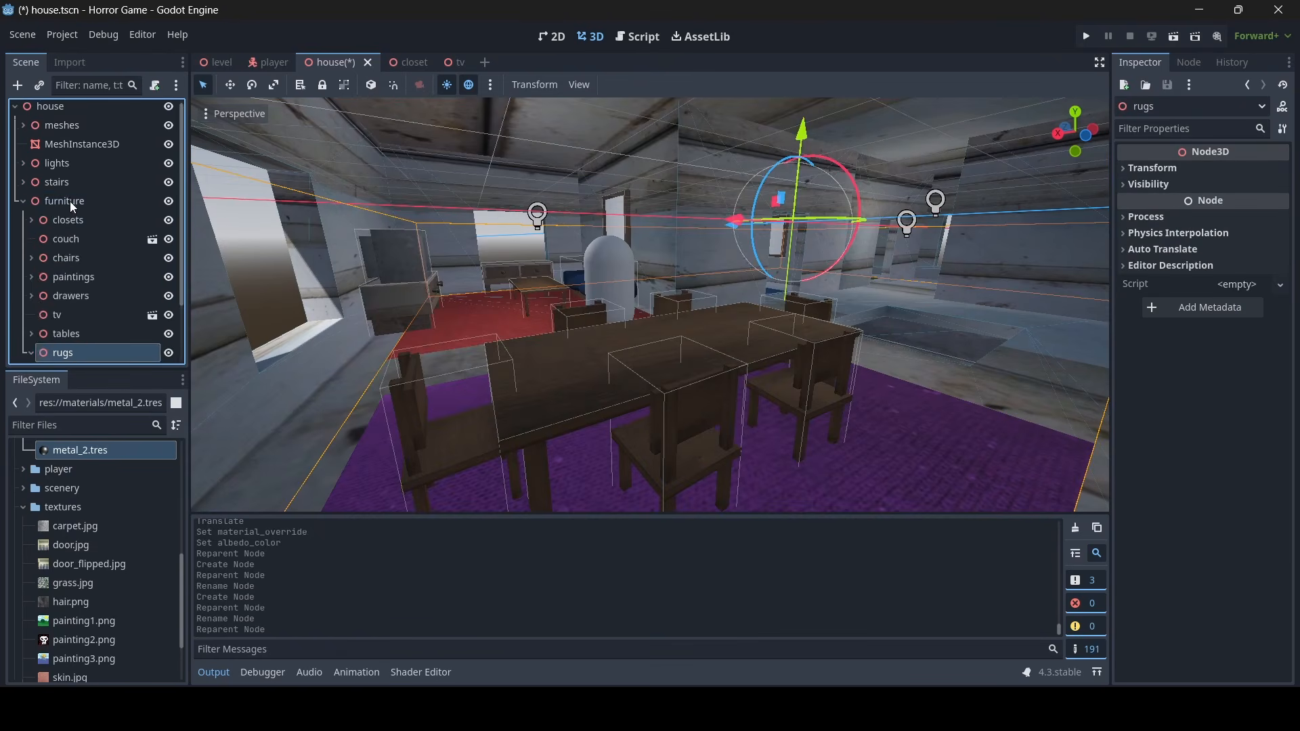
left_click(23, 202)
key("ctrl+s")
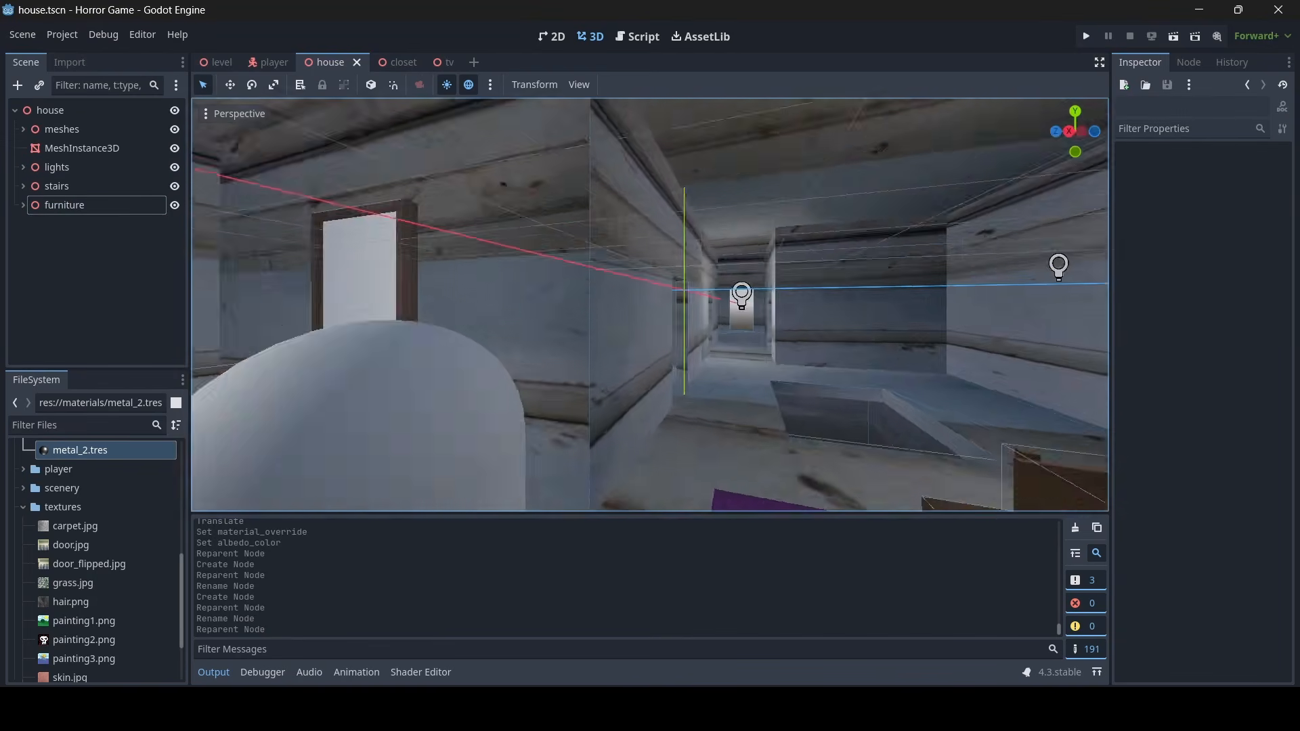
right_click_drag(651, 305, 759, 365)
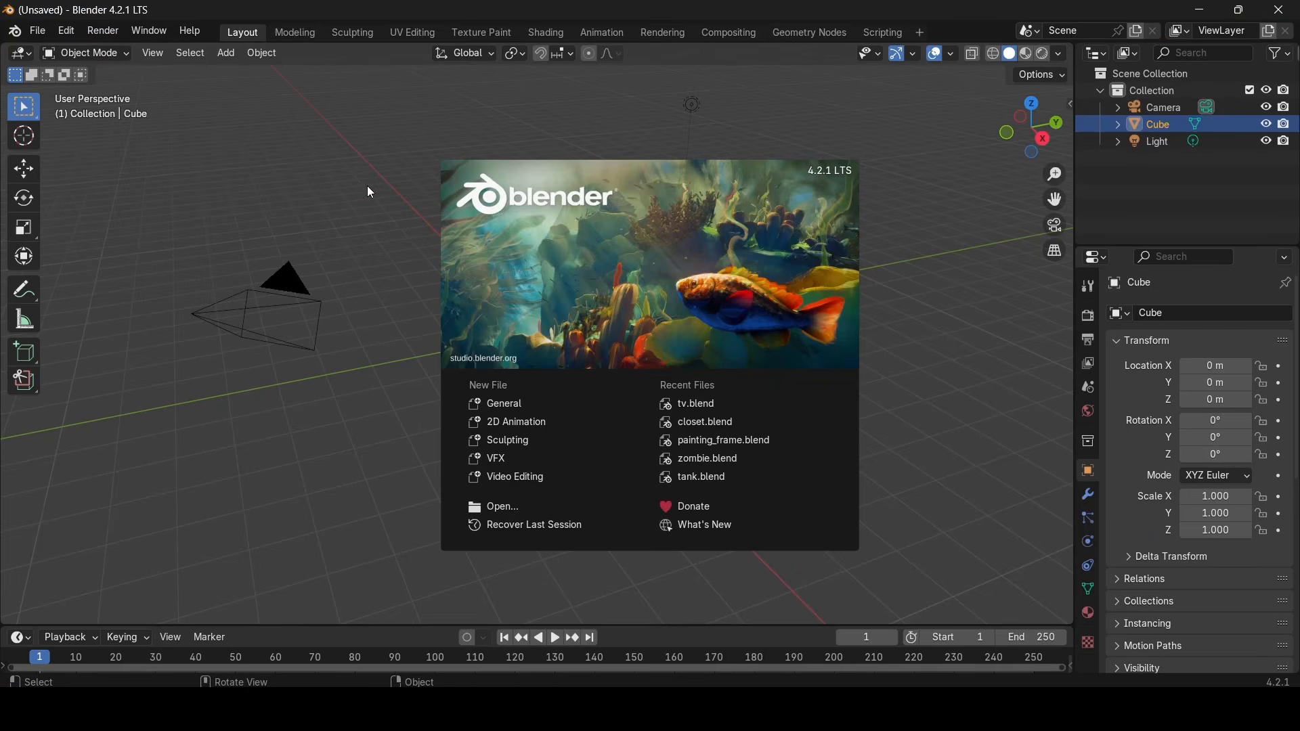
Switch to Blender and delete the default camera and light from the new scene
left_click(300, 291)
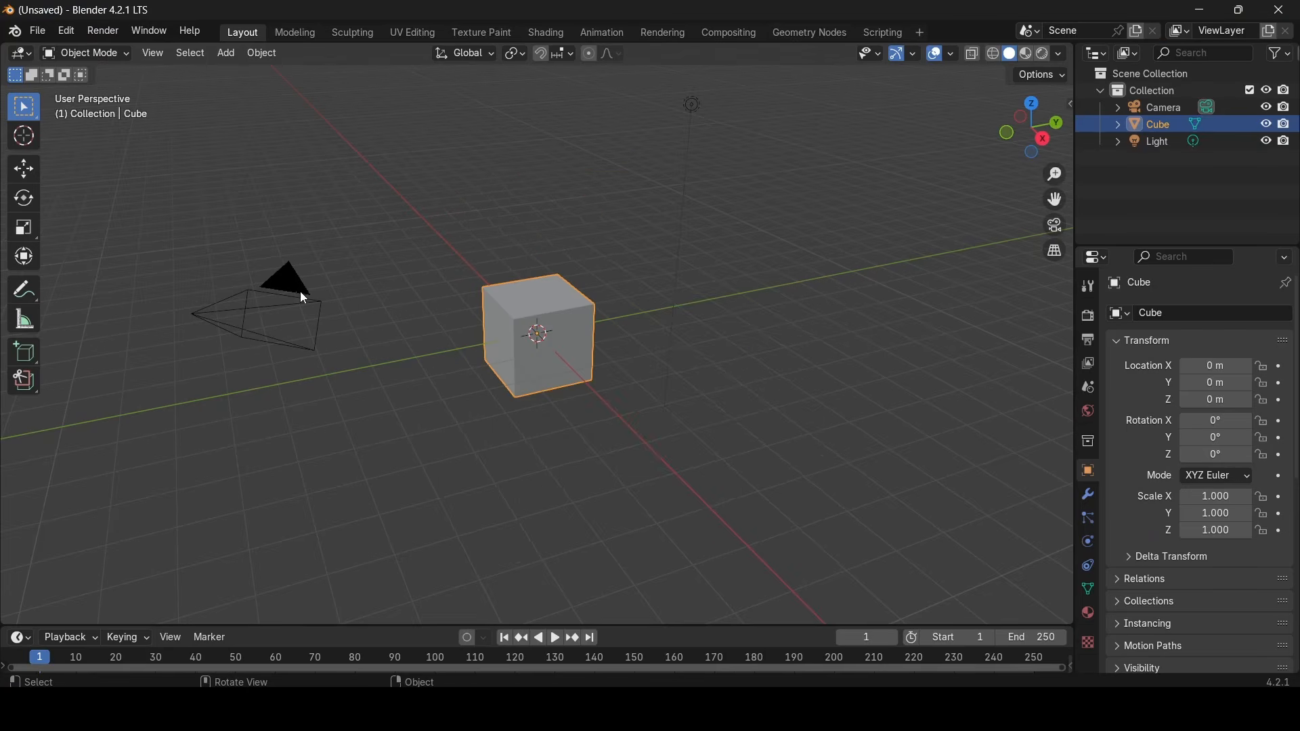
left_click(291, 281)
key("Delete")
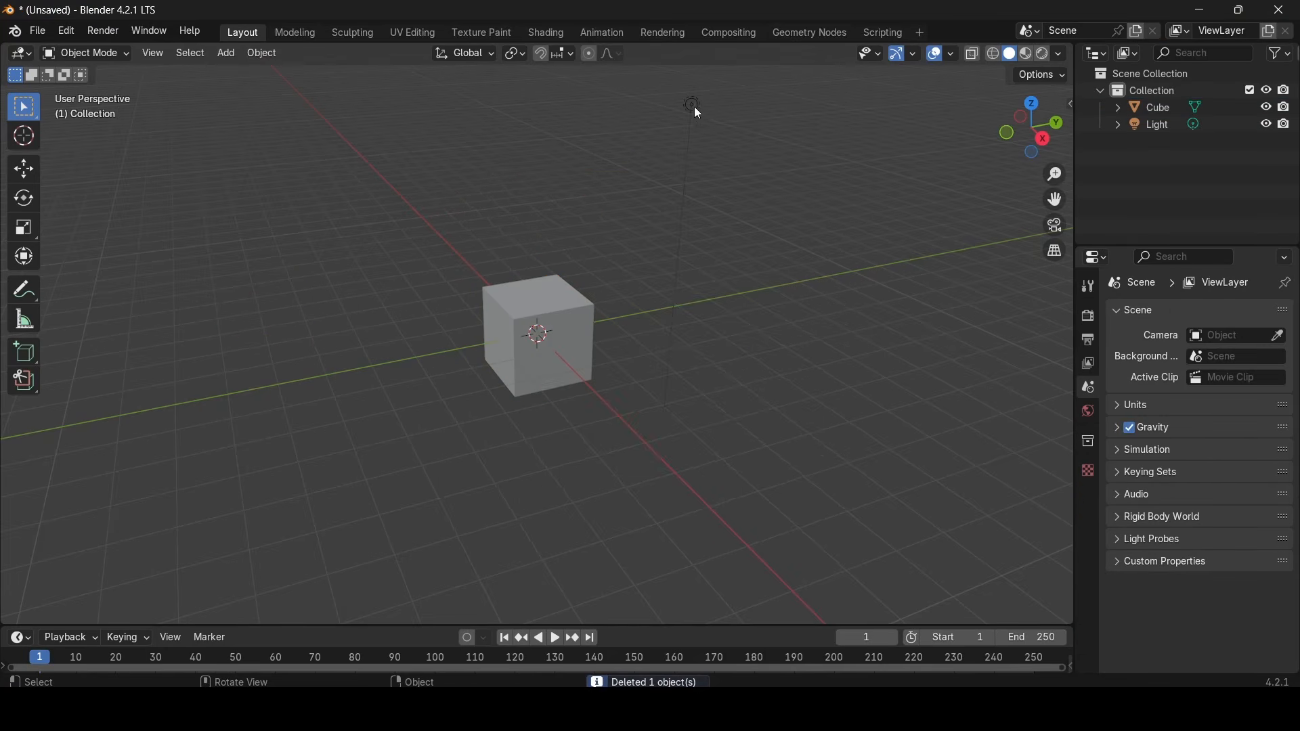
Scale the cube along Y to about 0.24 to make a thin square slab
left_click(551, 319)
middle_click_drag(583, 331, 596, 357)
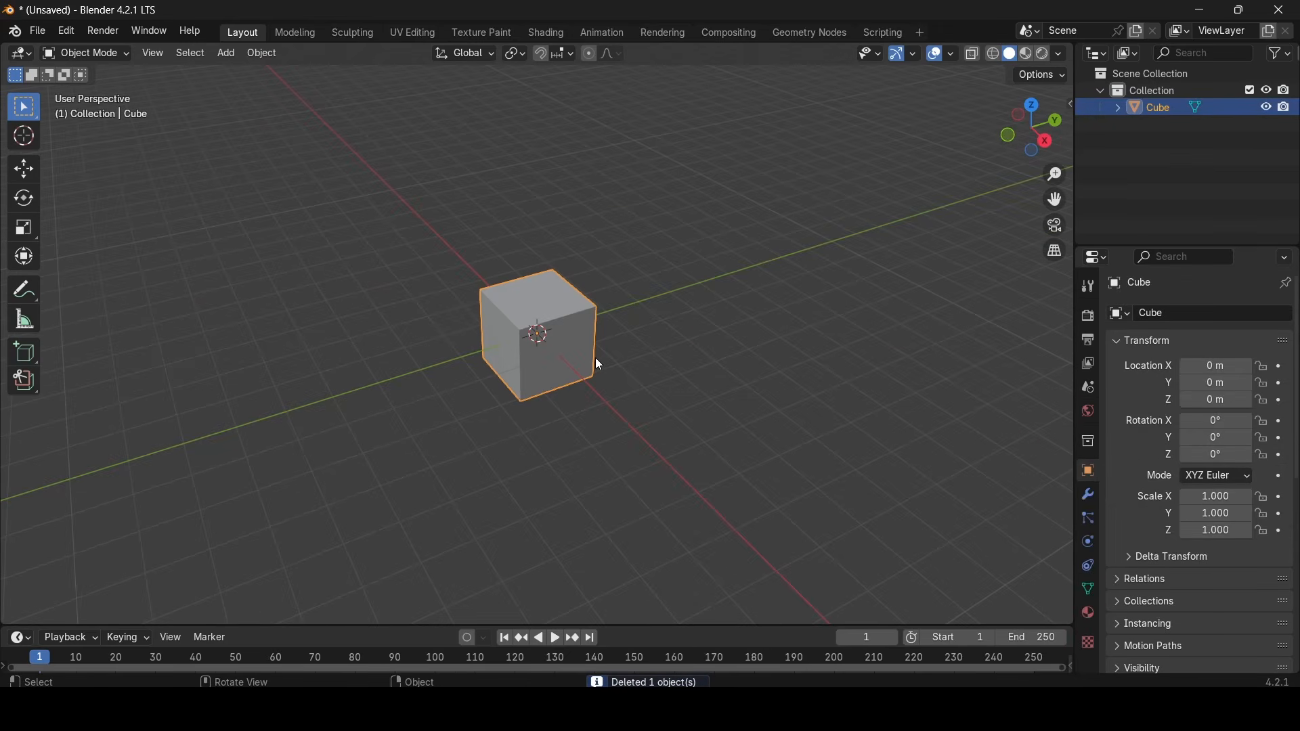
left_click(24, 228)
left_click_drag(627, 382, 645, 359)
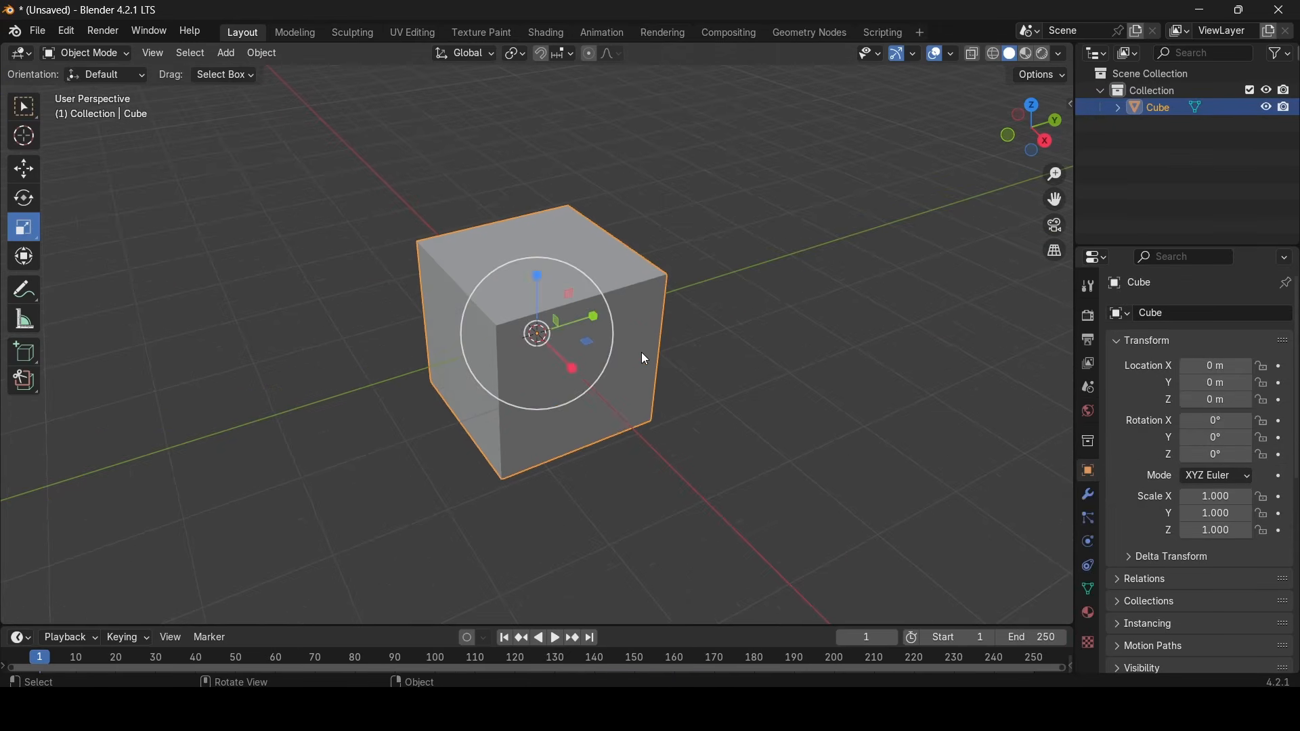
left_click_drag(596, 318, 554, 324)
middle_click_drag(554, 324, 742, 287)
scroll(742, 288, "down", 1)
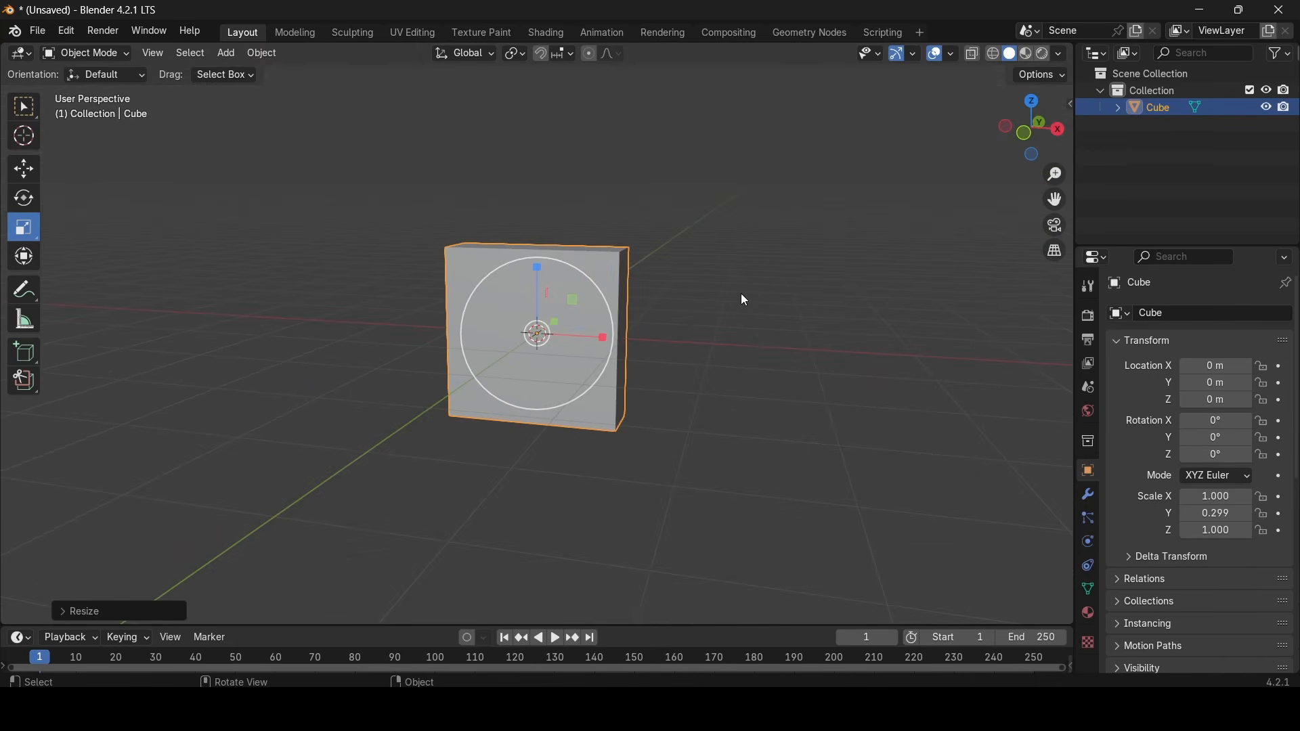
middle_click_drag(536, 266, 571, 322)
left_click_drag(605, 338, 592, 337)
middle_click_drag(592, 336, 783, 333)
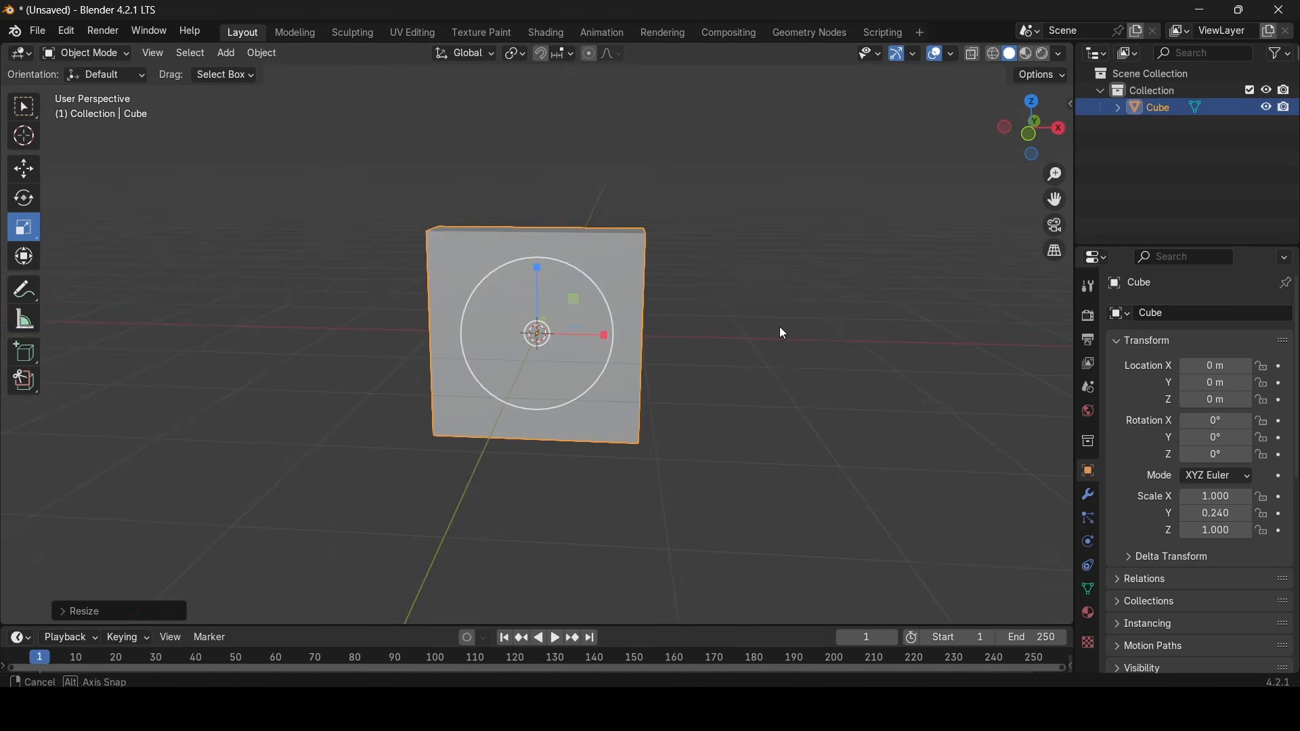
Duplicate the slab, shrink the copy along X and Z to a small square, and make it thicker than the slab along Y
middle_click_drag(594, 409, 659, 382)
key("ctrl+c")
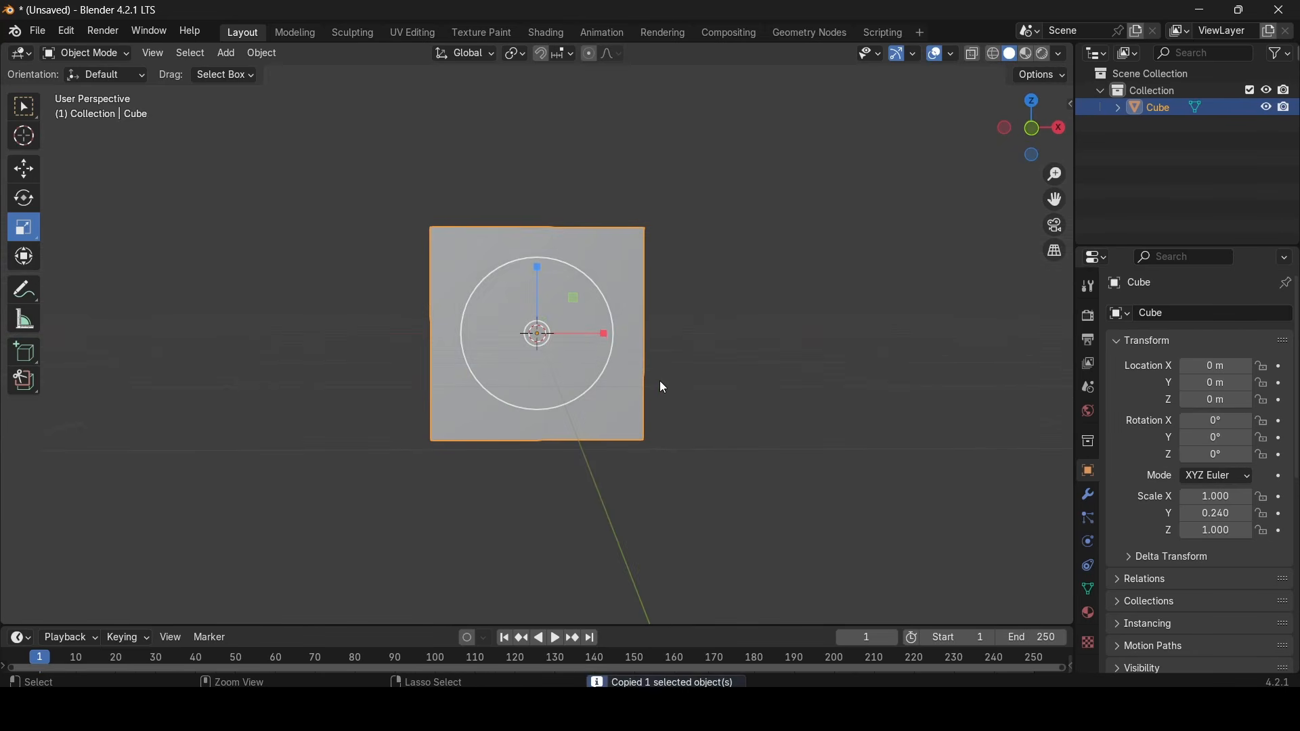
key("ctrl+v")
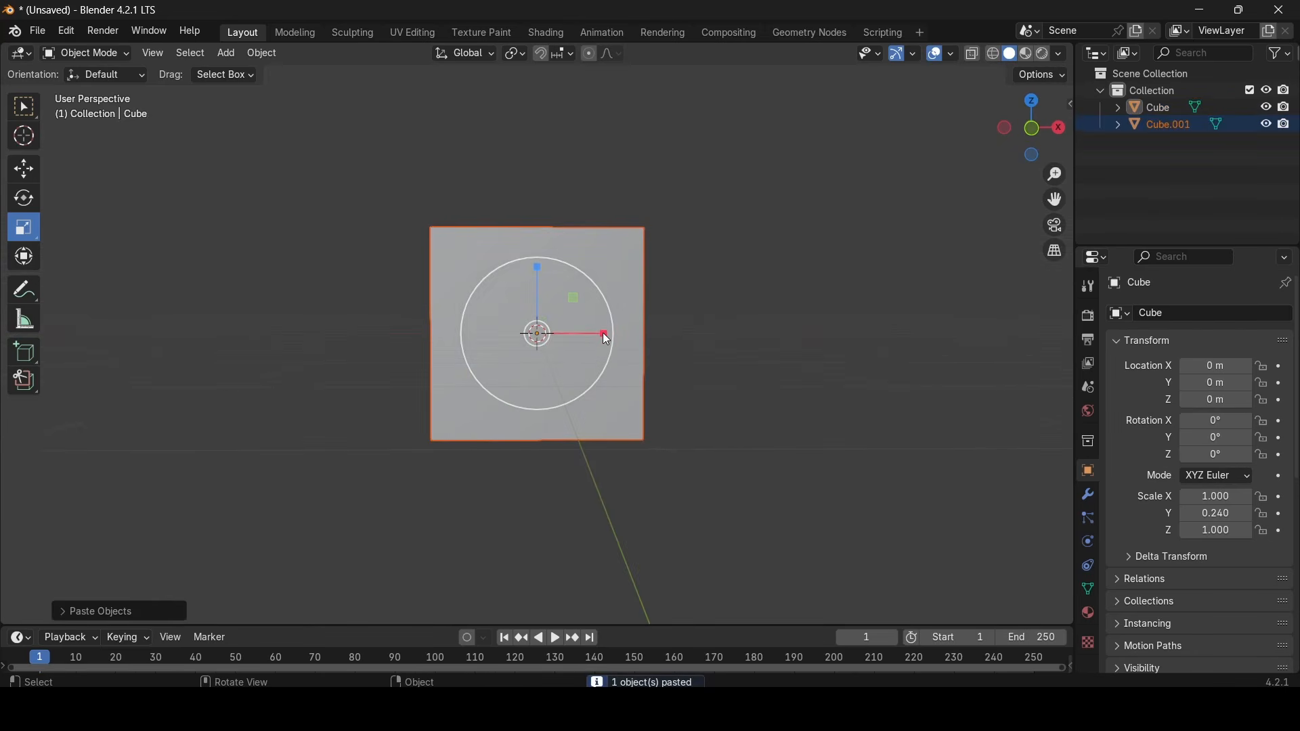
key("s")
key("x")
key("Return")
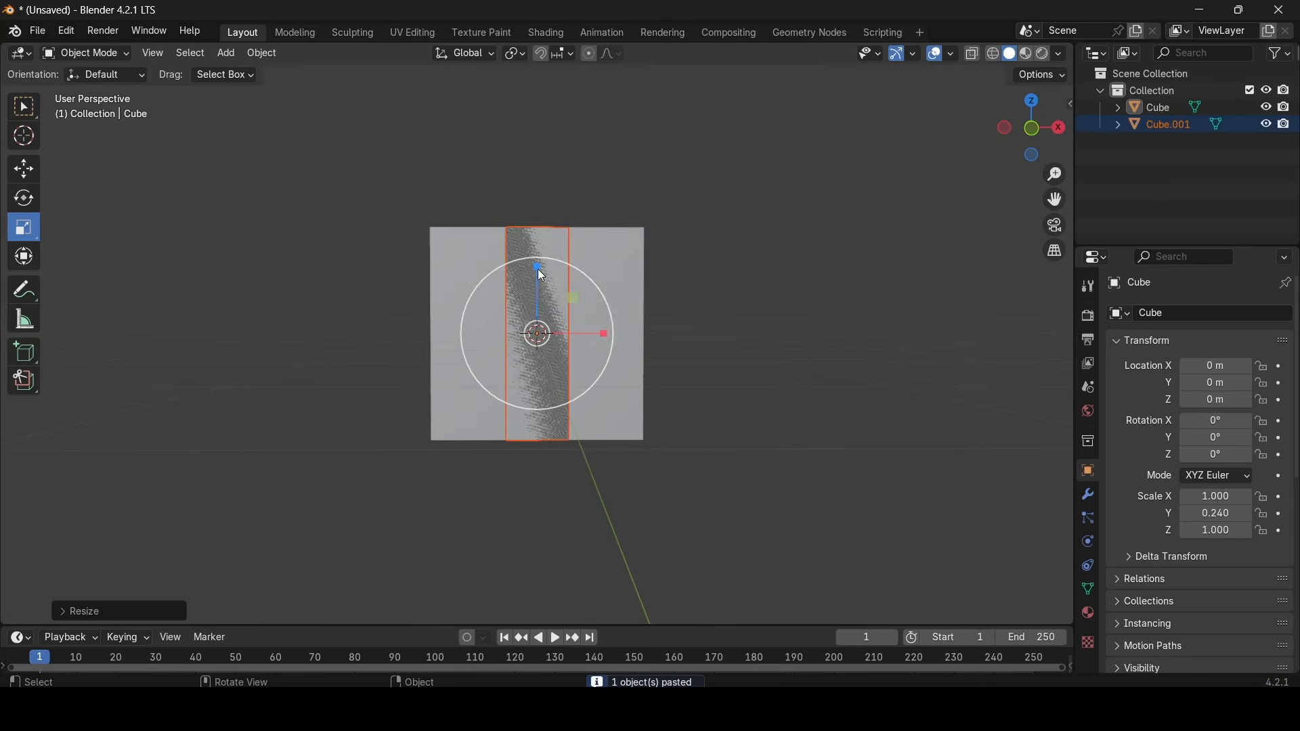
key("s")
key("z")
left_click(539, 320)
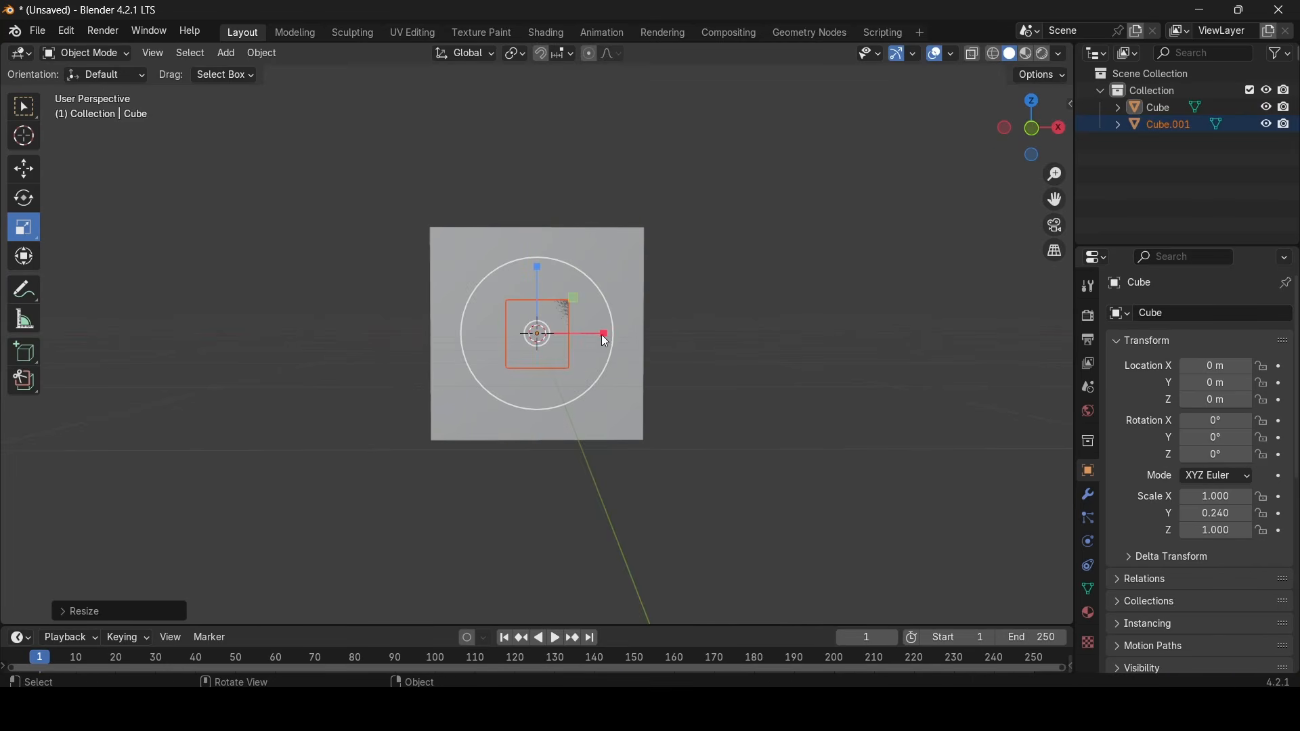
left_click_drag(603, 335, 610, 336)
middle_click_drag(660, 393, 525, 424)
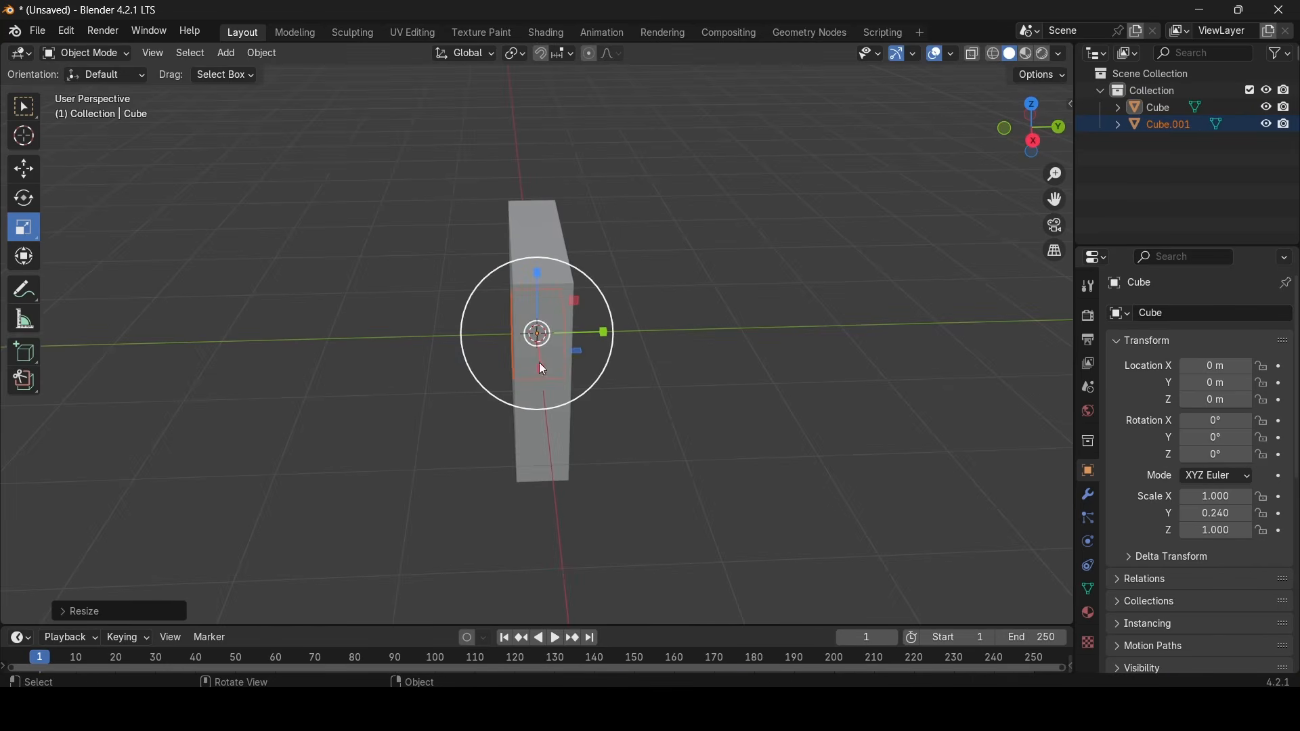
left_click_drag(605, 337, 643, 337)
Move the small block into the slab's upper-left quarter and enlarge it to a scale of about 0.4 in X and Z
middle_click_drag(698, 337, 849, 338)
scroll(849, 337, "down", 1)
left_click(19, 160)
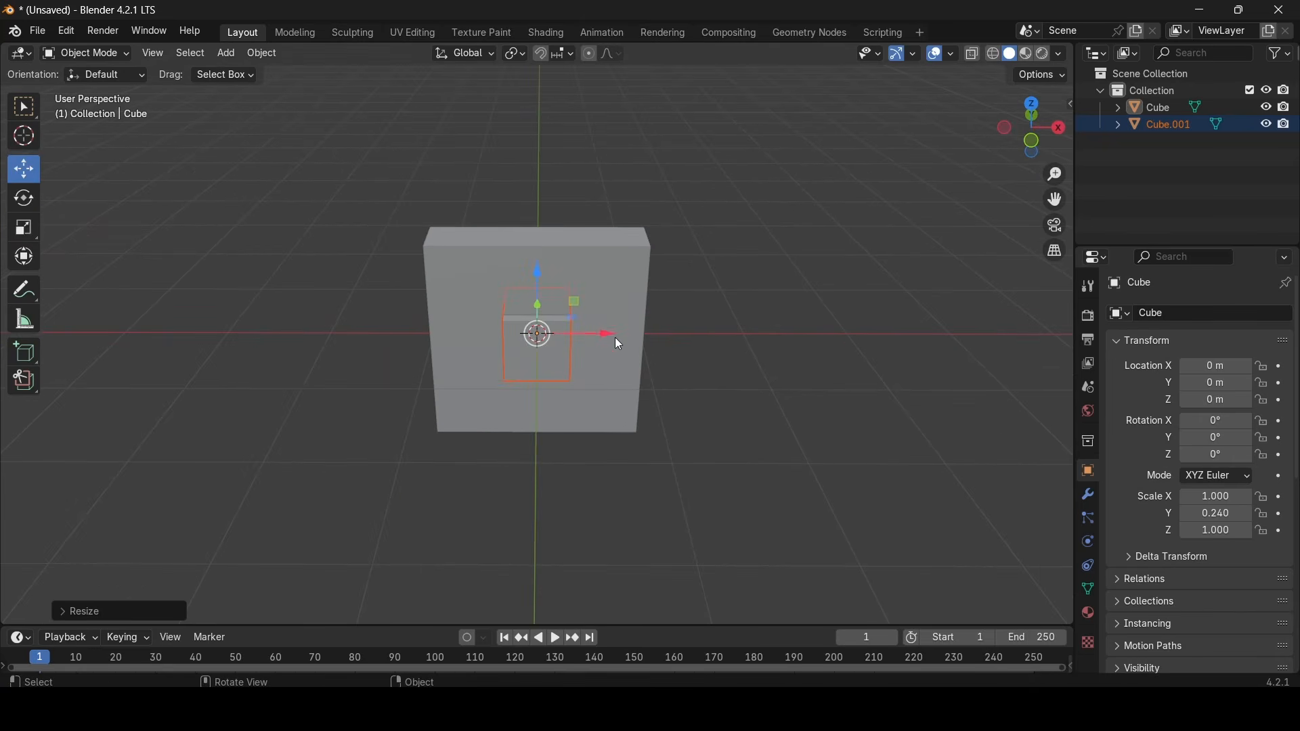
left_click_drag(618, 344, 554, 334)
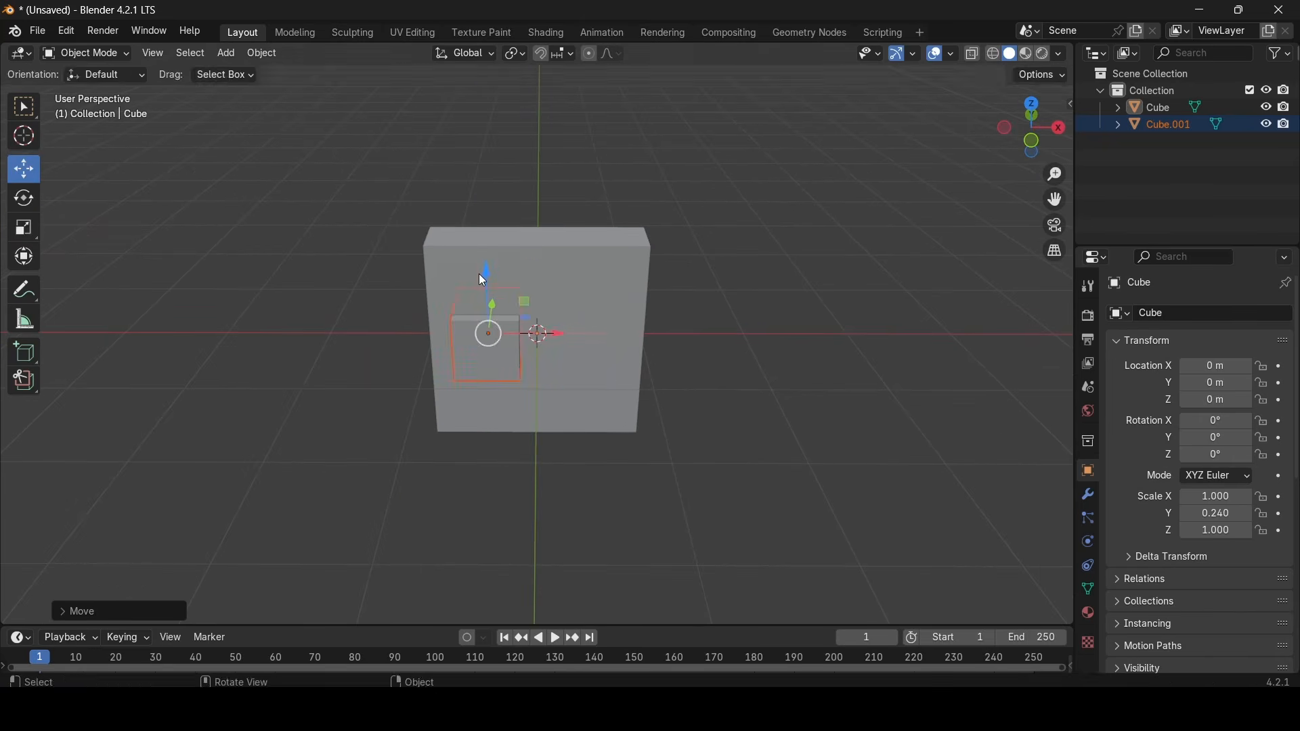
left_click_drag(485, 272, 484, 233)
middle_click_drag(542, 276, 643, 303)
left_click(24, 230)
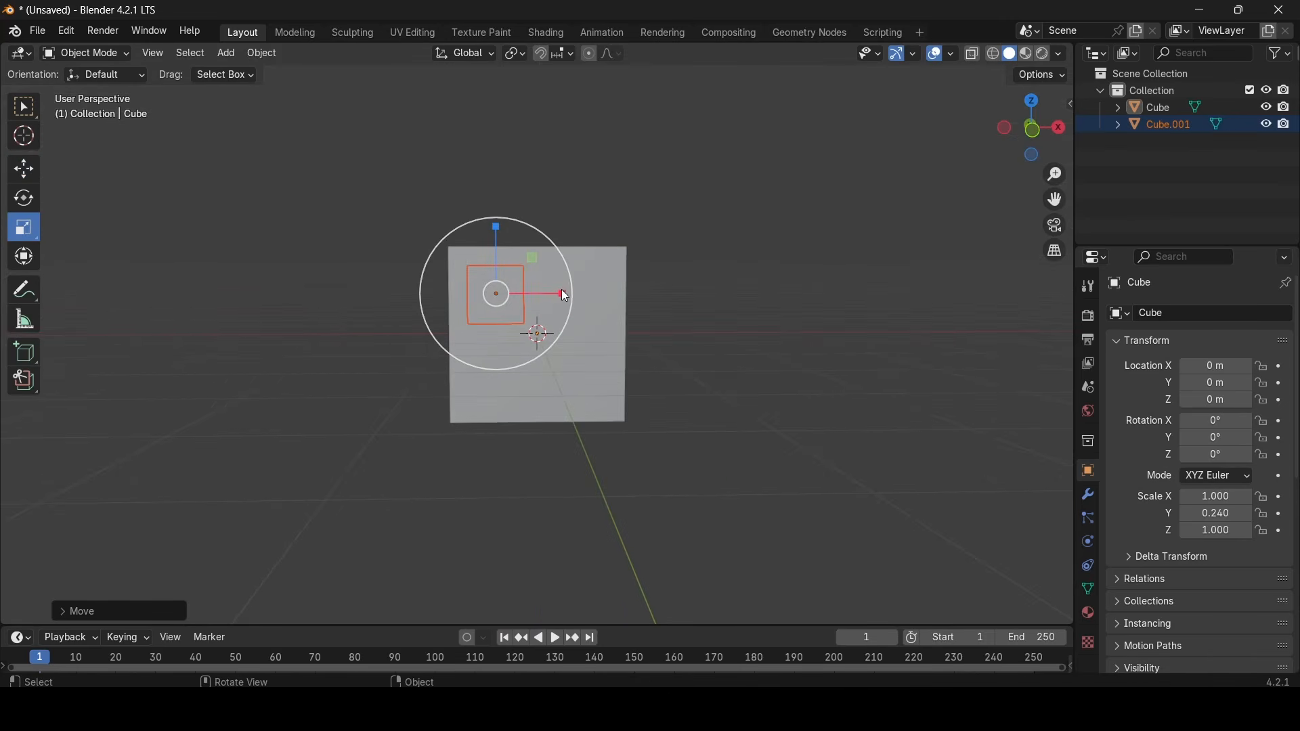
left_click_drag(562, 290, 579, 293)
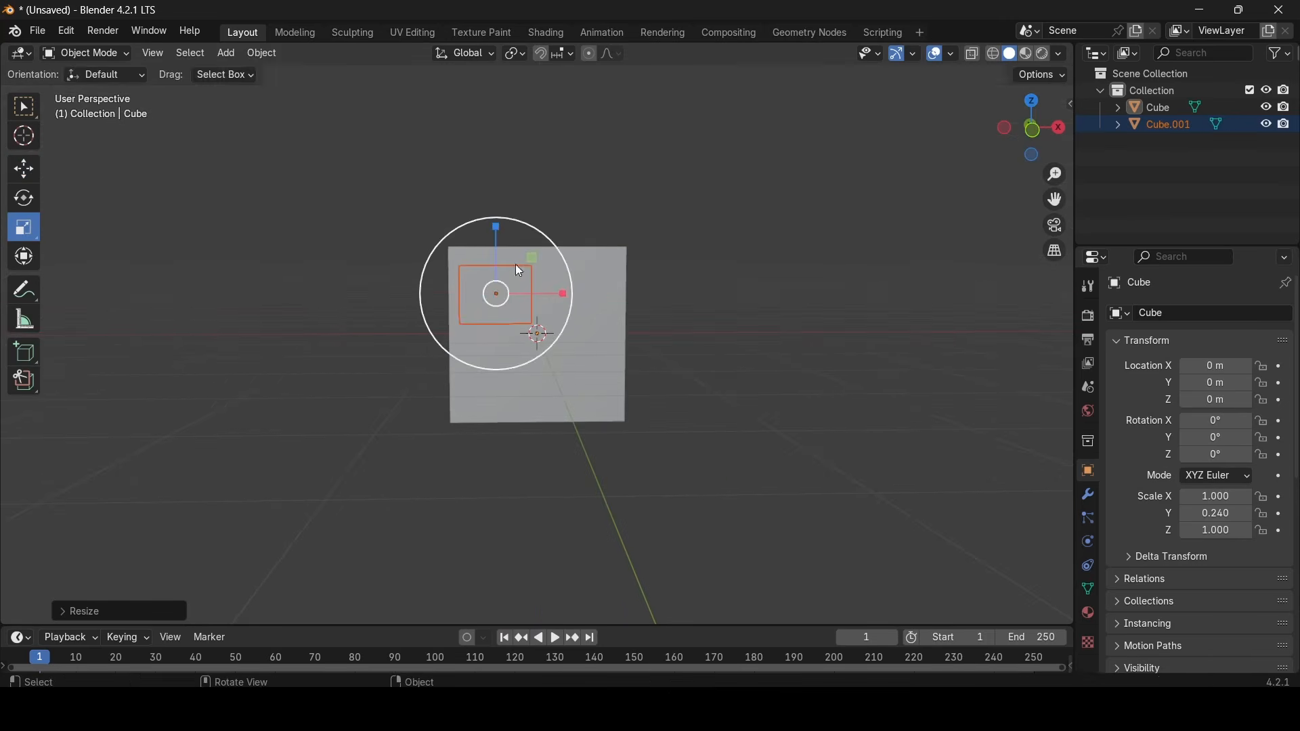
left_click_drag(494, 226, 493, 210)
Duplicate the small block and move the copy along X to about 0.49 m in the slab's upper-right quarter
left_click(23, 169)
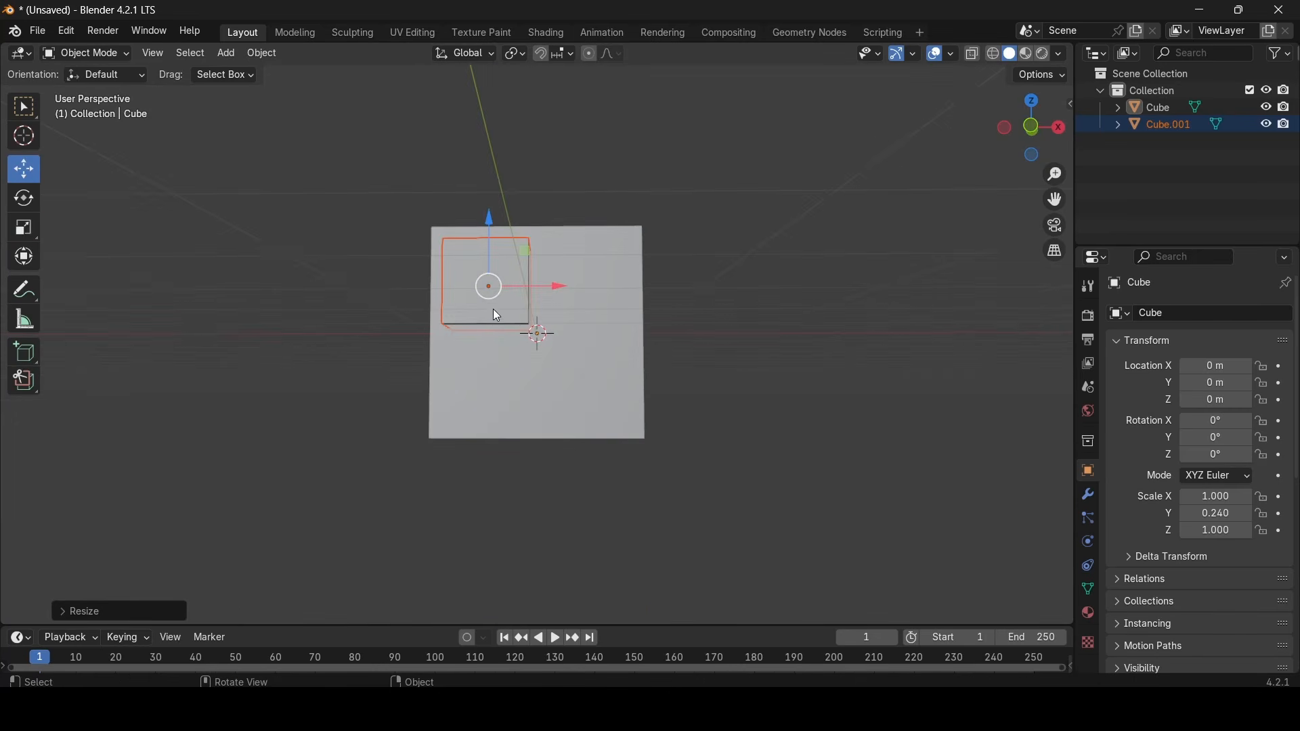
key("ctrl+v")
left_click_drag(562, 295, 661, 292)
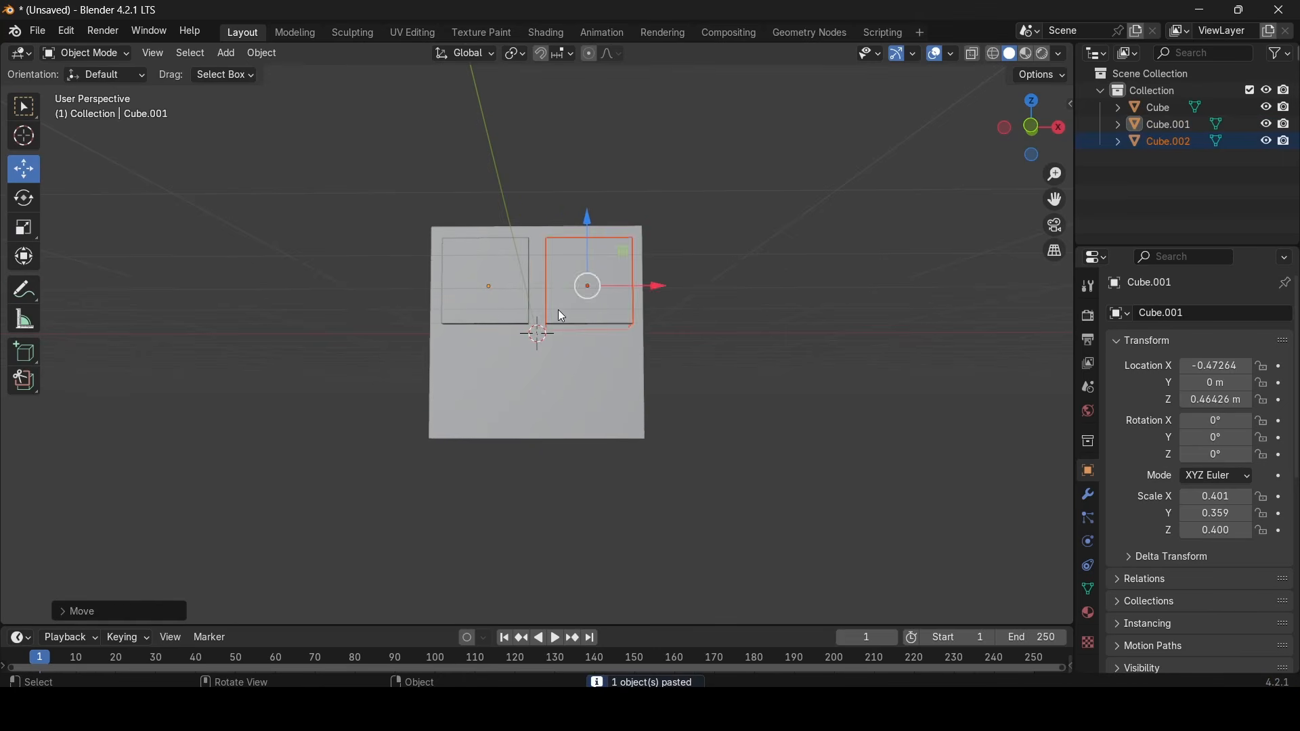
Duplicate both upper blocks together and move the copies down along Z into the slab's lower quarters
left_click(498, 316)
left_click(593, 307, "shift")
key("ctrl+c")
key("ctrl+v")
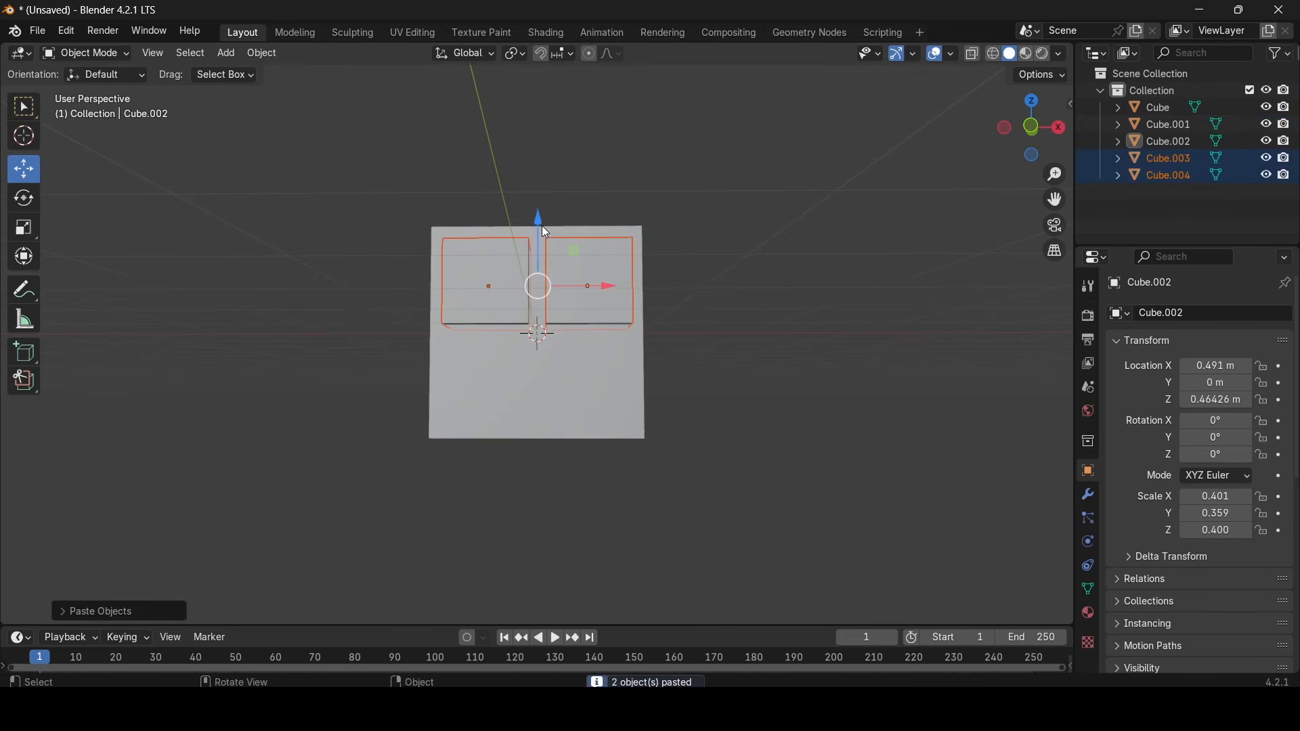
left_click_drag(540, 225, 544, 324)
middle_click_drag(544, 324, 642, 400)
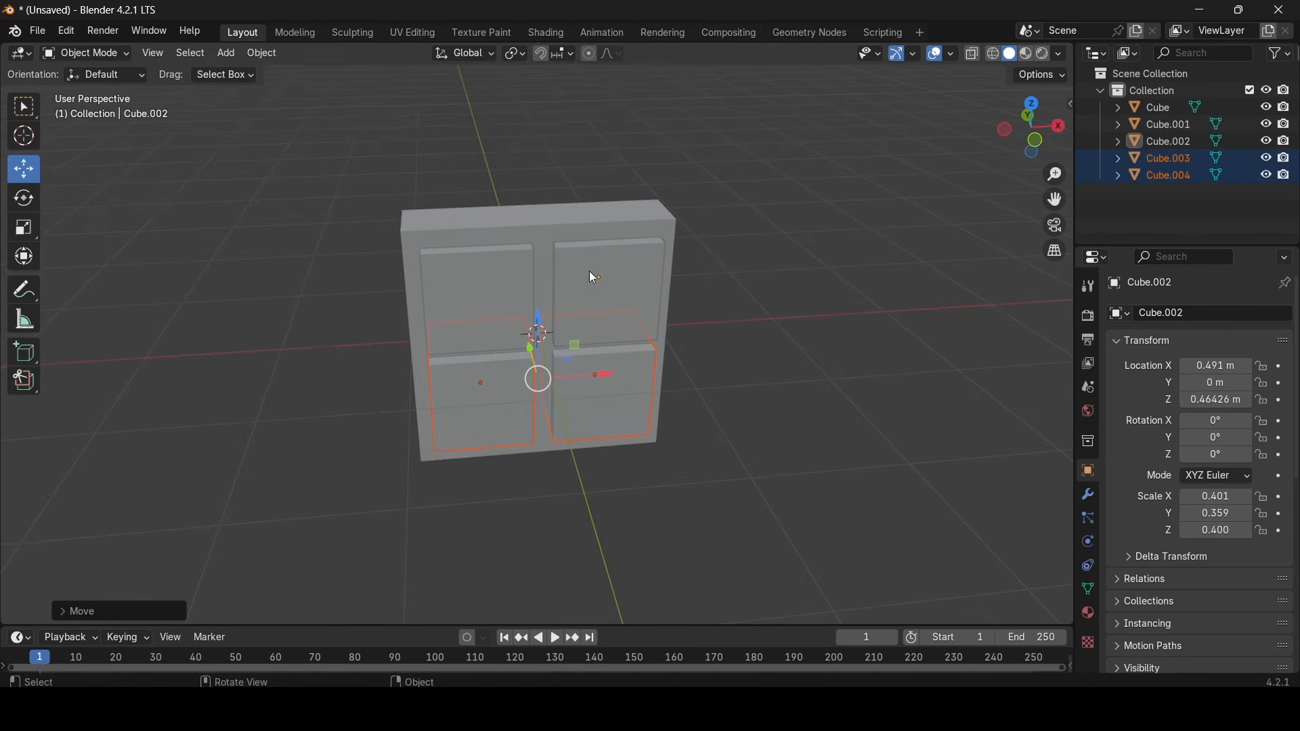
Cut the four blocks out of the slab with an Auto Boolean Difference, using the slab as the active object
left_click(555, 238)
left_click(478, 274)
left_click(604, 302, "shift")
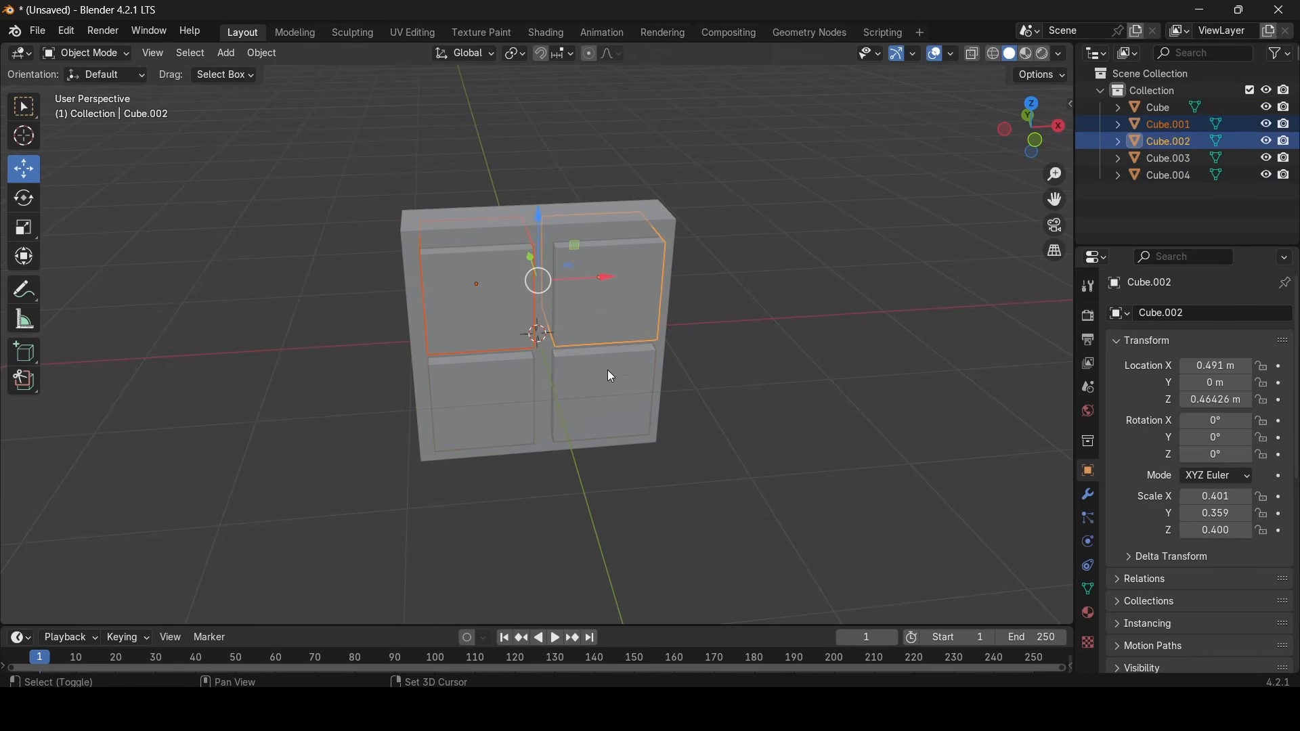
left_click(608, 371, "shift")
left_click(499, 396, "shift")
left_click(419, 333, "shift")
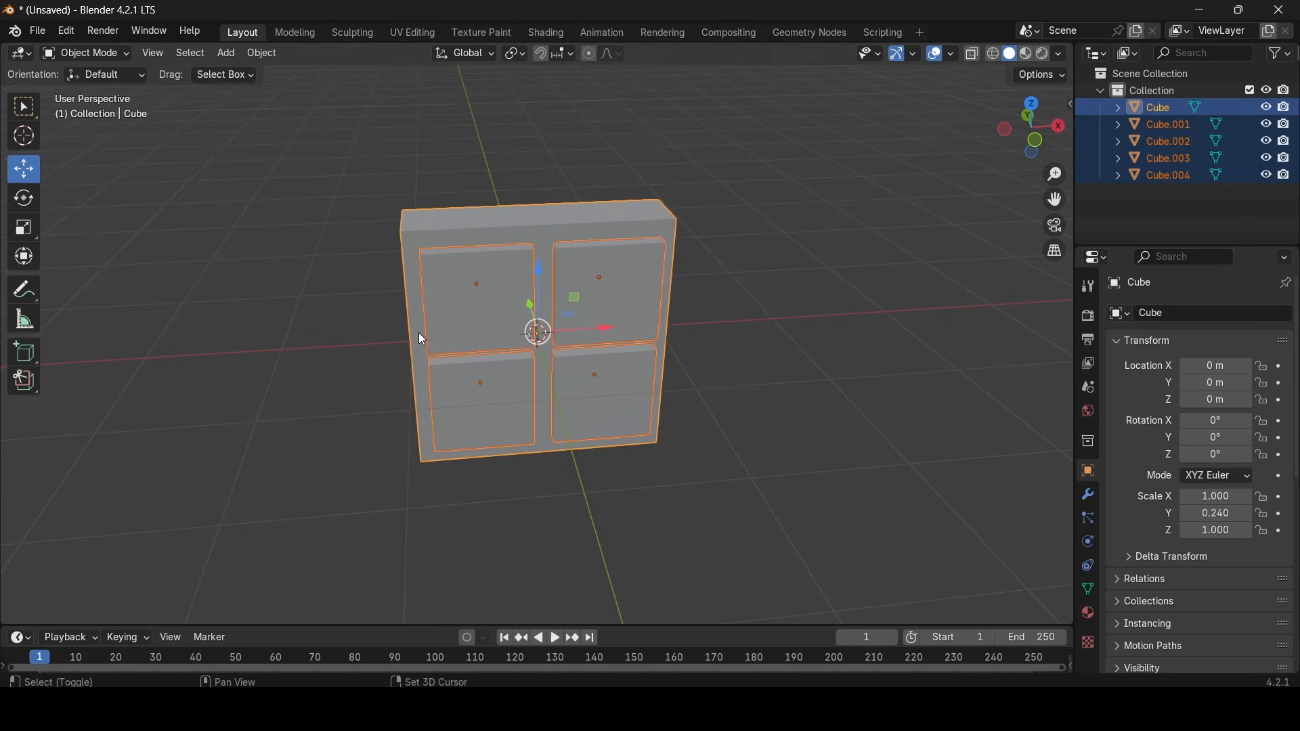
left_click(1069, 101)
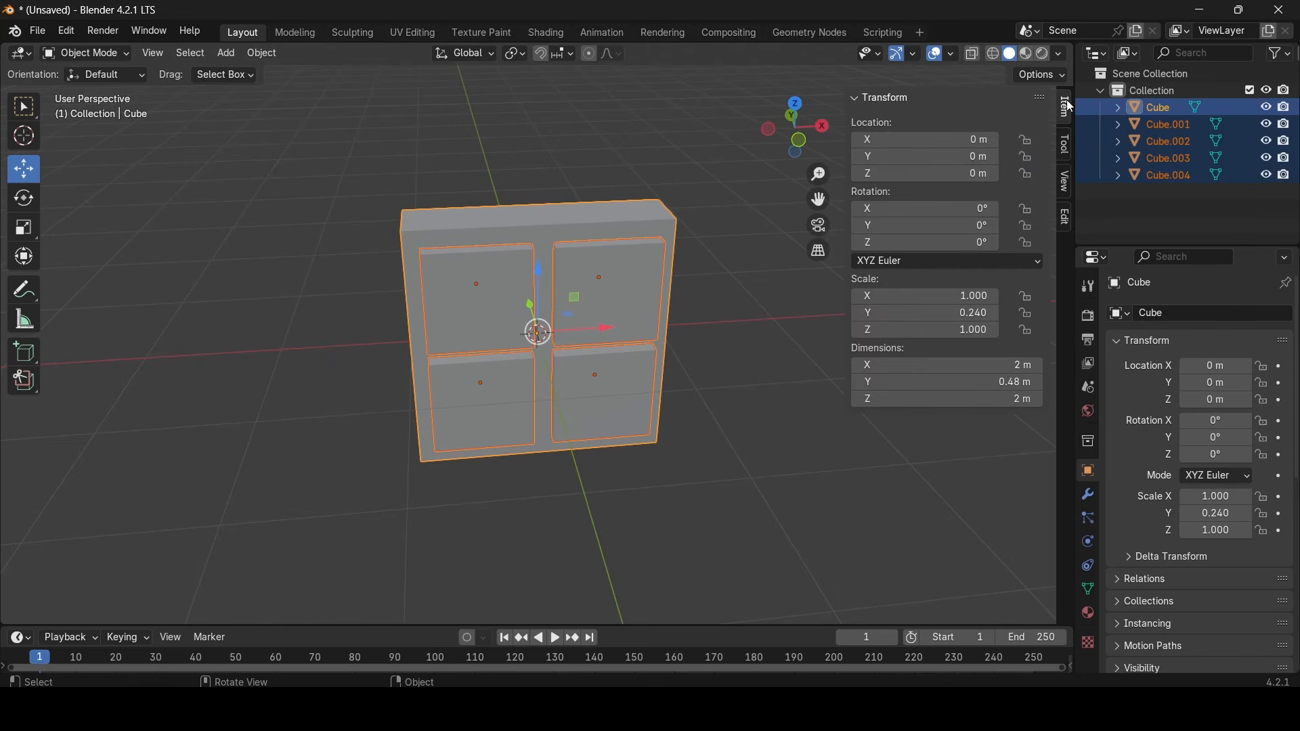
left_click(1065, 220)
left_click(901, 98)
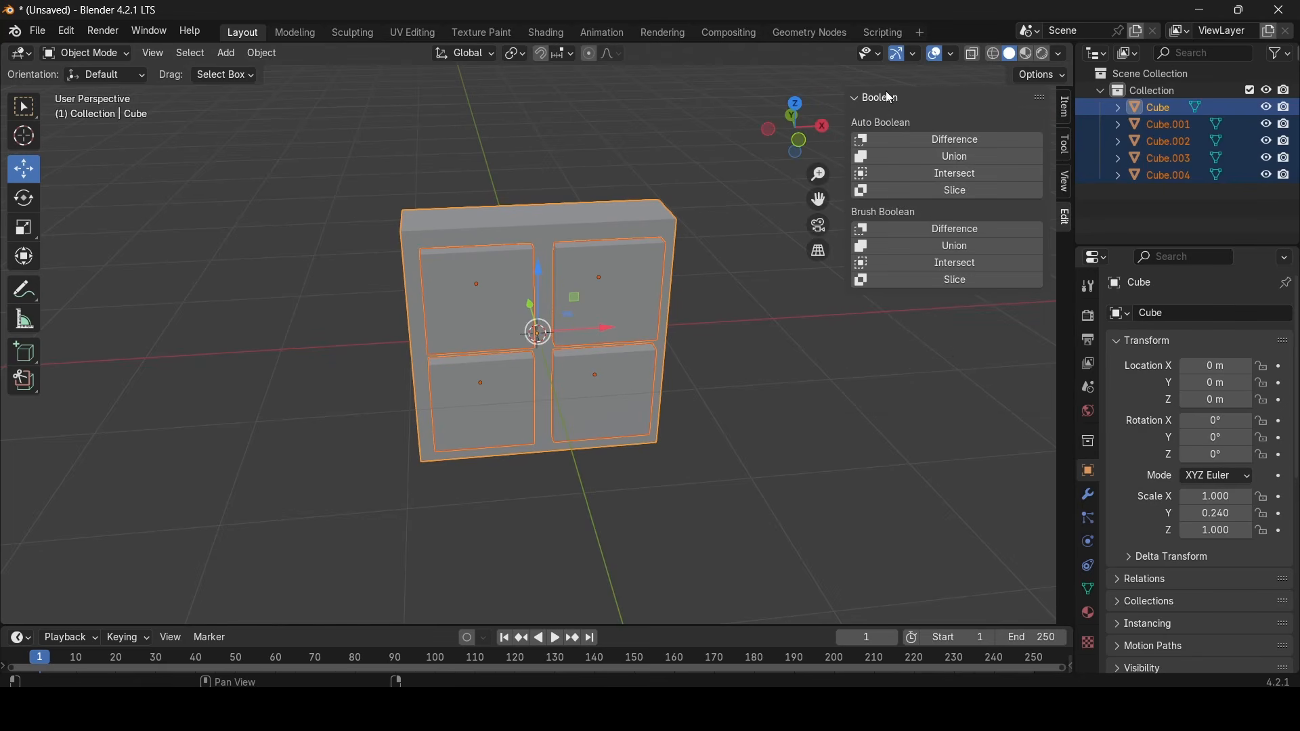
left_click(908, 229)
middle_click_drag(671, 295, 752, 327)
left_click(928, 355)
Scale the four-pane window frame along Y to about 0.116 to make it thinner, and deselect it
middle_click_drag(928, 354, 98, 246)
left_click(34, 234)
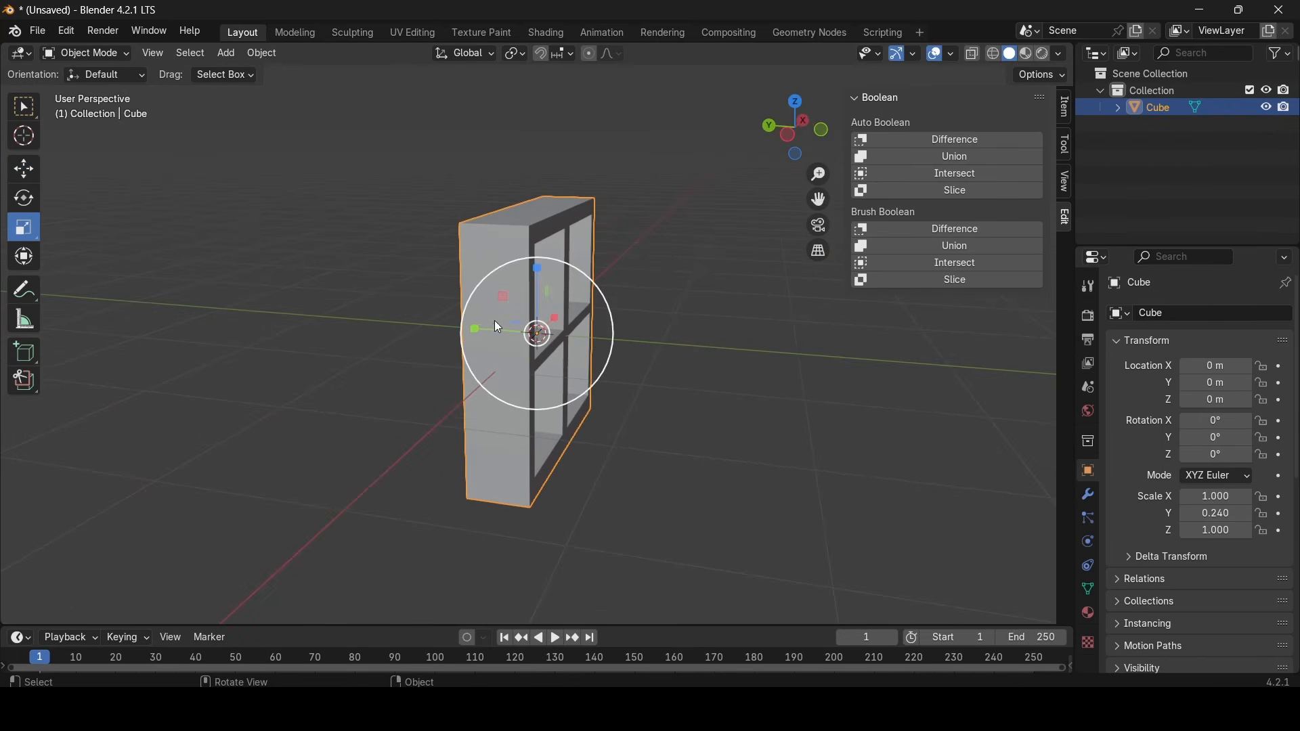
left_click_drag(476, 330, 680, 383)
middle_click_drag(680, 383, 496, 361)
left_click(732, 420)
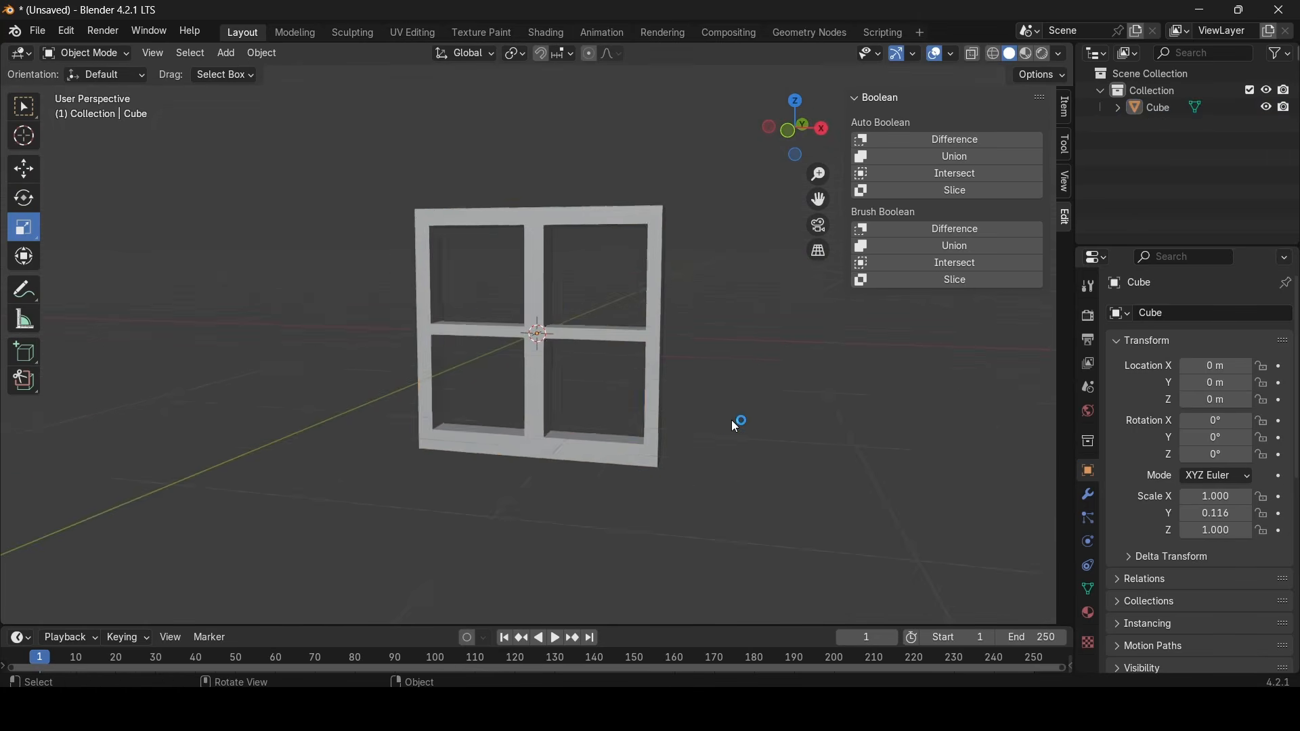
Add a cube at the center of the window frame and flatten it along Y to a scale of about 0.069
middle_click_drag(804, 432, 585, 387)
left_click(226, 52)
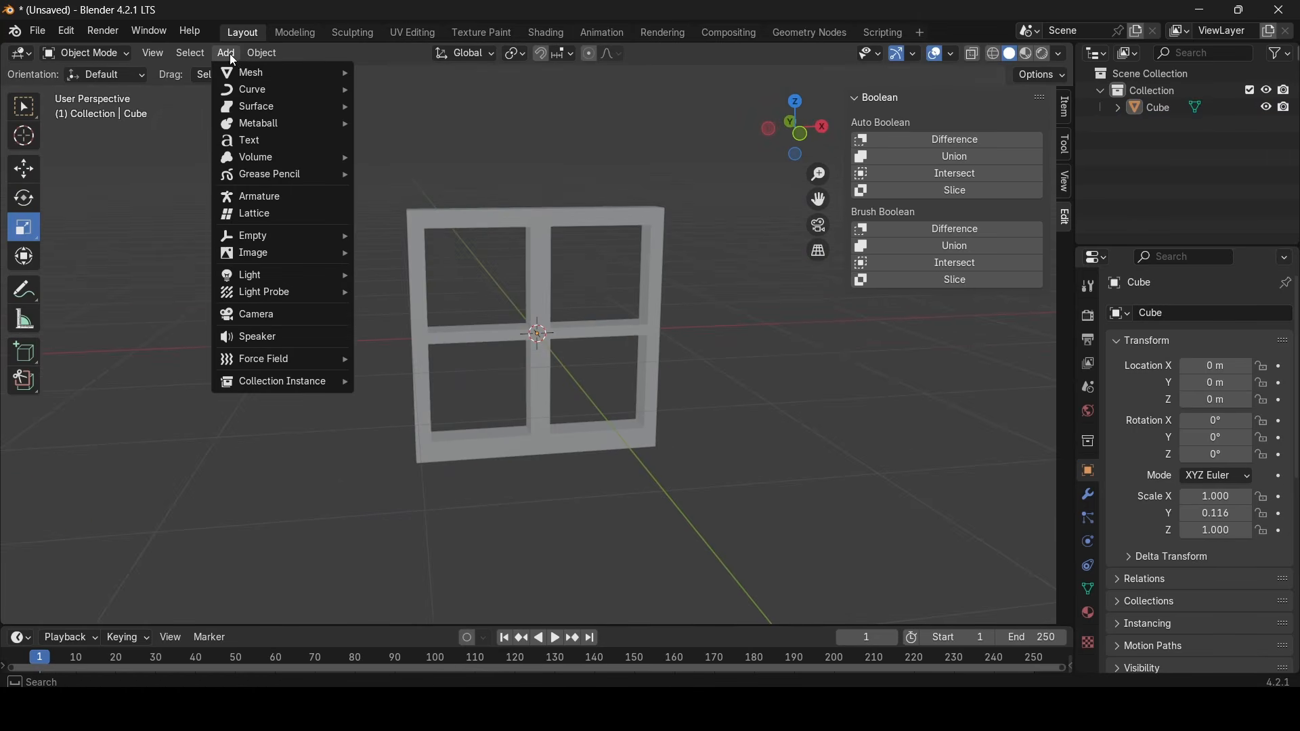
mouse_move(247, 74)
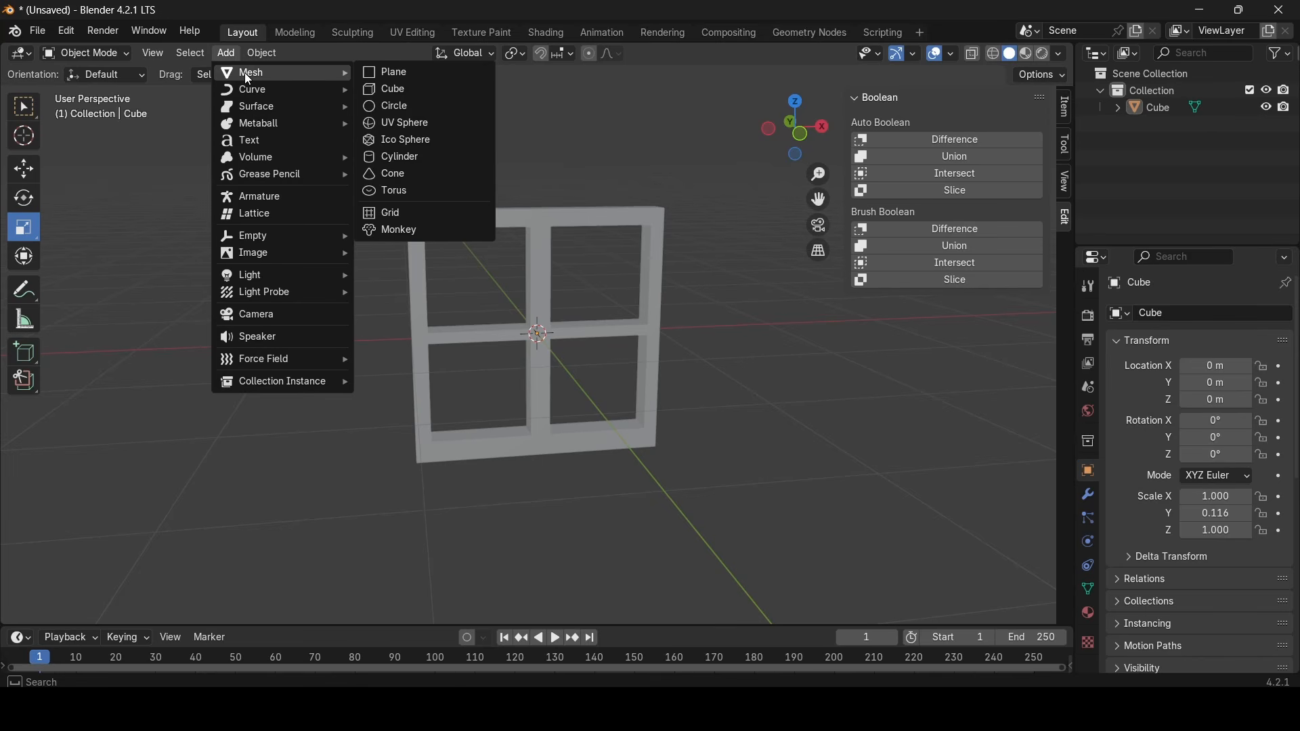
left_click(390, 92)
middle_click_drag(537, 262, 494, 326)
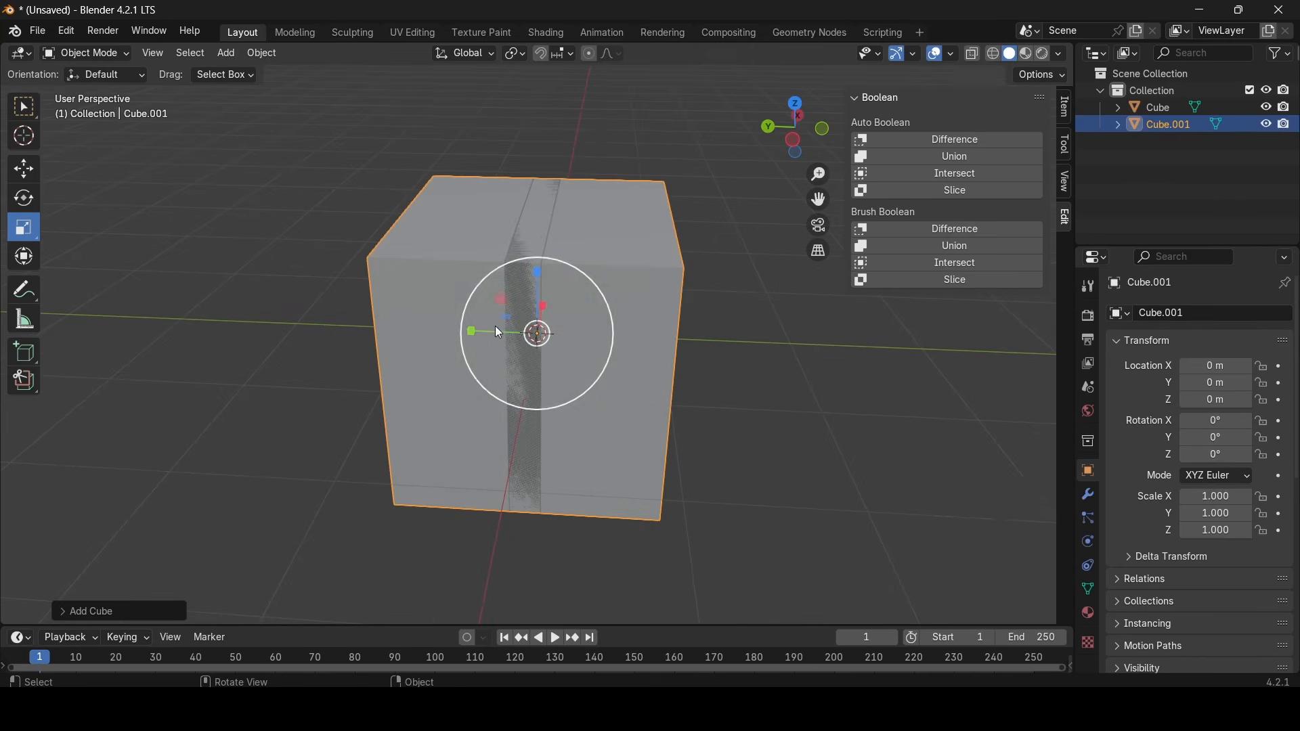
left_click_drag(473, 335, 535, 332)
Shrink the glass slab to a scale of about 0.955 in X and Z and 0.045 in Y so it fits inside the frame
middle_click_drag(535, 332, 559, 348)
scroll(559, 348, "down", 1)
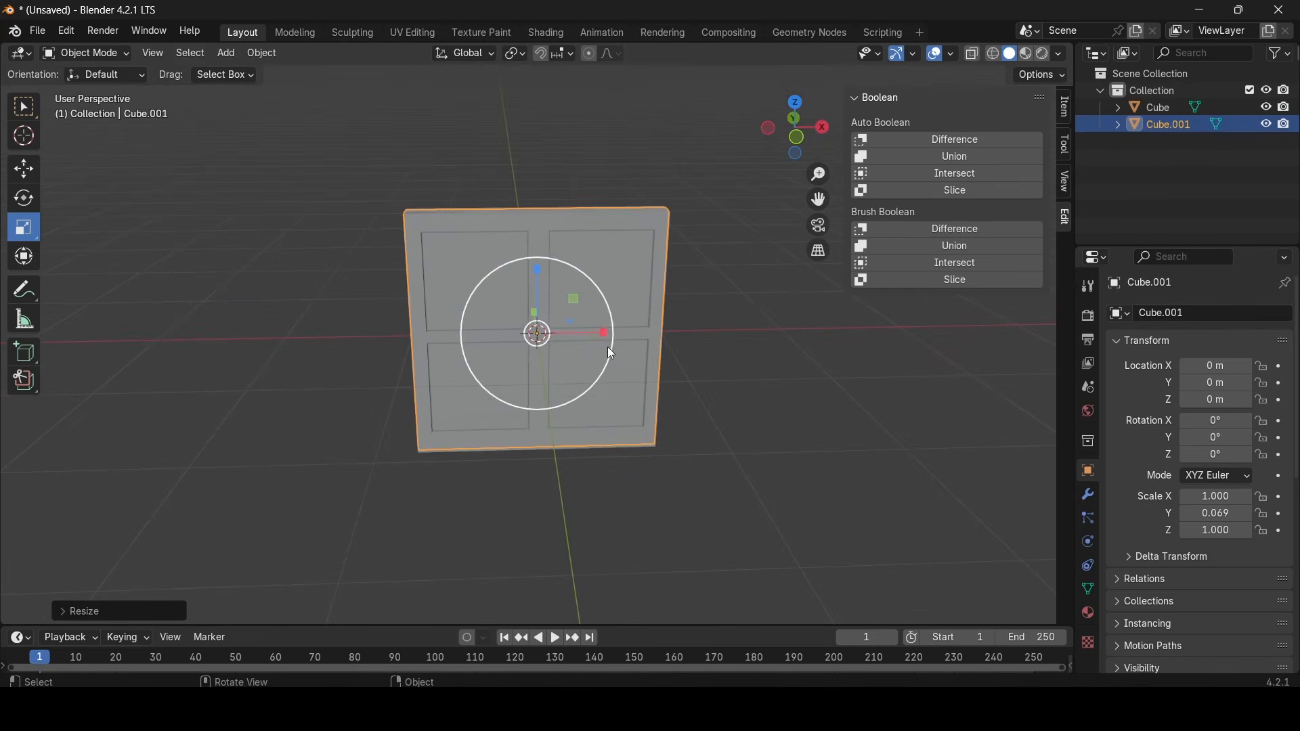
left_click_drag(605, 336, 595, 332)
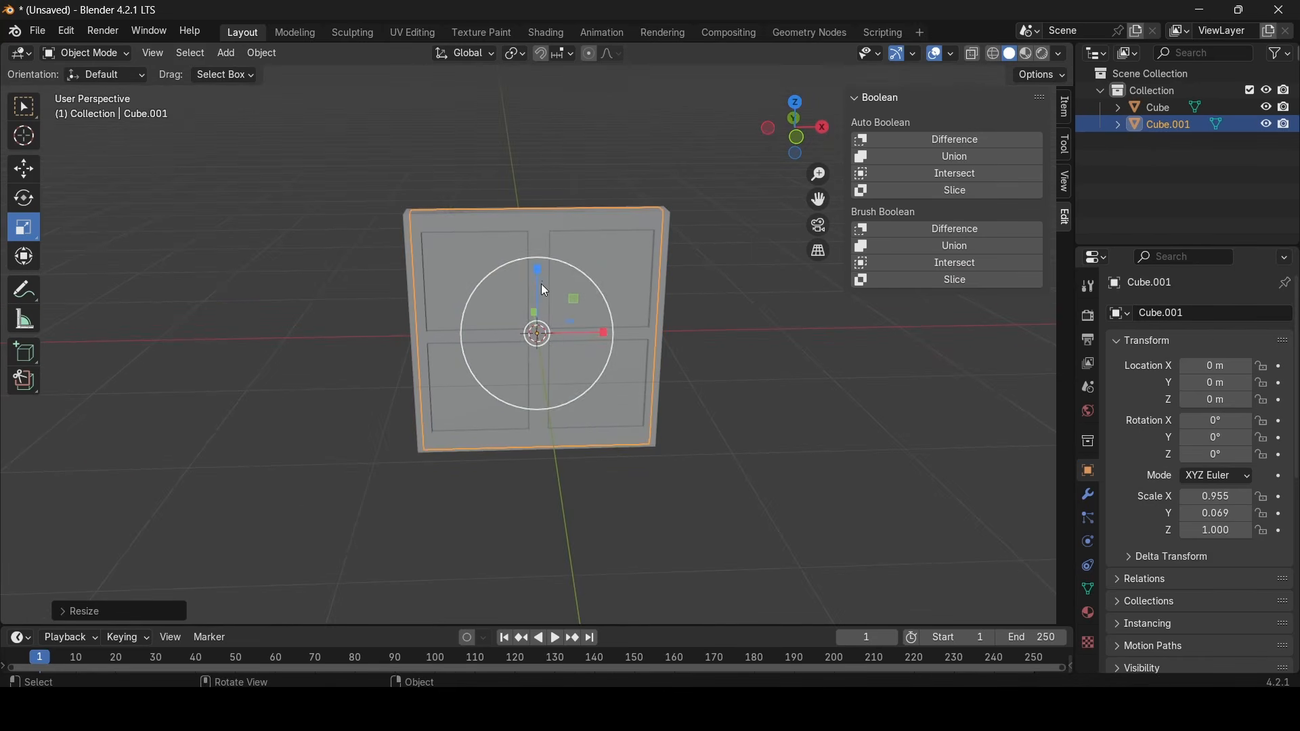
left_click_drag(540, 271, 543, 276)
middle_click_drag(542, 277, 731, 344)
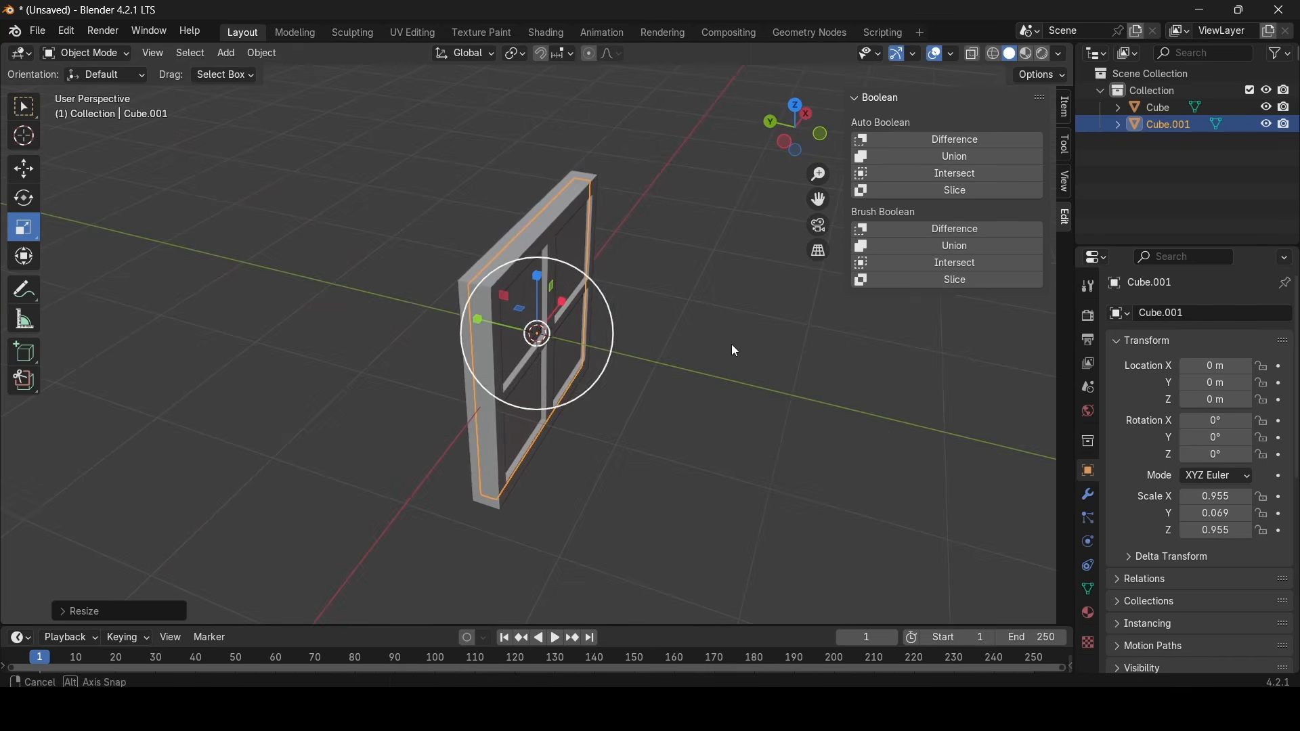
left_click_drag(476, 321, 504, 325)
Save the model as window.blend and export it in glTF 2.0 format as window.glb
middle_click_drag(580, 371, 309, 362)
left_click(35, 166)
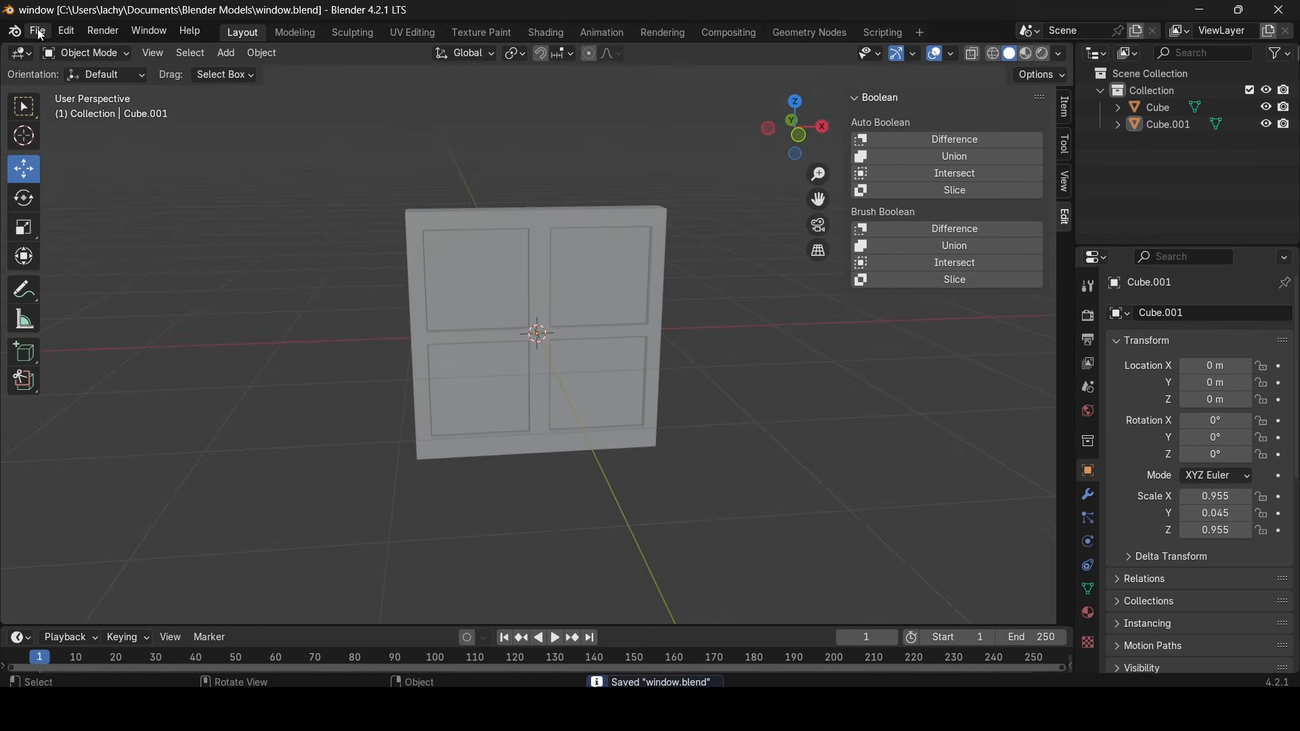
left_click(38, 31)
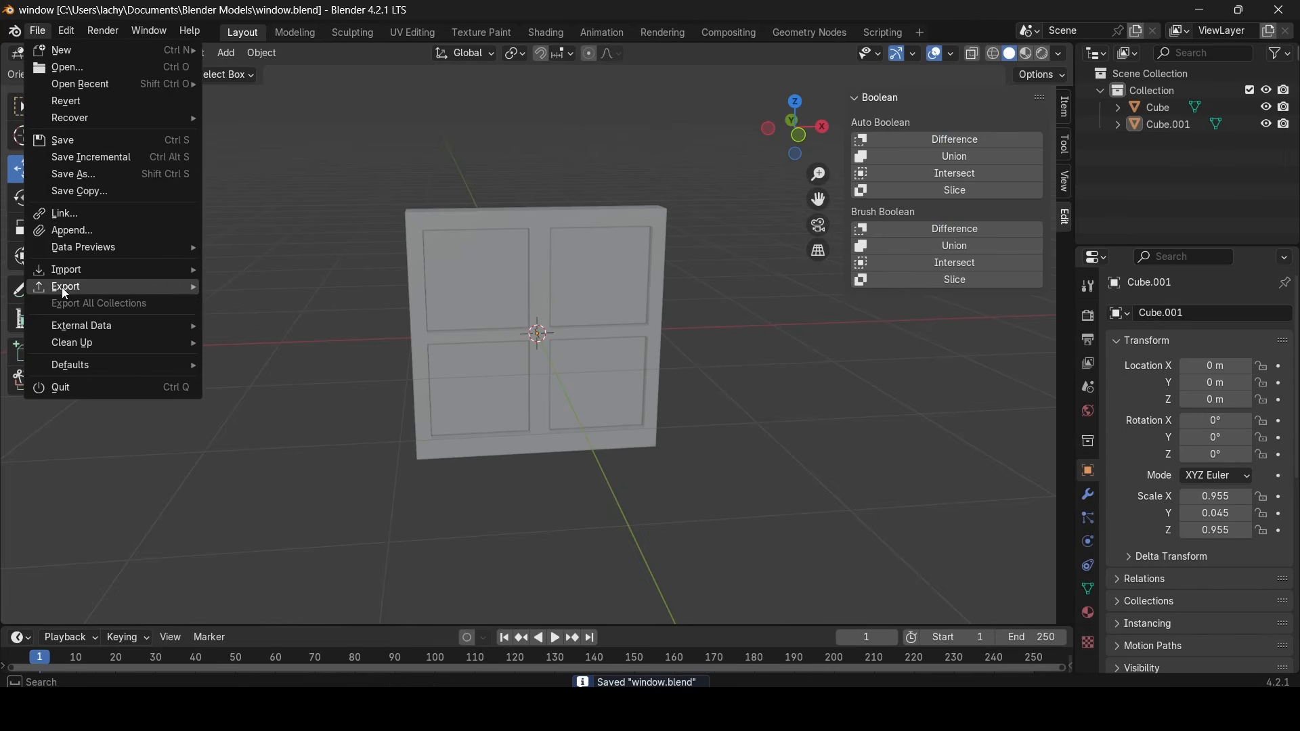
mouse_move(106, 284)
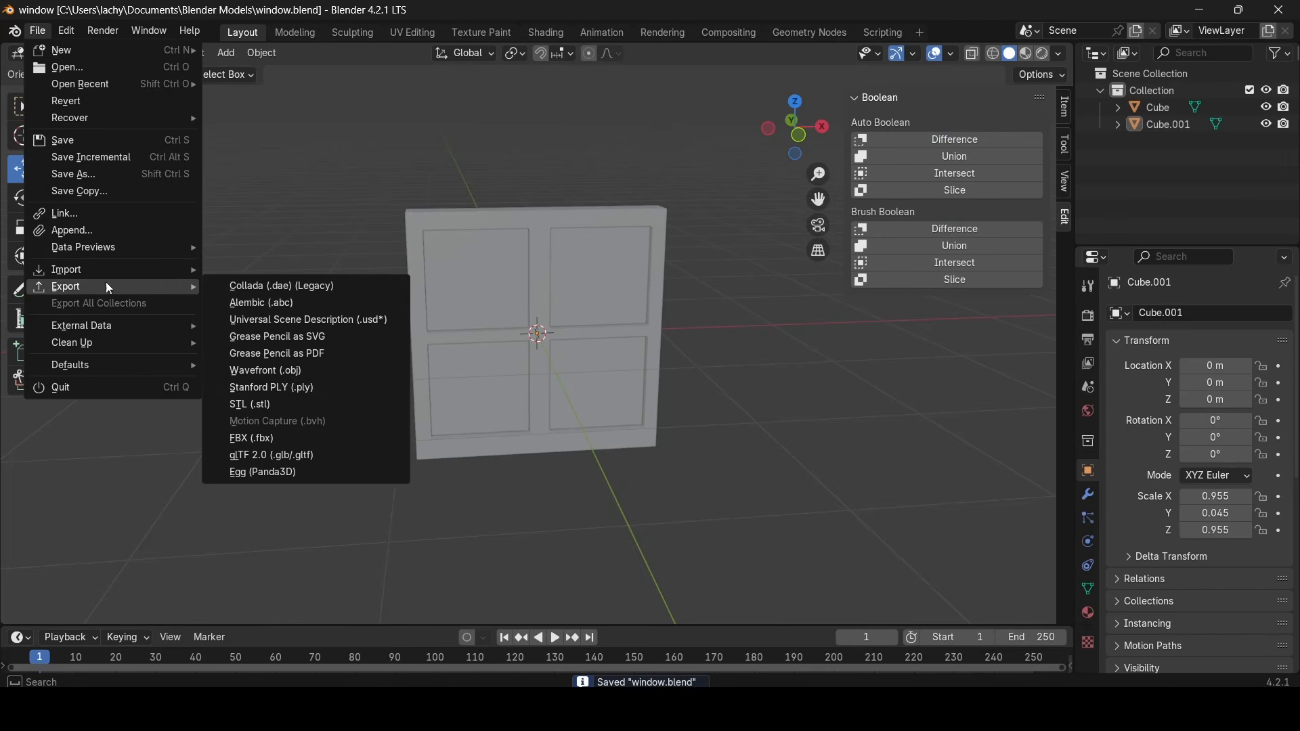
left_click(261, 455)
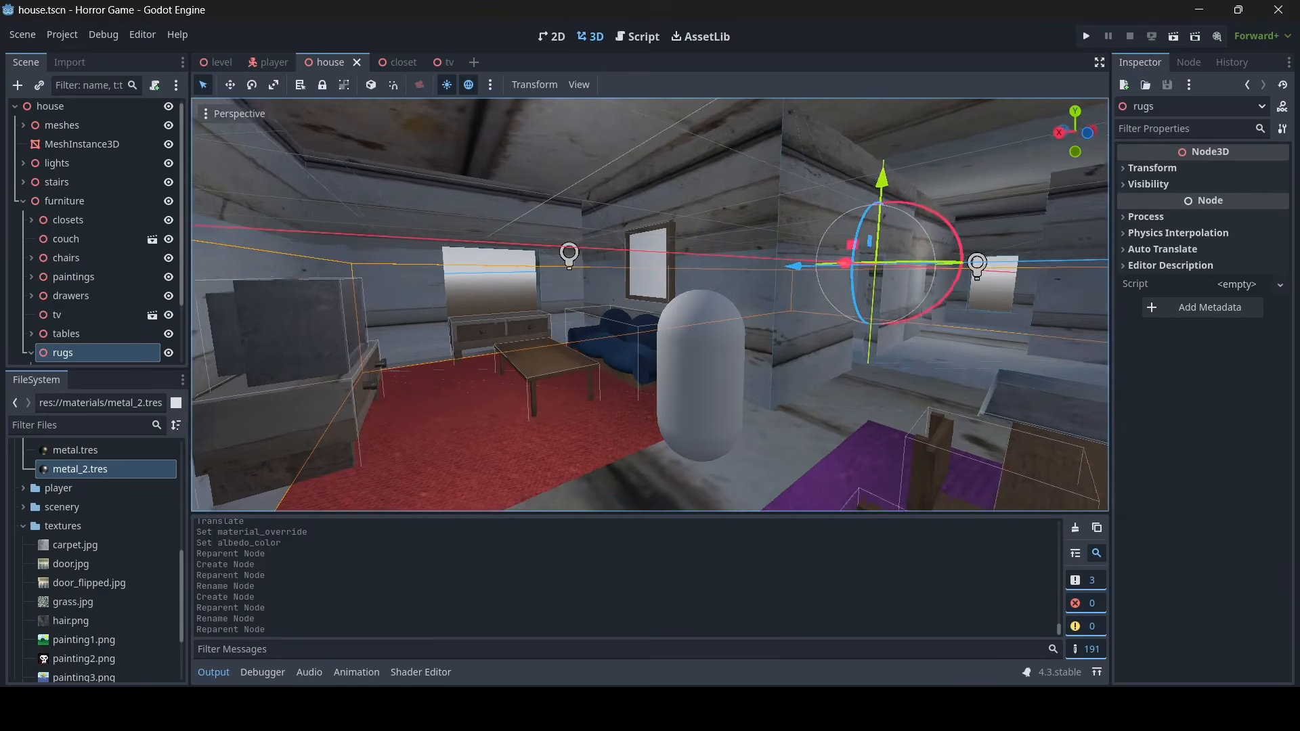
Switch to Godot, create a new inherited scene from window.glb, and save it as window.tscn in res://scenery
right_click_drag(650, 305, 569, 339)
scroll(102, 528, "up", 10)
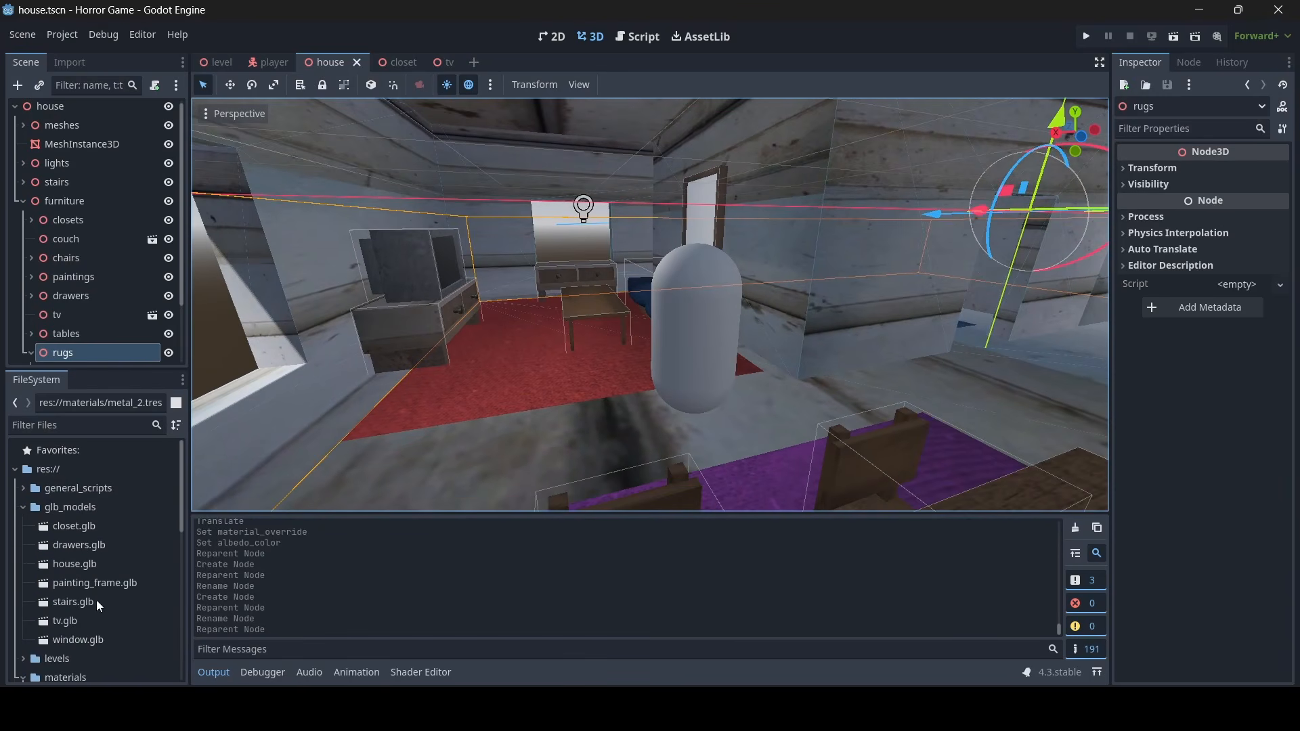
right_click(82, 642)
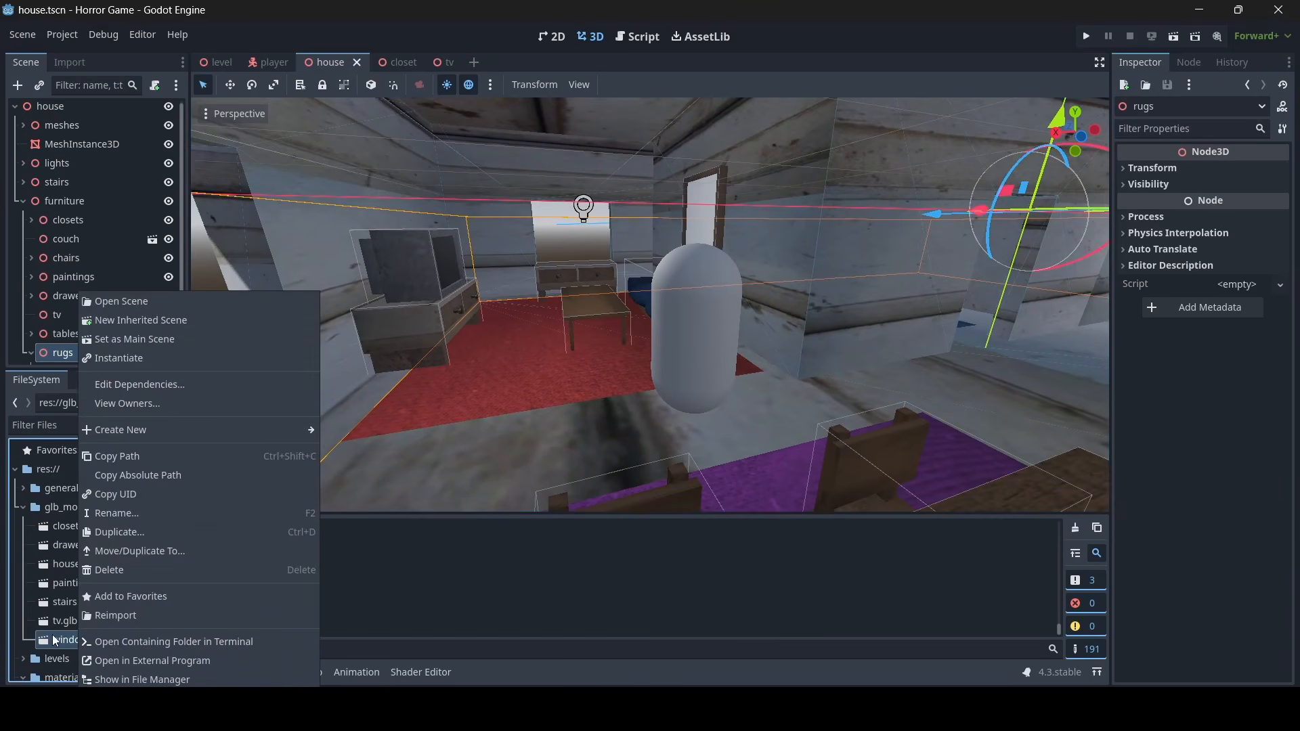
left_click(179, 324)
scroll(650, 304, "up", 5)
scroll(650, 304, "down", 5)
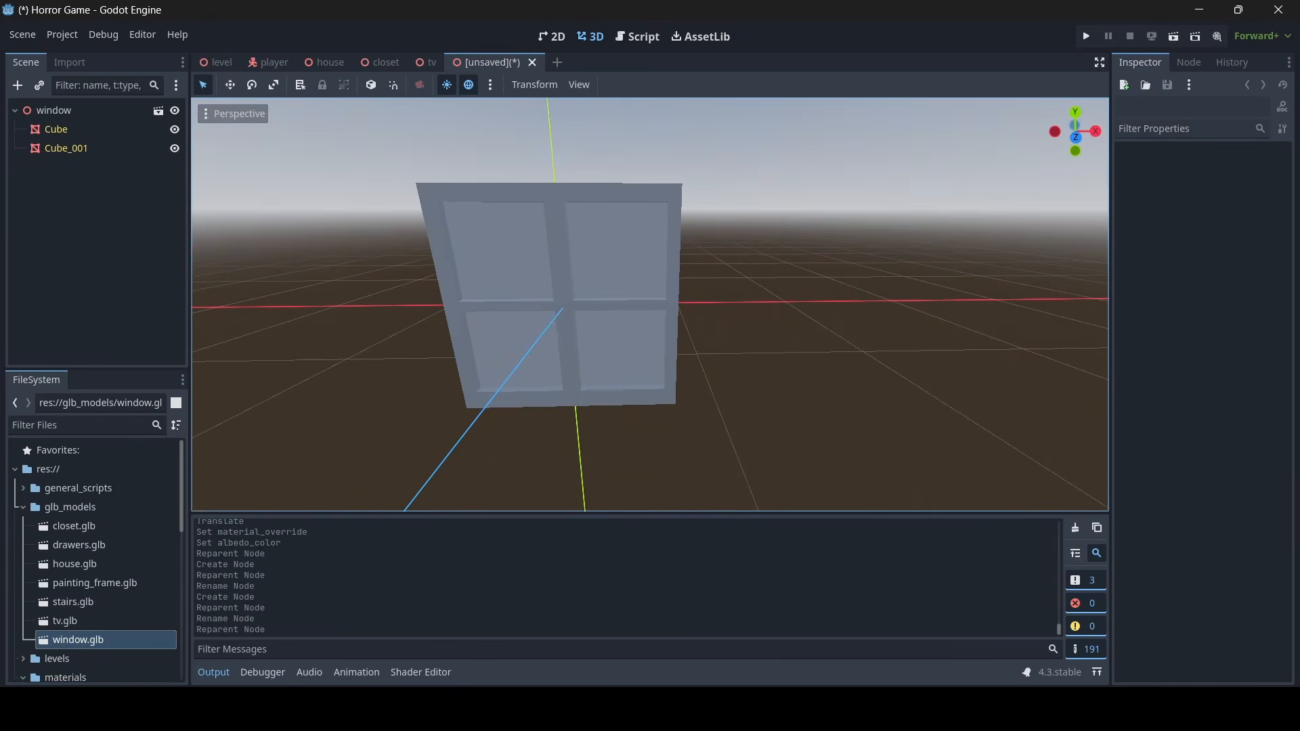
key("ctrl+s")
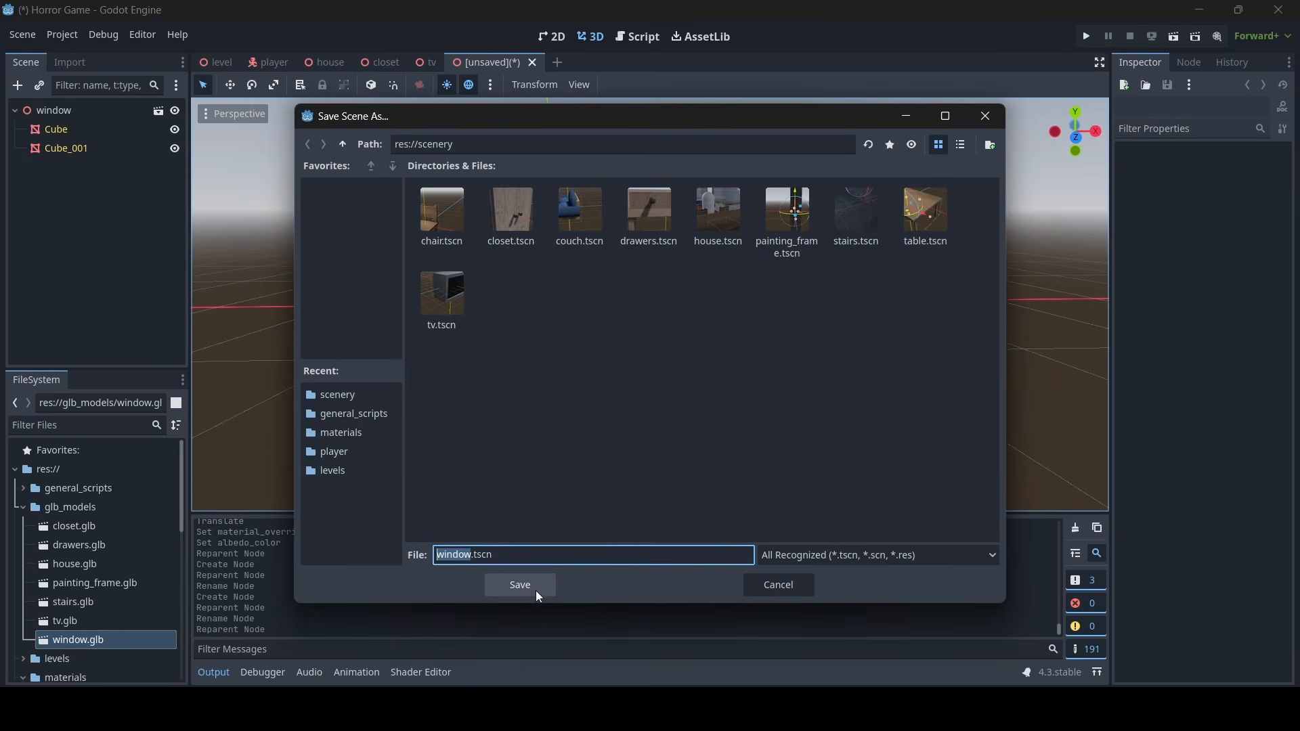
left_click(517, 583)
Identify the frame mesh by toggling its visibility, and apply the drawers.tres material to the window frame
right_click_drag(654, 384, 461, 315)
left_click(85, 132)
left_click(173, 130)
left_click(174, 130)
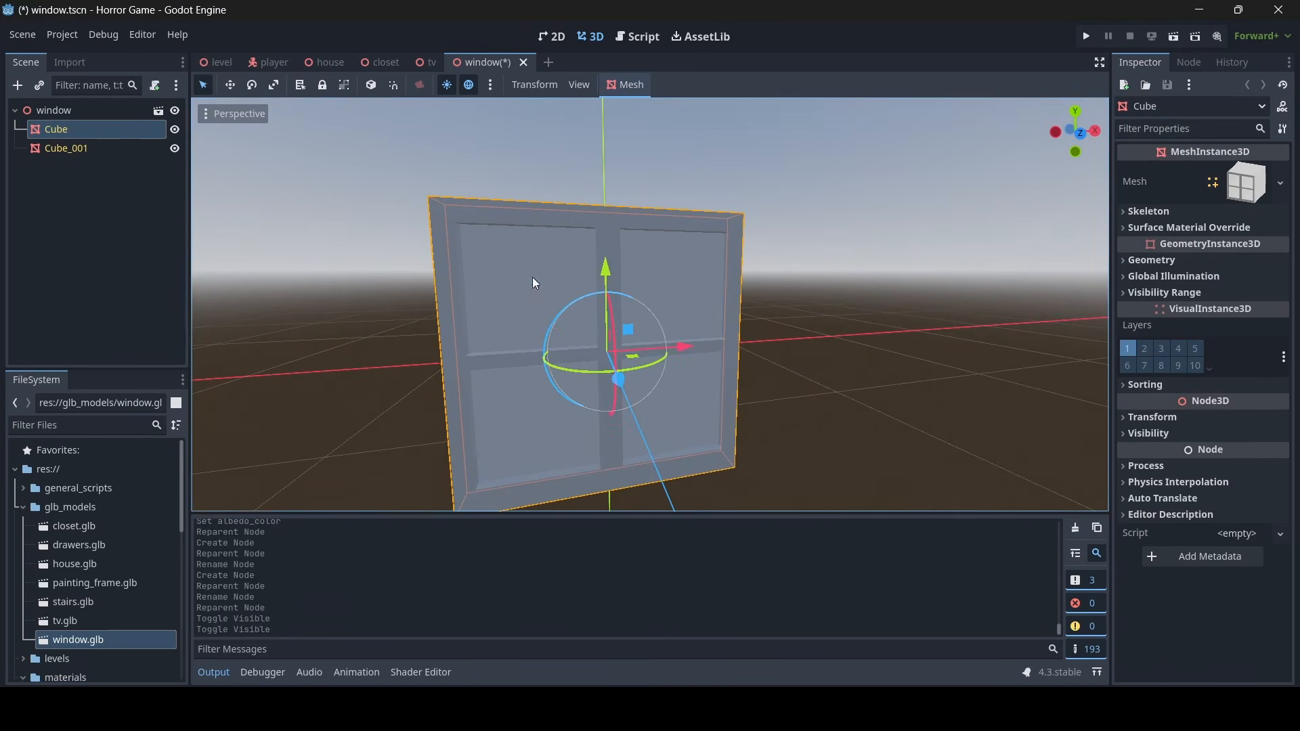
right_click_drag(534, 282, 684, 311)
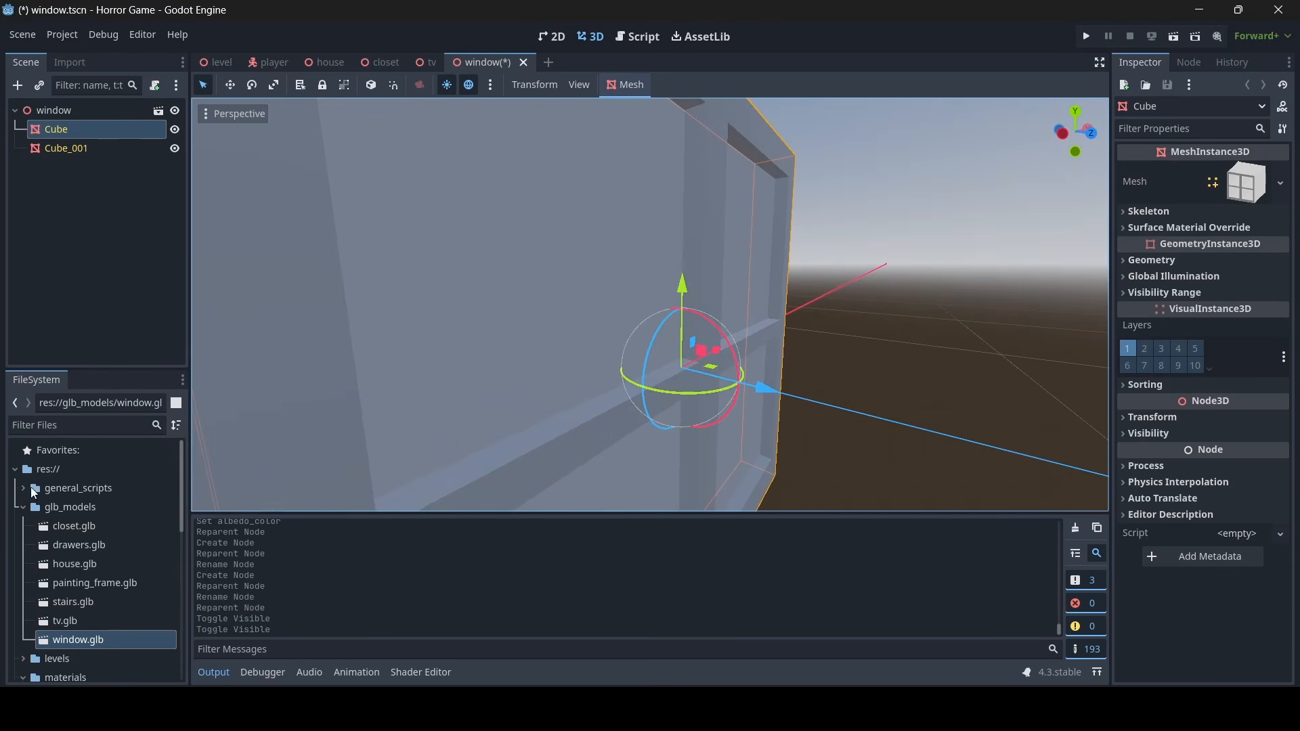
scroll(51, 494, "down", 5)
scroll(87, 511, "up", 3)
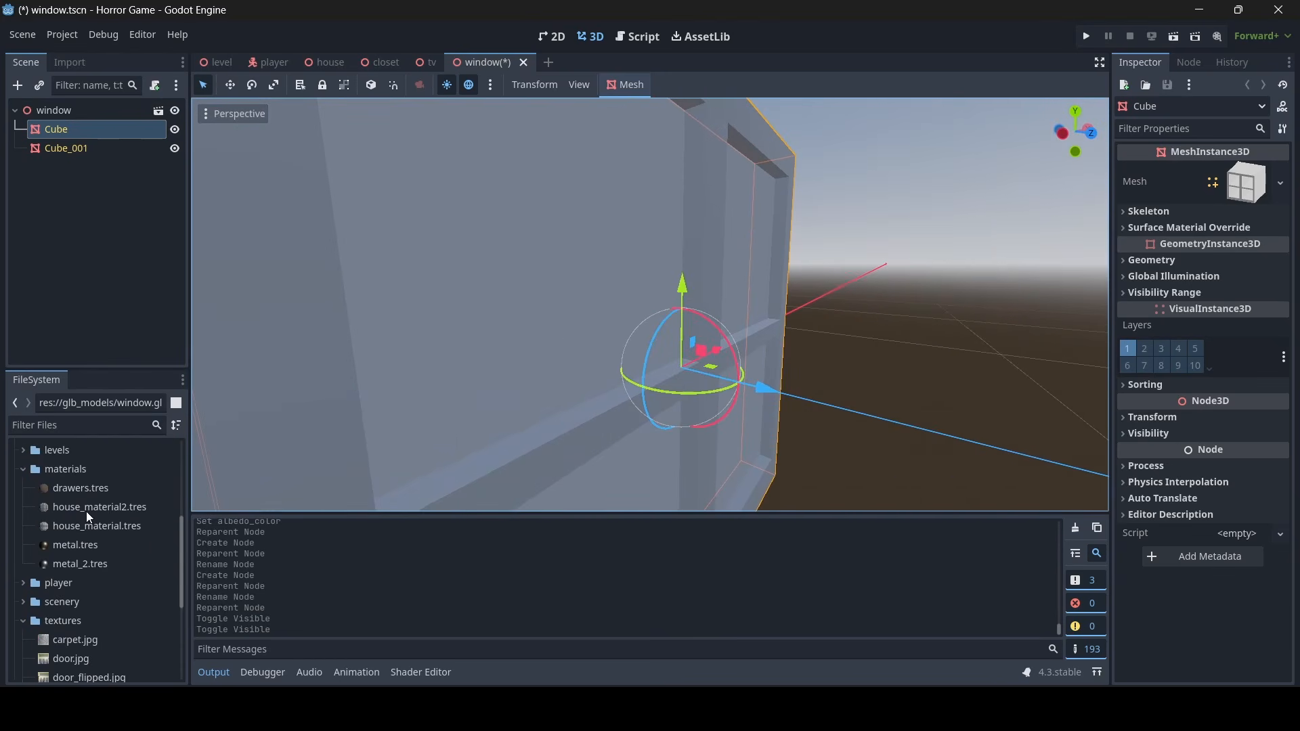
left_click_drag(98, 490, 264, 474)
Select the glass pane mesh and give it a new StandardMaterial3D as its material override
right_click_drag(264, 474, 270, 431)
left_click(566, 359)
right_click_drag(565, 358, 515, 369)
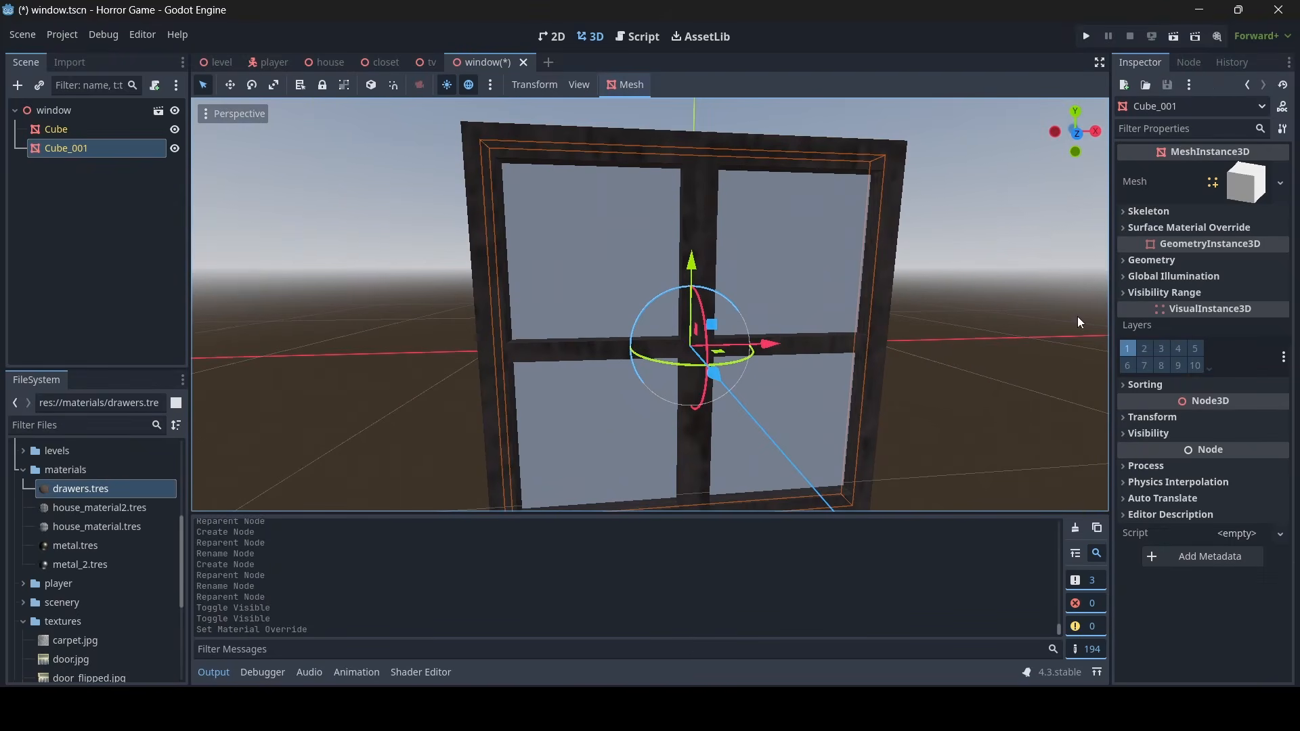
left_click(1191, 262)
left_click(1230, 279)
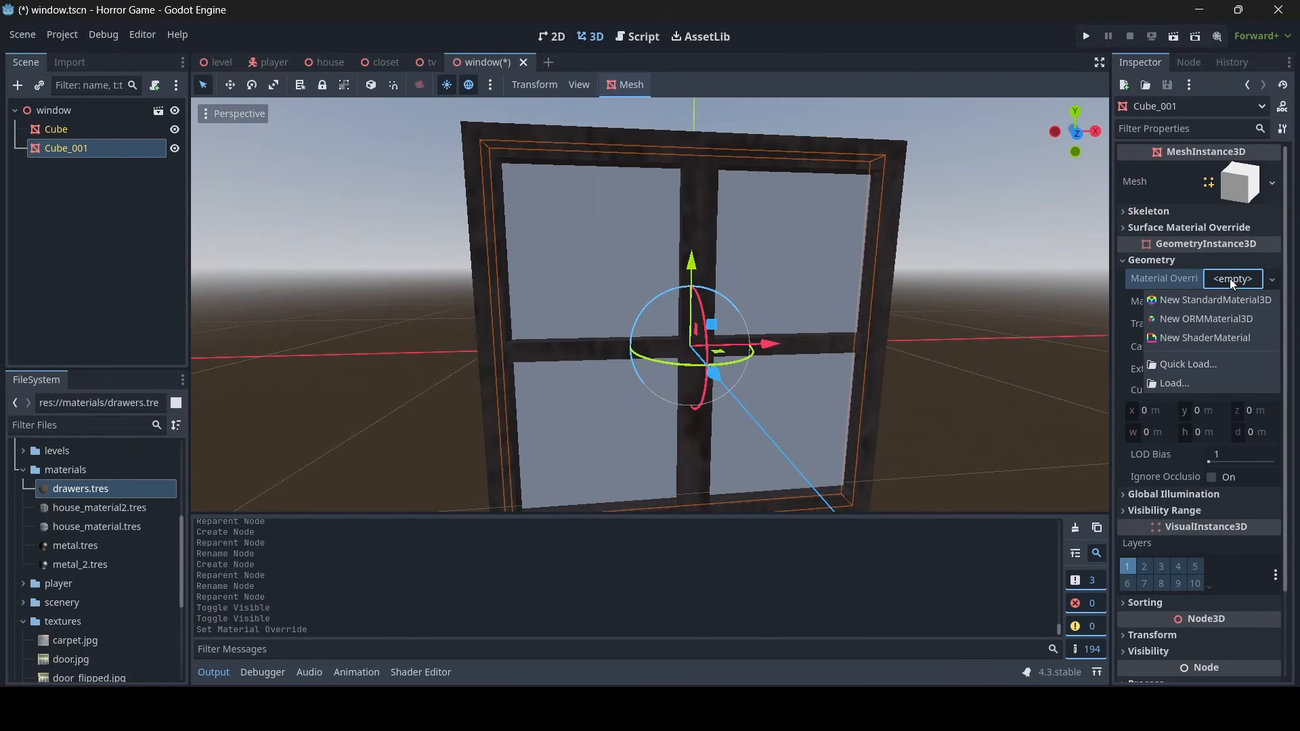
left_click(1212, 306)
left_click(1246, 298)
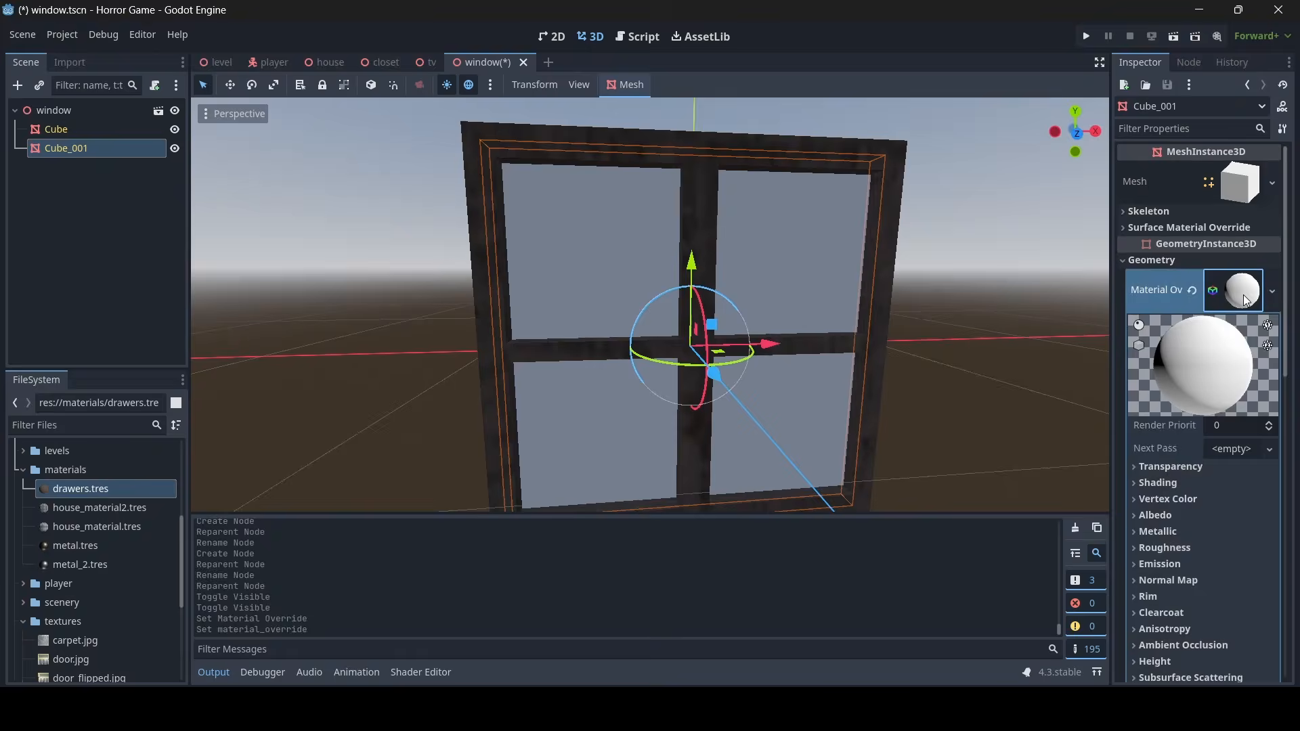
Set the glass material's transparency to Alpha and lower its albedo color's alpha to 40
scroll(1229, 385, "down", 2)
left_click(1170, 449)
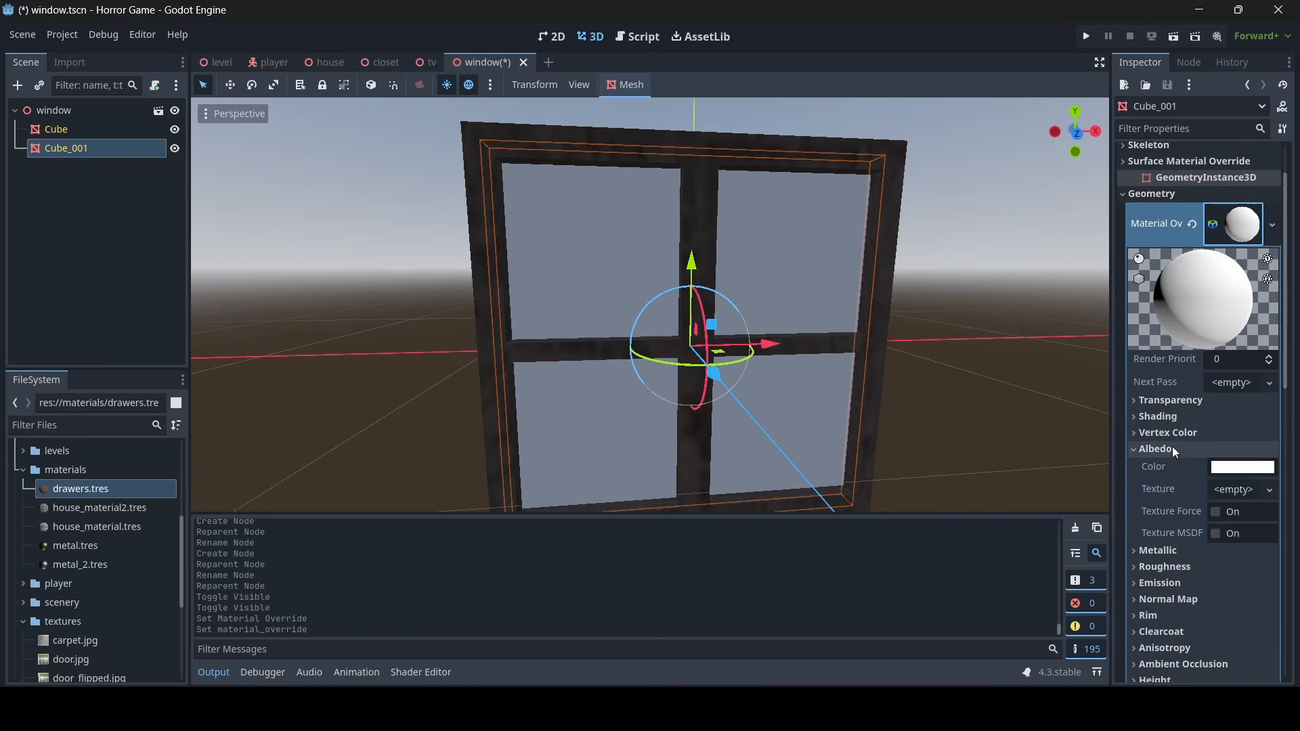
left_click(1184, 406)
left_click(1230, 418)
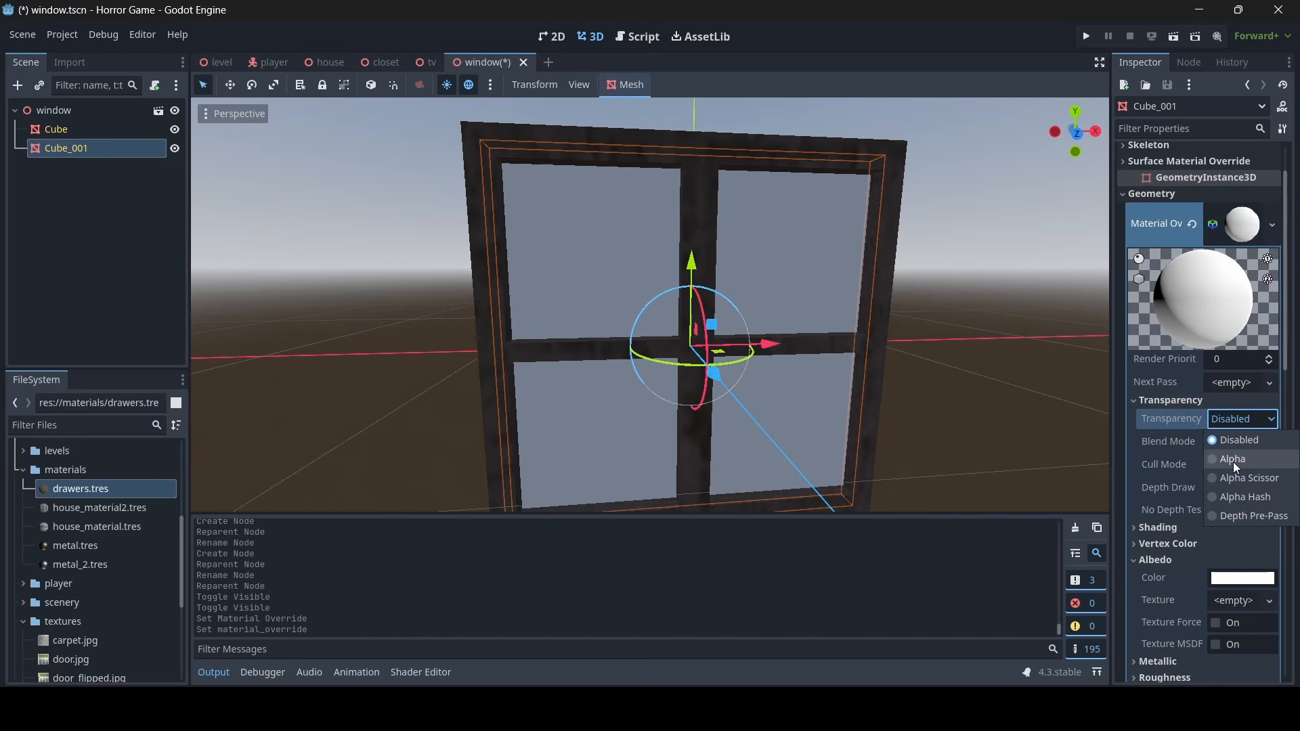
left_click(1231, 449)
scroll(1231, 440, "down", 3)
left_click(1234, 445)
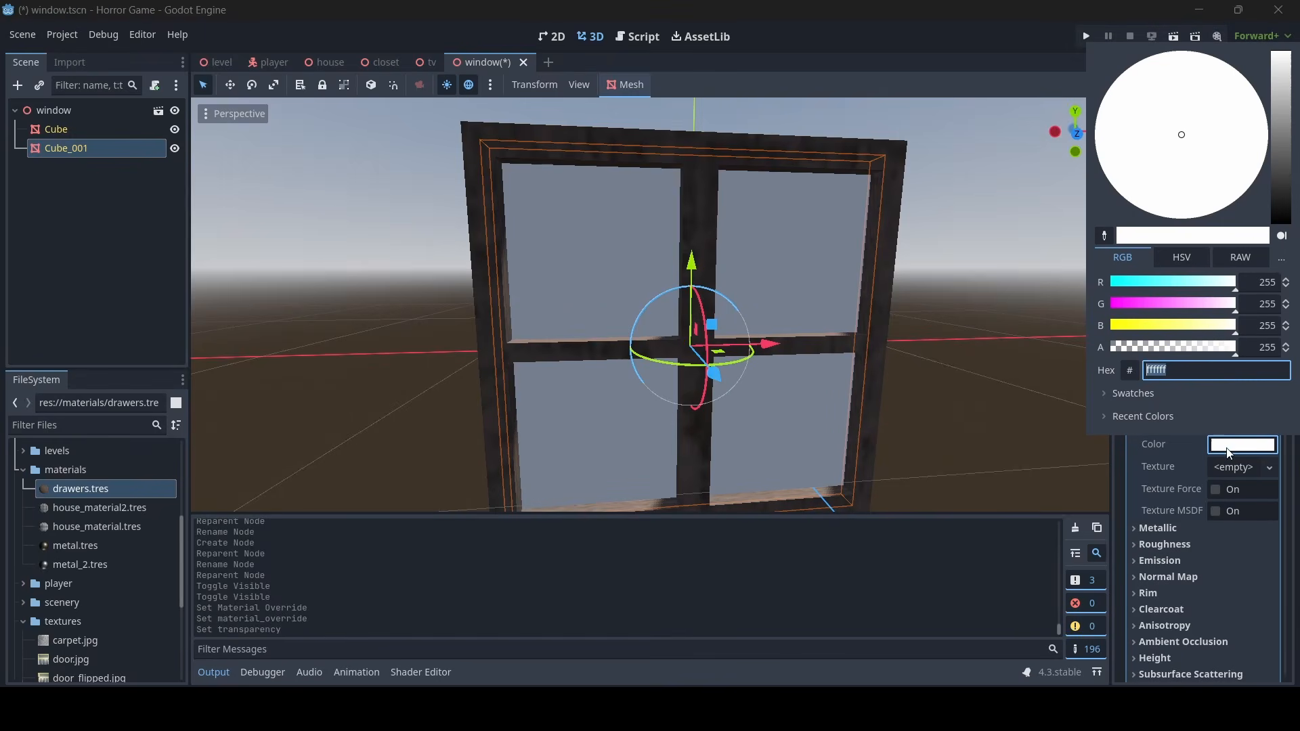
left_click_drag(1186, 357, 1133, 352)
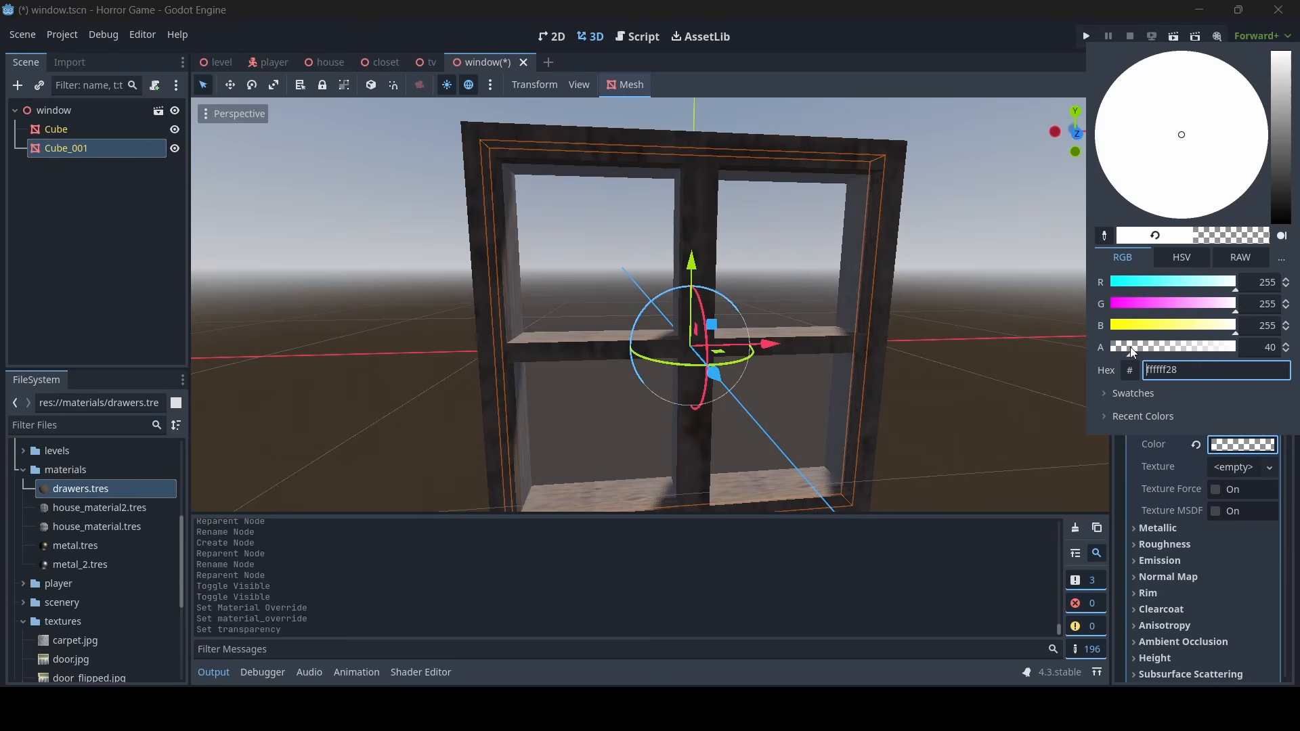
left_click(753, 323)
Inspect the transparent glass in the frame from several angles and save the window scene
scroll(770, 306, "down", 8)
middle_click_drag(771, 306, 823, 325)
scroll(877, 325, "up", 8)
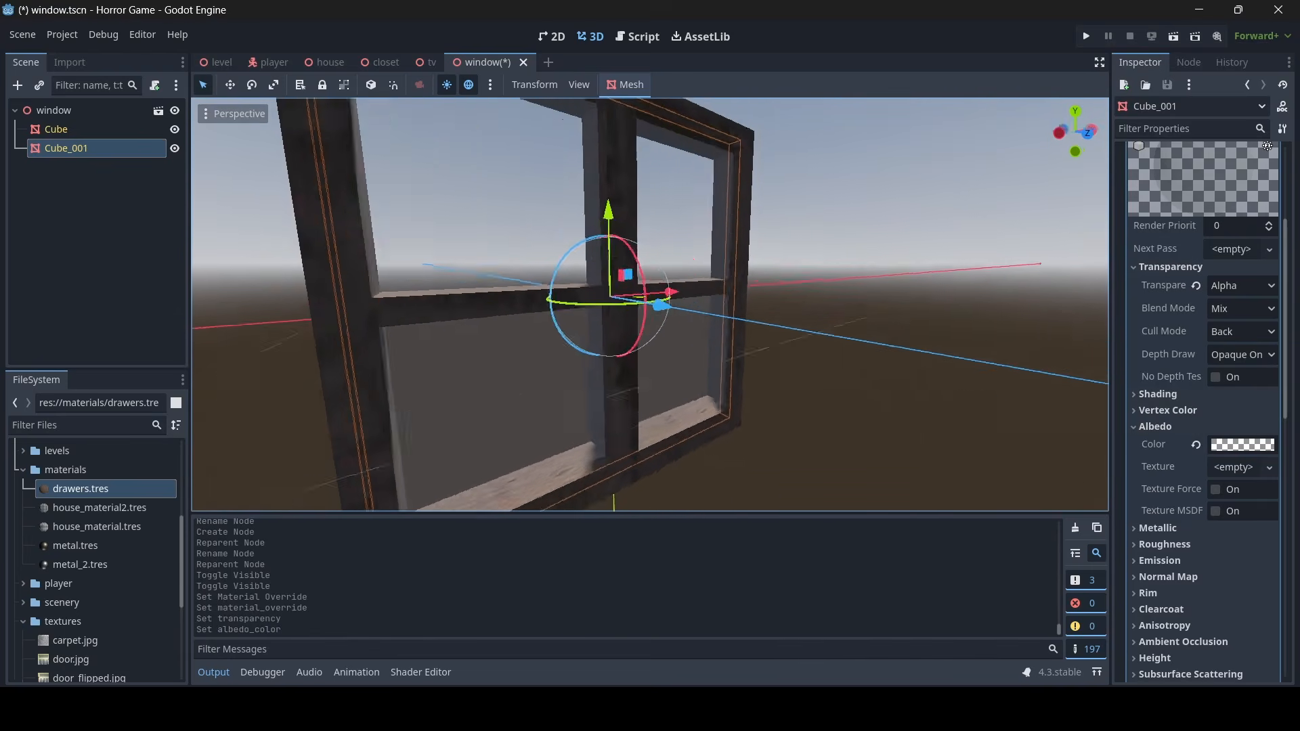
scroll(775, 311, "down", 8)
middle_click_drag(938, 318, 836, 325)
key("ctrl+s")
scroll(775, 311, "up", 8)
scroll(972, 315, "down", 8)
scroll(836, 325, "up", 8)
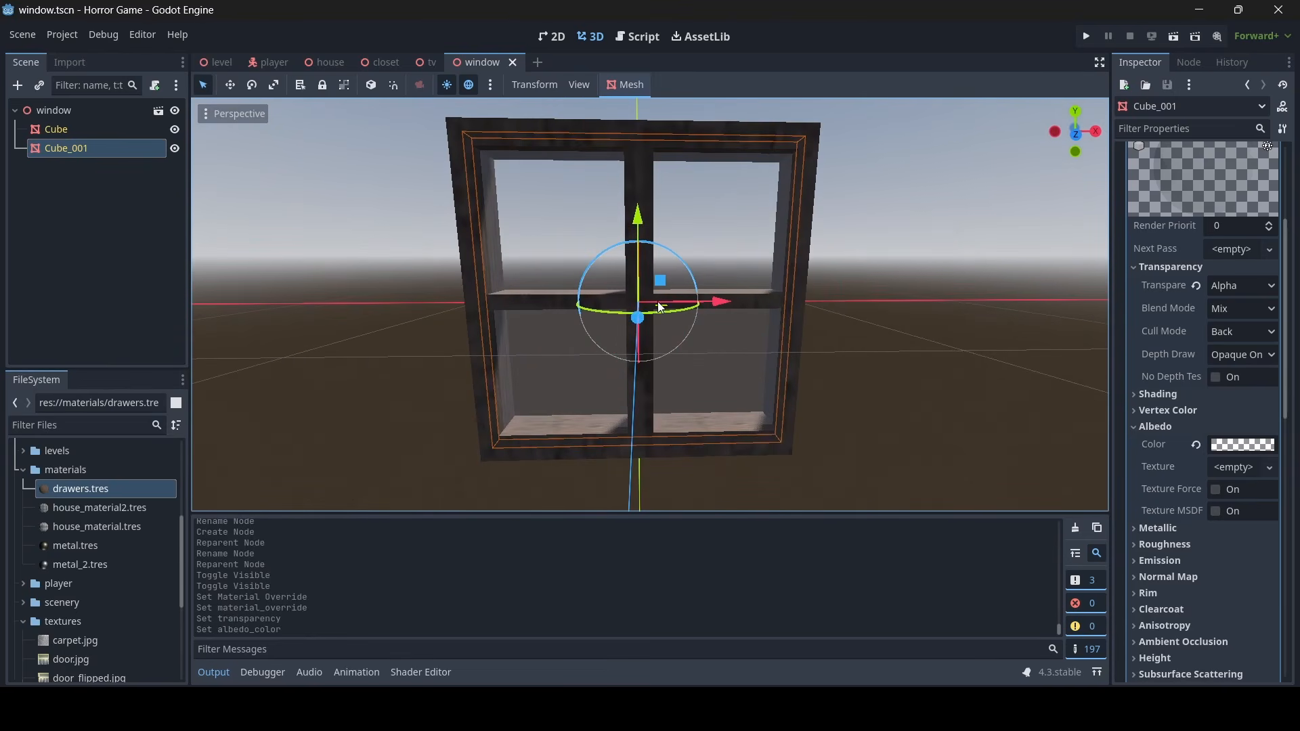
Tint the glass pane's albedo color with a slight reddish-brown shade, save the scene, and deselect the pane
left_click(1244, 444)
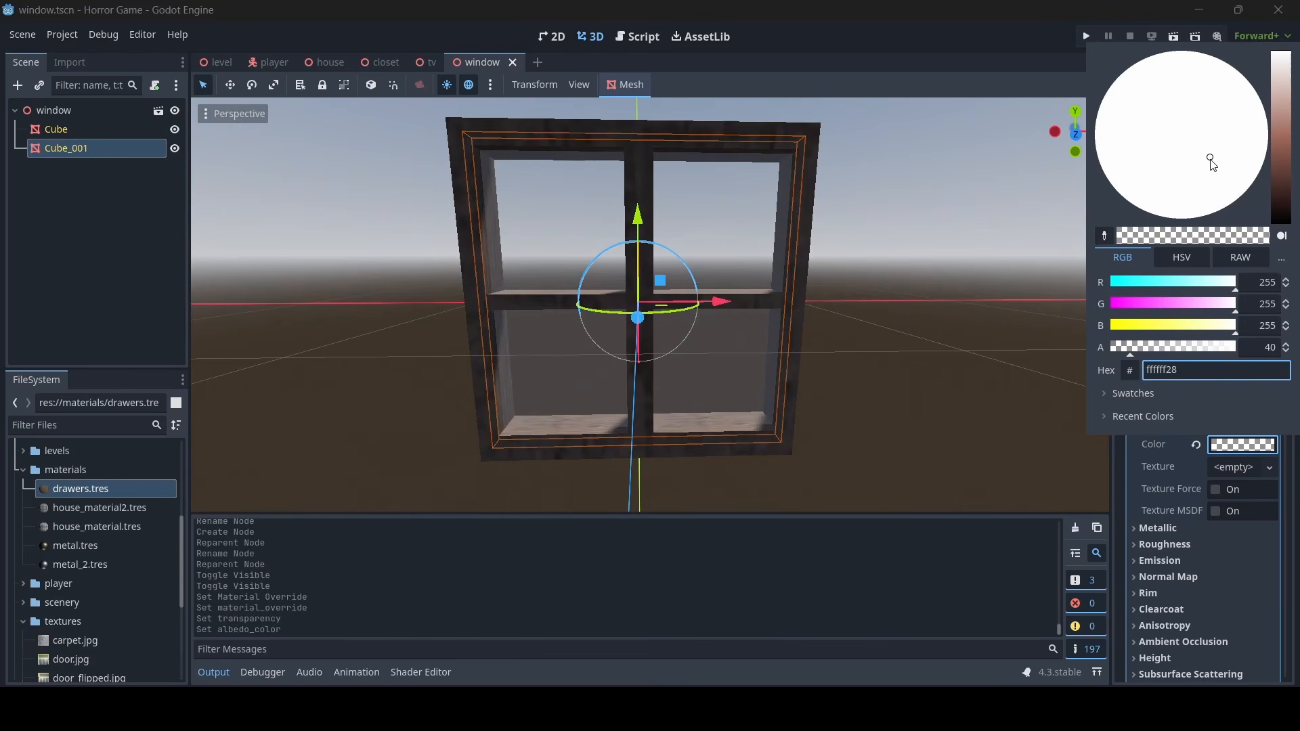
left_click_drag(1284, 90, 1282, 80)
mouse_move(574, 266)
middle_mouse_down()
mouse_move(728, 274)
mouse_move(542, 285)
middle_mouse_up()
key("ctrl+s")
middle_click_drag(750, 296, 816, 291)
left_click(816, 288)
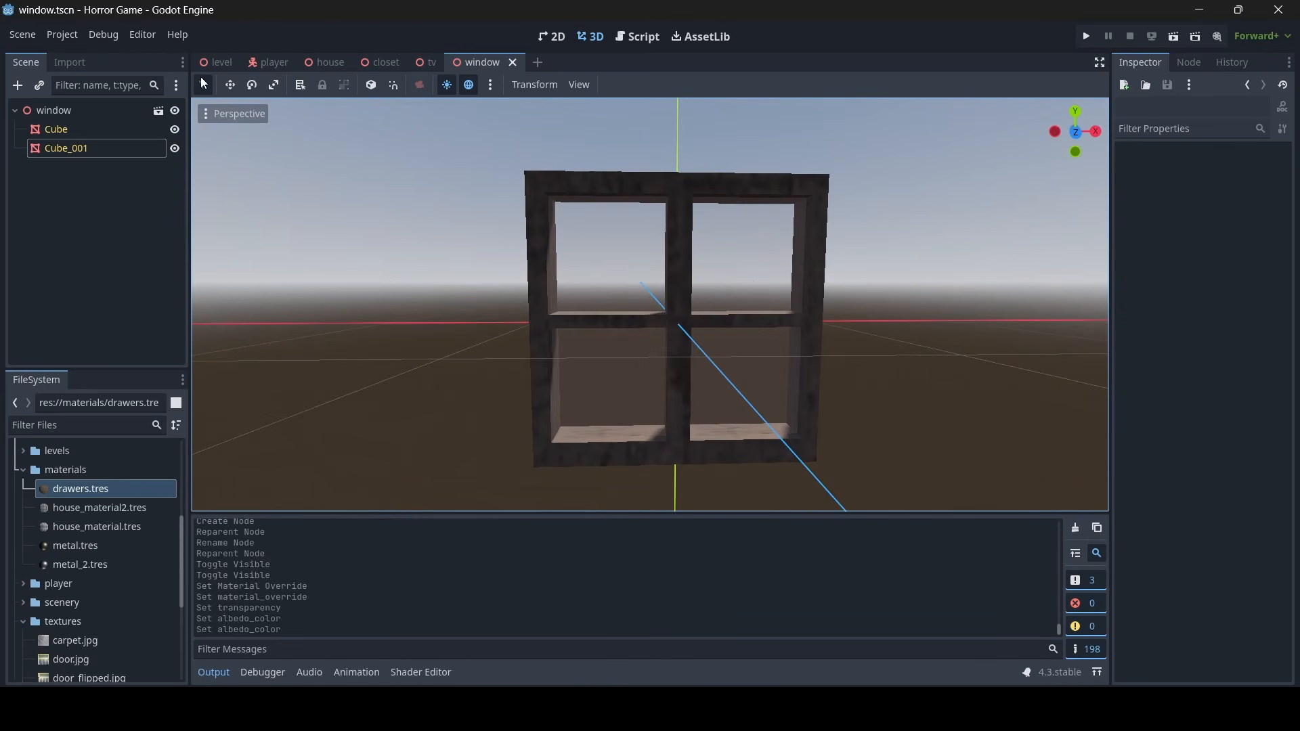
Add a StaticBody3D node as a child of the window root node
left_click(107, 112)
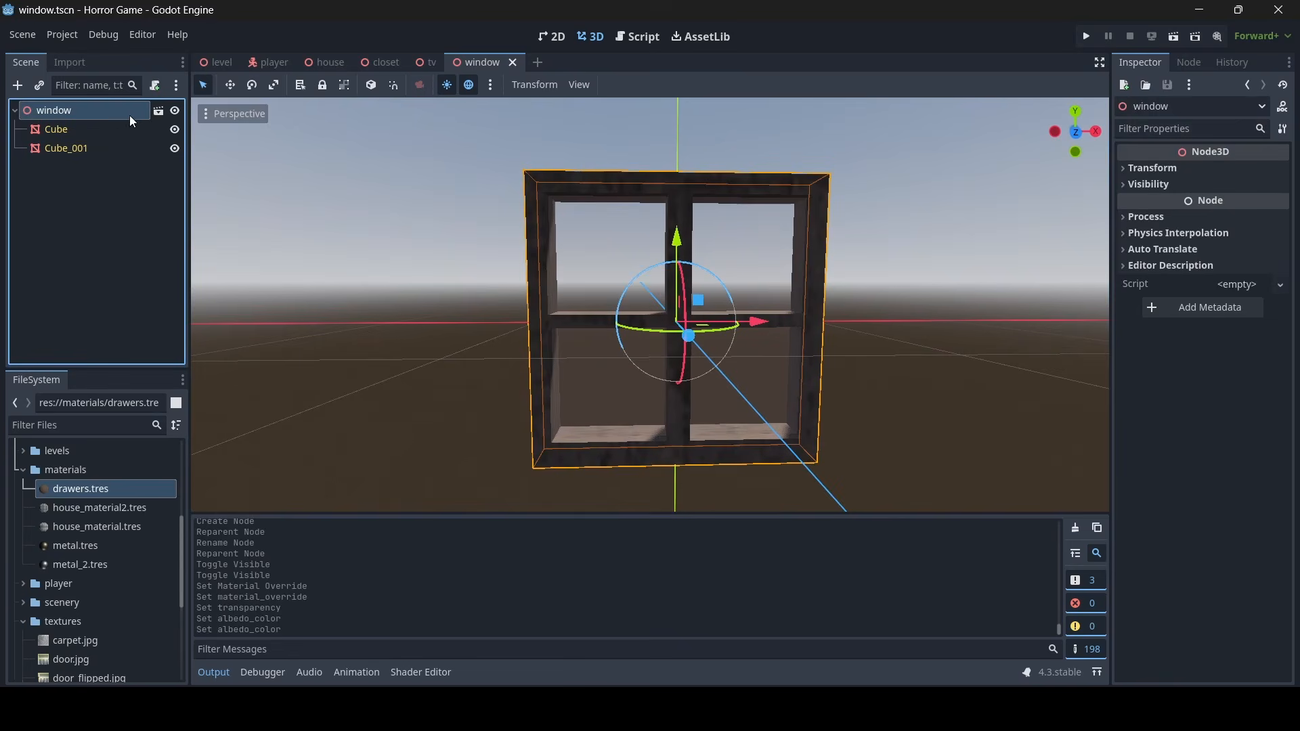
right_click(120, 112)
left_click(180, 124)
type("st")
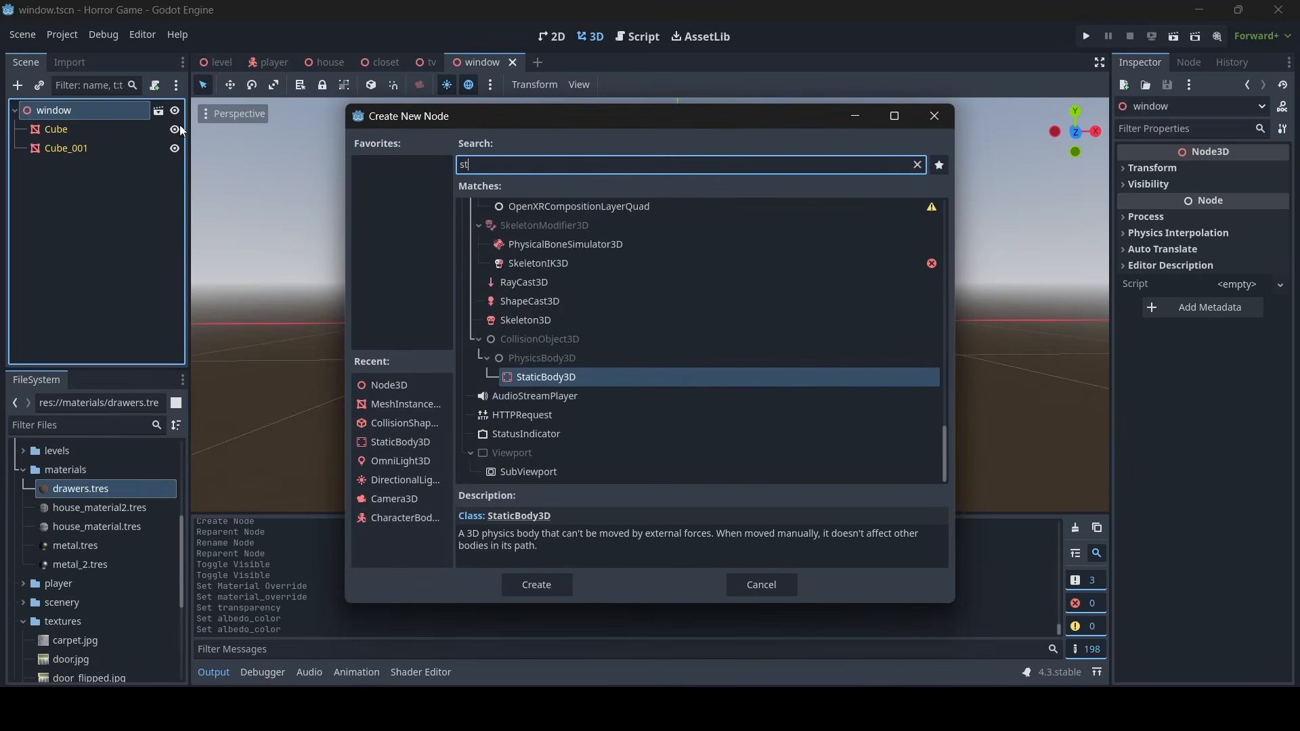
type("at")
double_click(546, 453)
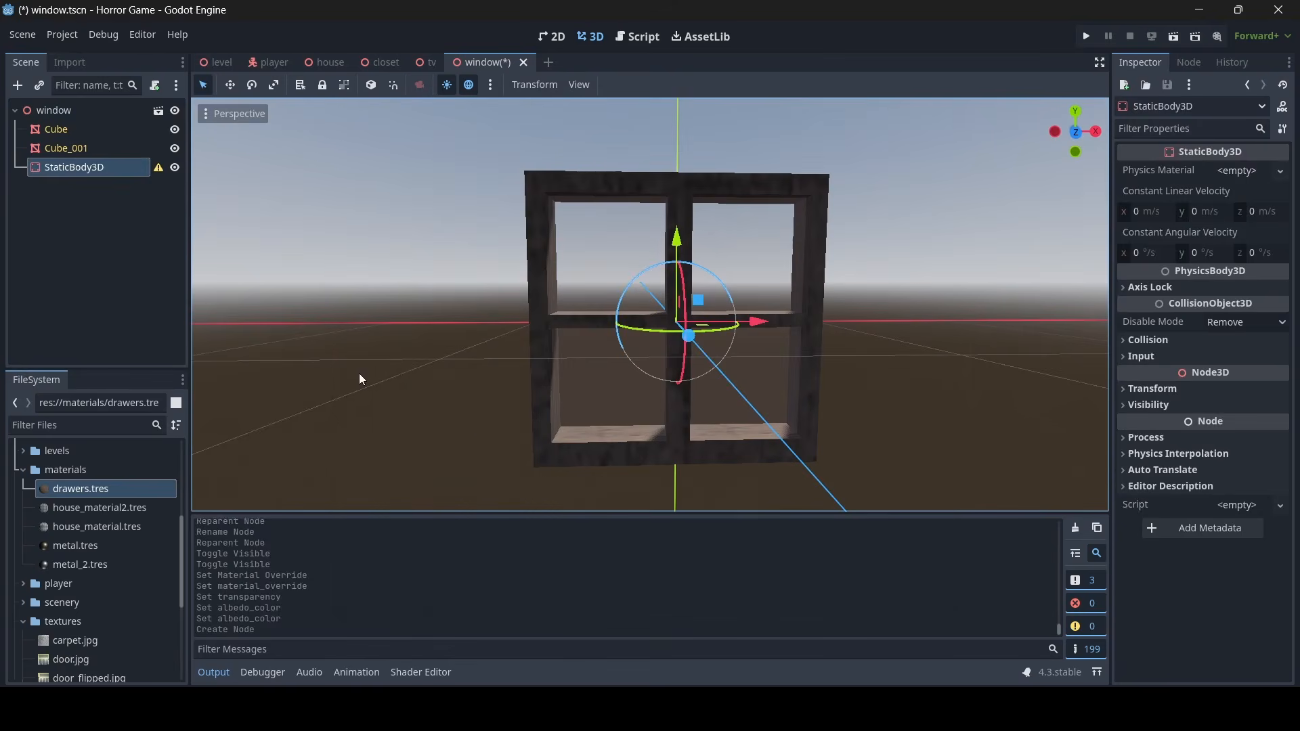
Add a CollisionShape3D node under the window's StaticBody3D
right_click(107, 164)
left_click(135, 172)
type("coll")
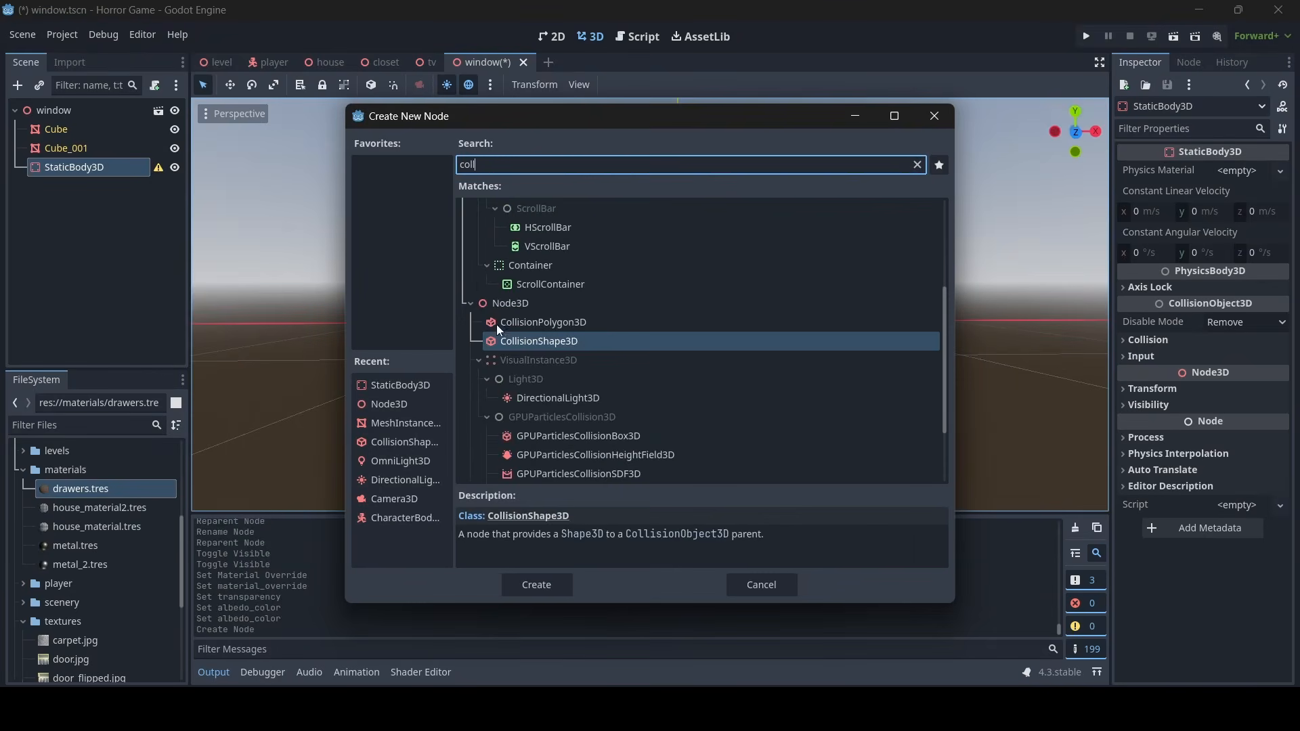
double_click(542, 343)
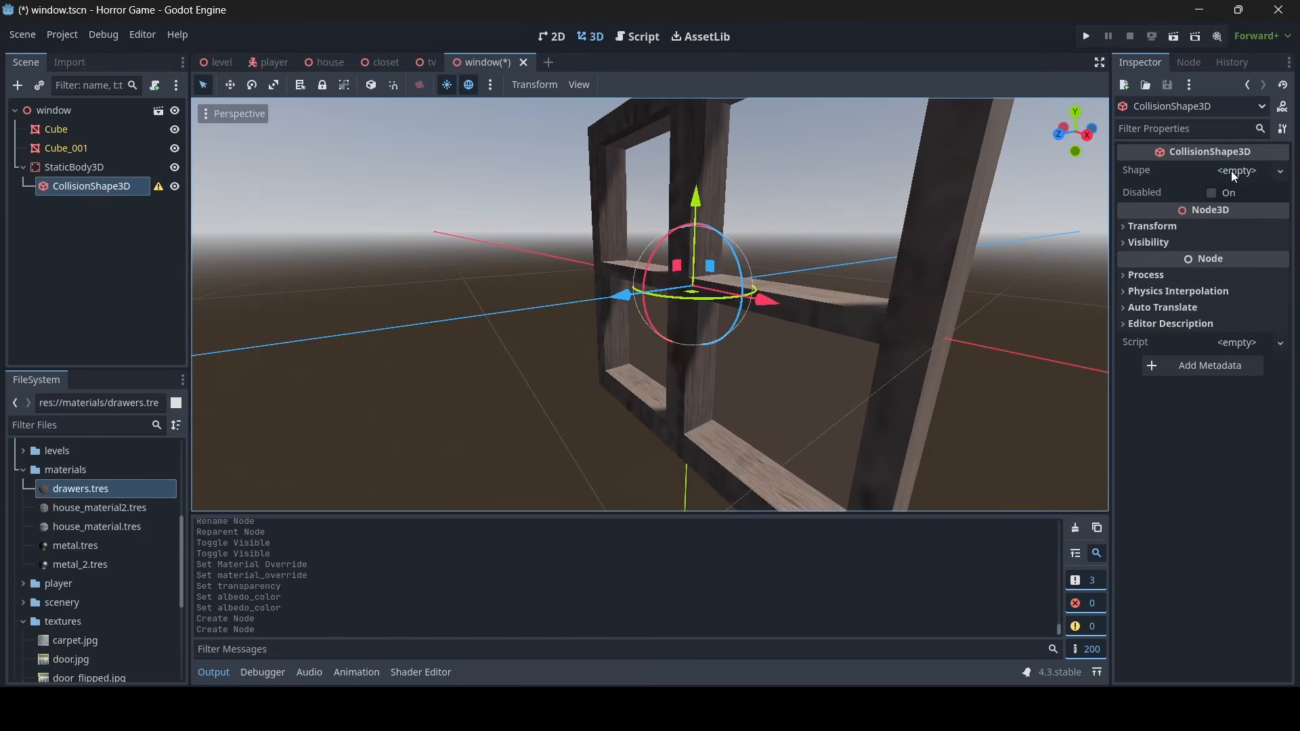
Give the collision node a box shape sized about 2.015 × 2.005 × 0.235 around the window, save, and collapse the StaticBody3D branch
left_click(1232, 176)
left_click(1205, 230)
middle_click_drag(813, 291, 751, 291)
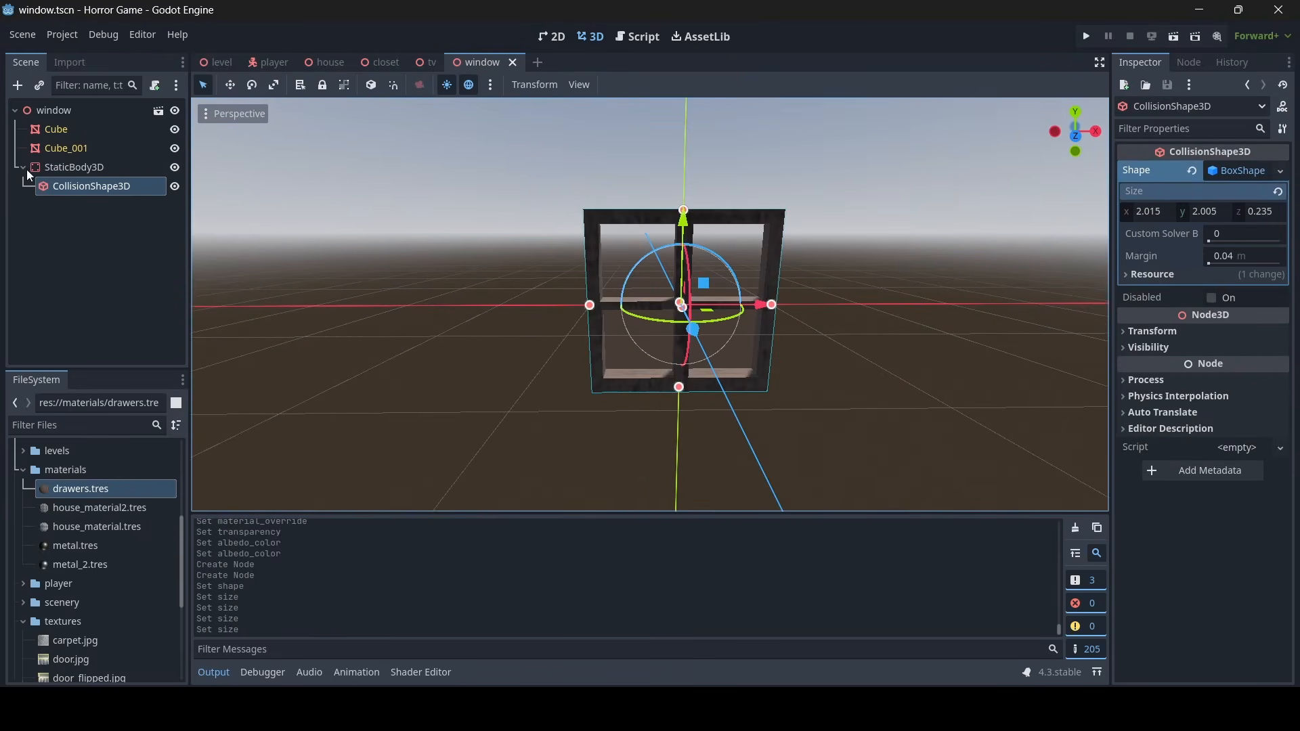
left_click(24, 167)
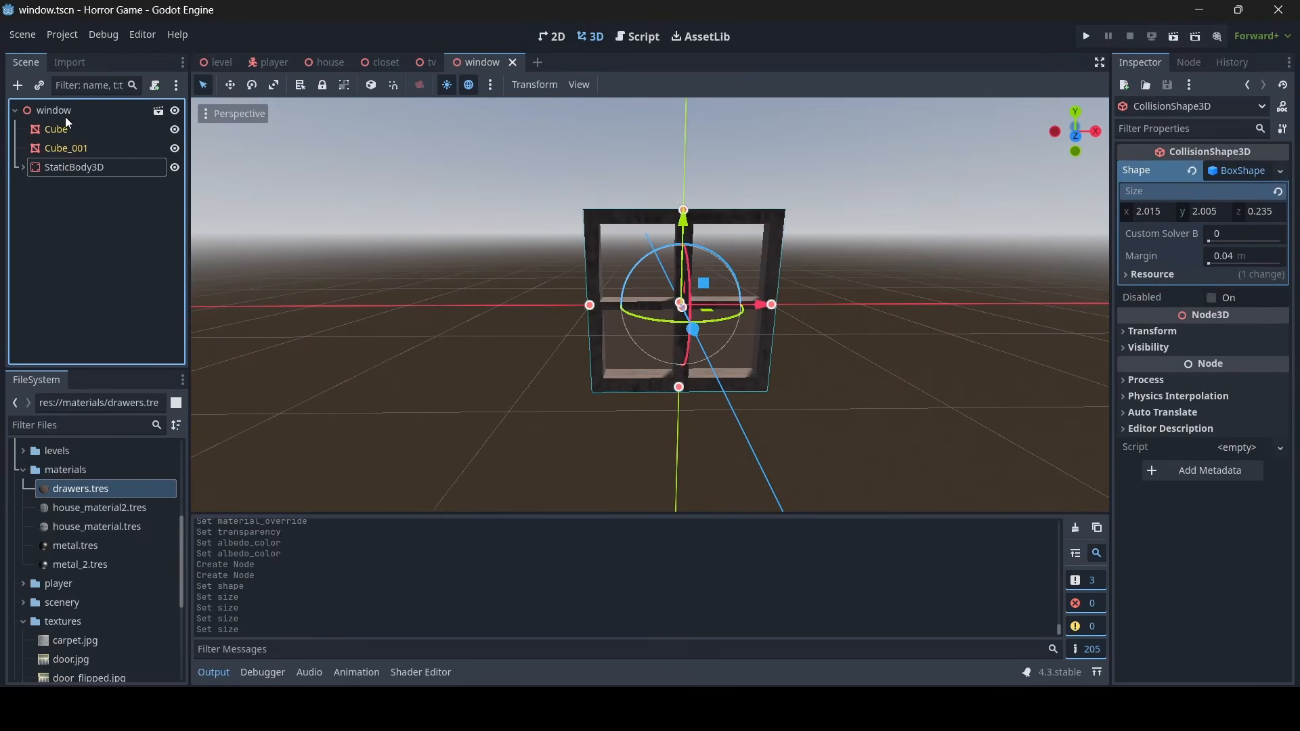
Clear the imported-scene inheritance on the window root node
right_click(65, 115)
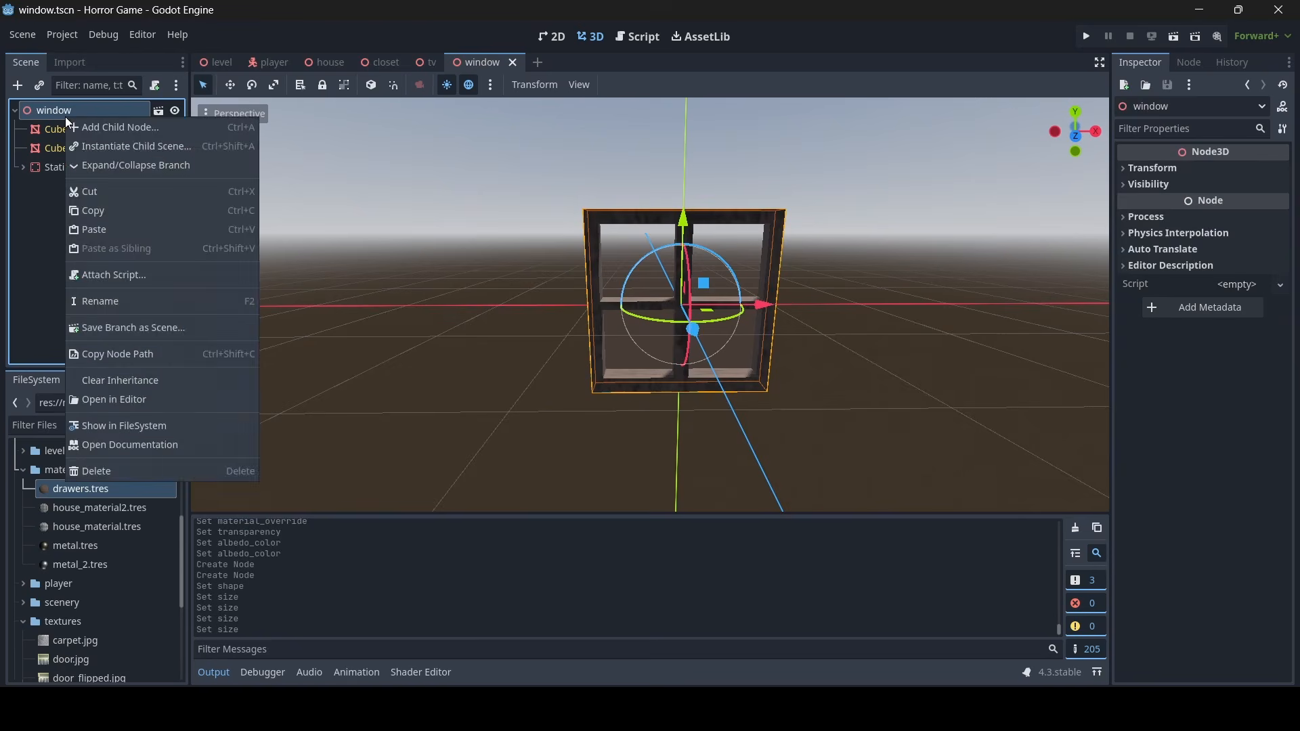
left_click(120, 380)
left_click(603, 382)
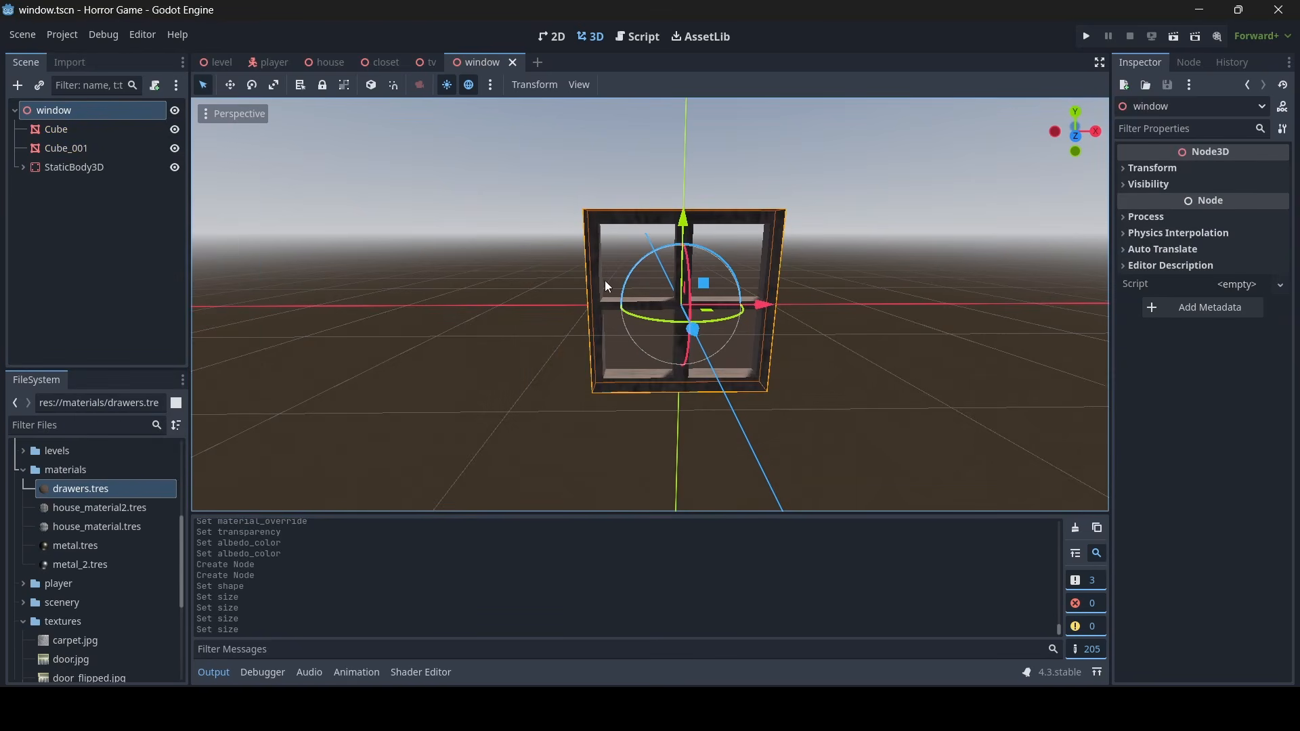
mouse_move(605, 290)
middle_mouse_down()
mouse_move(582, 289)
mouse_move(629, 290)
mouse_move(618, 288)
middle_mouse_up()
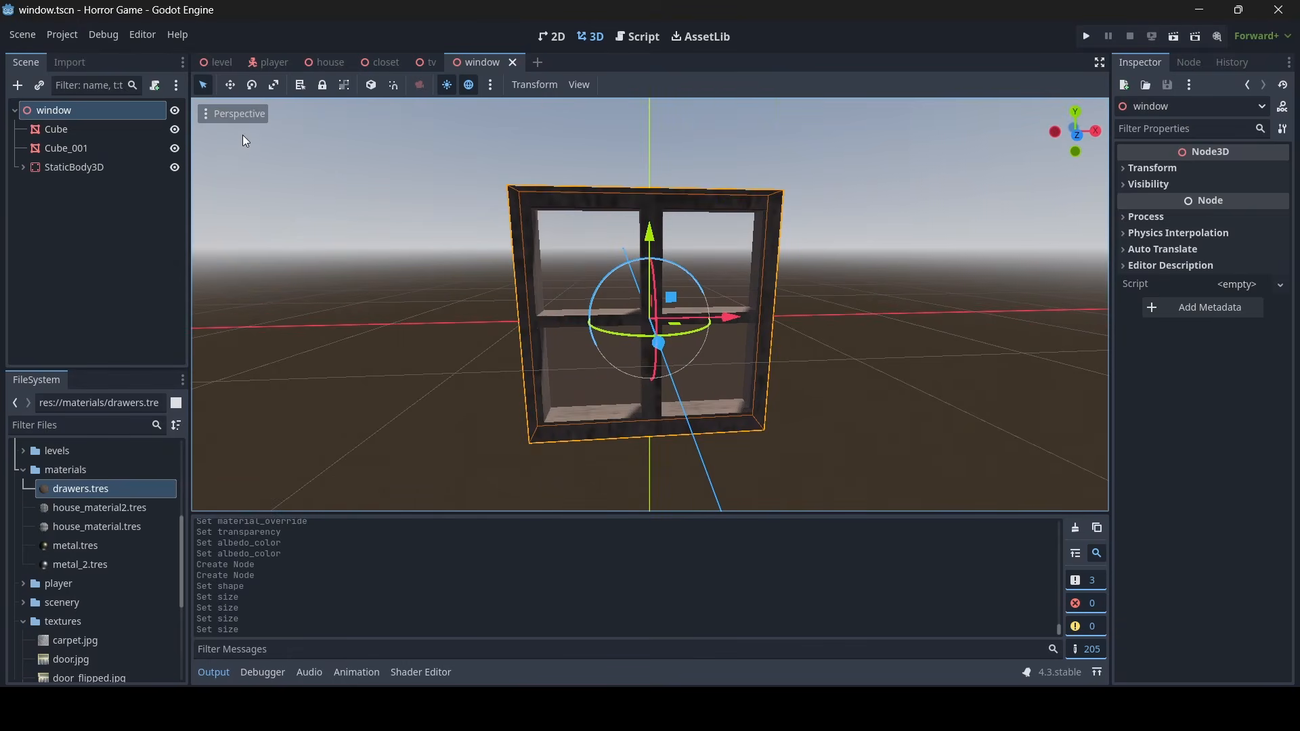
left_click(218, 62)
key("w")
right_click_drag(522, 277, 377, 278)
left_click(54, 112)
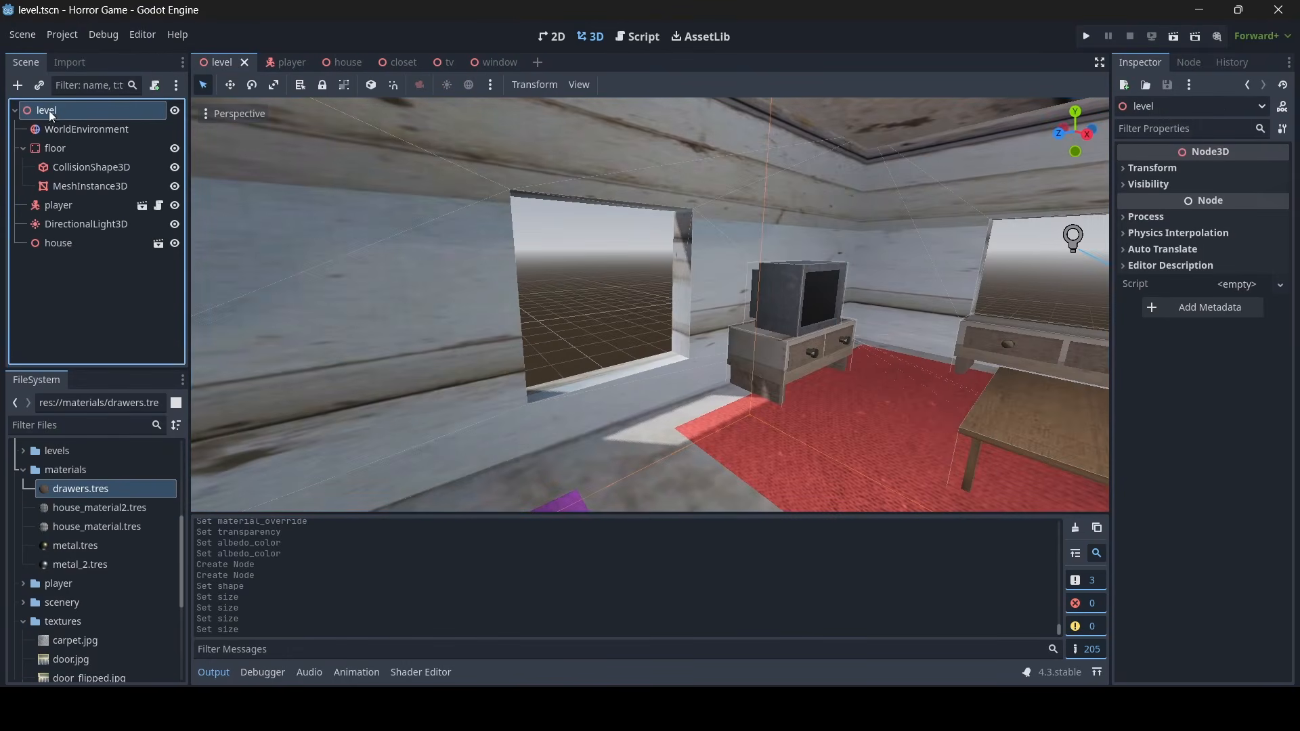
Instantiate scenery/window.tscn as a child of the root node in the house scene
left_click(343, 62)
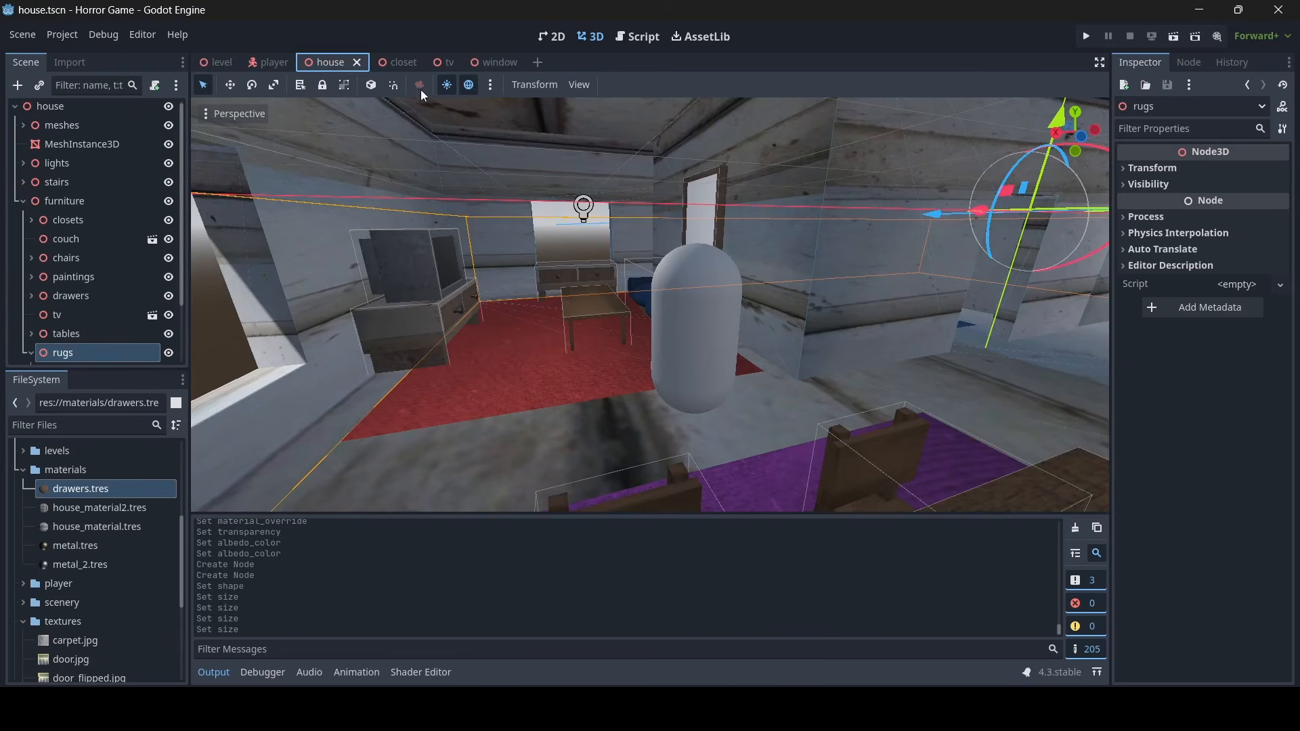
left_click(24, 204)
left_click(56, 109)
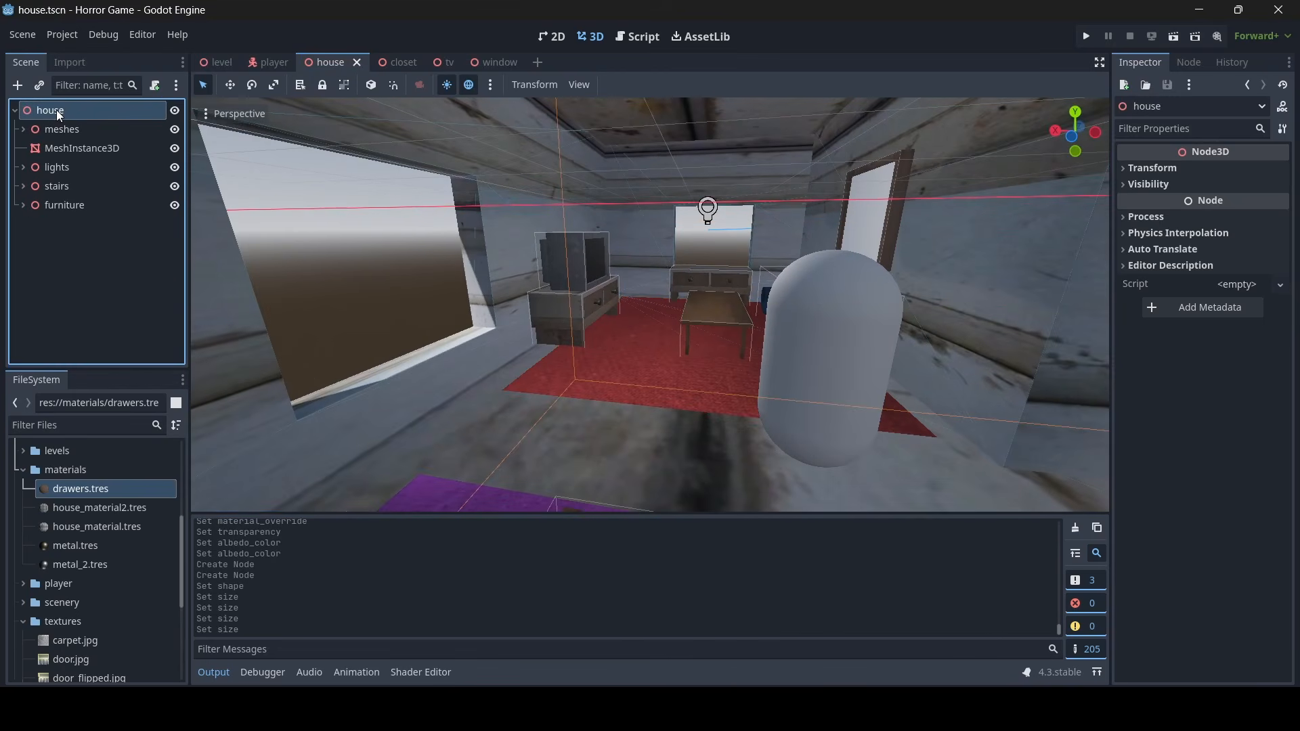
left_click(41, 85)
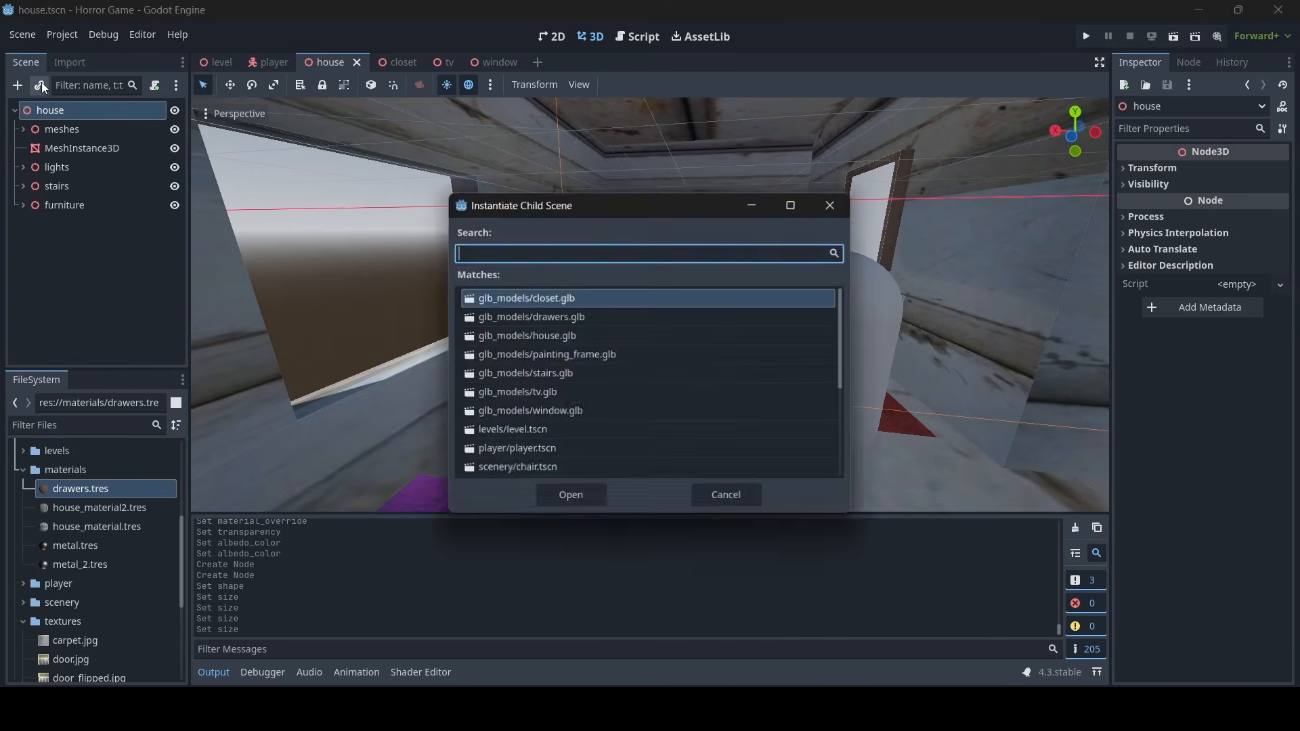
type("window")
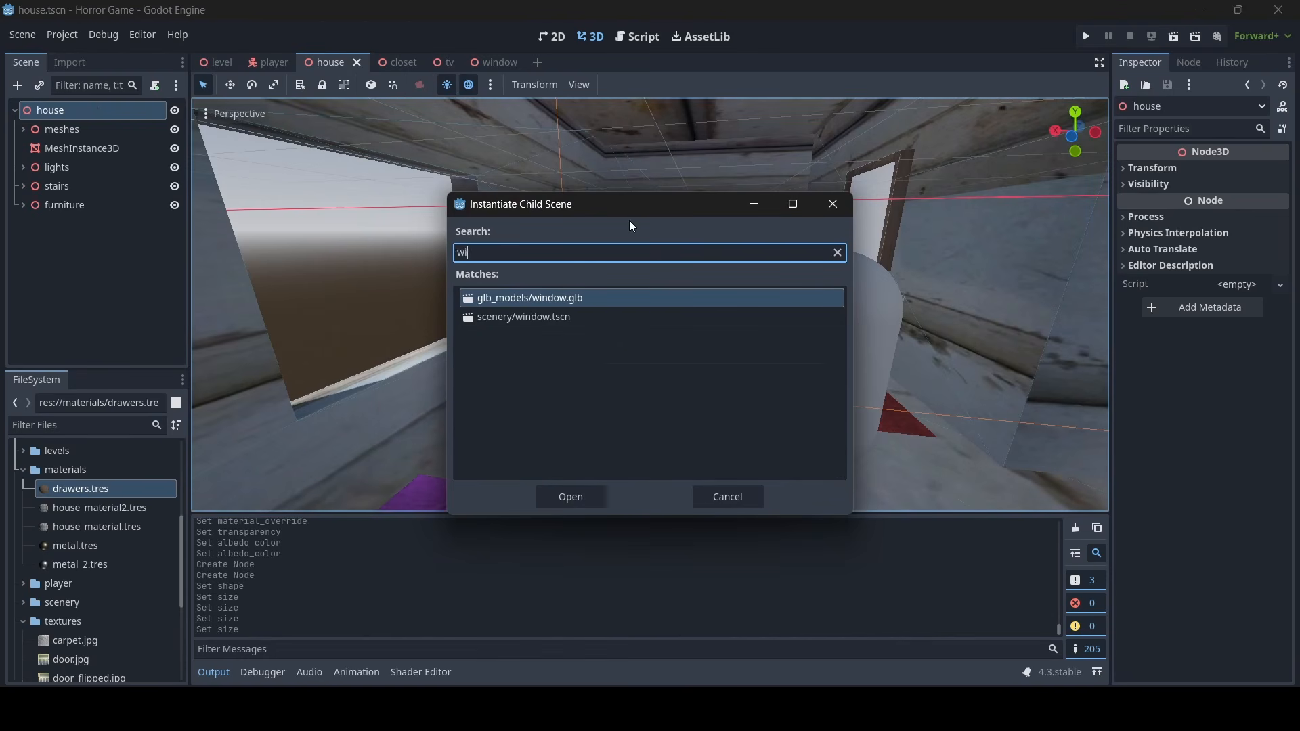
double_click(558, 317)
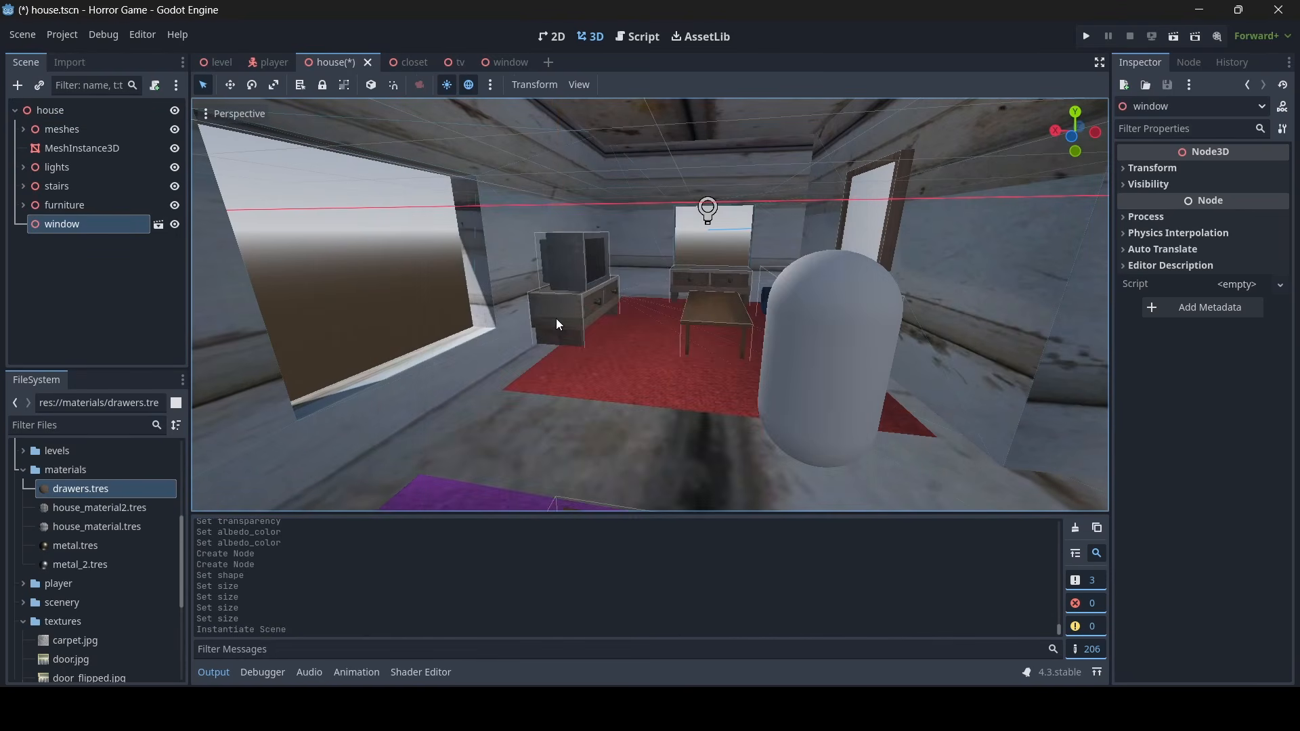
Rotate the window 90° about Y, scale it to about 2.446 × 2.295, and fit it into the wall opening beside the TV
right_click_drag(619, 340, 630, 339)
key("s")
mouse_move(637, 326)
right_mouse_down()
mouse_move(474, 325)
mouse_move(637, 326)
right_mouse_up()
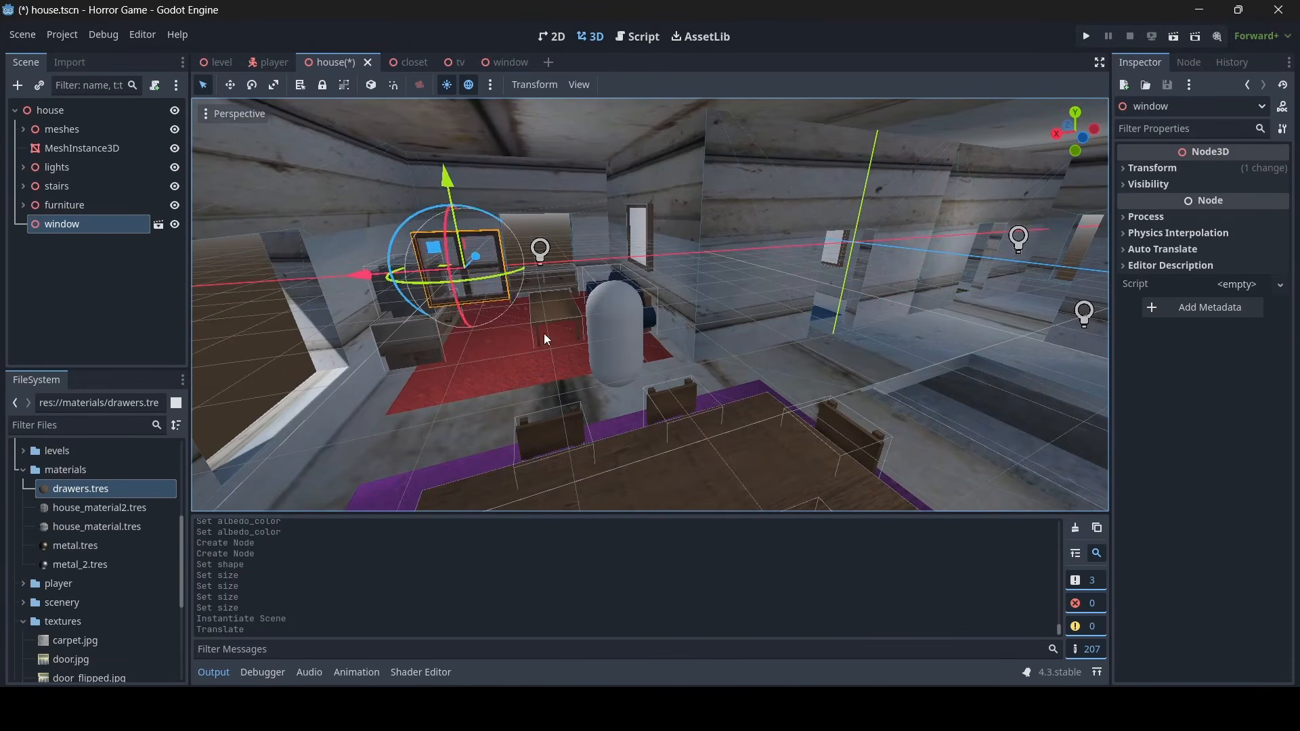
key("w")
right_click_drag(544, 338, 399, 338)
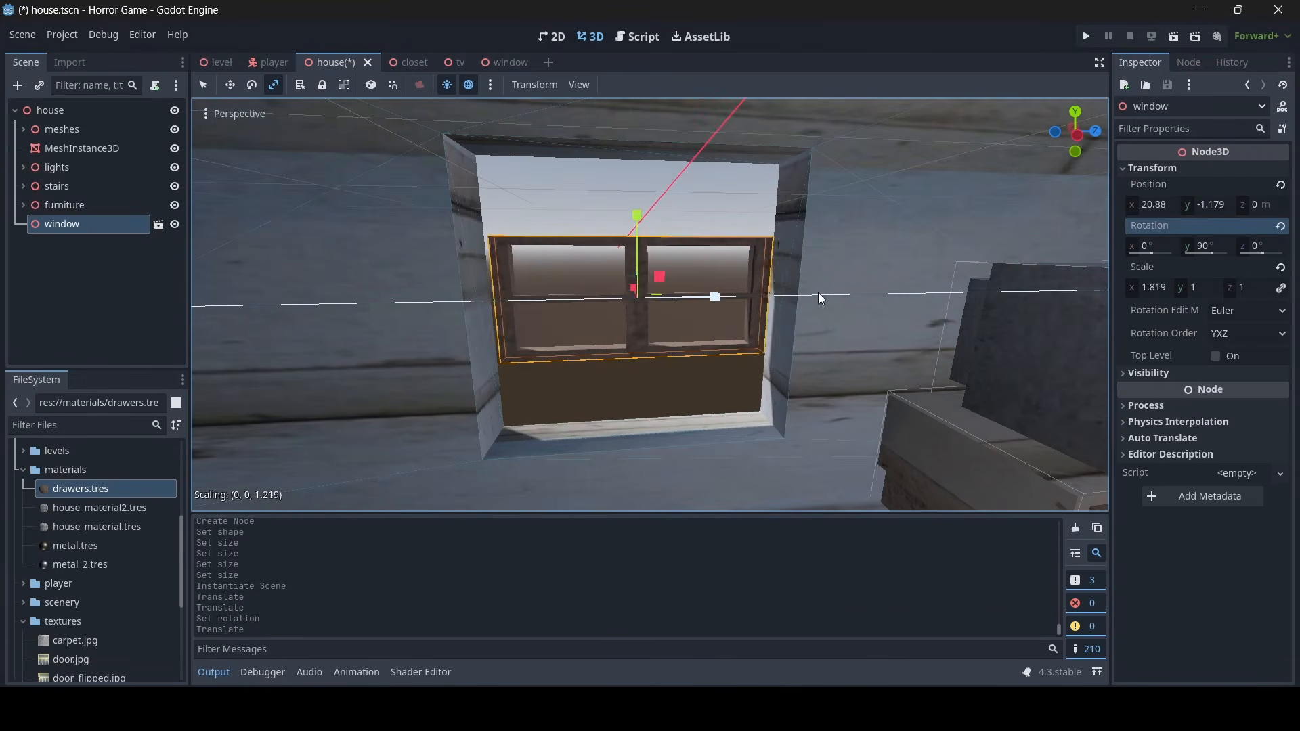
left_click_drag(841, 294, 833, 290)
left_click_drag(637, 215, 629, 109)
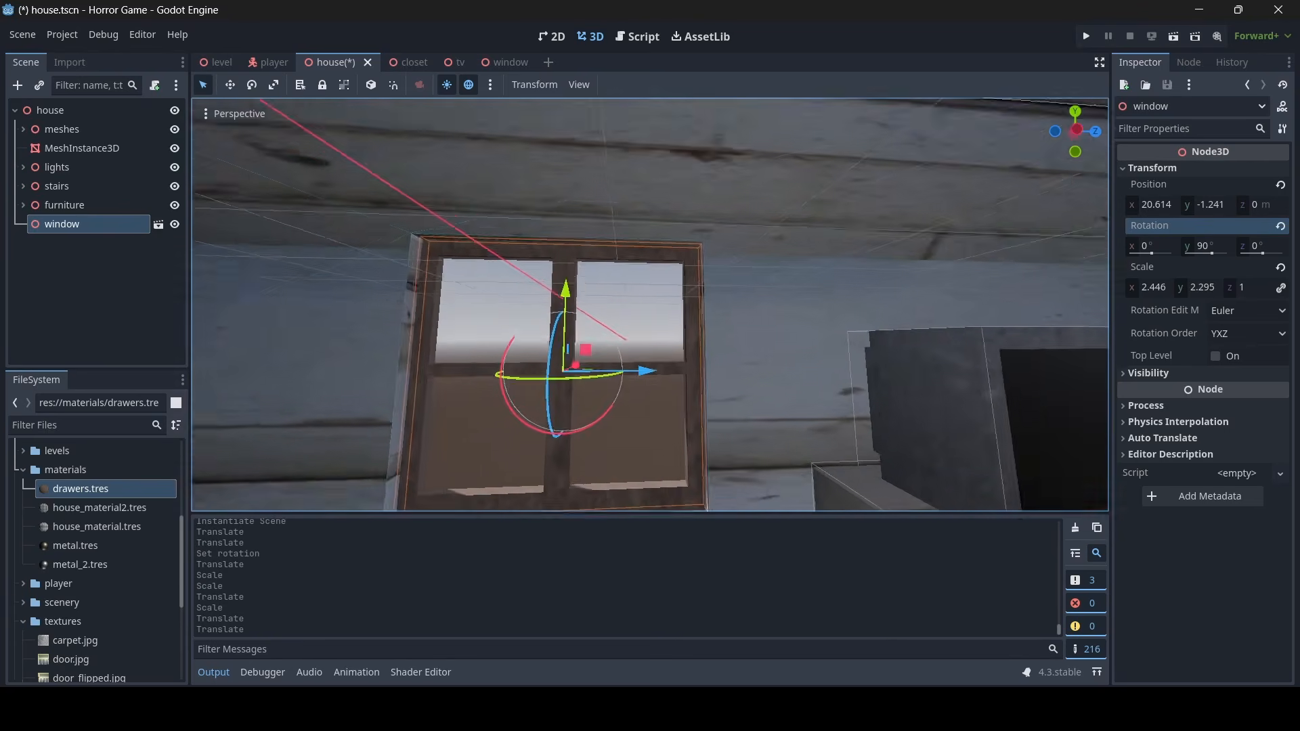
Duplicate the window three times and place the copies in other wall openings of the house
key("s")
right_click_drag(650, 304, 799, 309)
key("w")
key("a")
key("w")
key("s")
key("w")
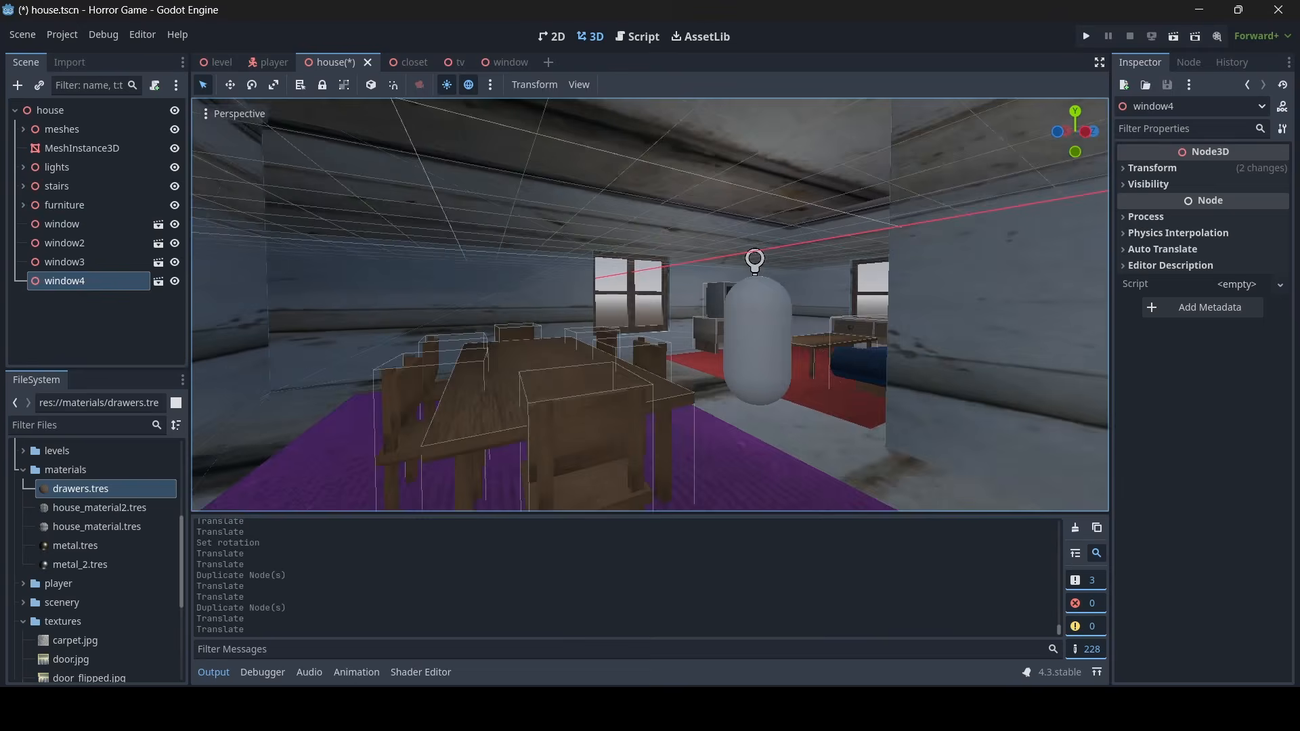
Duplicate another window, set its Y rotation to 90°, and narrow it to fit the slim wall opening
right_click_drag(650, 304, 803, 366)
key("d")
key("w")
key("w")
key("w")
key("w")
key("s")
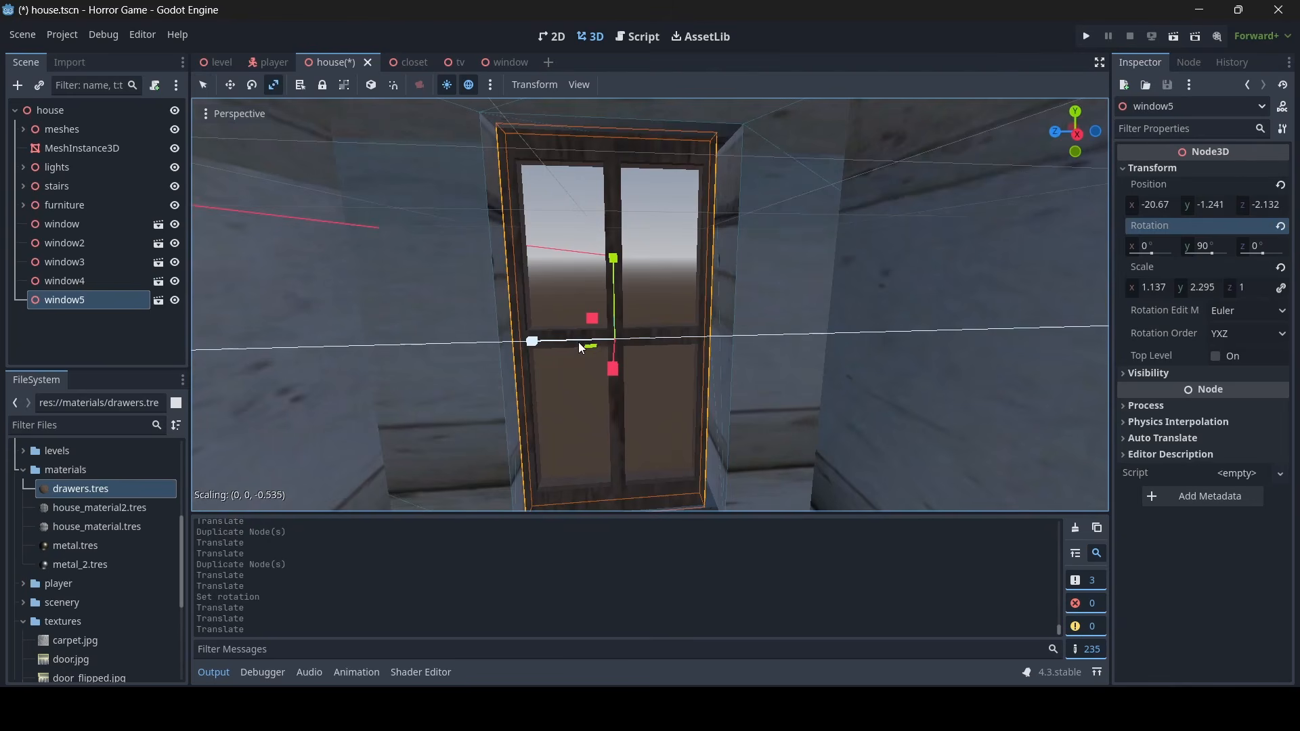
left_click_drag(578, 342, 543, 346)
key("w")
mouse_move(771, 361)
right_mouse_down()
mouse_move(514, 360)
mouse_move(878, 361)
mouse_move(764, 361)
mouse_move(791, 361)
right_mouse_up()
left_click(770, 361)
Group all five windows under a new Node3D parent named windows and save the house scene
key("w")
key("w")
key("s")
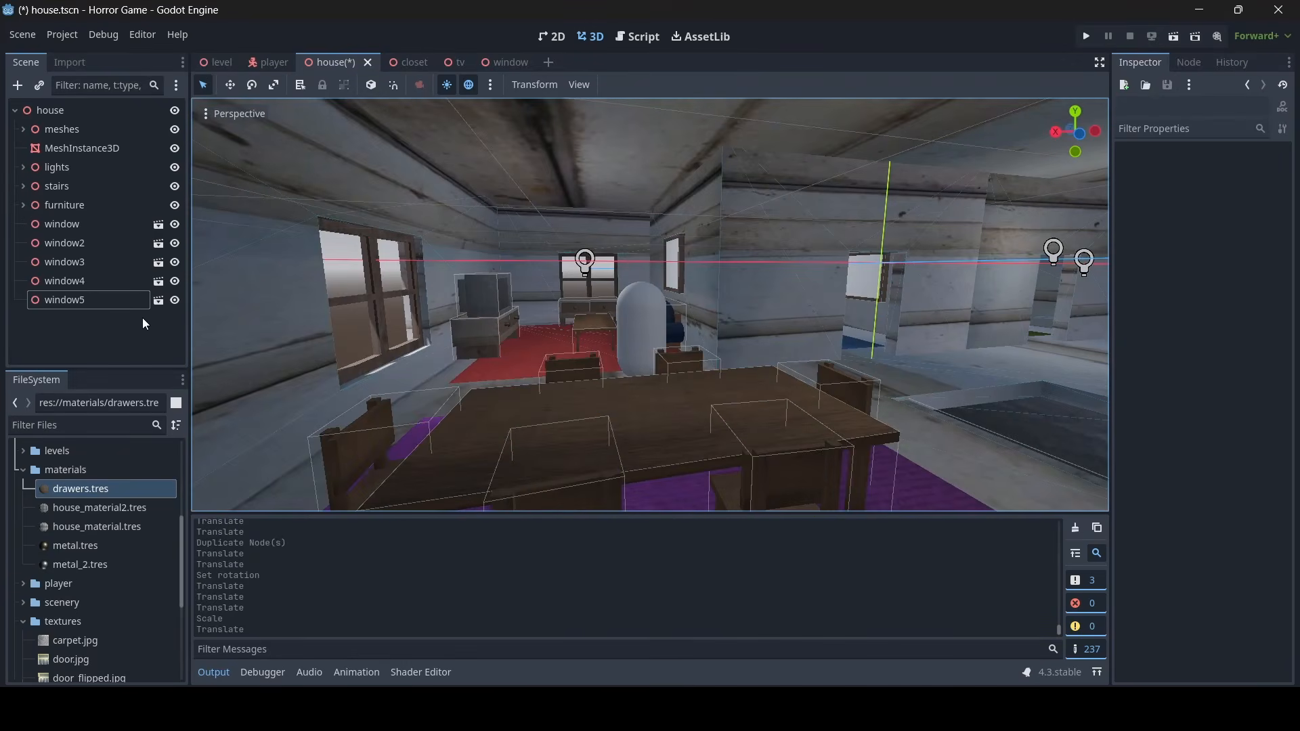
left_click(57, 228)
left_click(75, 302, "shift")
right_click(83, 283)
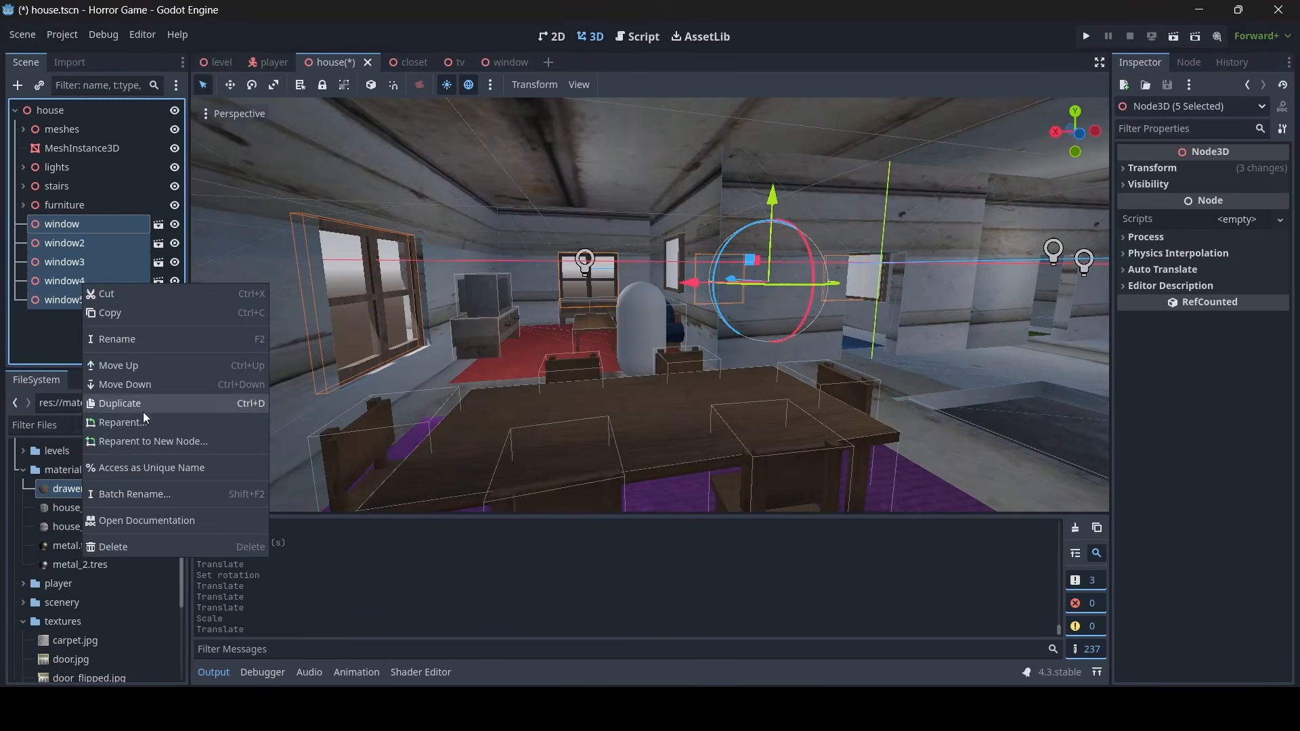
left_click(114, 444)
double_click(550, 304)
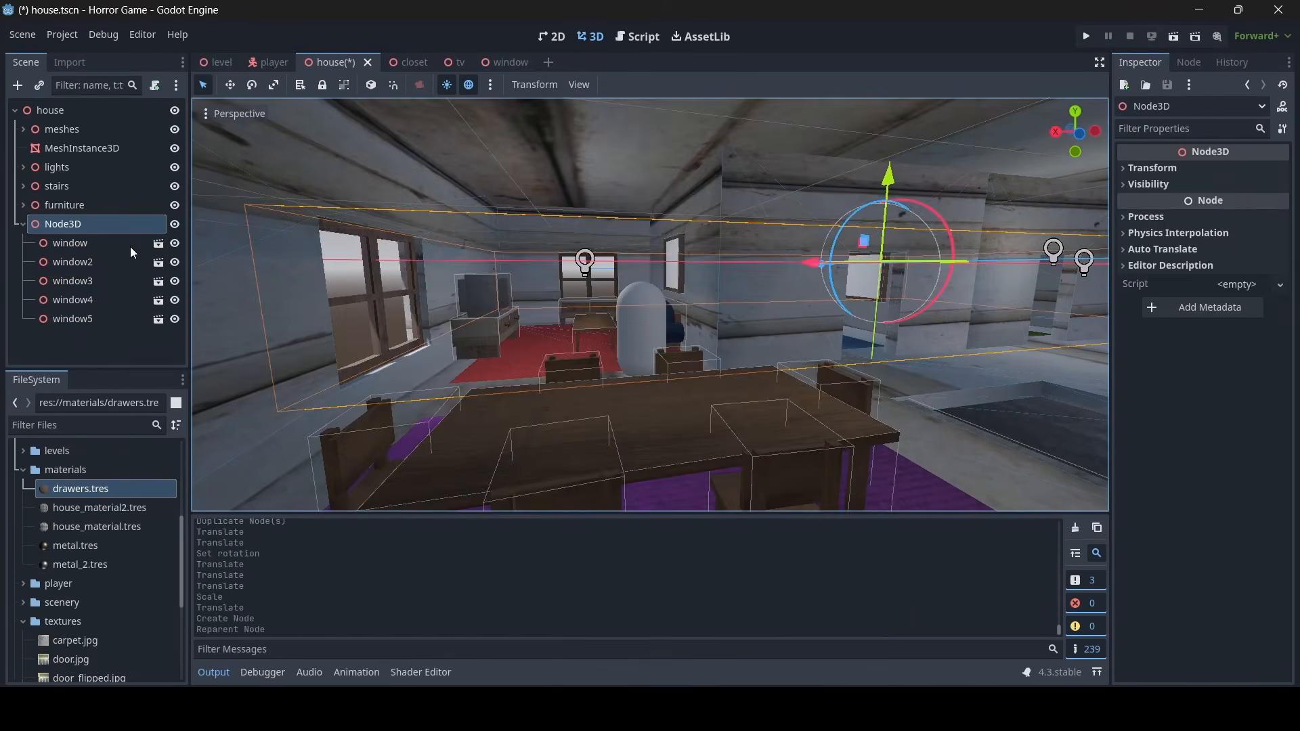
double_click(98, 222)
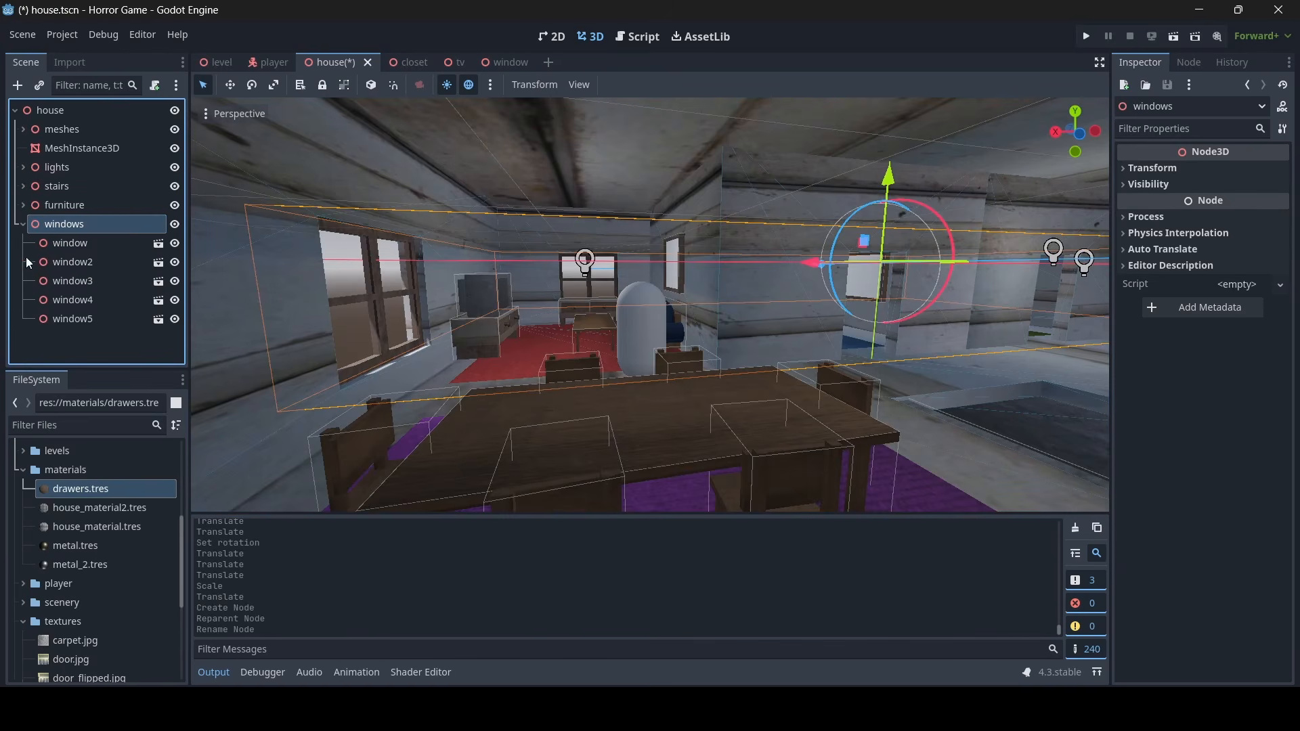
key("ctrl+s")
Run the game and walk through the house to check the installed windows
key("s")
mouse_move(544, 292)
right_mouse_down()
mouse_move(576, 293)
mouse_move(514, 292)
mouse_move(632, 293)
right_mouse_up()
key("a")
left_click(544, 293)
key("d")
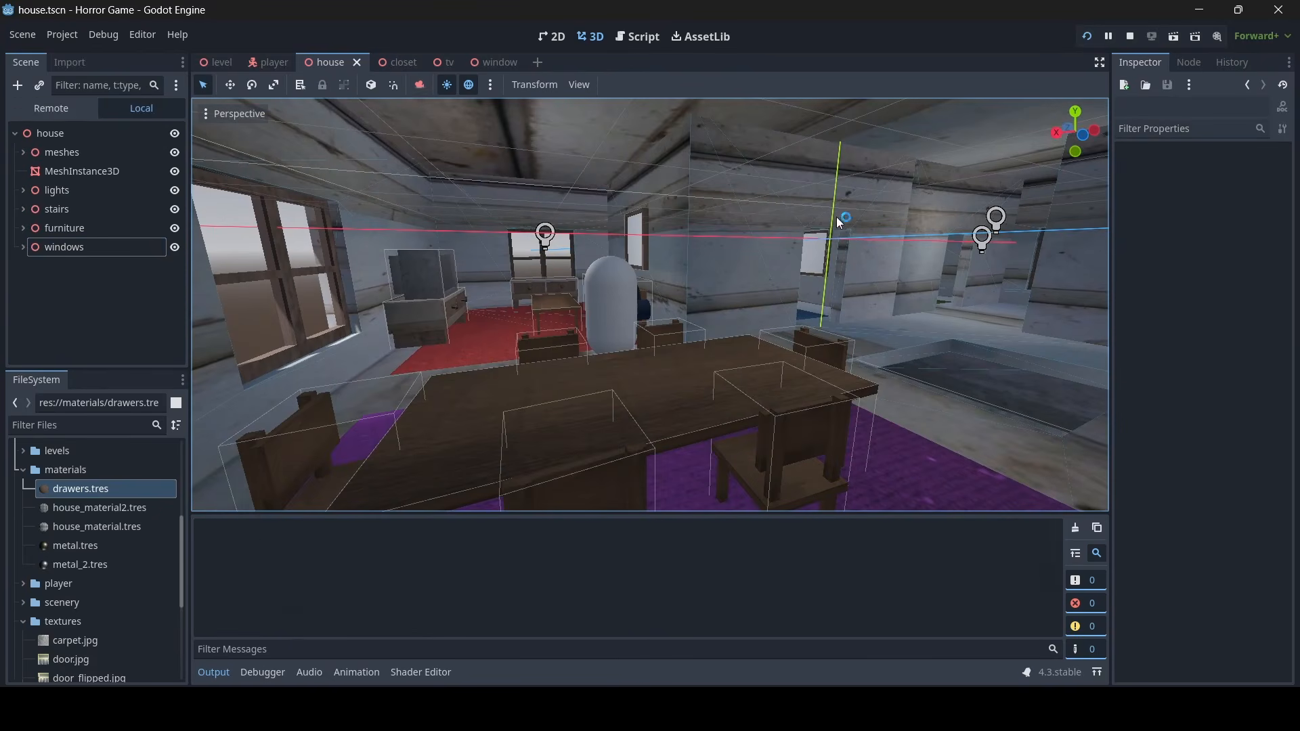
key("F5")
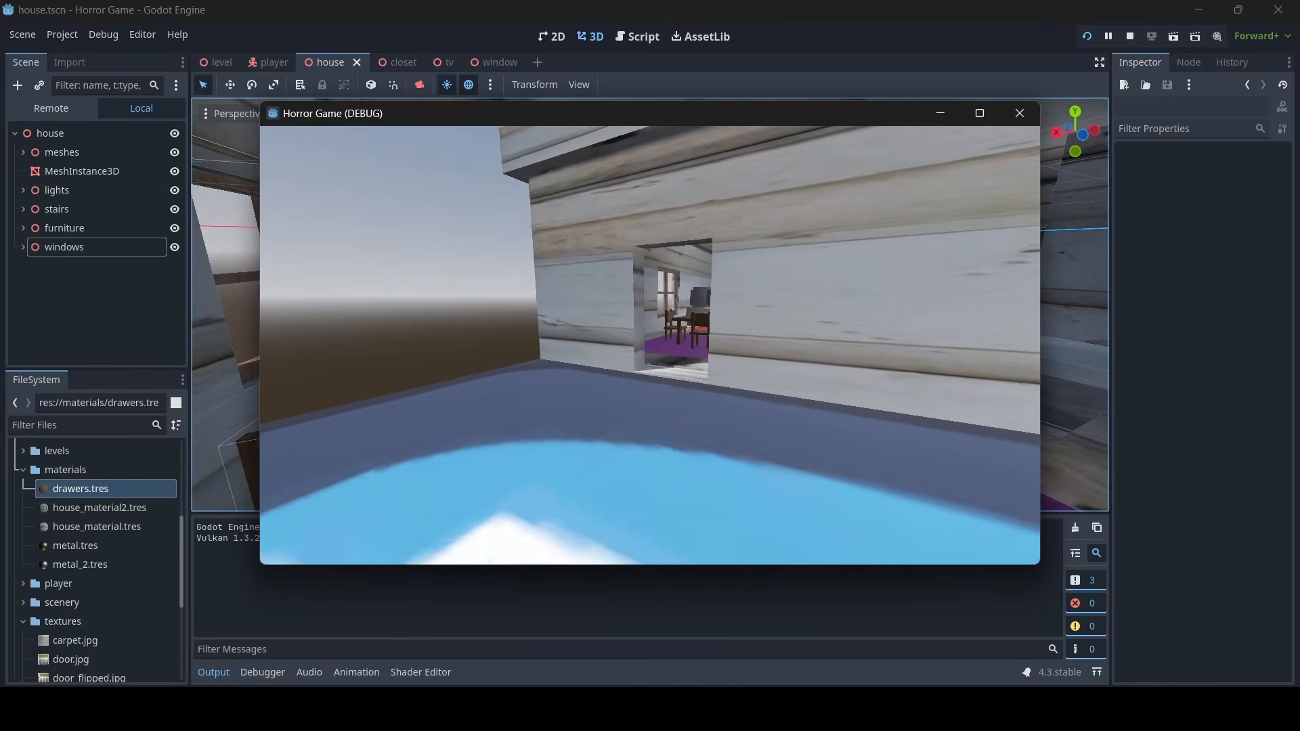
key("w")
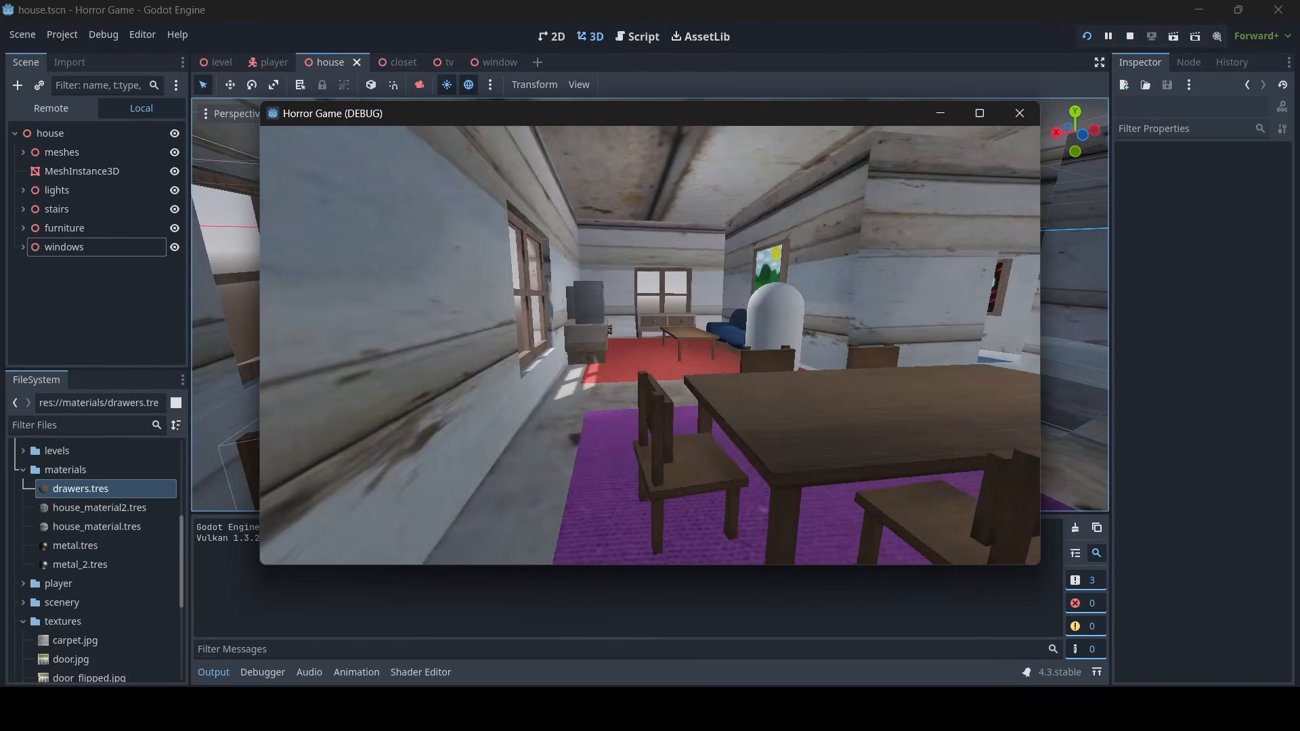
key("w")
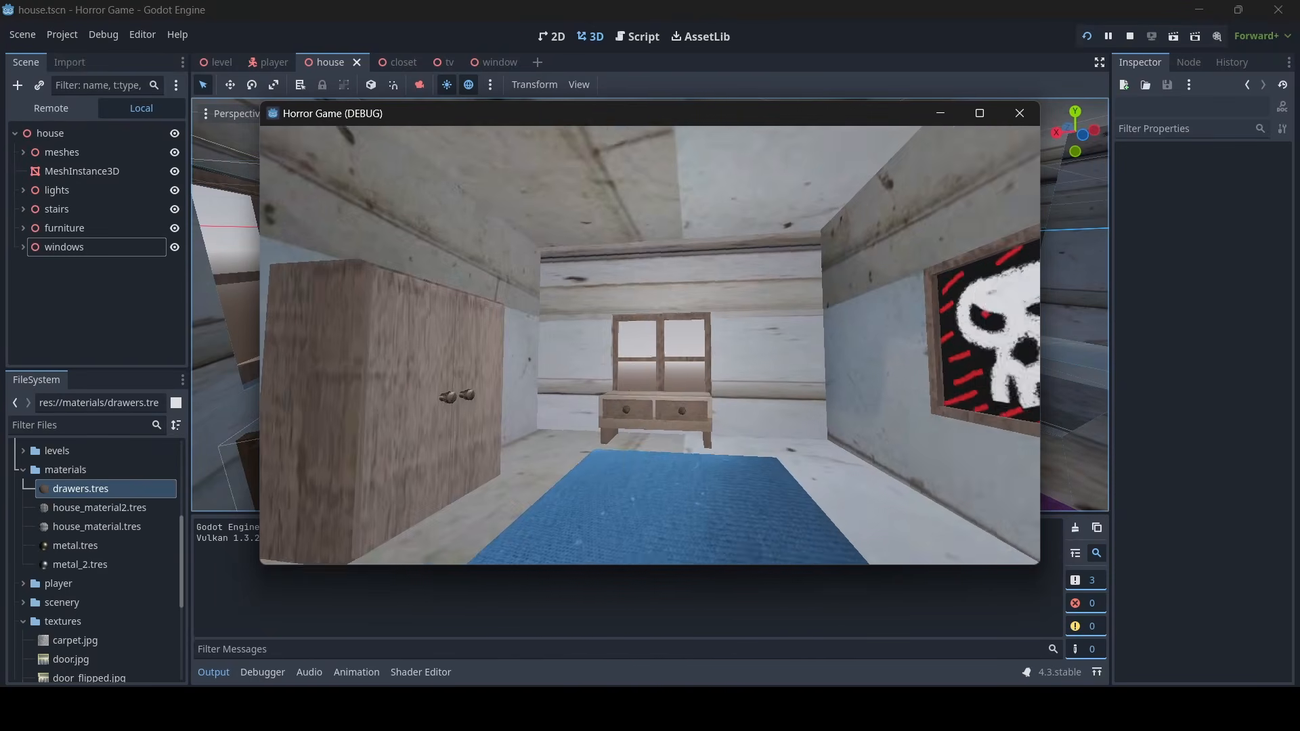
key("w")
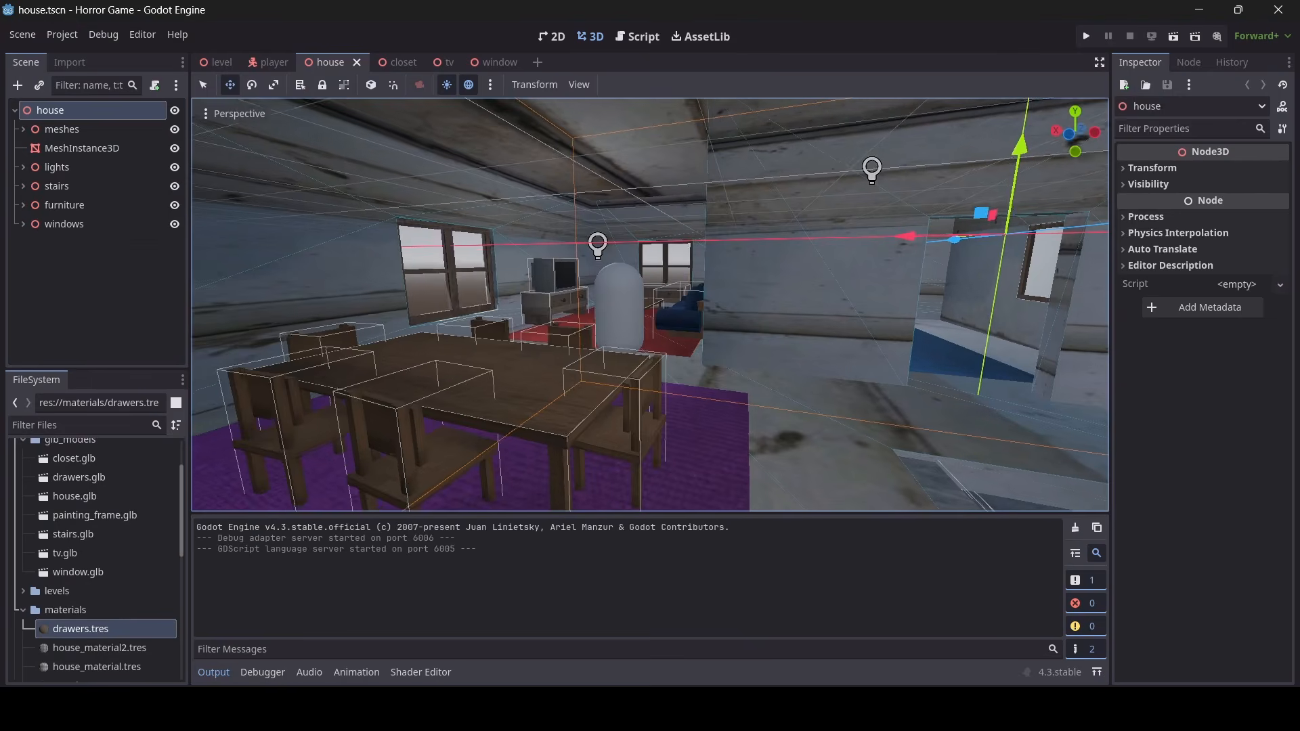
Examine the house's rooms, windows and stair area in the 3D viewport
right_click_drag(650, 305, 620, 276)
key("w")
key("w")
key("w")
key("d")
key("s")
key("a")
key("w")
key("w")
key("s")
key("d")
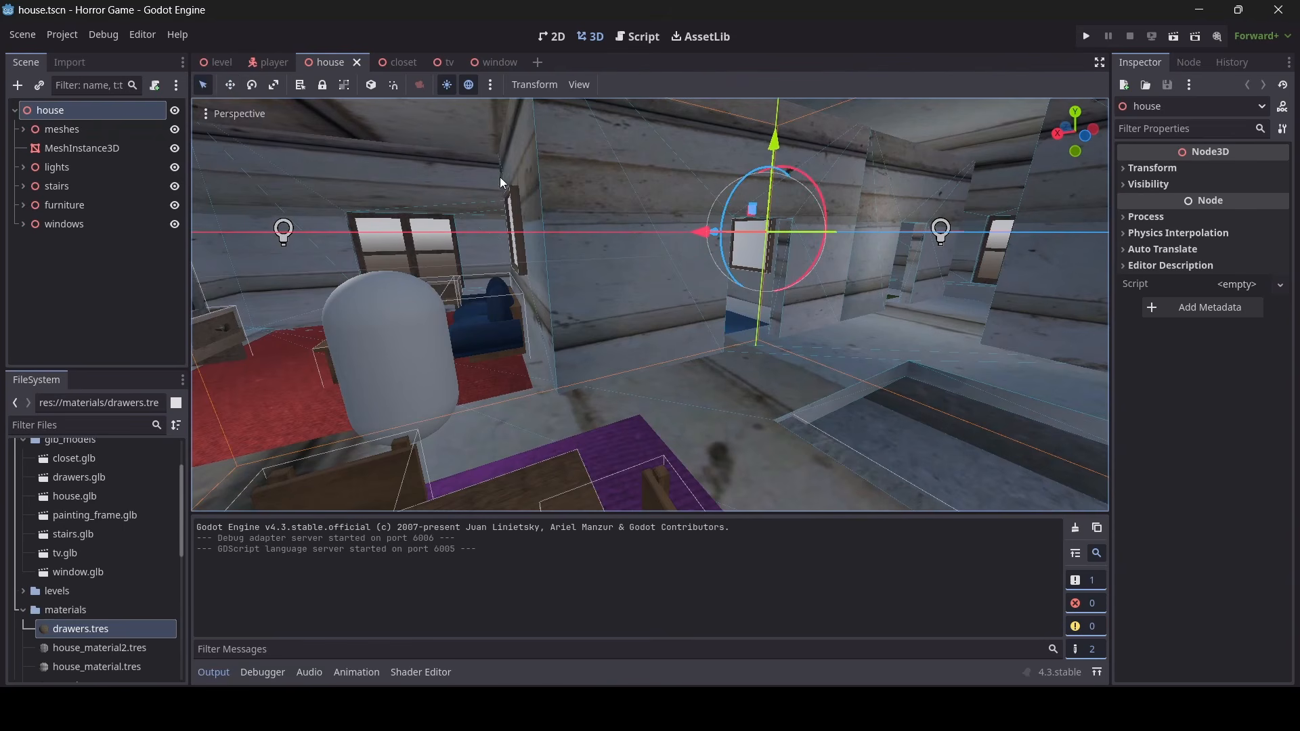
Duplicate the Cube_002 room mesh with its collision and lower the copy onto the basement floor
left_click(658, 294)
right_click_drag(658, 294, 338, 131)
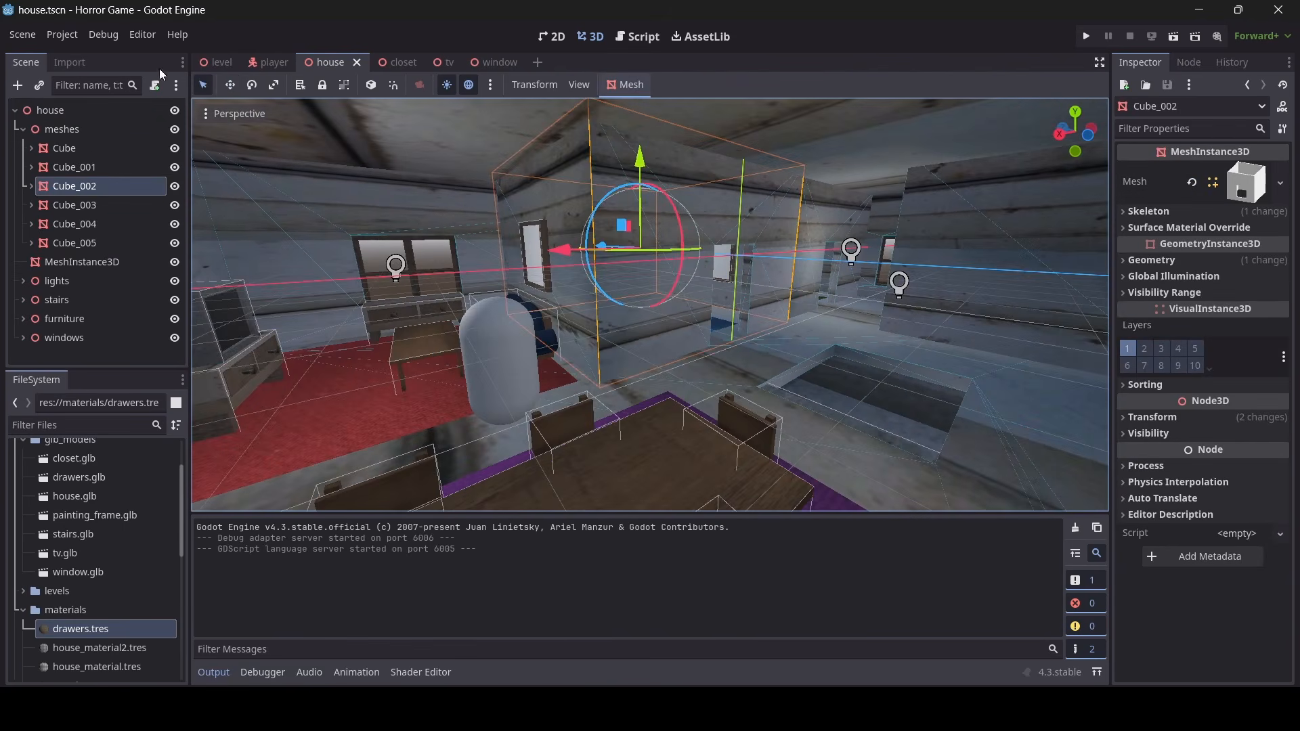
right_click_drag(520, 283, 562, 281)
key("d")
key("w")
key("s")
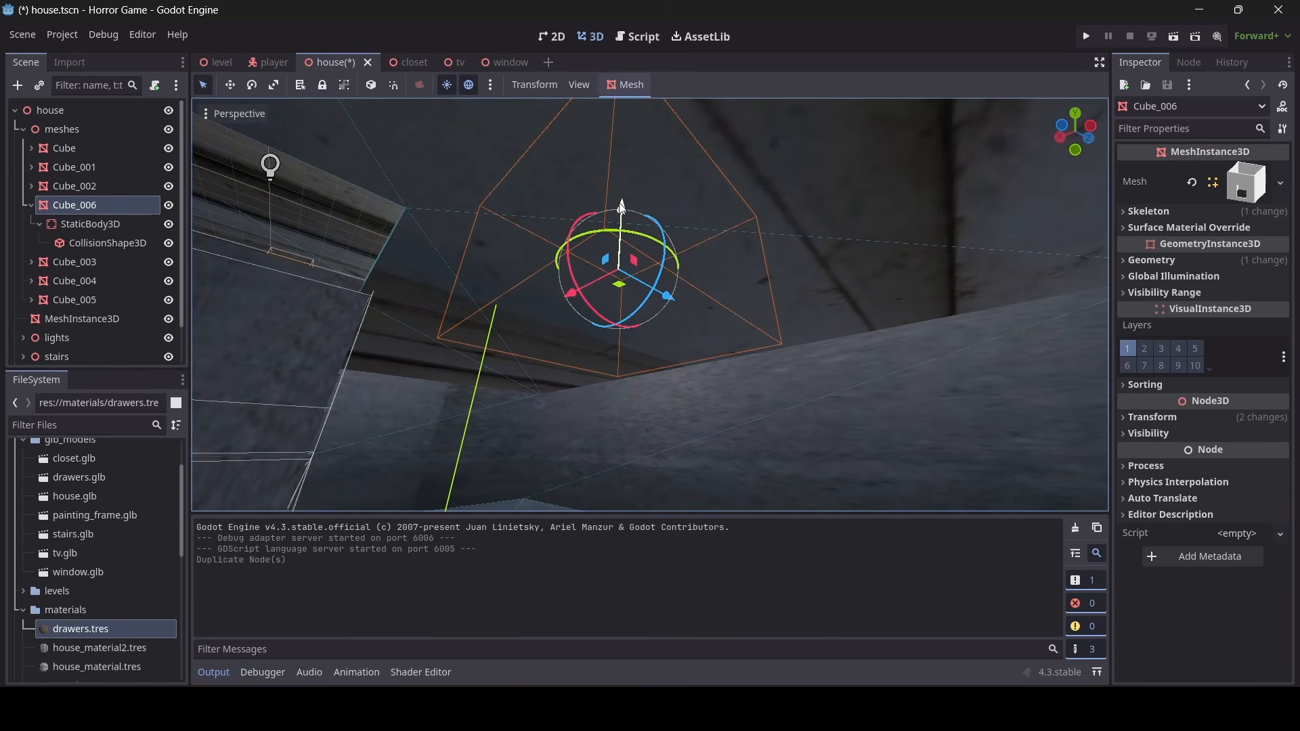
left_click_drag(622, 207, 624, 359)
right_click_drag(623, 358, 440, 291)
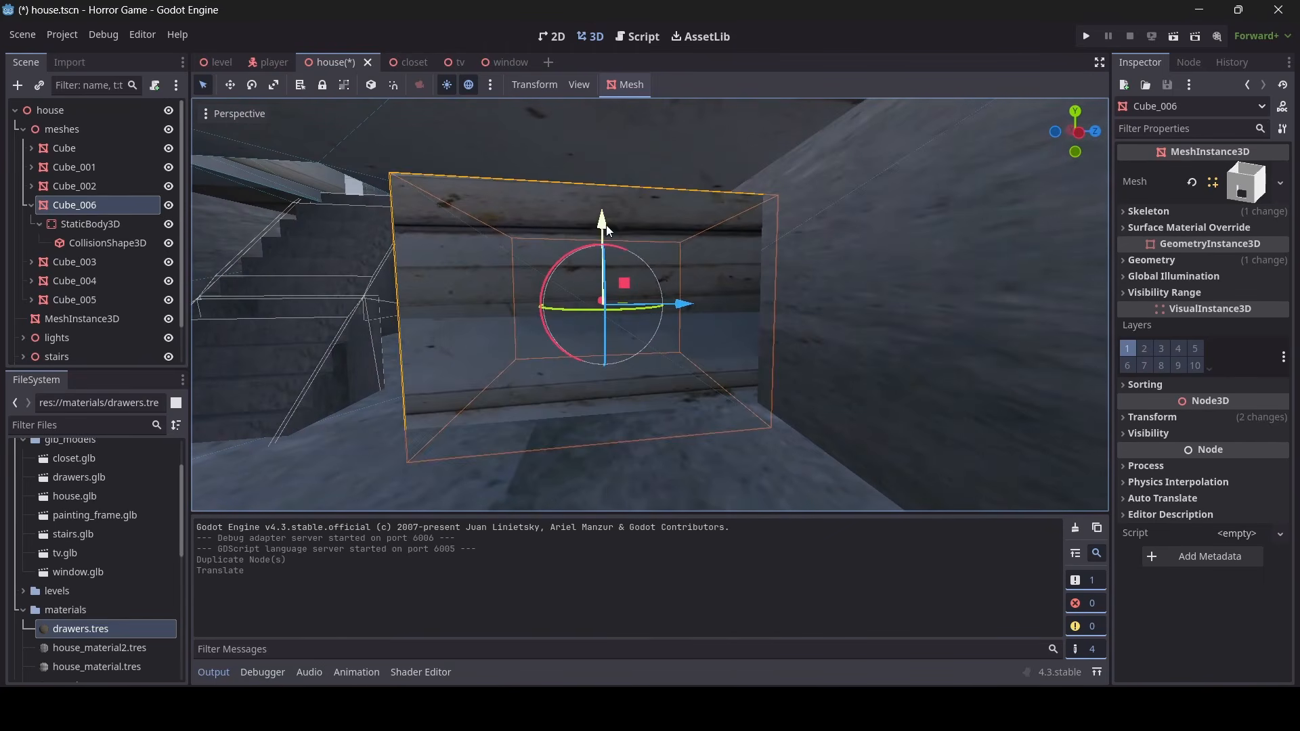
left_click_drag(606, 224, 600, 193)
right_click_drag(600, 192, 864, 190)
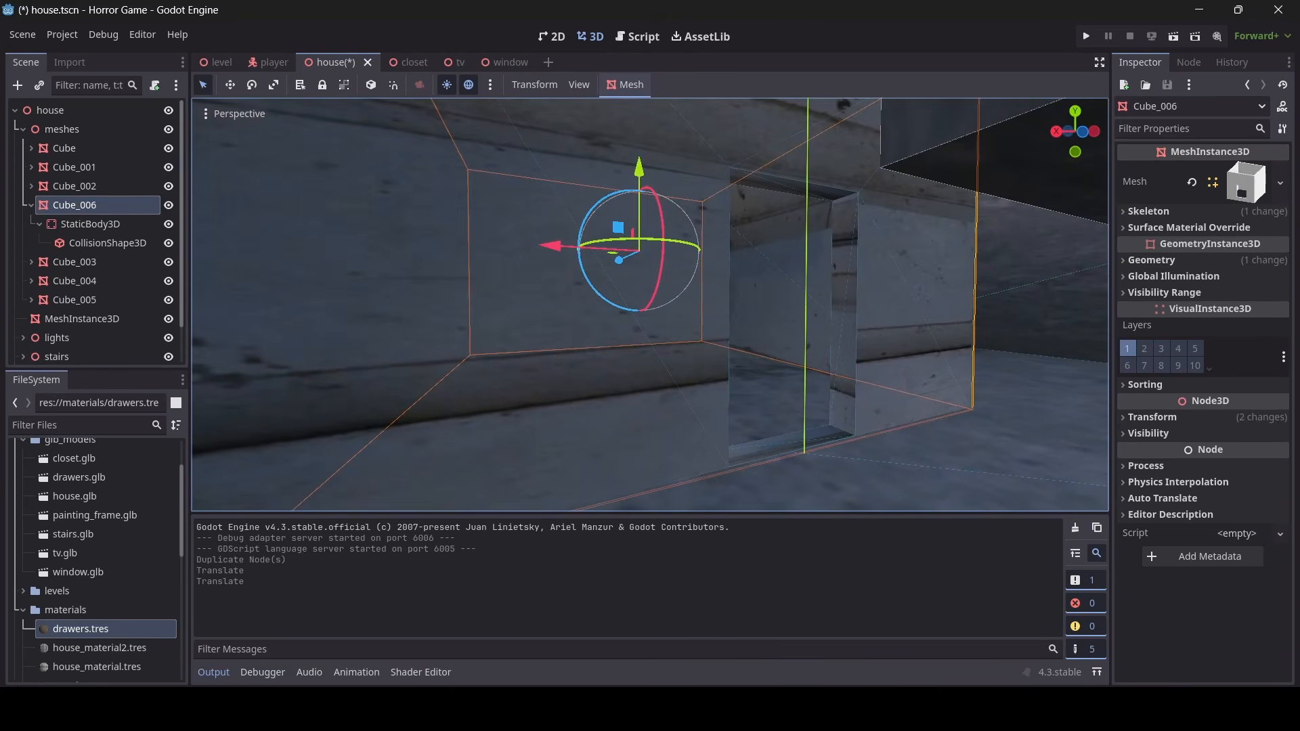
left_click_drag(640, 171, 645, 172)
Slide the copied room horizontally along both axes until it sits against the basement walls
key("s")
right_click_drag(643, 213, 596, 213)
left_click_drag(618, 268, 441, 255)
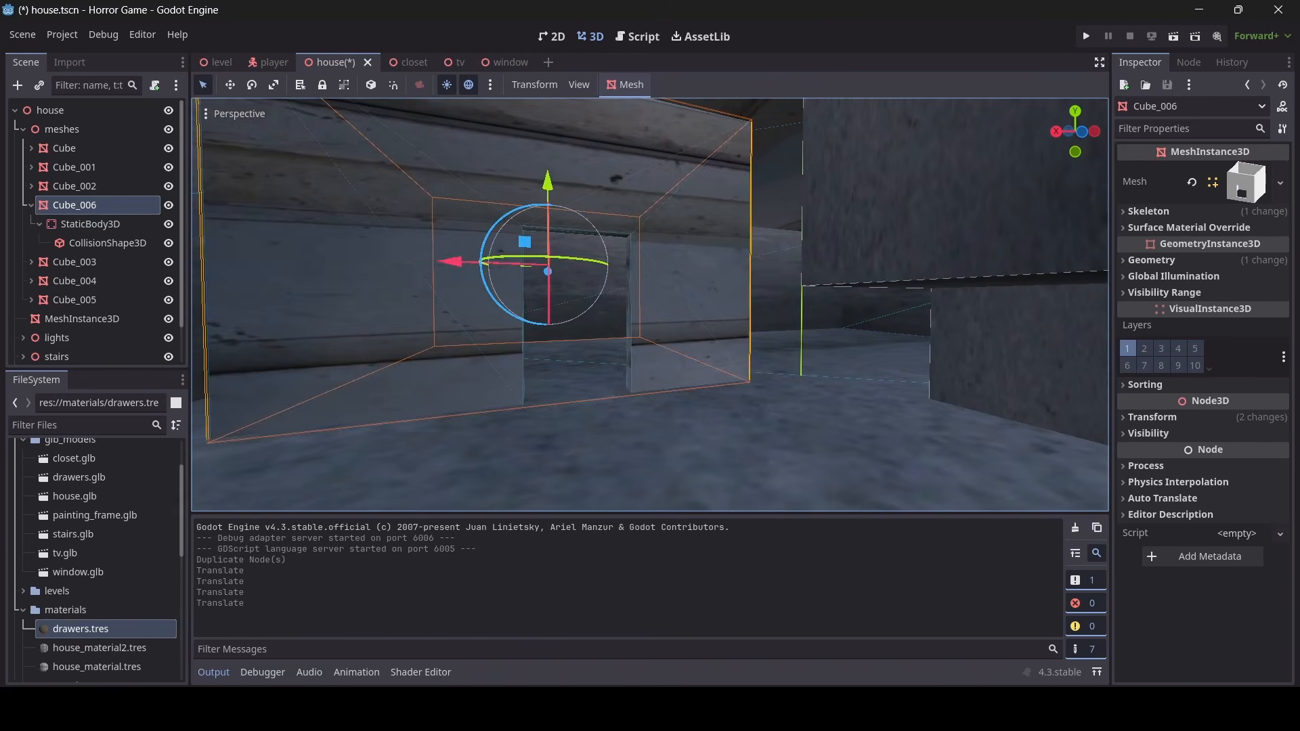
right_click_drag(441, 255, 592, 291)
key("w")
key("w")
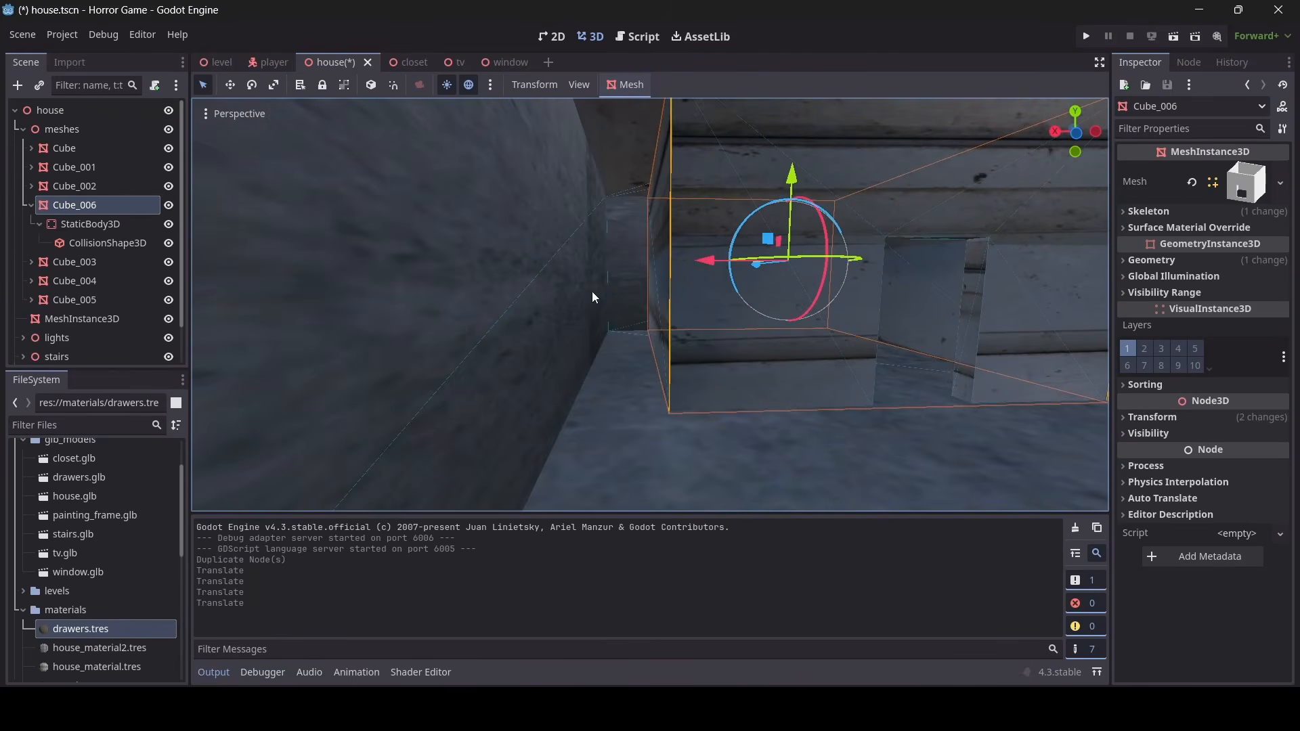
left_click_drag(702, 273, 646, 270)
right_click_drag(647, 270, 667, 244)
key("d")
key("s")
mouse_move(408, 263)
right_mouse_down()
mouse_move(400, 298)
mouse_move(408, 263)
right_mouse_up()
key("s")
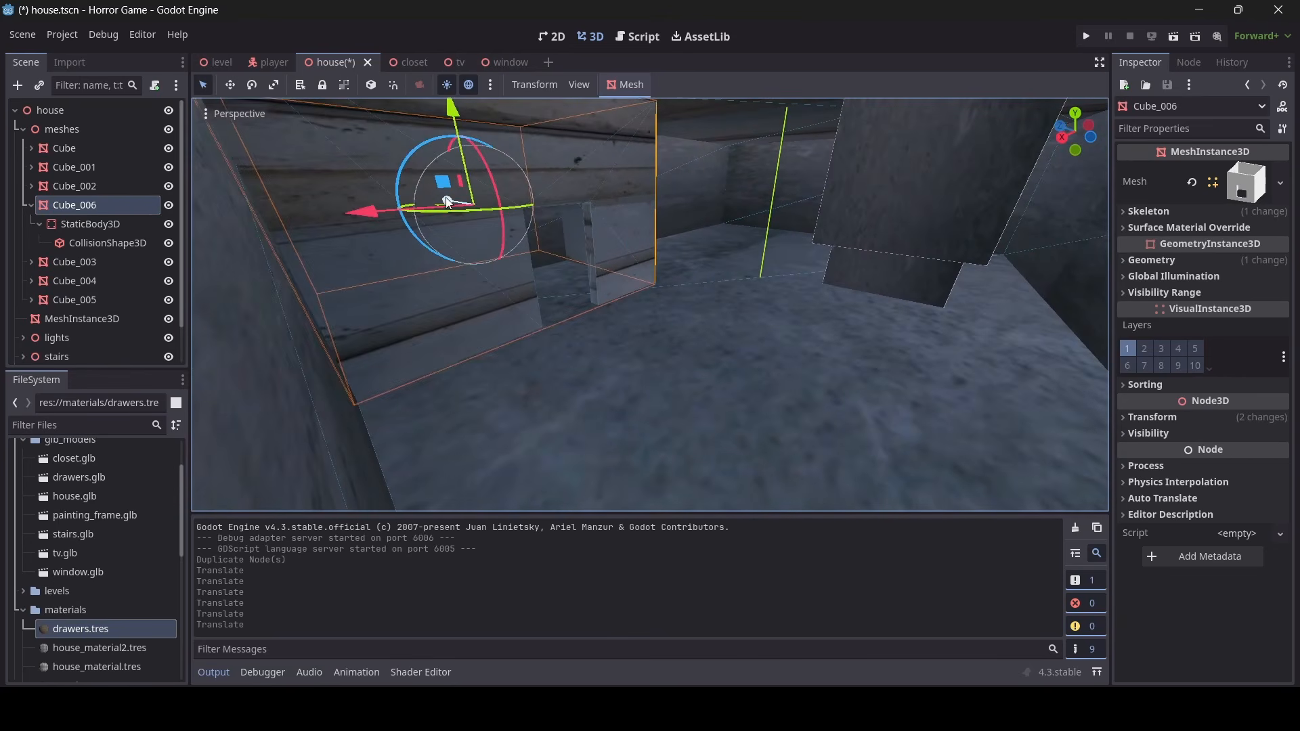
left_click_drag(447, 201, 459, 199)
Duplicate the basement room and move the copy along the X axis to another part of the basement
right_click_drag(459, 199, 482, 287)
key("w")
key("w")
key("w")
key("s")
key("a")
key("w")
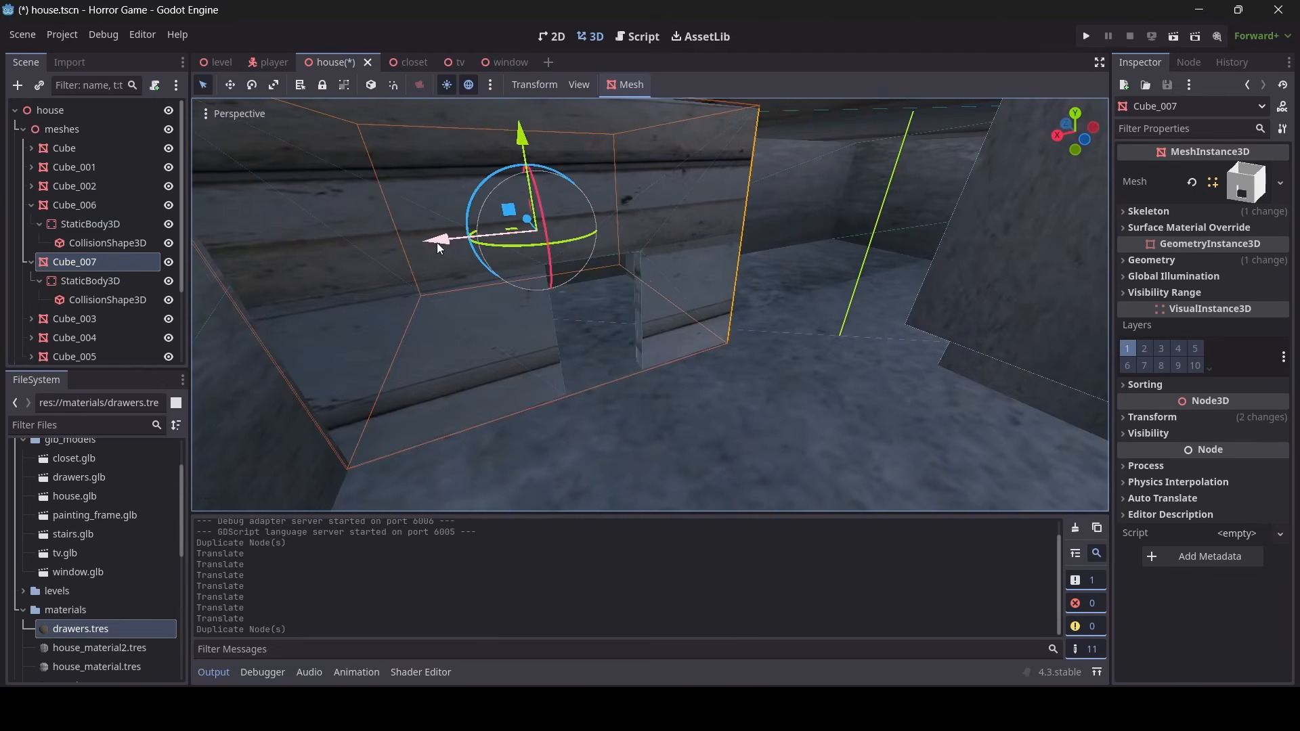
left_click_drag(438, 246, 658, 230)
left_click_drag(772, 205, 773, 206)
right_click_drag(773, 206, 576, 228)
key("d")
key("s")
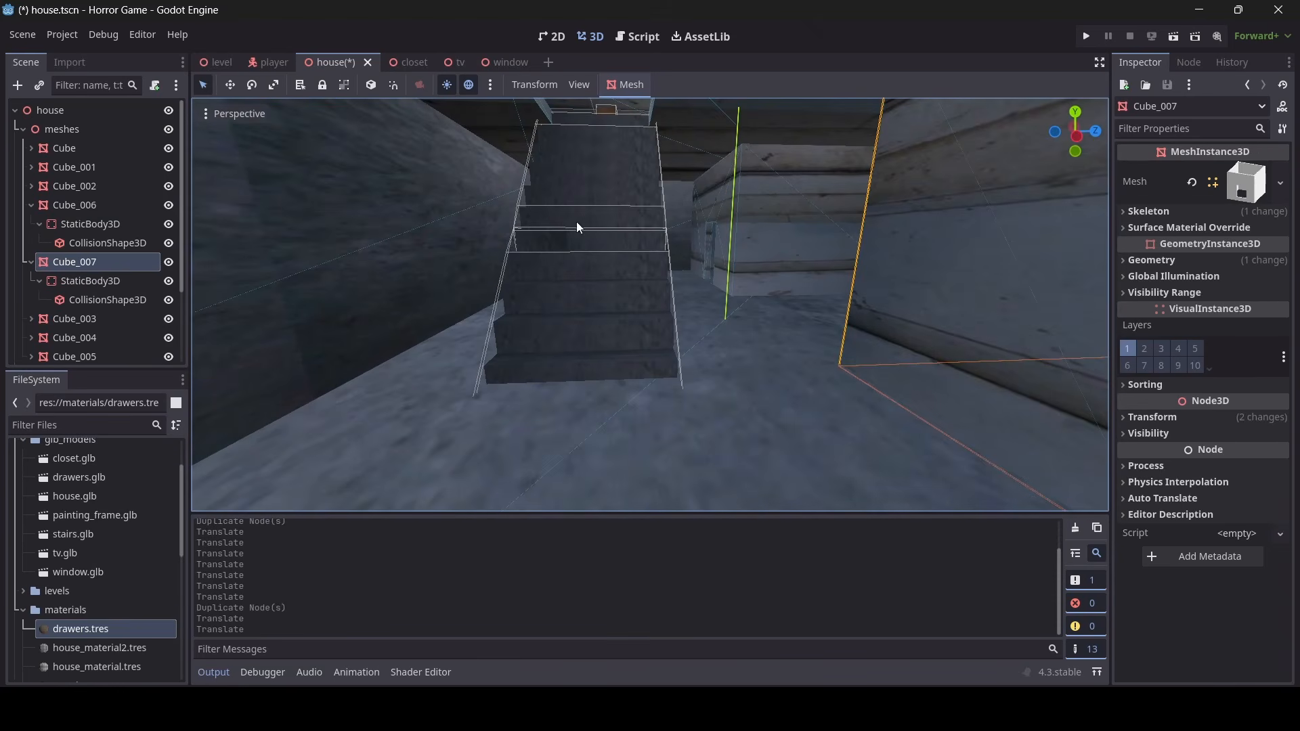
Collapse the expanded room meshes and add a MeshInstance3D node as a child of the meshes node
left_click(31, 223)
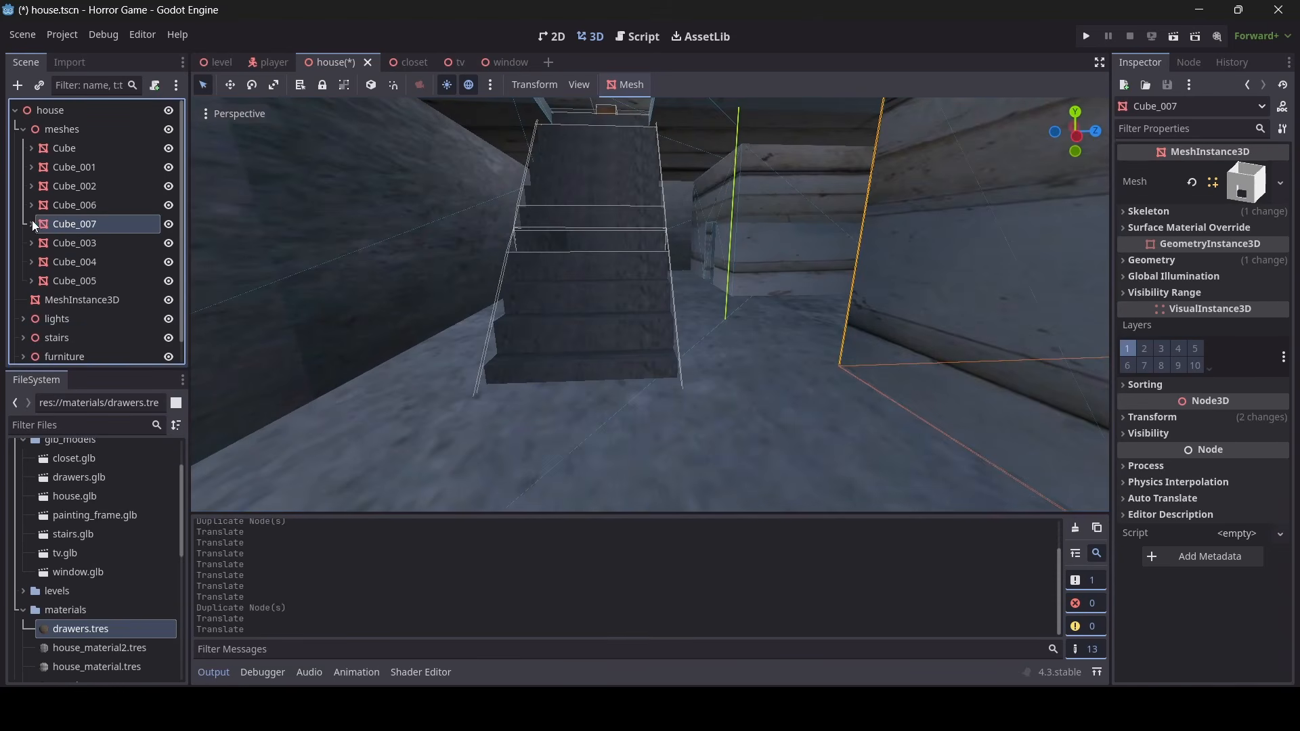
left_click(23, 128)
left_click(84, 146)
left_click(76, 130)
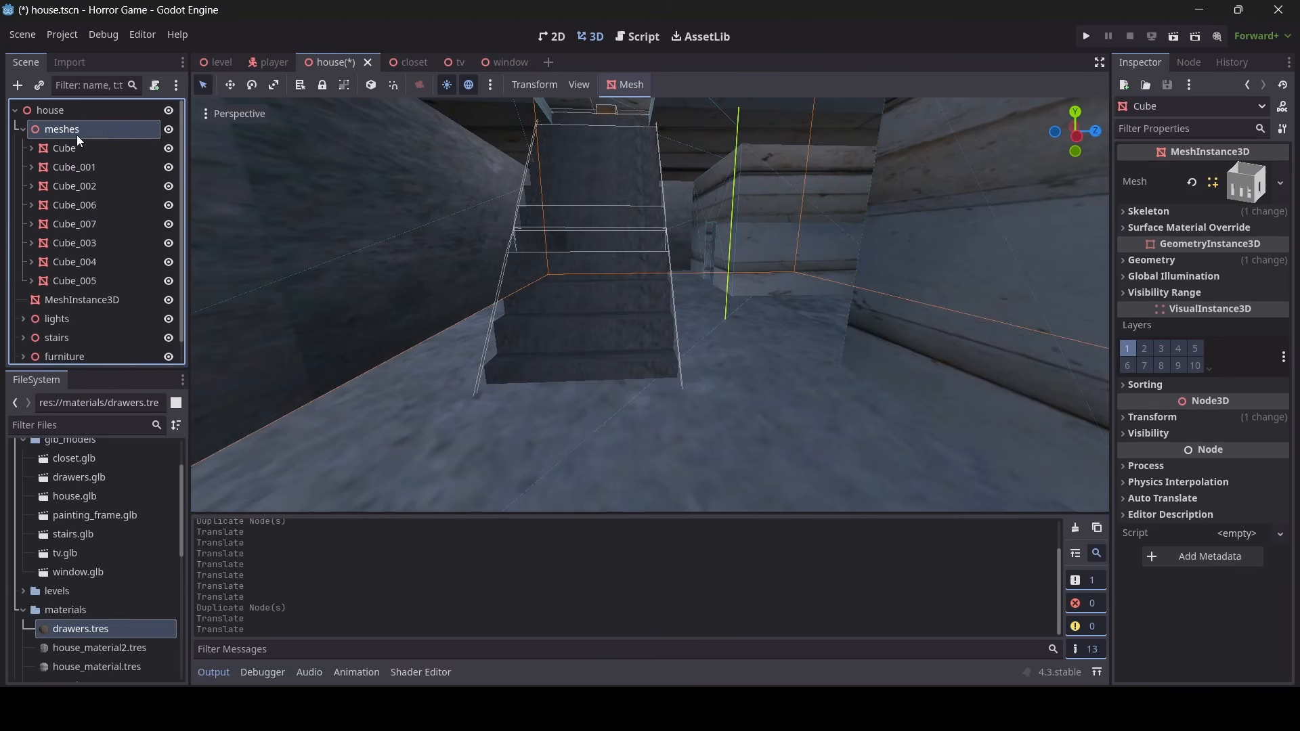
right_click(99, 129)
right_click(78, 126)
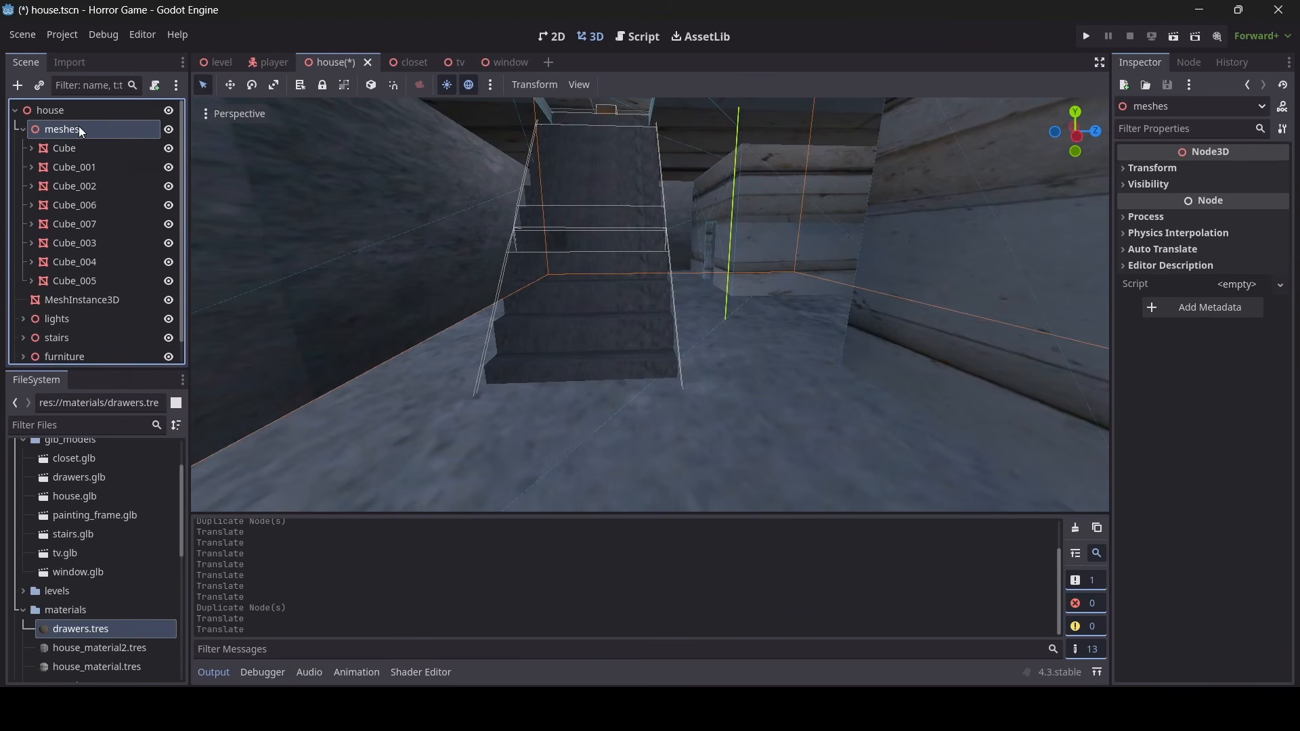
right_click(79, 126)
left_click(120, 137)
type("mesh")
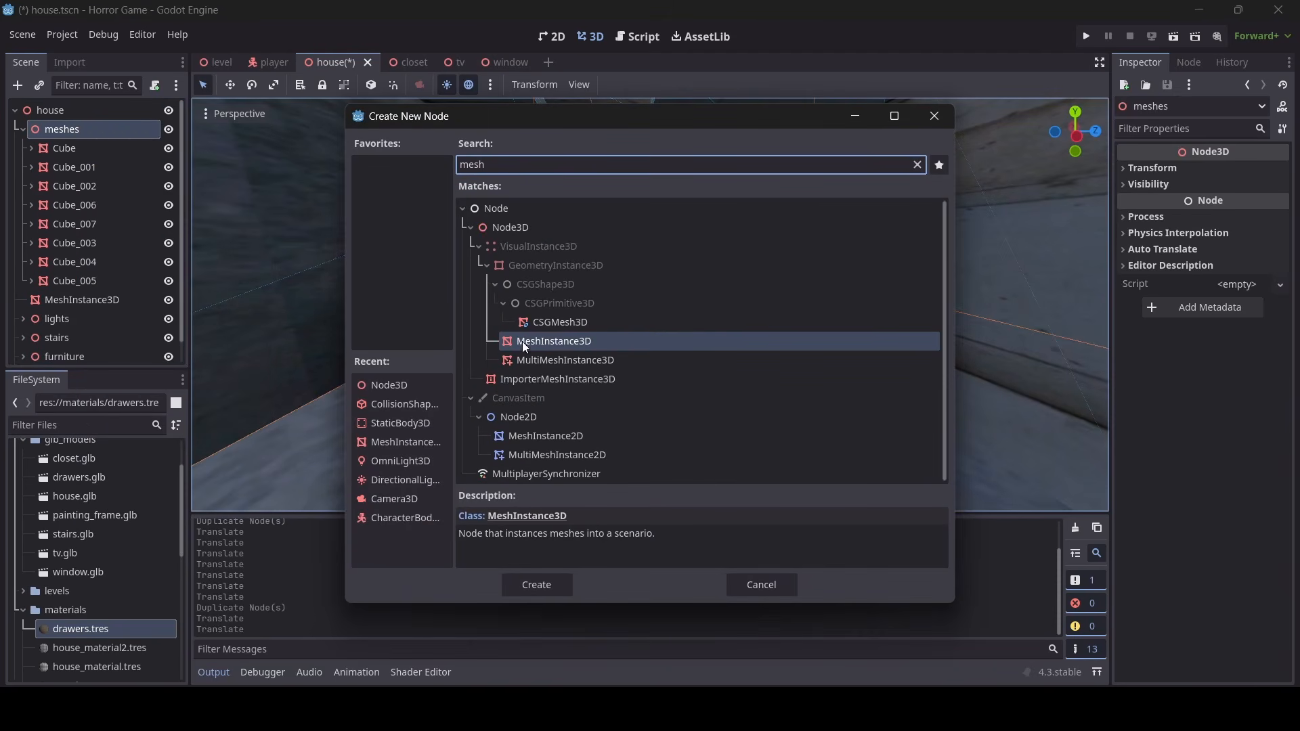
double_click(522, 341)
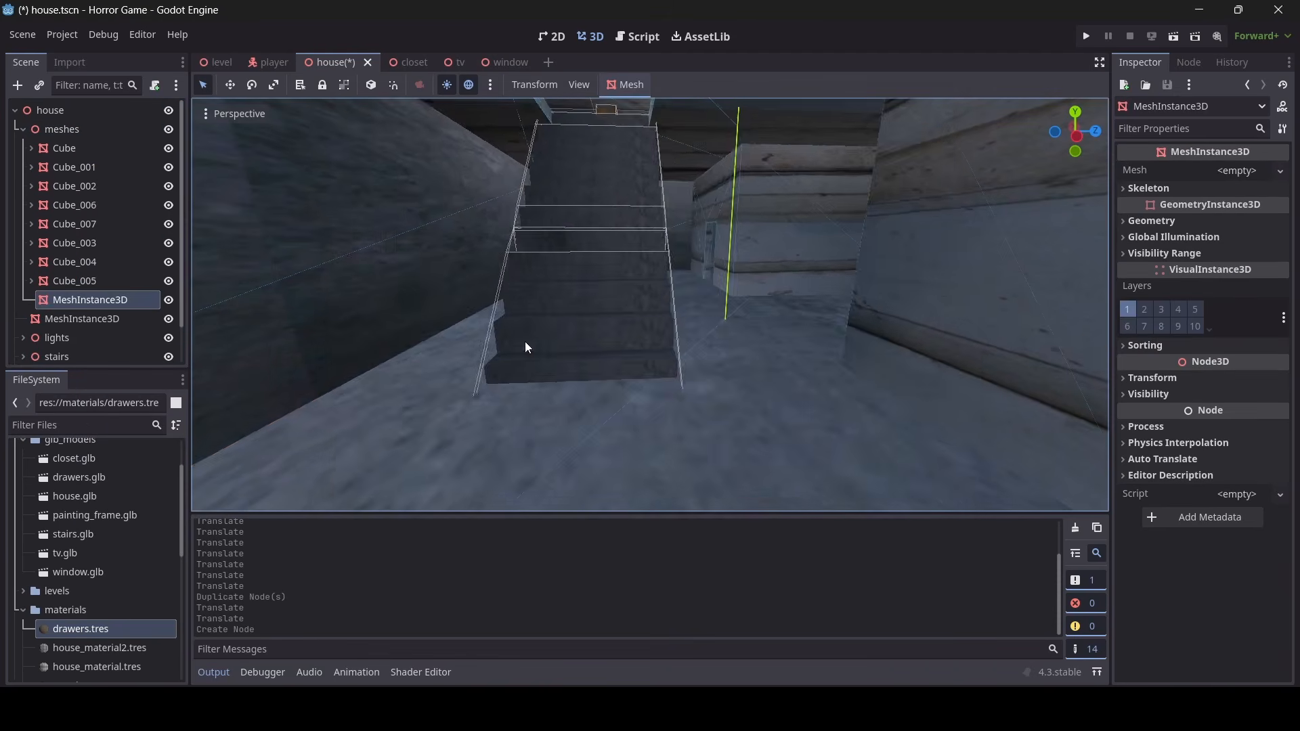
Lower the new mesh node to Y -10.23 in the basement and give it a CylinderMesh with 24 radial segments
right_click_drag(525, 341, 596, 223)
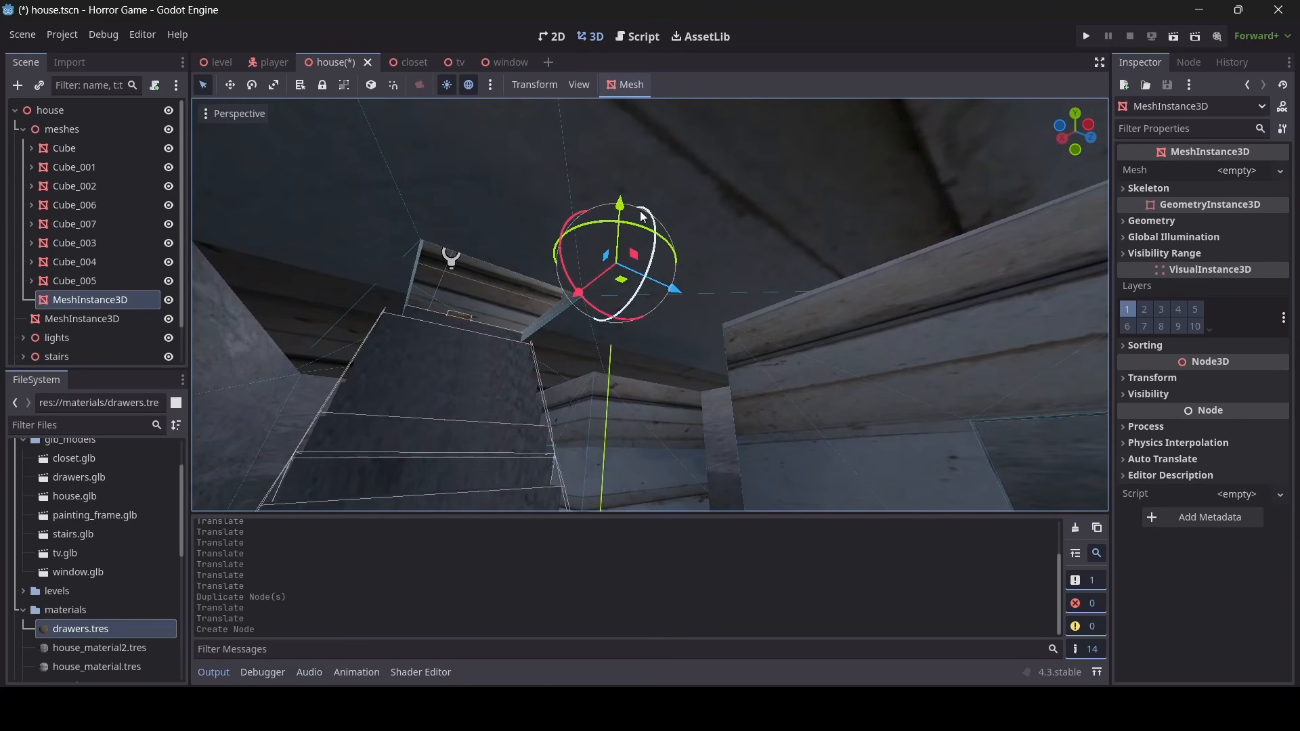
left_click(1237, 170)
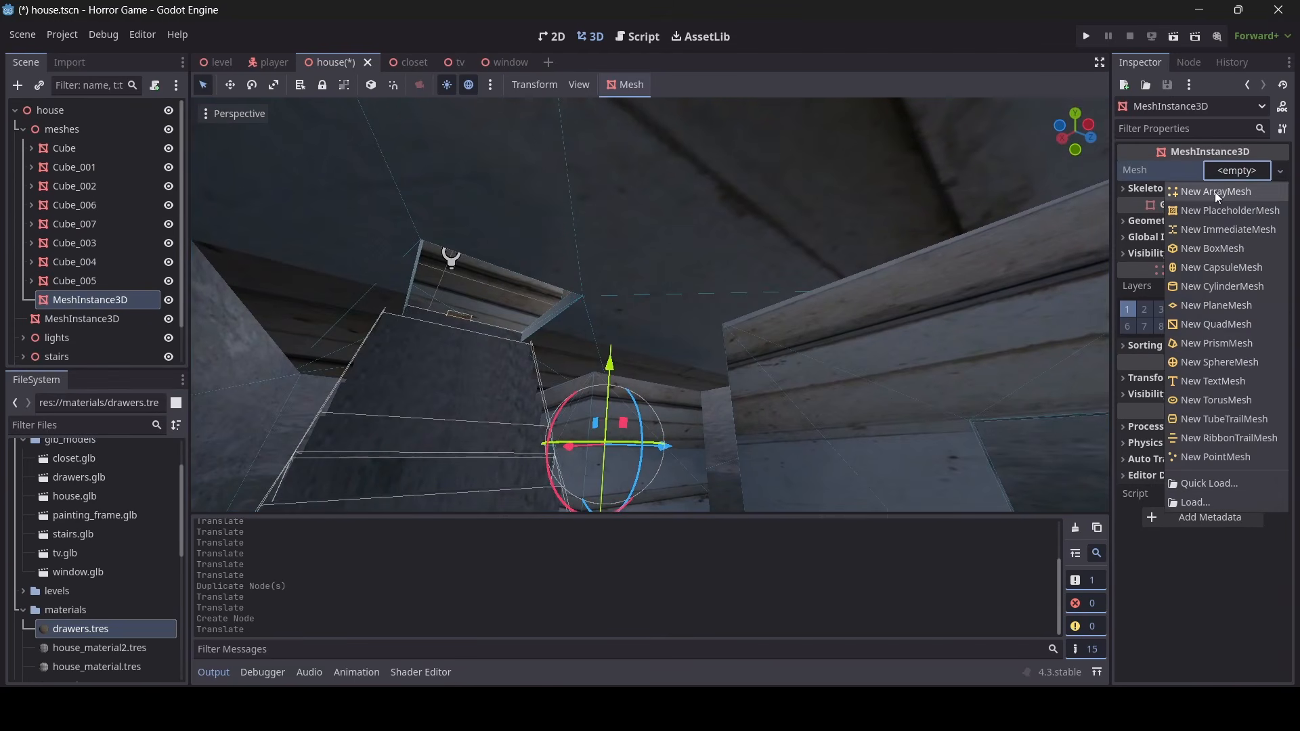
left_click(1216, 287)
mouse_move(716, 342)
right_mouse_down()
mouse_move(710, 399)
mouse_move(716, 342)
right_mouse_up()
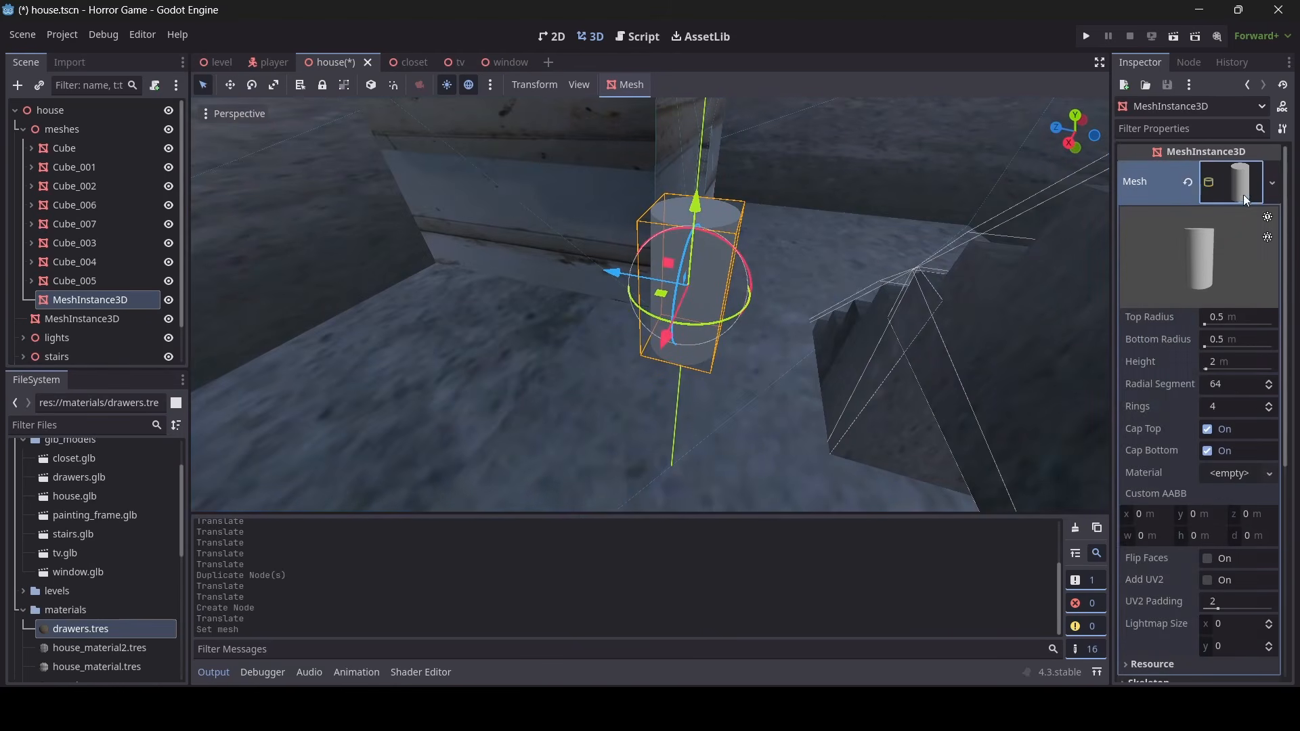
left_click(1245, 177)
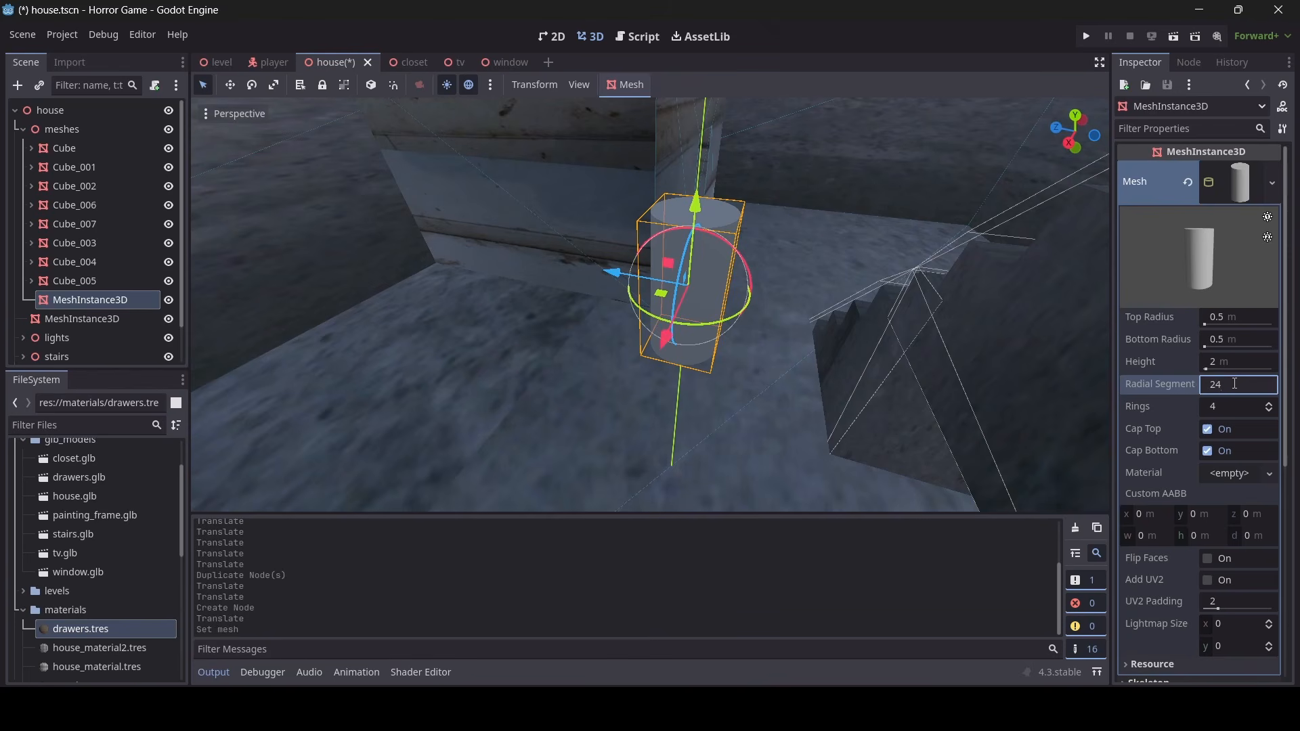
right_click_drag(688, 304, 494, 294)
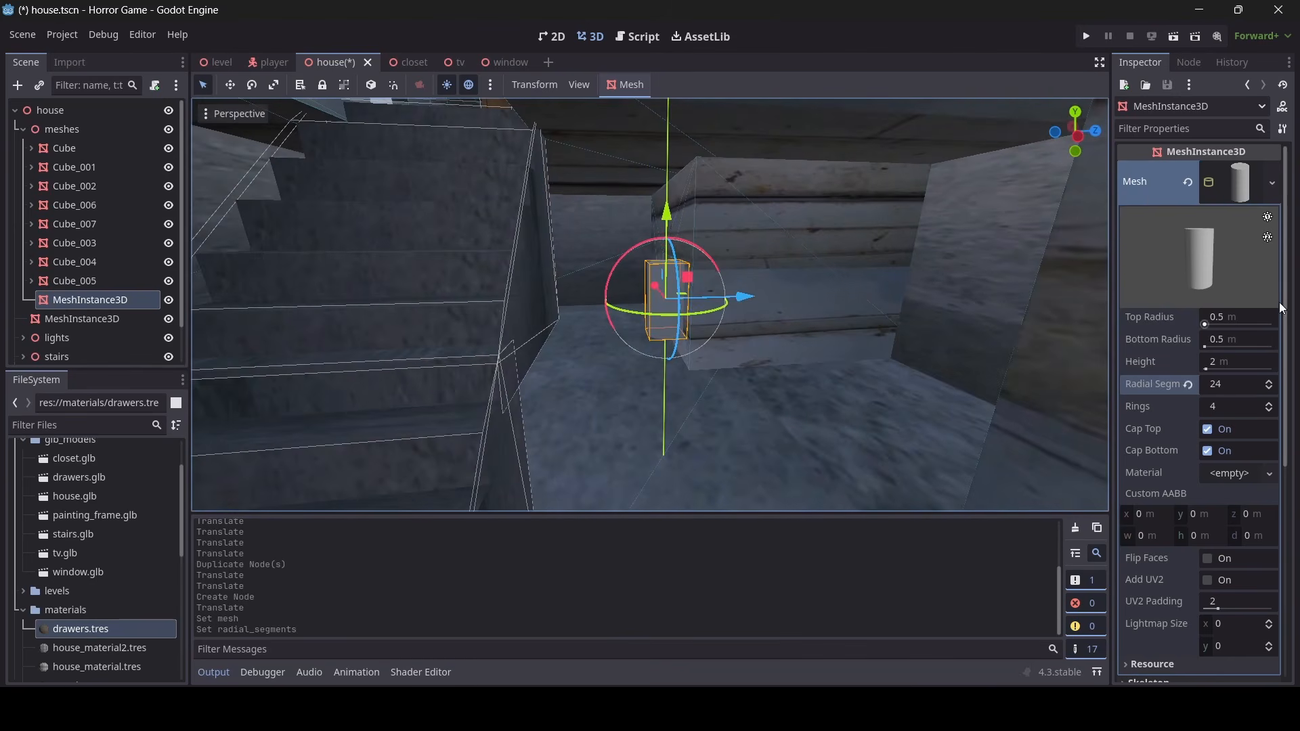
Scale the cylinder to 2.31, 5.18, 2.31 as a pillar and move it to X -14.32, Z -6.519 in the basement
left_click(1248, 189)
left_click(1174, 416)
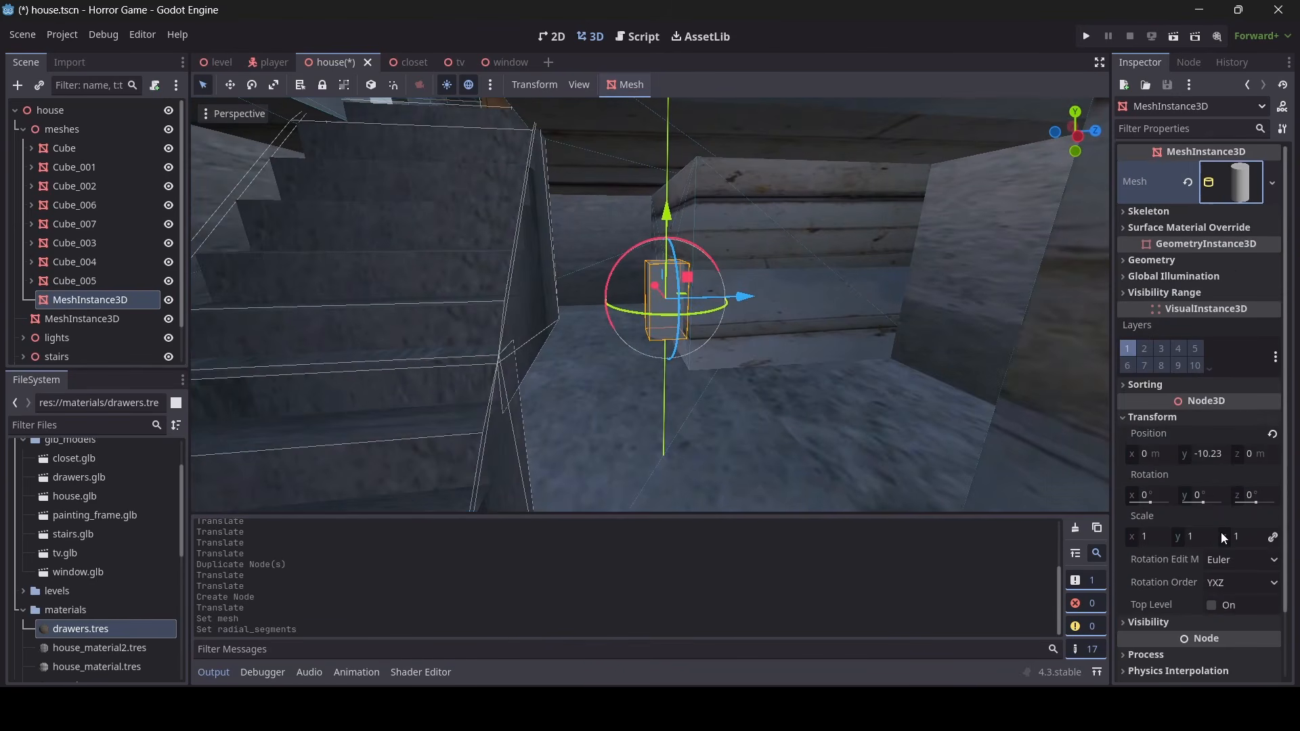
left_click_drag(1135, 535, 1164, 535)
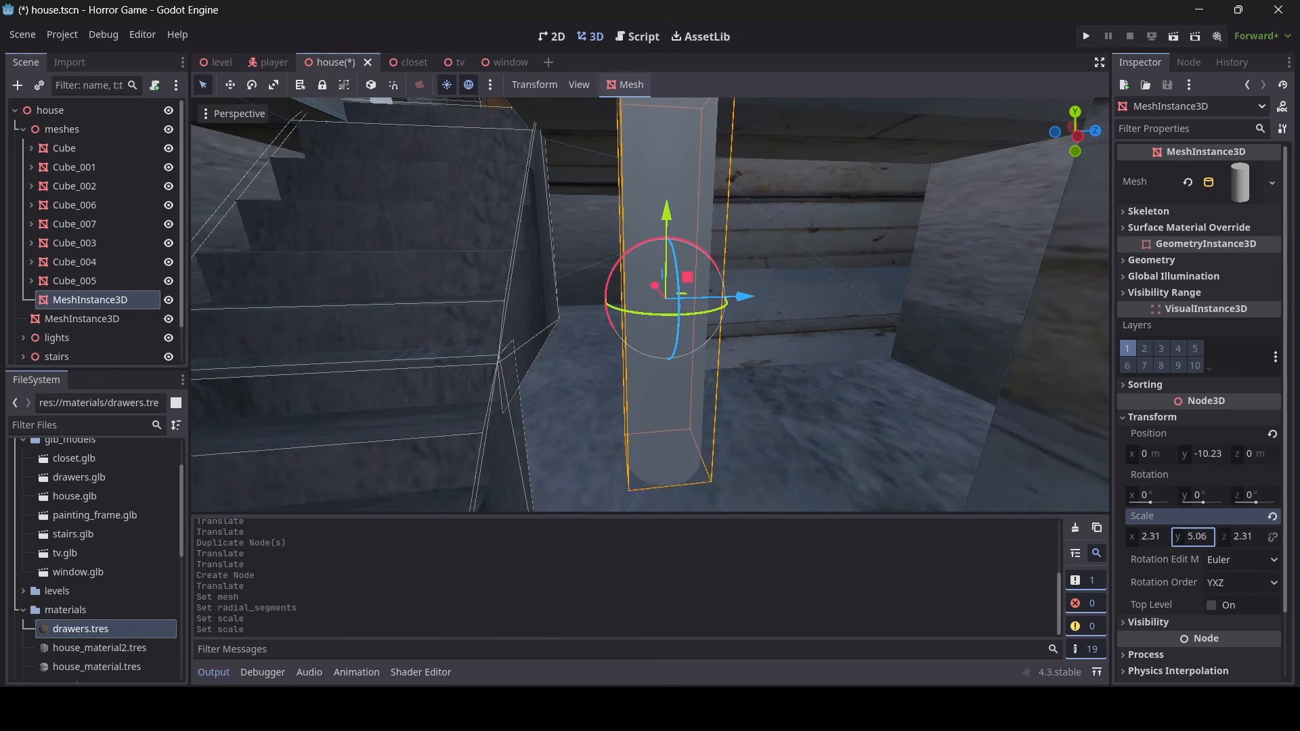
right_click_drag(789, 428, 728, 428)
key("s")
key("w")
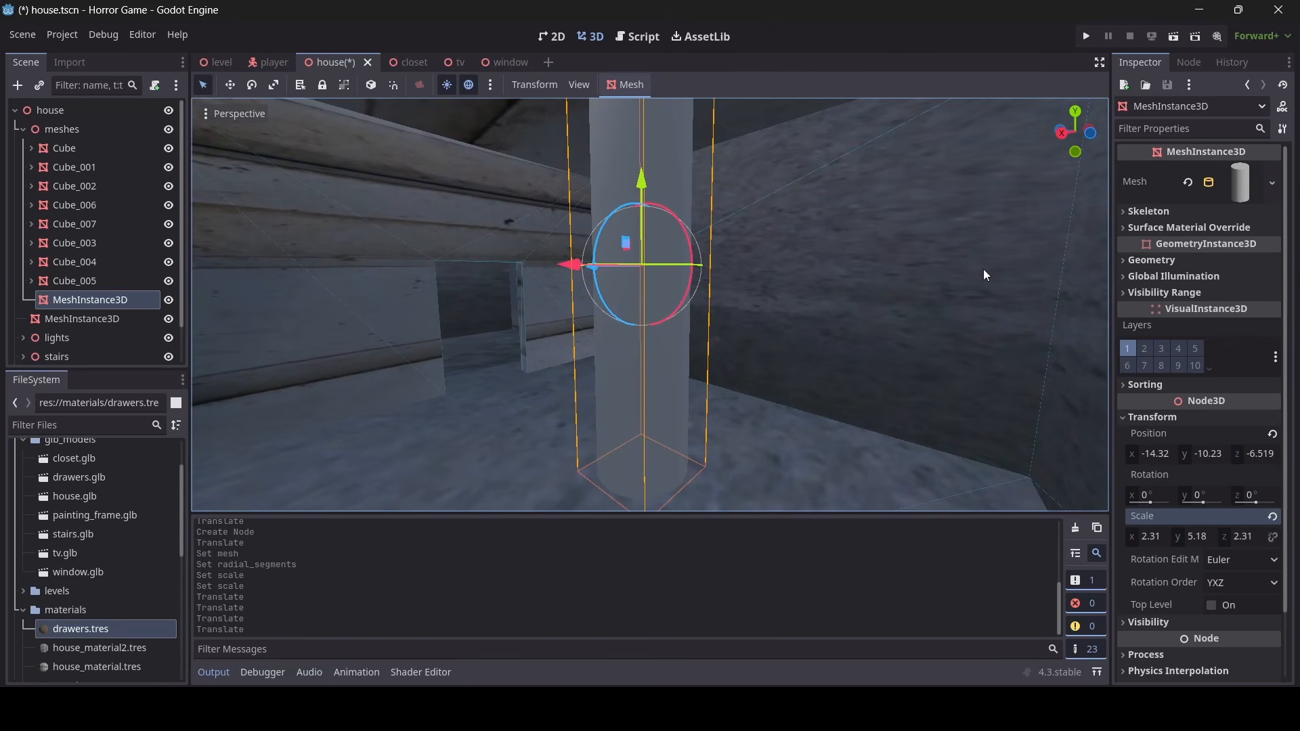
Apply the house_material2.tres material to the basement pillar
scroll(107, 567, "down", 3)
left_click(104, 519)
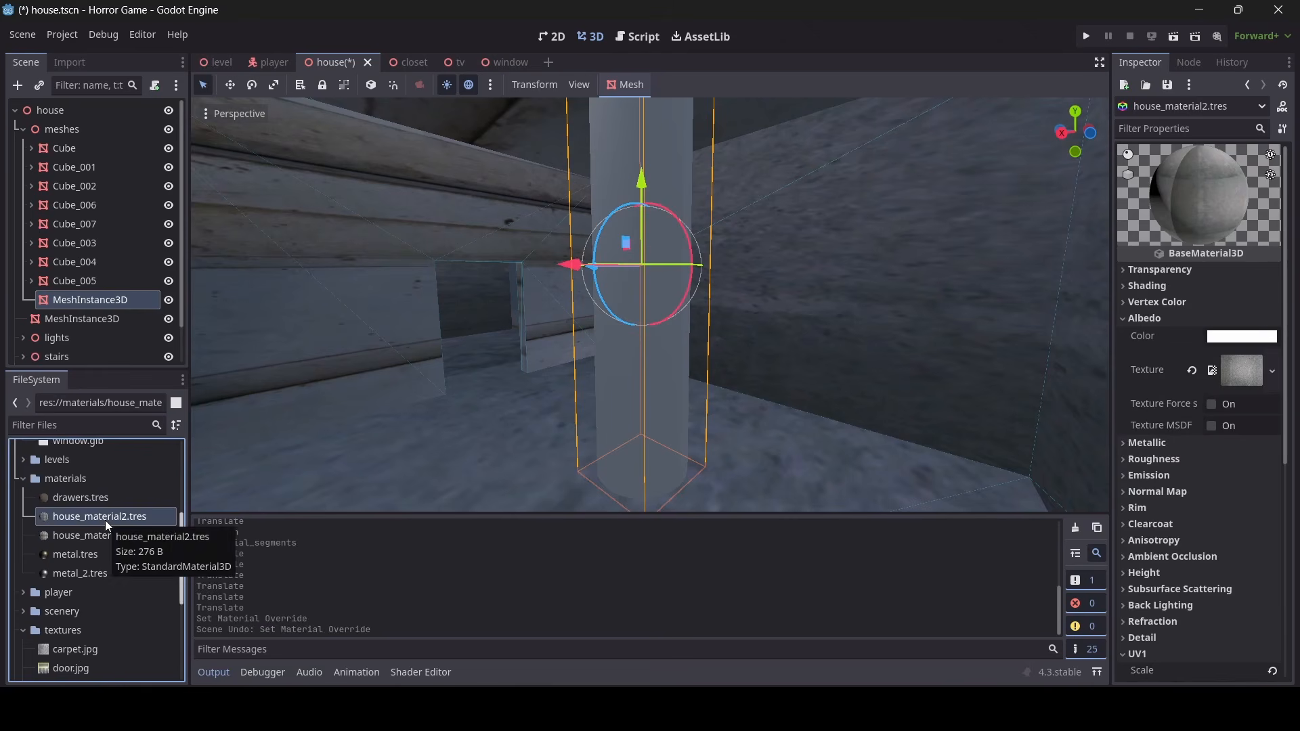
left_click_drag(104, 519, 613, 420)
mouse_move(612, 420)
right_mouse_down()
mouse_move(620, 400)
mouse_move(745, 460)
mouse_move(610, 406)
right_mouse_up()
key("a")
key("d")
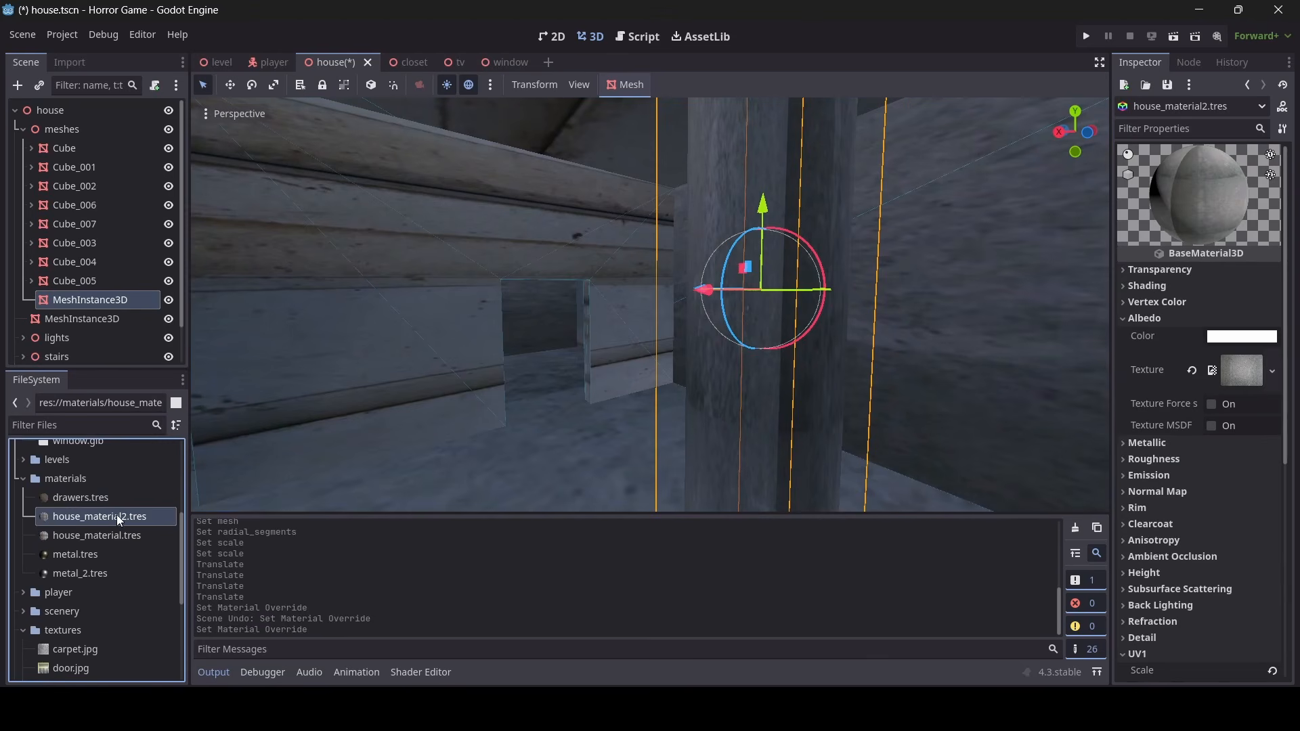
Duplicate house_material2.tres as house_material3.tres and apply the copy to the pillar
key("ctrl+d")
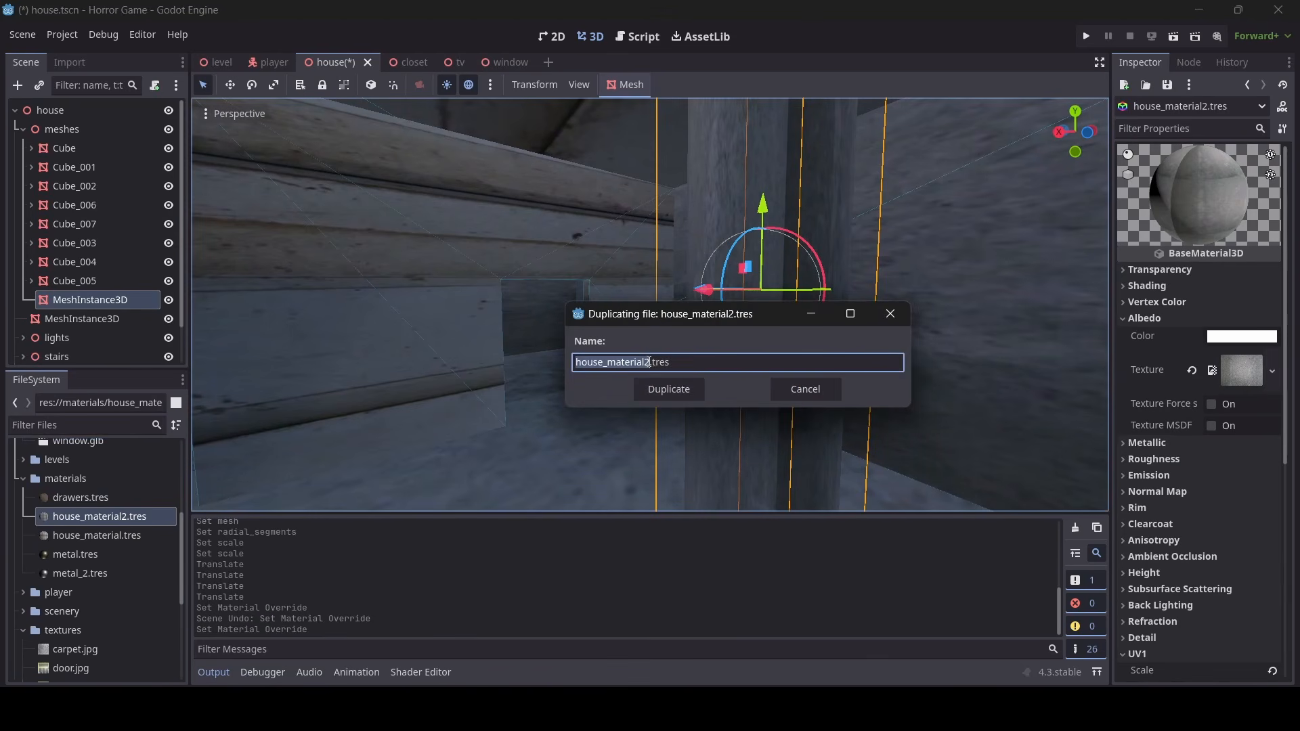
left_click(648, 363)
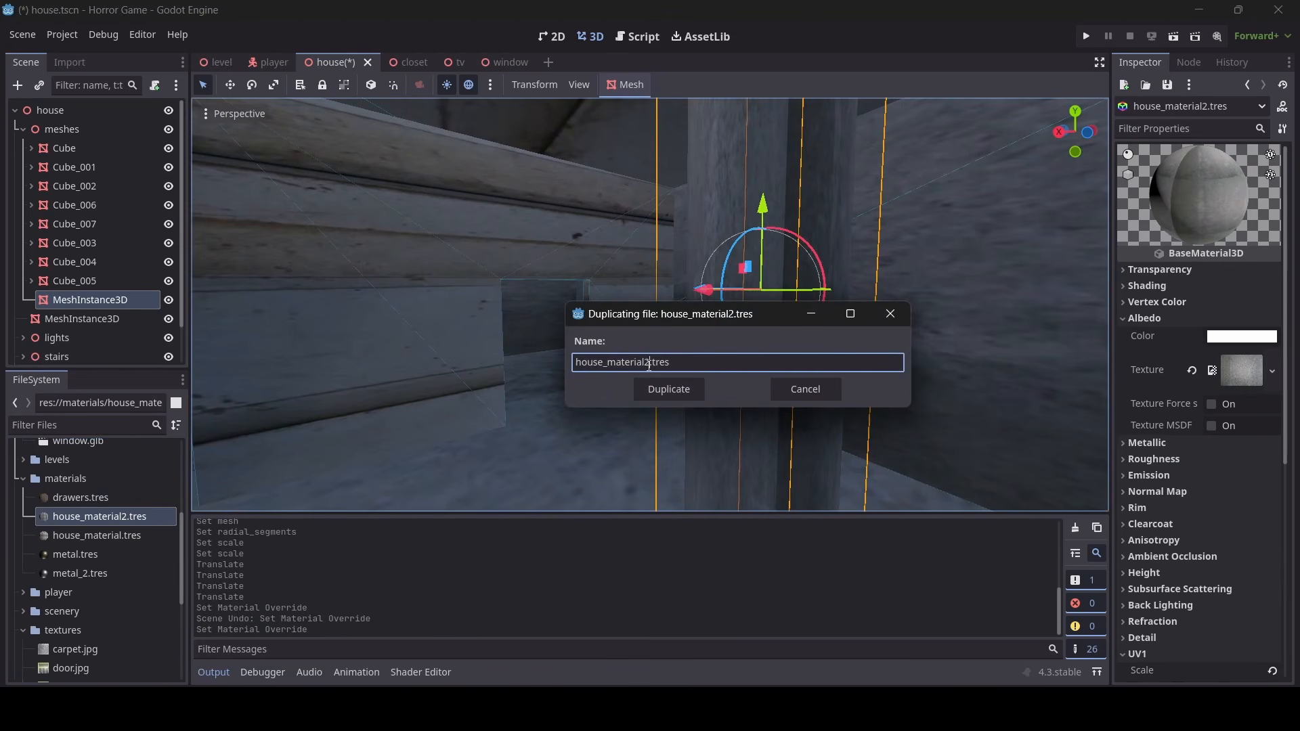
left_click(661, 390)
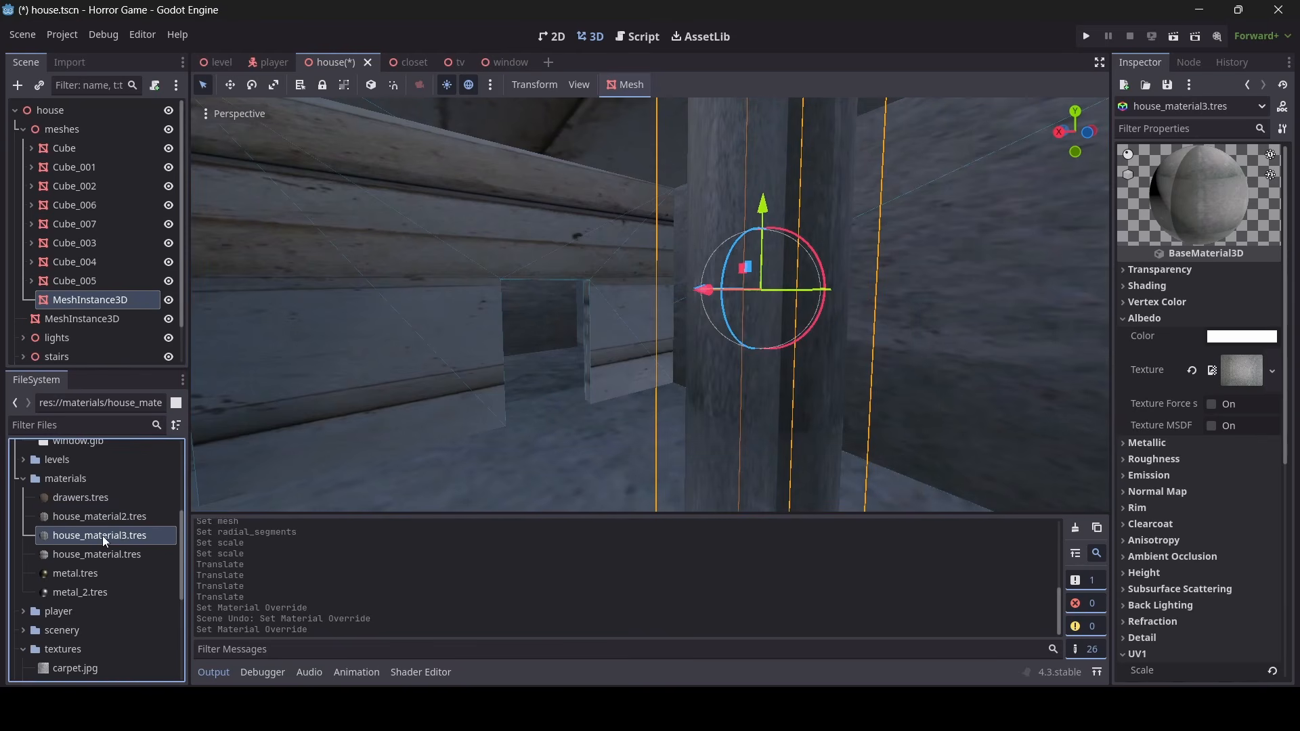
left_click_drag(104, 541, 766, 396)
Set the UV1 scale of house_material3.tres to X 1 and Y 2
left_click(83, 537)
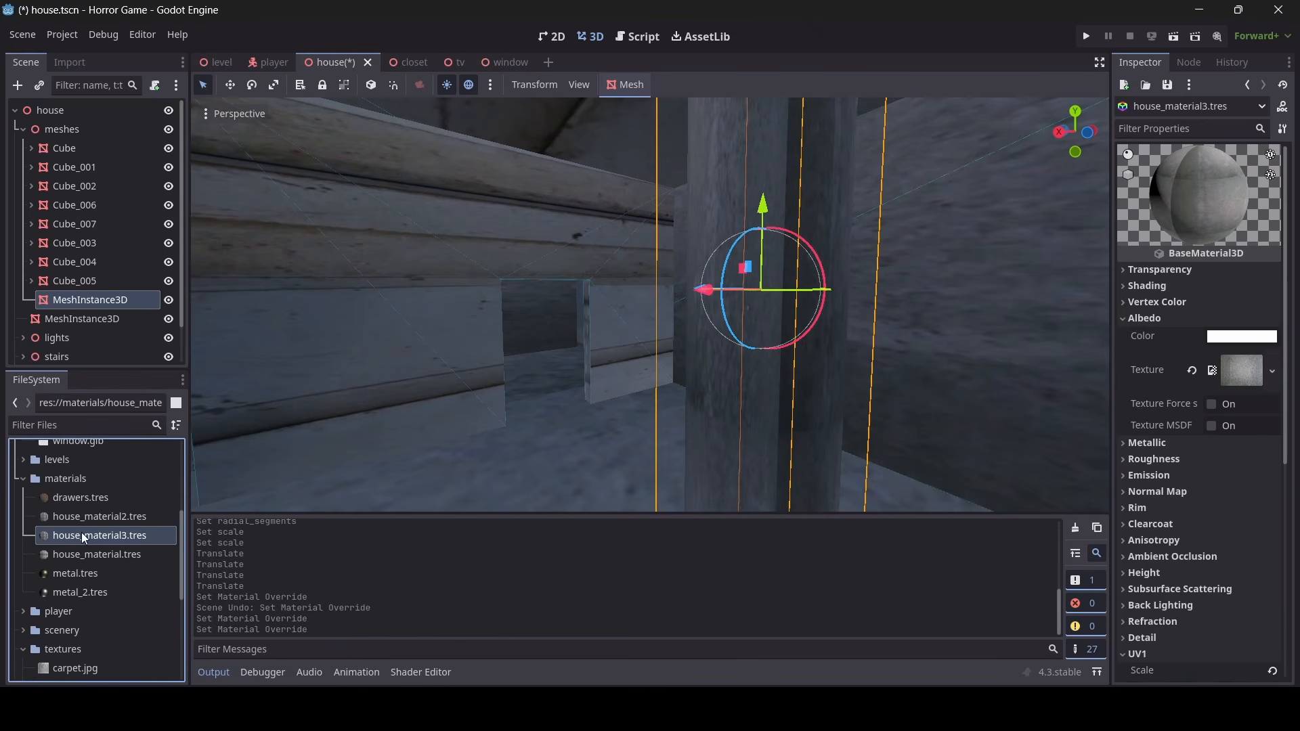
scroll(1196, 672, "down", 5)
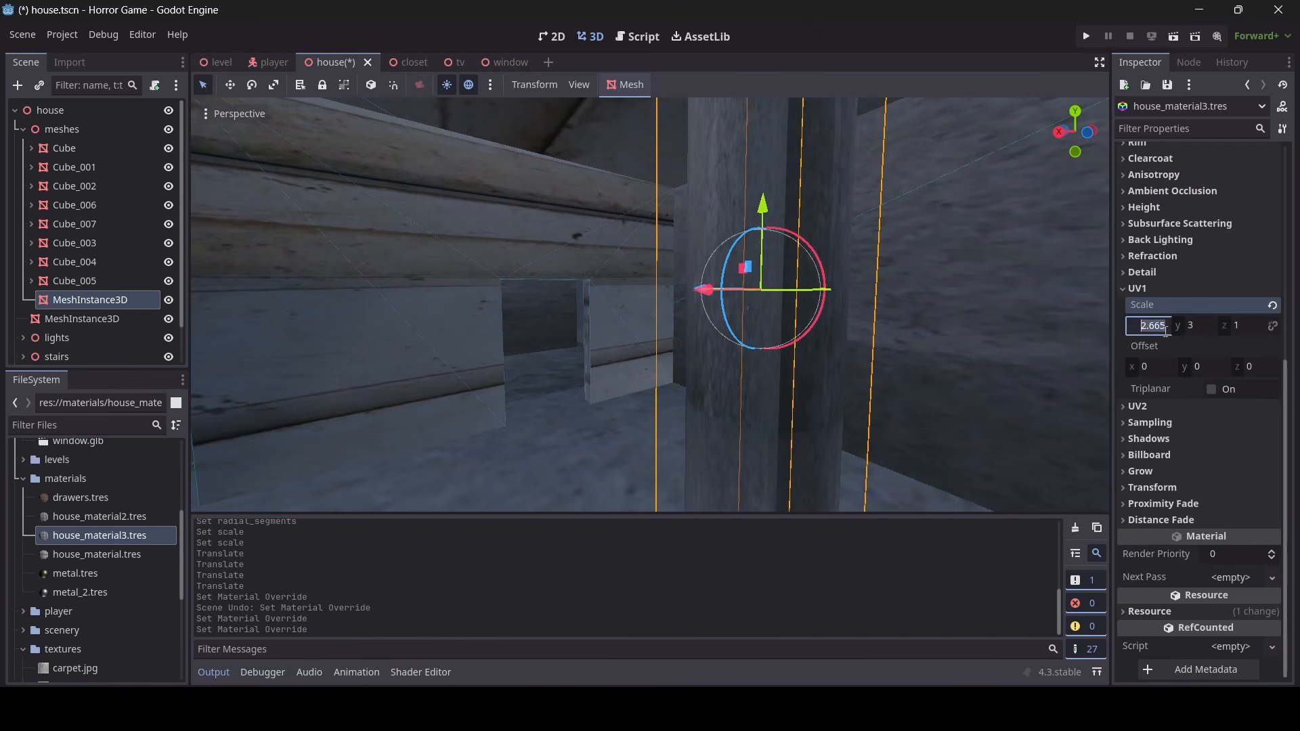
left_click(1164, 332)
left_click(1214, 329)
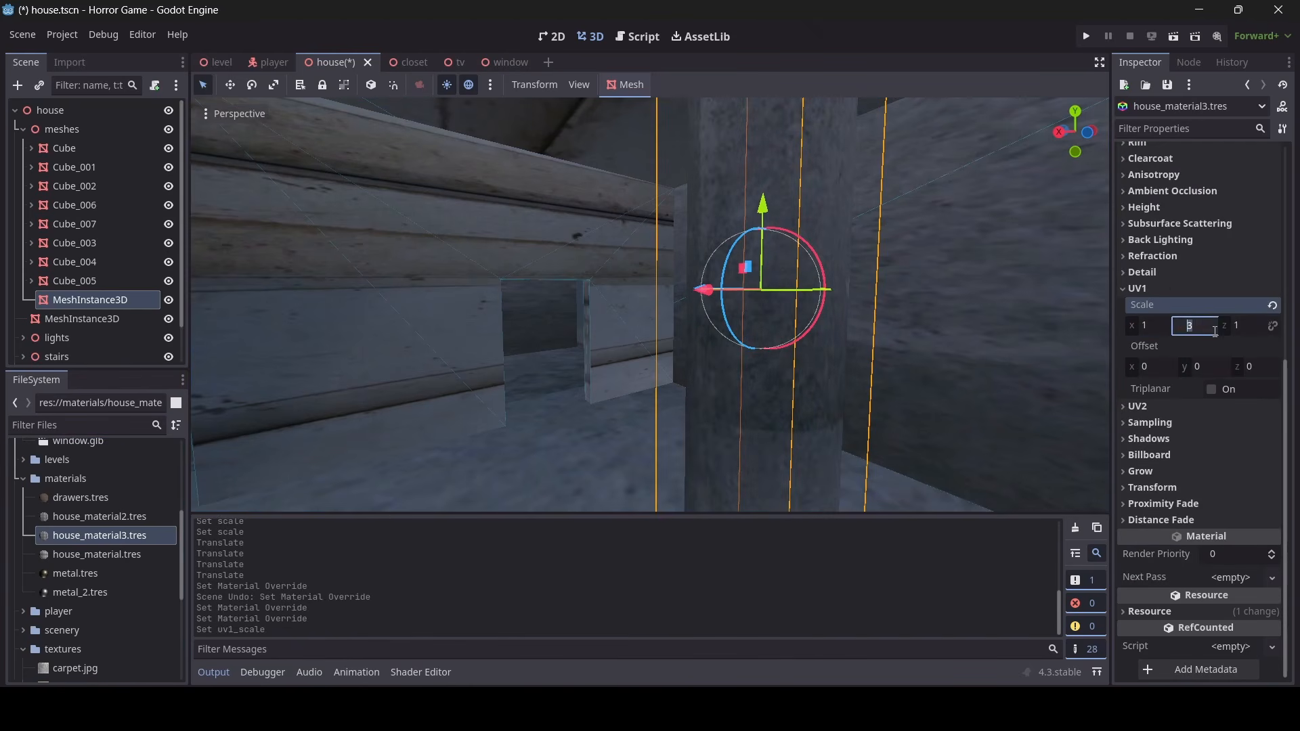
type("1")
right_click_drag(825, 329, 846, 193)
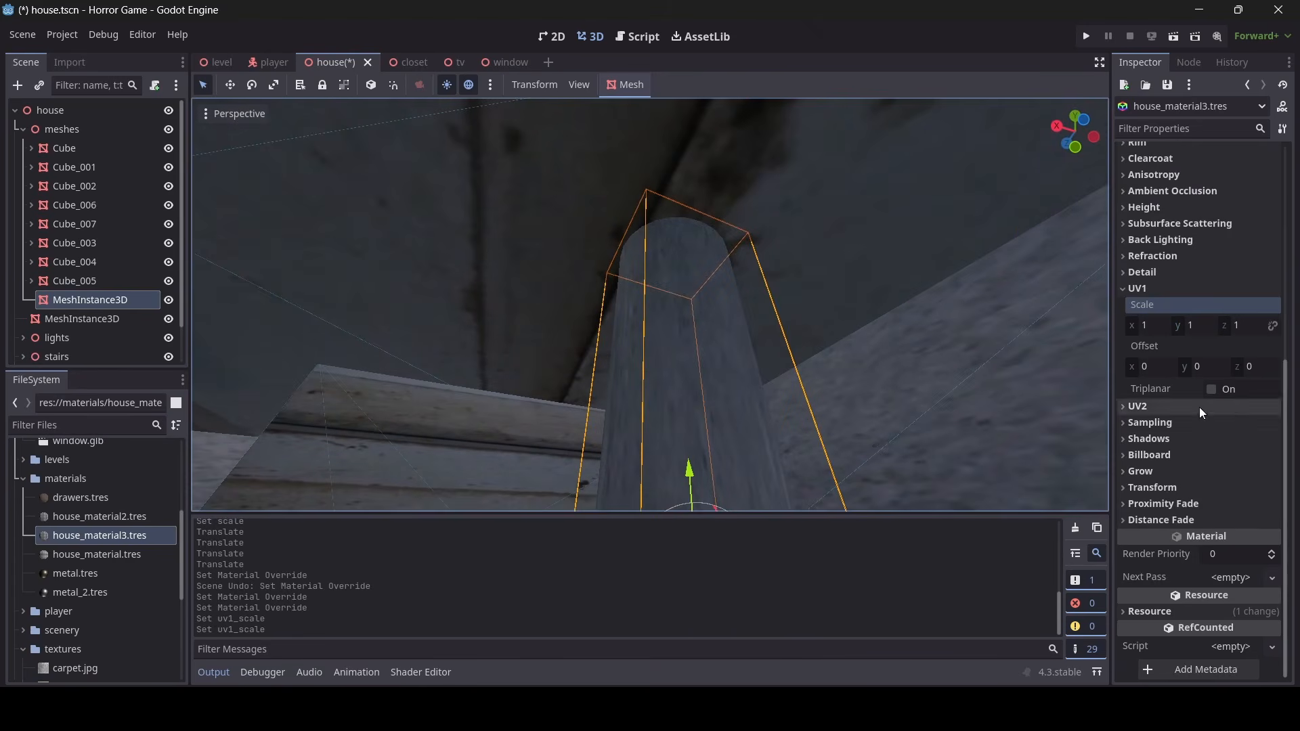
left_click(1207, 324)
type("2")
right_click_drag(984, 400, 984, 501)
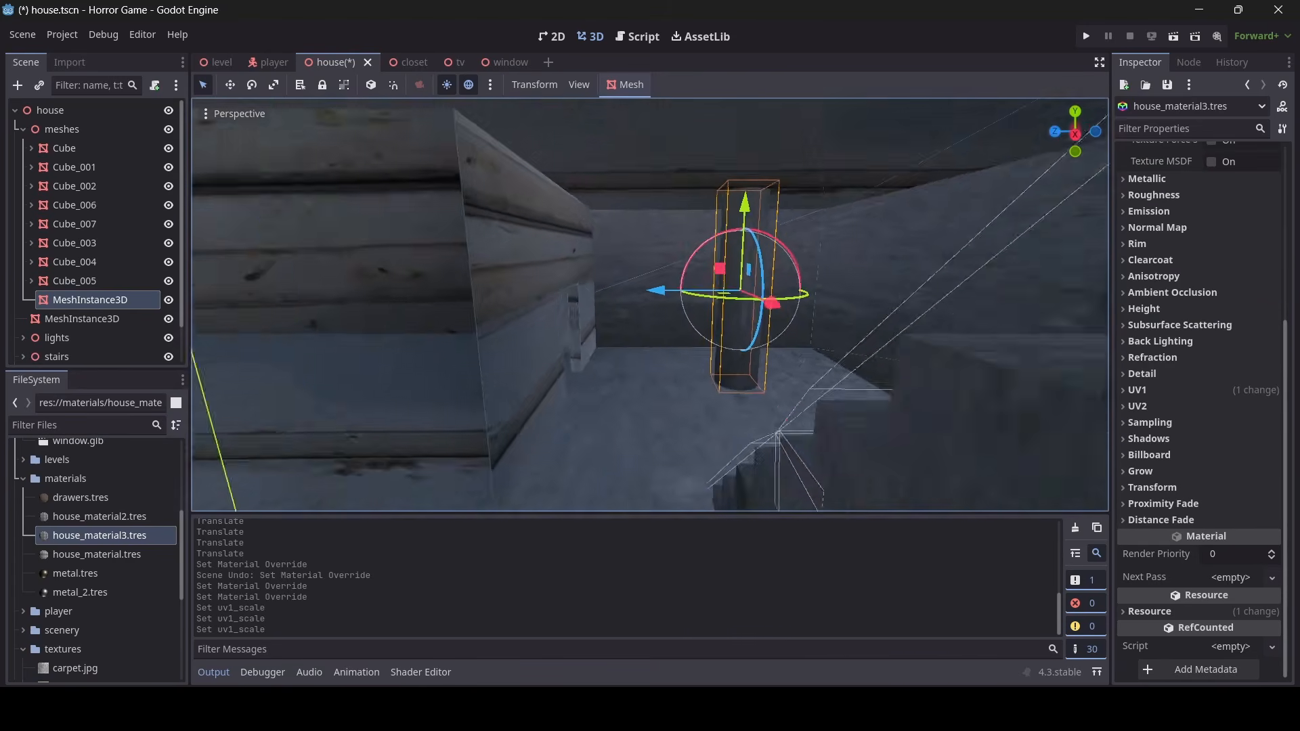
Create a collision shape for the pillar, placed as Static Body Child with the Simplified Convex type
key("w")
right_click_drag(819, 249, 887, 251)
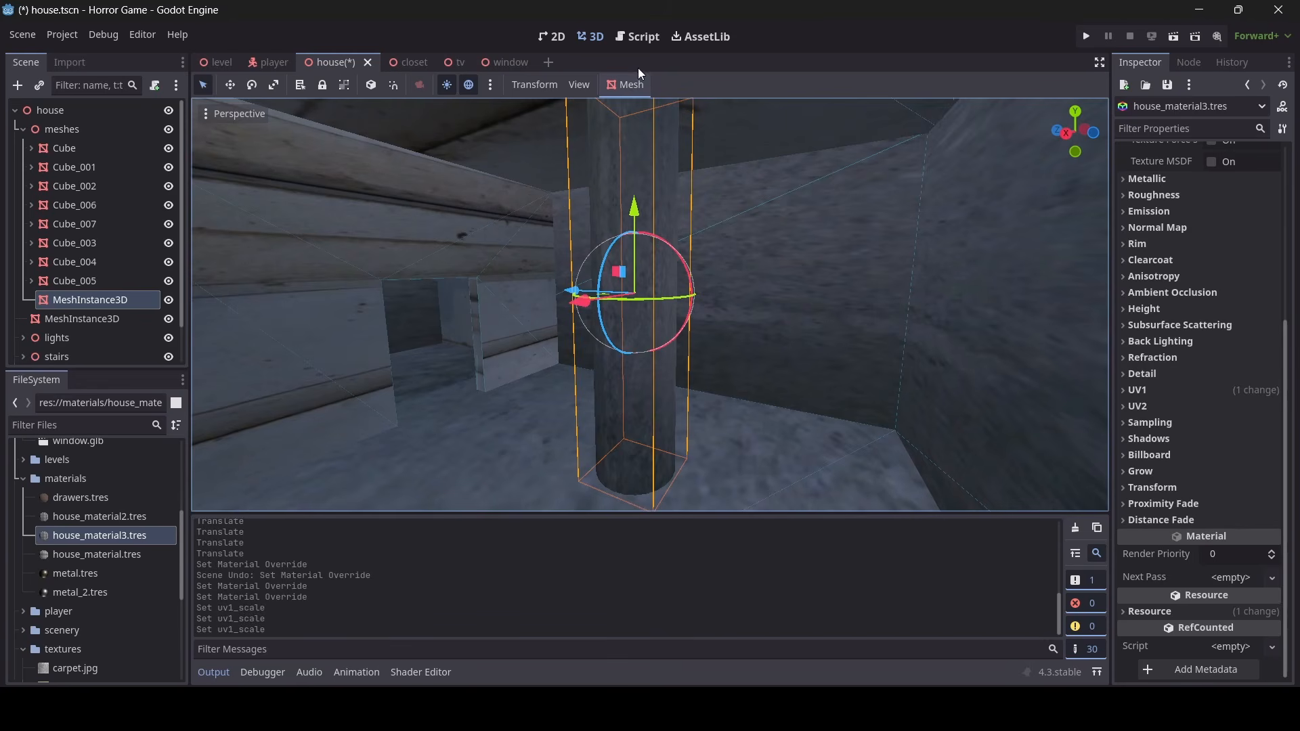
left_click(628, 84)
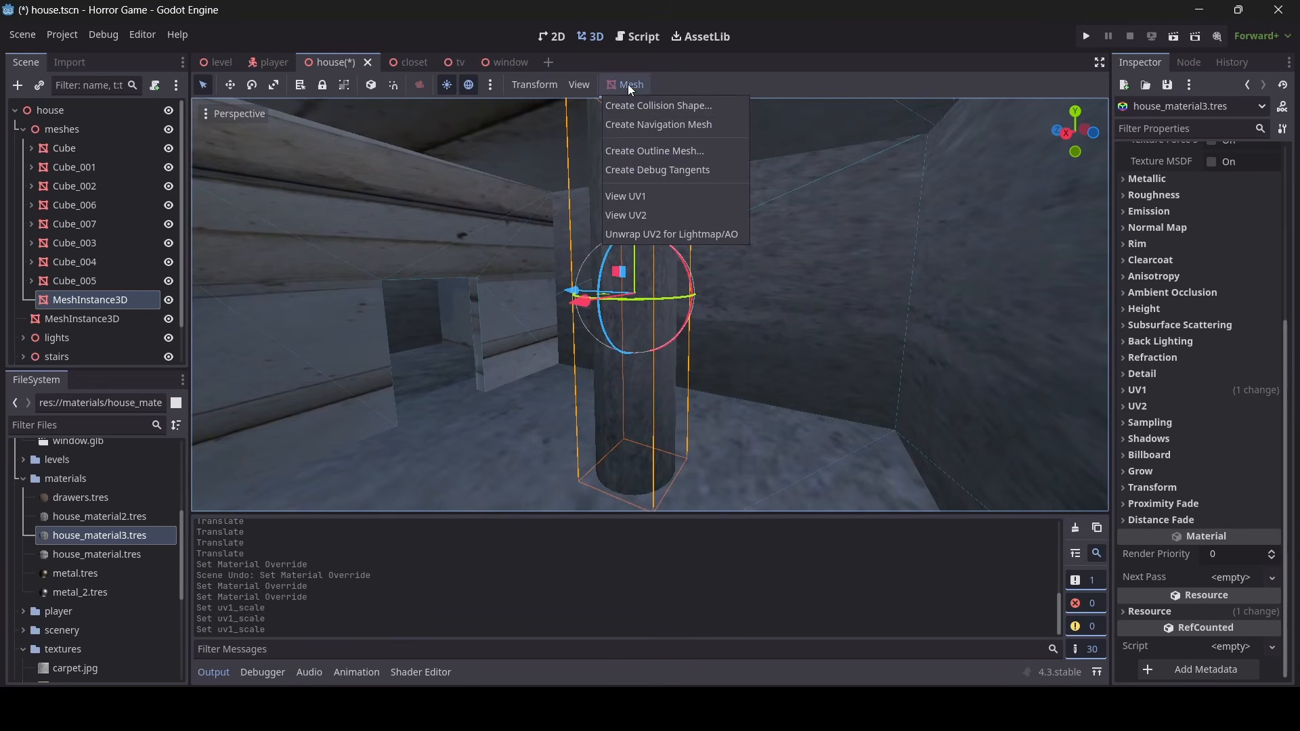
left_click(641, 107)
left_click(654, 343)
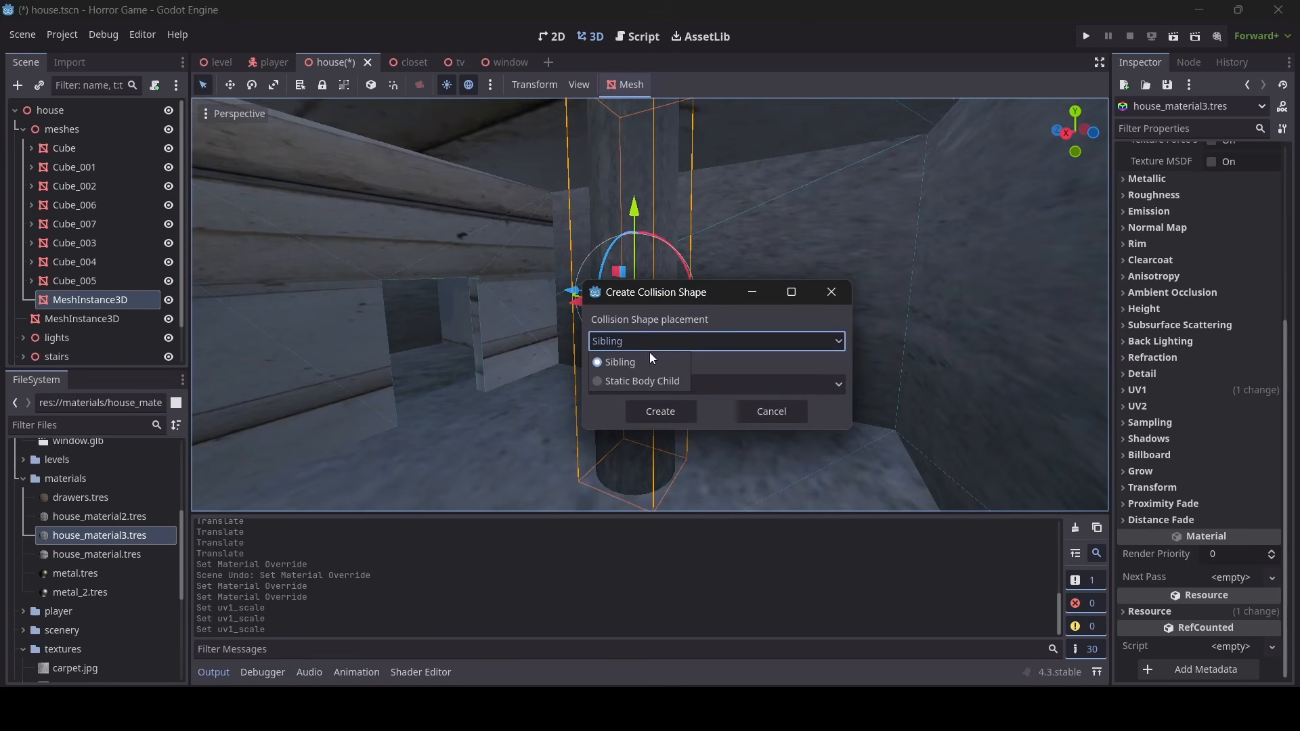
left_click(640, 377)
left_click(634, 383)
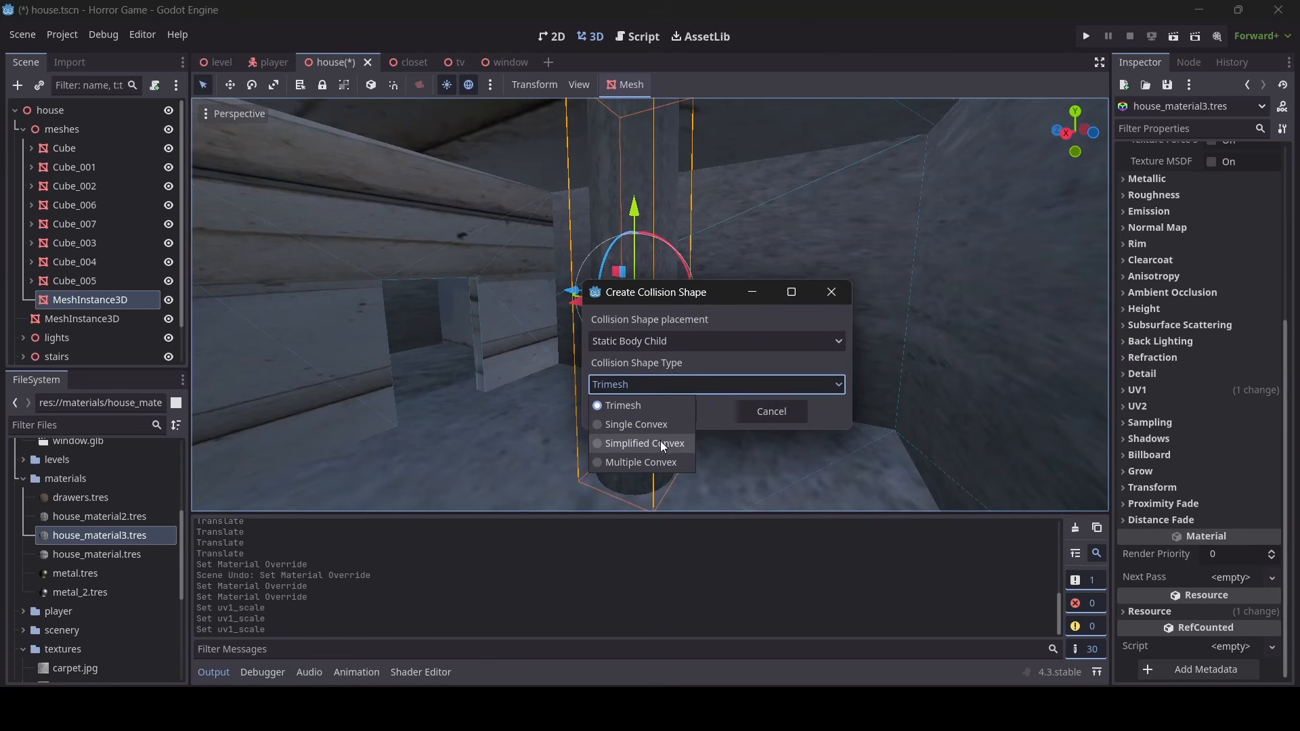
left_click(660, 441)
left_click(678, 408)
Duplicate the pillar with its collision and move the copy along the Z and X axes to another spot in the basement
right_click_drag(679, 407, 816, 326)
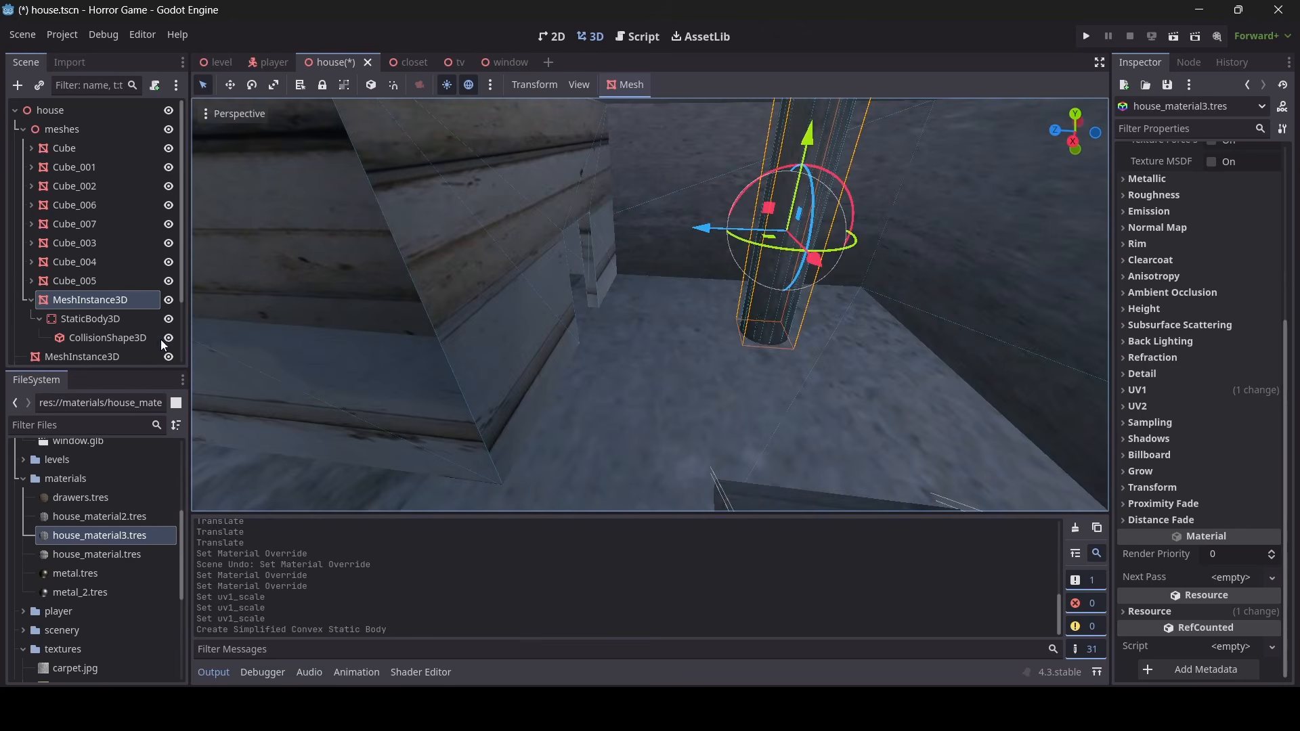
key("ctrl+d")
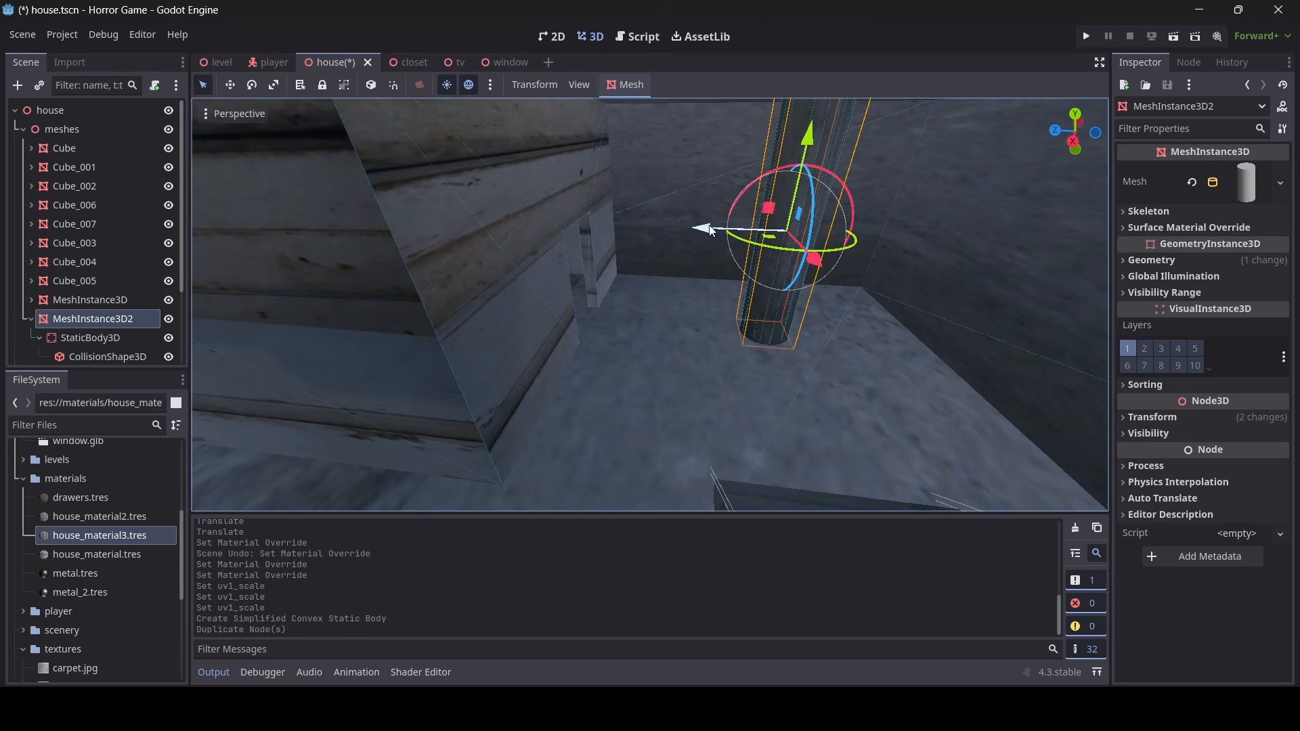
left_click_drag(704, 229, 596, 243)
right_click_drag(596, 244, 777, 279)
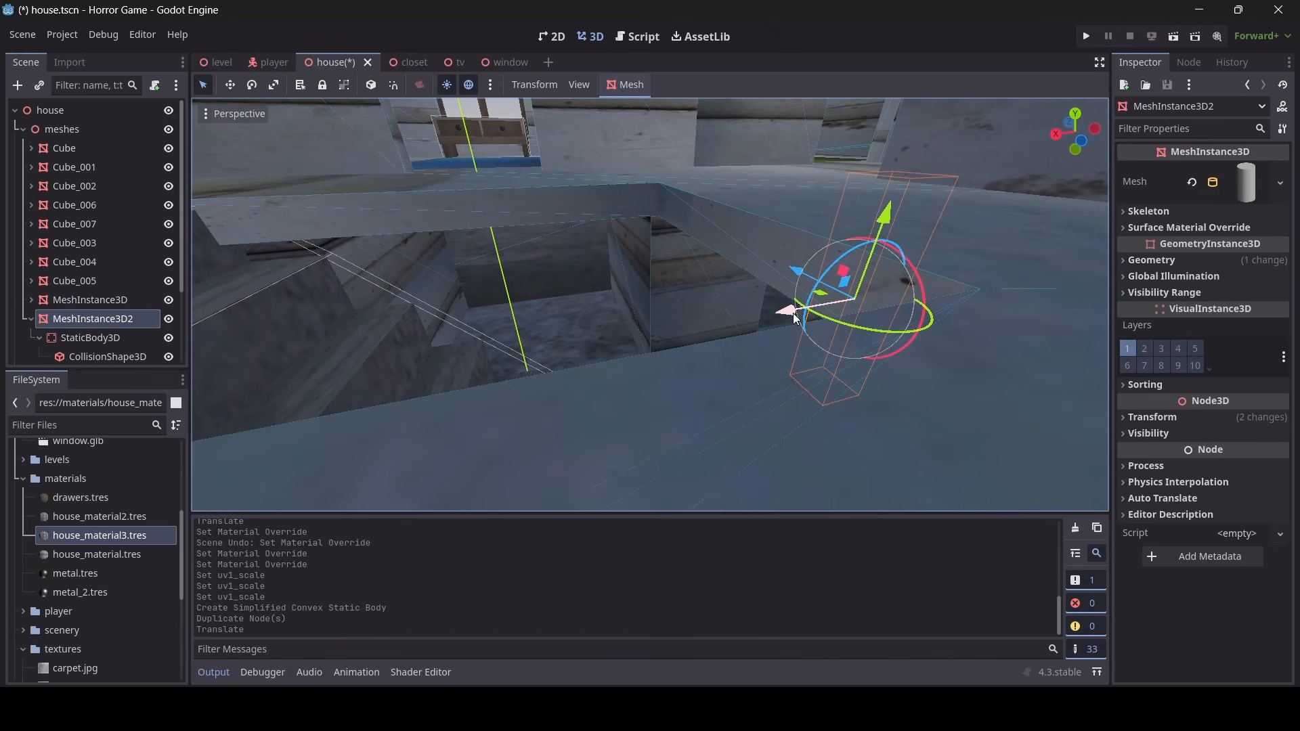
left_click_drag(791, 312, 440, 345)
right_click_drag(440, 345, 568, 318)
left_click_drag(488, 277, 508, 274)
right_click_drag(507, 274, 650, 305)
mouse_move(650, 358)
left_mouse_down()
mouse_move(627, 357)
mouse_move(652, 345)
left_mouse_up()
Duplicate the second pillar and shift the new copy along the Z and X axes into the open basement area near the stairs
right_click_drag(652, 345, 786, 348)
key("w")
key("s")
key("ctrl+d")
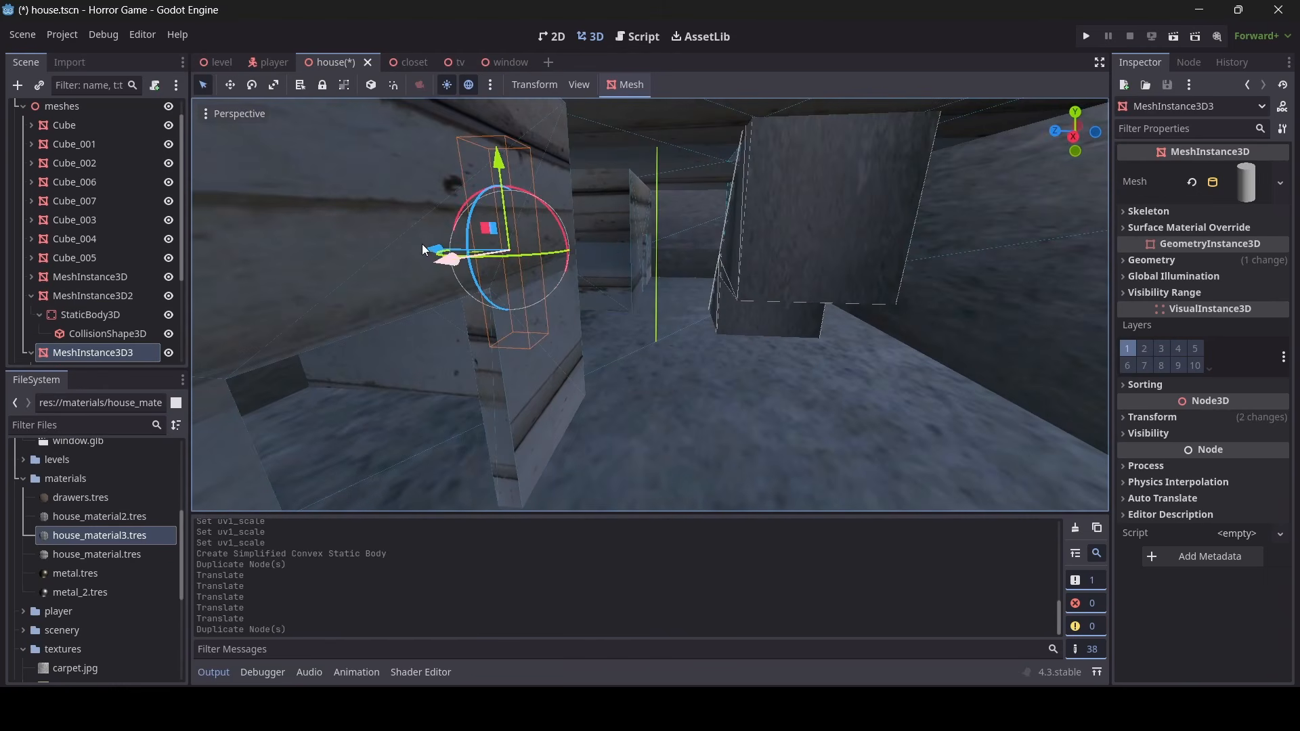
left_click_drag(427, 240, 430, 240)
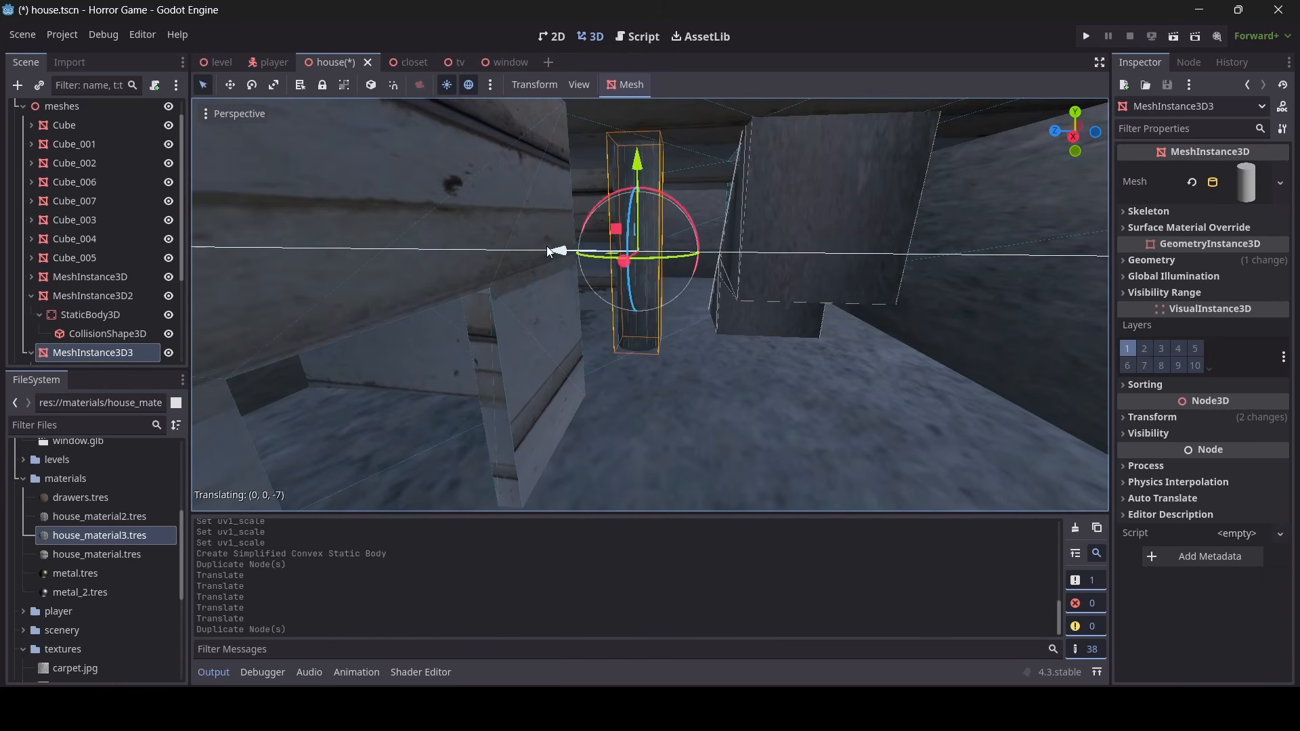
left_click_drag(570, 262, 570, 262)
key("d")
right_click_drag(570, 261, 327, 261)
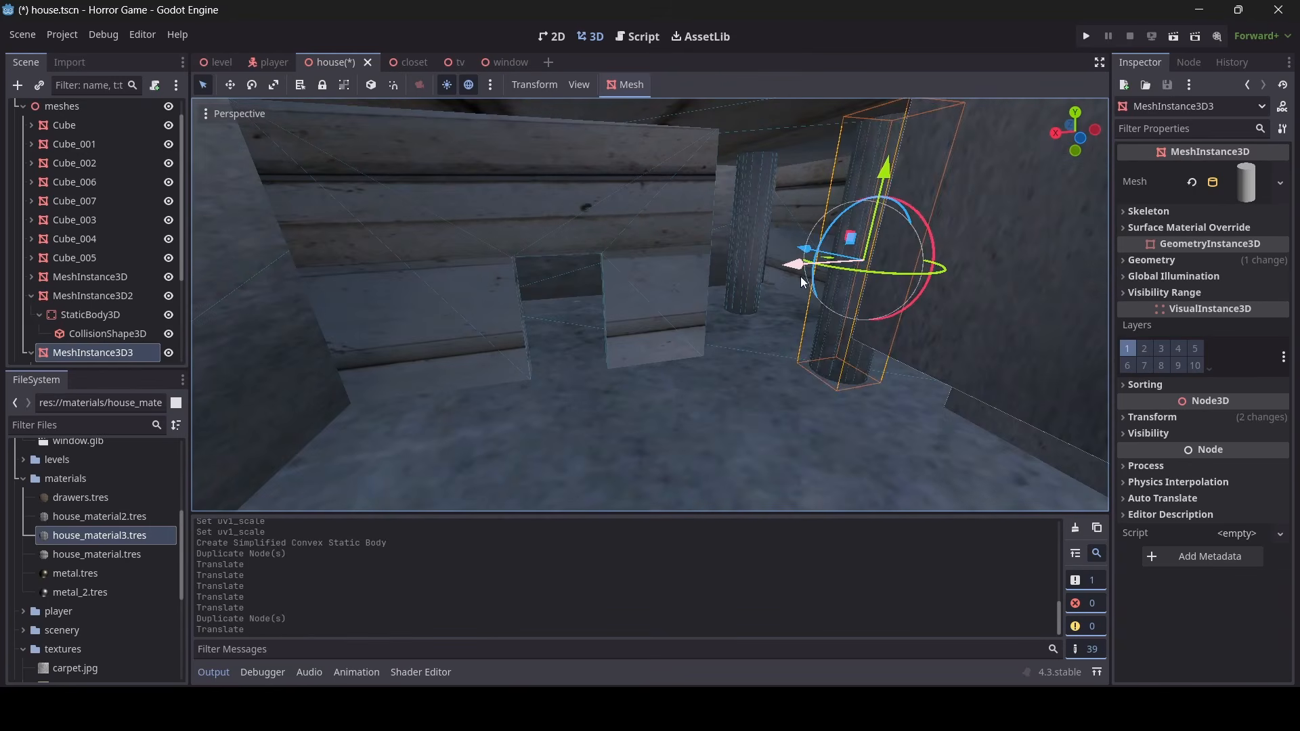
left_click_drag(801, 279, 558, 309)
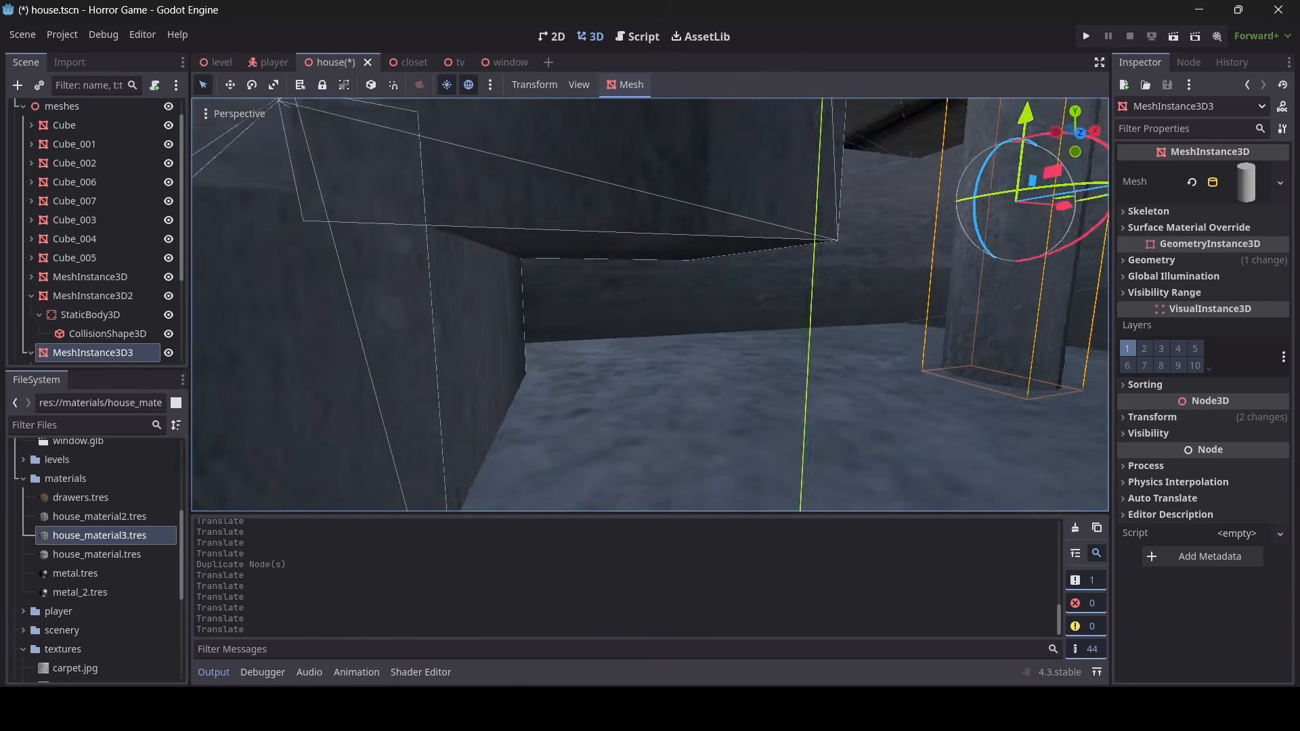
Duplicate the pillar with its collision and move the copy beneath the overhanging block beside the basement stairs
key("s")
right_click_drag(420, 329, 466, 301)
key("d")
key("w")
key("ctrl+d")
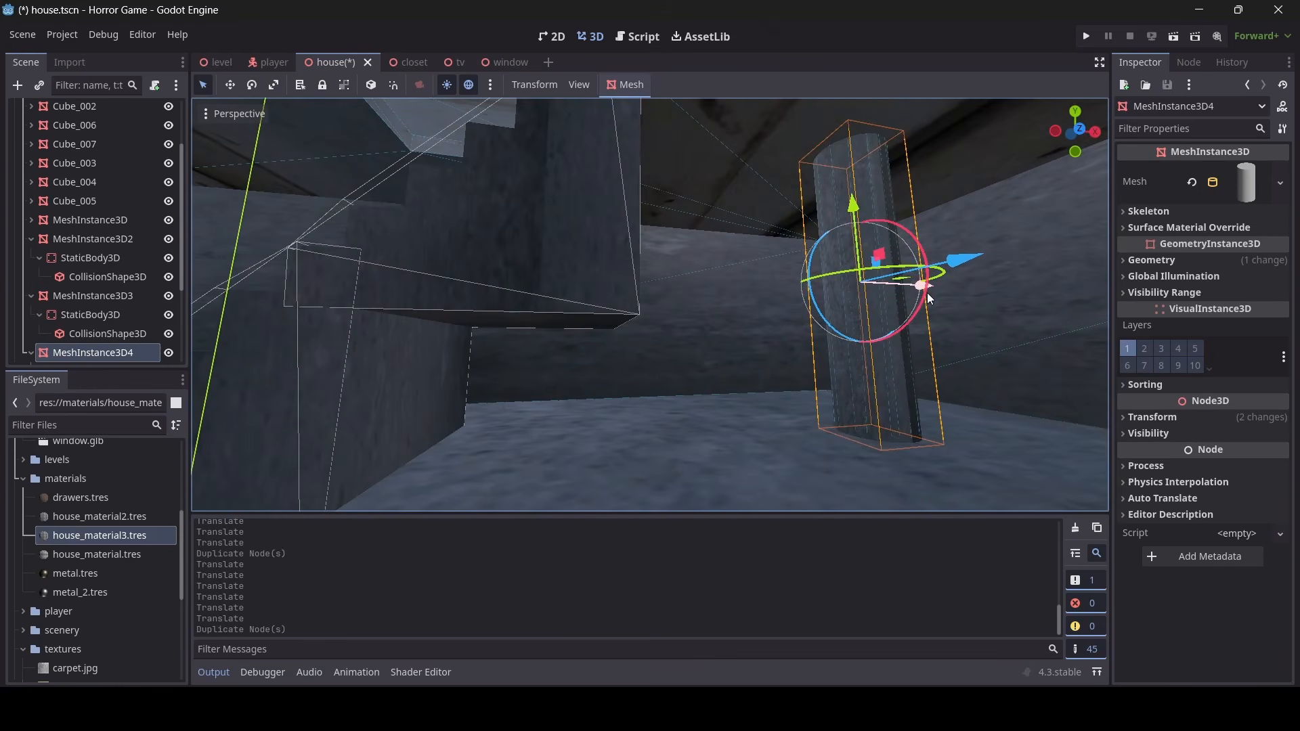
left_click_drag(925, 306, 636, 312)
left_click_drag(532, 191, 525, 421)
key("d")
mouse_move(633, 413)
right_mouse_down()
mouse_move(447, 406)
mouse_move(643, 403)
right_mouse_up()
key("w")
left_click_drag(708, 475, 662, 477)
Duplicate the pillar beneath the block and shift the copy about -2.95 along Z under the same block
key("s")
key("d")
right_click_drag(662, 477, 663, 477)
key("ctrl+d")
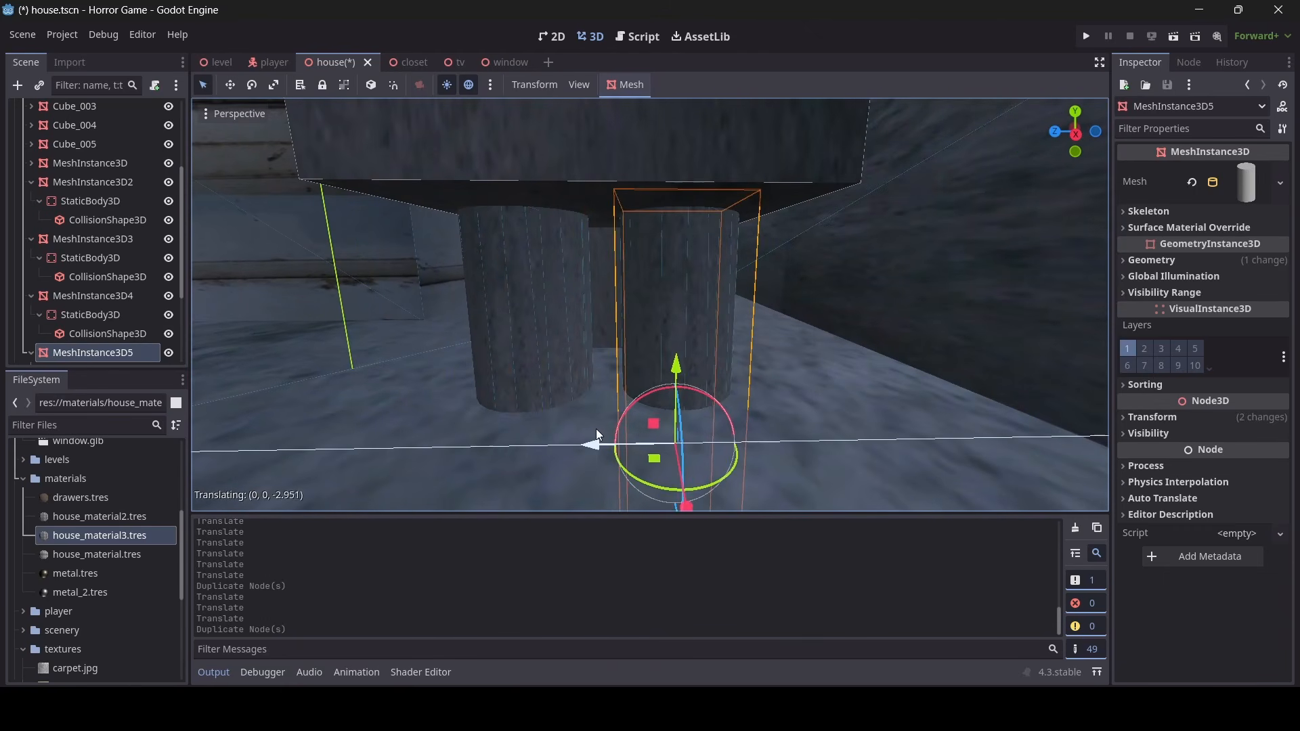
left_click_drag(596, 430, 596, 430)
Shift both pillars under the block about -1.3 along X, and place a duplicate of the pair next to them along X
right_click_drag(596, 430, 596, 430)
key("d")
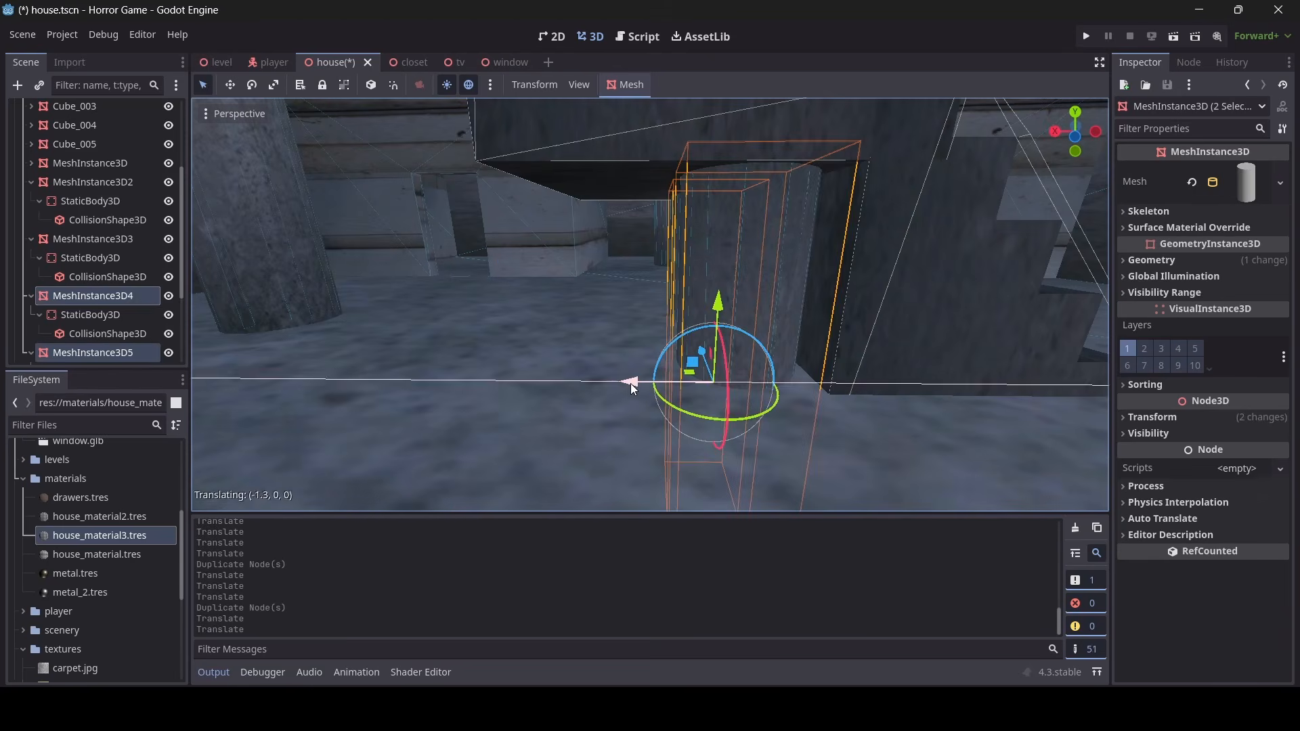
left_click_drag(633, 385, 630, 386)
key("ctrl+d")
left_click_drag(529, 391, 536, 391)
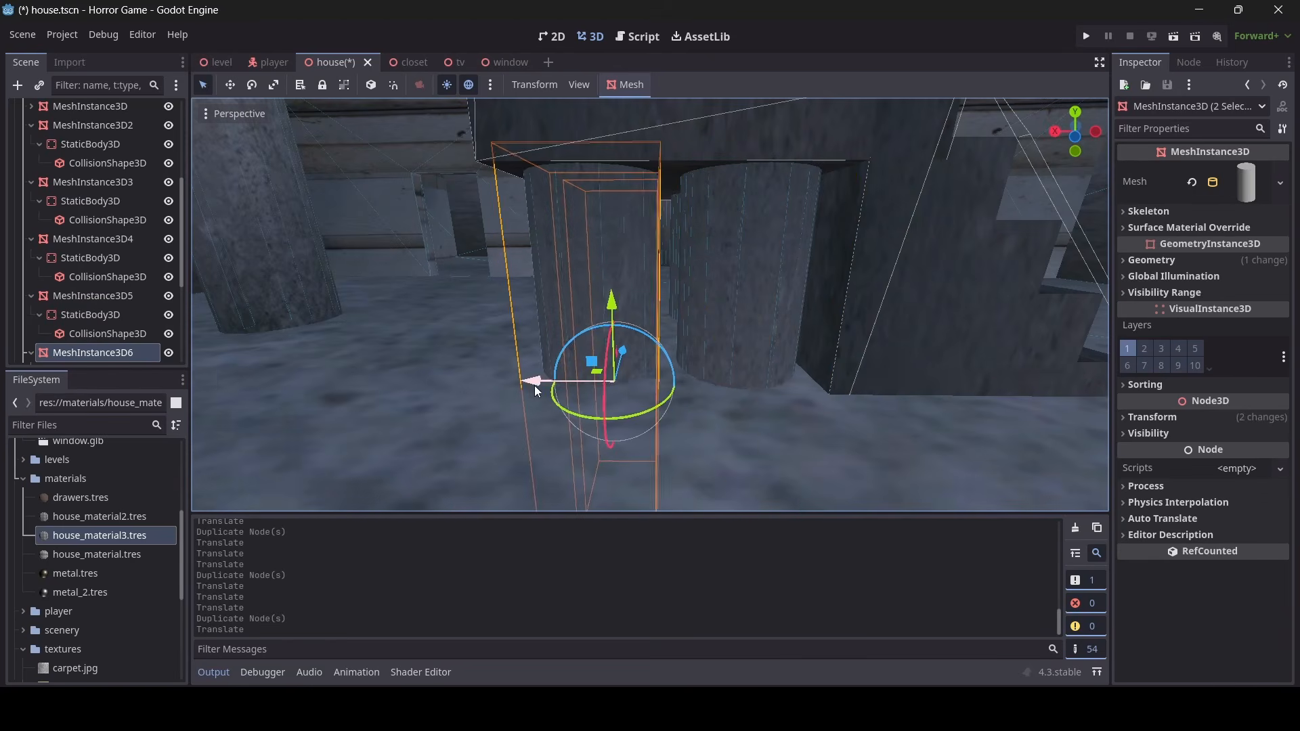
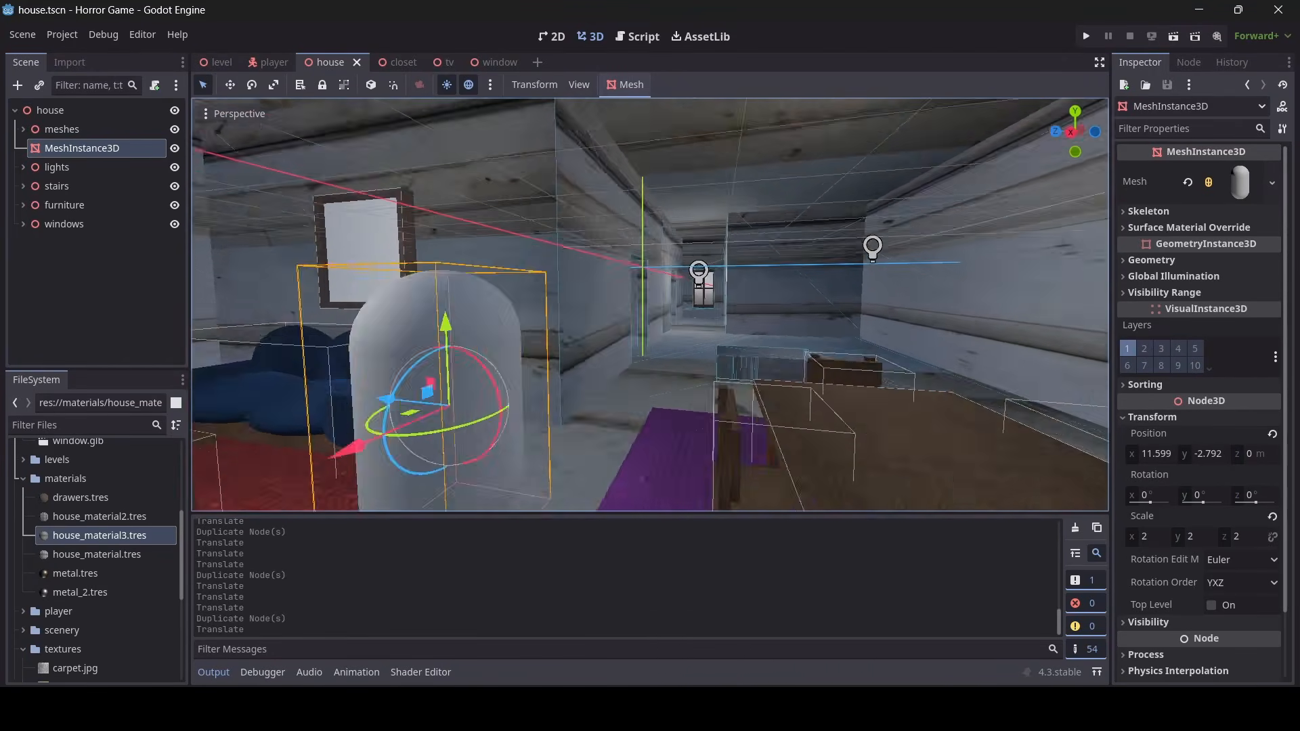
Look through the house's upper floor to examine its rooms and furniture
right_click_drag(650, 304, 699, 215)
key("w")
key("w")
key("w")
key("w")
key("w")
key("w")
key("w")
key("w")
key("d")
key("s")
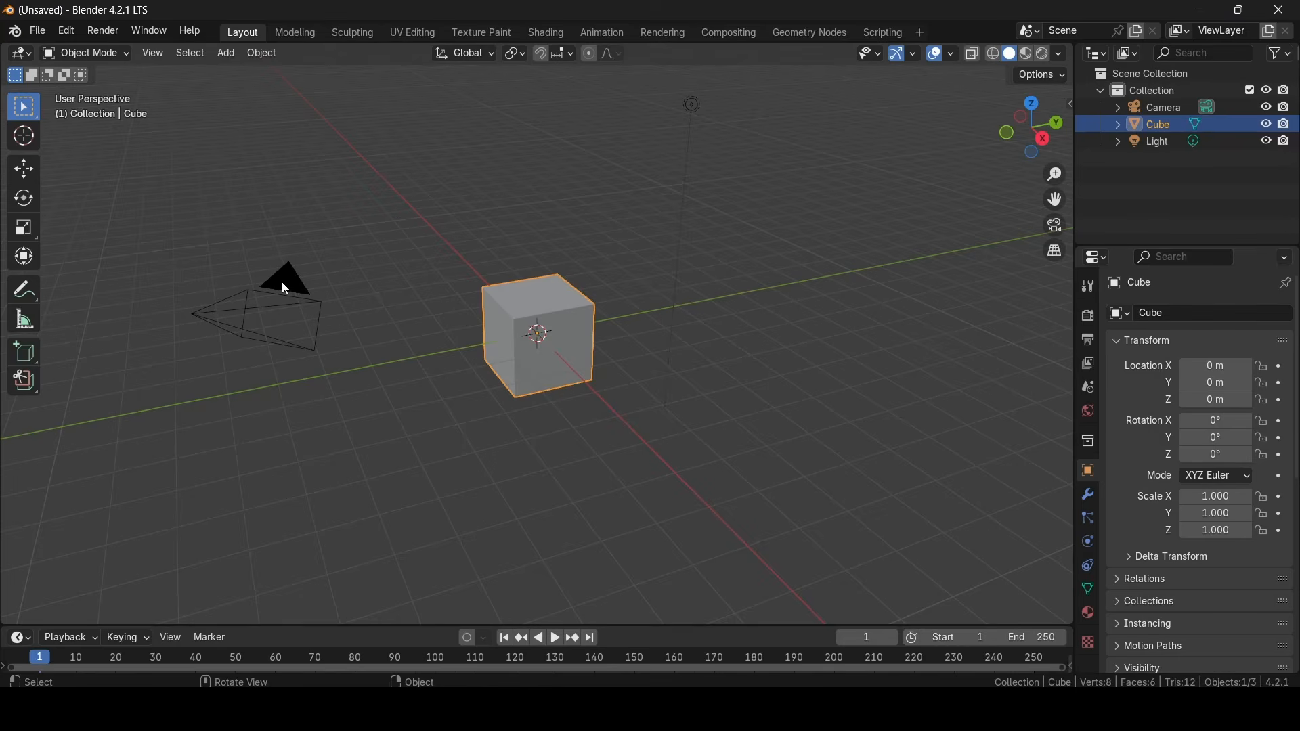
Switch to a new Blender file and delete the default camera and light
left_click(282, 282)
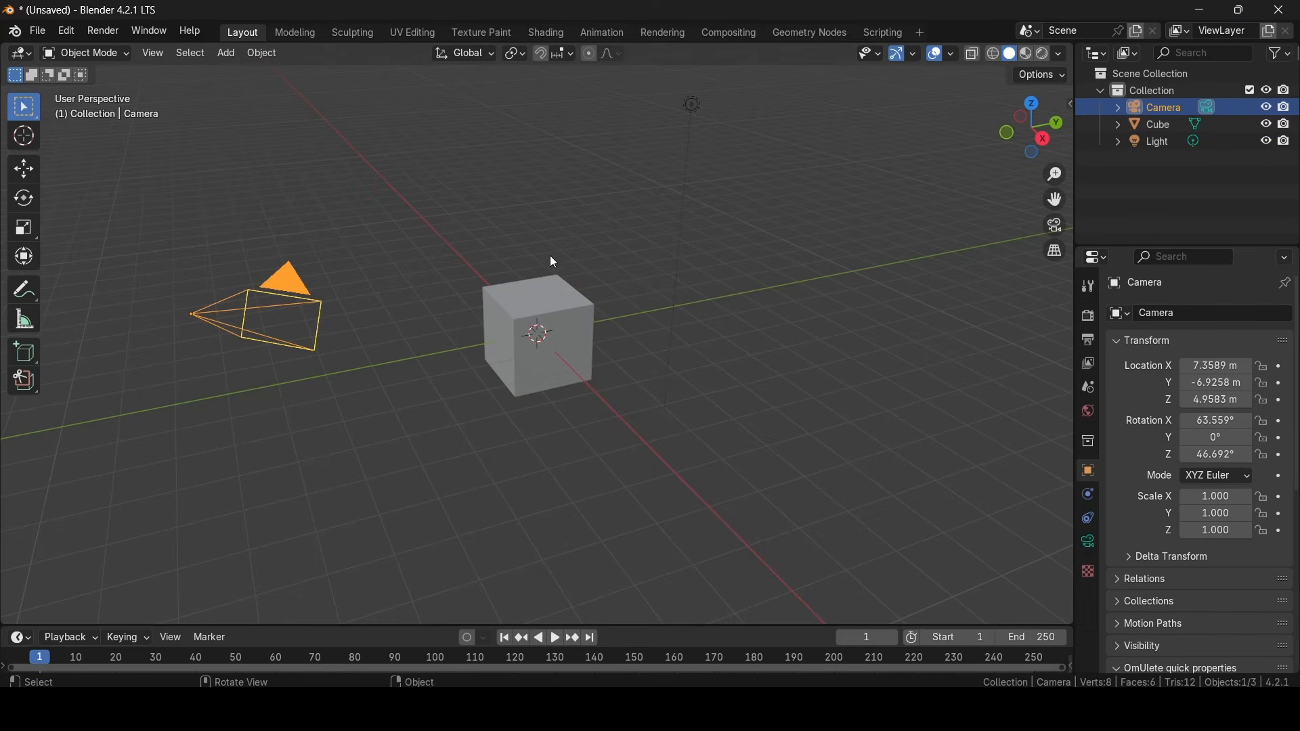
key("Delete")
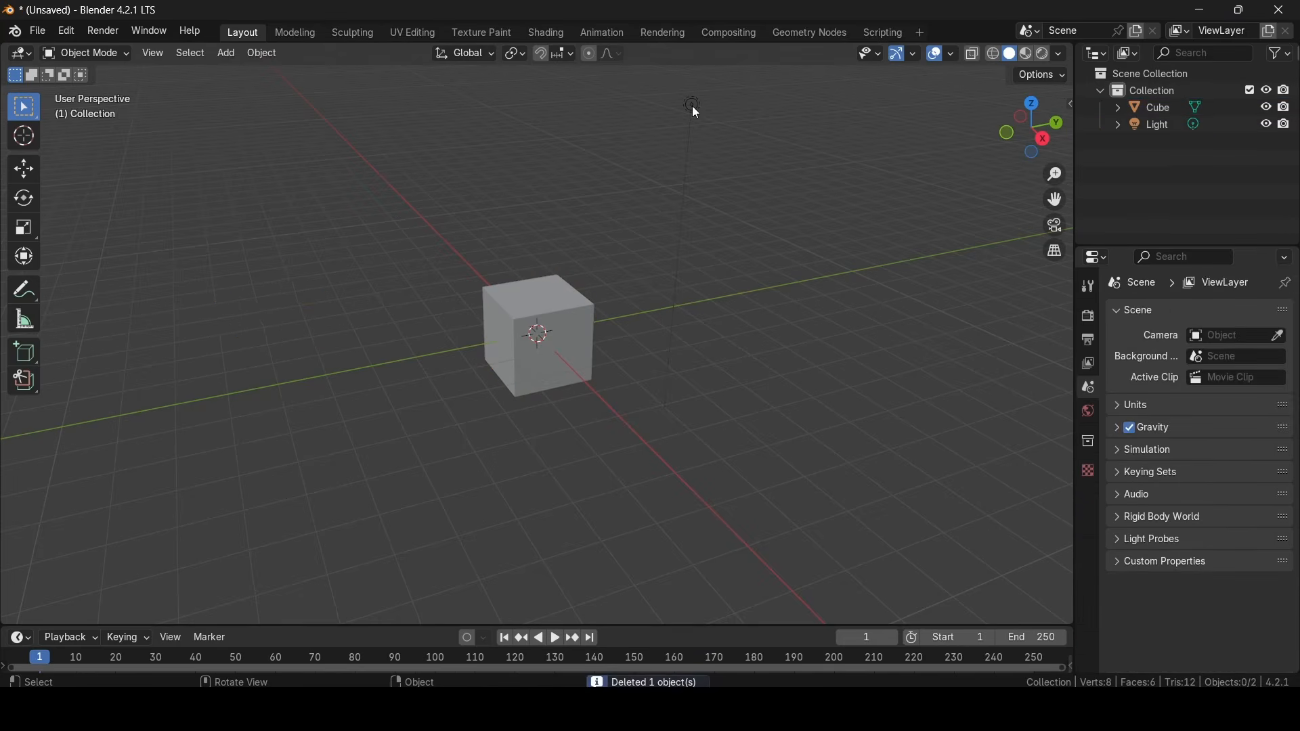
left_click(692, 105)
key("Delete")
Scale the default cube into a flat slab of about 2.605 in X, 4.681 in Y and 0.758 in Z
left_click(501, 298)
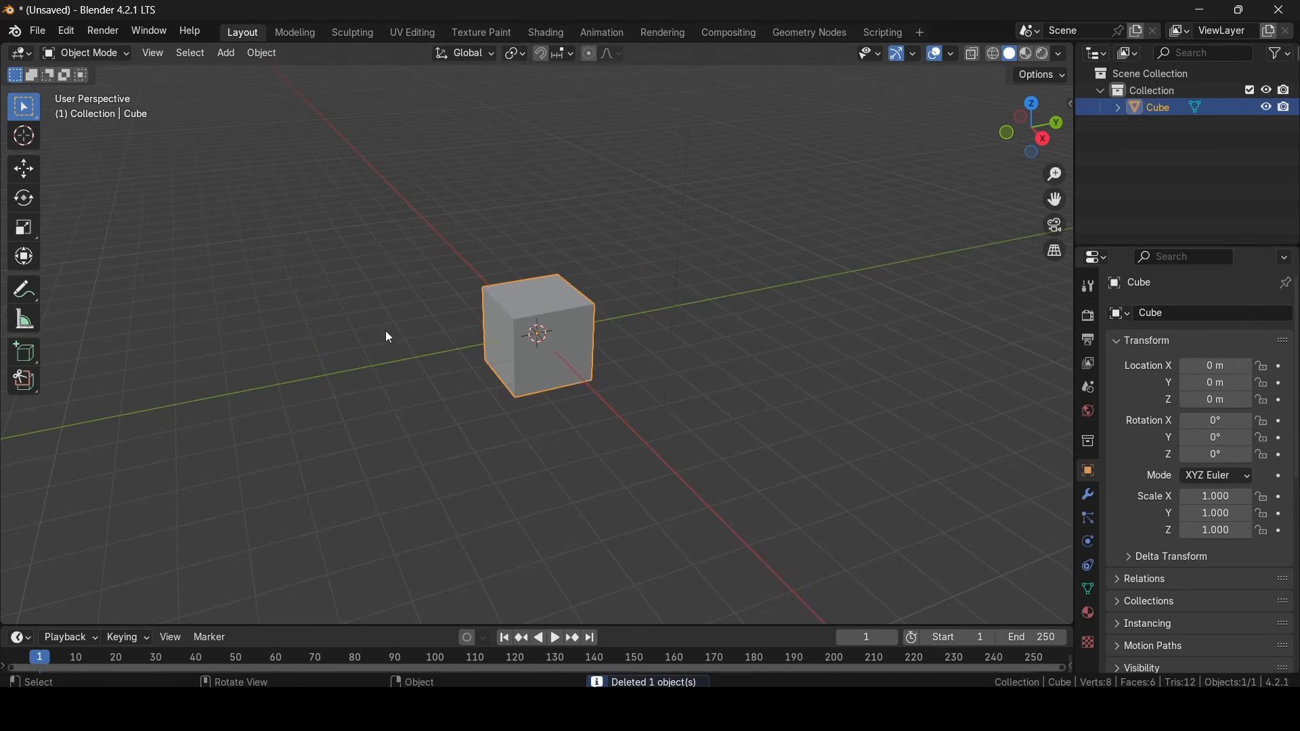
left_click(27, 229)
middle_click_drag(666, 371, 647, 380)
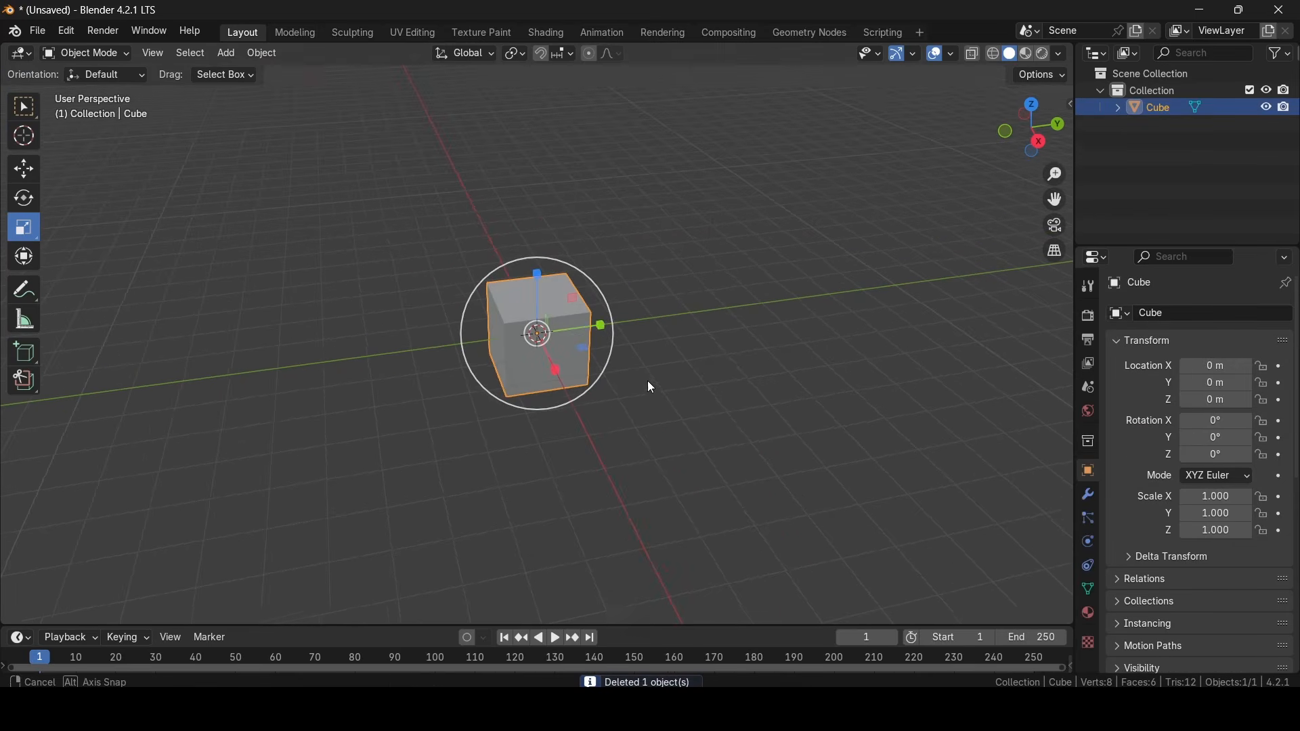
left_click_drag(612, 327, 829, 297)
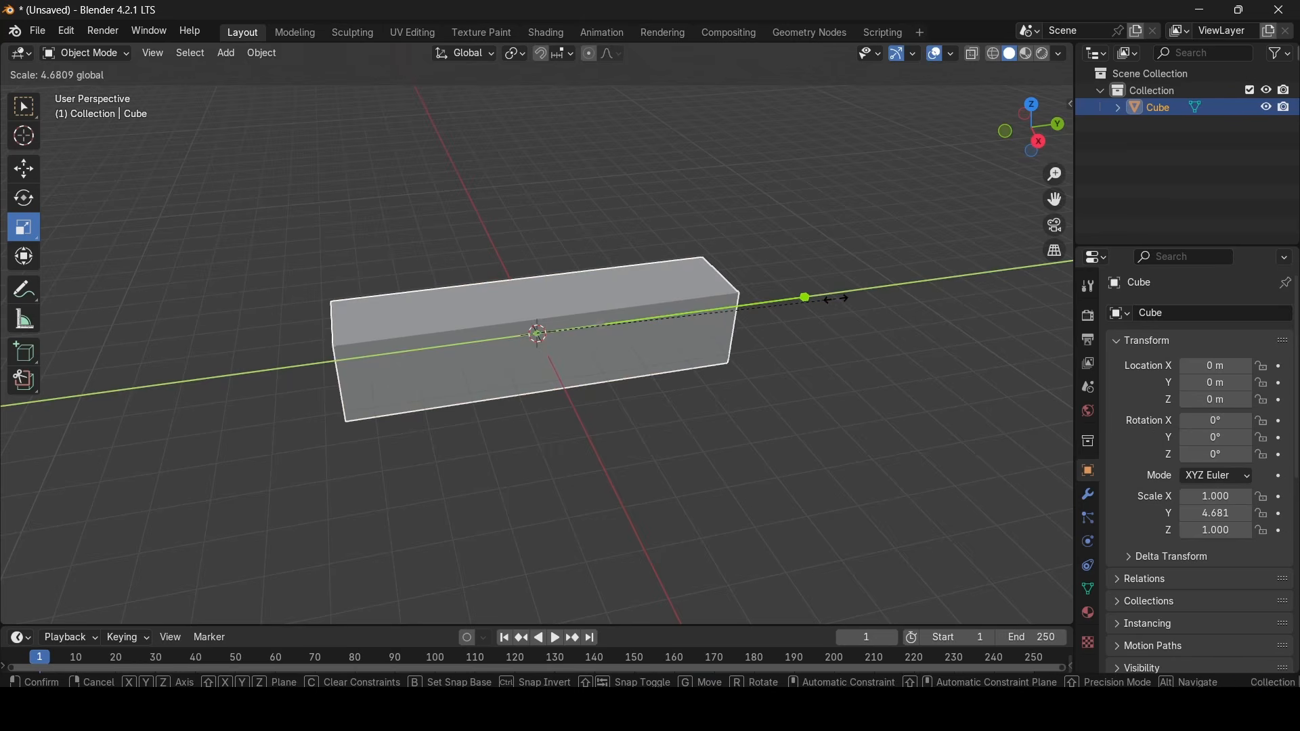
middle_click_drag(830, 296, 621, 360)
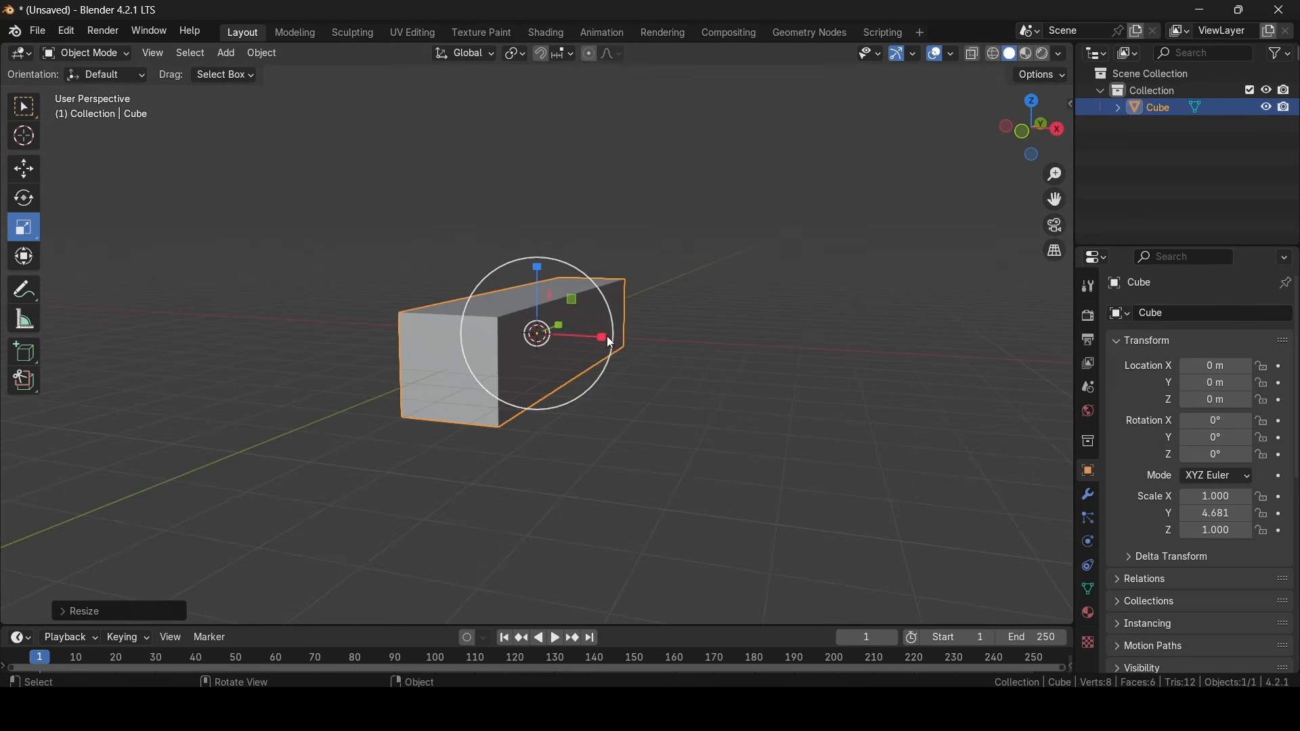
left_click_drag(607, 335, 723, 352)
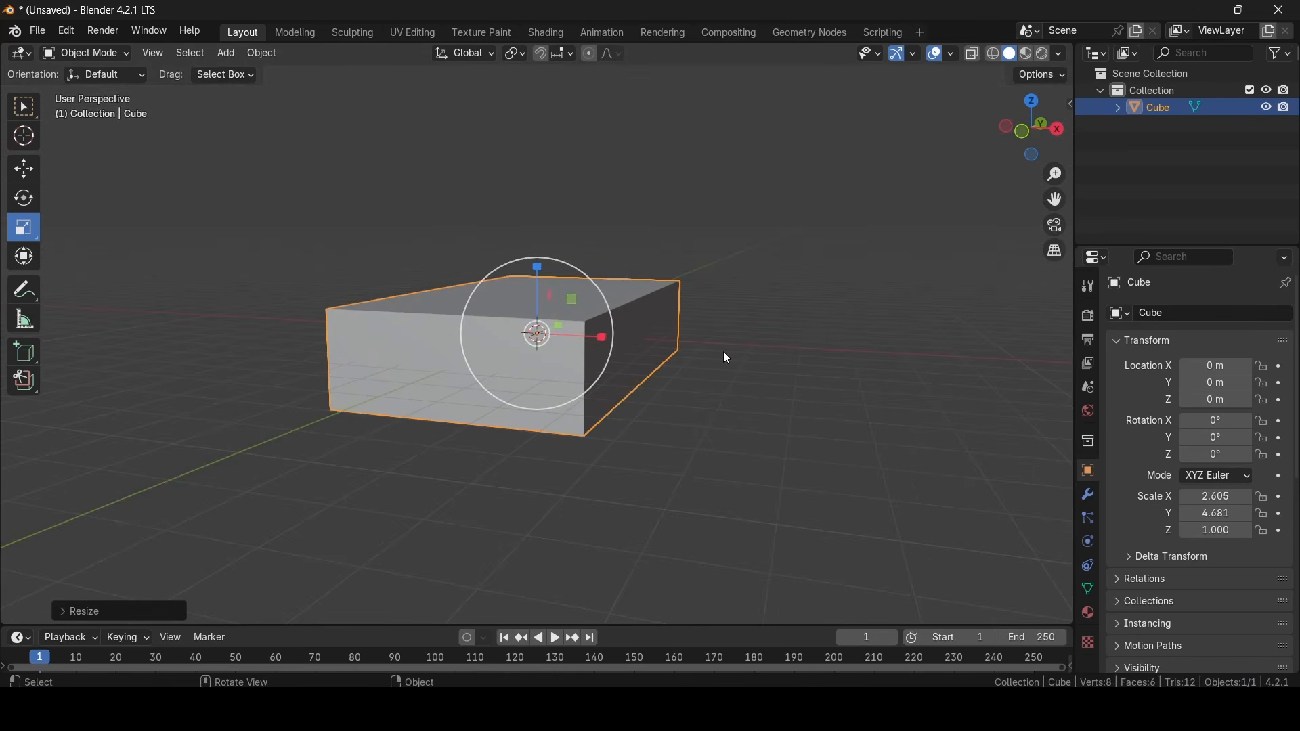
middle_click_drag(723, 352, 599, 353)
left_click_drag(540, 271, 541, 286)
Copy the slab and scale the duplicate into a narrow leg, about 0.427 in X and 0.429 in Y
middle_click_drag(608, 311, 689, 351)
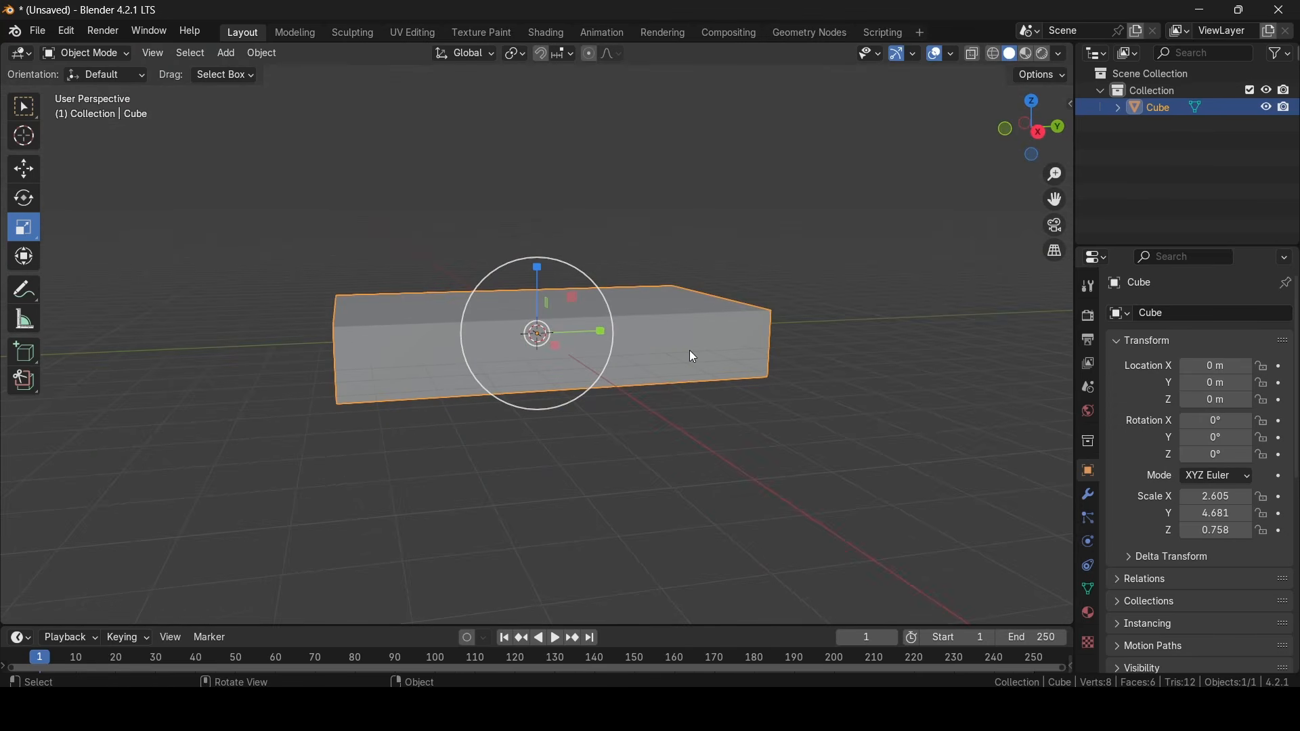
key("ctrl+c")
key("ctrl+v")
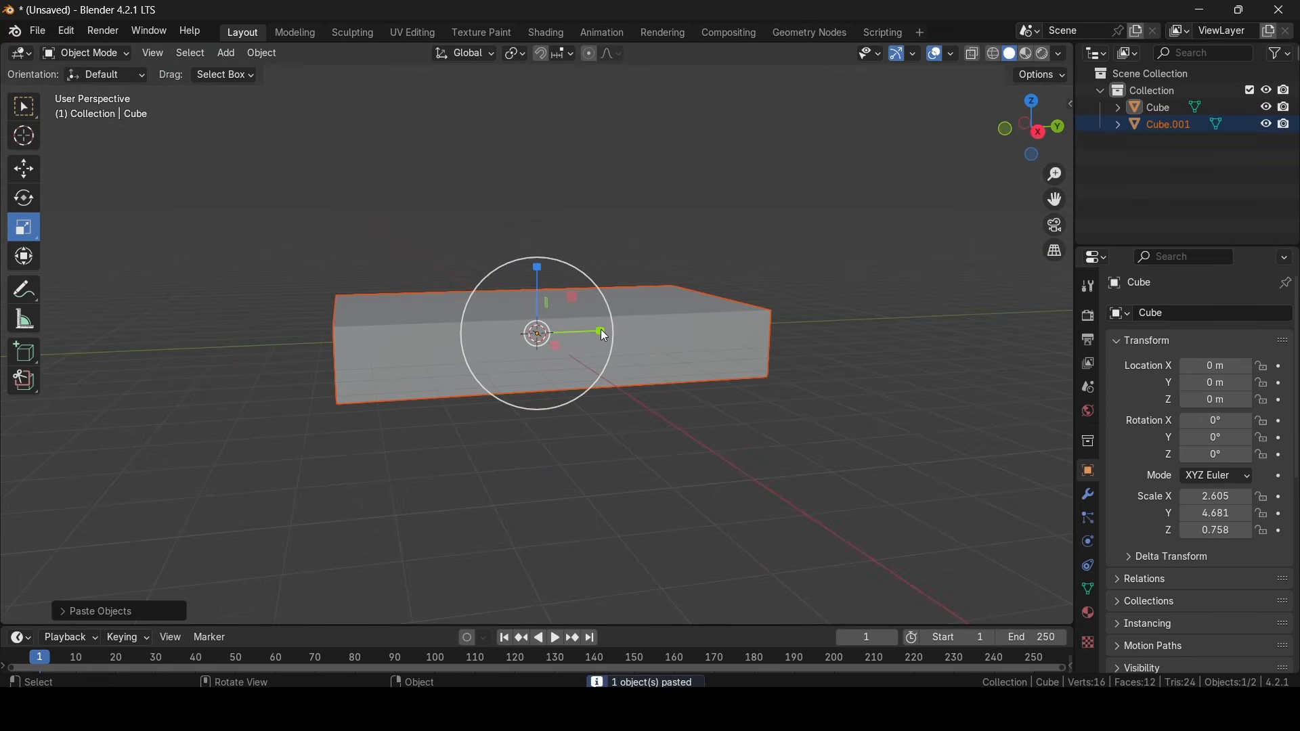
key("s")
left_click(569, 335)
middle_click_drag(582, 338, 751, 306)
key("s")
key("x")
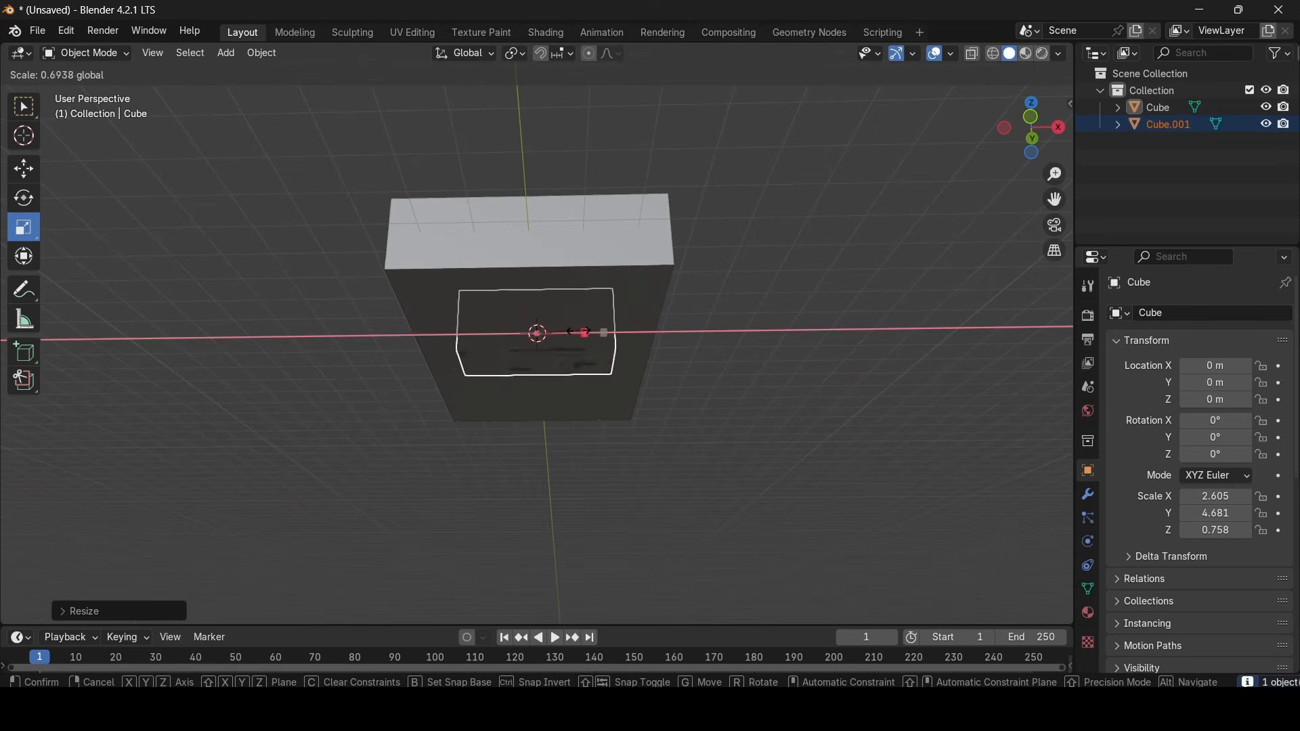
left_click(556, 333)
middle_click_drag(717, 375, 534, 354)
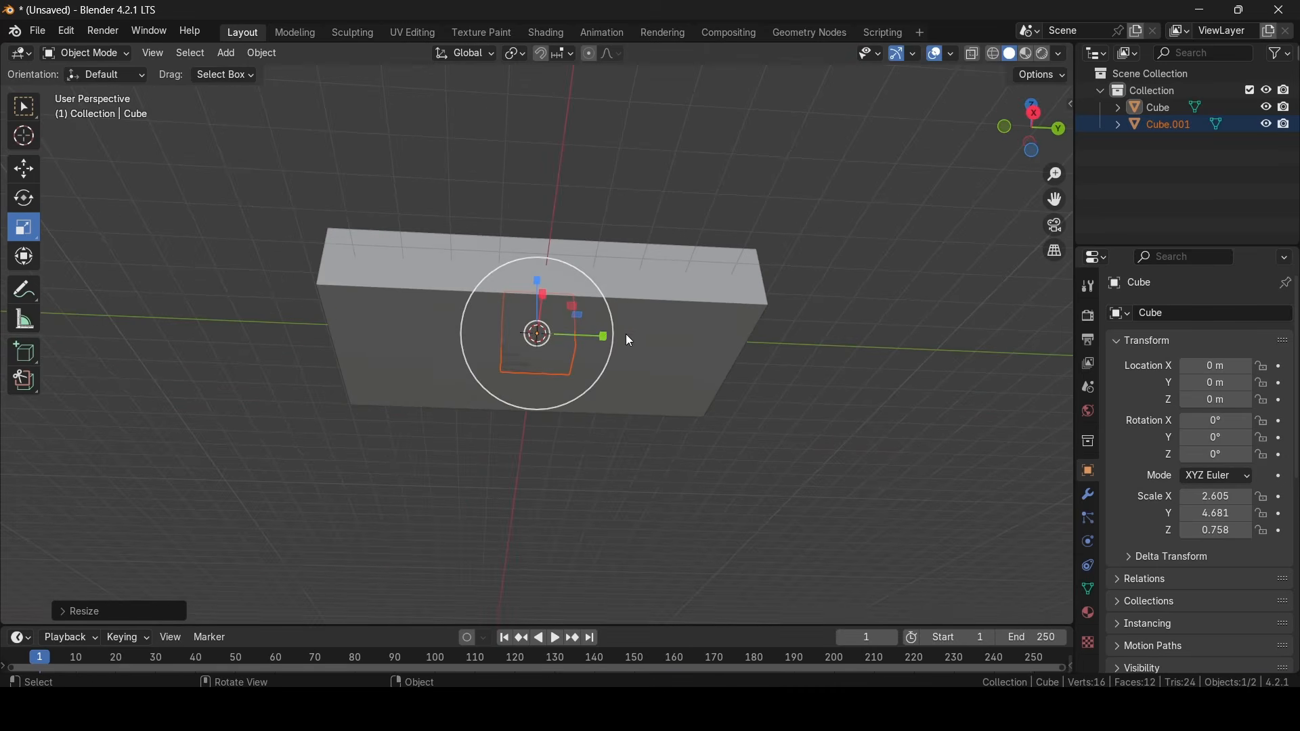
left_click_drag(604, 335, 586, 336)
Move the leg under one corner of the slab, at about X 2.05 m, Y -4.10 m, Z -1.55 m
left_click(23, 169)
left_click_drag(539, 283, 539, 338)
middle_click_drag(539, 337, 497, 309)
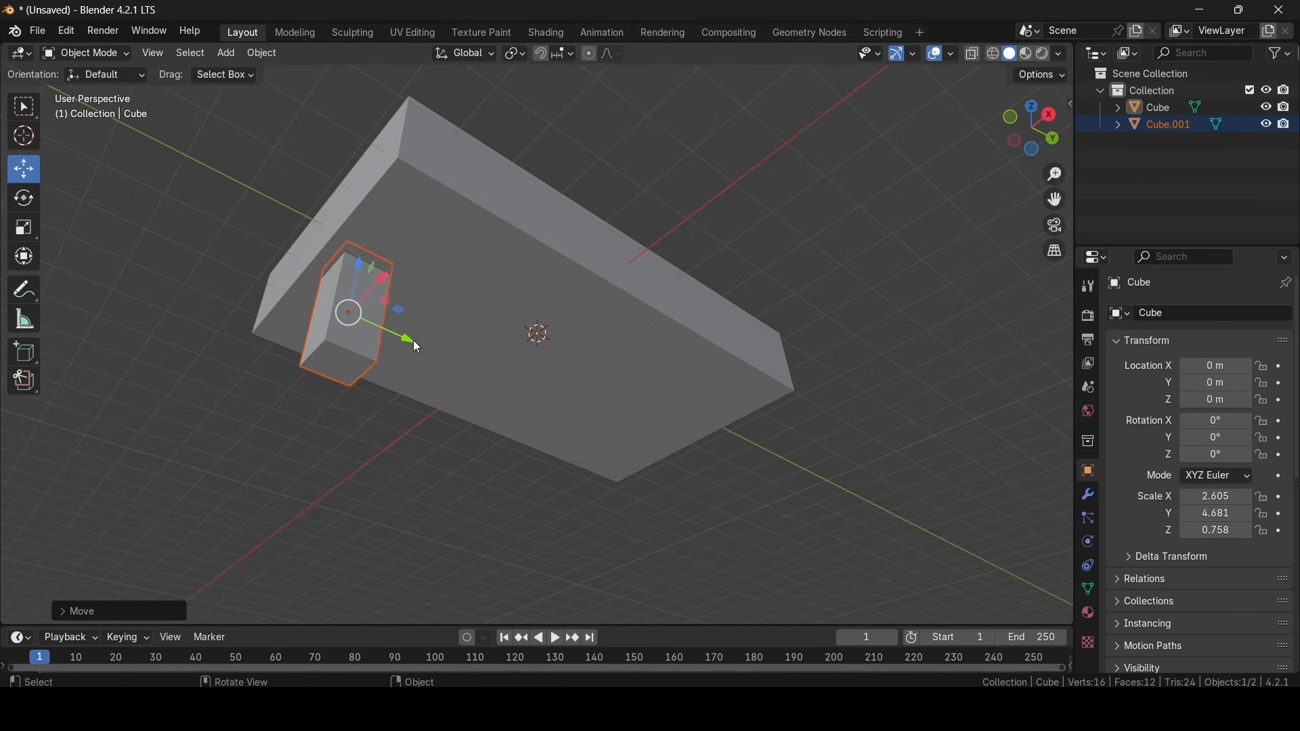
left_click_drag(414, 342, 424, 330)
middle_click_drag(424, 330, 556, 351)
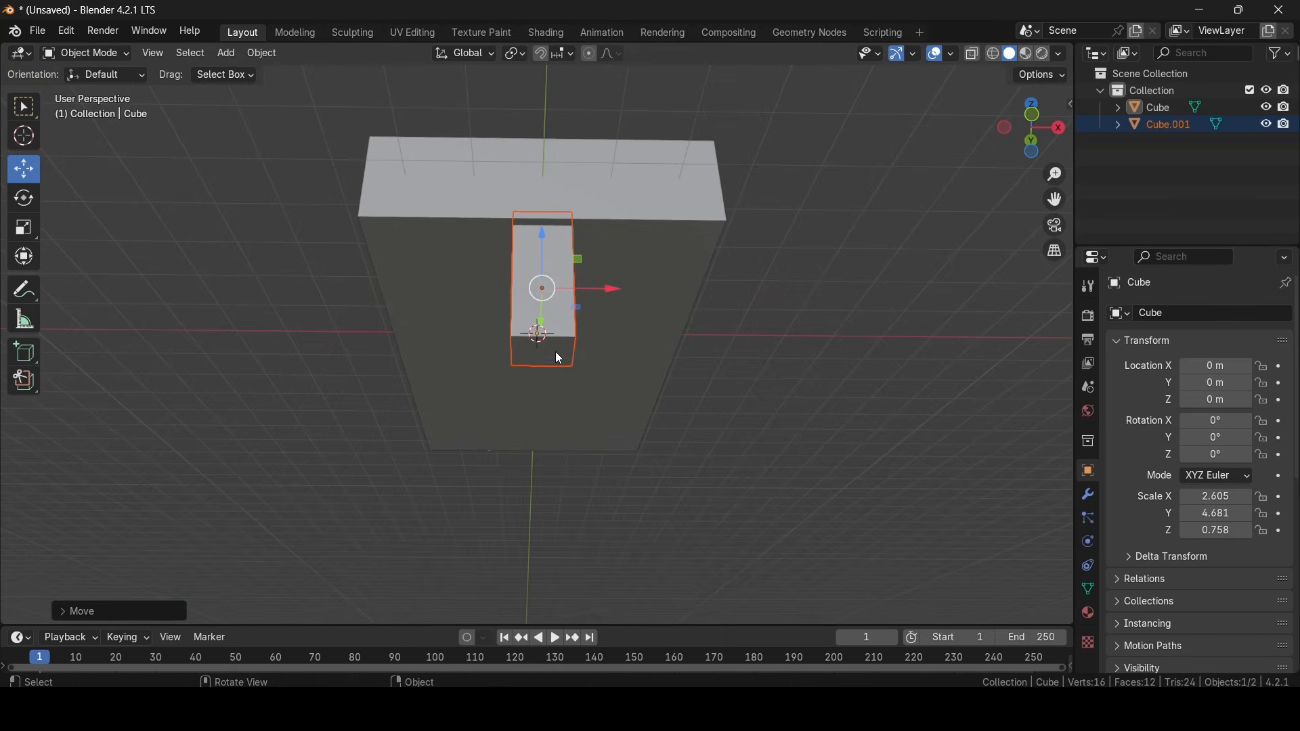
left_click(559, 355)
left_click_drag(617, 290, 767, 289)
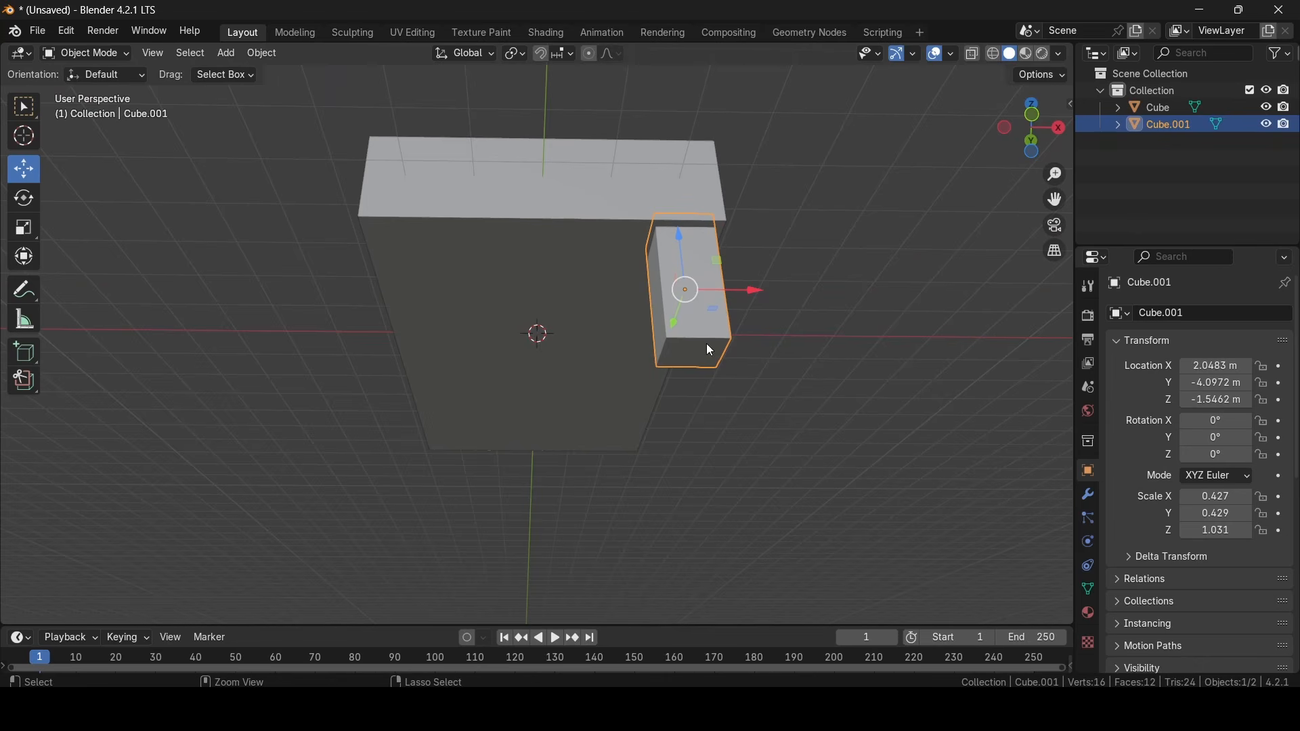
Duplicate the leg and move the copy about -4.094 m along X to the neighbouring corner
key("ctrl+c")
key("ctrl+v")
key("g")
key("x")
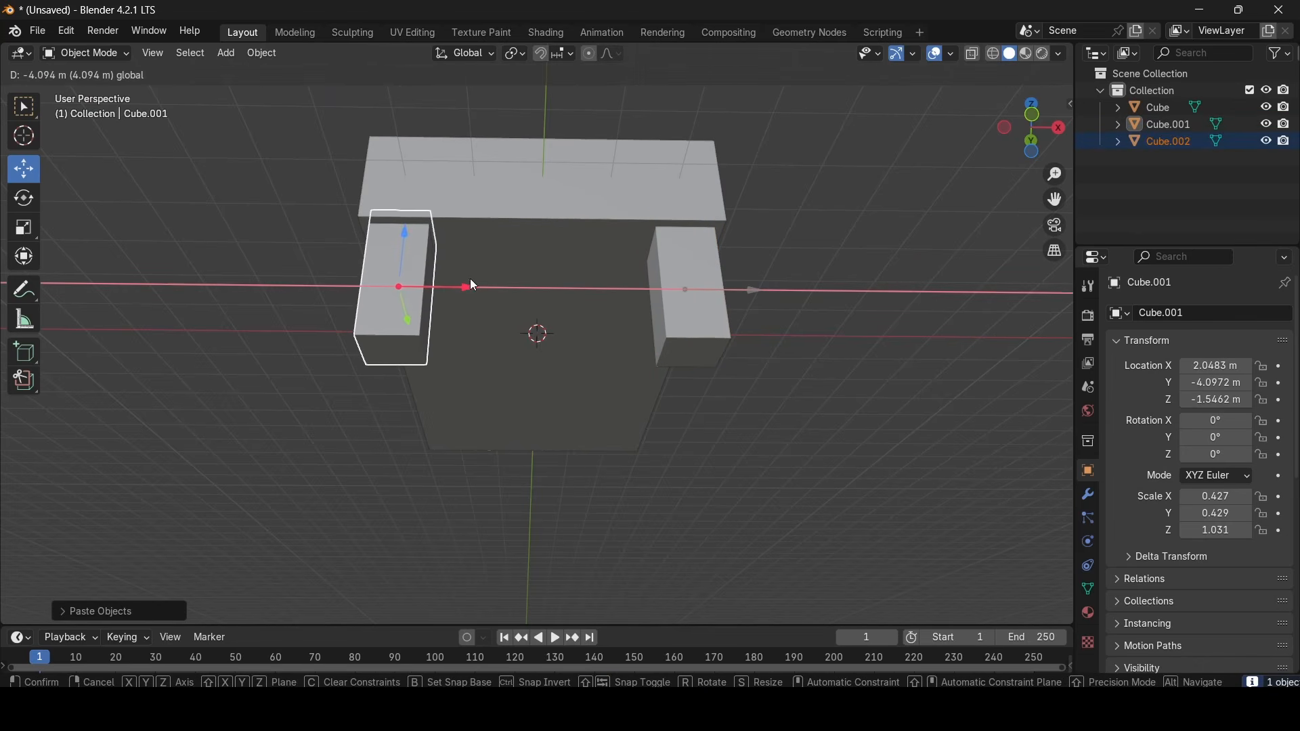
left_click(472, 284)
left_click(884, 332)
Duplicate both legs and move the copies along Y to the slab's opposite end, at about Y 4.08 m
middle_click_drag(739, 349, 591, 362)
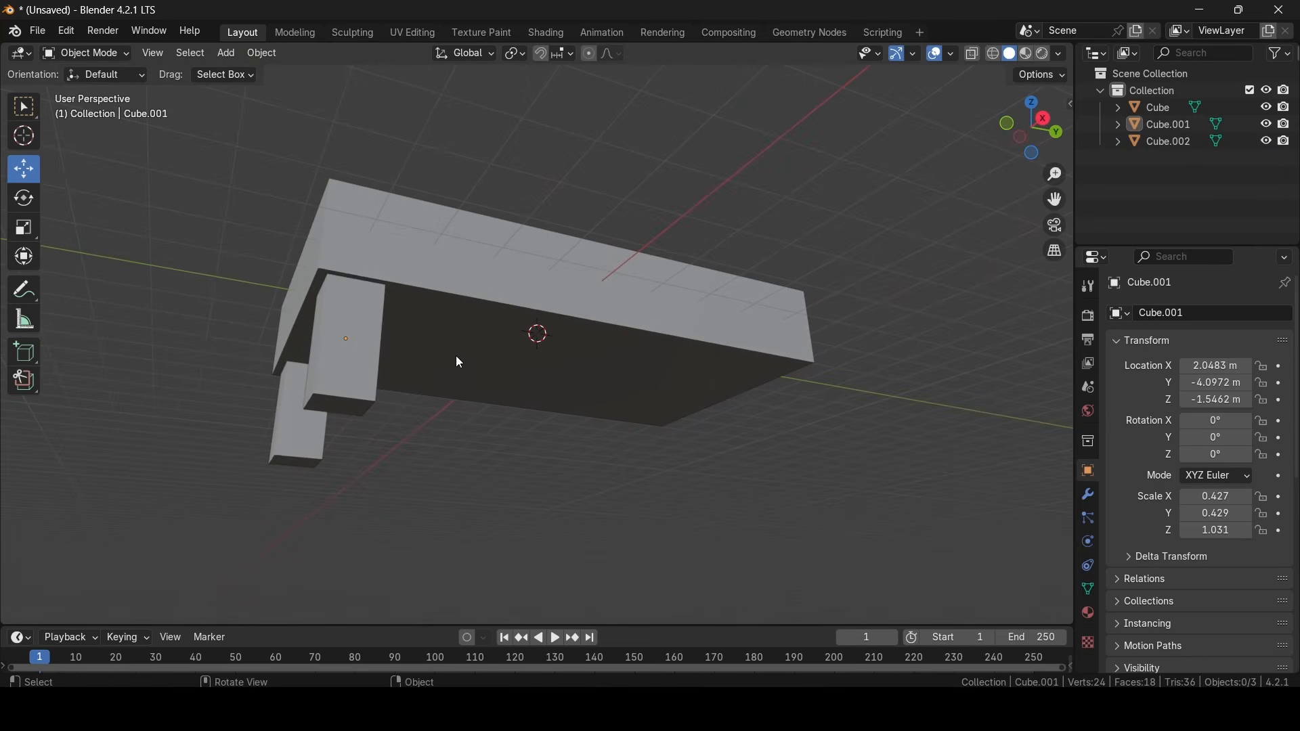
left_click(352, 381)
left_click(304, 443, "shift")
middle_click_drag(624, 484, 528, 495)
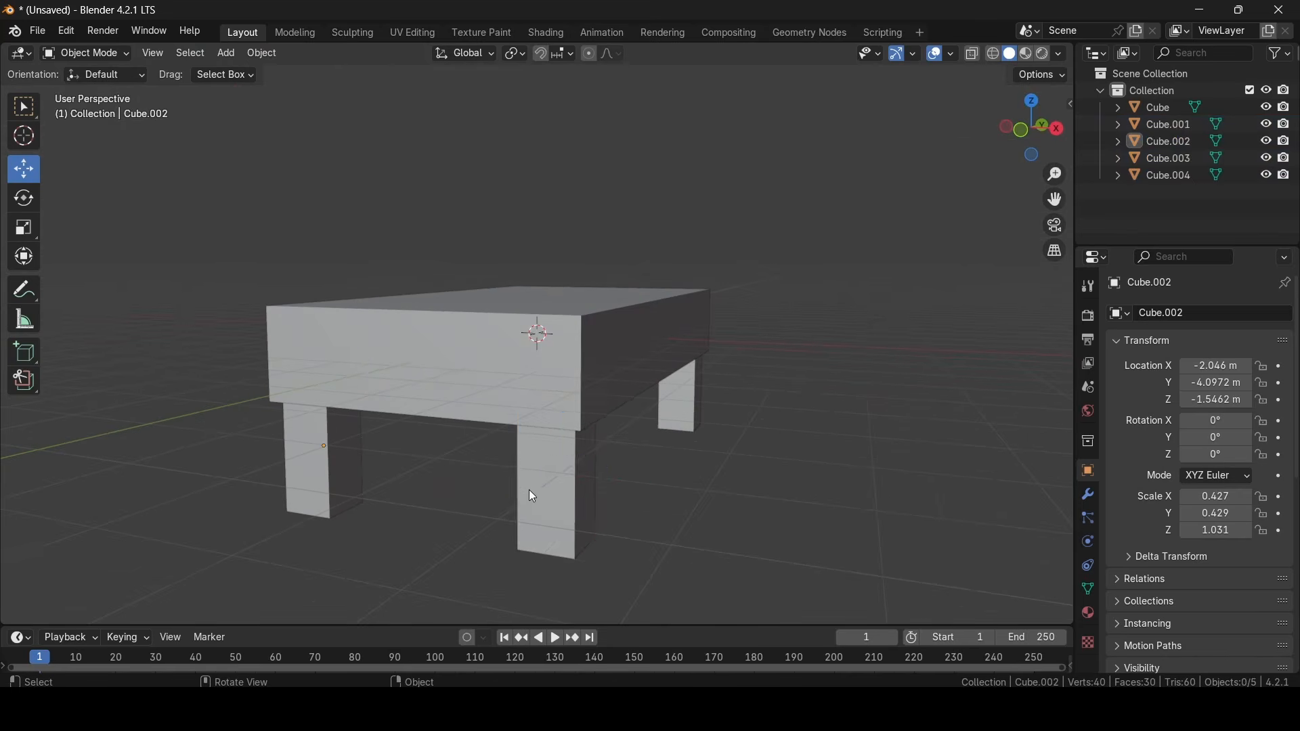
Raise all four legs together along Z into the slab, and lower the slab to about Z -0.26 m
left_click(530, 489)
left_click(323, 467, "shift")
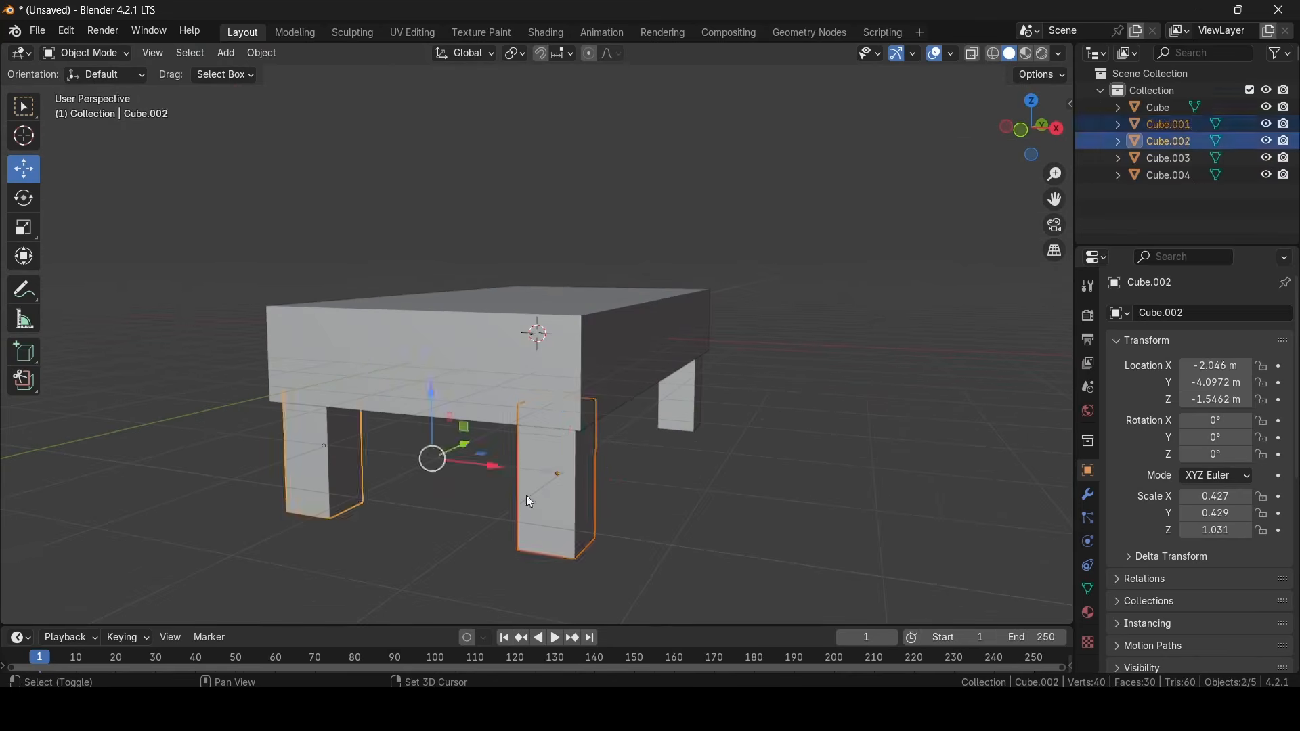
middle_click_drag(530, 501, 521, 488)
left_click(689, 424, "shift")
left_click(789, 432, "shift")
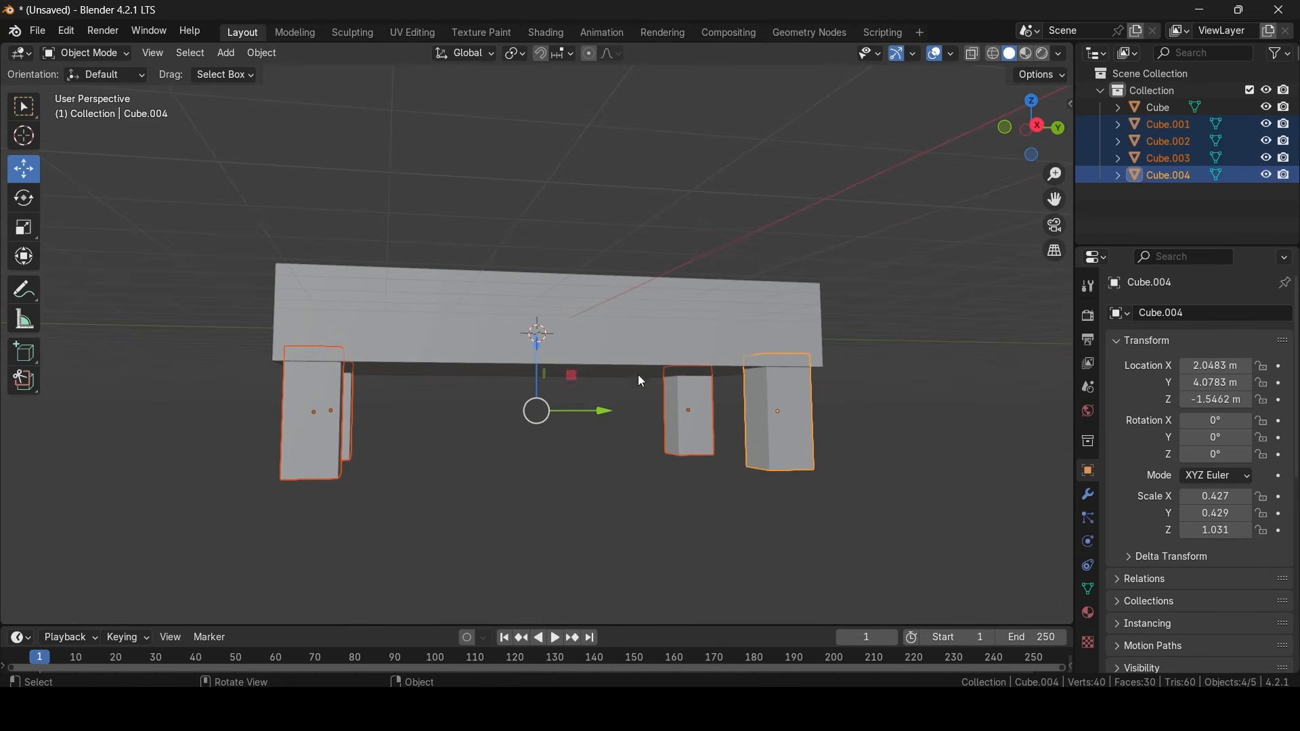
left_click_drag(538, 349, 538, 332)
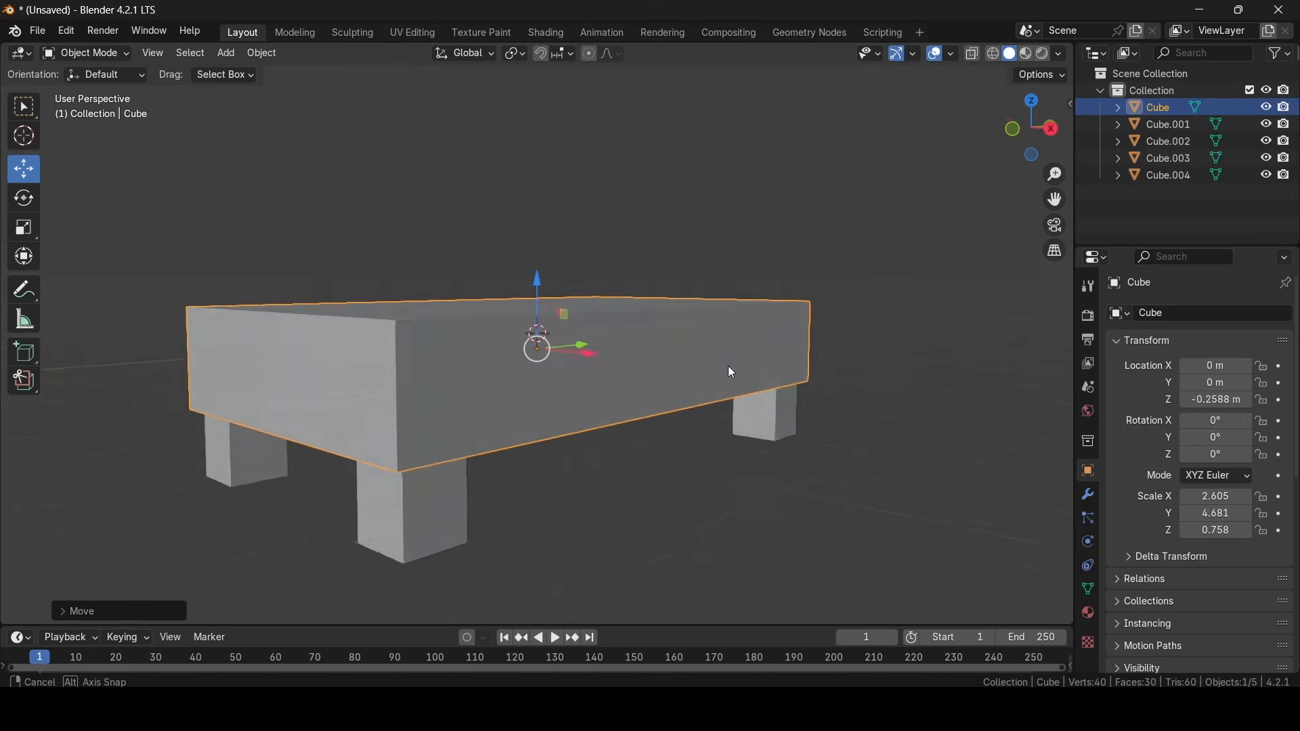
middle_click_drag(731, 372, 742, 401)
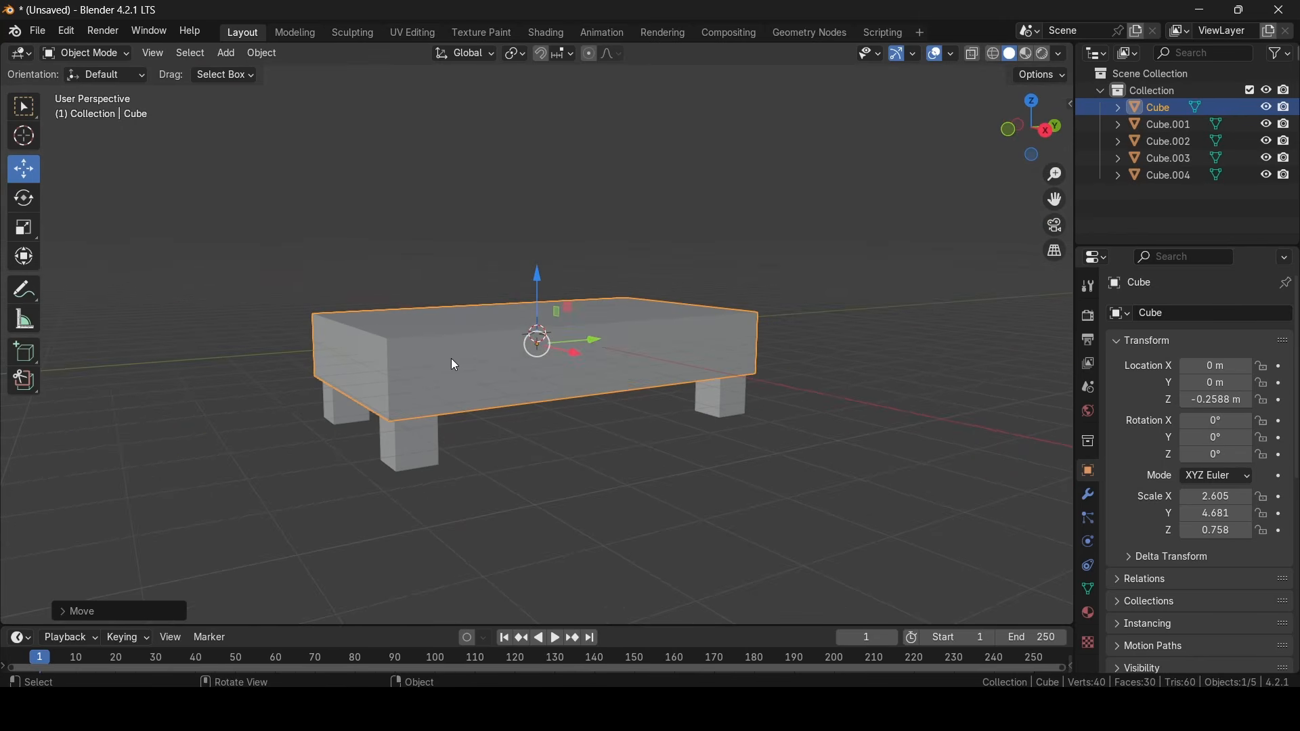
Duplicate the slab, shorten the copy along Y and move it flush with one end of the bed
key("ctrl+c")
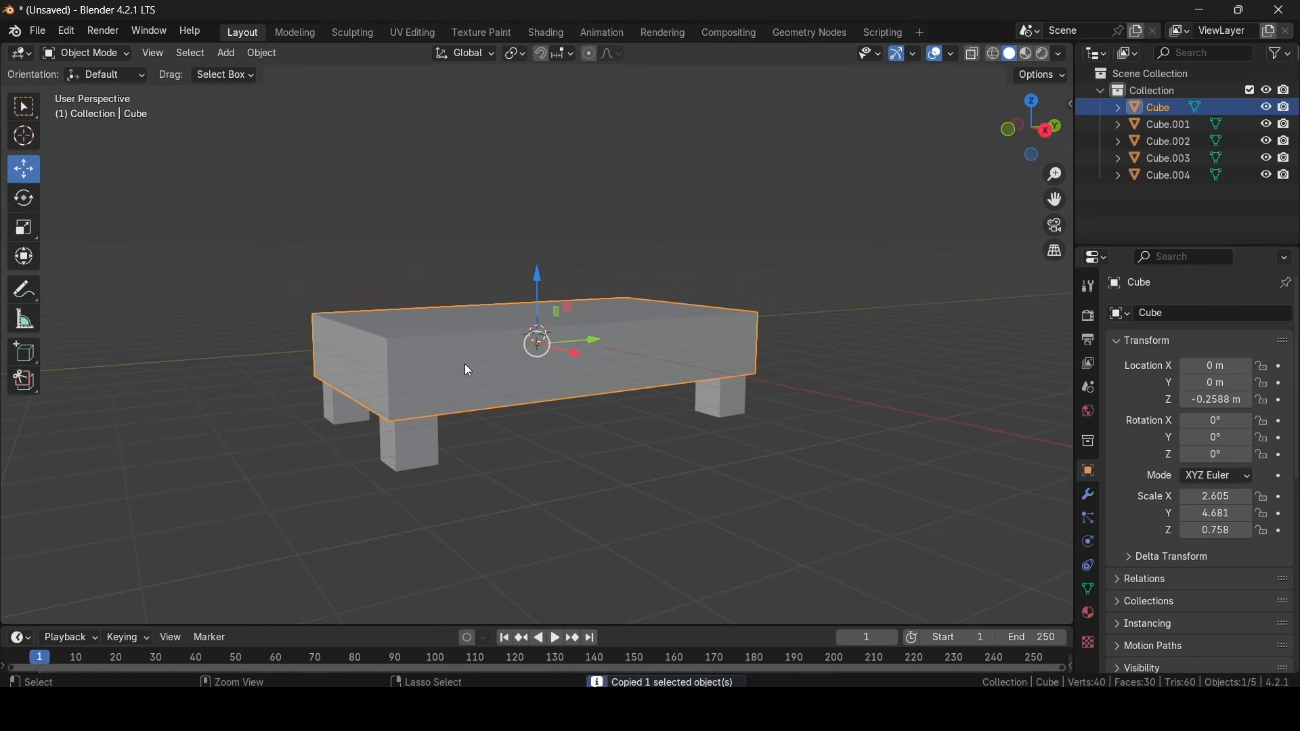
key("ctrl+v")
middle_click_drag(669, 386, 649, 420)
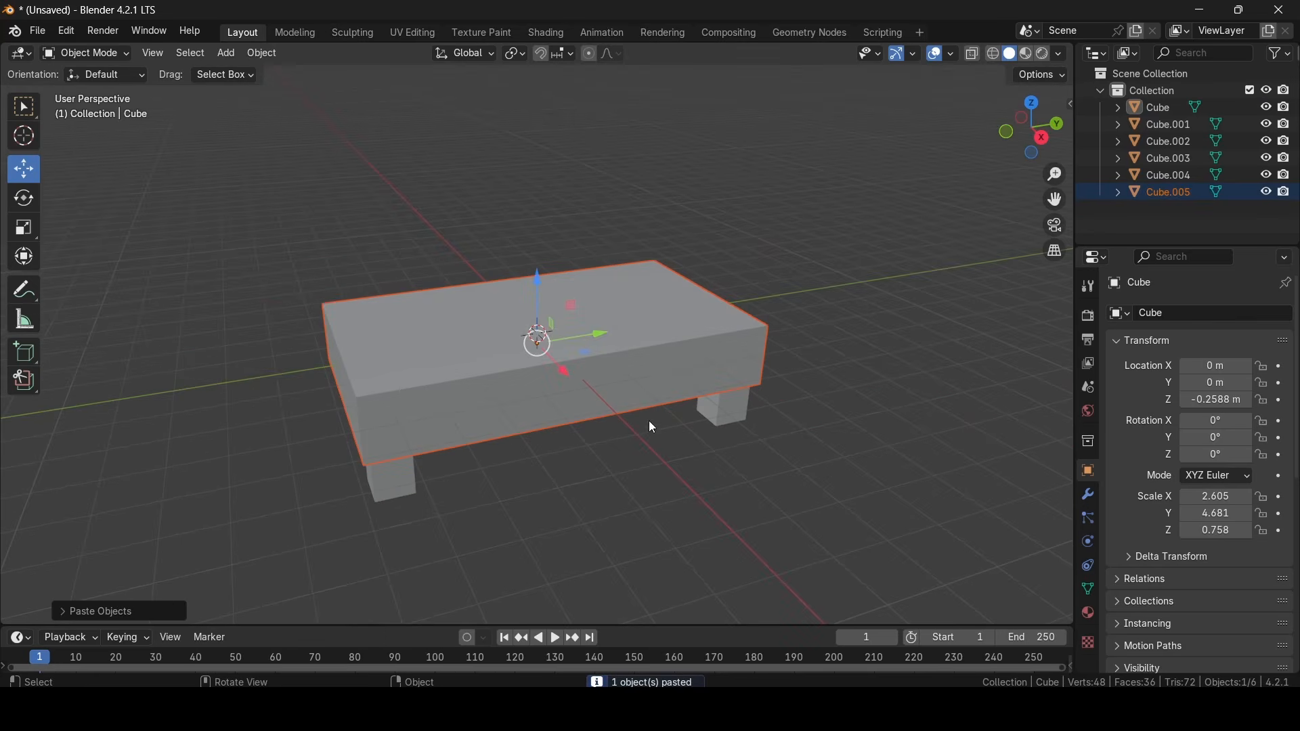
left_click(22, 225)
left_click_drag(598, 332, 535, 352)
left_click(32, 174)
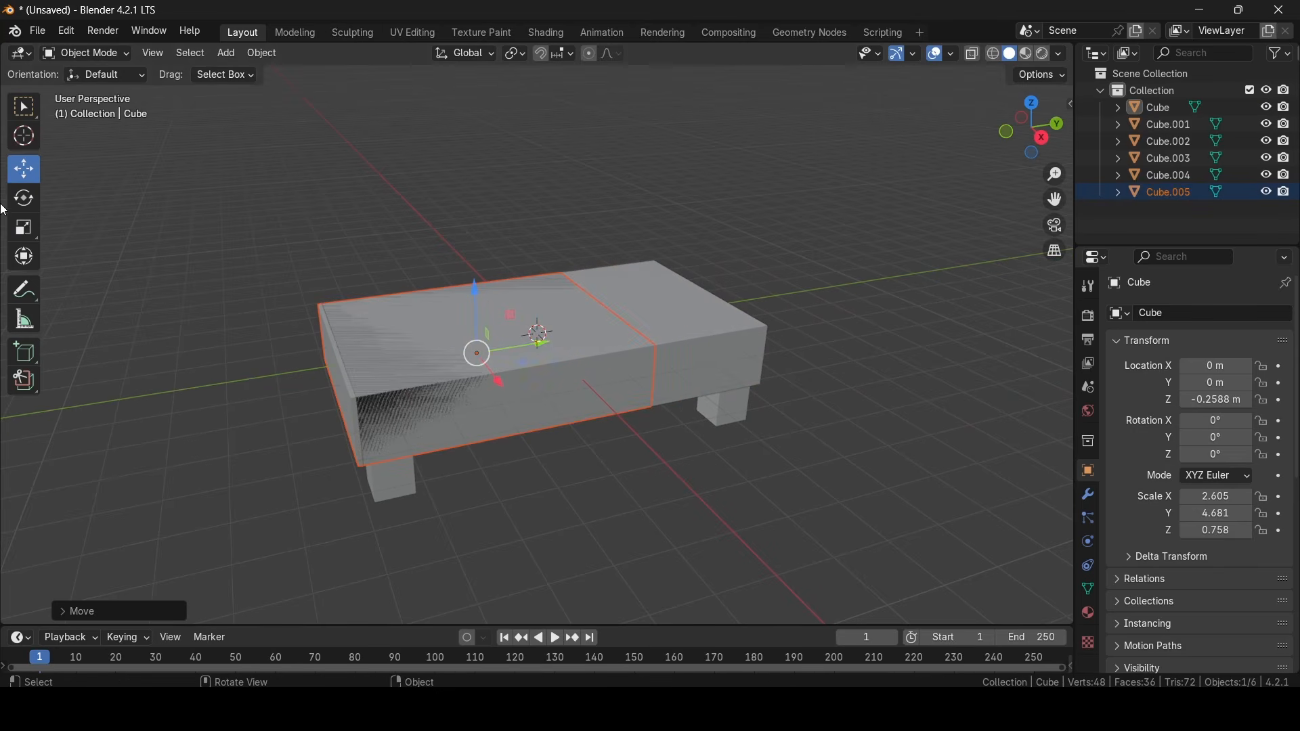
Scale the shortened slab copy into a blanket wrapping the bed, about 2.704 in X, 3.933 in Y and 0.816 in Z
left_click(23, 227)
middle_click_drag(576, 447, 458, 441)
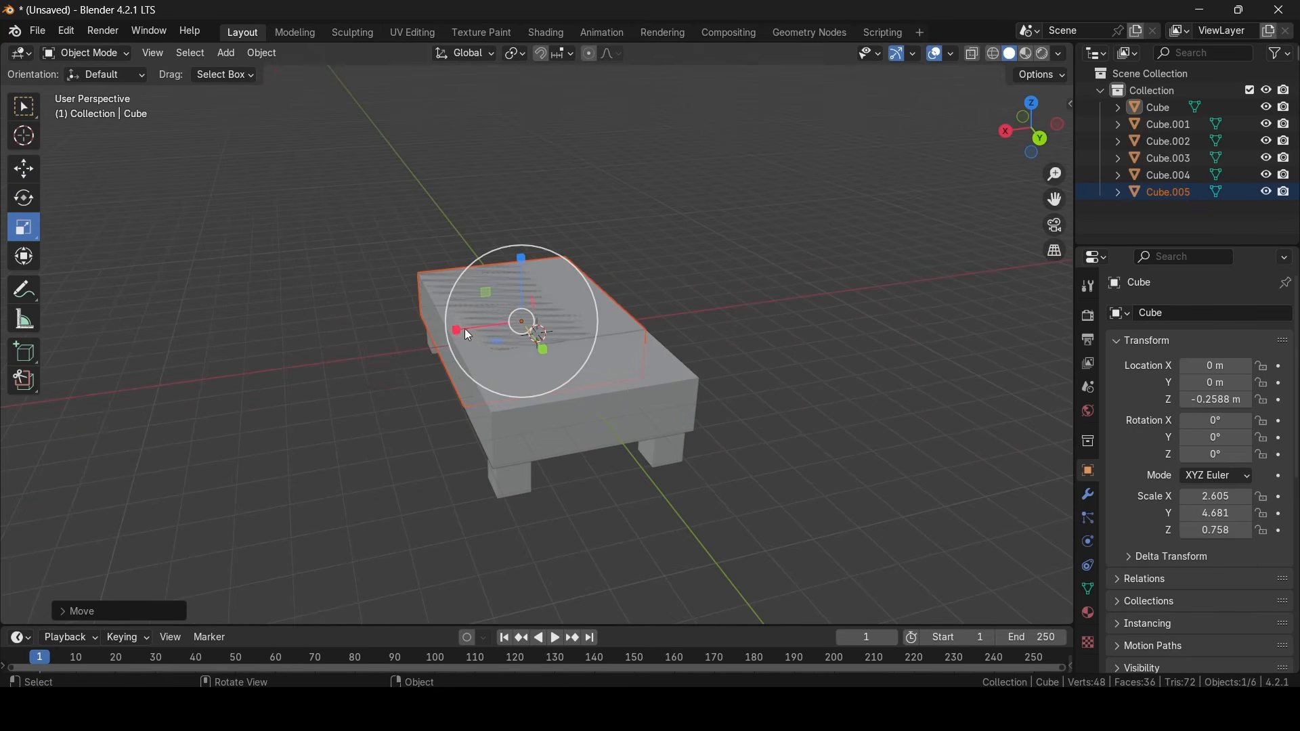
left_click_drag(465, 329, 462, 329)
middle_click_drag(474, 344, 563, 331)
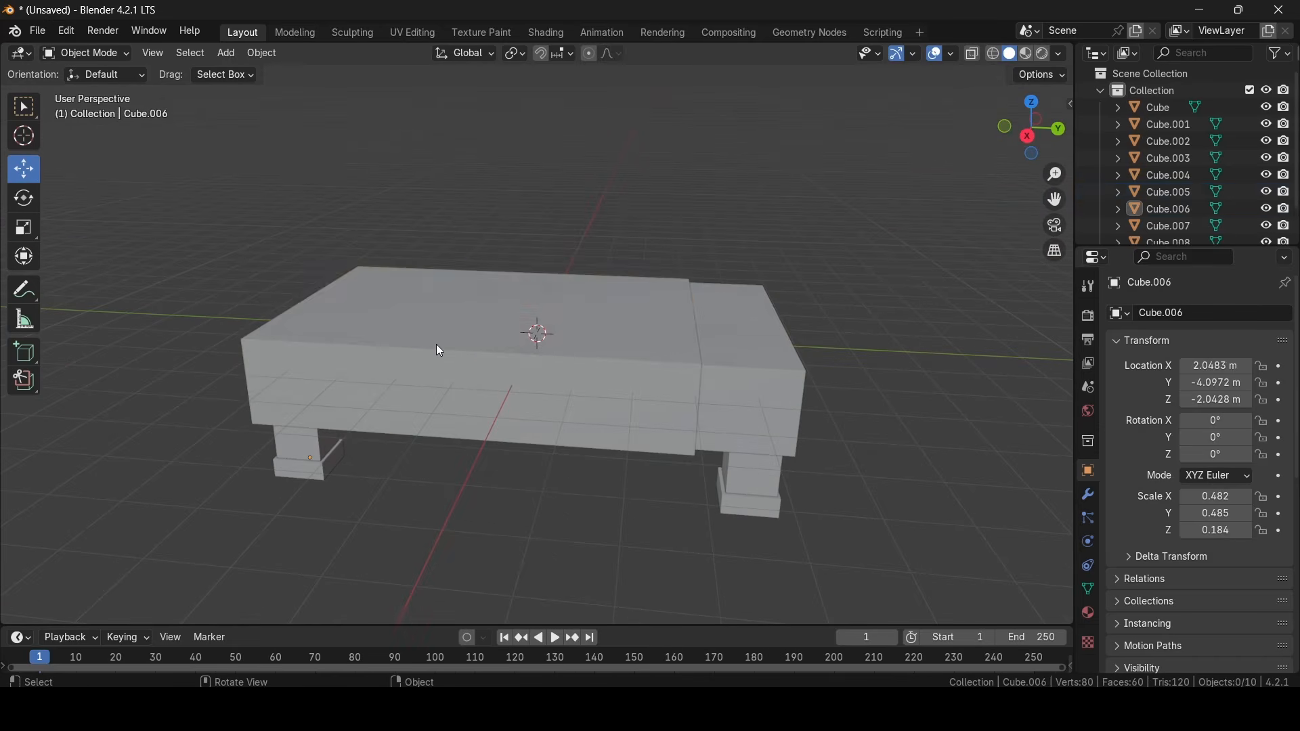
Select the blanket and save the file as bed in the Blender Models folder
left_click(436, 346)
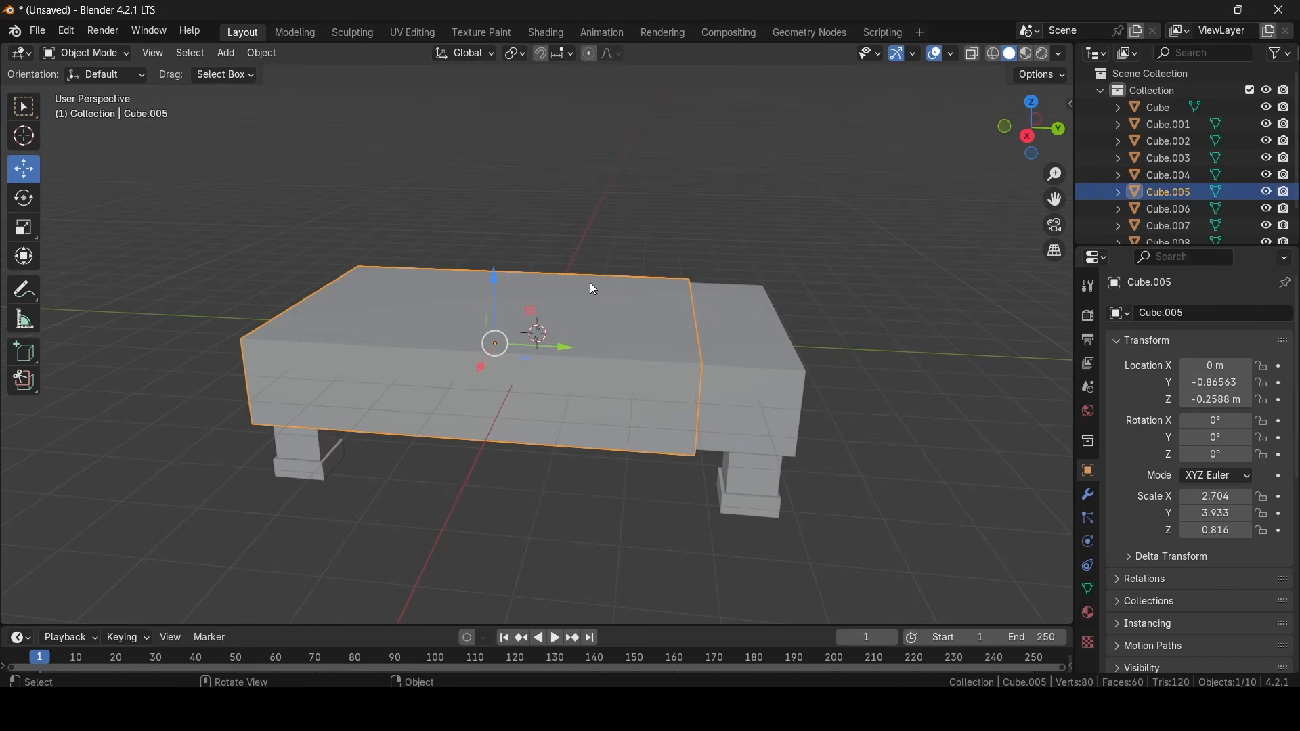
key("ctrl+s")
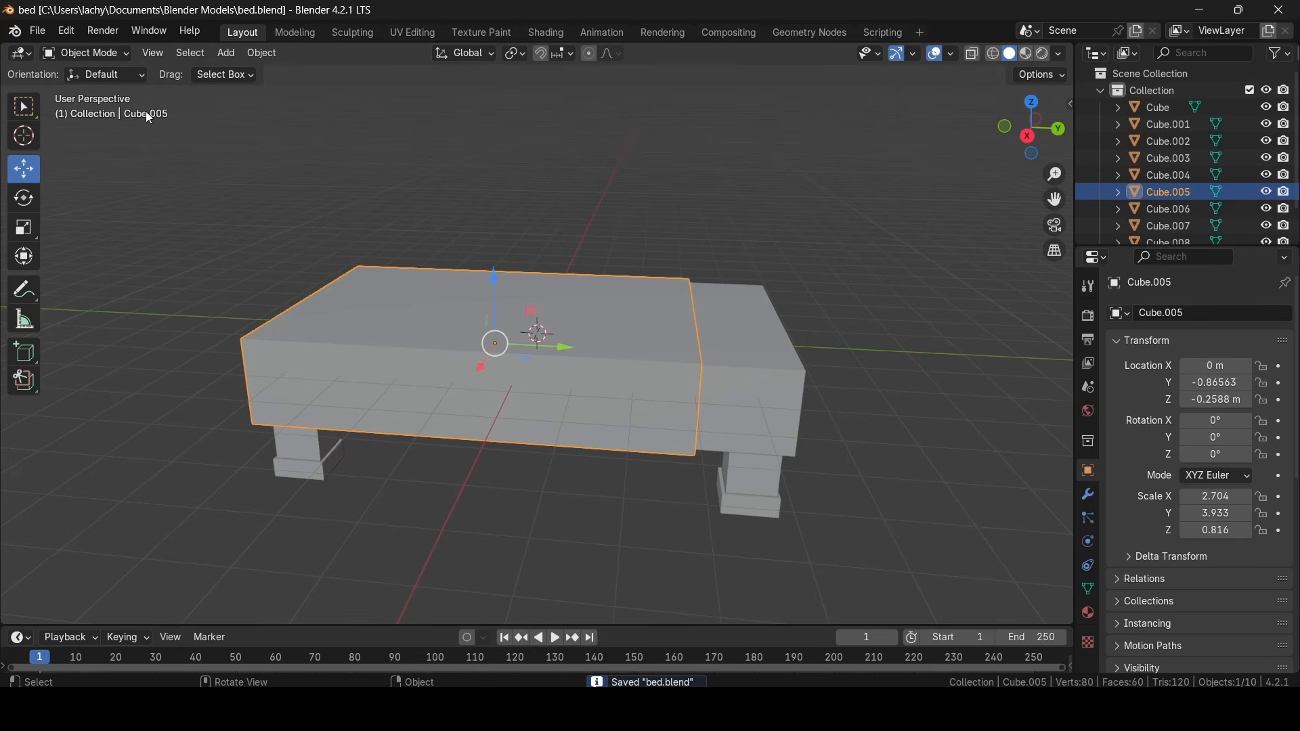
left_click(101, 54)
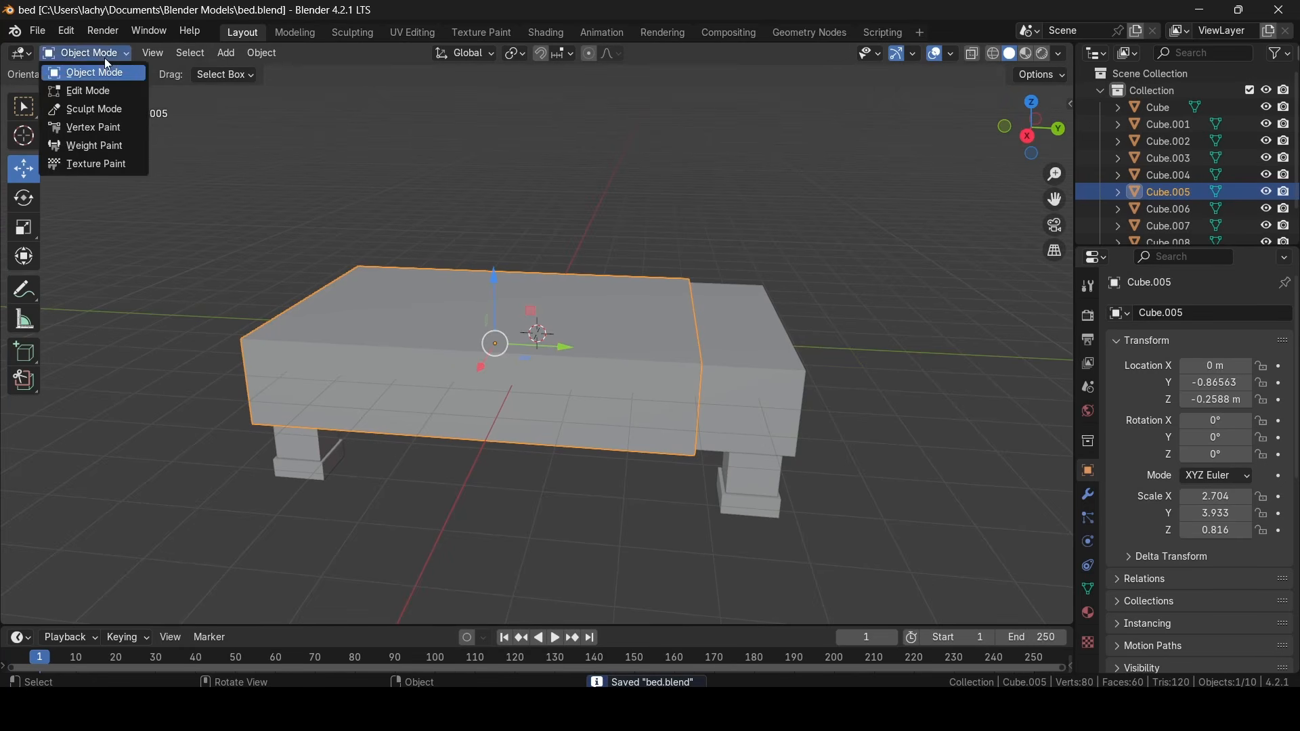
left_click(400, 314)
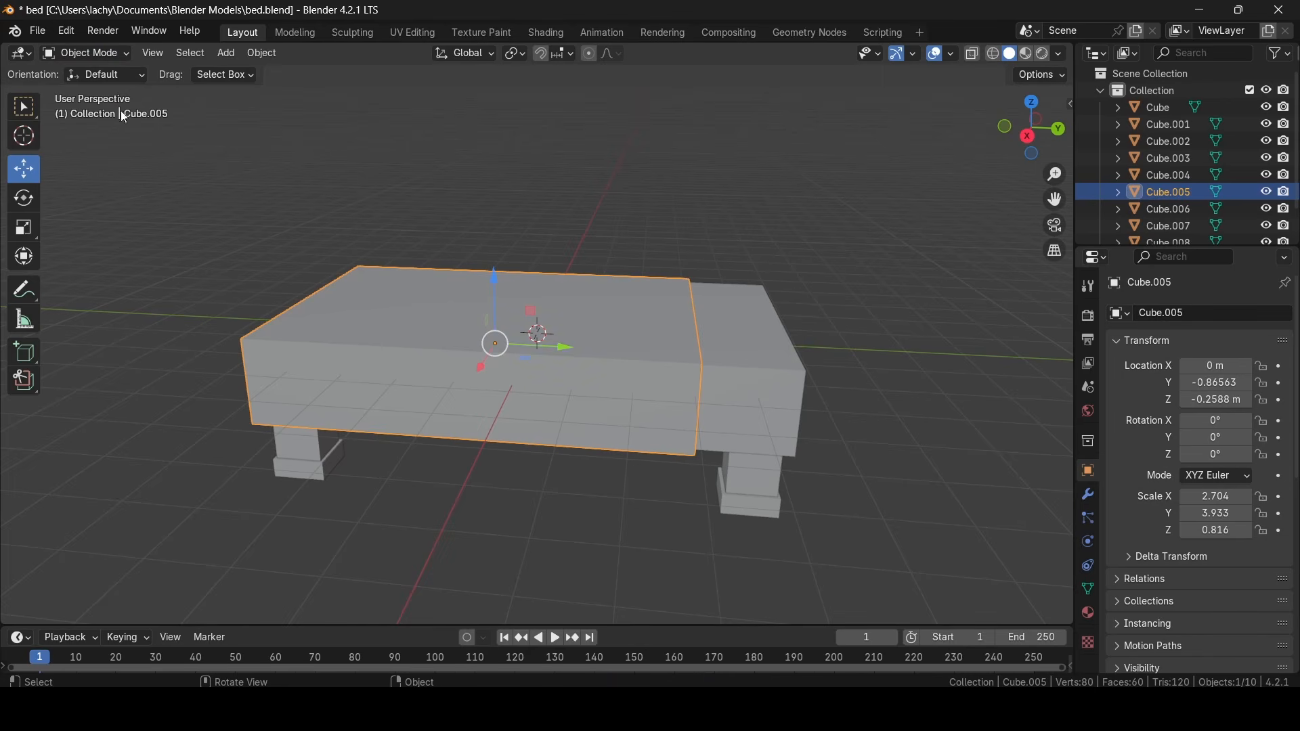
Enter Edit Mode on the blanket and subdivide its whole mesh four times
left_click(95, 56)
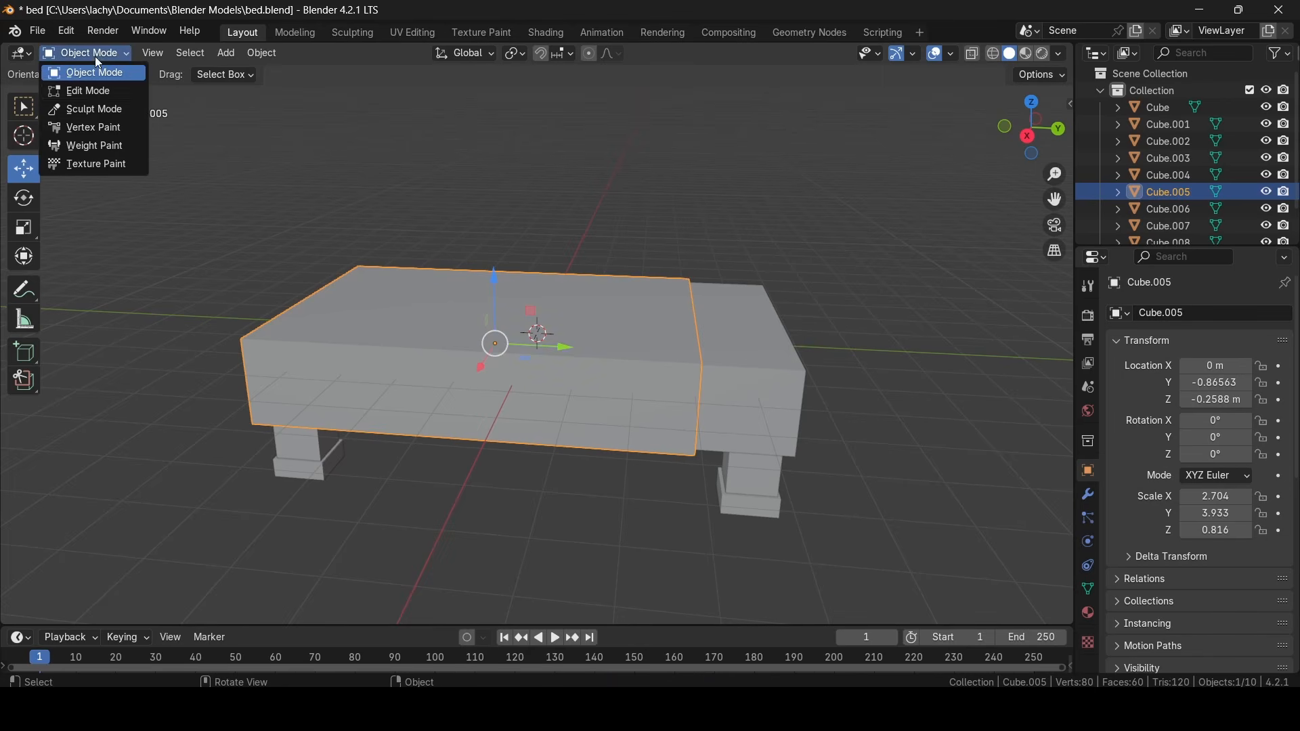
left_click(100, 91)
middle_click_drag(525, 253, 554, 307)
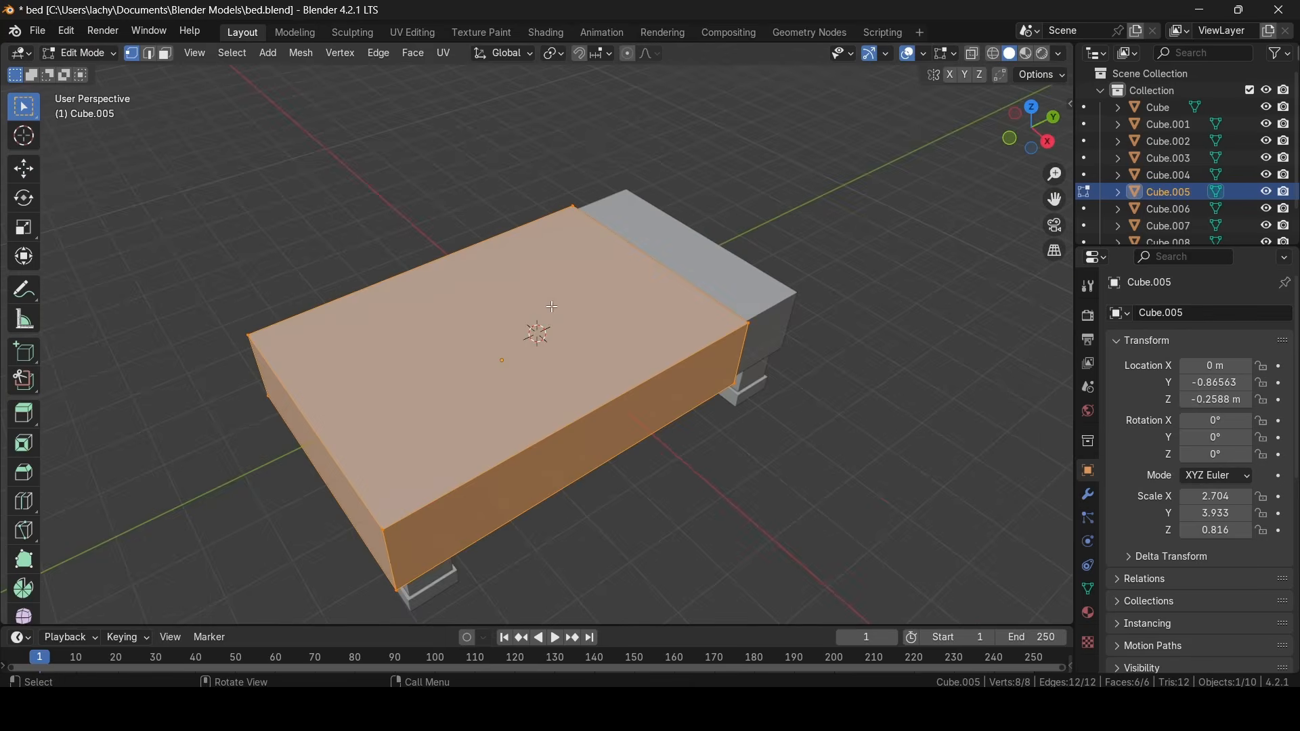
right_click(459, 341)
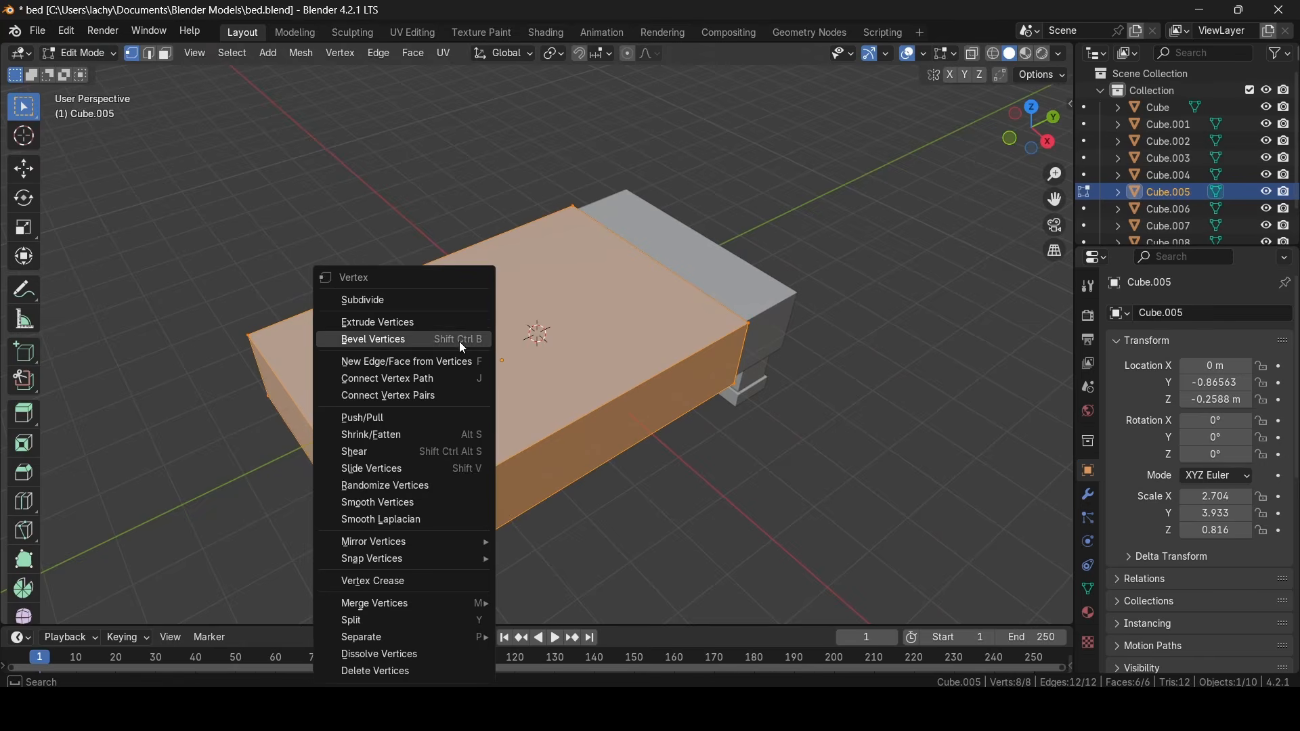
left_click(433, 300)
right_click(434, 300)
left_click(423, 298)
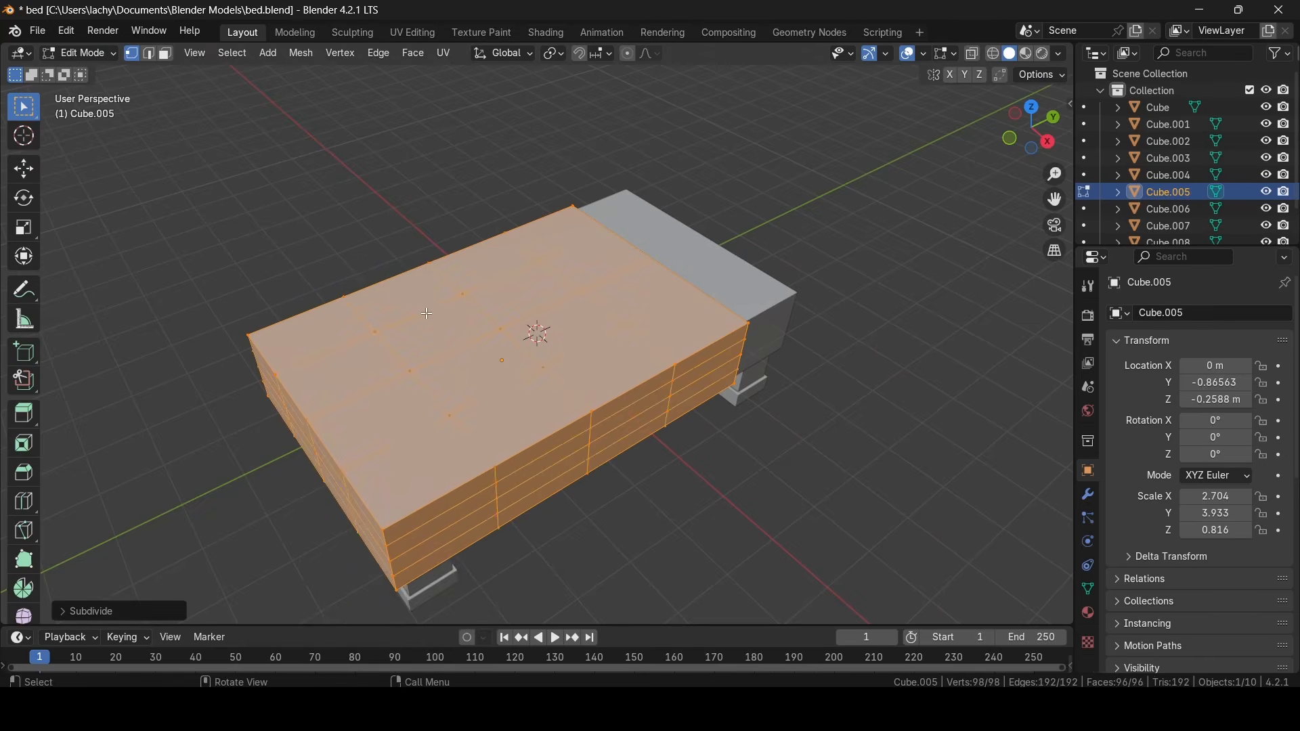
right_click(413, 304)
left_click(413, 300)
right_click(432, 305)
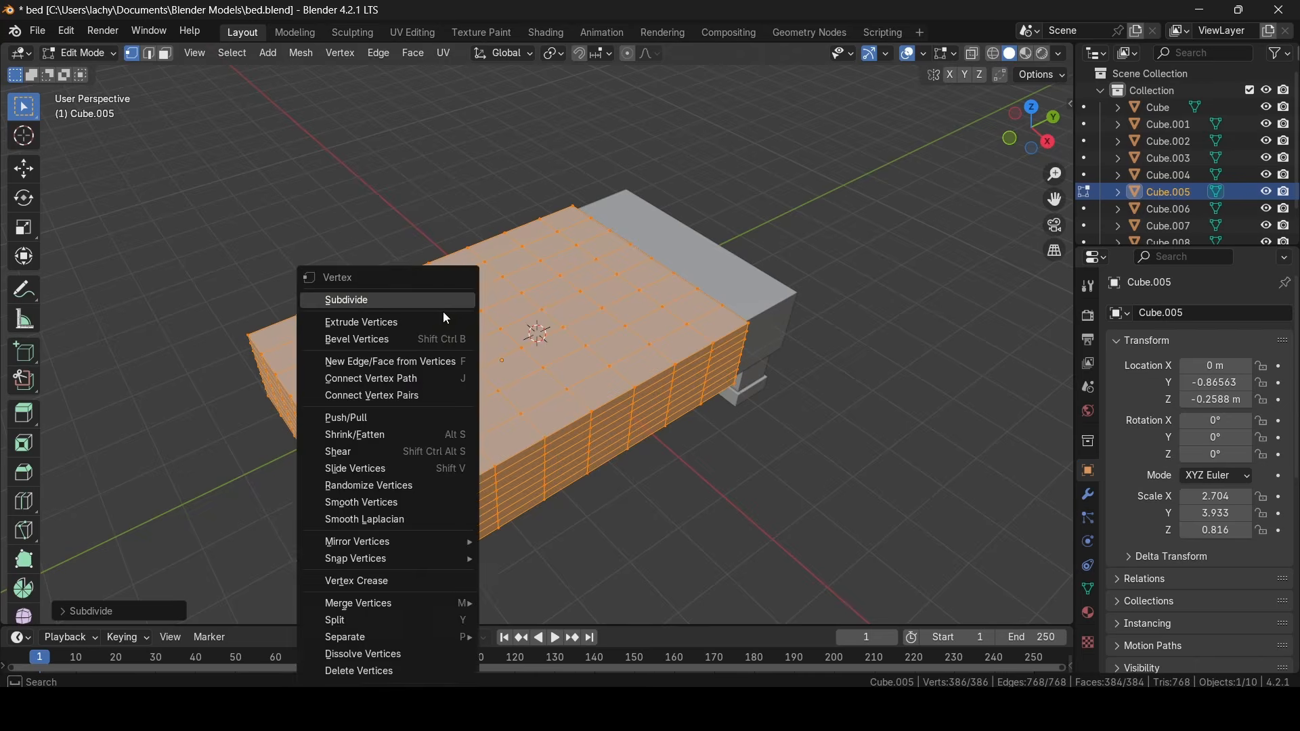
left_click(432, 304)
scroll(697, 436, "up", 4)
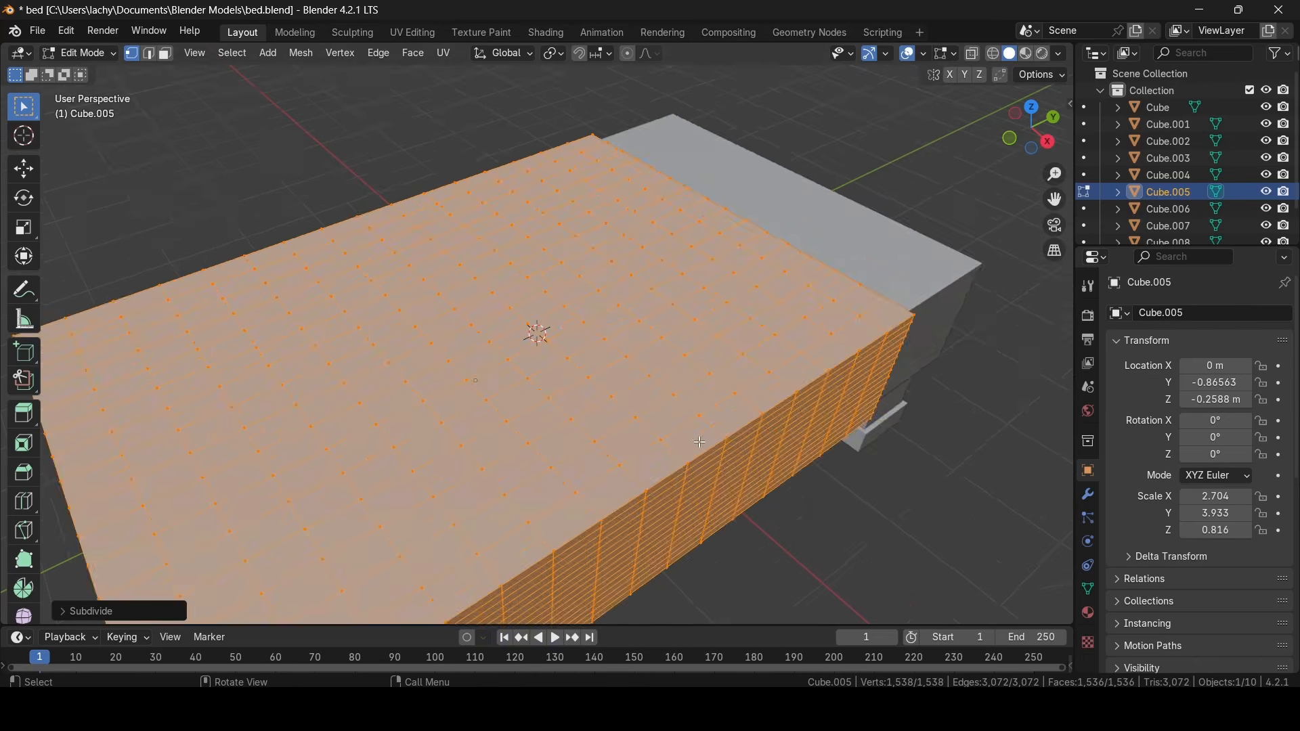
Switch the subdivided blanket to Sculpt Mode
middle_click_drag(698, 437, 682, 397)
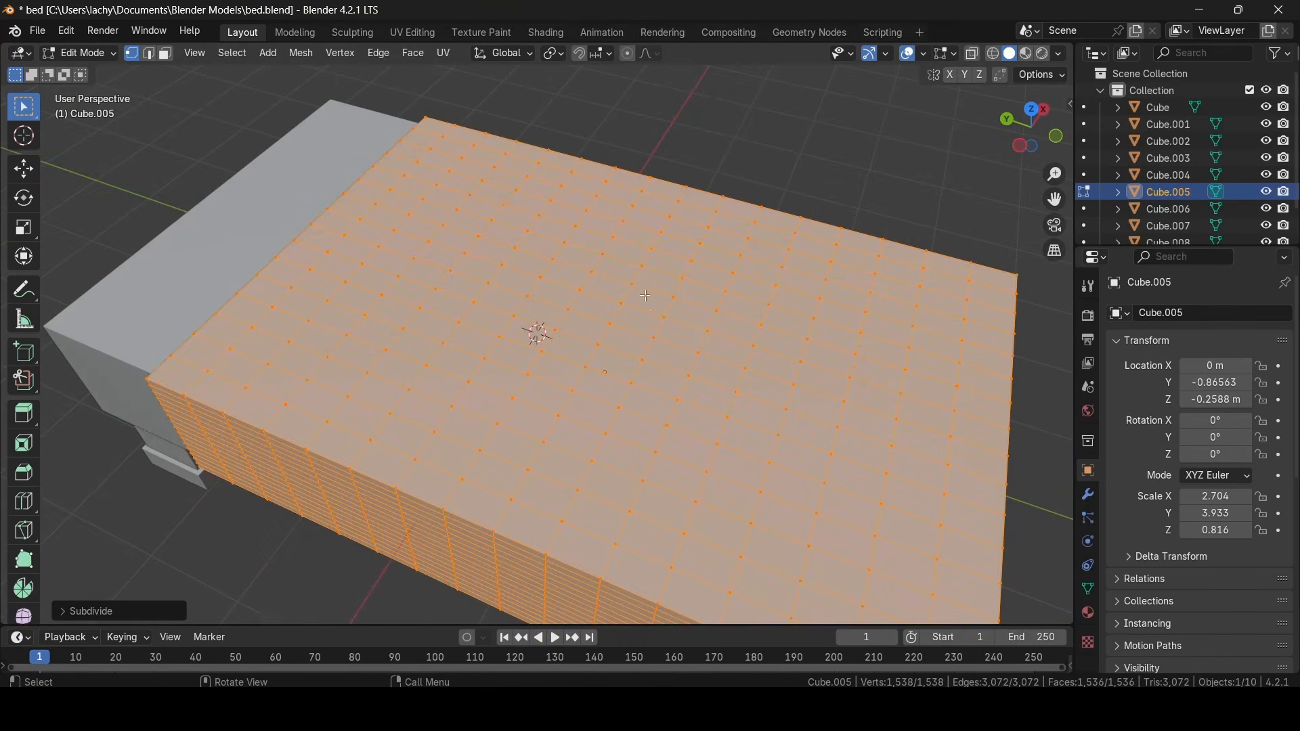
middle_click_drag(644, 296, 626, 338)
left_click(79, 55)
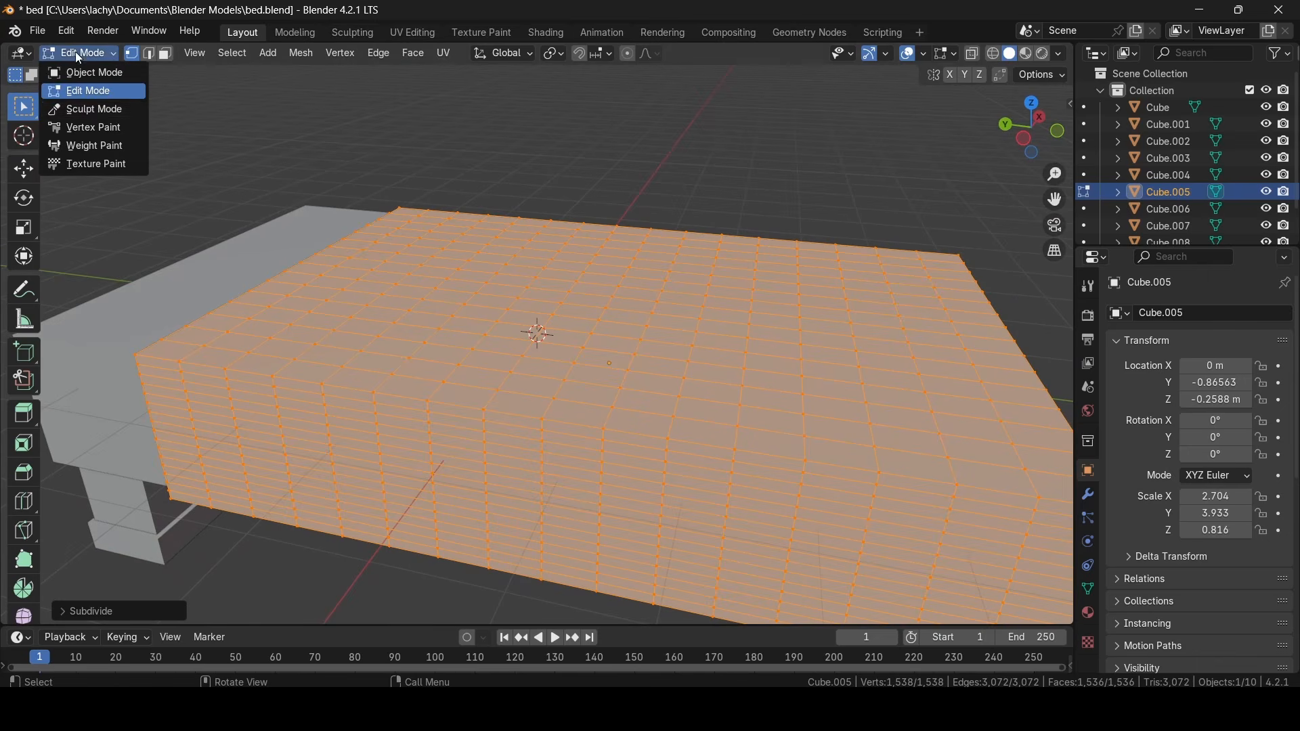
left_click(91, 109)
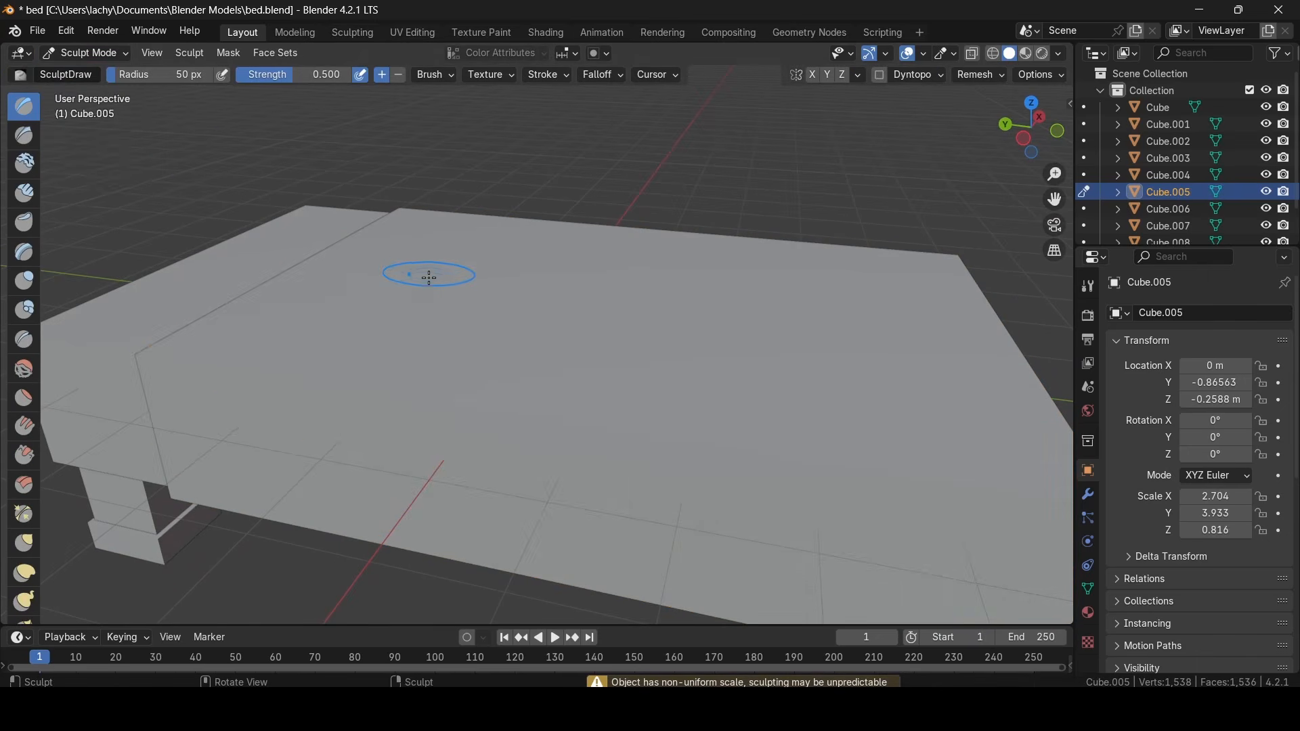
left_click_drag(463, 271, 445, 266)
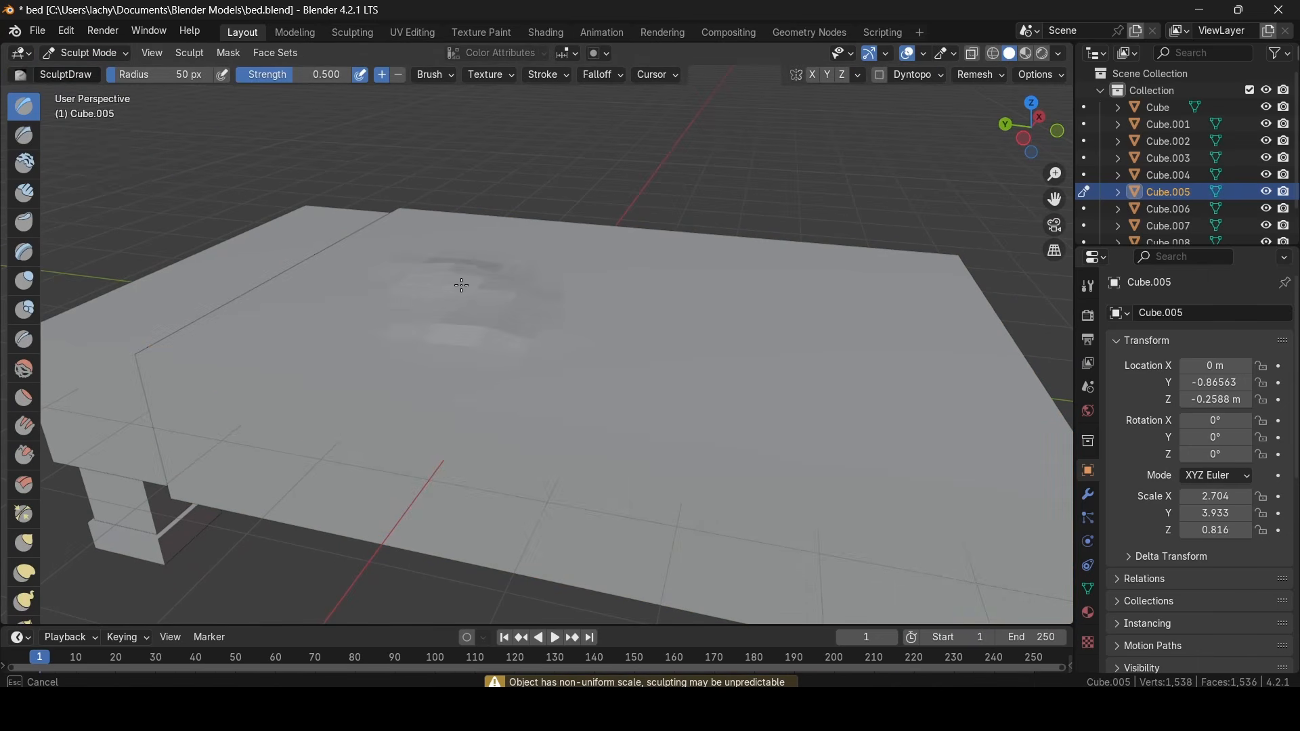
left_click_drag(545, 257, 500, 270)
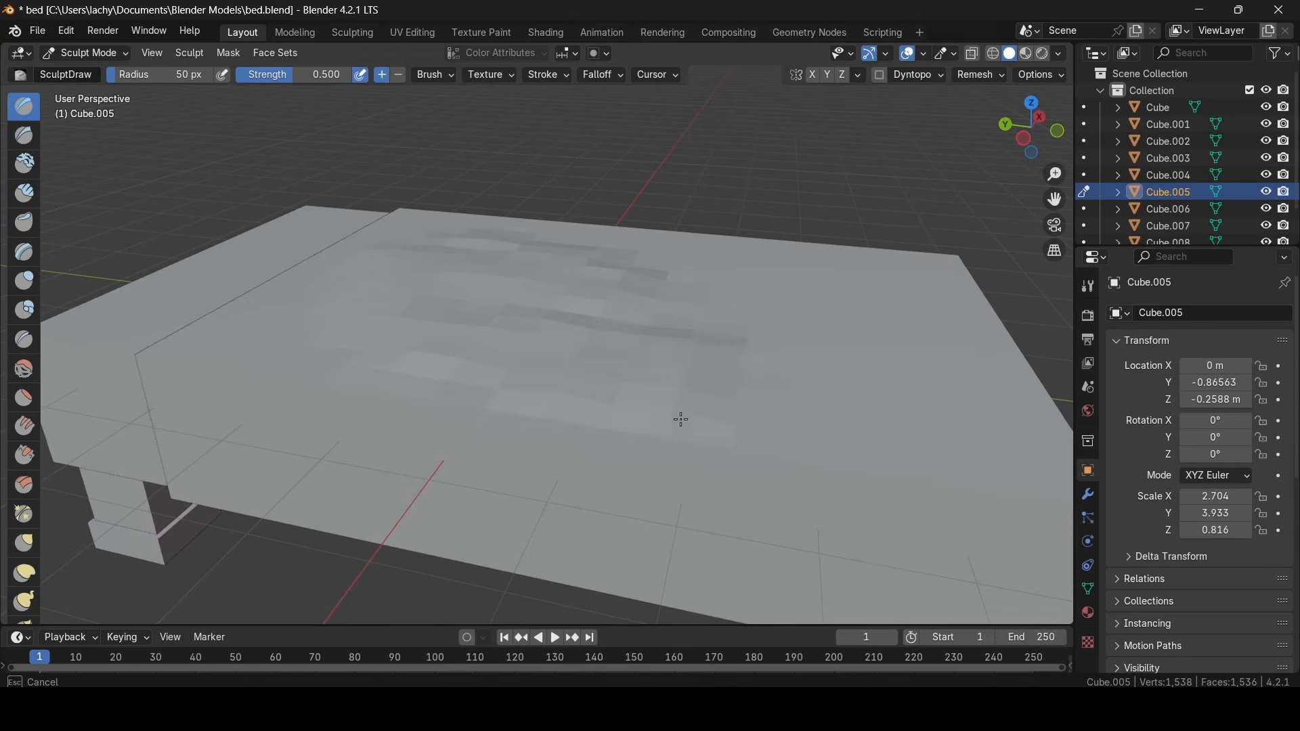
left_click_drag(689, 266, 743, 327)
Sculpt uneven folds across the blanket's top with the Draw brush at 50 px radius and 0.500 strength
mouse_move(743, 328)
middle_mouse_down()
mouse_move(774, 291)
mouse_move(704, 340)
middle_mouse_up()
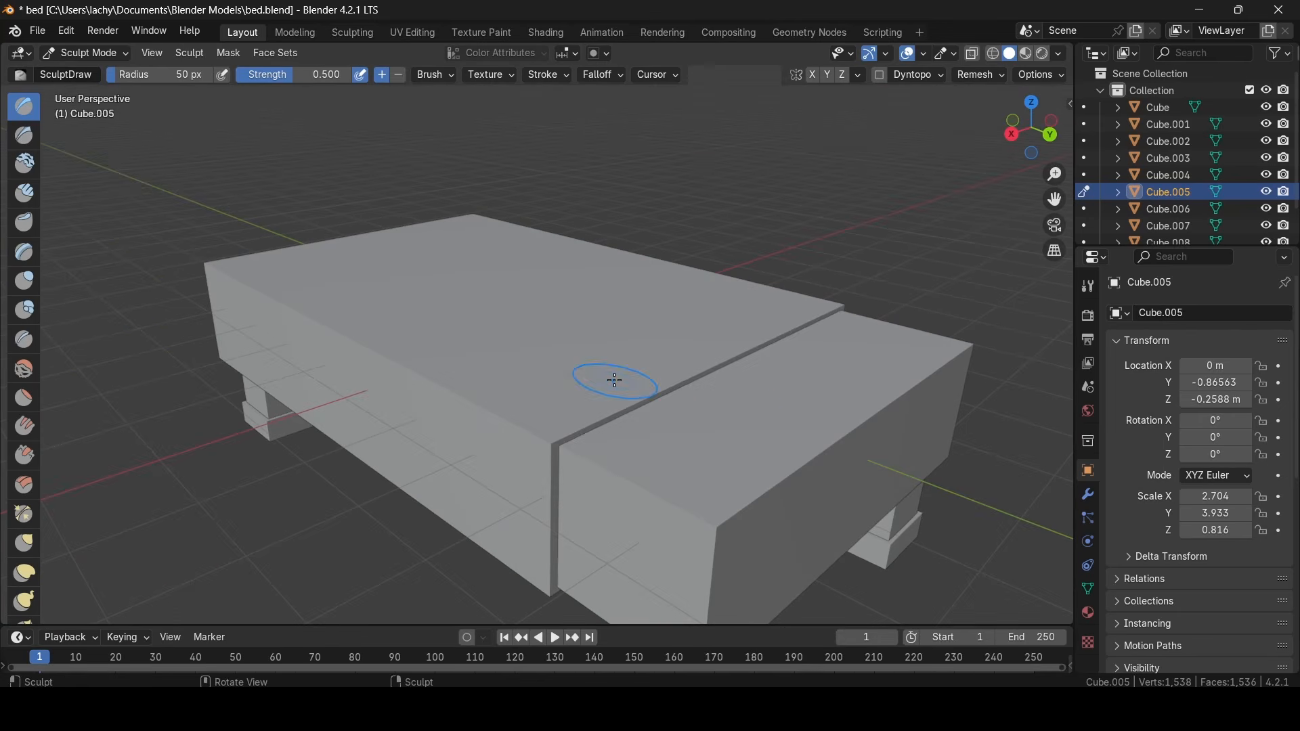
left_click_drag(614, 380, 586, 389)
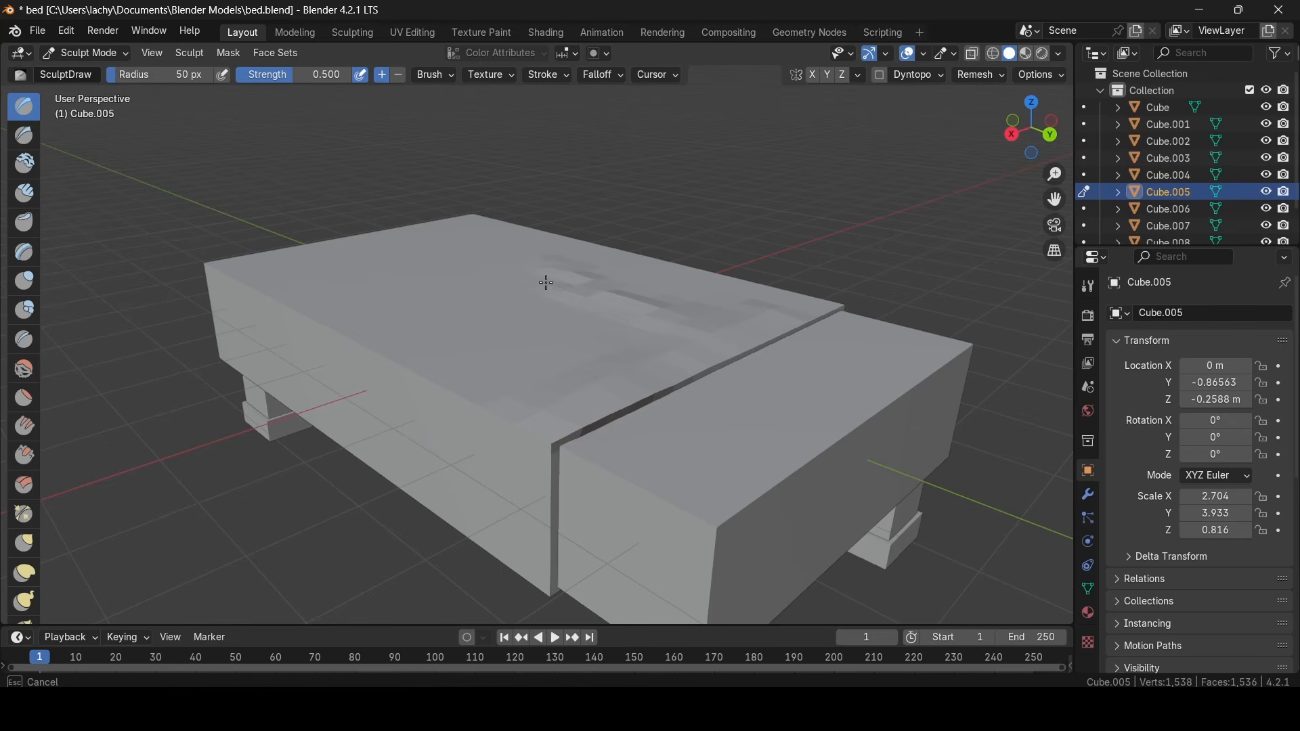
left_click_drag(492, 294, 497, 351)
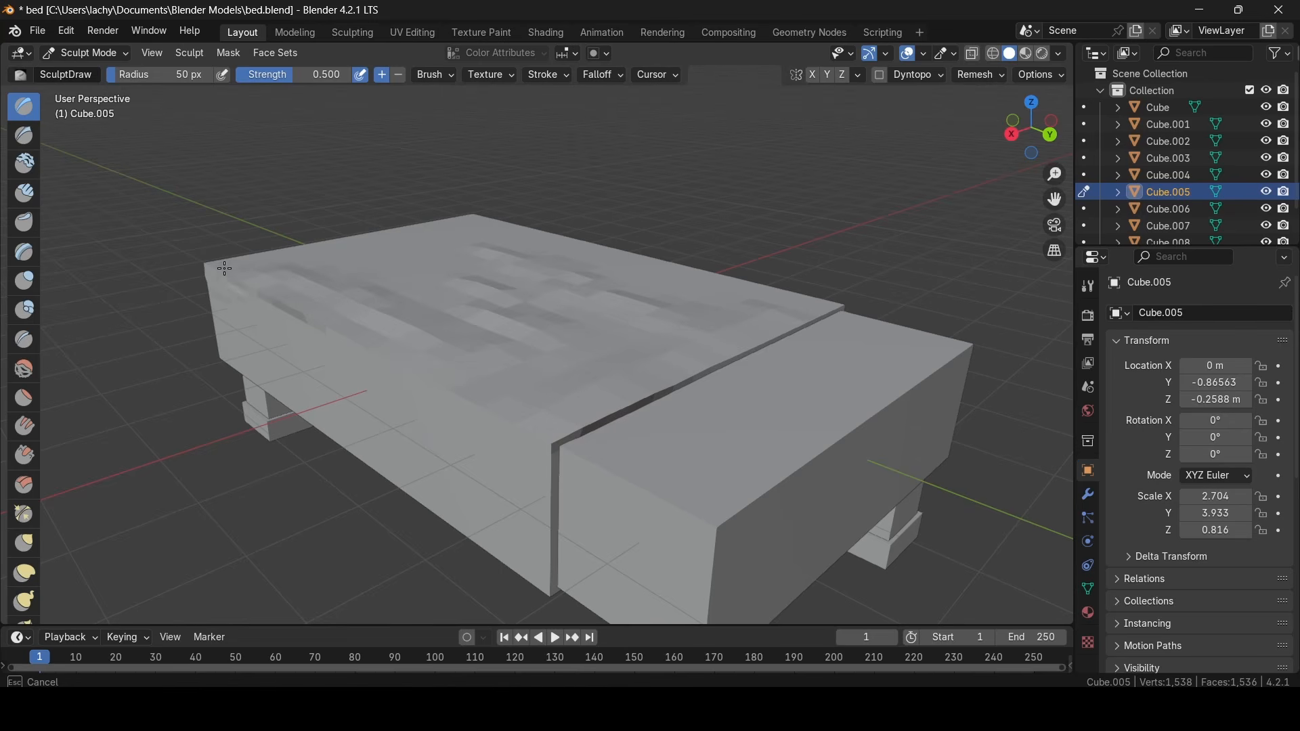
left_click_drag(255, 315, 337, 322)
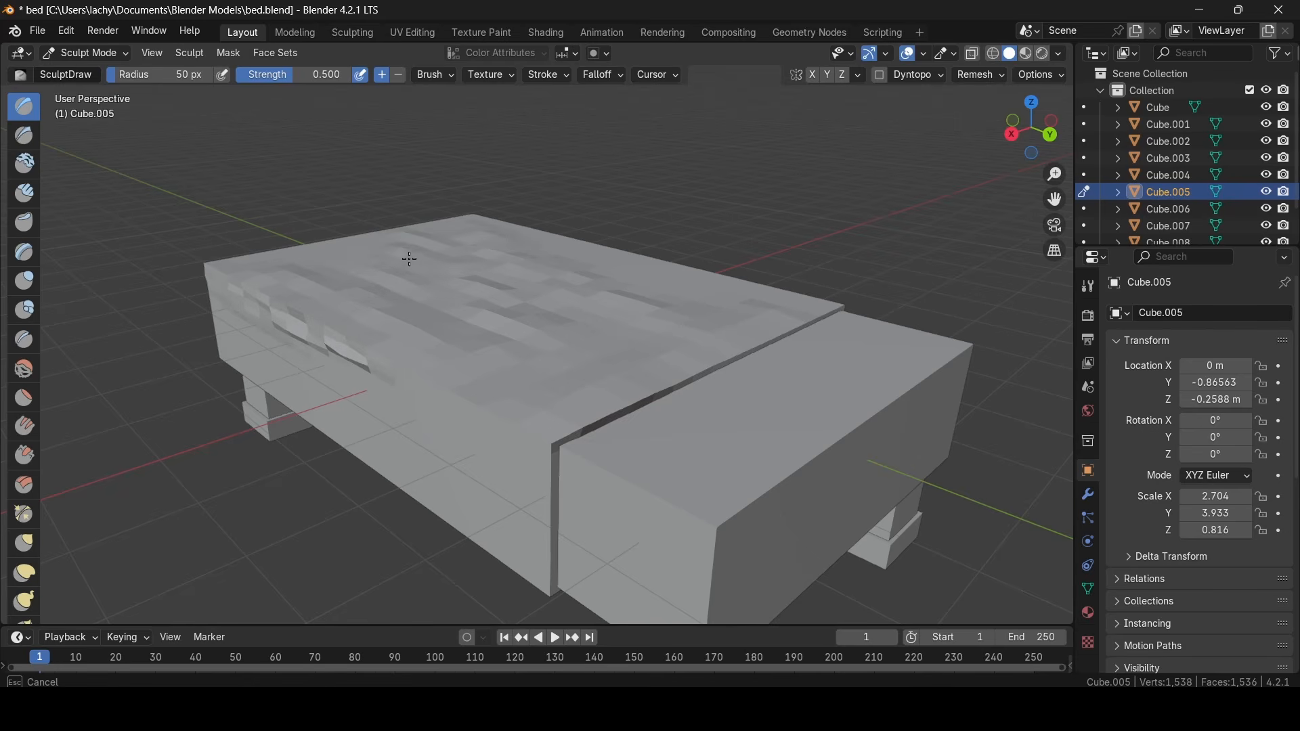
Sculpt creases along one long side of the blanket, up to its head-end corner
middle_click_drag(560, 246, 620, 186)
mouse_move(413, 316)
left_mouse_down()
mouse_move(299, 308)
mouse_move(319, 360)
mouse_move(251, 367)
mouse_move(369, 377)
mouse_move(325, 342)
mouse_move(460, 355)
mouse_move(485, 379)
left_mouse_up()
middle_click_drag(565, 378, 438, 317)
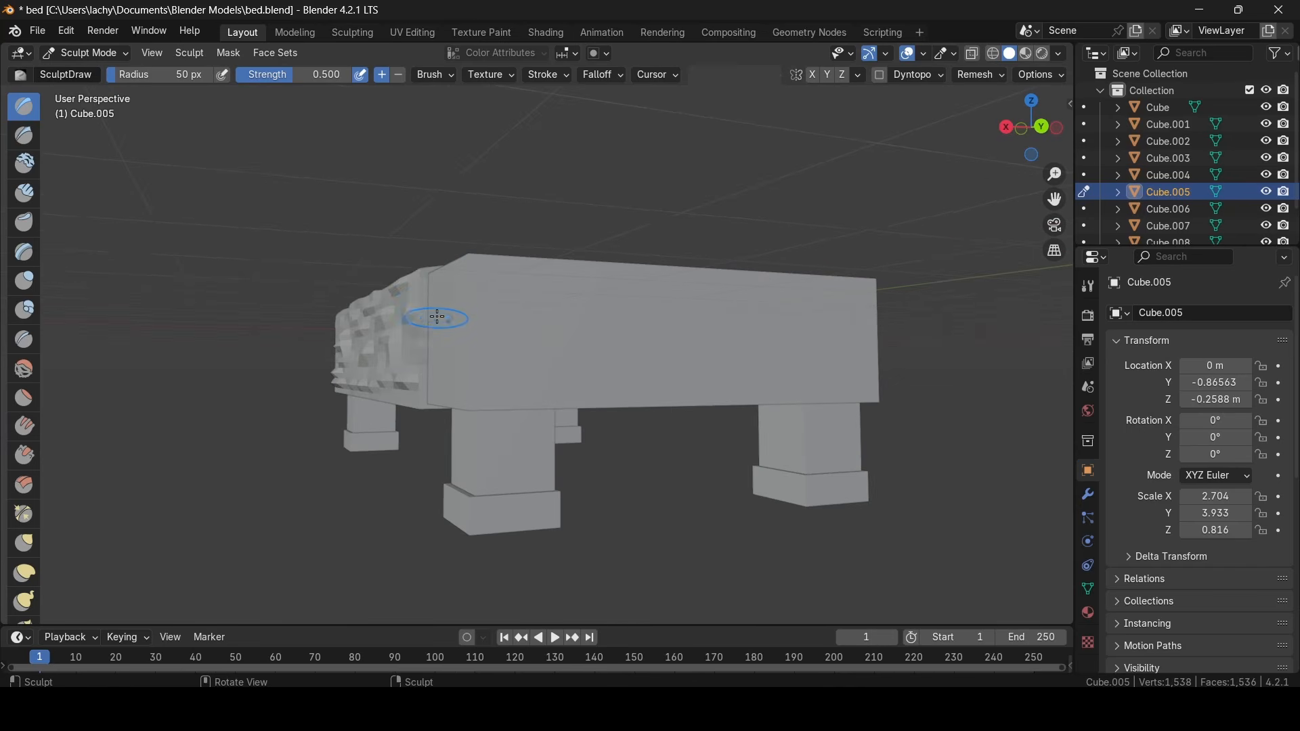
mouse_move(432, 285)
left_mouse_down()
mouse_move(444, 349)
mouse_move(491, 331)
left_mouse_up()
Roughen the blanket's head-end edge where it meets the exposed mattress
middle_click_drag(491, 331, 461, 366)
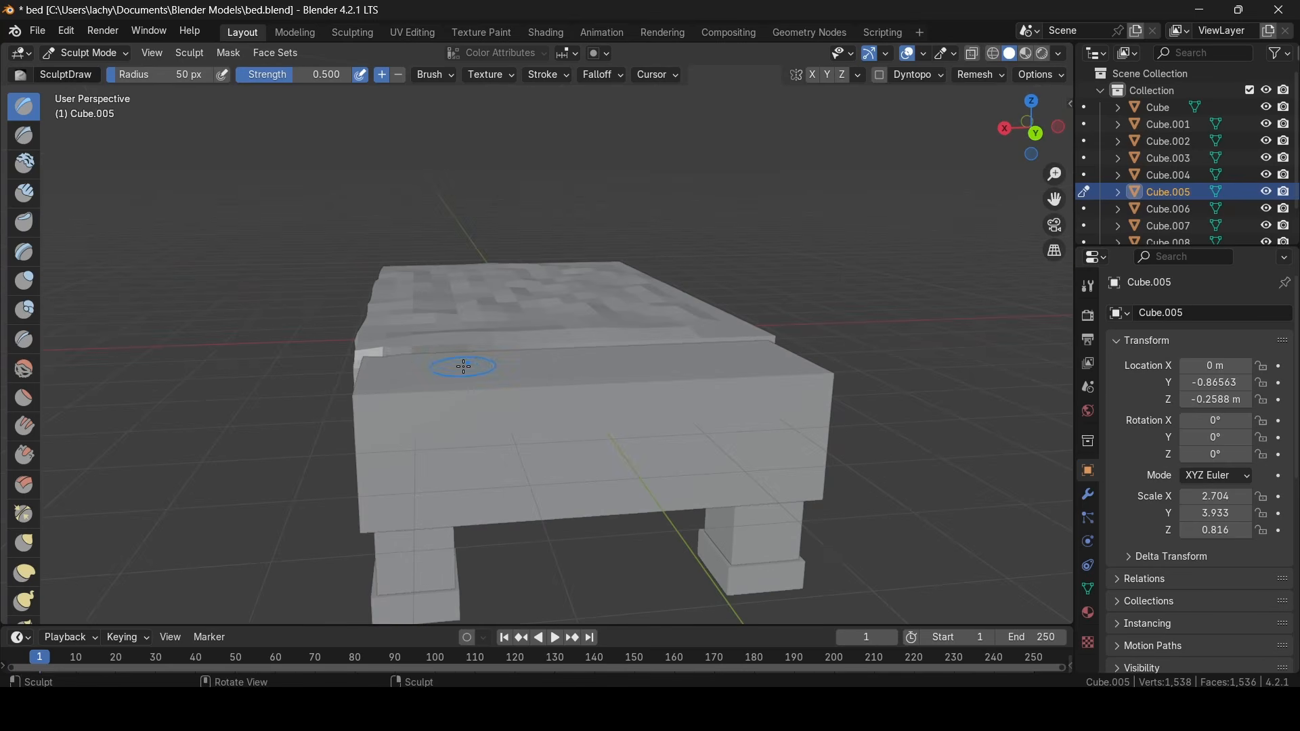
left_click_drag(436, 363, 443, 361)
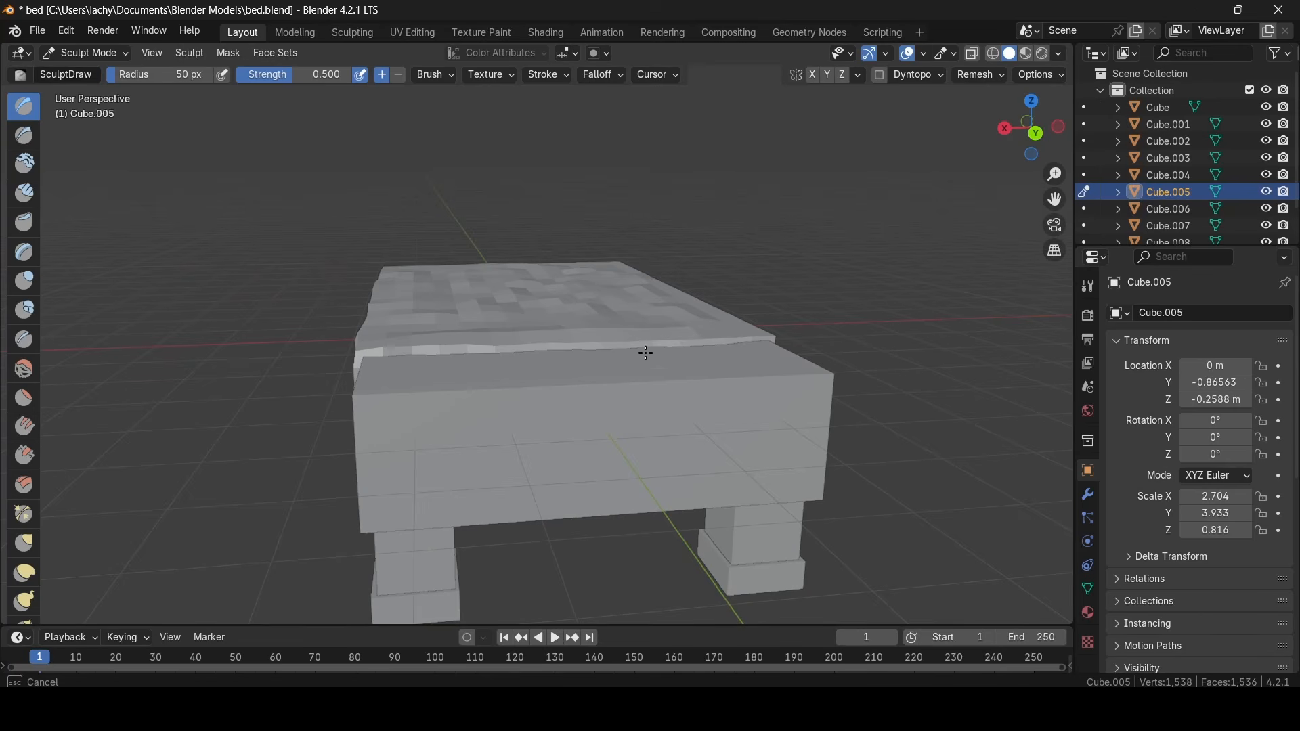
left_click_drag(489, 367, 501, 373)
Sculpt creases over the blanket's foot-end face and along its upper edge
mouse_move(501, 373)
middle_mouse_down()
mouse_move(785, 440)
mouse_move(790, 344)
mouse_move(639, 372)
middle_mouse_up()
mouse_move(638, 372)
left_mouse_down()
mouse_move(586, 349)
mouse_move(506, 348)
mouse_move(472, 376)
left_mouse_up()
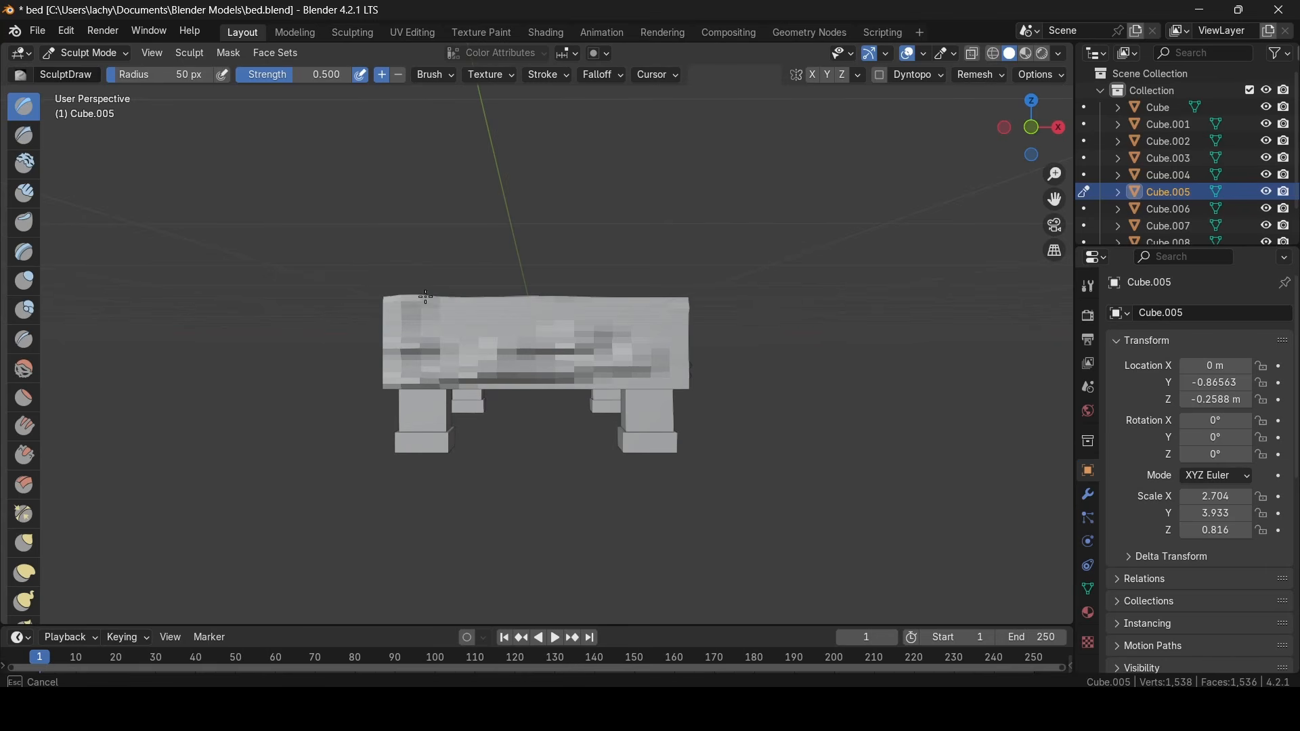
mouse_move(426, 296)
left_mouse_down()
mouse_move(474, 331)
mouse_move(528, 308)
mouse_move(583, 337)
left_mouse_up()
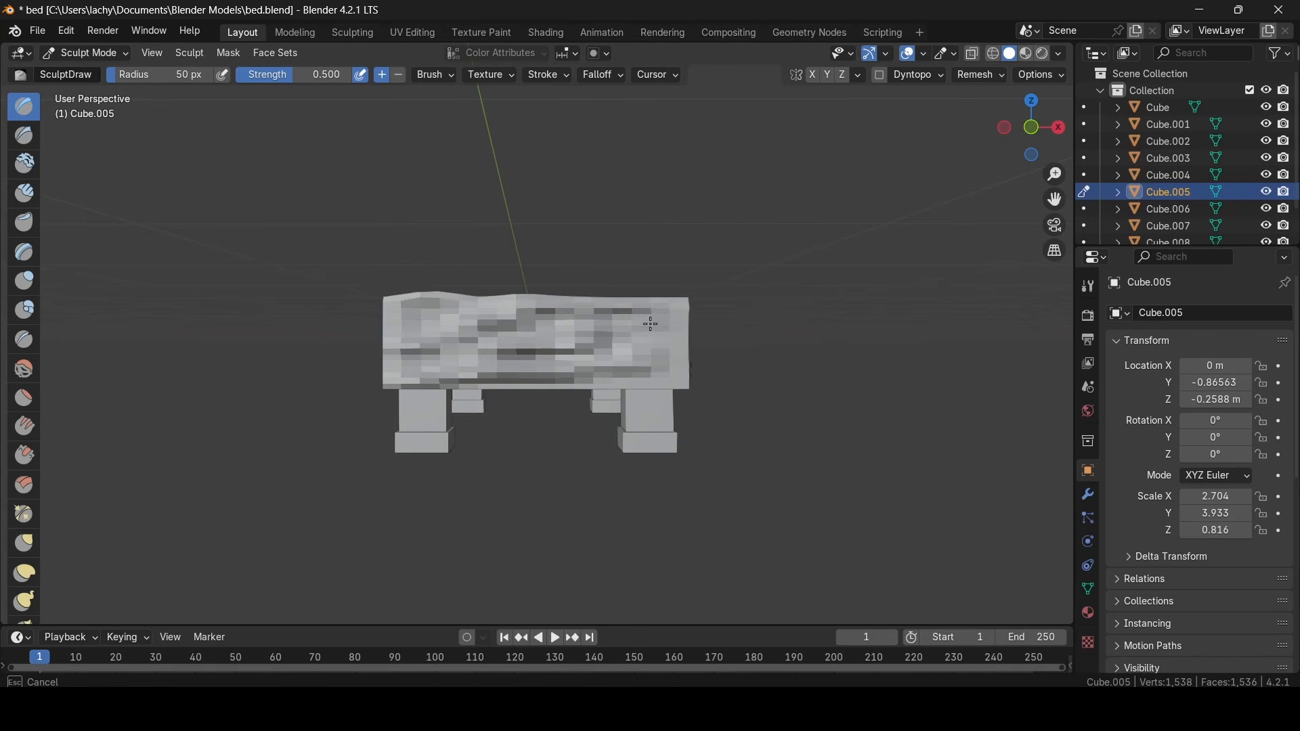
left_click_drag(679, 359, 681, 363)
middle_click_drag(680, 363, 590, 428)
mouse_move(591, 428)
left_mouse_down()
mouse_move(634, 445)
mouse_move(484, 450)
mouse_move(460, 439)
left_mouse_up()
mouse_move(460, 439)
middle_mouse_down()
mouse_move(498, 358)
mouse_move(556, 380)
mouse_move(644, 360)
mouse_move(534, 349)
mouse_move(609, 334)
middle_mouse_up()
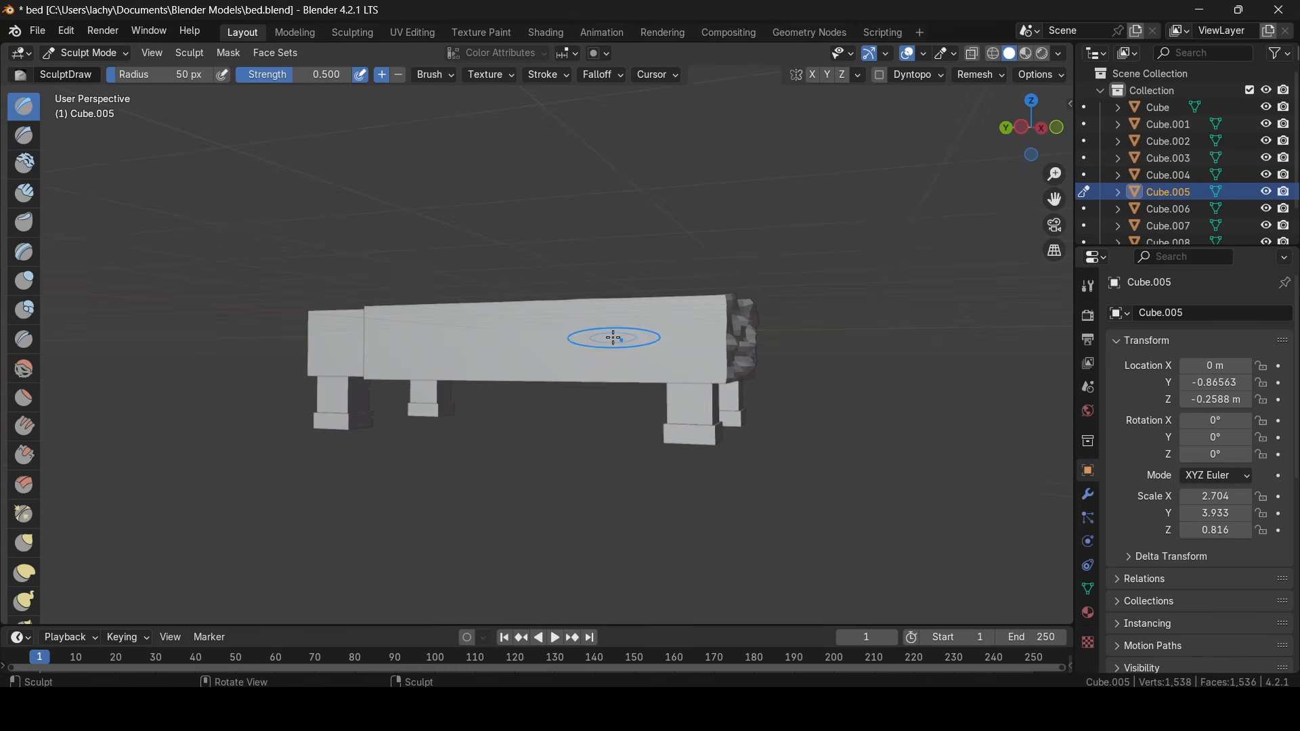
mouse_move(747, 366)
middle_mouse_down()
mouse_move(653, 395)
mouse_move(537, 339)
middle_mouse_up()
left_click_drag(537, 339, 461, 318)
left_click_drag(597, 352, 691, 352)
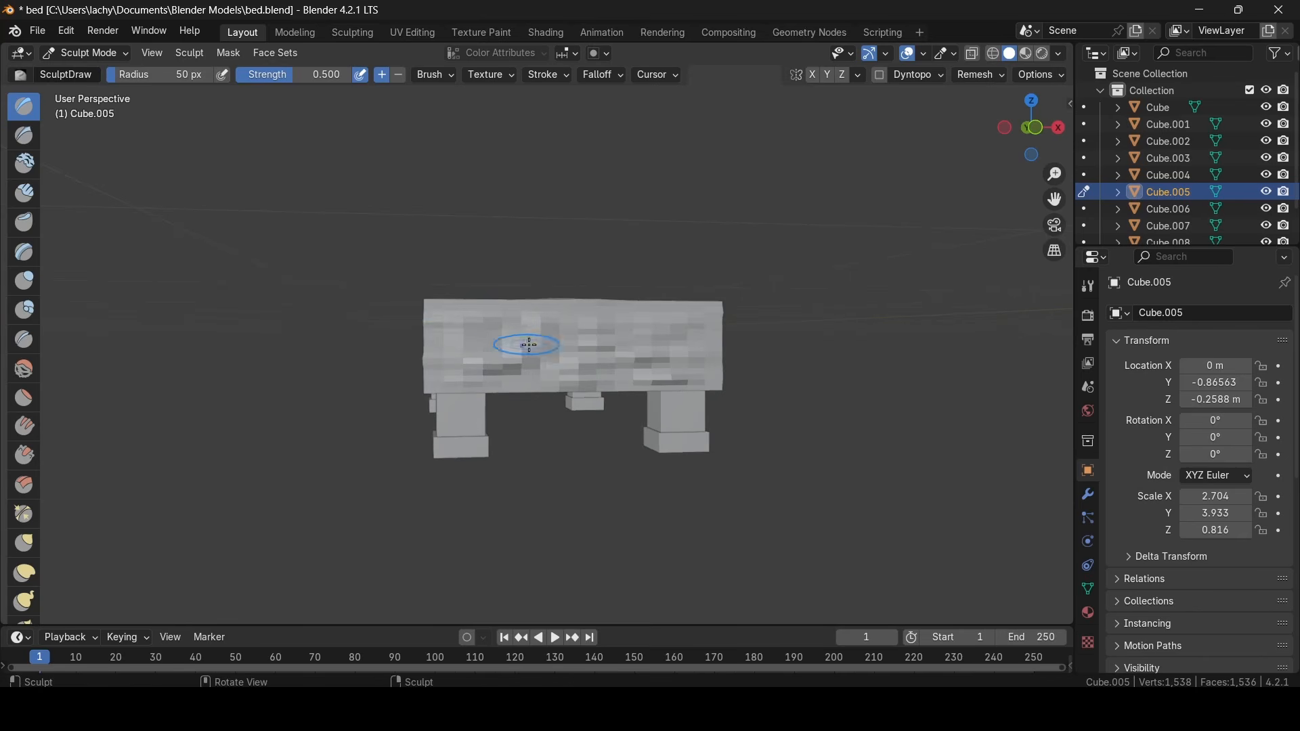
Sculpt creases along the blanket's remaining flat long side, working from the head end toward the foot
mouse_move(515, 342)
middle_mouse_down()
mouse_move(676, 380)
mouse_move(677, 414)
mouse_move(672, 366)
middle_mouse_up()
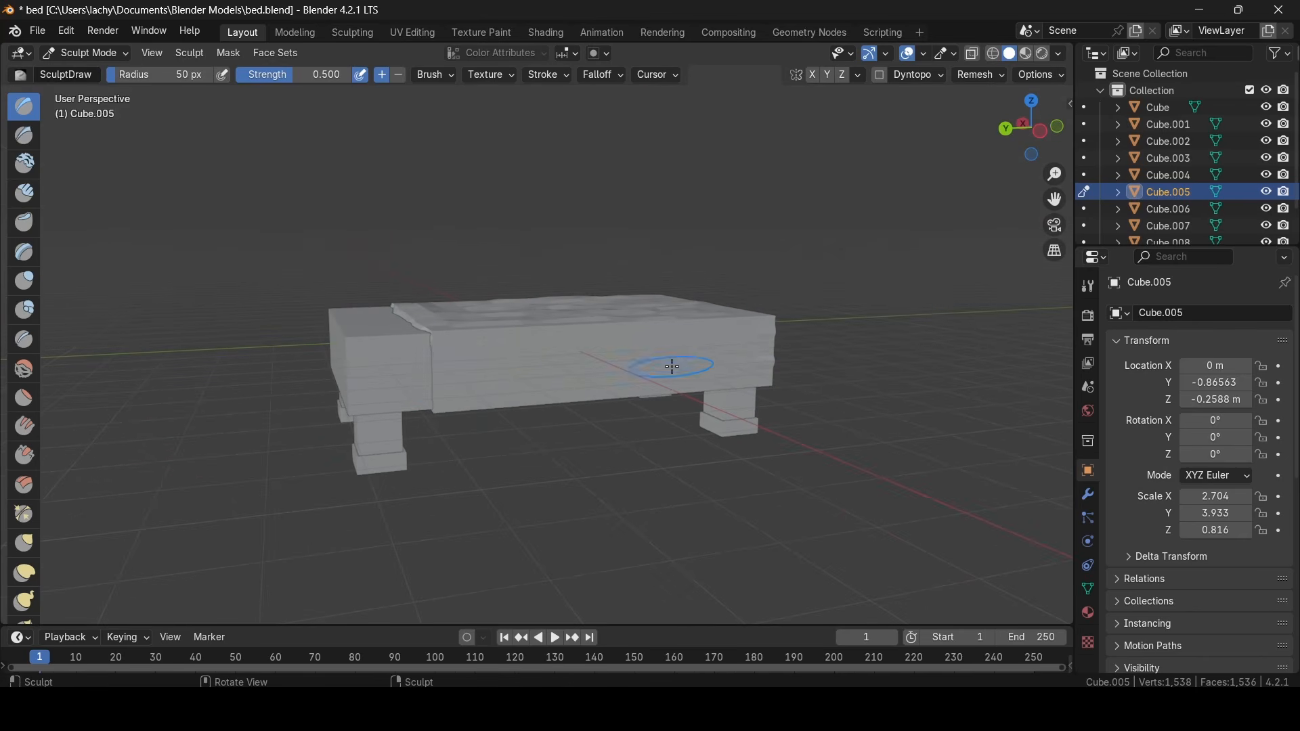
left_click_drag(464, 391, 447, 373)
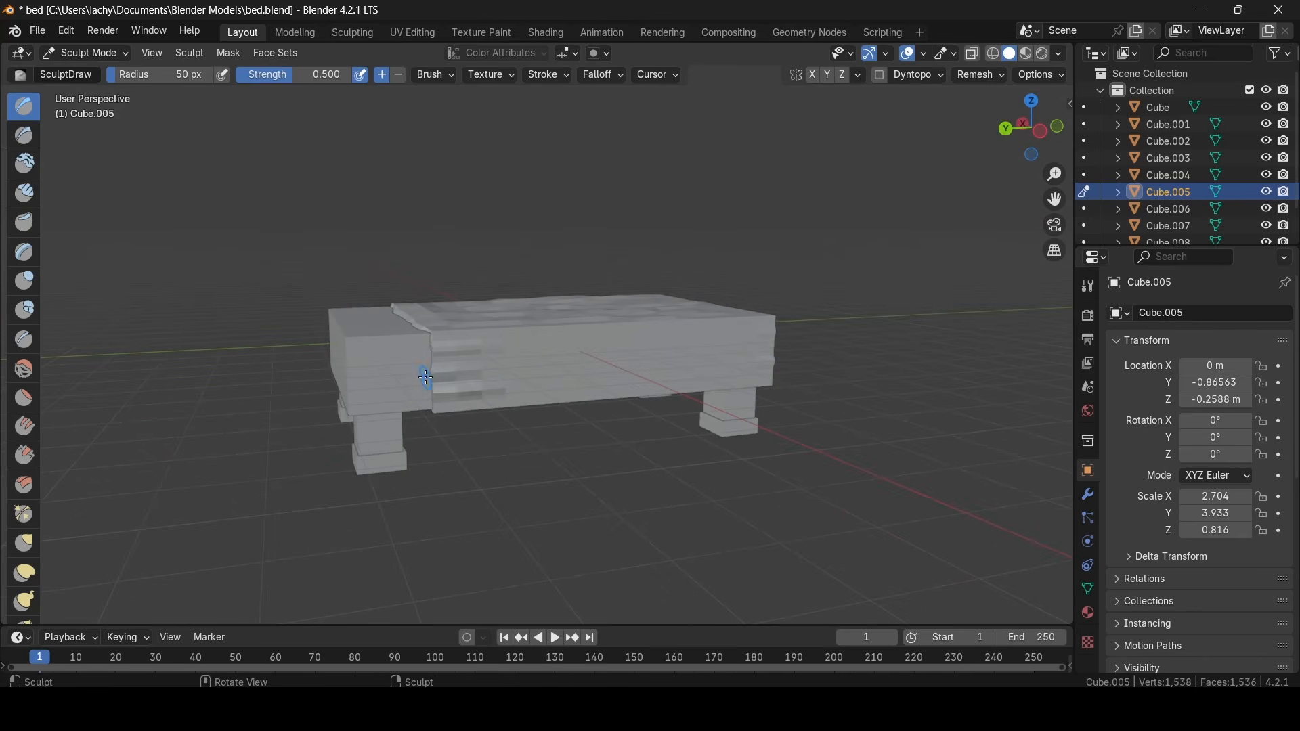
left_click_drag(564, 312, 460, 313)
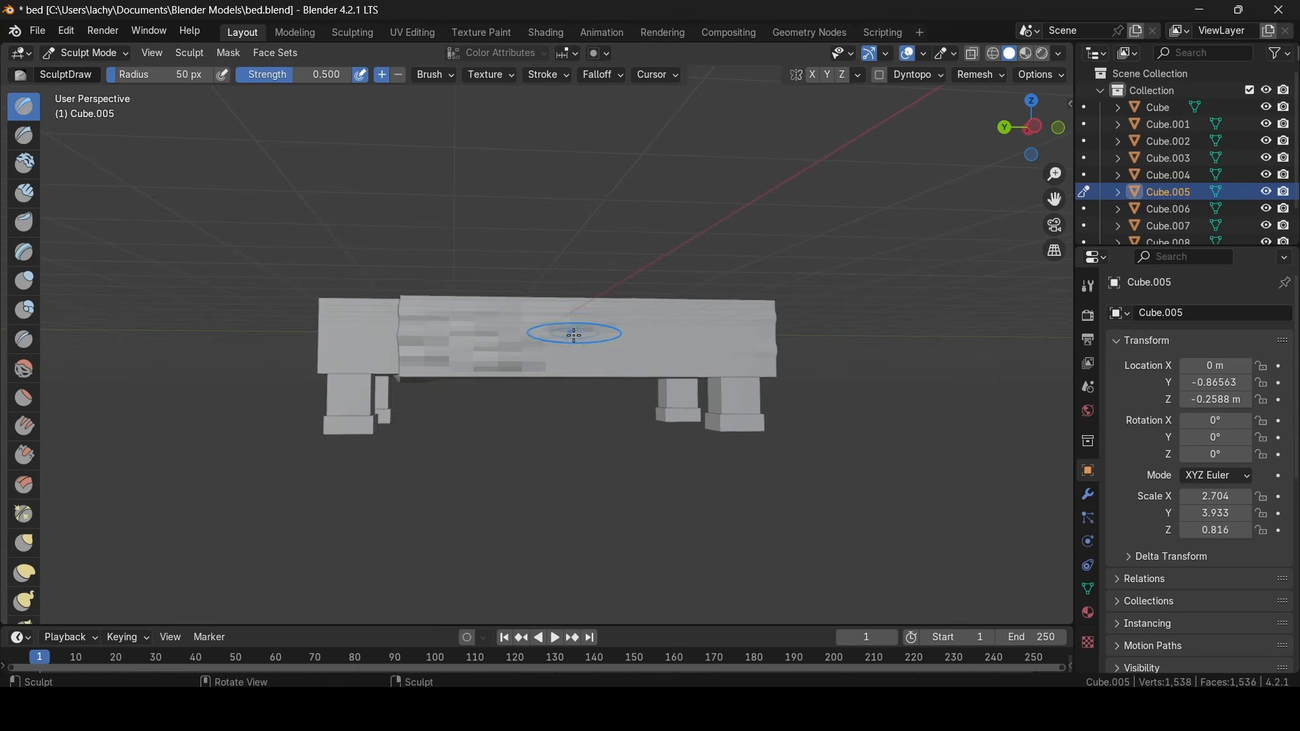
left_click_drag(573, 334, 629, 365)
left_click_drag(632, 345, 576, 344)
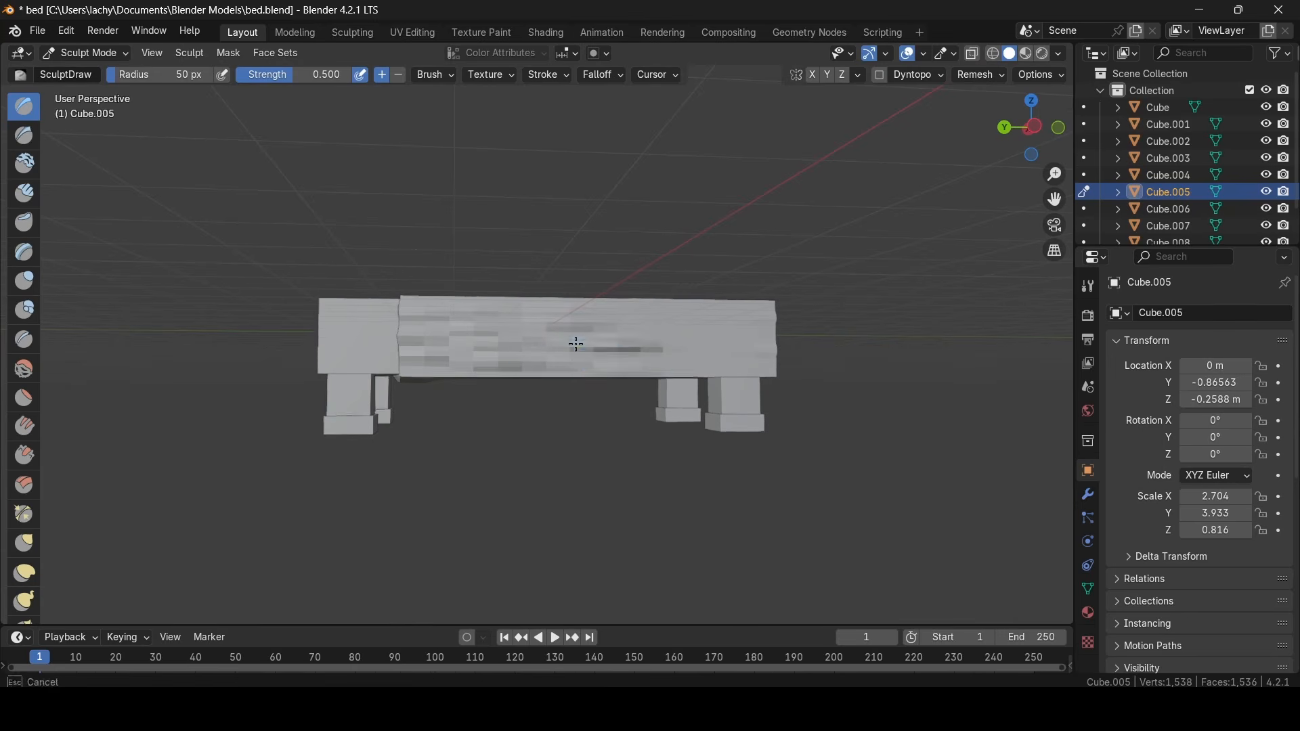
Touch up the creases on the blanket's underside and foot-end corner, and return to Object Mode
mouse_move(655, 315)
middle_mouse_down()
mouse_move(610, 346)
mouse_move(485, 328)
middle_mouse_up()
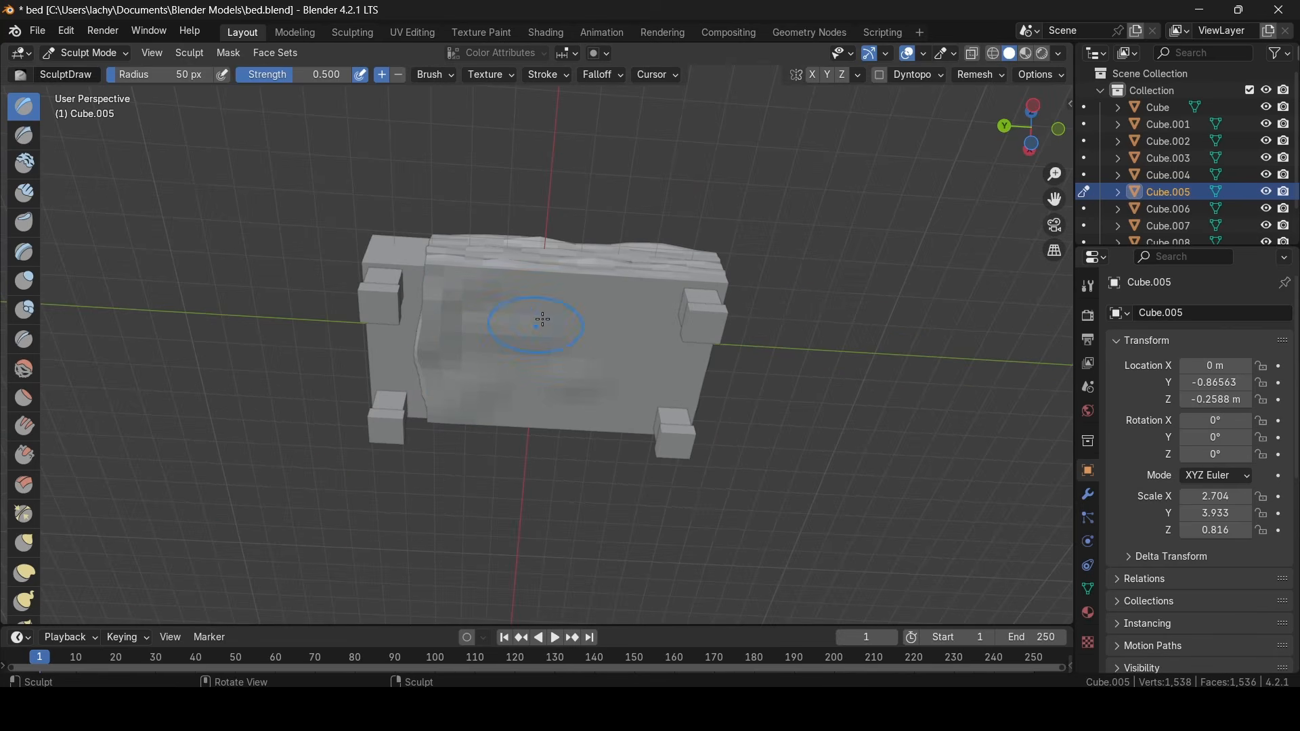
mouse_move(616, 320)
middle_mouse_down()
mouse_move(633, 519)
mouse_move(353, 537)
middle_mouse_up()
scroll(490, 373, "up", 3)
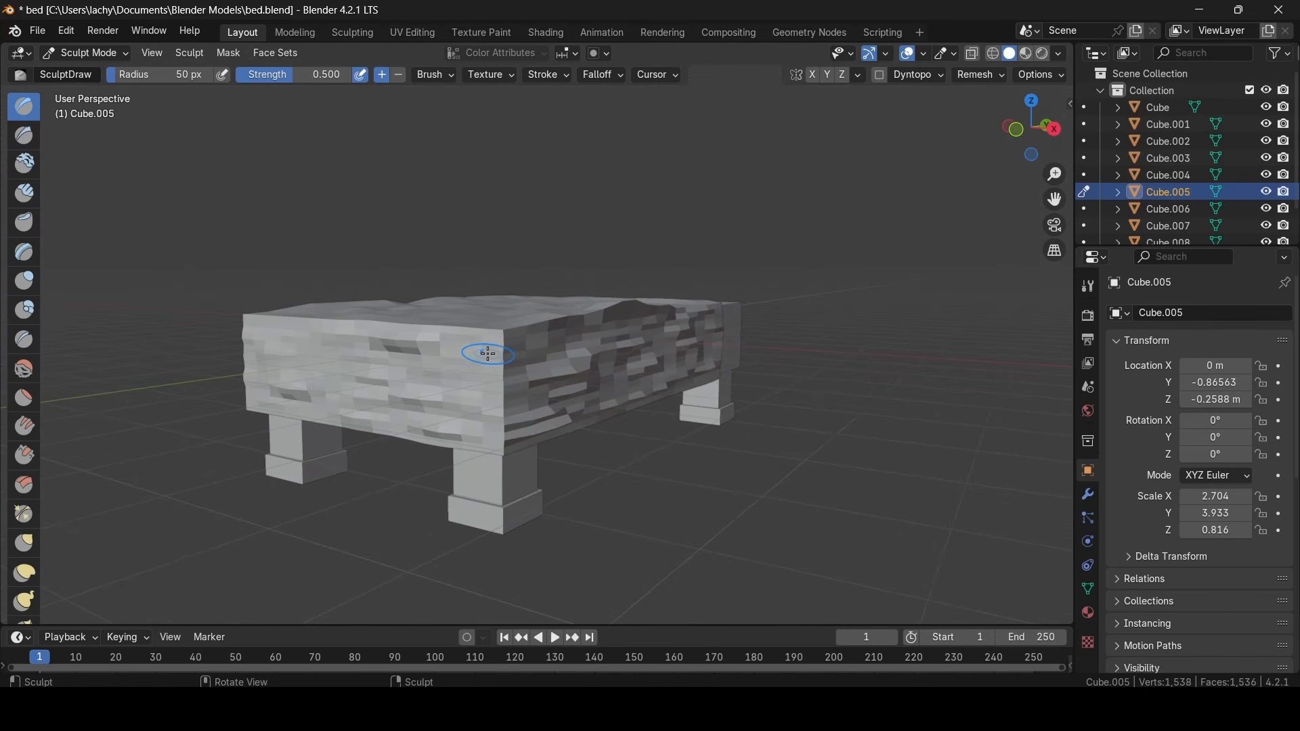
left_click_drag(487, 353, 496, 348)
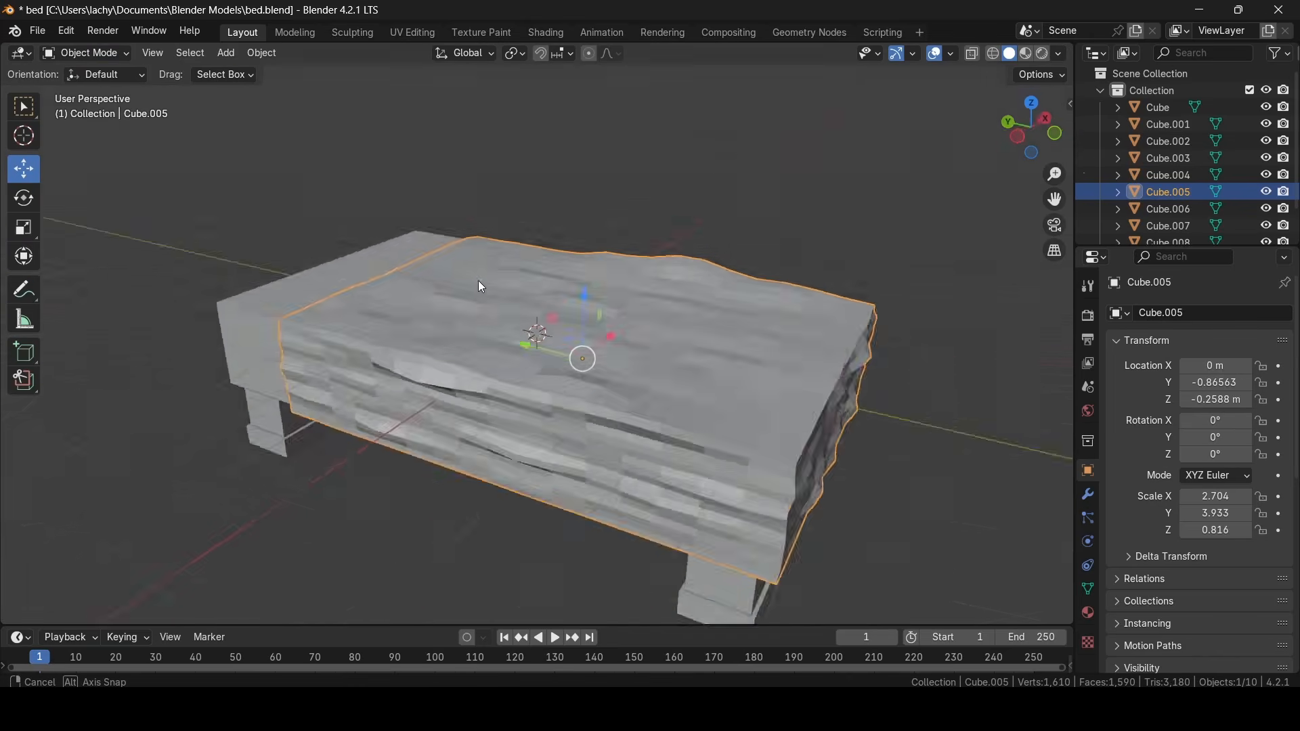
Apply Shade Smooth to the sculpted blanket
mouse_move(478, 280)
middle_mouse_down()
mouse_move(552, 259)
mouse_move(563, 272)
mouse_move(538, 286)
middle_mouse_up()
right_click(507, 297)
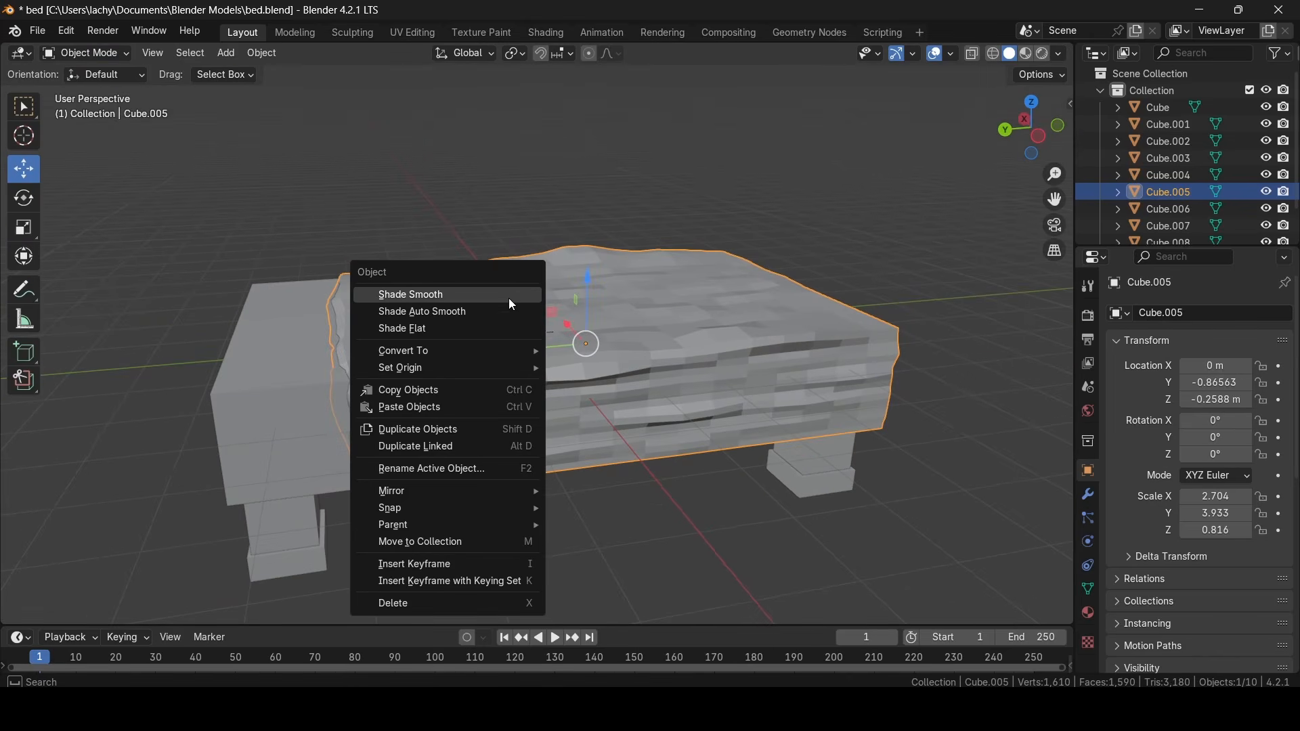
left_click(510, 300)
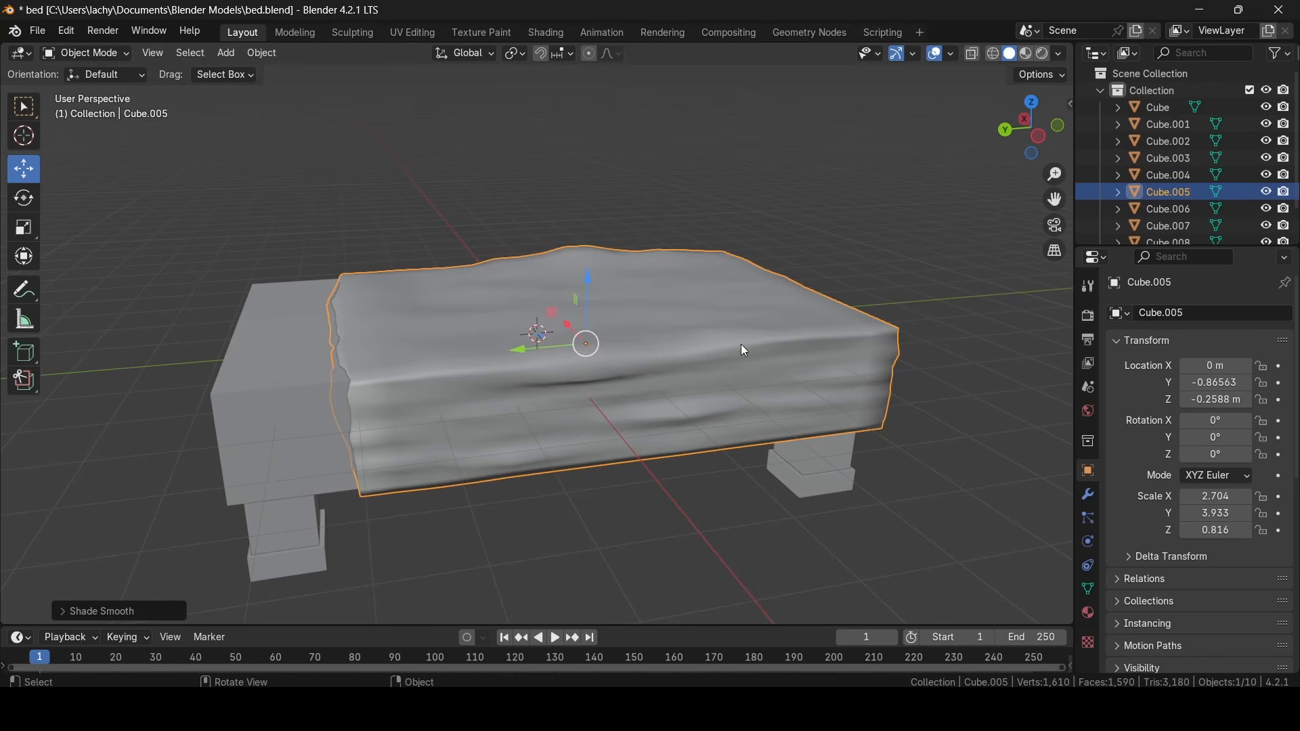
Add a cube as a flat pillow block on the bed's head end, scaled to about 0.718 in Y and 0.345 in Z
left_click(915, 369)
middle_click_drag(916, 369, 302, 105)
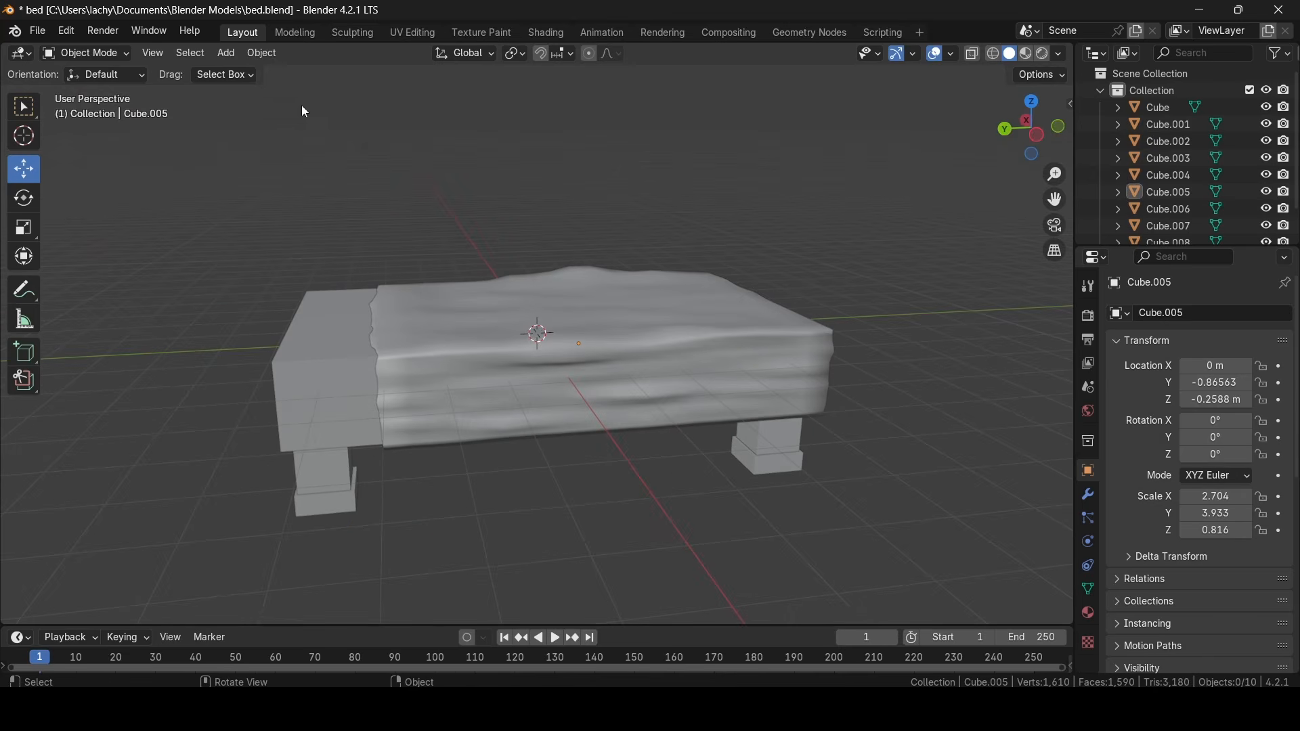
left_click(230, 58)
mouse_move(250, 73)
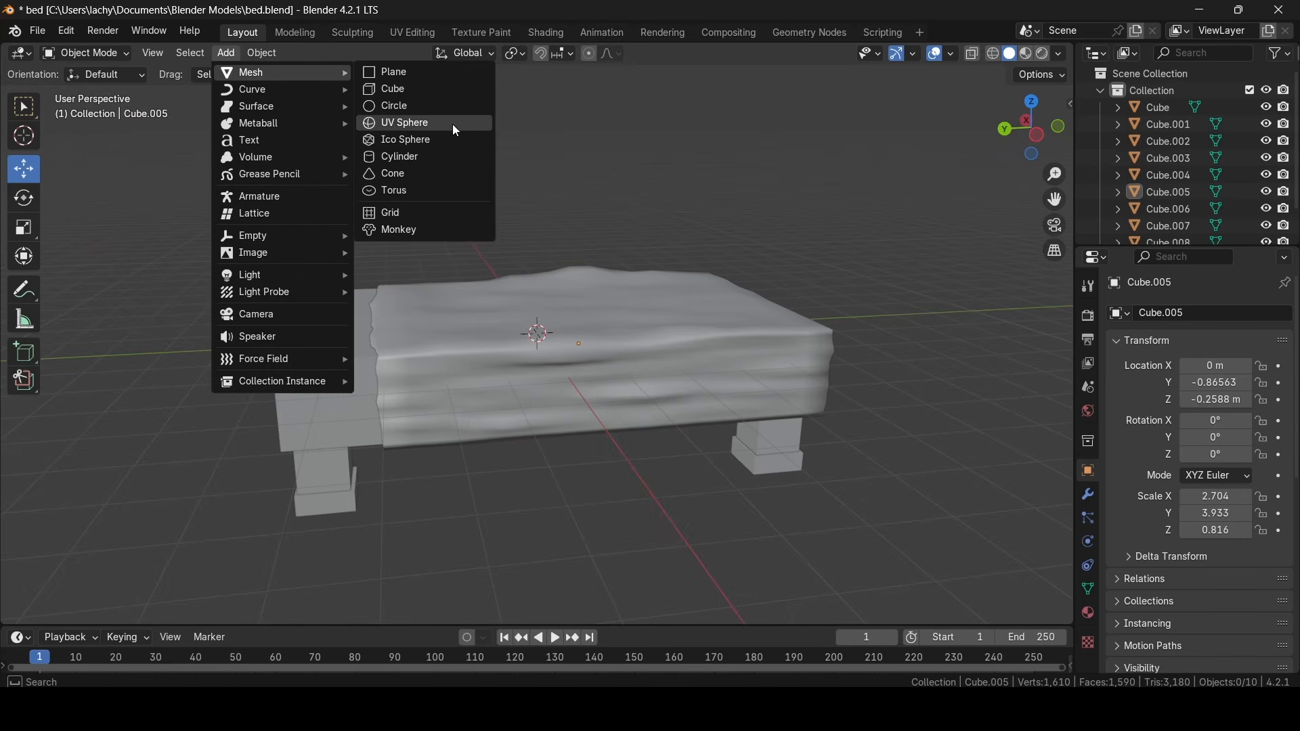
left_click(454, 93)
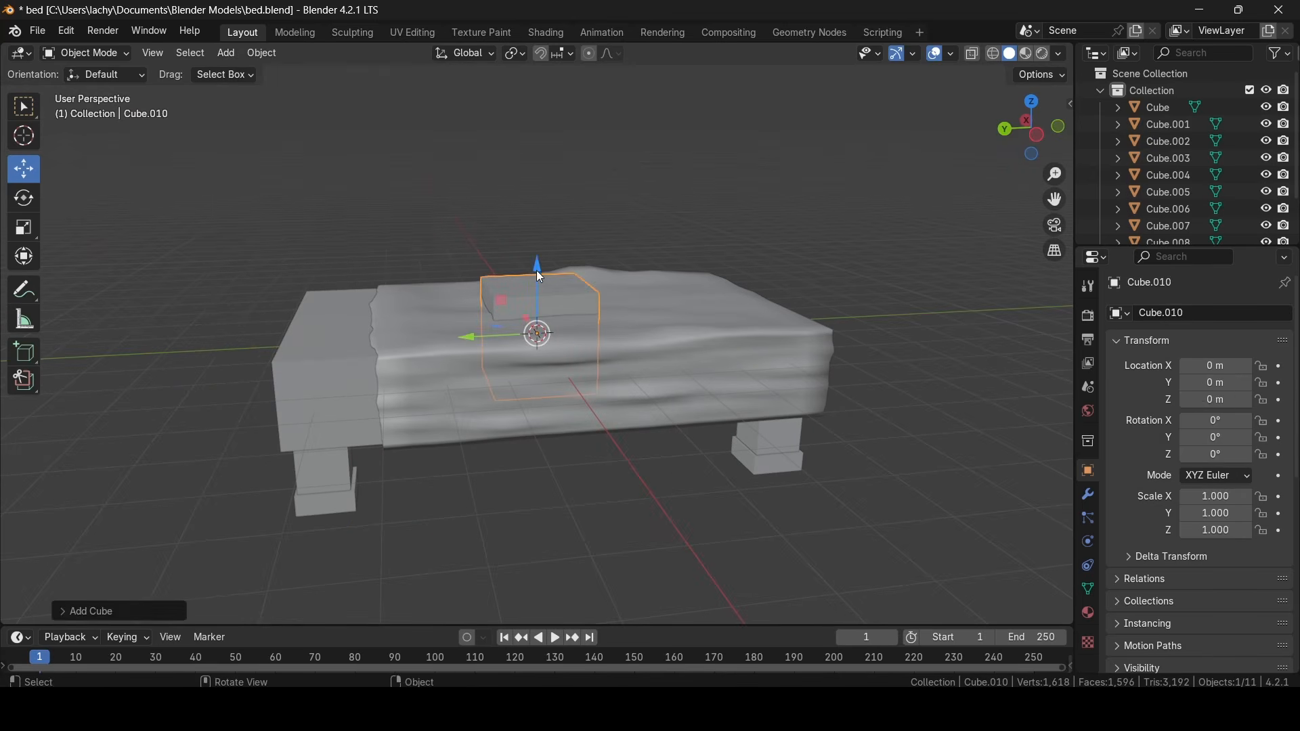
left_click_drag(540, 277, 538, 207)
left_click(25, 228)
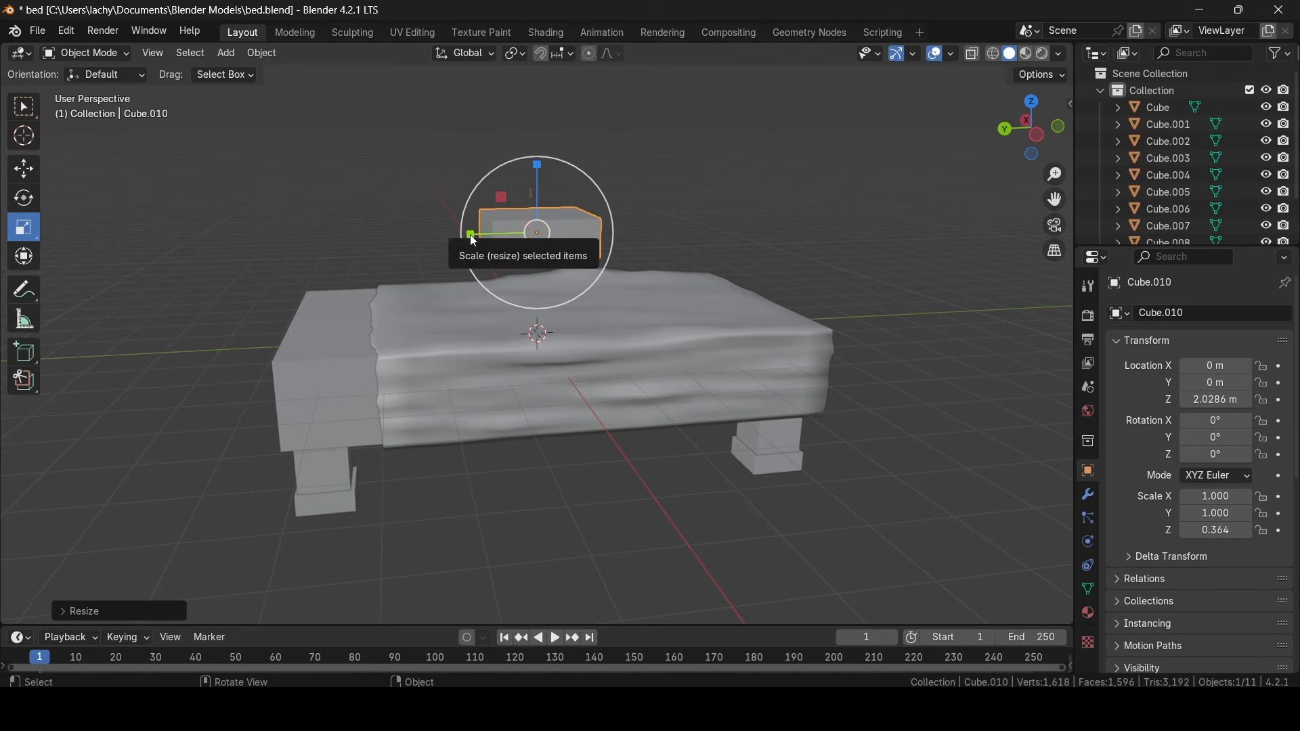
left_click_drag(472, 234, 506, 239)
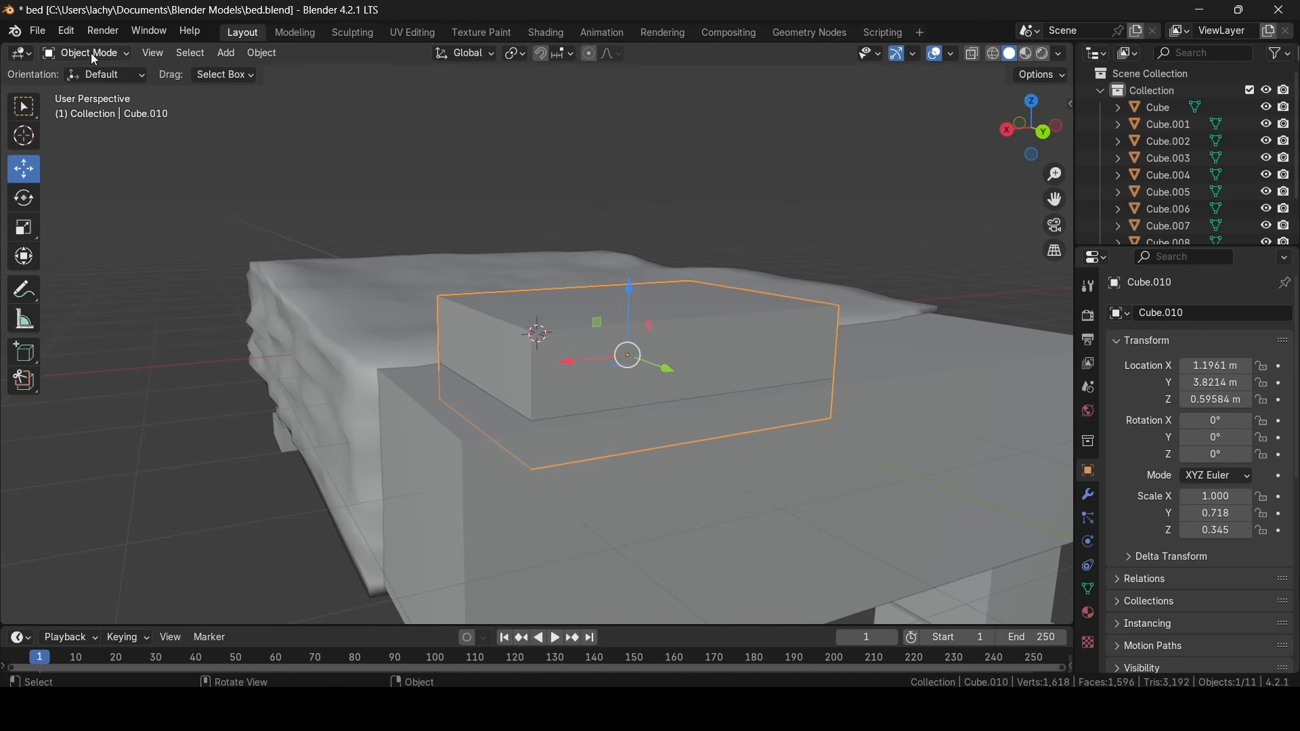
Subdivide the whole pillow block three times in Edit Mode
left_click(90, 53)
left_click(86, 87)
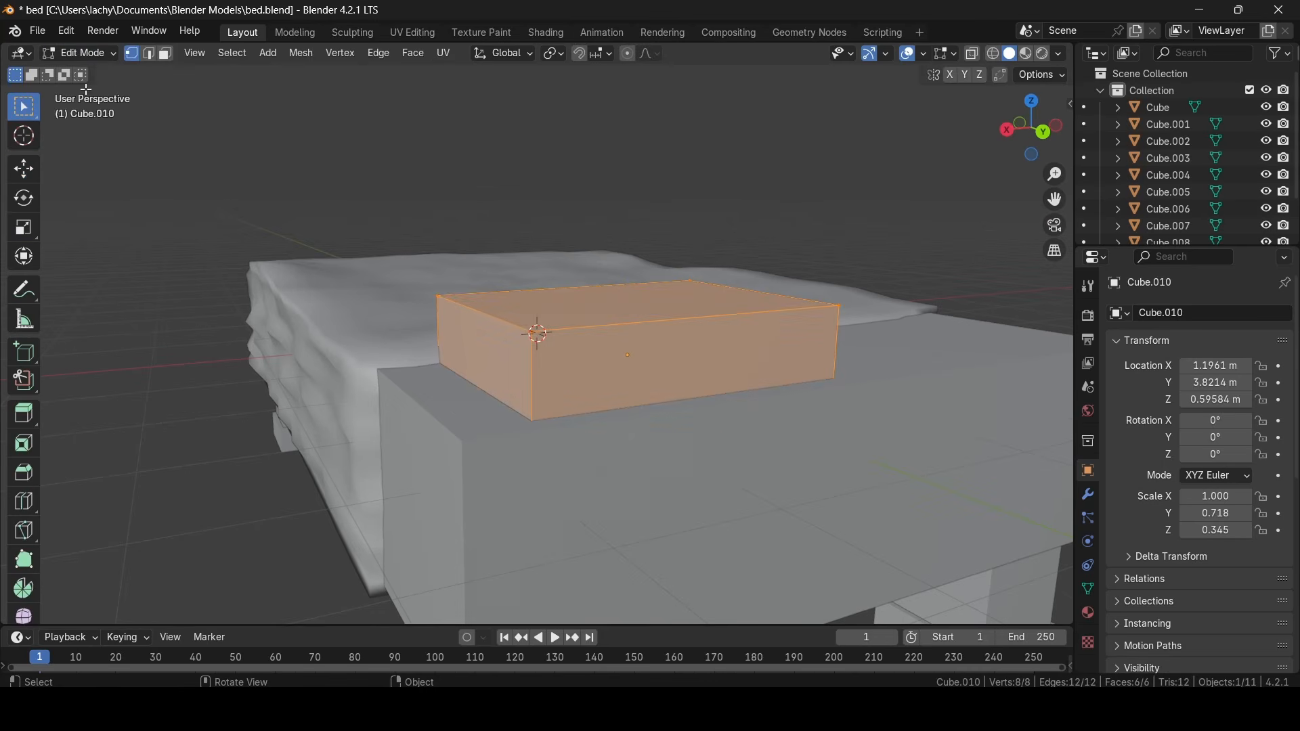
right_click(561, 326)
left_click(501, 302)
right_click(656, 324)
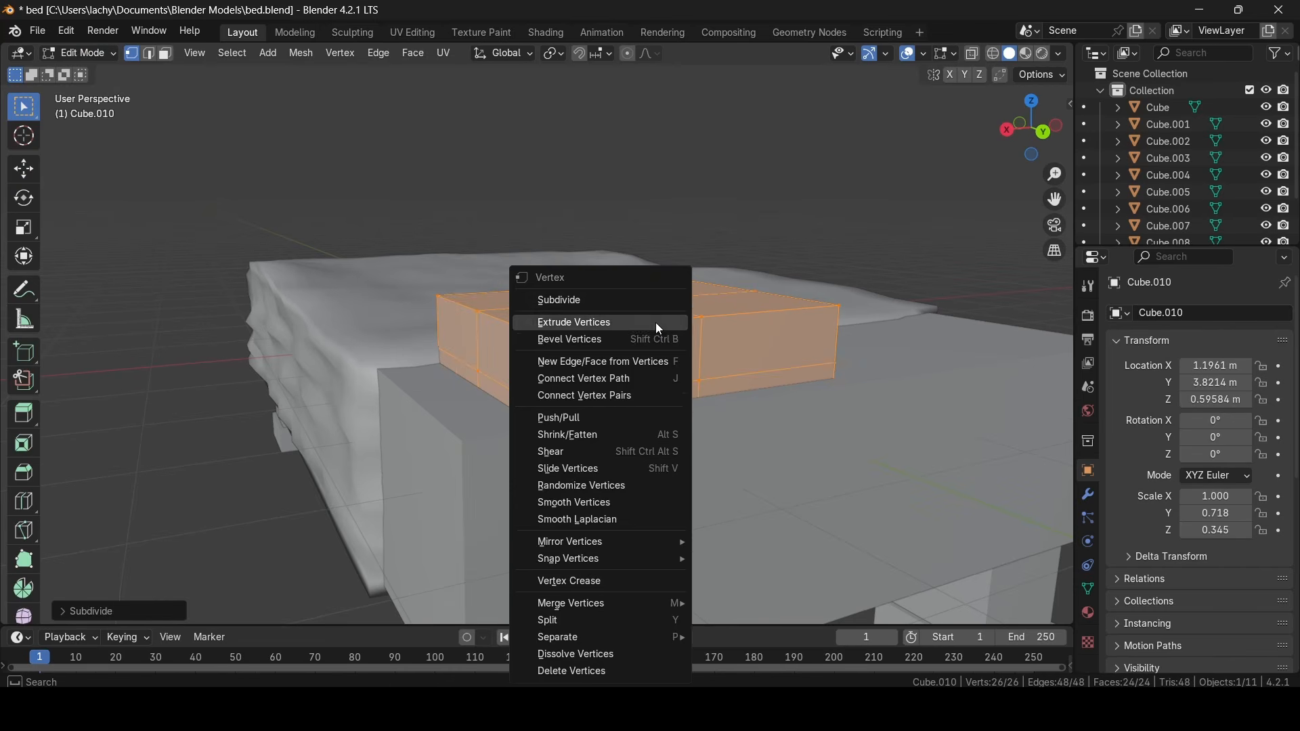
left_click(622, 301)
right_click(617, 304)
left_click(616, 305)
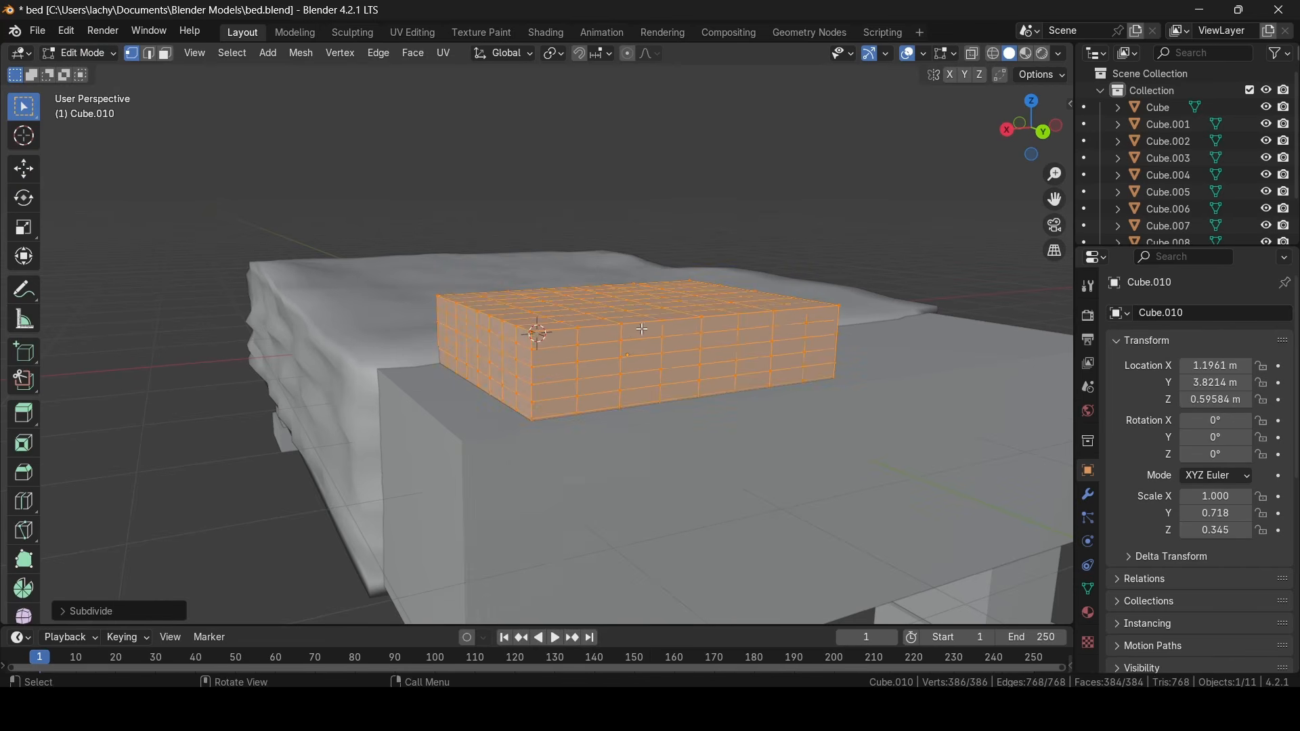
Sculpt the block's sides, corners and top into an uneven, puffed pillow shape with the Draw brush at 50 px radius and 0.5 strength
middle_click_drag(616, 305, 491, 283)
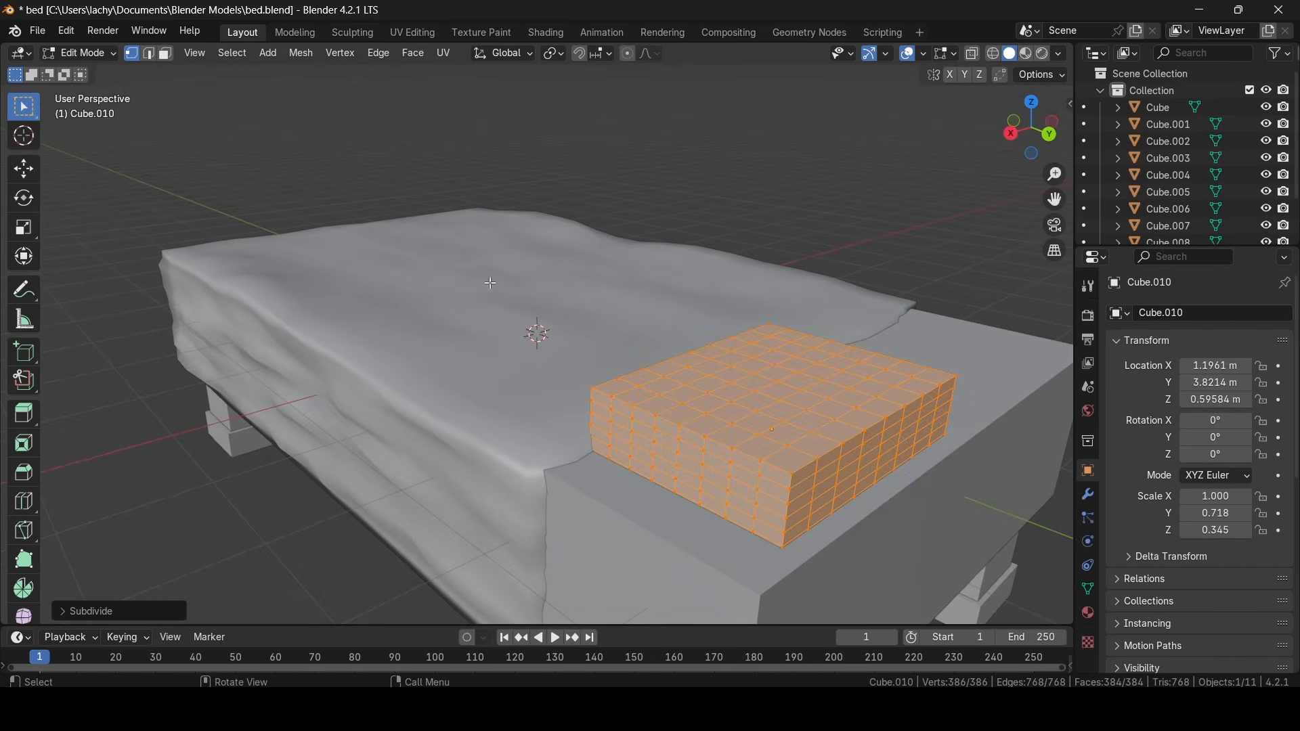
left_click(92, 56)
left_click(84, 109)
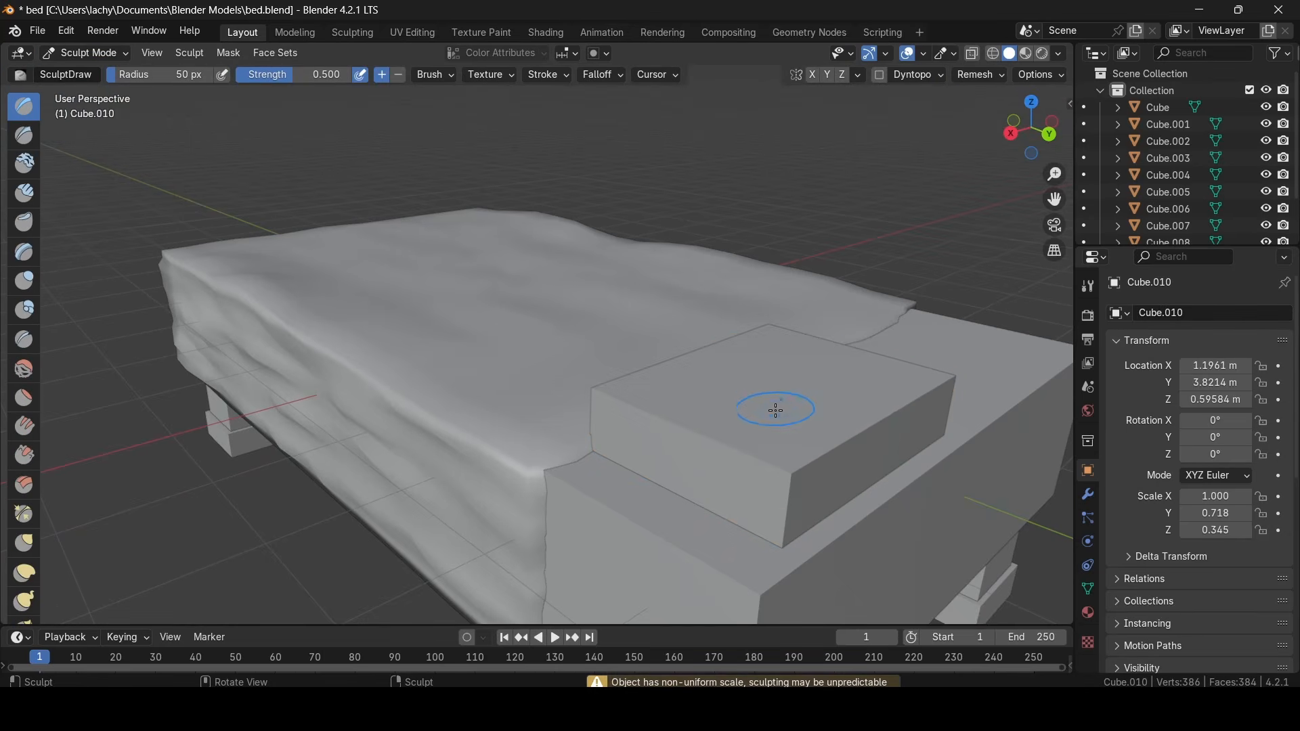
mouse_move(746, 453)
left_mouse_down()
mouse_move(804, 442)
mouse_move(772, 415)
mouse_move(711, 429)
mouse_move(673, 420)
mouse_move(794, 487)
mouse_move(761, 521)
mouse_move(789, 504)
mouse_move(742, 515)
mouse_move(711, 493)
left_mouse_up()
middle_click_drag(711, 492, 897, 313)
mouse_move(956, 338)
left_mouse_down()
mouse_move(975, 340)
mouse_move(906, 327)
mouse_move(963, 336)
left_mouse_up()
middle_click_drag(595, 358, 468, 358)
mouse_move(468, 358)
left_mouse_down()
mouse_move(474, 369)
mouse_move(467, 355)
mouse_move(515, 358)
mouse_move(450, 372)
left_mouse_up()
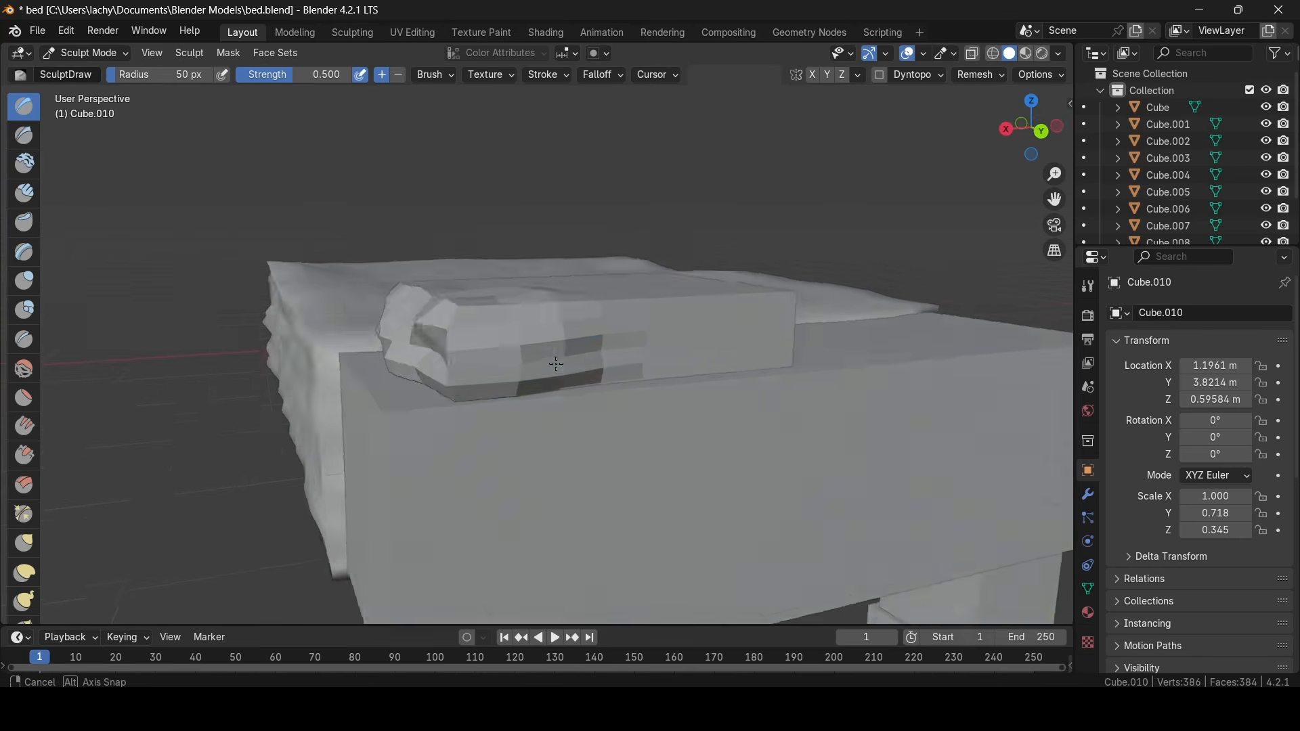
middle_click_drag(450, 371, 284, 332)
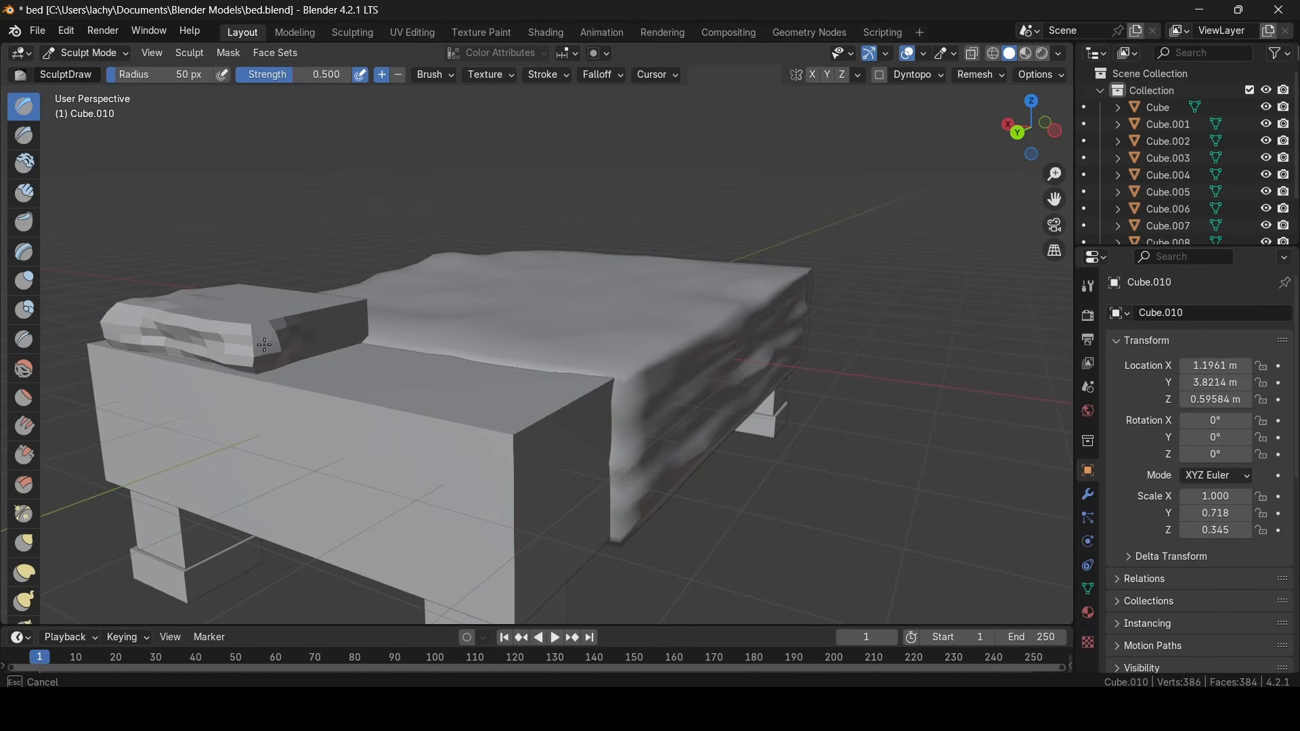
middle_click_drag(276, 331, 531, 436)
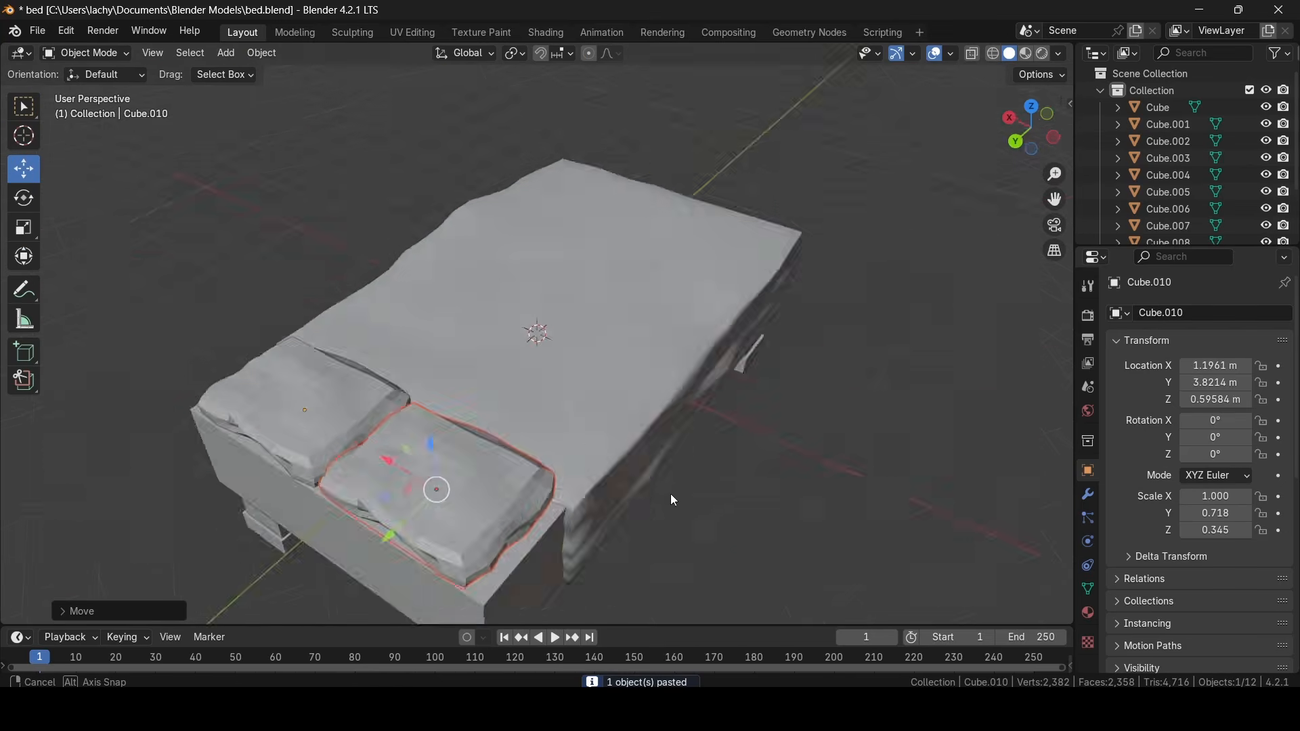
Apply Shade Smooth to both pillows at the bed's head end
middle_click_drag(674, 500, 680, 441)
right_click(467, 338)
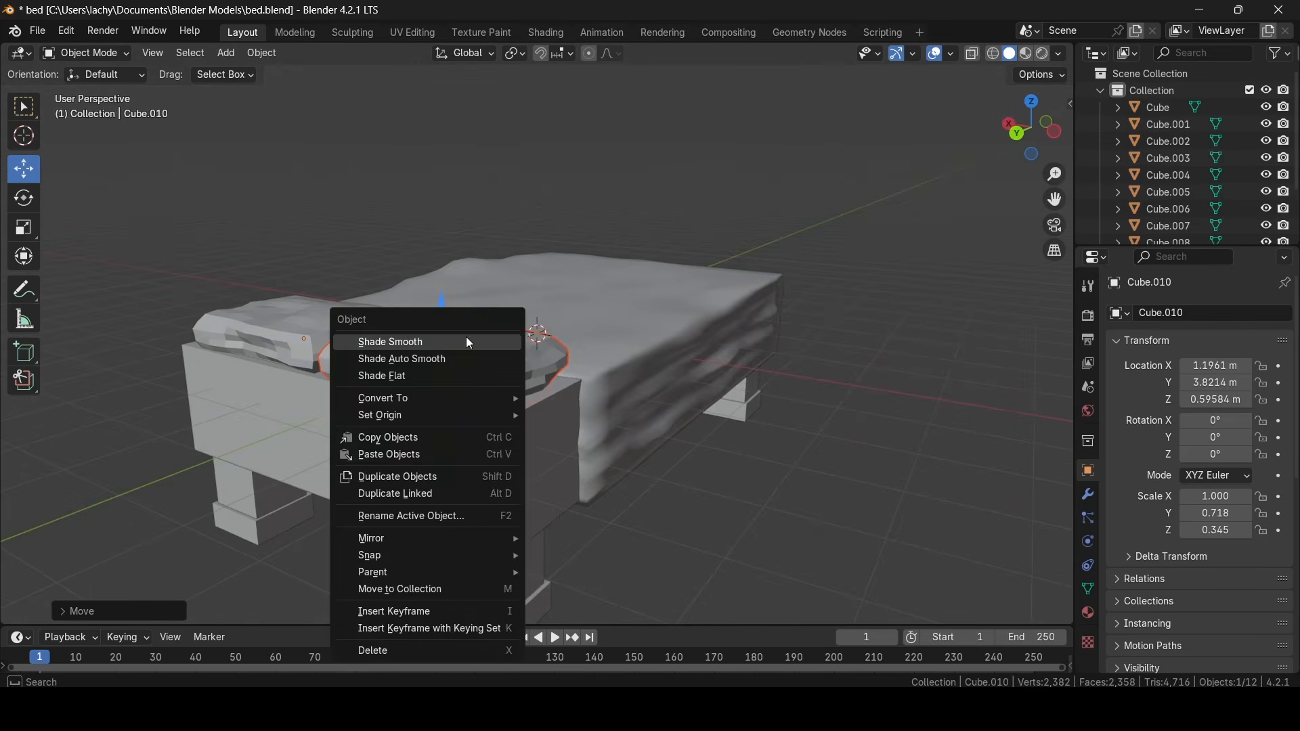
left_click(450, 335)
left_click(310, 302)
right_click(294, 324)
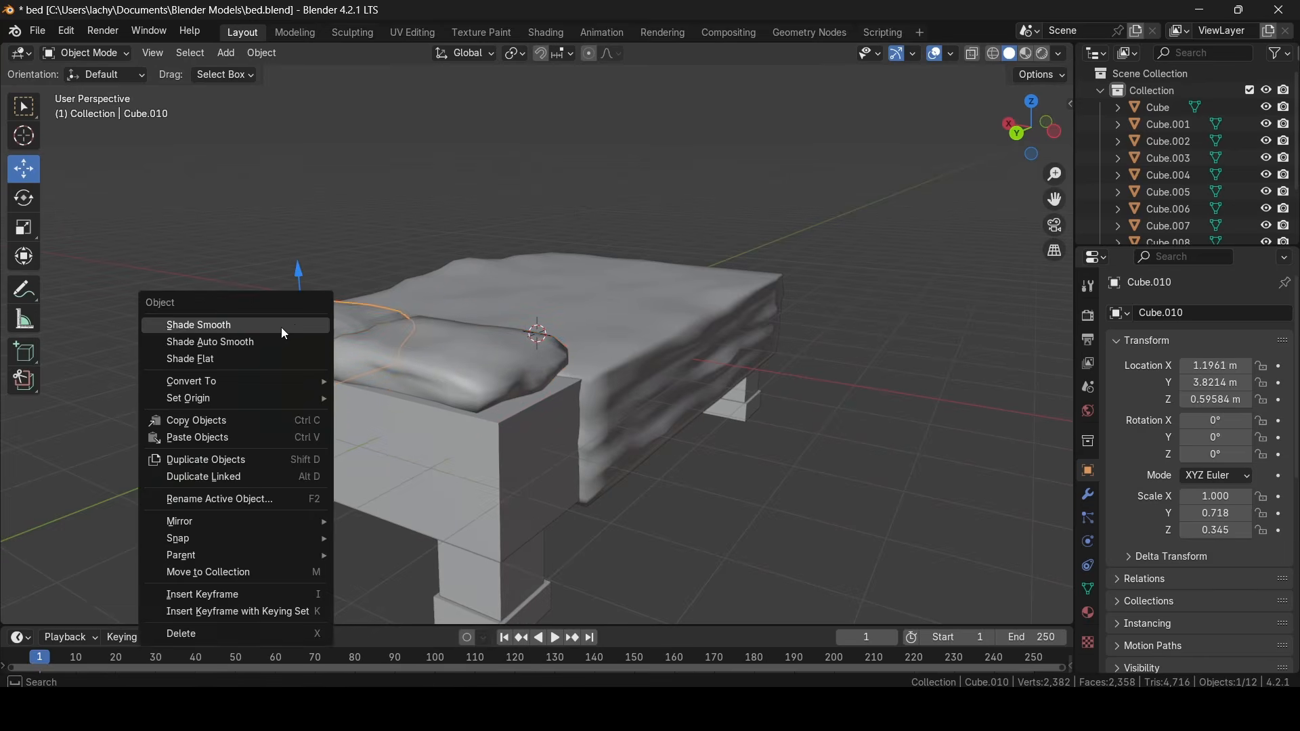
left_click(282, 327)
Save the bed file and export the finished model in glTF 2.0 format
left_click(674, 477)
middle_click_drag(674, 478, 258, 474)
key("ctrl+s")
mouse_move(597, 257)
middle_mouse_down()
mouse_move(745, 226)
mouse_move(746, 244)
mouse_move(643, 274)
mouse_move(592, 249)
middle_mouse_up()
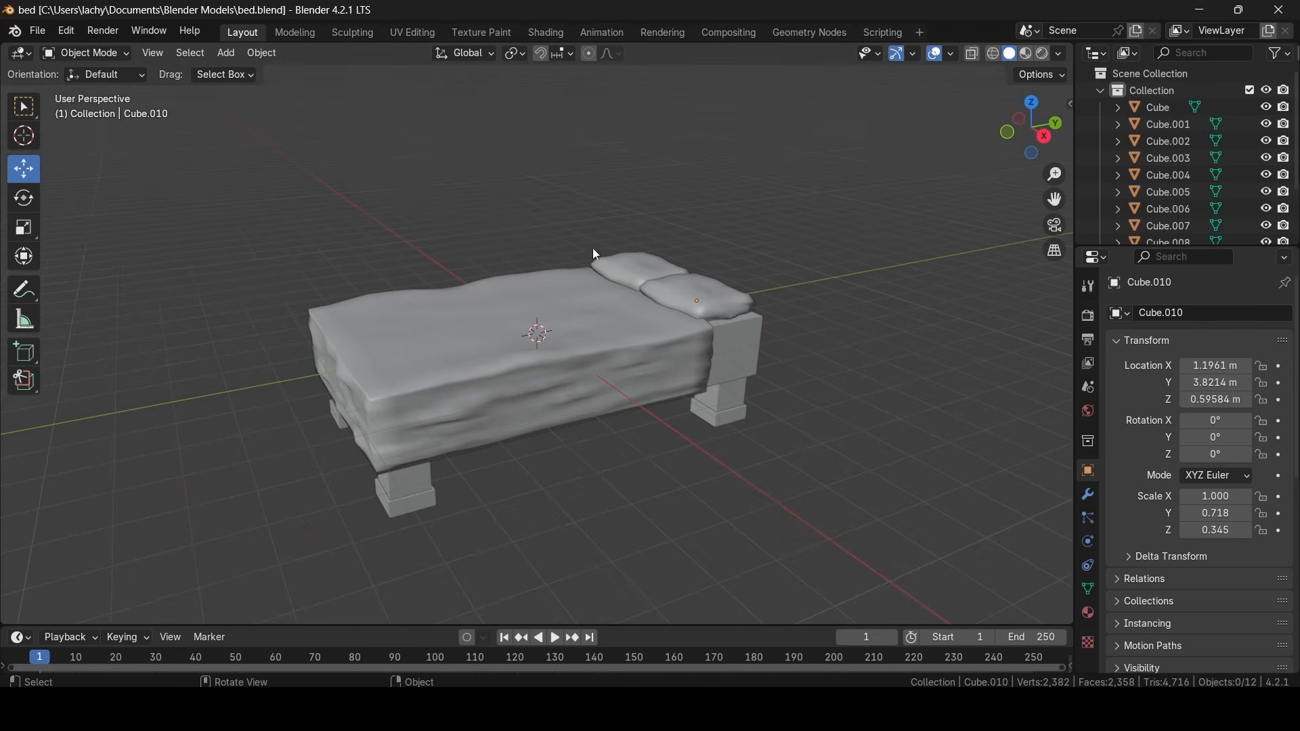
left_click(39, 34)
mouse_move(99, 291)
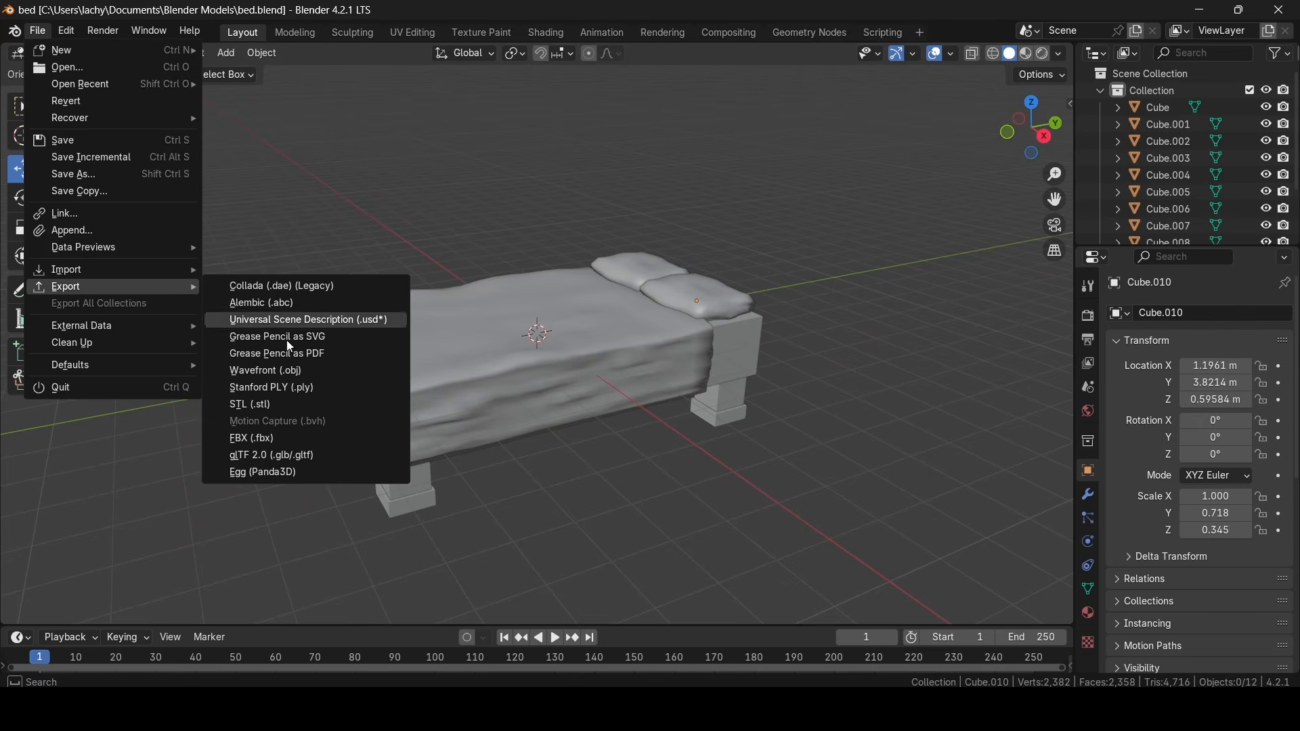
left_click(290, 458)
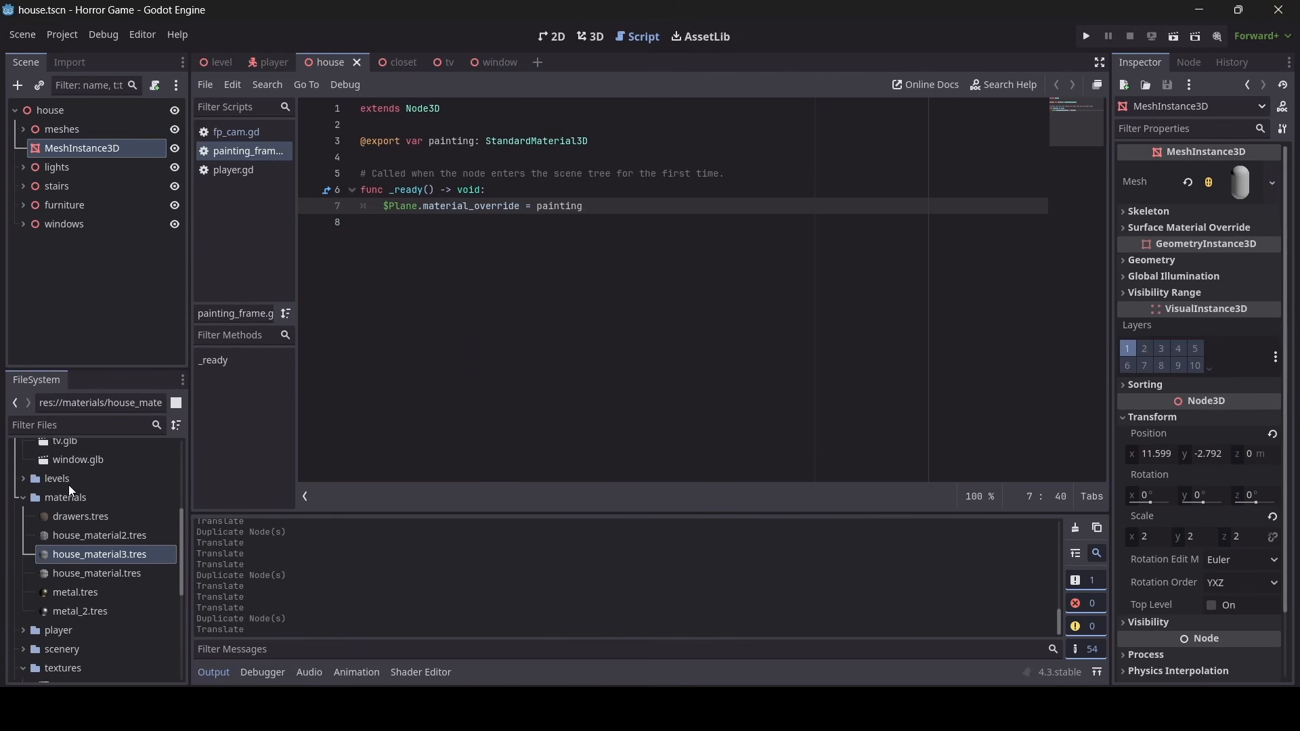
Preview bed.glb in its advanced import settings and close them without reimporting
scroll(70, 491, "up", 3)
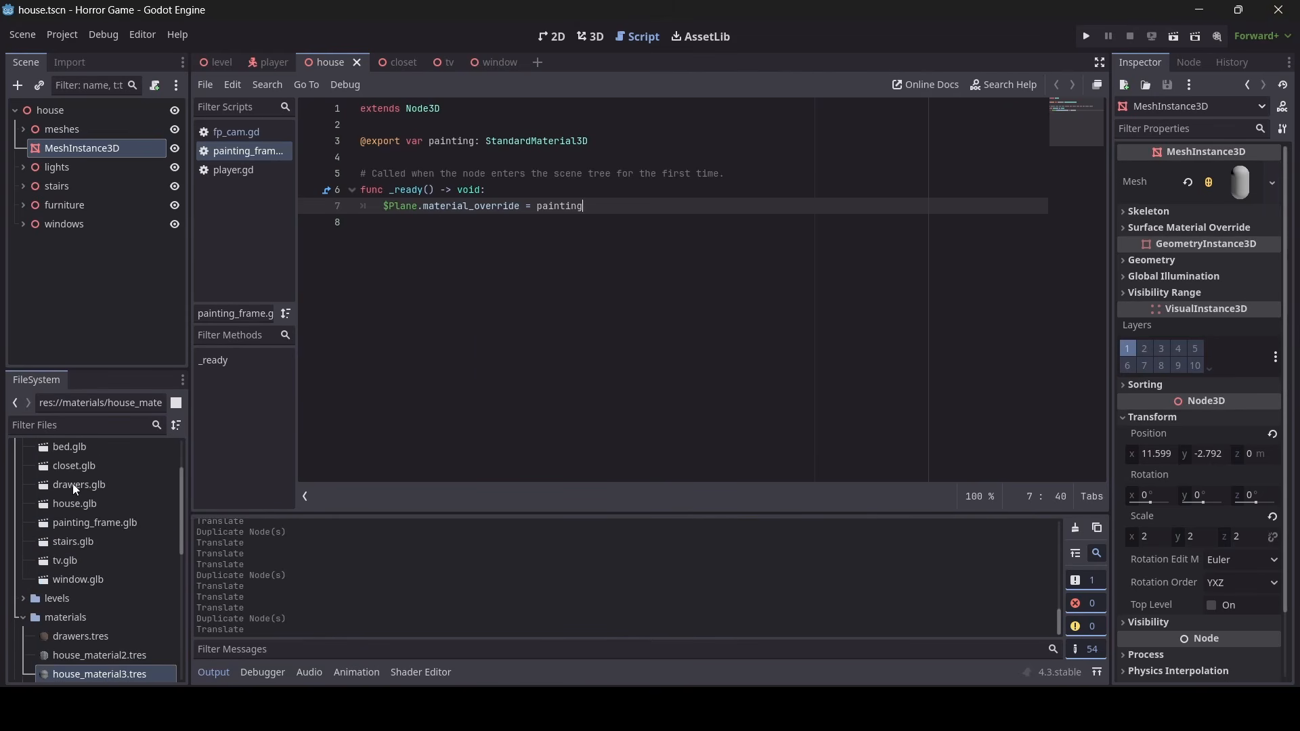
double_click(70, 449)
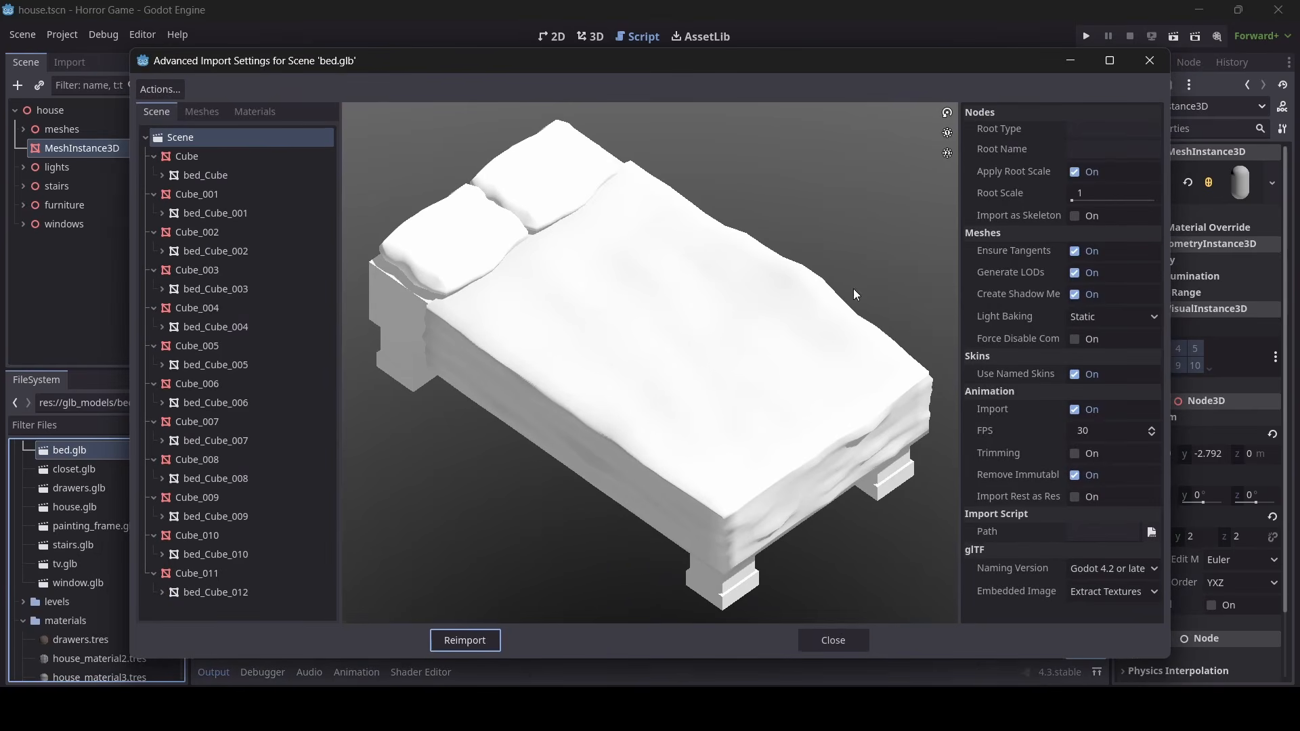
left_click(833, 641)
Return to the 3D view and create a new inherited scene from bed.glb
left_click(591, 36)
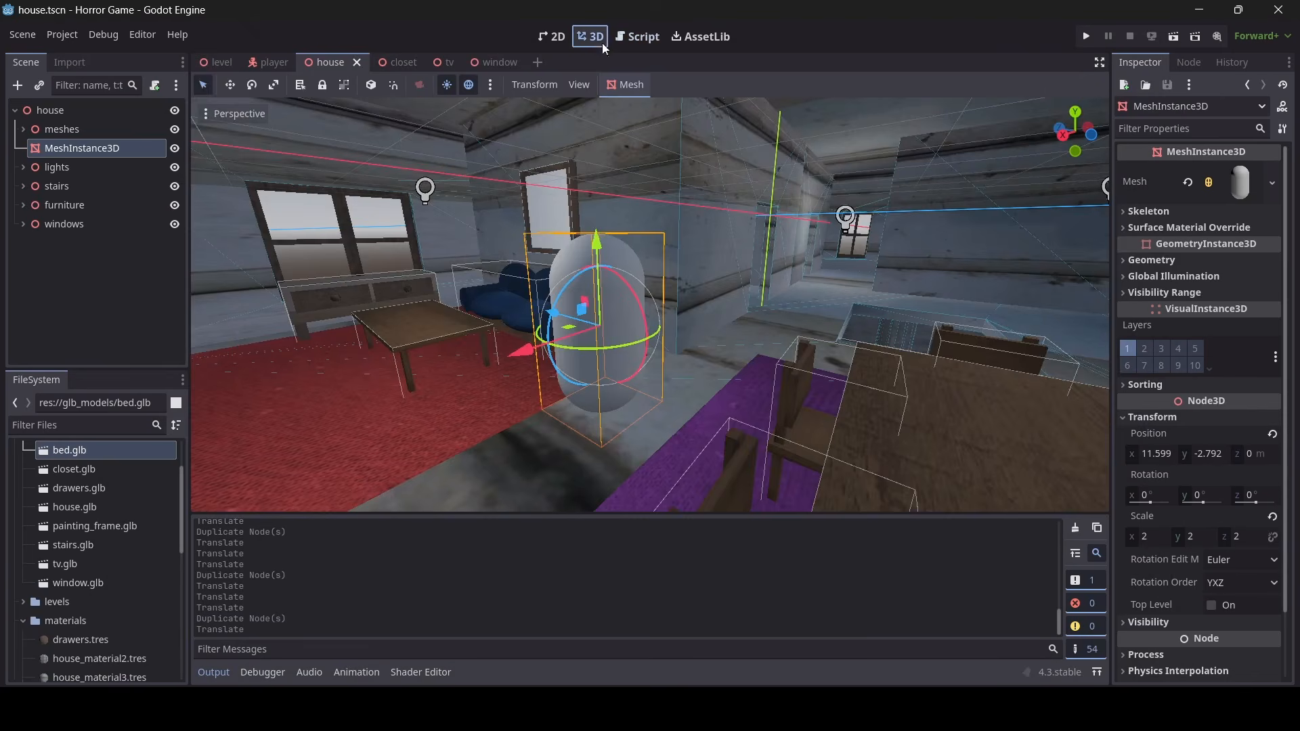
right_click_drag(545, 406, 390, 392)
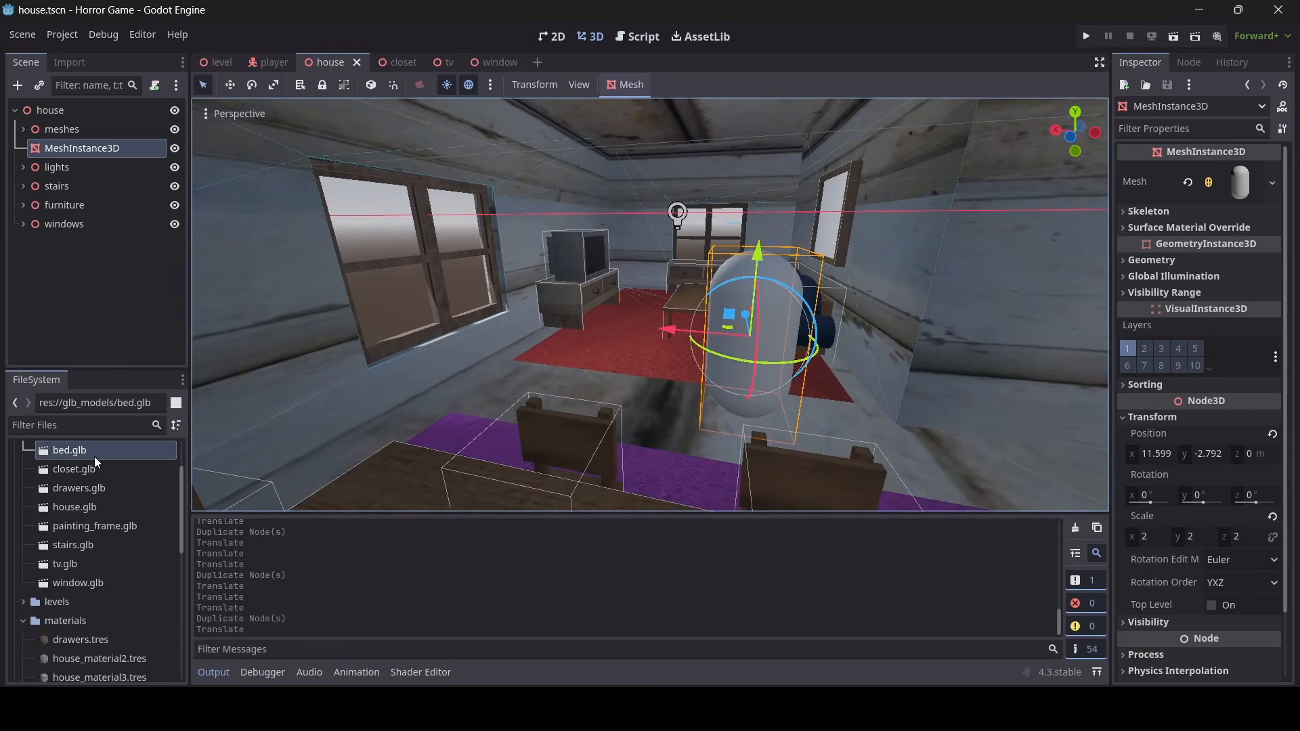
right_click(96, 452)
left_click(312, 320)
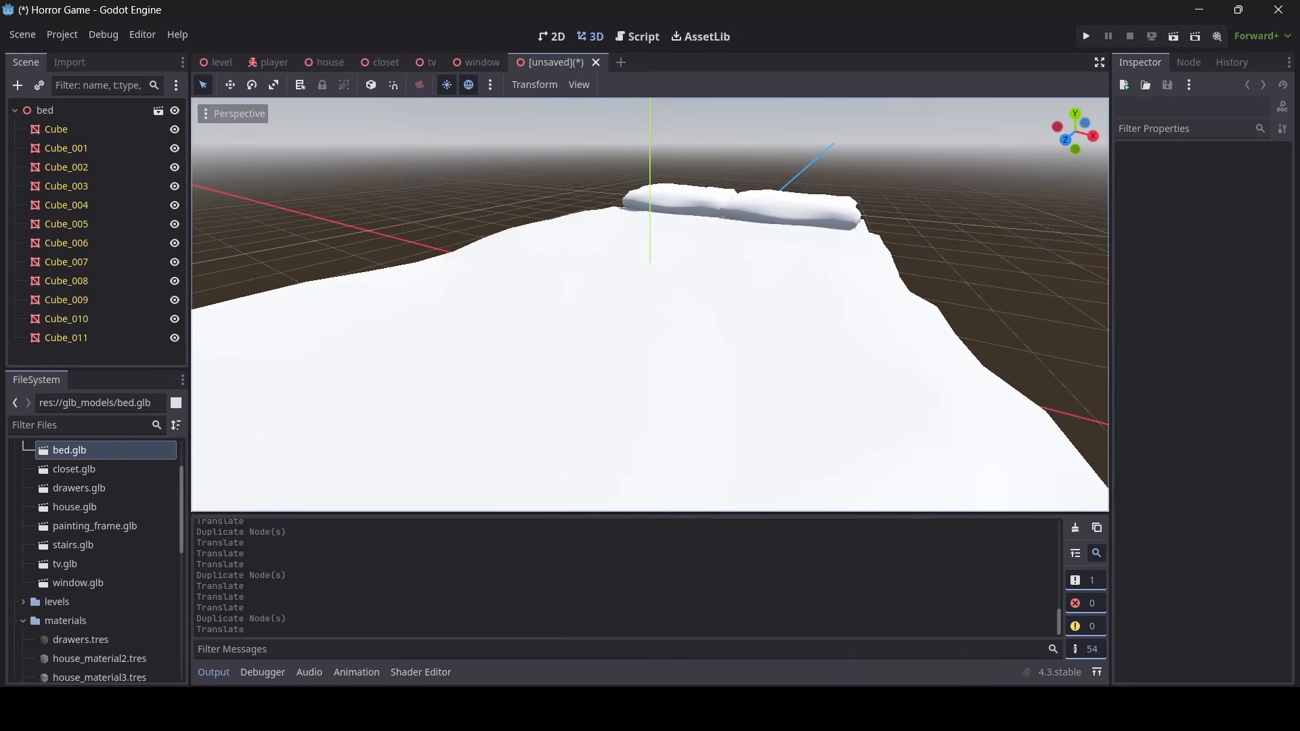
Give the bed's blanket mesh a new StandardMaterial3D as its material override and open the material's properties
key("s")
right_click_drag(650, 305, 589, 289)
key("s")
key("a")
right_click_drag(649, 314, 623, 314)
key("w")
key("d")
left_click(623, 314)
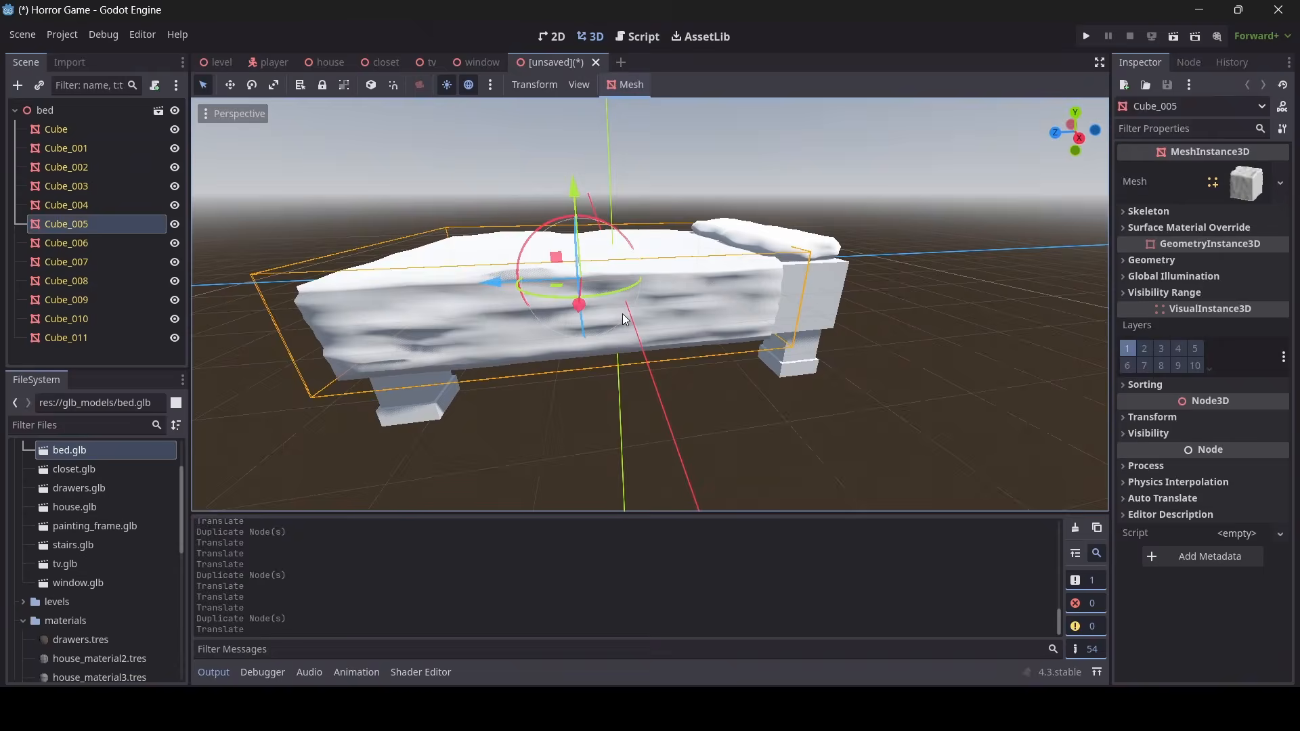
scroll(72, 507, "down", 4)
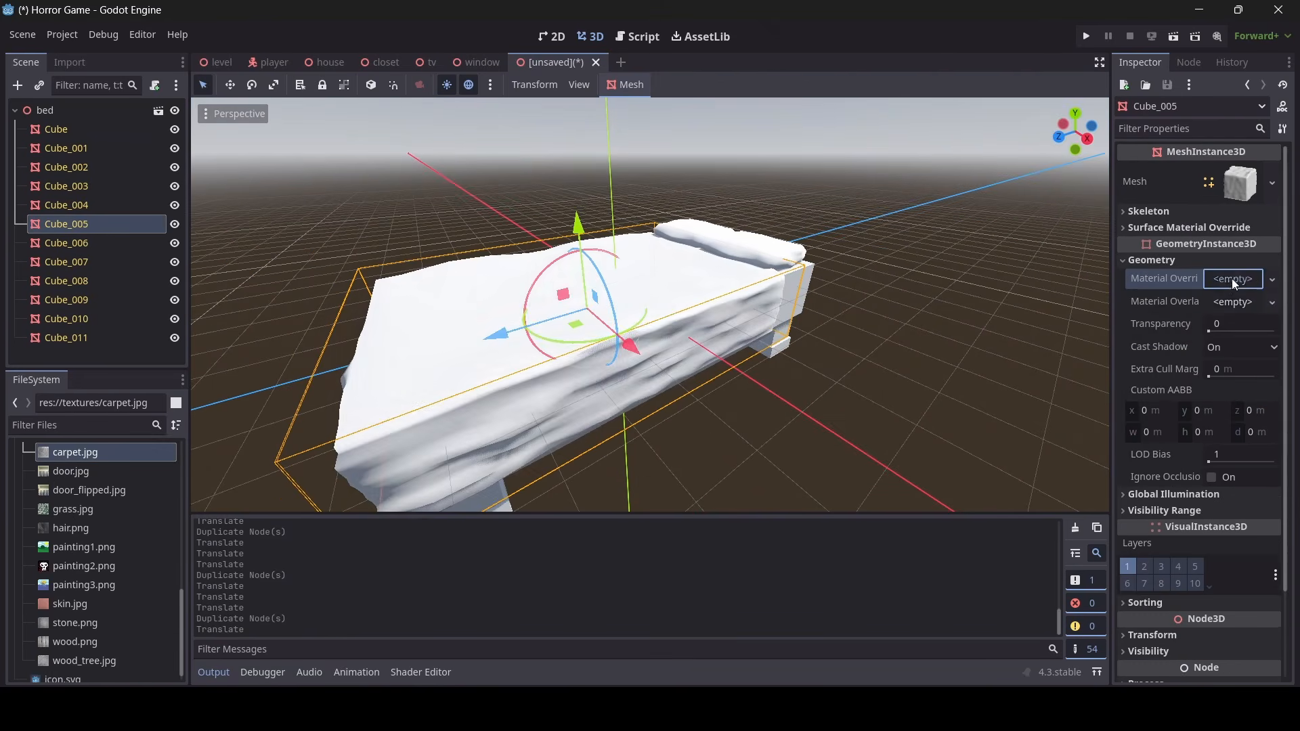
left_click(1230, 291)
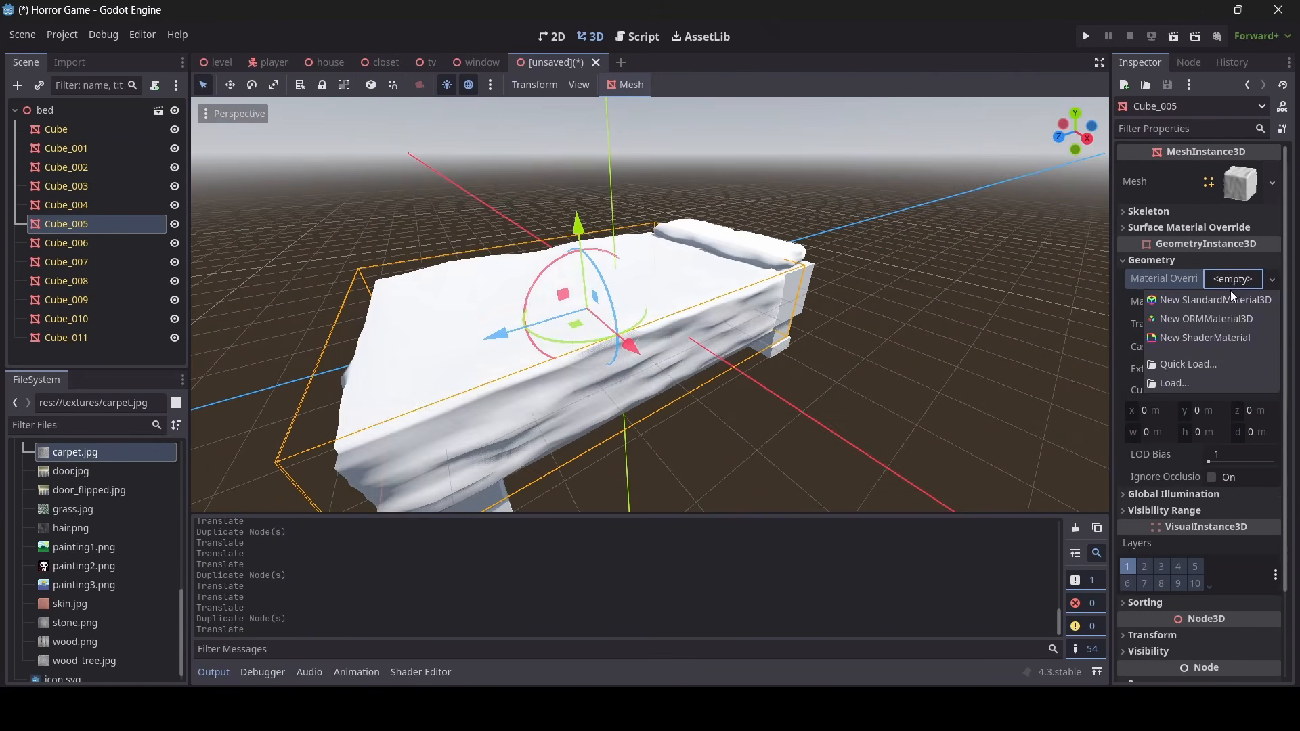
left_click(1225, 305)
left_click(1245, 303)
Assign textures/carpet.jpg as the albedo texture of the blanket's material
scroll(1233, 344, "down", 4)
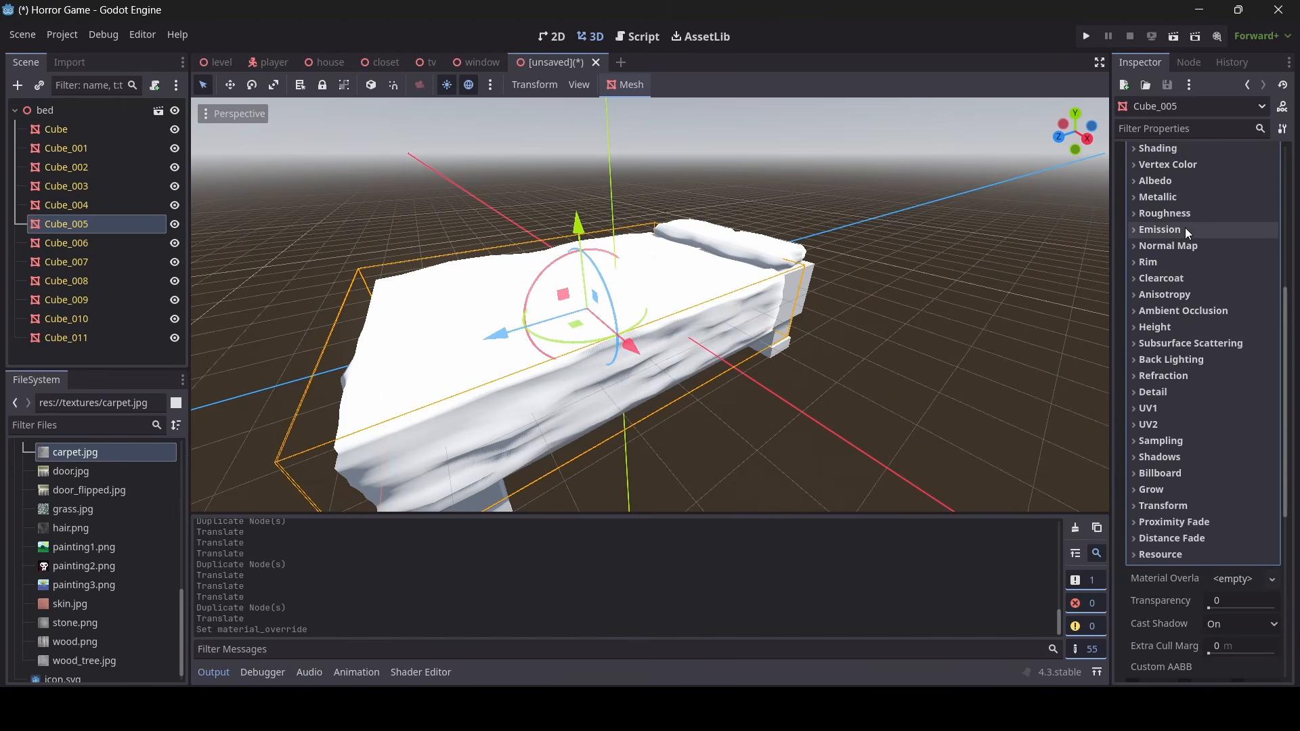
left_click(1192, 198)
left_click(1192, 197)
left_click(1192, 180)
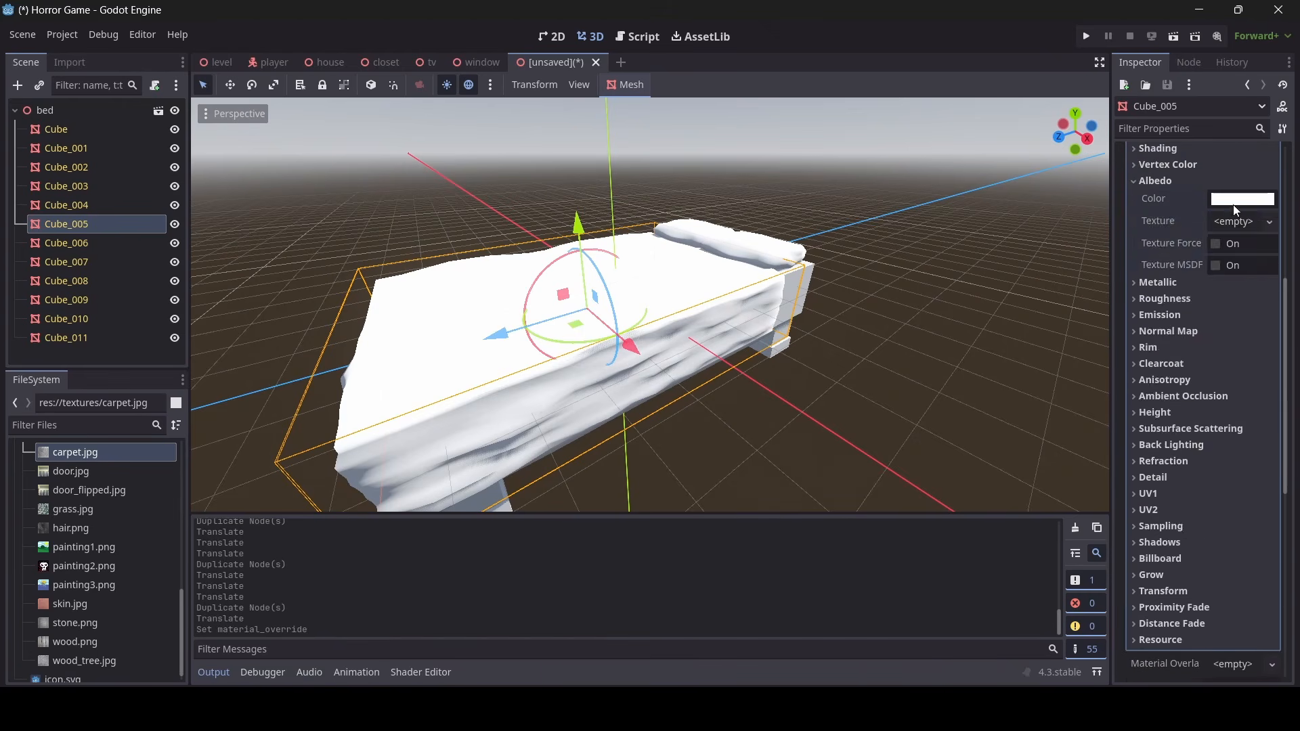
left_click(1232, 222)
left_click(1130, 551)
type("clo")
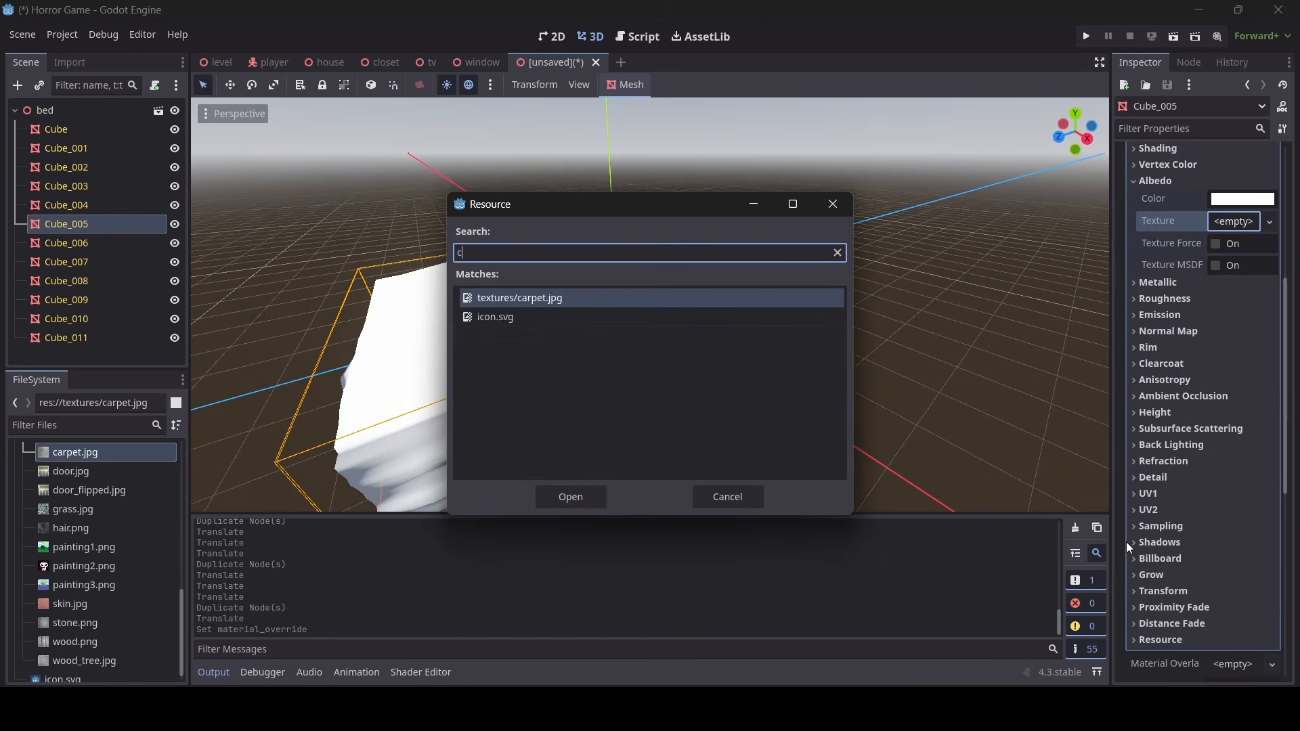
key("BackSpace")
key("BackSpace")
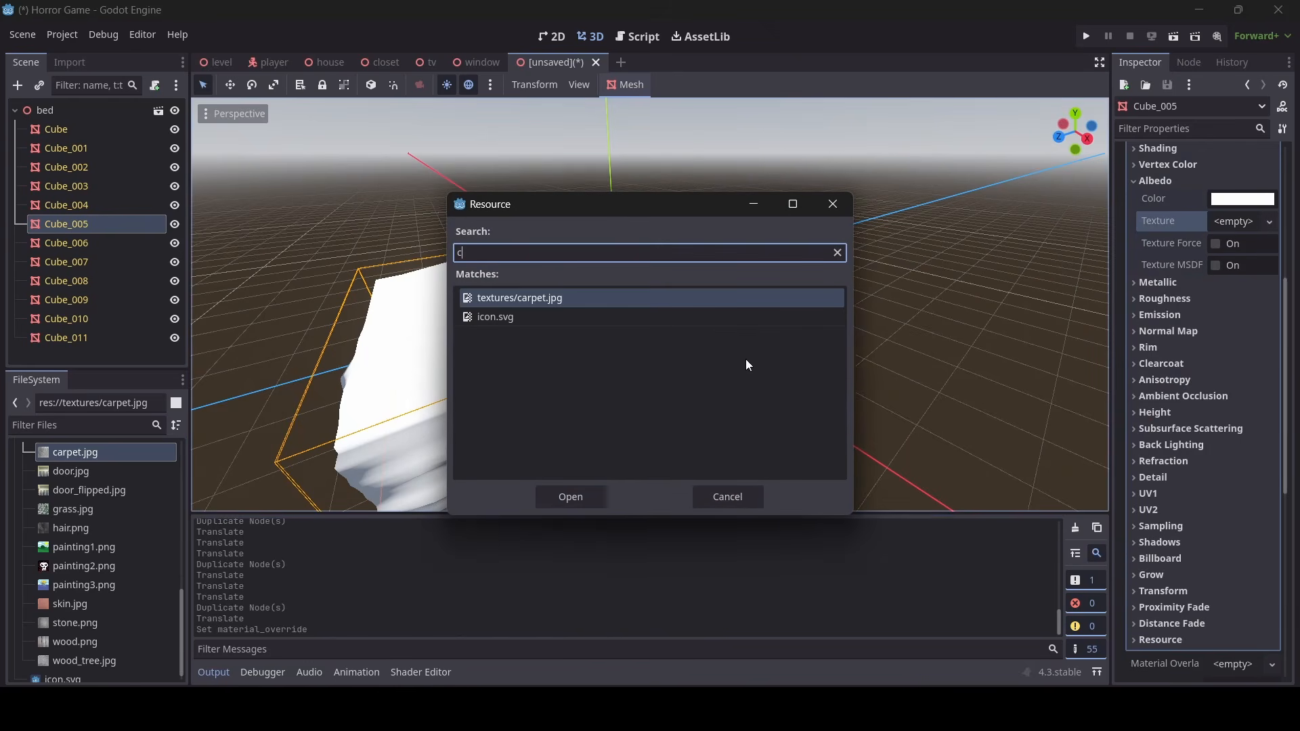
double_click(551, 294)
Set the albedo colour of the blanket's material to a light red and deselect the mesh
right_click_drag(650, 305, 1029, 339)
key("s")
key("w")
key("s")
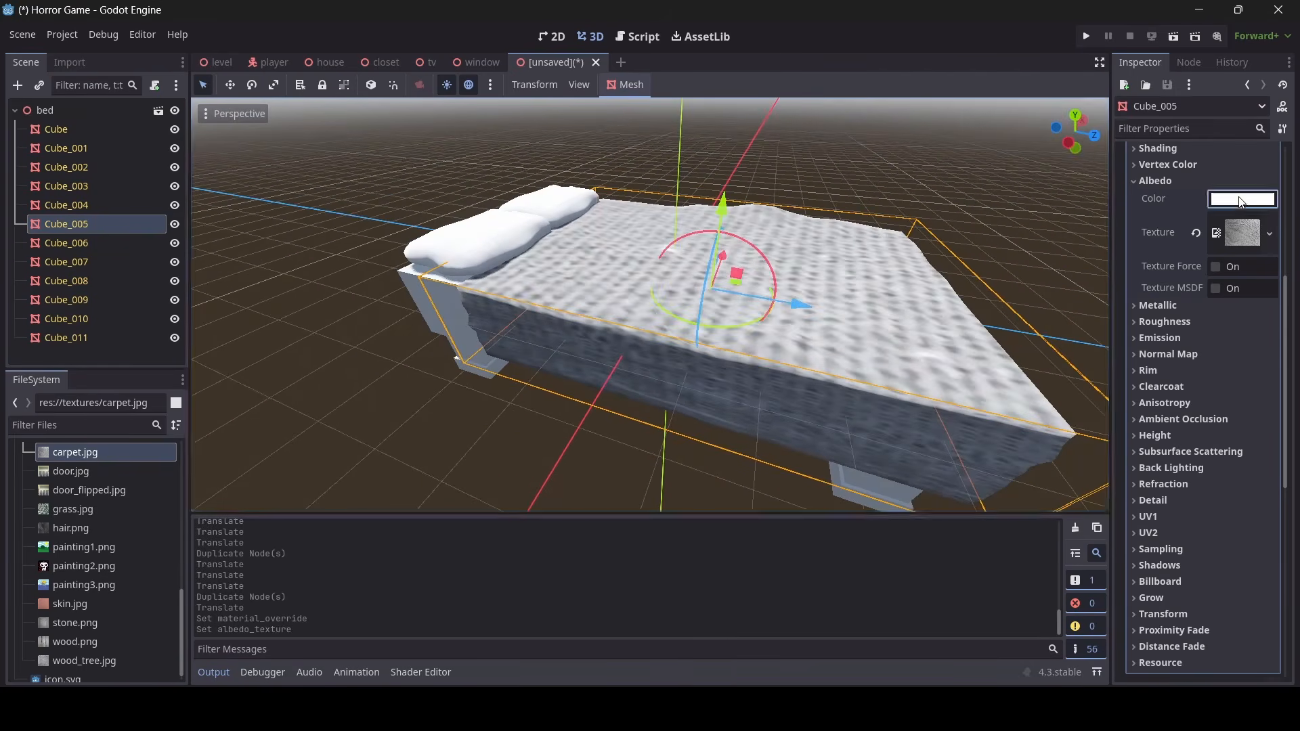
left_click(1242, 198)
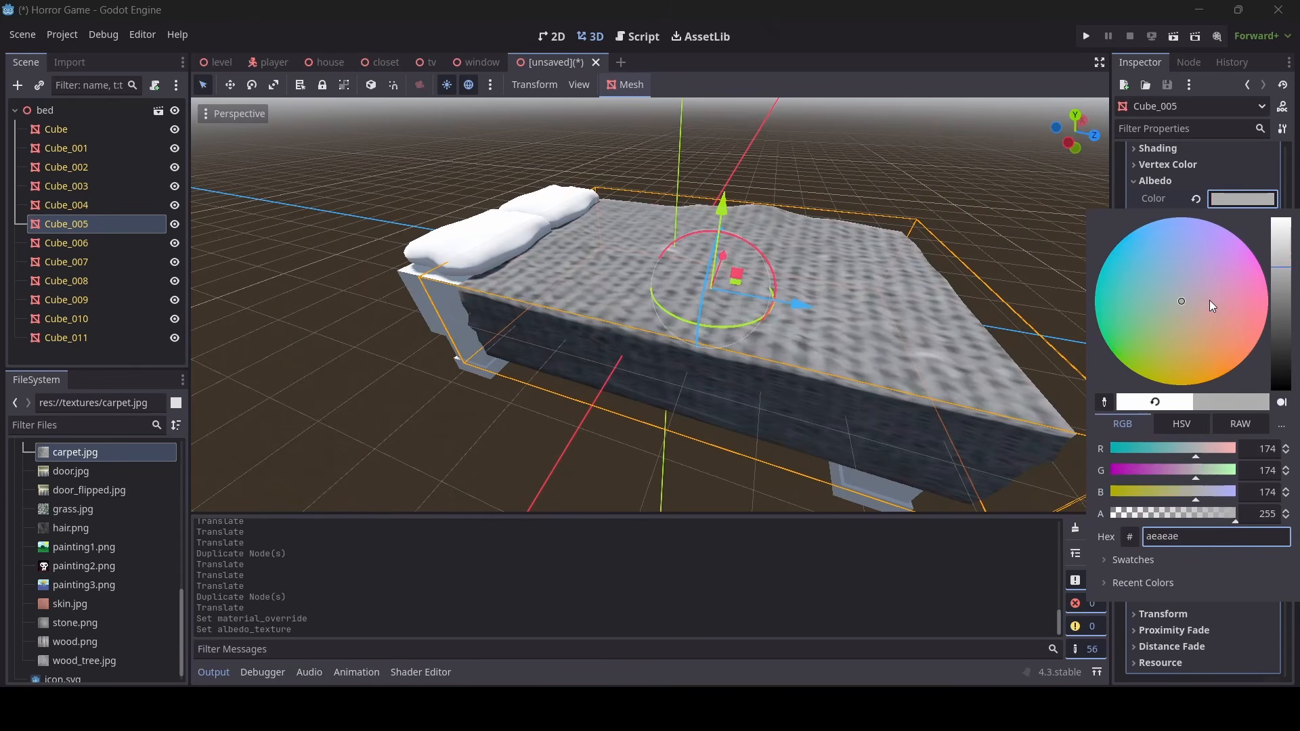
mouse_move(1209, 299)
left_mouse_down()
mouse_move(1243, 332)
mouse_move(1261, 318)
mouse_move(1240, 335)
mouse_move(1258, 338)
left_mouse_up()
left_click_drag(1278, 282, 1279, 277)
left_click(804, 109)
left_click(852, 196)
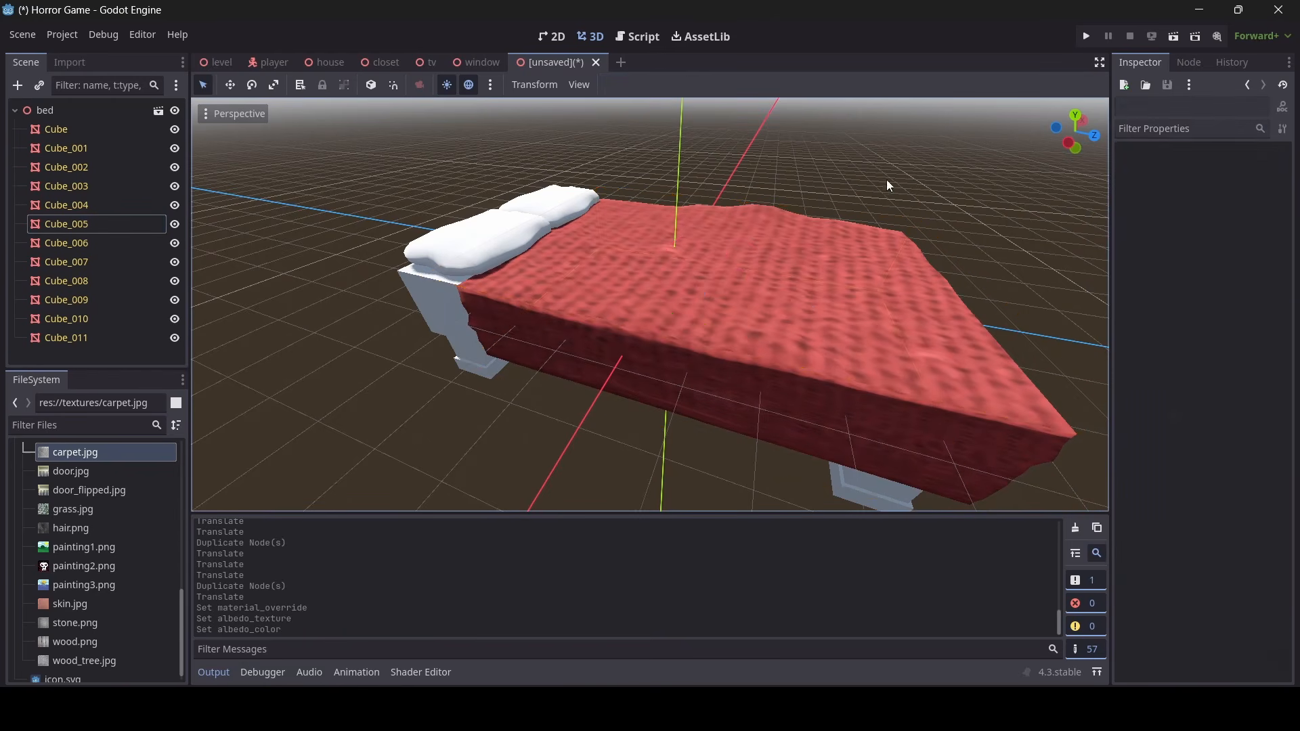
Copy the blanket's material override and paste it onto the mattress mesh, Cube
scroll(887, 180, "down", 10)
middle_click_drag(887, 180, 718, 210)
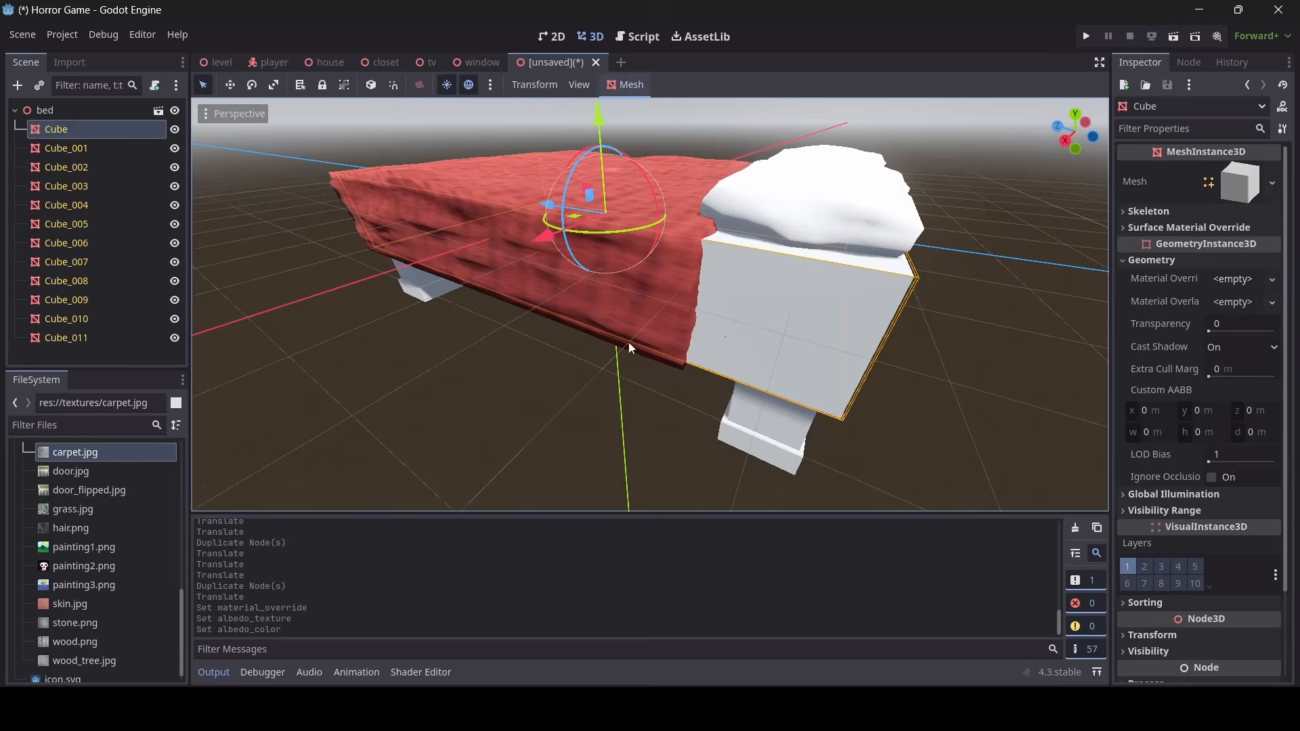
left_click(635, 324)
scroll(1277, 285, "up", 5)
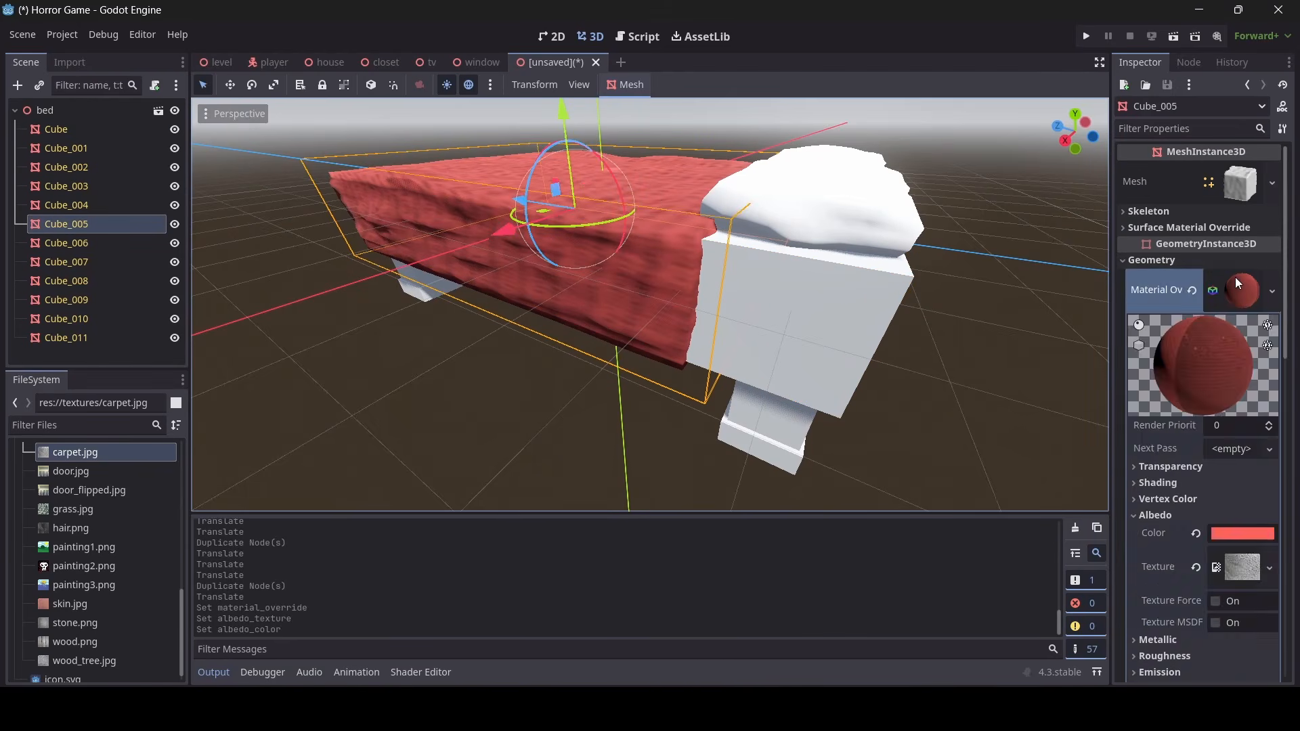
left_click(1235, 279)
right_click(1156, 290)
left_click(1250, 298)
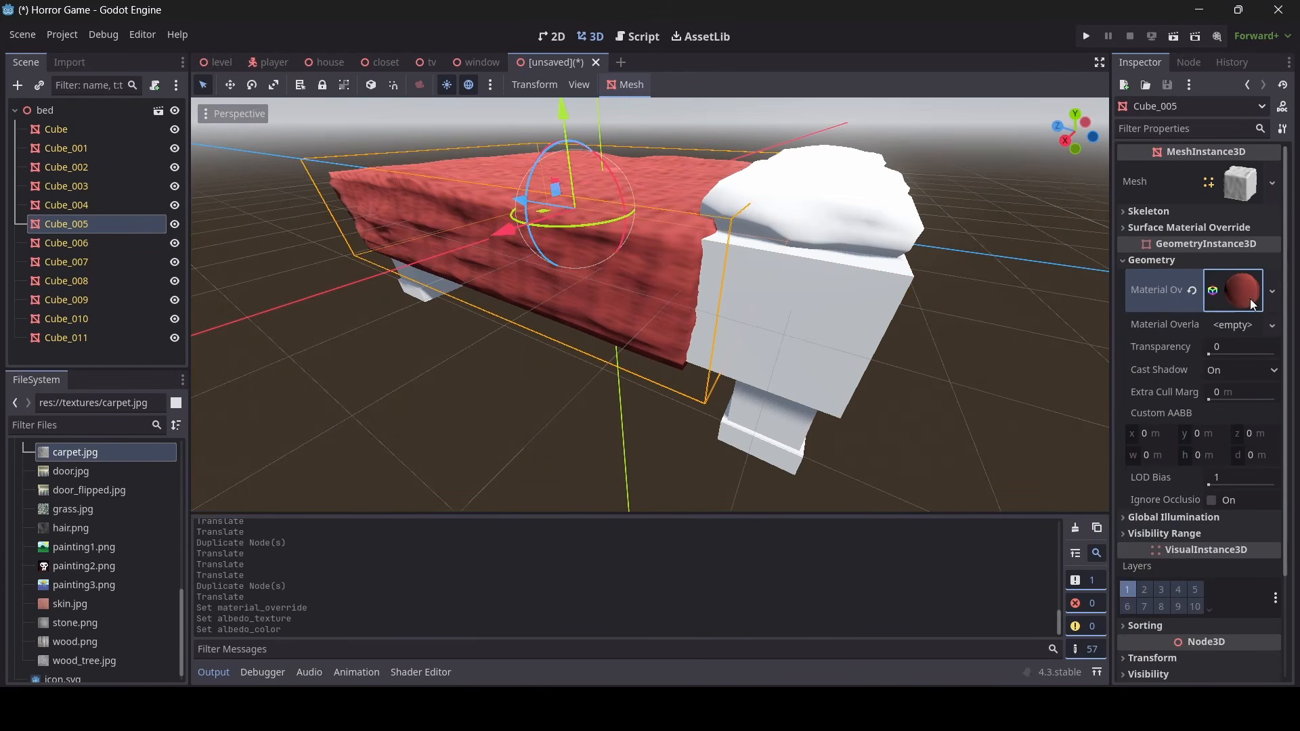
left_click(809, 330)
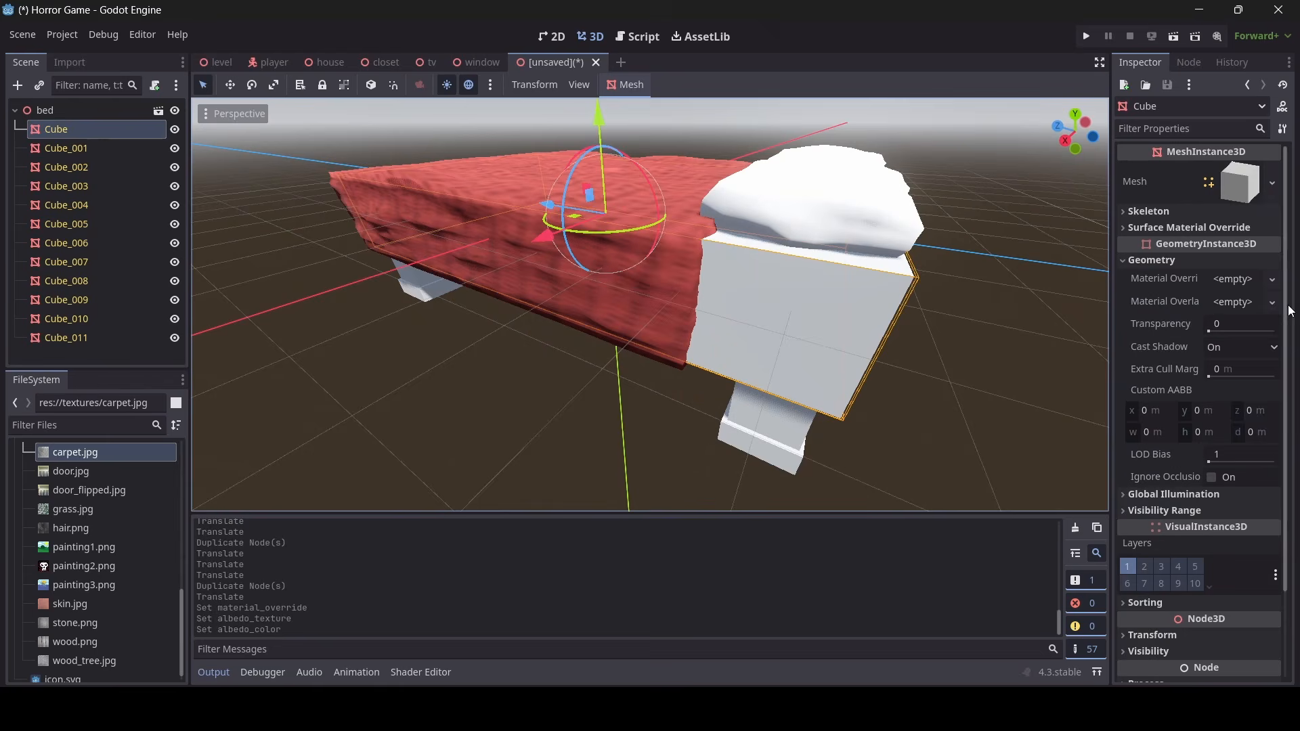
right_click(1139, 272)
left_click(1143, 302)
middle_click_drag(914, 294, 963, 294)
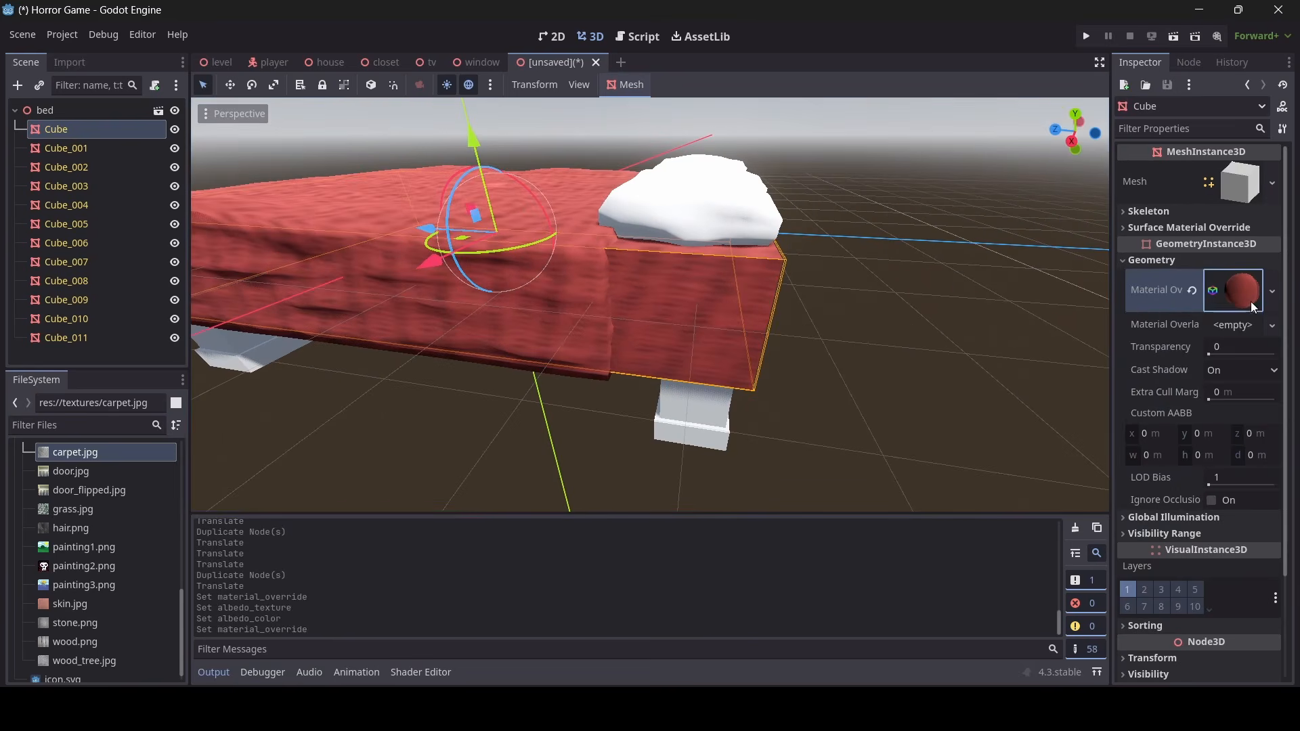
Try to reset the albedo colour of the material shared by the mattress and blanket, and undo the reset
left_click(1250, 301)
scroll(1208, 446, "down", 3)
left_click(1197, 334)
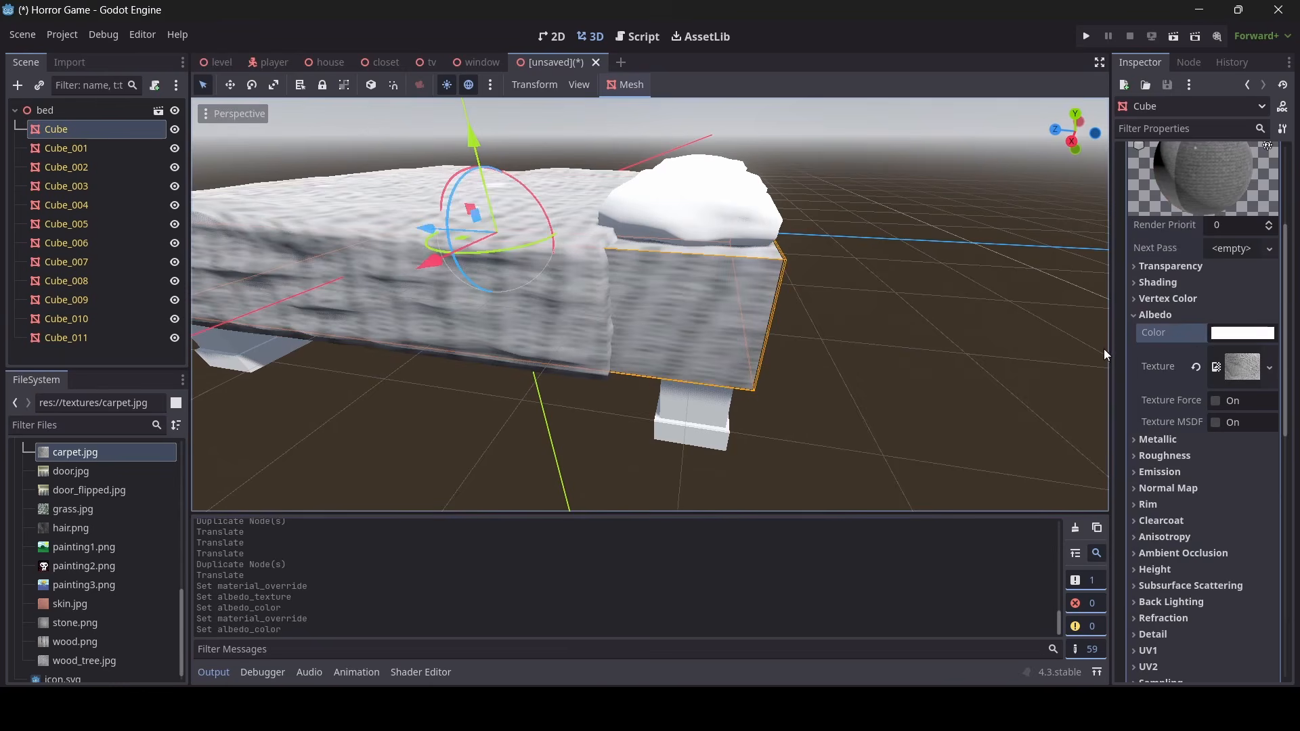
key("ctrl+z")
Make the mattress's material override unique and reset its albedo colour to white
scroll(1201, 277, "up", 3)
left_click(1243, 223)
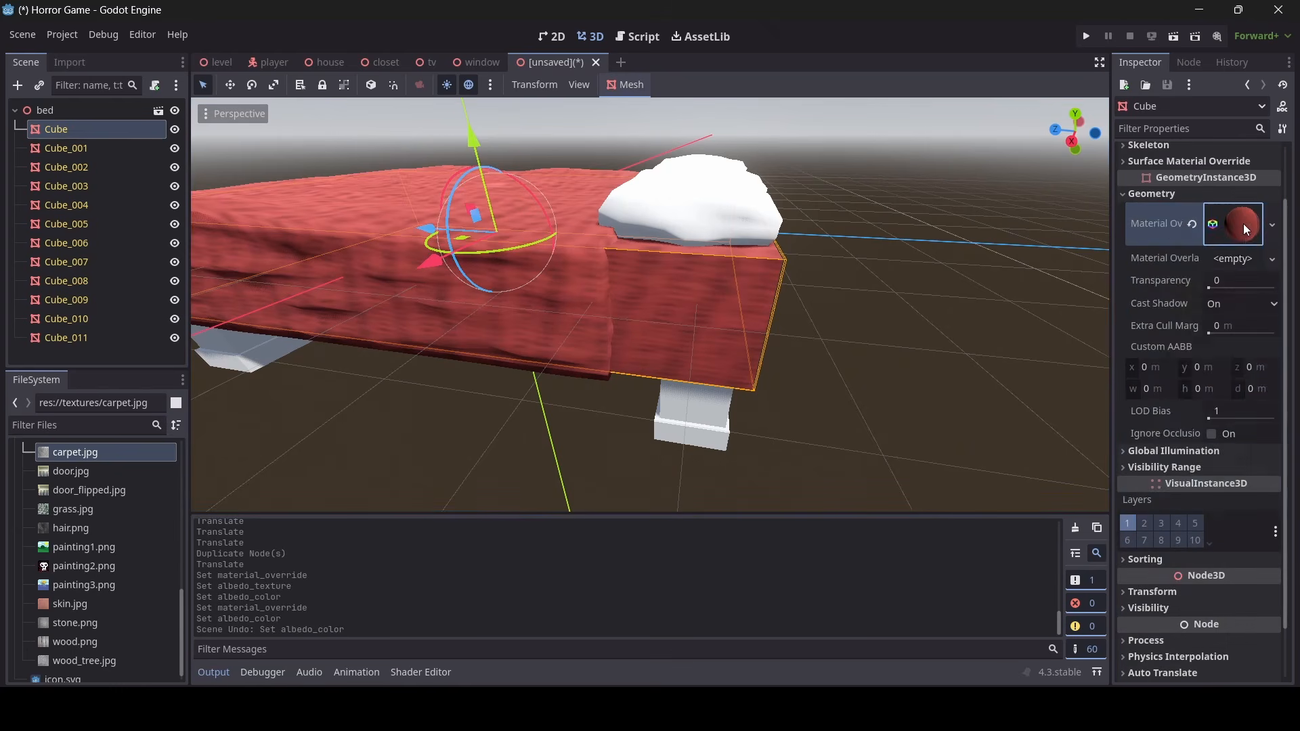
right_click(1243, 224)
left_click(1222, 373)
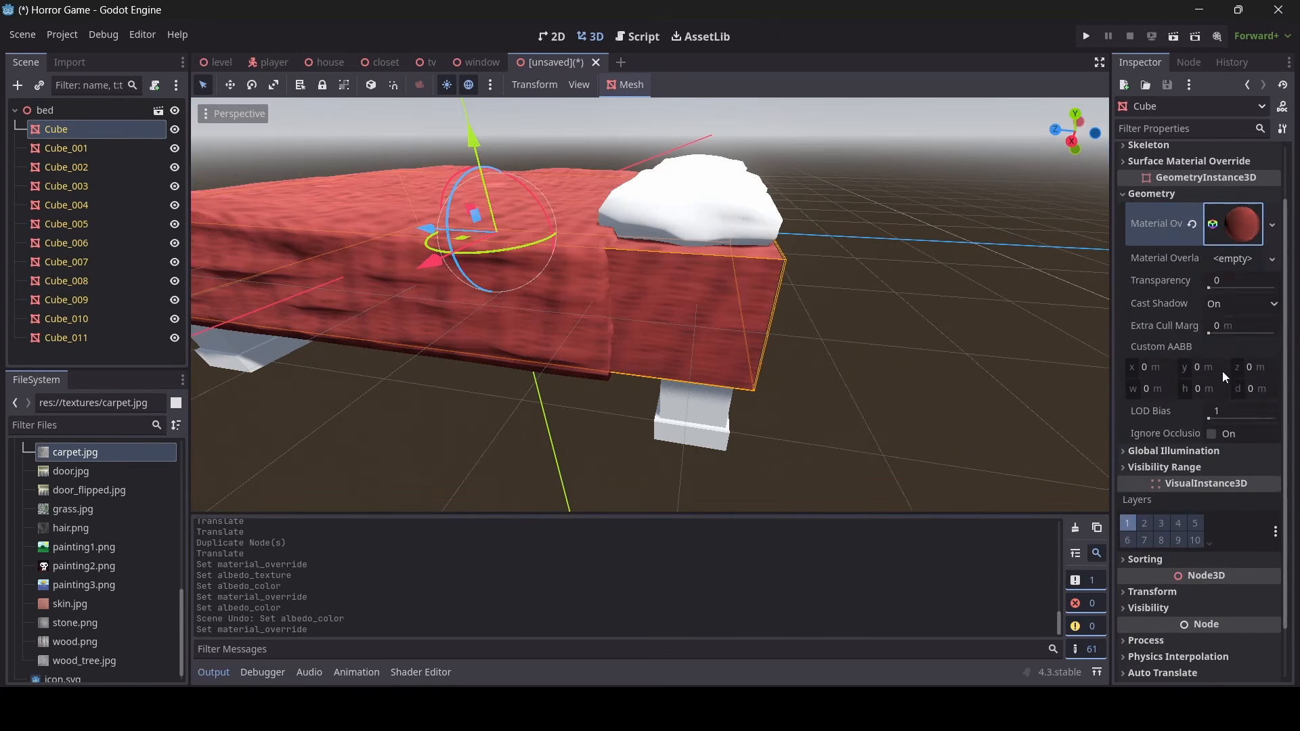
left_click(1248, 241)
left_click(1188, 451)
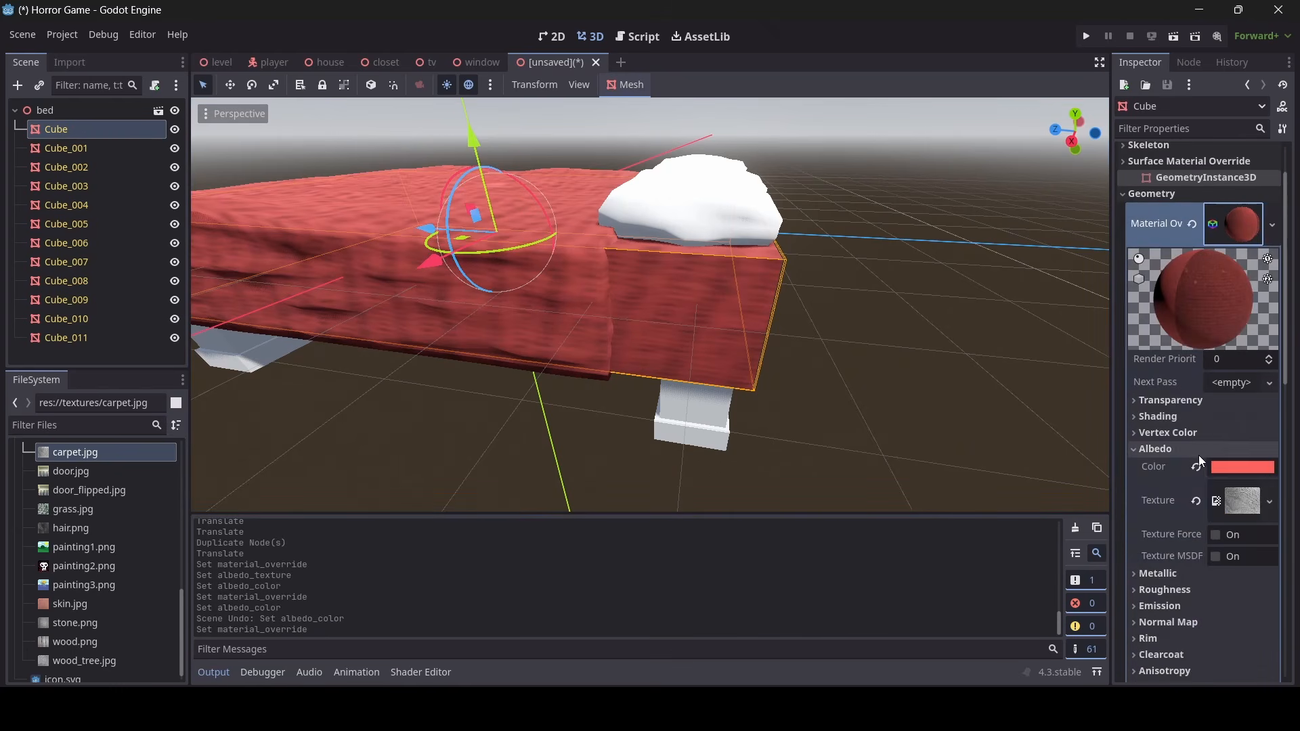
left_click(1198, 468)
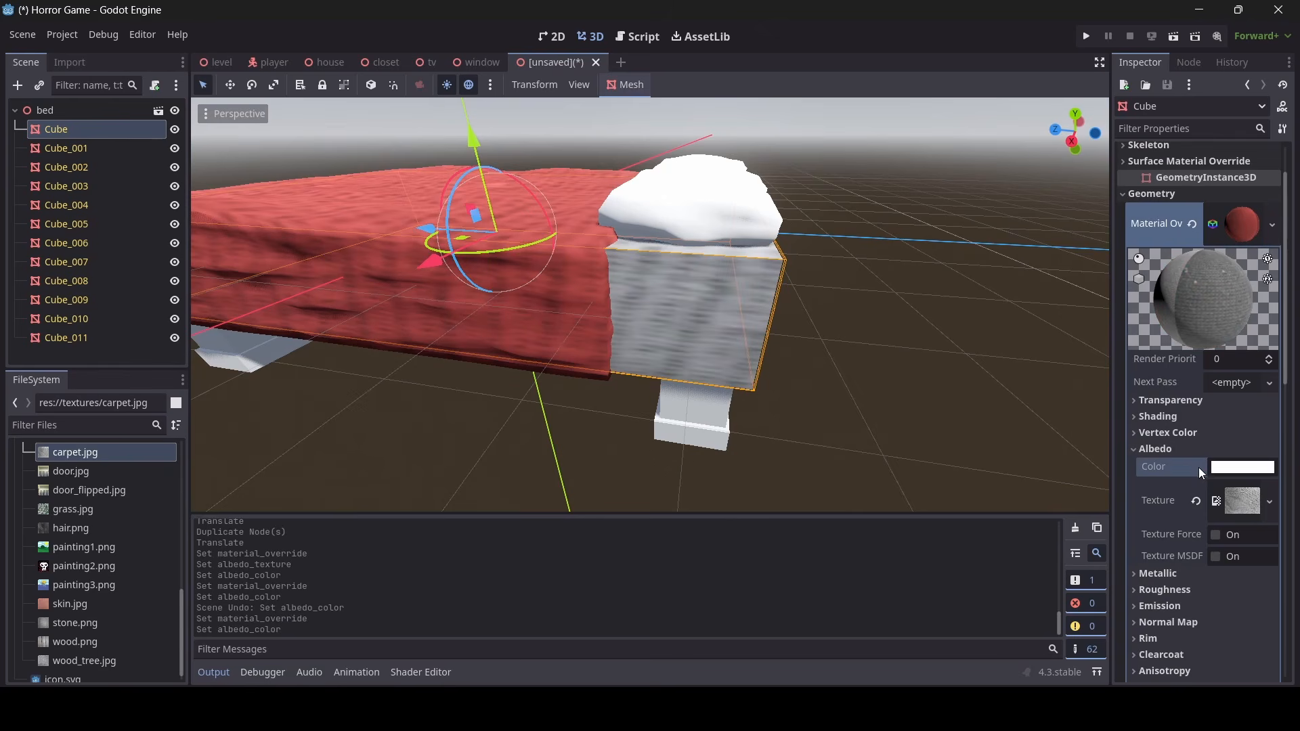
Set the UV1 scale X of the mattress's material to 0.45
scroll(1239, 520, "down", 5)
middle_click_drag(843, 339, 1083, 441)
right_click_drag(650, 304, 778, 251)
left_click(1174, 514)
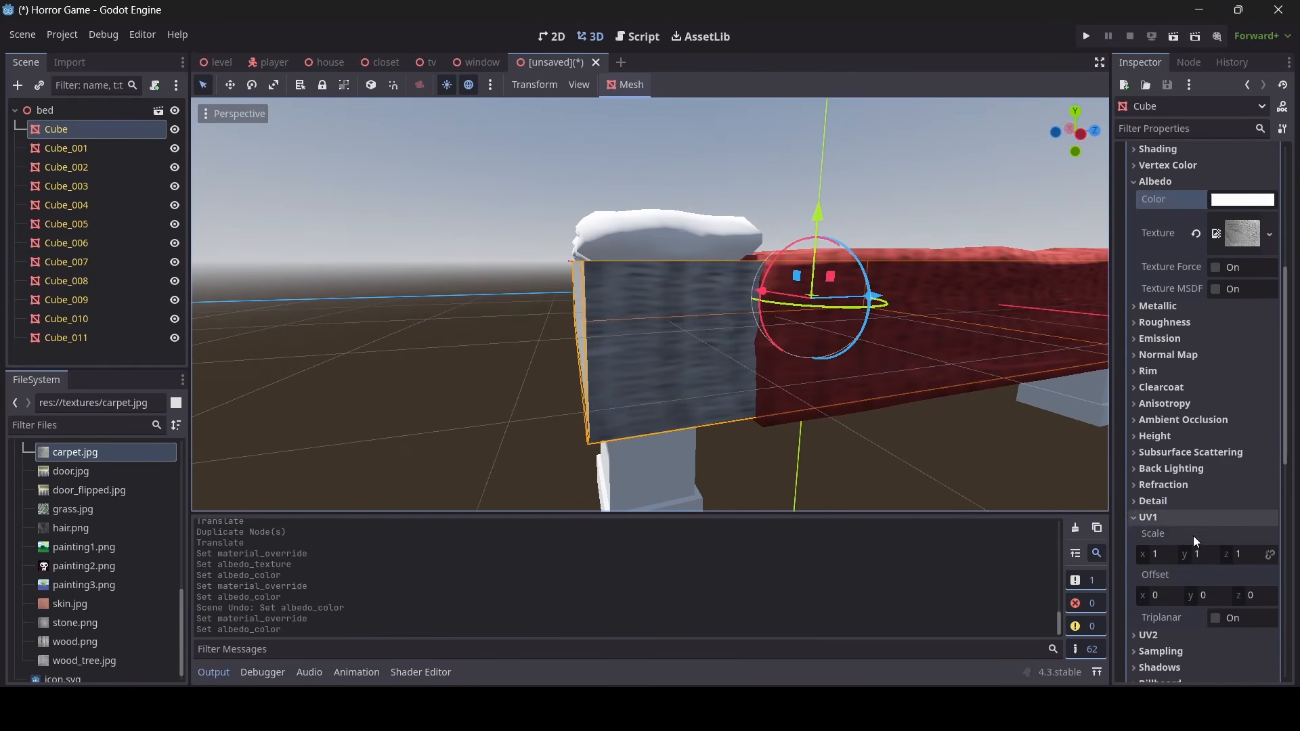
left_click_drag(1184, 555, 1076, 558)
key("ctrl+z")
right_click_drag(532, 319, 801, 308)
Save the scene as bed.tscn in the scenery folder
key("ctrl+s")
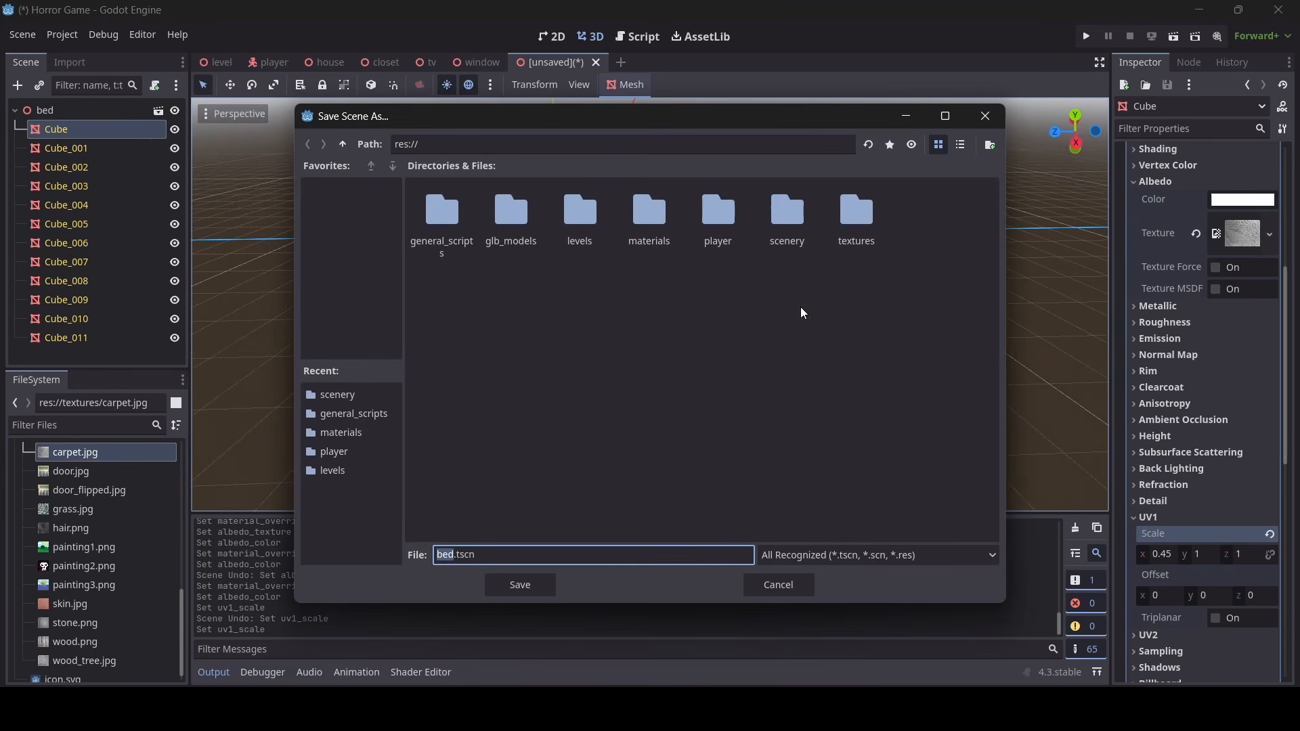
double_click(785, 215)
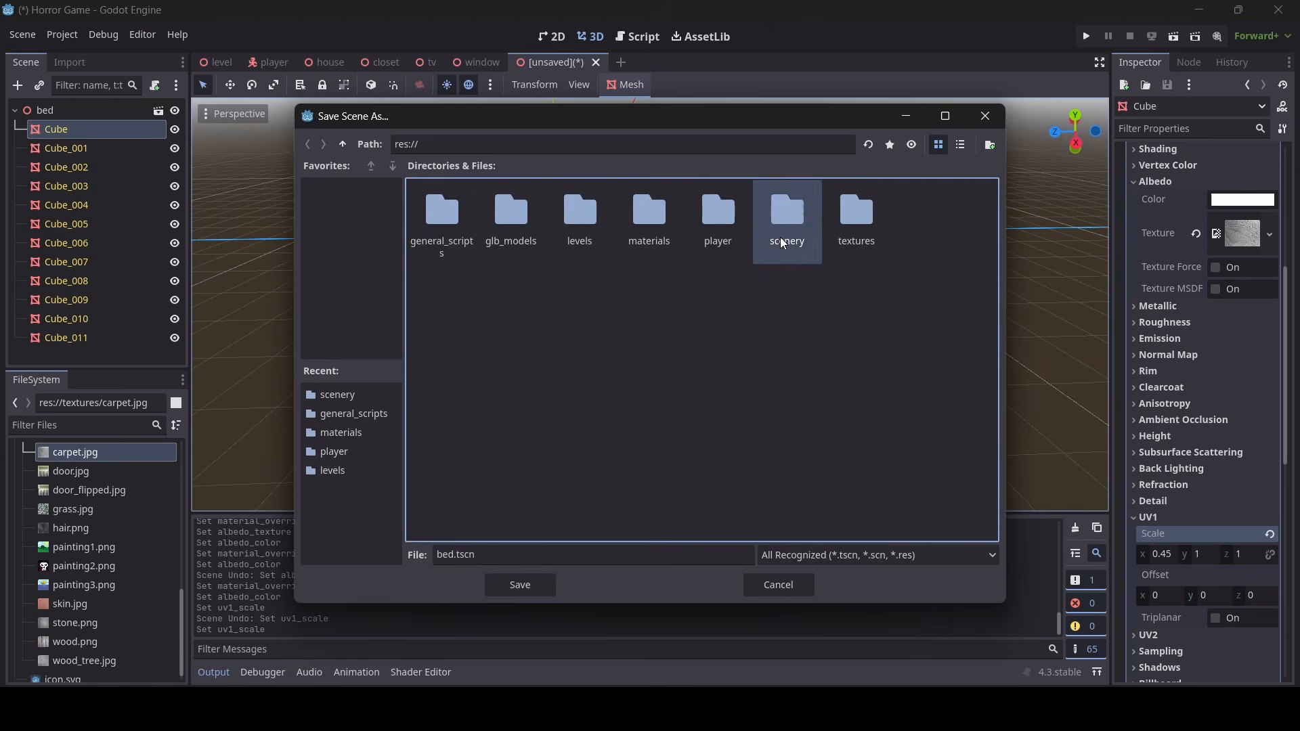
left_click(532, 587)
scroll(583, 338, "up", 8)
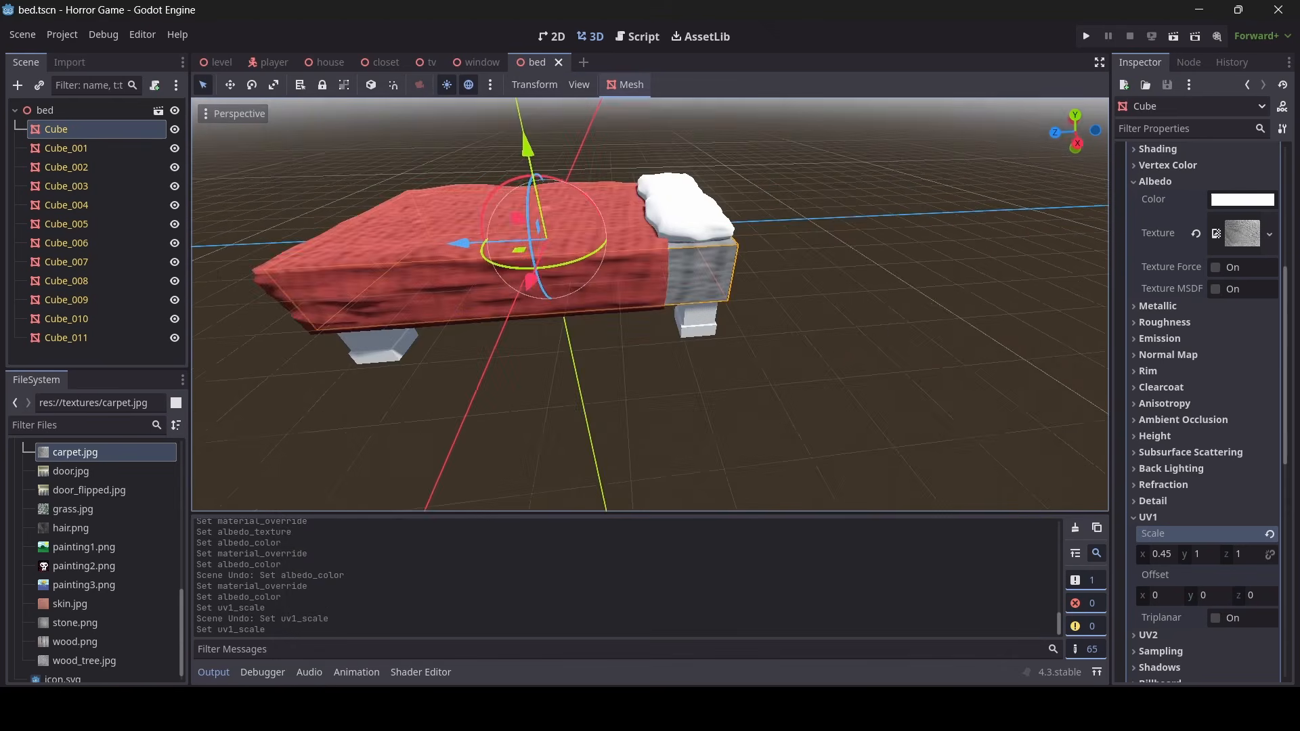
Copy the mattress's material override and paste it onto the pillow mesh Cube_011
middle_click_drag(583, 338, 934, 358)
scroll(1258, 331, "up", 6)
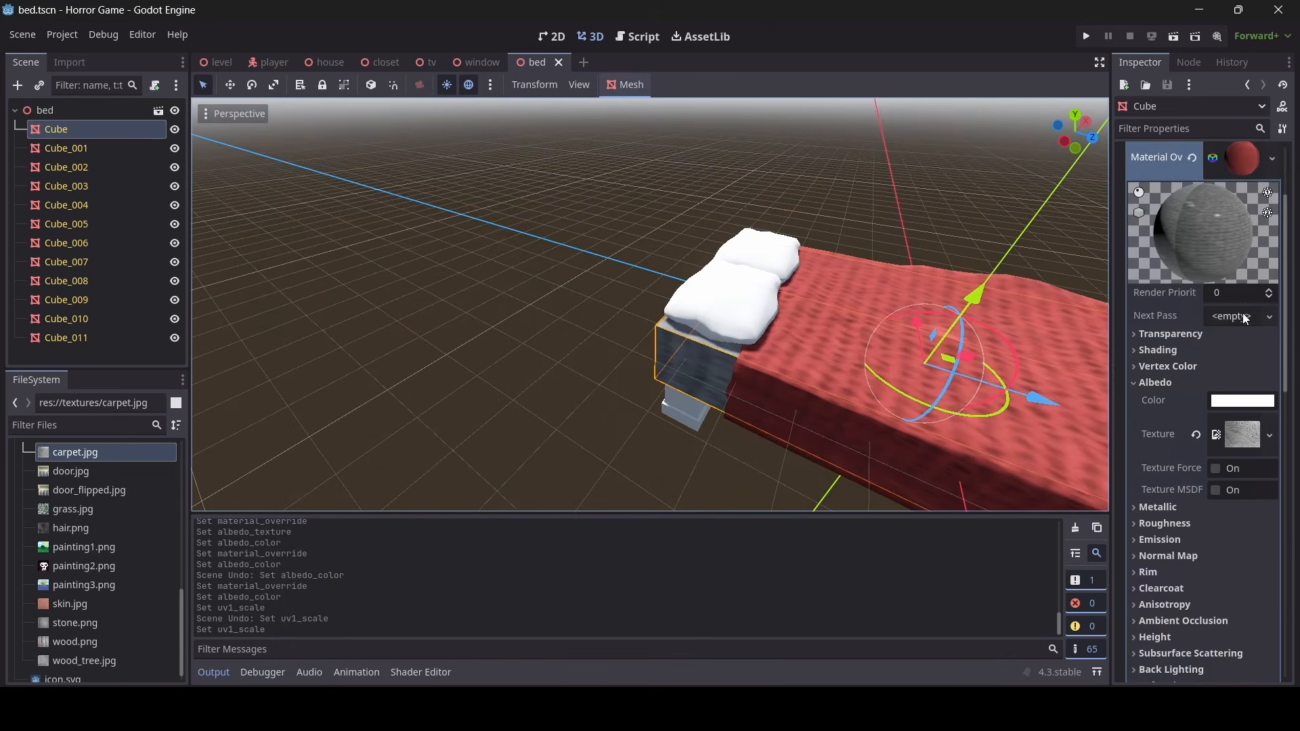
left_click(1249, 156)
left_click(1170, 190)
scroll(633, 298, "up", 4)
middle_click_drag(633, 298, 751, 305)
left_click(581, 300)
left_click(1200, 263)
right_click(1160, 281)
left_click(1158, 309)
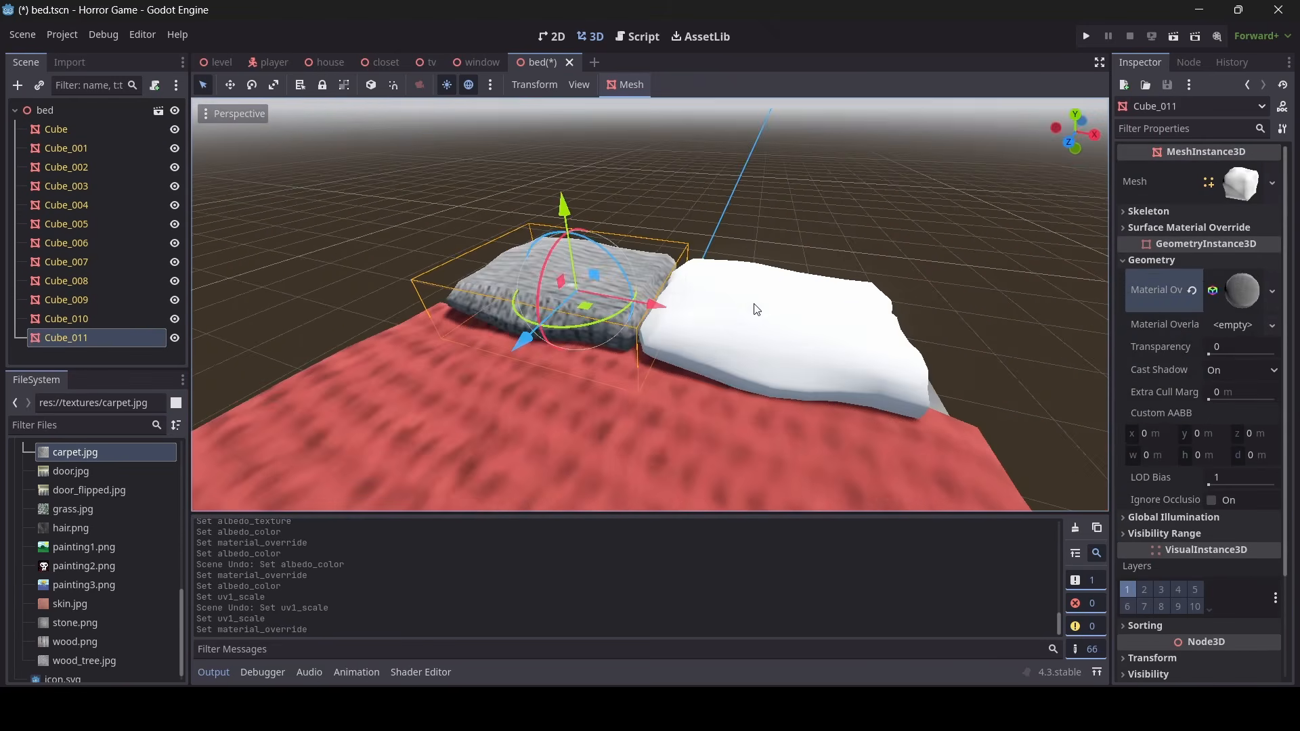
Paste the same material override onto the other pillow mesh, Cube_010
left_click(751, 305)
left_click(1161, 260)
left_click(1161, 260)
right_click(1157, 288)
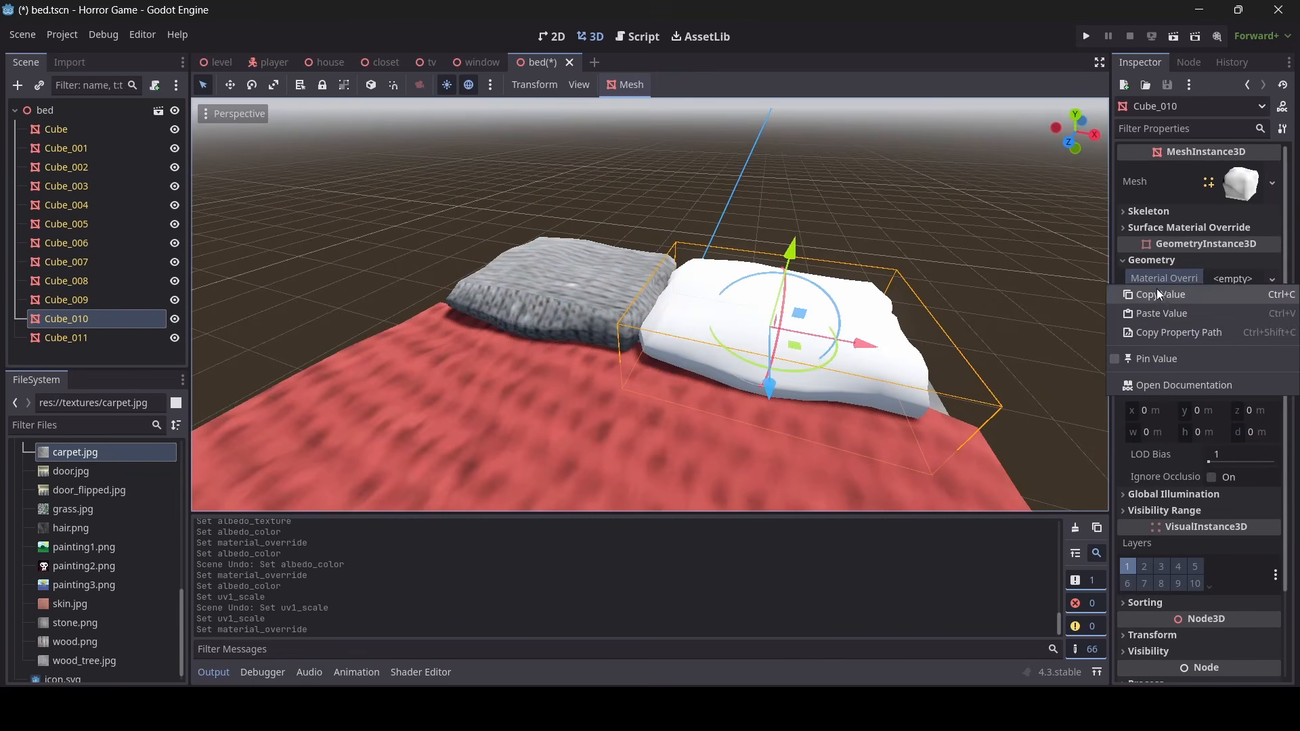
left_click(1155, 310)
middle_click_drag(677, 304, 745, 304)
middle_click_drag(327, 305, 511, 304)
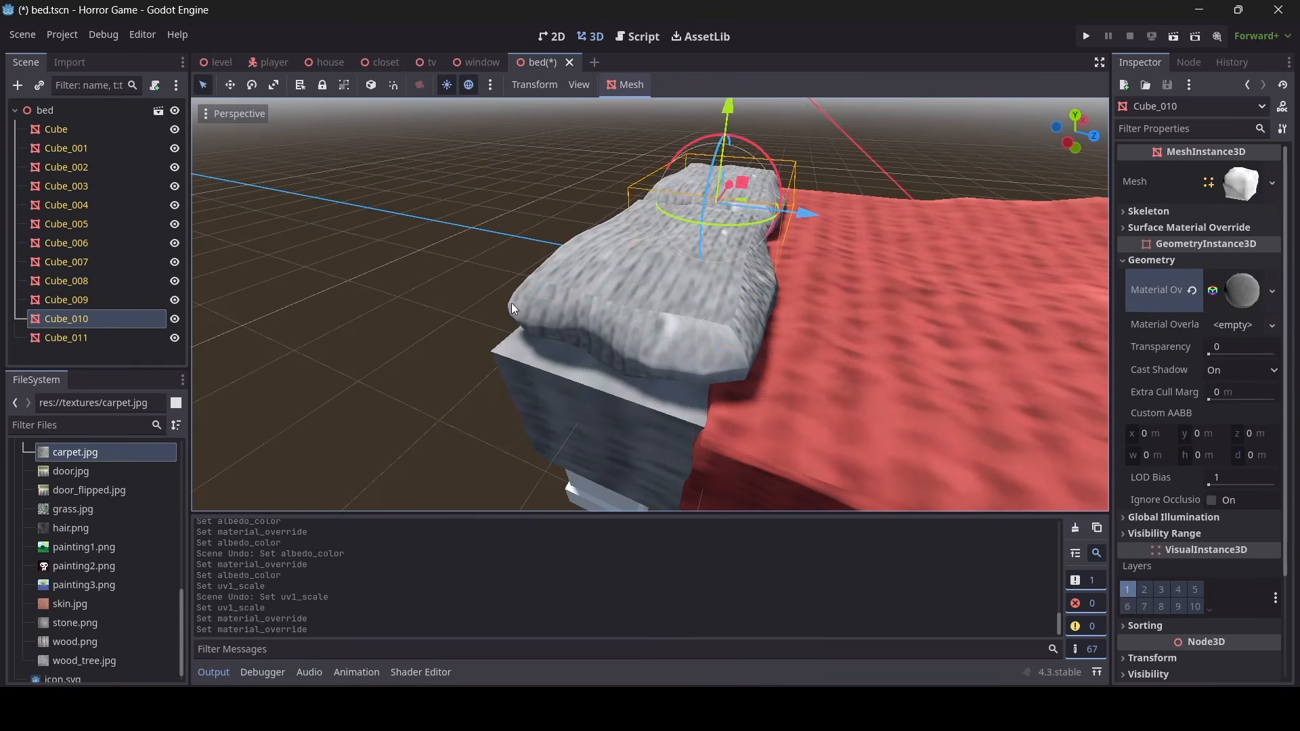
Make the material override of the pillow Cube_011 unique
left_click(613, 262)
right_click(1250, 298)
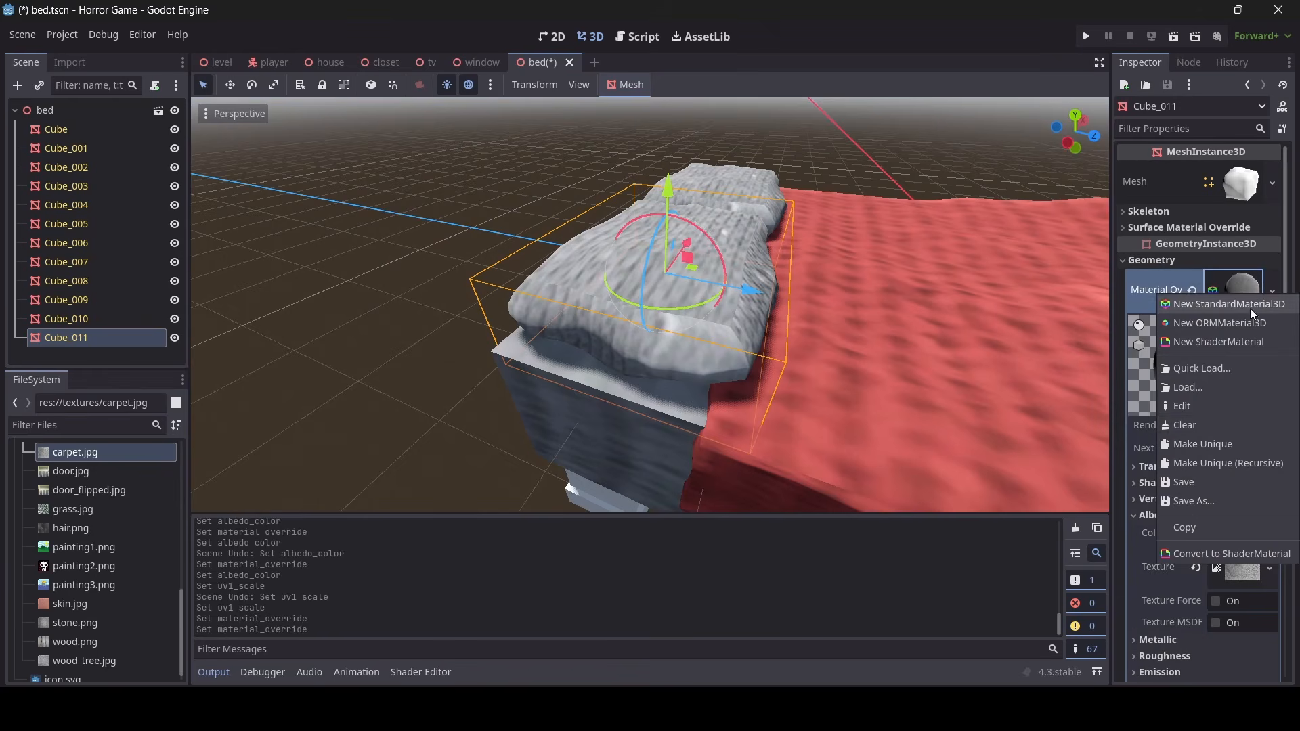
left_click(1208, 442)
middle_click_drag(965, 305, 927, 332)
scroll(927, 331, "down", 3)
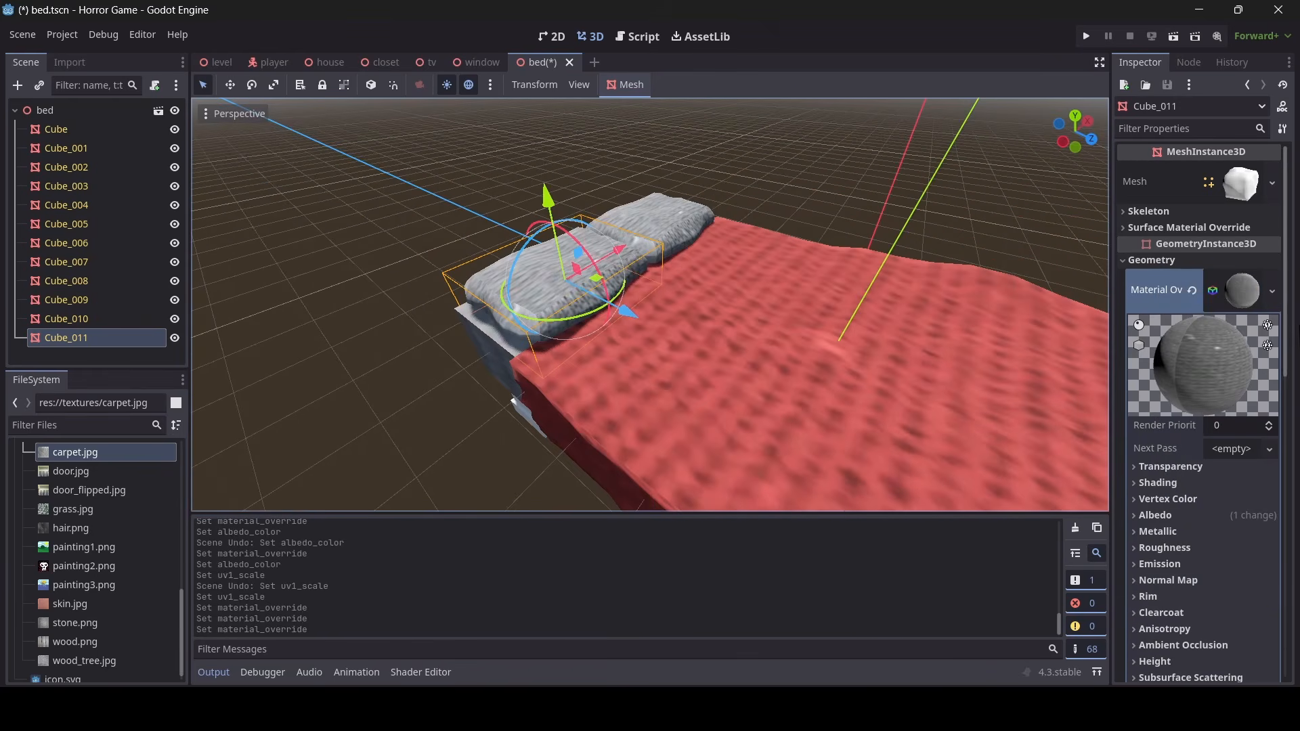
Copy the unique material from pillow Cube_011 and paste it as the material override of pillow Cube_010
right_click(1158, 284)
left_click(1159, 294)
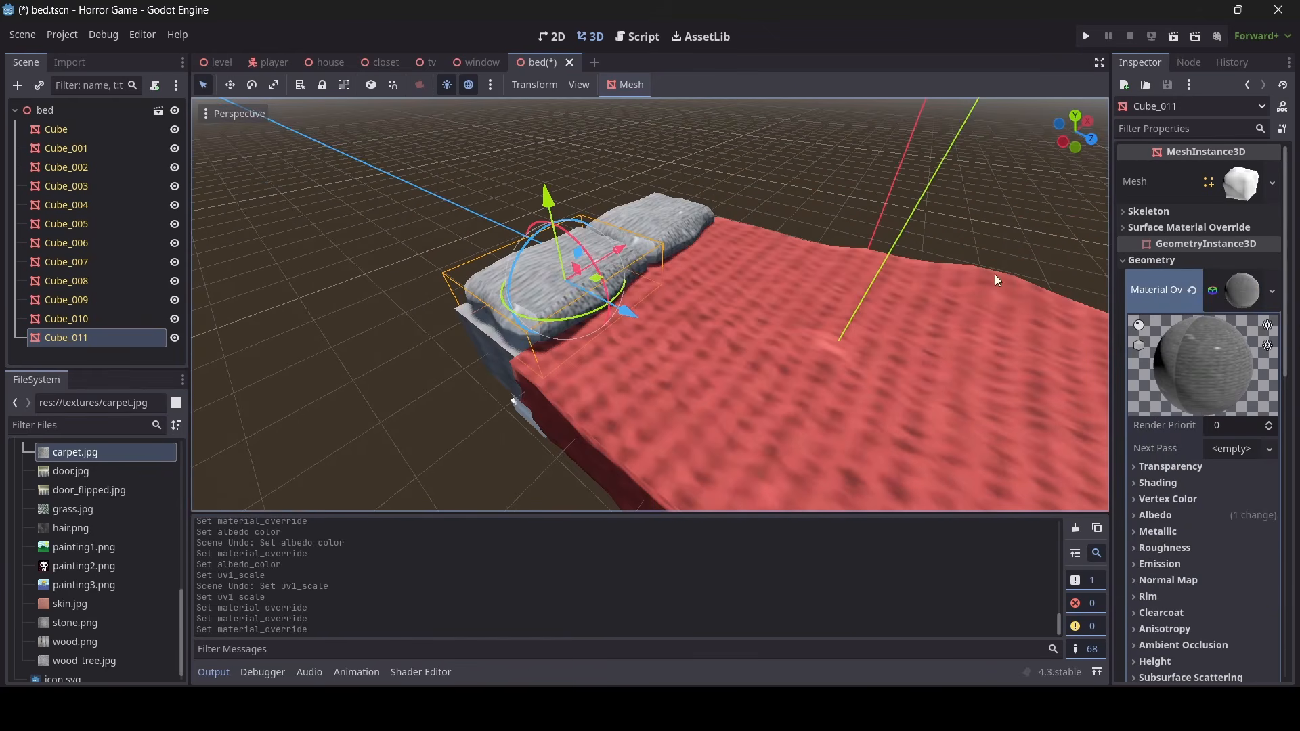
left_click(669, 228)
right_click(1152, 290)
left_click(1159, 319)
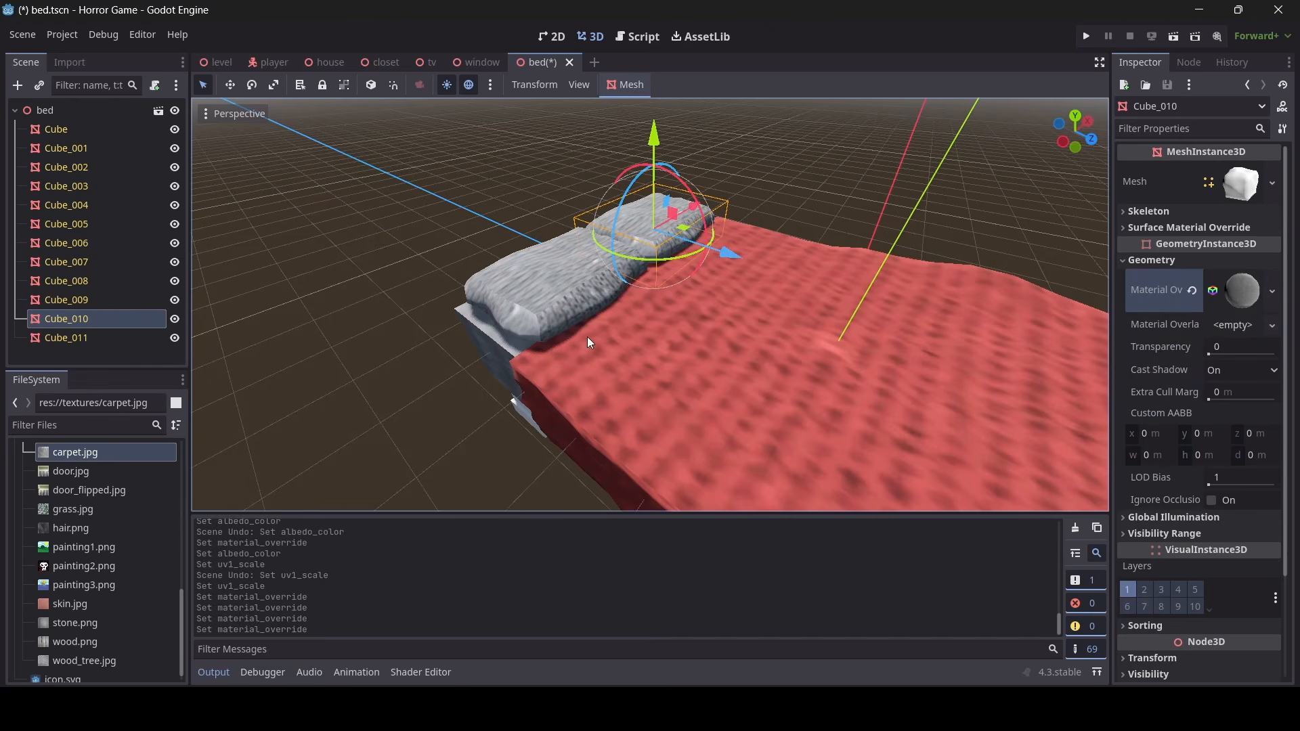
Set the albedo colour of the pillows' shared material to pale yellow, ffe39e
left_click(587, 336)
scroll(1197, 416, "down", 4)
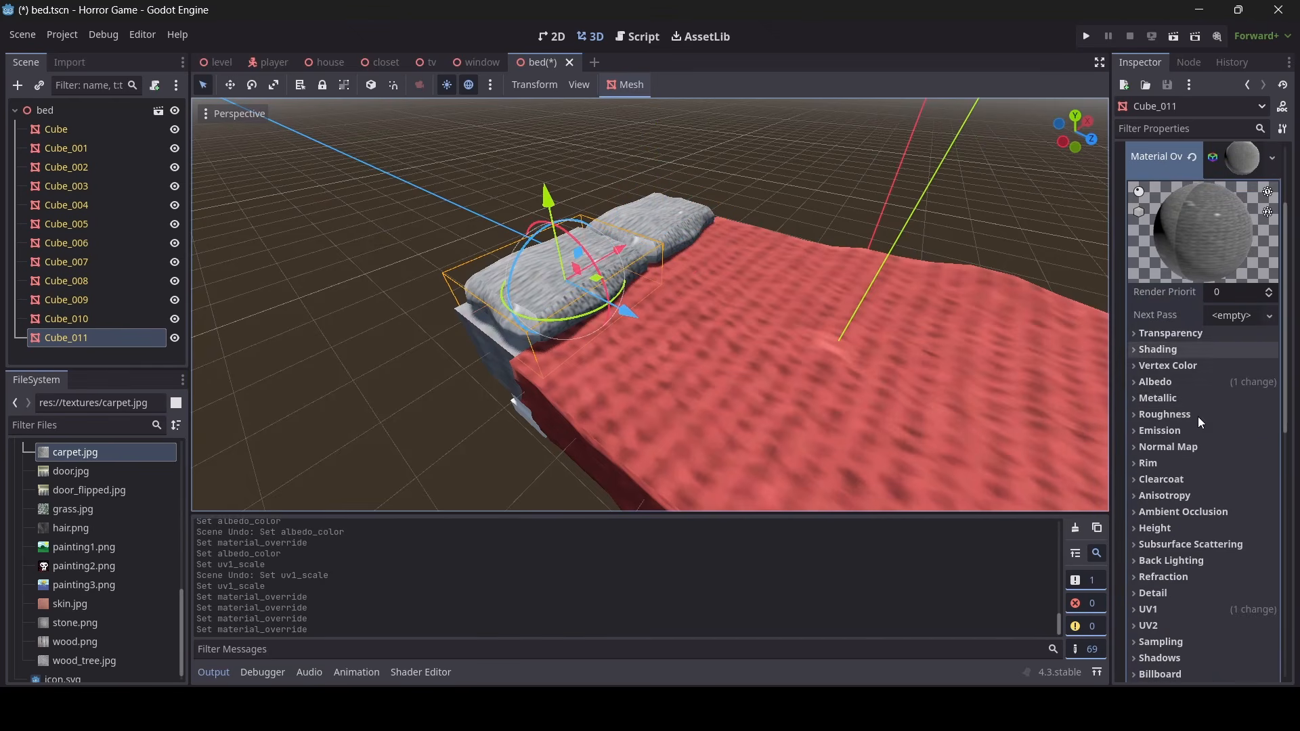
left_click(1182, 388)
left_click(1243, 404)
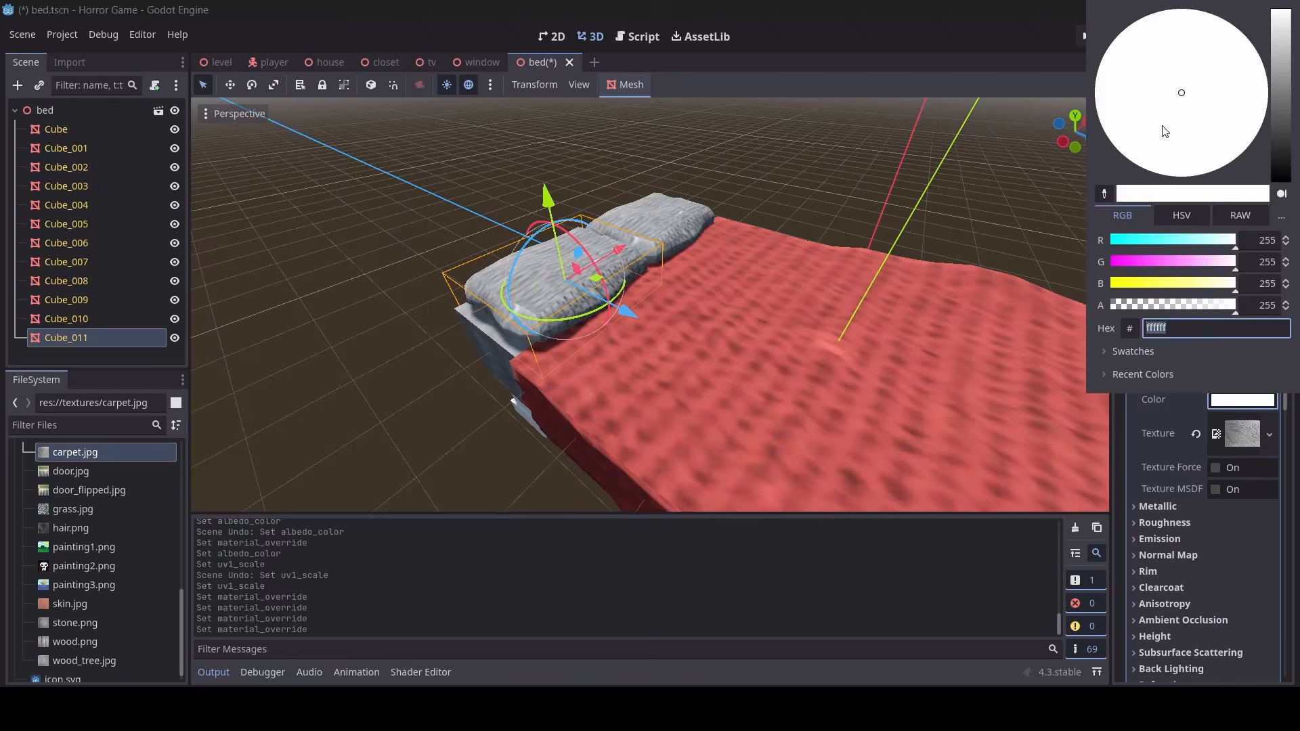
left_click(1280, 71)
left_click_drag(1280, 65, 1275, 103)
left_click(1178, 67)
mouse_move(1179, 66)
left_mouse_down()
mouse_move(1176, 34)
mouse_move(1168, 53)
left_mouse_up()
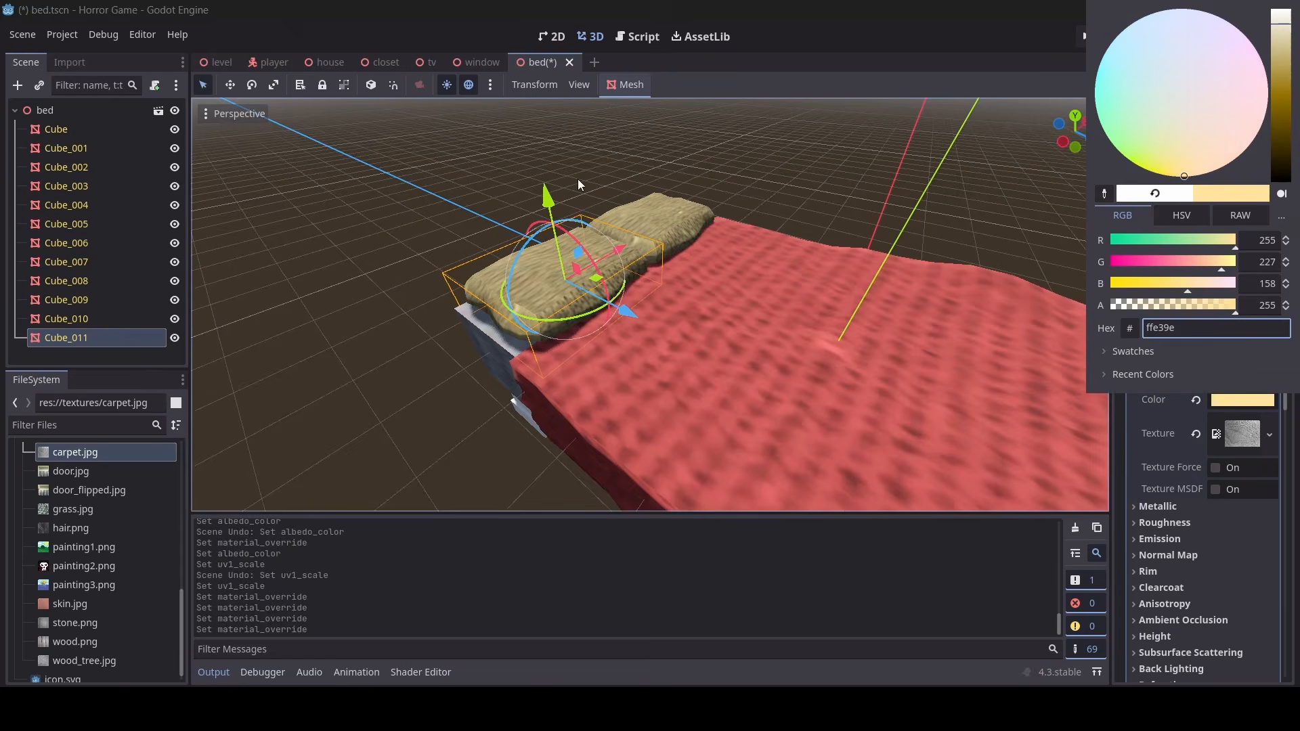
left_click(578, 179)
Adjust the UV1 scale of the pillows' shared material
scroll(650, 304, "down", 5)
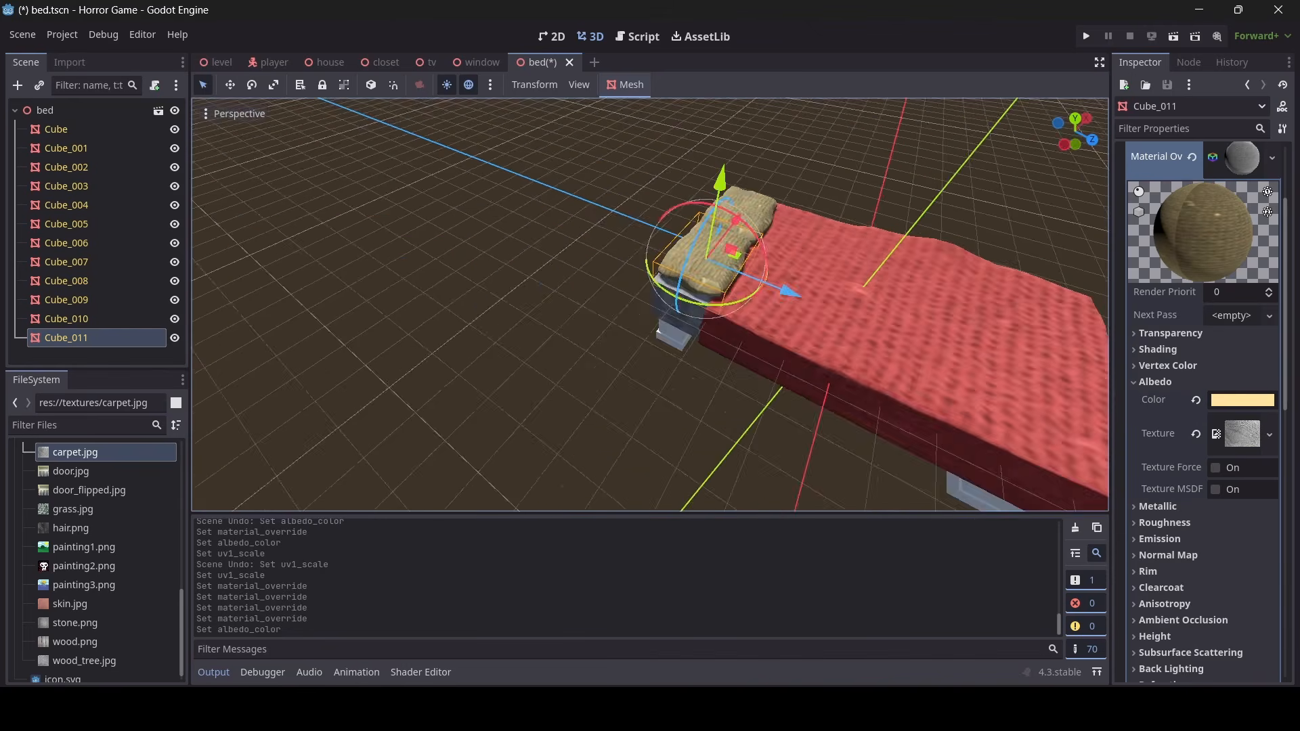
middle_click_drag(650, 304, 684, 278)
scroll(731, 274, "up", 7)
scroll(650, 304, "down", 4)
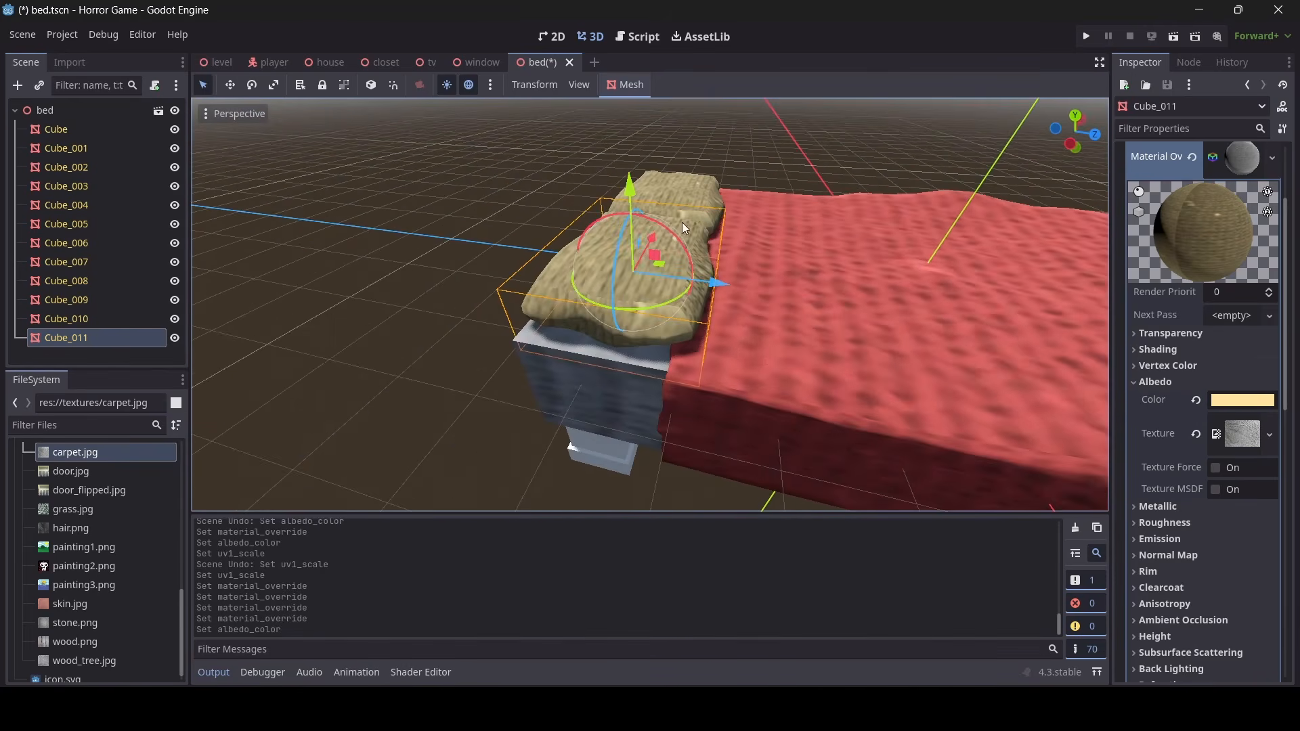
scroll(1200, 457, "down", 3)
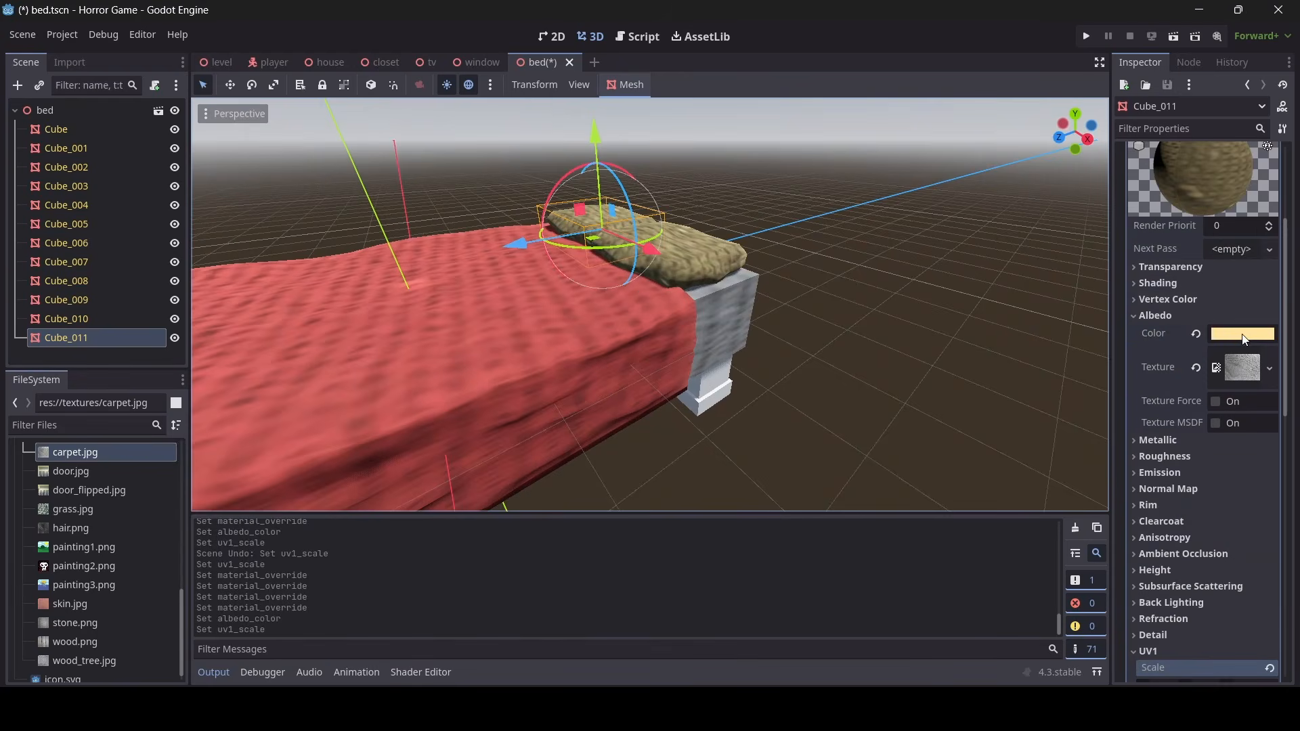
Try a pale blue albedo colour on the pillows' material and set it to plain white
left_click(1243, 337)
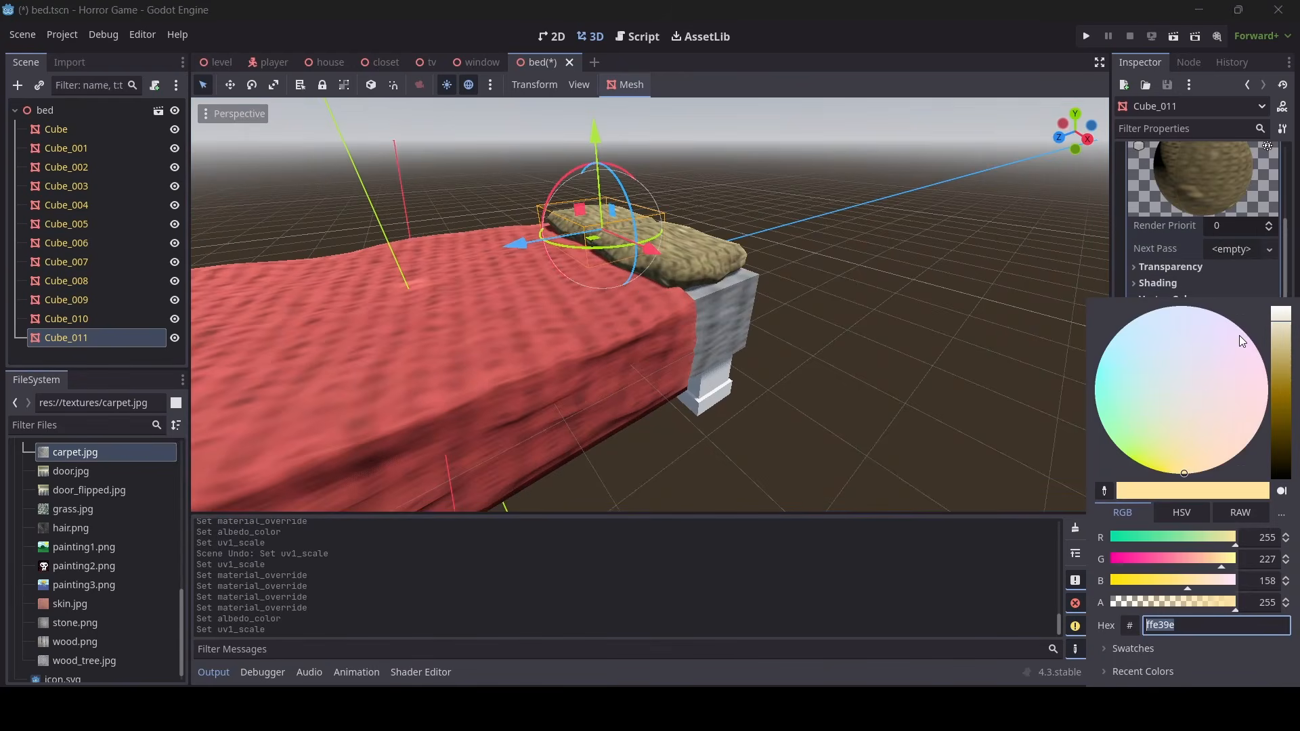
mouse_move(1200, 381)
left_mouse_down()
mouse_move(1198, 356)
mouse_move(1144, 309)
mouse_move(1205, 278)
mouse_move(1130, 239)
left_mouse_up()
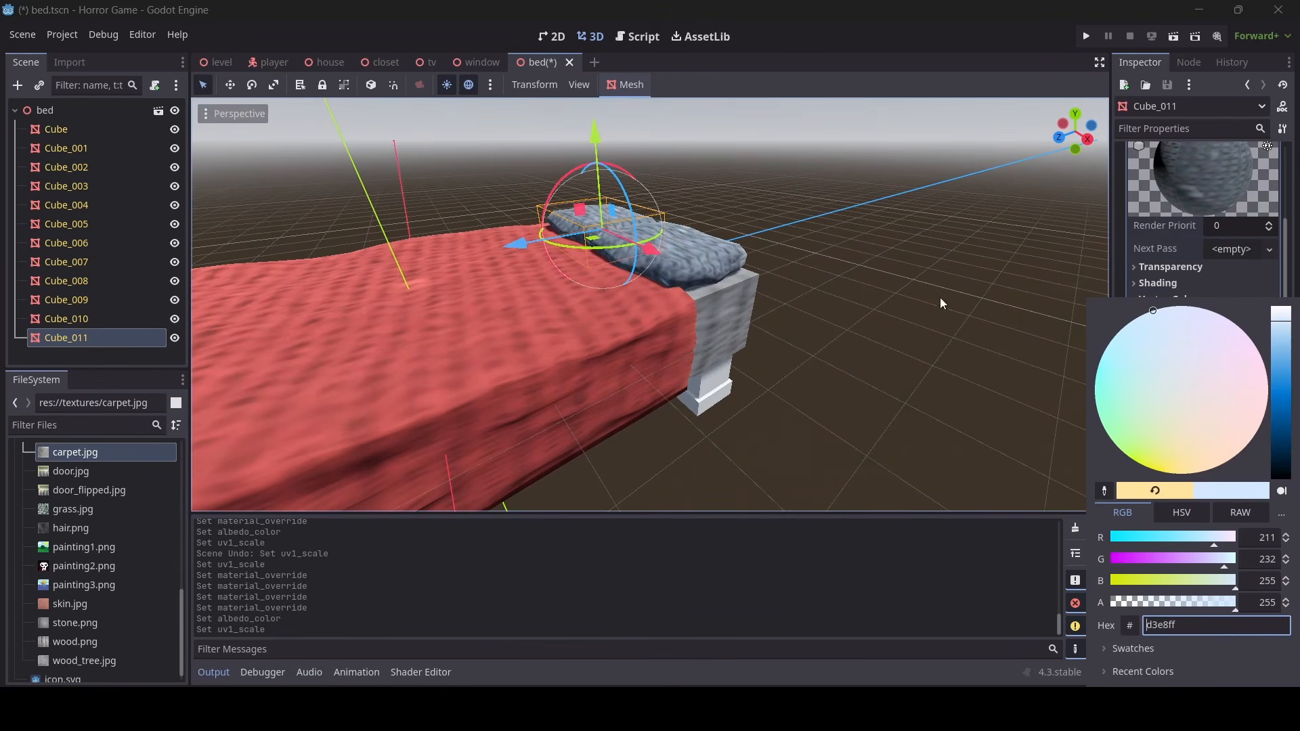
left_click_drag(1279, 321, 1274, 302)
left_click(605, 280)
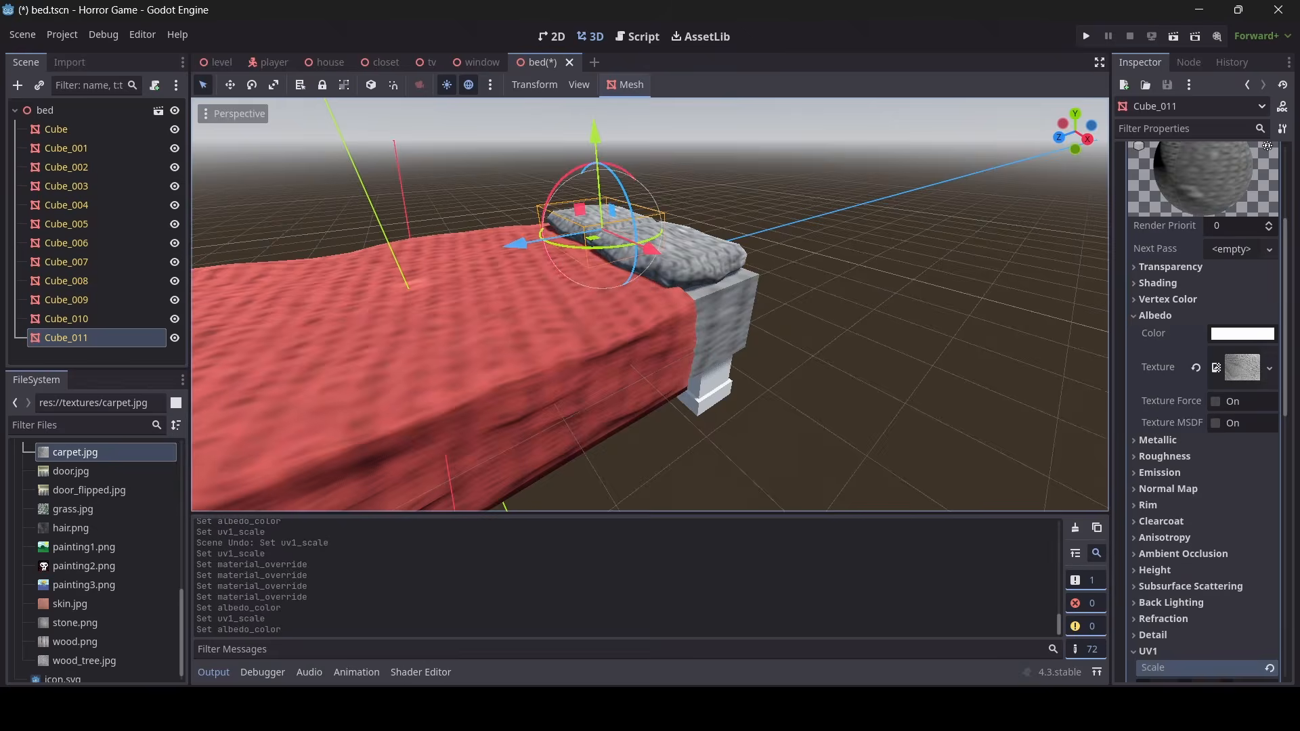
Set the albedo colour of the mattress block Cube's material to dark red to match the blanket
middle_click_drag(605, 281, 511, 285)
left_click(633, 327)
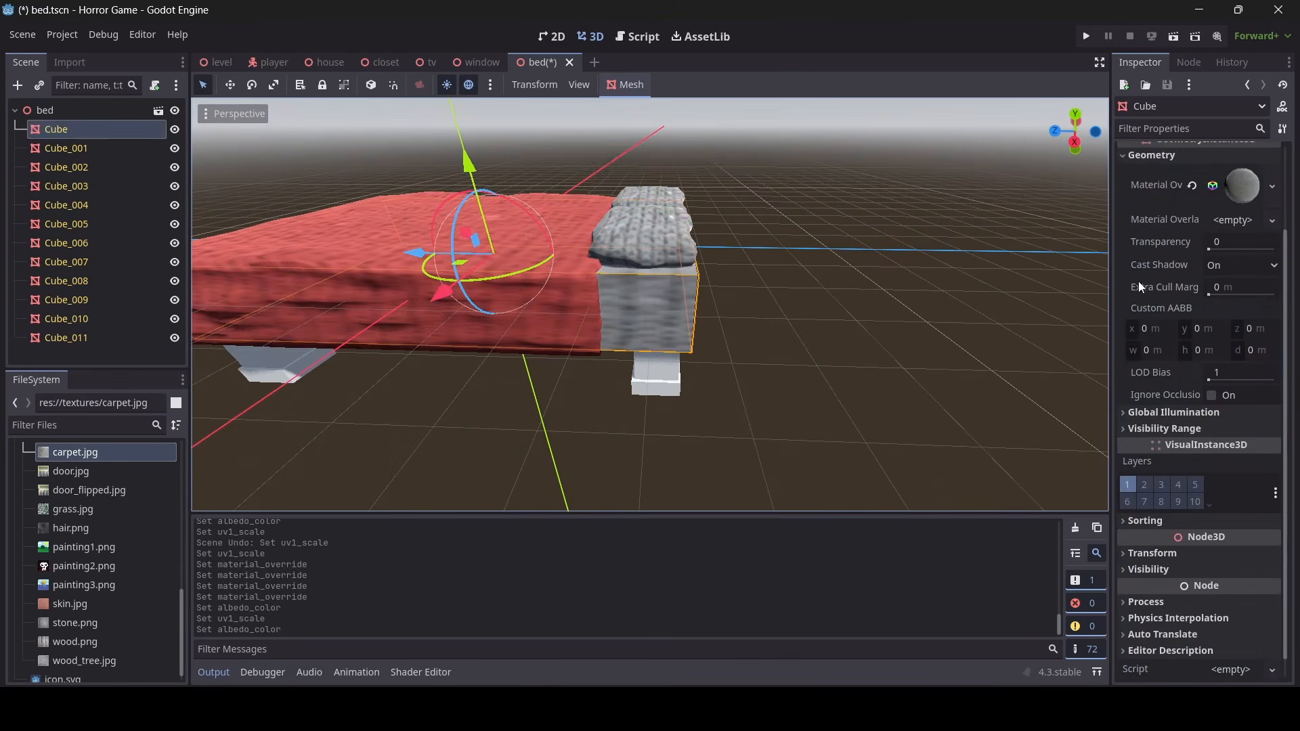
left_click(1242, 186)
left_click(1239, 429)
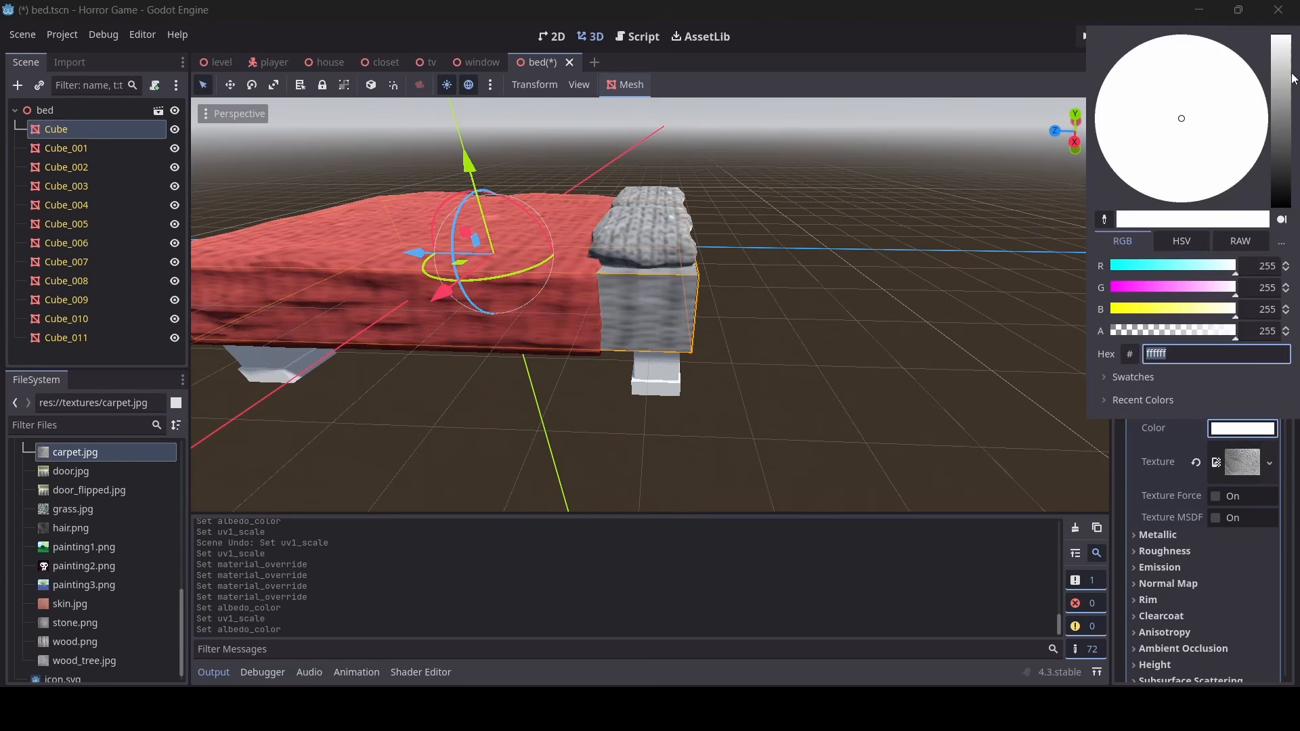
mouse_move(1292, 78)
left_mouse_down()
mouse_move(1288, 107)
mouse_move(1289, 86)
left_mouse_up()
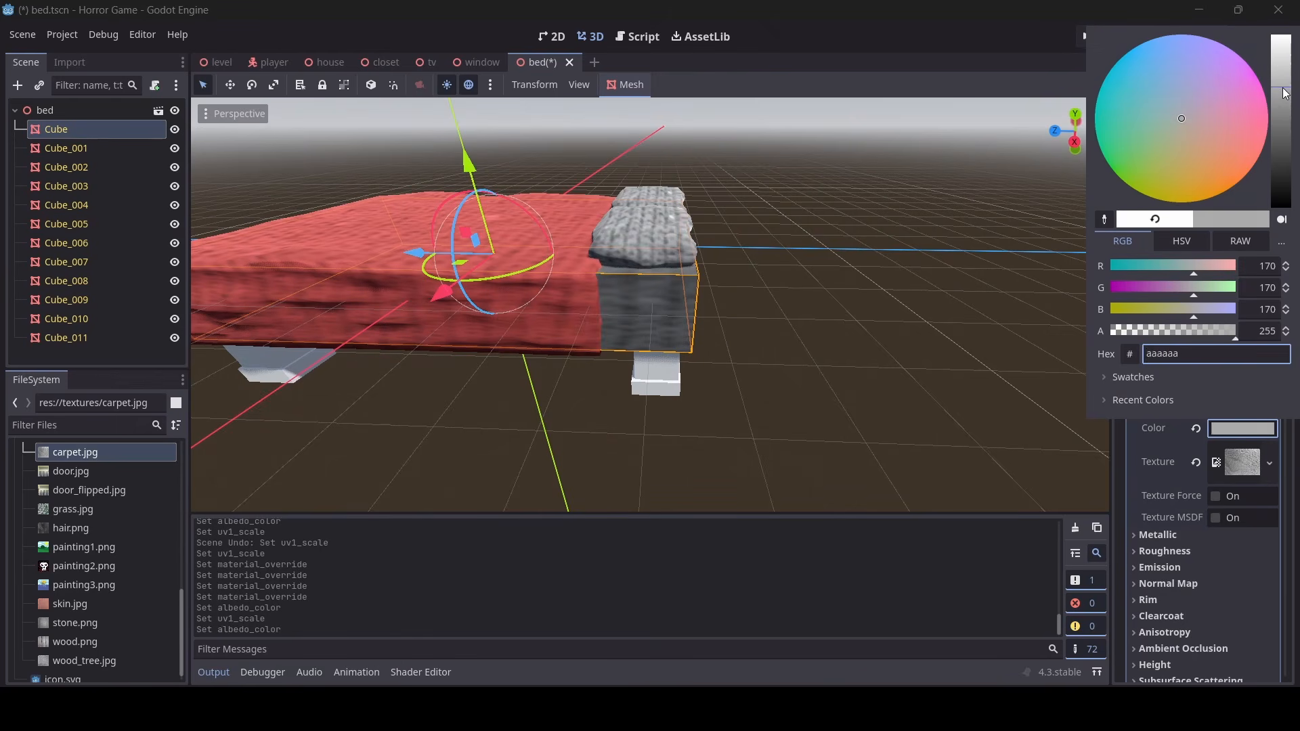
left_click_drag(1173, 118, 1290, 187)
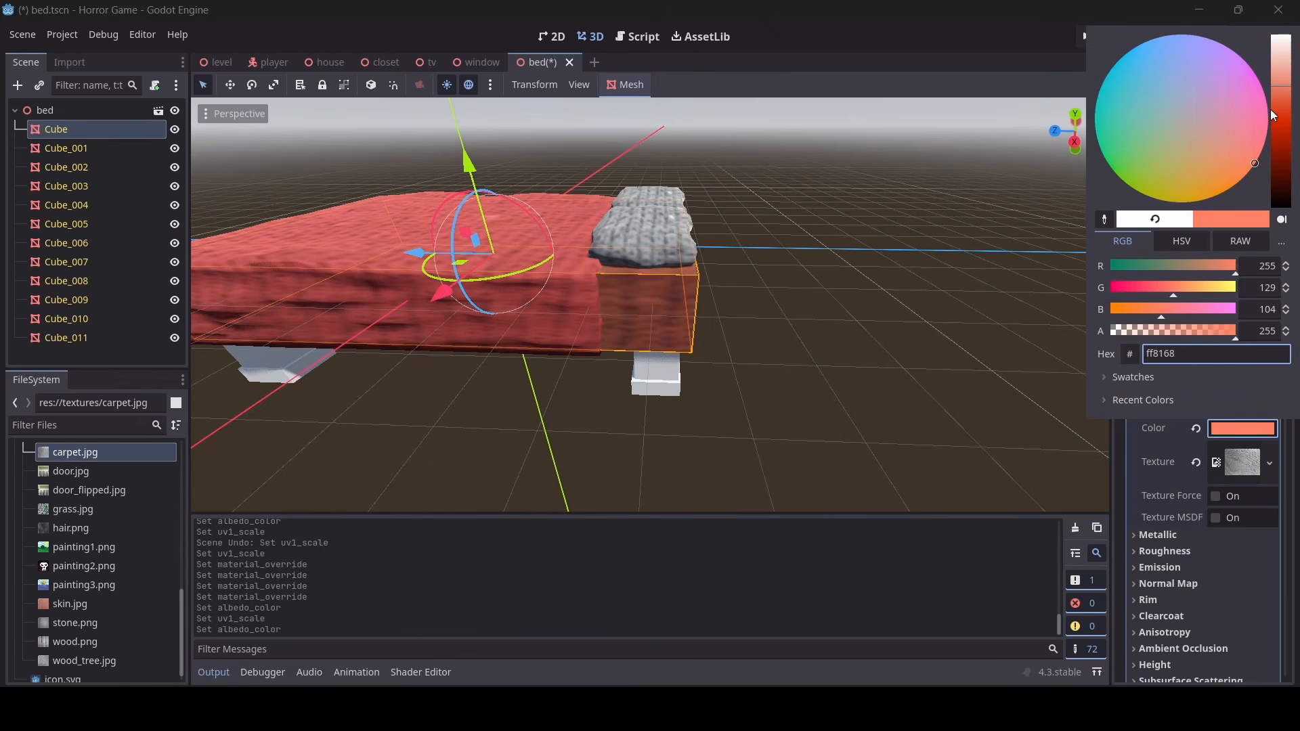
left_click_drag(1273, 114, 1262, 143)
left_click(953, 228)
left_click(806, 258)
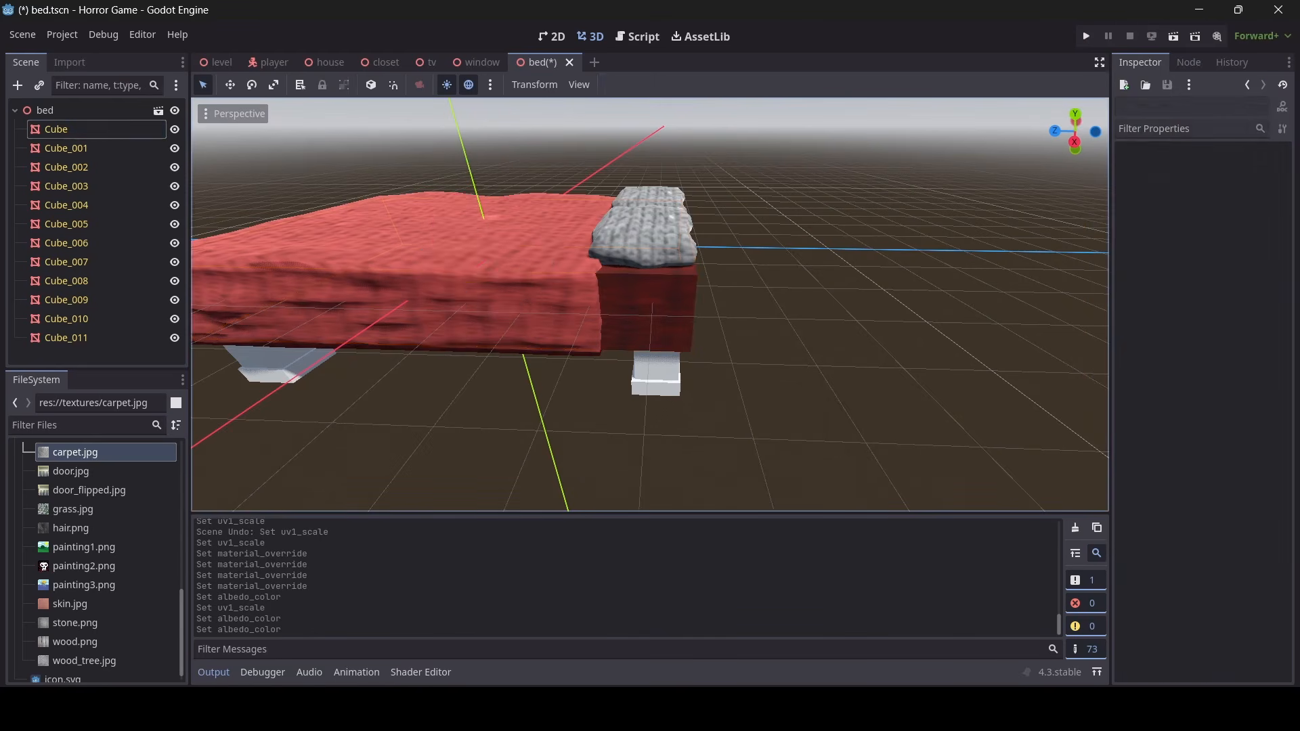
Apply house_material.tres as the material override of bed leg Cube_004
key("s")
right_click_drag(805, 258, 733, 291)
key("w")
left_click(732, 271)
scroll(100, 536, "down", 1)
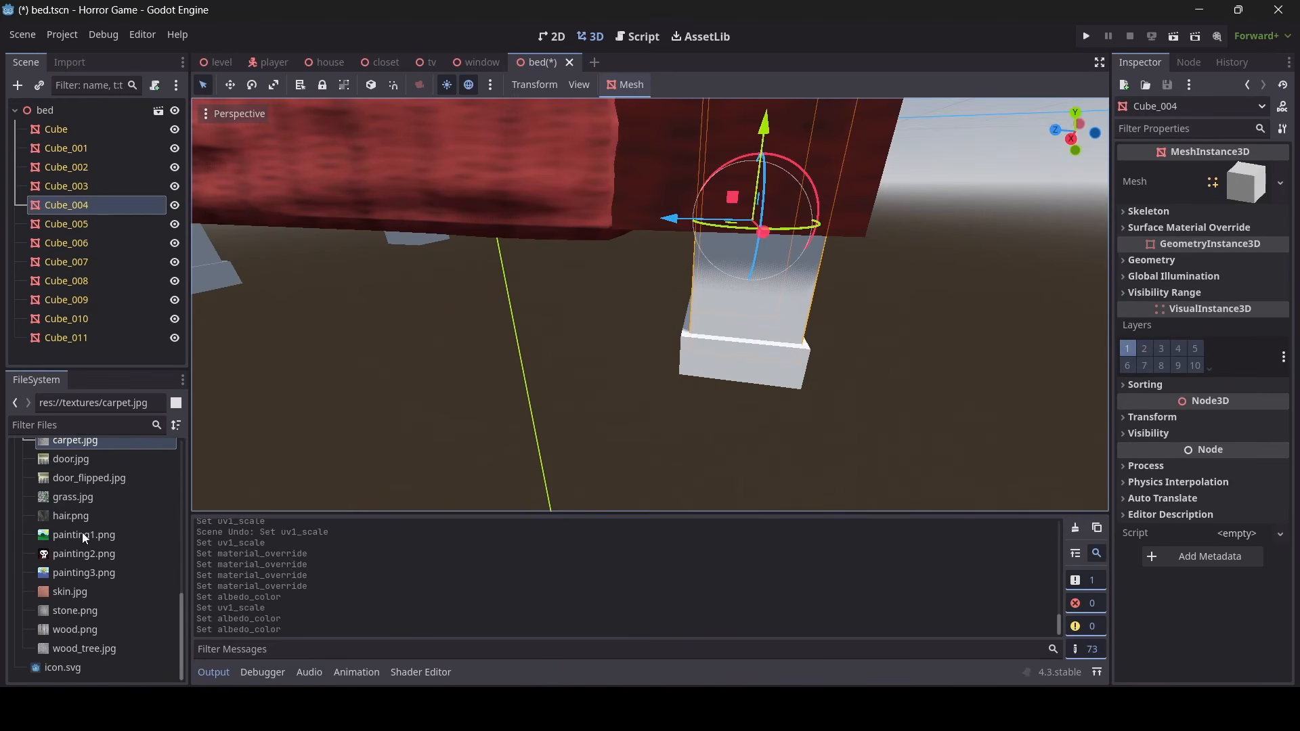
scroll(82, 533, "up", 4)
left_click(106, 562)
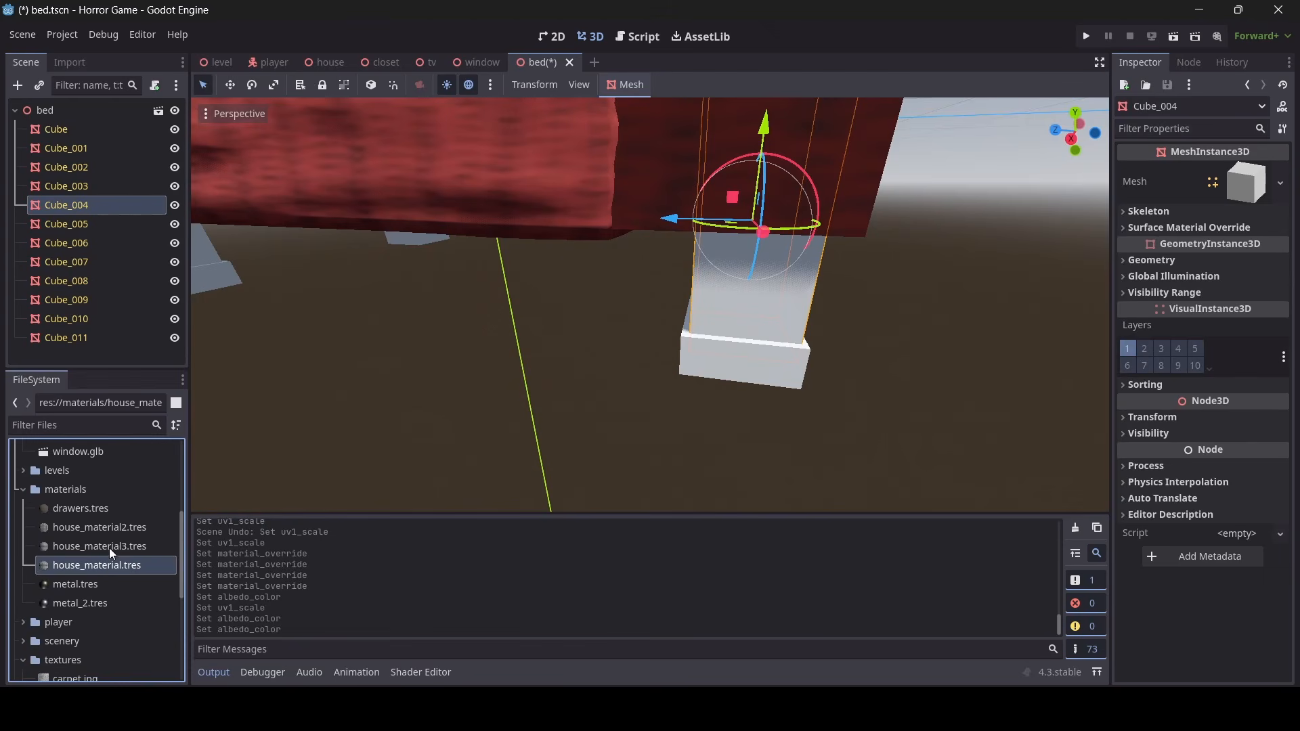
double_click(93, 565)
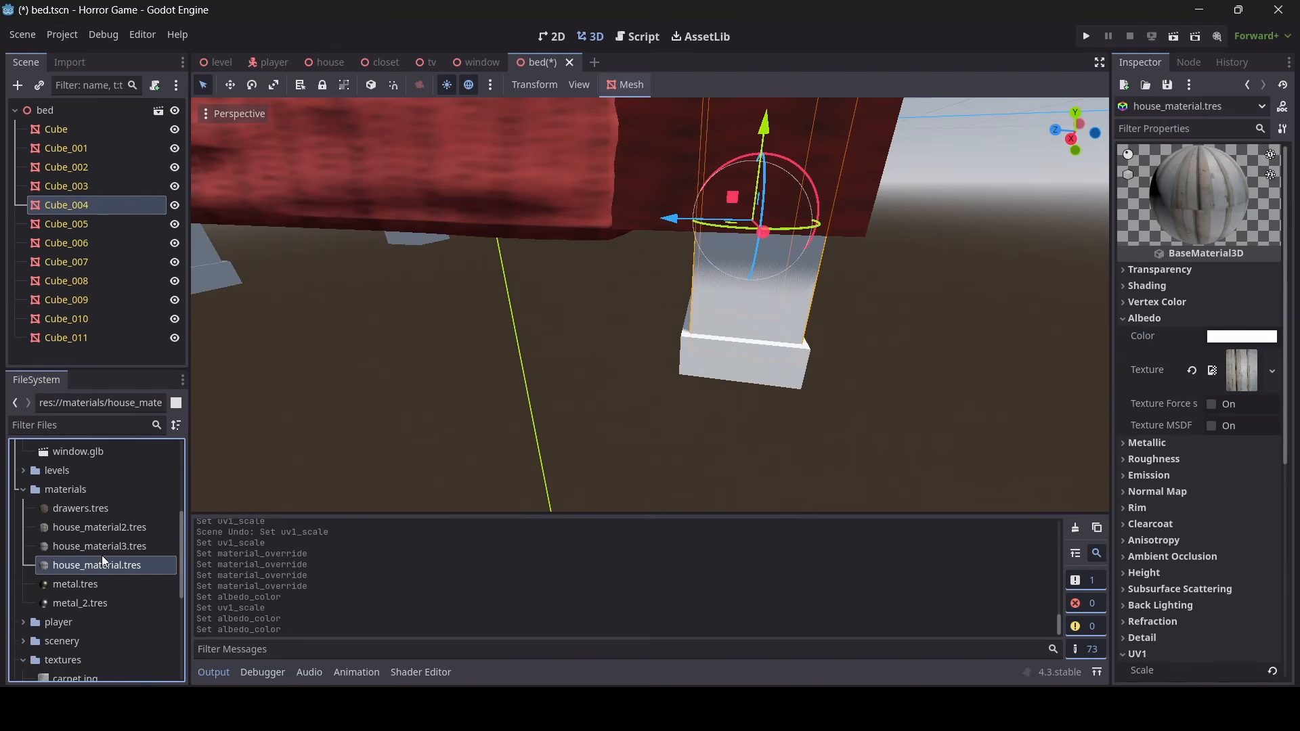
left_click_drag(101, 557, 731, 298)
right_click_drag(731, 298, 524, 355)
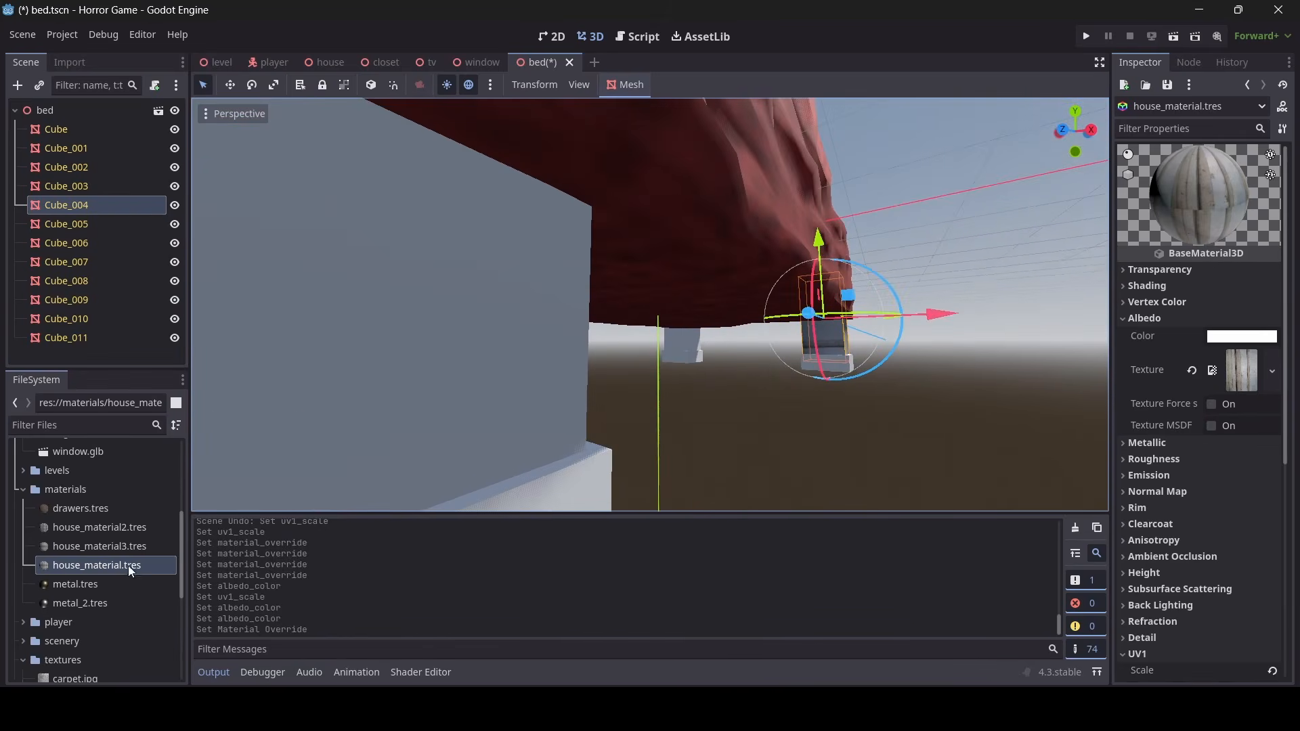
Apply house_material.tres to the bed's other three leg posts and to the foot of one leg
left_click_drag(128, 566, 379, 393)
right_click_drag(379, 393, 302, 345)
left_click_drag(117, 558, 379, 392)
right_click_drag(379, 393, 399, 413)
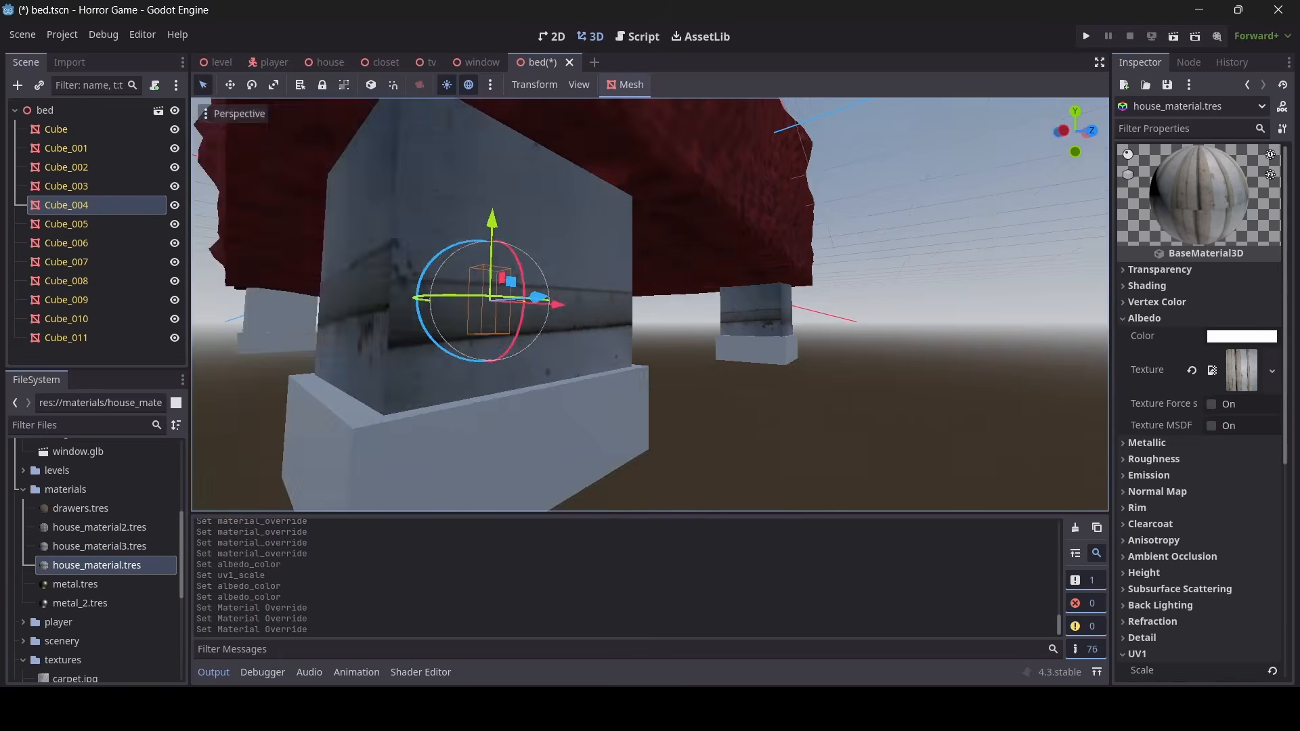
right_click_drag(650, 304, 609, 298)
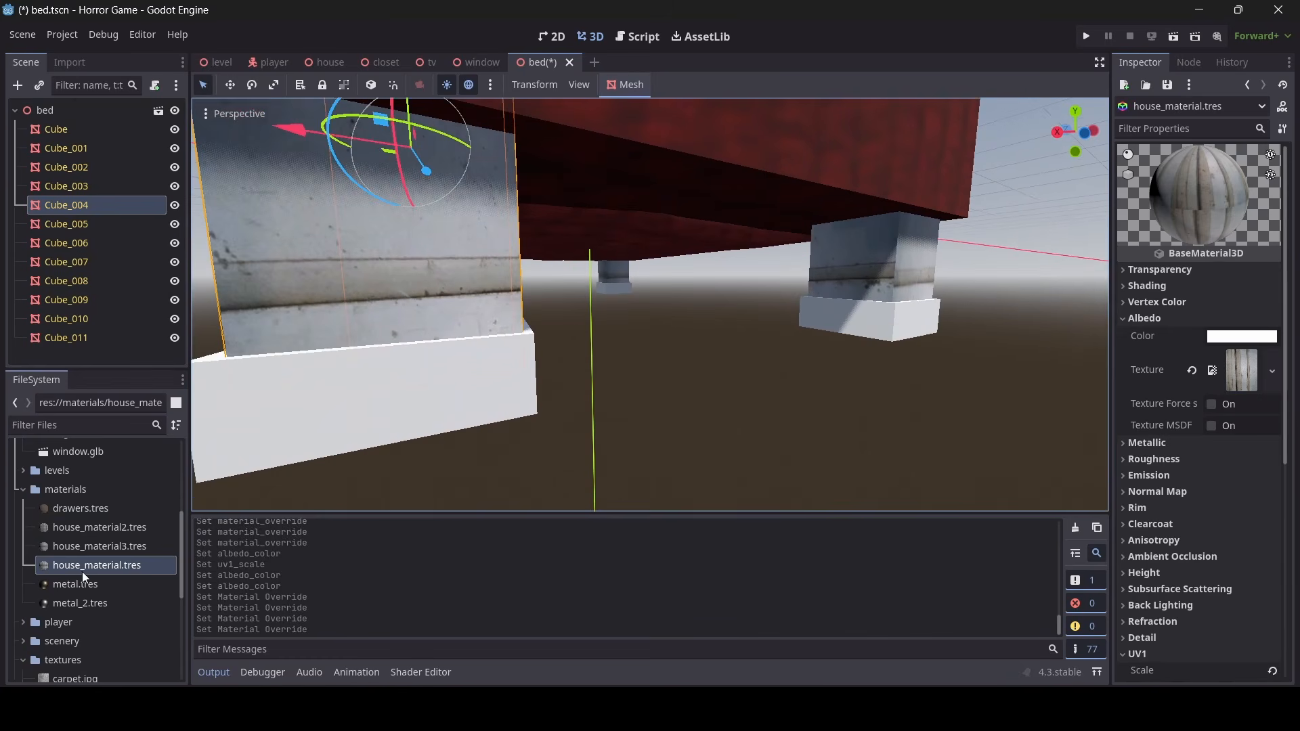
left_click_drag(82, 572, 372, 411)
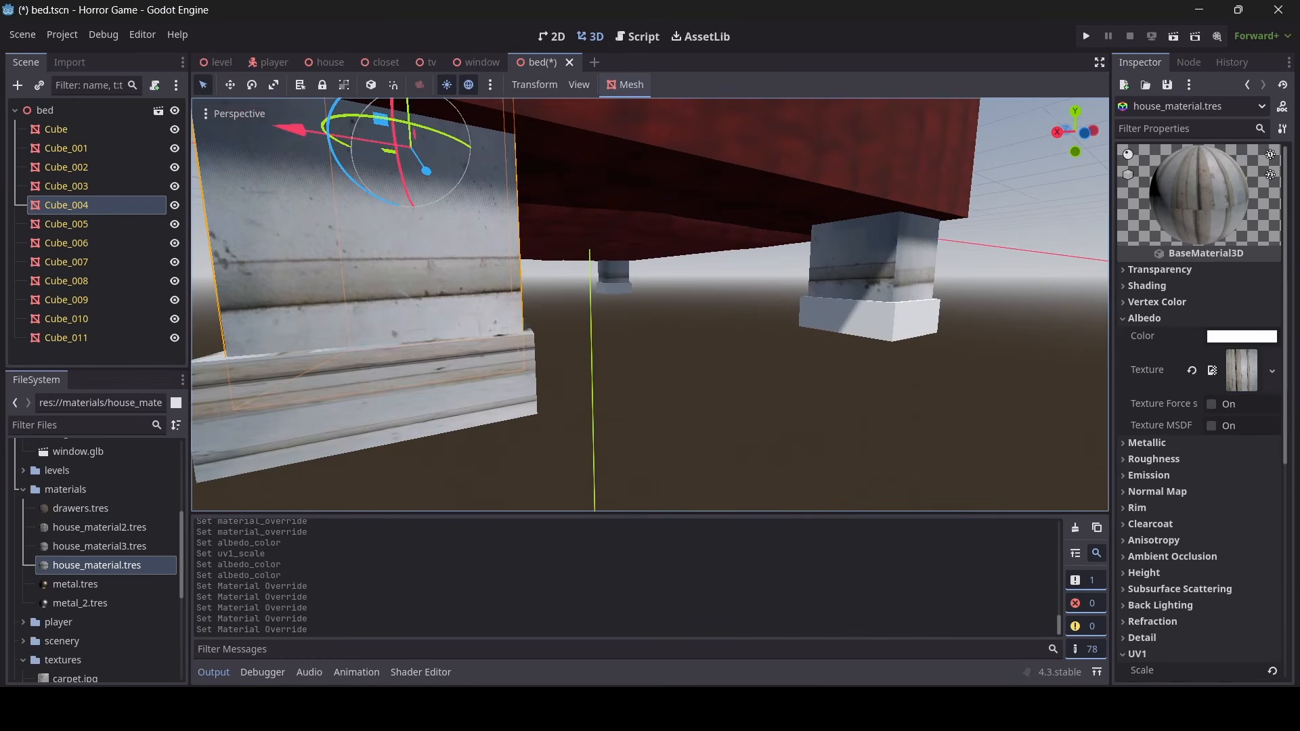
mouse_move(372, 410)
right_mouse_down()
mouse_move(305, 403)
mouse_move(406, 411)
mouse_move(372, 410)
right_mouse_up()
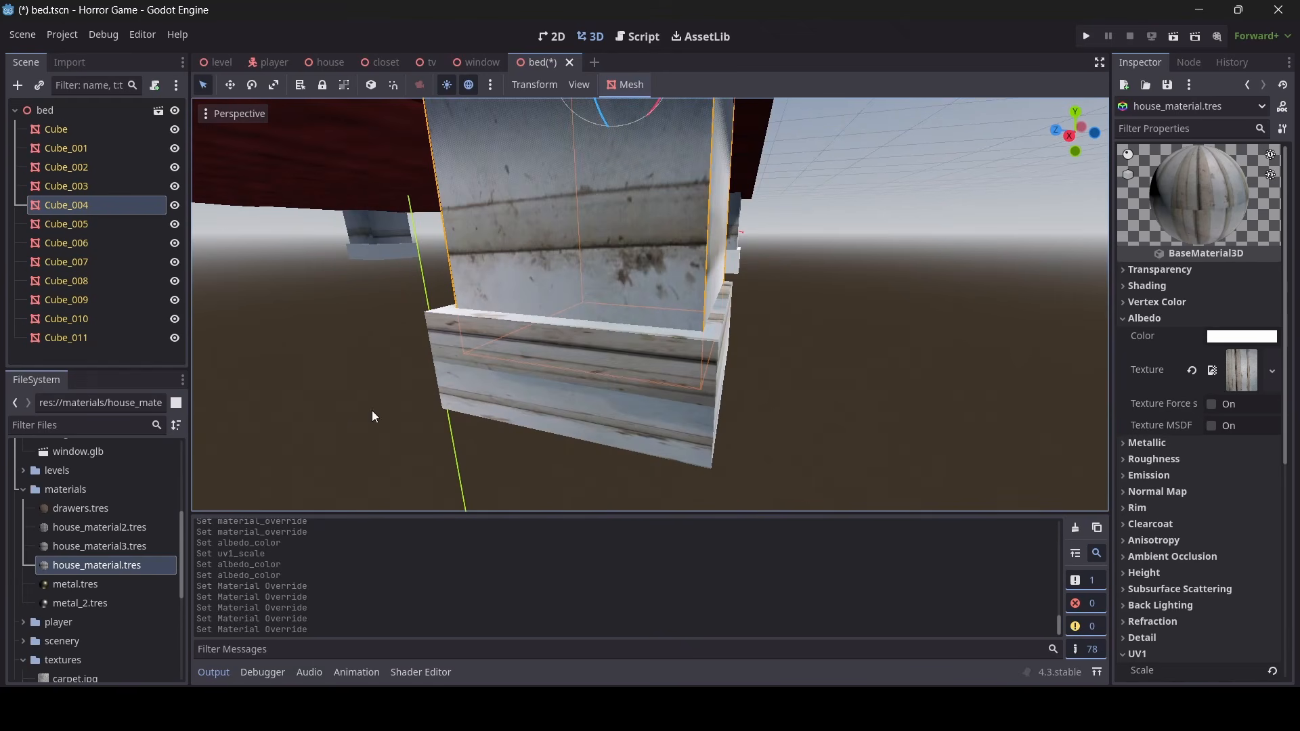
Try house_material3.tres on the foot of the bed leg, undo it, and check the house_material3 and metal_2 materials
left_click_drag(122, 548, 594, 391)
right_click_drag(593, 391, 555, 379)
key("ctrl+z")
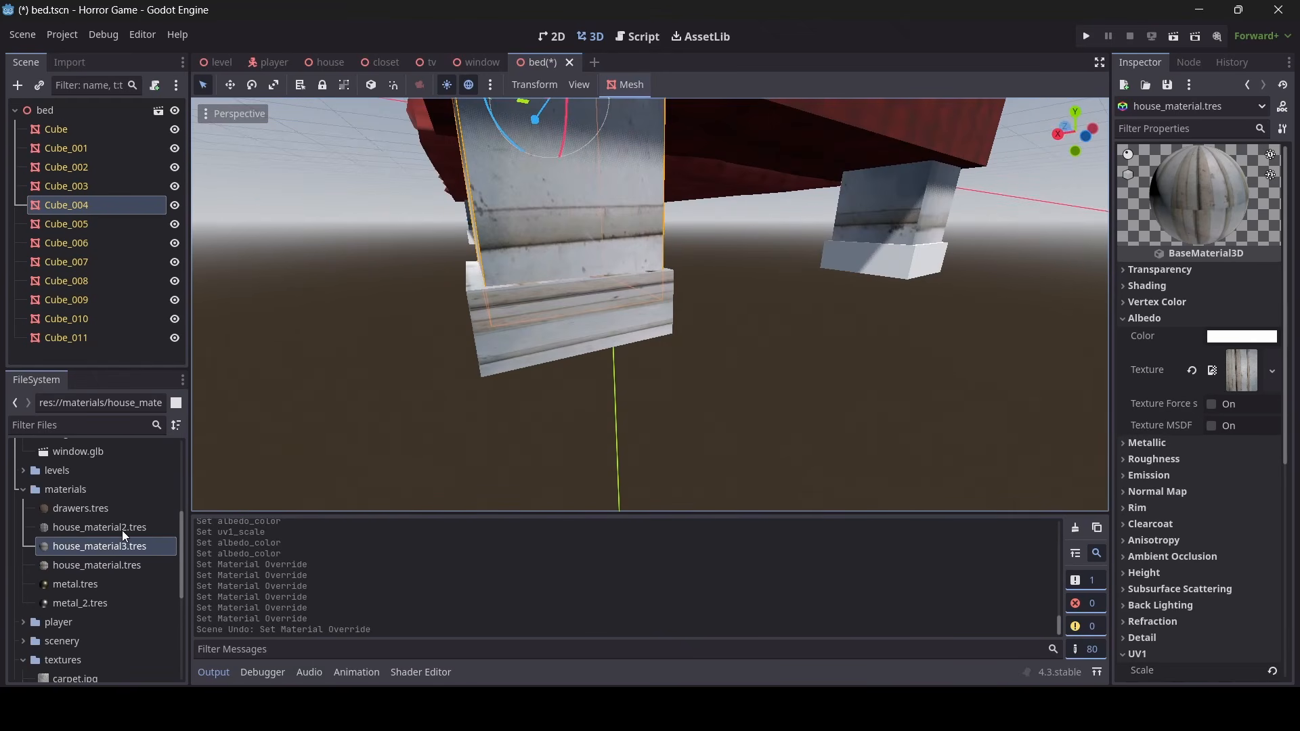
left_click(115, 547)
left_click(103, 599)
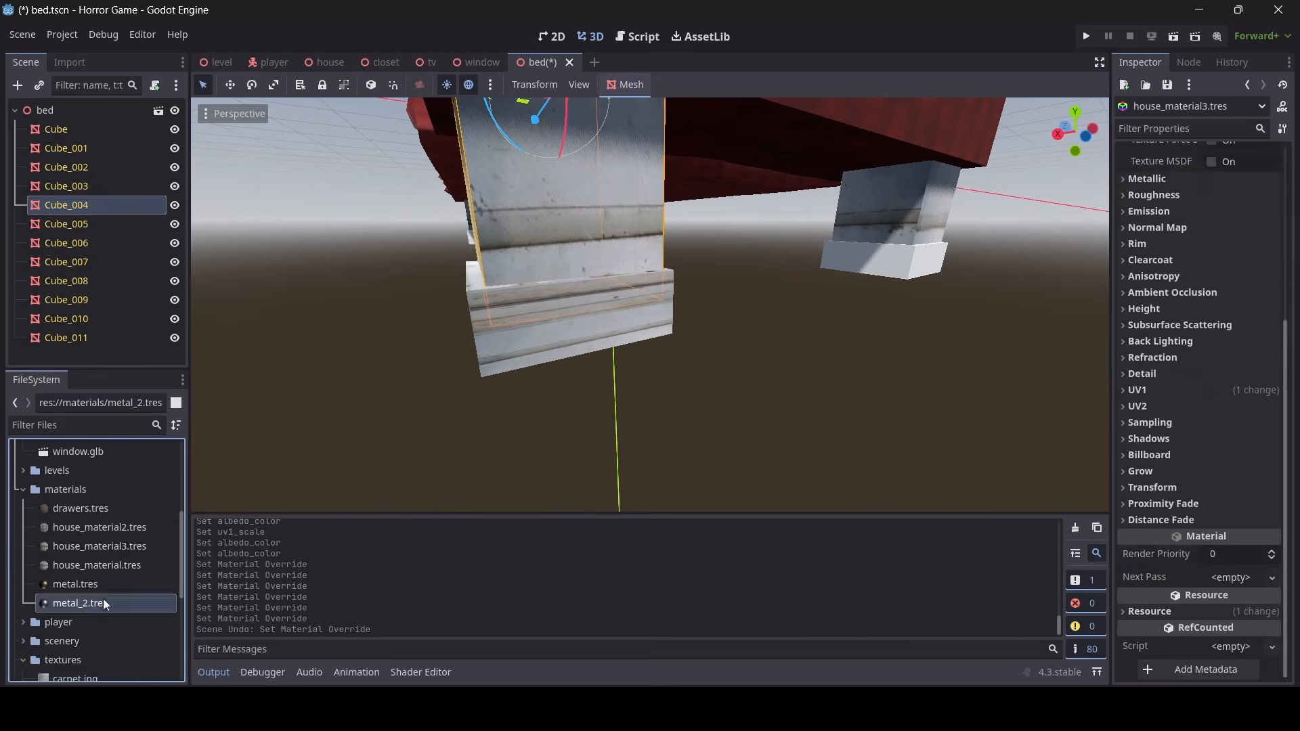
Apply house_material.tres to the remaining untextured feet of the bed legs
left_click_drag(149, 562, 605, 298)
right_click_drag(605, 298, 542, 285)
left_click_drag(168, 603, 489, 388)
right_click_drag(488, 387, 467, 387)
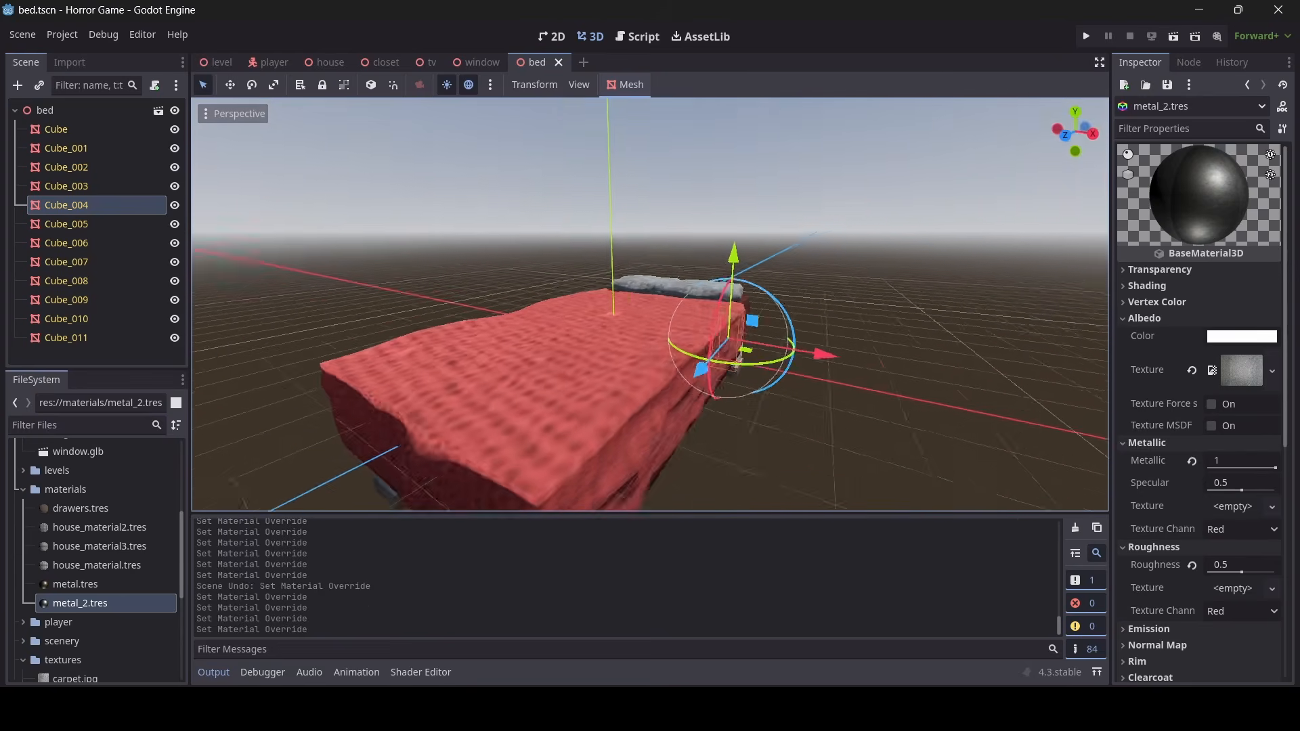
Clear the inheritance of the bed root node so its nodes become editable
right_click_drag(467, 388, 474, 379)
left_click(45, 110)
key("f")
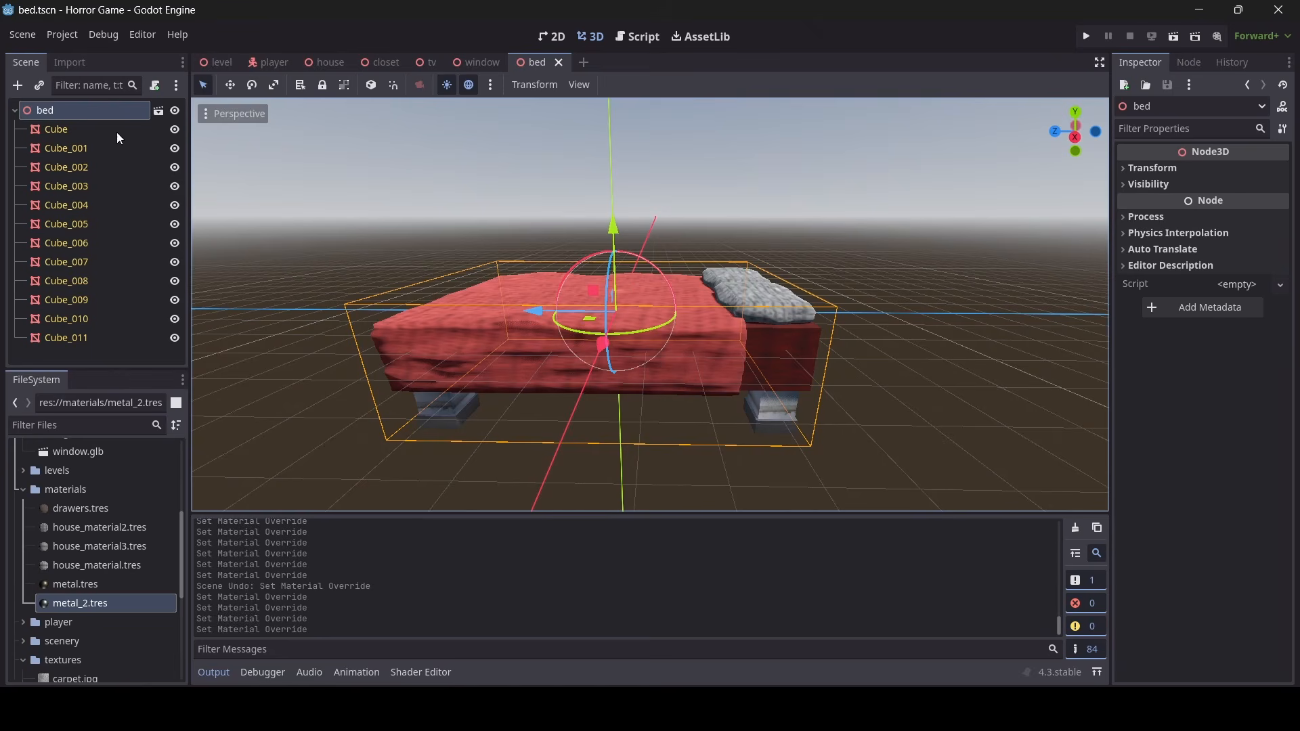
right_click(75, 115)
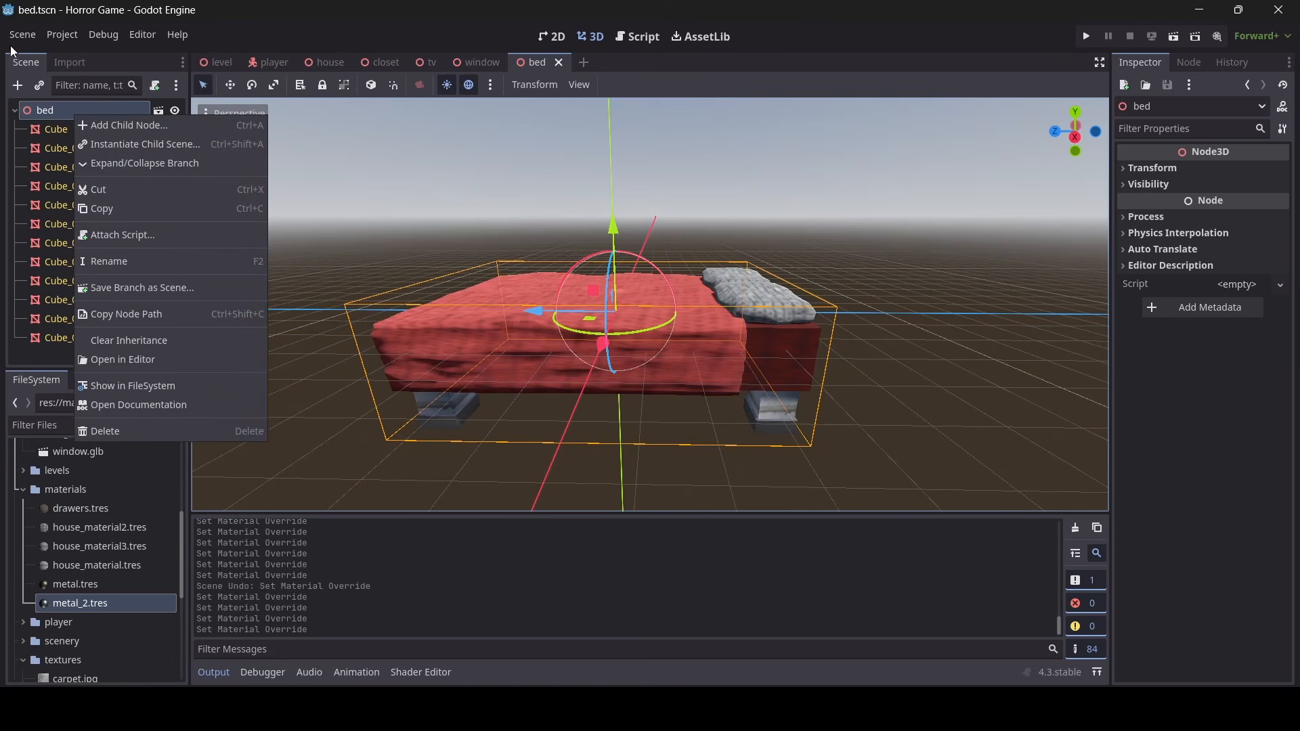
left_click(126, 337)
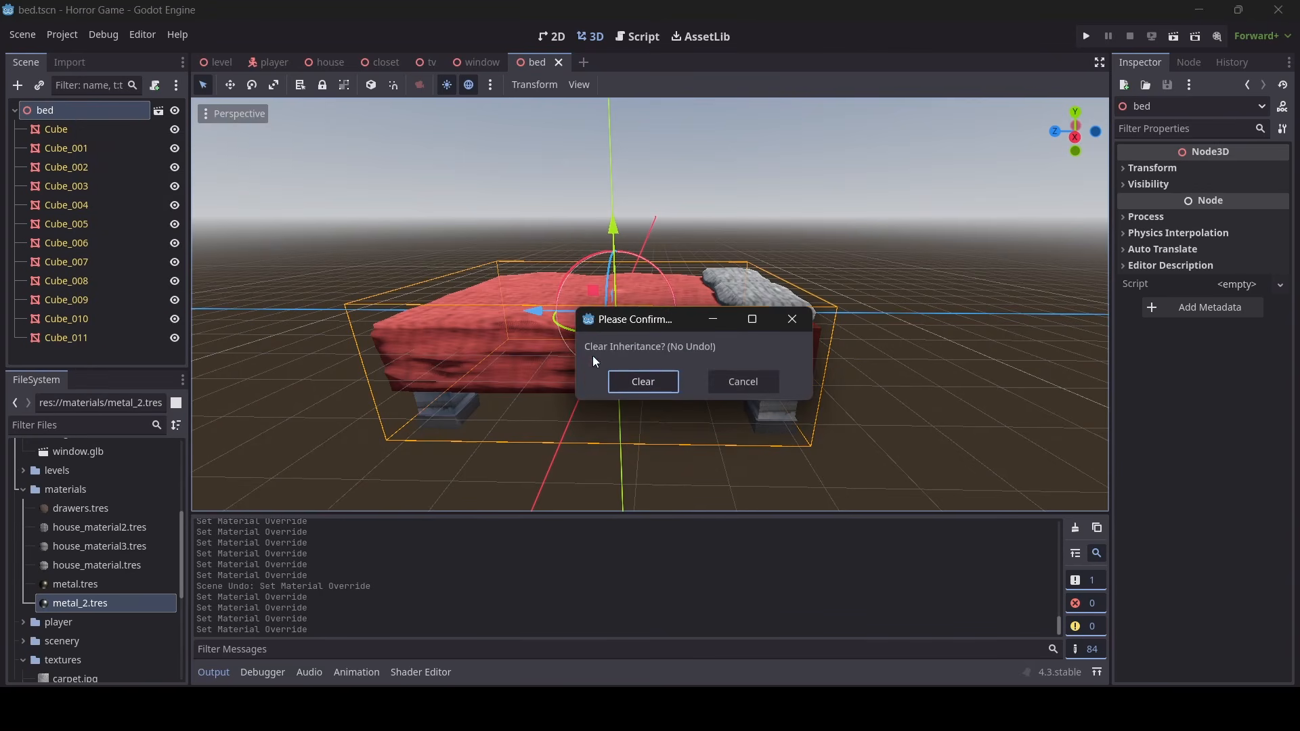
left_click(633, 379)
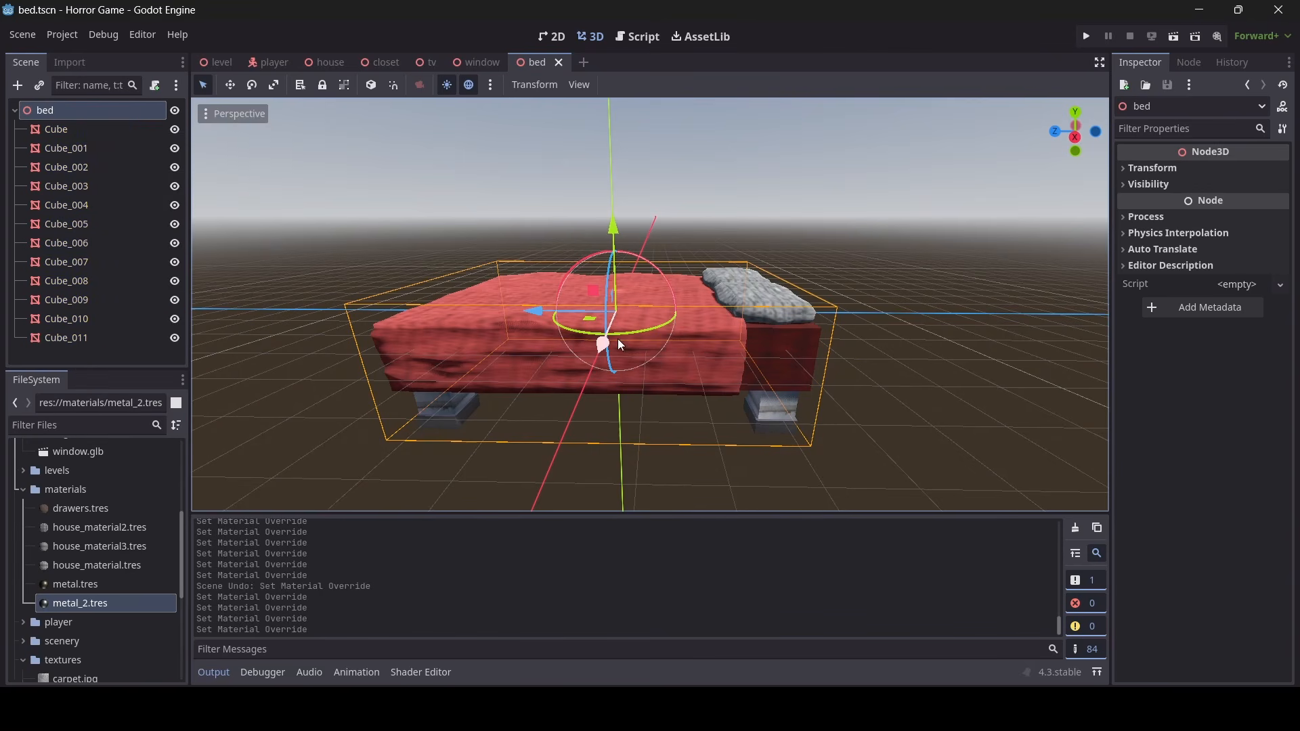
Add a StaticBody3D with a box-shaped CollisionShape3D to the bed and size the box to fit it
middle_click_drag(729, 201, 535, 250)
scroll(650, 304, "down", 8)
middle_click_drag(658, 221, 715, 213)
scroll(715, 212, "up", 6)
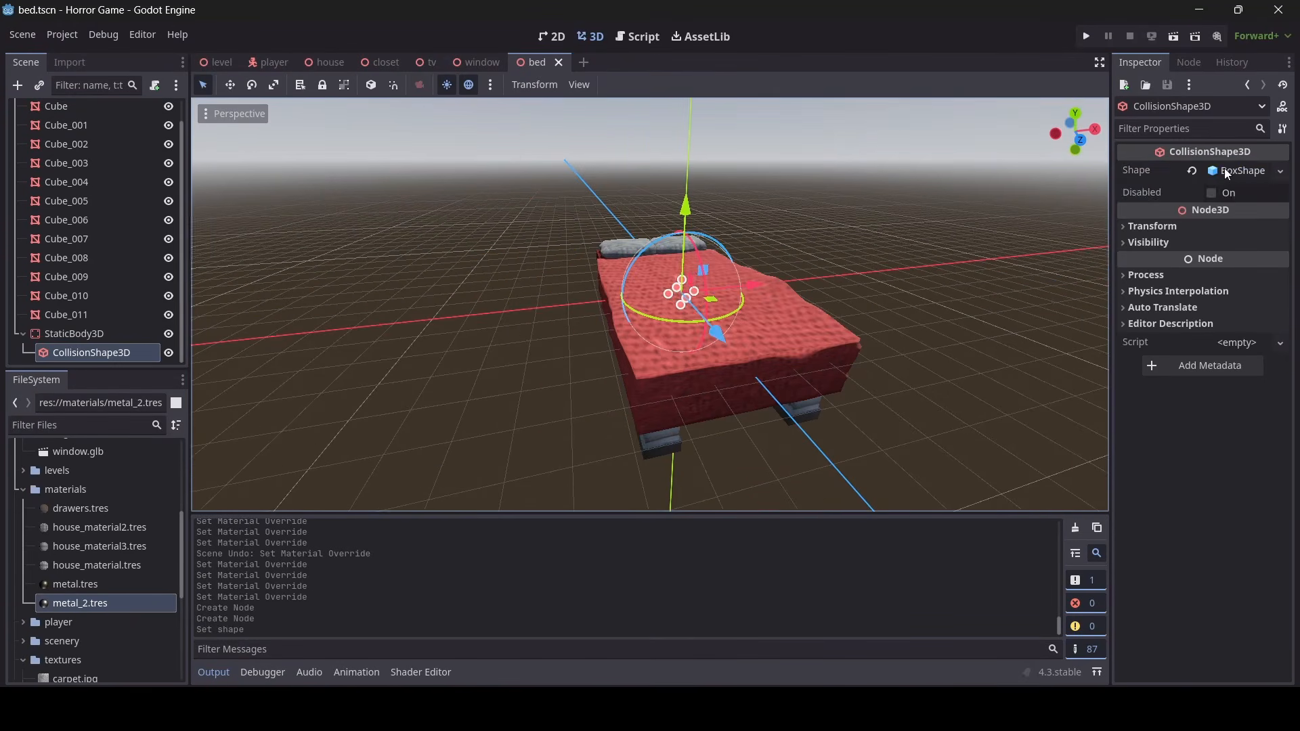
left_click(1224, 168)
left_click(1186, 228)
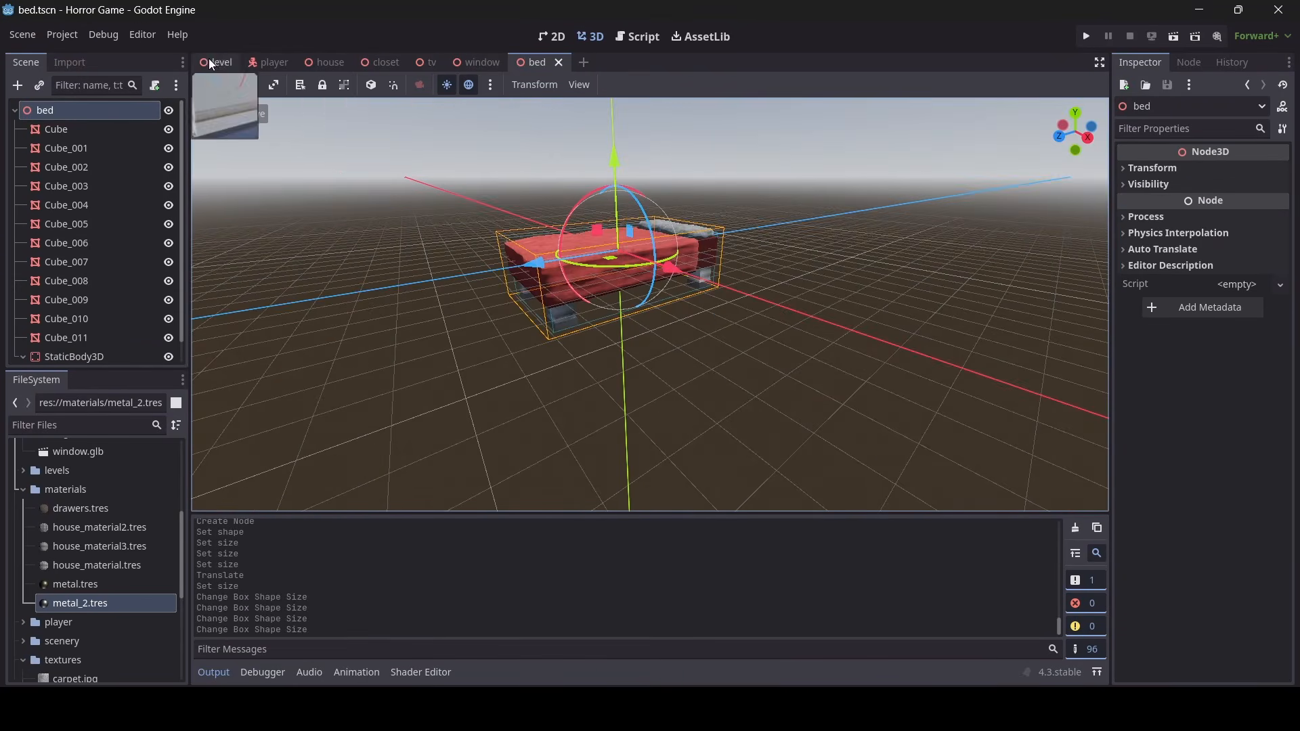
Instantiate scenery/bed.tscn as a child of the furniture node in the house scene
left_click(325, 63)
left_click(67, 110)
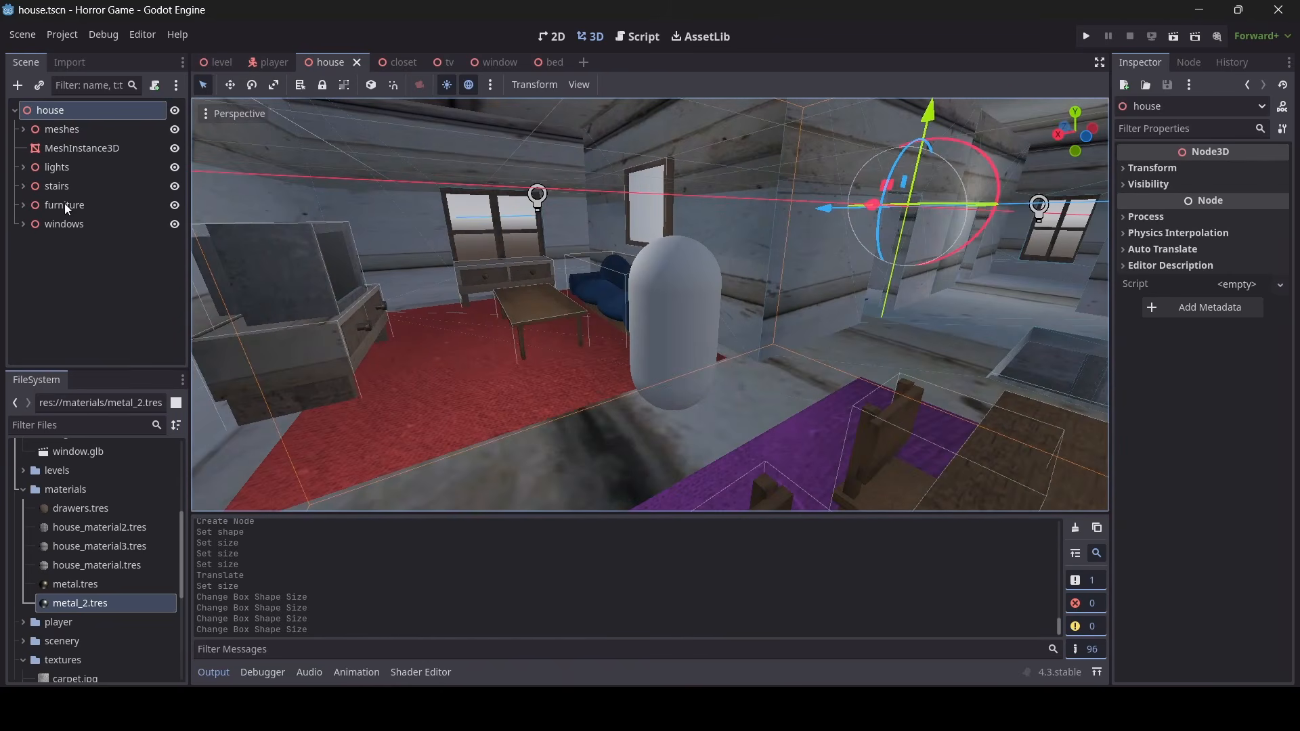
left_click(65, 207)
key("f")
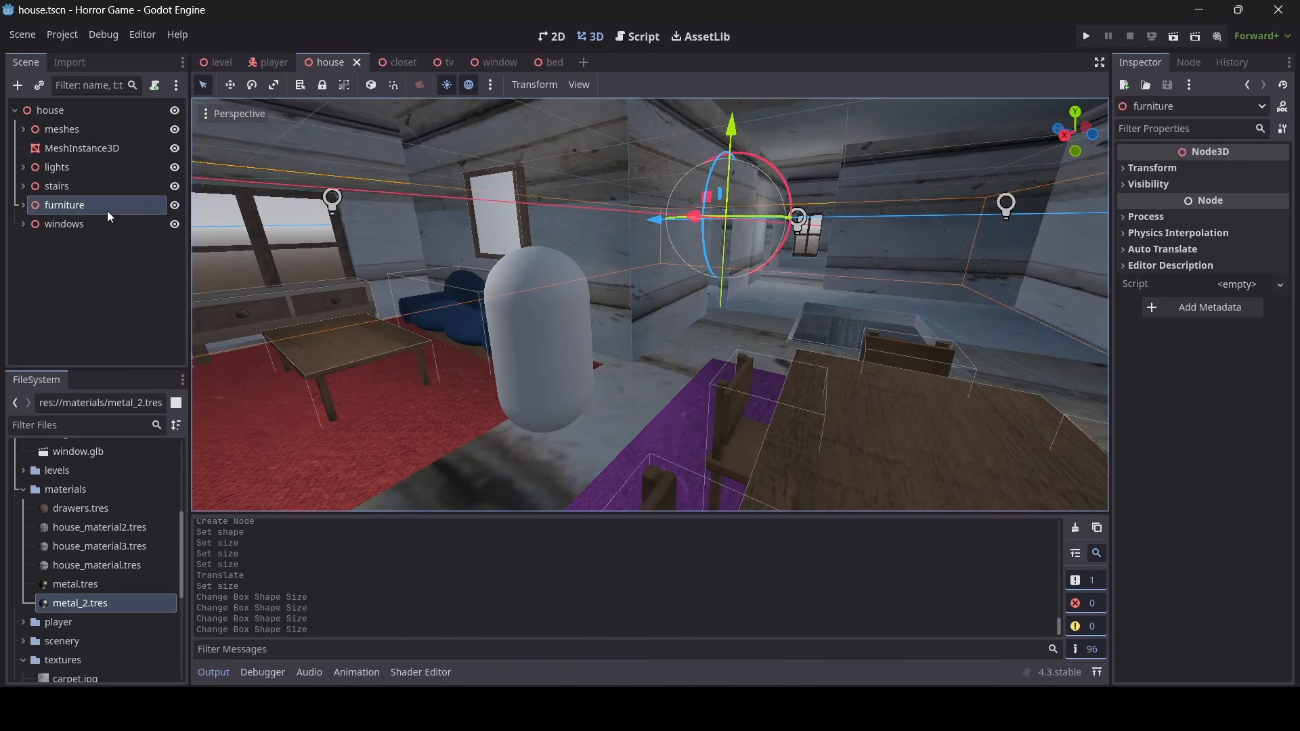
right_click(96, 204)
left_click(126, 233)
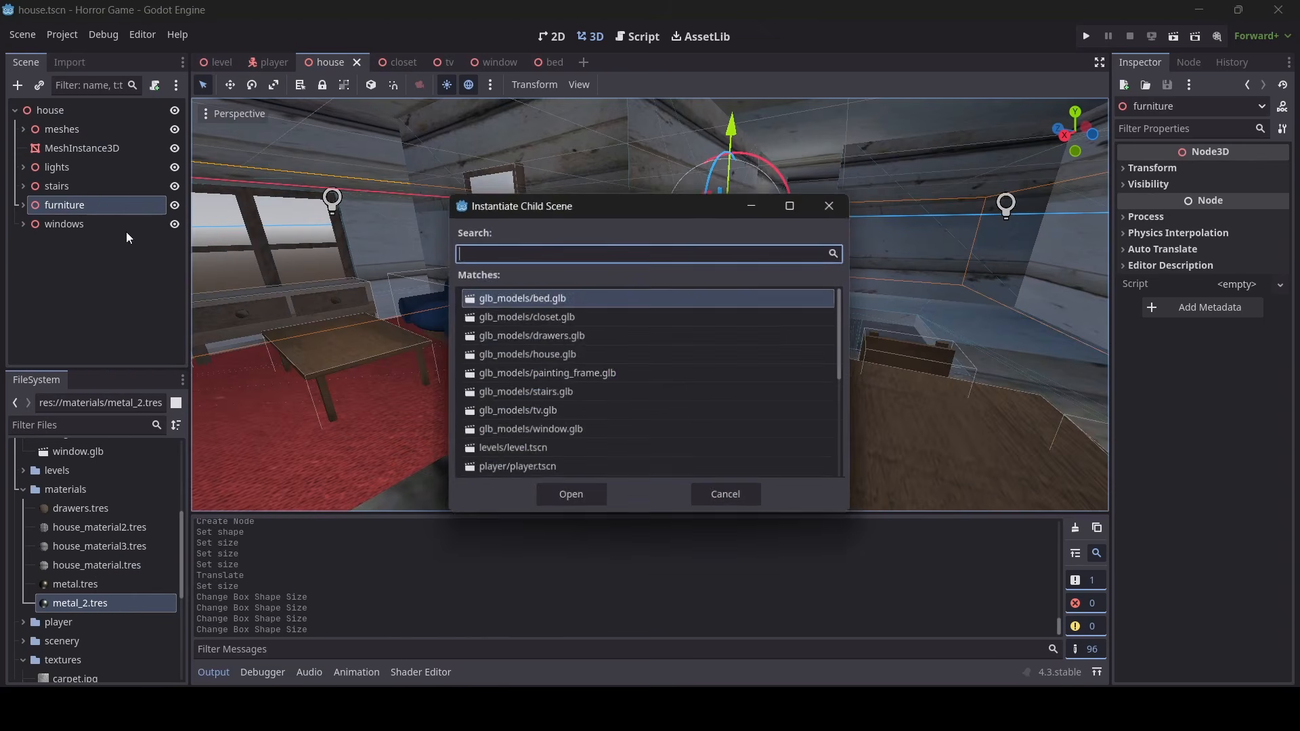
type("bed")
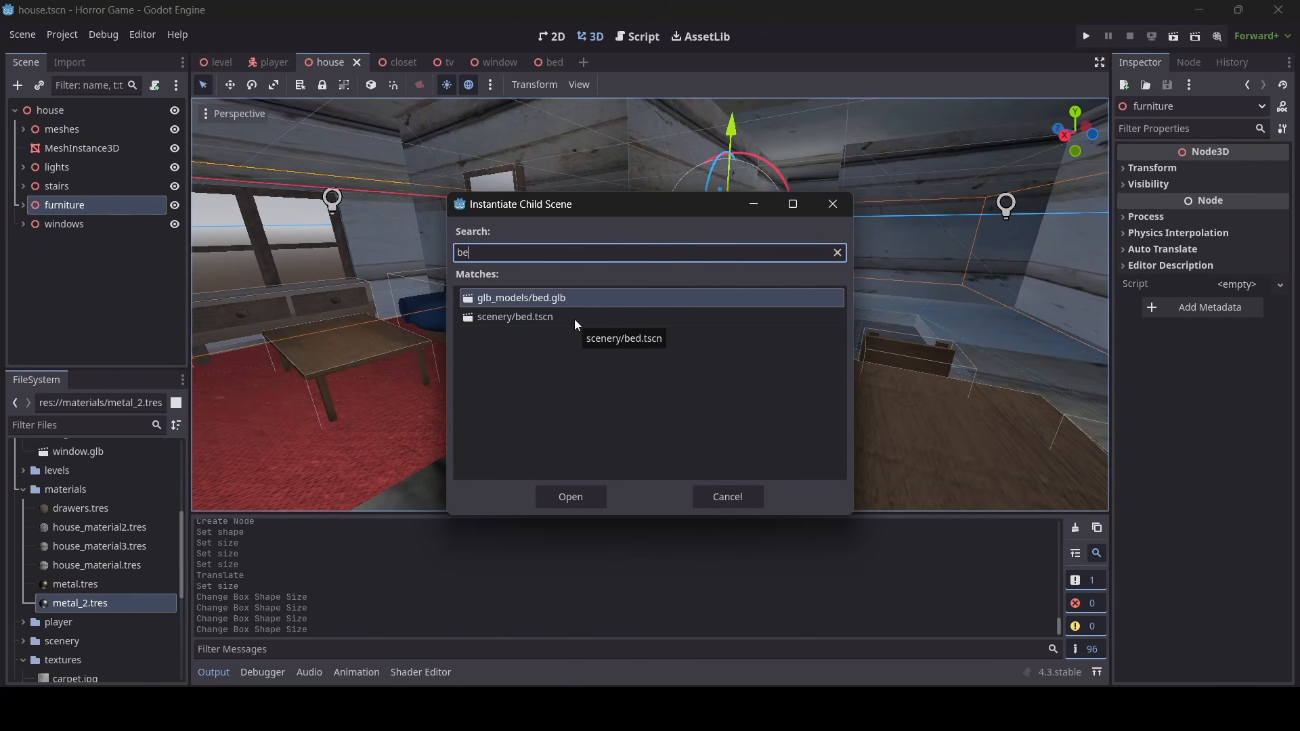
key("Return")
Move the bed into the living and dining area and lower it toward the floor
key("w")
right_click_drag(745, 341, 787, 337)
key("s")
key("a")
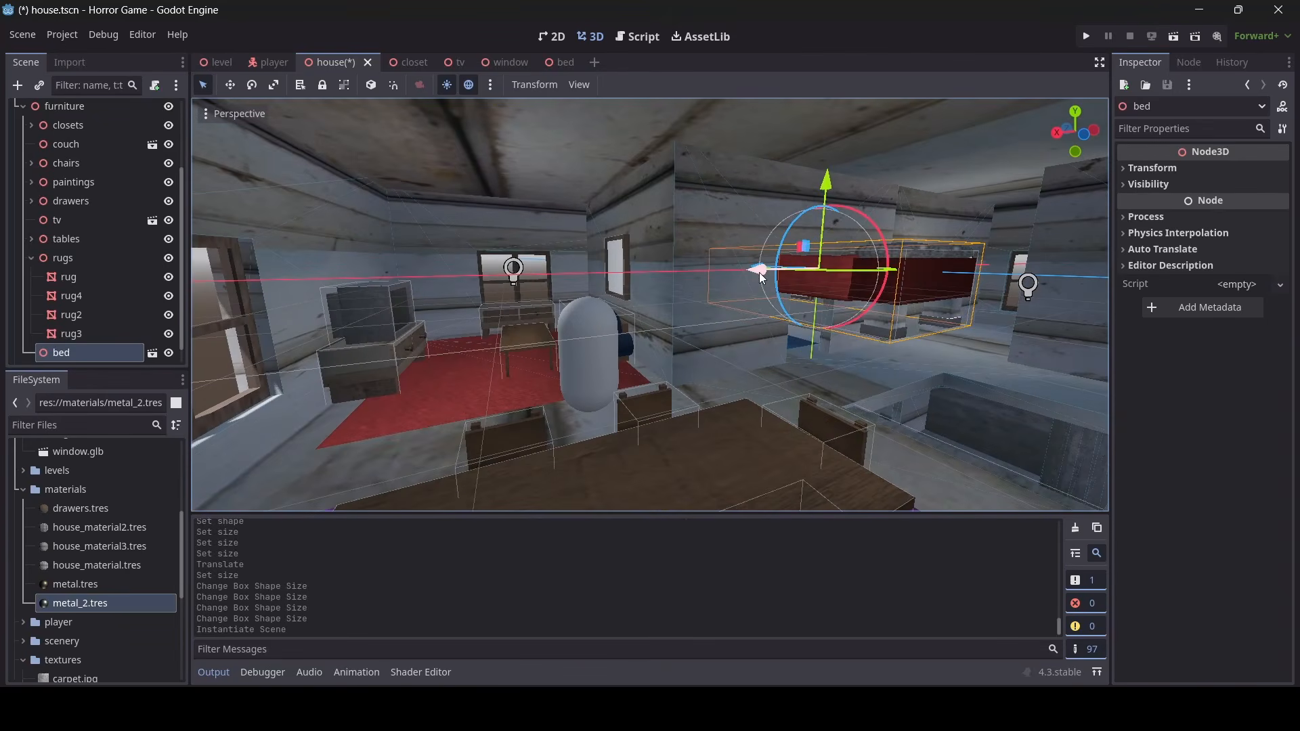
left_click_drag(759, 270, 309, 302)
left_click_drag(489, 193, 495, 293)
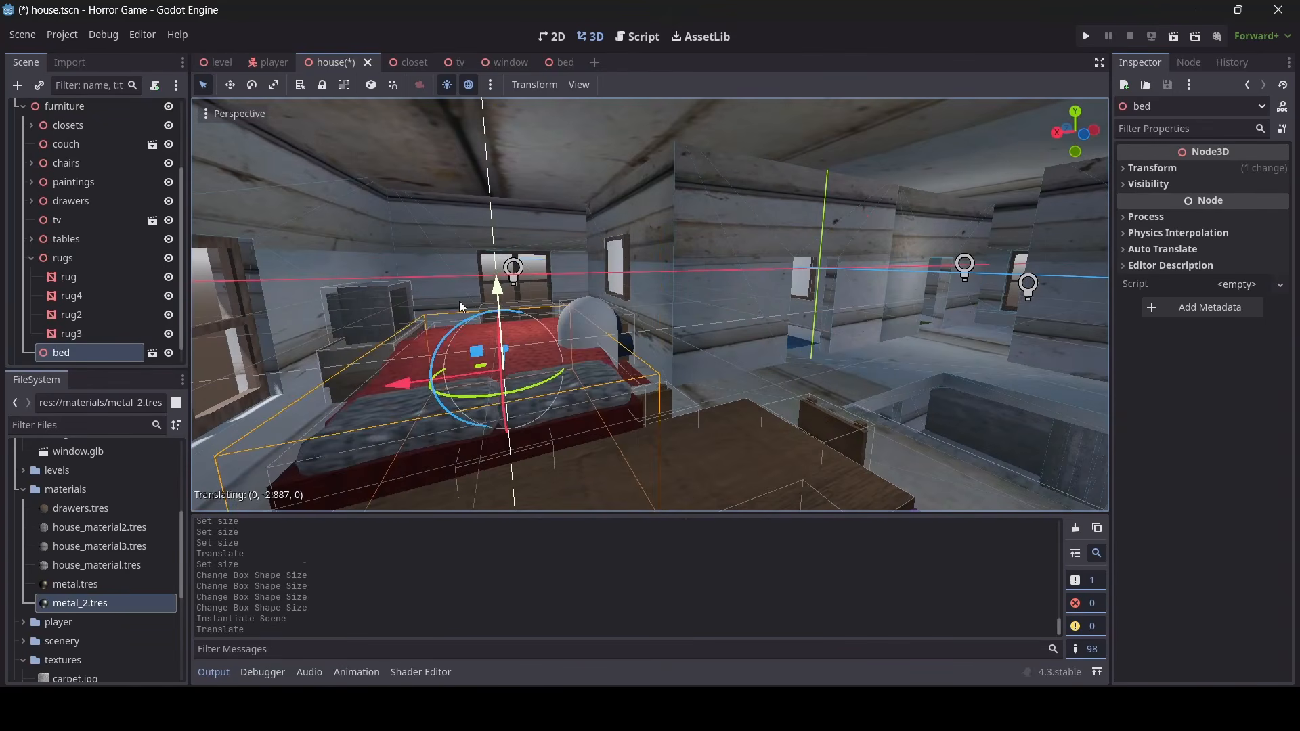
key("d")
right_click_drag(461, 304, 433, 318)
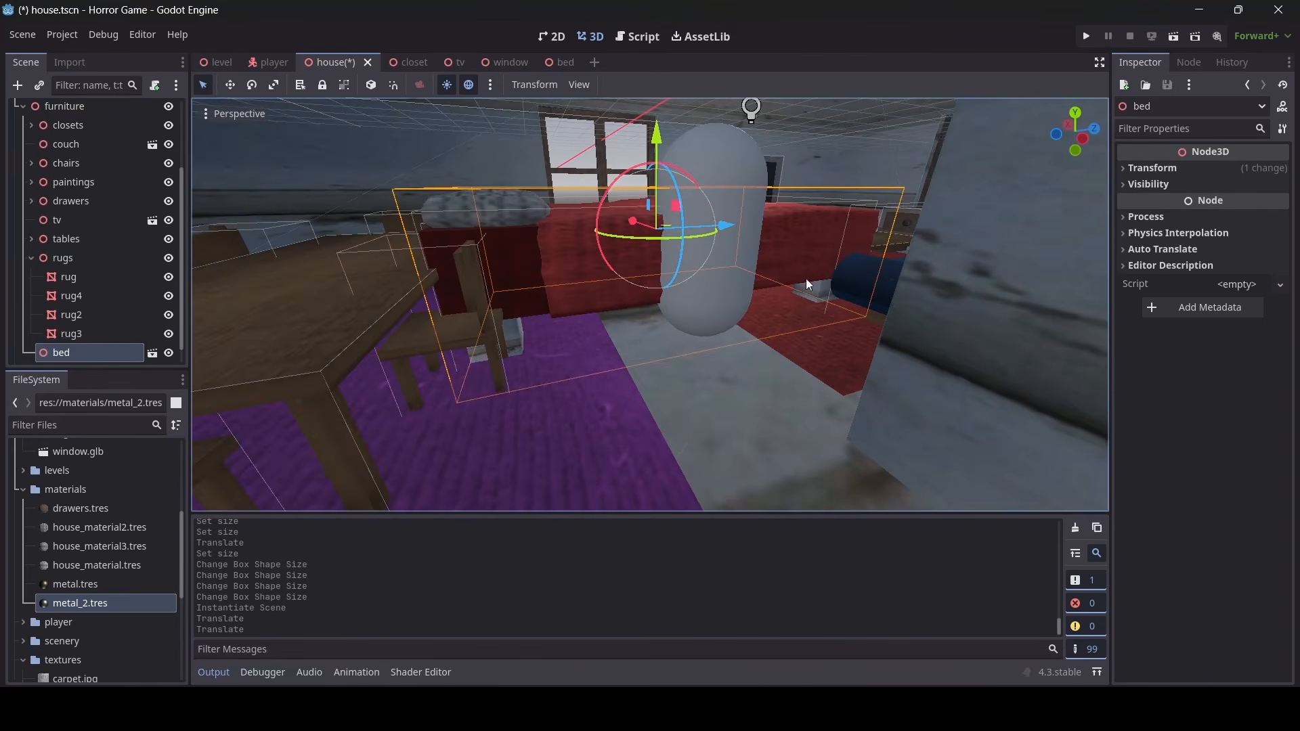
Scale the bed uniformly to 0.605 and reposition it near the floor beside the red rug
left_click(1196, 169)
left_click_drag(1145, 287, 1112, 287)
key("d")
right_click_drag(914, 284, 765, 283)
key("d")
key("w")
key("s")
key("a")
left_click_drag(735, 290, 815, 288)
right_click_drag(815, 288, 779, 291)
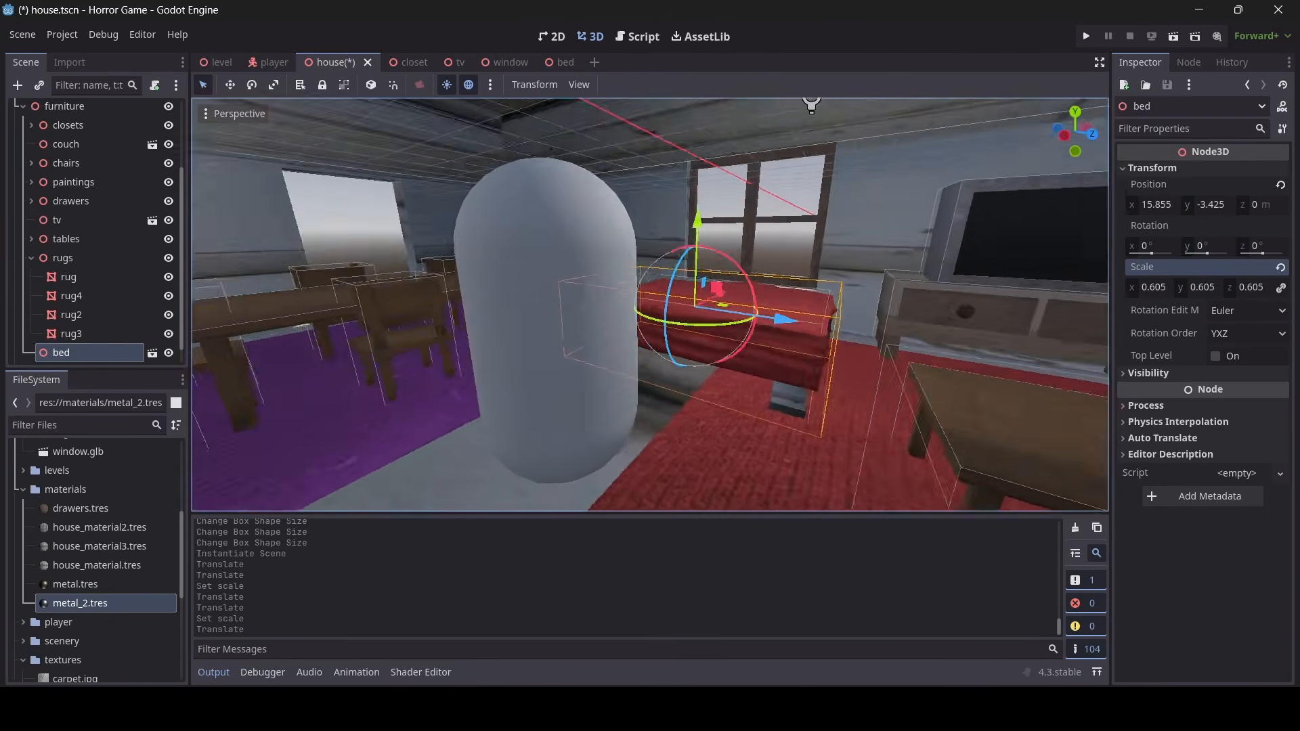
Move the bed into the room with the blue rug and set its Y rotation to -180°
left_click_drag(699, 227, 698, 231)
key("d")
right_click_drag(699, 230, 503, 260)
key("s")
key("d")
key("w")
key("d")
key("s")
left_click_drag(504, 259, 636, 294)
key("w")
right_click_drag(637, 296, 420, 305)
key("d")
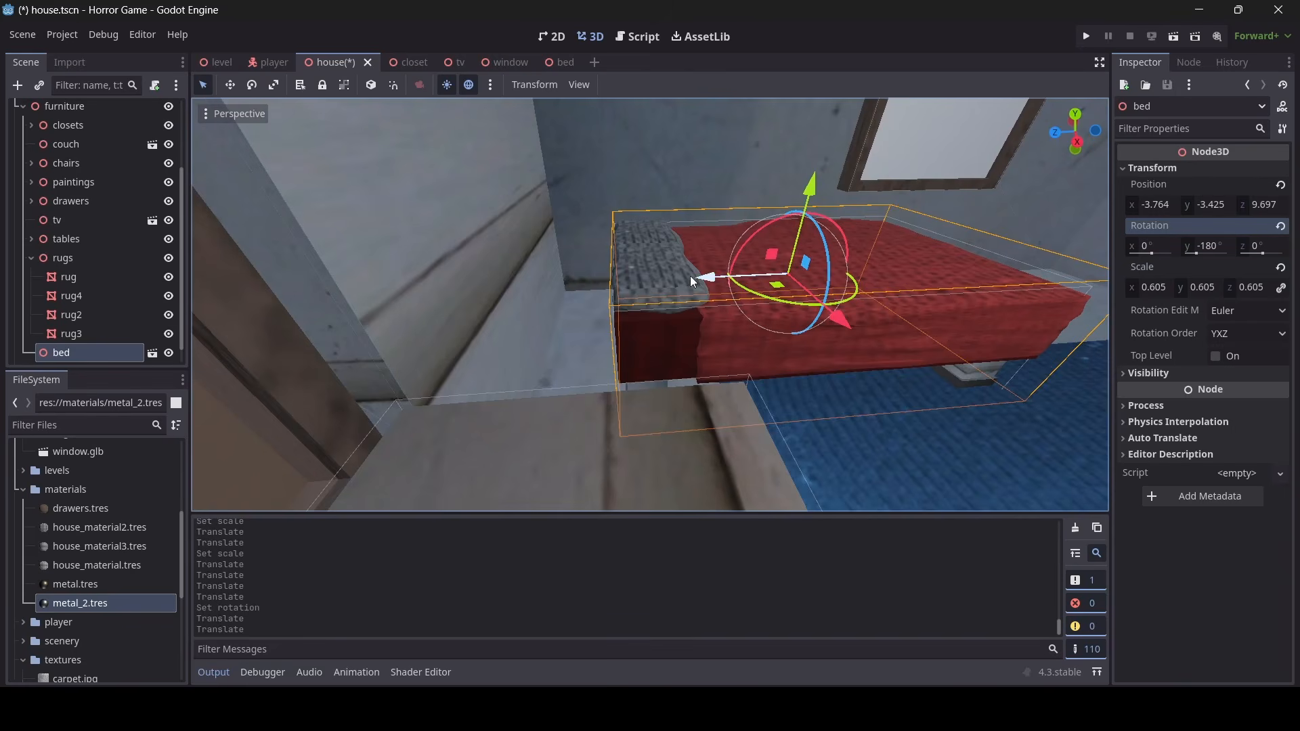
Move the bed into the corner beside the drawers, at X -3.467 and Z 10.517
mouse_move(684, 278)
left_mouse_down()
mouse_move(611, 295)
mouse_move(660, 288)
left_mouse_up()
key("s")
key("d")
right_click_drag(661, 287, 487, 288)
key("w")
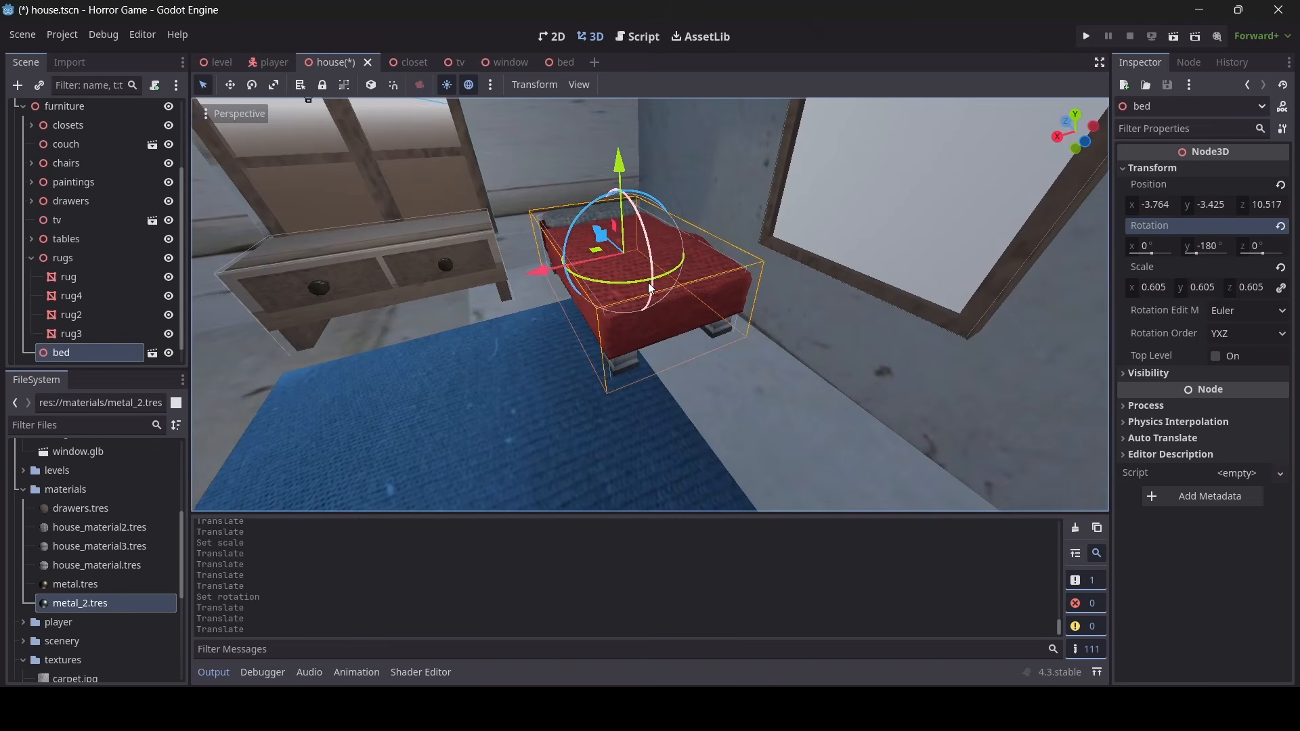
left_click_drag(554, 277, 534, 282)
Examine the bed's placement against the walls, blue rug and drawers from several angles
key("s")
right_click_drag(534, 281, 562, 288)
key("w")
key("w")
key("w")
key("s")
key("d")
key("w")
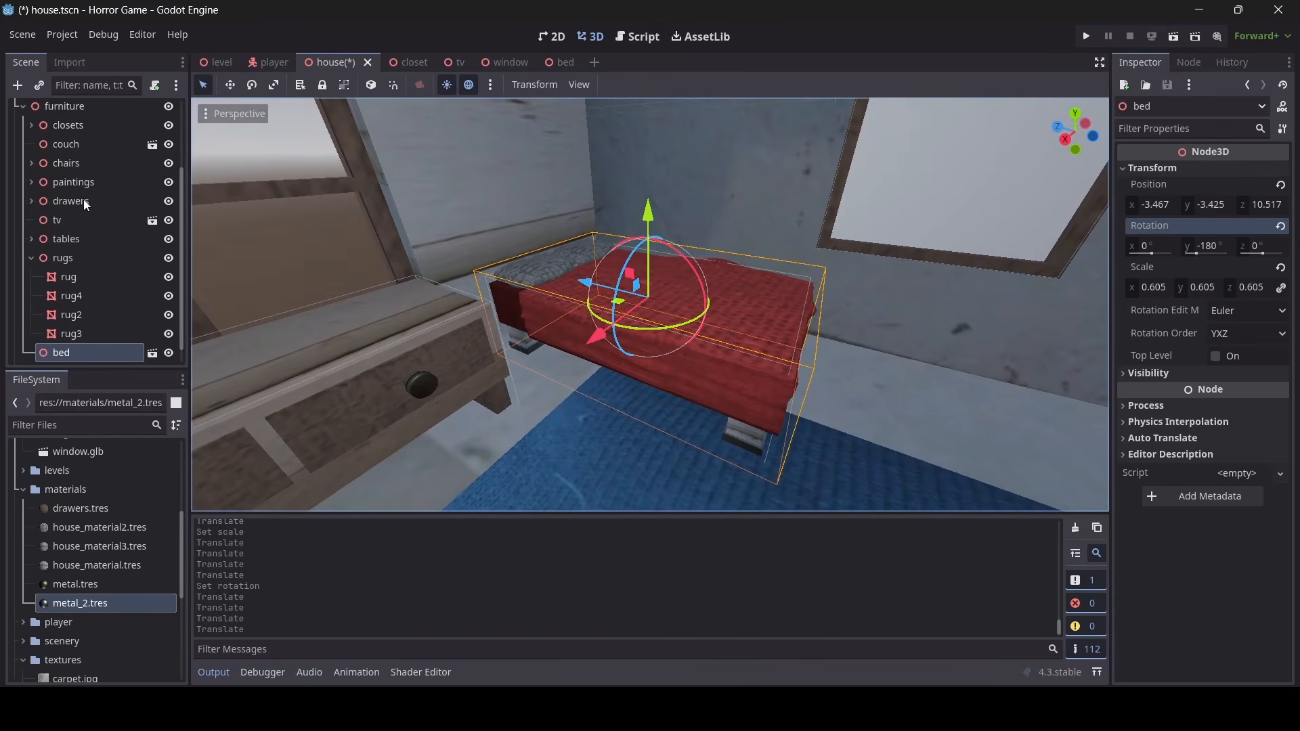
scroll(86, 205, "down", 1)
right_click_drag(650, 305, 630, 369)
key("w")
key("s")
key("w")
key("s")
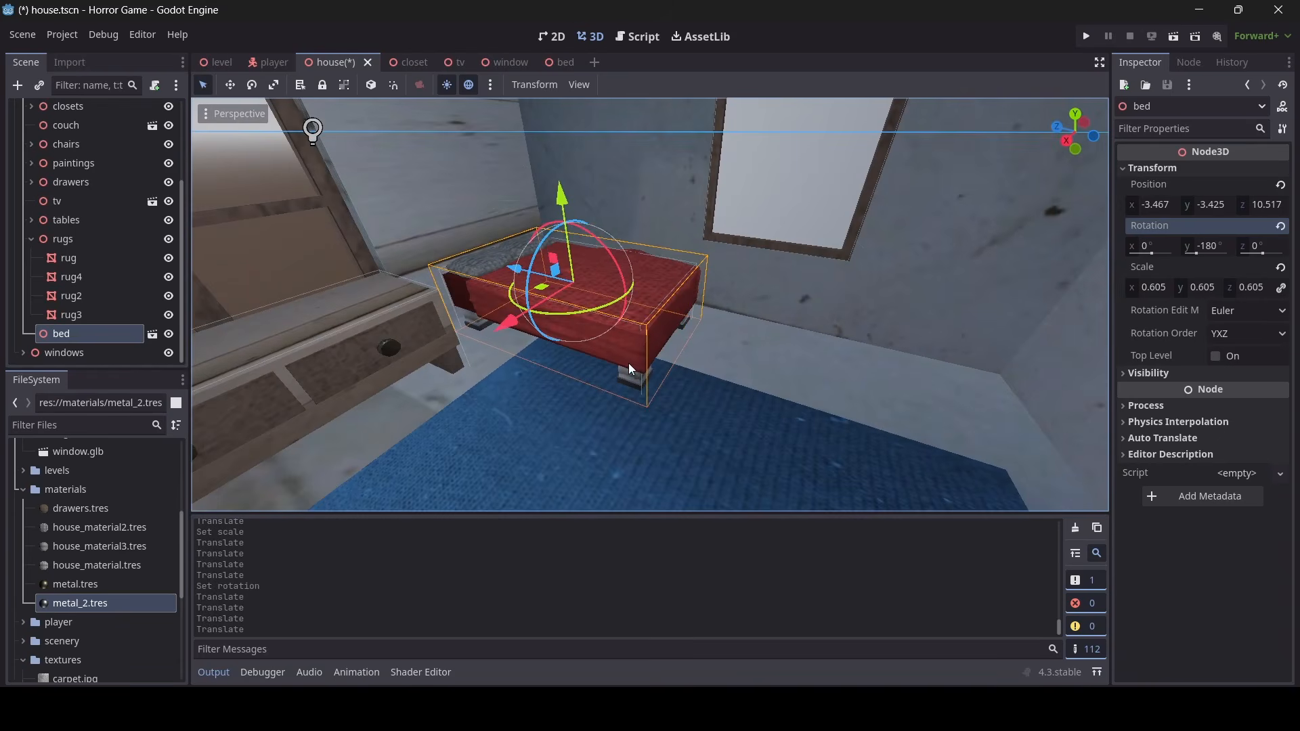
mouse_move(774, 343)
right_mouse_down()
mouse_move(759, 339)
mouse_move(775, 342)
right_mouse_up()
right_click_drag(502, 352, 543, 317)
key("w")
key("a")
key("s")
right_click_drag(537, 464, 575, 440)
key("w")
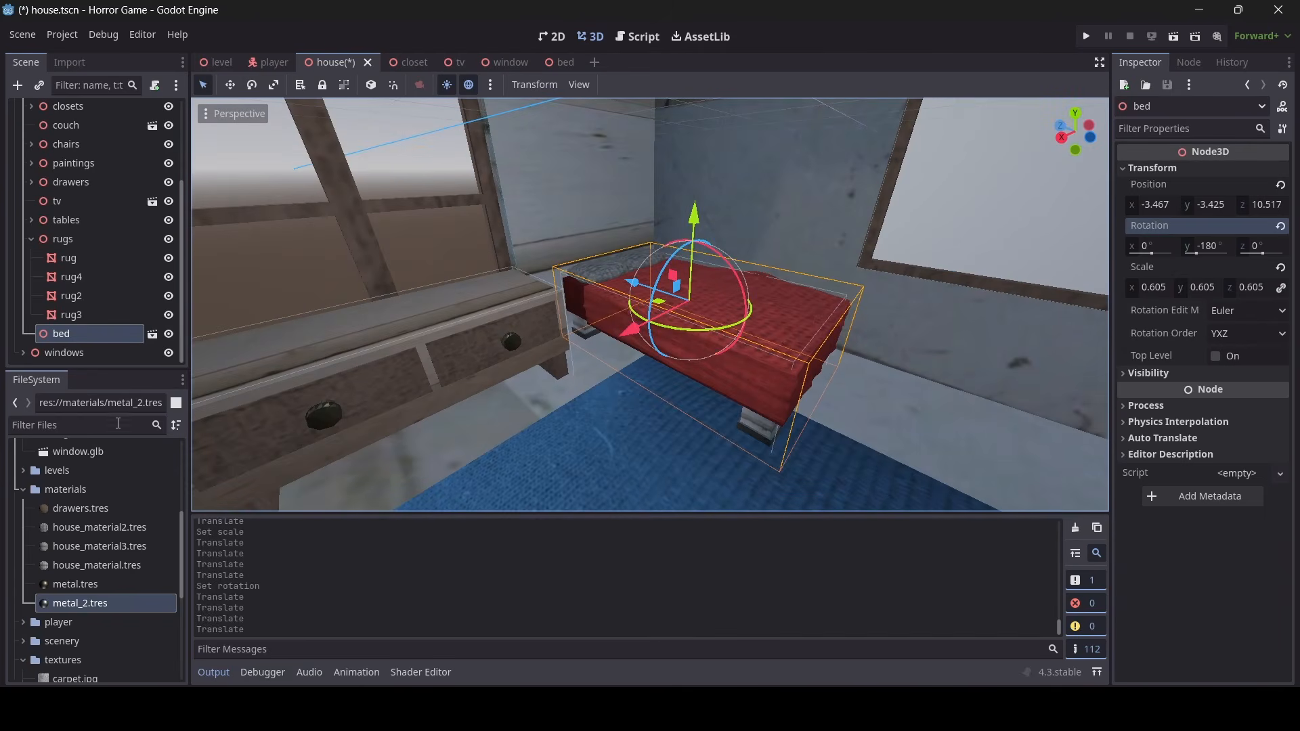
Enable editable children on the bed in the blue-rug bedroom and select its blanket mesh, Cube_005
right_click(80, 336)
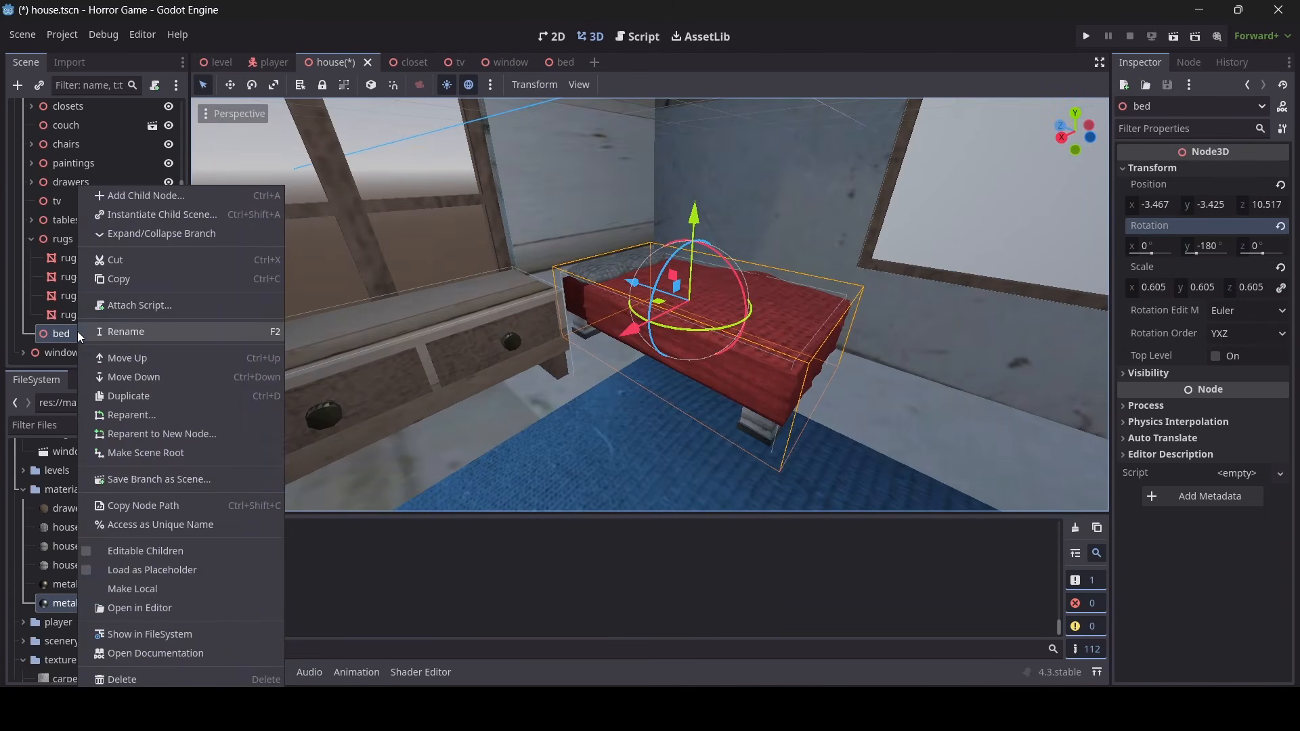
left_click(139, 550)
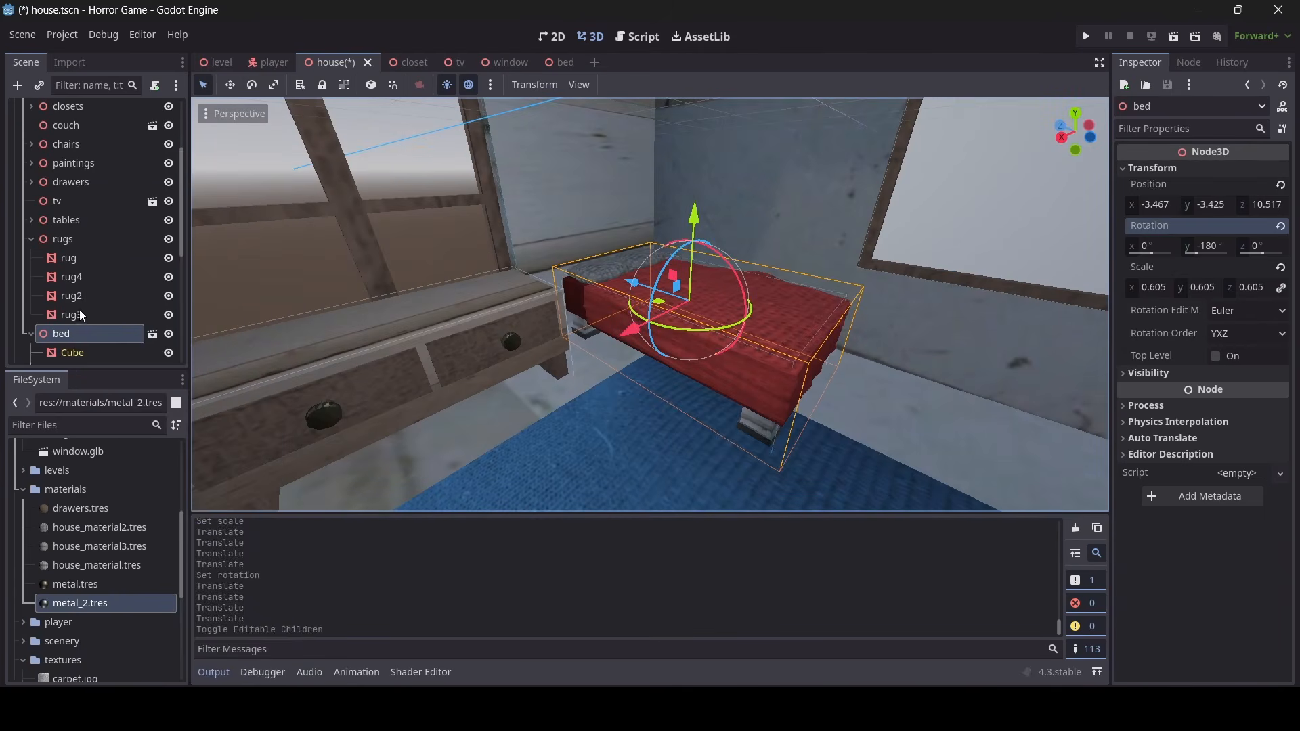
scroll(80, 315, "down", 5)
right_click(87, 172)
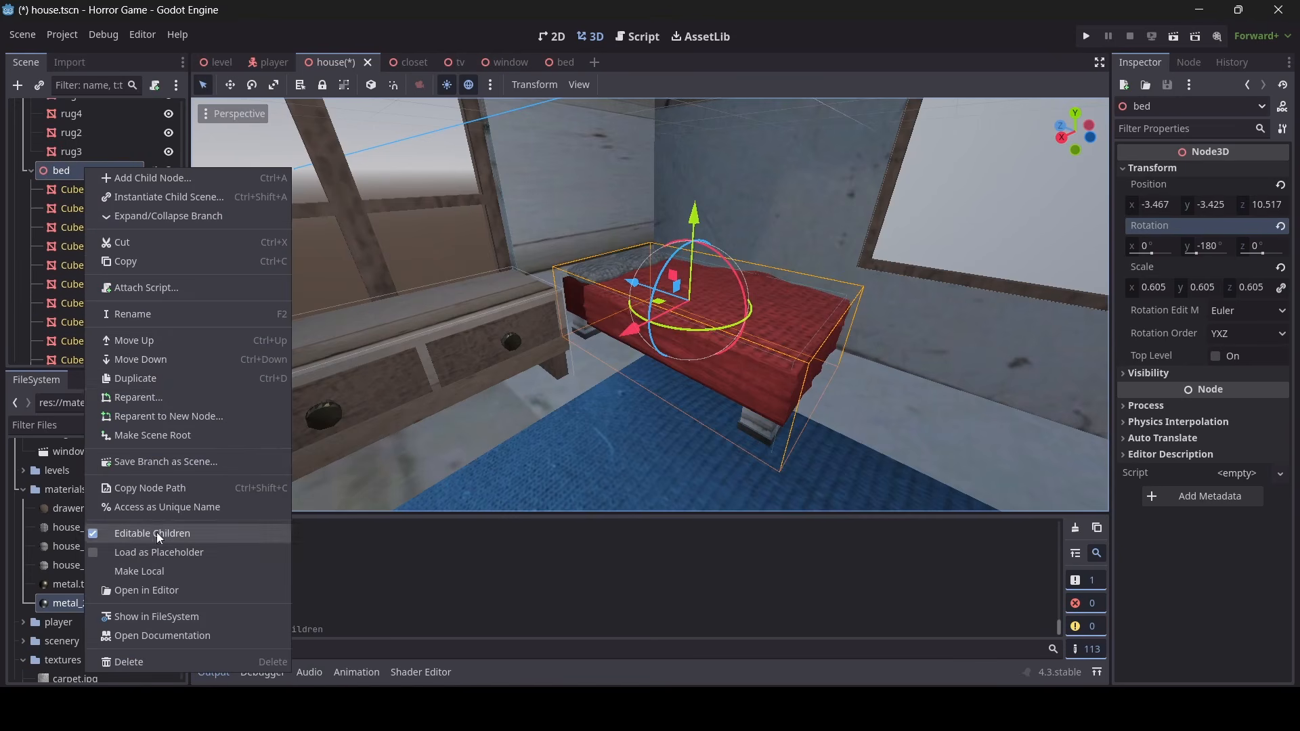
left_click(35, 211)
scroll(102, 237, "down", 2)
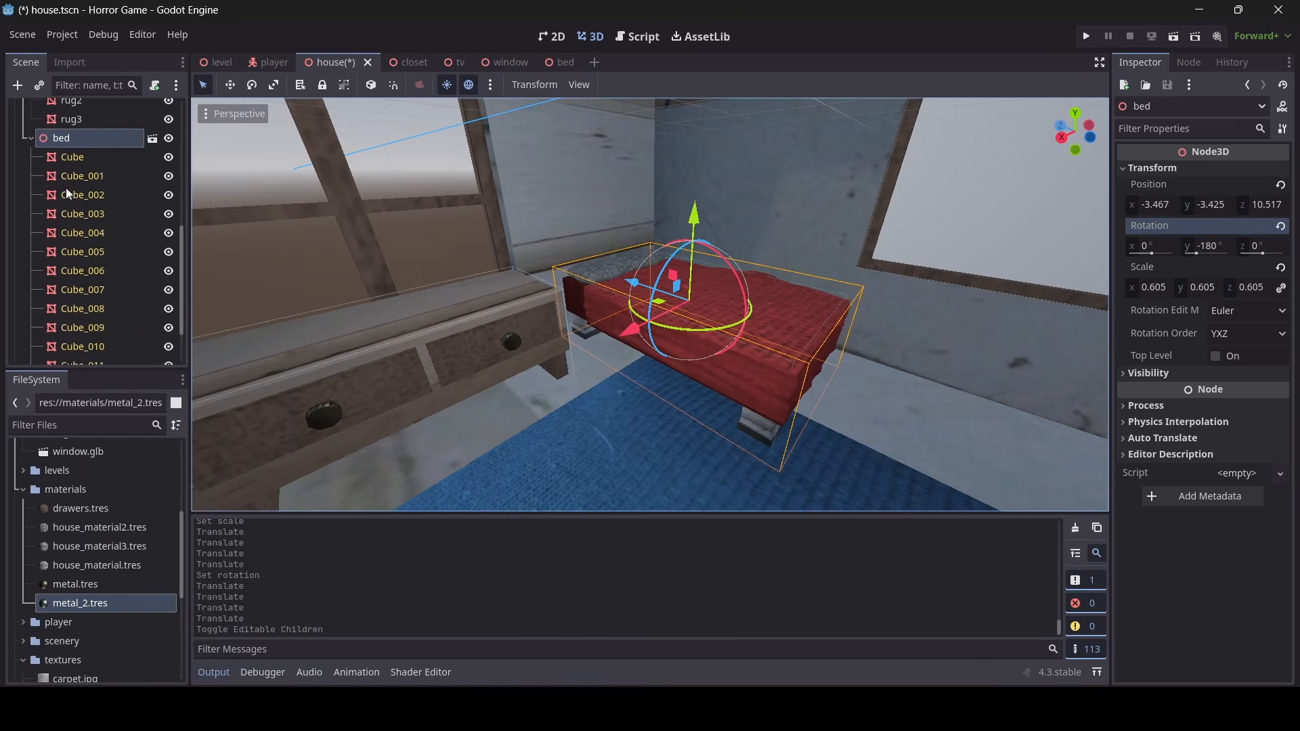
left_click(769, 378)
scroll(769, 378, "up", 6)
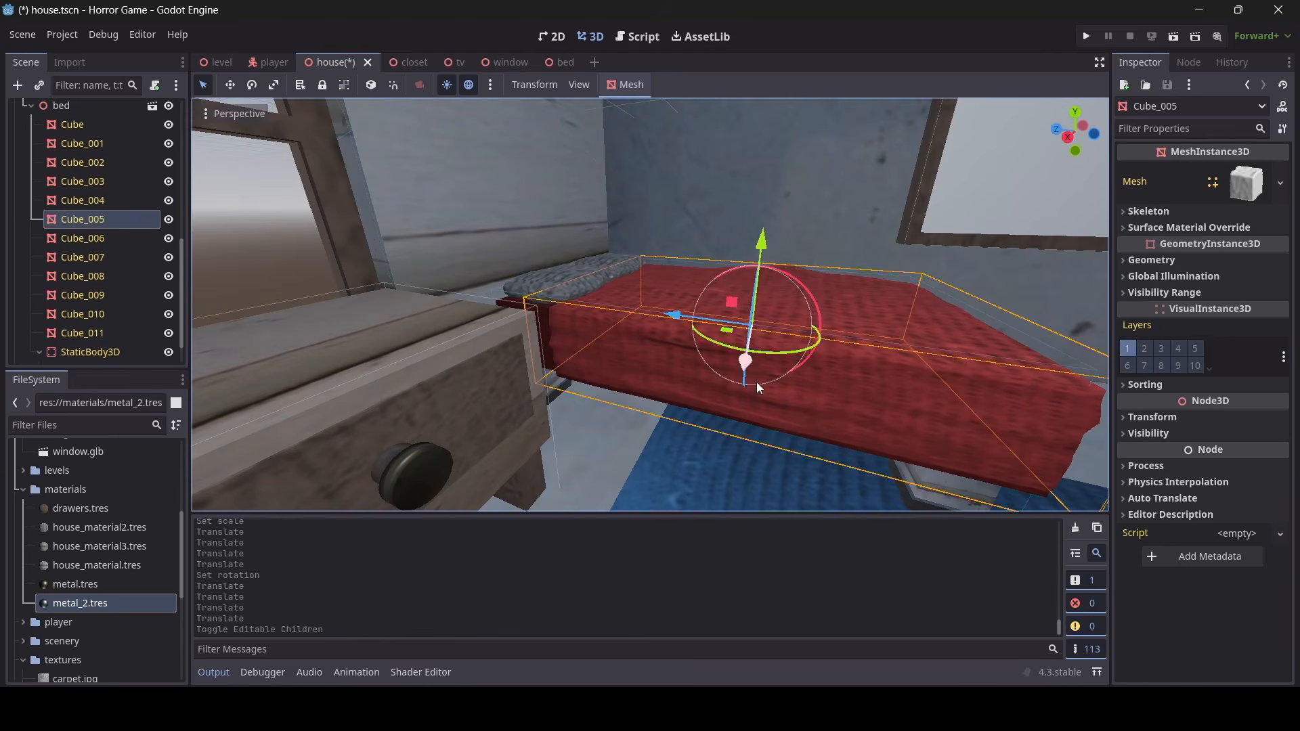
Try making the blanket's material override unique and resetting its albedo color to white
left_click(1176, 260)
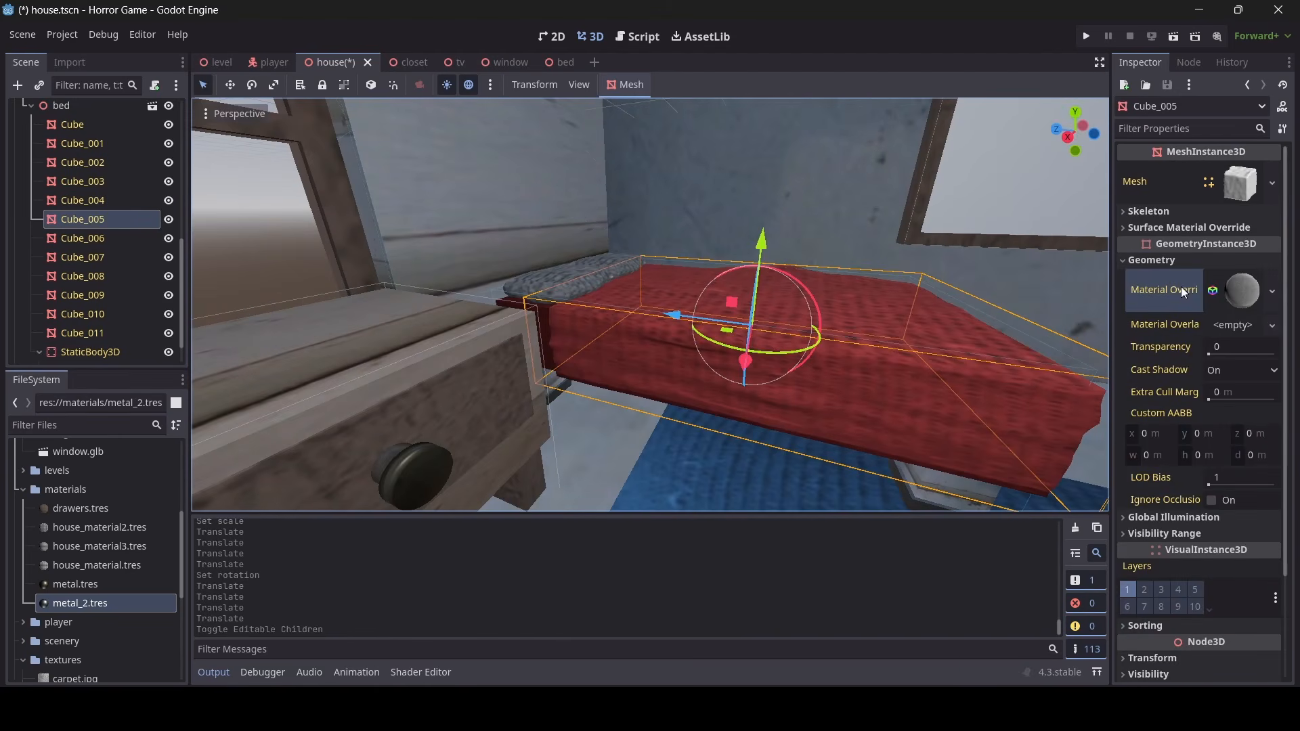
left_click(1242, 291)
right_click(1241, 290)
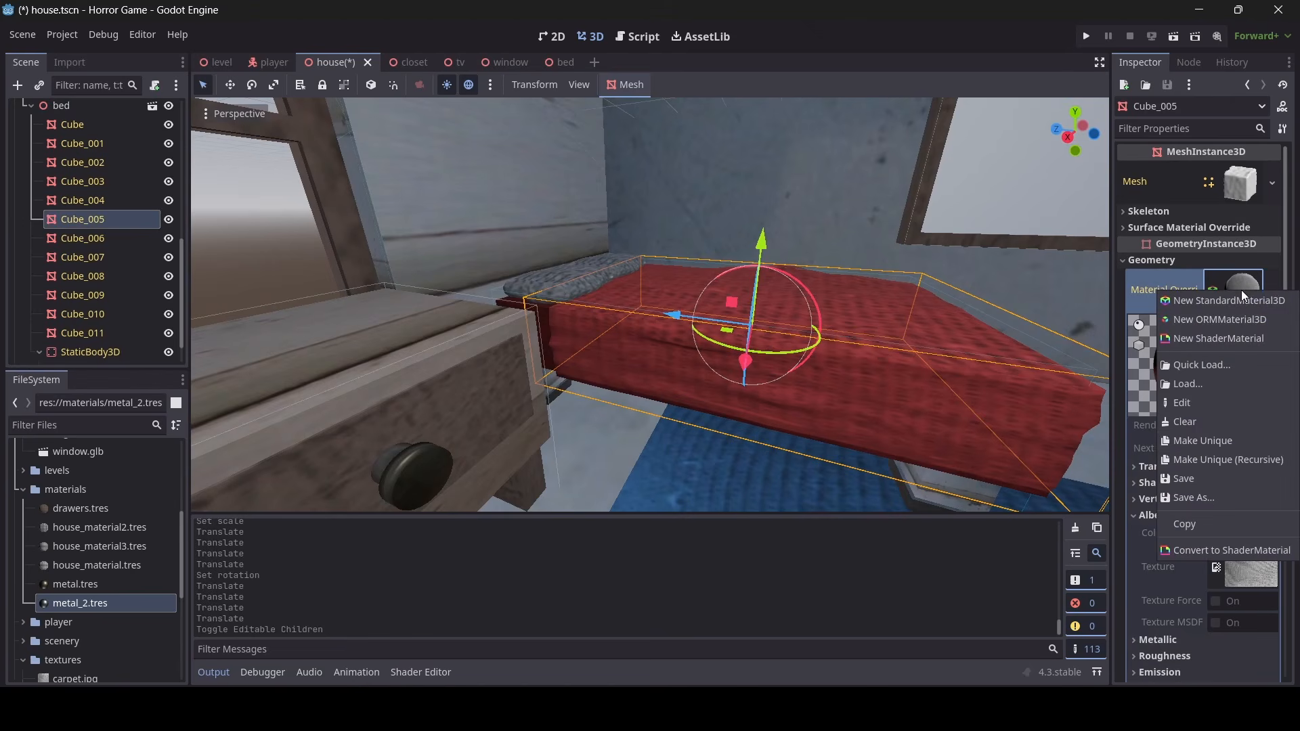
left_click(1193, 442)
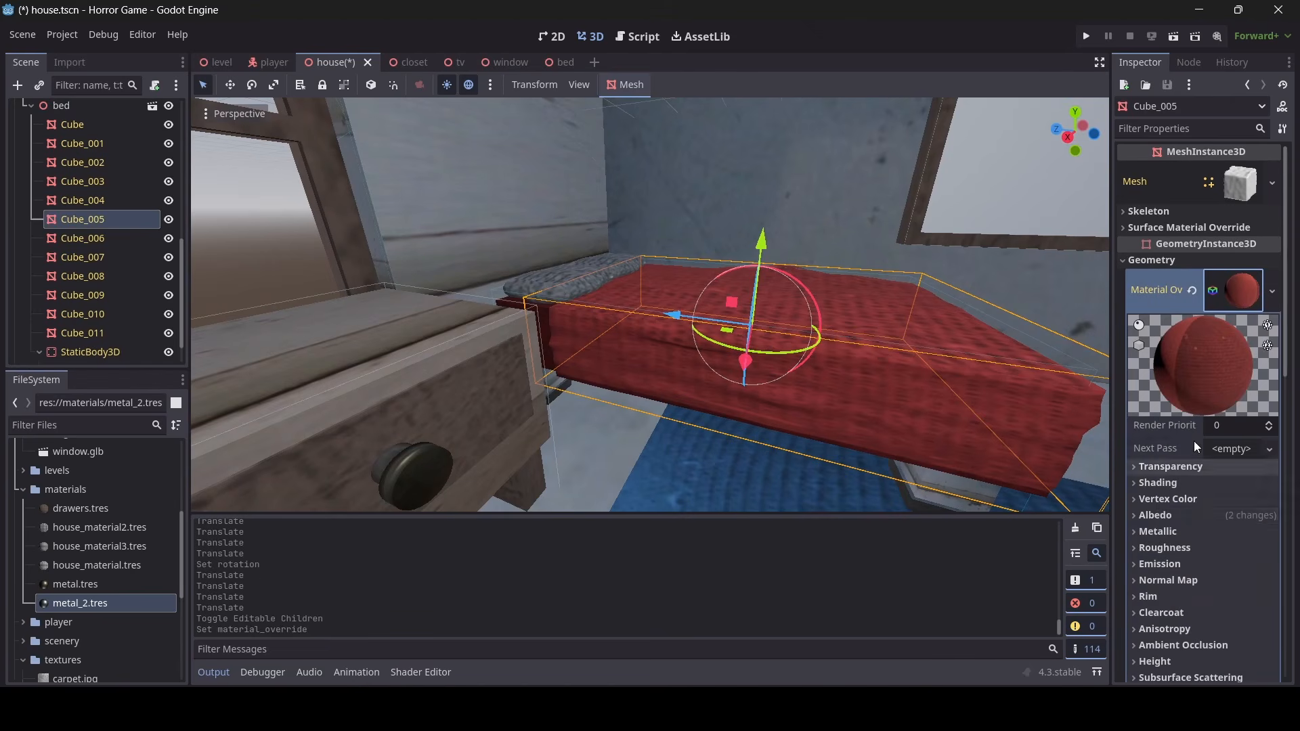
left_click(1176, 516)
left_click(1196, 535)
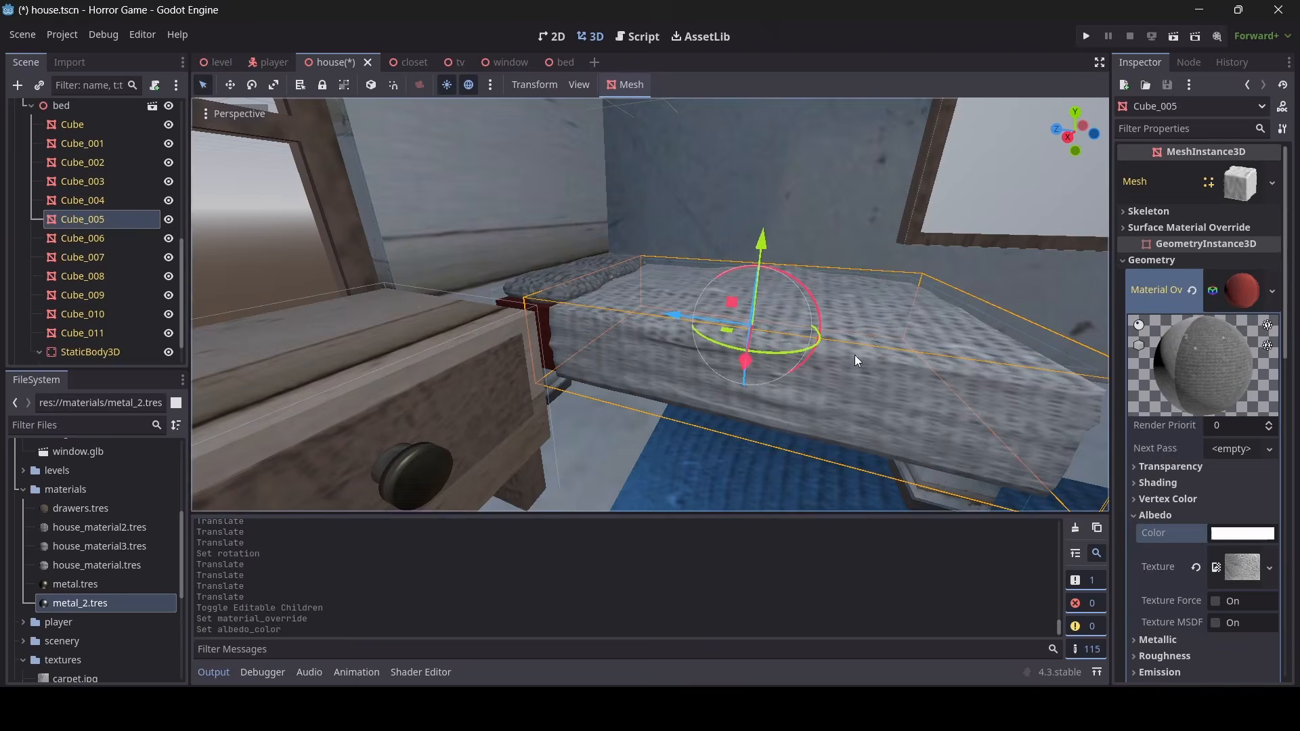
Undo the albedo color and unique material override changes on the bed's blanket
mouse_move(855, 360)
right_mouse_down()
mouse_move(977, 380)
mouse_move(839, 343)
right_mouse_up()
key("d")
key("s")
key("ctrl+z")
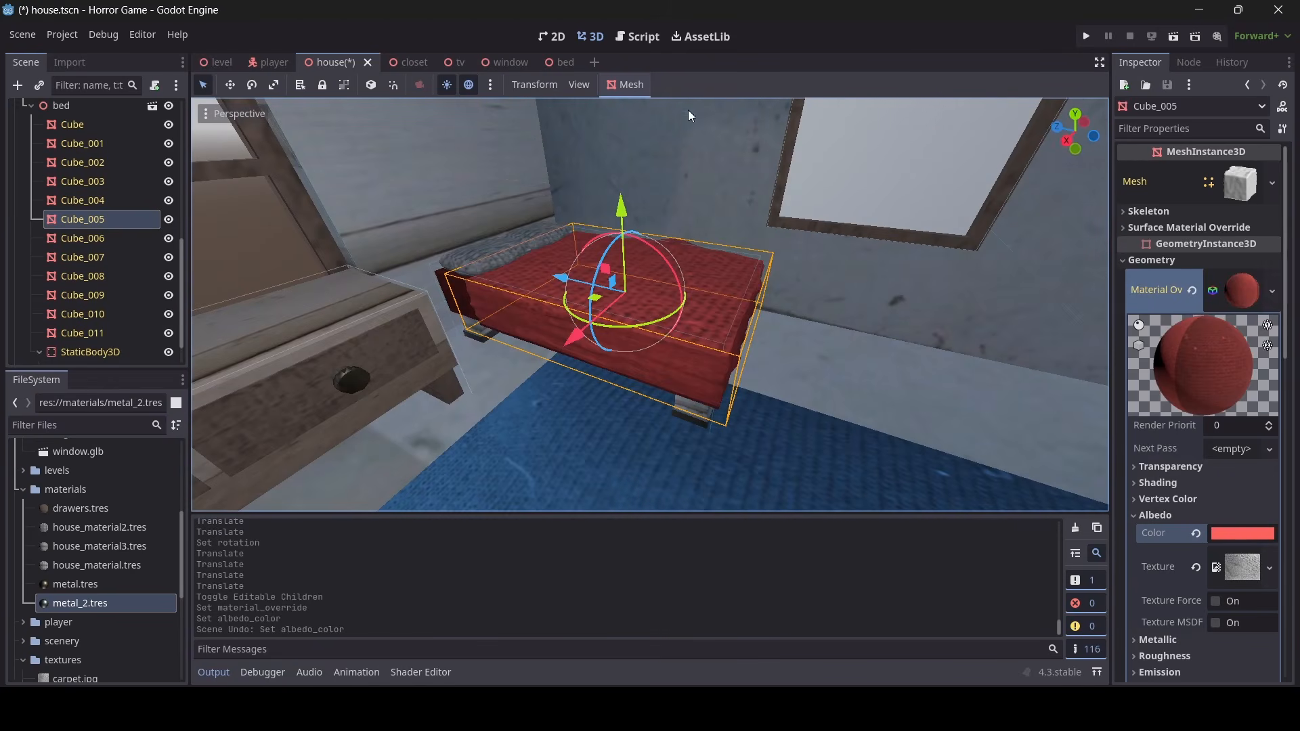
key("ctrl+z")
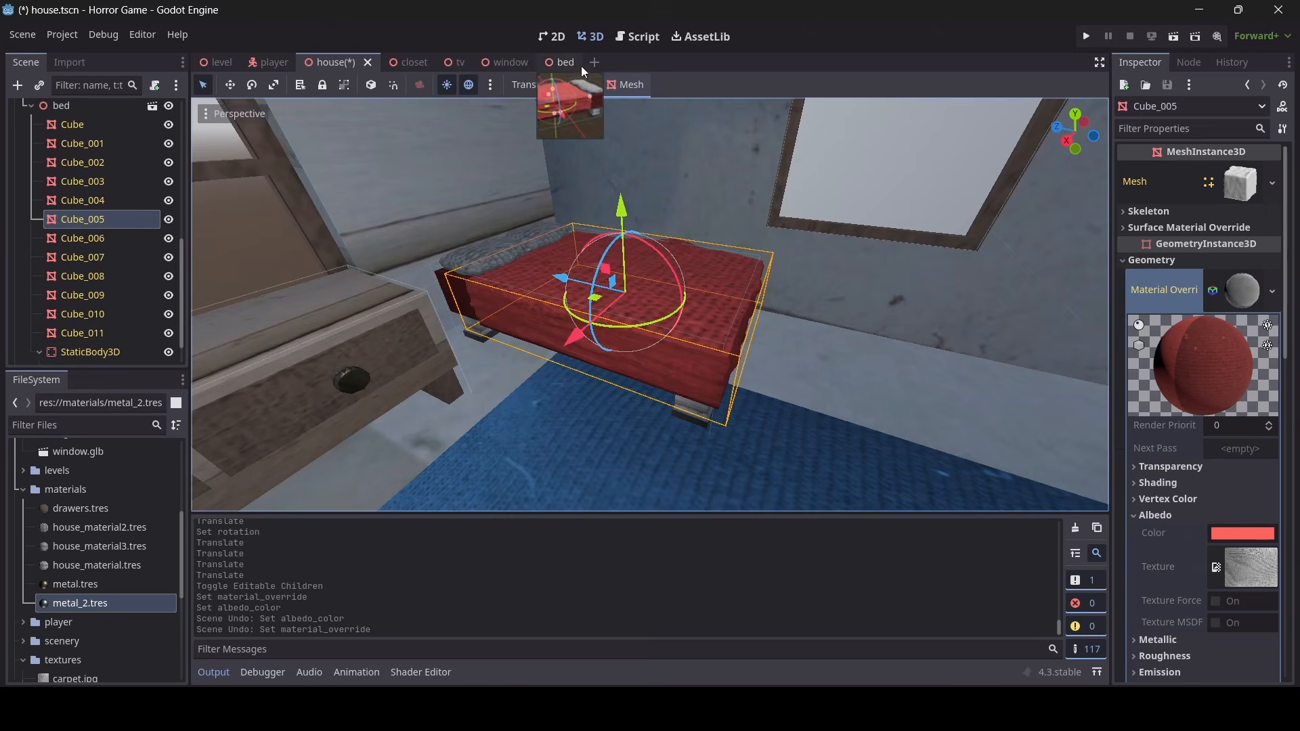
left_click(549, 62)
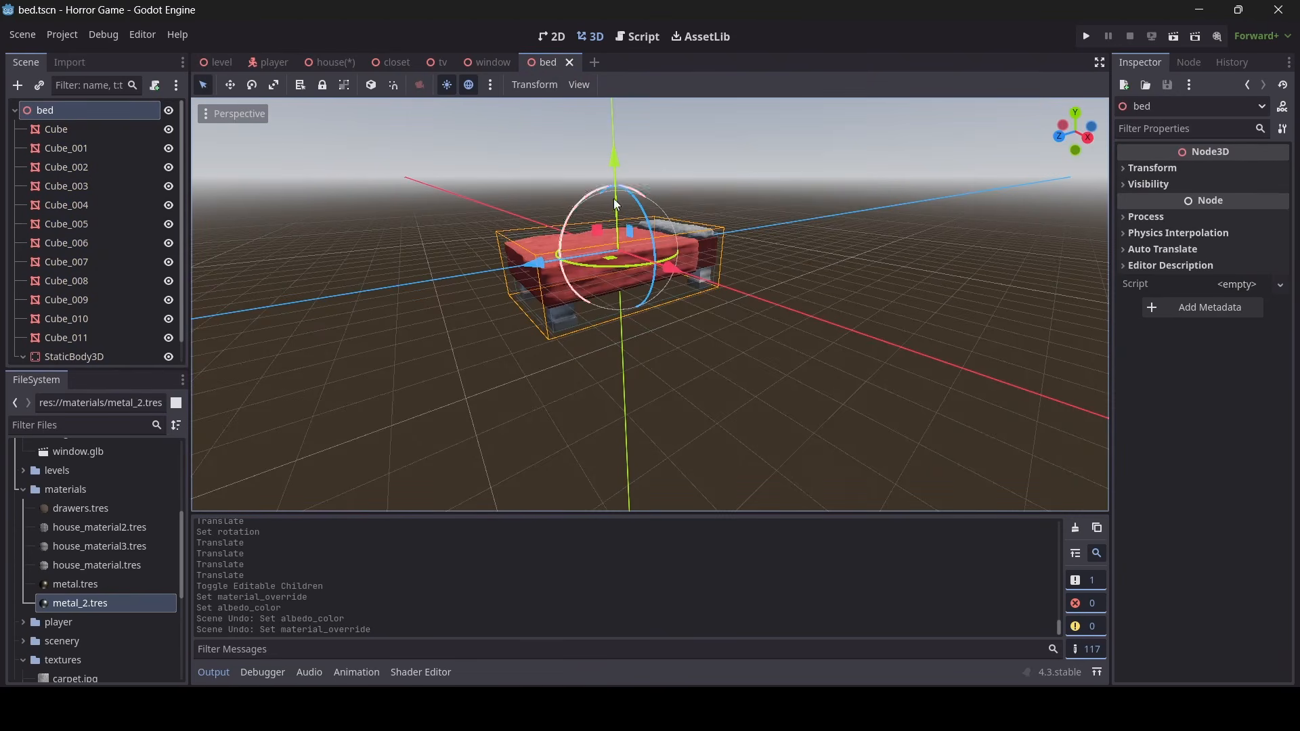
left_click(331, 63)
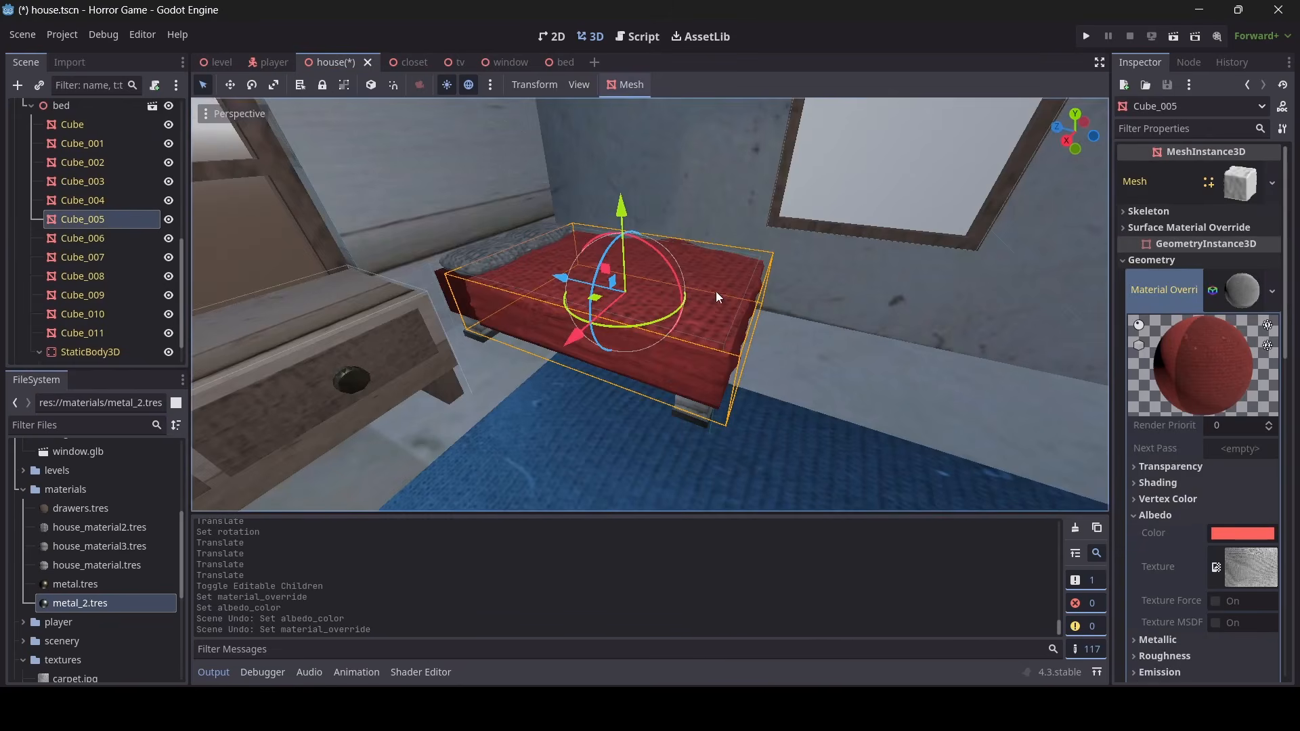
scroll(394, 183, "up", 5)
scroll(709, 294, "down", 5)
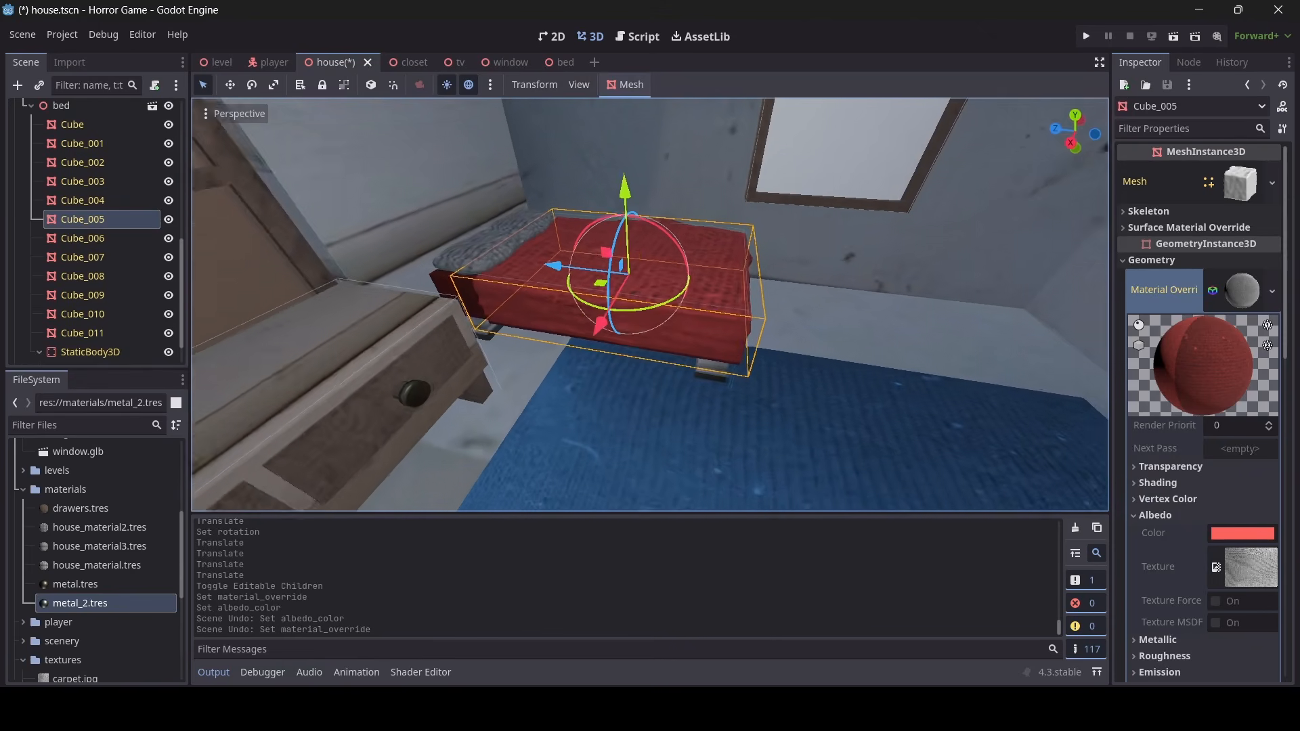
Turn off editable children for the bed and move it to X -3.219 and Z 10.236
scroll(73, 201, "up", 3)
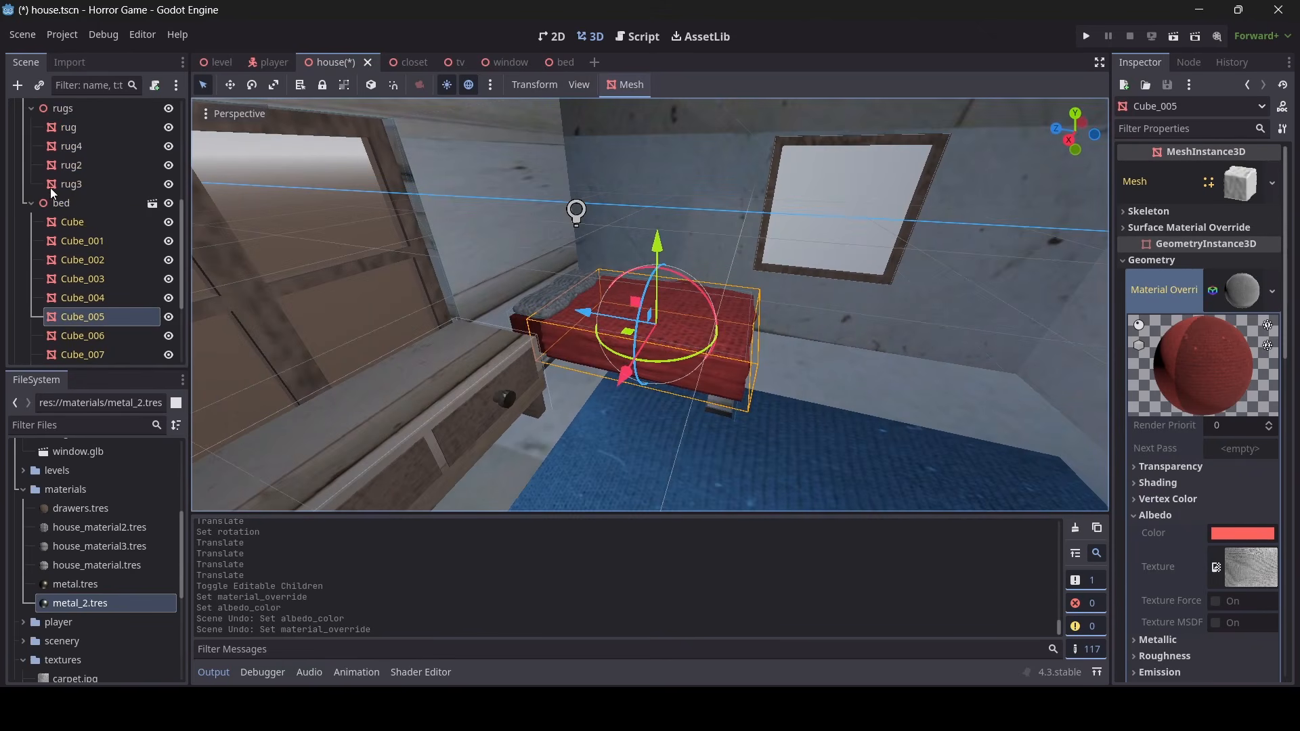
left_click(32, 204)
right_click(85, 341)
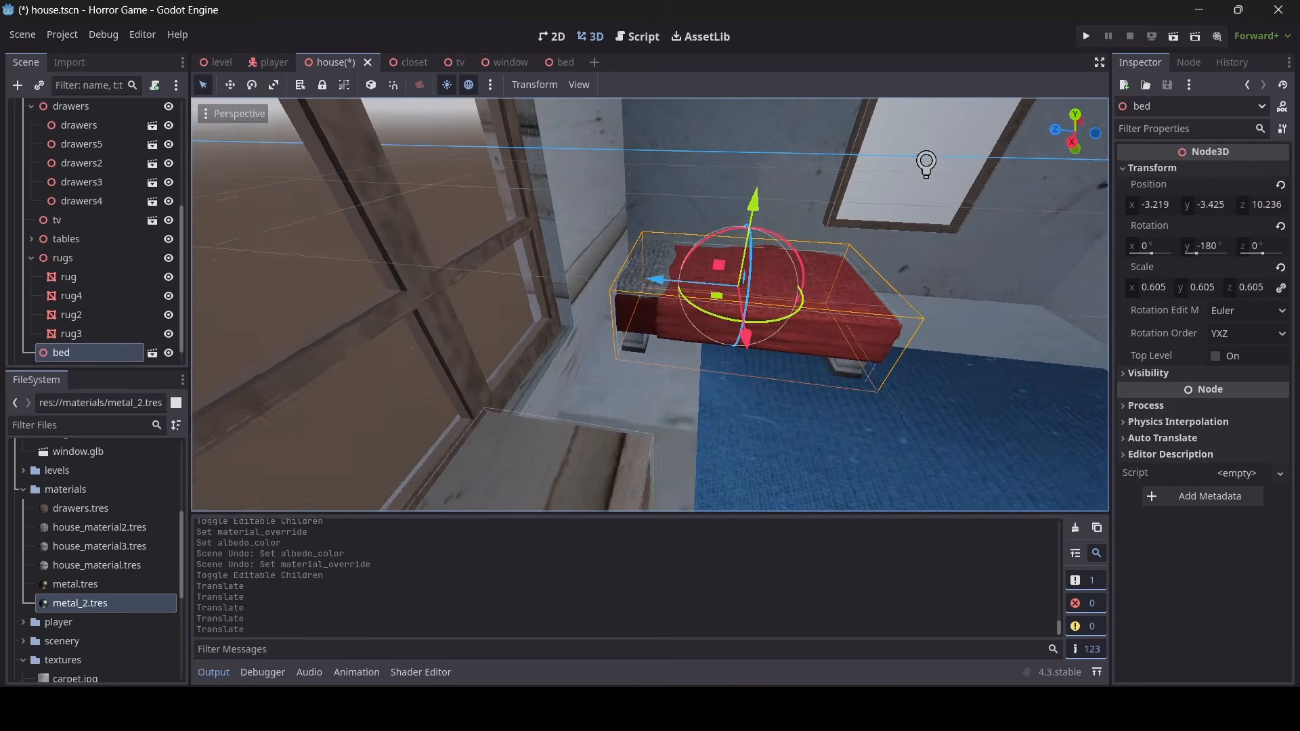
right_click_drag(650, 304, 577, 329)
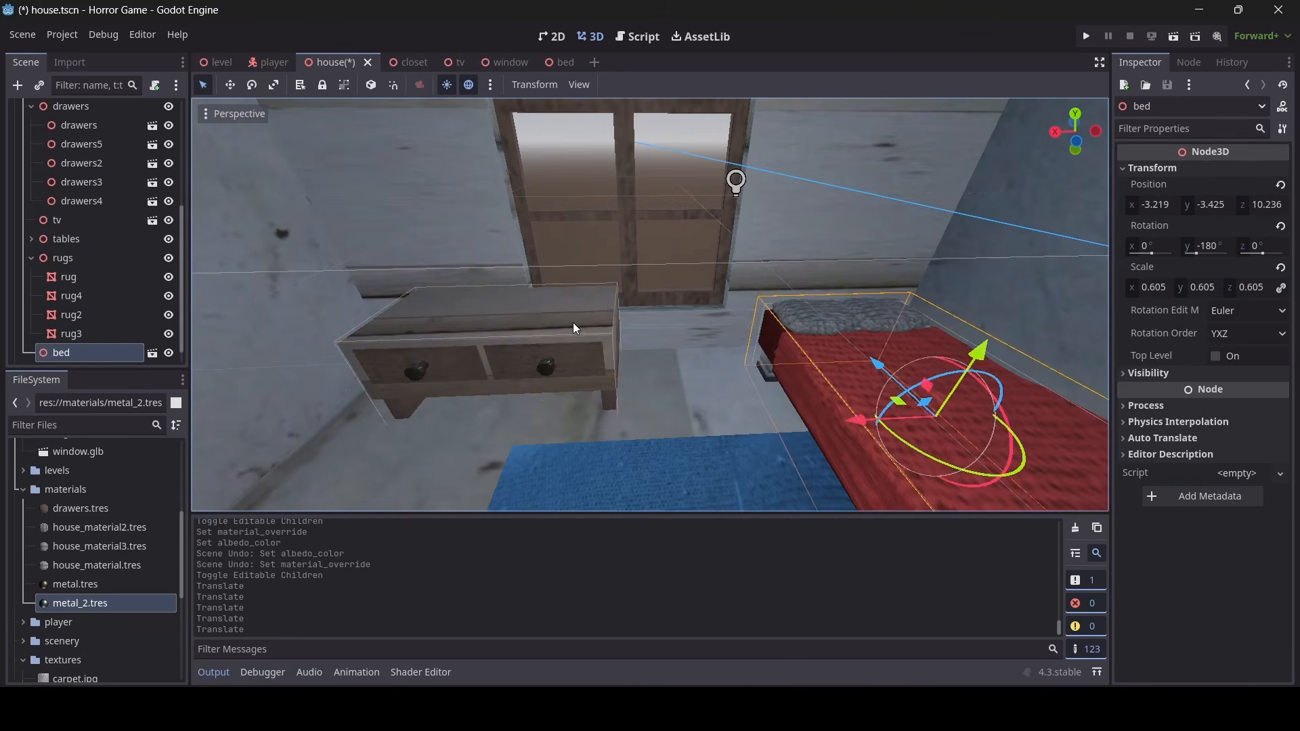
Shift the drawers beneath the window sideways along the wall in the blue-rug bedroom
left_click(514, 315)
left_click_drag(422, 368, 502, 345)
key("s")
Duplicate the bed and place the copy beside the green rug in the other bedroom
right_click_drag(503, 344, 502, 268)
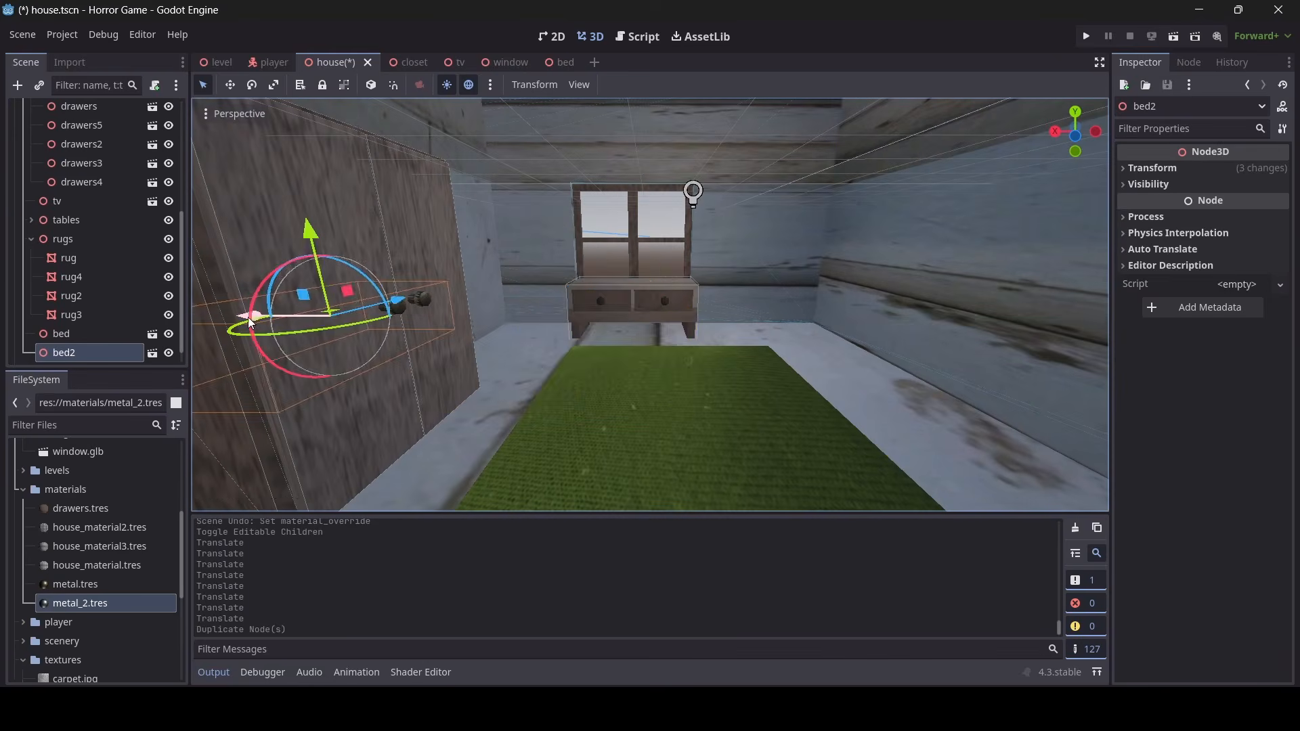
left_click_drag(318, 318, 699, 362)
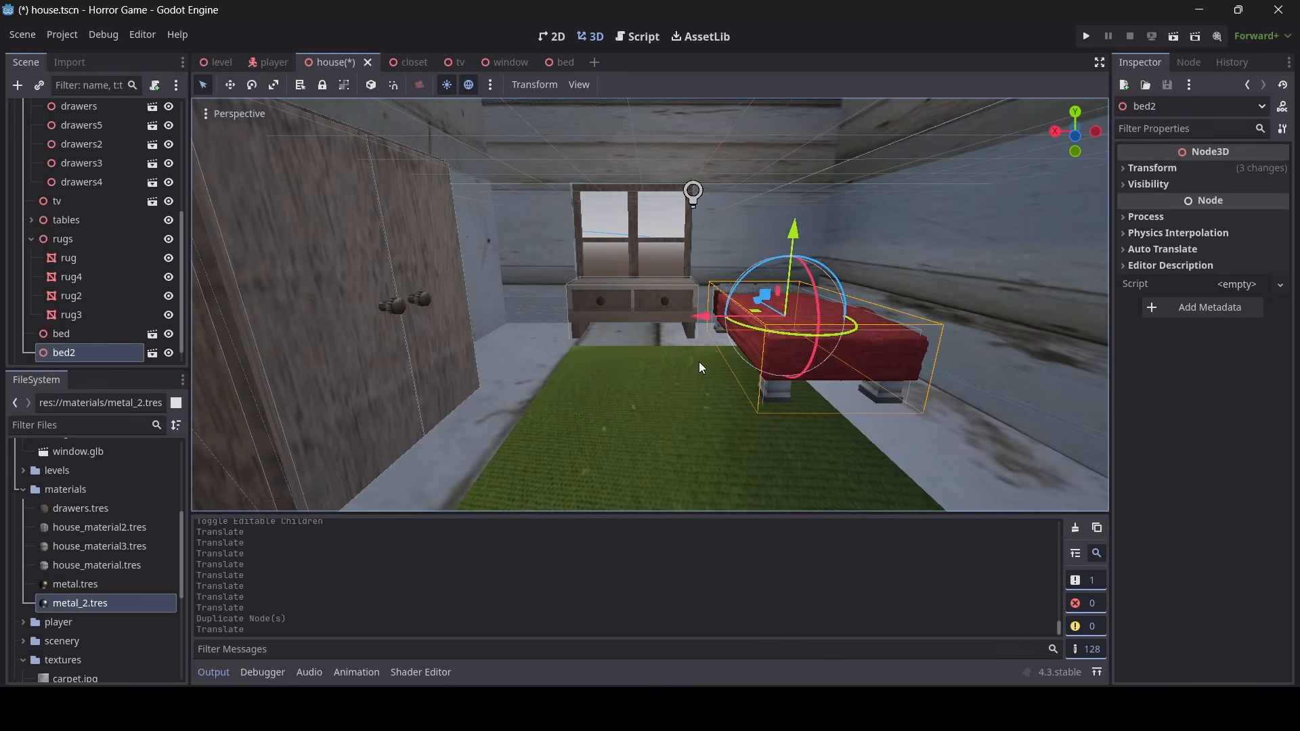
key("w")
right_click_drag(698, 361, 941, 406)
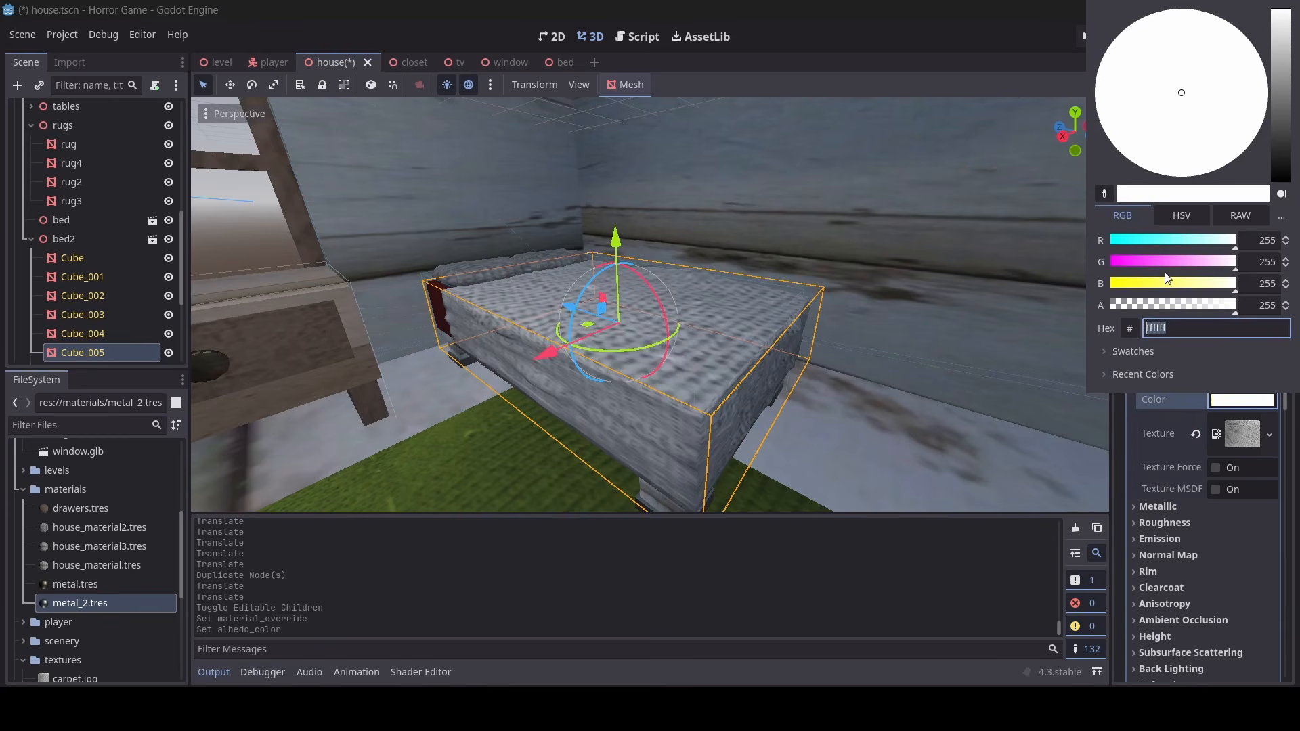
With bed2's children editable, give its blanket mesh Cube_005 a unique material override with a yellow albedo color
left_click(1166, 284)
left_click_drag(1166, 285, 1156, 286)
left_click(563, 174)
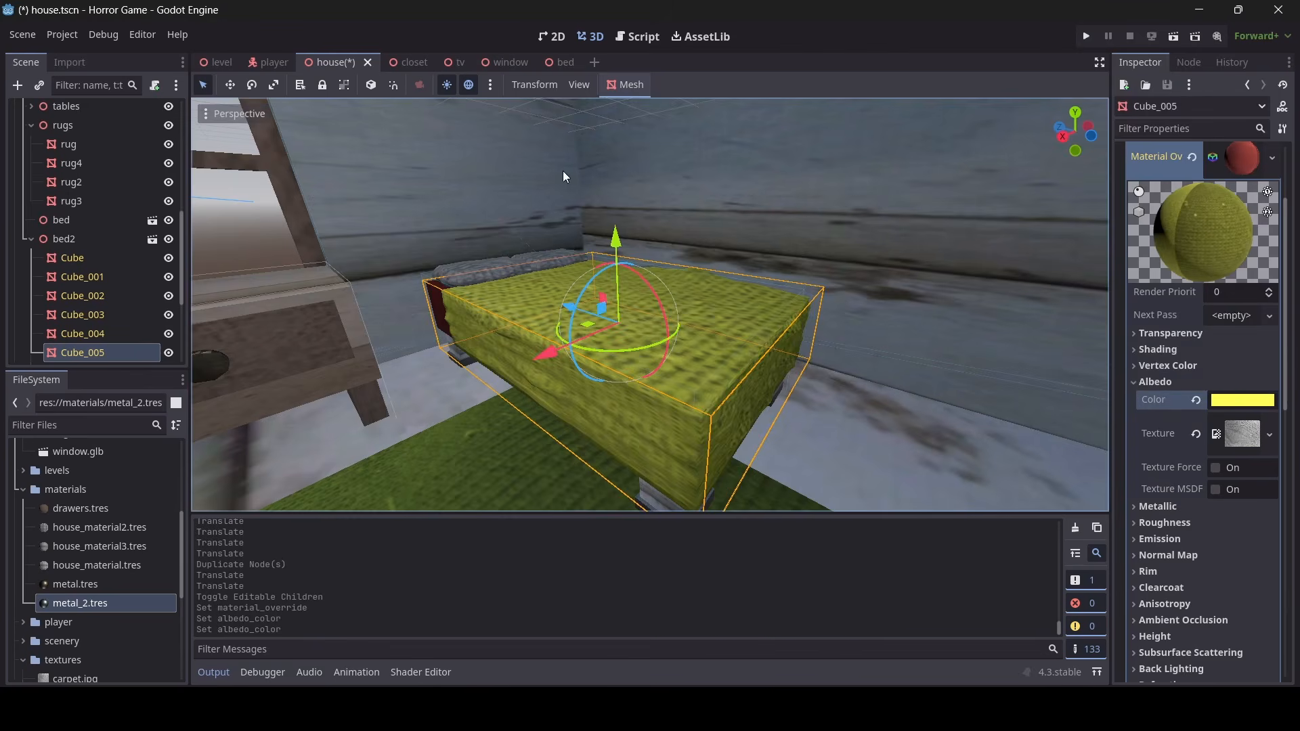
Give bed2's frame mesh Cube a unique material override with the grey-green albedo color 8aa28c
key("s")
right_click_drag(508, 206, 609, 224)
key("a")
key("w")
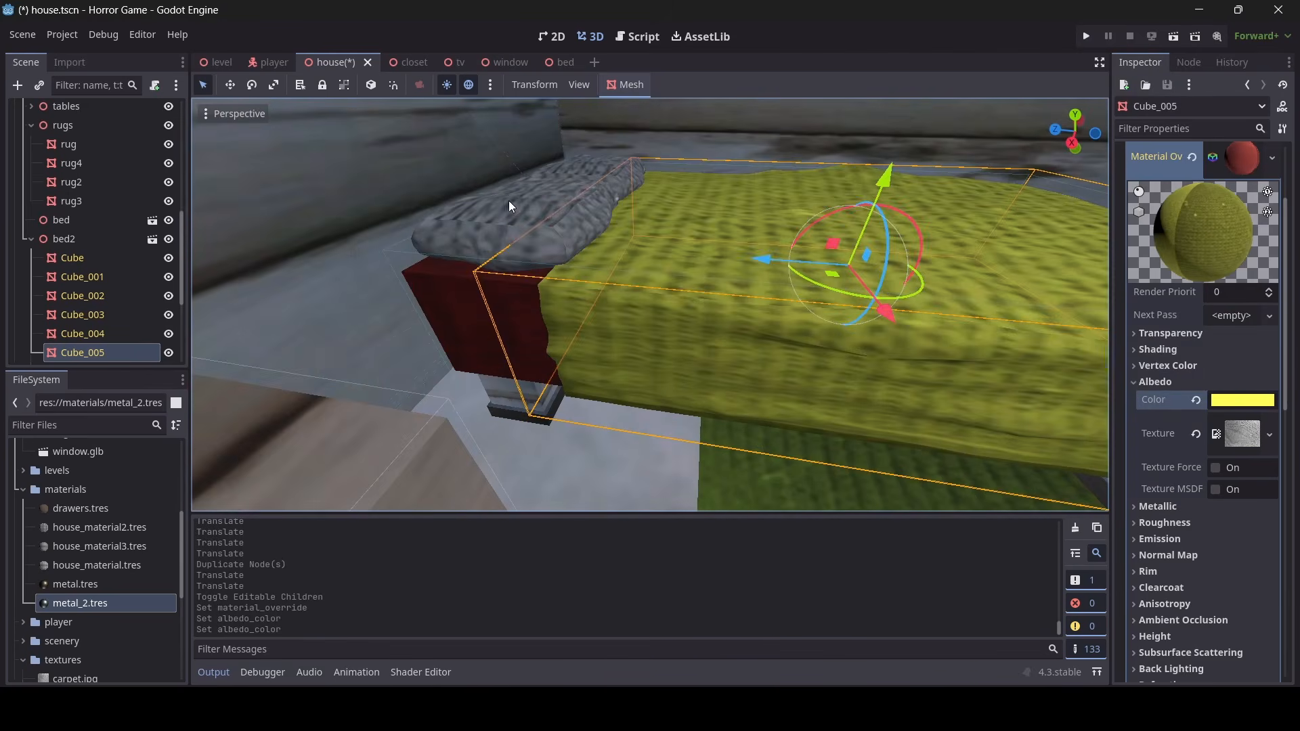
left_click(453, 298)
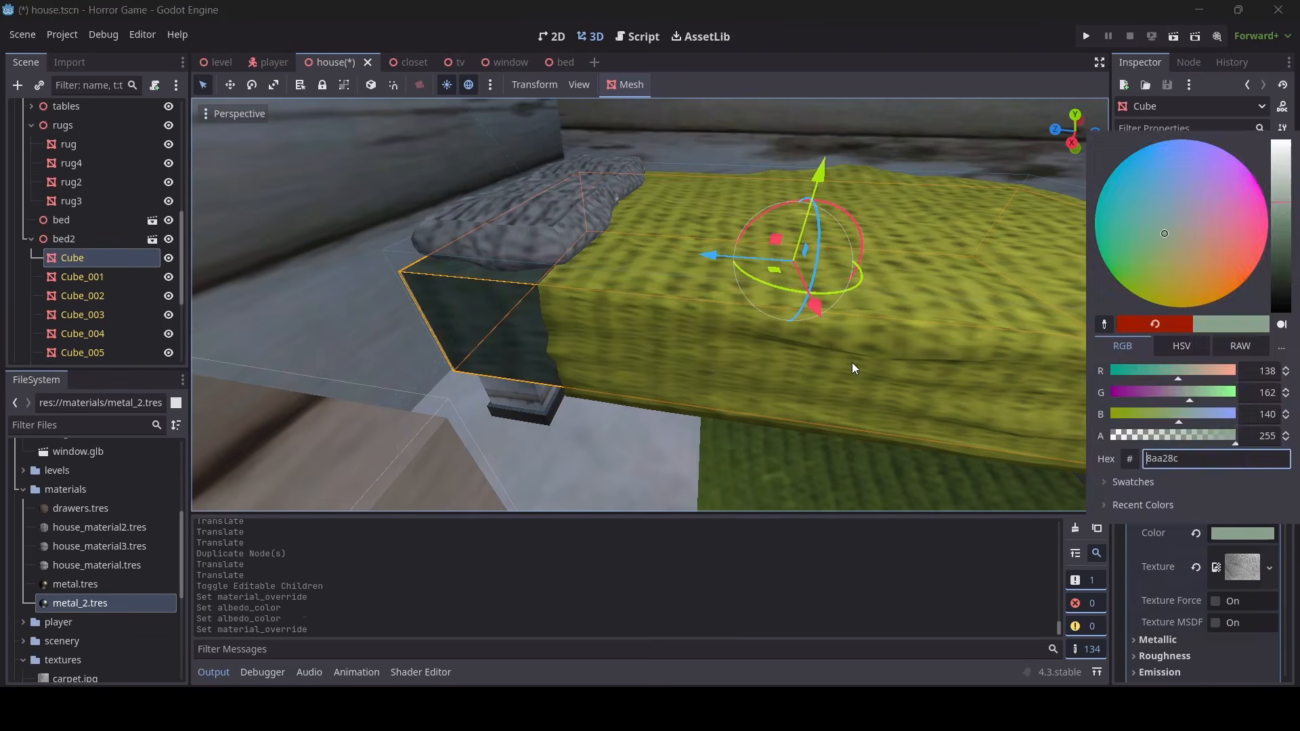
left_click(852, 368)
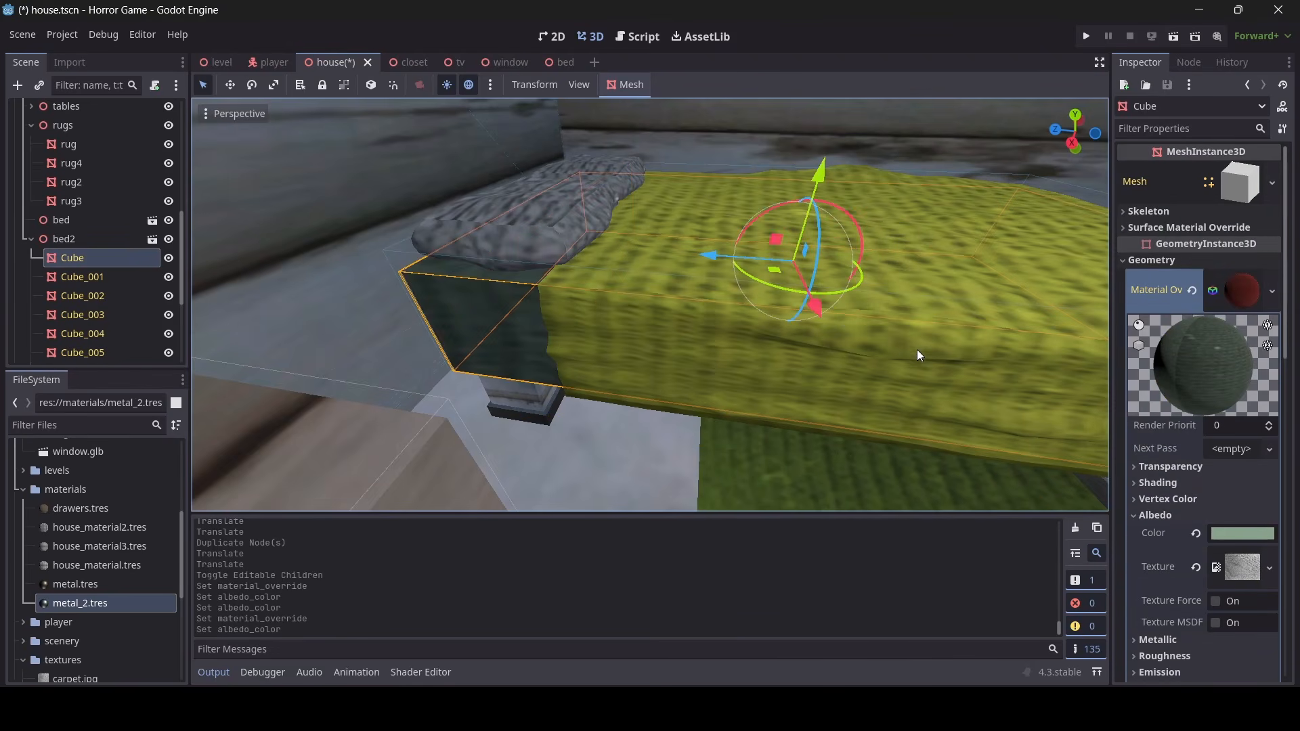
Check bed2's recolored blanket and frame from several angles and save the house scene
key("s")
right_click_drag(984, 435, 940, 435)
key("d")
scroll(1220, 577, "down", 4)
scroll(1217, 572, "up", 3)
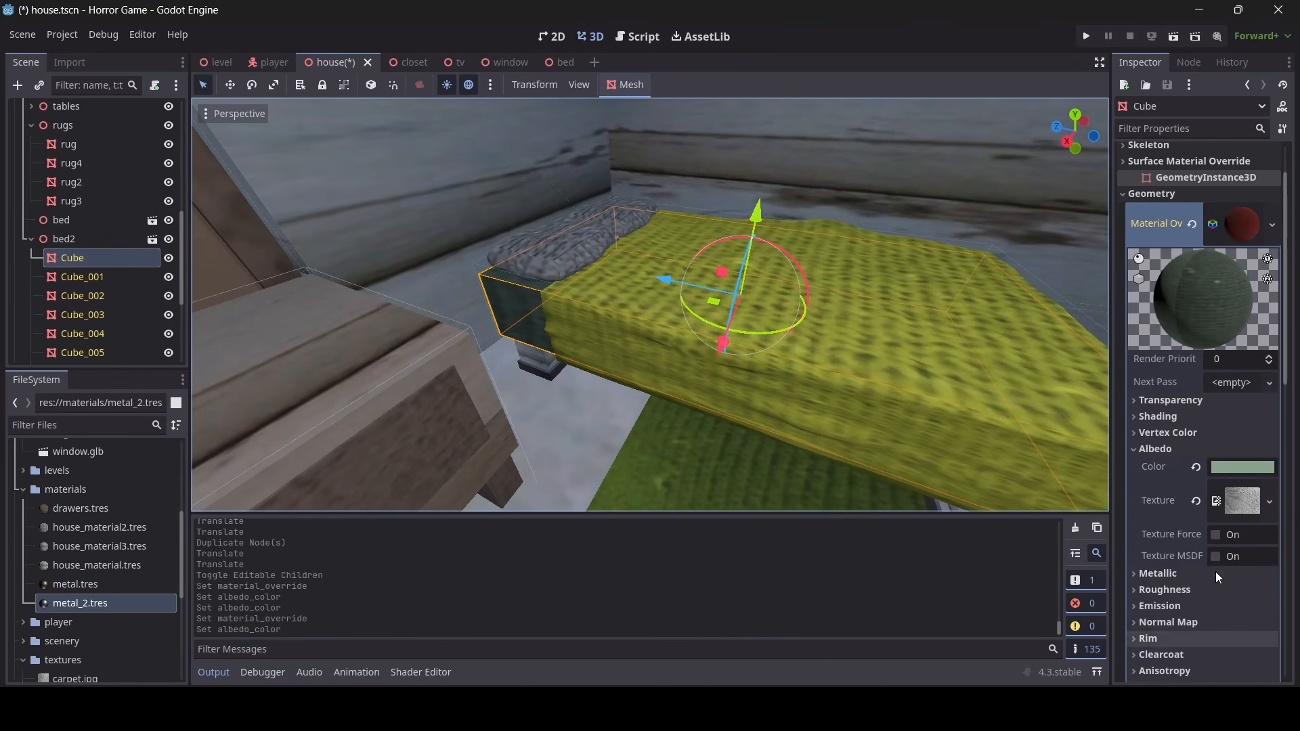
right_click_drag(788, 337, 773, 287)
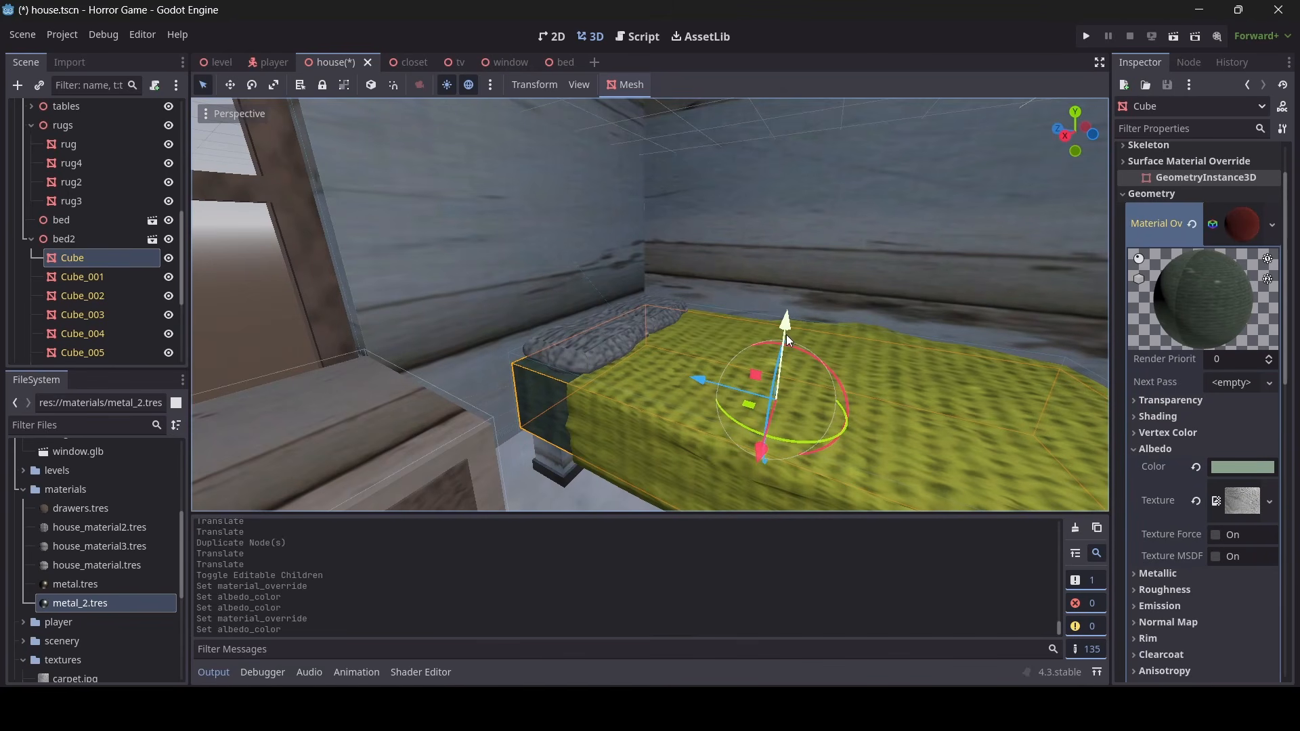
key("ctrl+s")
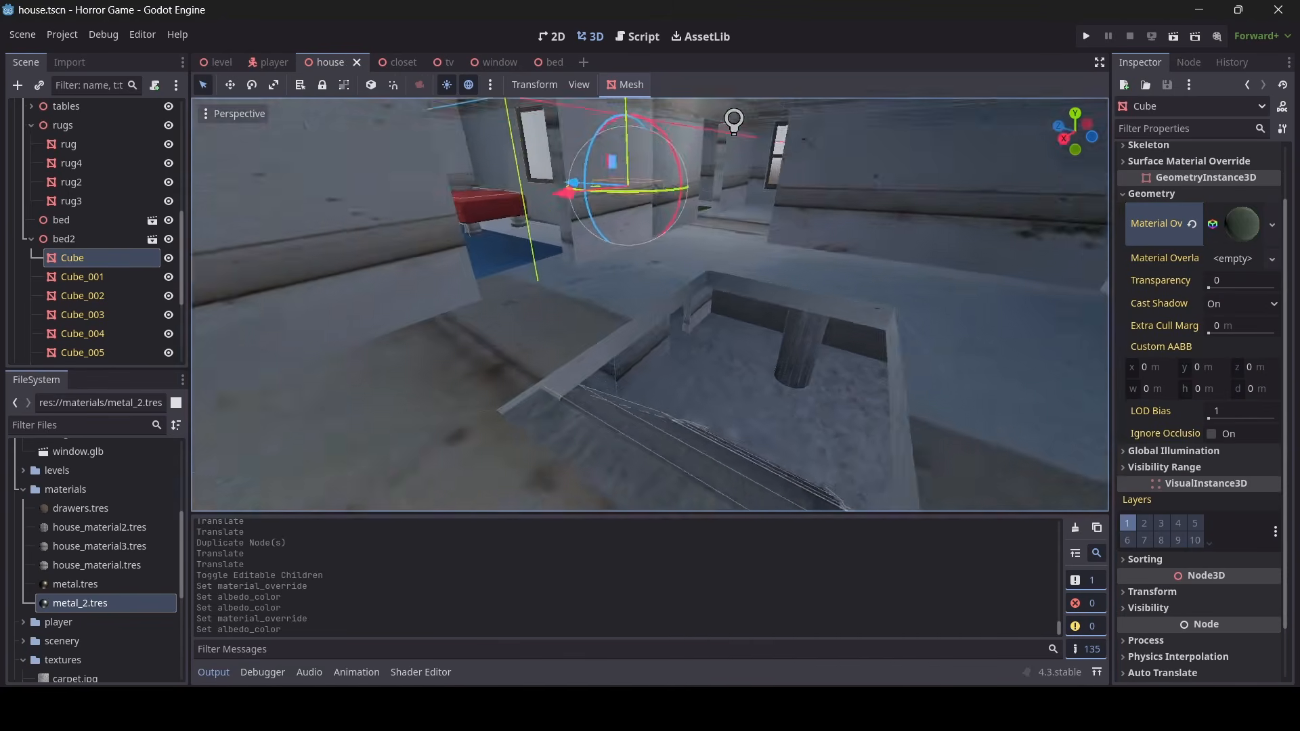
Run the game and walk through the dining area, living room and blue-rug bedroom to check the furniture
key("w")
right_click_drag(791, 328, 381, 352)
key("w")
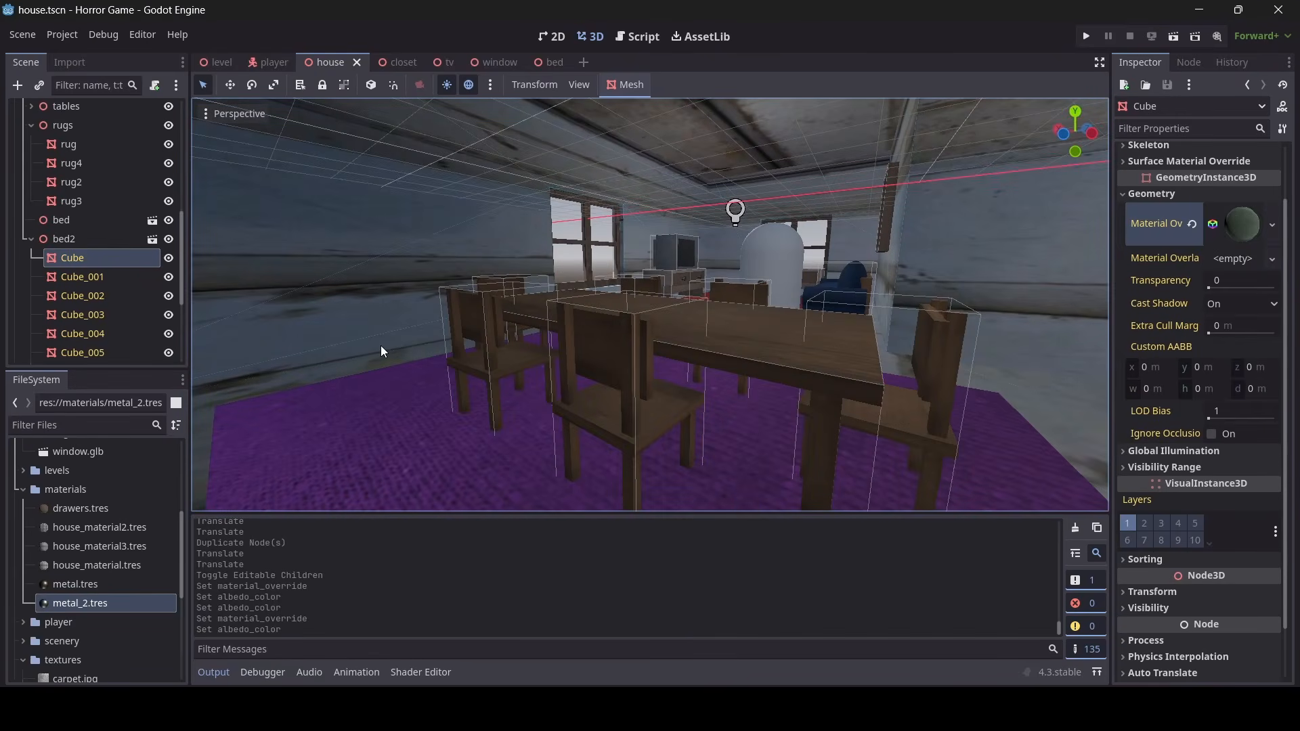
left_click(636, 36)
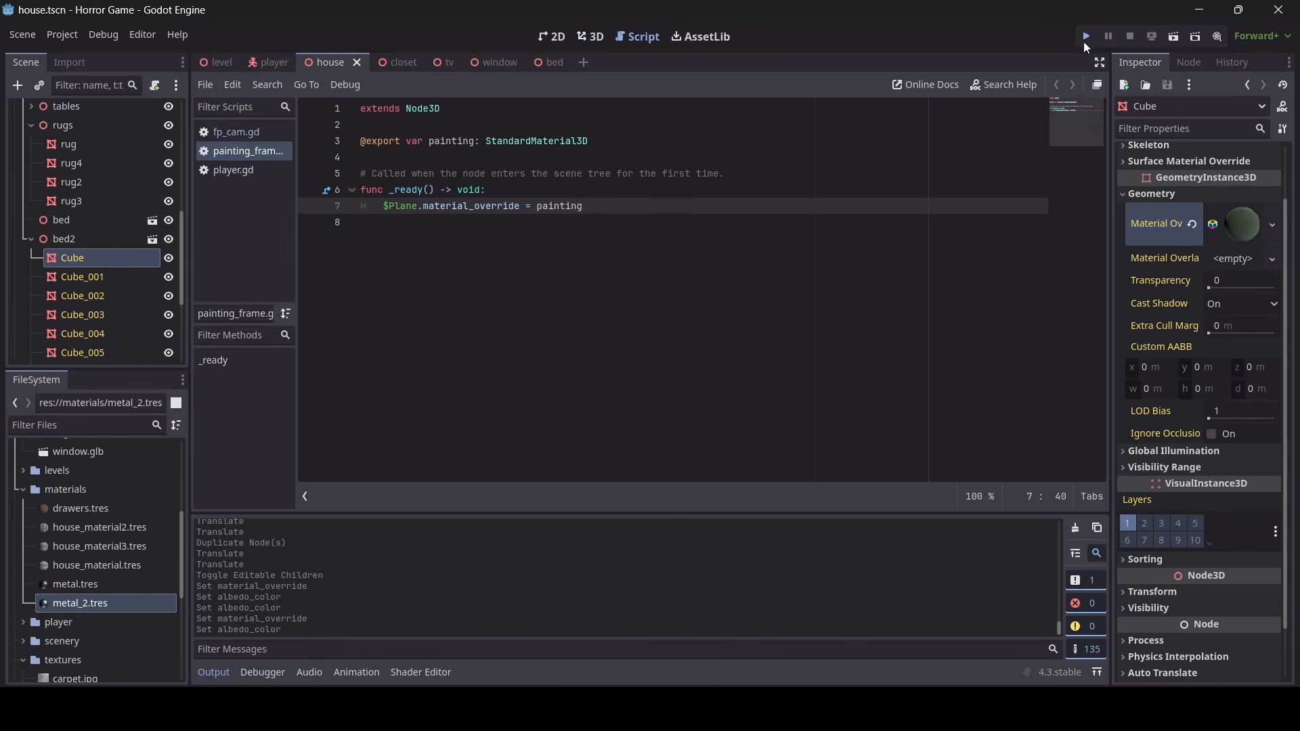
left_click(1086, 36)
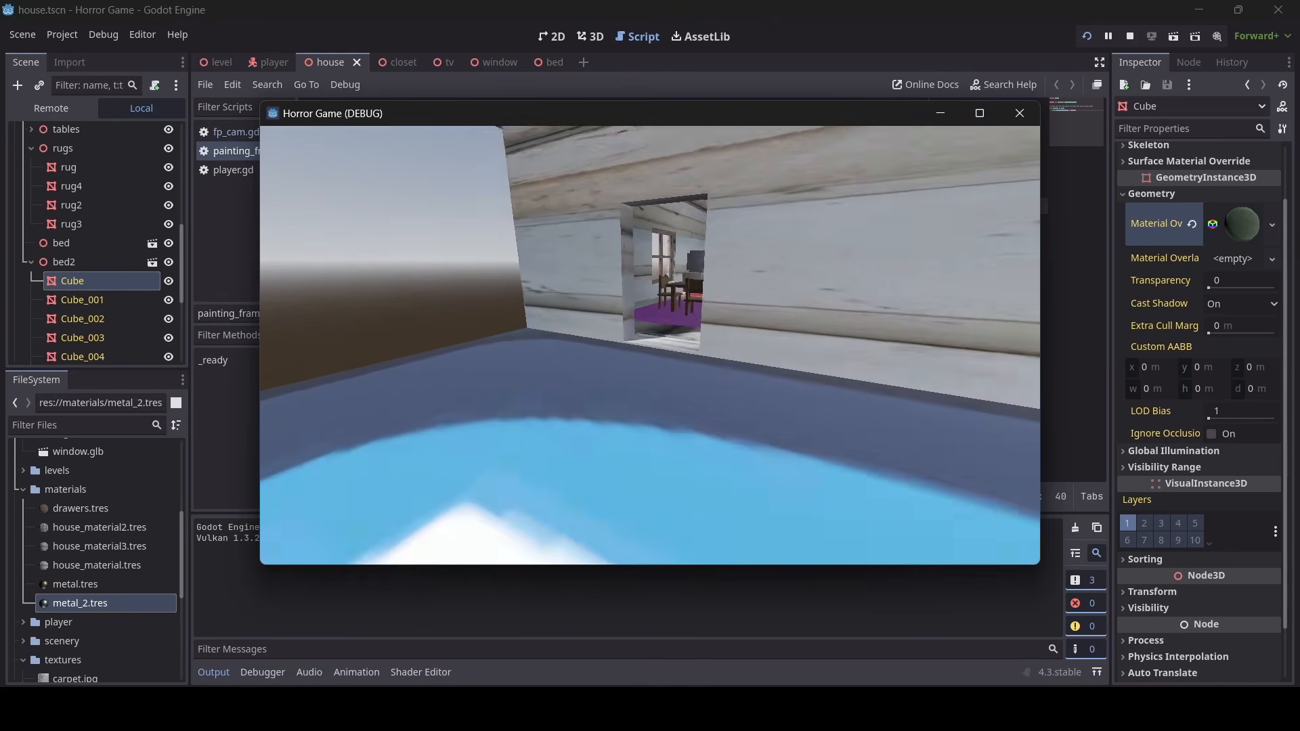
key("w")
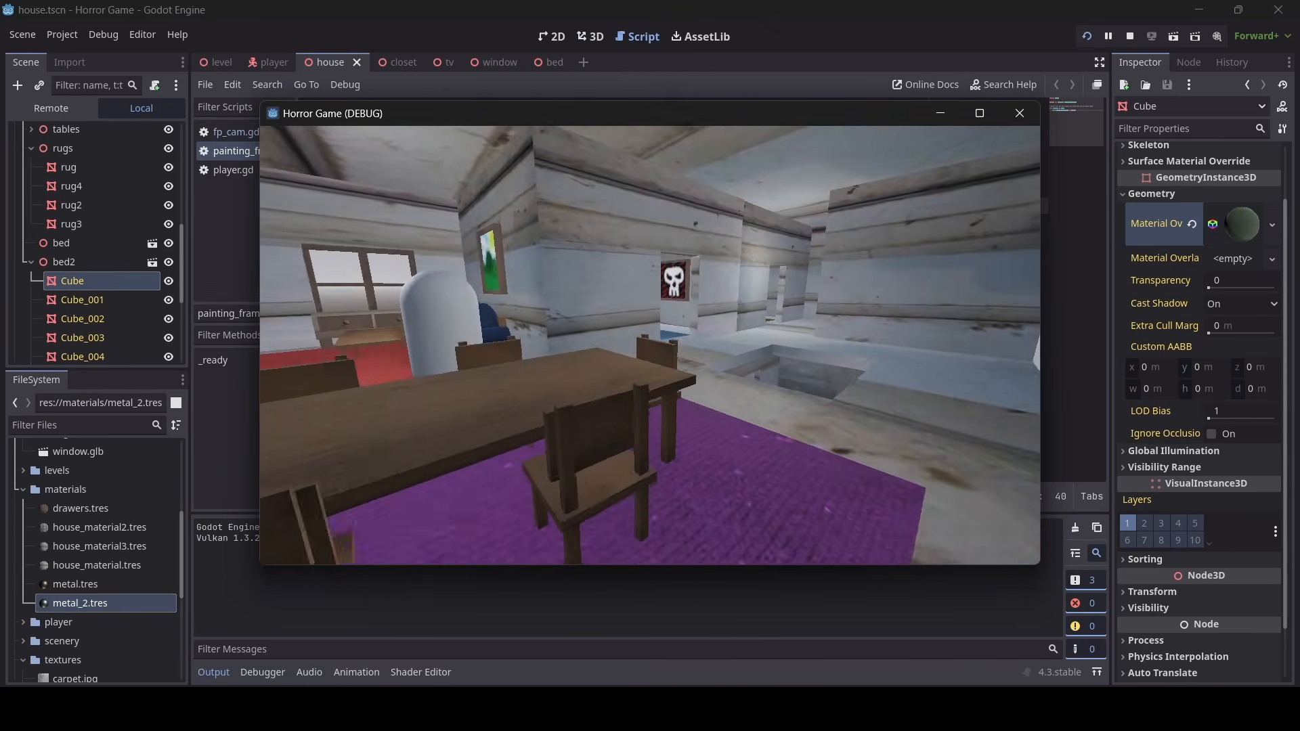
key("w")
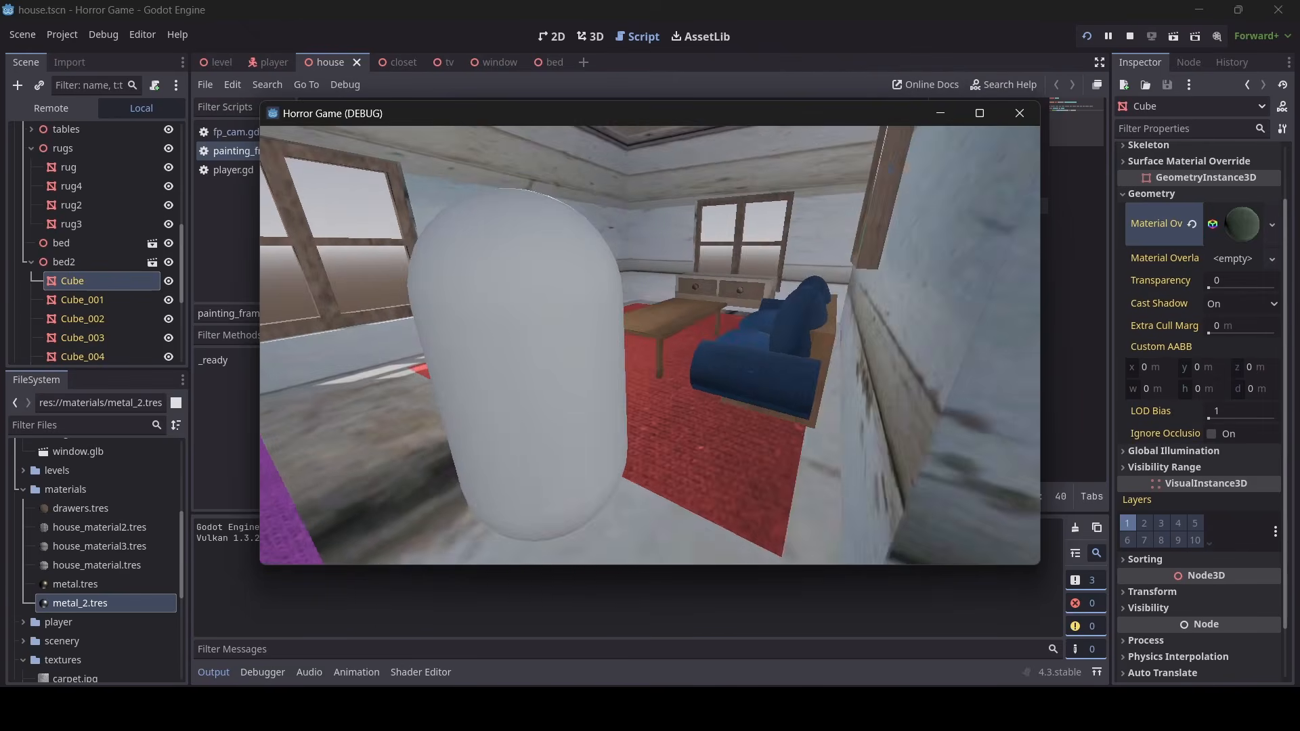
key("w")
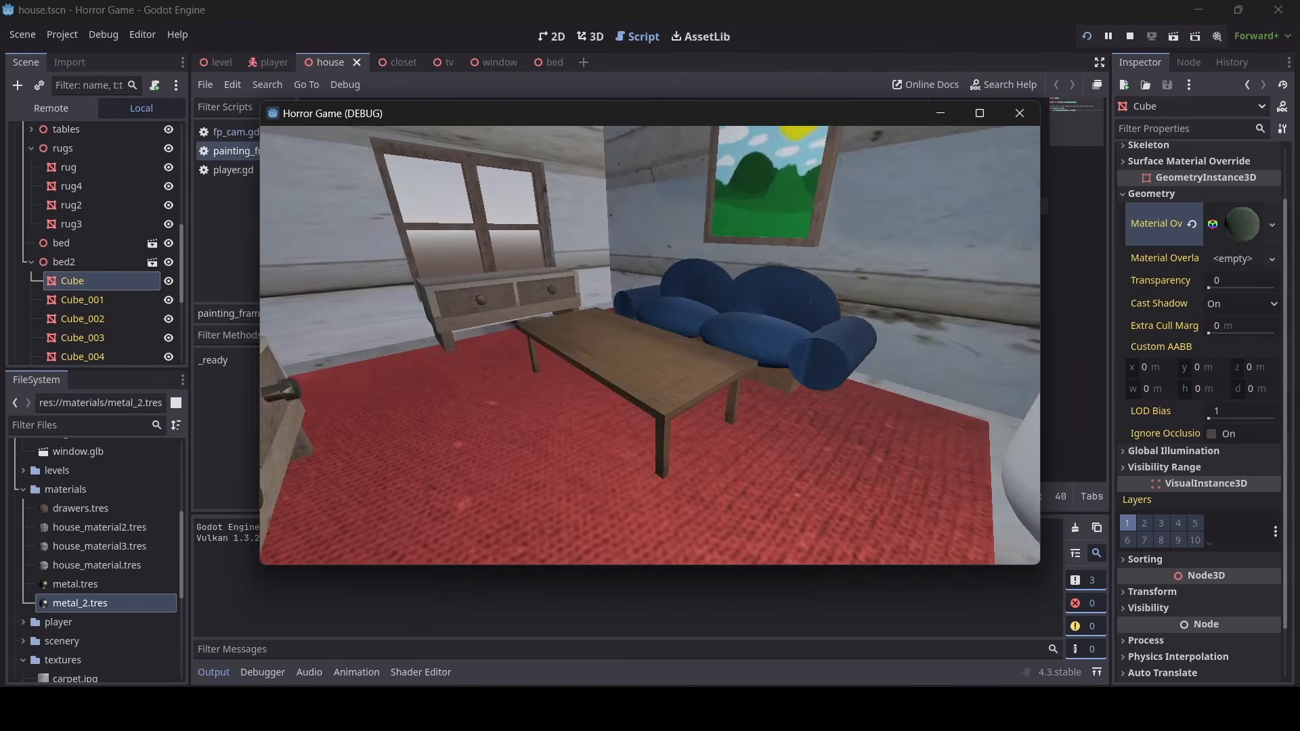
key("w")
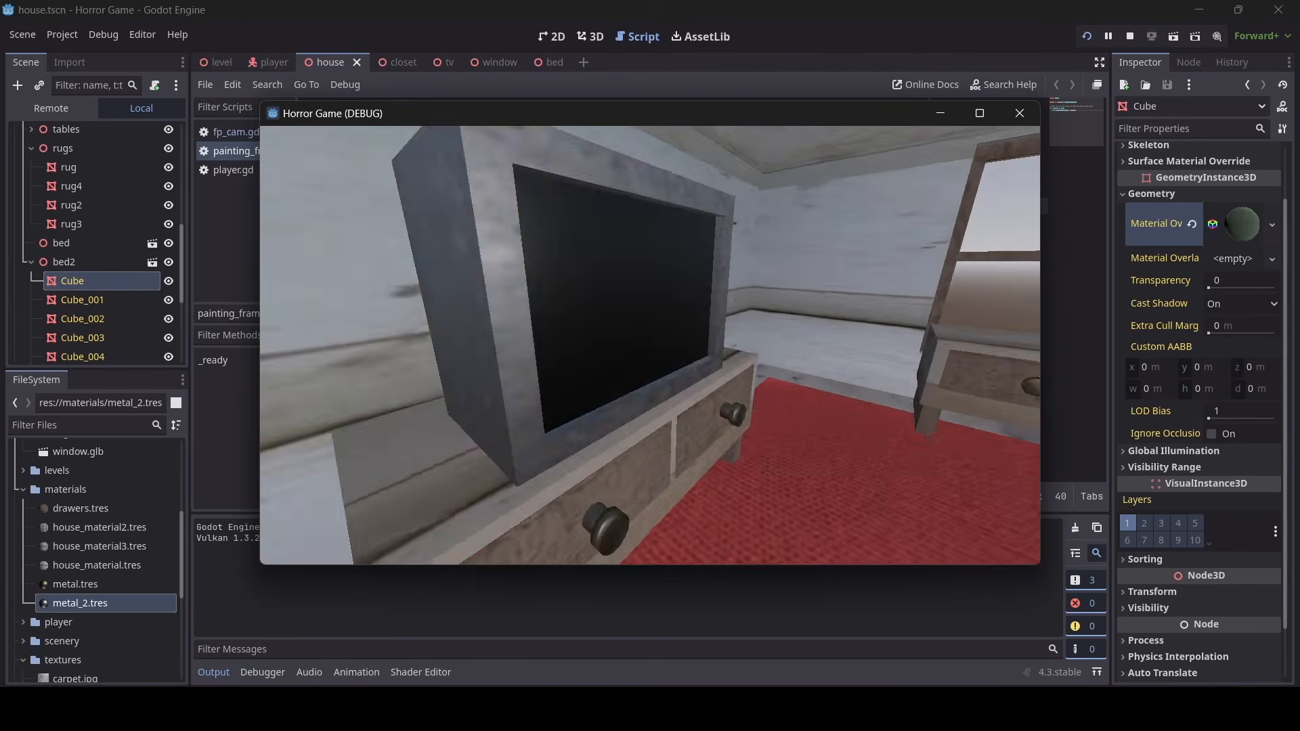
key("w")
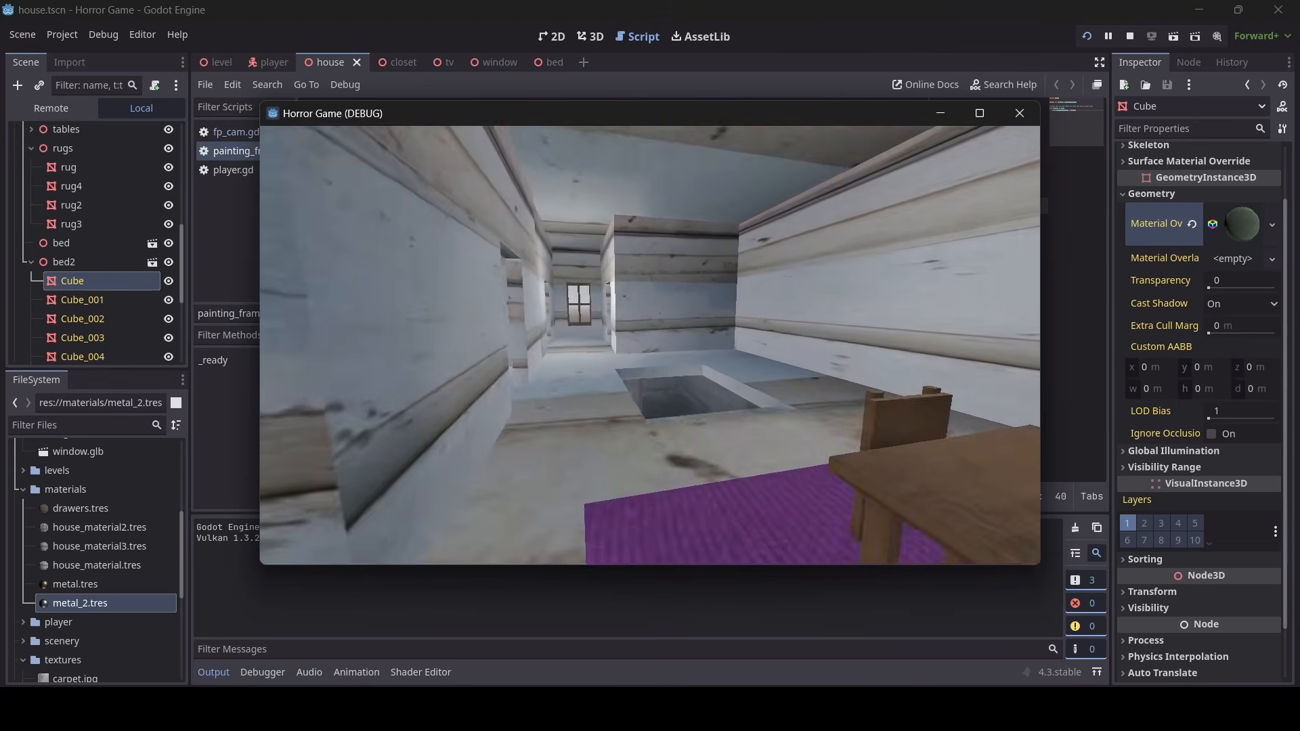
key("w")
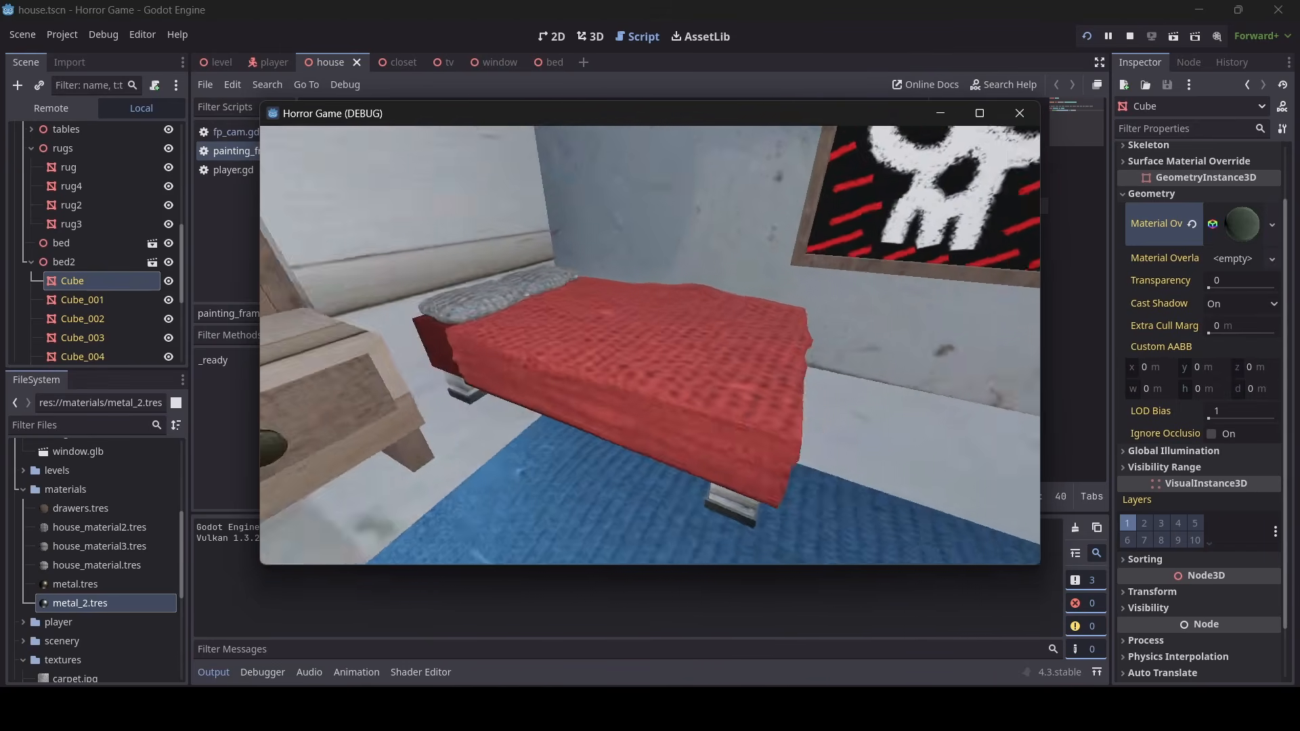
key("w")
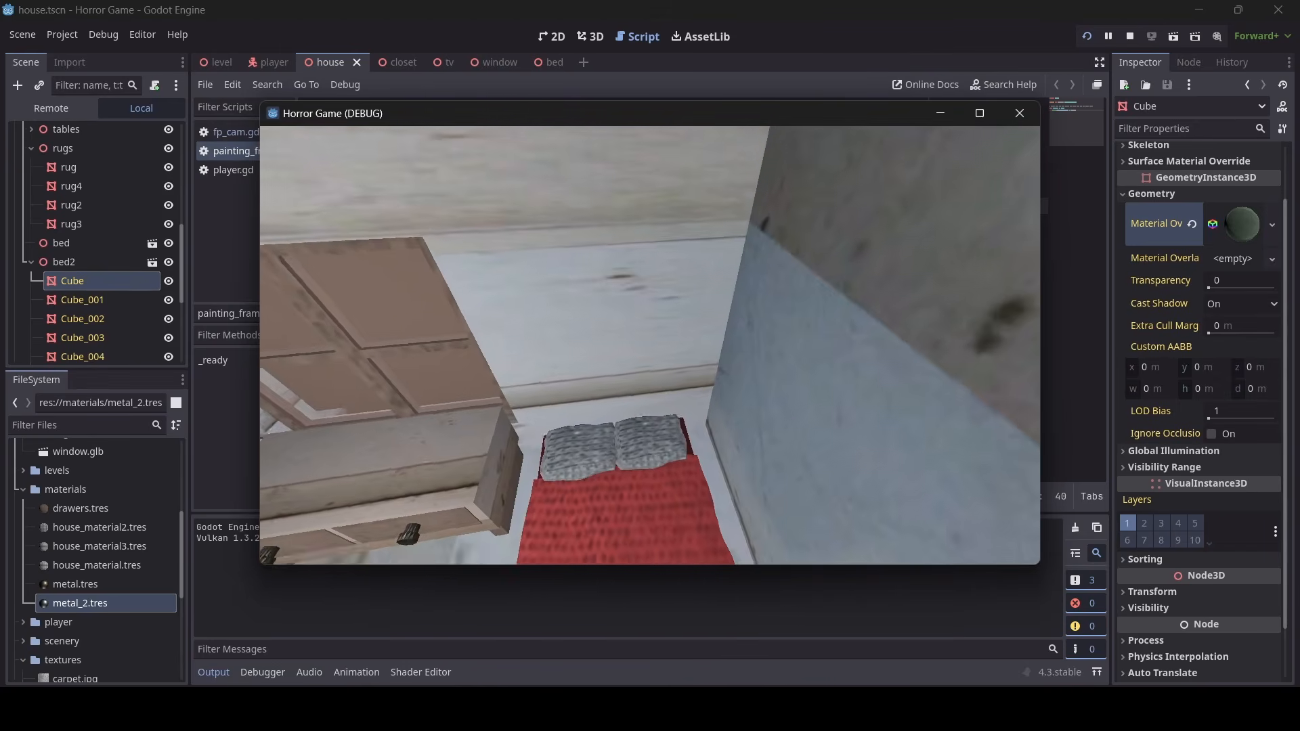